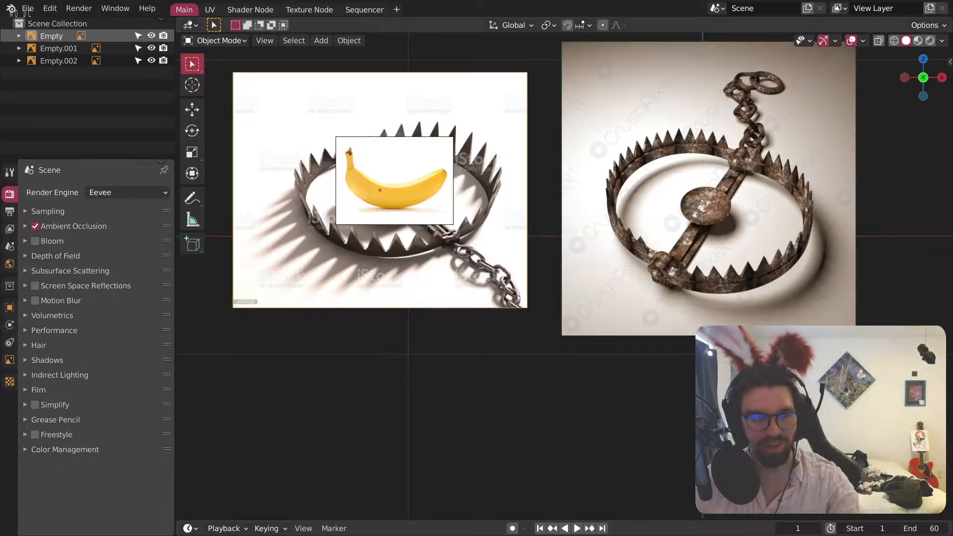
{"action": "left_click", "coordinate": [449, 401]}
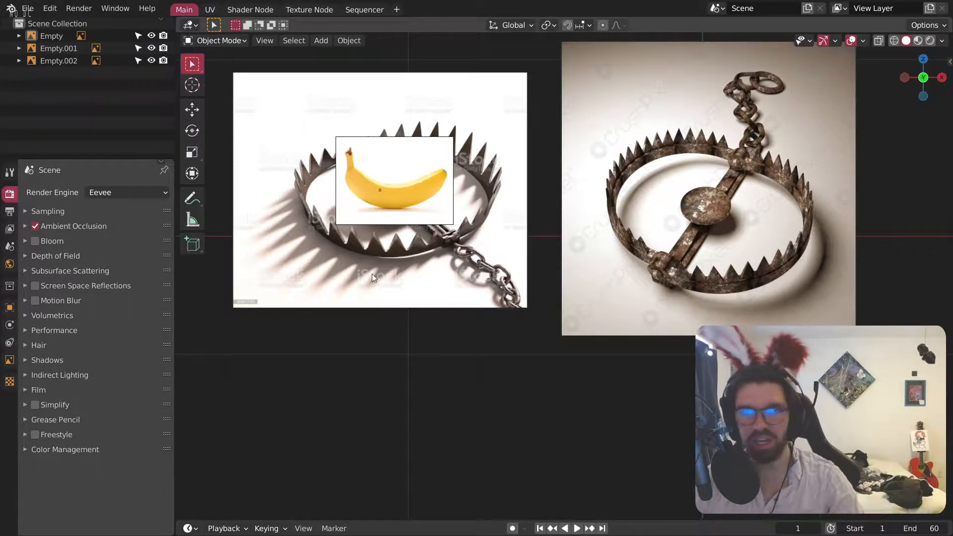
{"action": "scroll", "coordinate": [409, 205], "scroll_direction": "down", "scroll_amount": 1}
{"action": "scroll", "coordinate": [409, 203], "scroll_direction": "down", "scroll_amount": 1}
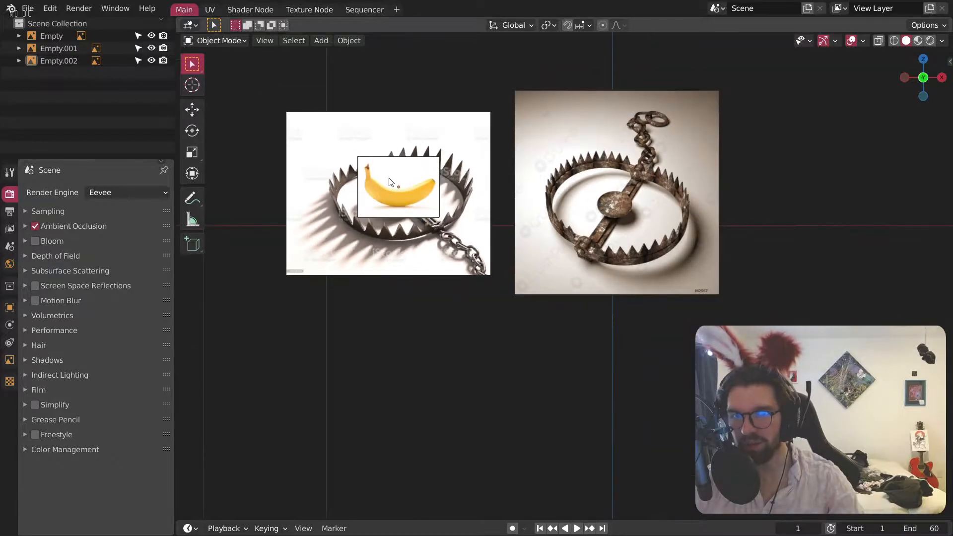
{"action": "scroll", "coordinate": [407, 194], "scroll_direction": "up", "scroll_amount": 1}
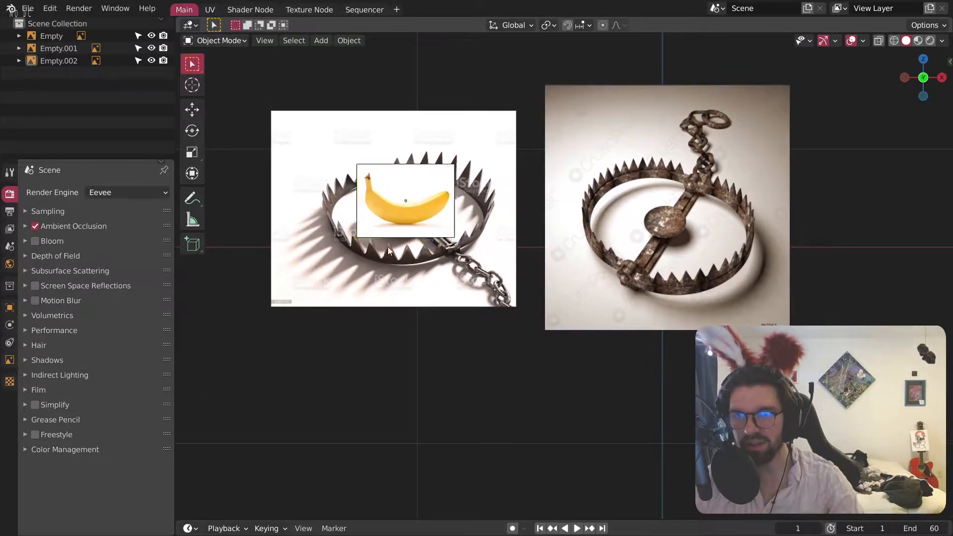
{"action": "left_click", "coordinate": [406, 200]}
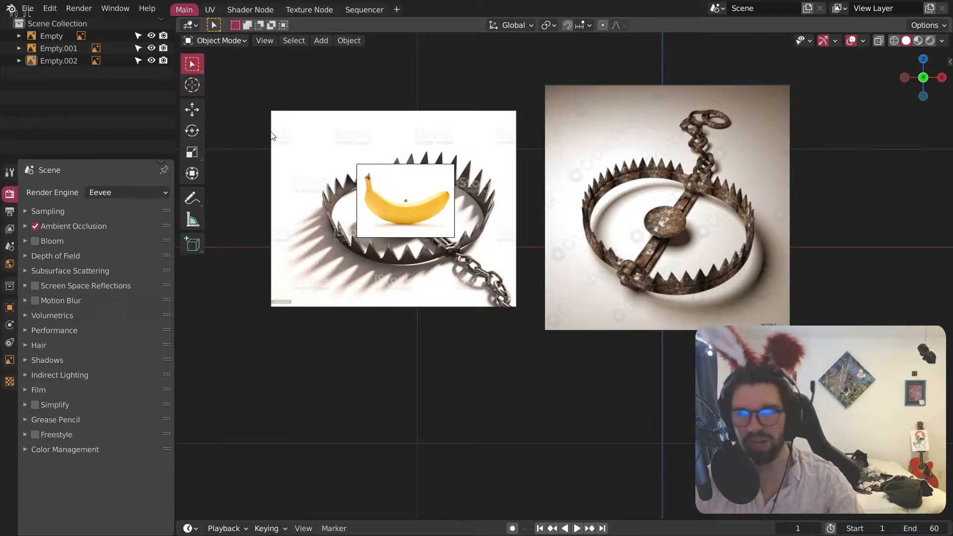
{"action": "left_click", "coordinate": [381, 170]}
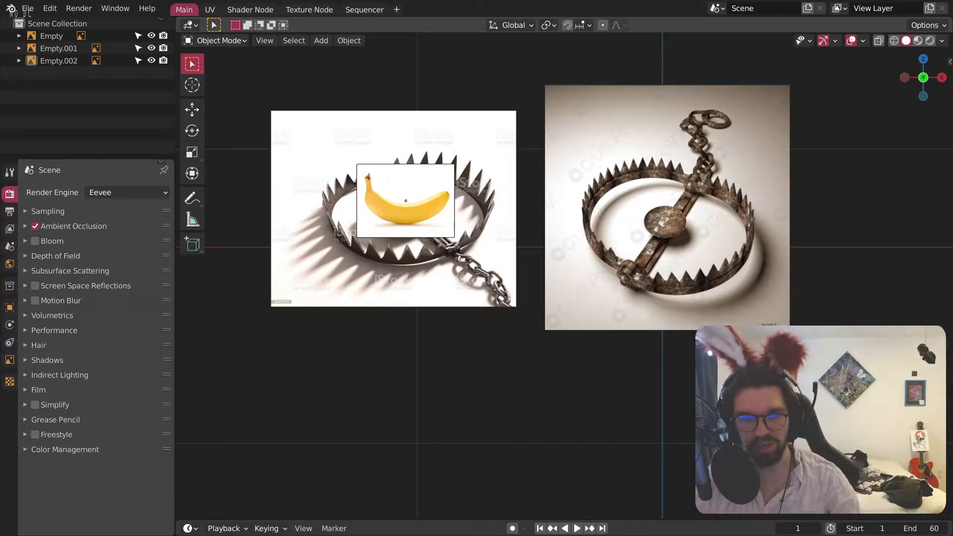
Step: Select all three reference images and move them about 1.8 m toward negative X and 1.29 m up
{"action": "scroll", "coordinate": [377, 254], "scroll_direction": "down", "scroll_amount": 2}
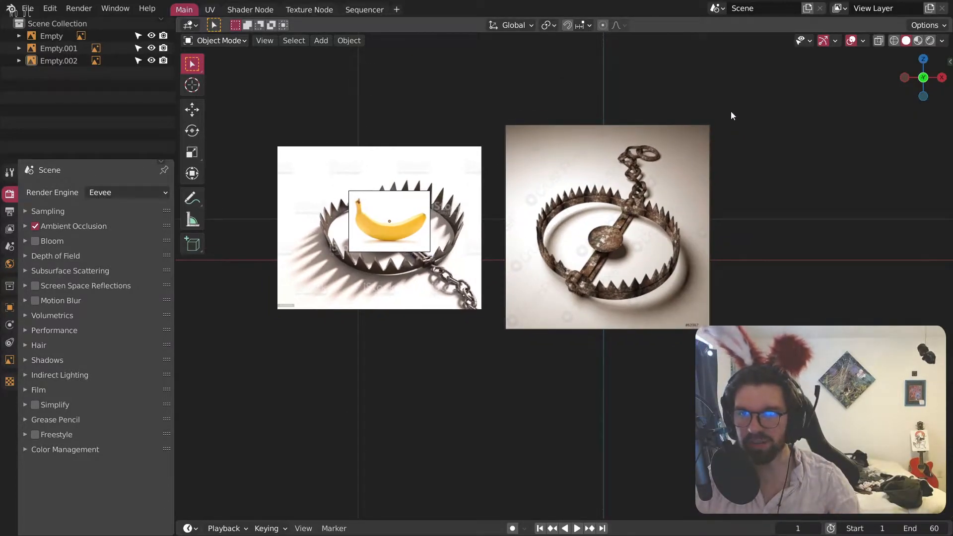
{"action": "key", "text": "a"}
{"action": "key", "text": "g"}
{"action": "left_click", "coordinate": [271, 287]}
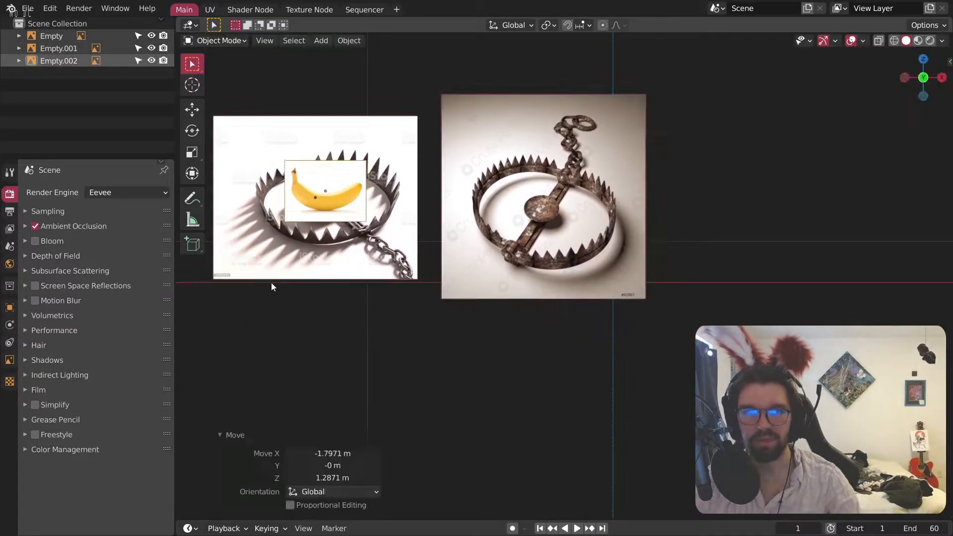
Step: Box-select all the reference images and move them together well above the X axis
{"action": "left_click", "coordinate": [351, 282]}
{"action": "middle_click_drag", "start_coordinate": [352, 282], "coordinate": [431, 328], "text": "shift"}
{"action": "left_click_drag", "start_coordinate": [636, 107], "coordinate": [250, 381]}
{"action": "key", "text": "g"}
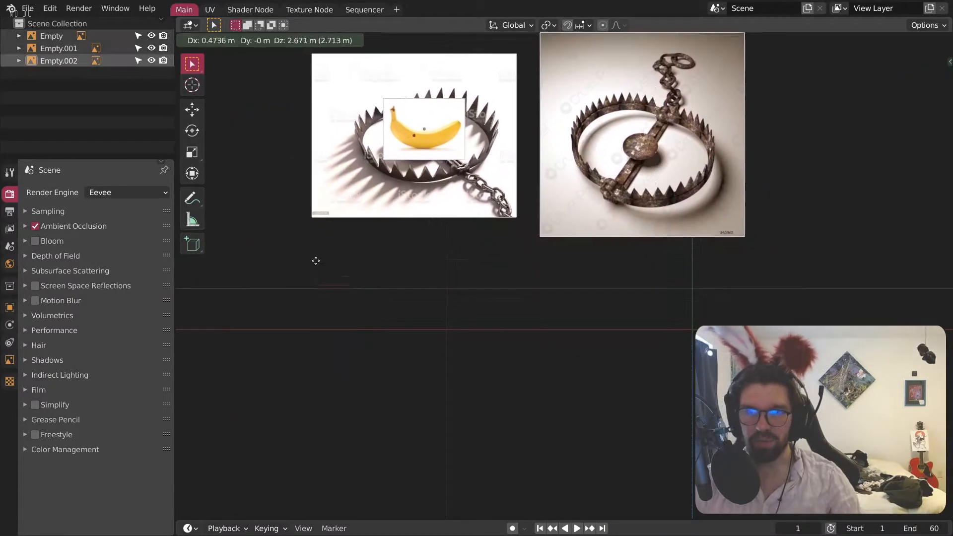
{"action": "left_click", "coordinate": [261, 223]}
Step: Box-select the reference images again and move them about 1.32 m up and 0.15 m along positive X
{"action": "middle_click_drag", "start_coordinate": [570, 223], "coordinate": [543, 293], "text": "shift"}
{"action": "left_click", "coordinate": [574, 43]}
{"action": "left_click_drag", "start_coordinate": [580, 46], "coordinate": [217, 296]}
{"action": "key", "text": "g"}
{"action": "left_click", "coordinate": [261, 245]}
Step: Reselect the reference images and lower them about 1.63 m while shifting them about 0.67 m along positive X
{"action": "middle_click_drag", "start_coordinate": [595, 290], "coordinate": [535, 312], "text": "shift"}
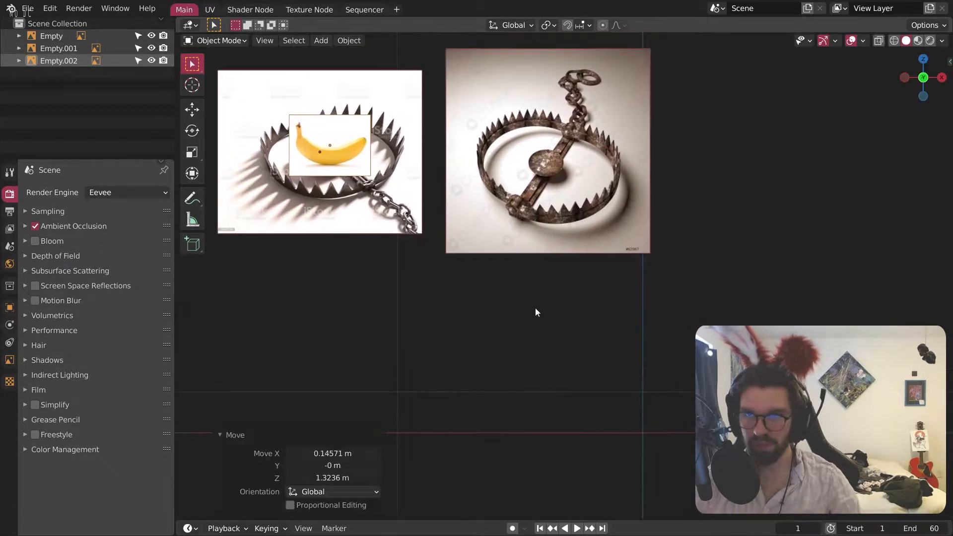
{"action": "left_click", "coordinate": [536, 308]}
{"action": "middle_click_drag", "start_coordinate": [493, 260], "coordinate": [504, 280], "text": "shift"}
{"action": "left_click_drag", "start_coordinate": [552, 330], "coordinate": [311, 125]}
{"action": "key", "text": "g"}
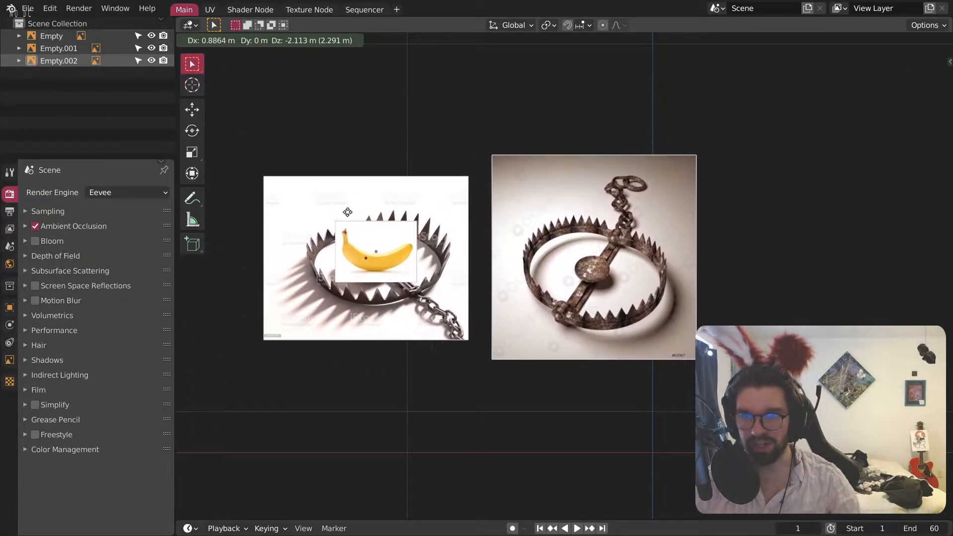
{"action": "left_click", "coordinate": [338, 192]}
{"action": "middle_click_drag", "start_coordinate": [665, 341], "coordinate": [594, 290], "text": "shift"}
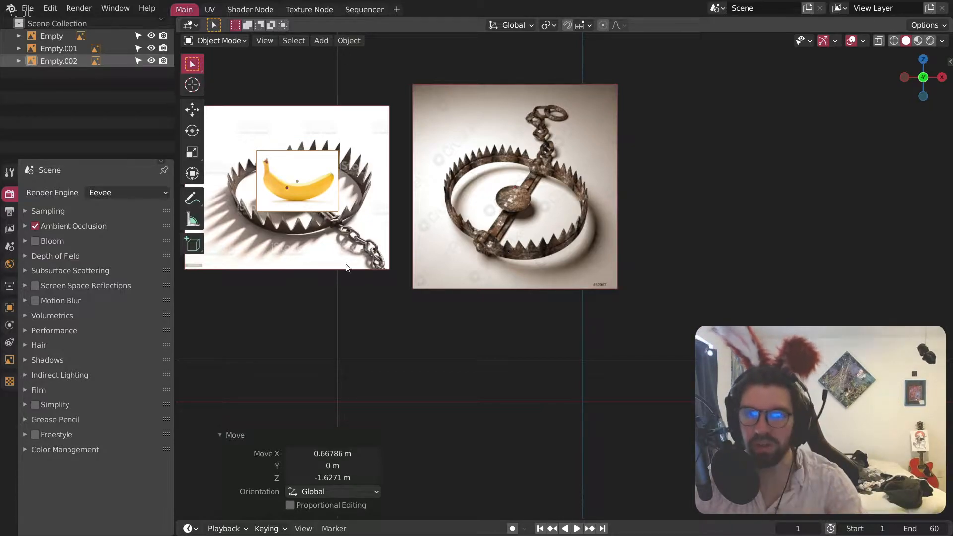
Step: Examine the bear trap references up close, including the jaws, hinge, crossbar and round pressure plate
{"action": "scroll", "coordinate": [283, 206], "scroll_direction": "up", "scroll_amount": 6}
{"action": "middle_click_drag", "start_coordinate": [284, 206], "coordinate": [338, 195], "text": "shift"}
{"action": "scroll", "coordinate": [526, 242], "scroll_direction": "down", "scroll_amount": 1}
{"action": "middle_click_drag", "start_coordinate": [526, 243], "coordinate": [478, 271], "text": "shift"}
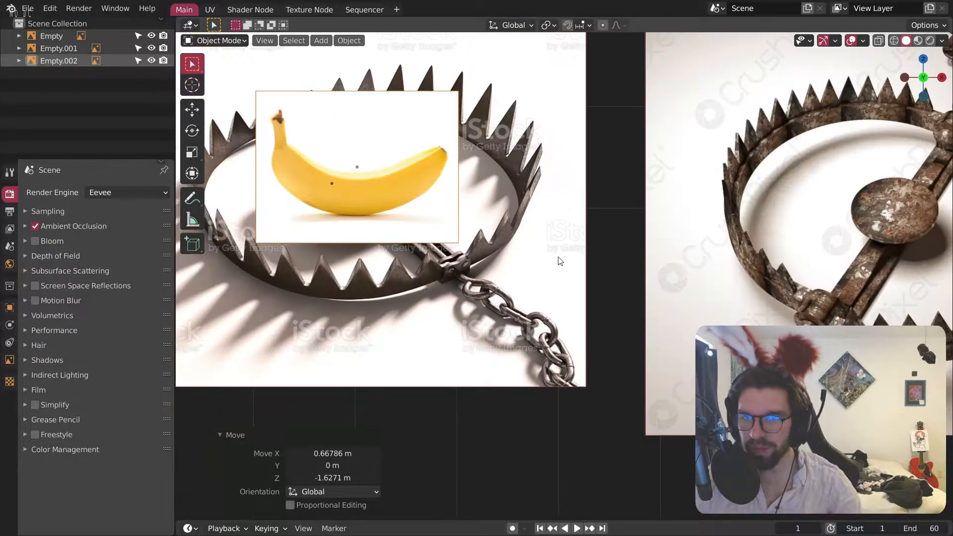
{"action": "middle_click_drag", "start_coordinate": [720, 224], "coordinate": [381, 261], "text": "shift"}
{"action": "scroll", "coordinate": [568, 299], "scroll_direction": "up", "scroll_amount": 4}
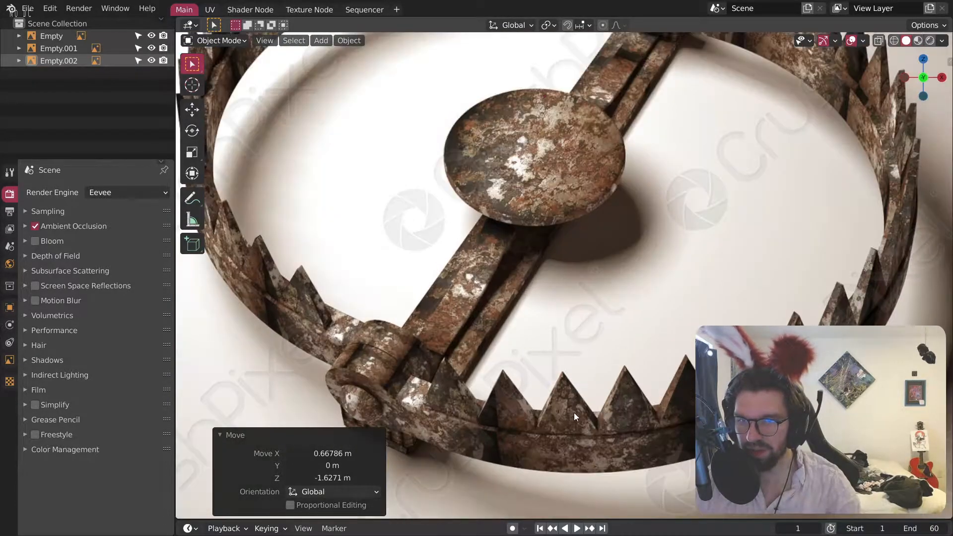
{"action": "scroll", "coordinate": [435, 367], "scroll_direction": "down", "scroll_amount": 5}
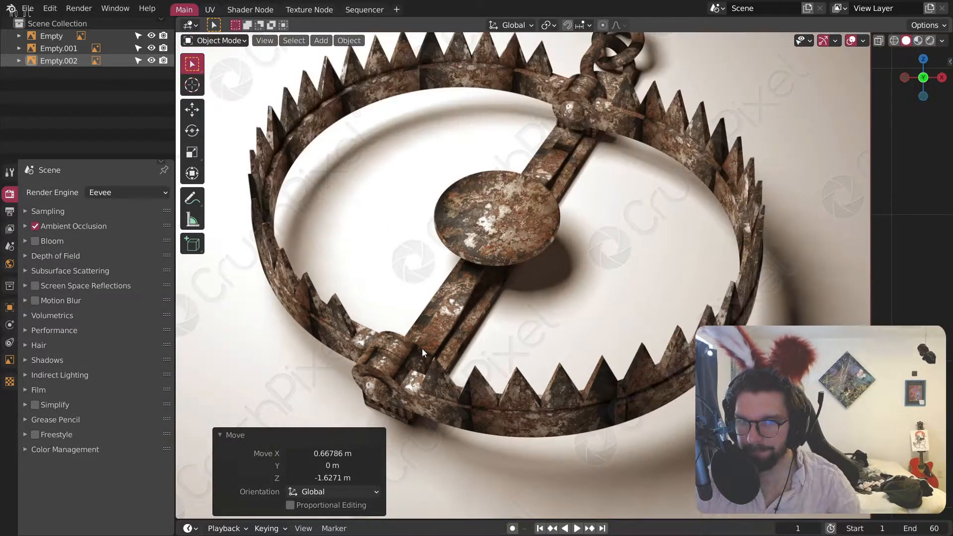
{"action": "scroll", "coordinate": [421, 407], "scroll_direction": "up", "scroll_amount": 3}
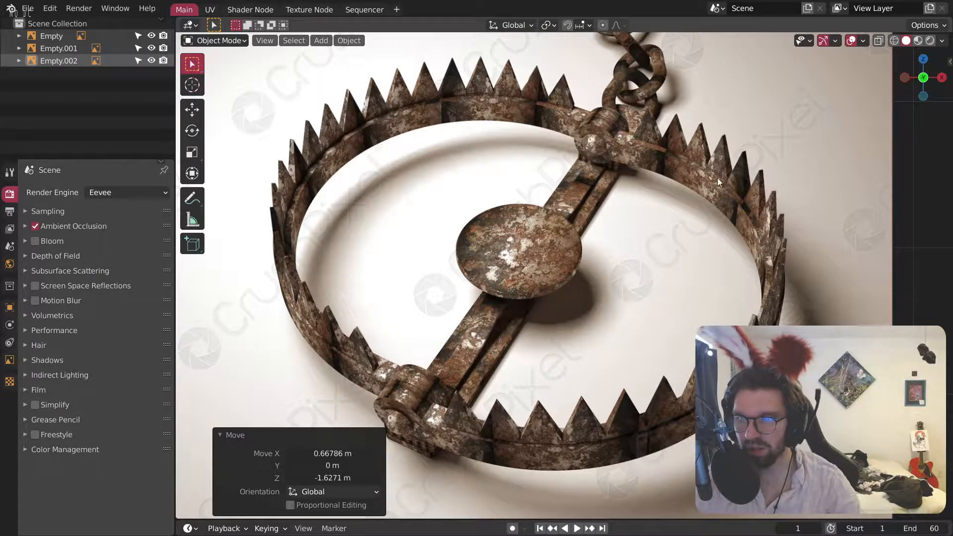
Step: Deselect the reference images and add a cylinder mesh at the world origin
{"action": "scroll", "coordinate": [707, 302], "scroll_direction": "down", "scroll_amount": 6}
{"action": "middle_click_drag", "start_coordinate": [734, 396], "coordinate": [657, 245], "text": "shift"}
{"action": "left_click", "coordinate": [657, 245]}
{"action": "middle_click_drag", "start_coordinate": [654, 297], "coordinate": [562, 306], "text": "shift"}
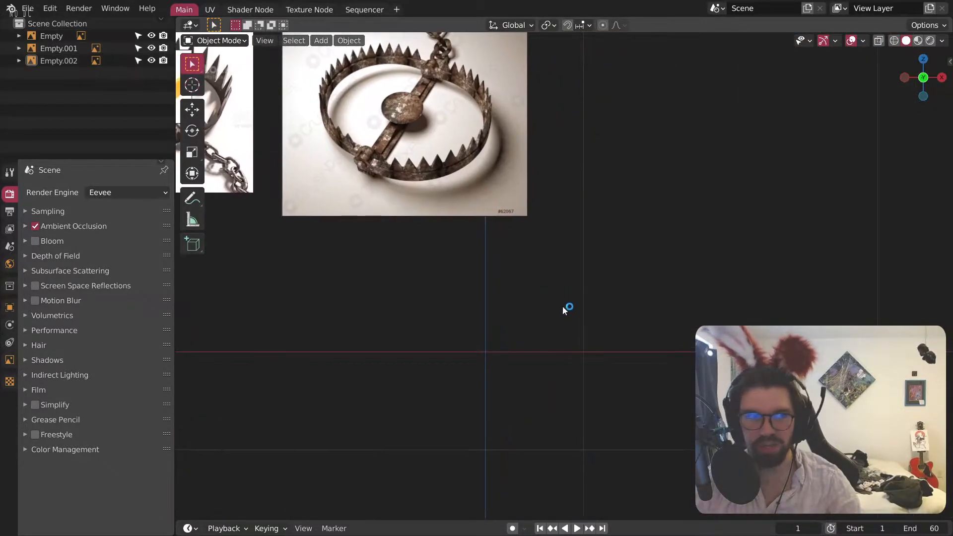
{"action": "left_click", "coordinate": [321, 40]}
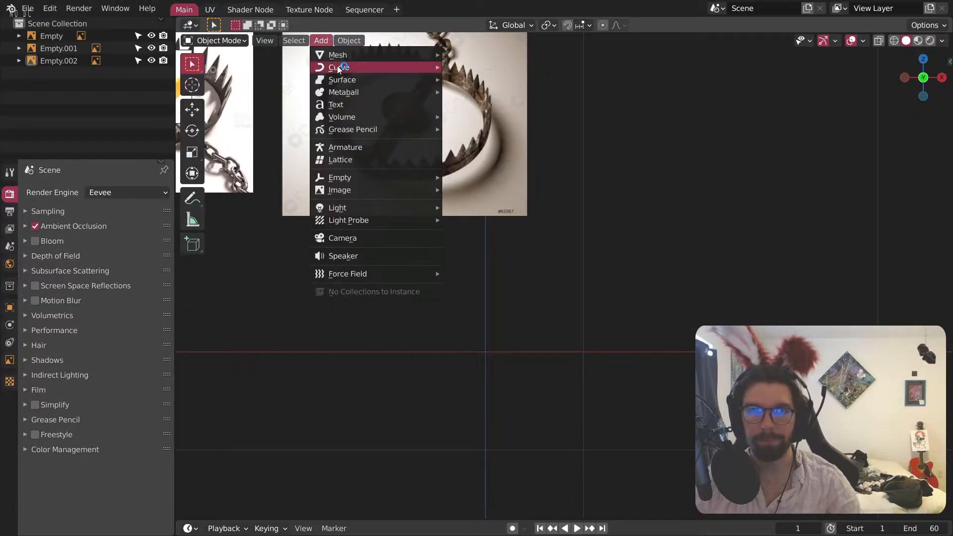
{"action": "mouse_move", "coordinate": [338, 66]}
{"action": "mouse_move", "coordinate": [377, 55]}
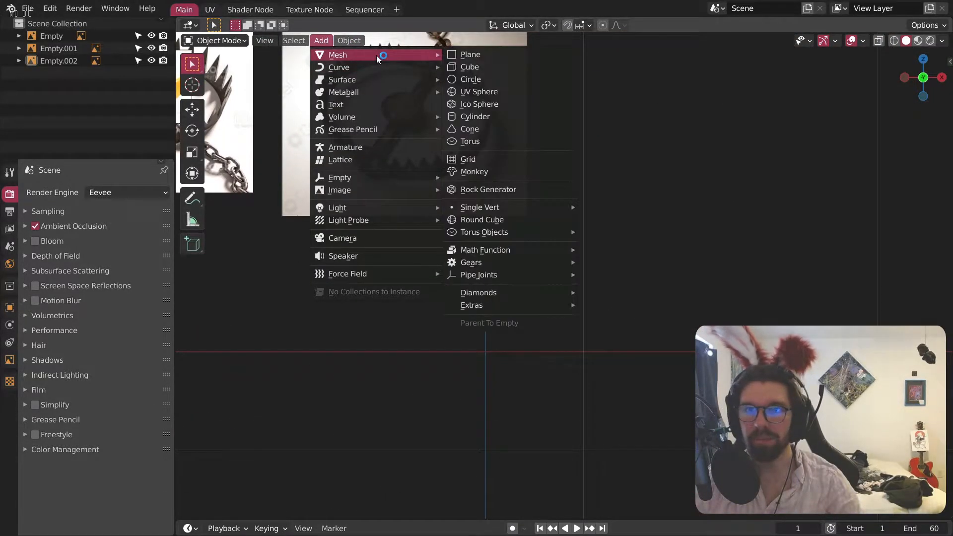
{"action": "left_click", "coordinate": [476, 117]}
Step: Set the new cylinder's vertex count to 48
{"action": "middle_click_drag", "start_coordinate": [496, 326], "coordinate": [487, 402]}
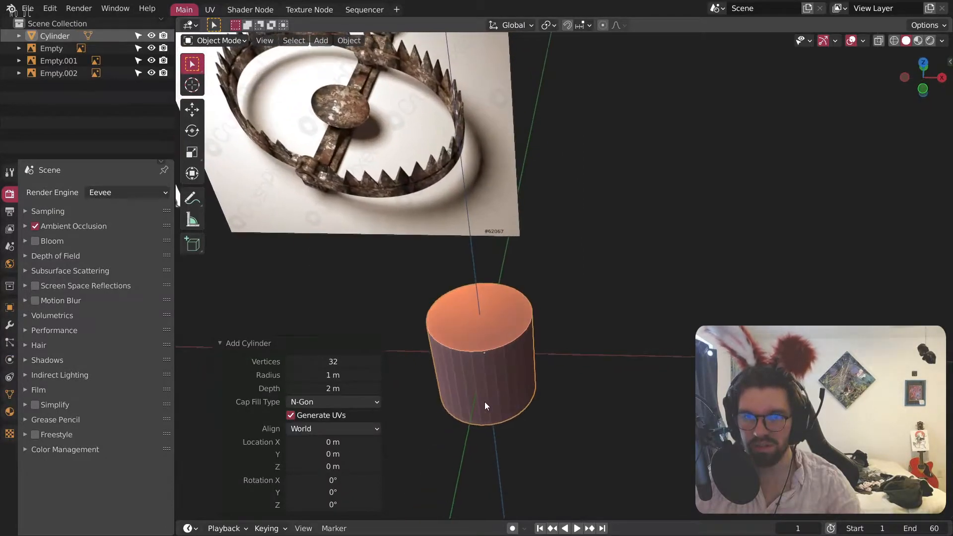
{"action": "scroll", "coordinate": [442, 367], "scroll_direction": "up", "scroll_amount": 3}
{"action": "middle_click_drag", "start_coordinate": [496, 328], "coordinate": [477, 346], "text": "shift"}
{"action": "left_click", "coordinate": [323, 361]}
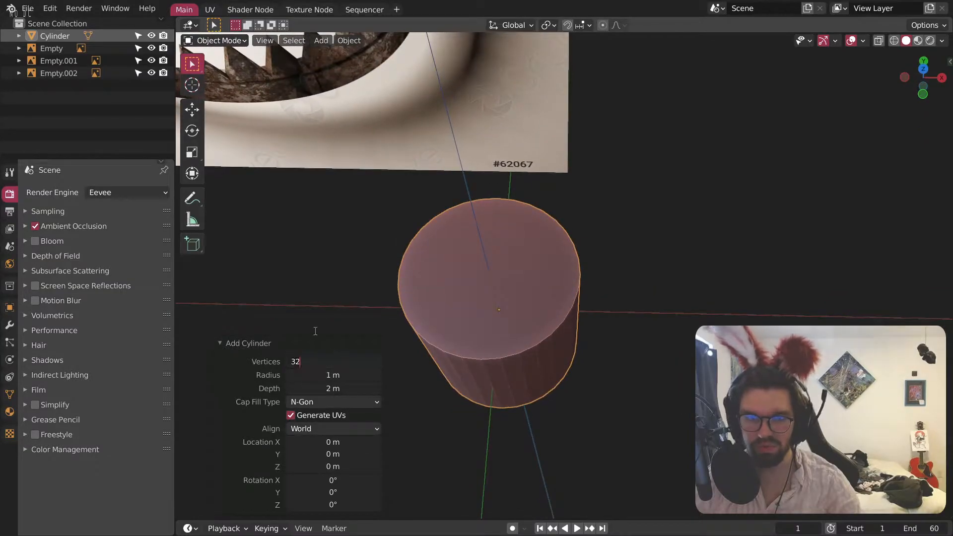
{"action": "type", "text": "48"}
{"action": "key", "text": "Return"}
Step: Flatten the cylinder into a thin disc by scaling it to about 0.074 along global Z
{"action": "middle_click_drag", "start_coordinate": [443, 125], "coordinate": [439, 327]}
{"action": "scroll", "coordinate": [439, 326], "scroll_direction": "down", "scroll_amount": 5}
{"action": "scroll", "coordinate": [408, 254], "scroll_direction": "up", "scroll_amount": 2}
{"action": "middle_click_drag", "start_coordinate": [390, 237], "coordinate": [406, 192], "text": "shift"}
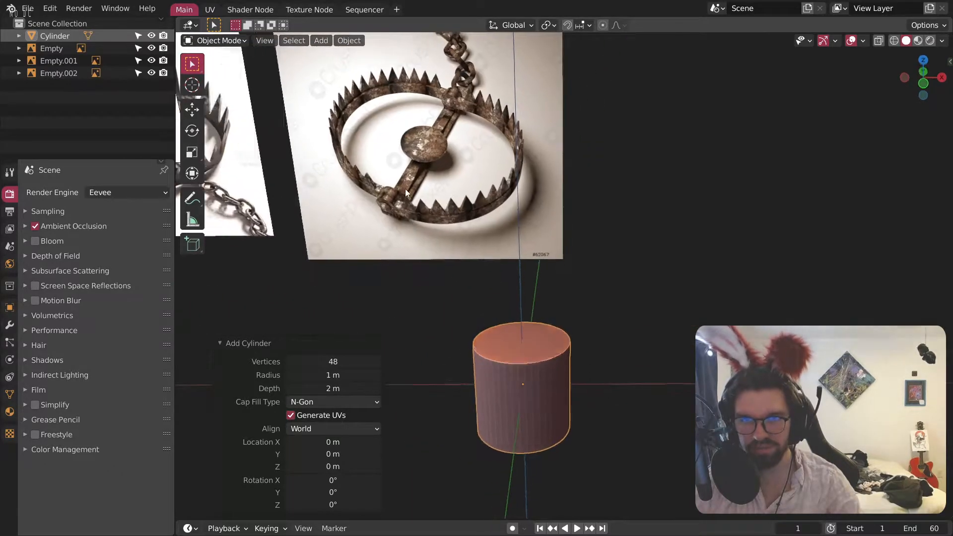
{"action": "scroll", "coordinate": [413, 199], "scroll_direction": "up", "scroll_amount": 3}
{"action": "middle_click_drag", "start_coordinate": [524, 328], "coordinate": [496, 269], "text": "shift"}
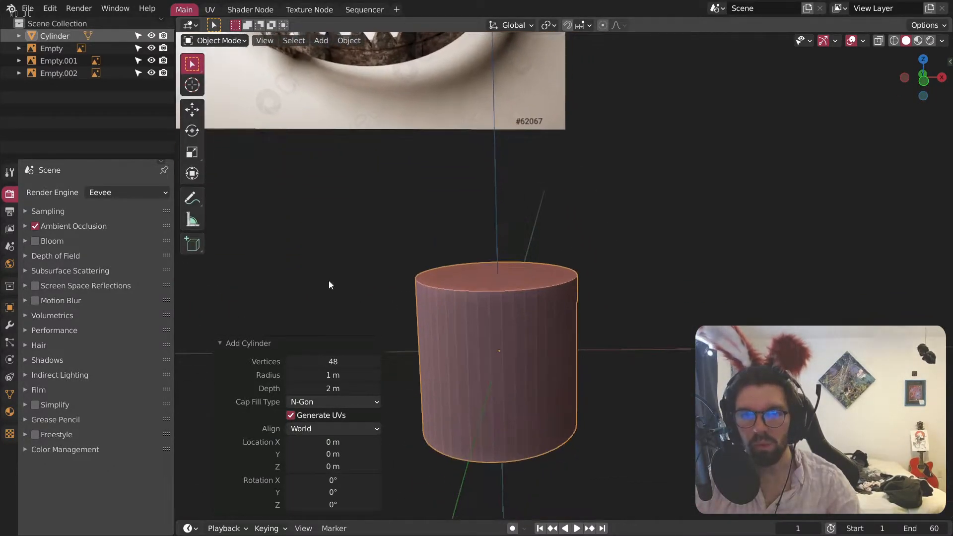
{"action": "left_click", "coordinate": [195, 155]}
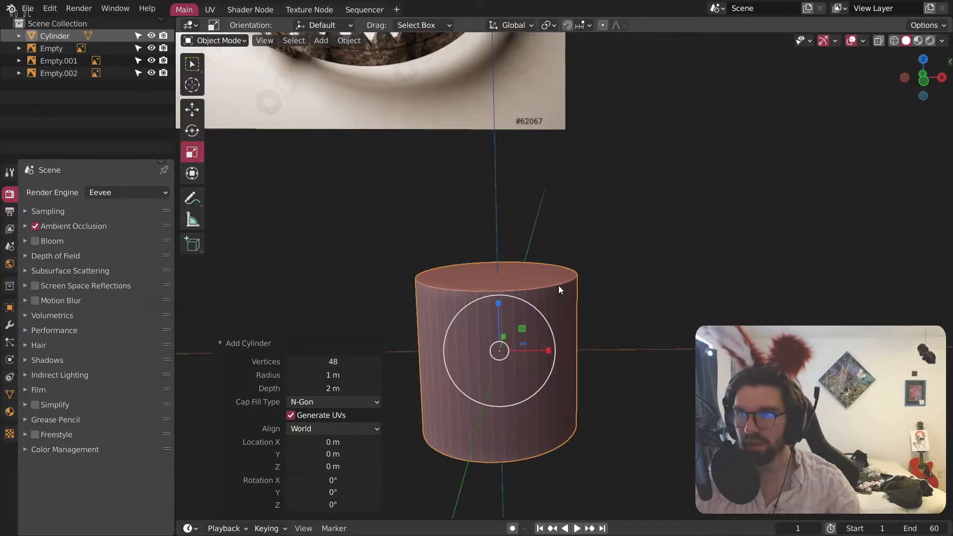
{"action": "key", "text": "s"}
{"action": "key", "text": "z"}
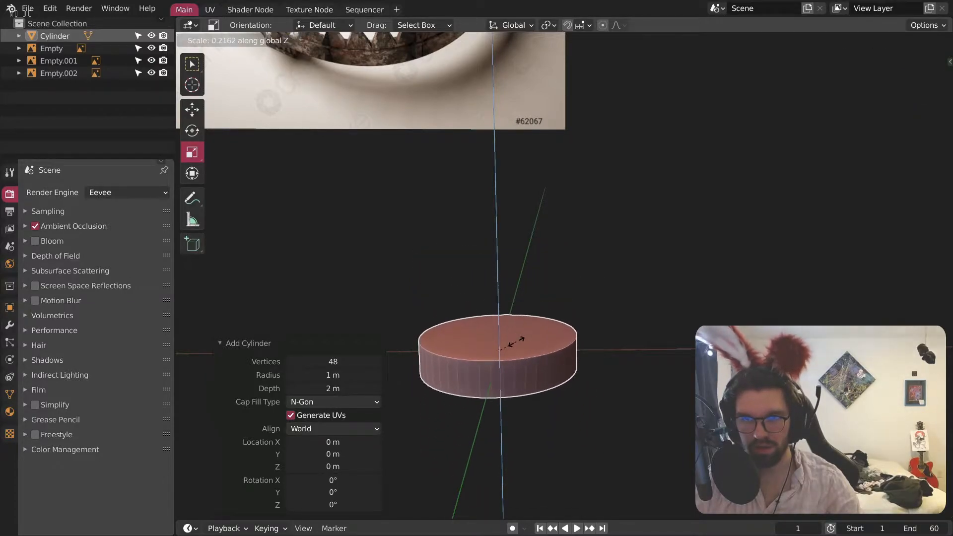
{"action": "left_click", "coordinate": [506, 348]}
{"action": "mouse_move", "coordinate": [506, 347]}
{"action": "middle_mouse_down"}
{"action": "mouse_move", "coordinate": [540, 328]}
{"action": "mouse_move", "coordinate": [504, 357]}
{"action": "mouse_move", "coordinate": [507, 364]}
{"action": "middle_mouse_up"}
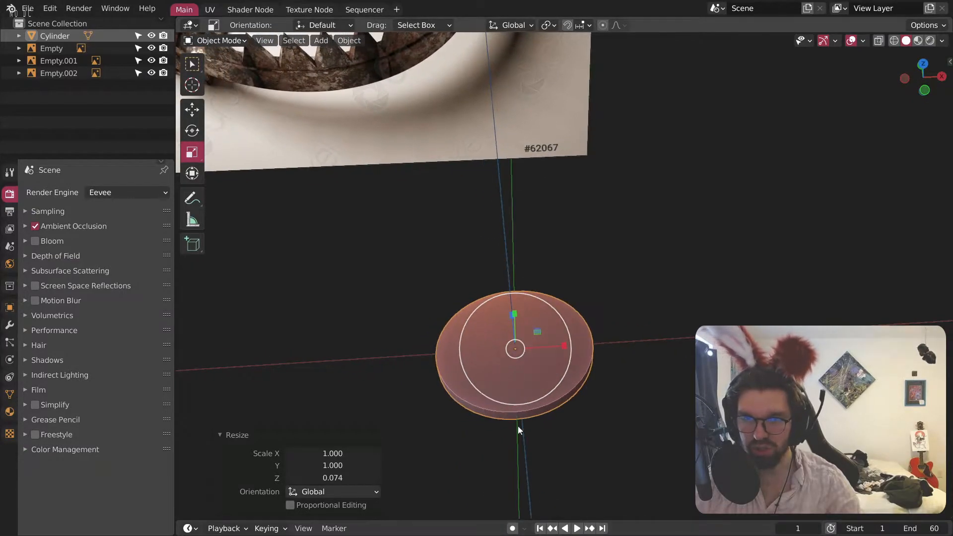
Step: Compare the disc with the trap's round plate and apply the disc's scale
{"action": "scroll", "coordinate": [508, 201], "scroll_direction": "down", "scroll_amount": 4}
{"action": "mouse_move", "coordinate": [511, 205]}
{"action": "middle_mouse_down", "text": "shift"}
{"action": "mouse_move", "coordinate": [506, 240]}
{"action": "mouse_move", "coordinate": [496, 212]}
{"action": "middle_mouse_up", "text": "shift"}
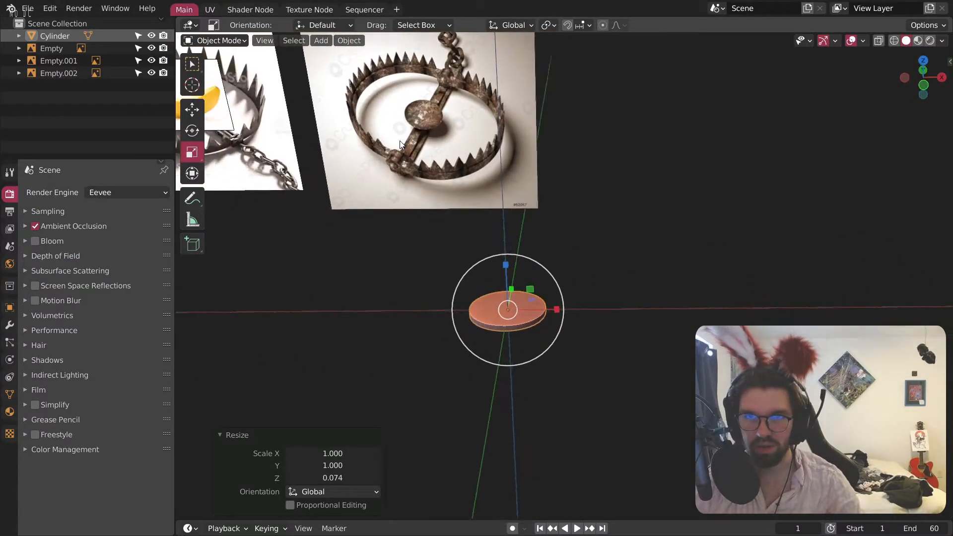
{"action": "scroll", "coordinate": [401, 143], "scroll_direction": "up", "scroll_amount": 3}
{"action": "scroll", "coordinate": [409, 144], "scroll_direction": "down", "scroll_amount": 1}
{"action": "middle_click_drag", "start_coordinate": [463, 146], "coordinate": [453, 179], "text": "shift"}
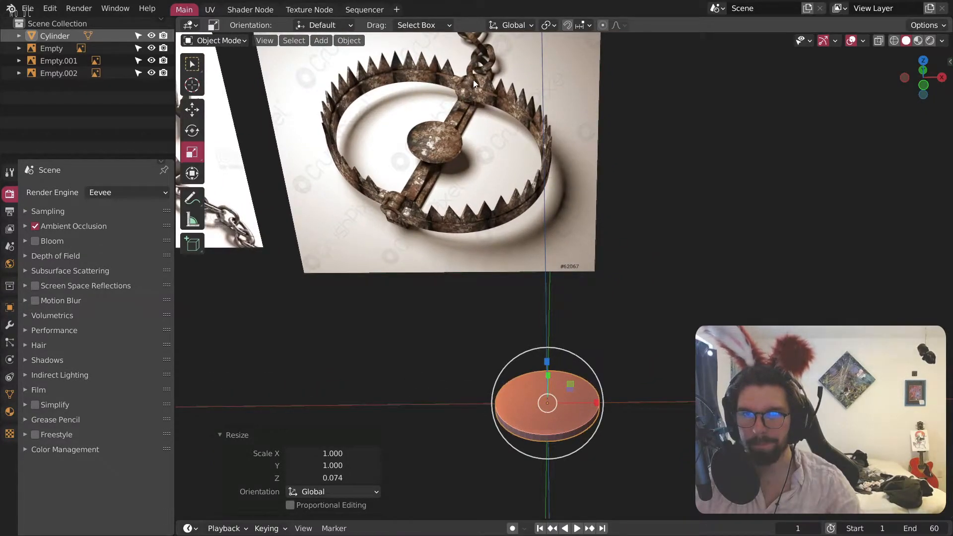
{"action": "left_click", "coordinate": [923, 85]}
{"action": "middle_click_drag", "start_coordinate": [565, 458], "coordinate": [555, 387], "text": "shift"}
{"action": "scroll", "coordinate": [495, 350], "scroll_direction": "up", "scroll_amount": 6}
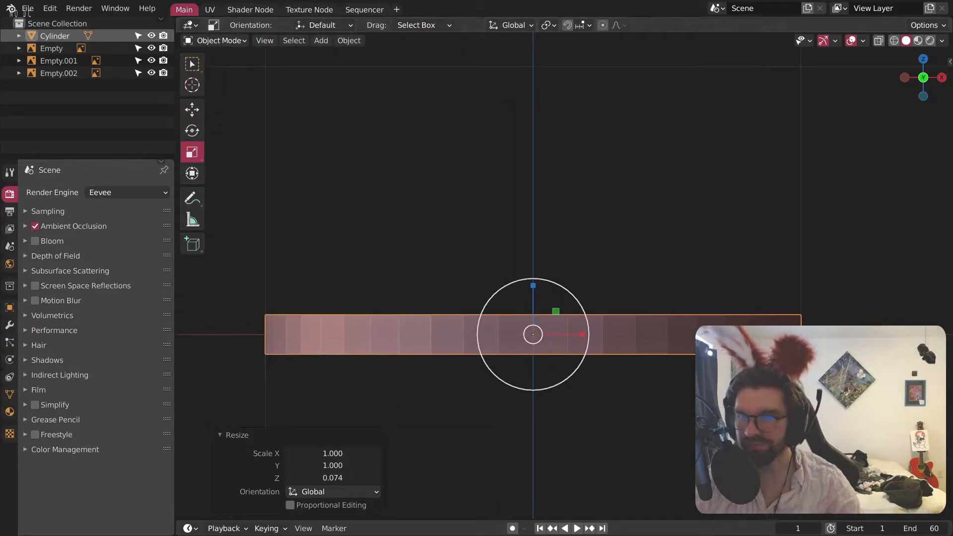
{"action": "left_click", "coordinate": [219, 41]}
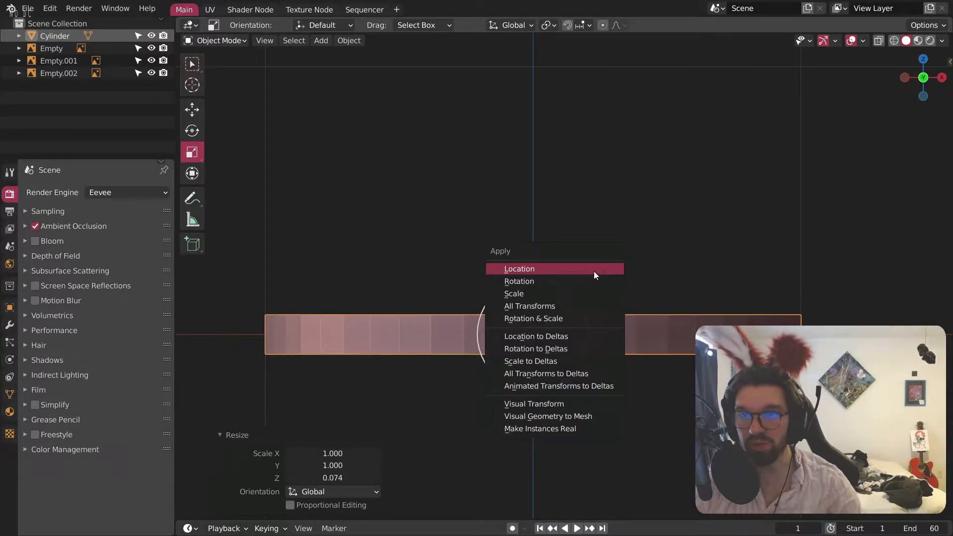
{"action": "left_click", "coordinate": [538, 294]}
Step: Enter Edit Mode on the disc and thicken its whole mesh by scaling about 1.279 along global Z
{"action": "left_click", "coordinate": [211, 41]}
{"action": "left_click", "coordinate": [211, 69]}
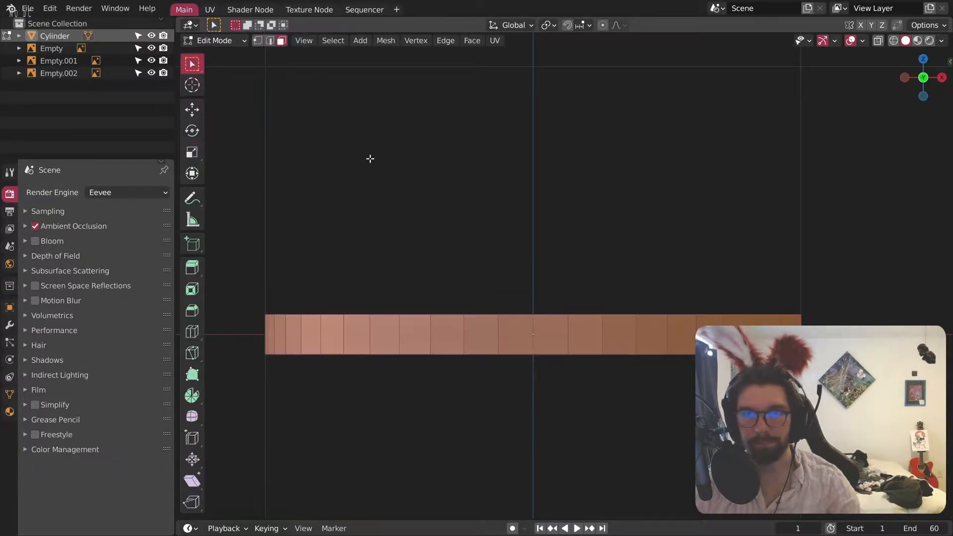
{"action": "key", "text": "s"}
{"action": "key", "text": "z"}
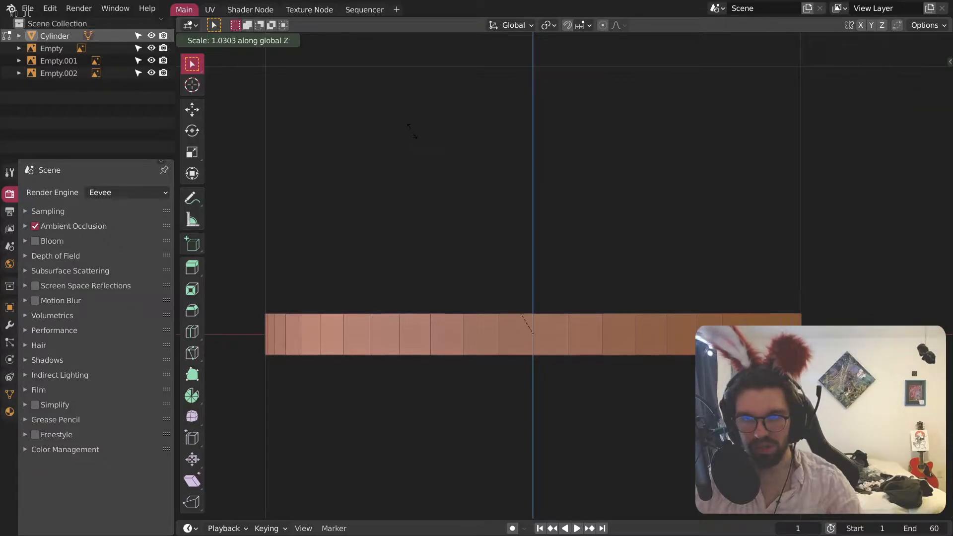
{"action": "left_click", "coordinate": [446, 56]}
Step: Switch the disc to wireframe display with vertex selection
{"action": "left_click", "coordinate": [894, 40]}
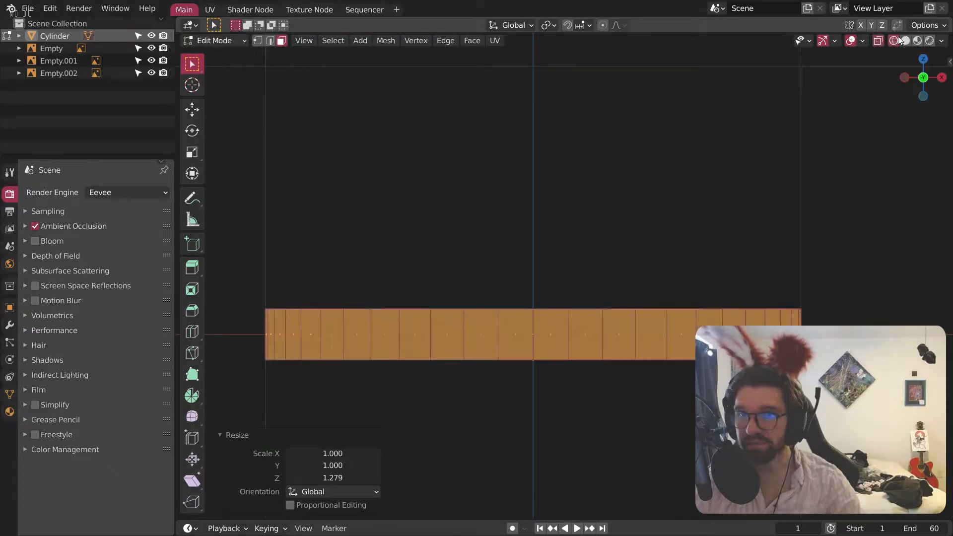
{"action": "key", "text": "1"}
Step: Try to delete the vertices on the disc's negative-X side, and undo the deletion
{"action": "left_click_drag", "start_coordinate": [474, 268], "coordinate": [199, 413]}
{"action": "right_click", "coordinate": [266, 352]}
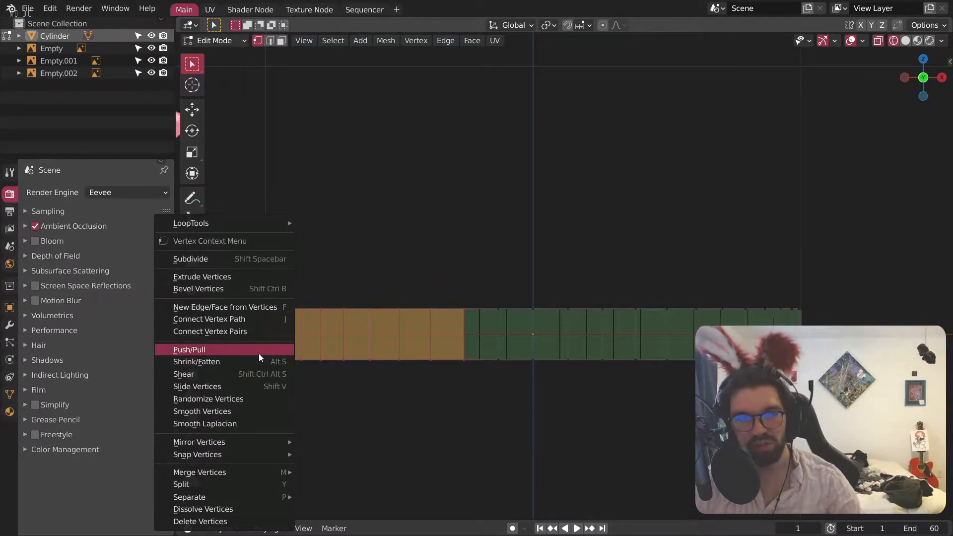
{"action": "left_click", "coordinate": [233, 522]}
{"action": "middle_click_drag", "start_coordinate": [591, 198], "coordinate": [844, 283]}
{"action": "middle_click_drag", "start_coordinate": [575, 248], "coordinate": [604, 238]}
{"action": "key", "text": "ctrl+z"}
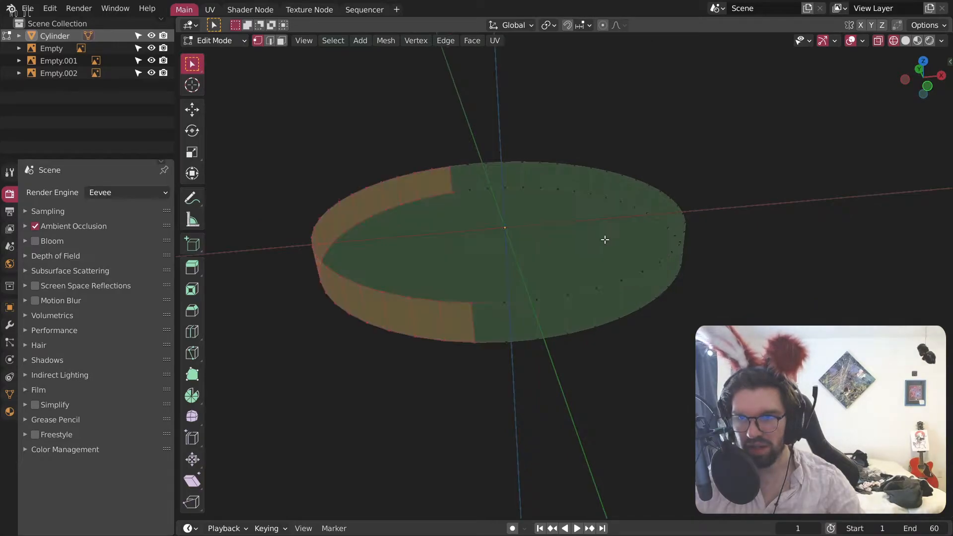
{"action": "left_click", "coordinate": [211, 39]}
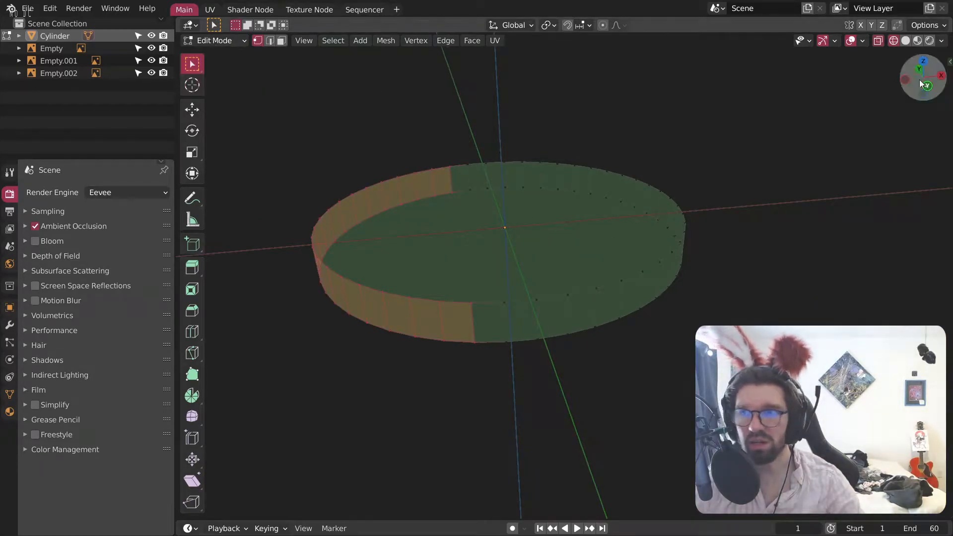
Step: In solid display with face selection, inset the disc's flat round faces by about 0.078 m to form a thin rim
{"action": "left_click", "coordinate": [906, 40]}
{"action": "middle_click_drag", "start_coordinate": [759, 172], "coordinate": [746, 191]}
{"action": "left_click", "coordinate": [281, 40]}
{"action": "middle_click_drag", "start_coordinate": [522, 278], "coordinate": [552, 258]}
{"action": "scroll", "coordinate": [538, 268], "scroll_direction": "up", "scroll_amount": 3}
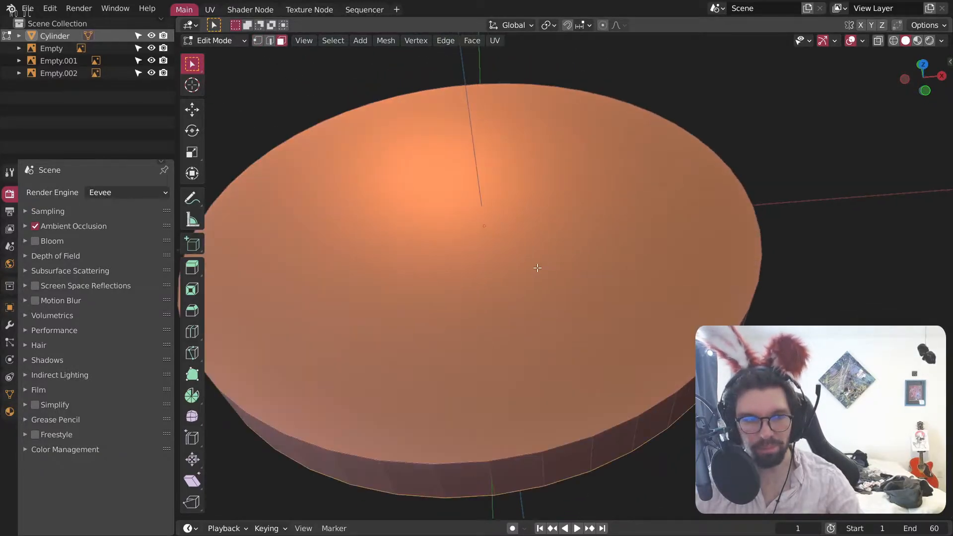
{"action": "key", "text": "i"}
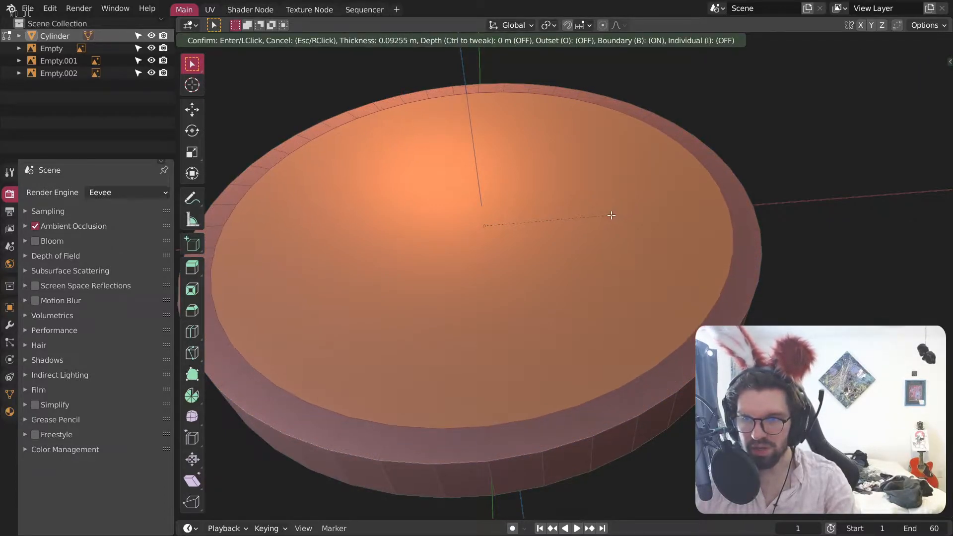
{"action": "left_click", "coordinate": [615, 215]}
{"action": "middle_click_drag", "start_coordinate": [587, 267], "coordinate": [506, 341]}
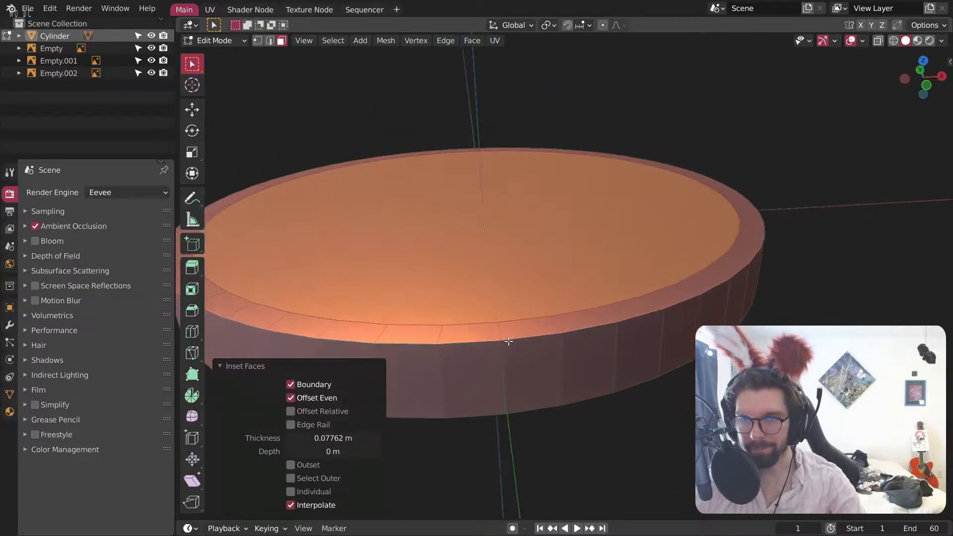
Step: From the front view in wireframe, delete the ring's negative-X vertices, leaving the half ring extending slightly past the centre
{"action": "left_click", "coordinate": [933, 84]}
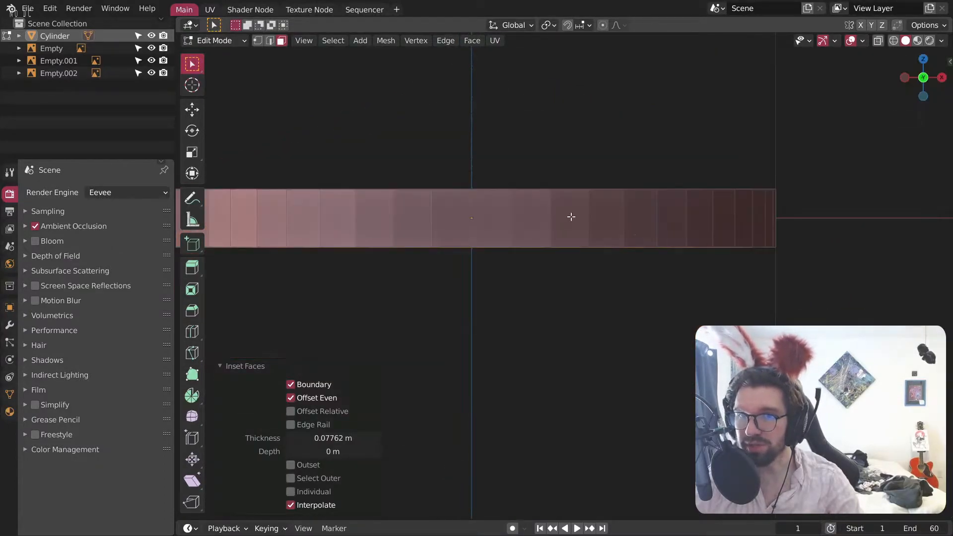
{"action": "left_click", "coordinate": [893, 40]}
{"action": "left_click_drag", "start_coordinate": [474, 172], "coordinate": [218, 328]}
{"action": "key", "text": "x"}
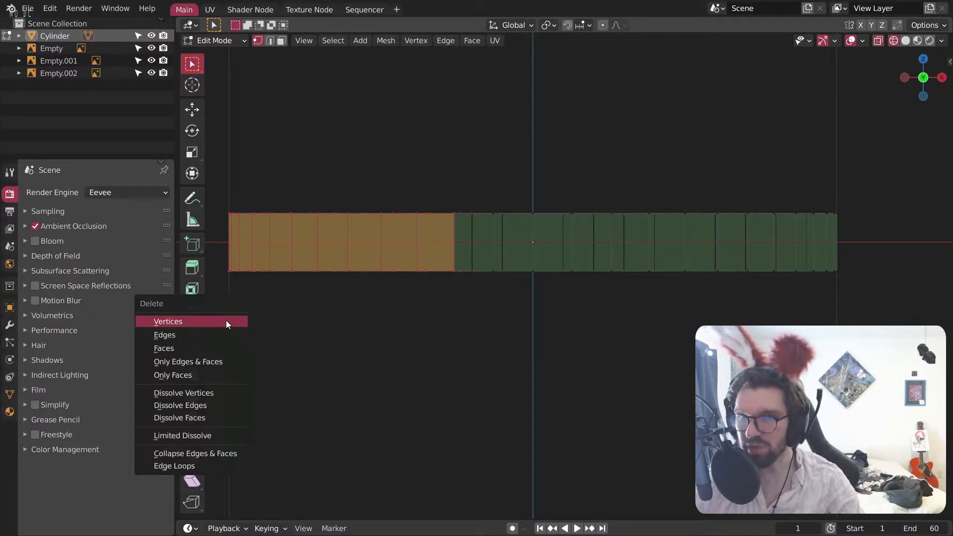
{"action": "left_click", "coordinate": [225, 321]}
Step: Close the half ring's open negative-Y end with a face, working in edge selection and solid display
{"action": "middle_click_drag", "start_coordinate": [404, 237], "coordinate": [712, 197]}
{"action": "left_click", "coordinate": [271, 40]}
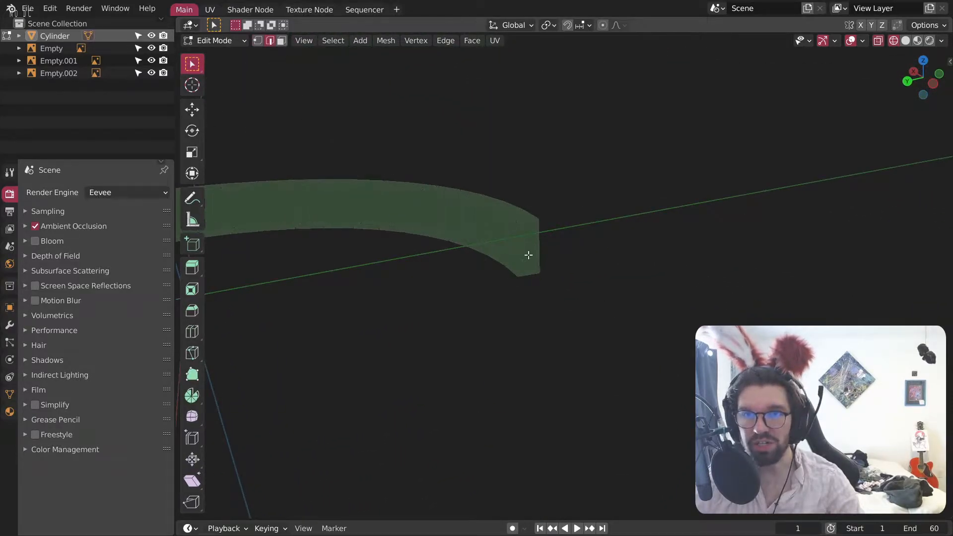
{"action": "middle_click_drag", "start_coordinate": [526, 253], "coordinate": [604, 247]}
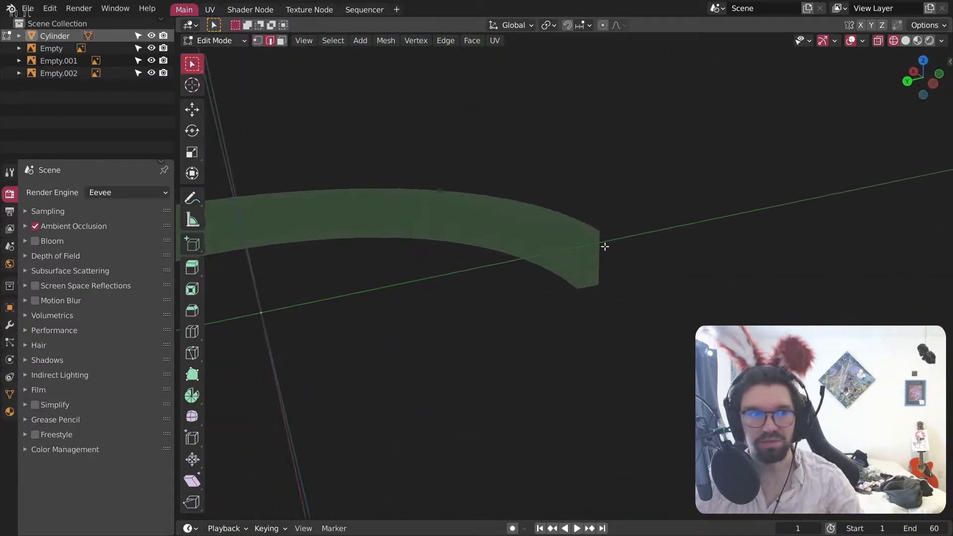
{"action": "left_click", "coordinate": [905, 41]}
{"action": "scroll", "coordinate": [585, 257], "scroll_direction": "up", "scroll_amount": 1}
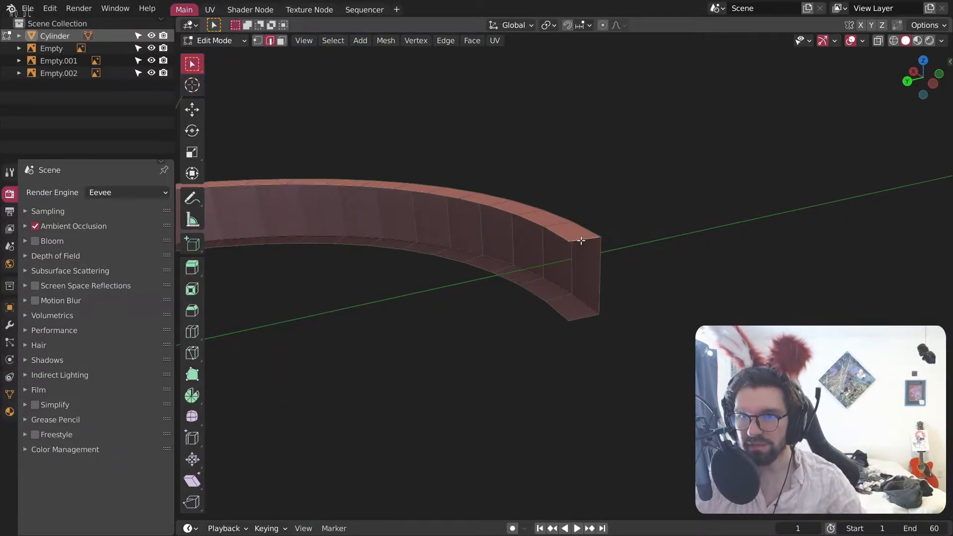
{"action": "scroll", "coordinate": [586, 239], "scroll_direction": "up", "scroll_amount": 3}
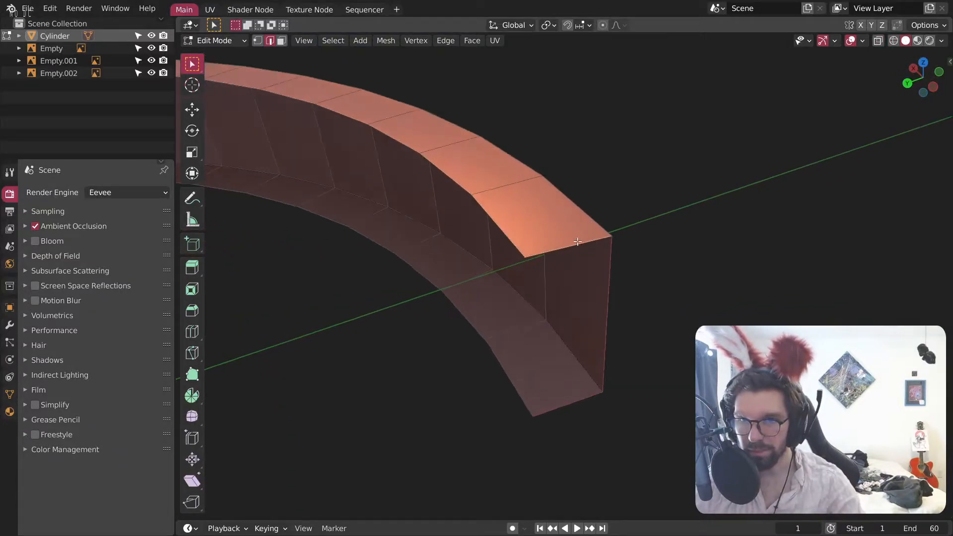
{"action": "key", "text": "f"}
Step: Fill the half ring's open positive-Y end with a face and clear the selection
{"action": "scroll", "coordinate": [571, 253], "scroll_direction": "down", "scroll_amount": 6}
{"action": "middle_click_drag", "start_coordinate": [497, 263], "coordinate": [785, 186], "text": "shift"}
{"action": "scroll", "coordinate": [526, 266], "scroll_direction": "up", "scroll_amount": 3}
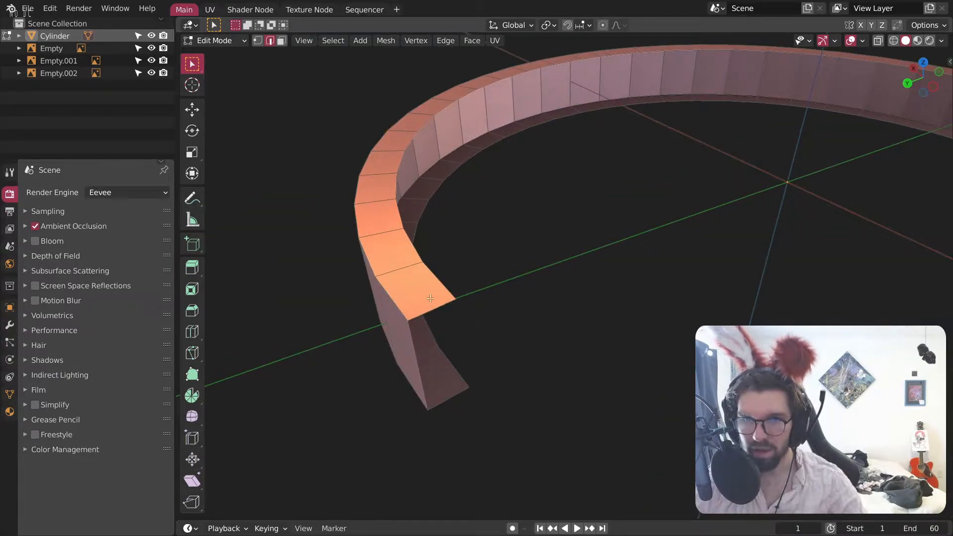
{"action": "key", "text": "f"}
{"action": "middle_click_drag", "start_coordinate": [536, 241], "coordinate": [455, 251]}
{"action": "key", "text": "alt+a"}
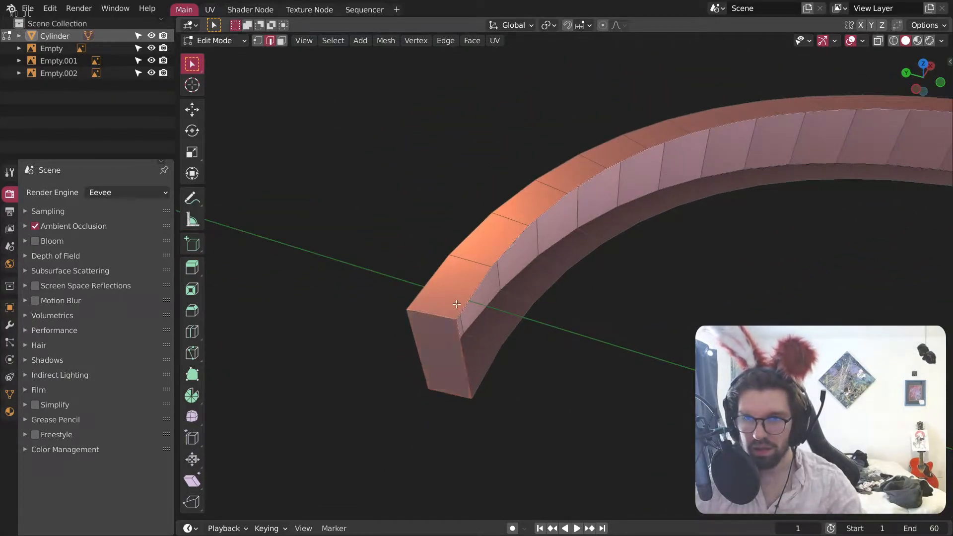
Step: Select the edge loop around the half ring's open inner side and close it with Grid Fill
{"action": "scroll", "coordinate": [464, 295], "scroll_direction": "down", "scroll_amount": 2}
{"action": "left_click", "coordinate": [477, 285], "text": "alt"}
{"action": "key", "text": "f"}
{"action": "key", "text": "ctrl+z"}
{"action": "right_click", "coordinate": [486, 282]}
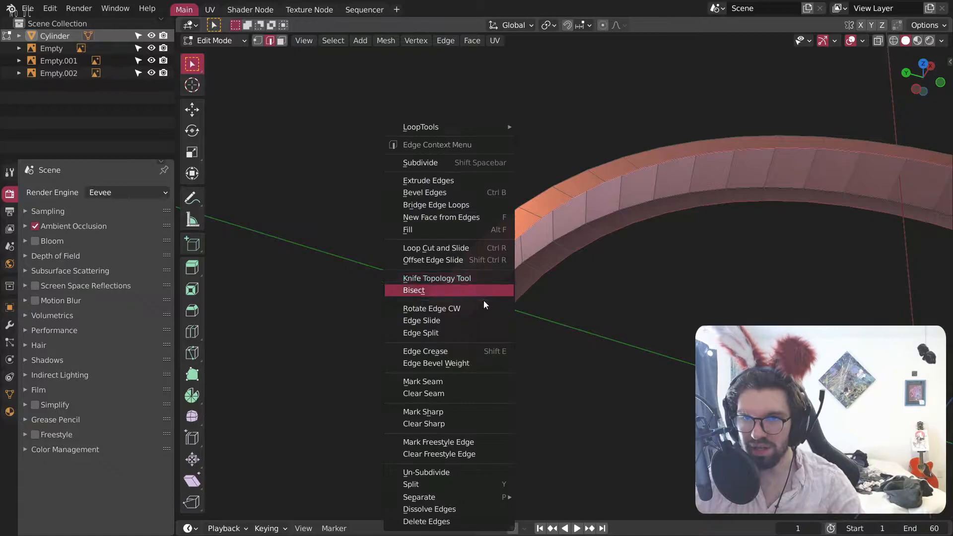
{"action": "key", "text": "ctrl+f"}
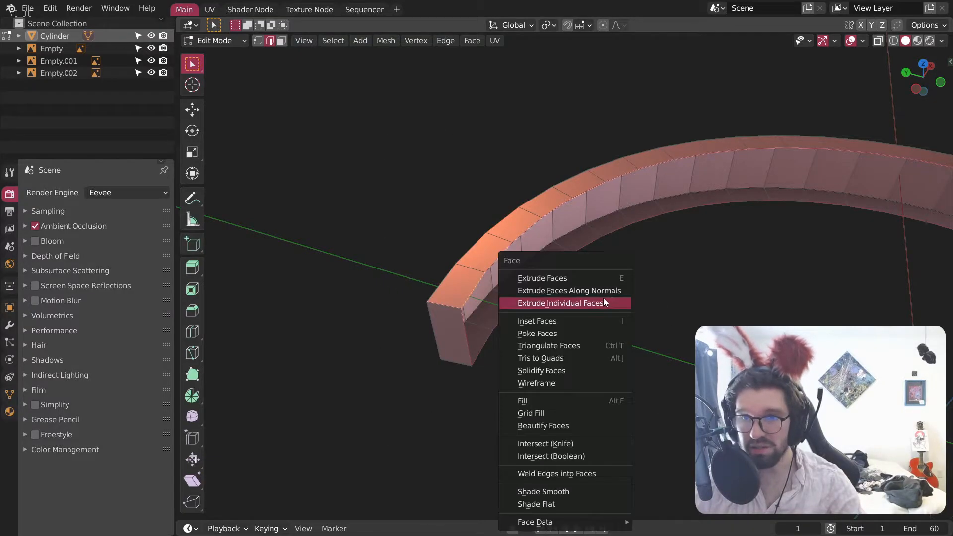
{"action": "left_click", "coordinate": [551, 412]}
{"action": "key", "text": "alt+a"}
Step: Examine the reference trap's toothed jaws, hinges and crossbar, and compare them with the modelled half ring
{"action": "scroll", "coordinate": [655, 306], "scroll_direction": "down", "scroll_amount": 5}
{"action": "middle_click_drag", "start_coordinate": [656, 307], "coordinate": [518, 207]}
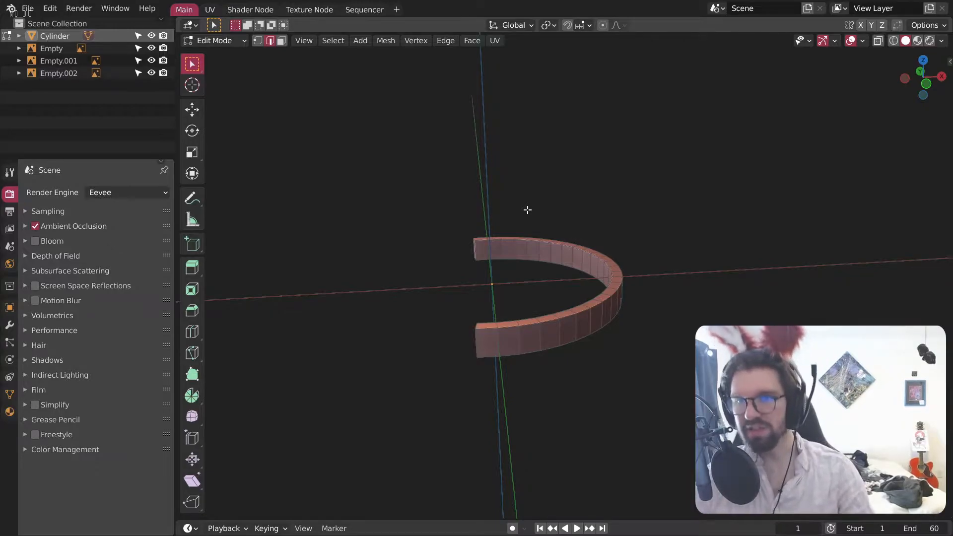
{"action": "scroll", "coordinate": [409, 225], "scroll_direction": "down", "scroll_amount": 4}
{"action": "middle_click_drag", "start_coordinate": [479, 134], "coordinate": [544, 308], "text": "shift"}
{"action": "middle_click_drag", "start_coordinate": [484, 263], "coordinate": [474, 256], "text": "shift"}
{"action": "scroll", "coordinate": [474, 256], "scroll_direction": "up", "scroll_amount": 3}
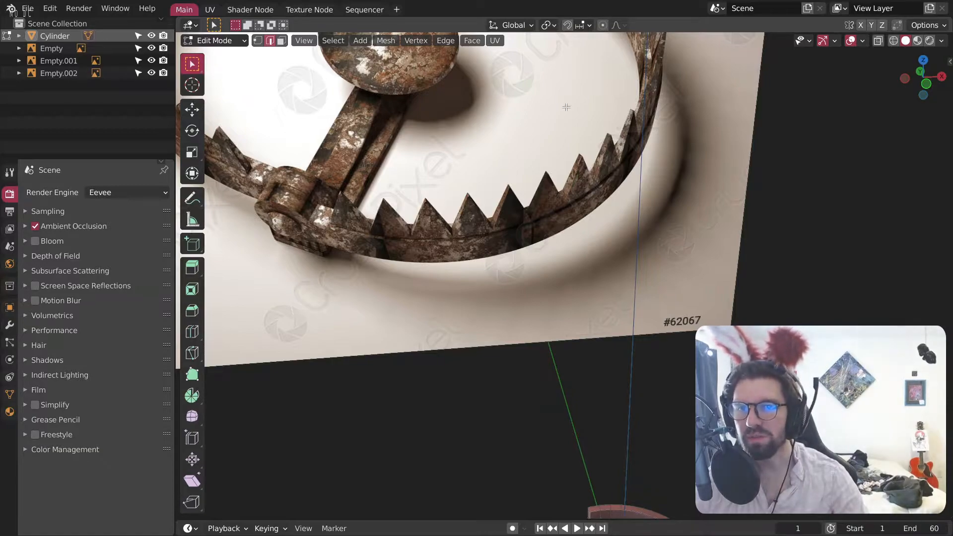
{"action": "scroll", "coordinate": [569, 126], "scroll_direction": "down", "scroll_amount": 6}
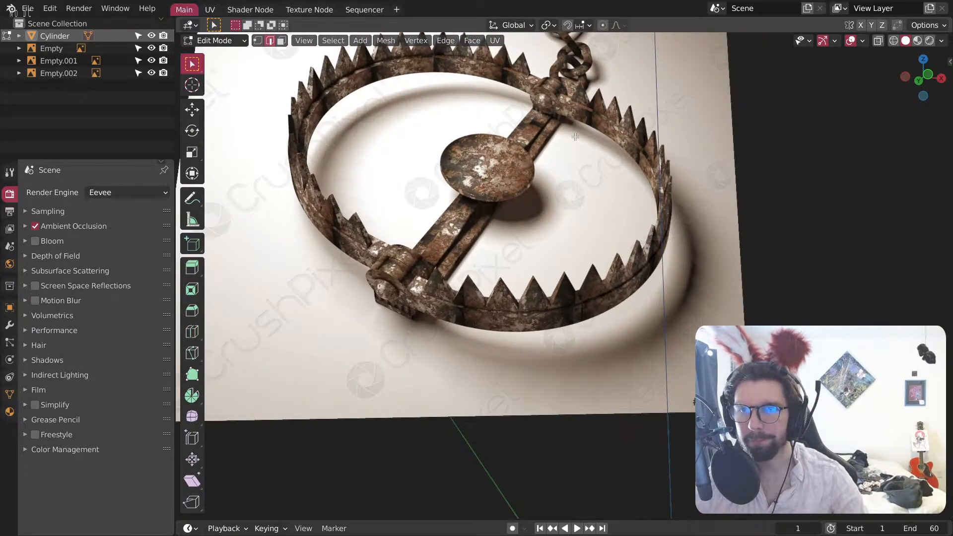
{"action": "middle_click_drag", "start_coordinate": [575, 137], "coordinate": [545, 155]}
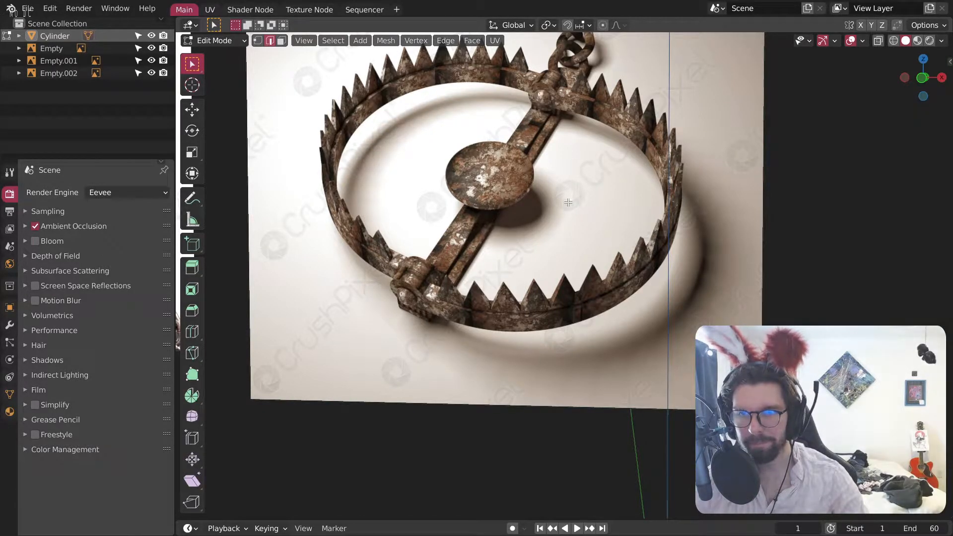
{"action": "scroll", "coordinate": [568, 203], "scroll_direction": "down", "scroll_amount": 5}
{"action": "scroll", "coordinate": [621, 475], "scroll_direction": "up", "scroll_amount": 6}
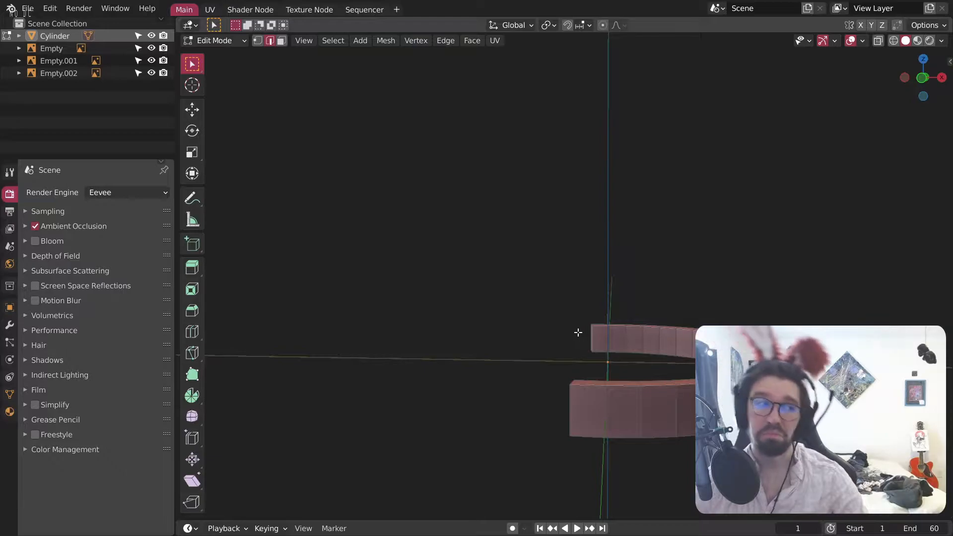
{"action": "middle_click_drag", "start_coordinate": [623, 256], "coordinate": [561, 347]}
{"action": "scroll", "coordinate": [478, 124], "scroll_direction": "up", "scroll_amount": 2}
{"action": "middle_click_drag", "start_coordinate": [403, 67], "coordinate": [503, 298], "text": "shift"}
{"action": "middle_click_drag", "start_coordinate": [608, 220], "coordinate": [600, 211]}
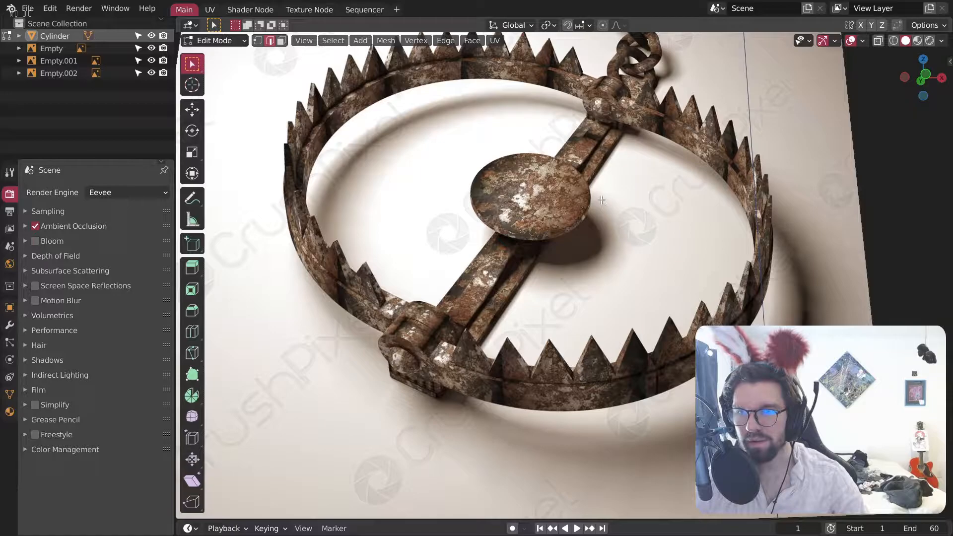
{"action": "middle_click_drag", "start_coordinate": [601, 200], "coordinate": [573, 229]}
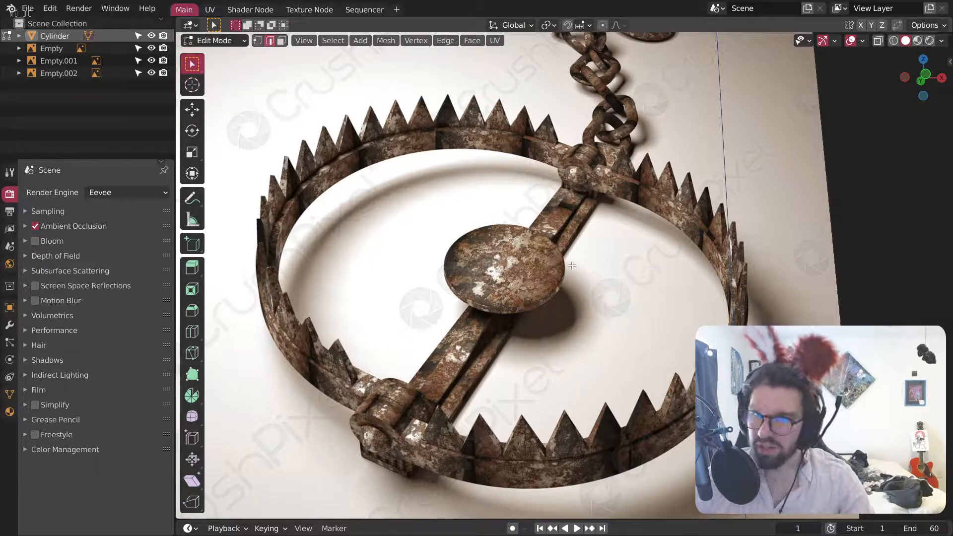
{"action": "scroll", "coordinate": [634, 400], "scroll_direction": "down", "scroll_amount": 6}
{"action": "middle_click_drag", "start_coordinate": [634, 400], "coordinate": [545, 199], "text": "shift"}
{"action": "scroll", "coordinate": [530, 308], "scroll_direction": "up", "scroll_amount": 7}
{"action": "middle_click_drag", "start_coordinate": [530, 341], "coordinate": [948, 90]}
{"action": "scroll", "coordinate": [515, 350], "scroll_direction": "up", "scroll_amount": 3}
Step: From the top view in wireframe, delete the vertices of the half ring's positive-Y half, leaving a quarter arc
{"action": "left_click", "coordinate": [924, 78]}
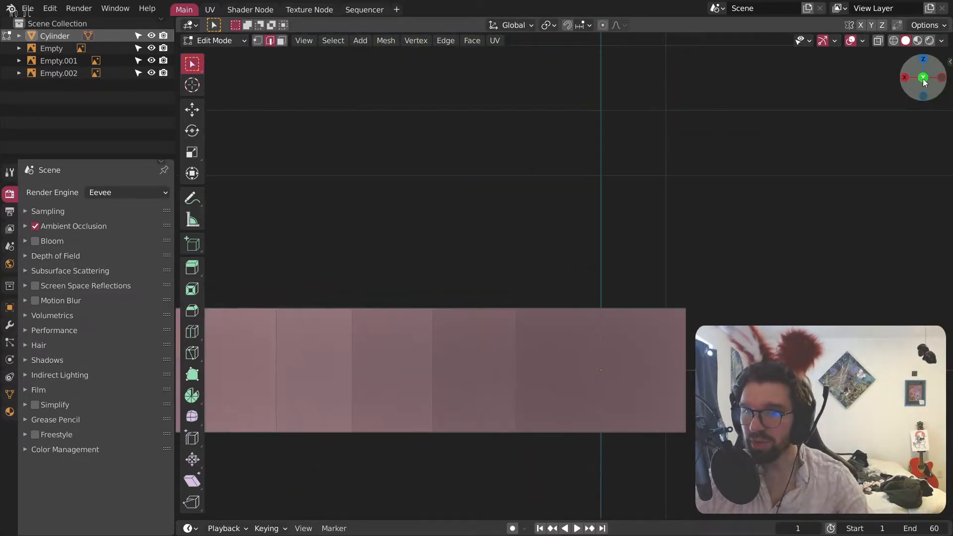
{"action": "middle_click_drag", "start_coordinate": [824, 154], "coordinate": [819, 189]}
{"action": "left_click", "coordinate": [936, 63]}
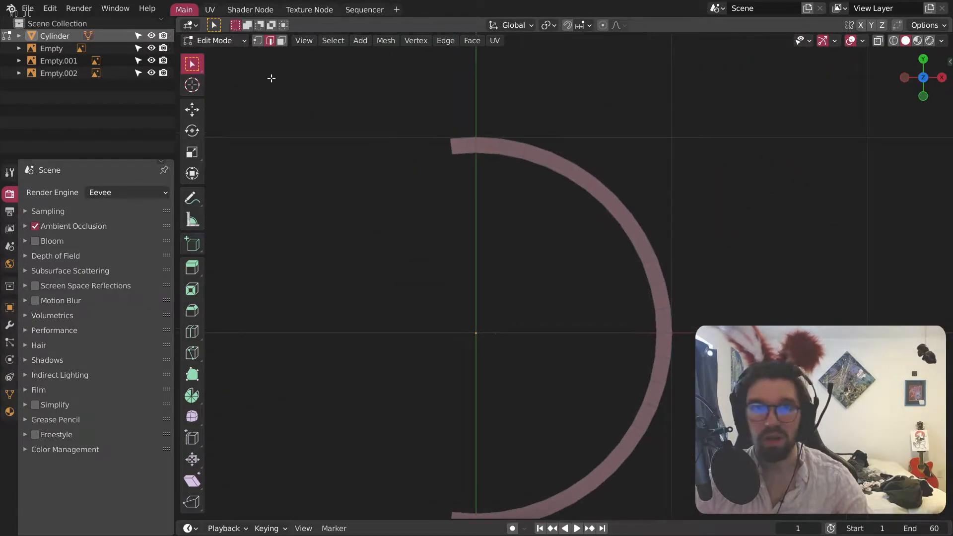
{"action": "left_click", "coordinate": [259, 40]}
{"action": "left_click", "coordinate": [893, 40]}
{"action": "left_click_drag", "start_coordinate": [392, 103], "coordinate": [764, 333]}
{"action": "key", "text": "x"}
{"action": "left_click", "coordinate": [789, 301]}
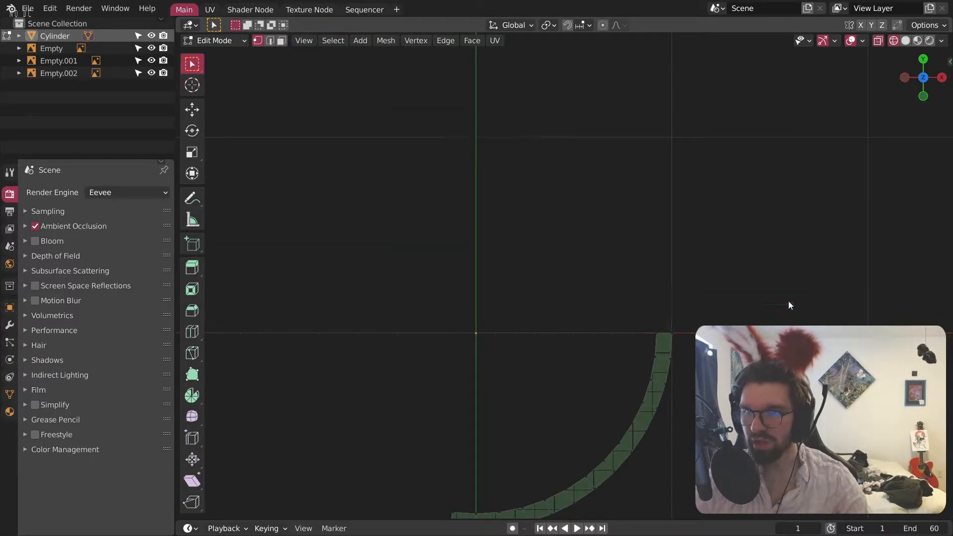
Step: Return to Object Mode with solid display and apply the arc's scale
{"action": "left_click", "coordinate": [214, 40]}
{"action": "left_click", "coordinate": [218, 53]}
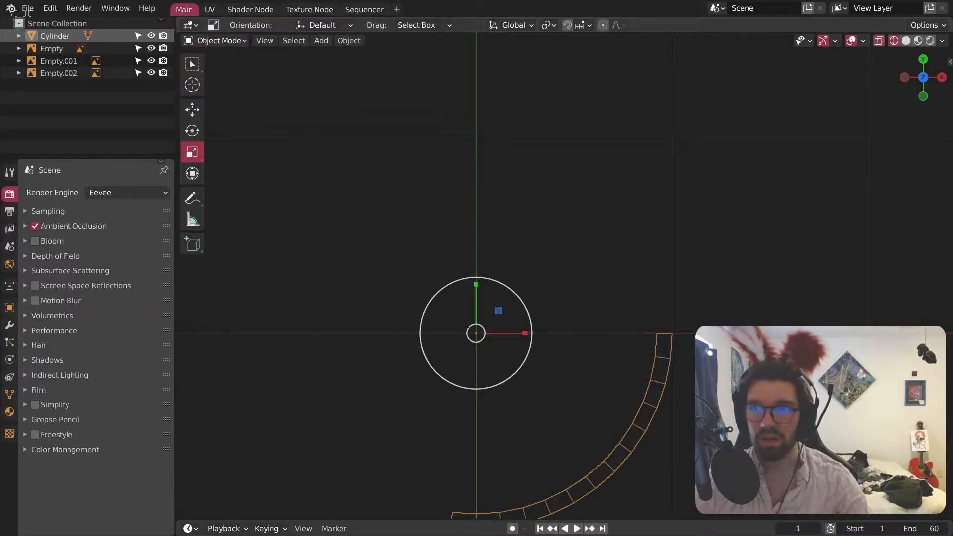
{"action": "left_click", "coordinate": [906, 40]}
{"action": "key", "text": "ctrl+a"}
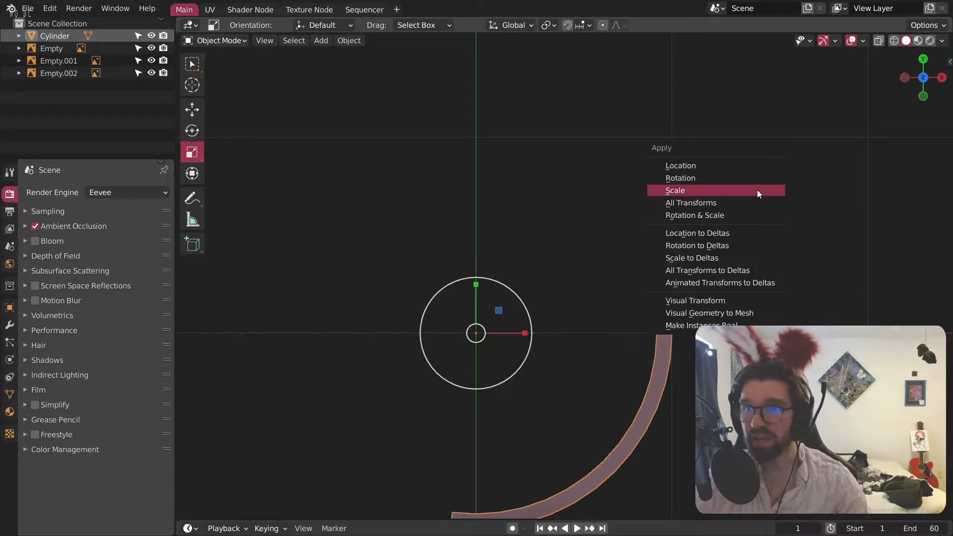
{"action": "left_click", "coordinate": [758, 189]}
Step: Re-enter Edit Mode on the arc and add a Mirror modifier that mirrors across Y only
{"action": "left_click", "coordinate": [214, 40]}
{"action": "left_click", "coordinate": [214, 53]}
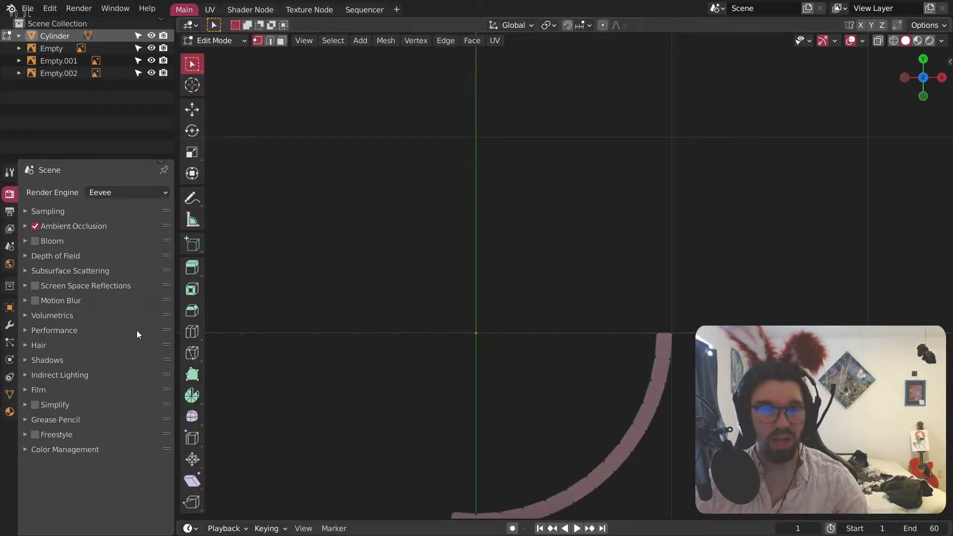
{"action": "left_click", "coordinate": [9, 326]}
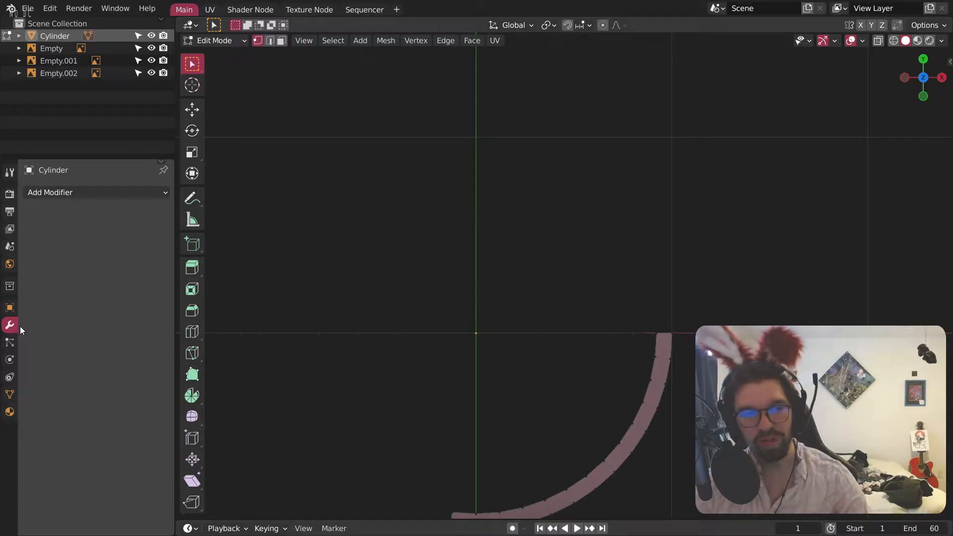
{"action": "left_click", "coordinate": [104, 191]}
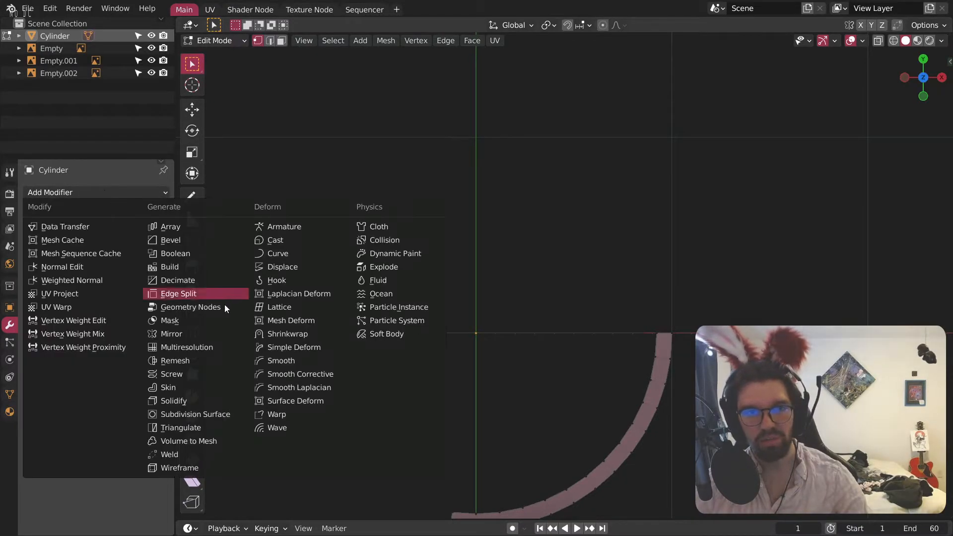
{"action": "left_click", "coordinate": [209, 334]}
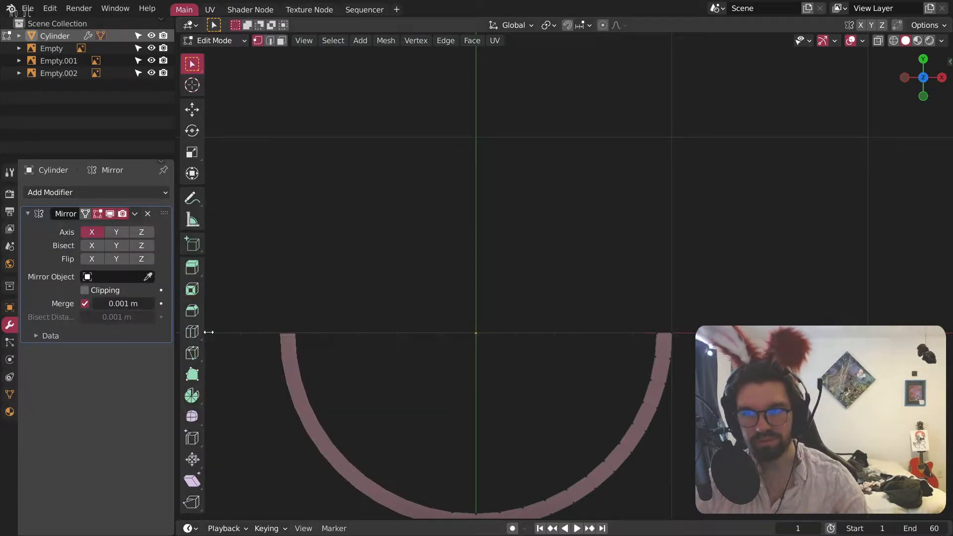
{"action": "left_click", "coordinate": [115, 232]}
{"action": "left_click", "coordinate": [92, 232]}
Step: From the front view, bevel the vertical edge at the arc's centre-line end by about 0.0774 m with one segment
{"action": "middle_click_drag", "start_coordinate": [454, 276], "coordinate": [597, 264]}
{"action": "left_click", "coordinate": [927, 86]}
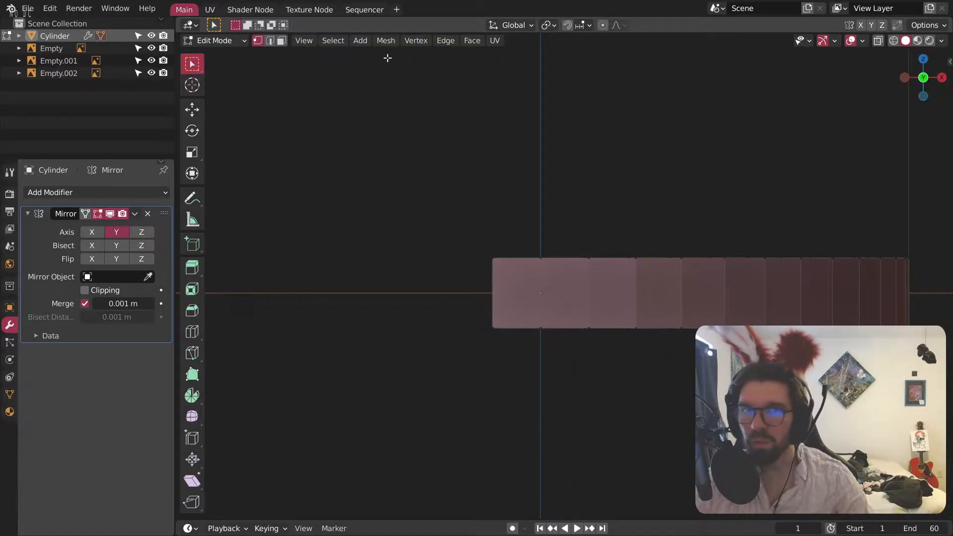
{"action": "left_click", "coordinate": [271, 40]}
{"action": "scroll", "coordinate": [596, 315], "scroll_direction": "up", "scroll_amount": 3}
{"action": "middle_click_drag", "start_coordinate": [476, 206], "coordinate": [489, 262], "text": "shift"}
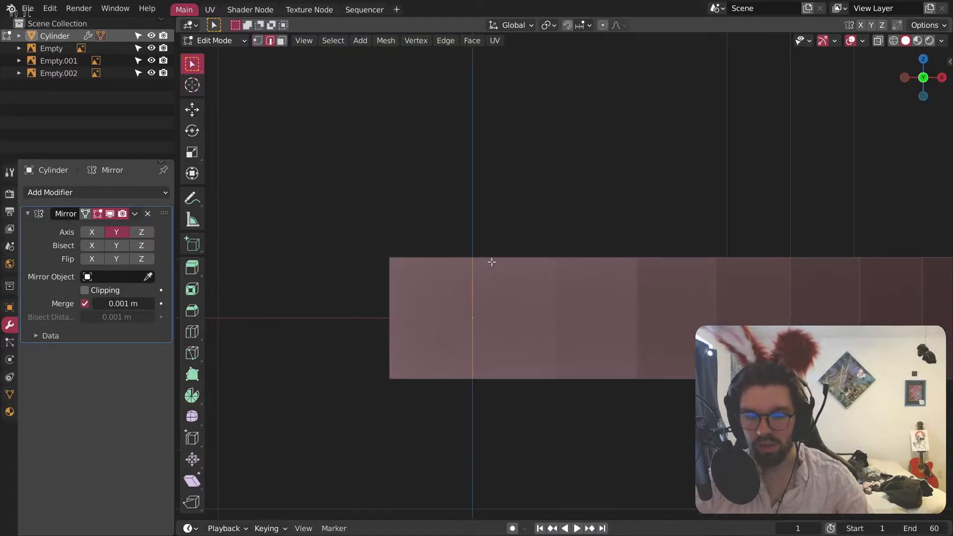
{"action": "key", "text": "ctrl+b"}
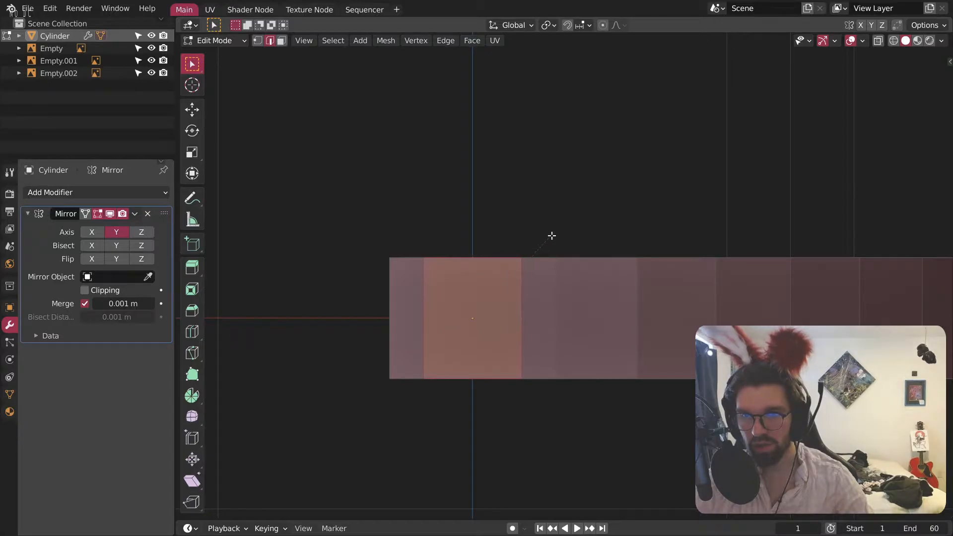
{"action": "left_click", "coordinate": [548, 233]}
Step: Scale the bevelled band at the arc's end by about 1.832 along global Z
{"action": "key", "text": "s"}
{"action": "key", "text": "z"}
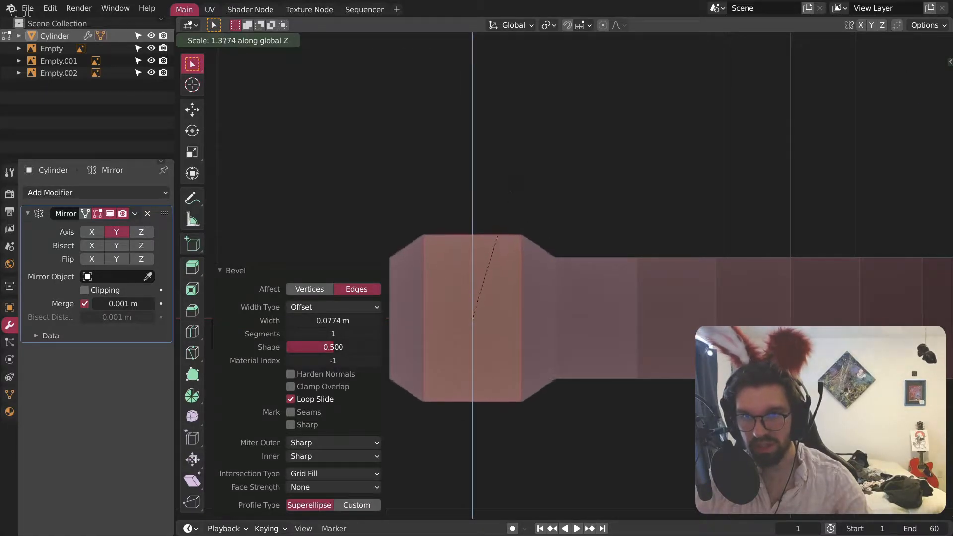
{"action": "left_click", "coordinate": [528, 135]}
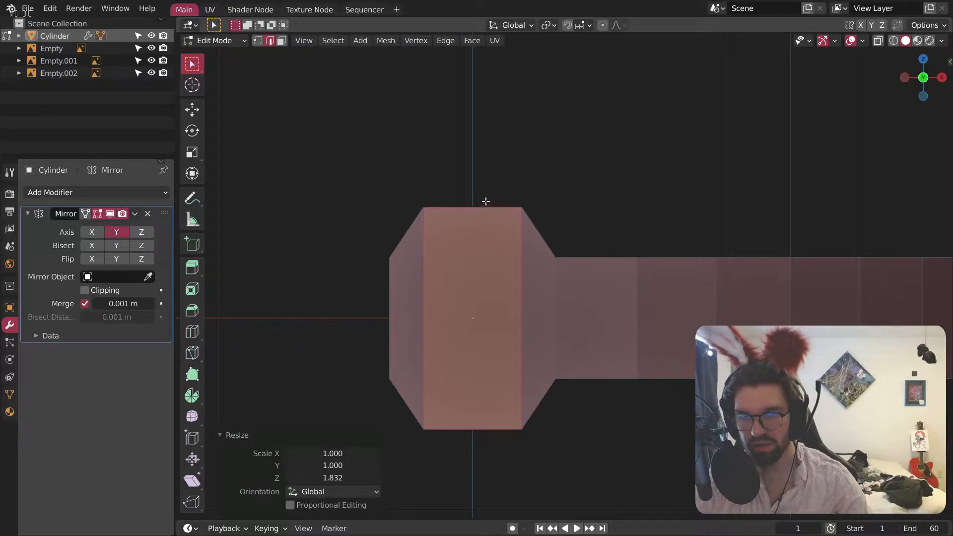
Step: Add a single centred loop cut running horizontally around the jaw's middle, including its enlarged hinge end
{"action": "middle_click_drag", "start_coordinate": [448, 217], "coordinate": [492, 191]}
{"action": "left_click", "coordinate": [193, 332]}
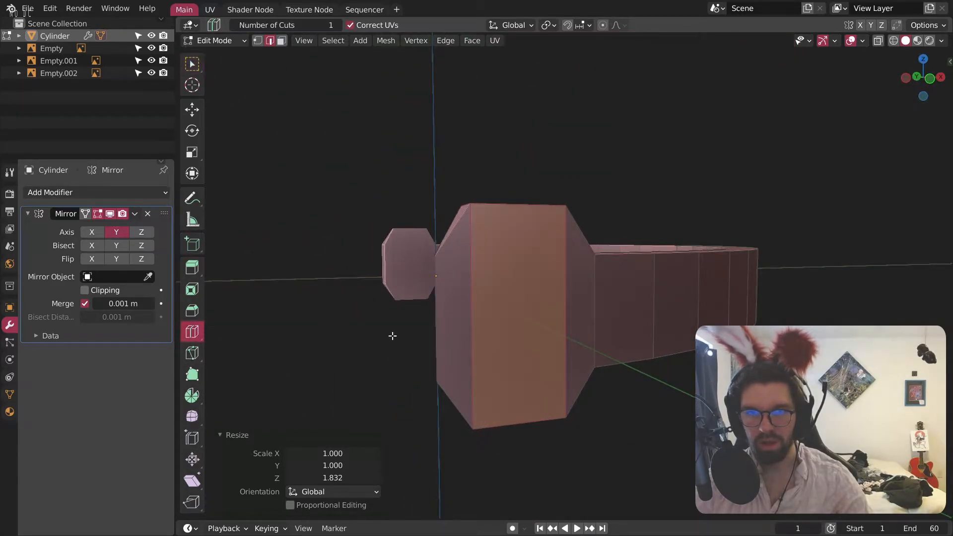
{"action": "left_click", "coordinate": [465, 308]}
{"action": "middle_click_drag", "start_coordinate": [387, 262], "coordinate": [413, 255]}
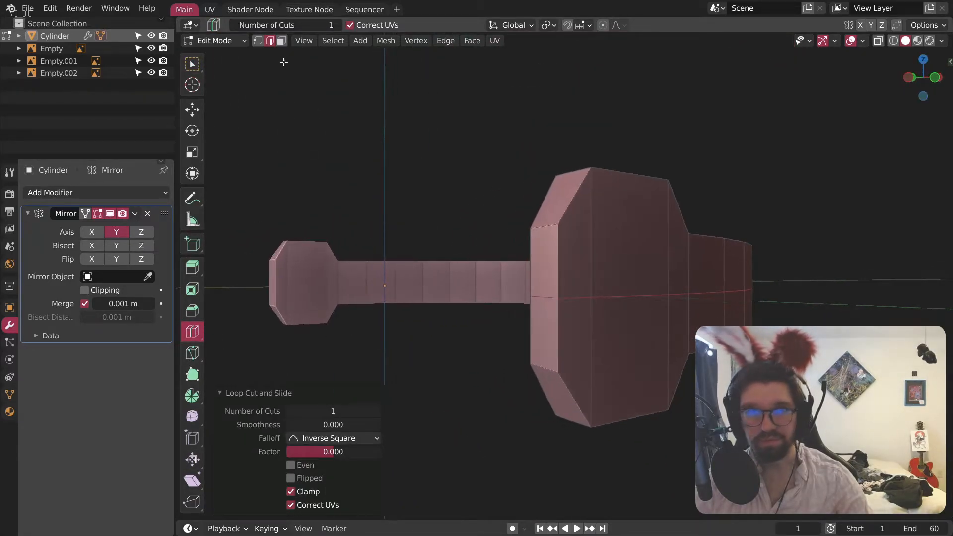
Step: Merge the vertices along the outer side of the hinge end's vertical tip at their centre
{"action": "key", "text": "w"}
{"action": "left_click", "coordinate": [549, 300]}
{"action": "middle_click_drag", "start_coordinate": [548, 300], "coordinate": [556, 280]}
{"action": "middle_click_drag", "start_coordinate": [560, 223], "coordinate": [345, 152]}
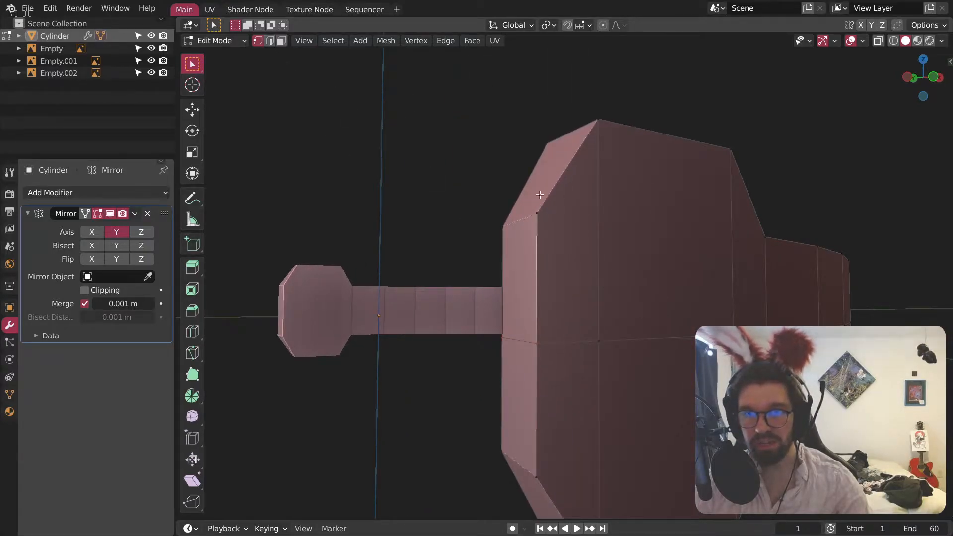
{"action": "middle_click_drag", "start_coordinate": [538, 462], "coordinate": [570, 302]}
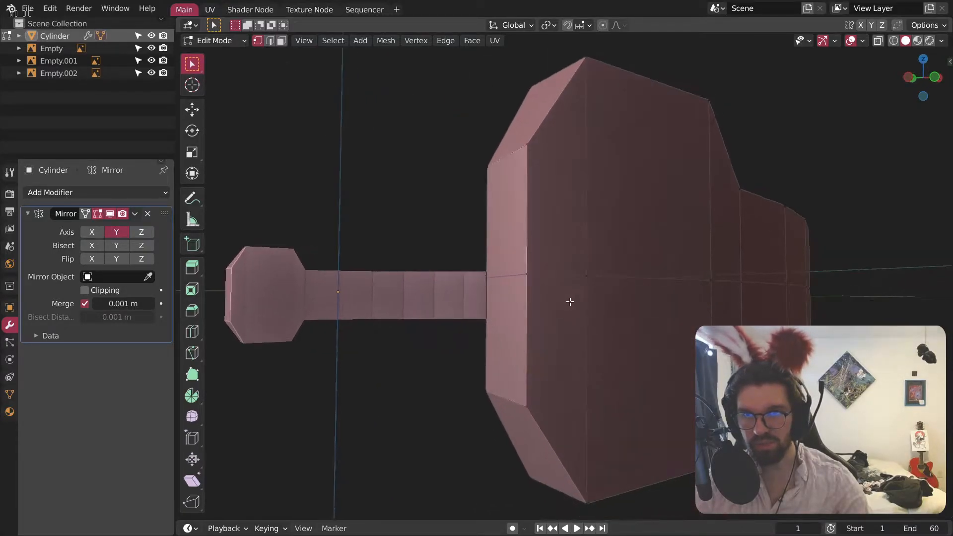
{"action": "left_click_drag", "start_coordinate": [551, 130], "coordinate": [521, 435]}
{"action": "right_click", "coordinate": [534, 332]}
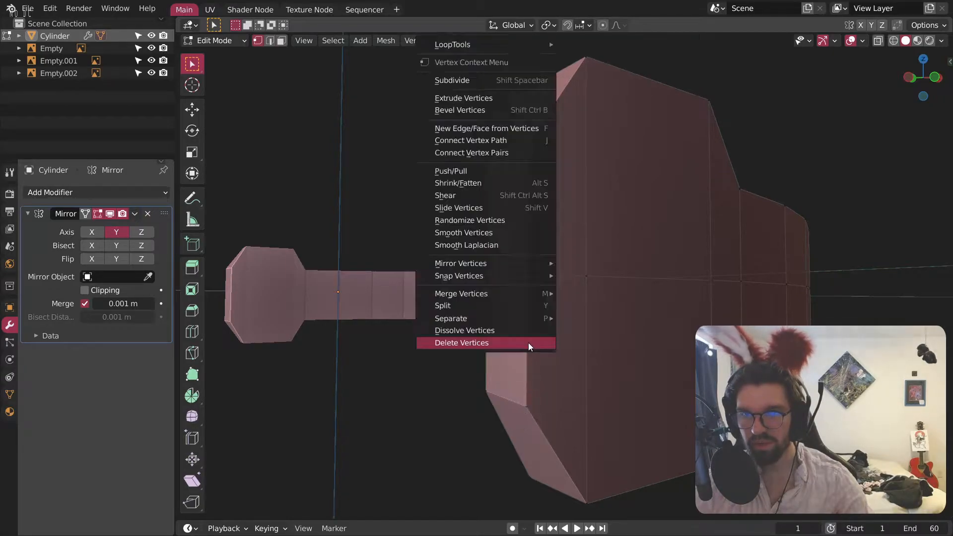
{"action": "mouse_move", "coordinate": [538, 323]}
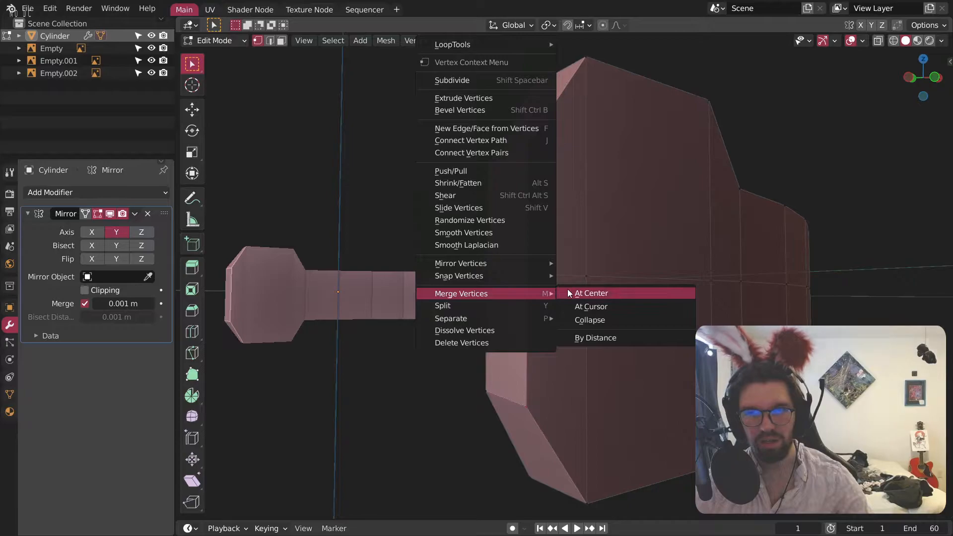
{"action": "left_click", "coordinate": [568, 289]}
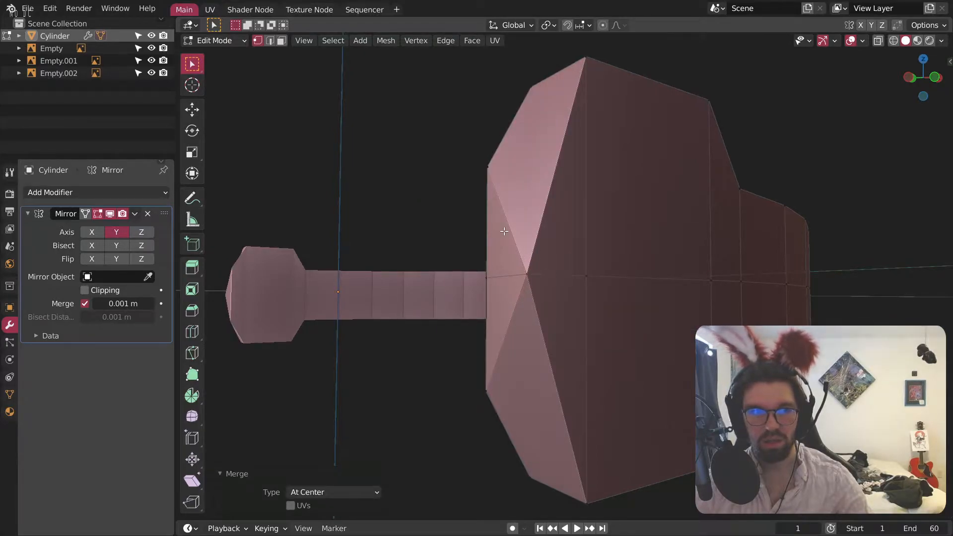
Step: Merge the vertices along the inner side of the hinge end's tip at centre, forming a single pointed edge
{"action": "middle_click_drag", "start_coordinate": [500, 245], "coordinate": [506, 246]}
{"action": "middle_click_drag", "start_coordinate": [513, 170], "coordinate": [499, 117]}
{"action": "left_click_drag", "start_coordinate": [499, 118], "coordinate": [472, 379]}
{"action": "right_click", "coordinate": [507, 284]}
{"action": "mouse_move", "coordinate": [507, 284]}
{"action": "left_click", "coordinate": [551, 284]}
{"action": "mouse_move", "coordinate": [567, 247]}
{"action": "middle_mouse_down"}
{"action": "mouse_move", "coordinate": [537, 236]}
{"action": "mouse_move", "coordinate": [762, 236]}
{"action": "mouse_move", "coordinate": [558, 277]}
{"action": "mouse_move", "coordinate": [567, 245]}
{"action": "middle_mouse_up"}
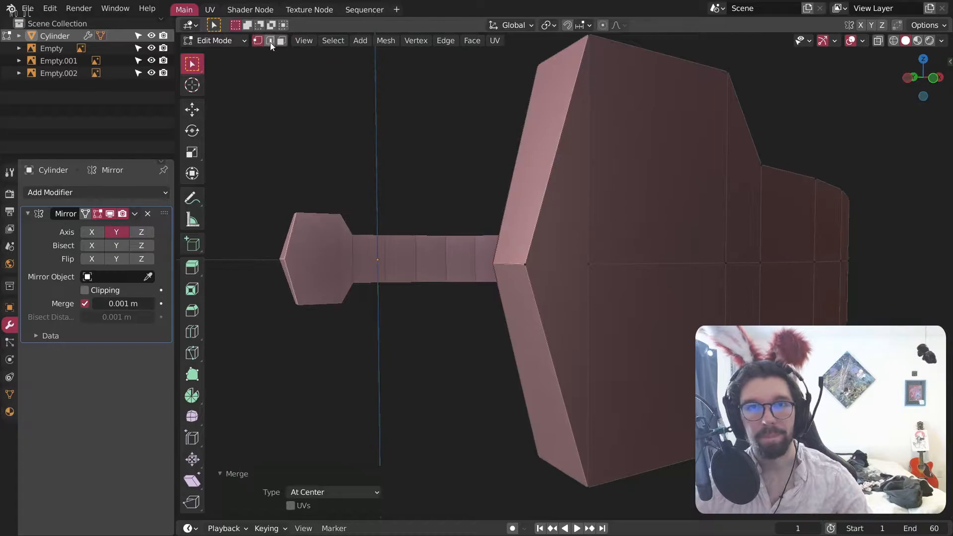
Step: Move the hinge end's tip edge outward along global X by about -0.0875 m
{"action": "left_click", "coordinate": [512, 254]}
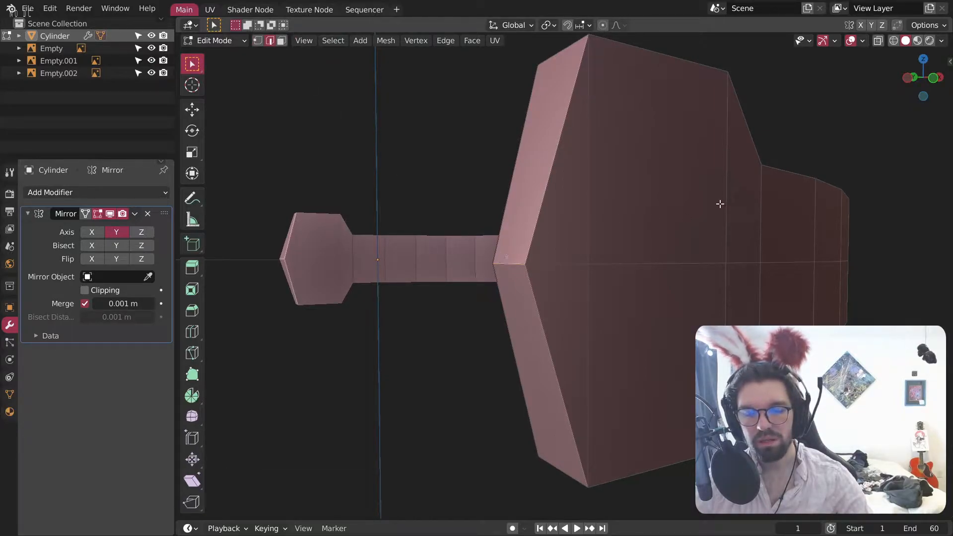
{"action": "middle_click_drag", "start_coordinate": [710, 209], "coordinate": [685, 217]}
{"action": "key", "text": "g"}
{"action": "key", "text": "x"}
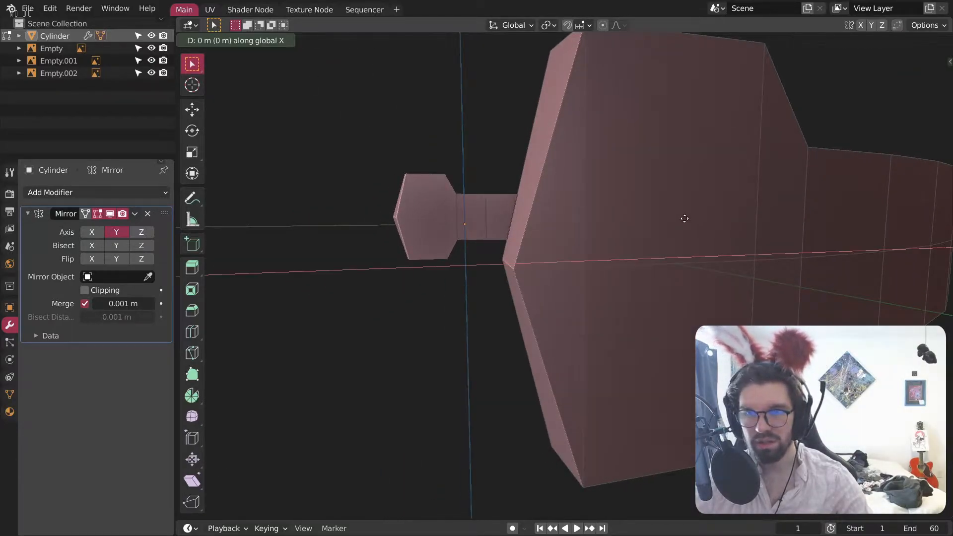
{"action": "left_click", "coordinate": [575, 215]}
{"action": "scroll", "coordinate": [615, 183], "scroll_direction": "down", "scroll_amount": 4}
{"action": "middle_click_drag", "start_coordinate": [616, 183], "coordinate": [324, 86]}
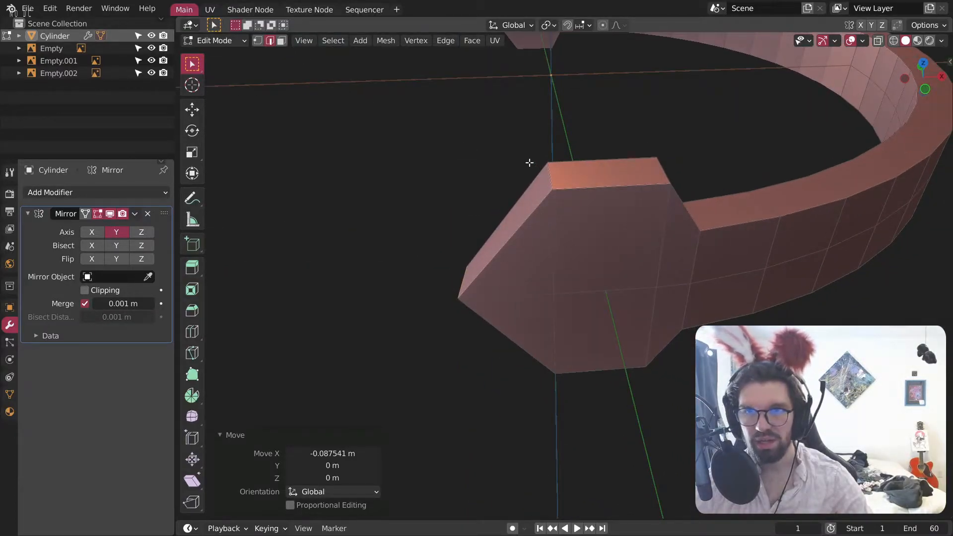
{"action": "left_click", "coordinate": [547, 174]}
{"action": "middle_click_drag", "start_coordinate": [672, 179], "coordinate": [561, 224]}
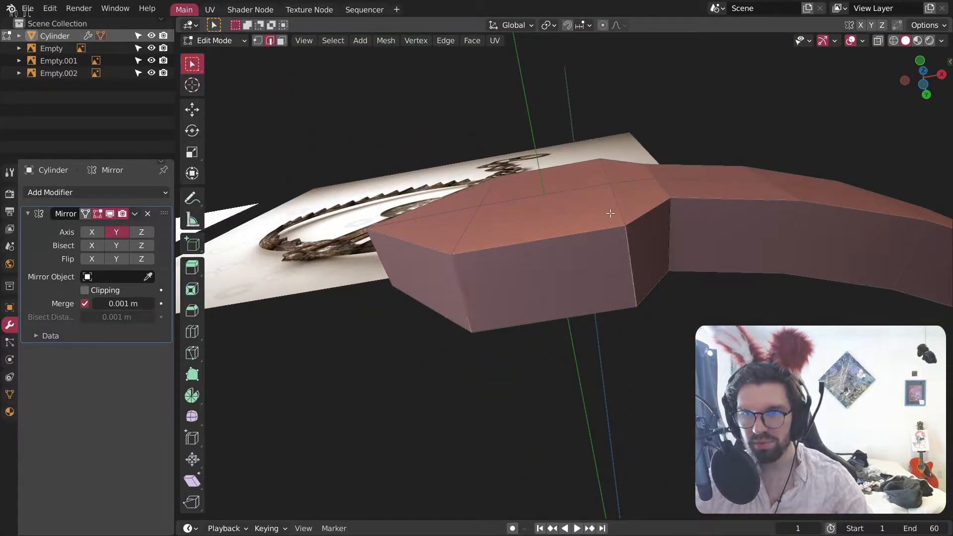
{"action": "key", "text": "KP_7"}
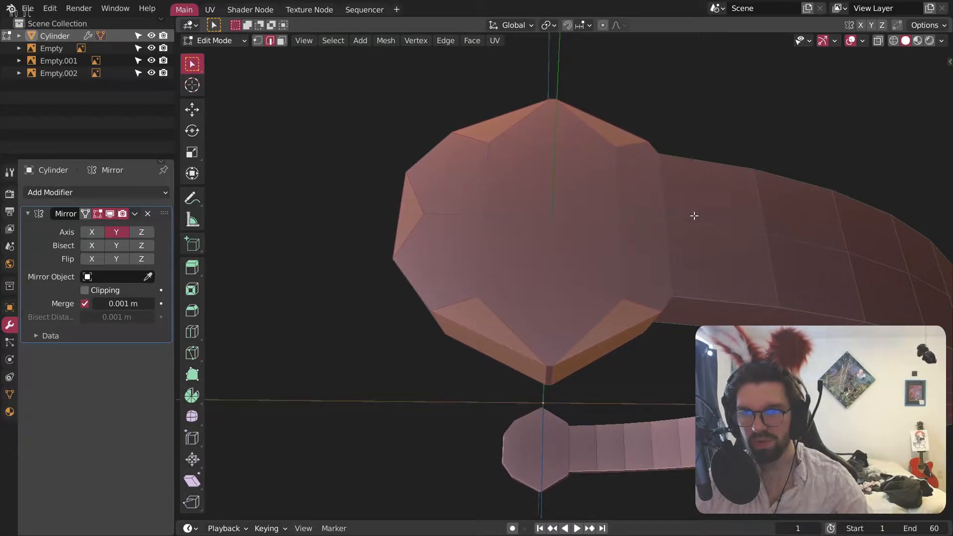
{"action": "scroll", "coordinate": [695, 216], "scroll_direction": "up", "scroll_amount": 5}
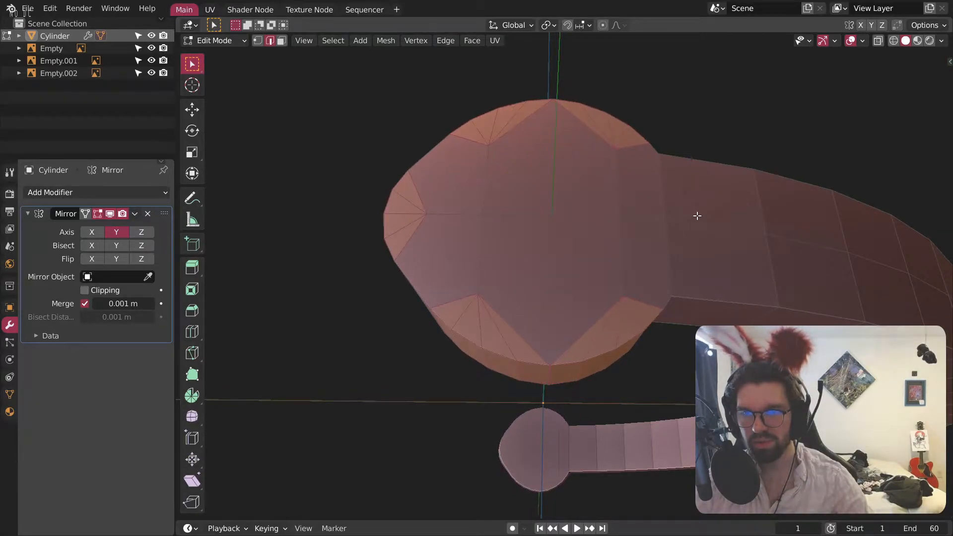
{"action": "key", "text": "Escape"}
Step: Move the hinge end's tip edge back along global X by about 0.048 m
{"action": "middle_click_drag", "start_coordinate": [472, 204], "coordinate": [468, 254]}
{"action": "key", "text": "g"}
{"action": "key", "text": "x"}
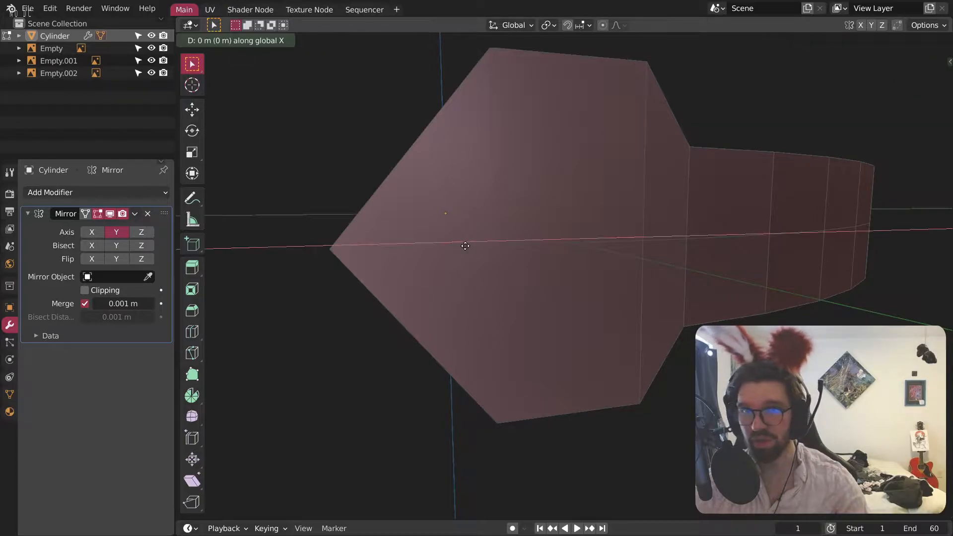
{"action": "left_click", "coordinate": [518, 244]}
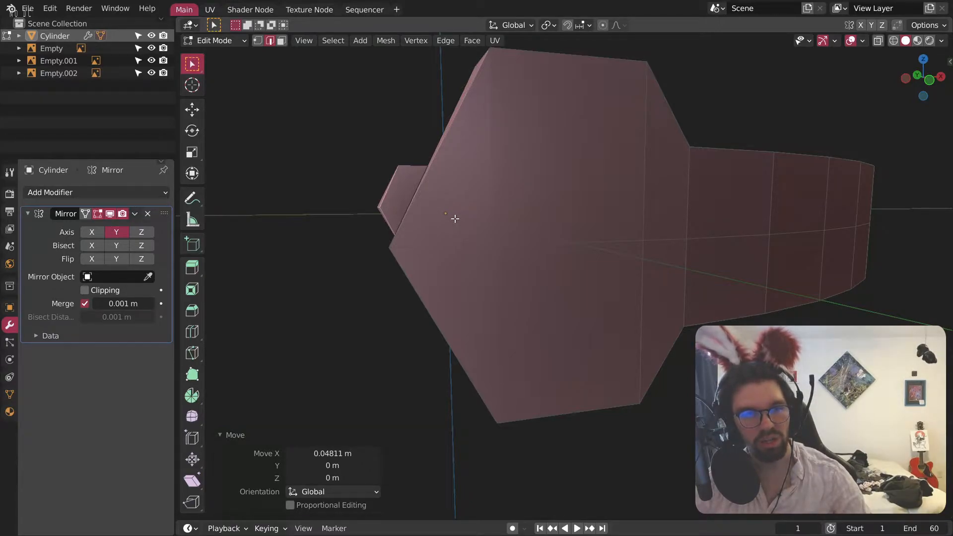
Step: Try beveling the hinge end's corner edges about 0.0811 m with Clamp Overlap enabled and 18 segments
{"action": "middle_click_drag", "start_coordinate": [437, 178], "coordinate": [441, 160]}
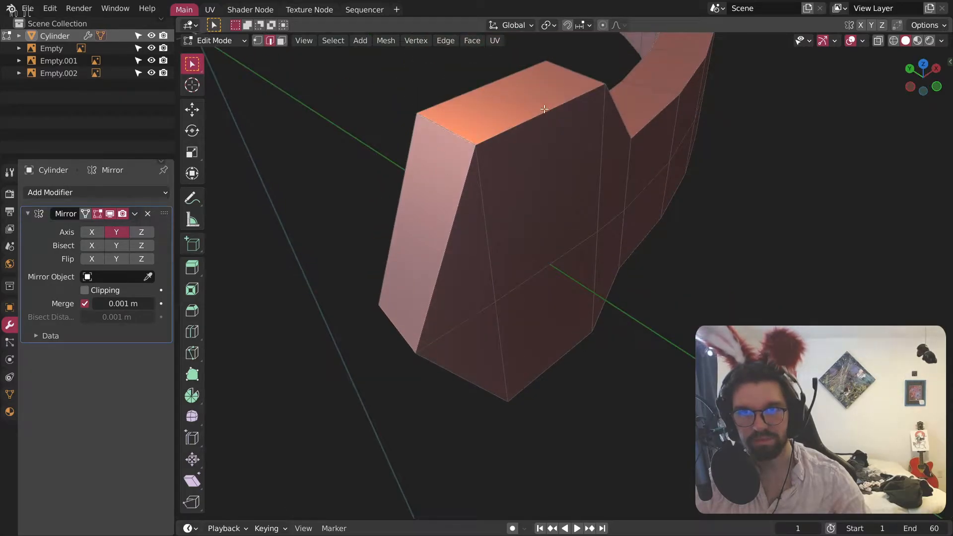
{"action": "middle_click_drag", "start_coordinate": [578, 68], "coordinate": [356, 347]}
{"action": "scroll", "coordinate": [566, 387], "scroll_direction": "down", "scroll_amount": 2}
{"action": "middle_click_drag", "start_coordinate": [559, 368], "coordinate": [508, 305]}
{"action": "key", "text": "r"}
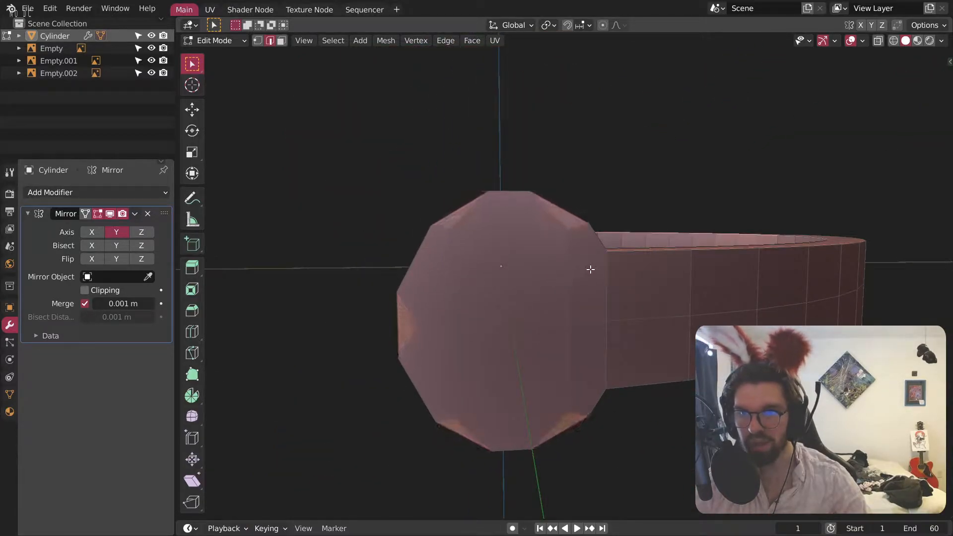
{"action": "left_click", "coordinate": [610, 261]}
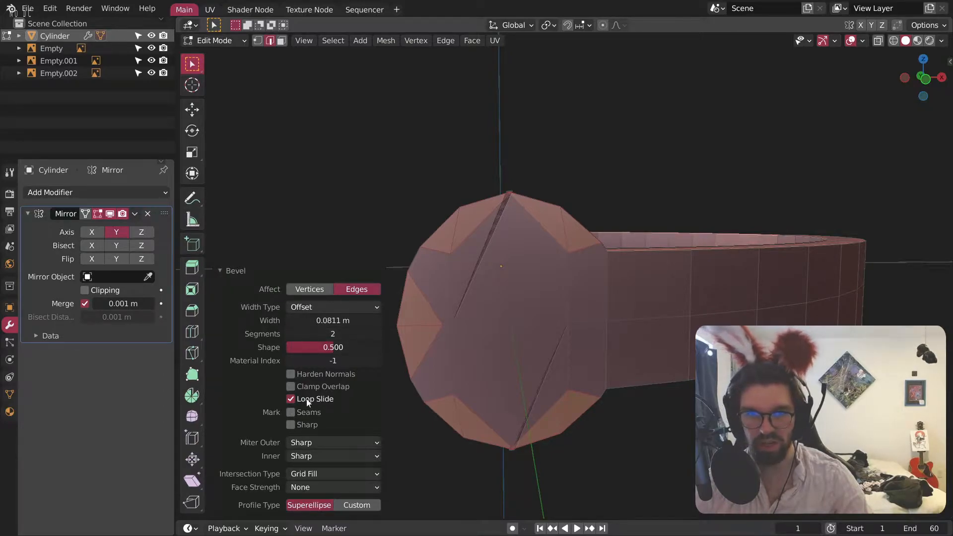
{"action": "left_click", "coordinate": [291, 386]}
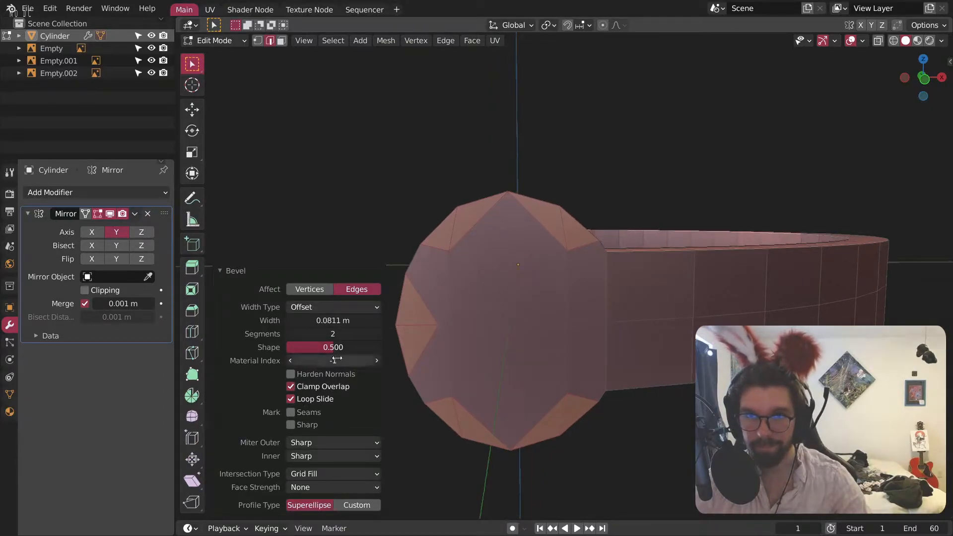
{"action": "mouse_move", "coordinate": [332, 333]}
{"action": "left_mouse_down"}
{"action": "mouse_move", "coordinate": [363, 334]}
{"action": "mouse_move", "coordinate": [348, 334]}
{"action": "left_mouse_up"}
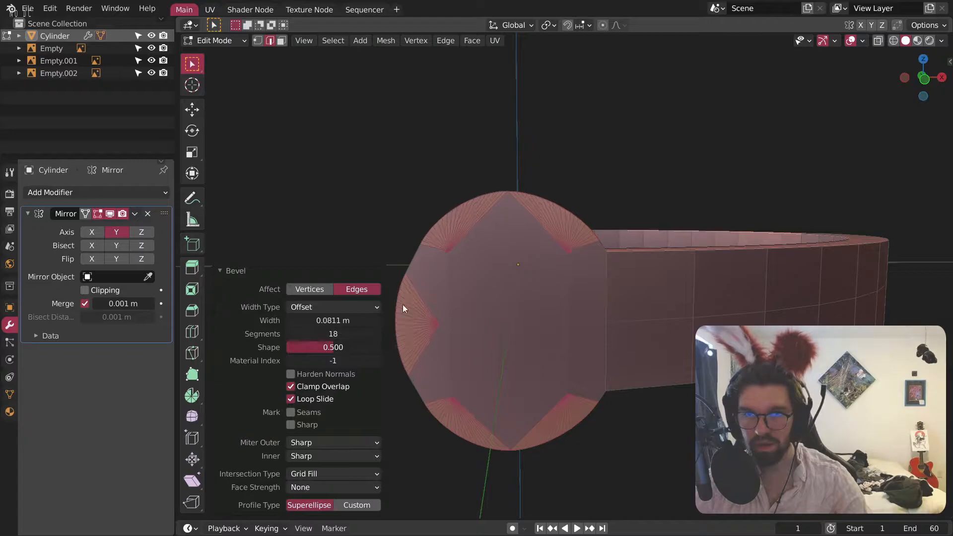
{"action": "left_click", "coordinate": [487, 121]}
{"action": "mouse_move", "coordinate": [508, 218]}
{"action": "middle_mouse_down"}
{"action": "mouse_move", "coordinate": [470, 196]}
{"action": "mouse_move", "coordinate": [527, 152]}
{"action": "mouse_move", "coordinate": [538, 219]}
{"action": "mouse_move", "coordinate": [514, 221]}
{"action": "middle_mouse_up"}
Step: Select the hinge end's top and bottom faces and scale them by 0.44 along global Z
{"action": "middle_click_drag", "start_coordinate": [442, 274], "coordinate": [491, 272]}
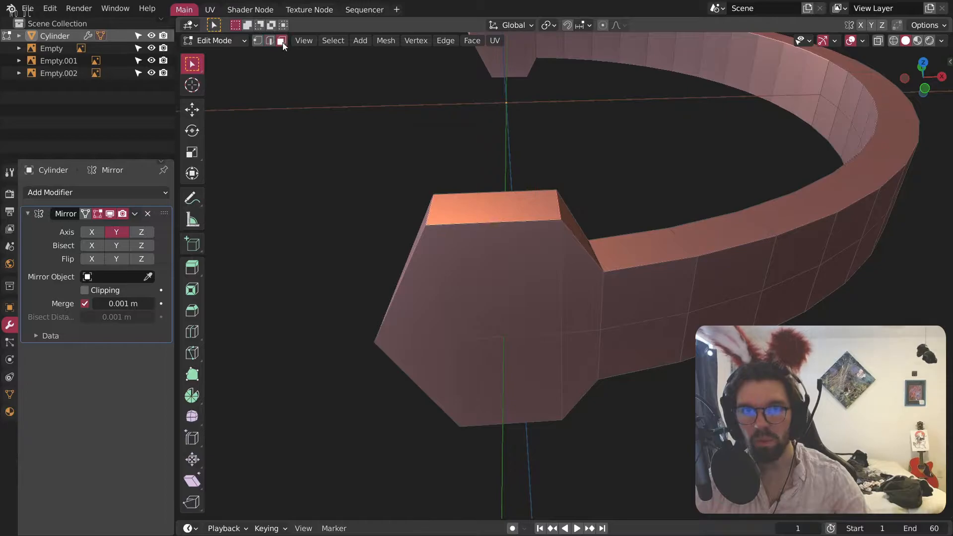
{"action": "left_click", "coordinate": [488, 219]}
{"action": "middle_click_drag", "start_coordinate": [525, 393], "coordinate": [517, 224]}
{"action": "left_click", "coordinate": [472, 475]}
{"action": "middle_click_drag", "start_coordinate": [452, 310], "coordinate": [454, 378]}
{"action": "key", "text": "g"}
{"action": "key", "text": "z"}
{"action": "right_click", "coordinate": [456, 353]}
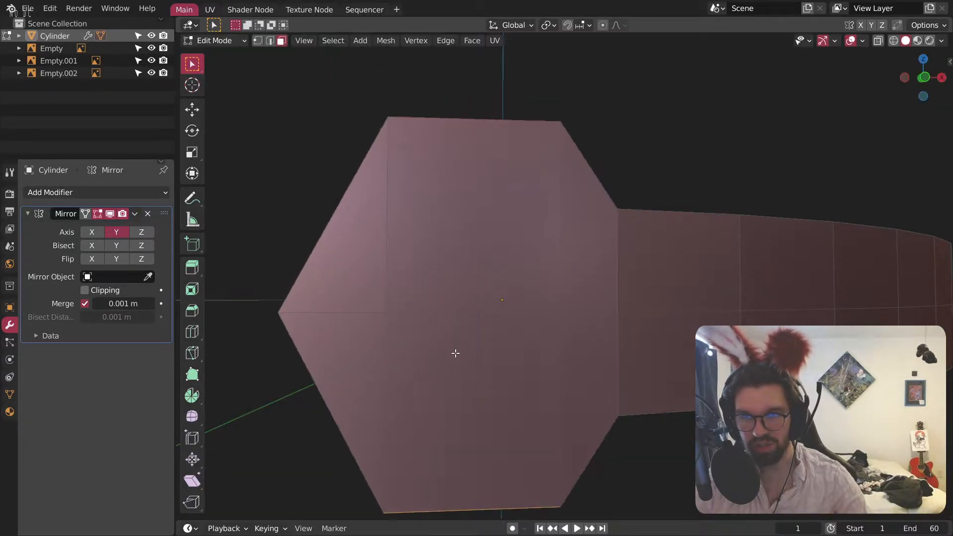
{"action": "key", "text": "s"}
{"action": "key", "text": "z"}
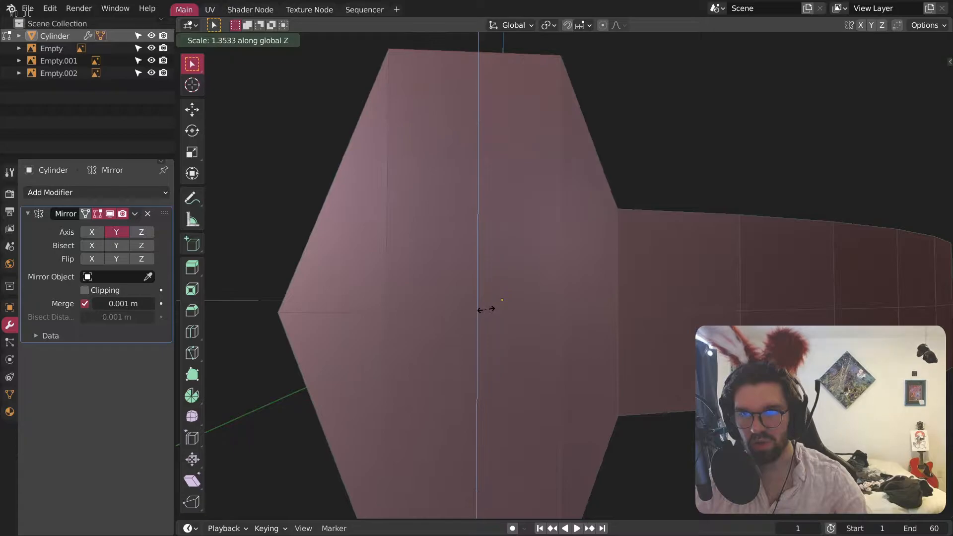
{"action": "left_click", "coordinate": [481, 310]}
Step: Scale the hinge end's top and bottom faces up by about 1.7 along global Z
{"action": "middle_click_drag", "start_coordinate": [492, 321], "coordinate": [494, 241]}
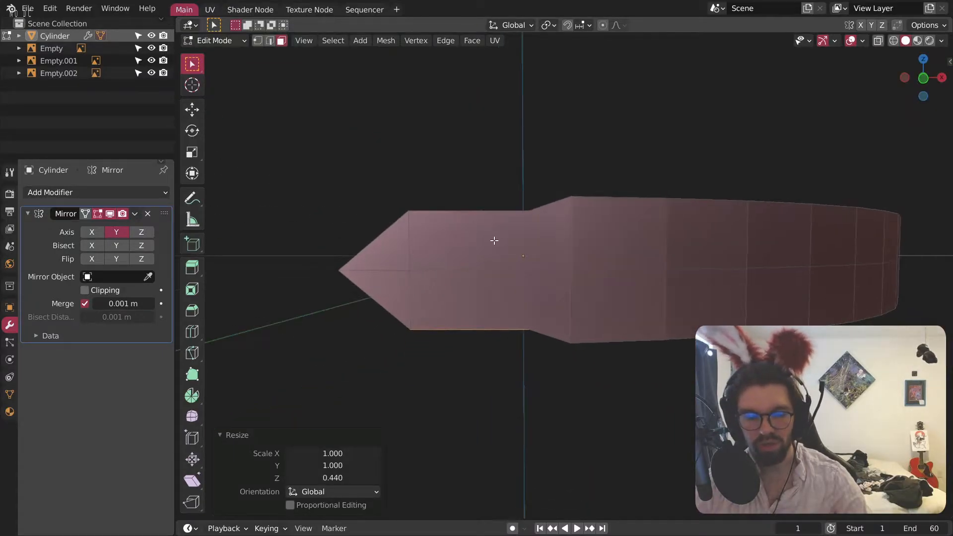
{"action": "key", "text": "s"}
{"action": "key", "text": "z"}
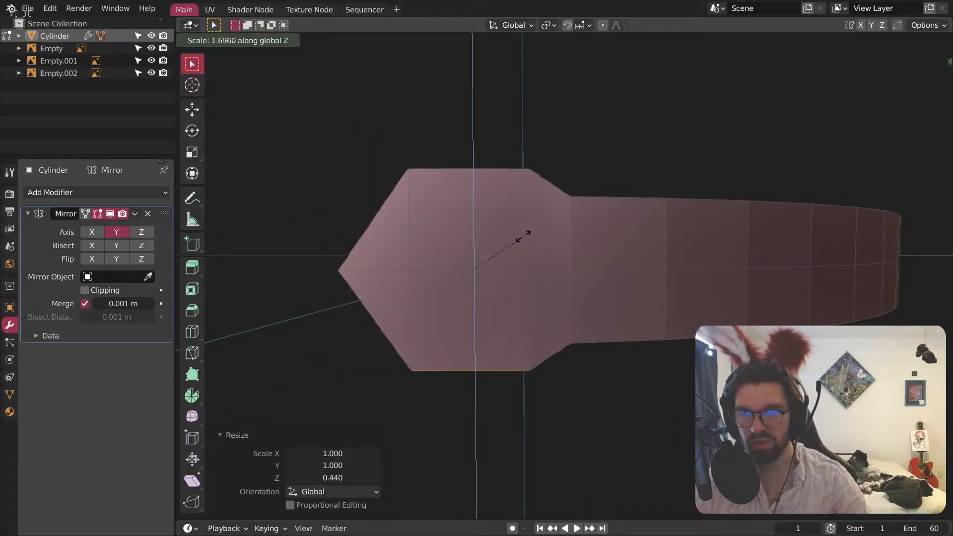
{"action": "left_click", "coordinate": [527, 236]}
Step: Try rounding the hinge end's tip, top and bottom corner edges with a multi-segment bevel
{"action": "middle_click_drag", "start_coordinate": [480, 186], "coordinate": [574, 233]}
{"action": "left_click", "coordinate": [454, 198]}
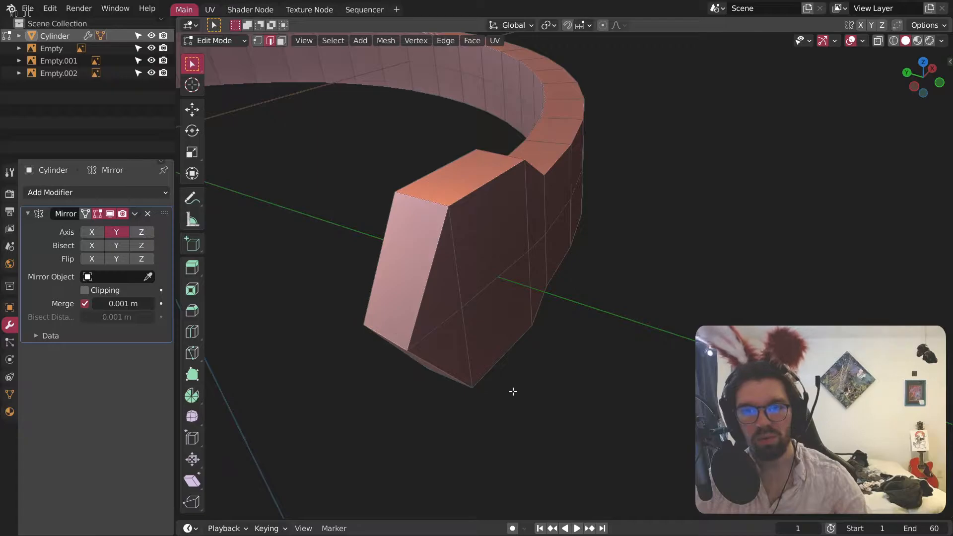
{"action": "middle_click_drag", "start_coordinate": [512, 392], "coordinate": [490, 287]}
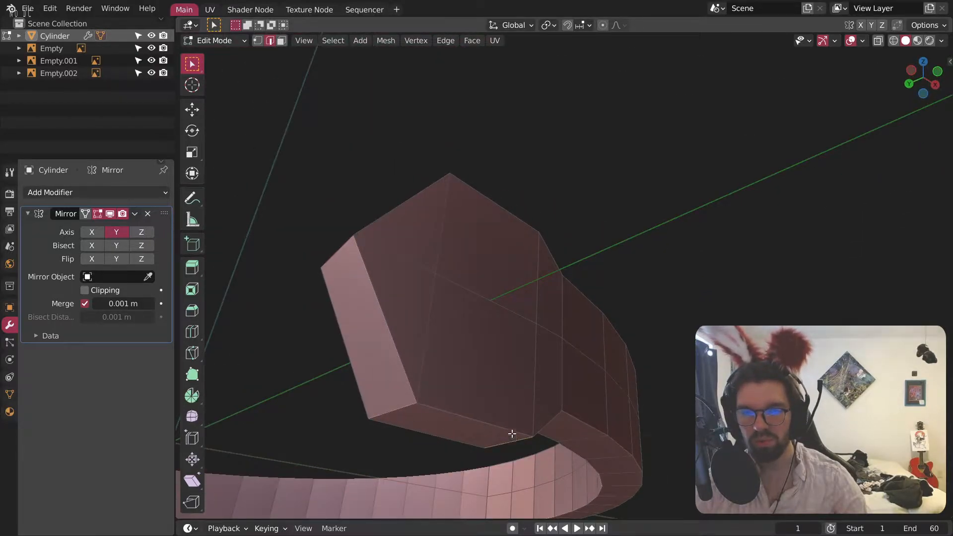
{"action": "middle_click_drag", "start_coordinate": [512, 436], "coordinate": [432, 425]}
{"action": "middle_click_drag", "start_coordinate": [496, 306], "coordinate": [439, 347], "text": "shift"}
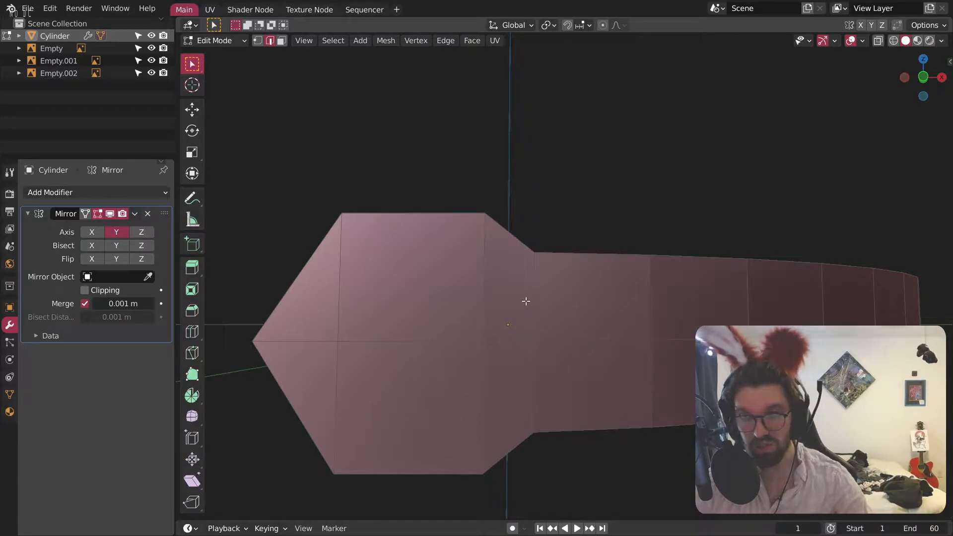
{"action": "key", "text": "ctrl+shift+b"}
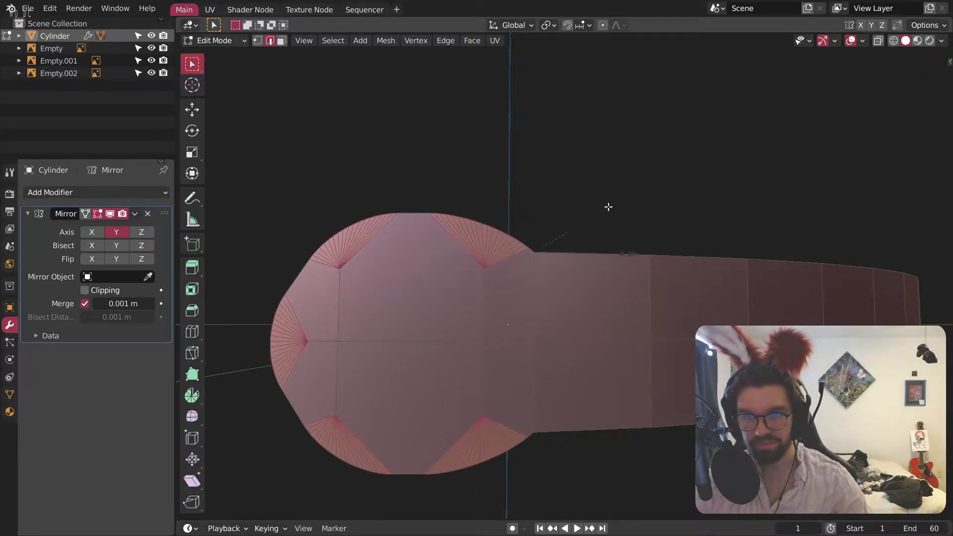
{"action": "left_click", "coordinate": [608, 206]}
{"action": "right_click", "coordinate": [577, 168]}
{"action": "left_click", "coordinate": [396, 124]}
{"action": "middle_click_drag", "start_coordinate": [413, 149], "coordinate": [465, 142], "text": "shift"}
{"action": "key", "text": "ctrl+z"}
{"action": "key", "text": "ctrl+z"}
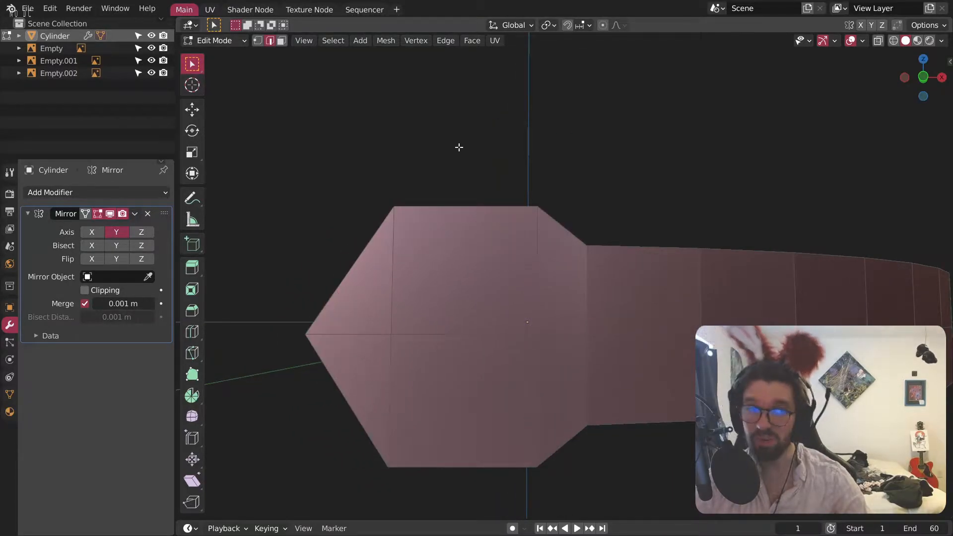
Step: Move the hinge end's tip edge inward along global X by about 0.0257 m
{"action": "middle_click_drag", "start_coordinate": [457, 143], "coordinate": [417, 275]}
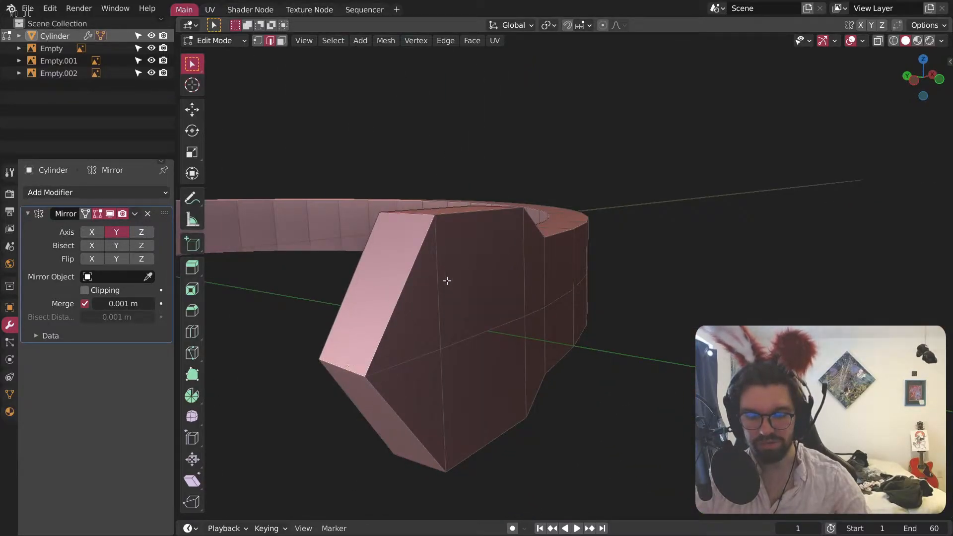
{"action": "key", "text": "g"}
{"action": "key", "text": "x"}
{"action": "left_click", "coordinate": [468, 284]}
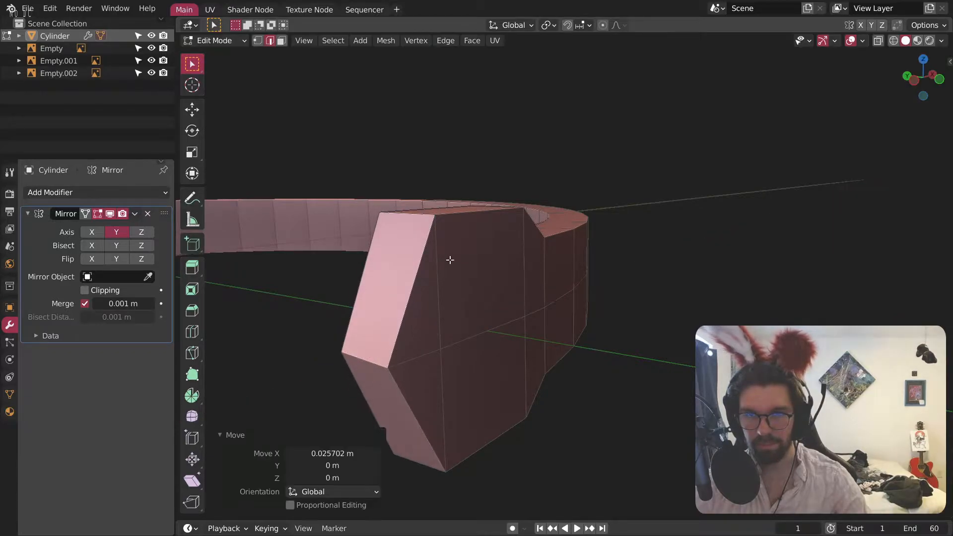
Step: Apply the jaw's scale in Object Mode and return to Edit Mode
{"action": "key", "text": "Tab"}
{"action": "key", "text": "ctrl+a"}
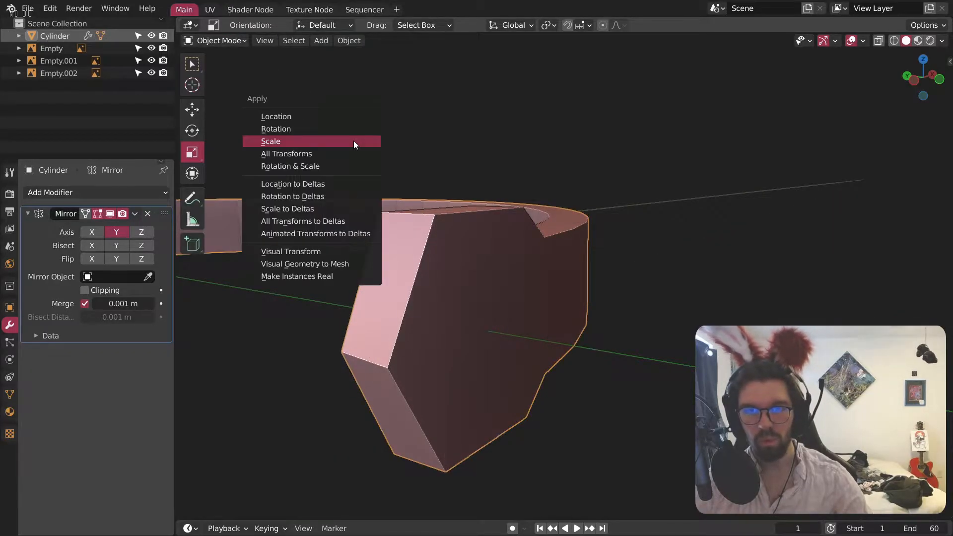
{"action": "left_click", "coordinate": [354, 141]}
{"action": "left_click", "coordinate": [204, 39]}
{"action": "left_click", "coordinate": [222, 67]}
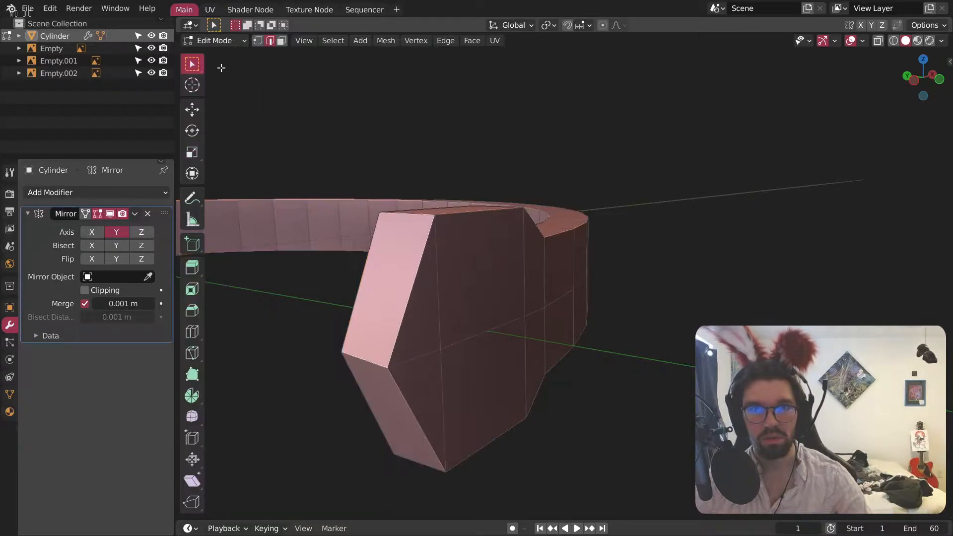
Step: Try rounding the hinge end's tip, top and bottom corner edges with an 18-segment bevel about 0.0942 m wide
{"action": "middle_click_drag", "start_coordinate": [434, 265], "coordinate": [431, 268]}
{"action": "middle_click_drag", "start_coordinate": [388, 350], "coordinate": [399, 247]}
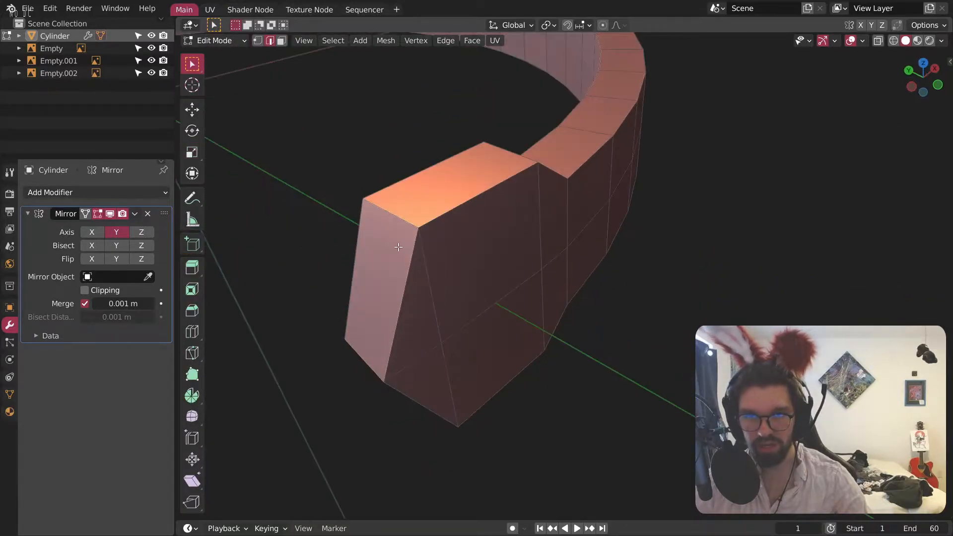
{"action": "middle_click_drag", "start_coordinate": [546, 223], "coordinate": [388, 361]}
{"action": "middle_click_drag", "start_coordinate": [469, 413], "coordinate": [544, 349]}
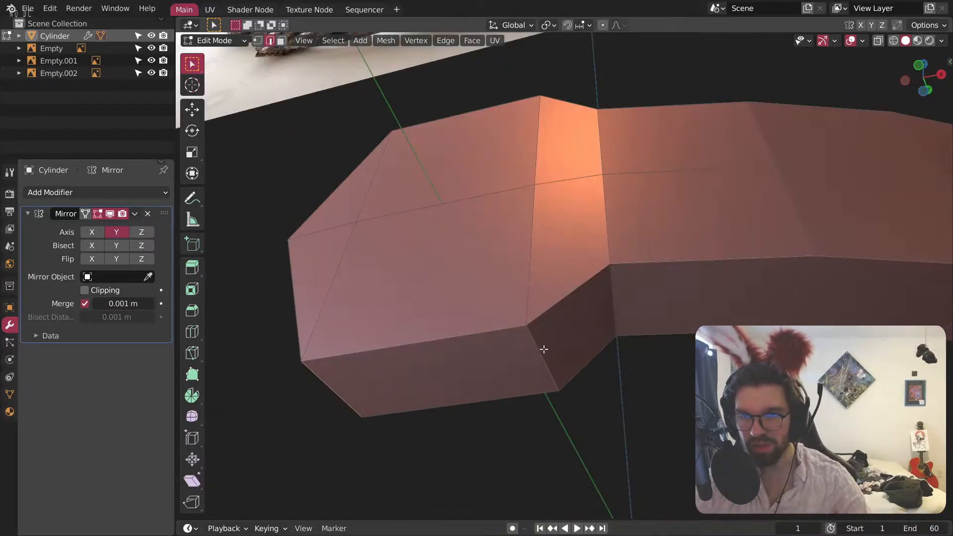
{"action": "key", "text": "ctrl+b"}
{"action": "scroll", "coordinate": [571, 259], "scroll_direction": "up", "scroll_amount": 17}
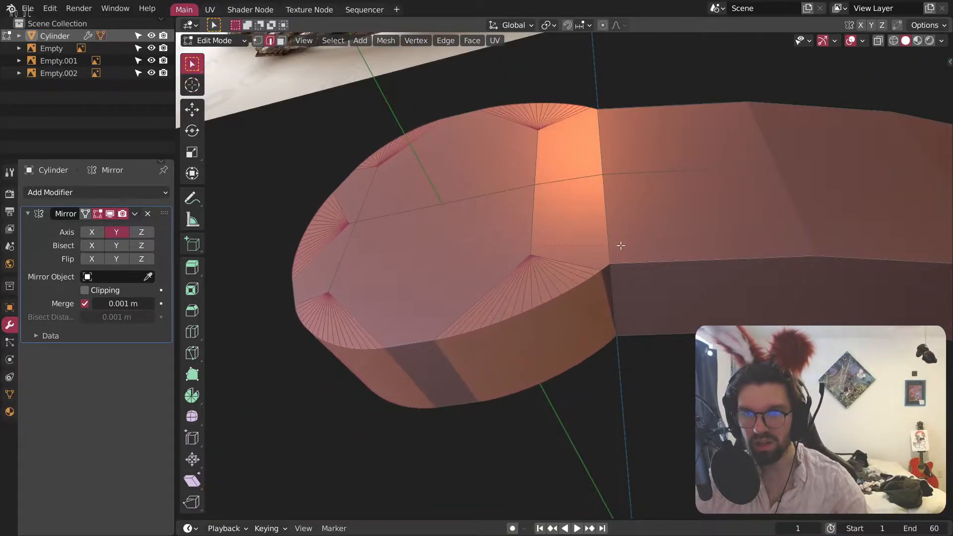
{"action": "left_click", "coordinate": [646, 230]}
{"action": "middle_click_drag", "start_coordinate": [647, 230], "coordinate": [557, 215]}
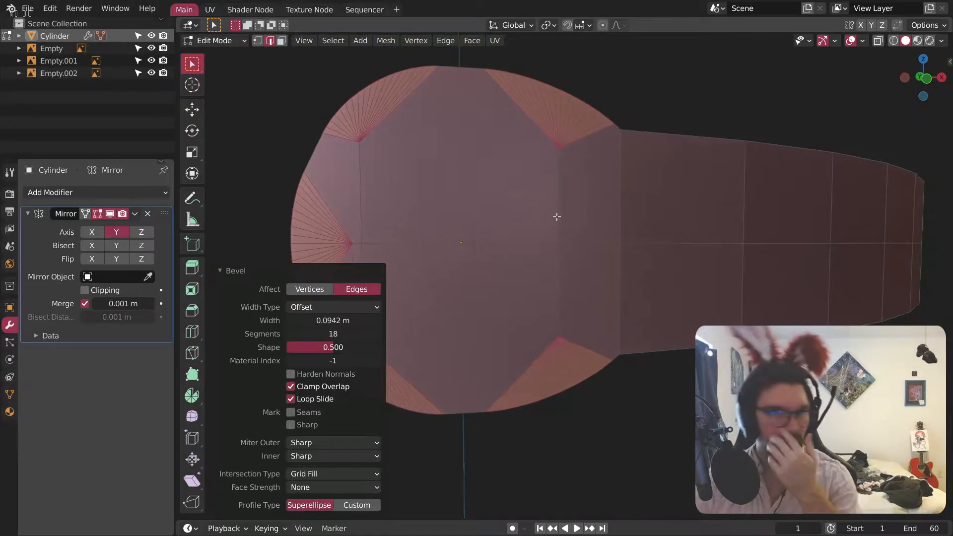
Step: Undo the hinge end's multi-segment bevel and switch to Object Mode
{"action": "scroll", "coordinate": [555, 211], "scroll_direction": "down", "scroll_amount": 3}
{"action": "middle_click_drag", "start_coordinate": [543, 247], "coordinate": [537, 247]}
{"action": "left_click", "coordinate": [566, 479]}
{"action": "key", "text": "ctrl+z"}
{"action": "key", "text": "ctrl+z"}
{"action": "left_click", "coordinate": [224, 40]}
{"action": "left_click", "coordinate": [220, 55]}
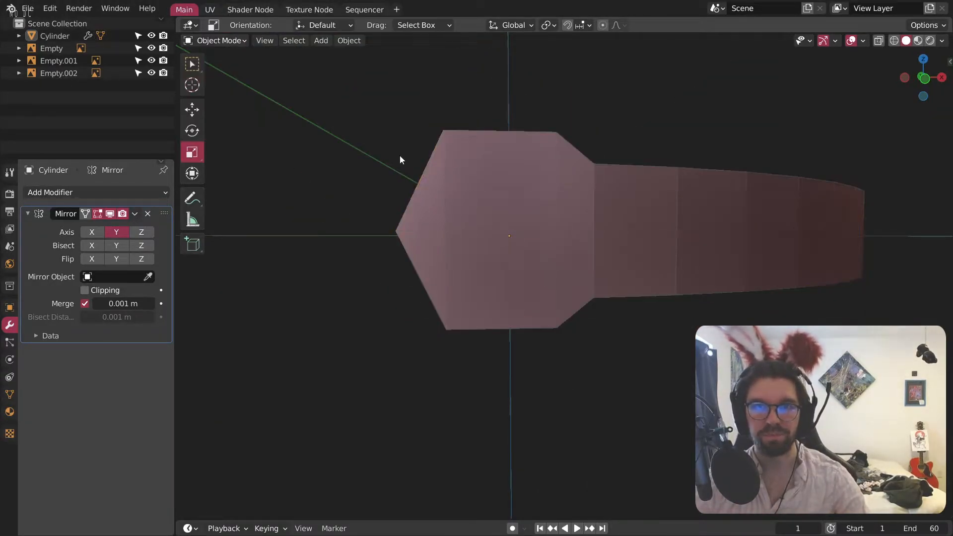
Step: Compare the jaw's hinge end with the rounded hinge shown in the bear trap reference image
{"action": "middle_click_drag", "start_coordinate": [391, 156], "coordinate": [414, 216]}
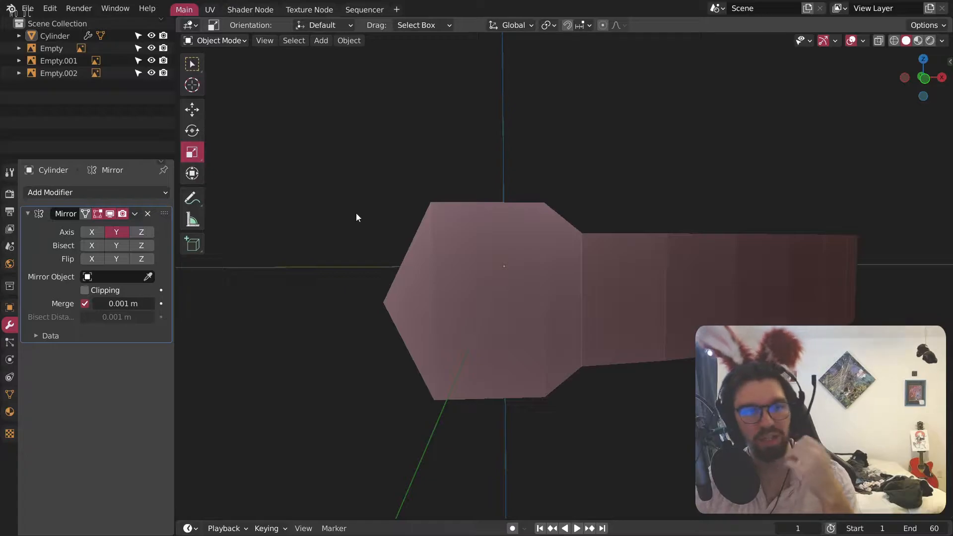
{"action": "scroll", "coordinate": [501, 343], "scroll_direction": "down", "scroll_amount": 4}
{"action": "scroll", "coordinate": [400, 236], "scroll_direction": "down", "scroll_amount": 4}
{"action": "middle_click_drag", "start_coordinate": [348, 68], "coordinate": [514, 314], "text": "shift"}
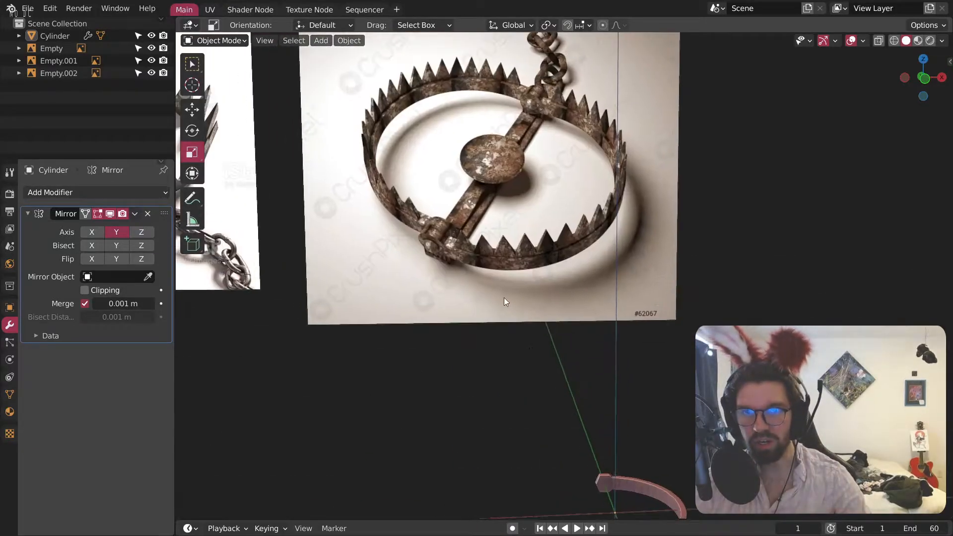
{"action": "scroll", "coordinate": [432, 233], "scroll_direction": "up", "scroll_amount": 6}
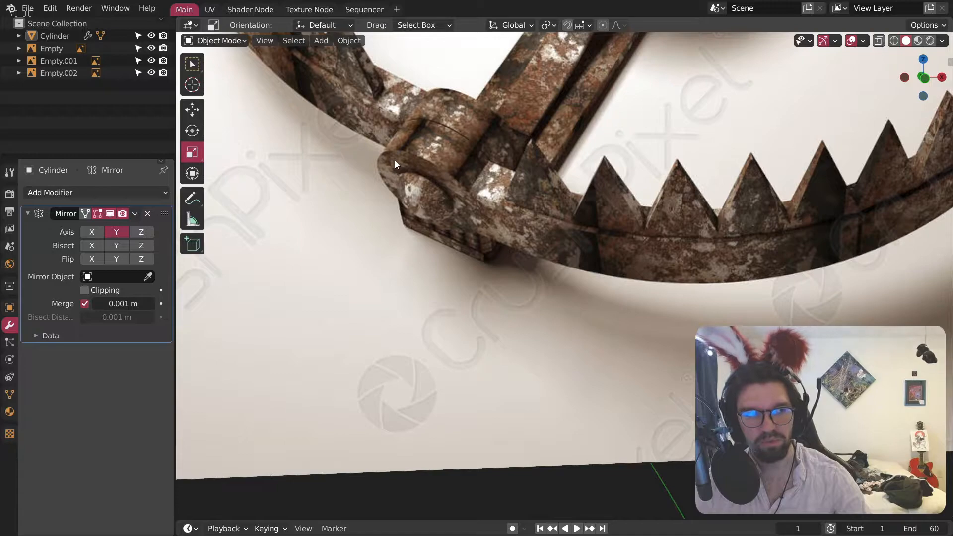
{"action": "scroll", "coordinate": [542, 372], "scroll_direction": "down", "scroll_amount": 10}
{"action": "middle_click_drag", "start_coordinate": [687, 339], "coordinate": [576, 255], "text": "shift"}
{"action": "scroll", "coordinate": [577, 255], "scroll_direction": "up", "scroll_amount": 5}
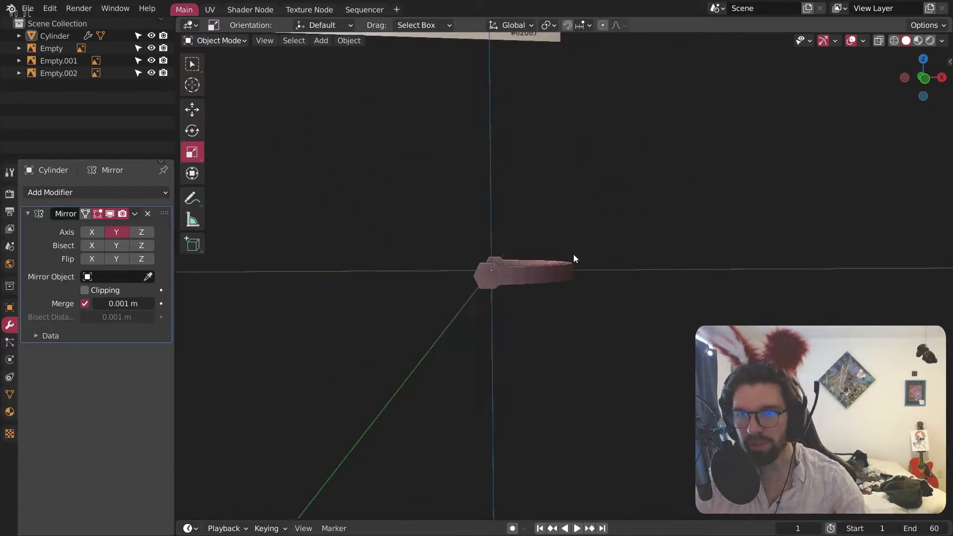
{"action": "scroll", "coordinate": [577, 256], "scroll_direction": "up", "scroll_amount": 6}
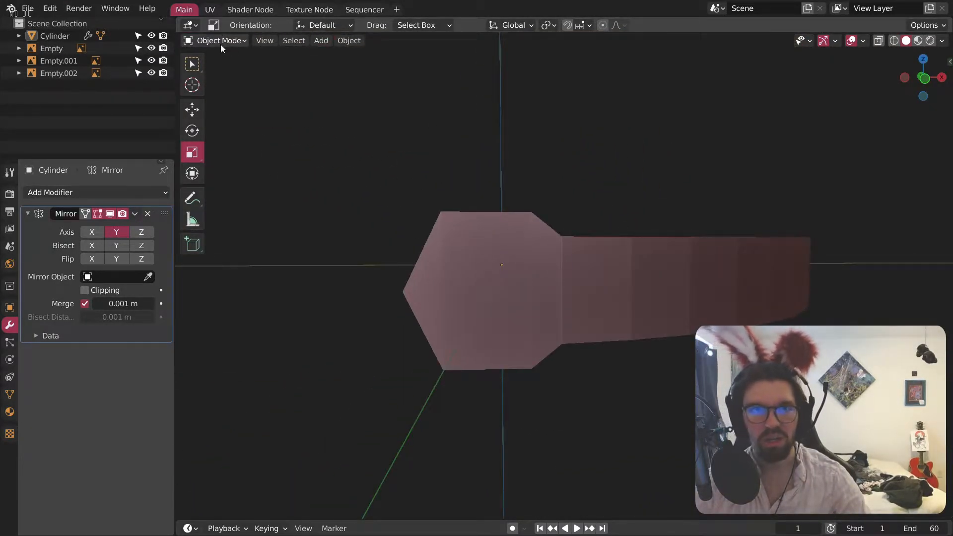
Step: In Edit Mode with wireframe shading, box-select the enlarged hinge end in the orthographic side view and delete its geometry
{"action": "left_click", "coordinate": [199, 40]}
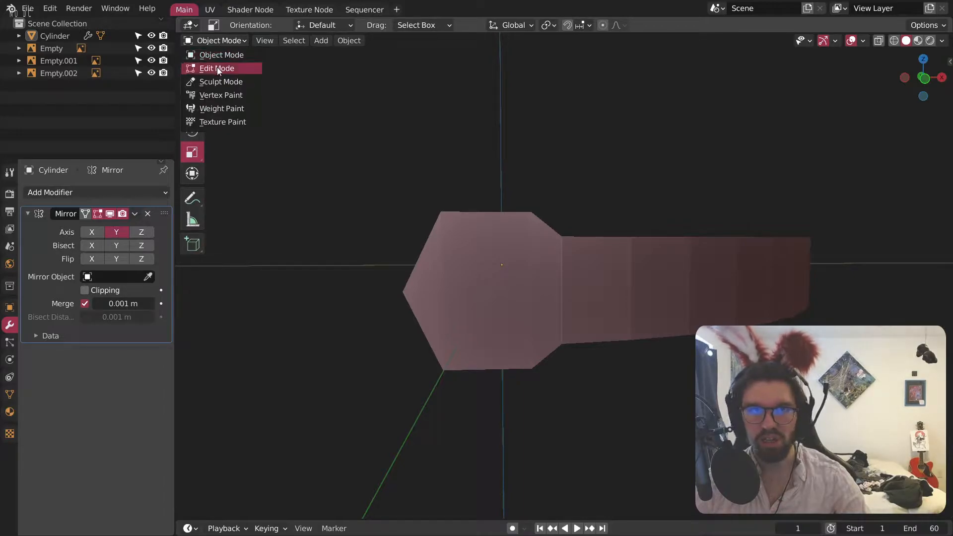
{"action": "left_click", "coordinate": [215, 68]}
{"action": "middle_click_drag", "start_coordinate": [511, 264], "coordinate": [509, 291]}
{"action": "left_click", "coordinate": [928, 88]}
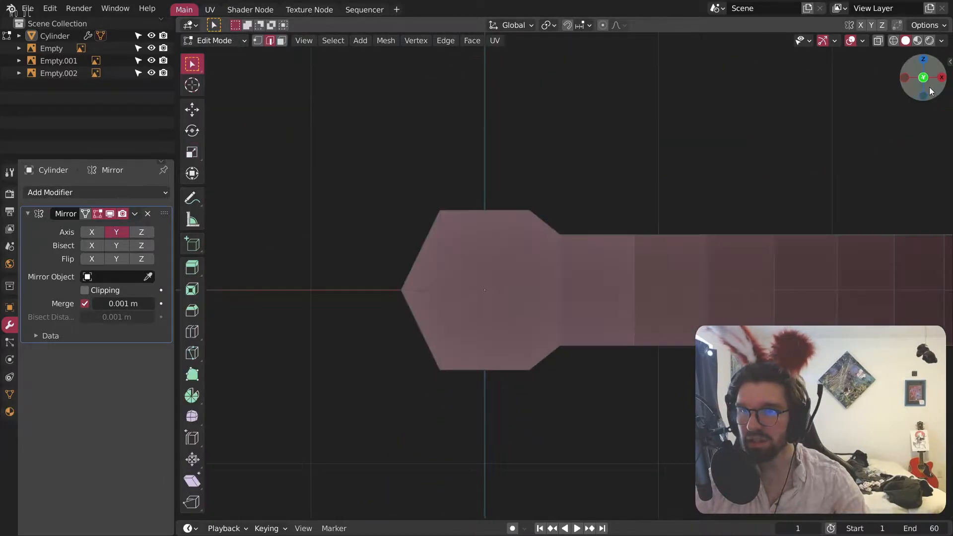
{"action": "left_click", "coordinate": [893, 41]}
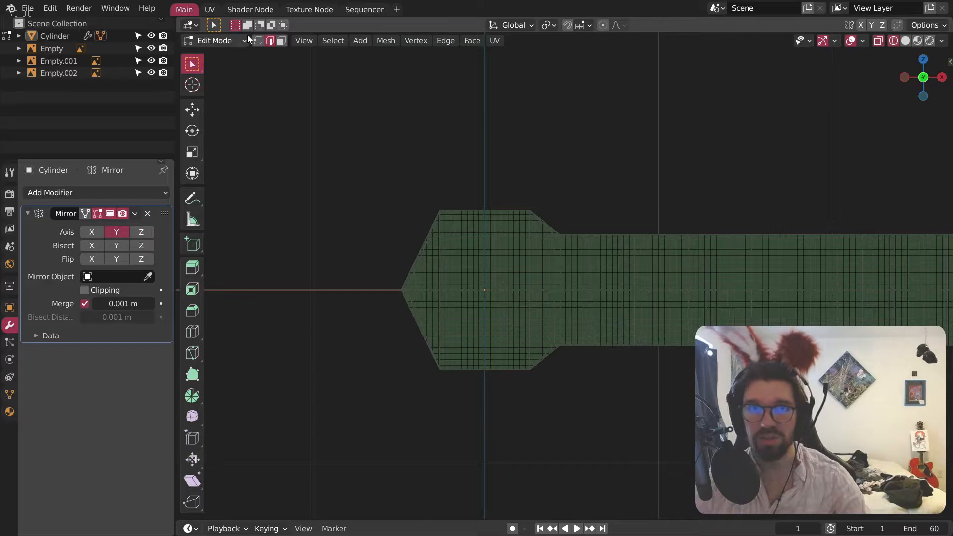
{"action": "left_click_drag", "start_coordinate": [541, 180], "coordinate": [364, 453]}
{"action": "scroll", "coordinate": [473, 334], "scroll_direction": "up", "scroll_amount": 5}
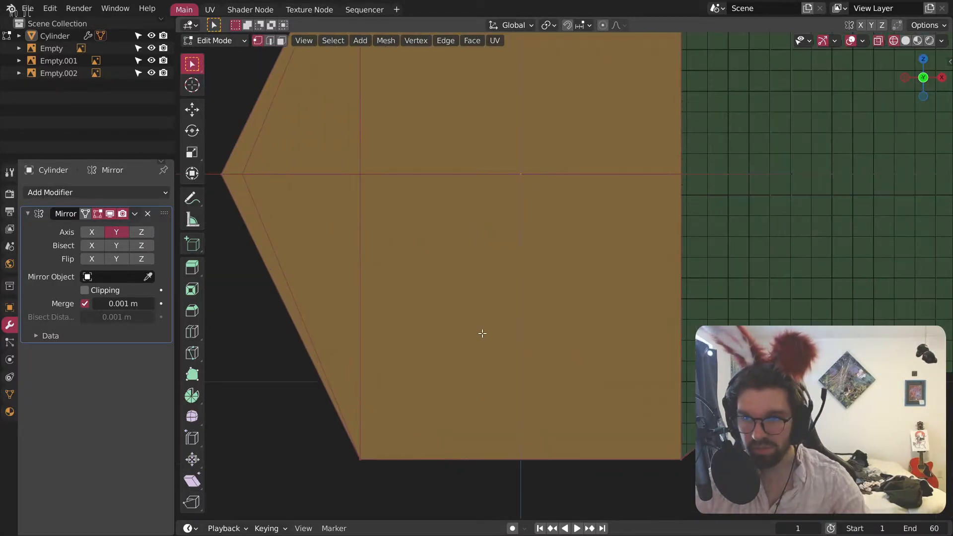
{"action": "key", "text": "x"}
{"action": "left_click", "coordinate": [480, 331]}
{"action": "scroll", "coordinate": [505, 315], "scroll_direction": "down", "scroll_amount": 5}
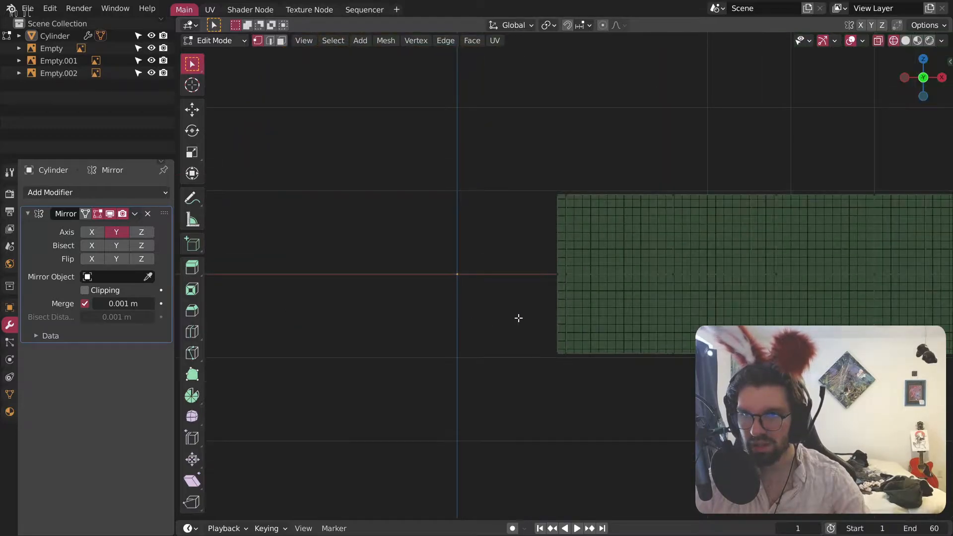
Step: Select the vertical edges at the jaw's cut end and flatten them by scaling to 0 along global X
{"action": "middle_click_drag", "start_coordinate": [527, 277], "coordinate": [540, 279], "text": "shift"}
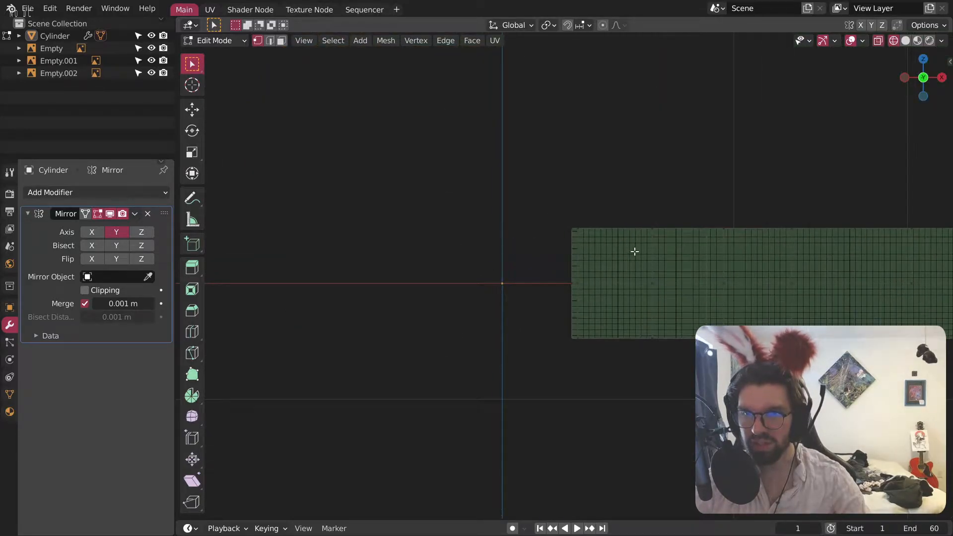
{"action": "middle_click_drag", "start_coordinate": [635, 252], "coordinate": [596, 264], "text": "shift"}
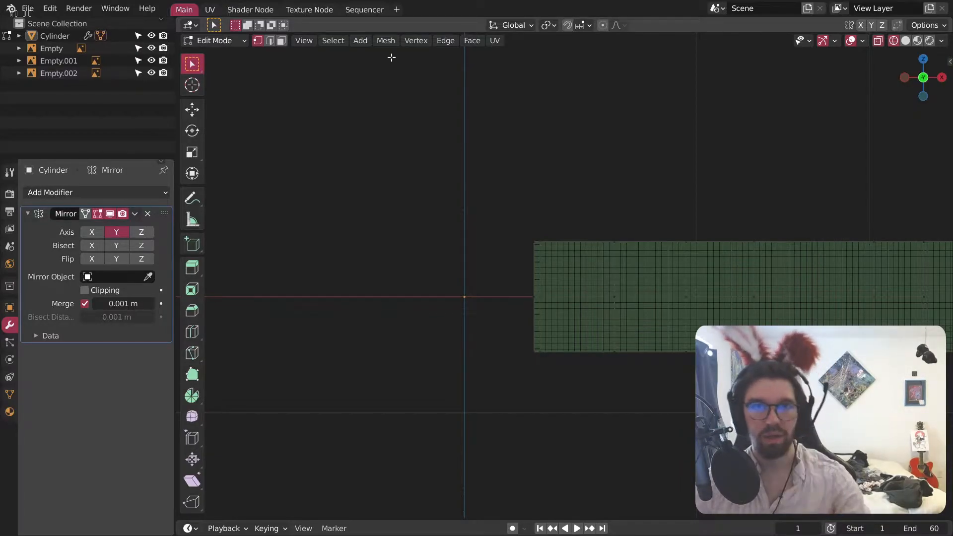
{"action": "left_click", "coordinate": [270, 41]}
{"action": "scroll", "coordinate": [522, 235], "scroll_direction": "up", "scroll_amount": 1}
{"action": "left_click", "coordinate": [544, 258]}
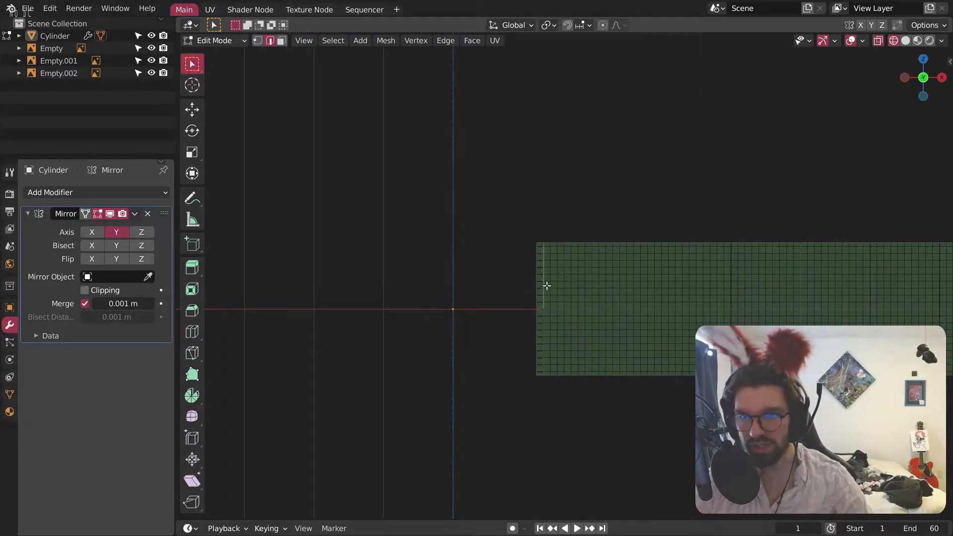
{"action": "scroll", "coordinate": [541, 261], "scroll_direction": "up", "scroll_amount": 1}
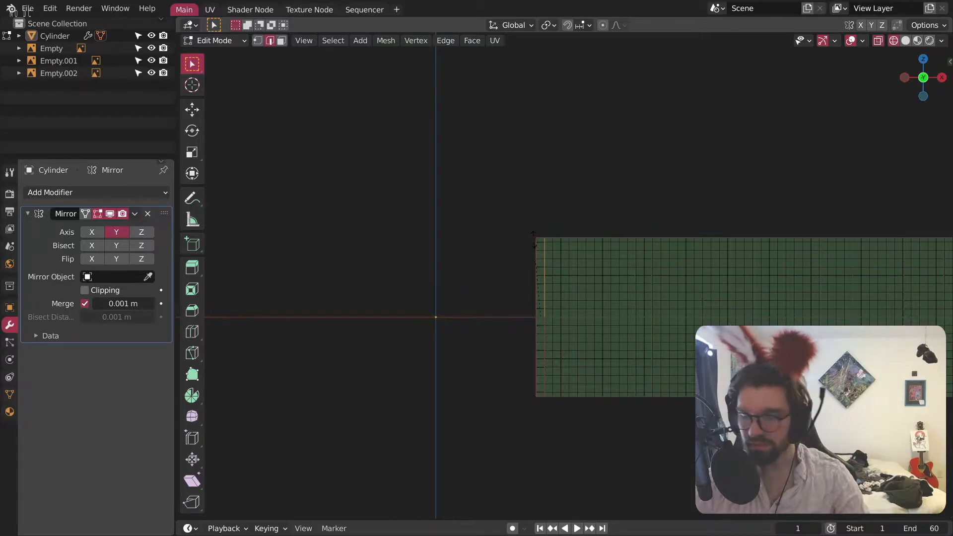
{"action": "key", "text": "s"}
{"action": "key", "text": "x"}
{"action": "key", "text": "0"}
{"action": "key", "text": "Return"}
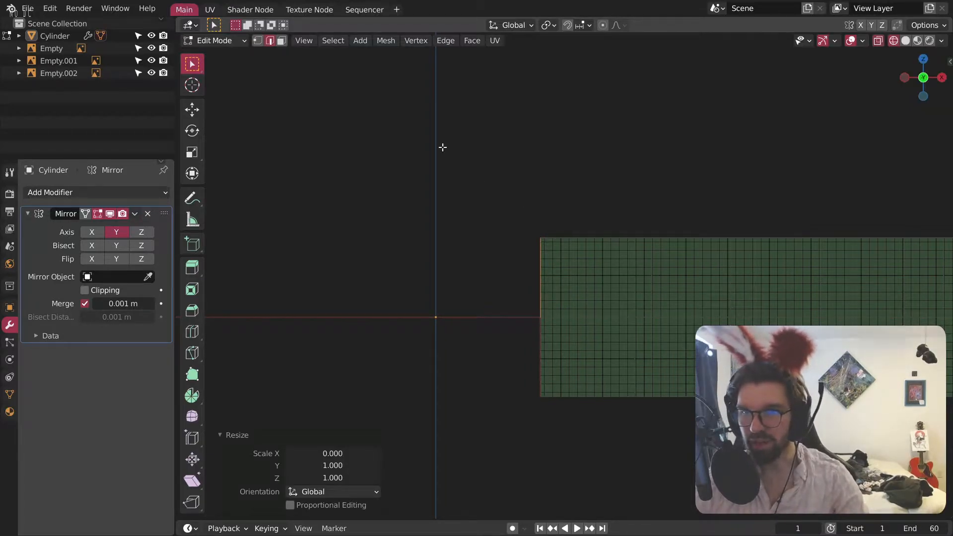
Step: Return to Object Mode and switch the viewport back to solid shading
{"action": "left_click", "coordinate": [214, 40]}
{"action": "left_click", "coordinate": [214, 52]}
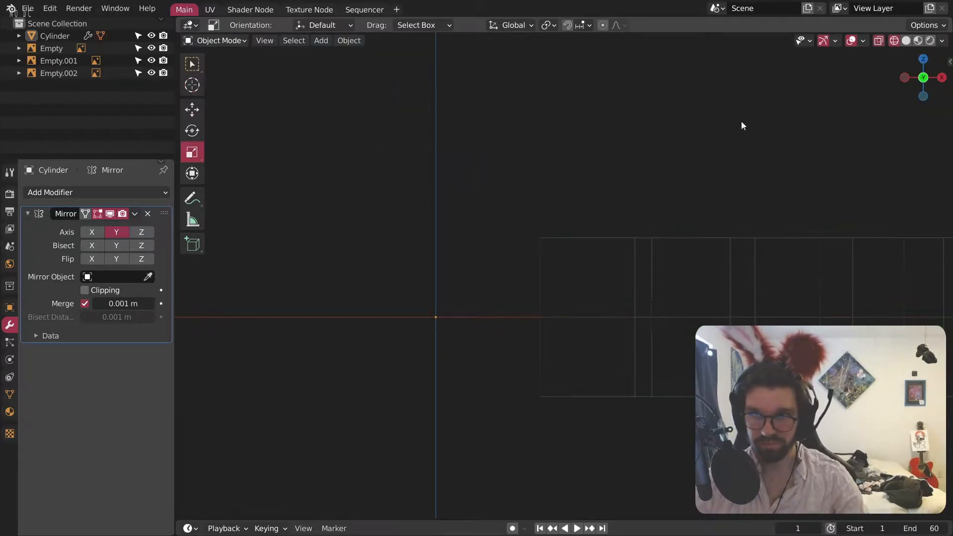
{"action": "left_click", "coordinate": [907, 40]}
{"action": "mouse_move", "coordinate": [730, 141]}
{"action": "middle_mouse_down"}
{"action": "mouse_move", "coordinate": [643, 174]}
{"action": "mouse_move", "coordinate": [686, 276]}
{"action": "mouse_move", "coordinate": [785, 252]}
{"action": "mouse_move", "coordinate": [635, 113]}
{"action": "mouse_move", "coordinate": [655, 212]}
{"action": "mouse_move", "coordinate": [577, 154]}
{"action": "middle_mouse_up"}
{"action": "left_click", "coordinate": [244, 40]}
{"action": "left_click", "coordinate": [219, 52]}
Step: Select the jaw and scale it down to about 0.7 along global Z
{"action": "middle_click_drag", "start_coordinate": [377, 149], "coordinate": [441, 263]}
{"action": "scroll", "coordinate": [441, 263], "scroll_direction": "down", "scroll_amount": 6}
{"action": "middle_click_drag", "start_coordinate": [558, 471], "coordinate": [522, 301], "text": "shift"}
{"action": "scroll", "coordinate": [522, 302], "scroll_direction": "up", "scroll_amount": 6}
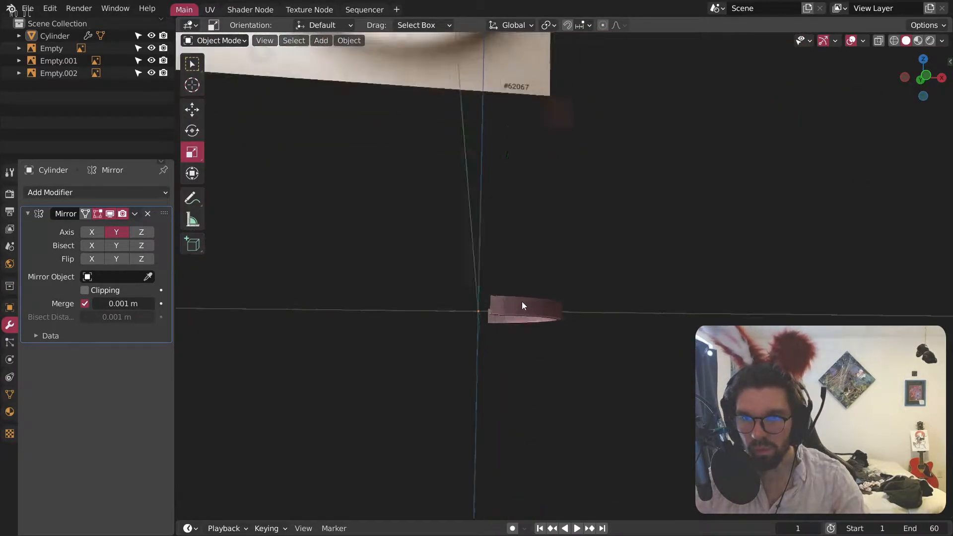
{"action": "left_click", "coordinate": [520, 305]}
{"action": "key", "text": "s"}
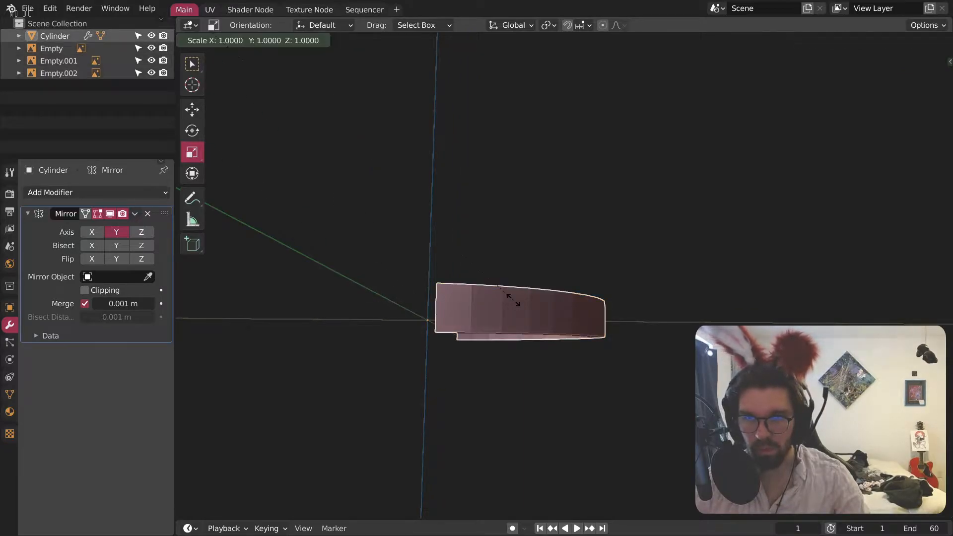
{"action": "left_click", "coordinate": [517, 296]}
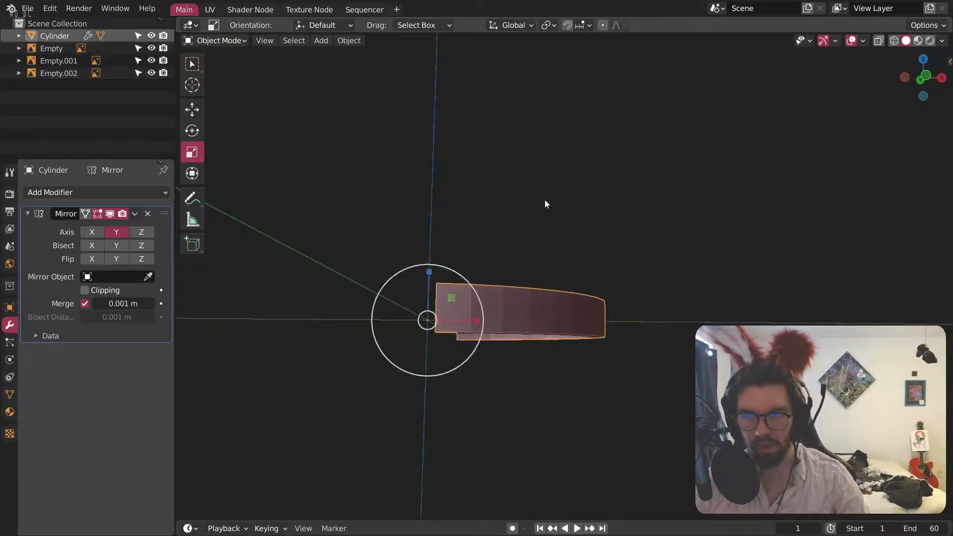
{"action": "key", "text": "s"}
{"action": "key", "text": "z"}
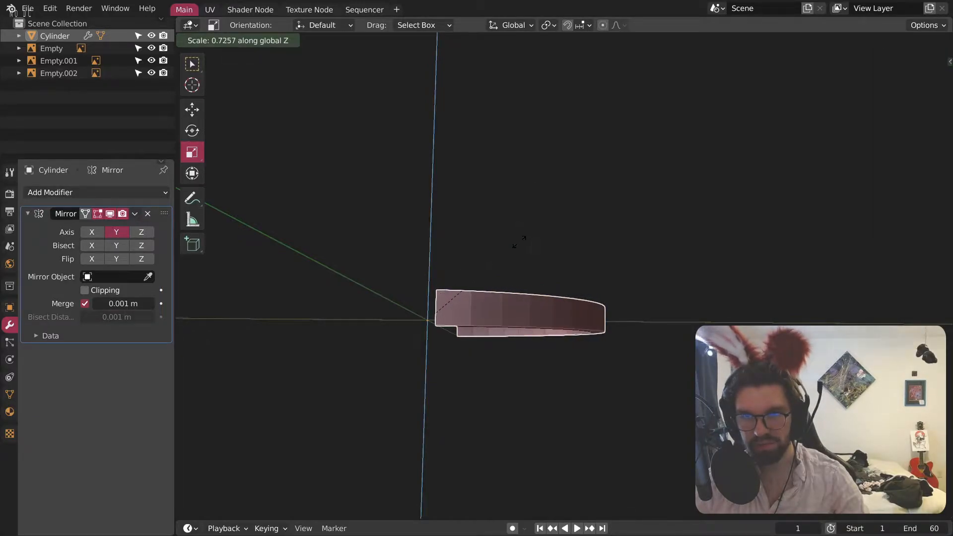
{"action": "left_click", "coordinate": [512, 242]}
{"action": "middle_click_drag", "start_coordinate": [514, 237], "coordinate": [445, 234]}
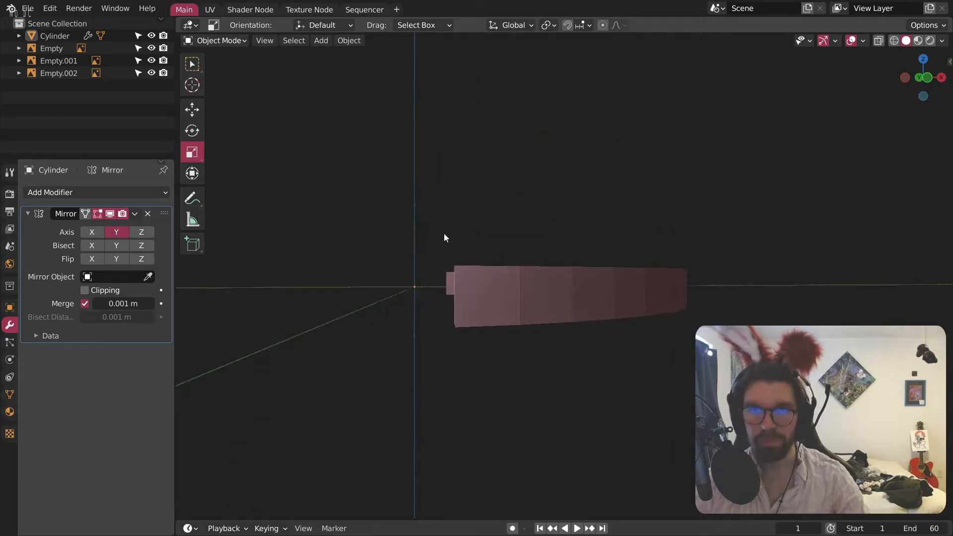
Step: Add a cylinder with 24 vertices and set its X rotation so it lies along the Y axis
{"action": "left_click", "coordinate": [321, 40]}
{"action": "mouse_move", "coordinate": [339, 60]}
{"action": "left_click", "coordinate": [474, 116]}
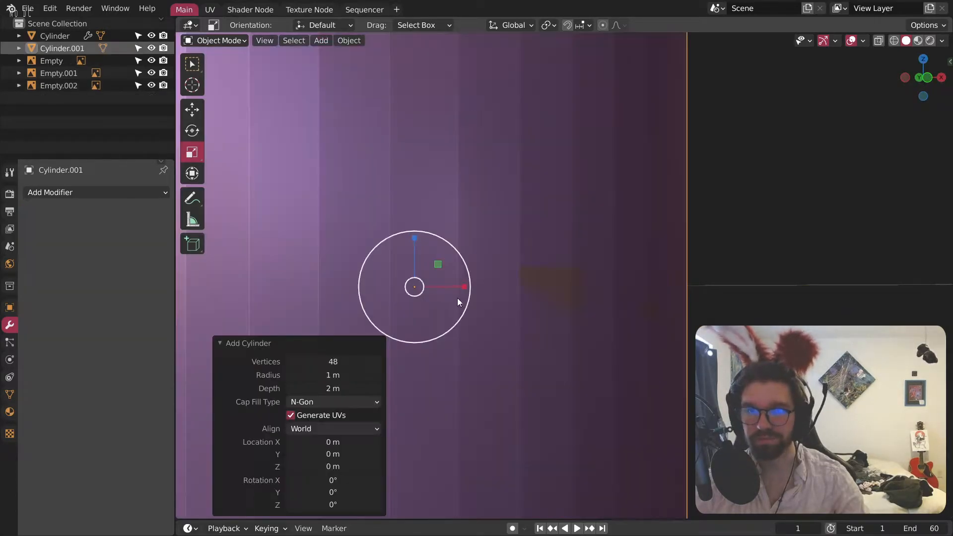
{"action": "double_click", "coordinate": [374, 362]}
{"action": "key", "text": "BackSpace"}
{"action": "key", "text": "BackSpace"}
{"action": "type", "text": "24"}
{"action": "key", "text": "Return"}
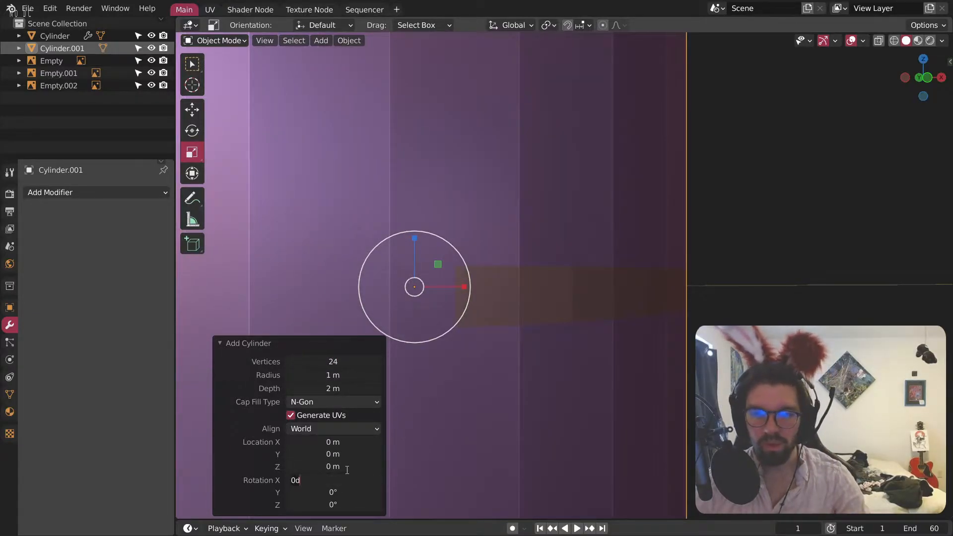
{"action": "key", "text": "Return"}
Step: Scale the new cylinder down uniformly to 0.116
{"action": "middle_click_drag", "start_coordinate": [624, 340], "coordinate": [447, 338]}
{"action": "scroll", "coordinate": [480, 330], "scroll_direction": "down", "scroll_amount": 5}
{"action": "key", "text": "s"}
{"action": "left_click", "coordinate": [461, 311]}
{"action": "middle_click_drag", "start_coordinate": [559, 292], "coordinate": [606, 243], "text": "shift"}
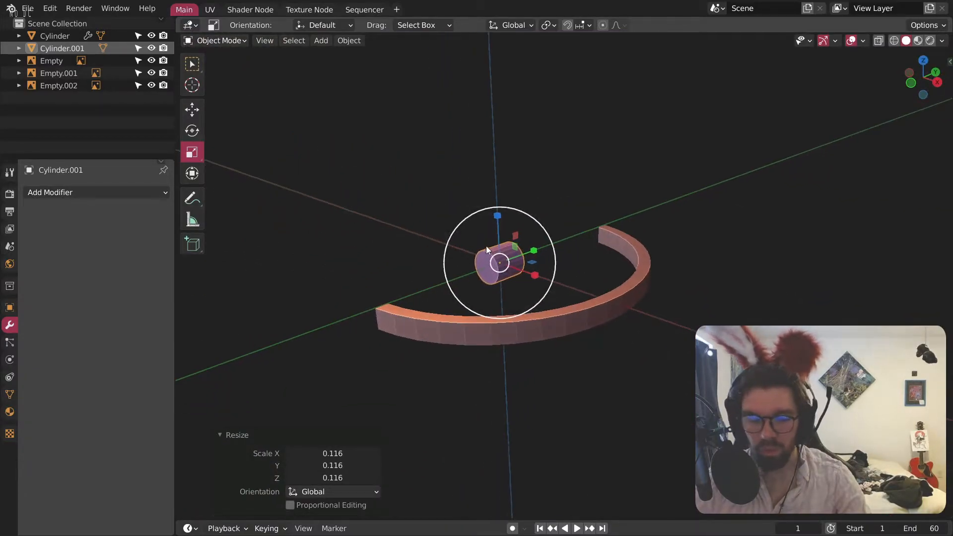
Step: Move the small cylinder about -0.97 m along global Y onto the end of the jaw
{"action": "key", "text": "g"}
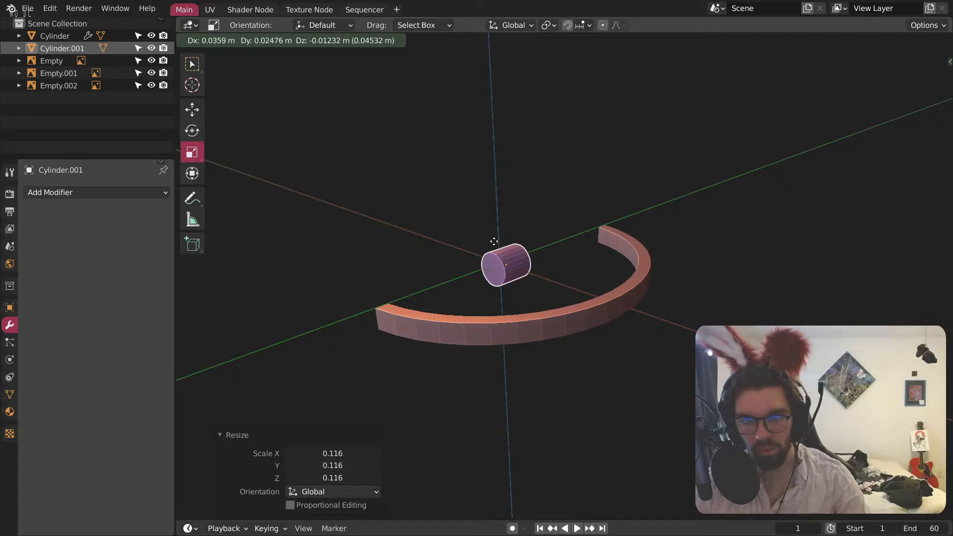
{"action": "key", "text": "Escape"}
{"action": "key", "text": "g"}
{"action": "key", "text": "y"}
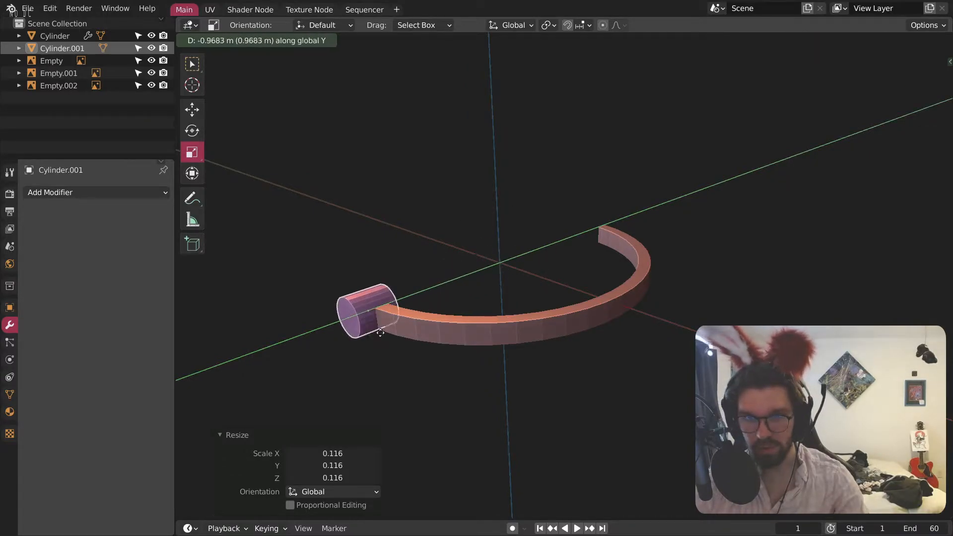
{"action": "left_click", "coordinate": [387, 331]}
Step: Enlarge the hinge cylinder uniformly by 1.144 at the jaw's end
{"action": "scroll", "coordinate": [372, 320], "scroll_direction": "up", "scroll_amount": 3}
{"action": "middle_click_drag", "start_coordinate": [372, 322], "coordinate": [489, 256]}
{"action": "key", "text": "s"}
{"action": "left_click", "coordinate": [461, 279]}
{"action": "scroll", "coordinate": [412, 313], "scroll_direction": "up", "scroll_amount": 4}
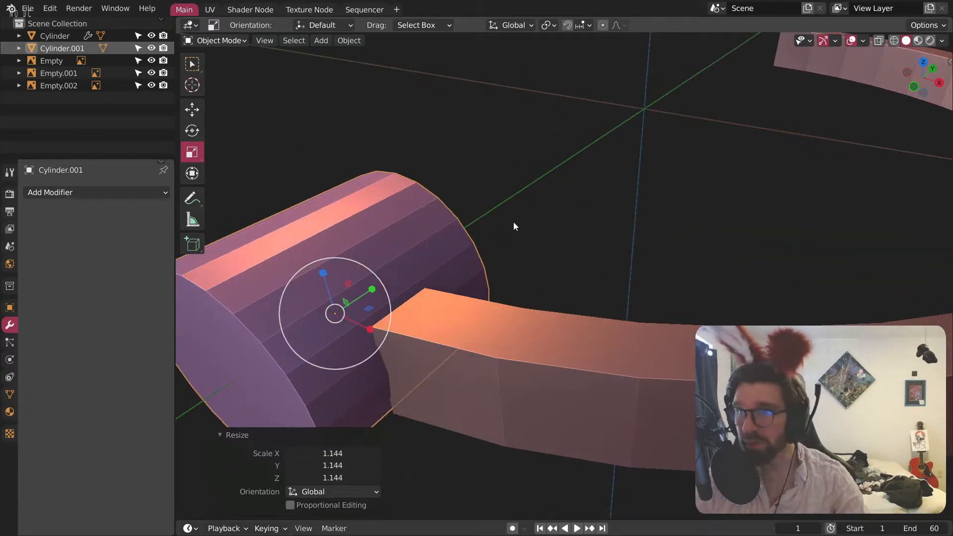
Step: Thin the hinge cylinder by scaling it to 0.350 along global Y and view its fit from the X axis
{"action": "key", "text": "s"}
{"action": "key", "text": "y"}
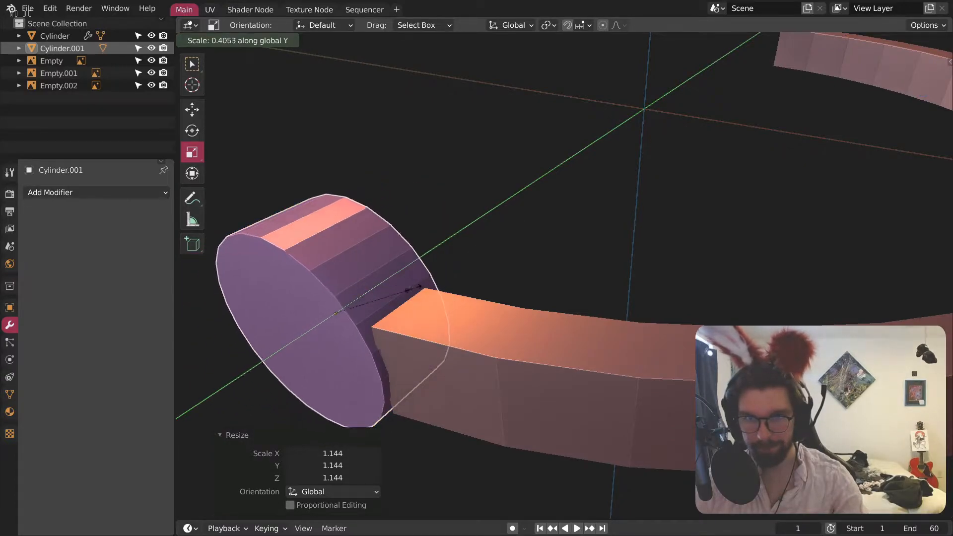
{"action": "left_click", "coordinate": [403, 294]}
{"action": "middle_click_drag", "start_coordinate": [404, 294], "coordinate": [372, 294]}
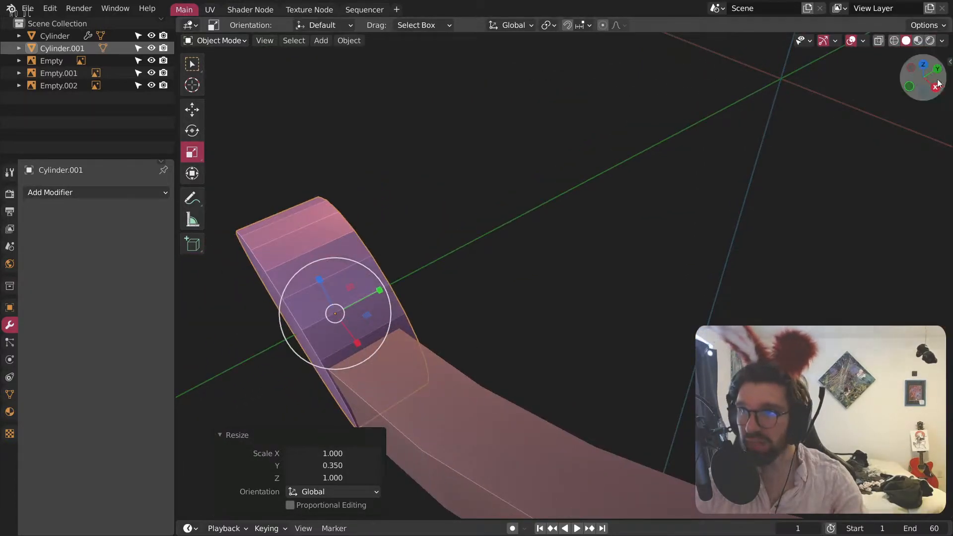
{"action": "left_click", "coordinate": [933, 87]}
{"action": "middle_click_drag", "start_coordinate": [374, 255], "coordinate": [469, 247], "text": "shift"}
{"action": "scroll", "coordinate": [377, 251], "scroll_direction": "up", "scroll_amount": 4}
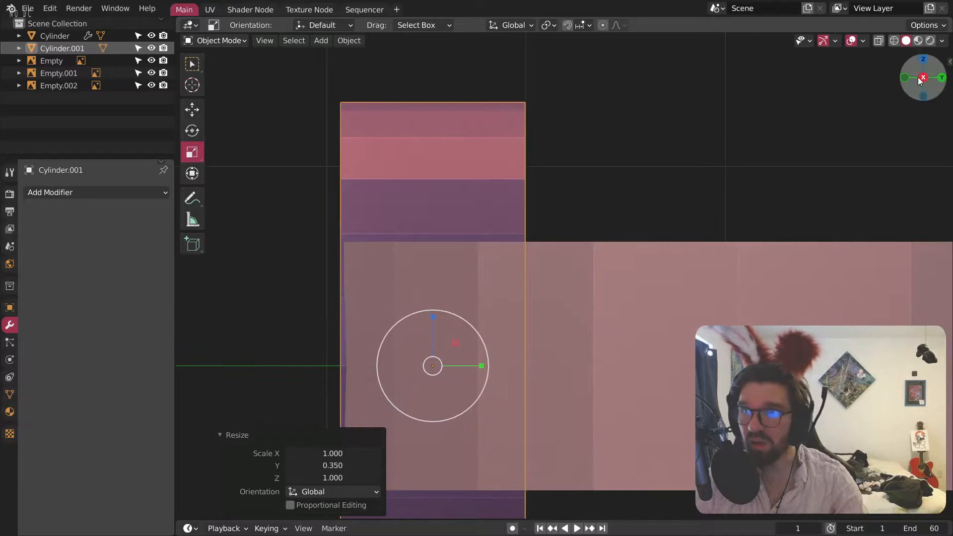
Step: Move the hinge cylinder about -0.005 m along global Y to line it up with the jaw's end from above
{"action": "left_click", "coordinate": [894, 41]}
{"action": "scroll", "coordinate": [445, 241], "scroll_direction": "up", "scroll_amount": 2}
{"action": "mouse_move", "coordinate": [462, 138]}
{"action": "middle_mouse_down"}
{"action": "mouse_move", "coordinate": [482, 231]}
{"action": "mouse_move", "coordinate": [496, 218]}
{"action": "middle_mouse_up"}
{"action": "left_click", "coordinate": [923, 65]}
{"action": "scroll", "coordinate": [686, 264], "scroll_direction": "down", "scroll_amount": 5}
{"action": "scroll", "coordinate": [686, 263], "scroll_direction": "up", "scroll_amount": 3}
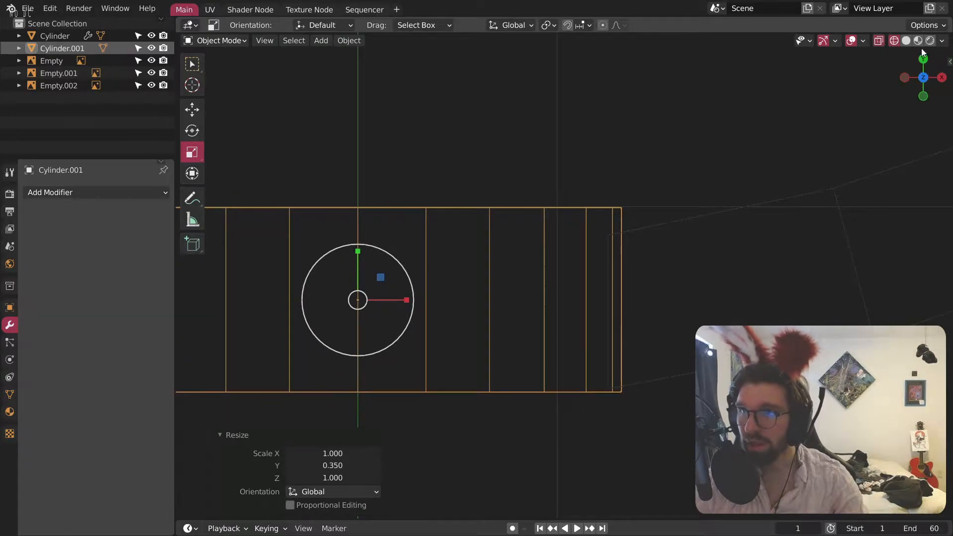
{"action": "left_click", "coordinate": [907, 40]}
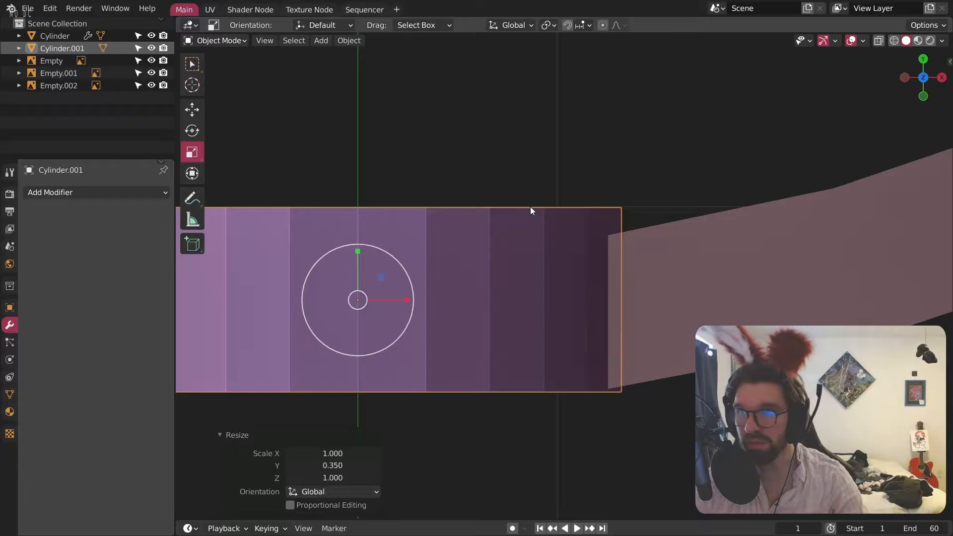
{"action": "key", "text": "g"}
{"action": "key", "text": "y"}
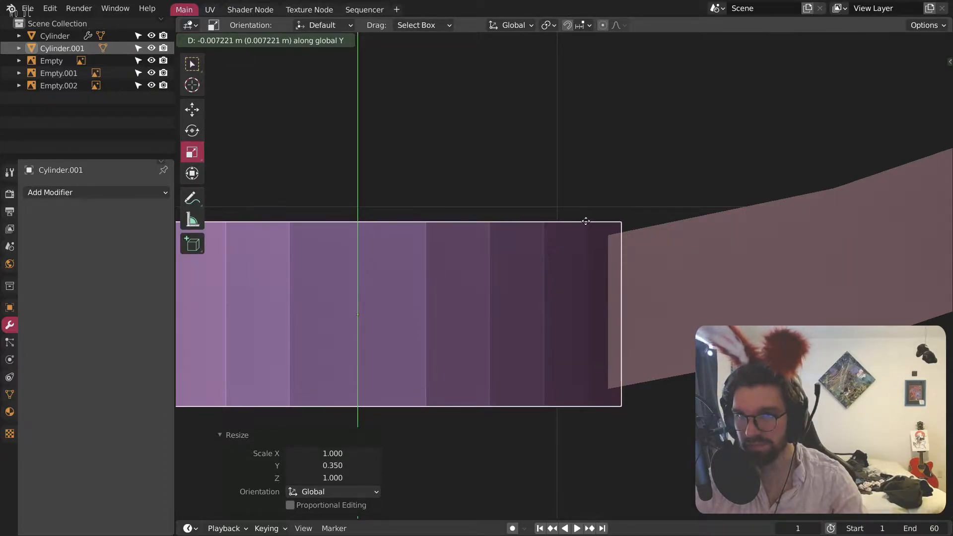
{"action": "left_click", "coordinate": [624, 219]}
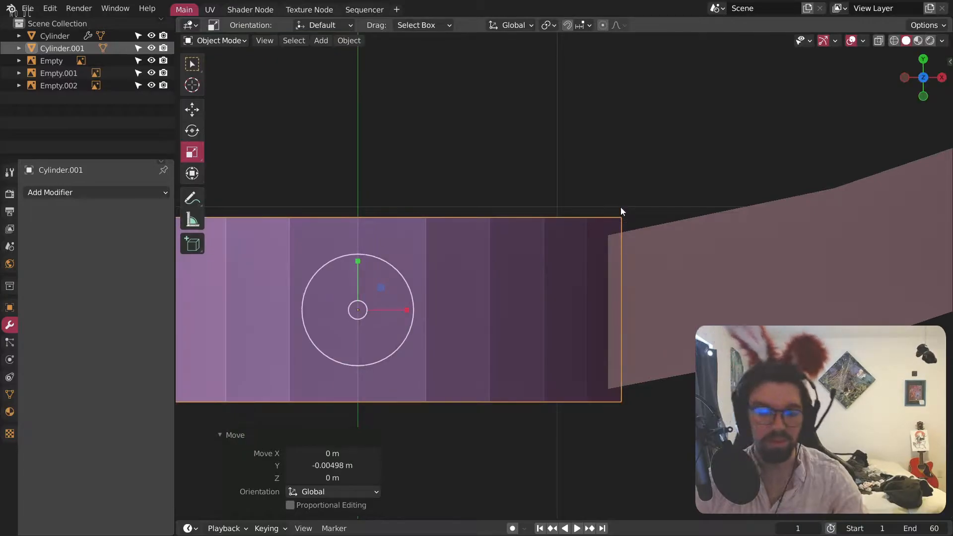
Step: Scale the hinge cylinder to 0.838 along global Y and shift it about -0.001 m along Y to match the jaw's thickness
{"action": "key", "text": "s"}
{"action": "key", "text": "y"}
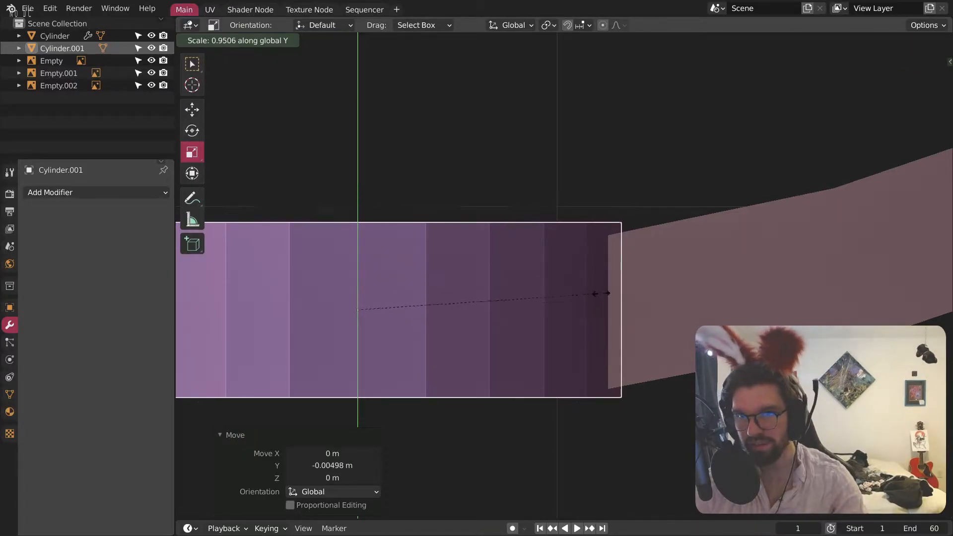
{"action": "left_click", "coordinate": [574, 337]}
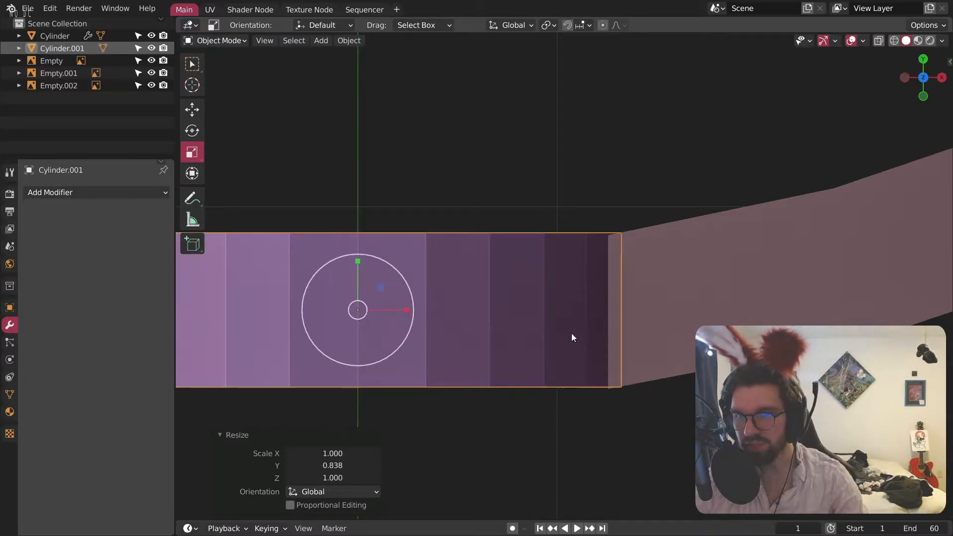
{"action": "key", "text": "g"}
{"action": "key", "text": "y"}
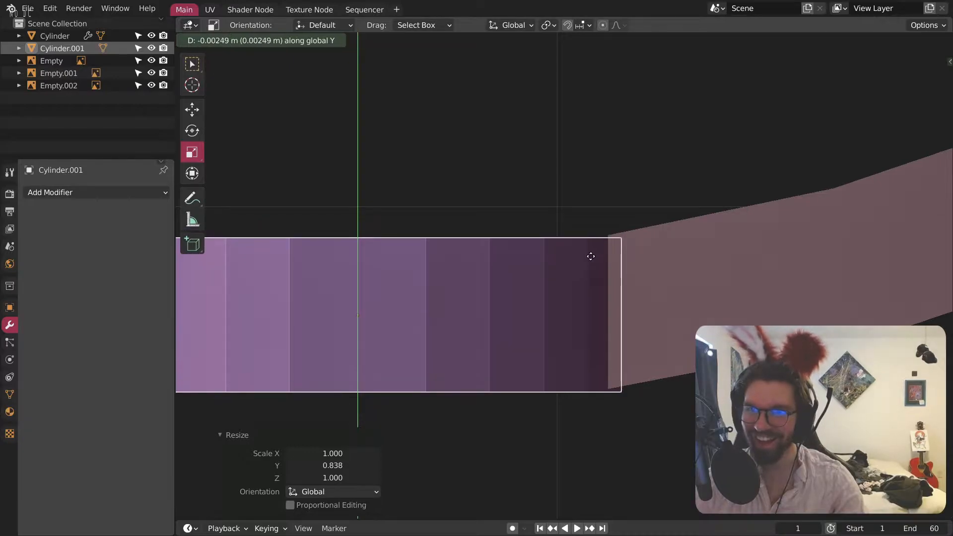
{"action": "left_click", "coordinate": [598, 253]}
Step: Move the hinge cylinder about 0.0078 m along global X into the jaw's end
{"action": "middle_click_drag", "start_coordinate": [593, 264], "coordinate": [606, 214]}
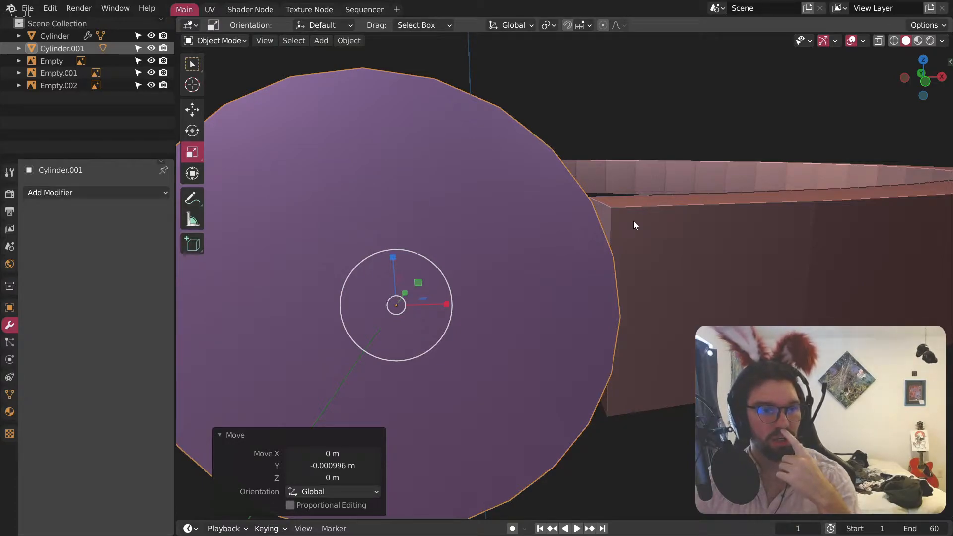
{"action": "scroll", "coordinate": [606, 327], "scroll_direction": "down", "scroll_amount": 3}
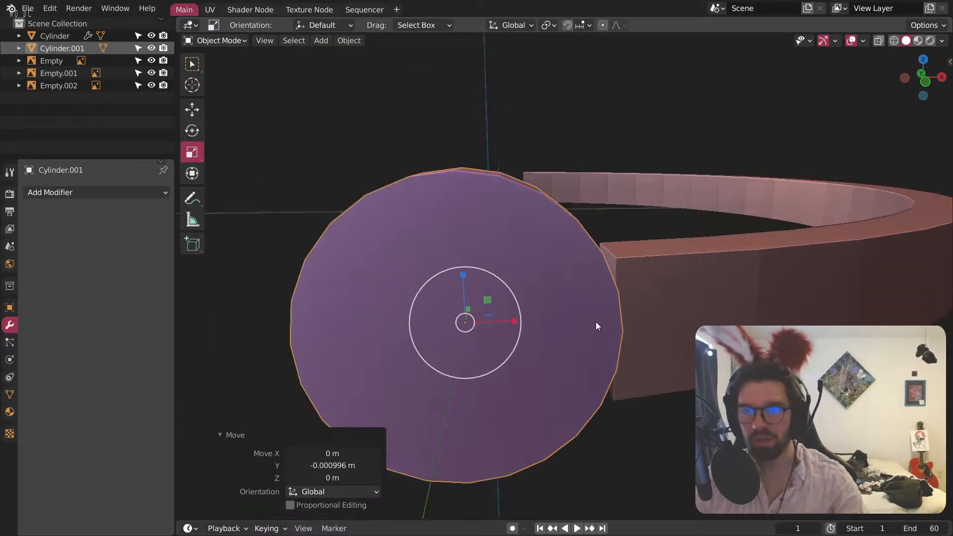
{"action": "middle_click_drag", "start_coordinate": [607, 328], "coordinate": [581, 321]}
{"action": "middle_click_drag", "start_coordinate": [432, 283], "coordinate": [475, 295]}
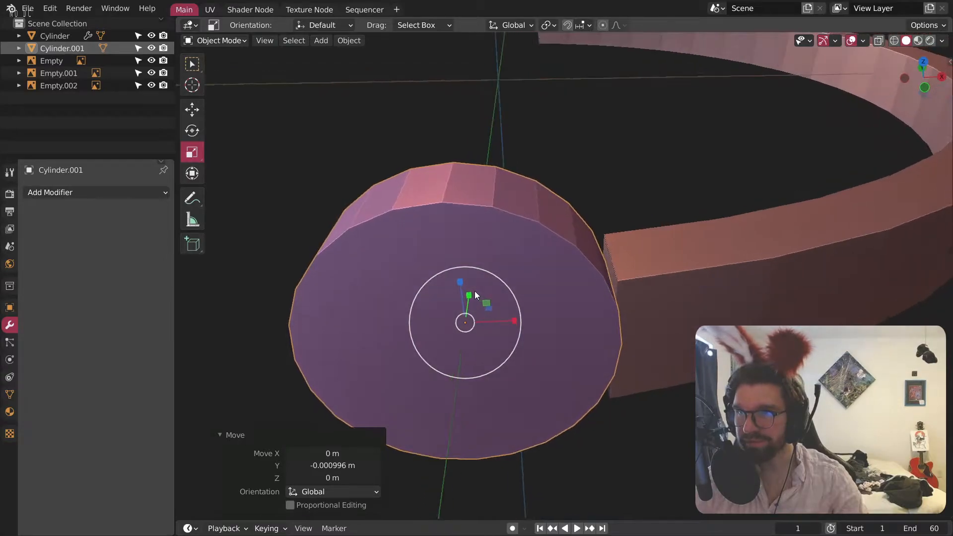
{"action": "key", "text": "g"}
{"action": "key", "text": "x"}
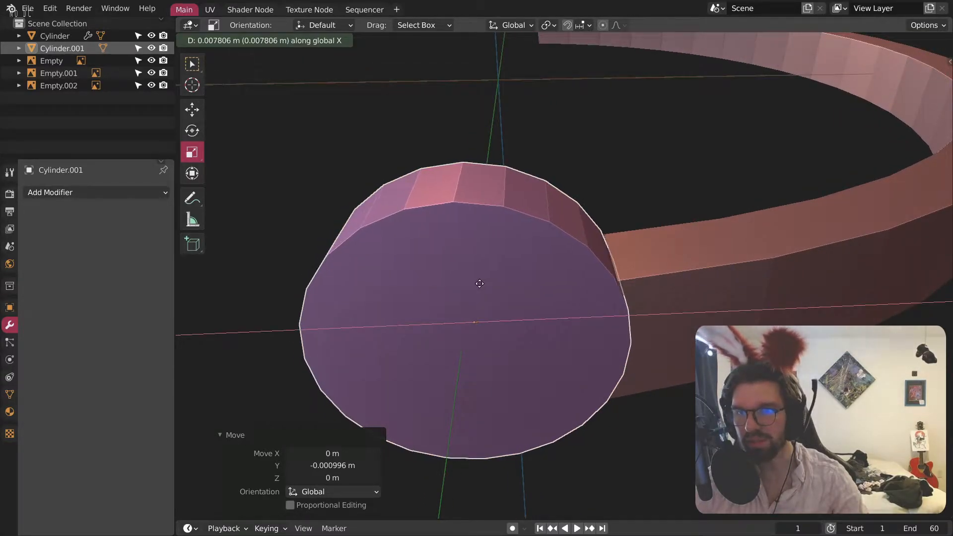
{"action": "left_click", "coordinate": [528, 274]}
{"action": "middle_click_drag", "start_coordinate": [528, 273], "coordinate": [572, 307]}
{"action": "scroll", "coordinate": [572, 307], "scroll_direction": "up", "scroll_amount": 1}
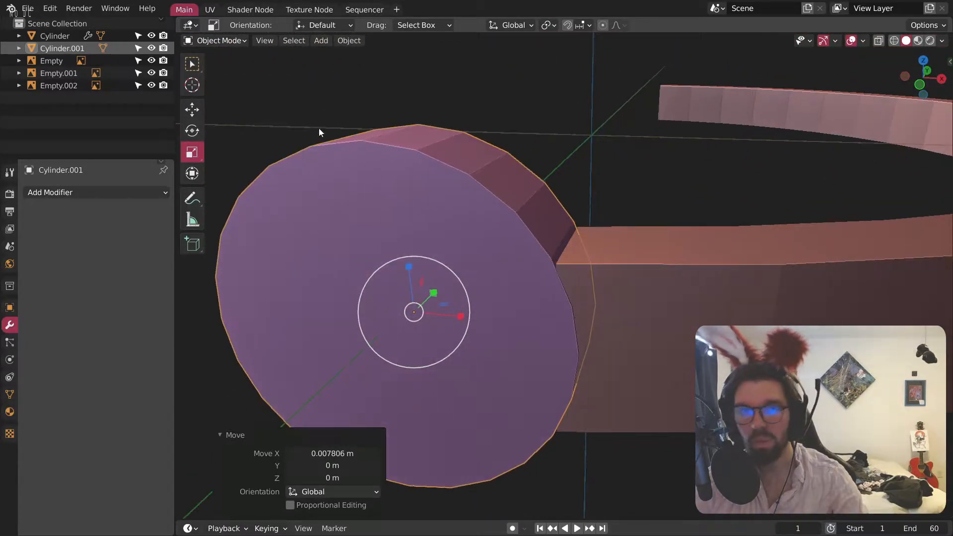
Step: Enter Edit Mode on the hinge cylinder with vertex selection
{"action": "left_click", "coordinate": [207, 41]}
{"action": "left_click", "coordinate": [214, 68]}
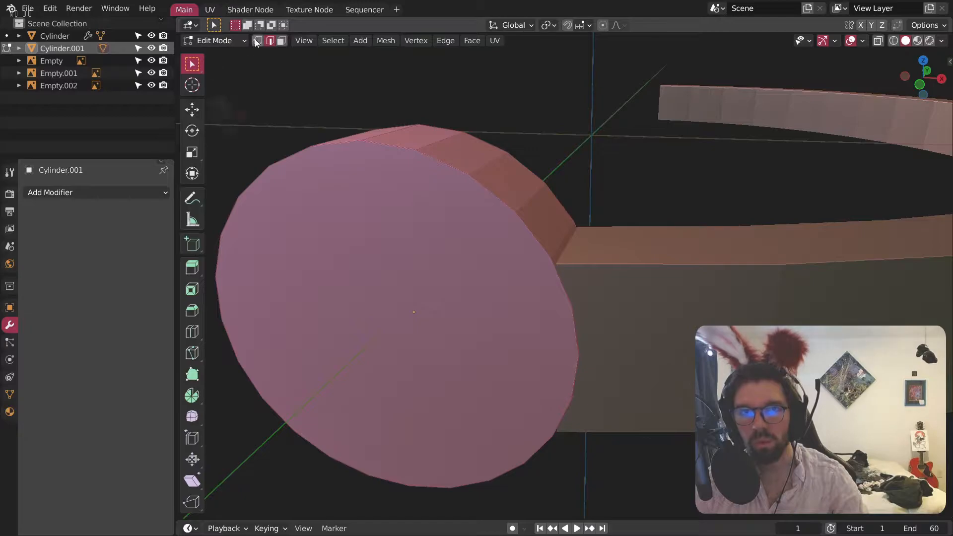
{"action": "middle_click_drag", "start_coordinate": [579, 268], "coordinate": [887, 215]}
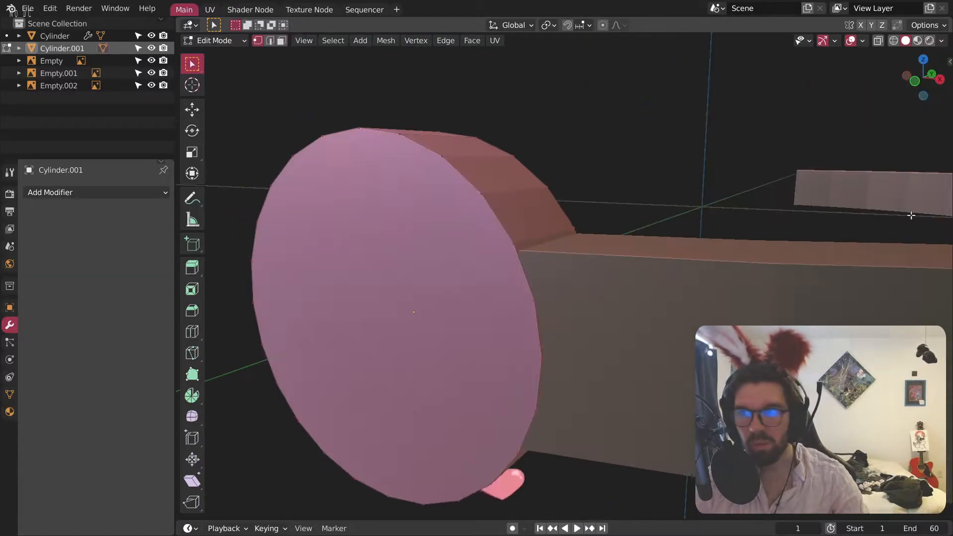
Step: Try to dissolve the hinge cylinder's vertices facing the jaw in wireframe view
{"action": "left_click", "coordinate": [916, 82]}
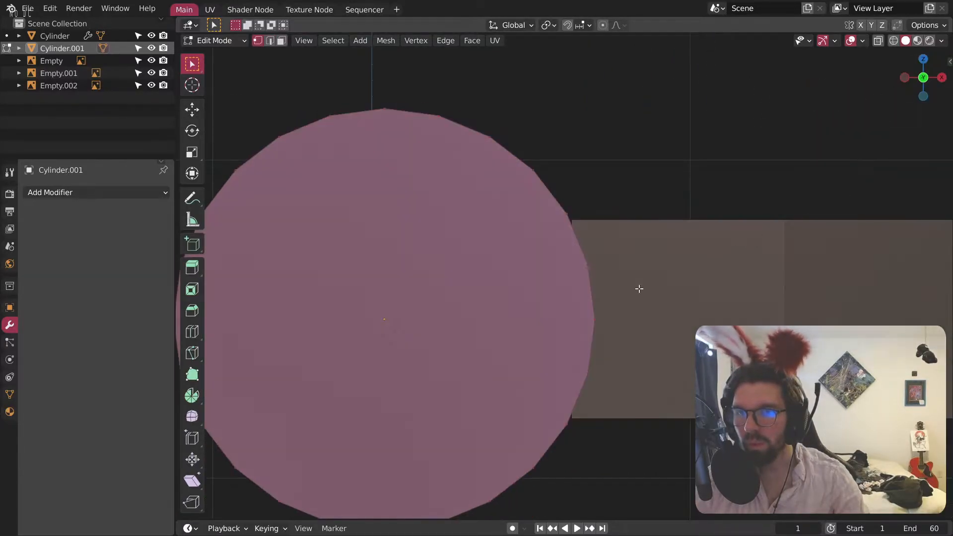
{"action": "left_click_drag", "start_coordinate": [675, 239], "coordinate": [534, 392]}
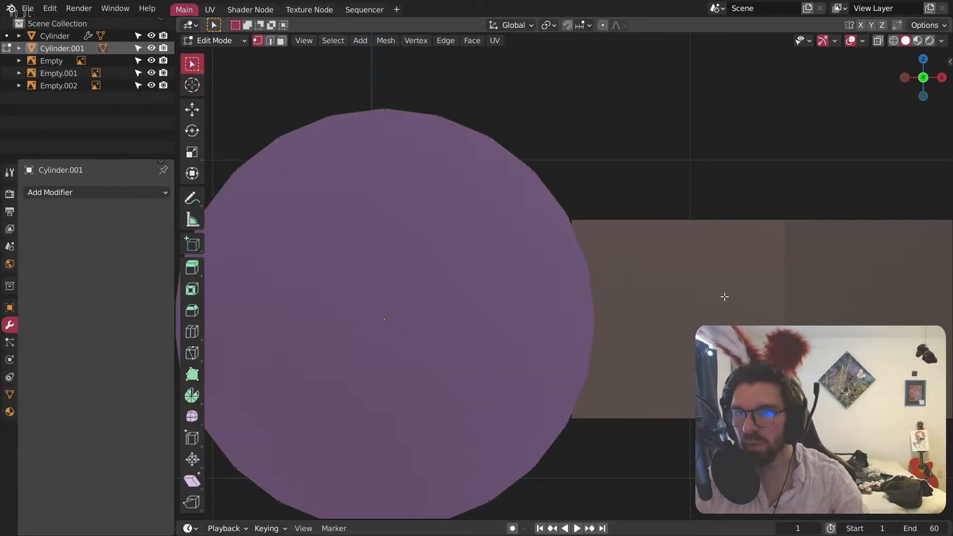
{"action": "left_click", "coordinate": [893, 42]}
{"action": "left_click_drag", "start_coordinate": [656, 240], "coordinate": [553, 395]}
{"action": "right_click", "coordinate": [540, 358]}
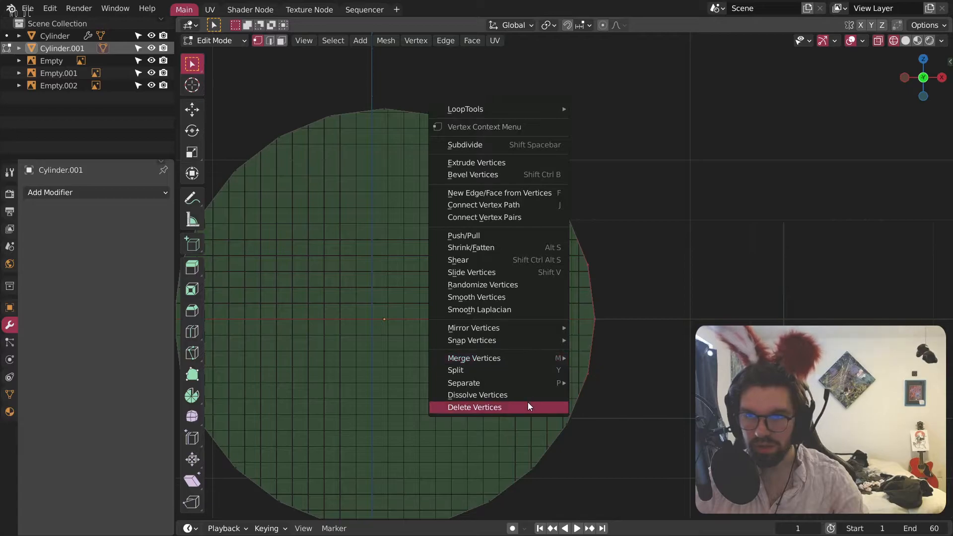
{"action": "left_click", "coordinate": [525, 399]}
{"action": "middle_click_drag", "start_coordinate": [531, 361], "coordinate": [590, 255]}
{"action": "key", "text": "ctrl+z"}
{"action": "middle_click_drag", "start_coordinate": [601, 290], "coordinate": [569, 314]}
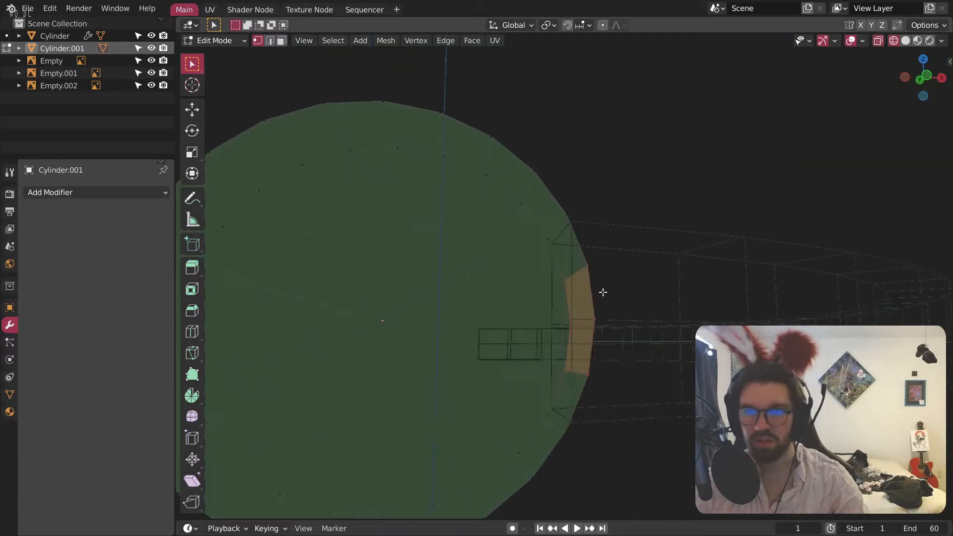
Step: Dissolve the hinge cylinder's side edges facing the jaw to form one flat face, and return to solid shading
{"action": "scroll", "coordinate": [575, 314], "scroll_direction": "up", "scroll_amount": 1}
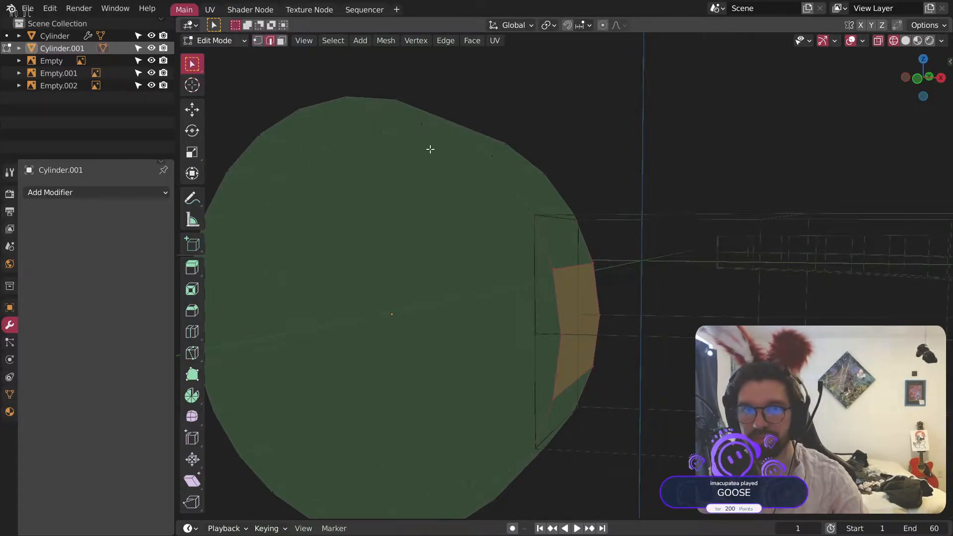
{"action": "left_click", "coordinate": [583, 327]}
{"action": "right_click", "coordinate": [587, 332]}
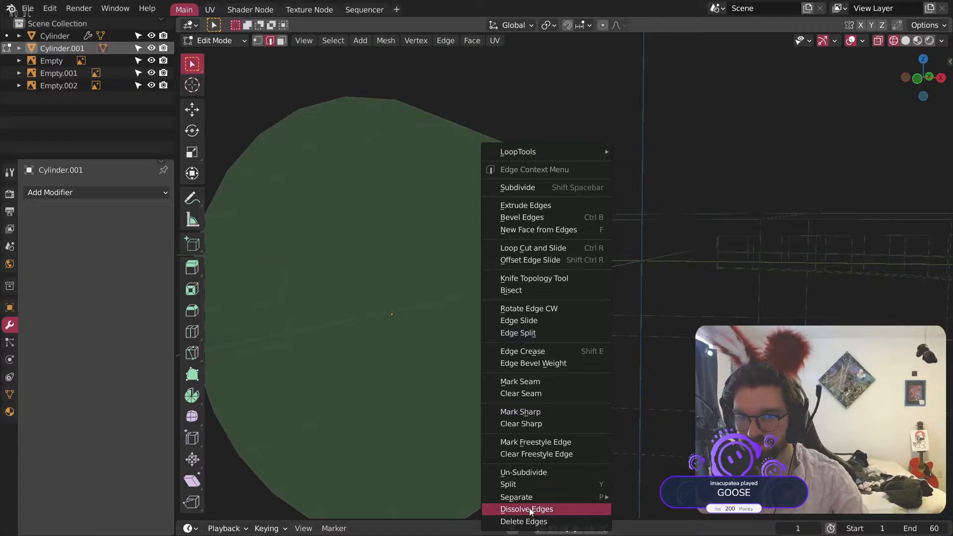
{"action": "left_click", "coordinate": [530, 511]}
{"action": "left_click", "coordinate": [581, 264]}
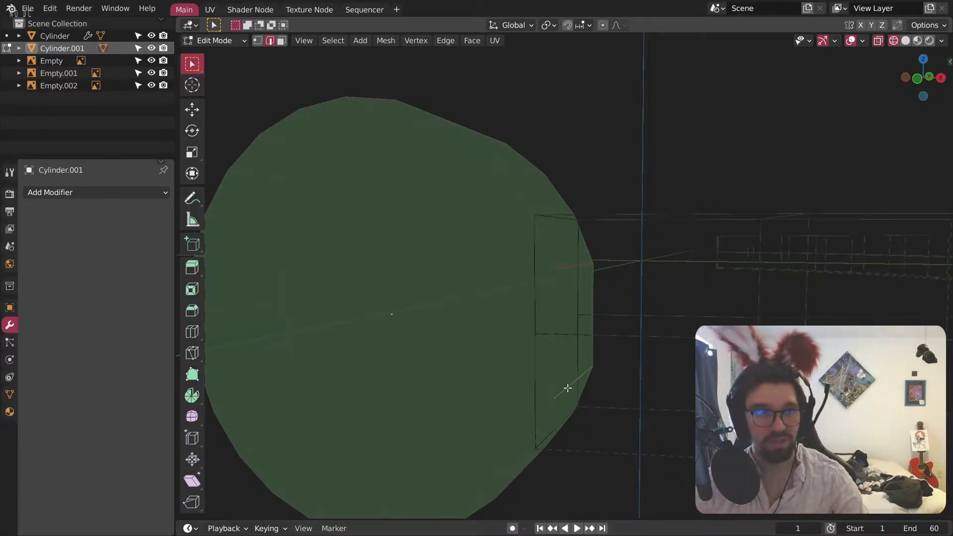
{"action": "right_click", "coordinate": [568, 388]}
{"action": "left_click", "coordinate": [556, 394]}
{"action": "mouse_move", "coordinate": [566, 220]}
{"action": "middle_mouse_down"}
{"action": "mouse_move", "coordinate": [581, 250]}
{"action": "mouse_move", "coordinate": [556, 233]}
{"action": "middle_mouse_up"}
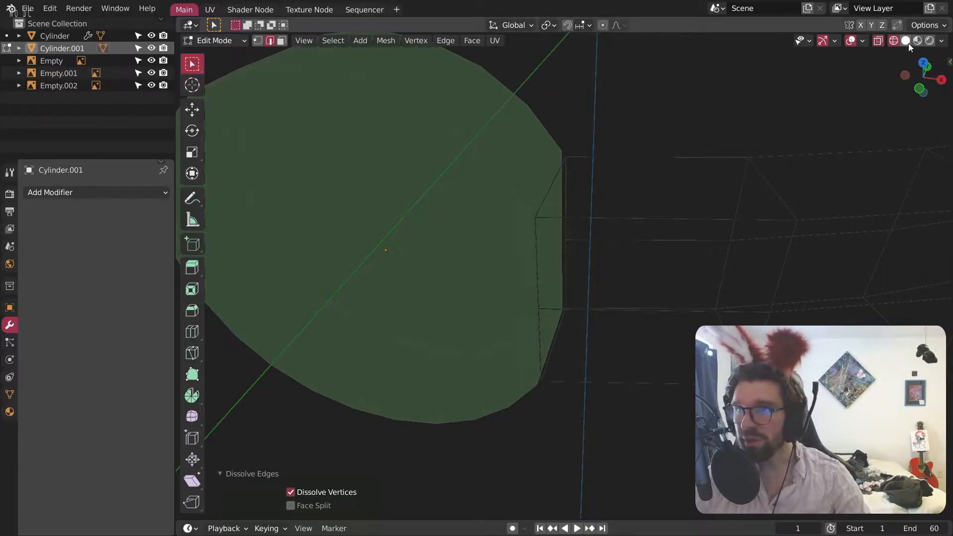
{"action": "left_click", "coordinate": [907, 41]}
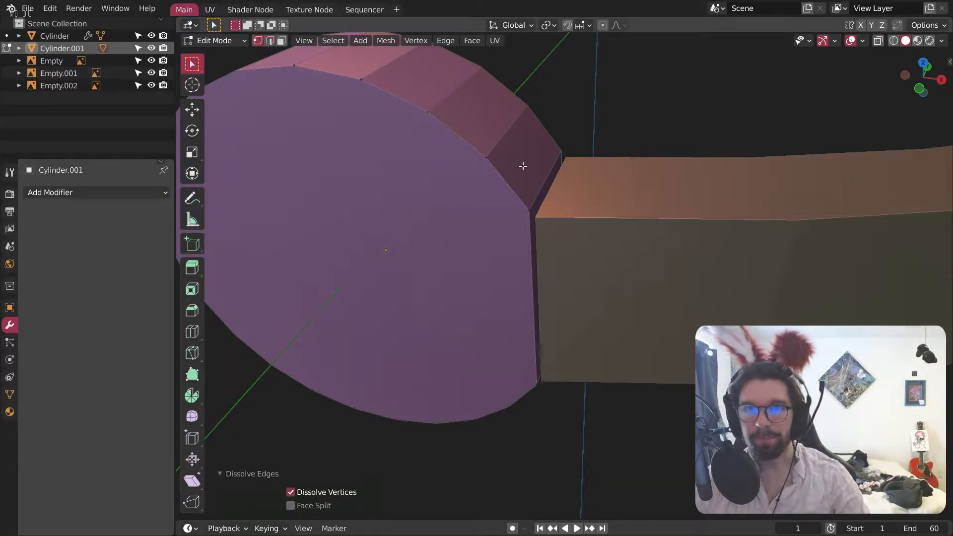
Step: Return to Object Mode and join the hinge cylinder into the mirrored jaw object
{"action": "left_click", "coordinate": [215, 40]}
{"action": "left_click", "coordinate": [217, 52]}
{"action": "left_click", "coordinate": [594, 214]}
{"action": "left_click", "coordinate": [440, 206]}
{"action": "left_click", "coordinate": [556, 264]}
{"action": "scroll", "coordinate": [464, 254], "scroll_direction": "down", "scroll_amount": 5}
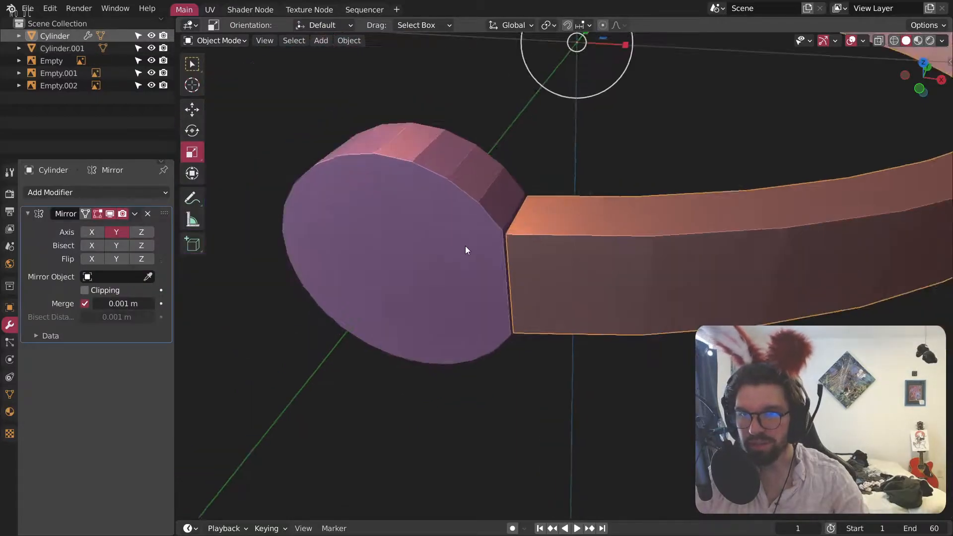
{"action": "left_click", "coordinate": [478, 234]}
{"action": "middle_click_drag", "start_coordinate": [479, 233], "coordinate": [484, 257]}
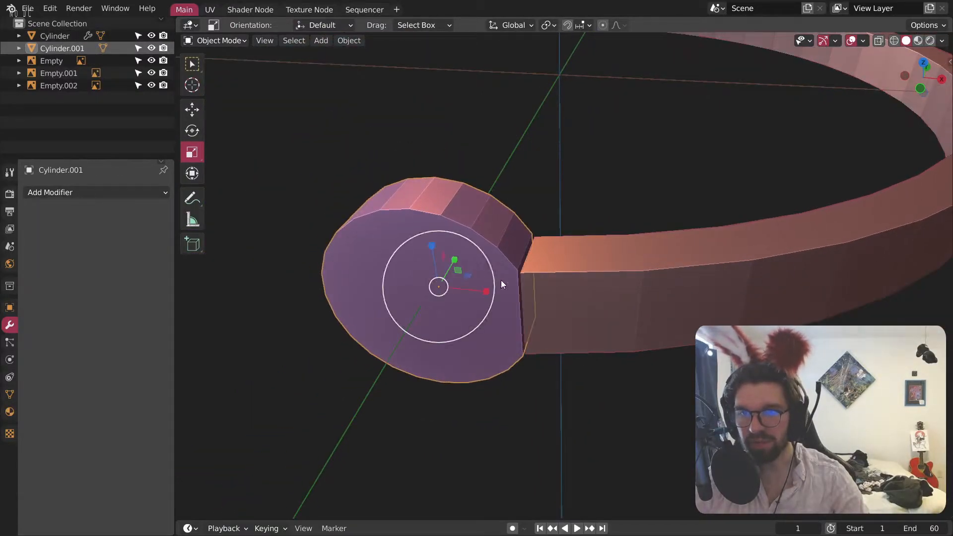
{"action": "left_click", "coordinate": [580, 266]}
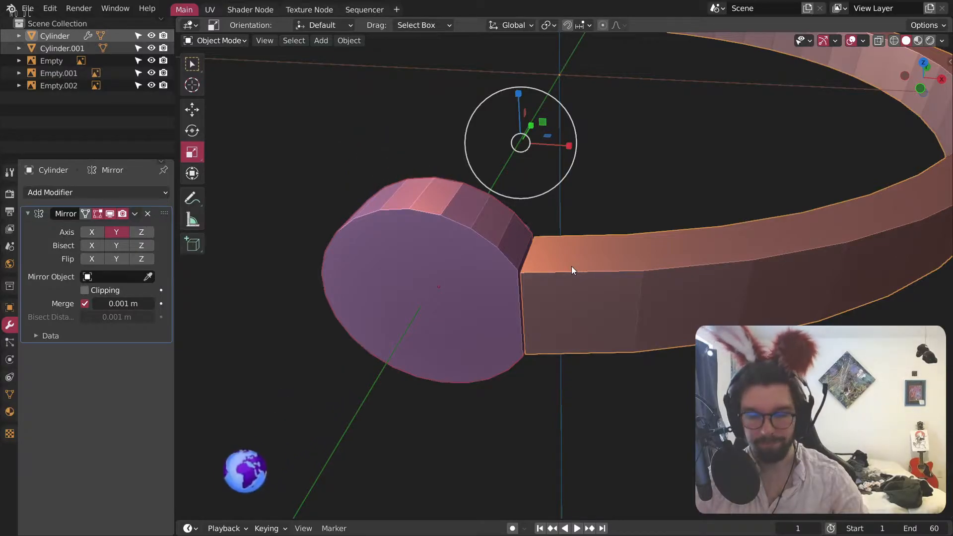
{"action": "right_click", "coordinate": [571, 266]}
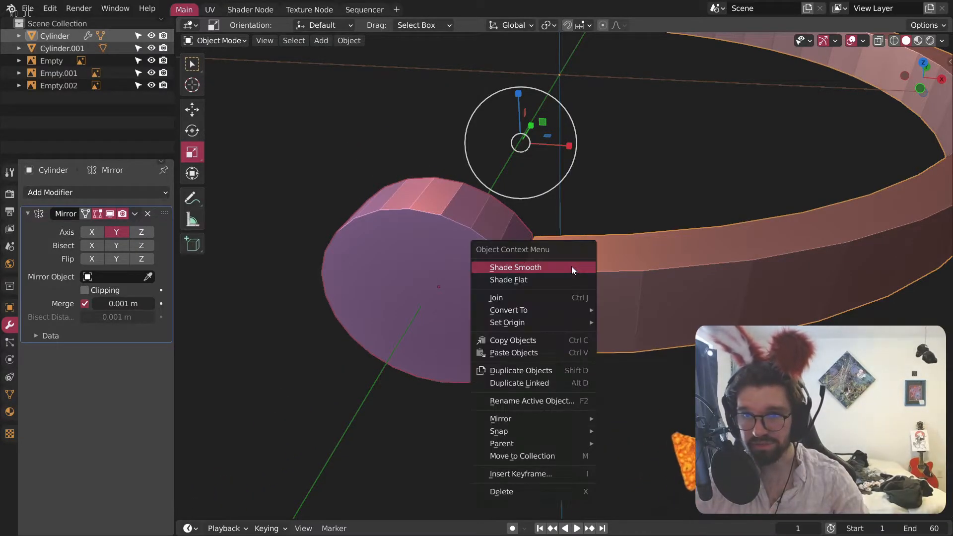
{"action": "left_click", "coordinate": [511, 296]}
Step: Delete the hinge's flat face that faces the jaw's end in Edit Mode
{"action": "scroll", "coordinate": [541, 234], "scroll_direction": "down", "scroll_amount": 3}
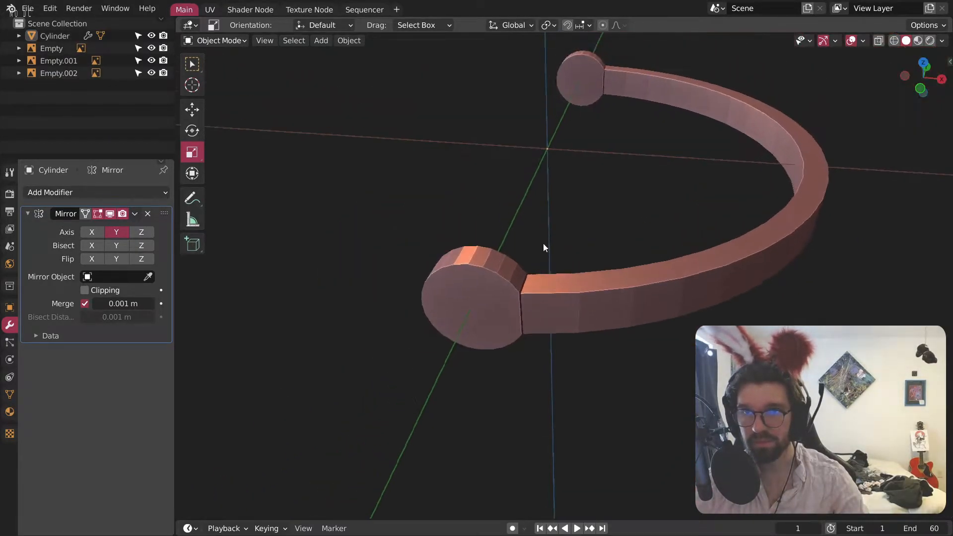
{"action": "scroll", "coordinate": [493, 293], "scroll_direction": "up", "scroll_amount": 3}
{"action": "middle_click_drag", "start_coordinate": [493, 293], "coordinate": [526, 301]}
{"action": "scroll", "coordinate": [525, 300], "scroll_direction": "up", "scroll_amount": 5}
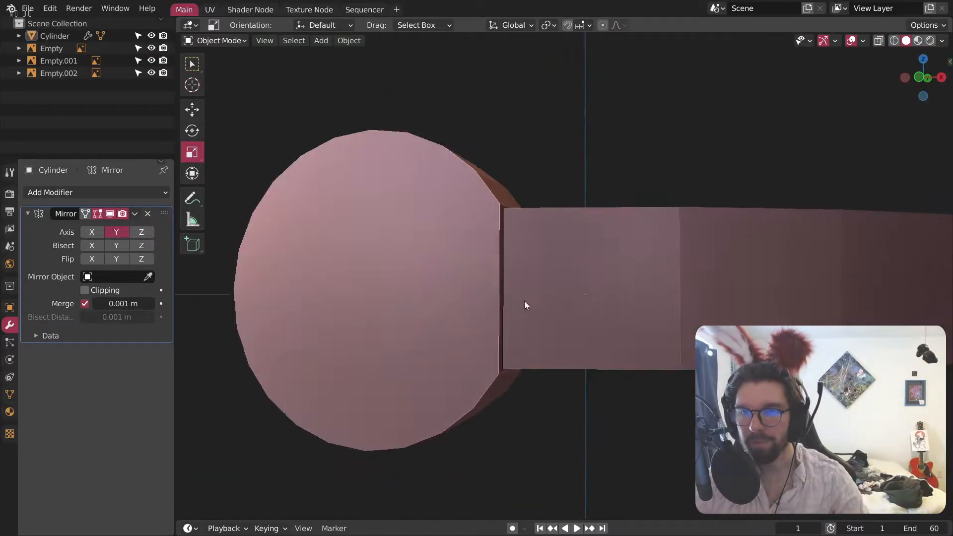
{"action": "left_click", "coordinate": [533, 235]}
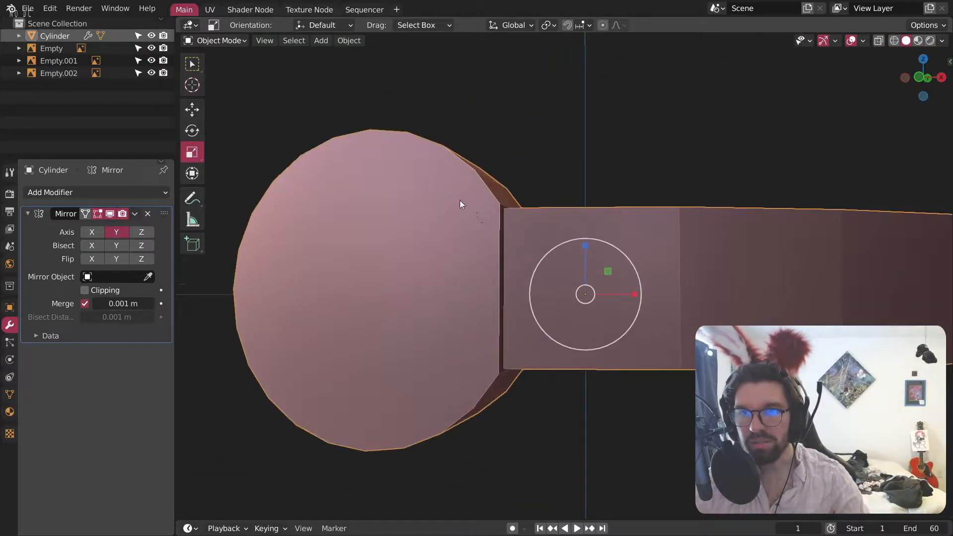
{"action": "left_click", "coordinate": [222, 40]}
{"action": "left_click", "coordinate": [218, 68]}
{"action": "left_click", "coordinate": [281, 41]}
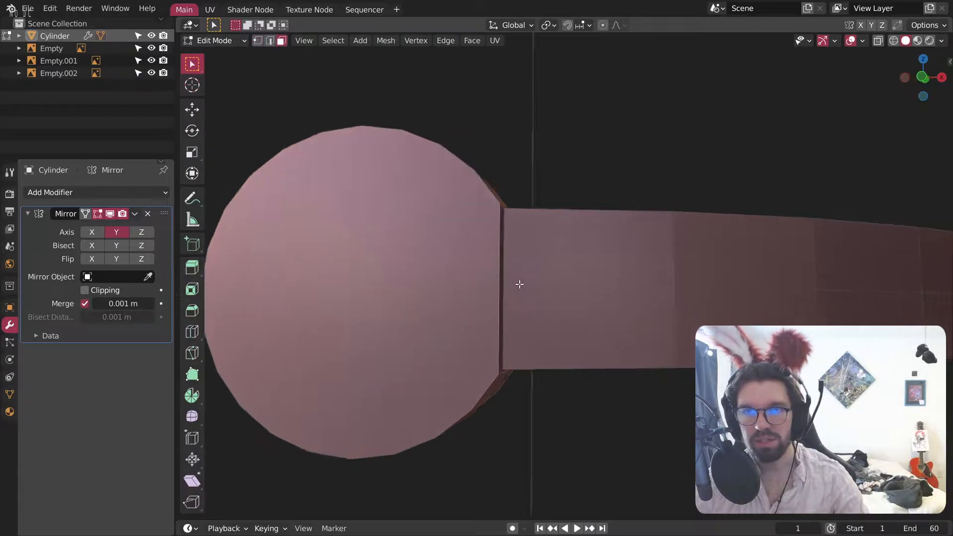
{"action": "scroll", "coordinate": [517, 283], "scroll_direction": "up", "scroll_amount": 5}
{"action": "middle_click_drag", "start_coordinate": [494, 249], "coordinate": [493, 240]}
{"action": "left_click", "coordinate": [522, 215]}
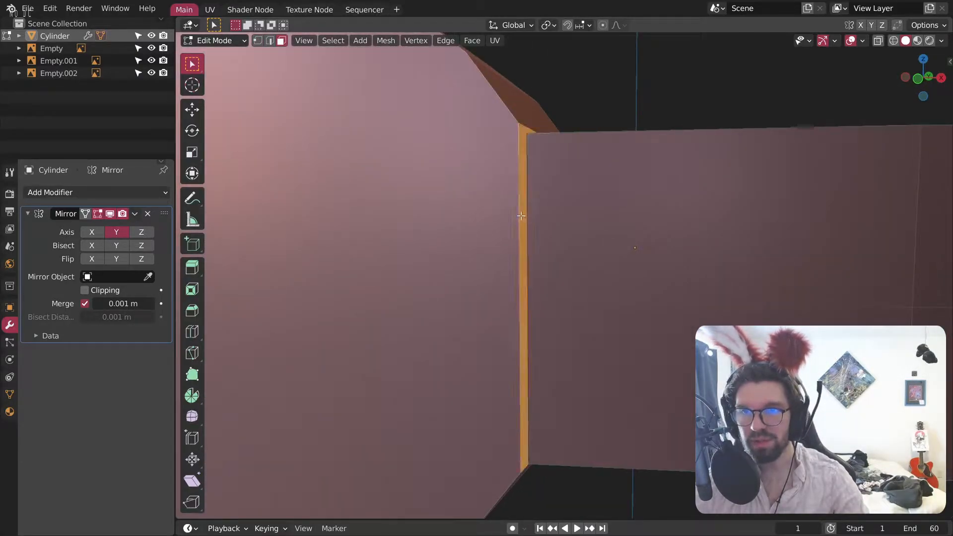
{"action": "key", "text": "x"}
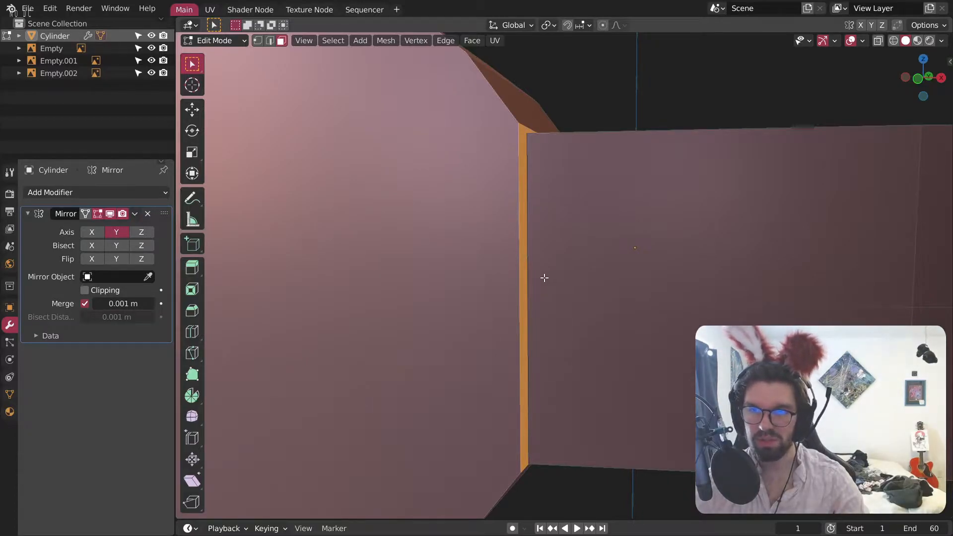
{"action": "key", "text": "x"}
{"action": "left_click", "coordinate": [506, 304]}
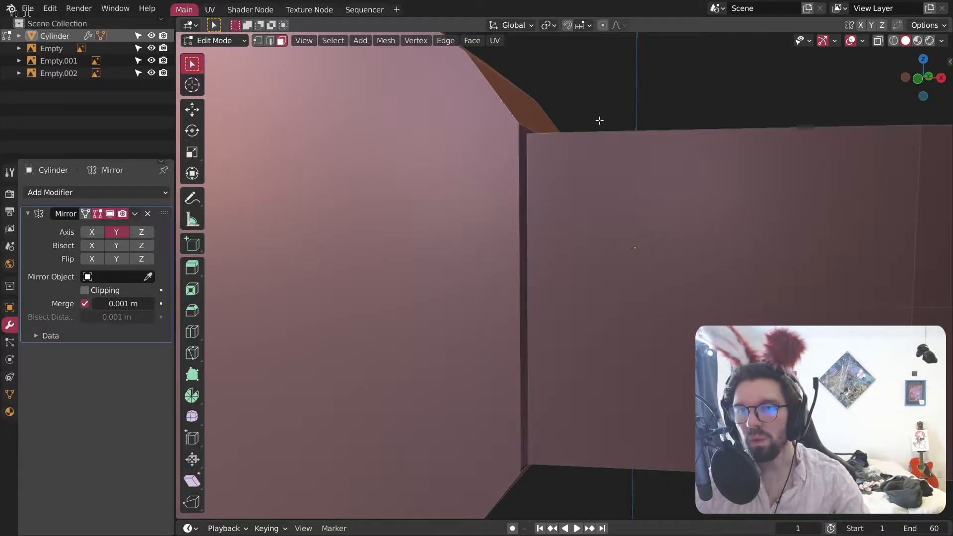
Step: Merge the jaw's upper outer corner vertex at last into the adjacent hinge vertex using vertex selection
{"action": "middle_click_drag", "start_coordinate": [598, 120], "coordinate": [591, 156]}
{"action": "key", "text": "a"}
{"action": "left_click", "coordinate": [267, 41]}
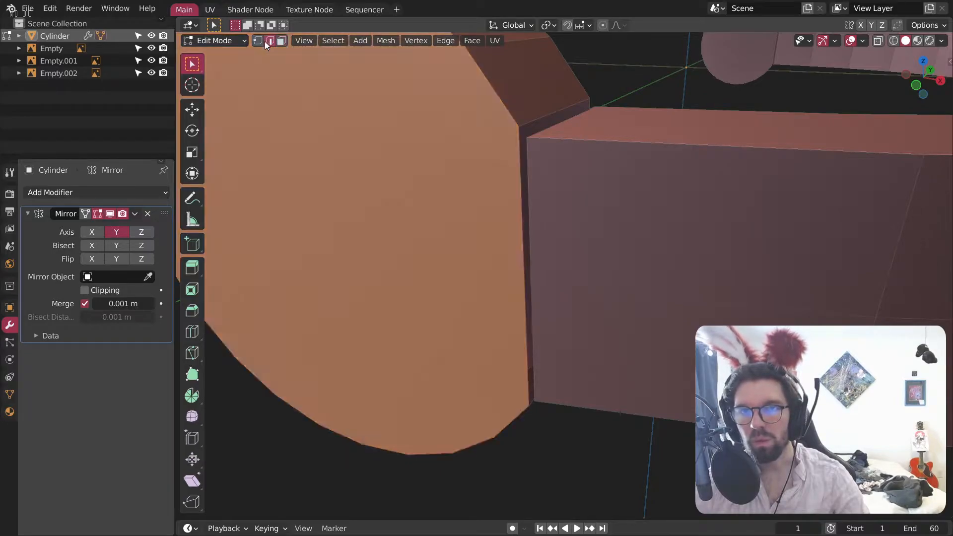
{"action": "left_click", "coordinate": [260, 42]}
{"action": "middle_click_drag", "start_coordinate": [529, 130], "coordinate": [518, 175], "text": "shift"}
{"action": "left_click", "coordinate": [517, 175]}
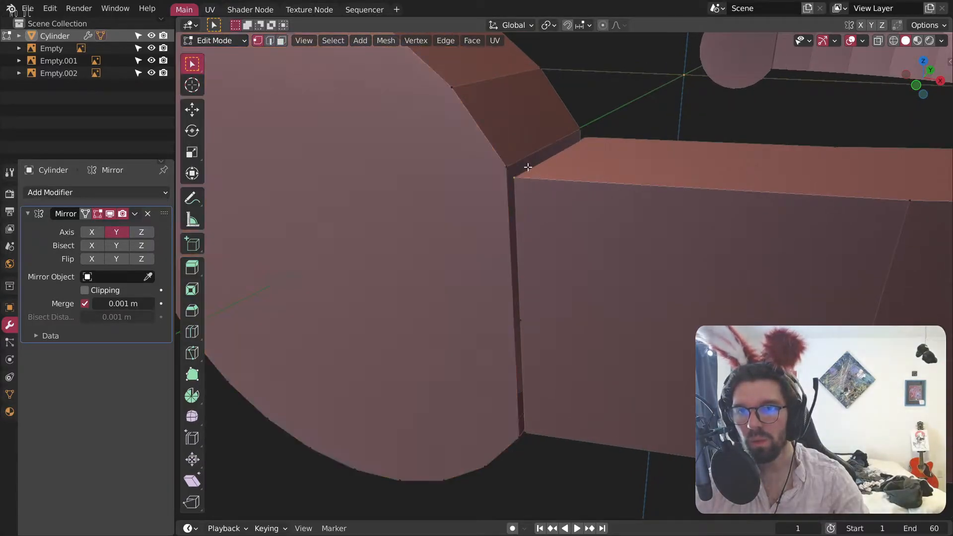
{"action": "right_click", "coordinate": [509, 162]}
{"action": "mouse_move", "coordinate": [518, 395]}
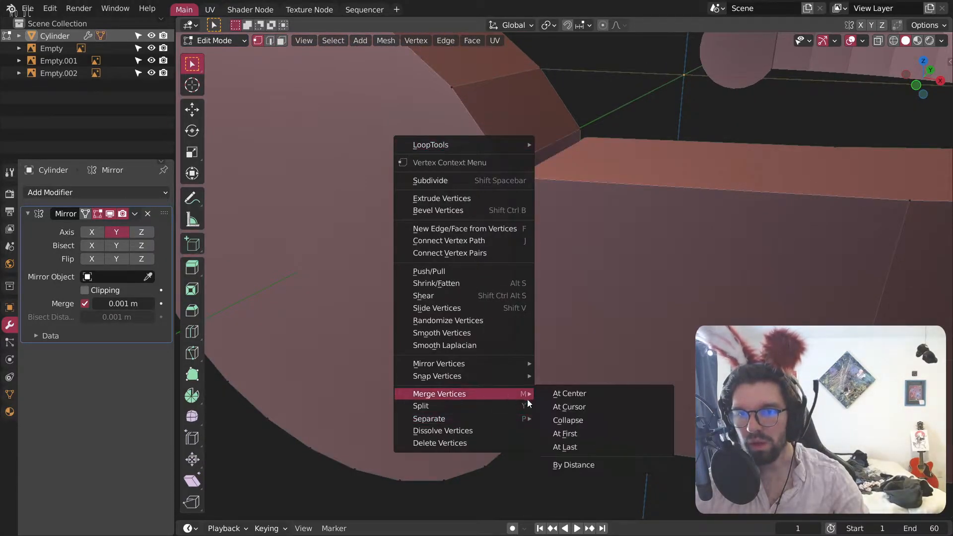
{"action": "left_click", "coordinate": [583, 445]}
Step: Merge the remaining corner vertices at the jaw's end onto the matching vertices of the hinge opening
{"action": "left_click", "coordinate": [592, 142]}
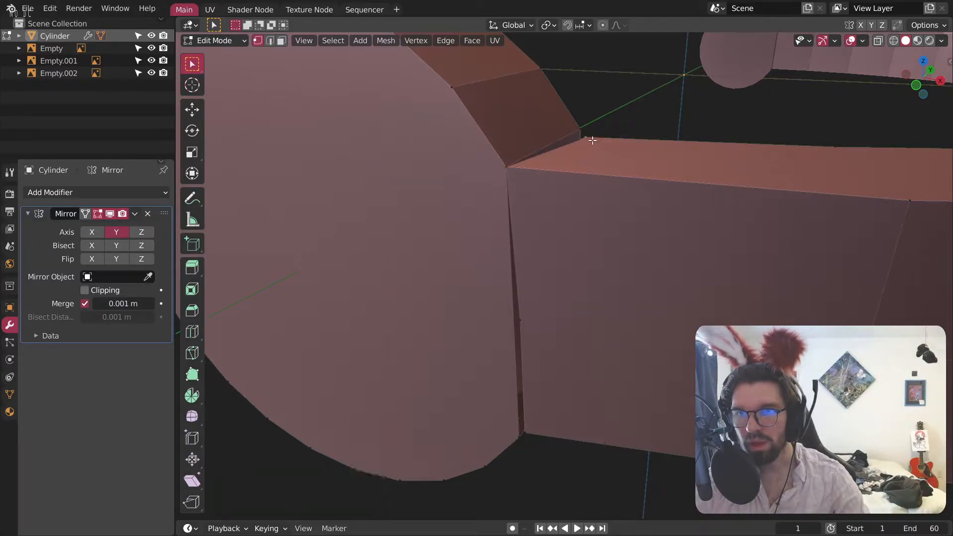
{"action": "middle_click_drag", "start_coordinate": [589, 245], "coordinate": [604, 363]}
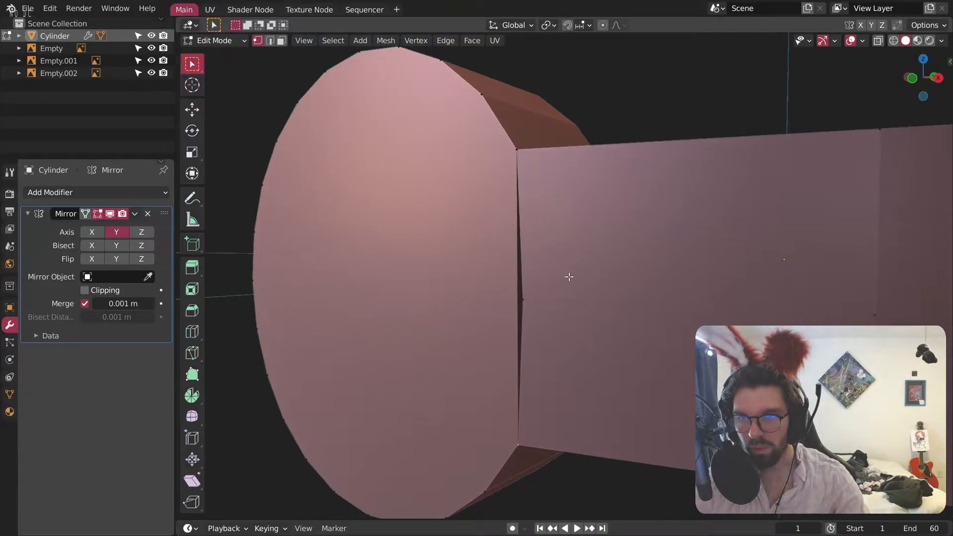
{"action": "scroll", "coordinate": [568, 277], "scroll_direction": "down", "scroll_amount": 5}
{"action": "middle_click_drag", "start_coordinate": [634, 277], "coordinate": [471, 280]}
{"action": "scroll", "coordinate": [598, 315], "scroll_direction": "up", "scroll_amount": 5}
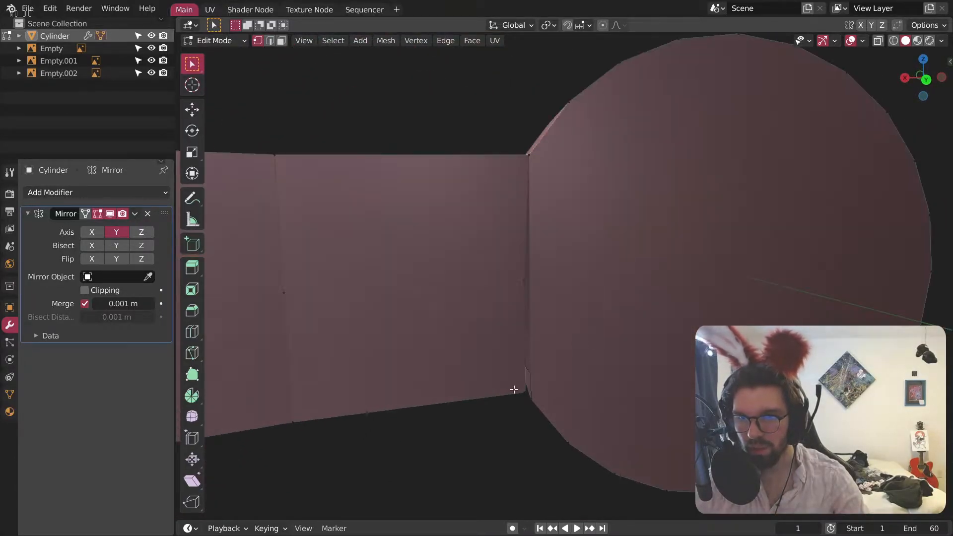
{"action": "middle_click_drag", "start_coordinate": [558, 326], "coordinate": [499, 241]}
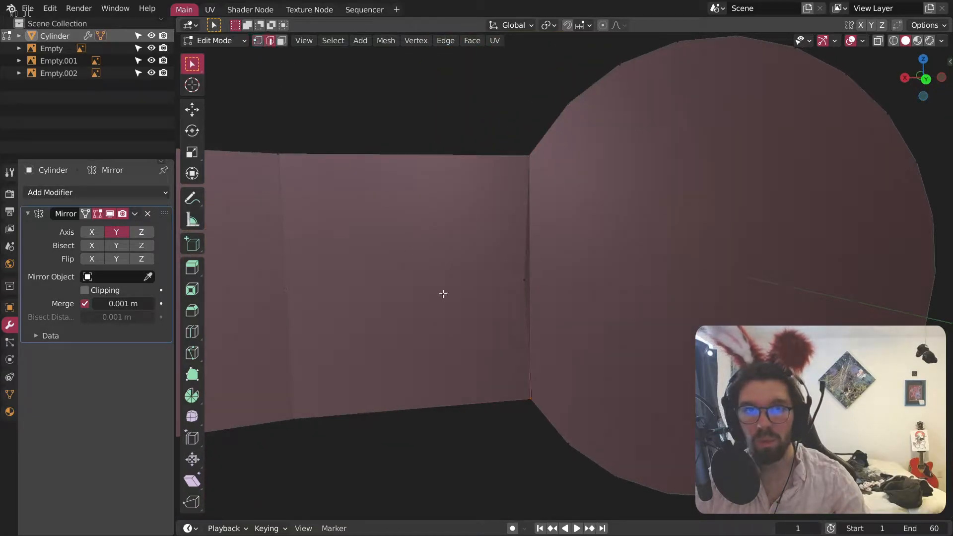
Step: Dissolve the horizontal centre edges on both sides of the jaw segment next to the hinge
{"action": "key", "text": "ctrl+e"}
{"action": "left_click", "coordinate": [433, 510]}
{"action": "middle_click_drag", "start_coordinate": [433, 510], "coordinate": [689, 242]}
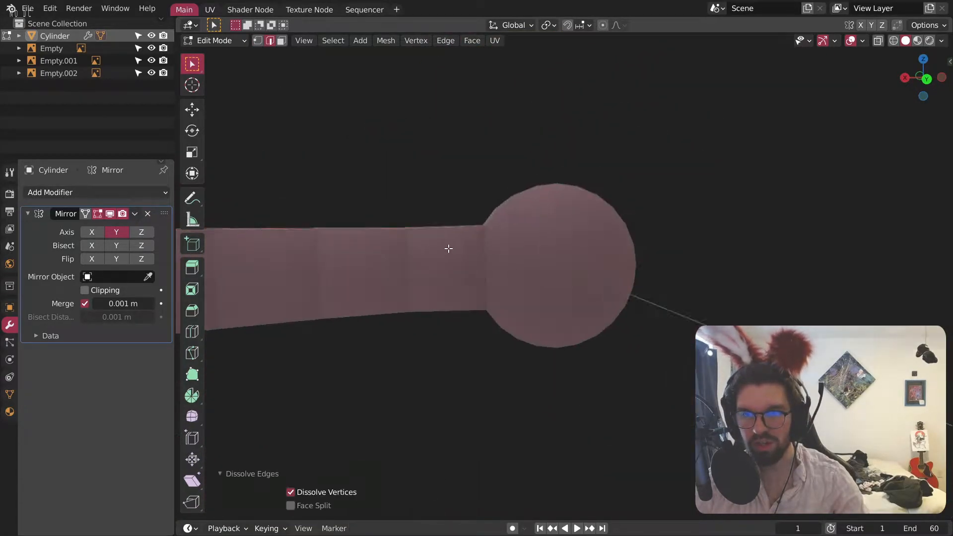
{"action": "scroll", "coordinate": [402, 270], "scroll_direction": "up", "scroll_amount": 4}
{"action": "left_click", "coordinate": [402, 270]}
{"action": "key", "text": "ctrl+e"}
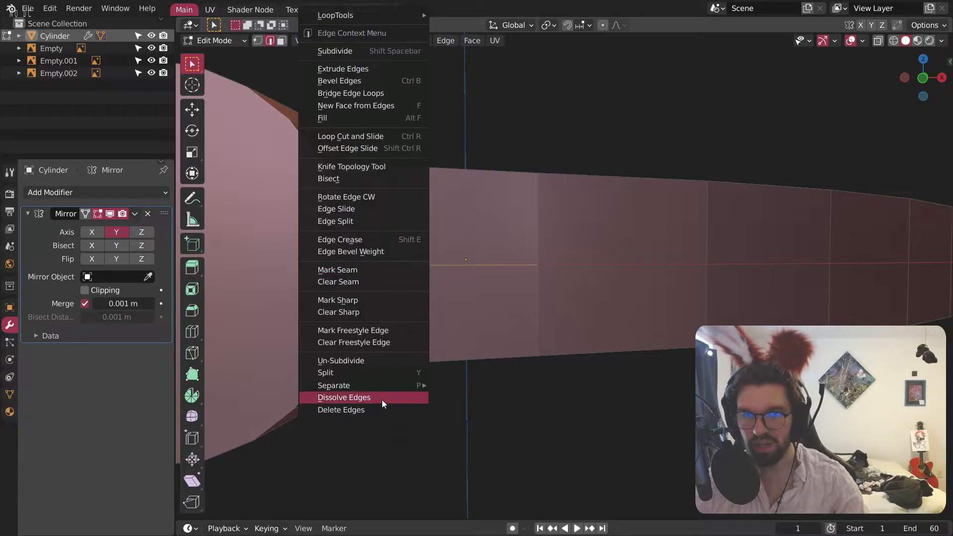
{"action": "left_click", "coordinate": [382, 400]}
Step: Compare the joint between the hinge and the jaw with the bear trap reference photo
{"action": "scroll", "coordinate": [553, 228], "scroll_direction": "down", "scroll_amount": 5}
{"action": "middle_click_drag", "start_coordinate": [553, 228], "coordinate": [569, 274]}
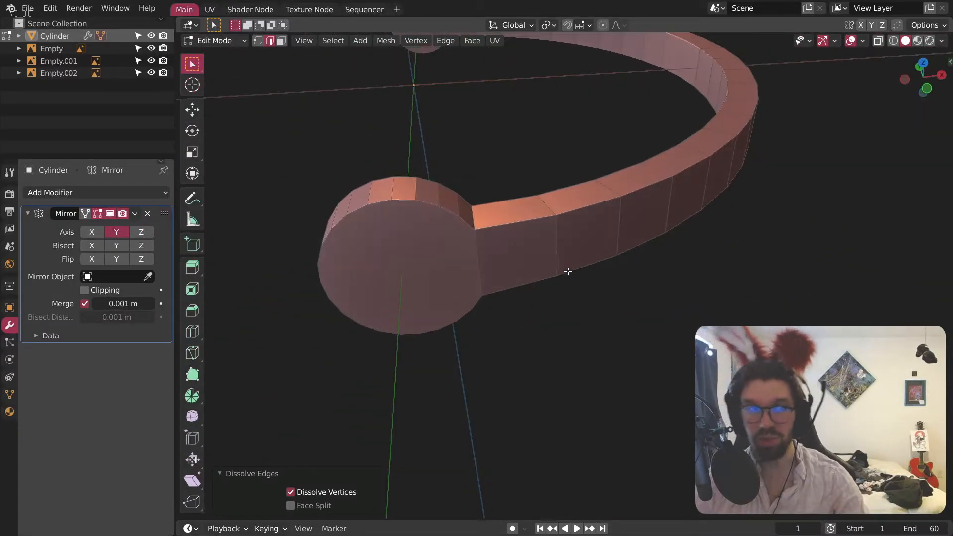
{"action": "scroll", "coordinate": [472, 224], "scroll_direction": "up", "scroll_amount": 3}
{"action": "middle_click_drag", "start_coordinate": [472, 224], "coordinate": [489, 221]}
{"action": "scroll", "coordinate": [489, 175], "scroll_direction": "down", "scroll_amount": 10}
{"action": "middle_click_drag", "start_coordinate": [517, 115], "coordinate": [496, 208], "text": "shift"}
{"action": "scroll", "coordinate": [446, 149], "scroll_direction": "up", "scroll_amount": 6}
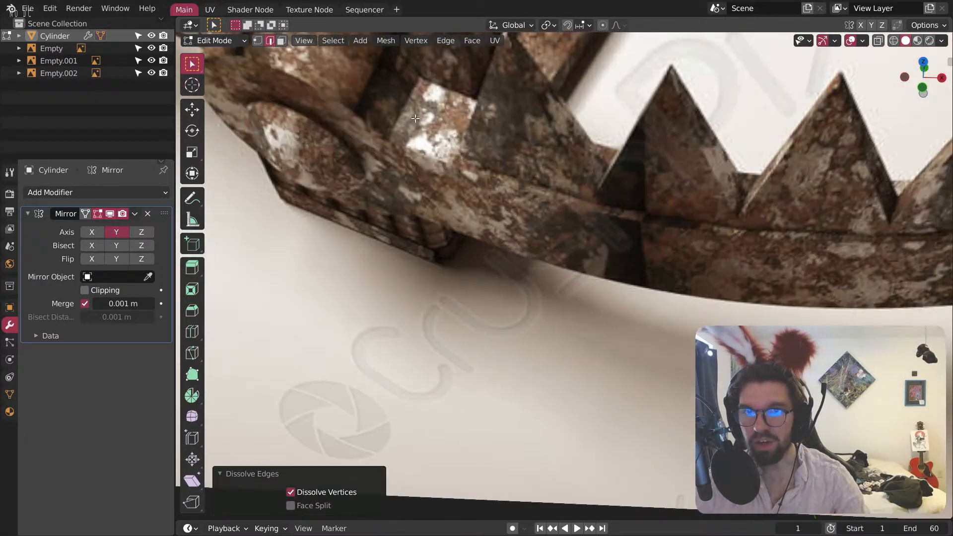
{"action": "scroll", "coordinate": [397, 116], "scroll_direction": "down", "scroll_amount": 7}
{"action": "middle_click_drag", "start_coordinate": [536, 318], "coordinate": [512, 104], "text": "shift"}
{"action": "scroll", "coordinate": [590, 302], "scroll_direction": "up", "scroll_amount": 8}
{"action": "middle_click_drag", "start_coordinate": [566, 363], "coordinate": [541, 232], "text": "shift"}
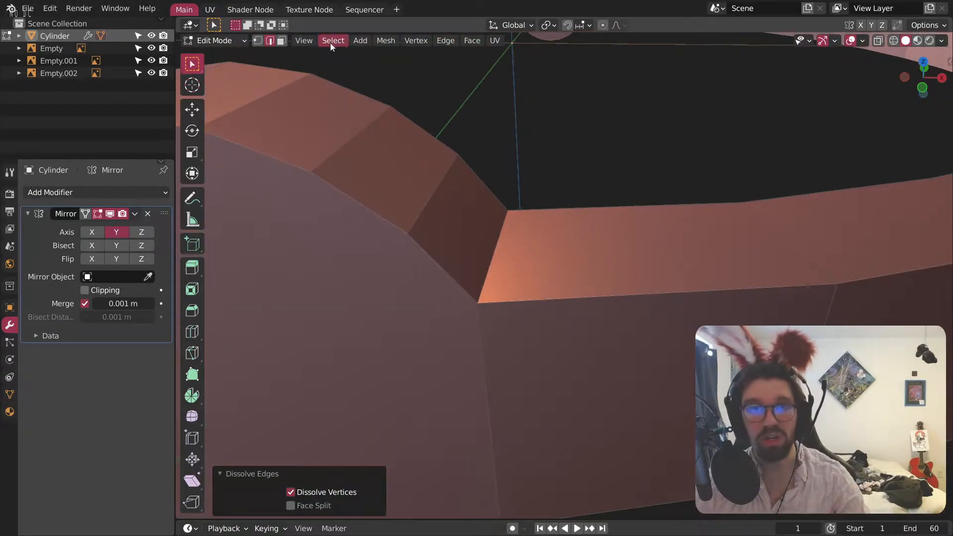
Step: Select the seam edges between hinge and jaw, apply the object's transform in Object Mode, and return to Edit Mode
{"action": "left_click", "coordinate": [493, 266]}
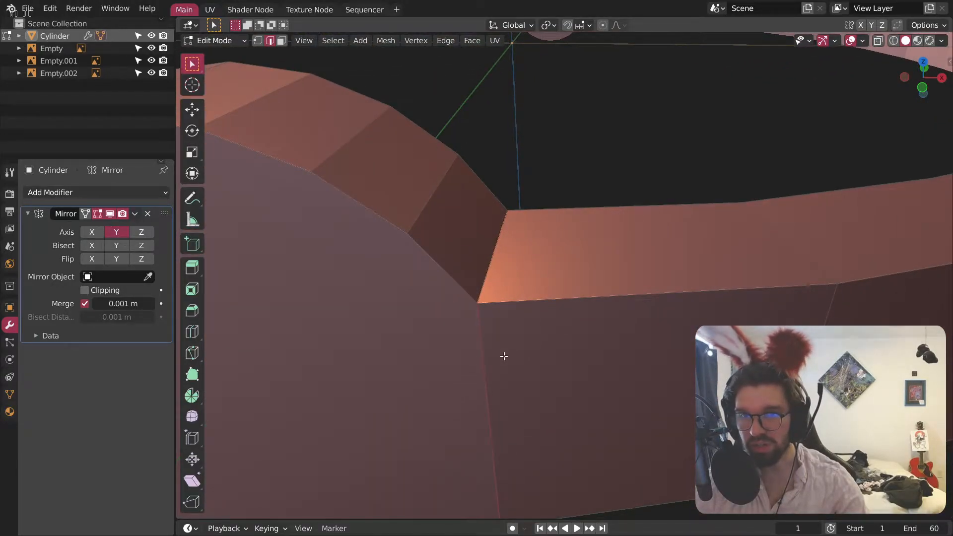
{"action": "scroll", "coordinate": [504, 356], "scroll_direction": "down", "scroll_amount": 6}
{"action": "middle_click_drag", "start_coordinate": [539, 323], "coordinate": [504, 193]}
{"action": "key", "text": "Tab"}
{"action": "key", "text": "ctrl+a"}
{"action": "left_click", "coordinate": [338, 153]}
{"action": "left_click", "coordinate": [218, 40]}
{"action": "left_click", "coordinate": [229, 69]}
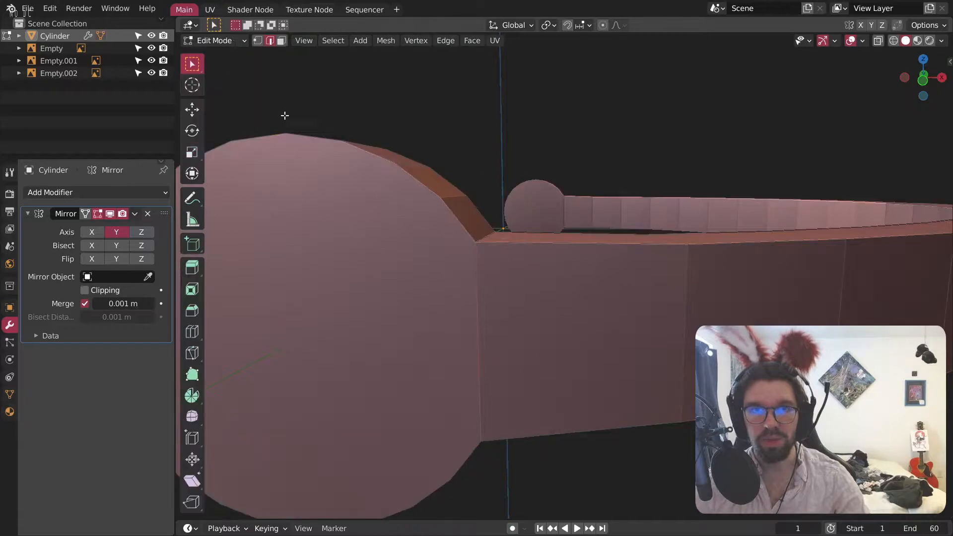
Step: Bevel the seam between hinge and jaw into a rounded multi-segment transition, and return to Object Mode with nothing selected
{"action": "middle_click_drag", "start_coordinate": [246, 85], "coordinate": [481, 286]}
{"action": "key", "text": "ctrl+b"}
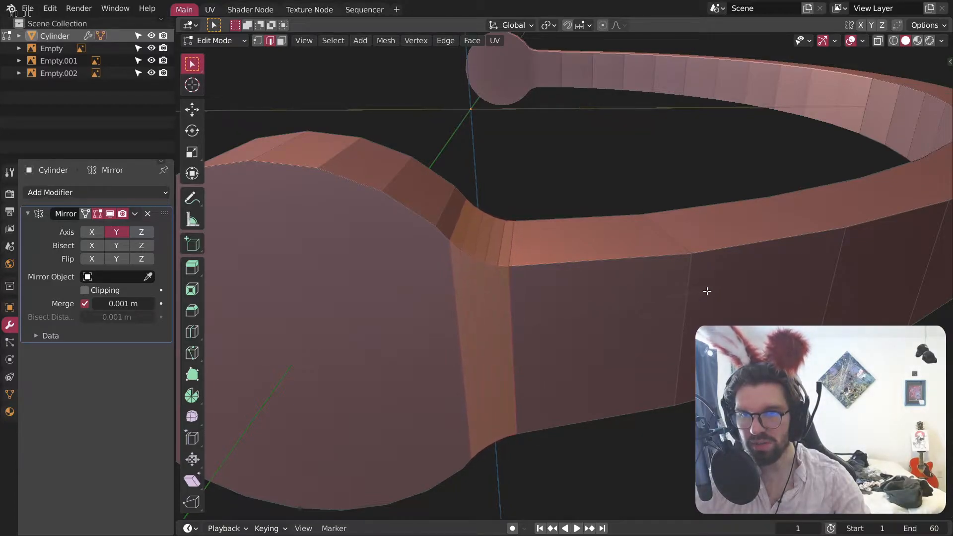
{"action": "left_click", "coordinate": [707, 291]}
{"action": "left_click", "coordinate": [223, 43]}
{"action": "left_click", "coordinate": [224, 56]}
{"action": "left_click", "coordinate": [404, 144]}
Step: Examine the hinge and the toothed jaw in the reference photo against the modelled jaw
{"action": "scroll", "coordinate": [570, 191], "scroll_direction": "down", "scroll_amount": 2}
{"action": "middle_click_drag", "start_coordinate": [570, 194], "coordinate": [586, 343]}
{"action": "scroll", "coordinate": [507, 186], "scroll_direction": "down", "scroll_amount": 3}
{"action": "middle_click_drag", "start_coordinate": [507, 187], "coordinate": [571, 387], "text": "shift"}
{"action": "scroll", "coordinate": [458, 204], "scroll_direction": "up", "scroll_amount": 5}
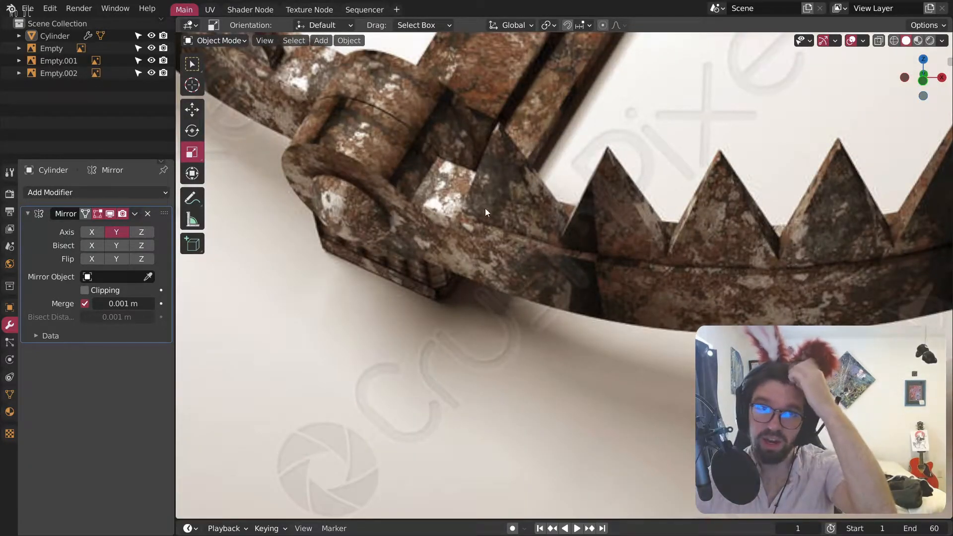
{"action": "scroll", "coordinate": [474, 185], "scroll_direction": "down", "scroll_amount": 5}
{"action": "middle_click_drag", "start_coordinate": [670, 419], "coordinate": [672, 444]}
{"action": "scroll", "coordinate": [673, 444], "scroll_direction": "up", "scroll_amount": 2}
Step: Open the jaw in Edit Mode and select the long edge loops that outline its sides
{"action": "left_click", "coordinate": [553, 461]}
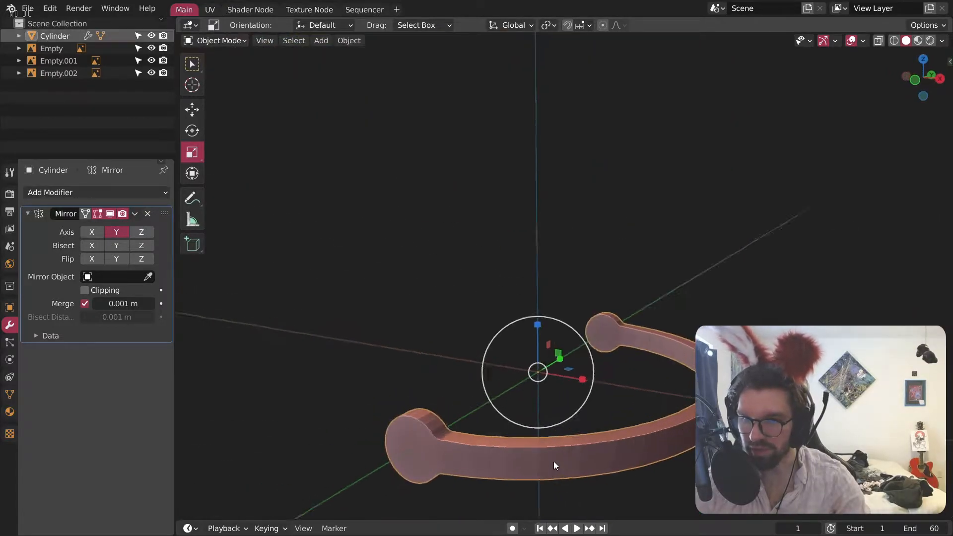
{"action": "middle_click_drag", "start_coordinate": [553, 461], "coordinate": [520, 386]}
{"action": "scroll", "coordinate": [499, 347], "scroll_direction": "up", "scroll_amount": 3}
{"action": "middle_click_drag", "start_coordinate": [499, 348], "coordinate": [515, 319]}
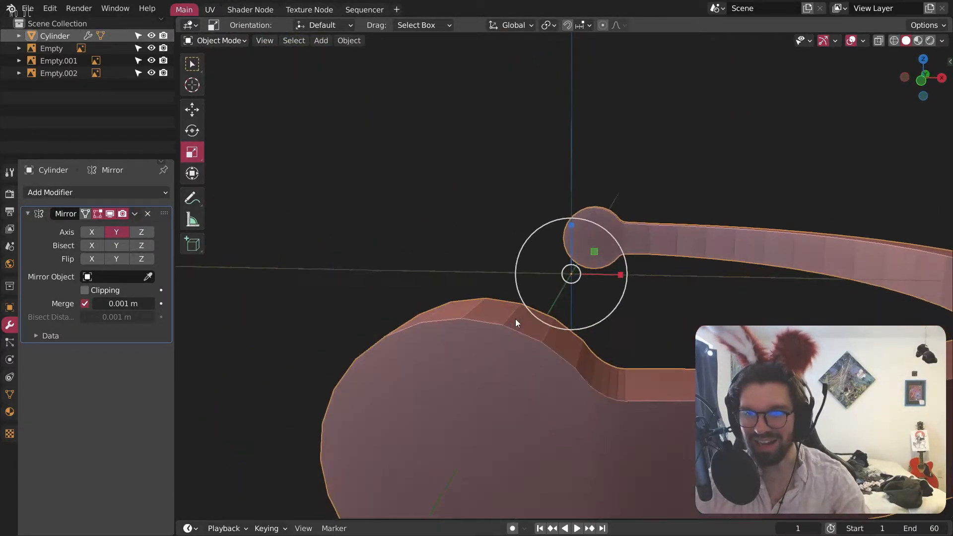
{"action": "left_click", "coordinate": [219, 41]}
{"action": "left_click", "coordinate": [223, 69]}
{"action": "middle_click_drag", "start_coordinate": [447, 258], "coordinate": [480, 279]}
{"action": "middle_click_drag", "start_coordinate": [552, 303], "coordinate": [549, 301]}
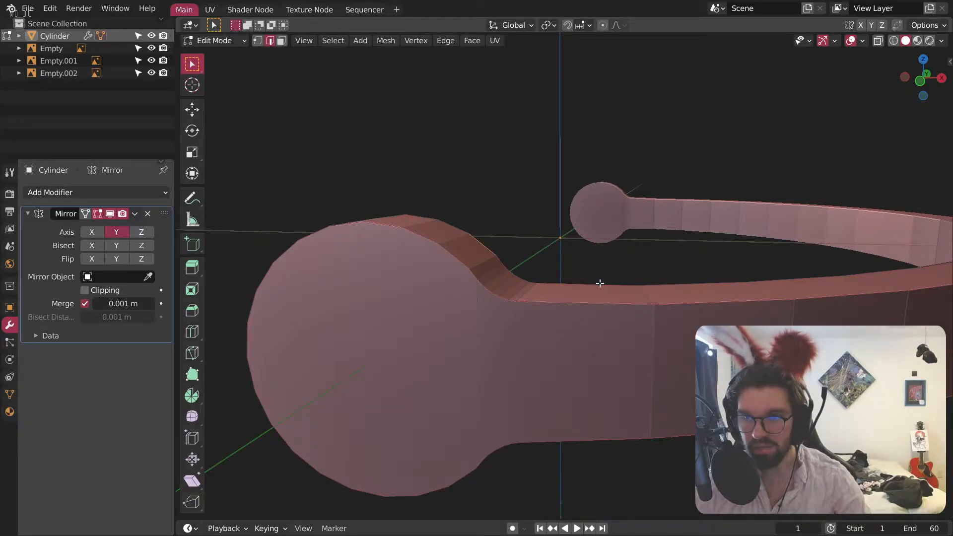
{"action": "middle_click_drag", "start_coordinate": [572, 273], "coordinate": [637, 389]}
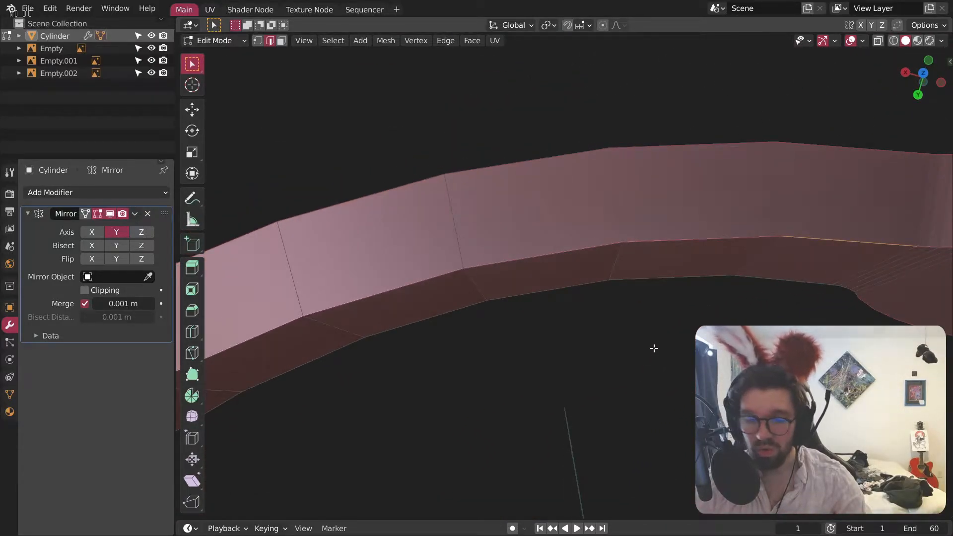
Step: Try a wide bevel on the jaw's outline edge loops, and undo it
{"action": "middle_click_drag", "start_coordinate": [682, 338], "coordinate": [748, 299]}
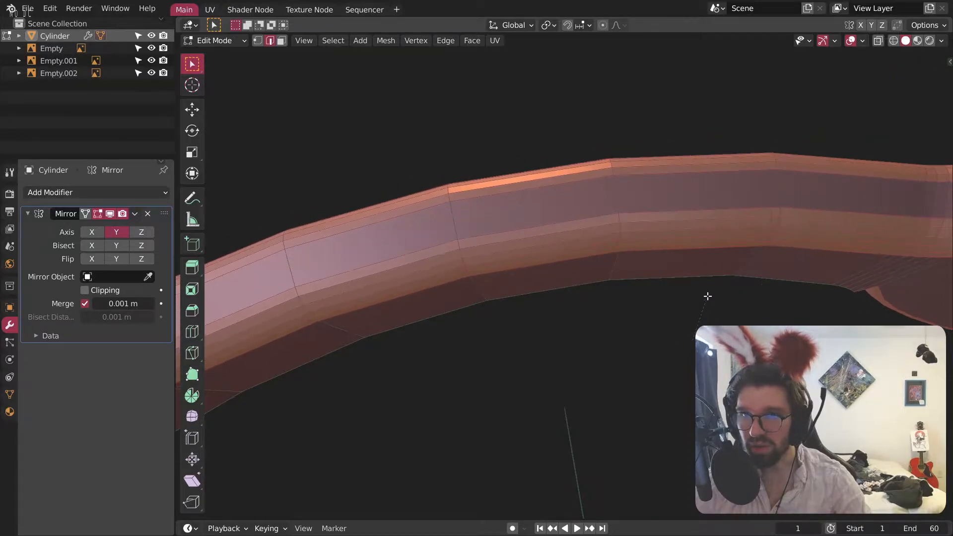
{"action": "left_click", "coordinate": [707, 296]}
{"action": "scroll", "coordinate": [657, 302], "scroll_direction": "down", "scroll_amount": 5}
{"action": "middle_click_drag", "start_coordinate": [657, 302], "coordinate": [498, 129]}
{"action": "key", "text": "ctrl+z"}
Step: Bevel the jaw's outline edge loops by about 0.0073 m with 4 segments
{"action": "middle_click_drag", "start_coordinate": [658, 272], "coordinate": [583, 354]}
{"action": "key", "text": "ctrl+b"}
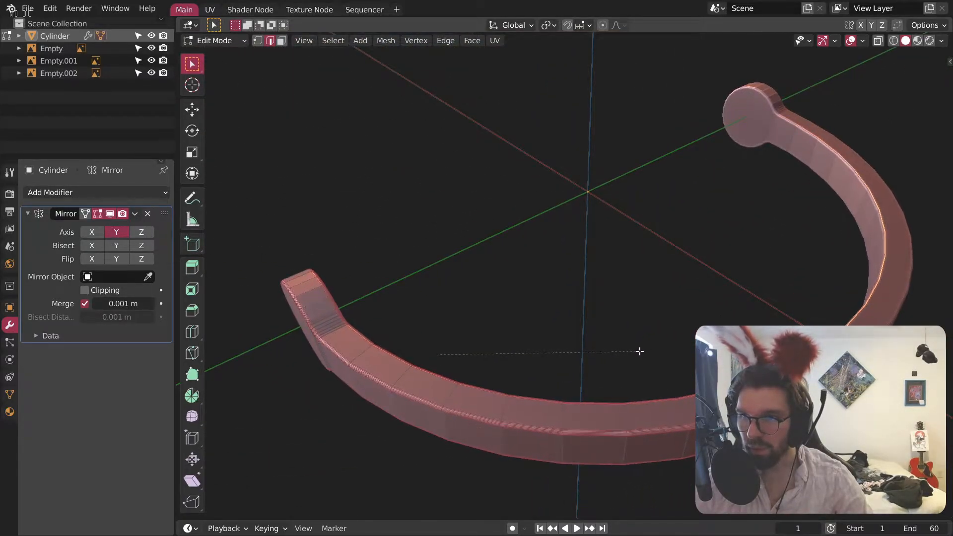
{"action": "left_click", "coordinate": [640, 351]}
{"action": "middle_click_drag", "start_coordinate": [534, 389], "coordinate": [624, 320], "text": "shift"}
{"action": "scroll", "coordinate": [479, 241], "scroll_direction": "up", "scroll_amount": 7}
{"action": "middle_click_drag", "start_coordinate": [512, 282], "coordinate": [590, 357]}
{"action": "left_click", "coordinate": [291, 334]}
{"action": "scroll", "coordinate": [561, 298], "scroll_direction": "down", "scroll_amount": 6}
{"action": "middle_click_drag", "start_coordinate": [564, 281], "coordinate": [570, 280]}
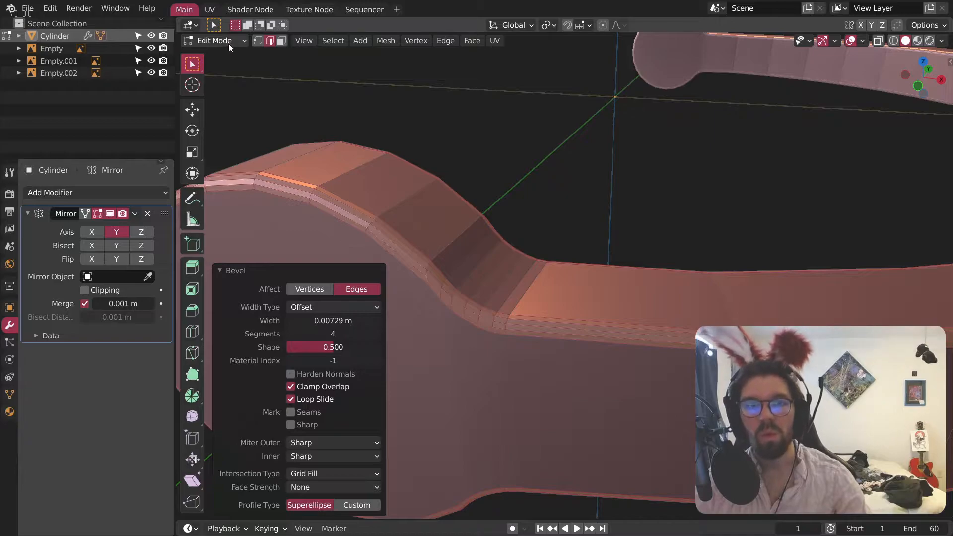
Step: Return to Object Mode and shade the jaw smooth
{"action": "key", "text": "Tab"}
{"action": "right_click", "coordinate": [444, 218]}
{"action": "left_click", "coordinate": [444, 221]}
{"action": "mouse_move", "coordinate": [564, 142]}
{"action": "middle_mouse_down"}
{"action": "mouse_move", "coordinate": [505, 195]}
{"action": "mouse_move", "coordinate": [561, 142]}
{"action": "mouse_move", "coordinate": [550, 90]}
{"action": "mouse_move", "coordinate": [513, 81]}
{"action": "mouse_move", "coordinate": [504, 154]}
{"action": "mouse_move", "coordinate": [570, 176]}
{"action": "mouse_move", "coordinate": [494, 204]}
{"action": "middle_mouse_up"}
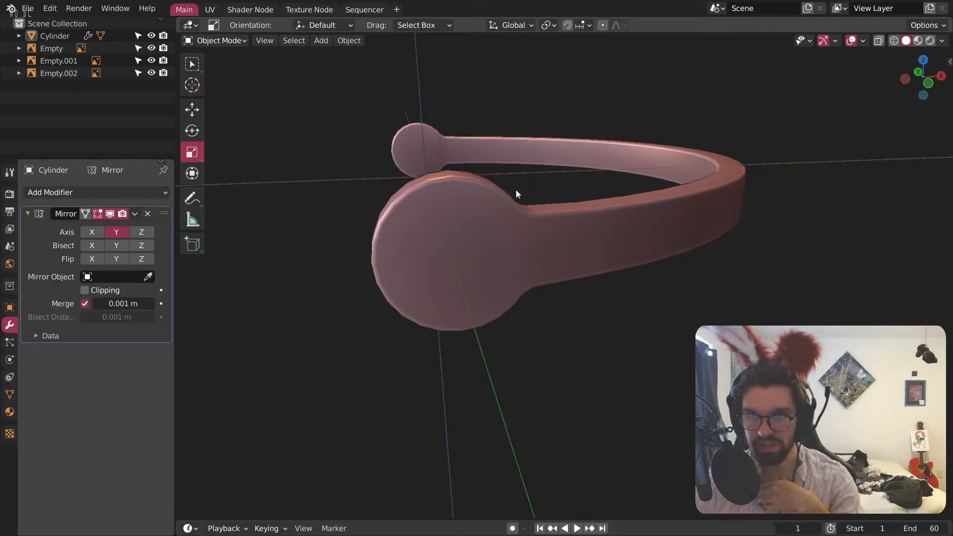
{"action": "middle_click_drag", "start_coordinate": [586, 229], "coordinate": [537, 256]}
{"action": "scroll", "coordinate": [541, 202], "scroll_direction": "up", "scroll_amount": 5}
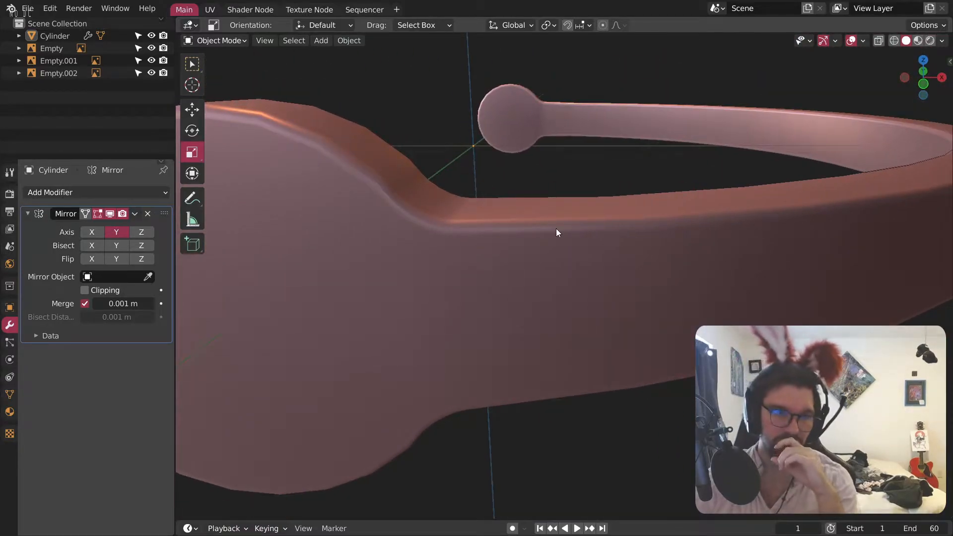
Step: Add a Subdivision Surface modifier to the jaw and set its viewport level to 2
{"action": "left_click", "coordinate": [114, 193]}
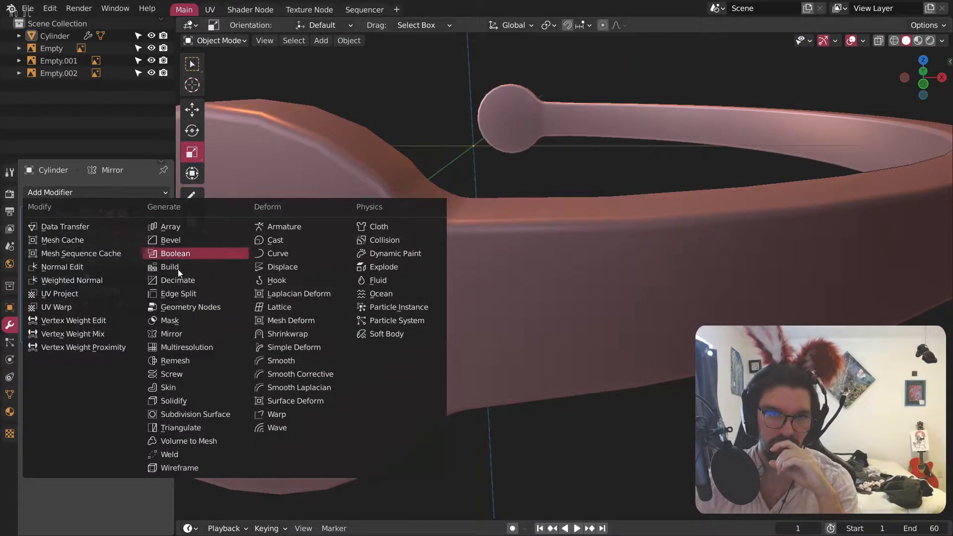
{"action": "left_click", "coordinate": [219, 413]}
{"action": "left_click", "coordinate": [148, 387]}
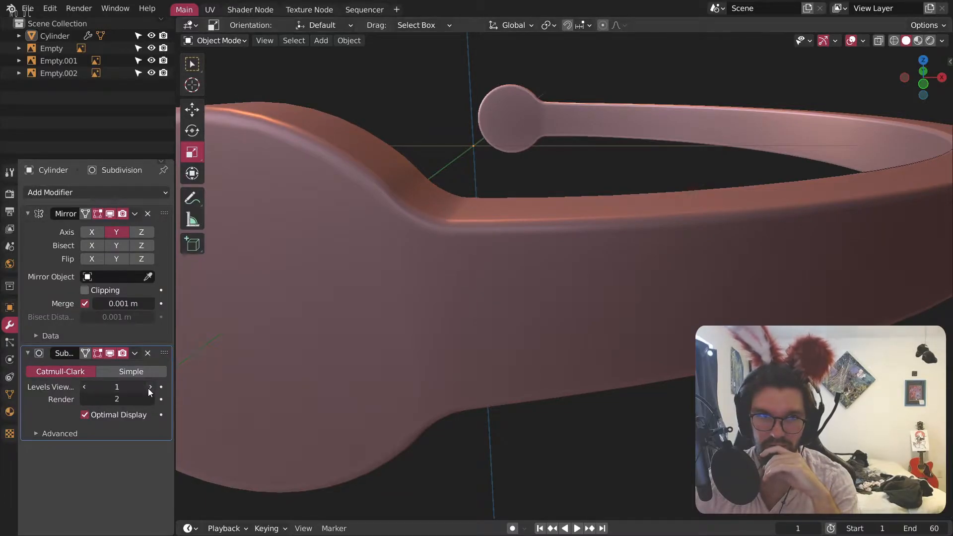
Step: Examine the hinge details in the reference photo and compare them with the smoothed jaw
{"action": "scroll", "coordinate": [485, 255], "scroll_direction": "down", "scroll_amount": 4}
{"action": "scroll", "coordinate": [471, 268], "scroll_direction": "down", "scroll_amount": 2}
{"action": "middle_click_drag", "start_coordinate": [486, 255], "coordinate": [528, 337]}
{"action": "scroll", "coordinate": [436, 216], "scroll_direction": "up", "scroll_amount": 6}
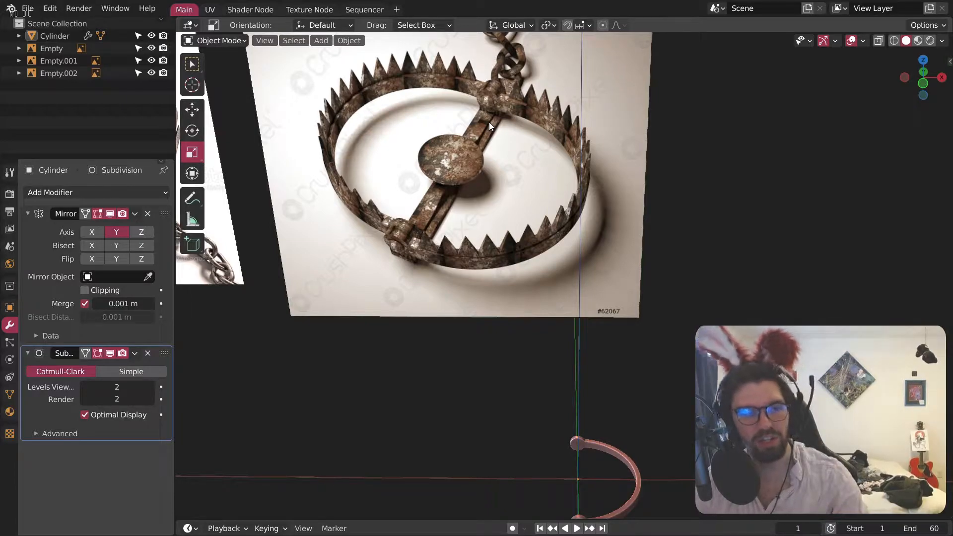
{"action": "middle_click_drag", "start_coordinate": [648, 326], "coordinate": [576, 160], "text": "shift"}
{"action": "scroll", "coordinate": [496, 343], "scroll_direction": "up", "scroll_amount": 8}
{"action": "scroll", "coordinate": [562, 275], "scroll_direction": "down", "scroll_amount": 2}
{"action": "scroll", "coordinate": [569, 289], "scroll_direction": "up", "scroll_amount": 3}
{"action": "left_click", "coordinate": [569, 291]}
{"action": "middle_click_drag", "start_coordinate": [568, 291], "coordinate": [565, 360]}
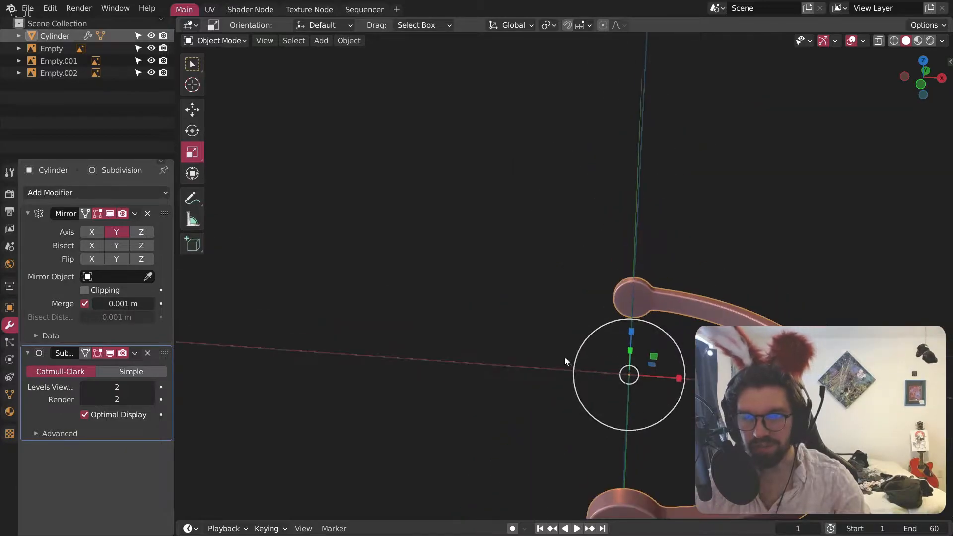
{"action": "scroll", "coordinate": [564, 361], "scroll_direction": "down", "scroll_amount": 2}
{"action": "middle_click_drag", "start_coordinate": [503, 192], "coordinate": [526, 313], "text": "shift"}
{"action": "middle_click_drag", "start_coordinate": [388, 78], "coordinate": [412, 82]}
{"action": "middle_click_drag", "start_coordinate": [412, 82], "coordinate": [489, 219], "text": "shift"}
{"action": "scroll", "coordinate": [319, 147], "scroll_direction": "up", "scroll_amount": 3}
{"action": "scroll", "coordinate": [328, 149], "scroll_direction": "up", "scroll_amount": 3}
{"action": "scroll", "coordinate": [338, 161], "scroll_direction": "down", "scroll_amount": 10}
{"action": "middle_click_drag", "start_coordinate": [603, 512], "coordinate": [579, 385], "text": "shift"}
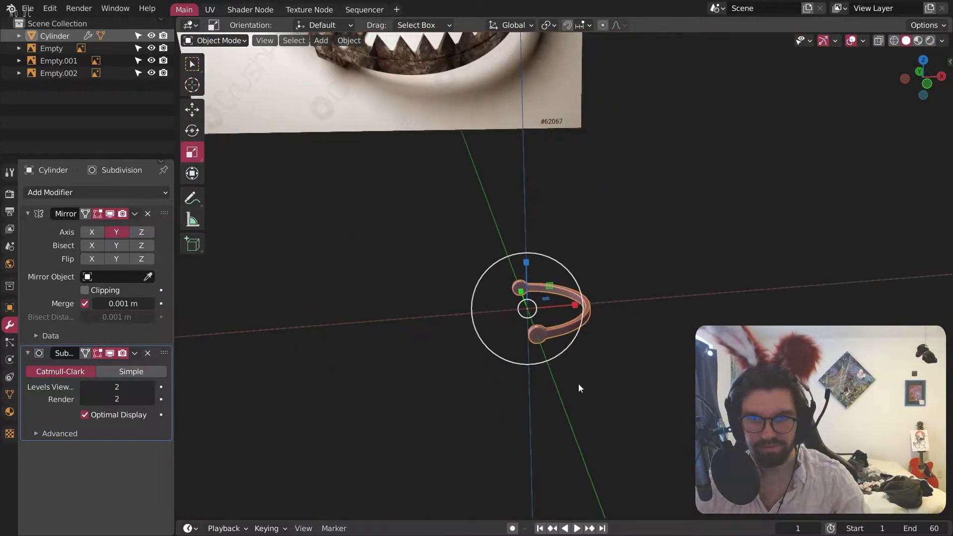
Step: Deselect the jaw and add a UV sphere with 24 segments and 12 rings
{"action": "left_click", "coordinate": [573, 378]}
{"action": "scroll", "coordinate": [512, 345], "scroll_direction": "up", "scroll_amount": 5}
{"action": "scroll", "coordinate": [551, 329], "scroll_direction": "up", "scroll_amount": 2}
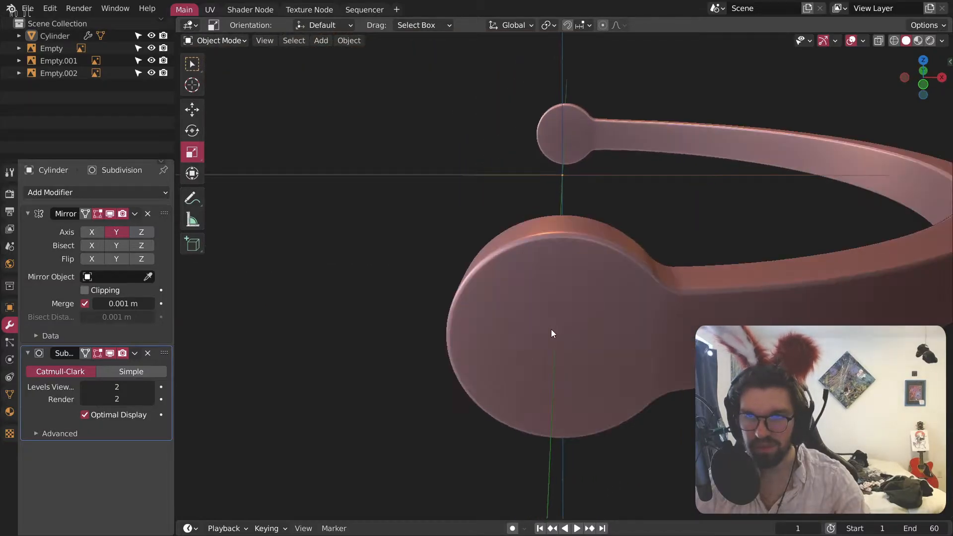
{"action": "left_click", "coordinate": [318, 41]}
{"action": "mouse_move", "coordinate": [400, 52]}
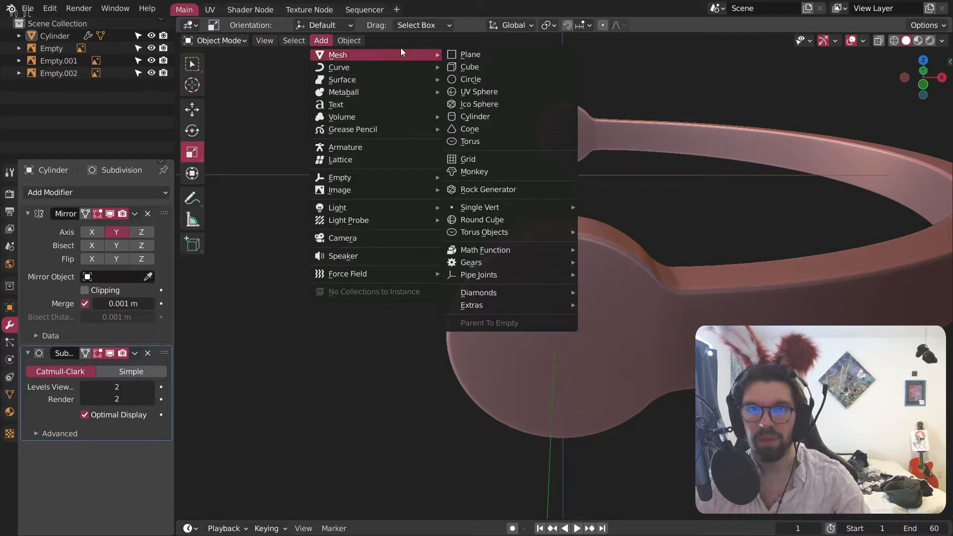
{"action": "left_click", "coordinate": [484, 93]}
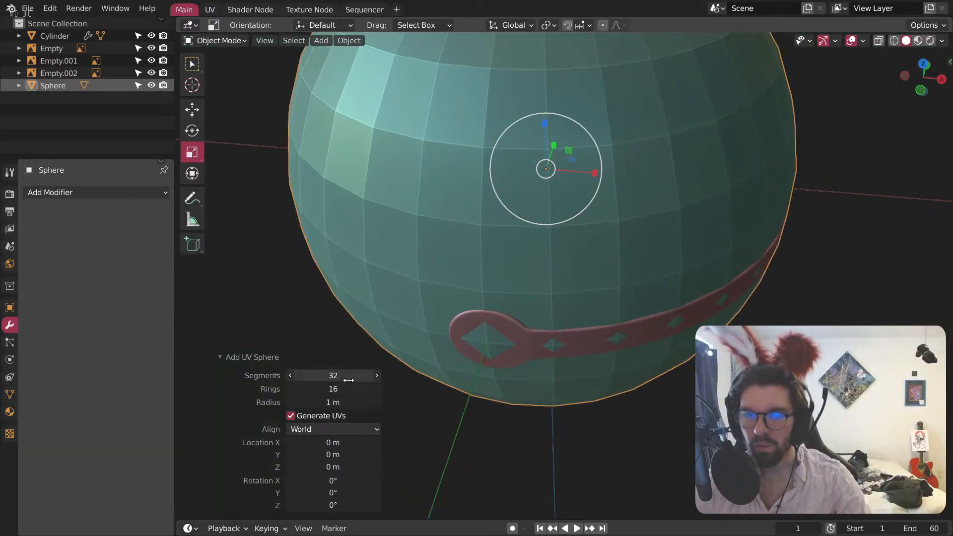
{"action": "type", "text": "24"}
{"action": "key", "text": "Return"}
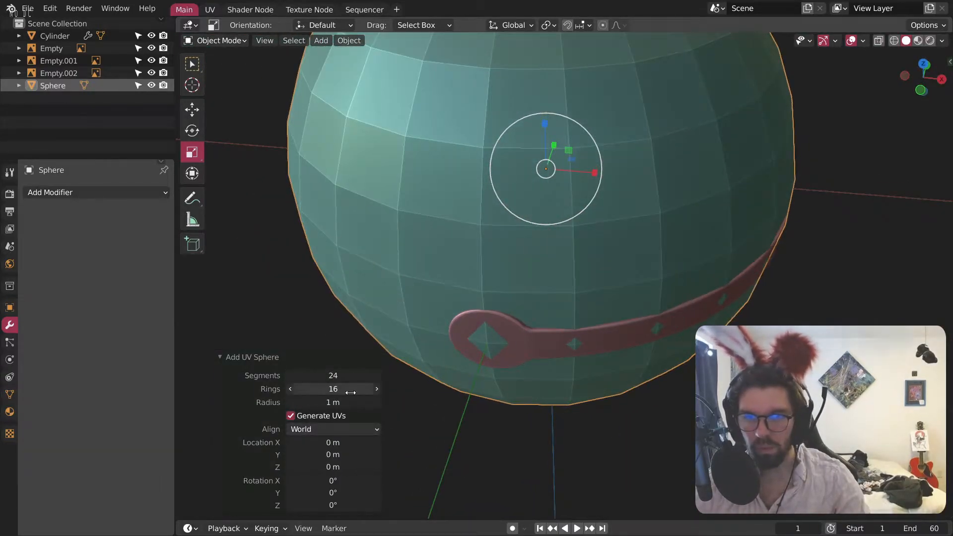
{"action": "key", "text": "BackSpace"}
{"action": "type", "text": "2"}
{"action": "key", "text": "Return"}
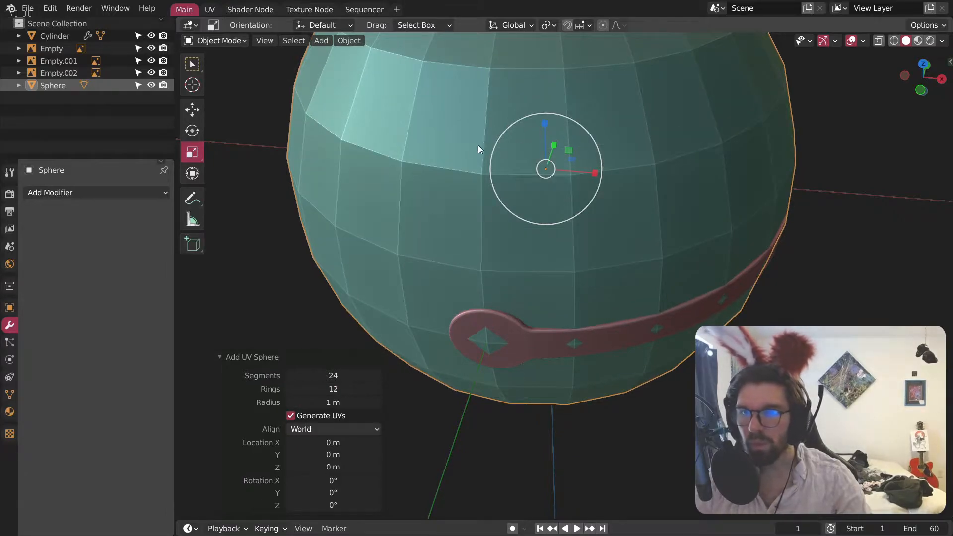
Step: Set the new UV sphere's X rotation to 90°
{"action": "left_click", "coordinate": [304, 481]}
{"action": "type", "text": "9"}
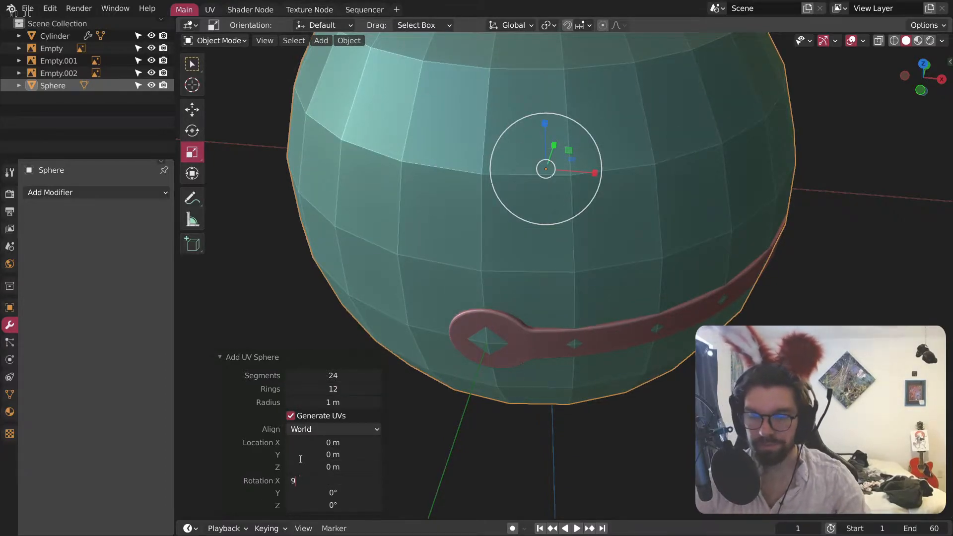
{"action": "type", "text": "0"}
{"action": "key", "text": "Return"}
{"action": "middle_click_drag", "start_coordinate": [407, 303], "coordinate": [496, 336]}
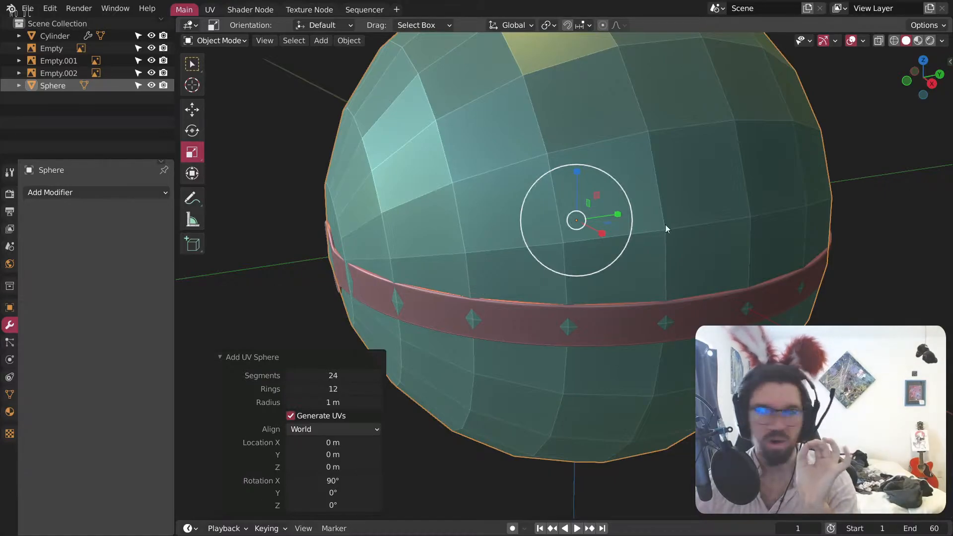
Step: Scale the sphere down uniformly by about 0.171 and again by about 0.805
{"action": "left_click", "coordinate": [932, 83]}
{"action": "scroll", "coordinate": [694, 203], "scroll_direction": "down", "scroll_amount": 3}
{"action": "middle_click_drag", "start_coordinate": [554, 242], "coordinate": [594, 308], "text": "shift"}
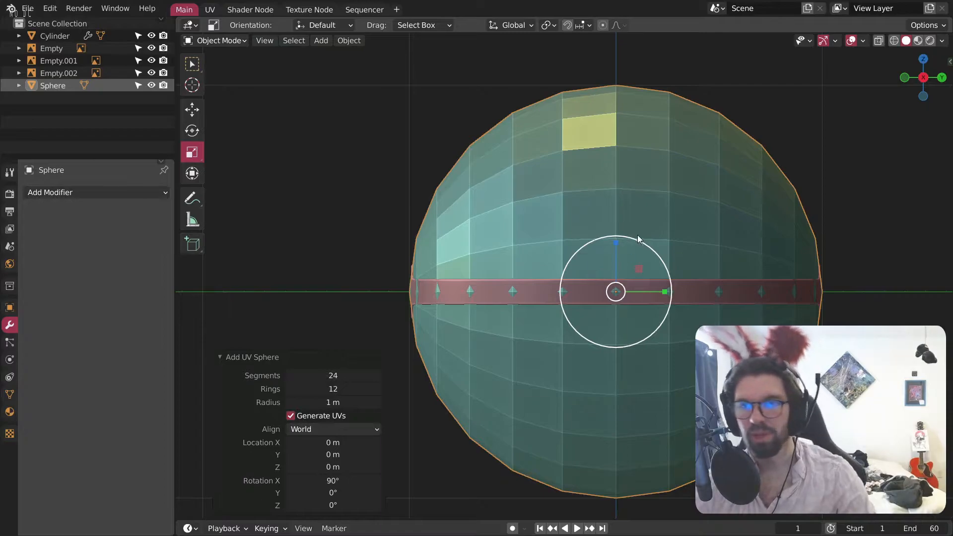
{"action": "key", "text": "s"}
{"action": "left_click", "coordinate": [636, 281]}
{"action": "middle_click_drag", "start_coordinate": [637, 282], "coordinate": [591, 396]}
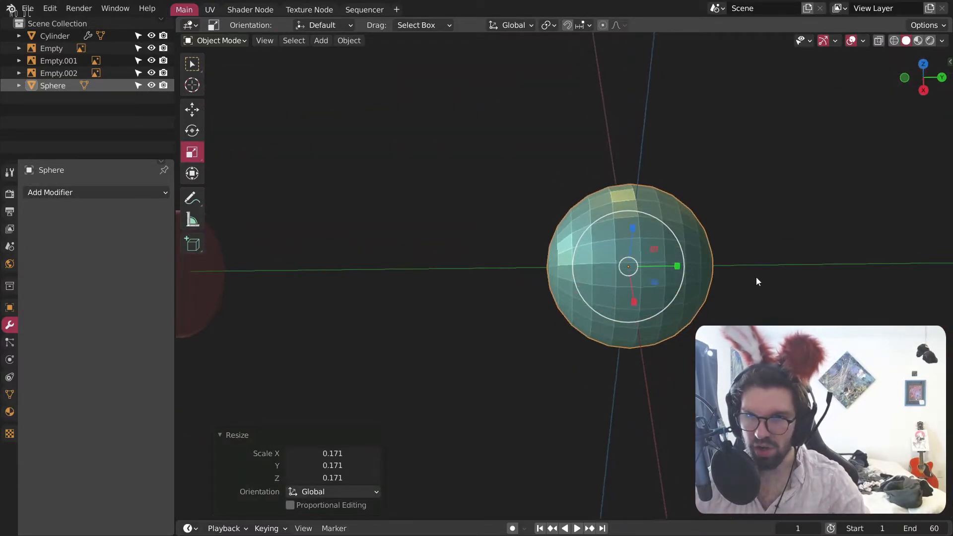
{"action": "key", "text": "s"}
{"action": "left_click", "coordinate": [731, 275]}
{"action": "middle_click_drag", "start_coordinate": [579, 265], "coordinate": [681, 251], "text": "shift"}
Step: Move the sphere along the Y axis onto the jaw's rounded end, finishing with a nudge of about -0.011 m
{"action": "left_click", "coordinate": [193, 110]}
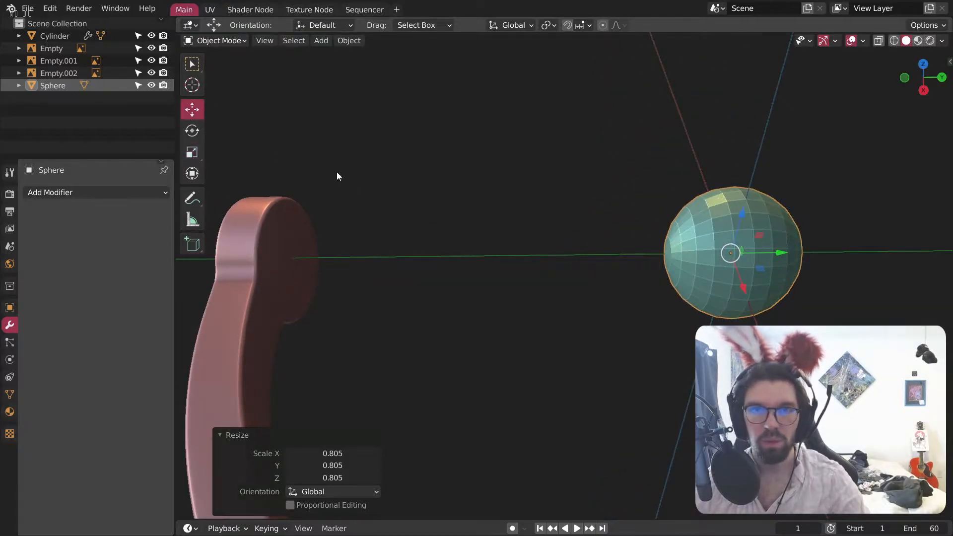
{"action": "left_click_drag", "start_coordinate": [779, 254], "coordinate": [320, 276]}
{"action": "middle_click_drag", "start_coordinate": [360, 253], "coordinate": [518, 243], "text": "shift"}
{"action": "scroll", "coordinate": [518, 243], "scroll_direction": "up", "scroll_amount": 2}
{"action": "left_click_drag", "start_coordinate": [505, 249], "coordinate": [499, 249]}
{"action": "left_click_drag", "start_coordinate": [921, 75], "coordinate": [926, 66]}
{"action": "left_click", "coordinate": [926, 66]}
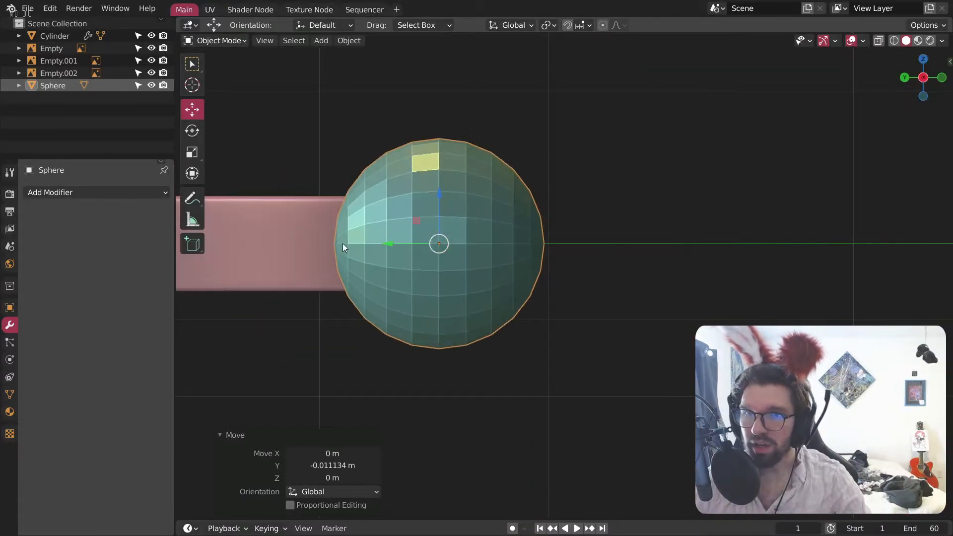
Step: Scale the sphere down uniformly in two passes, the second by 0.933, to fit within the jaw's rounded end
{"action": "scroll", "coordinate": [417, 245], "scroll_direction": "up", "scroll_amount": 2}
{"action": "key", "text": "s"}
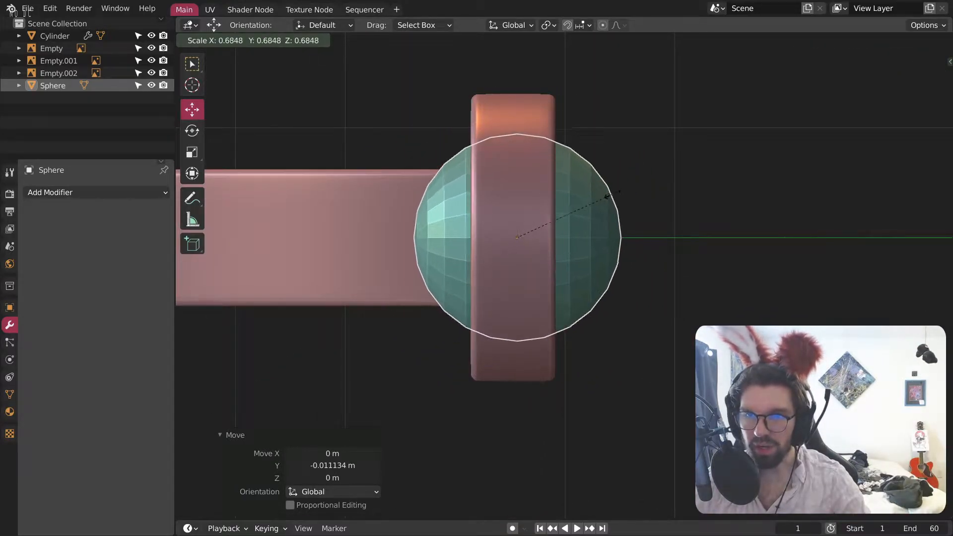
{"action": "left_click", "coordinate": [620, 198]}
{"action": "middle_click_drag", "start_coordinate": [619, 198], "coordinate": [415, 258]}
{"action": "key", "text": "s"}
{"action": "left_click", "coordinate": [686, 216]}
{"action": "middle_click_drag", "start_coordinate": [686, 216], "coordinate": [553, 246]}
{"action": "left_click", "coordinate": [920, 80]}
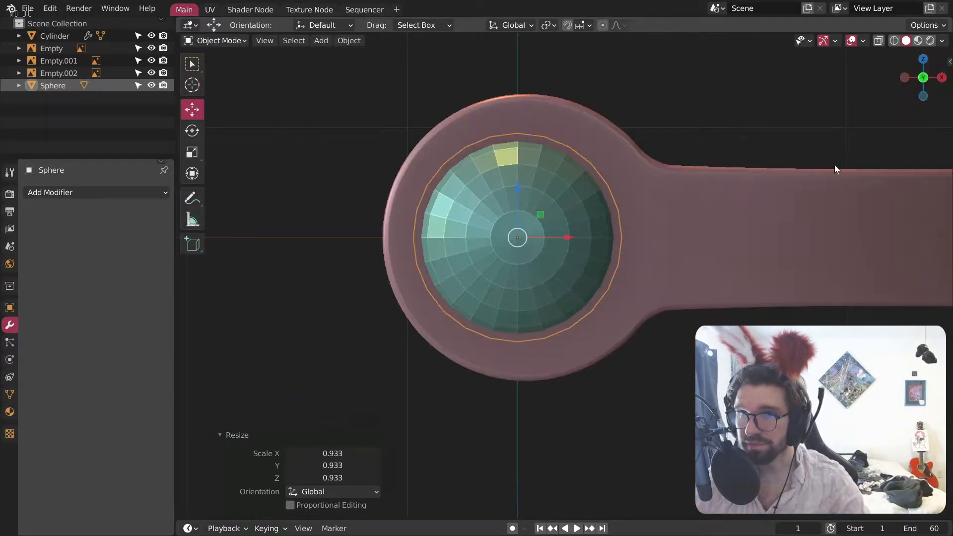
Step: In front view, nudge the sphere about 0.0004 m in X and 0.0012 m in Z to centre it on the rounded end
{"action": "key", "text": "KP_5"}
{"action": "scroll", "coordinate": [553, 251], "scroll_direction": "up", "scroll_amount": 1}
{"action": "left_click", "coordinate": [926, 79]}
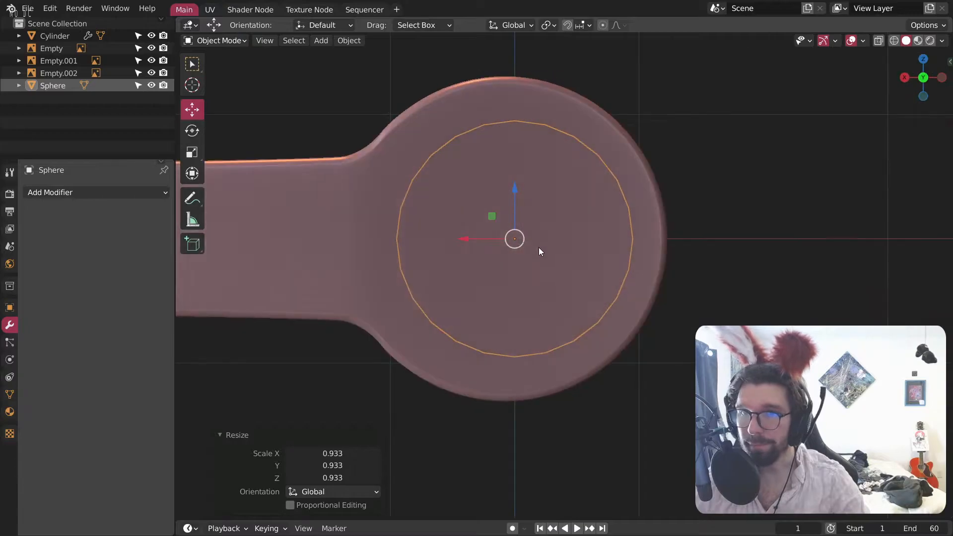
{"action": "key", "text": "KP_1"}
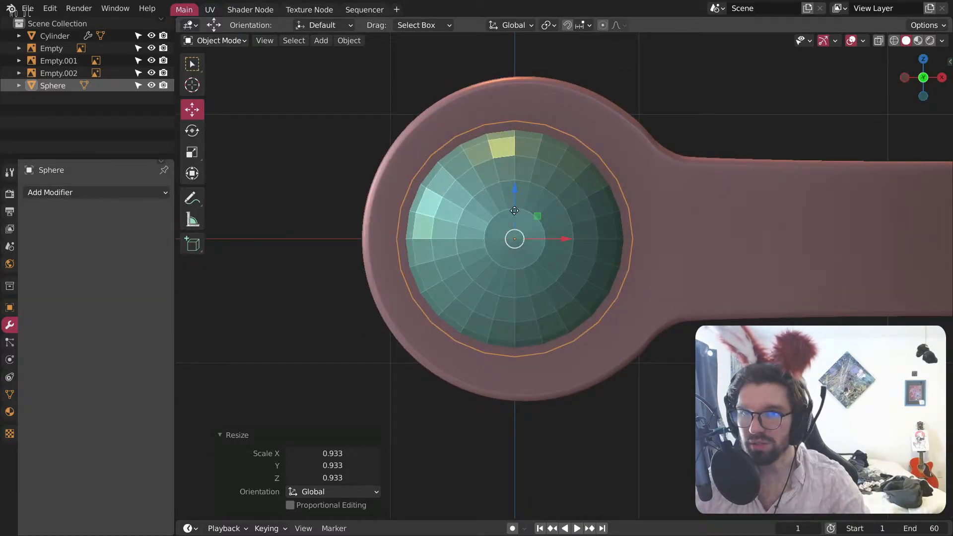
{"action": "key", "text": "g"}
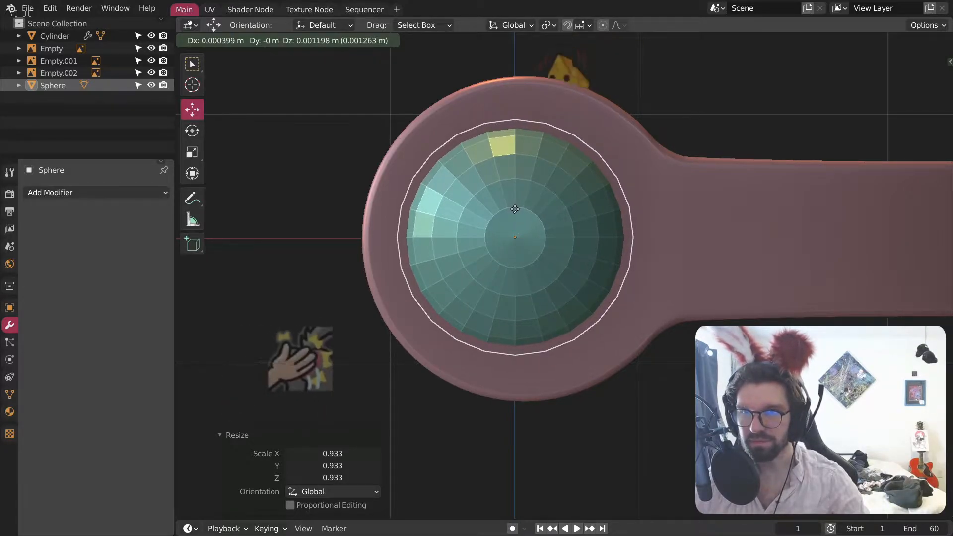
{"action": "left_click", "coordinate": [514, 210]}
{"action": "middle_click_drag", "start_coordinate": [514, 210], "coordinate": [437, 241]}
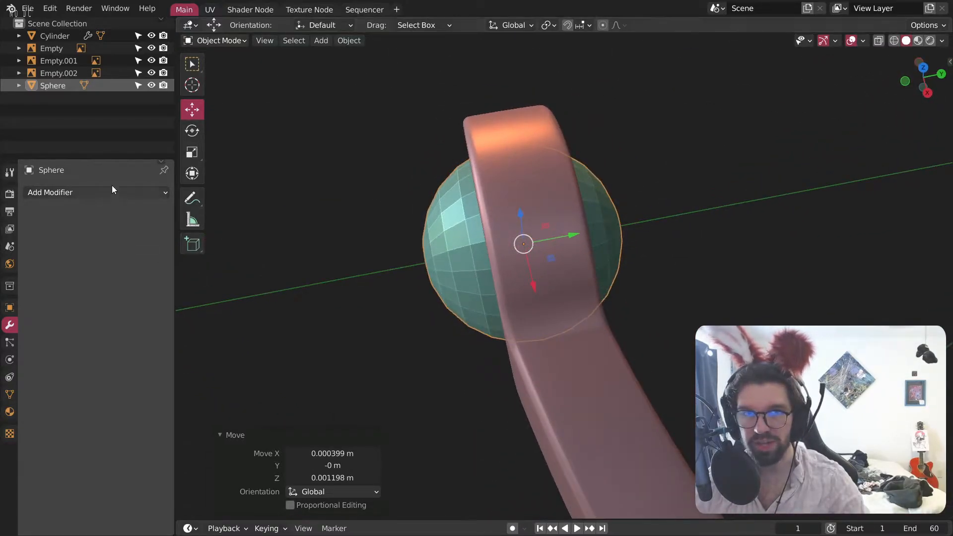
Step: From the top view, move the sphere about 0.0043 m along Y to centre it in the jaw's thickness
{"action": "left_click", "coordinate": [923, 67]}
{"action": "scroll", "coordinate": [518, 223], "scroll_direction": "up", "scroll_amount": 1}
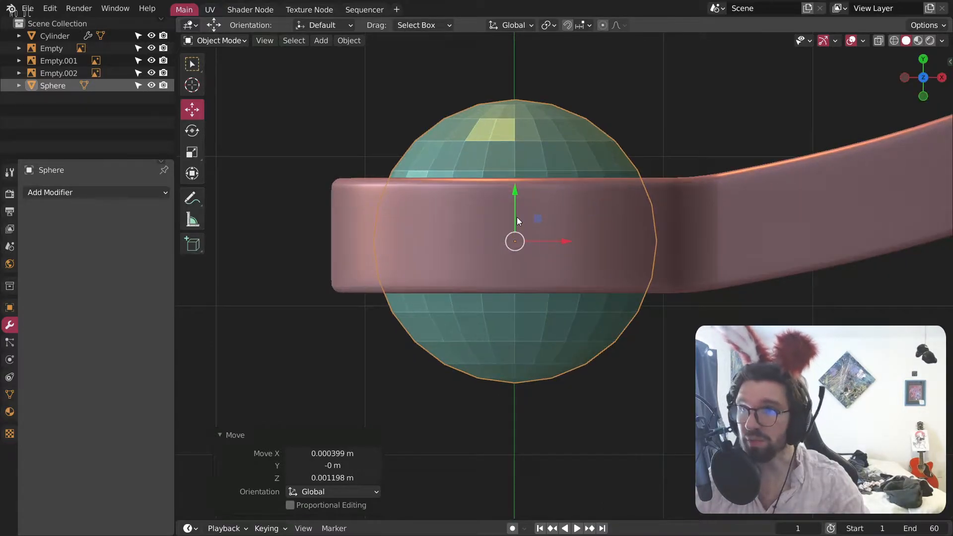
{"action": "key", "text": "g"}
{"action": "key", "text": "y"}
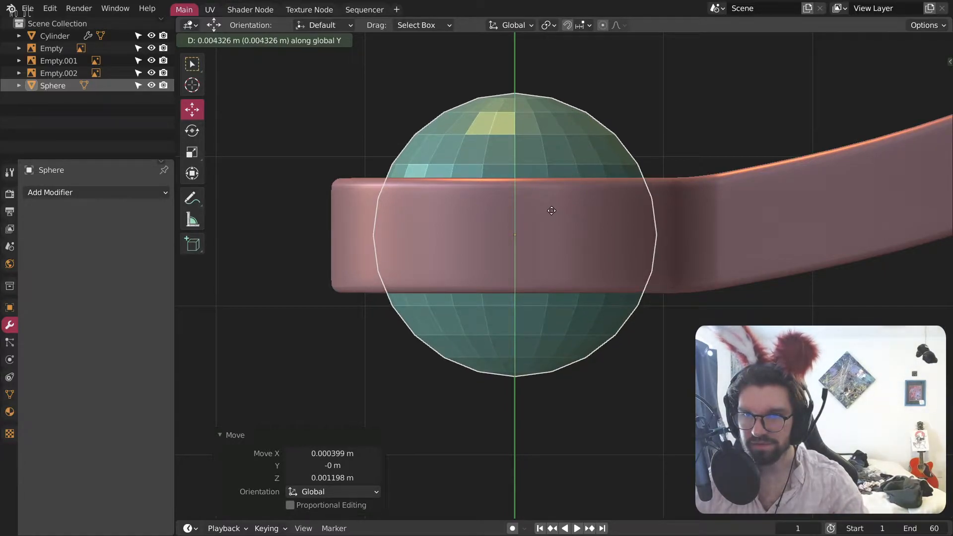
{"action": "left_click", "coordinate": [540, 208]}
{"action": "middle_click_drag", "start_coordinate": [540, 209], "coordinate": [482, 239]}
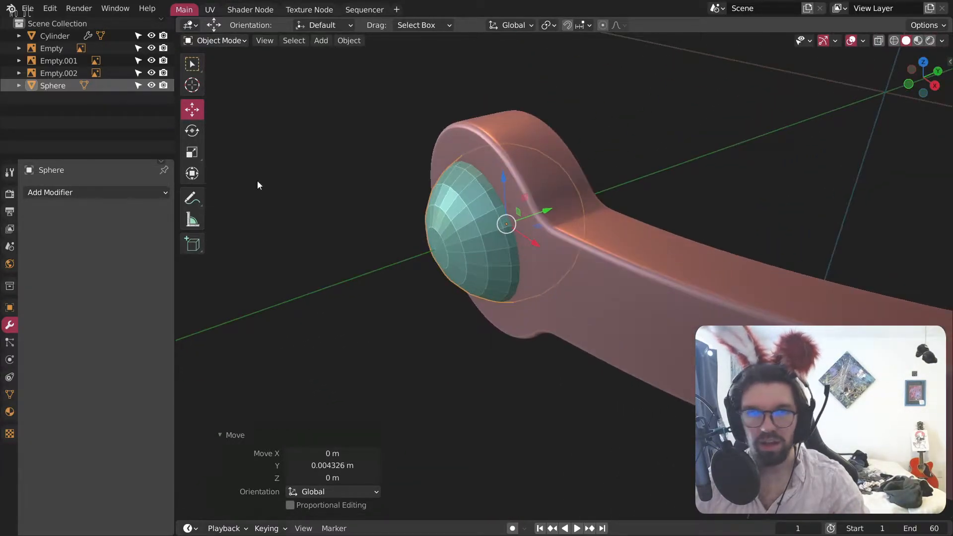
Step: Flatten the sphere by scaling it to about 0.682 along the Y axis
{"action": "left_click", "coordinate": [193, 150]}
{"action": "middle_click_drag", "start_coordinate": [538, 144], "coordinate": [570, 228]}
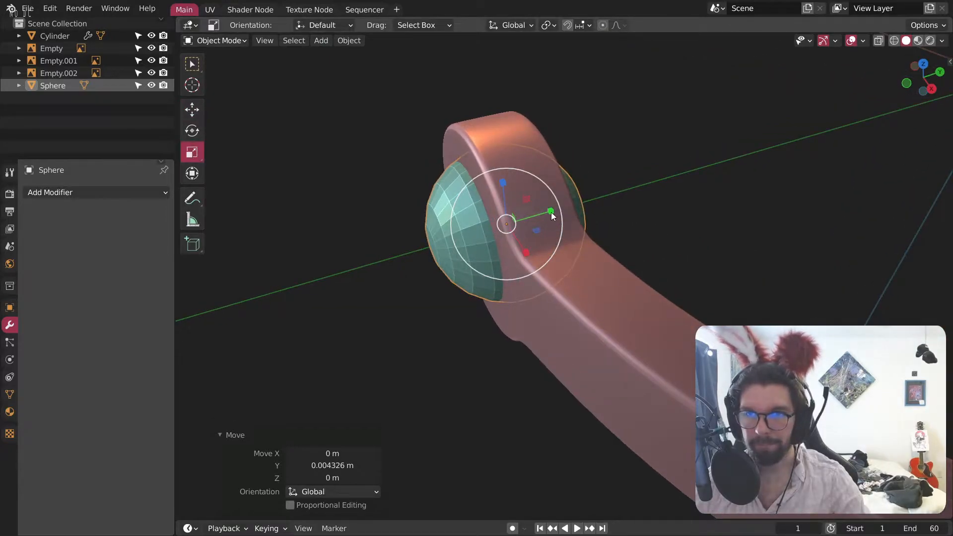
{"action": "key", "text": "s"}
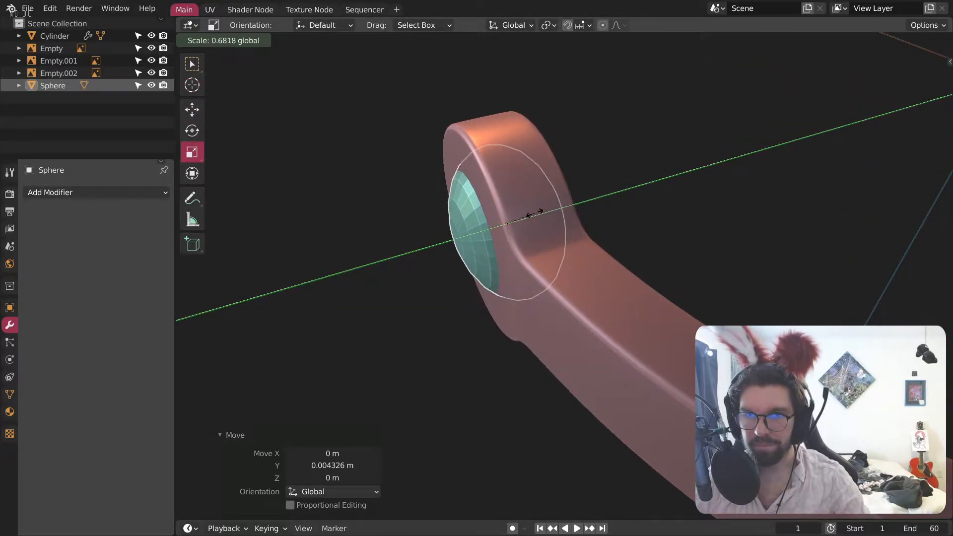
{"action": "key", "text": "y"}
{"action": "left_click", "coordinate": [529, 214]}
{"action": "middle_click_drag", "start_coordinate": [504, 236], "coordinate": [749, 155]}
{"action": "scroll", "coordinate": [489, 208], "scroll_direction": "up", "scroll_amount": 2}
{"action": "middle_click_drag", "start_coordinate": [489, 207], "coordinate": [559, 376]}
{"action": "left_click", "coordinate": [926, 80]}
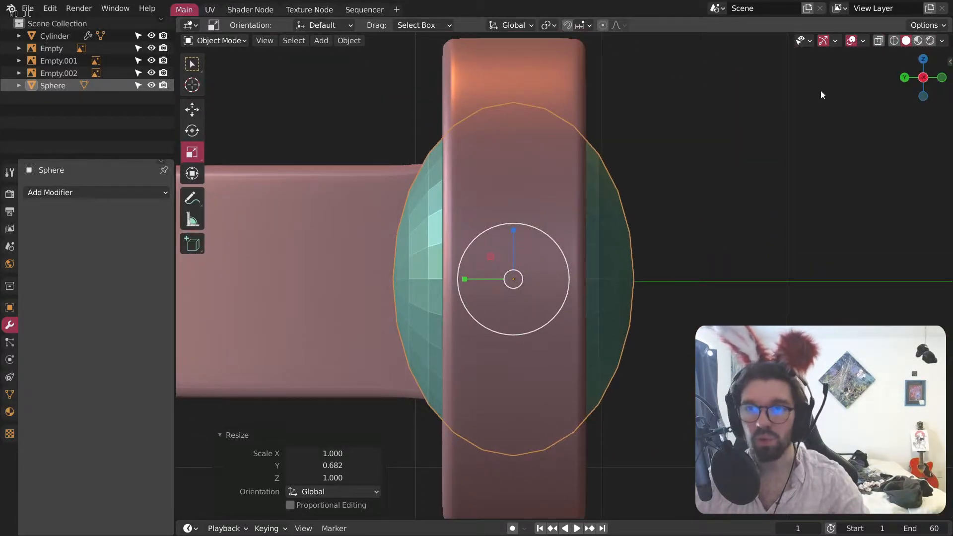
Step: Hide the jaw and, in Edit Mode, bevel the sphere's middle edge loop with one segment and a width of about 0.0492 m
{"action": "left_click", "coordinate": [152, 36]}
{"action": "left_click", "coordinate": [218, 40]}
{"action": "left_click", "coordinate": [232, 70]}
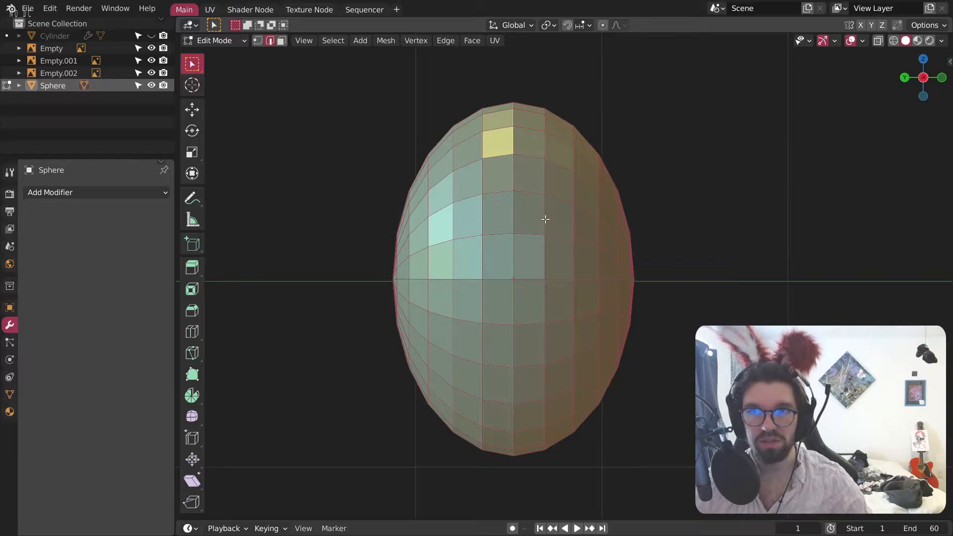
{"action": "key", "text": "alt+a"}
{"action": "key", "text": "ctrl+b"}
{"action": "scroll", "coordinate": [578, 177], "scroll_direction": "down", "scroll_amount": 3}
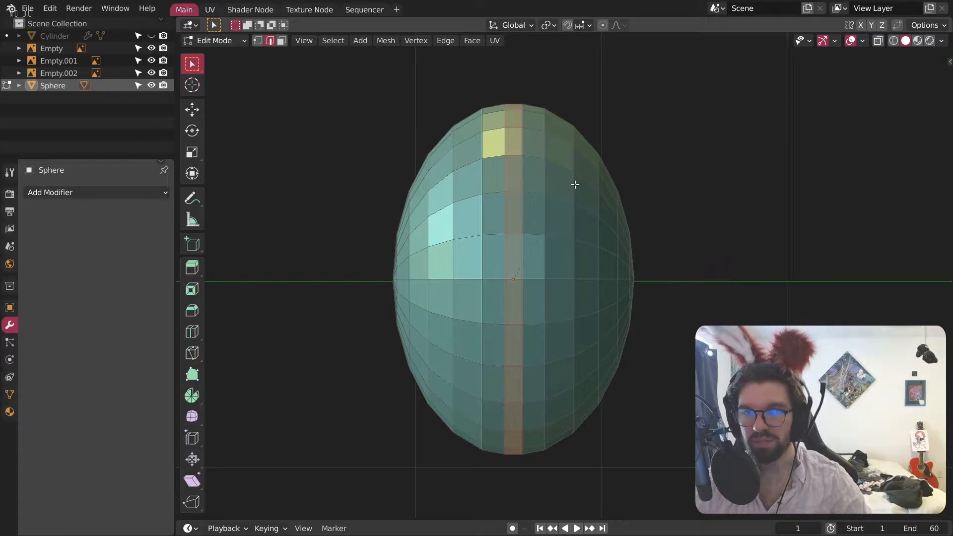
{"action": "left_click", "coordinate": [574, 189]}
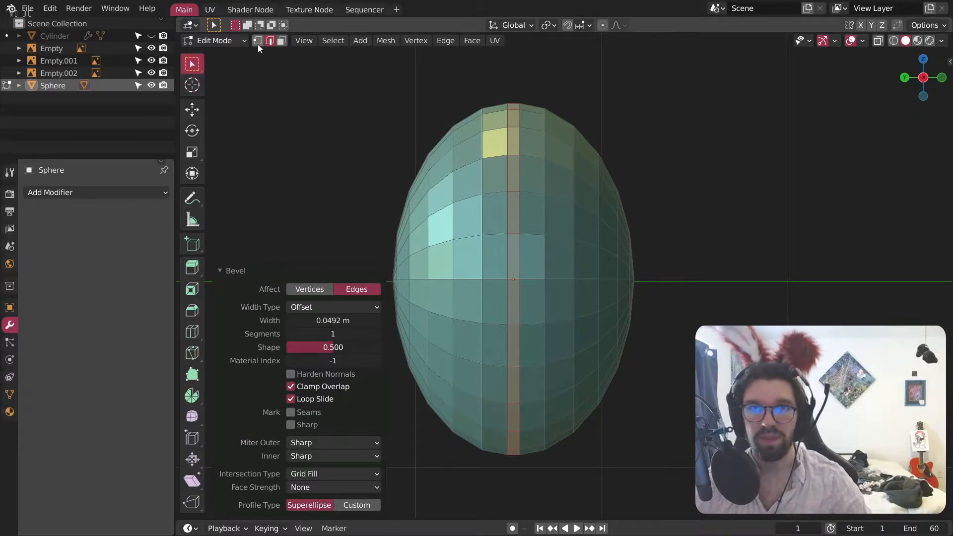
Step: Select the sphere's outer half, show the jaw again, and move that half about -0.025 m along Y
{"action": "left_click", "coordinate": [894, 41]}
{"action": "mouse_move", "coordinate": [690, 88]}
{"action": "left_mouse_down"}
{"action": "mouse_move", "coordinate": [546, 454]}
{"action": "mouse_move", "coordinate": [512, 500]}
{"action": "mouse_move", "coordinate": [519, 493]}
{"action": "left_mouse_up"}
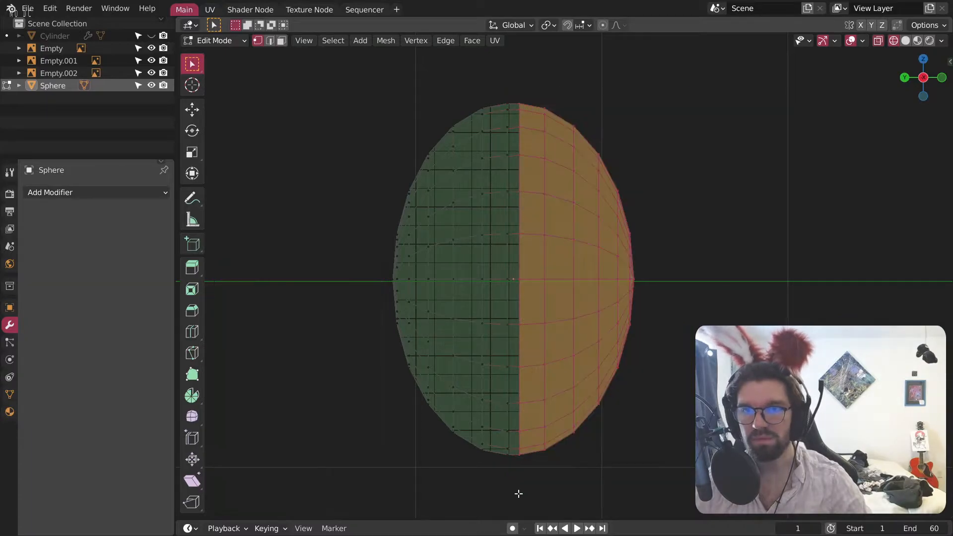
{"action": "left_click", "coordinate": [152, 36]}
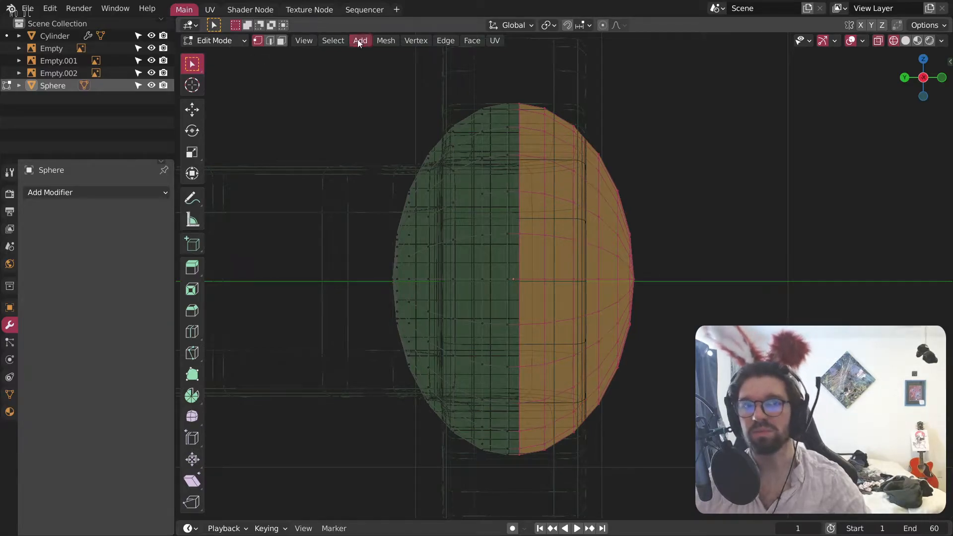
{"action": "left_click", "coordinate": [906, 41]}
{"action": "scroll", "coordinate": [530, 205], "scroll_direction": "up", "scroll_amount": 4}
{"action": "middle_click_drag", "start_coordinate": [503, 201], "coordinate": [513, 229], "text": "shift"}
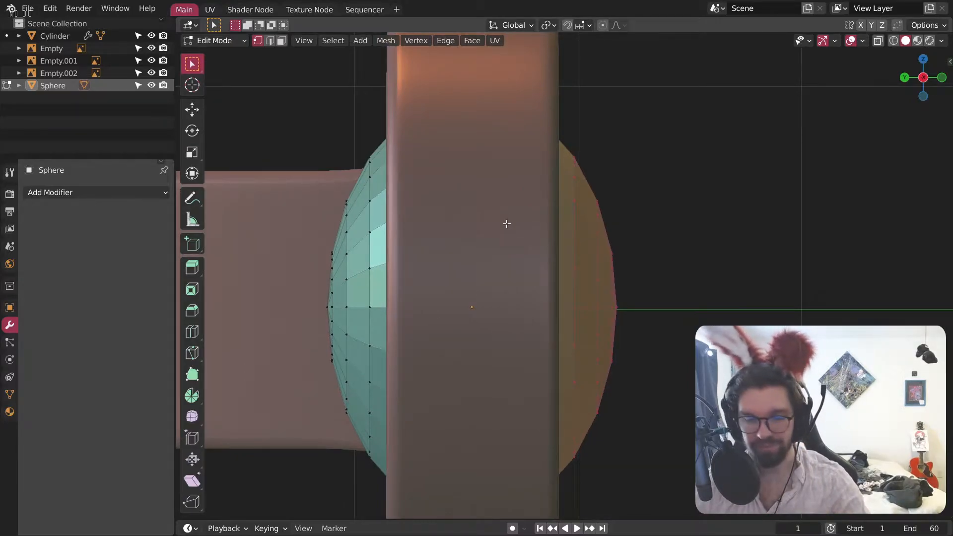
{"action": "key", "text": "g"}
{"action": "key", "text": "y"}
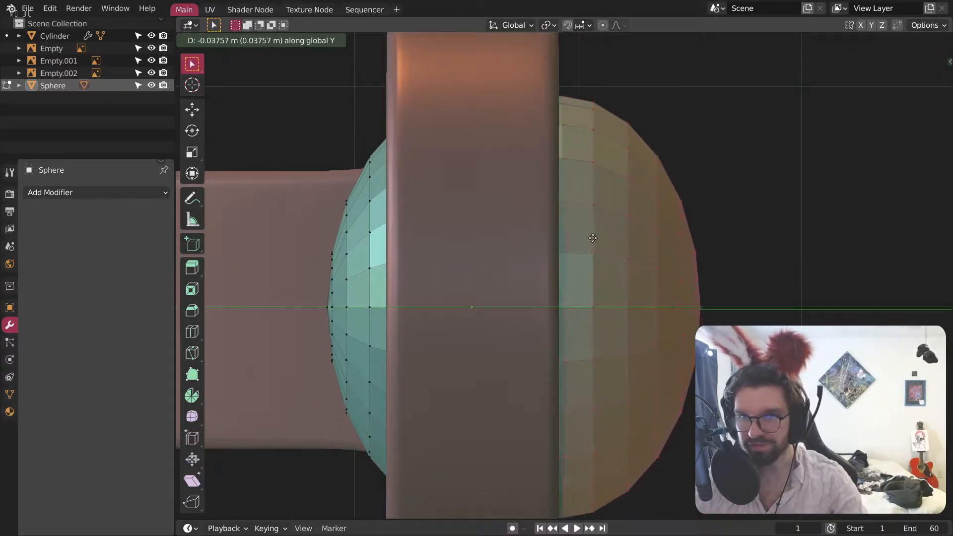
{"action": "left_click", "coordinate": [563, 253]}
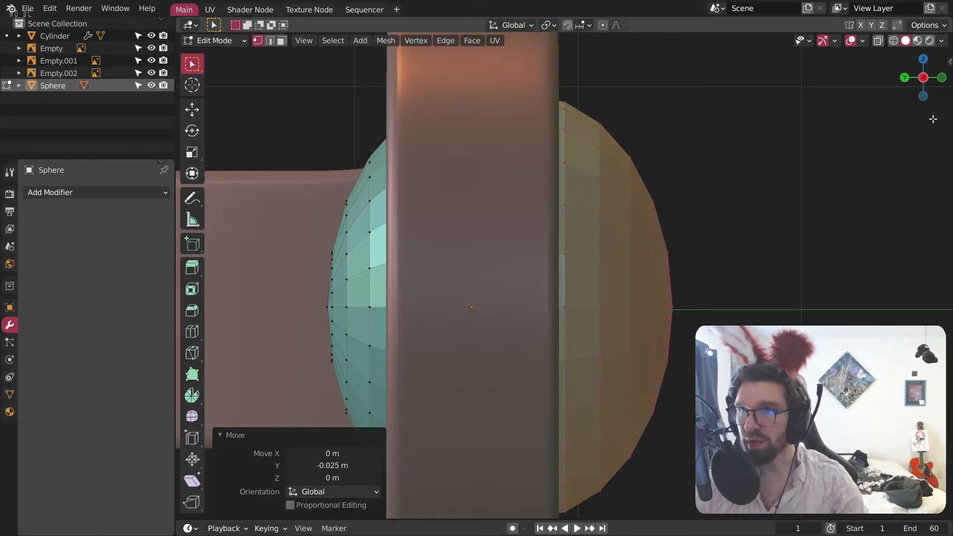
Step: Select the sphere's opposite, inner half in wireframe shading and move it 0.025 m along Y
{"action": "left_click", "coordinate": [893, 40]}
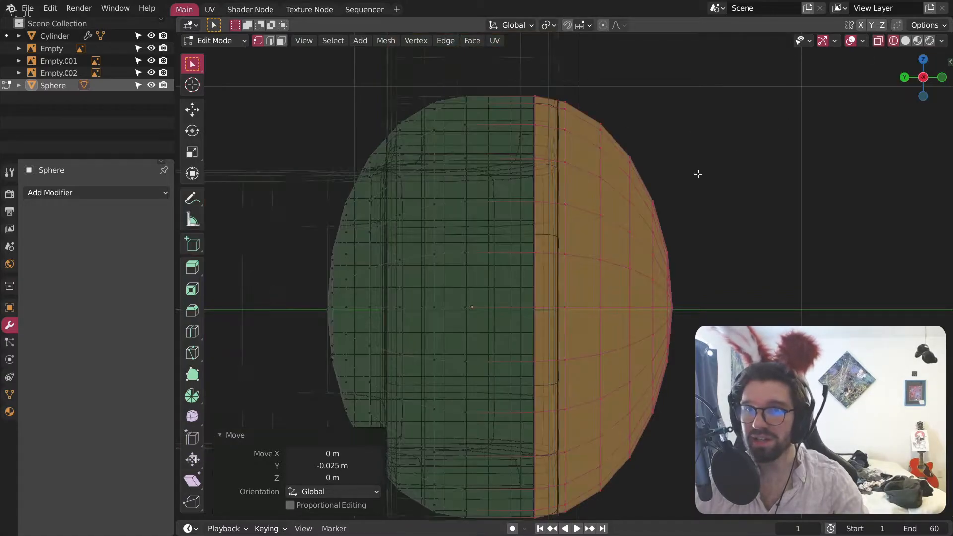
{"action": "scroll", "coordinate": [586, 185], "scroll_direction": "down", "scroll_amount": 3}
{"action": "left_click_drag", "start_coordinate": [572, 70], "coordinate": [394, 411]}
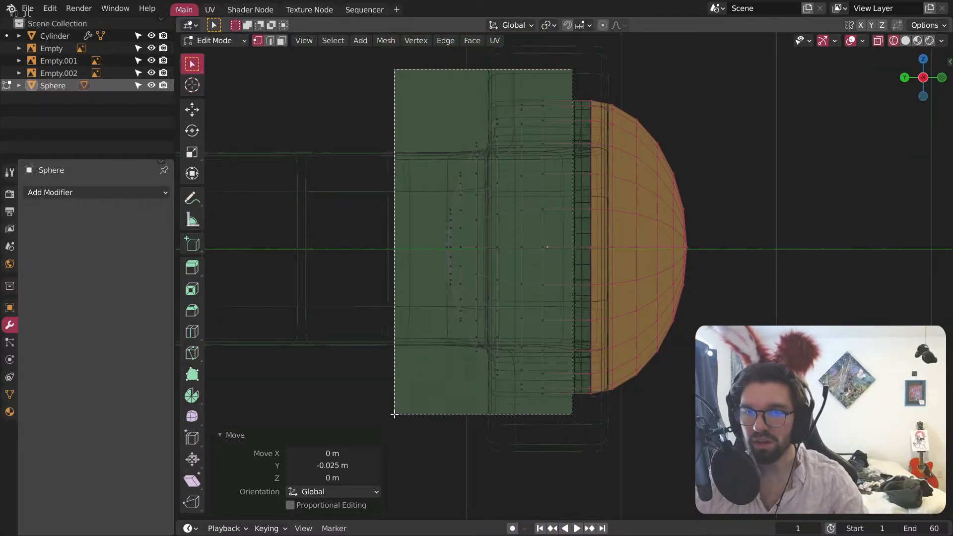
{"action": "scroll", "coordinate": [507, 244], "scroll_direction": "up", "scroll_amount": 3}
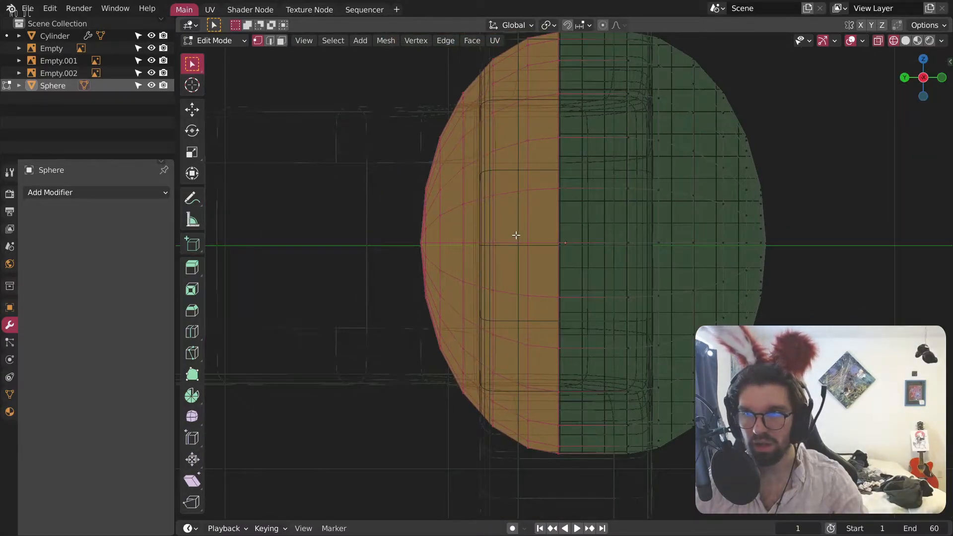
{"action": "key", "text": "g"}
{"action": "key", "text": "y"}
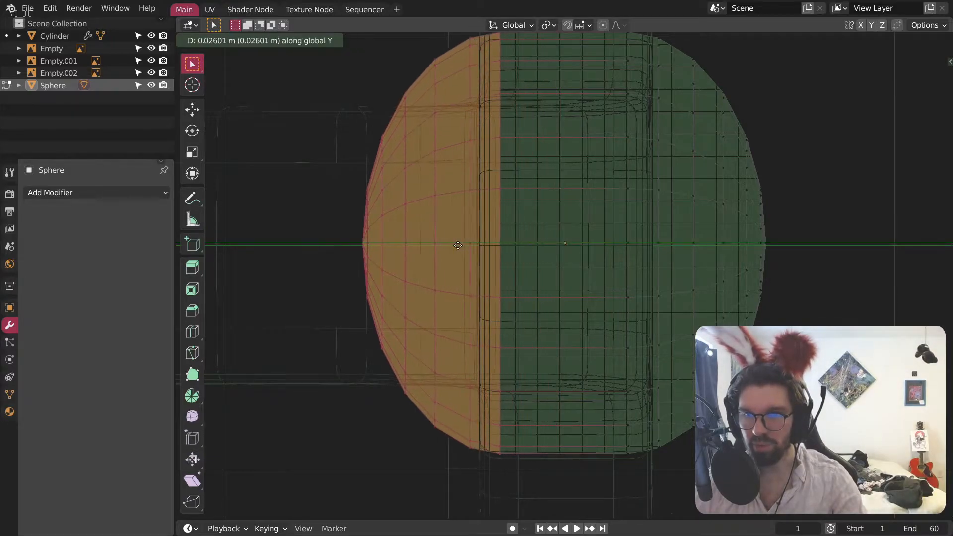
{"action": "left_click", "coordinate": [456, 247]}
{"action": "type", "text": ".025"}
{"action": "key", "text": "Return"}
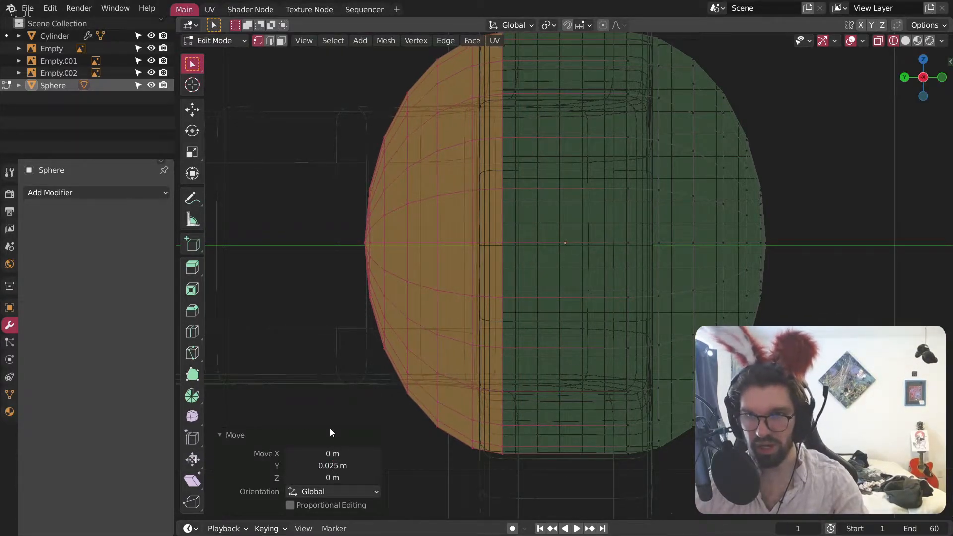
Step: Restore solid shading, return to Object Mode and shade the sphere smooth
{"action": "left_click", "coordinate": [906, 40]}
{"action": "left_click", "coordinate": [885, 94]}
{"action": "scroll", "coordinate": [884, 93], "scroll_direction": "down", "scroll_amount": 3}
{"action": "left_click", "coordinate": [214, 41]}
{"action": "left_click", "coordinate": [211, 53]}
{"action": "right_click", "coordinate": [582, 165]}
{"action": "left_click", "coordinate": [582, 166]}
{"action": "left_click", "coordinate": [523, 80]}
{"action": "middle_click_drag", "start_coordinate": [522, 79], "coordinate": [523, 242]}
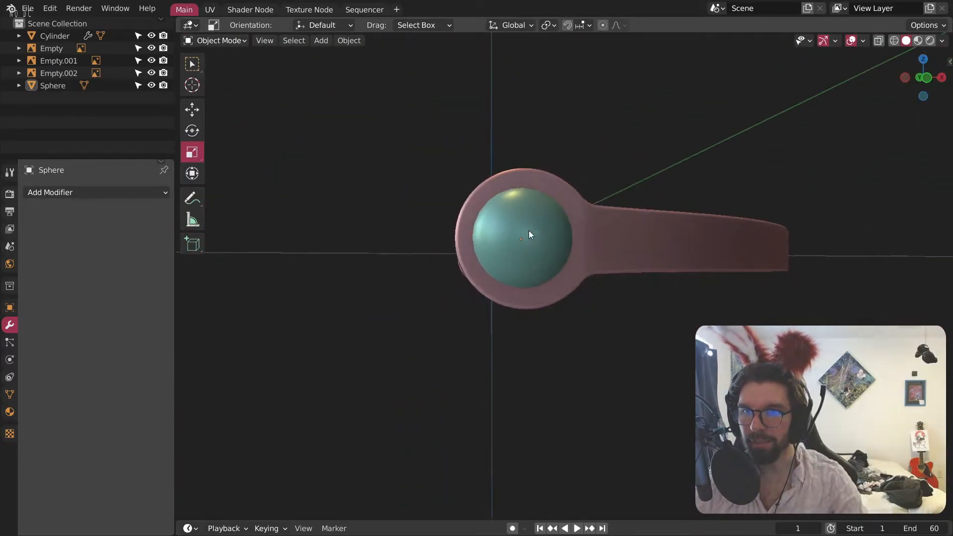
Step: Shift the sphere slightly along the X axis to centre it on the jaw's rounded end, and deselect it
{"action": "left_click", "coordinate": [532, 226]}
{"action": "scroll", "coordinate": [523, 228], "scroll_direction": "up", "scroll_amount": 3}
{"action": "key", "text": "g"}
{"action": "key", "text": "x"}
{"action": "left_click", "coordinate": [526, 221]}
{"action": "key", "text": "alt+a"}
Step: Examine the hinge in the reference photo and compare its rounded cap with the sphere on the jaw
{"action": "scroll", "coordinate": [566, 166], "scroll_direction": "down", "scroll_amount": 2}
{"action": "middle_click_drag", "start_coordinate": [566, 166], "coordinate": [571, 137]}
{"action": "scroll", "coordinate": [632, 218], "scroll_direction": "down", "scroll_amount": 3}
{"action": "scroll", "coordinate": [472, 240], "scroll_direction": "down", "scroll_amount": 4}
{"action": "scroll", "coordinate": [432, 157], "scroll_direction": "up", "scroll_amount": 5}
{"action": "scroll", "coordinate": [475, 156], "scroll_direction": "up", "scroll_amount": 2}
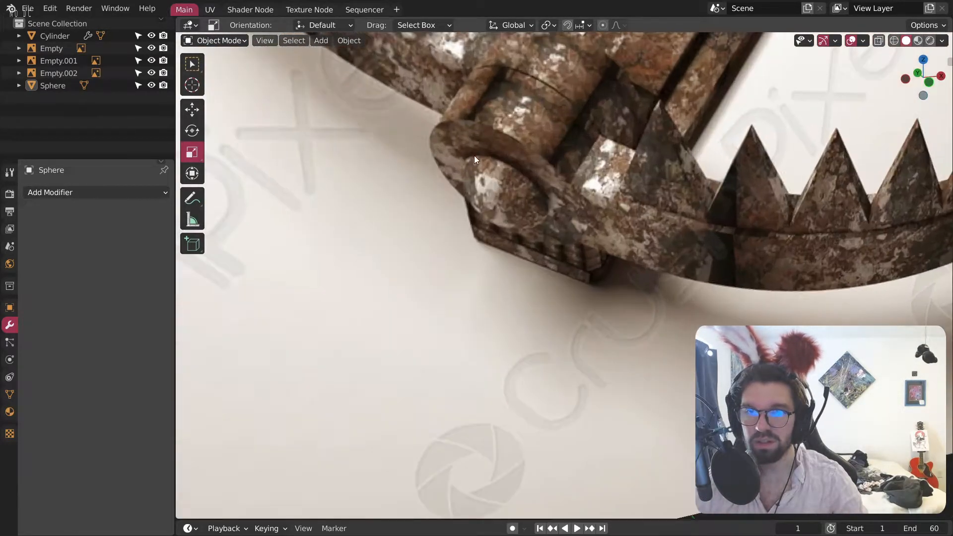
{"action": "scroll", "coordinate": [485, 157], "scroll_direction": "down", "scroll_amount": 3}
{"action": "middle_click_drag", "start_coordinate": [485, 157], "coordinate": [450, 270], "text": "shift"}
{"action": "scroll", "coordinate": [450, 270], "scroll_direction": "up", "scroll_amount": 2}
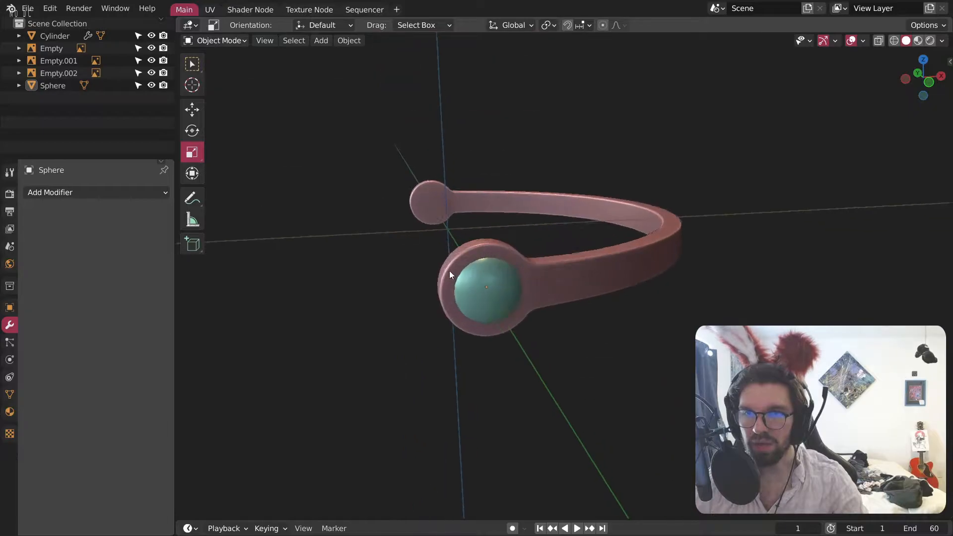
Step: Scale the sphere down slightly and shift it about -0.0017 m along X to centre it on the jaw's rounded end
{"action": "left_click", "coordinate": [505, 285]}
{"action": "scroll", "coordinate": [507, 282], "scroll_direction": "up", "scroll_amount": 4}
{"action": "middle_click_drag", "start_coordinate": [553, 249], "coordinate": [673, 206]}
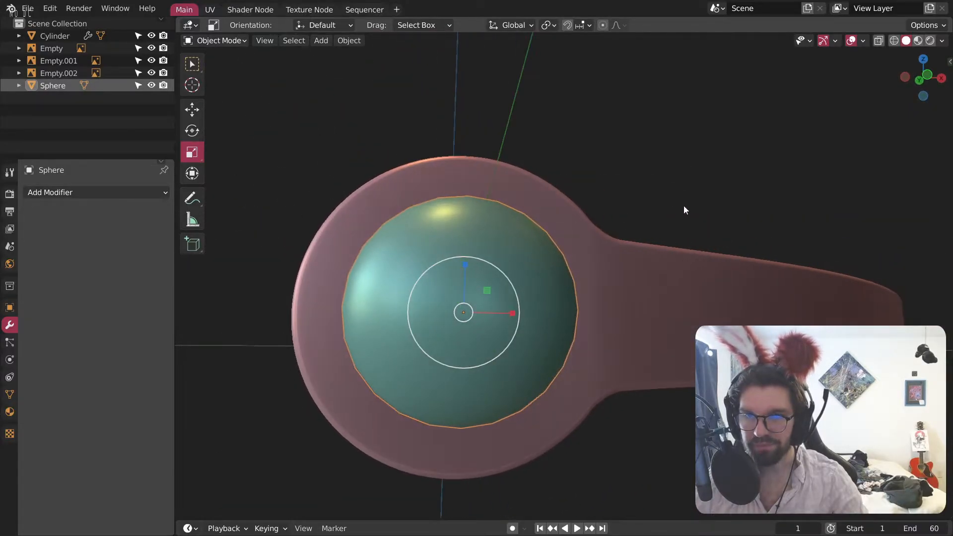
{"action": "key", "text": "s"}
{"action": "left_click", "coordinate": [611, 245]}
{"action": "key", "text": "g"}
{"action": "key", "text": "x"}
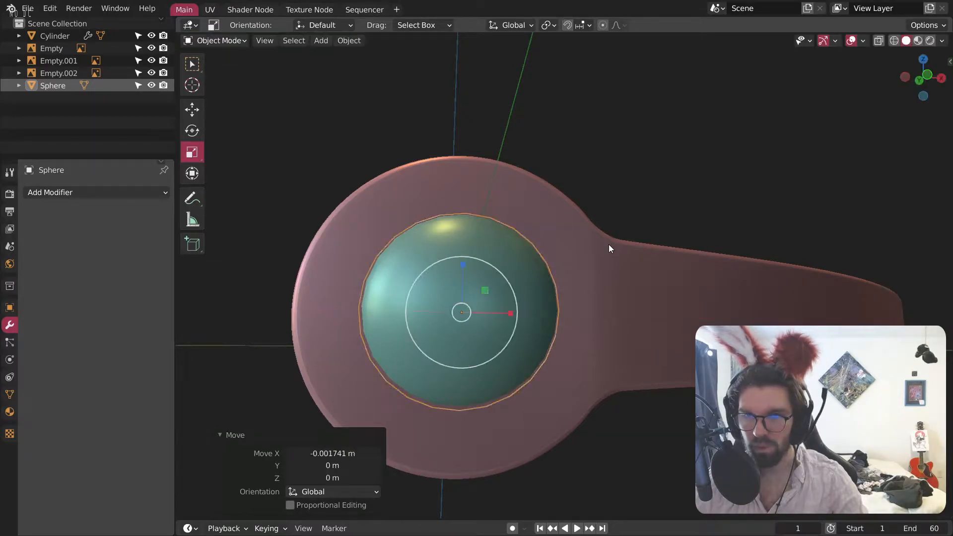
{"action": "left_click", "coordinate": [609, 244]}
{"action": "scroll", "coordinate": [550, 272], "scroll_direction": "down", "scroll_amount": 3}
Step: Adjust the sphere's thickness along the Y axis to suit the jaw's rounded end, and deselect it
{"action": "middle_click_drag", "start_coordinate": [550, 272], "coordinate": [606, 300]}
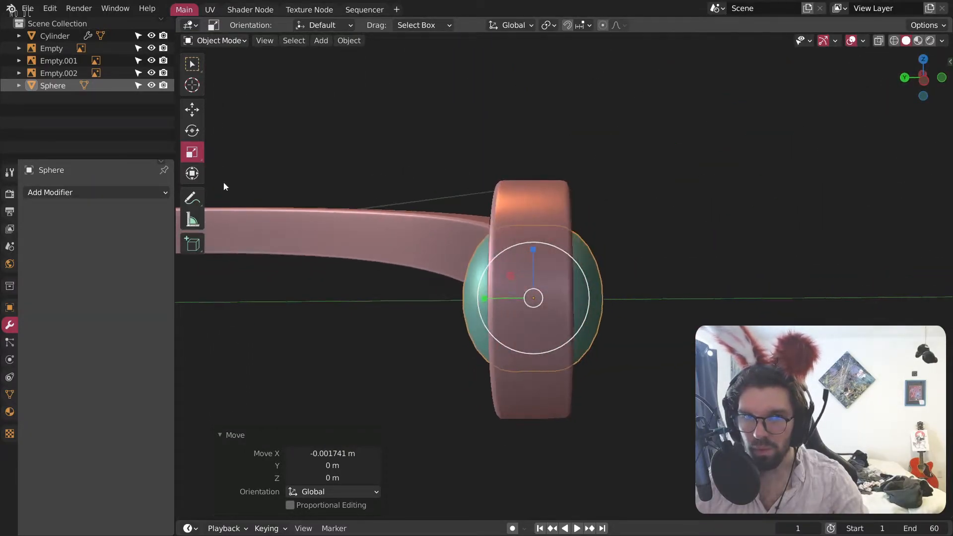
{"action": "key", "text": "s"}
{"action": "left_click", "coordinate": [477, 298]}
{"action": "left_click", "coordinate": [647, 176]}
{"action": "scroll", "coordinate": [646, 176], "scroll_direction": "down", "scroll_amount": 4}
{"action": "middle_click_drag", "start_coordinate": [646, 175], "coordinate": [515, 140]}
{"action": "middle_click_drag", "start_coordinate": [695, 199], "coordinate": [634, 296]}
{"action": "scroll", "coordinate": [654, 235], "scroll_direction": "up", "scroll_amount": 4}
Step: Select the sphere and set its Z location to 0 m
{"action": "left_click", "coordinate": [634, 296]}
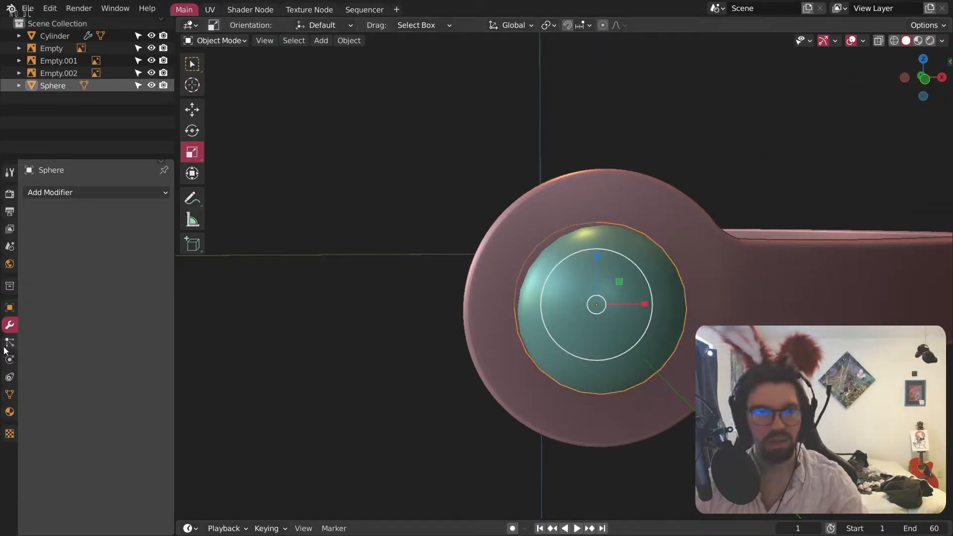
{"action": "left_click", "coordinate": [9, 308]}
{"action": "type", "text": "0"}
{"action": "key", "text": "Return"}
{"action": "middle_click_drag", "start_coordinate": [648, 292], "coordinate": [633, 274]}
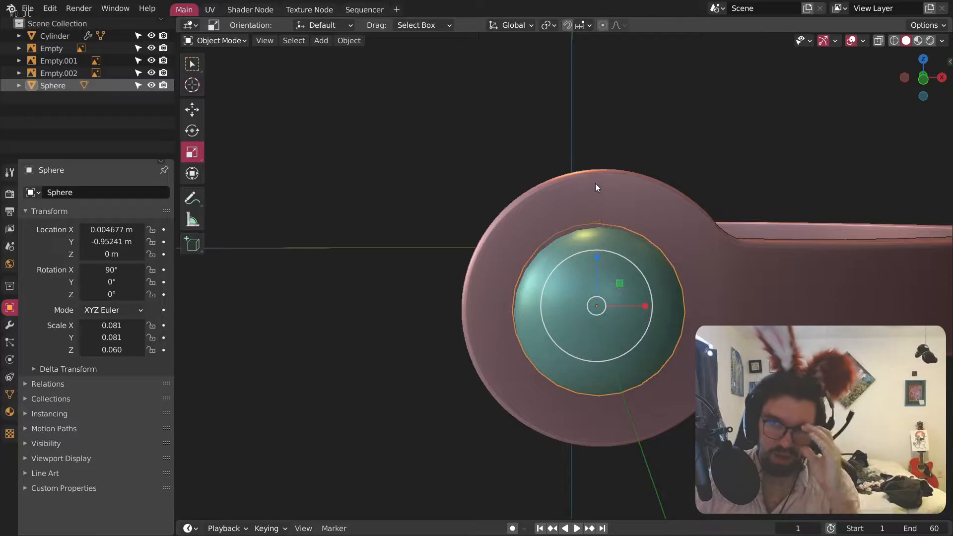
Step: Examine the hinge and the toothed jaw in the reference photo and compare them with the modelled jaw
{"action": "middle_click_drag", "start_coordinate": [621, 252], "coordinate": [566, 217]}
{"action": "scroll", "coordinate": [566, 218], "scroll_direction": "down", "scroll_amount": 5}
{"action": "key", "text": "slash"}
{"action": "middle_click_drag", "start_coordinate": [566, 130], "coordinate": [562, 302], "text": "shift"}
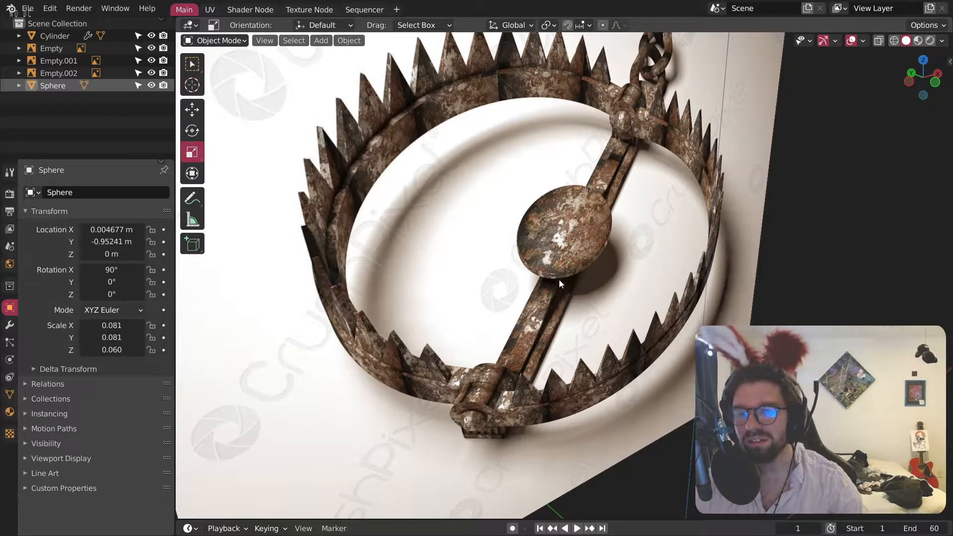
{"action": "middle_click_drag", "start_coordinate": [549, 445], "coordinate": [517, 347], "text": "shift"}
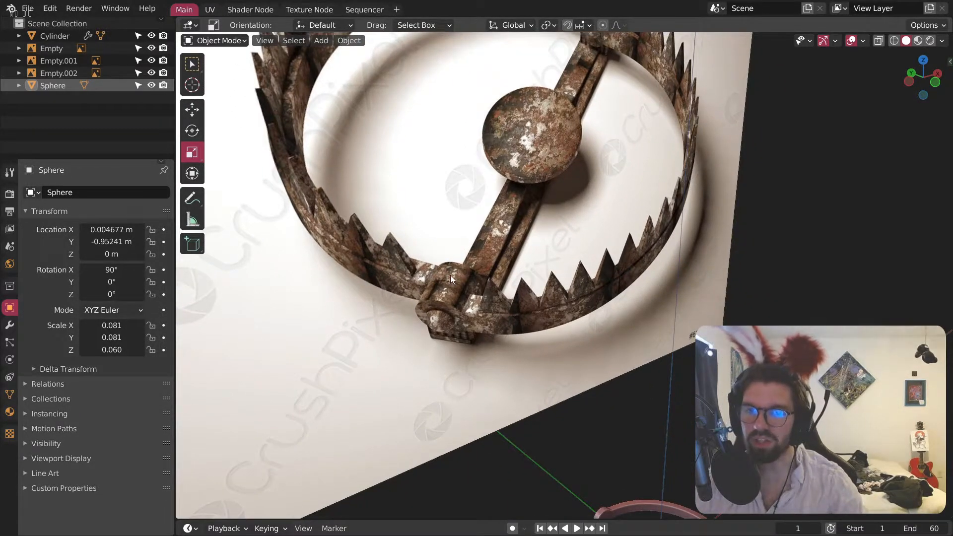
{"action": "scroll", "coordinate": [448, 272], "scroll_direction": "down", "scroll_amount": 4}
{"action": "mouse_move", "coordinate": [652, 371]}
{"action": "middle_mouse_down"}
{"action": "mouse_move", "coordinate": [622, 388]}
{"action": "mouse_move", "coordinate": [632, 327]}
{"action": "mouse_move", "coordinate": [638, 373]}
{"action": "middle_mouse_up"}
{"action": "scroll", "coordinate": [624, 389], "scroll_direction": "up", "scroll_amount": 4}
{"action": "scroll", "coordinate": [638, 373], "scroll_direction": "up", "scroll_amount": 3}
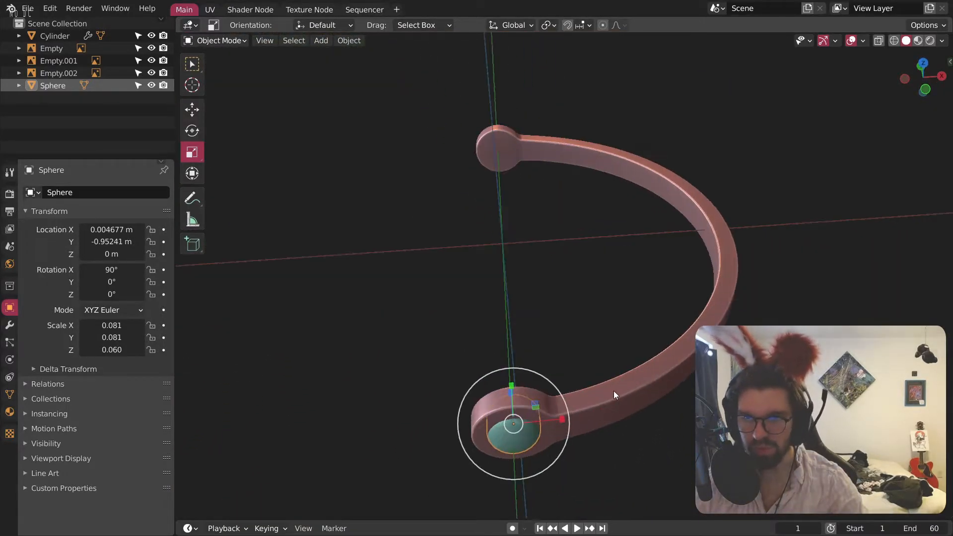
{"action": "scroll", "coordinate": [600, 349], "scroll_direction": "down", "scroll_amount": 6}
{"action": "middle_click_drag", "start_coordinate": [551, 138], "coordinate": [606, 350], "text": "shift"}
{"action": "scroll", "coordinate": [472, 302], "scroll_direction": "up", "scroll_amount": 5}
{"action": "scroll", "coordinate": [472, 302], "scroll_direction": "up", "scroll_amount": 1}
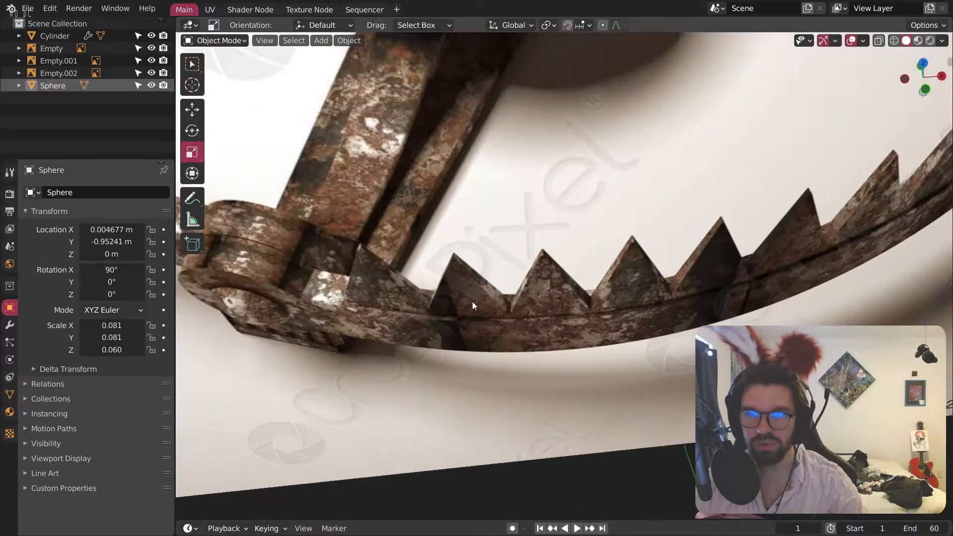
{"action": "scroll", "coordinate": [472, 302], "scroll_direction": "down", "scroll_amount": 8}
{"action": "middle_click_drag", "start_coordinate": [633, 475], "coordinate": [591, 314], "text": "shift"}
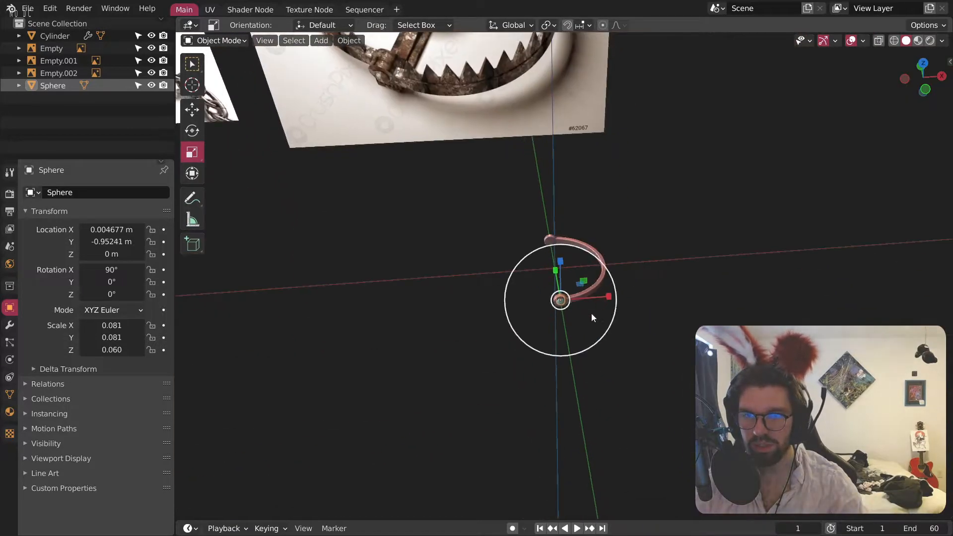
{"action": "scroll", "coordinate": [591, 308], "scroll_direction": "up", "scroll_amount": 9}
Step: Select the jaw and switch it to Edit Mode
{"action": "left_click", "coordinate": [496, 296]}
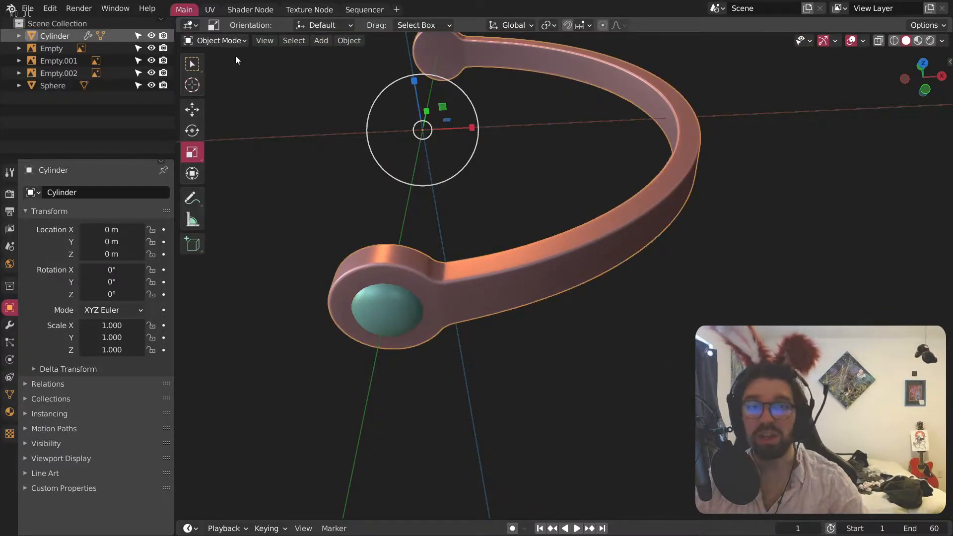
{"action": "left_click", "coordinate": [218, 41]}
{"action": "left_click", "coordinate": [223, 67]}
Step: Study the shape and spacing of the teeth in the reference photo against the jaw's segments
{"action": "middle_click_drag", "start_coordinate": [395, 177], "coordinate": [541, 273]}
{"action": "scroll", "coordinate": [590, 267], "scroll_direction": "up", "scroll_amount": 4}
{"action": "scroll", "coordinate": [478, 305], "scroll_direction": "down", "scroll_amount": 3}
{"action": "middle_click_drag", "start_coordinate": [479, 306], "coordinate": [576, 354]}
{"action": "scroll", "coordinate": [577, 354], "scroll_direction": "down", "scroll_amount": 7}
{"action": "middle_click_drag", "start_coordinate": [421, 181], "coordinate": [464, 226], "text": "shift"}
{"action": "scroll", "coordinate": [464, 226], "scroll_direction": "up", "scroll_amount": 4}
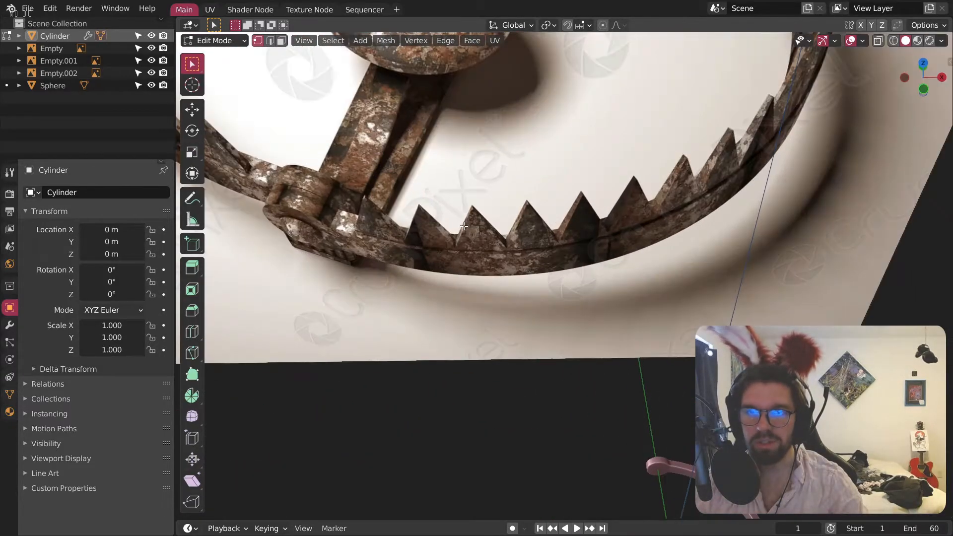
{"action": "scroll", "coordinate": [464, 227], "scroll_direction": "up", "scroll_amount": 4}
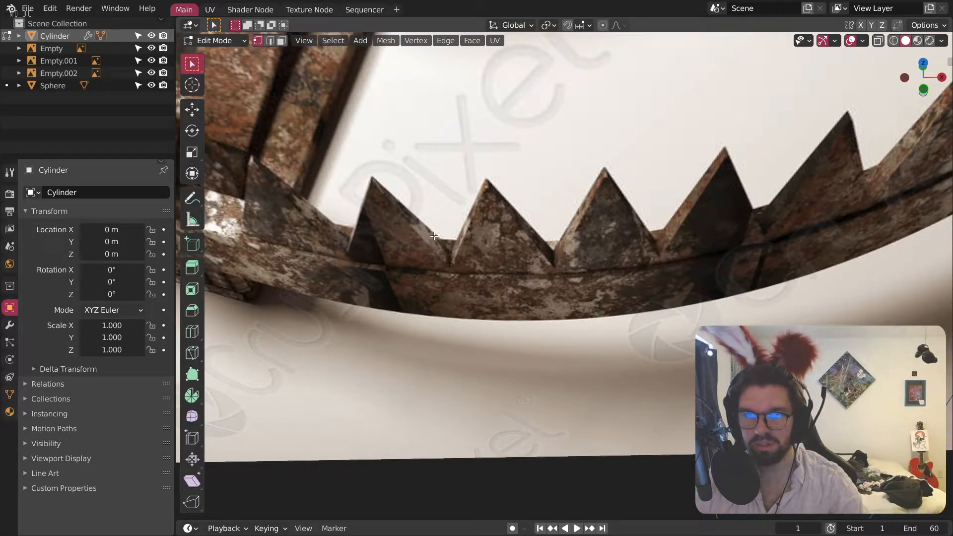
{"action": "scroll", "coordinate": [434, 237], "scroll_direction": "down", "scroll_amount": 6}
{"action": "middle_click_drag", "start_coordinate": [581, 207], "coordinate": [543, 179]}
{"action": "scroll", "coordinate": [544, 179], "scroll_direction": "down", "scroll_amount": 2}
{"action": "middle_click_drag", "start_coordinate": [643, 304], "coordinate": [600, 189], "text": "shift"}
{"action": "scroll", "coordinate": [649, 468], "scroll_direction": "up", "scroll_amount": 6}
{"action": "middle_click_drag", "start_coordinate": [585, 447], "coordinate": [602, 455]}
{"action": "scroll", "coordinate": [580, 343], "scroll_direction": "down", "scroll_amount": 5}
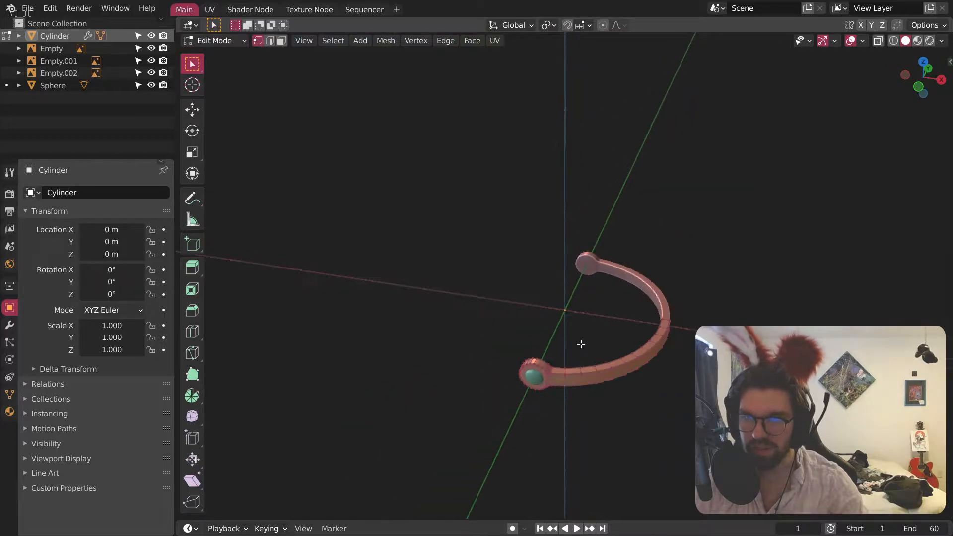
{"action": "middle_click_drag", "start_coordinate": [537, 177], "coordinate": [541, 315], "text": "shift"}
{"action": "scroll", "coordinate": [540, 314], "scroll_direction": "up", "scroll_amount": 3}
{"action": "scroll", "coordinate": [356, 157], "scroll_direction": "up", "scroll_amount": 4}
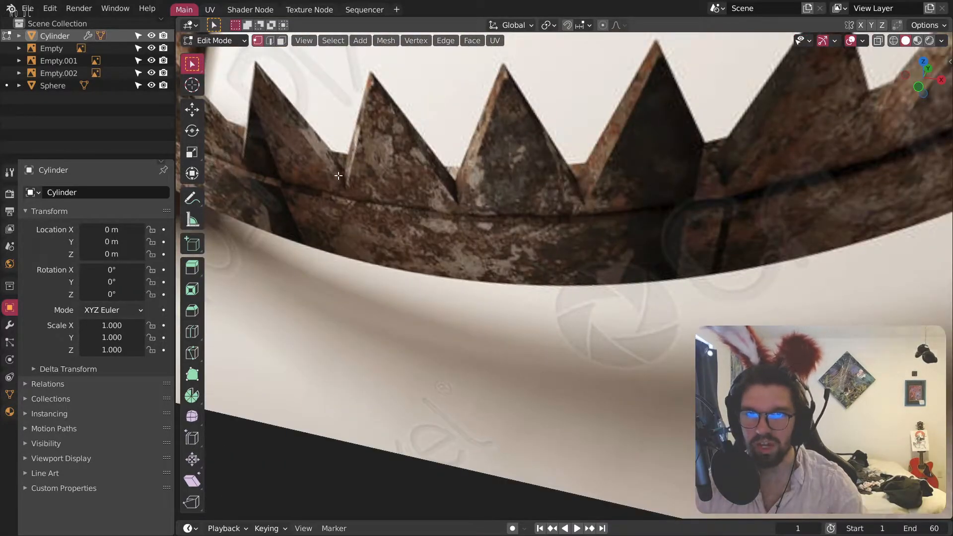
Step: Select the row of upper faces along the jaw, from beside the capped rounded end to the middle of the arc
{"action": "scroll", "coordinate": [339, 175], "scroll_direction": "down", "scroll_amount": 12}
{"action": "scroll", "coordinate": [462, 368], "scroll_direction": "up", "scroll_amount": 3}
{"action": "middle_click_drag", "start_coordinate": [461, 368], "coordinate": [571, 359], "text": "shift"}
{"action": "scroll", "coordinate": [456, 314], "scroll_direction": "up", "scroll_amount": 3}
{"action": "scroll", "coordinate": [448, 300], "scroll_direction": "up", "scroll_amount": 6}
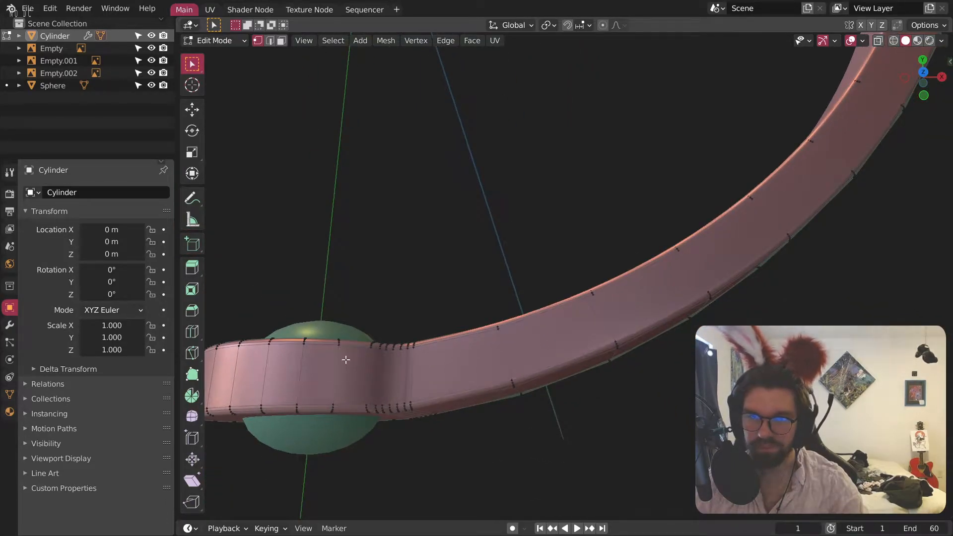
{"action": "left_click", "coordinate": [496, 355]}
{"action": "left_click", "coordinate": [550, 347], "text": "shift"}
{"action": "left_click", "coordinate": [651, 303], "text": "shift"}
{"action": "left_click", "coordinate": [730, 253], "text": "shift"}
{"action": "middle_click_drag", "start_coordinate": [730, 254], "coordinate": [571, 336]}
{"action": "left_click", "coordinate": [561, 327], "text": "shift"}
{"action": "left_click", "coordinate": [640, 291], "text": "shift"}
{"action": "left_click", "coordinate": [730, 253], "text": "shift"}
{"action": "middle_click_drag", "start_coordinate": [745, 243], "coordinate": [556, 349], "text": "shift"}
{"action": "left_click", "coordinate": [561, 336], "text": "shift"}
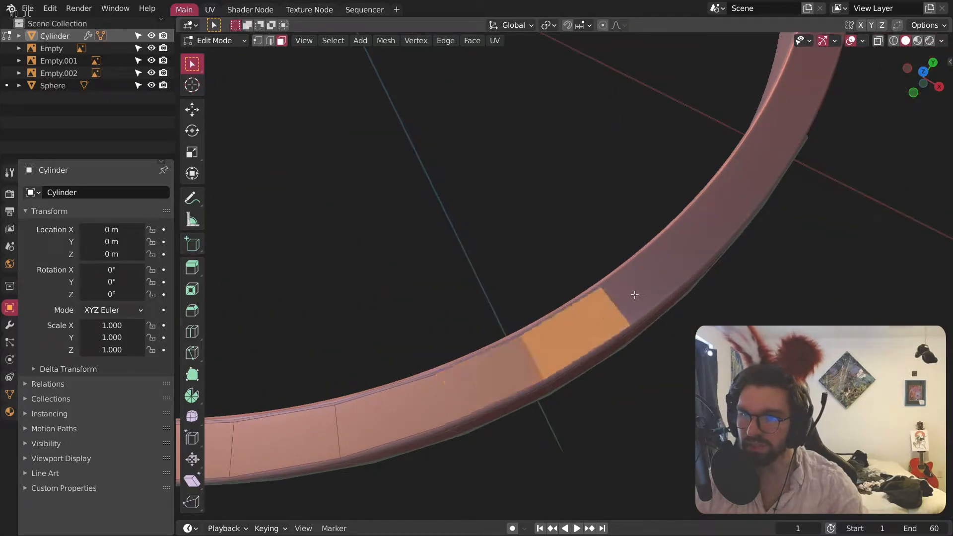
{"action": "left_click", "coordinate": [640, 293], "text": "shift"}
{"action": "left_click", "coordinate": [705, 238], "text": "shift"}
{"action": "left_click", "coordinate": [764, 182], "text": "shift"}
{"action": "middle_click_drag", "start_coordinate": [769, 150], "coordinate": [558, 225]}
{"action": "scroll", "coordinate": [598, 437], "scroll_direction": "down", "scroll_amount": 4}
{"action": "middle_click_drag", "start_coordinate": [599, 461], "coordinate": [638, 282], "text": "shift"}
{"action": "scroll", "coordinate": [606, 275], "scroll_direction": "up", "scroll_amount": 4}
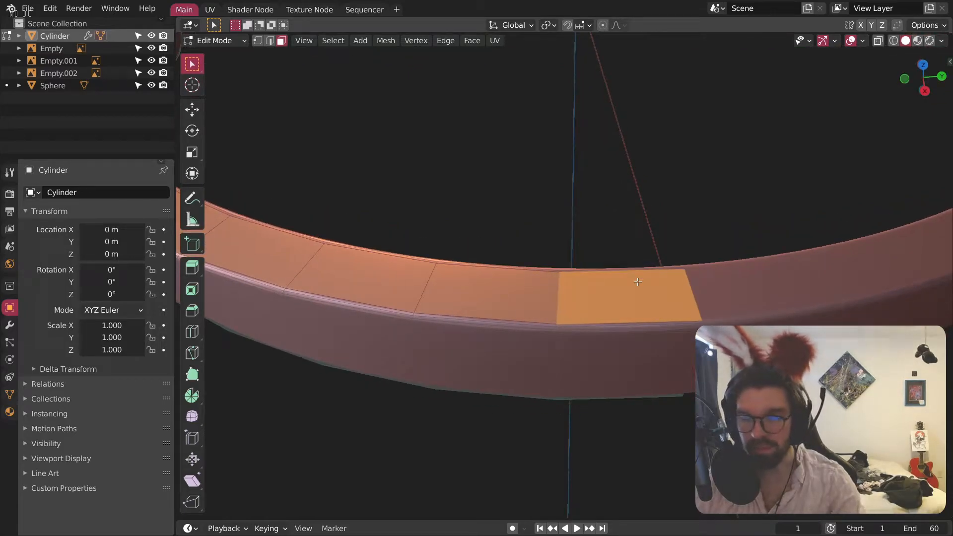
Step: Try insetting the selected upper faces by about 0.011 m with Individual enabled, and undo it
{"action": "key", "text": "i"}
{"action": "left_click", "coordinate": [326, 471]}
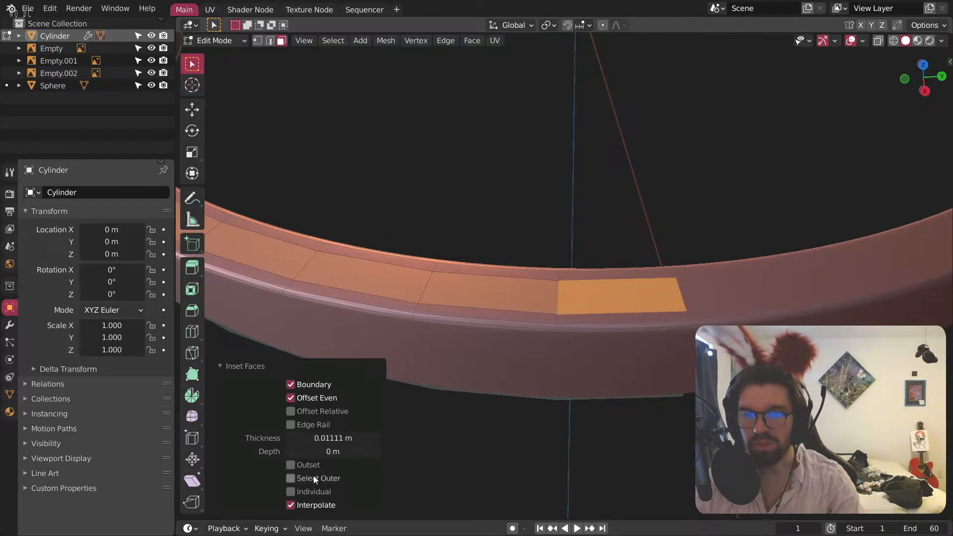
{"action": "left_click", "coordinate": [291, 491]}
{"action": "middle_click_drag", "start_coordinate": [537, 299], "coordinate": [424, 313]}
{"action": "key", "text": "ctrl+z"}
Step: Select the upper face beside the capped rounded end and try extruding it along its normals by about 0.15 m
{"action": "scroll", "coordinate": [386, 334], "scroll_direction": "up", "scroll_amount": 3}
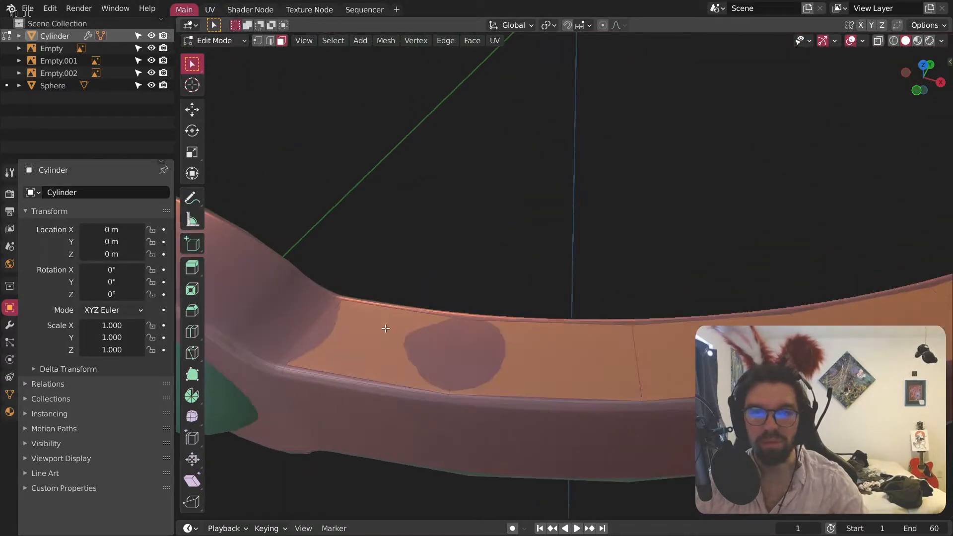
{"action": "left_click", "coordinate": [387, 334]}
{"action": "right_click", "coordinate": [393, 366]}
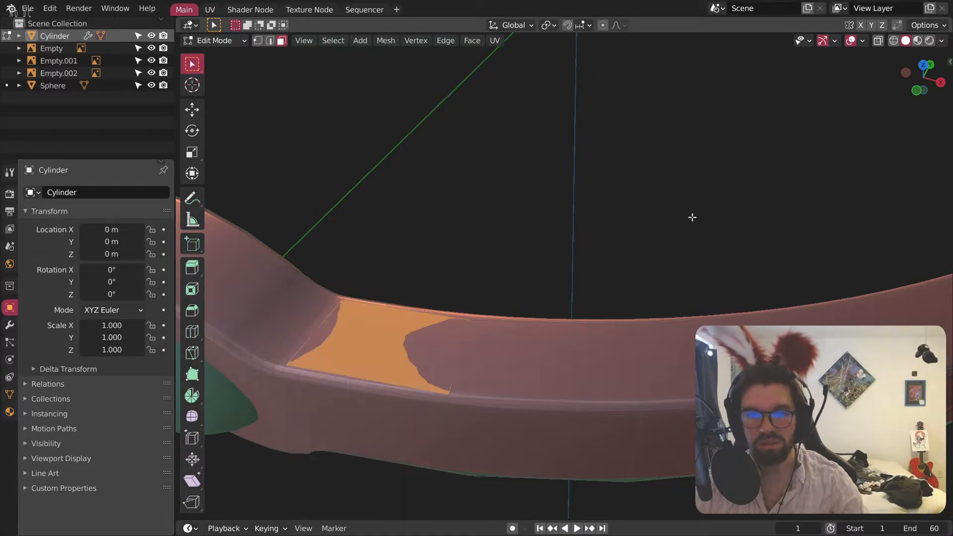
{"action": "right_click", "coordinate": [427, 337]}
{"action": "left_click", "coordinate": [425, 336]}
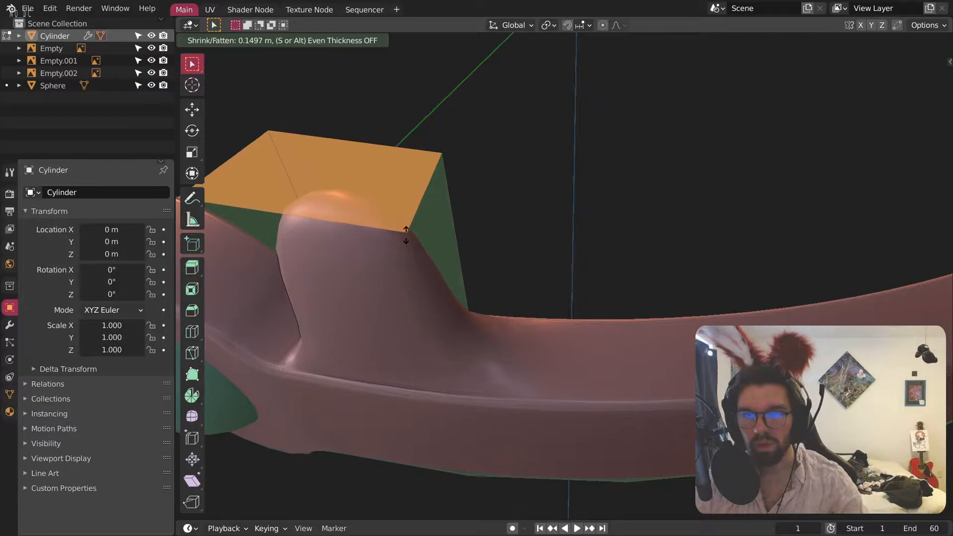
{"action": "left_click", "coordinate": [406, 235]}
Step: Restore the selection of the jaw's upper faces and set their edge crease to 1.000
{"action": "scroll", "coordinate": [415, 227], "scroll_direction": "down", "scroll_amount": 6}
{"action": "middle_click_drag", "start_coordinate": [416, 226], "coordinate": [432, 278]}
{"action": "scroll", "coordinate": [431, 295], "scroll_direction": "up", "scroll_amount": 2}
{"action": "left_click", "coordinate": [431, 295], "text": "alt"}
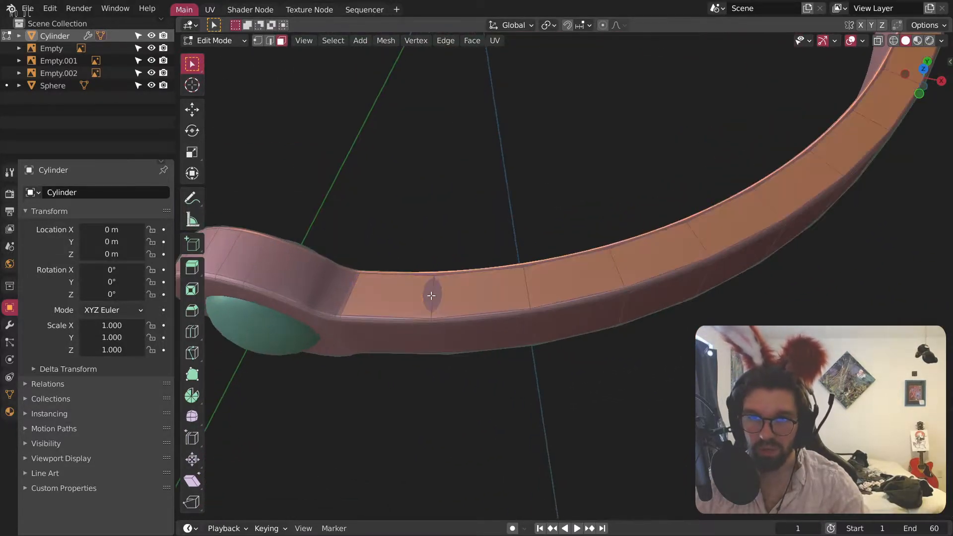
{"action": "key", "text": "shift+e"}
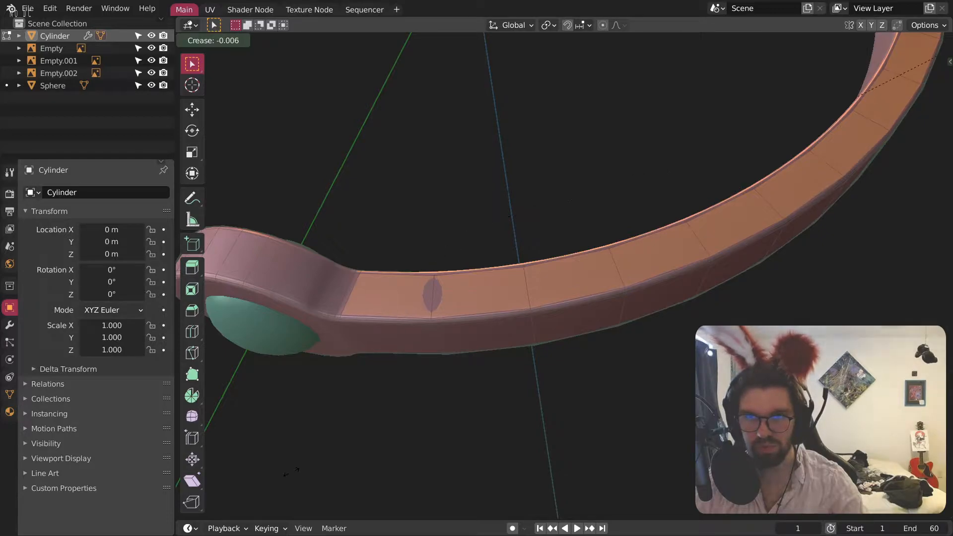
{"action": "left_click", "coordinate": [217, 52]}
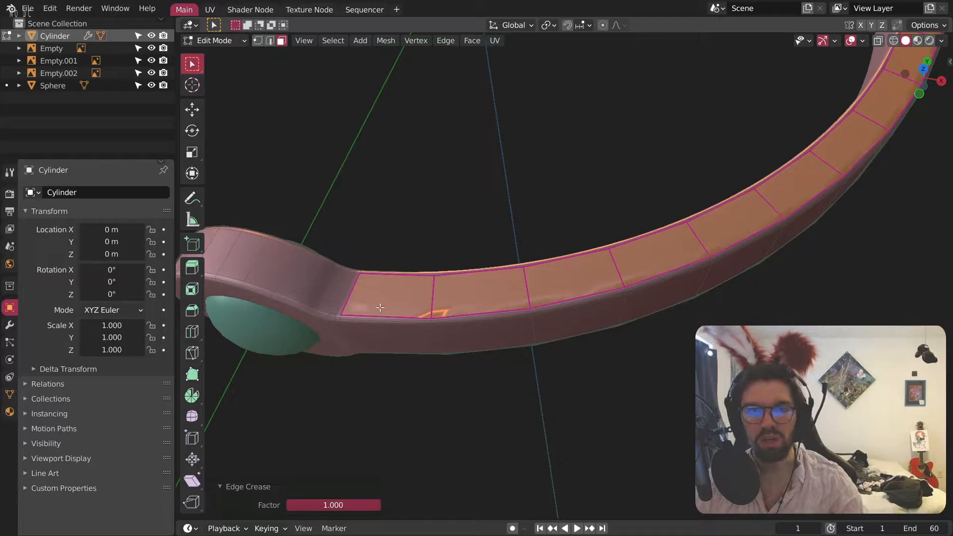
Step: Try extruding the single creased face beside the rounded end along its normals
{"action": "left_click", "coordinate": [380, 308]}
{"action": "right_click", "coordinate": [380, 296]}
{"action": "left_click", "coordinate": [362, 292]}
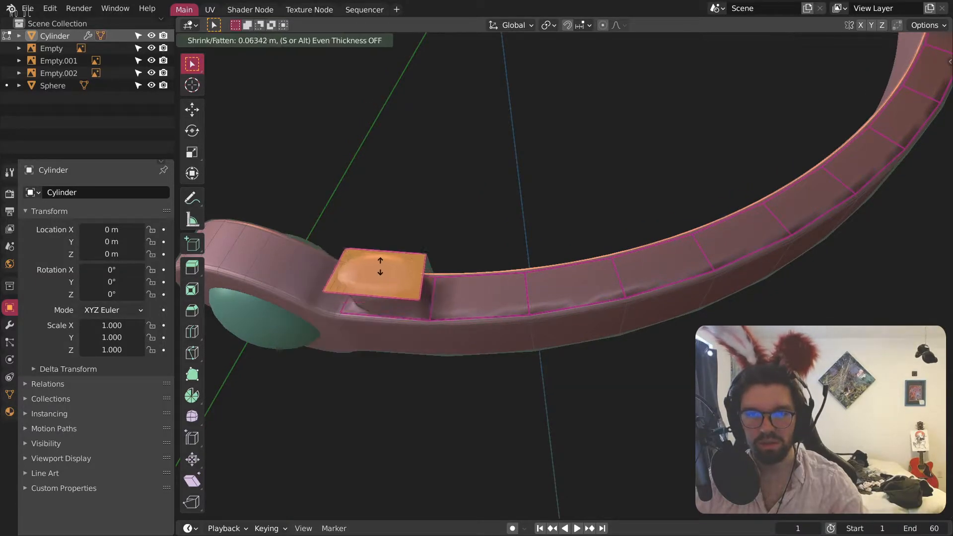
{"action": "left_click", "coordinate": [380, 249]}
{"action": "middle_click_drag", "start_coordinate": [380, 248], "coordinate": [413, 380]}
{"action": "middle_click_drag", "start_coordinate": [360, 436], "coordinate": [362, 404], "text": "shift"}
{"action": "scroll", "coordinate": [361, 405], "scroll_direction": "up", "scroll_amount": 2}
Step: Select the uncreased upper face beside the capped rounded end and extrude it along its normals by about 0.151 m
{"action": "left_click", "coordinate": [340, 364]}
{"action": "middle_click_drag", "start_coordinate": [340, 364], "coordinate": [447, 346], "text": "shift"}
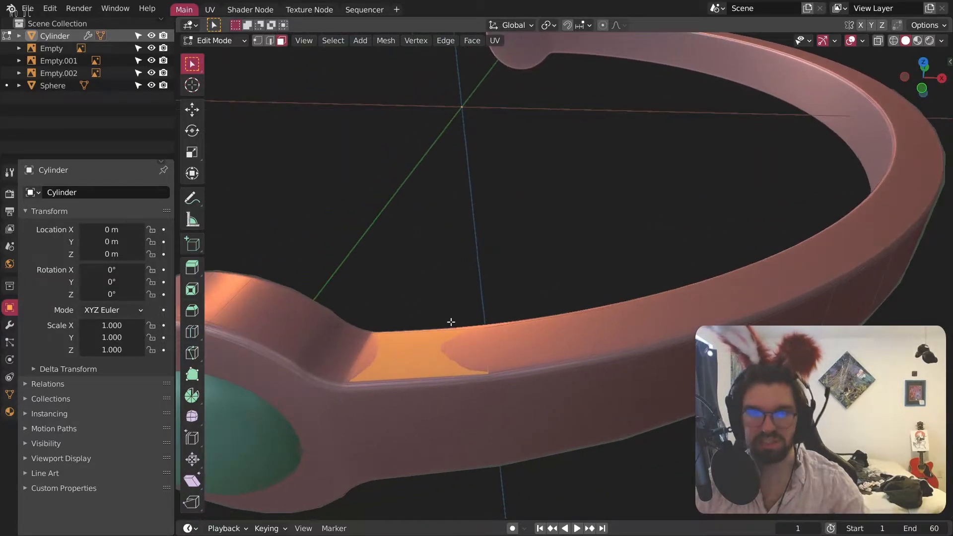
{"action": "middle_click_drag", "start_coordinate": [442, 226], "coordinate": [329, 403]}
{"action": "scroll", "coordinate": [392, 347], "scroll_direction": "down", "scroll_amount": 4}
{"action": "mouse_move", "coordinate": [551, 340]}
{"action": "middle_mouse_down"}
{"action": "mouse_move", "coordinate": [538, 333]}
{"action": "mouse_move", "coordinate": [526, 399]}
{"action": "mouse_move", "coordinate": [544, 340]}
{"action": "middle_mouse_up"}
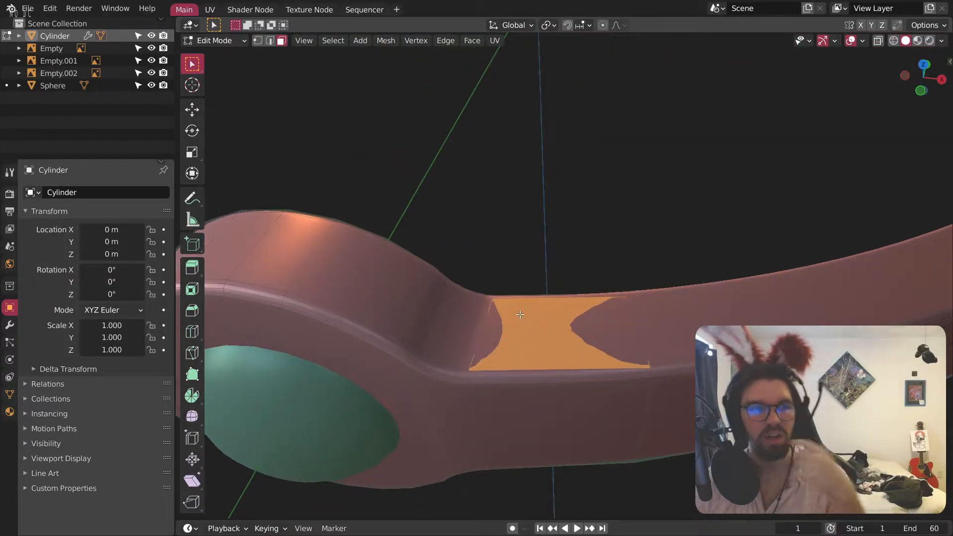
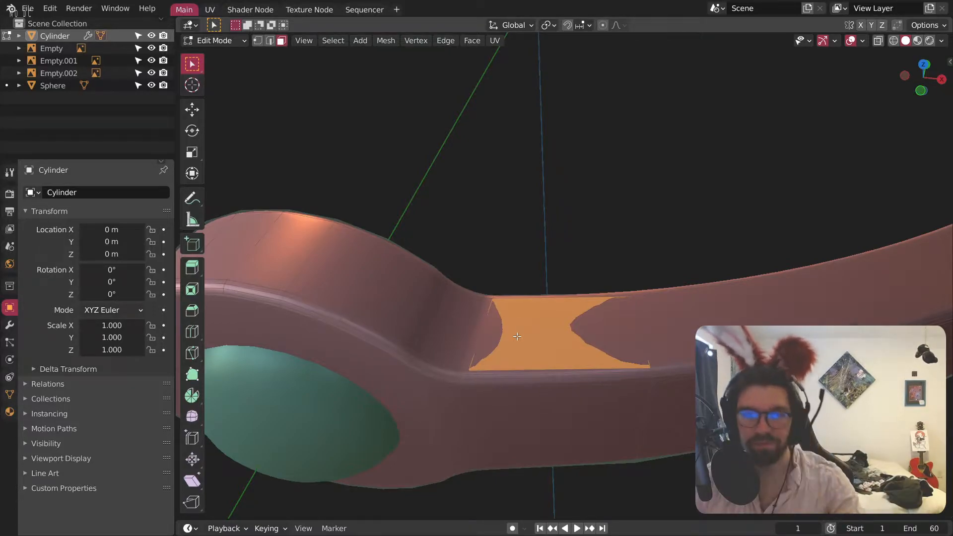
{"action": "scroll", "coordinate": [518, 327], "scroll_direction": "down", "scroll_amount": 3}
{"action": "scroll", "coordinate": [585, 314], "scroll_direction": "up", "scroll_amount": 3}
{"action": "right_click", "coordinate": [503, 326]}
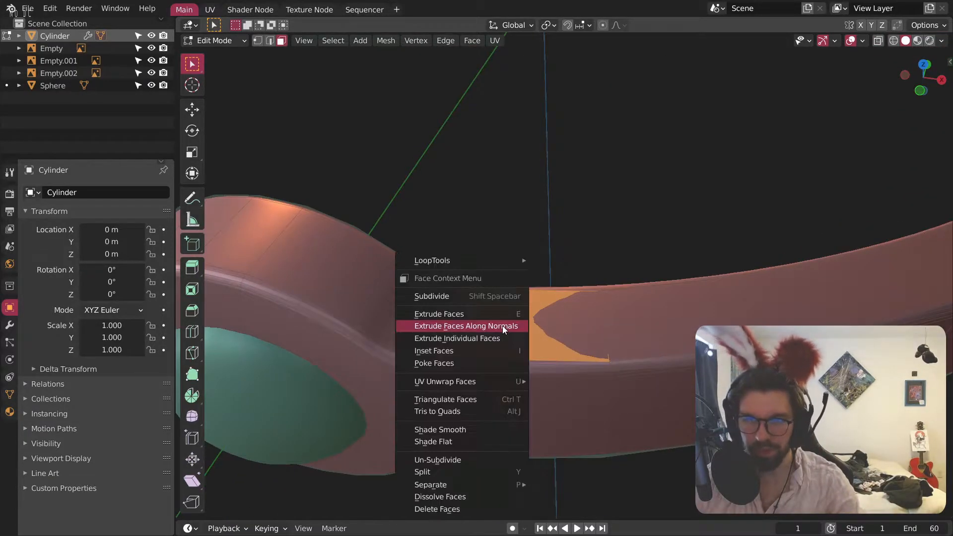
{"action": "left_click", "coordinate": [502, 325]}
{"action": "scroll", "coordinate": [515, 268], "scroll_direction": "down", "scroll_amount": 2}
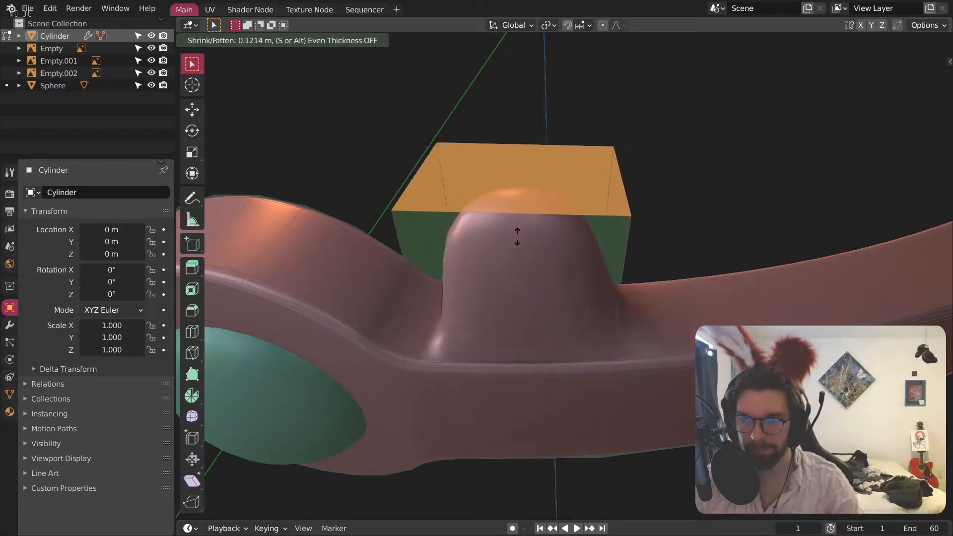
{"action": "left_click", "coordinate": [516, 193]}
Step: Compare the extruded tooth with the reference photo and set its extrusion offset to 0.175 m
{"action": "scroll", "coordinate": [516, 189], "scroll_direction": "down", "scroll_amount": 3}
{"action": "scroll", "coordinate": [517, 189], "scroll_direction": "down", "scroll_amount": 5}
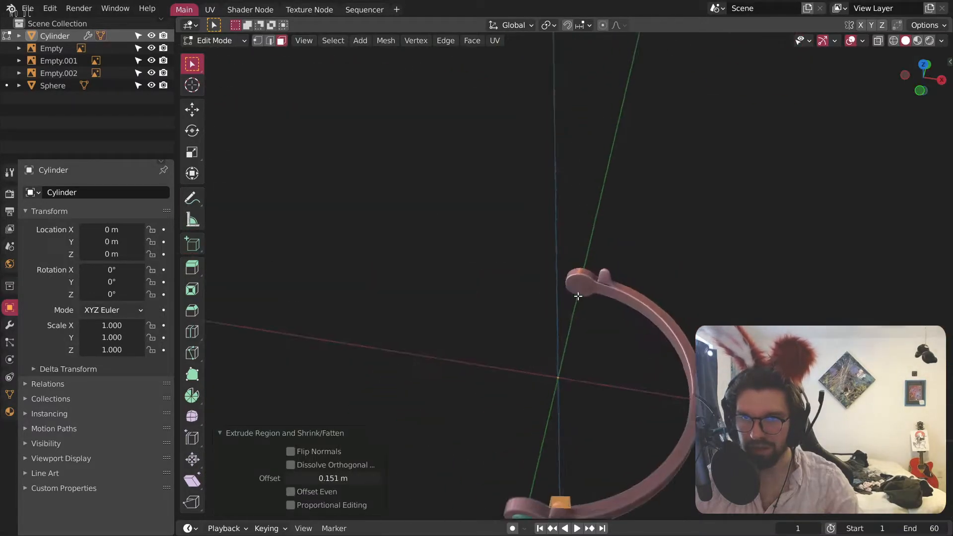
{"action": "scroll", "coordinate": [459, 184], "scroll_direction": "up", "scroll_amount": 8}
{"action": "scroll", "coordinate": [459, 184], "scroll_direction": "down", "scroll_amount": 5}
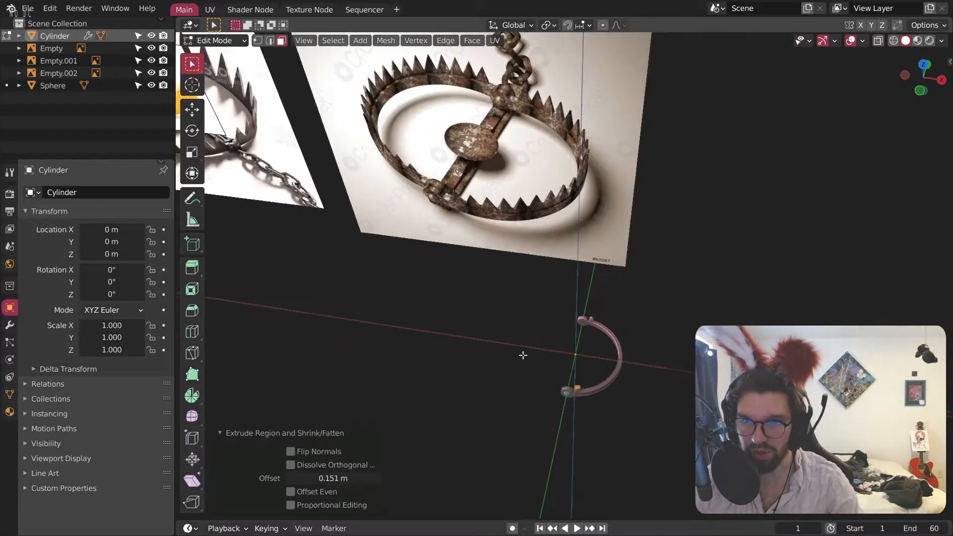
{"action": "scroll", "coordinate": [501, 241], "scroll_direction": "up", "scroll_amount": 7}
{"action": "left_click", "coordinate": [357, 478]}
{"action": "type", "text": ".1"}
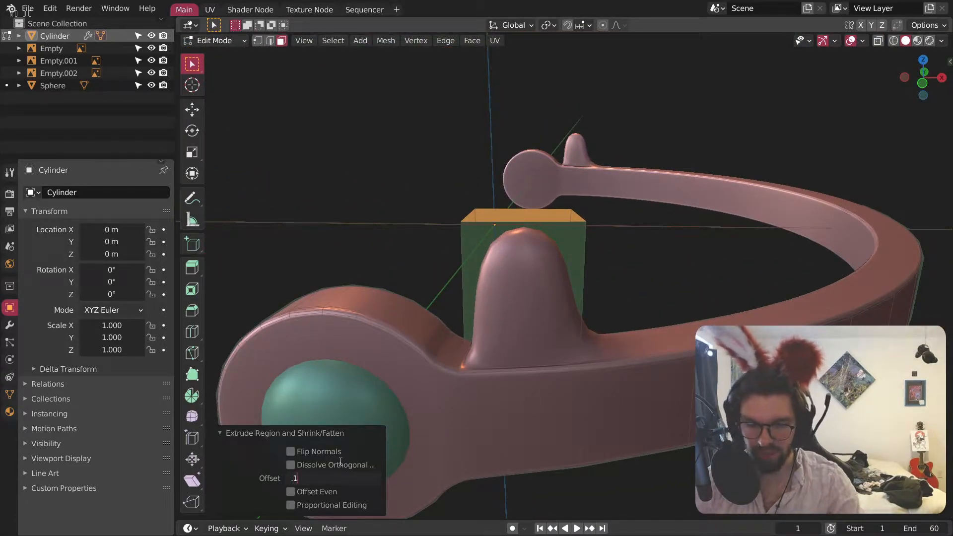
{"action": "type", "text": "75"}
{"action": "key", "text": "Return"}
{"action": "middle_click_drag", "start_coordinate": [459, 267], "coordinate": [602, 388]}
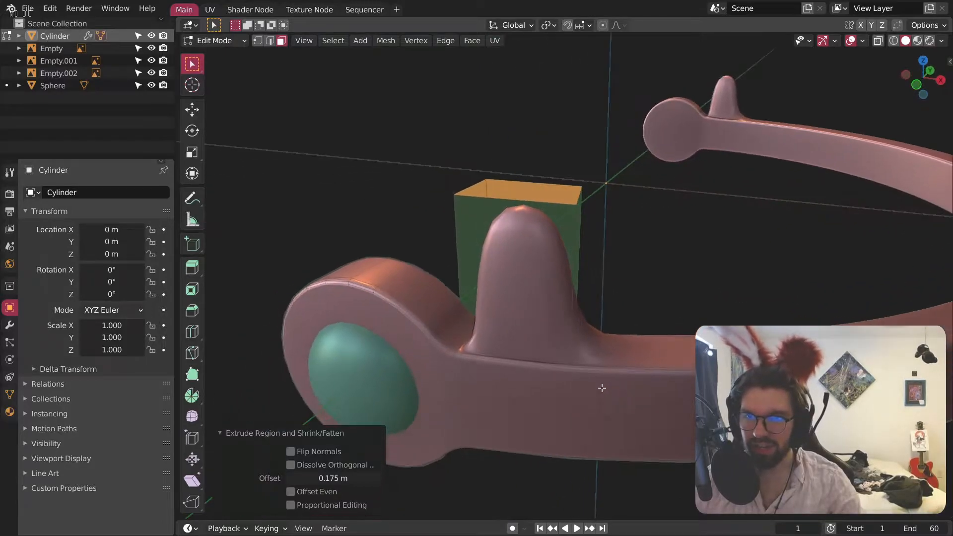
Step: Repeat the 0.175 m extrusion along normals on each remaining upper face of the jaw, one at a time, up to the mirror line
{"action": "left_click", "coordinate": [635, 352]}
{"action": "middle_click_drag", "start_coordinate": [635, 352], "coordinate": [555, 337], "text": "shift"}
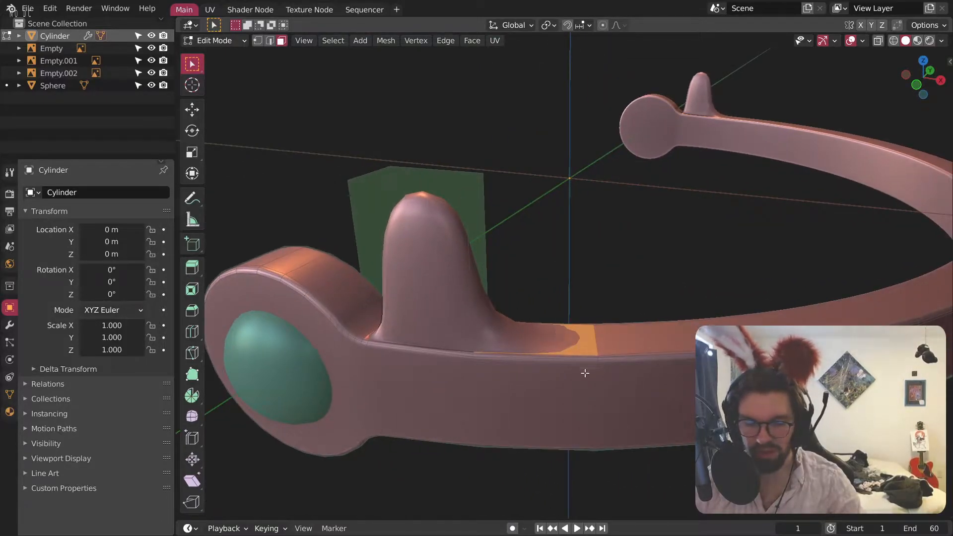
{"action": "key", "text": "shift+r"}
{"action": "left_click", "coordinate": [647, 339]}
{"action": "key", "text": "shift+r"}
{"action": "left_click", "coordinate": [749, 334]}
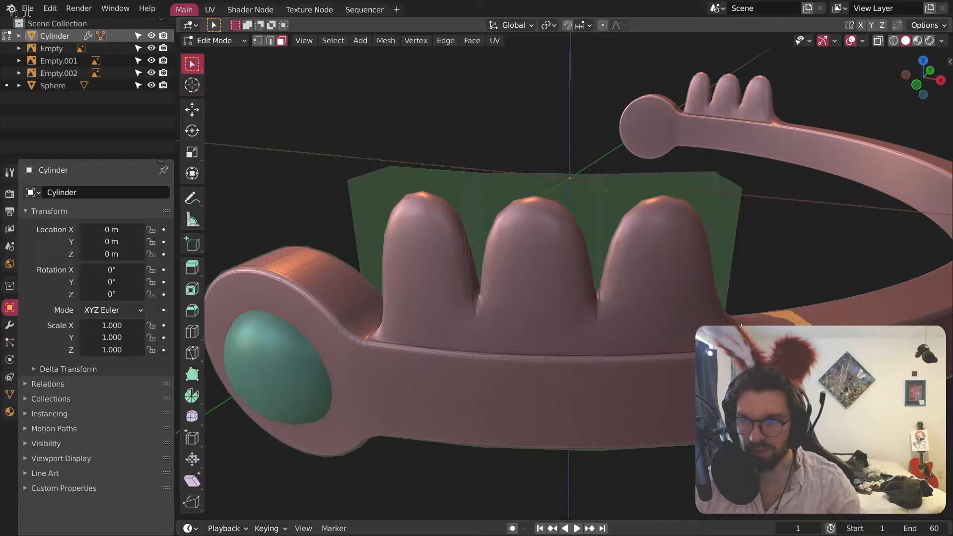
{"action": "key", "text": "shift+r"}
{"action": "middle_click_drag", "start_coordinate": [745, 338], "coordinate": [617, 366], "text": "shift"}
{"action": "left_click", "coordinate": [621, 367]}
{"action": "key", "text": "shift+r"}
{"action": "left_click", "coordinate": [673, 375]}
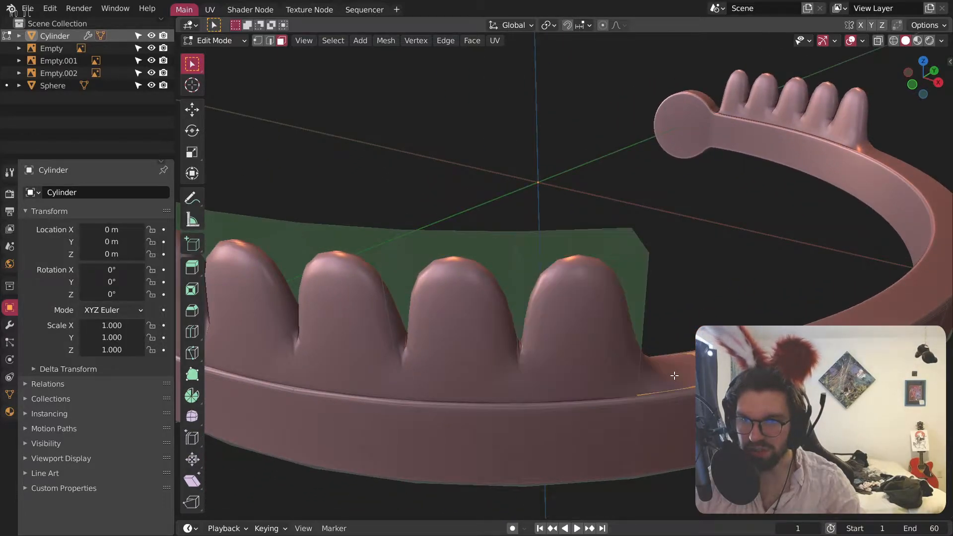
{"action": "key", "text": "shift+r"}
{"action": "left_click", "coordinate": [765, 347]}
{"action": "key", "text": "shift+r"}
{"action": "middle_click_drag", "start_coordinate": [765, 348], "coordinate": [562, 375], "text": "shift"}
{"action": "left_click", "coordinate": [598, 376]}
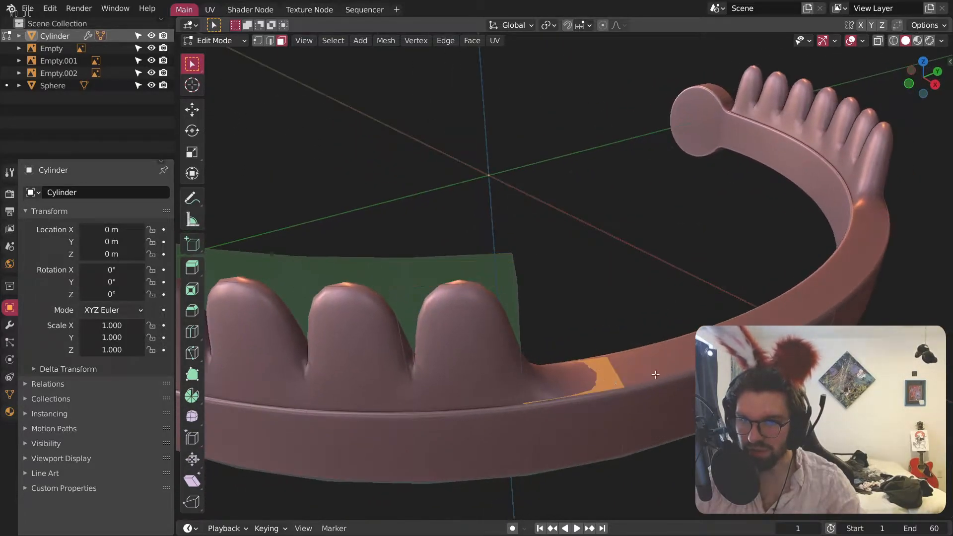
{"action": "key", "text": "shift+r"}
{"action": "left_click", "coordinate": [668, 357]}
{"action": "key", "text": "shift+r"}
{"action": "left_click", "coordinate": [729, 321]}
{"action": "key", "text": "shift+r"}
{"action": "left_click", "coordinate": [805, 305]}
{"action": "key", "text": "shift+r"}
Step: Merge the top vertices of the extruded tooth nearest the mirror line at their center to form a point
{"action": "scroll", "coordinate": [805, 305], "scroll_direction": "down", "scroll_amount": 4}
{"action": "middle_click_drag", "start_coordinate": [809, 304], "coordinate": [738, 290]}
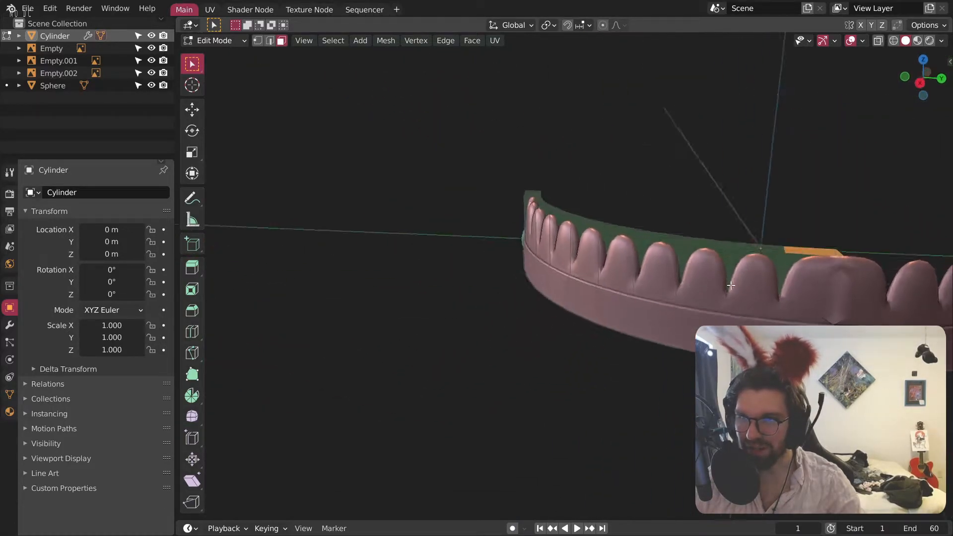
{"action": "middle_click_drag", "start_coordinate": [874, 278], "coordinate": [768, 298], "text": "shift"}
{"action": "scroll", "coordinate": [769, 298], "scroll_direction": "up", "scroll_amount": 4}
{"action": "middle_click_drag", "start_coordinate": [696, 288], "coordinate": [714, 313]}
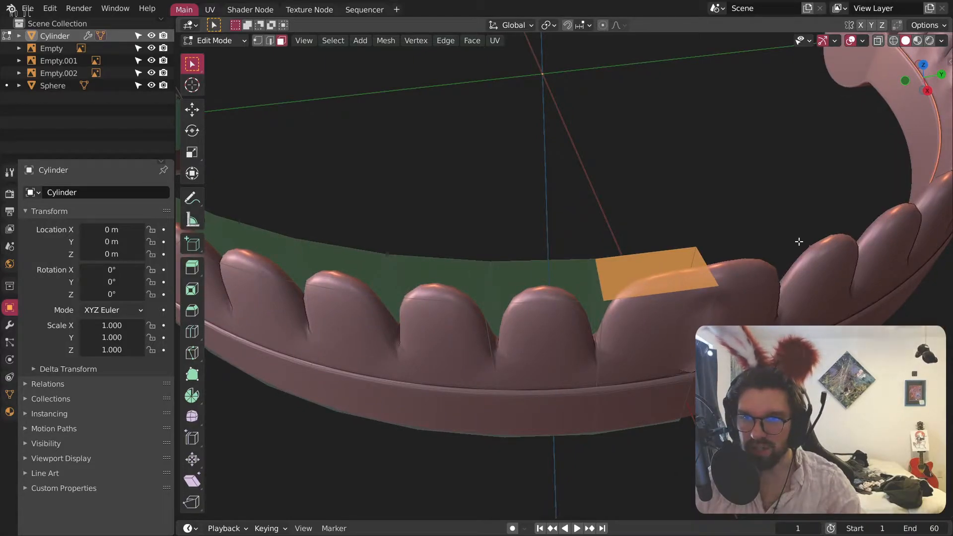
{"action": "right_click", "coordinate": [654, 270]}
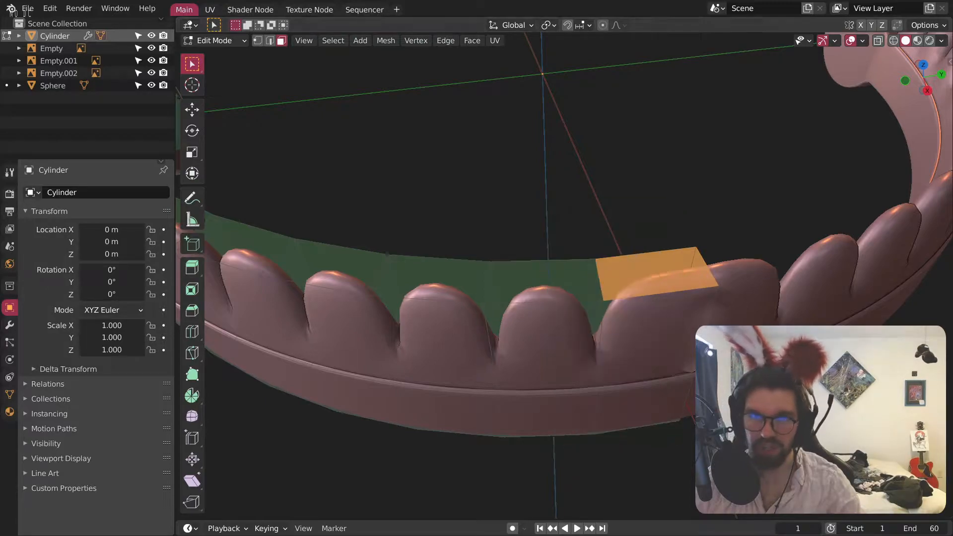
{"action": "left_click", "coordinate": [259, 43]}
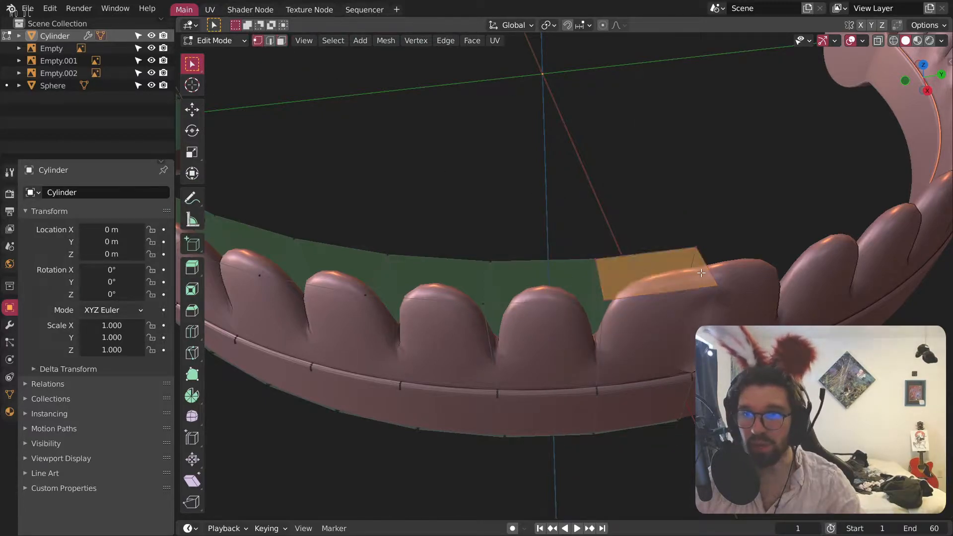
{"action": "right_click", "coordinate": [677, 277]}
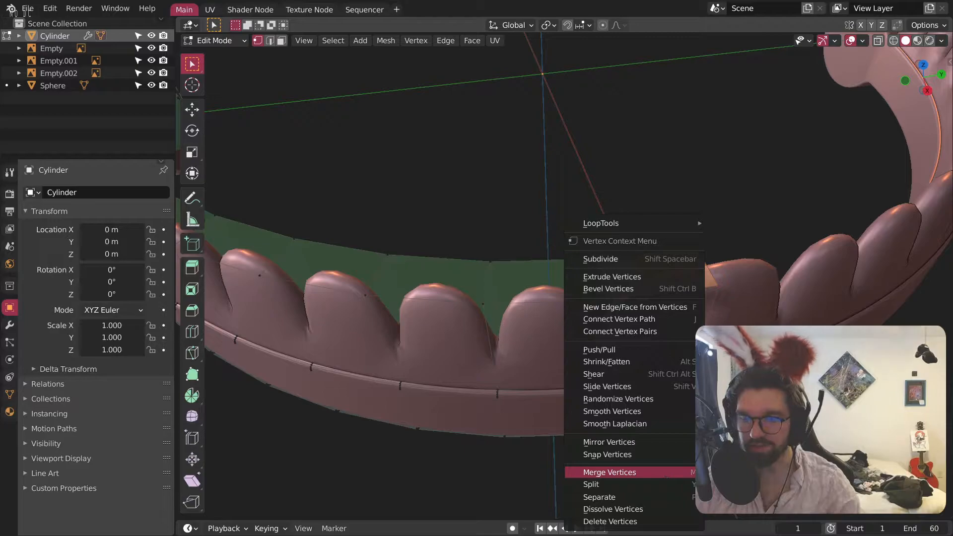
{"action": "left_click", "coordinate": [735, 472]}
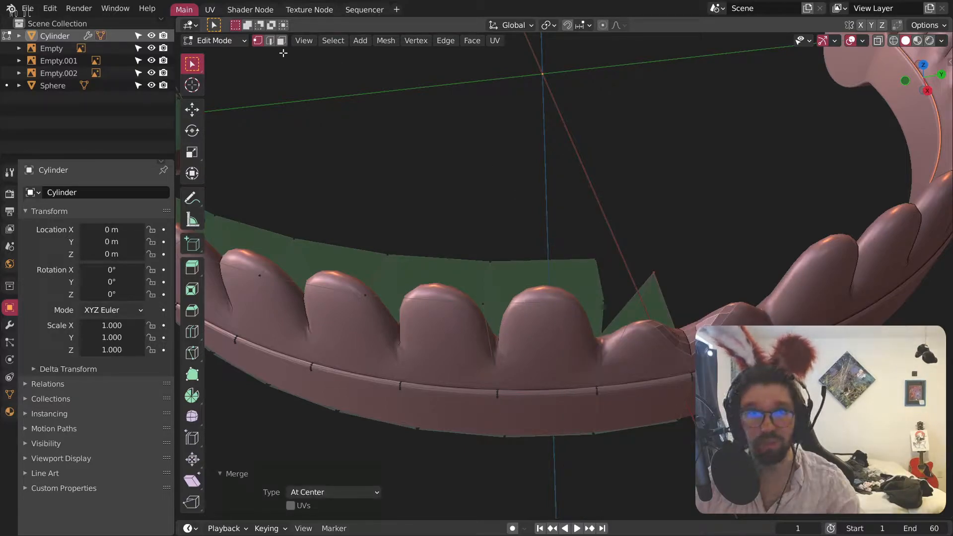
Step: Repeat the merge at center on the top face of every other tooth, working back to the hinge end
{"action": "left_click", "coordinate": [514, 275]}
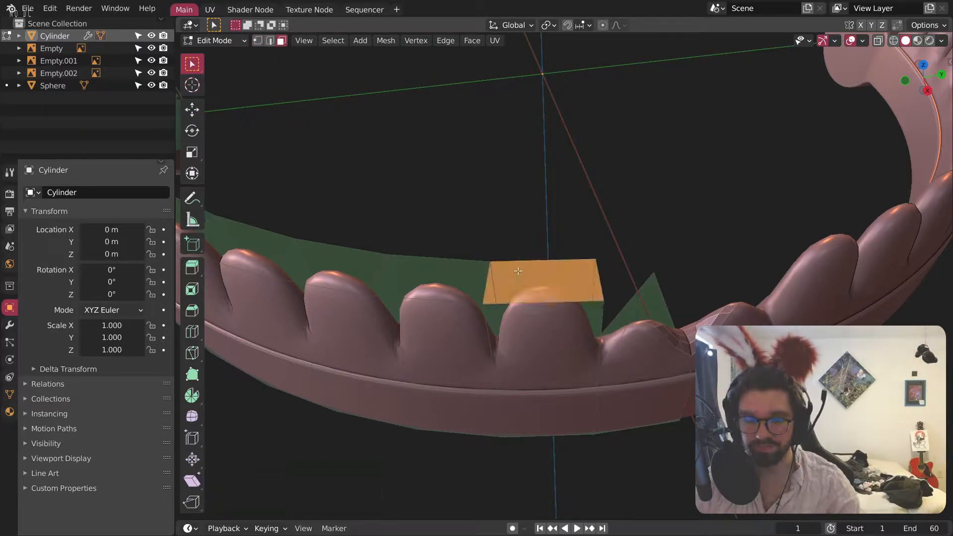
{"action": "key", "text": "shift+r"}
{"action": "left_click", "coordinate": [436, 278]}
{"action": "key", "text": "shift+r"}
{"action": "middle_click_drag", "start_coordinate": [349, 231], "coordinate": [480, 279]}
{"action": "left_click", "coordinate": [479, 278]}
{"action": "key", "text": "shift+r"}
{"action": "left_click", "coordinate": [403, 259]}
{"action": "key", "text": "shift+r"}
{"action": "middle_click_drag", "start_coordinate": [357, 250], "coordinate": [546, 271]}
{"action": "left_click", "coordinate": [546, 271]}
{"action": "key", "text": "shift+r"}
{"action": "left_click", "coordinate": [459, 259]}
{"action": "key", "text": "shift+r"}
{"action": "middle_click_drag", "start_coordinate": [459, 259], "coordinate": [539, 312]}
{"action": "left_click", "coordinate": [541, 322]}
{"action": "key", "text": "shift+r"}
{"action": "left_click", "coordinate": [440, 323]}
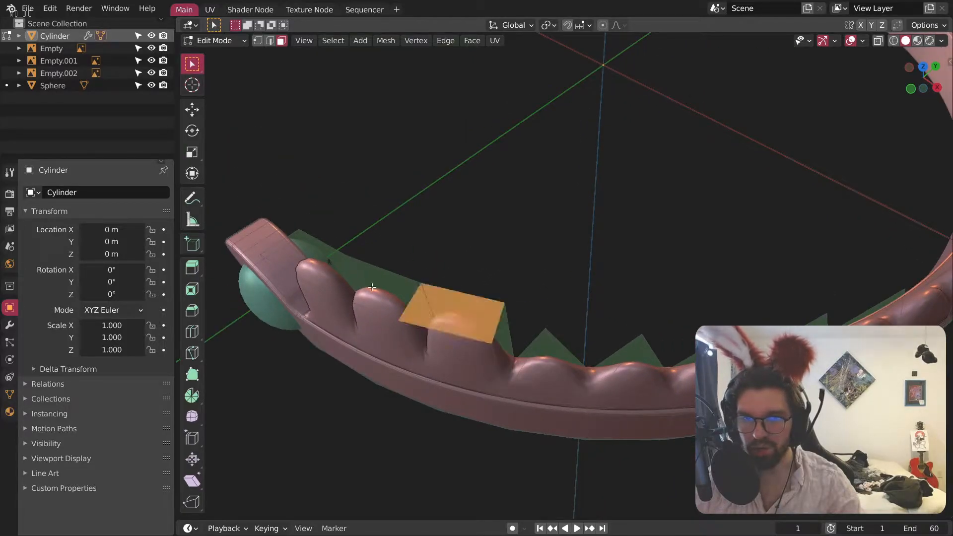
{"action": "key", "text": "shift+r"}
{"action": "left_click", "coordinate": [372, 287]}
{"action": "key", "text": "shift+r"}
{"action": "left_click", "coordinate": [309, 263]}
{"action": "key", "text": "shift+r"}
Step: In wireframe back view, box-select the slanted edges of all the teeth and set their edge crease to 1.000
{"action": "middle_click_drag", "start_coordinate": [309, 263], "coordinate": [396, 220]}
{"action": "middle_click_drag", "start_coordinate": [347, 332], "coordinate": [494, 326]}
{"action": "scroll", "coordinate": [493, 325], "scroll_direction": "up", "scroll_amount": 4}
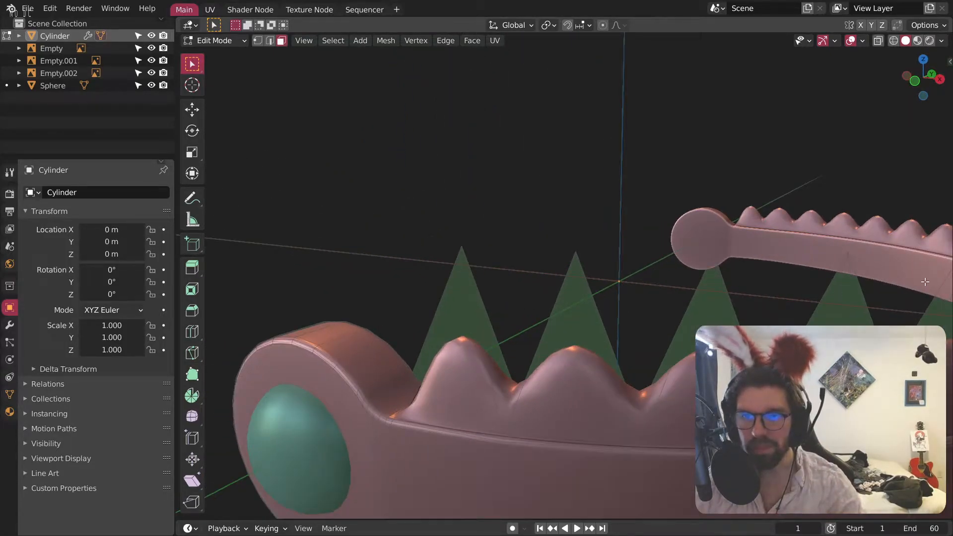
{"action": "left_click", "coordinate": [894, 40]}
{"action": "middle_click_drag", "start_coordinate": [617, 335], "coordinate": [615, 316]}
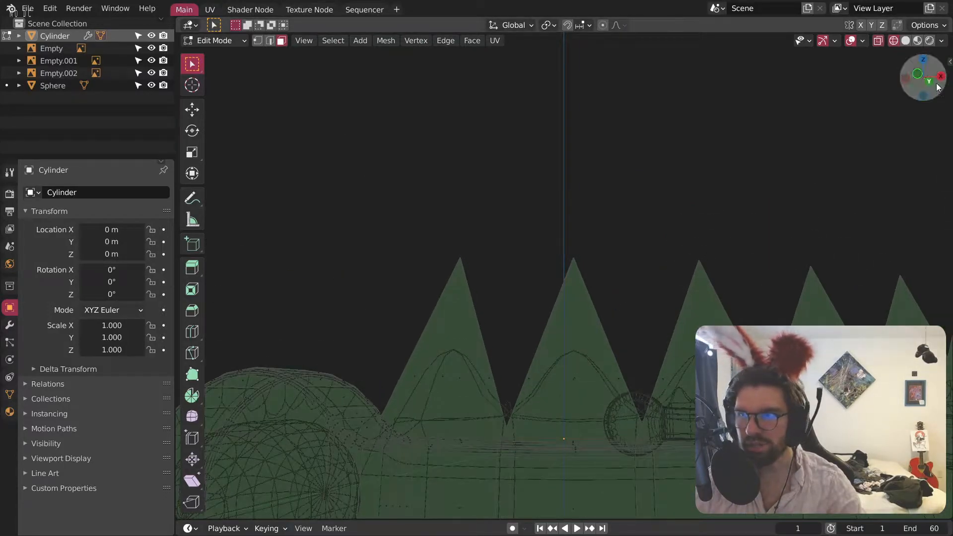
{"action": "key", "text": "ctrl+KP_1"}
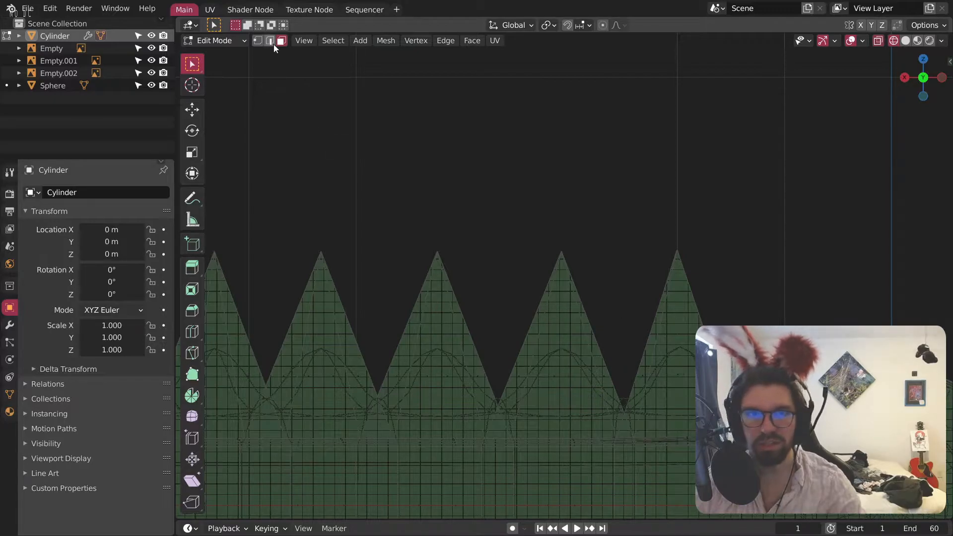
{"action": "left_click_drag", "start_coordinate": [781, 248], "coordinate": [302, 387]}
{"action": "middle_click_drag", "start_coordinate": [306, 300], "coordinate": [795, 263], "text": "shift"}
{"action": "scroll", "coordinate": [795, 263], "scroll_direction": "down", "scroll_amount": 2}
{"action": "left_click_drag", "start_coordinate": [839, 187], "coordinate": [410, 326]}
{"action": "middle_click_drag", "start_coordinate": [563, 175], "coordinate": [534, 260]}
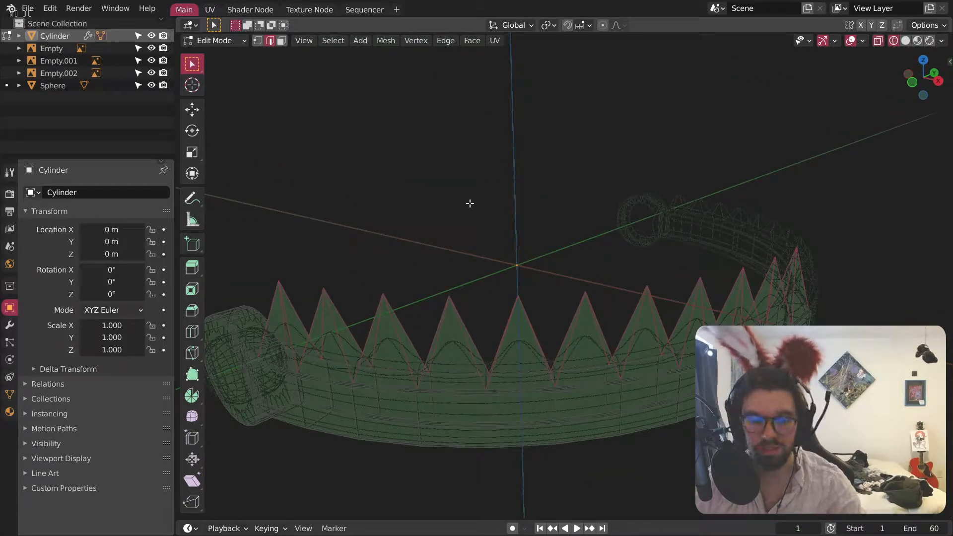
{"action": "key", "text": "shift+e"}
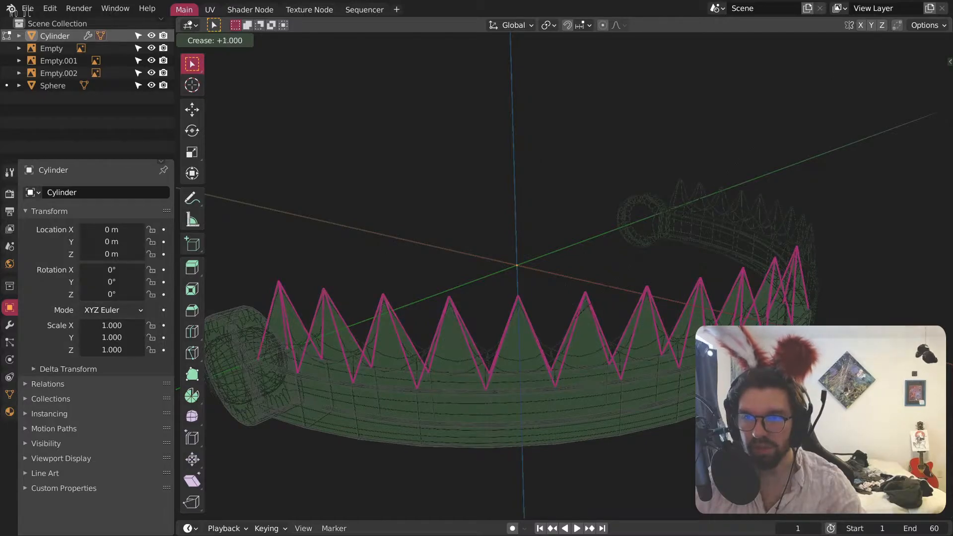
{"action": "left_click", "coordinate": [284, 260]}
Step: Return to solid shading and turn off the Subdivision modifier's viewport display, keeping the Mirror modifier shown
{"action": "left_click", "coordinate": [906, 41]}
{"action": "mouse_move", "coordinate": [631, 370]}
{"action": "middle_mouse_down"}
{"action": "mouse_move", "coordinate": [614, 368]}
{"action": "mouse_move", "coordinate": [622, 380]}
{"action": "middle_mouse_up"}
{"action": "middle_click_drag", "start_coordinate": [329, 397], "coordinate": [502, 243]}
{"action": "middle_click_drag", "start_coordinate": [502, 243], "coordinate": [502, 277]}
{"action": "middle_click_drag", "start_coordinate": [503, 353], "coordinate": [495, 289], "text": "ctrl"}
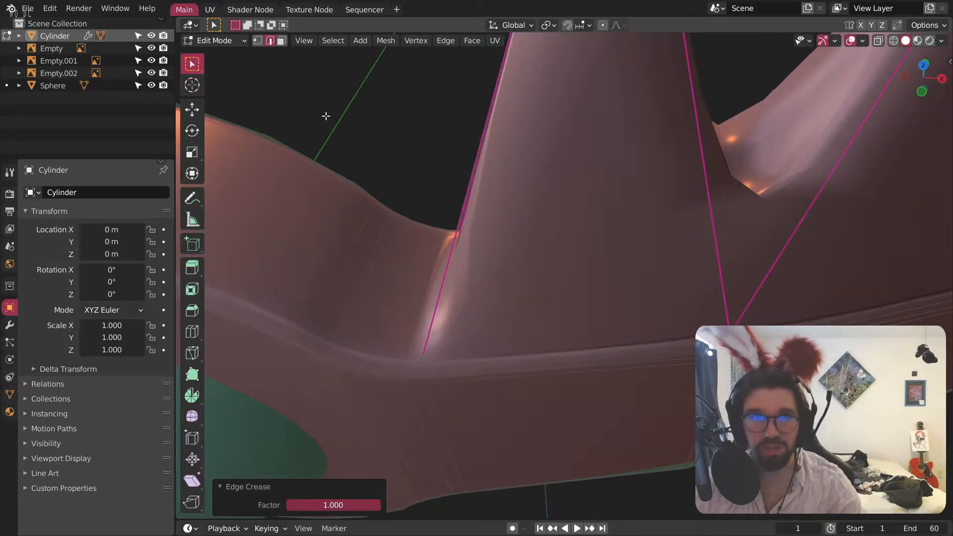
{"action": "left_click", "coordinate": [10, 326]}
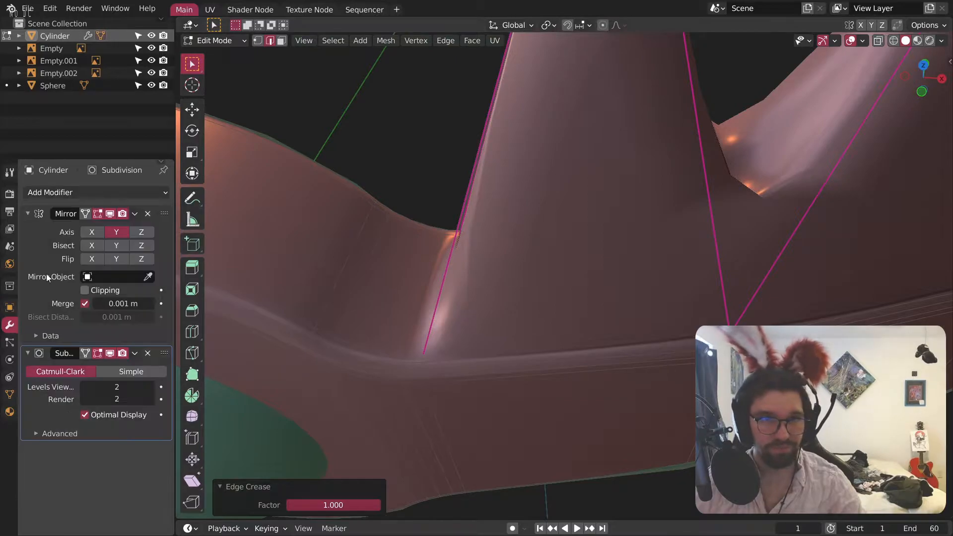
{"action": "left_click", "coordinate": [110, 213]}
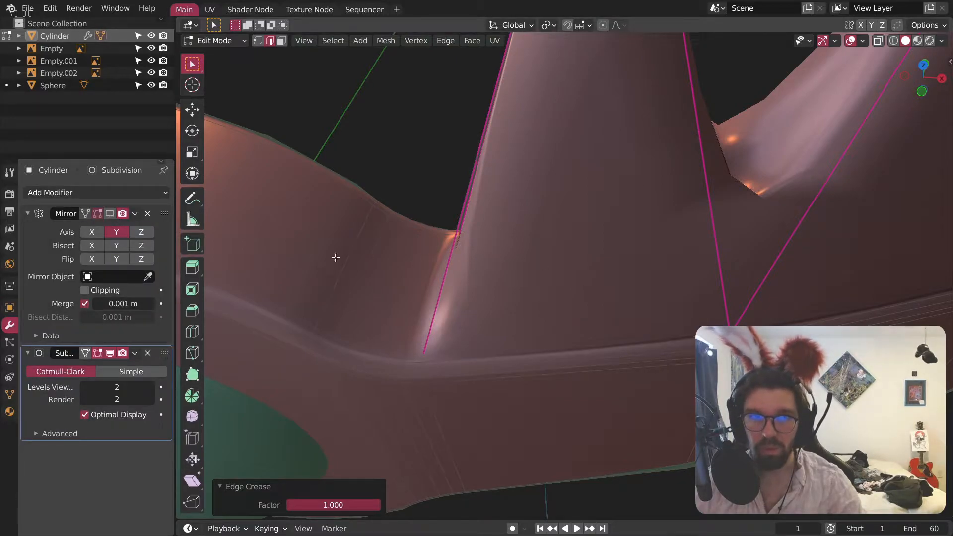
{"action": "left_click", "coordinate": [110, 353]}
Step: Select the base edges of the teeth, starting at the hinge end and following the jaw's inner side to the mirror line
{"action": "scroll", "coordinate": [505, 315], "scroll_direction": "down", "scroll_amount": 3}
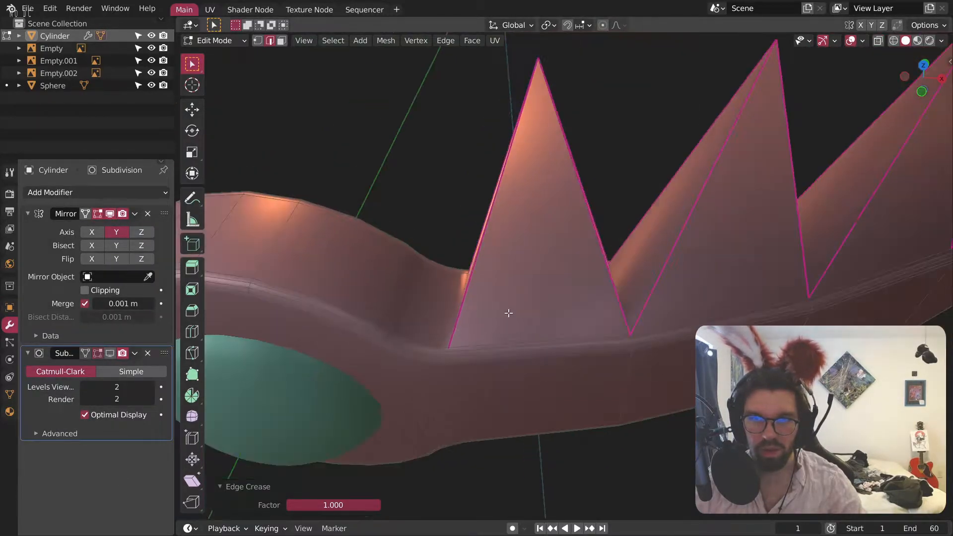
{"action": "middle_click_drag", "start_coordinate": [505, 314], "coordinate": [562, 308]}
{"action": "scroll", "coordinate": [561, 308], "scroll_direction": "down", "scroll_amount": 4}
{"action": "scroll", "coordinate": [415, 313], "scroll_direction": "up", "scroll_amount": 4}
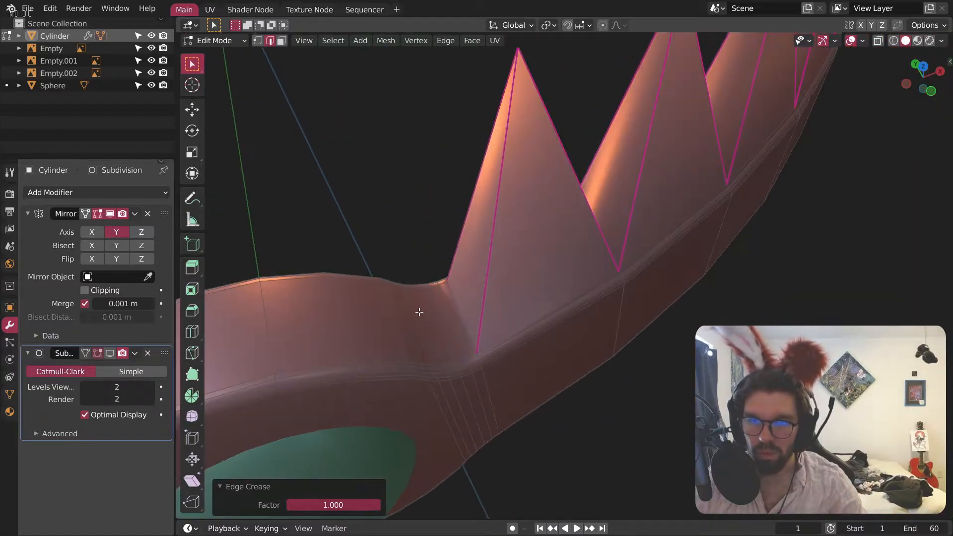
{"action": "left_click", "coordinate": [560, 315]}
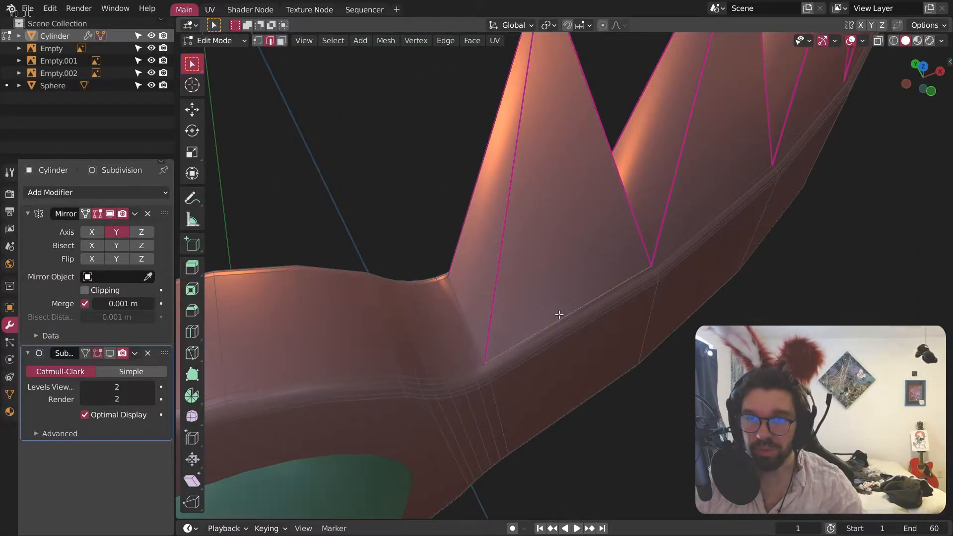
{"action": "middle_click_drag", "start_coordinate": [441, 310], "coordinate": [633, 325]}
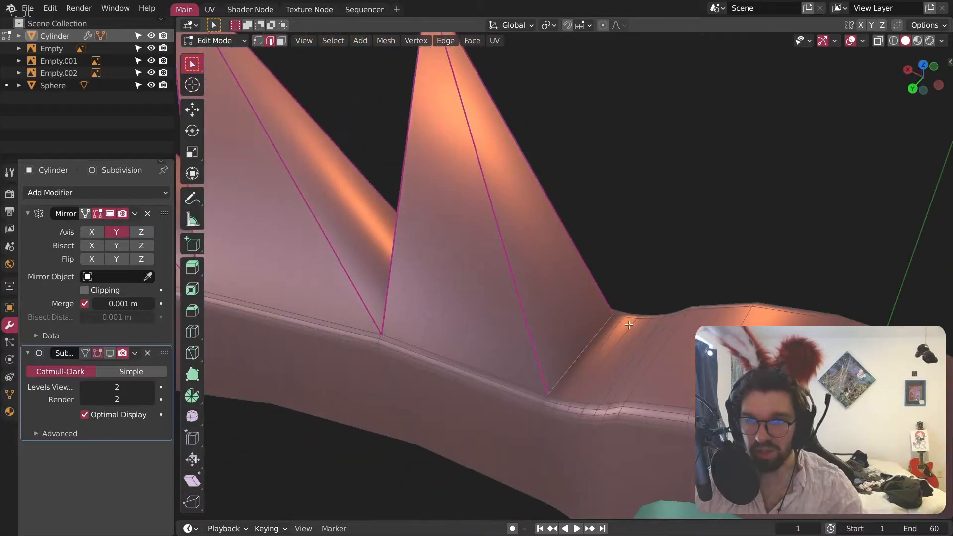
{"action": "middle_click_drag", "start_coordinate": [455, 338], "coordinate": [575, 314], "text": "shift"}
{"action": "mouse_move", "coordinate": [396, 263]}
{"action": "middle_mouse_down", "text": "shift"}
{"action": "mouse_move", "coordinate": [524, 298]}
{"action": "mouse_move", "coordinate": [600, 302]}
{"action": "mouse_move", "coordinate": [415, 305]}
{"action": "mouse_move", "coordinate": [382, 315]}
{"action": "mouse_move", "coordinate": [585, 292]}
{"action": "middle_mouse_up", "text": "shift"}
{"action": "mouse_move", "coordinate": [379, 332]}
{"action": "middle_mouse_down", "text": "shift"}
{"action": "mouse_move", "coordinate": [554, 304]}
{"action": "mouse_move", "coordinate": [526, 316]}
{"action": "middle_mouse_up", "text": "shift"}
{"action": "scroll", "coordinate": [455, 376], "scroll_direction": "down", "scroll_amount": 3}
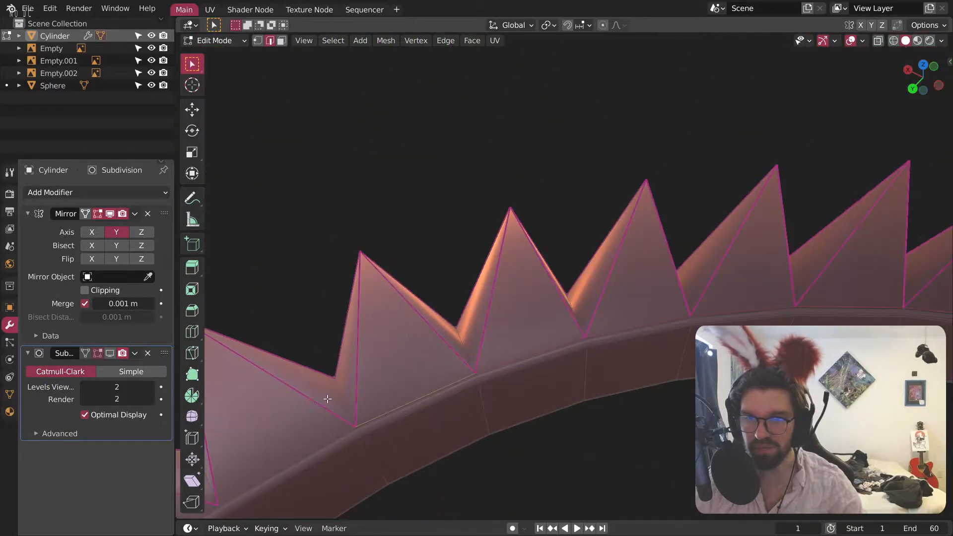
{"action": "middle_click_drag", "start_coordinate": [308, 417], "coordinate": [455, 366], "text": "shift"}
{"action": "middle_click_drag", "start_coordinate": [396, 417], "coordinate": [561, 319], "text": "shift"}
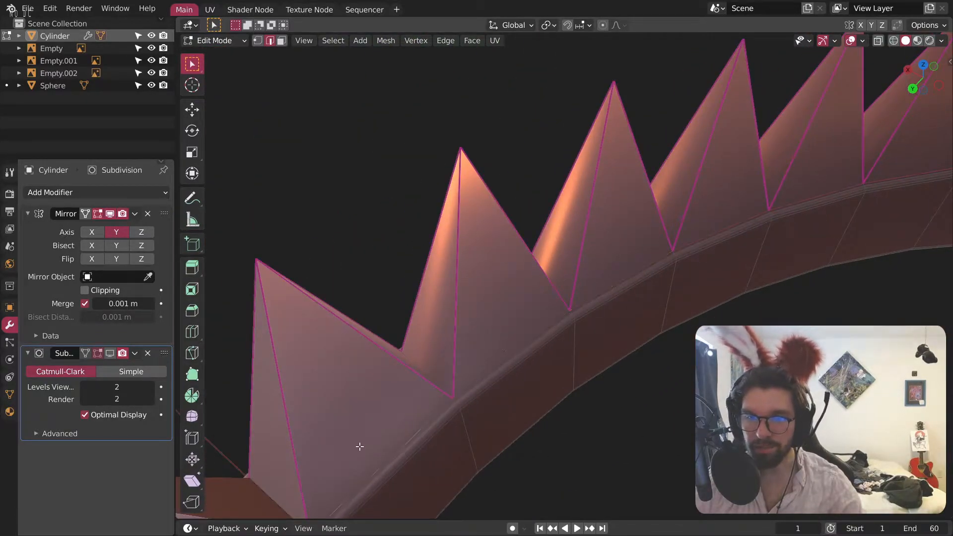
{"action": "middle_click_drag", "start_coordinate": [359, 447], "coordinate": [472, 302], "text": "shift"}
{"action": "scroll", "coordinate": [472, 302], "scroll_direction": "down", "scroll_amount": 4}
{"action": "mouse_move", "coordinate": [404, 368]}
{"action": "middle_mouse_down"}
{"action": "mouse_move", "coordinate": [696, 323]}
{"action": "mouse_move", "coordinate": [292, 290]}
{"action": "middle_mouse_up"}
{"action": "middle_click_drag", "start_coordinate": [591, 347], "coordinate": [332, 319], "text": "shift"}
{"action": "middle_click_drag", "start_coordinate": [695, 360], "coordinate": [656, 372]}
{"action": "scroll", "coordinate": [586, 380], "scroll_direction": "down", "scroll_amount": 2}
{"action": "middle_click_drag", "start_coordinate": [372, 446], "coordinate": [507, 409], "text": "shift"}
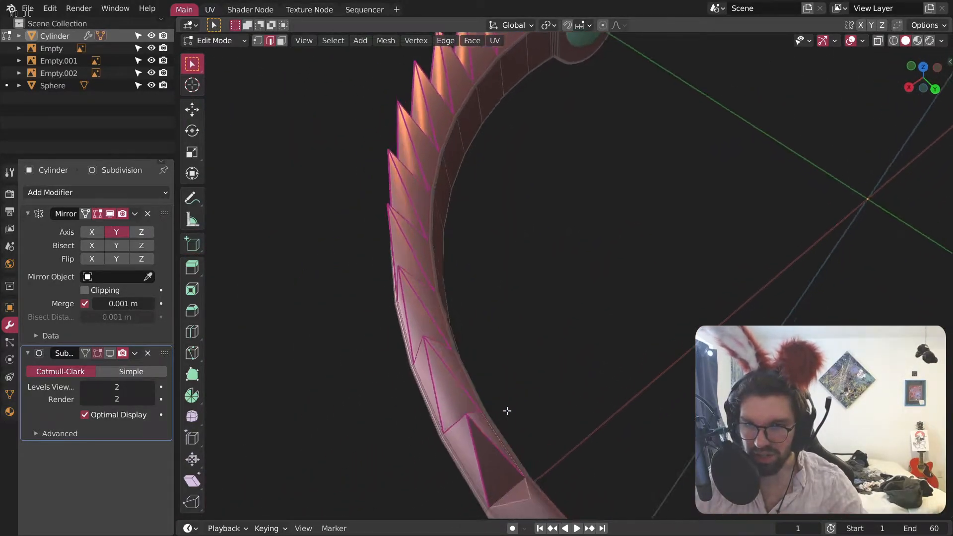
{"action": "scroll", "coordinate": [507, 409], "scroll_direction": "up", "scroll_amount": 5}
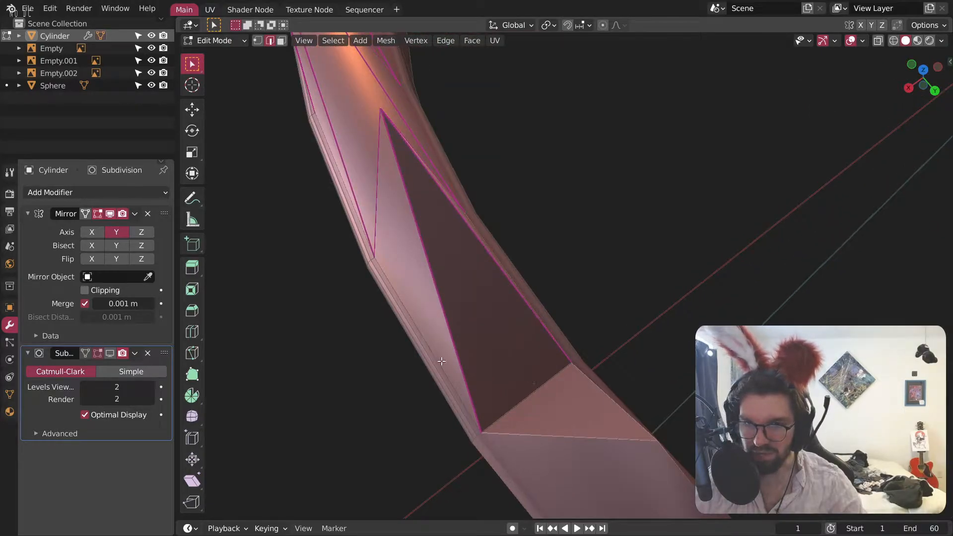
Step: Add the teeth's outer base edges back to the hinge end to the selection and set the edge crease to 1.000
{"action": "middle_click_drag", "start_coordinate": [441, 351], "coordinate": [492, 330]}
{"action": "middle_click_drag", "start_coordinate": [720, 194], "coordinate": [593, 284], "text": "shift"}
{"action": "left_click", "coordinate": [611, 238]}
{"action": "middle_click_drag", "start_coordinate": [416, 198], "coordinate": [587, 281]}
{"action": "scroll", "coordinate": [587, 281], "scroll_direction": "up", "scroll_amount": 1}
{"action": "middle_click_drag", "start_coordinate": [521, 276], "coordinate": [546, 278]}
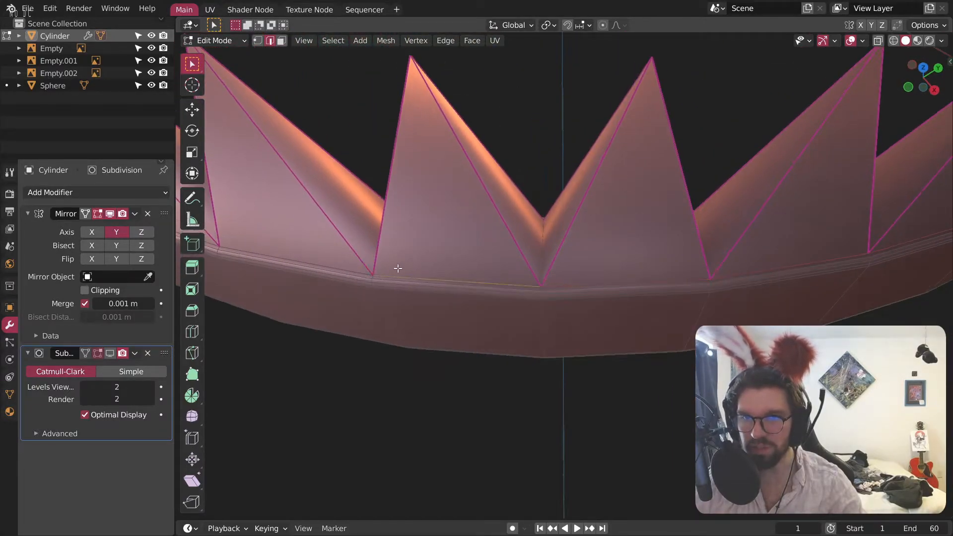
{"action": "middle_click_drag", "start_coordinate": [407, 269], "coordinate": [449, 320]}
{"action": "middle_click_drag", "start_coordinate": [389, 302], "coordinate": [531, 318]}
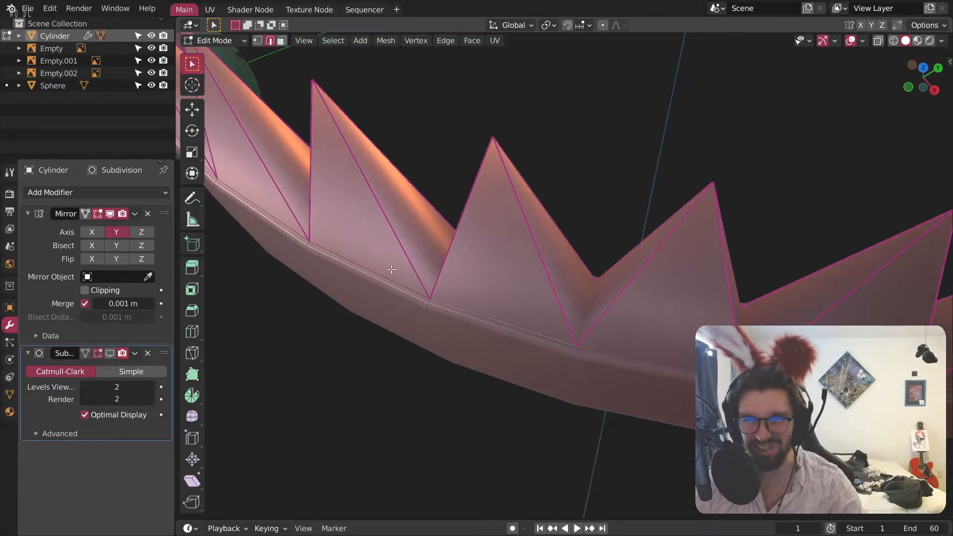
{"action": "middle_click_drag", "start_coordinate": [357, 260], "coordinate": [548, 189]}
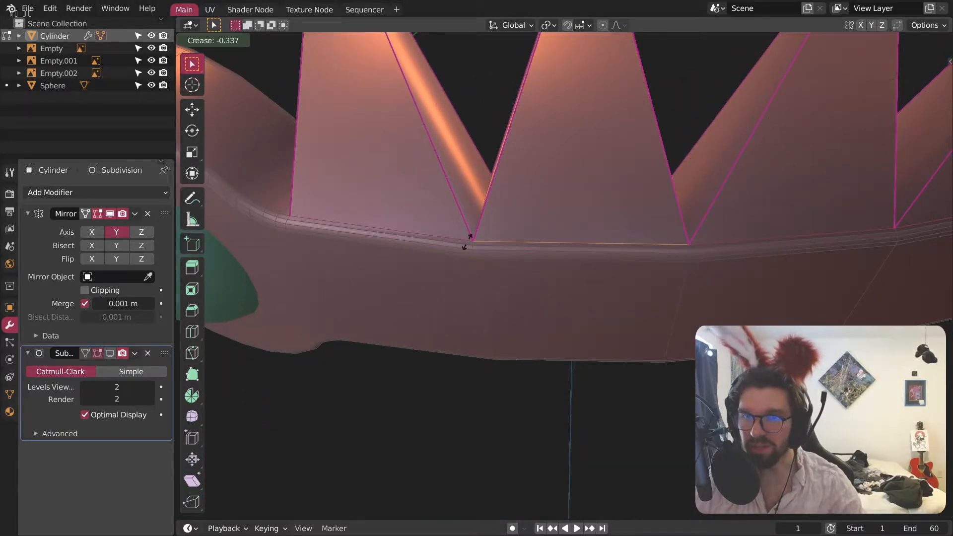
{"action": "left_click", "coordinate": [789, 78]}
Step: In top view, select the short cross edges between neighbouring teeth from the hinge end to the mirror line and raise their edge crease
{"action": "middle_click_drag", "start_coordinate": [460, 217], "coordinate": [508, 282]}
{"action": "scroll", "coordinate": [604, 481], "scroll_direction": "down", "scroll_amount": 1}
{"action": "middle_click_drag", "start_coordinate": [603, 481], "coordinate": [494, 362], "text": "shift"}
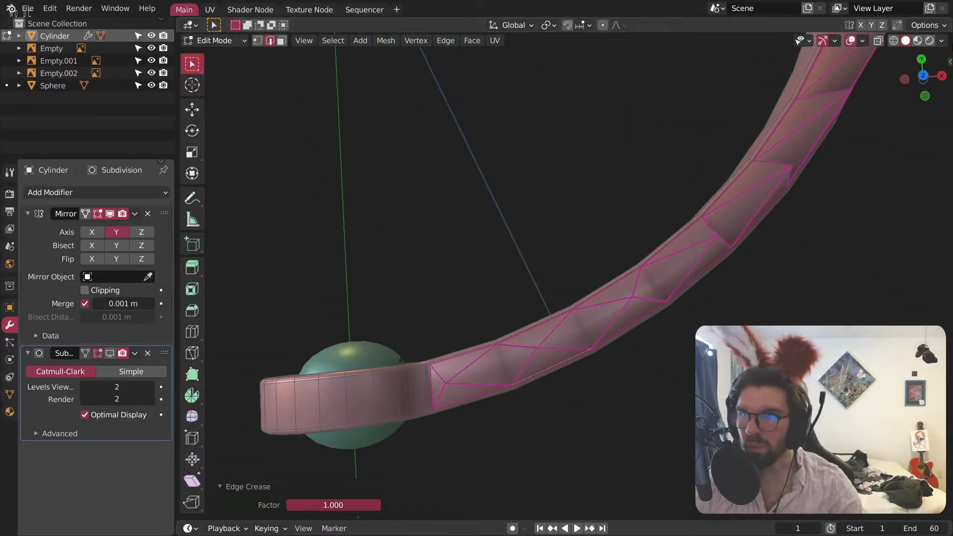
{"action": "left_click", "coordinate": [921, 76]}
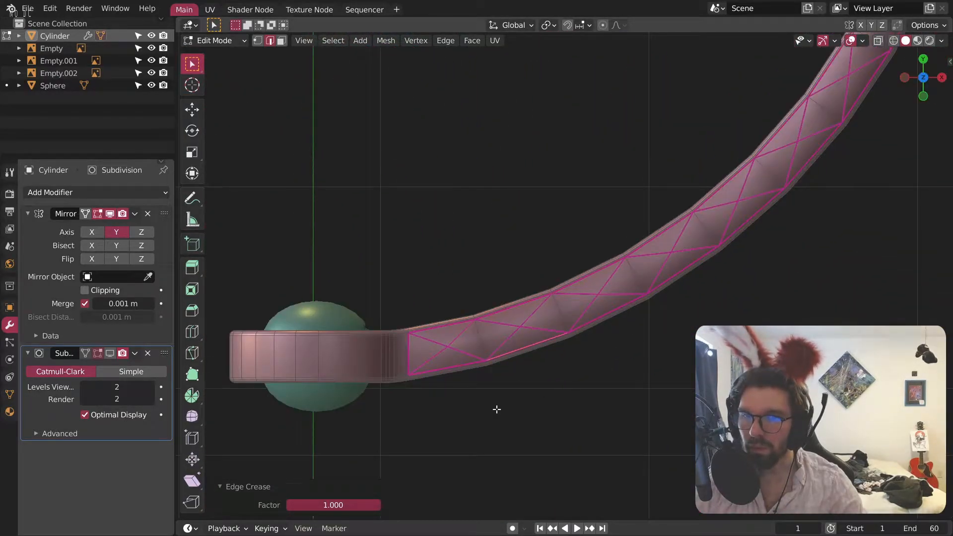
{"action": "left_click", "coordinate": [490, 339]}
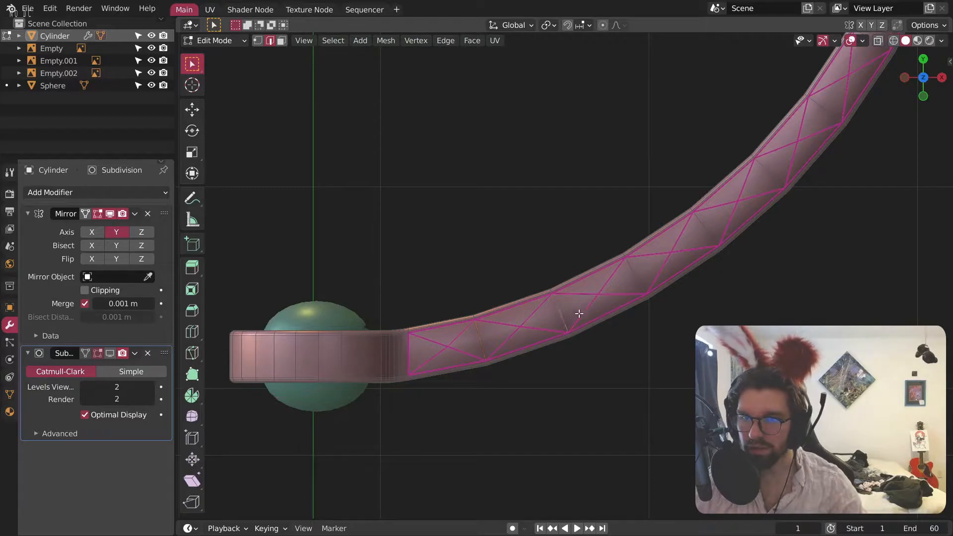
{"action": "scroll", "coordinate": [763, 206], "scroll_direction": "up", "scroll_amount": 3}
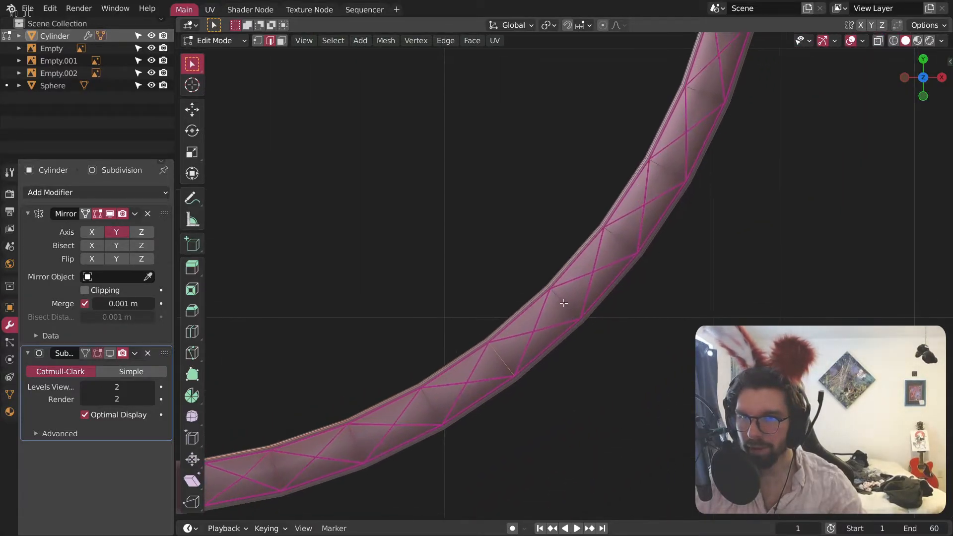
{"action": "scroll", "coordinate": [678, 177], "scroll_direction": "down", "scroll_amount": 3}
{"action": "scroll", "coordinate": [587, 258], "scroll_direction": "up", "scroll_amount": 3}
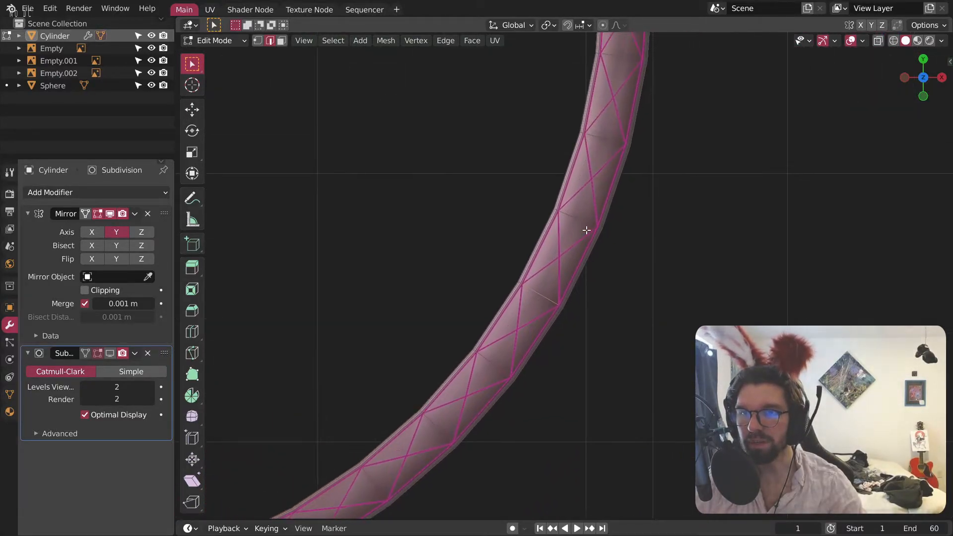
{"action": "middle_click_drag", "start_coordinate": [638, 119], "coordinate": [566, 243], "text": "shift"}
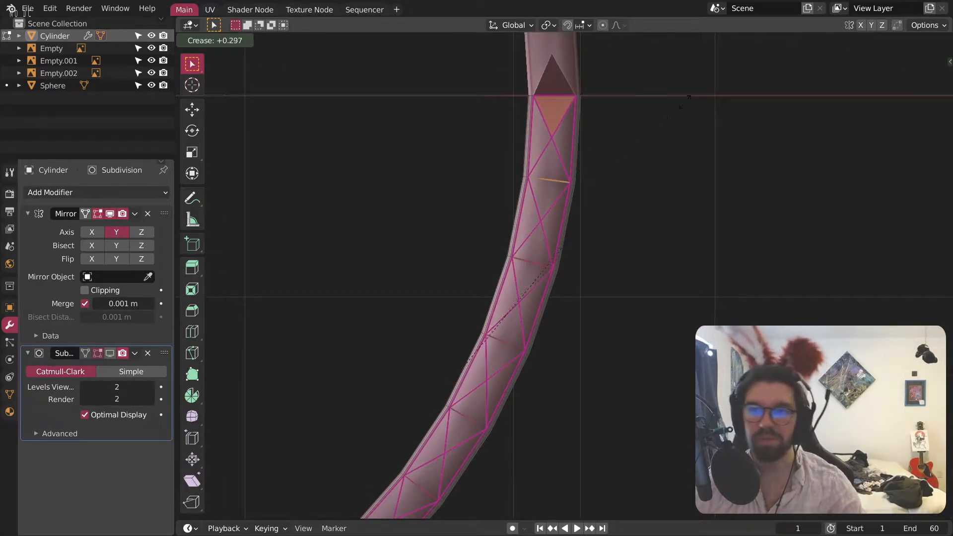
{"action": "left_click", "coordinate": [538, 316]}
Step: Turn the Subdivision modifier's viewport display back on, return to Object Mode and check the smoothed teeth
{"action": "middle_click_drag", "start_coordinate": [666, 159], "coordinate": [560, 206]}
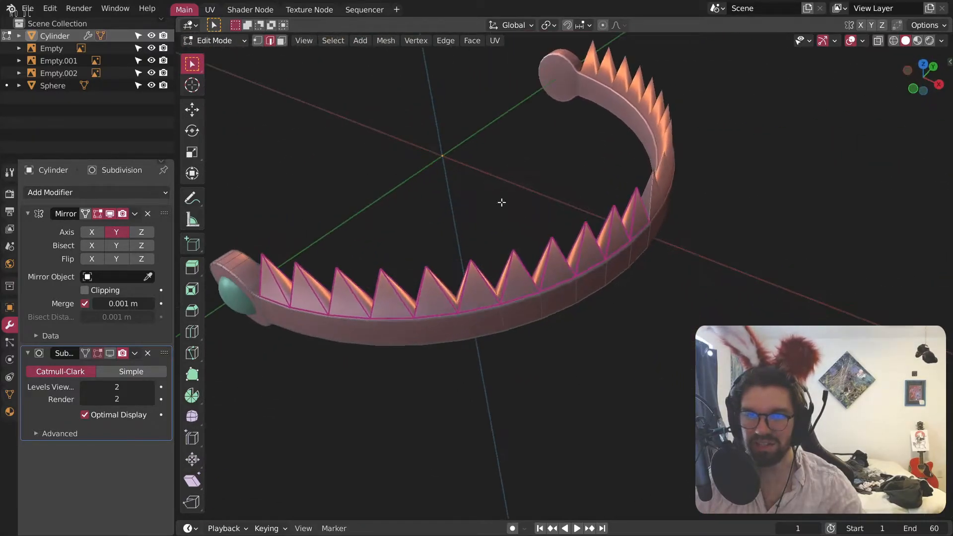
{"action": "left_click", "coordinate": [111, 354]}
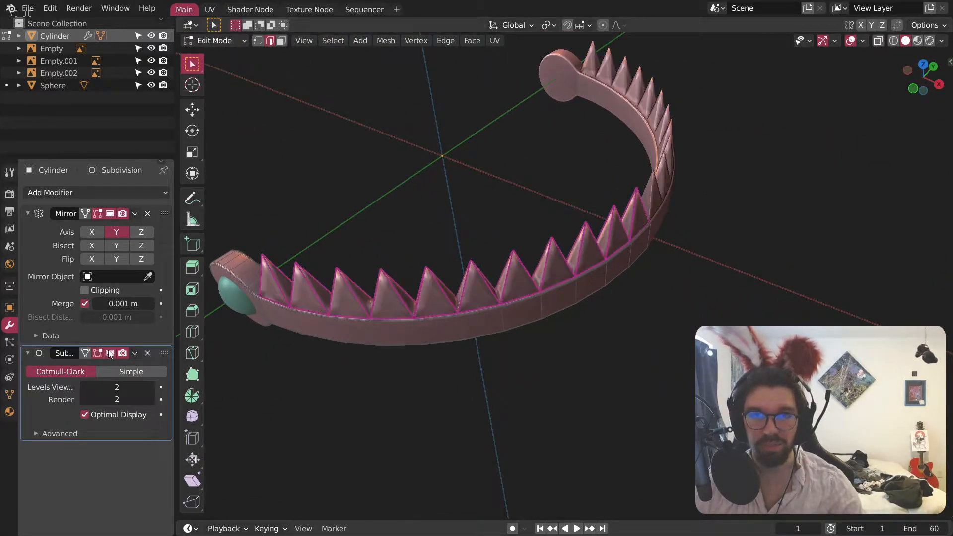
{"action": "left_click", "coordinate": [244, 40]}
{"action": "left_click", "coordinate": [223, 50]}
{"action": "left_click", "coordinate": [319, 159]}
{"action": "middle_click_drag", "start_coordinate": [363, 290], "coordinate": [417, 259]}
{"action": "scroll", "coordinate": [367, 264], "scroll_direction": "up", "scroll_amount": 8}
{"action": "scroll", "coordinate": [368, 273], "scroll_direction": "down", "scroll_amount": 9}
{"action": "scroll", "coordinate": [416, 259], "scroll_direction": "up", "scroll_amount": 3}
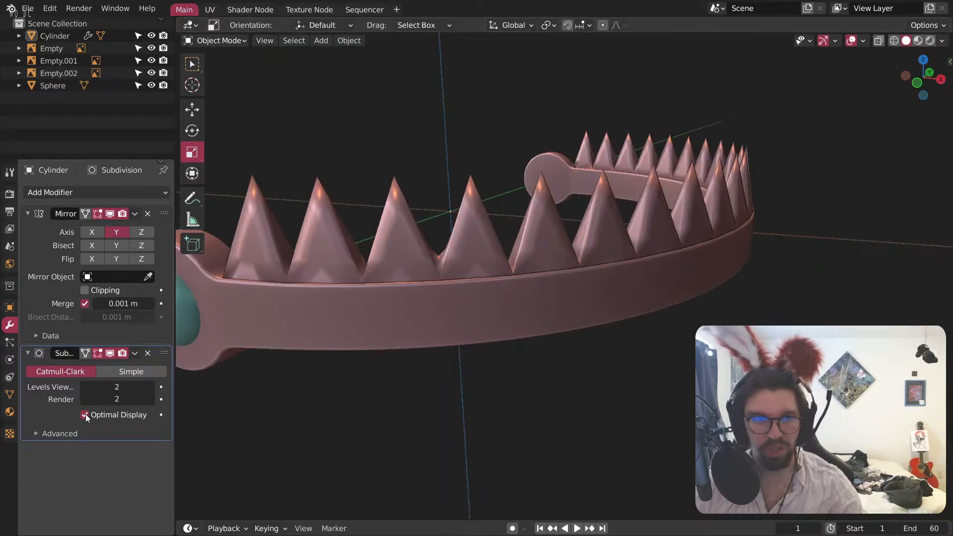
Step: Enable Auto Smooth at 30° in the jaw mesh's normals settings
{"action": "left_click", "coordinate": [11, 394]}
{"action": "left_click", "coordinate": [33, 285]}
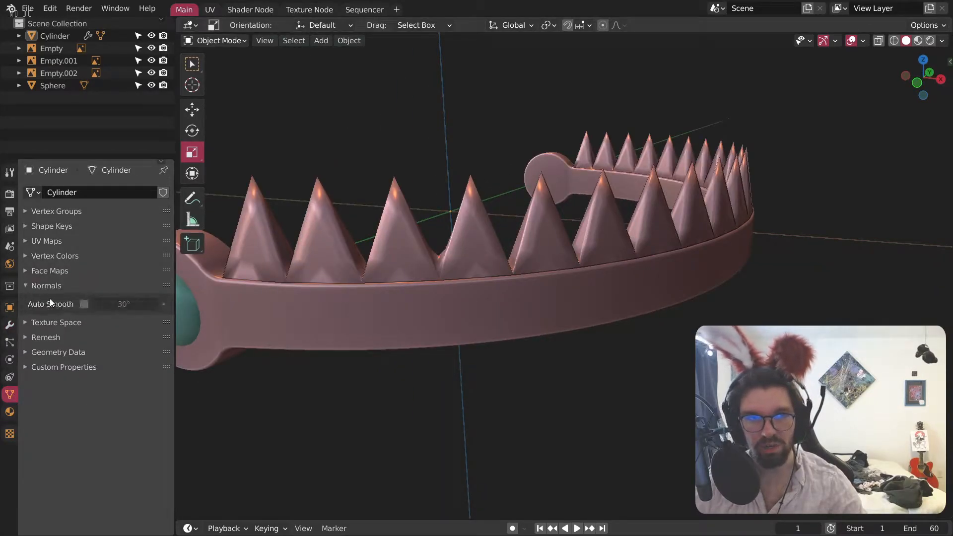
{"action": "left_click", "coordinate": [84, 304]}
{"action": "middle_click_drag", "start_coordinate": [556, 199], "coordinate": [599, 309]}
{"action": "scroll", "coordinate": [551, 284], "scroll_direction": "down", "scroll_amount": 10}
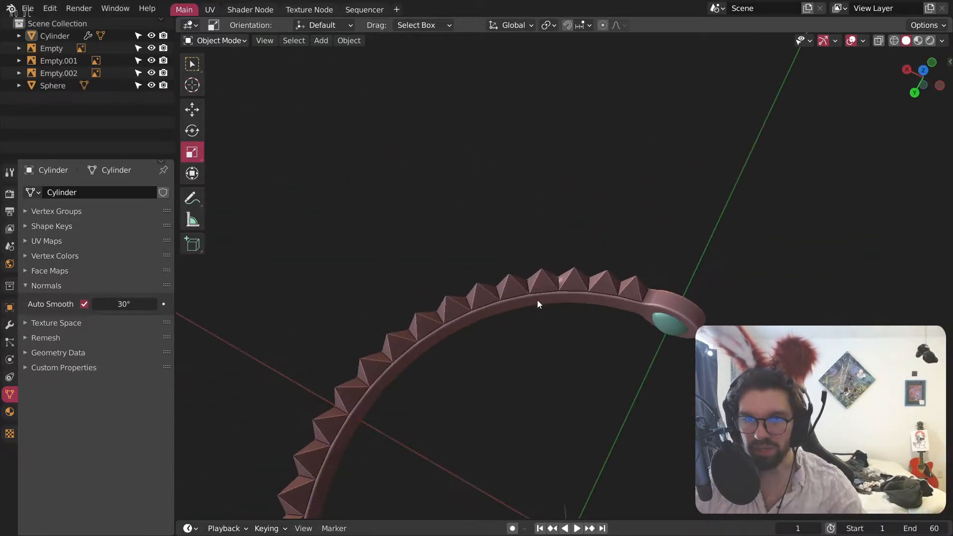
Step: In Edit Mode, set the edge crease of the missed cross edge between two teeth to 1.000, then return to Object Mode and deselect the jaw
{"action": "left_click", "coordinate": [923, 70]}
{"action": "scroll", "coordinate": [559, 286], "scroll_direction": "up", "scroll_amount": 6}
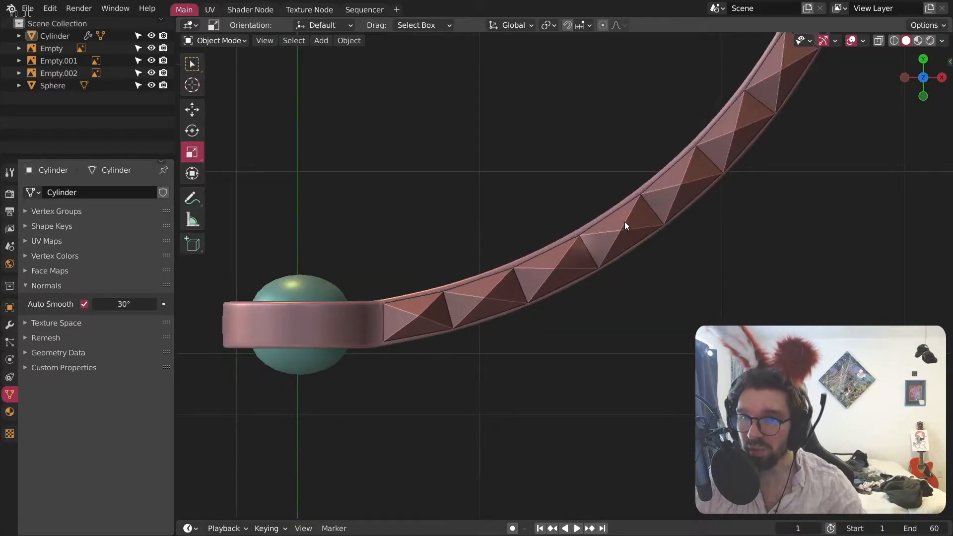
{"action": "left_click", "coordinate": [573, 250]}
{"action": "left_click", "coordinate": [215, 41]}
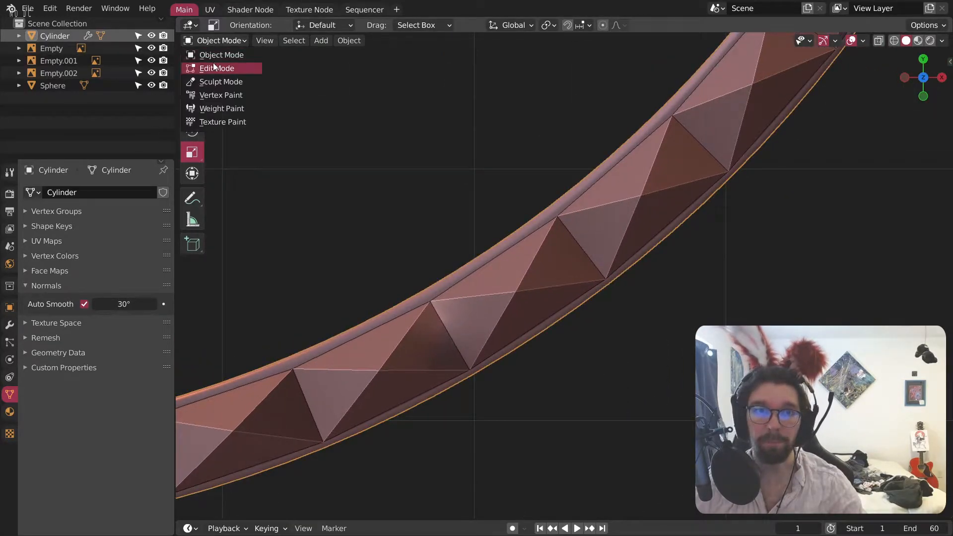
{"action": "left_click", "coordinate": [217, 66]}
{"action": "middle_click_drag", "start_coordinate": [412, 332], "coordinate": [476, 286], "text": "shift"}
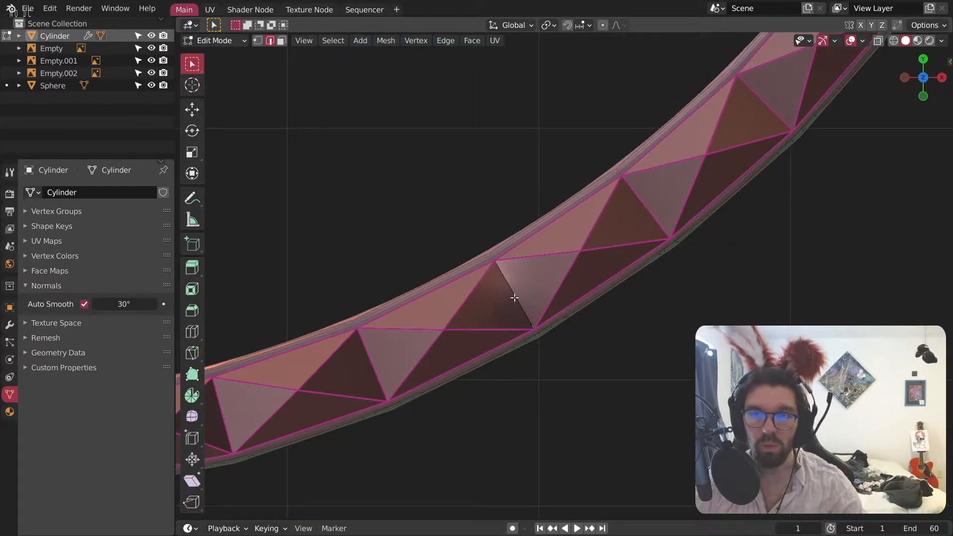
{"action": "key", "text": "shift+e"}
{"action": "key", "text": "1"}
{"action": "key", "text": "Return"}
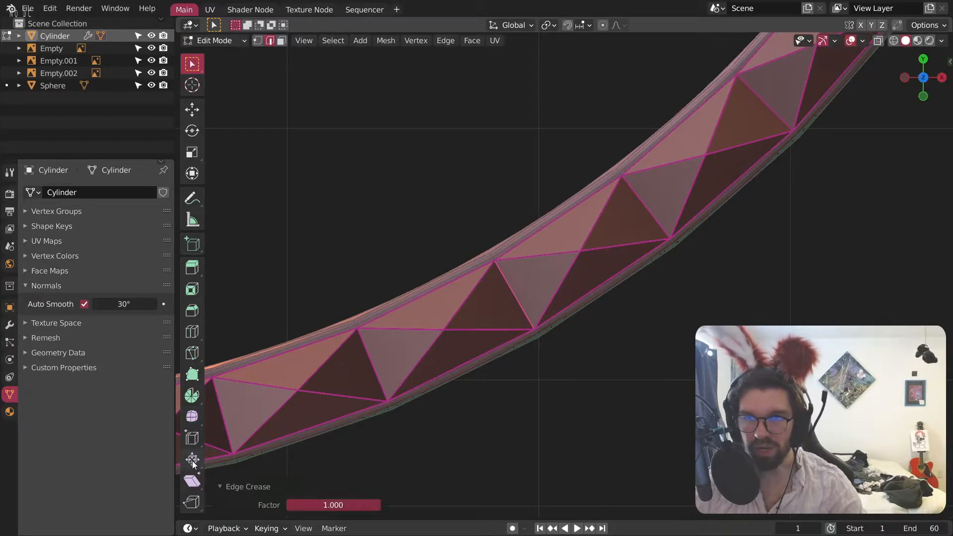
{"action": "left_click", "coordinate": [211, 41]}
{"action": "left_click", "coordinate": [209, 55]}
{"action": "left_click", "coordinate": [340, 115]}
Step: Examine the shape of the teeth in the reference photo and compare it with the modelled teeth up close
{"action": "scroll", "coordinate": [544, 238], "scroll_direction": "down", "scroll_amount": 6}
{"action": "middle_click_drag", "start_coordinate": [544, 237], "coordinate": [485, 300]}
{"action": "scroll", "coordinate": [422, 228], "scroll_direction": "down", "scroll_amount": 5}
{"action": "middle_click_drag", "start_coordinate": [361, 158], "coordinate": [595, 320], "text": "shift"}
{"action": "scroll", "coordinate": [514, 128], "scroll_direction": "up", "scroll_amount": 10}
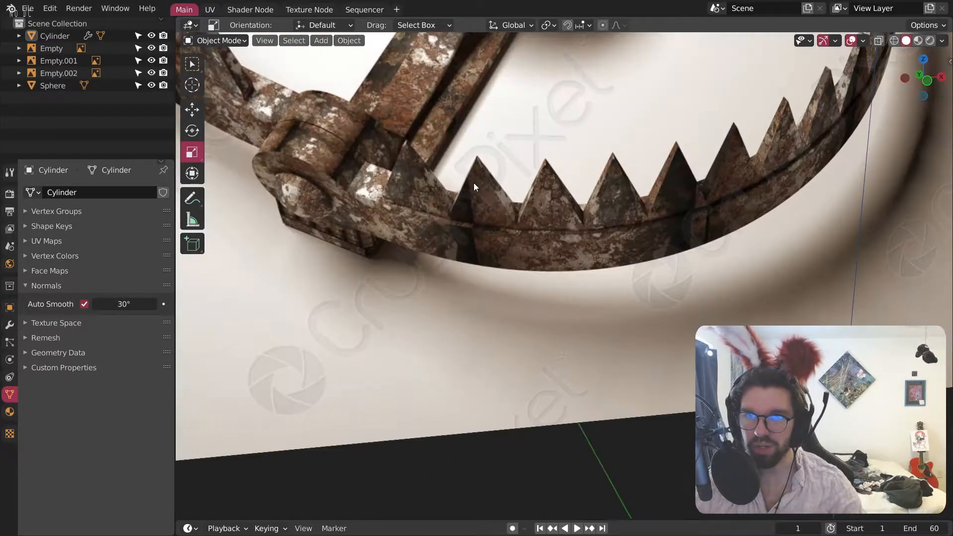
{"action": "scroll", "coordinate": [531, 165], "scroll_direction": "down", "scroll_amount": 12}
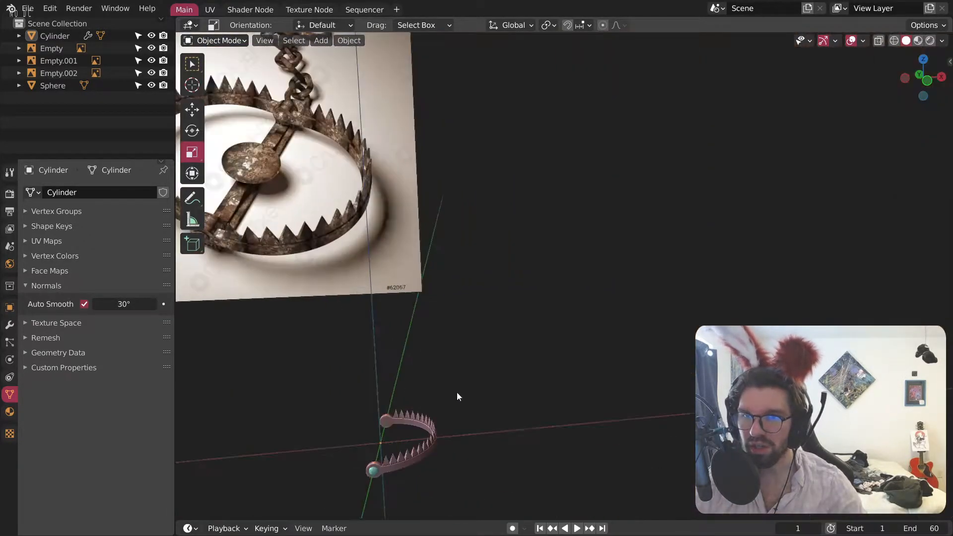
{"action": "middle_click_drag", "start_coordinate": [445, 390], "coordinate": [317, 362]}
{"action": "scroll", "coordinate": [343, 352], "scroll_direction": "up", "scroll_amount": 7}
{"action": "middle_click_drag", "start_coordinate": [408, 313], "coordinate": [460, 353]}
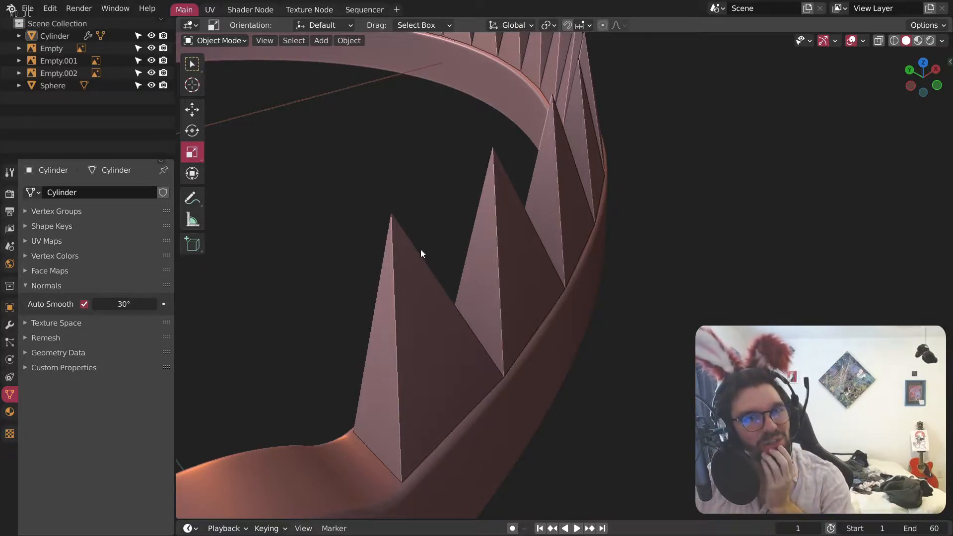
{"action": "middle_click_drag", "start_coordinate": [400, 238], "coordinate": [443, 247]}
{"action": "scroll", "coordinate": [442, 243], "scroll_direction": "up", "scroll_amount": 3}
{"action": "middle_click_drag", "start_coordinate": [561, 392], "coordinate": [547, 340]}
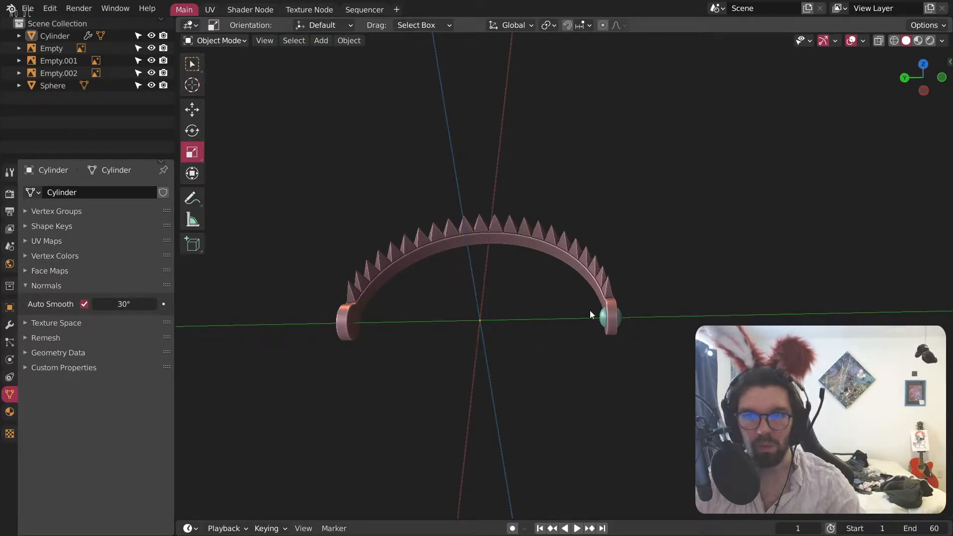
Step: Examine the hinge end with its sphere and compare it with how the two jaws meet in the reference photo
{"action": "scroll", "coordinate": [591, 312], "scroll_direction": "up", "scroll_amount": 5}
{"action": "left_click", "coordinate": [620, 316]}
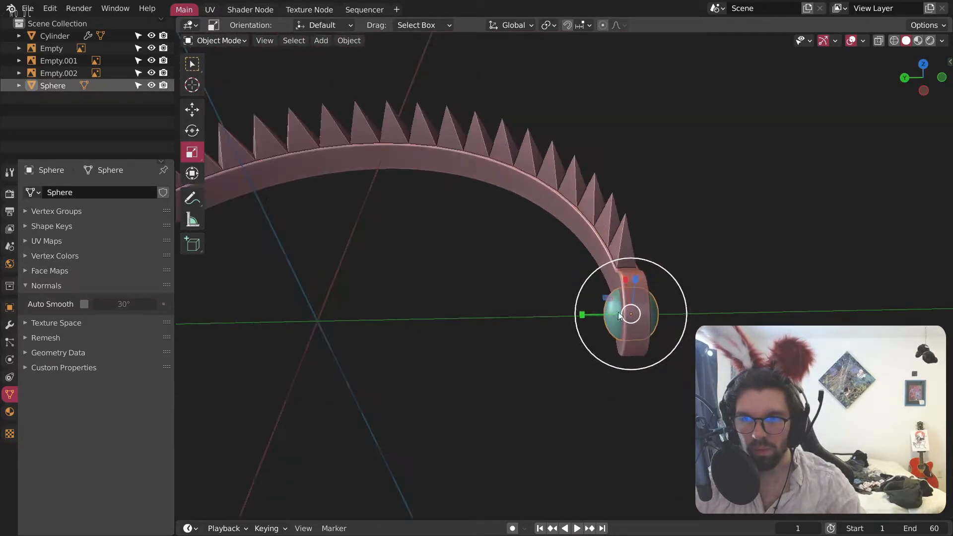
{"action": "left_click", "coordinate": [703, 234]}
{"action": "scroll", "coordinate": [661, 213], "scroll_direction": "down", "scroll_amount": 8}
{"action": "middle_click_drag", "start_coordinate": [591, 212], "coordinate": [534, 279]}
{"action": "scroll", "coordinate": [502, 209], "scroll_direction": "down", "scroll_amount": 5}
{"action": "scroll", "coordinate": [617, 230], "scroll_direction": "down", "scroll_amount": 4}
{"action": "middle_click_drag", "start_coordinate": [534, 279], "coordinate": [533, 263]}
{"action": "scroll", "coordinate": [487, 272], "scroll_direction": "up", "scroll_amount": 3}
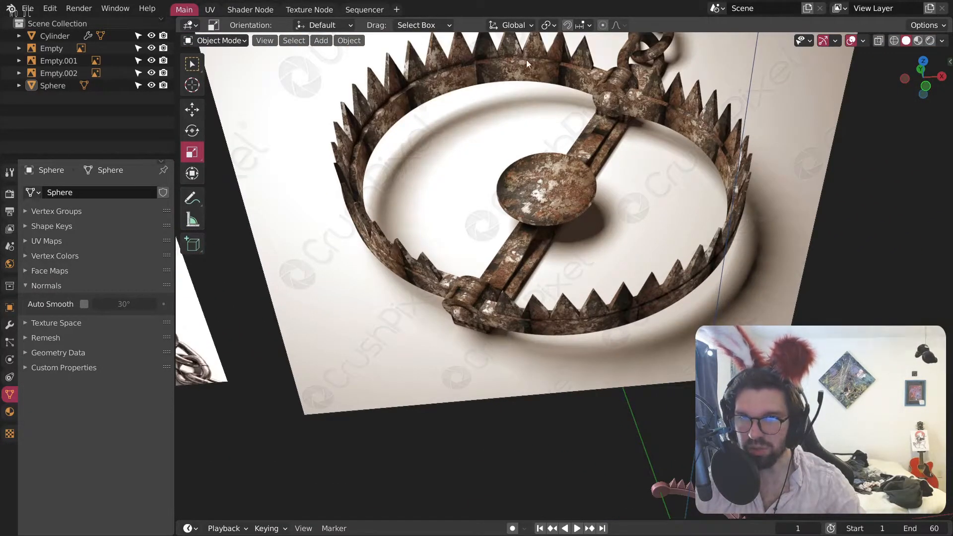
{"action": "scroll", "coordinate": [439, 72], "scroll_direction": "down", "scroll_amount": 5}
{"action": "scroll", "coordinate": [517, 303], "scroll_direction": "up", "scroll_amount": 6}
Step: Make a linked duplicate of the toothed jaw and set its X, Y and Z location to 0 m
{"action": "left_click", "coordinate": [619, 244]}
{"action": "scroll", "coordinate": [618, 243], "scroll_direction": "up", "scroll_amount": 3}
{"action": "middle_click_drag", "start_coordinate": [604, 263], "coordinate": [607, 346]}
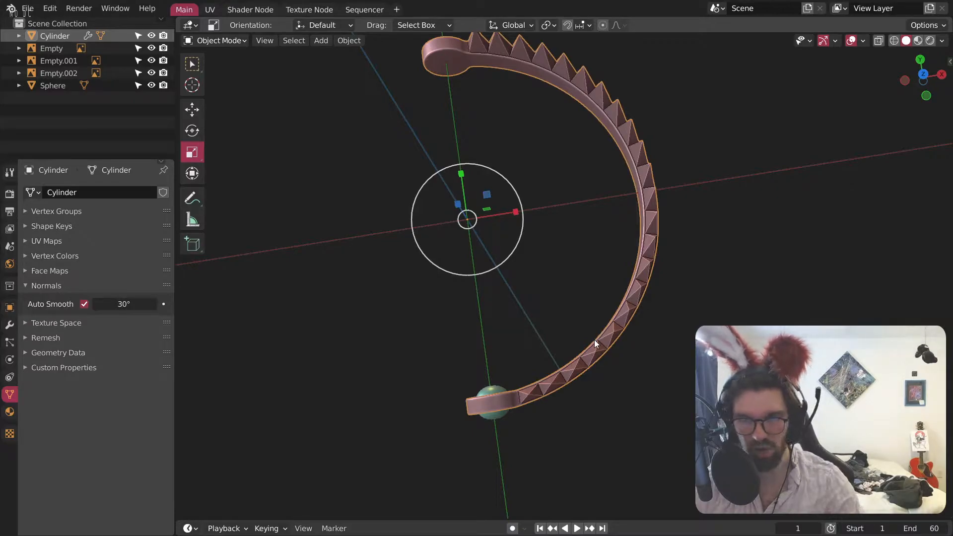
{"action": "key", "text": "alt+d"}
{"action": "left_click", "coordinate": [495, 338]}
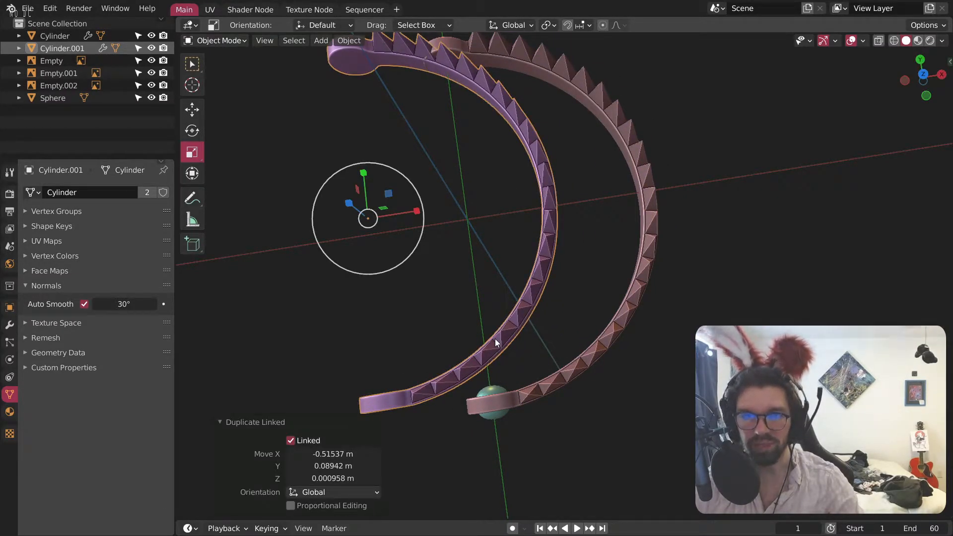
{"action": "left_click", "coordinate": [9, 308]}
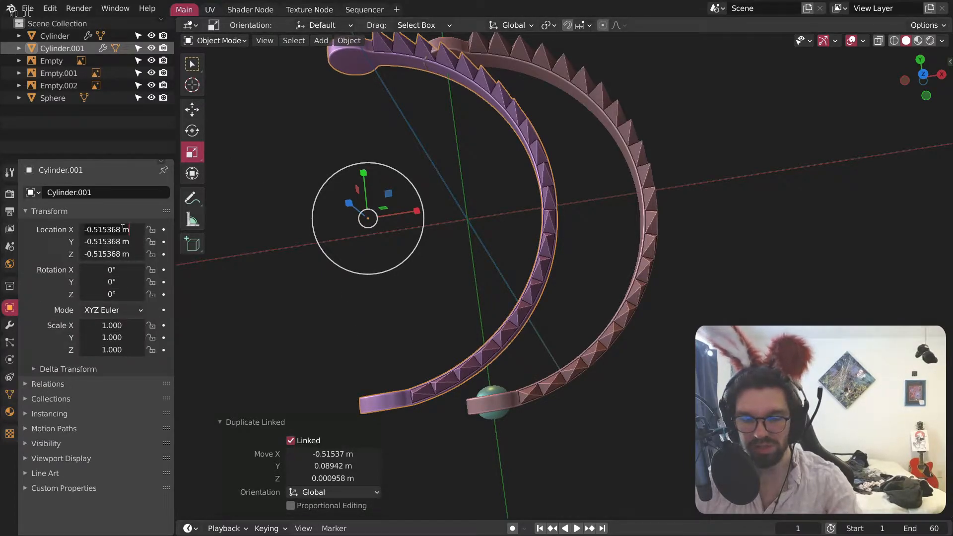
{"action": "type", "text": "0"}
{"action": "key", "text": "Return"}
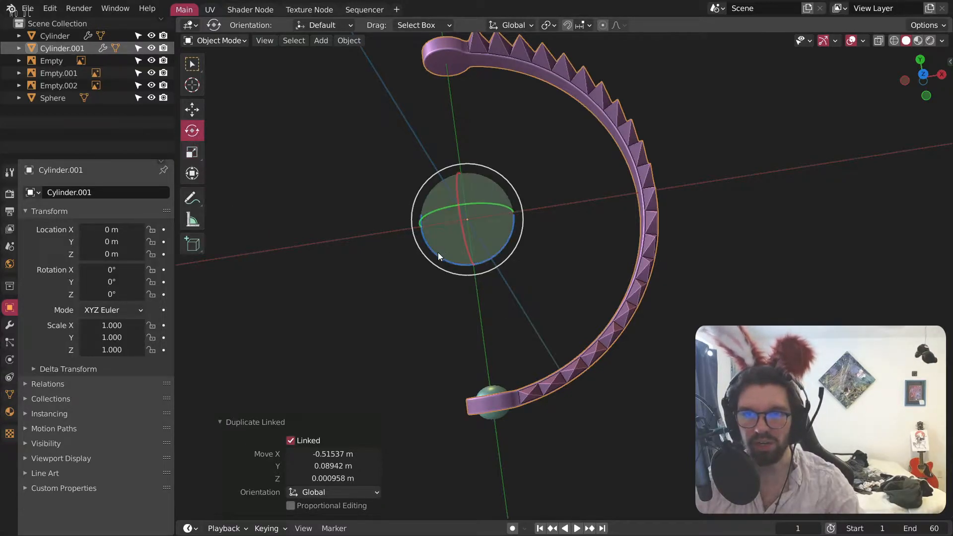
Step: Rotate the duplicated jaw 180° about the global Z axis so it forms the opposite half of the trap
{"action": "left_click_drag", "start_coordinate": [439, 251], "coordinate": [540, 160]}
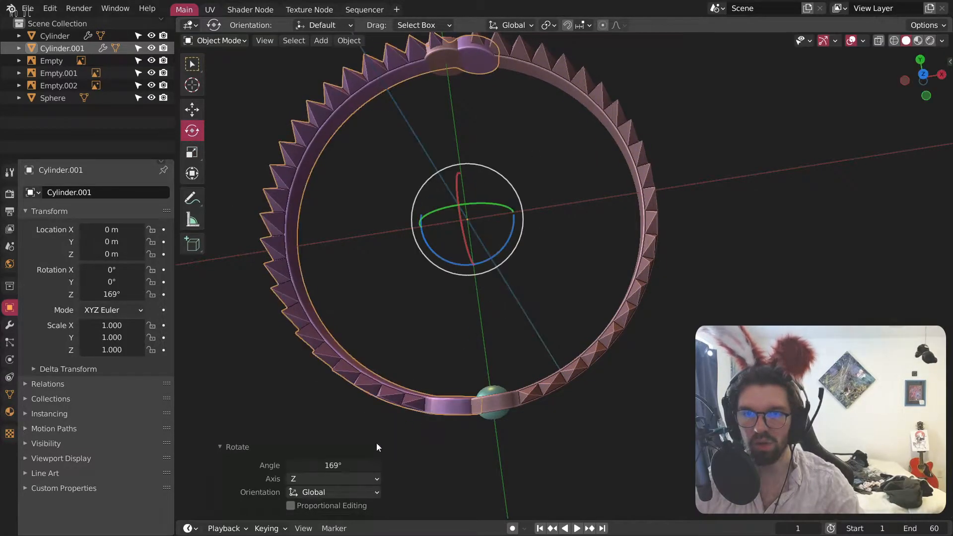
{"action": "left_click", "coordinate": [337, 465]}
{"action": "type", "text": "180"}
{"action": "key", "text": "Return"}
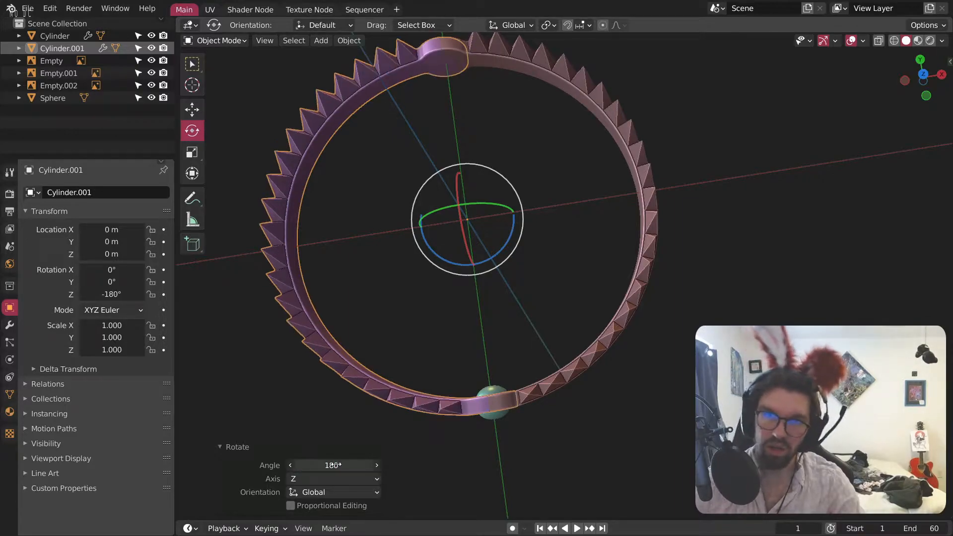
Step: Move the duplicated jaw about 0.079 m along Y so its hinge end sits just behind the original jaw's hinge end
{"action": "middle_click_drag", "start_coordinate": [576, 373], "coordinate": [595, 377]}
{"action": "scroll", "coordinate": [509, 296], "scroll_direction": "up", "scroll_amount": 1}
{"action": "middle_click_drag", "start_coordinate": [586, 295], "coordinate": [569, 355], "text": "shift"}
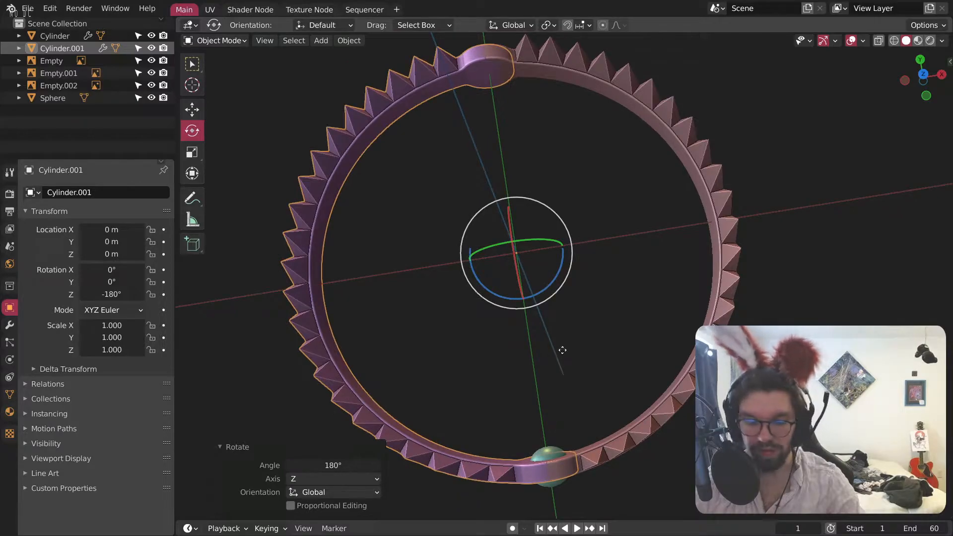
{"action": "key", "text": "g"}
{"action": "key", "text": "y"}
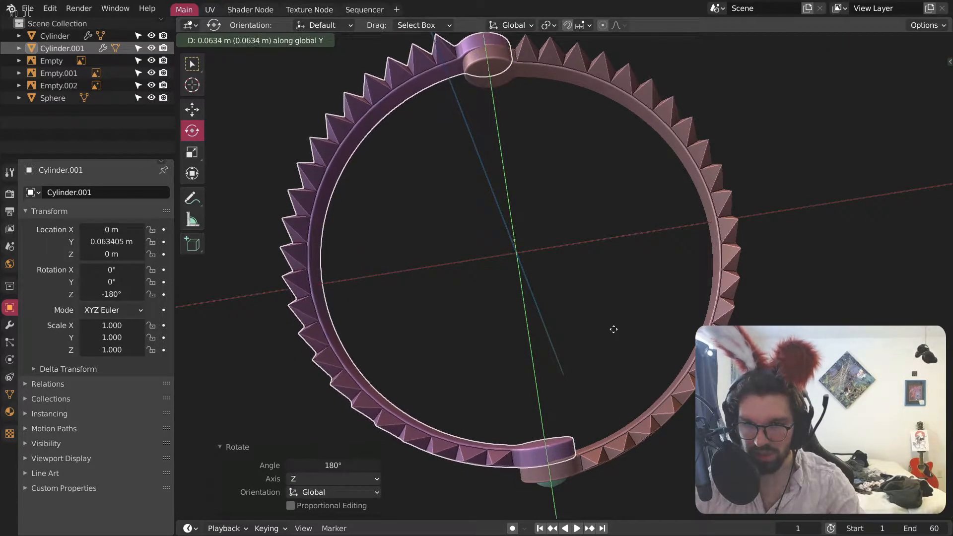
{"action": "left_click", "coordinate": [614, 329]}
{"action": "scroll", "coordinate": [552, 501], "scroll_direction": "up", "scroll_amount": 8}
{"action": "middle_click_drag", "start_coordinate": [588, 307], "coordinate": [589, 334], "text": "shift"}
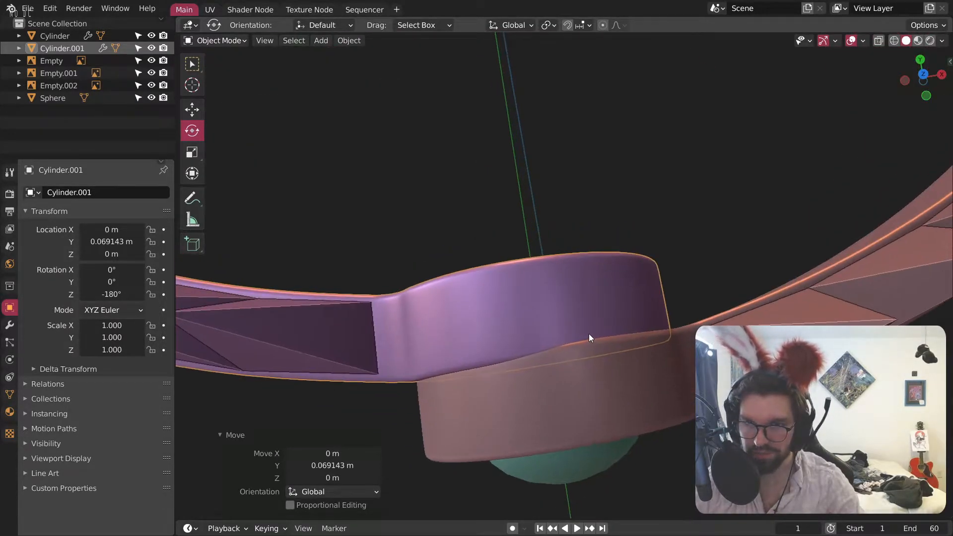
{"action": "key", "text": "g"}
{"action": "key", "text": "y"}
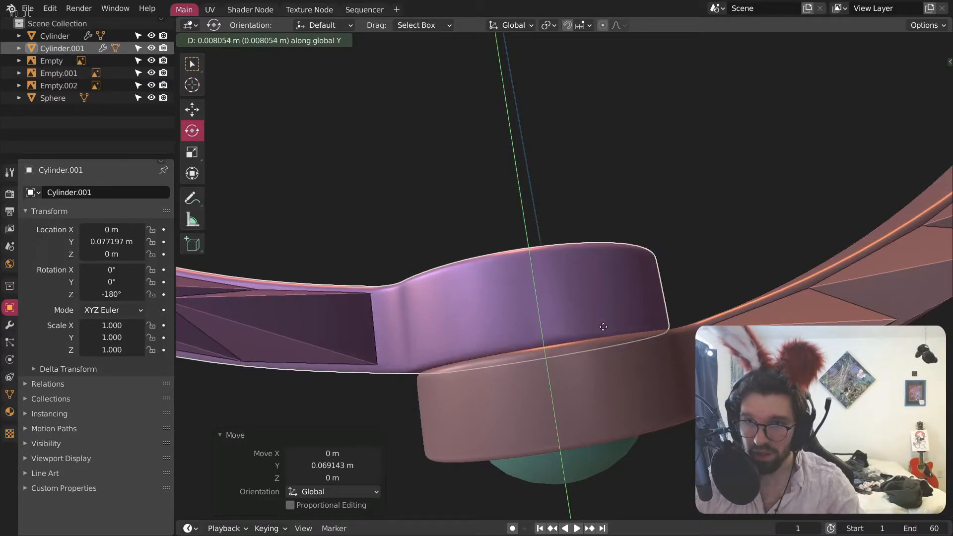
{"action": "left_click", "coordinate": [605, 325]}
{"action": "left_click", "coordinate": [682, 185]}
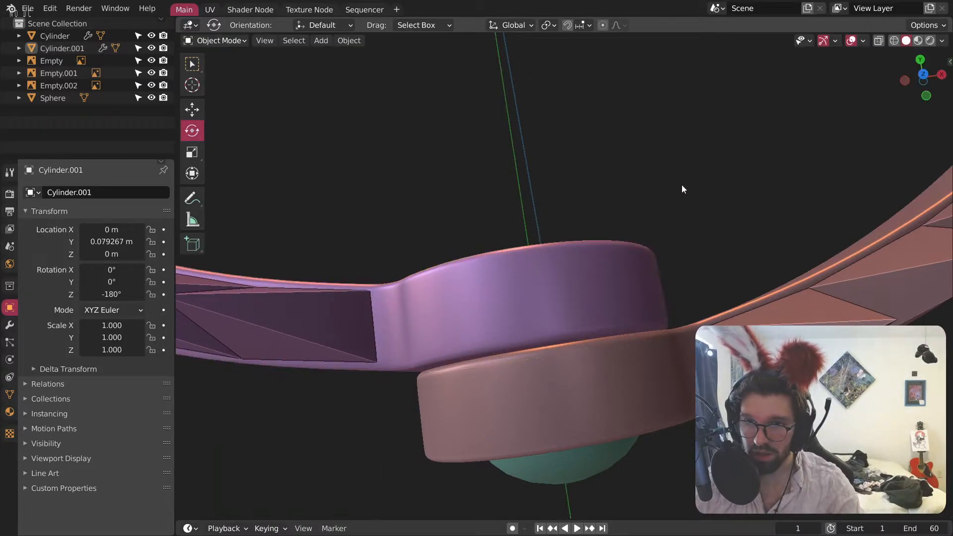
Step: Select the duplicated jaw again and move it about 0.013 m along X to line up the round hinge ends
{"action": "scroll", "coordinate": [671, 188], "scroll_direction": "down", "scroll_amount": 3}
{"action": "middle_click_drag", "start_coordinate": [626, 243], "coordinate": [525, 248]}
{"action": "left_click", "coordinate": [715, 273]}
{"action": "middle_click_drag", "start_coordinate": [715, 273], "coordinate": [582, 269]}
{"action": "scroll", "coordinate": [580, 298], "scroll_direction": "up", "scroll_amount": 4}
{"action": "middle_click_drag", "start_coordinate": [578, 330], "coordinate": [705, 312]}
{"action": "key", "text": "g"}
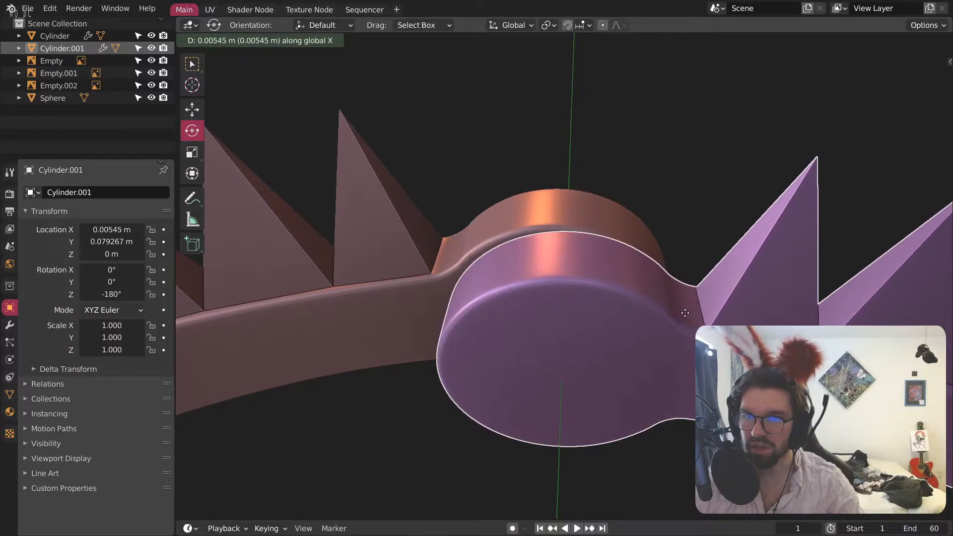
{"action": "left_click", "coordinate": [658, 313]}
Step: Try tilting the original toothed jaw about the global Y axis, and undo the rotation
{"action": "middle_click_drag", "start_coordinate": [658, 314], "coordinate": [370, 174]}
{"action": "scroll", "coordinate": [485, 202], "scroll_direction": "down", "scroll_amount": 6}
{"action": "middle_click_drag", "start_coordinate": [485, 202], "coordinate": [604, 222]}
{"action": "scroll", "coordinate": [591, 315], "scroll_direction": "up", "scroll_amount": 2}
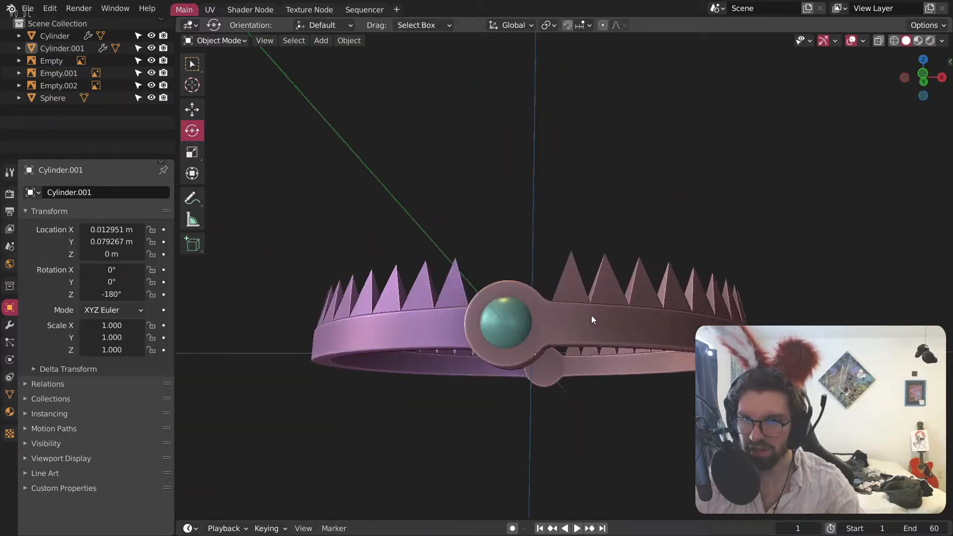
{"action": "scroll", "coordinate": [591, 314], "scroll_direction": "down", "scroll_amount": 9}
{"action": "middle_click_drag", "start_coordinate": [565, 266], "coordinate": [644, 273]}
{"action": "scroll", "coordinate": [611, 443], "scroll_direction": "up", "scroll_amount": 10}
{"action": "left_click", "coordinate": [647, 272]}
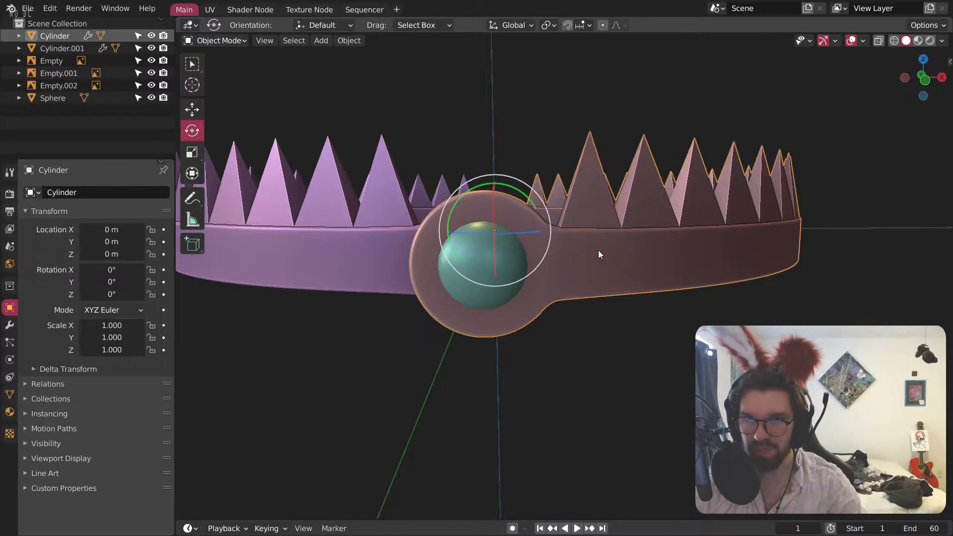
{"action": "middle_click_drag", "start_coordinate": [601, 252], "coordinate": [619, 291]}
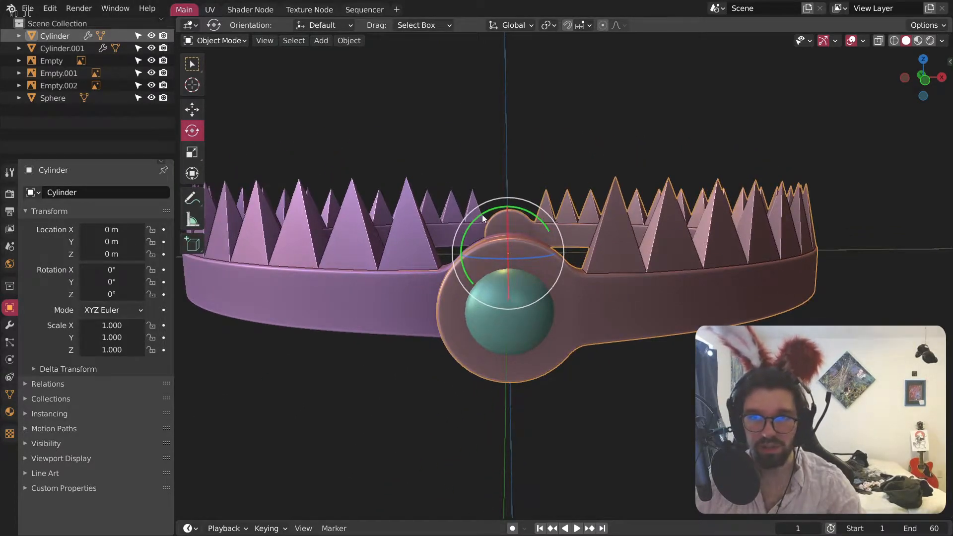
{"action": "left_click_drag", "start_coordinate": [481, 215], "coordinate": [456, 234]}
{"action": "left_click", "coordinate": [371, 266]}
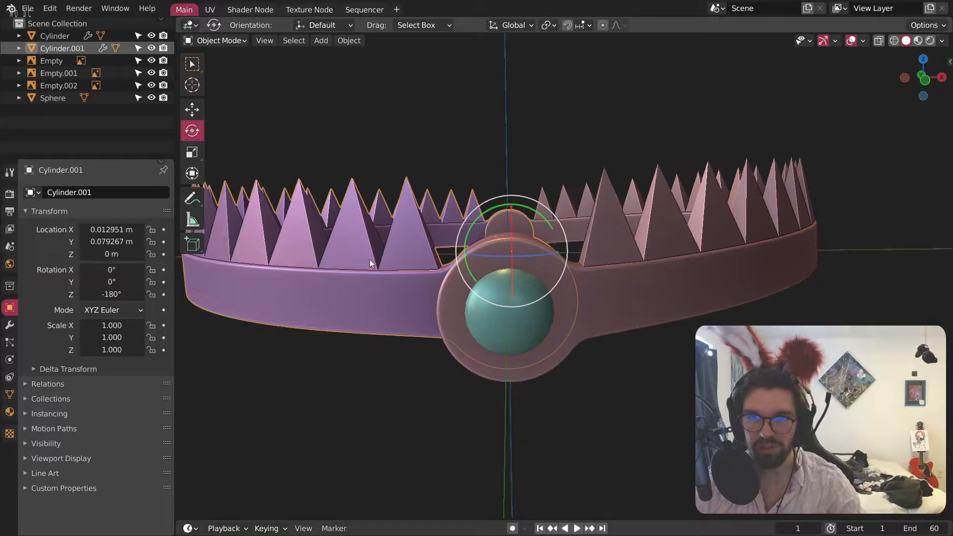
{"action": "middle_click_drag", "start_coordinate": [372, 267], "coordinate": [412, 283], "text": "shift"}
{"action": "key", "text": "ctrl+z"}
{"action": "key", "text": "ctrl+z"}
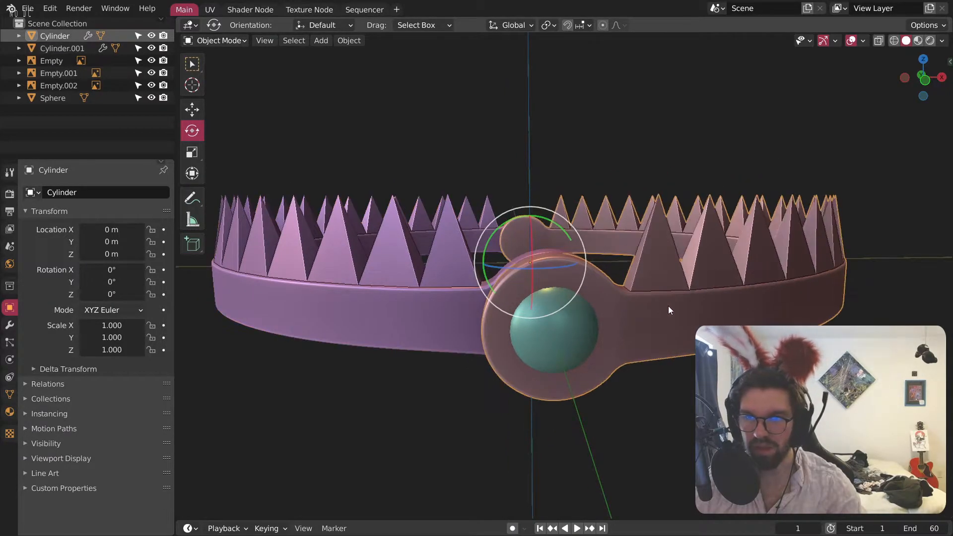
Step: Tilt the original jaw about the global Y axis and set its Y rotation to exactly -3°
{"action": "middle_click_drag", "start_coordinate": [558, 232], "coordinate": [531, 255]}
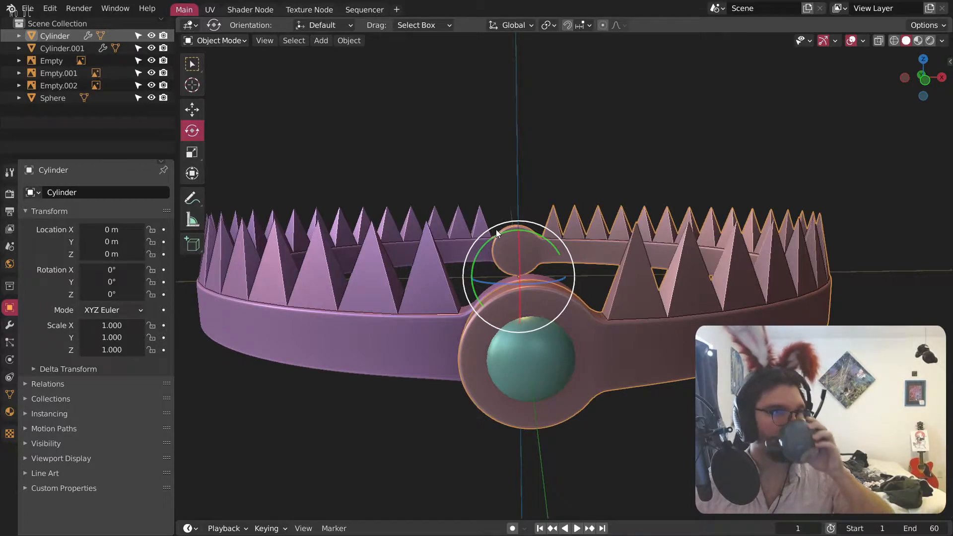
{"action": "left_click_drag", "start_coordinate": [497, 229], "coordinate": [480, 246]}
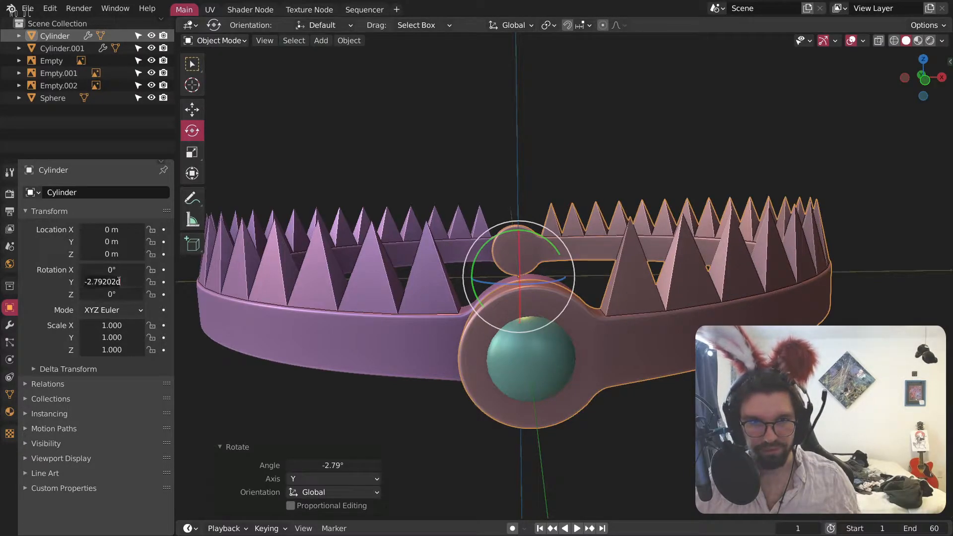
{"action": "type", "text": "0"}
{"action": "key", "text": "Return"}
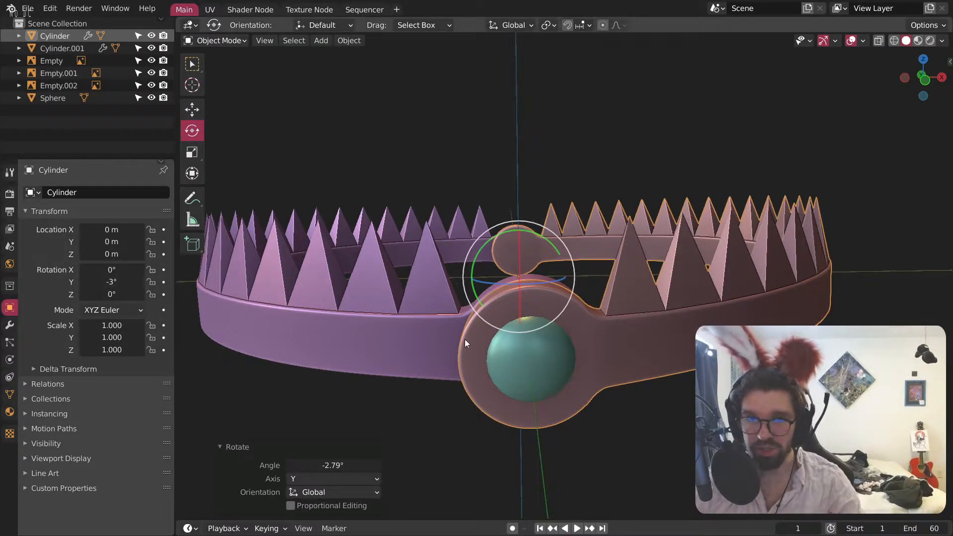
Step: Set the duplicated jaw's Y rotation to -3° so its teeth side tilts upward like the original jaw, and deselect it
{"action": "left_click", "coordinate": [315, 323]}
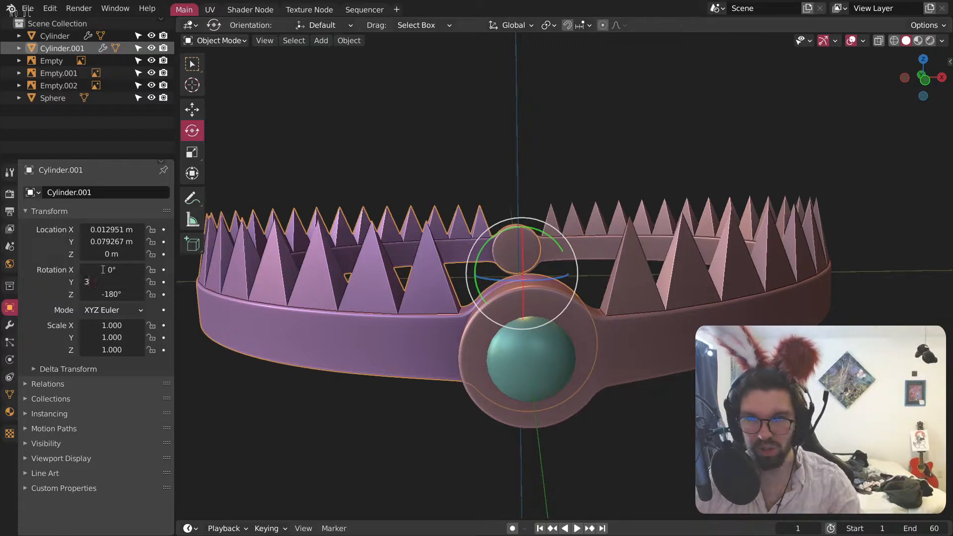
{"action": "type", "text": "3"}
{"action": "key", "text": "Return"}
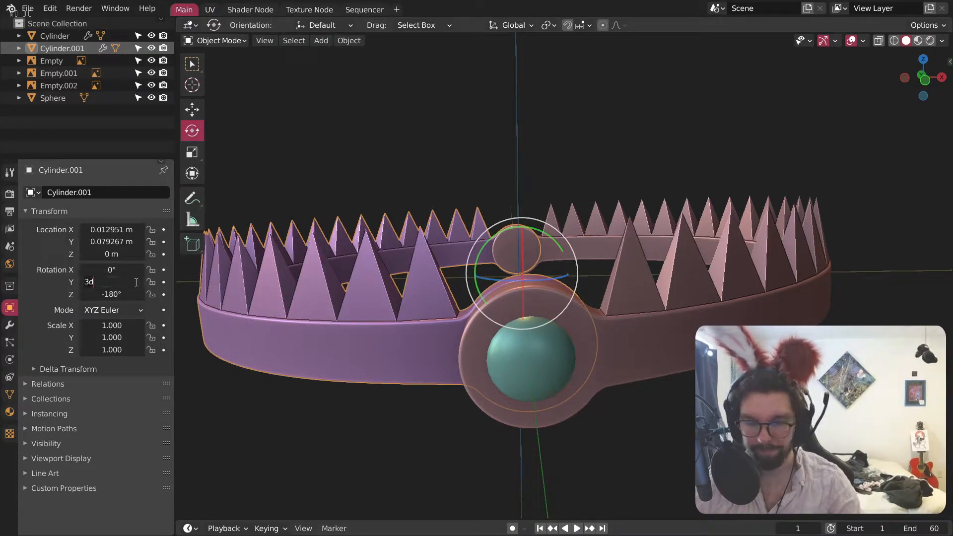
{"action": "type", "text": "-3"}
{"action": "key", "text": "Return"}
{"action": "left_click", "coordinate": [424, 395]}
Step: Tilt the original jaw slightly further about the global Y axis, to a Y rotation of about -3.56°
{"action": "middle_click_drag", "start_coordinate": [424, 395], "coordinate": [414, 405]}
{"action": "scroll", "coordinate": [457, 385], "scroll_direction": "down", "scroll_amount": 8}
{"action": "middle_click_drag", "start_coordinate": [490, 320], "coordinate": [499, 293]}
{"action": "scroll", "coordinate": [468, 338], "scroll_direction": "up", "scroll_amount": 8}
{"action": "middle_click_drag", "start_coordinate": [545, 332], "coordinate": [541, 337]}
{"action": "scroll", "coordinate": [612, 333], "scroll_direction": "down", "scroll_amount": 2}
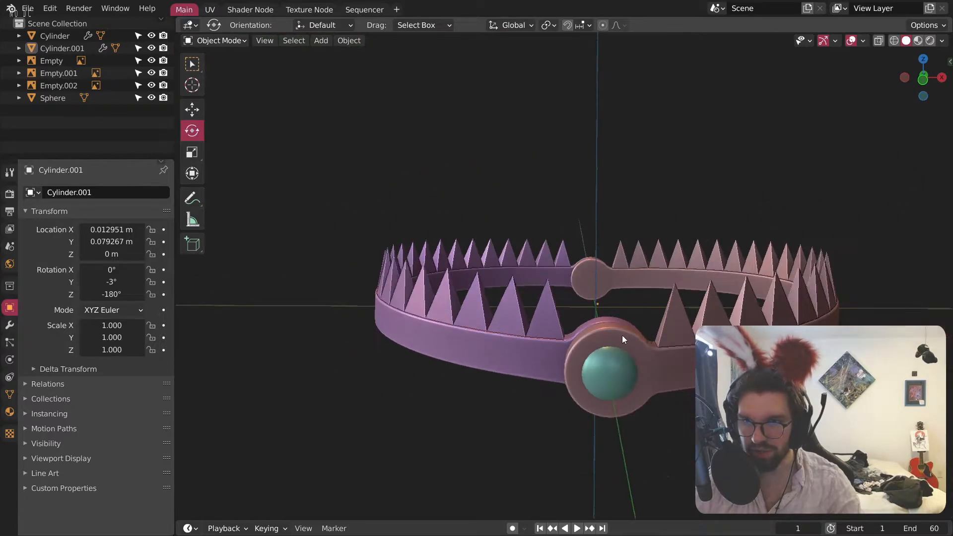
{"action": "scroll", "coordinate": [618, 343], "scroll_direction": "up", "scroll_amount": 2}
{"action": "left_click", "coordinate": [604, 361]}
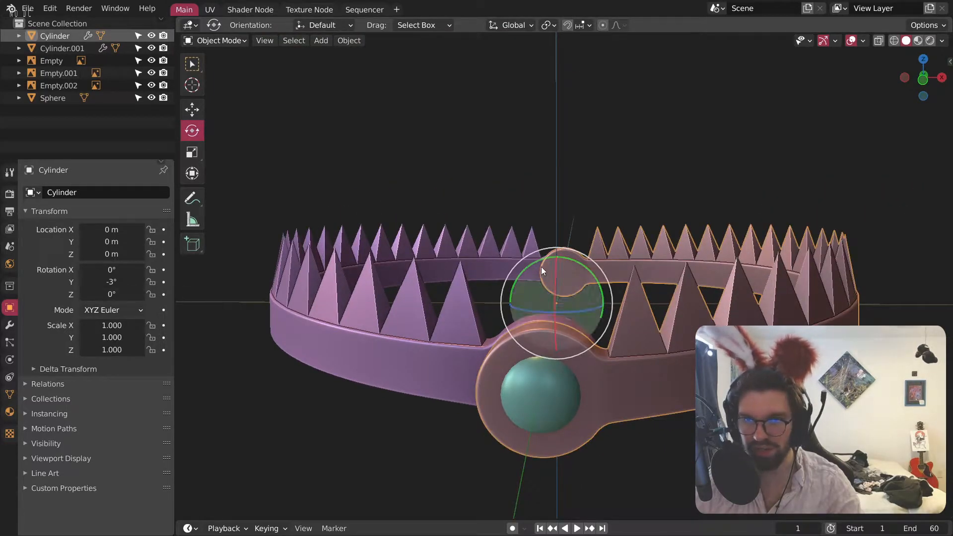
{"action": "left_click_drag", "start_coordinate": [538, 263], "coordinate": [534, 264]}
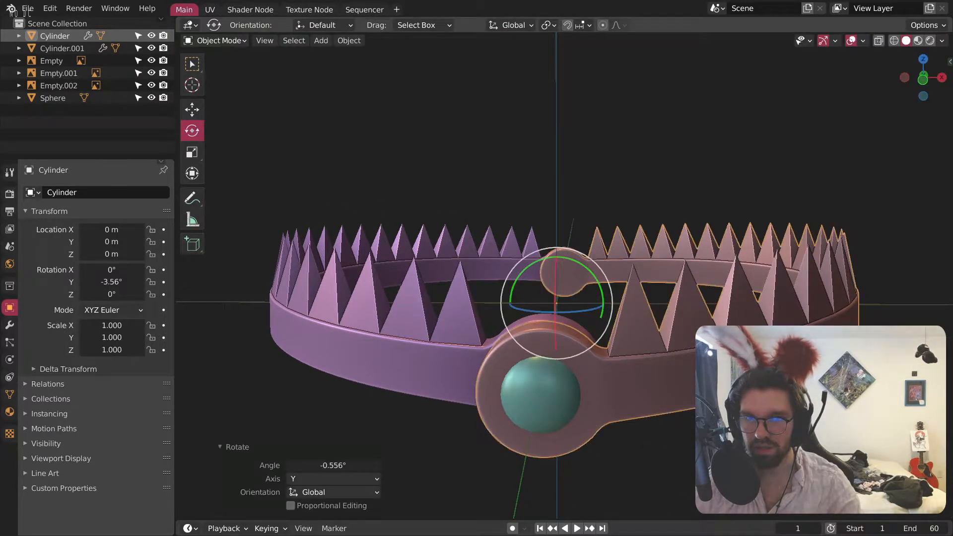
Step: Examine the hinge and the overall layout of the trap in the rusty bear trap reference image
{"action": "scroll", "coordinate": [609, 359], "scroll_direction": "down", "scroll_amount": 5}
{"action": "middle_click_drag", "start_coordinate": [608, 359], "coordinate": [590, 317]}
{"action": "scroll", "coordinate": [589, 317], "scroll_direction": "down", "scroll_amount": 6}
{"action": "middle_click_drag", "start_coordinate": [527, 169], "coordinate": [609, 325], "text": "shift"}
{"action": "scroll", "coordinate": [478, 182], "scroll_direction": "up", "scroll_amount": 6}
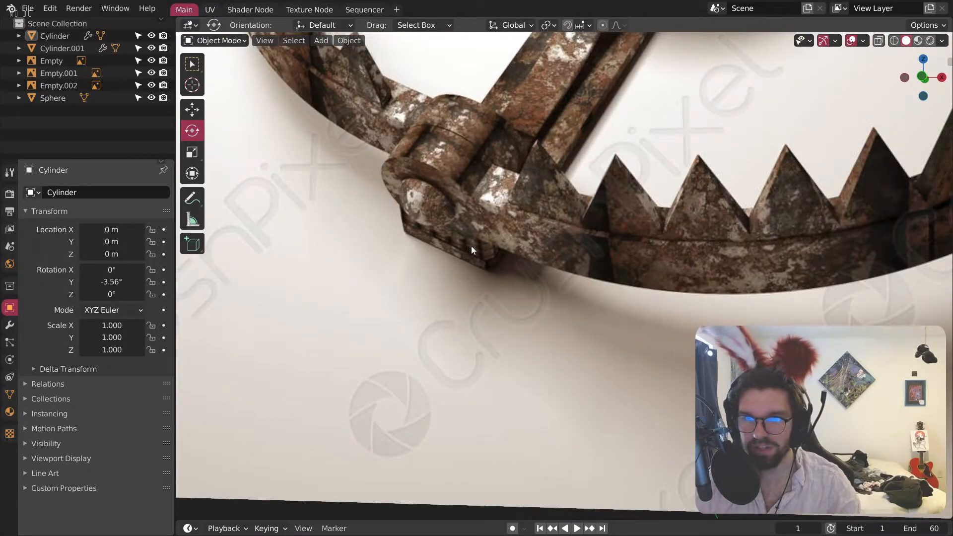
{"action": "scroll", "coordinate": [513, 143], "scroll_direction": "down", "scroll_amount": 5}
{"action": "scroll", "coordinate": [463, 267], "scroll_direction": "up", "scroll_amount": 3}
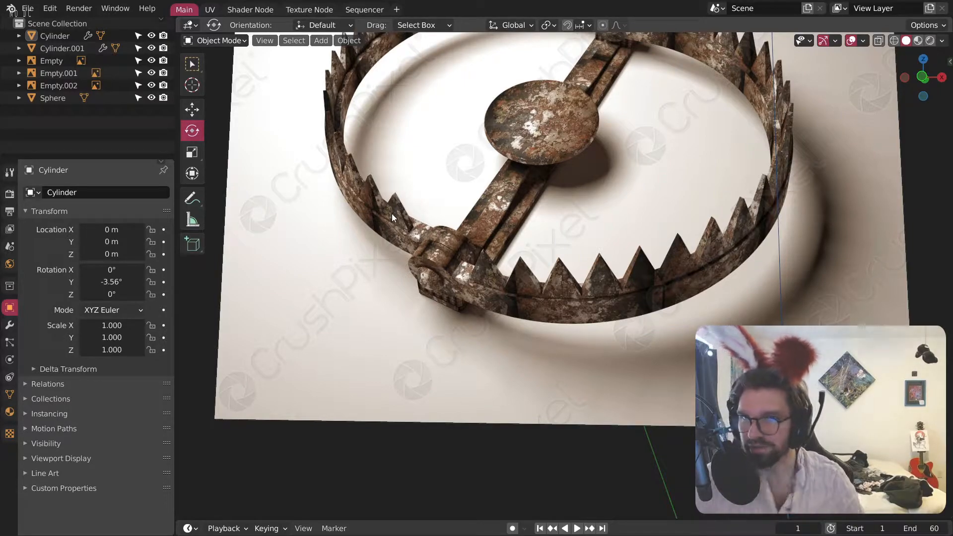
{"action": "scroll", "coordinate": [792, 246], "scroll_direction": "down", "scroll_amount": 8}
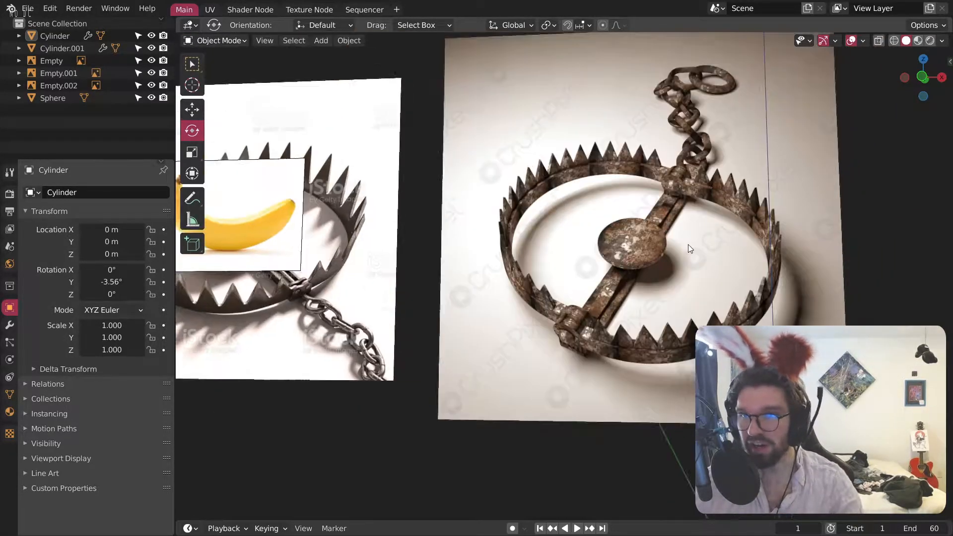
{"action": "scroll", "coordinate": [636, 335], "scroll_direction": "up", "scroll_amount": 8}
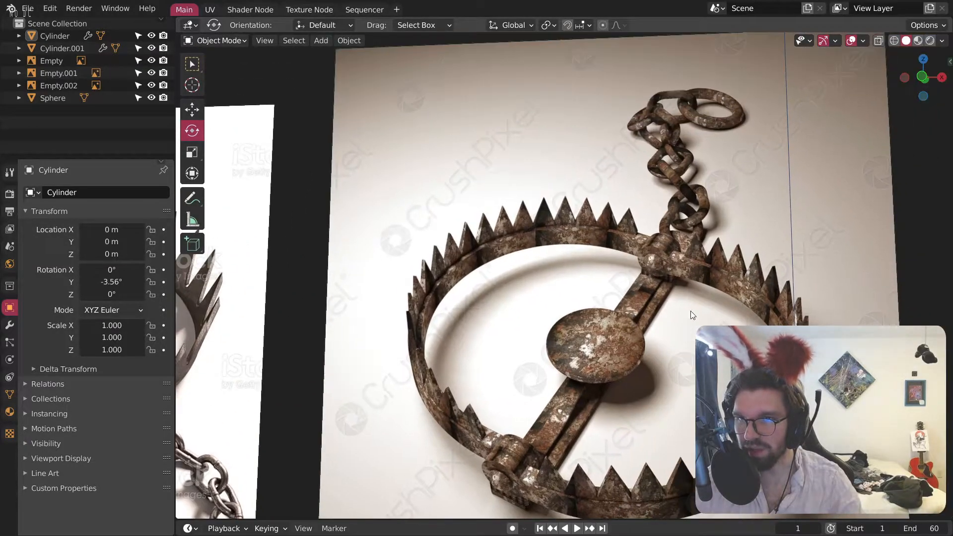
Step: Examine the round trigger plate and the crossbar beneath it in the rusty trap reference image
{"action": "middle_click_drag", "start_coordinate": [536, 350], "coordinate": [519, 362]}
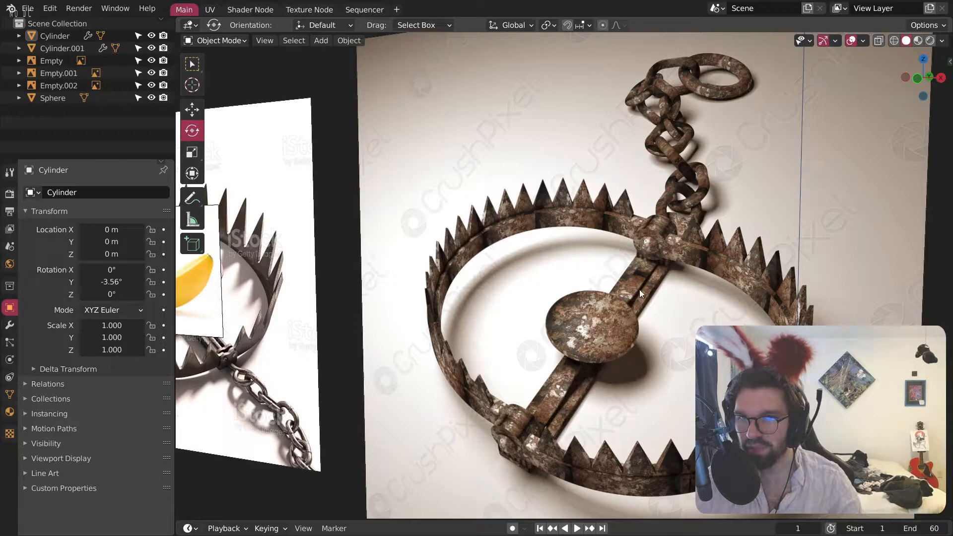
{"action": "scroll", "coordinate": [640, 290], "scroll_direction": "up", "scroll_amount": 5}
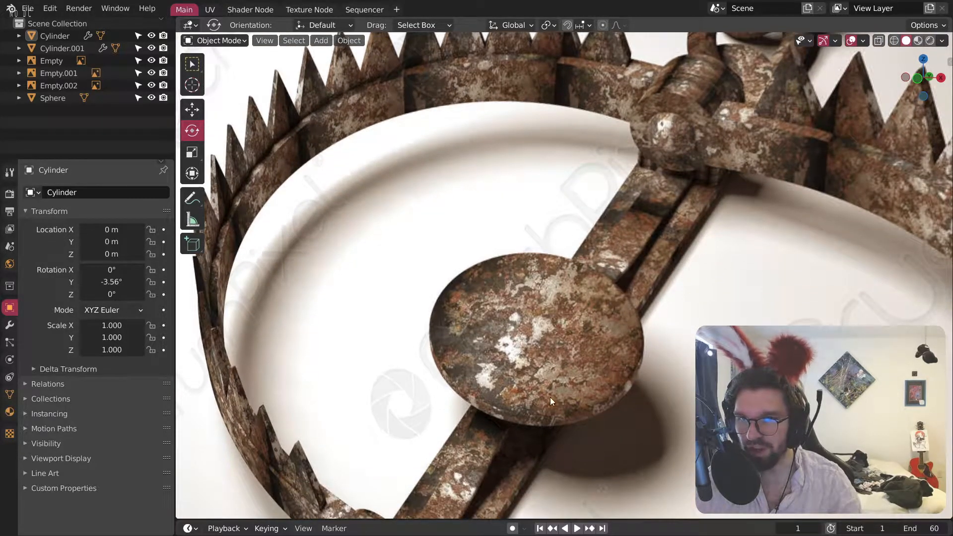
{"action": "middle_click_drag", "start_coordinate": [560, 392], "coordinate": [475, 374]}
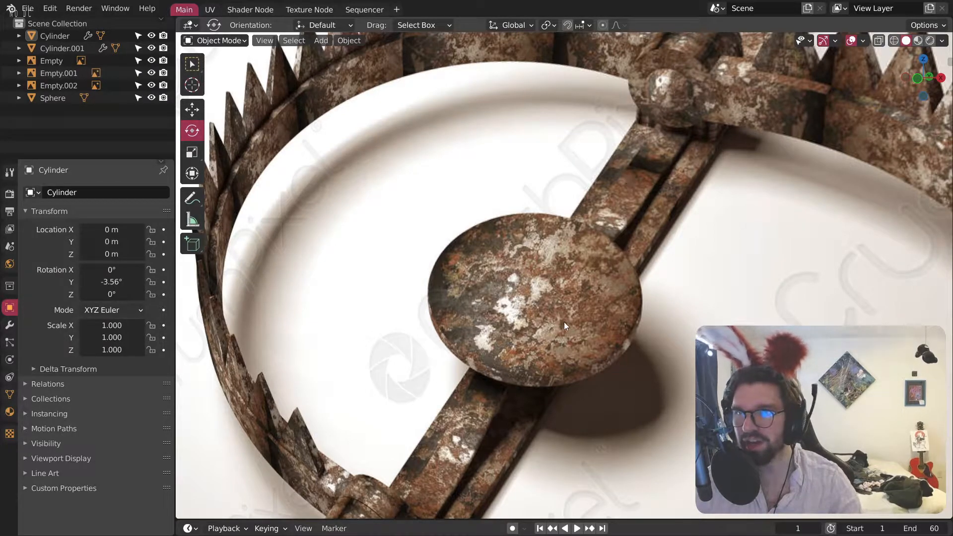
{"action": "scroll", "coordinate": [721, 178], "scroll_direction": "down", "scroll_amount": 4}
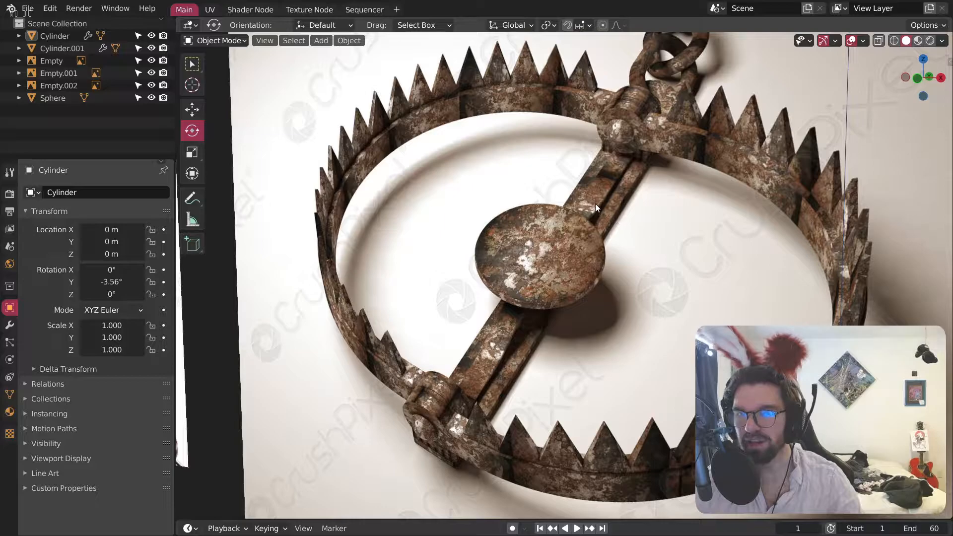
{"action": "scroll", "coordinate": [563, 231], "scroll_direction": "down", "scroll_amount": 8}
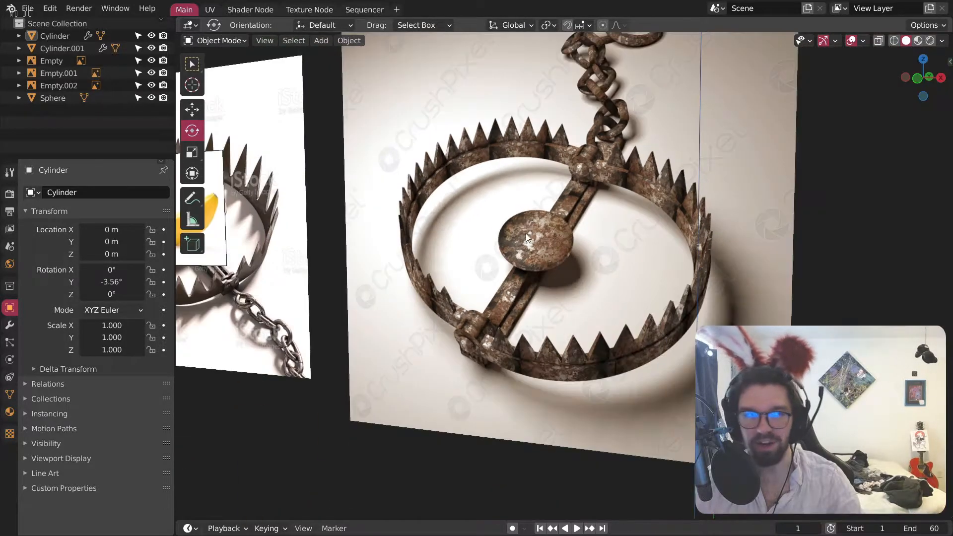
{"action": "middle_click_drag", "start_coordinate": [571, 376], "coordinate": [600, 387]}
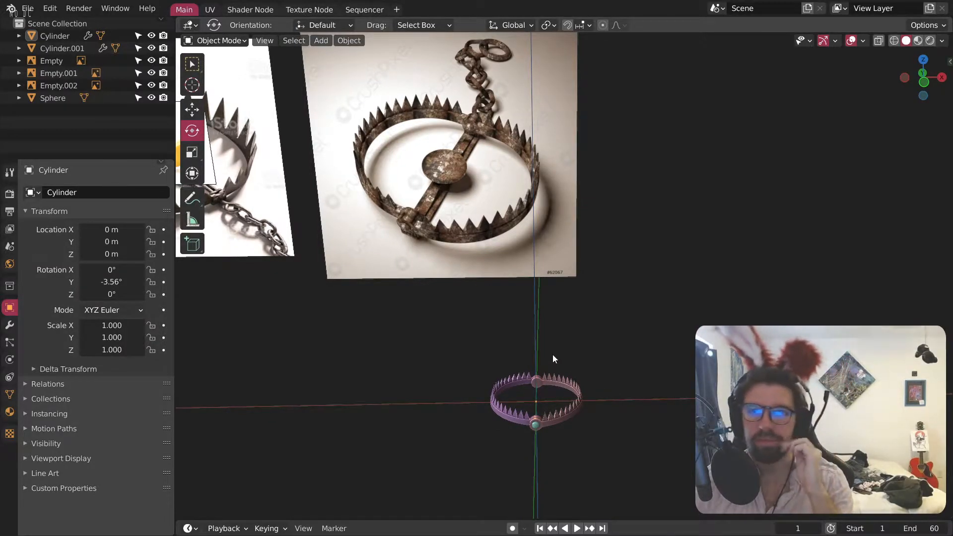
{"action": "scroll", "coordinate": [498, 261], "scroll_direction": "up", "scroll_amount": 3}
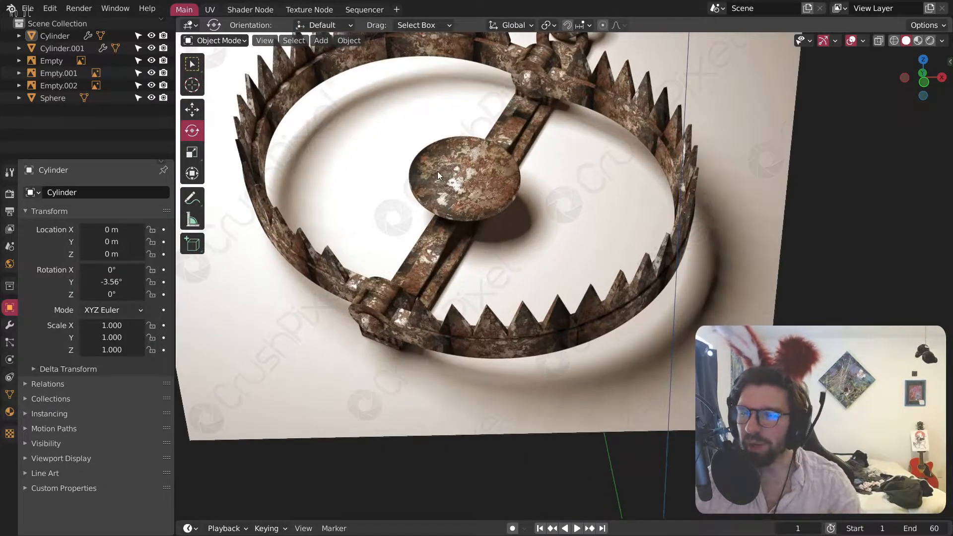
{"action": "scroll", "coordinate": [437, 172], "scroll_direction": "down", "scroll_amount": 5}
{"action": "scroll", "coordinate": [517, 356], "scroll_direction": "up", "scroll_amount": 3}
{"action": "scroll", "coordinate": [490, 342], "scroll_direction": "down", "scroll_amount": 1}
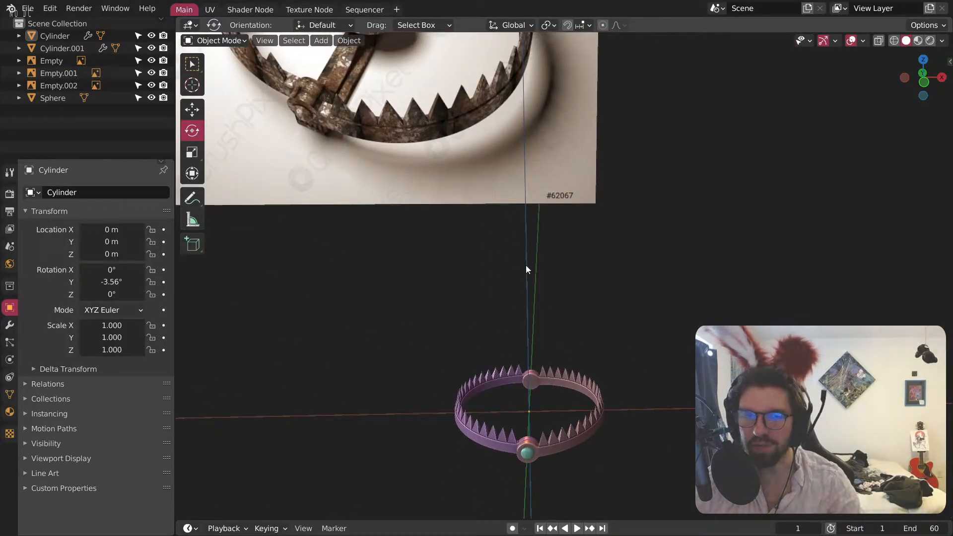
Step: Compare the modelled jaws' hinge with the near hinge and its surrounding bracket in the rusty trap reference image
{"action": "middle_click_drag", "start_coordinate": [529, 426], "coordinate": [598, 372], "text": "shift"}
{"action": "scroll", "coordinate": [500, 336], "scroll_direction": "up", "scroll_amount": 8}
{"action": "scroll", "coordinate": [520, 189], "scroll_direction": "up", "scroll_amount": 4}
{"action": "left_click", "coordinate": [517, 190]}
{"action": "scroll", "coordinate": [517, 228], "scroll_direction": "down", "scroll_amount": 5}
{"action": "scroll", "coordinate": [540, 154], "scroll_direction": "down", "scroll_amount": 4}
{"action": "middle_click_drag", "start_coordinate": [547, 98], "coordinate": [549, 238], "text": "shift"}
{"action": "middle_click_drag", "start_coordinate": [548, 238], "coordinate": [564, 223]}
{"action": "scroll", "coordinate": [428, 258], "scroll_direction": "up", "scroll_amount": 8}
{"action": "scroll", "coordinate": [428, 257], "scroll_direction": "up", "scroll_amount": 2}
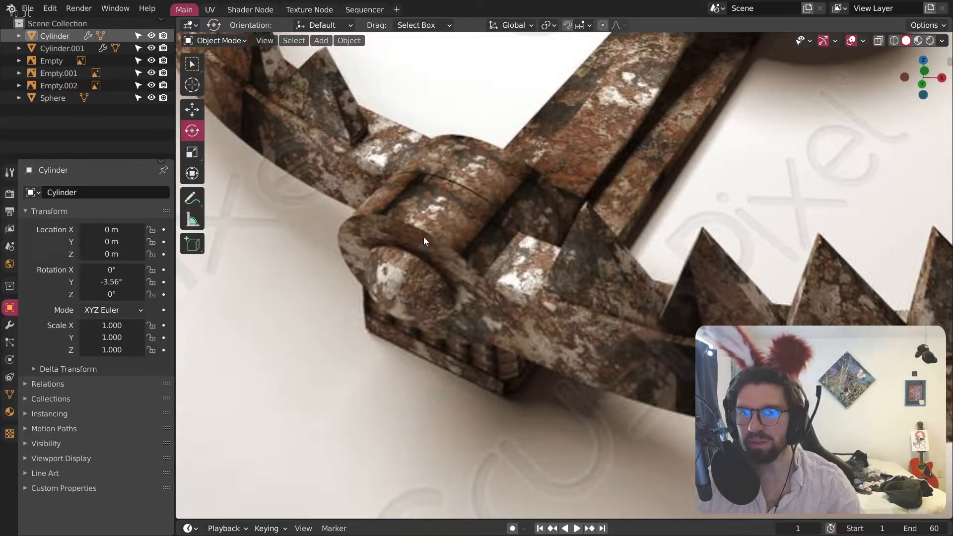
Step: Examine how the crossbar meets the far hinge, next to the chain, in the rusty trap reference image
{"action": "scroll", "coordinate": [420, 226], "scroll_direction": "down", "scroll_amount": 8}
{"action": "middle_click_drag", "start_coordinate": [613, 112], "coordinate": [663, 259], "text": "shift"}
{"action": "scroll", "coordinate": [651, 181], "scroll_direction": "up", "scroll_amount": 8}
{"action": "middle_click_drag", "start_coordinate": [651, 181], "coordinate": [646, 234], "text": "shift"}
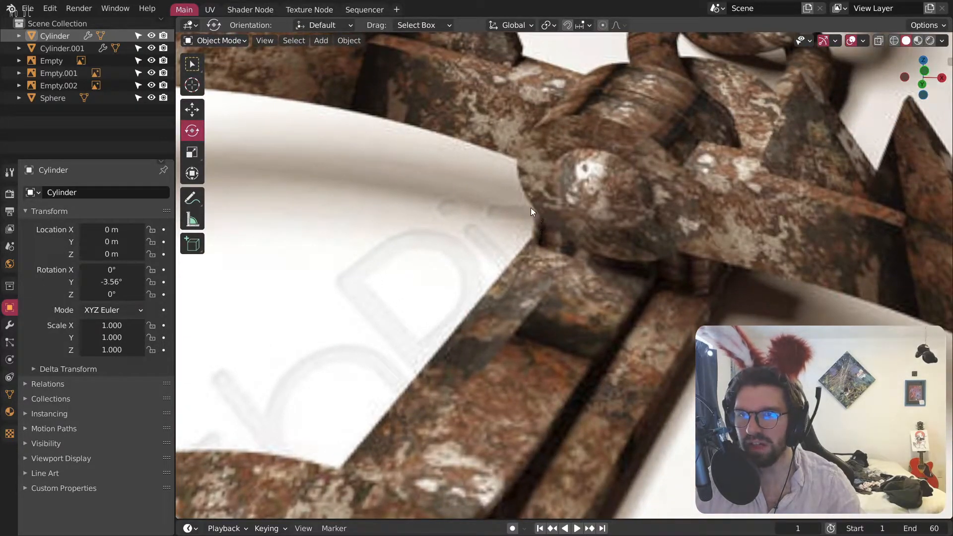
{"action": "scroll", "coordinate": [649, 171], "scroll_direction": "down", "scroll_amount": 6}
{"action": "scroll", "coordinate": [636, 166], "scroll_direction": "up", "scroll_amount": 6}
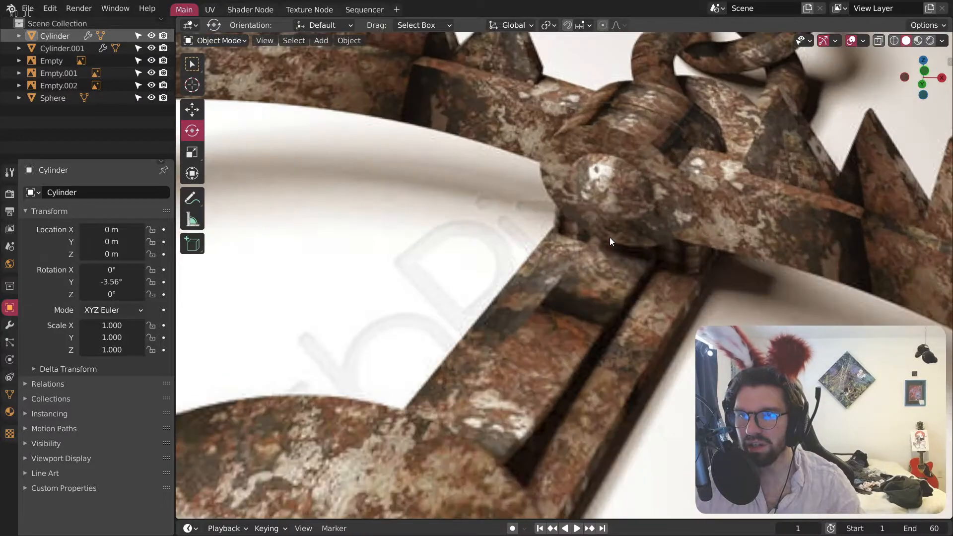
{"action": "scroll", "coordinate": [606, 199], "scroll_direction": "down", "scroll_amount": 6}
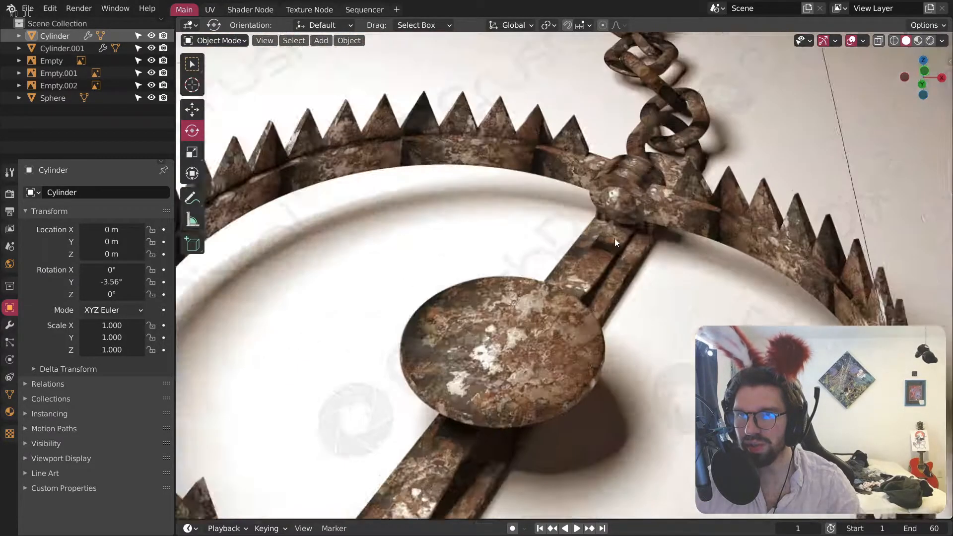
{"action": "scroll", "coordinate": [616, 229], "scroll_direction": "up", "scroll_amount": 2}
{"action": "scroll", "coordinate": [591, 220], "scroll_direction": "down", "scroll_amount": 6}
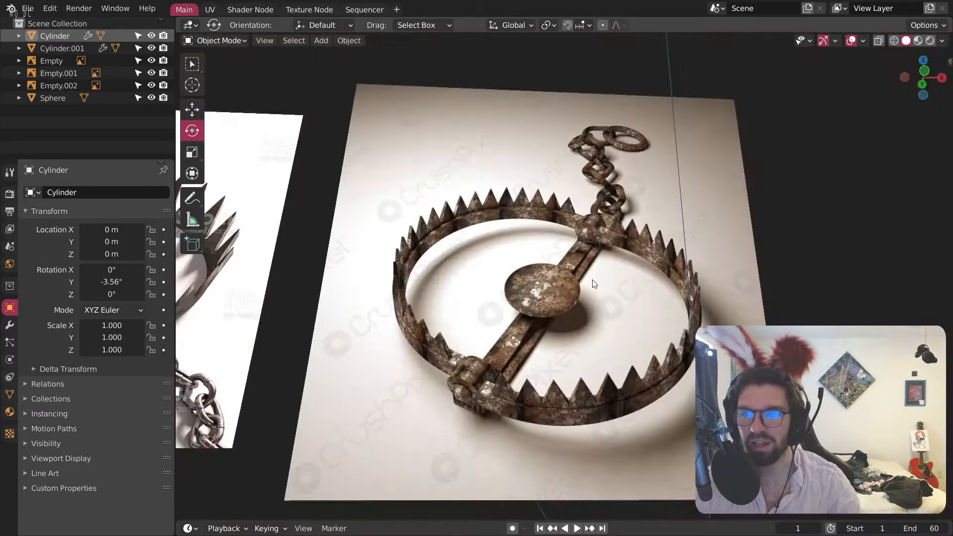
Step: Deselect the jaw and examine the crossbar and the chain links attached at the far hinge in the reference image
{"action": "middle_click_drag", "start_coordinate": [591, 246], "coordinate": [576, 32], "text": "shift"}
{"action": "scroll", "coordinate": [579, 377], "scroll_direction": "down", "scroll_amount": 1}
{"action": "left_click", "coordinate": [594, 252]}
{"action": "scroll", "coordinate": [557, 115], "scroll_direction": "up", "scroll_amount": 5}
{"action": "middle_click_drag", "start_coordinate": [520, 144], "coordinate": [579, 363], "text": "shift"}
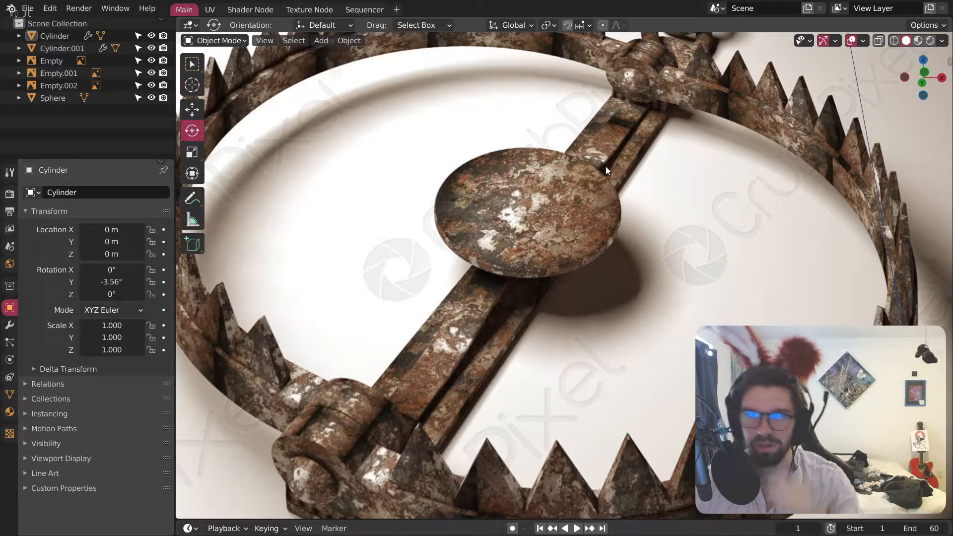
{"action": "scroll", "coordinate": [540, 174], "scroll_direction": "down", "scroll_amount": 2}
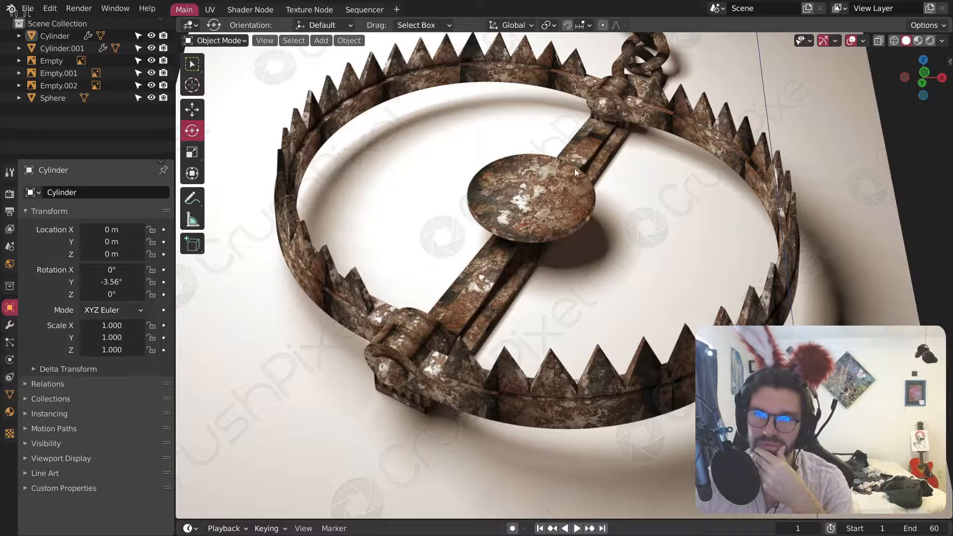
{"action": "scroll", "coordinate": [663, 66], "scroll_direction": "up", "scroll_amount": 4}
{"action": "middle_click_drag", "start_coordinate": [659, 85], "coordinate": [638, 218], "text": "shift"}
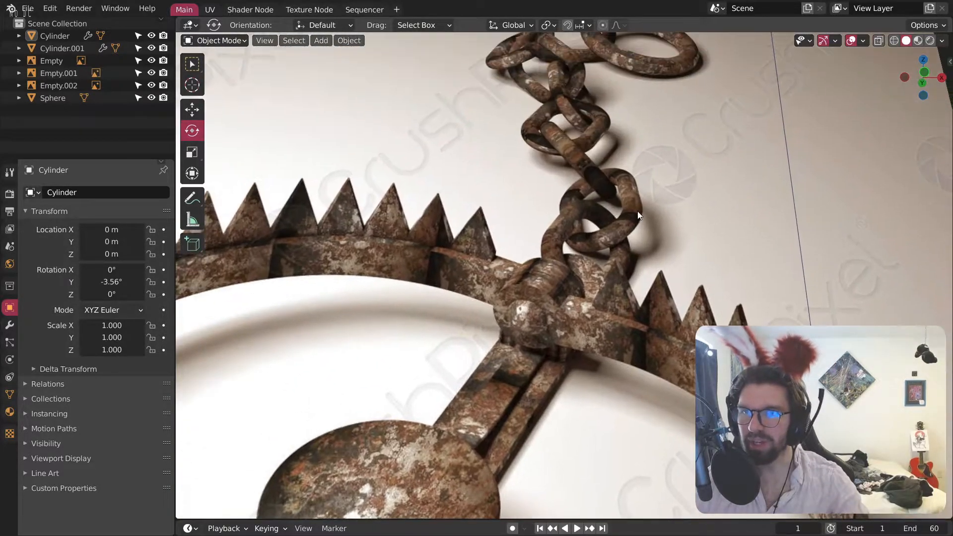
{"action": "scroll", "coordinate": [626, 181], "scroll_direction": "up", "scroll_amount": 4}
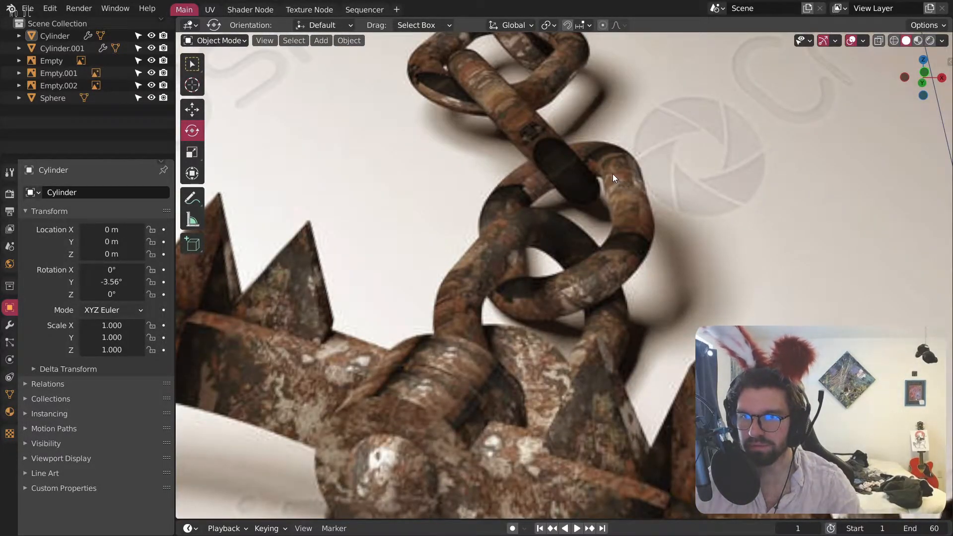
Step: Examine the chain links and the end ring in the bear trap reference image
{"action": "scroll", "coordinate": [613, 174], "scroll_direction": "down", "scroll_amount": 5}
{"action": "middle_click_drag", "start_coordinate": [609, 155], "coordinate": [599, 292], "text": "shift"}
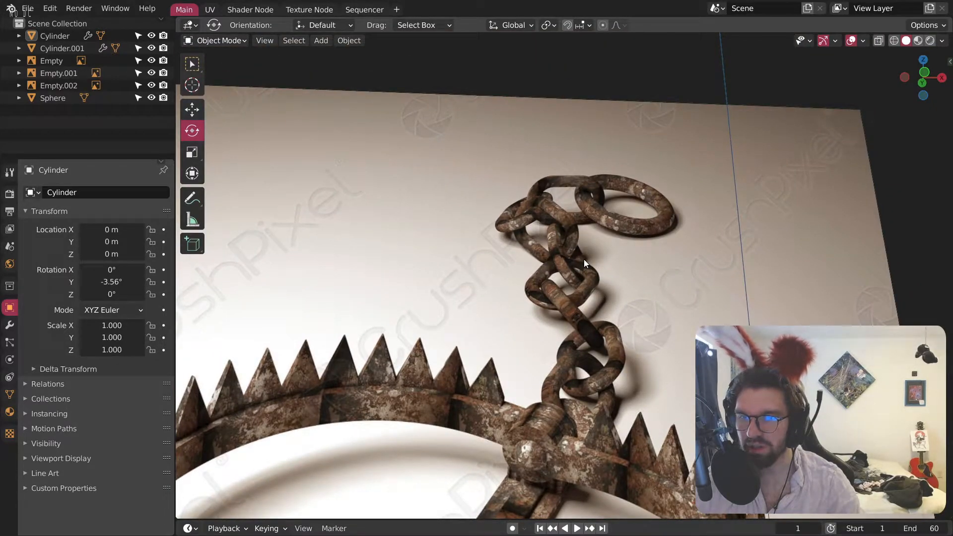
{"action": "scroll", "coordinate": [584, 260], "scroll_direction": "down", "scroll_amount": 10}
{"action": "scroll", "coordinate": [571, 360], "scroll_direction": "up", "scroll_amount": 10}
{"action": "middle_click_drag", "start_coordinate": [575, 356], "coordinate": [566, 219]}
{"action": "scroll", "coordinate": [497, 288], "scroll_direction": "down", "scroll_amount": 3}
{"action": "scroll", "coordinate": [510, 333], "scroll_direction": "up", "scroll_amount": 4}
{"action": "scroll", "coordinate": [517, 333], "scroll_direction": "down", "scroll_amount": 4}
{"action": "left_click", "coordinate": [343, 39]}
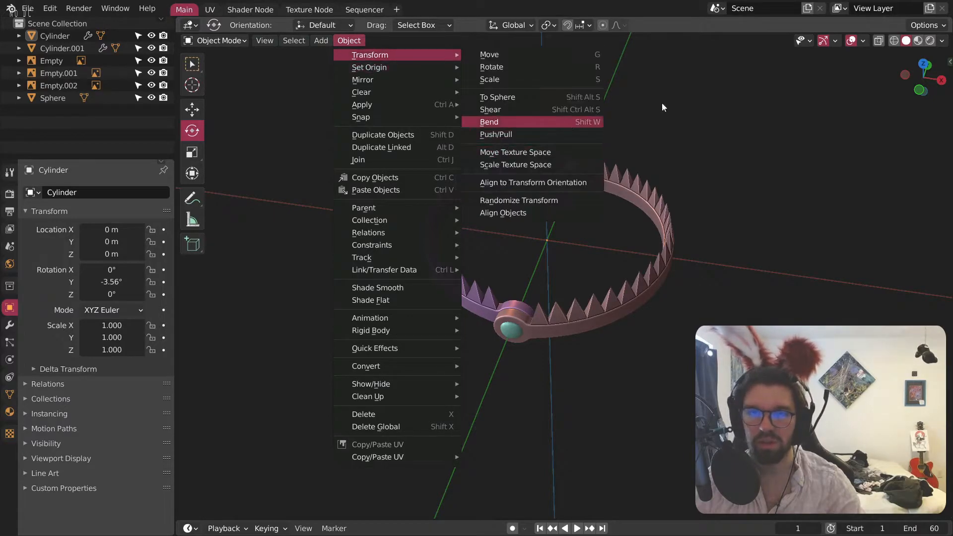
{"action": "key", "text": "shift+a"}
{"action": "mouse_move", "coordinate": [602, 118]}
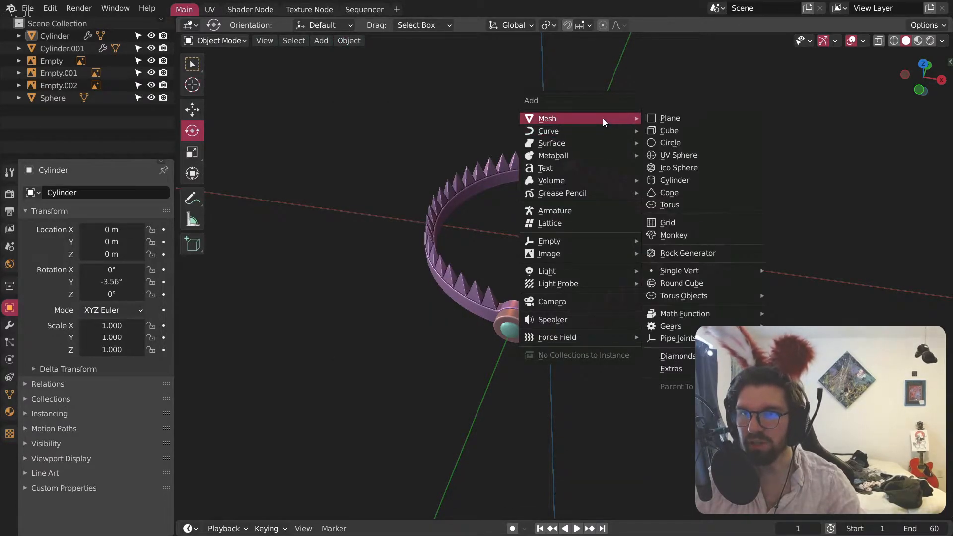
{"action": "key", "text": "t"}
{"action": "key", "text": "Delete"}
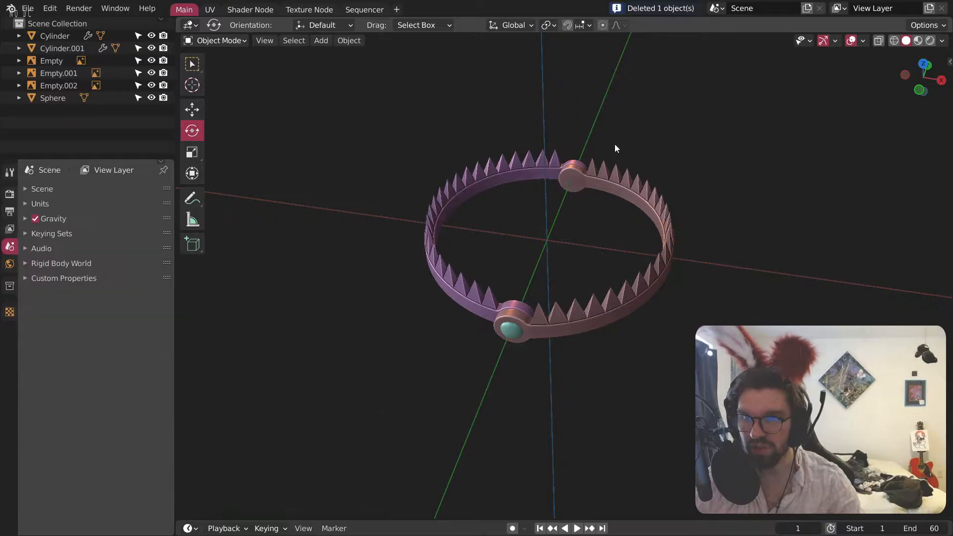
{"action": "key", "text": "shift+a"}
{"action": "mouse_move", "coordinate": [615, 145]}
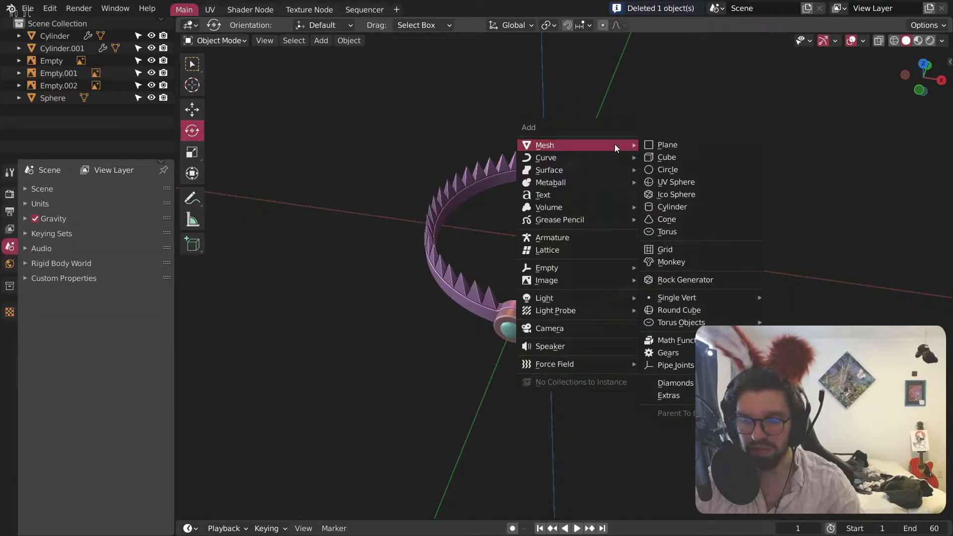
{"action": "key", "text": "t"}
{"action": "key", "text": "Delete"}
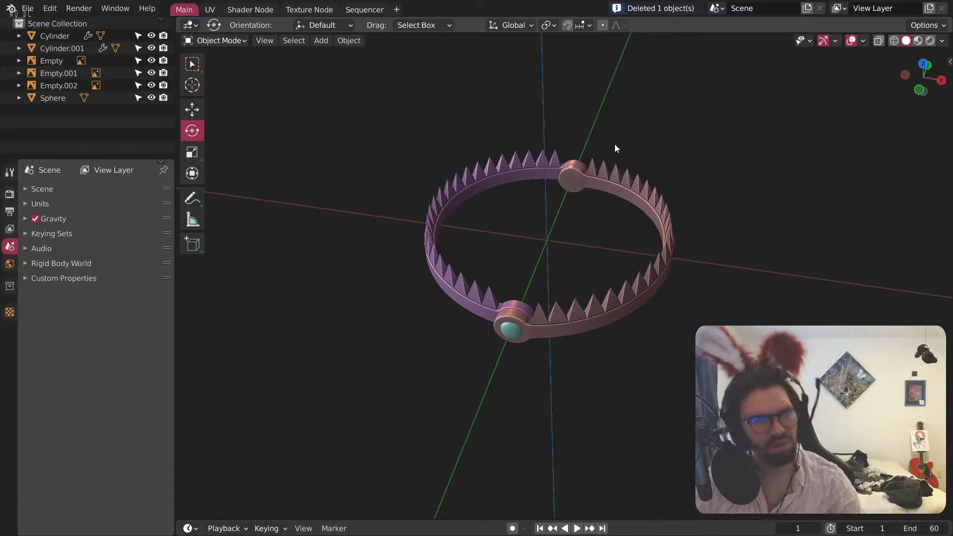
Step: Add a torus mesh at the world origin with 32 major segments
{"action": "key", "text": "shift+a"}
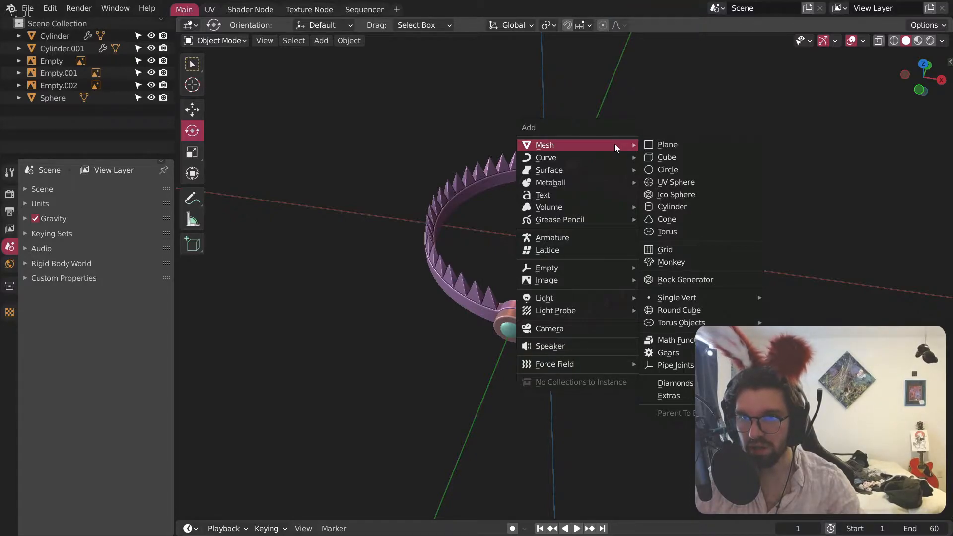
{"action": "key", "text": "t"}
{"action": "middle_click_drag", "start_coordinate": [517, 178], "coordinate": [601, 280]}
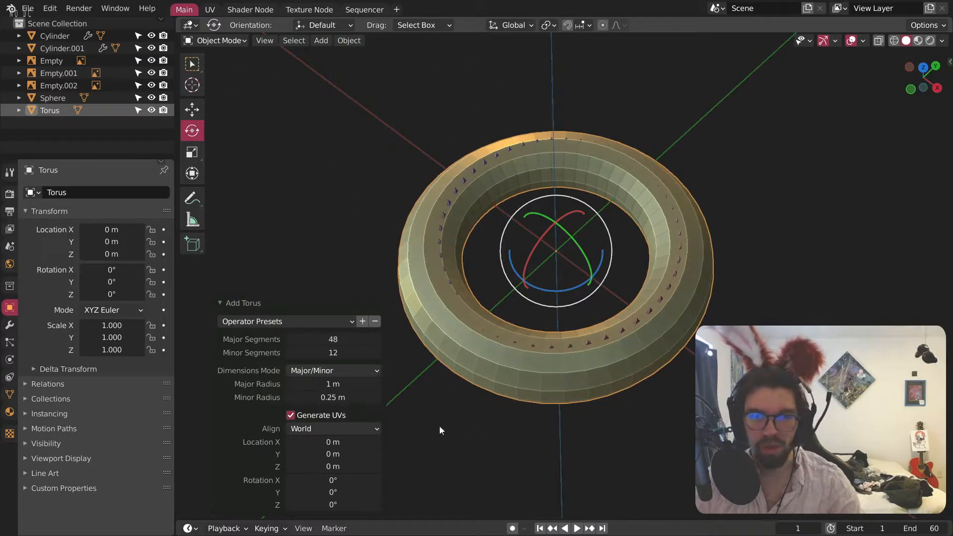
{"action": "left_click", "coordinate": [354, 341]}
{"action": "type", "text": "32"}
{"action": "key", "text": "Return"}
{"action": "middle_click_drag", "start_coordinate": [630, 267], "coordinate": [603, 268]}
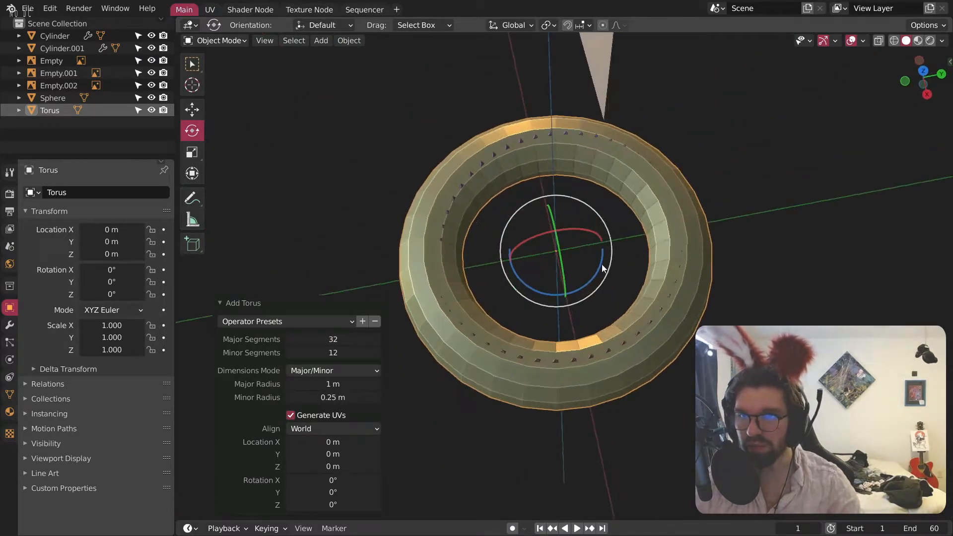
Step: Scale the torus down uniformly to about 0.192 so it fits well inside the trap ring
{"action": "middle_click_drag", "start_coordinate": [681, 252], "coordinate": [660, 216]}
{"action": "middle_click_drag", "start_coordinate": [497, 245], "coordinate": [534, 253]}
{"action": "middle_click_drag", "start_coordinate": [694, 256], "coordinate": [715, 196]}
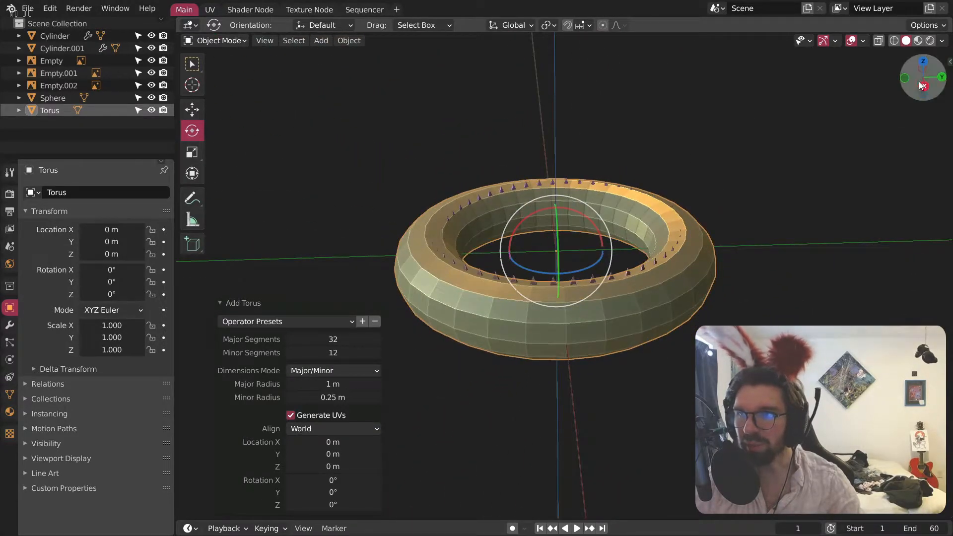
{"action": "key", "text": "s"}
{"action": "left_click", "coordinate": [609, 249]}
{"action": "scroll", "coordinate": [575, 240], "scroll_direction": "up", "scroll_amount": 6}
{"action": "middle_click_drag", "start_coordinate": [574, 241], "coordinate": [570, 279]}
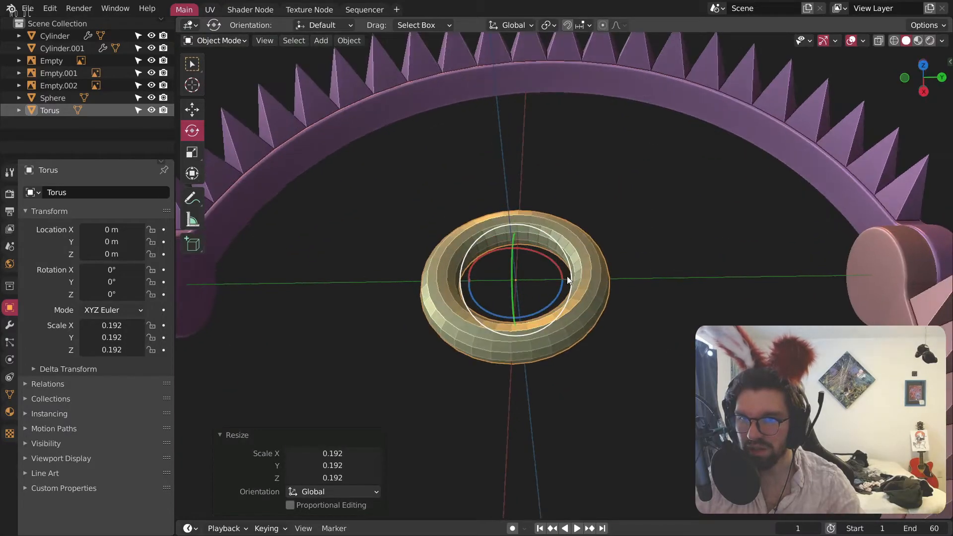
{"action": "scroll", "coordinate": [533, 275], "scroll_direction": "down", "scroll_amount": 3}
{"action": "scroll", "coordinate": [529, 282], "scroll_direction": "up", "scroll_amount": 5}
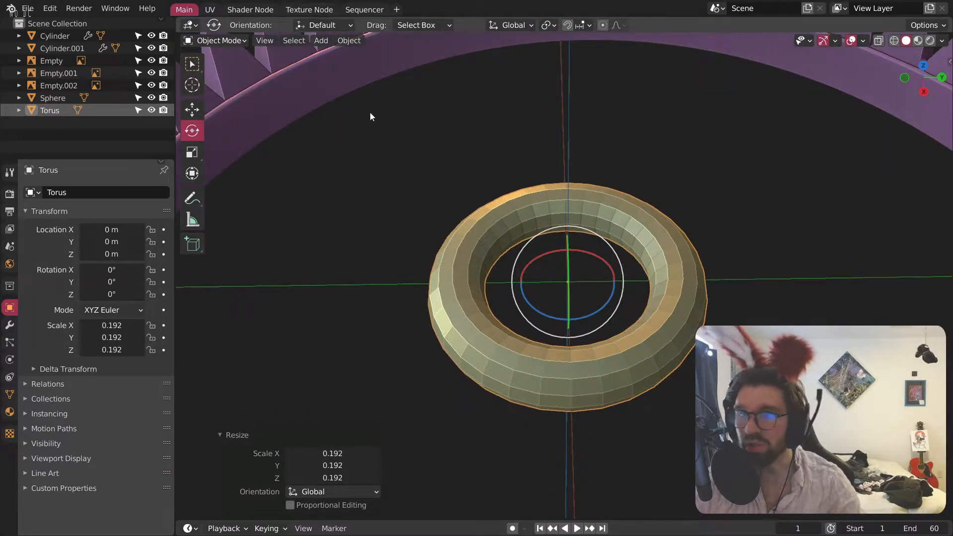
Step: In Edit Mode, bevel the two opposite cross-section edge loops lying on the X axis with one segment, about 0.024 m wide
{"action": "left_click", "coordinate": [234, 41]}
{"action": "left_click", "coordinate": [213, 68]}
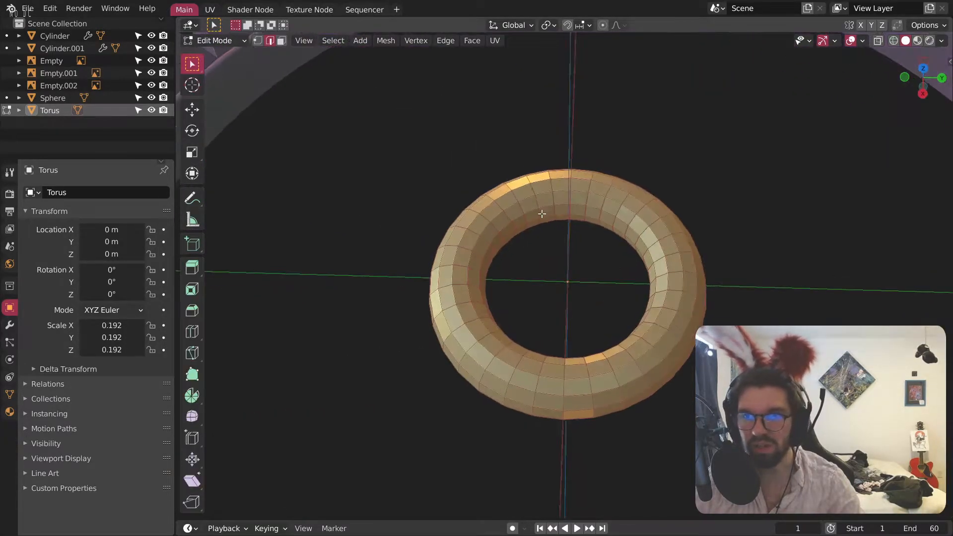
{"action": "scroll", "coordinate": [601, 154], "scroll_direction": "up", "scroll_amount": 5}
{"action": "scroll", "coordinate": [547, 149], "scroll_direction": "down", "scroll_amount": 2}
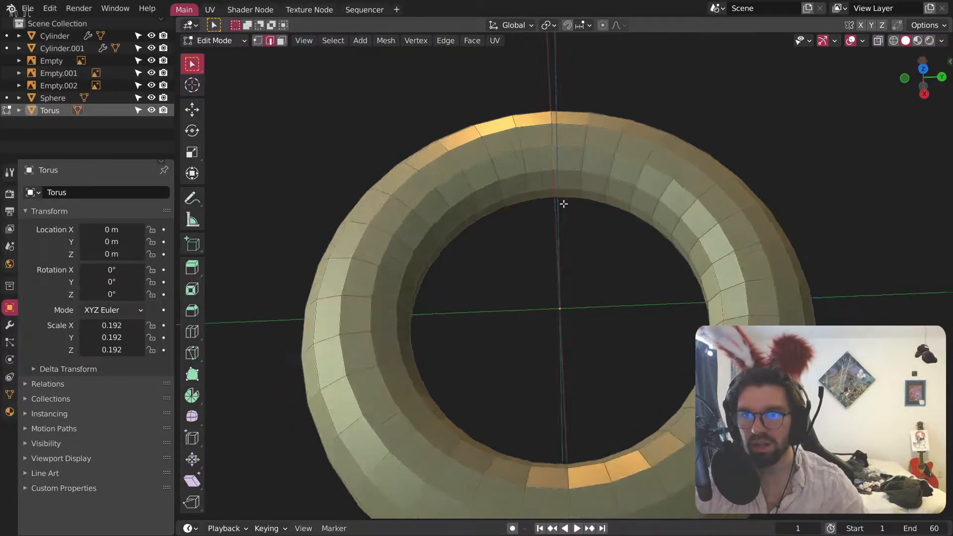
{"action": "scroll", "coordinate": [572, 443], "scroll_direction": "down", "scroll_amount": 4}
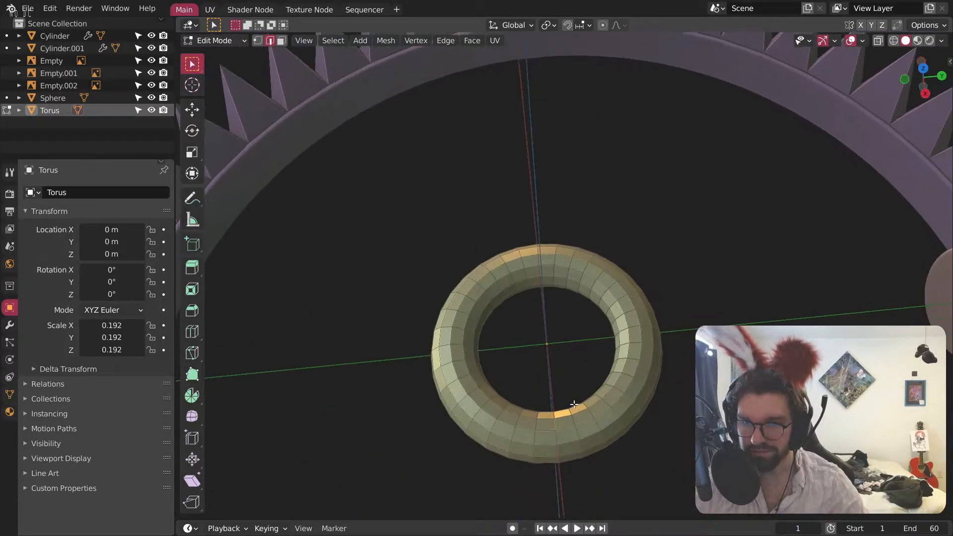
{"action": "scroll", "coordinate": [568, 427], "scroll_direction": "up", "scroll_amount": 3}
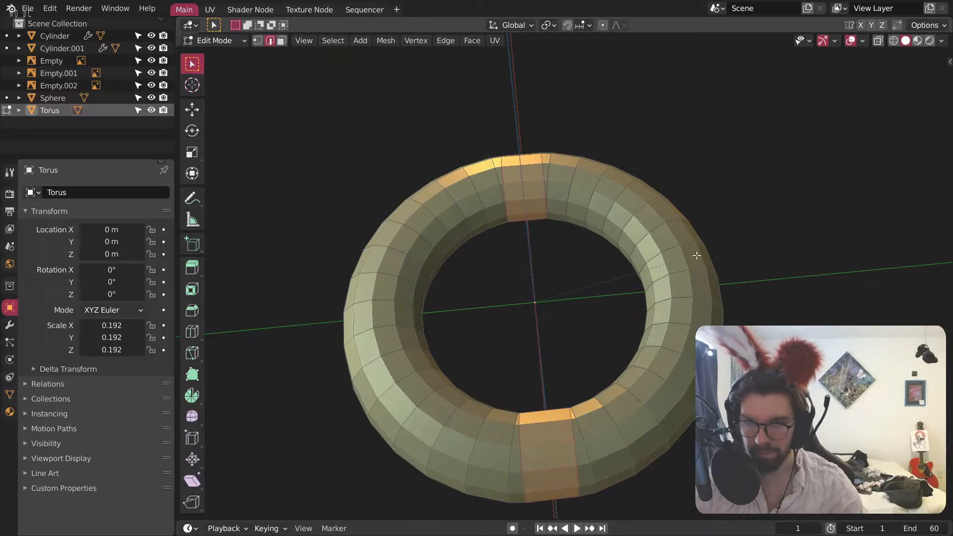
{"action": "left_click", "coordinate": [659, 283]}
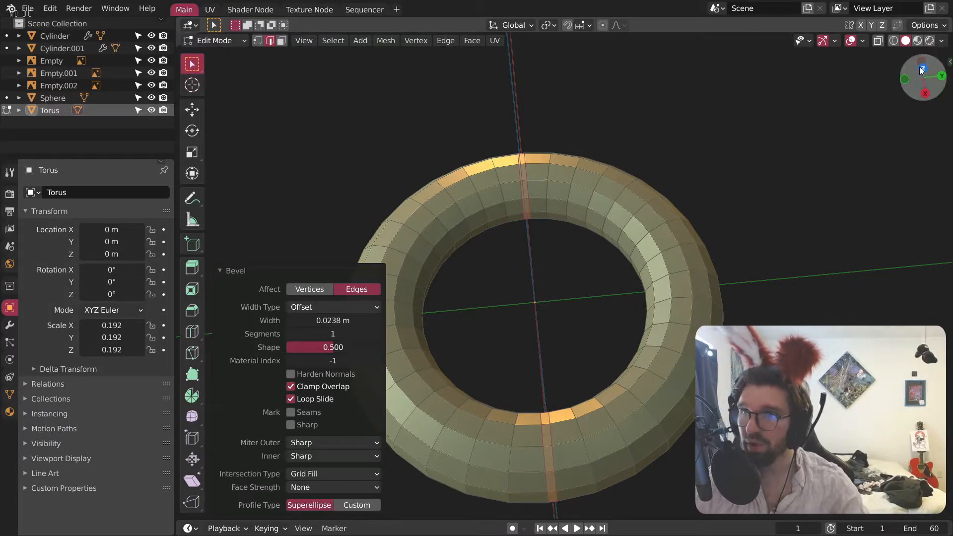
Step: Select the torus half on the positive Y side and move it about 0.24 m along Y to form an elongated link
{"action": "key", "text": "KP_7"}
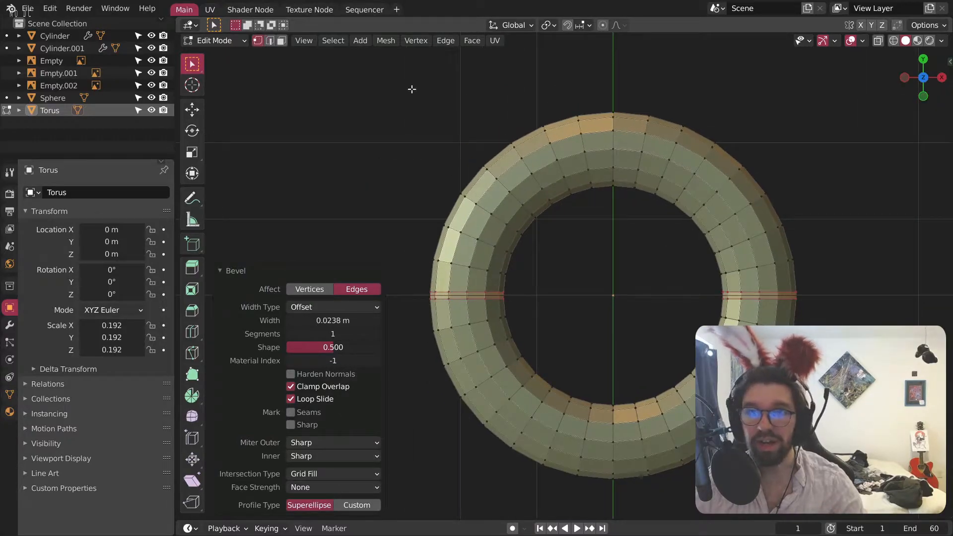
{"action": "left_click", "coordinate": [890, 43]}
{"action": "mouse_move", "coordinate": [350, 110]}
{"action": "left_mouse_down"}
{"action": "mouse_move", "coordinate": [502, 149]}
{"action": "mouse_move", "coordinate": [836, 289]}
{"action": "mouse_move", "coordinate": [864, 286]}
{"action": "left_mouse_up"}
{"action": "middle_click_drag", "start_coordinate": [652, 159], "coordinate": [593, 209], "text": "shift"}
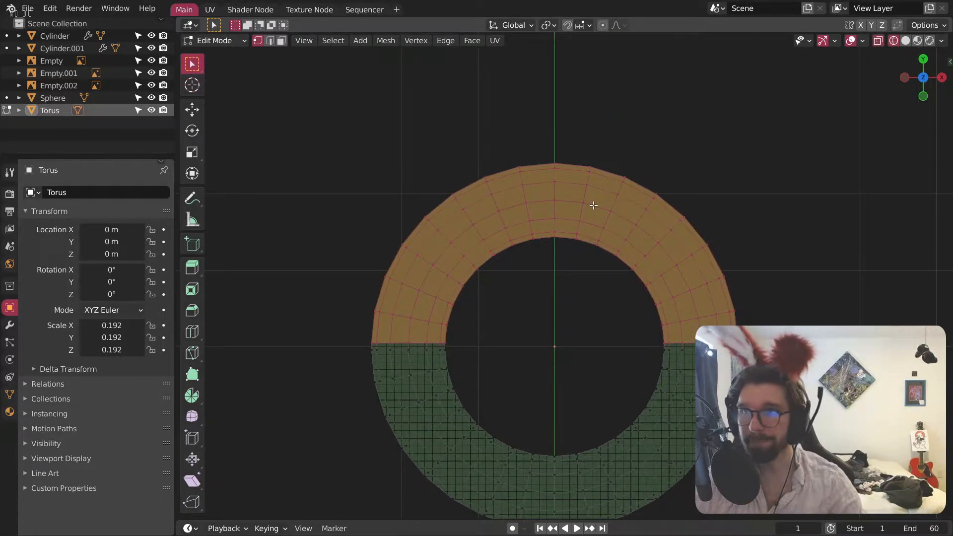
{"action": "key", "text": "g"}
{"action": "key", "text": "y"}
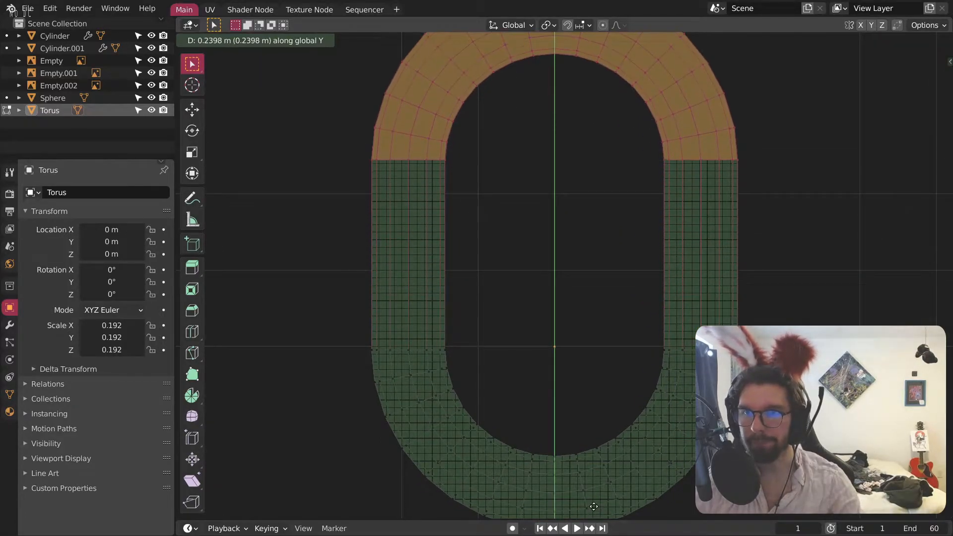
{"action": "left_click", "coordinate": [594, 506]}
Step: Check the proportions of the stretched link against the chain in the reference image
{"action": "scroll", "coordinate": [585, 224], "scroll_direction": "down", "scroll_amount": 5}
{"action": "scroll", "coordinate": [517, 219], "scroll_direction": "up", "scroll_amount": 4}
{"action": "scroll", "coordinate": [557, 213], "scroll_direction": "down", "scroll_amount": 6}
{"action": "scroll", "coordinate": [554, 215], "scroll_direction": "up", "scroll_amount": 4}
{"action": "scroll", "coordinate": [505, 228], "scroll_direction": "up", "scroll_amount": 3}
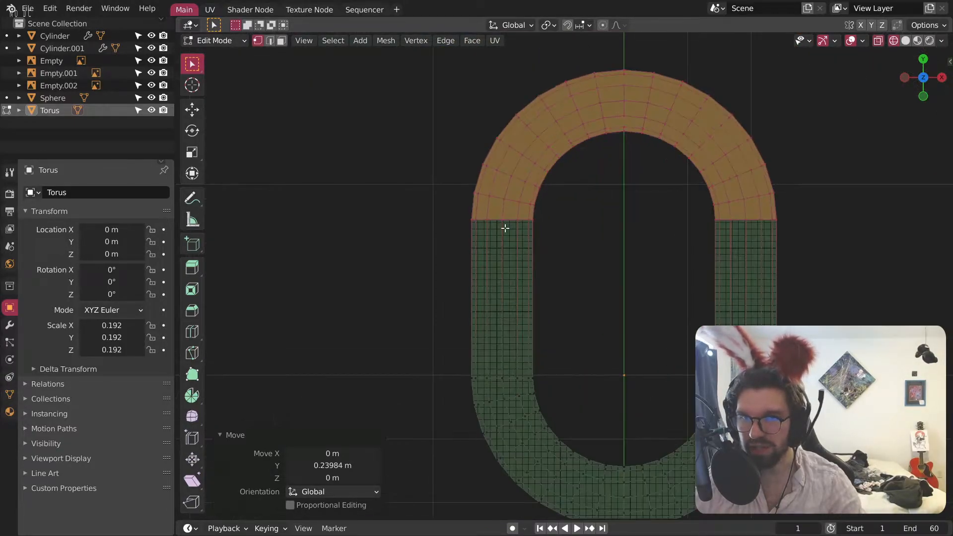
{"action": "middle_click_drag", "start_coordinate": [579, 205], "coordinate": [571, 253], "text": "shift"}
{"action": "middle_click_drag", "start_coordinate": [594, 289], "coordinate": [564, 266]}
{"action": "scroll", "coordinate": [564, 297], "scroll_direction": "up", "scroll_amount": 3}
{"action": "scroll", "coordinate": [564, 265], "scroll_direction": "up", "scroll_amount": 3}
{"action": "scroll", "coordinate": [564, 265], "scroll_direction": "down", "scroll_amount": 5}
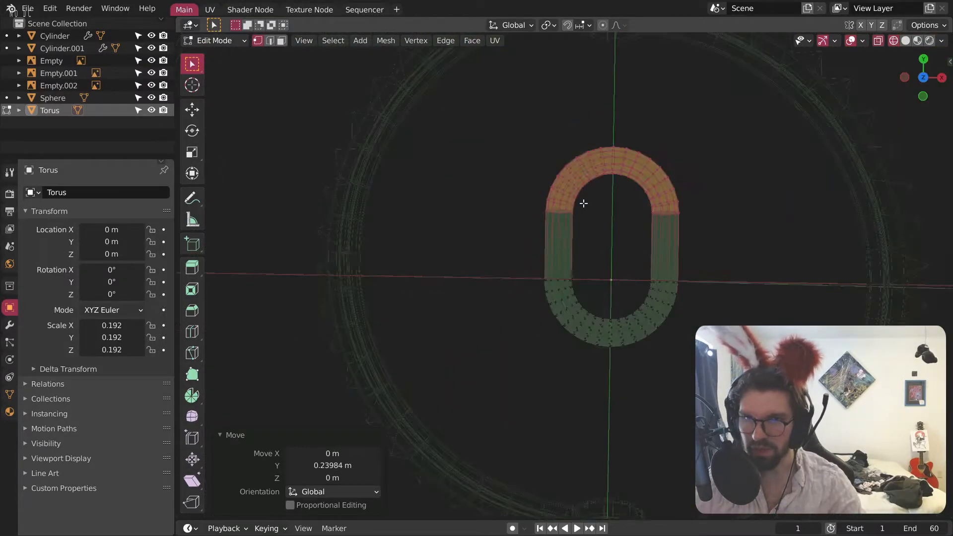
{"action": "middle_click_drag", "start_coordinate": [583, 224], "coordinate": [560, 77]}
{"action": "scroll", "coordinate": [560, 77], "scroll_direction": "down", "scroll_amount": 8}
{"action": "middle_click_drag", "start_coordinate": [545, 32], "coordinate": [557, 99], "text": "shift"}
{"action": "scroll", "coordinate": [557, 99], "scroll_direction": "up", "scroll_amount": 8}
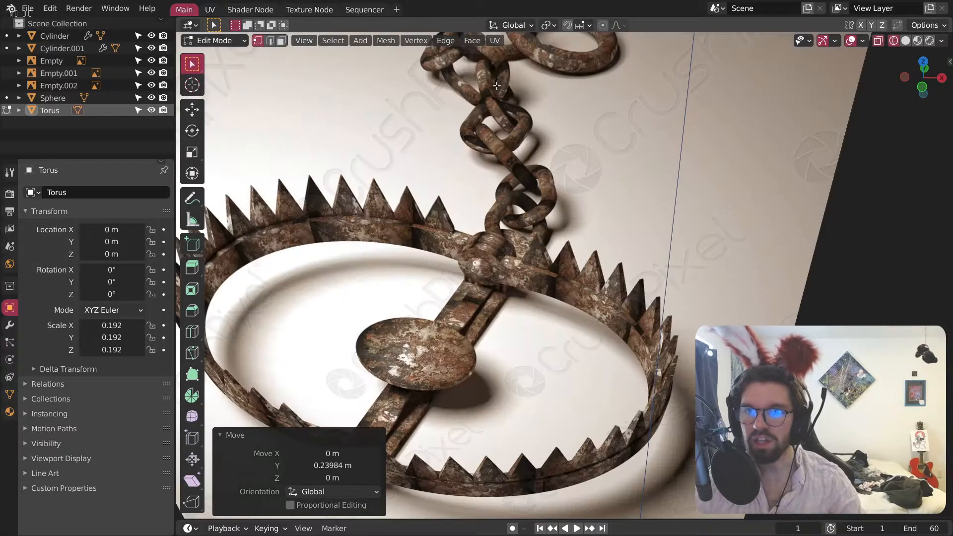
{"action": "scroll", "coordinate": [658, 332], "scroll_direction": "down", "scroll_amount": 8}
Step: Add a centred loop cut across one straight side of the link and bevel it with one segment, about 0.041 m wide
{"action": "middle_click_drag", "start_coordinate": [549, 422], "coordinate": [558, 430]}
{"action": "scroll", "coordinate": [546, 392], "scroll_direction": "up", "scroll_amount": 7}
{"action": "scroll", "coordinate": [523, 279], "scroll_direction": "up", "scroll_amount": 3}
{"action": "mouse_move", "coordinate": [543, 336]}
{"action": "middle_mouse_down"}
{"action": "mouse_move", "coordinate": [543, 315]}
{"action": "mouse_move", "coordinate": [517, 311]}
{"action": "mouse_move", "coordinate": [546, 321]}
{"action": "mouse_move", "coordinate": [543, 349]}
{"action": "middle_mouse_up"}
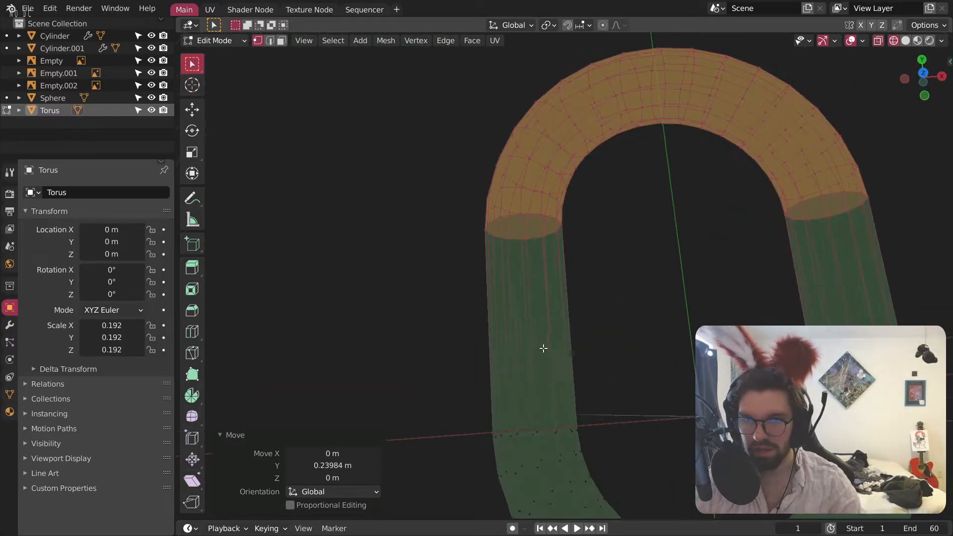
{"action": "left_click", "coordinate": [186, 331]}
{"action": "left_click", "coordinate": [560, 362]}
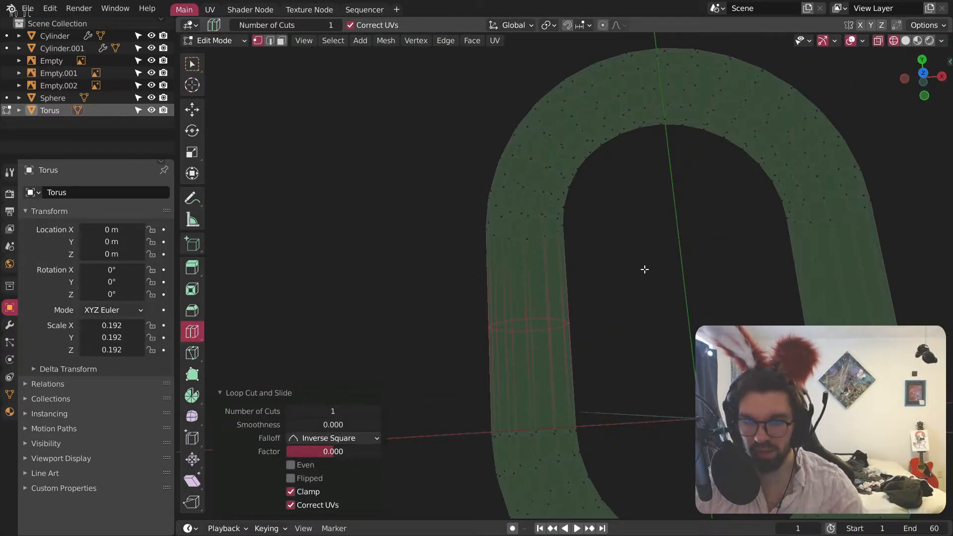
{"action": "key", "text": "ctrl+b"}
{"action": "left_click", "coordinate": [658, 259]}
Step: Extrude the narrow band of faces on the link's straight side outward along normals by about 0.02 m
{"action": "middle_click_drag", "start_coordinate": [658, 260], "coordinate": [383, 129]}
{"action": "key", "text": "shift+z"}
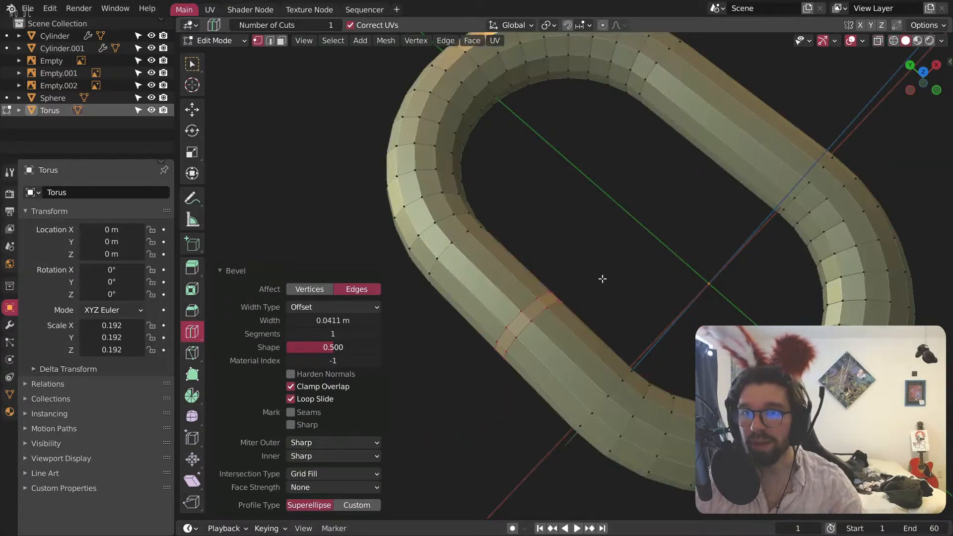
{"action": "left_click", "coordinate": [282, 40]}
{"action": "right_click", "coordinate": [513, 314]}
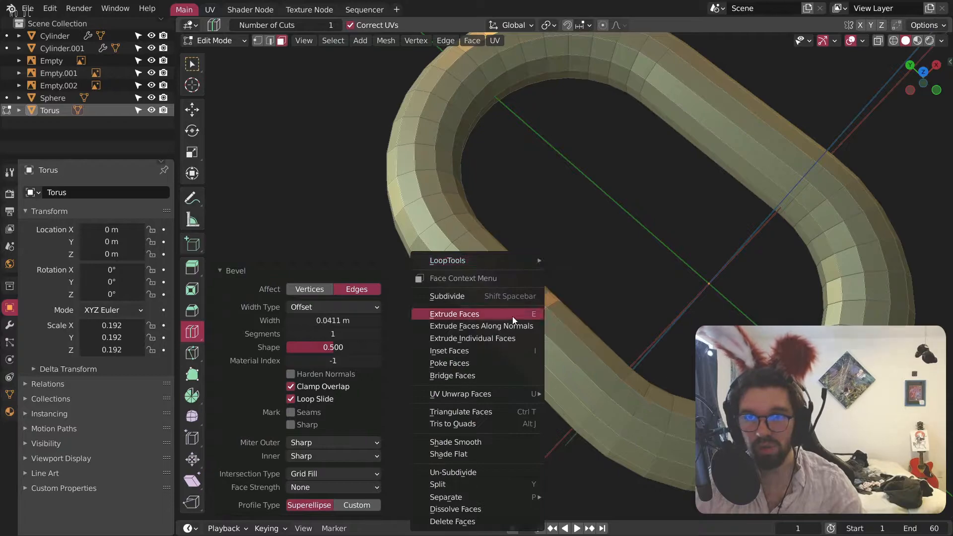
{"action": "left_click", "coordinate": [510, 326]}
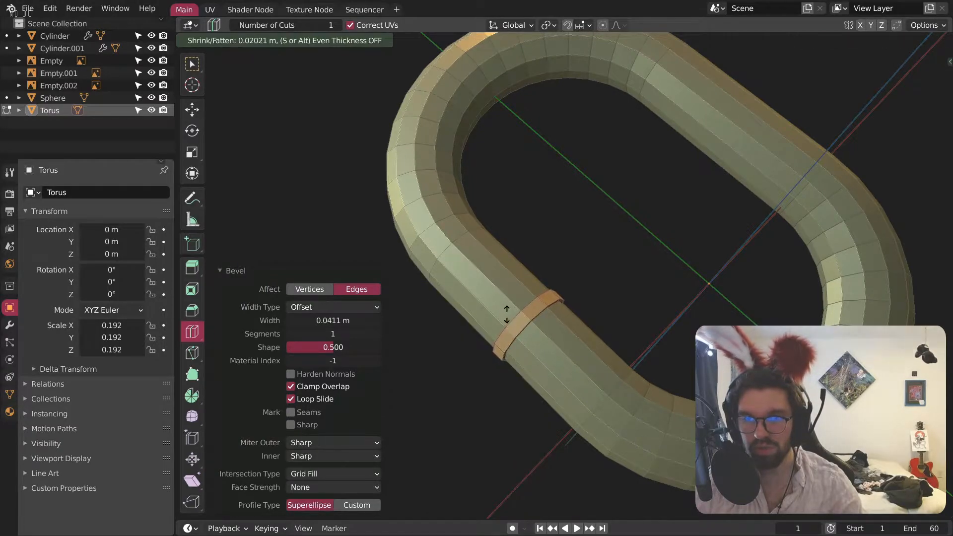
{"action": "left_click", "coordinate": [507, 314]}
Step: Return to Object Mode and apply the link's scale
{"action": "left_click", "coordinate": [217, 41]}
{"action": "left_click", "coordinate": [221, 55]}
{"action": "scroll", "coordinate": [543, 335], "scroll_direction": "up", "scroll_amount": 3}
{"action": "middle_click_drag", "start_coordinate": [542, 335], "coordinate": [556, 228]}
{"action": "key", "text": "ctrl+a"}
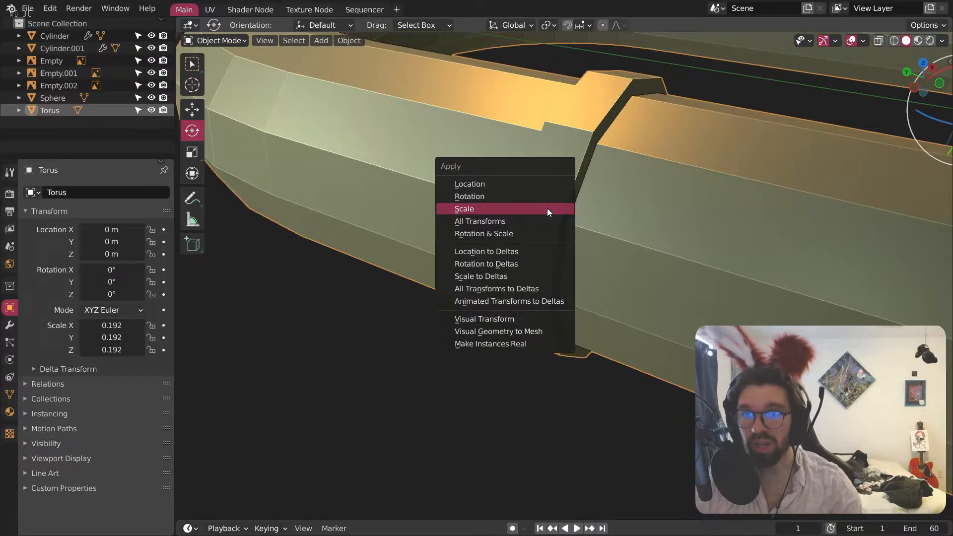
{"action": "left_click", "coordinate": [548, 208]}
Step: Bevel both outer edge loops of the raised band with three segments, about 0.016 m wide
{"action": "key", "text": "Tab"}
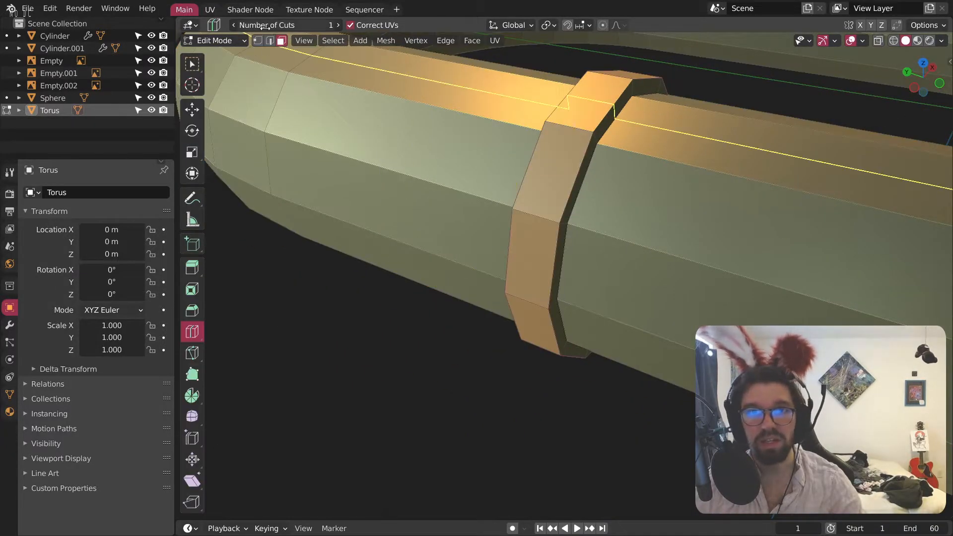
{"action": "left_click", "coordinate": [271, 40]}
{"action": "left_click", "coordinate": [191, 61]}
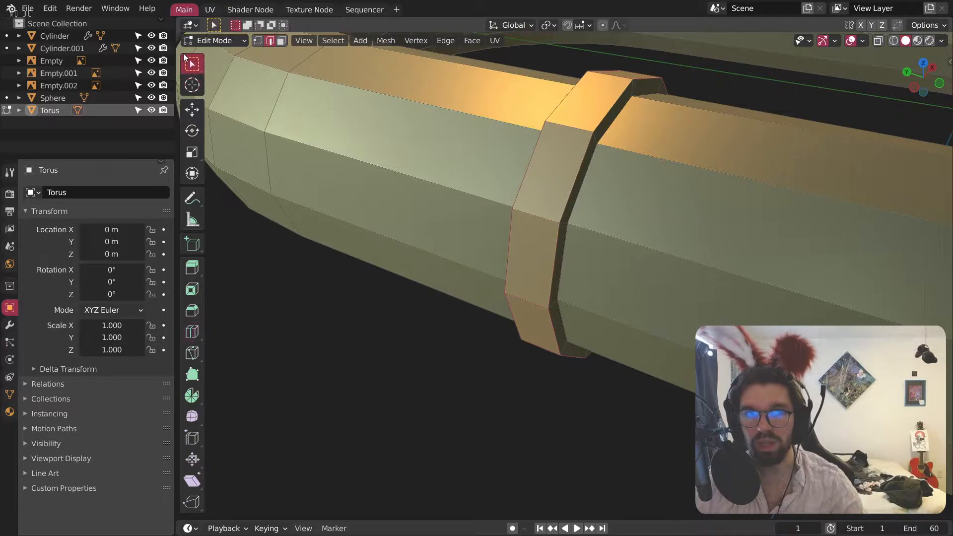
{"action": "left_click", "coordinate": [578, 169], "text": "alt"}
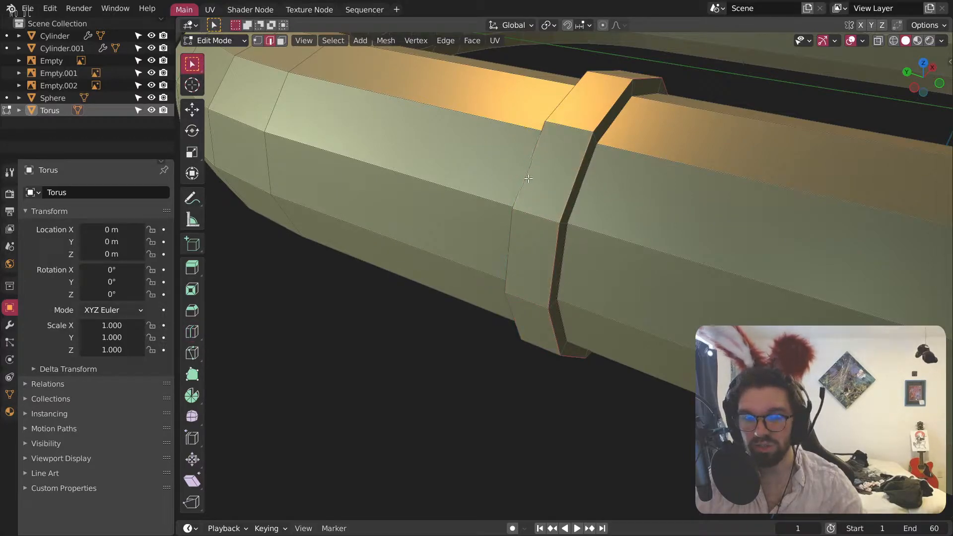
{"action": "key", "text": "s"}
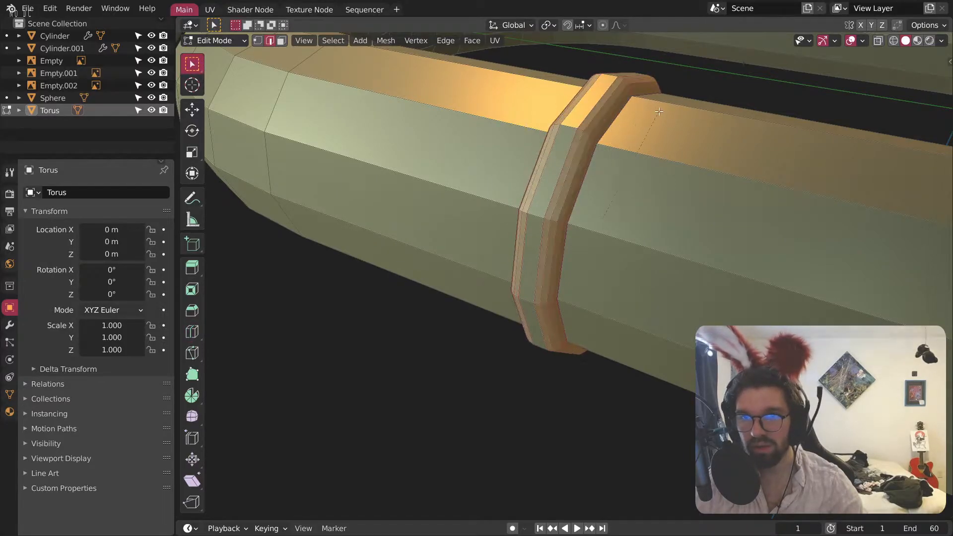
{"action": "scroll", "coordinate": [659, 111], "scroll_direction": "down", "scroll_amount": 6}
{"action": "scroll", "coordinate": [658, 112], "scroll_direction": "up", "scroll_amount": 2}
{"action": "left_click", "coordinate": [658, 112]}
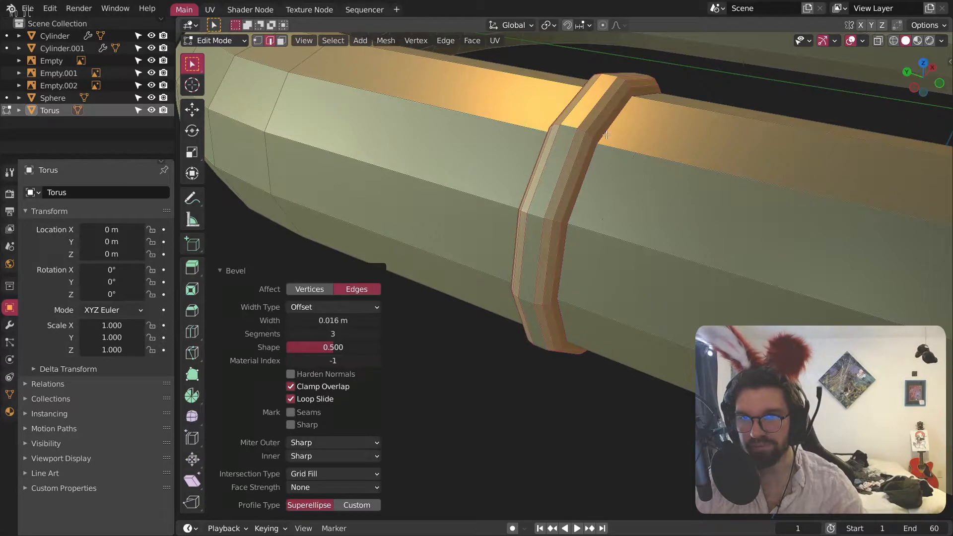
Step: Merge the link's selected vertices by distance to remove the duplicates left by the bevel
{"action": "key", "text": "1"}
{"action": "right_click", "coordinate": [541, 332]}
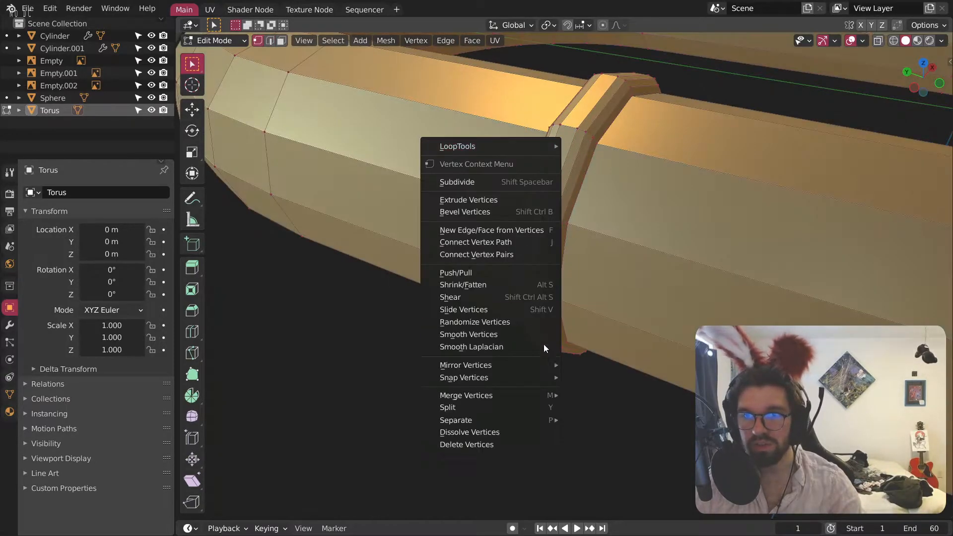
{"action": "mouse_move", "coordinate": [511, 395]}
{"action": "left_click", "coordinate": [598, 438]}
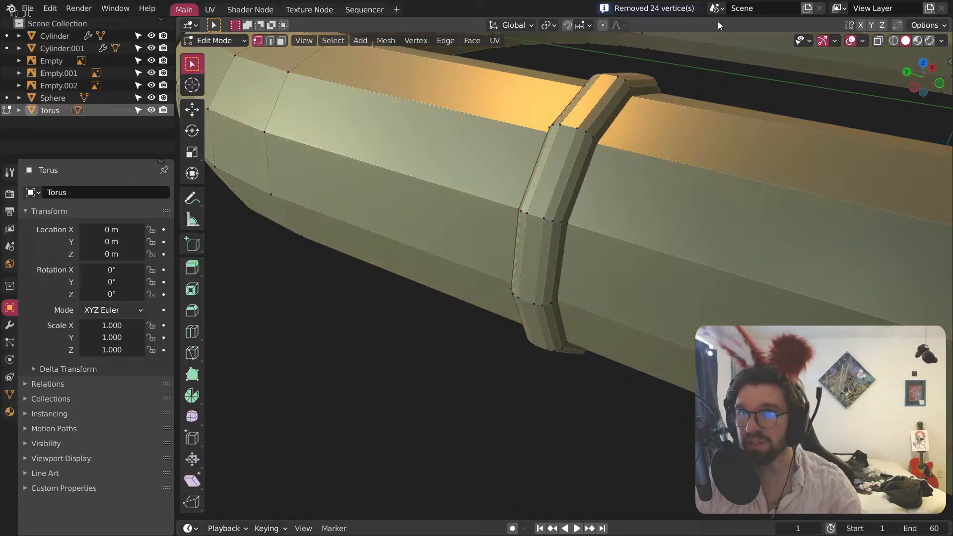
Step: Return to Object Mode and shade the chain link smooth
{"action": "left_click", "coordinate": [237, 42]}
{"action": "left_click", "coordinate": [224, 68]}
{"action": "left_click", "coordinate": [224, 41]}
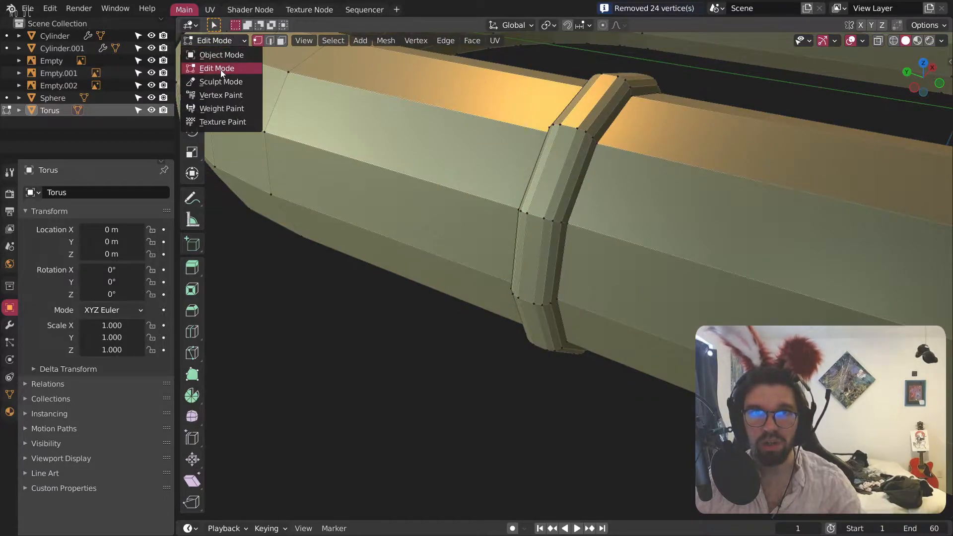
{"action": "left_click", "coordinate": [221, 56]}
{"action": "left_click", "coordinate": [303, 316]}
{"action": "scroll", "coordinate": [476, 320], "scroll_direction": "down", "scroll_amount": 8}
{"action": "mouse_move", "coordinate": [510, 302]}
{"action": "middle_mouse_down"}
{"action": "mouse_move", "coordinate": [433, 371]}
{"action": "mouse_move", "coordinate": [501, 300]}
{"action": "middle_mouse_up"}
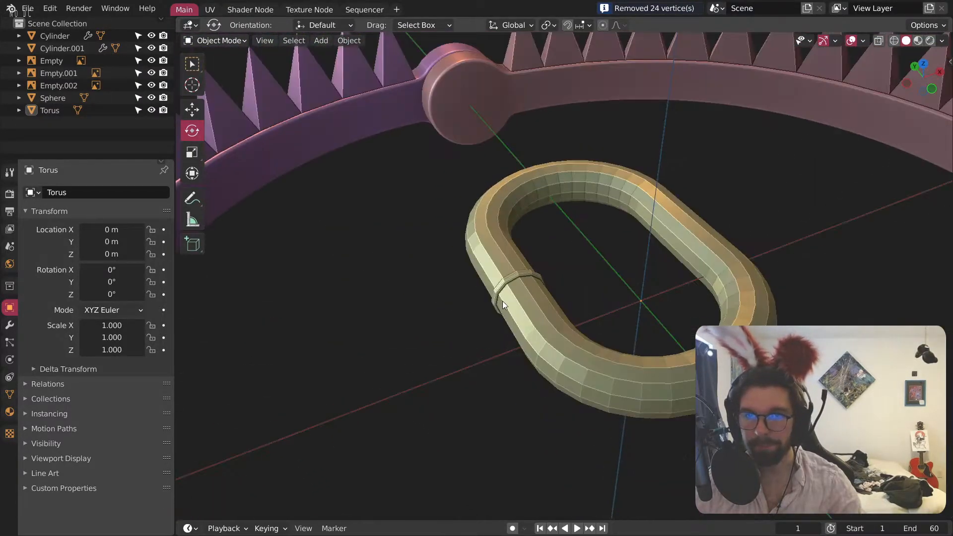
{"action": "scroll", "coordinate": [502, 300], "scroll_direction": "up", "scroll_amount": 5}
{"action": "left_click", "coordinate": [535, 279]}
{"action": "right_click", "coordinate": [534, 279]}
{"action": "left_click", "coordinate": [535, 279]}
{"action": "left_click", "coordinate": [625, 205]}
Step: Inspect the shading of the link and its weld band up close and beside the trap jaws
{"action": "mouse_move", "coordinate": [625, 204]}
{"action": "middle_mouse_down"}
{"action": "mouse_move", "coordinate": [656, 291]}
{"action": "mouse_move", "coordinate": [633, 198]}
{"action": "middle_mouse_up"}
{"action": "left_click", "coordinate": [622, 234]}
{"action": "middle_click_drag", "start_coordinate": [622, 234], "coordinate": [502, 327]}
{"action": "scroll", "coordinate": [454, 240], "scroll_direction": "up", "scroll_amount": 6}
{"action": "middle_click_drag", "start_coordinate": [458, 272], "coordinate": [564, 204]}
{"action": "scroll", "coordinate": [618, 296], "scroll_direction": "down", "scroll_amount": 7}
{"action": "middle_click_drag", "start_coordinate": [619, 298], "coordinate": [698, 377]}
{"action": "key", "text": "alt+a"}
{"action": "middle_click_drag", "start_coordinate": [651, 306], "coordinate": [684, 294]}
Step: Move the chain link about 1.39 m along Y, outside the trap jaws, and scale it down to about 0.33
{"action": "left_click", "coordinate": [671, 290]}
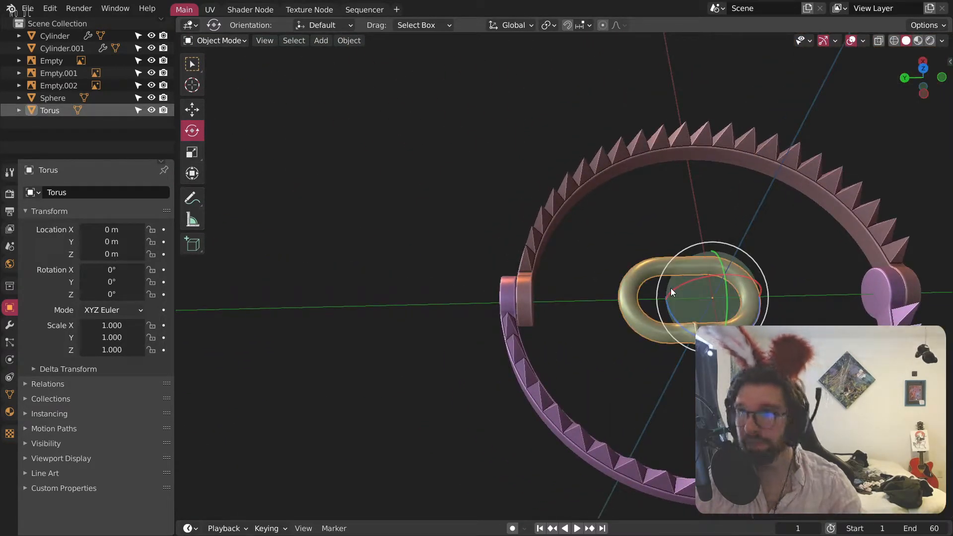
{"action": "key", "text": "g"}
{"action": "key", "text": "y"}
{"action": "left_click", "coordinate": [388, 319]}
{"action": "middle_click_drag", "start_coordinate": [388, 319], "coordinate": [492, 283], "text": "shift"}
{"action": "key", "text": "s"}
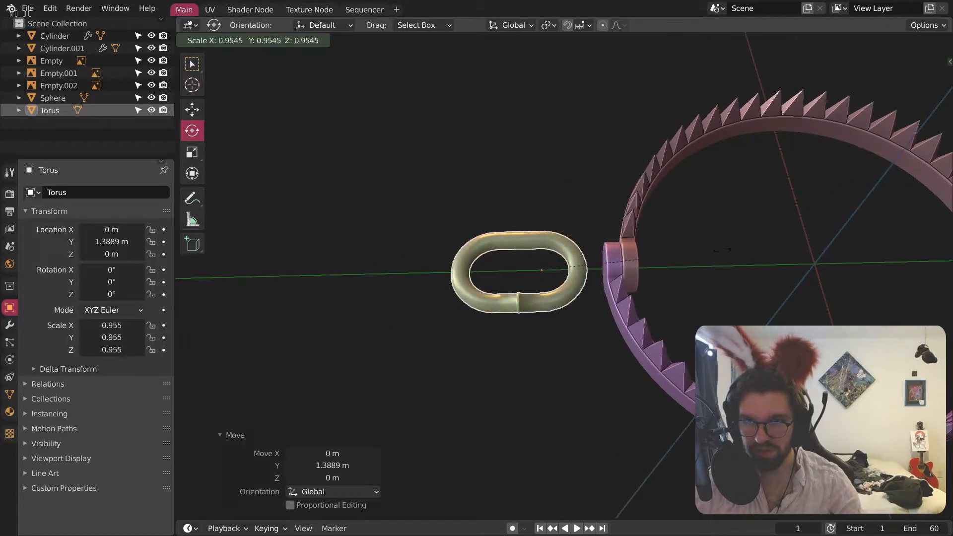
{"action": "left_click", "coordinate": [571, 246]}
{"action": "scroll", "coordinate": [571, 245], "scroll_direction": "up", "scroll_amount": 6}
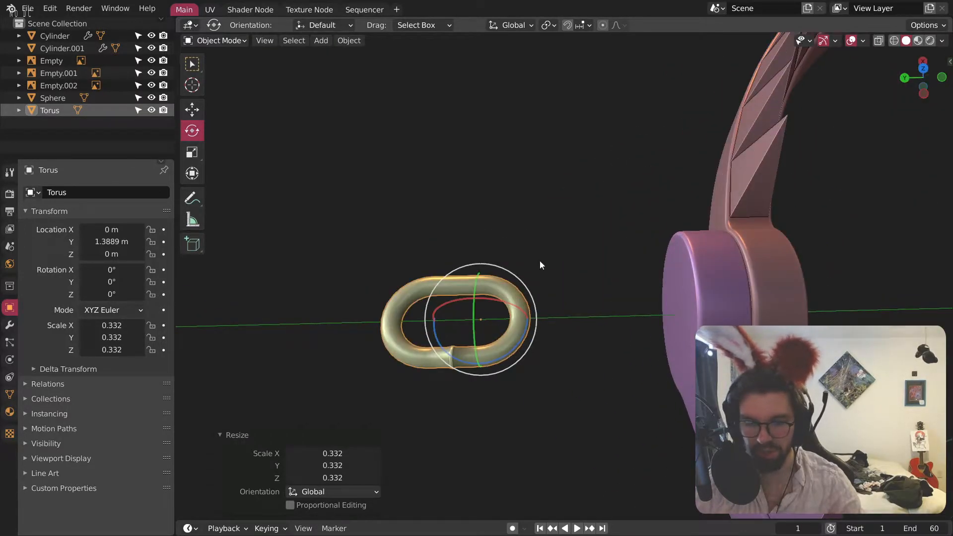
Step: Position the link just outside the jaw hinge and slightly below it, at about Y 1.27 m and Z -0.09 m
{"action": "key", "text": "g"}
{"action": "key", "text": "y"}
{"action": "left_click", "coordinate": [616, 298]}
{"action": "middle_click_drag", "start_coordinate": [615, 297], "coordinate": [612, 232]}
{"action": "key", "text": "g"}
{"action": "key", "text": "z"}
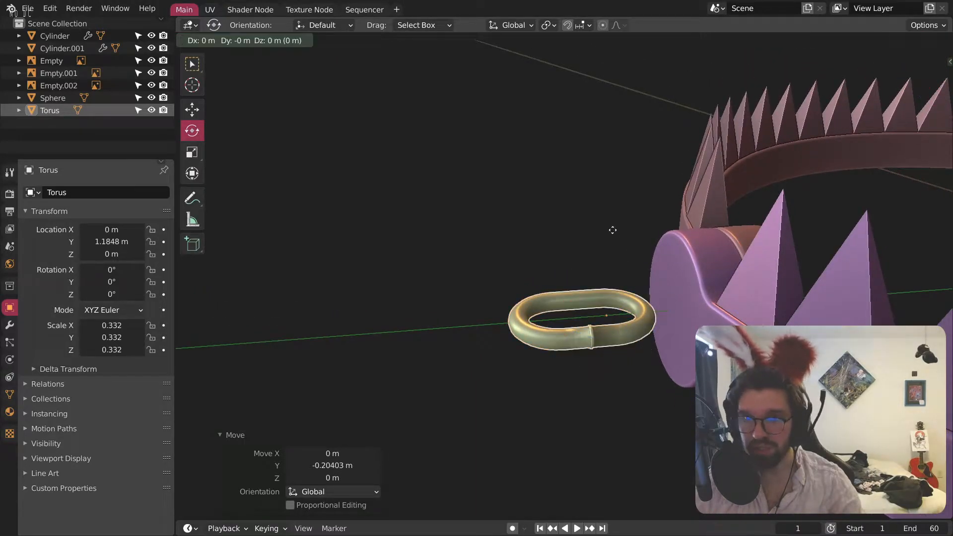
{"action": "left_click", "coordinate": [607, 279]}
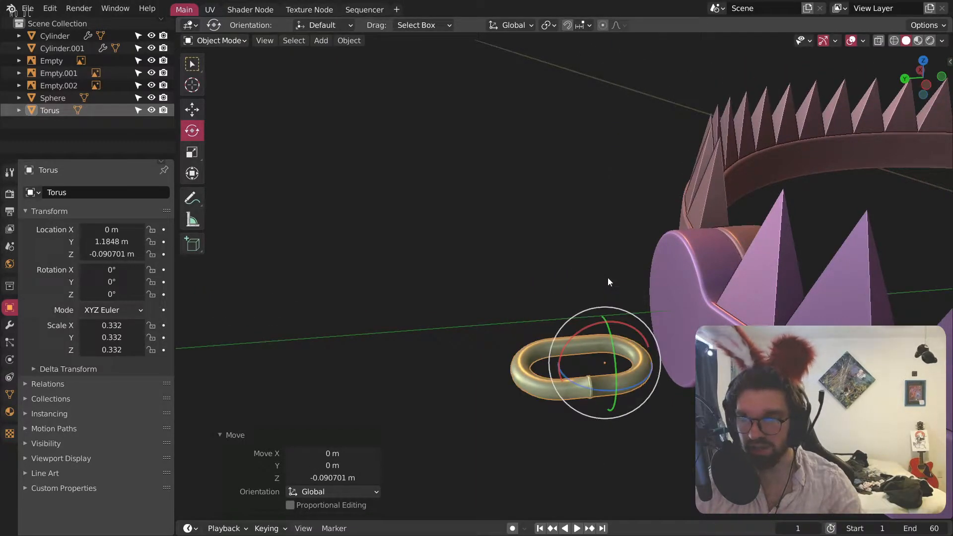
{"action": "key", "text": "g"}
{"action": "key", "text": "y"}
{"action": "left_click", "coordinate": [558, 292]}
{"action": "left_click", "coordinate": [557, 288]}
Step: Examine the interlocking chain links in the reference photo
{"action": "scroll", "coordinate": [552, 265], "scroll_direction": "down", "scroll_amount": 12}
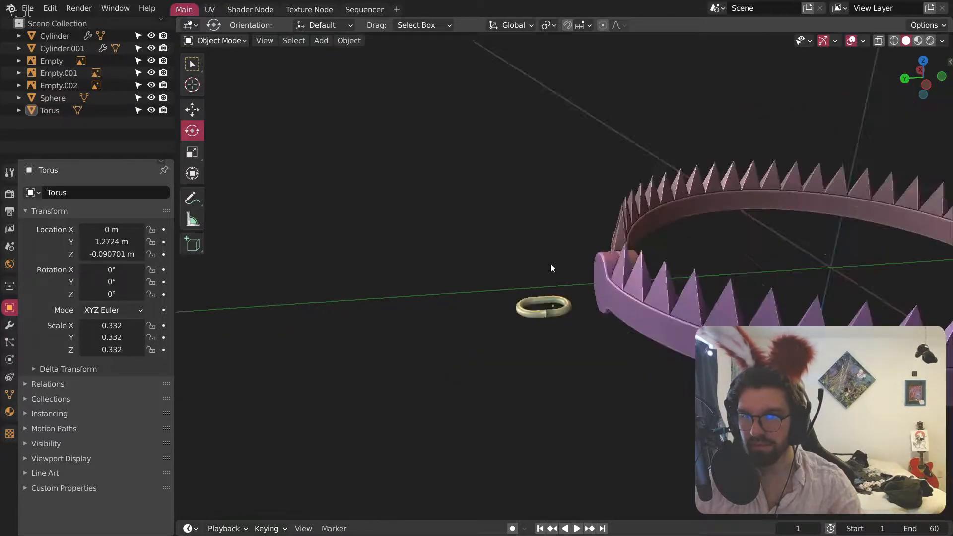
{"action": "middle_click_drag", "start_coordinate": [529, 214], "coordinate": [511, 149]}
{"action": "middle_click_drag", "start_coordinate": [511, 149], "coordinate": [539, 216], "text": "shift"}
{"action": "scroll", "coordinate": [540, 217], "scroll_direction": "down", "scroll_amount": 3}
{"action": "middle_click_drag", "start_coordinate": [533, 254], "coordinate": [506, 211]}
{"action": "scroll", "coordinate": [522, 223], "scroll_direction": "up", "scroll_amount": 2}
{"action": "middle_click_drag", "start_coordinate": [406, 218], "coordinate": [460, 204], "text": "shift"}
{"action": "scroll", "coordinate": [348, 223], "scroll_direction": "up", "scroll_amount": 7}
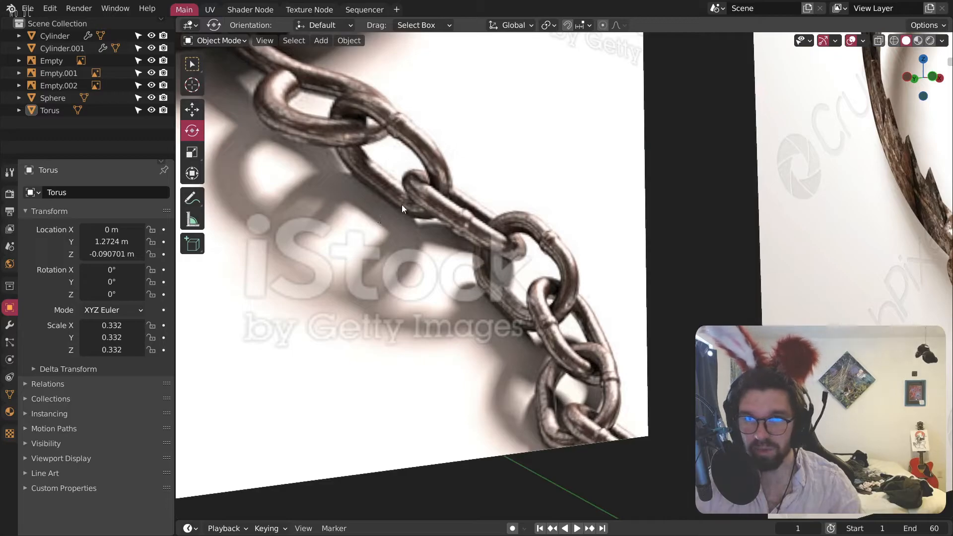
{"action": "scroll", "coordinate": [548, 238], "scroll_direction": "up", "scroll_amount": 4}
{"action": "scroll", "coordinate": [549, 251], "scroll_direction": "down", "scroll_amount": 2}
Step: Examine in the reference photo how the chain hooks into the hinge bracket of the trap
{"action": "scroll", "coordinate": [549, 253], "scroll_direction": "down", "scroll_amount": 8}
{"action": "middle_click_drag", "start_coordinate": [550, 233], "coordinate": [533, 315]}
{"action": "scroll", "coordinate": [416, 284], "scroll_direction": "up", "scroll_amount": 7}
{"action": "scroll", "coordinate": [506, 313], "scroll_direction": "up", "scroll_amount": 2}
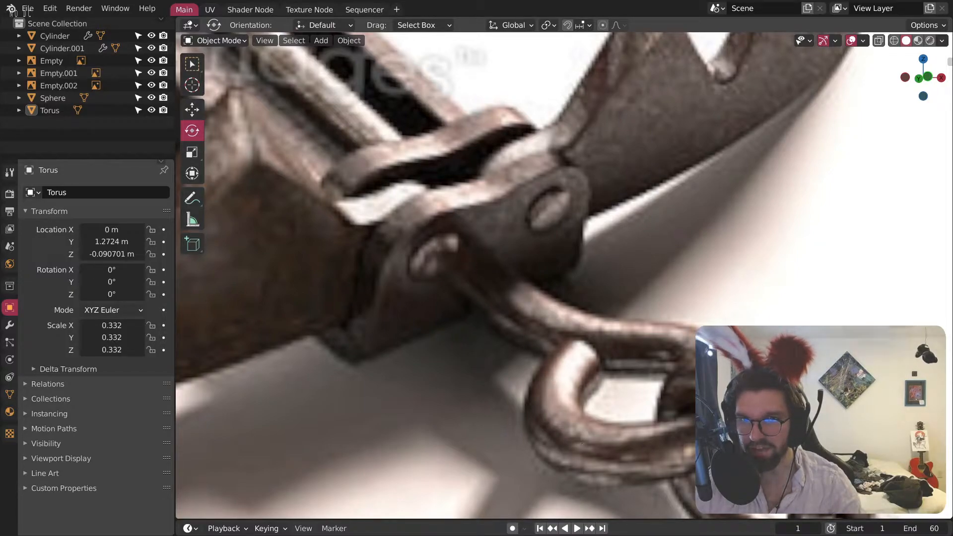
{"action": "scroll", "coordinate": [447, 177], "scroll_direction": "down", "scroll_amount": 6}
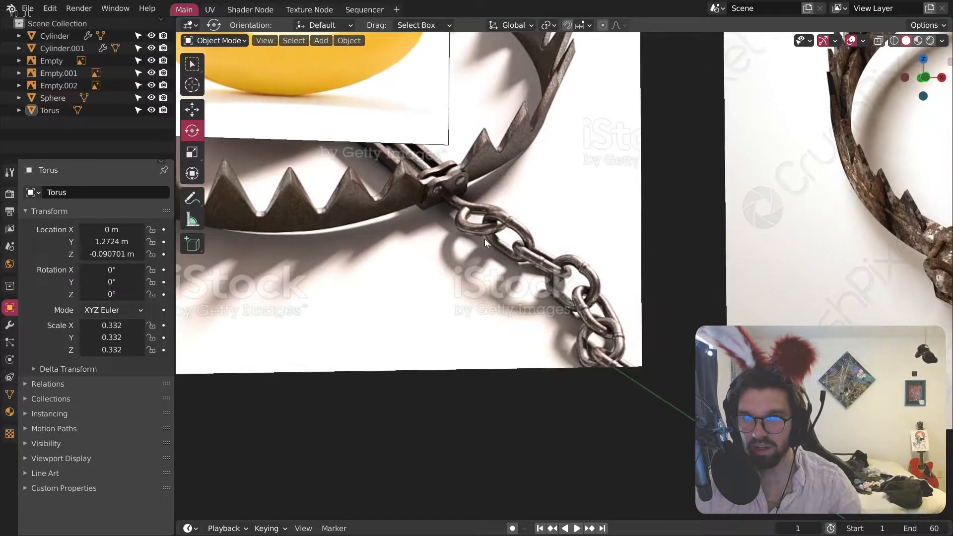
{"action": "scroll", "coordinate": [492, 258], "scroll_direction": "down", "scroll_amount": 4}
{"action": "scroll", "coordinate": [462, 238], "scroll_direction": "up", "scroll_amount": 4}
{"action": "mouse_move", "coordinate": [437, 238]}
{"action": "middle_mouse_down"}
{"action": "mouse_move", "coordinate": [472, 272]}
{"action": "mouse_move", "coordinate": [520, 268]}
{"action": "mouse_move", "coordinate": [432, 249]}
{"action": "middle_mouse_up"}
{"action": "scroll", "coordinate": [368, 224], "scroll_direction": "down", "scroll_amount": 5}
{"action": "scroll", "coordinate": [318, 173], "scroll_direction": "up", "scroll_amount": 4}
{"action": "scroll", "coordinate": [318, 176], "scroll_direction": "up", "scroll_amount": 6}
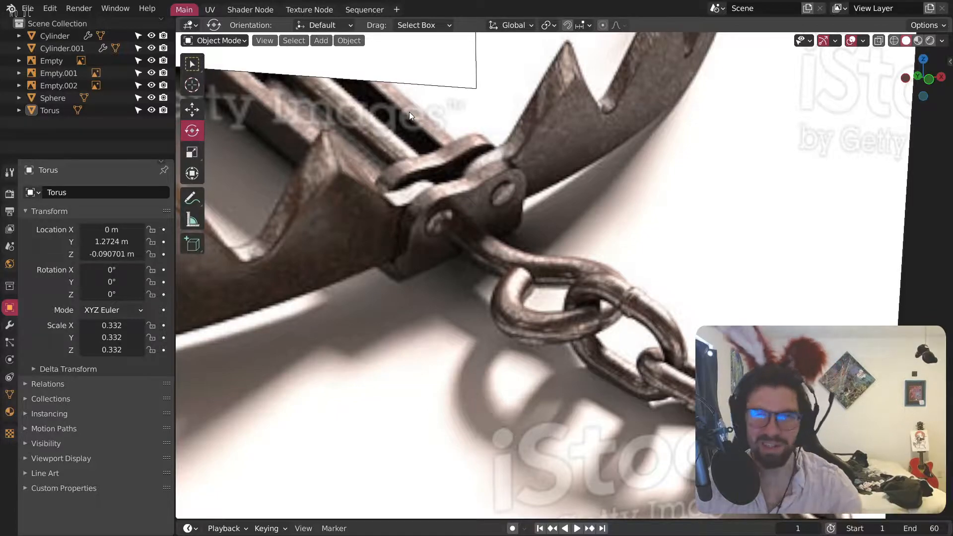
Step: Add a Bezier circle at the world origin and scale it to about 0.345
{"action": "scroll", "coordinate": [583, 254], "scroll_direction": "down", "scroll_amount": 5}
{"action": "middle_click_drag", "start_coordinate": [583, 254], "coordinate": [660, 404]}
{"action": "left_click", "coordinate": [322, 40]}
{"action": "mouse_move", "coordinate": [337, 67]}
{"action": "left_click", "coordinate": [496, 80]}
{"action": "scroll", "coordinate": [675, 290], "scroll_direction": "up", "scroll_amount": 4}
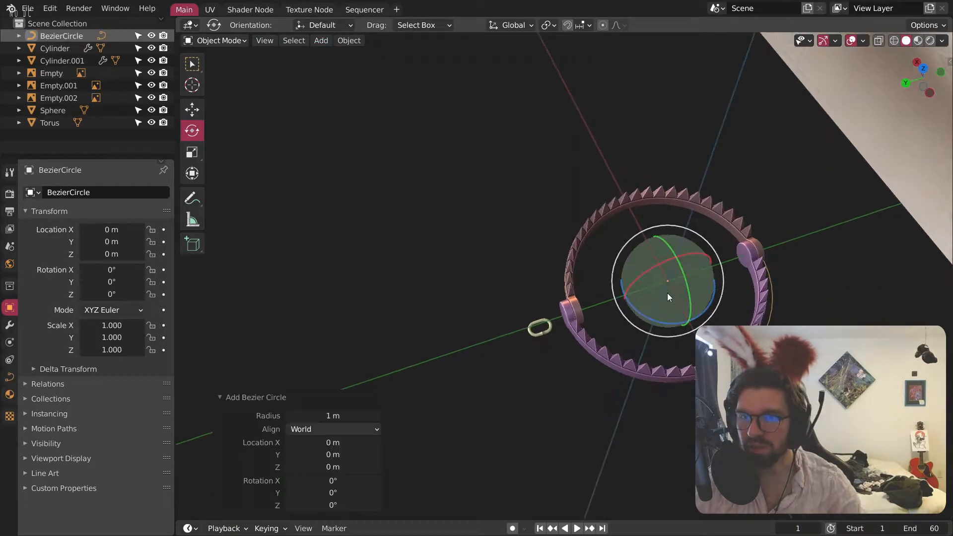
{"action": "scroll", "coordinate": [657, 271], "scroll_direction": "up", "scroll_amount": 3}
{"action": "middle_click_drag", "start_coordinate": [658, 271], "coordinate": [582, 282]}
{"action": "key", "text": "s"}
{"action": "left_click", "coordinate": [672, 297]}
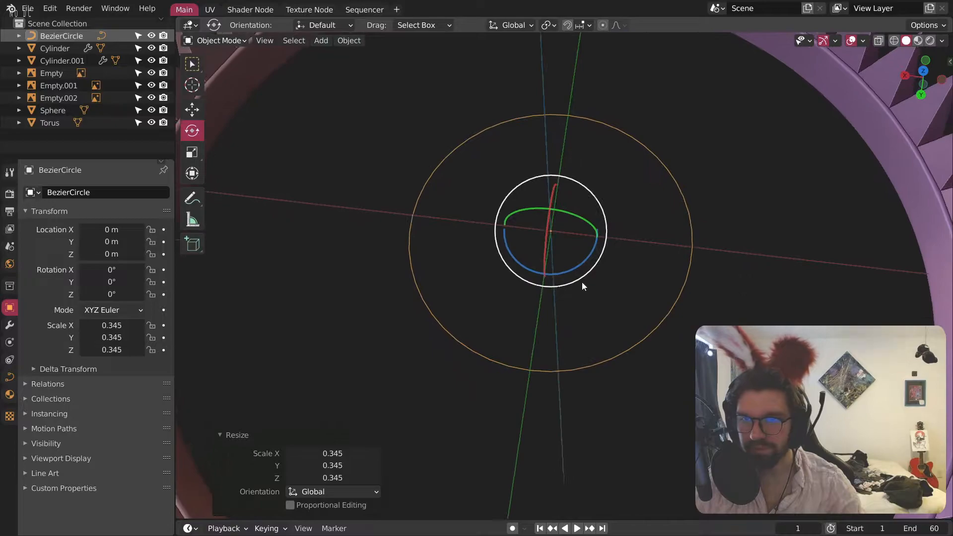
Step: Give the Bezier circle a round bevel with a depth of 0.19 m
{"action": "left_click", "coordinate": [10, 377]}
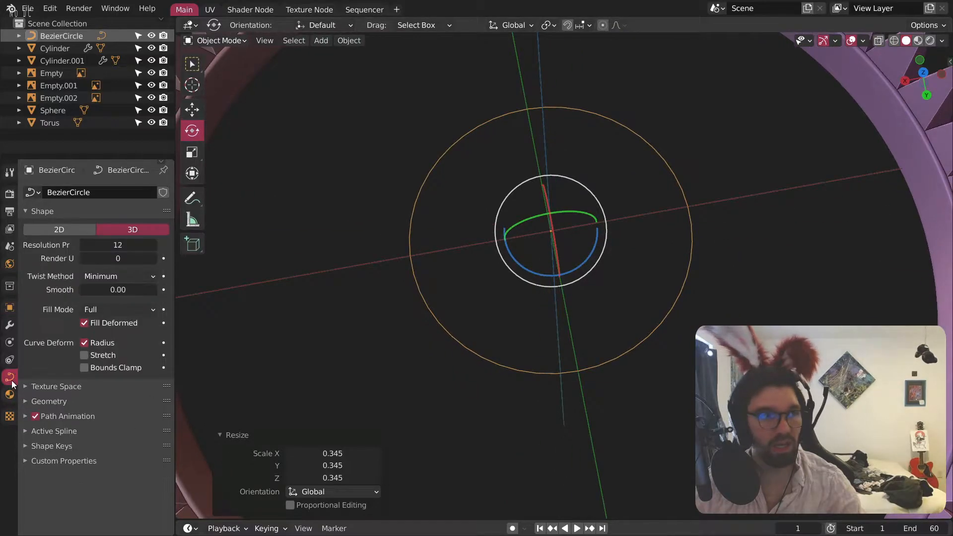
{"action": "left_click", "coordinate": [38, 405]}
{"action": "scroll", "coordinate": [123, 478], "scroll_direction": "down", "scroll_amount": 2}
{"action": "left_click_drag", "start_coordinate": [118, 486], "coordinate": [138, 486]}
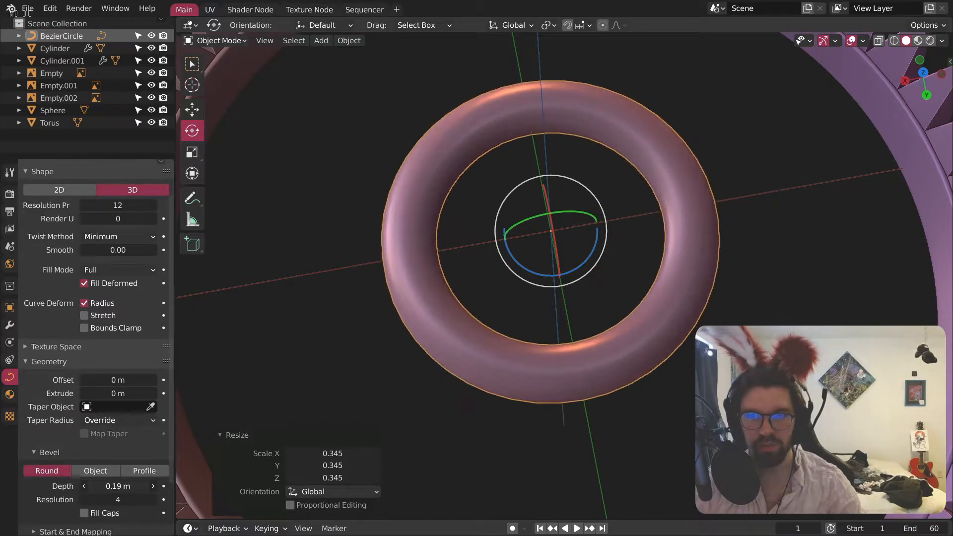
Step: Enter Edit Mode on the Bezier circle
{"action": "left_click", "coordinate": [219, 40]}
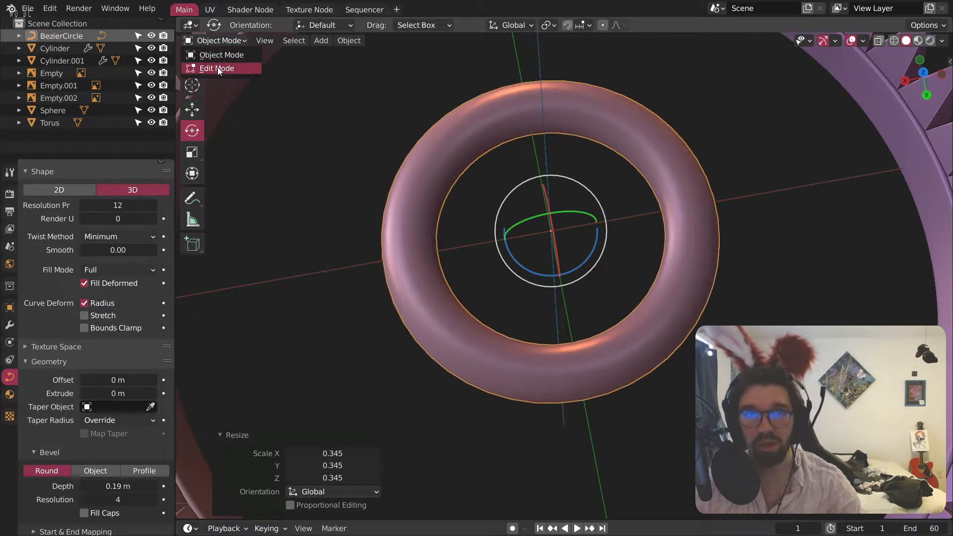
{"action": "left_click", "coordinate": [217, 68]}
{"action": "key", "text": "KP_7"}
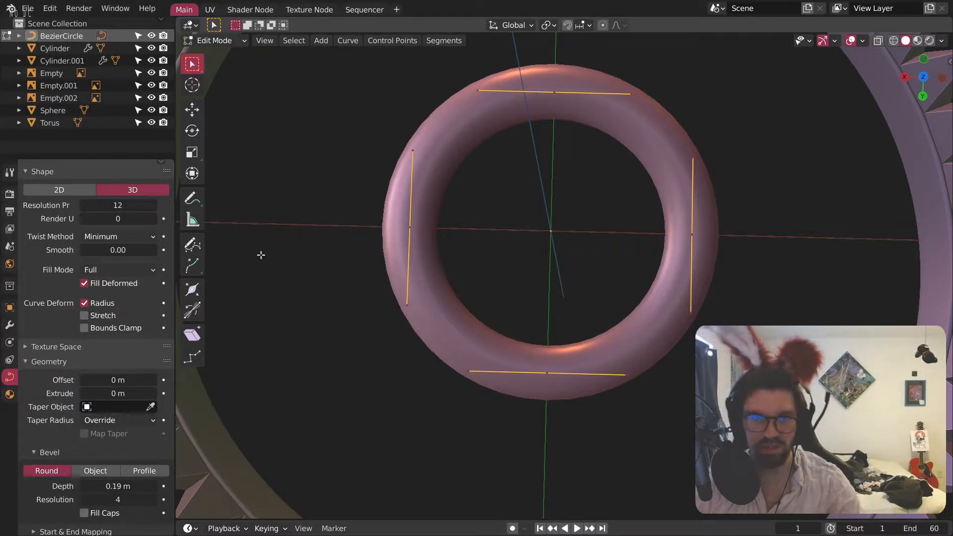
Step: Try to dissolve two neighbouring control points of the Bezier circle
{"action": "left_click", "coordinate": [553, 366]}
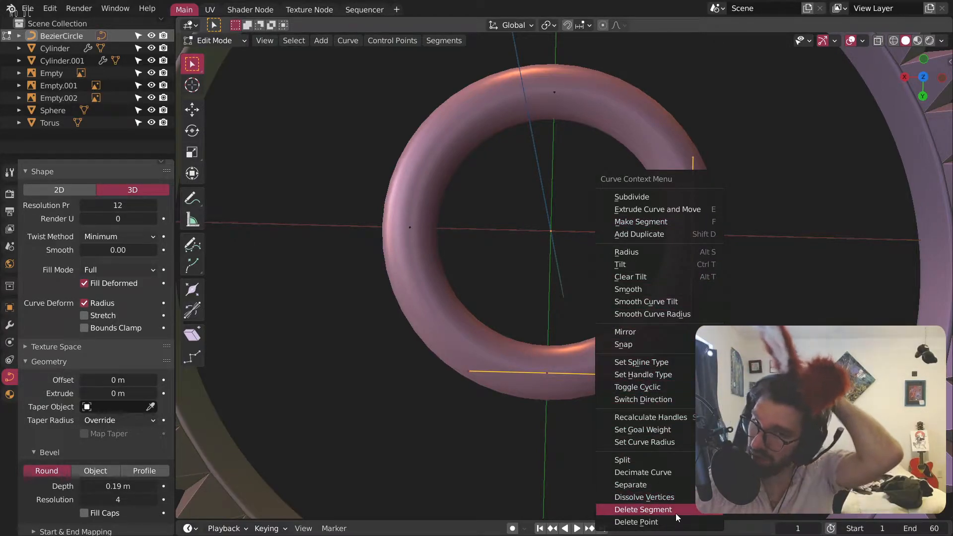
{"action": "left_click", "coordinate": [683, 499]}
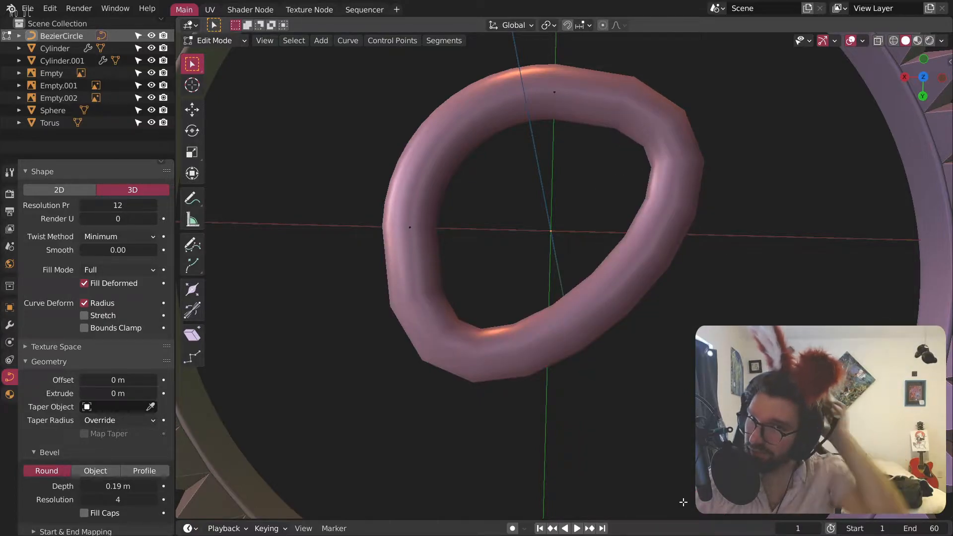
{"action": "key", "text": "ctrl+z"}
Step: Delete the segment between the two selected neighbouring control points to open the circle into a hook
{"action": "right_click", "coordinate": [660, 364]}
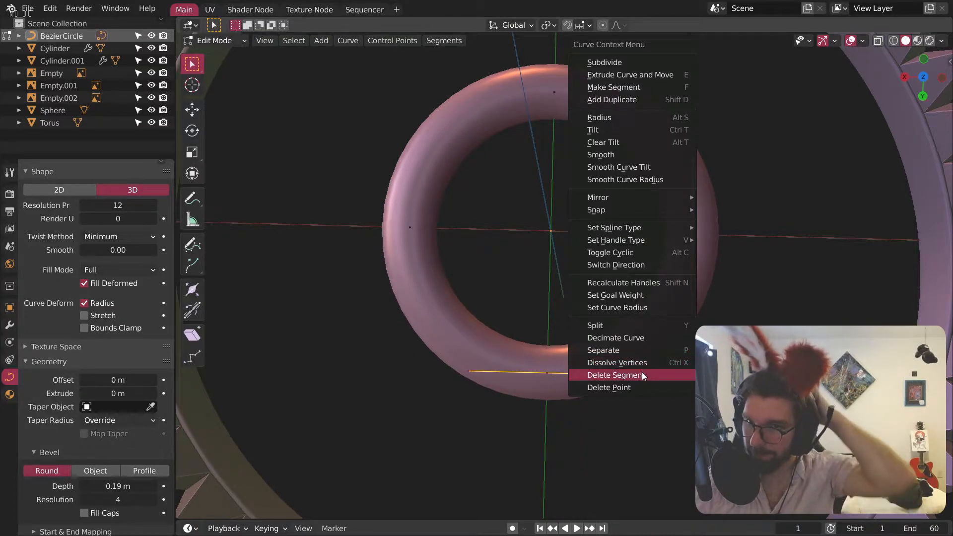
{"action": "left_click", "coordinate": [643, 375]}
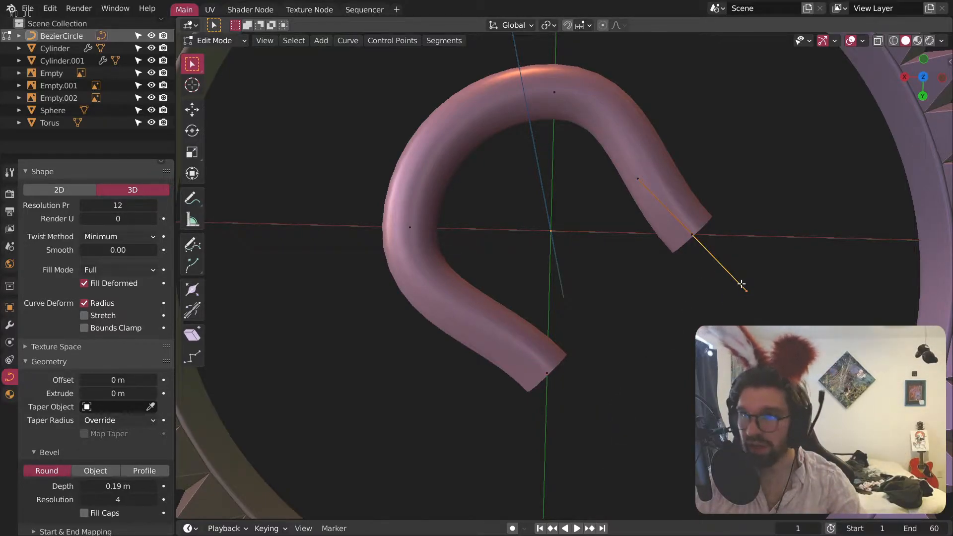
{"action": "key", "text": "g"}
{"action": "key", "text": "y"}
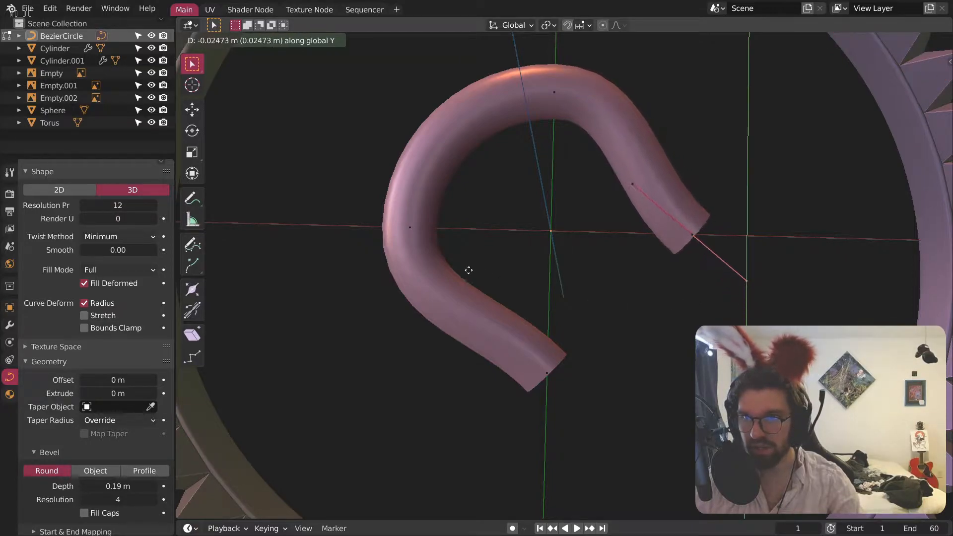
{"action": "left_click", "coordinate": [639, 234]}
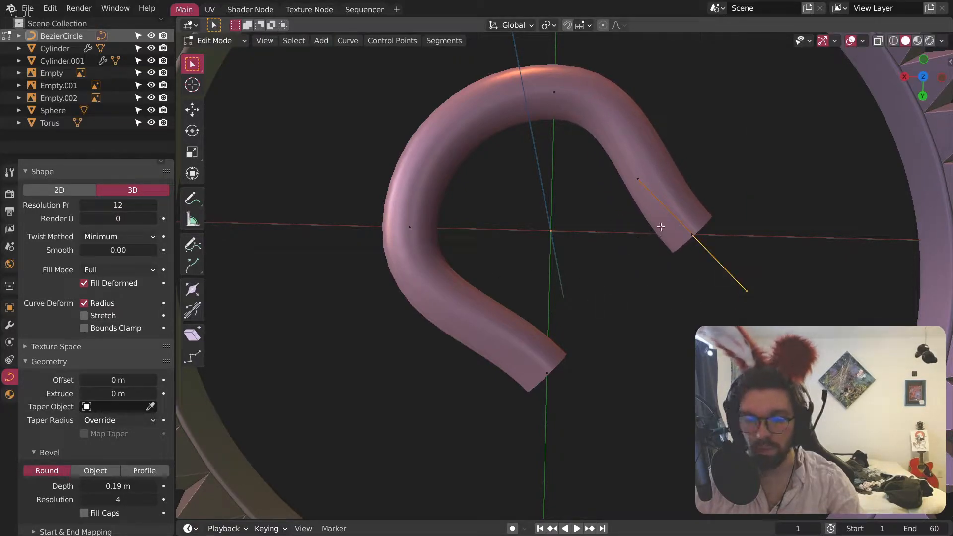
Step: Align the view with the Z axis and move the open end's outer handle about 0.16 m in X and 0.08 m in Y
{"action": "left_click", "coordinate": [924, 79]}
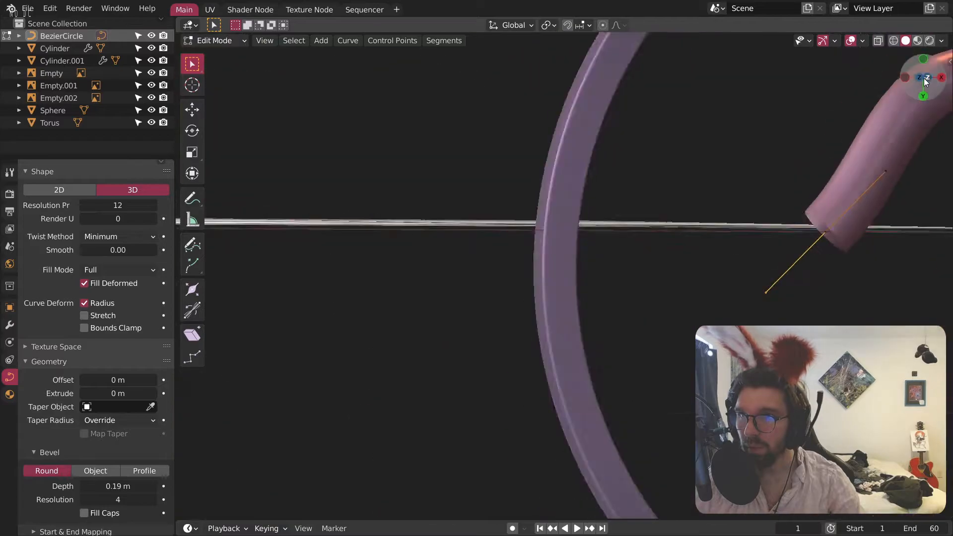
{"action": "middle_click_drag", "start_coordinate": [819, 266], "coordinate": [457, 289], "text": "shift"}
{"action": "key", "text": "g"}
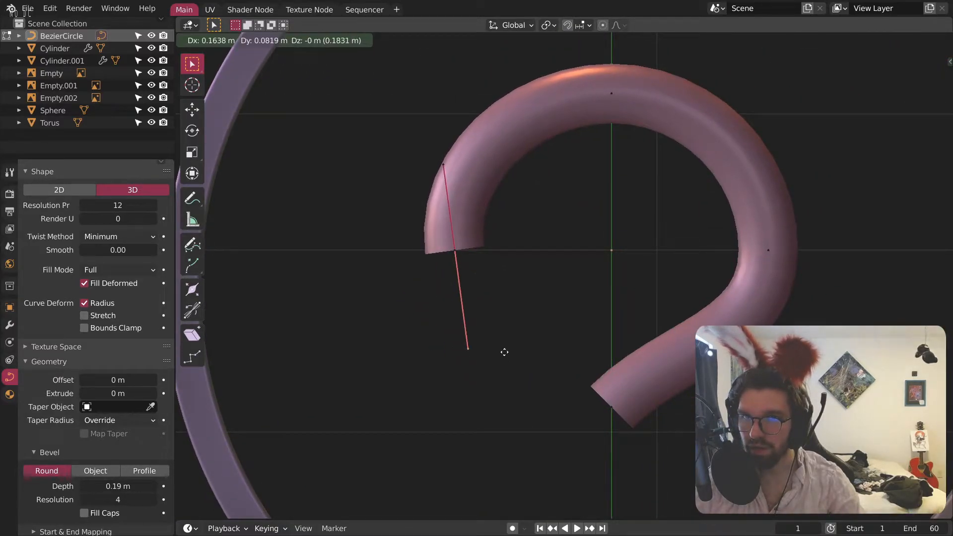
{"action": "left_click", "coordinate": [504, 352]}
Step: Try moving the curve's open end inward and swinging its inner handle outward
{"action": "key", "text": "g"}
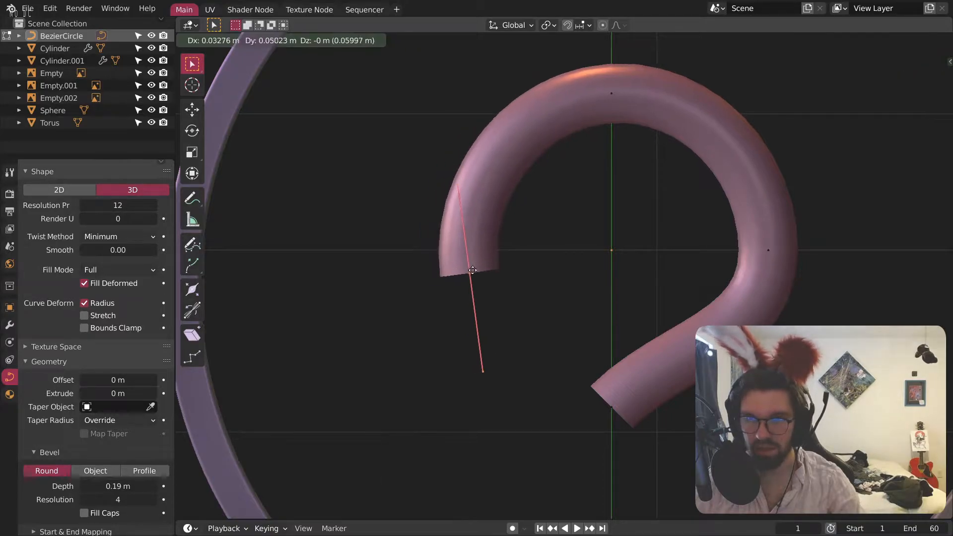
{"action": "left_click", "coordinate": [528, 336]}
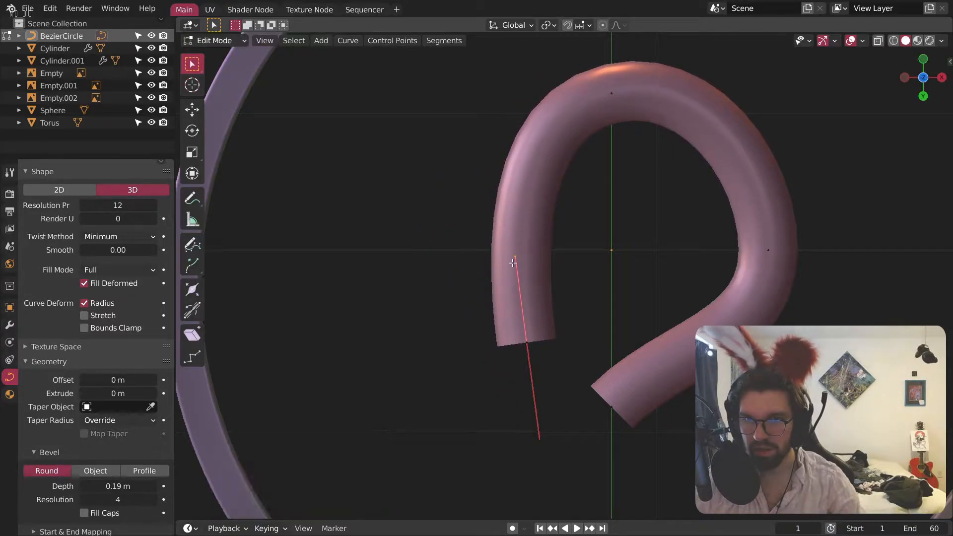
{"action": "key", "text": "g"}
{"action": "left_click", "coordinate": [453, 215]}
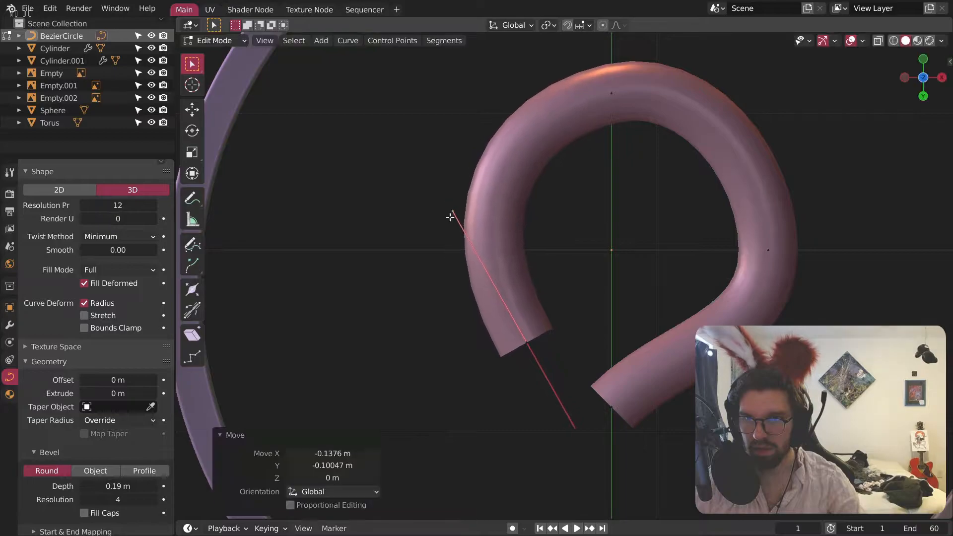
{"action": "key", "text": "ctrl+z"}
{"action": "key", "text": "ctrl+shift+z"}
Step: Straighten the open end by moving its outer handle about -0.033 m in X and 0.026 m in Y, and select its control point
{"action": "middle_click_drag", "start_coordinate": [590, 232], "coordinate": [554, 220], "text": "shift"}
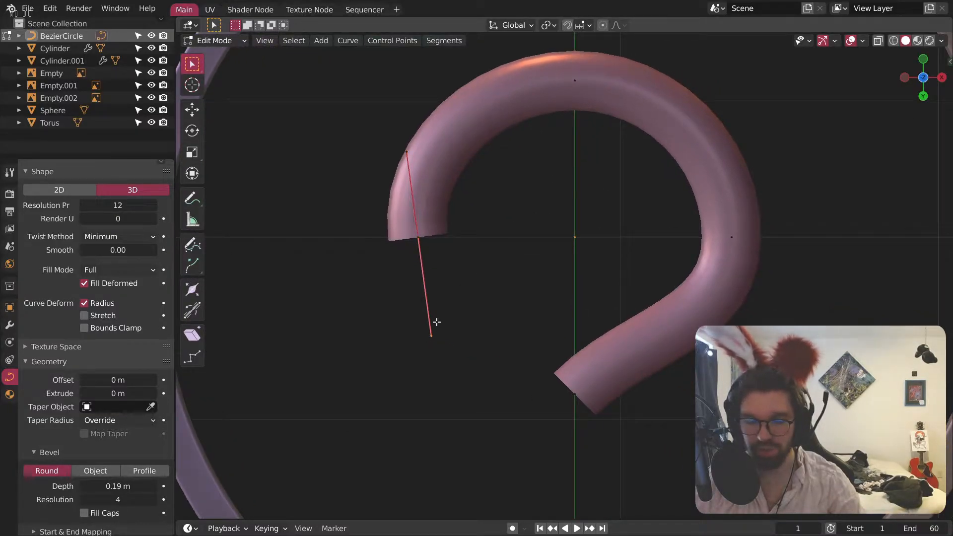
{"action": "key", "text": "g"}
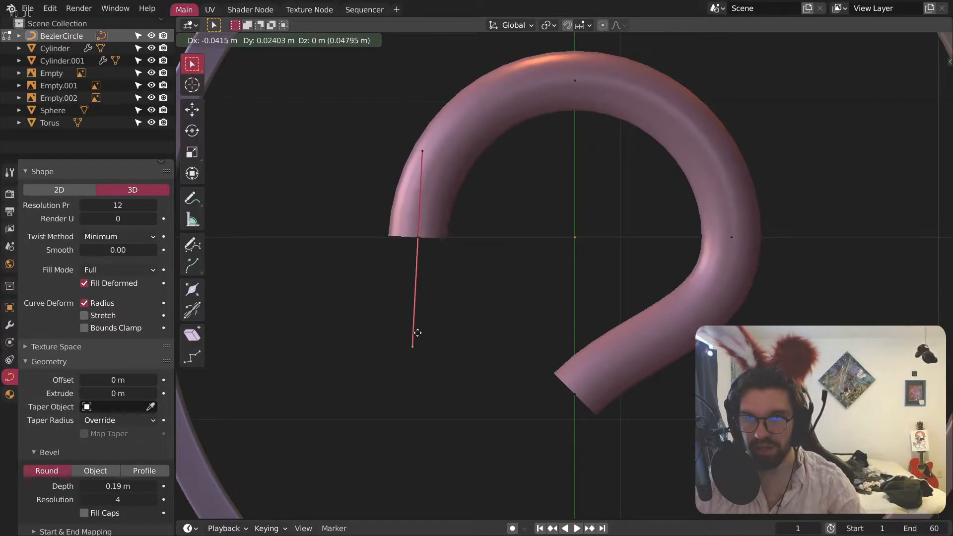
{"action": "left_click", "coordinate": [421, 333]}
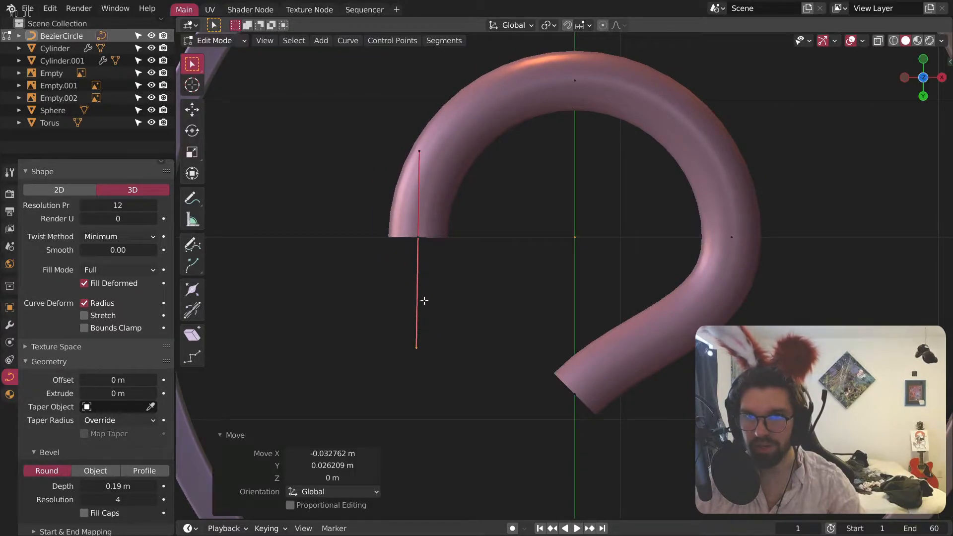
{"action": "left_click", "coordinate": [418, 238]}
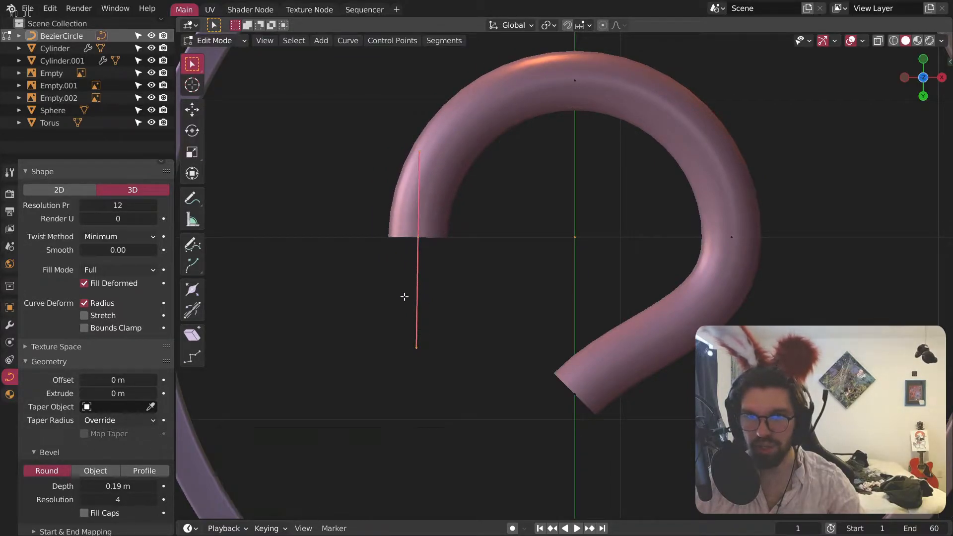
Step: Extrude the hook's selected open end straight on by about 0.34 m
{"action": "left_click", "coordinate": [192, 265]}
{"action": "left_click_drag", "start_coordinate": [417, 189], "coordinate": [417, 344]}
{"action": "middle_click_drag", "start_coordinate": [455, 367], "coordinate": [470, 353], "text": "shift"}
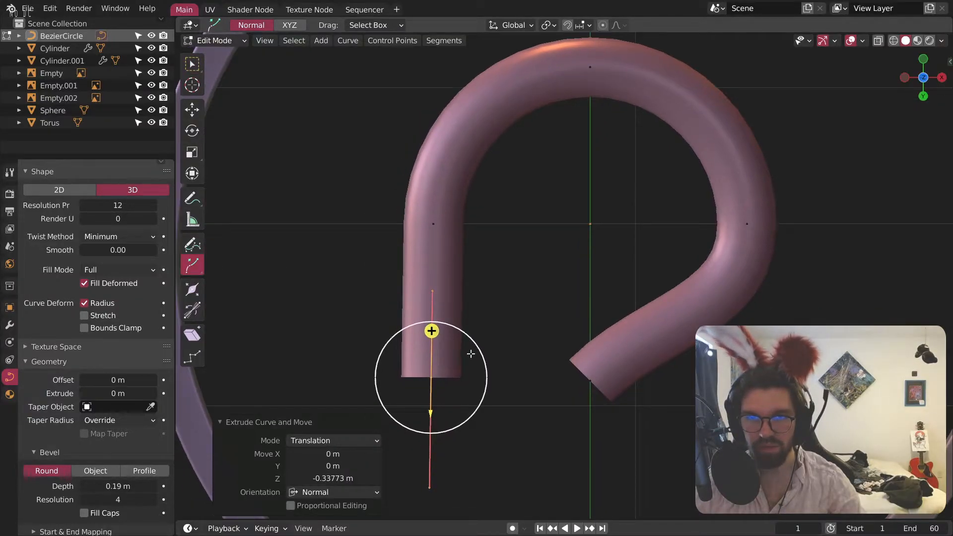
Step: Move the extruded end inward toward the hook's other open end and shift its inner handle to round the corner
{"action": "left_click", "coordinate": [431, 277]}
{"action": "key", "text": "g"}
{"action": "left_click", "coordinate": [407, 261]}
{"action": "left_click", "coordinate": [422, 367]}
{"action": "key", "text": "g"}
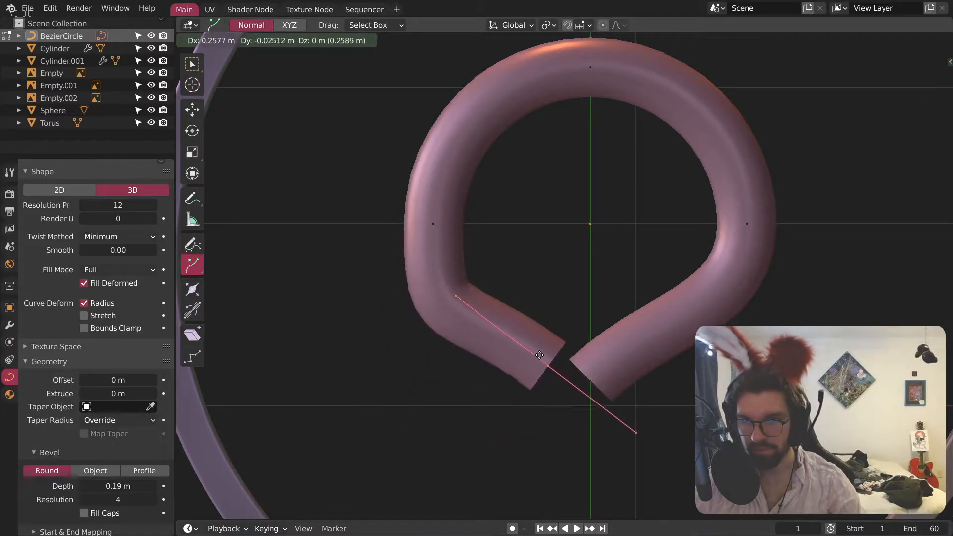
{"action": "left_click", "coordinate": [538, 355]}
{"action": "left_click", "coordinate": [453, 298]}
{"action": "key", "text": "g"}
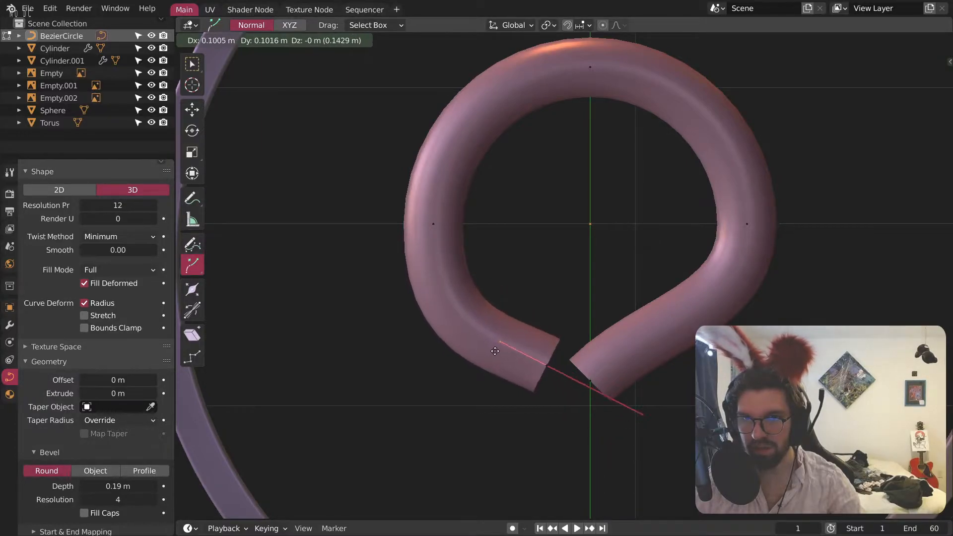
{"action": "left_click", "coordinate": [457, 319]}
Step: Adjust both handles of the loop's -X side control point so the side runs smoothly into the extruded end
{"action": "left_click", "coordinate": [434, 177]}
{"action": "left_click", "coordinate": [431, 333]}
{"action": "key", "text": "g"}
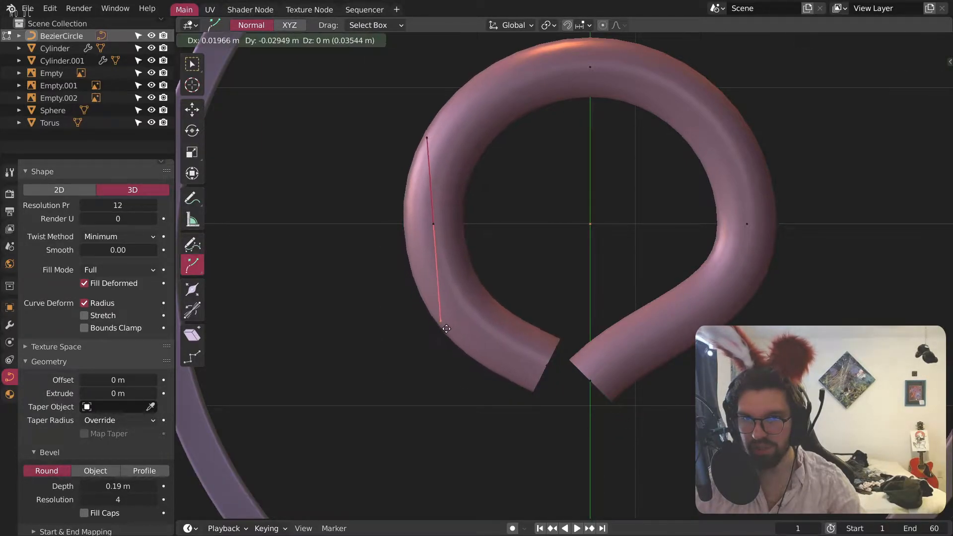
{"action": "left_click", "coordinate": [440, 276]}
{"action": "left_click", "coordinate": [432, 137]}
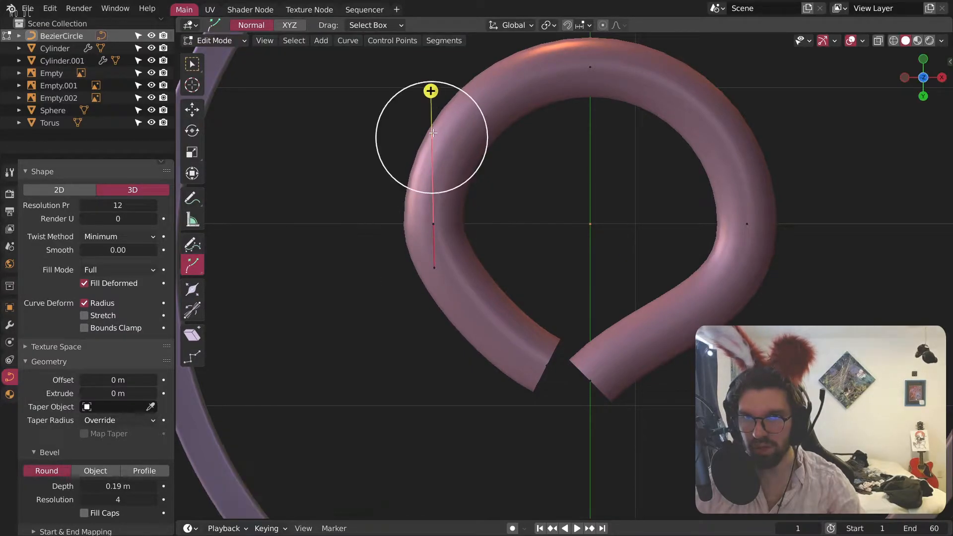
{"action": "key", "text": "g"}
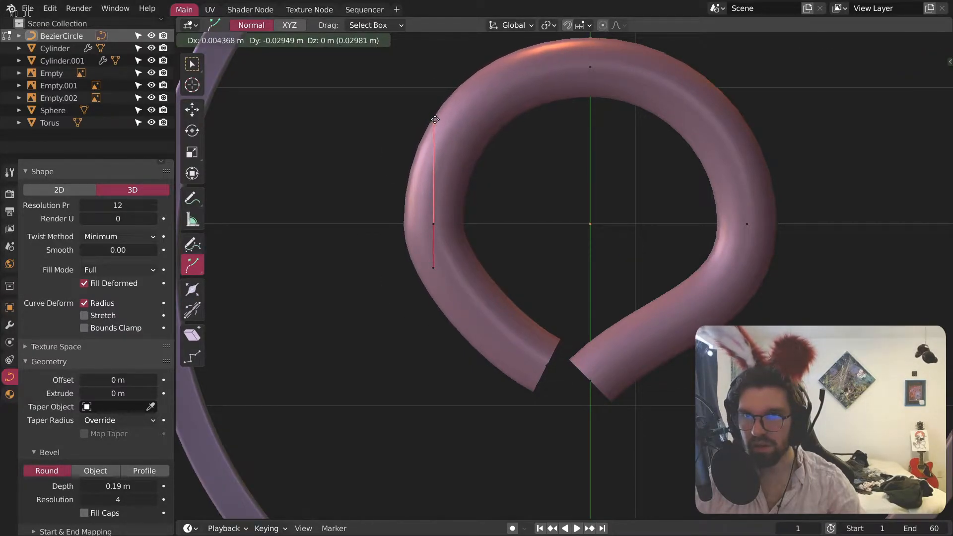
{"action": "left_click", "coordinate": [434, 120]}
Step: Extrude the loop's other open end about 0.4 m, move the new point close to the centre line as a shank, and select its handles
{"action": "left_click", "coordinate": [609, 387]}
{"action": "middle_click_drag", "start_coordinate": [580, 432], "coordinate": [536, 354], "text": "shift"}
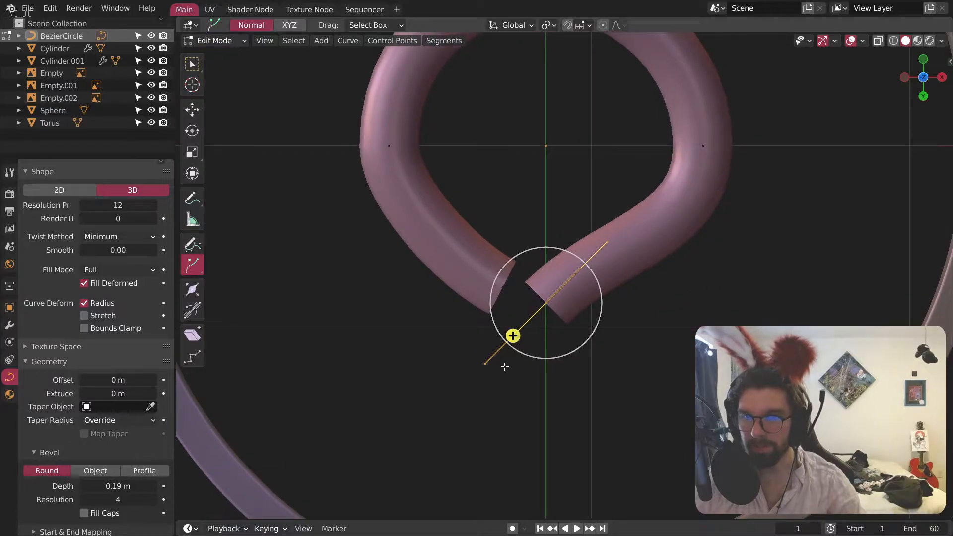
{"action": "left_click_drag", "start_coordinate": [512, 336], "coordinate": [376, 465]}
{"action": "middle_click_drag", "start_coordinate": [513, 371], "coordinate": [490, 292], "text": "shift"}
{"action": "key", "text": "g"}
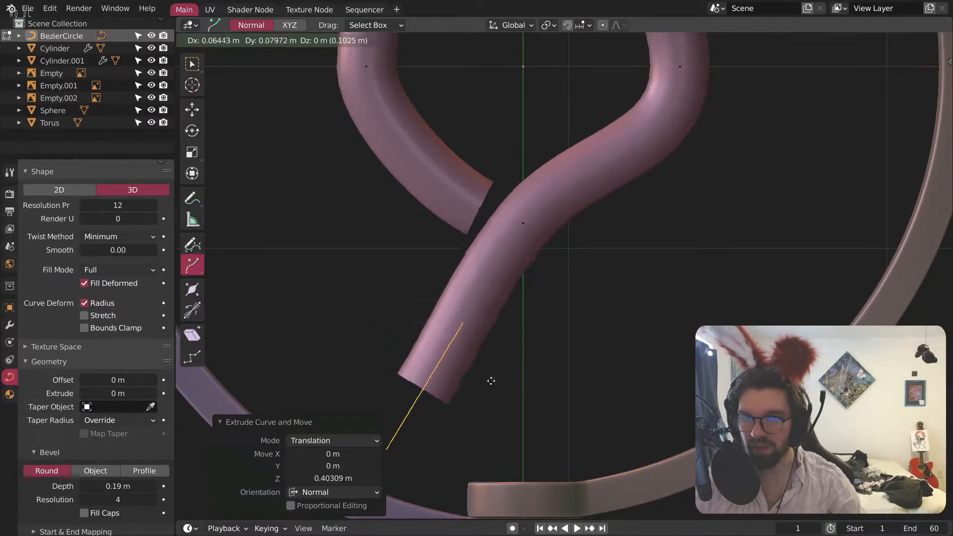
{"action": "left_click", "coordinate": [573, 435]}
{"action": "middle_click_drag", "start_coordinate": [545, 412], "coordinate": [539, 356], "text": "shift"}
{"action": "left_click", "coordinate": [513, 304]}
{"action": "left_click", "coordinate": [508, 471], "text": "shift"}
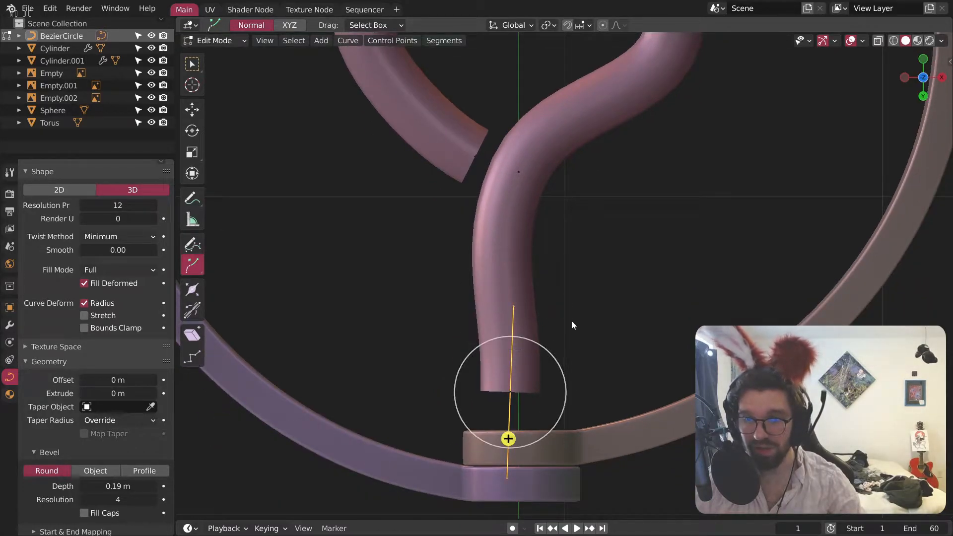
Step: Try scaling the shank end's handles to 0 along Y
{"action": "key", "text": "s"}
{"action": "key", "text": "y"}
{"action": "key", "text": "0"}
{"action": "key", "text": "Return"}
{"action": "key", "text": "ctrl+z"}
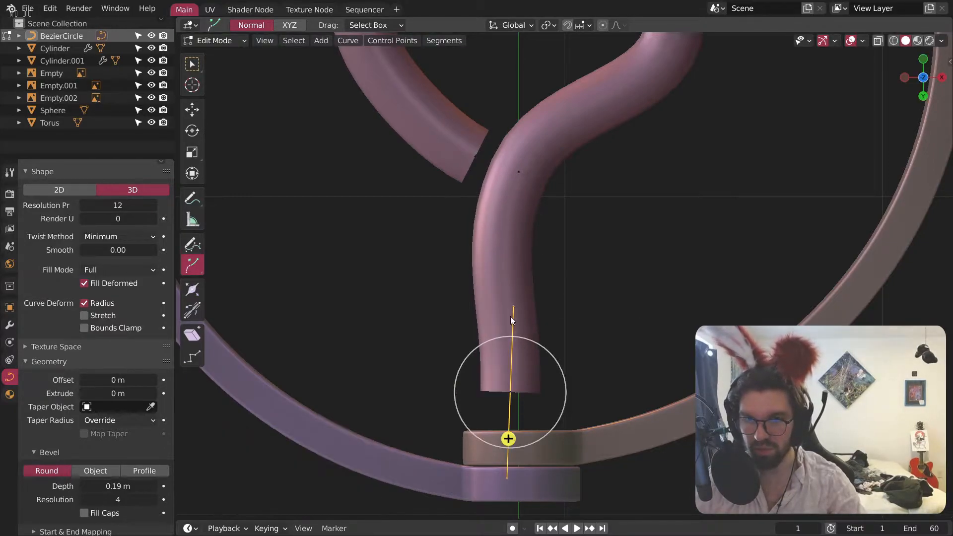
Step: Straighten the shank's end by scaling its handles to 0 along X
{"action": "key", "text": "s"}
{"action": "key", "text": "x"}
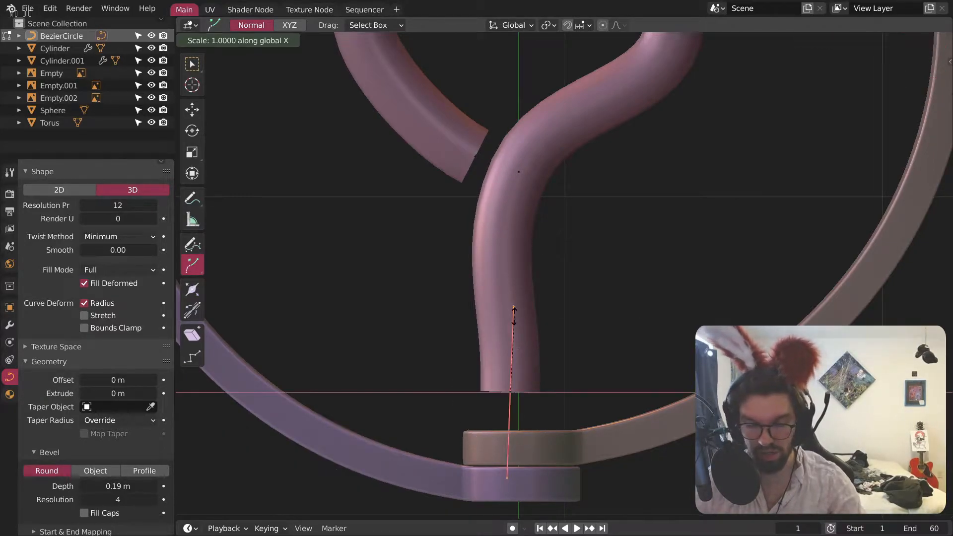
{"action": "key", "text": "0"}
{"action": "key", "text": "Return"}
{"action": "scroll", "coordinate": [568, 231], "scroll_direction": "down", "scroll_amount": 3}
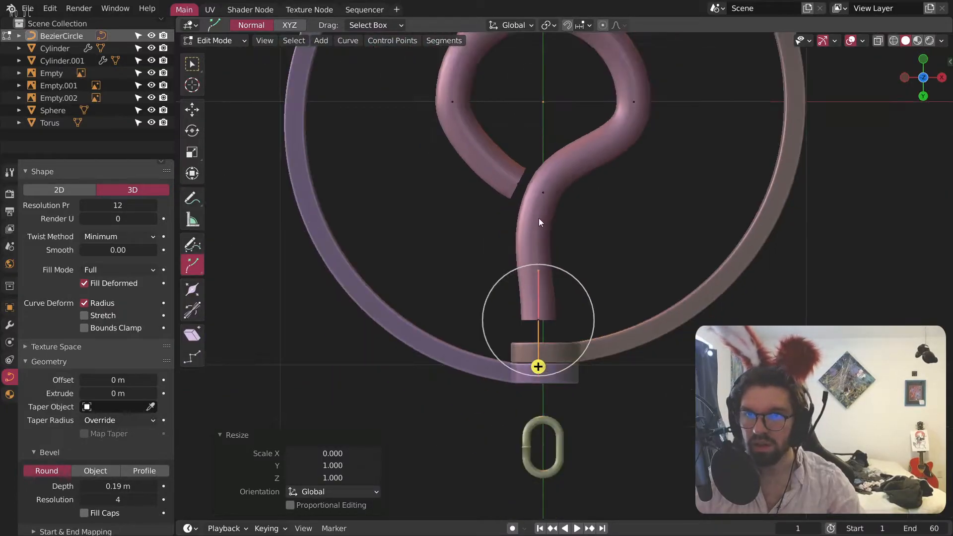
{"action": "middle_click_drag", "start_coordinate": [539, 218], "coordinate": [511, 213], "text": "shift"}
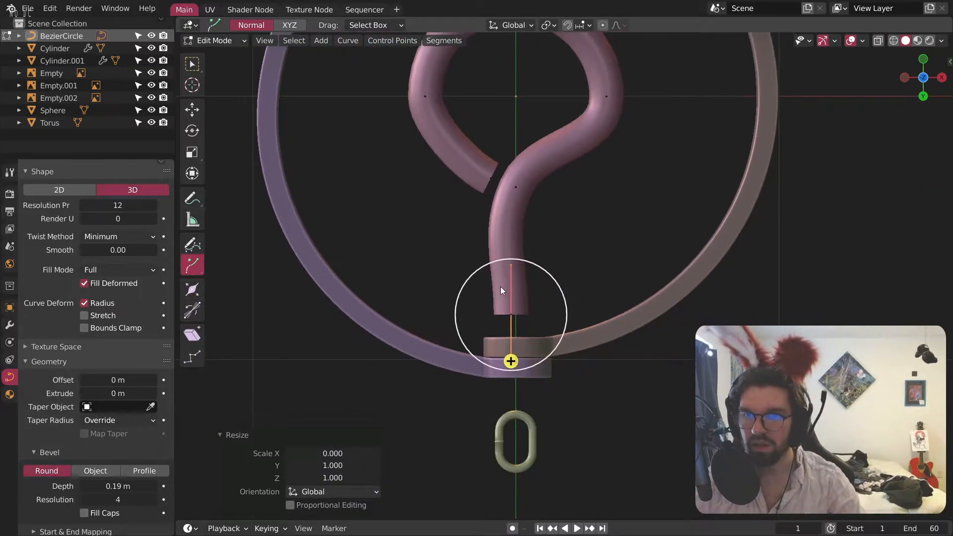
Step: Move the lower handle of the control point where the shank meets the loop toward the centre line
{"action": "left_click", "coordinate": [522, 185]}
{"action": "scroll", "coordinate": [511, 215], "scroll_direction": "up", "scroll_amount": 3}
{"action": "left_click", "coordinate": [486, 255]}
{"action": "key", "text": "g"}
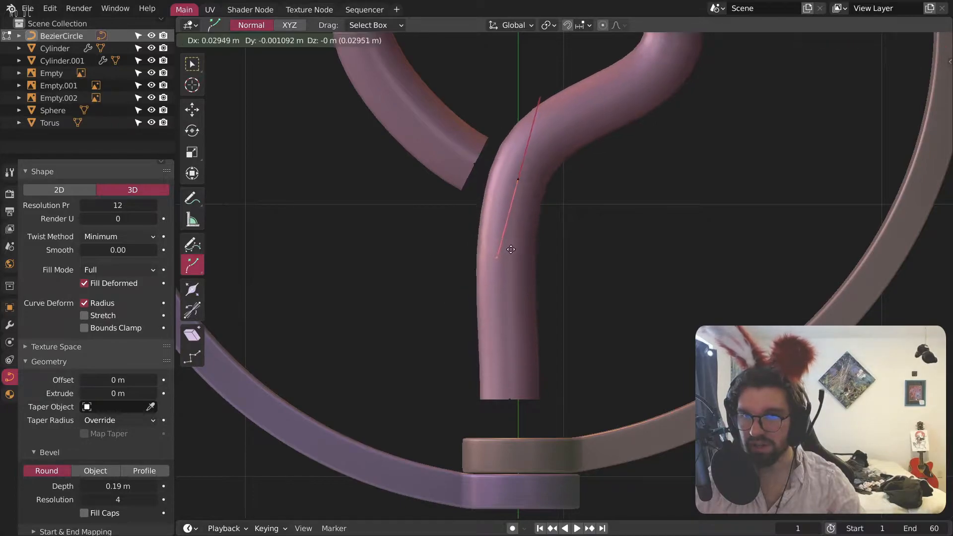
{"action": "left_click", "coordinate": [517, 249]}
Step: Lengthen the shank by moving its end point about 0.03 m in X and 0.57 m in Y, over the chain link
{"action": "scroll", "coordinate": [517, 249], "scroll_direction": "down", "scroll_amount": 6}
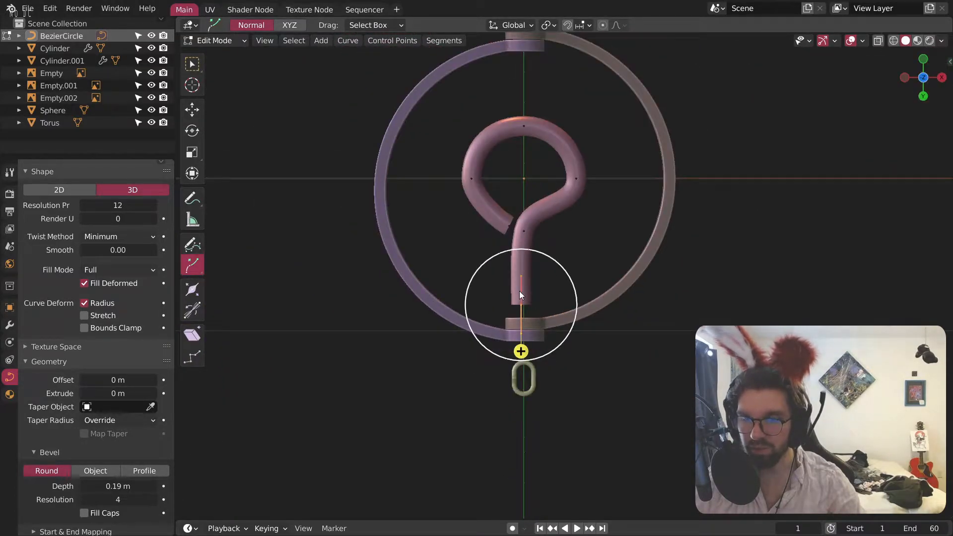
{"action": "left_click_drag", "start_coordinate": [520, 294], "coordinate": [525, 377]}
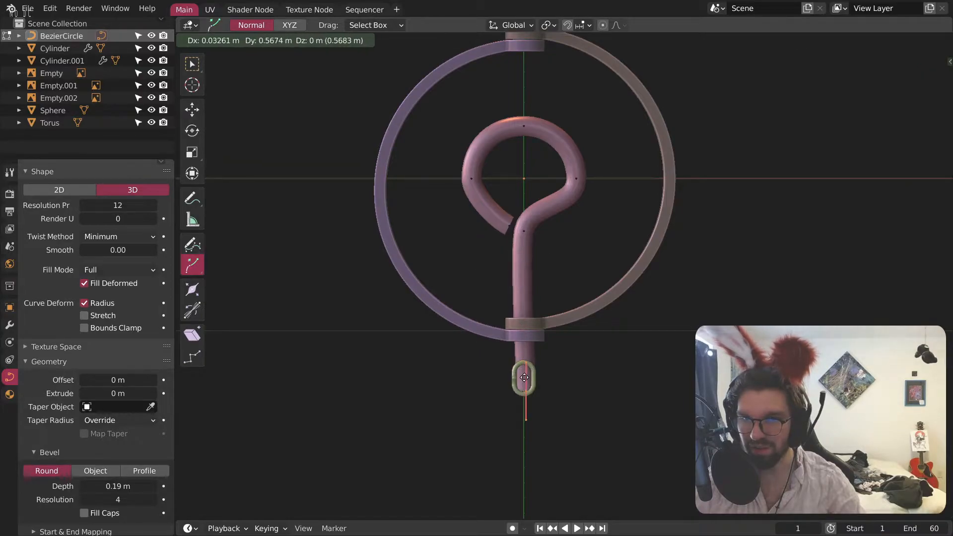
{"action": "left_click", "coordinate": [524, 377]}
Step: Move the shank's bend point and its upper handle, and pull the loop's +X side lower handle inward to smooth the bend
{"action": "scroll", "coordinate": [525, 222], "scroll_direction": "up", "scroll_amount": 3}
{"action": "left_click", "coordinate": [523, 240]}
{"action": "key", "text": "g"}
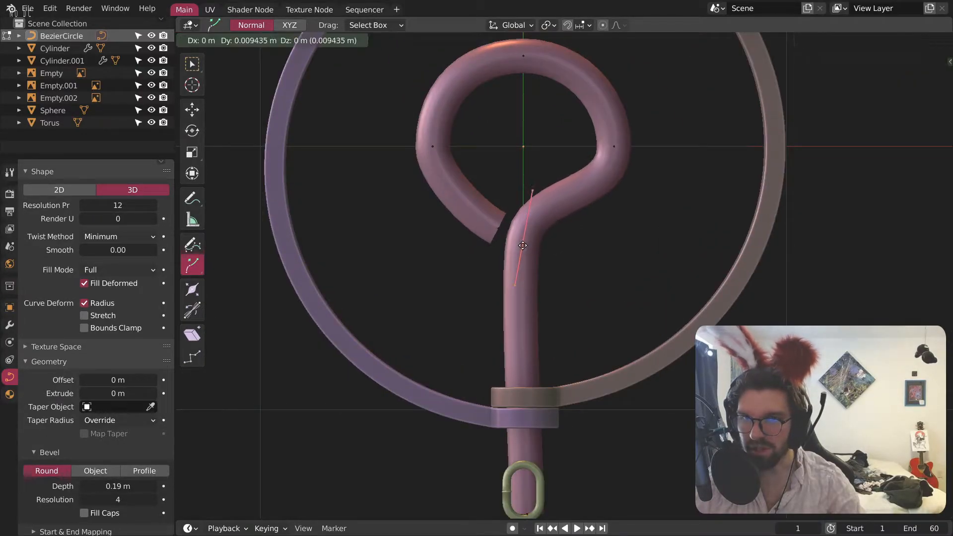
{"action": "left_click", "coordinate": [526, 251]}
{"action": "key", "text": "g"}
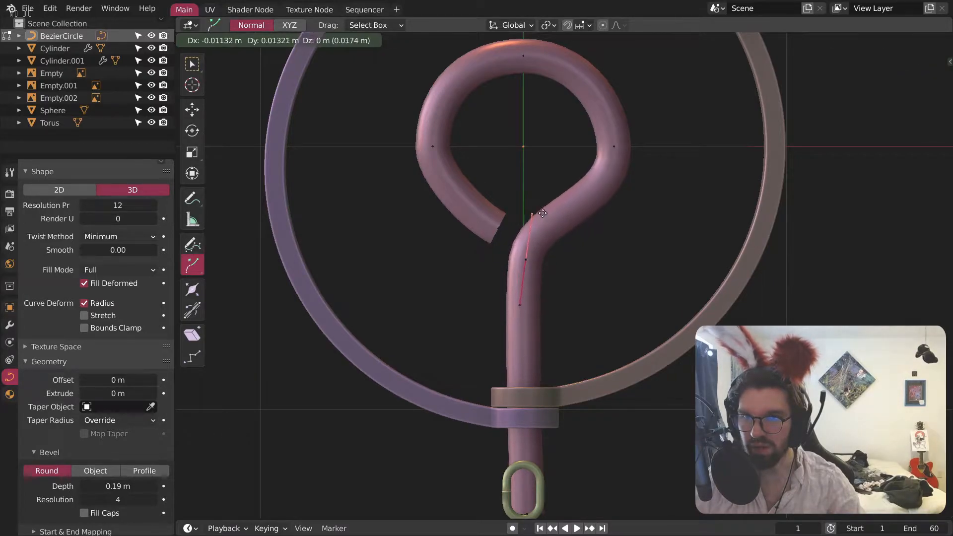
{"action": "left_click", "coordinate": [539, 182]}
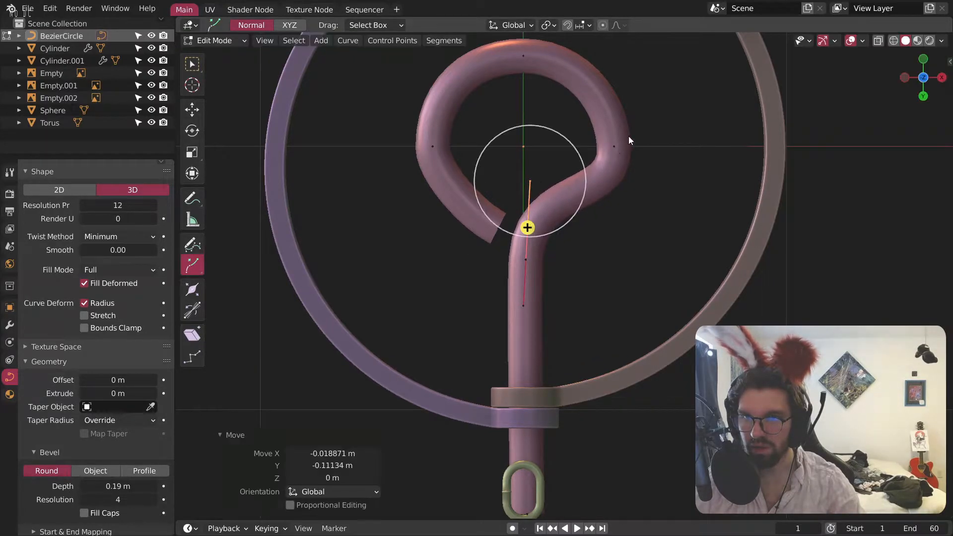
{"action": "key", "text": "g"}
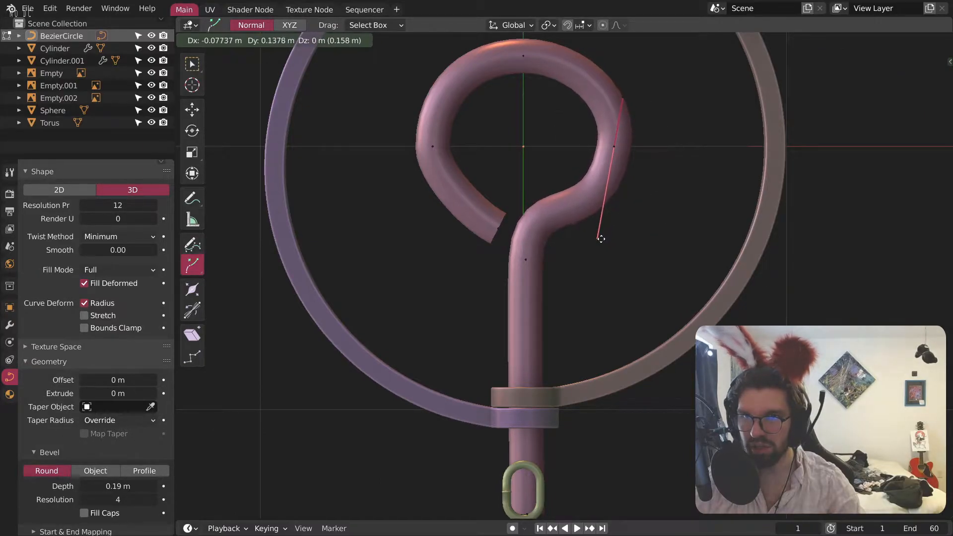
{"action": "left_click", "coordinate": [601, 235]}
Step: Extend the lower handle of the loop's -X side point about 0.11 m in Y and move the point about -0.013 m in X
{"action": "left_click", "coordinate": [434, 146]}
{"action": "key", "text": "g"}
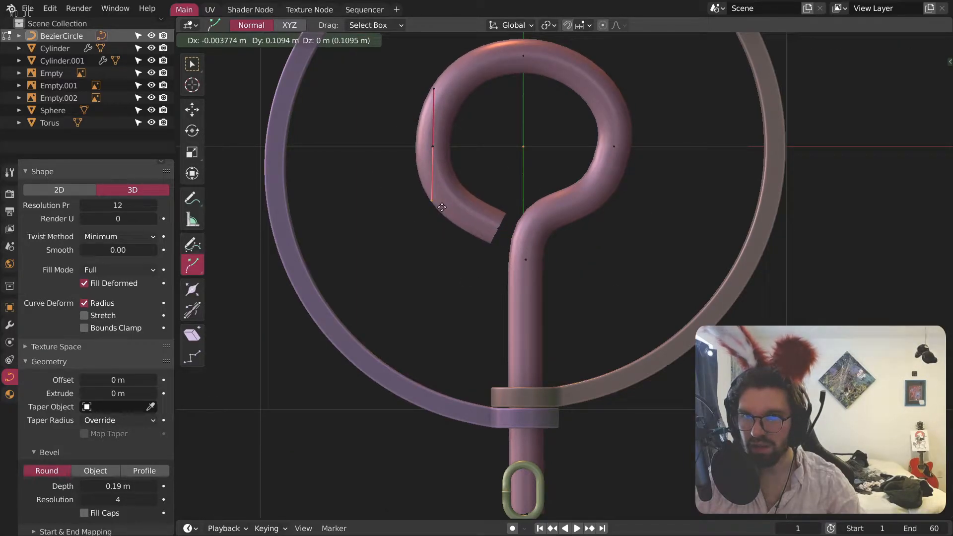
{"action": "left_click", "coordinate": [442, 207]}
{"action": "key", "text": "c"}
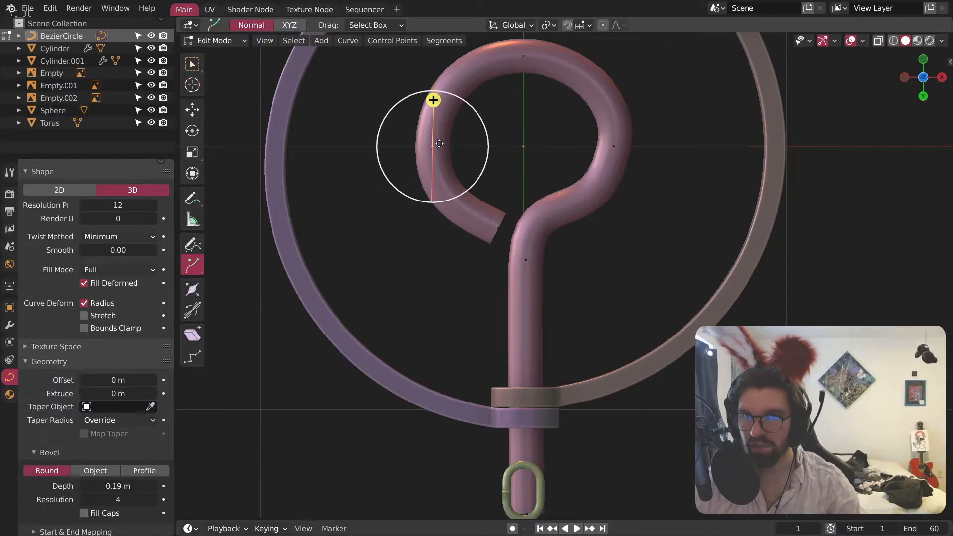
{"action": "key", "text": "g"}
{"action": "left_click", "coordinate": [493, 206]}
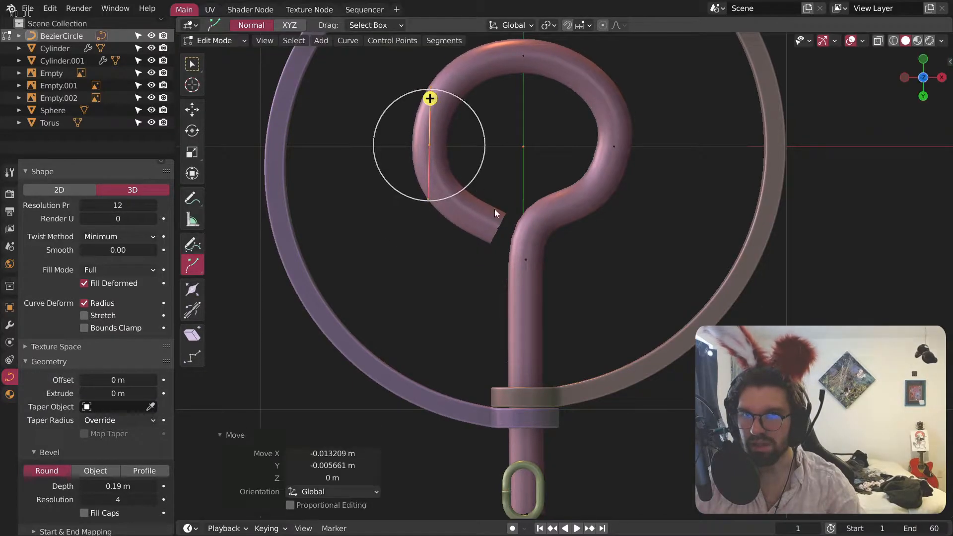
Step: Adjust the inner handle and position of the loop's open end to curve its tip toward the shank
{"action": "left_click", "coordinate": [498, 232]}
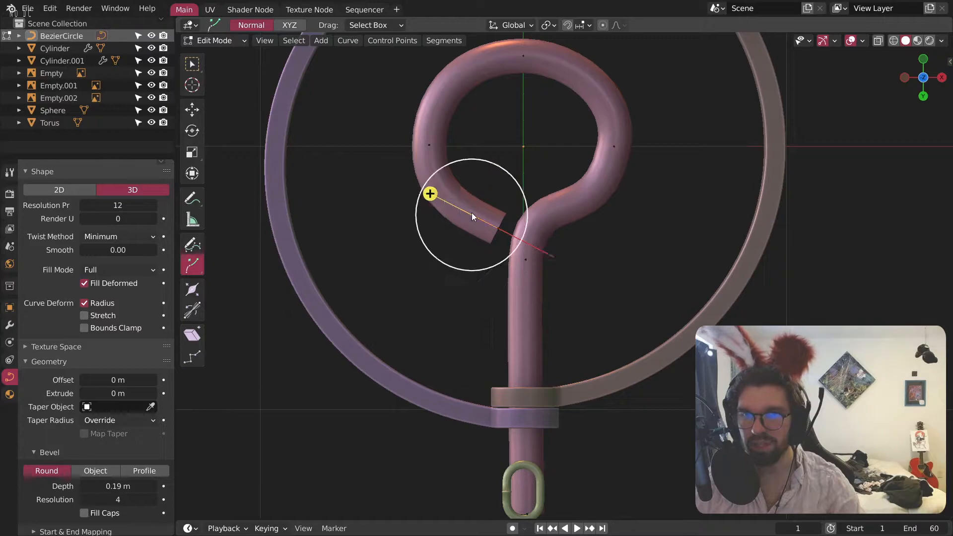
{"action": "key", "text": "Escape"}
{"action": "key", "text": "g"}
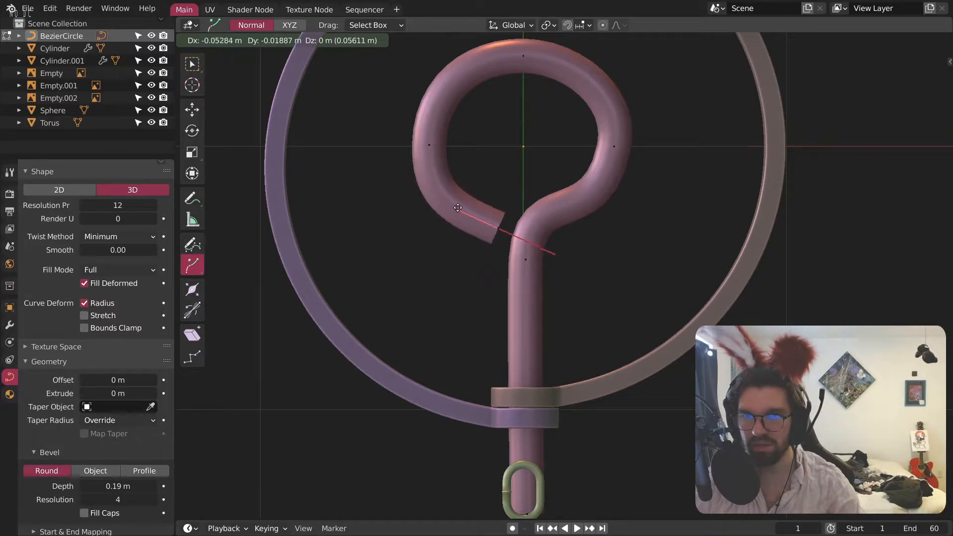
{"action": "left_click", "coordinate": [483, 223]}
{"action": "key", "text": "c"}
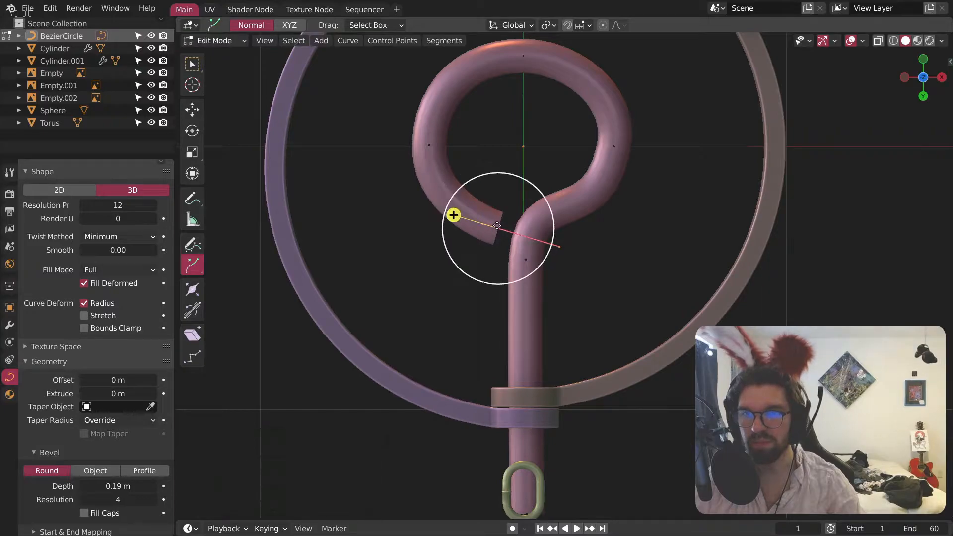
{"action": "key", "text": "Escape"}
{"action": "key", "text": "g"}
{"action": "left_click", "coordinate": [504, 222]}
{"action": "key", "text": "c"}
{"action": "key", "text": "Escape"}
Step: Adjust the upper handle of the loop's +X side control point
{"action": "scroll", "coordinate": [514, 132], "scroll_direction": "down", "scroll_amount": 3}
{"action": "scroll", "coordinate": [514, 132], "scroll_direction": "up", "scroll_amount": 2}
{"action": "scroll", "coordinate": [566, 155], "scroll_direction": "up", "scroll_amount": 2}
{"action": "key", "text": "c"}
{"action": "left_click", "coordinate": [595, 141]}
{"action": "key", "text": "Escape"}
{"action": "key", "text": "g"}
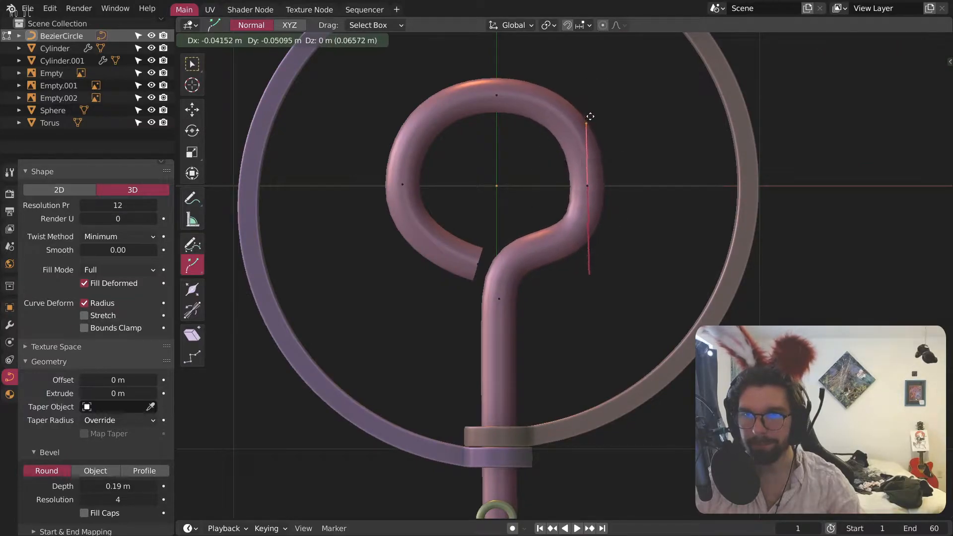
{"action": "left_click", "coordinate": [592, 152]}
Step: Try moving the lower handle of the loop's +X side point farther inward, and undo the changes
{"action": "key", "text": "c"}
{"action": "left_click", "coordinate": [644, 256]}
{"action": "left_click", "coordinate": [589, 186]}
{"action": "left_click", "coordinate": [569, 281]}
{"action": "key", "text": "g"}
{"action": "left_click", "coordinate": [567, 293]}
{"action": "left_click", "coordinate": [645, 165]}
{"action": "left_click", "coordinate": [585, 174]}
{"action": "key", "text": "ctrl+z"}
{"action": "key", "text": "ctrl+z"}
{"action": "key", "text": "ctrl+z"}
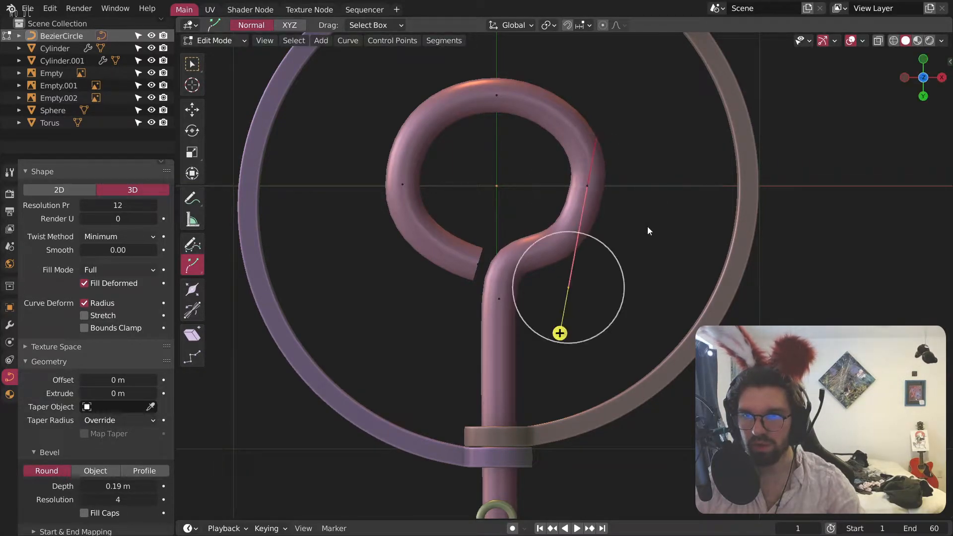
{"action": "key", "text": "ctrl+z"}
Step: Move the lower handle of the loop's +X side control point outward to round that side of the loop
{"action": "left_click", "coordinate": [596, 181]}
{"action": "left_click_drag", "start_coordinate": [566, 278], "coordinate": [583, 272]}
{"action": "left_click", "coordinate": [663, 140]}
{"action": "left_click", "coordinate": [596, 188]}
{"action": "left_click", "coordinate": [583, 274]}
{"action": "key", "text": "g"}
{"action": "left_click", "coordinate": [579, 279]}
Step: Move the upper handle of the shank's bend point about 0.034 m in X and 0.128 m in Y
{"action": "left_click", "coordinate": [499, 298]}
{"action": "left_click", "coordinate": [503, 220]}
{"action": "key", "text": "g"}
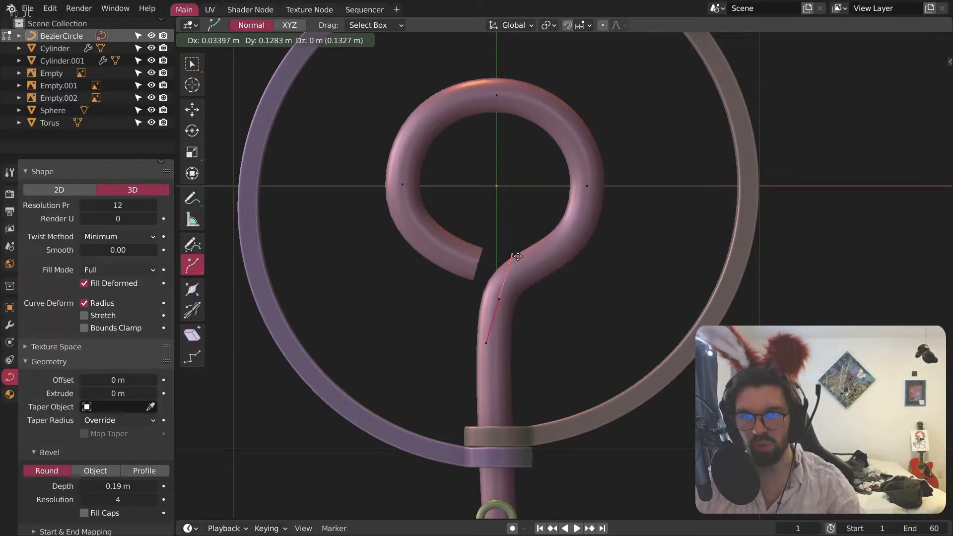
{"action": "left_click", "coordinate": [517, 257]}
Step: Lengthen the shank further by moving its end point about 0.9 m in Y
{"action": "scroll", "coordinate": [546, 307], "scroll_direction": "down", "scroll_amount": 5}
{"action": "middle_click_drag", "start_coordinate": [589, 316], "coordinate": [540, 357]}
{"action": "scroll", "coordinate": [565, 306], "scroll_direction": "up", "scroll_amount": 4}
{"action": "scroll", "coordinate": [576, 329], "scroll_direction": "down", "scroll_amount": 6}
{"action": "scroll", "coordinate": [546, 270], "scroll_direction": "up", "scroll_amount": 4}
{"action": "left_click", "coordinate": [923, 71]}
{"action": "middle_click_drag", "start_coordinate": [704, 354], "coordinate": [684, 258], "text": "shift"}
{"action": "scroll", "coordinate": [474, 276], "scroll_direction": "up", "scroll_amount": 3}
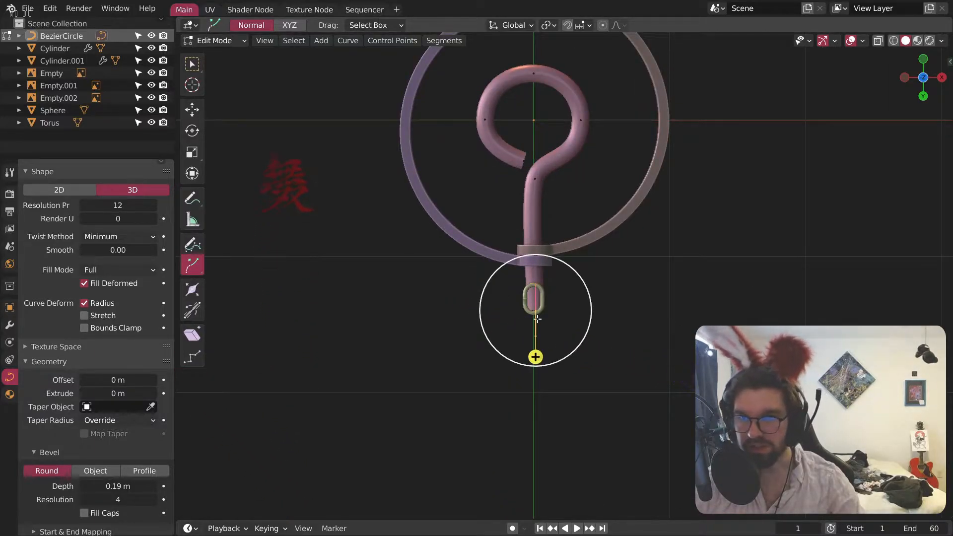
{"action": "middle_click_drag", "start_coordinate": [535, 324], "coordinate": [524, 326], "text": "shift"}
{"action": "left_click_drag", "start_coordinate": [524, 326], "coordinate": [524, 449]}
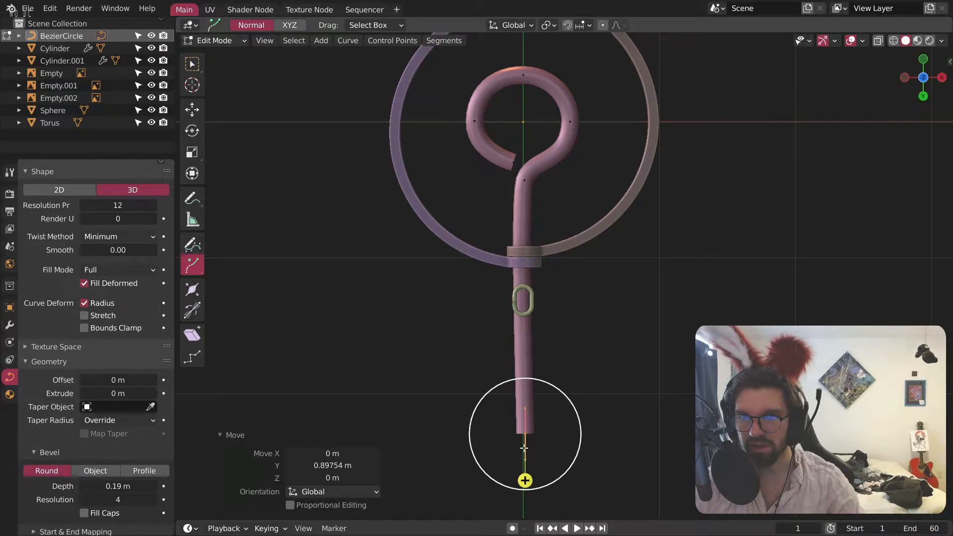
Step: Thicken the hook by raising the curve's bevel depth to 0.25 m
{"action": "left_click", "coordinate": [153, 486]}
{"action": "left_click", "coordinate": [152, 487]}
{"action": "left_click", "coordinate": [152, 486]}
{"action": "left_click", "coordinate": [153, 486]}
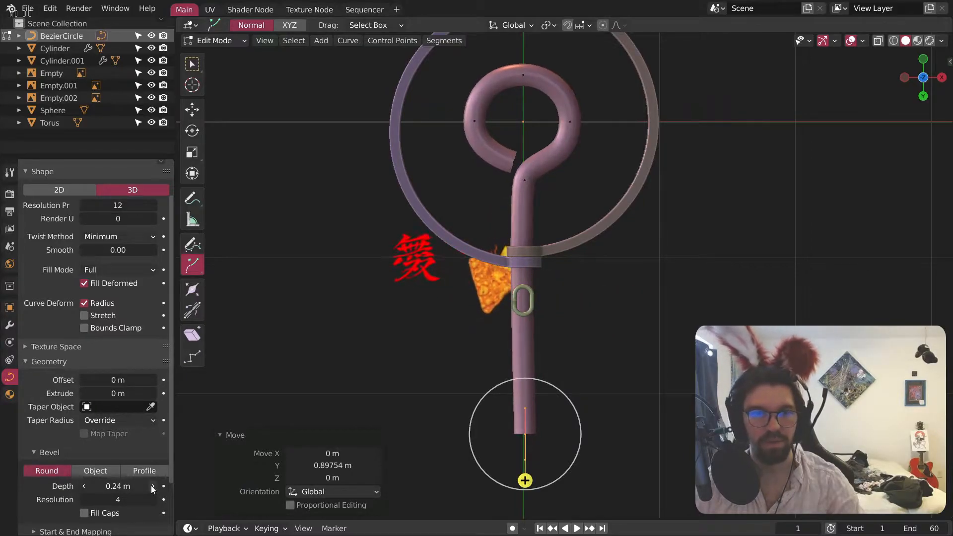
{"action": "left_click", "coordinate": [152, 487]}
{"action": "scroll", "coordinate": [529, 152], "scroll_direction": "up", "scroll_amount": 6}
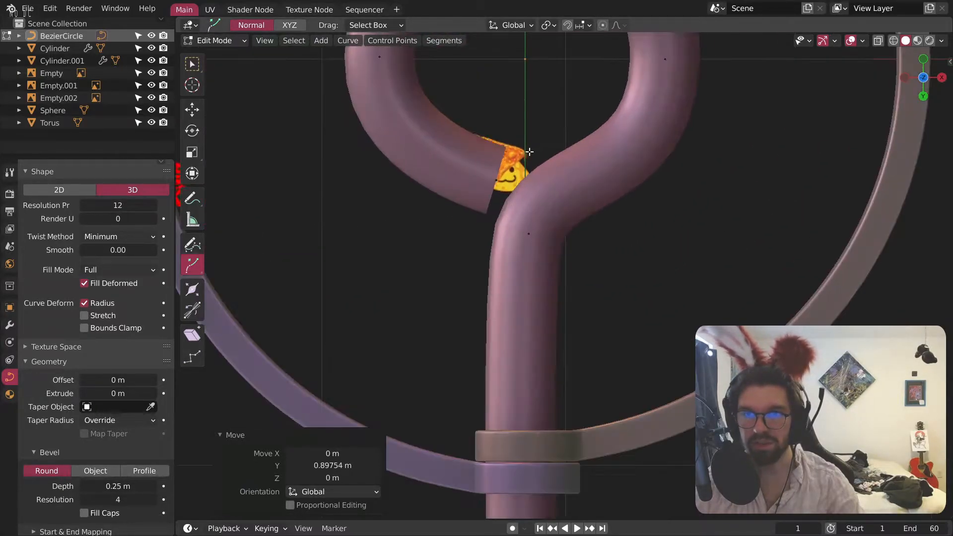
Step: Leave curve editing and return to Object Mode
{"action": "left_click", "coordinate": [214, 40]}
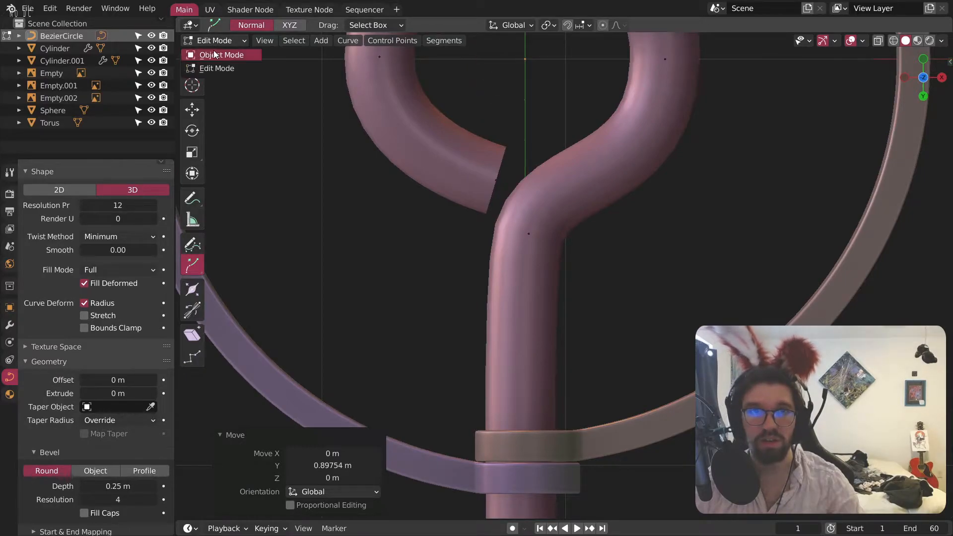
{"action": "left_click", "coordinate": [233, 42]}
{"action": "left_click", "coordinate": [225, 56]}
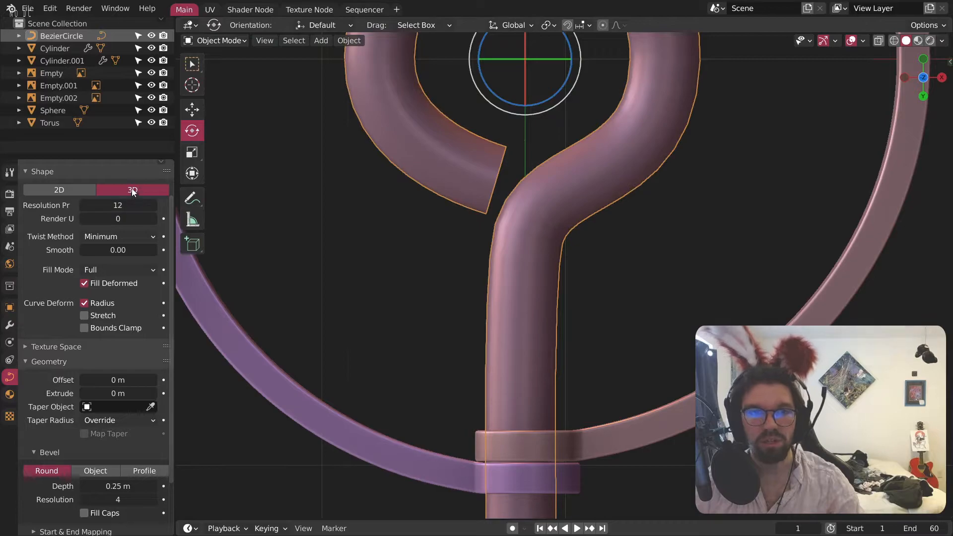
Step: Raise the hook curve's preview resolution to 18
{"action": "left_click", "coordinate": [156, 202]}
{"action": "left_click", "coordinate": [156, 205]}
{"action": "left_click", "coordinate": [157, 205]}
{"action": "left_click", "coordinate": [157, 205]}
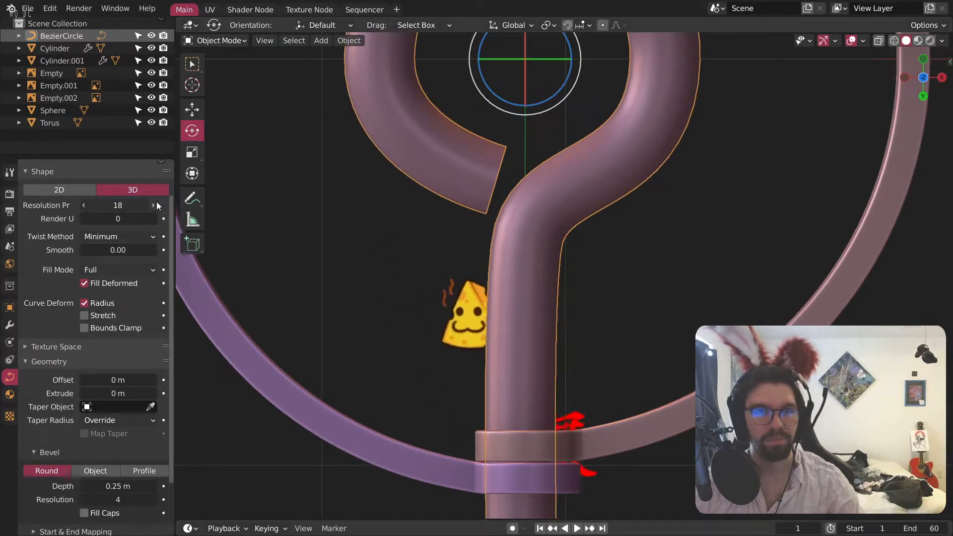
Step: Examine in the reference photos how the chain's hook attaches to the trap's hinge
{"action": "scroll", "coordinate": [350, 245], "scroll_direction": "down", "scroll_amount": 5}
{"action": "middle_click_drag", "start_coordinate": [503, 245], "coordinate": [519, 168]}
{"action": "scroll", "coordinate": [519, 169], "scroll_direction": "down", "scroll_amount": 4}
{"action": "middle_click_drag", "start_coordinate": [760, 462], "coordinate": [592, 290], "text": "shift"}
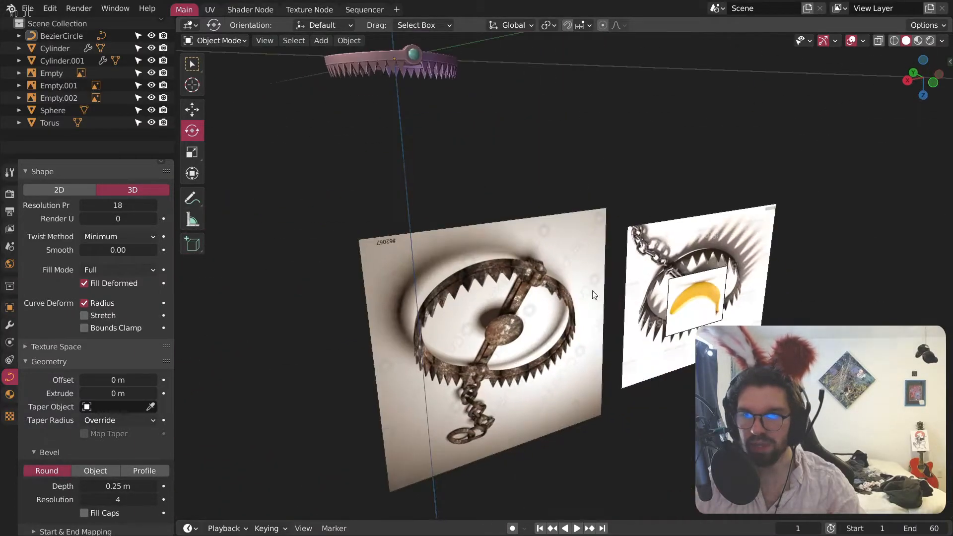
{"action": "scroll", "coordinate": [592, 290], "scroll_direction": "up", "scroll_amount": 4}
{"action": "middle_click_drag", "start_coordinate": [413, 261], "coordinate": [374, 513]}
{"action": "scroll", "coordinate": [638, 319], "scroll_direction": "down", "scroll_amount": 3}
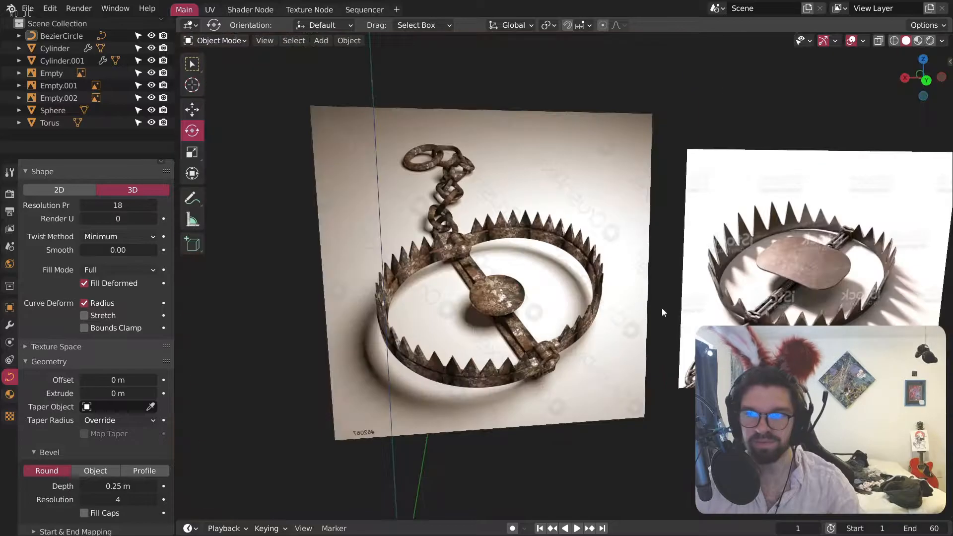
{"action": "middle_click_drag", "start_coordinate": [786, 301], "coordinate": [595, 313], "text": "shift"}
{"action": "scroll", "coordinate": [549, 319], "scroll_direction": "down", "scroll_amount": 1}
{"action": "scroll", "coordinate": [627, 318], "scroll_direction": "up", "scroll_amount": 8}
{"action": "scroll", "coordinate": [601, 332], "scroll_direction": "up", "scroll_amount": 2}
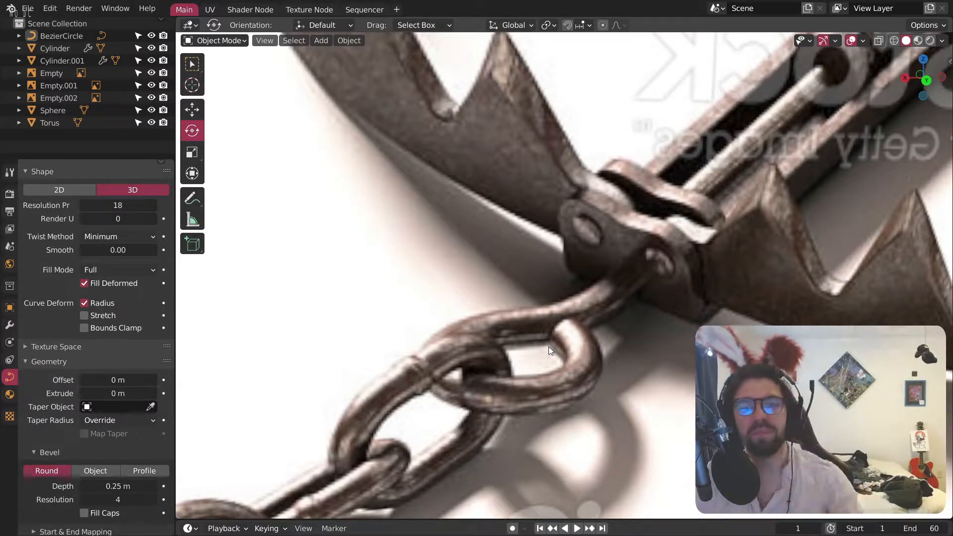
{"action": "scroll", "coordinate": [549, 347], "scroll_direction": "down", "scroll_amount": 10}
{"action": "scroll", "coordinate": [469, 297], "scroll_direction": "up", "scroll_amount": 1}
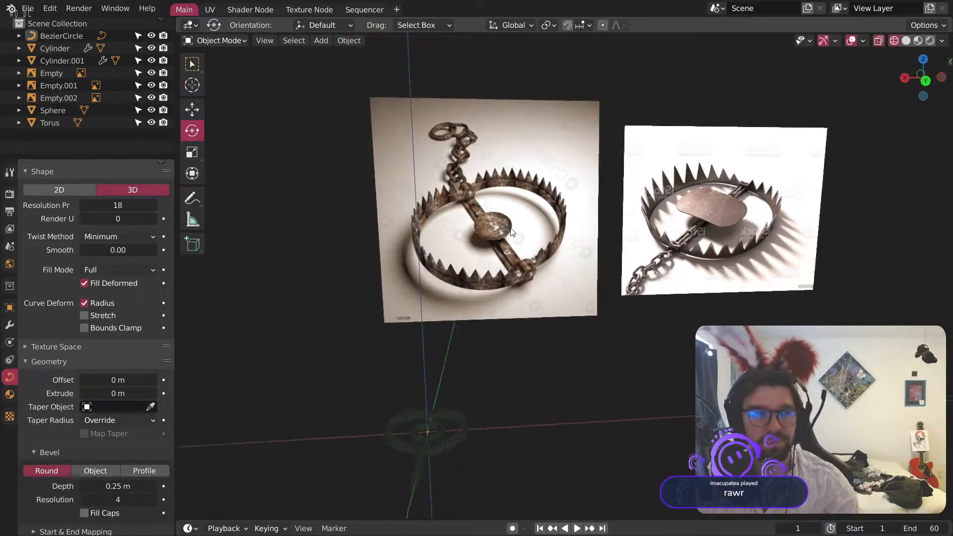
{"action": "scroll", "coordinate": [474, 245], "scroll_direction": "up", "scroll_amount": 3}
{"action": "scroll", "coordinate": [470, 273], "scroll_direction": "down", "scroll_amount": 5}
{"action": "mouse_move", "coordinate": [457, 302]}
{"action": "middle_mouse_down"}
{"action": "mouse_move", "coordinate": [441, 252]}
{"action": "mouse_move", "coordinate": [448, 294]}
{"action": "middle_mouse_up"}
{"action": "scroll", "coordinate": [448, 295], "scroll_direction": "up", "scroll_amount": 9}
Step: Return to solid shading and convert the hook curve to a mesh
{"action": "left_click", "coordinate": [906, 41]}
{"action": "middle_click_drag", "start_coordinate": [589, 334], "coordinate": [529, 297]}
{"action": "left_click", "coordinate": [528, 297]}
{"action": "scroll", "coordinate": [547, 288], "scroll_direction": "up", "scroll_amount": 7}
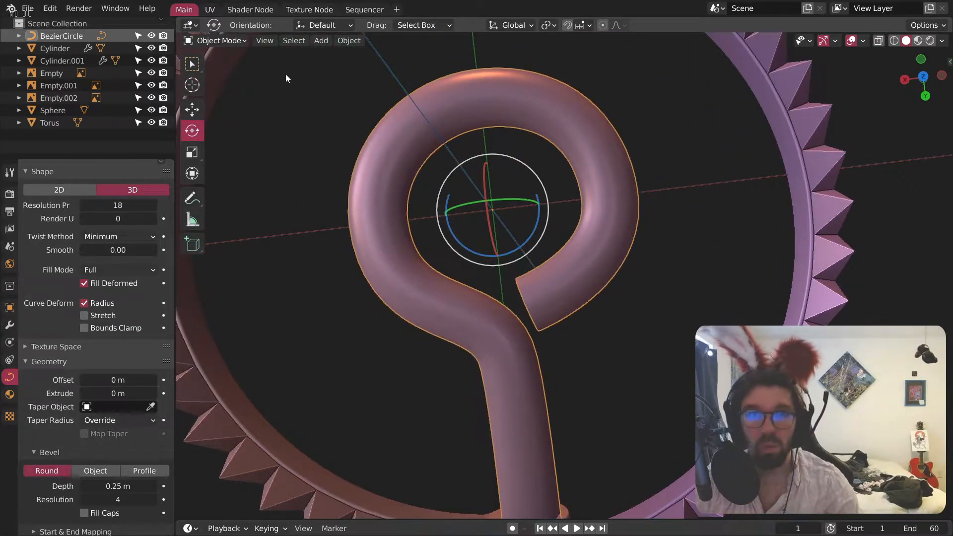
{"action": "left_click", "coordinate": [361, 42]}
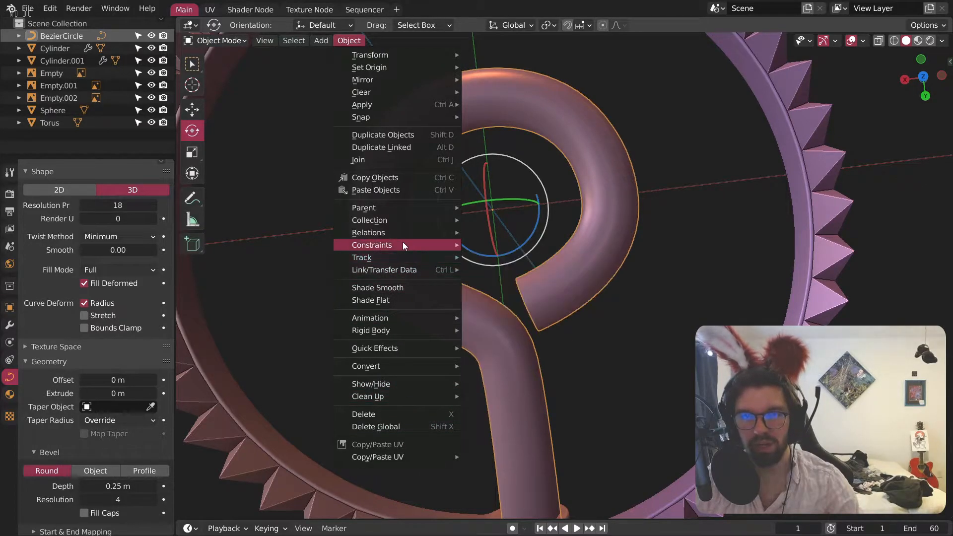
{"action": "mouse_move", "coordinate": [409, 366]}
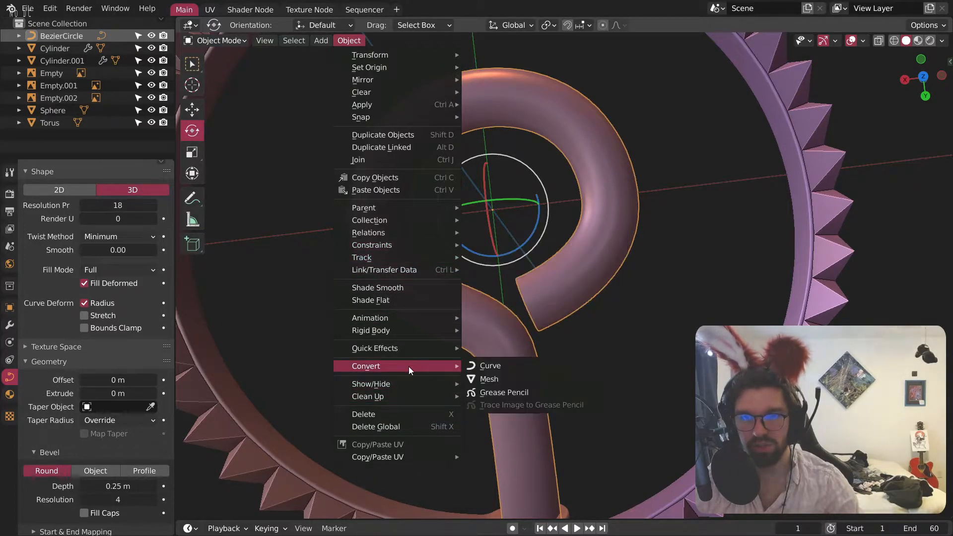
{"action": "left_click", "coordinate": [523, 380]}
Step: Enter Edit Mode on the hook mesh and fill the open end of its loop with a face
{"action": "scroll", "coordinate": [532, 254], "scroll_direction": "down", "scroll_amount": 5}
{"action": "scroll", "coordinate": [574, 290], "scroll_direction": "up", "scroll_amount": 5}
{"action": "middle_click_drag", "start_coordinate": [574, 290], "coordinate": [595, 283]}
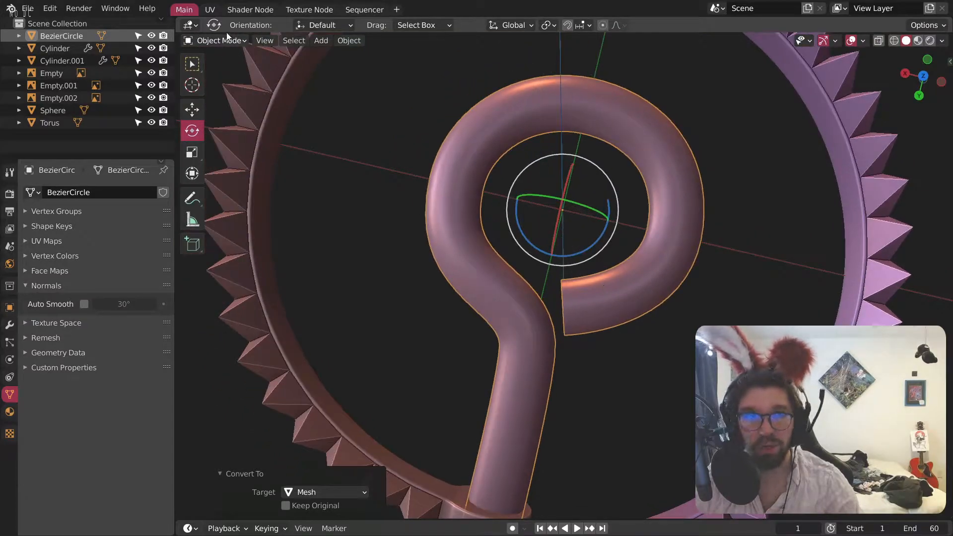
{"action": "left_click", "coordinate": [229, 49]}
{"action": "left_click", "coordinate": [606, 329]}
{"action": "left_click", "coordinate": [238, 44]}
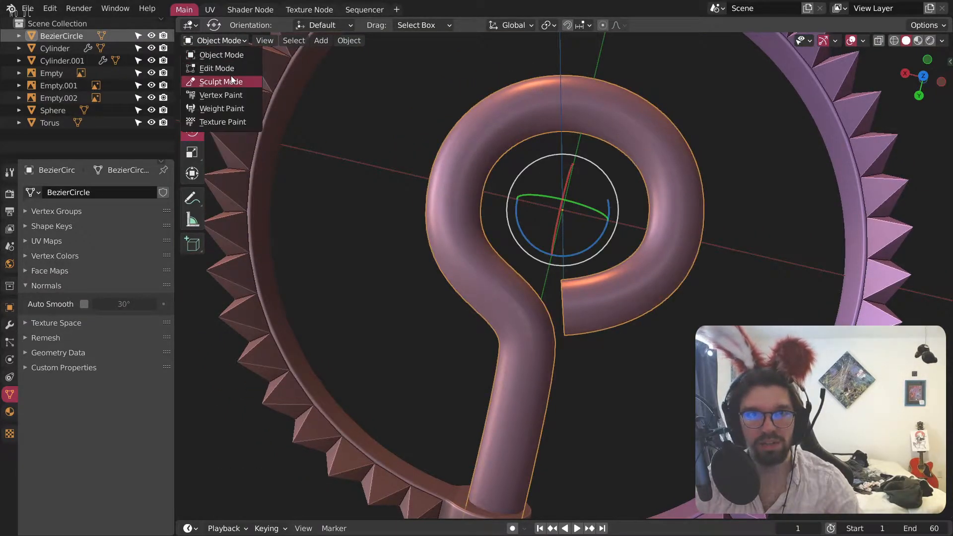
{"action": "left_click", "coordinate": [218, 68]}
{"action": "middle_click_drag", "start_coordinate": [549, 298], "coordinate": [571, 230]}
{"action": "scroll", "coordinate": [574, 303], "scroll_direction": "up", "scroll_amount": 3}
{"action": "middle_click_drag", "start_coordinate": [574, 303], "coordinate": [582, 304]}
{"action": "scroll", "coordinate": [582, 305], "scroll_direction": "up", "scroll_amount": 1}
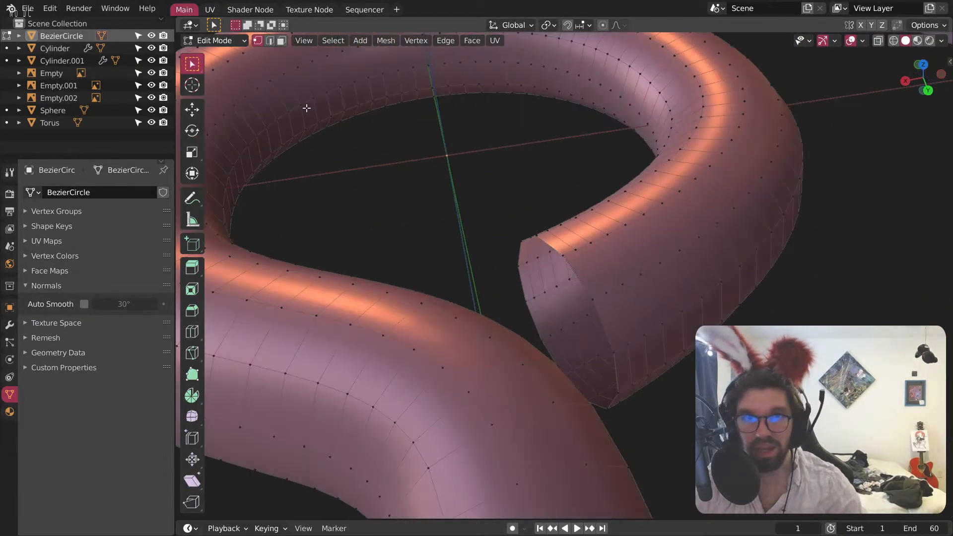
{"action": "left_click", "coordinate": [549, 245], "text": "alt"}
{"action": "key", "text": "f"}
Step: Dissolve the edge loop next to the hook's capped end to clear space around the rim
{"action": "left_click", "coordinate": [660, 341]}
{"action": "middle_click_drag", "start_coordinate": [660, 341], "coordinate": [598, 228]}
{"action": "scroll", "coordinate": [598, 228], "scroll_direction": "up", "scroll_amount": 2}
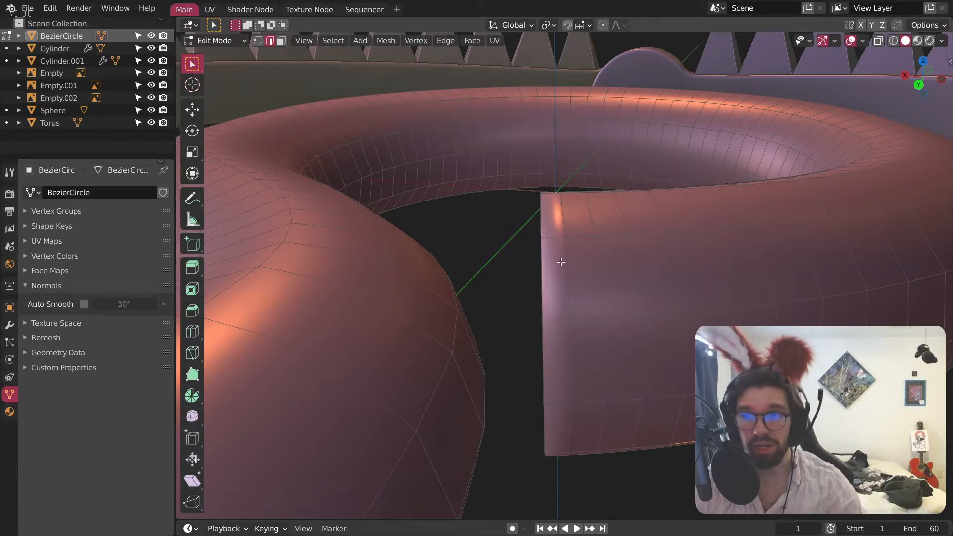
{"action": "right_click", "coordinate": [636, 266]}
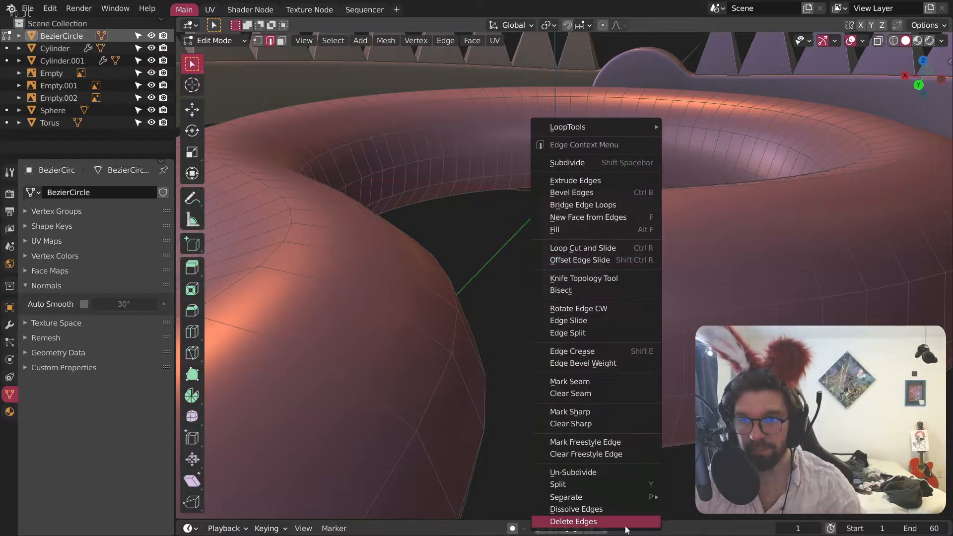
{"action": "left_click", "coordinate": [614, 505]}
{"action": "middle_click_drag", "start_coordinate": [614, 505], "coordinate": [520, 285]}
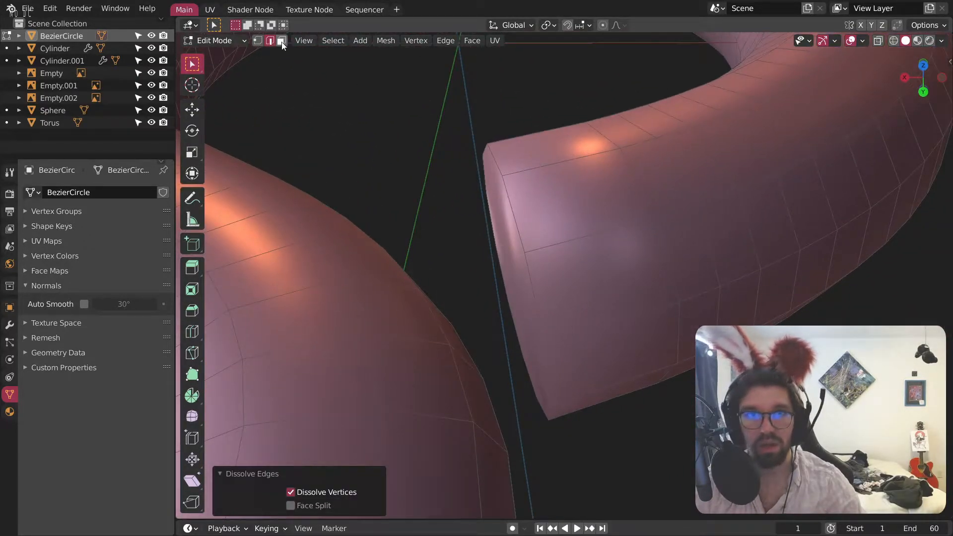
Step: Bevel the rim of the hook's end face by 0.14 m with 7 segments and return to Object Mode
{"action": "left_click", "coordinate": [522, 276]}
{"action": "key", "text": "ctrl+b"}
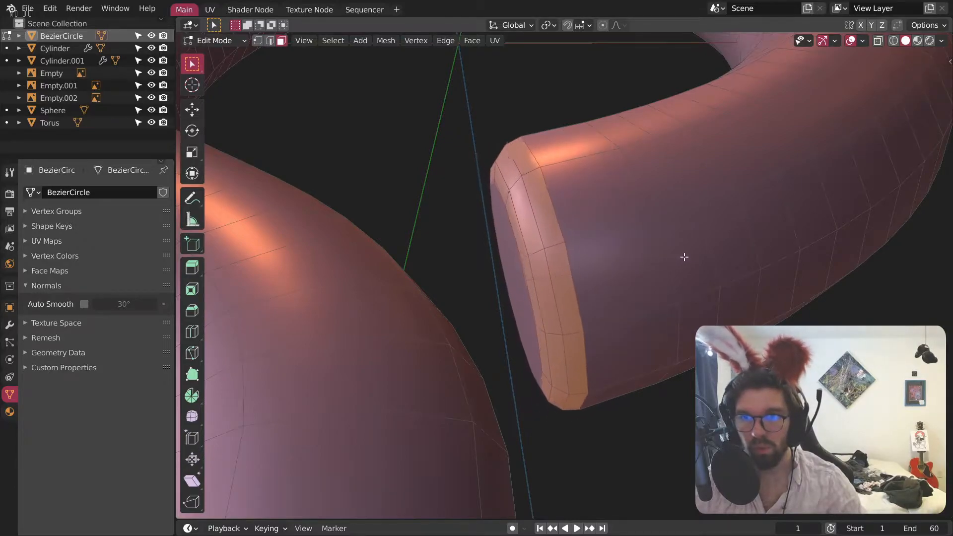
{"action": "scroll", "coordinate": [722, 247], "scroll_direction": "up", "scroll_amount": 3}
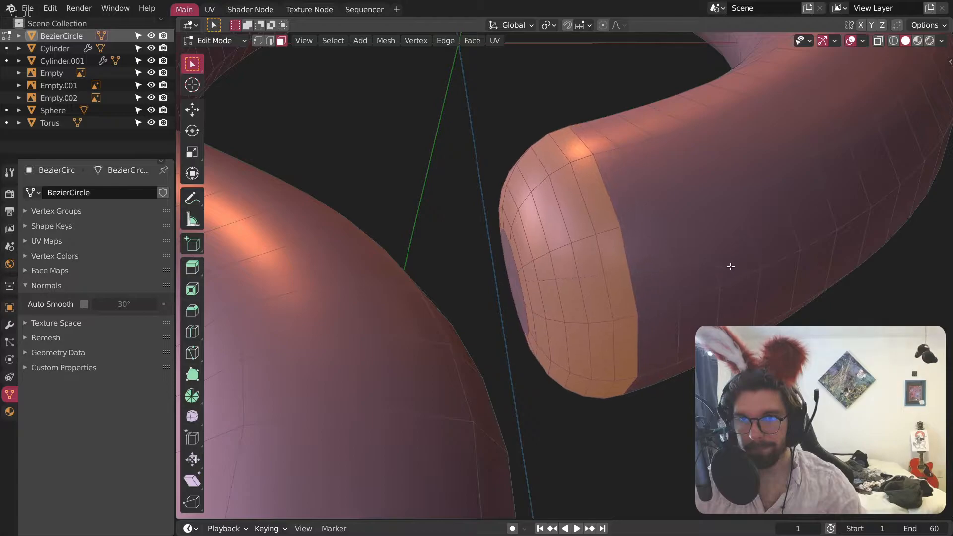
{"action": "left_click", "coordinate": [728, 266]}
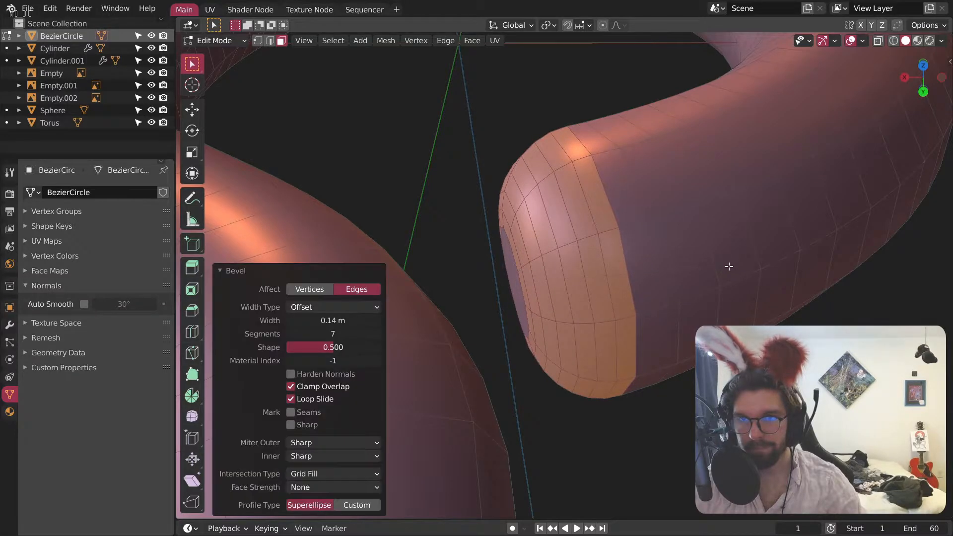
{"action": "left_click", "coordinate": [229, 42]}
{"action": "left_click", "coordinate": [225, 50]}
{"action": "left_click", "coordinate": [382, 159]}
Step: Scale the whole hook down to about 0.18, and by a further 0.592
{"action": "scroll", "coordinate": [449, 206], "scroll_direction": "down", "scroll_amount": 8}
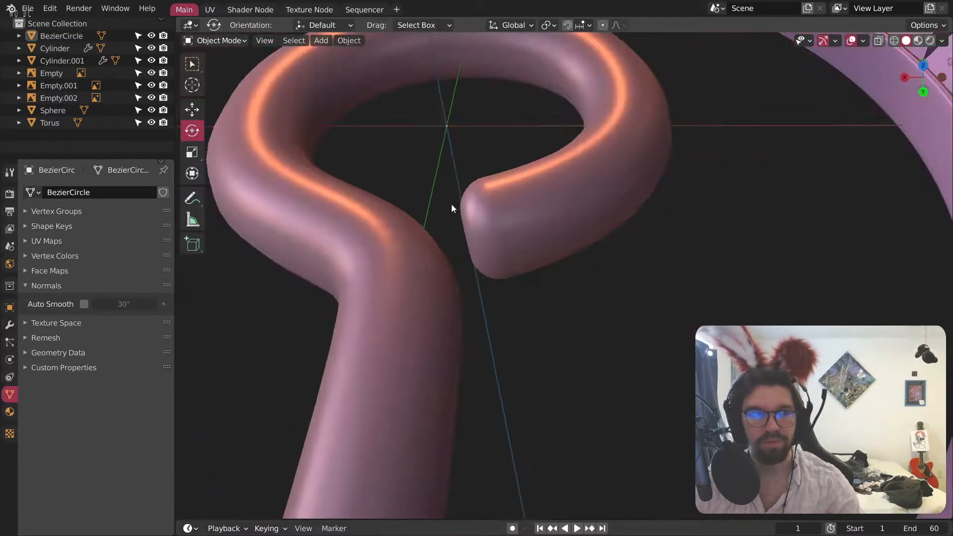
{"action": "middle_click_drag", "start_coordinate": [485, 219], "coordinate": [556, 294]}
{"action": "scroll", "coordinate": [550, 223], "scroll_direction": "down", "scroll_amount": 6}
{"action": "left_click", "coordinate": [559, 294]}
{"action": "scroll", "coordinate": [559, 294], "scroll_direction": "up", "scroll_amount": 5}
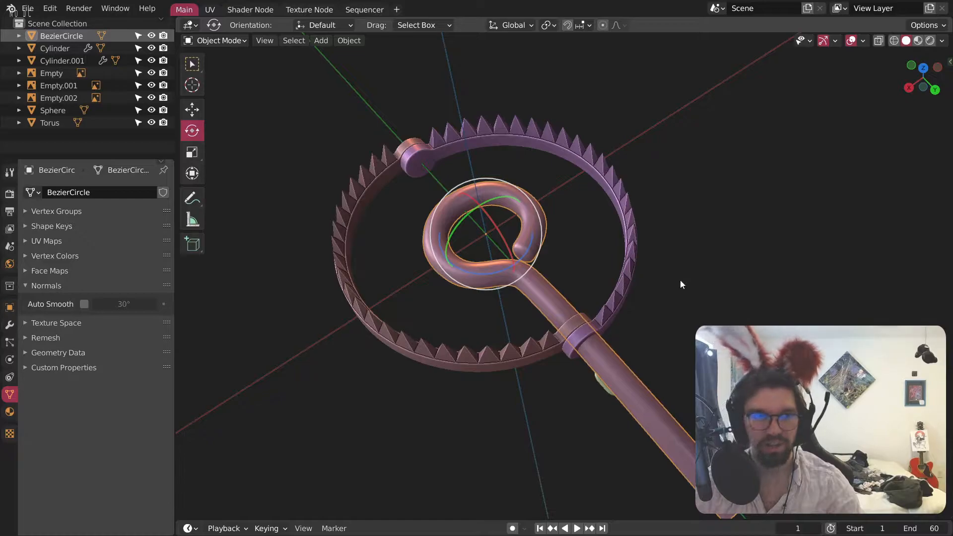
{"action": "key", "text": "s"}
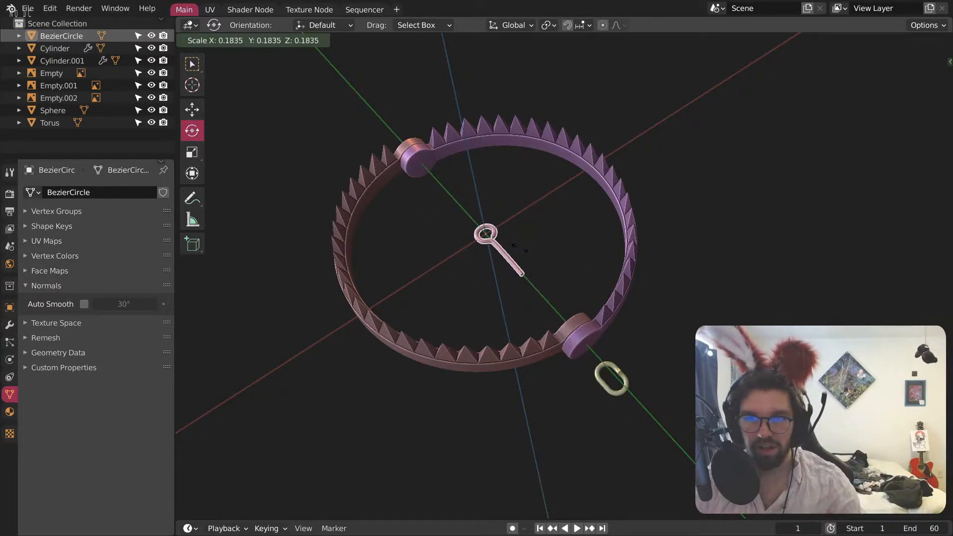
{"action": "left_click", "coordinate": [514, 247]}
{"action": "scroll", "coordinate": [503, 249], "scroll_direction": "up", "scroll_amount": 5}
{"action": "key", "text": "s"}
{"action": "left_click", "coordinate": [547, 228]}
Step: Compare the hook's size with the reference photo and scale it by 0.948
{"action": "scroll", "coordinate": [547, 229], "scroll_direction": "down", "scroll_amount": 4}
{"action": "middle_click_drag", "start_coordinate": [548, 229], "coordinate": [525, 273]}
{"action": "scroll", "coordinate": [574, 326], "scroll_direction": "down", "scroll_amount": 5}
{"action": "scroll", "coordinate": [649, 279], "scroll_direction": "up", "scroll_amount": 6}
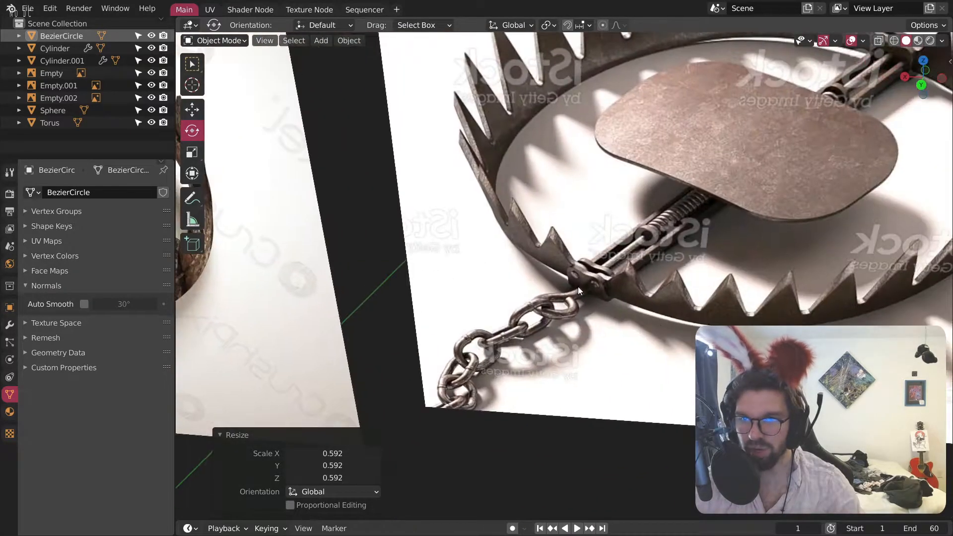
{"action": "scroll", "coordinate": [594, 291], "scroll_direction": "up", "scroll_amount": 3}
{"action": "scroll", "coordinate": [547, 299], "scroll_direction": "down", "scroll_amount": 4}
{"action": "middle_click_drag", "start_coordinate": [488, 305], "coordinate": [373, 281]}
{"action": "scroll", "coordinate": [442, 291], "scroll_direction": "up", "scroll_amount": 4}
{"action": "scroll", "coordinate": [459, 312], "scroll_direction": "up", "scroll_amount": 3}
{"action": "key", "text": "s"}
{"action": "left_click", "coordinate": [559, 276]}
{"action": "scroll", "coordinate": [559, 277], "scroll_direction": "down", "scroll_amount": 5}
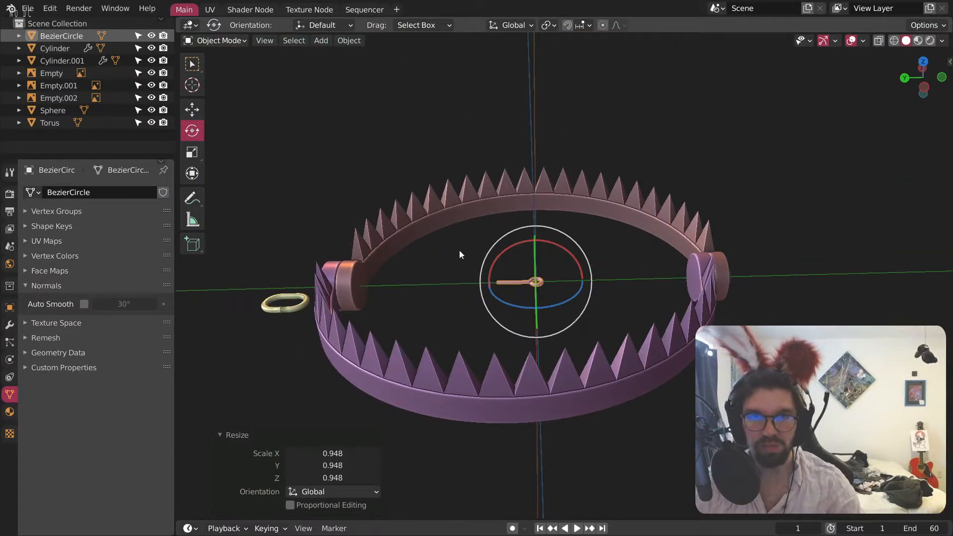
Step: Rotate the hook 180° about the X axis so its shank points the opposite way
{"action": "left_click_drag", "start_coordinate": [511, 253], "coordinate": [537, 408]}
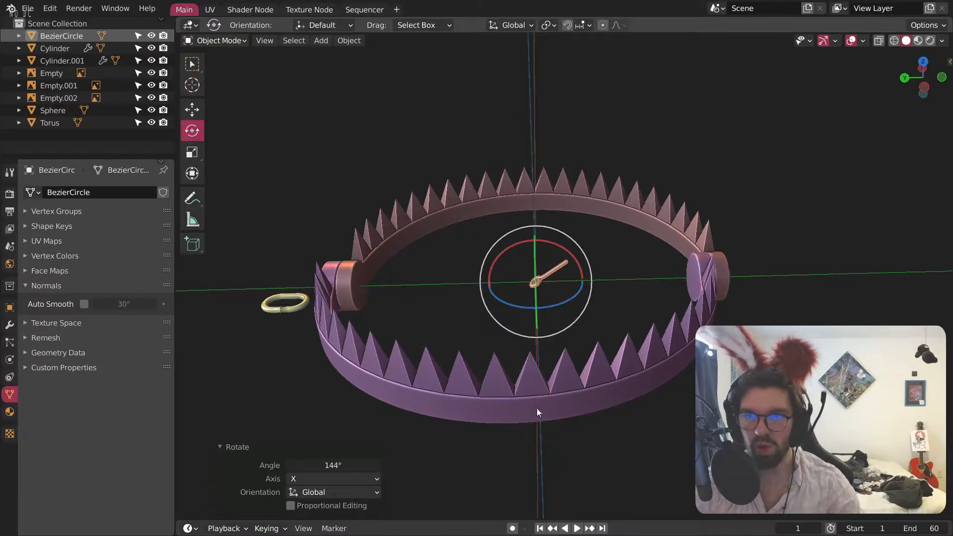
{"action": "left_click", "coordinate": [328, 465]}
{"action": "type", "text": "180"}
{"action": "key", "text": "Return"}
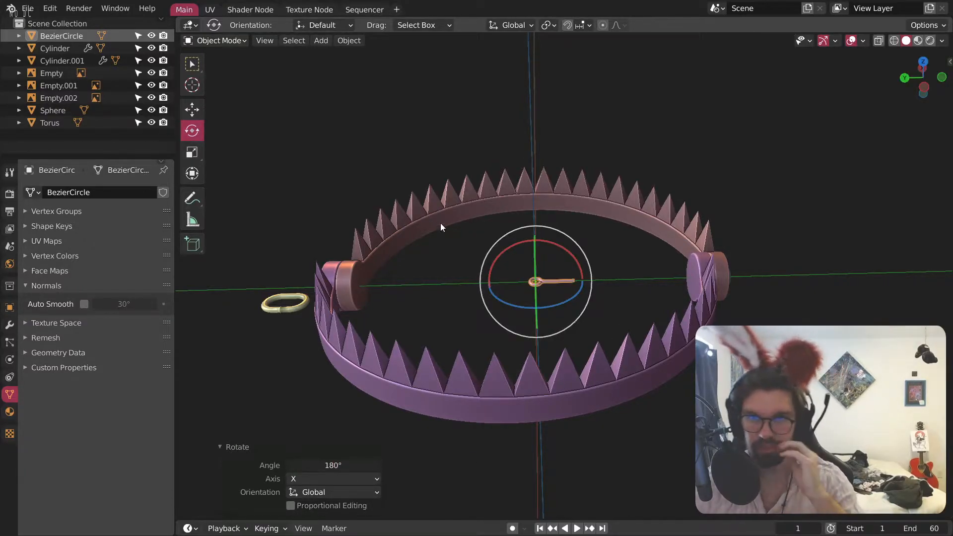
Step: Move the hook about 1.262 m along Y, next to the chain link outside the trap's hinge
{"action": "middle_click_drag", "start_coordinate": [341, 240], "coordinate": [606, 279], "text": "shift"}
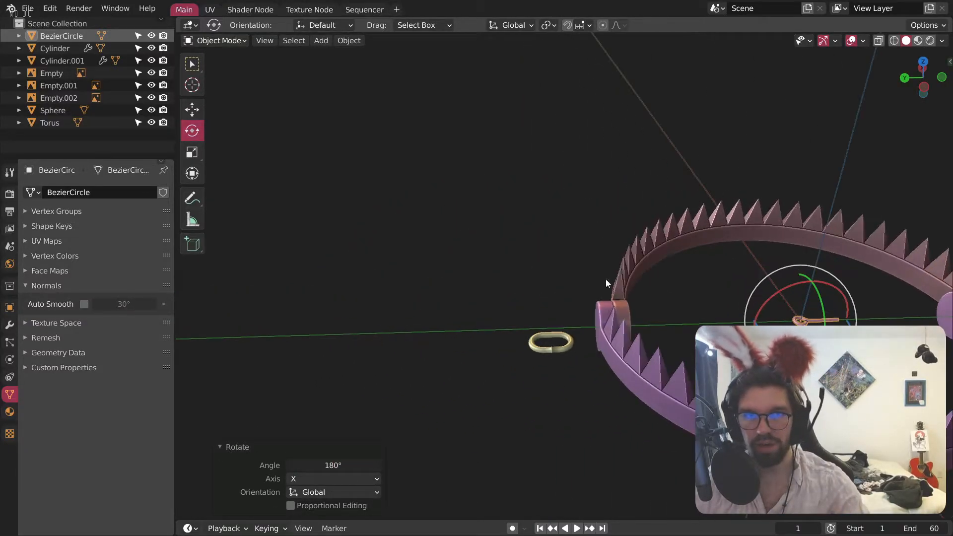
{"action": "left_click", "coordinate": [192, 109]}
{"action": "key", "text": "g"}
{"action": "key", "text": "y"}
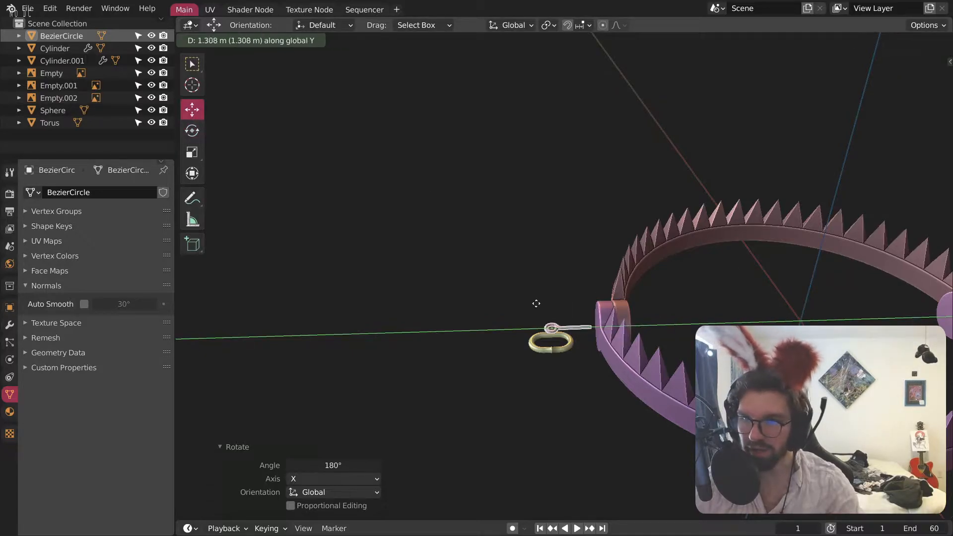
{"action": "left_click", "coordinate": [558, 327]}
{"action": "scroll", "coordinate": [596, 339], "scroll_direction": "up", "scroll_amount": 6}
{"action": "scroll", "coordinate": [608, 343], "scroll_direction": "up", "scroll_amount": 3}
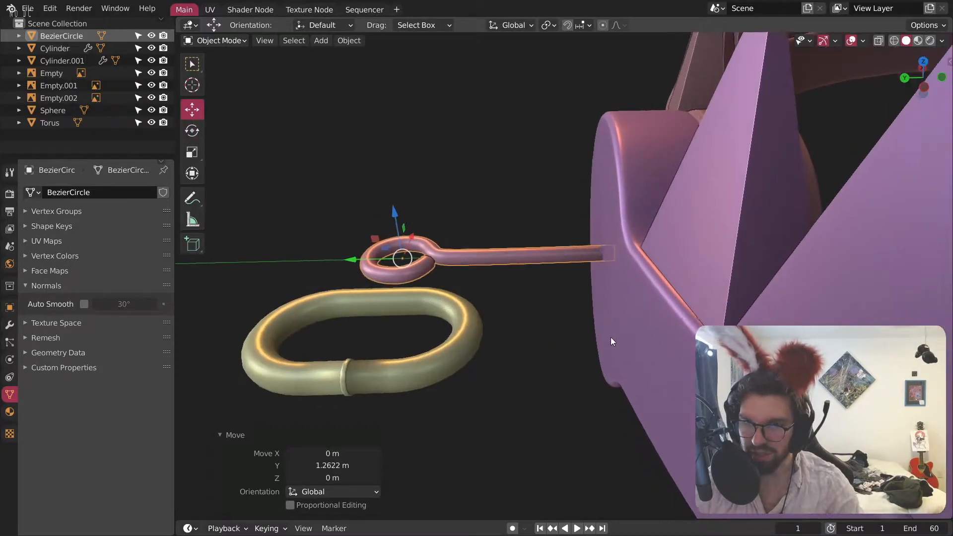
Step: Lower the hook to the chain link's height and shift it along Y toward the trap's hinge
{"action": "key", "text": "g"}
{"action": "key", "text": "z"}
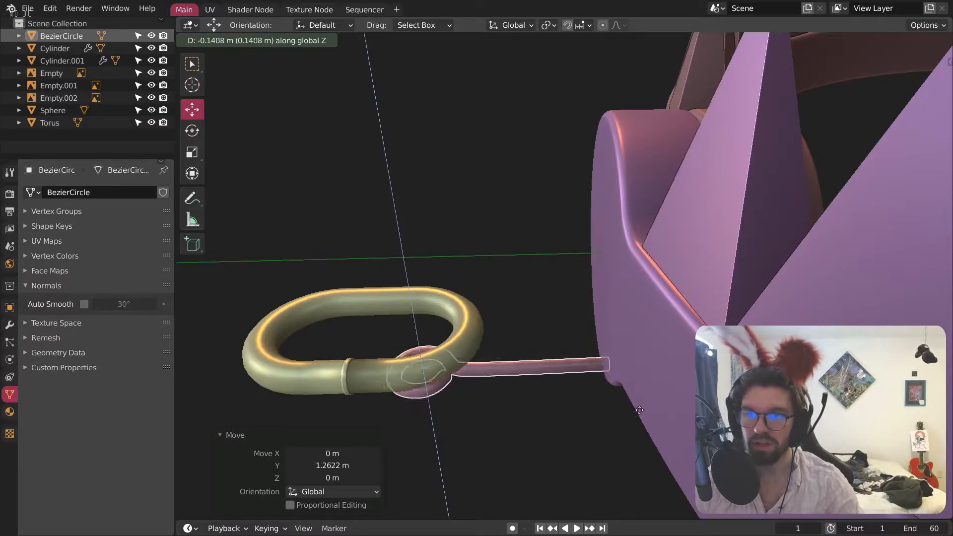
{"action": "left_click", "coordinate": [564, 379]}
{"action": "key", "text": "g"}
{"action": "key", "text": "y"}
{"action": "left_click", "coordinate": [588, 360]}
Step: Enlarge the hook by a scale of 1.465 and adjust its height along Z
{"action": "key", "text": "s"}
{"action": "left_click", "coordinate": [650, 368]}
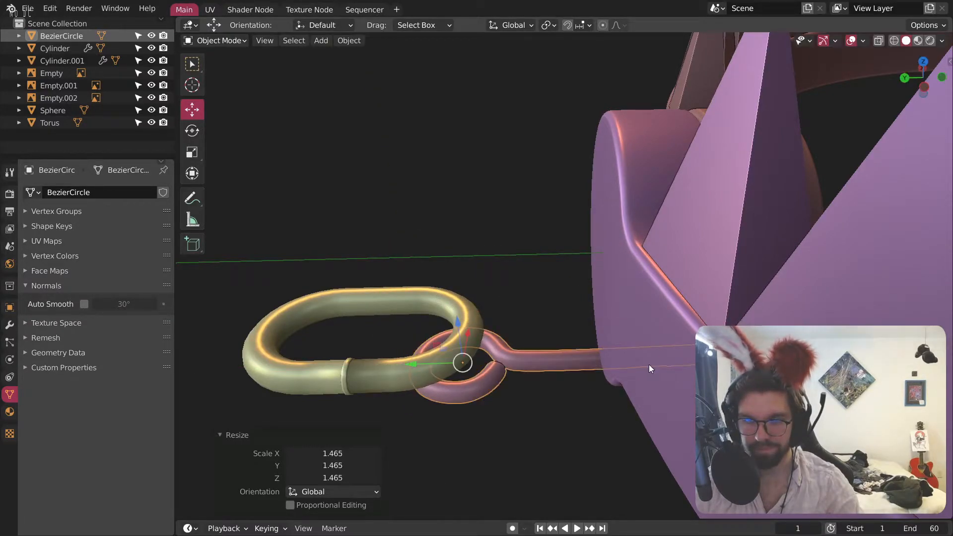
{"action": "key", "text": "g"}
{"action": "key", "text": "z"}
{"action": "left_click", "coordinate": [601, 367]}
{"action": "left_click", "coordinate": [428, 238]}
Step: Select the chain link and scale it down to 0.639
{"action": "middle_click_drag", "start_coordinate": [292, 329], "coordinate": [688, 237], "text": "shift"}
{"action": "left_click", "coordinate": [424, 294]}
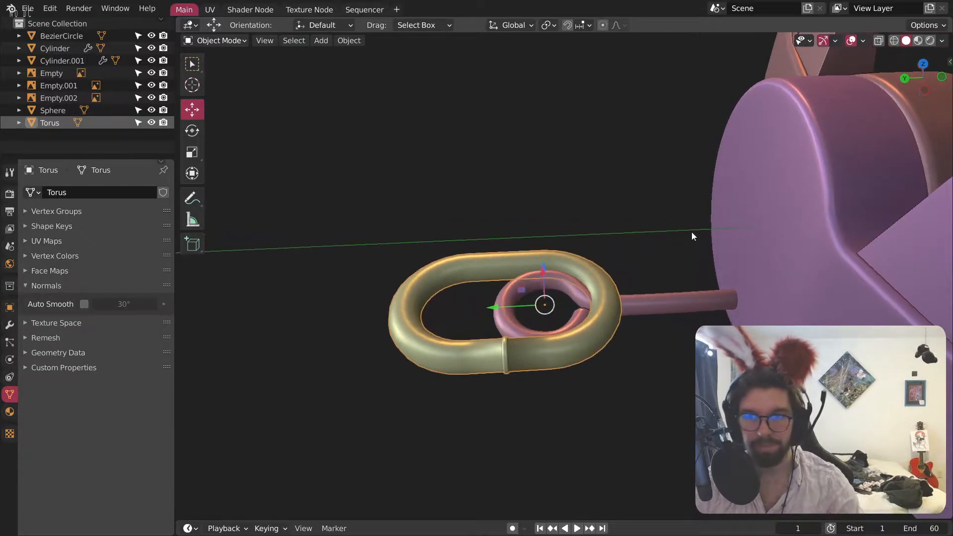
{"action": "key", "text": "g"}
{"action": "key", "text": "Escape"}
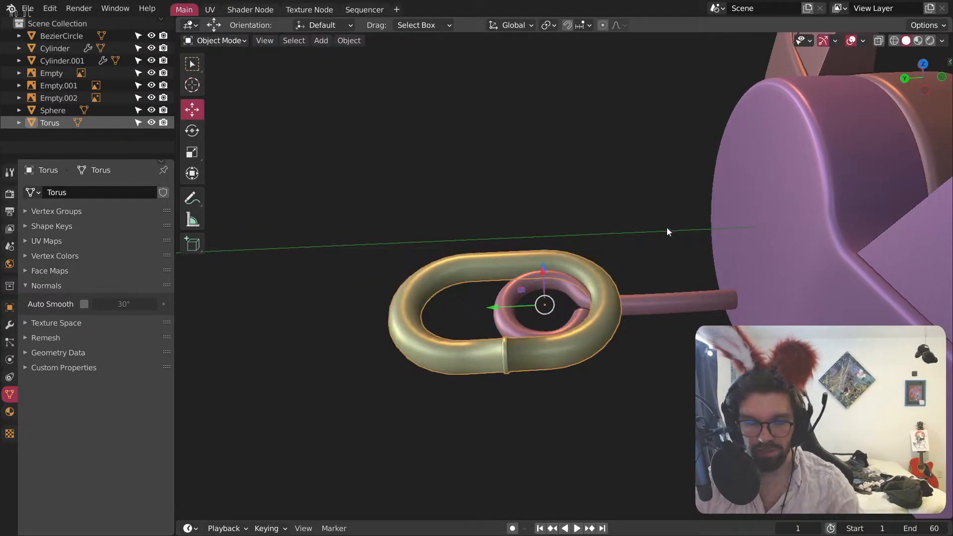
{"action": "key", "text": "s"}
{"action": "left_click", "coordinate": [617, 250]}
Step: Move the chain link about 0.042 m along Y so its end passes around the hook's loop
{"action": "scroll", "coordinate": [613, 263], "scroll_direction": "up", "scroll_amount": 5}
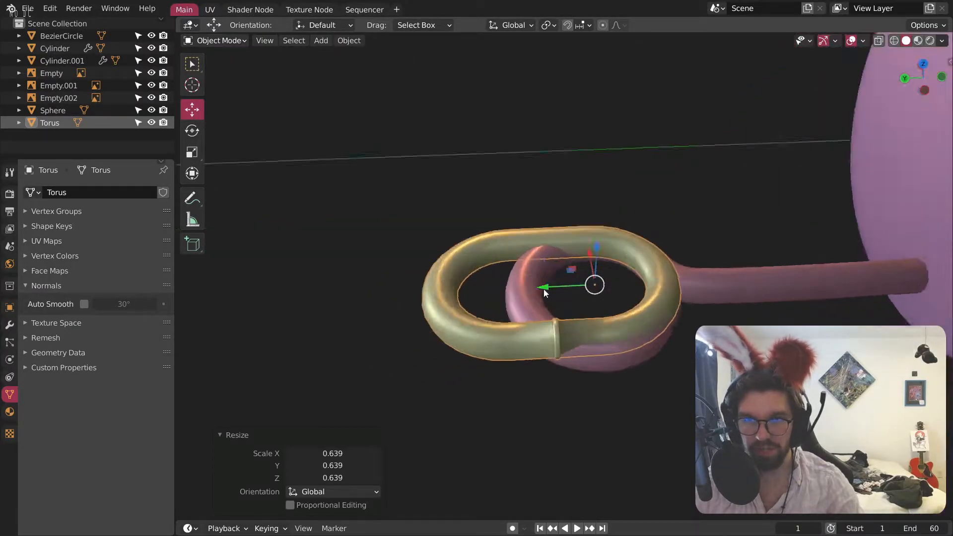
{"action": "key", "text": "g"}
{"action": "key", "text": "y"}
{"action": "left_click", "coordinate": [467, 295]}
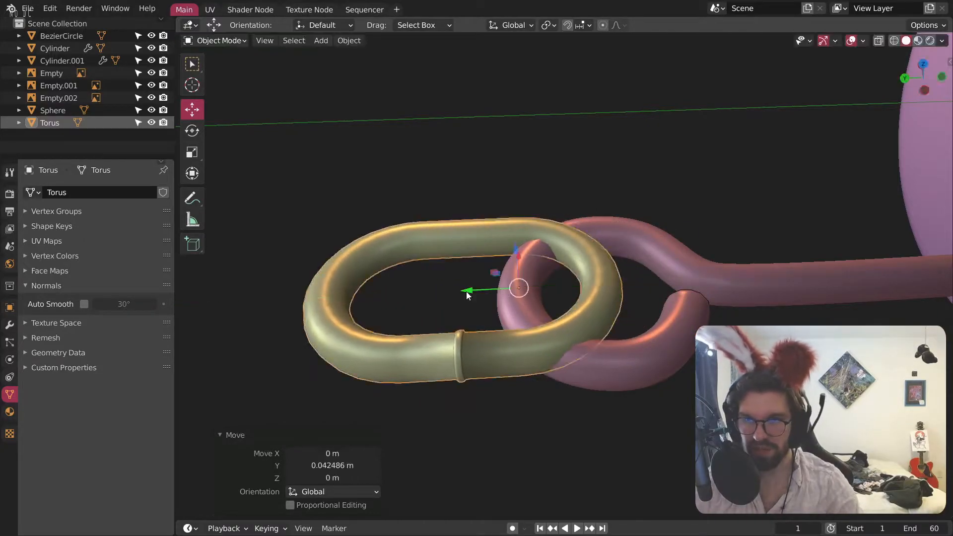
Step: Rotate the chain link upright so it interlocks with the hook's loop, and deselect it
{"action": "left_click", "coordinate": [193, 130]}
{"action": "middle_click_drag", "start_coordinate": [205, 132], "coordinate": [555, 320]}
{"action": "left_click_drag", "start_coordinate": [474, 327], "coordinate": [474, 327]}
{"action": "left_click", "coordinate": [594, 276]}
{"action": "scroll", "coordinate": [594, 276], "scroll_direction": "down", "scroll_amount": 2}
{"action": "middle_click_drag", "start_coordinate": [595, 276], "coordinate": [664, 285]}
{"action": "scroll", "coordinate": [641, 272], "scroll_direction": "down", "scroll_amount": 5}
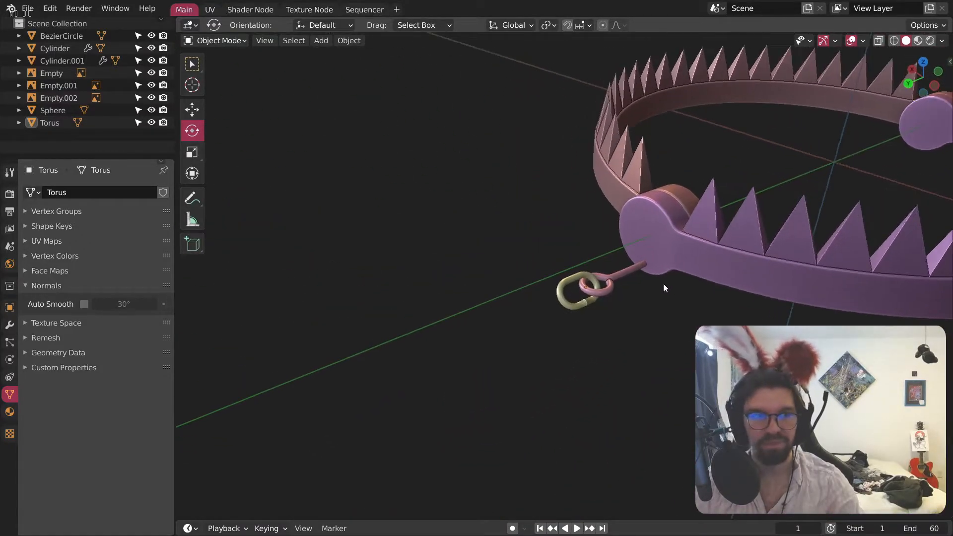
{"action": "scroll", "coordinate": [661, 290], "scroll_direction": "up", "scroll_amount": 2}
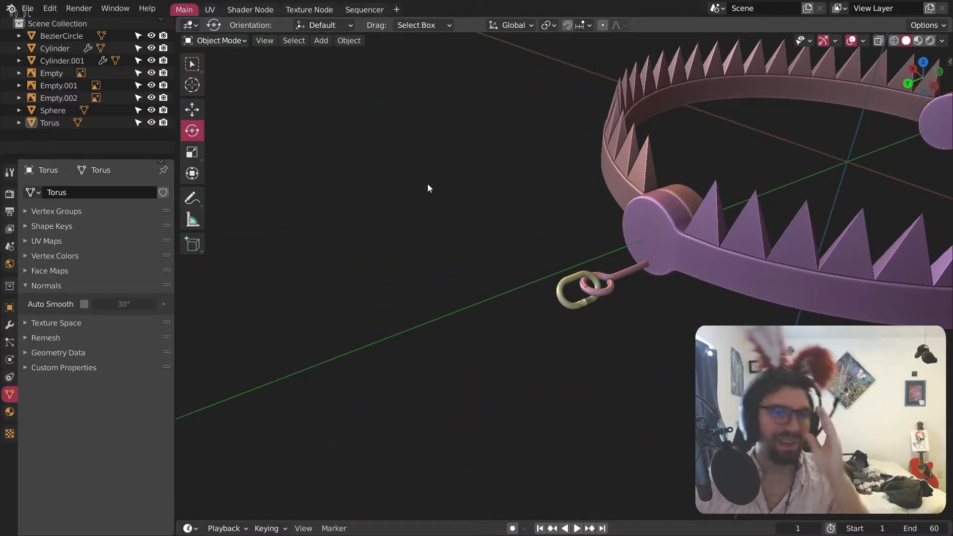
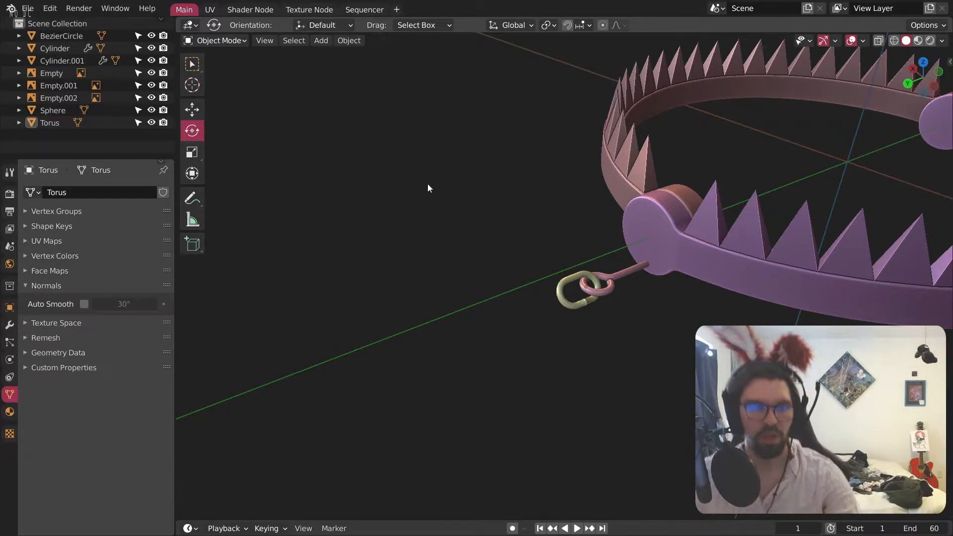
Step: Examine the chain attachment in the one reference photo and the far hinge with its rivet in the rusty trap photo
{"action": "scroll", "coordinate": [630, 283], "scroll_direction": "down", "scroll_amount": 6}
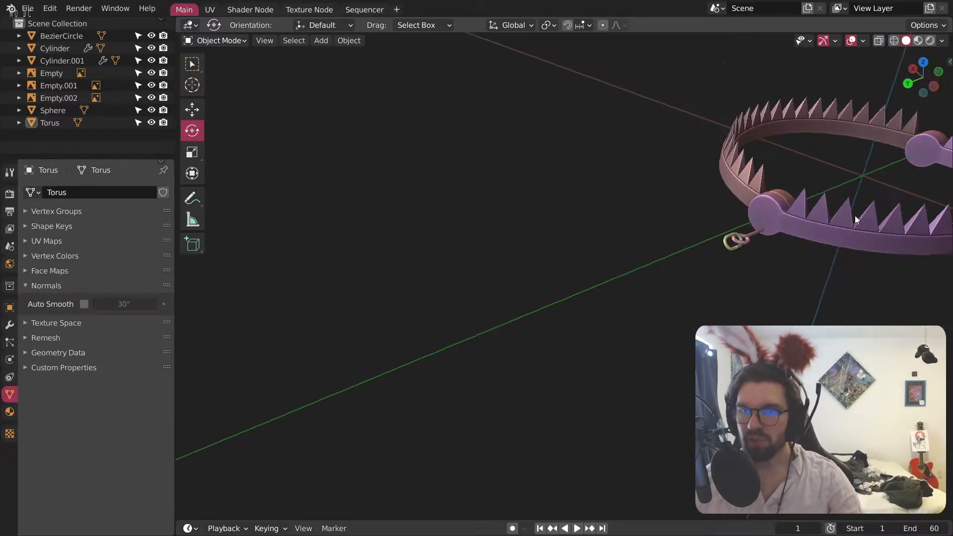
{"action": "middle_click_drag", "start_coordinate": [685, 283], "coordinate": [598, 288]}
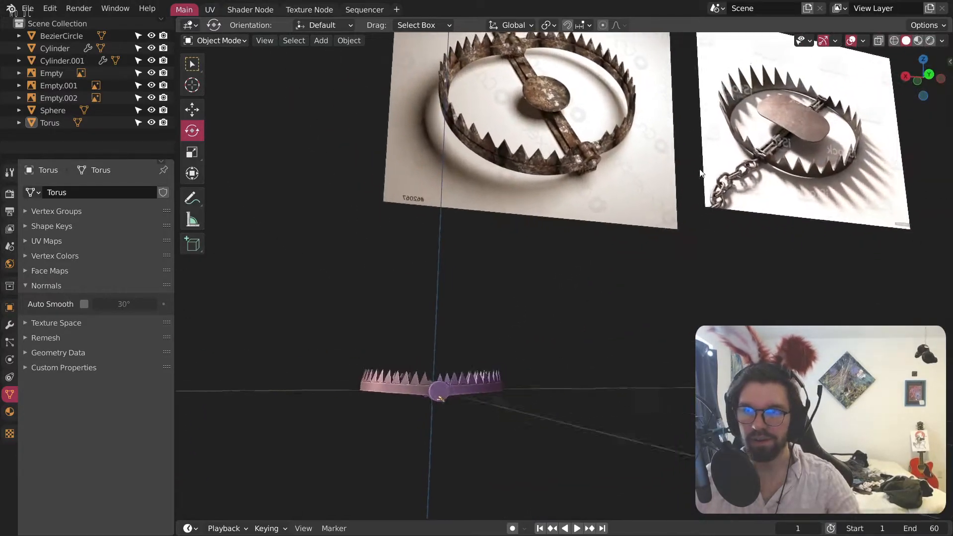
{"action": "scroll", "coordinate": [767, 161], "scroll_direction": "up", "scroll_amount": 12}
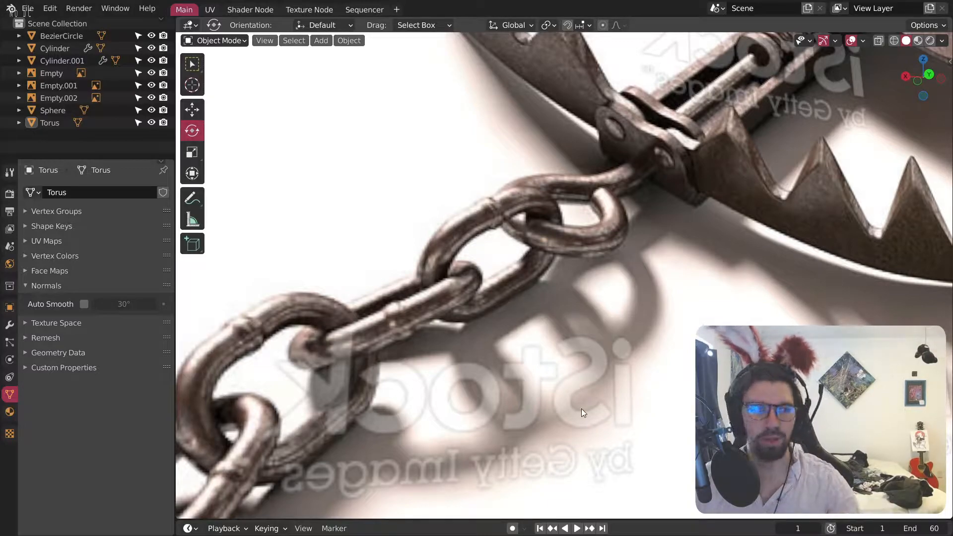
{"action": "scroll", "coordinate": [582, 409], "scroll_direction": "down", "scroll_amount": 6}
{"action": "middle_click_drag", "start_coordinate": [523, 358], "coordinate": [746, 327], "text": "shift"}
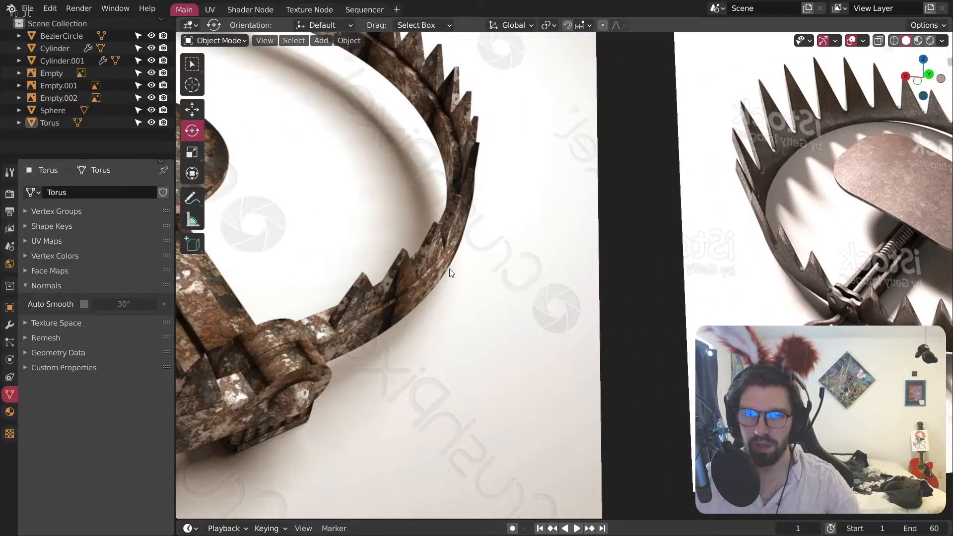
{"action": "middle_click_drag", "start_coordinate": [459, 257], "coordinate": [582, 199], "text": "shift"}
{"action": "scroll", "coordinate": [484, 237], "scroll_direction": "down", "scroll_amount": 2}
{"action": "middle_click_drag", "start_coordinate": [484, 236], "coordinate": [467, 206]}
{"action": "scroll", "coordinate": [416, 162], "scroll_direction": "up", "scroll_amount": 4}
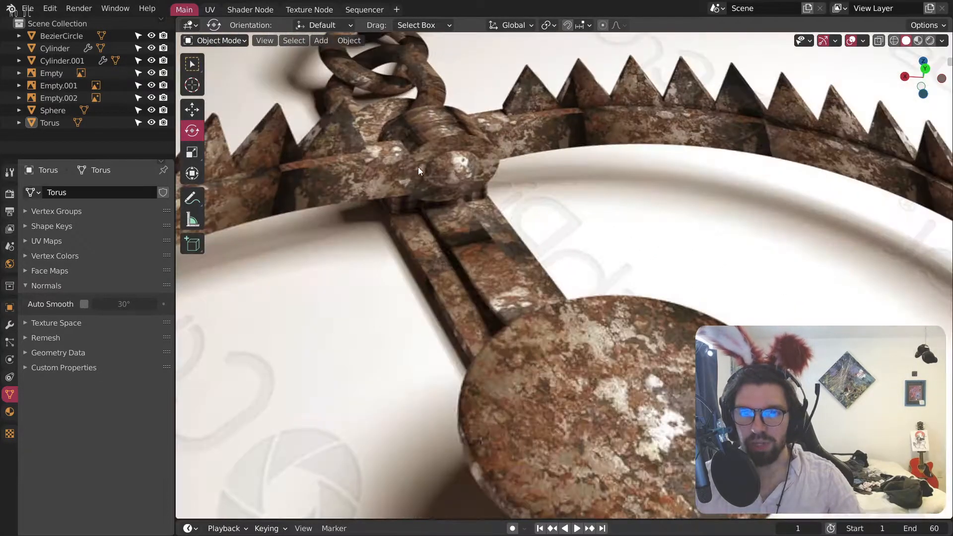
{"action": "scroll", "coordinate": [415, 162], "scroll_direction": "up", "scroll_amount": 3}
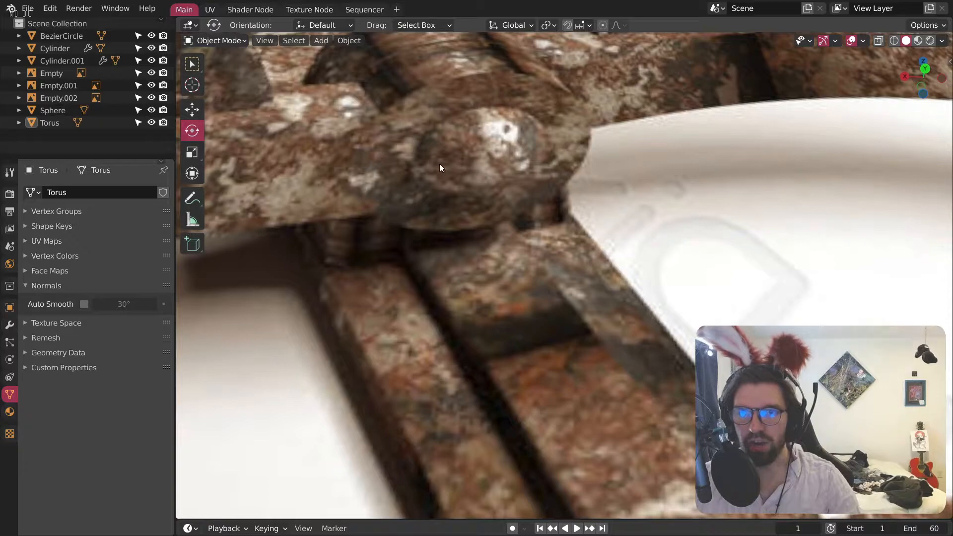
{"action": "middle_click_drag", "start_coordinate": [440, 163], "coordinate": [499, 222], "text": "shift"}
Step: Examine the near hinge in the rusty trap photo, including its rivet and the ribbed plate beneath the jaw
{"action": "scroll", "coordinate": [520, 279], "scroll_direction": "down", "scroll_amount": 5}
{"action": "middle_click_drag", "start_coordinate": [609, 497], "coordinate": [442, 221], "text": "shift"}
{"action": "scroll", "coordinate": [579, 350], "scroll_direction": "up", "scroll_amount": 2}
{"action": "scroll", "coordinate": [579, 349], "scroll_direction": "up", "scroll_amount": 3}
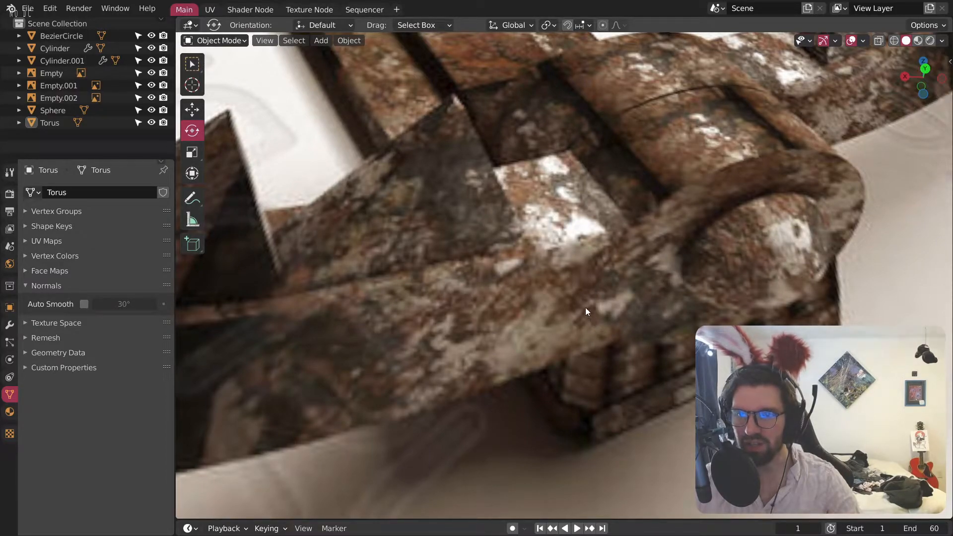
{"action": "scroll", "coordinate": [585, 307], "scroll_direction": "down", "scroll_amount": 3}
{"action": "middle_click_drag", "start_coordinate": [585, 307], "coordinate": [675, 323]}
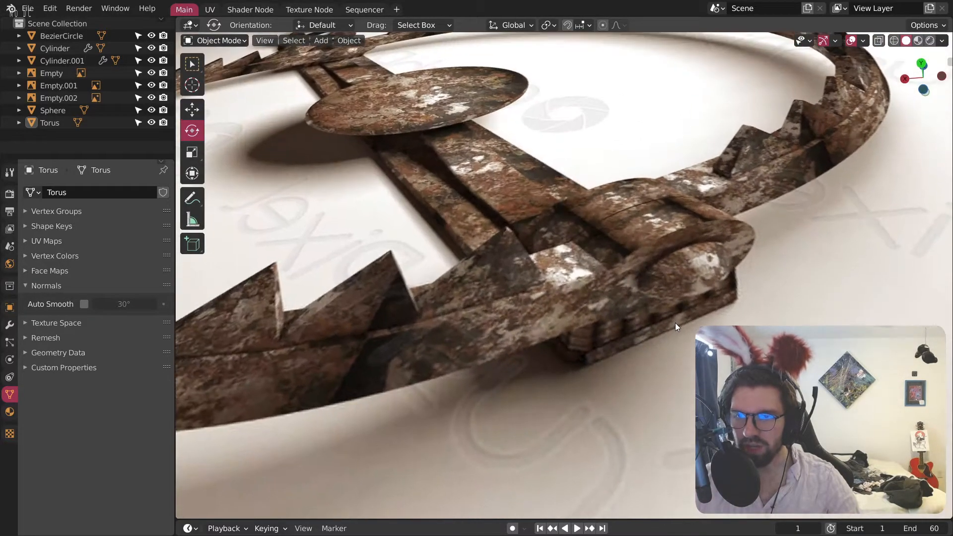
{"action": "scroll", "coordinate": [675, 323], "scroll_direction": "up", "scroll_amount": 5}
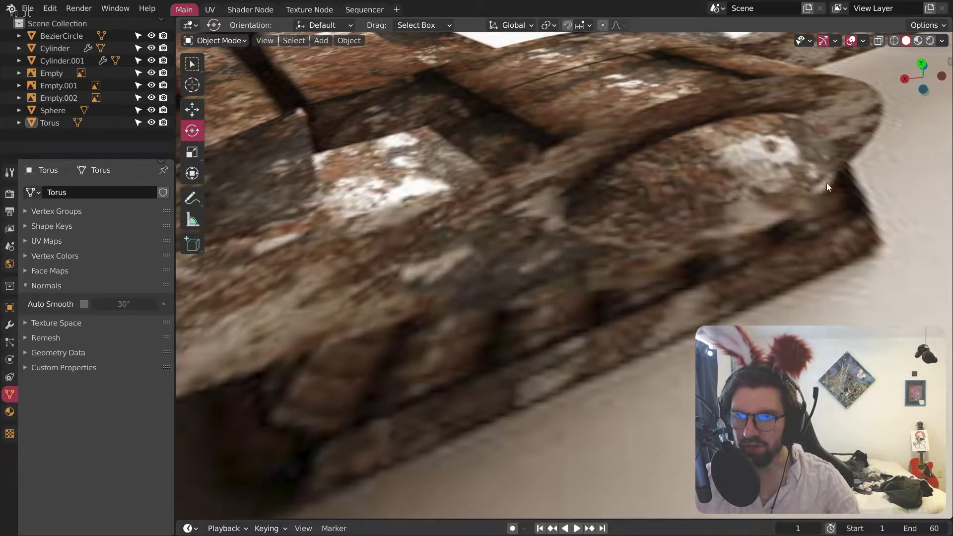
{"action": "middle_click_drag", "start_coordinate": [634, 204], "coordinate": [679, 235]}
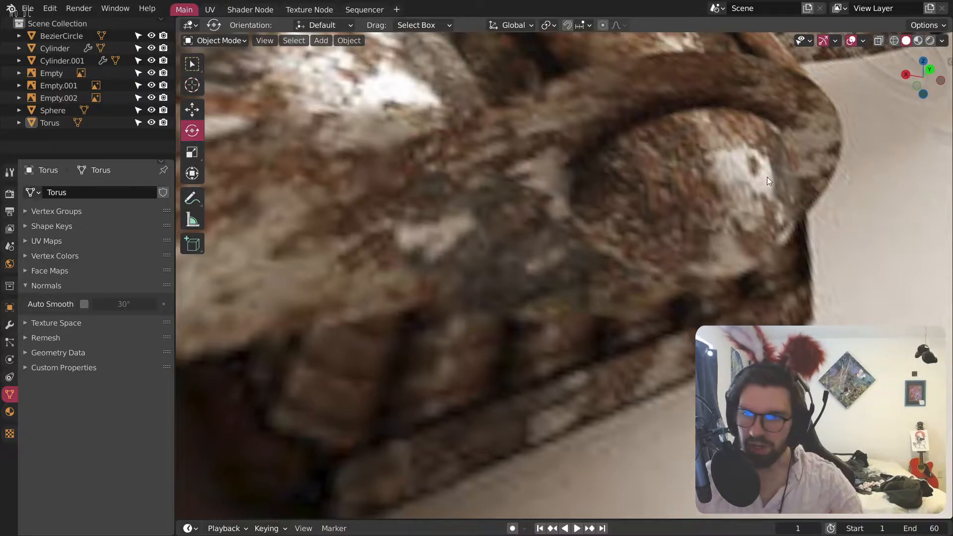
{"action": "scroll", "coordinate": [658, 162], "scroll_direction": "down", "scroll_amount": 3}
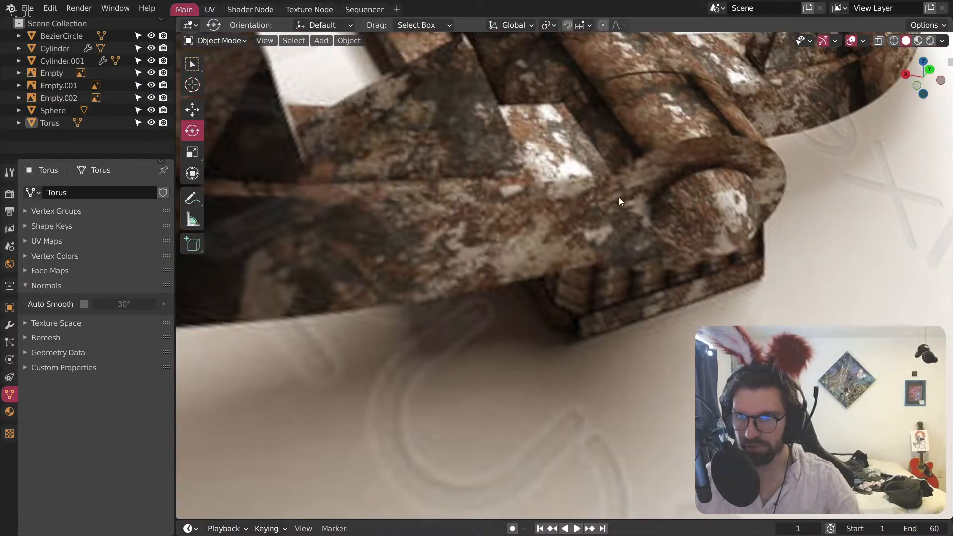
Step: Compare the far hinge in the rusty trap photo with the hinge discs on the model
{"action": "scroll", "coordinate": [608, 175], "scroll_direction": "down", "scroll_amount": 4}
{"action": "middle_click_drag", "start_coordinate": [556, 171], "coordinate": [605, 359], "text": "shift"}
{"action": "scroll", "coordinate": [577, 285], "scroll_direction": "up", "scroll_amount": 5}
{"action": "middle_click_drag", "start_coordinate": [577, 285], "coordinate": [521, 275], "text": "shift"}
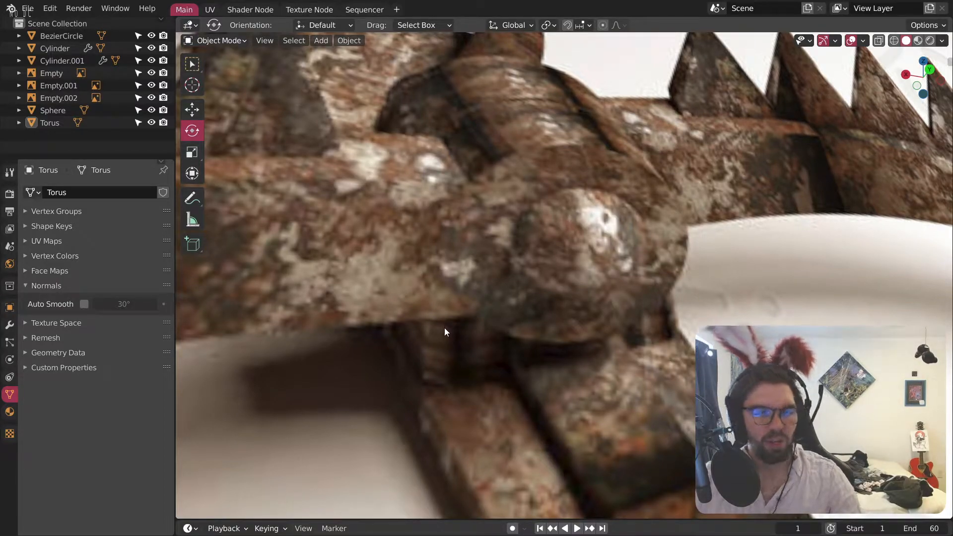
{"action": "scroll", "coordinate": [445, 328], "scroll_direction": "down", "scroll_amount": 12}
{"action": "middle_click_drag", "start_coordinate": [439, 236], "coordinate": [429, 266]}
{"action": "middle_click_drag", "start_coordinate": [381, 383], "coordinate": [452, 316], "text": "shift"}
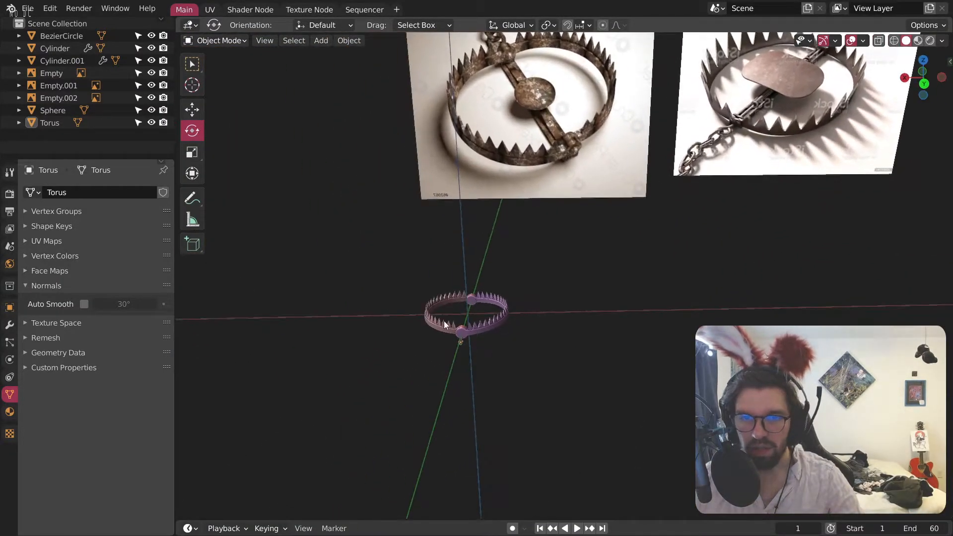
{"action": "scroll", "coordinate": [453, 317], "scroll_direction": "up", "scroll_amount": 12}
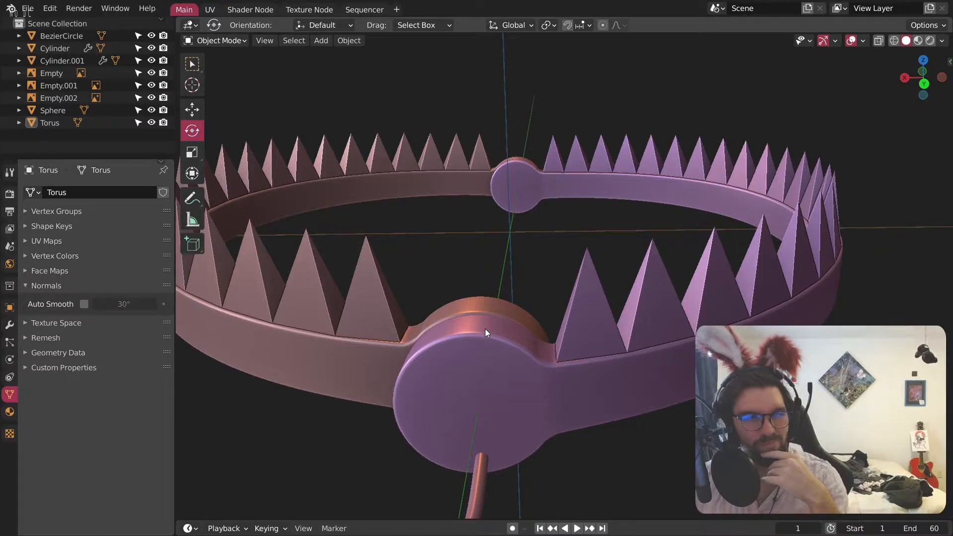
Step: Study how the jaws, hinges and base bars connect at both ends of the rusty trap photo
{"action": "scroll", "coordinate": [484, 328], "scroll_direction": "down", "scroll_amount": 8}
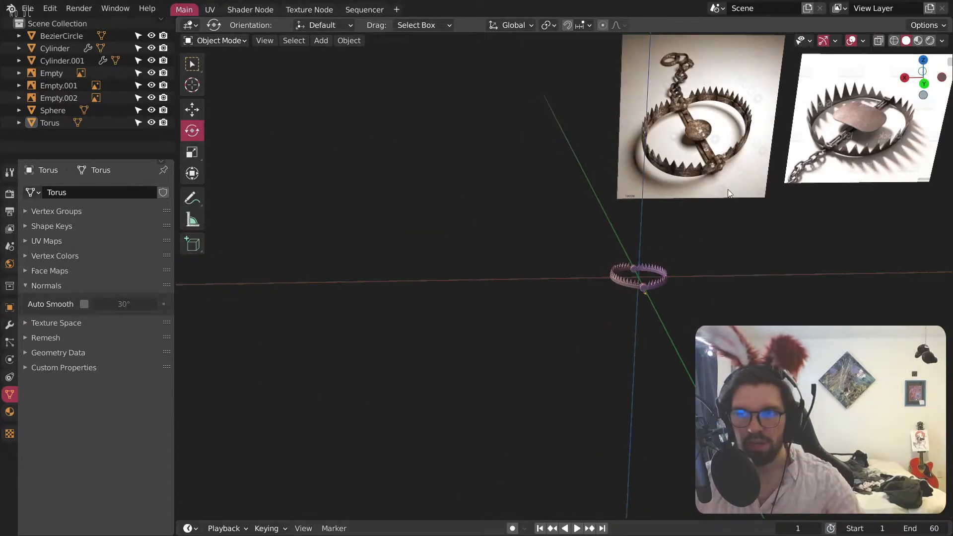
{"action": "scroll", "coordinate": [709, 199], "scroll_direction": "up", "scroll_amount": 10}
{"action": "scroll", "coordinate": [431, 218], "scroll_direction": "up", "scroll_amount": 8}
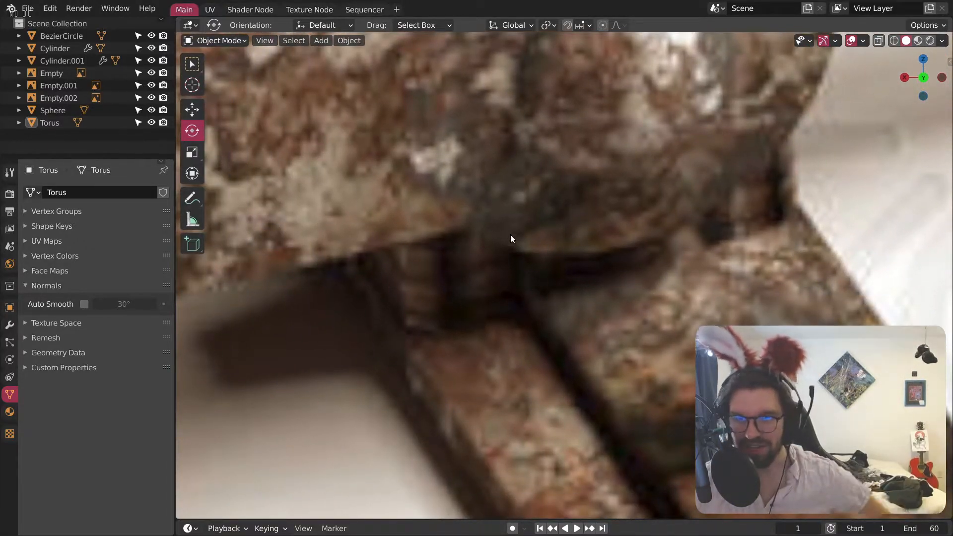
{"action": "scroll", "coordinate": [506, 230], "scroll_direction": "down", "scroll_amount": 6}
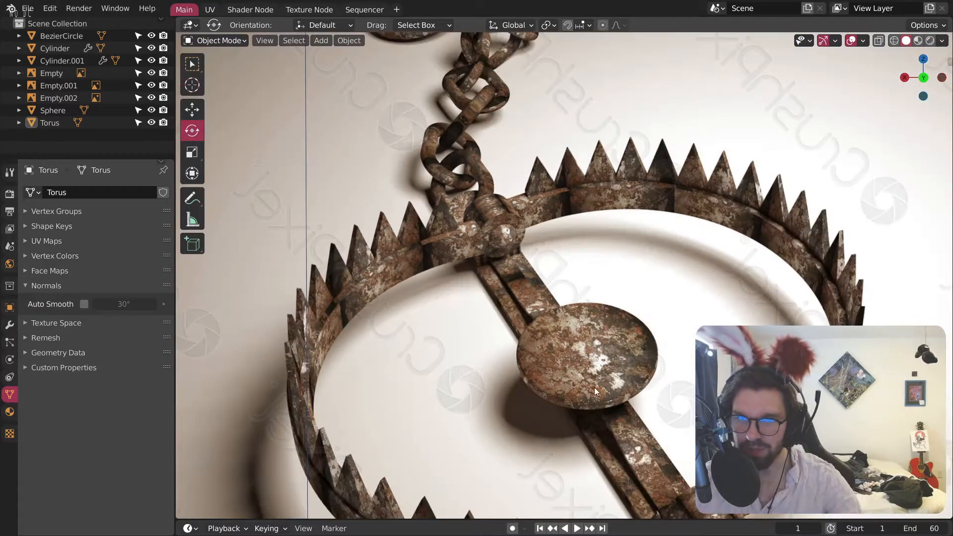
{"action": "scroll", "coordinate": [586, 355], "scroll_direction": "up", "scroll_amount": 3}
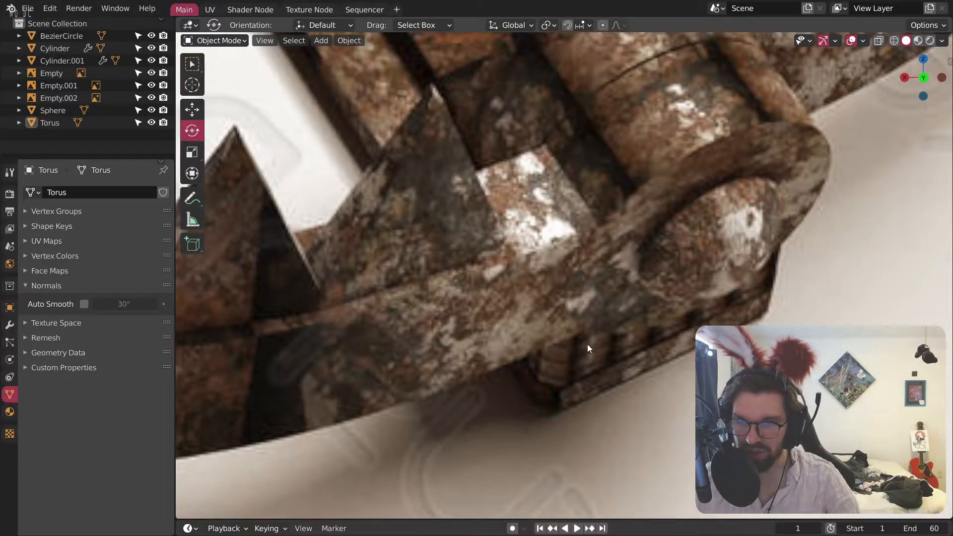
{"action": "scroll", "coordinate": [558, 383], "scroll_direction": "up", "scroll_amount": 3}
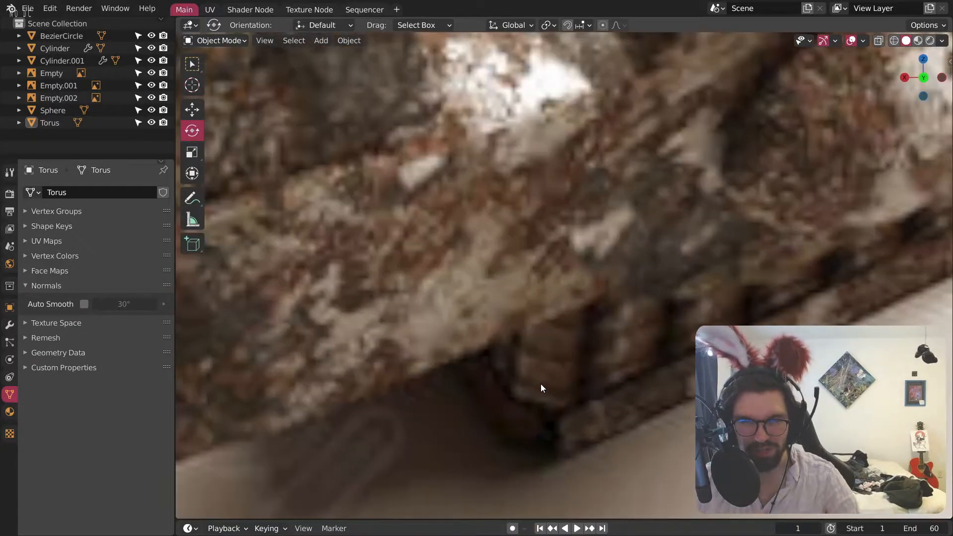
{"action": "scroll", "coordinate": [615, 360], "scroll_direction": "down", "scroll_amount": 10}
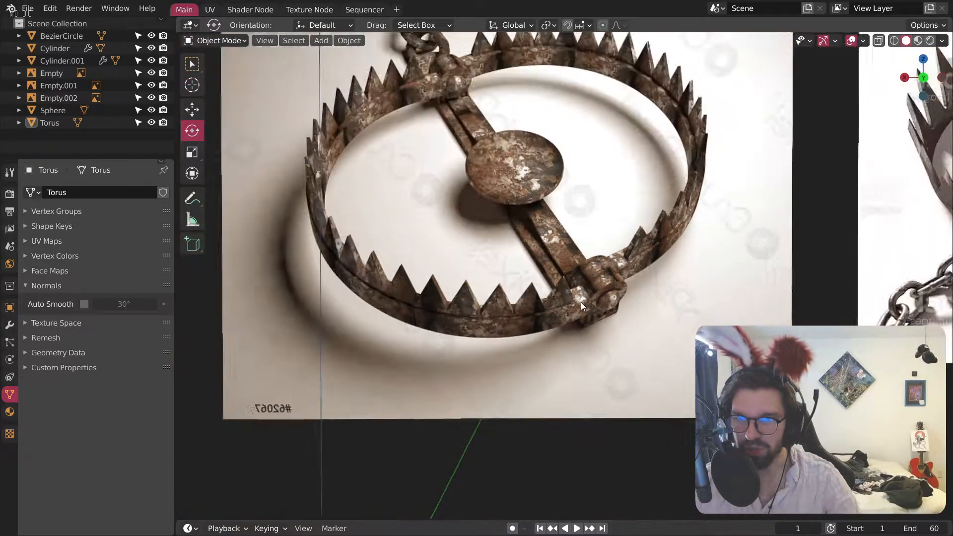
{"action": "scroll", "coordinate": [612, 282], "scroll_direction": "up", "scroll_amount": 6}
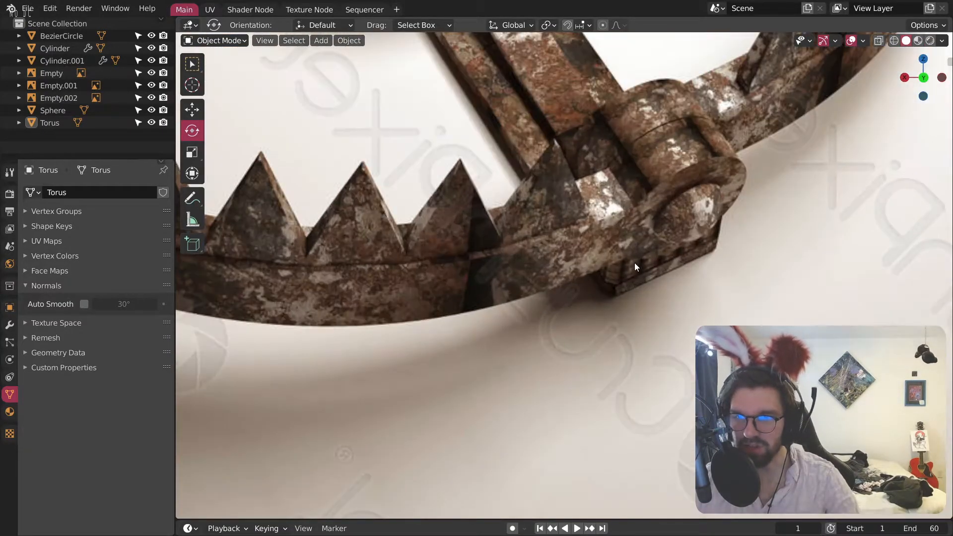
{"action": "scroll", "coordinate": [633, 264], "scroll_direction": "down", "scroll_amount": 8}
Step: Examine the rod, spring and pressure plate between the hinges in the photo with the steel trap and chain
{"action": "scroll", "coordinate": [625, 267], "scroll_direction": "up", "scroll_amount": 6}
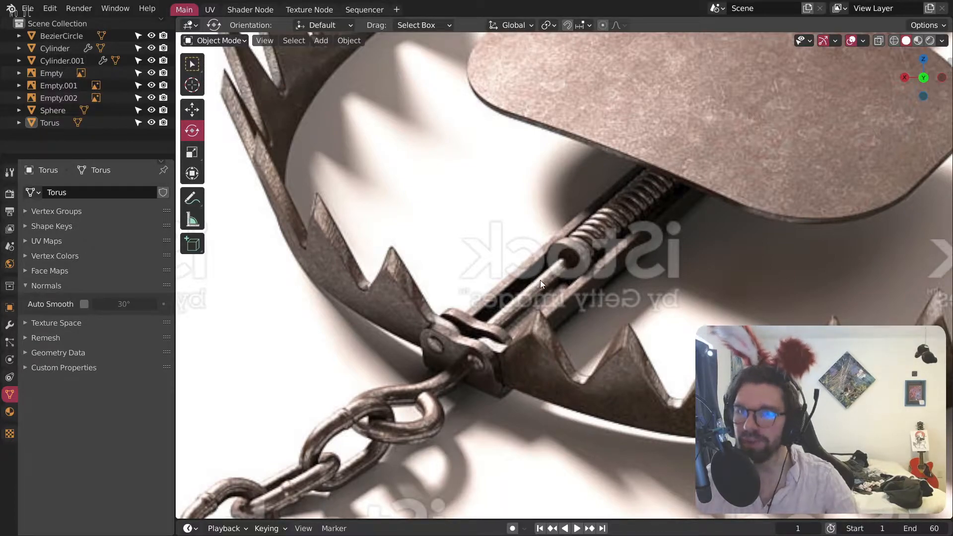
{"action": "scroll", "coordinate": [540, 280], "scroll_direction": "down", "scroll_amount": 8}
{"action": "scroll", "coordinate": [371, 312], "scroll_direction": "up", "scroll_amount": 7}
{"action": "middle_click_drag", "start_coordinate": [842, 220], "coordinate": [565, 261], "text": "shift"}
{"action": "scroll", "coordinate": [565, 261], "scroll_direction": "up", "scroll_amount": 2}
{"action": "scroll", "coordinate": [565, 261], "scroll_direction": "up", "scroll_amount": 3}
{"action": "middle_click_drag", "start_coordinate": [714, 273], "coordinate": [605, 330], "text": "shift"}
{"action": "scroll", "coordinate": [609, 278], "scroll_direction": "up", "scroll_amount": 2}
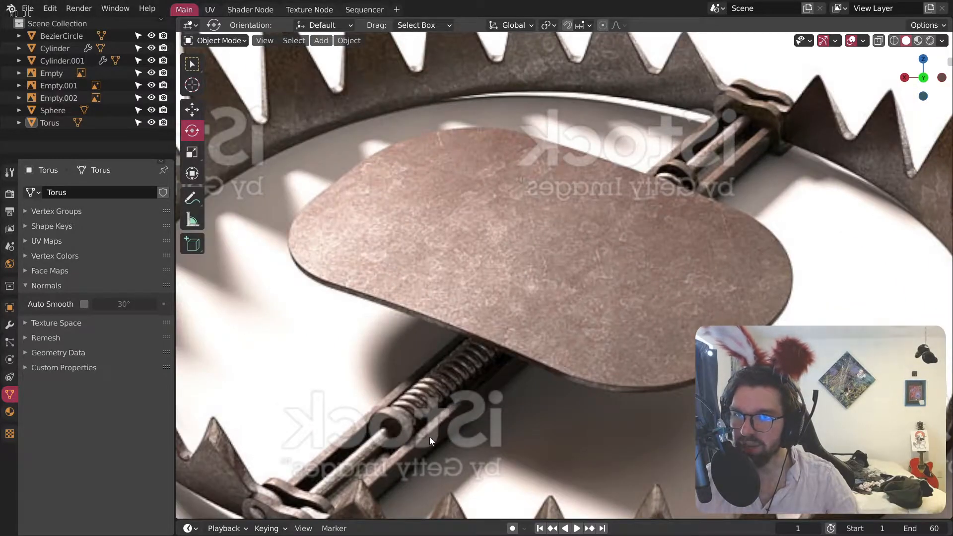
{"action": "scroll", "coordinate": [472, 354], "scroll_direction": "down", "scroll_amount": 4}
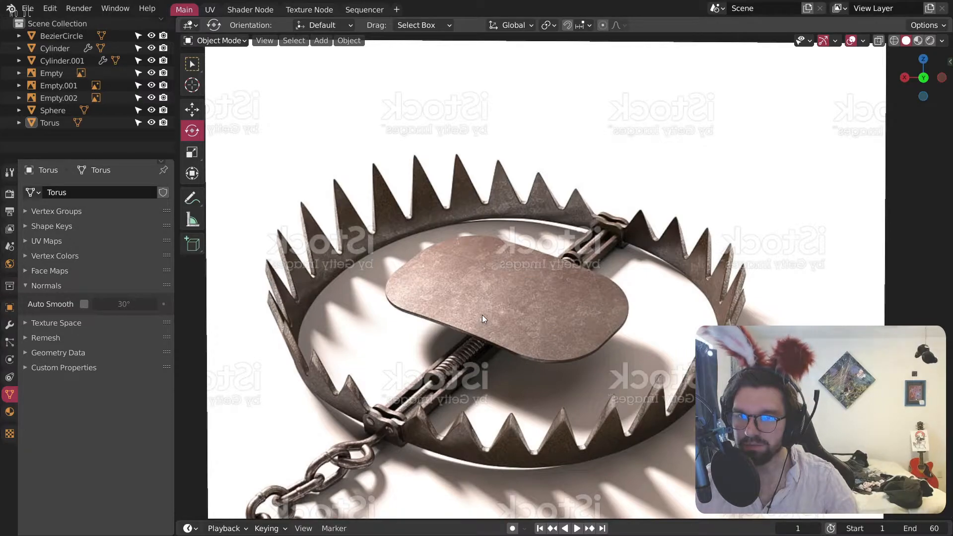
Step: Copy the Cylinder jaw half, whose hinge disc sits on the inner side near the hook, and paste a duplicate in place
{"action": "scroll", "coordinate": [481, 315], "scroll_direction": "down", "scroll_amount": 6}
{"action": "middle_click_drag", "start_coordinate": [419, 361], "coordinate": [541, 218], "text": "shift"}
{"action": "middle_click_drag", "start_coordinate": [299, 410], "coordinate": [502, 349], "text": "shift"}
{"action": "scroll", "coordinate": [404, 326], "scroll_direction": "up", "scroll_amount": 6}
{"action": "scroll", "coordinate": [485, 286], "scroll_direction": "up", "scroll_amount": 5}
{"action": "scroll", "coordinate": [533, 282], "scroll_direction": "down", "scroll_amount": 3}
{"action": "middle_click_drag", "start_coordinate": [533, 282], "coordinate": [491, 358], "text": "shift"}
{"action": "middle_click_drag", "start_coordinate": [492, 358], "coordinate": [381, 312]}
{"action": "scroll", "coordinate": [567, 376], "scroll_direction": "up", "scroll_amount": 3}
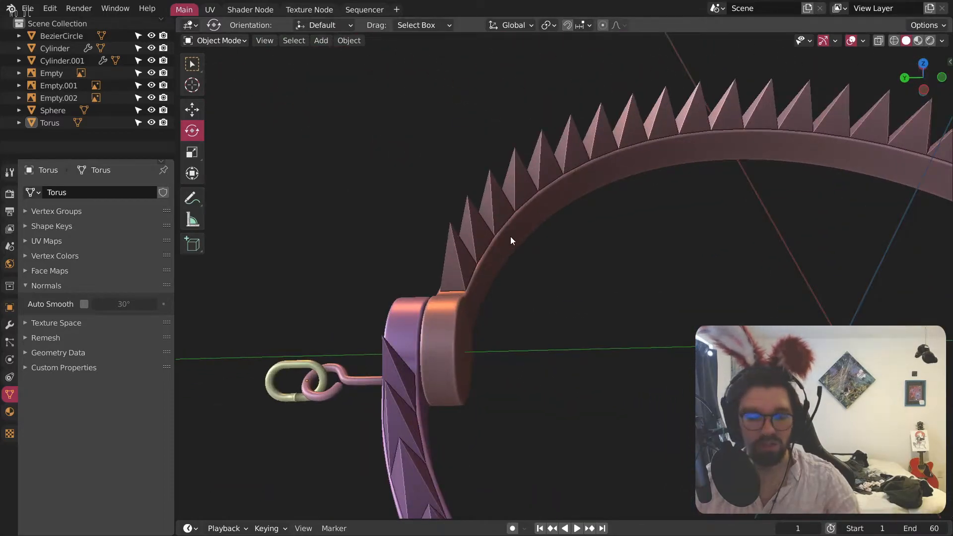
{"action": "left_click", "coordinate": [445, 318]}
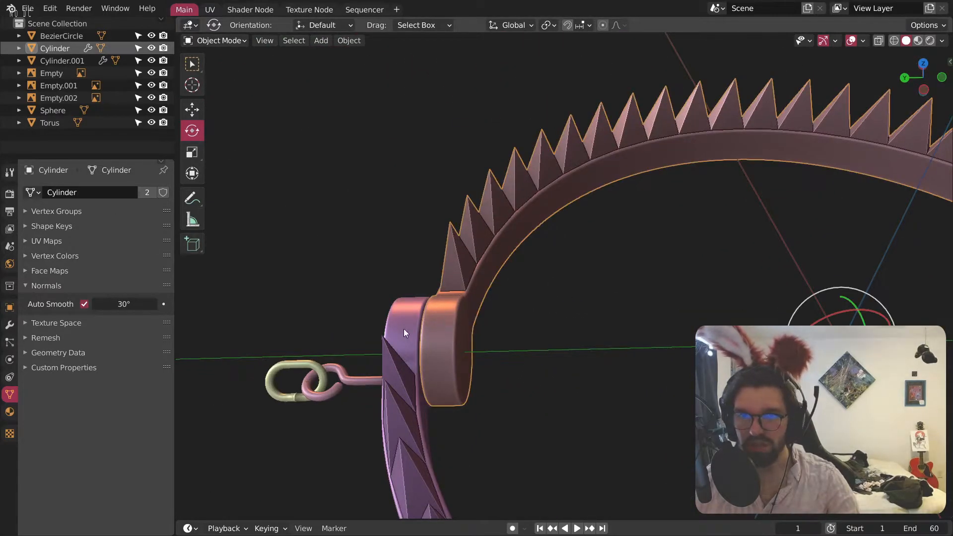
{"action": "left_click", "coordinate": [404, 328]}
{"action": "left_click", "coordinate": [235, 304]}
{"action": "right_click", "coordinate": [100, 142]}
{"action": "left_click", "coordinate": [442, 337]}
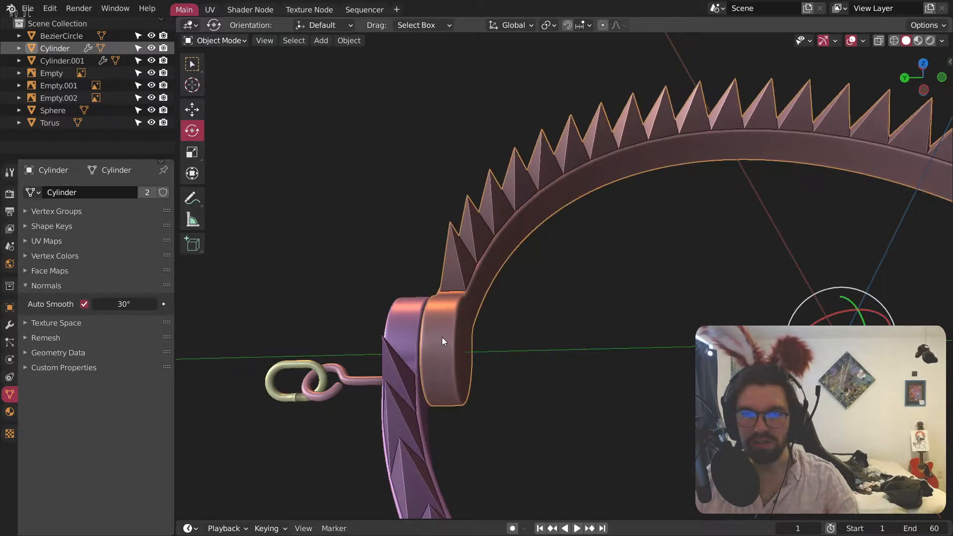
{"action": "key", "text": "ctrl+c"}
{"action": "key", "text": "ctrl+v"}
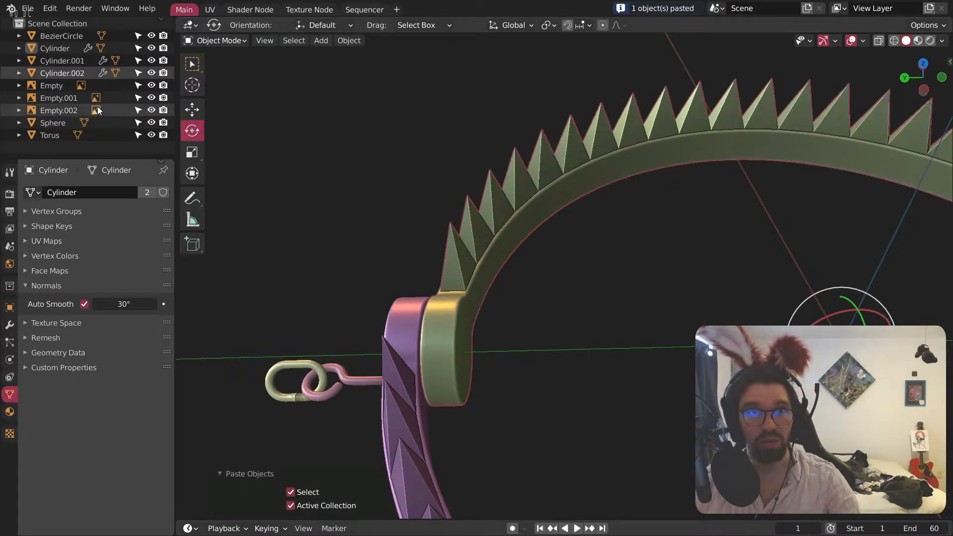
Step: Rename the pasted jaw copy as Trap BACKUP, hide it, and select the original jaw half
{"action": "double_click", "coordinate": [82, 74]}
{"action": "type", "text": "Trap"}
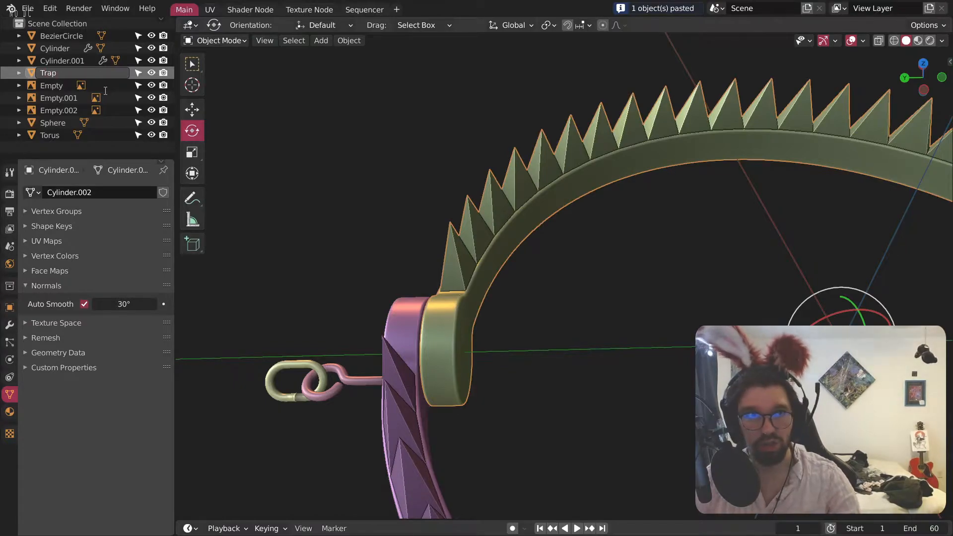
{"action": "type", "text": " BACKUP"}
{"action": "key", "text": "Return"}
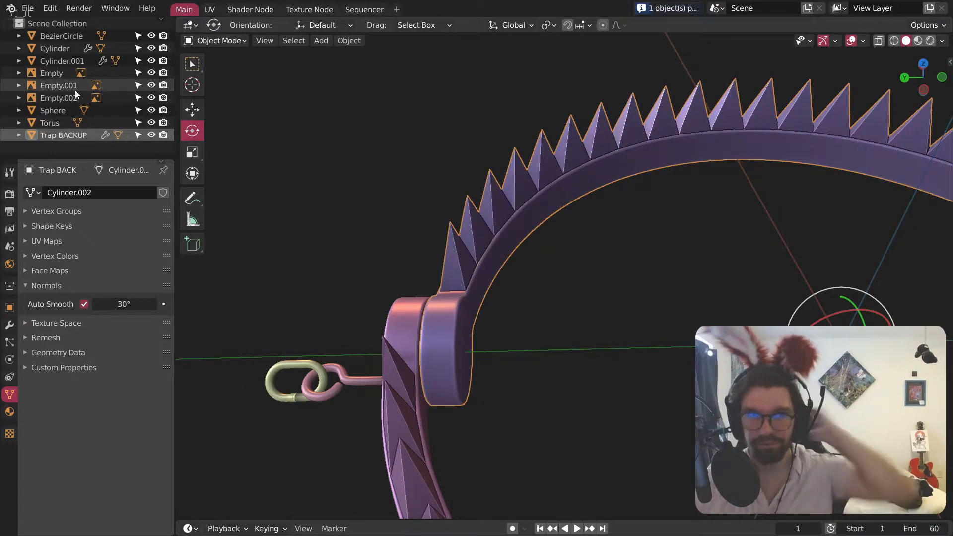
{"action": "left_click", "coordinate": [151, 134]}
{"action": "left_click", "coordinate": [502, 272]}
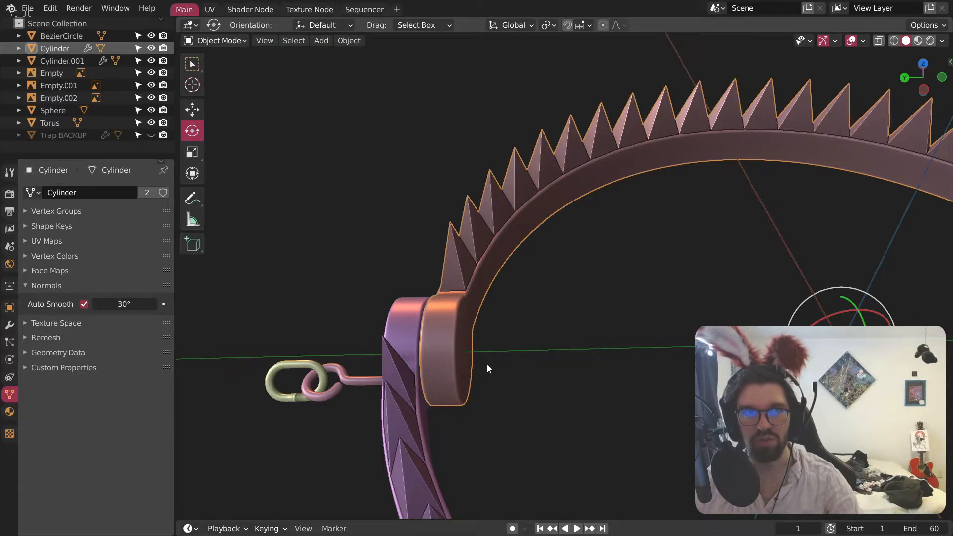
Step: Rename the hook object BezierCircle as Fastener
{"action": "left_click", "coordinate": [74, 36]}
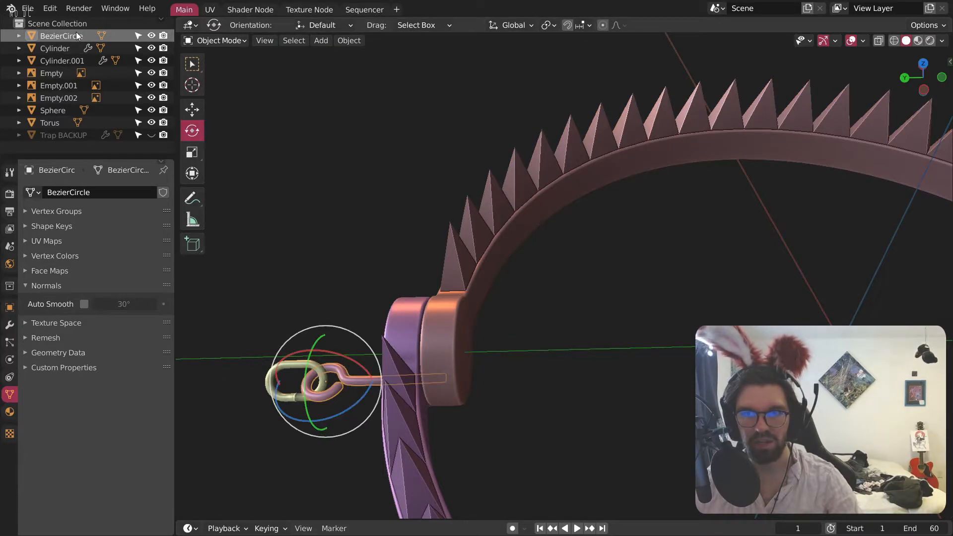
{"action": "double_click", "coordinate": [75, 36]}
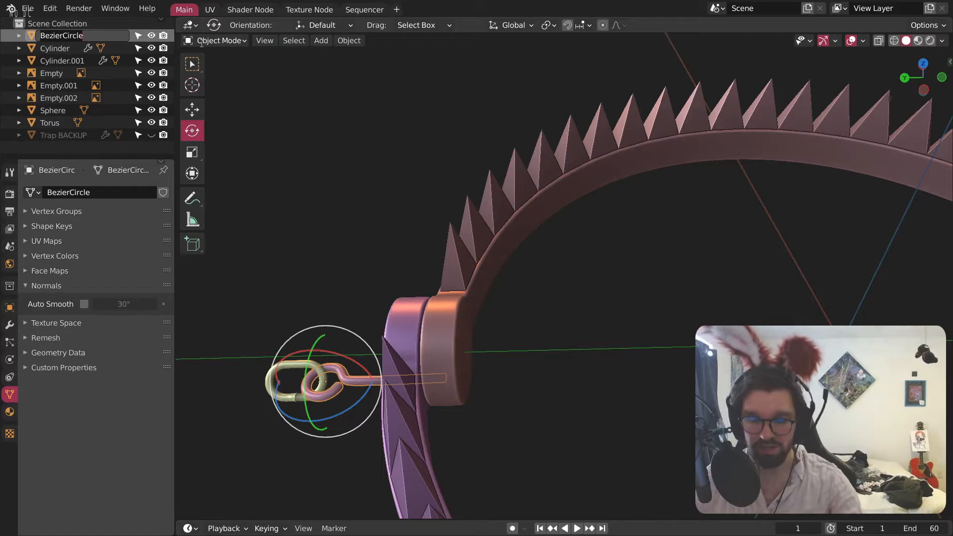
{"action": "type", "text": "Fastener"}
{"action": "key", "text": "Return"}
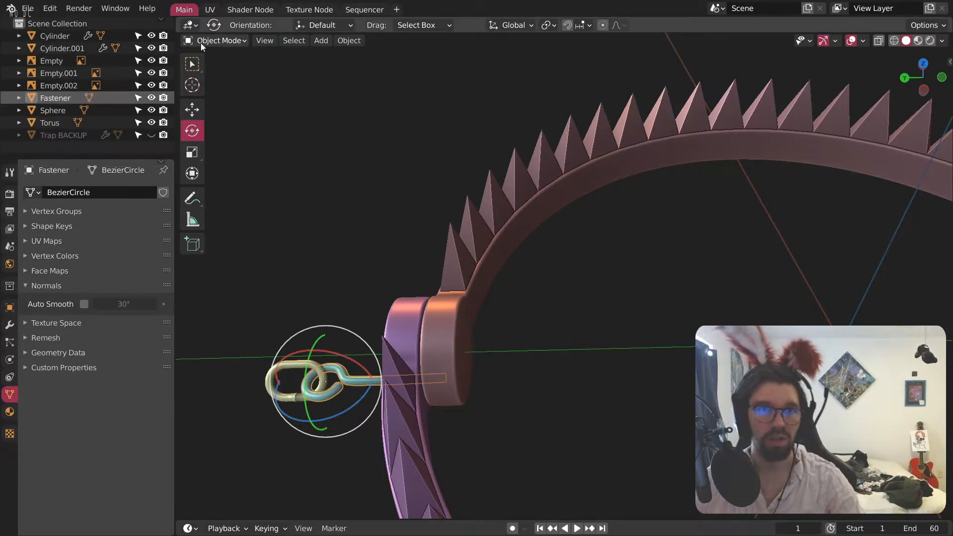
Step: Rename the chain's Torus object as Chain Link
{"action": "left_click", "coordinate": [294, 369]}
{"action": "double_click", "coordinate": [49, 123]}
{"action": "type", "text": "Cha"}
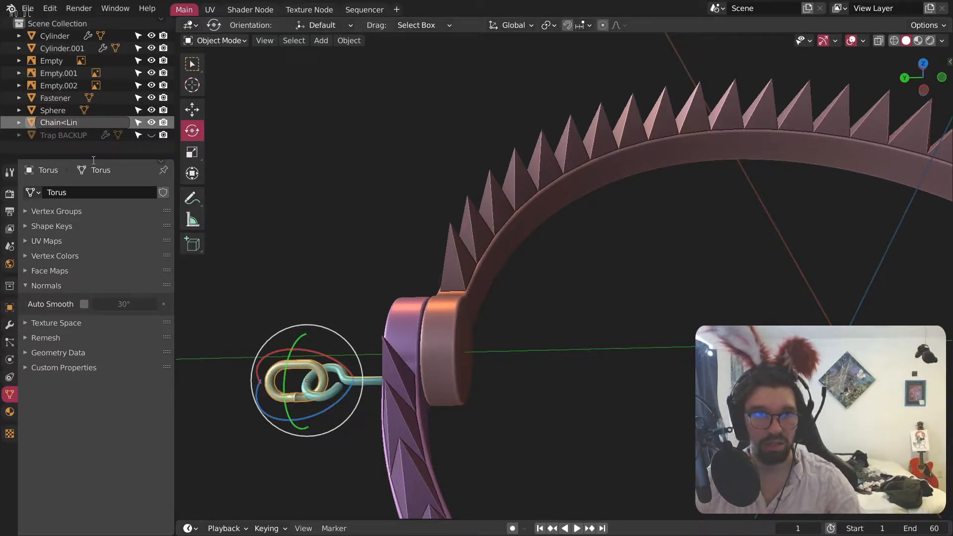
{"action": "type", "text": "in Link"}
{"action": "key", "text": "Return"}
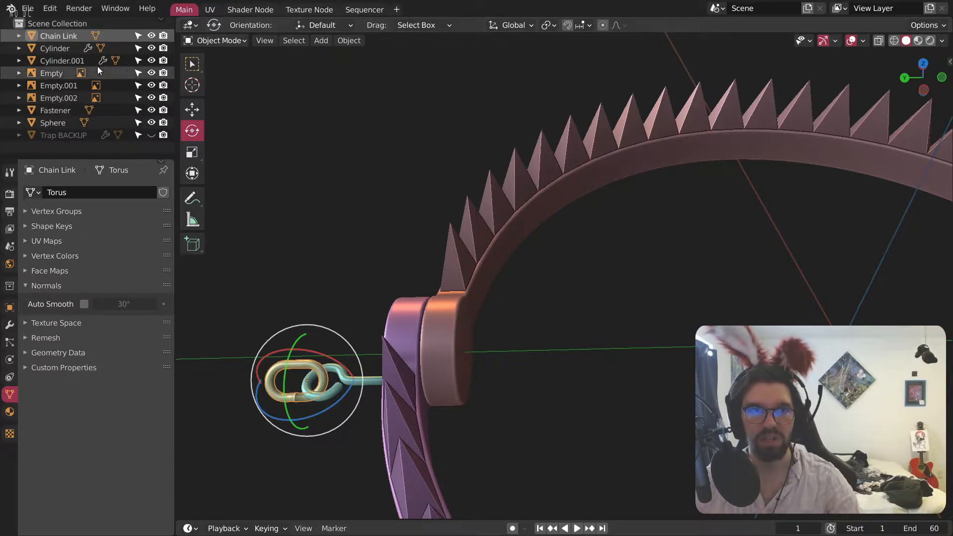
Step: Examine the Cylinder jaw half's hinge disc, then inspect its mesh along the teeth in Edit Mode and return to Object Mode
{"action": "left_click", "coordinate": [58, 47]}
{"action": "key", "text": "KP_Decimal"}
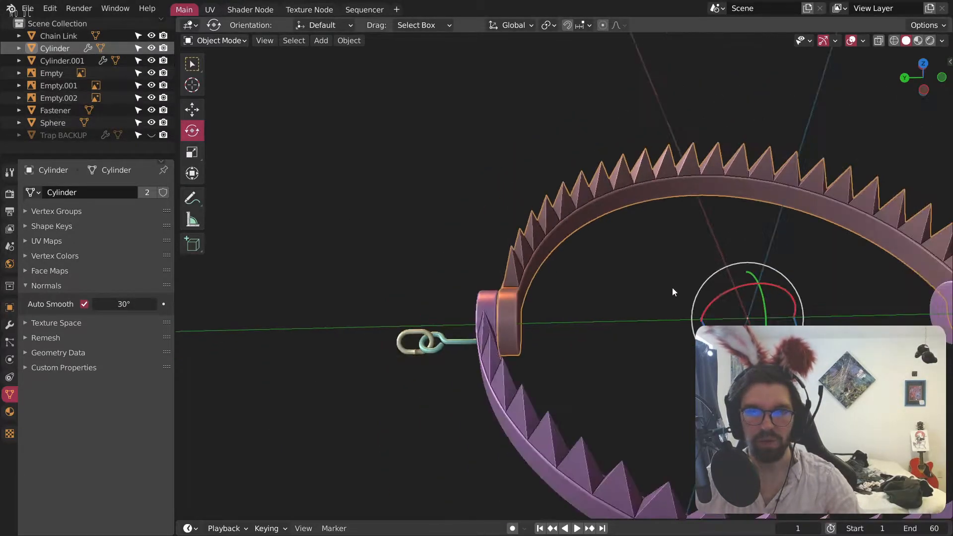
{"action": "left_click", "coordinate": [432, 304]}
{"action": "middle_click_drag", "start_coordinate": [432, 302], "coordinate": [381, 302]}
{"action": "scroll", "coordinate": [378, 222], "scroll_direction": "up", "scroll_amount": 4}
{"action": "left_click", "coordinate": [378, 222]}
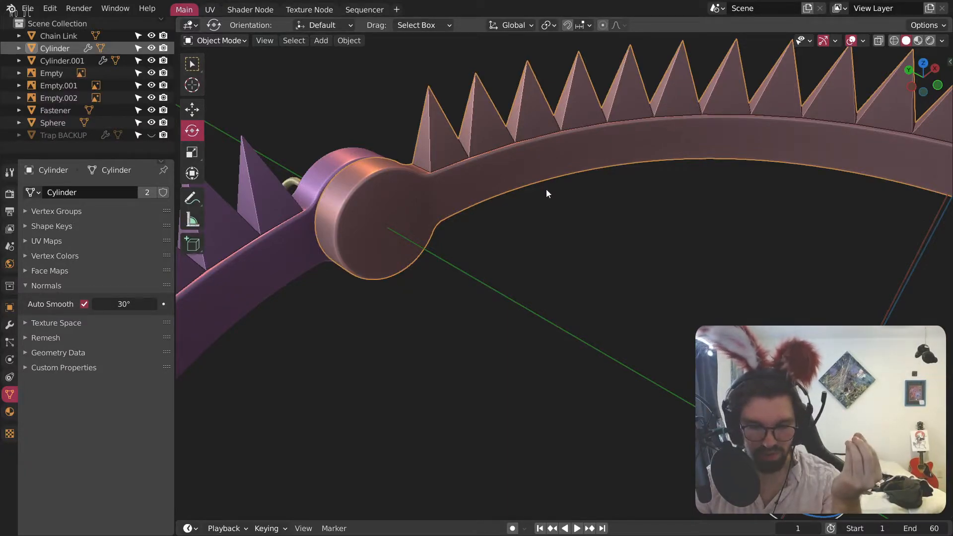
{"action": "left_click", "coordinate": [216, 41]}
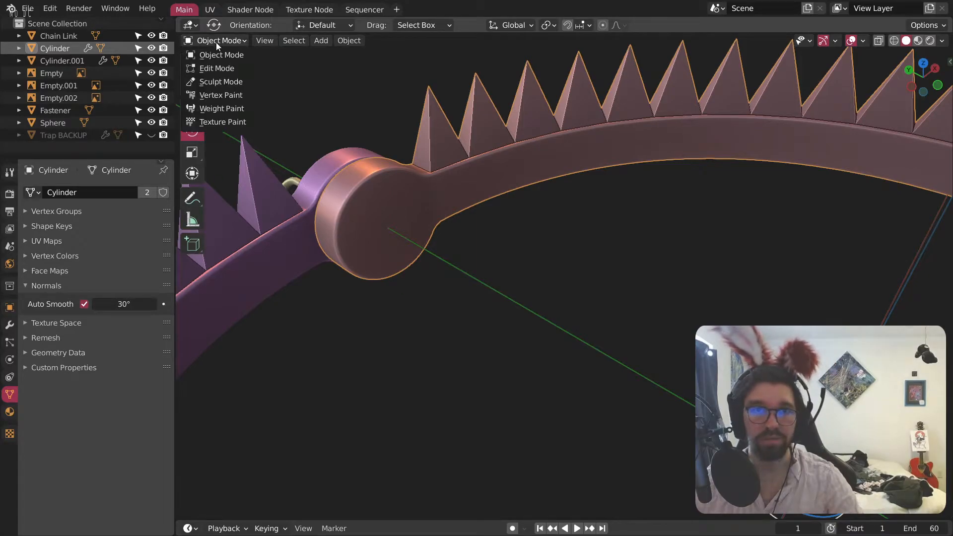
{"action": "left_click", "coordinate": [219, 69]}
{"action": "scroll", "coordinate": [509, 266], "scroll_direction": "down", "scroll_amount": 4}
{"action": "middle_click_drag", "start_coordinate": [509, 266], "coordinate": [527, 308]}
{"action": "left_click", "coordinate": [215, 40]}
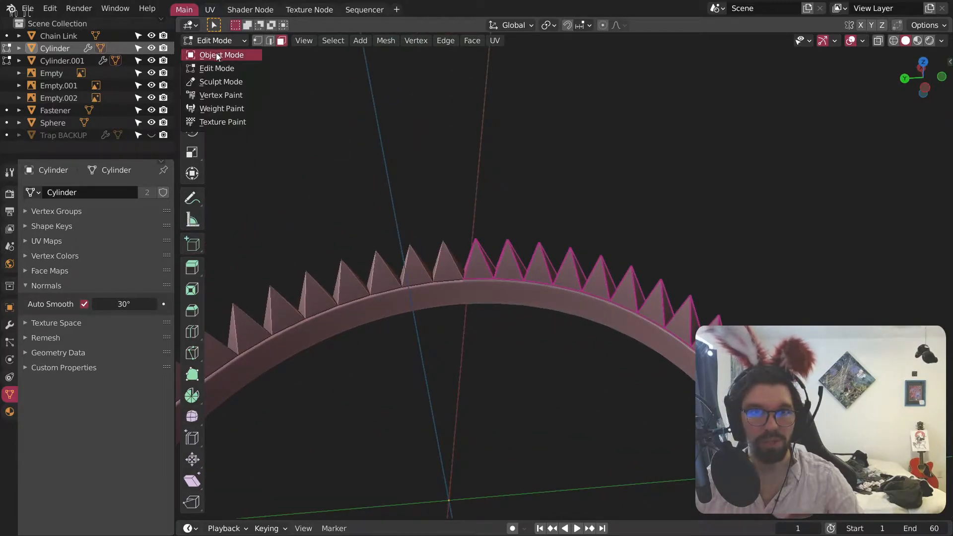
{"action": "left_click", "coordinate": [219, 54]}
{"action": "middle_click_drag", "start_coordinate": [488, 312], "coordinate": [466, 424]}
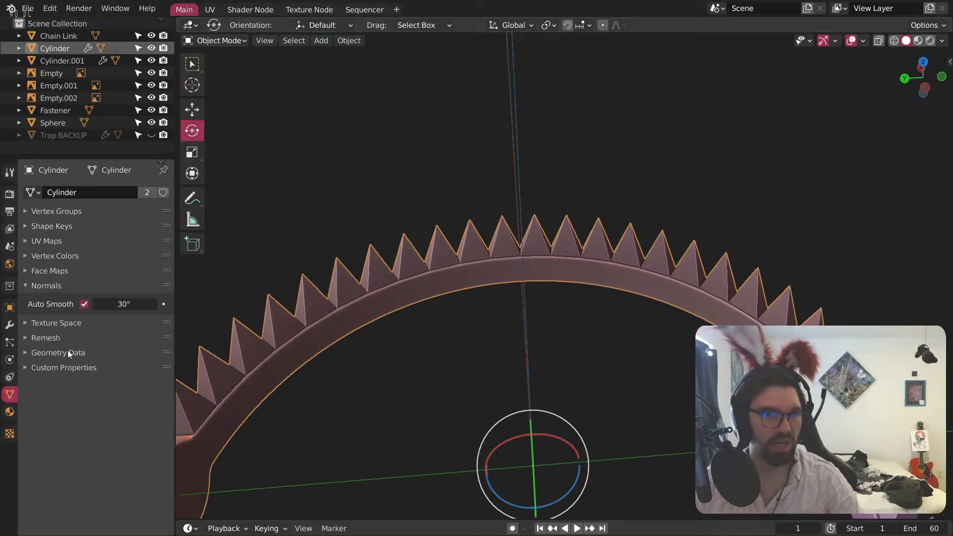
Step: Check the Mirror modifier's apply options on both jaw halves, Cylinder and Cylinder.001
{"action": "left_click", "coordinate": [9, 325]}
{"action": "left_click", "coordinate": [135, 213]}
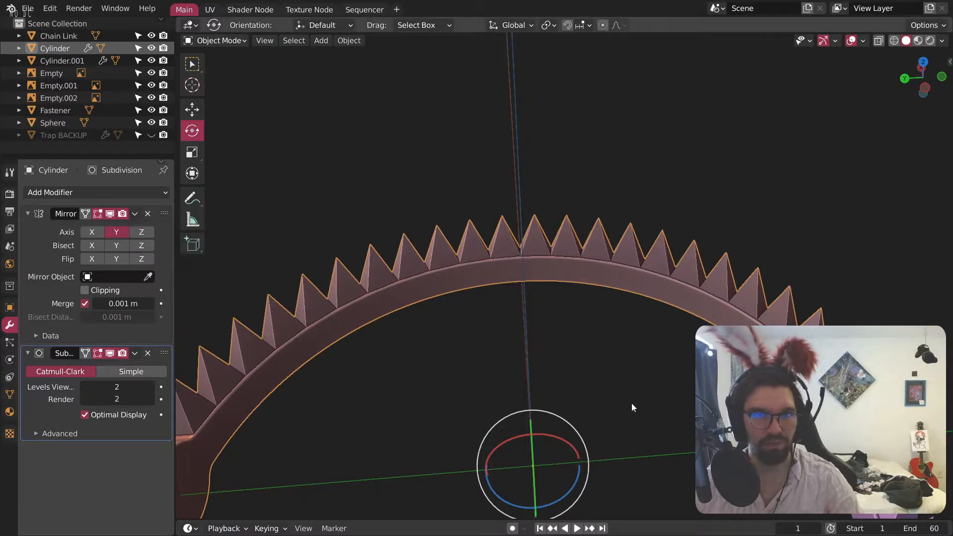
{"action": "left_click", "coordinate": [534, 376]}
{"action": "left_click", "coordinate": [516, 273]}
{"action": "scroll", "coordinate": [520, 270], "scroll_direction": "down", "scroll_amount": 3}
{"action": "middle_click_drag", "start_coordinate": [520, 271], "coordinate": [518, 281]}
{"action": "left_click", "coordinate": [134, 215]}
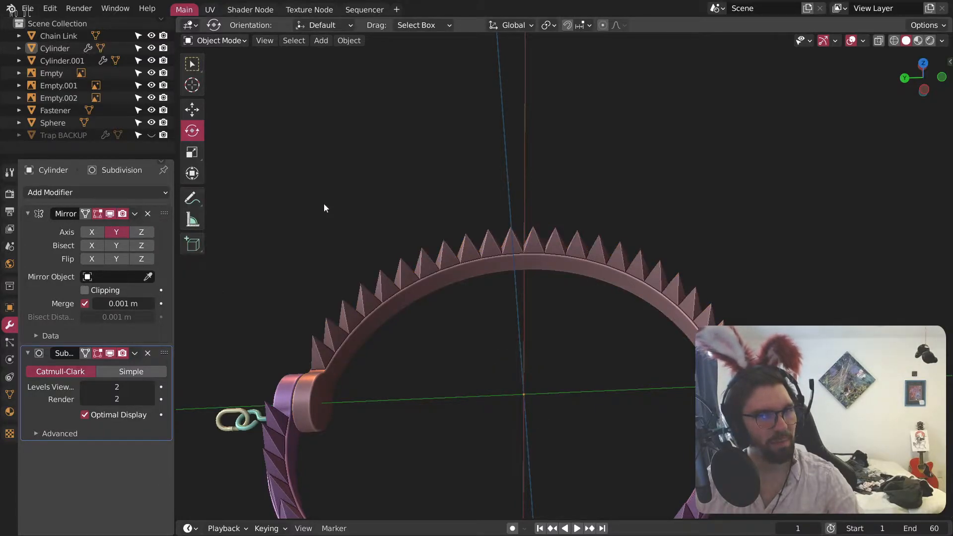
{"action": "left_click", "coordinate": [135, 214]}
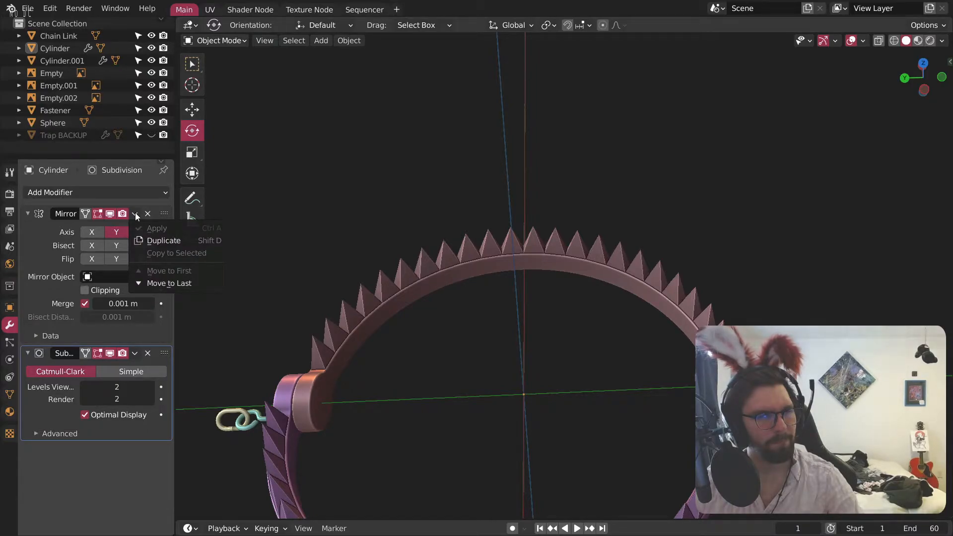
{"action": "left_click", "coordinate": [283, 396]}
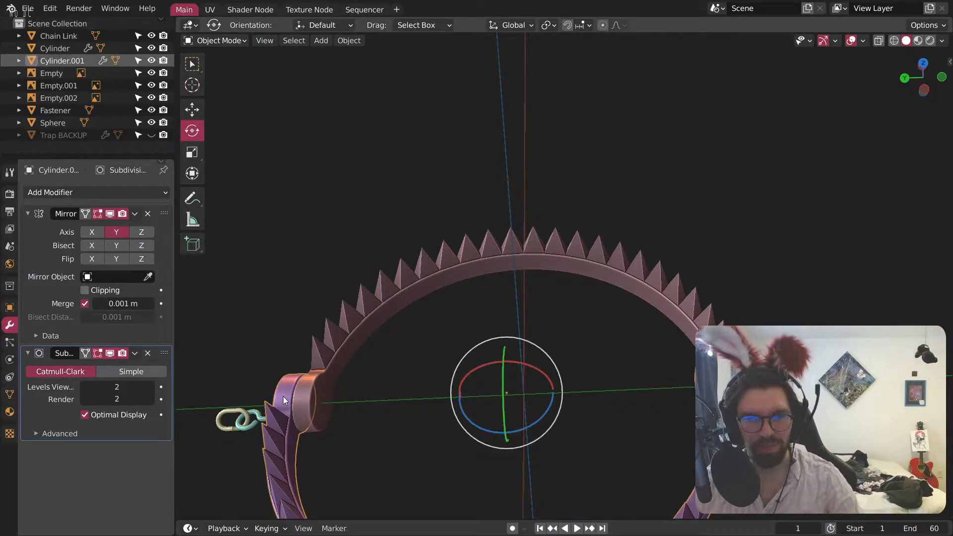
{"action": "left_click", "coordinate": [135, 214]}
{"action": "left_click", "coordinate": [317, 193]}
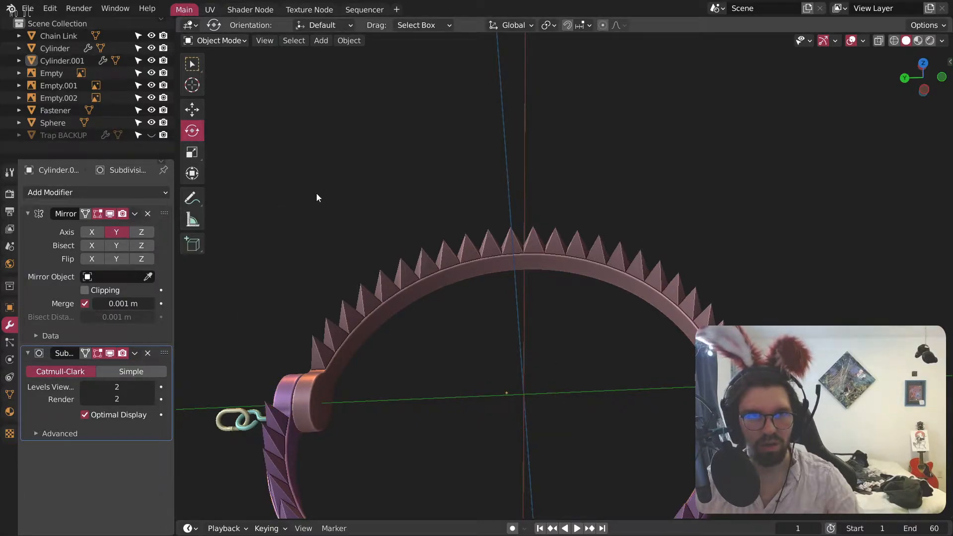
{"action": "right_click", "coordinate": [287, 207]}
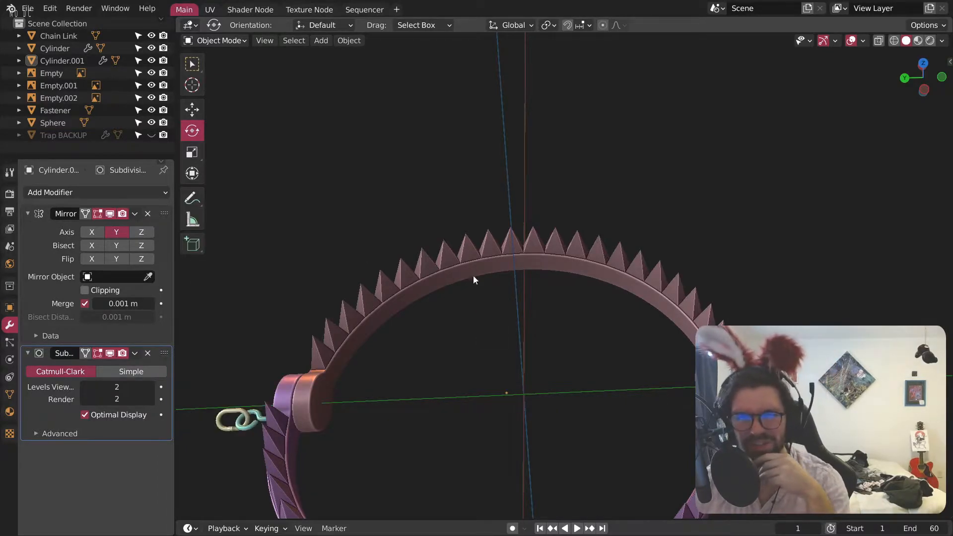
Step: Try unlinking the Cylinder.001 jaw half from the scene, then recheck the Mirror modifier's apply options on Cylinder
{"action": "left_click", "coordinate": [464, 255]}
{"action": "left_click", "coordinate": [506, 195]}
{"action": "left_click", "coordinate": [497, 258]}
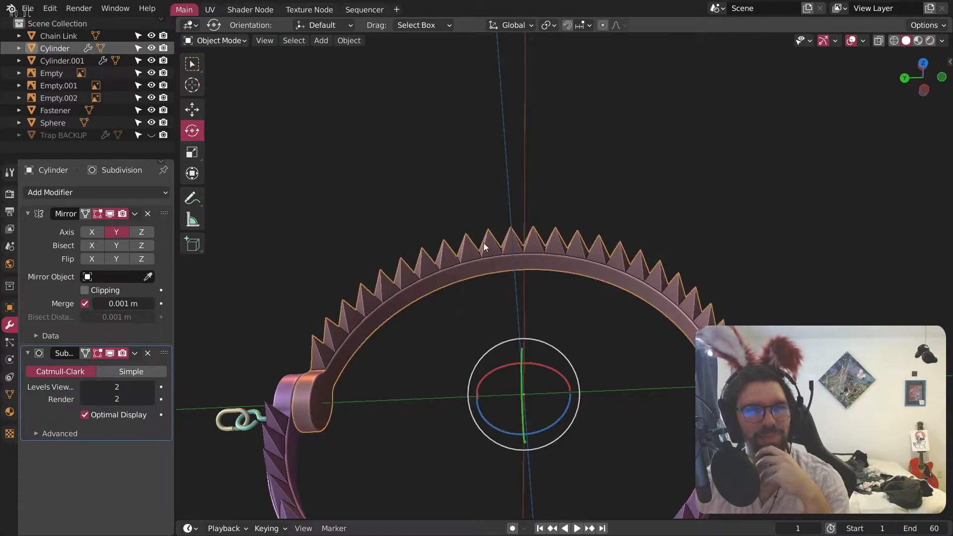
{"action": "left_click", "coordinate": [285, 387]}
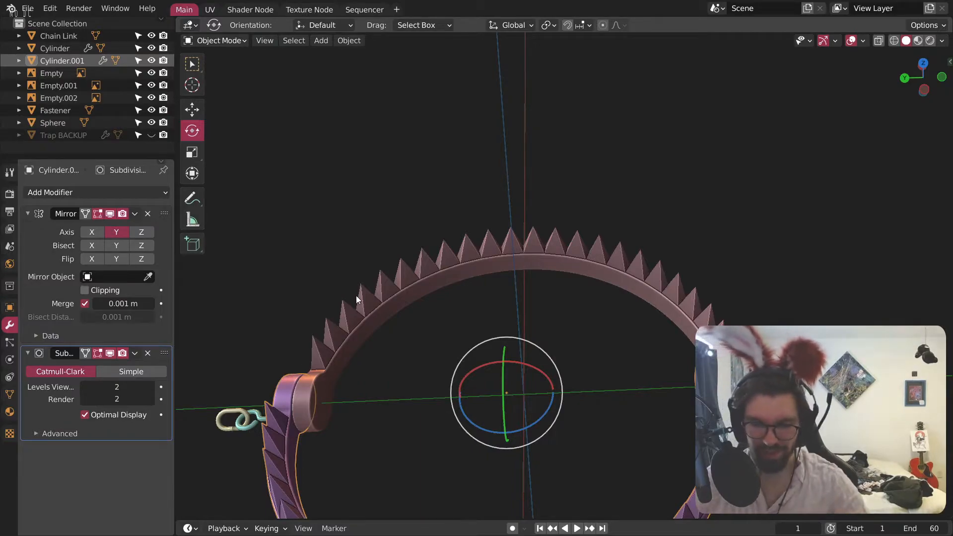
{"action": "key", "text": "shift+l"}
{"action": "left_click", "coordinate": [425, 113]}
{"action": "right_click", "coordinate": [73, 61]}
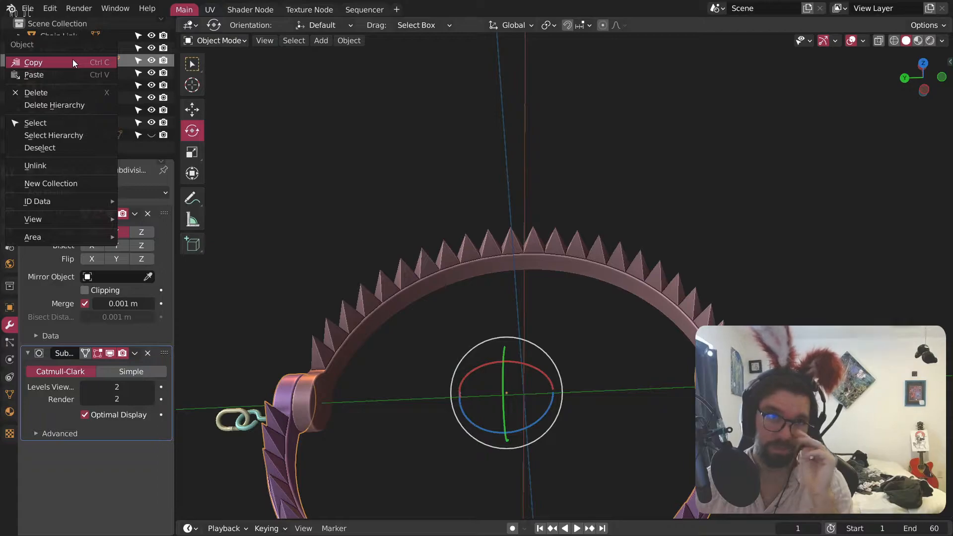
{"action": "left_click", "coordinate": [31, 163]}
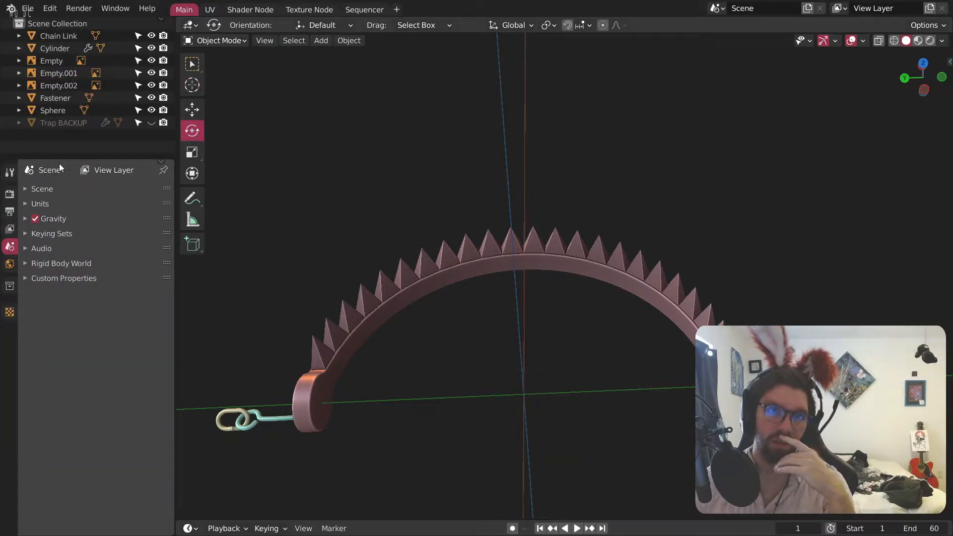
{"action": "left_click", "coordinate": [88, 48]}
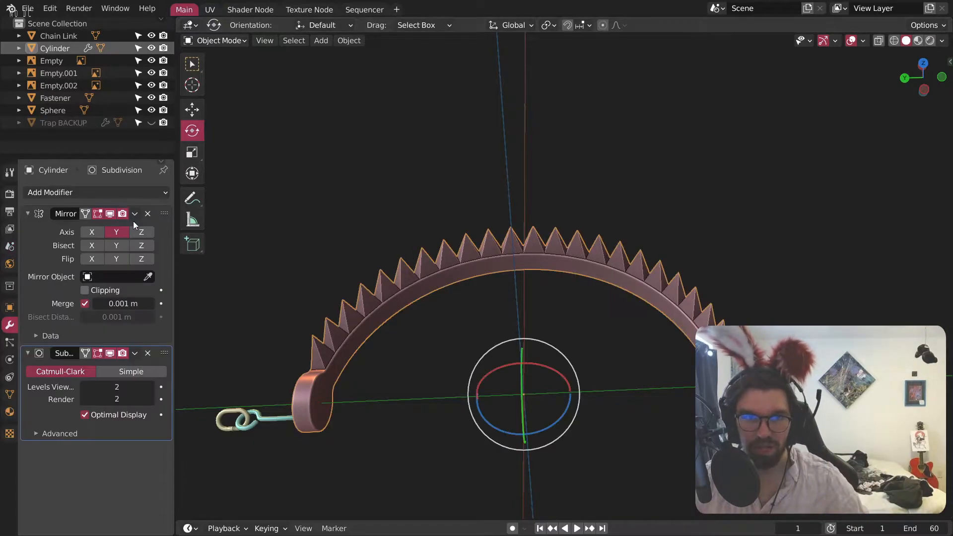
{"action": "left_click", "coordinate": [137, 215]}
{"action": "left_click", "coordinate": [362, 180]}
Step: Undo the unlinking of the Cylinder.001 jaw half
{"action": "key", "text": "ctrl+z"}
{"action": "key", "text": "ctrl+z"}
{"action": "key", "text": "ctrl+z"}
Step: Delete the Cylinder.001 jaw half, whose hinge disc sits on the outer side near the hook
{"action": "middle_click_drag", "start_coordinate": [427, 182], "coordinate": [419, 325]}
{"action": "left_click", "coordinate": [350, 378]}
{"action": "scroll", "coordinate": [349, 374], "scroll_direction": "up", "scroll_amount": 3}
{"action": "middle_click_drag", "start_coordinate": [345, 370], "coordinate": [536, 309]}
{"action": "scroll", "coordinate": [364, 338], "scroll_direction": "down", "scroll_amount": 5}
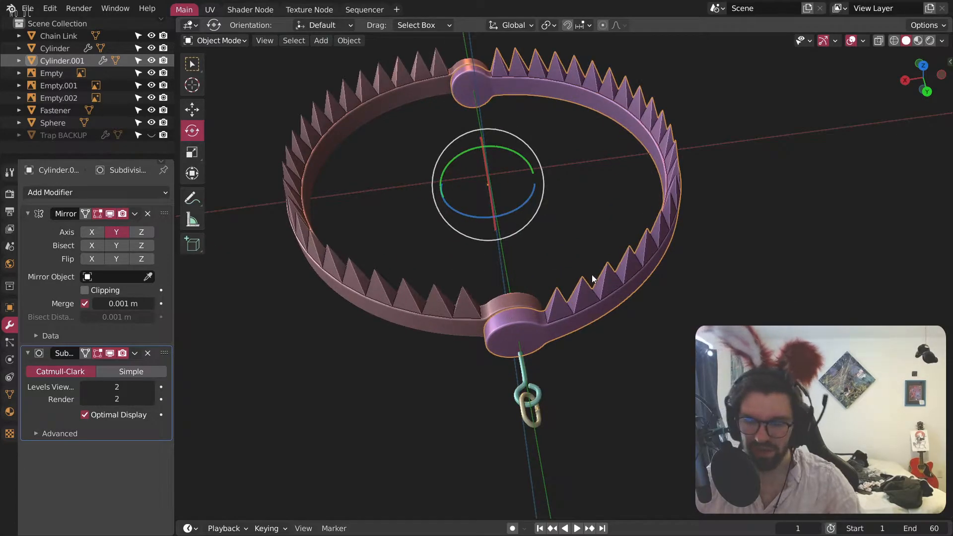
{"action": "key", "text": "Delete"}
Step: Apply the Mirror modifier on the remaining Cylinder jaw half
{"action": "left_click", "coordinate": [517, 304]}
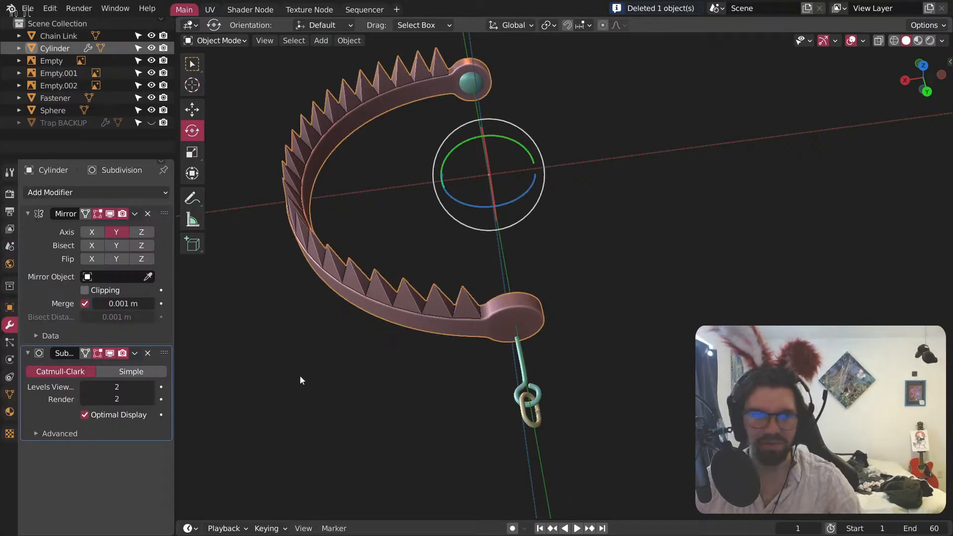
{"action": "left_click", "coordinate": [134, 213]}
{"action": "left_click", "coordinate": [149, 228]}
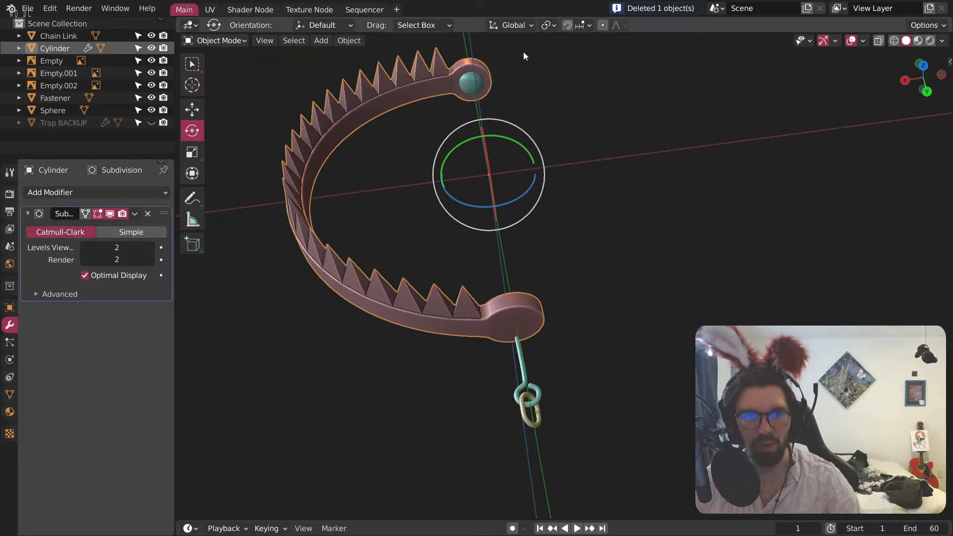
{"action": "middle_click_drag", "start_coordinate": [632, 106], "coordinate": [513, 243]}
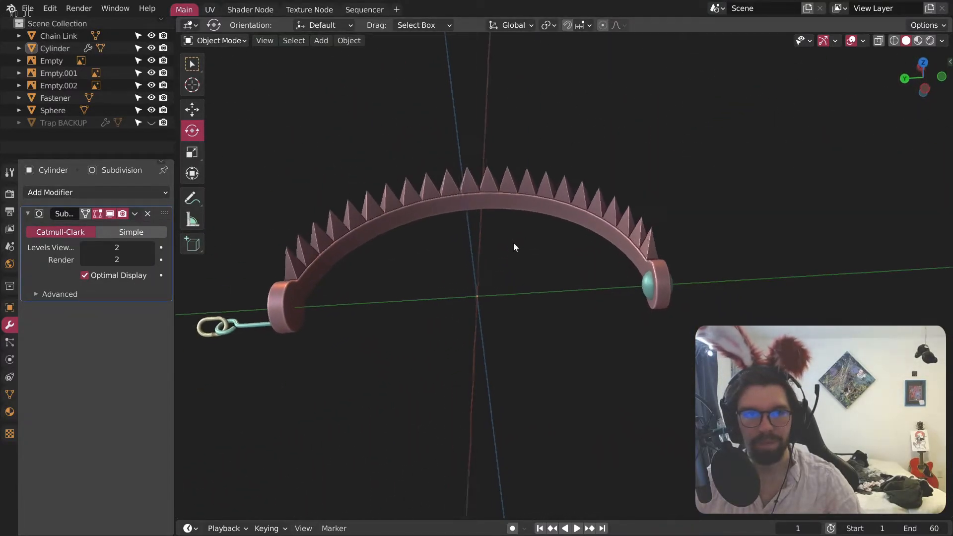
Step: Examine the hinge disc with the embedded sphere at the far end of the jaw, and the Subdivision modifier's options
{"action": "scroll", "coordinate": [650, 282], "scroll_direction": "up", "scroll_amount": 3}
{"action": "left_click", "coordinate": [651, 282]}
{"action": "left_click", "coordinate": [575, 349]}
{"action": "left_click", "coordinate": [536, 183]}
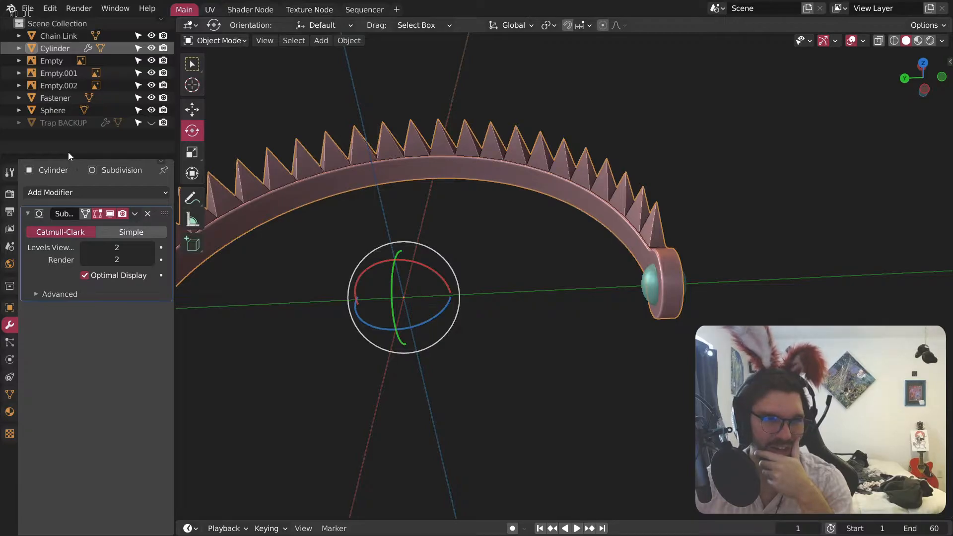
{"action": "middle_click_drag", "start_coordinate": [400, 198], "coordinate": [568, 209]}
{"action": "scroll", "coordinate": [569, 210], "scroll_direction": "up", "scroll_amount": 5}
{"action": "middle_click_drag", "start_coordinate": [472, 156], "coordinate": [495, 304], "text": "shift"}
{"action": "scroll", "coordinate": [573, 189], "scroll_direction": "up", "scroll_amount": 1}
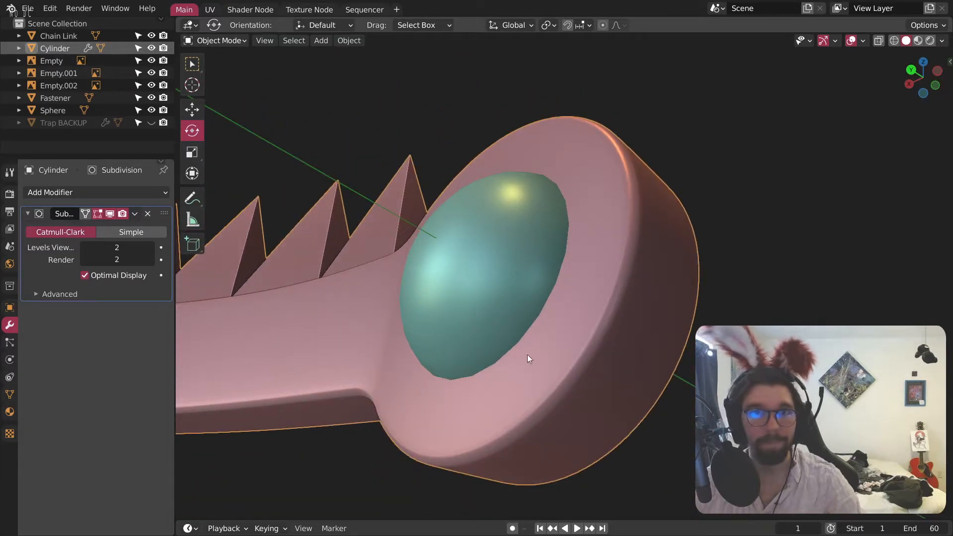
{"action": "left_click", "coordinate": [134, 214]}
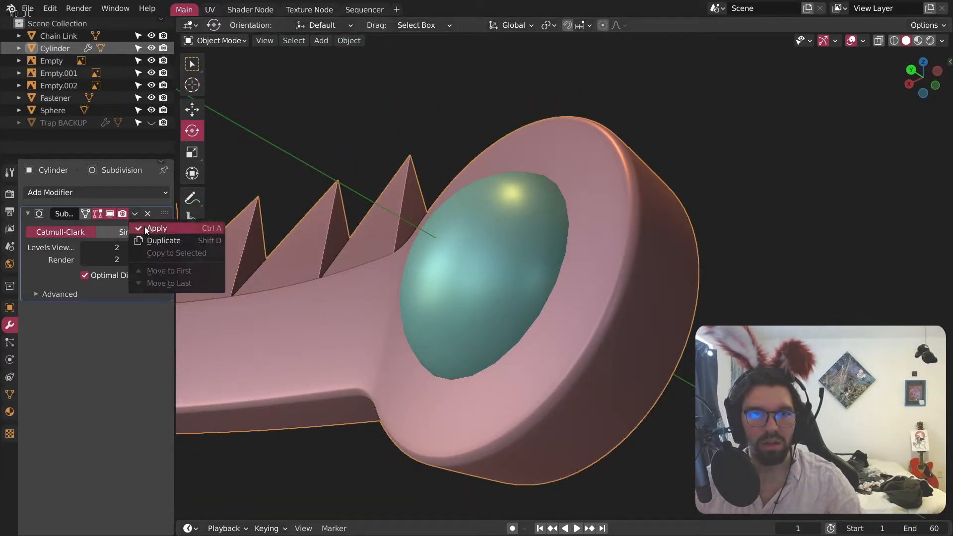
Step: Enter Edit Mode on the Cylinder jaw and face the hinge disc with the sphere straight on along the Y axis
{"action": "left_click", "coordinate": [216, 40]}
{"action": "left_click", "coordinate": [232, 68]}
{"action": "mouse_move", "coordinate": [496, 223]}
{"action": "middle_mouse_down"}
{"action": "mouse_move", "coordinate": [541, 204]}
{"action": "mouse_move", "coordinate": [318, 443]}
{"action": "mouse_move", "coordinate": [500, 231]}
{"action": "middle_mouse_up"}
{"action": "scroll", "coordinate": [544, 201], "scroll_direction": "down", "scroll_amount": 3}
{"action": "scroll", "coordinate": [500, 231], "scroll_direction": "up", "scroll_amount": 2}
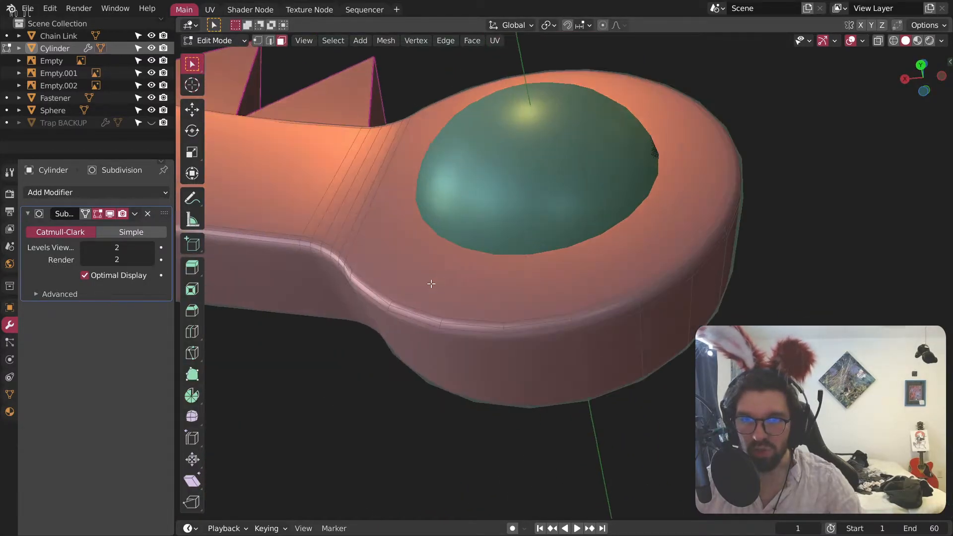
{"action": "middle_click_drag", "start_coordinate": [430, 283], "coordinate": [517, 252], "text": "shift"}
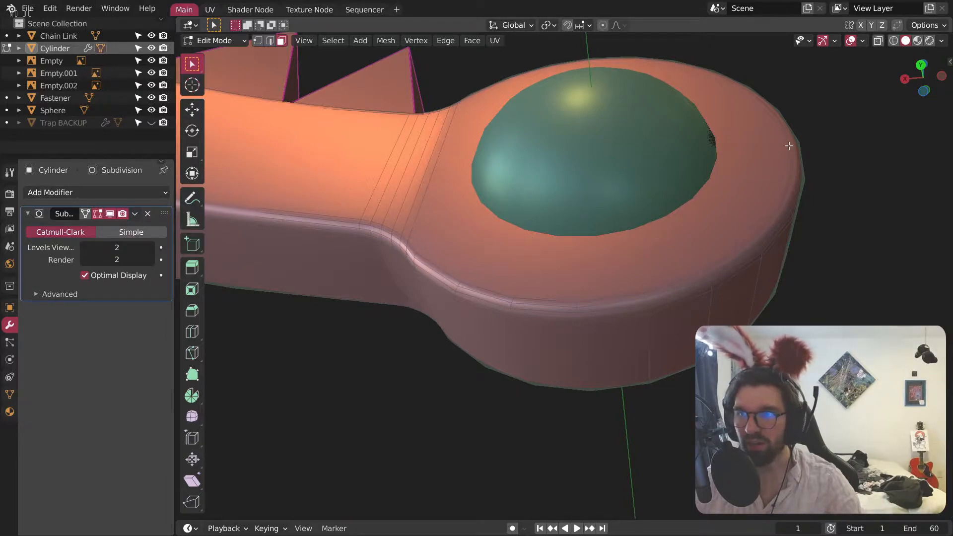
{"action": "left_click", "coordinate": [920, 66]}
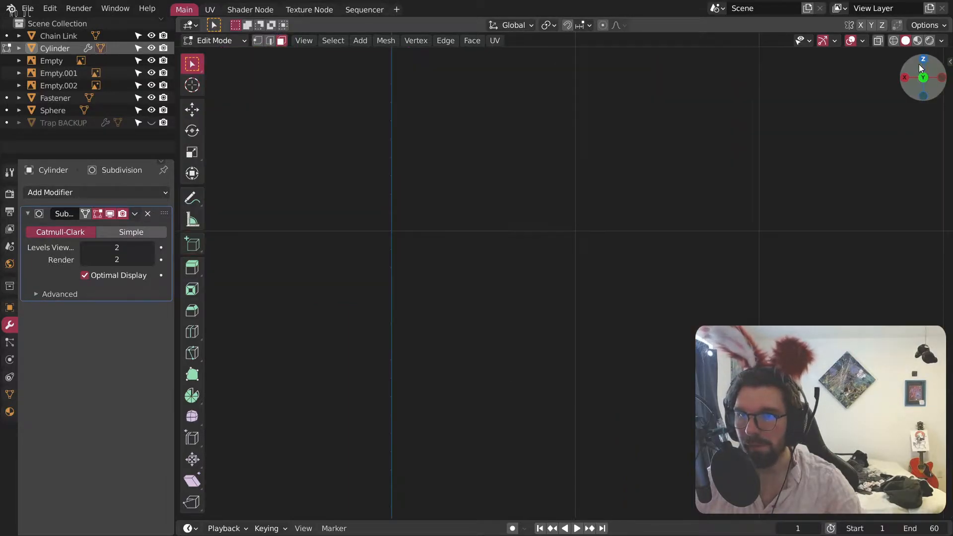
{"action": "scroll", "coordinate": [564, 251], "scroll_direction": "down", "scroll_amount": 13}
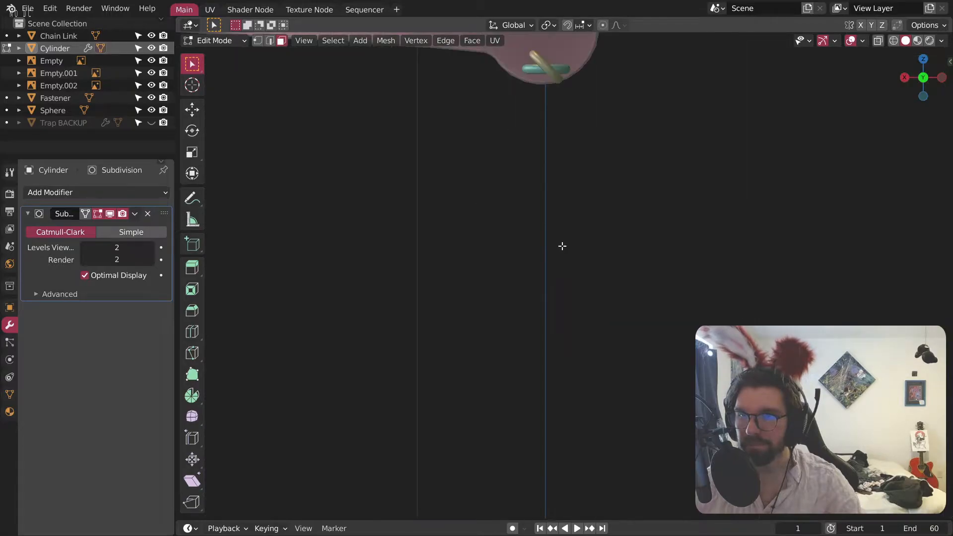
{"action": "scroll", "coordinate": [563, 228], "scroll_direction": "up", "scroll_amount": 10}
{"action": "left_click", "coordinate": [923, 78]}
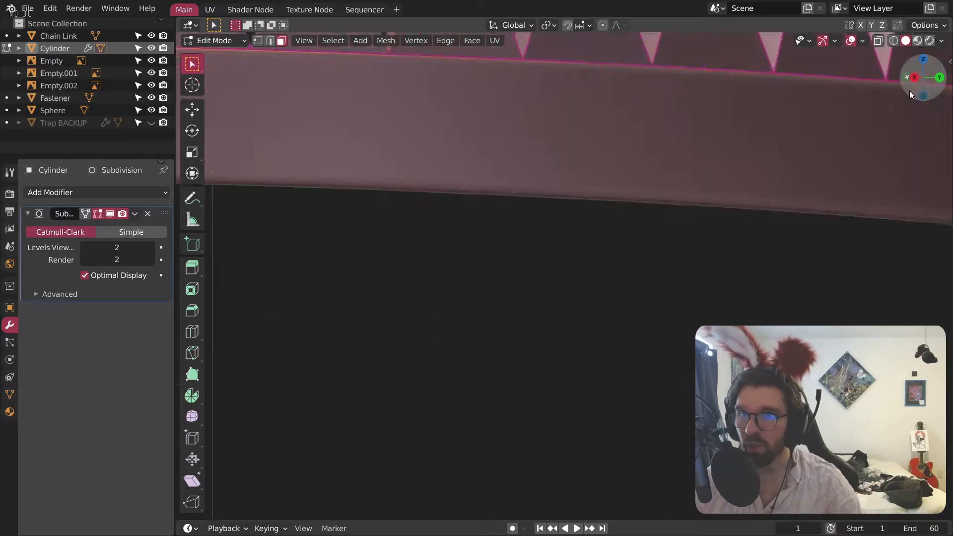
{"action": "scroll", "coordinate": [349, 238], "scroll_direction": "down", "scroll_amount": 3}
{"action": "middle_click_drag", "start_coordinate": [349, 238], "coordinate": [694, 210], "text": "shift"}
{"action": "middle_click_drag", "start_coordinate": [313, 185], "coordinate": [547, 177], "text": "shift"}
{"action": "scroll", "coordinate": [432, 237], "scroll_direction": "up", "scroll_amount": 6}
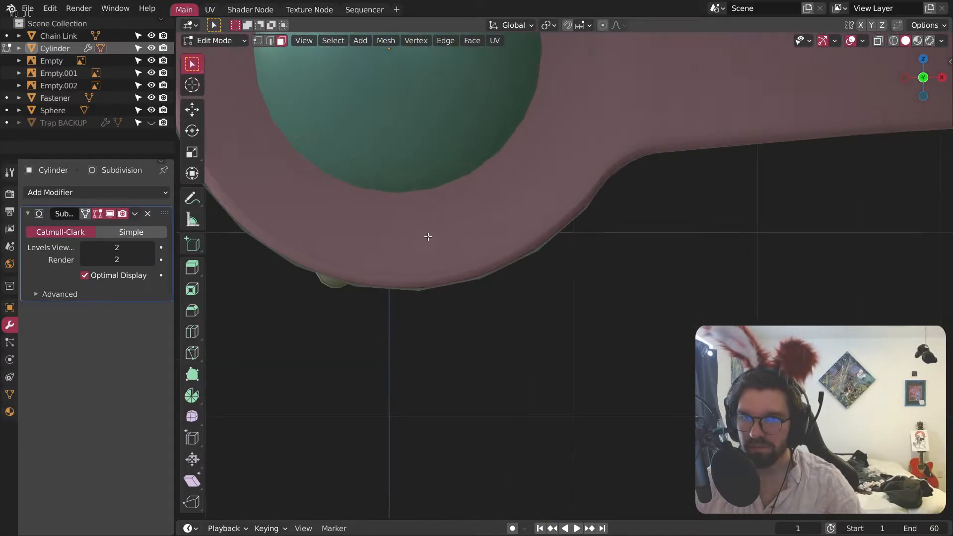
Step: Hide the Fastener and rename the Sphere object as Bolt
{"action": "left_click", "coordinate": [151, 97]}
{"action": "double_click", "coordinate": [61, 107]}
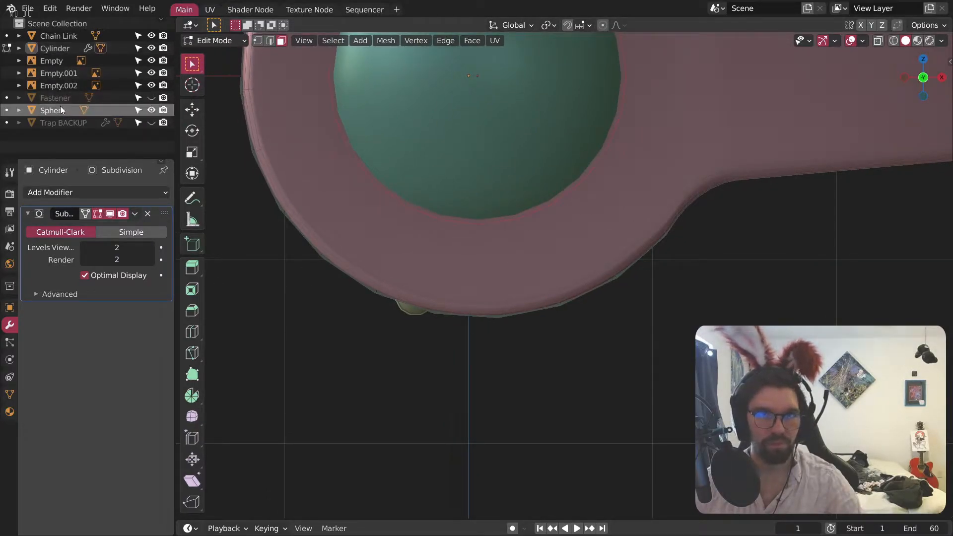
{"action": "type", "text": "Bolt"}
{"action": "key", "text": "Return"}
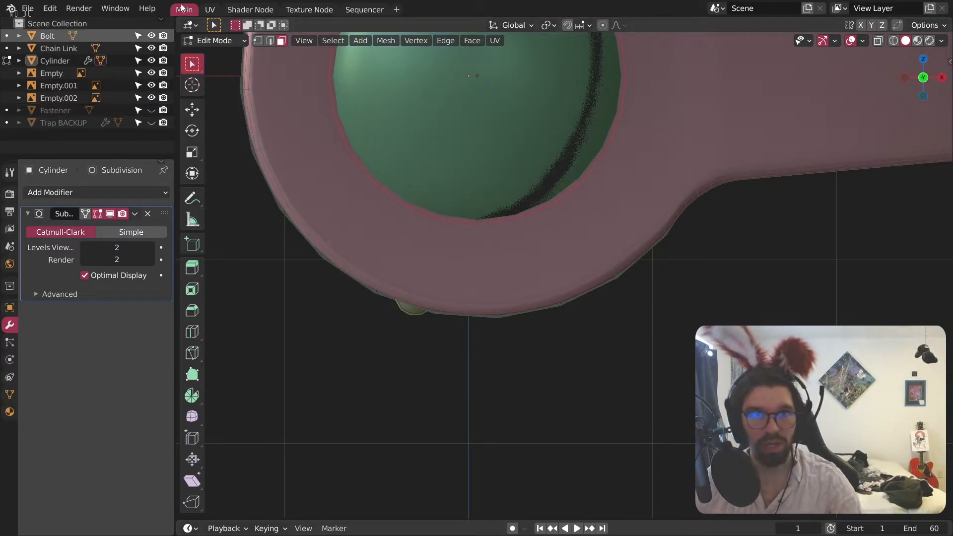
Step: Hide the Bolt and Chain Link objects to isolate the jaw's hinge disc
{"action": "left_click", "coordinate": [151, 35]}
{"action": "left_click", "coordinate": [151, 48]}
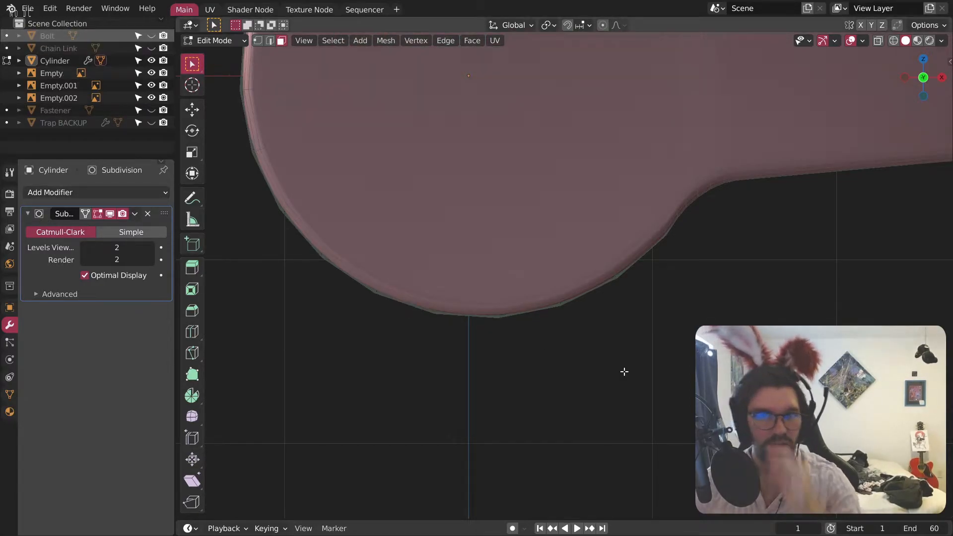
{"action": "scroll", "coordinate": [474, 201], "scroll_direction": "down", "scroll_amount": 2}
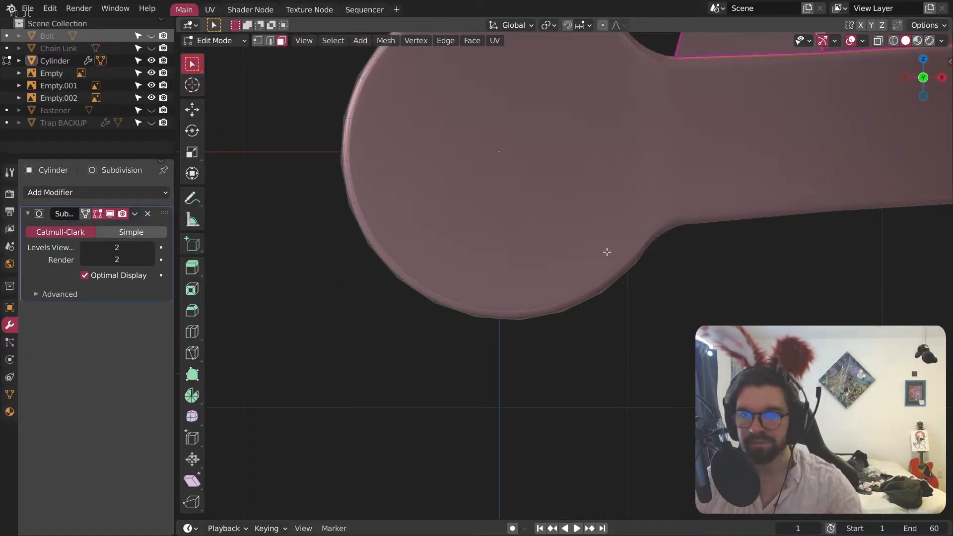
Step: Switch the Cylinder jaw to Object Mode and reset its Y rotation to 0°
{"action": "scroll", "coordinate": [584, 209], "scroll_direction": "up", "scroll_amount": 1}
{"action": "left_click", "coordinate": [895, 40]}
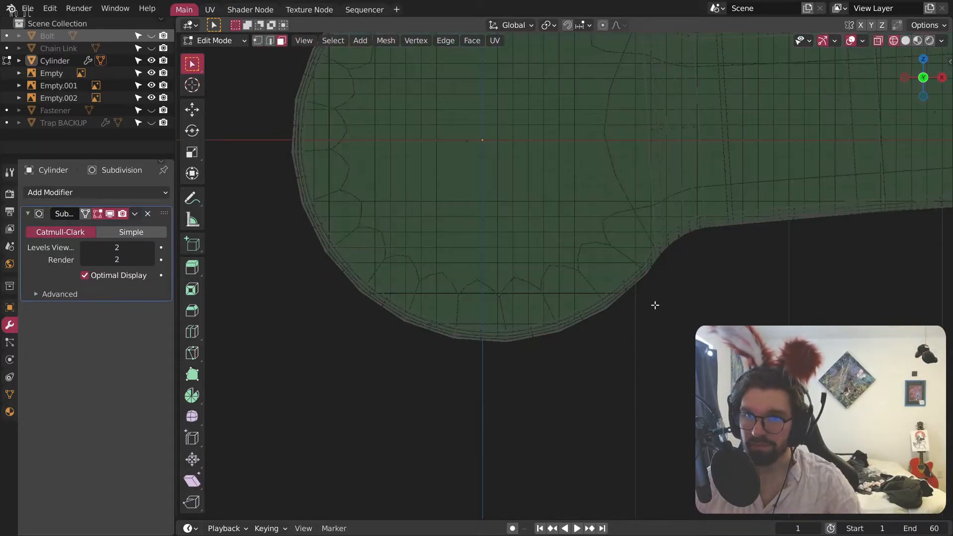
{"action": "left_click", "coordinate": [907, 41]}
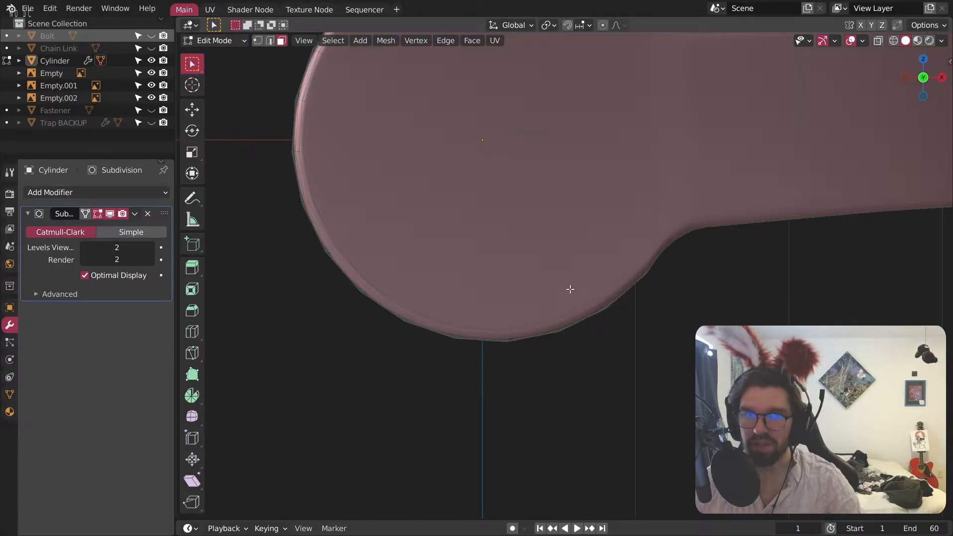
{"action": "middle_click_drag", "start_coordinate": [621, 234], "coordinate": [583, 317], "text": "shift"}
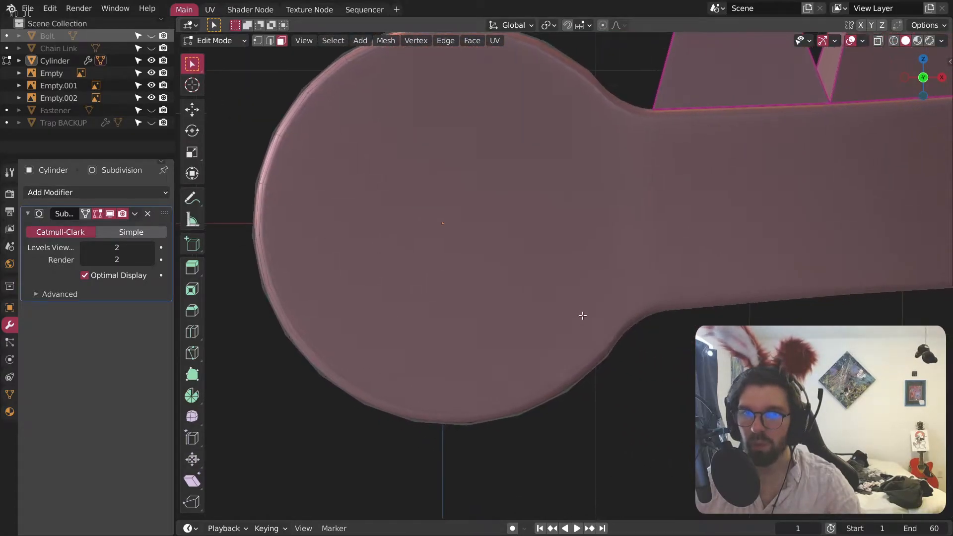
{"action": "left_click", "coordinate": [215, 40]}
{"action": "left_click", "coordinate": [213, 56]}
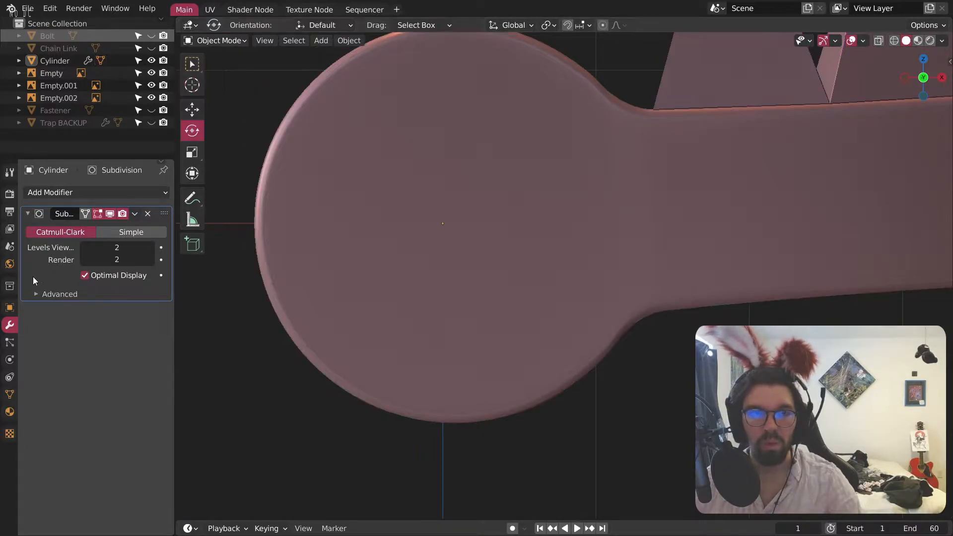
{"action": "left_click", "coordinate": [9, 308]}
{"action": "left_click", "coordinate": [112, 282]}
{"action": "key", "text": "End"}
{"action": "type", "text": "0"}
{"action": "key", "text": "Return"}
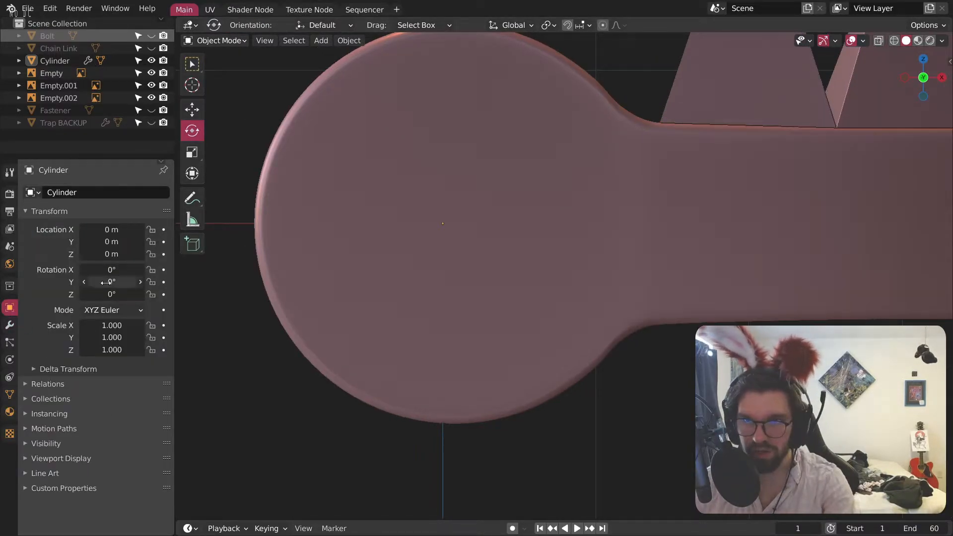
Step: Return the Cylinder to Edit Mode with vertex selection, framing the lower part of the hinge disc
{"action": "left_click", "coordinate": [459, 288]}
{"action": "left_click", "coordinate": [216, 40]}
{"action": "left_click", "coordinate": [234, 68]}
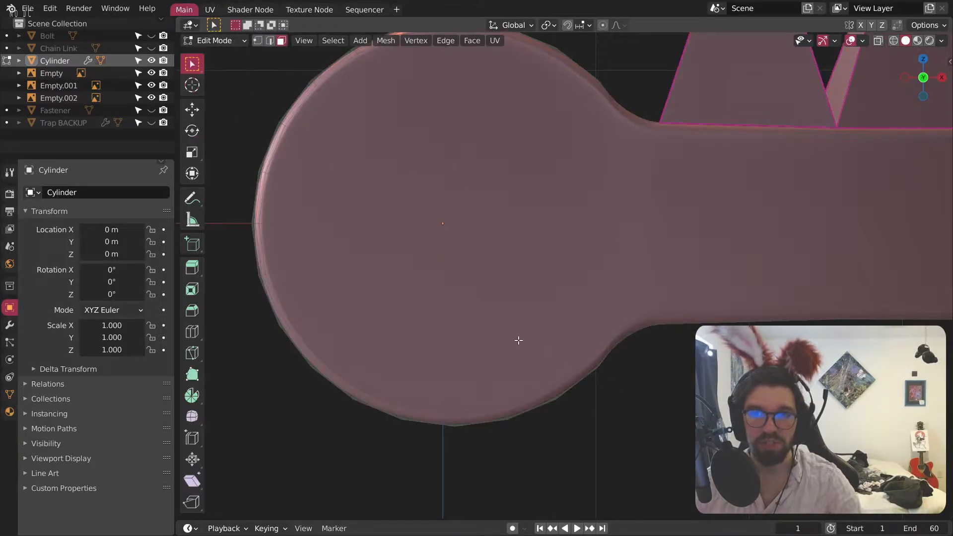
{"action": "middle_click_drag", "start_coordinate": [516, 340], "coordinate": [521, 223], "text": "shift"}
{"action": "middle_click_drag", "start_coordinate": [426, 263], "coordinate": [445, 260], "text": "shift"}
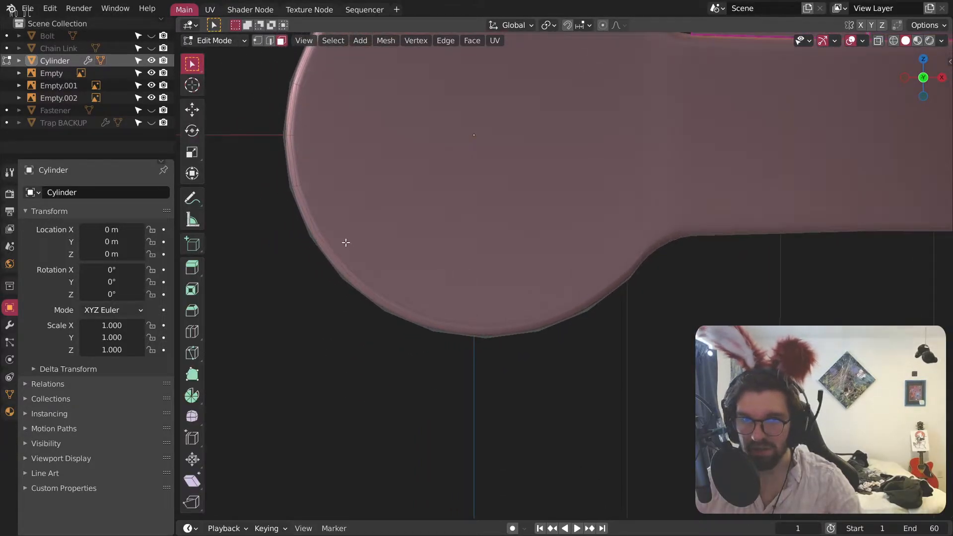
{"action": "left_click", "coordinate": [247, 40]}
{"action": "left_click", "coordinate": [257, 40]}
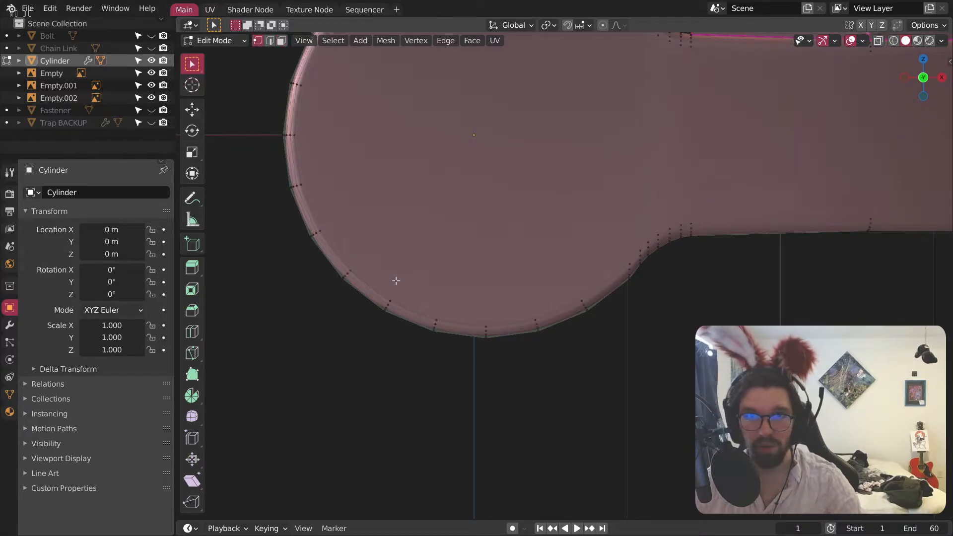
Step: Show the mesh in see-through wireframe, select the lowest rim segments of the hinge disc through its full thickness, and delete them
{"action": "scroll", "coordinate": [393, 273], "scroll_direction": "up", "scroll_amount": 1}
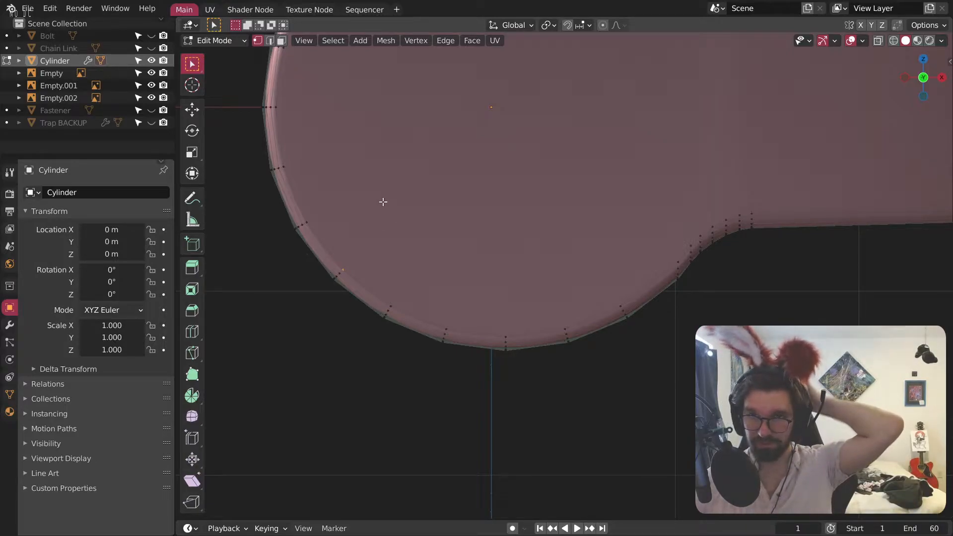
{"action": "scroll", "coordinate": [383, 248], "scroll_direction": "up", "scroll_amount": 1}
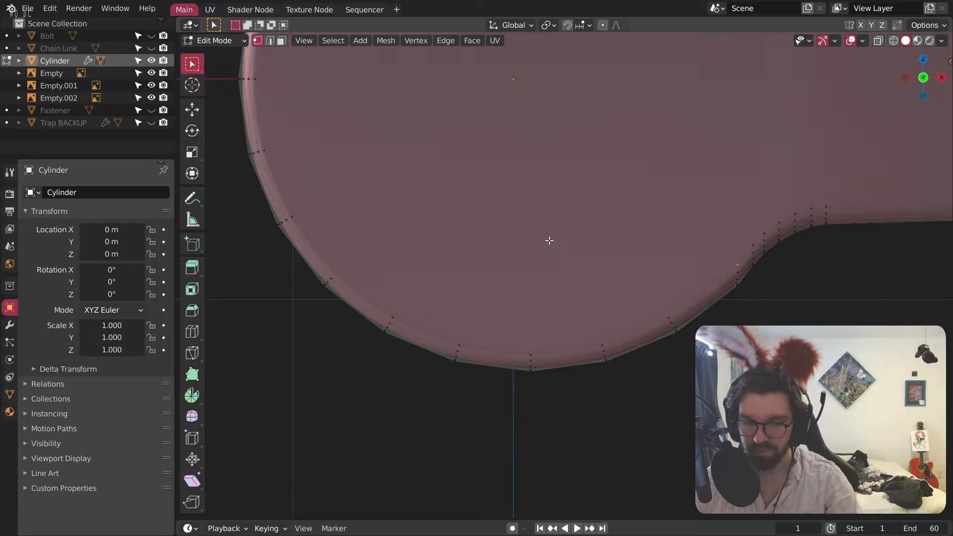
{"action": "middle_click_drag", "start_coordinate": [472, 249], "coordinate": [619, 255]}
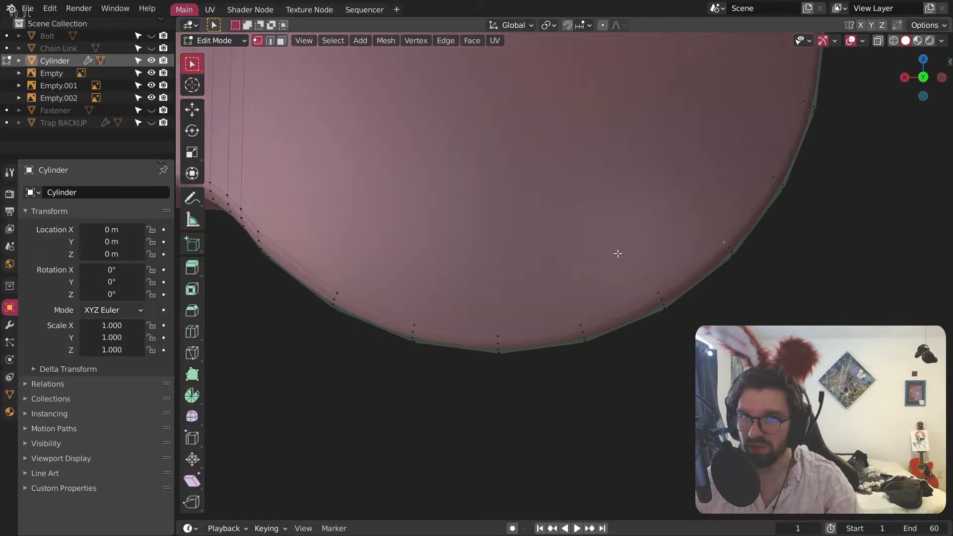
{"action": "middle_click_drag", "start_coordinate": [360, 246], "coordinate": [640, 218]}
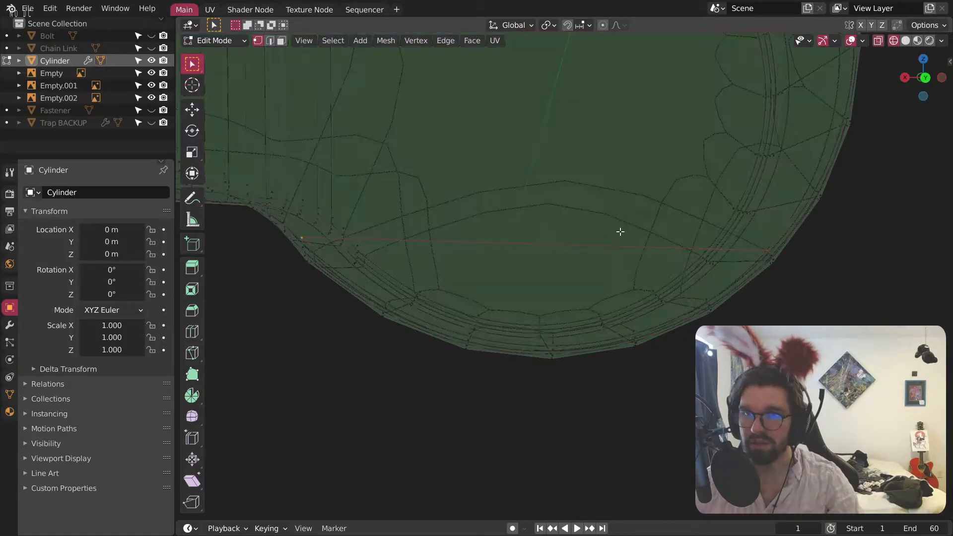
{"action": "key", "text": "alt+z"}
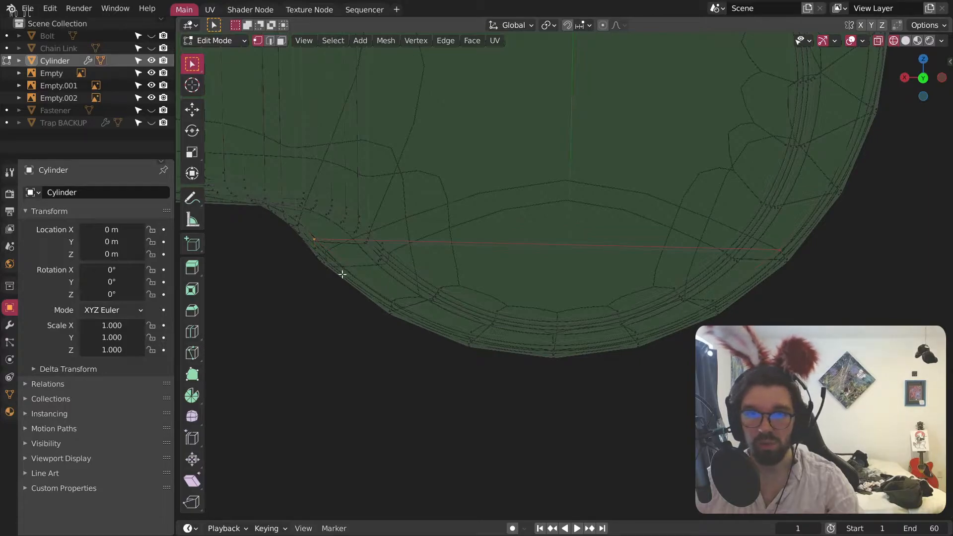
{"action": "left_click_drag", "start_coordinate": [411, 260], "coordinate": [825, 437]}
{"action": "left_click_drag", "start_coordinate": [349, 348], "coordinate": [504, 294], "text": "shift"}
{"action": "middle_click_drag", "start_coordinate": [417, 309], "coordinate": [521, 316], "text": "shift"}
{"action": "middle_click_drag", "start_coordinate": [495, 285], "coordinate": [522, 285]}
{"action": "scroll", "coordinate": [468, 264], "scroll_direction": "up", "scroll_amount": 4}
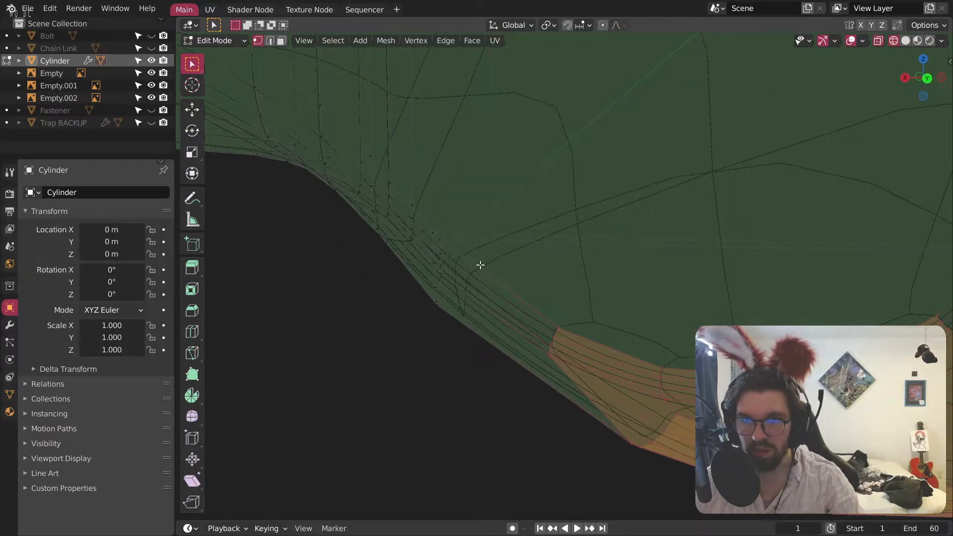
{"action": "scroll", "coordinate": [480, 265], "scroll_direction": "down", "scroll_amount": 1}
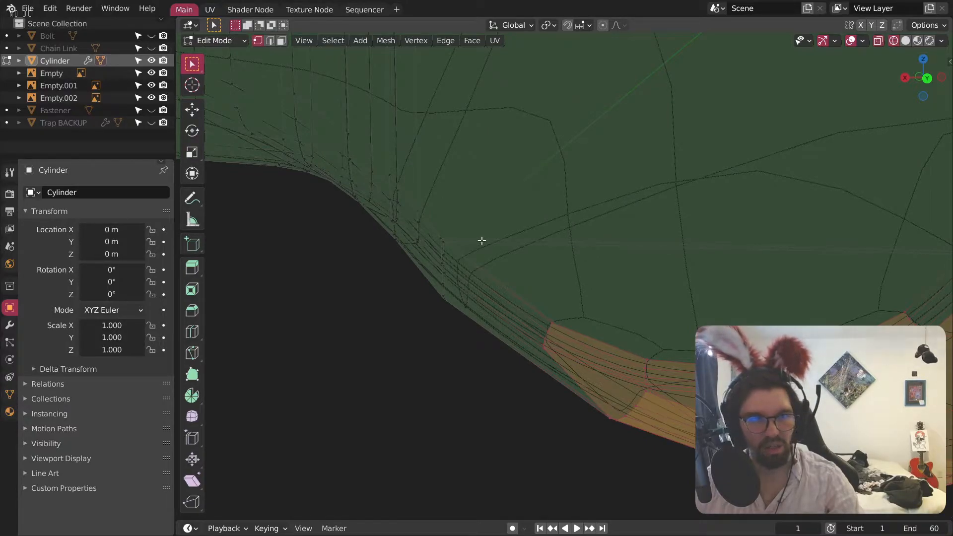
{"action": "scroll", "coordinate": [484, 243], "scroll_direction": "down", "scroll_amount": 5}
{"action": "middle_click_drag", "start_coordinate": [586, 305], "coordinate": [626, 325]}
{"action": "scroll", "coordinate": [625, 326], "scroll_direction": "up", "scroll_amount": 1}
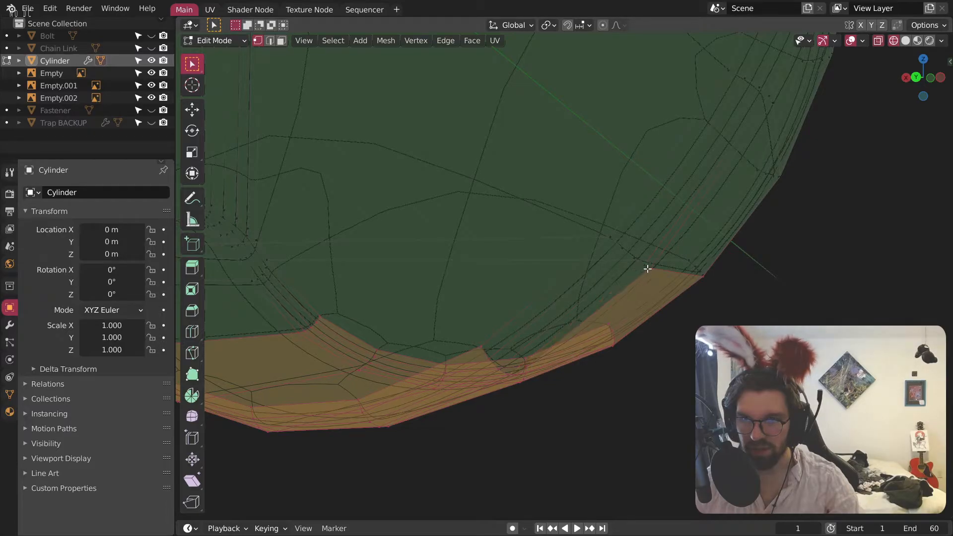
{"action": "scroll", "coordinate": [706, 276], "scroll_direction": "up", "scroll_amount": 1}
{"action": "scroll", "coordinate": [707, 274], "scroll_direction": "up", "scroll_amount": 2}
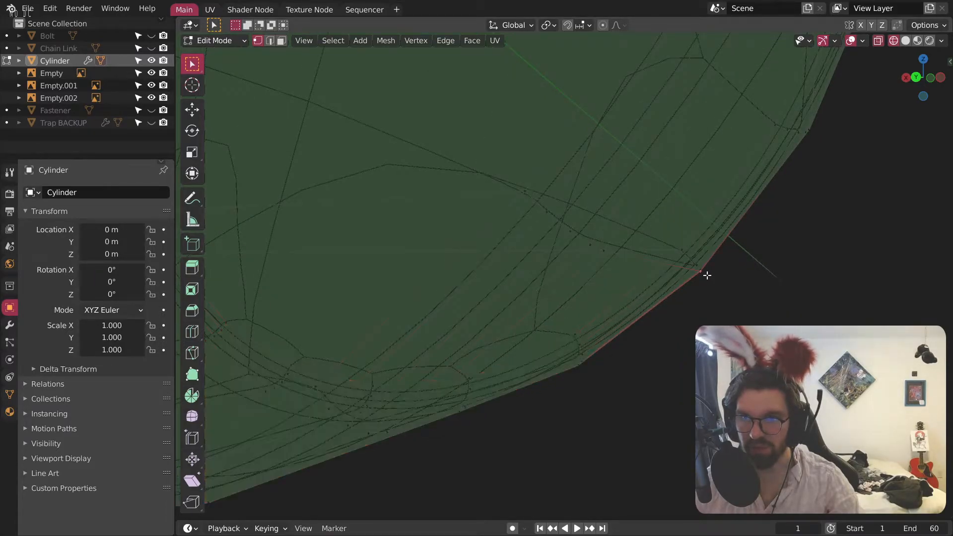
{"action": "scroll", "coordinate": [702, 266], "scroll_direction": "down", "scroll_amount": 1}
{"action": "scroll", "coordinate": [695, 265], "scroll_direction": "up", "scroll_amount": 2}
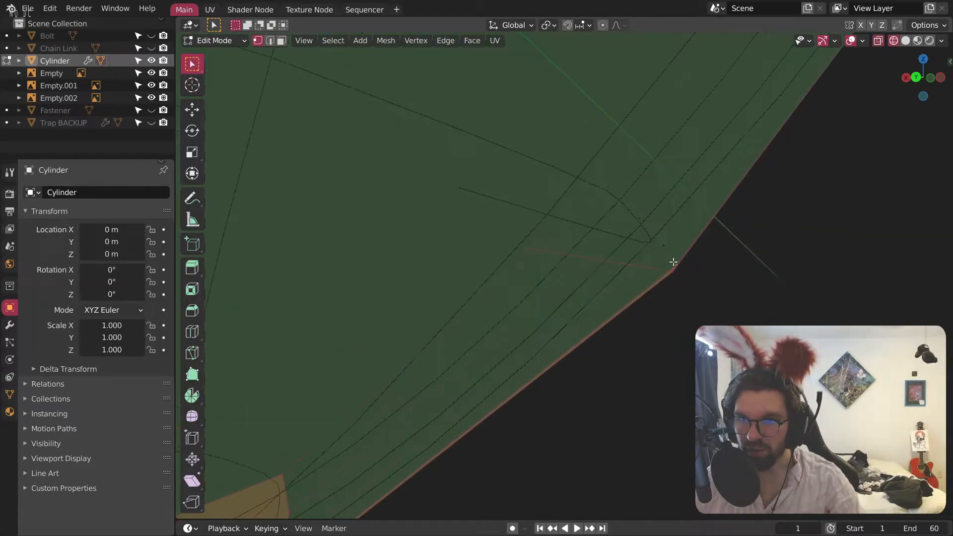
{"action": "scroll", "coordinate": [675, 272], "scroll_direction": "down", "scroll_amount": 4}
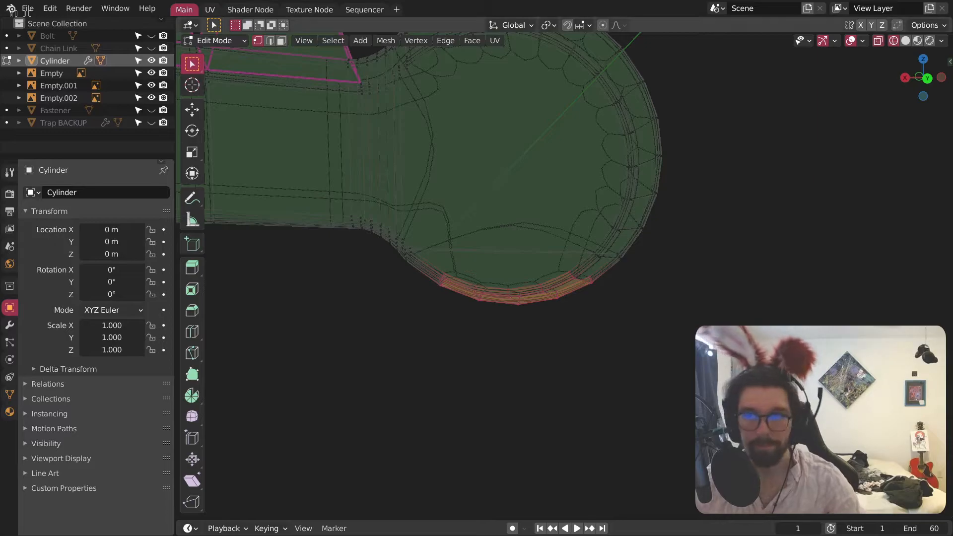
{"action": "scroll", "coordinate": [570, 304], "scroll_direction": "up", "scroll_amount": 5}
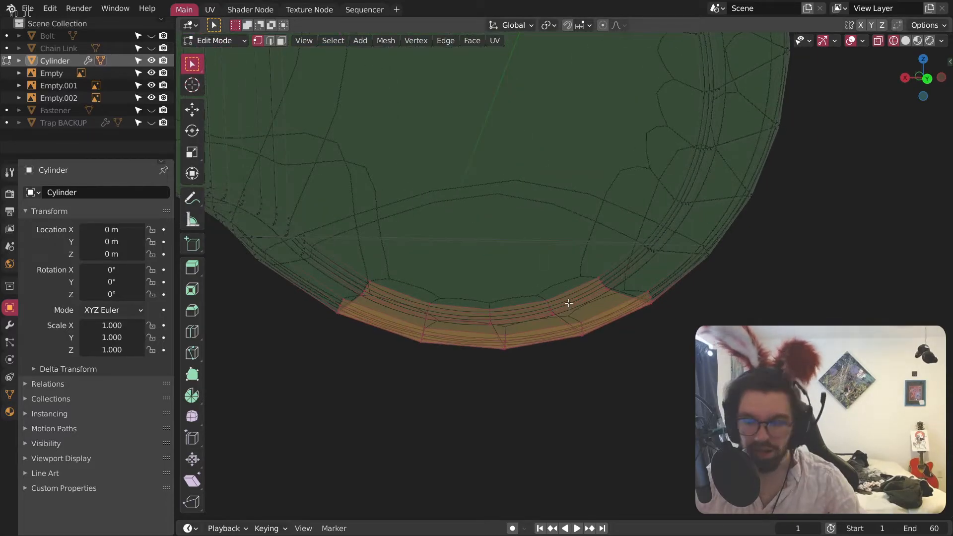
{"action": "key", "text": "x"}
{"action": "left_click", "coordinate": [512, 277]}
Step: Examine the opening cut into the lower rim of the hinge disc, focusing on the corner beside the jaw arm
{"action": "middle_click_drag", "start_coordinate": [619, 258], "coordinate": [583, 249]}
{"action": "middle_click_drag", "start_coordinate": [610, 208], "coordinate": [740, 280]}
{"action": "mouse_move", "coordinate": [496, 268]}
{"action": "middle_mouse_down"}
{"action": "mouse_move", "coordinate": [481, 236]}
{"action": "mouse_move", "coordinate": [538, 211]}
{"action": "mouse_move", "coordinate": [500, 289]}
{"action": "mouse_move", "coordinate": [481, 248]}
{"action": "mouse_move", "coordinate": [483, 283]}
{"action": "mouse_move", "coordinate": [492, 266]}
{"action": "mouse_move", "coordinate": [466, 273]}
{"action": "mouse_move", "coordinate": [478, 272]}
{"action": "middle_mouse_up"}
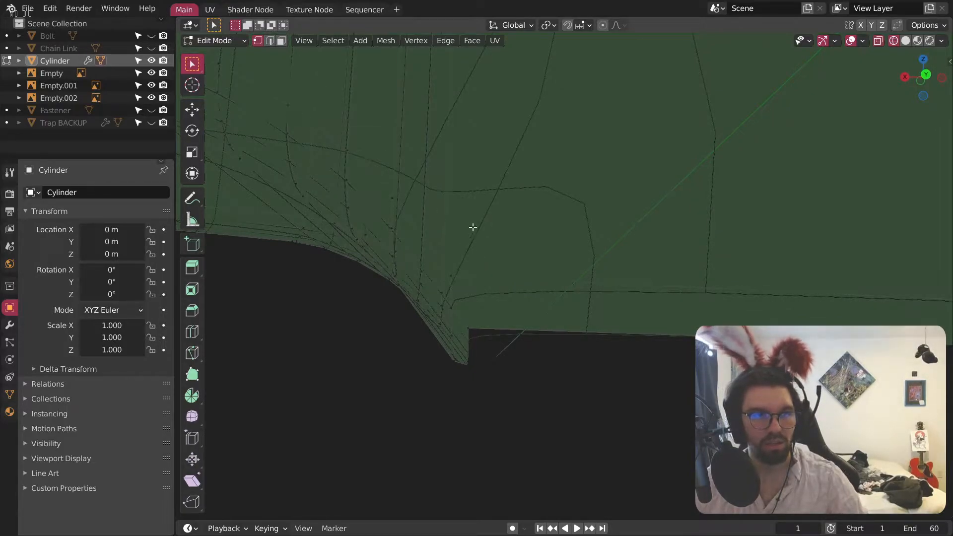
{"action": "left_click", "coordinate": [925, 75]}
{"action": "scroll", "coordinate": [647, 302], "scroll_direction": "down", "scroll_amount": 7}
{"action": "middle_click_drag", "start_coordinate": [602, 281], "coordinate": [519, 208], "text": "shift"}
{"action": "middle_click_drag", "start_coordinate": [639, 206], "coordinate": [297, 257]}
{"action": "scroll", "coordinate": [509, 291], "scroll_direction": "up", "scroll_amount": 2}
{"action": "scroll", "coordinate": [485, 296], "scroll_direction": "up", "scroll_amount": 2}
{"action": "middle_click_drag", "start_coordinate": [355, 289], "coordinate": [482, 292], "text": "shift"}
{"action": "scroll", "coordinate": [485, 300], "scroll_direction": "up", "scroll_amount": 2}
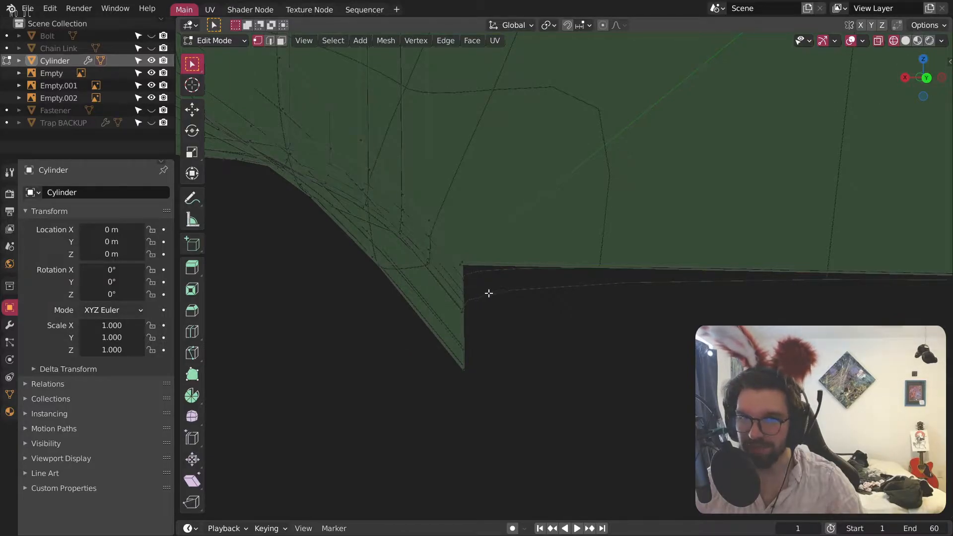
Step: Rotate the open rim end beside the jaw arm by -43.2° about the global Y axis
{"action": "middle_click_drag", "start_coordinate": [502, 274], "coordinate": [460, 276]}
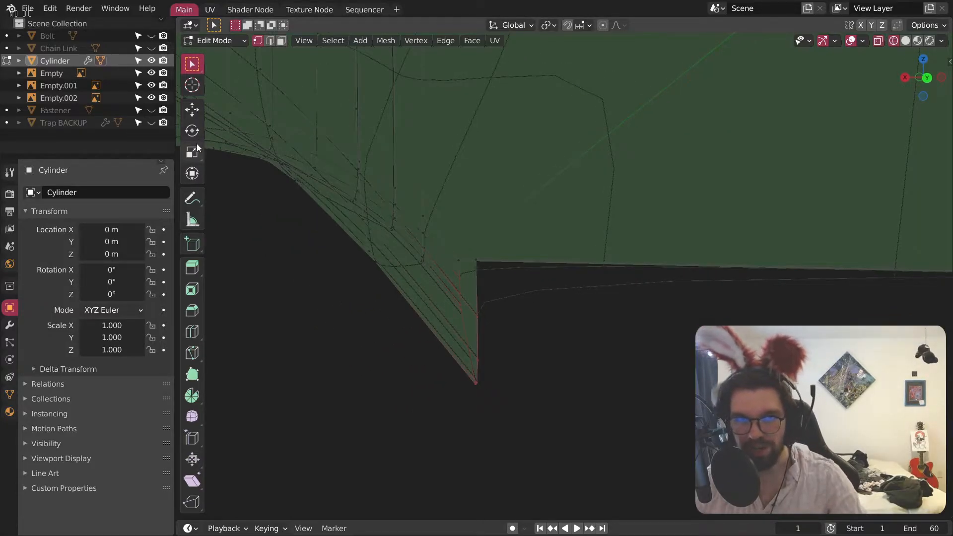
{"action": "left_click", "coordinate": [192, 131]}
{"action": "left_click_drag", "start_coordinate": [449, 276], "coordinate": [475, 272]}
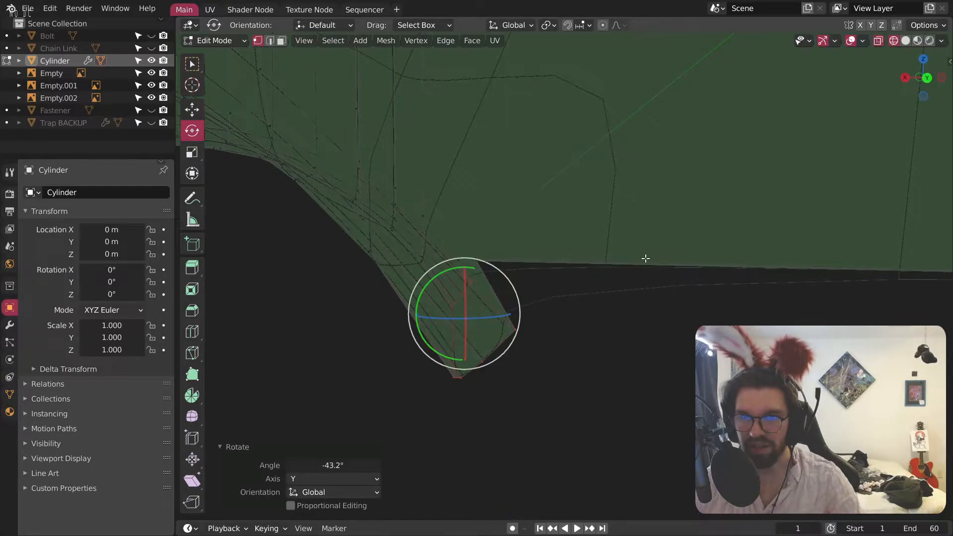
Step: Facing the disc along the Y axis, move the rotated rim end 0.003276 m in X and 0.003688 m in Z
{"action": "middle_click_drag", "start_coordinate": [610, 324], "coordinate": [587, 306]}
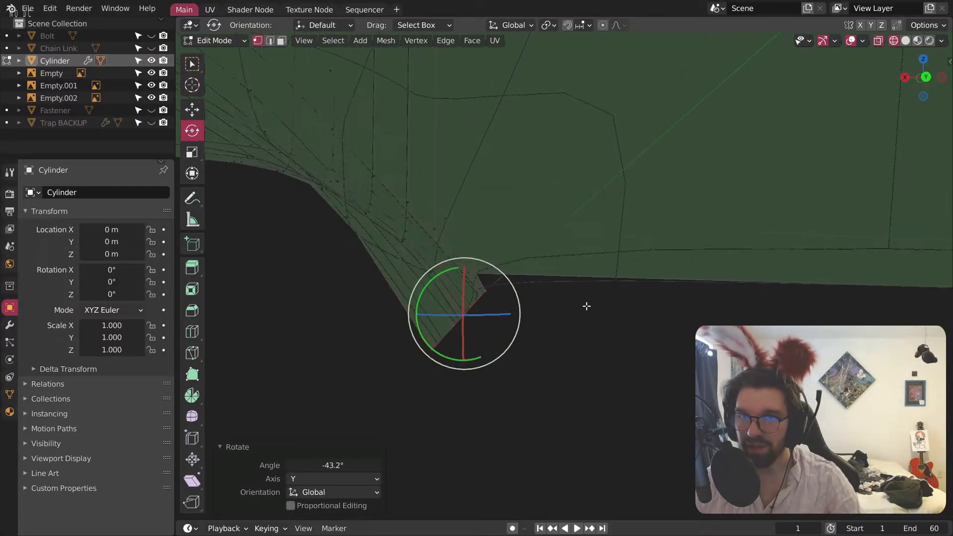
{"action": "left_click", "coordinate": [927, 78]}
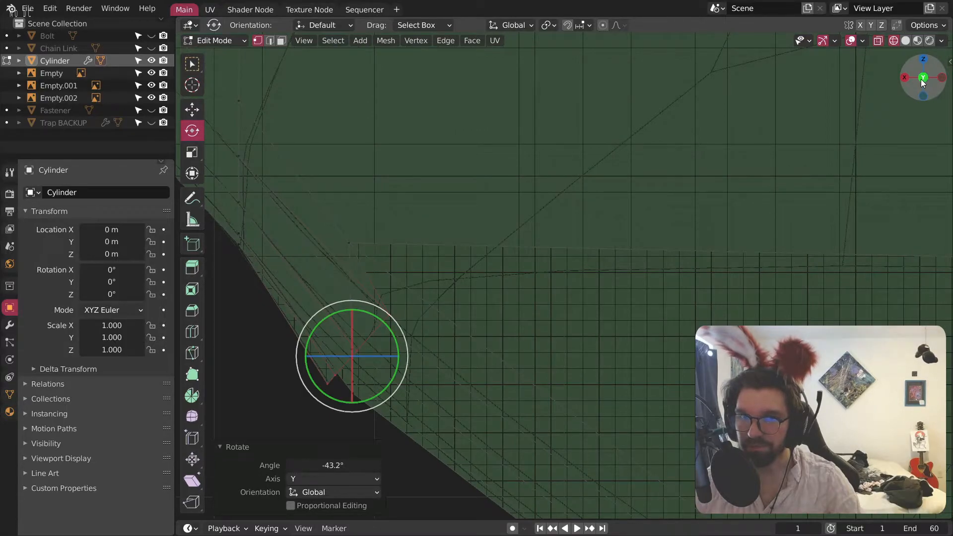
{"action": "left_click", "coordinate": [923, 81]}
{"action": "middle_click_drag", "start_coordinate": [534, 330], "coordinate": [689, 230], "text": "shift"}
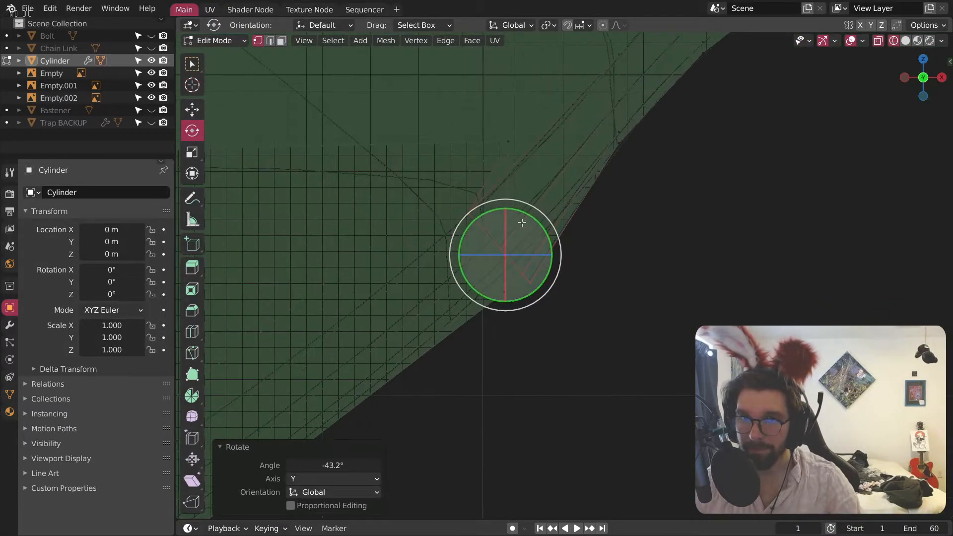
{"action": "scroll", "coordinate": [521, 226], "scroll_direction": "up", "scroll_amount": 1}
{"action": "key", "text": "g"}
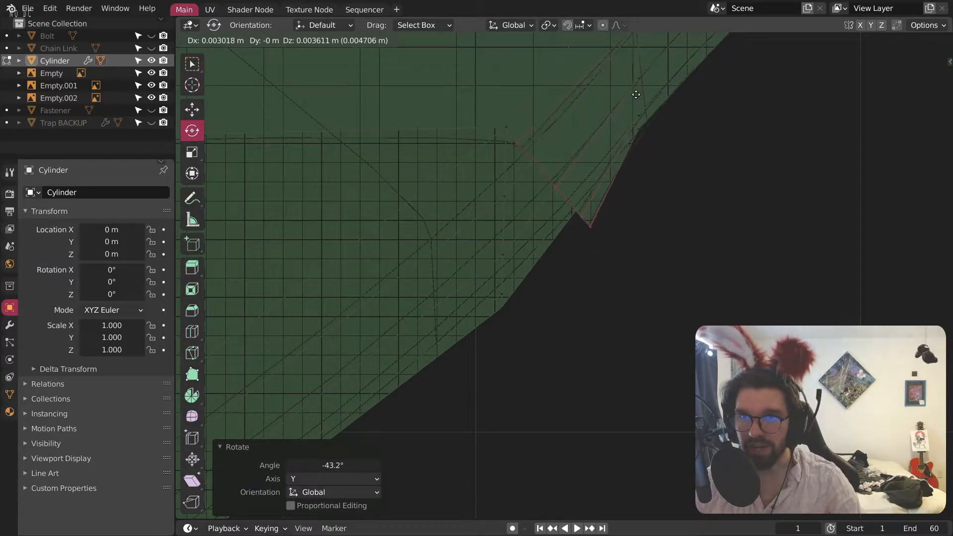
{"action": "left_click", "coordinate": [641, 94]}
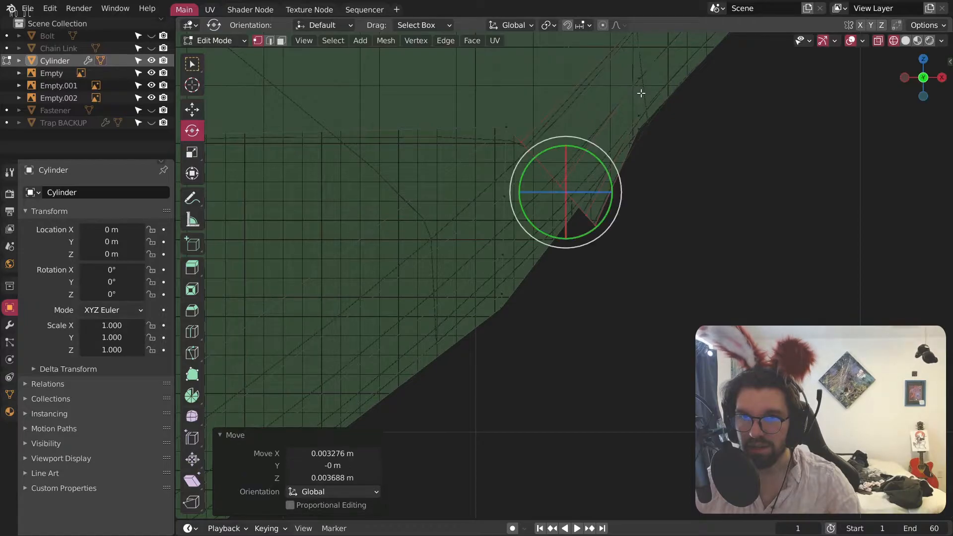
Step: Scale the rim end by 0.795 and by 0.878, nudging it after each resize to line up with the disc's outline
{"action": "key", "text": "s"}
{"action": "left_click", "coordinate": [685, 128]}
{"action": "key", "text": "g"}
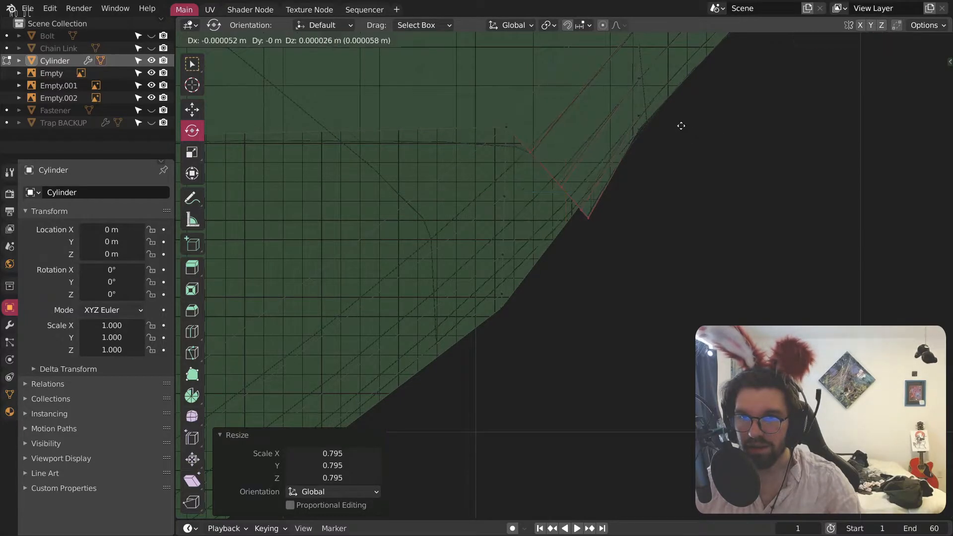
{"action": "left_click", "coordinate": [677, 122]}
{"action": "key", "text": "s"}
{"action": "left_click", "coordinate": [663, 124]}
{"action": "key", "text": "g"}
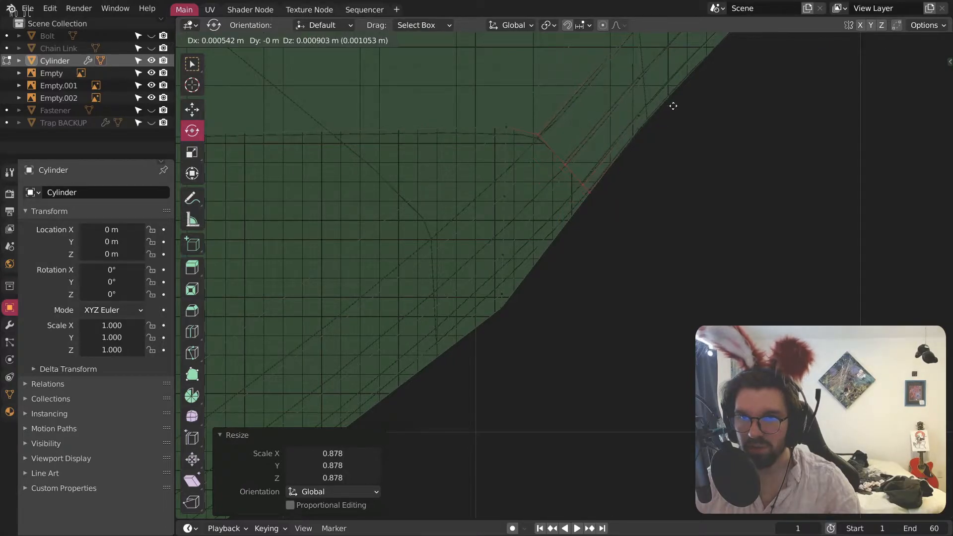
{"action": "left_click", "coordinate": [673, 106]}
Step: Flatten the selected boundary edges of the opening under the hinge disc by scaling them to 0 along Z
{"action": "key", "text": "alt+a"}
{"action": "scroll", "coordinate": [713, 246], "scroll_direction": "down", "scroll_amount": 3}
{"action": "middle_click_drag", "start_coordinate": [572, 226], "coordinate": [662, 243], "text": "shift"}
{"action": "scroll", "coordinate": [640, 234], "scroll_direction": "down", "scroll_amount": 3}
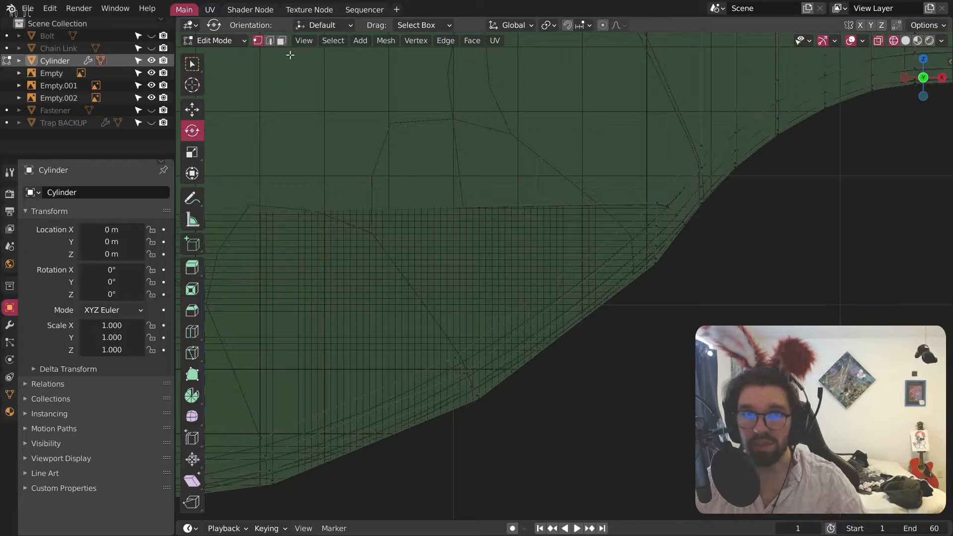
{"action": "middle_click_drag", "start_coordinate": [533, 190], "coordinate": [543, 233]}
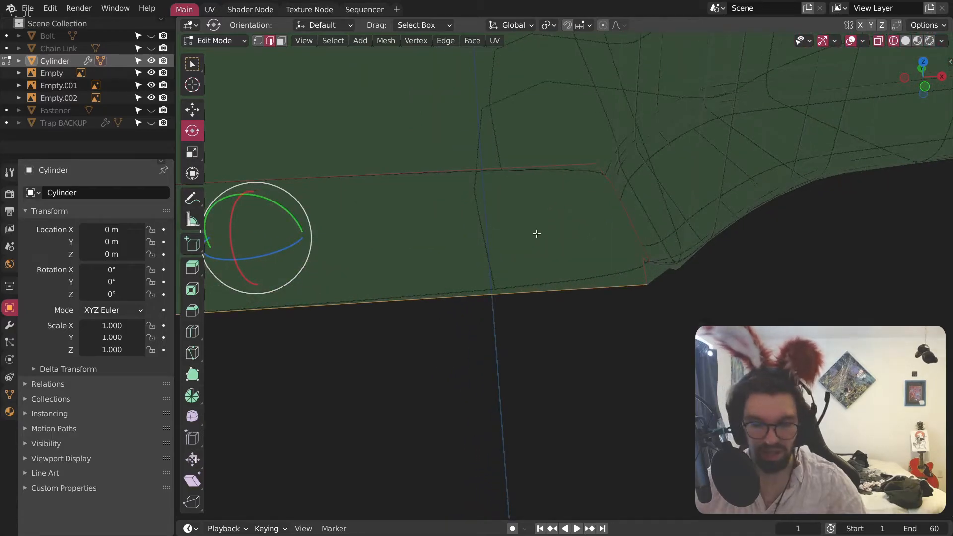
{"action": "key", "text": "s"}
{"action": "key", "text": "z"}
{"action": "key", "text": "0"}
{"action": "key", "text": "Return"}
{"action": "middle_click_drag", "start_coordinate": [721, 176], "coordinate": [569, 301]}
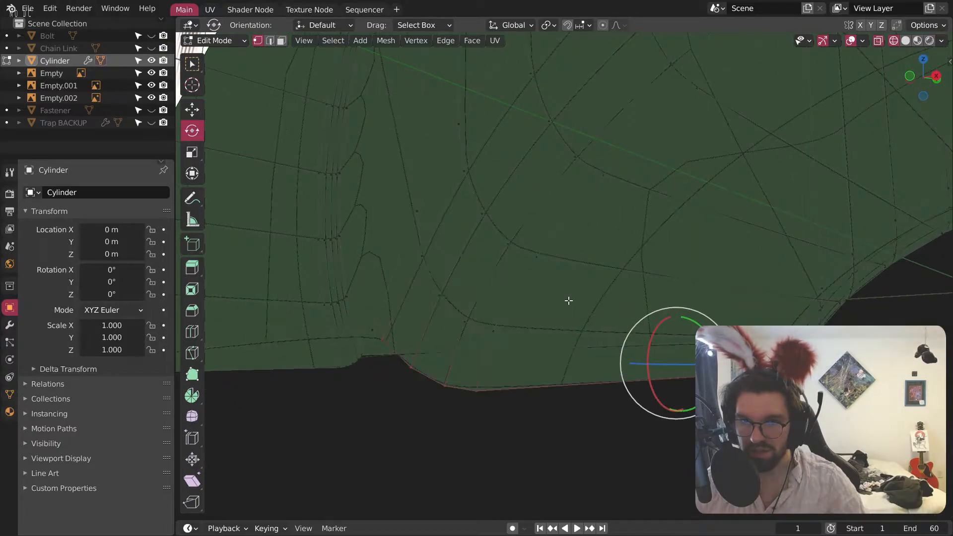
{"action": "middle_click_drag", "start_coordinate": [438, 345], "coordinate": [494, 331]}
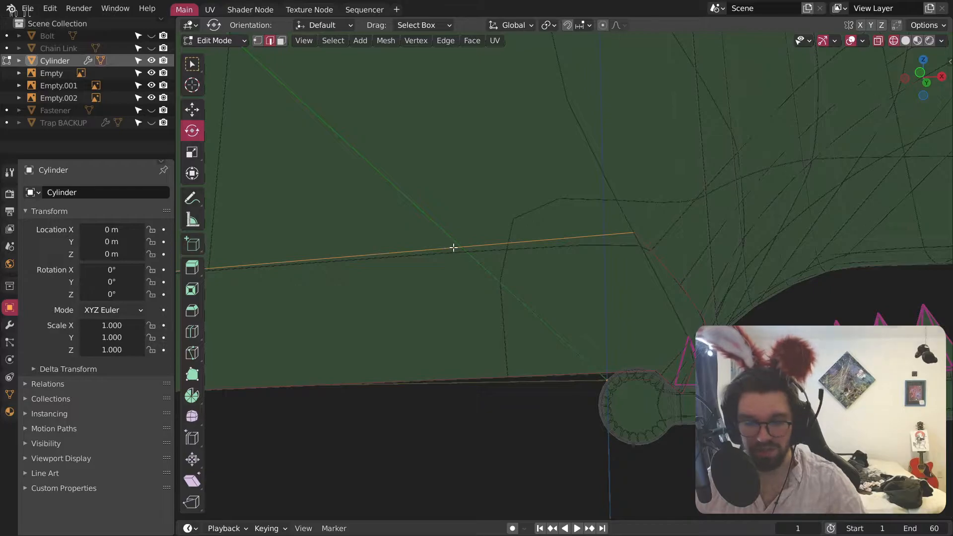
Step: Scale the remaining slanted edges of the hinge disc's lower opening to 0 along Z and return to solid shading
{"action": "key", "text": "s"}
{"action": "key", "text": "z"}
{"action": "key", "text": "0"}
{"action": "key", "text": "Return"}
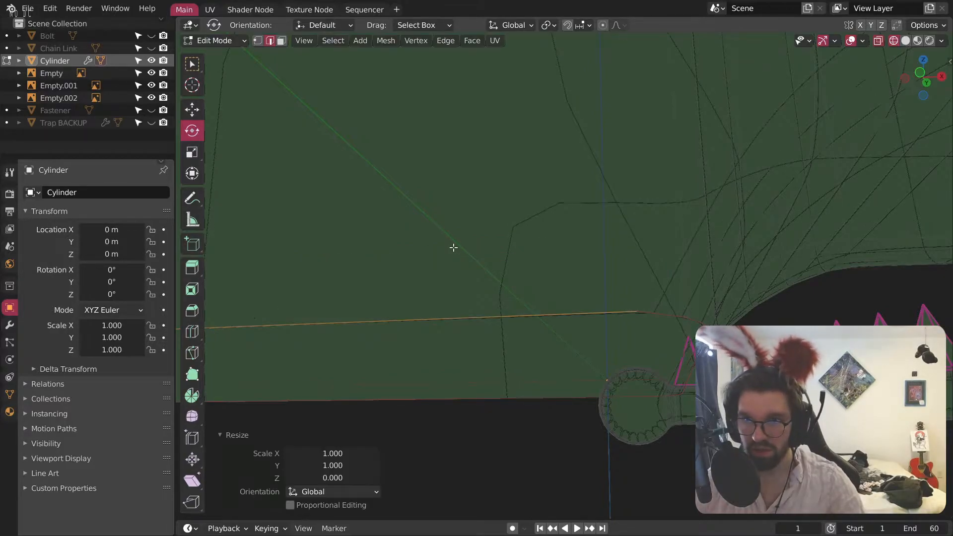
{"action": "middle_click_drag", "start_coordinate": [630, 158], "coordinate": [765, 287]}
{"action": "left_click", "coordinate": [905, 41]}
{"action": "left_click", "coordinate": [582, 332]}
Step: Inspect the flattened lower opening of the hinge disc in Object Mode and return to Edit Mode
{"action": "middle_click_drag", "start_coordinate": [583, 331], "coordinate": [467, 293]}
{"action": "left_click", "coordinate": [232, 40]}
{"action": "left_click", "coordinate": [221, 55]}
{"action": "middle_click_drag", "start_coordinate": [572, 249], "coordinate": [461, 363]}
{"action": "left_click", "coordinate": [218, 41]}
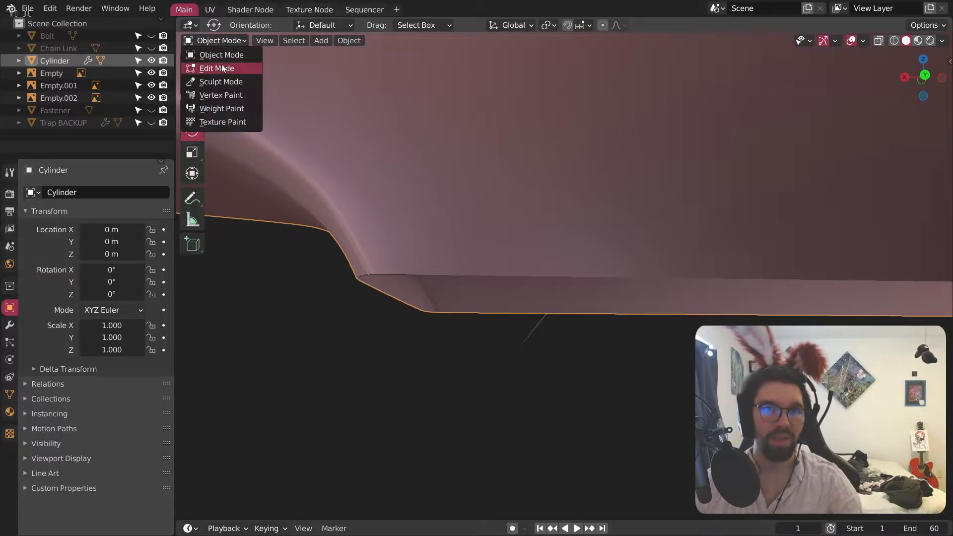
{"action": "left_click", "coordinate": [222, 66]}
Step: Extrude the boundary edges of the disc's lower opening by -0.067668 m along Z into a downward block
{"action": "scroll", "coordinate": [471, 264], "scroll_direction": "down", "scroll_amount": 6}
{"action": "middle_click_drag", "start_coordinate": [573, 268], "coordinate": [534, 291], "text": "shift"}
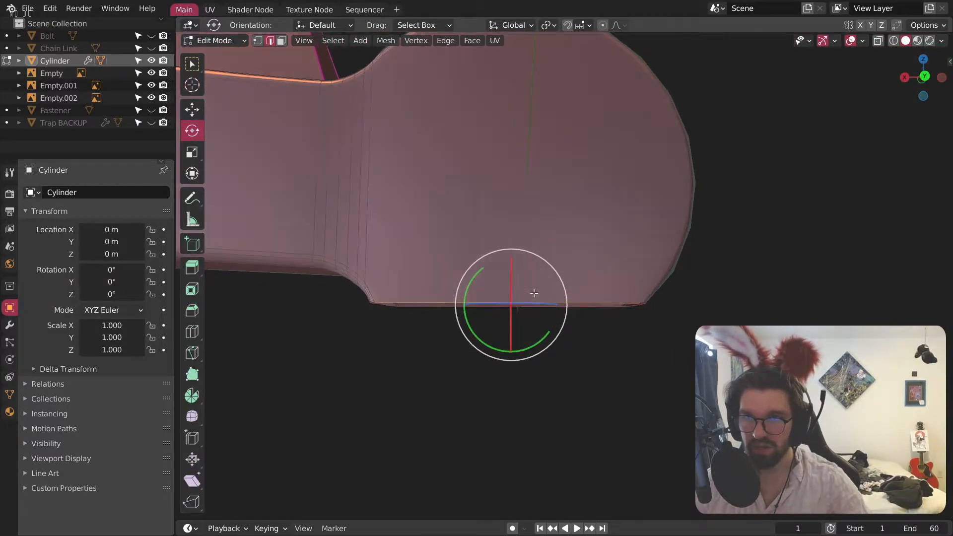
{"action": "left_click", "coordinate": [925, 76]}
{"action": "middle_click_drag", "start_coordinate": [522, 347], "coordinate": [514, 317]}
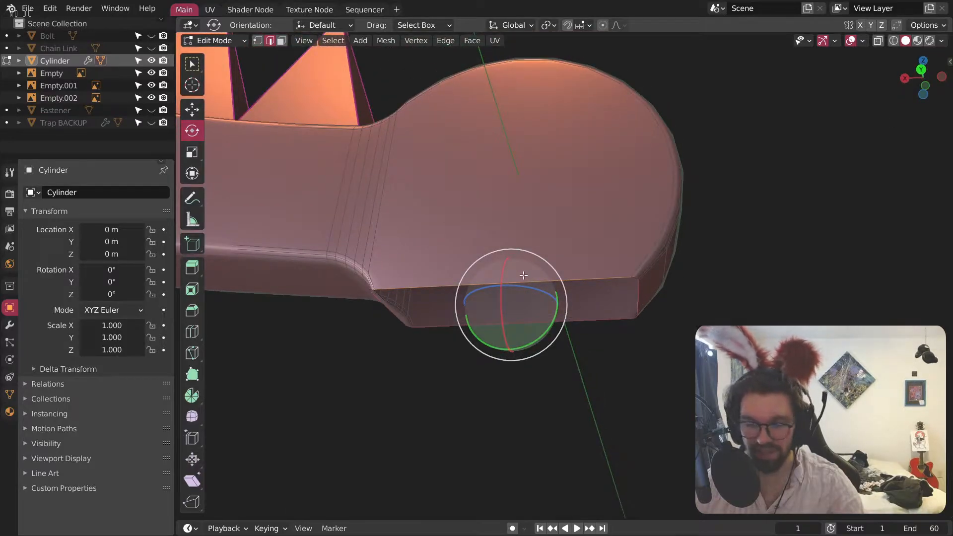
{"action": "key", "text": "e"}
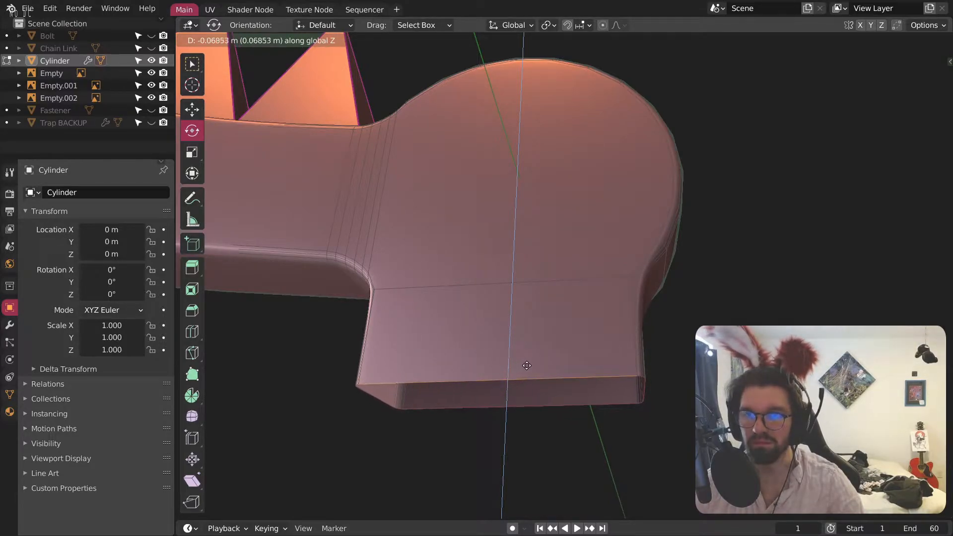
{"action": "left_click", "coordinate": [527, 365]}
{"action": "scroll", "coordinate": [531, 363], "scroll_direction": "down", "scroll_amount": 6}
{"action": "middle_click_drag", "start_coordinate": [530, 233], "coordinate": [499, 293]}
{"action": "scroll", "coordinate": [499, 293], "scroll_direction": "up", "scroll_amount": 5}
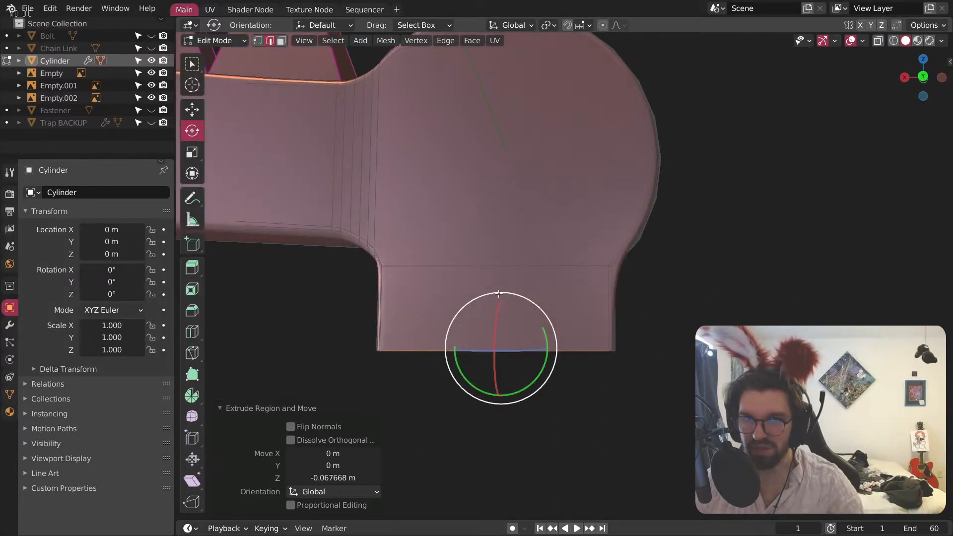
Step: Shorten the extruded block by moving its bottom edges 0.020992 m along Z
{"action": "key", "text": "g"}
{"action": "key", "text": "z"}
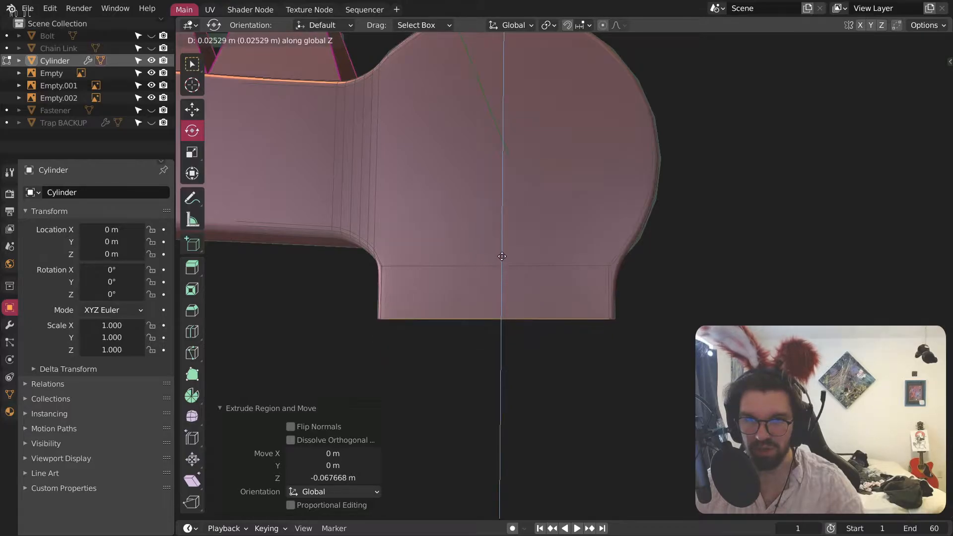
{"action": "left_click", "coordinate": [500, 264]}
Step: Examine the hinge, bolt, chain and spring details in the two bear trap reference photos
{"action": "scroll", "coordinate": [504, 268], "scroll_direction": "down", "scroll_amount": 4}
{"action": "scroll", "coordinate": [506, 272], "scroll_direction": "down", "scroll_amount": 3}
{"action": "middle_click_drag", "start_coordinate": [505, 273], "coordinate": [467, 265]}
{"action": "middle_click_drag", "start_coordinate": [473, 102], "coordinate": [526, 296], "text": "shift"}
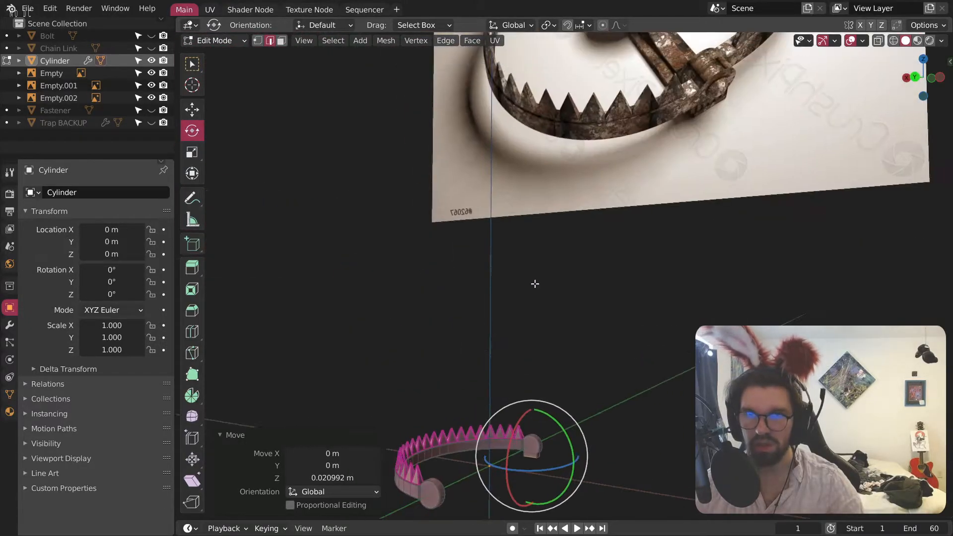
{"action": "middle_click_drag", "start_coordinate": [595, 94], "coordinate": [469, 273], "text": "shift"}
{"action": "middle_click_drag", "start_coordinate": [474, 166], "coordinate": [521, 162]}
{"action": "scroll", "coordinate": [519, 148], "scroll_direction": "up", "scroll_amount": 5}
{"action": "middle_click_drag", "start_coordinate": [660, 397], "coordinate": [437, 129], "text": "shift"}
{"action": "scroll", "coordinate": [572, 400], "scroll_direction": "up", "scroll_amount": 5}
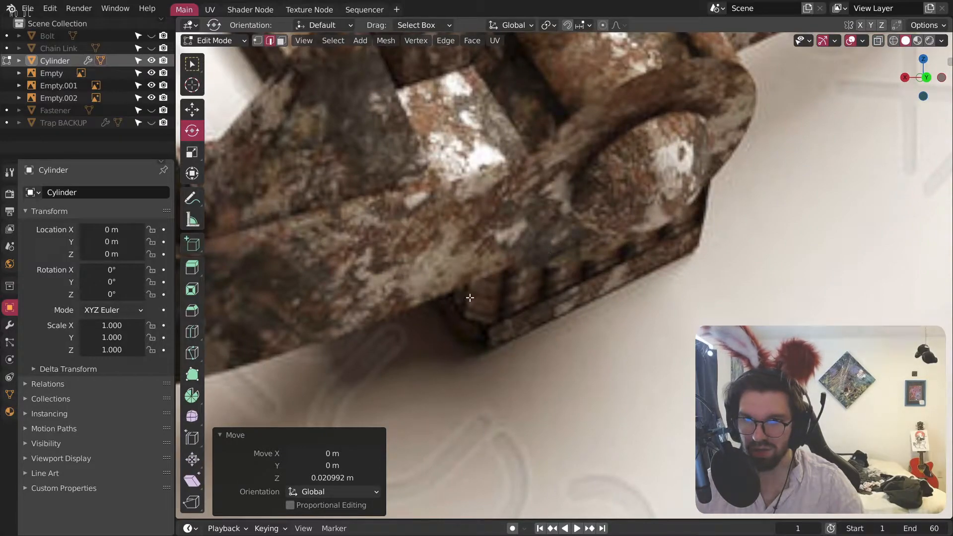
{"action": "scroll", "coordinate": [577, 325], "scroll_direction": "down", "scroll_amount": 3}
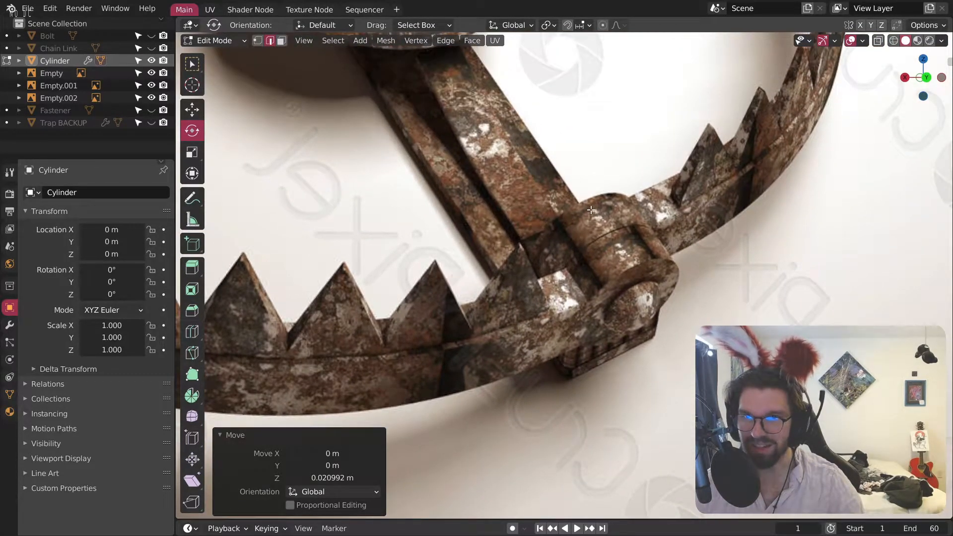
{"action": "scroll", "coordinate": [594, 213], "scroll_direction": "down", "scroll_amount": 5}
{"action": "middle_click_drag", "start_coordinate": [613, 247], "coordinate": [482, 326]}
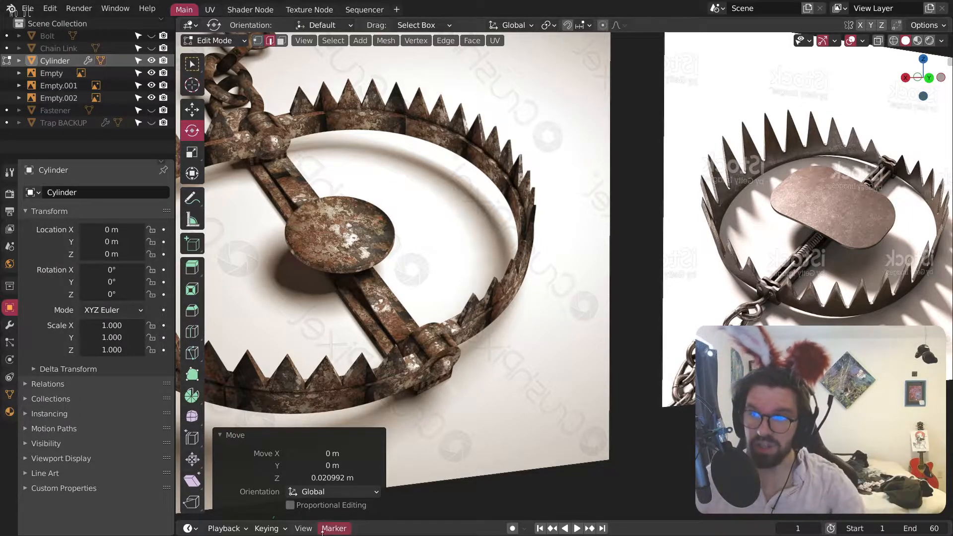
{"action": "middle_click_drag", "start_coordinate": [824, 259], "coordinate": [679, 290], "text": "shift"}
{"action": "scroll", "coordinate": [679, 290], "scroll_direction": "up", "scroll_amount": 1}
{"action": "scroll", "coordinate": [679, 290], "scroll_direction": "up", "scroll_amount": 6}
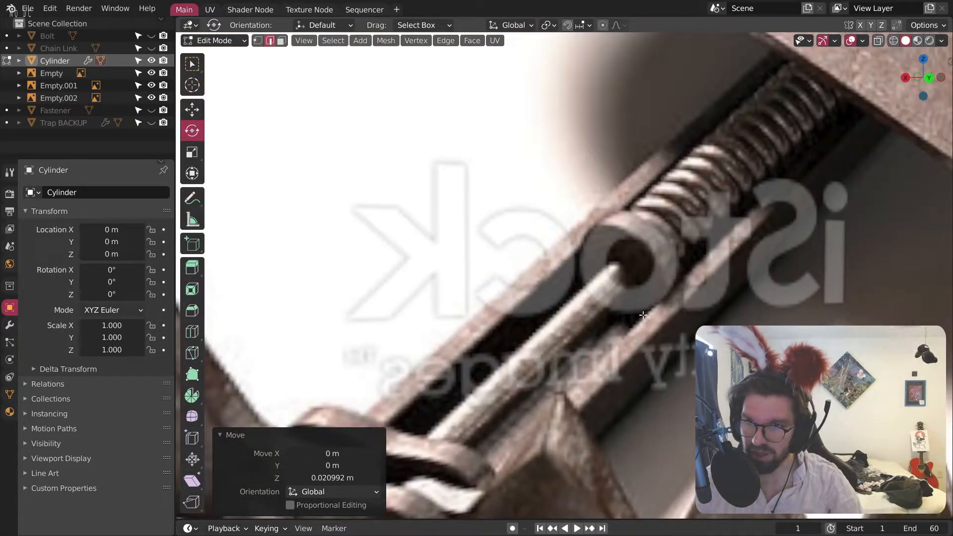
{"action": "scroll", "coordinate": [653, 233], "scroll_direction": "down", "scroll_amount": 7}
{"action": "scroll", "coordinate": [614, 294], "scroll_direction": "up", "scroll_amount": 2}
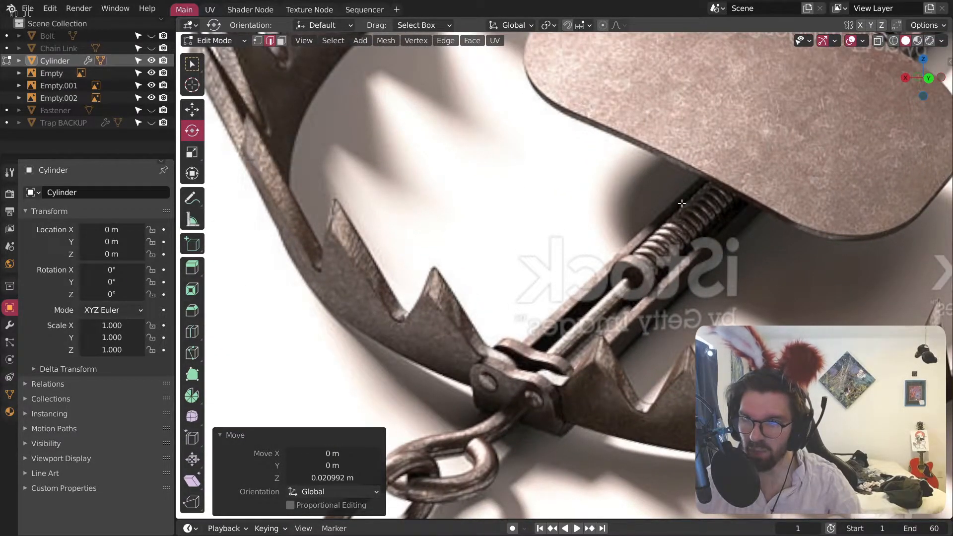
{"action": "scroll", "coordinate": [622, 278], "scroll_direction": "down", "scroll_amount": 12}
{"action": "middle_click_drag", "start_coordinate": [477, 496], "coordinate": [446, 359], "text": "shift"}
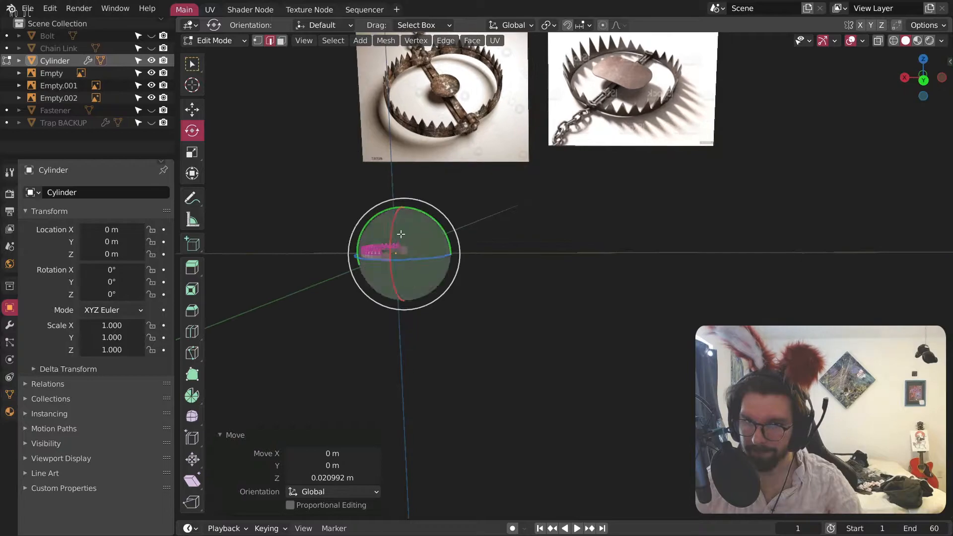
Step: Fill the open underside of the extruded block with a face
{"action": "scroll", "coordinate": [400, 246], "scroll_direction": "up", "scroll_amount": 12}
{"action": "scroll", "coordinate": [457, 327], "scroll_direction": "up", "scroll_amount": 5}
{"action": "mouse_move", "coordinate": [464, 303]}
{"action": "middle_mouse_down"}
{"action": "mouse_move", "coordinate": [479, 213]}
{"action": "mouse_move", "coordinate": [432, 255]}
{"action": "mouse_move", "coordinate": [525, 249]}
{"action": "mouse_move", "coordinate": [493, 271]}
{"action": "middle_mouse_up"}
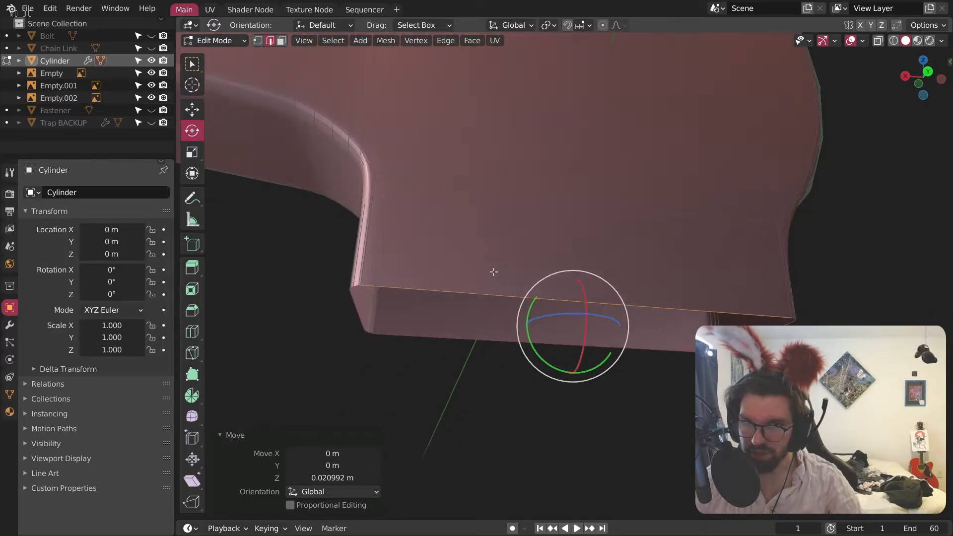
{"action": "key", "text": "ctrl+z"}
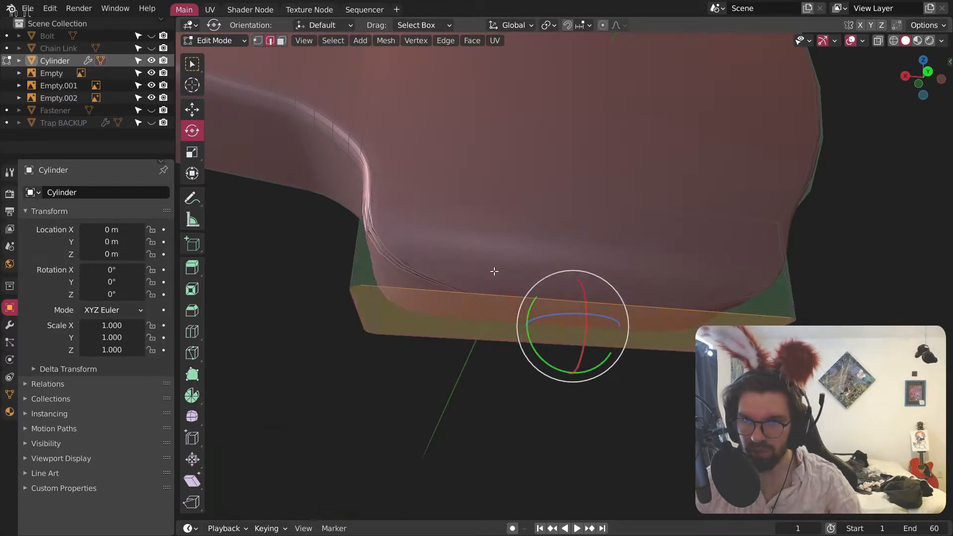
Step: Select all vertices of the jaw in vertex mode and merge them by distance
{"action": "middle_click_drag", "start_coordinate": [513, 284], "coordinate": [227, 23]}
{"action": "left_click", "coordinate": [258, 40]}
{"action": "right_click", "coordinate": [343, 159]}
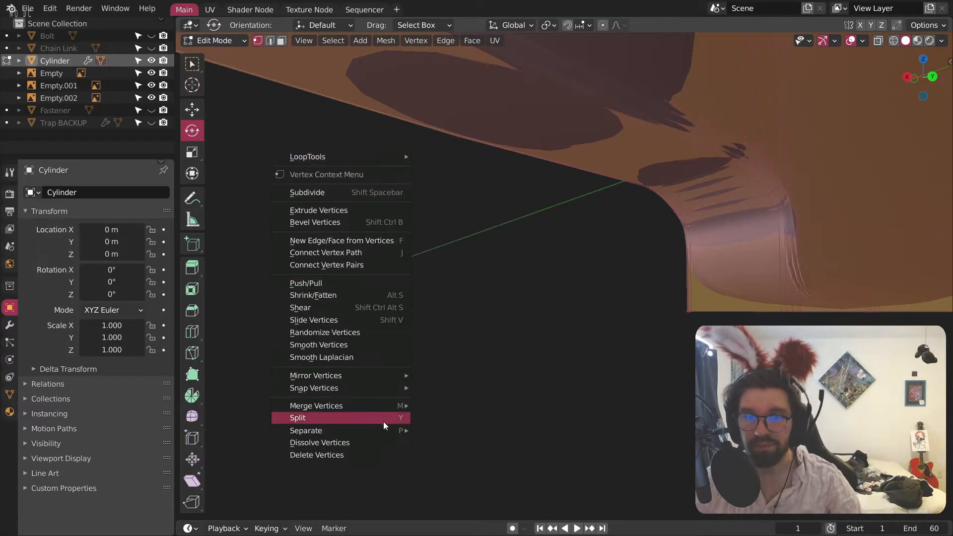
{"action": "mouse_move", "coordinate": [370, 408]}
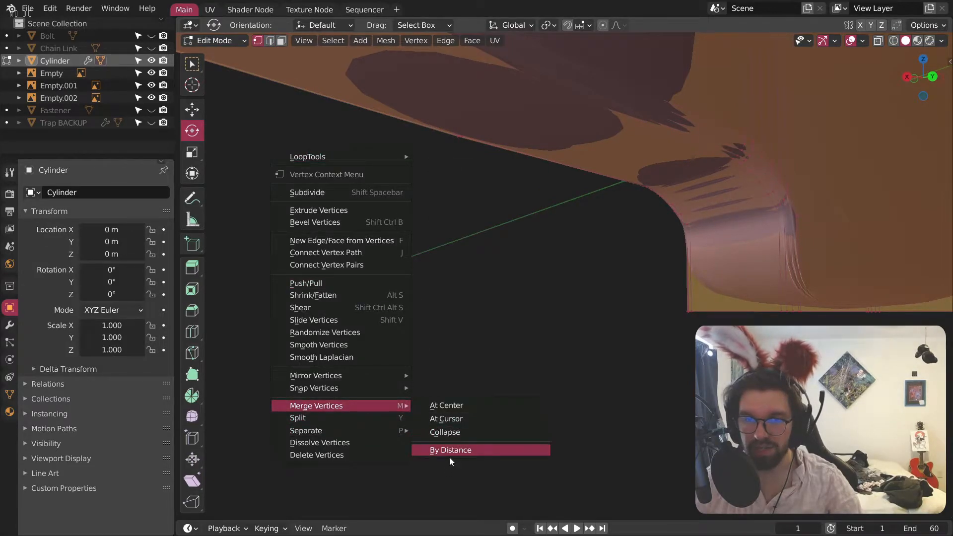
{"action": "left_click", "coordinate": [449, 449]}
{"action": "middle_click_drag", "start_coordinate": [447, 451], "coordinate": [601, 238]}
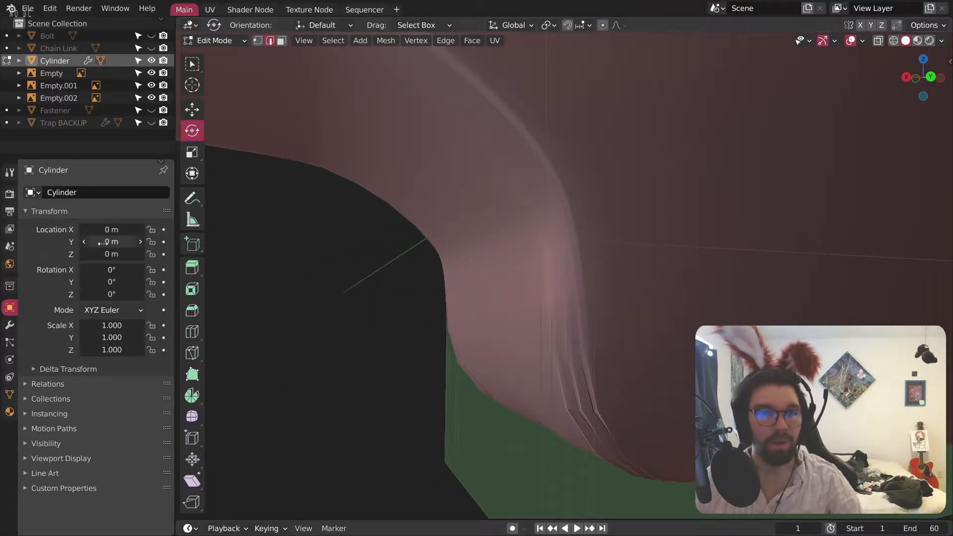
Step: Turn off the Subdivision modifier's viewport display to expose the base mesh at the corner between arm and block
{"action": "left_click", "coordinate": [10, 325]}
{"action": "left_click", "coordinate": [110, 214]}
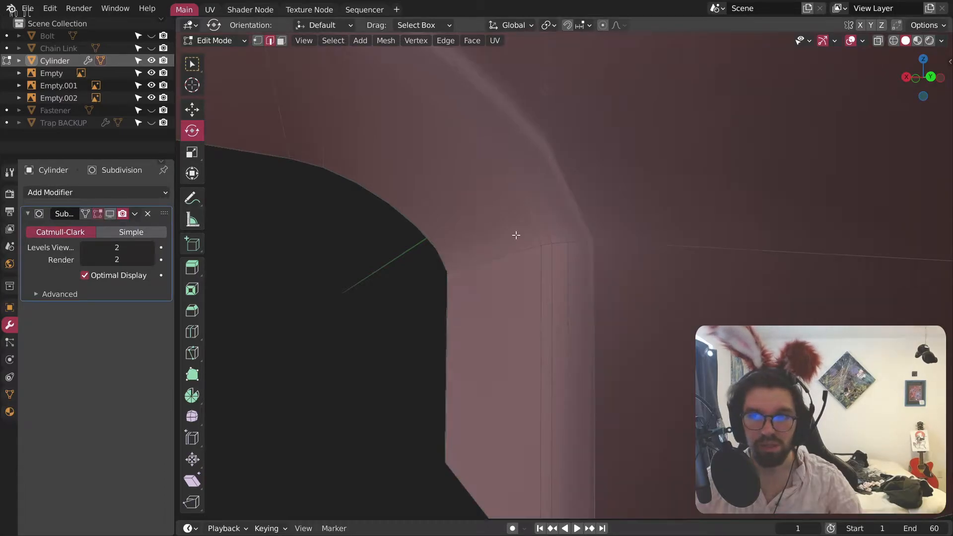
{"action": "scroll", "coordinate": [518, 199], "scroll_direction": "down", "scroll_amount": 1}
{"action": "scroll", "coordinate": [543, 191], "scroll_direction": "up", "scroll_amount": 2}
{"action": "middle_click_drag", "start_coordinate": [574, 184], "coordinate": [557, 202]}
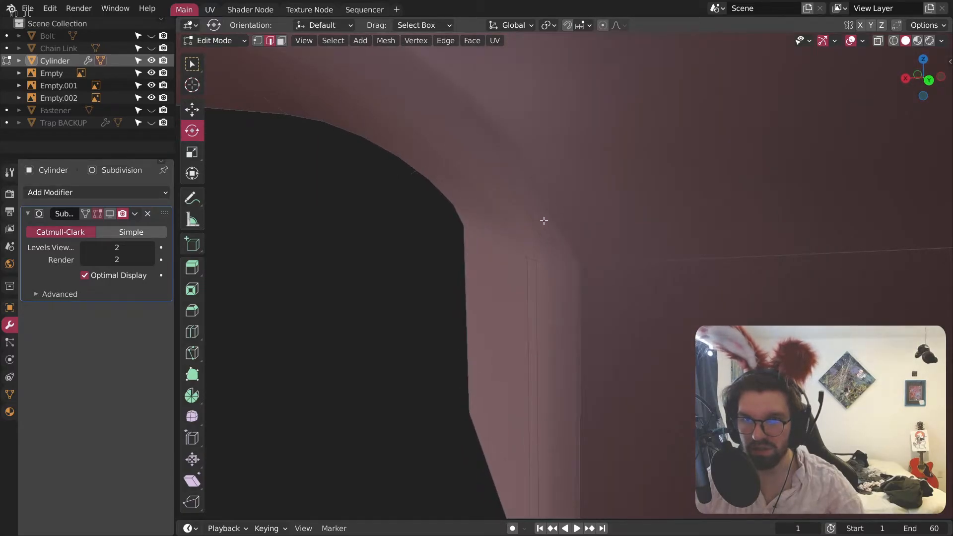
Step: Examine the edge loops along the disc's lower rim, the extruded block and the neck beside the last tooth
{"action": "scroll", "coordinate": [529, 245], "scroll_direction": "down", "scroll_amount": 6}
{"action": "scroll", "coordinate": [662, 249], "scroll_direction": "up", "scroll_amount": 5}
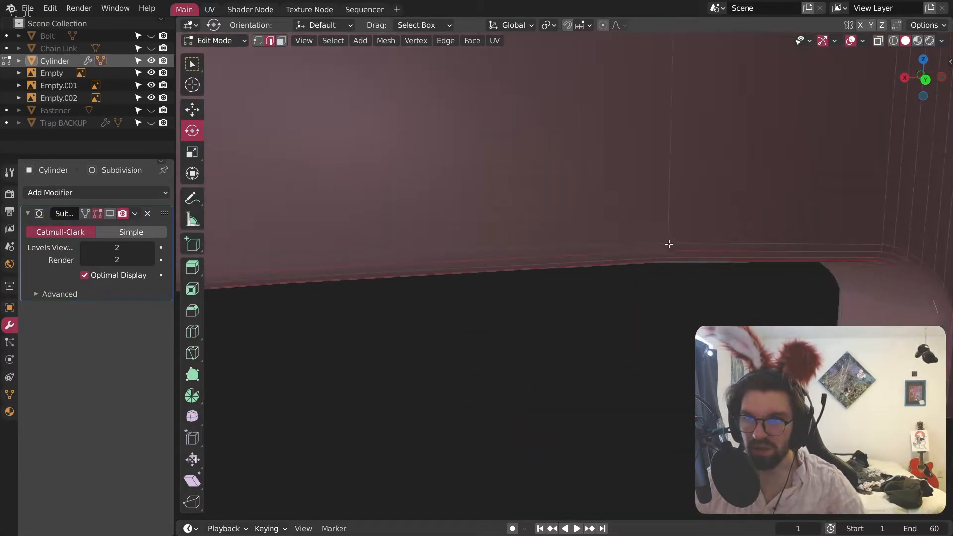
{"action": "scroll", "coordinate": [662, 249], "scroll_direction": "down", "scroll_amount": 6}
{"action": "middle_click_drag", "start_coordinate": [630, 298], "coordinate": [447, 255], "text": "shift"}
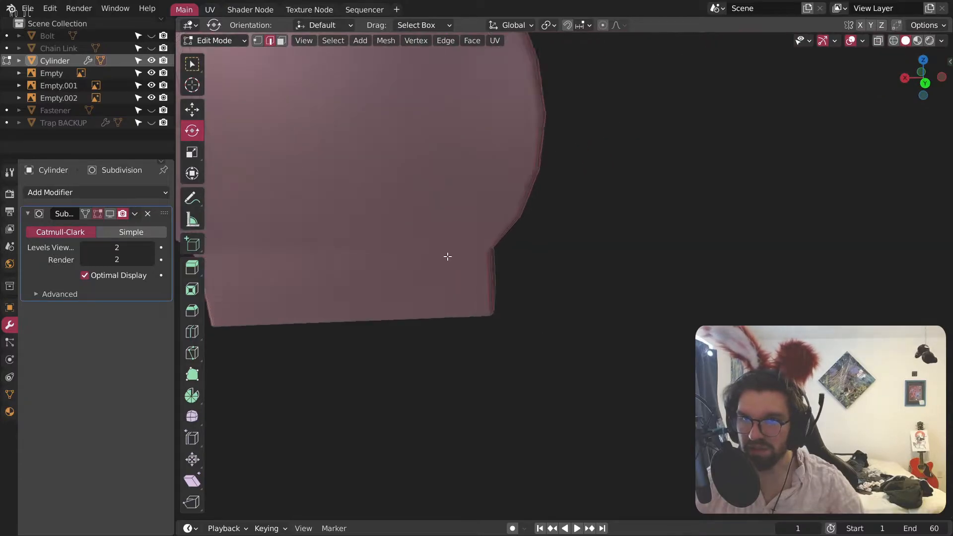
{"action": "scroll", "coordinate": [505, 264], "scroll_direction": "up", "scroll_amount": 7}
{"action": "scroll", "coordinate": [494, 256], "scroll_direction": "down", "scroll_amount": 7}
{"action": "scroll", "coordinate": [479, 219], "scroll_direction": "down", "scroll_amount": 4}
{"action": "middle_click_drag", "start_coordinate": [468, 215], "coordinate": [529, 283], "text": "shift"}
{"action": "scroll", "coordinate": [409, 211], "scroll_direction": "up", "scroll_amount": 7}
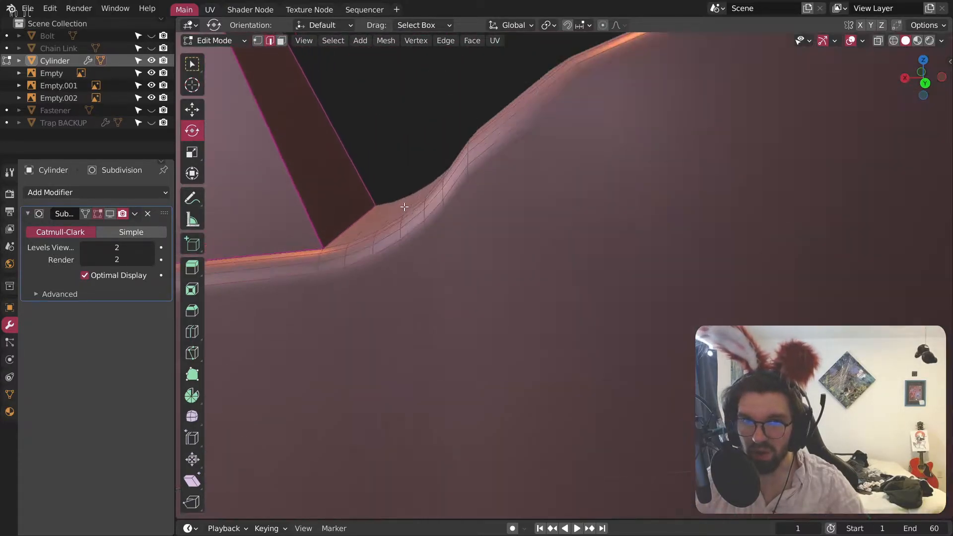
Step: Dissolve the surplus edges around the neck between the last tooth and the hinge disc
{"action": "middle_click_drag", "start_coordinate": [447, 226], "coordinate": [697, 312]}
{"action": "scroll", "coordinate": [467, 237], "scroll_direction": "down", "scroll_amount": 3}
{"action": "scroll", "coordinate": [581, 253], "scroll_direction": "up", "scroll_amount": 7}
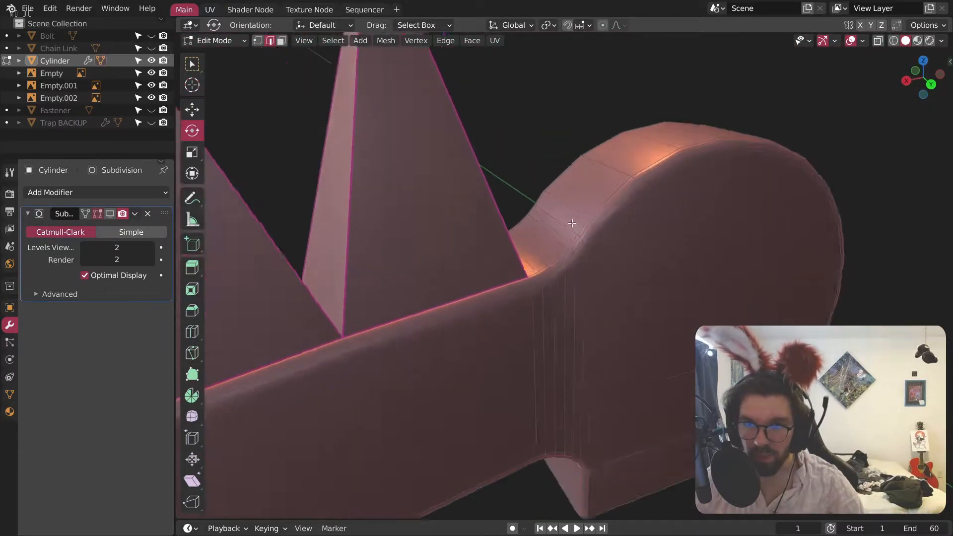
{"action": "right_click", "coordinate": [580, 259]}
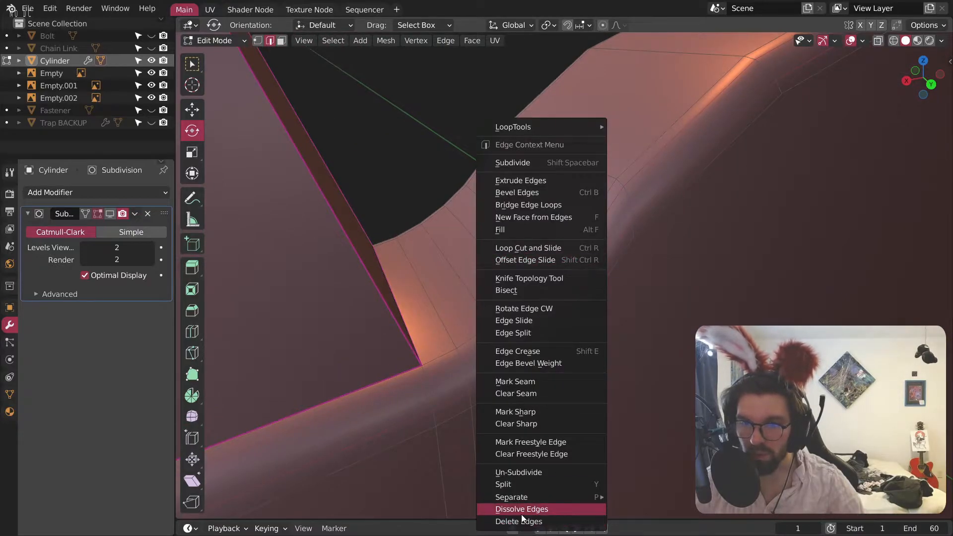
{"action": "left_click", "coordinate": [522, 509]}
{"action": "middle_click_drag", "start_coordinate": [558, 314], "coordinate": [597, 299]}
{"action": "scroll", "coordinate": [561, 266], "scroll_direction": "down", "scroll_amount": 3}
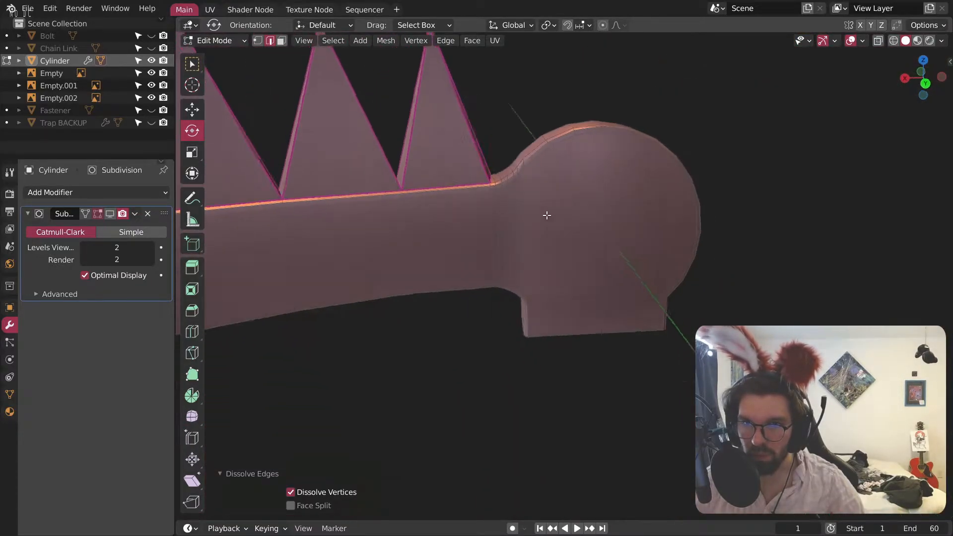
Step: Add a single loop cut around the extruded block and slide it toward the bottom edge with a factor of -0.756
{"action": "scroll", "coordinate": [549, 215], "scroll_direction": "up", "scroll_amount": 6}
{"action": "middle_click_drag", "start_coordinate": [515, 332], "coordinate": [502, 265]}
{"action": "middle_click_drag", "start_coordinate": [494, 220], "coordinate": [466, 244]}
{"action": "left_click", "coordinate": [192, 331]}
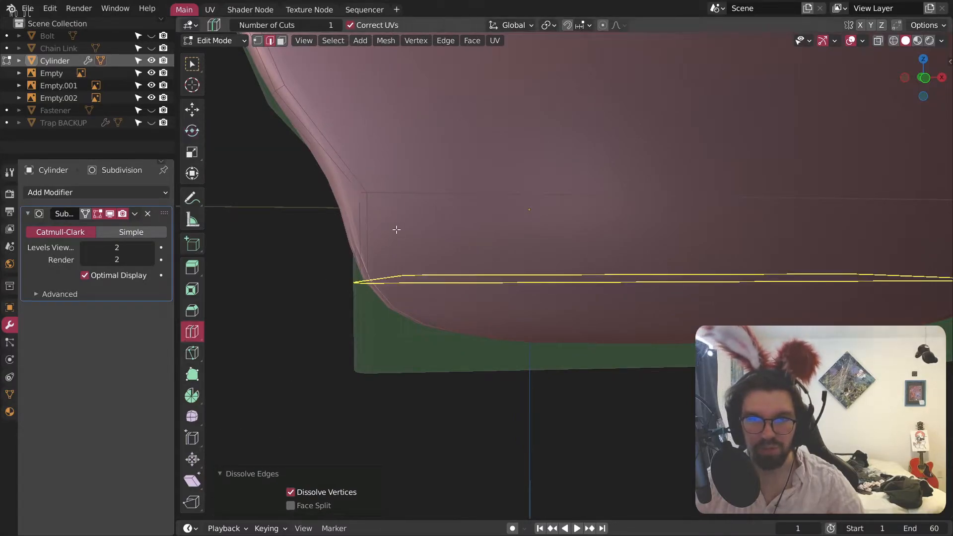
{"action": "left_click_drag", "start_coordinate": [377, 280], "coordinate": [388, 342]}
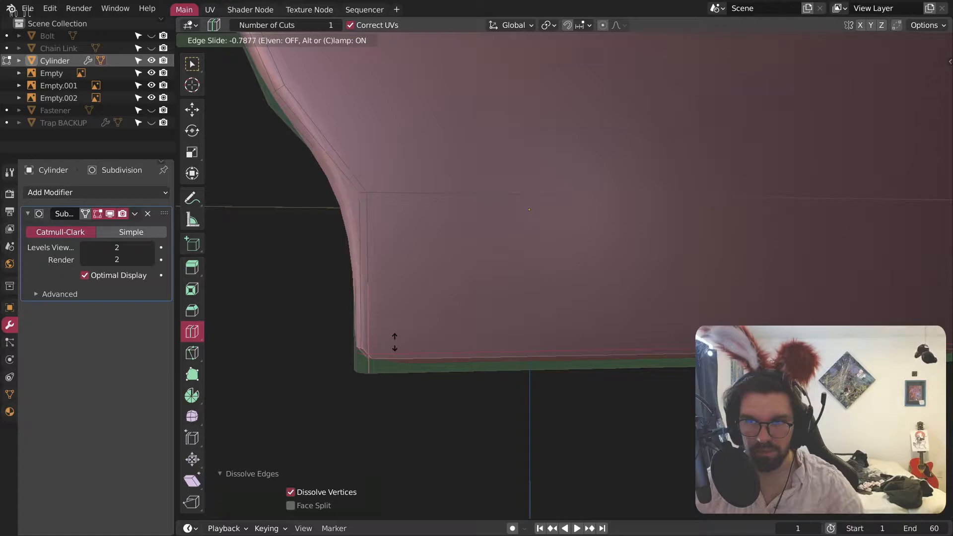
{"action": "left_click_drag", "start_coordinate": [412, 339], "coordinate": [413, 339]}
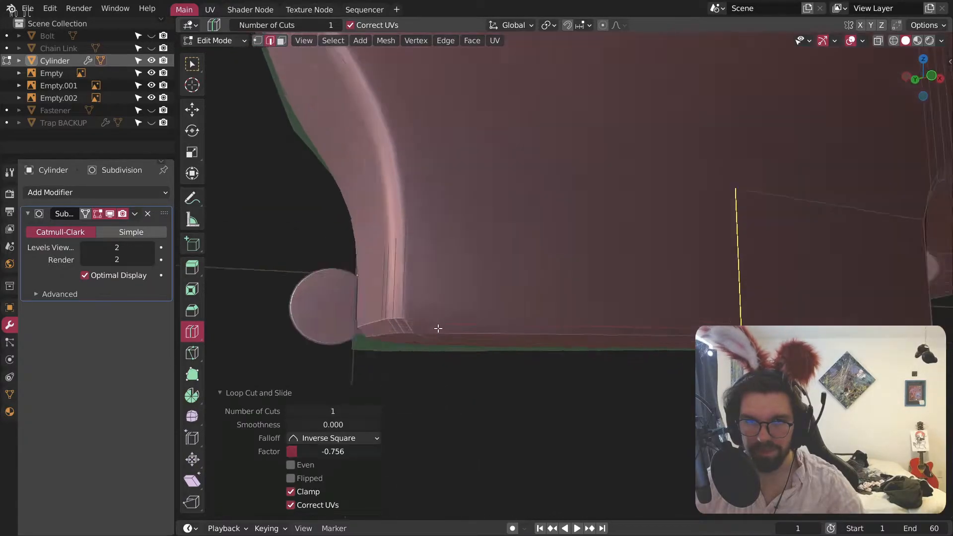
Step: Inspect the block's lower corner and its junction with the arm in vertex mode with the Select Box tool
{"action": "middle_click_drag", "start_coordinate": [432, 330], "coordinate": [502, 321]}
{"action": "scroll", "coordinate": [693, 300], "scroll_direction": "up", "scroll_amount": 2}
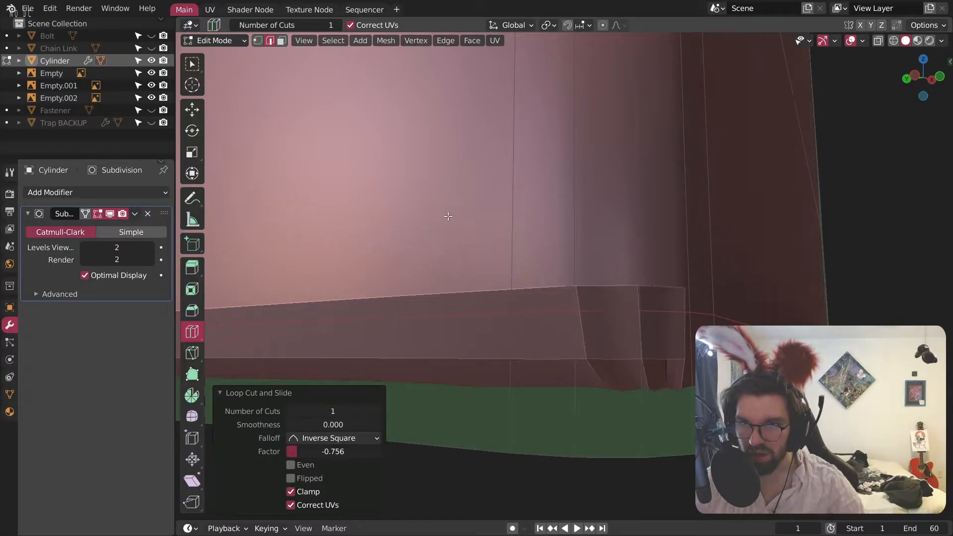
{"action": "middle_click_drag", "start_coordinate": [693, 286], "coordinate": [721, 296]}
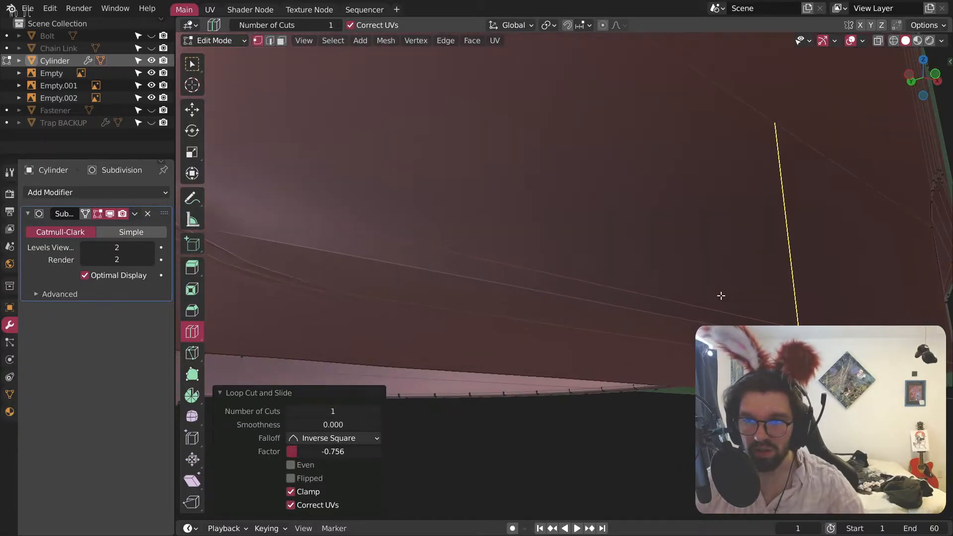
{"action": "left_click", "coordinate": [190, 65]}
{"action": "scroll", "coordinate": [485, 404], "scroll_direction": "down", "scroll_amount": 3}
{"action": "left_click", "coordinate": [453, 324]}
{"action": "middle_click_drag", "start_coordinate": [453, 324], "coordinate": [506, 223]}
{"action": "scroll", "coordinate": [541, 209], "scroll_direction": "down", "scroll_amount": 3}
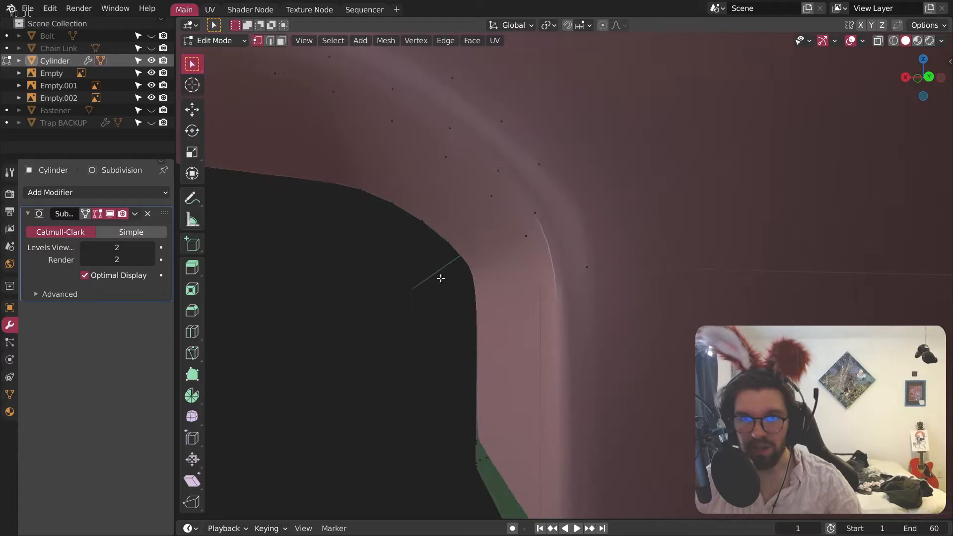
Step: Hide the Subdivision modifier's effect in the viewport and bring the vertices at the arm-to-block corner into close view
{"action": "left_click", "coordinate": [110, 214]}
{"action": "scroll", "coordinate": [538, 215], "scroll_direction": "up", "scroll_amount": 3}
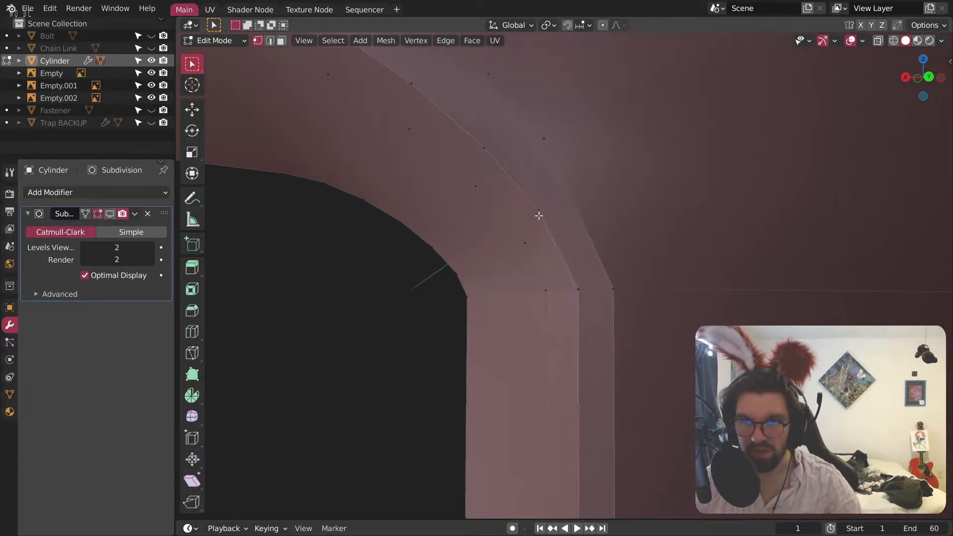
{"action": "middle_click_drag", "start_coordinate": [515, 167], "coordinate": [526, 202]}
{"action": "middle_click_drag", "start_coordinate": [566, 115], "coordinate": [571, 200]}
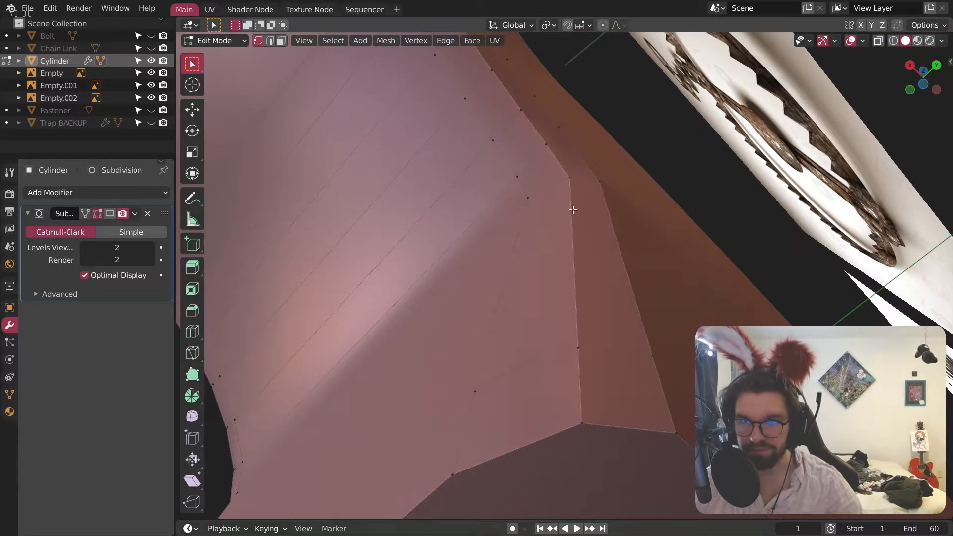
Step: Dissolve the surplus edges at the arm-to-block corner on the first side of the jaw end
{"action": "middle_click_drag", "start_coordinate": [577, 275], "coordinate": [558, 372]}
{"action": "right_click", "coordinate": [558, 372]}
{"action": "left_click", "coordinate": [538, 389]}
{"action": "scroll", "coordinate": [574, 404], "scroll_direction": "up", "scroll_amount": 4}
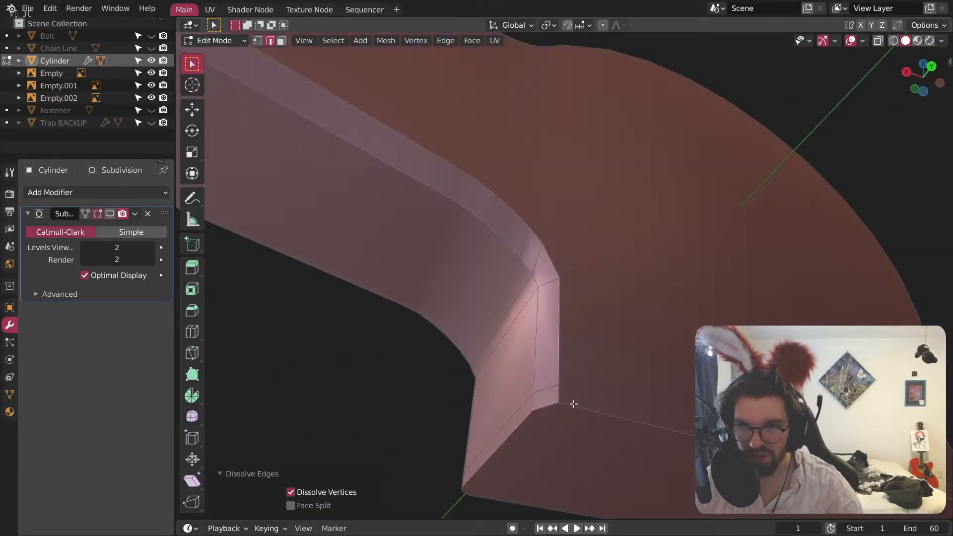
{"action": "middle_click_drag", "start_coordinate": [574, 404], "coordinate": [542, 287]}
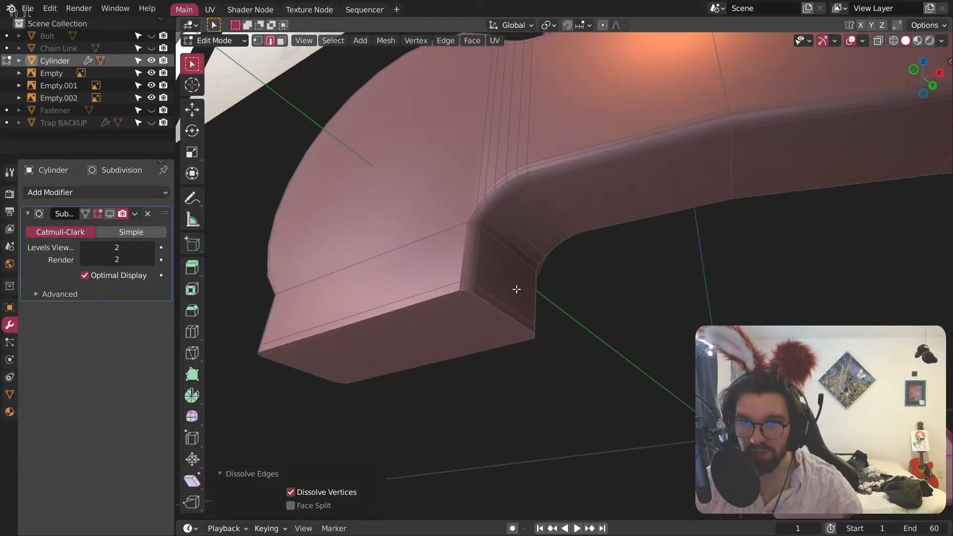
Step: Dissolve the extra vertical edges along the block's inner corner on the opposite side
{"action": "scroll", "coordinate": [496, 273], "scroll_direction": "up", "scroll_amount": 5}
{"action": "left_click", "coordinate": [446, 269]}
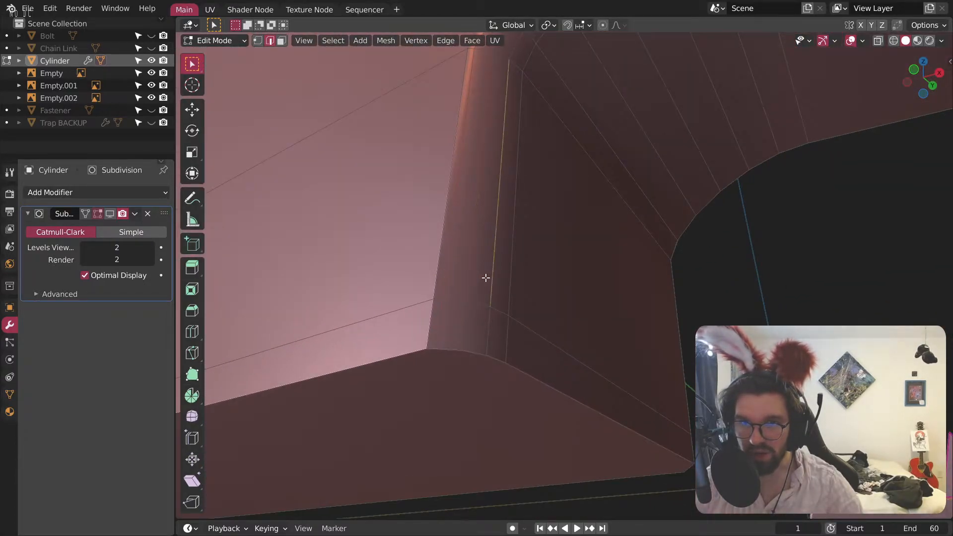
{"action": "right_click", "coordinate": [463, 393]}
{"action": "left_click", "coordinate": [463, 393]}
{"action": "scroll", "coordinate": [466, 301], "scroll_direction": "down", "scroll_amount": 4}
{"action": "middle_click_drag", "start_coordinate": [467, 300], "coordinate": [319, 258]}
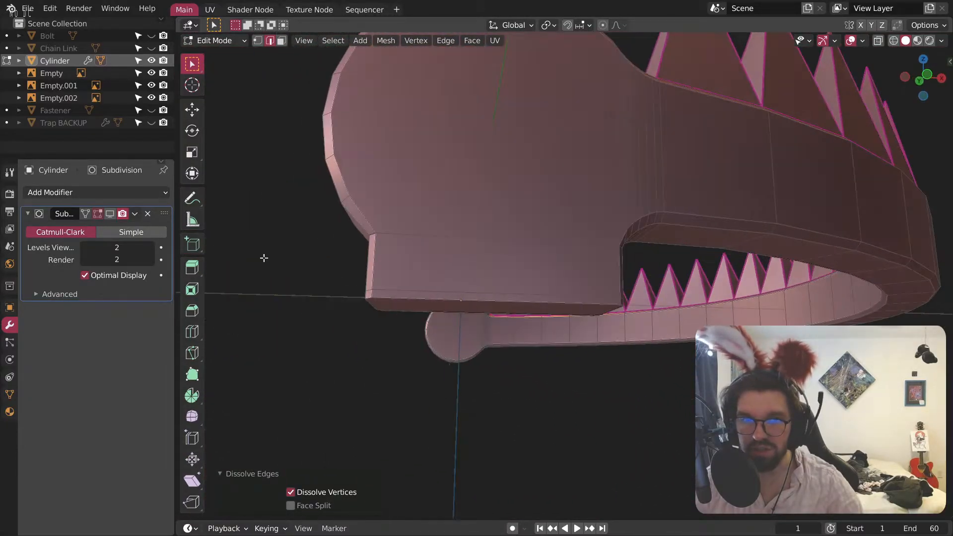
Step: Show the Subdivision modifier in the viewport and set both its viewport and render levels to 3
{"action": "left_click", "coordinate": [110, 213]}
{"action": "scroll", "coordinate": [483, 194], "scroll_direction": "up", "scroll_amount": 8}
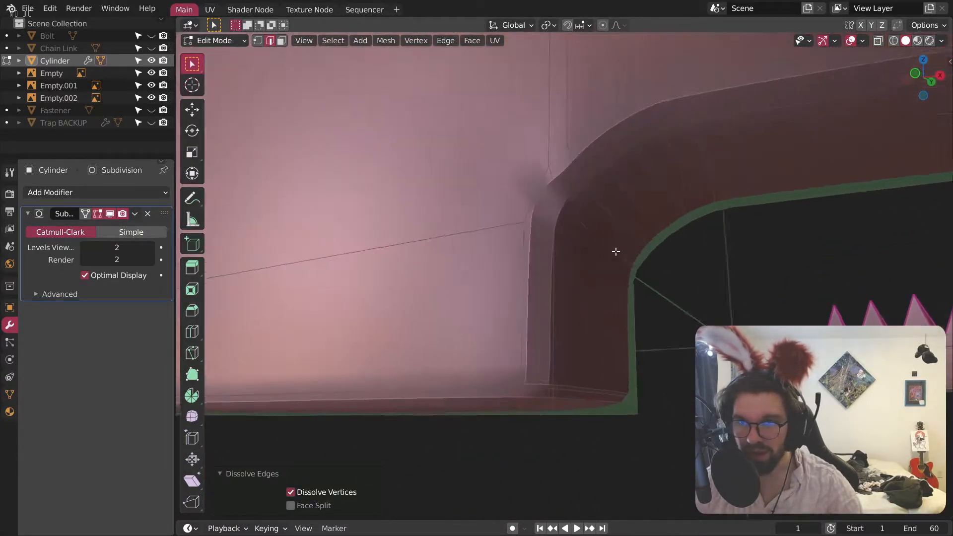
{"action": "middle_click_drag", "start_coordinate": [617, 251], "coordinate": [502, 272]}
{"action": "left_click", "coordinate": [151, 251]}
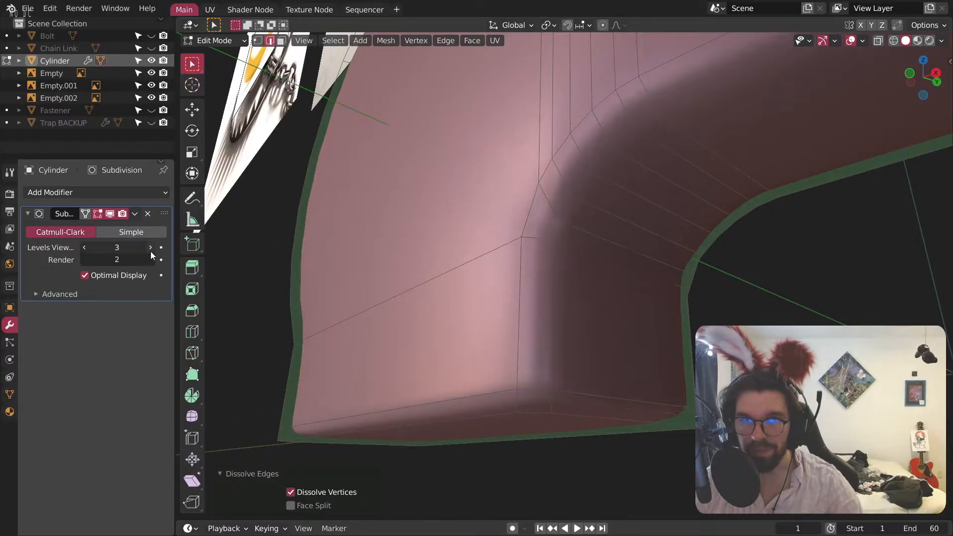
{"action": "left_click", "coordinate": [153, 259]}
Step: Dissolve the surplus edges running across the neck between the last tooth and the inner arm curve
{"action": "middle_click_drag", "start_coordinate": [589, 268], "coordinate": [663, 271]}
{"action": "scroll", "coordinate": [534, 260], "scroll_direction": "down", "scroll_amount": 4}
{"action": "middle_click_drag", "start_coordinate": [534, 260], "coordinate": [499, 264]}
{"action": "middle_click_drag", "start_coordinate": [499, 210], "coordinate": [483, 335]}
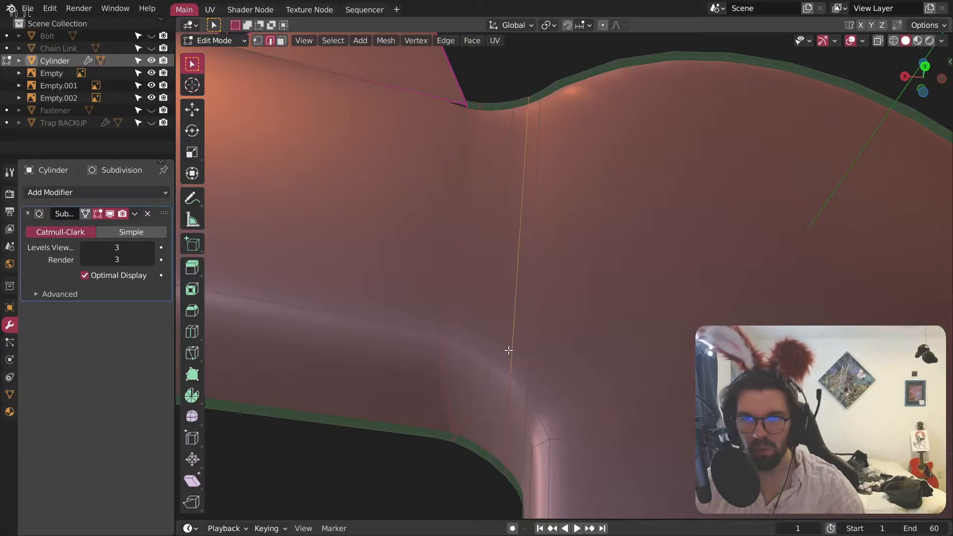
{"action": "right_click", "coordinate": [508, 351]}
{"action": "left_click", "coordinate": [437, 397]}
{"action": "middle_click_drag", "start_coordinate": [511, 278], "coordinate": [529, 256]}
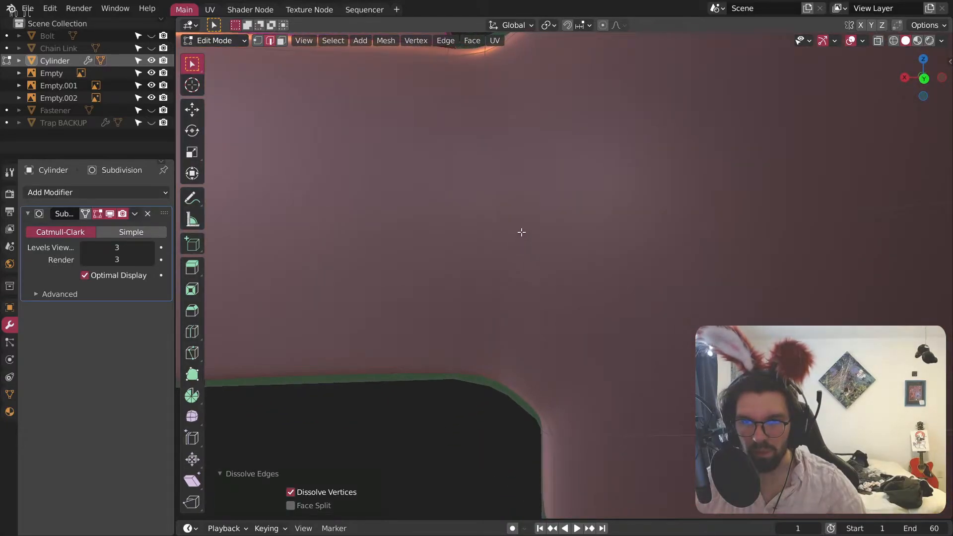
{"action": "scroll", "coordinate": [462, 351], "scroll_direction": "up", "scroll_amount": 2}
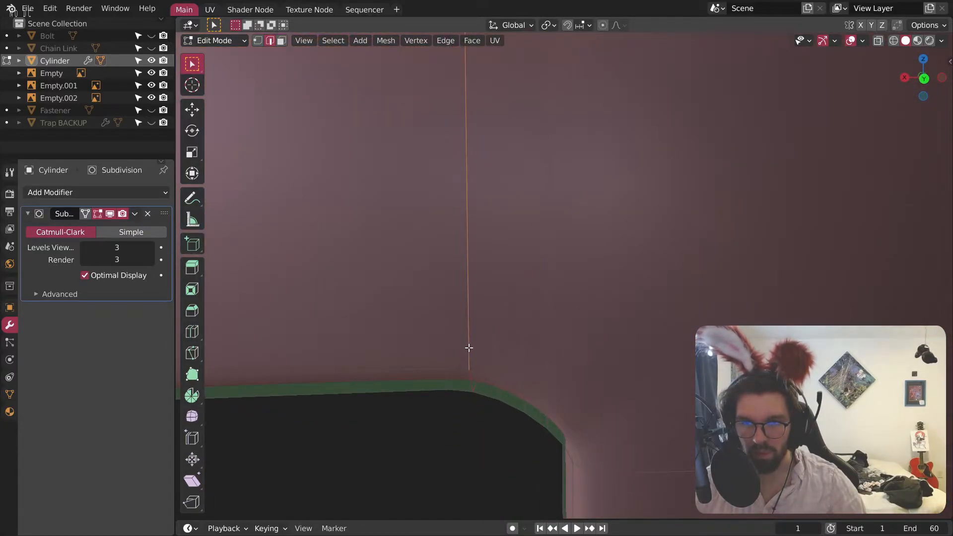
{"action": "right_click", "coordinate": [470, 349]}
{"action": "left_click", "coordinate": [447, 396]}
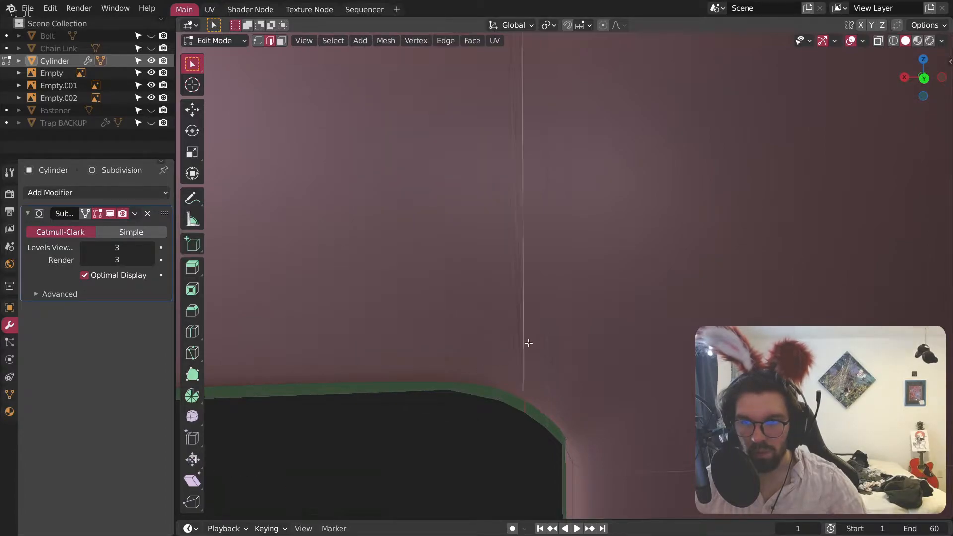
{"action": "right_click", "coordinate": [528, 344]}
{"action": "left_click", "coordinate": [504, 408]}
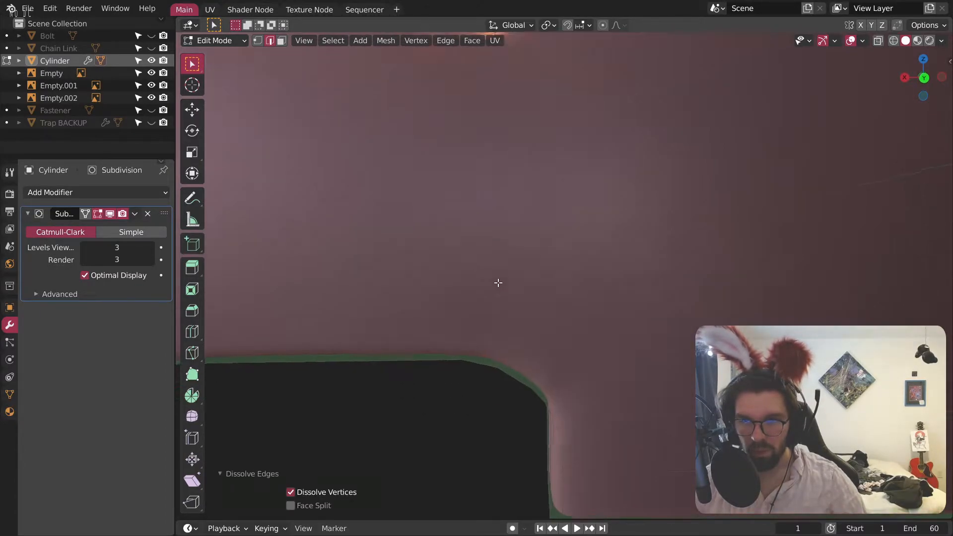
Step: Switch to Object Mode and inspect the smoothed hinge disc, neck and block for shading flaws
{"action": "scroll", "coordinate": [498, 285], "scroll_direction": "down", "scroll_amount": 5}
{"action": "left_click", "coordinate": [215, 41]}
{"action": "left_click", "coordinate": [224, 57]}
{"action": "middle_click_drag", "start_coordinate": [488, 155], "coordinate": [469, 140]}
{"action": "scroll", "coordinate": [469, 140], "scroll_direction": "down", "scroll_amount": 2}
{"action": "middle_click_drag", "start_coordinate": [451, 233], "coordinate": [449, 318]}
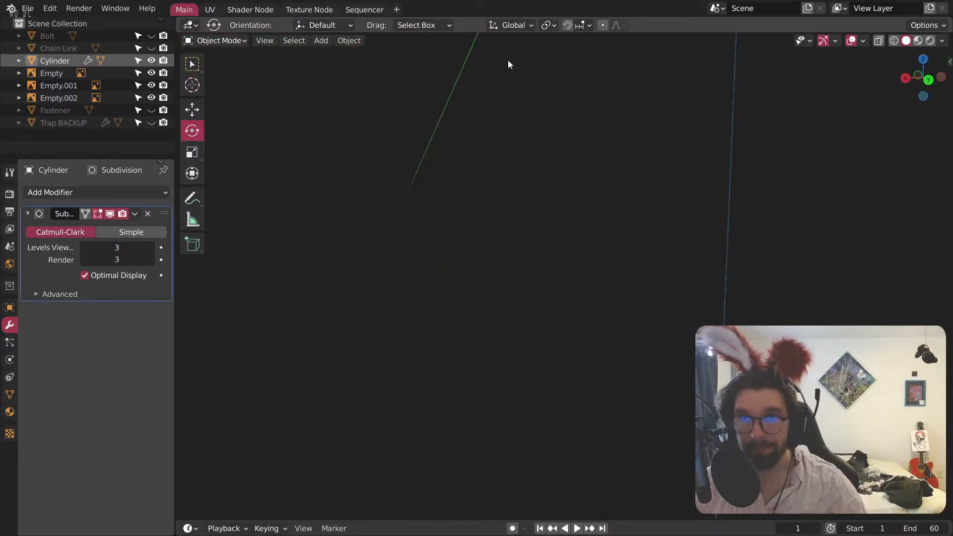
{"action": "scroll", "coordinate": [519, 139], "scroll_direction": "down", "scroll_amount": 4}
{"action": "scroll", "coordinate": [528, 207], "scroll_direction": "up", "scroll_amount": 5}
{"action": "middle_click_drag", "start_coordinate": [481, 174], "coordinate": [451, 190]}
{"action": "scroll", "coordinate": [528, 214], "scroll_direction": "down", "scroll_amount": 4}
{"action": "scroll", "coordinate": [587, 258], "scroll_direction": "down", "scroll_amount": 2}
{"action": "scroll", "coordinate": [596, 247], "scroll_direction": "up", "scroll_amount": 4}
Step: Return to Edit Mode and slide the edge loop near the block's bottom with a factor of -0.225
{"action": "left_click", "coordinate": [216, 40]}
{"action": "left_click", "coordinate": [219, 66]}
{"action": "scroll", "coordinate": [587, 171], "scroll_direction": "down", "scroll_amount": 2}
{"action": "middle_click_drag", "start_coordinate": [586, 176], "coordinate": [426, 273]}
{"action": "middle_click_drag", "start_coordinate": [480, 227], "coordinate": [506, 228]}
{"action": "scroll", "coordinate": [457, 280], "scroll_direction": "up", "scroll_amount": 2}
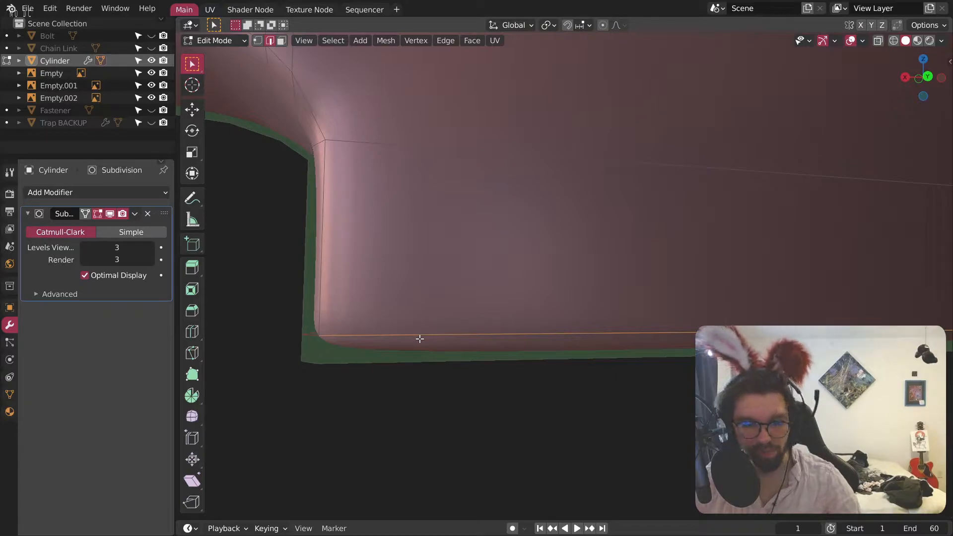
{"action": "key", "text": "g"}
{"action": "key", "text": "g"}
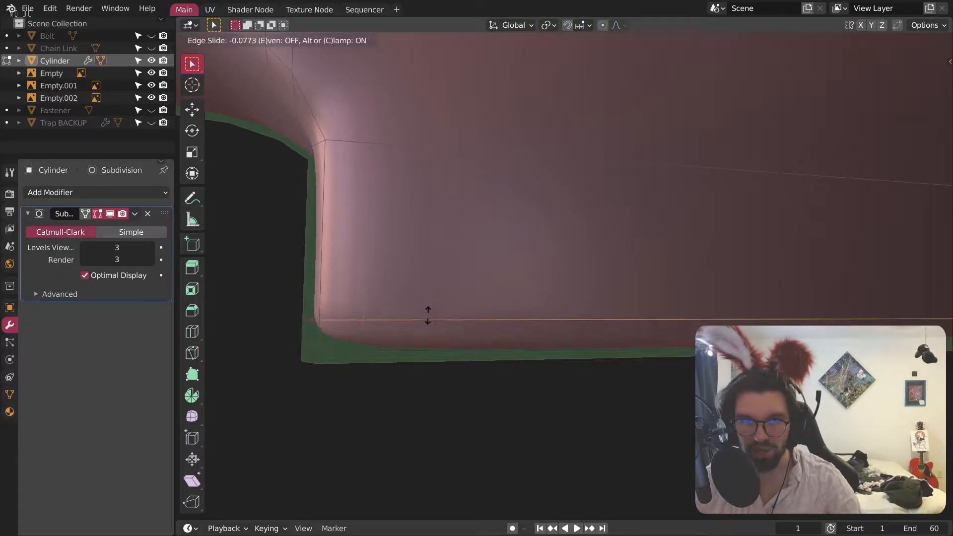
{"action": "left_click", "coordinate": [476, 301]}
Step: Compare the hinge disc and lower block with the hinge in the rusty trap reference photo
{"action": "scroll", "coordinate": [515, 177], "scroll_direction": "down", "scroll_amount": 8}
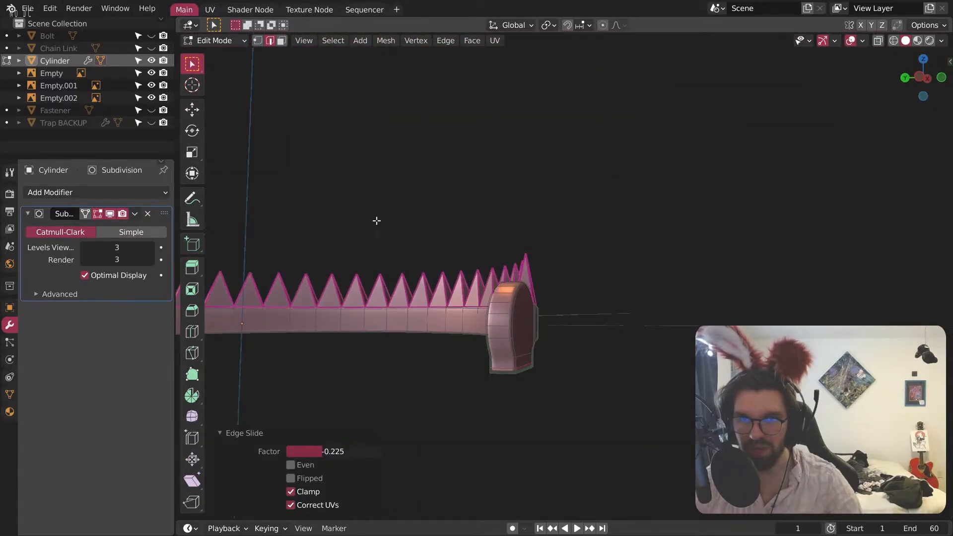
{"action": "scroll", "coordinate": [375, 229], "scroll_direction": "down", "scroll_amount": 5}
{"action": "middle_click_drag", "start_coordinate": [469, 182], "coordinate": [520, 381], "text": "shift"}
{"action": "middle_click_drag", "start_coordinate": [506, 98], "coordinate": [517, 297]}
{"action": "scroll", "coordinate": [305, 317], "scroll_direction": "up", "scroll_amount": 3}
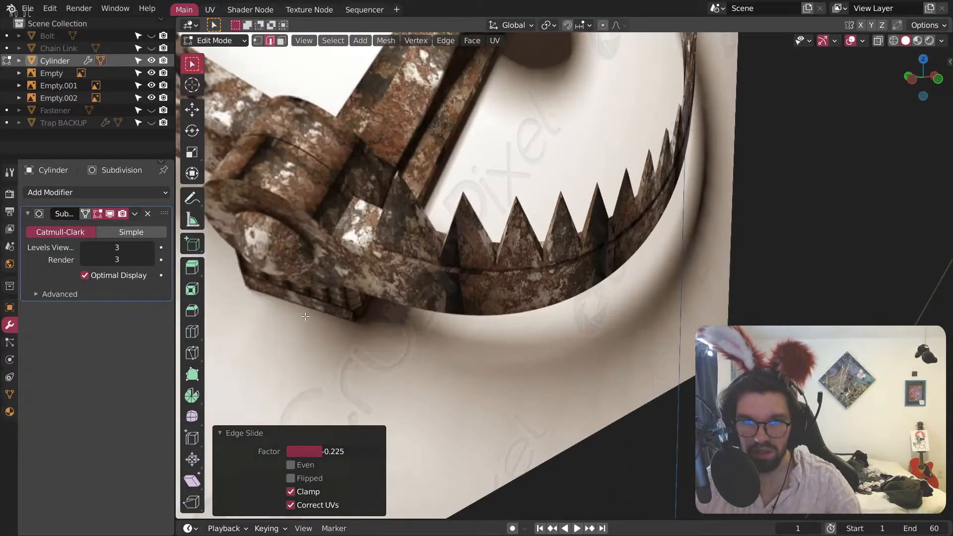
{"action": "scroll", "coordinate": [305, 316], "scroll_direction": "down", "scroll_amount": 3}
{"action": "middle_click_drag", "start_coordinate": [615, 378], "coordinate": [686, 386]}
{"action": "scroll", "coordinate": [621, 346], "scroll_direction": "down", "scroll_amount": 3}
{"action": "middle_click_drag", "start_coordinate": [612, 349], "coordinate": [574, 243], "text": "shift"}
{"action": "scroll", "coordinate": [466, 432], "scroll_direction": "up", "scroll_amount": 8}
{"action": "middle_click_drag", "start_coordinate": [467, 432], "coordinate": [519, 389]}
{"action": "scroll", "coordinate": [520, 389], "scroll_direction": "up", "scroll_amount": 6}
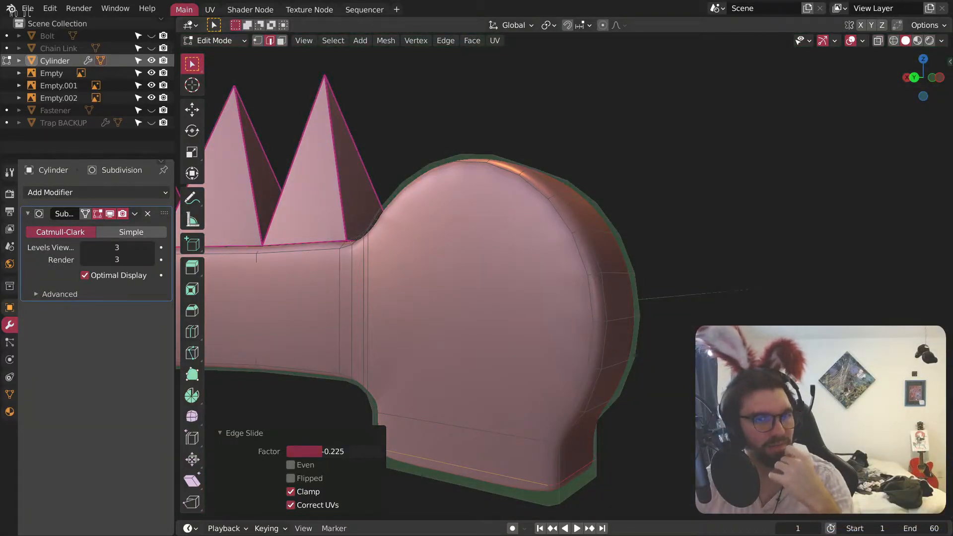
{"action": "middle_click_drag", "start_coordinate": [495, 304], "coordinate": [523, 310]}
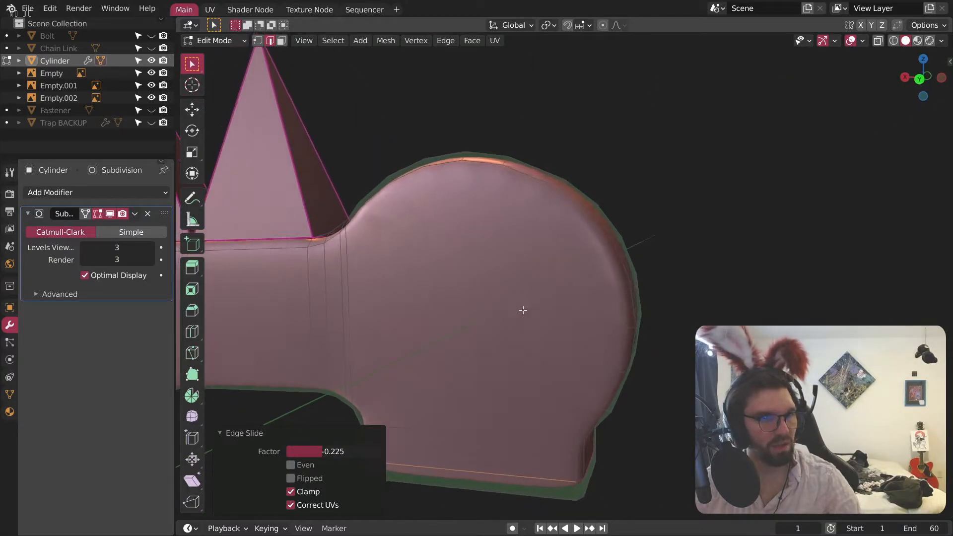
{"action": "scroll", "coordinate": [467, 298], "scroll_direction": "down", "scroll_amount": 2}
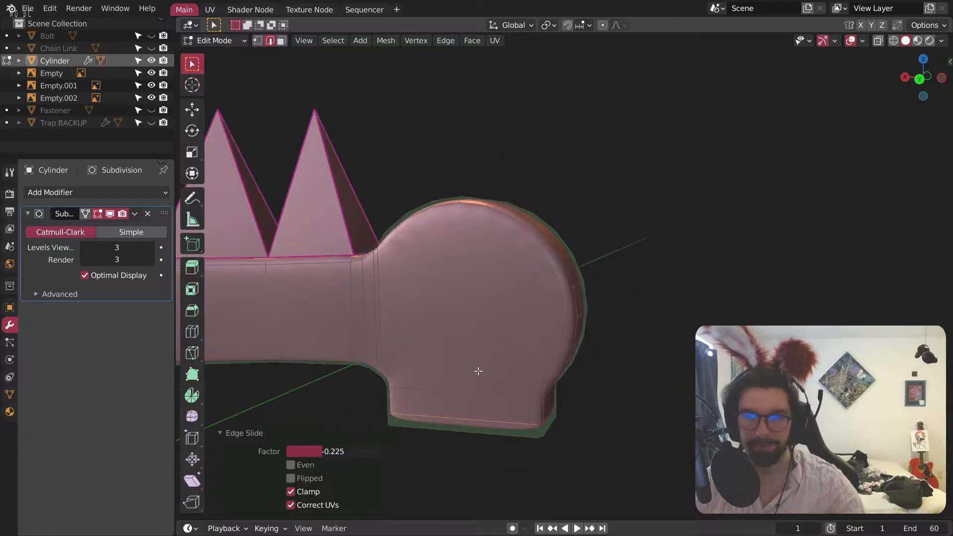
Step: Select the band of faces around the block's bottom and extrude it along normals by 0.00667 m to form a lip
{"action": "middle_click_drag", "start_coordinate": [466, 453], "coordinate": [485, 329], "text": "shift"}
{"action": "scroll", "coordinate": [466, 313], "scroll_direction": "up", "scroll_amount": 8}
{"action": "middle_click_drag", "start_coordinate": [343, 237], "coordinate": [417, 263], "text": "shift"}
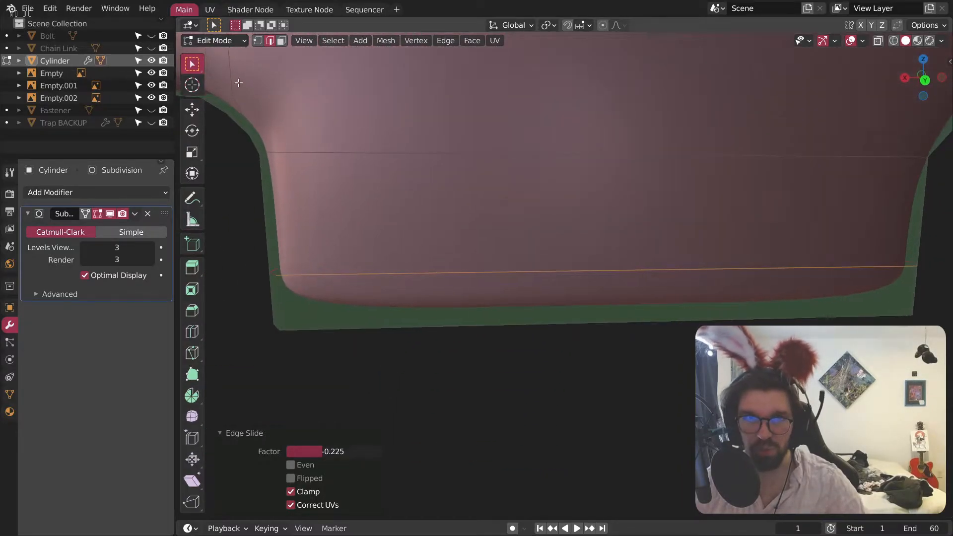
{"action": "left_click", "coordinate": [278, 301]}
{"action": "right_click", "coordinate": [278, 299]}
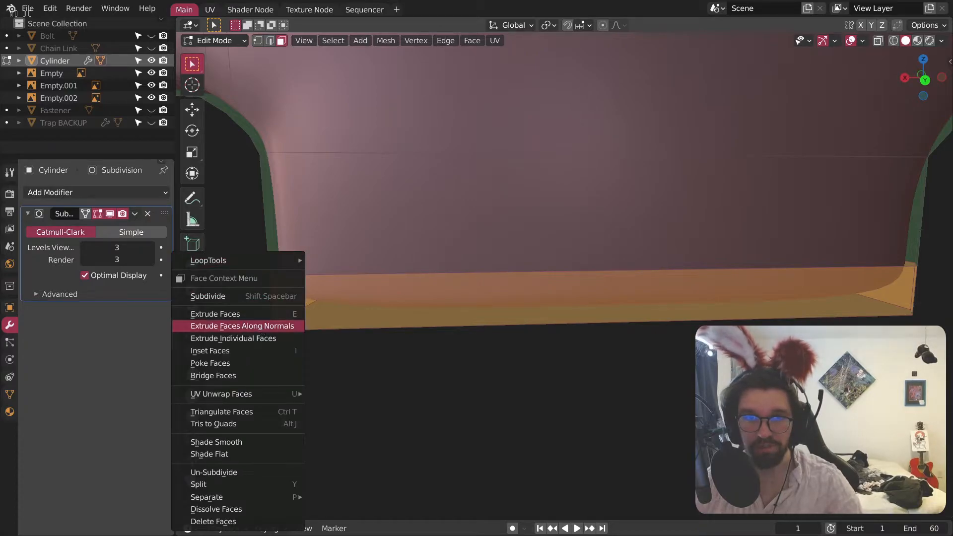
{"action": "left_click", "coordinate": [242, 326]}
{"action": "left_click", "coordinate": [282, 300]}
{"action": "middle_click_drag", "start_coordinate": [333, 240], "coordinate": [325, 273]}
{"action": "scroll", "coordinate": [291, 331], "scroll_direction": "up", "scroll_amount": 2}
Step: Try creasing the edge loop where the lip meets the block with a factor of 1.000
{"action": "left_click", "coordinate": [269, 40]}
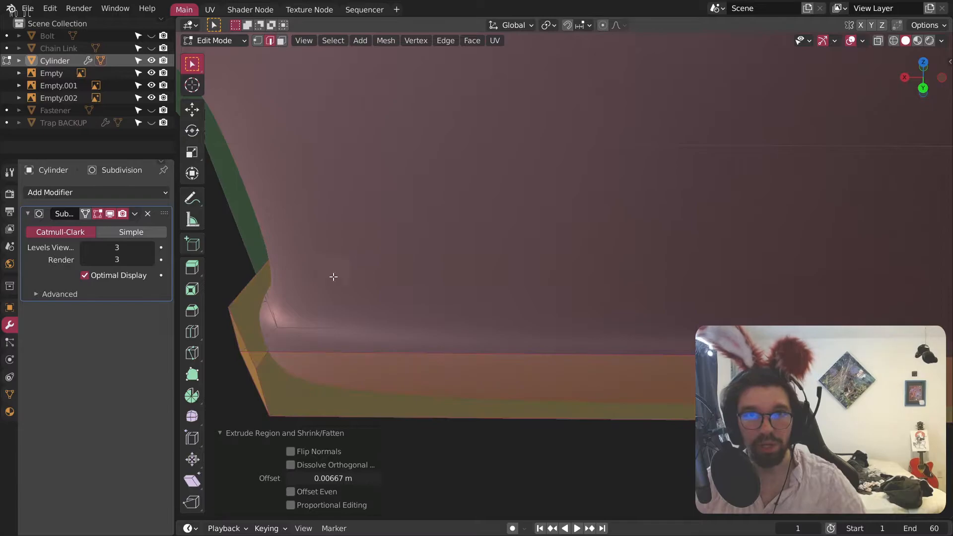
{"action": "left_click", "coordinate": [318, 332]}
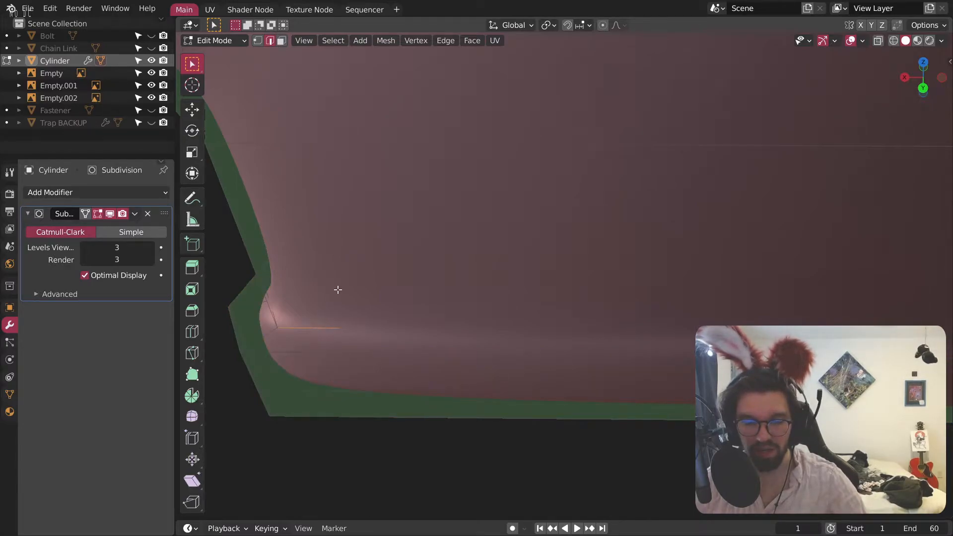
{"action": "key", "text": "shift+e"}
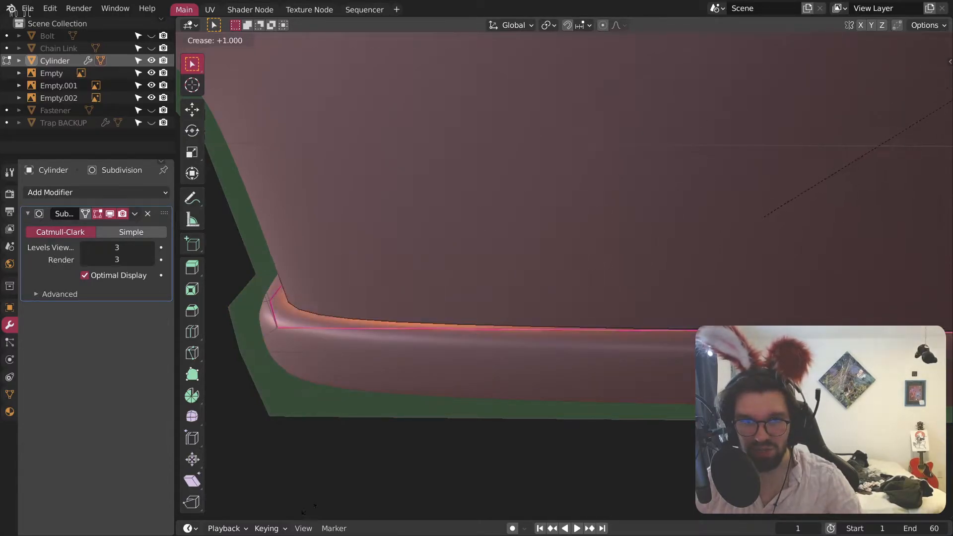
{"action": "left_click", "coordinate": [618, 319]}
{"action": "middle_click_drag", "start_coordinate": [557, 182], "coordinate": [478, 190]}
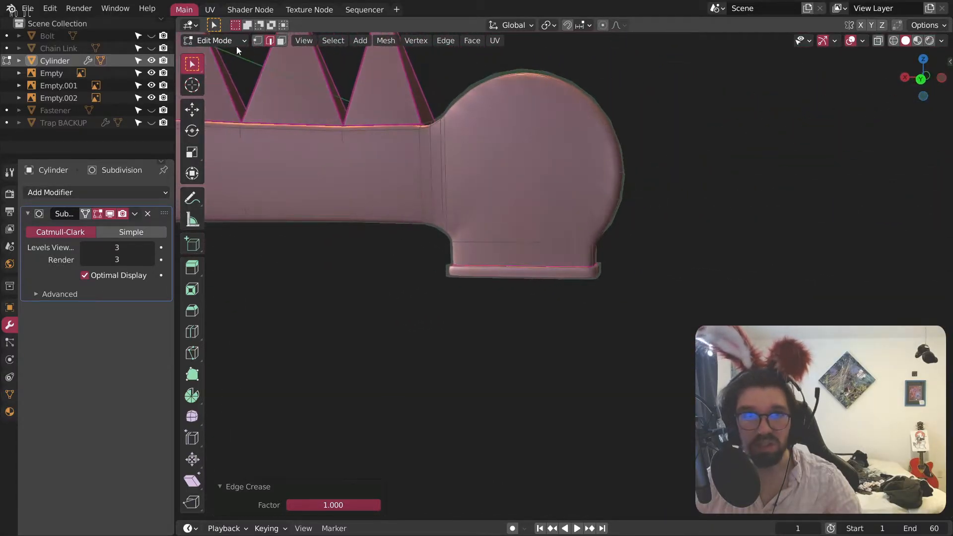
Step: Switch to Object Mode and compare the block's lip with the trap reference photos
{"action": "left_click", "coordinate": [215, 40]}
{"action": "left_click", "coordinate": [214, 51]}
{"action": "middle_click_drag", "start_coordinate": [492, 302], "coordinate": [577, 238]}
{"action": "scroll", "coordinate": [534, 274], "scroll_direction": "down", "scroll_amount": 7}
{"action": "middle_click_drag", "start_coordinate": [548, 323], "coordinate": [547, 152], "text": "shift"}
{"action": "scroll", "coordinate": [556, 92], "scroll_direction": "up", "scroll_amount": 5}
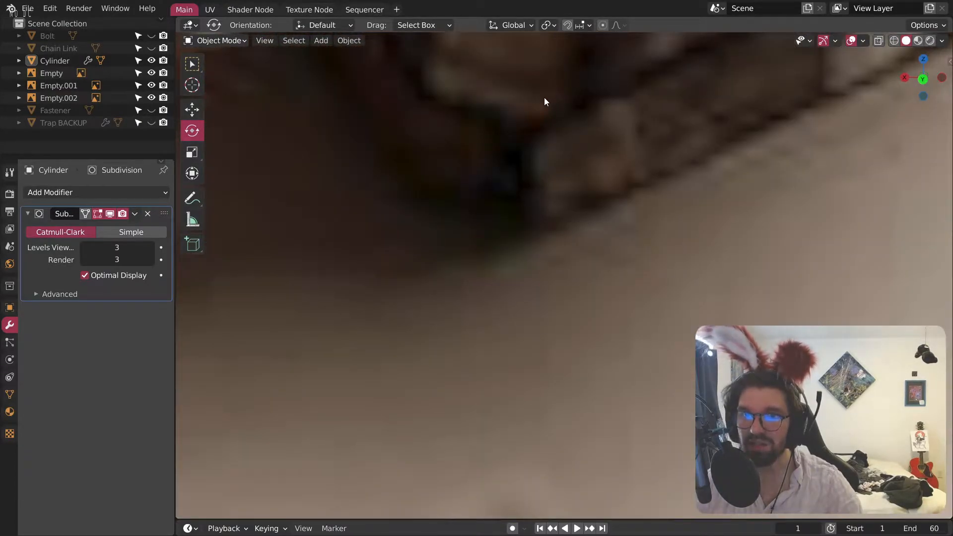
{"action": "scroll", "coordinate": [545, 101], "scroll_direction": "down", "scroll_amount": 8}
{"action": "middle_click_drag", "start_coordinate": [457, 195], "coordinate": [494, 130], "text": "shift"}
{"action": "scroll", "coordinate": [494, 130], "scroll_direction": "down", "scroll_amount": 6}
{"action": "middle_click_drag", "start_coordinate": [384, 348], "coordinate": [352, 354]}
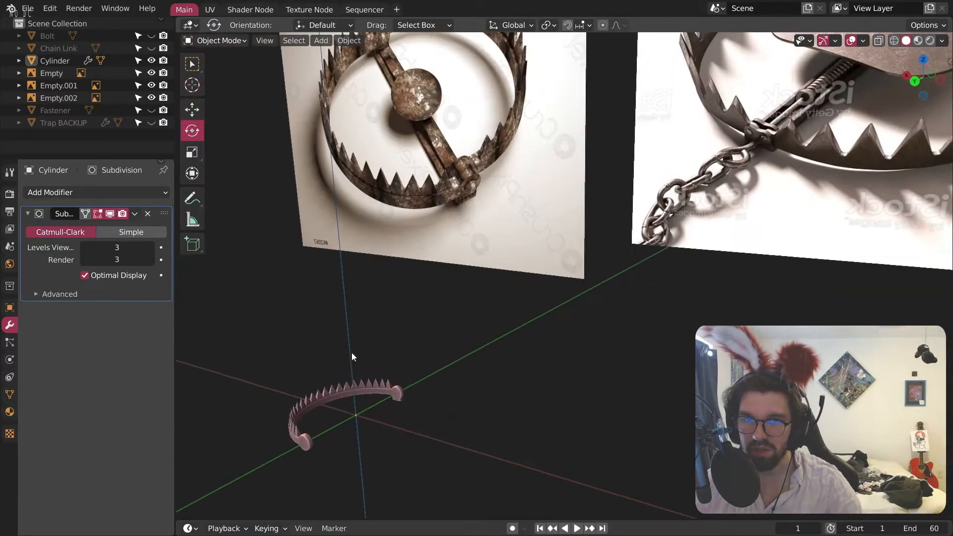
{"action": "scroll", "coordinate": [372, 413], "scroll_direction": "up", "scroll_amount": 6}
{"action": "scroll", "coordinate": [471, 347], "scroll_direction": "up", "scroll_amount": 6}
{"action": "middle_click_drag", "start_coordinate": [508, 383], "coordinate": [544, 437]}
Step: Return to Edit Mode and study the lip's shape against the hinge plates in the chained trap reference photo
{"action": "left_click", "coordinate": [215, 40]}
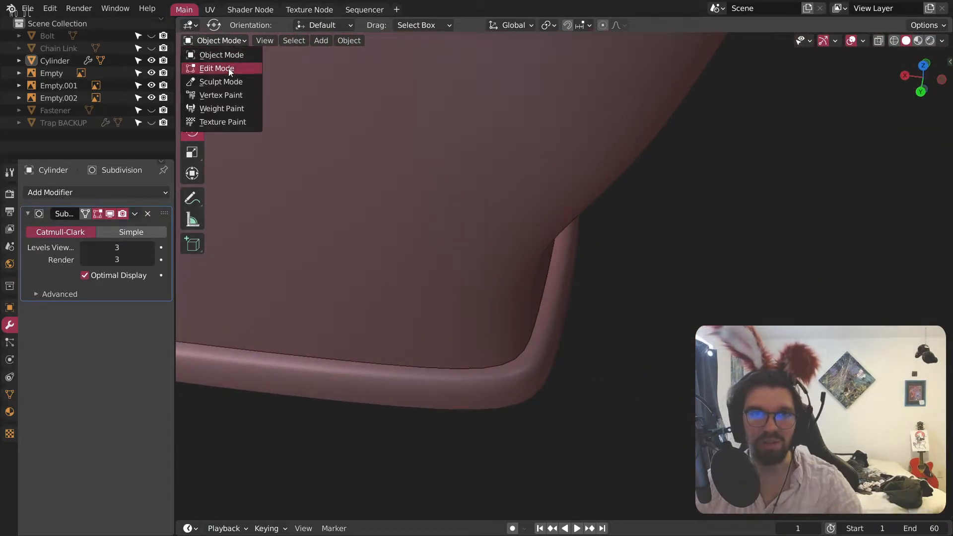
{"action": "left_click", "coordinate": [219, 66]}
{"action": "middle_click_drag", "start_coordinate": [432, 270], "coordinate": [604, 230]}
{"action": "scroll", "coordinate": [454, 226], "scroll_direction": "down", "scroll_amount": 3}
{"action": "middle_click_drag", "start_coordinate": [454, 232], "coordinate": [486, 308]}
{"action": "scroll", "coordinate": [471, 263], "scroll_direction": "up", "scroll_amount": 4}
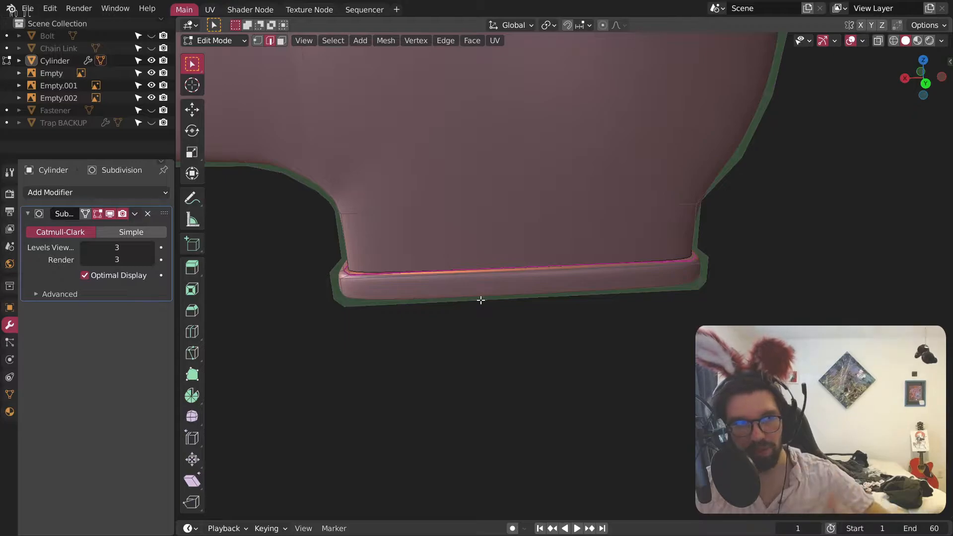
{"action": "middle_click_drag", "start_coordinate": [584, 201], "coordinate": [504, 218]}
{"action": "scroll", "coordinate": [504, 217], "scroll_direction": "down", "scroll_amount": 15}
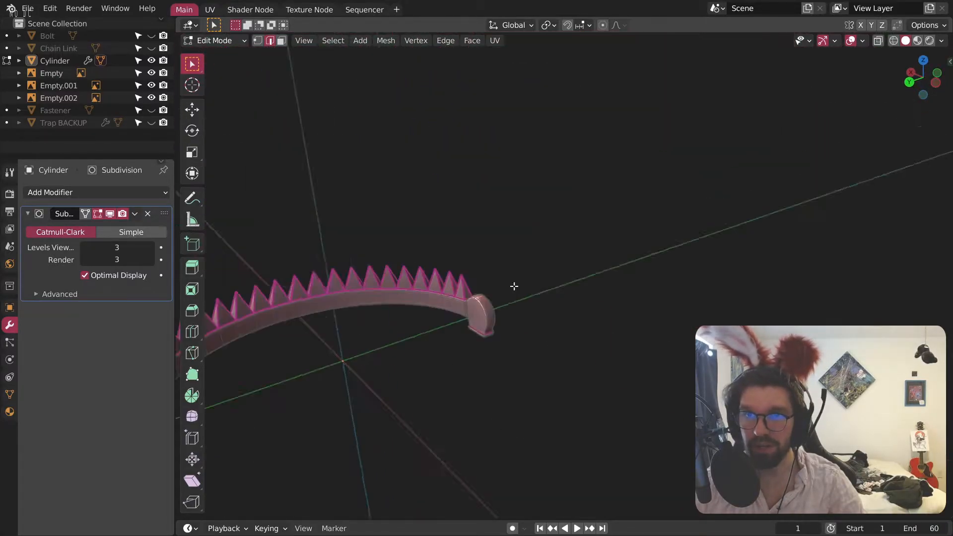
{"action": "scroll", "coordinate": [644, 179], "scroll_direction": "up", "scroll_amount": 15}
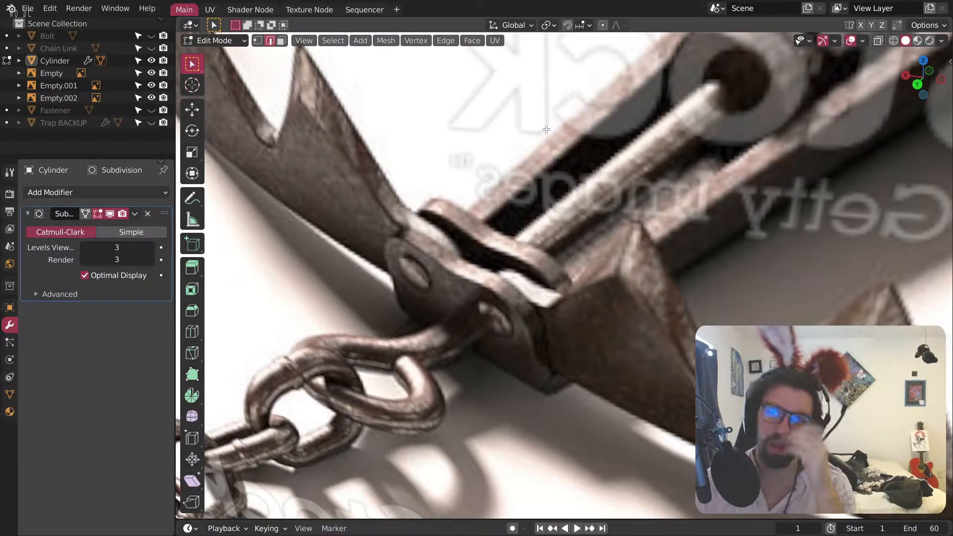
{"action": "scroll", "coordinate": [546, 129], "scroll_direction": "down", "scroll_amount": 15}
{"action": "scroll", "coordinate": [438, 282], "scroll_direction": "up", "scroll_amount": 15}
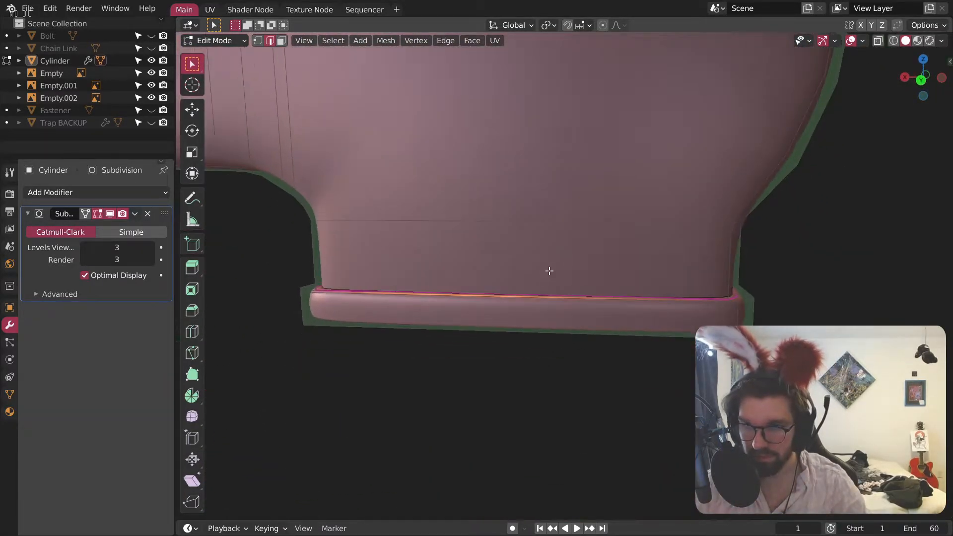
Step: Undo the crease on the edge loop between the block and its lip
{"action": "key", "text": "Tab"}
{"action": "left_click", "coordinate": [549, 271]}
{"action": "key", "text": "Tab"}
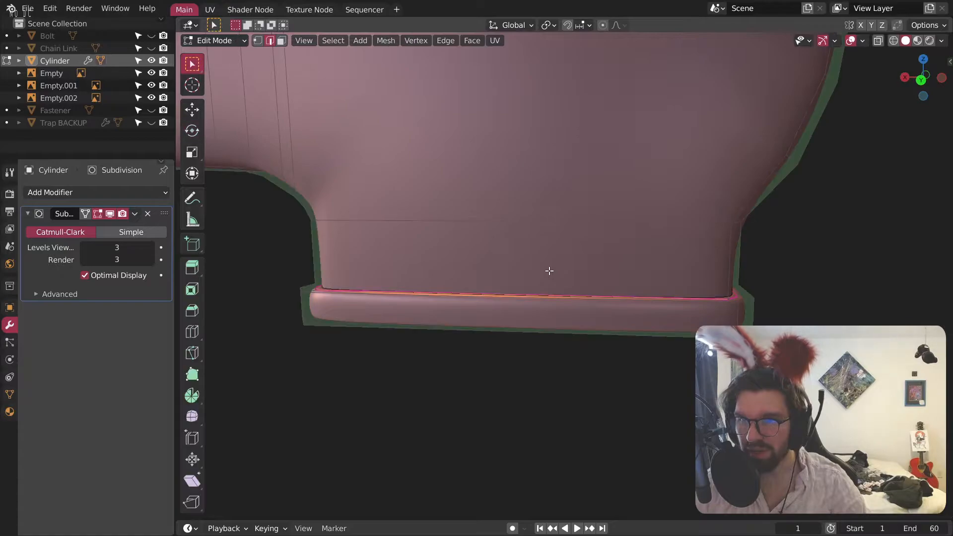
{"action": "key", "text": "ctrl+z"}
{"action": "middle_click_drag", "start_coordinate": [558, 273], "coordinate": [541, 272]}
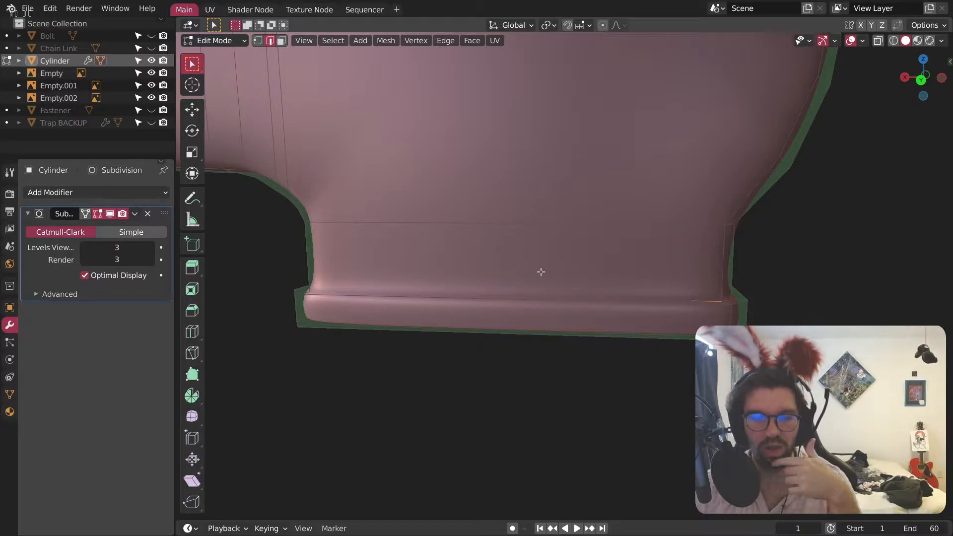
Step: Examine the hinge and base bar up close in the rusty trap reference photo
{"action": "scroll", "coordinate": [556, 214], "scroll_direction": "down", "scroll_amount": 15}
{"action": "scroll", "coordinate": [655, 104], "scroll_direction": "down", "scroll_amount": 4}
{"action": "middle_click_drag", "start_coordinate": [656, 105], "coordinate": [399, 131], "text": "shift"}
{"action": "scroll", "coordinate": [399, 130], "scroll_direction": "up", "scroll_amount": 10}
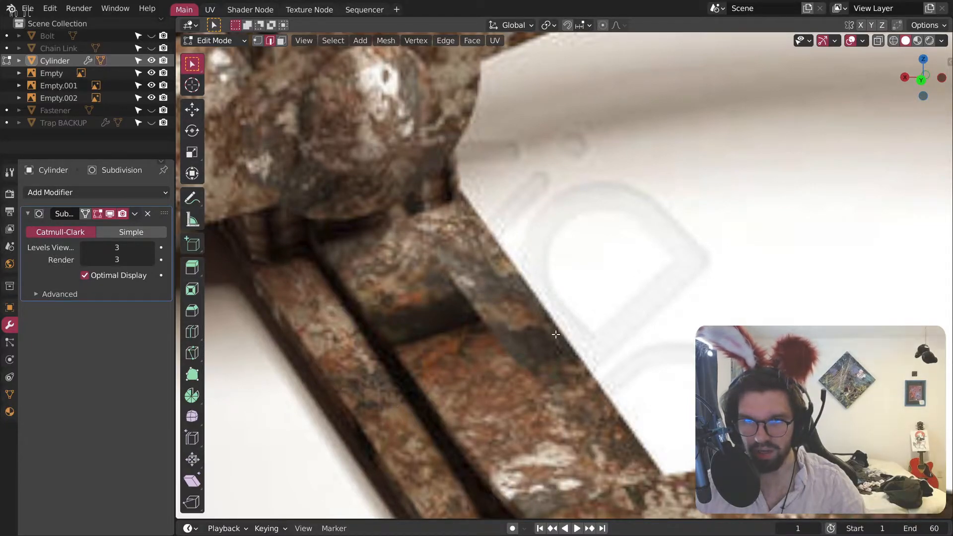
Step: Compare the rusty trap reference with the jaw's lower block and remove the block's protruding lip so its sides run straight
{"action": "scroll", "coordinate": [442, 261], "scroll_direction": "up", "scroll_amount": 2}
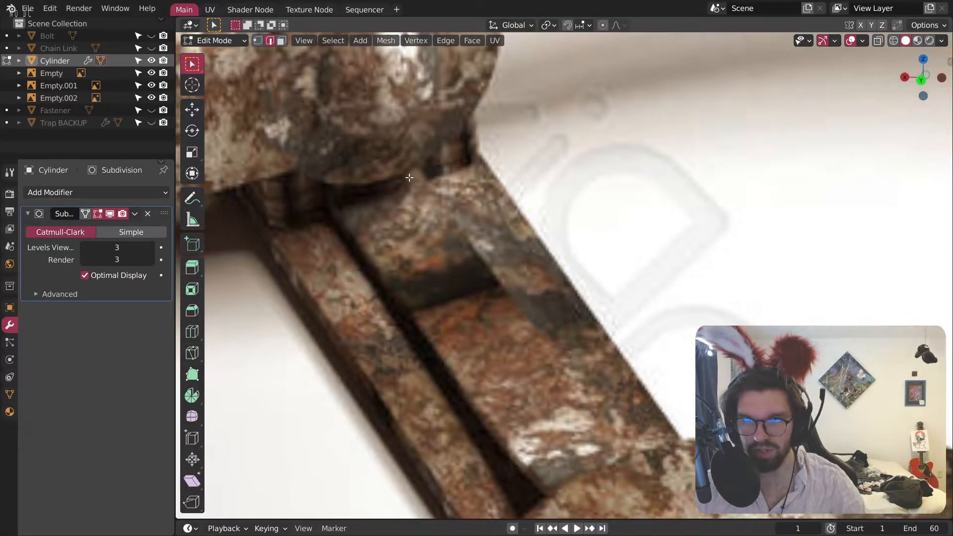
{"action": "scroll", "coordinate": [496, 358], "scroll_direction": "down", "scroll_amount": 8}
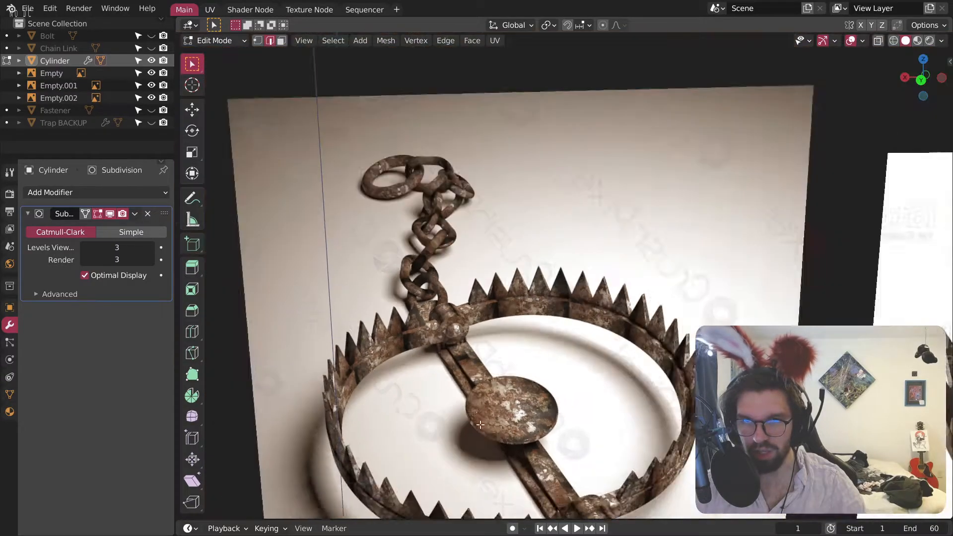
{"action": "scroll", "coordinate": [464, 258], "scroll_direction": "up", "scroll_amount": 7}
{"action": "scroll", "coordinate": [453, 303], "scroll_direction": "up", "scroll_amount": 5}
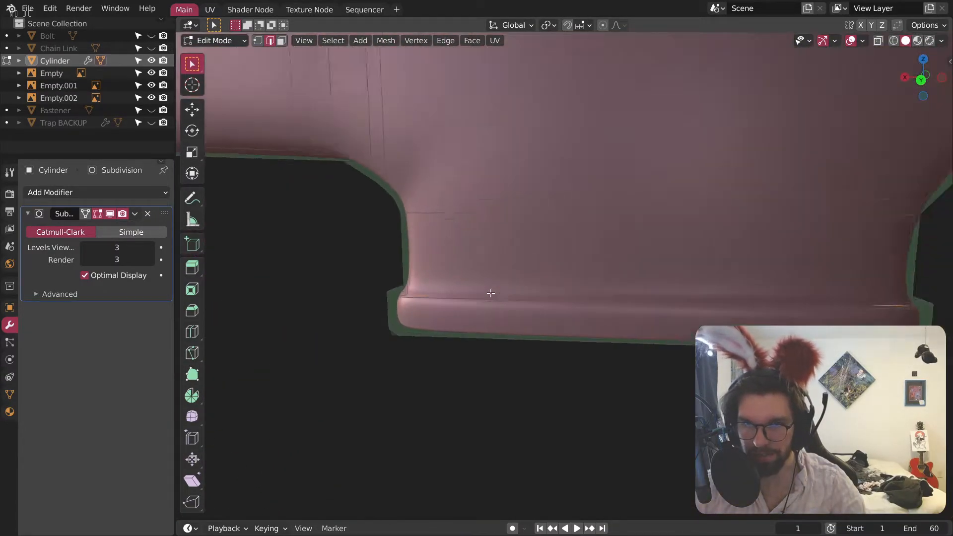
{"action": "key", "text": "3"}
{"action": "left_click", "coordinate": [442, 311]}
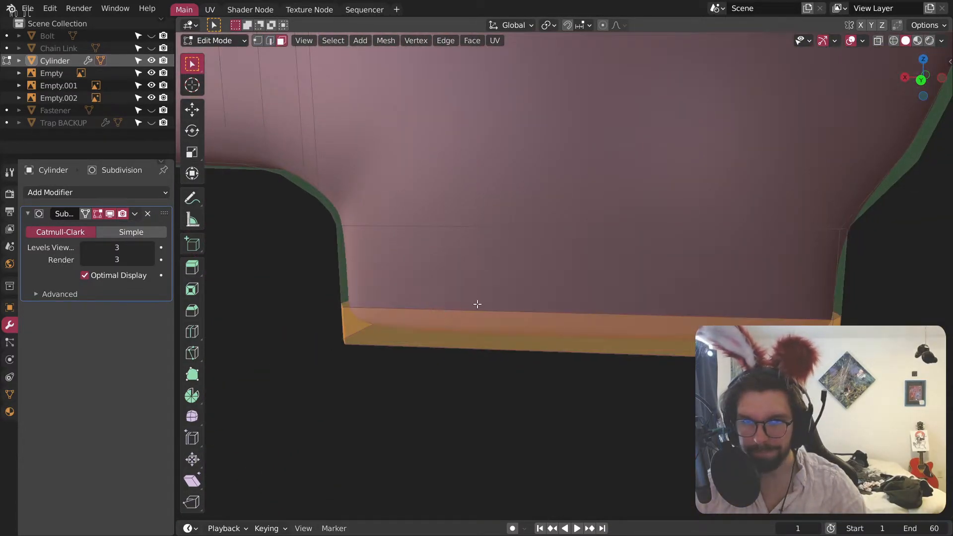
{"action": "middle_click_drag", "start_coordinate": [466, 306], "coordinate": [420, 317], "text": "shift"}
Step: Select the lower horizontal edge loop around the block and edge-slide it upward by a factor of -0.506
{"action": "left_click", "coordinate": [271, 40]}
{"action": "left_click", "coordinate": [379, 312]}
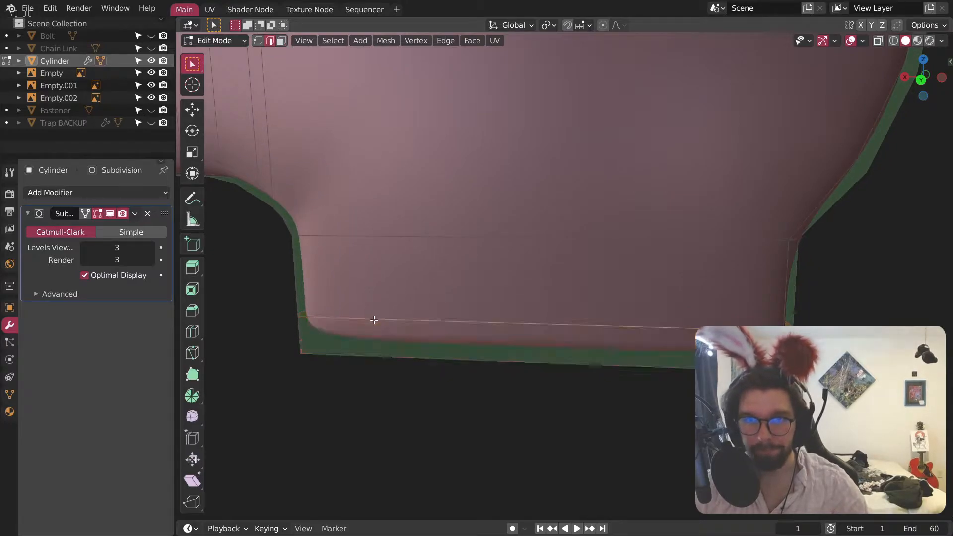
{"action": "key", "text": "g"}
{"action": "key", "text": "g"}
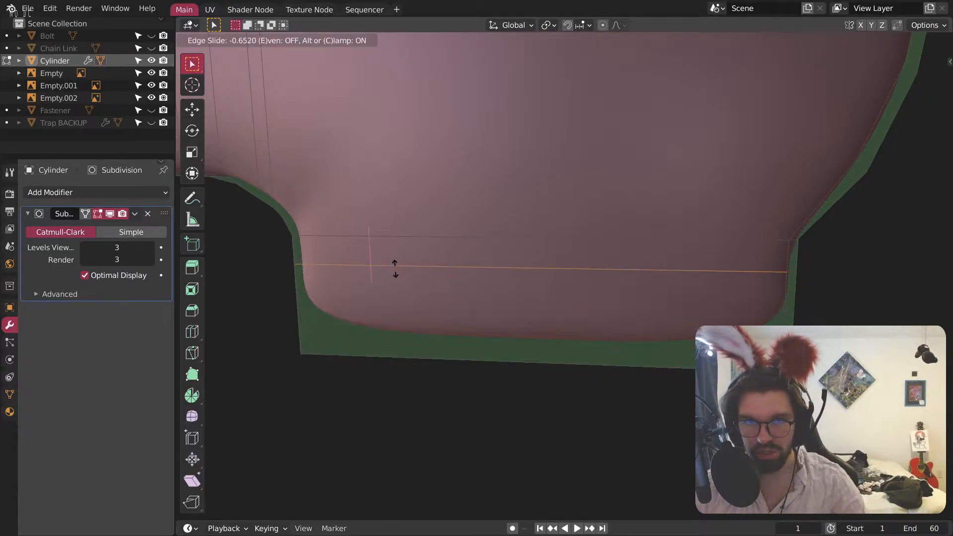
{"action": "left_click", "coordinate": [394, 277]}
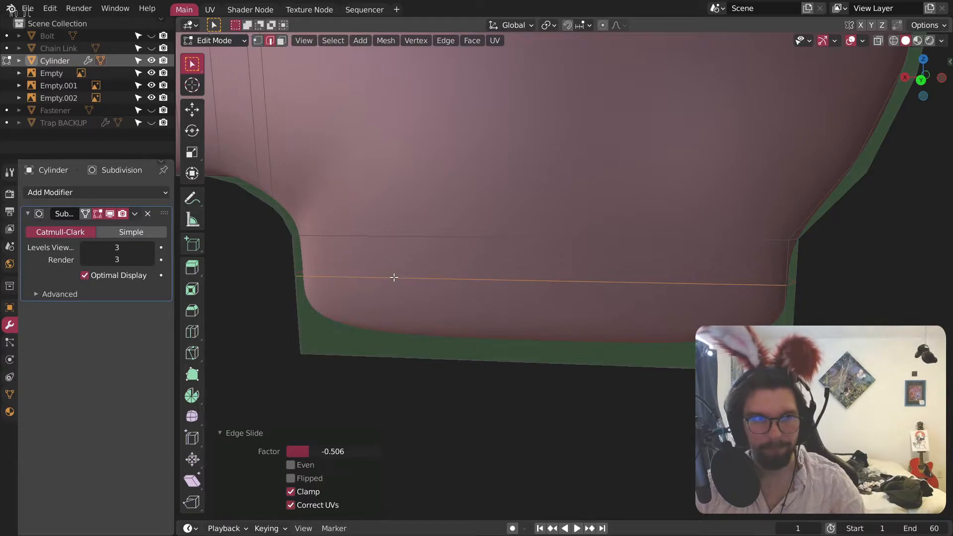
Step: Edge-slide the block's lower horizontal loop back down by a factor of 0.170
{"action": "key", "text": "g"}
{"action": "key", "text": "g"}
{"action": "key", "text": "Escape"}
{"action": "key", "text": "g"}
{"action": "key", "text": "g"}
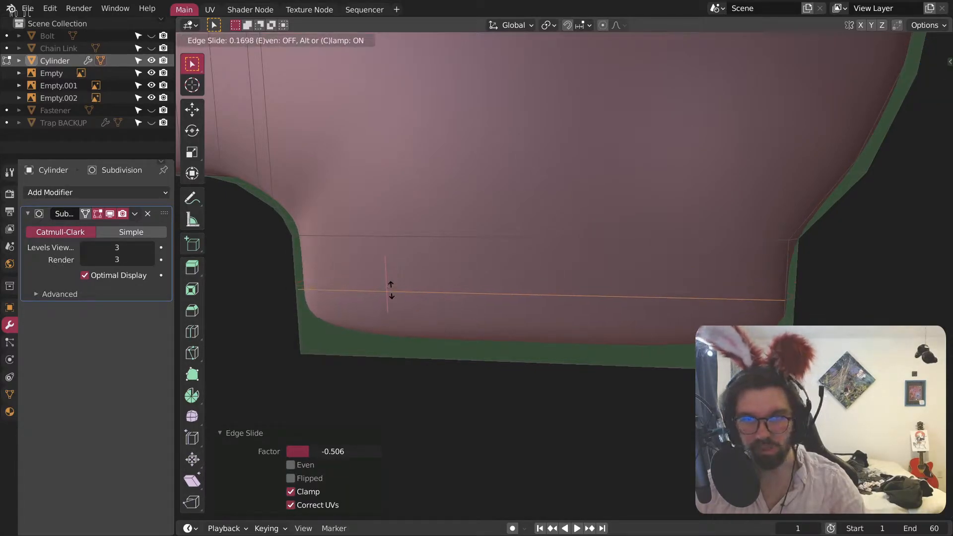
{"action": "left_click", "coordinate": [389, 290]}
{"action": "middle_click_drag", "start_coordinate": [382, 291], "coordinate": [455, 285]}
{"action": "scroll", "coordinate": [428, 236], "scroll_direction": "down", "scroll_amount": 5}
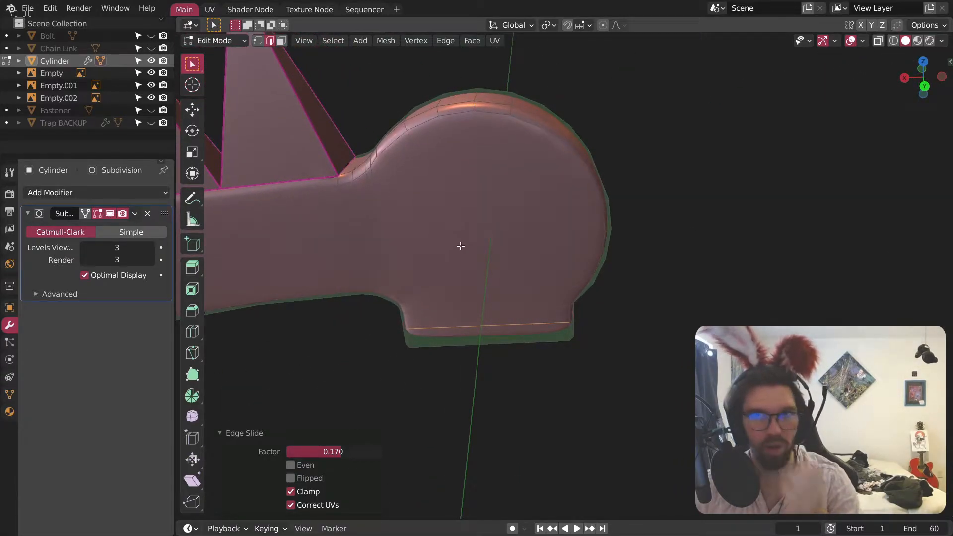
Step: Select the three horizontal edge loops around the lower block and subdivide them
{"action": "middle_click_drag", "start_coordinate": [608, 195], "coordinate": [488, 188]}
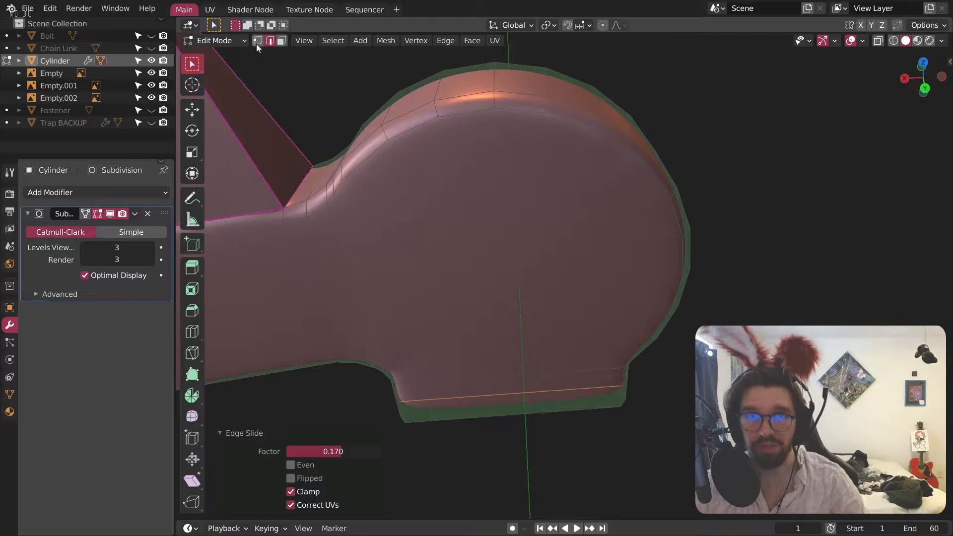
{"action": "left_click", "coordinate": [478, 380], "text": "alt"}
{"action": "middle_click_drag", "start_coordinate": [478, 380], "coordinate": [510, 395]}
{"action": "left_click", "coordinate": [510, 397], "text": "alt"}
{"action": "left_click", "coordinate": [511, 425], "text": "alt"}
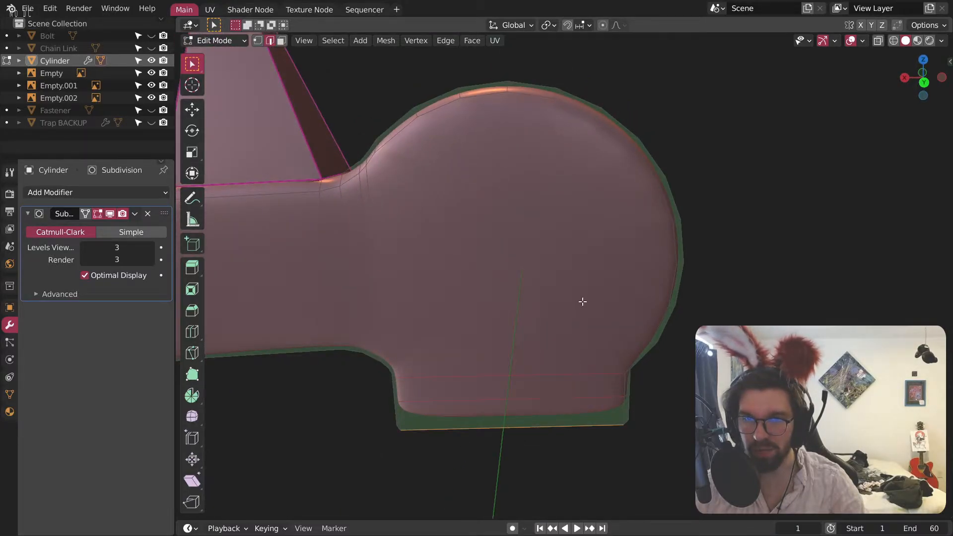
{"action": "right_click", "coordinate": [561, 262]}
{"action": "left_click", "coordinate": [561, 262]}
{"action": "left_click", "coordinate": [377, 425]}
{"action": "middle_click_drag", "start_coordinate": [505, 287], "coordinate": [512, 209]}
{"action": "left_click", "coordinate": [530, 426], "text": "alt"}
{"action": "middle_click_drag", "start_coordinate": [530, 426], "coordinate": [390, 474]}
{"action": "left_click", "coordinate": [490, 386], "text": "alt"}
{"action": "left_click", "coordinate": [492, 368], "text": "alt"}
{"action": "middle_click_drag", "start_coordinate": [515, 278], "coordinate": [486, 323]}
{"action": "key", "text": "ctrl+z"}
{"action": "key", "text": "ctrl+z"}
{"action": "key", "text": "ctrl+z"}
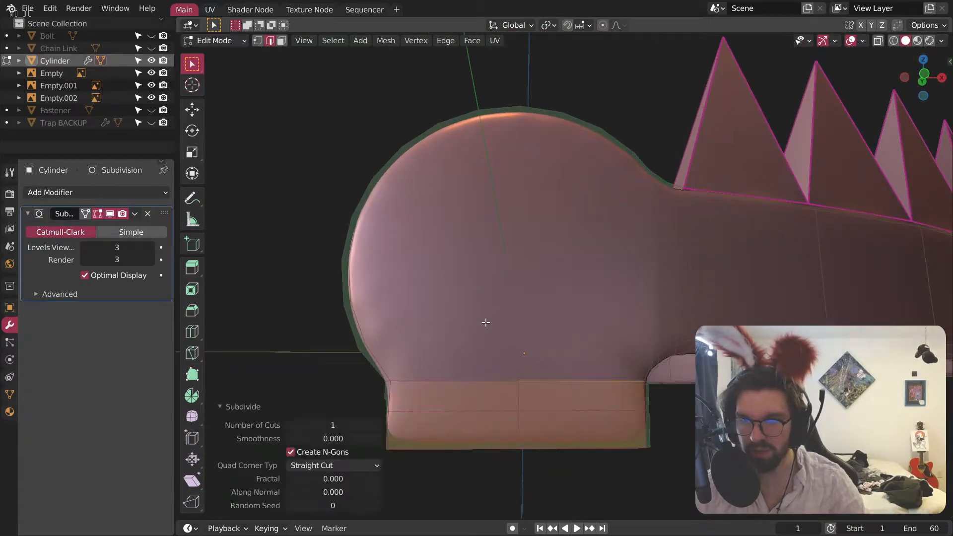
Step: Set the block's subdivision to 2 cuts, switch to vertex selection and deselect everything
{"action": "left_click", "coordinate": [373, 424]}
{"action": "left_click", "coordinate": [257, 40]}
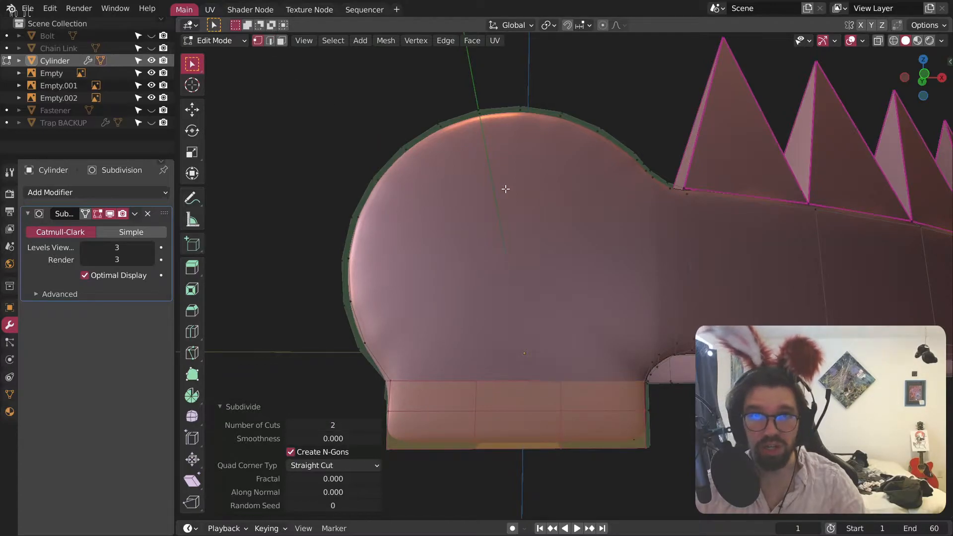
{"action": "middle_click_drag", "start_coordinate": [502, 179], "coordinate": [501, 228]}
{"action": "key", "text": "alt+a"}
Step: Connect the block's new vertices to the matching vertices on the hinge disc's upper rim with vertical edges
{"action": "middle_click_drag", "start_coordinate": [449, 108], "coordinate": [479, 366]}
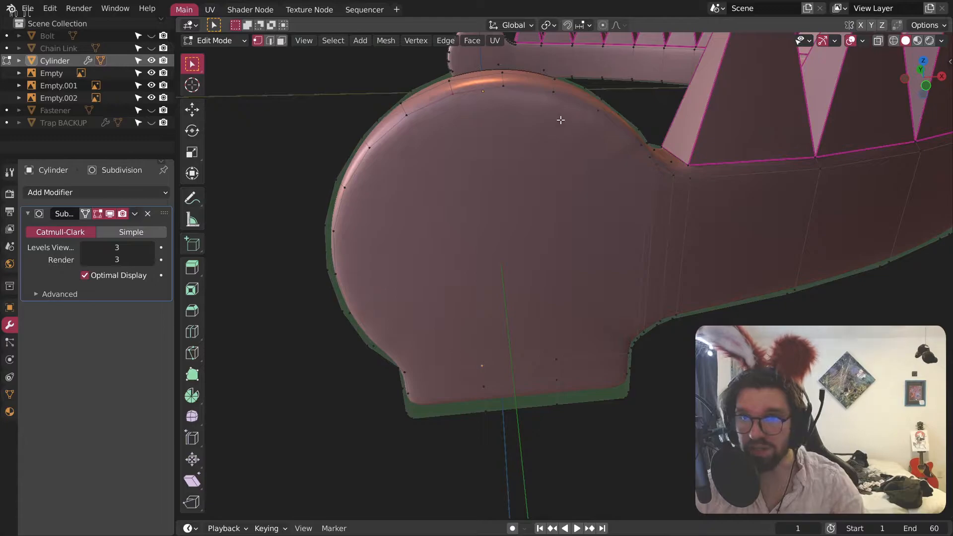
{"action": "middle_click_drag", "start_coordinate": [514, 252], "coordinate": [712, 167]}
{"action": "middle_click_drag", "start_coordinate": [577, 78], "coordinate": [578, 80]}
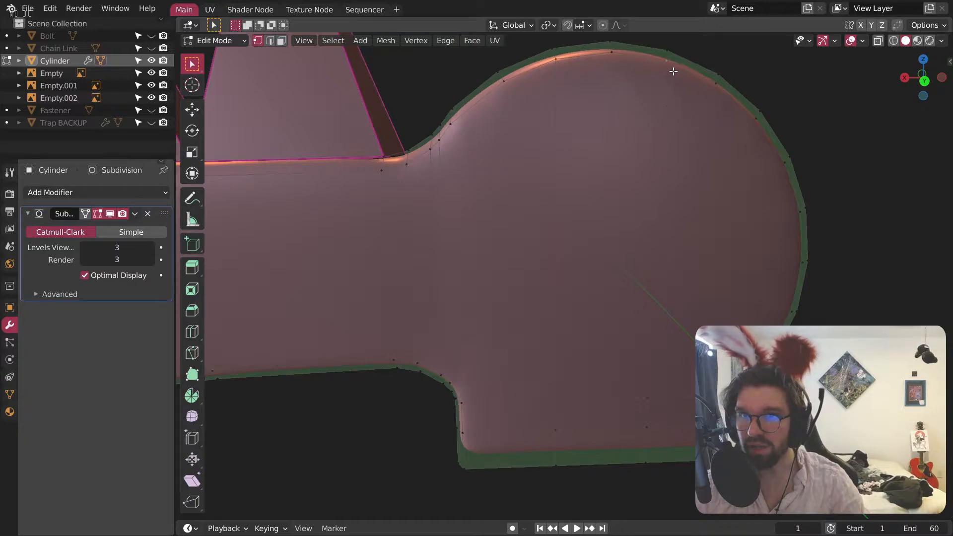
{"action": "middle_click_drag", "start_coordinate": [646, 392], "coordinate": [609, 222]}
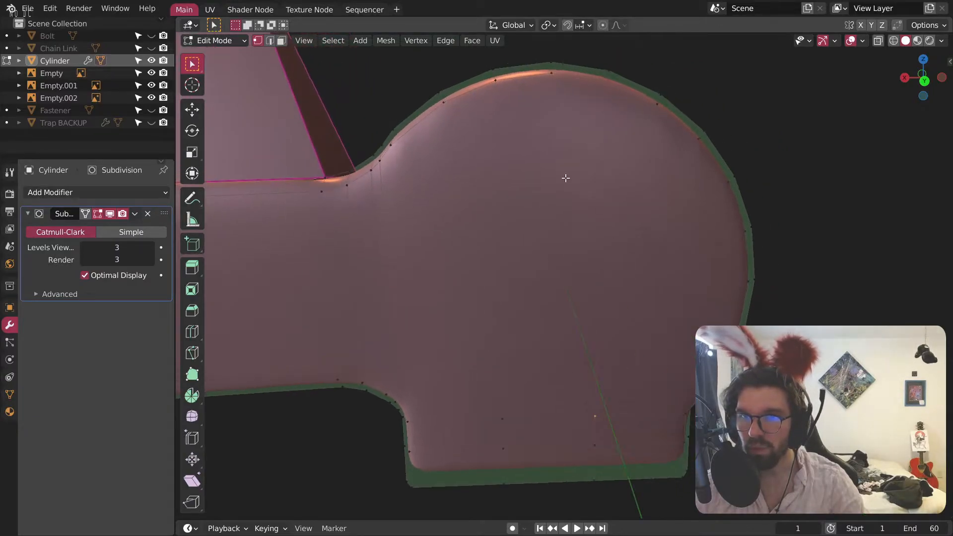
{"action": "scroll", "coordinate": [407, 171], "scroll_direction": "down", "scroll_amount": 5}
{"action": "middle_click_drag", "start_coordinate": [466, 166], "coordinate": [486, 164]}
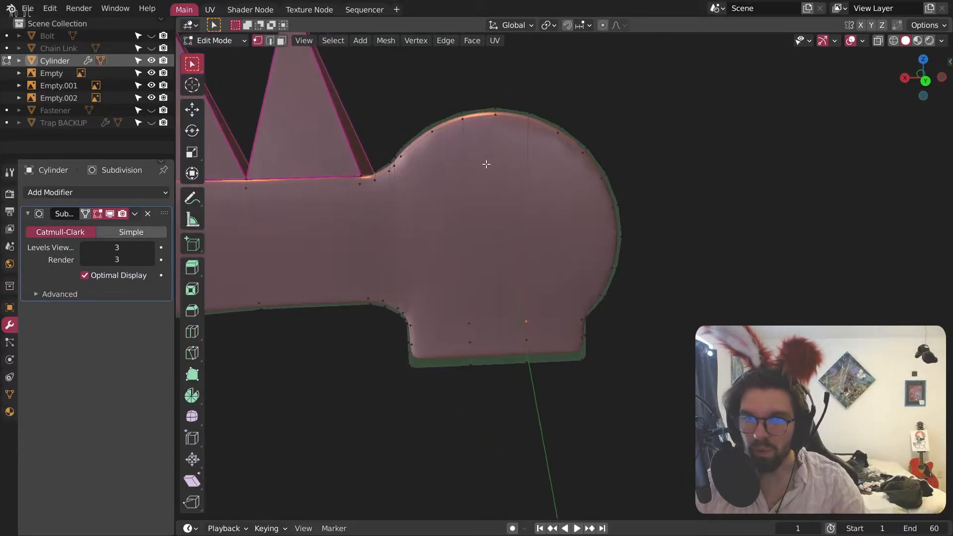
{"action": "middle_click_drag", "start_coordinate": [501, 130], "coordinate": [531, 155]}
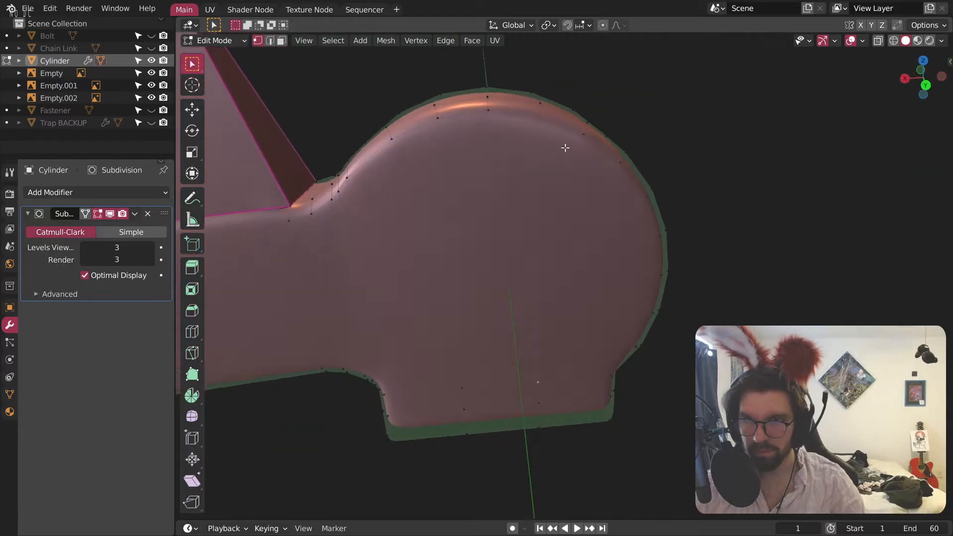
{"action": "left_click", "coordinate": [924, 94]}
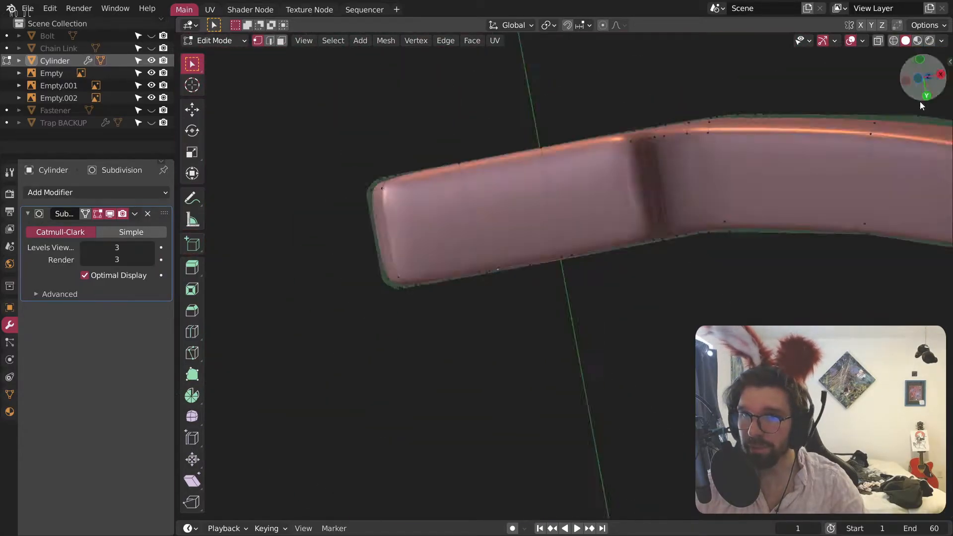
{"action": "middle_click_drag", "start_coordinate": [552, 148], "coordinate": [475, 308], "text": "shift"}
{"action": "scroll", "coordinate": [491, 259], "scroll_direction": "up", "scroll_amount": 2}
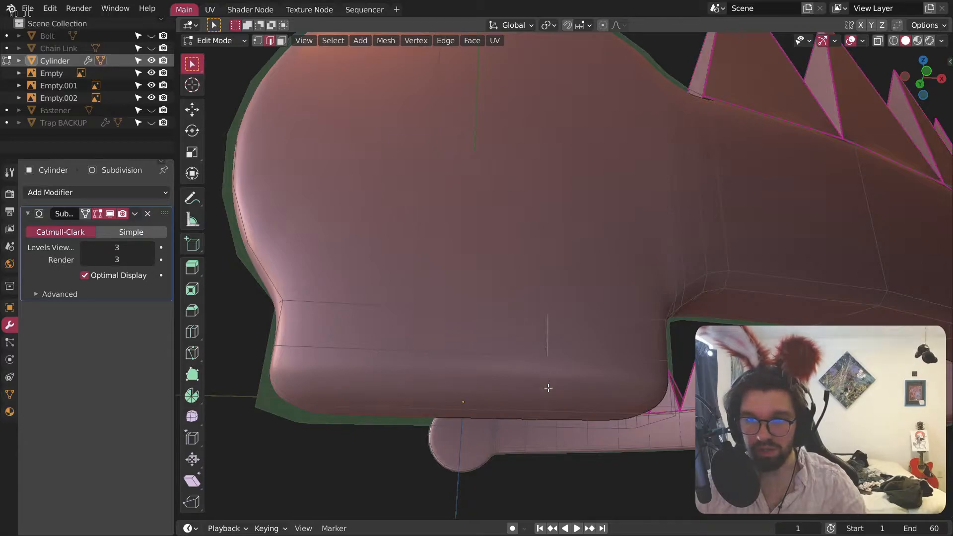
Step: Show the block from below in wireframe with its two vertical loops selected and the Subdivision modifier's viewport display off
{"action": "middle_click_drag", "start_coordinate": [428, 368], "coordinate": [442, 396]}
{"action": "middle_click_drag", "start_coordinate": [517, 415], "coordinate": [403, 296]}
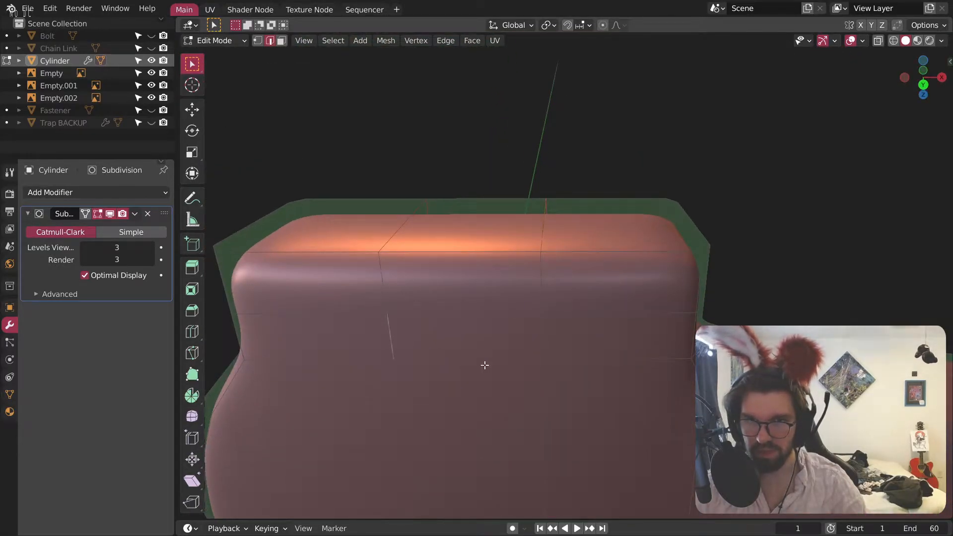
{"action": "scroll", "coordinate": [530, 288], "scroll_direction": "down", "scroll_amount": 5}
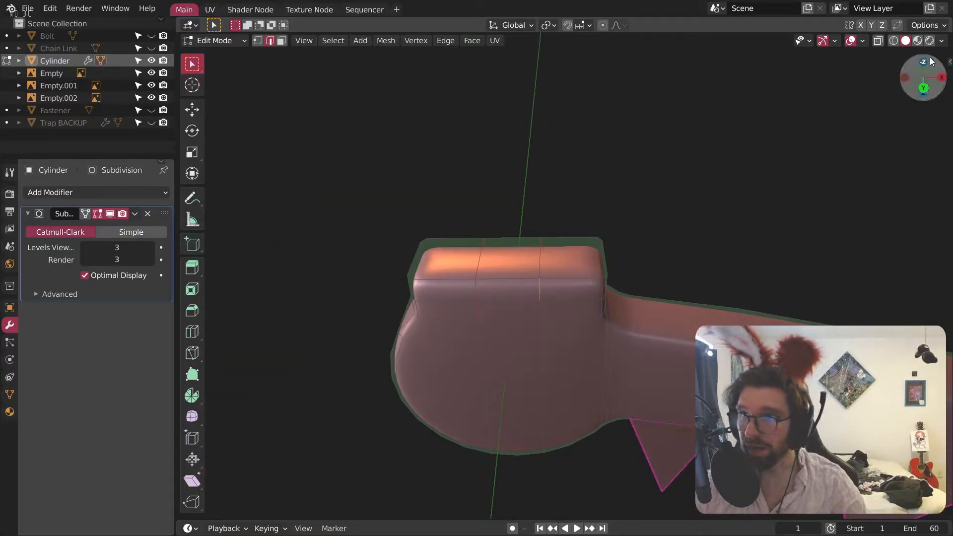
{"action": "left_click", "coordinate": [930, 87]}
{"action": "scroll", "coordinate": [508, 255], "scroll_direction": "up", "scroll_amount": 4}
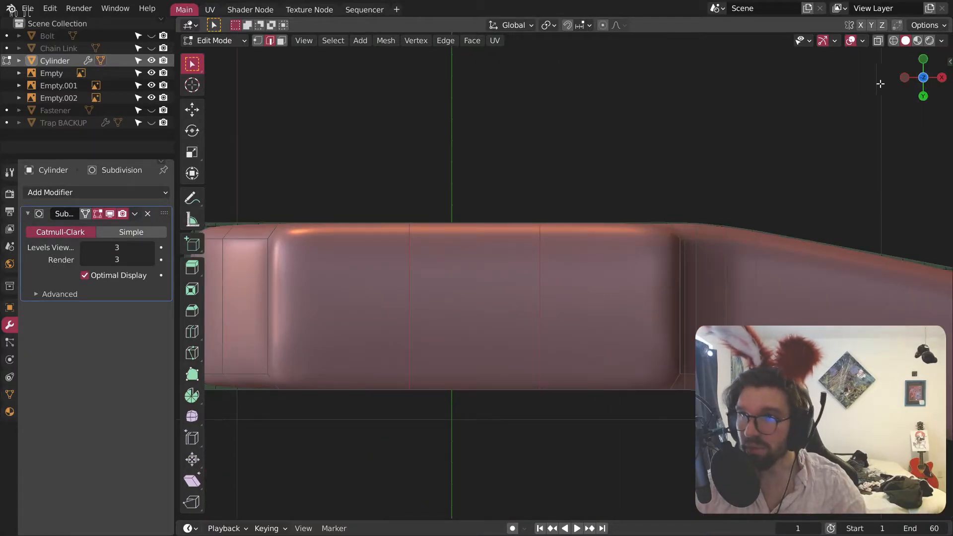
{"action": "left_click", "coordinate": [894, 40]}
{"action": "left_click", "coordinate": [110, 213]}
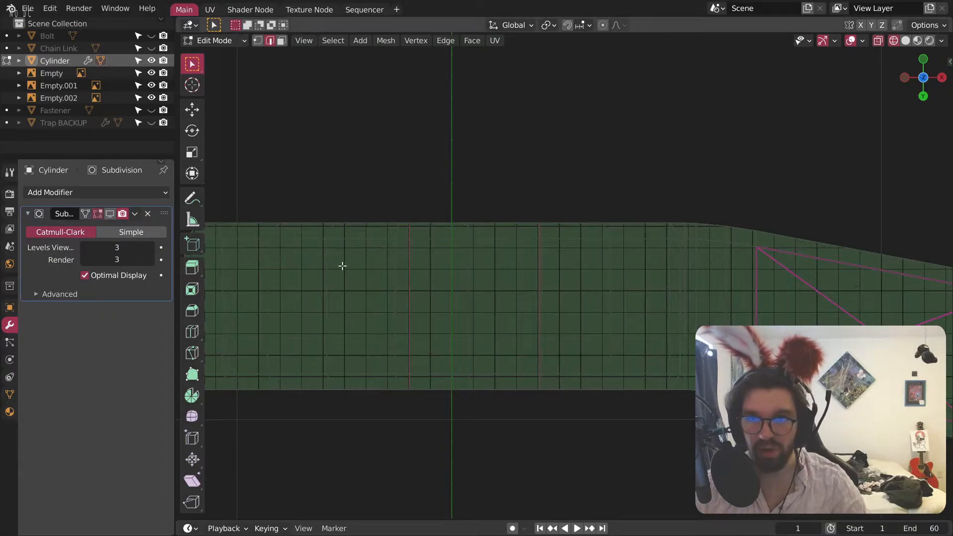
{"action": "scroll", "coordinate": [464, 252], "scroll_direction": "up", "scroll_amount": 3}
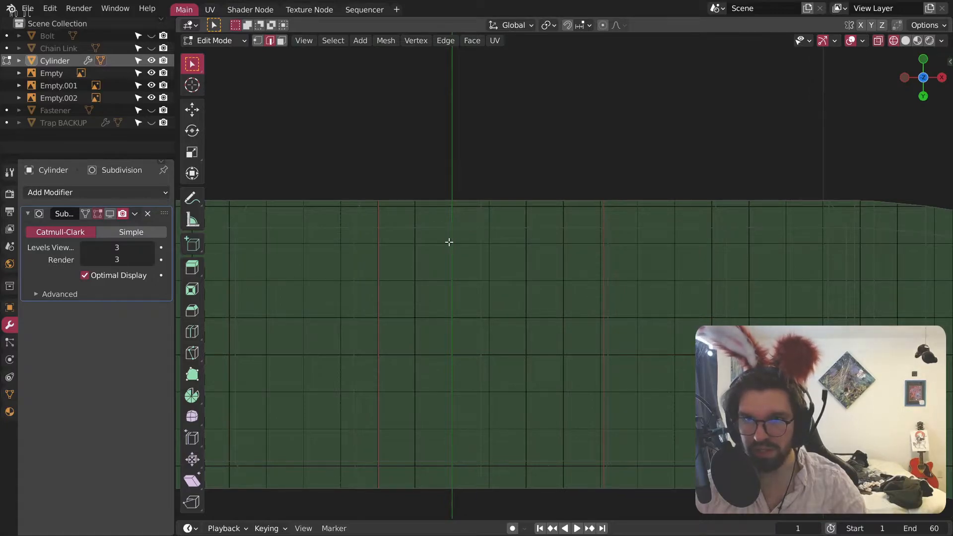
{"action": "middle_click_drag", "start_coordinate": [449, 242], "coordinate": [493, 235], "text": "shift"}
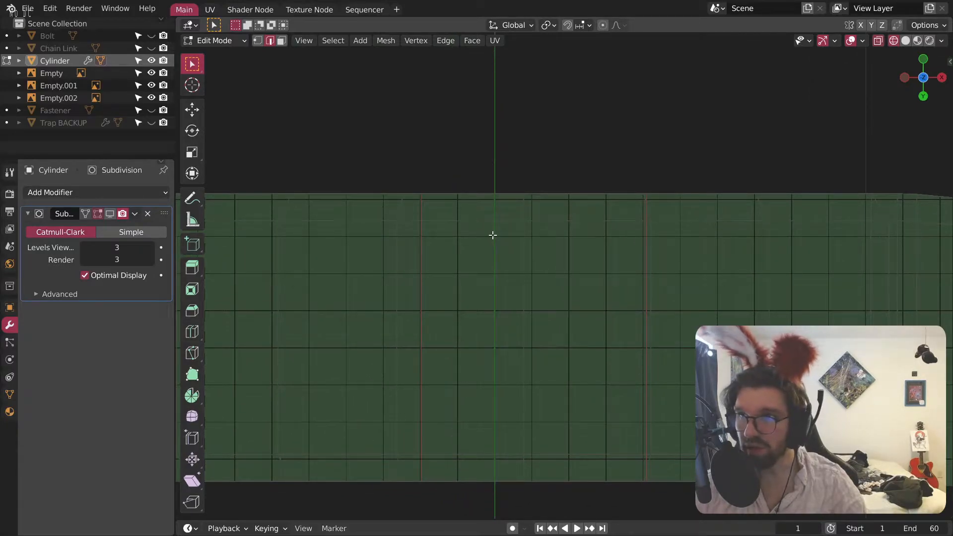
Step: Move the two selected loops -0.002541 m along X and scale them by 1.065 along X
{"action": "key", "text": "g"}
{"action": "key", "text": "x"}
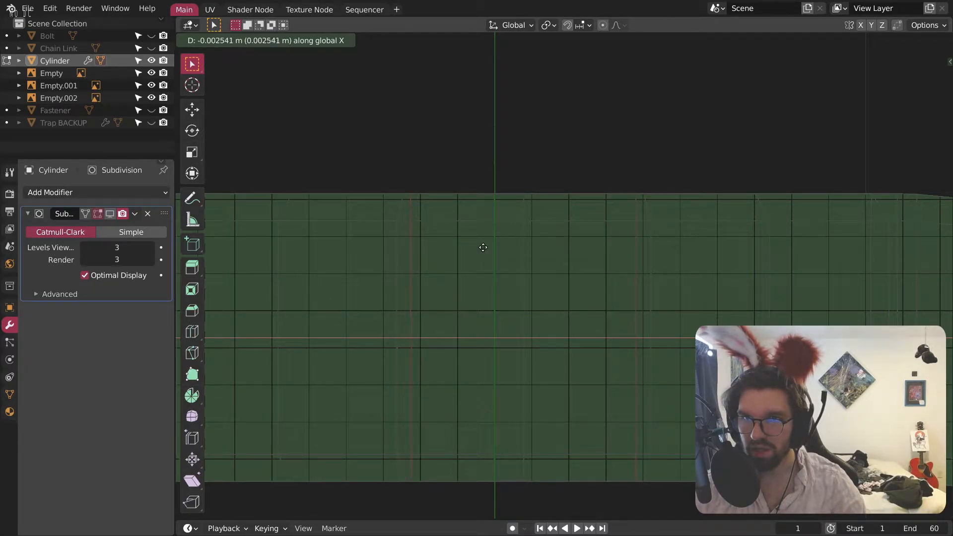
{"action": "left_click", "coordinate": [484, 247]}
{"action": "key", "text": "s"}
{"action": "key", "text": "x"}
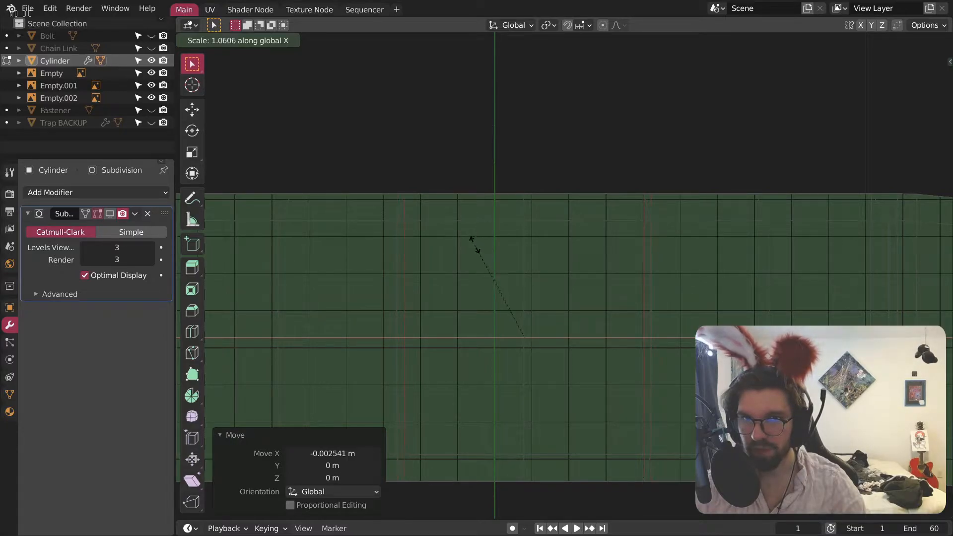
{"action": "left_click", "coordinate": [476, 244]}
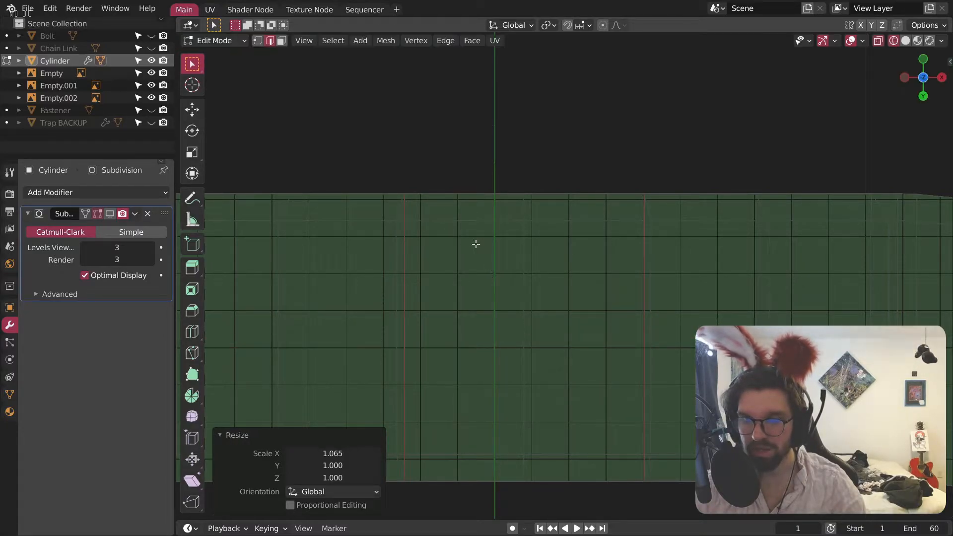
Step: Nudge the two loops -0.000134 m along X and return the viewport to solid shading
{"action": "key", "text": "g"}
{"action": "key", "text": "x"}
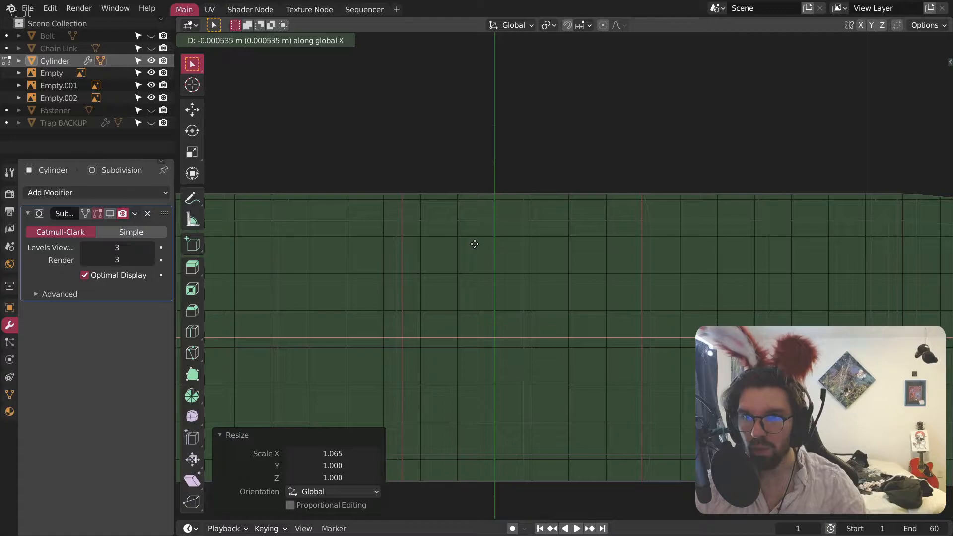
{"action": "left_click", "coordinate": [475, 244]}
{"action": "scroll", "coordinate": [477, 117], "scroll_direction": "down", "scroll_amount": 8}
{"action": "middle_click_drag", "start_coordinate": [478, 130], "coordinate": [489, 293]}
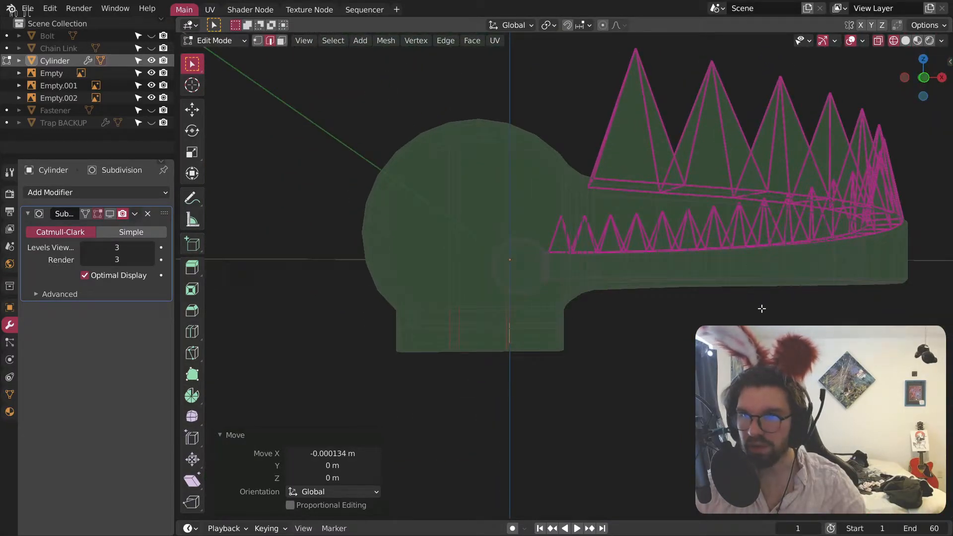
{"action": "left_click", "coordinate": [905, 40]}
Step: Bevel the two selected vertical loops on the hinge disc and lower block into two narrow single-face strips
{"action": "mouse_move", "coordinate": [506, 139]}
{"action": "middle_mouse_down"}
{"action": "mouse_move", "coordinate": [493, 205]}
{"action": "mouse_move", "coordinate": [787, 219]}
{"action": "mouse_move", "coordinate": [753, 219]}
{"action": "mouse_move", "coordinate": [744, 160]}
{"action": "mouse_move", "coordinate": [802, 159]}
{"action": "mouse_move", "coordinate": [757, 243]}
{"action": "middle_mouse_up"}
{"action": "scroll", "coordinate": [504, 333], "scroll_direction": "up", "scroll_amount": 5}
{"action": "mouse_move", "coordinate": [504, 332]}
{"action": "middle_mouse_down"}
{"action": "mouse_move", "coordinate": [516, 329]}
{"action": "mouse_move", "coordinate": [526, 249]}
{"action": "mouse_move", "coordinate": [490, 330]}
{"action": "middle_mouse_up"}
{"action": "middle_click_drag", "start_coordinate": [498, 260], "coordinate": [518, 310]}
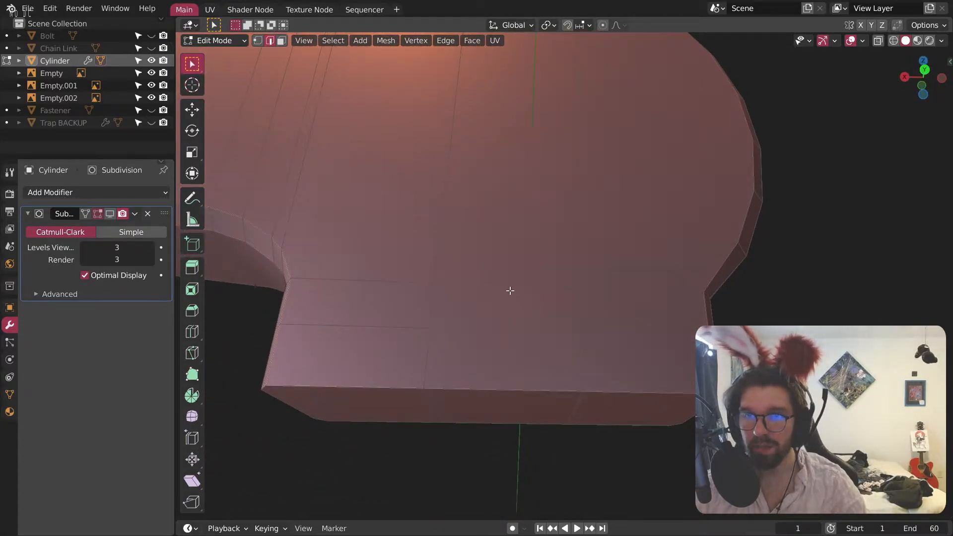
{"action": "middle_click_drag", "start_coordinate": [504, 146], "coordinate": [512, 302]}
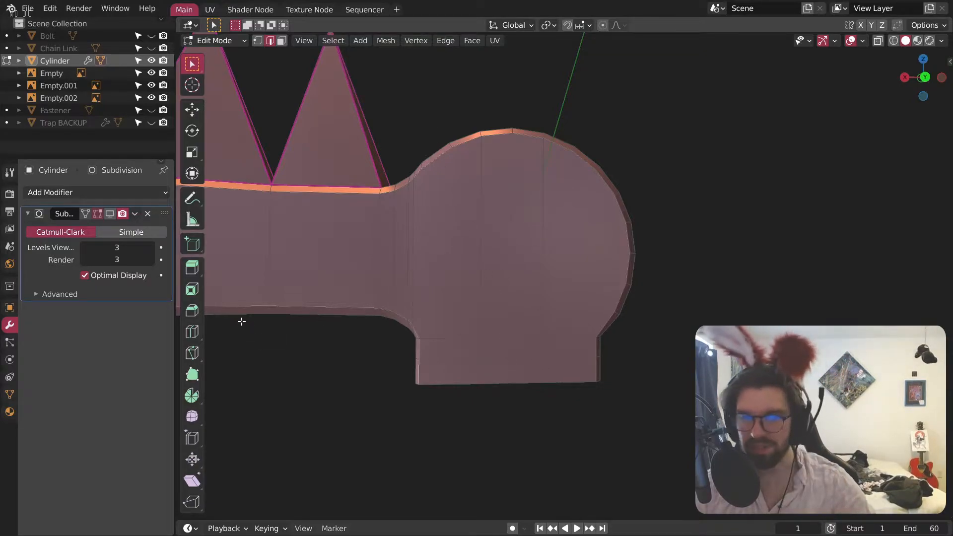
{"action": "scroll", "coordinate": [464, 366], "scroll_direction": "up", "scroll_amount": 2}
{"action": "middle_click_drag", "start_coordinate": [582, 335], "coordinate": [547, 369], "text": "shift"}
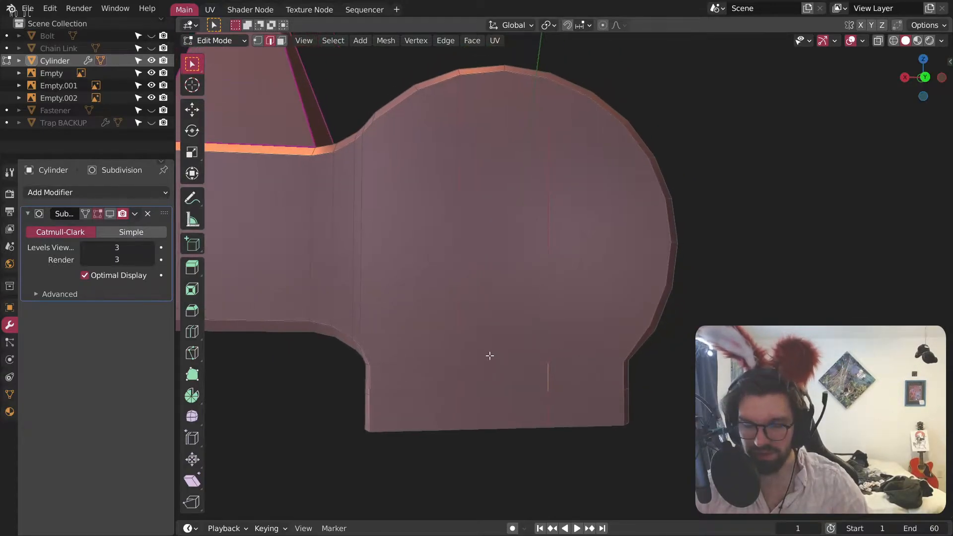
{"action": "scroll", "coordinate": [490, 359], "scroll_direction": "up", "scroll_amount": 2}
{"action": "key", "text": "ctrl+b"}
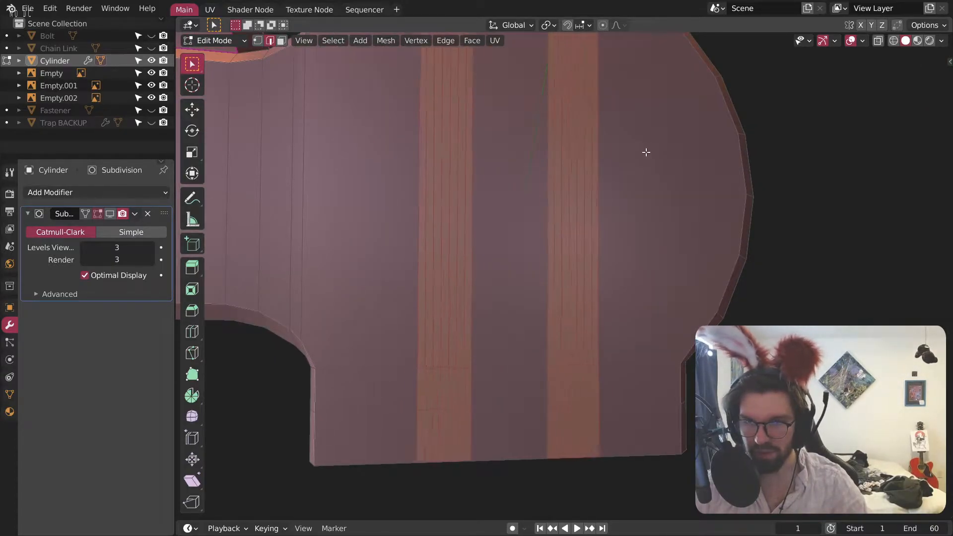
{"action": "left_click", "coordinate": [643, 182]}
Step: Extrude the block's lower face row plus the two narrow faces above it outward along their normals by 0.0107 m
{"action": "middle_click_drag", "start_coordinate": [511, 300], "coordinate": [567, 222]}
{"action": "scroll", "coordinate": [571, 212], "scroll_direction": "down", "scroll_amount": 3}
{"action": "left_click", "coordinate": [282, 41]}
{"action": "scroll", "coordinate": [541, 285], "scroll_direction": "up", "scroll_amount": 2}
{"action": "left_click", "coordinate": [502, 299]}
{"action": "left_click", "coordinate": [480, 311], "text": "shift"}
{"action": "left_click", "coordinate": [539, 312], "text": "shift"}
{"action": "left_click", "coordinate": [611, 320], "text": "shift"}
{"action": "left_click", "coordinate": [642, 314], "text": "shift"}
{"action": "left_click", "coordinate": [607, 283], "text": "shift"}
{"action": "scroll", "coordinate": [550, 295], "scroll_direction": "down", "scroll_amount": 3}
{"action": "middle_click_drag", "start_coordinate": [550, 295], "coordinate": [598, 260]}
{"action": "scroll", "coordinate": [538, 297], "scroll_direction": "up", "scroll_amount": 4}
{"action": "middle_click_drag", "start_coordinate": [539, 297], "coordinate": [517, 325]}
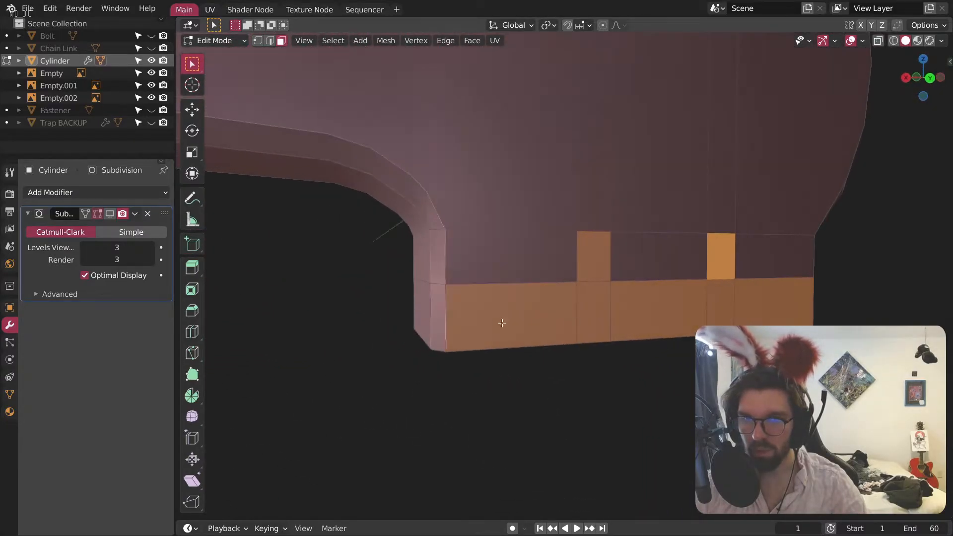
{"action": "middle_click_drag", "start_coordinate": [443, 313], "coordinate": [495, 311]}
{"action": "right_click", "coordinate": [487, 315]}
{"action": "left_click", "coordinate": [488, 313]}
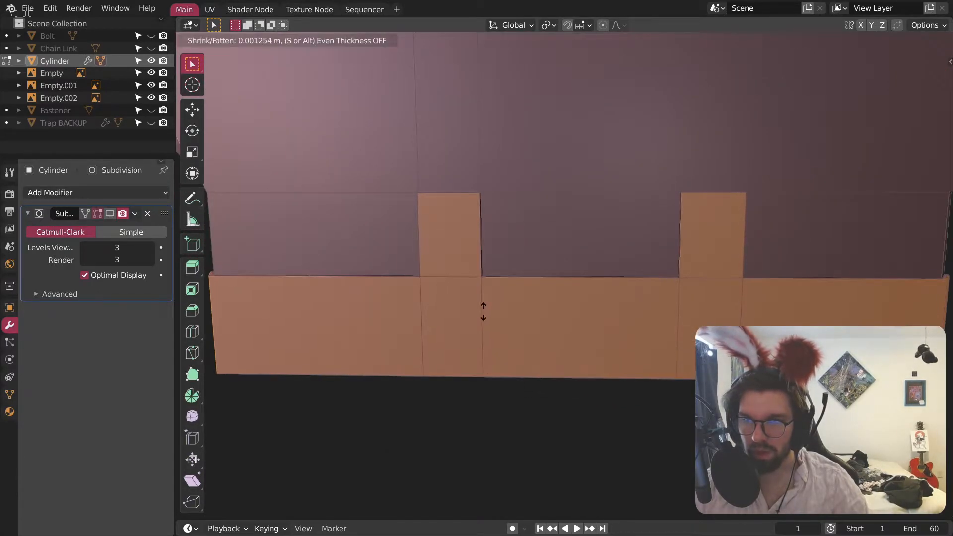
{"action": "left_click", "coordinate": [478, 290]}
{"action": "middle_click_drag", "start_coordinate": [481, 283], "coordinate": [538, 319]}
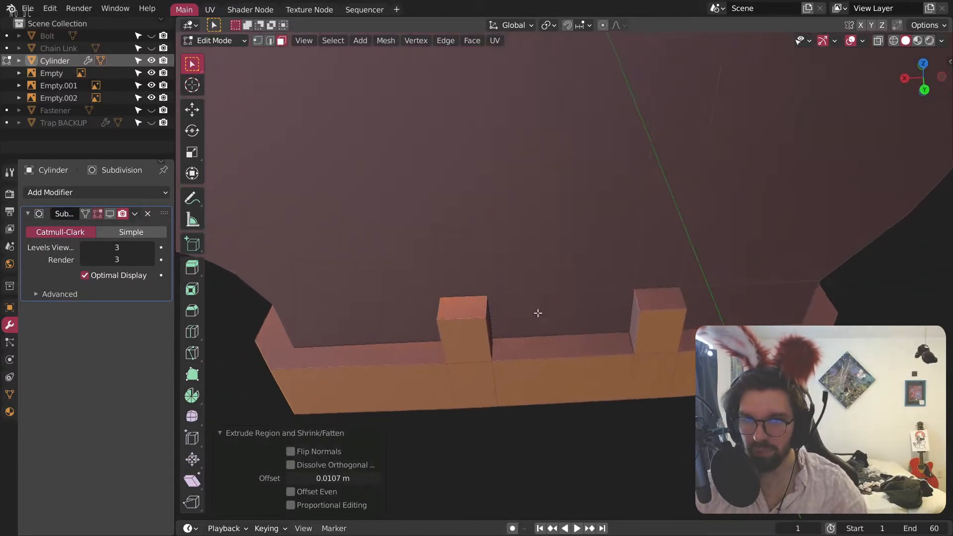
{"action": "scroll", "coordinate": [570, 283], "scroll_direction": "down", "scroll_amount": 4}
{"action": "scroll", "coordinate": [407, 159], "scroll_direction": "up", "scroll_amount": 5}
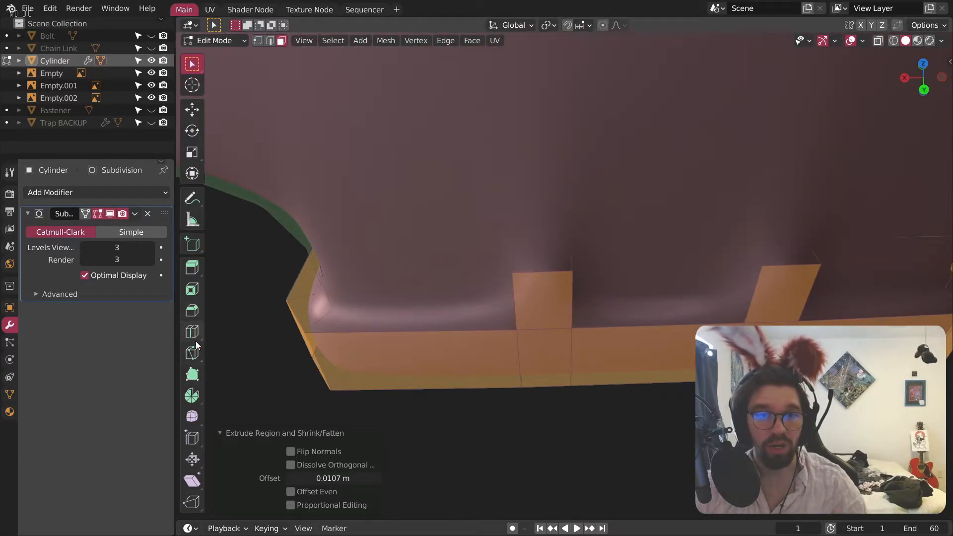
{"action": "left_click", "coordinate": [195, 334]}
{"action": "middle_click_drag", "start_coordinate": [514, 292], "coordinate": [537, 296]}
{"action": "left_click", "coordinate": [192, 64]}
{"action": "left_click", "coordinate": [269, 40]}
{"action": "left_click", "coordinate": [464, 341]}
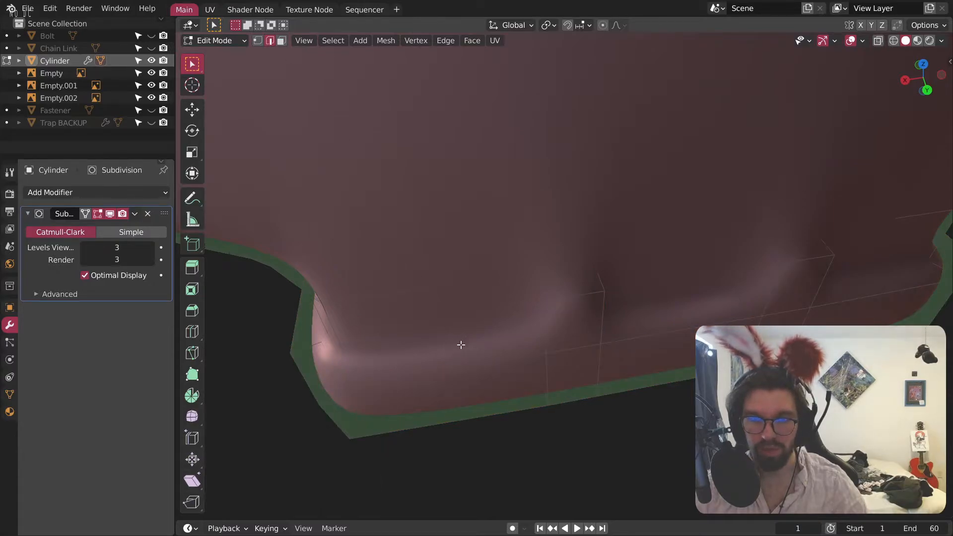
{"action": "key", "text": "shift+e"}
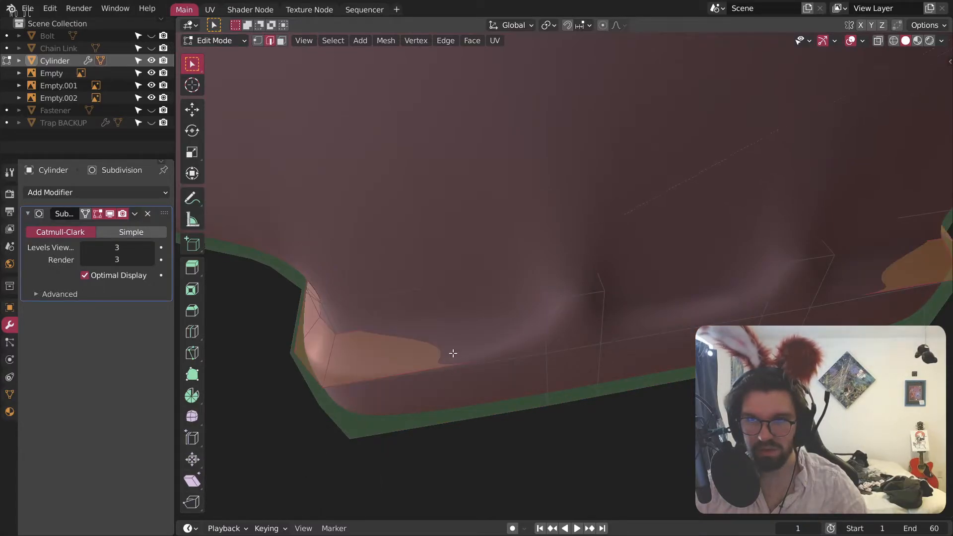
{"action": "right_click", "coordinate": [457, 314]}
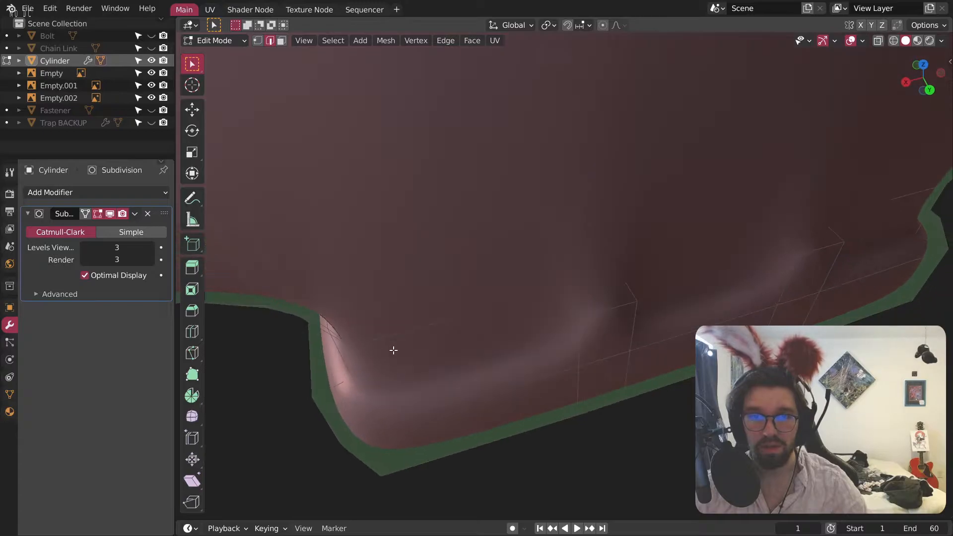
{"action": "left_click", "coordinate": [110, 214]}
Step: Crease the edges where the raised strip and its two tabs meet the flat disc face with a factor of 1.000
{"action": "middle_click_drag", "start_coordinate": [479, 371], "coordinate": [541, 279]}
{"action": "middle_click_drag", "start_coordinate": [515, 346], "coordinate": [492, 284]}
{"action": "left_click", "coordinate": [492, 290]}
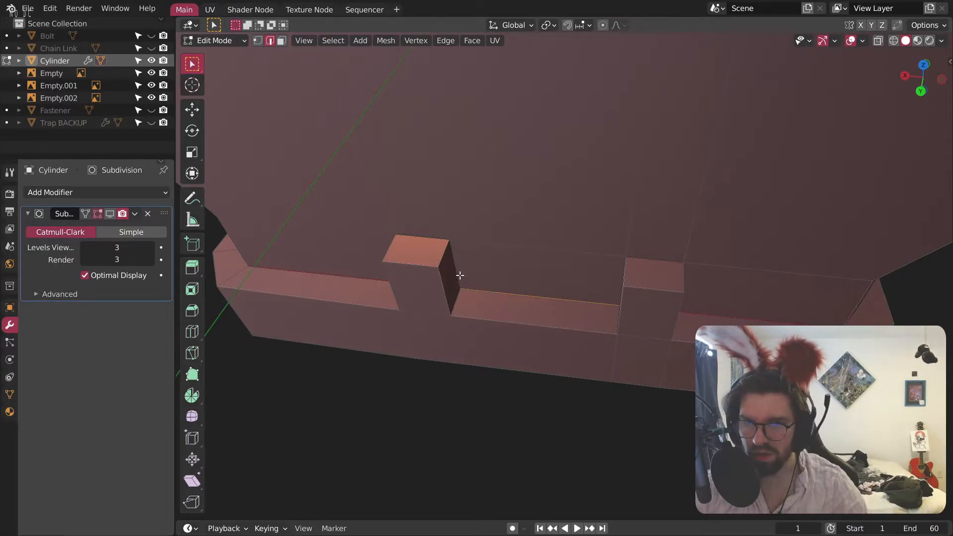
{"action": "middle_click_drag", "start_coordinate": [426, 239], "coordinate": [450, 351]}
{"action": "middle_click_drag", "start_coordinate": [452, 301], "coordinate": [625, 282]}
{"action": "middle_click_drag", "start_coordinate": [704, 210], "coordinate": [636, 288]}
{"action": "key", "text": "ctrl+z"}
{"action": "key", "text": "ctrl+shift+z"}
{"action": "key", "text": "shift+e"}
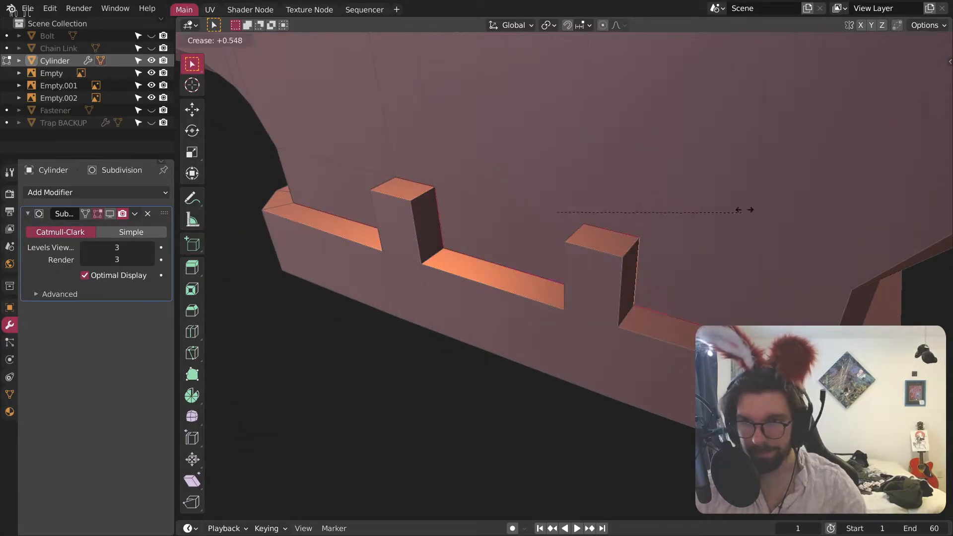
{"action": "left_click", "coordinate": [436, 459]}
Step: Enable the Subdivision modifier's viewport display and inspect the smoothed strip and tabs along the creased seam
{"action": "scroll", "coordinate": [565, 330], "scroll_direction": "down", "scroll_amount": 5}
{"action": "middle_click_drag", "start_coordinate": [656, 325], "coordinate": [669, 265]}
{"action": "scroll", "coordinate": [669, 265], "scroll_direction": "up", "scroll_amount": 4}
{"action": "middle_click_drag", "start_coordinate": [588, 286], "coordinate": [619, 300]}
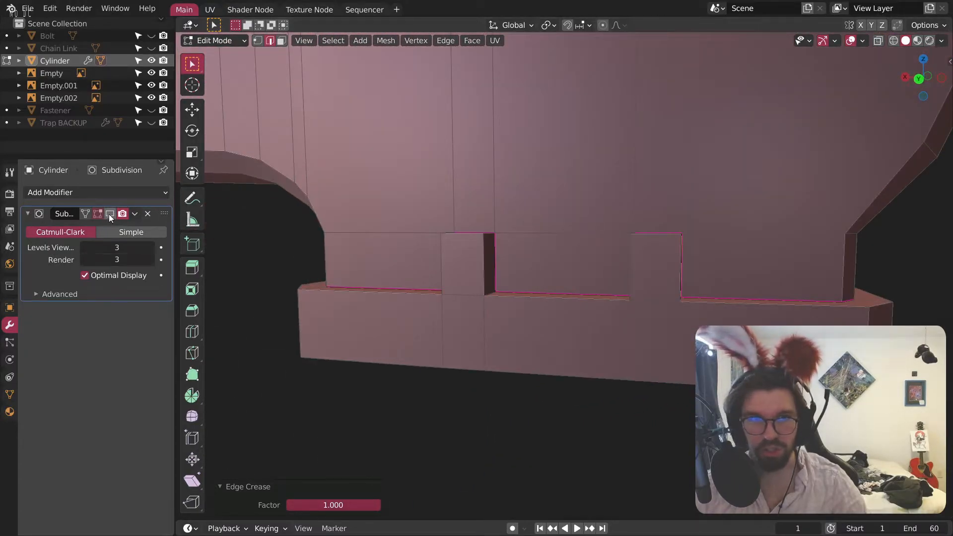
{"action": "left_click", "coordinate": [109, 213]}
{"action": "middle_click_drag", "start_coordinate": [539, 277], "coordinate": [558, 300]}
{"action": "scroll", "coordinate": [476, 266], "scroll_direction": "up", "scroll_amount": 2}
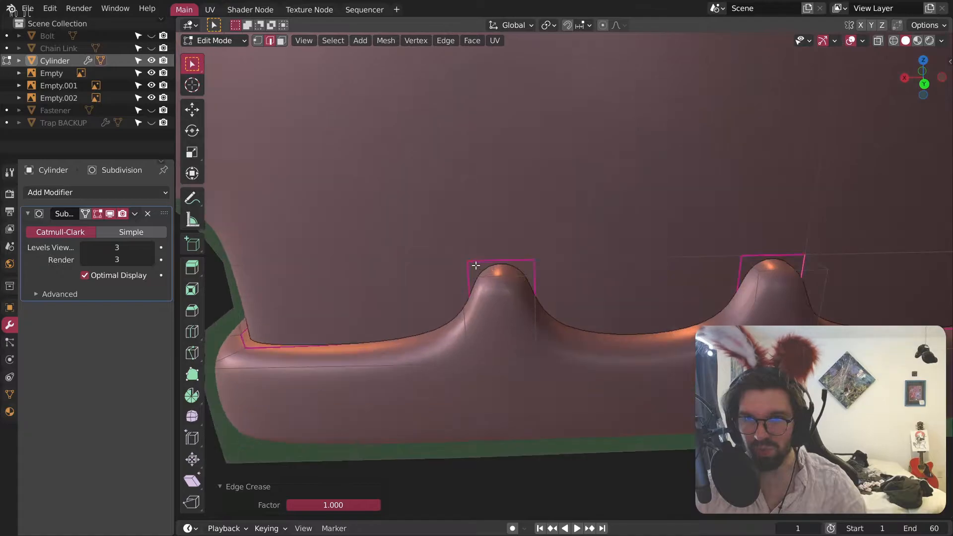
{"action": "scroll", "coordinate": [476, 265], "scroll_direction": "down", "scroll_amount": 2}
{"action": "middle_click_drag", "start_coordinate": [476, 268], "coordinate": [483, 300]}
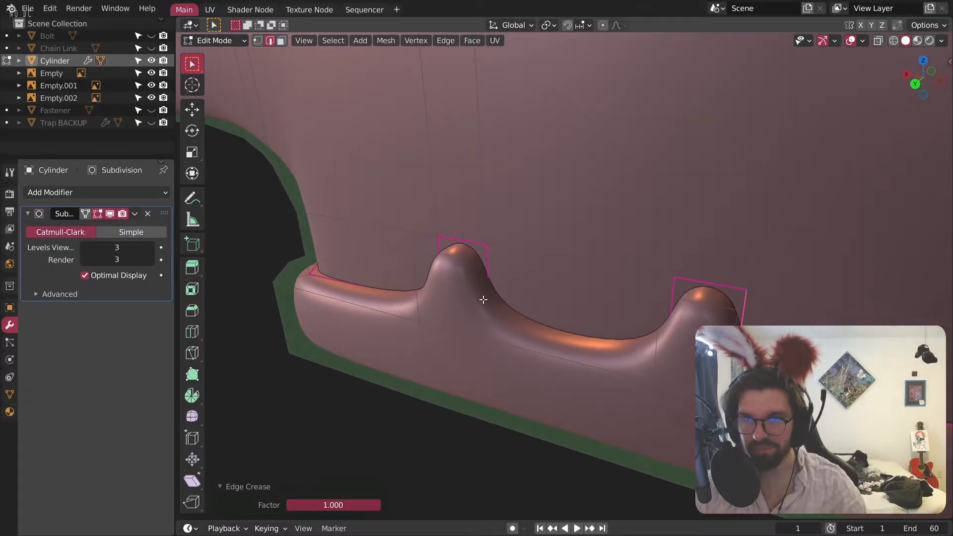
{"action": "scroll", "coordinate": [484, 299], "scroll_direction": "down", "scroll_amount": 5}
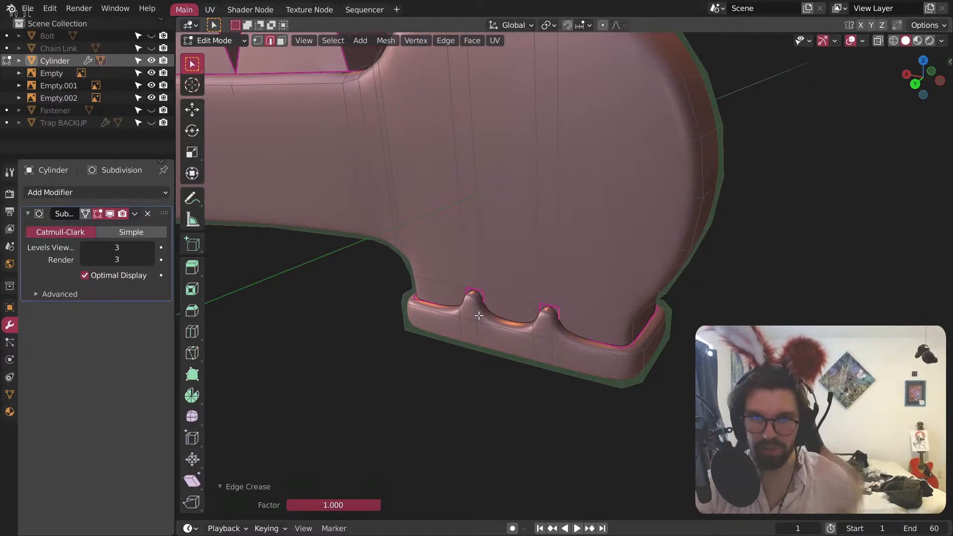
Step: Crease the short depth edges at the base of both tabs, where they meet the strip's upper surface, by 1.000
{"action": "scroll", "coordinate": [505, 260], "scroll_direction": "up", "scroll_amount": 5}
{"action": "middle_click_drag", "start_coordinate": [475, 423], "coordinate": [371, 392]}
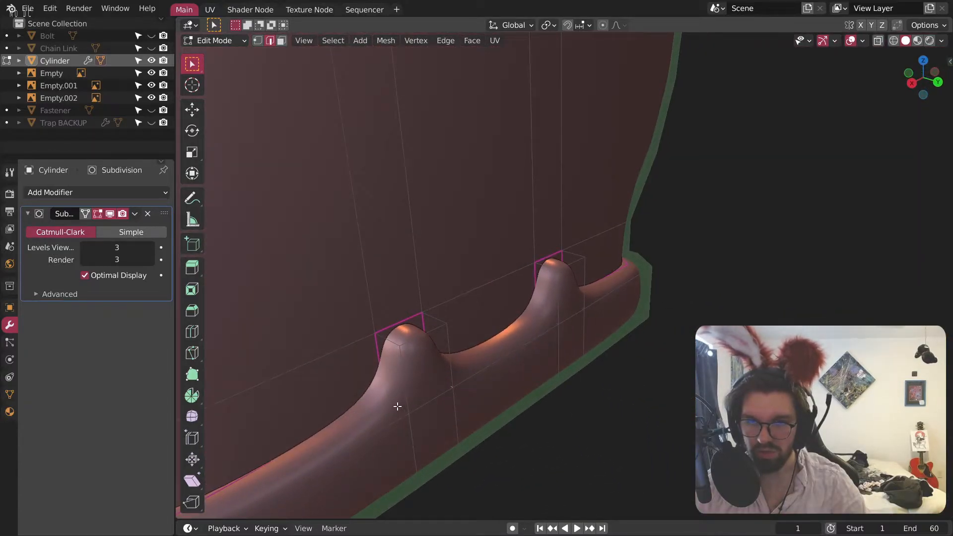
{"action": "middle_click_drag", "start_coordinate": [577, 312], "coordinate": [526, 347]}
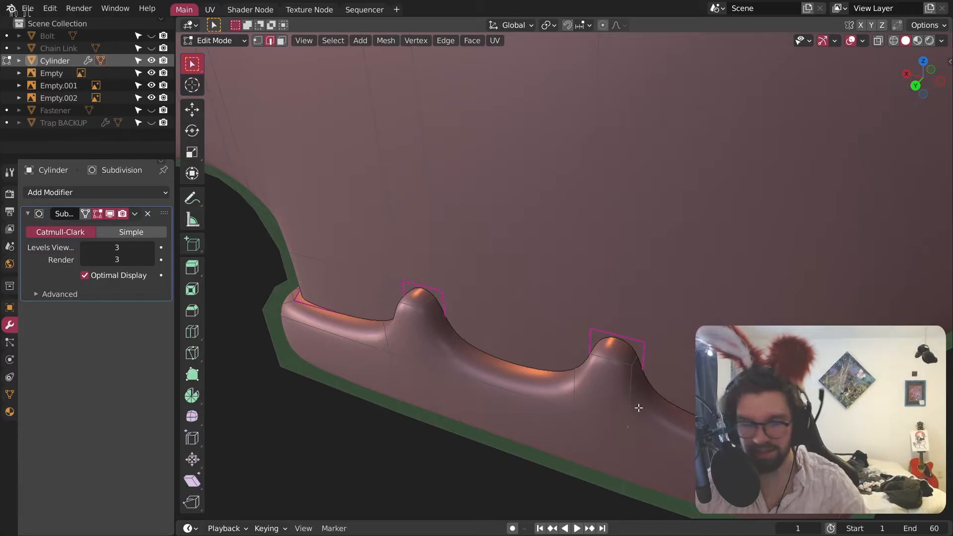
{"action": "key", "text": "shift+e"}
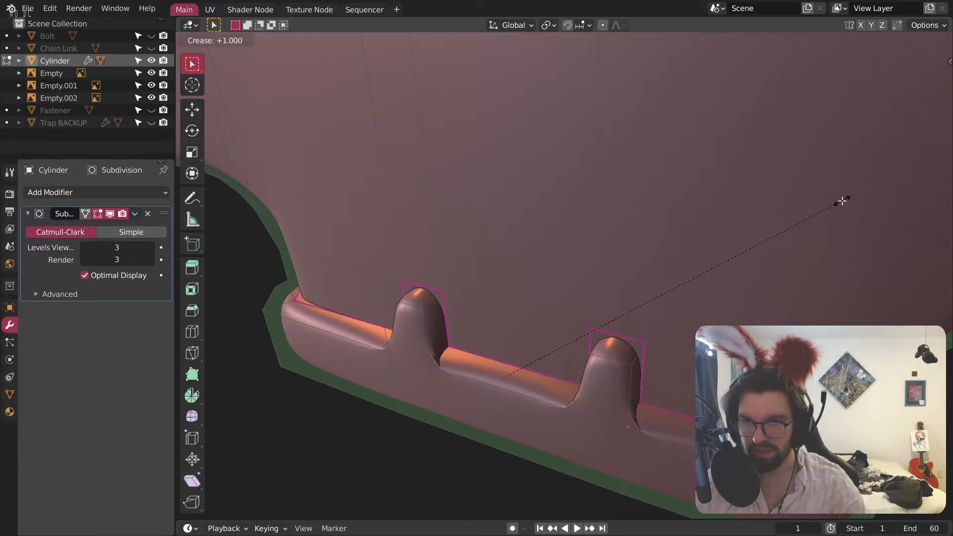
{"action": "left_click", "coordinate": [842, 200]}
Step: Crease the short depth edges and the front edges of both tabs' upper faces
{"action": "scroll", "coordinate": [642, 419], "scroll_direction": "up", "scroll_amount": 3}
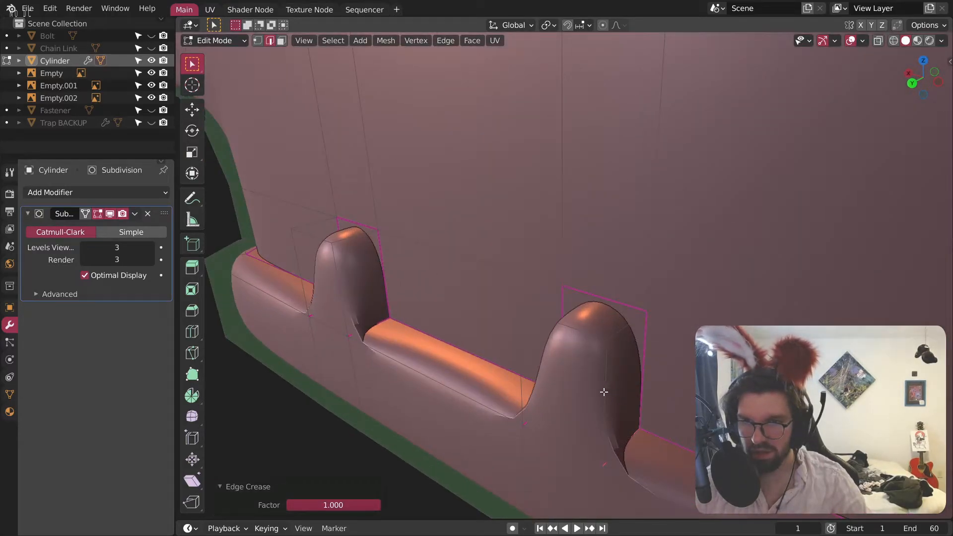
{"action": "left_click", "coordinate": [624, 331]}
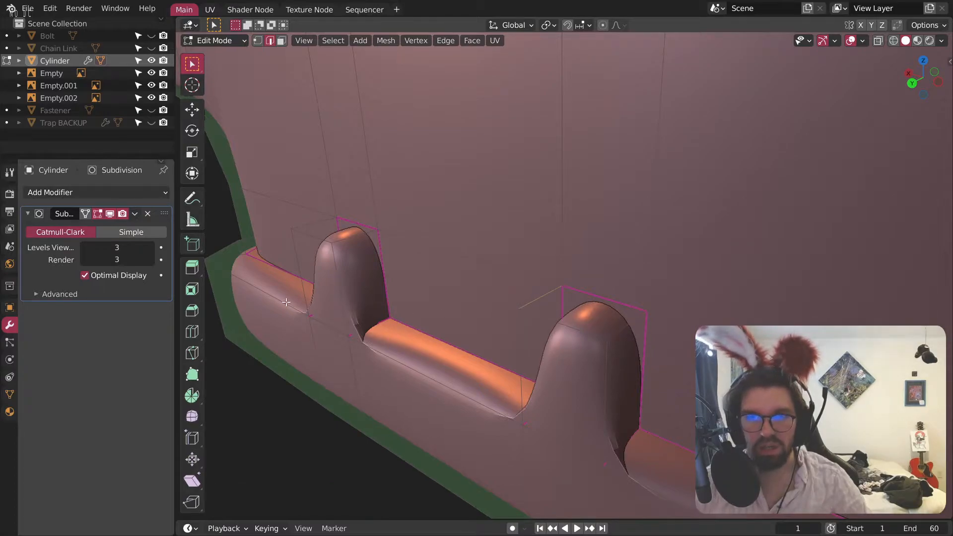
{"action": "key", "text": "shift+e"}
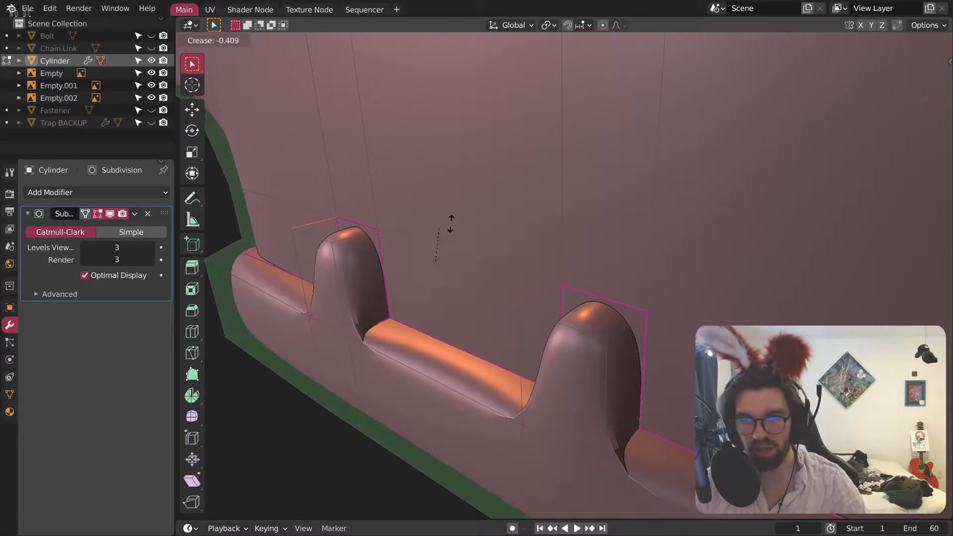
{"action": "left_click", "coordinate": [709, 128]}
{"action": "left_click", "coordinate": [569, 341]}
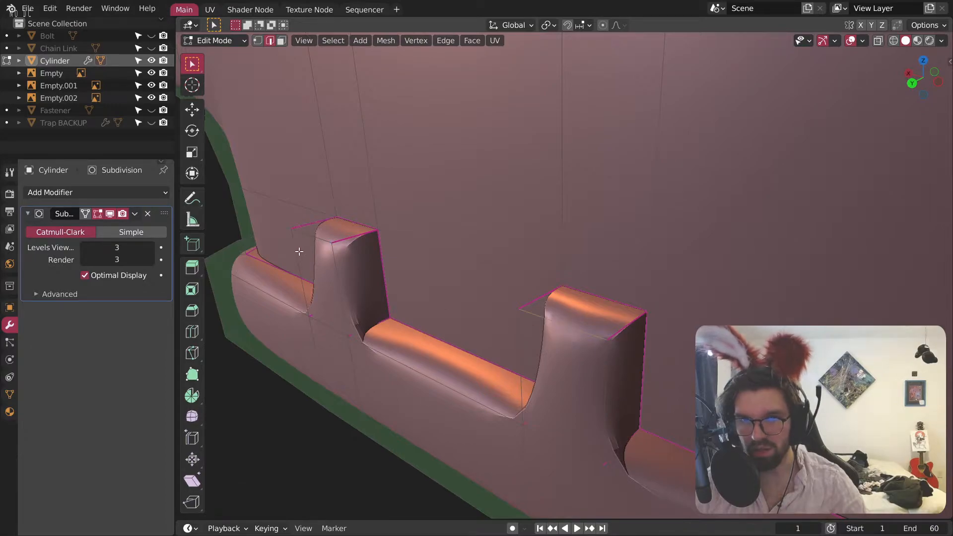
{"action": "key", "text": "shift+e"}
{"action": "left_click", "coordinate": [755, 102]}
Step: Crease the vertical front edges of both tabs
{"action": "middle_click_drag", "start_coordinate": [649, 392], "coordinate": [559, 313]}
{"action": "left_click", "coordinate": [573, 312]}
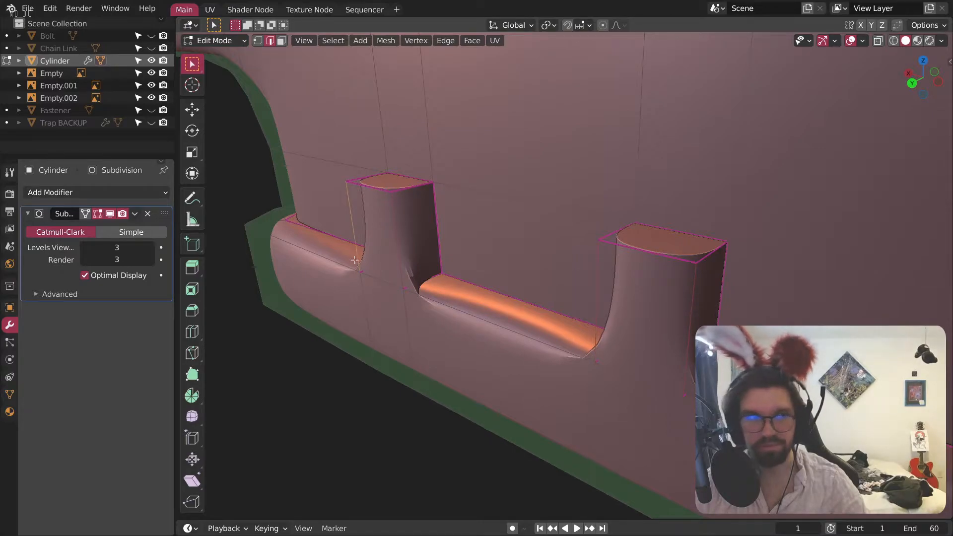
{"action": "middle_click_drag", "start_coordinate": [446, 282], "coordinate": [460, 243]}
{"action": "key", "text": "shift+e"}
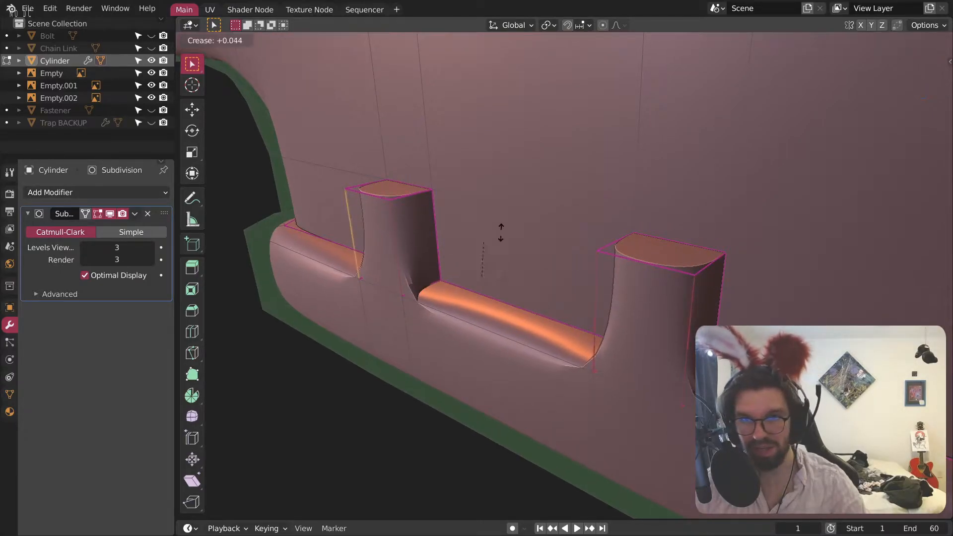
{"action": "left_click", "coordinate": [746, 148]}
Step: Crease the lower horizontal edges of both tabs' front faces and keep the subdivided preview shown
{"action": "middle_click_drag", "start_coordinate": [746, 148], "coordinate": [553, 278]}
{"action": "left_click", "coordinate": [110, 213]}
{"action": "middle_click_drag", "start_coordinate": [598, 382], "coordinate": [620, 382]}
{"action": "left_click", "coordinate": [623, 371]}
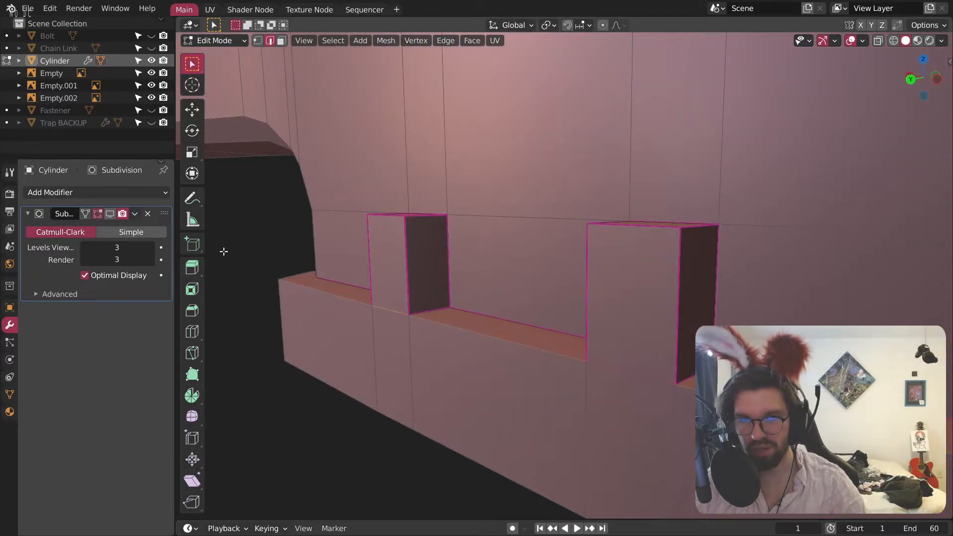
{"action": "left_click", "coordinate": [110, 213]}
{"action": "key", "text": "shift+e"}
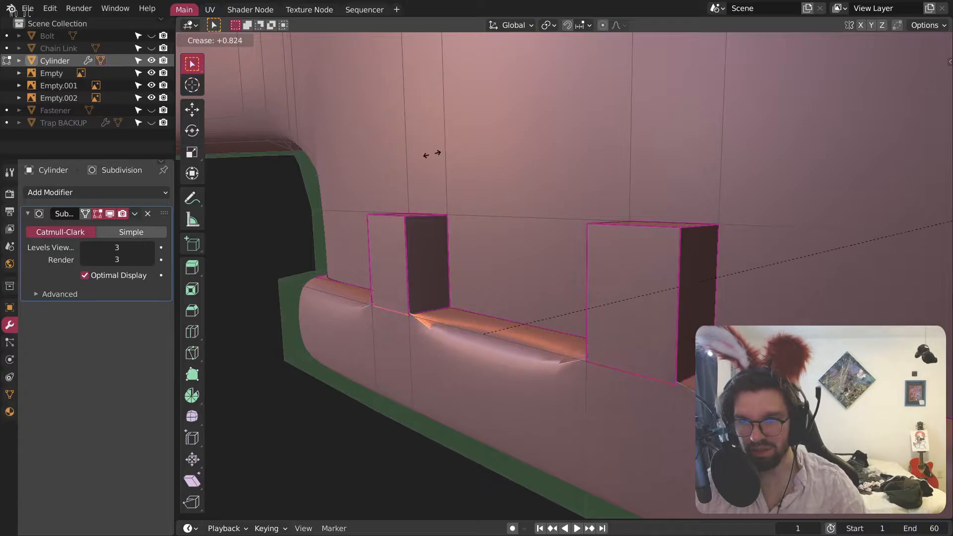
{"action": "left_click", "coordinate": [764, 120]}
{"action": "key", "text": "ctrl+z"}
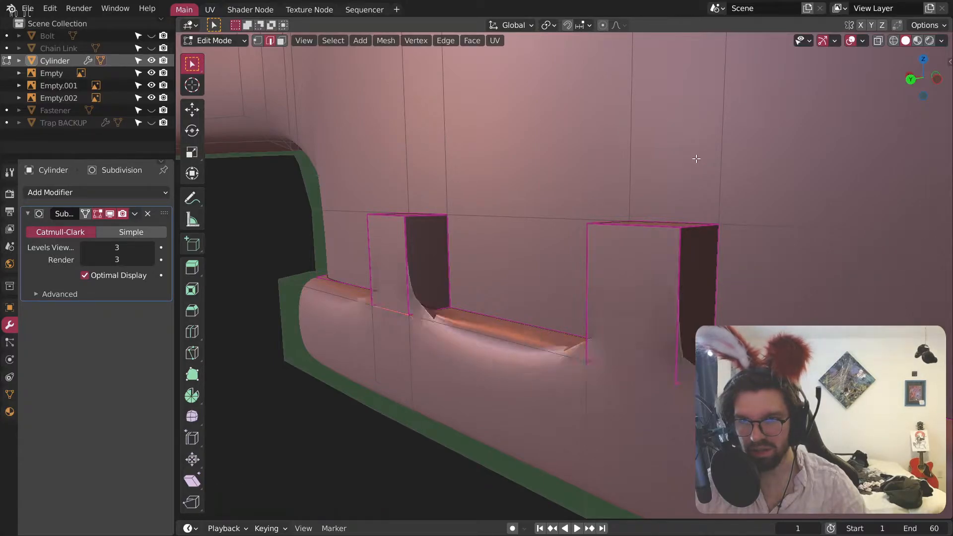
Step: Select the front faces of both tabs in face selection mode
{"action": "middle_click_drag", "start_coordinate": [634, 277], "coordinate": [633, 286]}
{"action": "left_click", "coordinate": [282, 40]}
{"action": "left_click", "coordinate": [269, 255]}
{"action": "left_click", "coordinate": [651, 276], "text": "shift"}
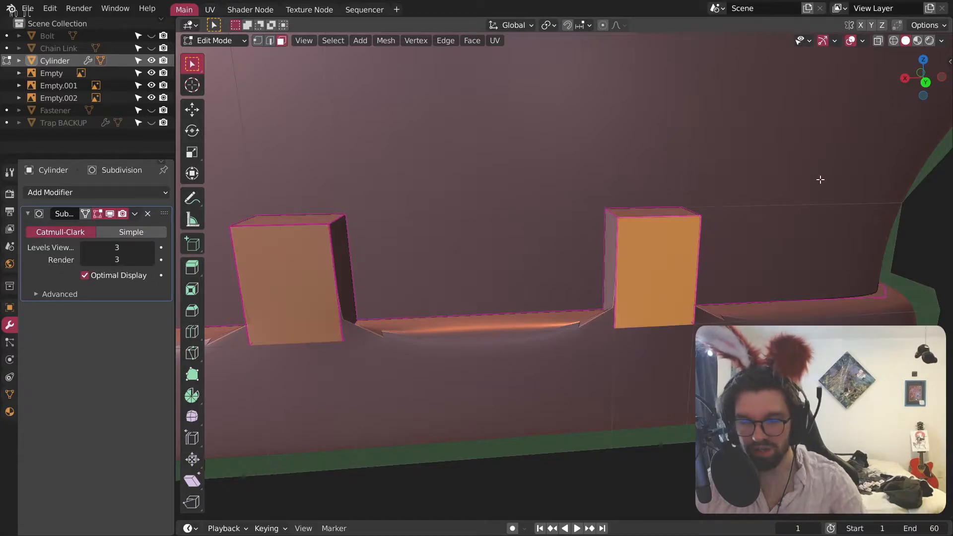
{"action": "key", "text": "i"}
{"action": "key", "text": "Escape"}
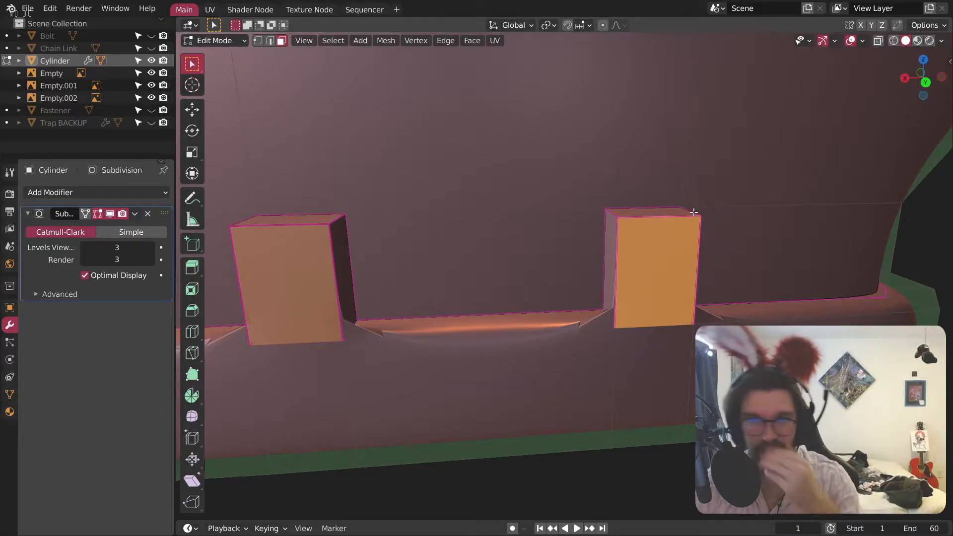
{"action": "middle_click_drag", "start_coordinate": [672, 208], "coordinate": [599, 284]}
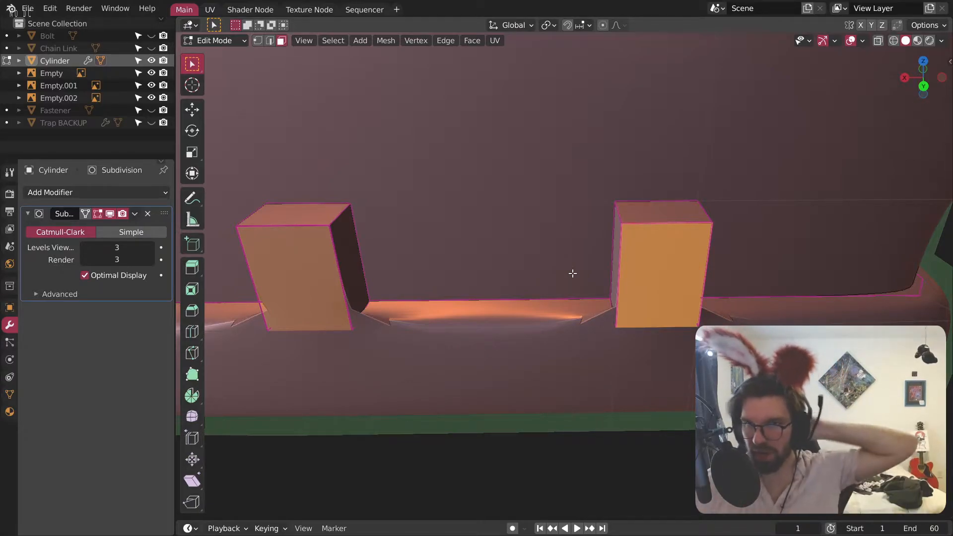
{"action": "middle_click_drag", "start_coordinate": [390, 495], "coordinate": [612, 368]}
{"action": "scroll", "coordinate": [511, 379], "scroll_direction": "up", "scroll_amount": 5}
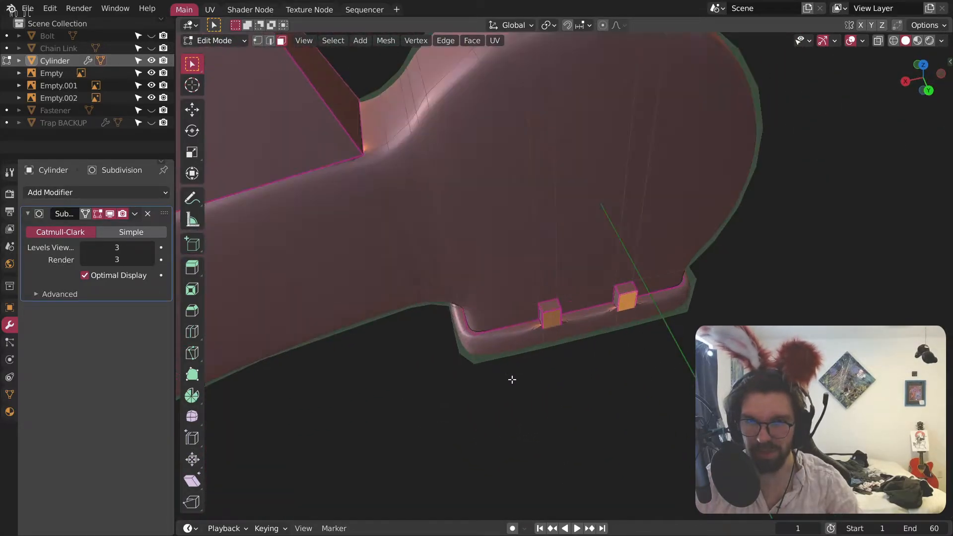
{"action": "middle_click_drag", "start_coordinate": [537, 311], "coordinate": [242, 73]}
{"action": "scroll", "coordinate": [500, 320], "scroll_direction": "down", "scroll_amount": 4}
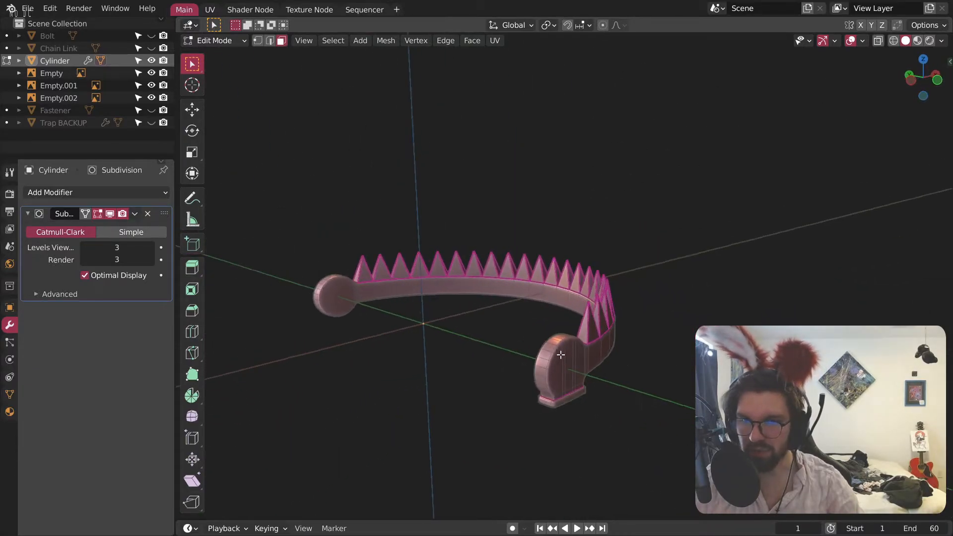
Step: Return to Object Mode and paste a copy of the spiked trap jaw in place
{"action": "left_click", "coordinate": [218, 40]}
{"action": "left_click", "coordinate": [227, 58]}
{"action": "middle_click_drag", "start_coordinate": [476, 348], "coordinate": [612, 372]}
{"action": "left_click", "coordinate": [755, 304]}
{"action": "left_click", "coordinate": [681, 320]}
{"action": "middle_click_drag", "start_coordinate": [683, 320], "coordinate": [639, 302]}
{"action": "scroll", "coordinate": [652, 319], "scroll_direction": "up", "scroll_amount": 3}
{"action": "scroll", "coordinate": [587, 321], "scroll_direction": "down", "scroll_amount": 5}
{"action": "middle_click_drag", "start_coordinate": [587, 321], "coordinate": [571, 335]}
{"action": "key", "text": "ctrl+c"}
{"action": "key", "text": "ctrl+v"}
Step: Rotate the pasted jaw 180° about the global Z axis to form the opposite half of the trap
{"action": "left_click_drag", "start_coordinate": [530, 389], "coordinate": [377, 323]}
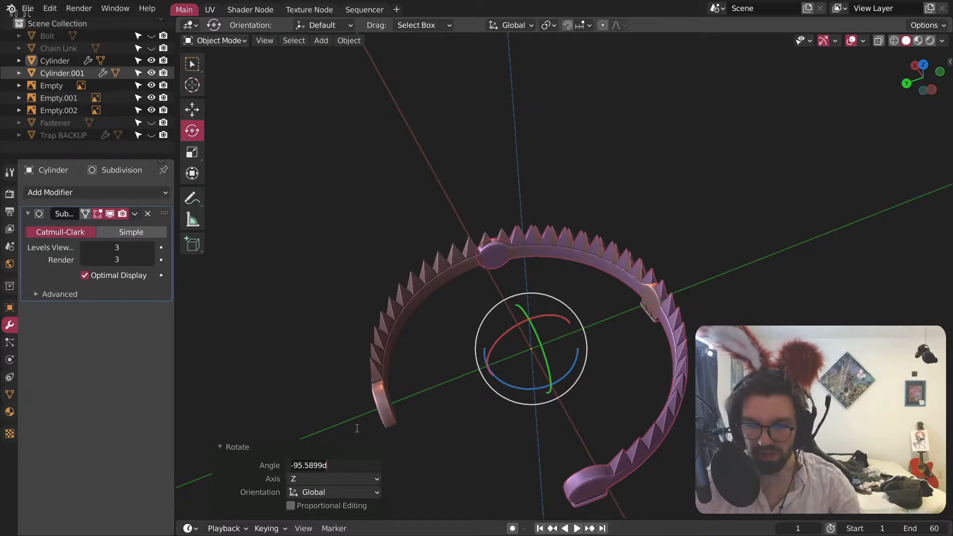
{"action": "key", "text": "Return"}
{"action": "middle_click_drag", "start_coordinate": [592, 444], "coordinate": [549, 358]}
{"action": "scroll", "coordinate": [549, 359], "scroll_direction": "up", "scroll_amount": 2}
{"action": "scroll", "coordinate": [406, 330], "scroll_direction": "up", "scroll_amount": 1}
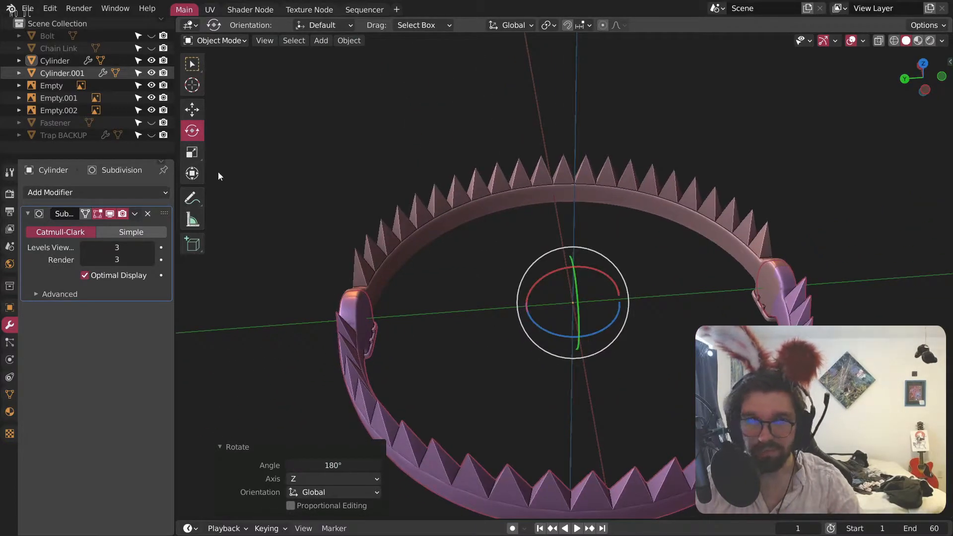
Step: From the top view, move the copied jaw about -0.073 m along the global Y axis
{"action": "middle_click_drag", "start_coordinate": [624, 269], "coordinate": [631, 293]}
{"action": "left_click", "coordinate": [923, 67]}
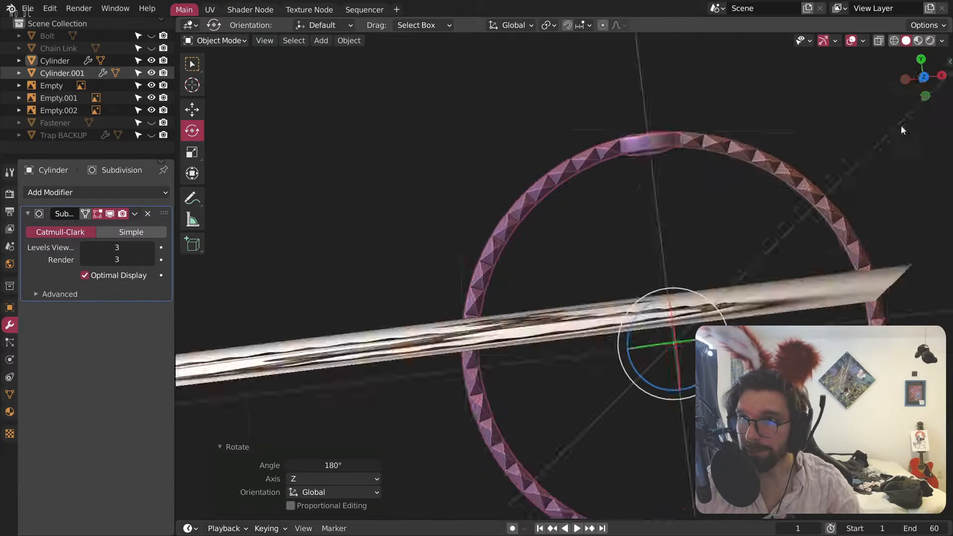
{"action": "scroll", "coordinate": [660, 118], "scroll_direction": "up", "scroll_amount": 5}
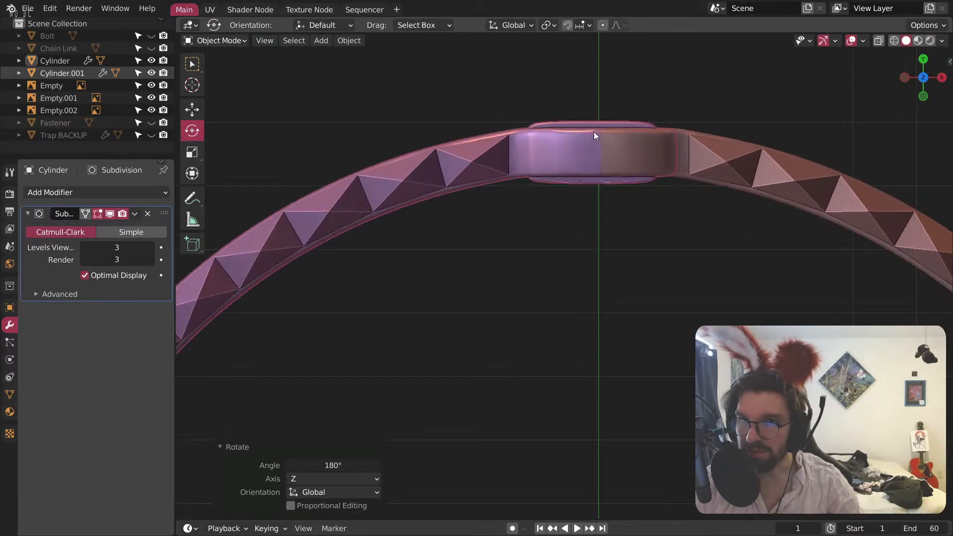
{"action": "left_click", "coordinate": [525, 351]}
{"action": "left_click", "coordinate": [552, 152]}
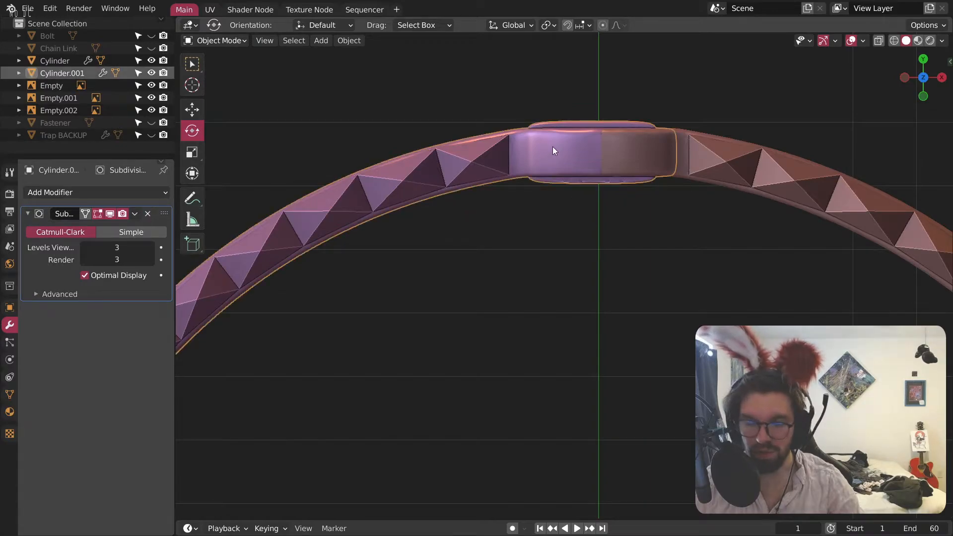
{"action": "key", "text": "g"}
{"action": "key", "text": "y"}
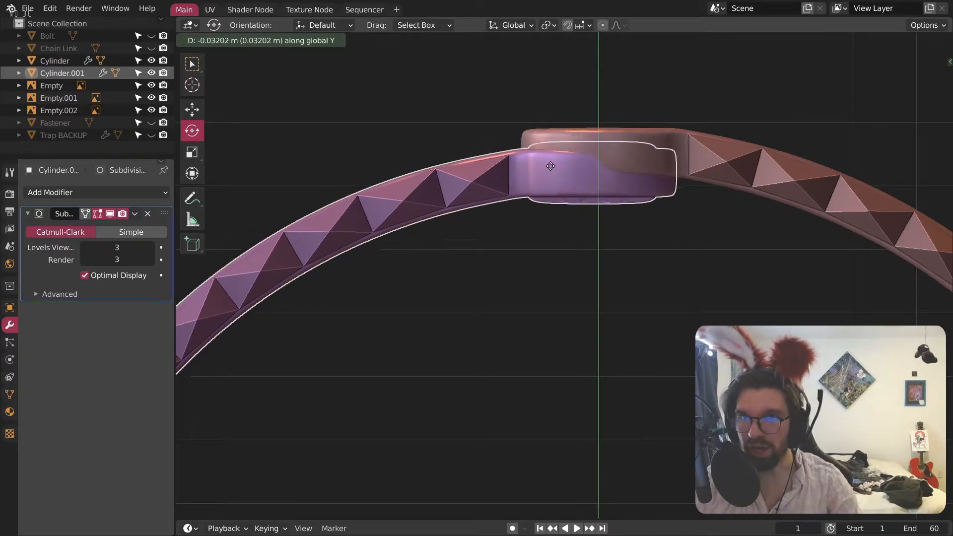
{"action": "left_click", "coordinate": [568, 191]}
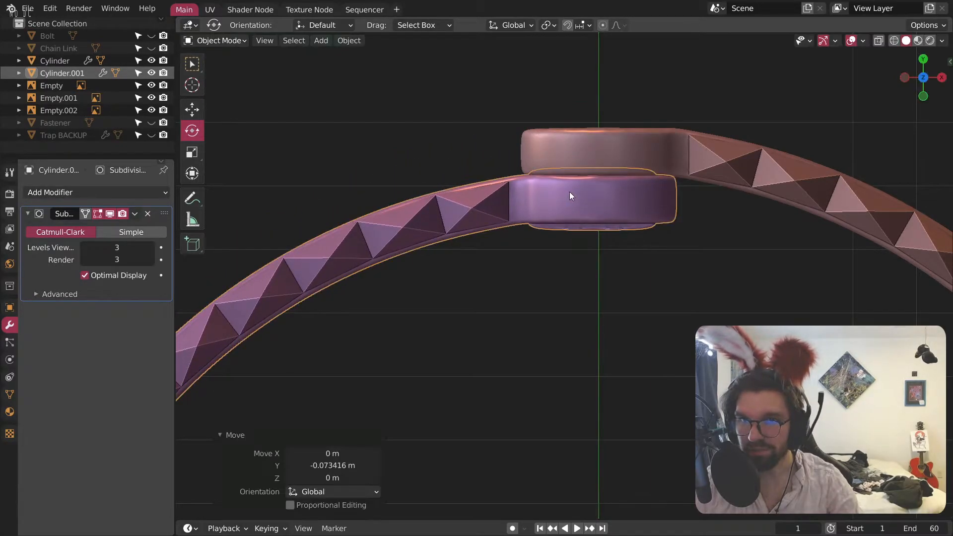
Step: Fine-tune the copied jaw's offset from the other hinge end by about -0.0025 m along global Y
{"action": "middle_click_drag", "start_coordinate": [636, 180], "coordinate": [606, 201], "text": "shift"}
{"action": "scroll", "coordinate": [576, 213], "scroll_direction": "up", "scroll_amount": 4}
{"action": "mouse_move", "coordinate": [552, 219]}
{"action": "middle_mouse_down"}
{"action": "mouse_move", "coordinate": [547, 207]}
{"action": "mouse_move", "coordinate": [564, 172]}
{"action": "mouse_move", "coordinate": [546, 203]}
{"action": "middle_mouse_up"}
{"action": "scroll", "coordinate": [547, 207], "scroll_direction": "down", "scroll_amount": 4}
{"action": "scroll", "coordinate": [484, 236], "scroll_direction": "up", "scroll_amount": 4}
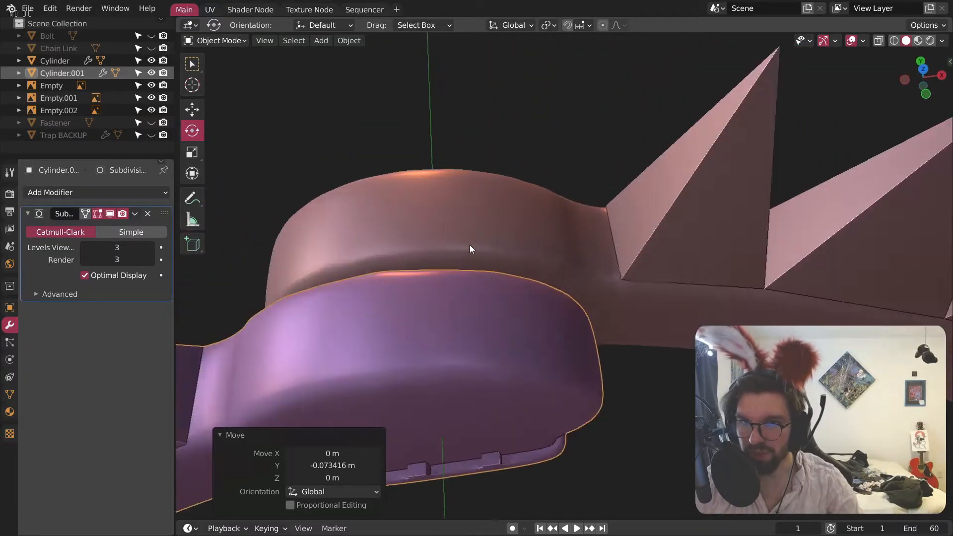
{"action": "key", "text": "KP_7"}
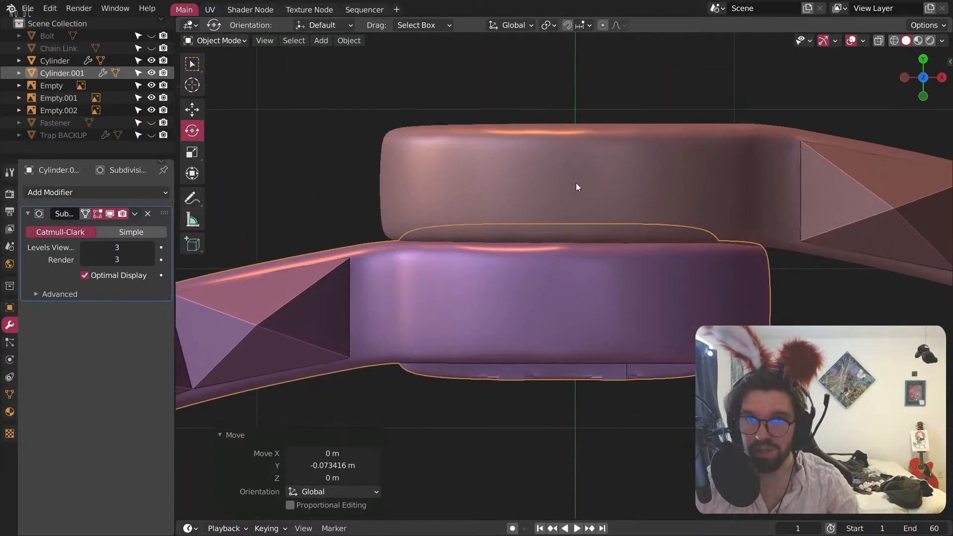
{"action": "left_click", "coordinate": [576, 184]}
{"action": "left_click", "coordinate": [634, 312]}
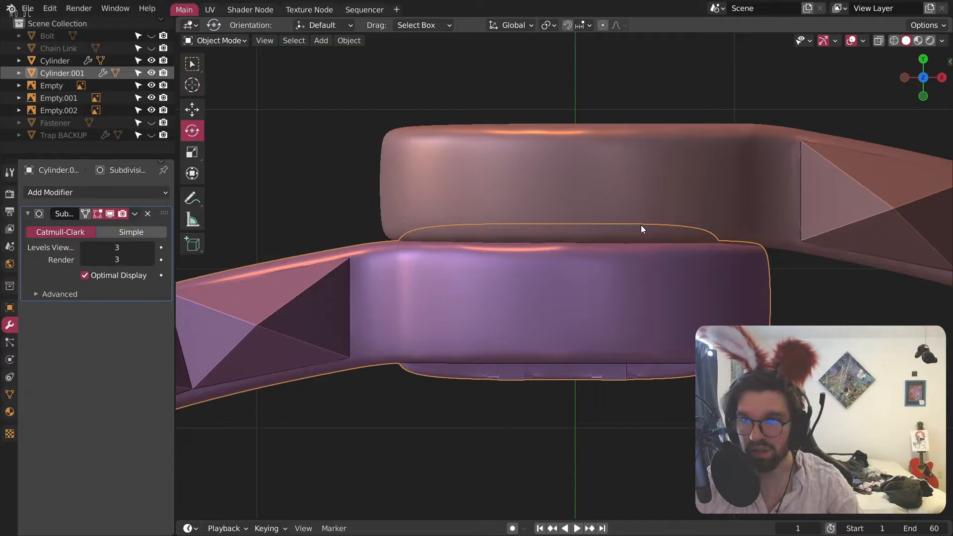
{"action": "key", "text": "g"}
{"action": "key", "text": "y"}
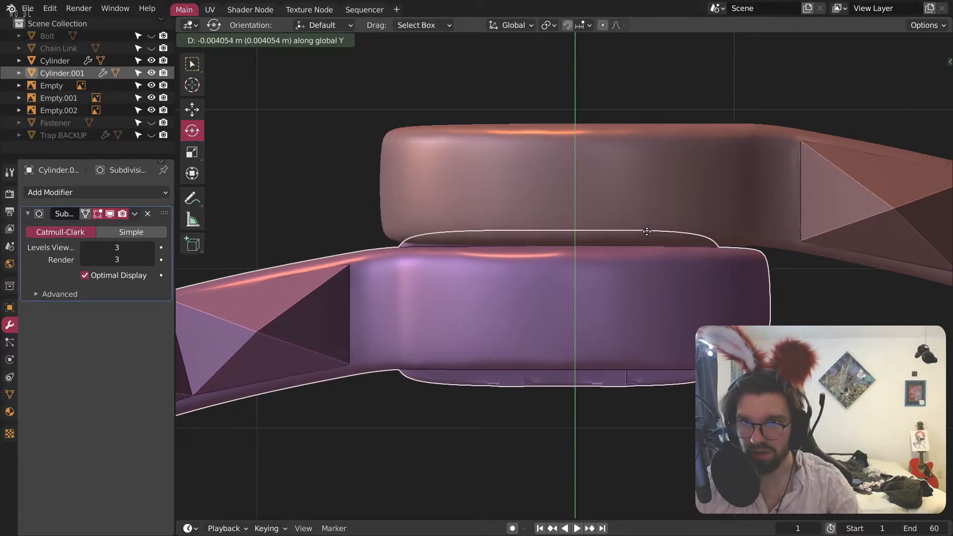
{"action": "left_click", "coordinate": [650, 229]}
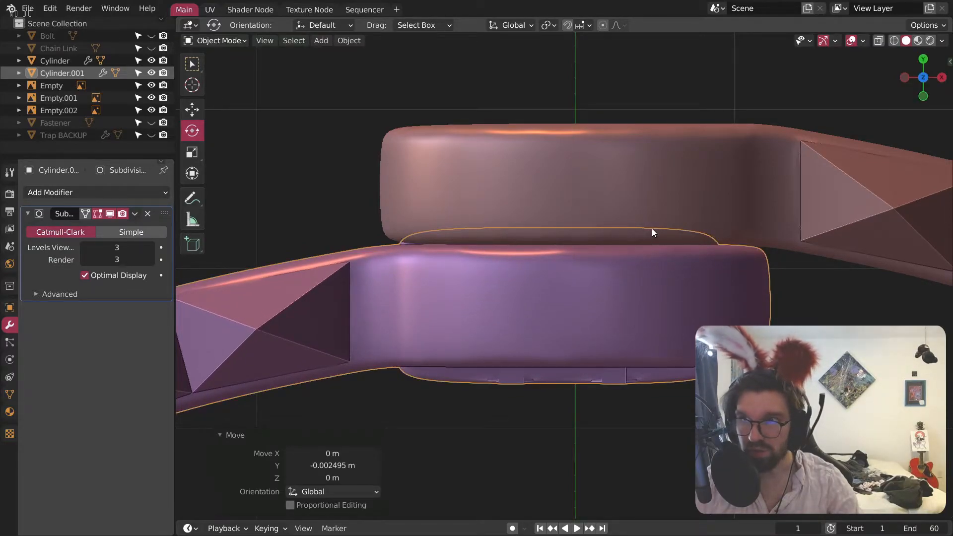
Step: Shift the copied jaw about -0.009 m along the global X axis
{"action": "key", "text": "g"}
{"action": "key", "text": "x"}
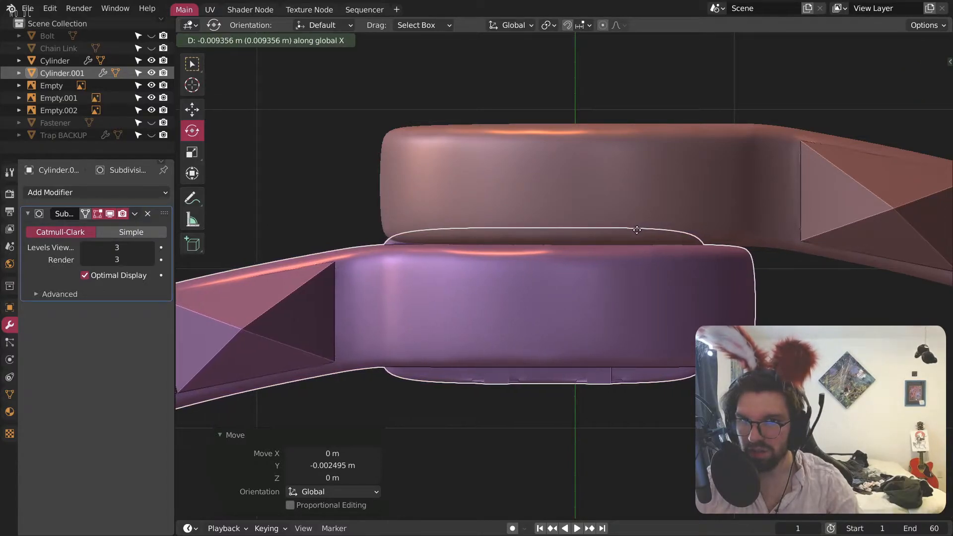
{"action": "left_click", "coordinate": [637, 230]}
Step: Move the copied jaw about 0.021 m along global X to line up its round hinge end with the original's
{"action": "key", "text": "alt+a"}
{"action": "scroll", "coordinate": [710, 362], "scroll_direction": "down", "scroll_amount": 6}
{"action": "middle_click_drag", "start_coordinate": [715, 472], "coordinate": [623, 167]}
{"action": "left_click", "coordinate": [607, 188]}
{"action": "scroll", "coordinate": [695, 267], "scroll_direction": "up", "scroll_amount": 6}
{"action": "middle_click_drag", "start_coordinate": [696, 267], "coordinate": [643, 234], "text": "shift"}
{"action": "key", "text": "g"}
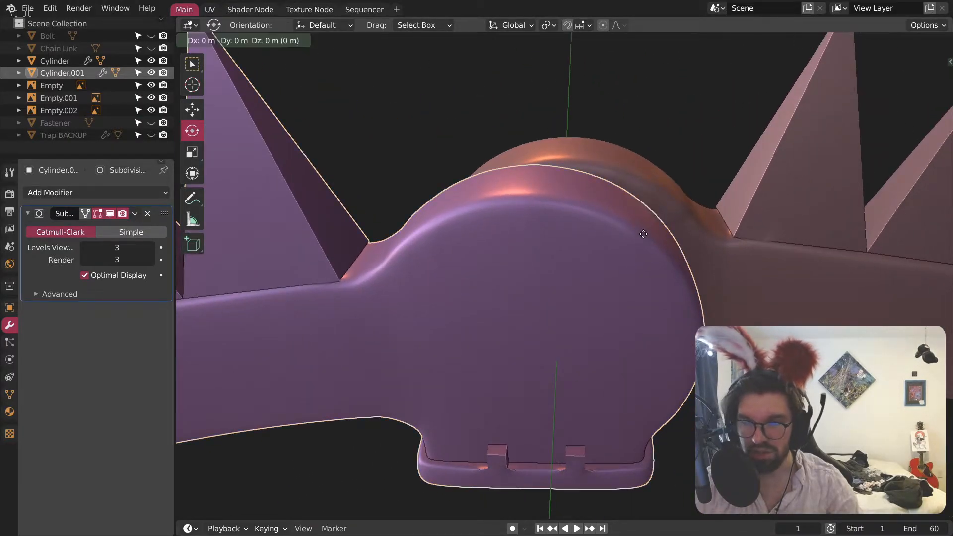
{"action": "key", "text": "x"}
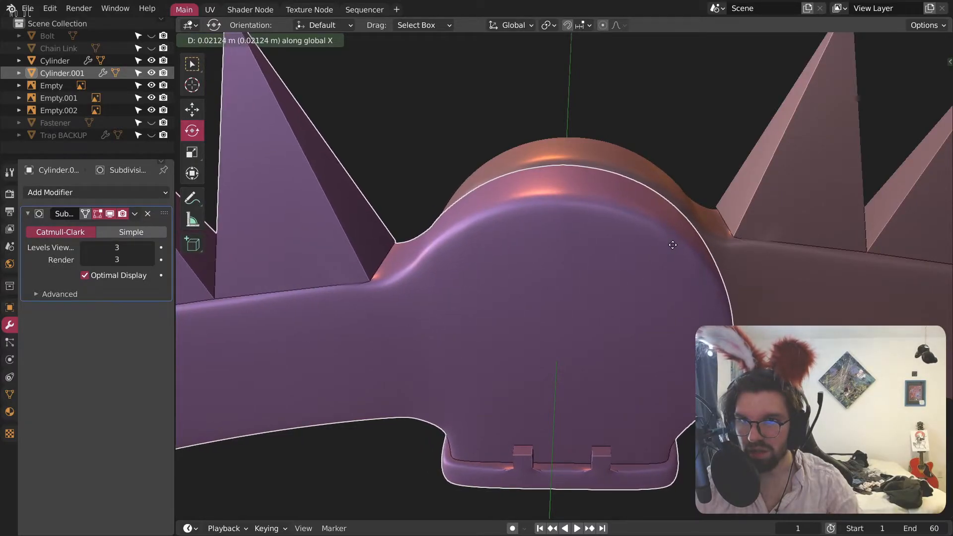
{"action": "left_click", "coordinate": [673, 245]}
{"action": "key", "text": "alt+a"}
{"action": "scroll", "coordinate": [762, 406], "scroll_direction": "down", "scroll_amount": 1}
{"action": "scroll", "coordinate": [574, 273], "scroll_direction": "down", "scroll_amount": 5}
{"action": "middle_click_drag", "start_coordinate": [574, 273], "coordinate": [659, 294]}
{"action": "scroll", "coordinate": [637, 296], "scroll_direction": "up", "scroll_amount": 5}
{"action": "left_click", "coordinate": [401, 152]}
{"action": "left_click", "coordinate": [500, 151], "text": "shift"}
{"action": "scroll", "coordinate": [499, 150], "scroll_direction": "down", "scroll_amount": 5}
{"action": "middle_click_drag", "start_coordinate": [538, 195], "coordinate": [489, 157]}
{"action": "right_click", "coordinate": [487, 154]}
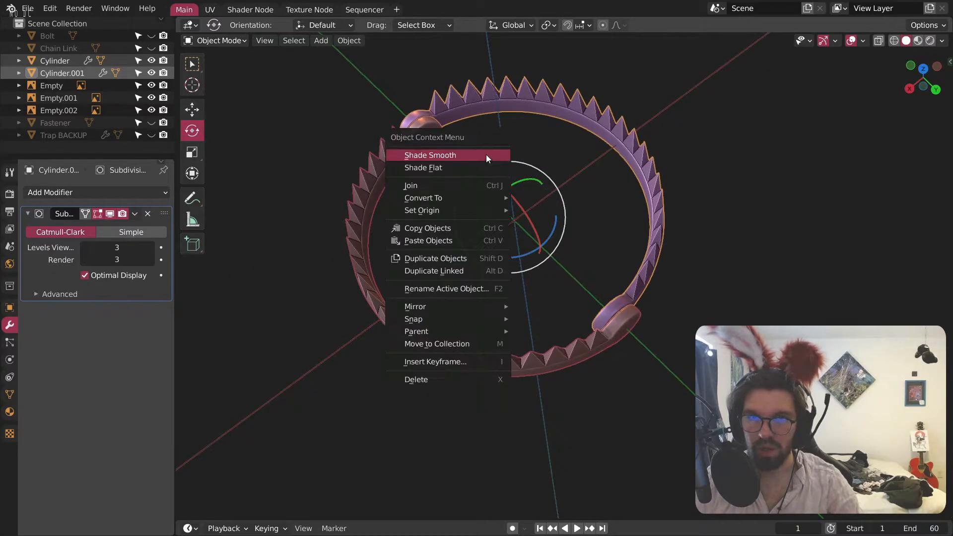
{"action": "left_click", "coordinate": [817, 154]}
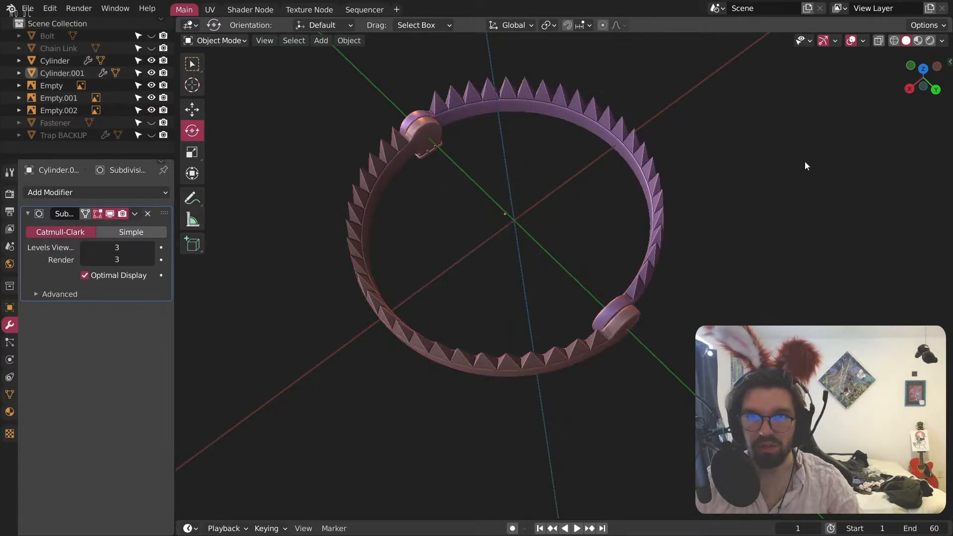
Step: Duplicate the original jaw as a backup, rename the copy "Trap w/ Bracket BACKUP" and hide it
{"action": "left_click", "coordinate": [406, 158]}
{"action": "key", "text": "ctrl+c"}
{"action": "key", "text": "ctrl+v"}
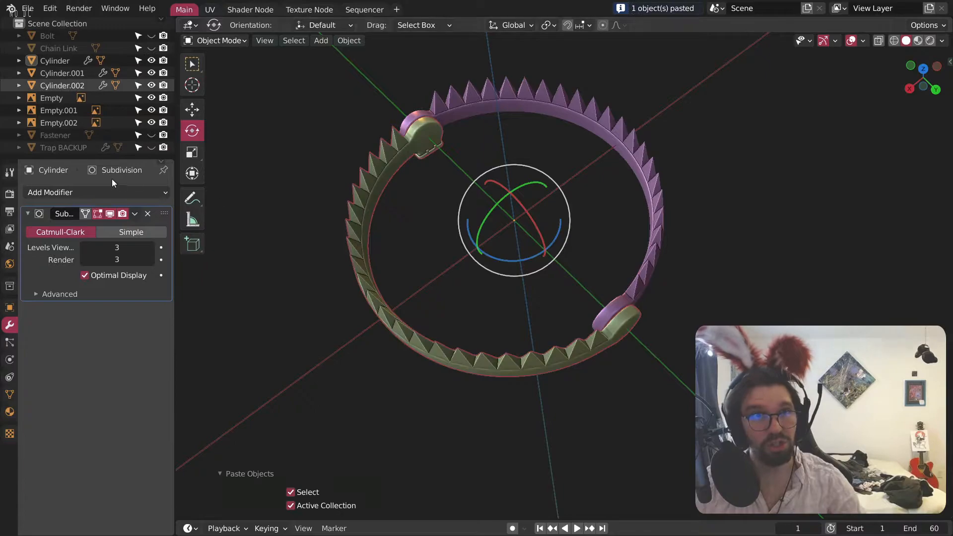
{"action": "double_click", "coordinate": [67, 88]}
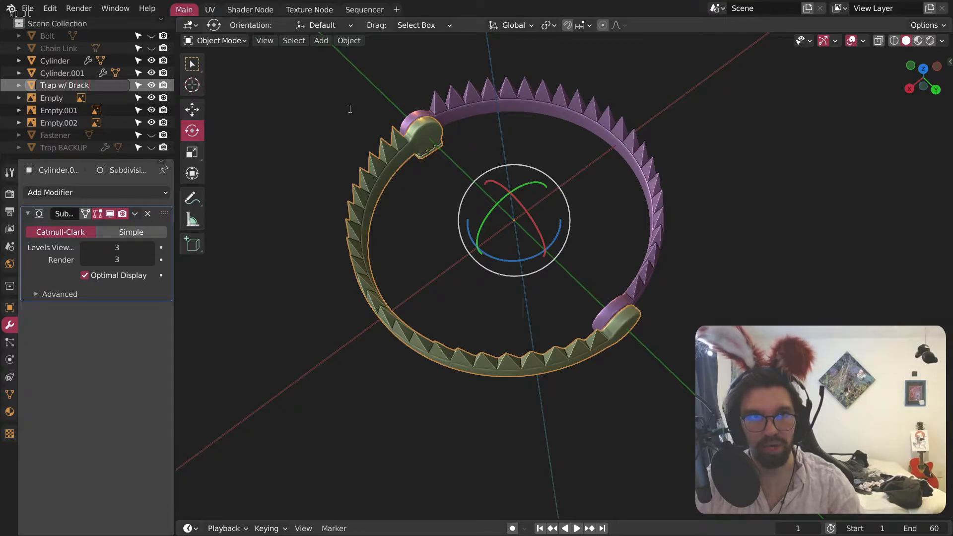
{"action": "key", "text": "Return"}
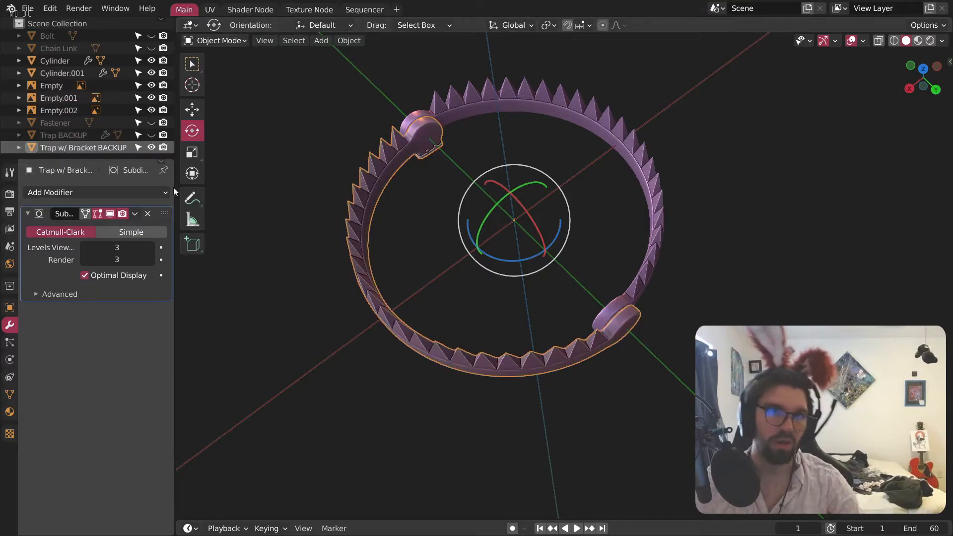
{"action": "left_click", "coordinate": [151, 147]}
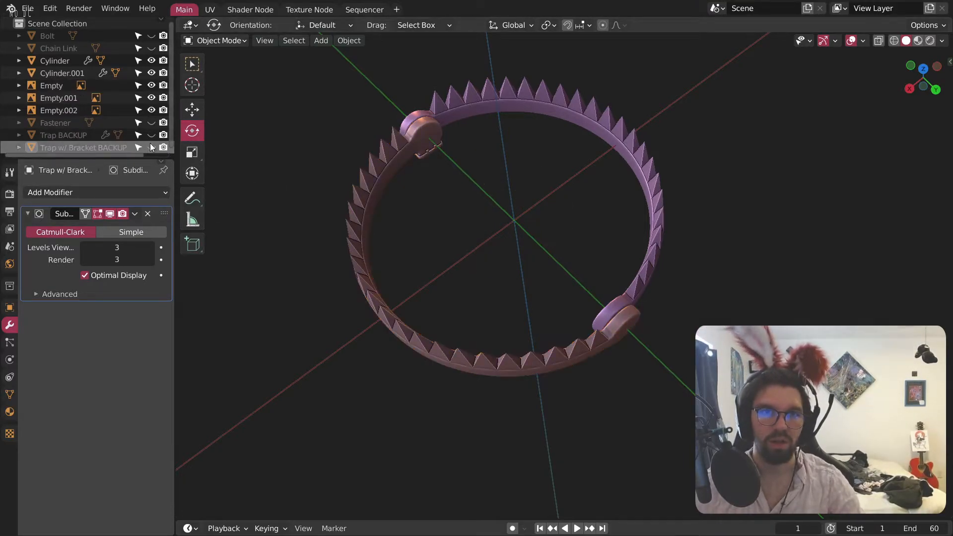
Step: Join the two visible trap jaws into a single object
{"action": "left_click", "coordinate": [414, 135]}
{"action": "left_click", "coordinate": [488, 105], "text": "shift"}
{"action": "right_click", "coordinate": [487, 105]}
{"action": "left_click", "coordinate": [443, 139]}
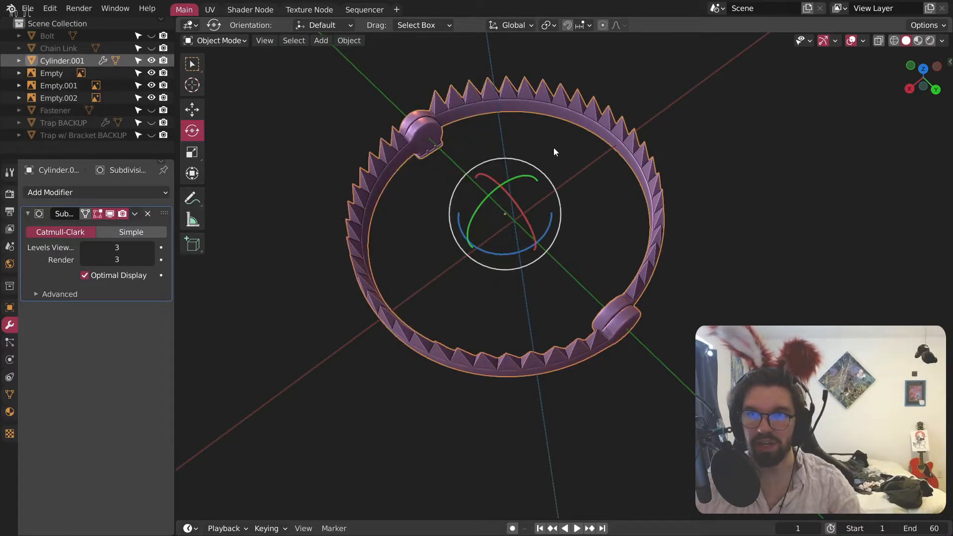
Step: In Edit Mode, select the inward-facing faces of one bracket's bottom lip, including its two small tabs
{"action": "left_click", "coordinate": [554, 152]}
{"action": "scroll", "coordinate": [433, 138], "scroll_direction": "up", "scroll_amount": 8}
{"action": "mouse_move", "coordinate": [429, 171]}
{"action": "middle_mouse_down"}
{"action": "mouse_move", "coordinate": [407, 155]}
{"action": "mouse_move", "coordinate": [429, 156]}
{"action": "middle_mouse_up"}
{"action": "left_click", "coordinate": [405, 151]}
{"action": "scroll", "coordinate": [393, 147], "scroll_direction": "up", "scroll_amount": 4}
{"action": "scroll", "coordinate": [383, 194], "scroll_direction": "down", "scroll_amount": 8}
{"action": "middle_click_drag", "start_coordinate": [371, 201], "coordinate": [511, 261], "text": "shift"}
{"action": "scroll", "coordinate": [471, 268], "scroll_direction": "up", "scroll_amount": 3}
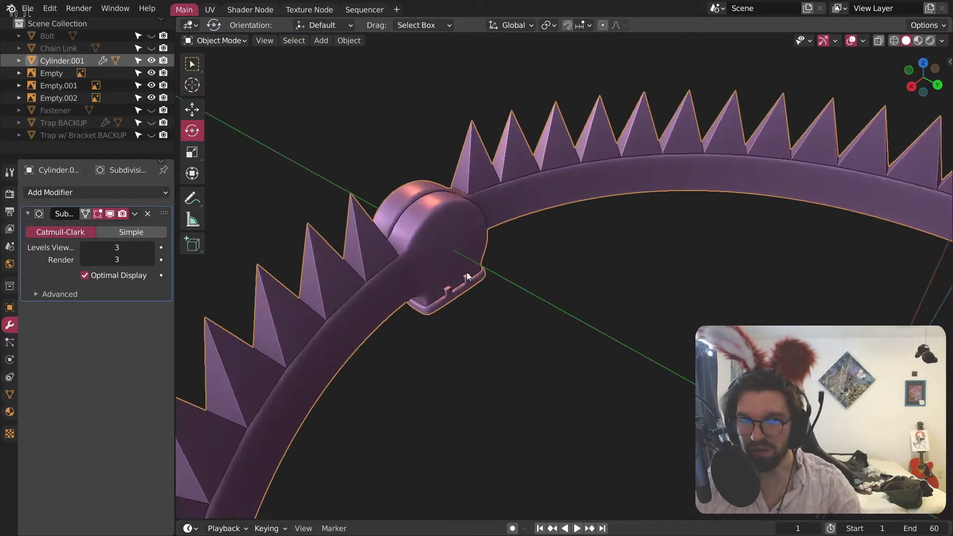
{"action": "scroll", "coordinate": [467, 272], "scroll_direction": "up", "scroll_amount": 3}
{"action": "left_click", "coordinate": [220, 69]}
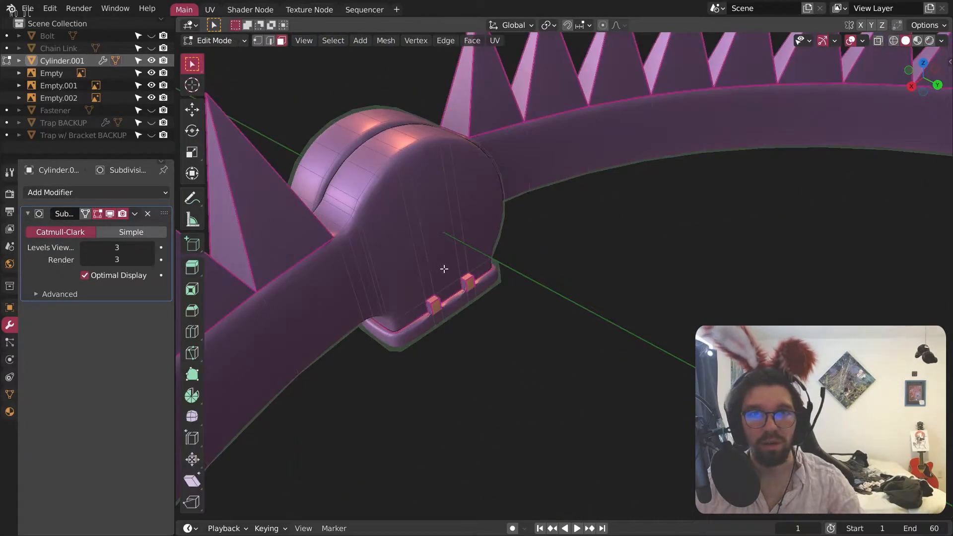
{"action": "scroll", "coordinate": [464, 300], "scroll_direction": "up", "scroll_amount": 5}
{"action": "left_click", "coordinate": [391, 342]}
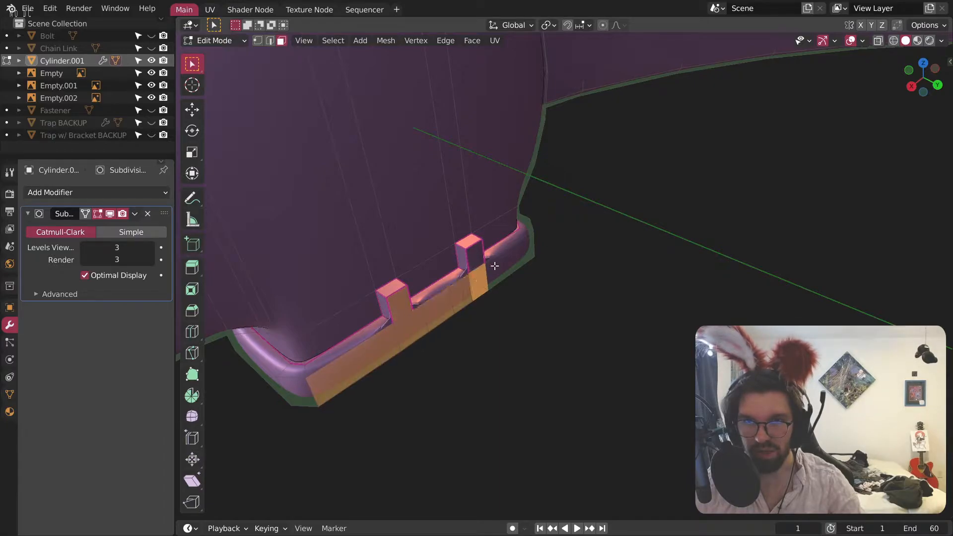
{"action": "left_click", "coordinate": [477, 257], "text": "shift"}
Step: Add the matching lip and tab faces of the opposite bracket to the selection and bridge both face sets across the ring
{"action": "scroll", "coordinate": [530, 289], "scroll_direction": "down", "scroll_amount": 6}
{"action": "middle_click_drag", "start_coordinate": [530, 289], "coordinate": [711, 285]}
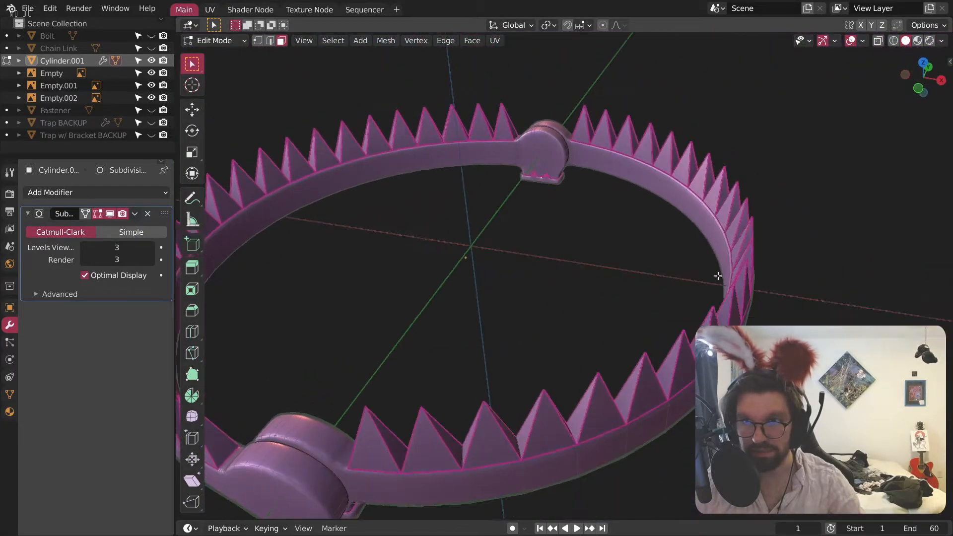
{"action": "scroll", "coordinate": [526, 166], "scroll_direction": "up", "scroll_amount": 4}
{"action": "scroll", "coordinate": [480, 158], "scroll_direction": "up", "scroll_amount": 8}
{"action": "left_click", "coordinate": [569, 242], "text": "shift"}
{"action": "left_click", "coordinate": [605, 252], "text": "shift"}
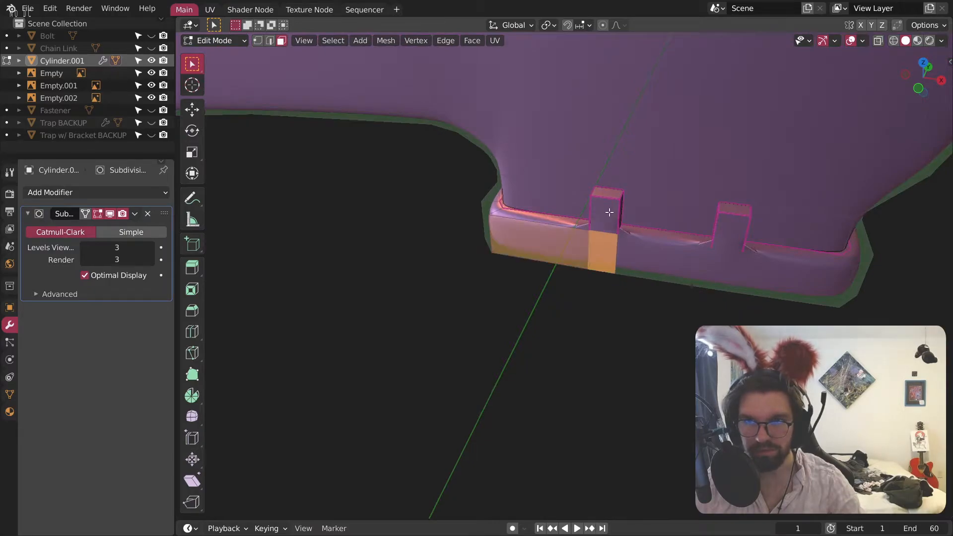
{"action": "left_click", "coordinate": [657, 250], "text": "shift"}
{"action": "left_click", "coordinate": [722, 265], "text": "shift"}
{"action": "left_click", "coordinate": [753, 274], "text": "shift"}
{"action": "left_click", "coordinate": [735, 235], "text": "shift"}
{"action": "right_click", "coordinate": [729, 240]}
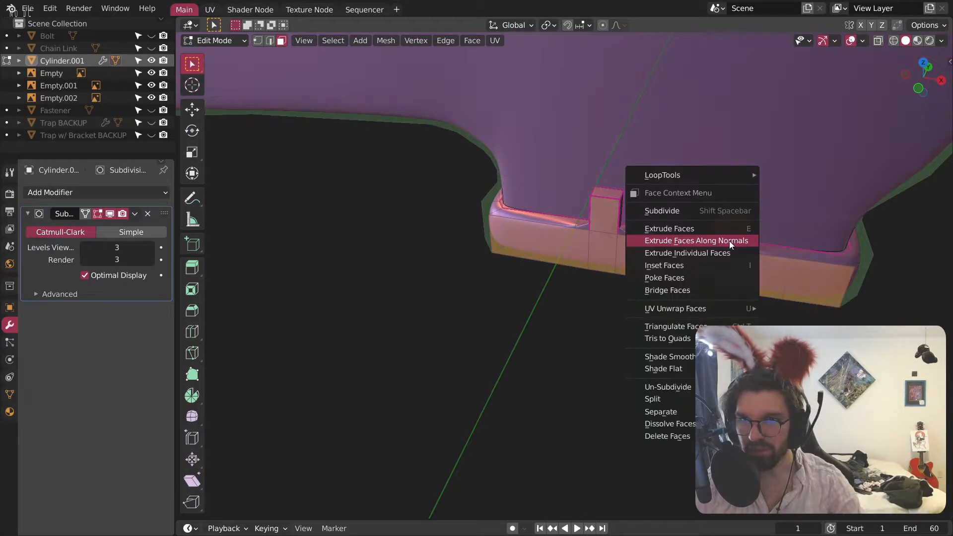
{"action": "left_click", "coordinate": [677, 291]}
{"action": "scroll", "coordinate": [551, 319], "scroll_direction": "down", "scroll_amount": 8}
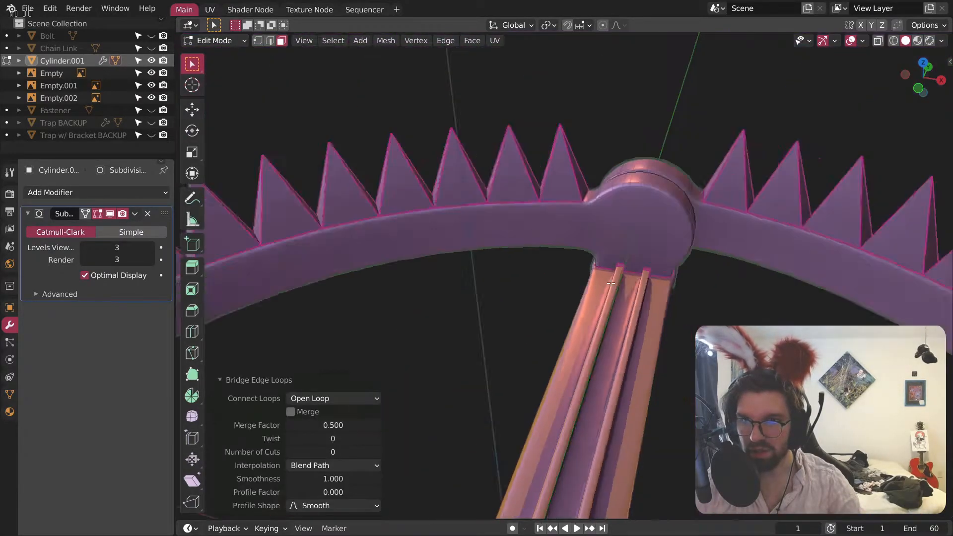
{"action": "left_click", "coordinate": [551, 319]}
Step: Switch to Object Mode and examine the bridged crossbar's ridges where they meet the hinge bracket
{"action": "middle_click_drag", "start_coordinate": [551, 319], "coordinate": [675, 268]}
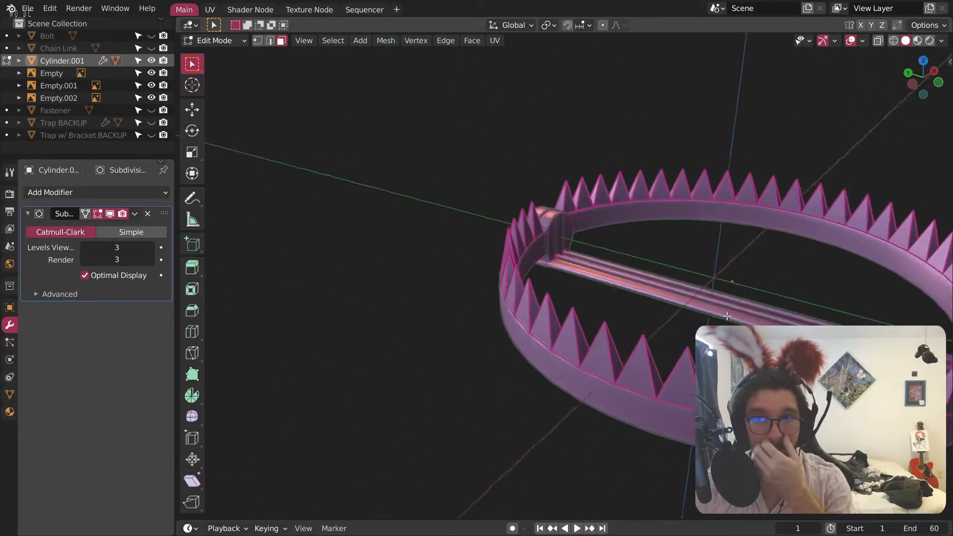
{"action": "scroll", "coordinate": [584, 235], "scroll_direction": "up", "scroll_amount": 4}
{"action": "scroll", "coordinate": [551, 201], "scroll_direction": "up", "scroll_amount": 8}
{"action": "middle_click_drag", "start_coordinate": [444, 183], "coordinate": [503, 200]}
{"action": "scroll", "coordinate": [437, 228], "scroll_direction": "up", "scroll_amount": 6}
{"action": "middle_click_drag", "start_coordinate": [377, 262], "coordinate": [479, 261]}
{"action": "left_click", "coordinate": [221, 40]}
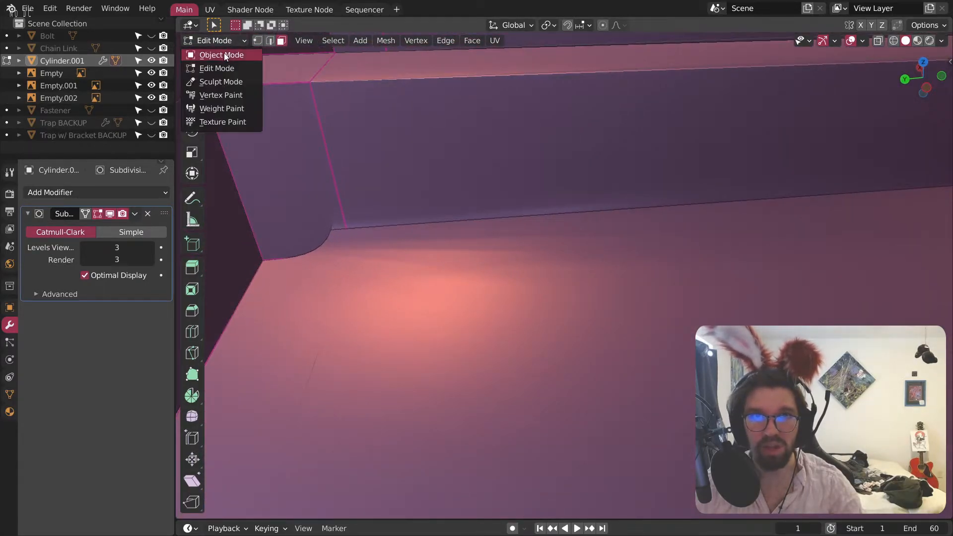
{"action": "left_click", "coordinate": [223, 54]}
{"action": "middle_click_drag", "start_coordinate": [451, 189], "coordinate": [383, 199]}
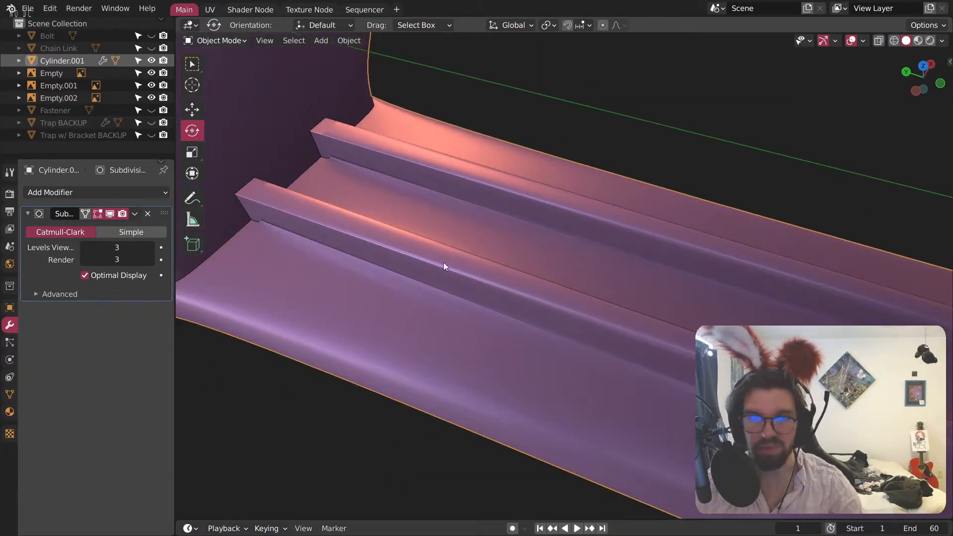
{"action": "middle_click_drag", "start_coordinate": [466, 182], "coordinate": [473, 288]}
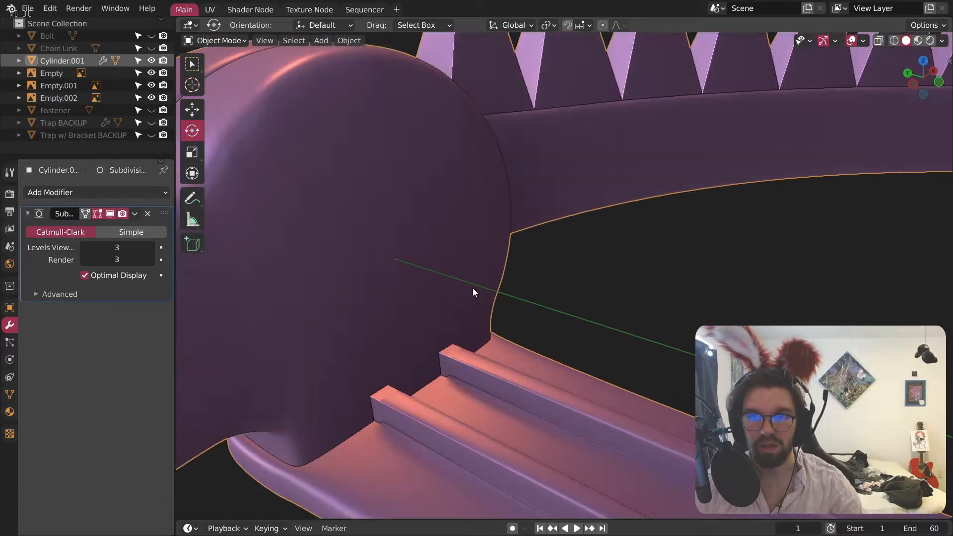
{"action": "scroll", "coordinate": [448, 365], "scroll_direction": "up", "scroll_amount": 4}
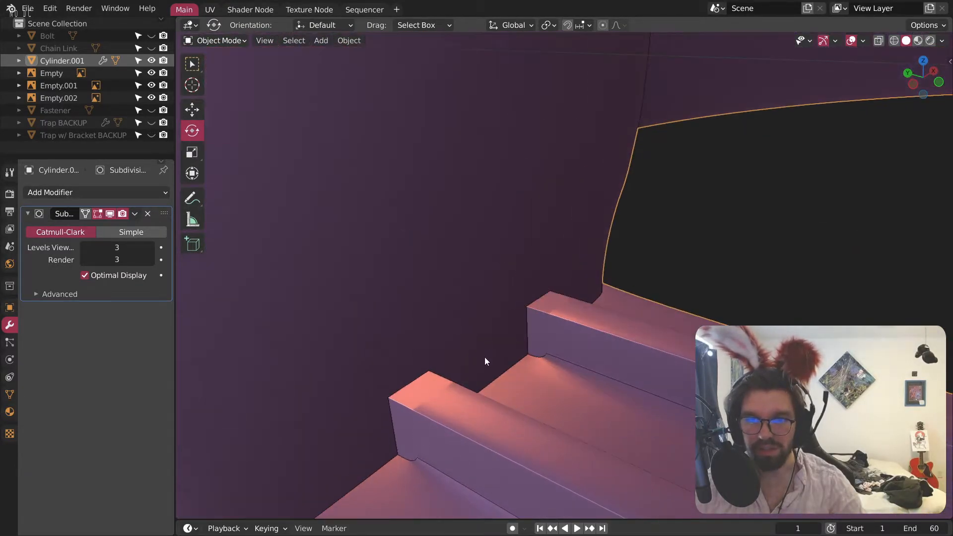
Step: In Edit Mode, select the edges crossing the crossbar's ridges beside one bracket and dissolve them
{"action": "left_click", "coordinate": [240, 40]}
{"action": "key", "text": "Tab"}
{"action": "middle_click_drag", "start_coordinate": [294, 152], "coordinate": [294, 185]}
{"action": "left_click", "coordinate": [269, 41]}
{"action": "left_click", "coordinate": [331, 296]}
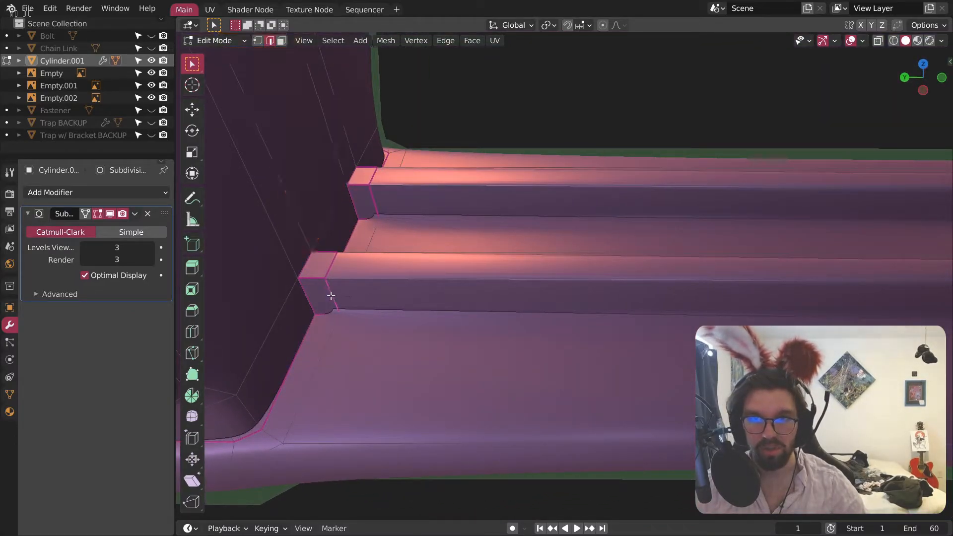
{"action": "right_click", "coordinate": [332, 296]}
{"action": "left_click", "coordinate": [304, 508]}
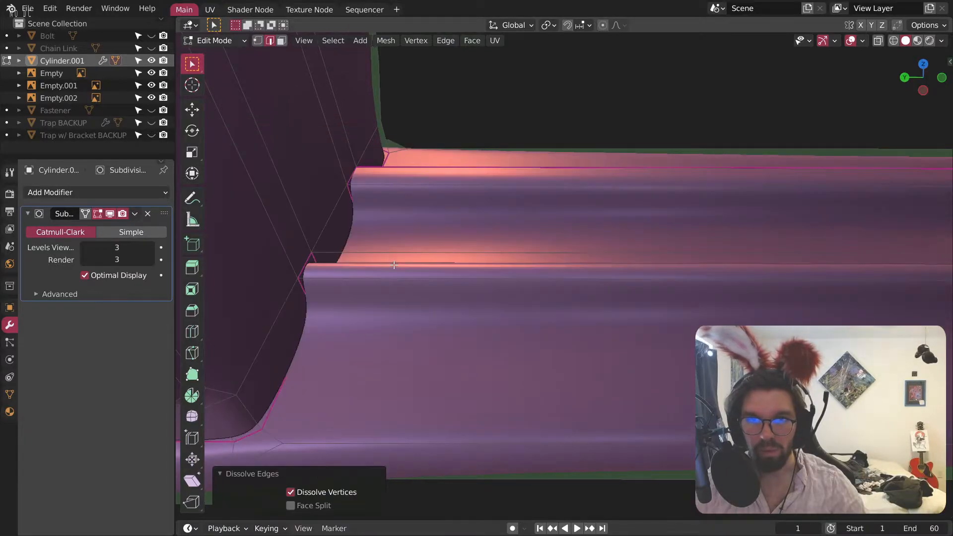
Step: Dissolve the matching cross edges on the ridges at the crossbar's opposite end
{"action": "scroll", "coordinate": [390, 271], "scroll_direction": "down", "scroll_amount": 5}
{"action": "scroll", "coordinate": [670, 293], "scroll_direction": "down", "scroll_amount": 3}
{"action": "scroll", "coordinate": [670, 293], "scroll_direction": "up", "scroll_amount": 6}
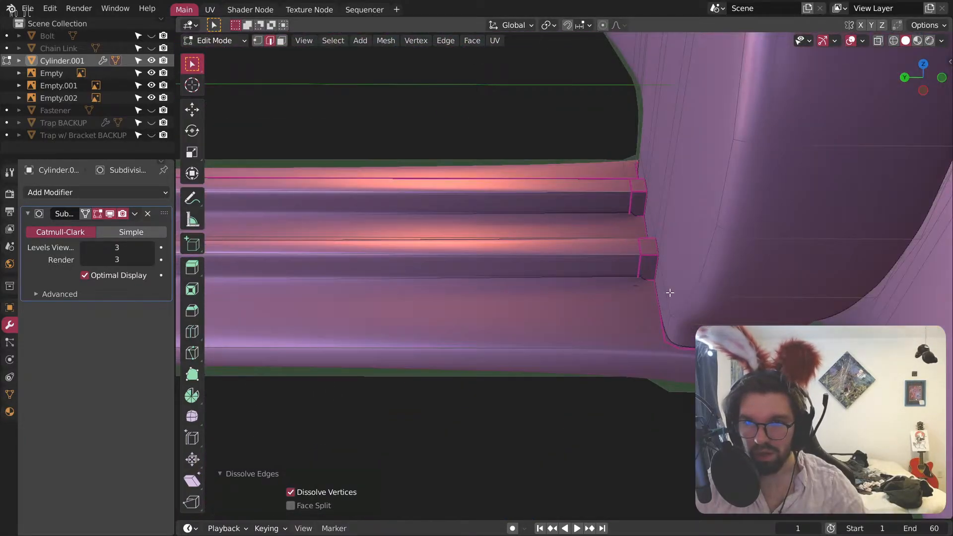
{"action": "right_click", "coordinate": [642, 275]}
{"action": "left_click", "coordinate": [569, 399]}
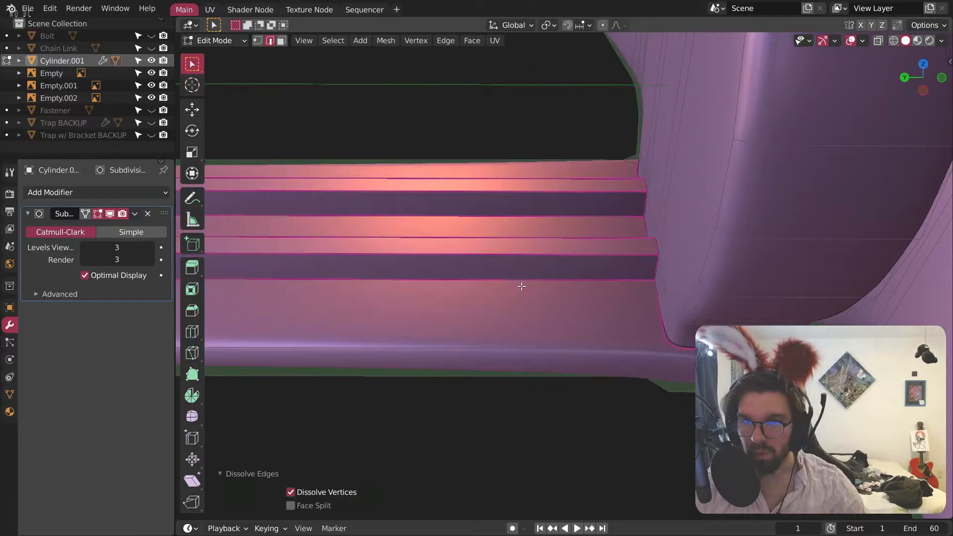
Step: Return to Object Mode and examine the cleaned-up crossbar and its joint with the bracket from several angles
{"action": "middle_click_drag", "start_coordinate": [521, 285], "coordinate": [743, 311], "text": "shift"}
{"action": "scroll", "coordinate": [630, 292], "scroll_direction": "down", "scroll_amount": 3}
{"action": "middle_click_drag", "start_coordinate": [608, 245], "coordinate": [803, 235], "text": "shift"}
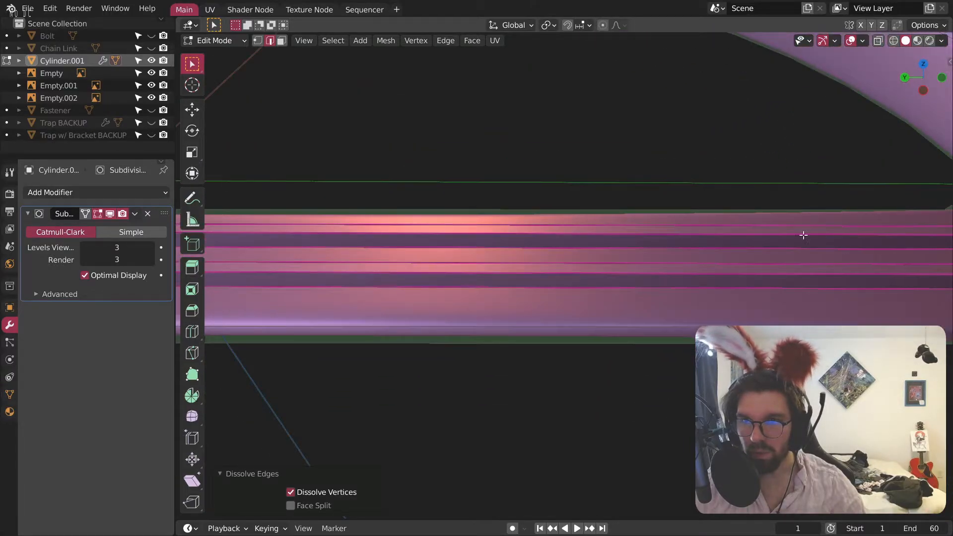
{"action": "scroll", "coordinate": [803, 236], "scroll_direction": "down", "scroll_amount": 3}
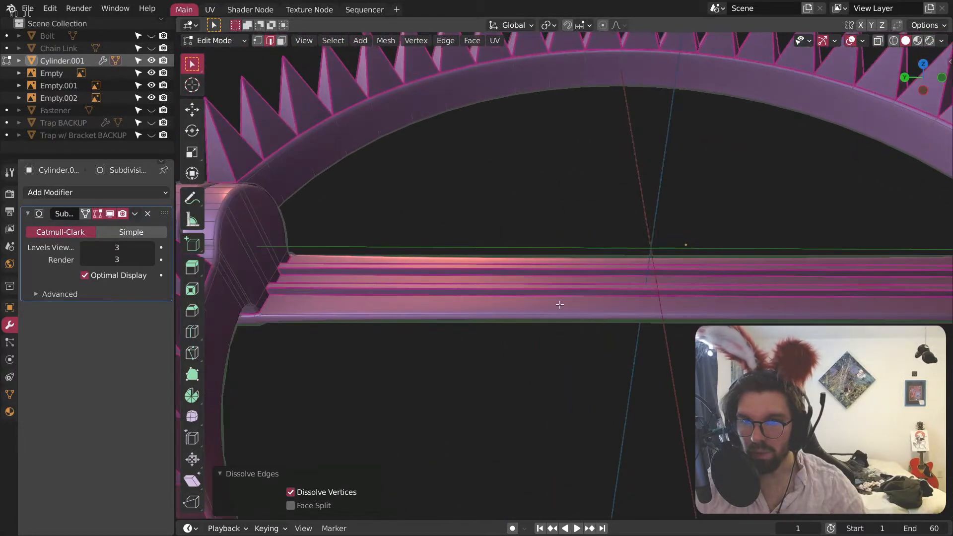
{"action": "scroll", "coordinate": [355, 262], "scroll_direction": "up", "scroll_amount": 5}
{"action": "left_click", "coordinate": [233, 40]}
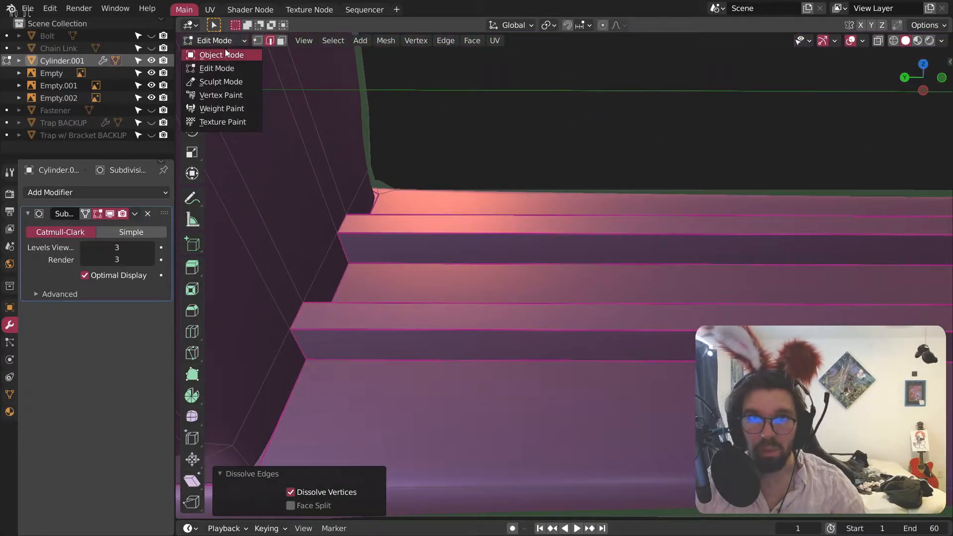
{"action": "left_click", "coordinate": [218, 55]}
{"action": "middle_click_drag", "start_coordinate": [580, 91], "coordinate": [452, 270]}
{"action": "scroll", "coordinate": [626, 254], "scroll_direction": "up", "scroll_amount": 4}
{"action": "middle_click_drag", "start_coordinate": [443, 320], "coordinate": [834, 377]}
{"action": "scroll", "coordinate": [487, 301], "scroll_direction": "down", "scroll_amount": 5}
{"action": "scroll", "coordinate": [494, 142], "scroll_direction": "up", "scroll_amount": 4}
{"action": "middle_click_drag", "start_coordinate": [494, 142], "coordinate": [654, 121]}
{"action": "middle_click_drag", "start_coordinate": [444, 187], "coordinate": [339, 210]}
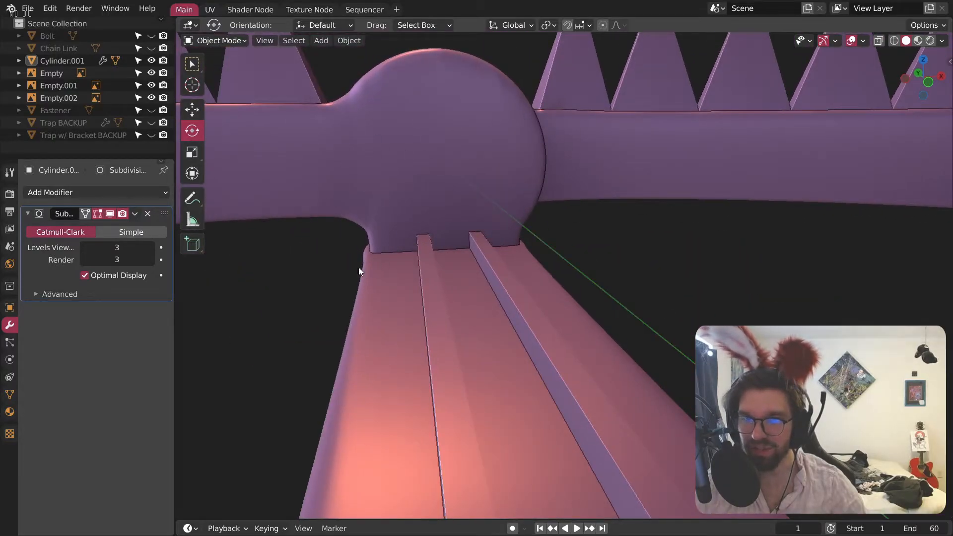
{"action": "left_click", "coordinate": [400, 134]}
{"action": "middle_click_drag", "start_coordinate": [401, 134], "coordinate": [445, 224]}
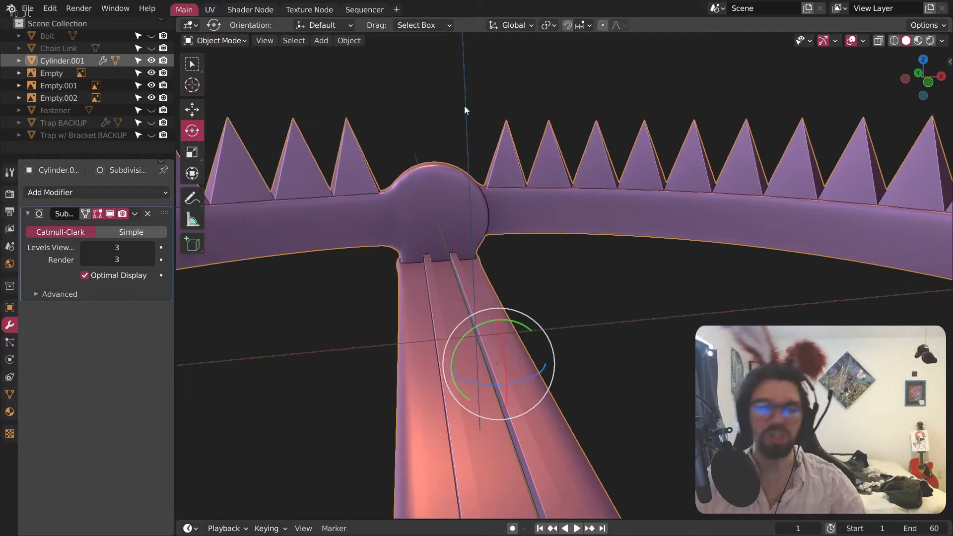
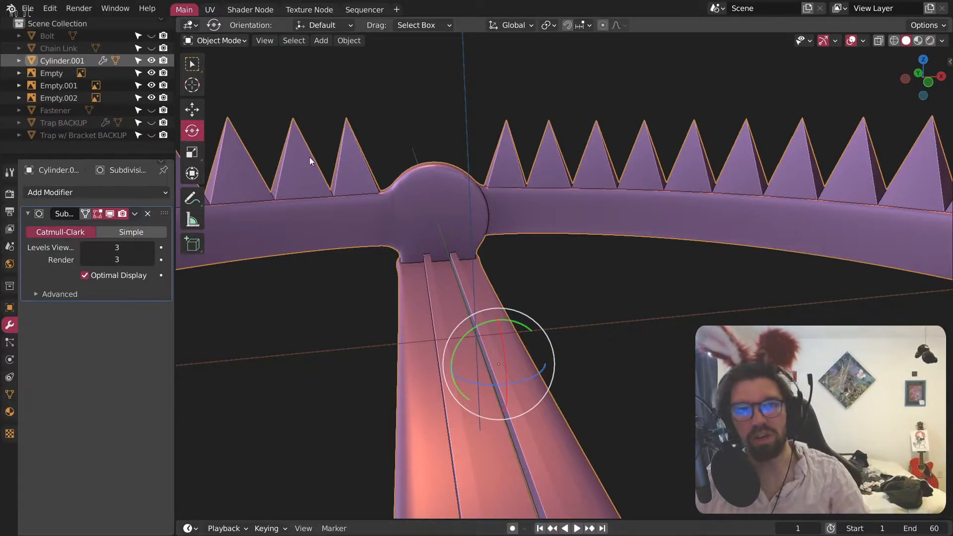
Step: Hide the joined trap object and show "Trap BACKUP", framing its round hinge end
{"action": "scroll", "coordinate": [340, 183], "scroll_direction": "down", "scroll_amount": 5}
{"action": "middle_click_drag", "start_coordinate": [341, 182], "coordinate": [257, 189]}
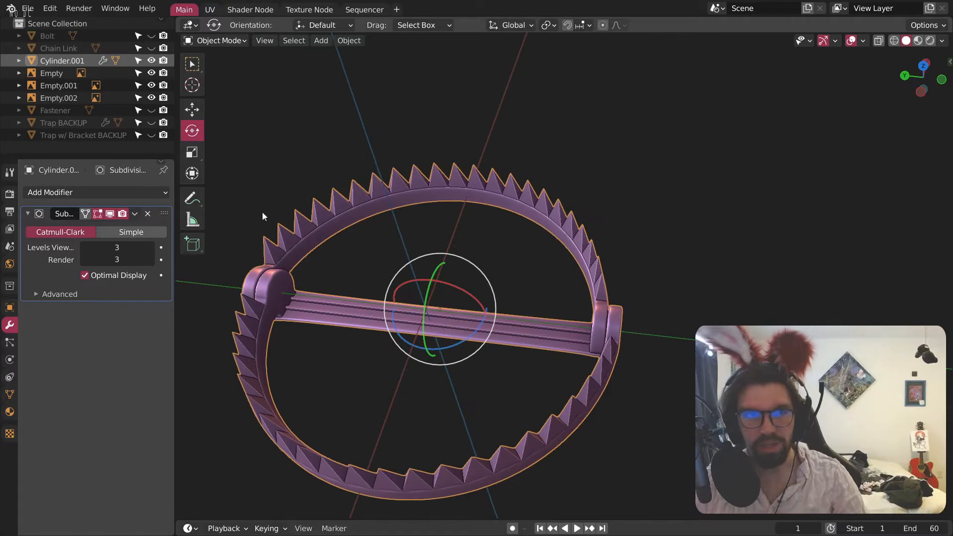
{"action": "left_click", "coordinate": [152, 60]}
{"action": "left_click", "coordinate": [152, 123]}
{"action": "middle_click_drag", "start_coordinate": [417, 323], "coordinate": [409, 304]}
{"action": "scroll", "coordinate": [349, 302], "scroll_direction": "up", "scroll_amount": 4}
{"action": "middle_click_drag", "start_coordinate": [298, 204], "coordinate": [353, 246]}
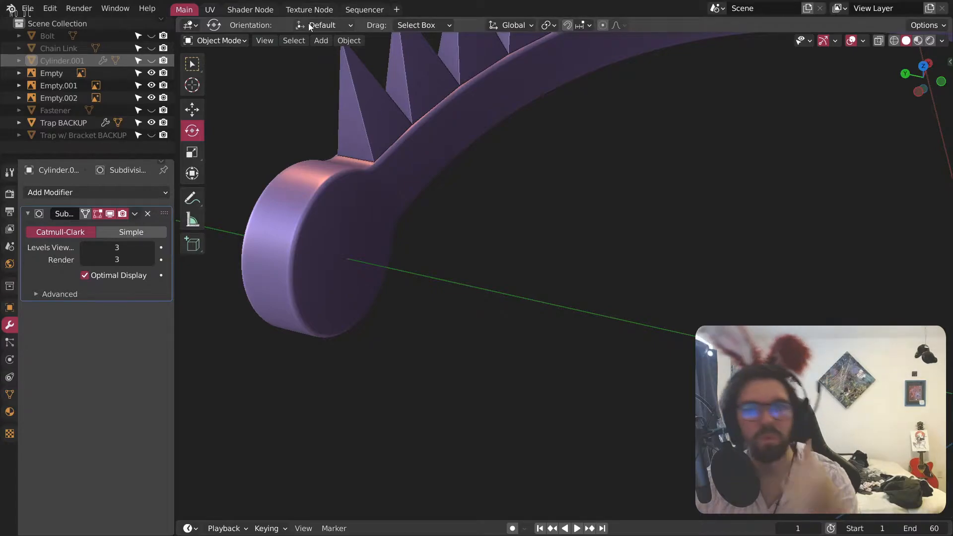
Step: Add a cylinder mesh with 24 vertices, a 1 m radius and a 2 m depth at the world origin
{"action": "left_click", "coordinate": [321, 40]}
{"action": "mouse_move", "coordinate": [380, 56]}
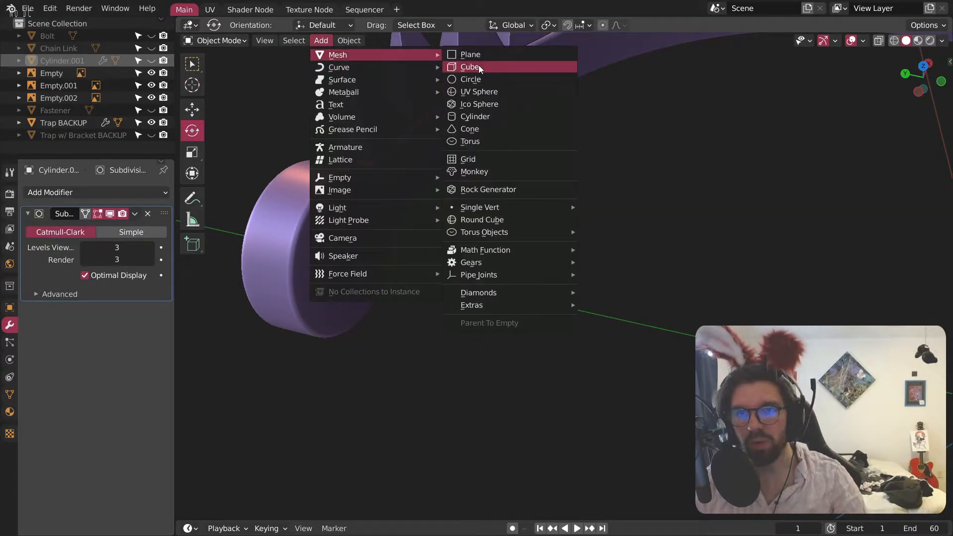
{"action": "left_click", "coordinate": [474, 119]}
{"action": "scroll", "coordinate": [616, 195], "scroll_direction": "down", "scroll_amount": 3}
{"action": "middle_click_drag", "start_coordinate": [615, 195], "coordinate": [537, 287]}
{"action": "scroll", "coordinate": [538, 288], "scroll_direction": "down", "scroll_amount": 5}
{"action": "middle_click_drag", "start_coordinate": [571, 254], "coordinate": [616, 187]}
{"action": "left_click", "coordinate": [338, 489]}
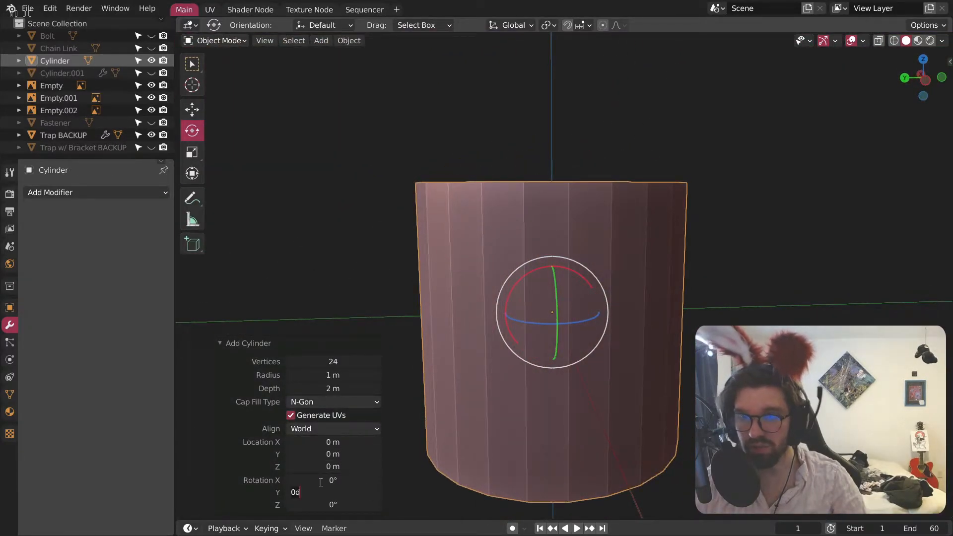
{"action": "key", "text": "BackSpace"}
{"action": "key", "text": "BackSpace"}
{"action": "type", "text": "90"}
{"action": "key", "text": "Return"}
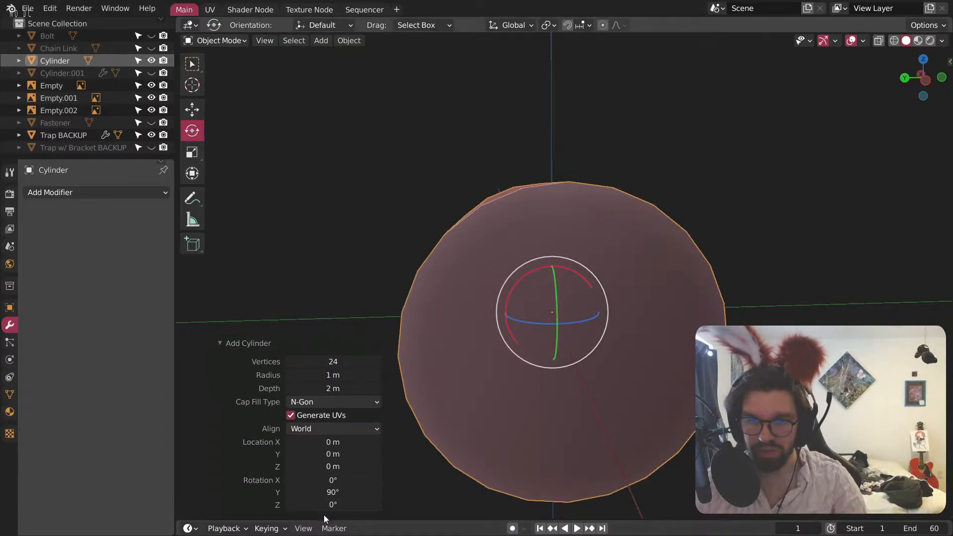
{"action": "key", "text": "BackSpace"}
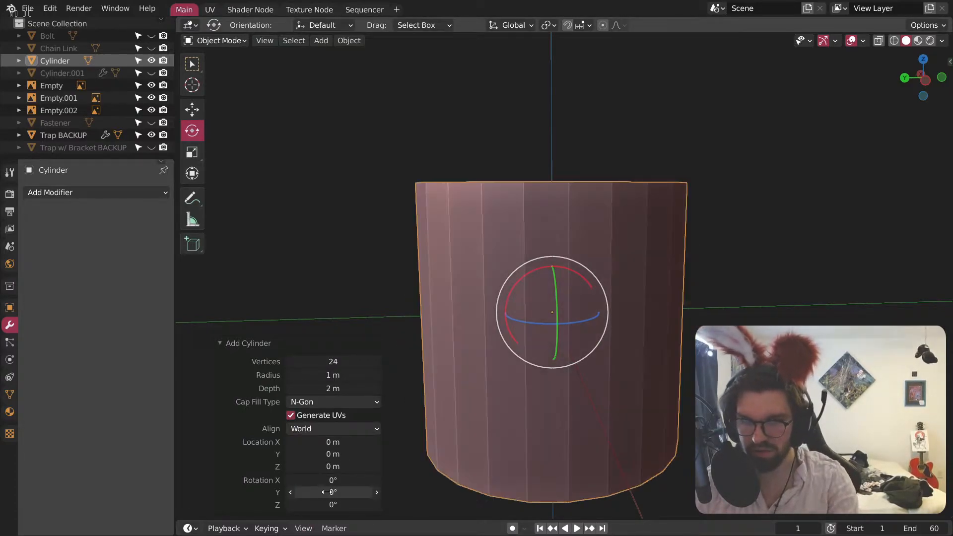
Step: Set the new cylinder's X rotation to 90° and scale it uniformly to about 0.117
{"action": "left_click", "coordinate": [334, 481]}
{"action": "type", "text": "90"}
{"action": "key", "text": "Return"}
{"action": "key", "text": "s"}
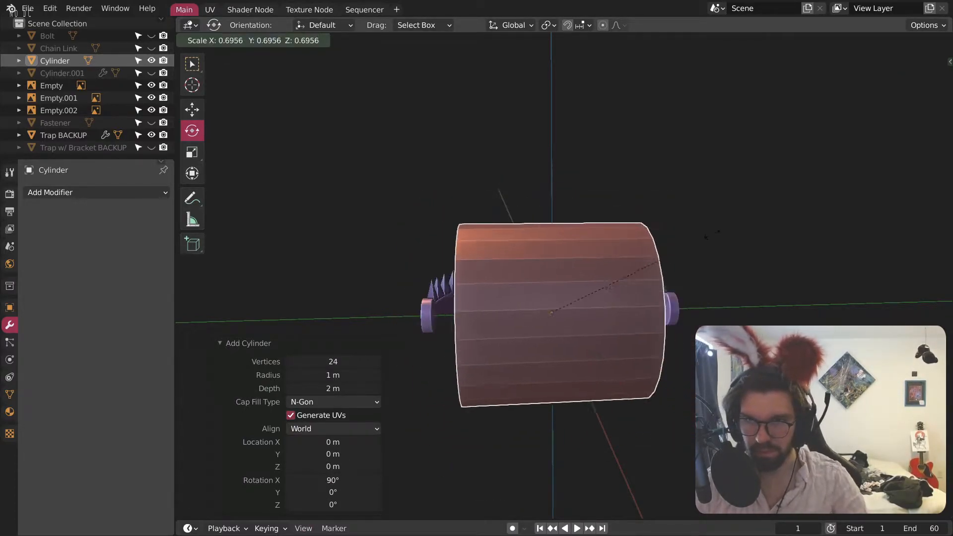
{"action": "left_click", "coordinate": [517, 323]}
{"action": "scroll", "coordinate": [538, 298], "scroll_direction": "up", "scroll_amount": 6}
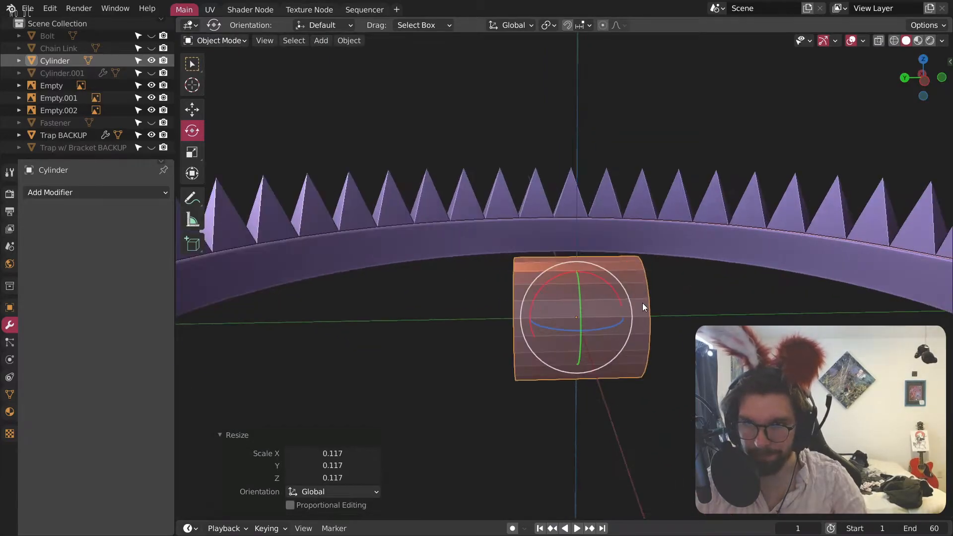
Step: Move the cylinder along Y to the inner side of the jaw's round hinge end and scale it uniformly by about 0.631
{"action": "left_click", "coordinate": [194, 111]}
{"action": "middle_click_drag", "start_coordinate": [518, 316], "coordinate": [681, 325], "text": "shift"}
{"action": "left_click_drag", "start_coordinate": [680, 329], "coordinate": [268, 330]}
{"action": "middle_click_drag", "start_coordinate": [268, 330], "coordinate": [374, 309], "text": "shift"}
{"action": "scroll", "coordinate": [374, 308], "scroll_direction": "up", "scroll_amount": 2}
{"action": "left_click_drag", "start_coordinate": [366, 311], "coordinate": [350, 312]}
{"action": "key", "text": "s"}
{"action": "left_click", "coordinate": [464, 304]}
{"action": "middle_click_drag", "start_coordinate": [361, 306], "coordinate": [397, 294], "text": "shift"}
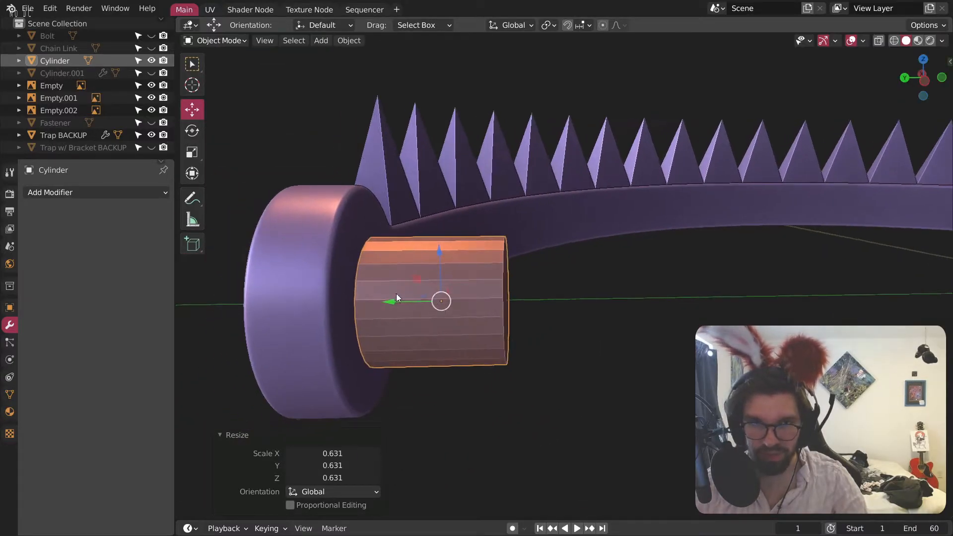
Step: Shorten the cylinder along Y and move it about 0.065 m along Y into the jaw's round hinge end
{"action": "key", "text": "s"}
{"action": "key", "text": "y"}
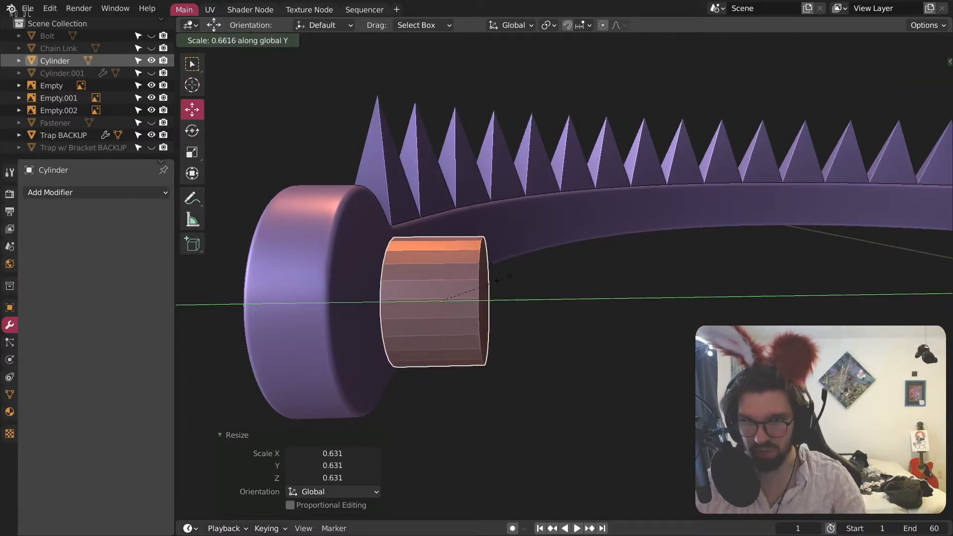
{"action": "left_click", "coordinate": [455, 283]}
{"action": "middle_click_drag", "start_coordinate": [386, 315], "coordinate": [415, 317], "text": "shift"}
{"action": "left_click_drag", "start_coordinate": [419, 304], "coordinate": [368, 304]}
{"action": "scroll", "coordinate": [373, 311], "scroll_direction": "up", "scroll_amount": 3}
{"action": "middle_click_drag", "start_coordinate": [396, 279], "coordinate": [856, 245]}
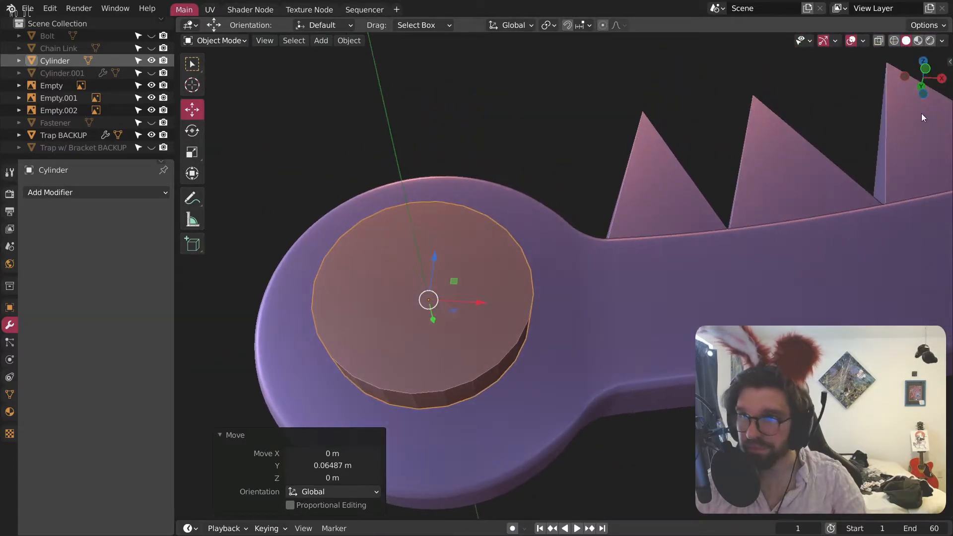
Step: In Edit Mode, dissolve neighbouring side edges at the bottom of the cylinder to merge the narrow faces into one wide flat face
{"action": "left_click", "coordinate": [930, 66]}
{"action": "middle_click_drag", "start_coordinate": [582, 313], "coordinate": [521, 307]}
{"action": "left_click", "coordinate": [228, 42]}
{"action": "left_click", "coordinate": [203, 68]}
{"action": "middle_click_drag", "start_coordinate": [372, 272], "coordinate": [447, 302]}
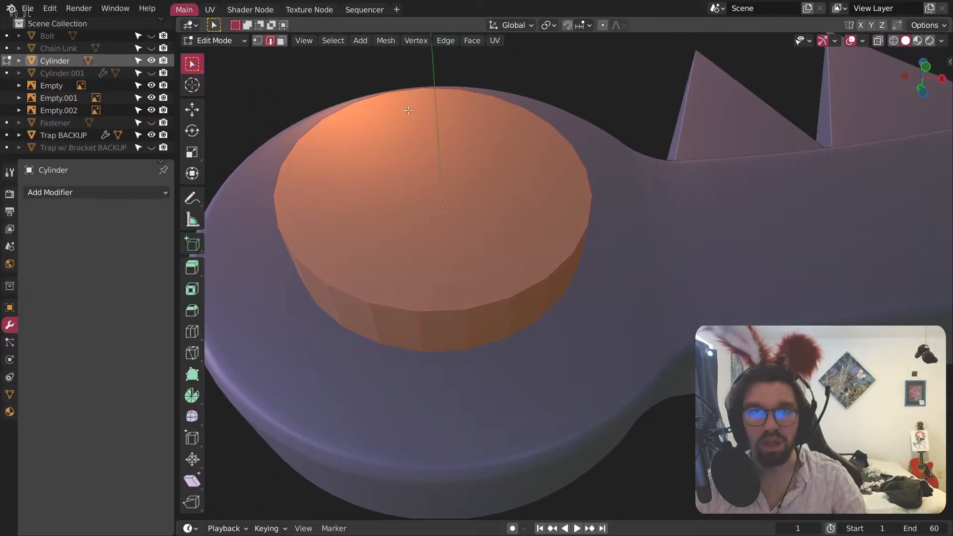
{"action": "left_click", "coordinate": [417, 328]}
{"action": "right_click", "coordinate": [466, 330]}
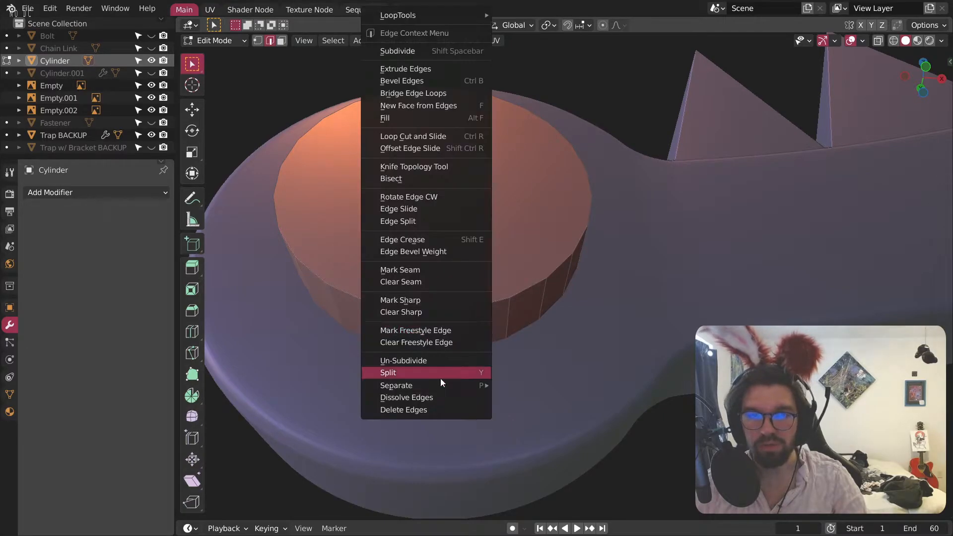
{"action": "left_click", "coordinate": [429, 398]}
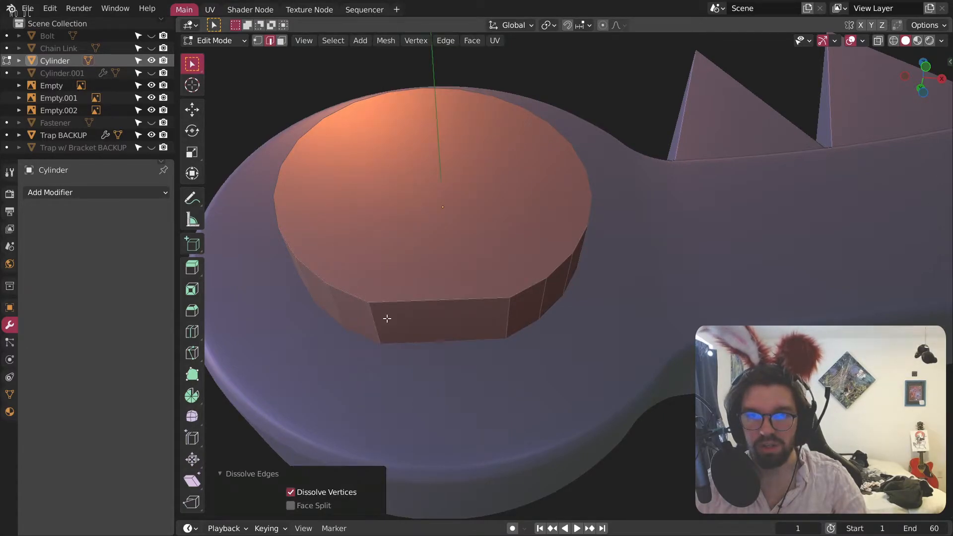
{"action": "left_click", "coordinate": [387, 318]}
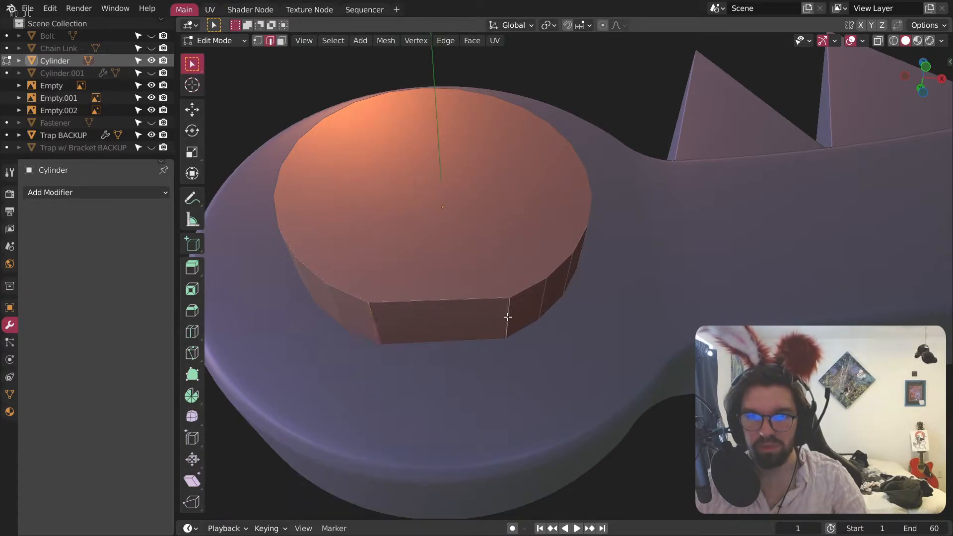
{"action": "right_click", "coordinate": [508, 317]}
{"action": "left_click", "coordinate": [457, 396]}
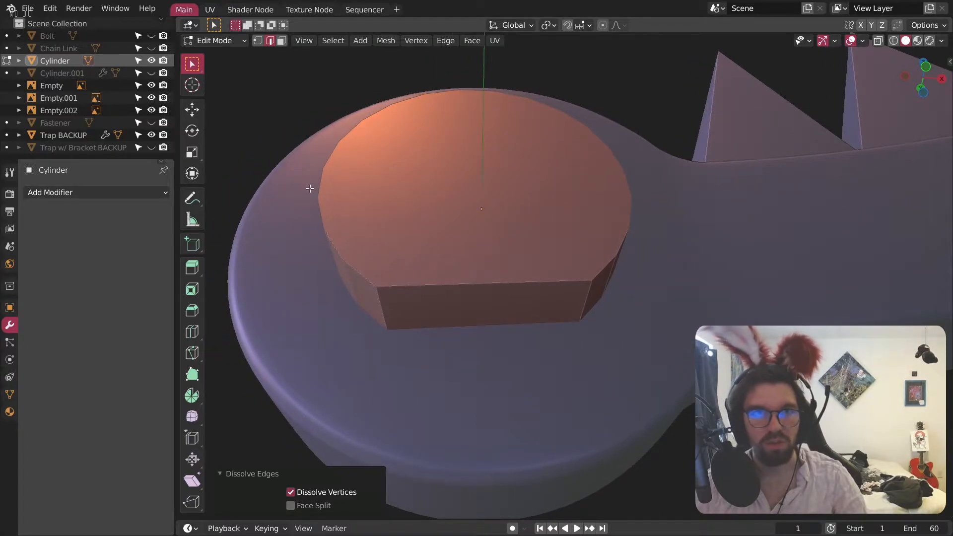
Step: Extrude the cylinder's wide flat bottom face along its normal by 1.12 m
{"action": "left_click", "coordinate": [438, 299]}
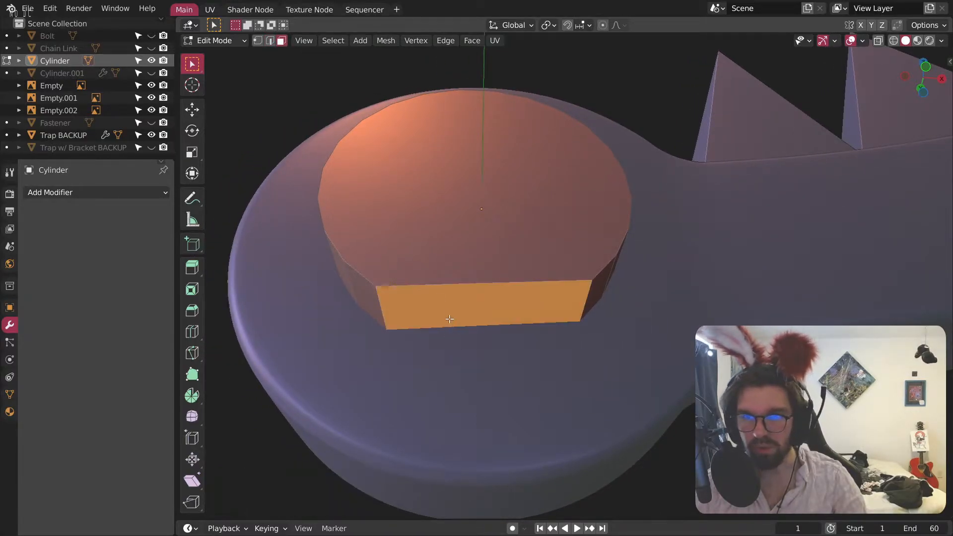
{"action": "right_click", "coordinate": [449, 344]}
{"action": "left_click", "coordinate": [445, 337]}
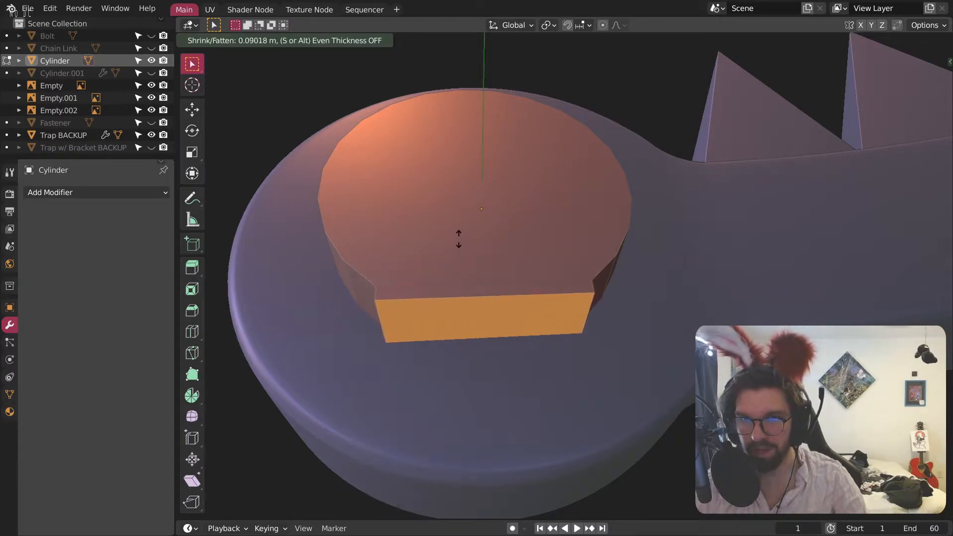
{"action": "left_click", "coordinate": [592, 55]}
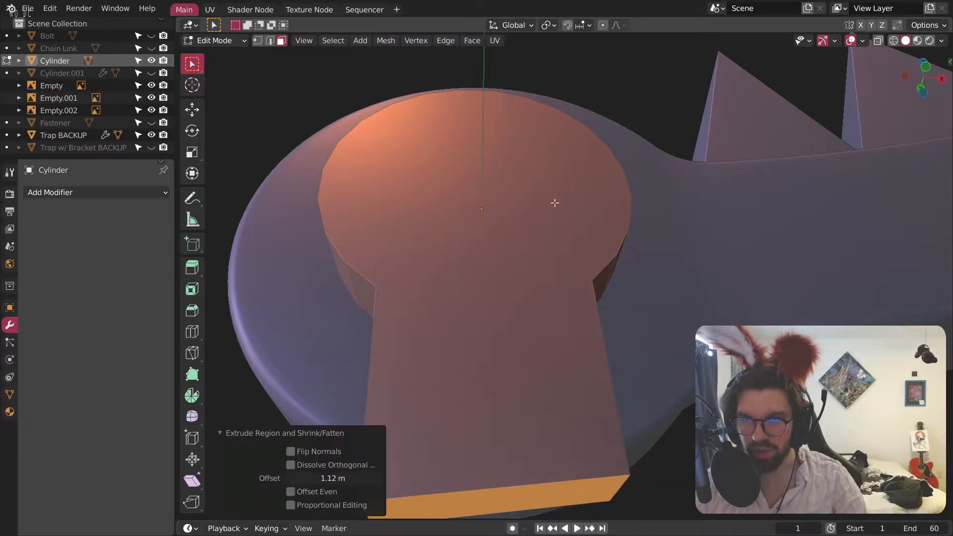
{"action": "scroll", "coordinate": [555, 197], "scroll_direction": "down", "scroll_amount": 3}
{"action": "middle_click_drag", "start_coordinate": [496, 336], "coordinate": [493, 247], "text": "shift"}
{"action": "scroll", "coordinate": [494, 251], "scroll_direction": "up", "scroll_amount": 3}
{"action": "right_click", "coordinate": [505, 285]}
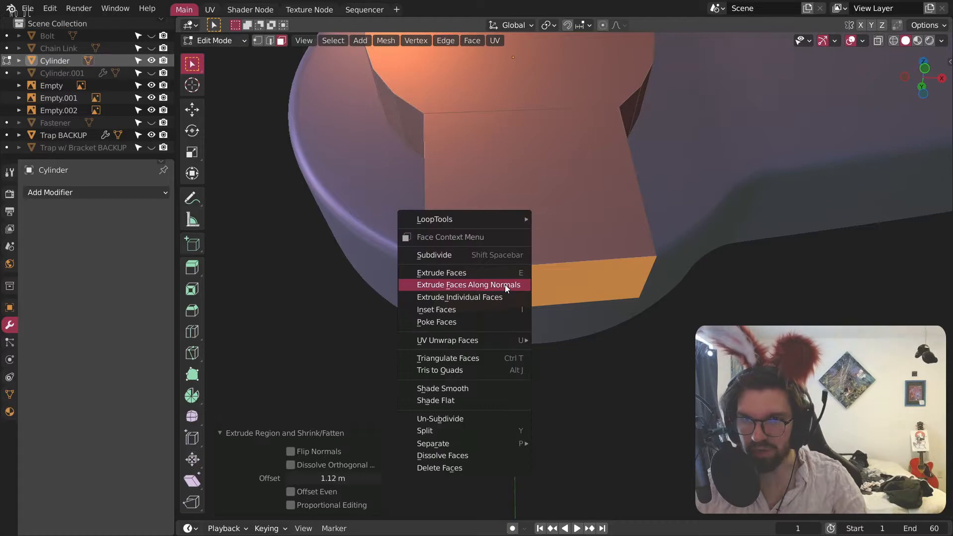
{"action": "left_click", "coordinate": [505, 285]}
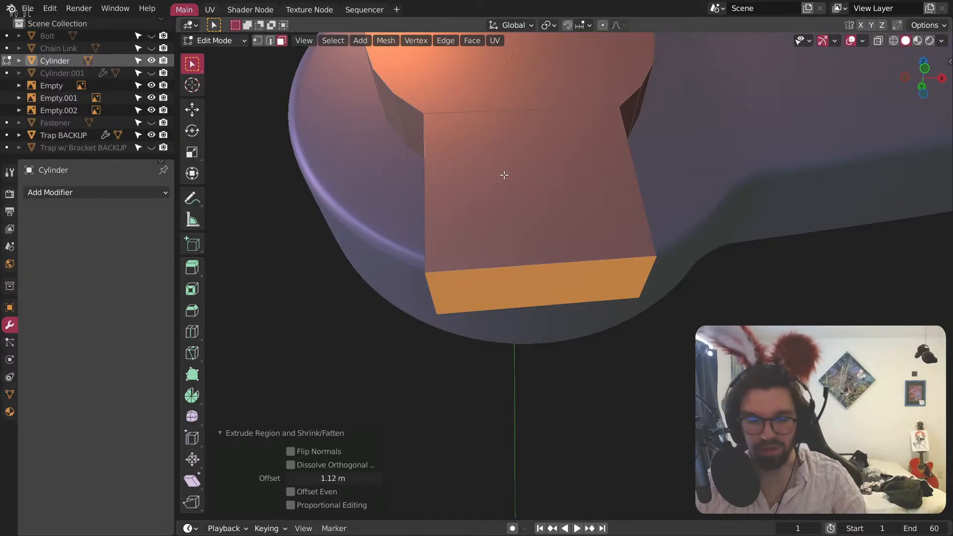
{"action": "key", "text": "g"}
{"action": "key", "text": "z"}
{"action": "right_click", "coordinate": [530, 248]}
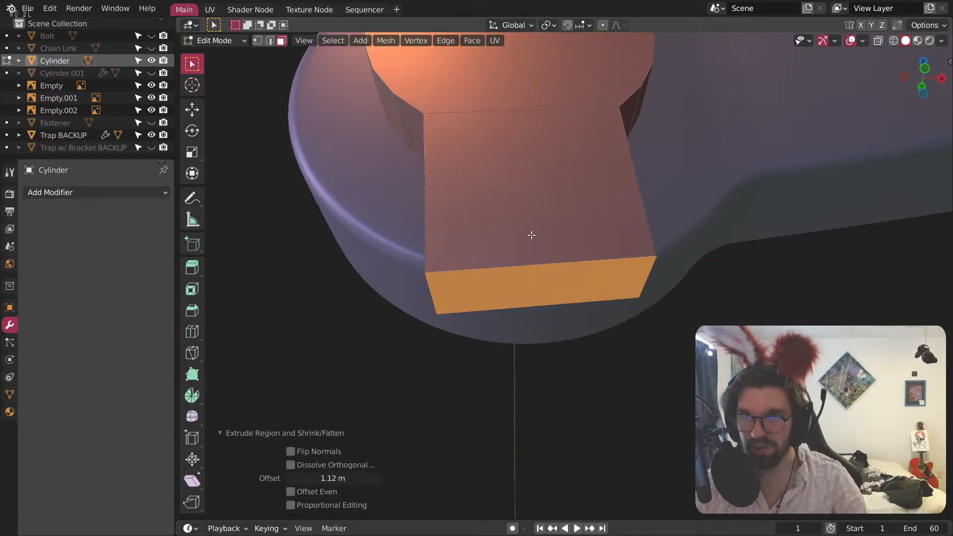
Step: Undo the extrusion and the edge dissolves at the bottom of the cylinder
{"action": "scroll", "coordinate": [531, 236], "scroll_direction": "down", "scroll_amount": 6}
{"action": "middle_click_drag", "start_coordinate": [549, 187], "coordinate": [608, 169]}
{"action": "scroll", "coordinate": [579, 209], "scroll_direction": "up", "scroll_amount": 5}
{"action": "middle_click_drag", "start_coordinate": [578, 209], "coordinate": [566, 243]}
{"action": "key", "text": "ctrl+z"}
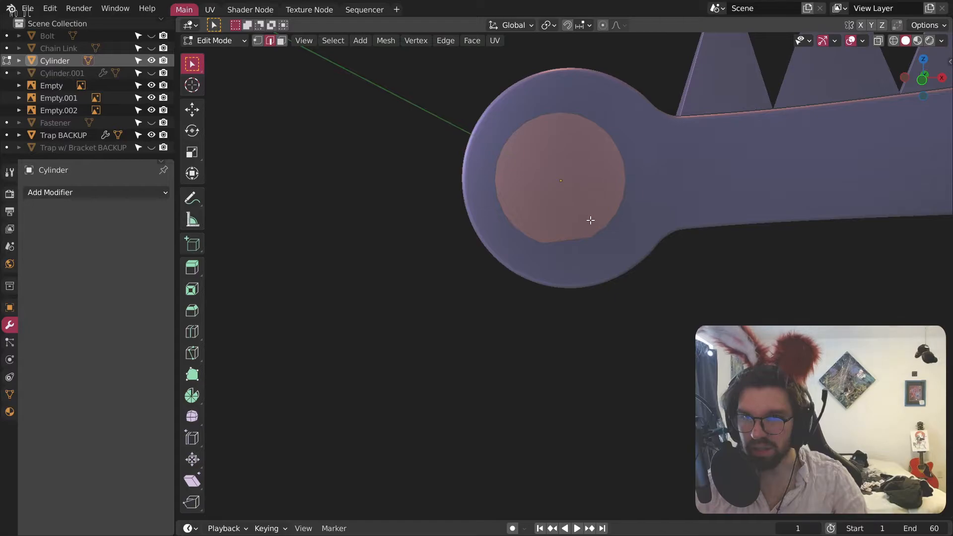
Step: Dissolve neighbouring side edges evenly around the cylinder's lowest point to merge the narrow faces into one wide, level bottom face
{"action": "middle_click_drag", "start_coordinate": [598, 218], "coordinate": [556, 204]}
{"action": "scroll", "coordinate": [581, 295], "scroll_direction": "up", "scroll_amount": 4}
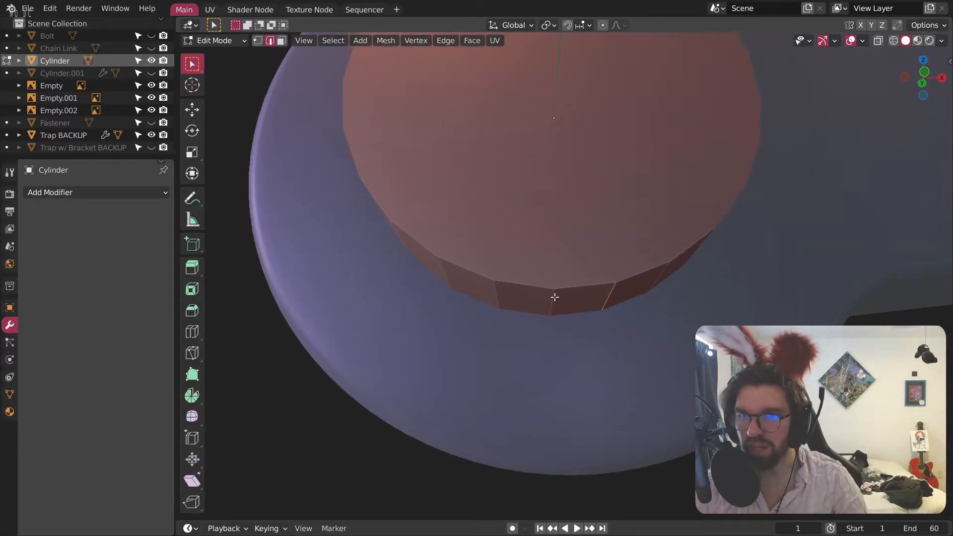
{"action": "middle_click_drag", "start_coordinate": [546, 297], "coordinate": [543, 287]}
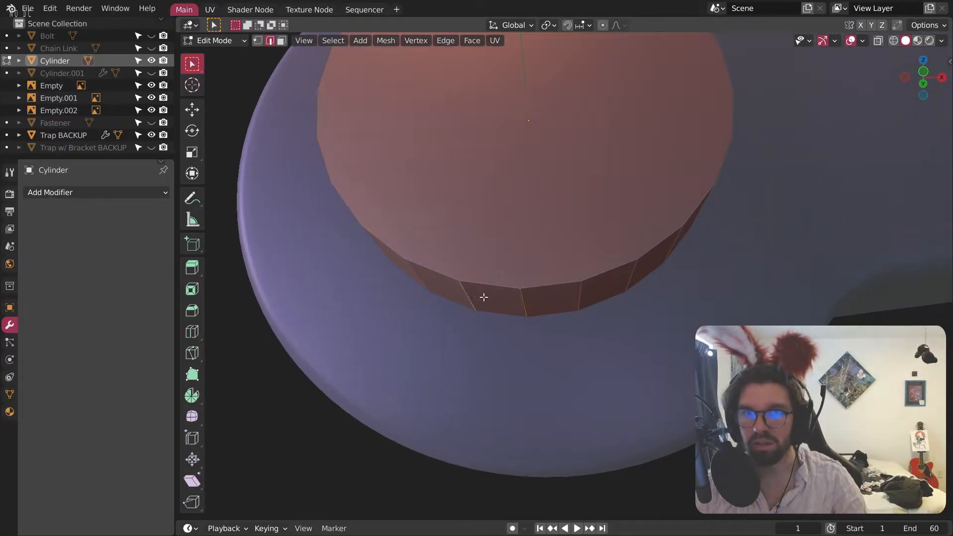
{"action": "right_click", "coordinate": [578, 290]}
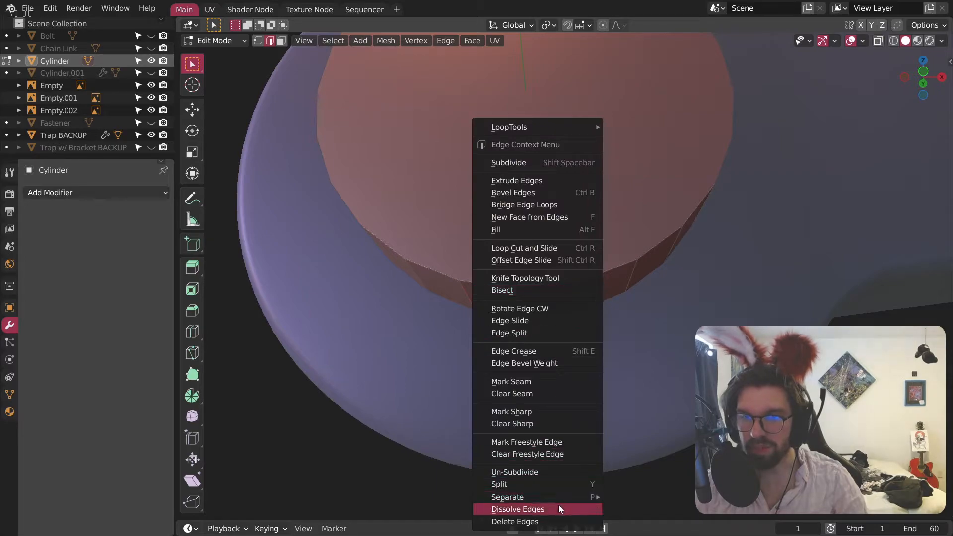
{"action": "left_click", "coordinate": [559, 505]}
{"action": "left_click", "coordinate": [432, 277]}
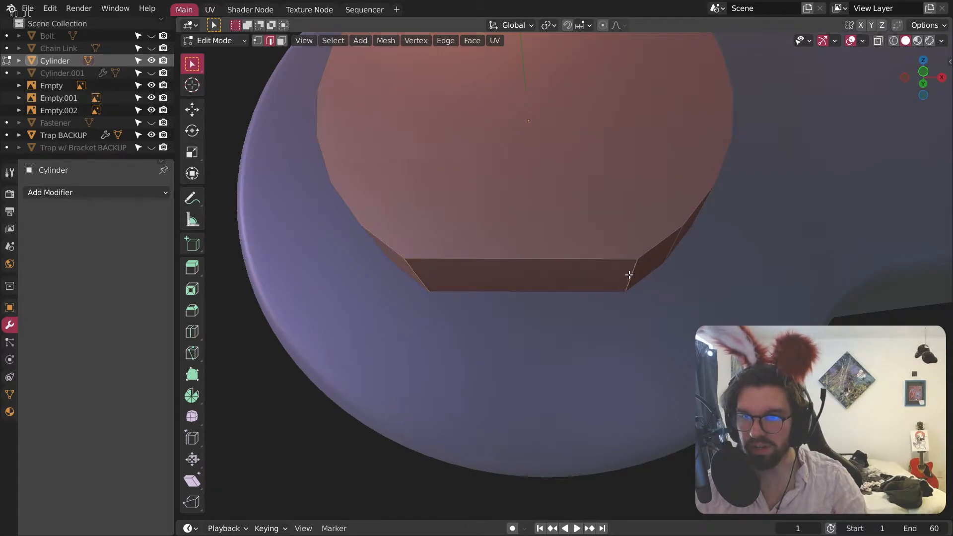
{"action": "right_click", "coordinate": [629, 275]}
{"action": "left_click", "coordinate": [600, 400]}
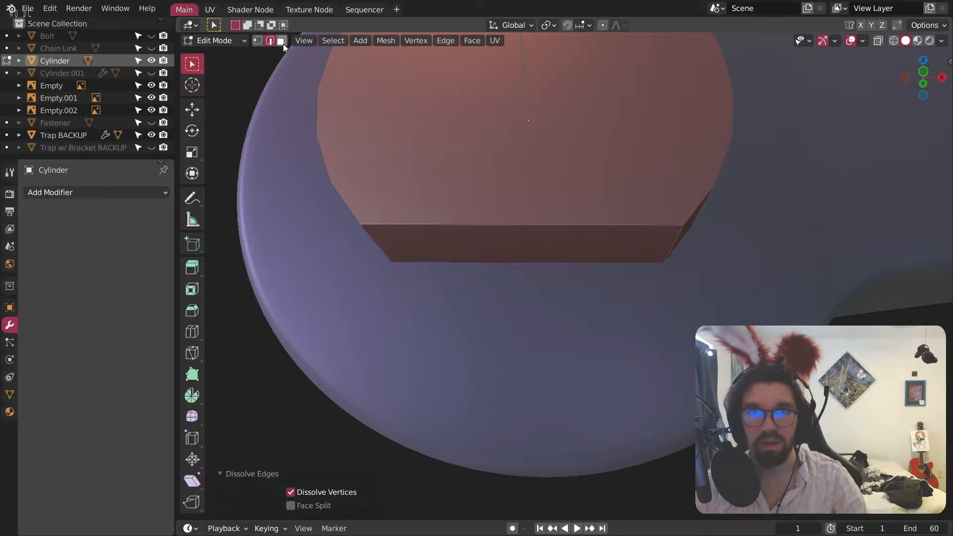
Step: Extrude the wide flat bottom face and move it -0.10013 m along Z to form the bracket's leg
{"action": "left_click", "coordinate": [474, 243]}
{"action": "right_click", "coordinate": [473, 246]}
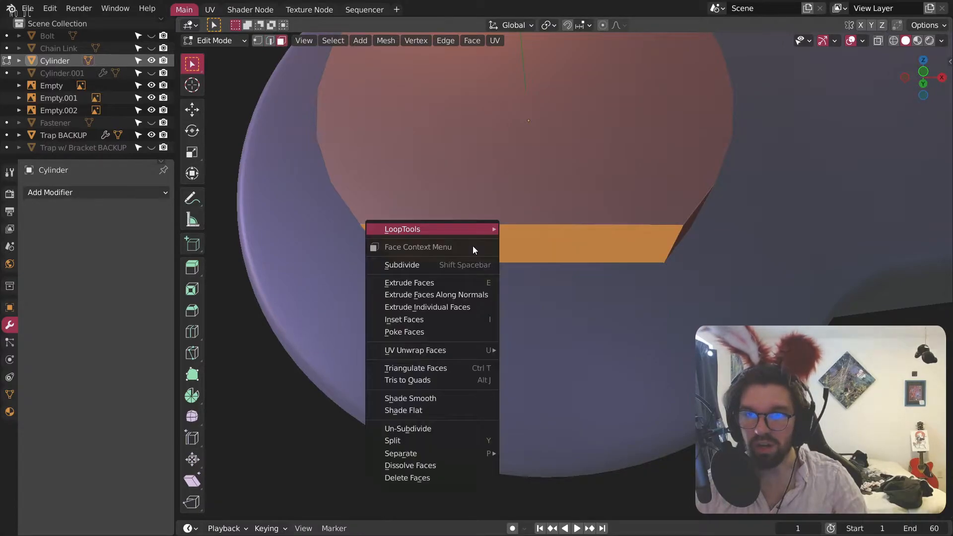
{"action": "left_click", "coordinate": [454, 287]}
{"action": "left_click", "coordinate": [483, 150]}
{"action": "key", "text": "g"}
{"action": "key", "text": "z"}
{"action": "left_click", "coordinate": [557, 313]}
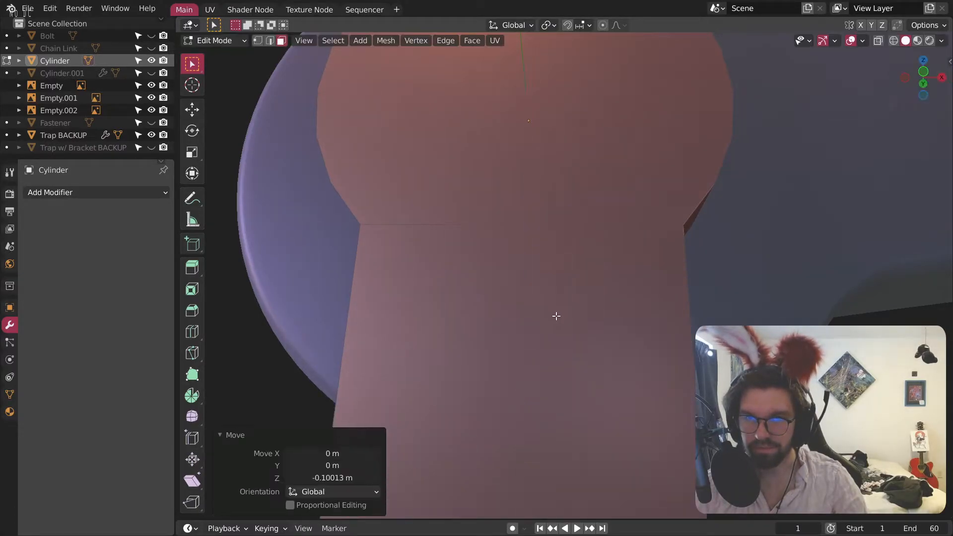
Step: Lengthen the bracket's leg by moving its bottom face another -0.029766 m along Z
{"action": "scroll", "coordinate": [592, 348], "scroll_direction": "down", "scroll_amount": 4}
{"action": "middle_click_drag", "start_coordinate": [592, 348], "coordinate": [557, 266]}
{"action": "key", "text": "g"}
{"action": "key", "text": "z"}
{"action": "left_click", "coordinate": [533, 262]}
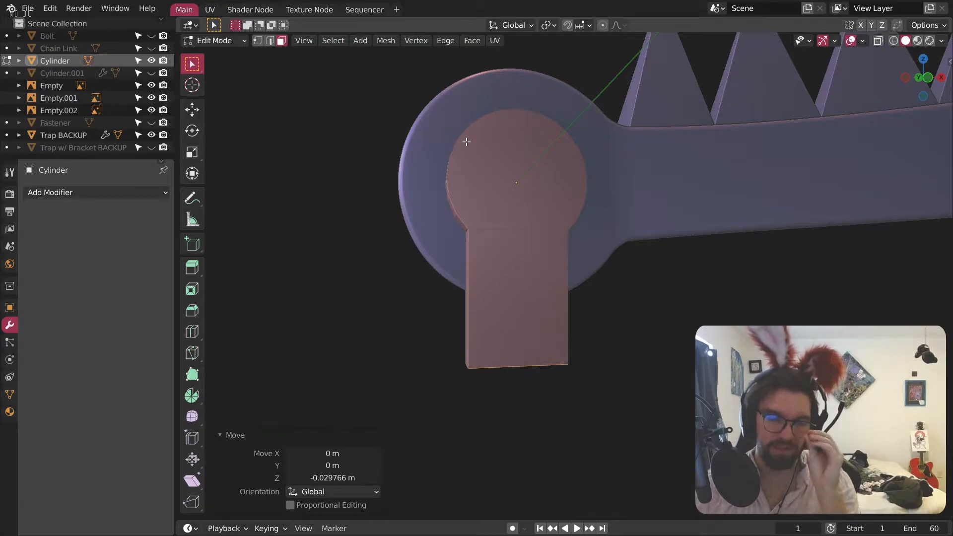
{"action": "middle_click_drag", "start_coordinate": [467, 141], "coordinate": [496, 278]}
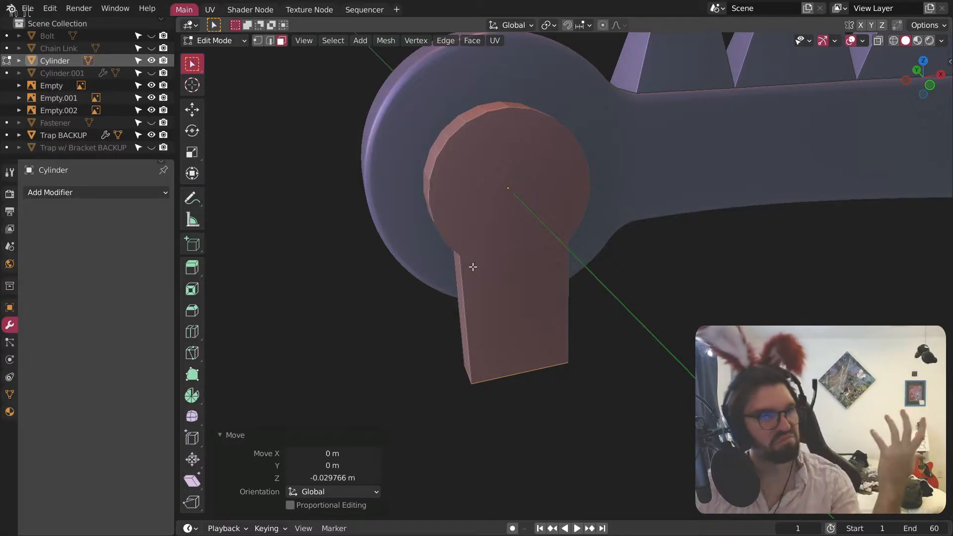
{"action": "middle_click_drag", "start_coordinate": [472, 267], "coordinate": [476, 193]}
{"action": "scroll", "coordinate": [558, 187], "scroll_direction": "up", "scroll_amount": 4}
{"action": "scroll", "coordinate": [477, 193], "scroll_direction": "down", "scroll_amount": 6}
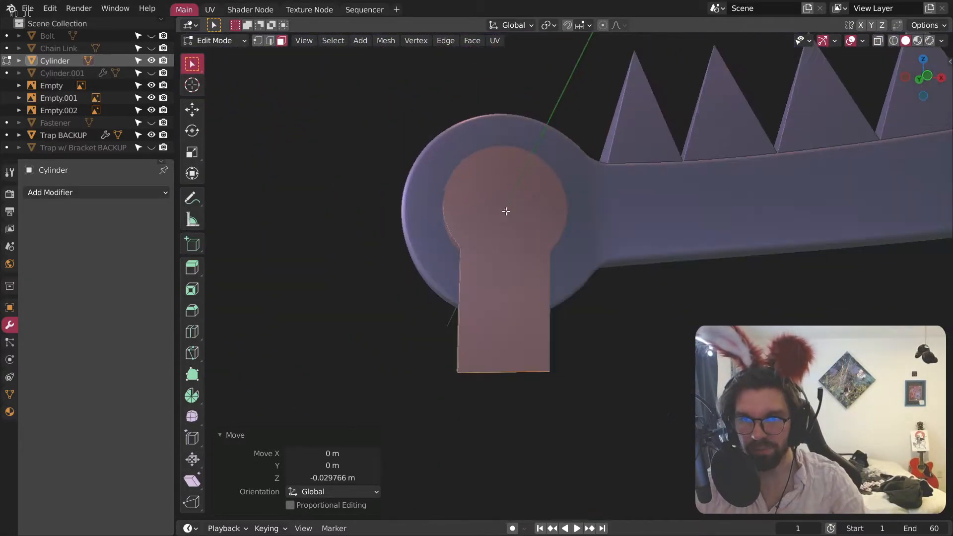
Step: Select the edges where the round head meets the leg and apply the object's scale in Object Mode
{"action": "scroll", "coordinate": [506, 210], "scroll_direction": "up", "scroll_amount": 4}
{"action": "middle_click_drag", "start_coordinate": [502, 237], "coordinate": [408, 164]}
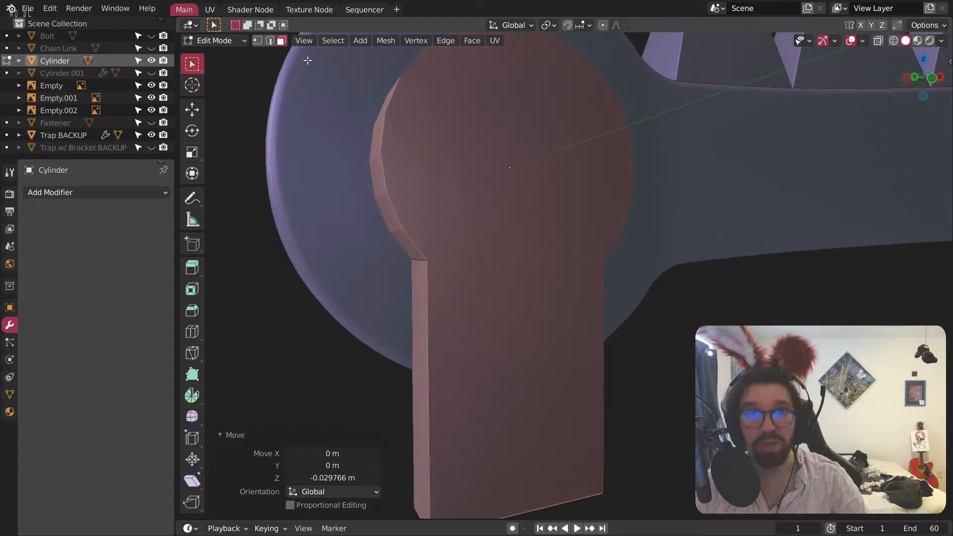
{"action": "left_click", "coordinate": [466, 262]}
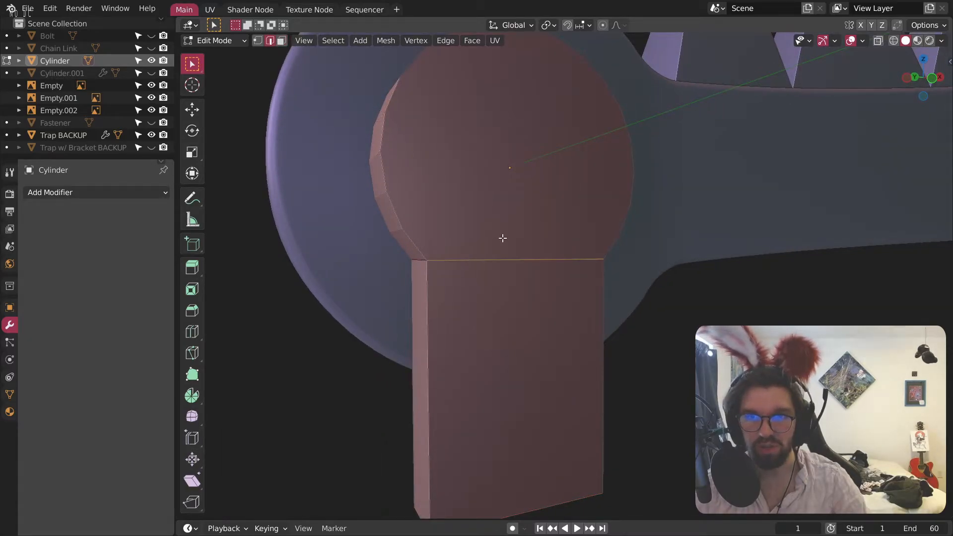
{"action": "middle_click_drag", "start_coordinate": [503, 238], "coordinate": [478, 233]}
{"action": "left_click", "coordinate": [219, 40]}
{"action": "left_click", "coordinate": [228, 56]}
{"action": "key", "text": "ctrl+a"}
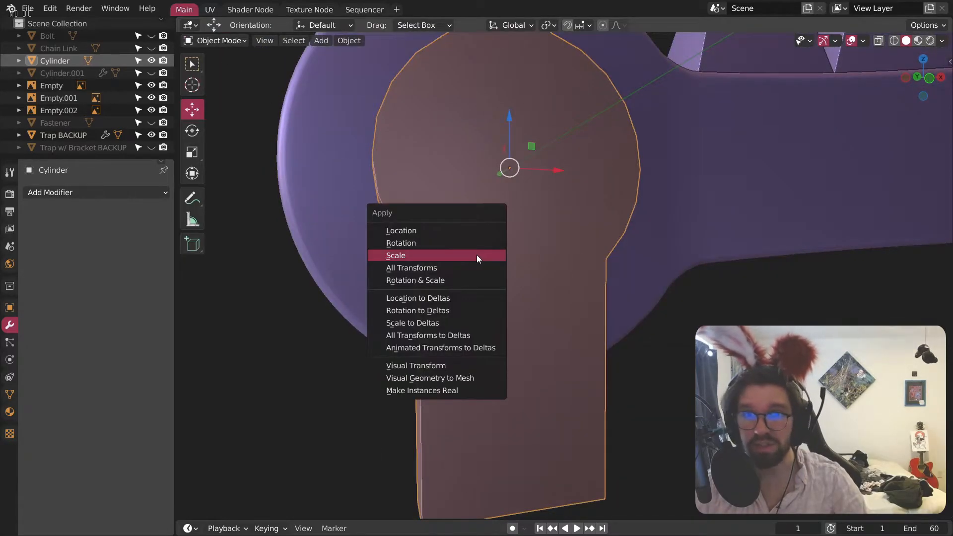
{"action": "left_click", "coordinate": [477, 255]}
Step: Back in Edit Mode, bevel the edges between the round head and the leg with 3 segments and a 0.013 m width
{"action": "left_click", "coordinate": [219, 41]}
{"action": "left_click", "coordinate": [228, 82]}
{"action": "left_click", "coordinate": [218, 41]}
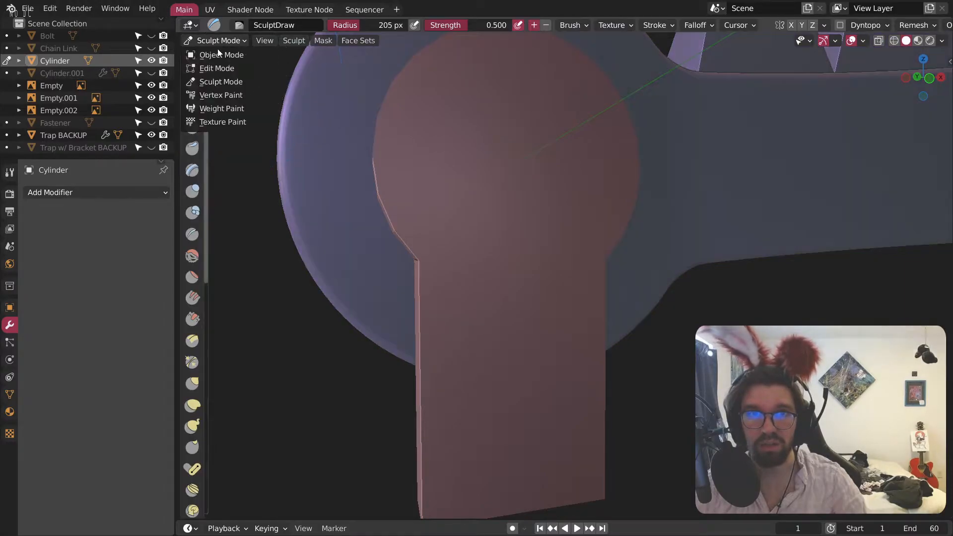
{"action": "left_click", "coordinate": [224, 68]}
{"action": "key", "text": "ctrl+b"}
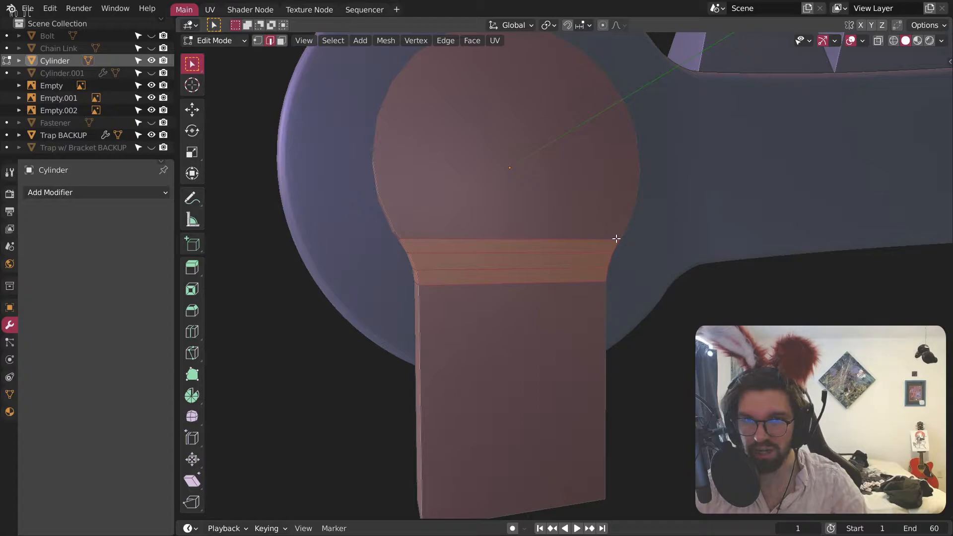
{"action": "left_click", "coordinate": [617, 239]}
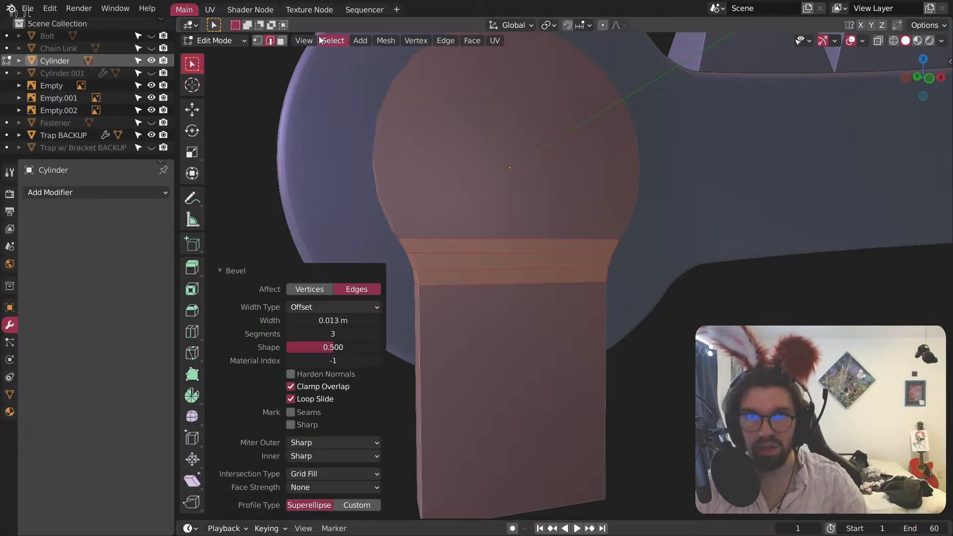
Step: Examine the bevelled bracket from several angles in Object Mode
{"action": "key", "text": "alt+a"}
{"action": "key", "text": "Tab"}
{"action": "scroll", "coordinate": [350, 277], "scroll_direction": "down", "scroll_amount": 3}
{"action": "key", "text": "alt+a"}
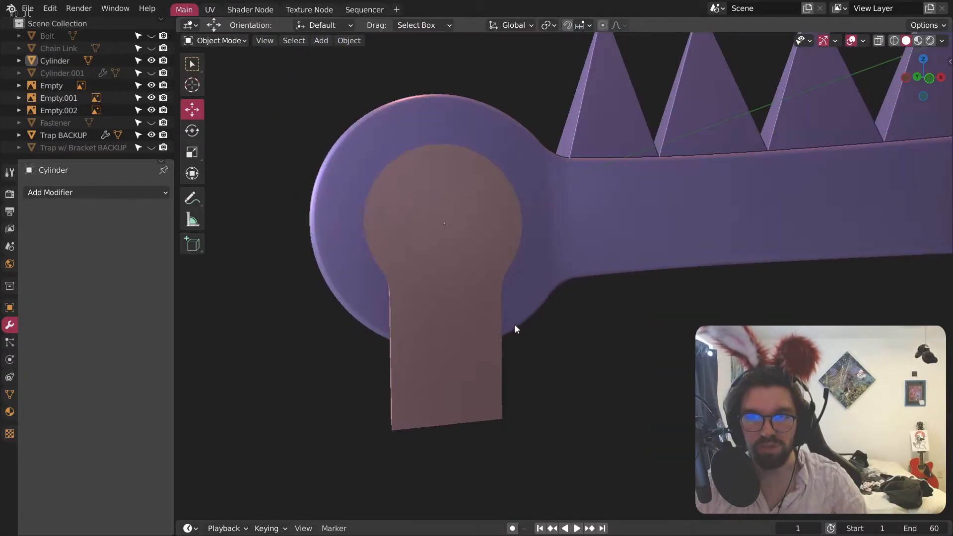
{"action": "middle_click_drag", "start_coordinate": [524, 338], "coordinate": [392, 313]}
{"action": "left_click", "coordinate": [447, 298]}
{"action": "middle_click_drag", "start_coordinate": [451, 294], "coordinate": [507, 313]}
Step: In Edit Mode, select the leg's crosswise edges from the bevel down to the bottom in wireframe and subdivide them with 2 cuts
{"action": "left_click", "coordinate": [233, 41]}
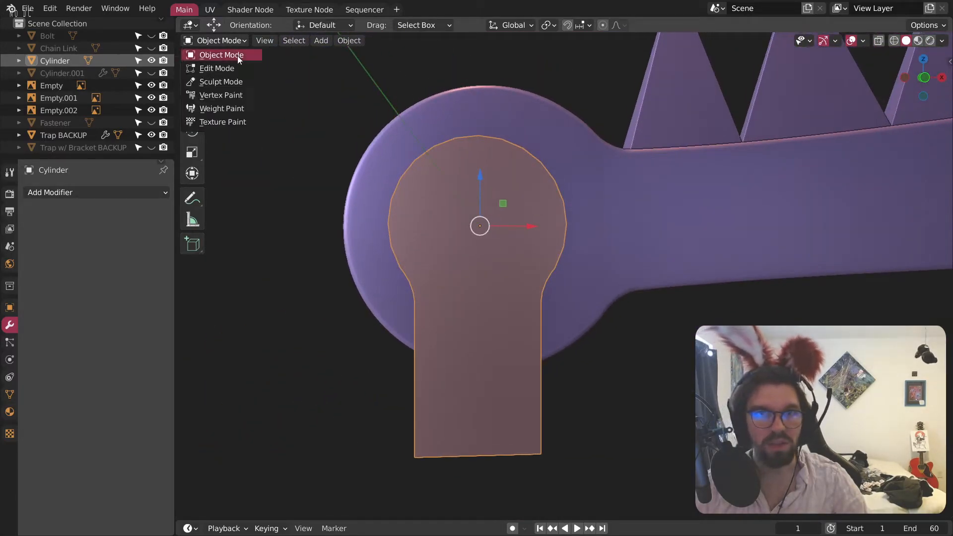
{"action": "left_click", "coordinate": [235, 61]}
{"action": "middle_click_drag", "start_coordinate": [528, 432], "coordinate": [479, 253]}
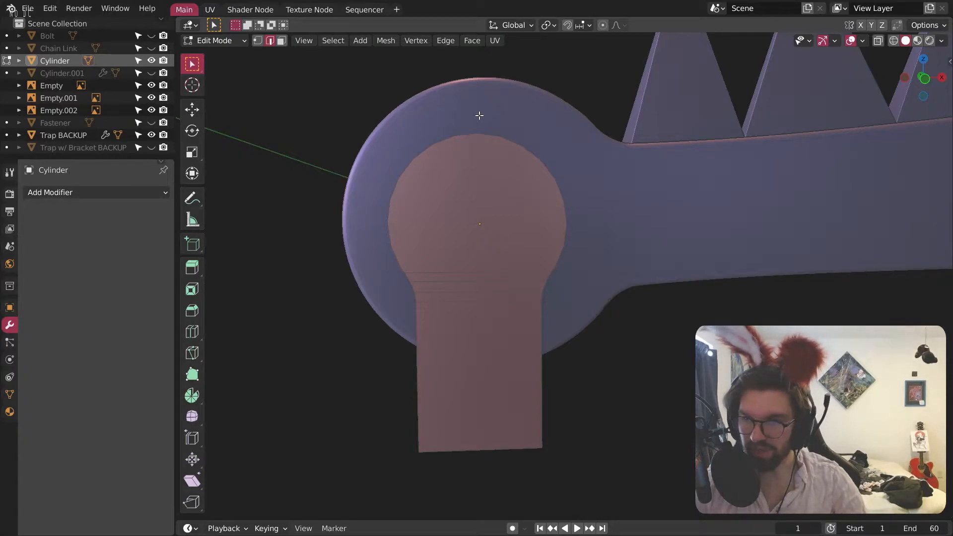
{"action": "left_click", "coordinate": [258, 41]}
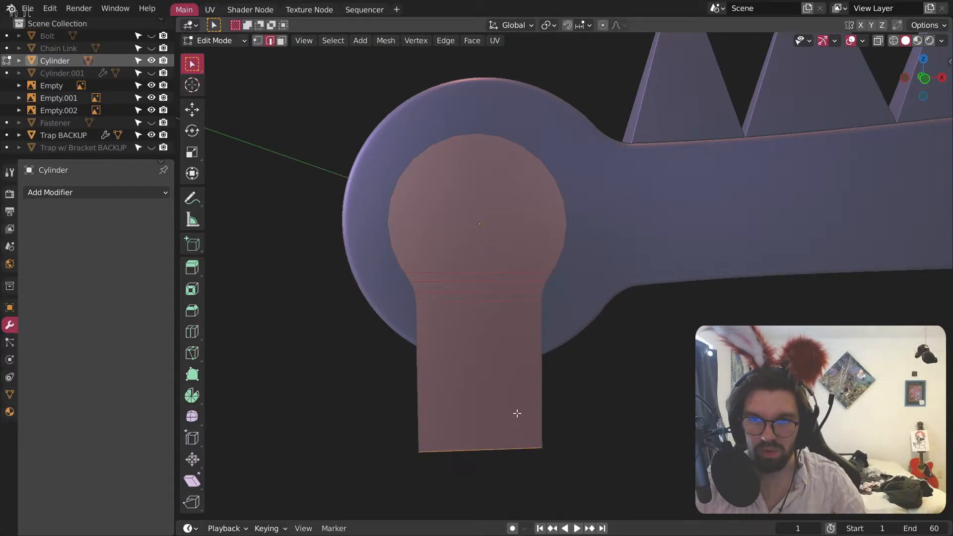
{"action": "left_click", "coordinate": [894, 41]}
{"action": "scroll", "coordinate": [496, 273], "scroll_direction": "up", "scroll_amount": 2}
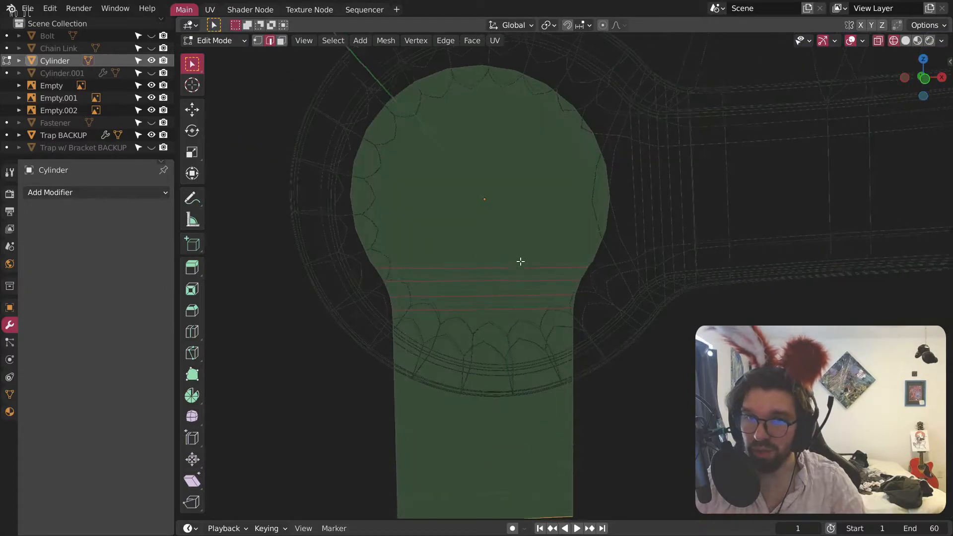
{"action": "scroll", "coordinate": [530, 319], "scroll_direction": "down", "scroll_amount": 3, "text": "shift"}
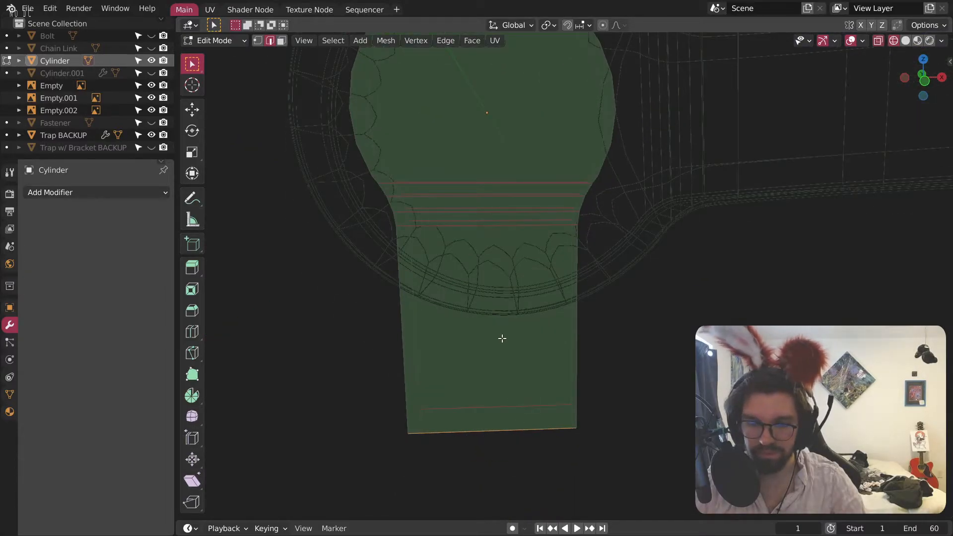
{"action": "right_click", "coordinate": [500, 333]}
{"action": "left_click", "coordinate": [493, 335]}
{"action": "left_click", "coordinate": [379, 426]}
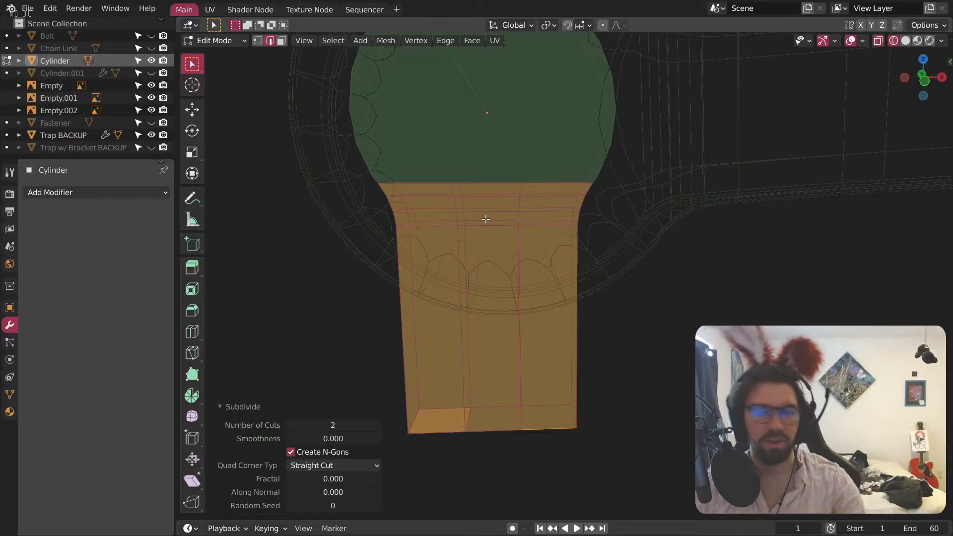
Step: Select the lengthwise edge loops on the leg and examine them from below and from the side in wireframe
{"action": "middle_click_drag", "start_coordinate": [478, 157], "coordinate": [488, 120]}
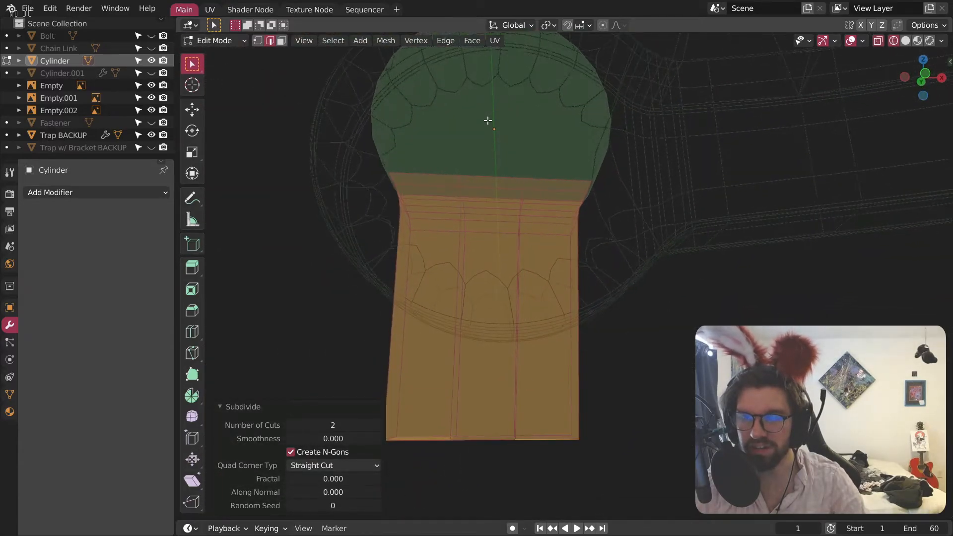
{"action": "left_click", "coordinate": [454, 303]}
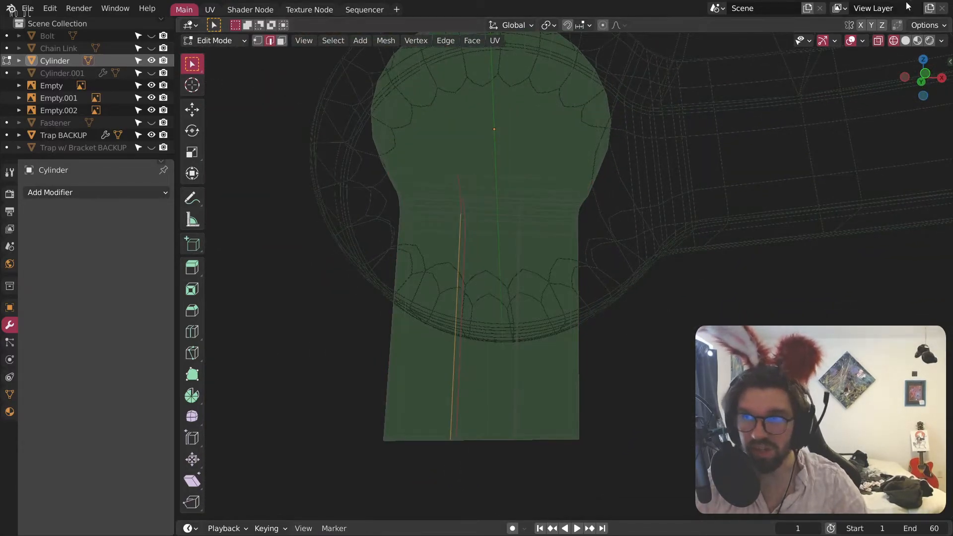
{"action": "left_click", "coordinate": [907, 41]}
{"action": "left_click", "coordinate": [524, 234]}
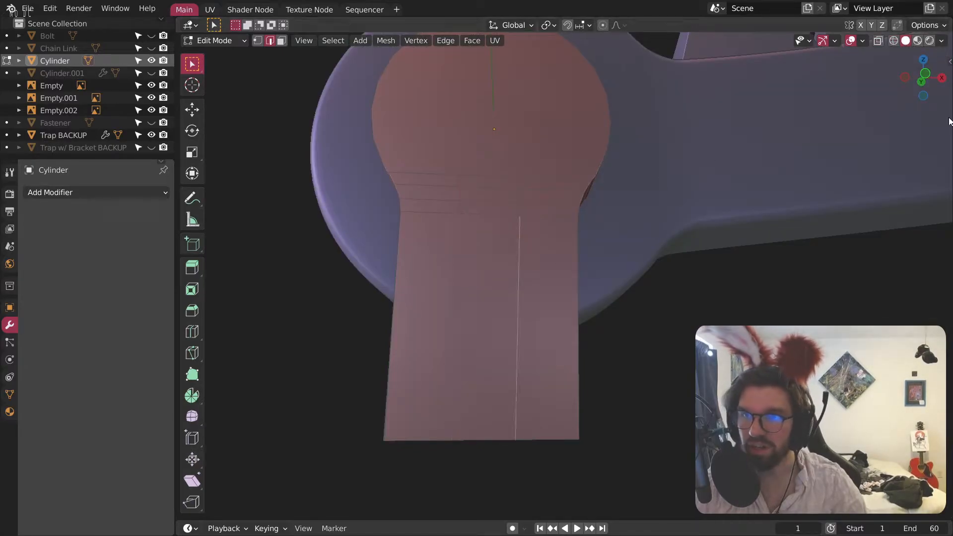
{"action": "left_click", "coordinate": [923, 97]}
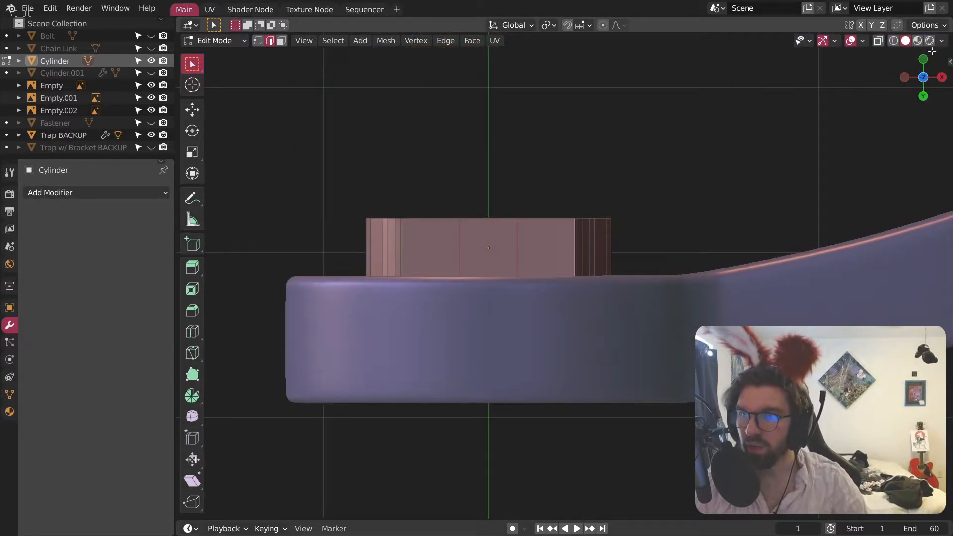
{"action": "left_click", "coordinate": [897, 42]}
{"action": "scroll", "coordinate": [472, 248], "scroll_direction": "up", "scroll_amount": 6}
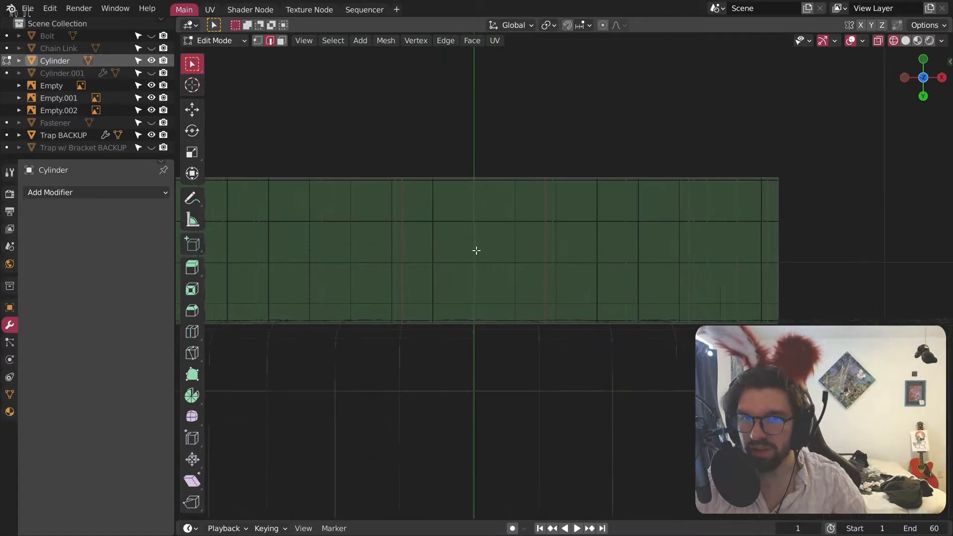
{"action": "scroll", "coordinate": [469, 238], "scroll_direction": "up", "scroll_amount": 3}
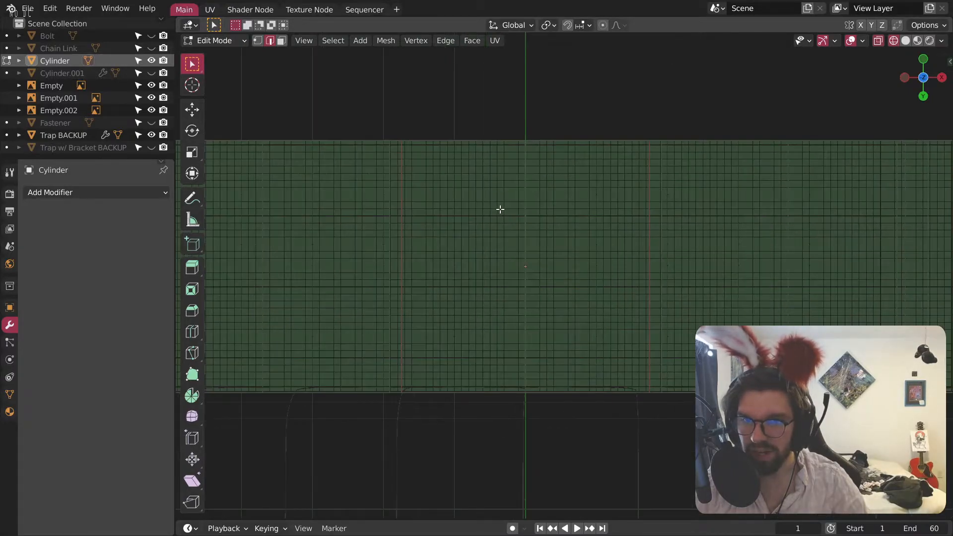
{"action": "middle_click_drag", "start_coordinate": [493, 178], "coordinate": [498, 234]}
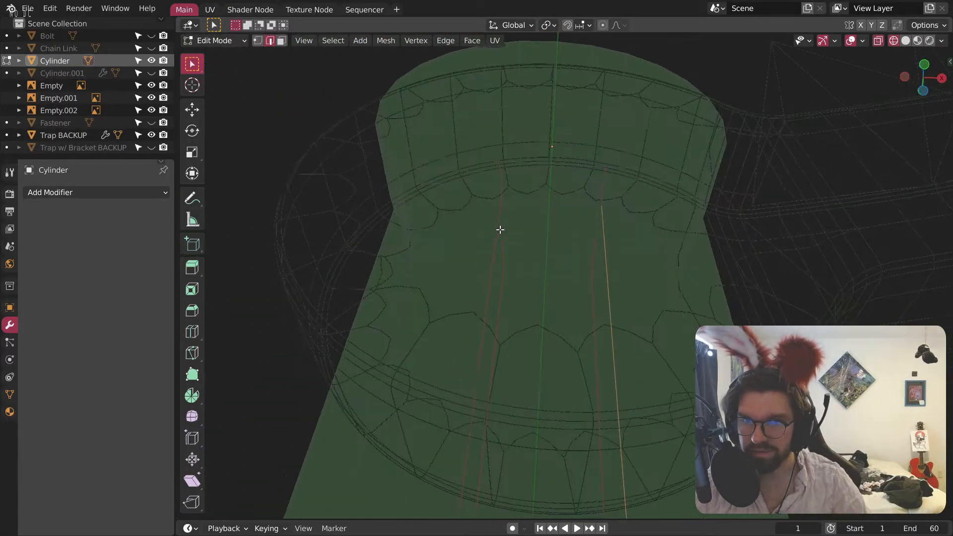
{"action": "left_click", "coordinate": [924, 92]}
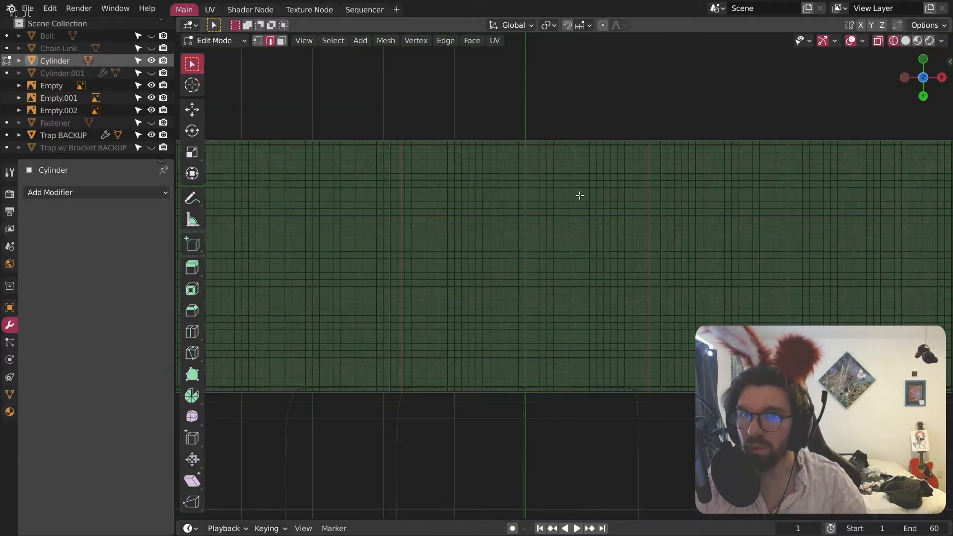
{"action": "scroll", "coordinate": [394, 137], "scroll_direction": "up", "scroll_amount": 5}
{"action": "scroll", "coordinate": [394, 140], "scroll_direction": "down", "scroll_amount": 5}
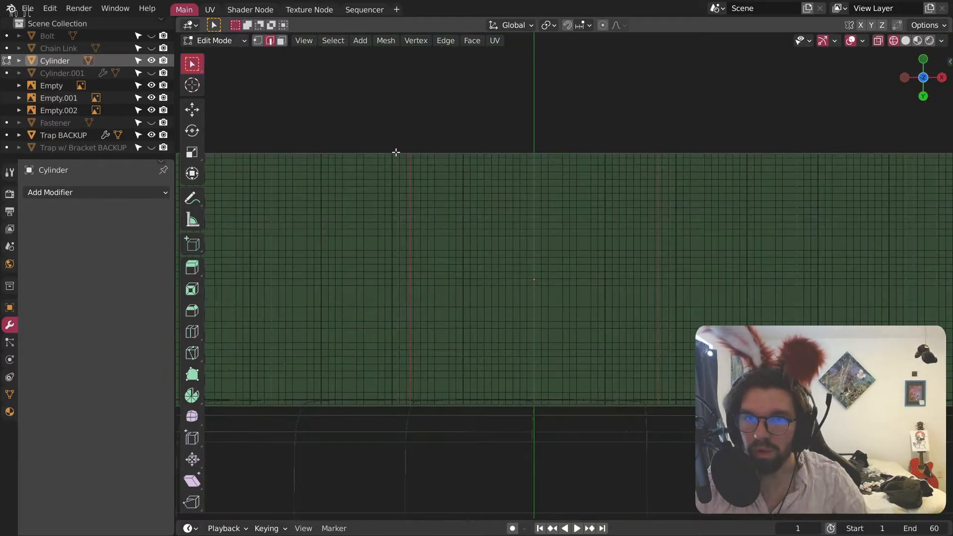
{"action": "middle_click_drag", "start_coordinate": [398, 198], "coordinate": [465, 329]}
{"action": "scroll", "coordinate": [525, 195], "scroll_direction": "down", "scroll_amount": 4}
{"action": "middle_click_drag", "start_coordinate": [526, 196], "coordinate": [521, 288], "text": "shift"}
{"action": "scroll", "coordinate": [493, 227], "scroll_direction": "up", "scroll_amount": 2}
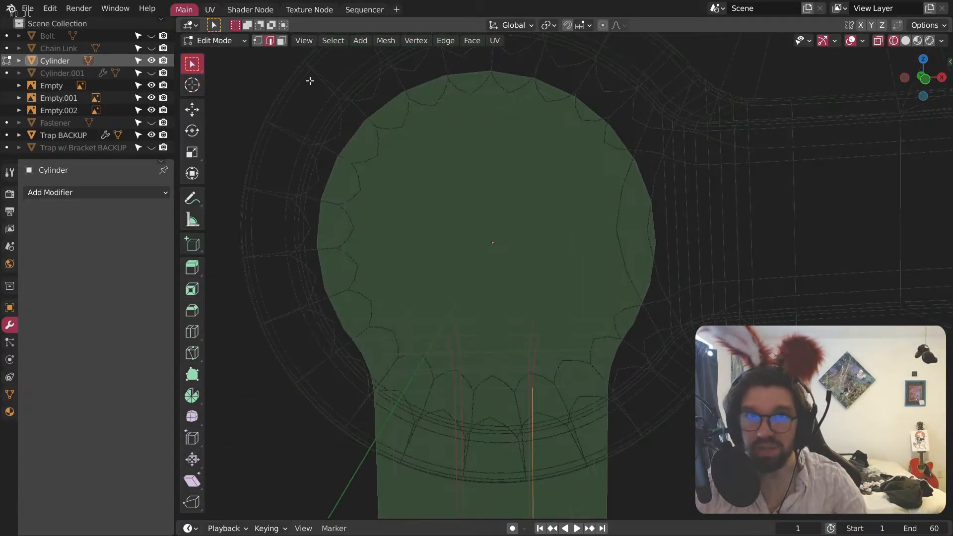
Step: Reselect the leg's two lengthwise edge loops and check them straight on against the round head
{"action": "left_click", "coordinate": [252, 43]}
{"action": "scroll", "coordinate": [475, 265], "scroll_direction": "down", "scroll_amount": 3}
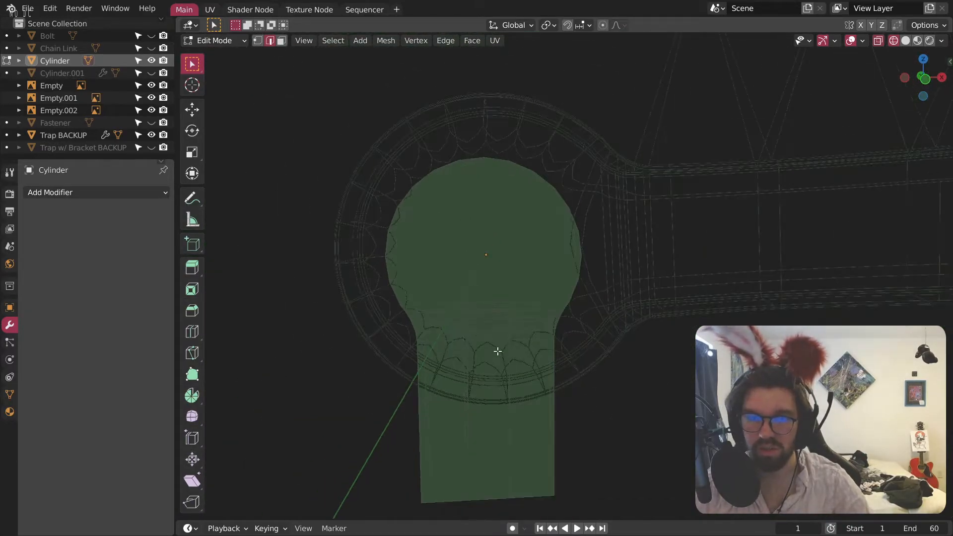
{"action": "middle_click_drag", "start_coordinate": [506, 358], "coordinate": [523, 240], "text": "shift"}
{"action": "scroll", "coordinate": [520, 243], "scroll_direction": "up", "scroll_amount": 2}
{"action": "left_click", "coordinate": [465, 258], "text": "alt"}
{"action": "left_click", "coordinate": [533, 265], "text": "alt+shift"}
{"action": "middle_click_drag", "start_coordinate": [534, 265], "coordinate": [517, 276], "text": "shift"}
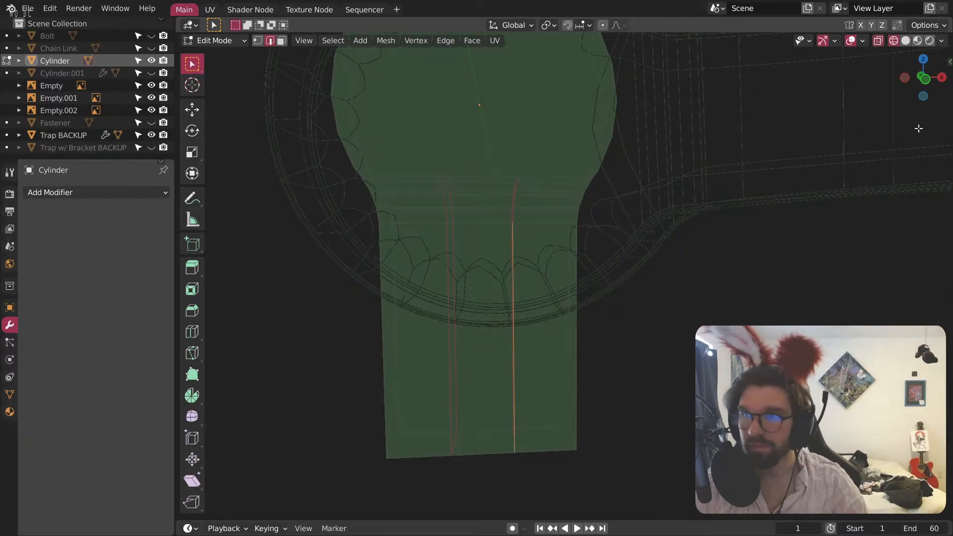
{"action": "left_click", "coordinate": [929, 78]}
{"action": "middle_click_drag", "start_coordinate": [522, 176], "coordinate": [505, 209], "text": "shift"}
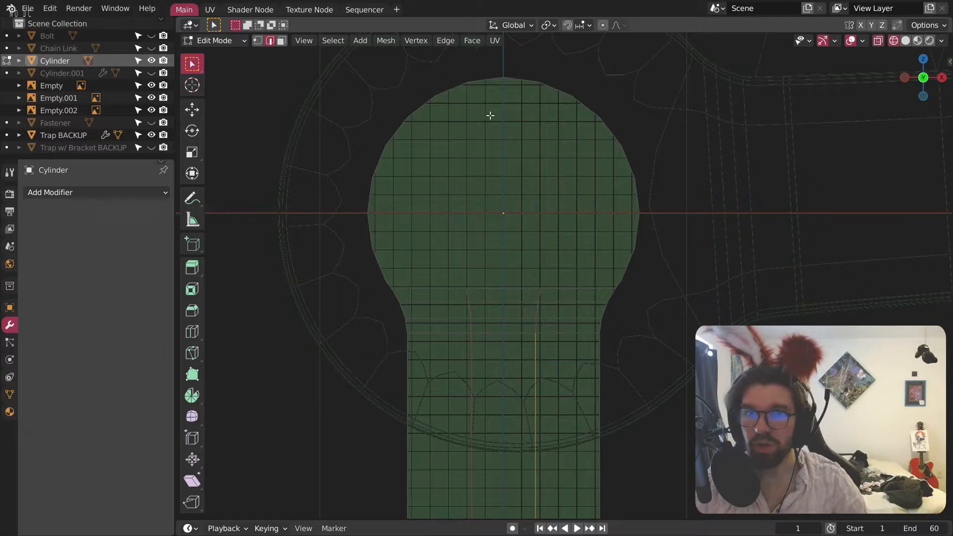
Step: In vertex select mode, clear the selection and connect the leg's lengthwise edges to the round head's upper rim vertices on both faces
{"action": "left_click", "coordinate": [256, 43]}
{"action": "key", "text": "alt+a"}
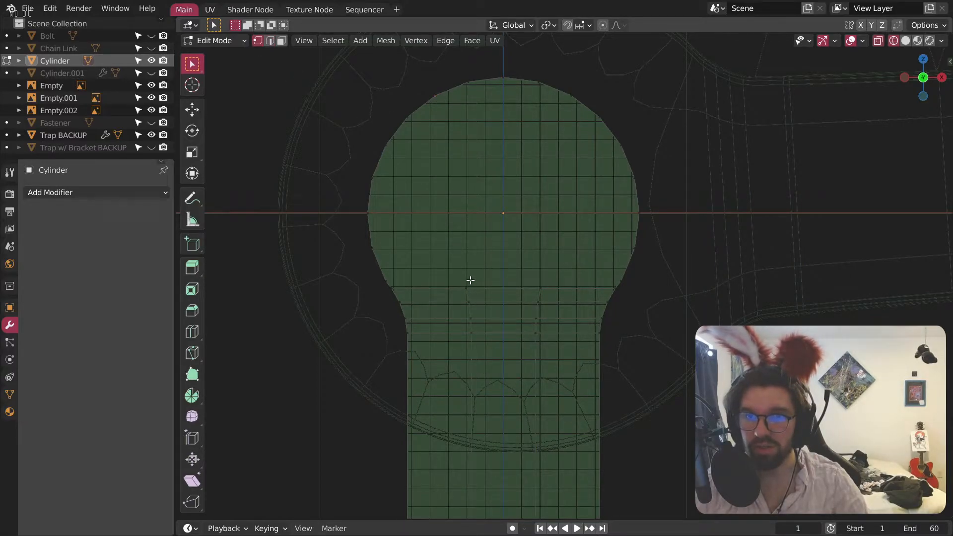
{"action": "middle_click_drag", "start_coordinate": [475, 140], "coordinate": [479, 171]}
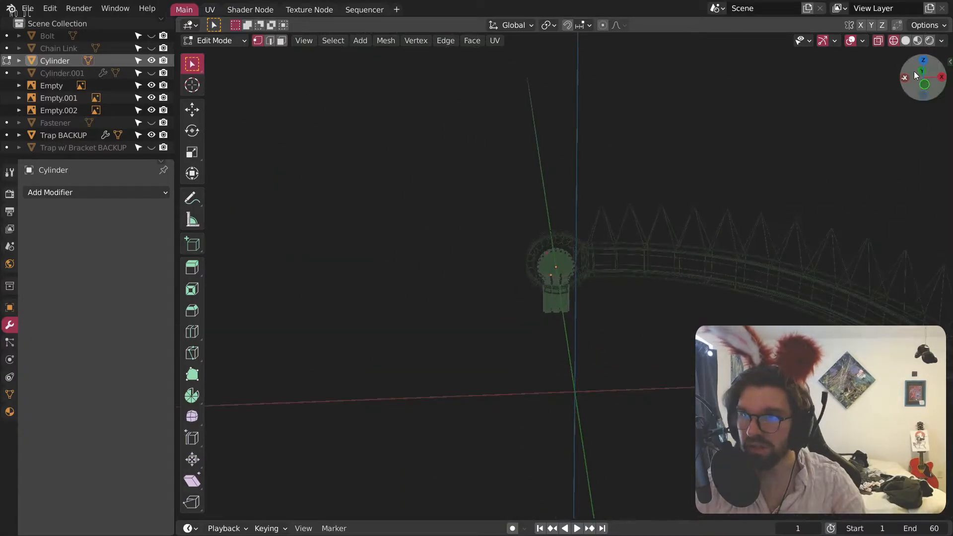
{"action": "scroll", "coordinate": [531, 233], "scroll_direction": "up", "scroll_amount": 8}
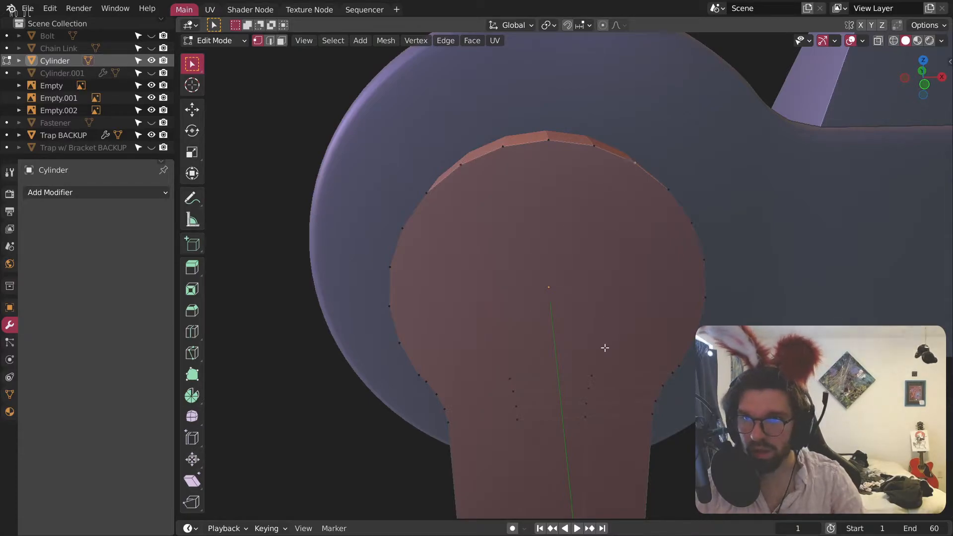
{"action": "middle_click_drag", "start_coordinate": [569, 256], "coordinate": [604, 244]}
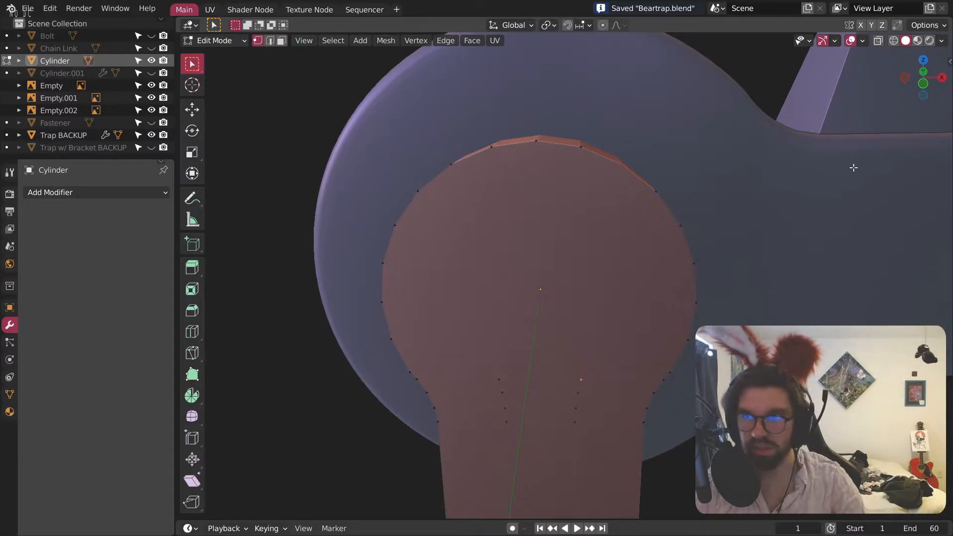
{"action": "left_click", "coordinate": [894, 40]}
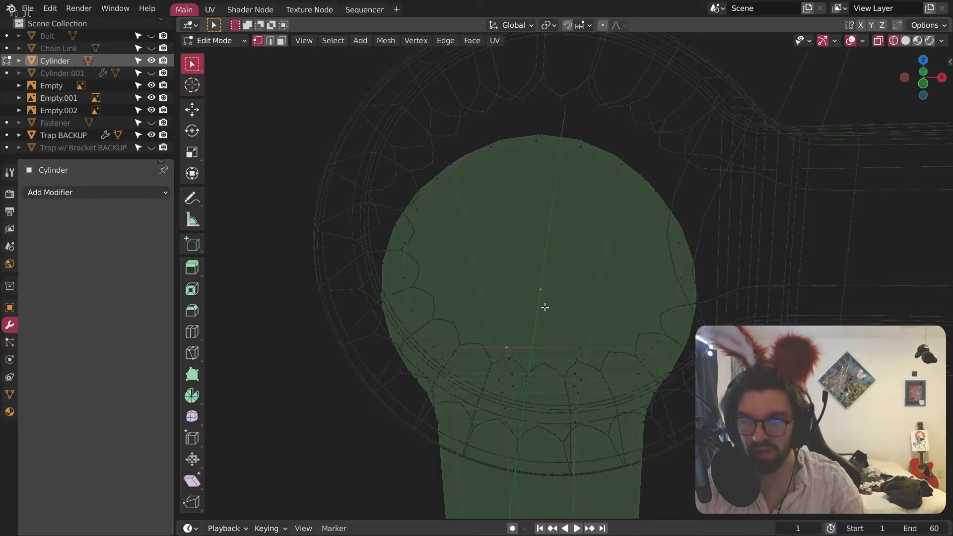
{"action": "middle_click_drag", "start_coordinate": [629, 164], "coordinate": [644, 190]}
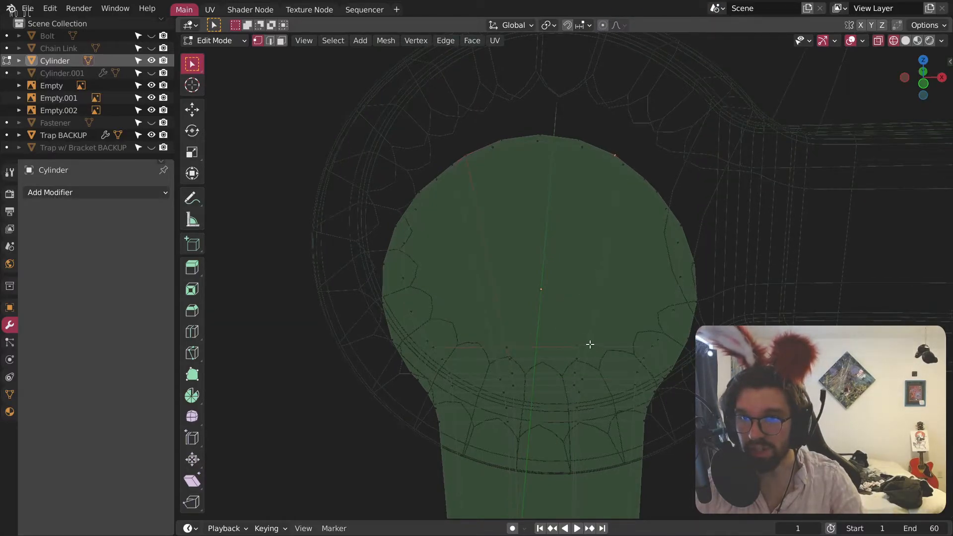
{"action": "middle_click_drag", "start_coordinate": [565, 240], "coordinate": [684, 247]}
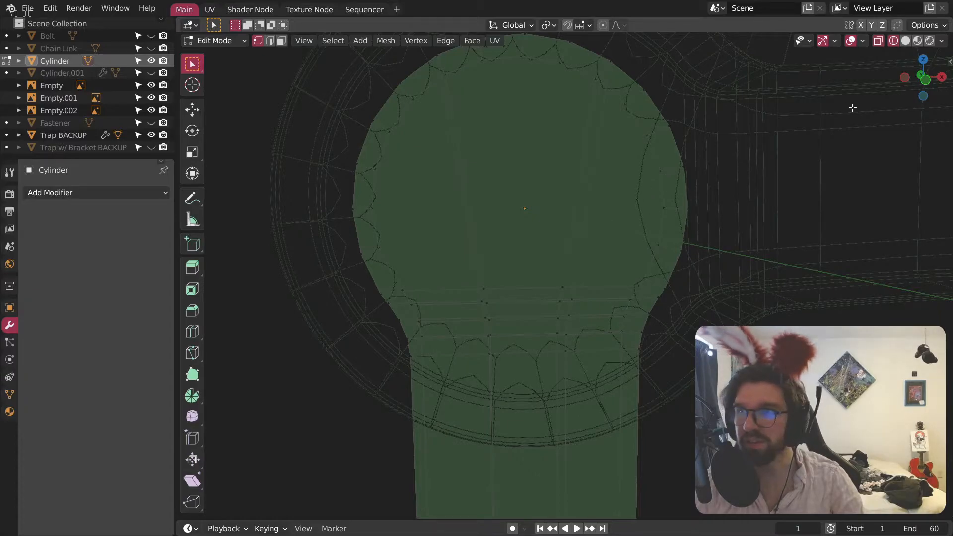
Step: In solid shading and edge select mode, select the two lengthwise edge loops running through the leg and round head
{"action": "middle_click_drag", "start_coordinate": [610, 192], "coordinate": [592, 207]}
{"action": "left_click", "coordinate": [906, 41]}
{"action": "middle_click_drag", "start_coordinate": [413, 286], "coordinate": [417, 259]}
{"action": "middle_click_drag", "start_coordinate": [492, 317], "coordinate": [464, 258], "text": "shift"}
{"action": "left_click", "coordinate": [270, 41]}
{"action": "left_click", "coordinate": [446, 322]}
{"action": "left_click", "coordinate": [516, 334]}
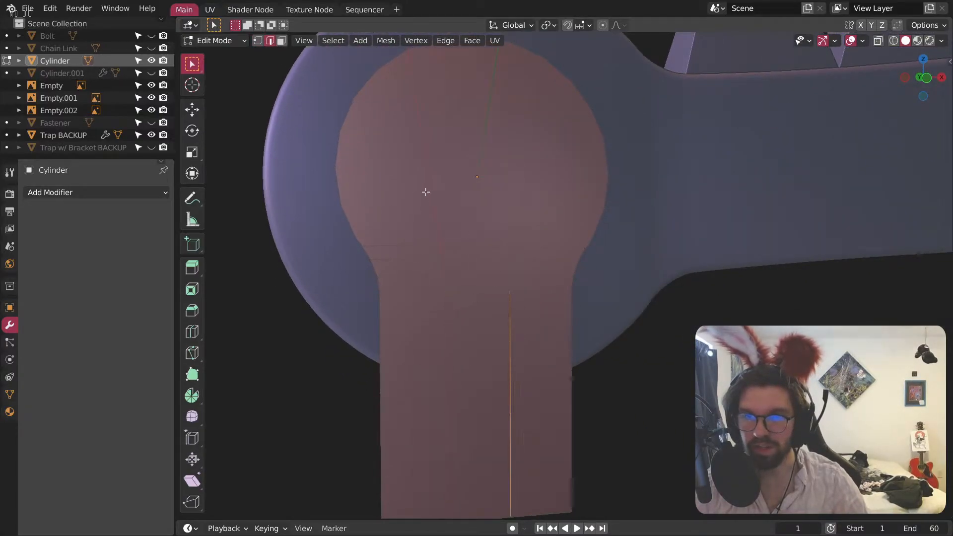
Step: Examine how the lengthwise edge loops run across the round head and leg, in both wireframe and solid shading
{"action": "middle_click_drag", "start_coordinate": [536, 174], "coordinate": [523, 241]}
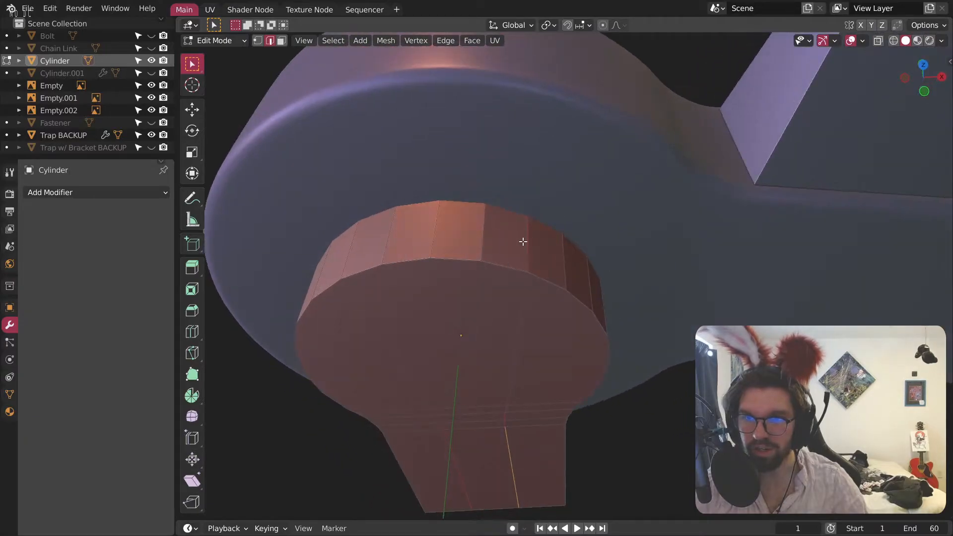
{"action": "middle_click_drag", "start_coordinate": [342, 255], "coordinate": [402, 248]}
{"action": "left_click", "coordinate": [894, 40]}
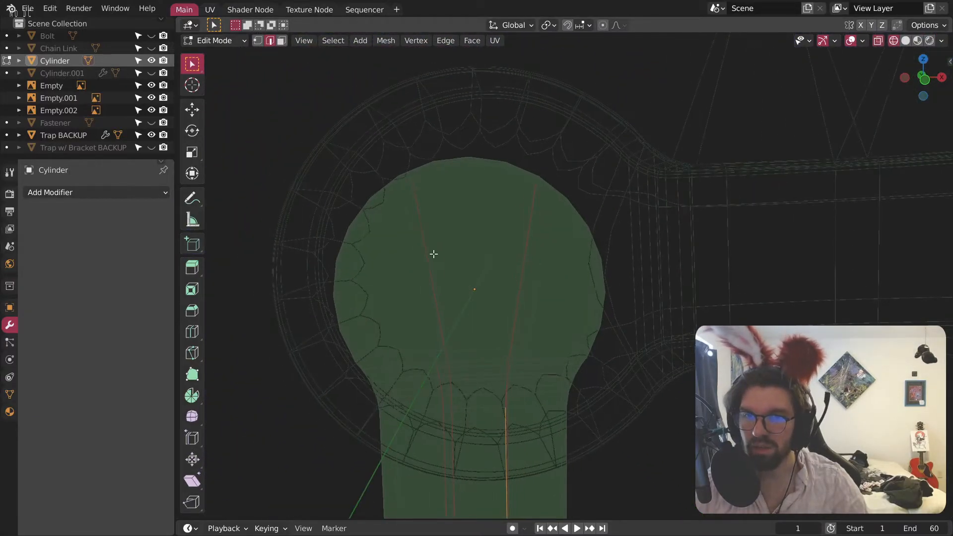
{"action": "middle_click_drag", "start_coordinate": [472, 254], "coordinate": [515, 258]}
{"action": "middle_click_drag", "start_coordinate": [514, 318], "coordinate": [496, 307]}
{"action": "left_click", "coordinate": [906, 40]}
{"action": "mouse_move", "coordinate": [494, 345]}
{"action": "middle_mouse_down"}
{"action": "mouse_move", "coordinate": [479, 341]}
{"action": "mouse_move", "coordinate": [481, 297]}
{"action": "middle_mouse_up"}
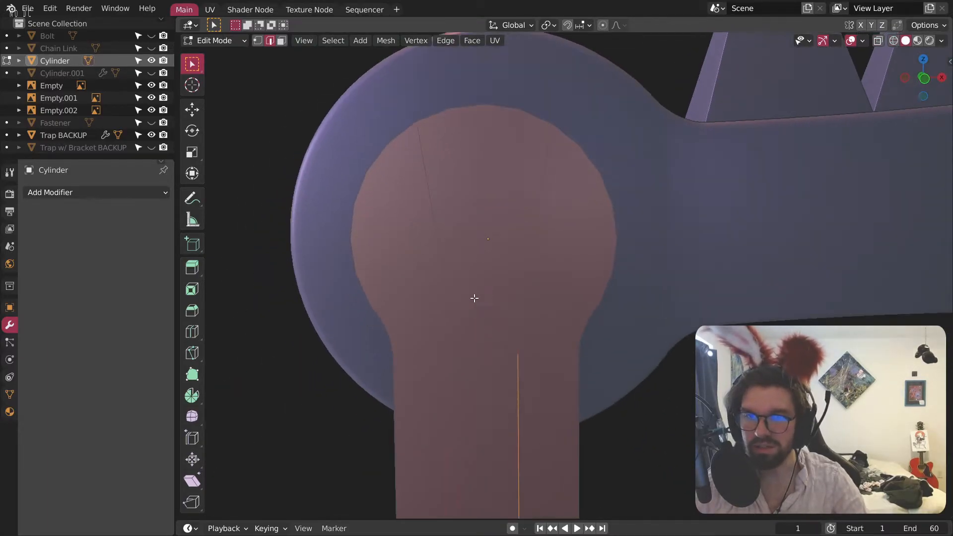
{"action": "scroll", "coordinate": [469, 273], "scroll_direction": "up", "scroll_amount": 2}
{"action": "scroll", "coordinate": [479, 221], "scroll_direction": "down", "scroll_amount": 3}
{"action": "scroll", "coordinate": [490, 235], "scroll_direction": "up", "scroll_amount": 2}
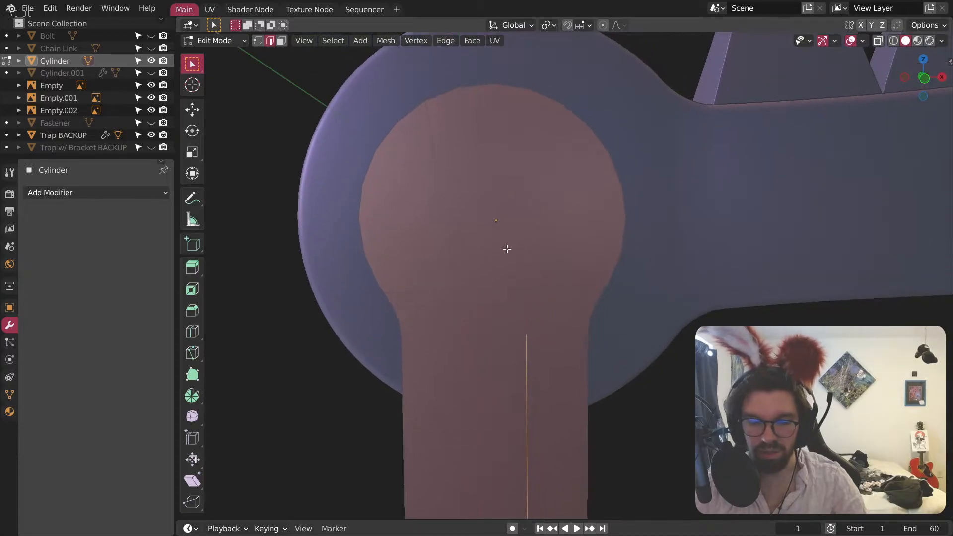
{"action": "middle_click_drag", "start_coordinate": [509, 241], "coordinate": [551, 260]}
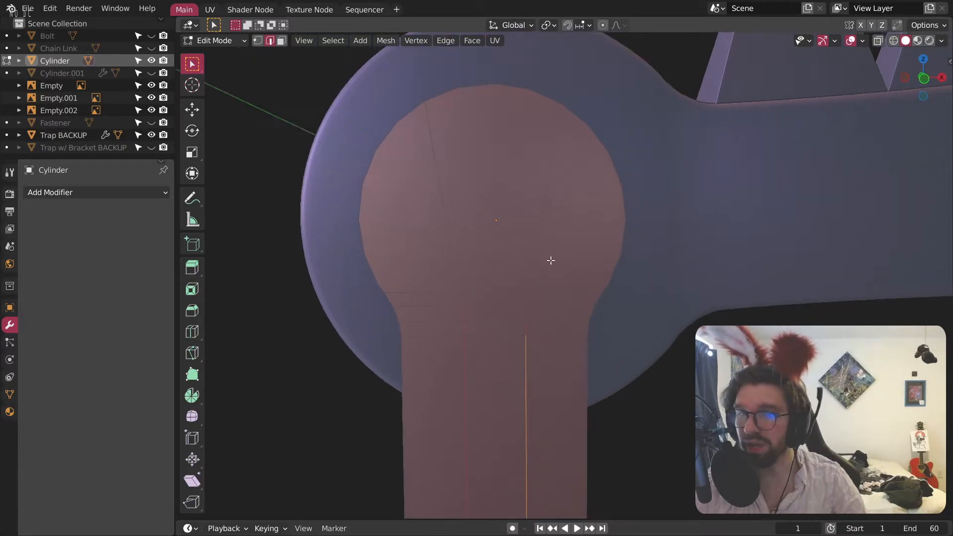
Step: Scale the leg's lengthwise edges along the X axis by 1.731, then by 0.869
{"action": "key", "text": "s"}
{"action": "key", "text": "x"}
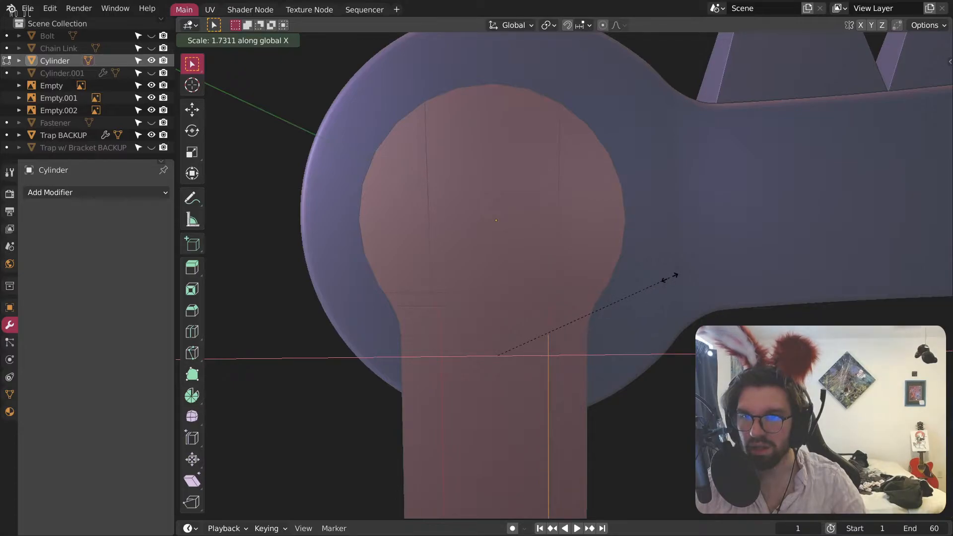
{"action": "left_click", "coordinate": [670, 277]}
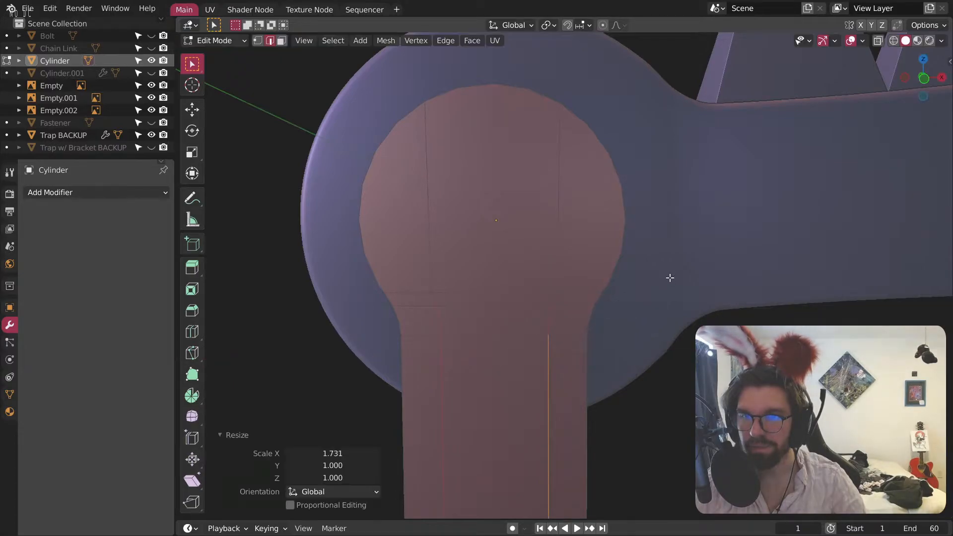
{"action": "middle_click_drag", "start_coordinate": [436, 315], "coordinate": [509, 170], "text": "shift"}
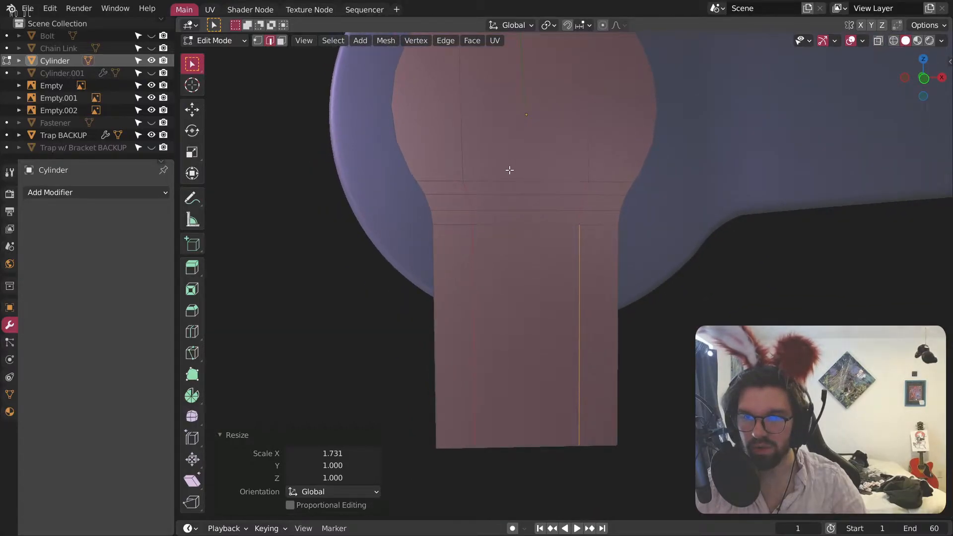
{"action": "key", "text": "x"}
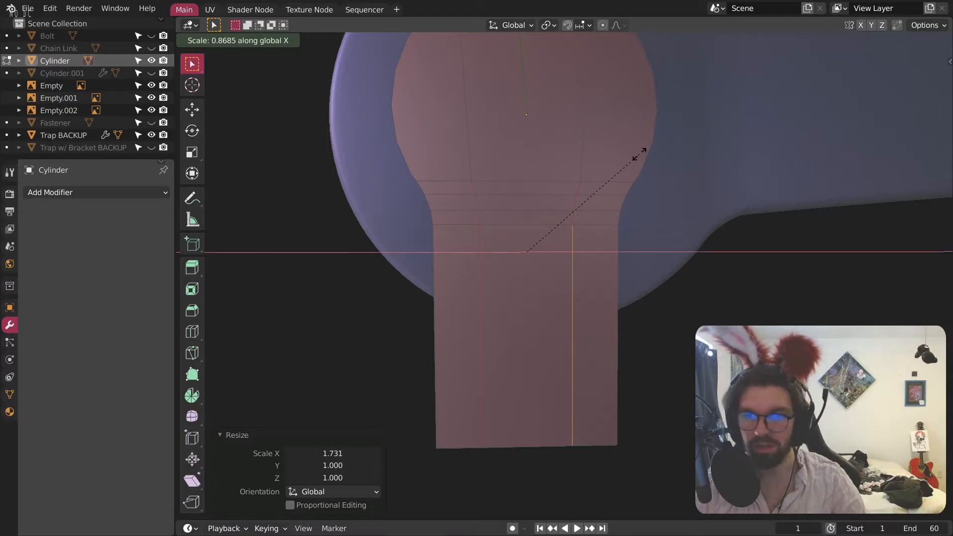
{"action": "left_click", "coordinate": [640, 154]}
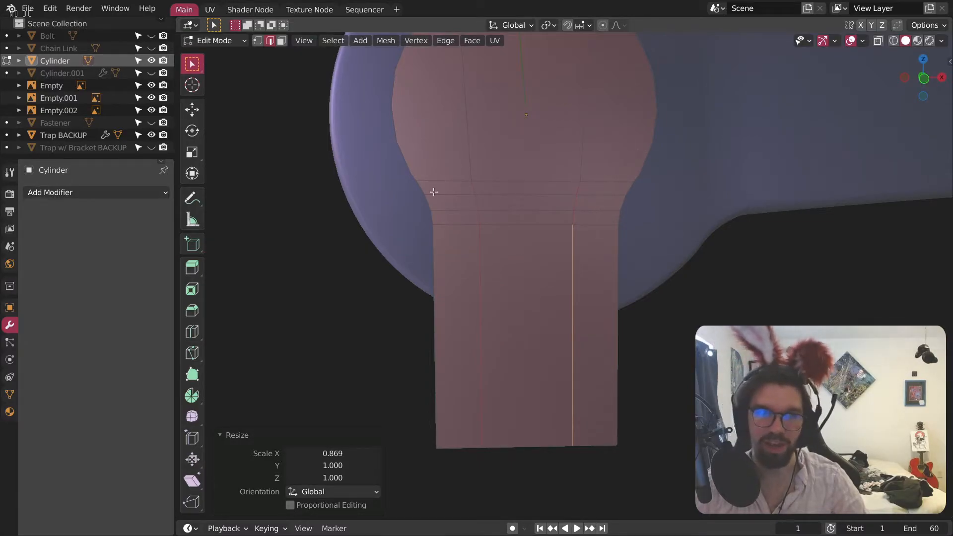
Step: Select both full lengthwise edge loops and bevel them with 1 segment and a 0.00459 m width
{"action": "left_click", "coordinate": [484, 267], "text": "alt"}
{"action": "left_click", "coordinate": [567, 286], "text": "alt+shift"}
{"action": "middle_click_drag", "start_coordinate": [540, 174], "coordinate": [532, 250], "text": "shift"}
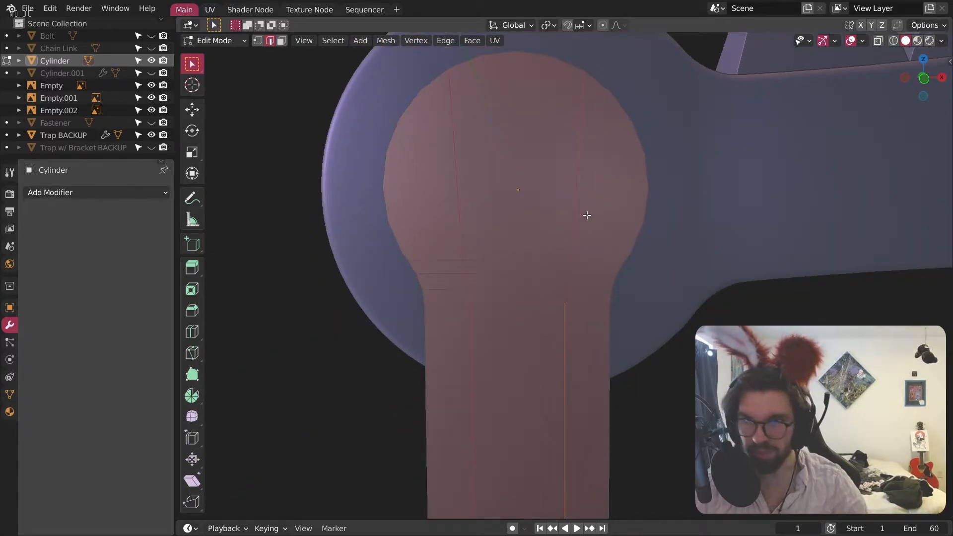
{"action": "key", "text": "ctrl+b"}
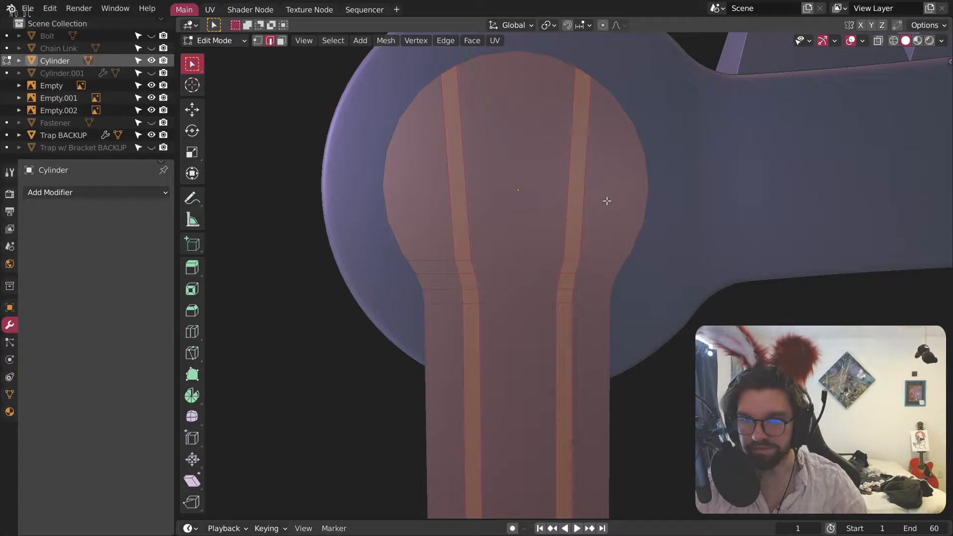
{"action": "left_click", "coordinate": [607, 200]}
Step: Add two single loop cuts across the lower leg, with slide factors of -0.645 and -0.605
{"action": "middle_click_drag", "start_coordinate": [498, 402], "coordinate": [506, 295], "text": "shift"}
{"action": "scroll", "coordinate": [475, 376], "scroll_direction": "up", "scroll_amount": 2}
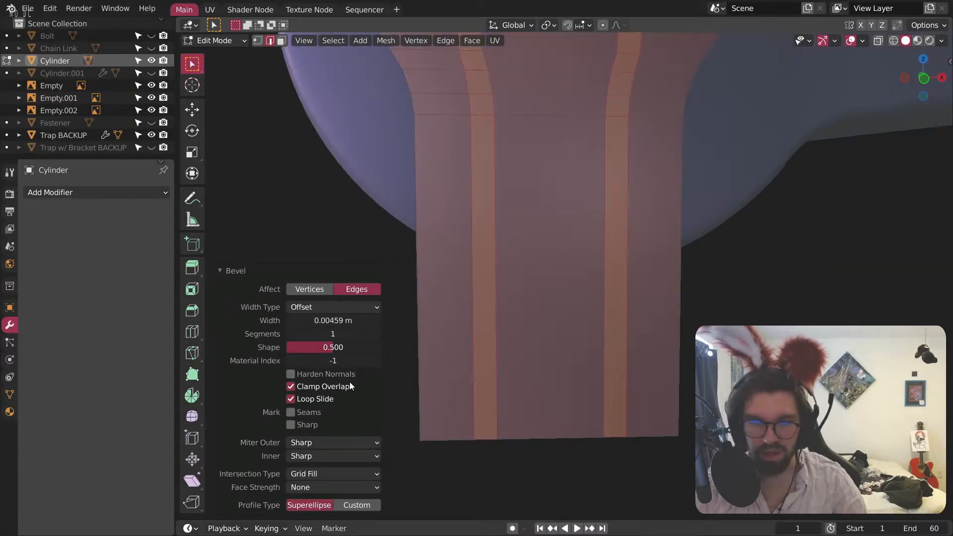
{"action": "left_click", "coordinate": [192, 331]}
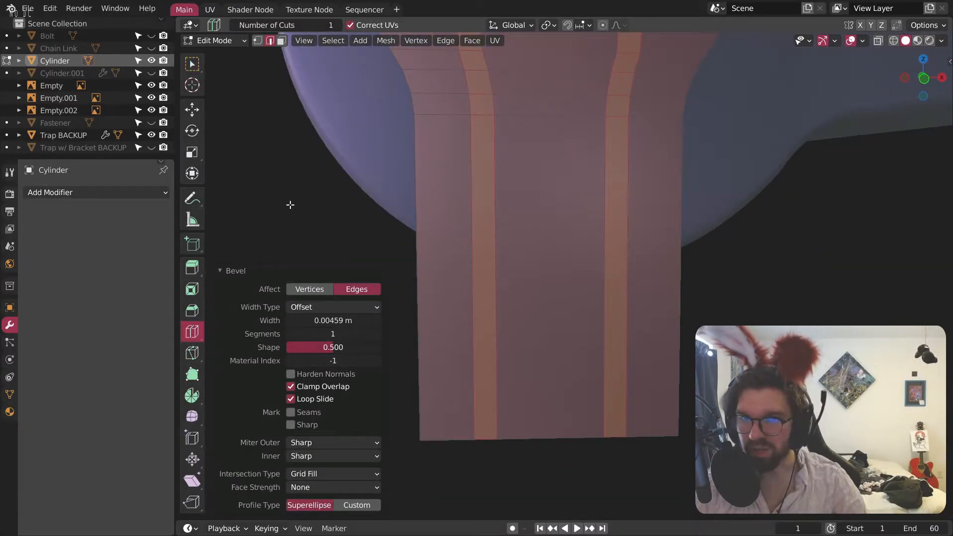
{"action": "left_click_drag", "start_coordinate": [498, 281], "coordinate": [574, 384]}
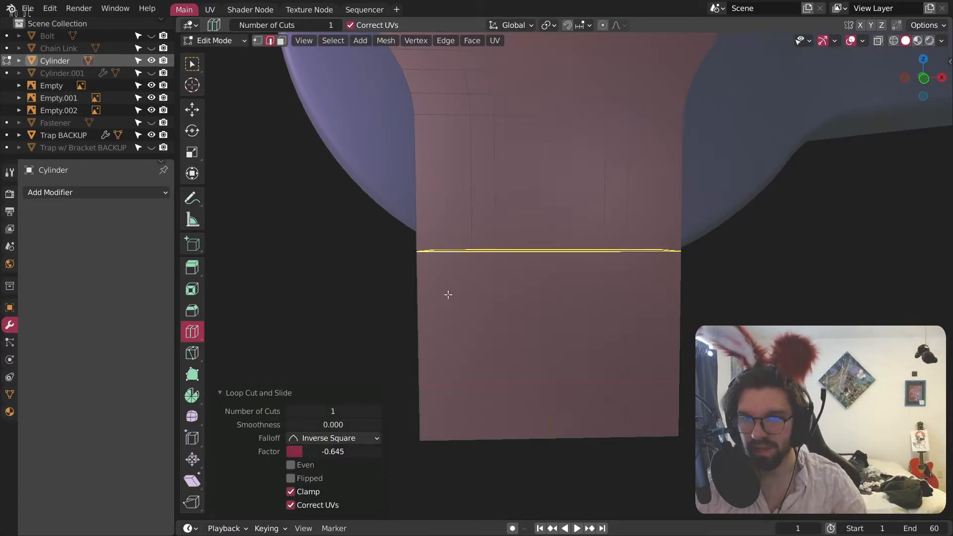
{"action": "left_click_drag", "start_coordinate": [440, 254], "coordinate": [435, 330]}
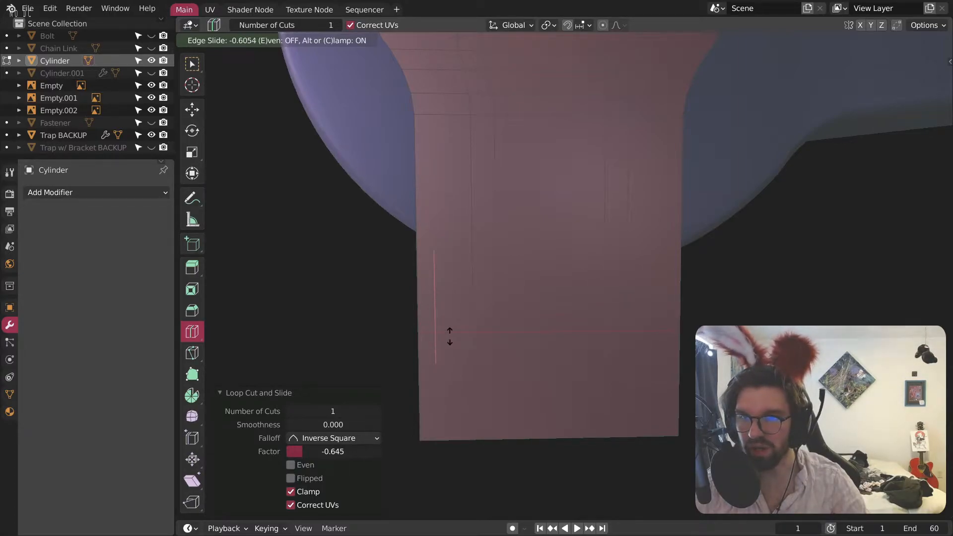
{"action": "left_click_drag", "start_coordinate": [450, 337], "coordinate": [450, 337]}
{"action": "scroll", "coordinate": [468, 311], "scroll_direction": "down", "scroll_amount": 5}
{"action": "mouse_move", "coordinate": [497, 300]}
{"action": "middle_mouse_down"}
{"action": "mouse_move", "coordinate": [442, 311]}
{"action": "mouse_move", "coordinate": [478, 292]}
{"action": "mouse_move", "coordinate": [498, 319]}
{"action": "middle_mouse_up"}
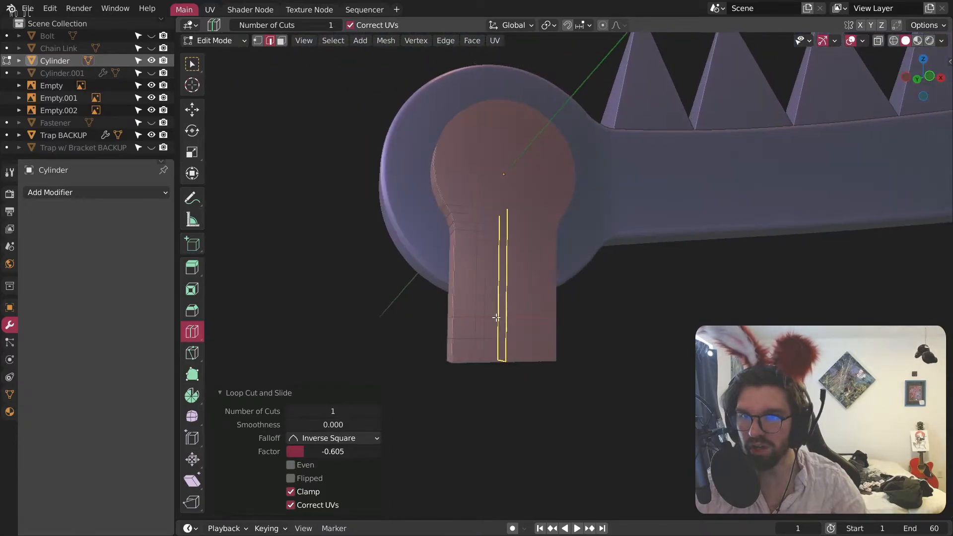
Step: In face select mode, select the leg's bottom face ring plus the strip faces just above it and extrude them along normals by 0.0215 m
{"action": "scroll", "coordinate": [499, 319], "scroll_direction": "up", "scroll_amount": 4}
{"action": "left_click", "coordinate": [281, 41]}
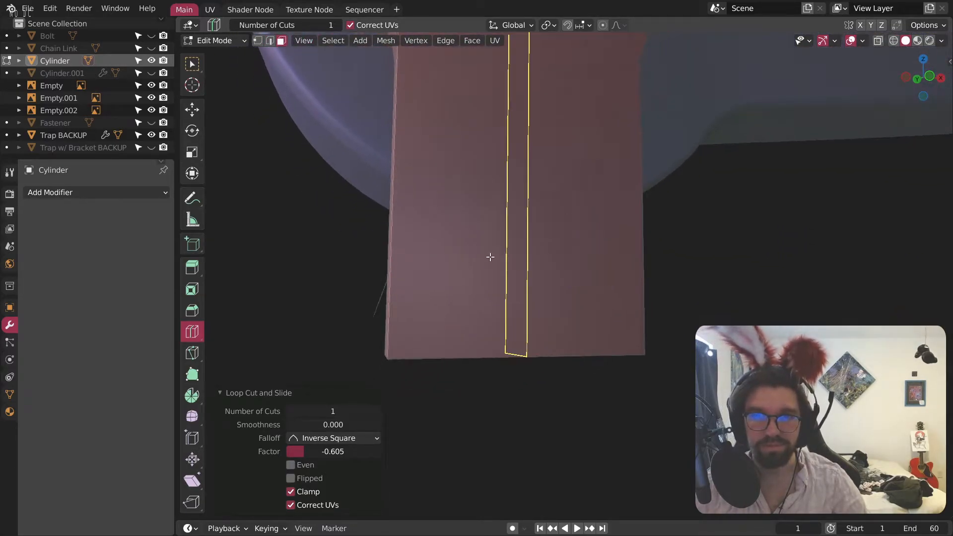
{"action": "key", "text": "w"}
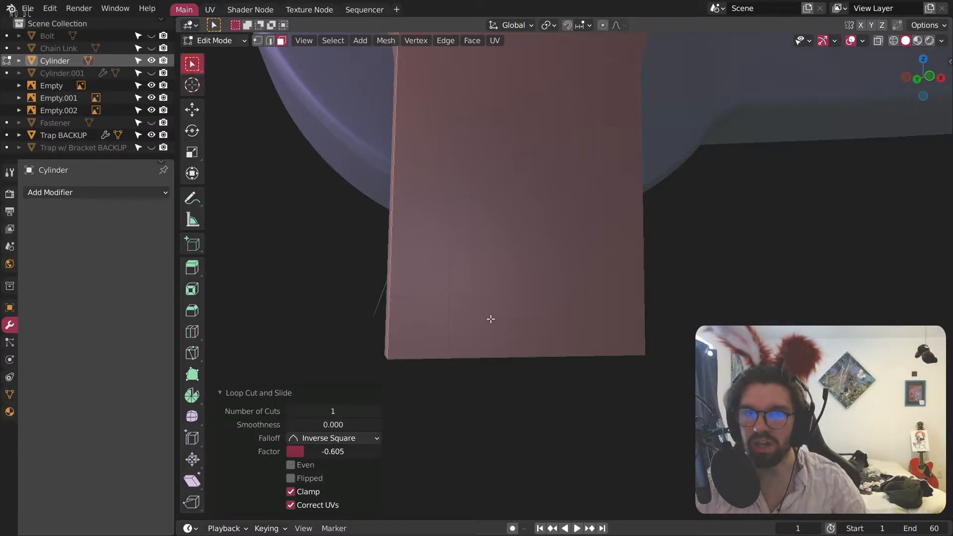
{"action": "left_click", "coordinate": [451, 270]}
{"action": "left_click", "coordinate": [448, 323], "text": "alt+shift"}
{"action": "left_click", "coordinate": [589, 283], "text": "shift"}
{"action": "middle_click_drag", "start_coordinate": [582, 294], "coordinate": [597, 323]}
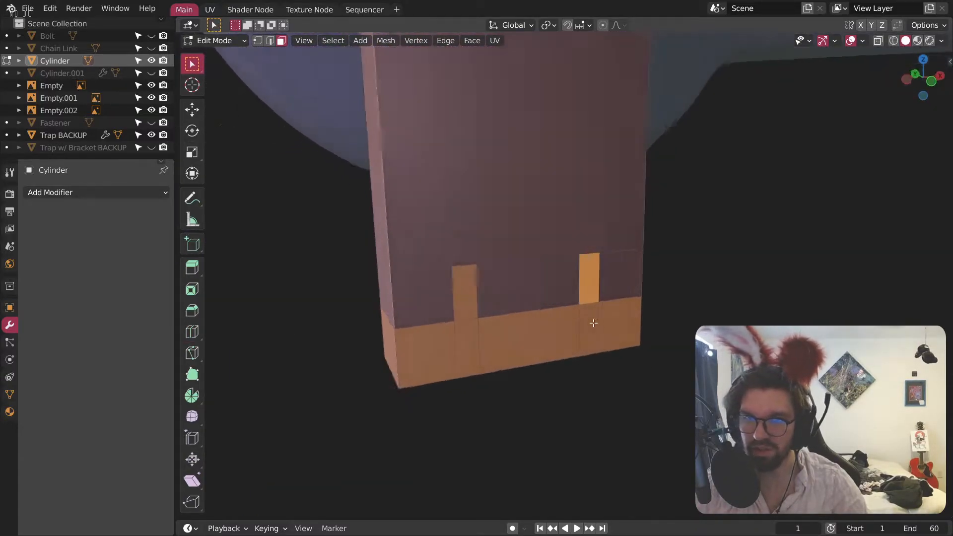
{"action": "right_click", "coordinate": [505, 316]}
{"action": "left_click", "coordinate": [501, 320]}
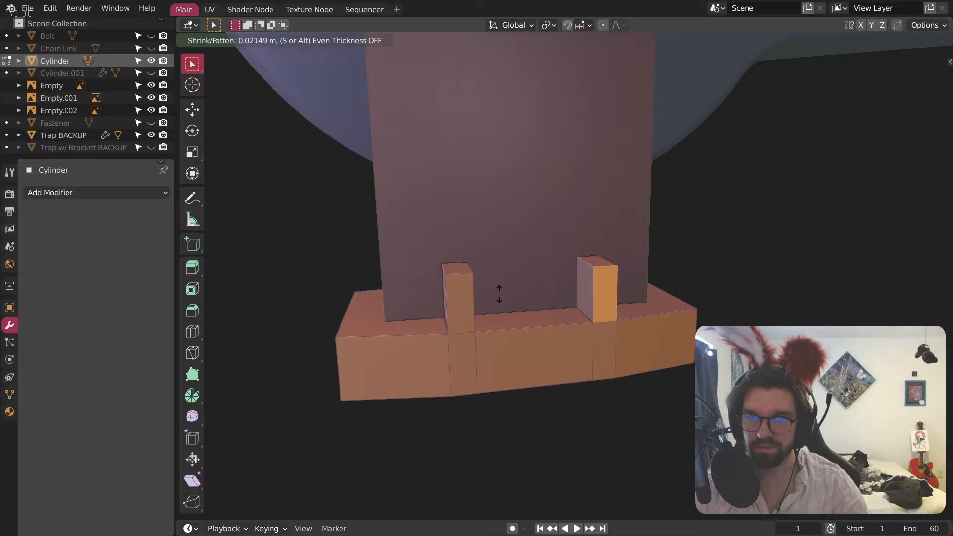
{"action": "left_click", "coordinate": [499, 294]}
{"action": "middle_click_drag", "start_coordinate": [456, 319], "coordinate": [491, 351]}
{"action": "scroll", "coordinate": [460, 333], "scroll_direction": "down", "scroll_amount": 6}
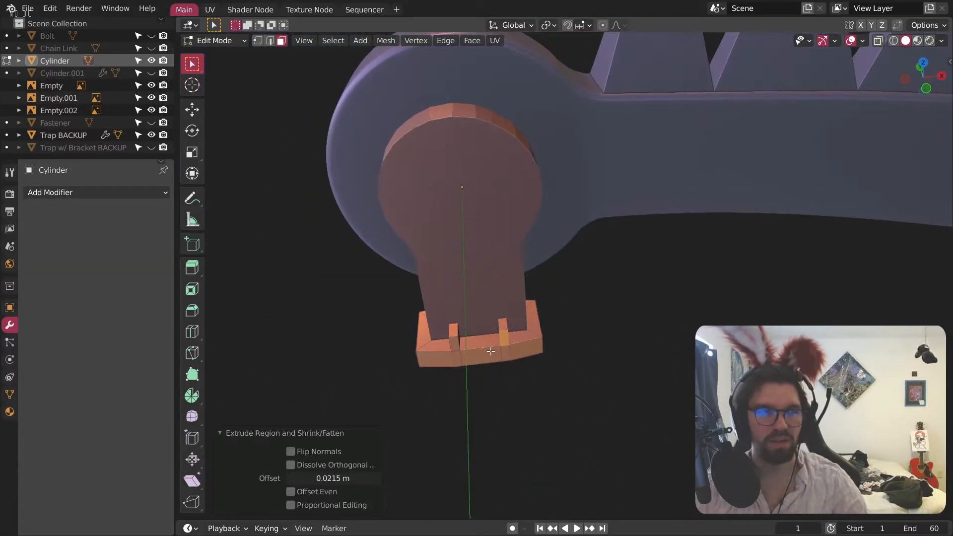
{"action": "scroll", "coordinate": [546, 329], "scroll_direction": "up", "scroll_amount": 4}
{"action": "middle_click_drag", "start_coordinate": [551, 328], "coordinate": [597, 304]}
Step: Return to Object Mode and add a Catmull-Clark Subdivision Surface modifier with viewport level 2 to the bracket
{"action": "left_click", "coordinate": [215, 40]}
{"action": "left_click", "coordinate": [219, 66]}
{"action": "left_click", "coordinate": [217, 42]}
{"action": "left_click", "coordinate": [215, 52]}
{"action": "left_click", "coordinate": [295, 250]}
{"action": "scroll", "coordinate": [464, 208], "scroll_direction": "down", "scroll_amount": 7}
{"action": "middle_click_drag", "start_coordinate": [464, 208], "coordinate": [444, 193]}
{"action": "middle_click_drag", "start_coordinate": [444, 194], "coordinate": [443, 297], "text": "shift"}
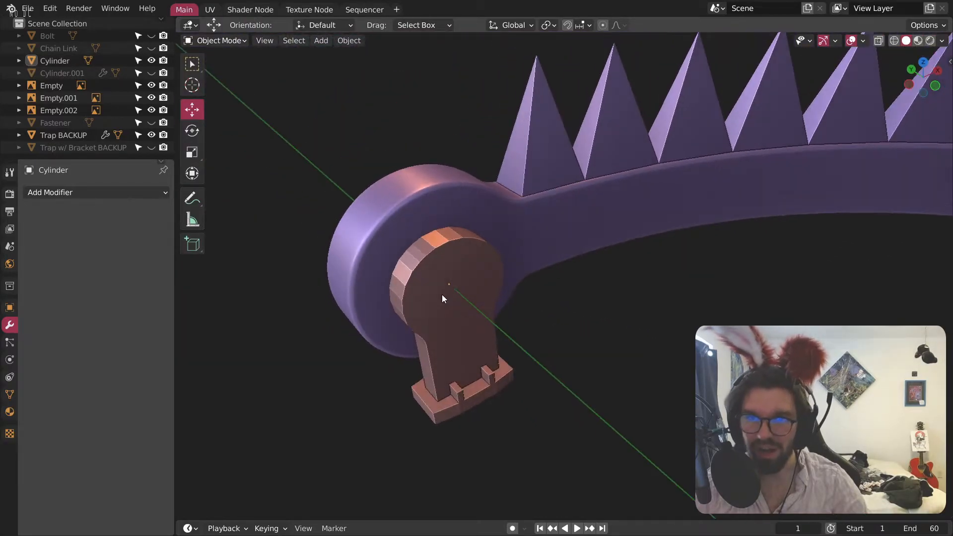
{"action": "scroll", "coordinate": [444, 297], "scroll_direction": "up", "scroll_amount": 4}
{"action": "left_click", "coordinate": [448, 283]}
{"action": "left_click", "coordinate": [109, 192]}
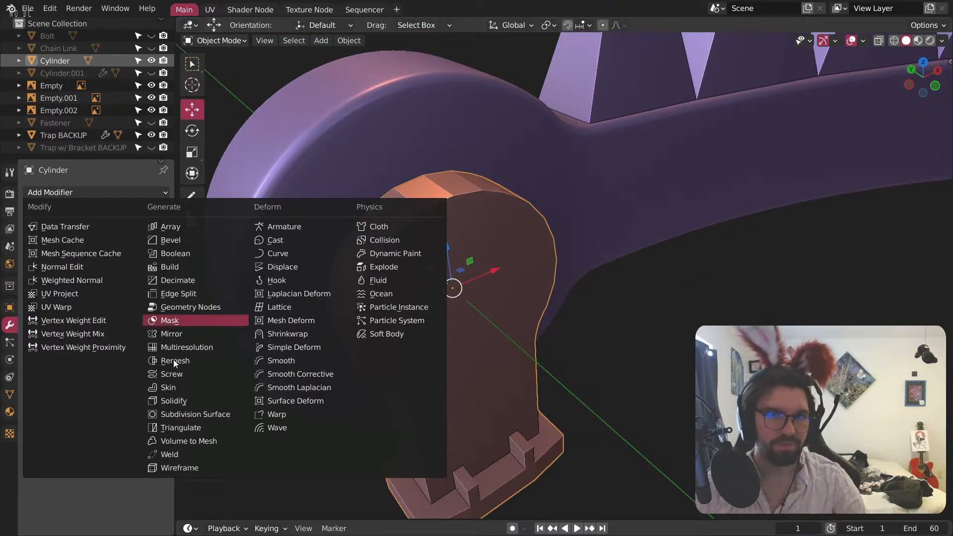
{"action": "left_click", "coordinate": [204, 416]}
{"action": "left_click", "coordinate": [150, 246]}
{"action": "middle_click_drag", "start_coordinate": [415, 300], "coordinate": [415, 244]}
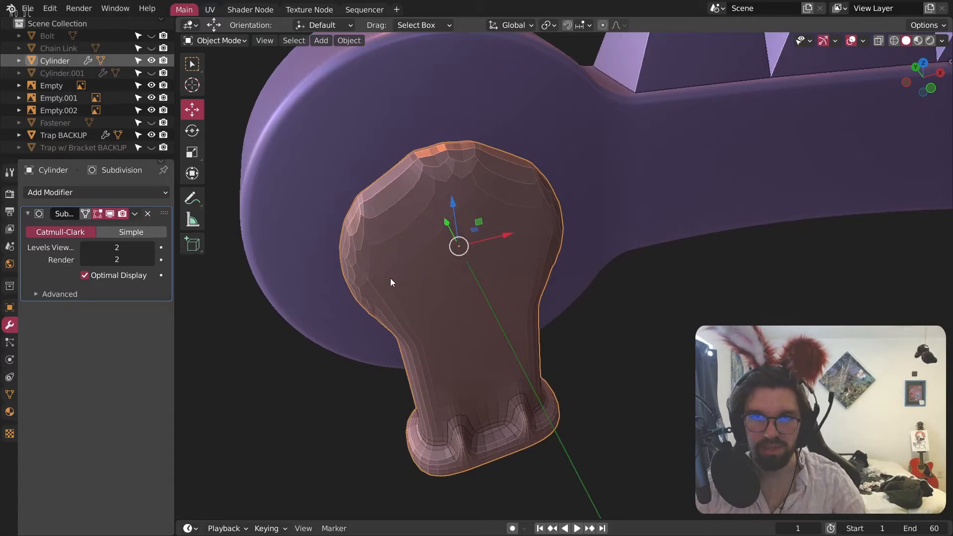
Step: Enter Edit Mode on the bracket and turn off the Subdivision modifier's viewport display
{"action": "left_click", "coordinate": [214, 40]}
{"action": "left_click", "coordinate": [211, 67]}
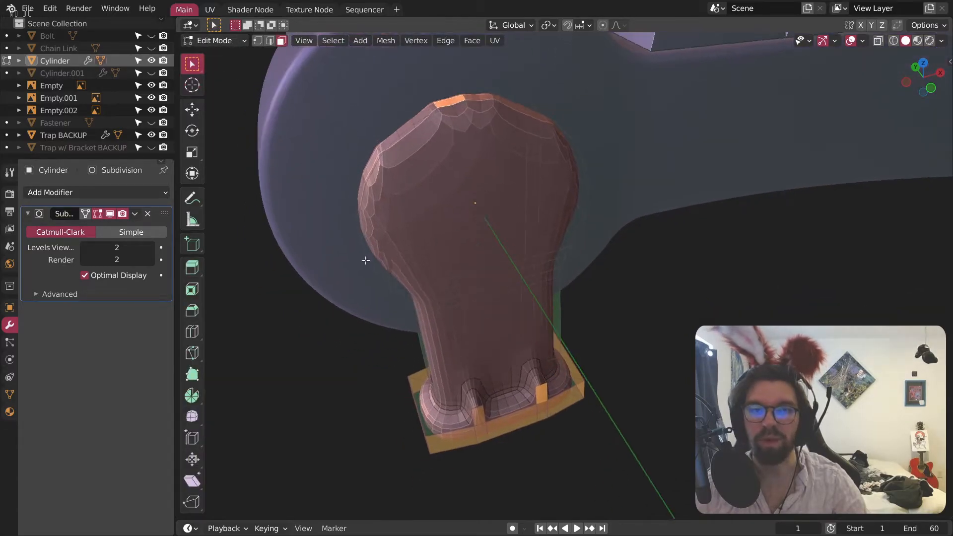
{"action": "left_click", "coordinate": [113, 208]}
{"action": "left_click", "coordinate": [110, 213]}
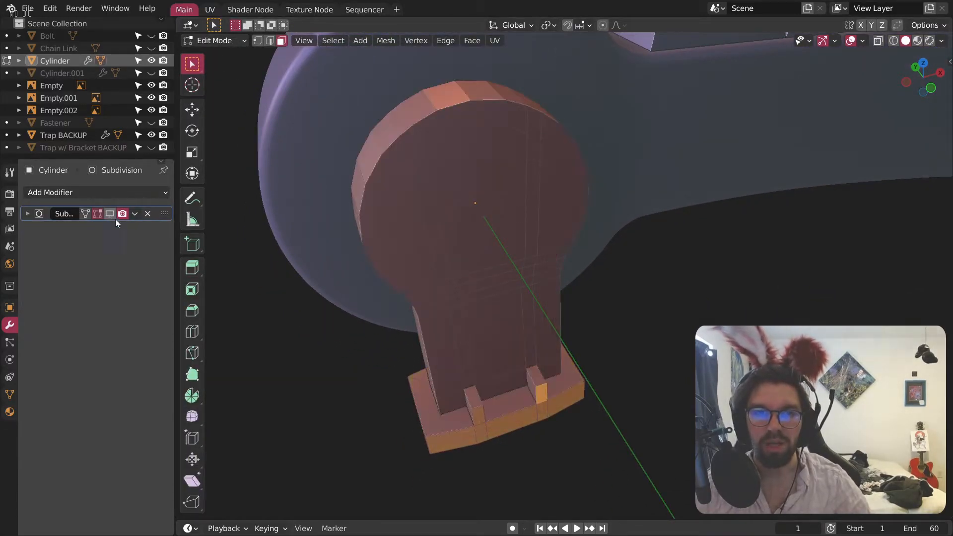
{"action": "left_click", "coordinate": [28, 213]}
{"action": "middle_click_drag", "start_coordinate": [406, 194], "coordinate": [368, 143]}
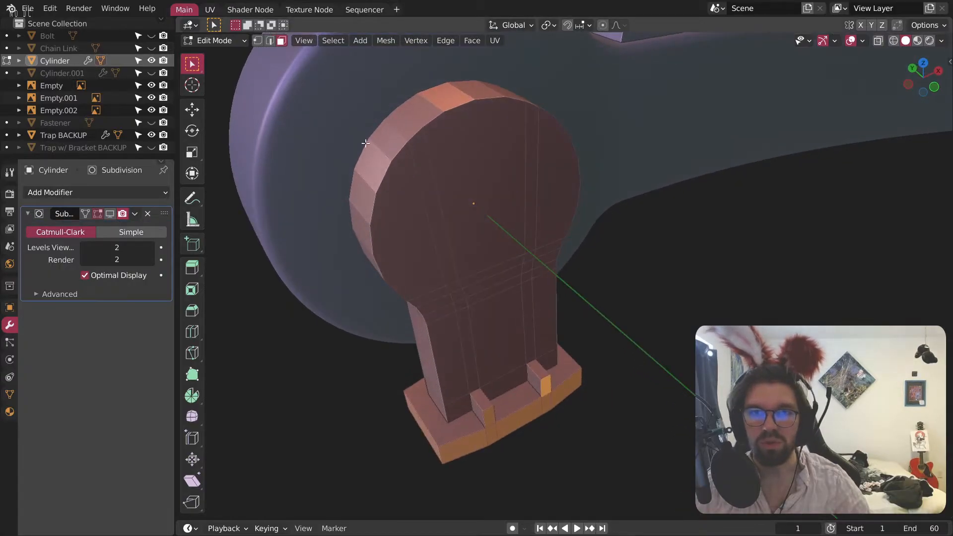
Step: In edge select mode, select the outer rim edges around the bracket's head, leg and base, and try bevelling them
{"action": "left_click", "coordinate": [269, 40]}
{"action": "left_click", "coordinate": [398, 147]}
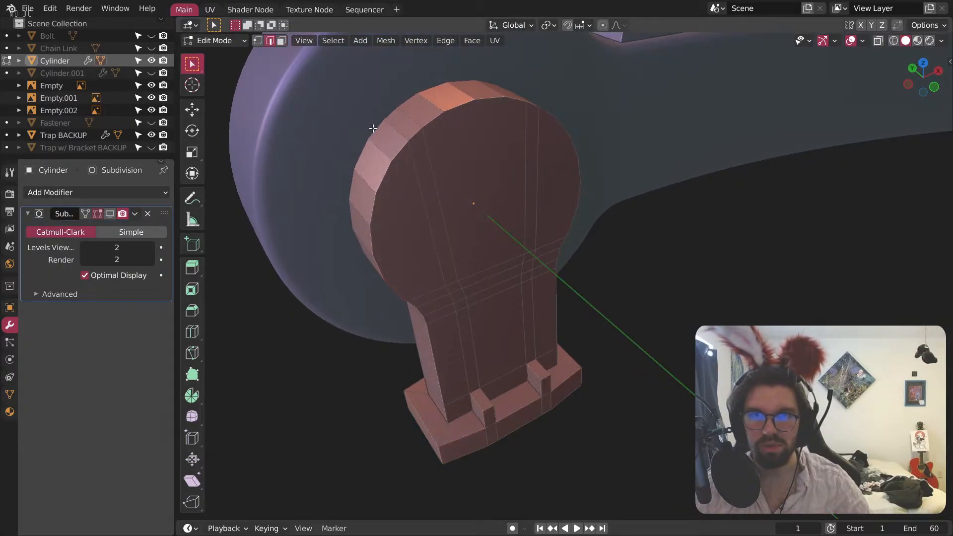
{"action": "middle_click_drag", "start_coordinate": [438, 236], "coordinate": [417, 236]}
{"action": "scroll", "coordinate": [415, 233], "scroll_direction": "up", "scroll_amount": 5}
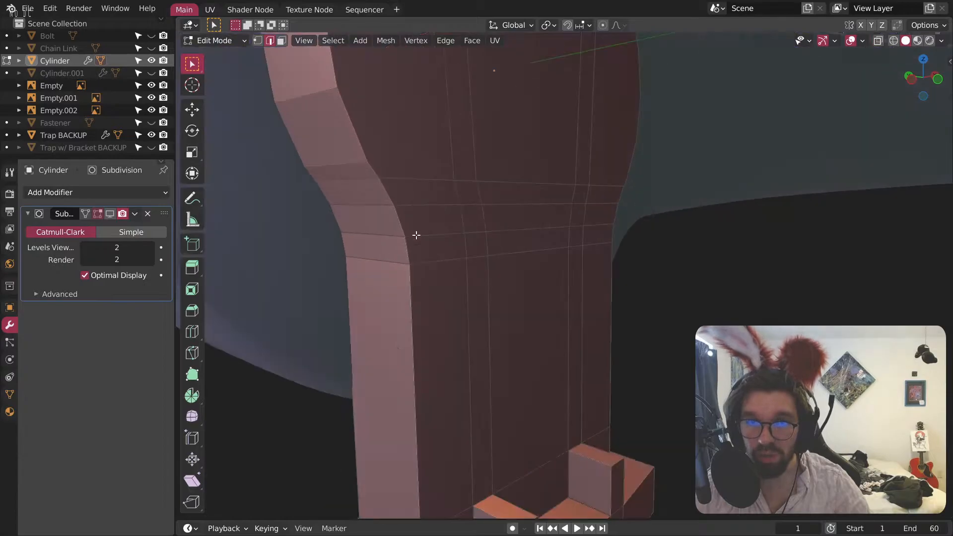
{"action": "scroll", "coordinate": [403, 290], "scroll_direction": "down", "scroll_amount": 5}
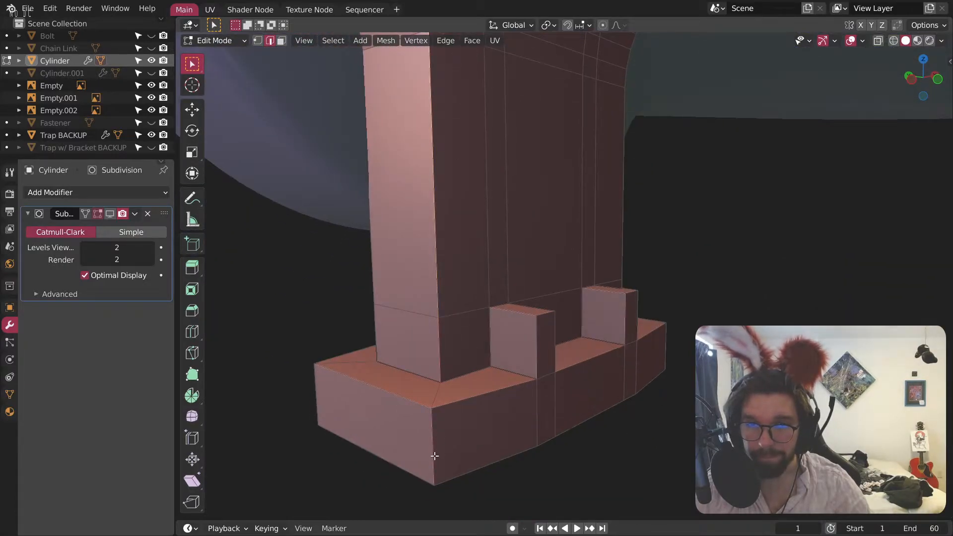
{"action": "scroll", "coordinate": [438, 433], "scroll_direction": "down", "scroll_amount": 4}
{"action": "middle_click_drag", "start_coordinate": [432, 347], "coordinate": [362, 323]}
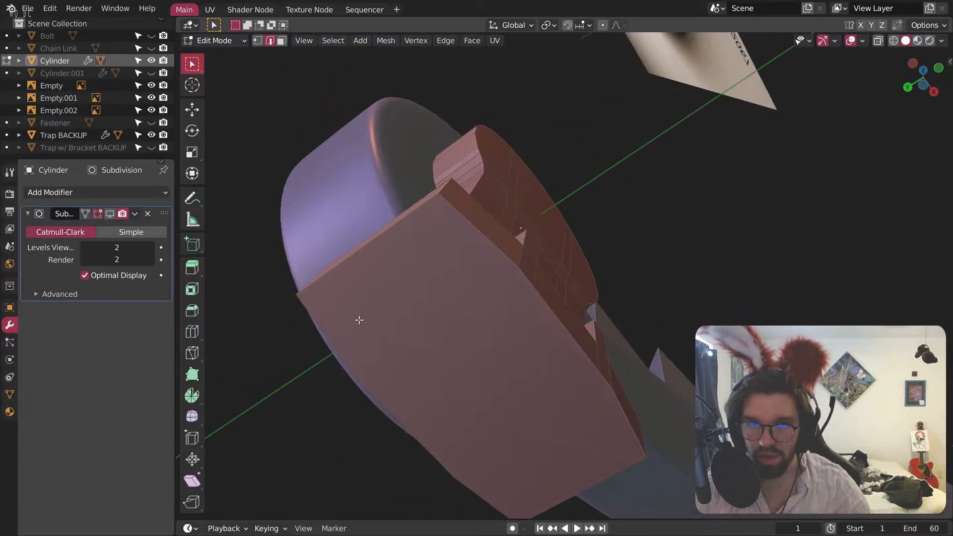
{"action": "middle_click_drag", "start_coordinate": [625, 449], "coordinate": [522, 234]}
{"action": "scroll", "coordinate": [526, 152], "scroll_direction": "down", "scroll_amount": 3}
{"action": "middle_click_drag", "start_coordinate": [538, 153], "coordinate": [591, 161]}
{"action": "middle_click_drag", "start_coordinate": [474, 161], "coordinate": [405, 224], "text": "shift"}
{"action": "scroll", "coordinate": [453, 230], "scroll_direction": "down", "scroll_amount": 3}
{"action": "key", "text": "ctrl+b"}
{"action": "left_click", "coordinate": [536, 192]}
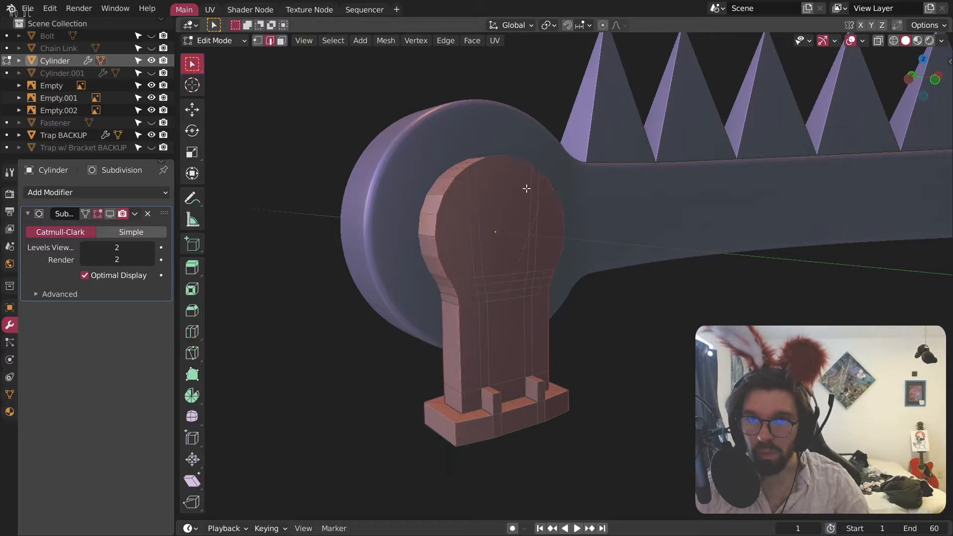
Step: In wireframe shading, complete the selection of the front and back rim edges and bevel them with 1 segment and a 0.00724 m width
{"action": "middle_click_drag", "start_coordinate": [536, 192], "coordinate": [467, 176]}
{"action": "scroll", "coordinate": [477, 173], "scroll_direction": "up", "scroll_amount": 5}
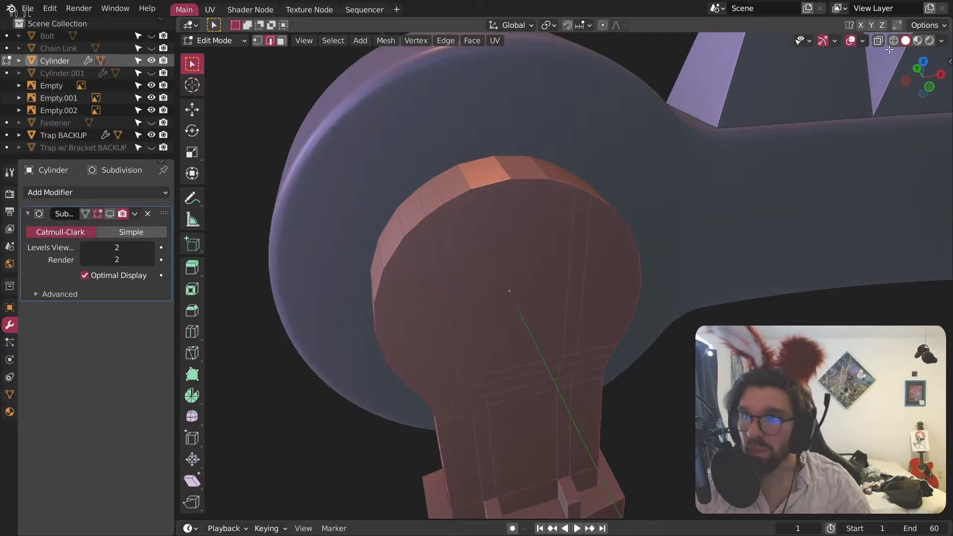
{"action": "key", "text": "alt+z"}
{"action": "middle_click_drag", "start_coordinate": [601, 216], "coordinate": [581, 217]}
{"action": "scroll", "coordinate": [571, 157], "scroll_direction": "up", "scroll_amount": 2}
{"action": "left_click", "coordinate": [554, 163], "text": "alt+shift"}
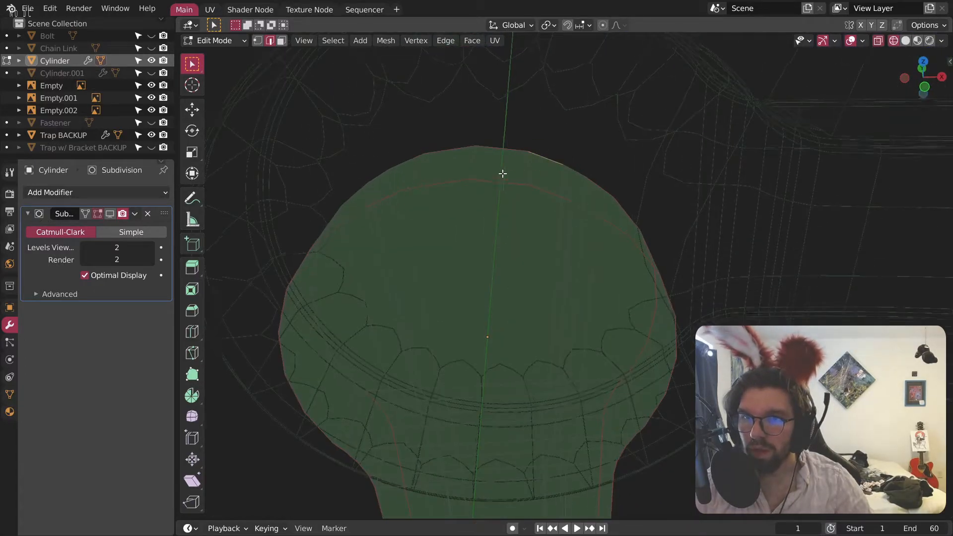
{"action": "middle_click_drag", "start_coordinate": [498, 176], "coordinate": [519, 162], "text": "shift"}
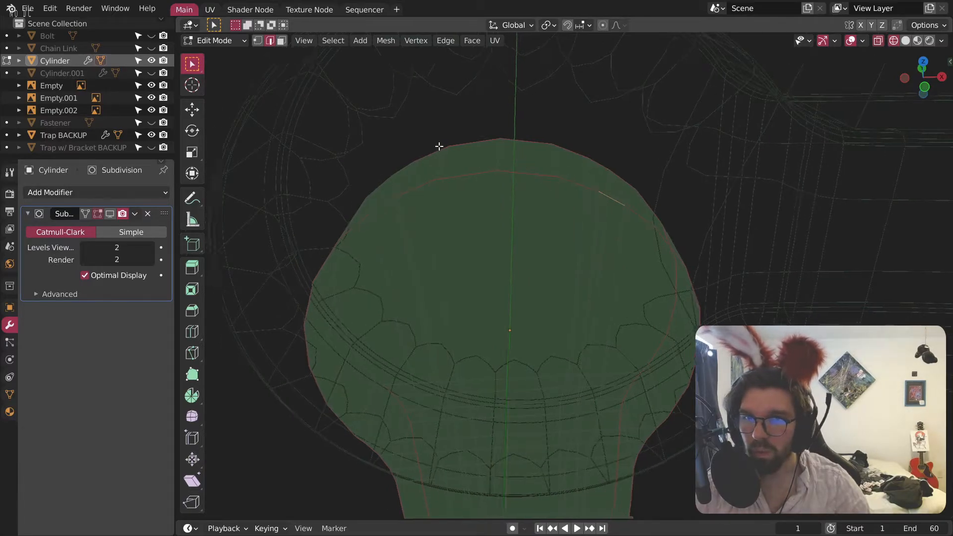
{"action": "middle_click_drag", "start_coordinate": [434, 147], "coordinate": [488, 170], "text": "shift"}
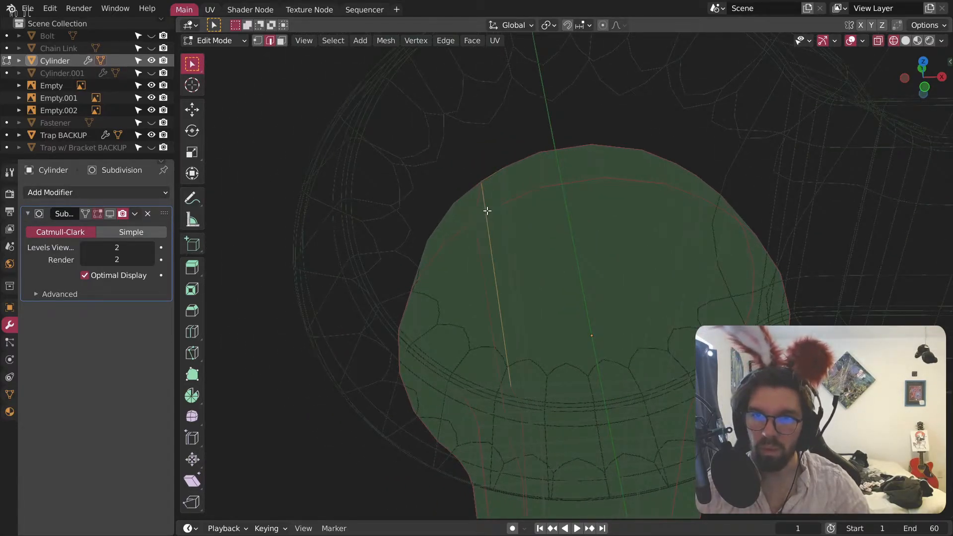
{"action": "middle_click_drag", "start_coordinate": [496, 214], "coordinate": [515, 227]}
{"action": "left_click", "coordinate": [436, 244]}
{"action": "scroll", "coordinate": [436, 245], "scroll_direction": "down", "scroll_amount": 5}
{"action": "middle_click_drag", "start_coordinate": [436, 245], "coordinate": [466, 177]}
{"action": "middle_click_drag", "start_coordinate": [569, 321], "coordinate": [529, 224]}
{"action": "scroll", "coordinate": [522, 218], "scroll_direction": "up", "scroll_amount": 3}
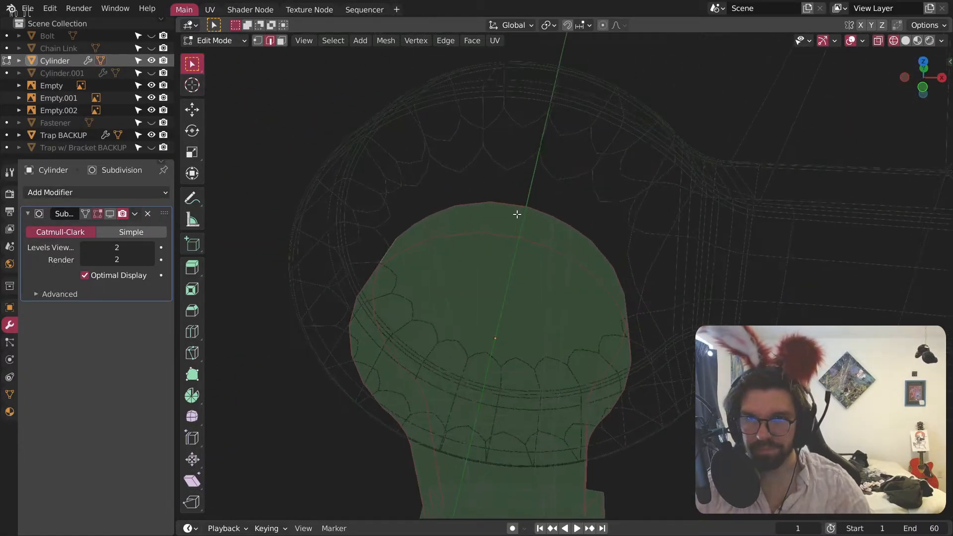
{"action": "left_click", "coordinate": [595, 213], "text": "alt"}
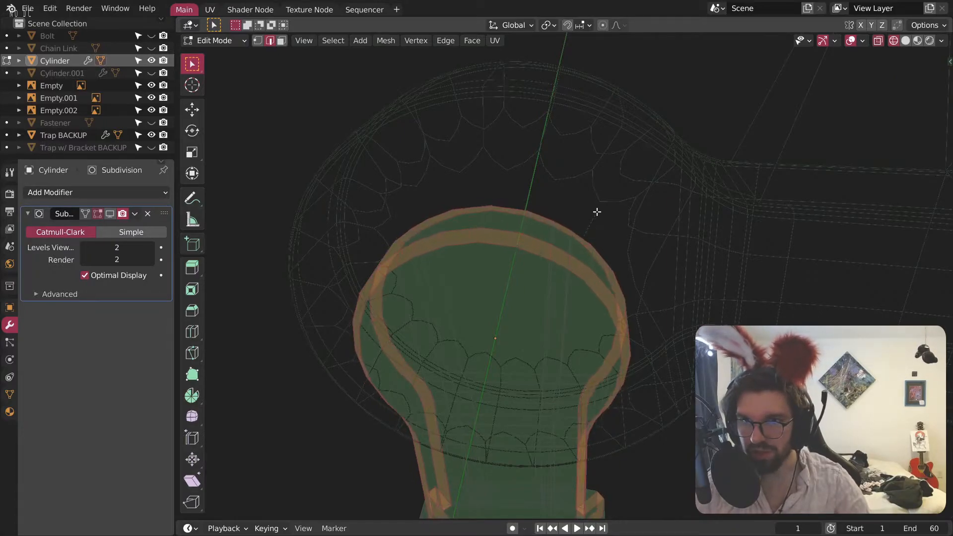
{"action": "left_click", "coordinate": [594, 213]}
Step: Switch back to solid shading and turn the Subdivision modifier's viewport display on to check the bevelled rim
{"action": "mouse_move", "coordinate": [589, 213]}
{"action": "middle_mouse_down"}
{"action": "mouse_move", "coordinate": [483, 276]}
{"action": "mouse_move", "coordinate": [464, 275]}
{"action": "mouse_move", "coordinate": [501, 270]}
{"action": "middle_mouse_up"}
{"action": "left_click", "coordinate": [916, 43]}
{"action": "middle_click_drag", "start_coordinate": [692, 215], "coordinate": [740, 251]}
{"action": "left_click", "coordinate": [113, 215]}
{"action": "middle_click_drag", "start_coordinate": [529, 261], "coordinate": [484, 263]}
{"action": "scroll", "coordinate": [516, 262], "scroll_direction": "up", "scroll_amount": 3}
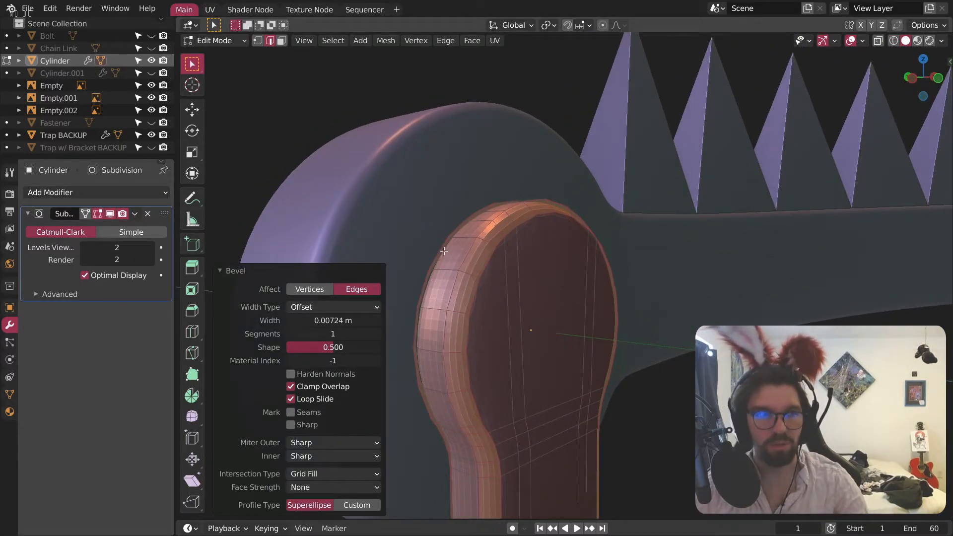
Step: Return to Object Mode, shade the bracket smooth and inspect the base and its two tabs
{"action": "left_click", "coordinate": [217, 55]}
{"action": "middle_click_drag", "start_coordinate": [541, 258], "coordinate": [578, 270]}
{"action": "right_click", "coordinate": [424, 167]}
{"action": "left_click", "coordinate": [424, 167]}
{"action": "left_click", "coordinate": [696, 296]}
{"action": "middle_click_drag", "start_coordinate": [401, 202], "coordinate": [369, 223]}
{"action": "scroll", "coordinate": [452, 266], "scroll_direction": "down", "scroll_amount": 4}
{"action": "scroll", "coordinate": [429, 333], "scroll_direction": "up", "scroll_amount": 6}
{"action": "middle_click_drag", "start_coordinate": [462, 295], "coordinate": [268, 88]}
{"action": "scroll", "coordinate": [442, 293], "scroll_direction": "up", "scroll_amount": 3}
Step: Reopen the bracket in Edit Mode and hide the Subdivision modifier's effect in the viewport
{"action": "left_click", "coordinate": [437, 293]}
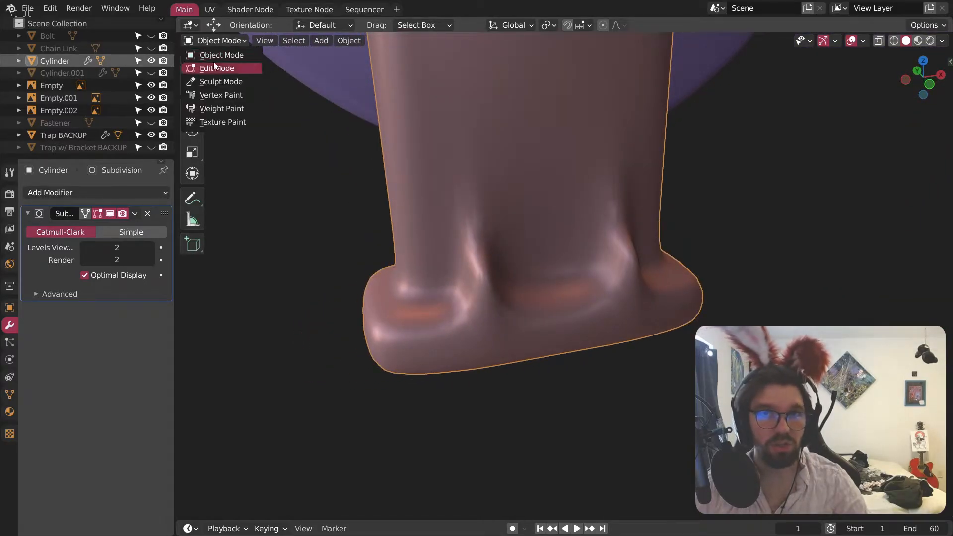
{"action": "left_click", "coordinate": [215, 67]}
{"action": "scroll", "coordinate": [394, 234], "scroll_direction": "up", "scroll_amount": 2}
{"action": "left_click", "coordinate": [110, 214]}
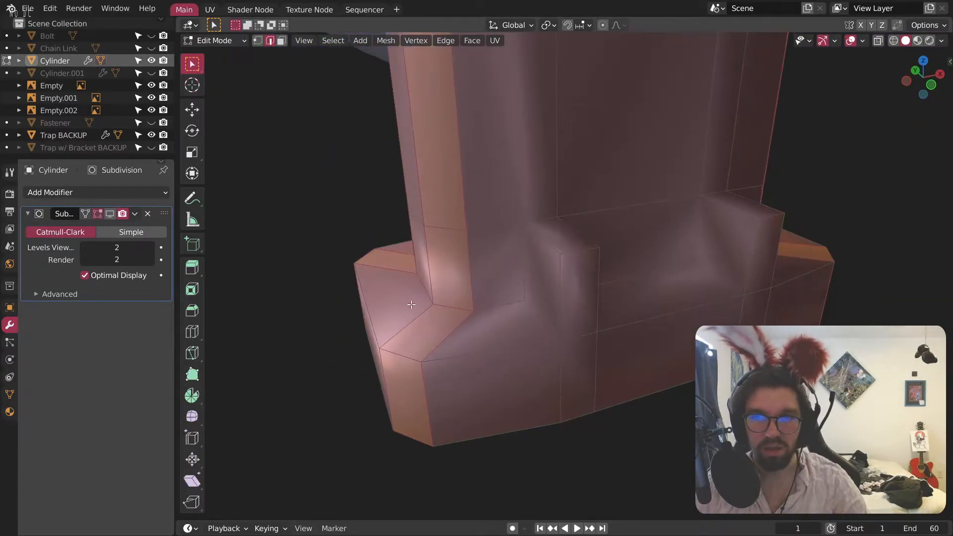
Step: Select the edges where the leg meets the base and the two tabs, and set their edge crease to 1.000
{"action": "scroll", "coordinate": [511, 289], "scroll_direction": "up", "scroll_amount": 3}
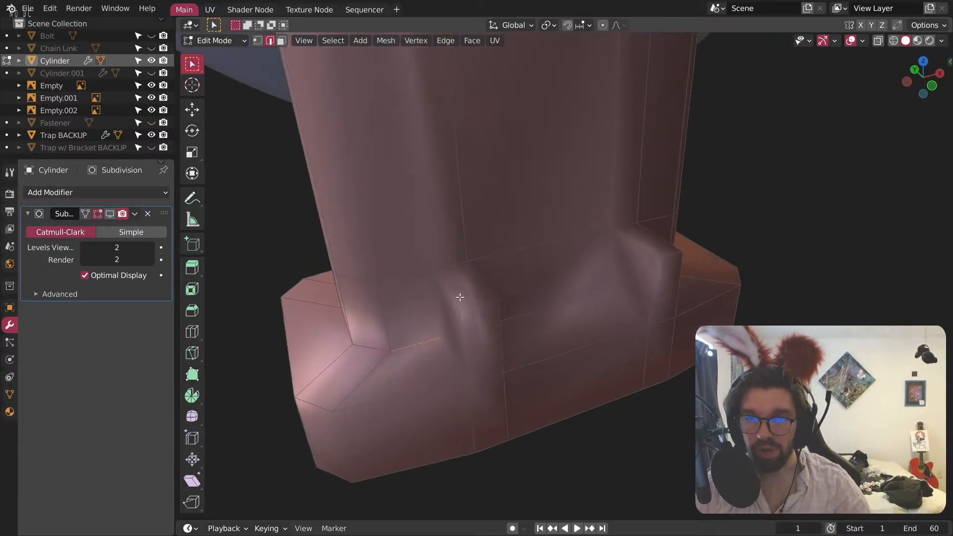
{"action": "middle_click_drag", "start_coordinate": [447, 260], "coordinate": [435, 281]}
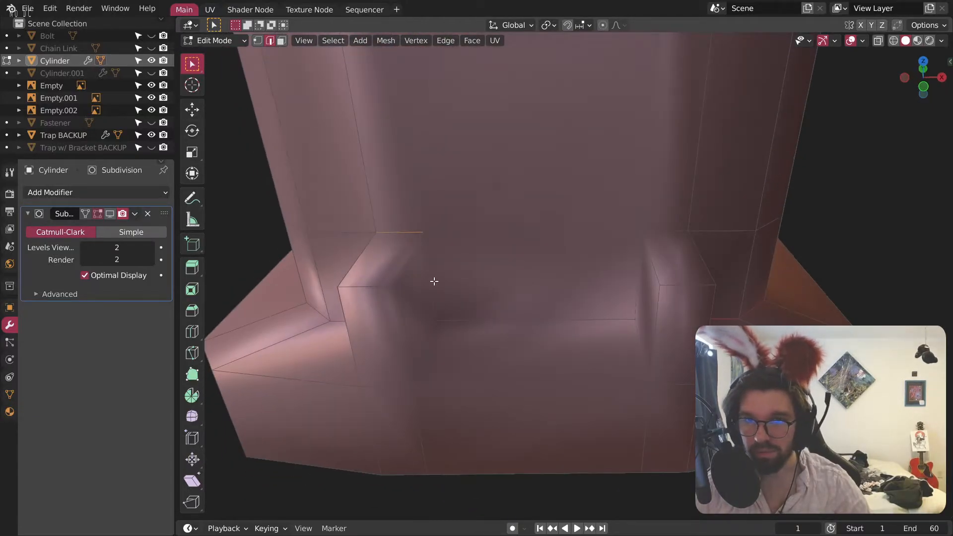
{"action": "middle_click_drag", "start_coordinate": [634, 318], "coordinate": [625, 294]}
{"action": "middle_click_drag", "start_coordinate": [655, 231], "coordinate": [625, 307]}
{"action": "key", "text": "shift+e"}
{"action": "left_click", "coordinate": [724, 213]}
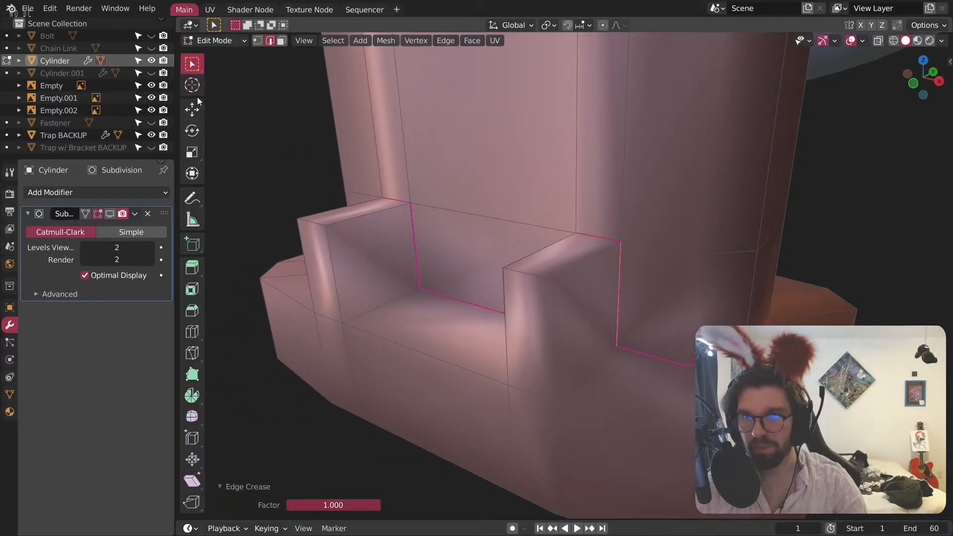
Step: Show the Subdivision modifier in the viewport again and examine the creased junction between leg, base and tabs
{"action": "scroll", "coordinate": [580, 287], "scroll_direction": "down", "scroll_amount": 3}
{"action": "middle_click_drag", "start_coordinate": [580, 286], "coordinate": [618, 281]}
{"action": "left_click", "coordinate": [110, 215]}
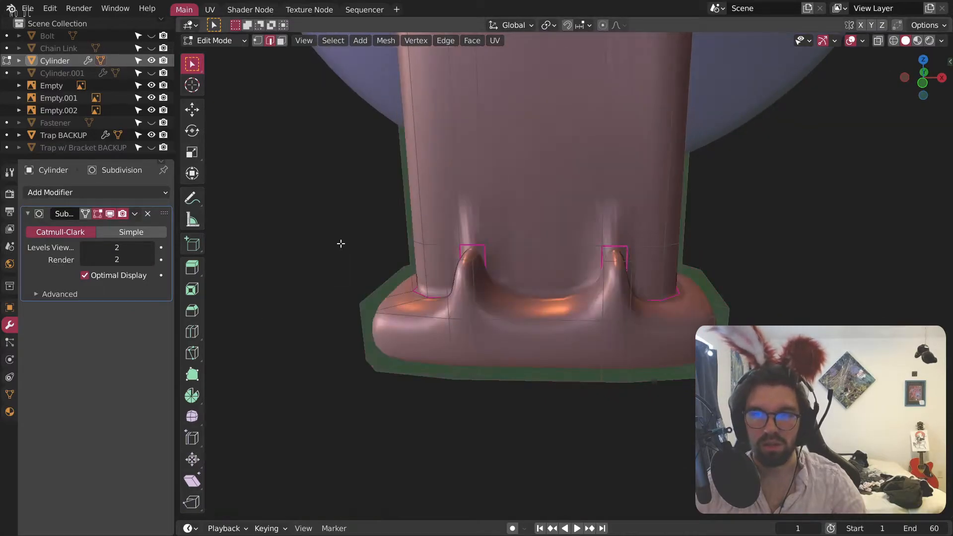
{"action": "scroll", "coordinate": [432, 253], "scroll_direction": "up", "scroll_amount": 3}
{"action": "middle_click_drag", "start_coordinate": [432, 253], "coordinate": [590, 265]}
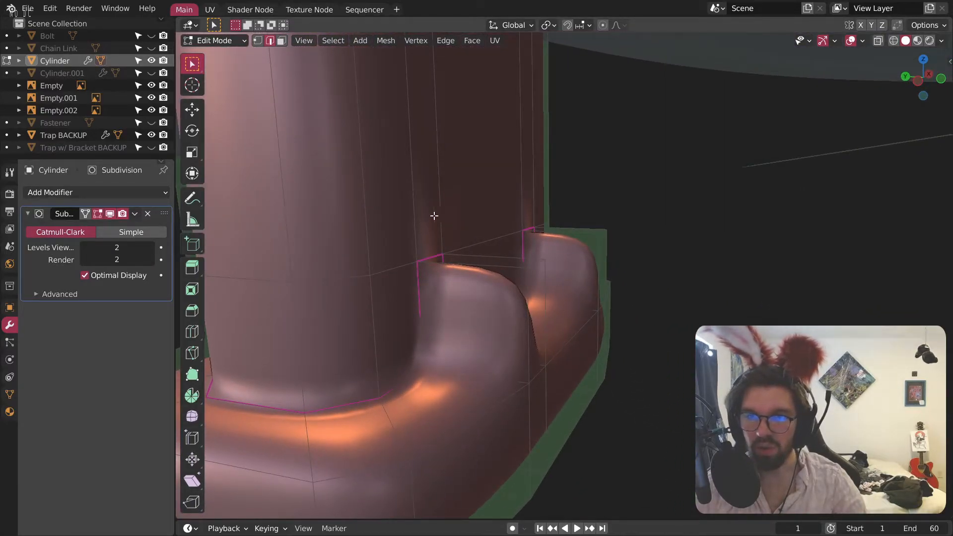
Step: Try an edge crease of 0.404 on the base's outer upper rim edges, and undo it
{"action": "scroll", "coordinate": [428, 217], "scroll_direction": "down", "scroll_amount": 5}
{"action": "middle_click_drag", "start_coordinate": [520, 275], "coordinate": [412, 259]}
{"action": "scroll", "coordinate": [419, 308], "scroll_direction": "up", "scroll_amount": 3}
{"action": "middle_click_drag", "start_coordinate": [417, 313], "coordinate": [447, 385]}
{"action": "middle_click_drag", "start_coordinate": [486, 257], "coordinate": [435, 328]}
{"action": "middle_click_drag", "start_coordinate": [471, 298], "coordinate": [434, 228]}
{"action": "middle_click_drag", "start_coordinate": [451, 123], "coordinate": [405, 250]}
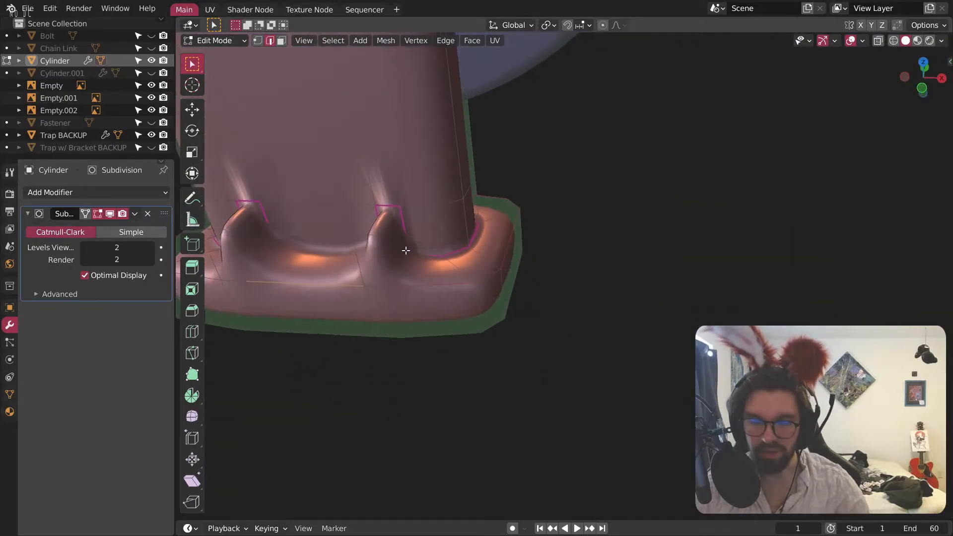
{"action": "key", "text": "shift+e"}
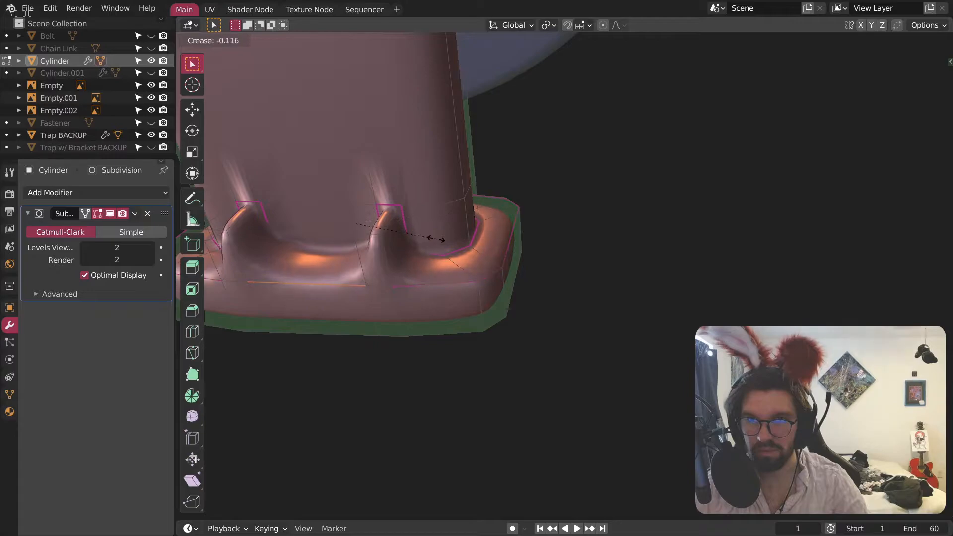
{"action": "left_click", "coordinate": [487, 227]}
{"action": "scroll", "coordinate": [519, 262], "scroll_direction": "up", "scroll_amount": 2}
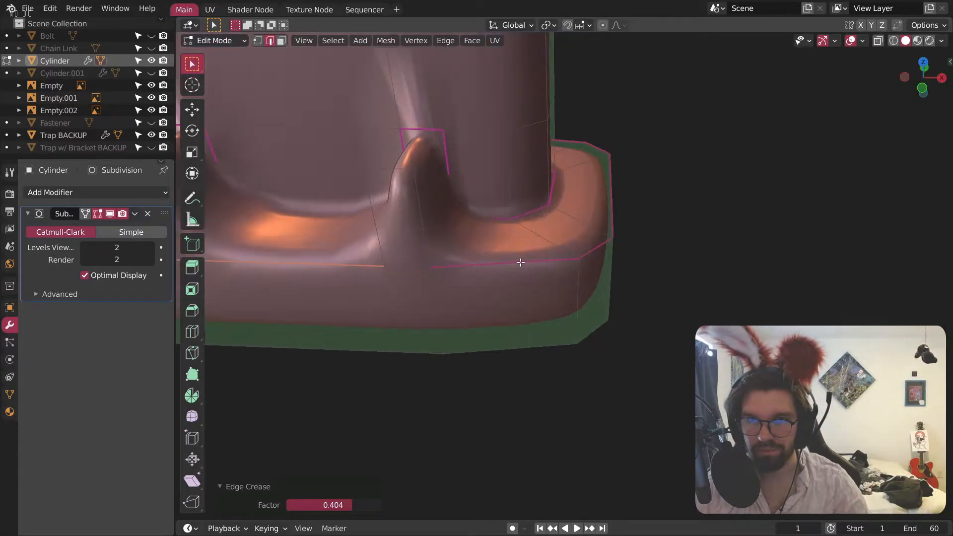
{"action": "scroll", "coordinate": [448, 268], "scroll_direction": "up", "scroll_amount": 2}
{"action": "middle_click_drag", "start_coordinate": [448, 268], "coordinate": [548, 222], "text": "shift"}
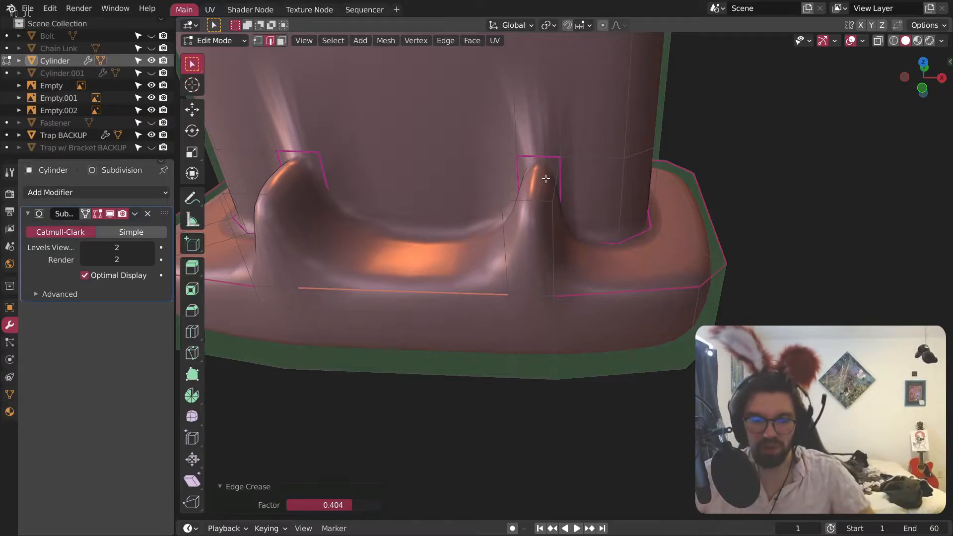
{"action": "key", "text": "ctrl+z"}
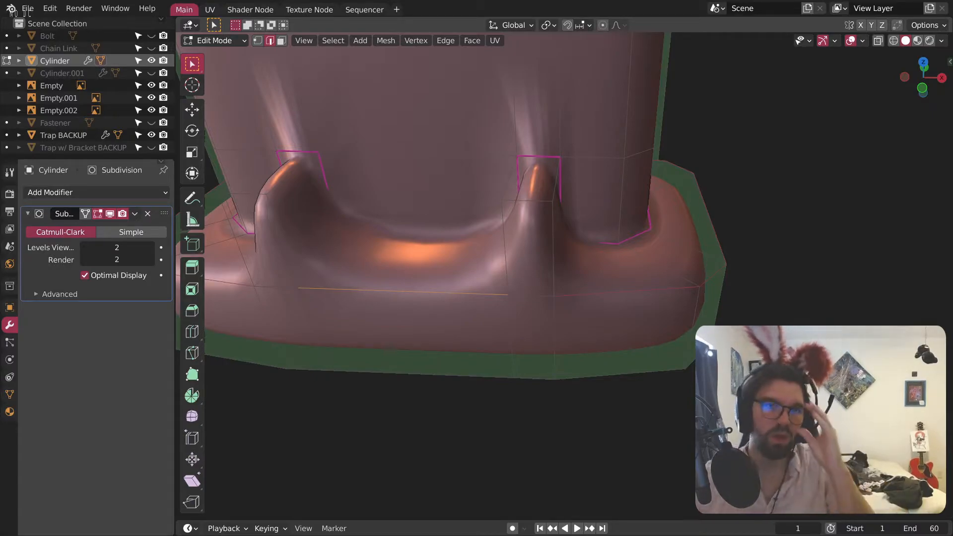
Step: Turn on Auto Smooth at 30° in the normals settings of the bracket's mesh
{"action": "left_click", "coordinate": [9, 395]}
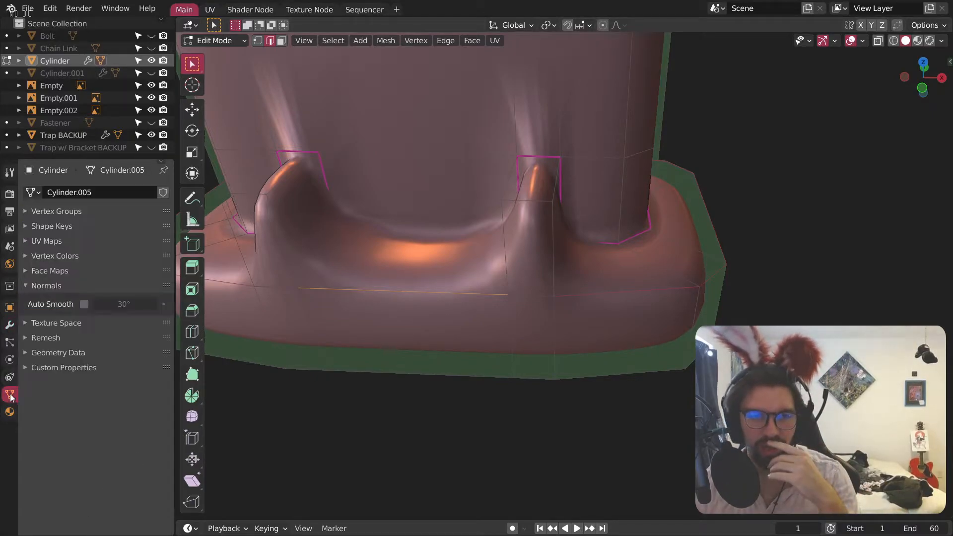
{"action": "left_click", "coordinate": [85, 304]}
{"action": "scroll", "coordinate": [366, 171], "scroll_direction": "down", "scroll_amount": 2}
{"action": "middle_click_drag", "start_coordinate": [382, 169], "coordinate": [604, 313], "text": "shift"}
{"action": "scroll", "coordinate": [561, 223], "scroll_direction": "down", "scroll_amount": 4}
{"action": "middle_click_drag", "start_coordinate": [436, 389], "coordinate": [502, 371]}
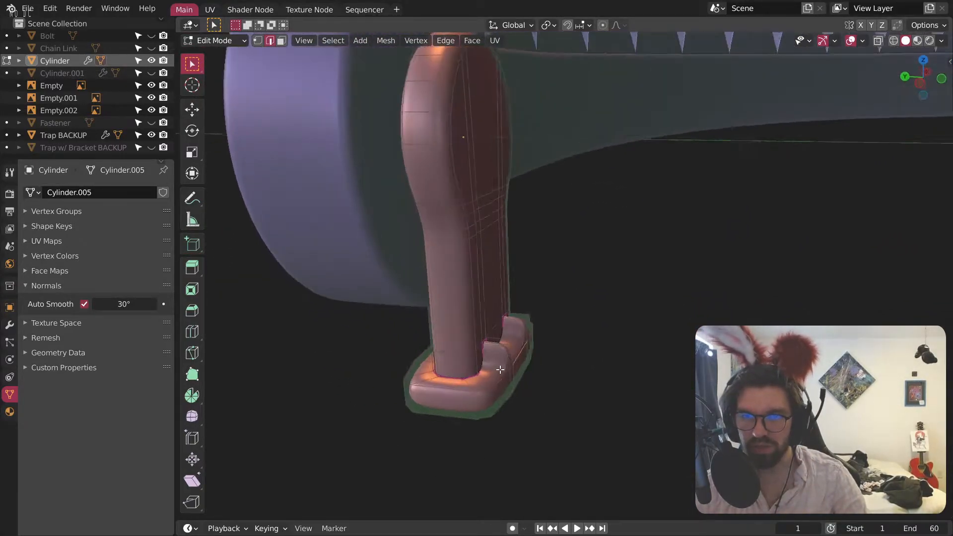
{"action": "scroll", "coordinate": [503, 371], "scroll_direction": "down", "scroll_amount": 3}
{"action": "middle_click_drag", "start_coordinate": [511, 323], "coordinate": [528, 282]}
Step: Return to Object Mode and scale the bracket up uniformly by 1.287
{"action": "left_click", "coordinate": [230, 41]}
{"action": "left_click", "coordinate": [249, 56]}
{"action": "middle_click_drag", "start_coordinate": [537, 204], "coordinate": [409, 258]}
{"action": "scroll", "coordinate": [385, 183], "scroll_direction": "up", "scroll_amount": 4}
{"action": "left_click", "coordinate": [386, 205]}
{"action": "scroll", "coordinate": [415, 262], "scroll_direction": "down", "scroll_amount": 5}
{"action": "scroll", "coordinate": [402, 247], "scroll_direction": "up", "scroll_amount": 4}
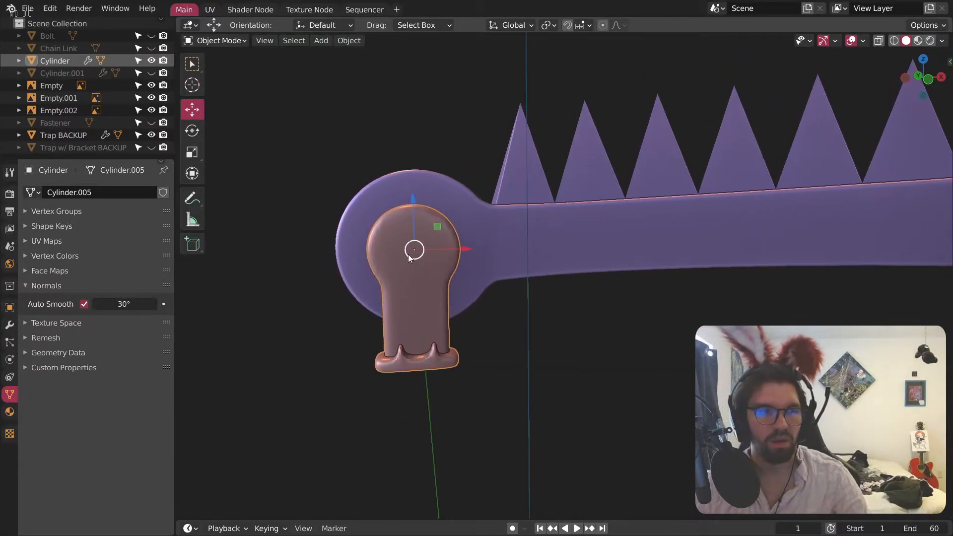
{"action": "key", "text": "s"}
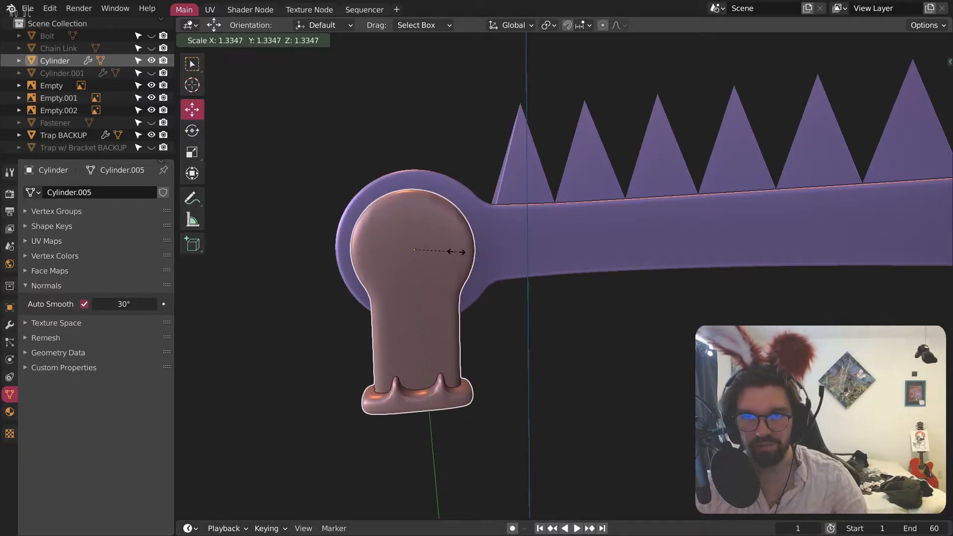
{"action": "left_click", "coordinate": [452, 249]}
Step: Shift the enlarged bracket about 0.002 m in the negative Y direction to seat it beside the jaw's hinge disc
{"action": "middle_click_drag", "start_coordinate": [464, 235], "coordinate": [499, 212]}
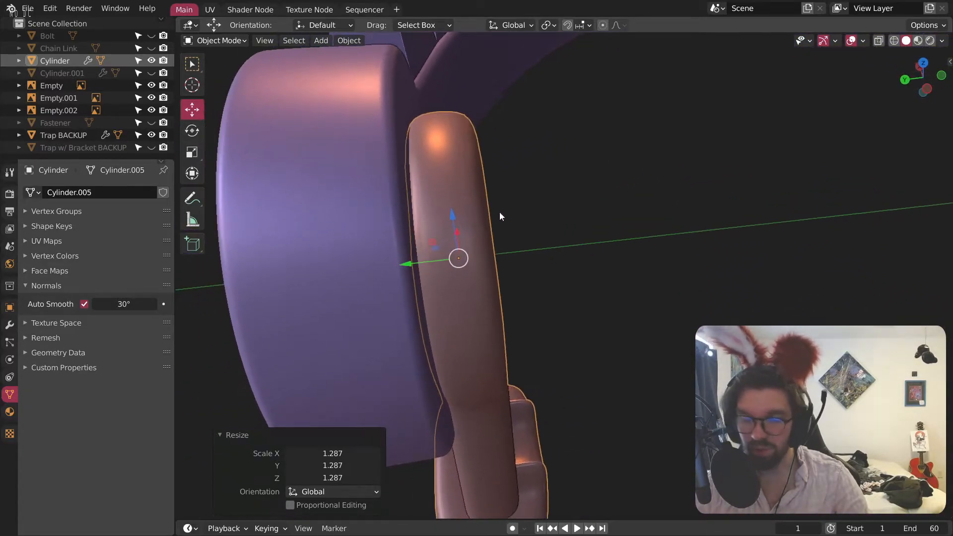
{"action": "key", "text": "g"}
{"action": "key", "text": "y"}
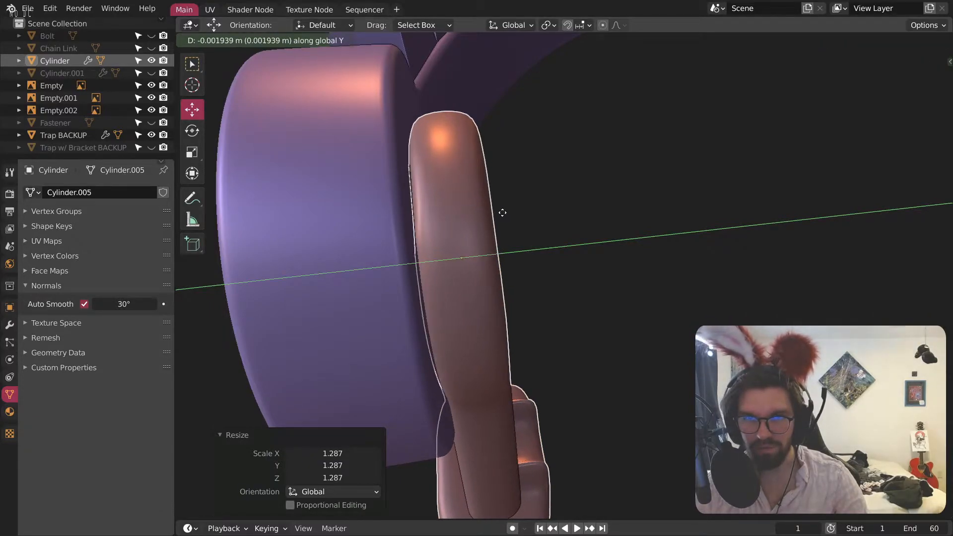
{"action": "left_click", "coordinate": [503, 213]}
{"action": "left_click", "coordinate": [505, 190]}
{"action": "middle_click_drag", "start_coordinate": [505, 190], "coordinate": [341, 176]}
Step: Reopen the bracket in Edit Mode to examine the edge loops around its rounded head, and return to Object Mode
{"action": "left_click", "coordinate": [214, 40]}
{"action": "left_click", "coordinate": [219, 54]}
{"action": "scroll", "coordinate": [403, 172], "scroll_direction": "up", "scroll_amount": 4}
{"action": "scroll", "coordinate": [429, 129], "scroll_direction": "down", "scroll_amount": 2}
{"action": "scroll", "coordinate": [449, 253], "scroll_direction": "up", "scroll_amount": 5}
{"action": "middle_click_drag", "start_coordinate": [449, 253], "coordinate": [528, 318]}
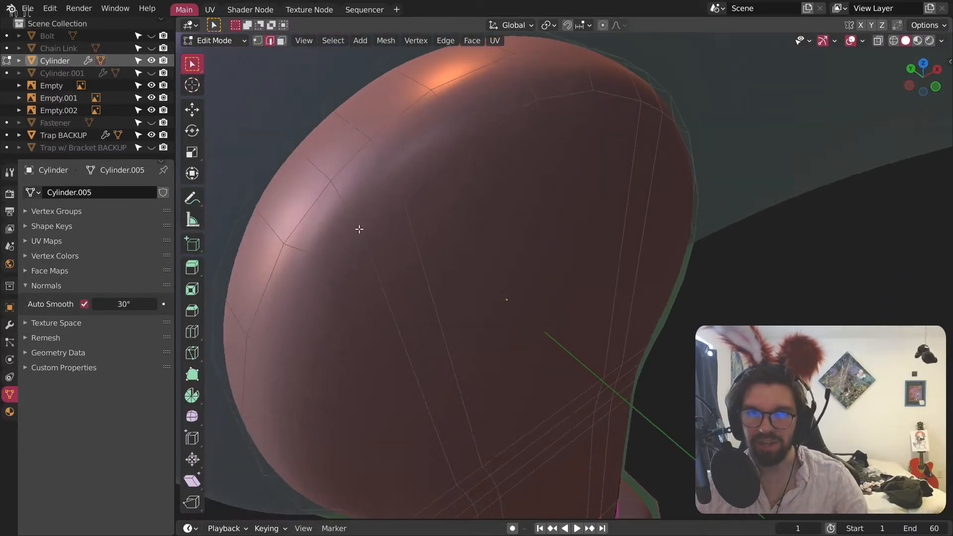
{"action": "scroll", "coordinate": [401, 172], "scroll_direction": "down", "scroll_amount": 4}
{"action": "middle_click_drag", "start_coordinate": [265, 87], "coordinate": [250, 77]}
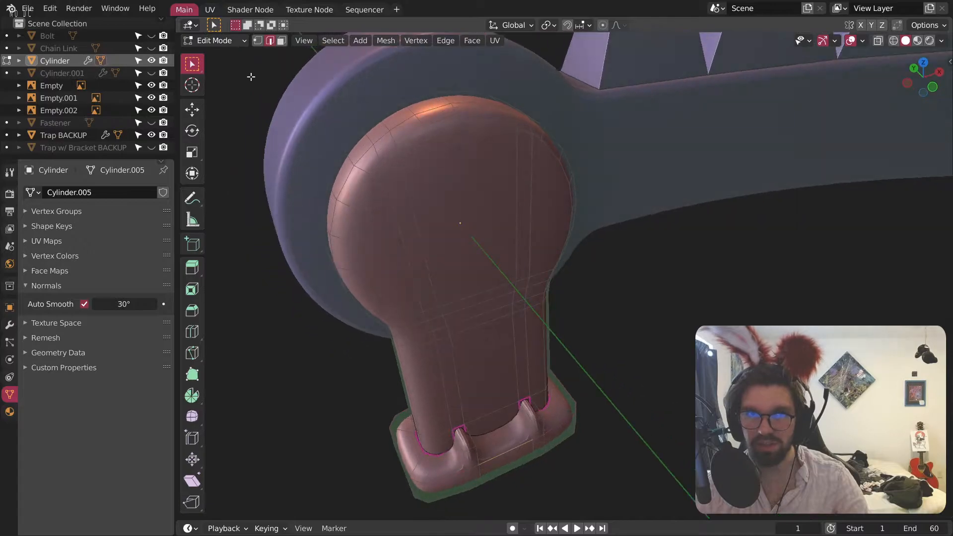
{"action": "left_click", "coordinate": [206, 55]}
{"action": "middle_click_drag", "start_coordinate": [318, 95], "coordinate": [513, 354]}
Step: Delete the hidden object Cylinder.001 and rename the bracket object Cylinder as Spring Loader
{"action": "left_click", "coordinate": [629, 231]}
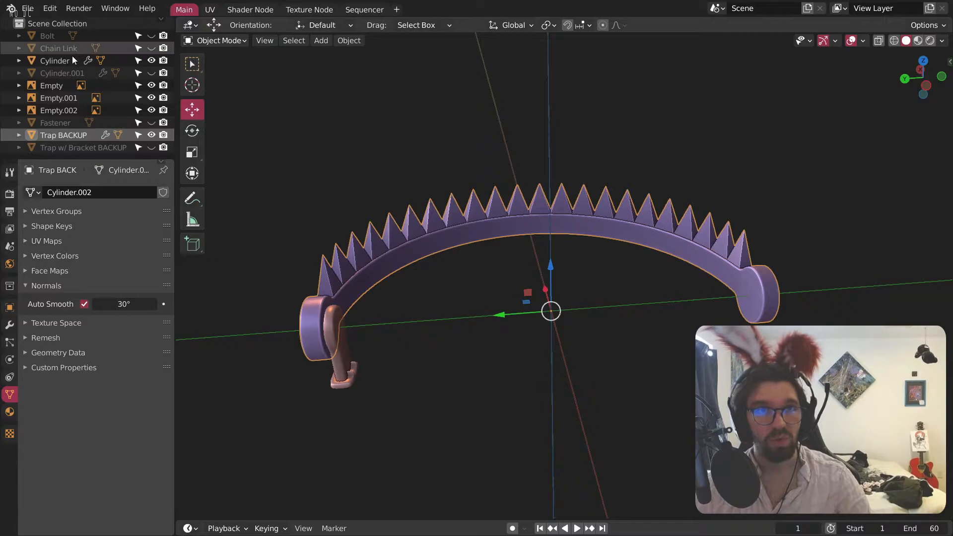
{"action": "left_click", "coordinate": [151, 73]}
{"action": "left_click", "coordinate": [153, 76]}
{"action": "left_click", "coordinate": [55, 75]}
{"action": "key", "text": "x"}
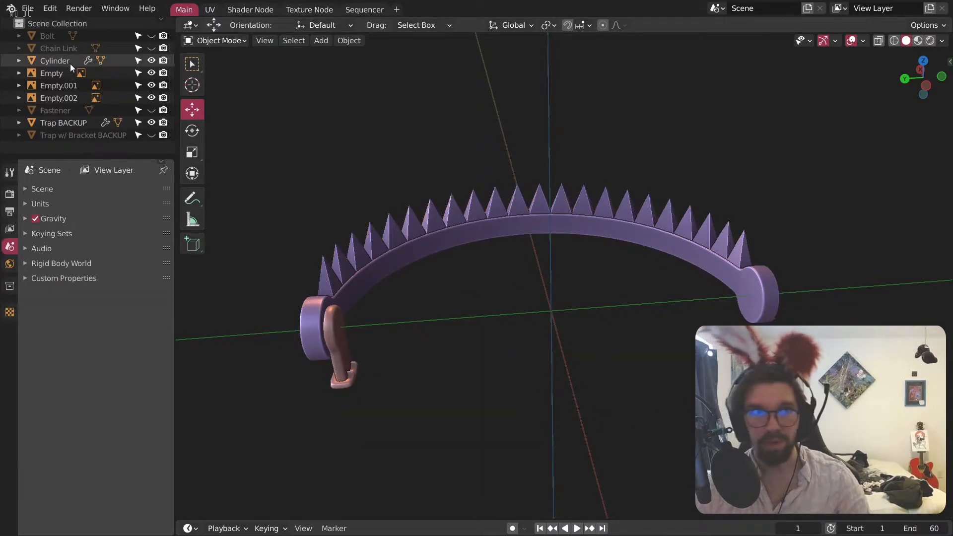
{"action": "left_click", "coordinate": [70, 64]}
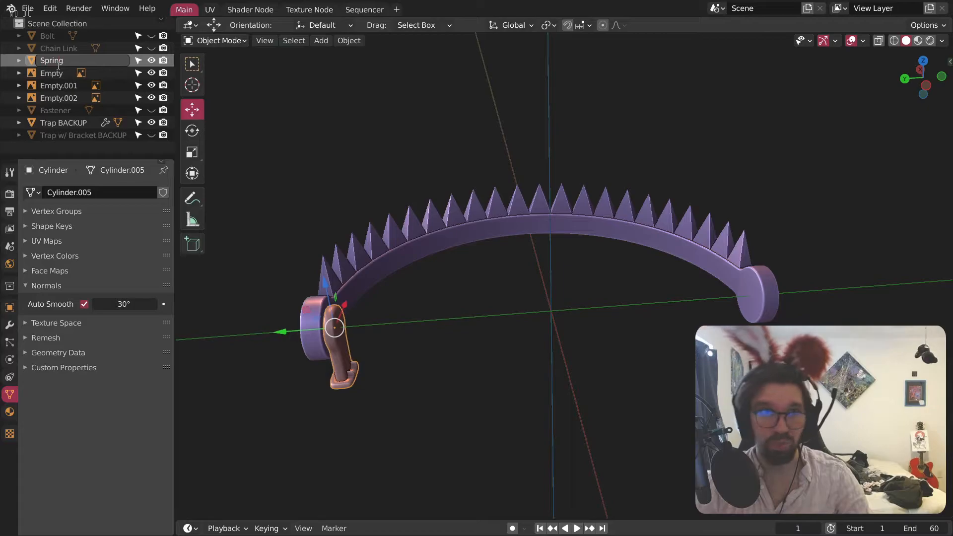
{"action": "key", "text": "Return"}
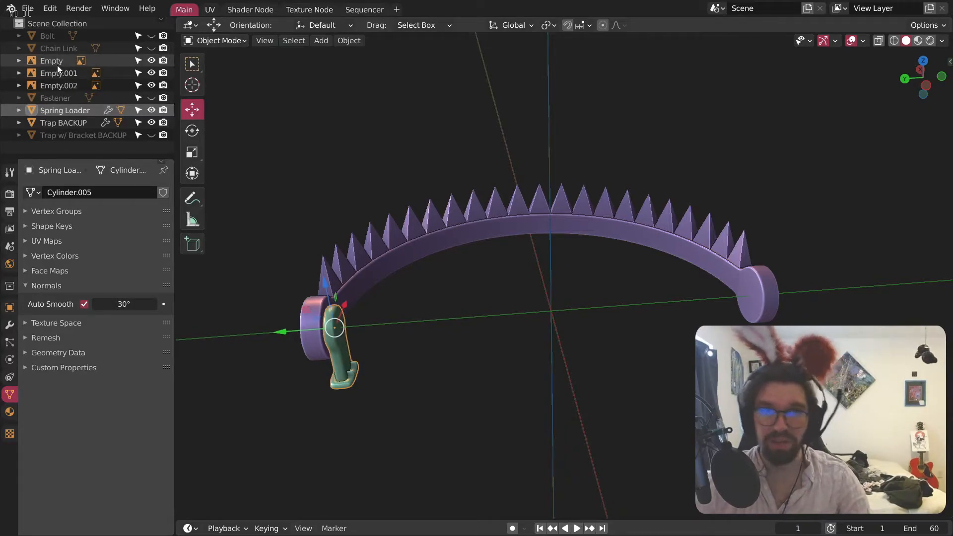
Step: Duplicate the spiked jaw and rotate the copy 180° about the global Z axis
{"action": "left_click", "coordinate": [683, 243]}
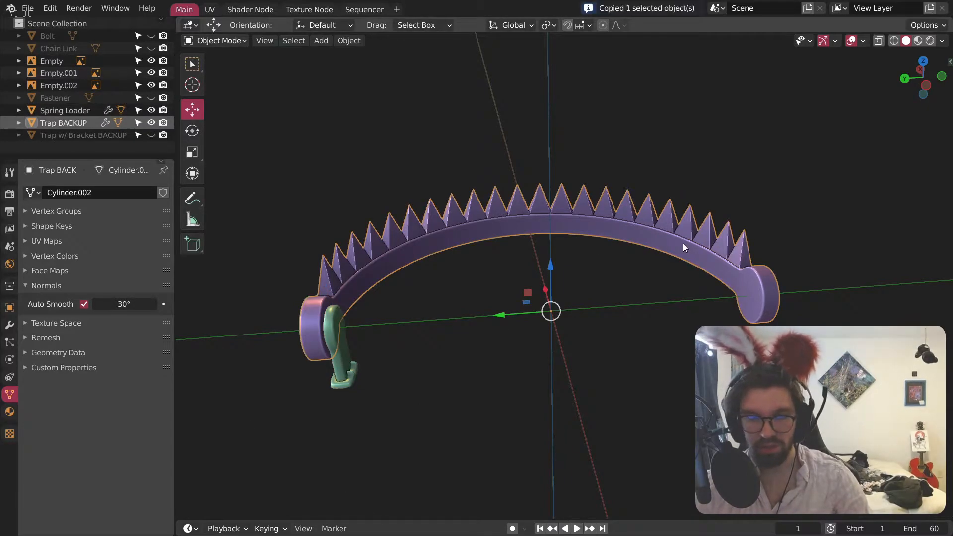
{"action": "key", "text": "ctrl+c"}
{"action": "key", "text": "ctrl+v"}
{"action": "middle_click_drag", "start_coordinate": [624, 243], "coordinate": [620, 229]}
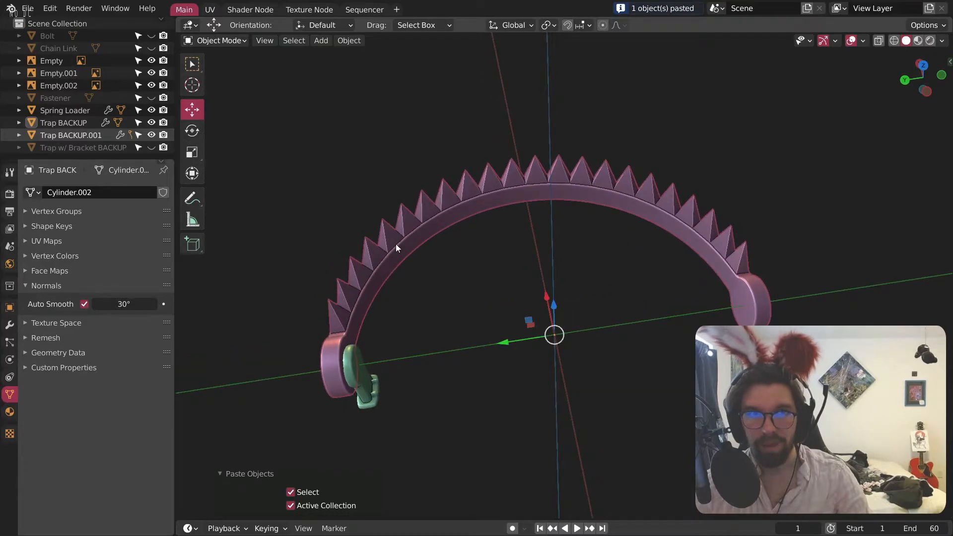
{"action": "left_click", "coordinate": [58, 136]}
{"action": "left_click", "coordinate": [197, 129]}
{"action": "left_click_drag", "start_coordinate": [529, 371], "coordinate": [553, 231]}
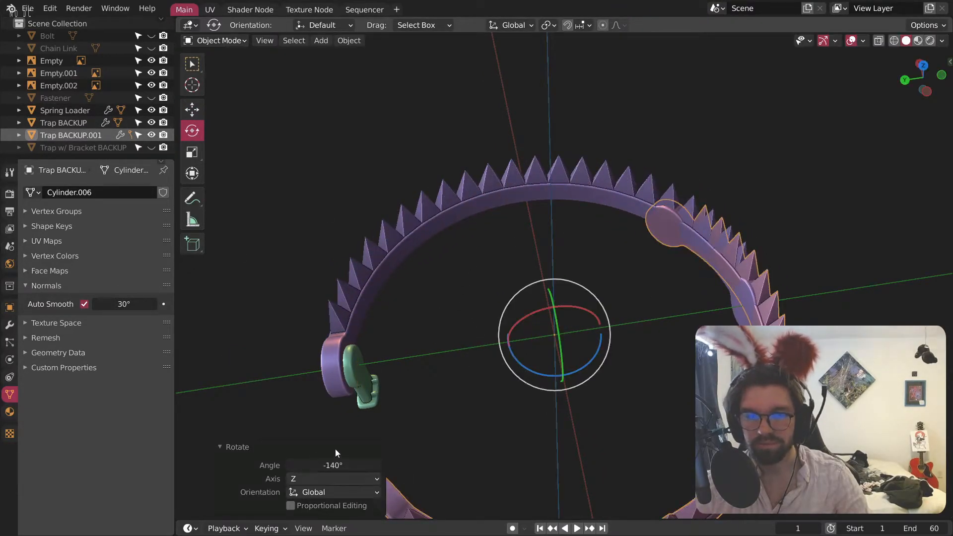
{"action": "key", "text": "Return"}
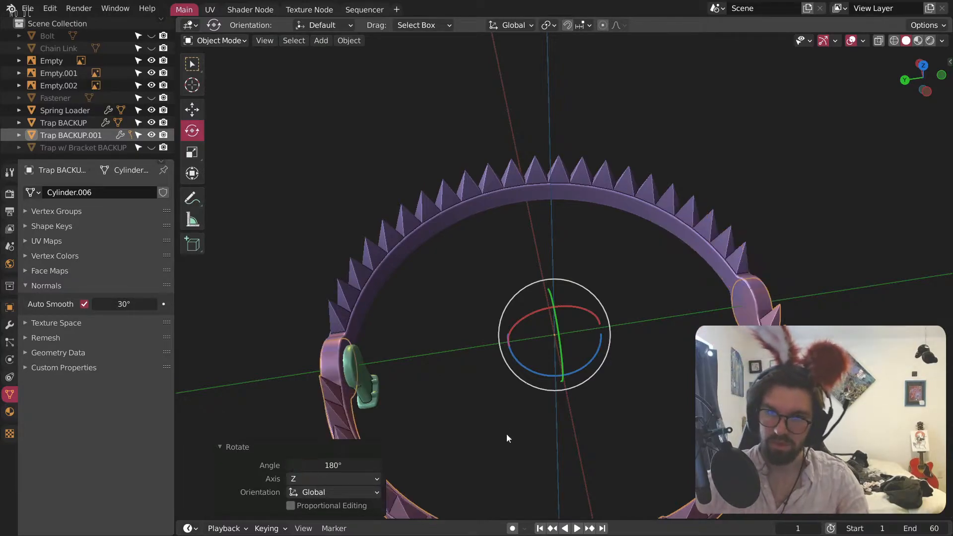
Step: Slide the jaw copy inward along the global Y axis so its hinge disc sits on the bracket's inner side
{"action": "middle_click_drag", "start_coordinate": [464, 219], "coordinate": [440, 236]}
{"action": "scroll", "coordinate": [434, 241], "scroll_direction": "up", "scroll_amount": 4}
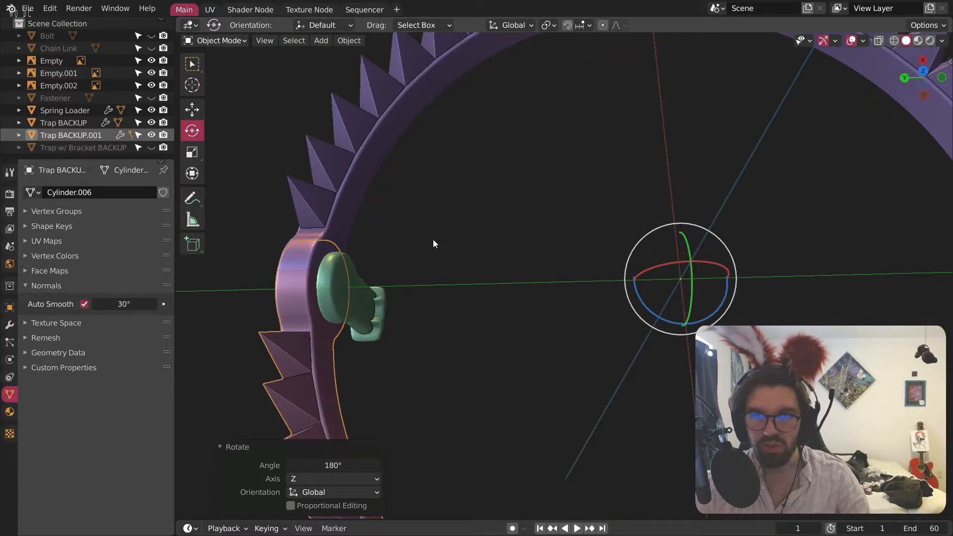
{"action": "left_click", "coordinate": [439, 360]}
{"action": "left_click", "coordinate": [324, 390]}
{"action": "middle_click_drag", "start_coordinate": [413, 304], "coordinate": [409, 332]}
{"action": "scroll", "coordinate": [421, 282], "scroll_direction": "up", "scroll_amount": 2}
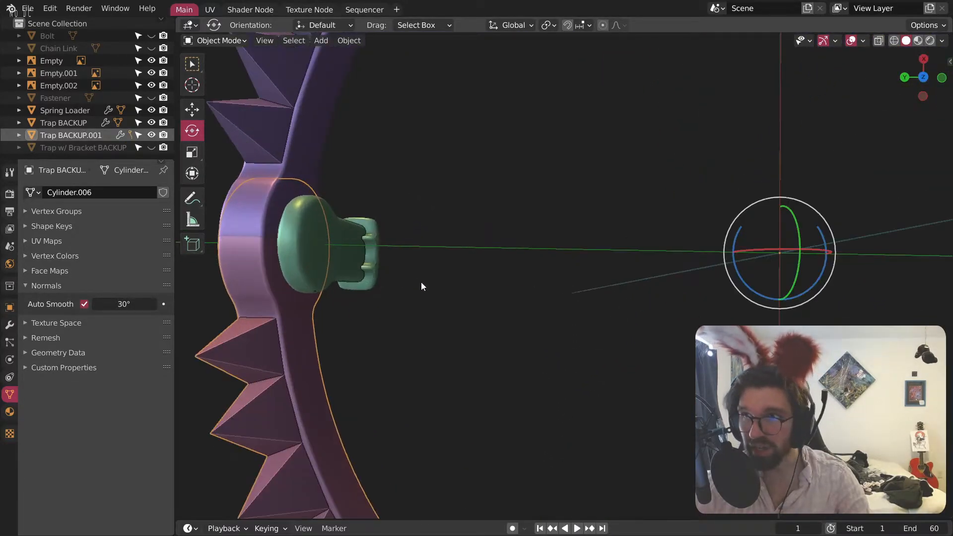
{"action": "key", "text": "g"}
{"action": "key", "text": "y"}
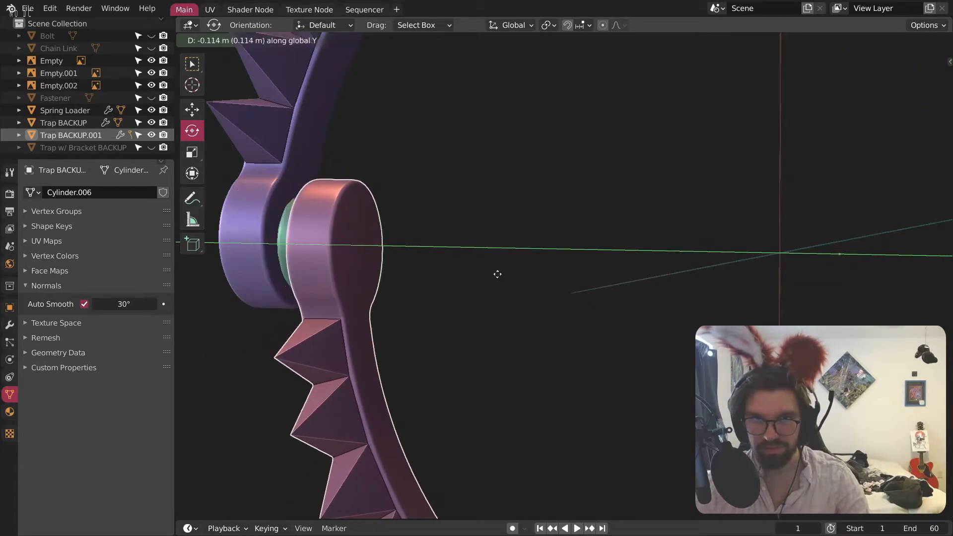
{"action": "left_click", "coordinate": [469, 267]}
Step: Nudge the jaw copy 0.001396 m along the global Y axis to refine its fit against the bracket
{"action": "middle_click_drag", "start_coordinate": [469, 267], "coordinate": [632, 213]}
{"action": "key", "text": "g"}
{"action": "key", "text": "y"}
{"action": "left_click", "coordinate": [640, 213]}
Step: Check the hinge joint from the top view and fine-adjust the jaw copy along Y against the Spring Loader, leaving it deselected
{"action": "key", "text": "KP_7"}
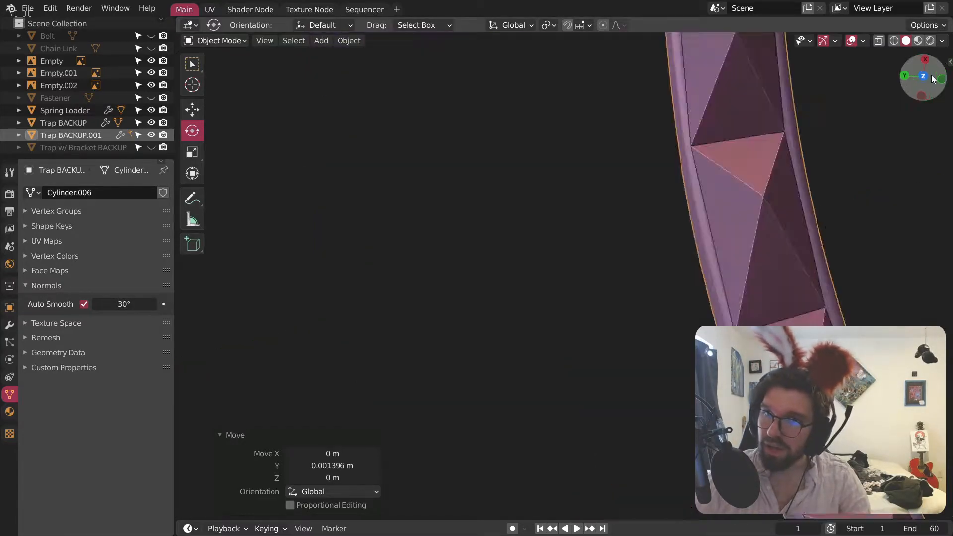
{"action": "scroll", "coordinate": [850, 275], "scroll_direction": "down", "scroll_amount": 10}
{"action": "middle_click_drag", "start_coordinate": [850, 274], "coordinate": [482, 278], "text": "shift"}
{"action": "scroll", "coordinate": [546, 157], "scroll_direction": "up", "scroll_amount": 9}
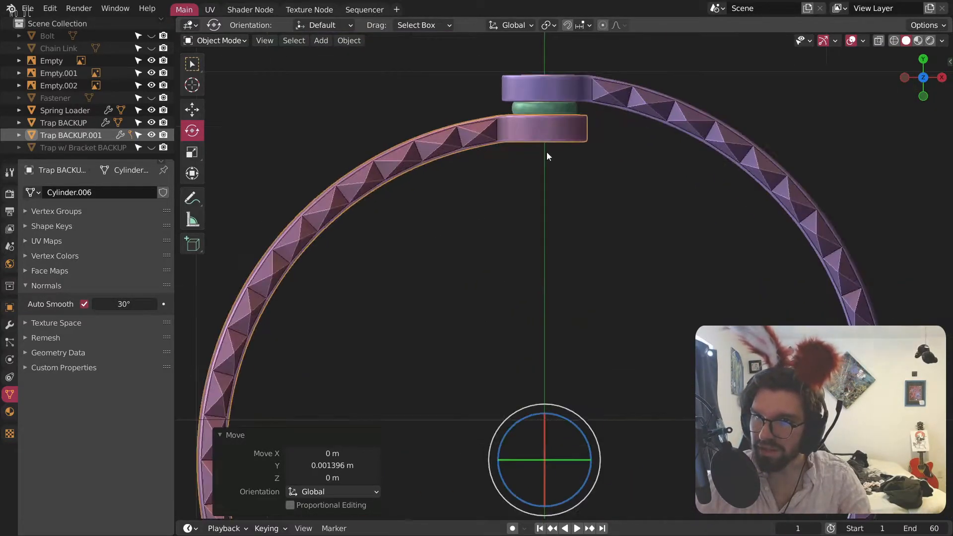
{"action": "scroll", "coordinate": [552, 157], "scroll_direction": "up", "scroll_amount": 4}
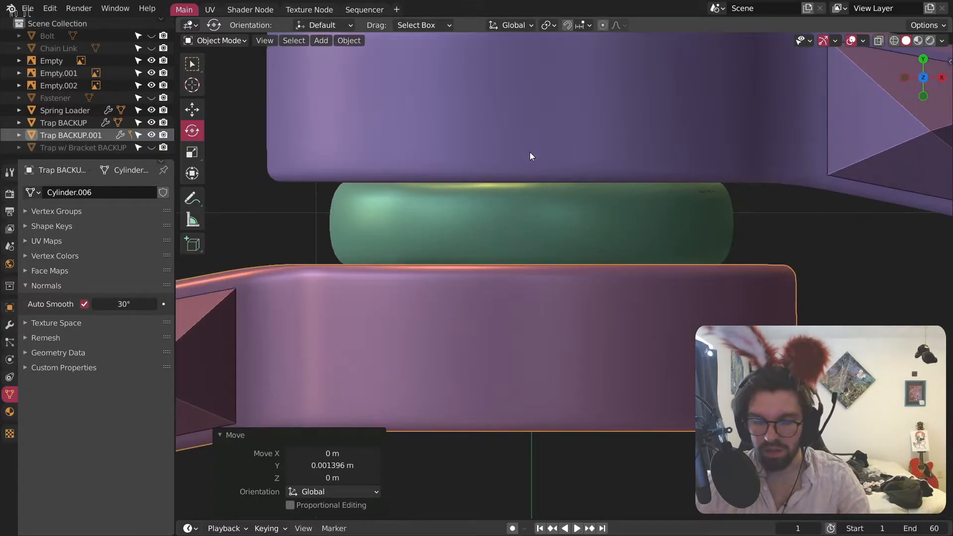
{"action": "key", "text": "g"}
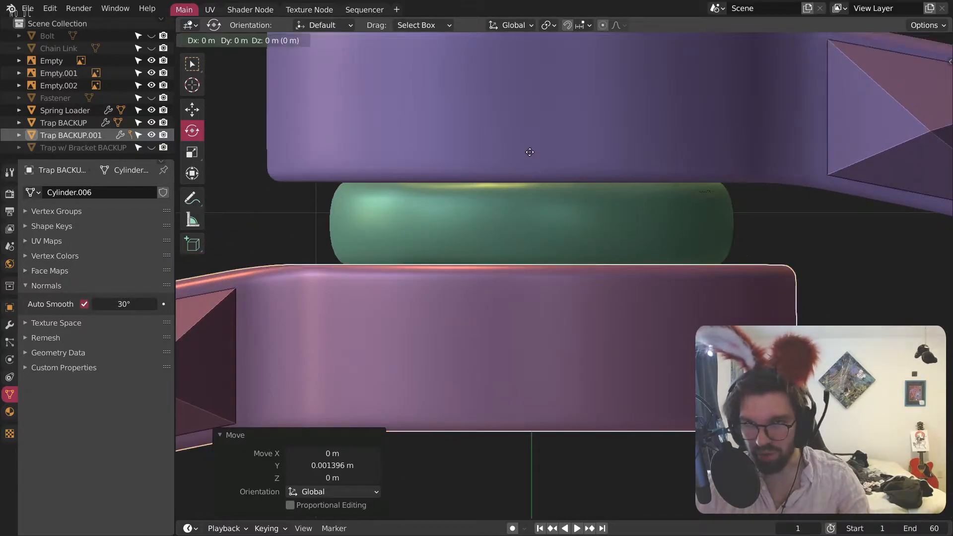
{"action": "key", "text": "y"}
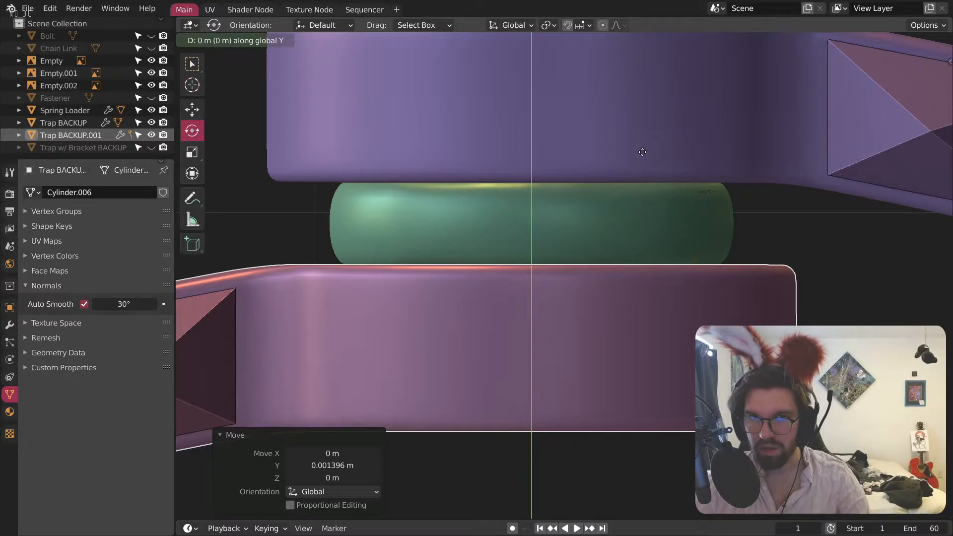
{"action": "left_click", "coordinate": [643, 152]}
{"action": "key", "text": "alt+a"}
Step: Examine how the Spring Loader sits between the two jaws' hinge discs, up close and from both sides
{"action": "scroll", "coordinate": [735, 296], "scroll_direction": "down", "scroll_amount": 12}
{"action": "middle_click_drag", "start_coordinate": [698, 287], "coordinate": [796, 177]}
{"action": "scroll", "coordinate": [665, 326], "scroll_direction": "up", "scroll_amount": 11}
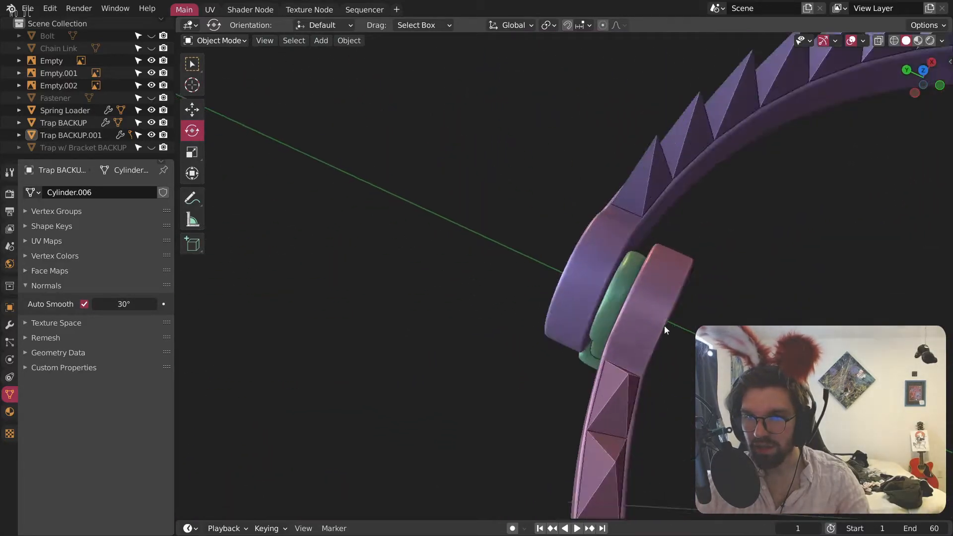
{"action": "scroll", "coordinate": [555, 286], "scroll_direction": "down", "scroll_amount": 6}
{"action": "middle_click_drag", "start_coordinate": [565, 283], "coordinate": [471, 374]}
{"action": "scroll", "coordinate": [645, 58], "scroll_direction": "down", "scroll_amount": 5}
{"action": "scroll", "coordinate": [551, 199], "scroll_direction": "down", "scroll_amount": 4}
{"action": "middle_click_drag", "start_coordinate": [517, 317], "coordinate": [561, 296], "text": "shift"}
{"action": "scroll", "coordinate": [638, 273], "scroll_direction": "up", "scroll_amount": 6}
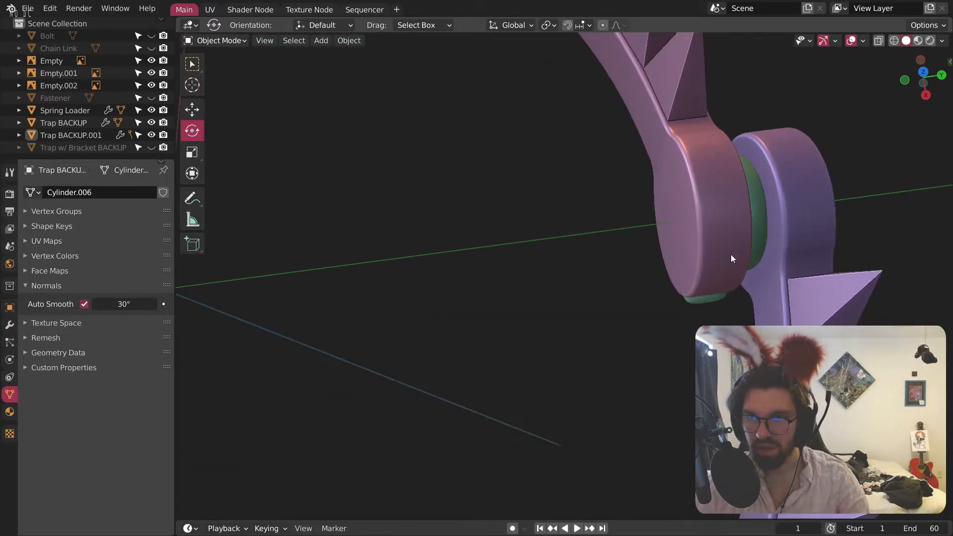
Step: Move the jaw copy about 0.007 m along the global X axis to align its hinge disc with the original's
{"action": "middle_click_drag", "start_coordinate": [715, 259], "coordinate": [841, 246]}
{"action": "scroll", "coordinate": [767, 276], "scroll_direction": "up", "scroll_amount": 3}
{"action": "left_click", "coordinate": [652, 335]}
{"action": "mouse_move", "coordinate": [650, 334]}
{"action": "middle_mouse_down"}
{"action": "mouse_move", "coordinate": [667, 335]}
{"action": "mouse_move", "coordinate": [634, 334]}
{"action": "middle_mouse_up"}
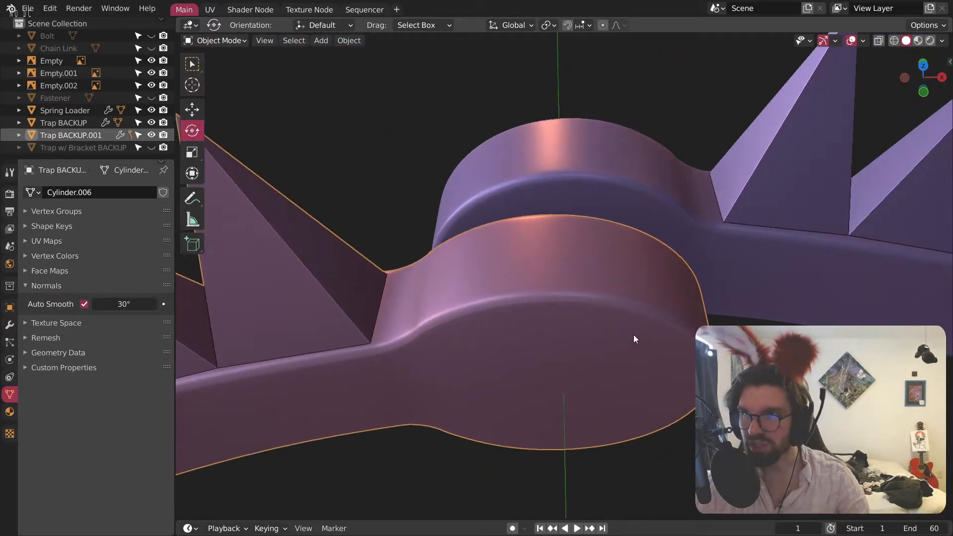
{"action": "key", "text": "g"}
{"action": "key", "text": "x"}
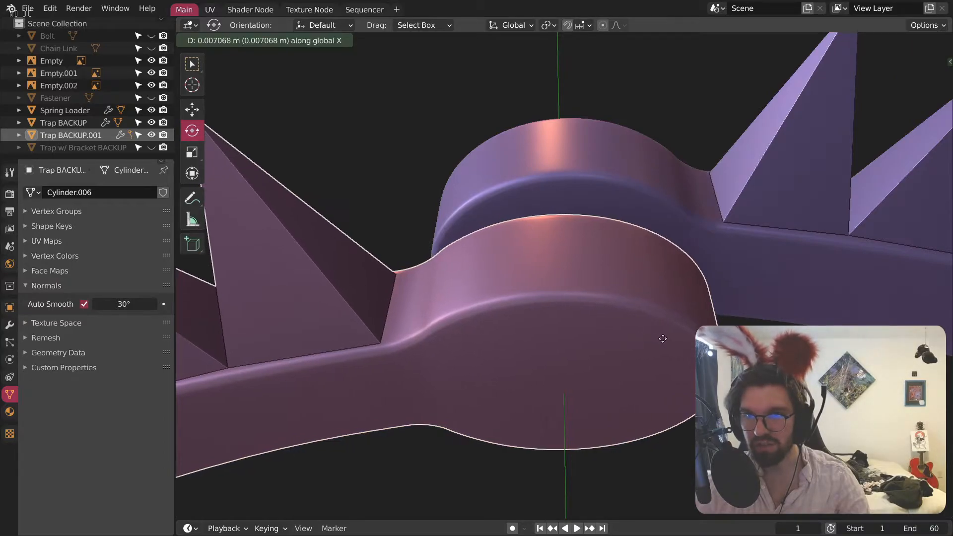
{"action": "left_click", "coordinate": [663, 339]}
Step: Deselect the jaw copy and inspect the alignment of both jaws and the Spring Loader from several angles
{"action": "key", "text": "alt+a"}
{"action": "scroll", "coordinate": [663, 339], "scroll_direction": "down", "scroll_amount": 8}
{"action": "middle_click_drag", "start_coordinate": [663, 339], "coordinate": [514, 454]}
{"action": "middle_click_drag", "start_coordinate": [522, 350], "coordinate": [535, 270]}
{"action": "middle_click_drag", "start_coordinate": [520, 413], "coordinate": [549, 352]}
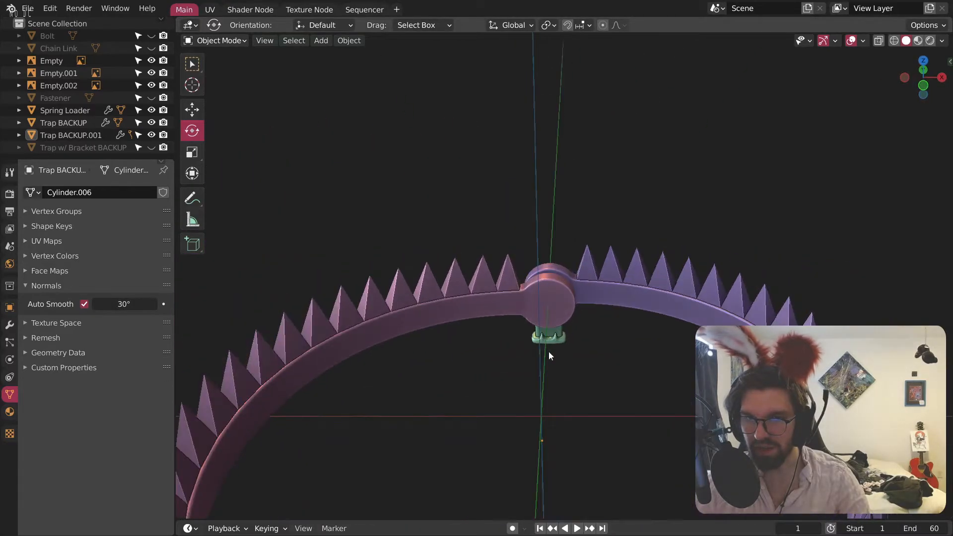
{"action": "middle_click_drag", "start_coordinate": [558, 413], "coordinate": [545, 328]}
{"action": "middle_click_drag", "start_coordinate": [502, 285], "coordinate": [515, 309]}
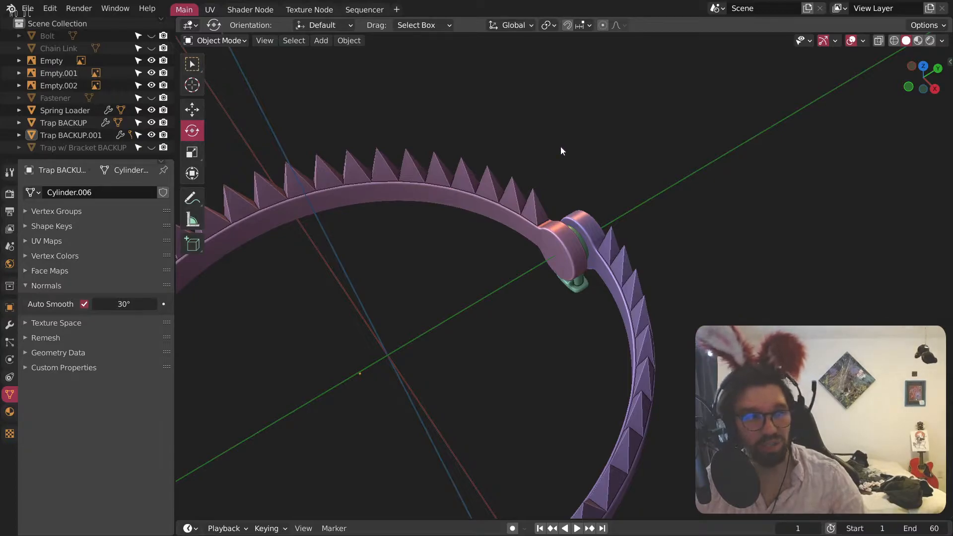
Step: Inspect the hinge joint and the jaw surfaces up close and from an overall view of both jaws
{"action": "middle_click_drag", "start_coordinate": [554, 173], "coordinate": [618, 339]}
{"action": "scroll", "coordinate": [586, 274], "scroll_direction": "up", "scroll_amount": 8}
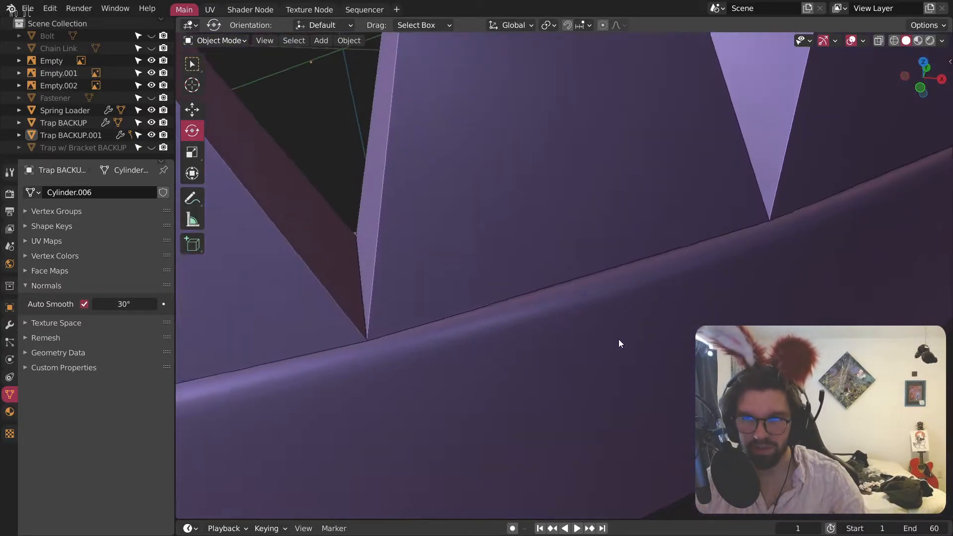
{"action": "scroll", "coordinate": [619, 339], "scroll_direction": "down", "scroll_amount": 8}
{"action": "middle_click_drag", "start_coordinate": [545, 173], "coordinate": [661, 320]}
{"action": "scroll", "coordinate": [556, 327], "scroll_direction": "down", "scroll_amount": 6}
{"action": "middle_click_drag", "start_coordinate": [399, 341], "coordinate": [445, 320], "text": "shift"}
{"action": "scroll", "coordinate": [447, 321], "scroll_direction": "up", "scroll_amount": 2}
{"action": "middle_click_drag", "start_coordinate": [368, 350], "coordinate": [421, 331], "text": "shift"}
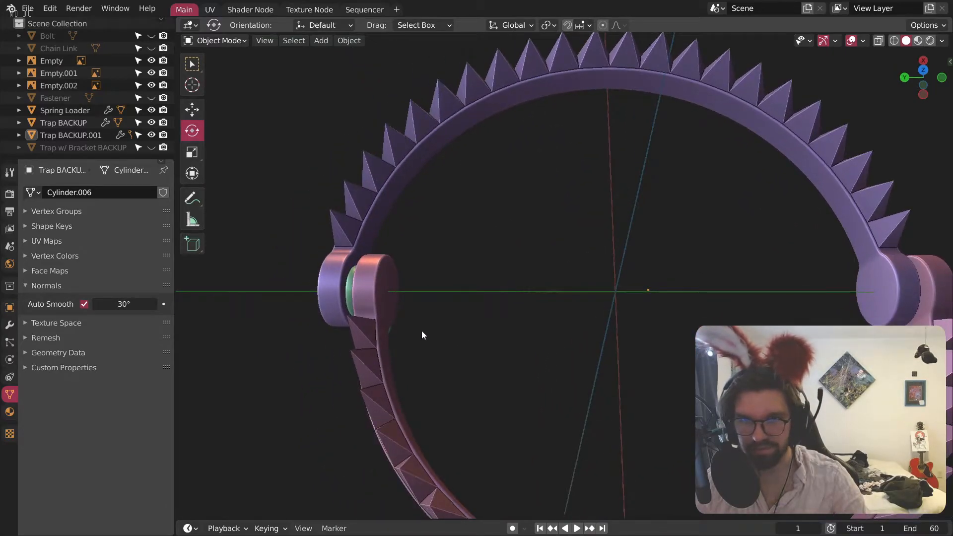
Step: Add a Mirror modifier to the Spring Loader and place it above its Subdivision modifier
{"action": "left_click", "coordinate": [347, 291]}
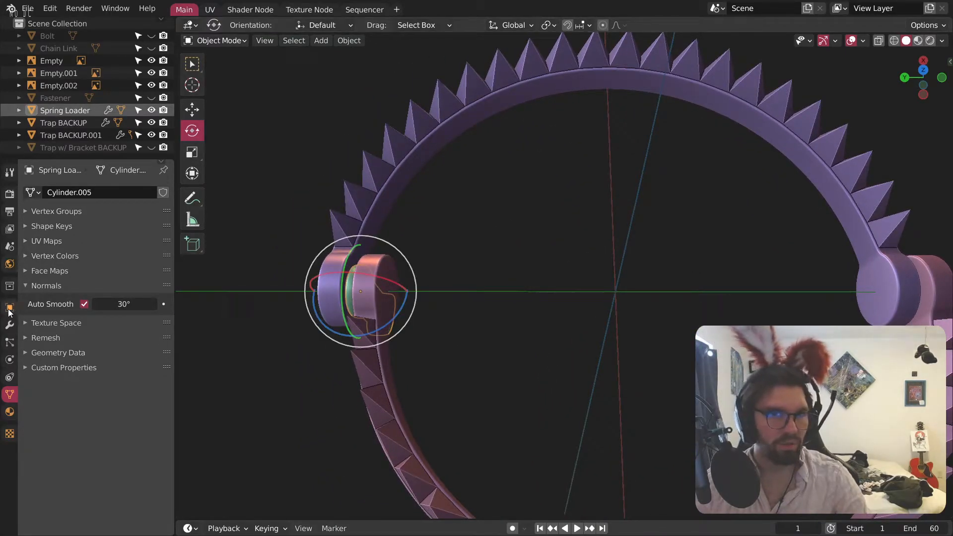
{"action": "left_click", "coordinate": [9, 326]}
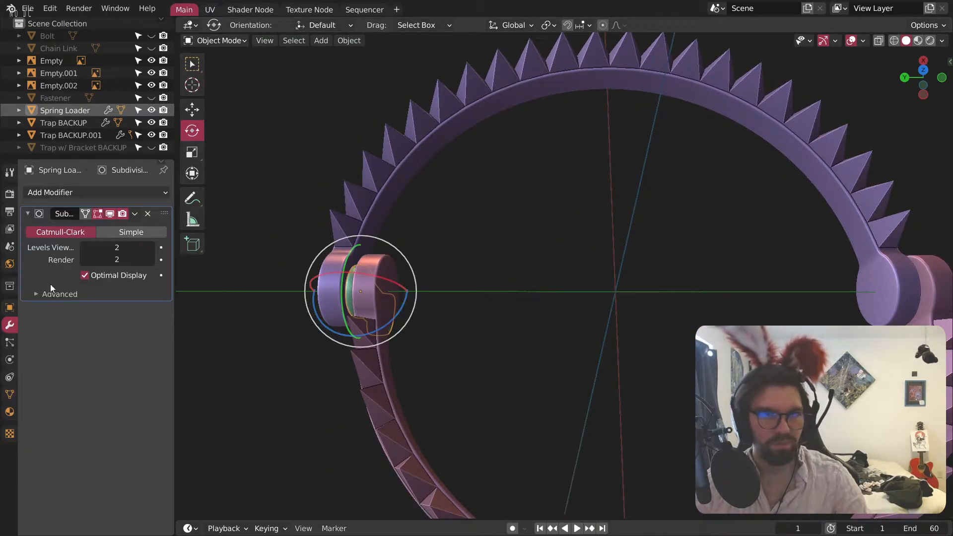
{"action": "left_click", "coordinate": [112, 191]}
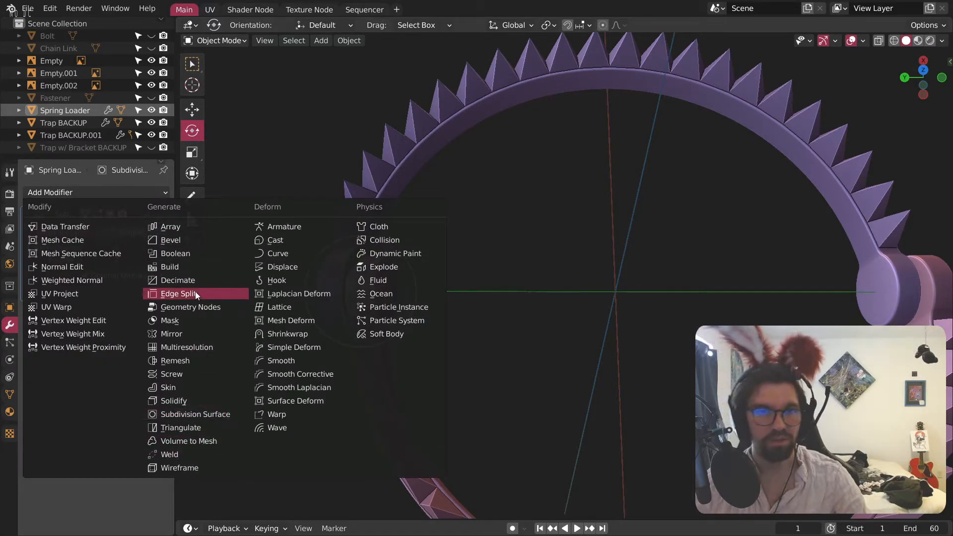
{"action": "left_click", "coordinate": [171, 333]}
{"action": "left_click_drag", "start_coordinate": [164, 311], "coordinate": [167, 199]}
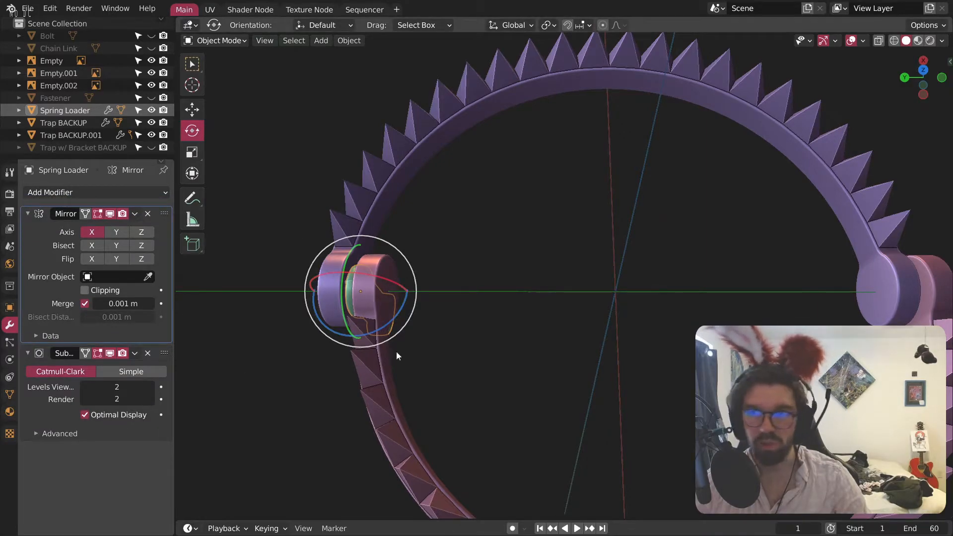
Step: Set the Spring Loader's Mirror modifier to use Trap BACKUP as mirror object and only the Y axis
{"action": "middle_click_drag", "start_coordinate": [712, 287], "coordinate": [586, 303], "text": "shift"}
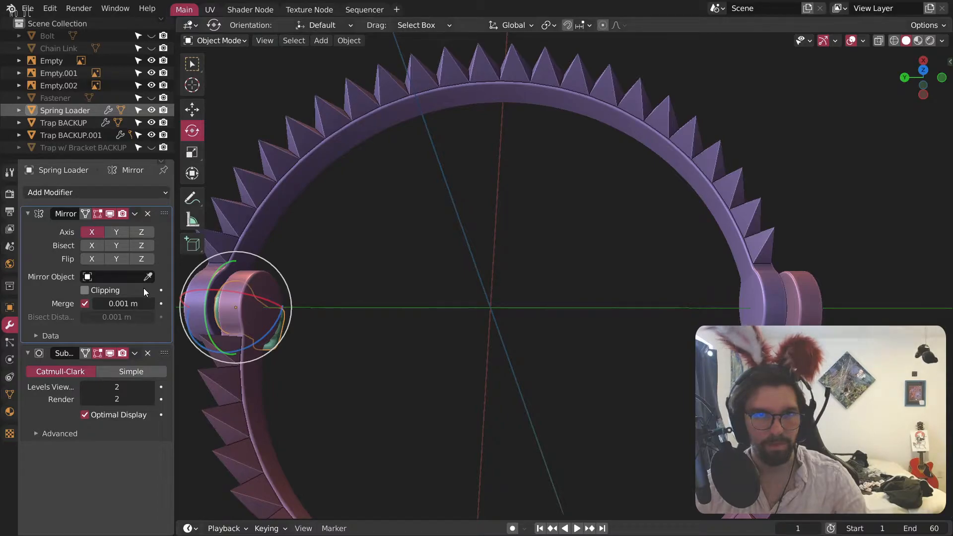
{"action": "left_click", "coordinate": [100, 276]}
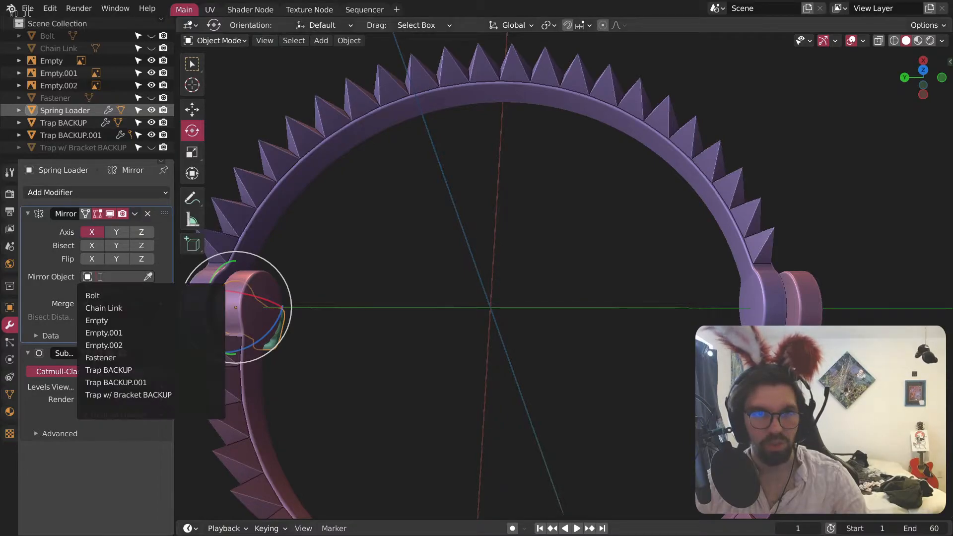
{"action": "left_click", "coordinate": [143, 371]}
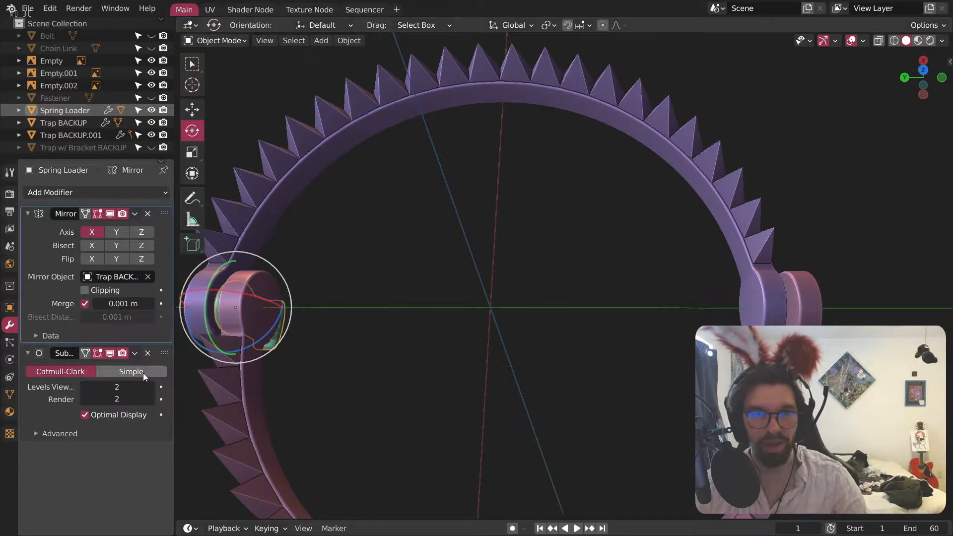
{"action": "left_click", "coordinate": [111, 231]}
{"action": "left_click", "coordinate": [91, 232]}
{"action": "middle_click_drag", "start_coordinate": [617, 250], "coordinate": [511, 239], "text": "shift"}
{"action": "middle_click_drag", "start_coordinate": [511, 239], "coordinate": [545, 252]}
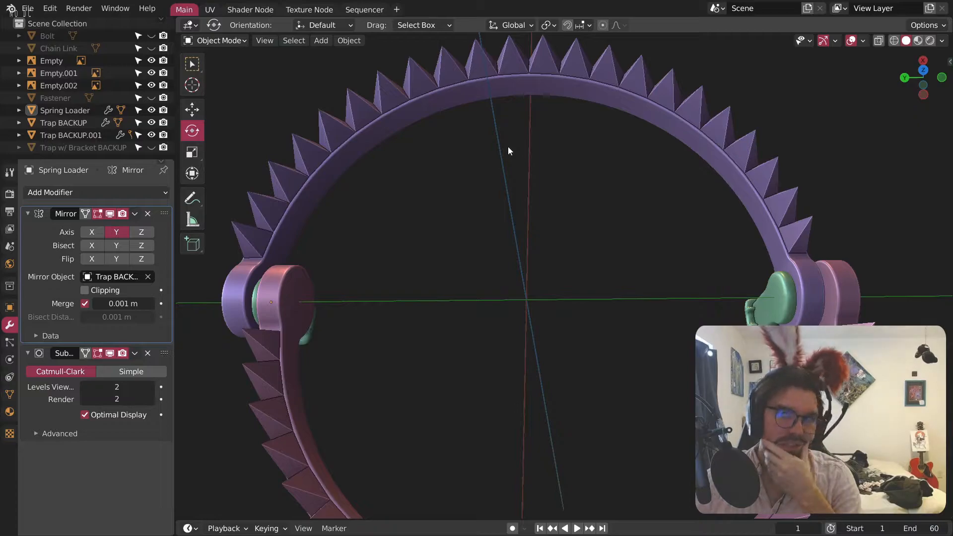
{"action": "scroll", "coordinate": [513, 172], "scroll_direction": "down", "scroll_amount": 3}
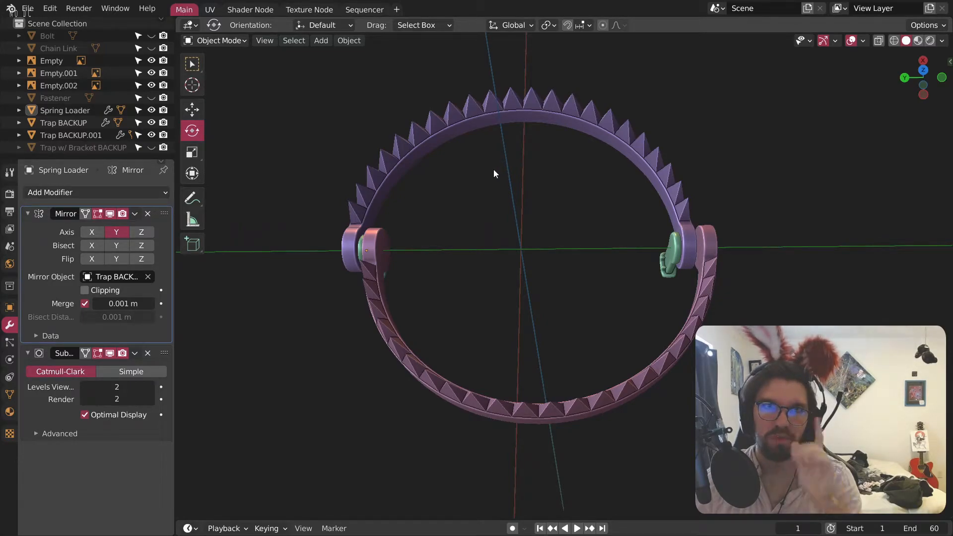
Step: Try Trap BACKUP.001 as the mirror object and remove the Mirror modifier from the Spring Loader
{"action": "left_click", "coordinate": [114, 276]}
{"action": "left_click", "coordinate": [122, 383]}
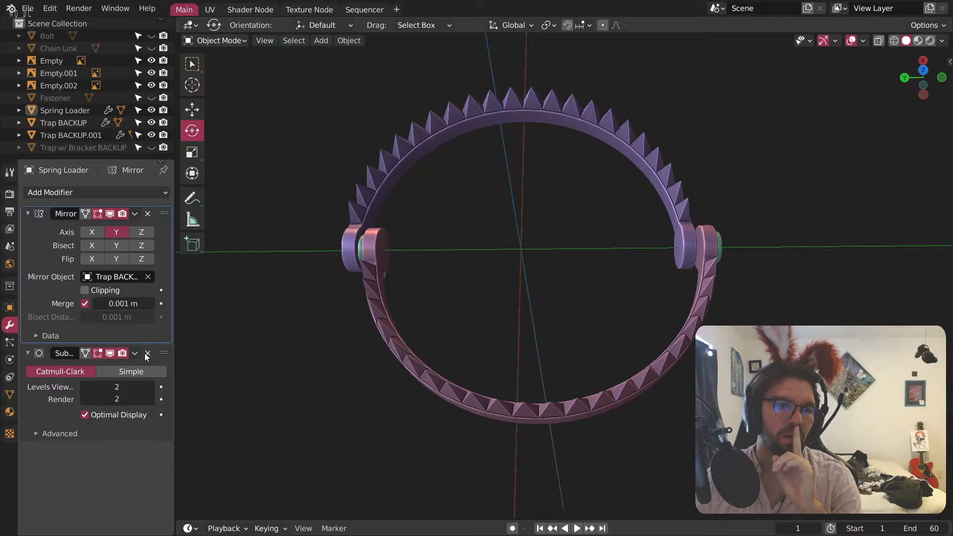
{"action": "left_click", "coordinate": [147, 214]}
Step: Duplicate the Spring Loader in place by copying and pasting it
{"action": "scroll", "coordinate": [370, 253], "scroll_direction": "up", "scroll_amount": 8}
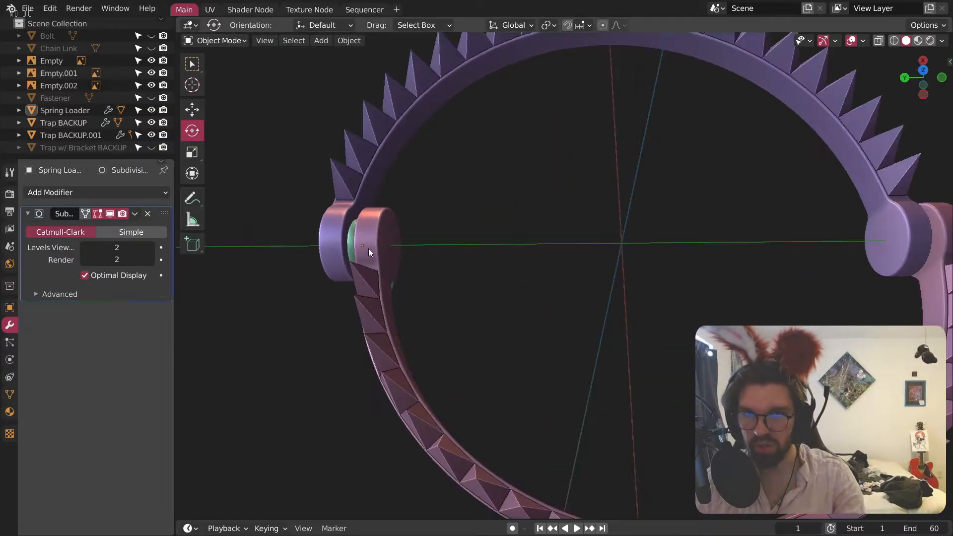
{"action": "left_click", "coordinate": [363, 268]}
{"action": "scroll", "coordinate": [365, 276], "scroll_direction": "down", "scroll_amount": 5}
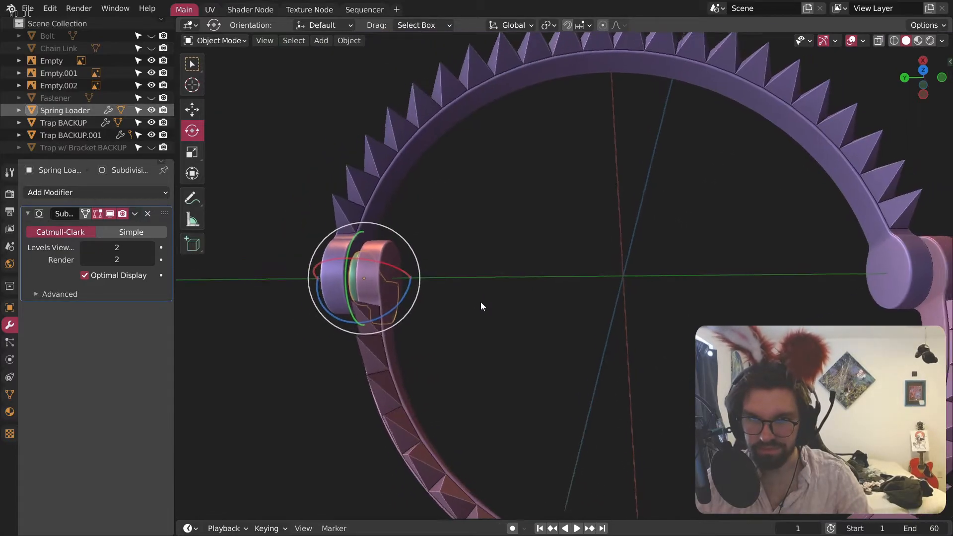
{"action": "key", "text": "ctrl+c"}
{"action": "key", "text": "ctrl+v"}
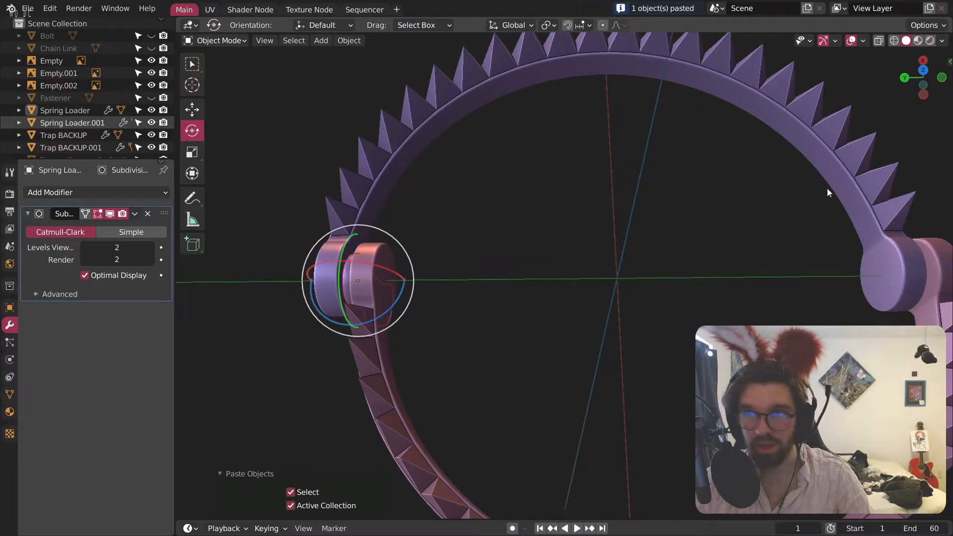
Step: From the top view, move the Spring Loader copy along global Y to the opposite hinge, by about -0.903 m and -1.008 m
{"action": "left_click", "coordinate": [924, 70]}
{"action": "middle_click_drag", "start_coordinate": [397, 336], "coordinate": [539, 148], "text": "shift"}
{"action": "left_click", "coordinate": [192, 109]}
{"action": "key", "text": "g"}
{"action": "key", "text": "y"}
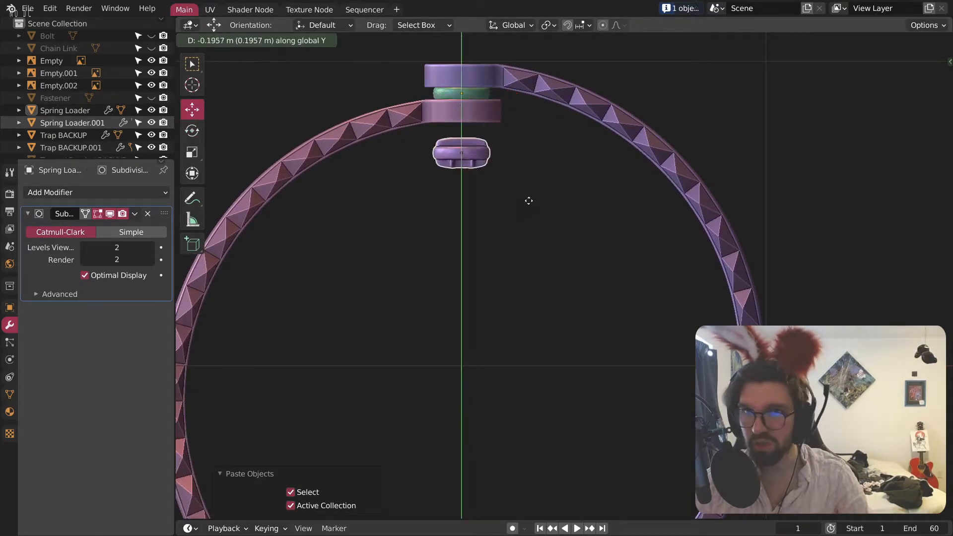
{"action": "left_click", "coordinate": [514, 415]}
{"action": "middle_click_drag", "start_coordinate": [513, 416], "coordinate": [505, 240], "text": "shift"}
{"action": "key", "text": "g"}
{"action": "key", "text": "y"}
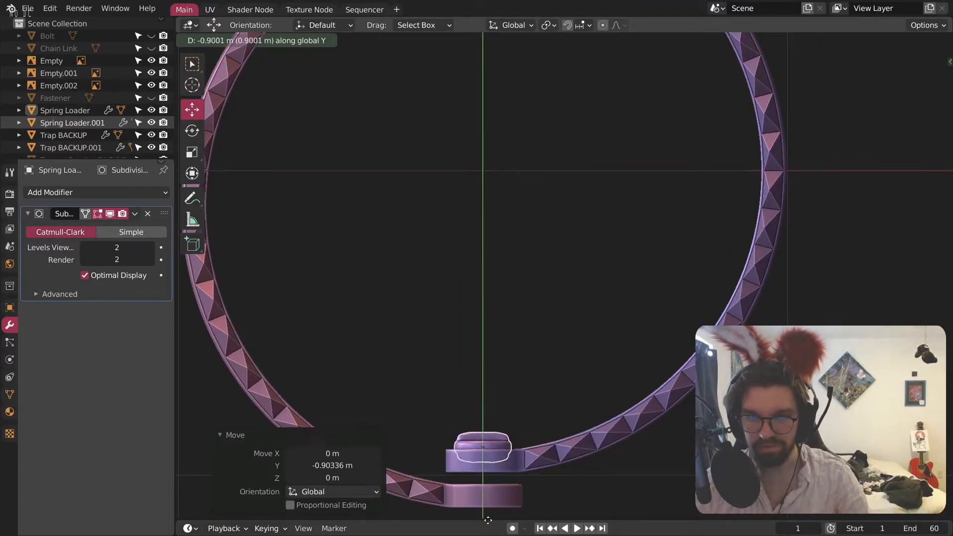
{"action": "left_click", "coordinate": [486, 63]}
Step: Fine-adjust the Spring Loader copy by about 0.005 m along global Y to seat it between the hinge discs
{"action": "middle_click_drag", "start_coordinate": [501, 437], "coordinate": [518, 195], "text": "shift"}
{"action": "scroll", "coordinate": [497, 258], "scroll_direction": "up", "scroll_amount": 12}
{"action": "key", "text": "g"}
{"action": "key", "text": "y"}
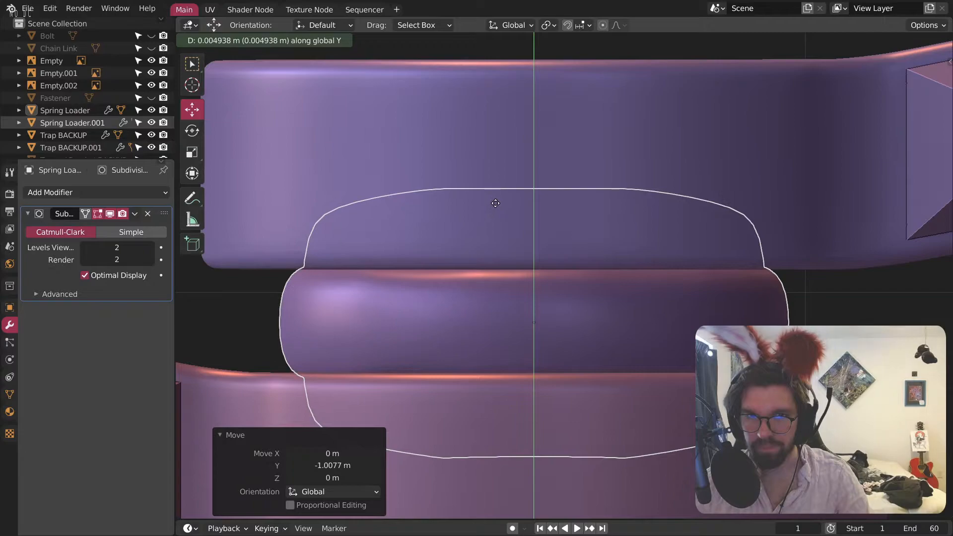
{"action": "left_click", "coordinate": [495, 203]}
Step: Rotate the Spring Loader copy 180° about the global Z axis
{"action": "scroll", "coordinate": [495, 203], "scroll_direction": "down", "scroll_amount": 5}
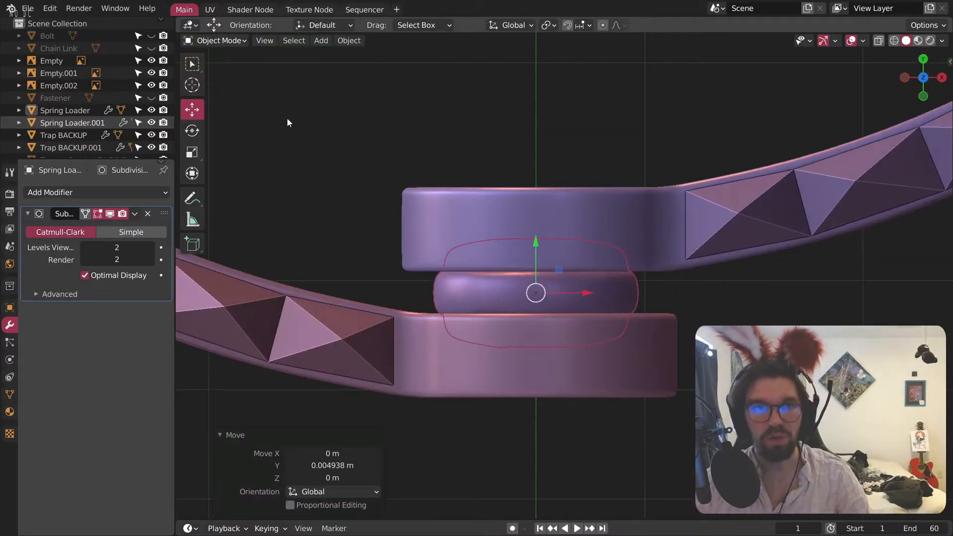
{"action": "left_click", "coordinate": [193, 130]}
{"action": "left_click_drag", "start_coordinate": [522, 246], "coordinate": [577, 317]}
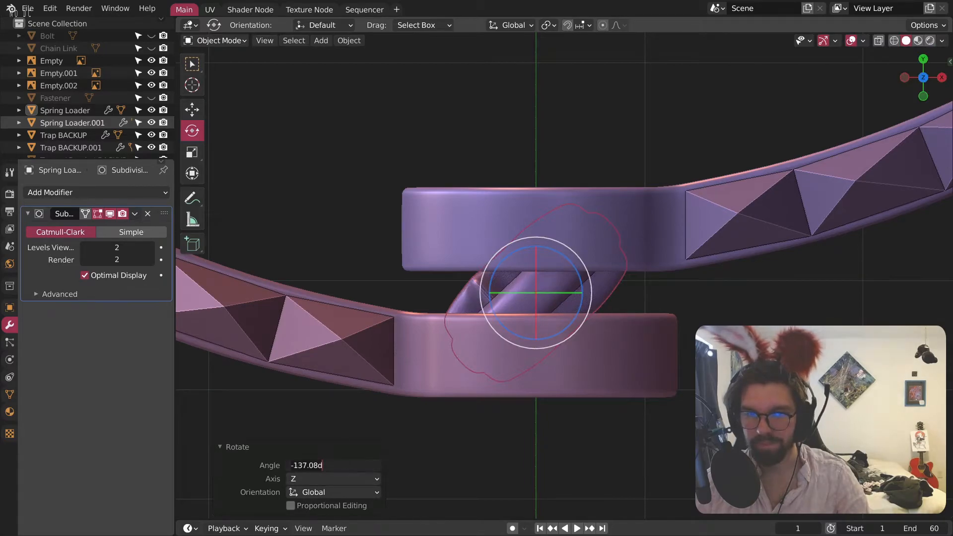
{"action": "type", "text": "180"}
{"action": "key", "text": "Return"}
Step: Deselect the copy and inspect how both Spring Loaders sit in their hinges from several angles
{"action": "middle_click_drag", "start_coordinate": [326, 328], "coordinate": [626, 354]}
{"action": "left_click", "coordinate": [772, 227]}
{"action": "middle_click_drag", "start_coordinate": [378, 239], "coordinate": [478, 364], "text": "shift"}
{"action": "scroll", "coordinate": [499, 268], "scroll_direction": "up", "scroll_amount": 3}
{"action": "scroll", "coordinate": [383, 243], "scroll_direction": "down", "scroll_amount": 8}
{"action": "middle_click_drag", "start_coordinate": [687, 332], "coordinate": [615, 321]}
{"action": "scroll", "coordinate": [641, 310], "scroll_direction": "down", "scroll_amount": 7}
{"action": "scroll", "coordinate": [641, 310], "scroll_direction": "up", "scroll_amount": 7}
{"action": "scroll", "coordinate": [588, 324], "scroll_direction": "up", "scroll_amount": 4}
{"action": "middle_click_drag", "start_coordinate": [416, 263], "coordinate": [316, 257]}
{"action": "scroll", "coordinate": [316, 258], "scroll_direction": "up", "scroll_amount": 3}
Step: Join the original Spring Loader and its copy into one object, with Spring Loader.001 as the active object
{"action": "left_click", "coordinate": [258, 238]}
{"action": "middle_click_drag", "start_coordinate": [514, 290], "coordinate": [688, 58]}
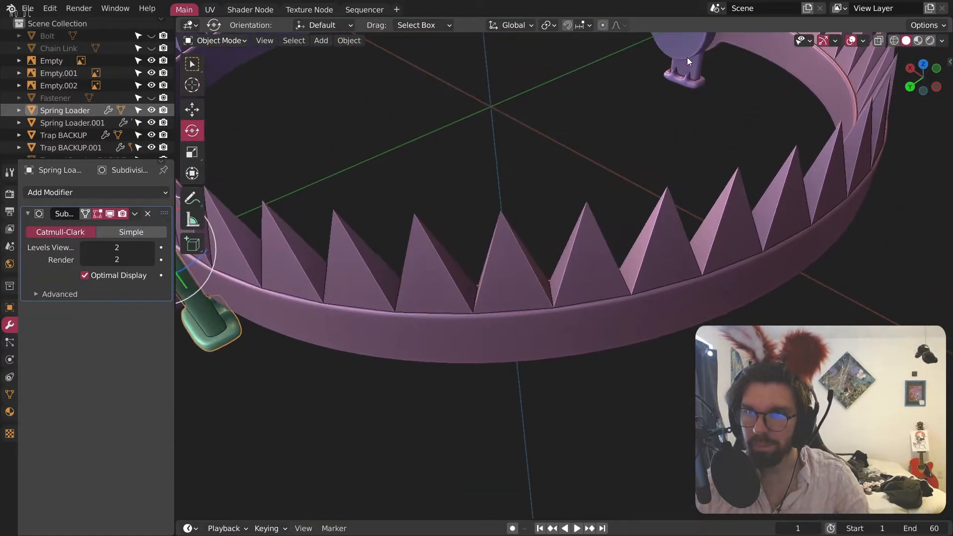
{"action": "left_click", "coordinate": [681, 80], "text": "shift"}
{"action": "right_click", "coordinate": [681, 79]}
{"action": "left_click", "coordinate": [596, 110]}
Step: Enter Edit Mode on the joined Spring Loader.001 with face selection active
{"action": "middle_click_drag", "start_coordinate": [578, 94], "coordinate": [580, 244], "text": "shift"}
{"action": "middle_click_drag", "start_coordinate": [580, 244], "coordinate": [485, 268]}
{"action": "scroll", "coordinate": [281, 262], "scroll_direction": "up", "scroll_amount": 4}
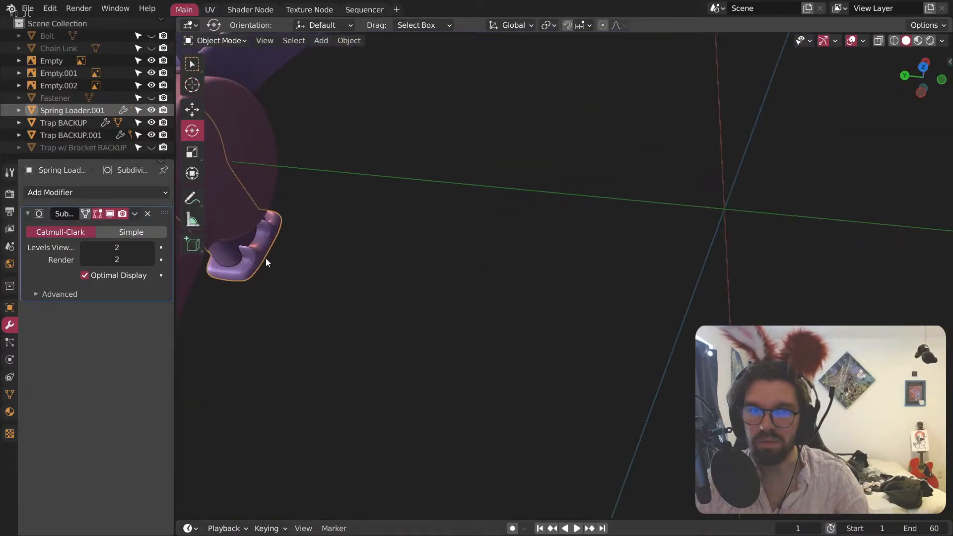
{"action": "left_click", "coordinate": [222, 41]}
{"action": "left_click", "coordinate": [214, 68]}
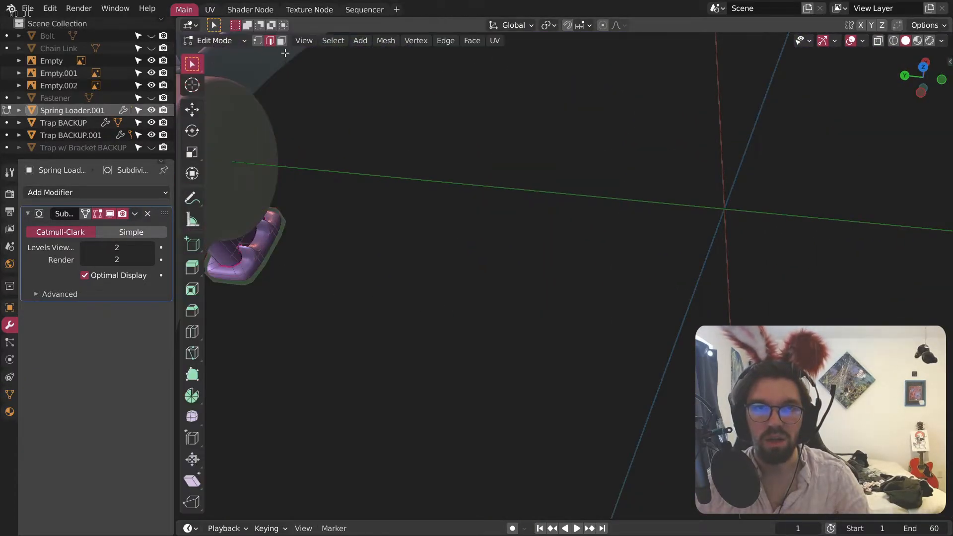
{"action": "scroll", "coordinate": [241, 273], "scroll_direction": "up", "scroll_amount": 4}
Step: Select the inward-facing faces along the foot of the first bracket, including its ridge ends, and undo the last selection change
{"action": "left_click", "coordinate": [227, 259]}
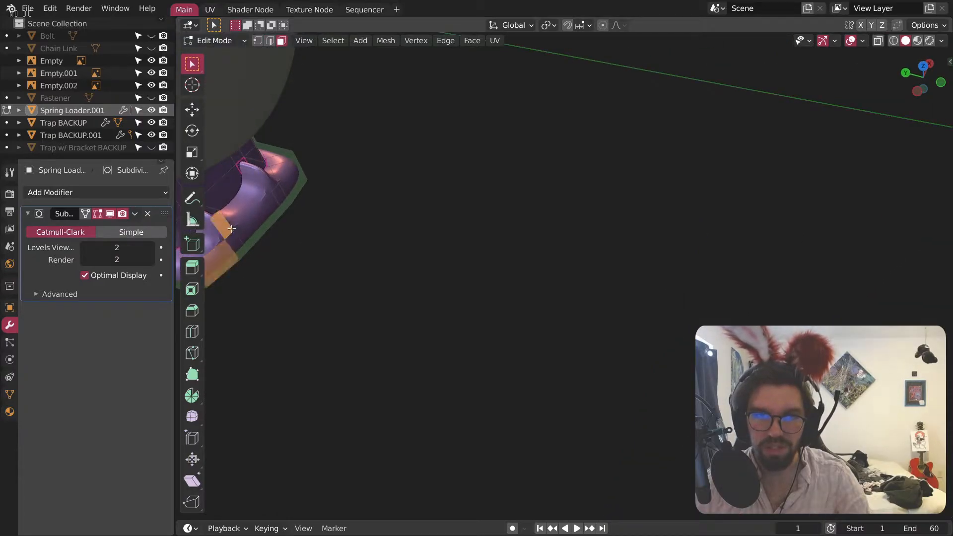
{"action": "left_click", "coordinate": [279, 202], "text": "shift"}
{"action": "left_click", "coordinate": [286, 194], "text": "shift"}
{"action": "left_click", "coordinate": [299, 178], "text": "shift"}
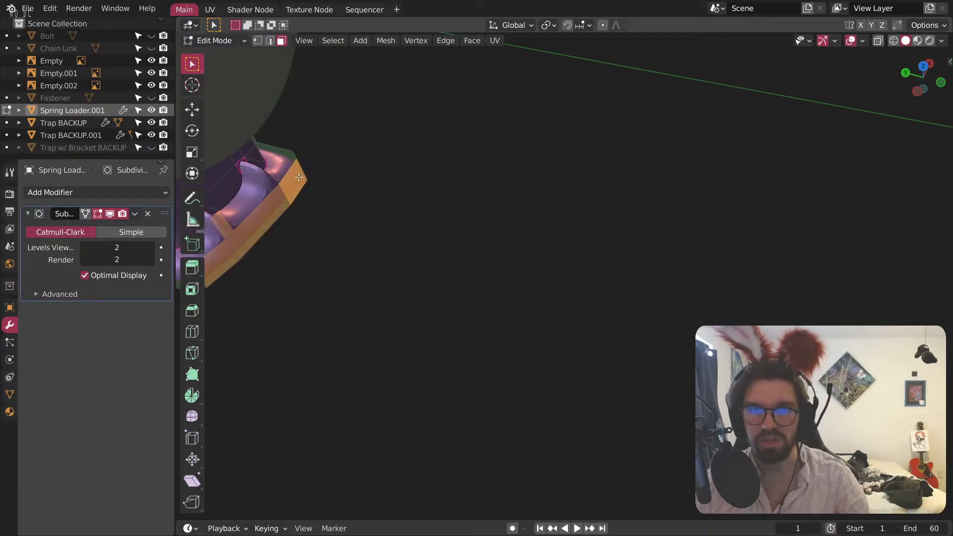
{"action": "left_click", "coordinate": [263, 181], "text": "shift"}
{"action": "scroll", "coordinate": [293, 223], "scroll_direction": "down", "scroll_amount": 5}
{"action": "middle_click_drag", "start_coordinate": [368, 224], "coordinate": [505, 219]}
{"action": "scroll", "coordinate": [286, 212], "scroll_direction": "up", "scroll_amount": 5}
{"action": "key", "text": "ctrl+z"}
Step: Add the matching inward-facing faces on the opposite bracket's foot to the selection
{"action": "scroll", "coordinate": [312, 214], "scroll_direction": "down", "scroll_amount": 4}
{"action": "scroll", "coordinate": [605, 155], "scroll_direction": "down", "scroll_amount": 5}
{"action": "scroll", "coordinate": [596, 297], "scroll_direction": "down", "scroll_amount": 5}
{"action": "scroll", "coordinate": [639, 121], "scroll_direction": "up", "scroll_amount": 10}
{"action": "left_click", "coordinate": [664, 140], "text": "shift"}
{"action": "left_click", "coordinate": [669, 141], "text": "shift"}
{"action": "left_click", "coordinate": [679, 111], "text": "shift"}
{"action": "left_click", "coordinate": [703, 176], "text": "shift"}
{"action": "middle_click_drag", "start_coordinate": [867, 188], "coordinate": [750, 205], "text": "shift"}
{"action": "left_click", "coordinate": [778, 265], "text": "shift"}
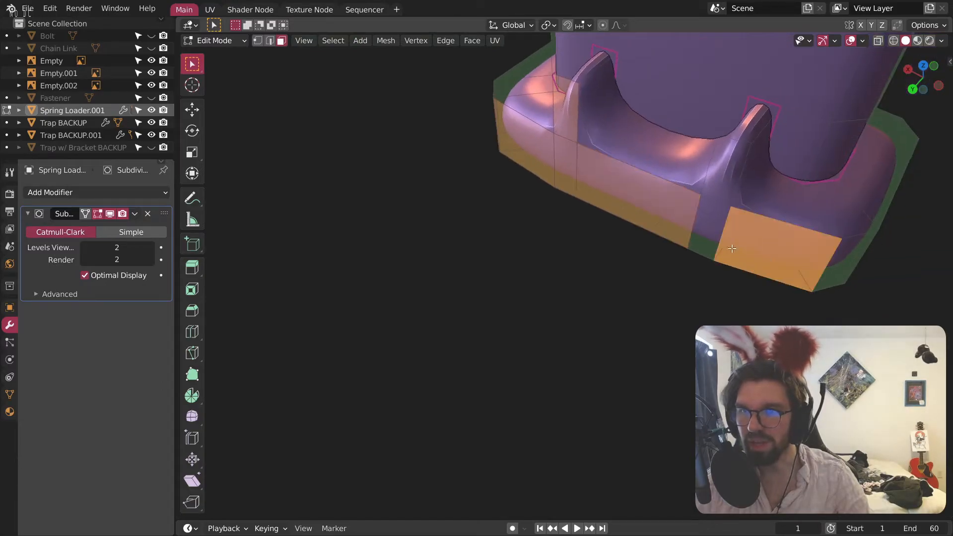
{"action": "left_click", "coordinate": [708, 234], "text": "shift"}
Step: Bridge the selected faces to connect the two brackets' feet with a continuous ridged bar
{"action": "right_click", "coordinate": [728, 182]}
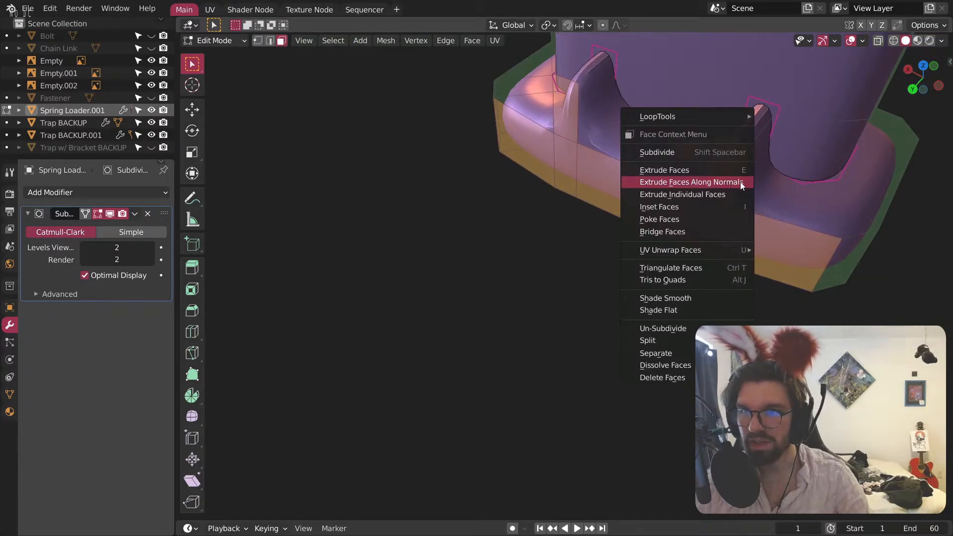
{"action": "left_click", "coordinate": [693, 231]}
{"action": "middle_click_drag", "start_coordinate": [691, 187], "coordinate": [700, 191]}
{"action": "scroll", "coordinate": [753, 242], "scroll_direction": "down", "scroll_amount": 8}
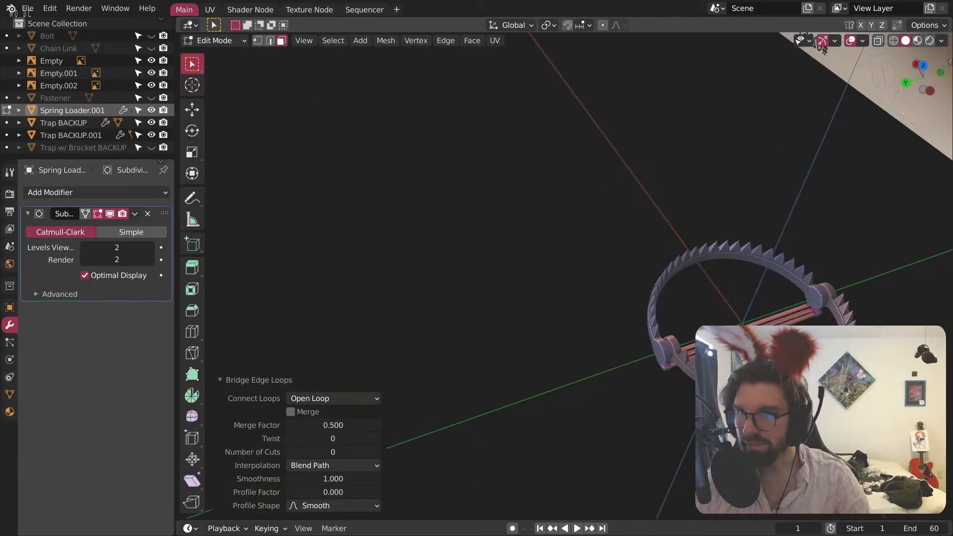
{"action": "scroll", "coordinate": [649, 304], "scroll_direction": "up", "scroll_amount": 12}
{"action": "scroll", "coordinate": [623, 264], "scroll_direction": "up", "scroll_amount": 3}
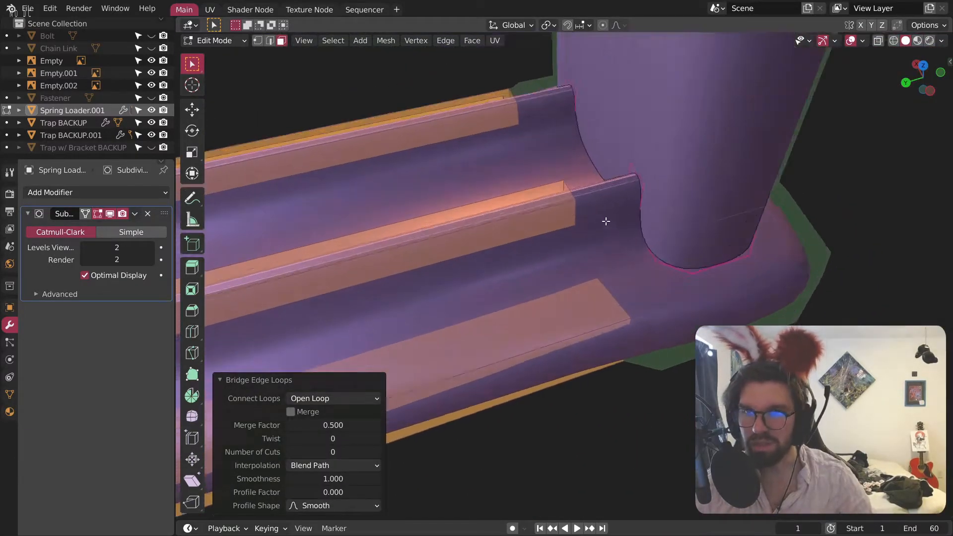
Step: In edge selection, dissolve the edge loop around the bar where it meets the first bracket
{"action": "left_click", "coordinate": [268, 42]}
{"action": "key", "text": "alt+a"}
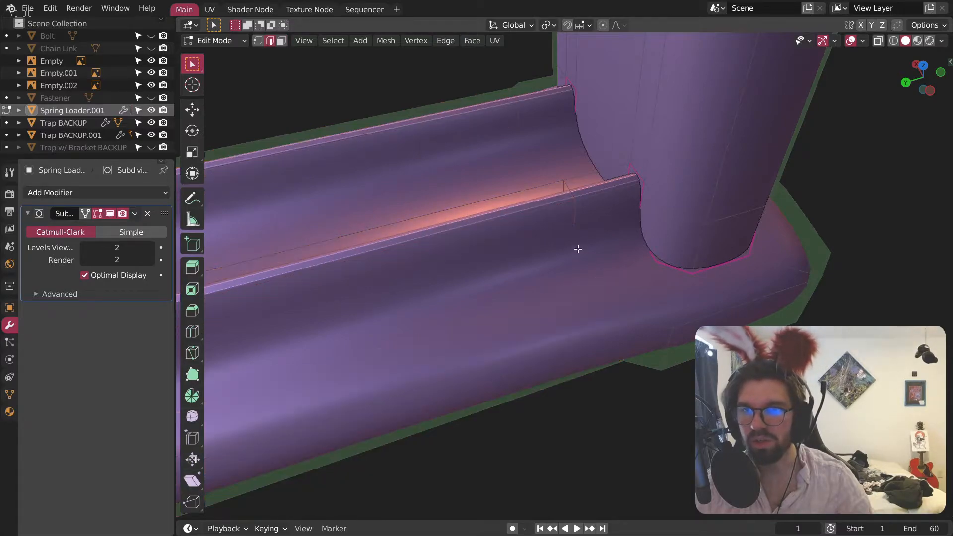
{"action": "right_click", "coordinate": [576, 215]}
{"action": "left_click", "coordinate": [492, 507]}
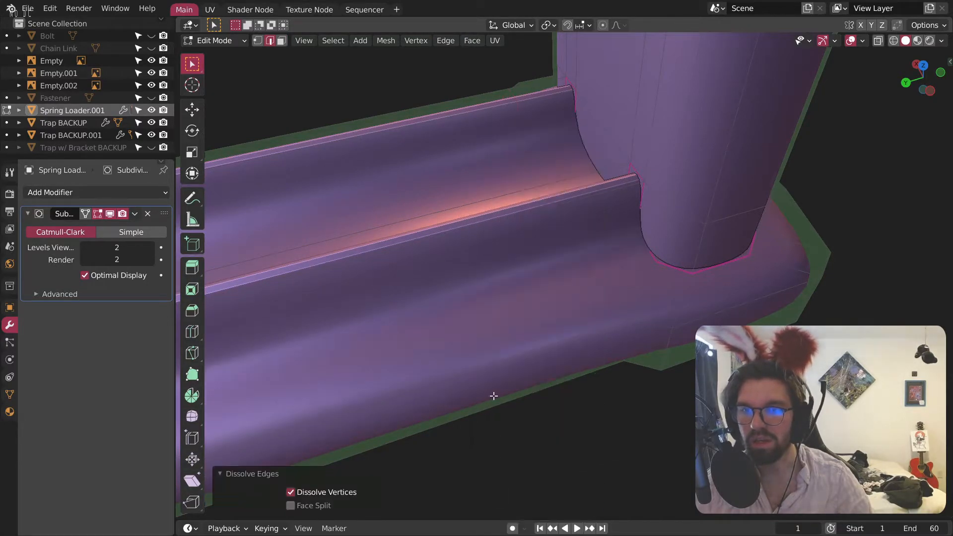
Step: Dissolve the matching edge loop around the bar beside the opposite bracket
{"action": "scroll", "coordinate": [486, 330], "scroll_direction": "down", "scroll_amount": 6}
{"action": "middle_click_drag", "start_coordinate": [486, 331], "coordinate": [730, 447]}
{"action": "middle_click_drag", "start_coordinate": [456, 265], "coordinate": [437, 278]}
{"action": "scroll", "coordinate": [442, 275], "scroll_direction": "up", "scroll_amount": 5}
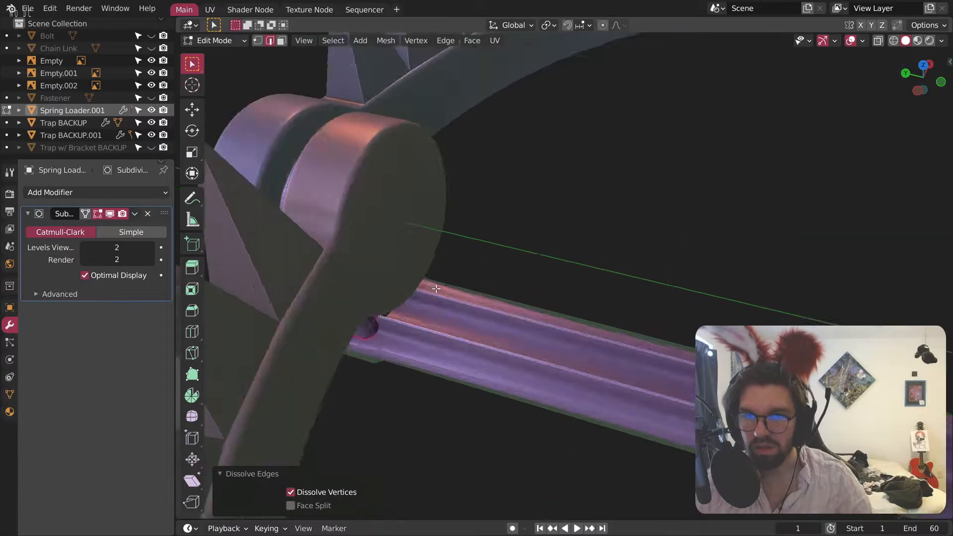
{"action": "middle_click_drag", "start_coordinate": [350, 379], "coordinate": [354, 347]}
{"action": "middle_click_drag", "start_coordinate": [408, 497], "coordinate": [416, 272], "text": "shift"}
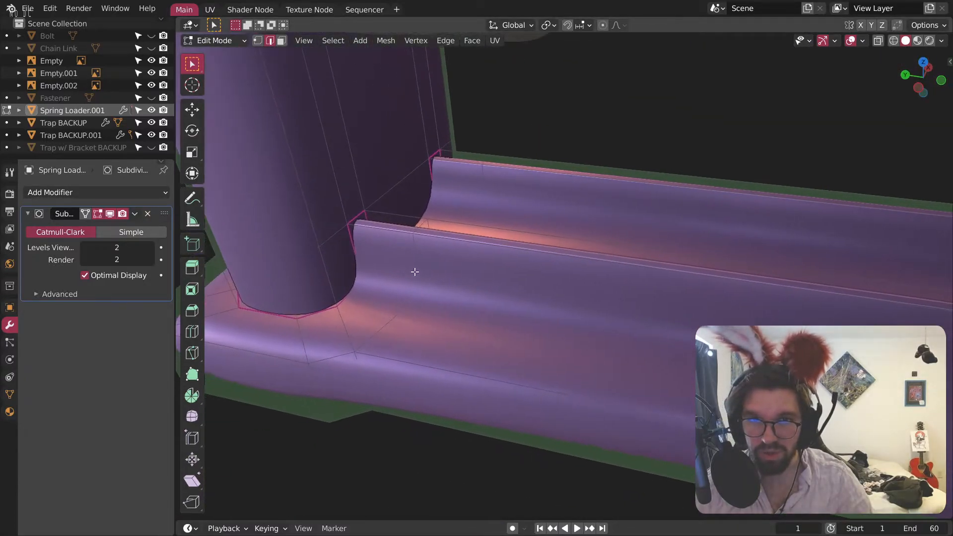
{"action": "right_click", "coordinate": [415, 272]}
{"action": "left_click", "coordinate": [392, 396]}
Step: Dissolve the leftover crosswise edges on the bar's outer side near the first bracket
{"action": "middle_click_drag", "start_coordinate": [392, 396], "coordinate": [427, 154]}
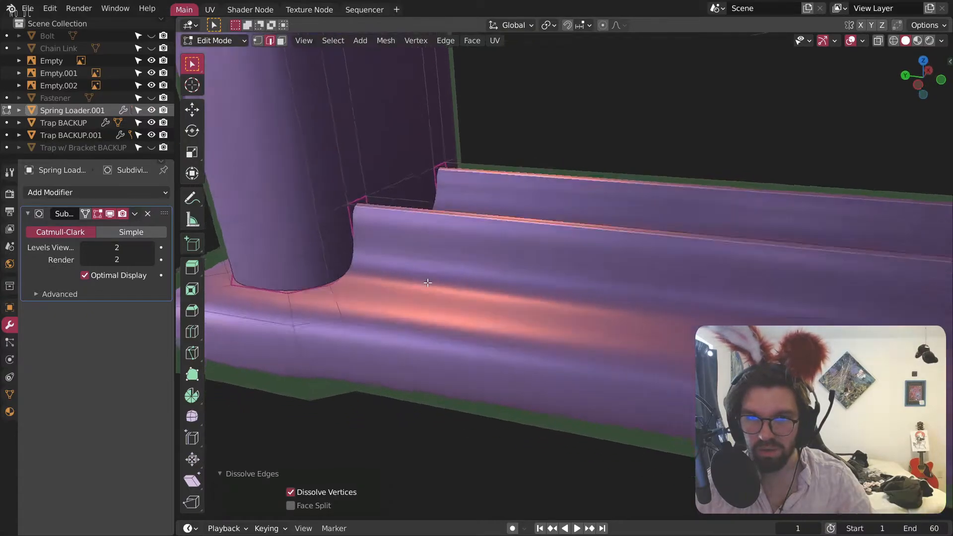
{"action": "right_click", "coordinate": [389, 152]}
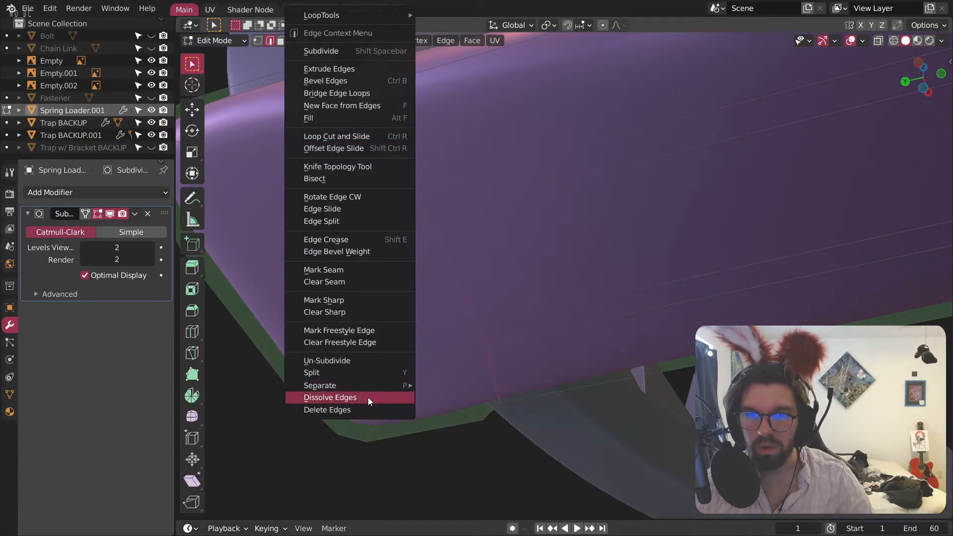
{"action": "left_click", "coordinate": [368, 397]}
Step: Dissolve the matching crosswise edges on the bar's outer side near the opposite bracket
{"action": "middle_click_drag", "start_coordinate": [368, 397], "coordinate": [688, 336]}
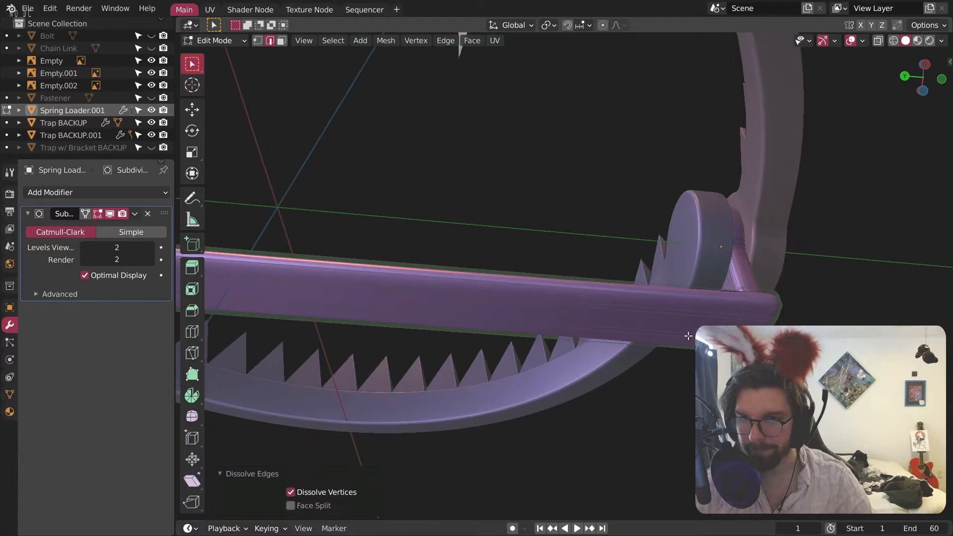
{"action": "scroll", "coordinate": [688, 336], "scroll_direction": "up", "scroll_amount": 6}
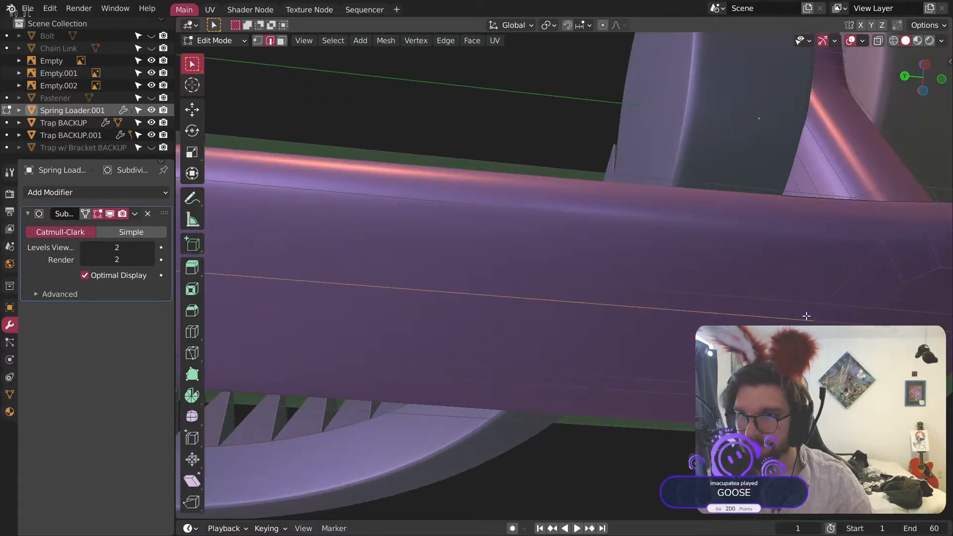
{"action": "middle_click_drag", "start_coordinate": [841, 281], "coordinate": [652, 323]}
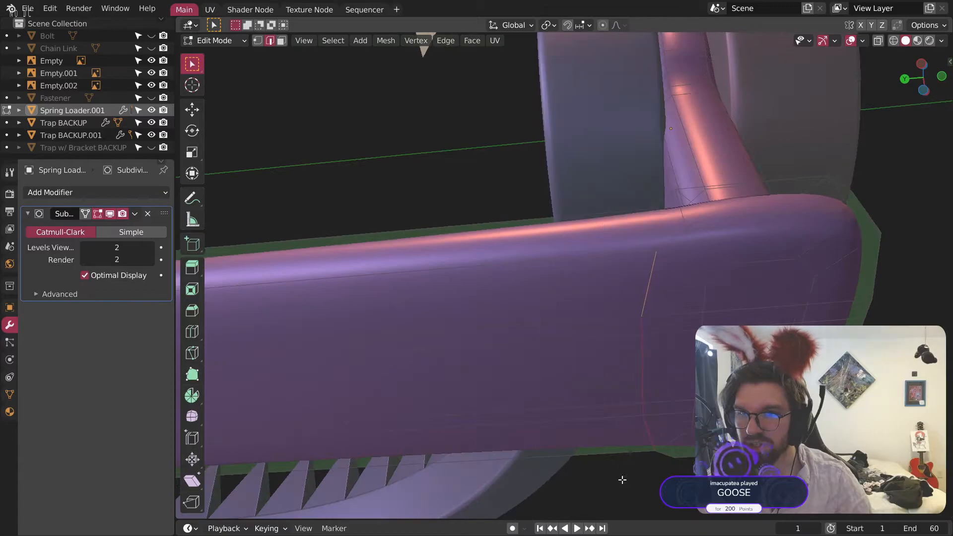
{"action": "right_click", "coordinate": [608, 397]}
{"action": "left_click", "coordinate": [607, 398]}
Step: Hide the subdivision in the viewport and crease the edges along the base of both ridges with a factor of 1.000
{"action": "middle_click_drag", "start_coordinate": [620, 291], "coordinate": [665, 372]}
{"action": "middle_click_drag", "start_coordinate": [641, 337], "coordinate": [662, 334]}
{"action": "scroll", "coordinate": [661, 334], "scroll_direction": "up", "scroll_amount": 2}
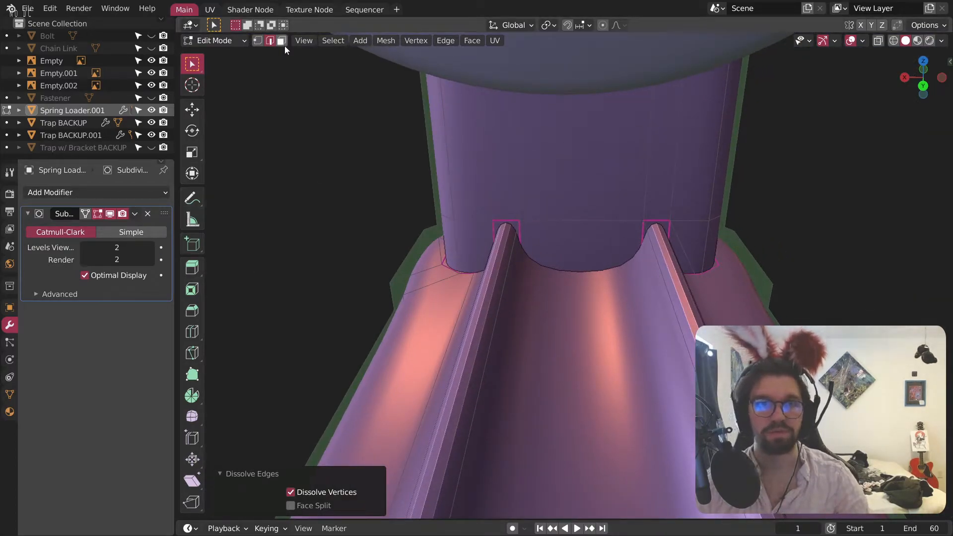
{"action": "left_click", "coordinate": [110, 213]}
{"action": "middle_click_drag", "start_coordinate": [490, 302], "coordinate": [473, 303]}
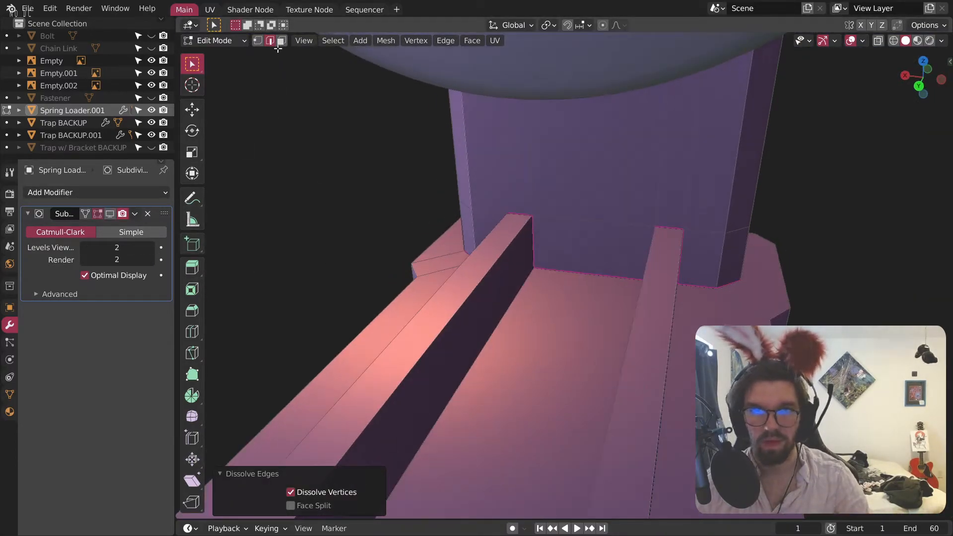
{"action": "middle_click_drag", "start_coordinate": [558, 349], "coordinate": [622, 357]}
{"action": "scroll", "coordinate": [464, 305], "scroll_direction": "down", "scroll_amount": 8}
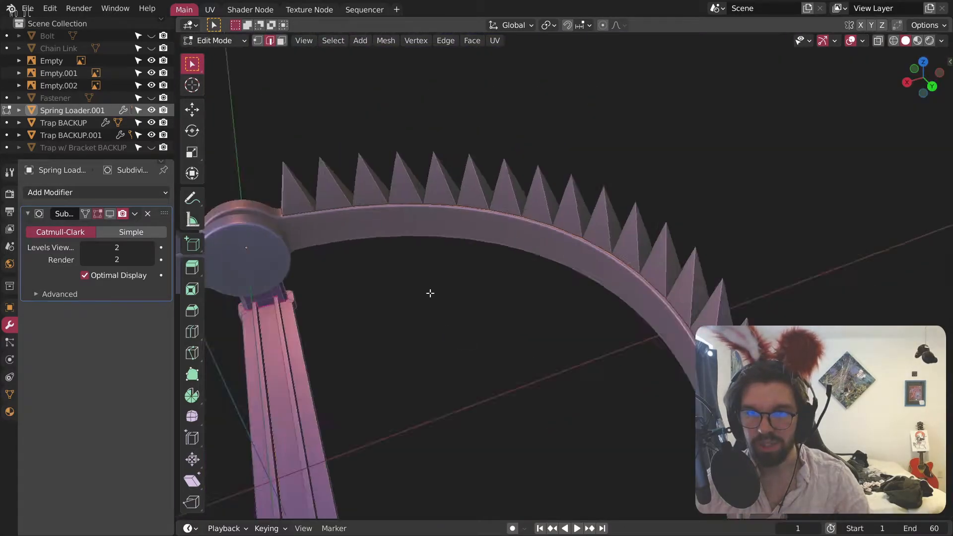
{"action": "scroll", "coordinate": [478, 298], "scroll_direction": "up", "scroll_amount": 9}
{"action": "middle_click_drag", "start_coordinate": [403, 242], "coordinate": [383, 244]}
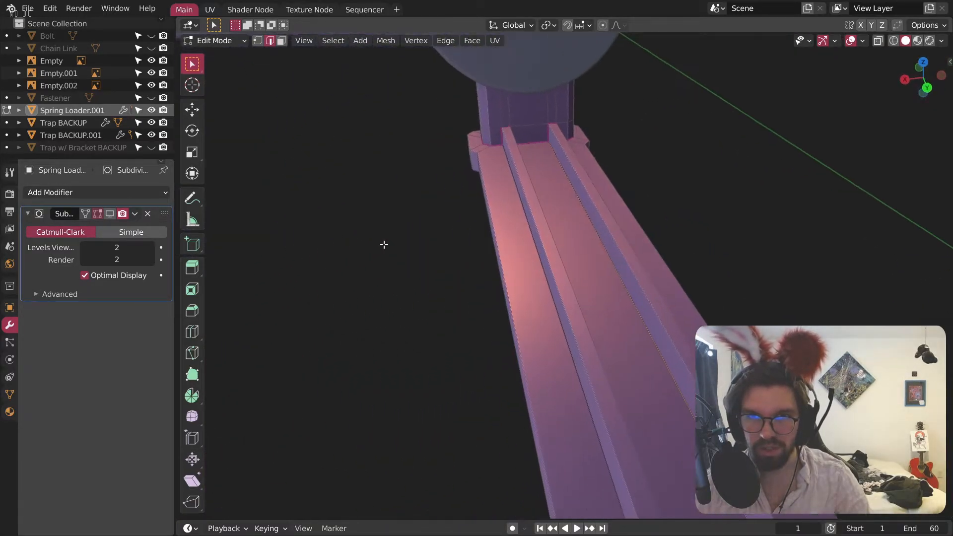
{"action": "middle_click_drag", "start_coordinate": [584, 279], "coordinate": [479, 308]}
{"action": "key", "text": "shift+e"}
{"action": "left_click", "coordinate": [479, 313]}
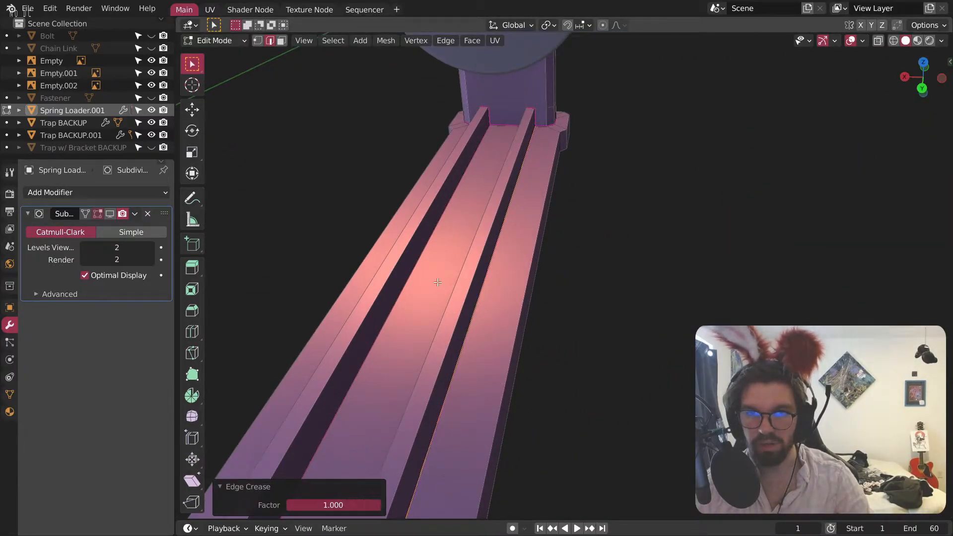
Step: Show the subdivision again and switch to Object Mode to inspect the creased ridges where they meet the bracket
{"action": "left_click", "coordinate": [110, 214]}
{"action": "left_click", "coordinate": [226, 43]}
{"action": "left_click", "coordinate": [219, 53]}
{"action": "left_click", "coordinate": [335, 132]}
{"action": "middle_click_drag", "start_coordinate": [335, 132], "coordinate": [439, 160]}
{"action": "left_click", "coordinate": [440, 159]}
{"action": "right_click", "coordinate": [439, 159]}
{"action": "left_click", "coordinate": [438, 160]}
{"action": "middle_click_drag", "start_coordinate": [567, 123], "coordinate": [351, 134]}
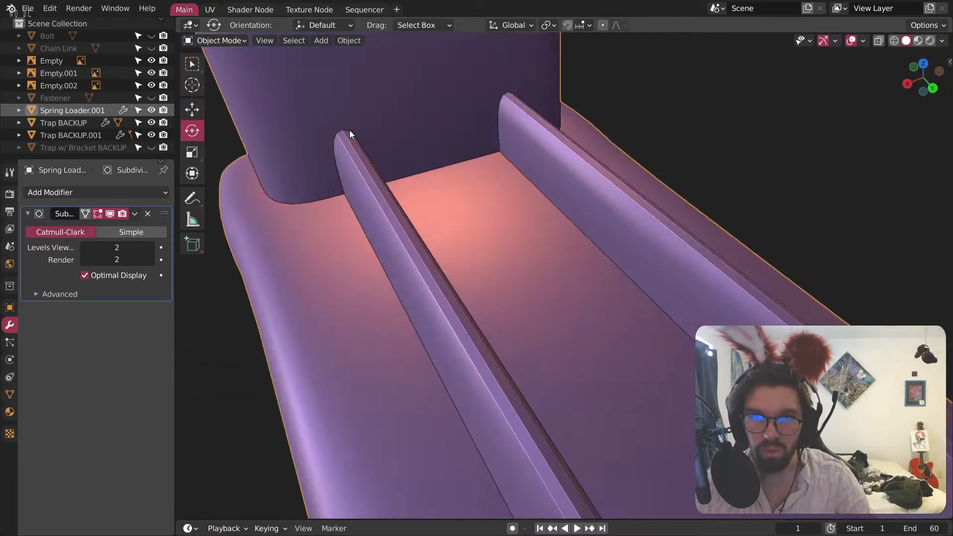
{"action": "scroll", "coordinate": [353, 144], "scroll_direction": "up", "scroll_amount": 2}
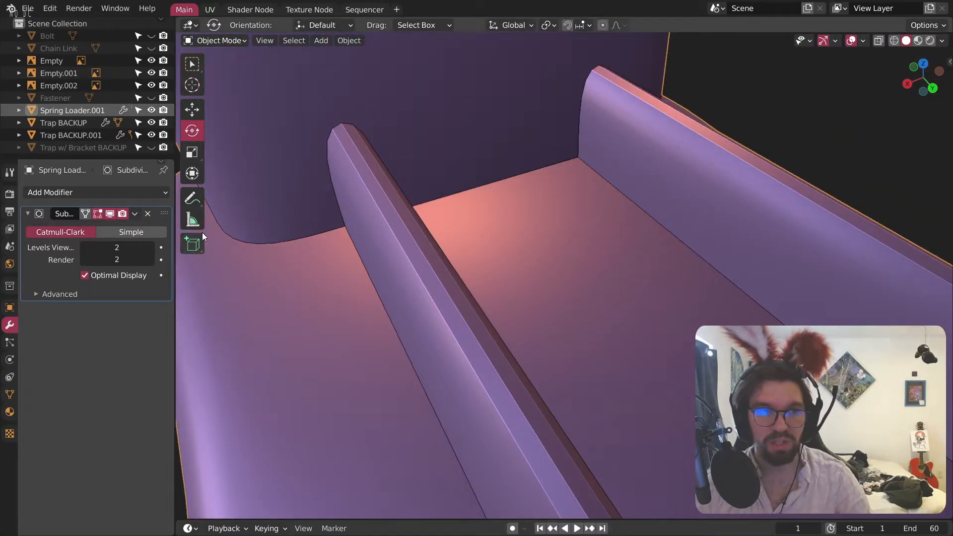
Step: Return to Edit Mode and select the long upper edges of the two ridges
{"action": "left_click", "coordinate": [222, 40]}
{"action": "left_click", "coordinate": [219, 69]}
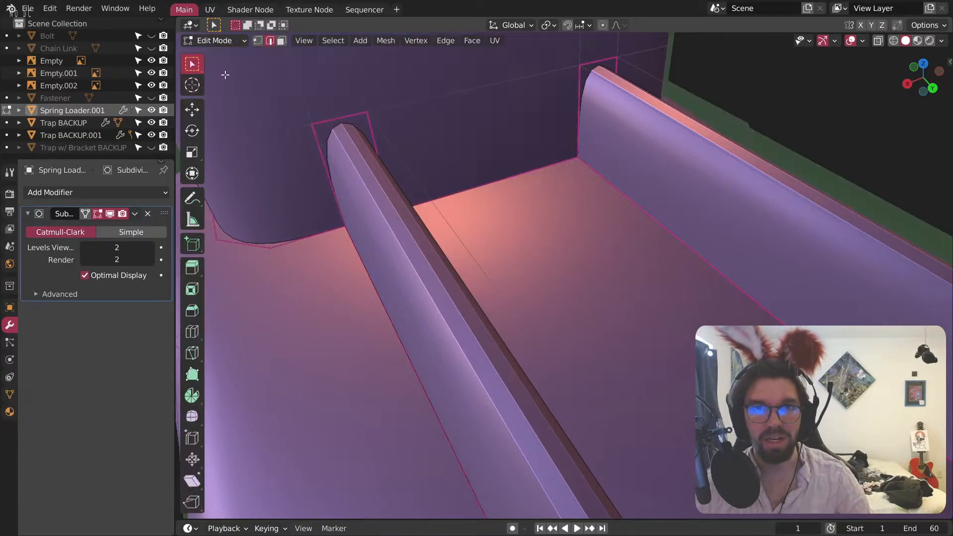
{"action": "scroll", "coordinate": [395, 175], "scroll_direction": "down", "scroll_amount": 4}
{"action": "middle_click_drag", "start_coordinate": [350, 141], "coordinate": [299, 259], "text": "shift"}
{"action": "scroll", "coordinate": [361, 235], "scroll_direction": "up", "scroll_amount": 3}
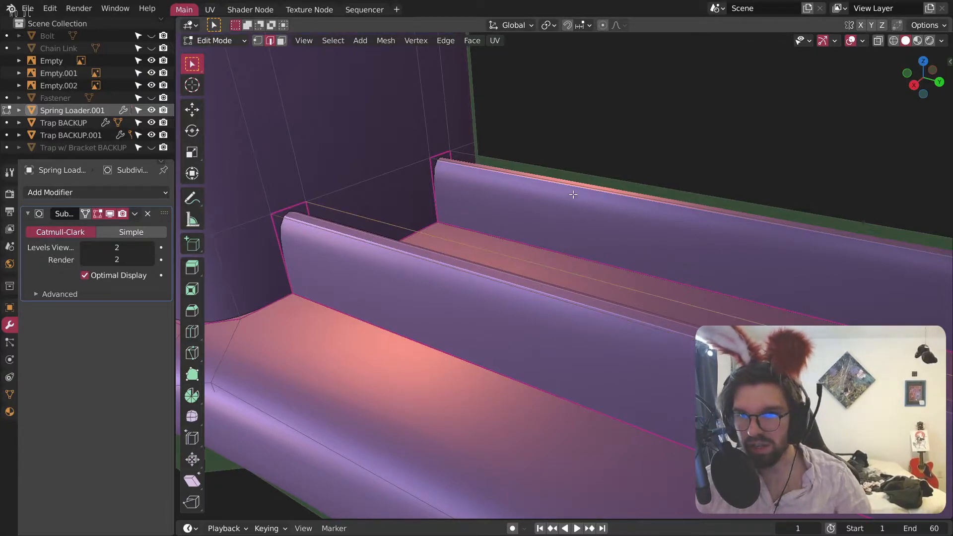
{"action": "middle_click_drag", "start_coordinate": [576, 170], "coordinate": [551, 181]}
{"action": "scroll", "coordinate": [551, 181], "scroll_direction": "down", "scroll_amount": 2}
{"action": "middle_click_drag", "start_coordinate": [437, 293], "coordinate": [462, 387], "text": "shift"}
{"action": "scroll", "coordinate": [605, 203], "scroll_direction": "up", "scroll_amount": 1}
{"action": "middle_click_drag", "start_coordinate": [604, 203], "coordinate": [492, 293], "text": "shift"}
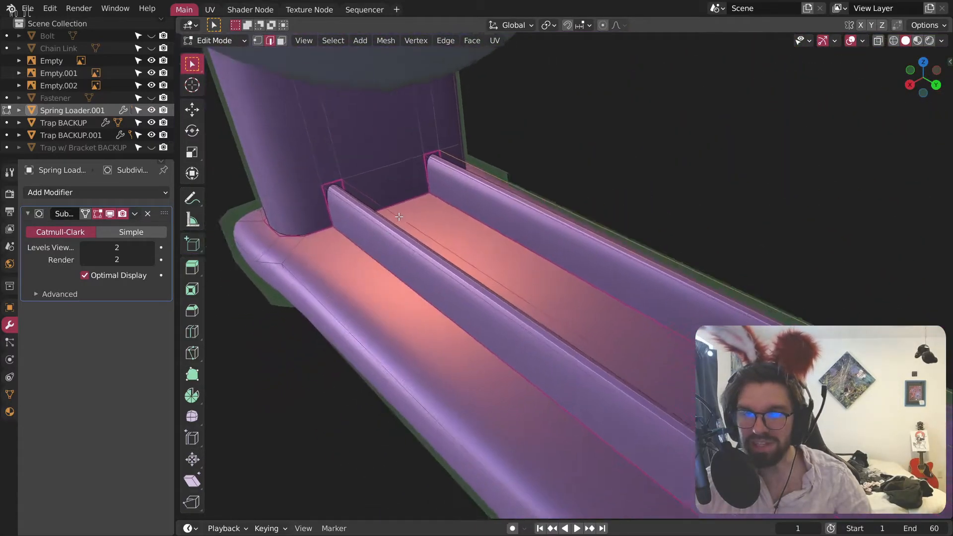
{"action": "scroll", "coordinate": [358, 159], "scroll_direction": "up", "scroll_amount": 3}
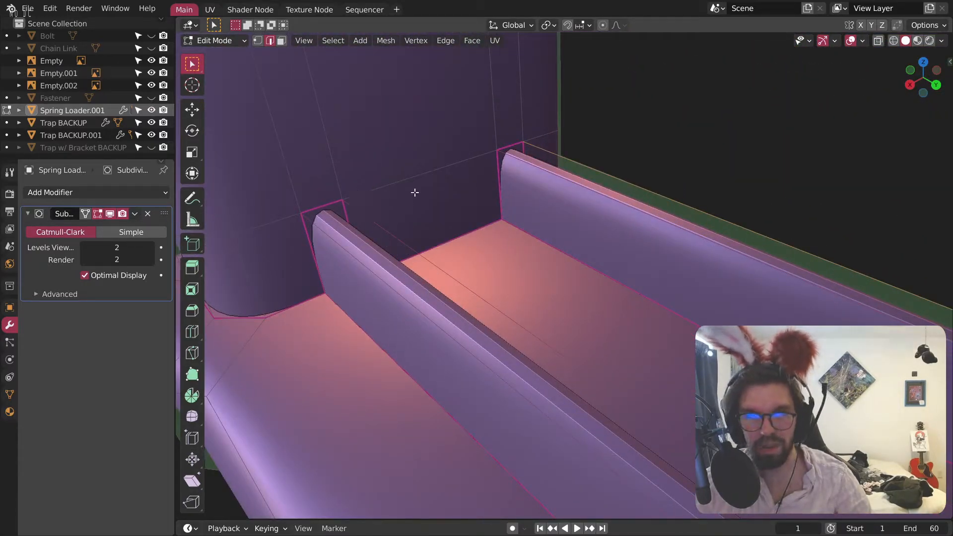
{"action": "key", "text": "ctrl+z"}
{"action": "key", "text": "ctrl+z"}
{"action": "key", "text": "ctrl+shift+z"}
{"action": "key", "text": "ctrl+shift+z"}
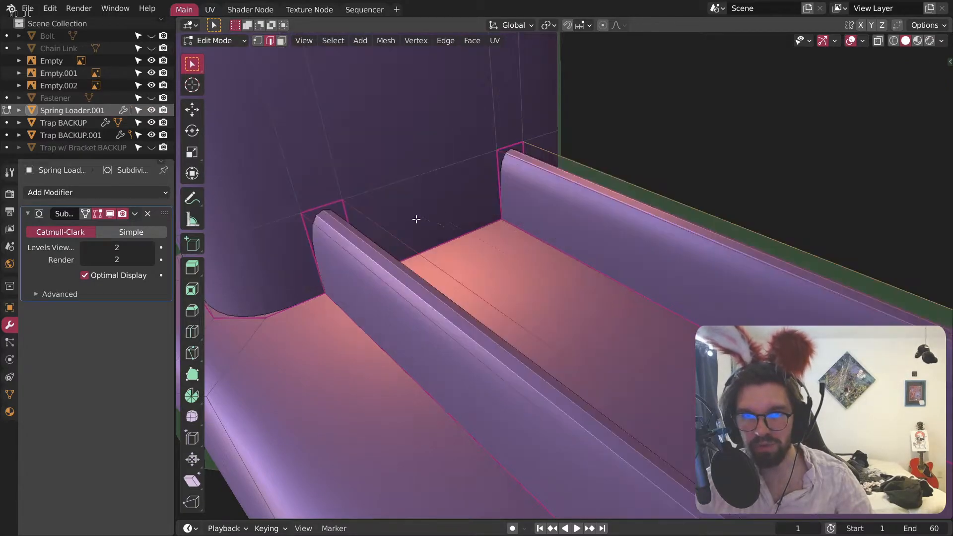
{"action": "key", "text": "ctrl+b"}
{"action": "key", "text": "Escape"}
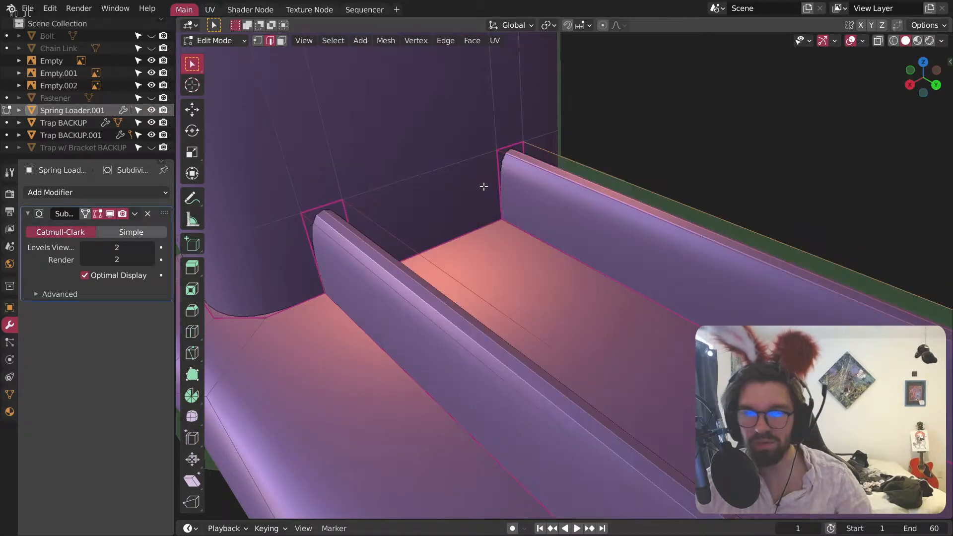
{"action": "key", "text": "a"}
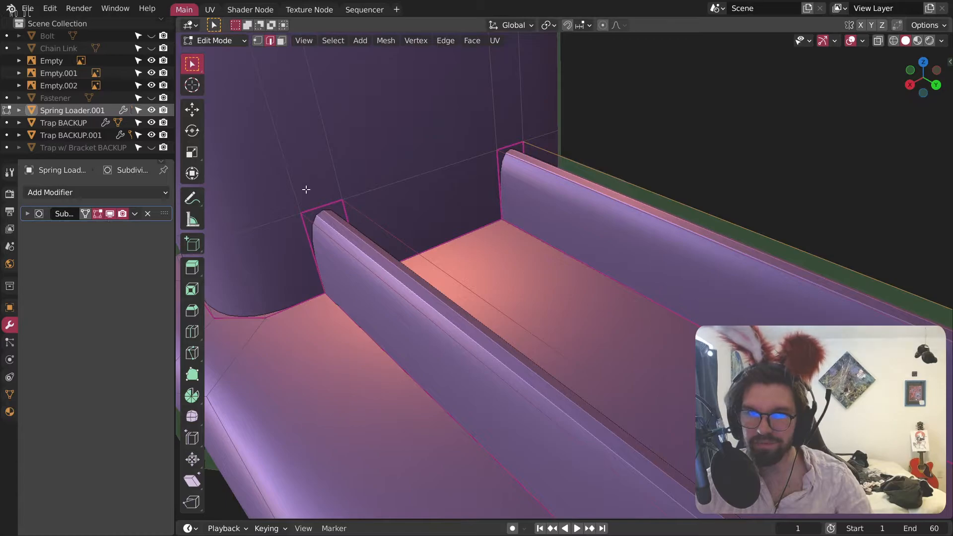
{"action": "middle_click_drag", "start_coordinate": [332, 192], "coordinate": [357, 202], "text": "shift"}
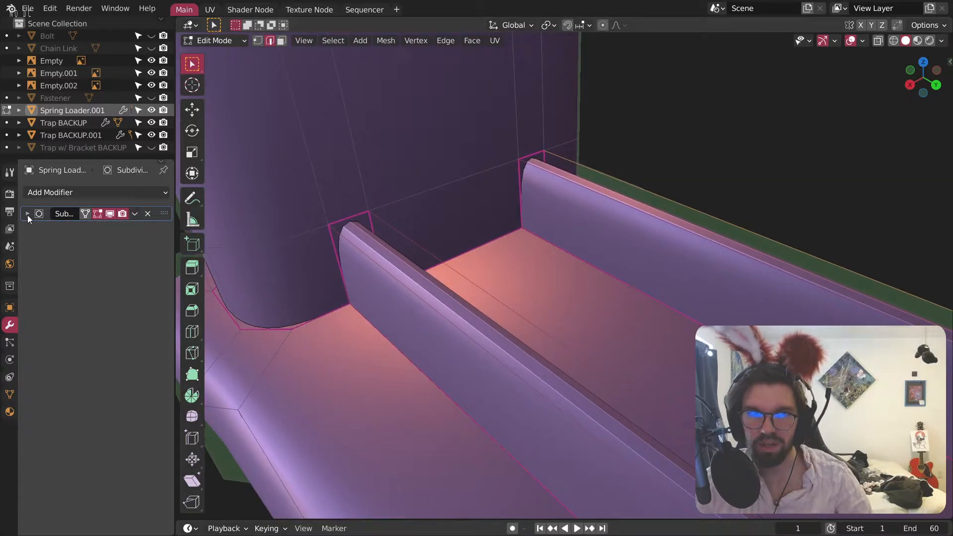
{"action": "left_click", "coordinate": [27, 213]}
Step: Hide the subdivision and try beveling the upper edges of both ridges with one segment and a width of 0.00162 m
{"action": "left_click", "coordinate": [110, 214]}
{"action": "scroll", "coordinate": [366, 253], "scroll_direction": "up", "scroll_amount": 3}
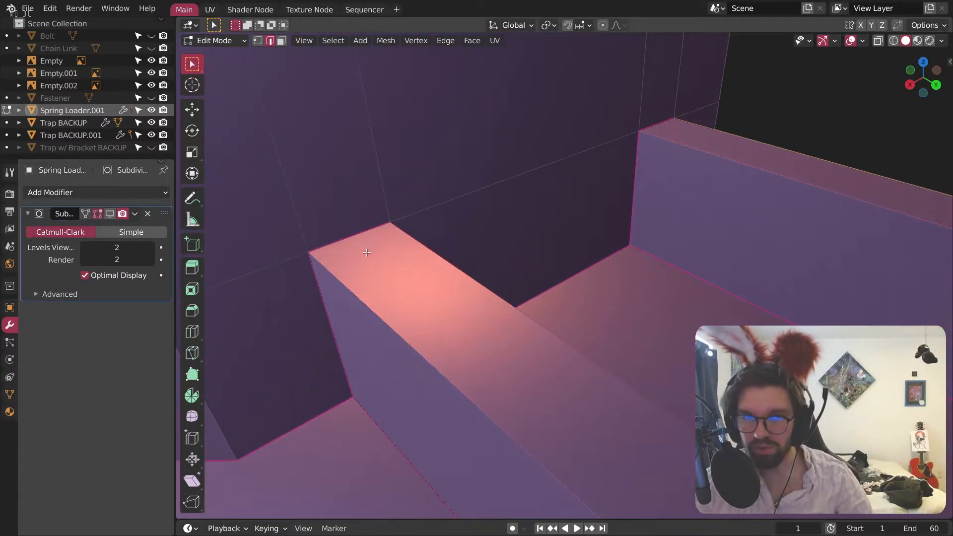
{"action": "left_click", "coordinate": [359, 285]}
{"action": "left_click", "coordinate": [460, 278]}
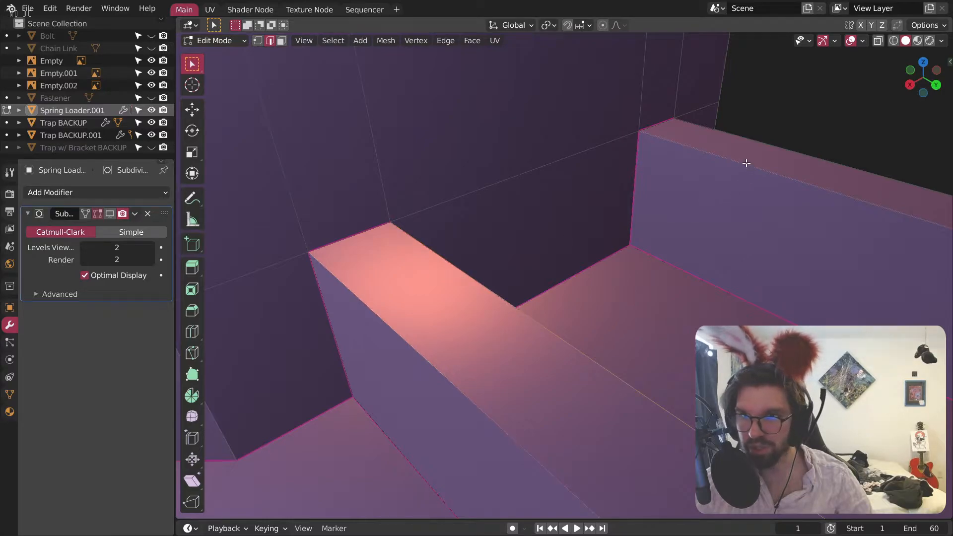
{"action": "key", "text": "ctrl+b"}
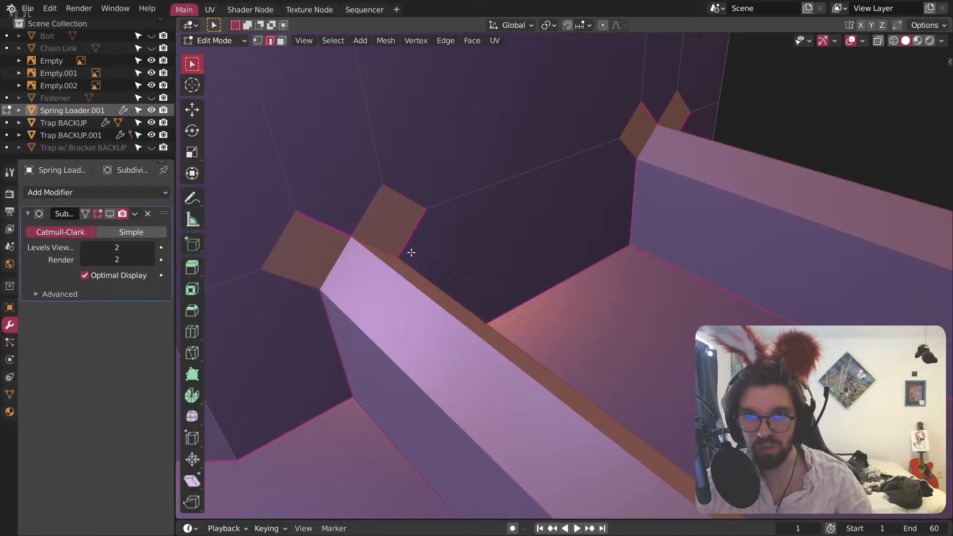
{"action": "left_click", "coordinate": [379, 263]}
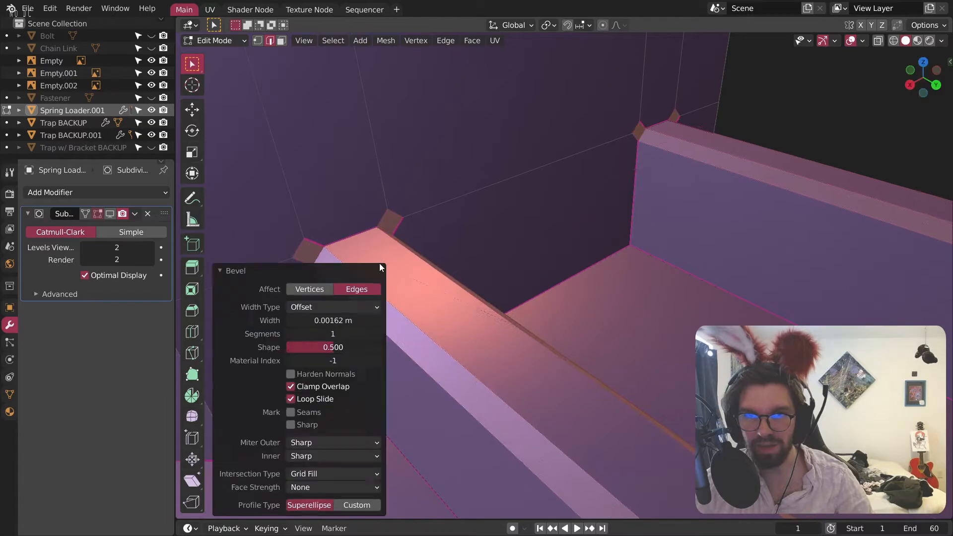
Step: Preview the bevel with subdivision, undo the bevel, and turn the subdivision display back on
{"action": "left_click", "coordinate": [110, 214]}
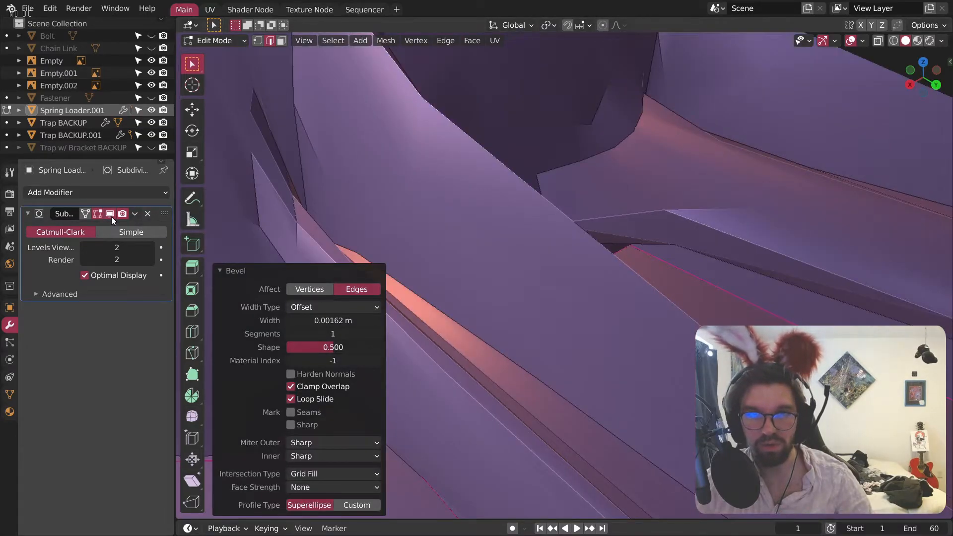
{"action": "left_click", "coordinate": [110, 214]}
{"action": "middle_click_drag", "start_coordinate": [342, 196], "coordinate": [436, 144]}
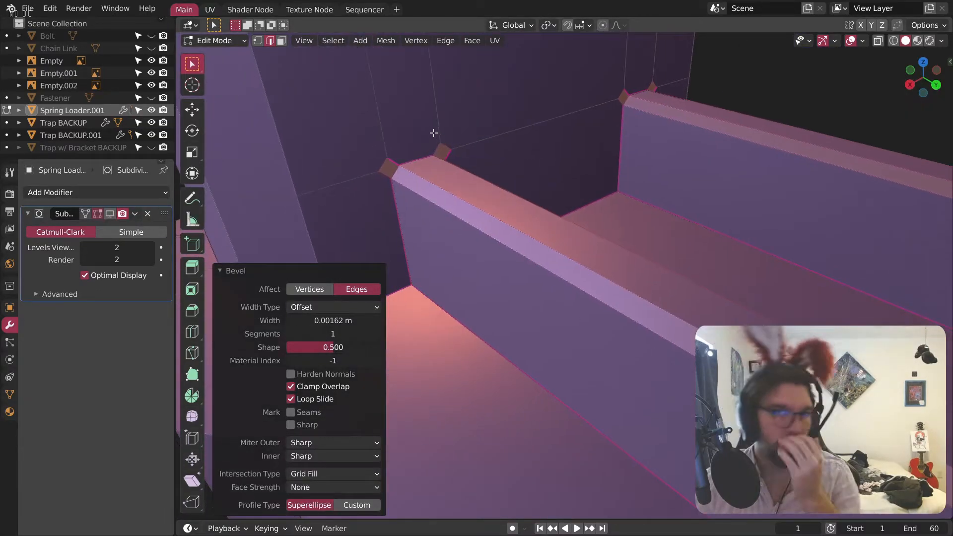
{"action": "scroll", "coordinate": [407, 148], "scroll_direction": "down", "scroll_amount": 2}
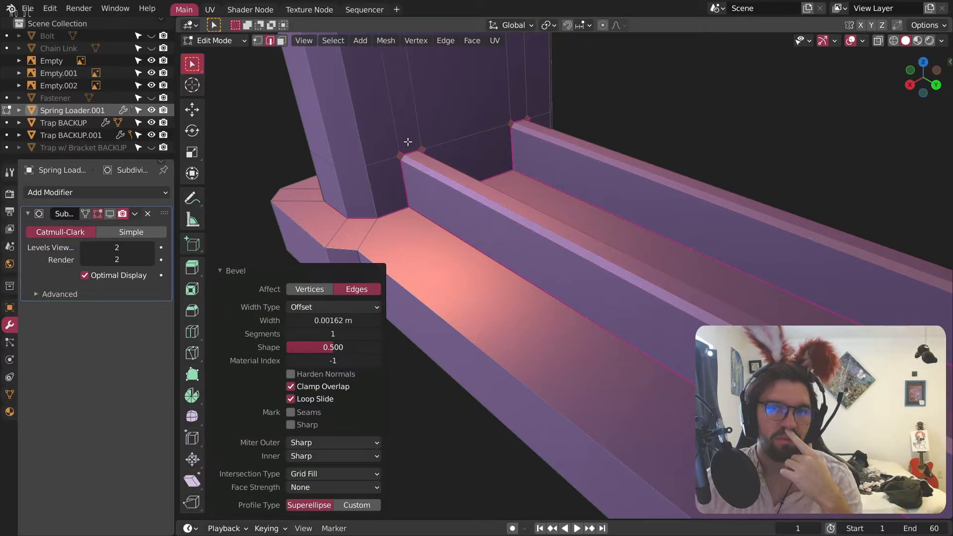
{"action": "scroll", "coordinate": [408, 142], "scroll_direction": "up", "scroll_amount": 4}
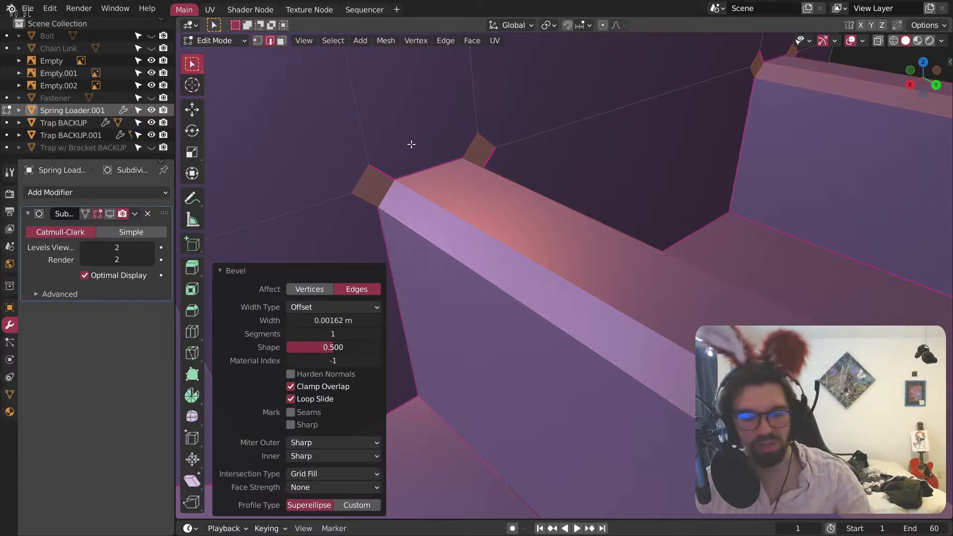
{"action": "scroll", "coordinate": [411, 144], "scroll_direction": "down", "scroll_amount": 5}
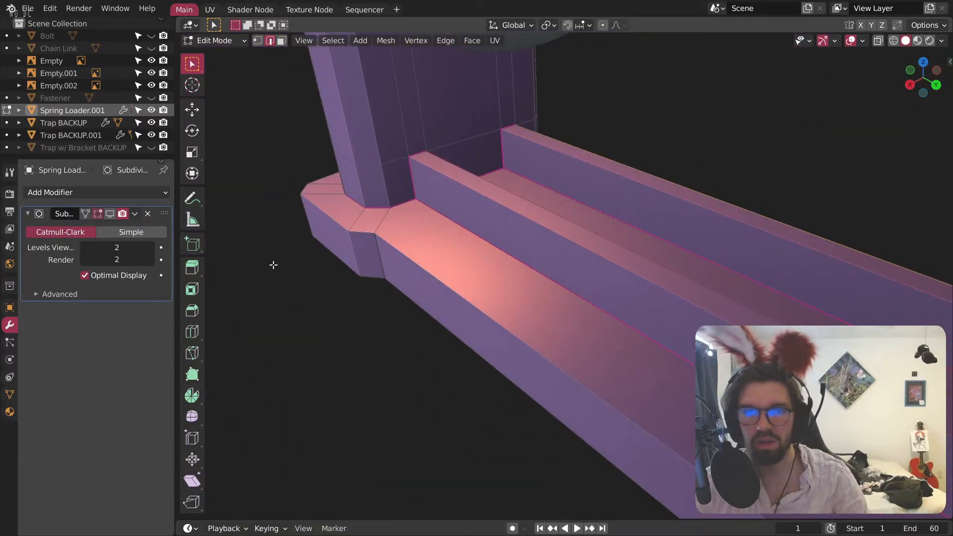
{"action": "left_click", "coordinate": [110, 214]}
{"action": "scroll", "coordinate": [388, 151], "scroll_direction": "up", "scroll_amount": 5}
{"action": "scroll", "coordinate": [388, 151], "scroll_direction": "up", "scroll_amount": 2}
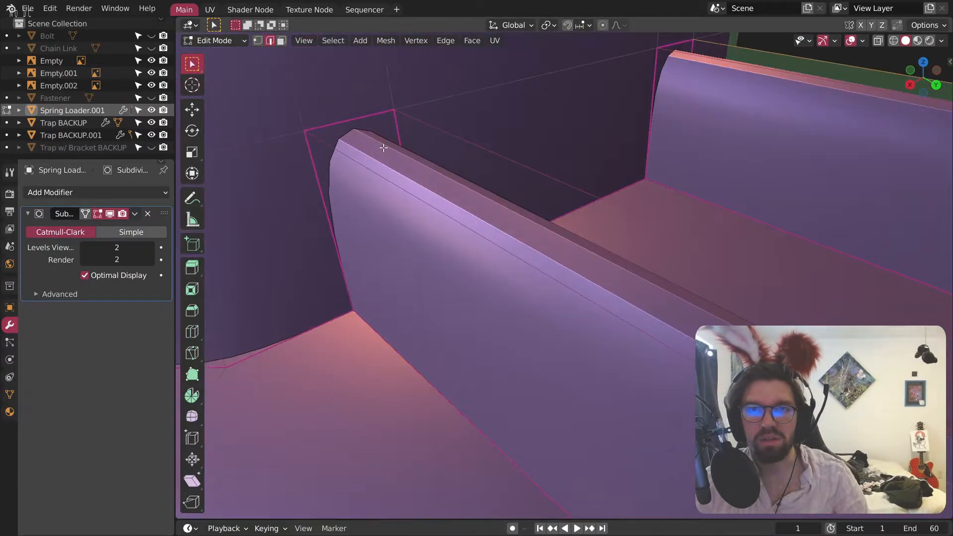
{"action": "scroll", "coordinate": [388, 152], "scroll_direction": "down", "scroll_amount": 3}
Step: Select the long upper edges of both ridges, set their edge crease factor to -1.000, and return to Object Mode
{"action": "left_click", "coordinate": [398, 164]}
{"action": "key", "text": "ctrl+r"}
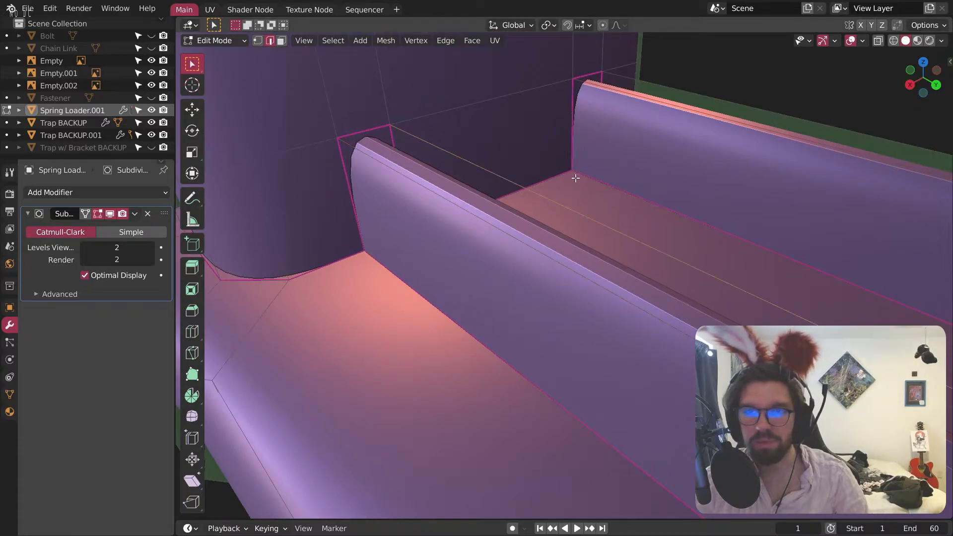
{"action": "left_click", "coordinate": [727, 103]}
{"action": "scroll", "coordinate": [407, 115], "scroll_direction": "up", "scroll_amount": 2}
{"action": "middle_click_drag", "start_coordinate": [397, 128], "coordinate": [398, 177], "text": "shift"}
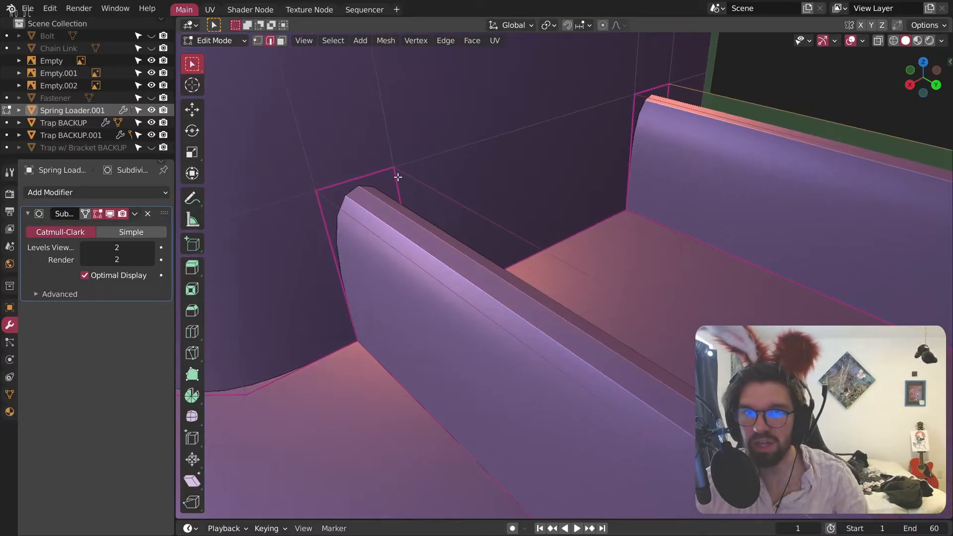
{"action": "key", "text": "shift+e"}
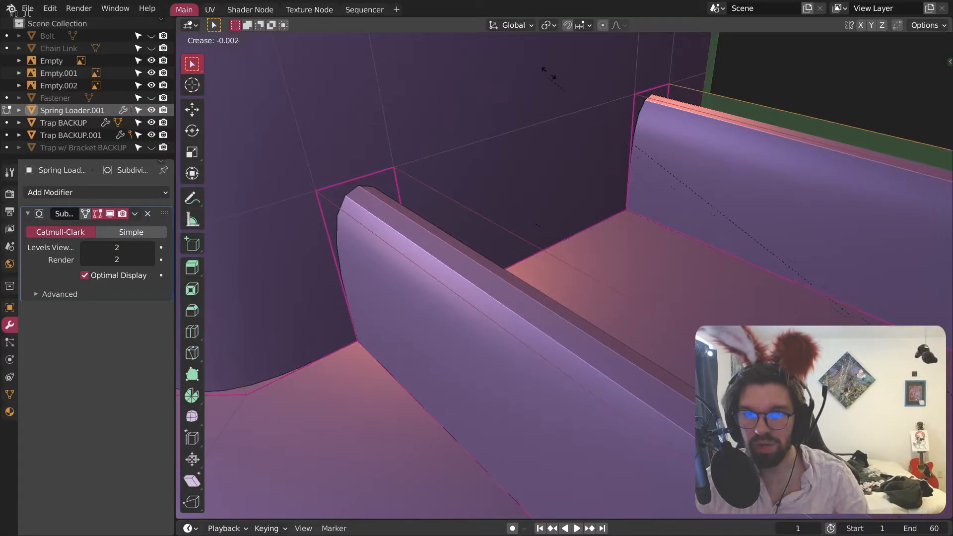
{"action": "left_click", "coordinate": [558, 445]}
{"action": "left_click_drag", "start_coordinate": [336, 505], "coordinate": [290, 503]}
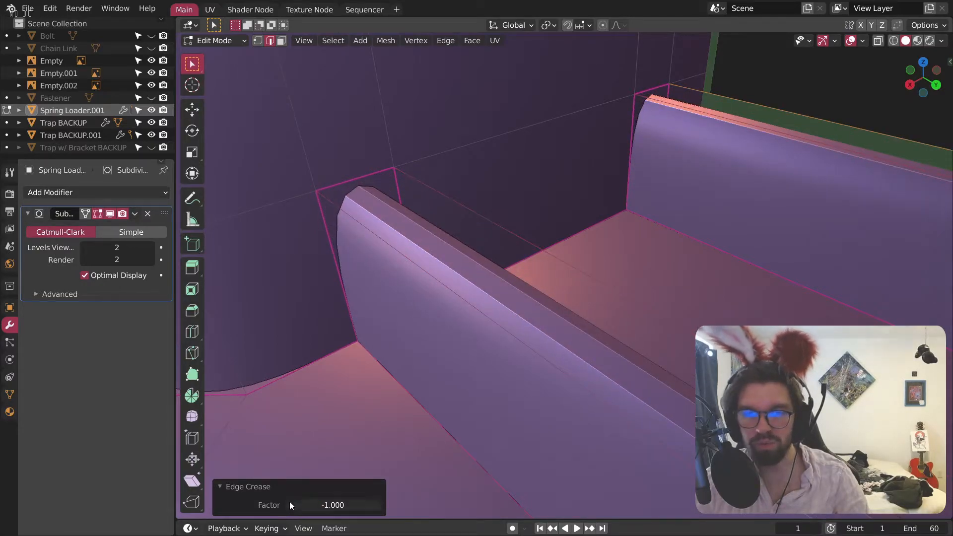
{"action": "left_click", "coordinate": [228, 44]}
{"action": "left_click", "coordinate": [217, 52]}
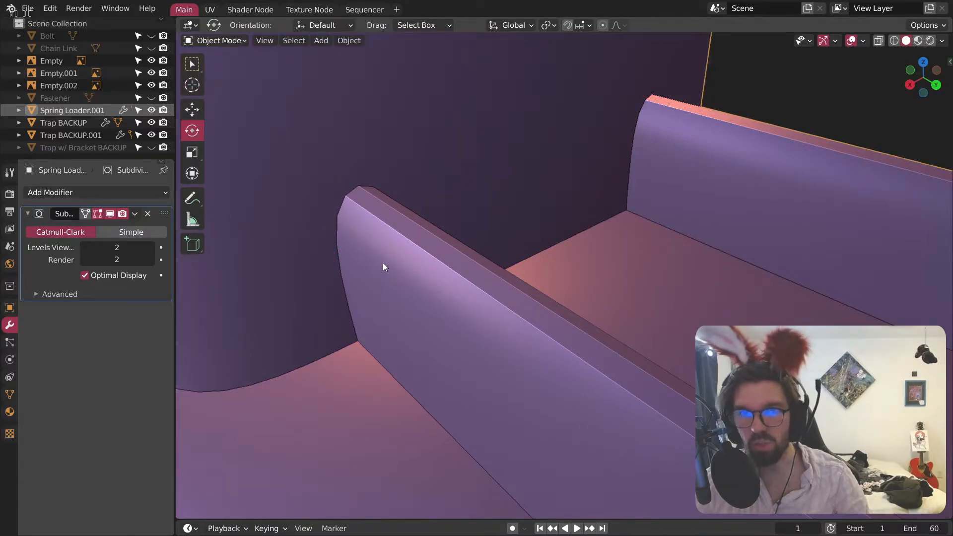
Step: Set the Auto Smooth angle of the Spring Loader bar's normals to 45°
{"action": "left_click", "coordinate": [10, 395]}
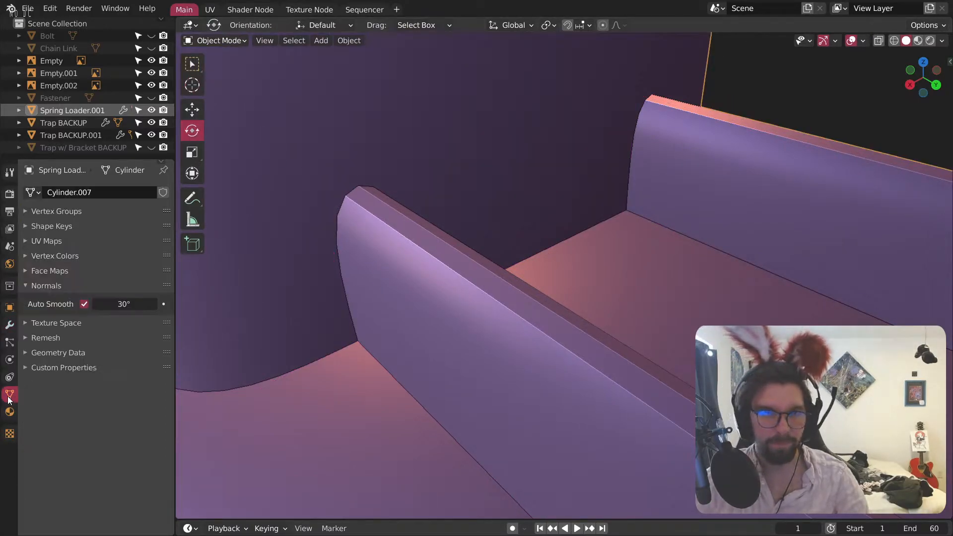
{"action": "left_click", "coordinate": [137, 303]}
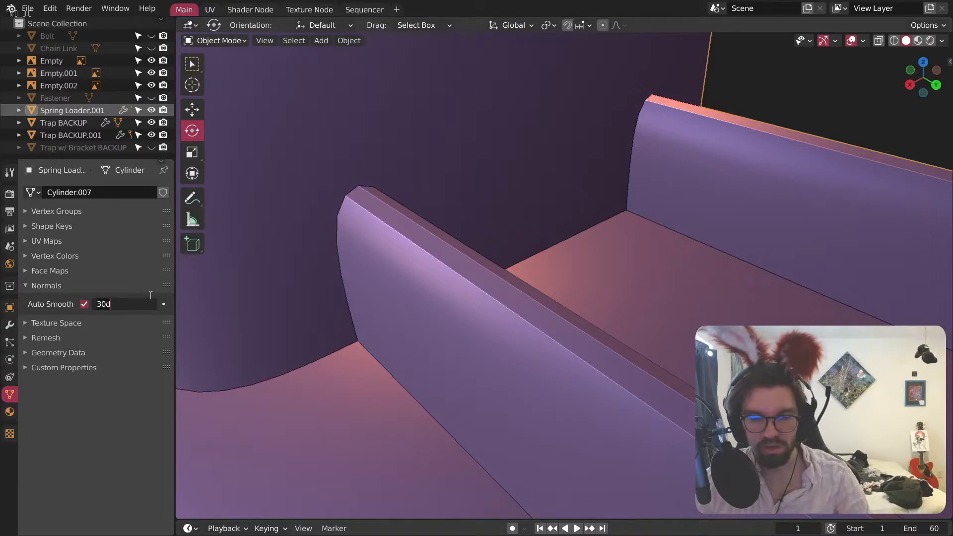
{"action": "key", "text": "BackSpace"}
{"action": "key", "text": "BackSpace"}
{"action": "key", "text": "BackSpace"}
{"action": "type", "text": "45"}
{"action": "key", "text": "Return"}
{"action": "mouse_move", "coordinate": [682, 326]}
{"action": "middle_mouse_down"}
{"action": "mouse_move", "coordinate": [609, 265]}
{"action": "mouse_move", "coordinate": [704, 251]}
{"action": "mouse_move", "coordinate": [557, 179]}
{"action": "mouse_move", "coordinate": [512, 212]}
{"action": "middle_mouse_up"}
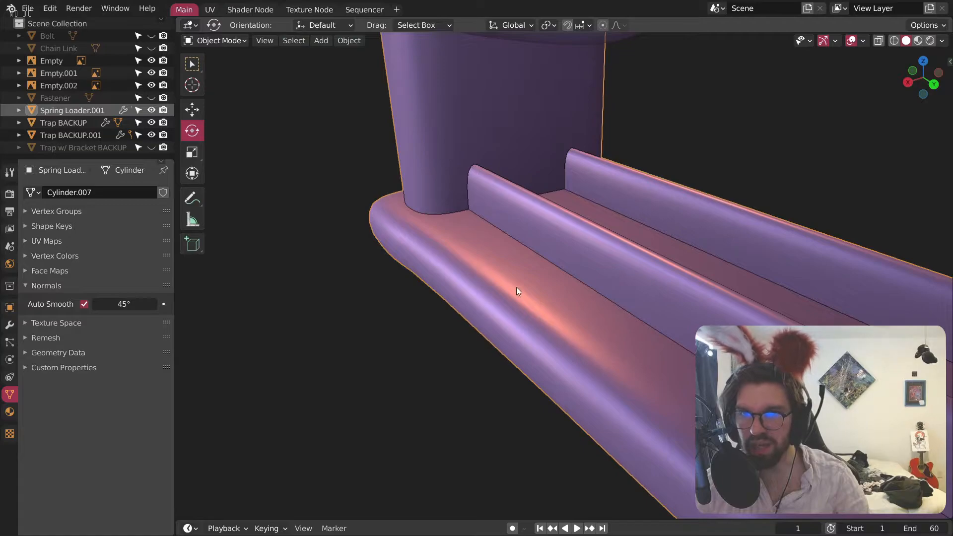
Step: Enter Edit Mode on the Spring Loader with face selection and select the outer long side faces of the bar
{"action": "left_click", "coordinate": [201, 42]}
{"action": "left_click", "coordinate": [210, 65]}
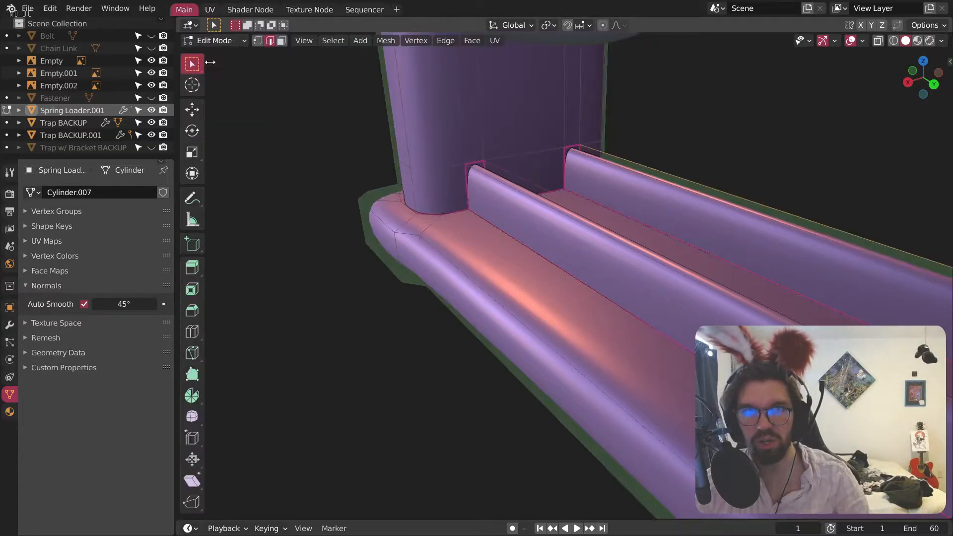
{"action": "left_click", "coordinate": [281, 41]}
{"action": "middle_click_drag", "start_coordinate": [457, 295], "coordinate": [537, 342]}
{"action": "left_click", "coordinate": [334, 282]}
{"action": "scroll", "coordinate": [536, 212], "scroll_direction": "up", "scroll_amount": 1}
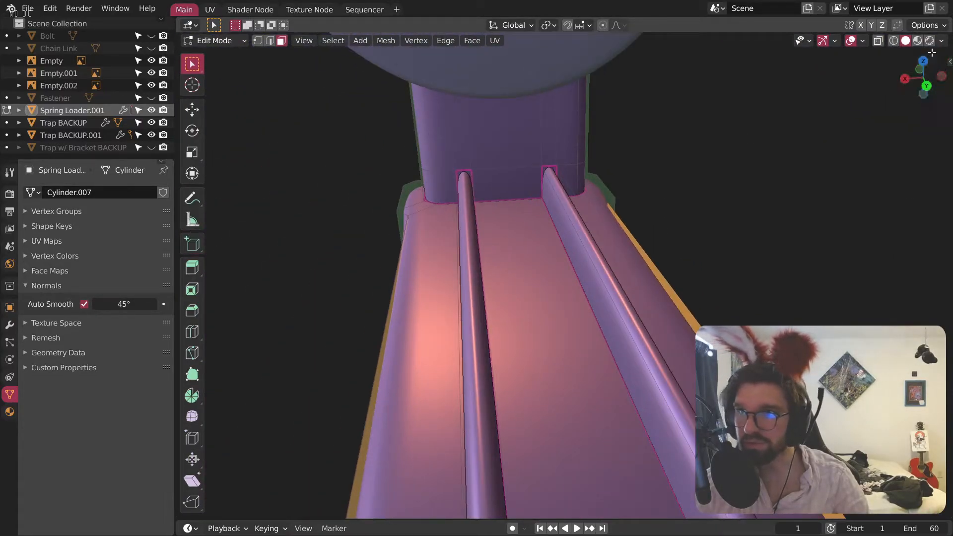
Step: Widen the bar by scaling its selected side faces by 1.117 along the global X axis
{"action": "key", "text": "KP_7"}
{"action": "scroll", "coordinate": [688, 194], "scroll_direction": "down", "scroll_amount": 6}
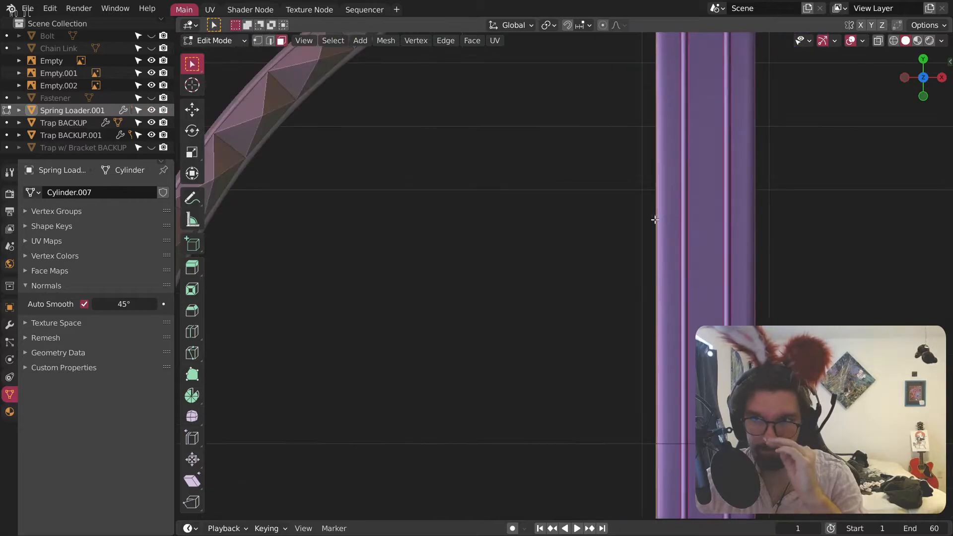
{"action": "middle_click_drag", "start_coordinate": [722, 126], "coordinate": [543, 271], "text": "shift"}
{"action": "scroll", "coordinate": [528, 170], "scroll_direction": "up", "scroll_amount": 7}
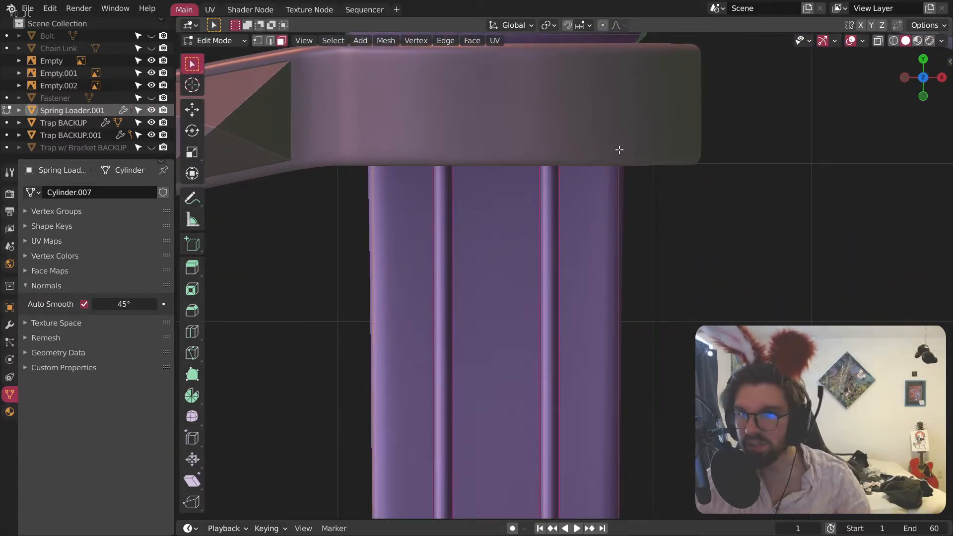
{"action": "scroll", "coordinate": [594, 118], "scroll_direction": "down", "scroll_amount": 3}
{"action": "scroll", "coordinate": [568, 192], "scroll_direction": "up", "scroll_amount": 1}
{"action": "scroll", "coordinate": [467, 187], "scroll_direction": "up", "scroll_amount": 2}
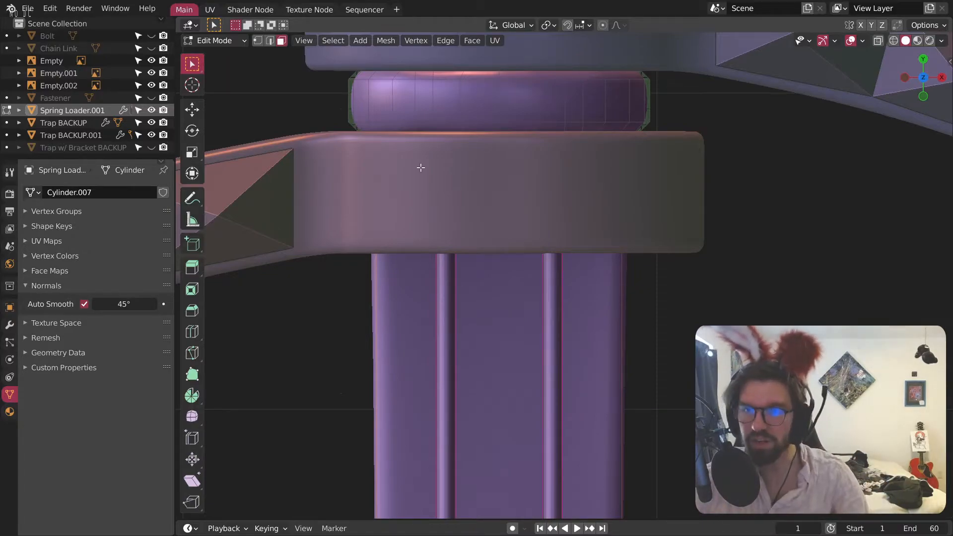
{"action": "left_click", "coordinate": [924, 78]}
{"action": "scroll", "coordinate": [558, 178], "scroll_direction": "up", "scroll_amount": 2}
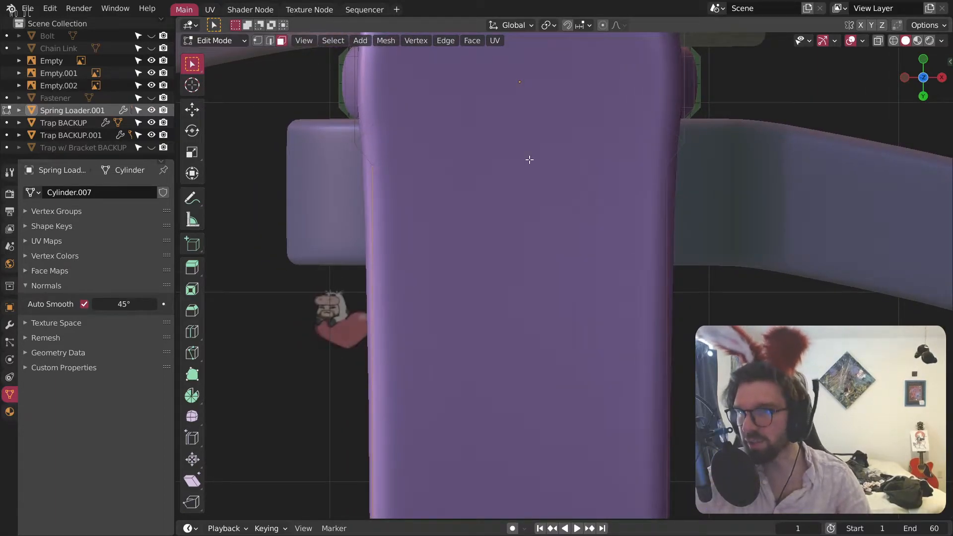
{"action": "key", "text": "s"}
{"action": "key", "text": "x"}
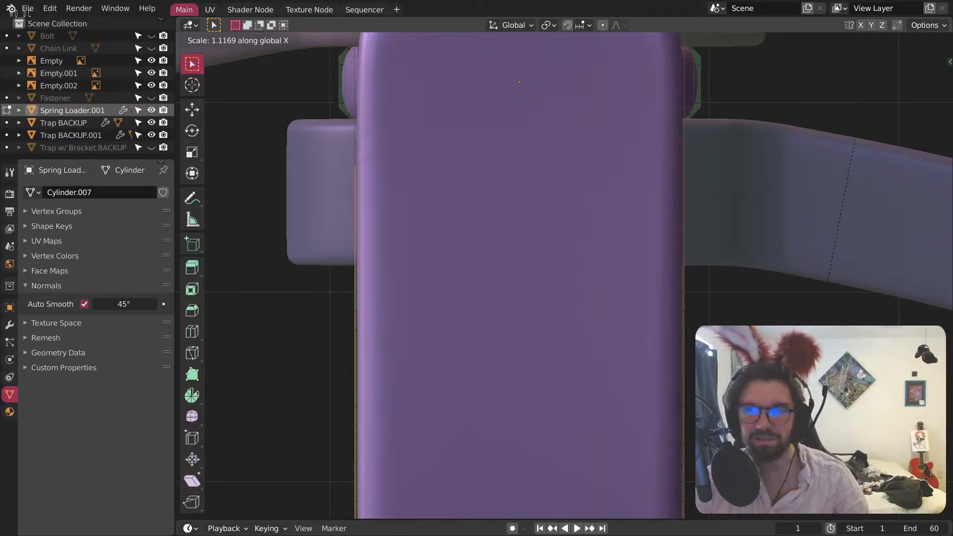
{"action": "key", "text": "Return"}
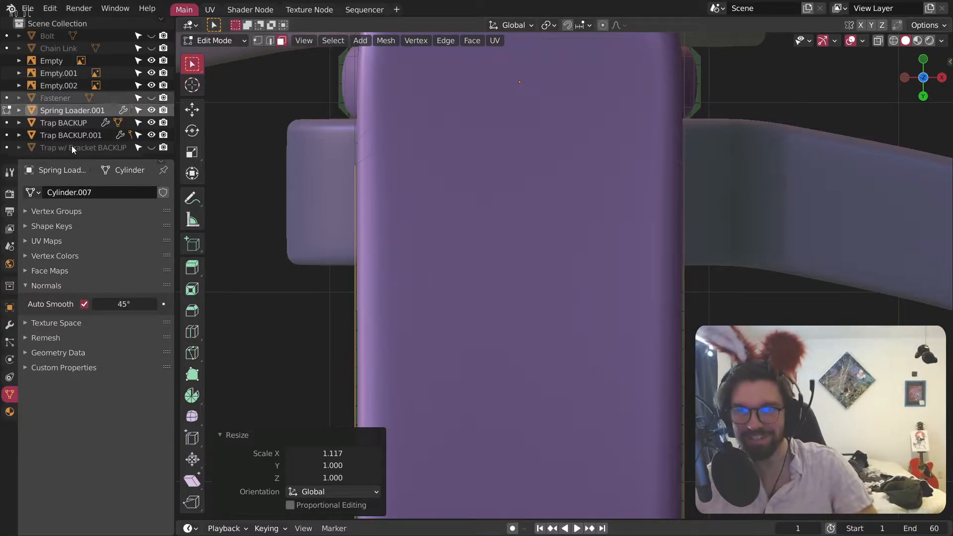
Step: Check the widened bar where it meets the bracket and return to Object Mode
{"action": "middle_click_drag", "start_coordinate": [551, 170], "coordinate": [606, 281]}
{"action": "scroll", "coordinate": [606, 281], "scroll_direction": "down", "scroll_amount": 10}
{"action": "middle_click_drag", "start_coordinate": [550, 343], "coordinate": [587, 302]}
{"action": "scroll", "coordinate": [579, 323], "scroll_direction": "up", "scroll_amount": 5}
{"action": "scroll", "coordinate": [582, 247], "scroll_direction": "up", "scroll_amount": 6}
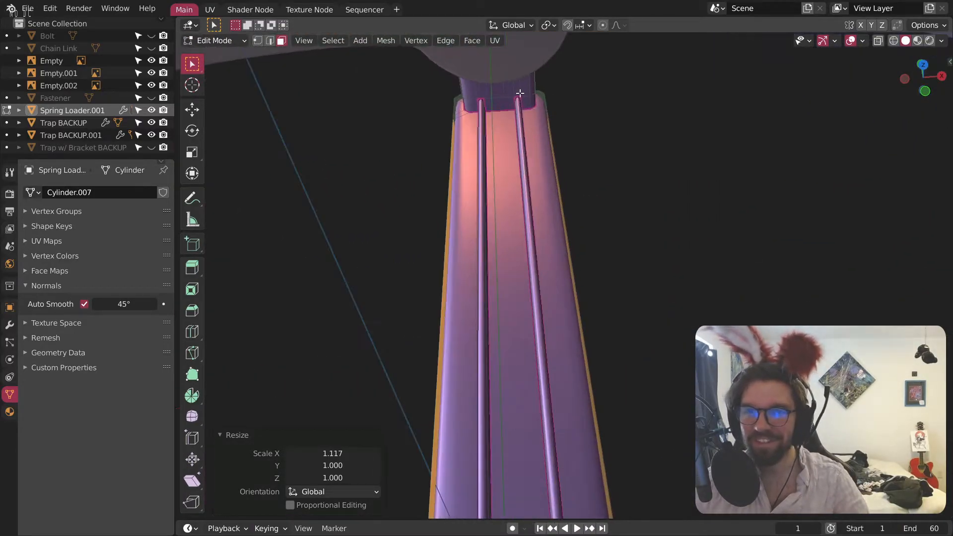
{"action": "scroll", "coordinate": [520, 92], "scroll_direction": "up", "scroll_amount": 6}
{"action": "left_click", "coordinate": [231, 44]}
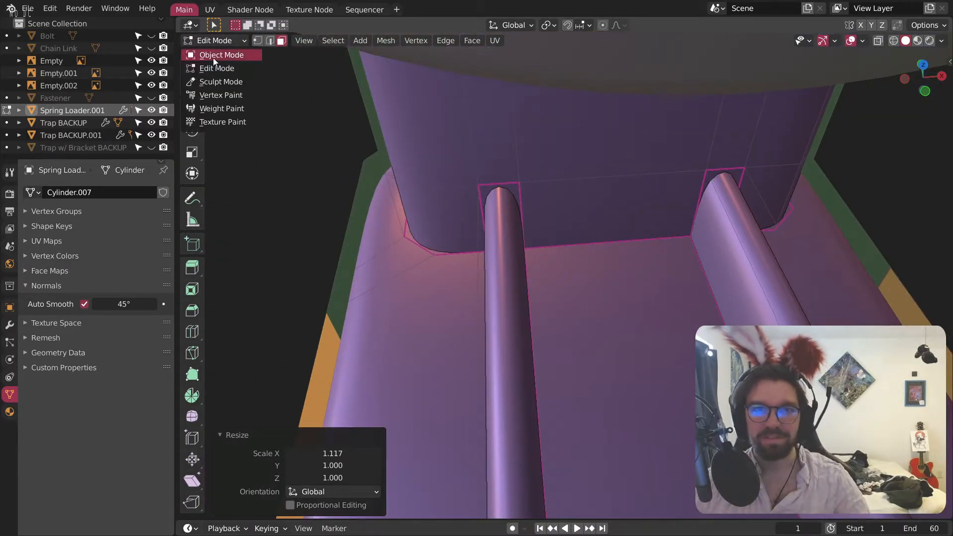
{"action": "left_click", "coordinate": [213, 57]}
{"action": "middle_click_drag", "start_coordinate": [273, 159], "coordinate": [522, 347]}
{"action": "middle_click_drag", "start_coordinate": [404, 258], "coordinate": [662, 253]}
Step: Unhide the Bolt object and select it at the jaw hinge
{"action": "left_click", "coordinate": [457, 224]}
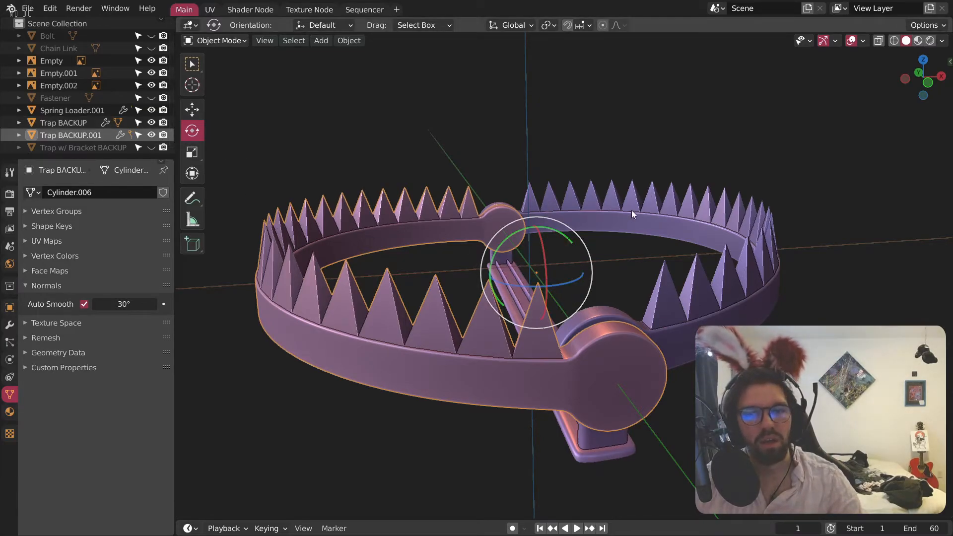
{"action": "middle_click_drag", "start_coordinate": [632, 209], "coordinate": [614, 214]}
{"action": "left_click", "coordinate": [614, 214]}
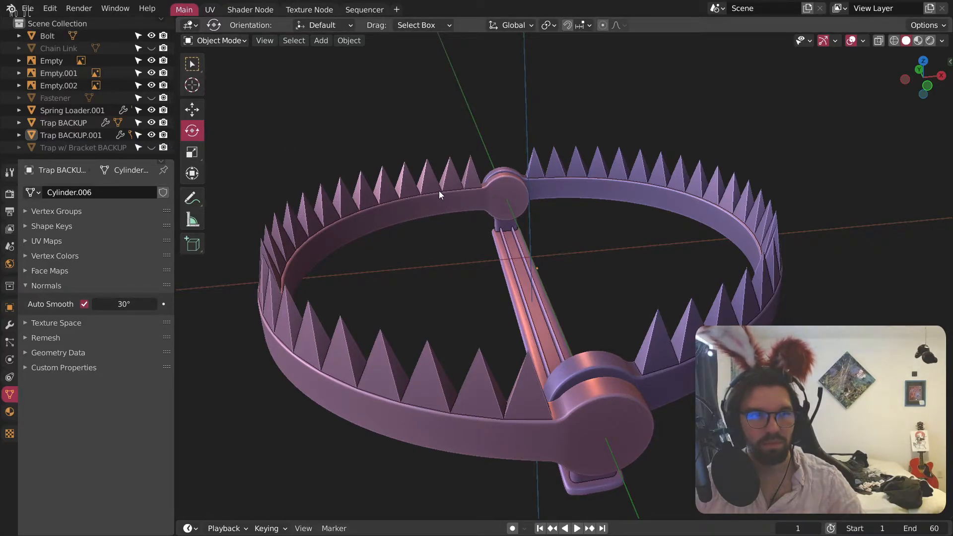
{"action": "mouse_move", "coordinate": [472, 212]}
{"action": "middle_mouse_down"}
{"action": "mouse_move", "coordinate": [391, 261]}
{"action": "mouse_move", "coordinate": [457, 208]}
{"action": "middle_mouse_up"}
{"action": "scroll", "coordinate": [456, 209], "scroll_direction": "up", "scroll_amount": 3}
{"action": "scroll", "coordinate": [455, 209], "scroll_direction": "up", "scroll_amount": 2}
{"action": "middle_click_drag", "start_coordinate": [354, 184], "coordinate": [479, 298]}
{"action": "left_click", "coordinate": [491, 300]}
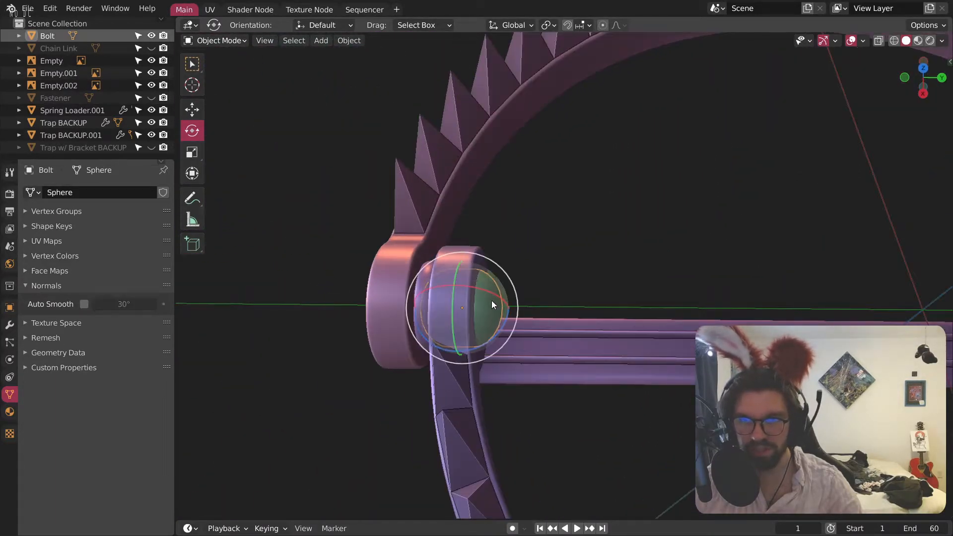
Step: In a wireframe top view, move the Bolt 0.007874 m along the global Y axis
{"action": "scroll", "coordinate": [497, 293], "scroll_direction": "up", "scroll_amount": 4}
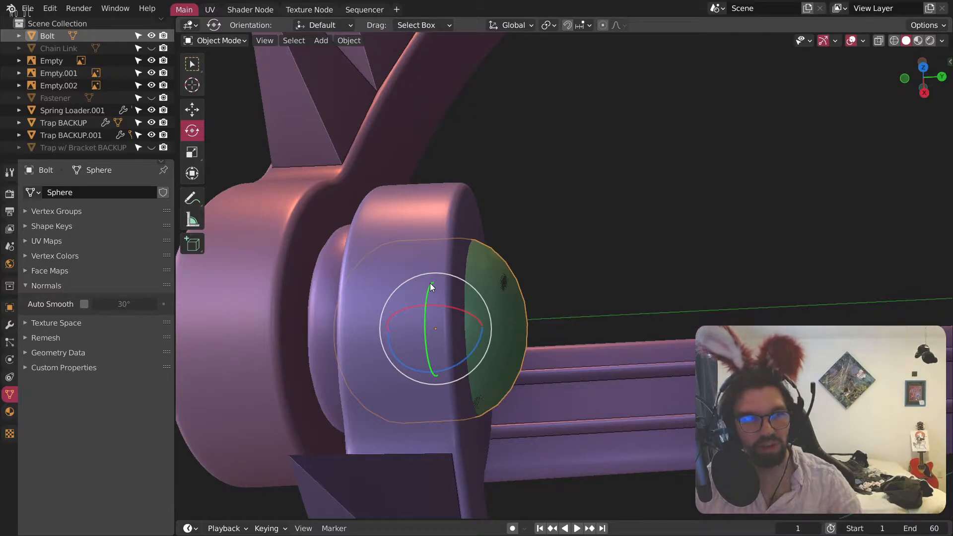
{"action": "left_click", "coordinate": [926, 66]}
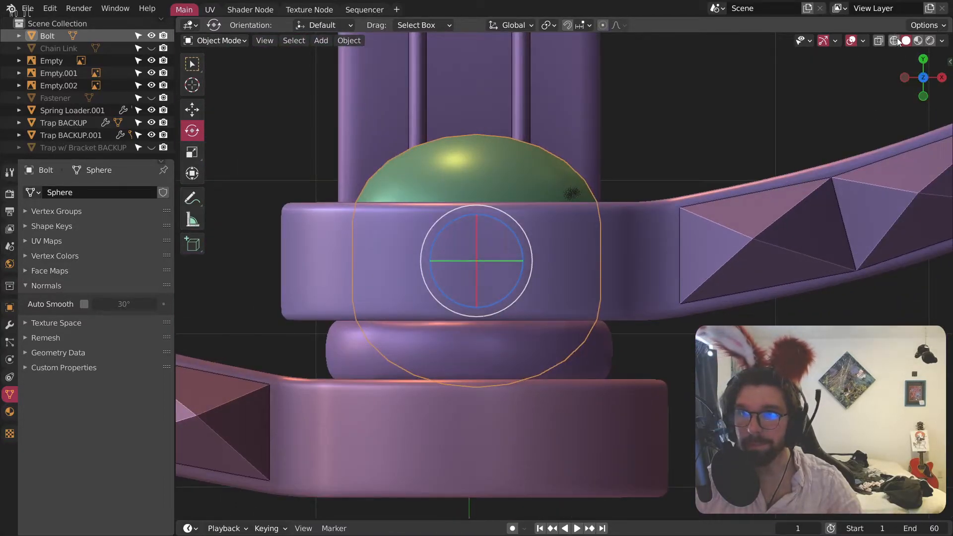
{"action": "left_click", "coordinate": [895, 41]}
{"action": "middle_click_drag", "start_coordinate": [614, 274], "coordinate": [638, 252], "text": "shift"}
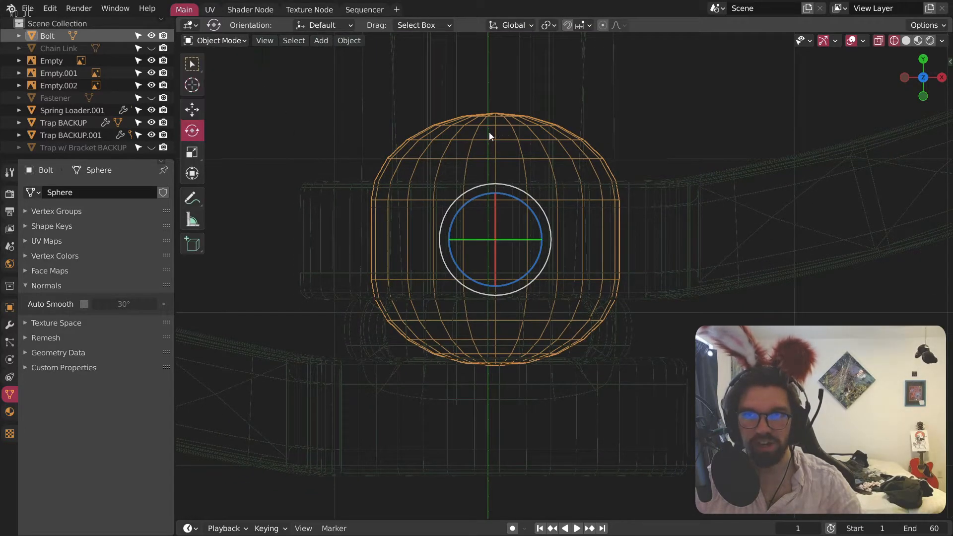
{"action": "scroll", "coordinate": [494, 130], "scroll_direction": "up", "scroll_amount": 4}
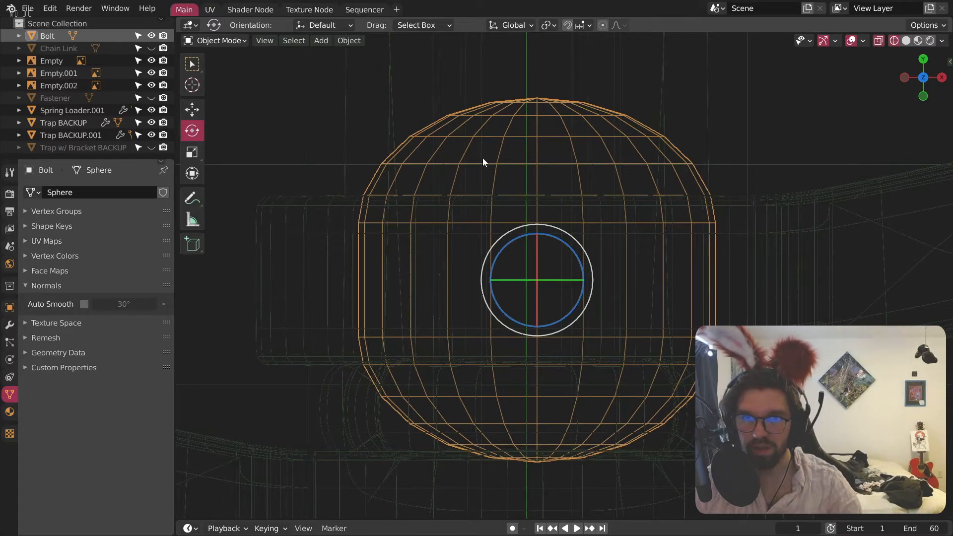
{"action": "middle_click_drag", "start_coordinate": [482, 158], "coordinate": [505, 166], "text": "shift"}
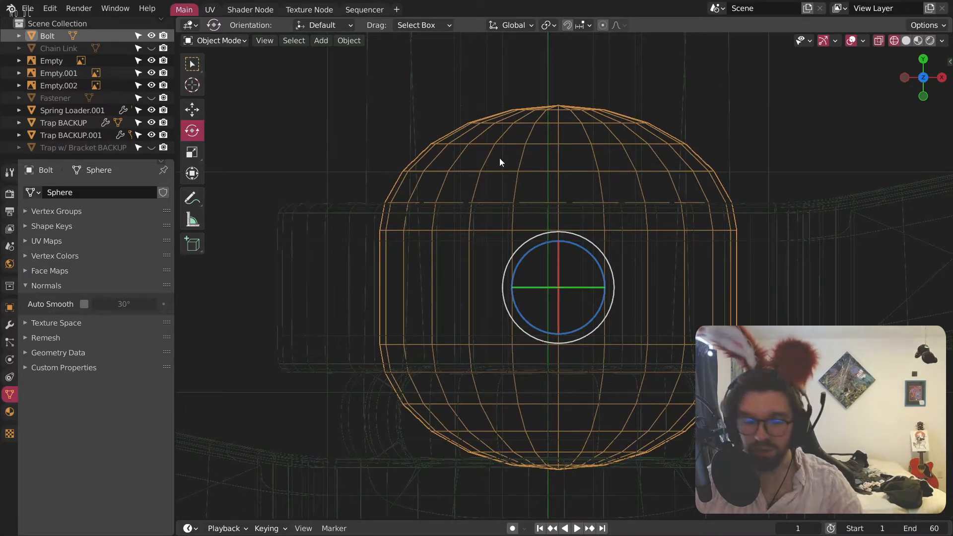
{"action": "key", "text": "g"}
{"action": "key", "text": "y"}
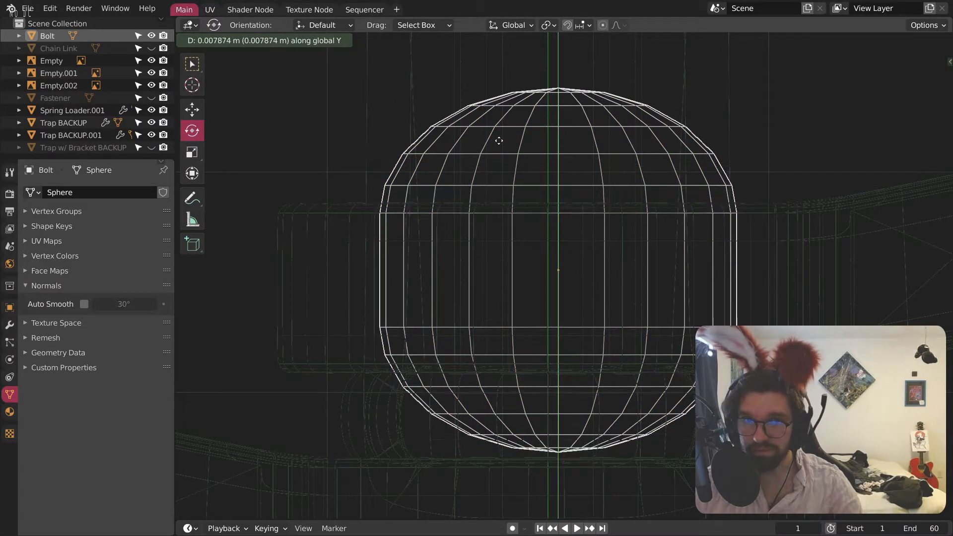
{"action": "left_click", "coordinate": [499, 140]}
Step: In Edit Mode, select the vertices of the Bolt's outer half and move them -0.13055 m along Y to lengthen it through both hinge discs
{"action": "scroll", "coordinate": [493, 161], "scroll_direction": "down", "scroll_amount": 2}
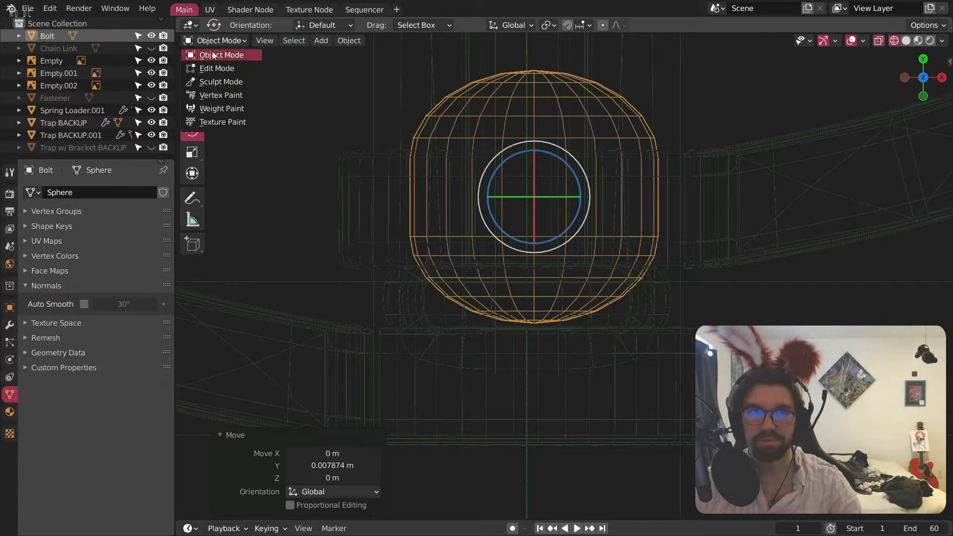
{"action": "left_click", "coordinate": [215, 68]}
{"action": "left_click_drag", "start_coordinate": [327, 184], "coordinate": [722, 400]}
{"action": "middle_click_drag", "start_coordinate": [633, 298], "coordinate": [631, 247], "text": "shift"}
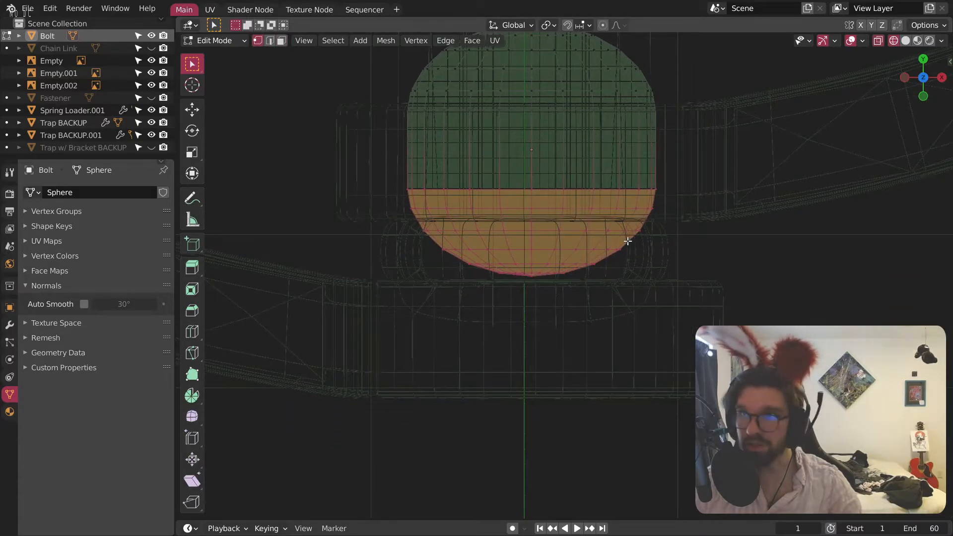
{"action": "key", "text": "g"}
{"action": "key", "text": "y"}
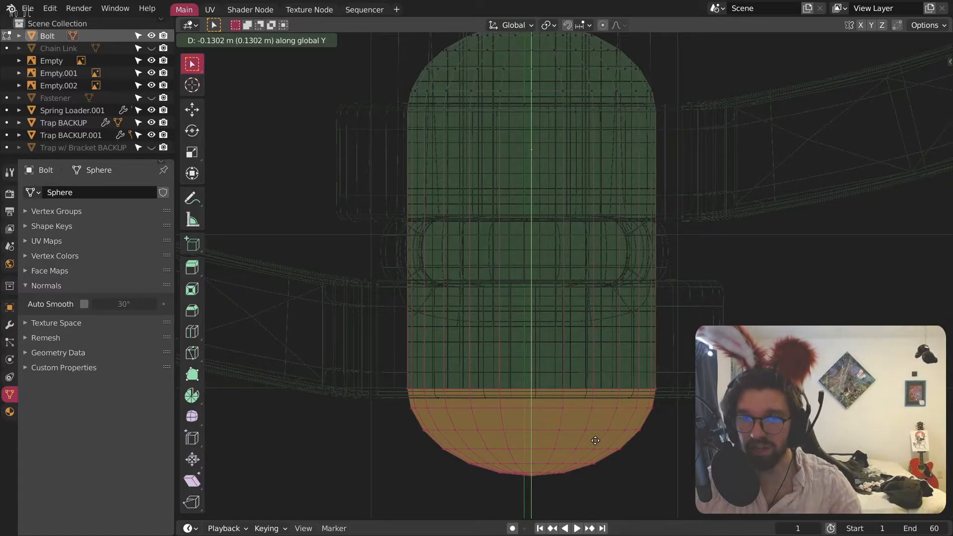
{"action": "left_click", "coordinate": [595, 441]}
Step: Check the alignment of both Bolt caps with the hinge discs and move the outer cap another -0.0025 m along Y
{"action": "middle_click_drag", "start_coordinate": [497, 183], "coordinate": [509, 218], "text": "shift"}
{"action": "scroll", "coordinate": [458, 137], "scroll_direction": "up", "scroll_amount": 5}
{"action": "scroll", "coordinate": [439, 141], "scroll_direction": "down", "scroll_amount": 4}
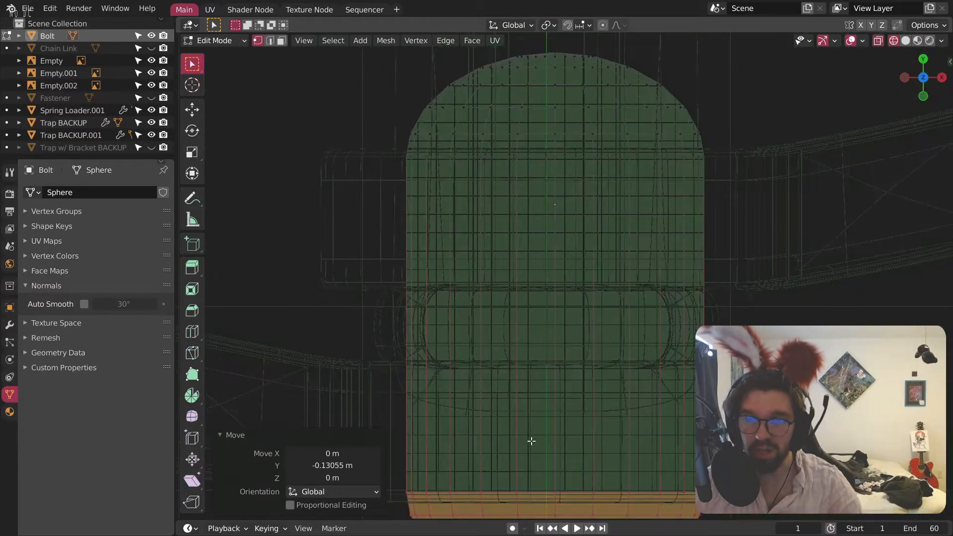
{"action": "middle_click_drag", "start_coordinate": [527, 437], "coordinate": [525, 224], "text": "shift"}
{"action": "scroll", "coordinate": [430, 272], "scroll_direction": "up", "scroll_amount": 5}
{"action": "scroll", "coordinate": [429, 268], "scroll_direction": "down", "scroll_amount": 6}
{"action": "middle_click_drag", "start_coordinate": [516, 182], "coordinate": [540, 365], "text": "shift"}
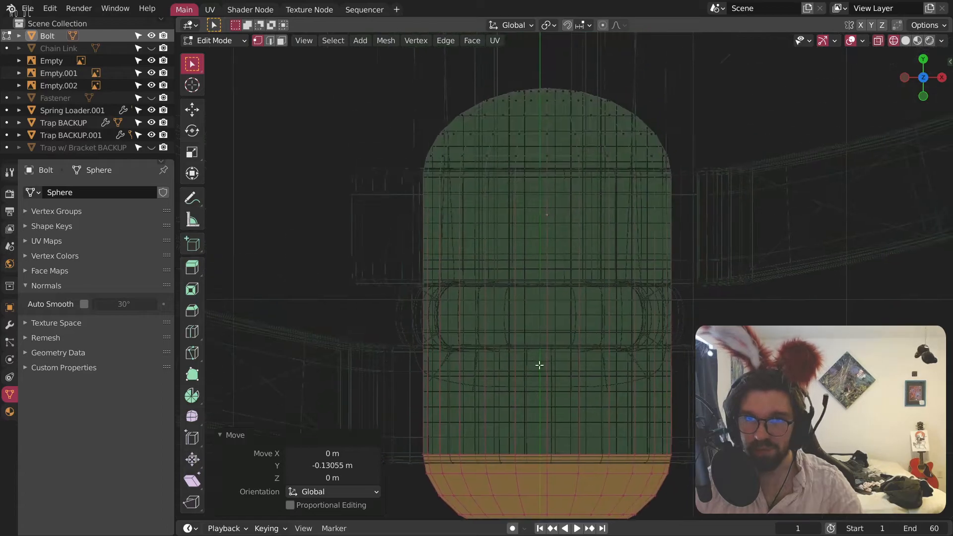
{"action": "scroll", "coordinate": [500, 340], "scroll_direction": "down", "scroll_amount": 5}
{"action": "scroll", "coordinate": [494, 245], "scroll_direction": "up", "scroll_amount": 5}
{"action": "scroll", "coordinate": [518, 380], "scroll_direction": "down", "scroll_amount": 1}
{"action": "scroll", "coordinate": [518, 381], "scroll_direction": "up", "scroll_amount": 5}
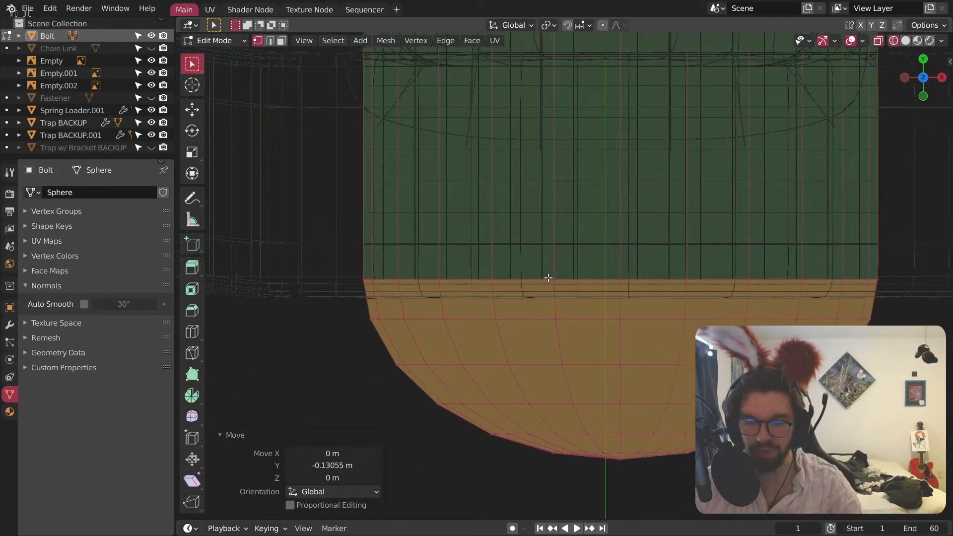
{"action": "key", "text": "g"}
{"action": "key", "text": "y"}
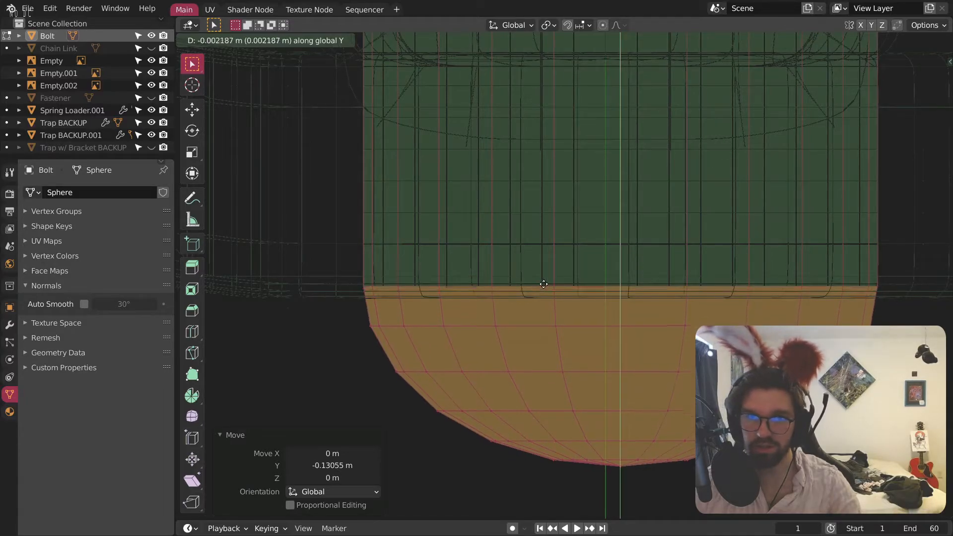
{"action": "left_click", "coordinate": [543, 284]}
{"action": "scroll", "coordinate": [558, 268], "scroll_direction": "down", "scroll_amount": 7}
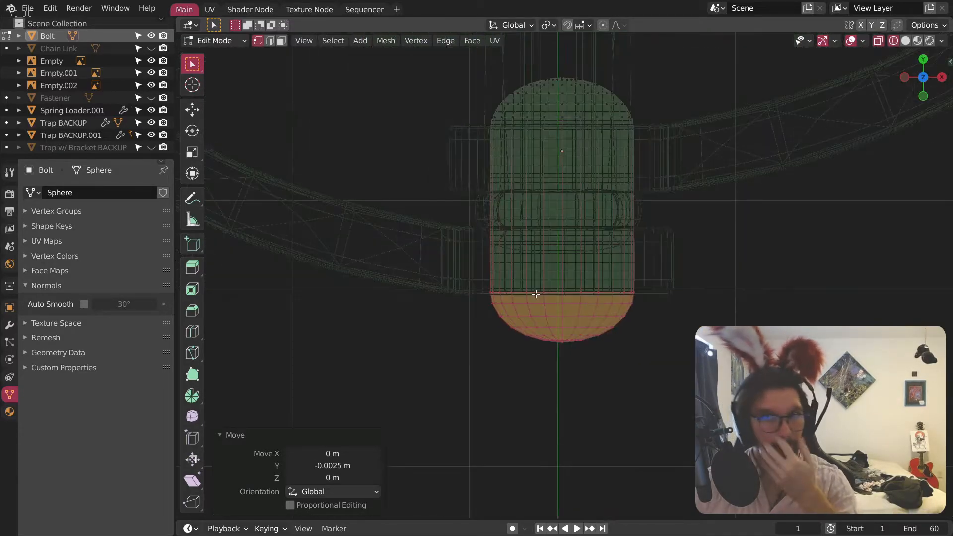
Step: Return to Object Mode and bring the whole trap into view
{"action": "middle_click_drag", "start_coordinate": [557, 268], "coordinate": [410, 113]}
{"action": "left_click", "coordinate": [231, 41]}
{"action": "left_click", "coordinate": [224, 53]}
{"action": "middle_click_drag", "start_coordinate": [394, 199], "coordinate": [464, 279]}
{"action": "scroll", "coordinate": [493, 272], "scroll_direction": "down", "scroll_amount": 5}
{"action": "scroll", "coordinate": [461, 259], "scroll_direction": "up", "scroll_amount": 4}
{"action": "scroll", "coordinate": [456, 251], "scroll_direction": "down", "scroll_amount": 4}
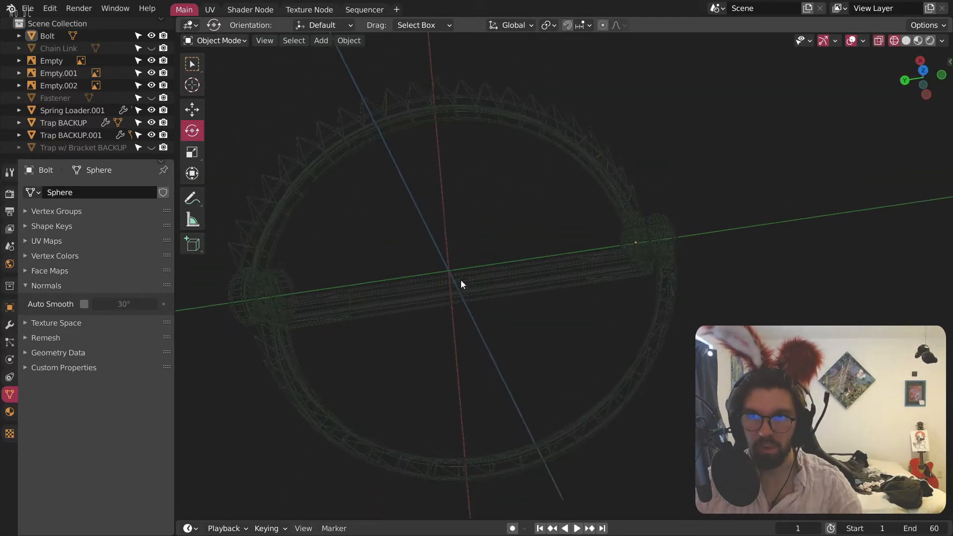
{"action": "scroll", "coordinate": [608, 237], "scroll_direction": "up", "scroll_amount": 4}
Step: Reselect the Bolt at the hinge and switch the viewport back to solid shading
{"action": "left_click", "coordinate": [643, 244]}
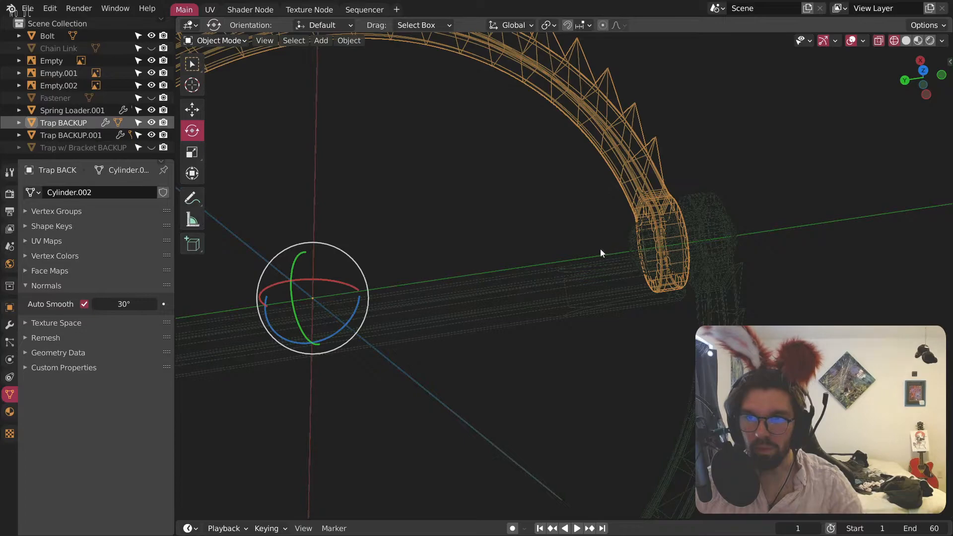
{"action": "left_click", "coordinate": [219, 40]}
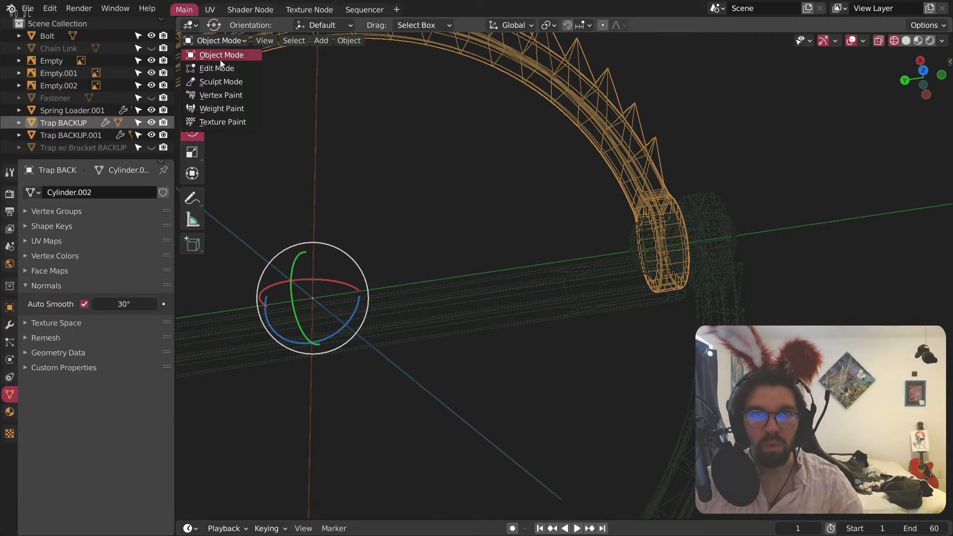
{"action": "left_click", "coordinate": [632, 240]}
{"action": "key", "text": "shift+z"}
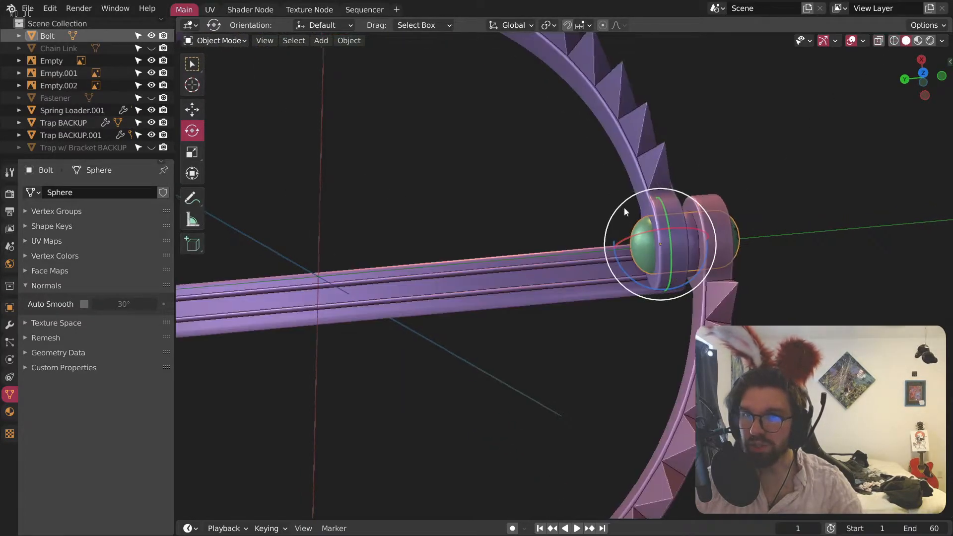
Step: Copy the Bolt and paste a duplicate of it for the hinge at the other end of the bar
{"action": "middle_click_drag", "start_coordinate": [621, 208], "coordinate": [715, 183], "text": "shift"}
{"action": "key", "text": "ctrl+c"}
{"action": "key", "text": "ctrl+v"}
{"action": "middle_click_drag", "start_coordinate": [484, 211], "coordinate": [709, 251], "text": "shift"}
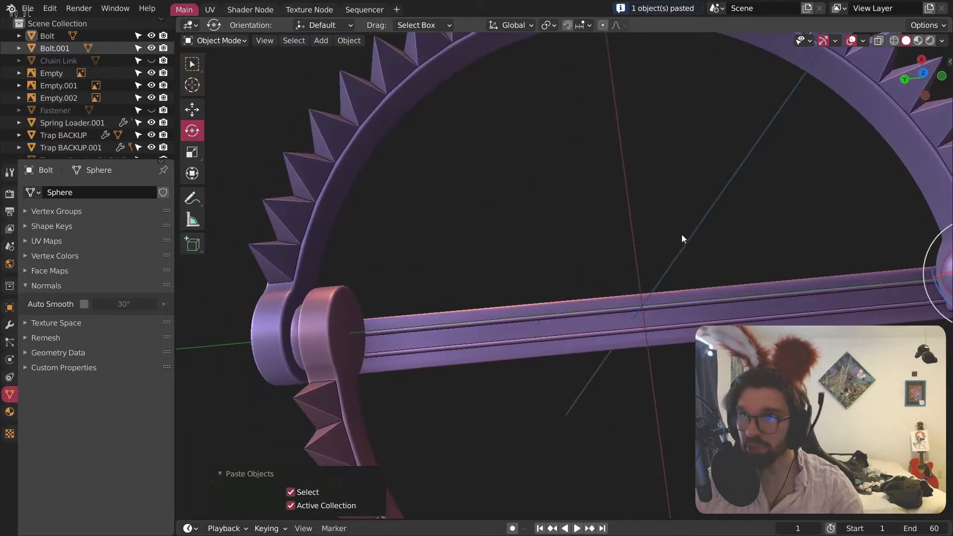
Step: Move the pasted Bolt about 2.01 m along Y to the hinge at the other end of the bar
{"action": "key", "text": "g"}
{"action": "key", "text": "y"}
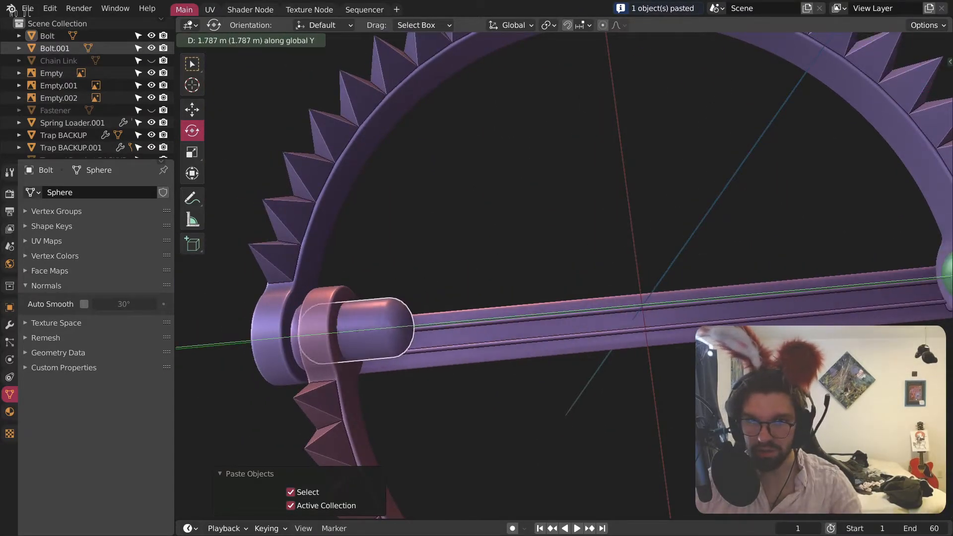
{"action": "left_click", "coordinate": [647, 245]}
{"action": "middle_click_drag", "start_coordinate": [647, 246], "coordinate": [797, 210], "text": "shift"}
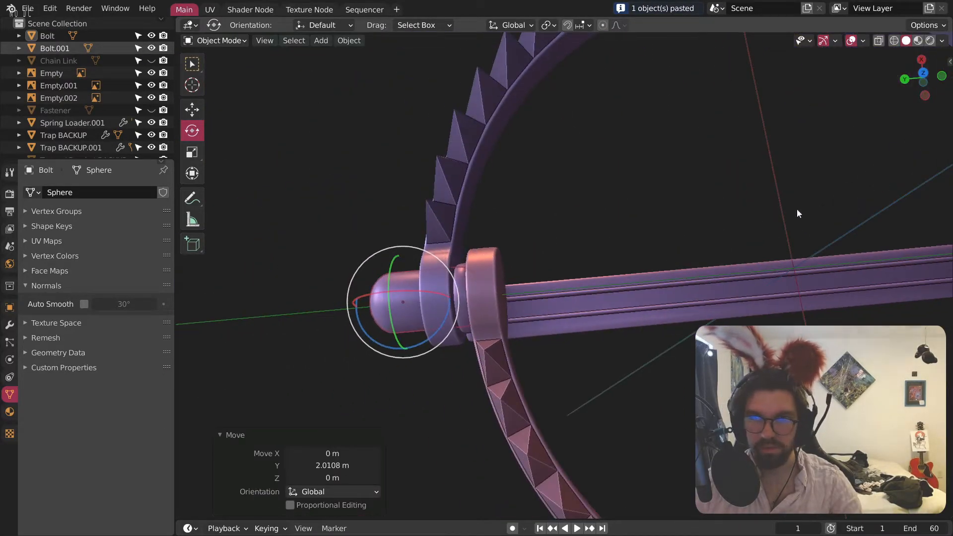
Step: From the top view, shift the pasted Bolt about -0.1045 m along Y to centre it through both hinge discs, then deselect it
{"action": "left_click", "coordinate": [929, 68]}
{"action": "scroll", "coordinate": [489, 324], "scroll_direction": "up", "scroll_amount": 4}
{"action": "middle_click_drag", "start_coordinate": [397, 336], "coordinate": [503, 243], "text": "shift"}
{"action": "scroll", "coordinate": [500, 240], "scroll_direction": "up", "scroll_amount": 1}
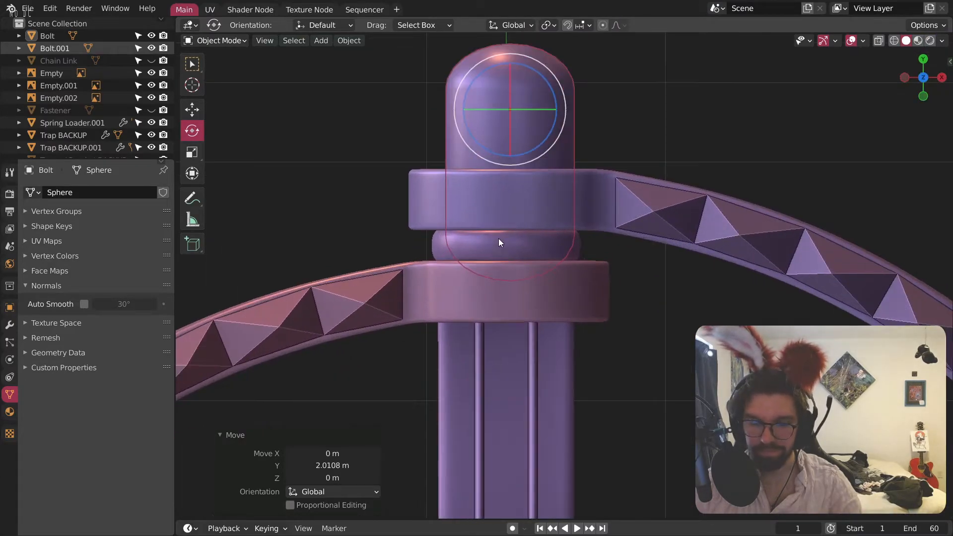
{"action": "scroll", "coordinate": [498, 243], "scroll_direction": "up", "scroll_amount": 1}
{"action": "key", "text": "g"}
{"action": "key", "text": "y"}
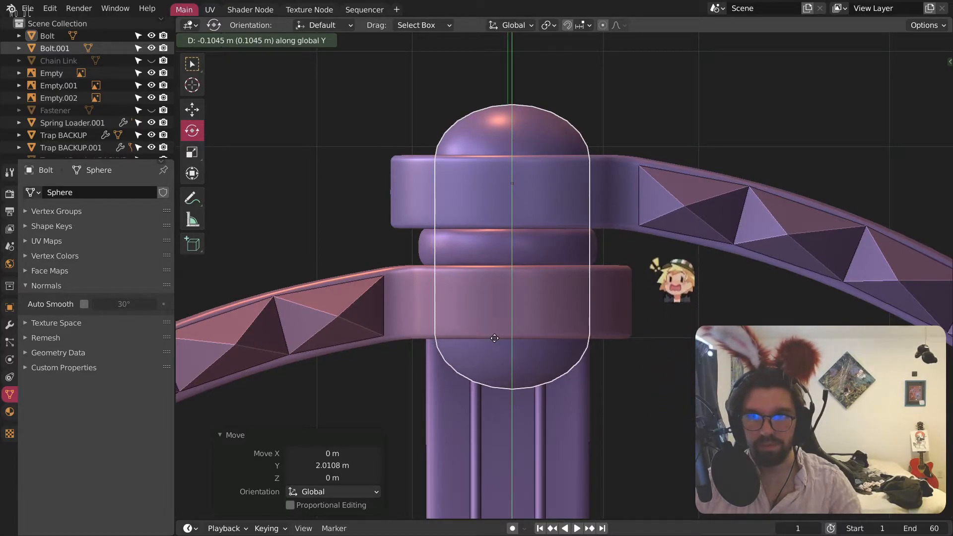
{"action": "left_click", "coordinate": [494, 338]}
{"action": "key", "text": "alt+a"}
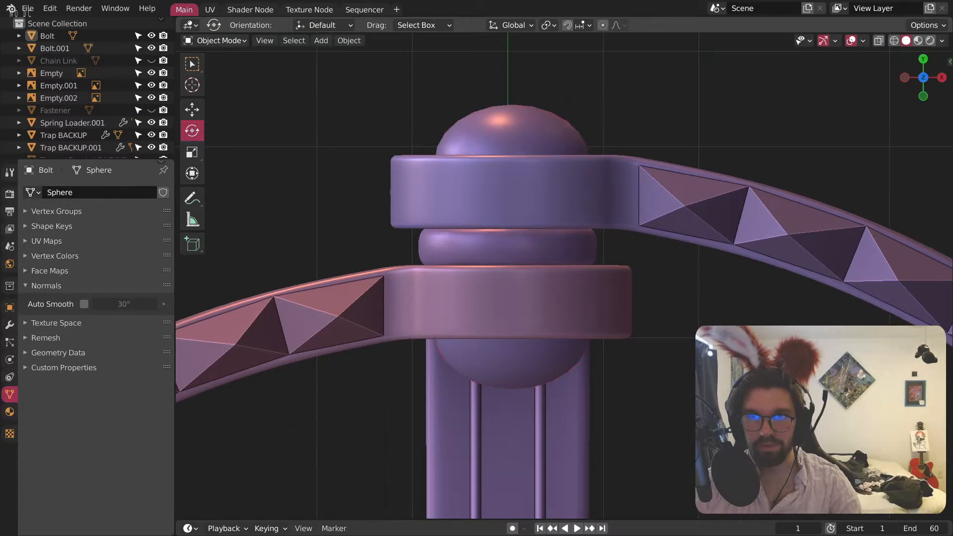
Step: Select the Spring Loader bar and open it in Edit Mode in a straight end view
{"action": "scroll", "coordinate": [666, 362], "scroll_direction": "down", "scroll_amount": 7}
{"action": "middle_click_drag", "start_coordinate": [636, 365], "coordinate": [179, 347]}
{"action": "middle_click_drag", "start_coordinate": [678, 415], "coordinate": [403, 195]}
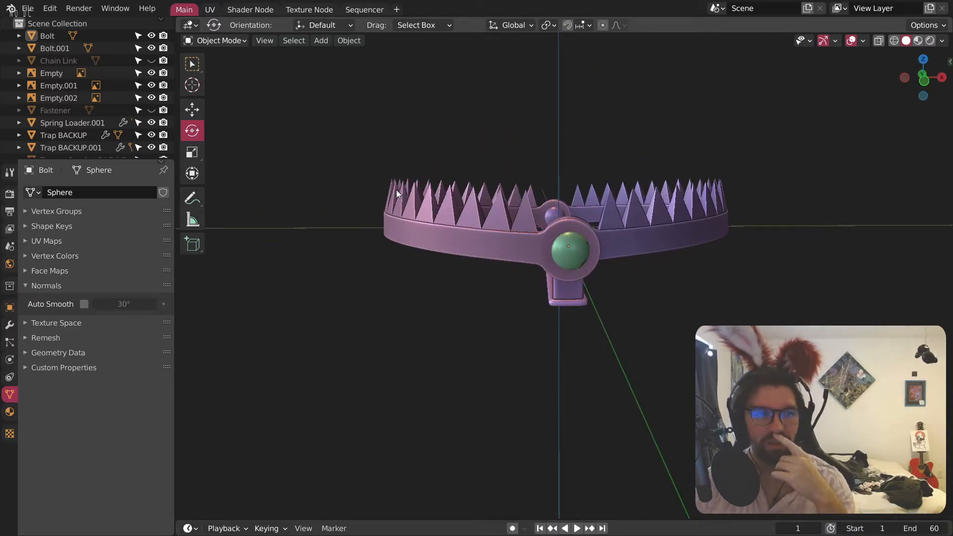
{"action": "left_click", "coordinate": [579, 296]}
{"action": "scroll", "coordinate": [633, 263], "scroll_direction": "up", "scroll_amount": 1}
{"action": "middle_click_drag", "start_coordinate": [547, 303], "coordinate": [494, 275]}
{"action": "scroll", "coordinate": [492, 275], "scroll_direction": "up", "scroll_amount": 3}
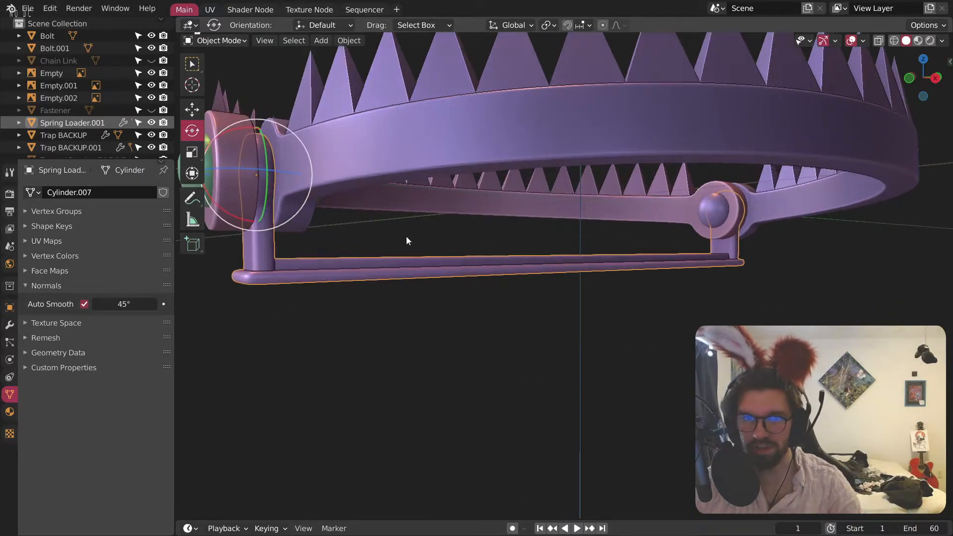
{"action": "left_click", "coordinate": [909, 78]}
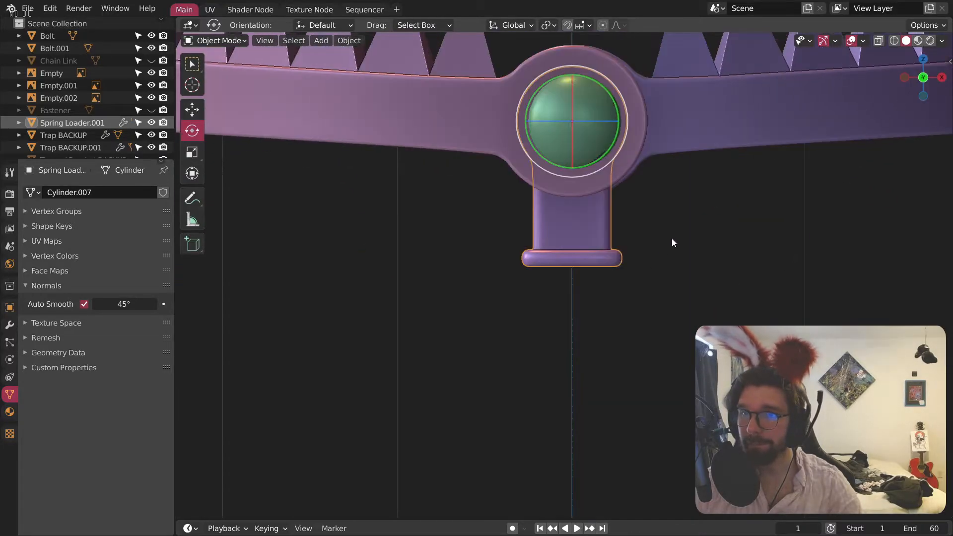
{"action": "scroll", "coordinate": [504, 175], "scroll_direction": "up", "scroll_amount": 1}
{"action": "left_click", "coordinate": [219, 40]}
{"action": "left_click", "coordinate": [221, 68]}
{"action": "scroll", "coordinate": [475, 257], "scroll_direction": "up", "scroll_amount": 2}
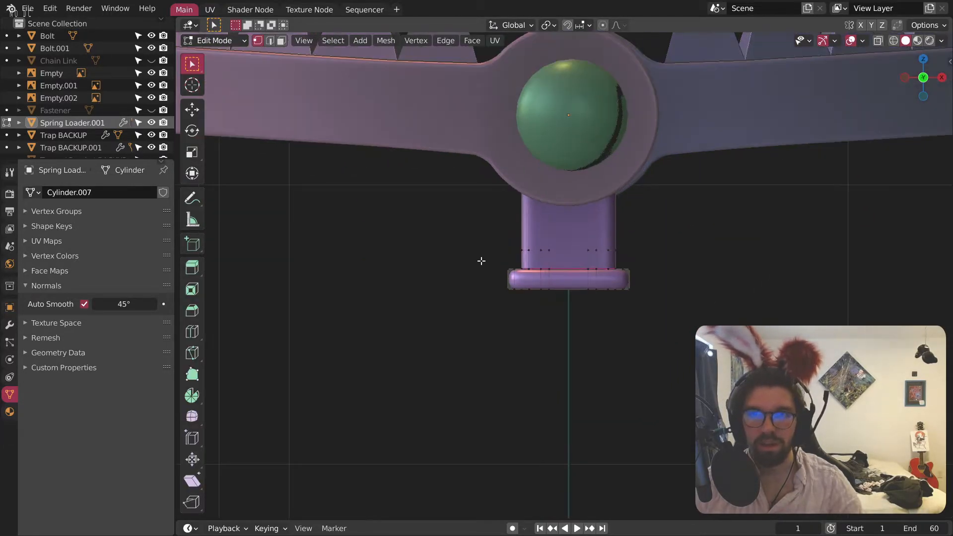
Step: Display the Spring Loader as wireframe and select all geometry of its base and the lowest part of its uprights
{"action": "left_click", "coordinate": [893, 42]}
{"action": "middle_click_drag", "start_coordinate": [651, 270], "coordinate": [602, 281], "text": "shift"}
{"action": "scroll", "coordinate": [604, 282], "scroll_direction": "up", "scroll_amount": 1}
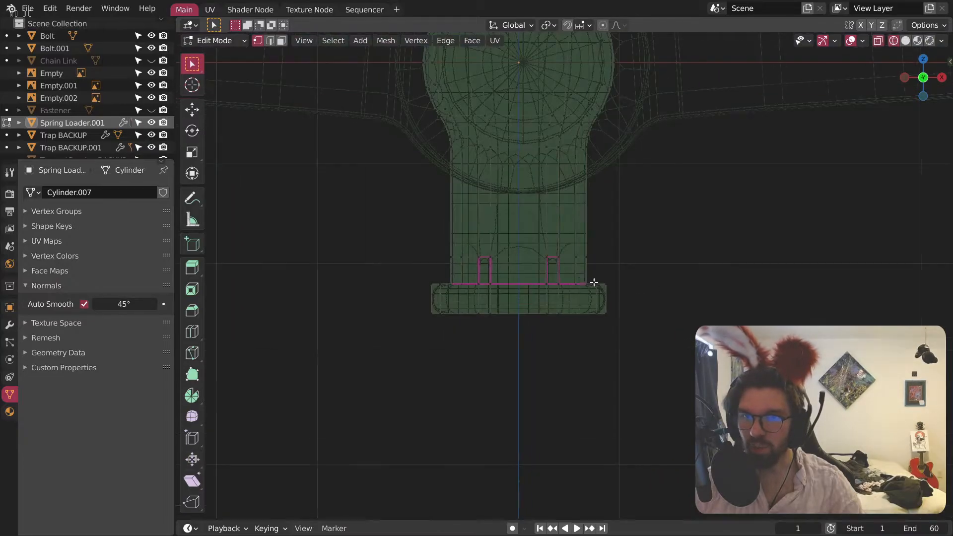
{"action": "left_click_drag", "start_coordinate": [348, 175], "coordinate": [616, 343]}
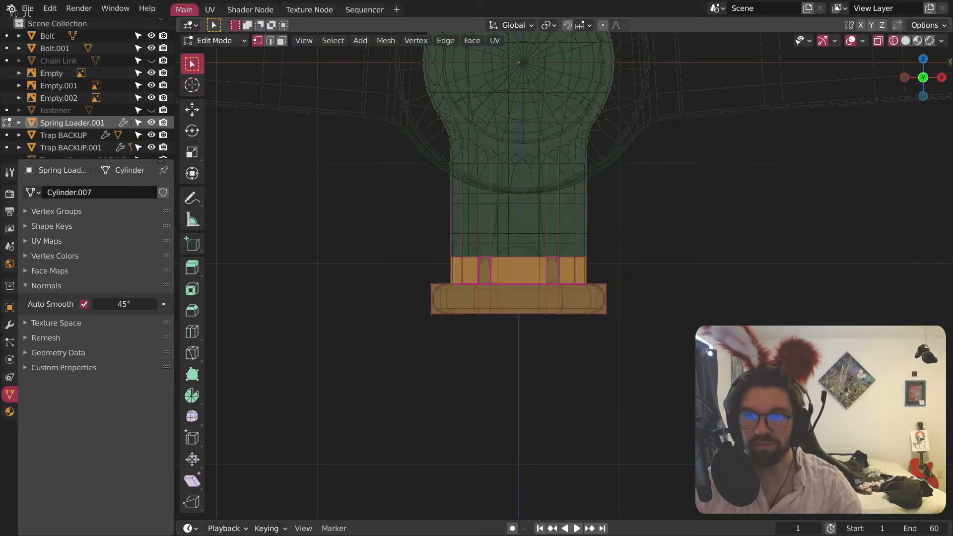
{"action": "scroll", "coordinate": [560, 238], "scroll_direction": "up", "scroll_amount": 3}
{"action": "middle_click_drag", "start_coordinate": [569, 251], "coordinate": [589, 258], "text": "shift"}
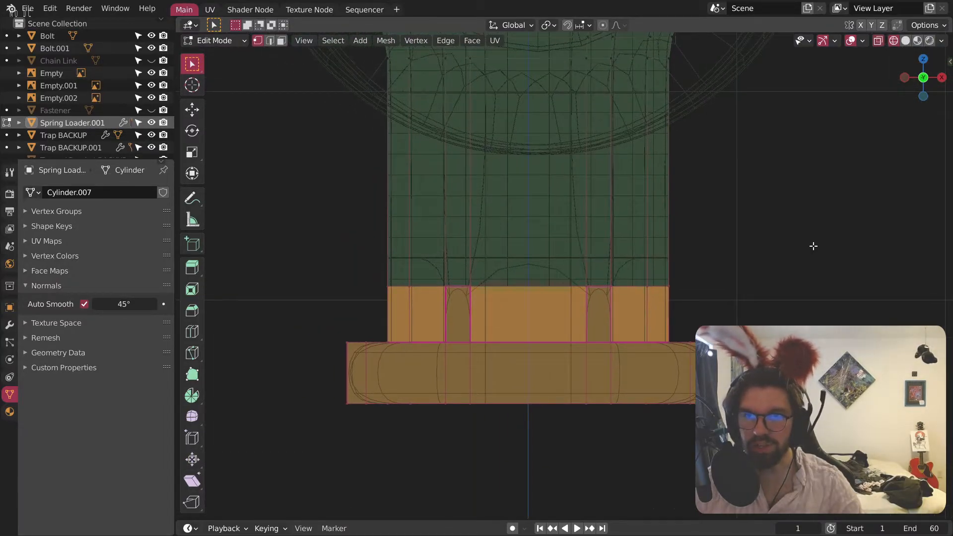
{"action": "key", "text": "alt+a"}
{"action": "left_click_drag", "start_coordinate": [264, 215], "coordinate": [827, 494]}
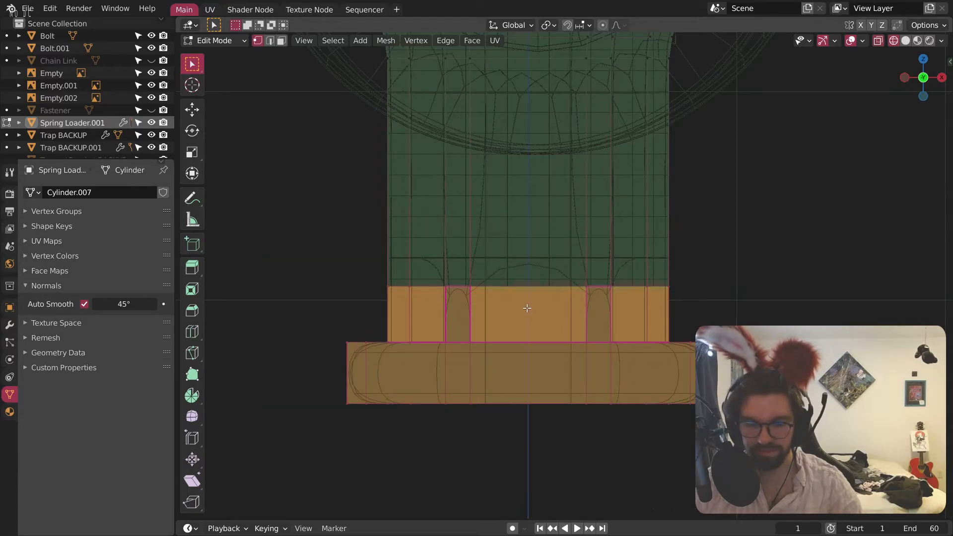
Step: Raise the selected Spring Loader base about 0.06 m along Z, then return to Object Mode with solid shading
{"action": "key", "text": "g"}
{"action": "key", "text": "z"}
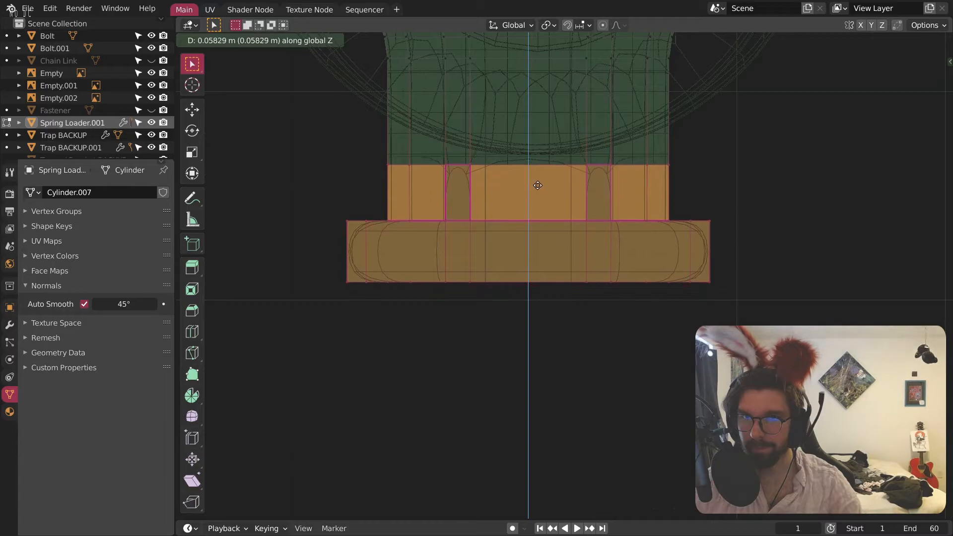
{"action": "left_click", "coordinate": [539, 182]}
{"action": "left_click", "coordinate": [433, 355]}
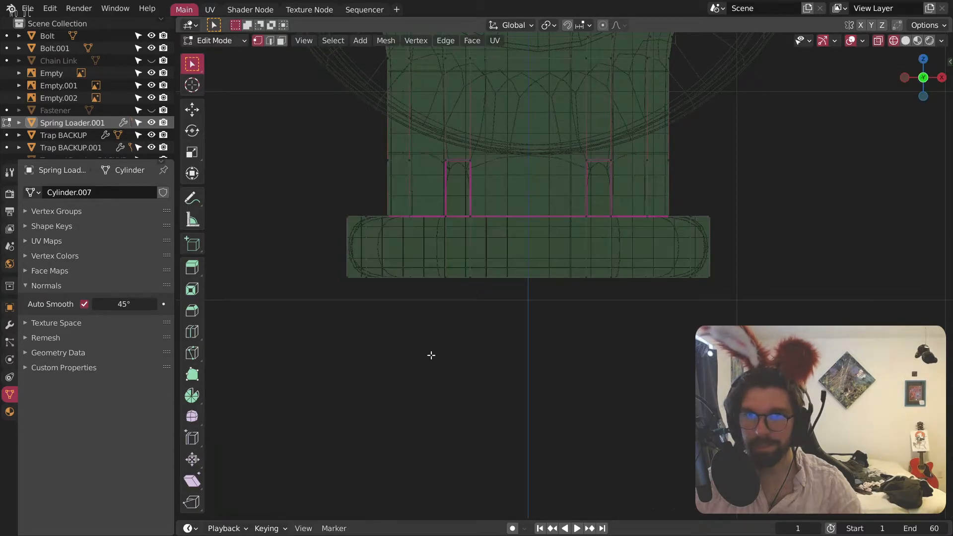
{"action": "left_click", "coordinate": [214, 58]}
{"action": "left_click", "coordinate": [425, 355]}
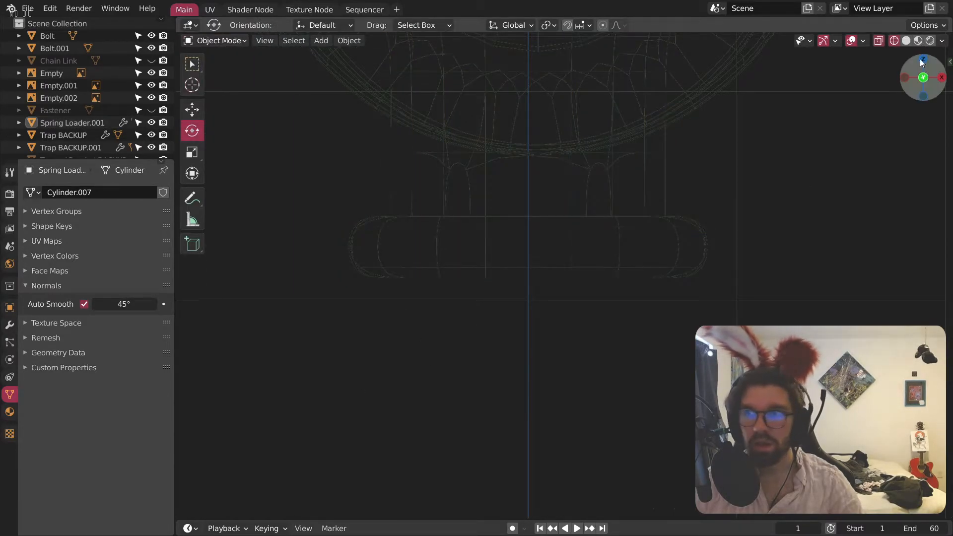
{"action": "left_click", "coordinate": [906, 40]}
Step: Inspect the raised bar and the bolts at both hinges from several angles around the trap
{"action": "mouse_move", "coordinate": [839, 255]}
{"action": "middle_mouse_down"}
{"action": "mouse_move", "coordinate": [690, 177]}
{"action": "mouse_move", "coordinate": [615, 293]}
{"action": "mouse_move", "coordinate": [609, 353]}
{"action": "mouse_move", "coordinate": [668, 305]}
{"action": "mouse_move", "coordinate": [630, 270]}
{"action": "middle_mouse_up"}
{"action": "scroll", "coordinate": [677, 382], "scroll_direction": "down", "scroll_amount": 6}
{"action": "middle_click_drag", "start_coordinate": [677, 383], "coordinate": [618, 323]}
{"action": "middle_click_drag", "start_coordinate": [641, 398], "coordinate": [487, 302], "text": "shift"}
{"action": "scroll", "coordinate": [587, 256], "scroll_direction": "up", "scroll_amount": 4}
{"action": "scroll", "coordinate": [487, 302], "scroll_direction": "down", "scroll_amount": 4}
{"action": "middle_click_drag", "start_coordinate": [397, 342], "coordinate": [459, 405]}
{"action": "middle_click_drag", "start_coordinate": [459, 404], "coordinate": [745, 447], "text": "shift"}
{"action": "middle_click_drag", "start_coordinate": [740, 373], "coordinate": [636, 222]}
{"action": "scroll", "coordinate": [610, 246], "scroll_direction": "down", "scroll_amount": 3}
{"action": "middle_click_drag", "start_coordinate": [579, 272], "coordinate": [845, 279]}
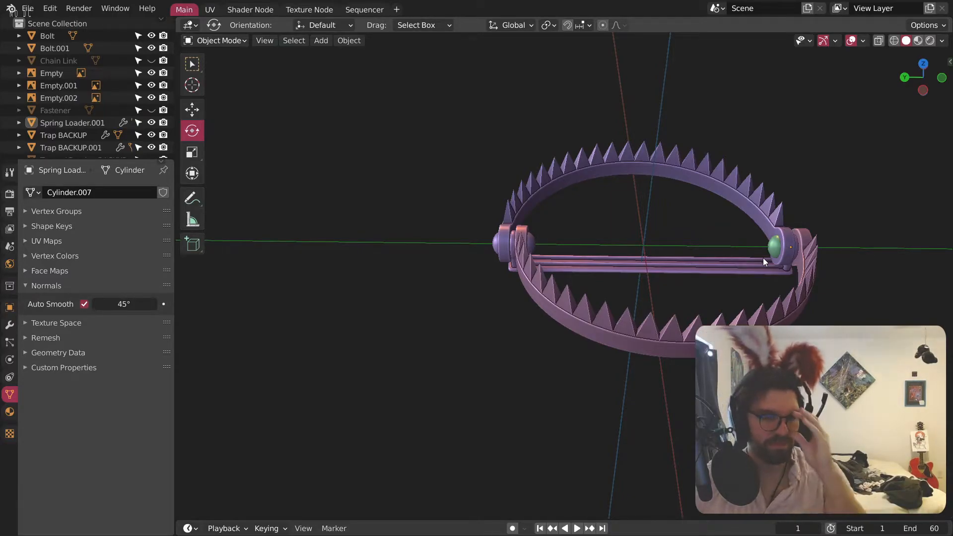
{"action": "middle_click_drag", "start_coordinate": [680, 256], "coordinate": [617, 303]}
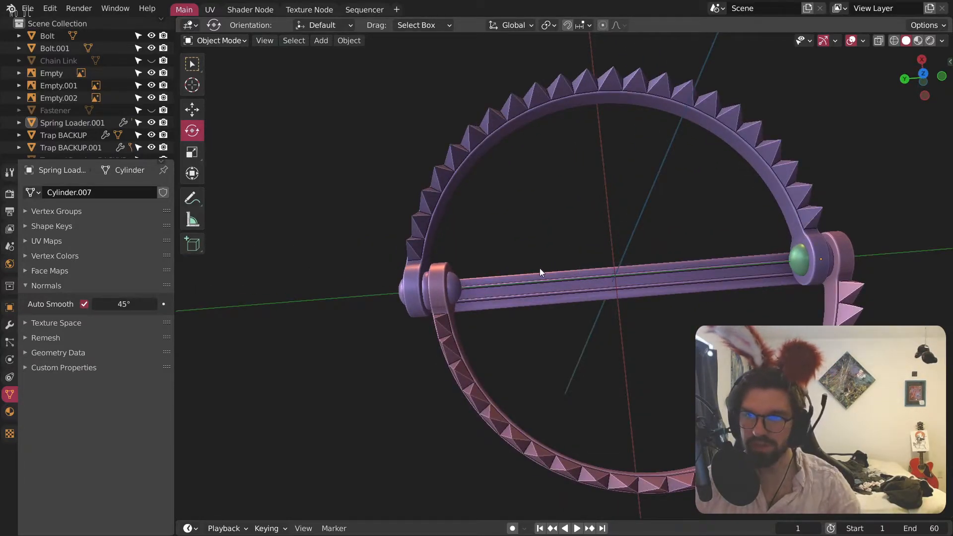
{"action": "scroll", "coordinate": [540, 268], "scroll_direction": "up", "scroll_amount": 3}
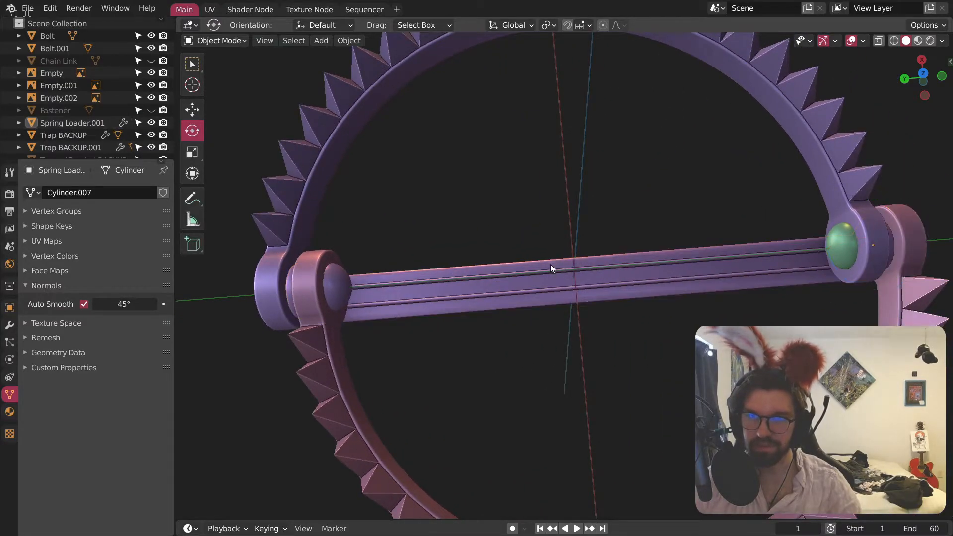
Step: Examine the spring and rod between the rails under the pressure plate in the bear trap reference image
{"action": "scroll", "coordinate": [471, 209], "scroll_direction": "down", "scroll_amount": 9}
{"action": "middle_click_drag", "start_coordinate": [470, 209], "coordinate": [381, 179]}
{"action": "middle_click_drag", "start_coordinate": [447, 179], "coordinate": [456, 258], "text": "shift"}
{"action": "scroll", "coordinate": [457, 257], "scroll_direction": "down", "scroll_amount": 5}
{"action": "middle_click_drag", "start_coordinate": [323, 278], "coordinate": [449, 282]}
{"action": "scroll", "coordinate": [289, 283], "scroll_direction": "up", "scroll_amount": 4}
{"action": "scroll", "coordinate": [449, 281], "scroll_direction": "up", "scroll_amount": 6}
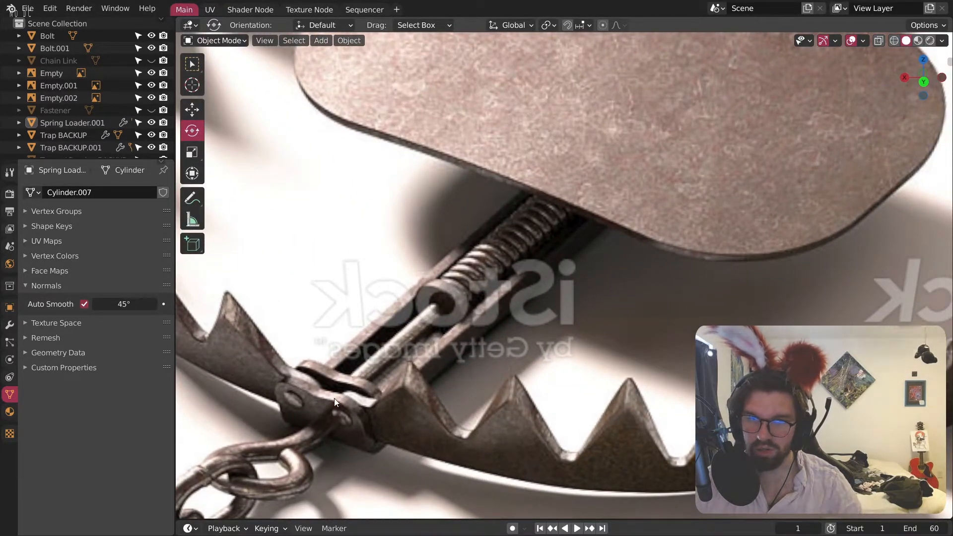
{"action": "scroll", "coordinate": [331, 400], "scroll_direction": "down", "scroll_amount": 6}
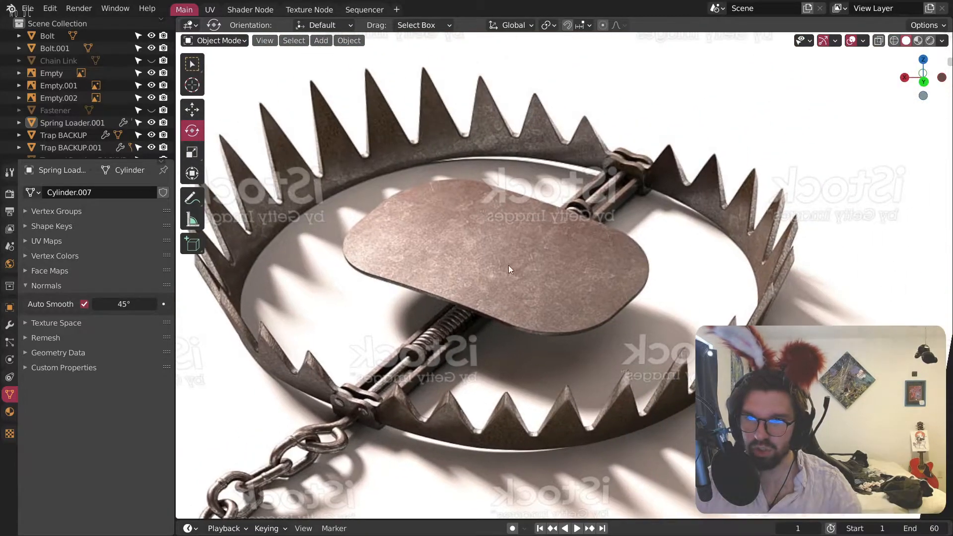
Step: Add a cylinder mesh at the world origin with its X rotation set to 90° so it lies along the bar
{"action": "scroll", "coordinate": [469, 274], "scroll_direction": "down", "scroll_amount": 6}
{"action": "middle_click_drag", "start_coordinate": [445, 293], "coordinate": [360, 327]}
{"action": "scroll", "coordinate": [433, 234], "scroll_direction": "up", "scroll_amount": 3}
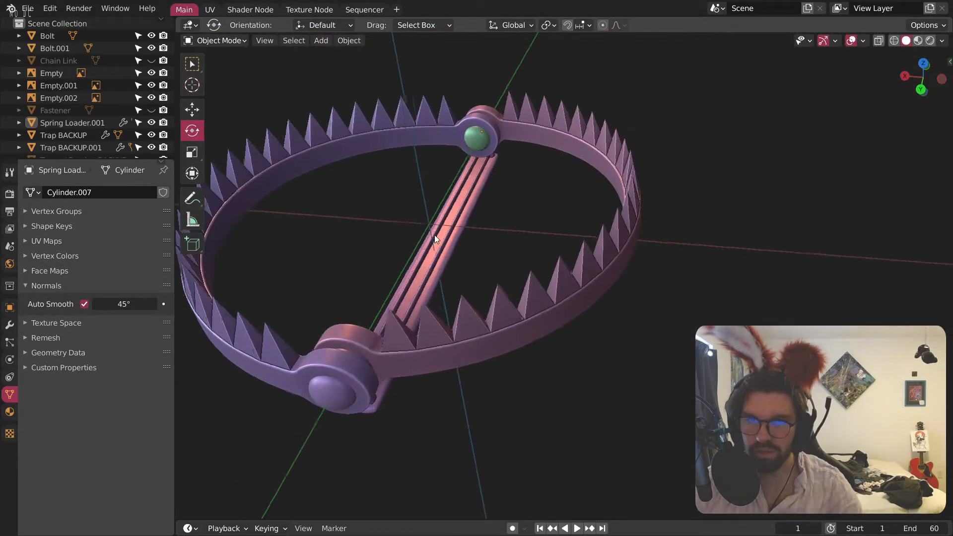
{"action": "scroll", "coordinate": [434, 235], "scroll_direction": "up", "scroll_amount": 5}
{"action": "left_click", "coordinate": [321, 41]}
{"action": "mouse_move", "coordinate": [340, 57]}
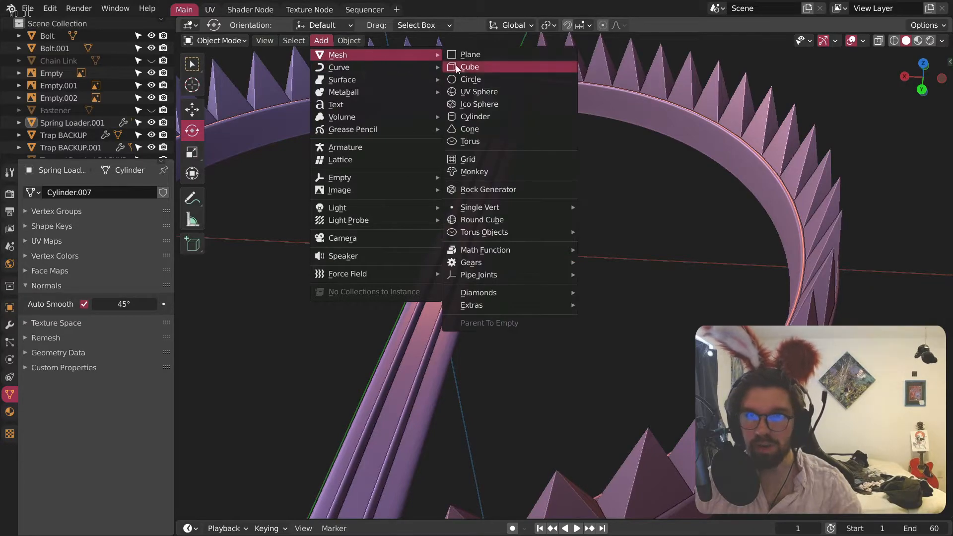
{"action": "left_click", "coordinate": [475, 117]}
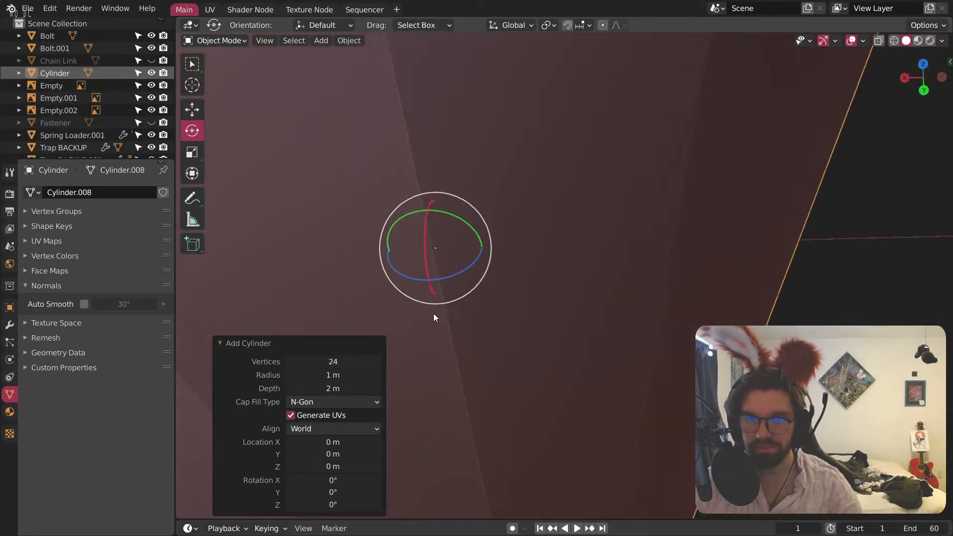
{"action": "type", "text": "90"}
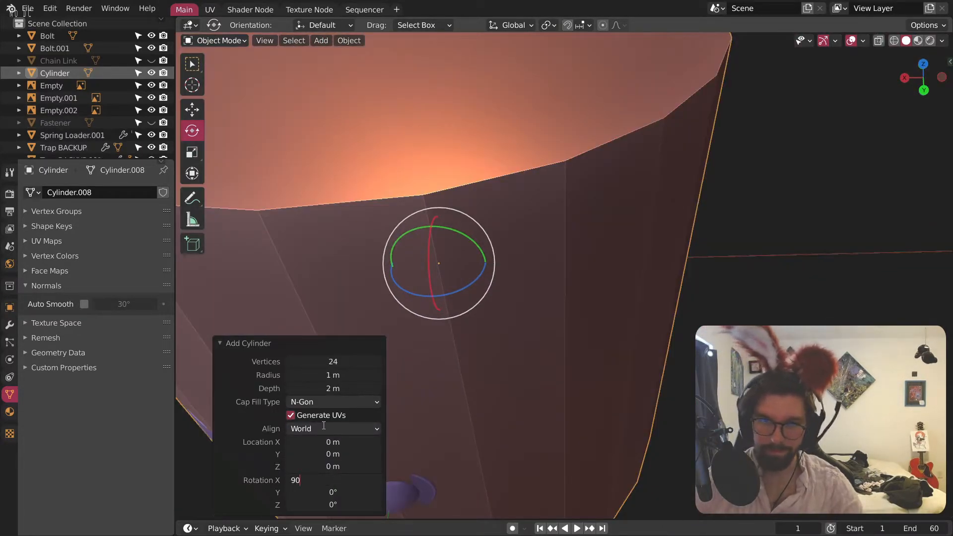
{"action": "key", "text": "Return"}
Step: Scale the cylinder down uniformly in two passes, the second by 0.282, until it is narrower than the bar
{"action": "key", "text": "s"}
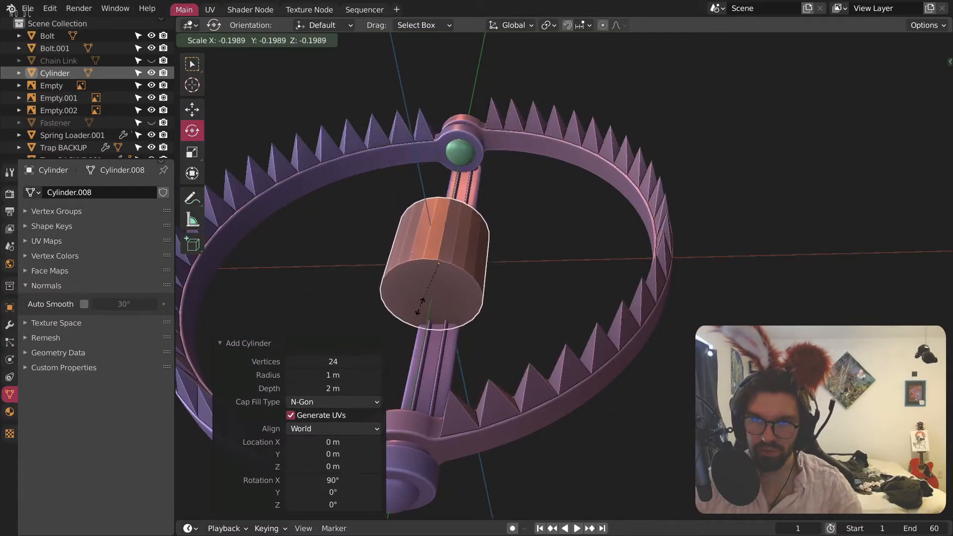
{"action": "left_click", "coordinate": [447, 269]}
{"action": "scroll", "coordinate": [448, 269], "scroll_direction": "up", "scroll_amount": 4}
{"action": "key", "text": "s"}
{"action": "left_click", "coordinate": [469, 234]}
{"action": "middle_click_drag", "start_coordinate": [468, 234], "coordinate": [552, 218], "text": "shift"}
{"action": "scroll", "coordinate": [510, 287], "scroll_direction": "up", "scroll_amount": 6}
{"action": "middle_click_drag", "start_coordinate": [533, 264], "coordinate": [698, 255]}
{"action": "scroll", "coordinate": [553, 327], "scroll_direction": "down", "scroll_amount": 4}
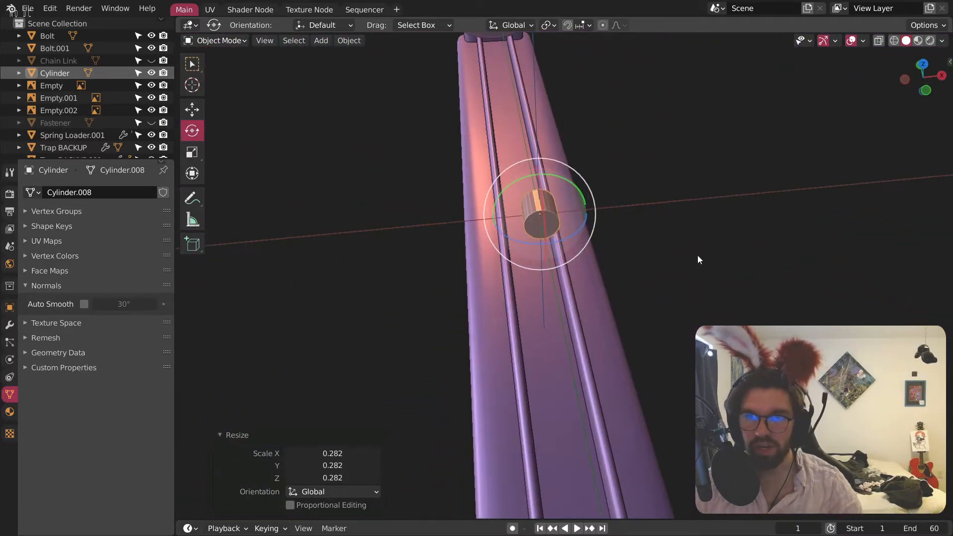
Step: Lower the cylinder along Z onto the bar and shrink it to fit between the ridges, finishing with a uniform scale of 0.754
{"action": "key", "text": "g"}
{"action": "key", "text": "z"}
{"action": "left_click", "coordinate": [617, 351]}
{"action": "key", "text": "s"}
{"action": "left_click", "coordinate": [604, 340]}
{"action": "scroll", "coordinate": [588, 344], "scroll_direction": "up", "scroll_amount": 3}
{"action": "mouse_move", "coordinate": [544, 326]}
{"action": "middle_mouse_down"}
{"action": "mouse_move", "coordinate": [498, 299]}
{"action": "mouse_move", "coordinate": [484, 327]}
{"action": "mouse_move", "coordinate": [376, 361]}
{"action": "mouse_move", "coordinate": [368, 395]}
{"action": "mouse_move", "coordinate": [459, 294]}
{"action": "mouse_move", "coordinate": [546, 278]}
{"action": "mouse_move", "coordinate": [546, 253]}
{"action": "mouse_move", "coordinate": [546, 294]}
{"action": "middle_mouse_up"}
{"action": "right_click", "coordinate": [498, 299]}
{"action": "left_click", "coordinate": [498, 300]}
{"action": "scroll", "coordinate": [508, 292], "scroll_direction": "up", "scroll_amount": 4}
{"action": "key", "text": "s"}
{"action": "left_click", "coordinate": [579, 263]}
Step: Activate the Scale tool and stretch the cylinder along Y by a factor of -96.281 into a long thin rod
{"action": "middle_click_drag", "start_coordinate": [578, 264], "coordinate": [550, 320]}
{"action": "key", "text": "shift+space"}
{"action": "key", "text": "s"}
{"action": "key", "text": "s"}
{"action": "key", "text": "y"}
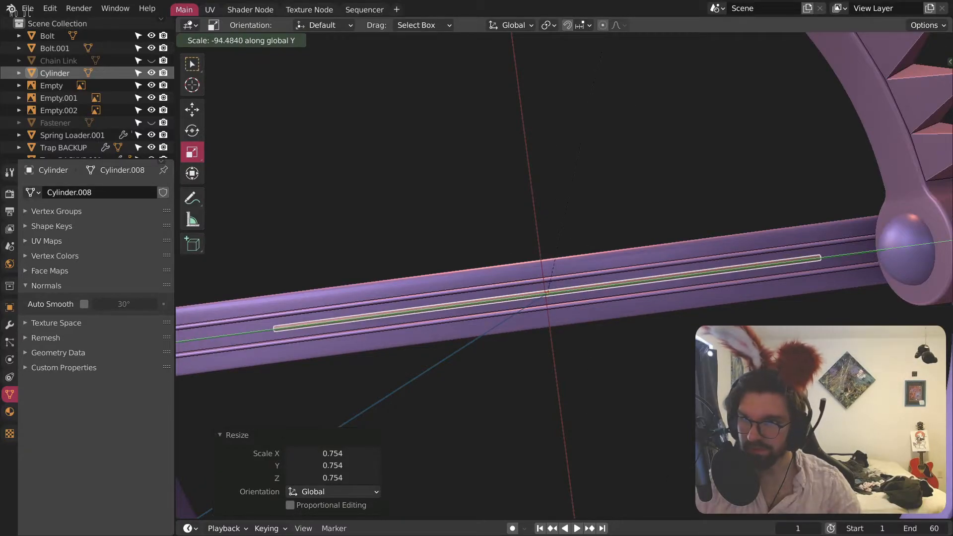
{"action": "left_click", "coordinate": [268, 434]}
{"action": "scroll", "coordinate": [268, 434], "scroll_direction": "down", "scroll_amount": 1}
{"action": "middle_click_drag", "start_coordinate": [567, 395], "coordinate": [492, 407], "text": "shift"}
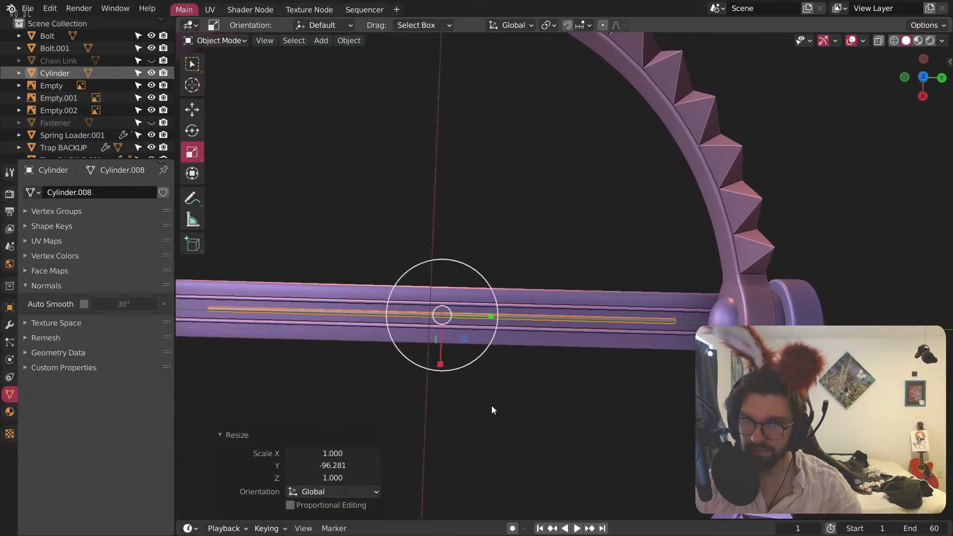
Step: Lengthen the rod along the bar by scaling it 1.356 on Y
{"action": "middle_click_drag", "start_coordinate": [349, 346], "coordinate": [475, 349], "text": "shift"}
{"action": "scroll", "coordinate": [475, 349], "scroll_direction": "down", "scroll_amount": 3}
{"action": "key", "text": "s"}
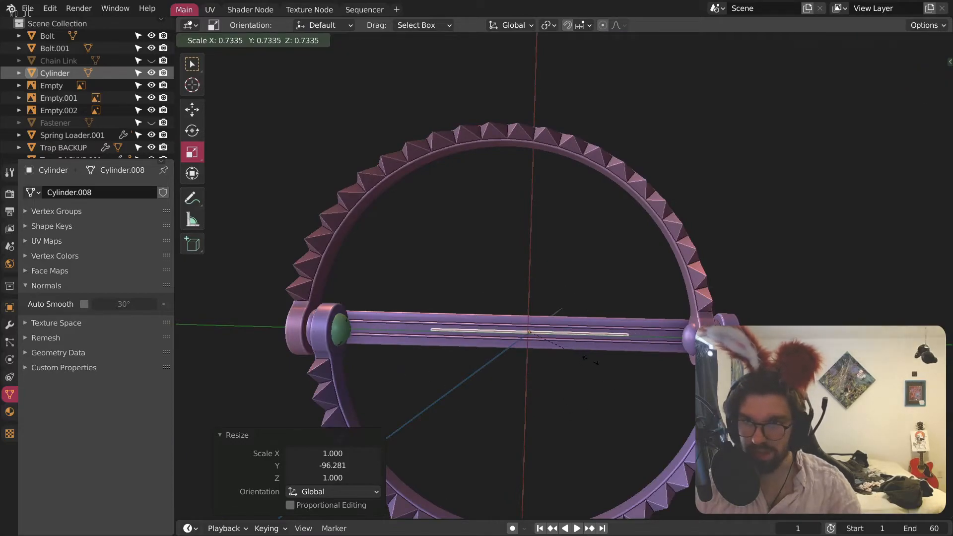
{"action": "right_click", "coordinate": [637, 308]}
{"action": "key", "text": "s"}
{"action": "key", "text": "y"}
{"action": "left_click", "coordinate": [627, 282]}
Step: Move the rod about -0.045 m along Y toward the upright at the end of the bar
{"action": "middle_click_drag", "start_coordinate": [688, 348], "coordinate": [603, 238], "text": "shift"}
{"action": "scroll", "coordinate": [585, 317], "scroll_direction": "up", "scroll_amount": 3}
{"action": "middle_click_drag", "start_coordinate": [585, 332], "coordinate": [633, 324]}
{"action": "middle_click_drag", "start_coordinate": [526, 291], "coordinate": [577, 319], "text": "shift"}
{"action": "scroll", "coordinate": [607, 346], "scroll_direction": "up", "scroll_amount": 2}
{"action": "scroll", "coordinate": [589, 322], "scroll_direction": "down", "scroll_amount": 1}
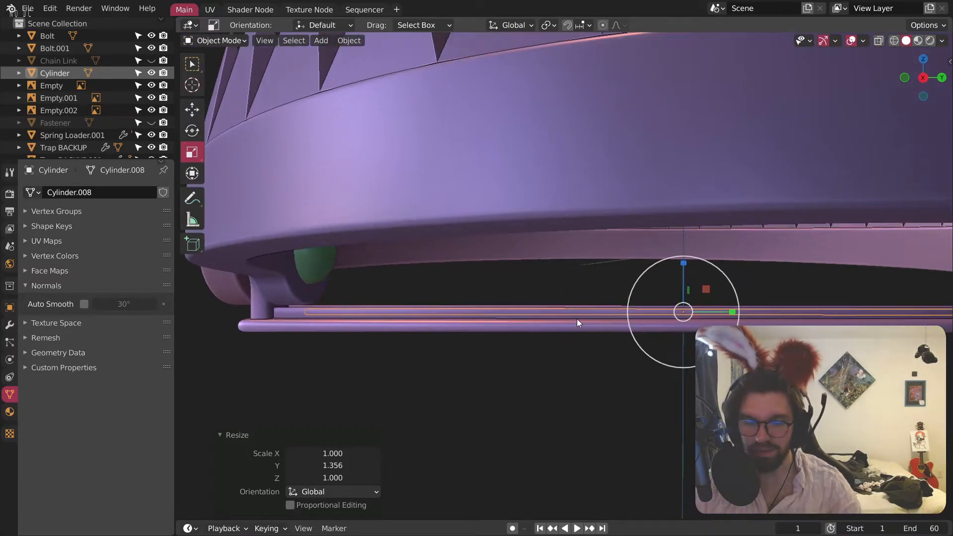
{"action": "key", "text": "g"}
{"action": "key", "text": "y"}
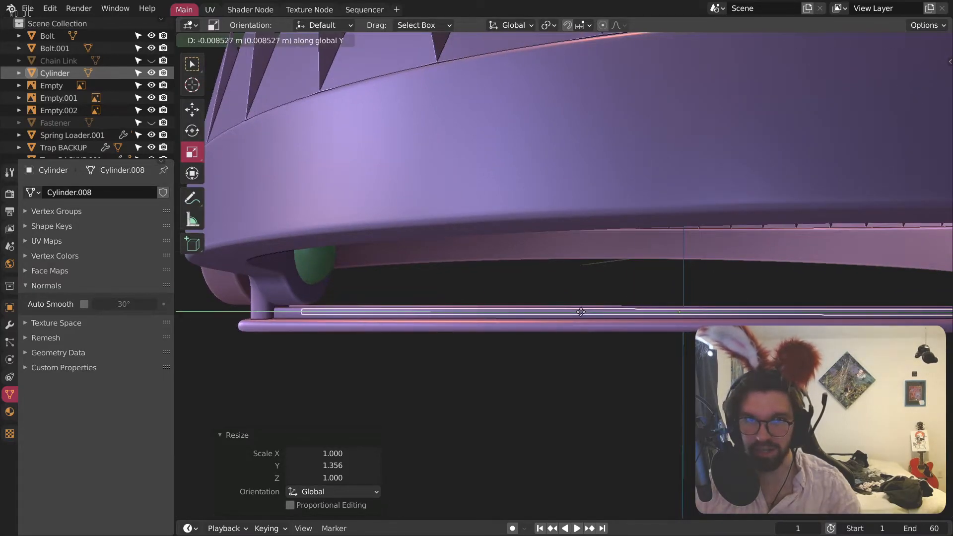
{"action": "left_click", "coordinate": [566, 315]}
Step: Shift the rod a further -0.0207 m or so along Y
{"action": "scroll", "coordinate": [636, 288], "scroll_direction": "down", "scroll_amount": 2}
{"action": "middle_click_drag", "start_coordinate": [689, 330], "coordinate": [589, 352], "text": "shift"}
{"action": "key", "text": "g"}
{"action": "key", "text": "y"}
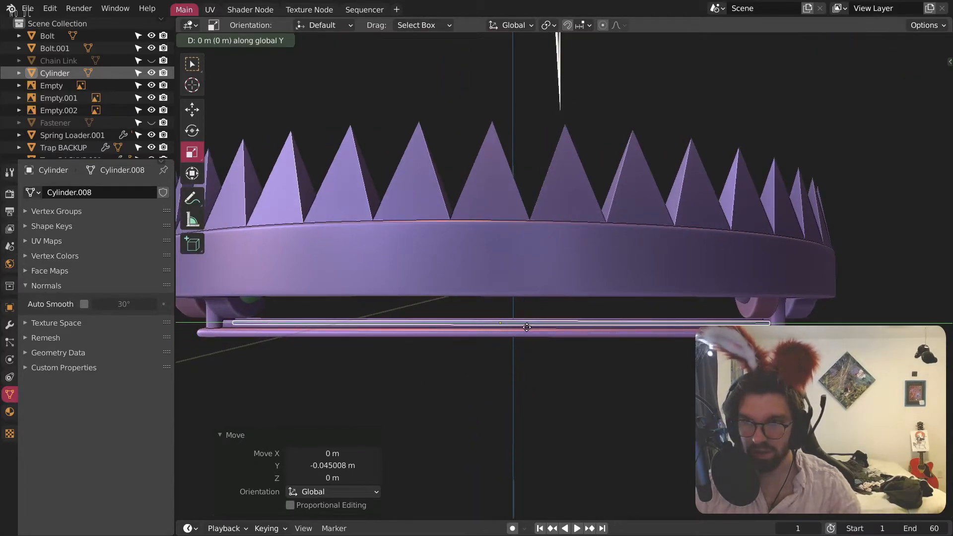
{"action": "left_click", "coordinate": [521, 327]}
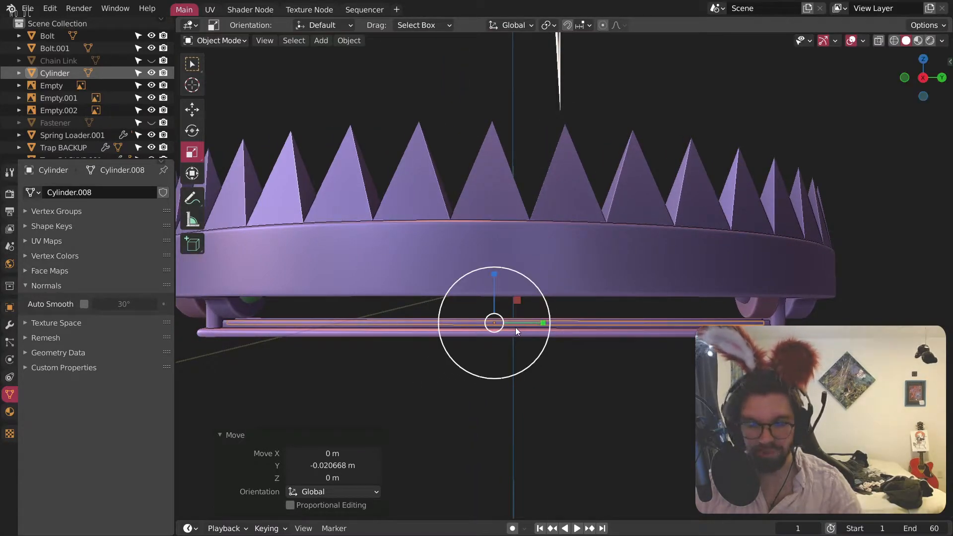
Step: Lengthen the rod along the bar by scaling it about 1.051 on Y
{"action": "key", "text": "s"}
{"action": "key", "text": "y"}
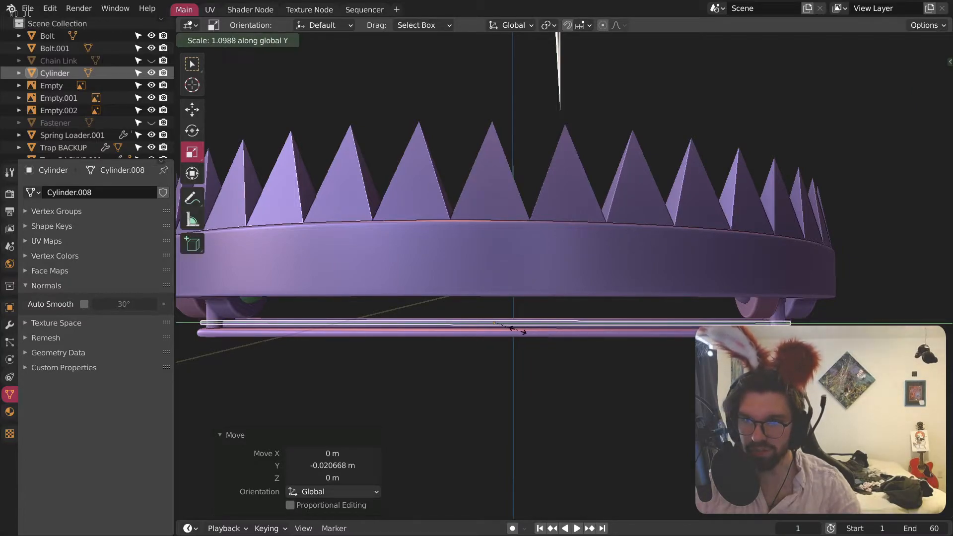
{"action": "left_click", "coordinate": [517, 331]}
{"action": "middle_click_drag", "start_coordinate": [516, 332], "coordinate": [587, 326], "text": "shift"}
{"action": "scroll", "coordinate": [417, 320], "scroll_direction": "up", "scroll_amount": 5}
Step: Stretch the rod by about 1.013 more on Y so its end reaches into the upright
{"action": "middle_click_drag", "start_coordinate": [334, 317], "coordinate": [601, 356], "text": "shift"}
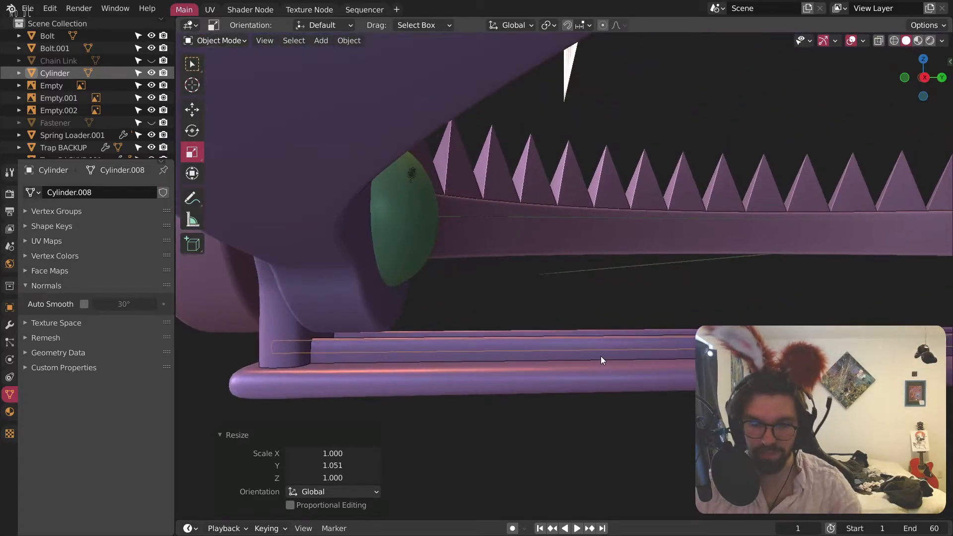
{"action": "key", "text": "s"}
{"action": "key", "text": "y"}
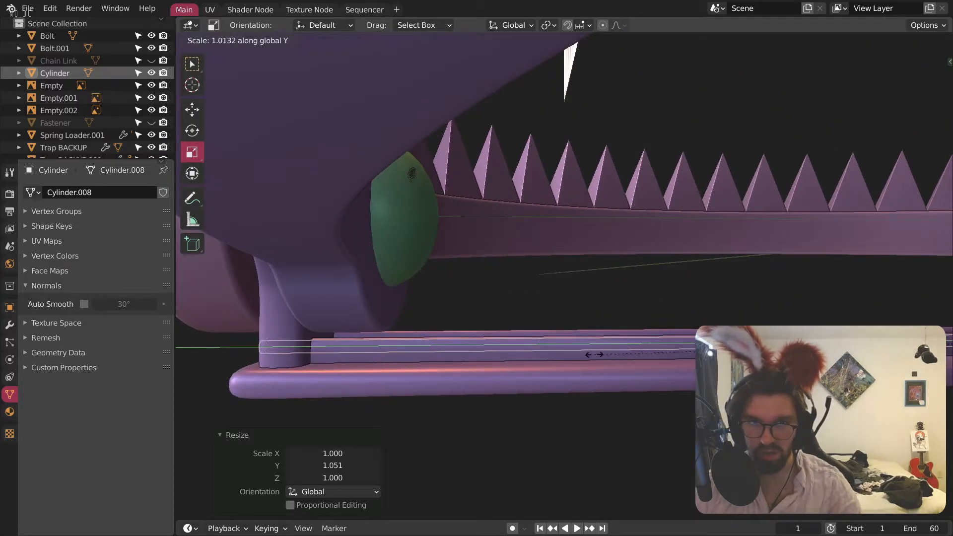
{"action": "left_click", "coordinate": [607, 318]}
{"action": "middle_click_drag", "start_coordinate": [479, 344], "coordinate": [571, 260]}
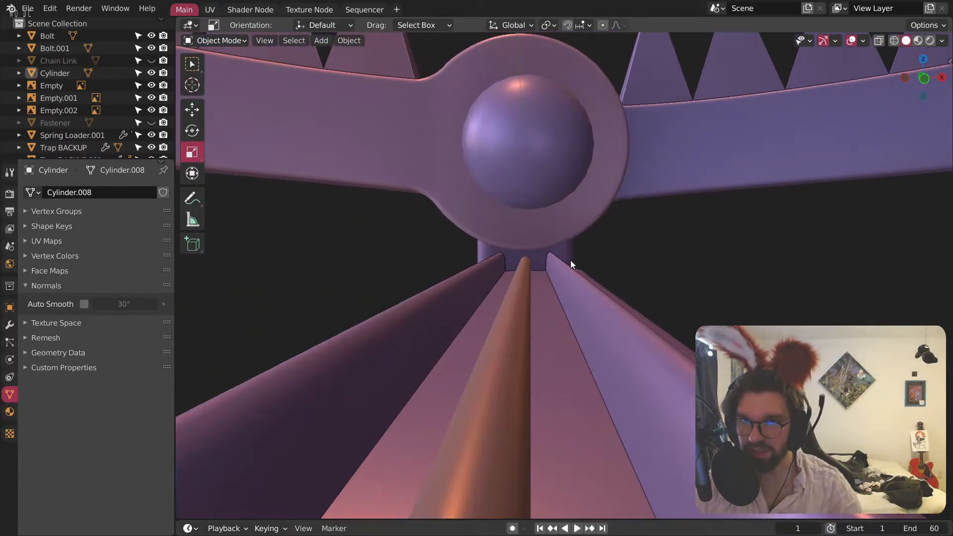
Step: Raise the rod a few millimetres along Z above the floor of the ridged bar
{"action": "left_click", "coordinate": [506, 322]}
{"action": "key", "text": "g"}
{"action": "key", "text": "z"}
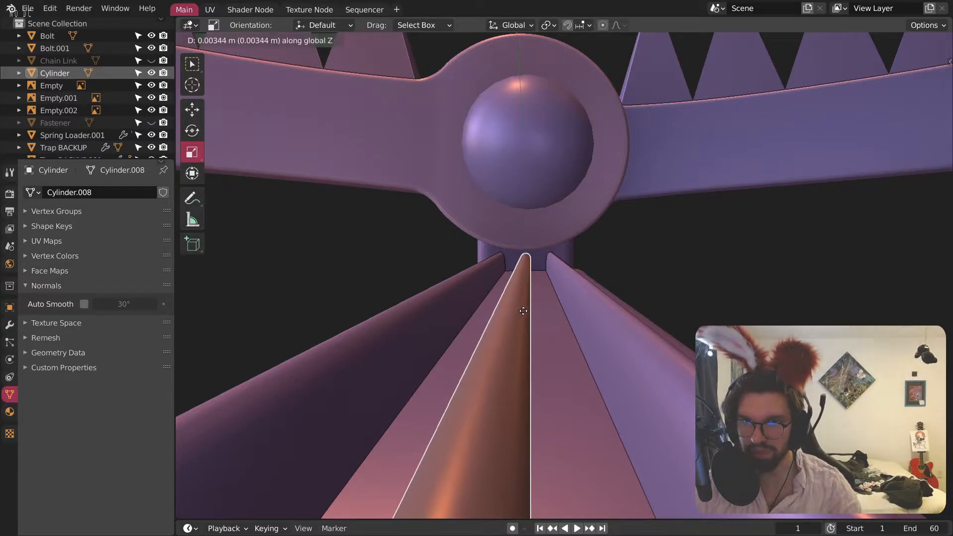
{"action": "left_click", "coordinate": [529, 308]}
{"action": "left_click", "coordinate": [660, 263]}
{"action": "middle_click_drag", "start_coordinate": [661, 263], "coordinate": [514, 308]}
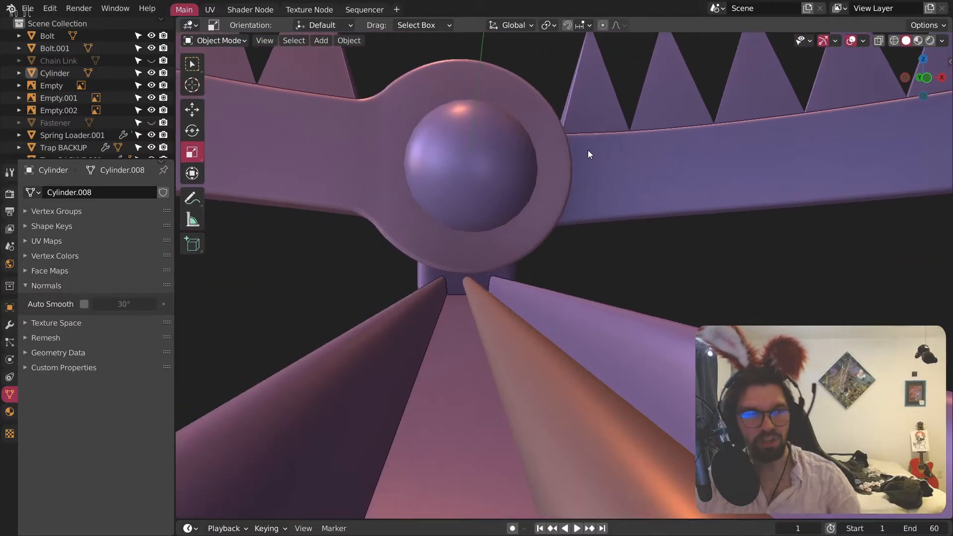
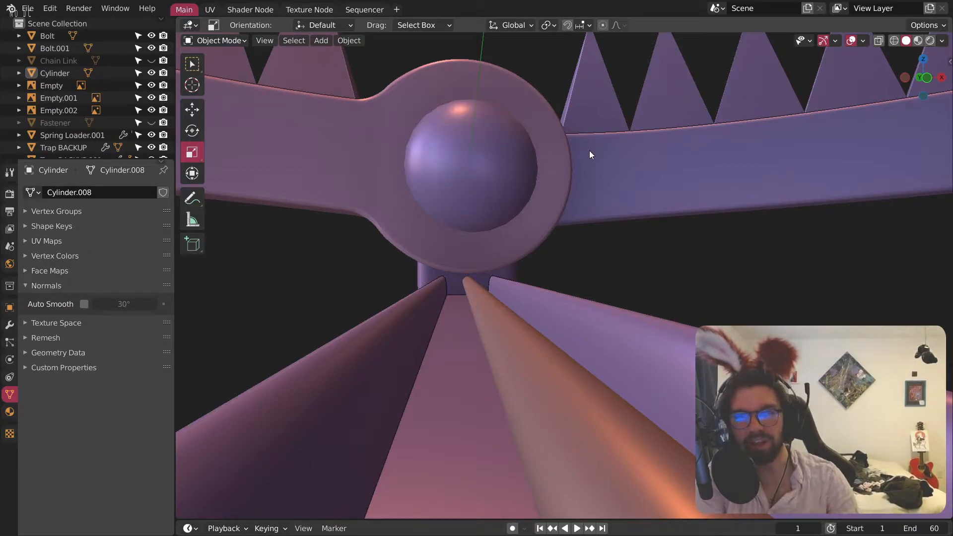
Step: Examine the spring and rod under the pan in the reference photo and compare them with the modelled rod
{"action": "middle_click_drag", "start_coordinate": [597, 153], "coordinate": [595, 258]}
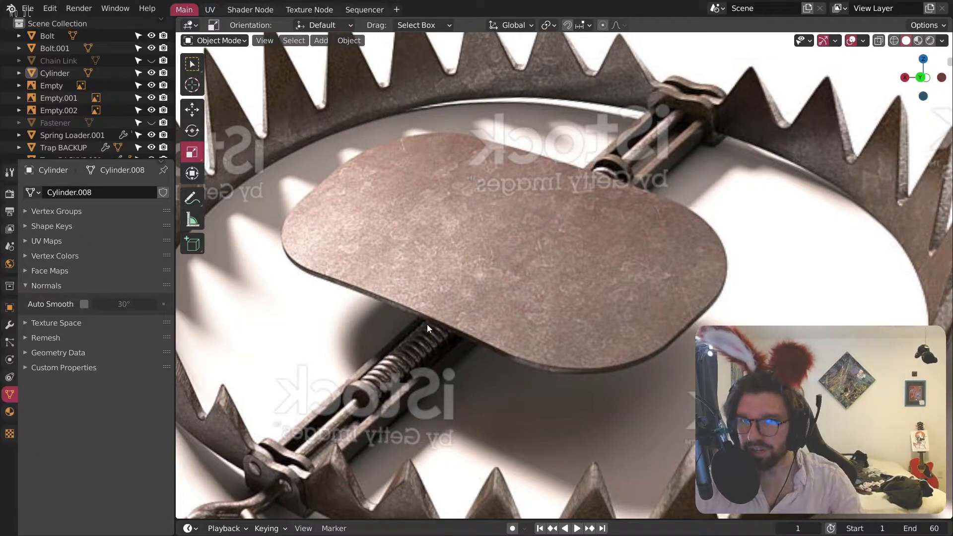
{"action": "scroll", "coordinate": [551, 417], "scroll_direction": "down", "scroll_amount": 6}
{"action": "middle_click_drag", "start_coordinate": [529, 268], "coordinate": [404, 291]}
{"action": "scroll", "coordinate": [429, 320], "scroll_direction": "up", "scroll_amount": 10}
{"action": "middle_click_drag", "start_coordinate": [445, 322], "coordinate": [532, 339]}
{"action": "scroll", "coordinate": [460, 309], "scroll_direction": "up", "scroll_amount": 6}
{"action": "left_click", "coordinate": [514, 322]}
{"action": "scroll", "coordinate": [409, 330], "scroll_direction": "down", "scroll_amount": 2}
{"action": "middle_click_drag", "start_coordinate": [611, 302], "coordinate": [541, 319], "text": "shift"}
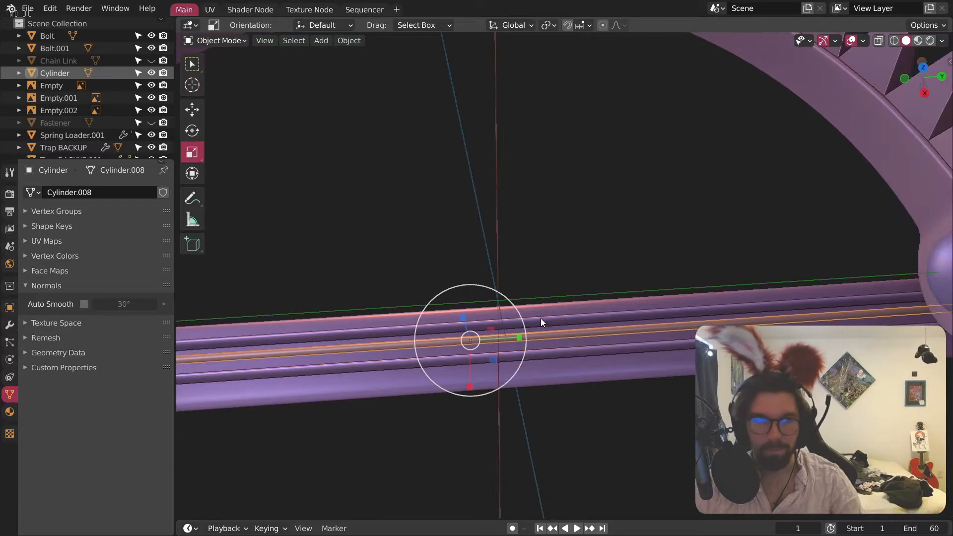
Step: Shift the rod about 0.0046 m along Y to centre it between the bar's two ends
{"action": "scroll", "coordinate": [499, 332], "scroll_direction": "down", "scroll_amount": 4}
{"action": "middle_click_drag", "start_coordinate": [486, 345], "coordinate": [481, 369]}
{"action": "middle_click_drag", "start_coordinate": [490, 344], "coordinate": [545, 97], "text": "shift"}
{"action": "key", "text": "KP_1"}
{"action": "left_click", "coordinate": [922, 94]}
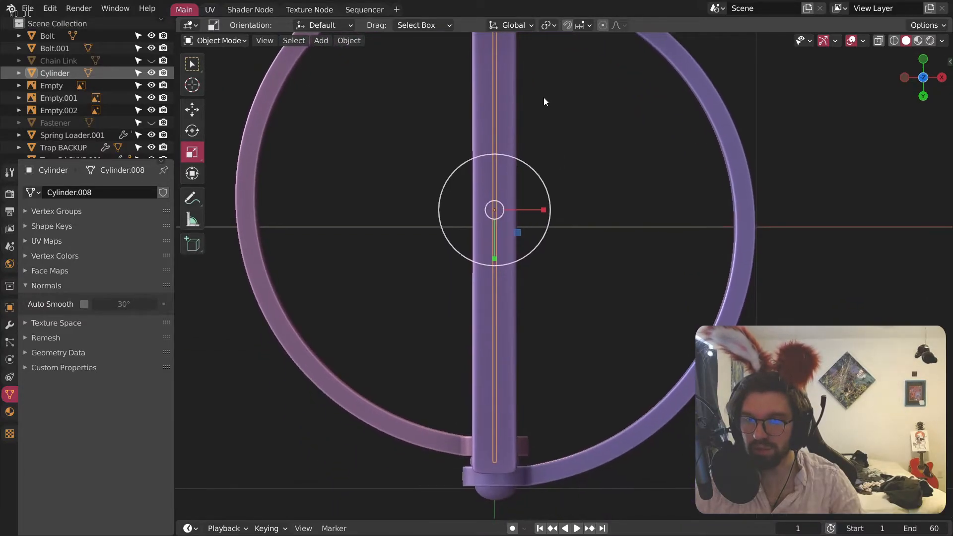
{"action": "scroll", "coordinate": [694, 185], "scroll_direction": "down", "scroll_amount": 1}
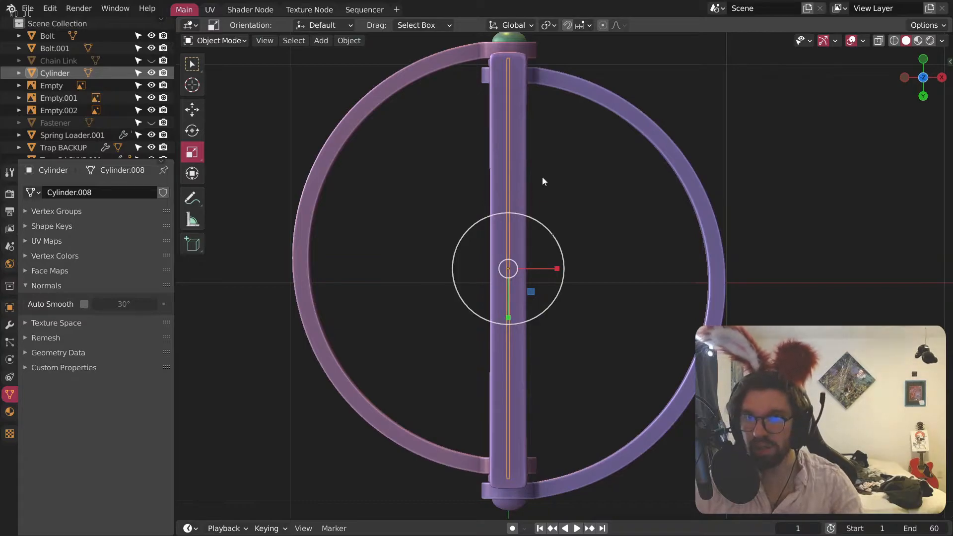
{"action": "key", "text": "g"}
{"action": "key", "text": "y"}
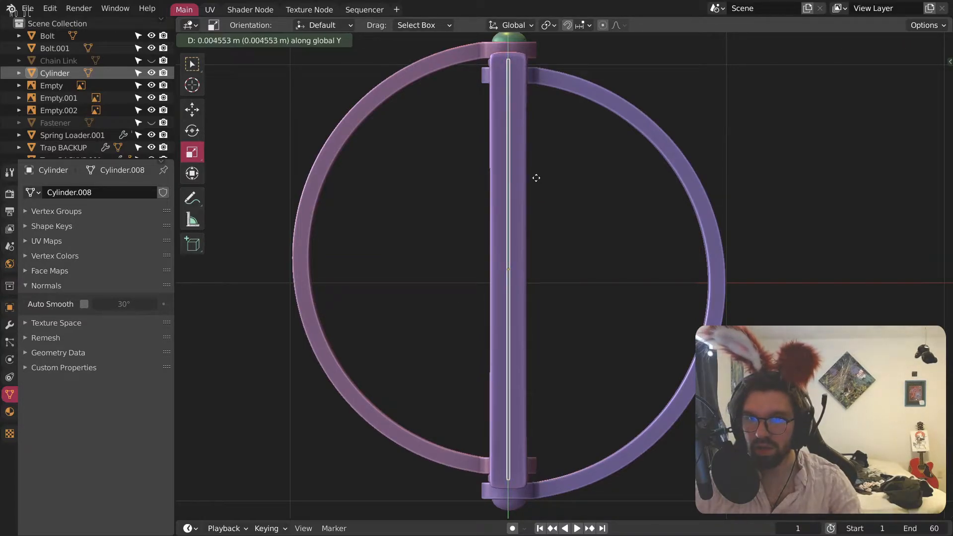
{"action": "left_click", "coordinate": [537, 177]}
Step: Enter Edit Mode on the rod and add a single loop cut around its middle with slide factor 0
{"action": "middle_click_drag", "start_coordinate": [549, 157], "coordinate": [459, 395]}
{"action": "scroll", "coordinate": [508, 258], "scroll_direction": "up", "scroll_amount": 4}
{"action": "middle_click_drag", "start_coordinate": [507, 257], "coordinate": [504, 299]}
{"action": "scroll", "coordinate": [492, 305], "scroll_direction": "up", "scroll_amount": 3}
{"action": "left_click", "coordinate": [503, 240]}
{"action": "left_click", "coordinate": [502, 300]}
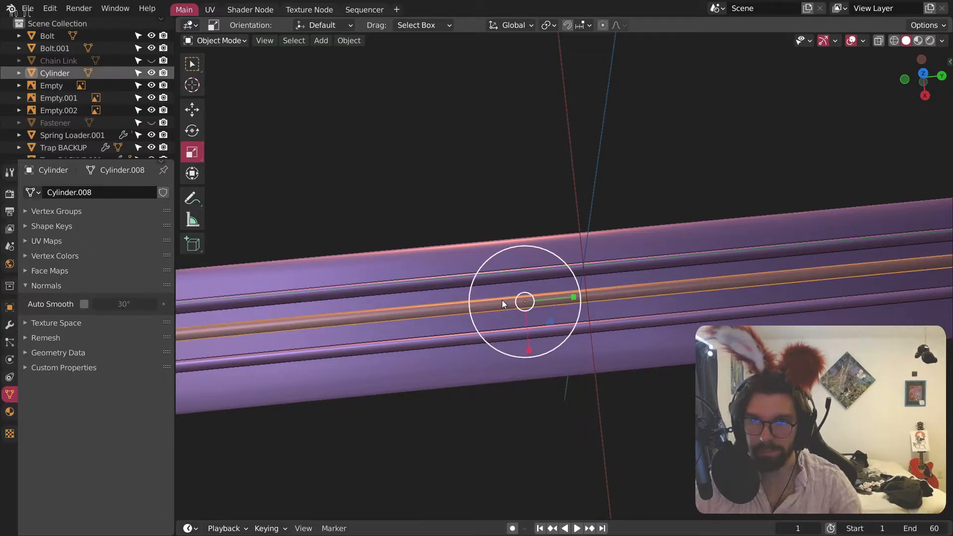
{"action": "left_click", "coordinate": [222, 41]}
{"action": "left_click", "coordinate": [217, 68]}
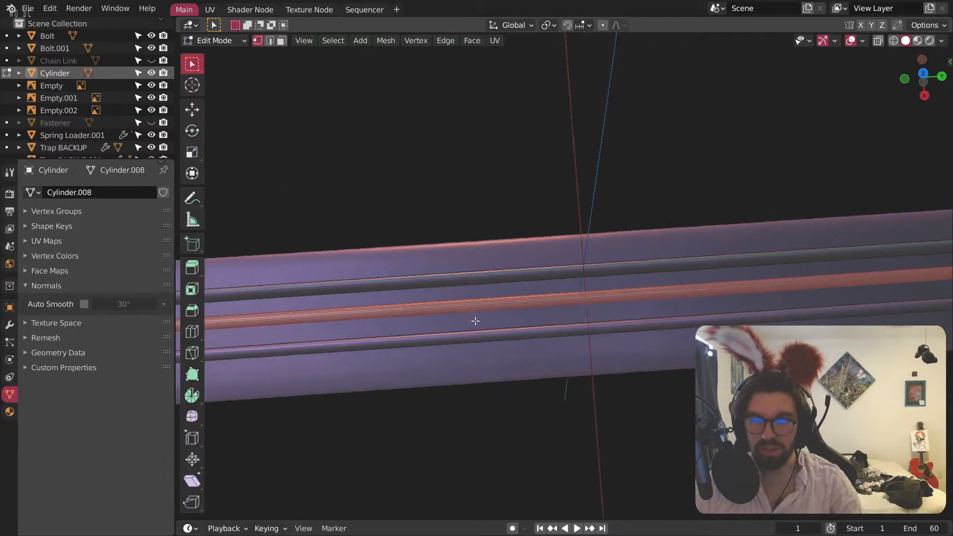
{"action": "left_click", "coordinate": [193, 331]}
{"action": "left_click", "coordinate": [484, 316]}
{"action": "scroll", "coordinate": [513, 298], "scroll_direction": "up", "scroll_amount": 4}
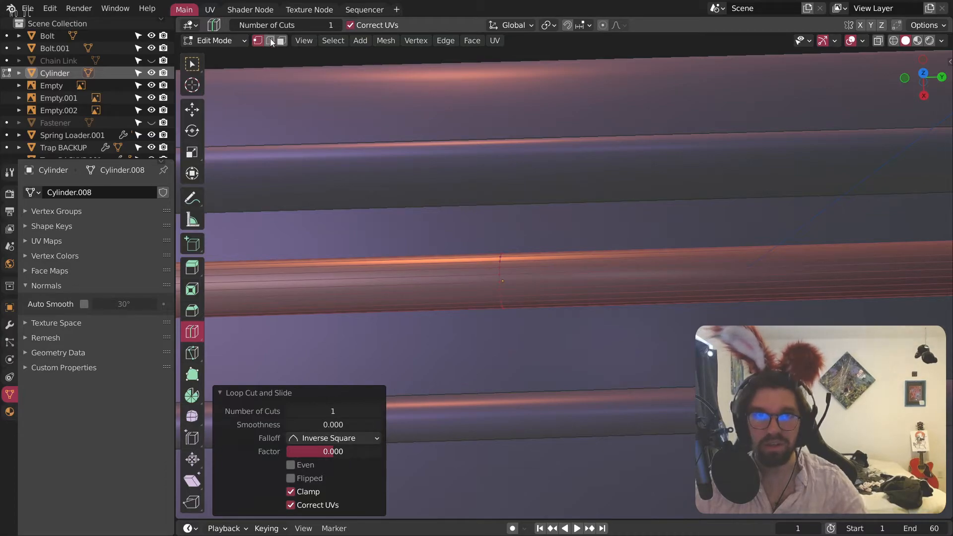
Step: Select the edge loop at the rod's middle and bevel it about 0.652 m wide into two separated loops
{"action": "left_click", "coordinate": [193, 64]}
{"action": "left_click", "coordinate": [510, 268]}
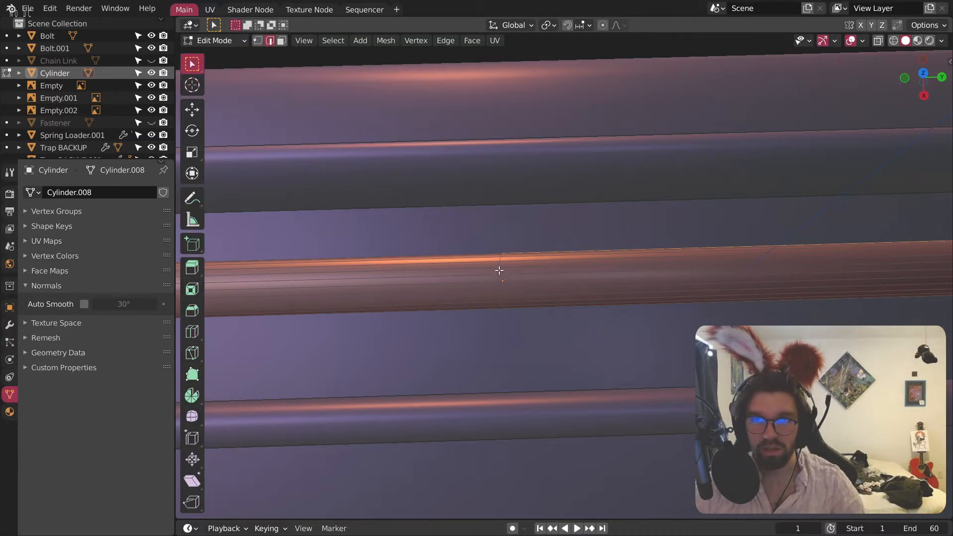
{"action": "scroll", "coordinate": [504, 251], "scroll_direction": "down", "scroll_amount": 2}
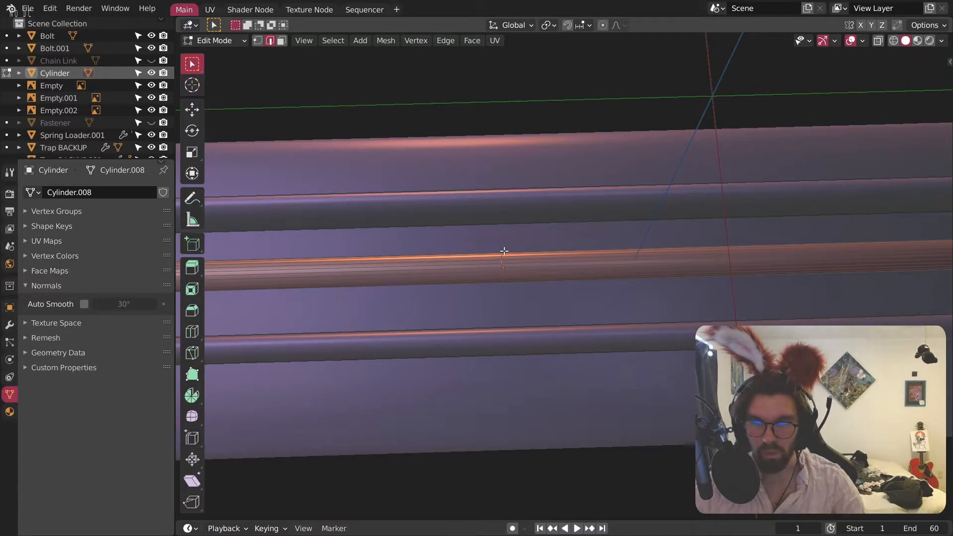
{"action": "key", "text": "s"}
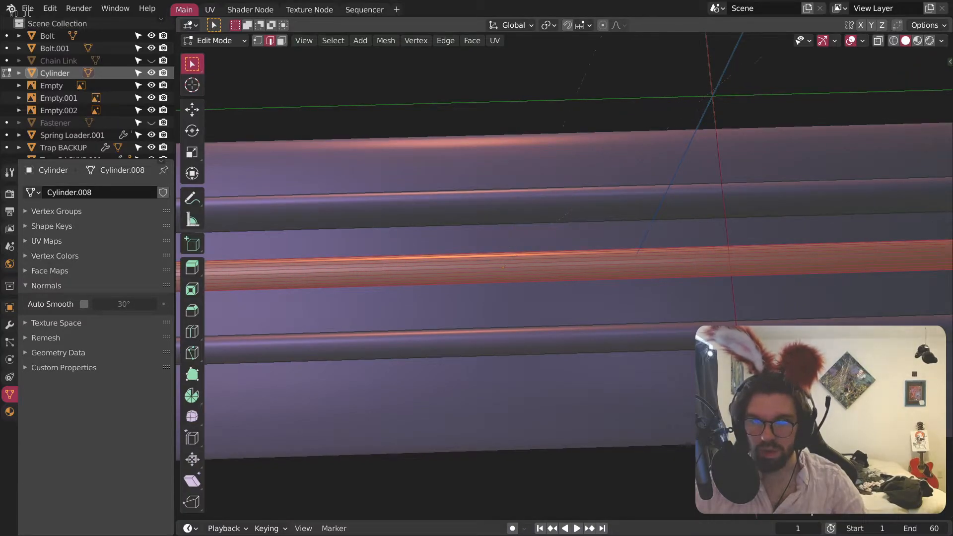
{"action": "left_click", "coordinate": [812, 512]}
{"action": "scroll", "coordinate": [708, 427], "scroll_direction": "down", "scroll_amount": 7}
{"action": "middle_click_drag", "start_coordinate": [708, 398], "coordinate": [802, 312], "text": "shift"}
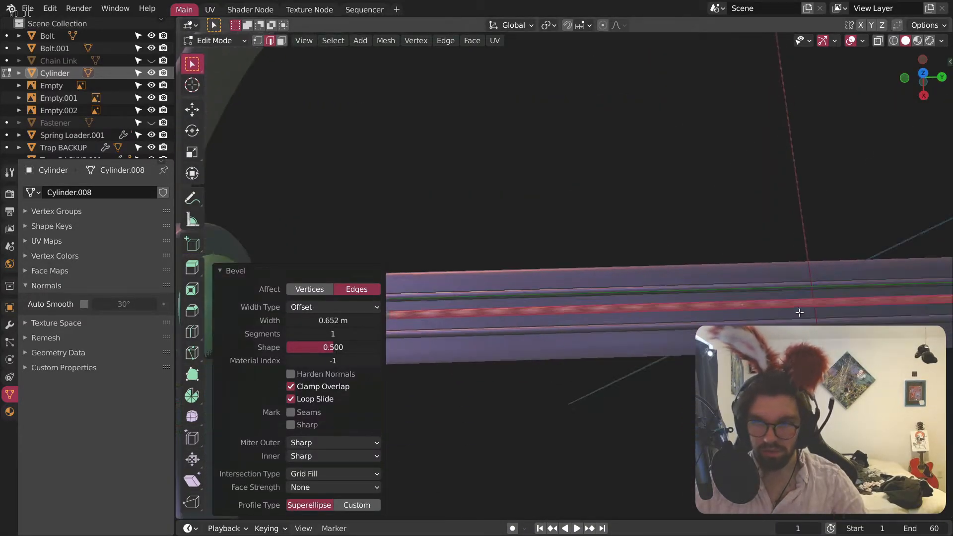
Step: Set the width of the rod's central bevel to 0.55 m
{"action": "scroll", "coordinate": [749, 253], "scroll_direction": "down", "scroll_amount": 4}
{"action": "scroll", "coordinate": [711, 278], "scroll_direction": "up", "scroll_amount": 1}
{"action": "middle_click_drag", "start_coordinate": [671, 279], "coordinate": [601, 270], "text": "shift"}
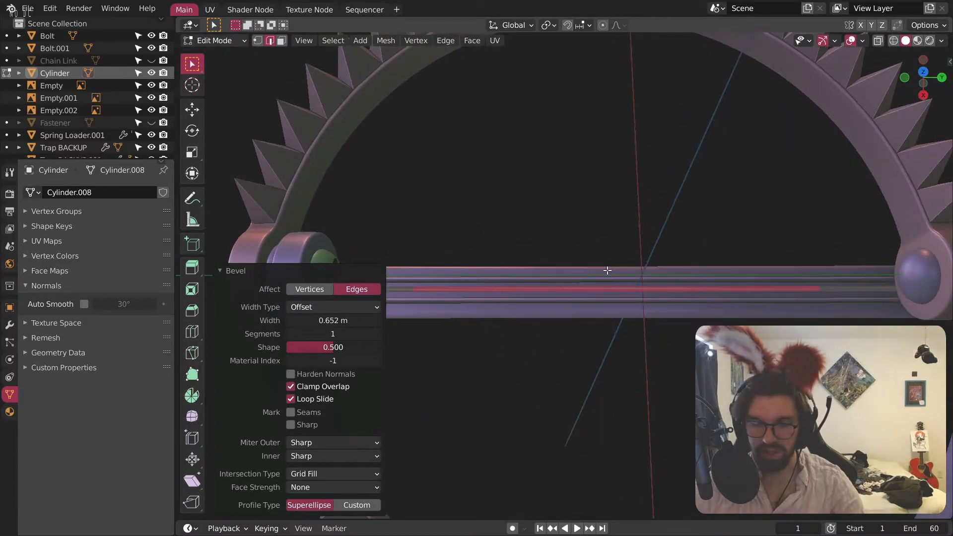
{"action": "left_click", "coordinate": [356, 320]}
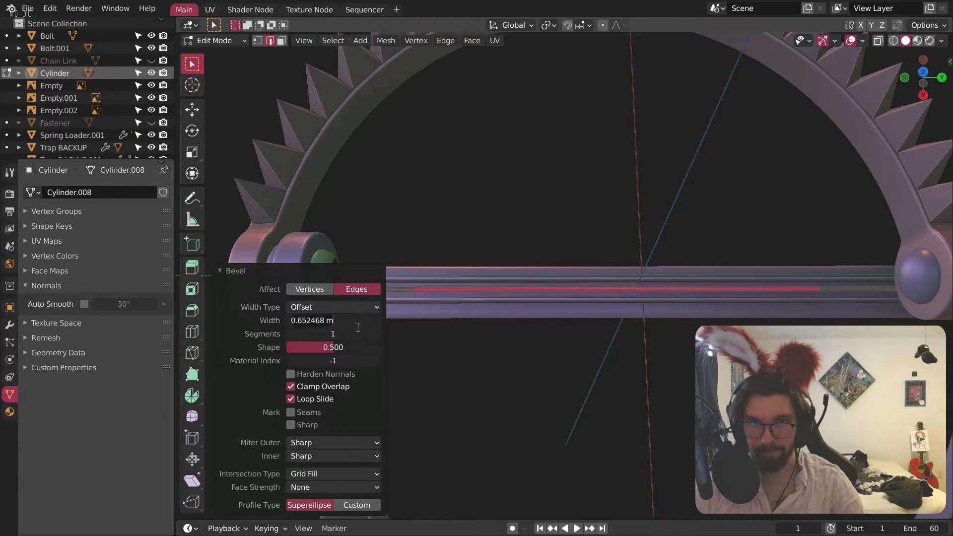
{"action": "key", "text": "BackSpace"}
{"action": "type", "text": ".55"}
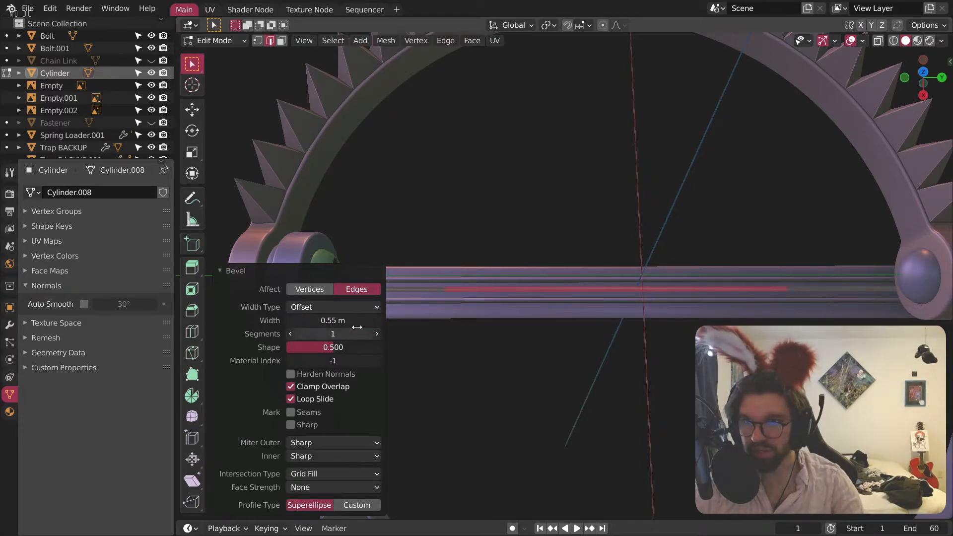
Step: Select the edge loops at both ends of the rod's central section and bevel them about 0.0044 m wide
{"action": "scroll", "coordinate": [441, 302], "scroll_direction": "up", "scroll_amount": 6}
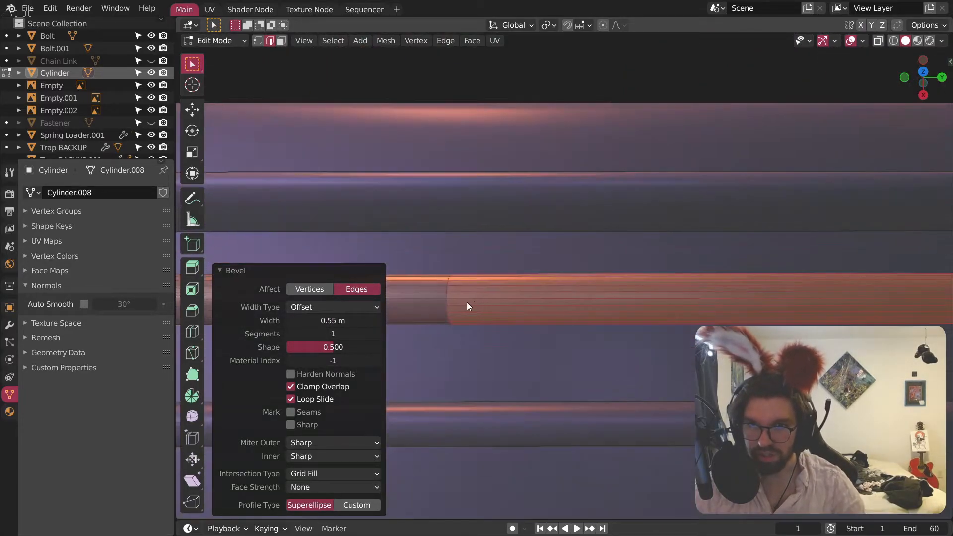
{"action": "left_click", "coordinate": [446, 300], "text": "alt"}
{"action": "scroll", "coordinate": [491, 319], "scroll_direction": "down", "scroll_amount": 9}
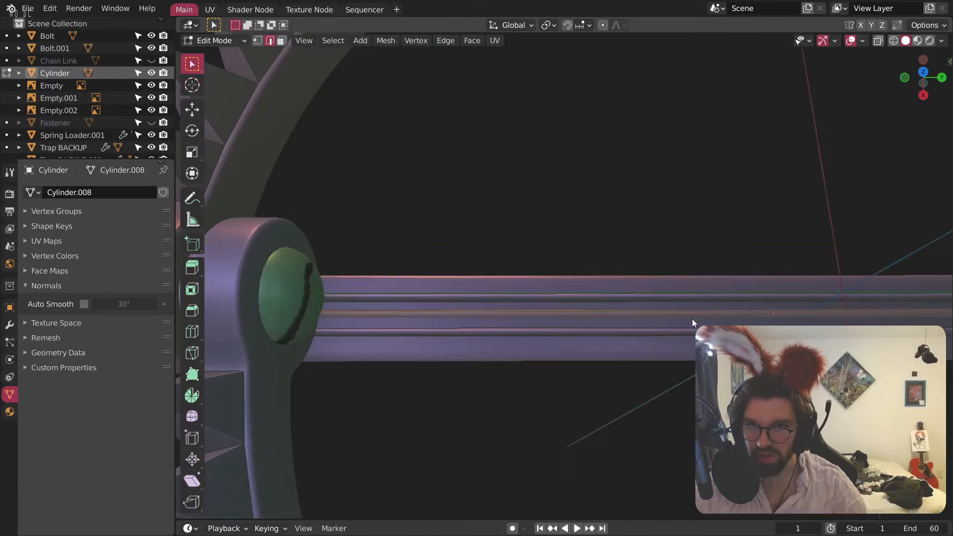
{"action": "middle_click_drag", "start_coordinate": [657, 324], "coordinate": [570, 312], "text": "shift"}
{"action": "scroll", "coordinate": [630, 339], "scroll_direction": "up", "scroll_amount": 5}
{"action": "middle_click_drag", "start_coordinate": [706, 355], "coordinate": [523, 303], "text": "shift"}
{"action": "scroll", "coordinate": [523, 303], "scroll_direction": "up", "scroll_amount": 6}
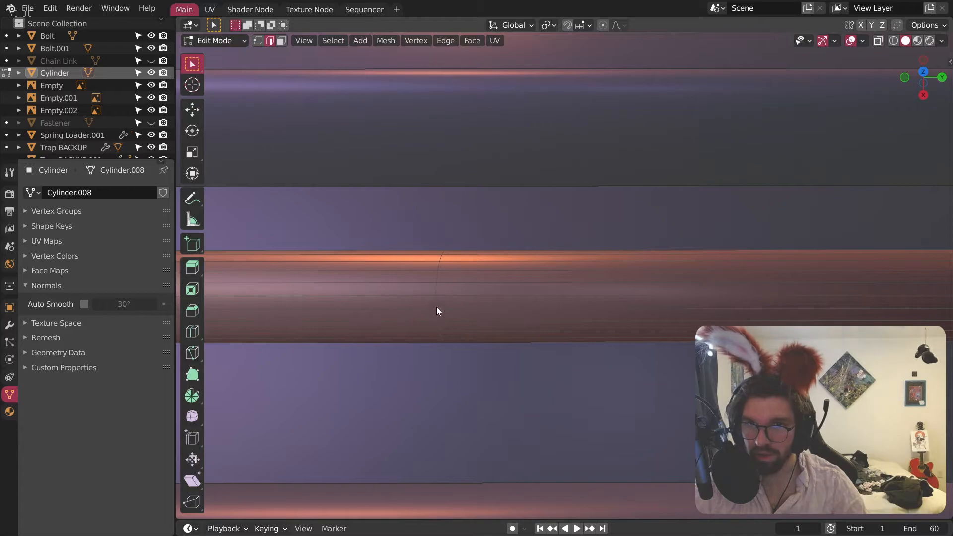
{"action": "scroll", "coordinate": [438, 310], "scroll_direction": "down", "scroll_amount": 8}
{"action": "scroll", "coordinate": [459, 308], "scroll_direction": "up", "scroll_amount": 6}
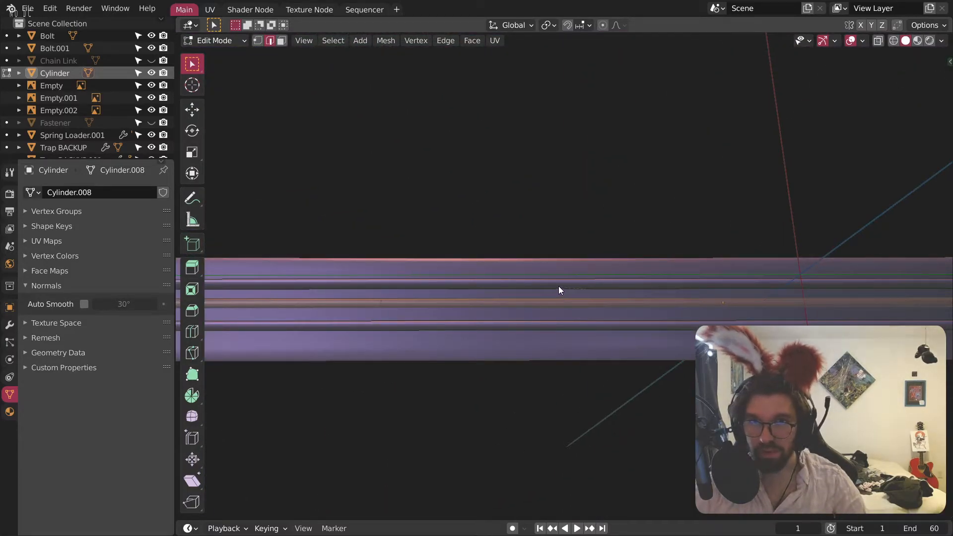
{"action": "left_click", "coordinate": [802, 148]}
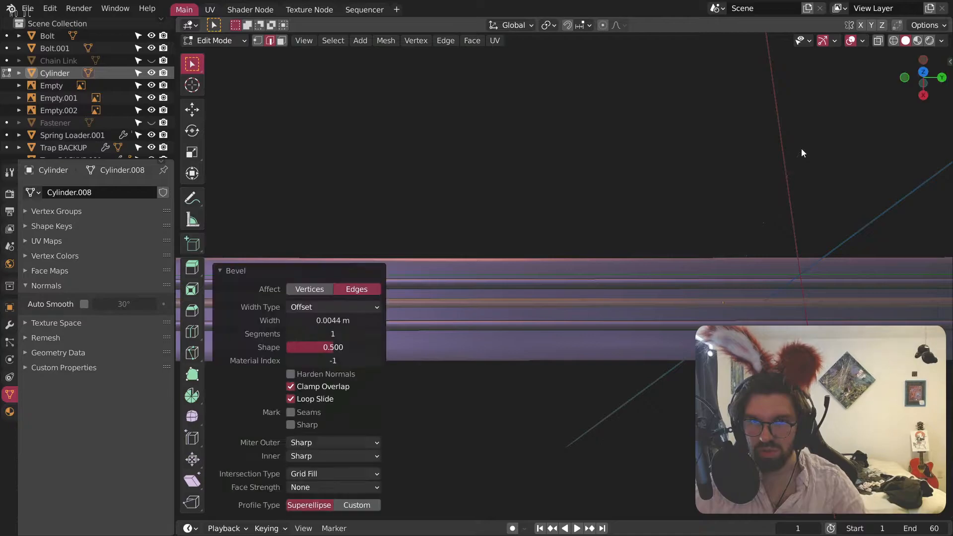
Step: Set the bevel width of the two narrow bands on the rod to 0.003 m
{"action": "scroll", "coordinate": [543, 259], "scroll_direction": "up", "scroll_amount": 4}
{"action": "scroll", "coordinate": [770, 256], "scroll_direction": "up", "scroll_amount": 6}
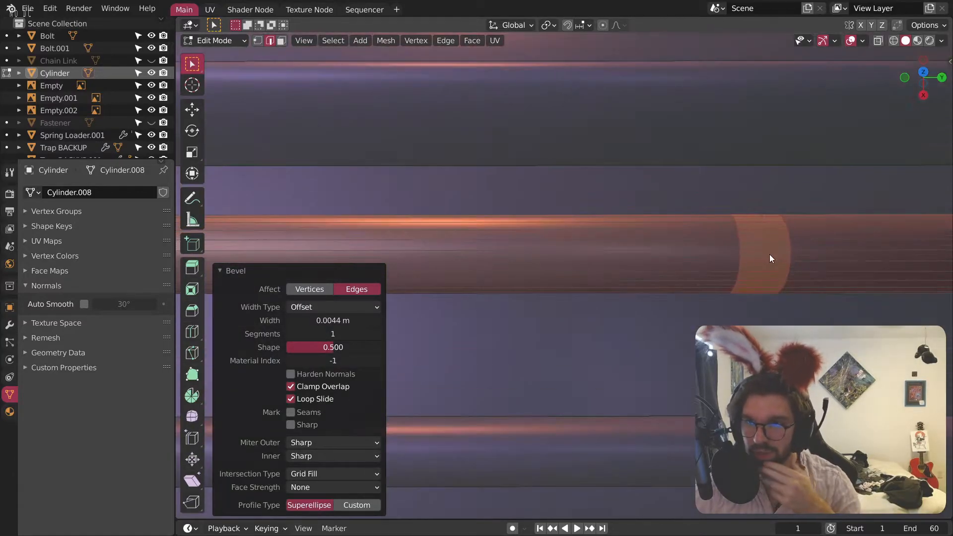
{"action": "middle_click_drag", "start_coordinate": [734, 257], "coordinate": [580, 289], "text": "shift"}
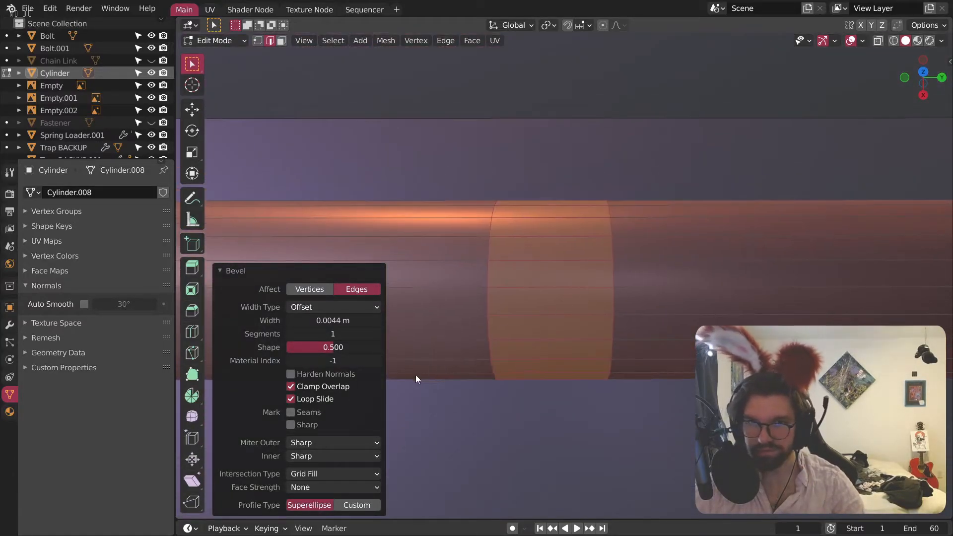
{"action": "type", "text": "0.003"}
{"action": "key", "text": "Return"}
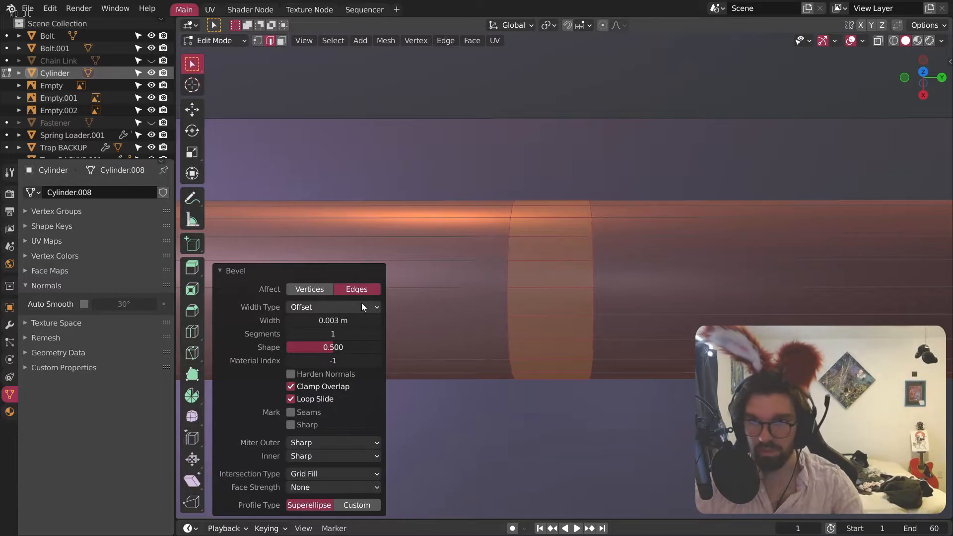
Step: Switch to face selection and extrude the band faces outward along their normals by about 0.564 m
{"action": "right_click", "coordinate": [519, 248]}
{"action": "left_click", "coordinate": [283, 41]}
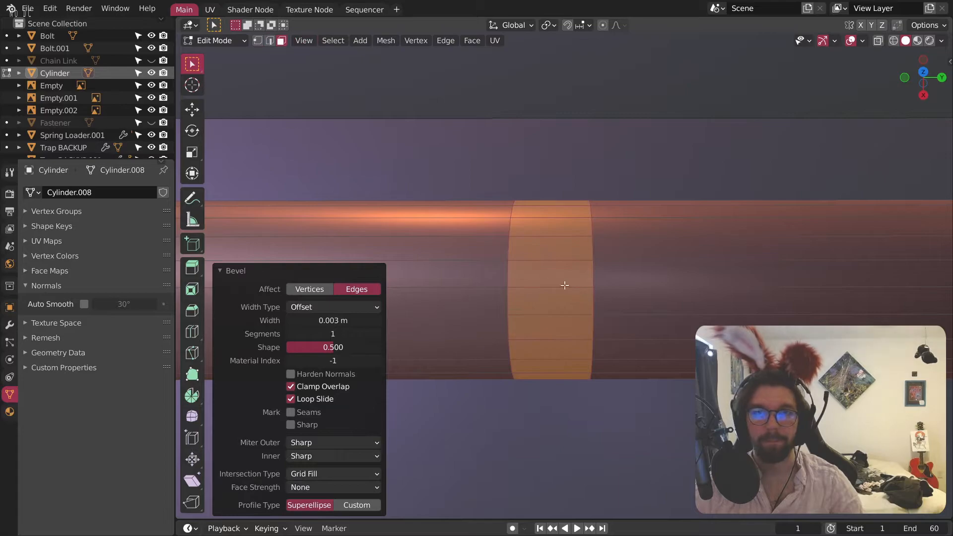
{"action": "right_click", "coordinate": [524, 311]}
{"action": "left_click", "coordinate": [524, 325]}
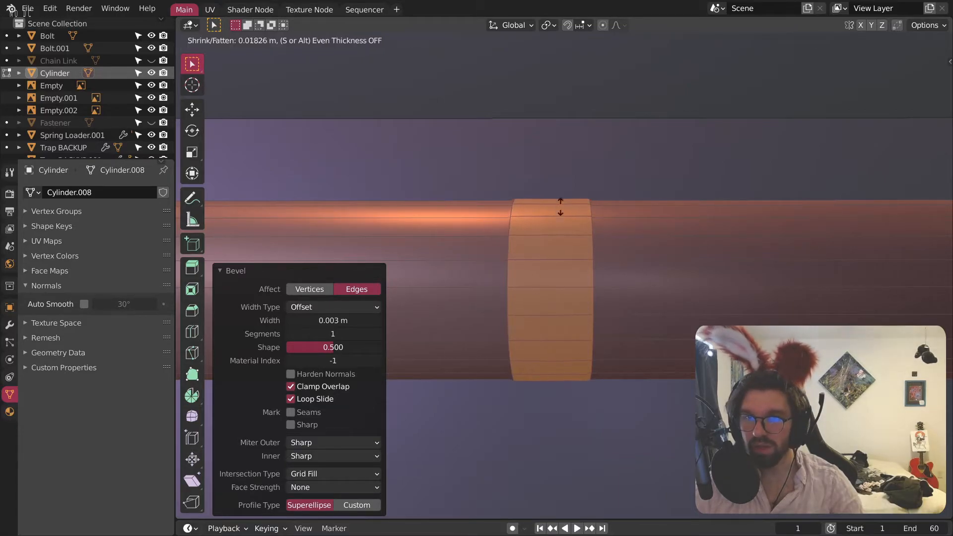
{"action": "left_click", "coordinate": [796, 320]}
Step: Set the offset of the extruded collars on the rod to 1 m
{"action": "scroll", "coordinate": [795, 320], "scroll_direction": "down", "scroll_amount": 3}
{"action": "middle_click_drag", "start_coordinate": [742, 329], "coordinate": [566, 347]}
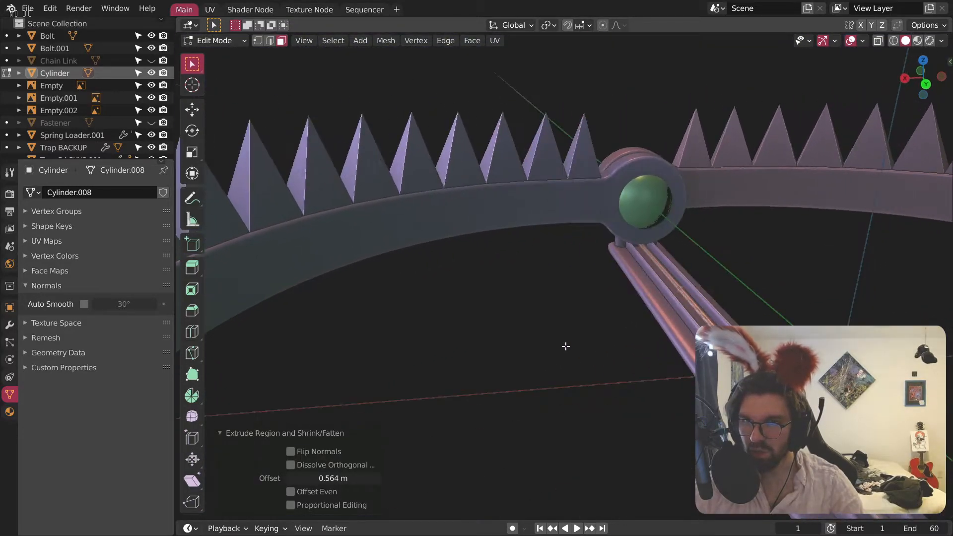
{"action": "scroll", "coordinate": [566, 347], "scroll_direction": "up", "scroll_amount": 10}
{"action": "middle_click_drag", "start_coordinate": [642, 300], "coordinate": [561, 298]}
{"action": "middle_click_drag", "start_coordinate": [528, 355], "coordinate": [545, 496]}
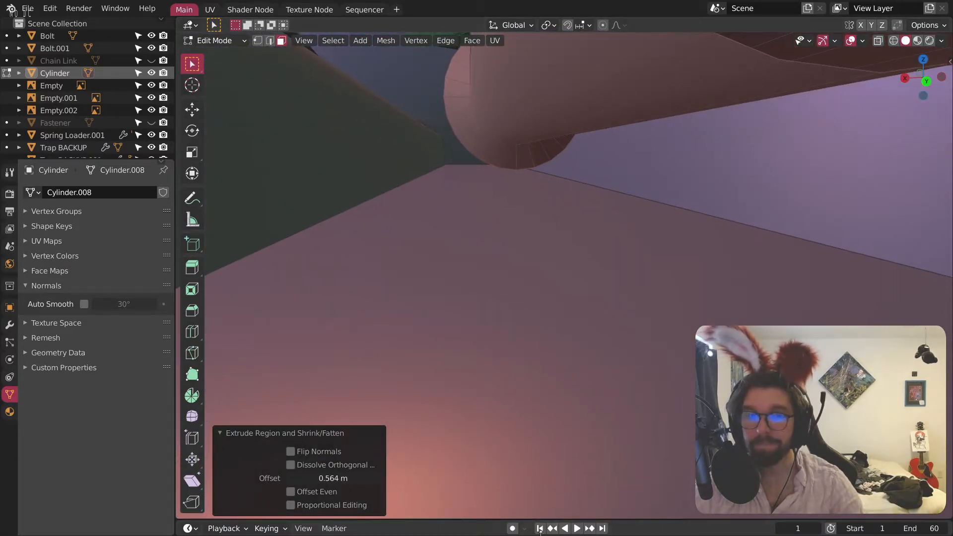
{"action": "type", "text": "1"}
{"action": "key", "text": "Return"}
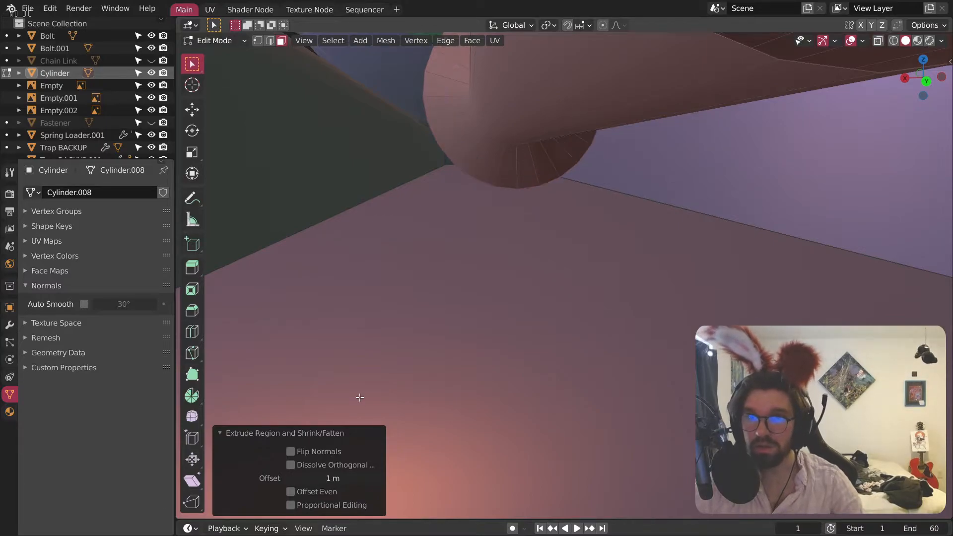
Step: Try extrusion offsets of 1.5 m and 2.2 m on the rod's collars
{"action": "left_click", "coordinate": [349, 476]}
{"action": "type", "text": "1.5"}
{"action": "key", "text": "Return"}
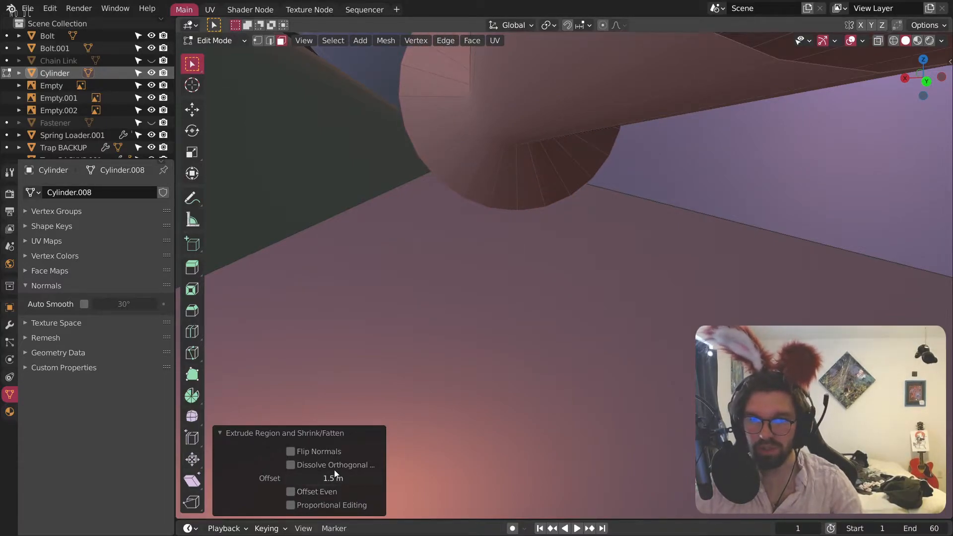
{"action": "key", "text": "Return"}
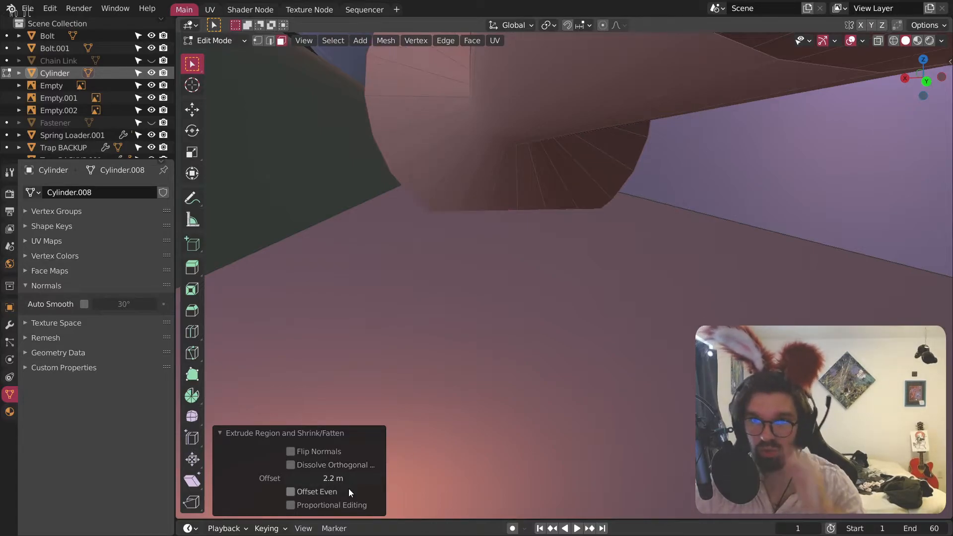
Step: Toggle Offset Even on and back off for the collar extrusion, and try offsets of 2 m and 1.8 m
{"action": "left_click", "coordinate": [333, 491]}
{"action": "left_click", "coordinate": [288, 489]}
{"action": "left_click", "coordinate": [355, 479]}
{"action": "type", "text": "2"}
{"action": "key", "text": "Return"}
{"action": "left_click", "coordinate": [370, 484]}
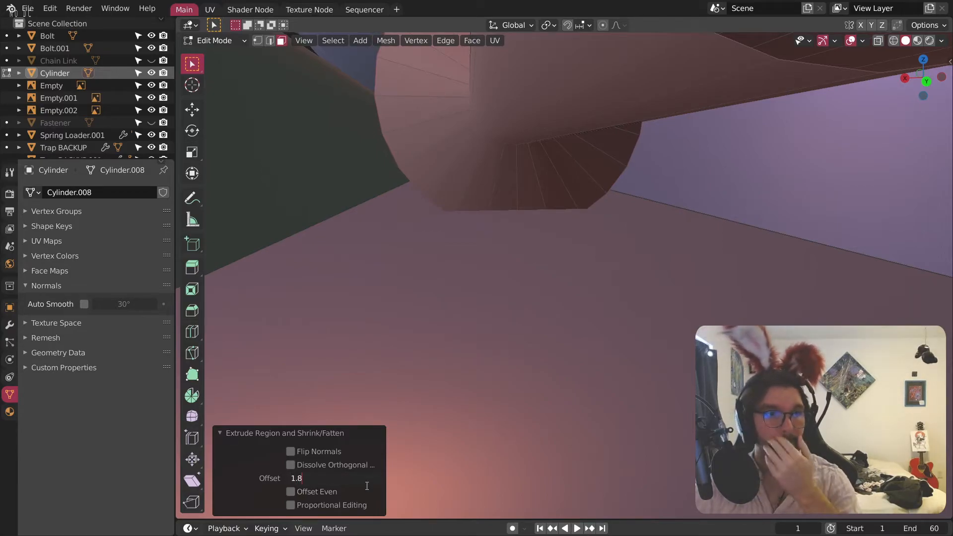
{"action": "key", "text": "Return"}
Step: Lower the offset of the extruded collars on the rod to 1.6 m and settle it at 1.5 m
{"action": "left_click", "coordinate": [365, 483]}
{"action": "type", "text": "6"}
{"action": "key", "text": "Return"}
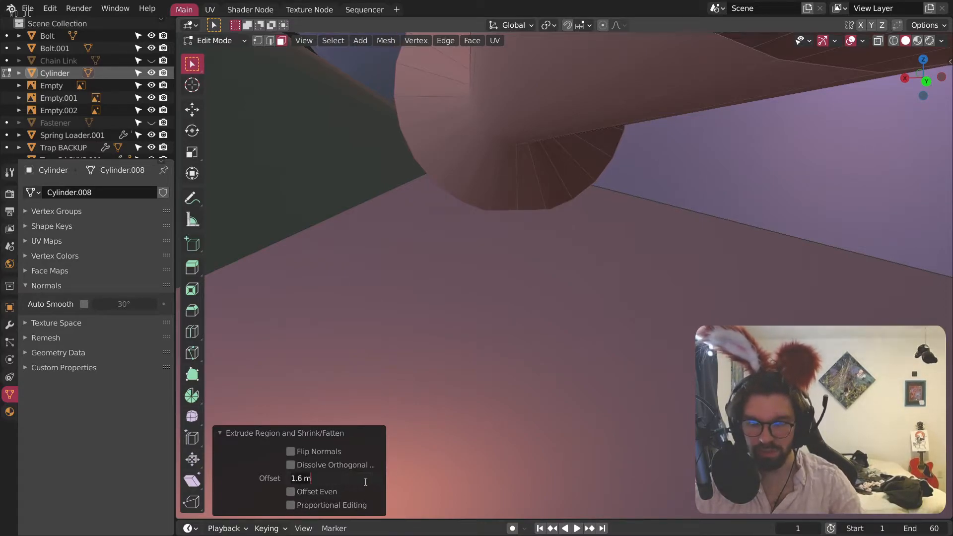
{"action": "type", "text": "5"}
{"action": "key", "text": "Return"}
Step: Examine the rod's collars from several angles and compare them with the collar and spring in the bear trap reference photo
{"action": "middle_click_drag", "start_coordinate": [523, 94], "coordinate": [579, 255]}
{"action": "scroll", "coordinate": [496, 365], "scroll_direction": "up", "scroll_amount": 4}
{"action": "scroll", "coordinate": [427, 358], "scroll_direction": "down", "scroll_amount": 10}
{"action": "middle_click_drag", "start_coordinate": [486, 157], "coordinate": [610, 221]}
{"action": "scroll", "coordinate": [457, 148], "scroll_direction": "up", "scroll_amount": 6}
{"action": "scroll", "coordinate": [591, 227], "scroll_direction": "up", "scroll_amount": 4}
{"action": "scroll", "coordinate": [556, 252], "scroll_direction": "up", "scroll_amount": 4}
{"action": "scroll", "coordinate": [549, 244], "scroll_direction": "down", "scroll_amount": 10}
{"action": "middle_click_drag", "start_coordinate": [531, 278], "coordinate": [585, 246]}
{"action": "scroll", "coordinate": [586, 246], "scroll_direction": "up", "scroll_amount": 8}
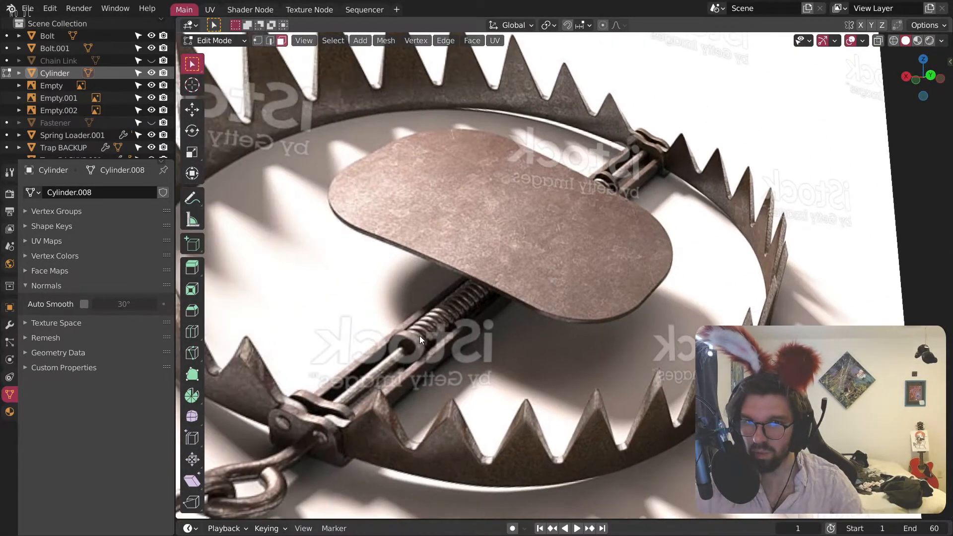
{"action": "scroll", "coordinate": [421, 338], "scroll_direction": "up", "scroll_amount": 10}
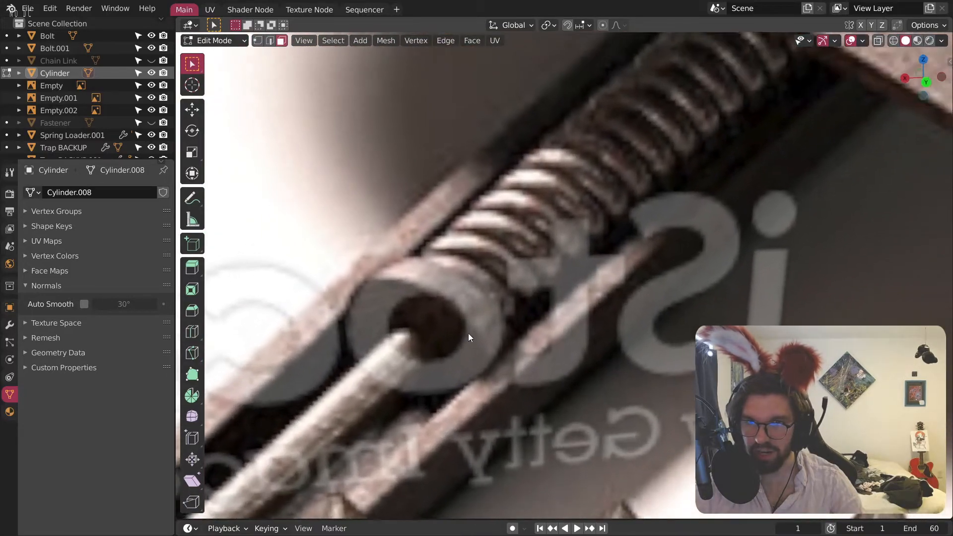
Step: Examine the spring and rod ends in the reference photo and compare them with the collar modelled on the rod
{"action": "scroll", "coordinate": [462, 307], "scroll_direction": "down", "scroll_amount": 8}
{"action": "scroll", "coordinate": [513, 200], "scroll_direction": "up", "scroll_amount": 9}
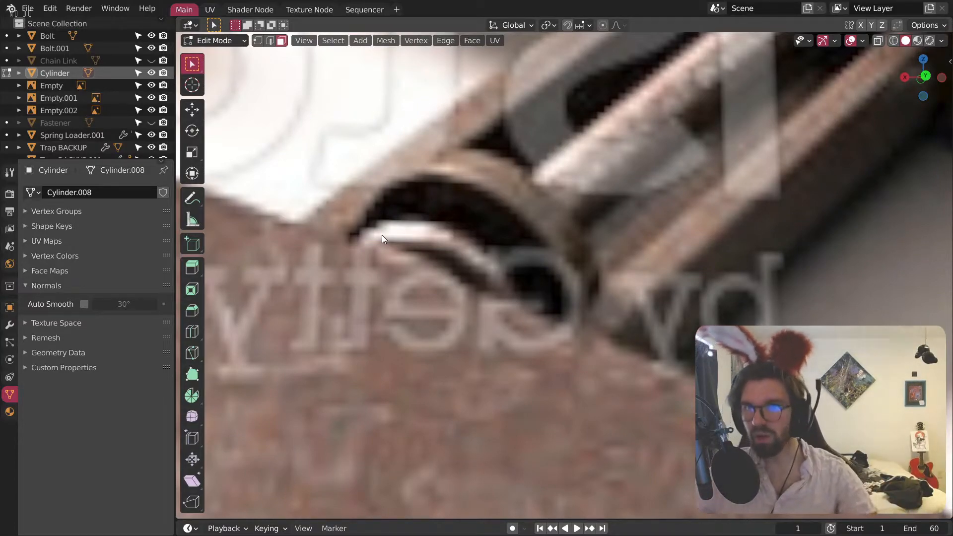
{"action": "scroll", "coordinate": [587, 236], "scroll_direction": "down", "scroll_amount": 15}
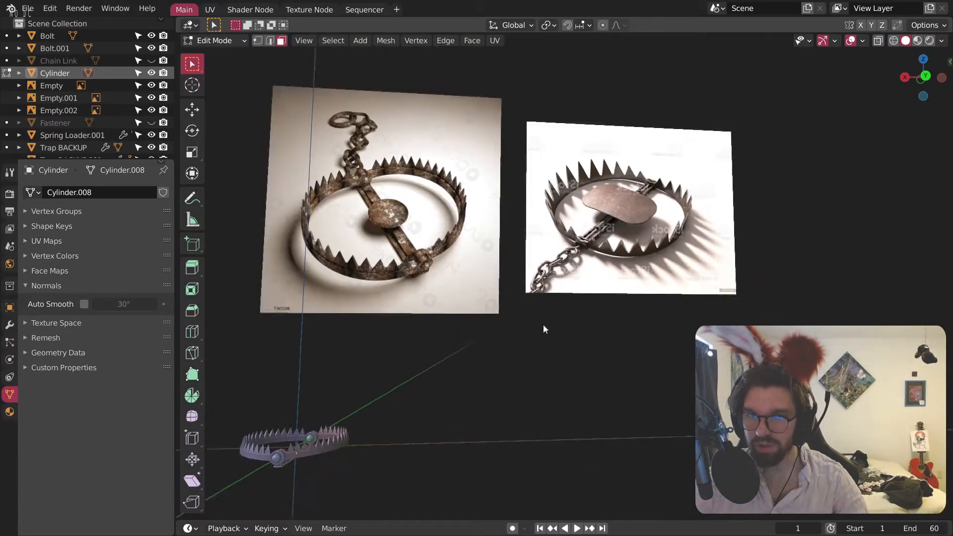
{"action": "scroll", "coordinate": [449, 380], "scroll_direction": "up", "scroll_amount": 10}
{"action": "middle_click_drag", "start_coordinate": [451, 380], "coordinate": [300, 421]}
{"action": "scroll", "coordinate": [383, 342], "scroll_direction": "up", "scroll_amount": 8}
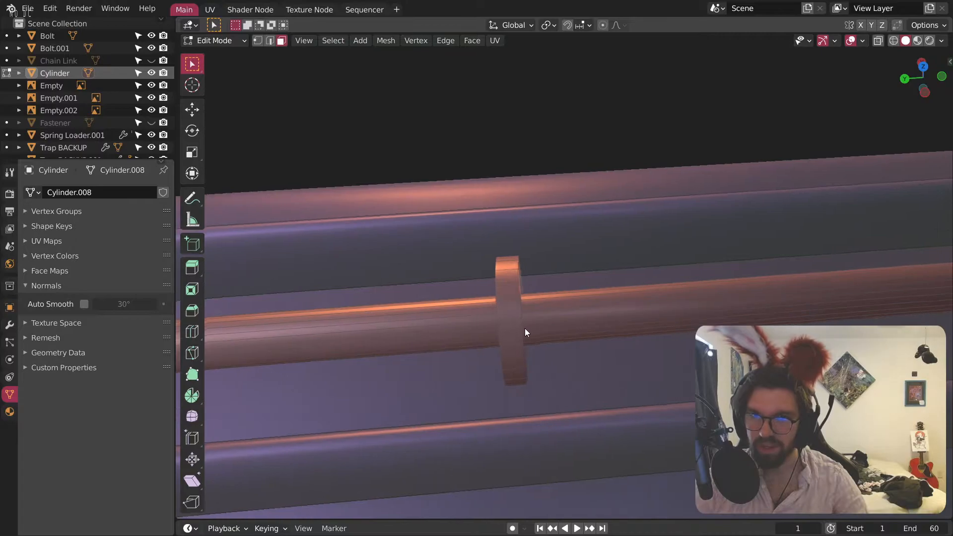
{"action": "scroll", "coordinate": [427, 206], "scroll_direction": "up", "scroll_amount": 3}
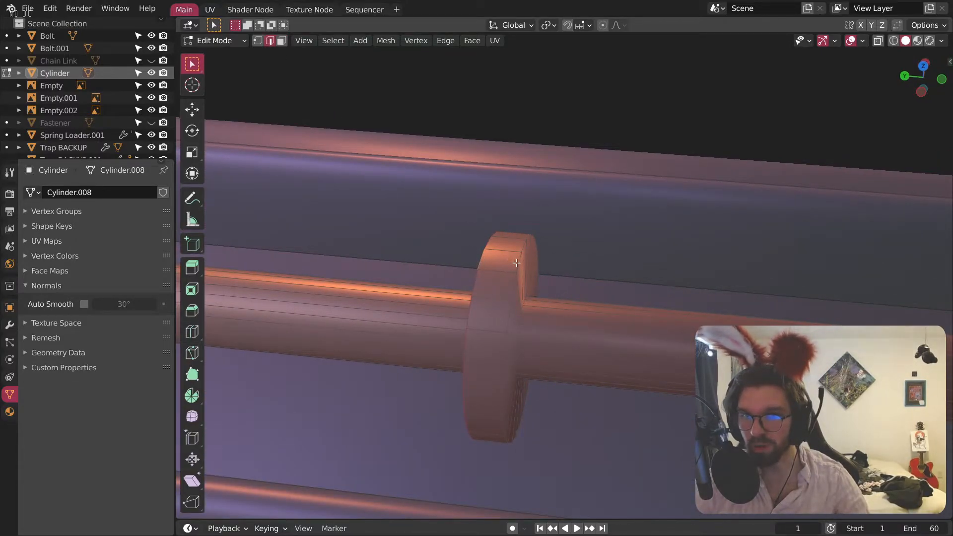
{"action": "scroll", "coordinate": [517, 264], "scroll_direction": "down", "scroll_amount": 10}
{"action": "scroll", "coordinate": [368, 368], "scroll_direction": "up", "scroll_amount": 7}
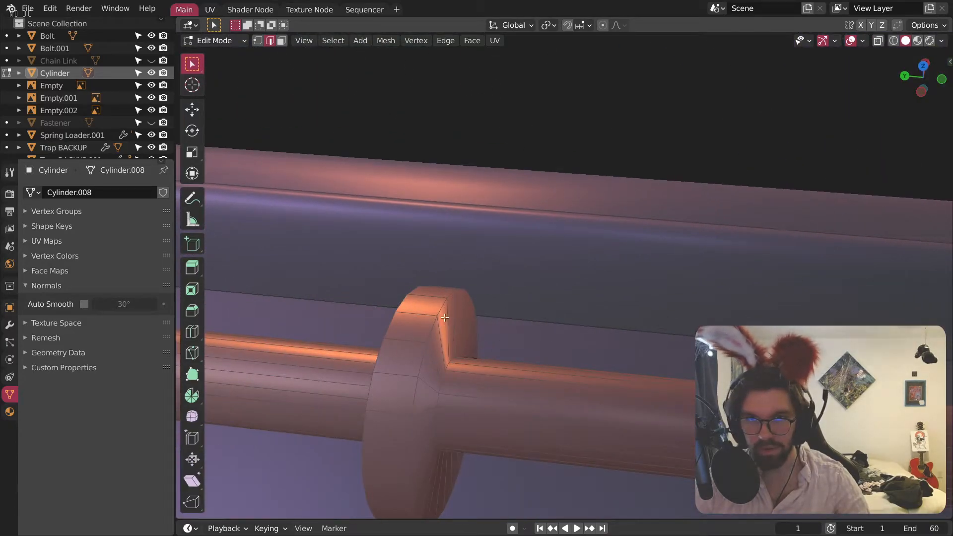
Step: Apply the scale of the rod object in Object Mode and return to editing its mesh
{"action": "left_click", "coordinate": [216, 40]}
{"action": "left_click", "coordinate": [231, 59]}
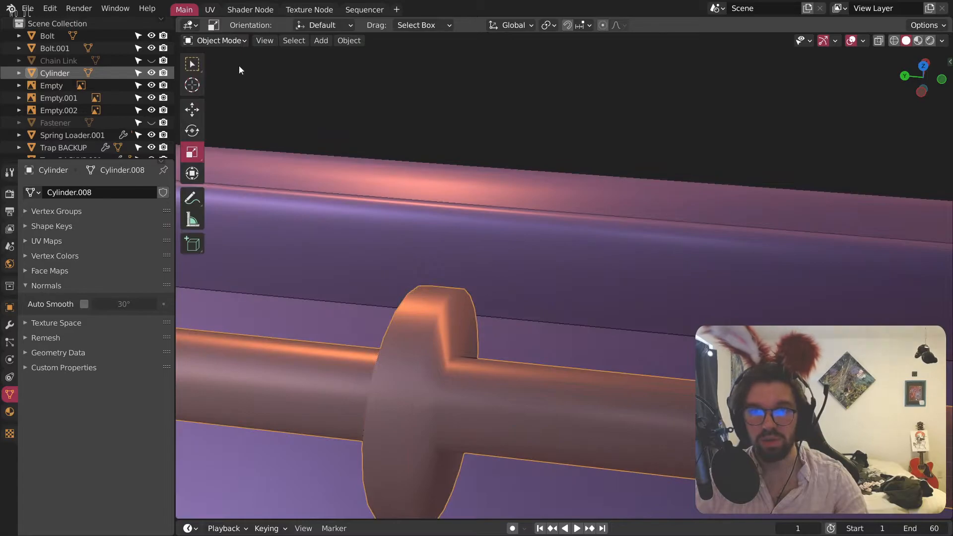
{"action": "key", "text": "ctrl+a"}
{"action": "left_click", "coordinate": [263, 113]}
{"action": "left_click", "coordinate": [223, 41]}
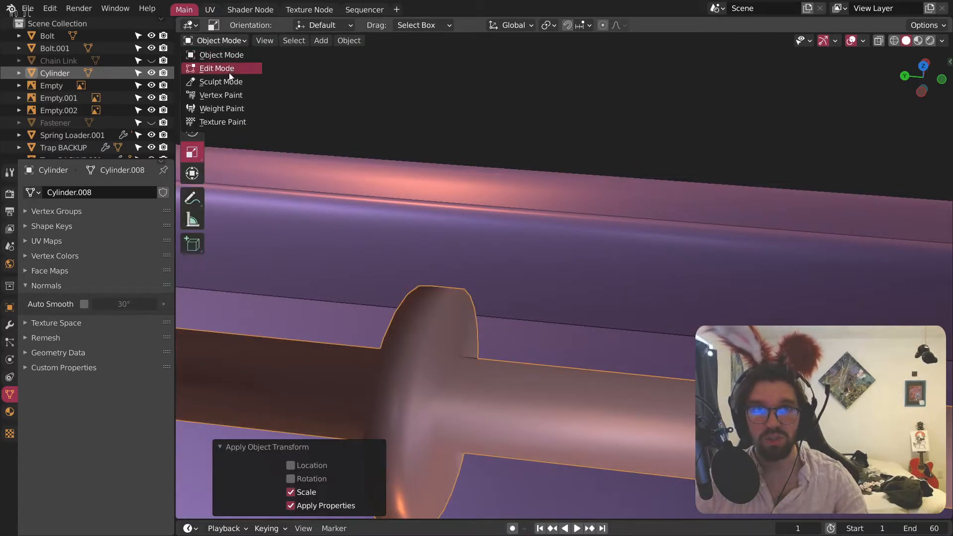
{"action": "left_click", "coordinate": [221, 68]}
Step: Bevel the outer rim edges of the collar with 4 segments and a width of about 0.00163 m, and return to Object Mode
{"action": "scroll", "coordinate": [390, 294], "scroll_direction": "up", "scroll_amount": 4}
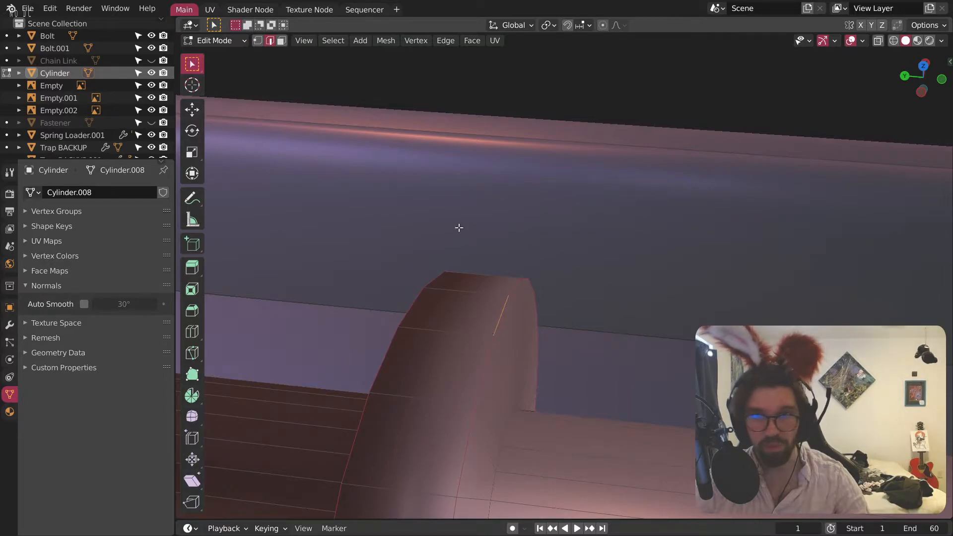
{"action": "key", "text": "ctrl+b"}
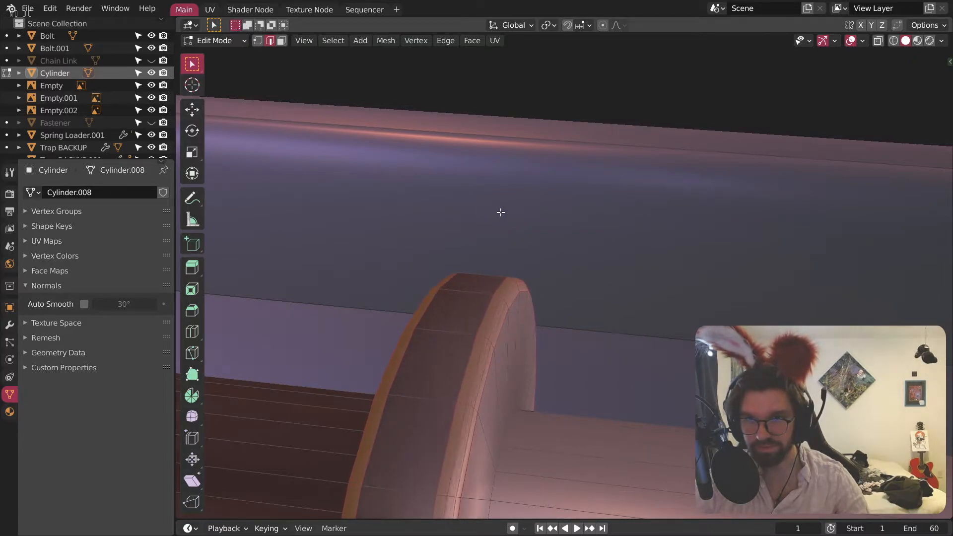
{"action": "scroll", "coordinate": [505, 214], "scroll_direction": "up", "scroll_amount": 3}
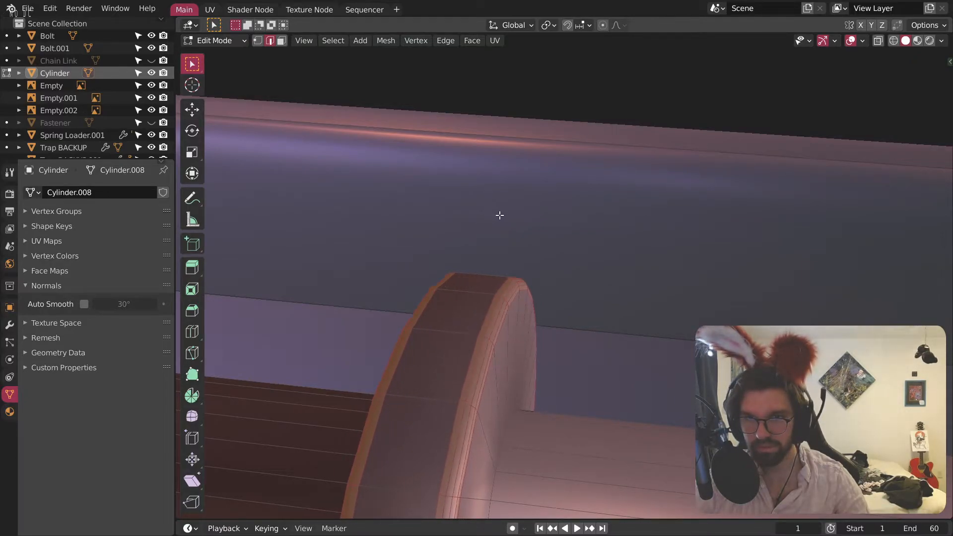
{"action": "left_click", "coordinate": [504, 216]}
{"action": "left_click", "coordinate": [214, 41]}
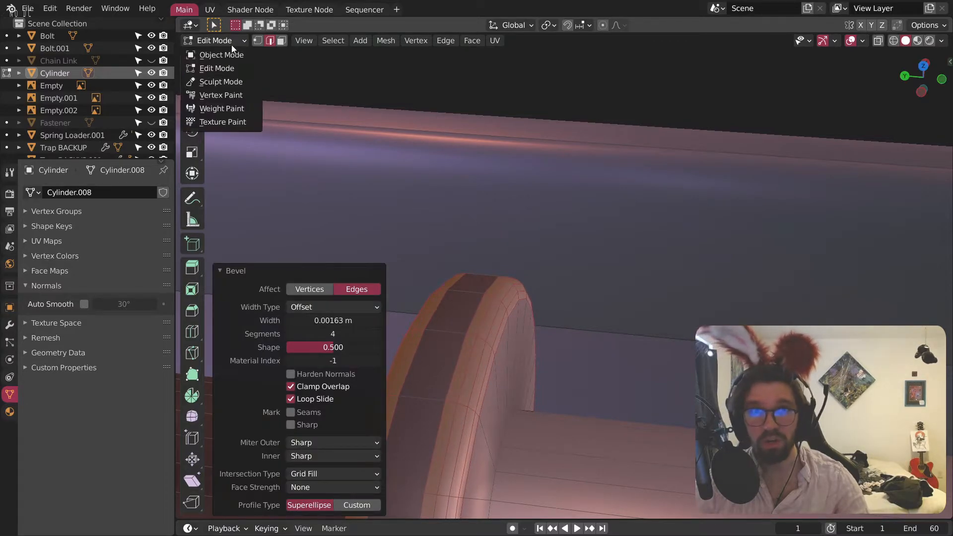
{"action": "left_click", "coordinate": [218, 52]}
Step: Enable Auto Smooth for the rod's normals with an angle of 45°
{"action": "left_click", "coordinate": [447, 164]}
{"action": "scroll", "coordinate": [448, 163], "scroll_direction": "down", "scroll_amount": 10}
{"action": "middle_click_drag", "start_coordinate": [436, 222], "coordinate": [526, 200]}
{"action": "scroll", "coordinate": [525, 200], "scroll_direction": "up", "scroll_amount": 3}
{"action": "left_click", "coordinate": [567, 235]}
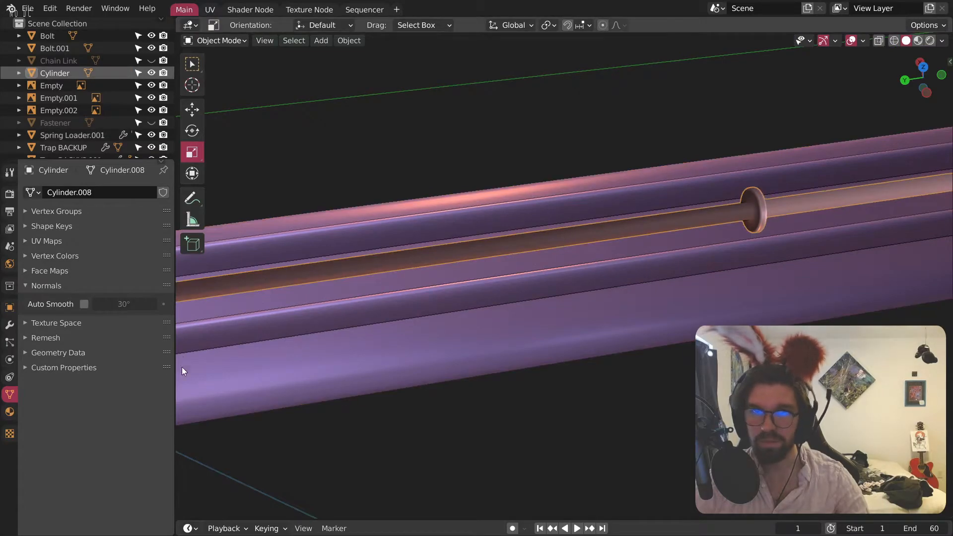
{"action": "left_click", "coordinate": [84, 304]}
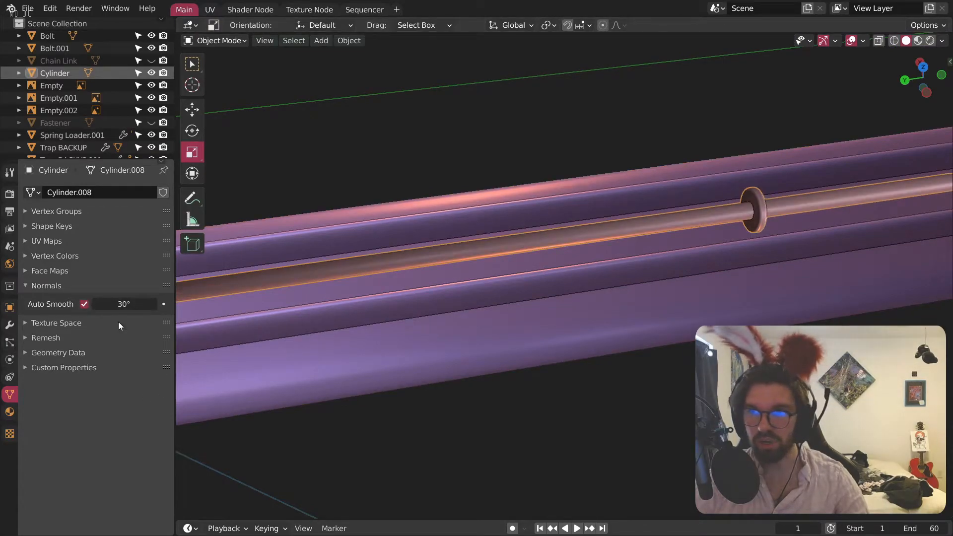
{"action": "type", "text": "45"}
{"action": "key", "text": "Return"}
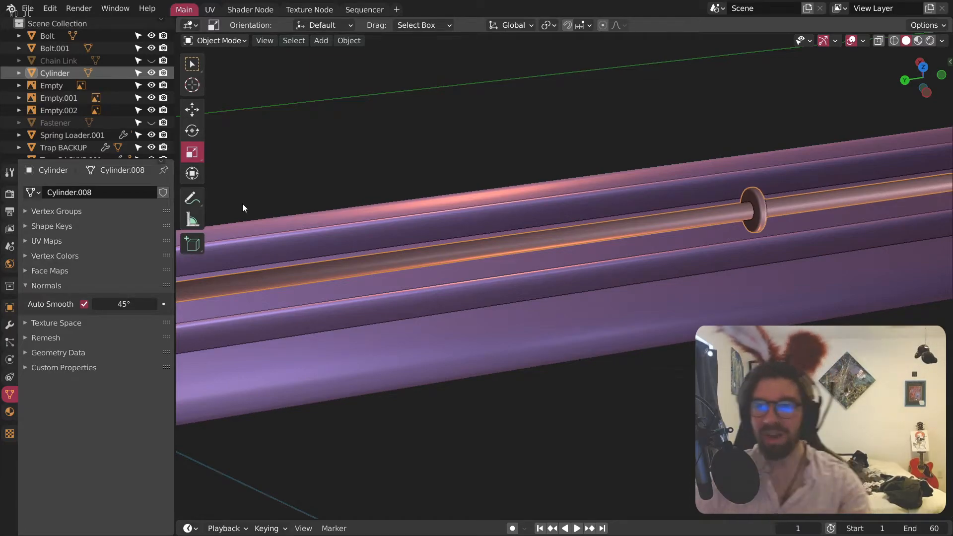
Step: Inspect the shading of the rod and both collars along the trap's base bar from several angles
{"action": "middle_click_drag", "start_coordinate": [586, 223], "coordinate": [534, 395]}
{"action": "scroll", "coordinate": [535, 395], "scroll_direction": "down", "scroll_amount": 4}
{"action": "middle_click_drag", "start_coordinate": [403, 469], "coordinate": [444, 314], "text": "shift"}
{"action": "scroll", "coordinate": [519, 413], "scroll_direction": "up", "scroll_amount": 6}
{"action": "middle_click_drag", "start_coordinate": [490, 413], "coordinate": [505, 313]}
{"action": "scroll", "coordinate": [516, 384], "scroll_direction": "down", "scroll_amount": 6}
{"action": "left_click", "coordinate": [362, 243]}
{"action": "middle_click_drag", "start_coordinate": [362, 303], "coordinate": [403, 279], "text": "shift"}
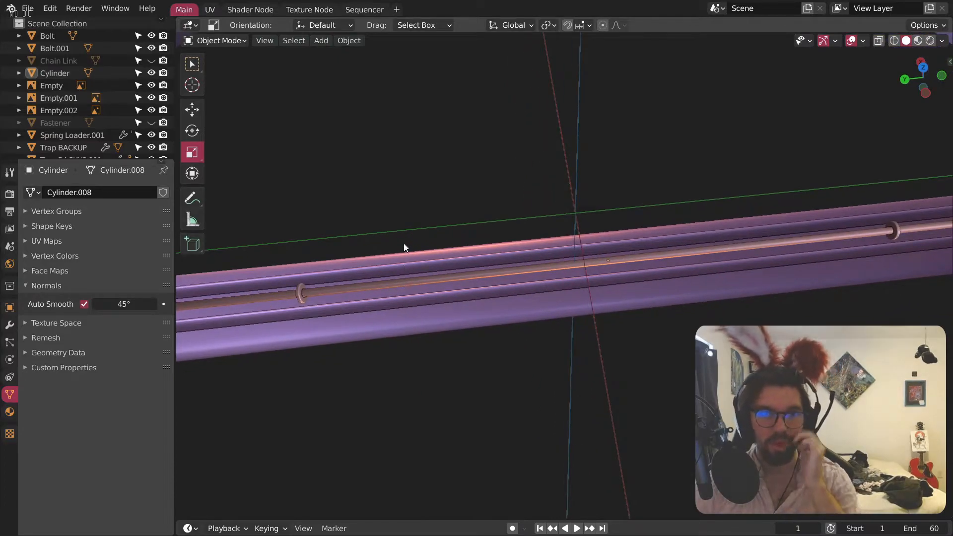
{"action": "scroll", "coordinate": [300, 284], "scroll_direction": "up", "scroll_amount": 10}
{"action": "scroll", "coordinate": [361, 286], "scroll_direction": "down", "scroll_amount": 11}
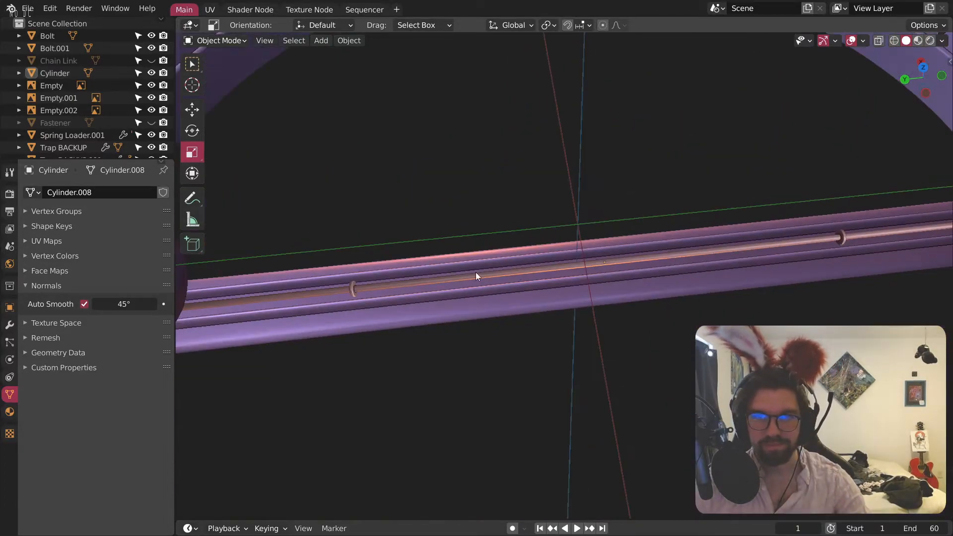
{"action": "middle_click_drag", "start_coordinate": [452, 276], "coordinate": [488, 257]}
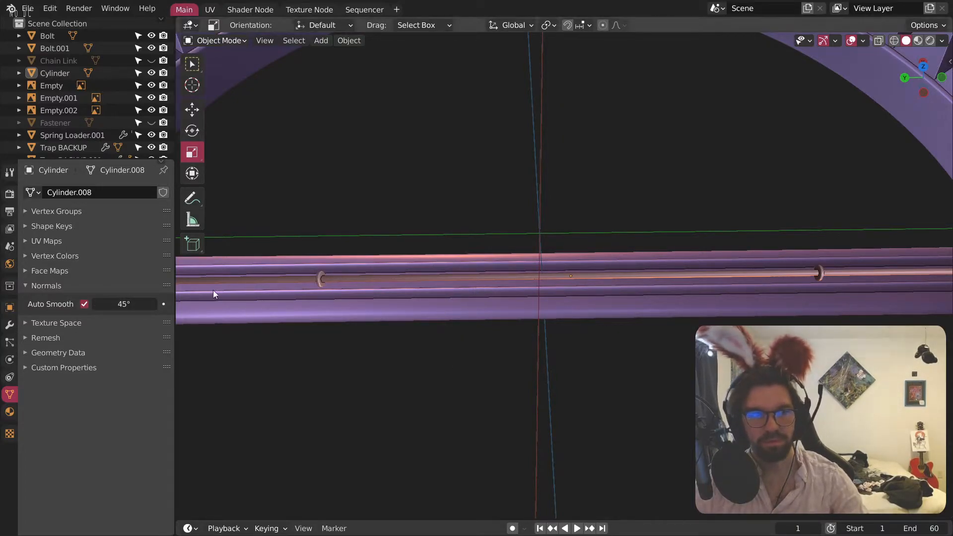
{"action": "middle_click_drag", "start_coordinate": [383, 283], "coordinate": [319, 158]}
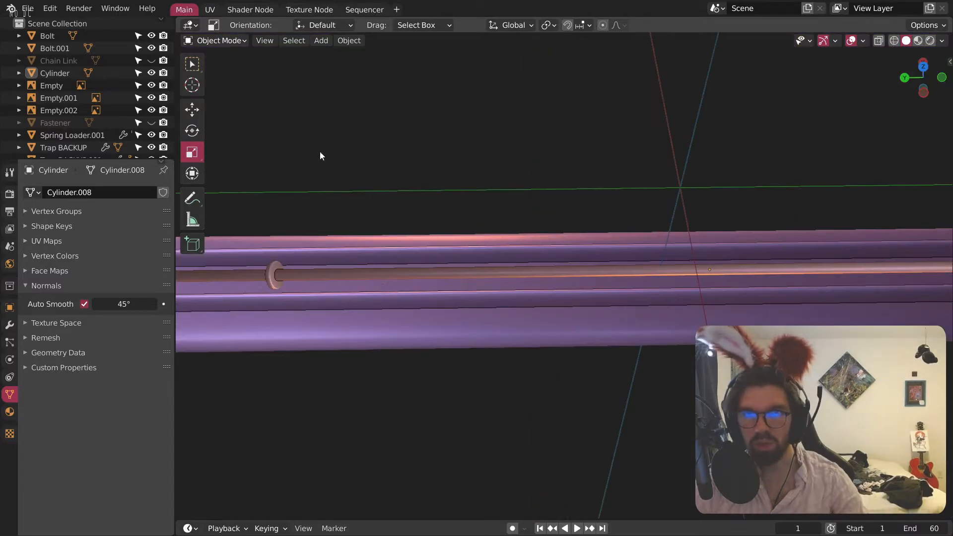
{"action": "left_click", "coordinate": [321, 41]}
{"action": "mouse_move", "coordinate": [353, 67]}
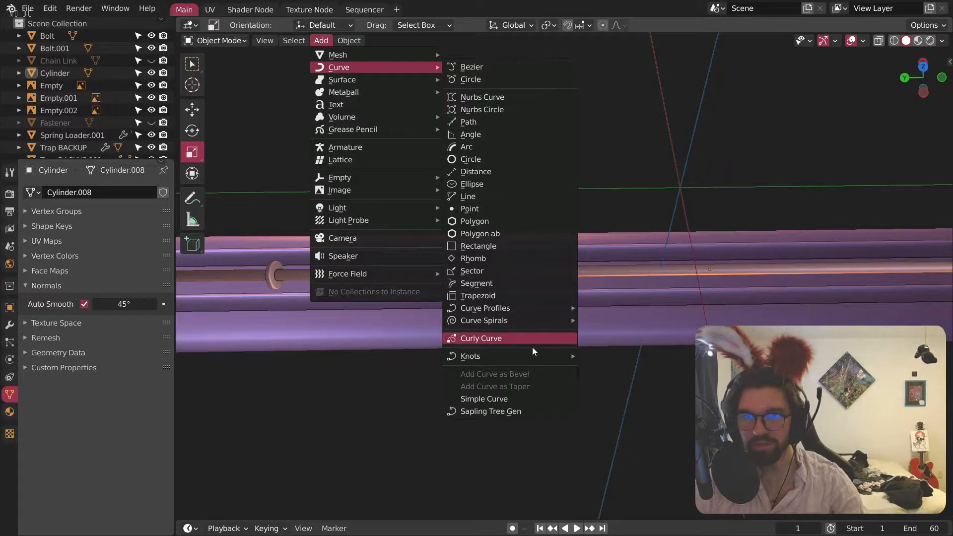
{"action": "mouse_move", "coordinate": [552, 320]}
{"action": "left_click", "coordinate": [632, 323]}
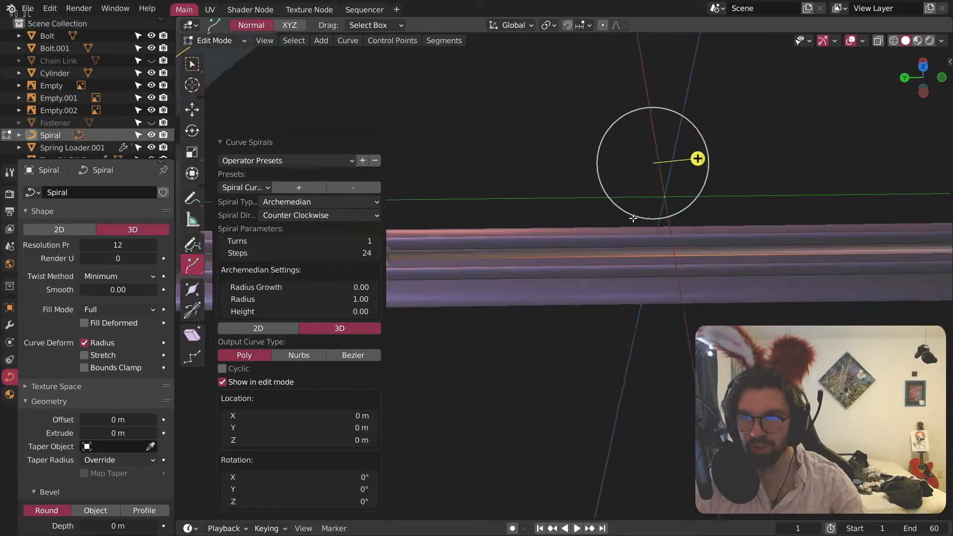
{"action": "middle_click_drag", "start_coordinate": [554, 241], "coordinate": [551, 195]}
{"action": "key", "text": "x"}
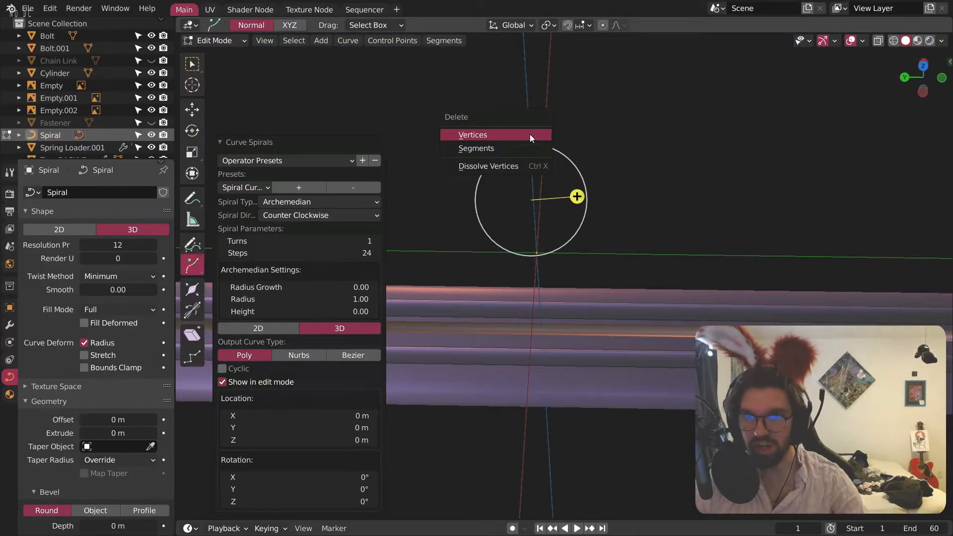
{"action": "key", "text": "ctrl+z"}
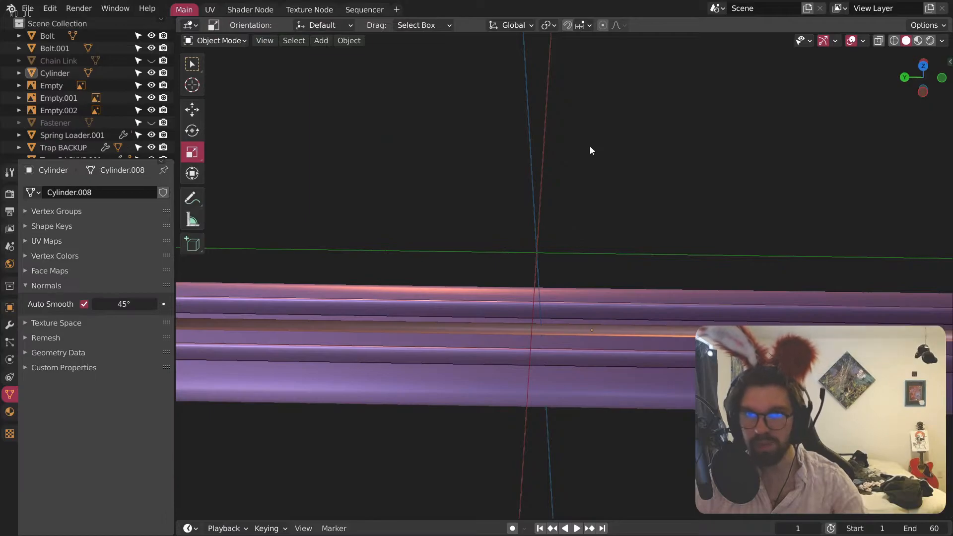
Step: Add an Archemedian spiral curve and give it a round bevel depth of 0.04 m
{"action": "left_click", "coordinate": [328, 44]}
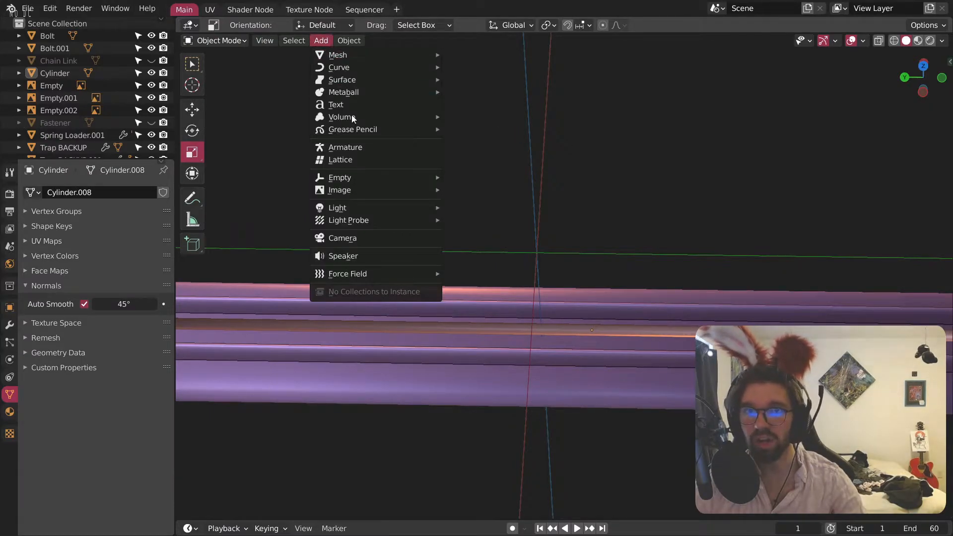
{"action": "mouse_move", "coordinate": [396, 119]}
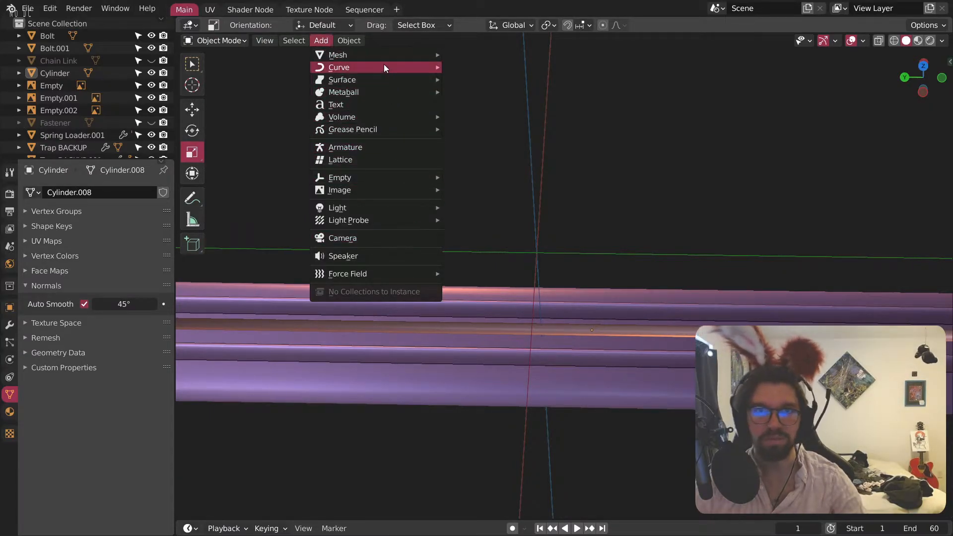
{"action": "mouse_move", "coordinate": [395, 68]}
{"action": "mouse_move", "coordinate": [524, 322]}
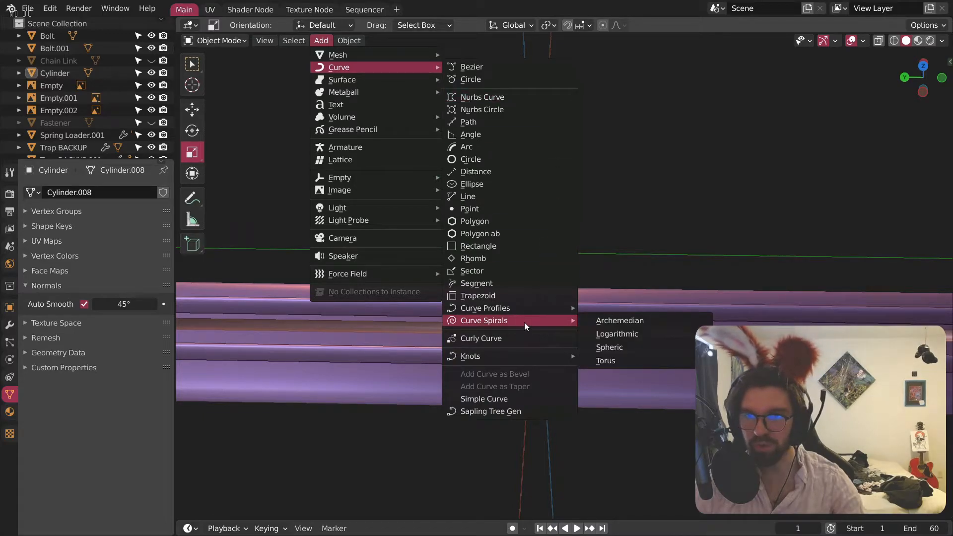
{"action": "left_click", "coordinate": [605, 323]}
{"action": "scroll", "coordinate": [144, 432], "scroll_direction": "down", "scroll_amount": 5}
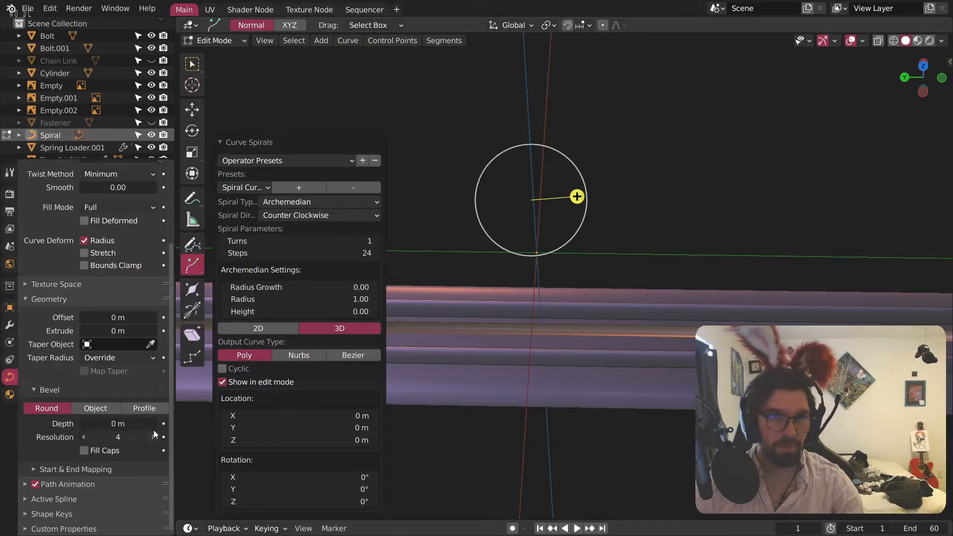
{"action": "left_click_drag", "start_coordinate": [155, 425], "coordinate": [169, 425]}
Step: Try scaling the spiral's points down uniformly to about 0.223
{"action": "middle_click_drag", "start_coordinate": [575, 196], "coordinate": [520, 158]}
{"action": "key", "text": "s"}
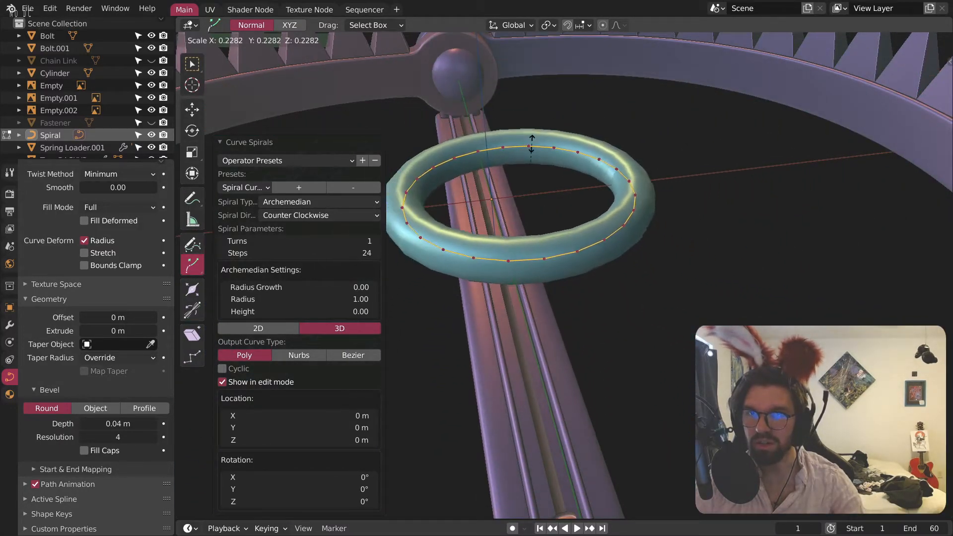
{"action": "left_click", "coordinate": [521, 150]}
{"action": "middle_click_drag", "start_coordinate": [521, 163], "coordinate": [618, 165]}
{"action": "scroll", "coordinate": [595, 171], "scroll_direction": "up", "scroll_amount": 3}
{"action": "middle_click_drag", "start_coordinate": [532, 189], "coordinate": [562, 195]}
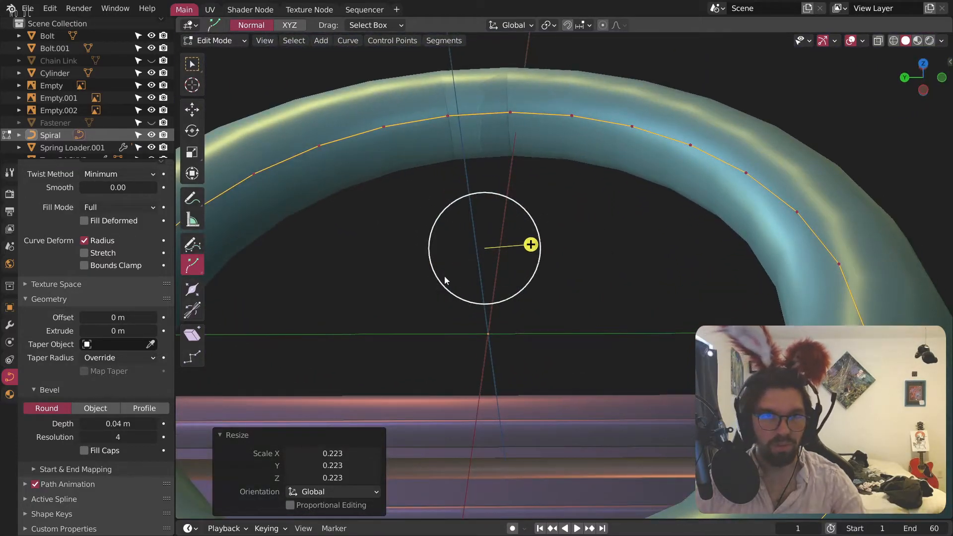
{"action": "scroll", "coordinate": [445, 279], "scroll_direction": "down", "scroll_amount": 3}
Step: Undo the spiral's scaling, its bevel depth and the creation of the spiral itself
{"action": "key", "text": "ctrl+z"}
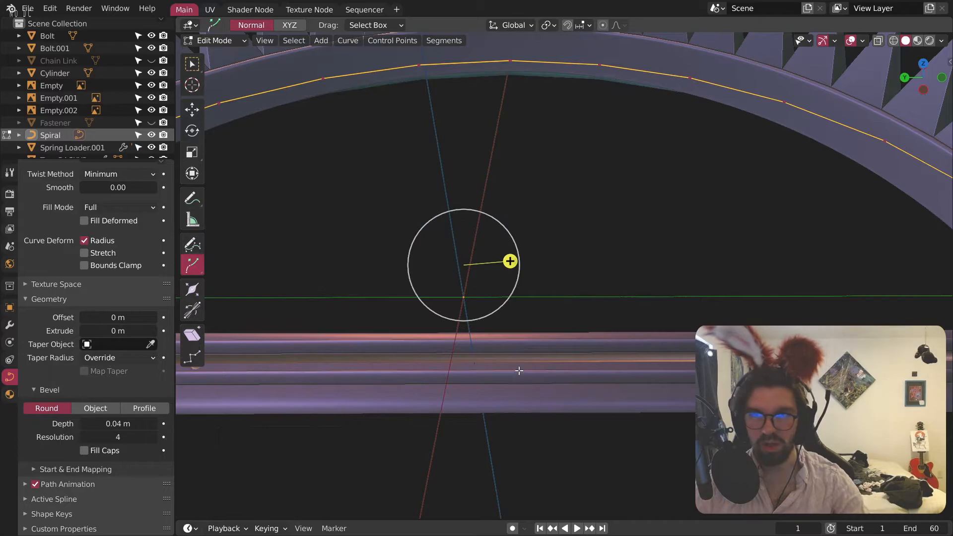
{"action": "scroll", "coordinate": [520, 237], "scroll_direction": "down", "scroll_amount": 5}
{"action": "middle_click_drag", "start_coordinate": [519, 236], "coordinate": [517, 257]}
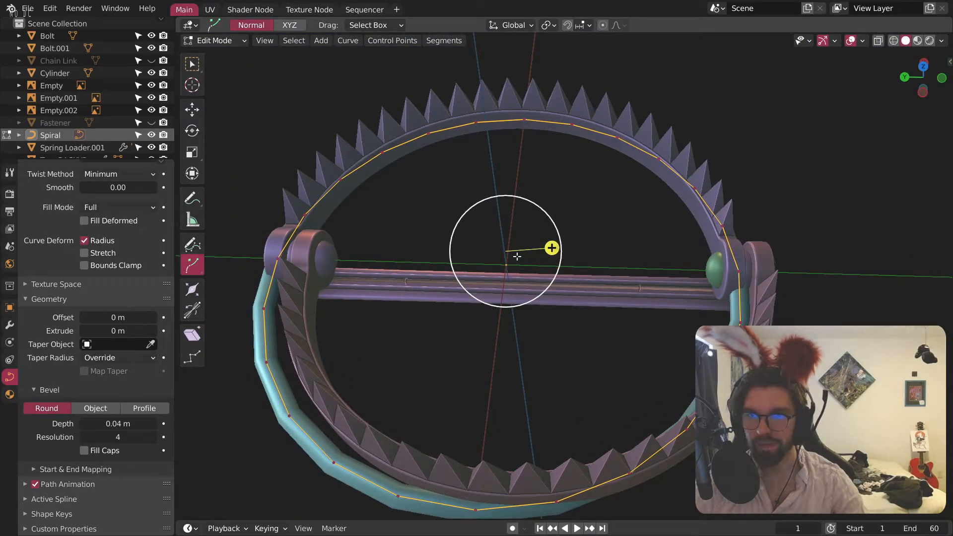
{"action": "key", "text": "ctrl+z"}
Step: Add a new Archemedian spiral curve with a radius of 0.04
{"action": "key", "text": "shift+a"}
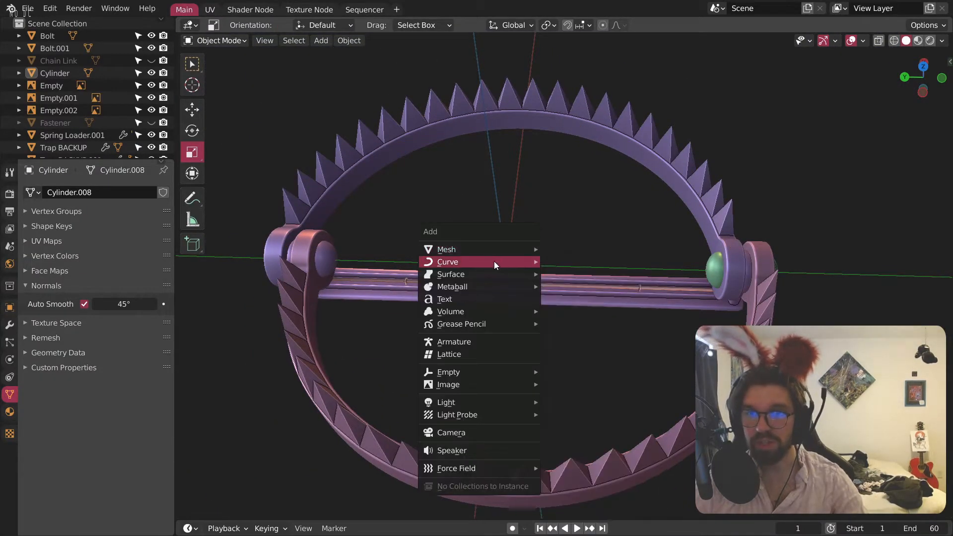
{"action": "mouse_move", "coordinate": [495, 264]}
{"action": "mouse_move", "coordinate": [600, 516]}
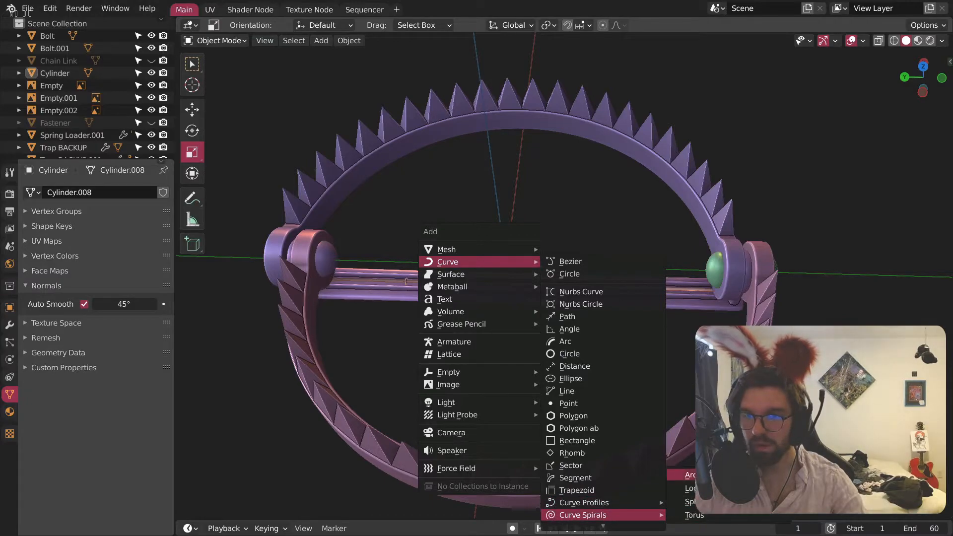
{"action": "left_click", "coordinate": [690, 476]}
{"action": "middle_click_drag", "start_coordinate": [576, 250], "coordinate": [585, 274]}
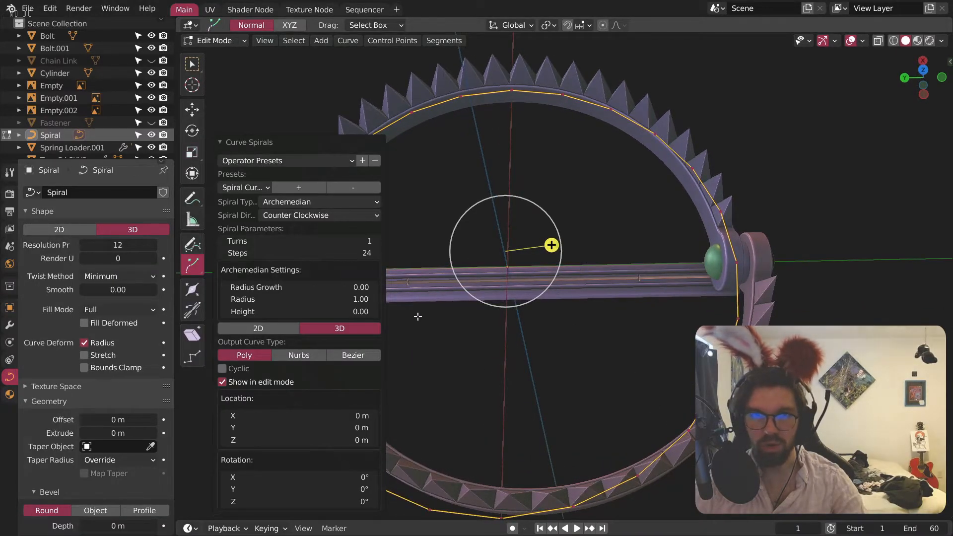
{"action": "left_click_drag", "start_coordinate": [317, 299], "coordinate": [304, 305]}
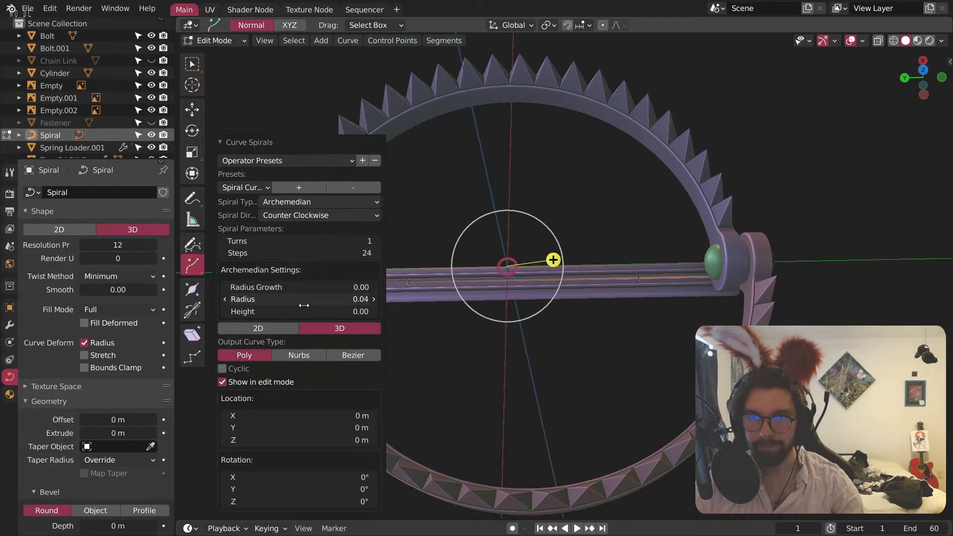
{"action": "scroll", "coordinate": [496, 279], "scroll_direction": "up", "scroll_amount": 16}
{"action": "middle_click_drag", "start_coordinate": [508, 283], "coordinate": [546, 211], "text": "shift"}
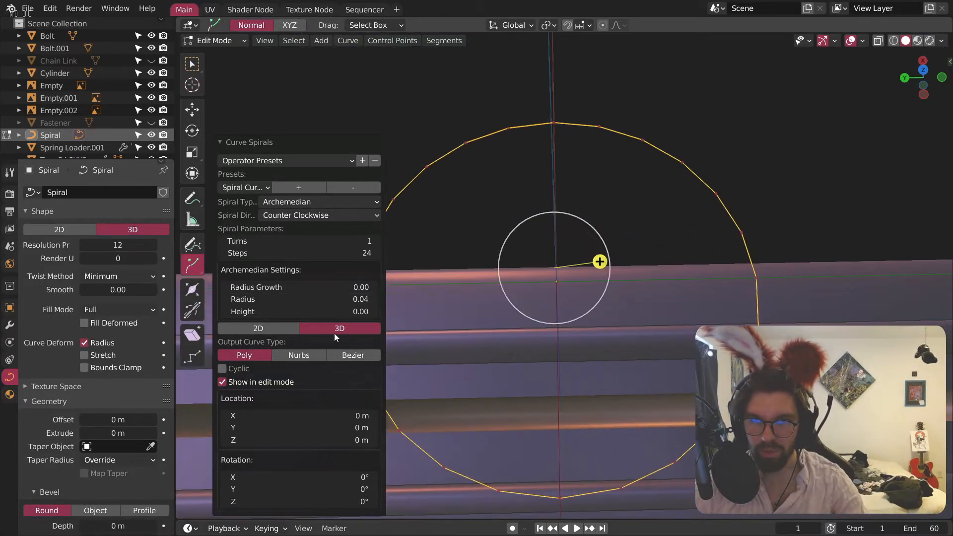
Step: Rotate the new spiral curve 90° about the X axis
{"action": "left_click_drag", "start_coordinate": [307, 479], "coordinate": [307, 478]}
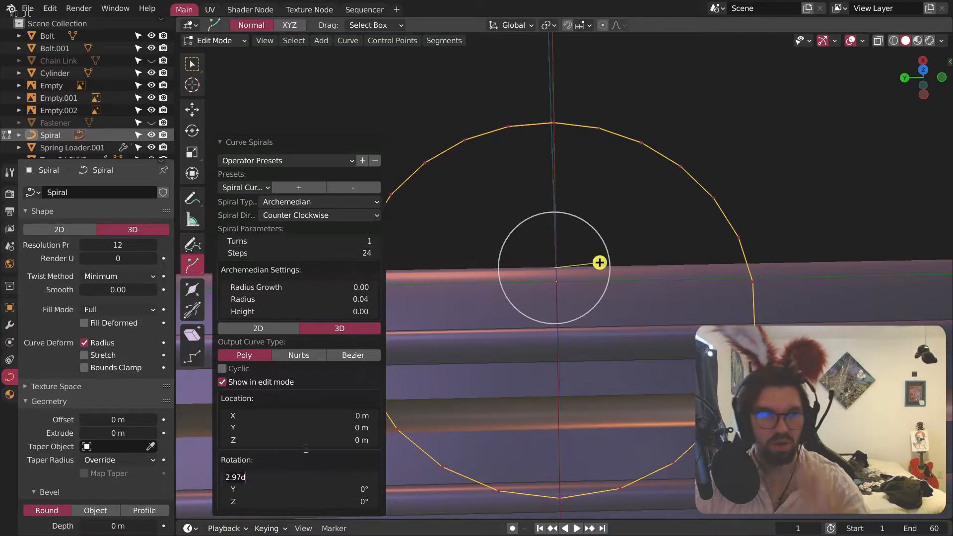
{"action": "key", "text": "ctrl+a"}
{"action": "type", "text": "90"}
{"action": "key", "text": "Return"}
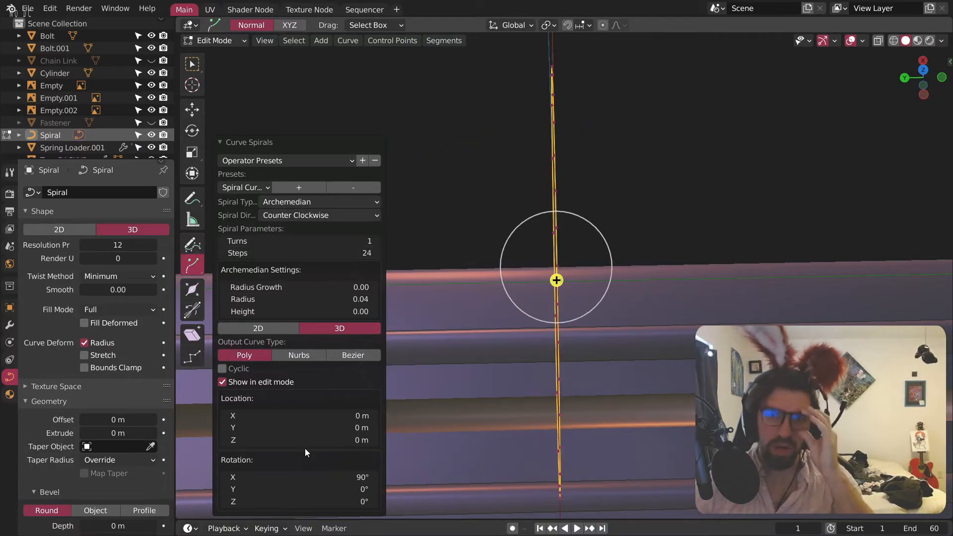
Step: Lower the spiral to a Z location of -0.14 m so it sits around the rod
{"action": "middle_click_drag", "start_coordinate": [639, 261], "coordinate": [529, 245]}
{"action": "left_click_drag", "start_coordinate": [359, 439], "coordinate": [303, 440]}
{"action": "middle_click_drag", "start_coordinate": [539, 457], "coordinate": [544, 393], "text": "shift"}
{"action": "scroll", "coordinate": [543, 392], "scroll_direction": "up", "scroll_amount": 3}
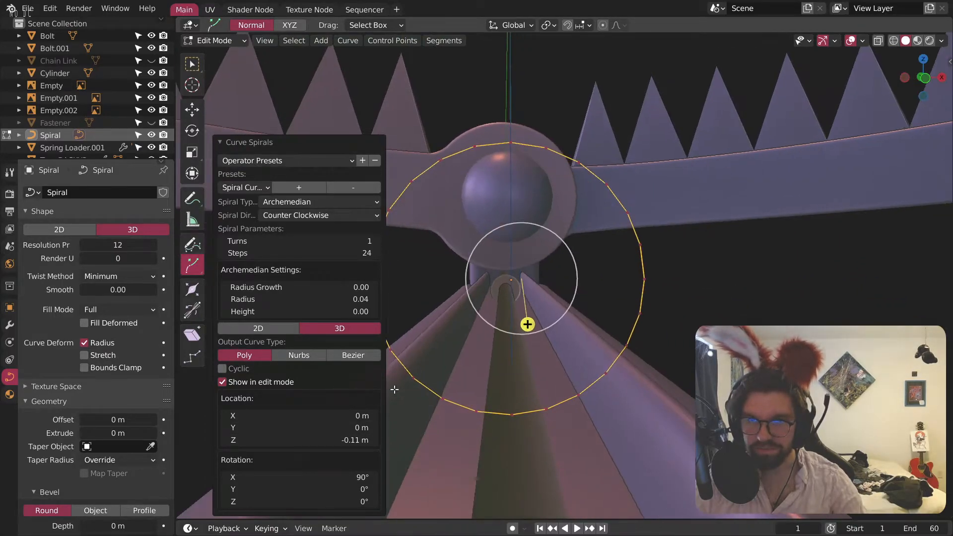
{"action": "left_click_drag", "start_coordinate": [229, 446], "coordinate": [221, 446]}
{"action": "left_click", "coordinate": [229, 442]}
{"action": "middle_click_drag", "start_coordinate": [712, 314], "coordinate": [708, 290]}
{"action": "middle_click_drag", "start_coordinate": [441, 415], "coordinate": [487, 454]}
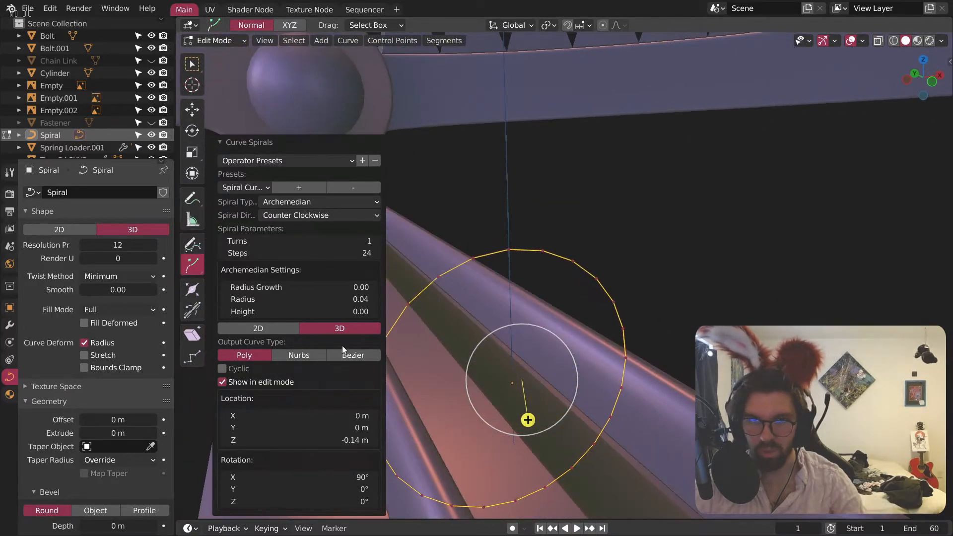
Step: Try several radii for the spiral, including 0.06, 0.02 and 0.15, and settle on 0.015
{"action": "left_click", "coordinate": [225, 300]}
{"action": "left_click", "coordinate": [374, 300]}
{"action": "left_click", "coordinate": [376, 303]}
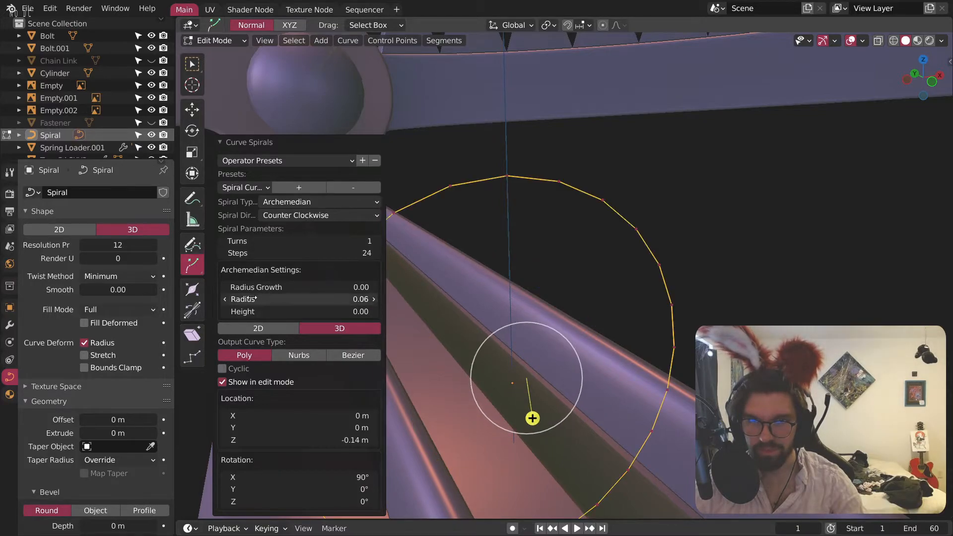
{"action": "left_click", "coordinate": [226, 302]}
{"action": "left_click", "coordinate": [285, 301]}
{"action": "type", "text": ".02"}
{"action": "key", "text": "Return"}
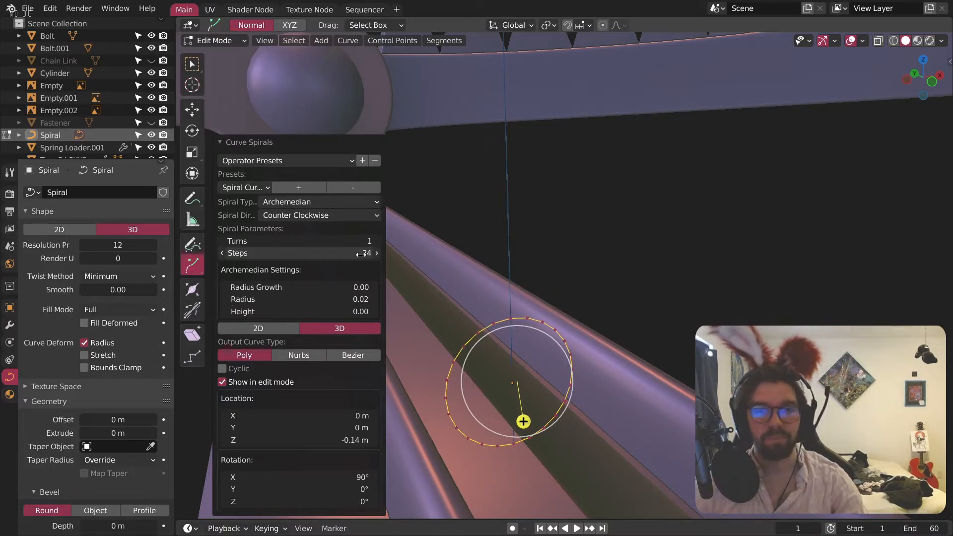
{"action": "type", "text": ".15"}
{"action": "key", "text": "Return"}
{"action": "left_click", "coordinate": [323, 297]}
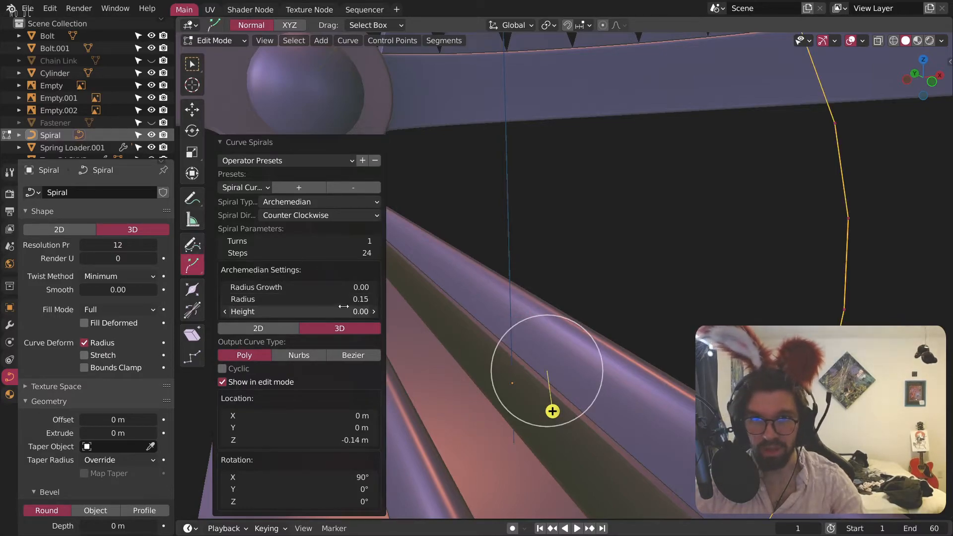
{"action": "key", "text": "Return"}
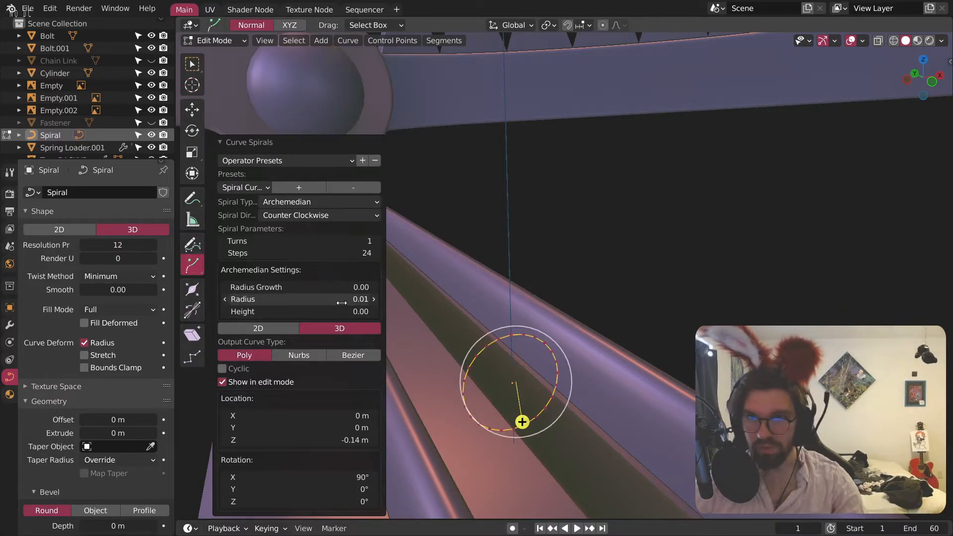
Step: Set the spiral's height to 0.015 to stretch its single turn along the rod
{"action": "middle_click_drag", "start_coordinate": [697, 372], "coordinate": [640, 467]}
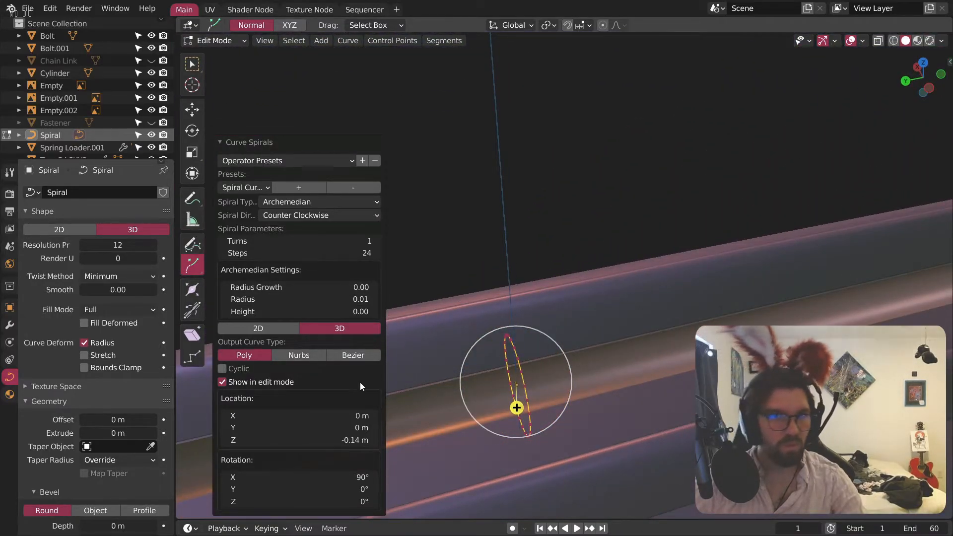
{"action": "left_click", "coordinate": [374, 311]}
{"action": "left_click", "coordinate": [345, 311]}
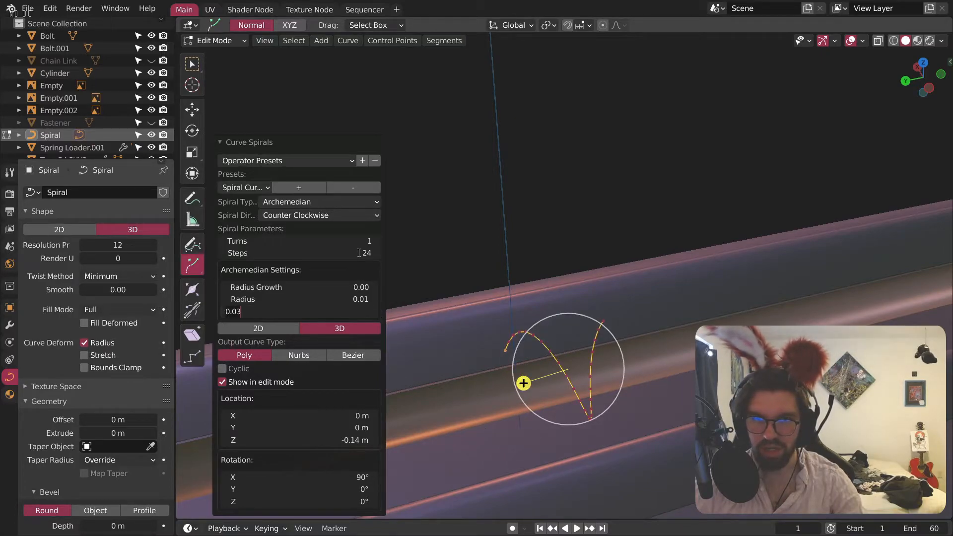
{"action": "type", "text": ".01"}
{"action": "key", "text": "Return"}
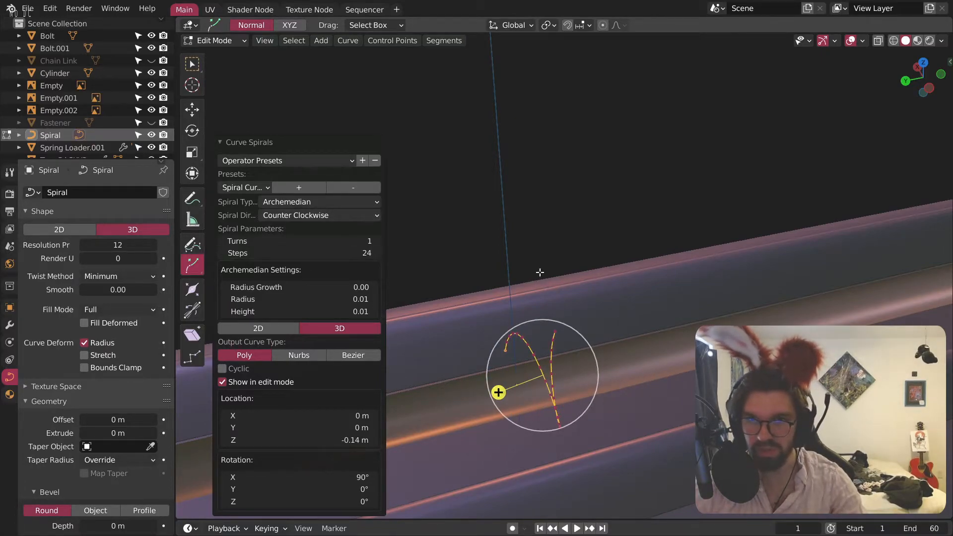
Step: Increase the number of turns in the spiral to 13
{"action": "middle_click_drag", "start_coordinate": [504, 357], "coordinate": [471, 342]}
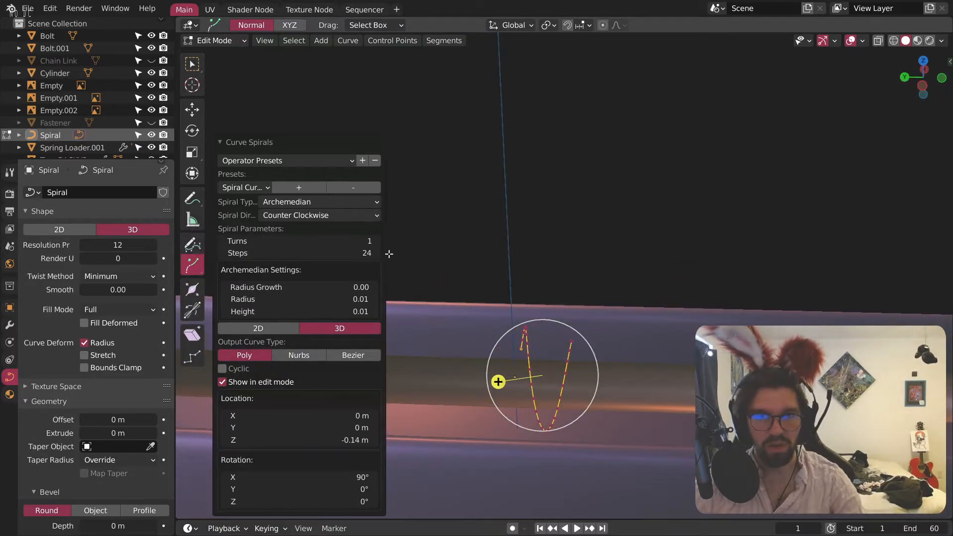
{"action": "left_click", "coordinate": [377, 243]}
{"action": "left_click", "coordinate": [377, 243]}
{"action": "left_click", "coordinate": [378, 242]}
{"action": "left_click", "coordinate": [379, 243]}
{"action": "left_click", "coordinate": [378, 243]}
{"action": "left_click", "coordinate": [379, 242]}
{"action": "left_click", "coordinate": [379, 242]}
{"action": "double_click", "coordinate": [378, 243]}
{"action": "left_click", "coordinate": [378, 242]}
{"action": "left_click", "coordinate": [378, 242]}
{"action": "left_click", "coordinate": [378, 242]}
Step: Move the spiral along the rod to a Y location of 0.47 m so it starts at the collar
{"action": "scroll", "coordinate": [598, 399], "scroll_direction": "down", "scroll_amount": 10}
{"action": "middle_click_drag", "start_coordinate": [407, 409], "coordinate": [639, 379], "text": "shift"}
{"action": "scroll", "coordinate": [627, 350], "scroll_direction": "up", "scroll_amount": 5}
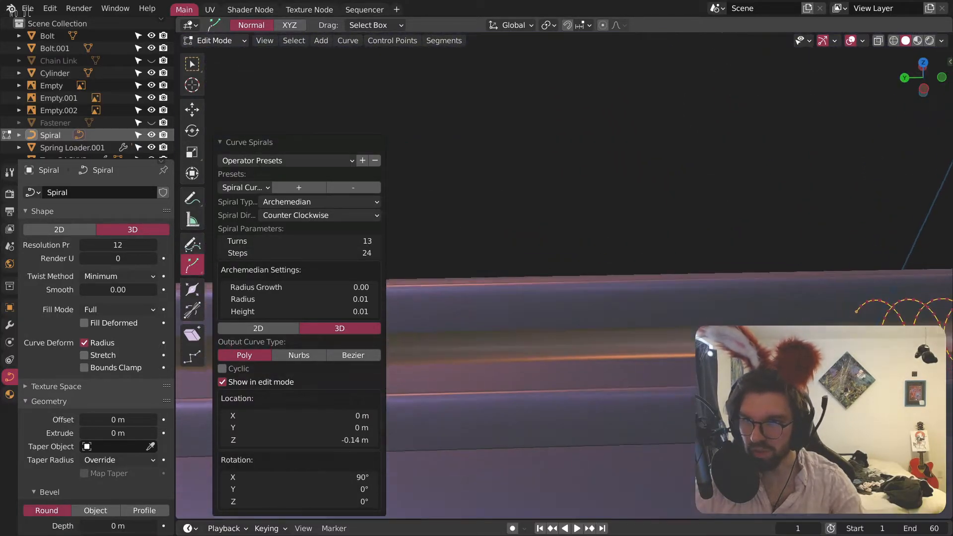
{"action": "middle_click_drag", "start_coordinate": [565, 409], "coordinate": [607, 411], "text": "shift"}
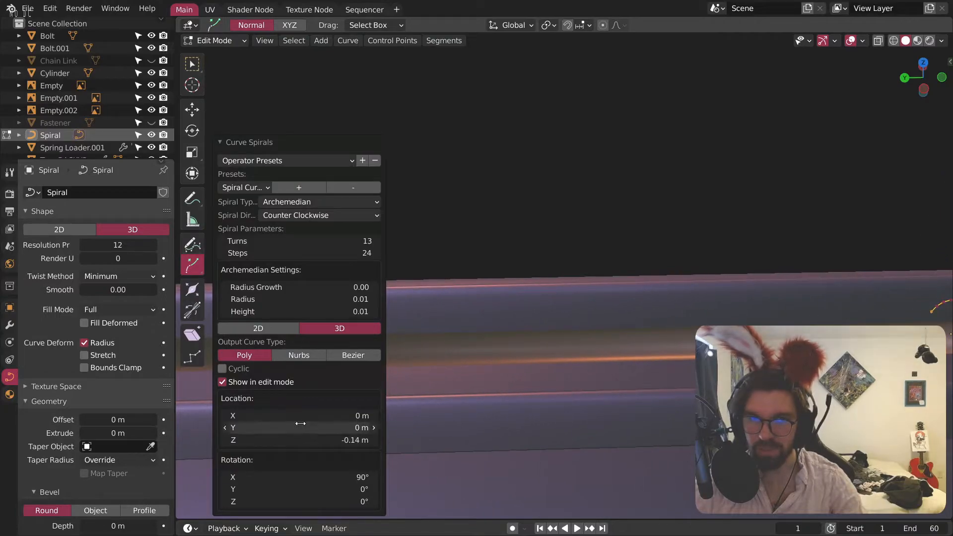
{"action": "left_click_drag", "start_coordinate": [300, 423], "coordinate": [300, 424]}
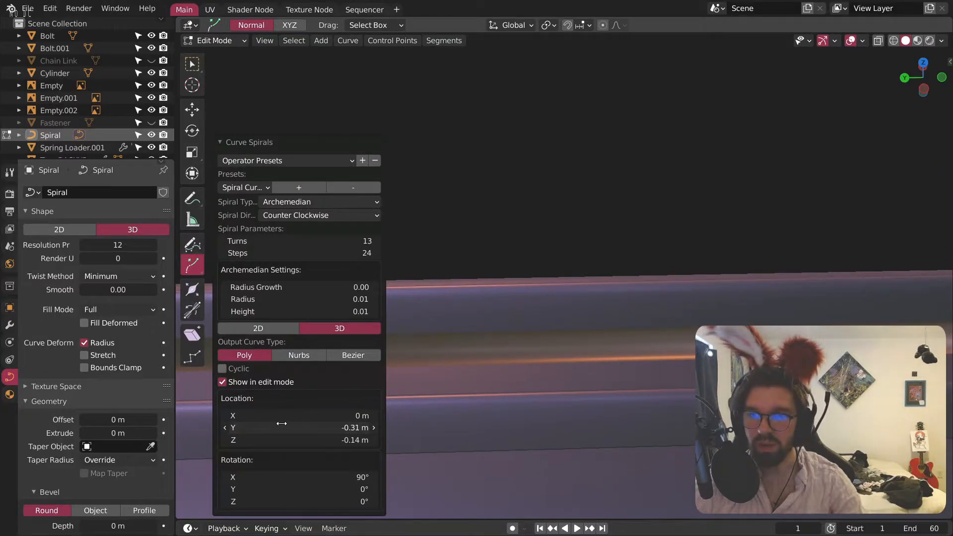
{"action": "middle_click_drag", "start_coordinate": [487, 352], "coordinate": [944, 326], "text": "shift"}
{"action": "middle_click_drag", "start_coordinate": [625, 338], "coordinate": [931, 330], "text": "shift"}
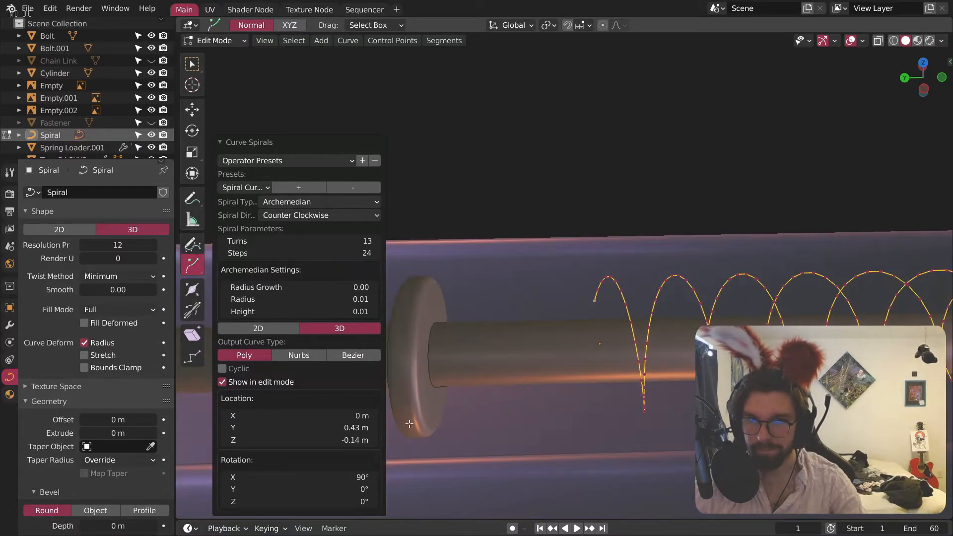
{"action": "left_click_drag", "start_coordinate": [340, 427], "coordinate": [340, 427]}
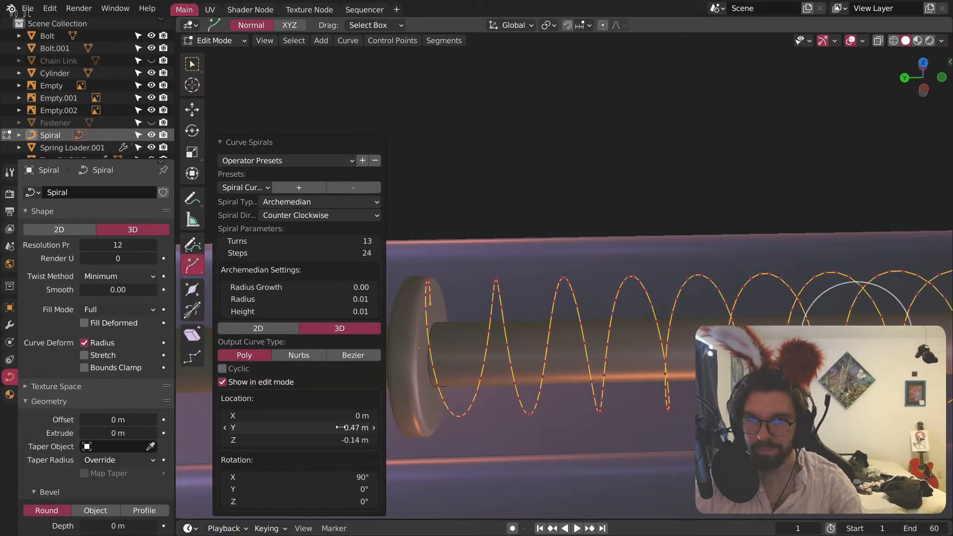
Step: Try nudging the spiral off the collar to a Y location of 0.46 m
{"action": "middle_click_drag", "start_coordinate": [429, 331], "coordinate": [429, 345]}
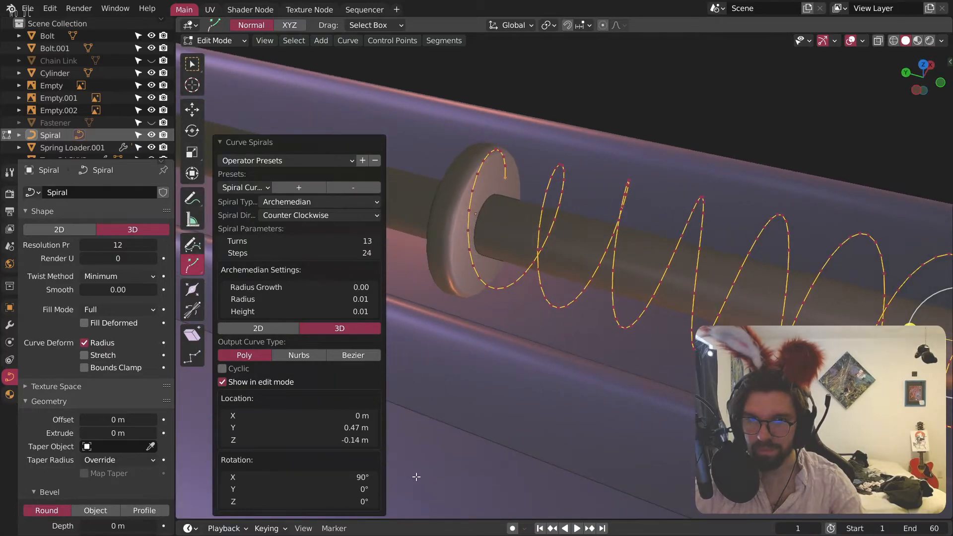
{"action": "left_click", "coordinate": [373, 428]}
{"action": "left_click", "coordinate": [226, 427]}
{"action": "left_click", "coordinate": [226, 427]}
{"action": "middle_click_drag", "start_coordinate": [437, 318], "coordinate": [488, 308]}
{"action": "middle_click_drag", "start_coordinate": [476, 377], "coordinate": [509, 314], "text": "shift"}
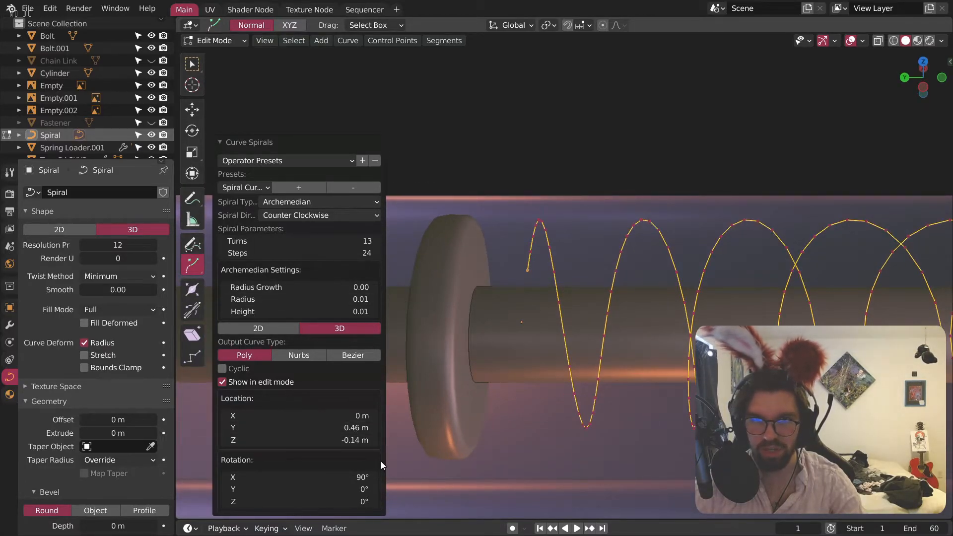
Step: Reduce the spiral's radius to about 0.01 so the coil fits more closely around the rod
{"action": "left_click", "coordinate": [335, 303]}
{"action": "type", "text": "0.015"}
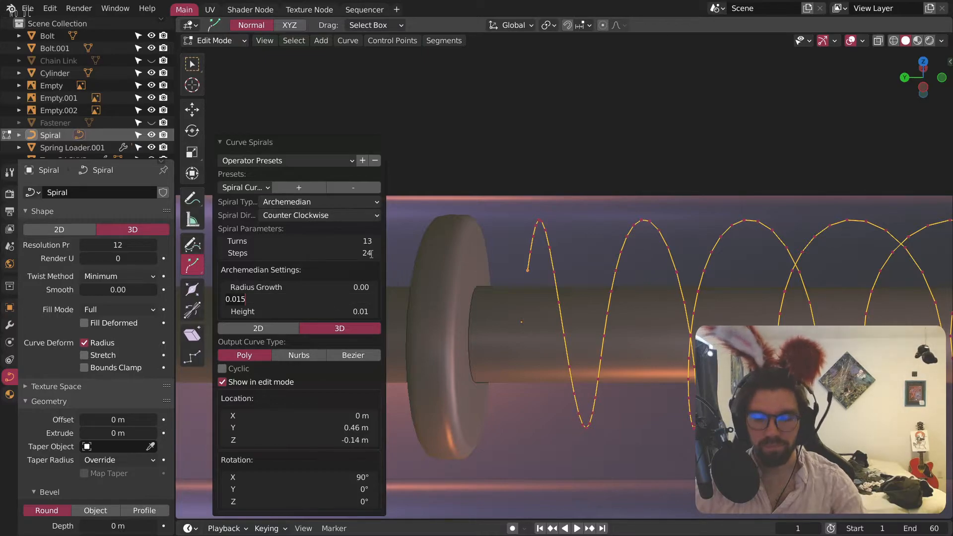
{"action": "key", "text": "BackSpace"}
{"action": "key", "text": "BackSpace"}
{"action": "key", "text": "BackSpace"}
{"action": "key", "text": "BackSpace"}
{"action": "key", "text": "BackSpace"}
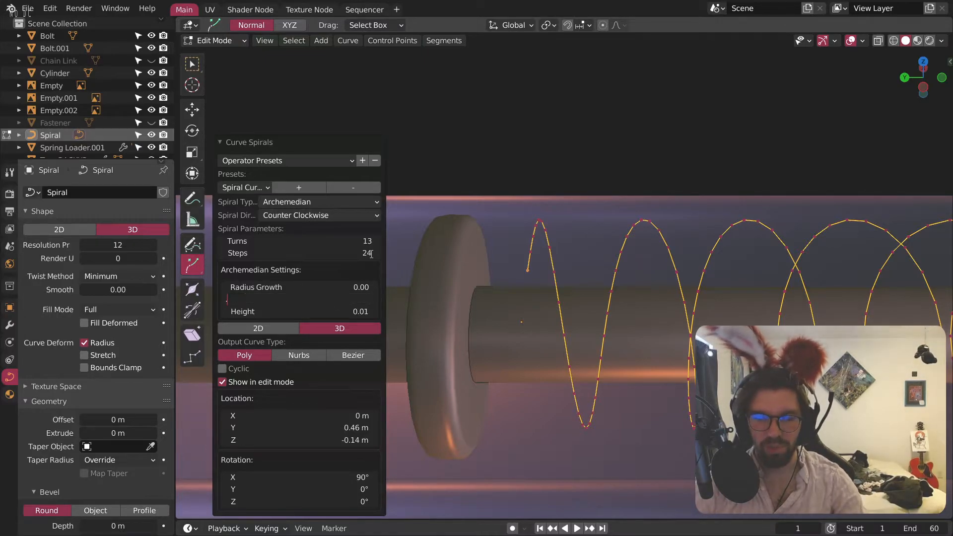
{"action": "key", "text": "Return"}
{"action": "middle_click_drag", "start_coordinate": [651, 288], "coordinate": [585, 335]}
{"action": "scroll", "coordinate": [521, 260], "scroll_direction": "up", "scroll_amount": 4}
{"action": "middle_click_drag", "start_coordinate": [654, 150], "coordinate": [519, 244], "text": "shift"}
{"action": "left_click", "coordinate": [318, 299]}
{"action": "key", "text": "BackSpace"}
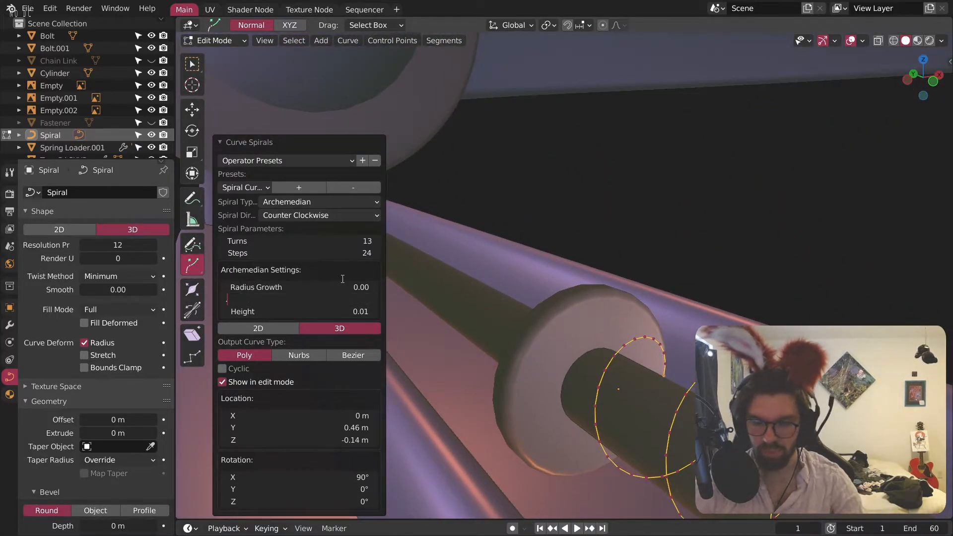
{"action": "type", "text": ".01"}
{"action": "key", "text": "Return"}
Step: Shift the spiral against the collar by setting its Y location to 0.47 m
{"action": "middle_click_drag", "start_coordinate": [660, 273], "coordinate": [811, 276]}
{"action": "scroll", "coordinate": [518, 258], "scroll_direction": "up", "scroll_amount": 2}
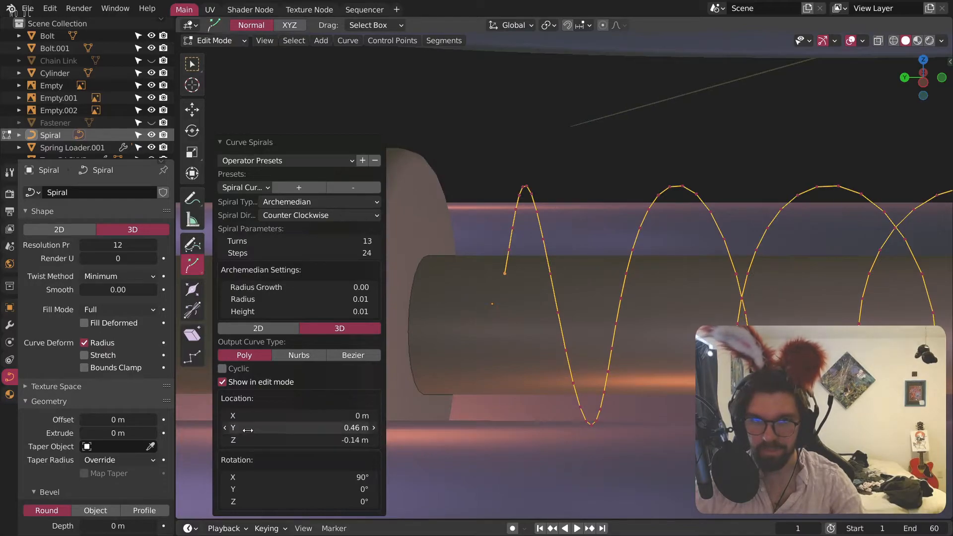
{"action": "left_click", "coordinate": [223, 430]}
{"action": "left_click", "coordinate": [377, 432]}
{"action": "left_click", "coordinate": [376, 432]}
{"action": "scroll", "coordinate": [466, 332], "scroll_direction": "down", "scroll_amount": 3}
{"action": "middle_click_drag", "start_coordinate": [496, 332], "coordinate": [498, 353]}
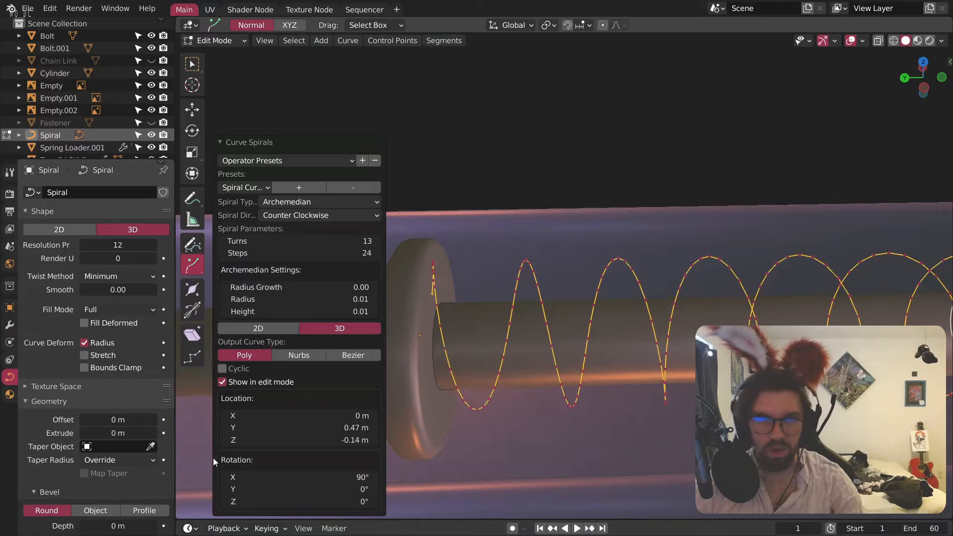
Step: Give the spiral a round bevel, trying a depth of 0.001 m before setting it to 0.003 m
{"action": "scroll", "coordinate": [149, 434], "scroll_direction": "down", "scroll_amount": 5}
{"action": "left_click", "coordinate": [153, 428]}
{"action": "double_click", "coordinate": [120, 427]}
{"action": "type", "text": ".001"}
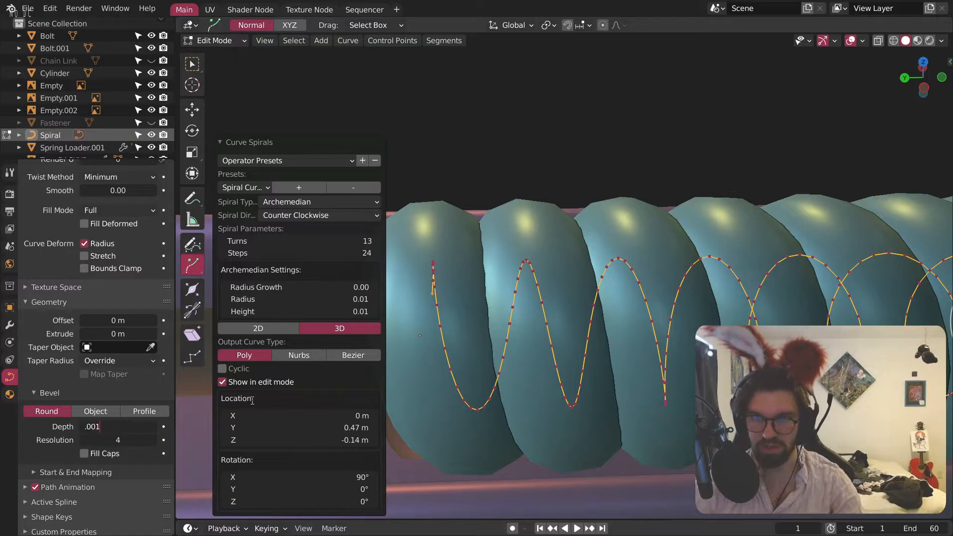
{"action": "key", "text": "Return"}
{"action": "left_click", "coordinate": [132, 424]}
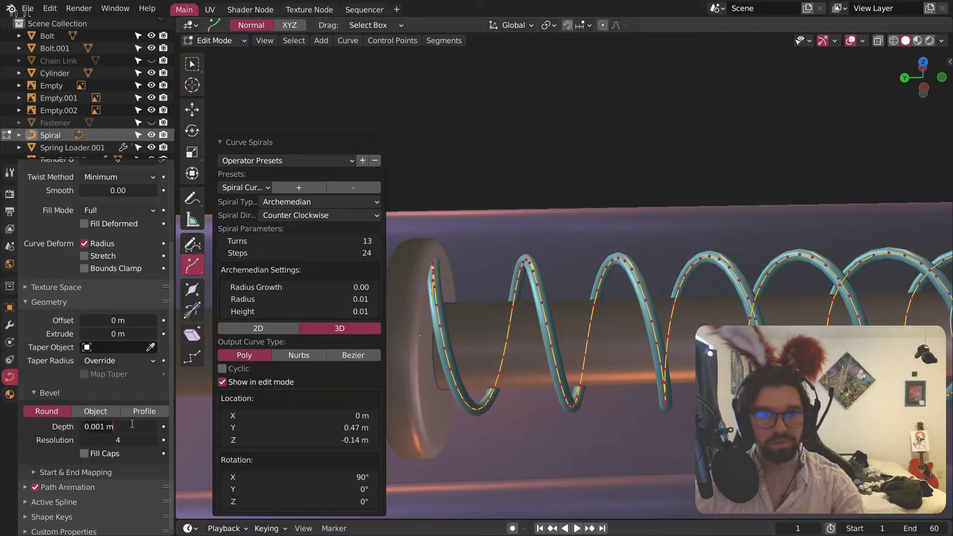
{"action": "type", "text": ".003"}
{"action": "key", "text": "Return"}
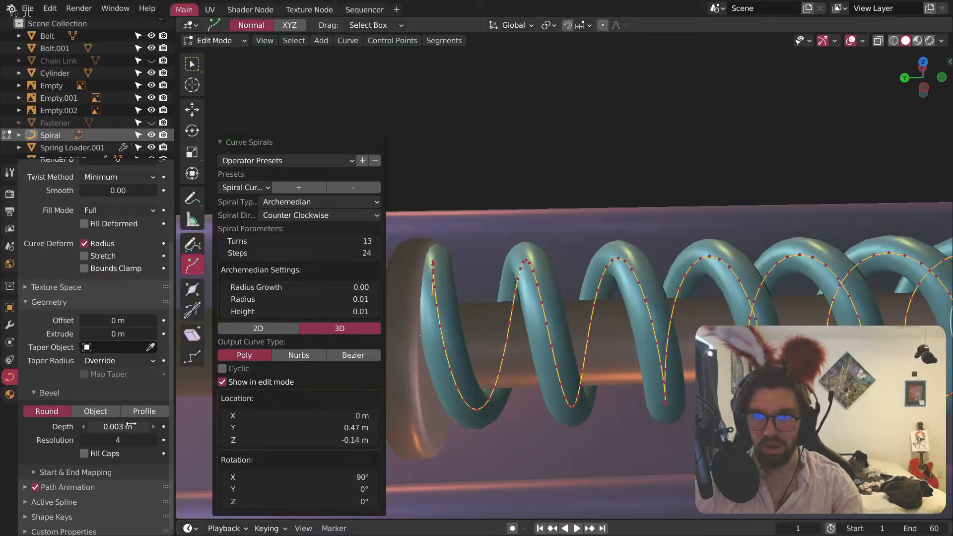
Step: Tighten the coil spacing by setting the spiral's height to 0.012
{"action": "scroll", "coordinate": [512, 318], "scroll_direction": "down", "scroll_amount": 6}
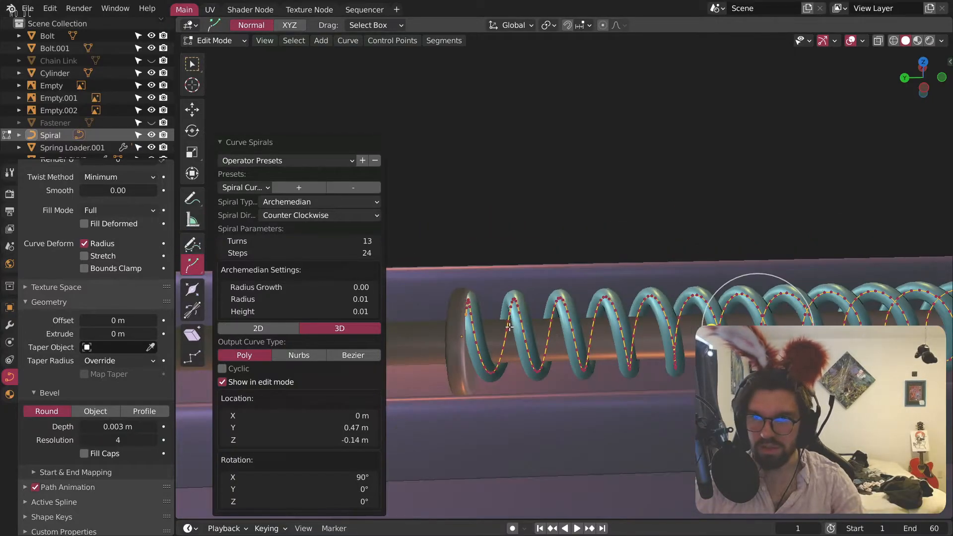
{"action": "scroll", "coordinate": [518, 342], "scroll_direction": "up", "scroll_amount": 3}
{"action": "left_click", "coordinate": [344, 311]}
{"action": "type", "text": "0.015"}
{"action": "key", "text": "BackSpace"}
{"action": "key", "text": "BackSpace"}
{"action": "key", "text": "BackSpace"}
{"action": "key", "text": "BackSpace"}
{"action": "key", "text": "BackSpace"}
{"action": "type", "text": ".0"}
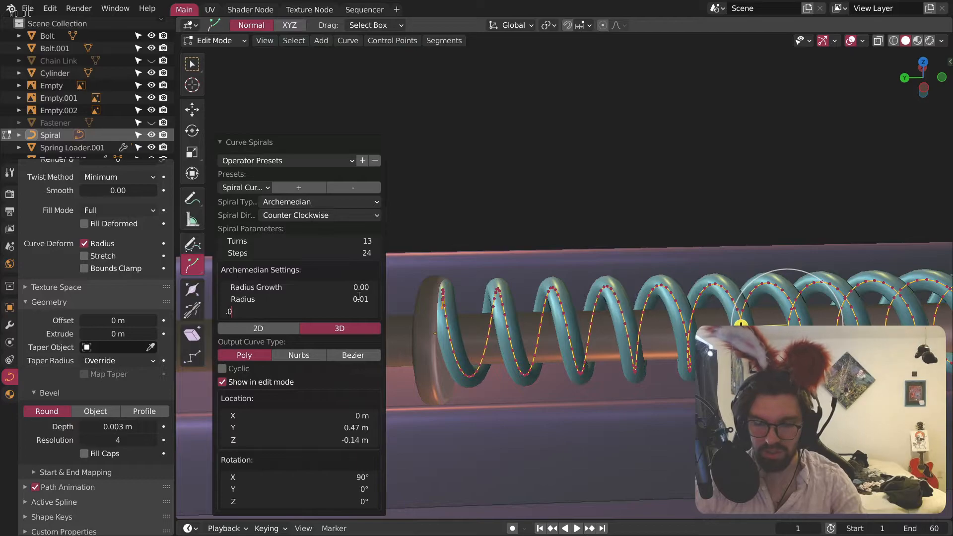
{"action": "type", "text": "12"}
{"action": "key", "text": "Return"}
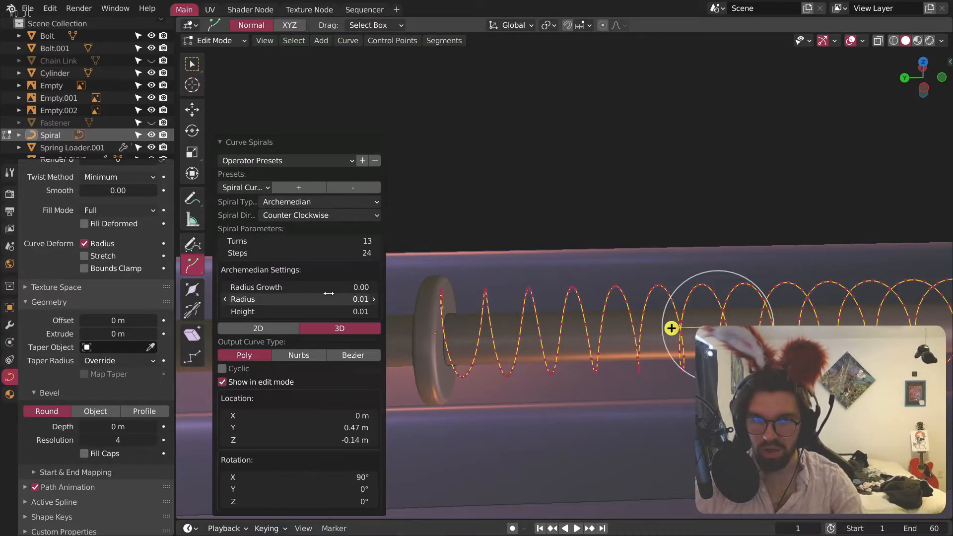
Step: Reapply the round bevel depth of 0.003 m to the spiral
{"action": "left_click", "coordinate": [151, 428]}
{"action": "left_click", "coordinate": [136, 427]}
{"action": "key", "text": "ctrl+a"}
{"action": "key", "text": "BackSpace"}
{"action": "type", "text": "0.003"}
{"action": "key", "text": "Return"}
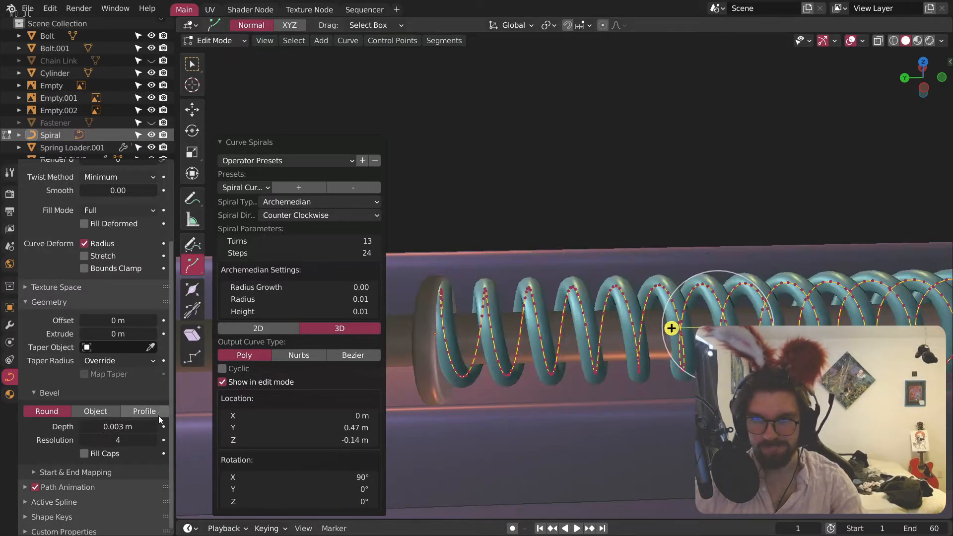
Step: Try nudging the spiral's Y location to 0.48 m and 0.46 m, and set it back to 0.47 m
{"action": "scroll", "coordinate": [456, 297], "scroll_direction": "down", "scroll_amount": 4}
{"action": "scroll", "coordinate": [456, 297], "scroll_direction": "up", "scroll_amount": 7}
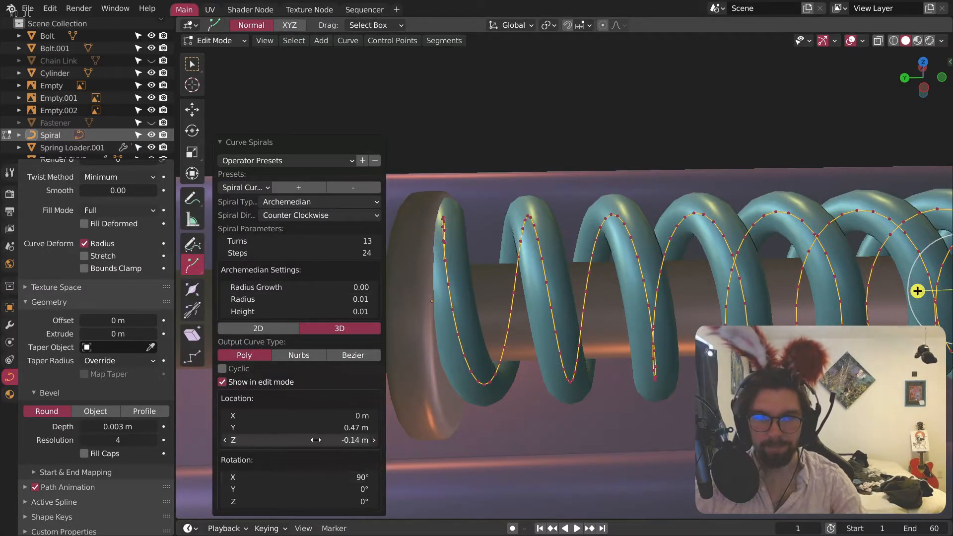
{"action": "left_click", "coordinate": [373, 426]}
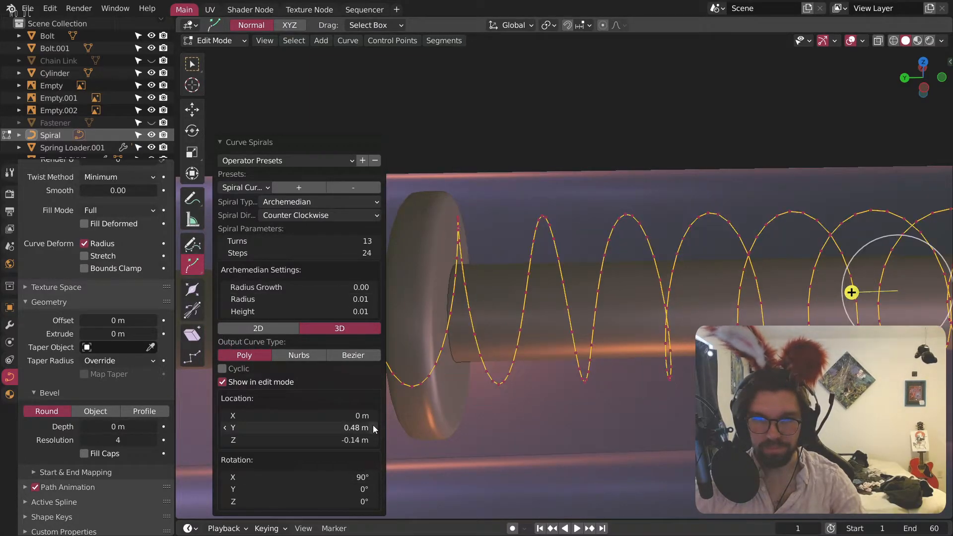
{"action": "left_click", "coordinate": [228, 430]}
{"action": "left_click", "coordinate": [227, 430]}
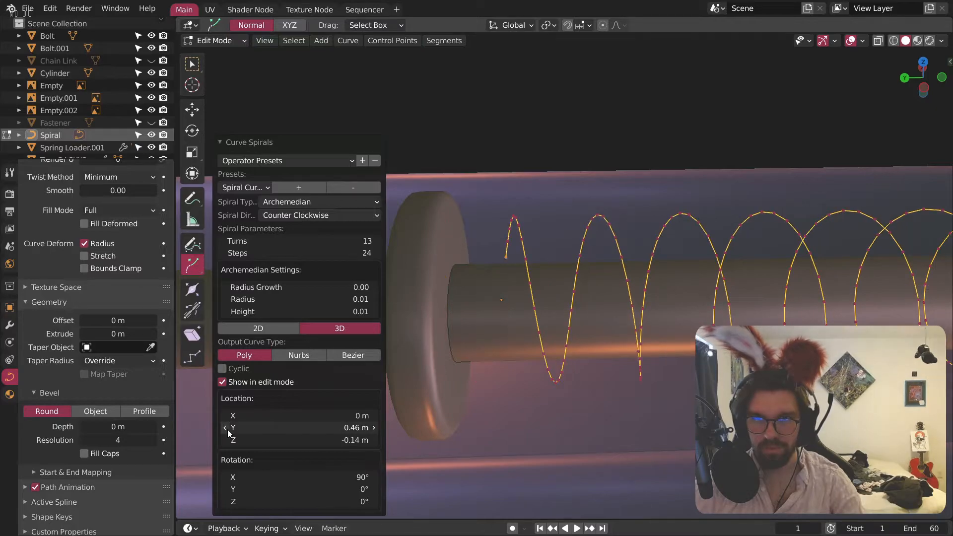
{"action": "left_click", "coordinate": [309, 425]}
{"action": "key", "text": "BackSpace"}
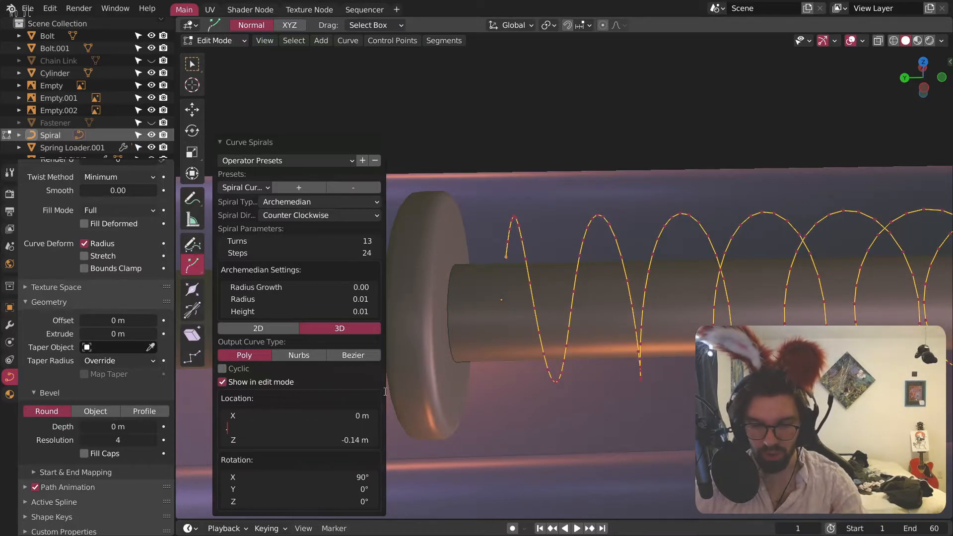
{"action": "type", "text": "0.47"}
{"action": "key", "text": "Return"}
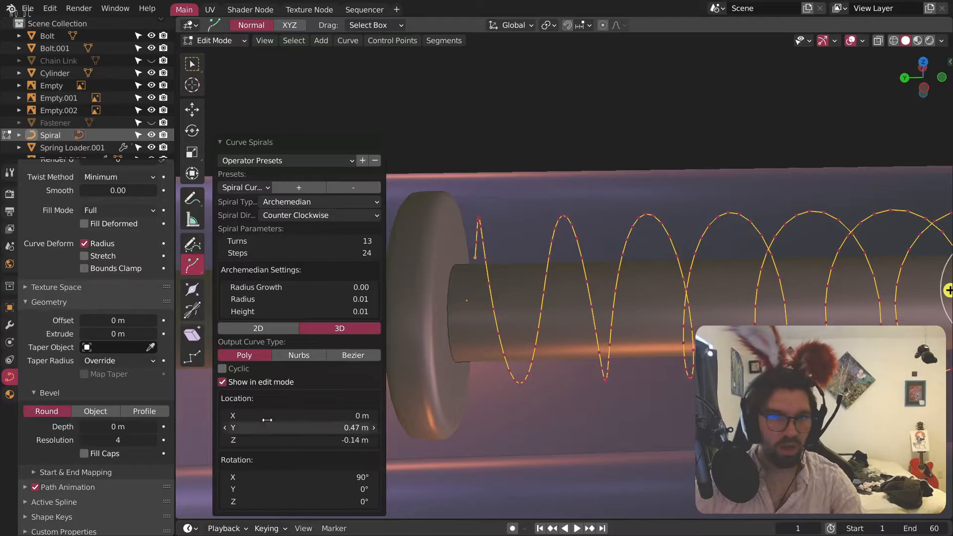
Step: Give the spiral a round bevel depth of 0.003 m and check the coil end against the collar
{"action": "left_click", "coordinate": [154, 427]}
{"action": "left_click", "coordinate": [118, 427]}
{"action": "type", "text": "0.003"}
{"action": "key", "text": "Return"}
{"action": "middle_click_drag", "start_coordinate": [646, 268], "coordinate": [606, 316]}
{"action": "scroll", "coordinate": [650, 315], "scroll_direction": "up", "scroll_amount": 12}
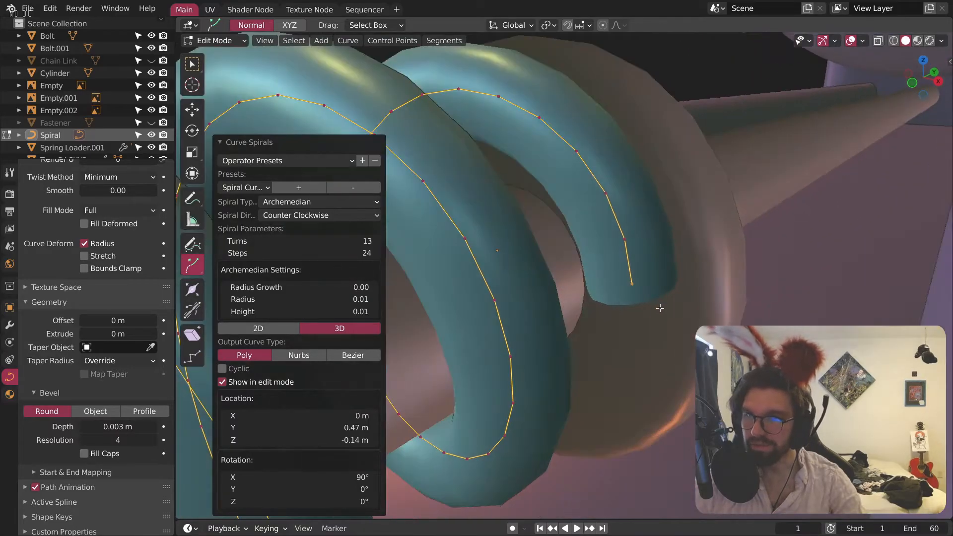
{"action": "scroll", "coordinate": [638, 317], "scroll_direction": "down", "scroll_amount": 6}
{"action": "middle_click_drag", "start_coordinate": [546, 288], "coordinate": [520, 284]}
{"action": "middle_click_drag", "start_coordinate": [660, 293], "coordinate": [399, 312], "text": "shift"}
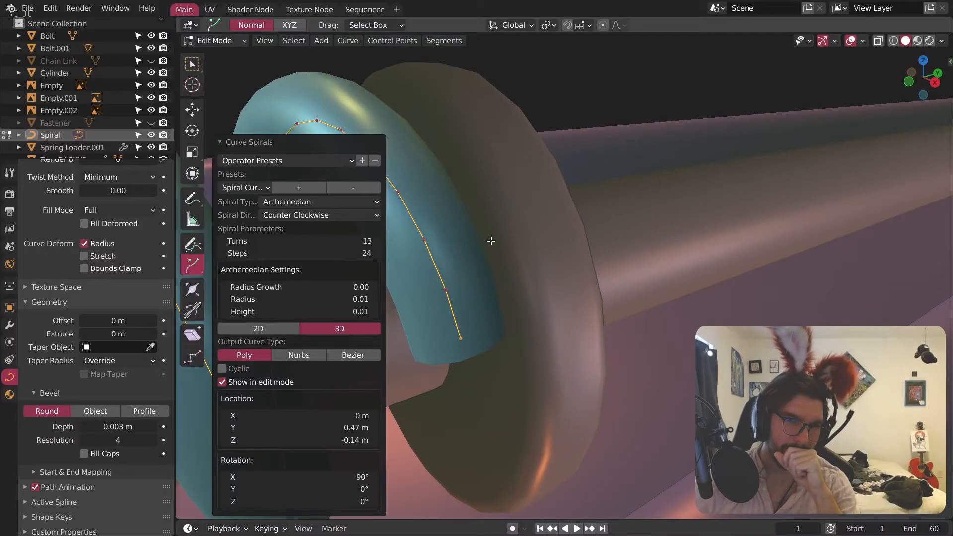
Step: Reduce the spiral's radius to about 0.01 so the coil wraps more closely around the rod
{"action": "left_click", "coordinate": [347, 311]}
{"action": "left_click", "coordinate": [343, 293]}
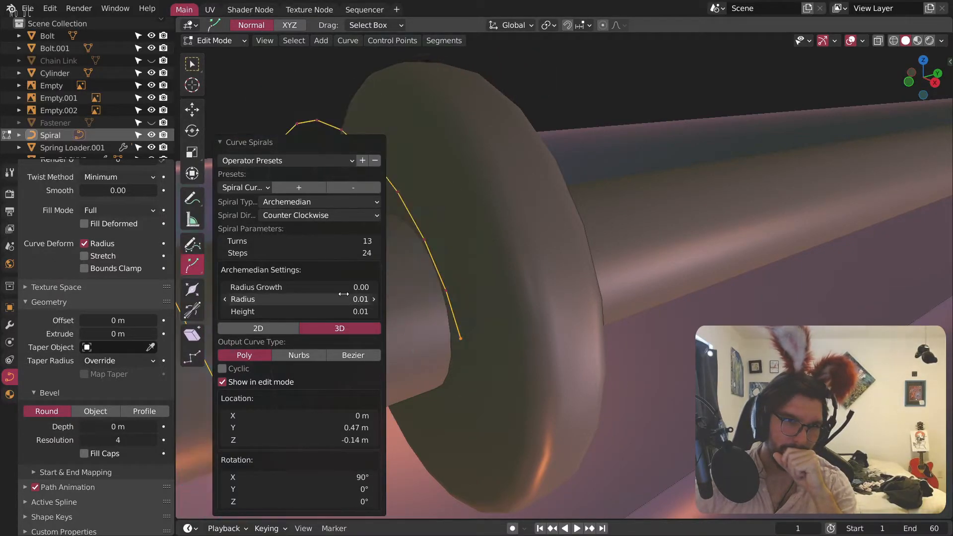
{"action": "left_click", "coordinate": [343, 294]}
{"action": "type", "text": "0.012"}
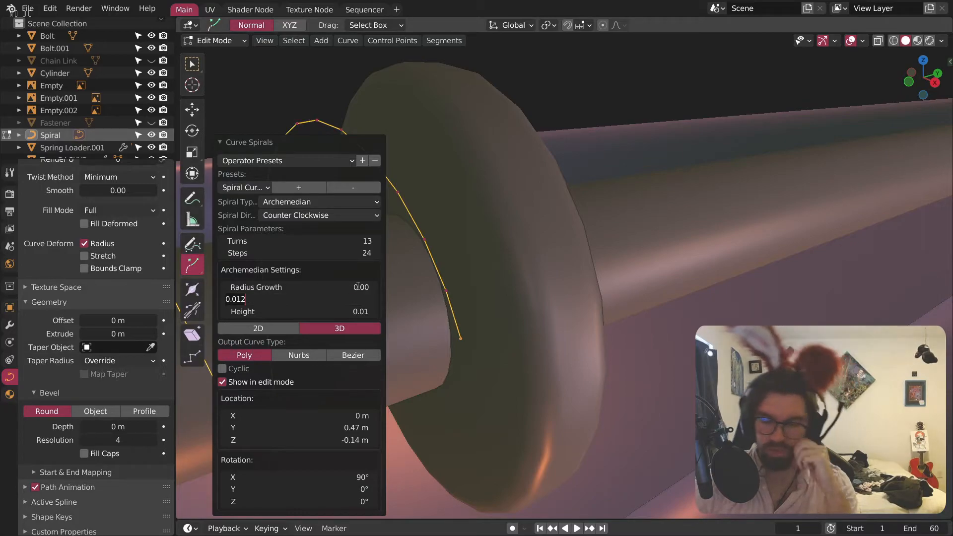
{"action": "key", "text": "Return"}
{"action": "middle_click_drag", "start_coordinate": [496, 236], "coordinate": [646, 243]}
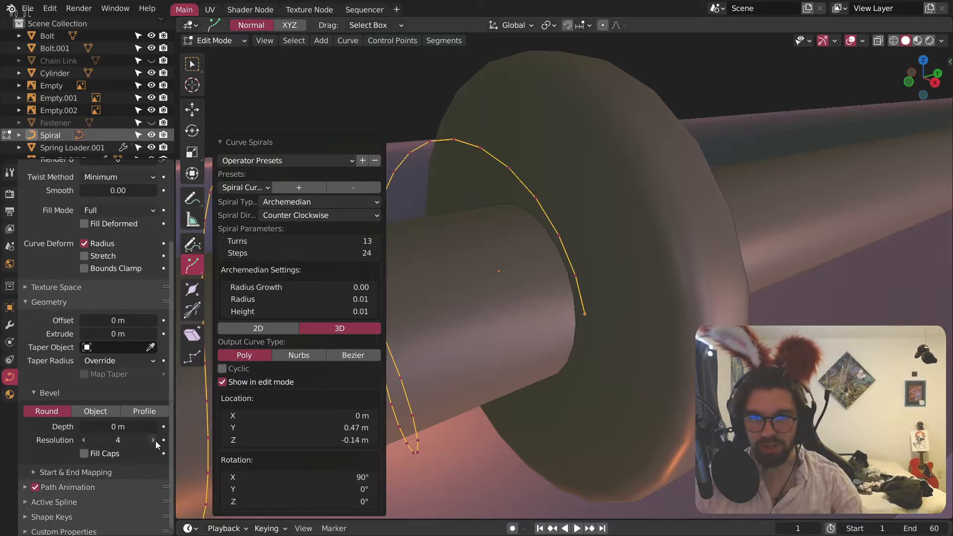
Step: Restore the spiral's round bevel, trying a depth of 0.003 m before setting it to 0.002 m
{"action": "left_click", "coordinate": [130, 428]}
{"action": "type", "text": ".003"}
{"action": "key", "text": "Return"}
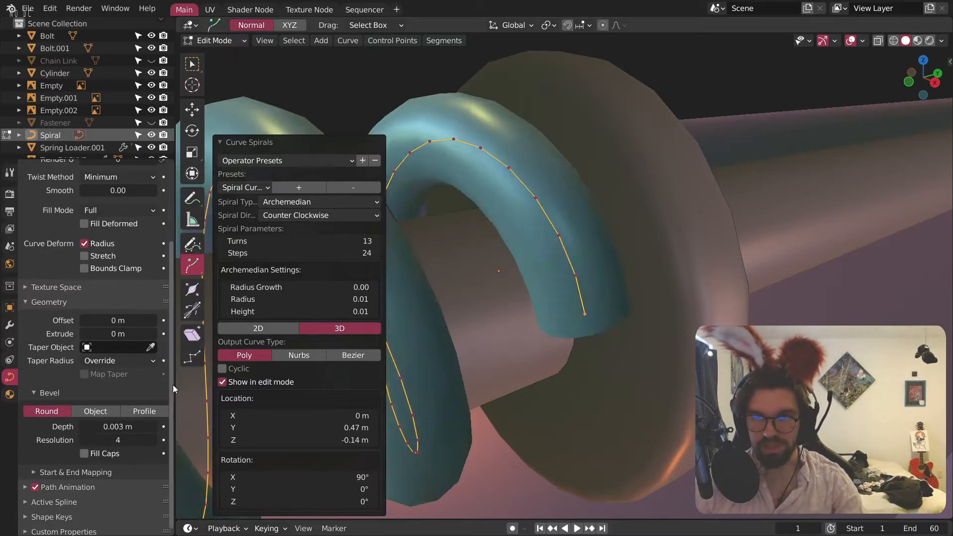
{"action": "left_click", "coordinate": [123, 424]}
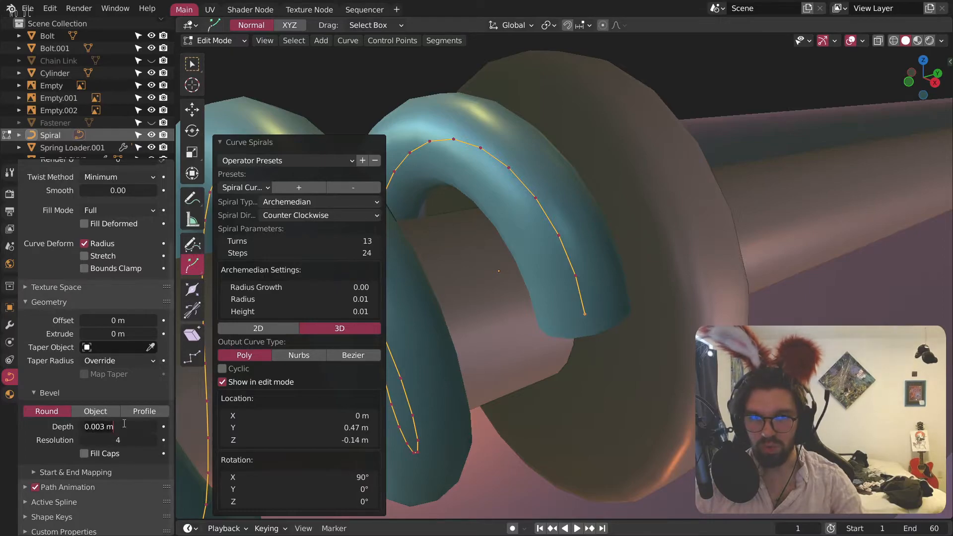
{"action": "type", "text": ".002"}
{"action": "key", "text": "Return"}
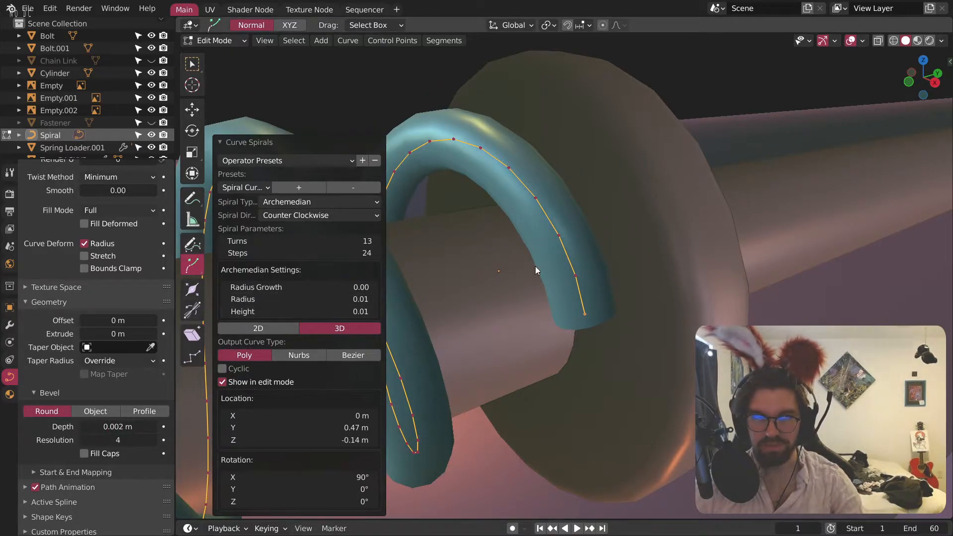
Step: Try to shift the spiral along the rod by nudging its Y location and entering 0.047 m
{"action": "middle_click_drag", "start_coordinate": [524, 267], "coordinate": [556, 285]}
{"action": "scroll", "coordinate": [556, 285], "scroll_direction": "down", "scroll_amount": 5}
{"action": "middle_click_drag", "start_coordinate": [635, 318], "coordinate": [561, 343], "text": "shift"}
{"action": "scroll", "coordinate": [561, 347], "scroll_direction": "up", "scroll_amount": 3}
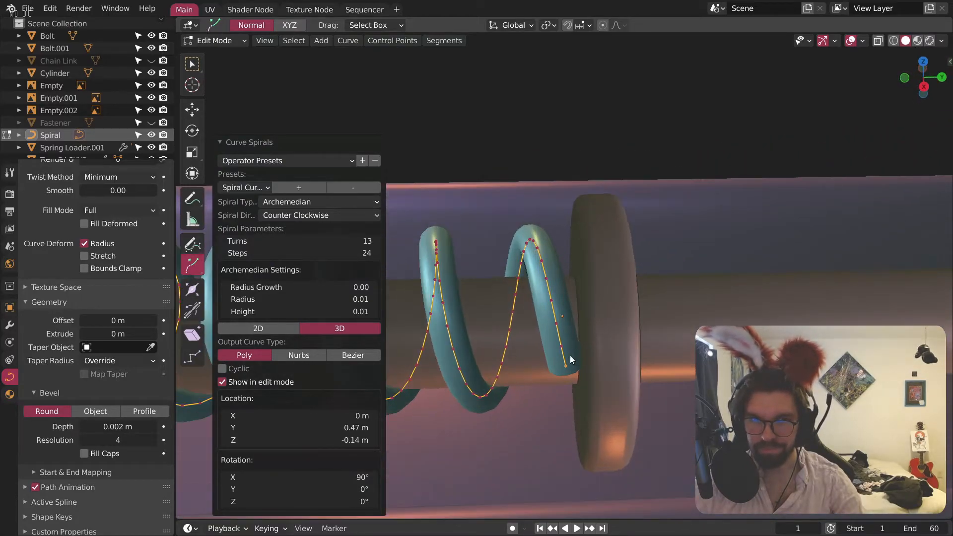
{"action": "left_click", "coordinate": [228, 427]}
{"action": "left_click", "coordinate": [373, 428]}
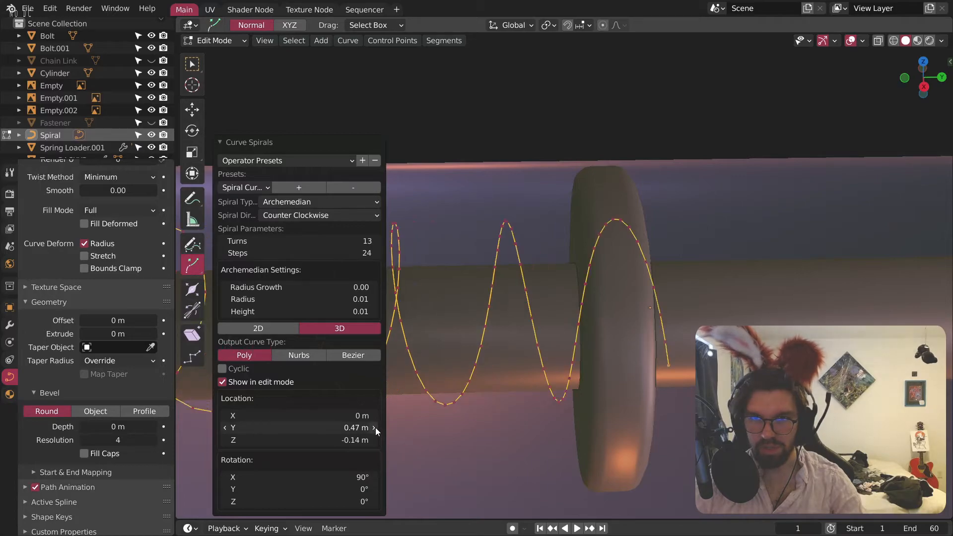
{"action": "left_click", "coordinate": [349, 426]}
{"action": "key", "text": "ctrl+a"}
{"action": "key", "text": "BackSpace"}
{"action": "type", "text": "0.047"}
{"action": "key", "text": "Return"}
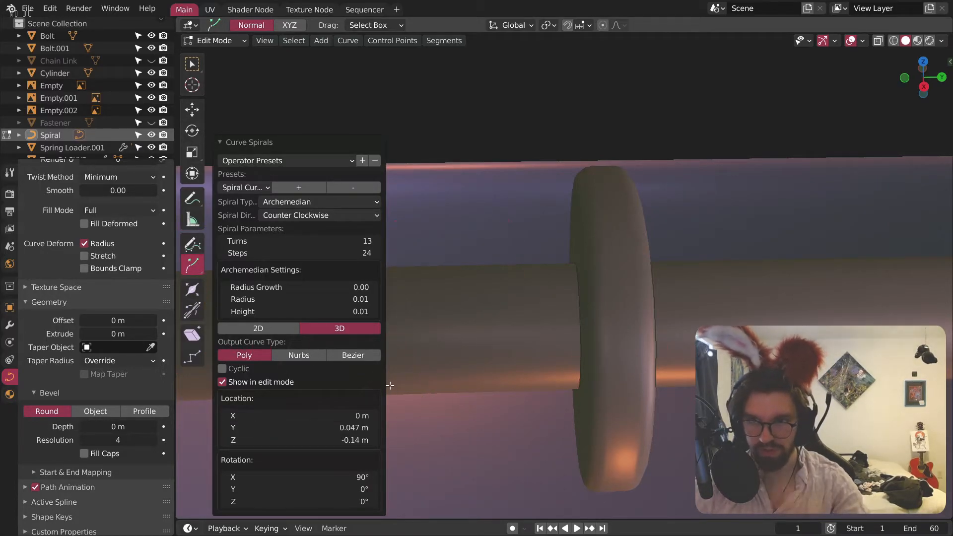
Step: Try a Y location of -0.047 m for the spiral, and undo the spiral's creation
{"action": "left_click", "coordinate": [337, 423]}
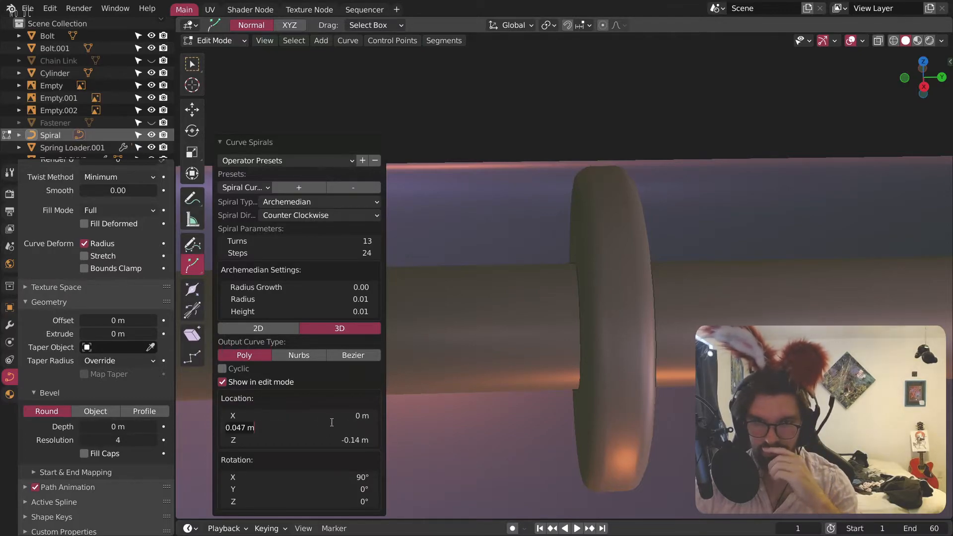
{"action": "key", "text": "ctrl+a"}
{"action": "key", "text": "BackSpace"}
{"action": "type", "text": "-.047"}
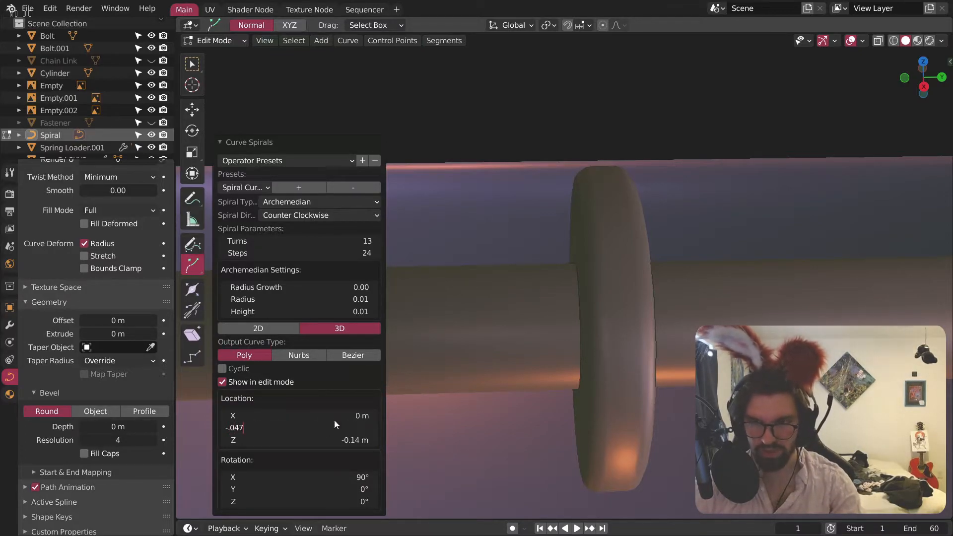
{"action": "key", "text": "Return"}
{"action": "key", "text": "ctrl+z"}
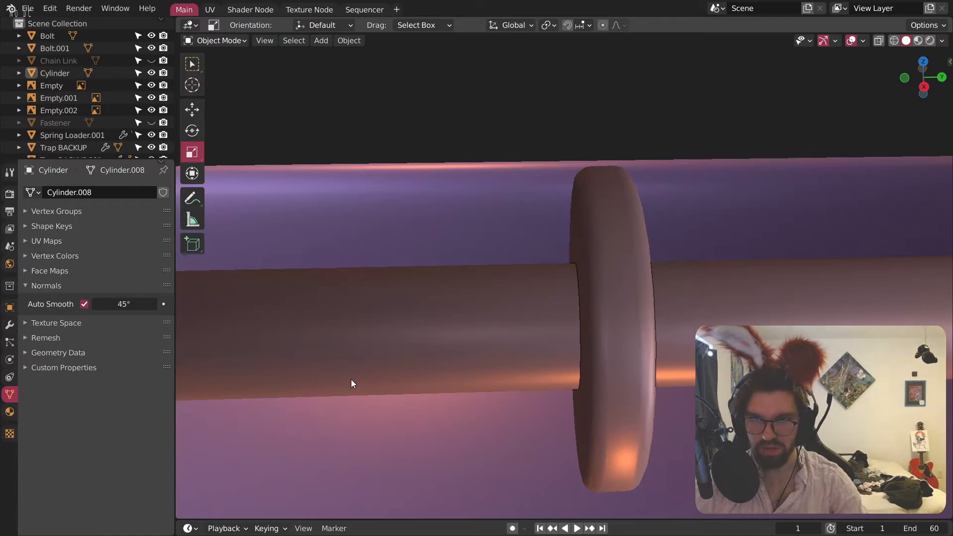
Step: Add a new Archimedean spiral curve to the scene to replace the removed coil
{"action": "scroll", "coordinate": [424, 292], "scroll_direction": "down", "scroll_amount": 5}
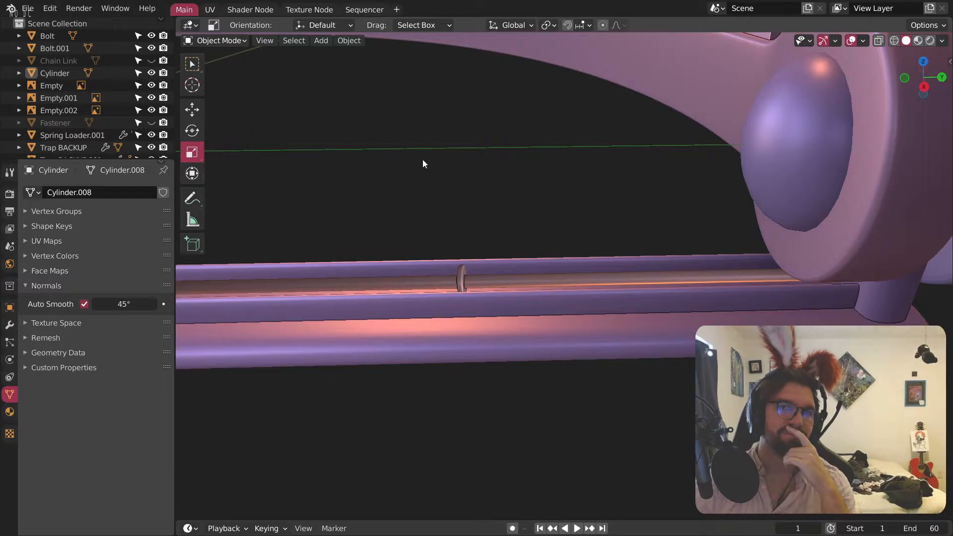
{"action": "key", "text": "shift+a"}
{"action": "mouse_move", "coordinate": [410, 169]}
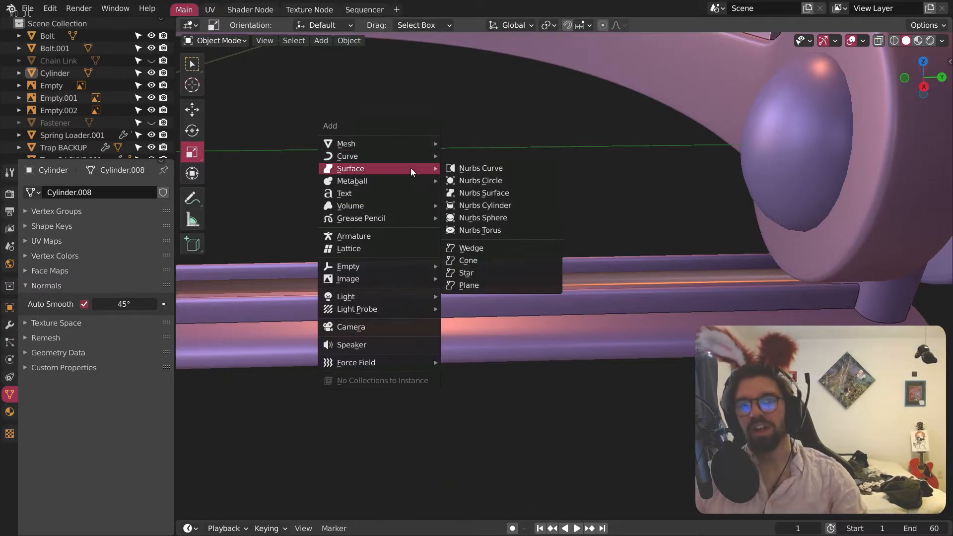
{"action": "mouse_move", "coordinate": [383, 157]}
{"action": "left_click", "coordinate": [528, 409]}
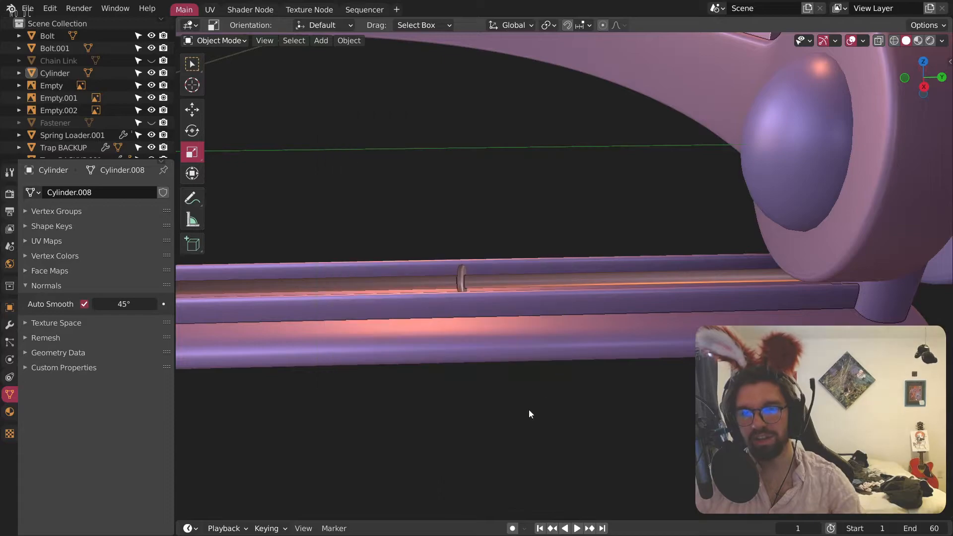
{"action": "key", "text": "shift+a"}
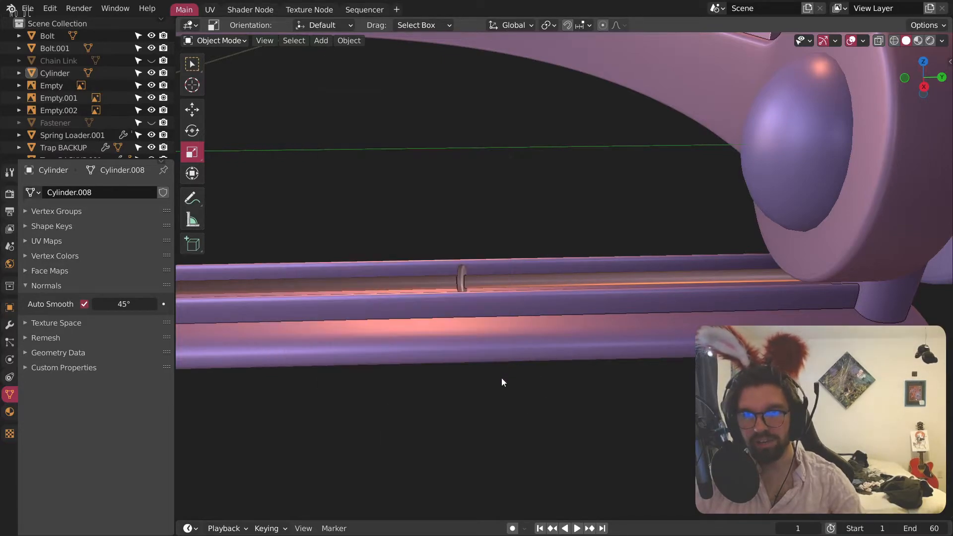
{"action": "key", "text": "shift+a"}
{"action": "mouse_move", "coordinate": [437, 390]}
{"action": "left_click", "coordinate": [540, 390]}
Step: Move the new spiral back to the rod's collar by setting its Y location to 0.47 m
{"action": "scroll", "coordinate": [640, 318], "scroll_direction": "down", "scroll_amount": 4}
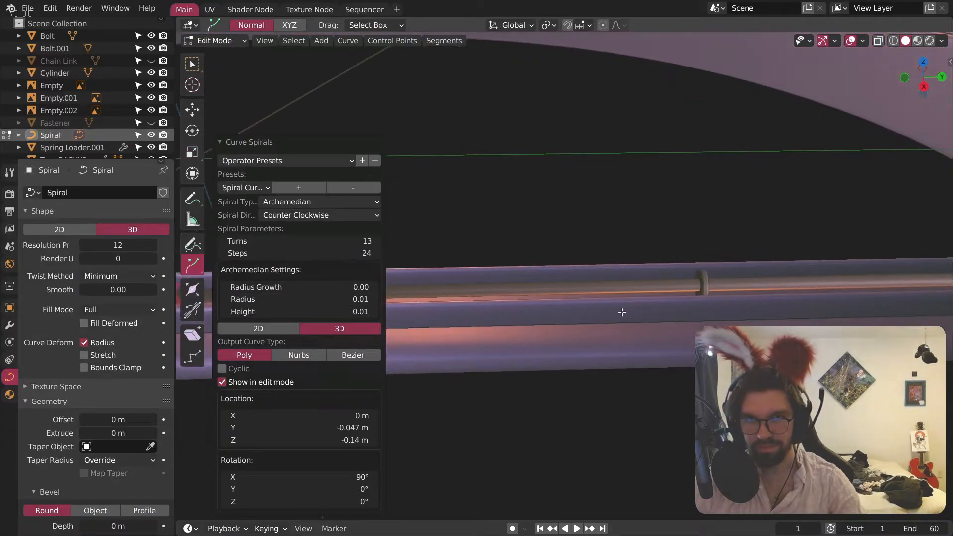
{"action": "scroll", "coordinate": [641, 328], "scroll_direction": "up", "scroll_amount": 8}
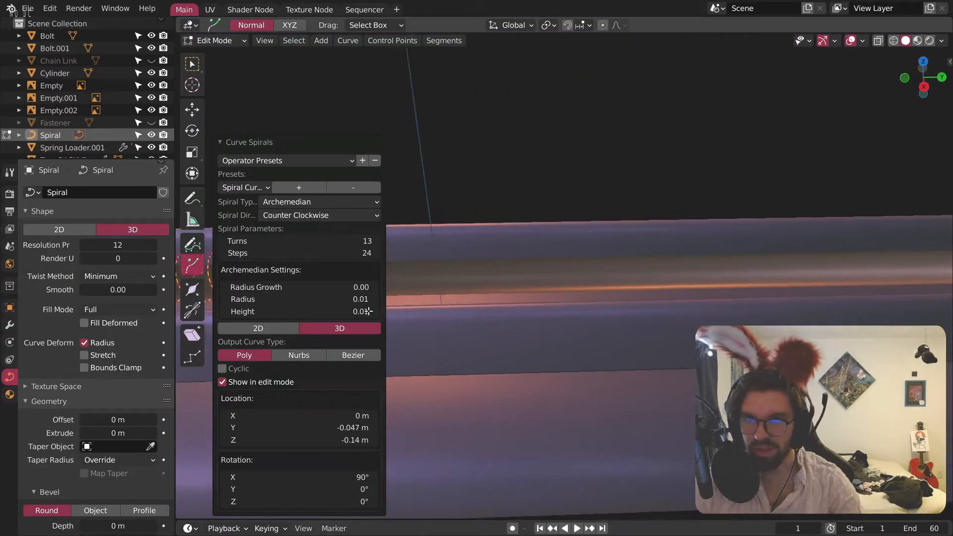
{"action": "middle_click_drag", "start_coordinate": [336, 372], "coordinate": [243, 385], "text": "shift"}
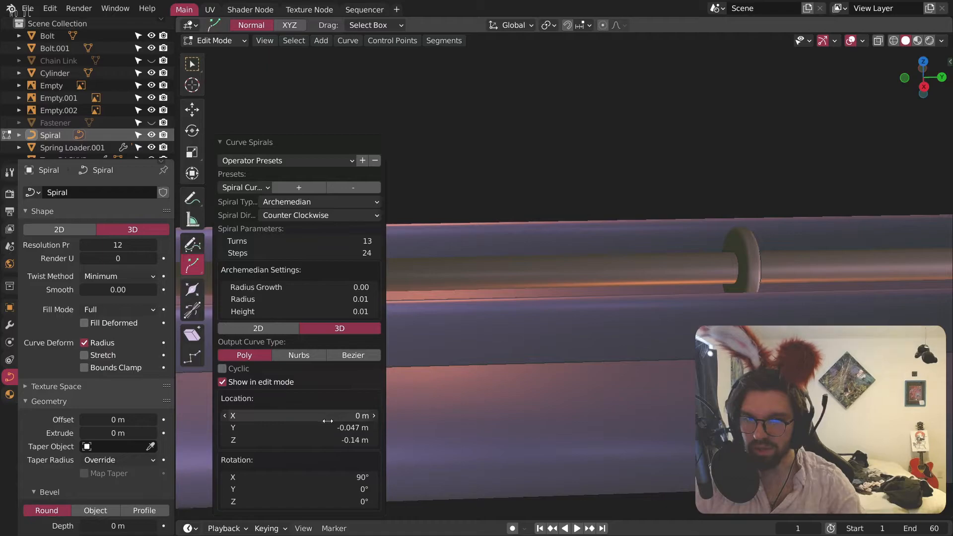
{"action": "left_click_drag", "start_coordinate": [347, 420], "coordinate": [392, 420]}
{"action": "scroll", "coordinate": [621, 269], "scroll_direction": "up", "scroll_amount": 5}
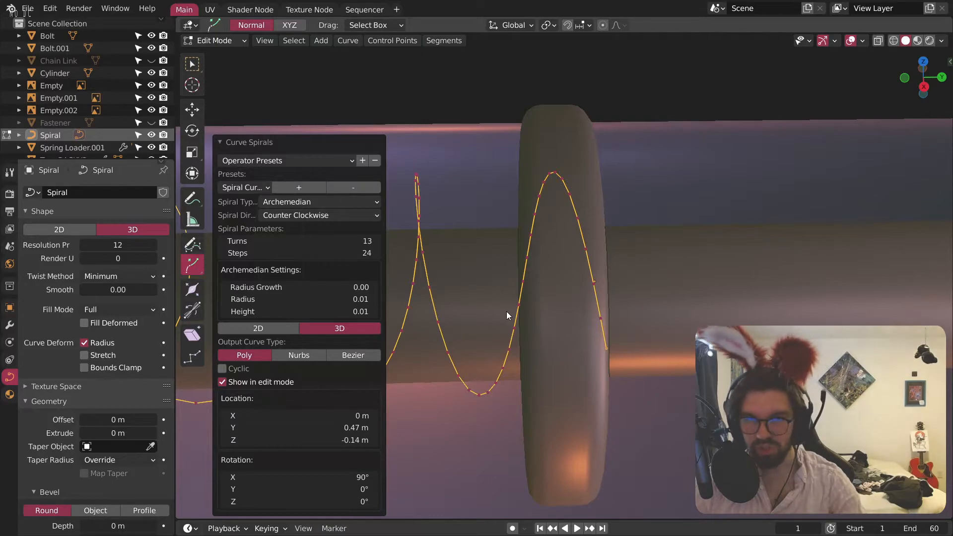
{"action": "left_click", "coordinate": [353, 428]}
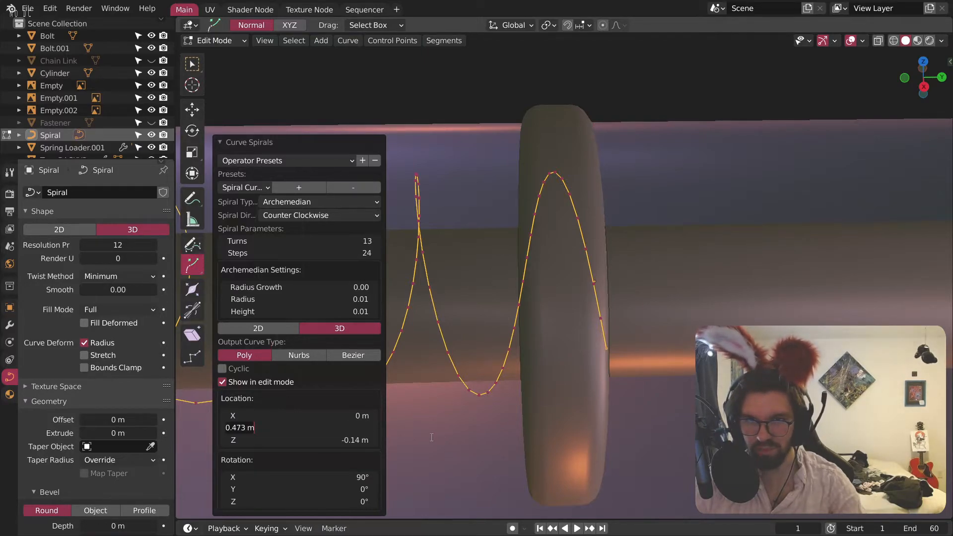
{"action": "key", "text": "BackSpace"}
{"action": "type", "text": ".47"}
{"action": "key", "text": "Return"}
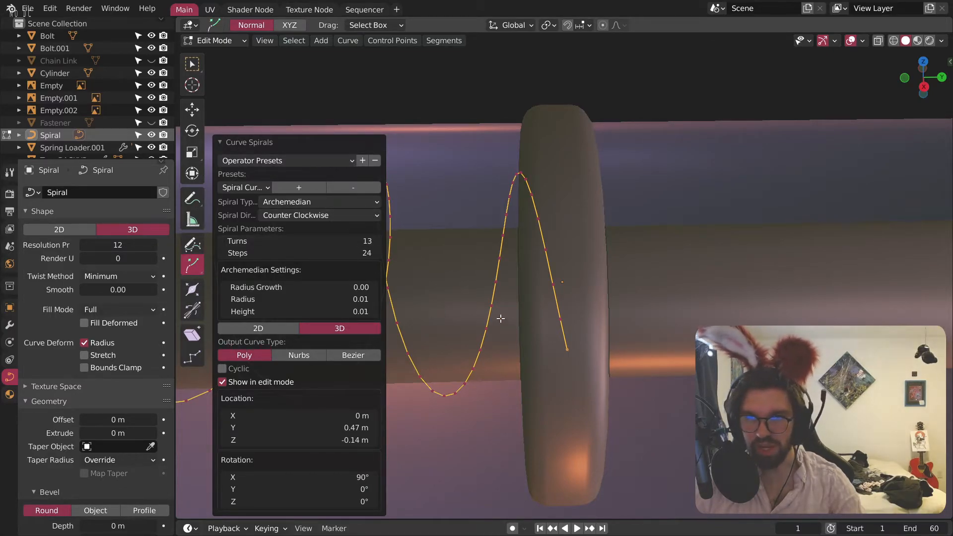
Step: Apply a round bevel with a depth of 0.002 m to the new spiral
{"action": "scroll", "coordinate": [117, 415], "scroll_direction": "down", "scroll_amount": 4}
{"action": "left_click", "coordinate": [120, 446]}
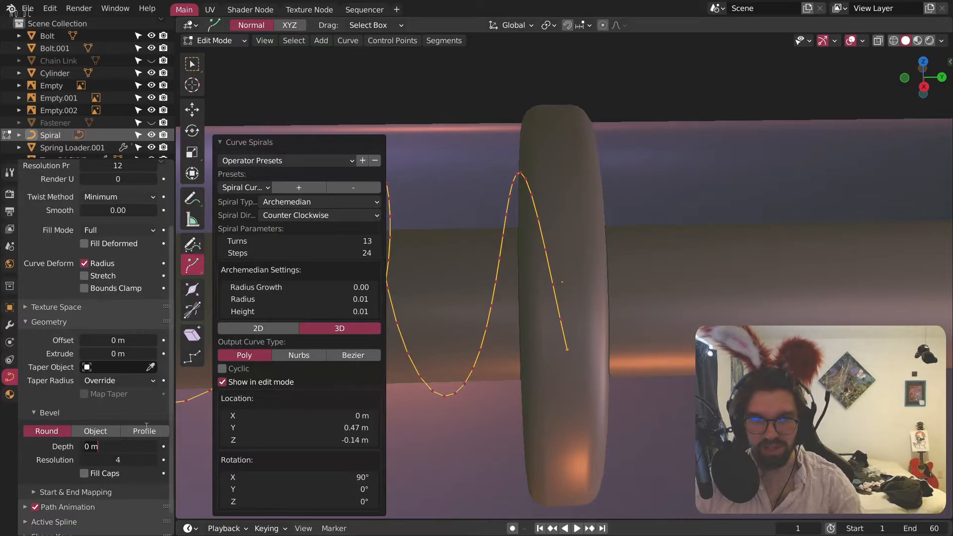
{"action": "key", "text": "BackSpace"}
{"action": "key", "text": "BackSpace"}
{"action": "key", "text": "BackSpace"}
{"action": "type", "text": ".002"}
{"action": "key", "text": "Return"}
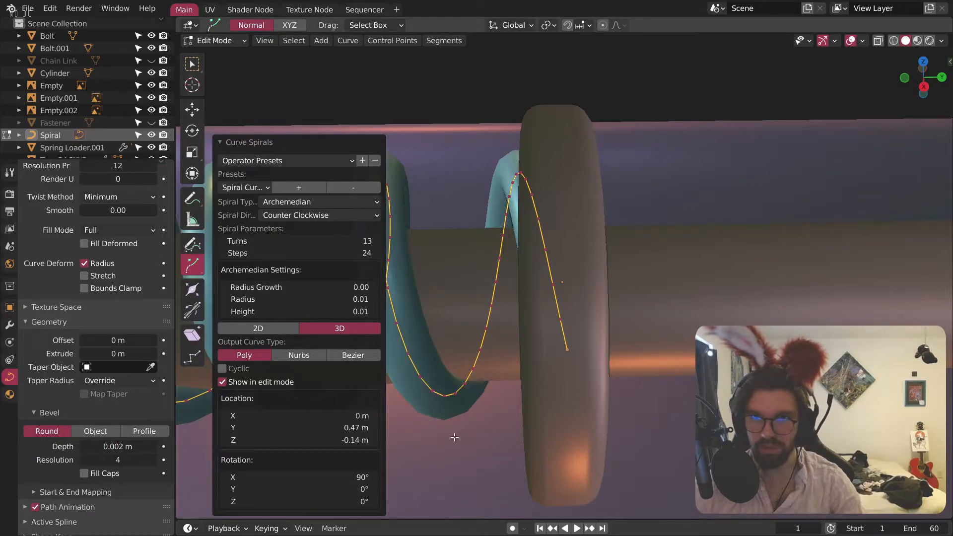
Step: Examine from several angles how the bevelled coil fits around the rod and meets the collar
{"action": "middle_click_drag", "start_coordinate": [548, 228], "coordinate": [601, 245]}
{"action": "middle_click_drag", "start_coordinate": [515, 186], "coordinate": [598, 252], "text": "shift"}
{"action": "middle_click_drag", "start_coordinate": [556, 210], "coordinate": [494, 278]}
{"action": "scroll", "coordinate": [497, 345], "scroll_direction": "down", "scroll_amount": 8}
{"action": "middle_click_drag", "start_coordinate": [494, 347], "coordinate": [536, 345]}
{"action": "scroll", "coordinate": [536, 345], "scroll_direction": "up", "scroll_amount": 5}
{"action": "middle_click_drag", "start_coordinate": [566, 372], "coordinate": [552, 332]}
{"action": "scroll", "coordinate": [551, 332], "scroll_direction": "up", "scroll_amount": 4}
{"action": "middle_click_drag", "start_coordinate": [799, 291], "coordinate": [462, 279], "text": "shift"}
{"action": "middle_click_drag", "start_coordinate": [744, 297], "coordinate": [582, 308], "text": "shift"}
{"action": "scroll", "coordinate": [664, 287], "scroll_direction": "up", "scroll_amount": 5}
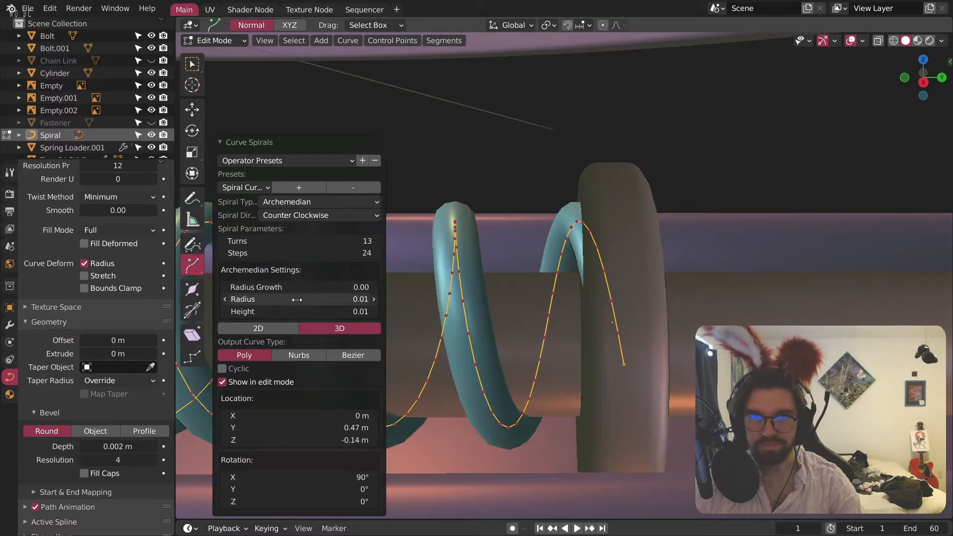
Step: Reduce the spiral's height so its turns sit more closely together along the rod
{"action": "left_click", "coordinate": [350, 311]}
{"action": "type", "text": "0.012"}
{"action": "key", "text": "BackSpace"}
{"action": "key", "text": "BackSpace"}
{"action": "key", "text": "BackSpace"}
{"action": "key", "text": "BackSpace"}
{"action": "key", "text": "BackSpace"}
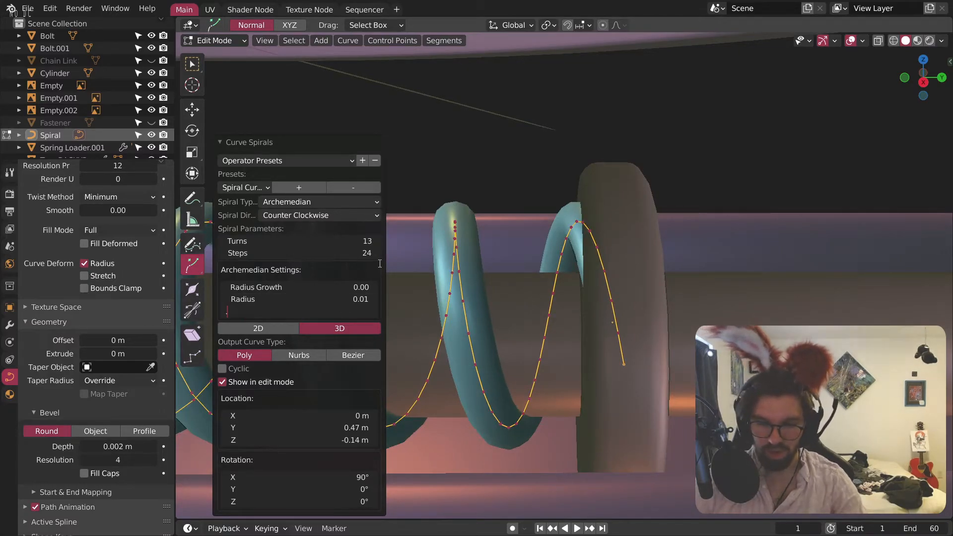
{"action": "type", "text": ".00"}
{"action": "key", "text": "Return"}
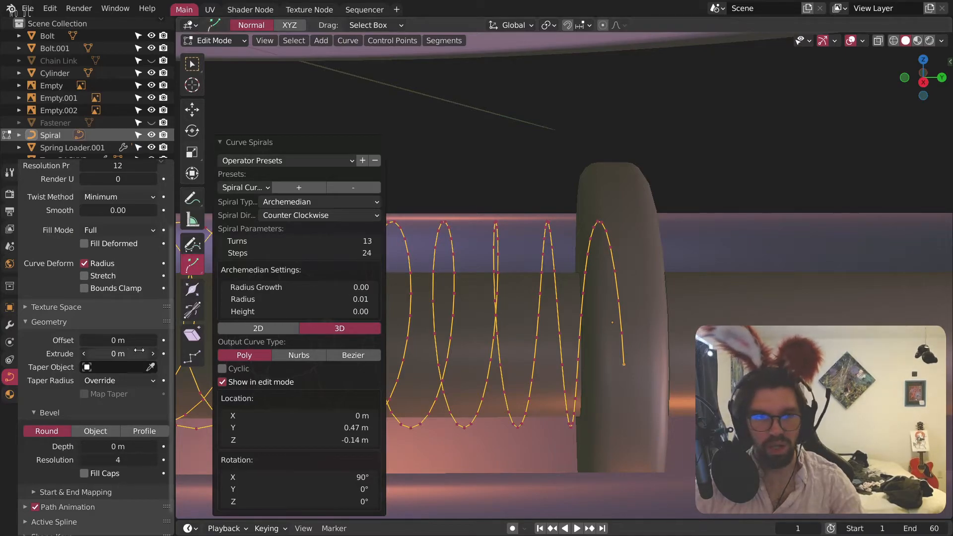
Step: Apply a round bevel with a depth of 0.002 m to the tightened spiral
{"action": "left_click", "coordinate": [119, 446]}
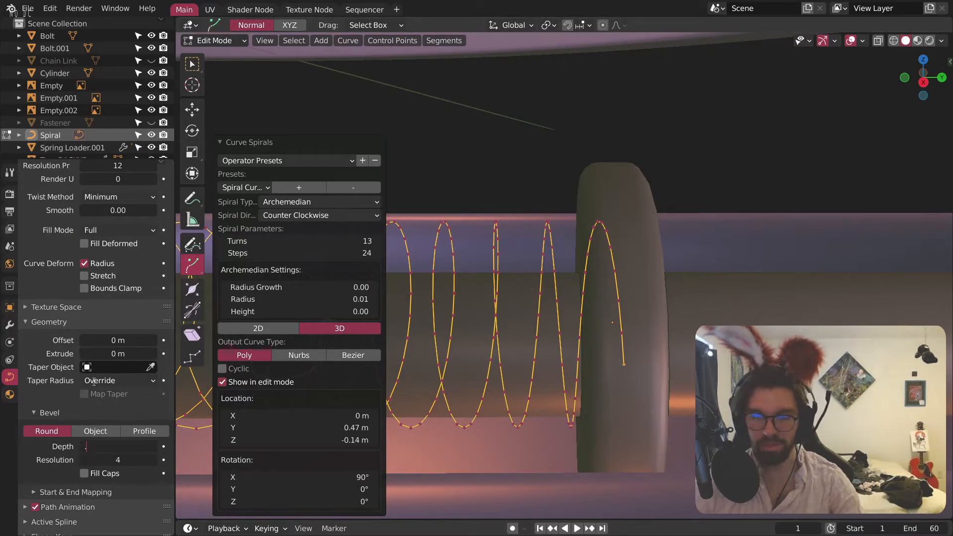
{"action": "type", "text": ".002"}
{"action": "key", "text": "Return"}
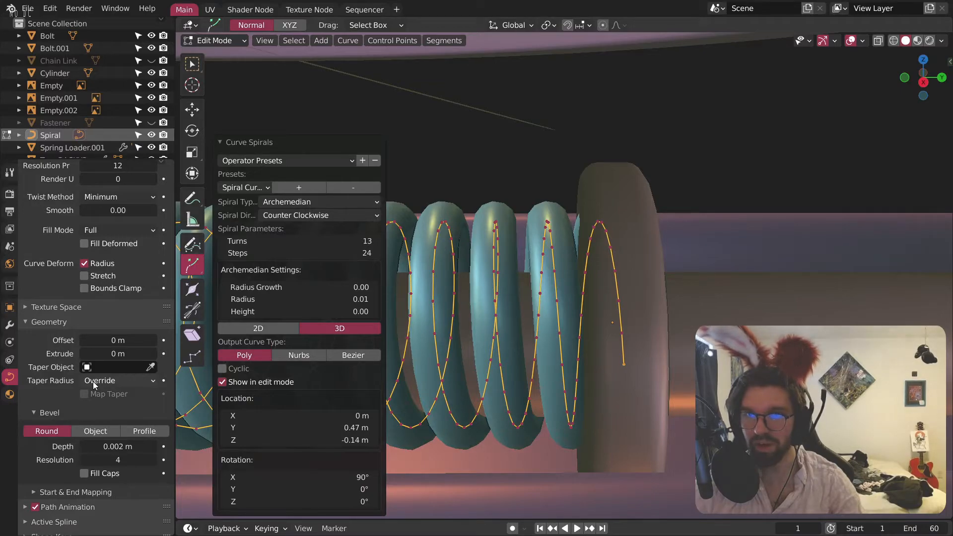
Step: Increase the spiral's height to space its turns farther apart, and reapply the 0.002 m bevel depth
{"action": "left_click", "coordinate": [335, 298]}
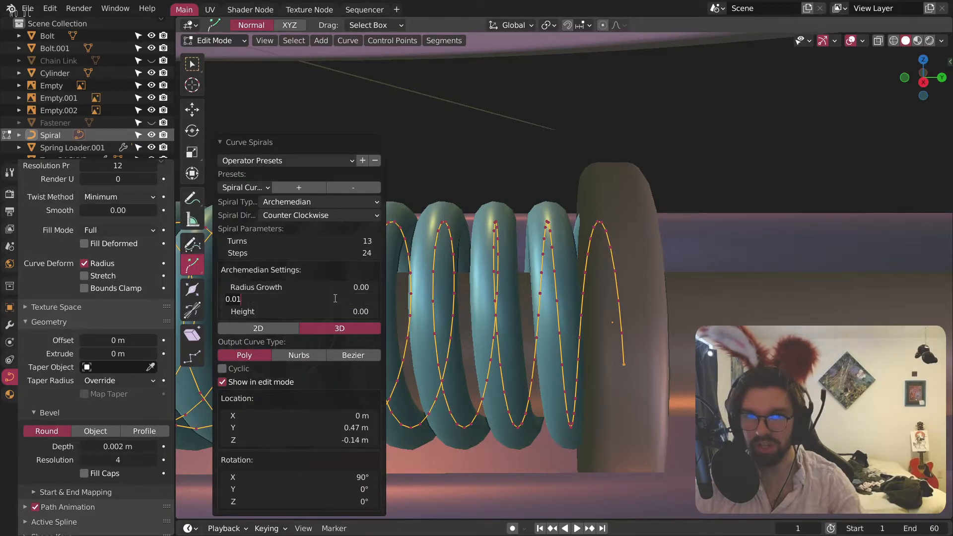
{"action": "key", "text": "Return"}
{"action": "left_click", "coordinate": [340, 312]}
{"action": "type", "text": "0.005"}
{"action": "key", "text": "BackSpace"}
{"action": "key", "text": "BackSpace"}
{"action": "key", "text": "BackSpace"}
{"action": "key", "text": "BackSpace"}
{"action": "key", "text": "BackSpace"}
{"action": "type", "text": ".00"}
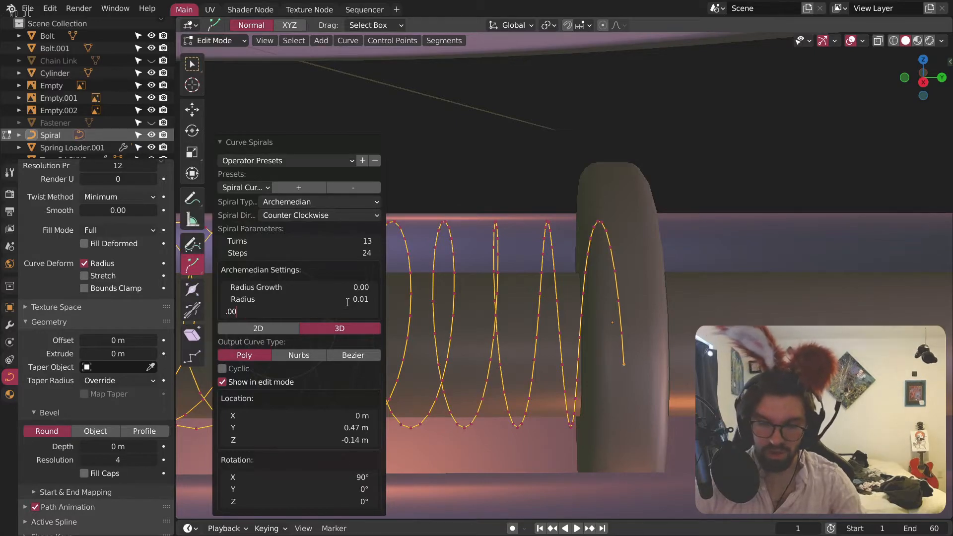
{"action": "key", "text": "Return"}
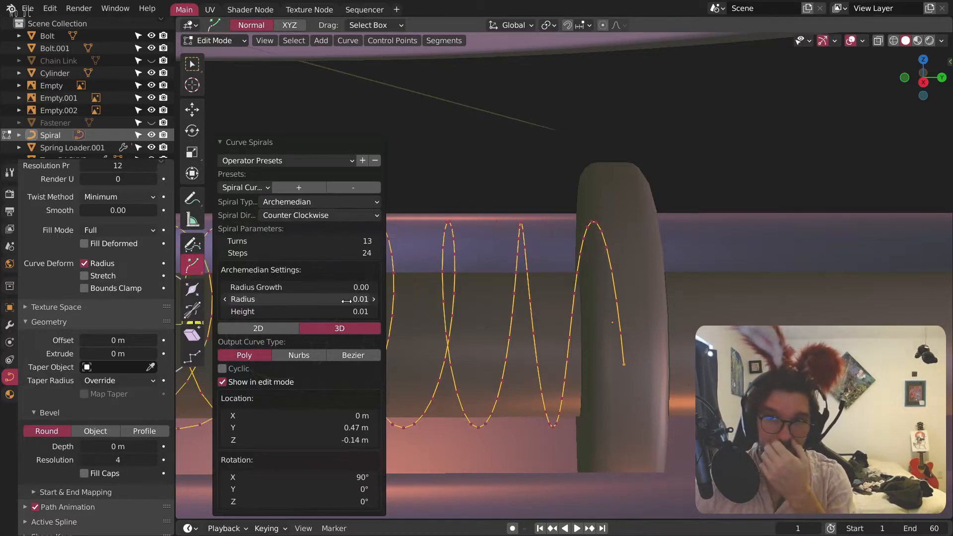
{"action": "left_click", "coordinate": [124, 446]}
{"action": "type", "text": ".002"}
{"action": "key", "text": "Return"}
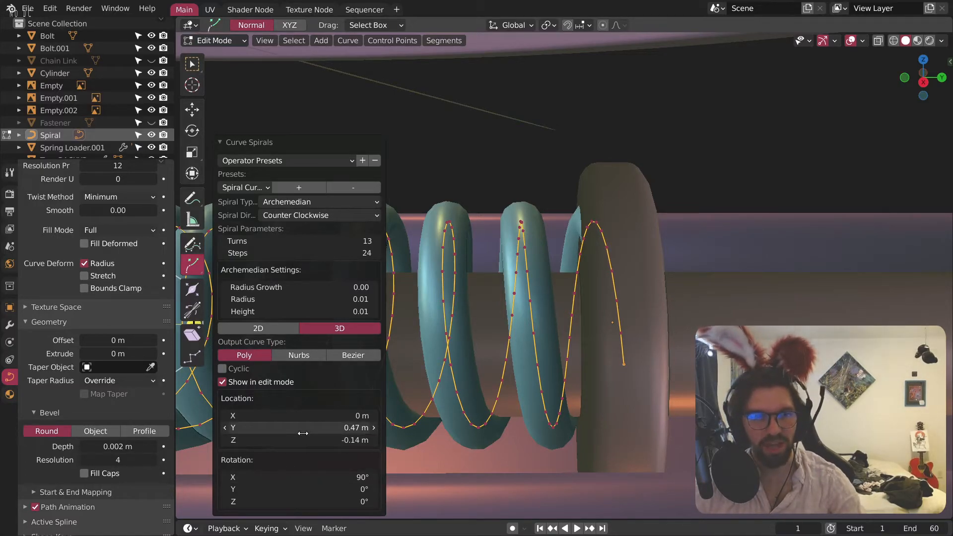
Step: Try the spiral at Y locations 0.46 m and 0.468 m, and reapply the 0.002 m bevel depth
{"action": "double_click", "coordinate": [326, 430]}
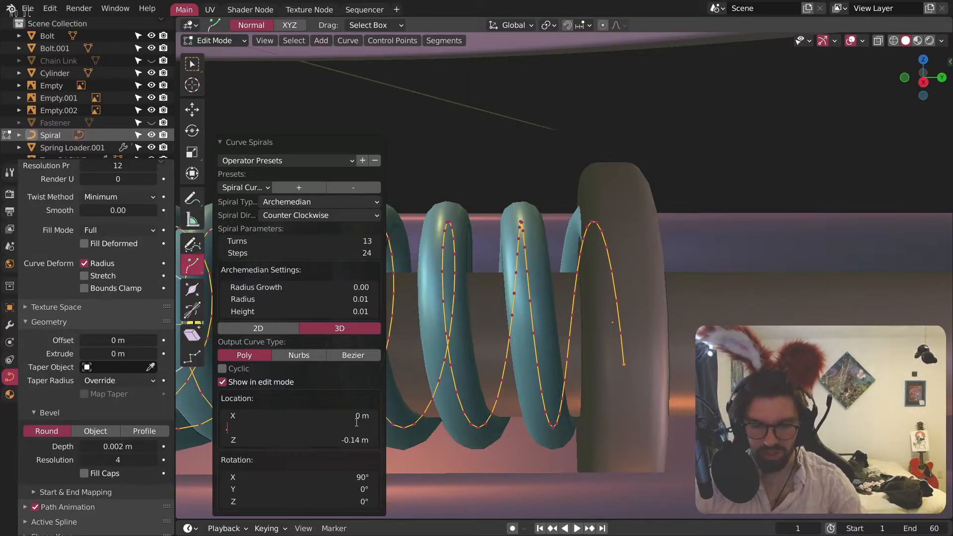
{"action": "type", "text": ".46"}
{"action": "key", "text": "Return"}
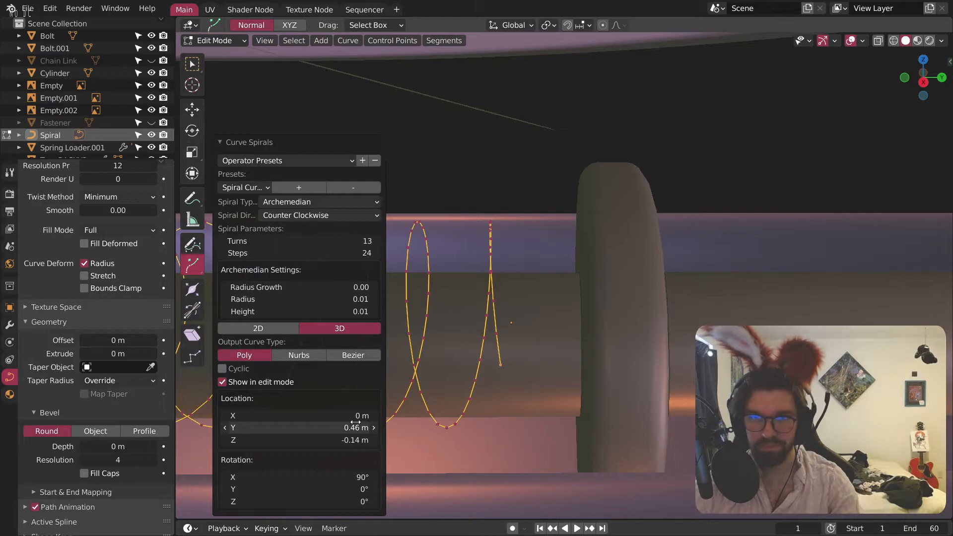
{"action": "double_click", "coordinate": [356, 423]}
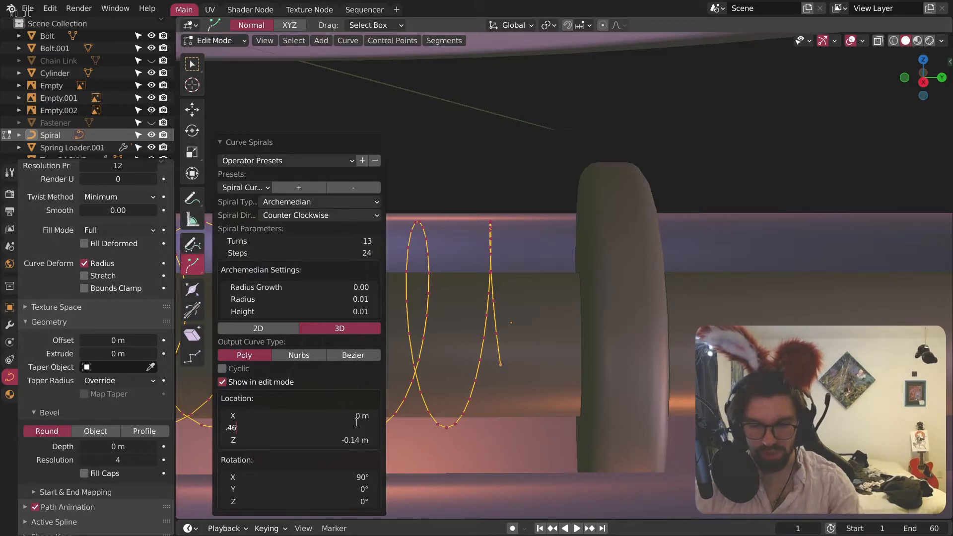
{"action": "type", "text": ".468"}
{"action": "key", "text": "Return"}
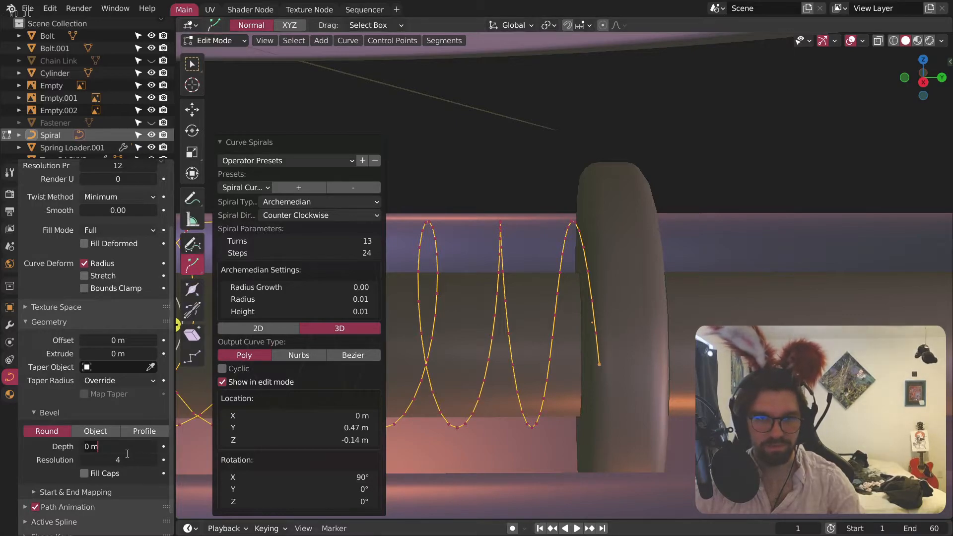
{"action": "key", "text": "Return"}
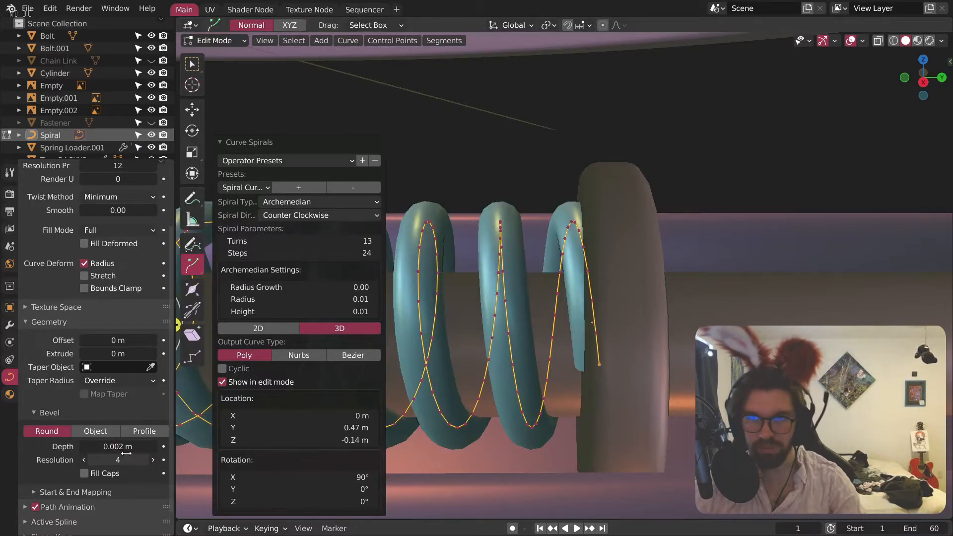
Step: Try the spiral at Y 0.47 m, settle on 0.469 m, and restore the 0.002 m bevel depth
{"action": "left_click", "coordinate": [323, 428]}
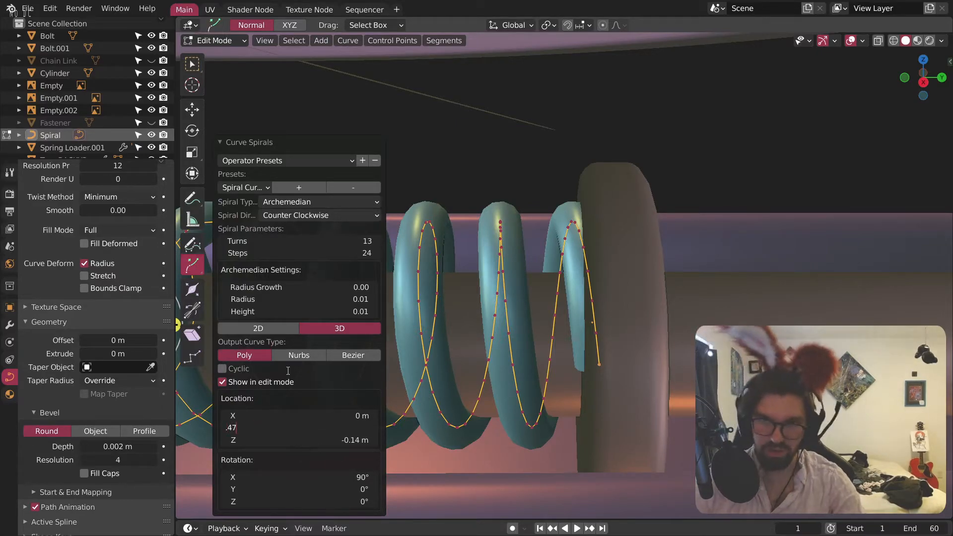
{"action": "type", "text": ".47"}
{"action": "key", "text": "Return"}
{"action": "left_click", "coordinate": [305, 426]}
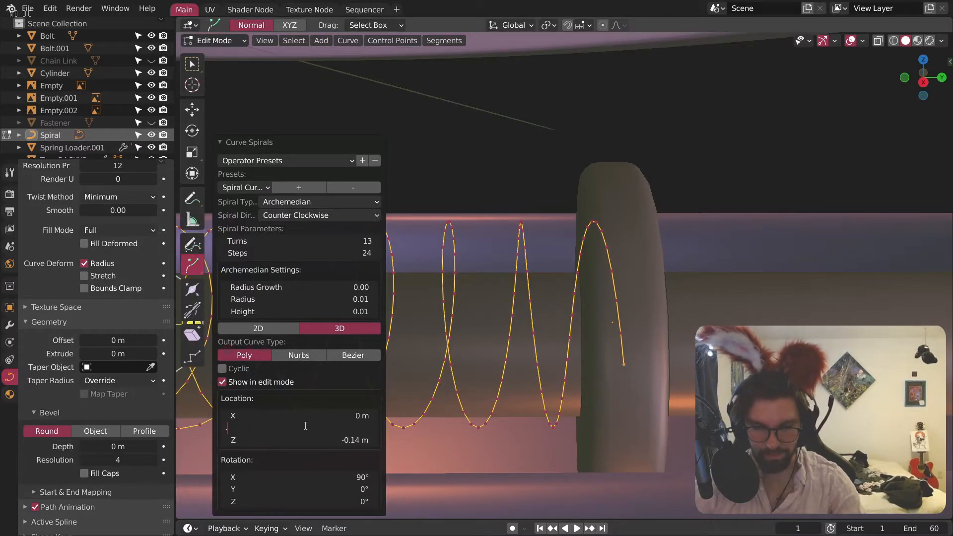
{"action": "type", "text": ".469"}
{"action": "key", "text": "Return"}
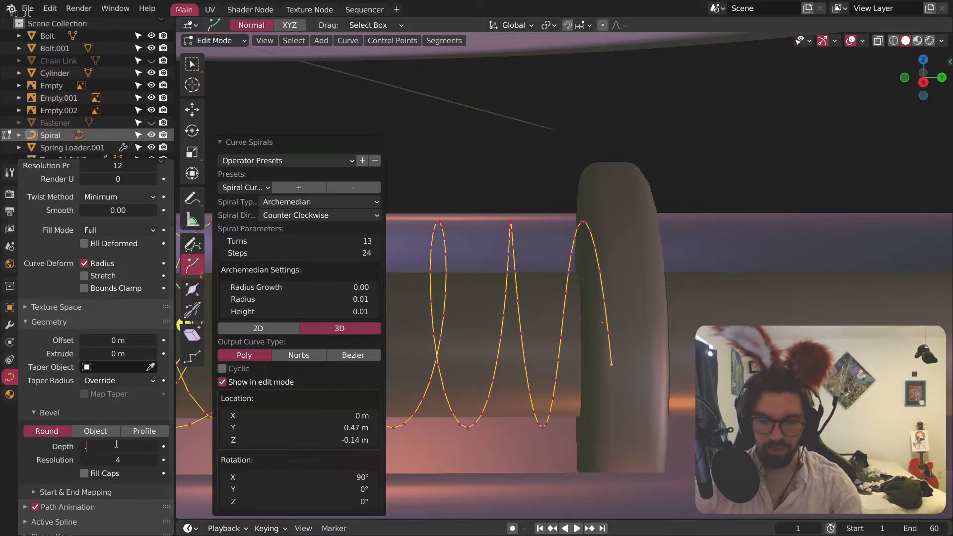
{"action": "key", "text": "Return"}
Step: Examine from several distances and angles how the bevelled coil wraps the rod and meets the collar
{"action": "scroll", "coordinate": [478, 325], "scroll_direction": "down", "scroll_amount": 10}
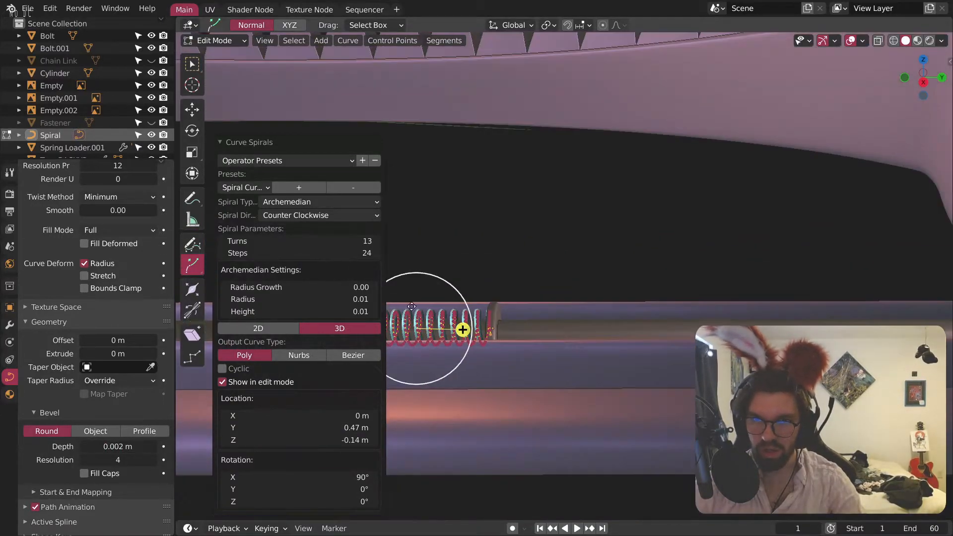
{"action": "middle_click_drag", "start_coordinate": [467, 318], "coordinate": [469, 342]}
{"action": "middle_click_drag", "start_coordinate": [469, 343], "coordinate": [612, 343], "text": "shift"}
{"action": "scroll", "coordinate": [612, 342], "scroll_direction": "up", "scroll_amount": 3}
{"action": "scroll", "coordinate": [612, 343], "scroll_direction": "up", "scroll_amount": 5}
{"action": "scroll", "coordinate": [579, 312], "scroll_direction": "down", "scroll_amount": 7}
{"action": "middle_click_drag", "start_coordinate": [579, 312], "coordinate": [652, 352]}
{"action": "scroll", "coordinate": [595, 335], "scroll_direction": "up", "scroll_amount": 5}
{"action": "scroll", "coordinate": [584, 341], "scroll_direction": "down", "scroll_amount": 5}
Step: Lengthen the spiral along the rod by raising its number of turns to 28
{"action": "left_click", "coordinate": [378, 242]}
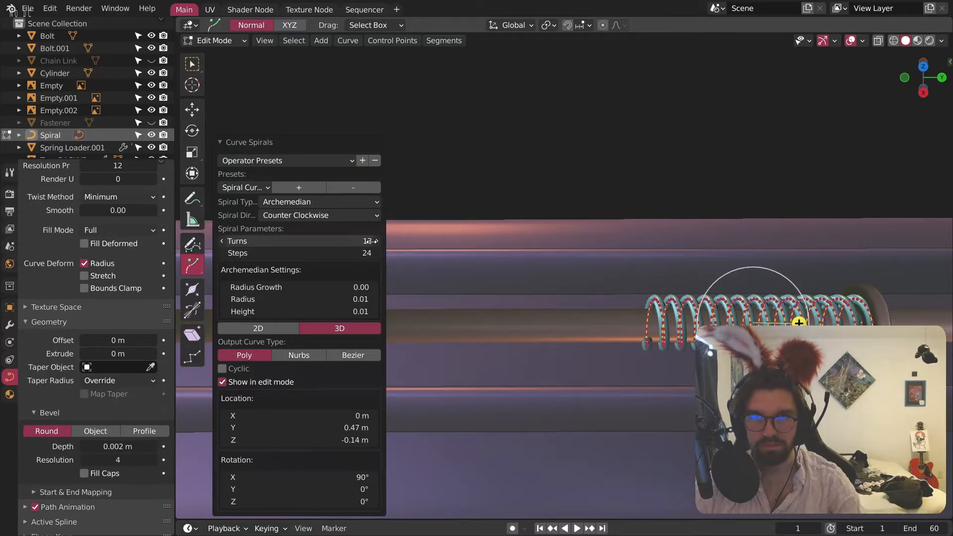
{"action": "left_click", "coordinate": [377, 242]}
{"action": "left_click", "coordinate": [377, 241]}
{"action": "left_click", "coordinate": [378, 241]}
{"action": "left_click", "coordinate": [377, 241]}
{"action": "left_click", "coordinate": [377, 241]}
{"action": "left_click", "coordinate": [378, 241]}
{"action": "left_click", "coordinate": [378, 241]}
{"action": "left_click", "coordinate": [377, 241]}
{"action": "left_click", "coordinate": [377, 242]}
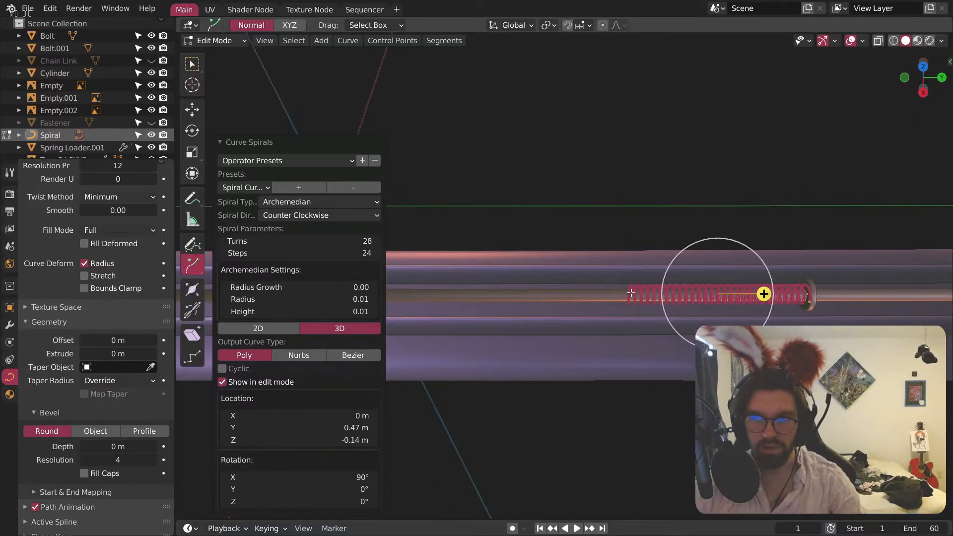
{"action": "left_click", "coordinate": [377, 241]}
{"action": "left_click", "coordinate": [377, 241]}
Step: Undo the current spiral and add a new Archemedean curve spiral at the rod's collar
{"action": "key", "text": "ctrl+z"}
{"action": "key", "text": "ctrl+z"}
{"action": "middle_click_drag", "start_coordinate": [782, 301], "coordinate": [716, 278], "text": "shift"}
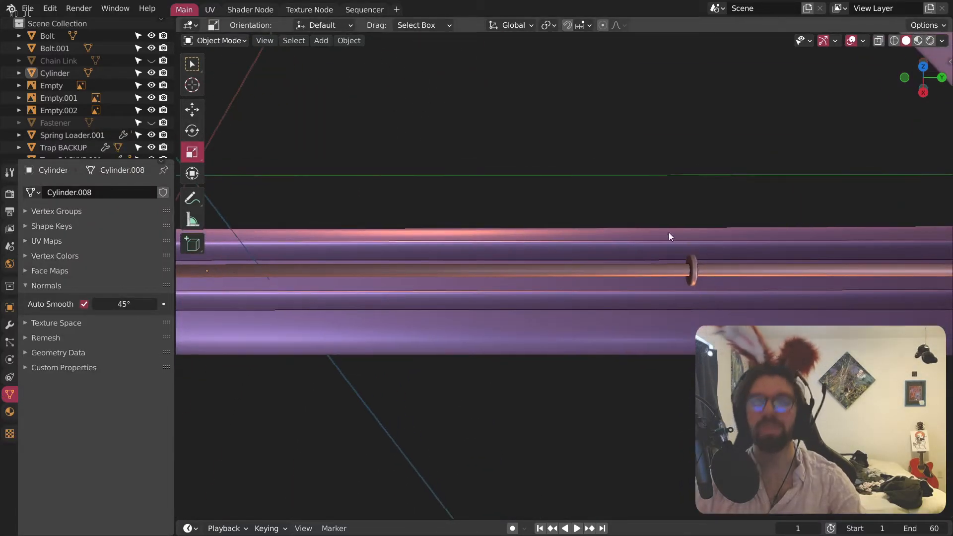
{"action": "key", "text": "shift+a"}
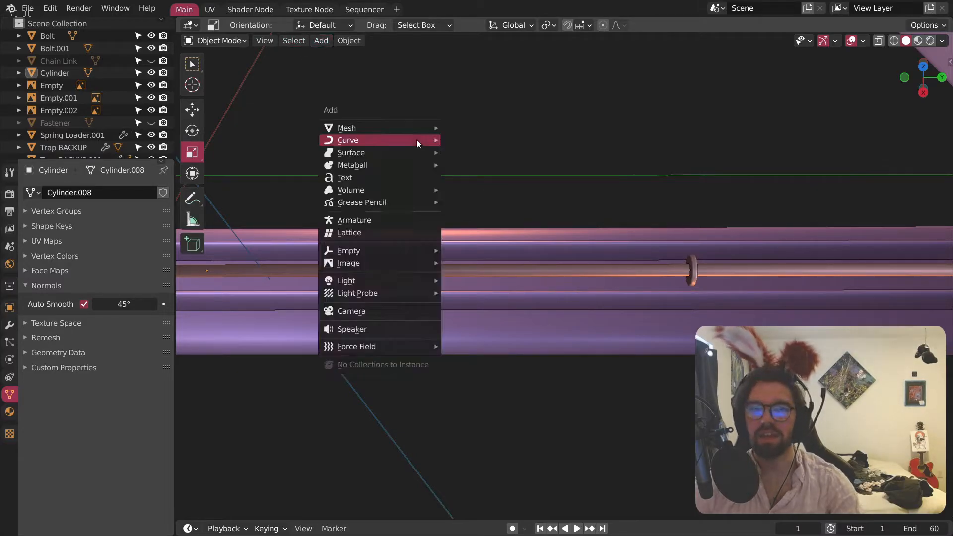
{"action": "mouse_move", "coordinate": [417, 142]}
{"action": "mouse_move", "coordinate": [503, 396]}
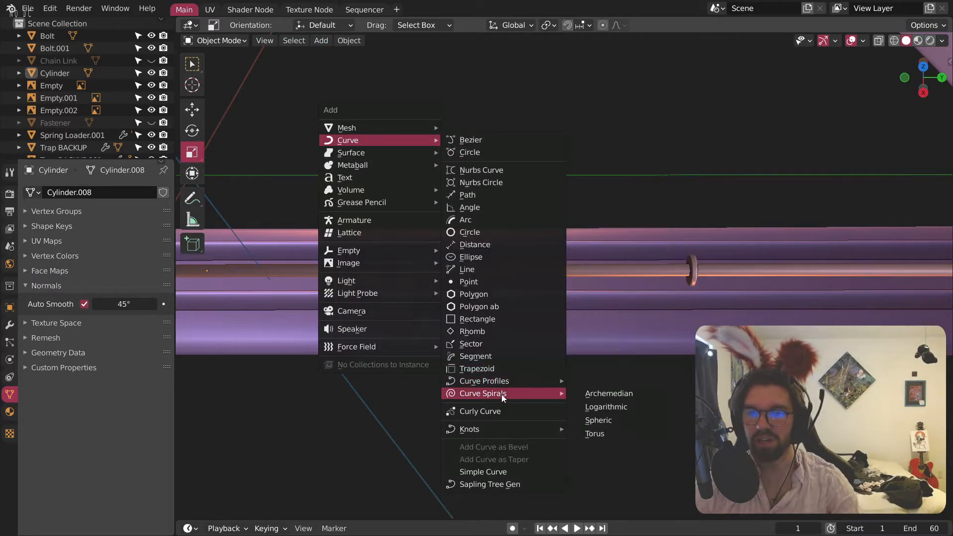
{"action": "left_click", "coordinate": [584, 392]}
Step: Set the new spiral's turns to 152 so that it extends along the rod to the opposite collar
{"action": "left_click_drag", "start_coordinate": [325, 247], "coordinate": [903, 246]}
{"action": "middle_click_drag", "start_coordinate": [477, 246], "coordinate": [616, 298], "text": "shift"}
{"action": "left_click_drag", "start_coordinate": [320, 241], "coordinate": [286, 246]}
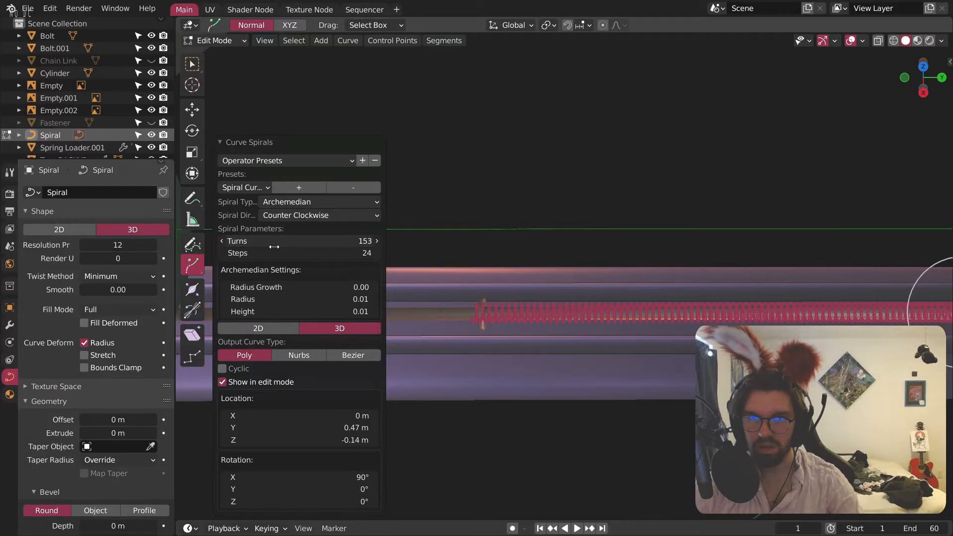
{"action": "scroll", "coordinate": [487, 319], "scroll_direction": "up", "scroll_amount": 3}
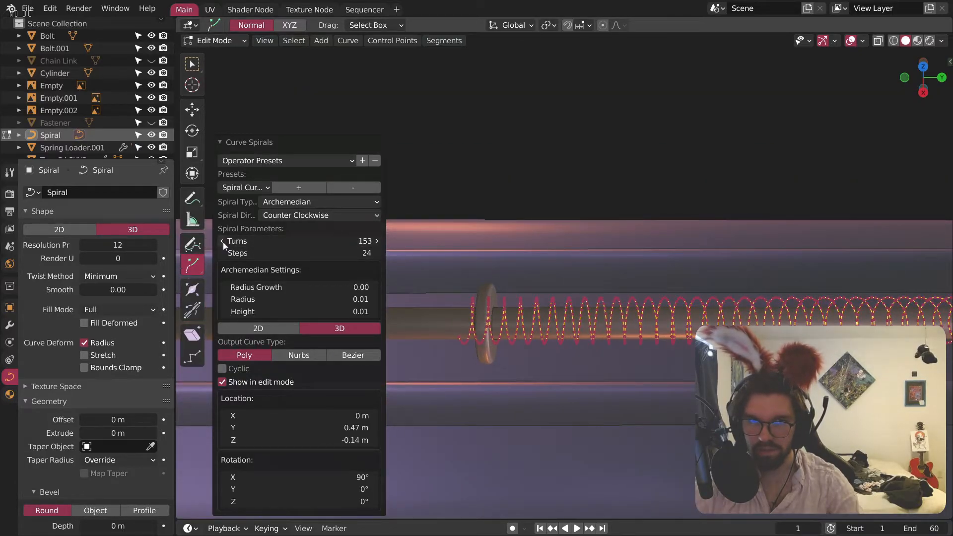
{"action": "left_click_drag", "start_coordinate": [298, 241], "coordinate": [295, 241]}
{"action": "scroll", "coordinate": [489, 327], "scroll_direction": "up", "scroll_amount": 9}
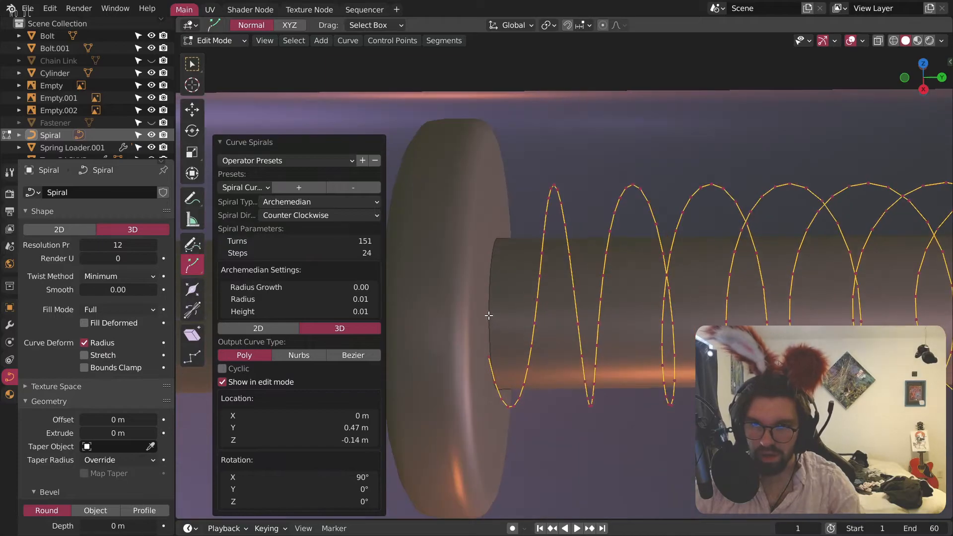
{"action": "left_click_drag", "start_coordinate": [374, 242], "coordinate": [369, 243]}
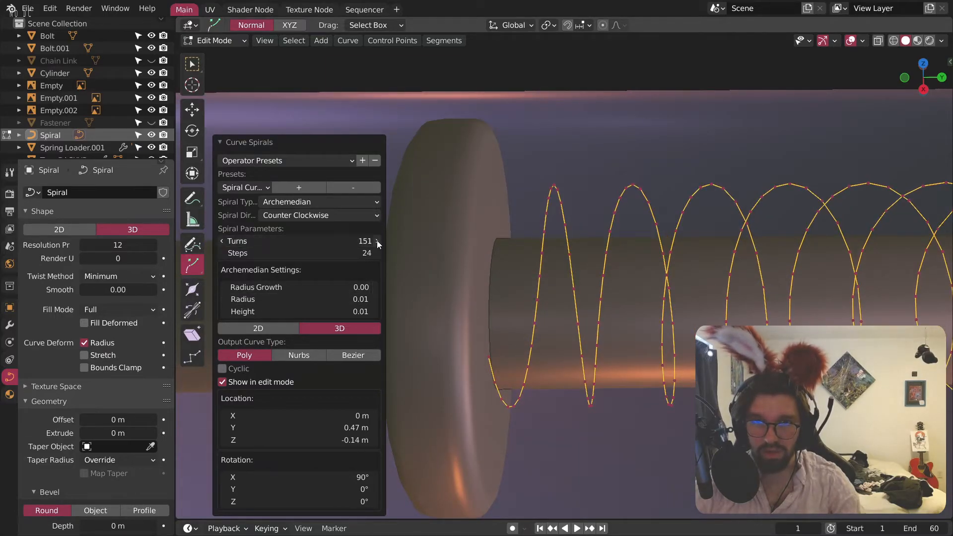
{"action": "scroll", "coordinate": [492, 278], "scroll_direction": "down", "scroll_amount": 5}
{"action": "scroll", "coordinate": [494, 283], "scroll_direction": "up", "scroll_amount": 3}
{"action": "scroll", "coordinate": [497, 291], "scroll_direction": "down", "scroll_amount": 3}
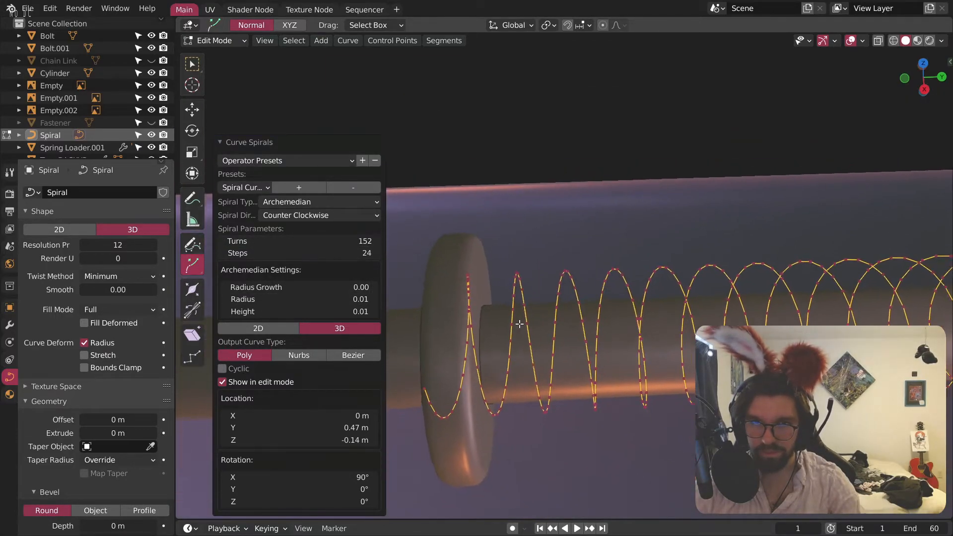
{"action": "scroll", "coordinate": [501, 297], "scroll_direction": "up", "scroll_amount": 2}
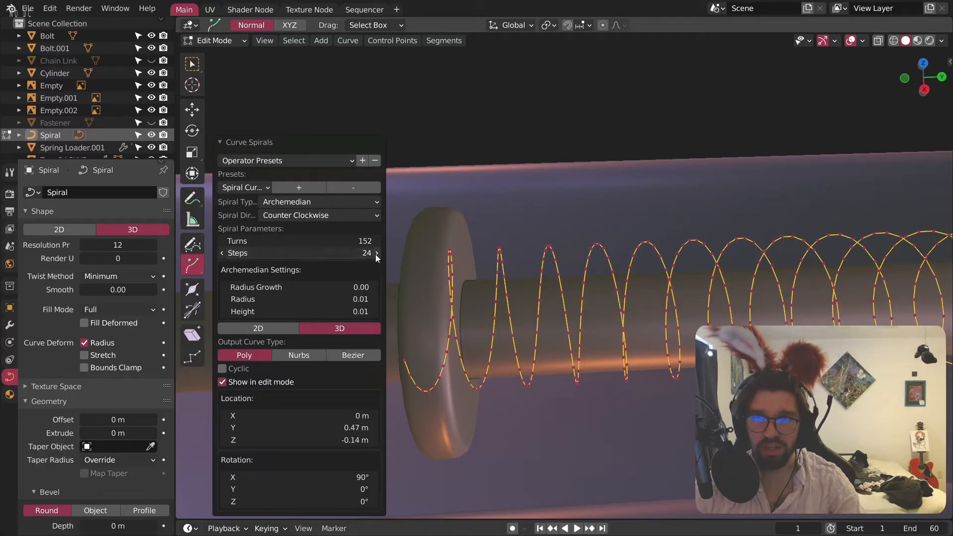
Step: Set the spiral's height to 0.008 and adjust its turns to 133 so its end meets the opposite collar
{"action": "left_click", "coordinate": [315, 311]}
{"action": "type", "text": "0.007"}
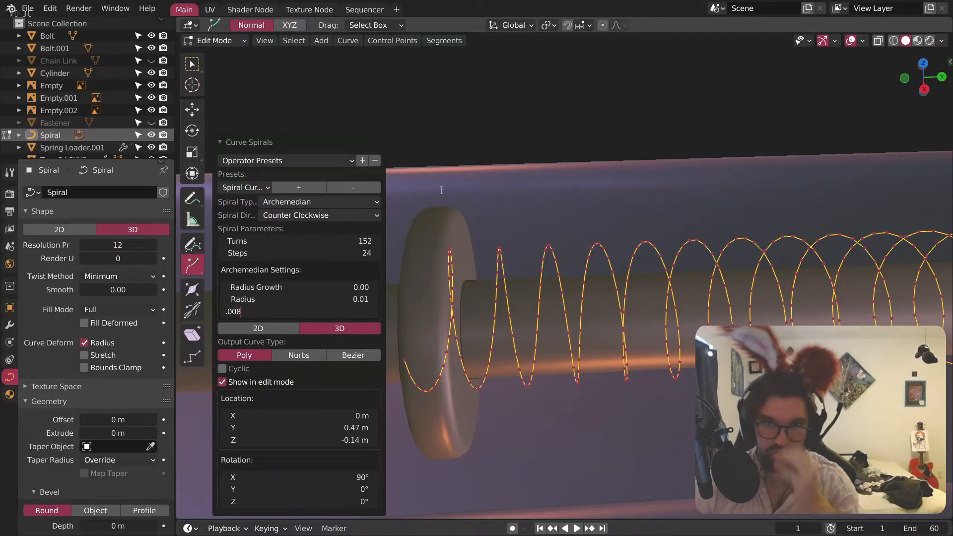
{"action": "key", "text": "Return"}
{"action": "scroll", "coordinate": [441, 376], "scroll_direction": "down", "scroll_amount": 4}
{"action": "middle_click_drag", "start_coordinate": [454, 338], "coordinate": [688, 332], "text": "shift"}
{"action": "left_click", "coordinate": [224, 243]}
{"action": "left_click", "coordinate": [224, 243]}
{"action": "left_click", "coordinate": [225, 243]}
{"action": "left_click", "coordinate": [224, 243]}
{"action": "left_click", "coordinate": [224, 244]}
{"action": "left_click", "coordinate": [224, 243]}
{"action": "left_click", "coordinate": [224, 243]}
{"action": "left_click", "coordinate": [224, 243]}
{"action": "left_click", "coordinate": [224, 244]}
{"action": "left_click", "coordinate": [224, 244]}
{"action": "left_click", "coordinate": [225, 243]}
{"action": "left_click", "coordinate": [224, 244]}
{"action": "left_click", "coordinate": [225, 244]}
{"action": "left_click", "coordinate": [224, 243]}
{"action": "left_click", "coordinate": [224, 243]}
{"action": "left_click", "coordinate": [225, 244]}
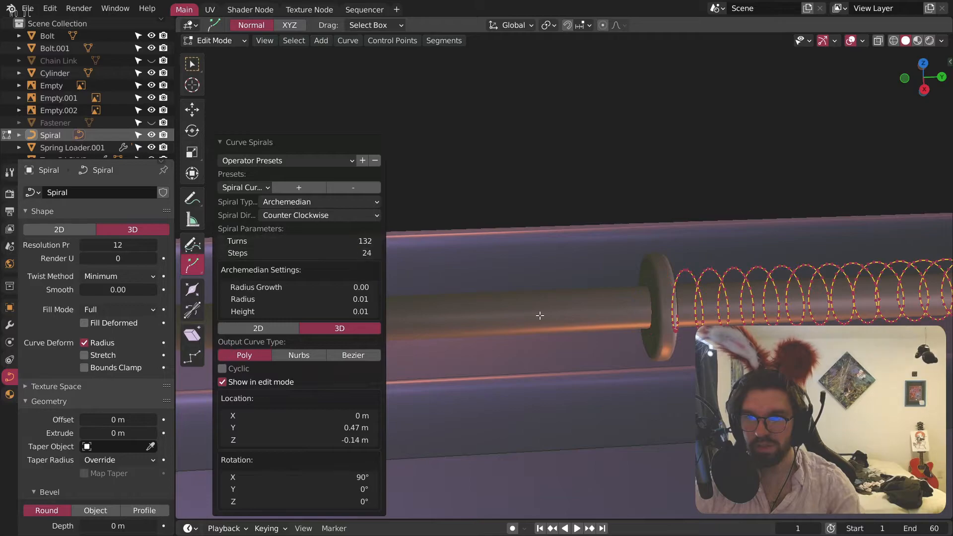
{"action": "scroll", "coordinate": [475, 307], "scroll_direction": "up", "scroll_amount": 6}
{"action": "left_click", "coordinate": [376, 241]}
{"action": "middle_click_drag", "start_coordinate": [537, 335], "coordinate": [584, 334], "text": "shift"}
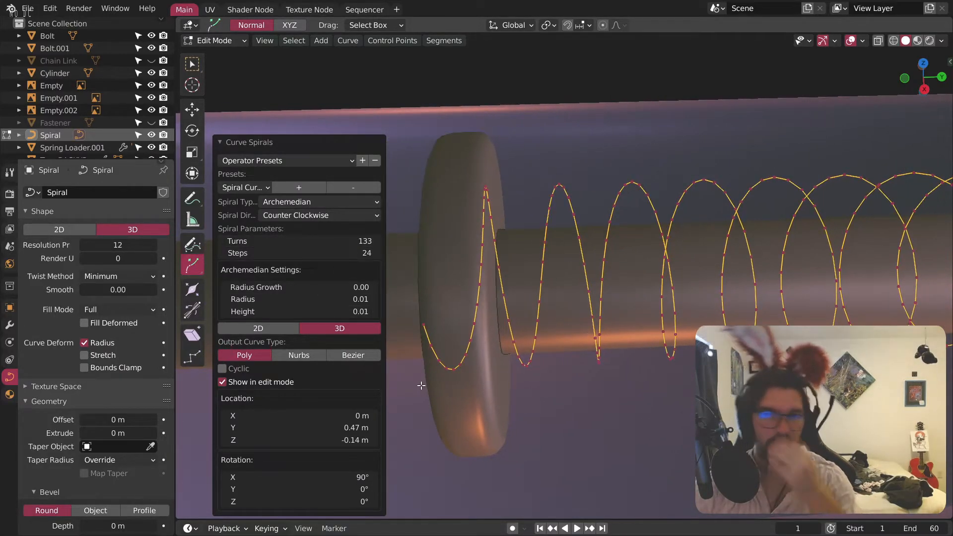
Step: Set the spiral's height to 0.0075 and raise its turns to 142 to reach the opposite collar again
{"action": "double_click", "coordinate": [338, 314]}
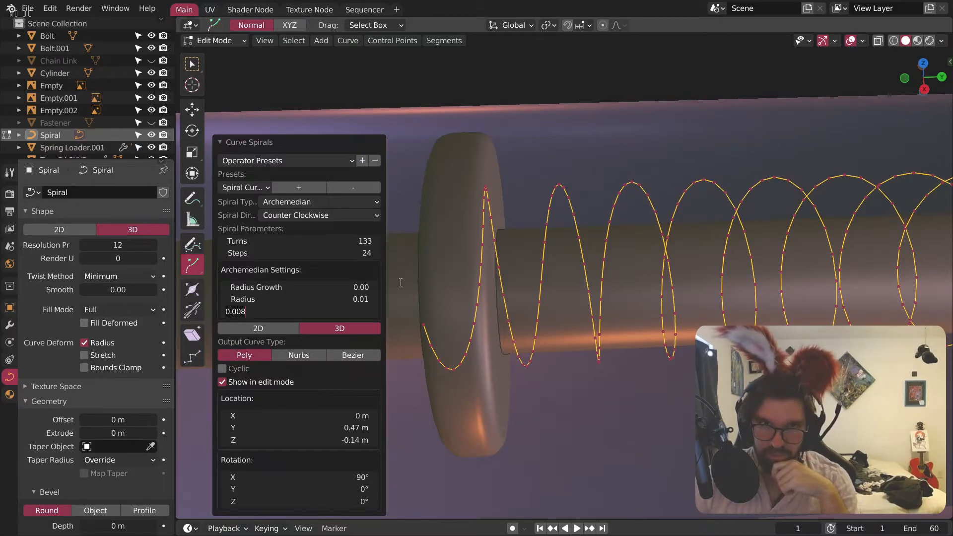
{"action": "type", "text": ".0075"}
{"action": "key", "text": "Return"}
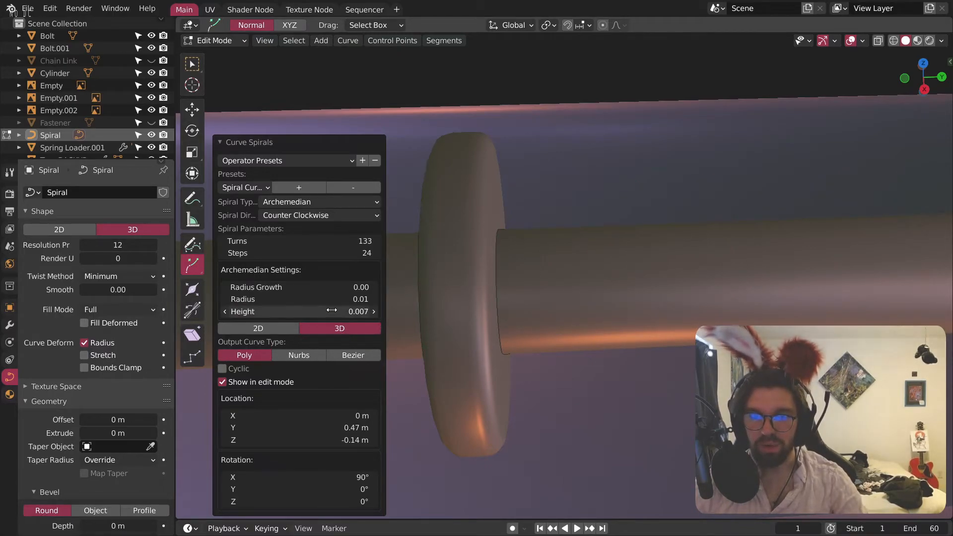
{"action": "left_click", "coordinate": [377, 239]}
{"action": "left_click", "coordinate": [378, 239]}
{"action": "left_click", "coordinate": [376, 241]}
{"action": "left_click", "coordinate": [376, 241]}
{"action": "left_click", "coordinate": [376, 241]}
{"action": "mouse_move", "coordinate": [561, 246]}
{"action": "middle_mouse_down", "text": "shift"}
{"action": "mouse_move", "coordinate": [609, 237]}
{"action": "mouse_move", "coordinate": [571, 238]}
{"action": "middle_mouse_up", "text": "shift"}
{"action": "left_click", "coordinate": [377, 240]}
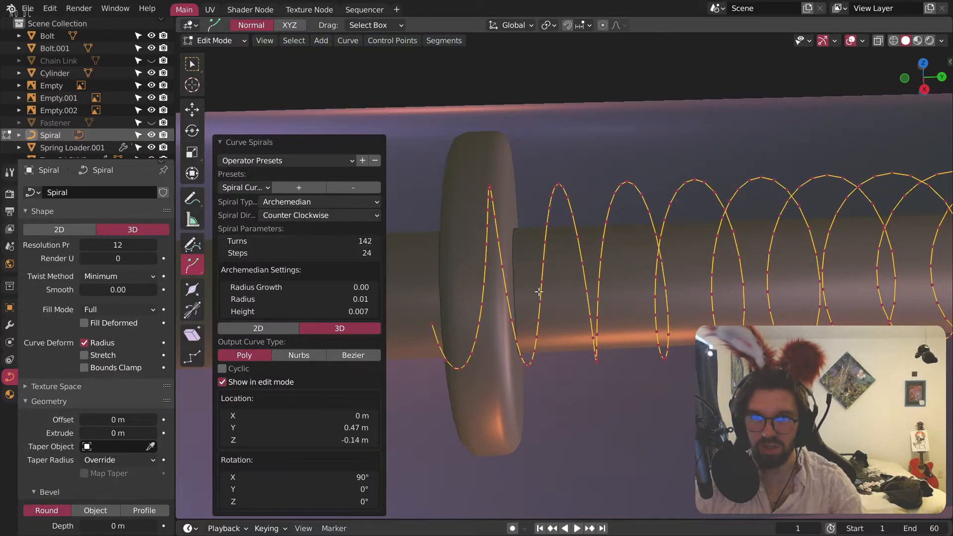
Step: Fine-tune the spiral's height to 0.0074 and set its turns to 143 so it ends at the opposite collar's inner face
{"action": "left_click", "coordinate": [356, 312]}
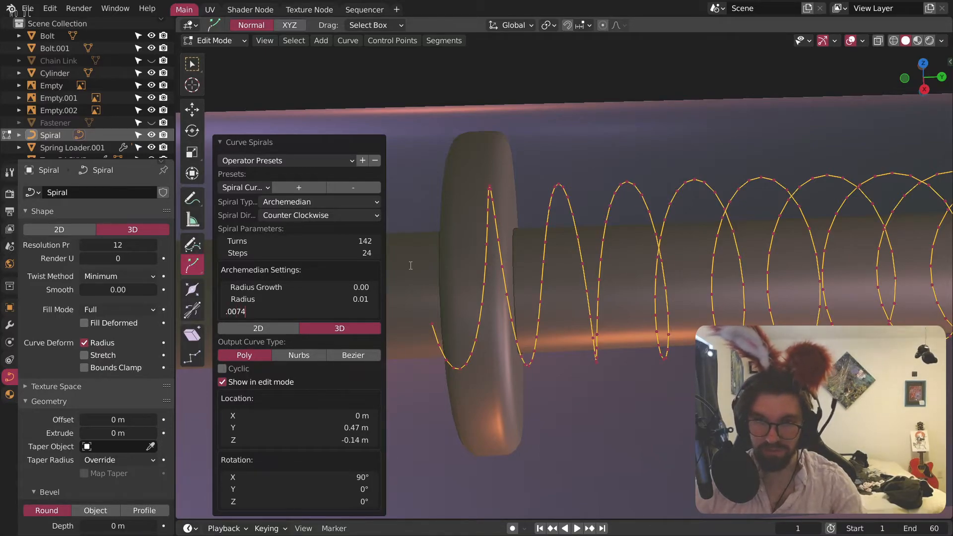
{"action": "type", "text": ".0074"}
{"action": "key", "text": "Return"}
{"action": "left_click", "coordinate": [376, 242]}
{"action": "middle_click_drag", "start_coordinate": [518, 261], "coordinate": [539, 258], "text": "shift"}
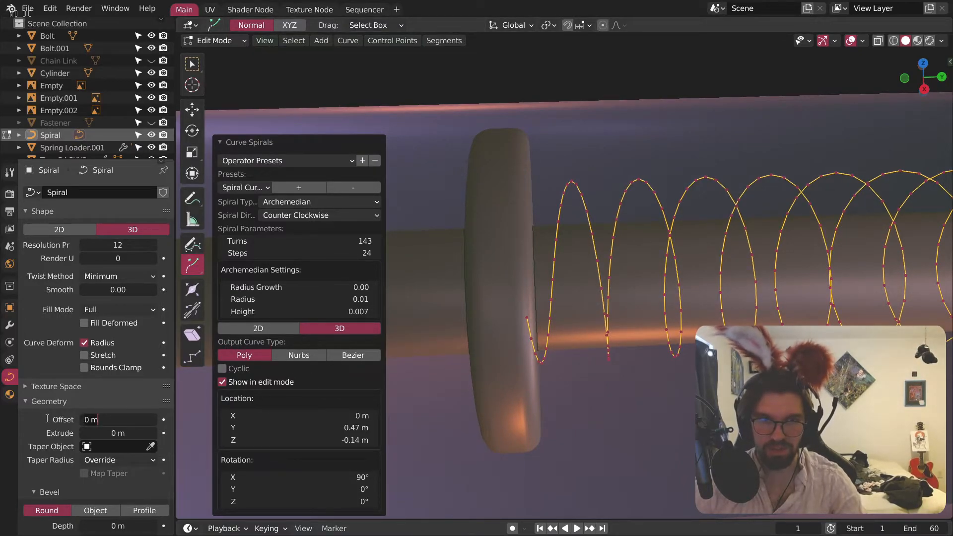
Step: Give the spiral curve a round bevel with a depth of 0.002 m
{"action": "scroll", "coordinate": [58, 425], "scroll_direction": "down", "scroll_amount": 5}
{"action": "left_click", "coordinate": [85, 423]}
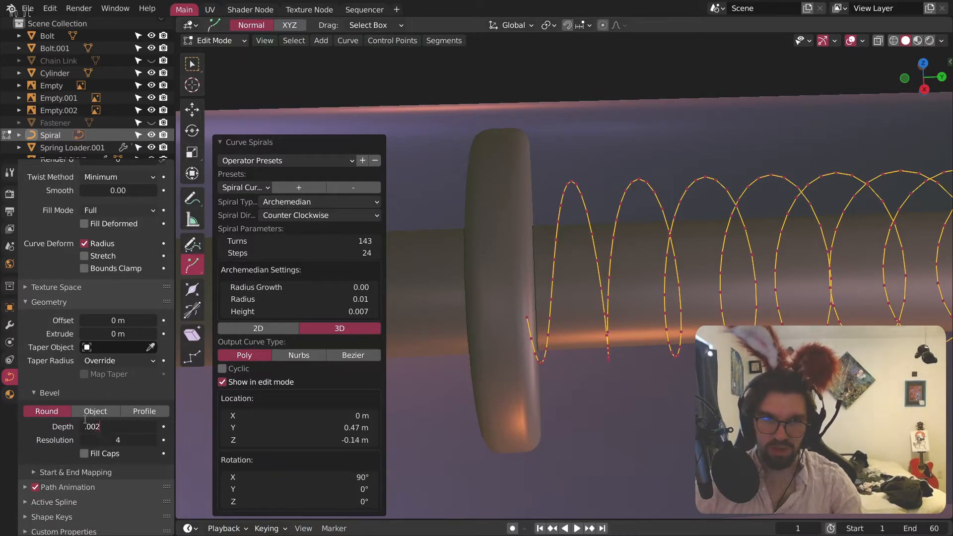
{"action": "type", "text": ".002"}
{"action": "key", "text": "Return"}
{"action": "scroll", "coordinate": [591, 331], "scroll_direction": "up", "scroll_amount": 2}
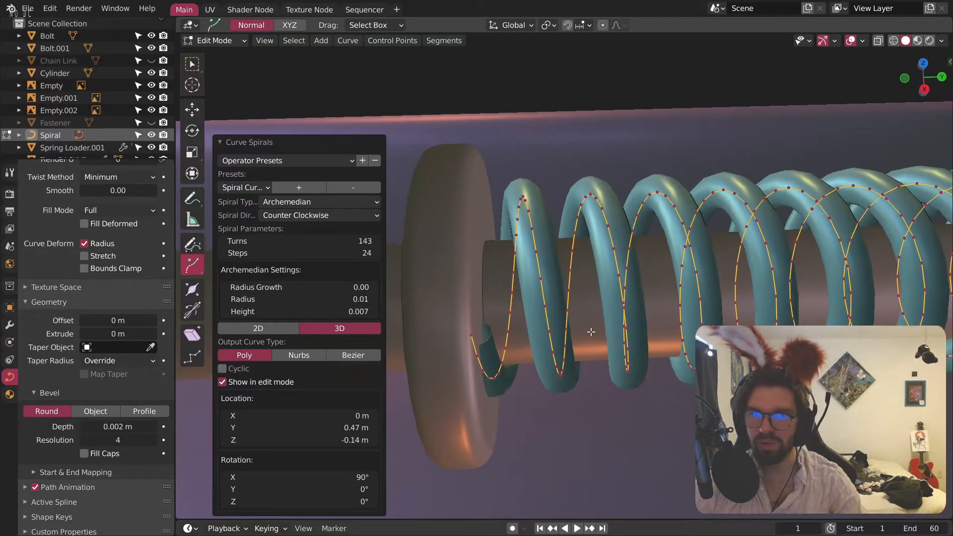
Step: Re-enter the spiral's height as 0.0074 and set the curve's bevel depth to 0.002 m again
{"action": "left_click", "coordinate": [319, 311]}
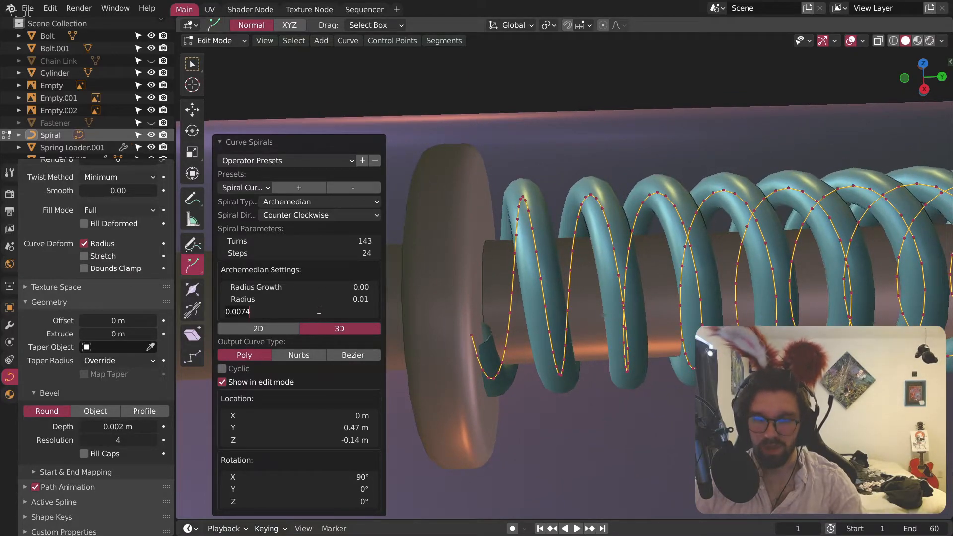
{"action": "key", "text": "BackSpace"}
{"action": "type", "text": ".0074"}
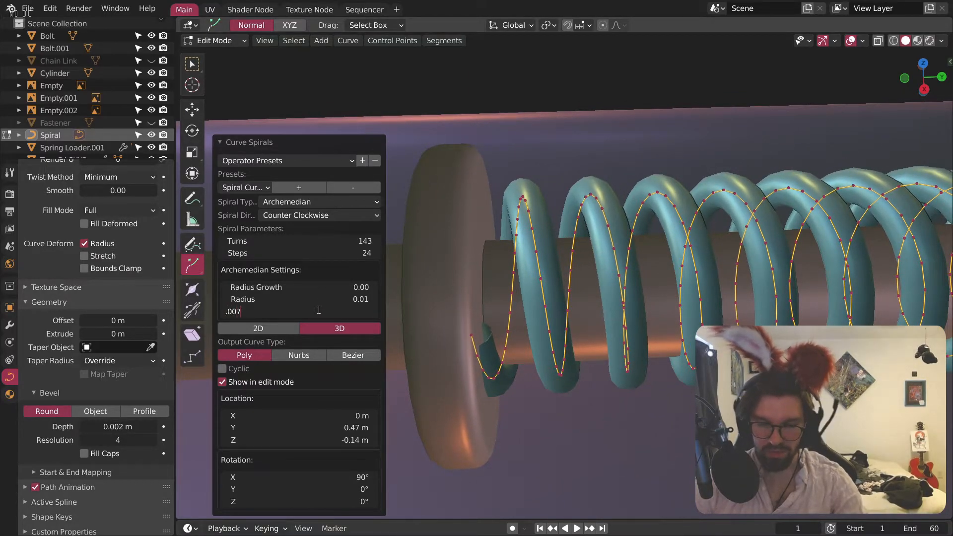
{"action": "key", "text": "Return"}
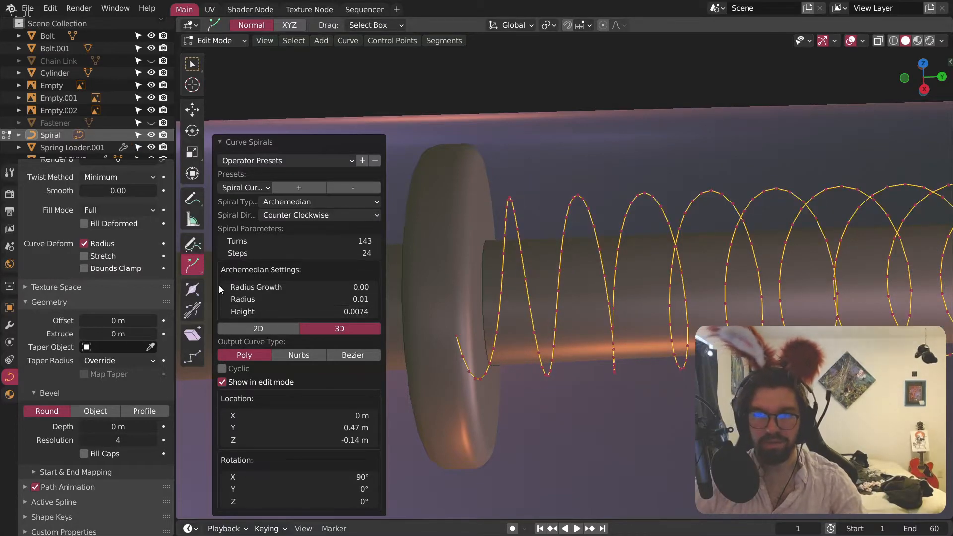
{"action": "left_click", "coordinate": [123, 427]}
{"action": "type", "text": ".002"}
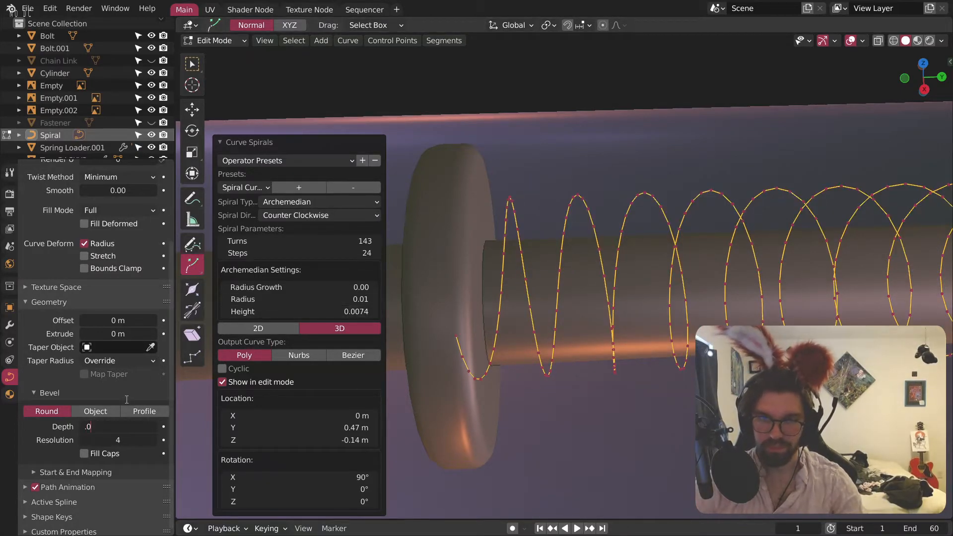
{"action": "key", "text": "Return"}
{"action": "scroll", "coordinate": [548, 383], "scroll_direction": "down", "scroll_amount": 6}
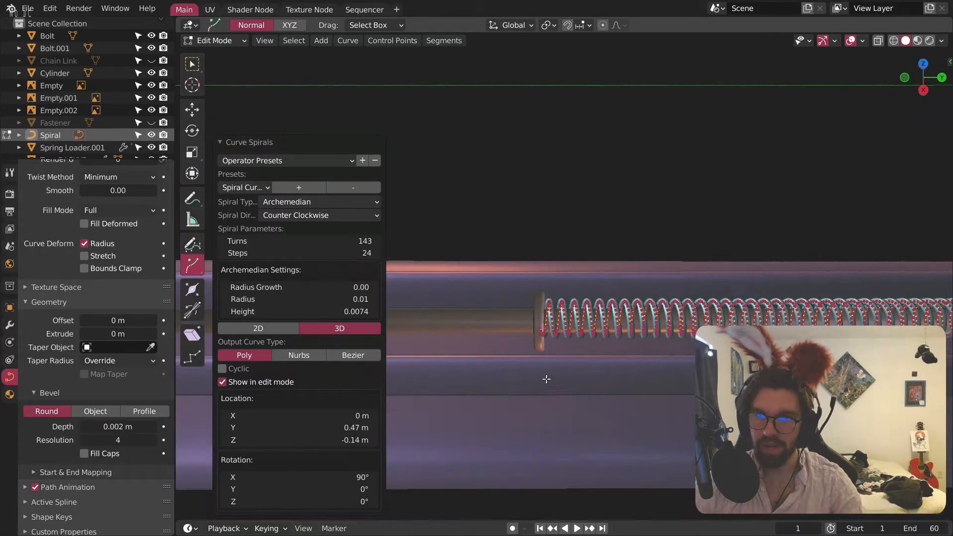
Step: Switch to Object Mode and examine how the coil meets the collars
{"action": "left_click", "coordinate": [228, 41]}
{"action": "left_click", "coordinate": [216, 53]}
{"action": "scroll", "coordinate": [519, 195], "scroll_direction": "down", "scroll_amount": 10}
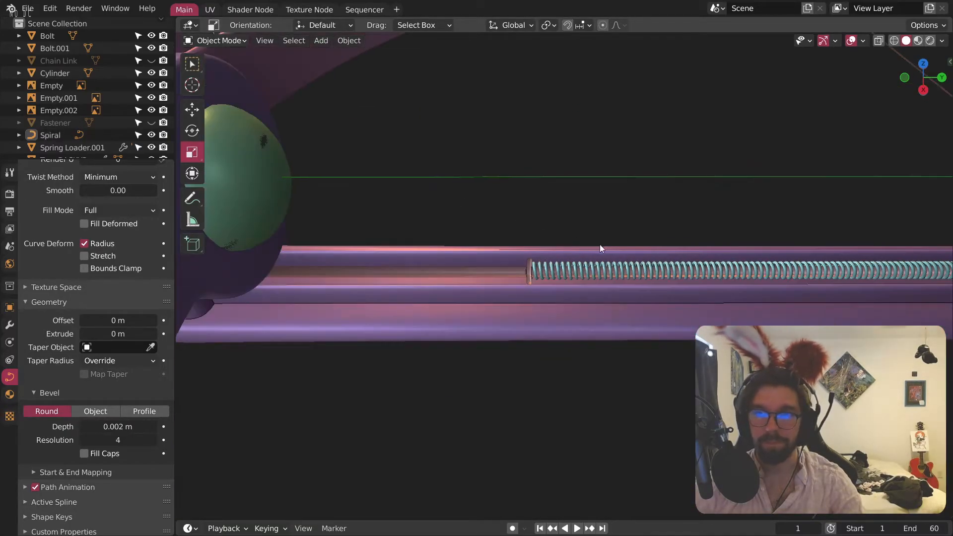
{"action": "scroll", "coordinate": [561, 272], "scroll_direction": "up", "scroll_amount": 12}
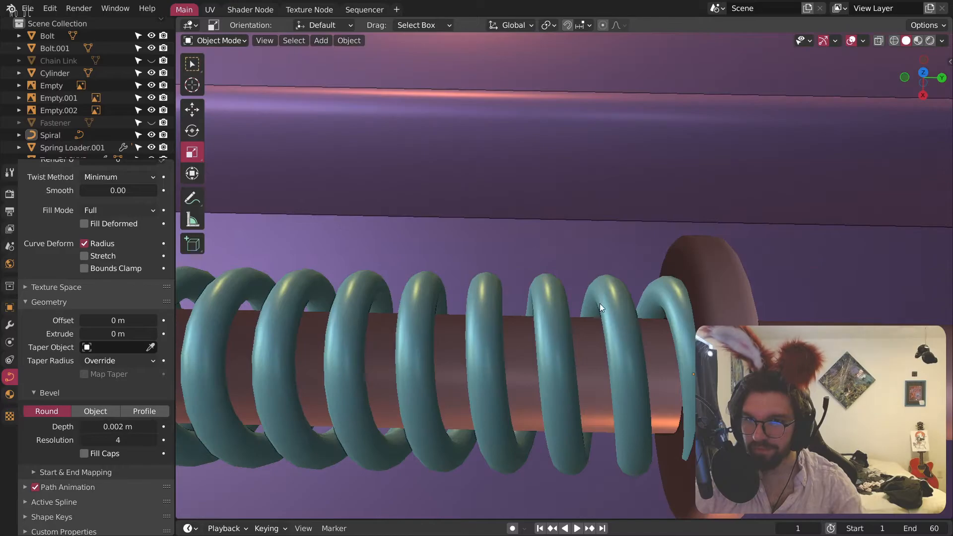
Step: Move the spiral down about 0.0025 m along the global Z axis to centre it around the rod
{"action": "scroll", "coordinate": [600, 308], "scroll_direction": "down", "scroll_amount": 6}
{"action": "middle_click_drag", "start_coordinate": [599, 307], "coordinate": [851, 263]}
{"action": "scroll", "coordinate": [517, 328], "scroll_direction": "up", "scroll_amount": 6}
{"action": "middle_click_drag", "start_coordinate": [666, 317], "coordinate": [737, 288]}
{"action": "scroll", "coordinate": [806, 296], "scroll_direction": "down", "scroll_amount": 3}
{"action": "left_click", "coordinate": [646, 318]}
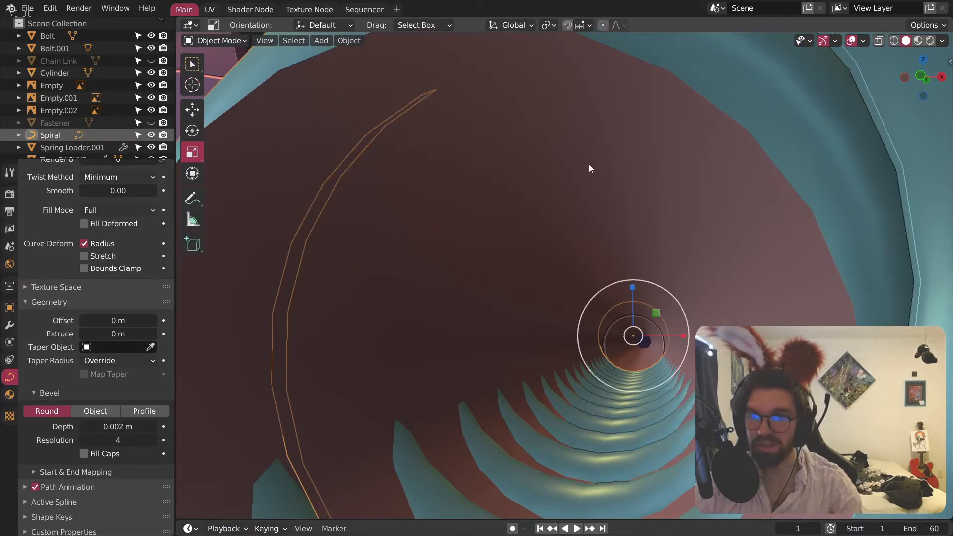
{"action": "key", "text": "g"}
{"action": "key", "text": "z"}
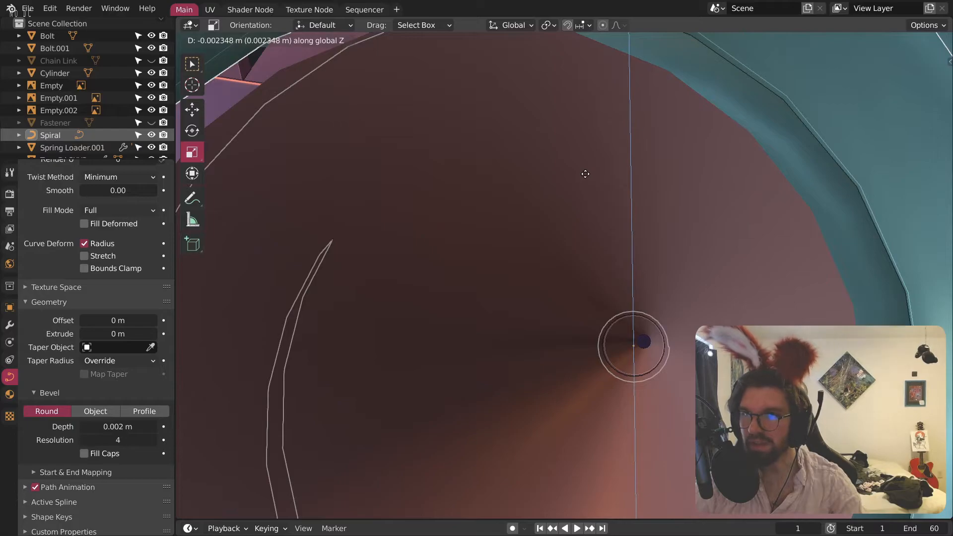
{"action": "left_click", "coordinate": [593, 180]}
{"action": "scroll", "coordinate": [611, 186], "scroll_direction": "up", "scroll_amount": 10}
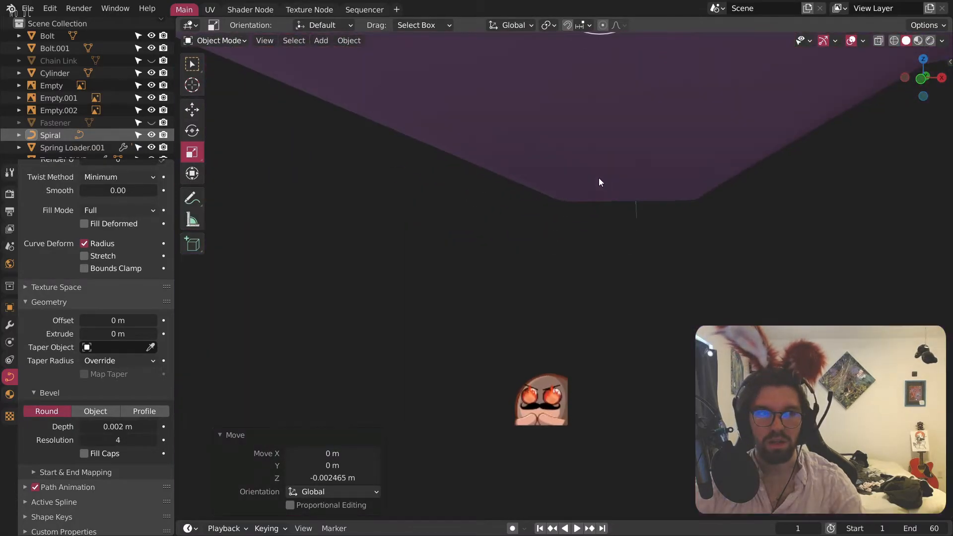
Step: Deselect everything and examine the coil's fit along the rod and the surrounding trap parts from several angles
{"action": "scroll", "coordinate": [599, 177], "scroll_direction": "down", "scroll_amount": 8}
{"action": "middle_click_drag", "start_coordinate": [621, 145], "coordinate": [621, 108]}
{"action": "scroll", "coordinate": [582, 132], "scroll_direction": "up", "scroll_amount": 6}
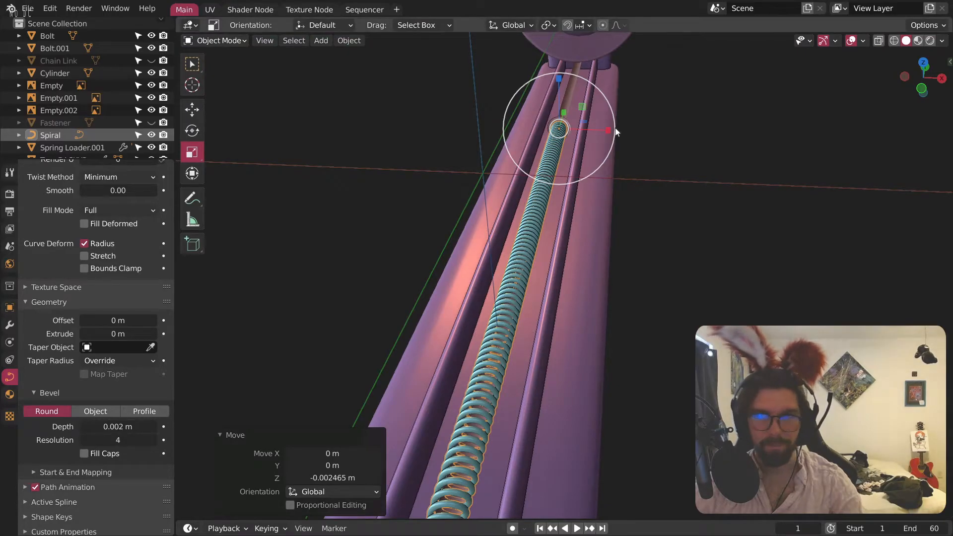
{"action": "scroll", "coordinate": [645, 169], "scroll_direction": "up", "scroll_amount": 5}
{"action": "middle_click_drag", "start_coordinate": [657, 194], "coordinate": [581, 239]}
{"action": "scroll", "coordinate": [581, 240], "scroll_direction": "down", "scroll_amount": 6}
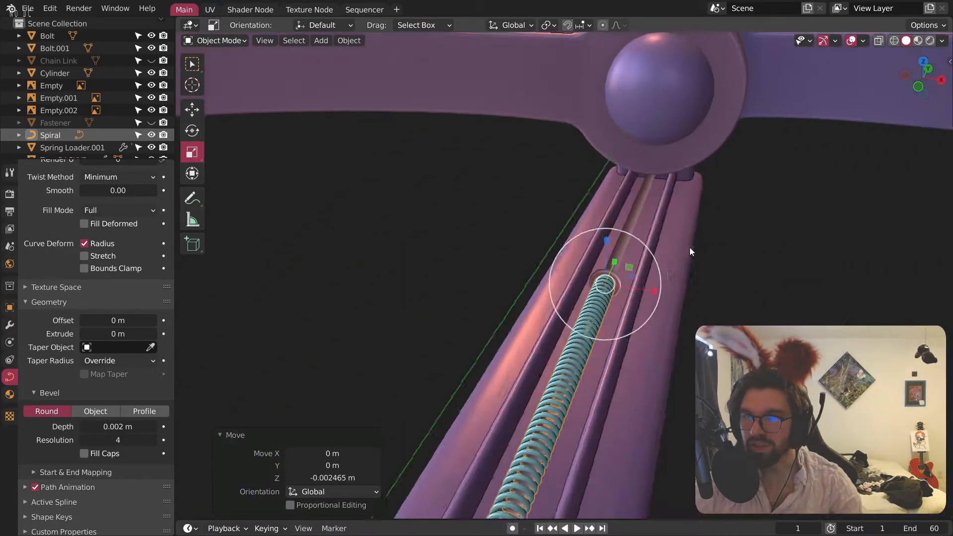
{"action": "middle_click_drag", "start_coordinate": [717, 248], "coordinate": [533, 305]}
{"action": "key", "text": "alt+a"}
{"action": "scroll", "coordinate": [578, 292], "scroll_direction": "up", "scroll_amount": 7}
{"action": "middle_click_drag", "start_coordinate": [667, 284], "coordinate": [436, 366]}
{"action": "scroll", "coordinate": [437, 366], "scroll_direction": "down", "scroll_amount": 4}
{"action": "middle_click_drag", "start_coordinate": [508, 290], "coordinate": [487, 303]}
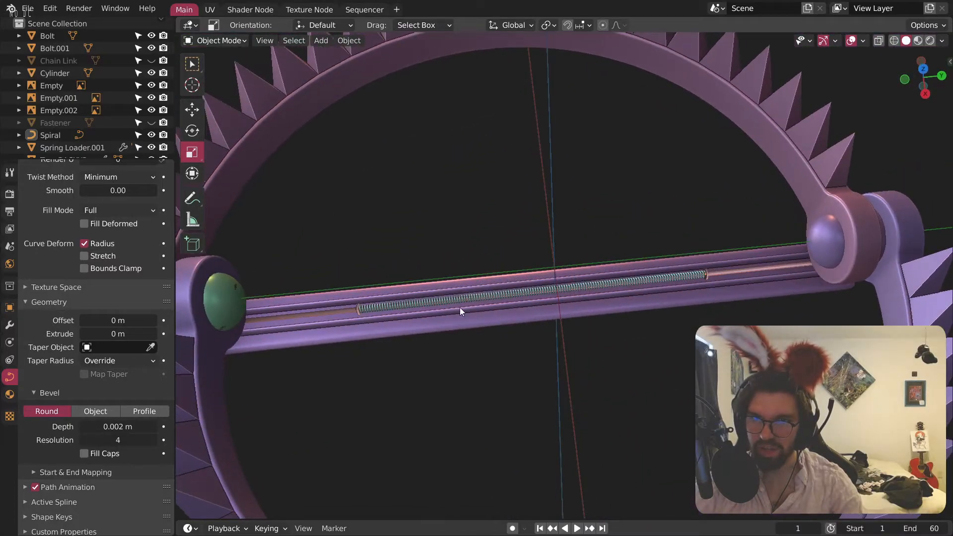
{"action": "scroll", "coordinate": [434, 293], "scroll_direction": "up", "scroll_amount": 4}
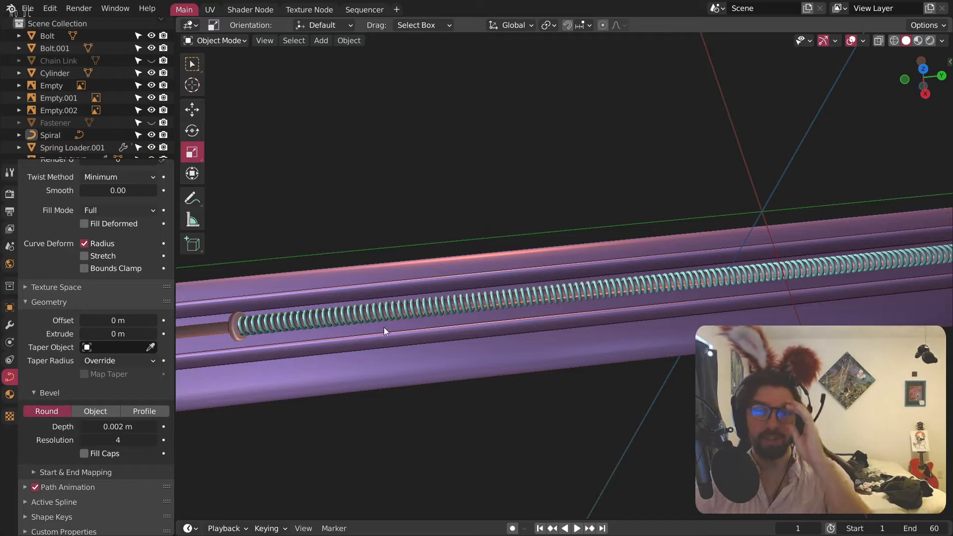
{"action": "scroll", "coordinate": [477, 315], "scroll_direction": "down", "scroll_amount": 5}
{"action": "middle_click_drag", "start_coordinate": [500, 323], "coordinate": [359, 233]}
{"action": "scroll", "coordinate": [452, 338], "scroll_direction": "up", "scroll_amount": 4}
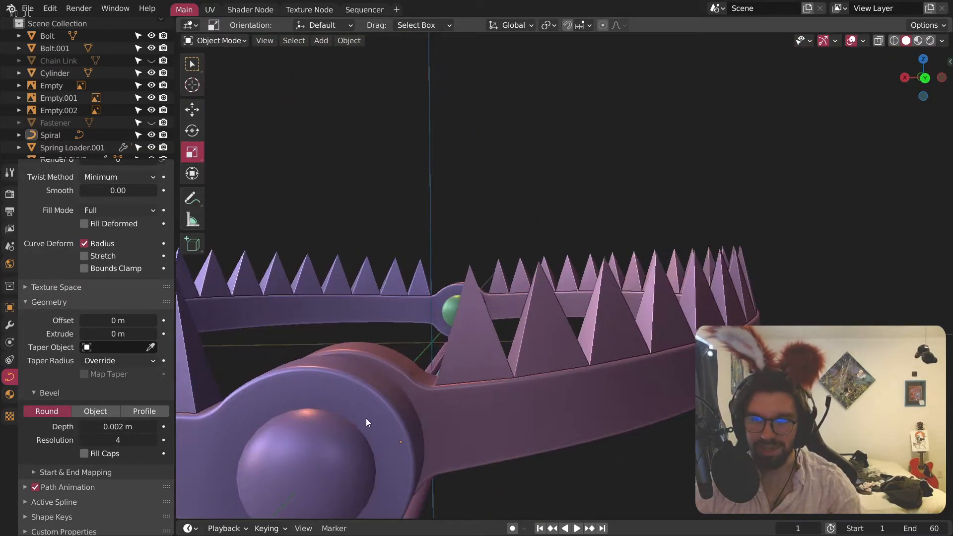
{"action": "middle_click_drag", "start_coordinate": [469, 409], "coordinate": [487, 458]}
{"action": "scroll", "coordinate": [500, 413], "scroll_direction": "up", "scroll_amount": 3}
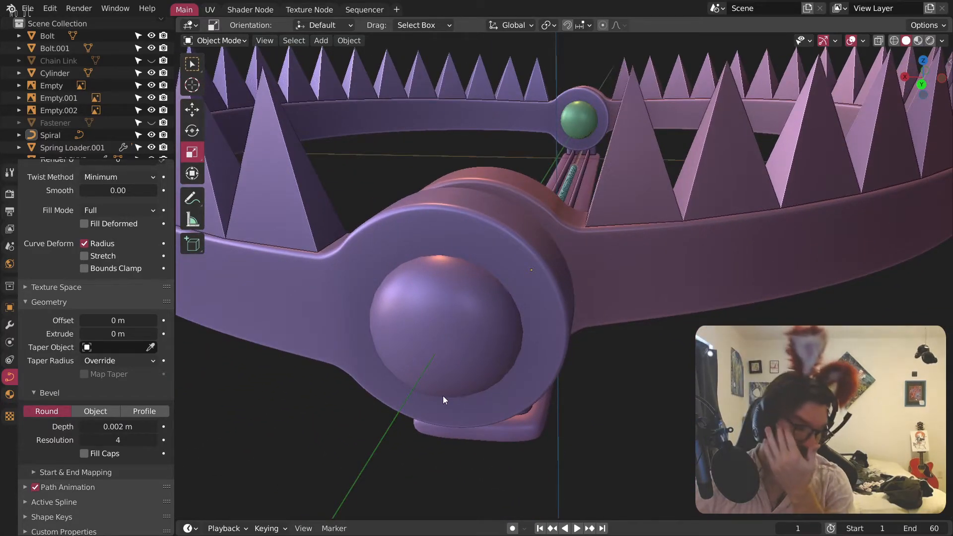
{"action": "scroll", "coordinate": [479, 306], "scroll_direction": "down", "scroll_amount": 3}
{"action": "middle_click_drag", "start_coordinate": [544, 209], "coordinate": [645, 300]}
{"action": "scroll", "coordinate": [645, 300], "scroll_direction": "up", "scroll_amount": 4}
Step: Check which modifiers the spiral and the spring loader base carry
{"action": "left_click", "coordinate": [604, 264]}
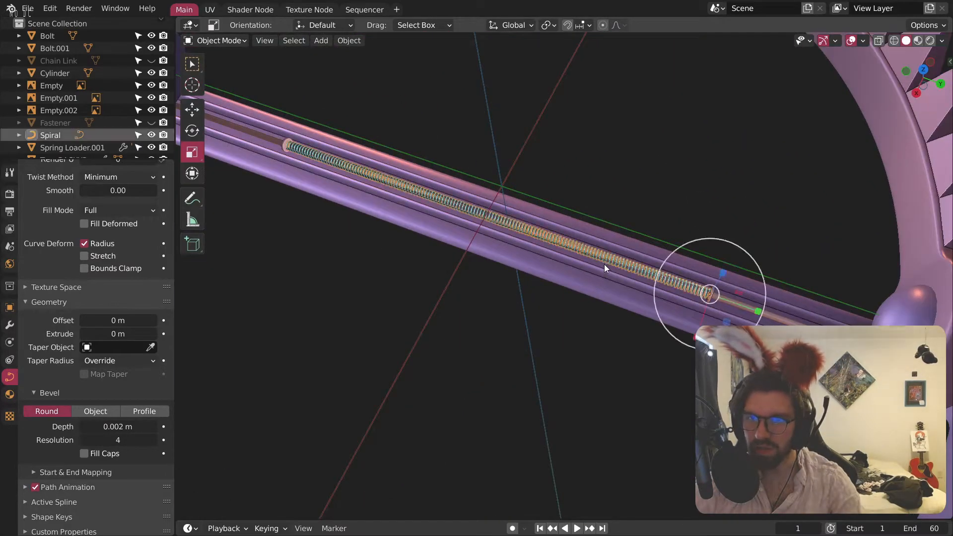
{"action": "left_click", "coordinate": [9, 325]}
{"action": "middle_click_drag", "start_coordinate": [437, 318], "coordinate": [479, 239]}
{"action": "left_click", "coordinate": [478, 239]}
{"action": "middle_click_drag", "start_coordinate": [513, 177], "coordinate": [293, 251]}
{"action": "middle_click_drag", "start_coordinate": [545, 240], "coordinate": [641, 129]}
{"action": "scroll", "coordinate": [625, 216], "scroll_direction": "up", "scroll_amount": 3}
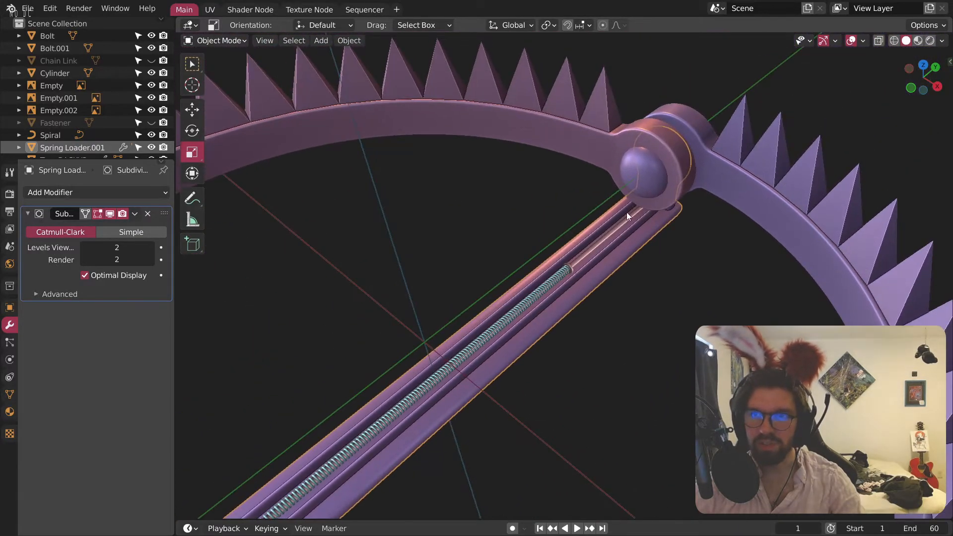
{"action": "scroll", "coordinate": [624, 216], "scroll_direction": "up", "scroll_amount": 2}
Step: Apply the Mirror modifier on the trap jaw whose hinge ring surrounds the purple bolt
{"action": "left_click", "coordinate": [643, 165]}
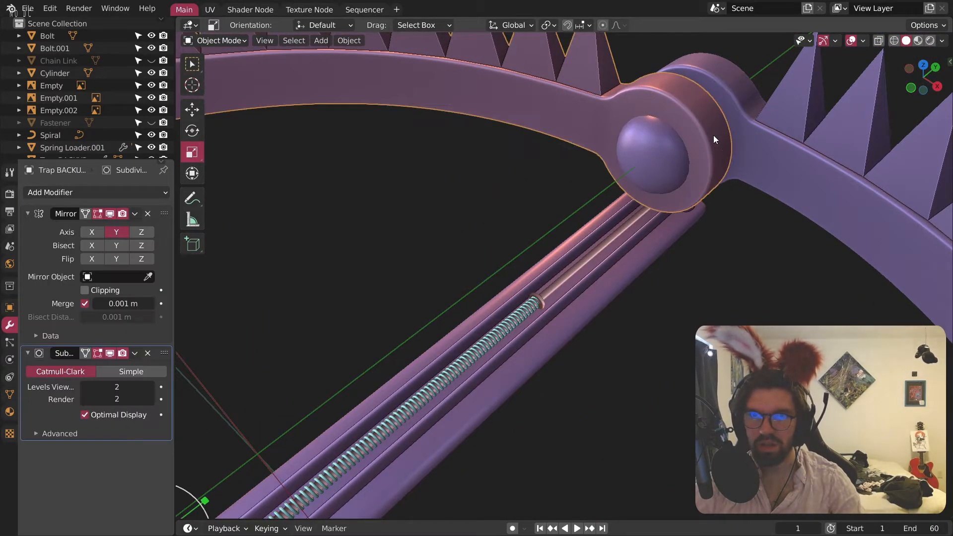
{"action": "scroll", "coordinate": [657, 148], "scroll_direction": "down", "scroll_amount": 7}
{"action": "middle_click_drag", "start_coordinate": [657, 148], "coordinate": [637, 203]}
{"action": "left_click", "coordinate": [134, 214]}
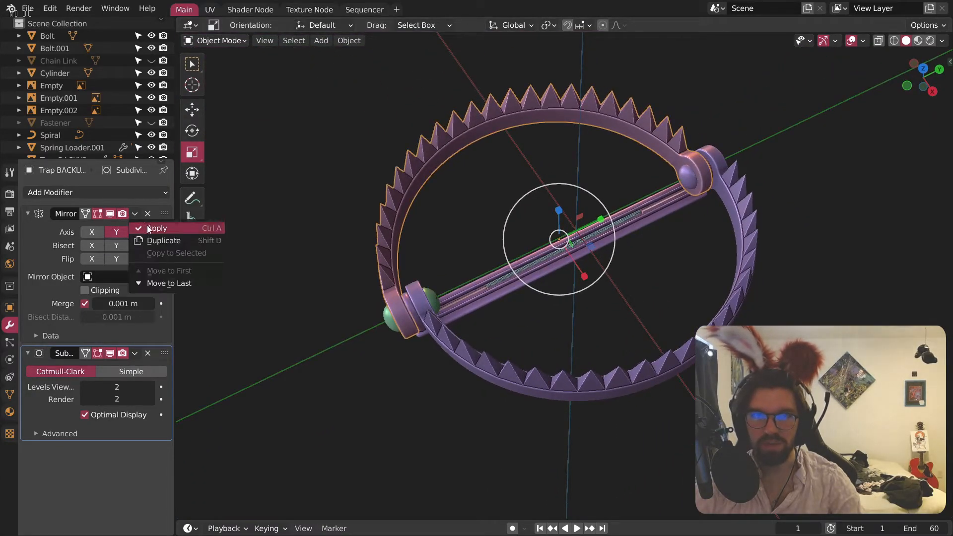
{"action": "left_click", "coordinate": [172, 226]}
{"action": "key", "text": "ctrl+z"}
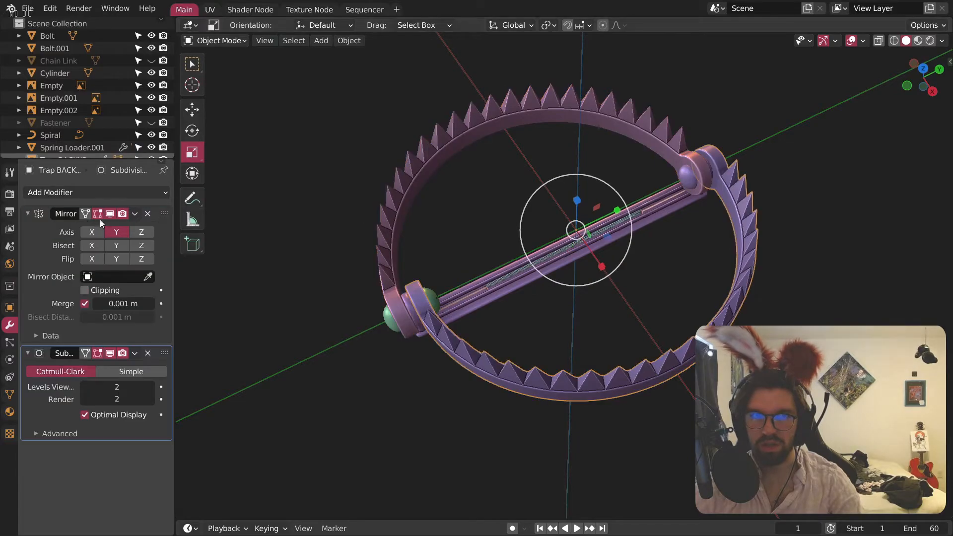
Step: Apply the Mirror modifier on the opposite trap jaw
{"action": "left_click", "coordinate": [134, 214]}
{"action": "left_click", "coordinate": [171, 226]}
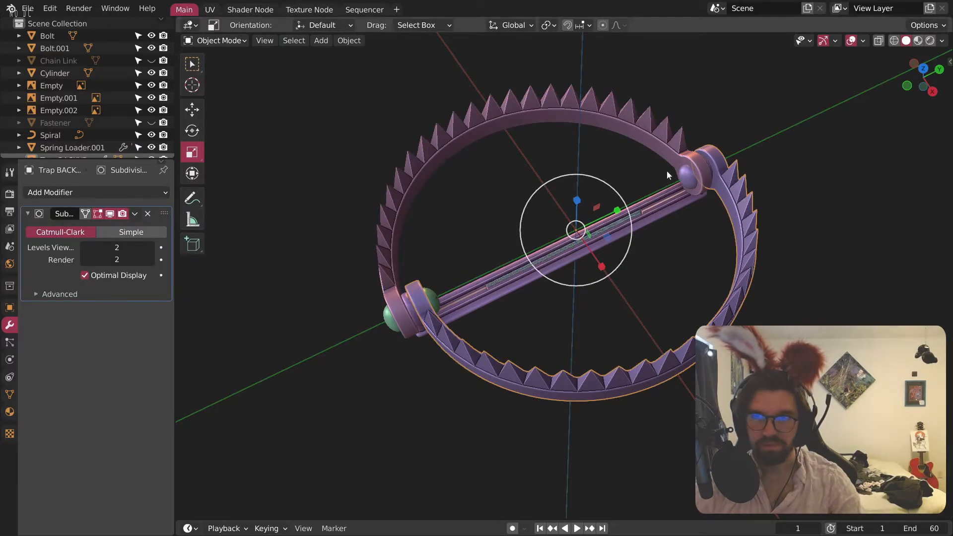
Step: Check the remaining modifiers on the first jaw and the spring loader base, and clear the selection
{"action": "left_click", "coordinate": [682, 178]}
{"action": "left_click", "coordinate": [695, 163]}
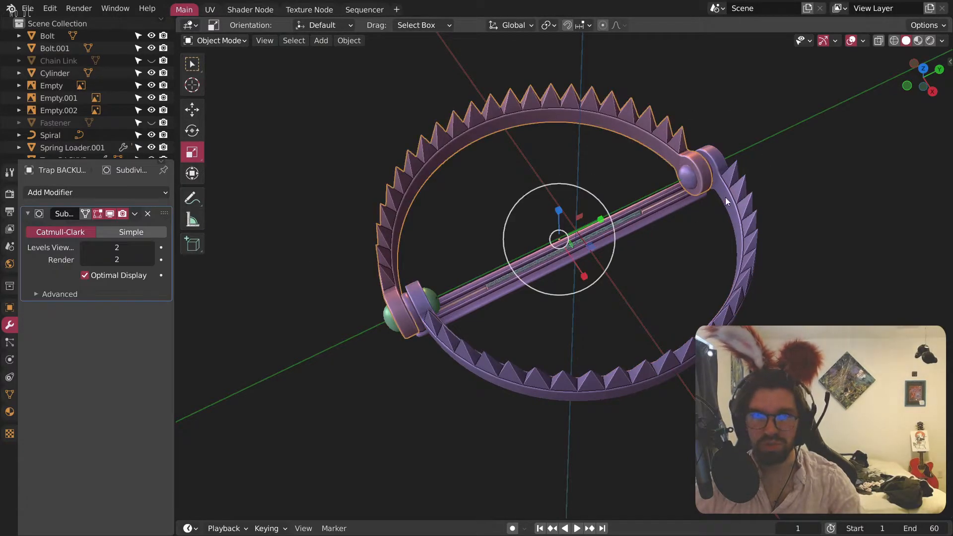
{"action": "left_click", "coordinate": [666, 204]}
{"action": "scroll", "coordinate": [642, 215], "scroll_direction": "up", "scroll_amount": 8}
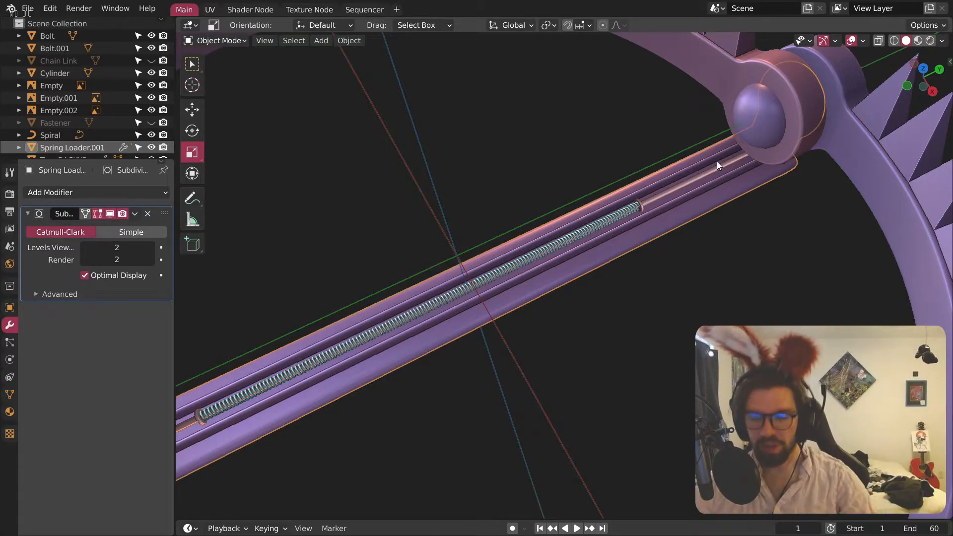
{"action": "left_click", "coordinate": [542, 445]}
{"action": "scroll", "coordinate": [621, 219], "scroll_direction": "down", "scroll_amount": 4}
{"action": "middle_click_drag", "start_coordinate": [621, 219], "coordinate": [555, 256], "text": "shift"}
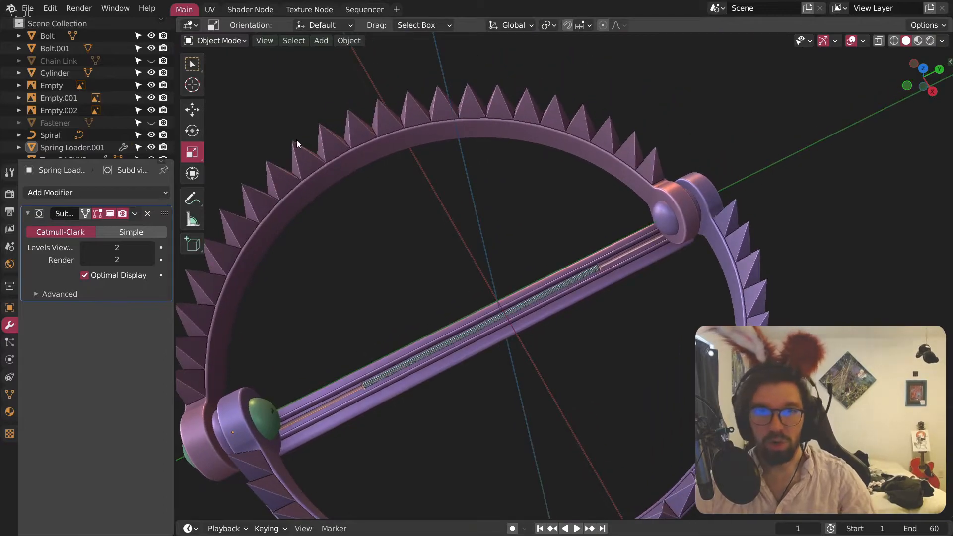
Step: Select the spiral, rod, spring loader base, bolt and both jaws, and join them into the trap mesh
{"action": "scroll", "coordinate": [553, 303], "scroll_direction": "up", "scroll_amount": 4}
{"action": "left_click", "coordinate": [549, 286]}
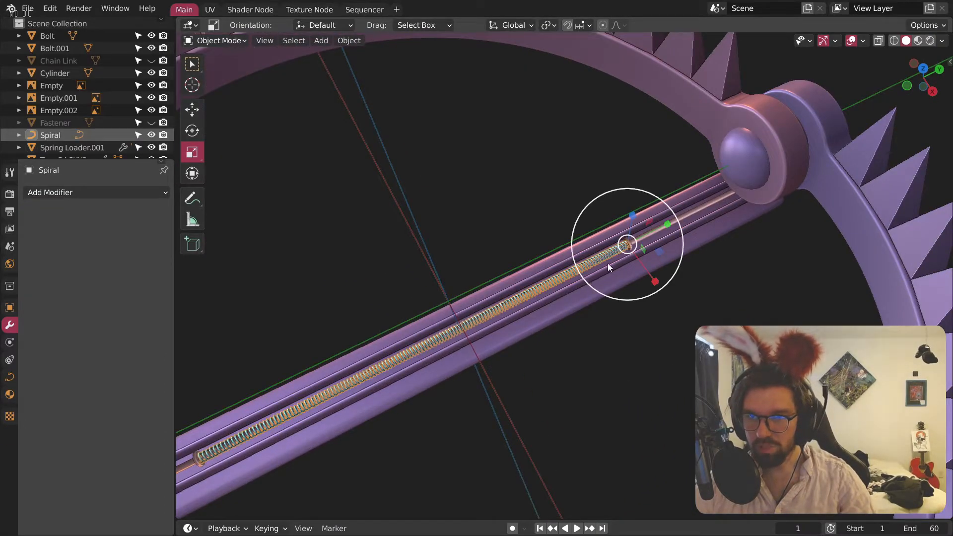
{"action": "left_click", "coordinate": [692, 211], "text": "shift"}
{"action": "left_click", "coordinate": [699, 229], "text": "shift"}
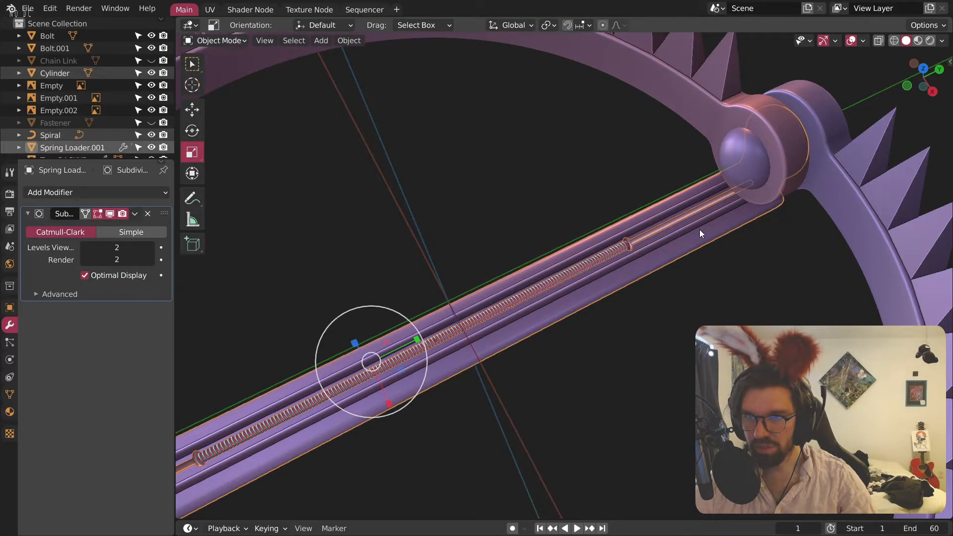
{"action": "left_click", "coordinate": [734, 165], "text": "shift"}
{"action": "left_click", "coordinate": [827, 211], "text": "shift"}
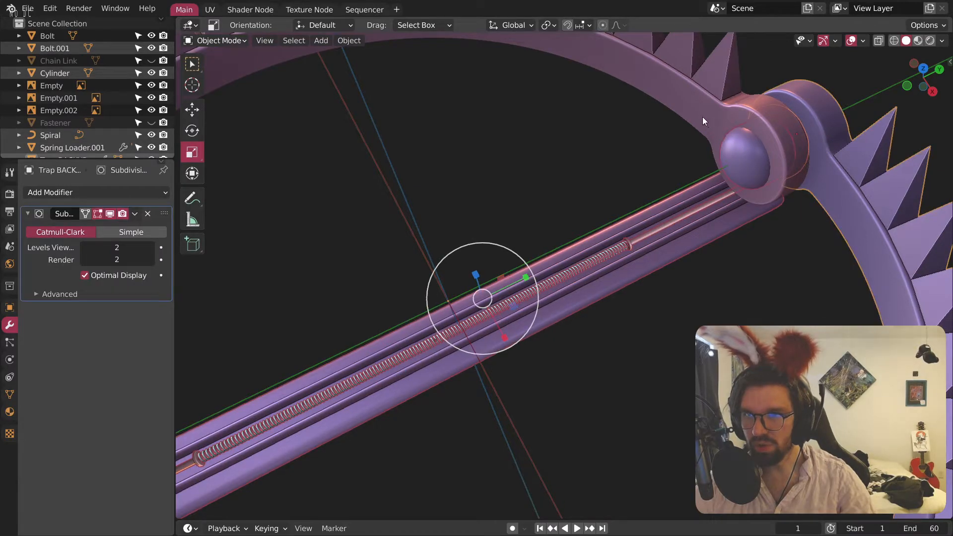
{"action": "right_click", "coordinate": [613, 135]}
{"action": "left_click", "coordinate": [585, 166]}
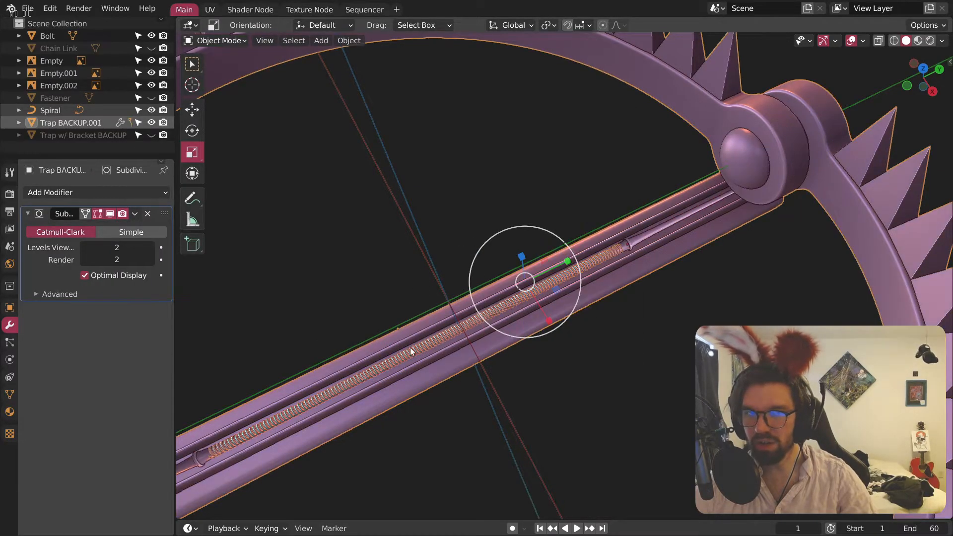
Step: Try to join the spiral curve to the combined trap mesh
{"action": "left_click", "coordinate": [469, 148]}
{"action": "scroll", "coordinate": [477, 147], "scroll_direction": "down", "scroll_amount": 5}
{"action": "middle_click_drag", "start_coordinate": [596, 163], "coordinate": [757, 173]}
{"action": "scroll", "coordinate": [547, 158], "scroll_direction": "up", "scroll_amount": 5}
{"action": "scroll", "coordinate": [624, 212], "scroll_direction": "up", "scroll_amount": 6}
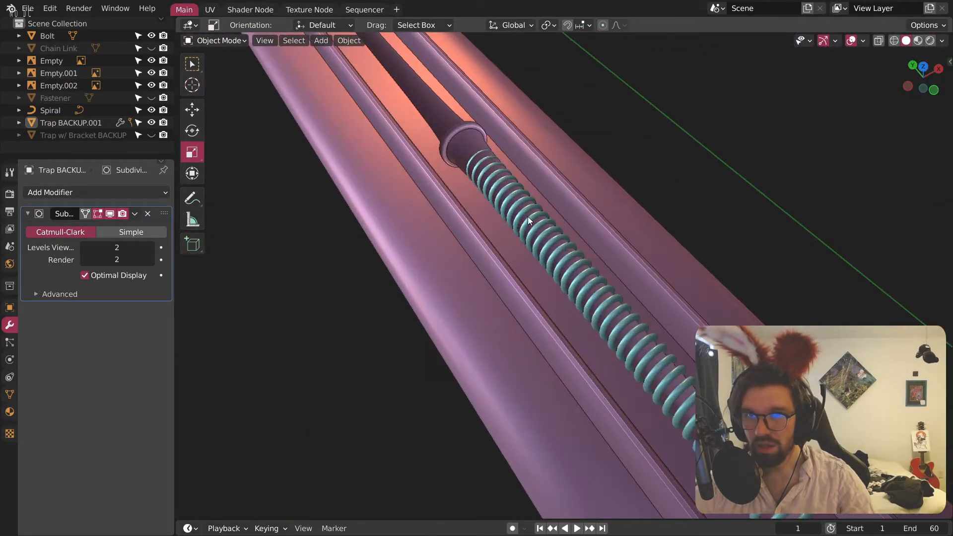
{"action": "left_click", "coordinate": [525, 191]}
{"action": "left_click", "coordinate": [564, 254]}
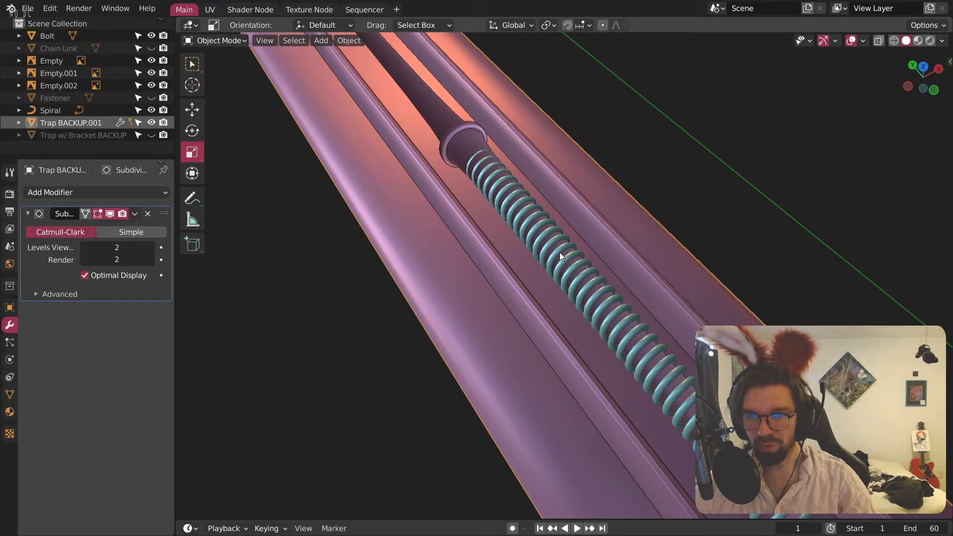
{"action": "left_click", "coordinate": [558, 257]}
{"action": "left_click", "coordinate": [456, 294]}
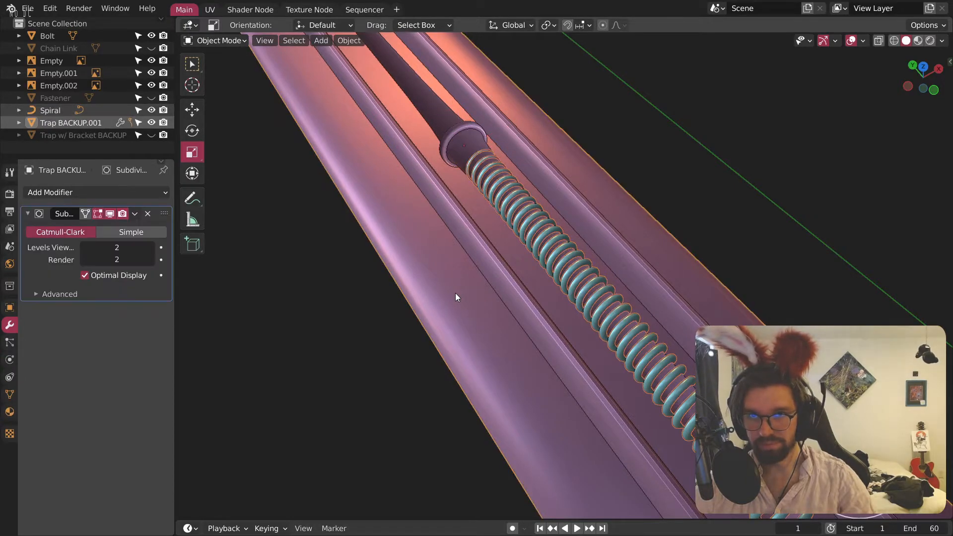
{"action": "right_click", "coordinate": [457, 297]}
{"action": "left_click", "coordinate": [455, 294]}
Step: Select the spiral and inspect how its coils sit beside the rod's collar, clearing the selection
{"action": "middle_click_drag", "start_coordinate": [396, 267], "coordinate": [594, 326]}
{"action": "left_click", "coordinate": [593, 326]}
{"action": "scroll", "coordinate": [439, 139], "scroll_direction": "down", "scroll_amount": 3}
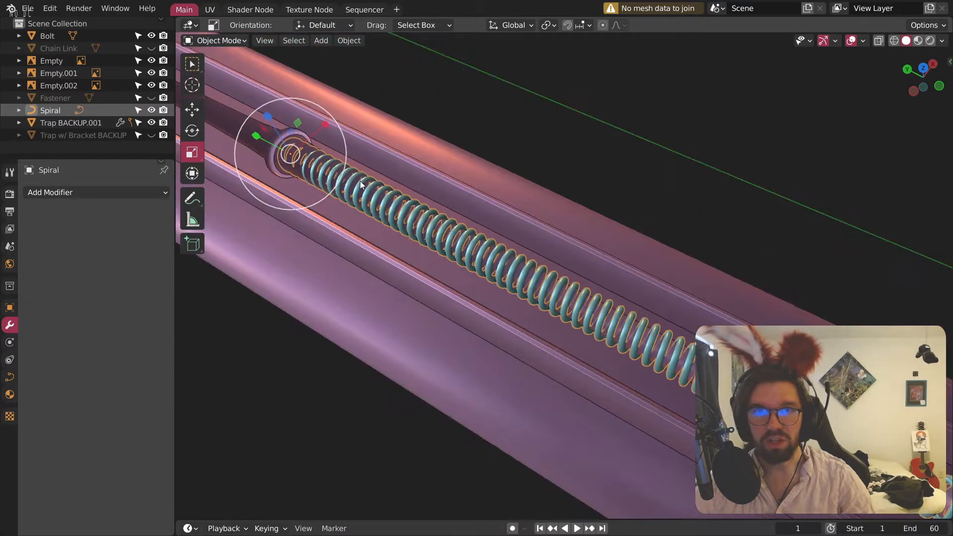
{"action": "middle_click_drag", "start_coordinate": [440, 149], "coordinate": [438, 169]}
{"action": "key", "text": "alt+a"}
{"action": "scroll", "coordinate": [419, 173], "scroll_direction": "up", "scroll_amount": 3}
{"action": "middle_click_drag", "start_coordinate": [308, 183], "coordinate": [499, 199], "text": "shift"}
{"action": "scroll", "coordinate": [457, 189], "scroll_direction": "down", "scroll_amount": 4}
{"action": "scroll", "coordinate": [497, 196], "scroll_direction": "up", "scroll_amount": 5}
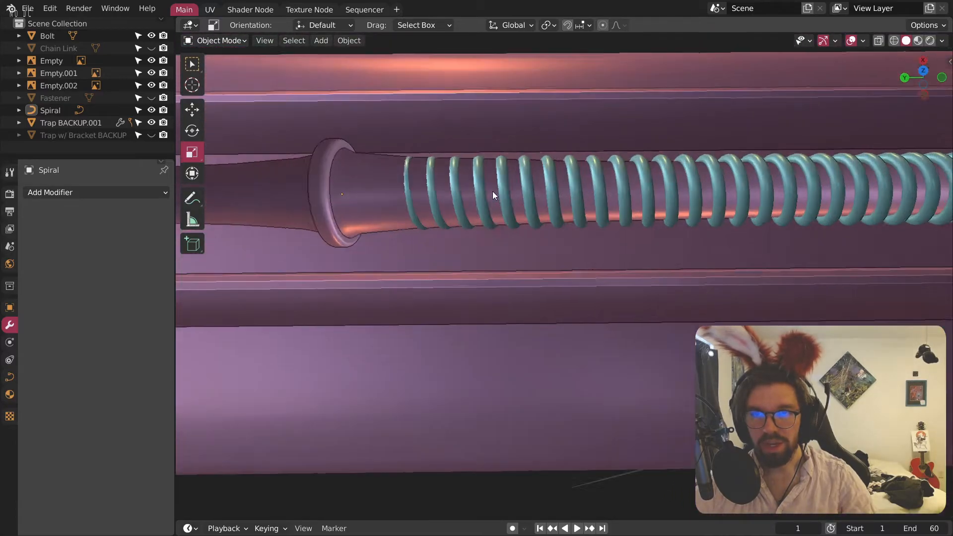
Step: Convert the spiral curve to a mesh without keeping the original
{"action": "left_click", "coordinate": [503, 192]}
{"action": "left_click", "coordinate": [359, 49]}
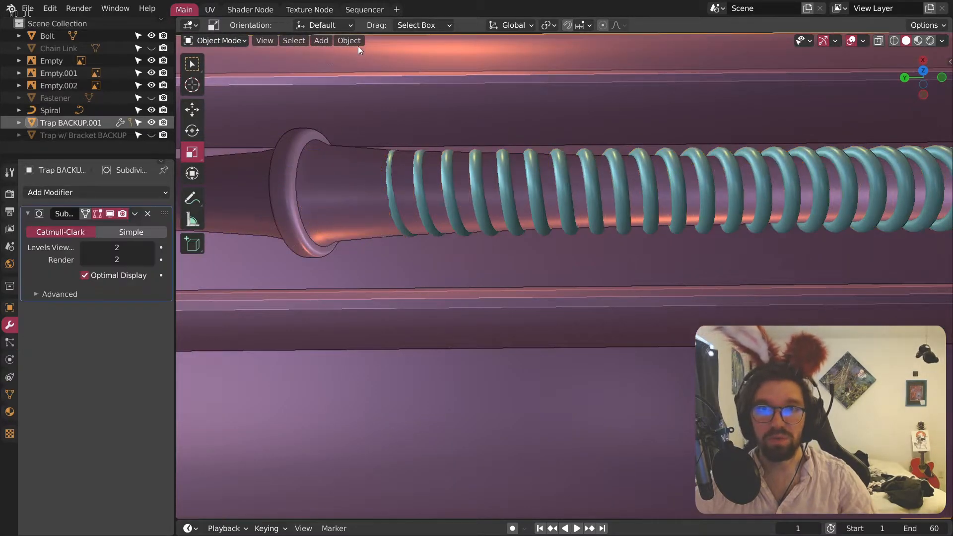
{"action": "left_click", "coordinate": [479, 190]}
{"action": "left_click", "coordinate": [349, 40]}
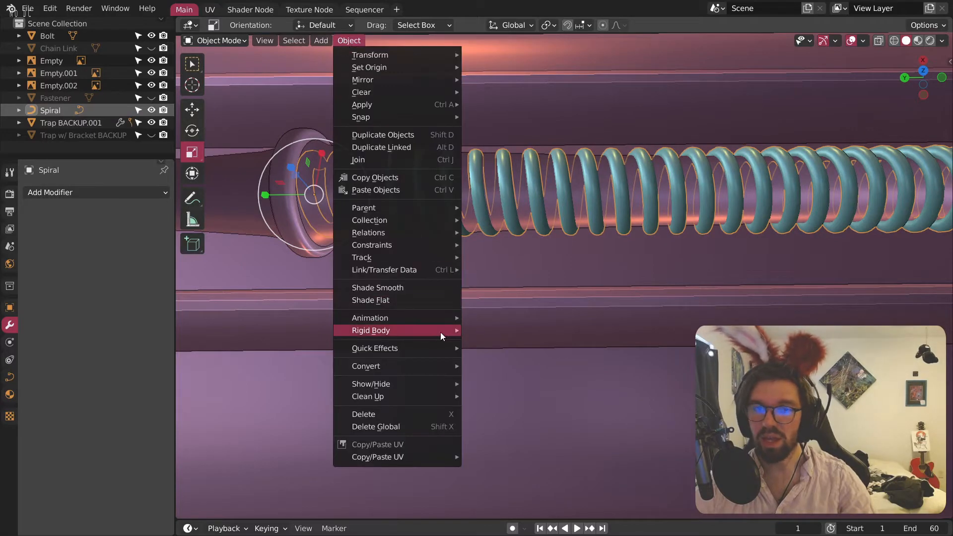
{"action": "mouse_move", "coordinate": [413, 366]}
{"action": "left_click", "coordinate": [488, 380]}
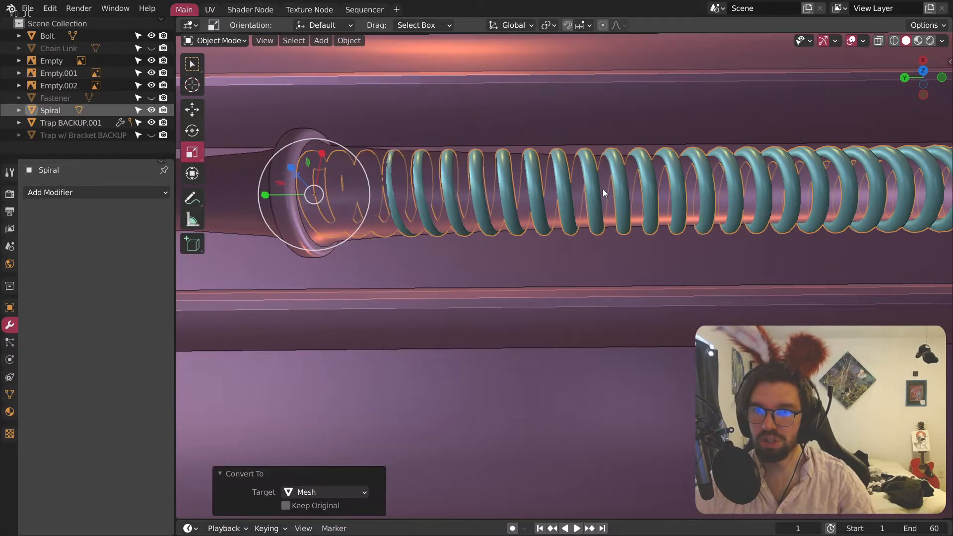
Step: Join the converted spiral into the trap mesh and select the combined object
{"action": "left_click", "coordinate": [571, 398]}
{"action": "right_click", "coordinate": [571, 398]}
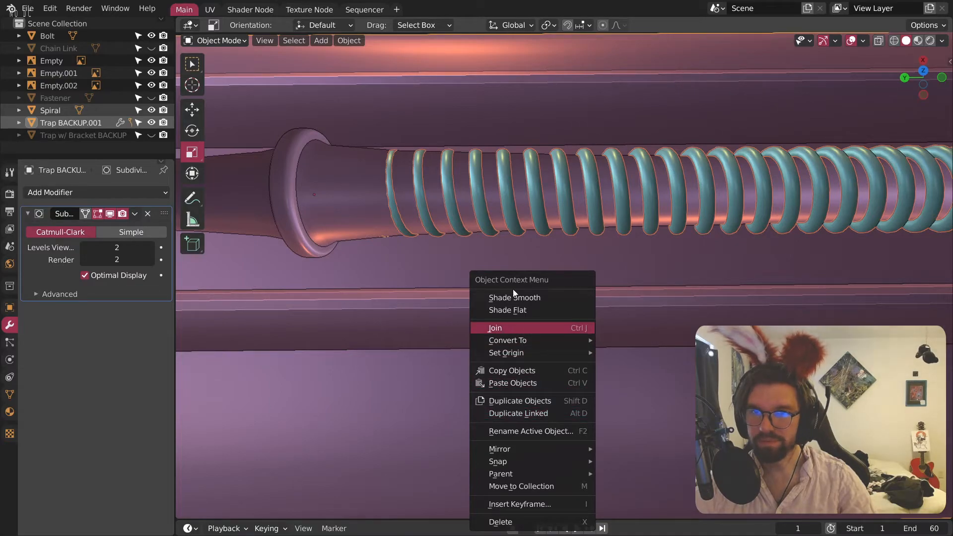
{"action": "scroll", "coordinate": [499, 256], "scroll_direction": "down", "scroll_amount": 11}
{"action": "left_click", "coordinate": [619, 144]}
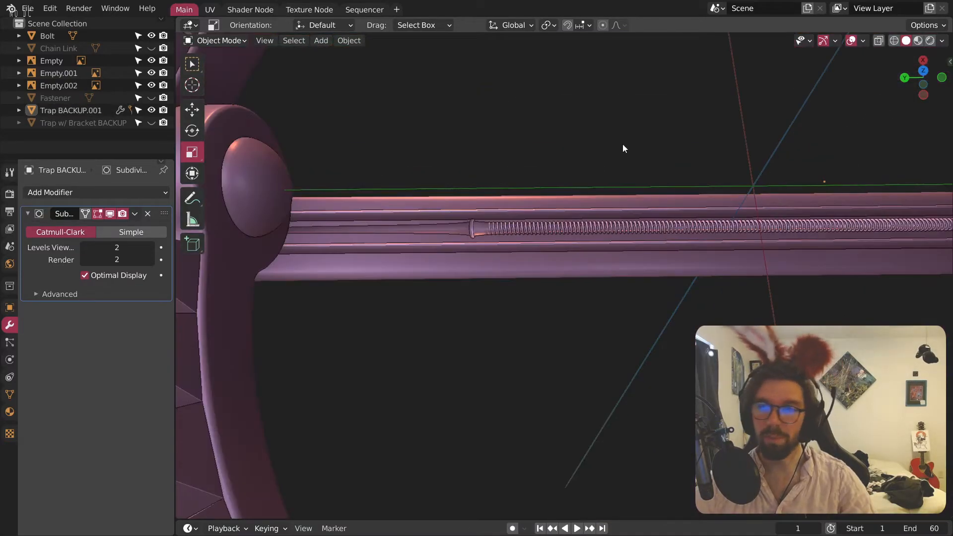
{"action": "scroll", "coordinate": [464, 228], "scroll_direction": "down", "scroll_amount": 6}
{"action": "left_click", "coordinate": [466, 258]}
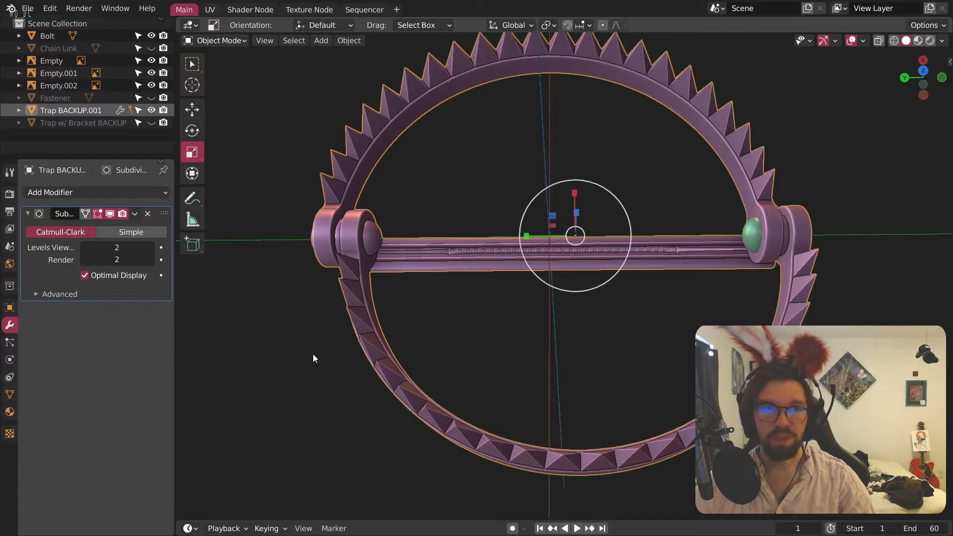
Step: Delete the Trap w/ Bracket BACKUP object and briefly toggle the Fastener's visibility
{"action": "left_click", "coordinate": [97, 125]}
{"action": "key", "text": "x"}
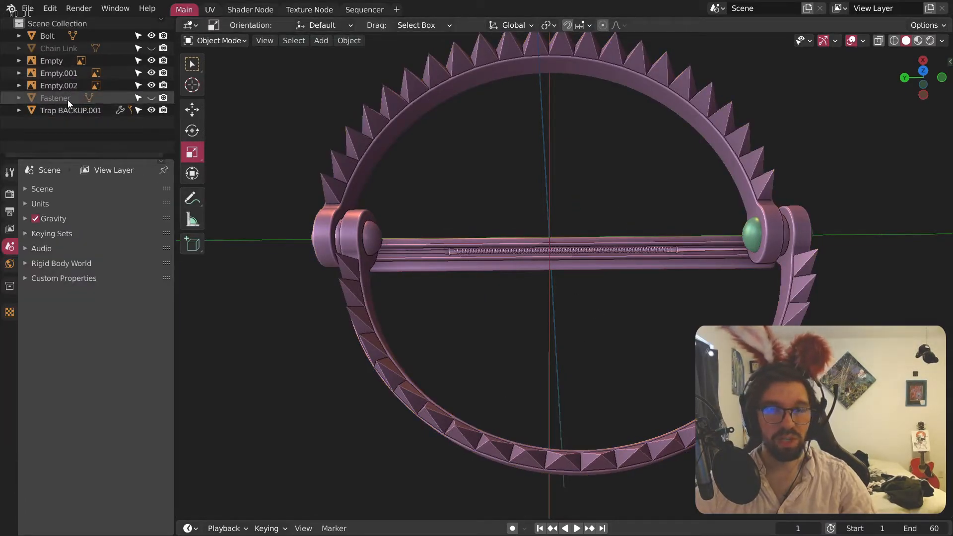
{"action": "left_click", "coordinate": [152, 97]}
{"action": "left_click", "coordinate": [151, 98]}
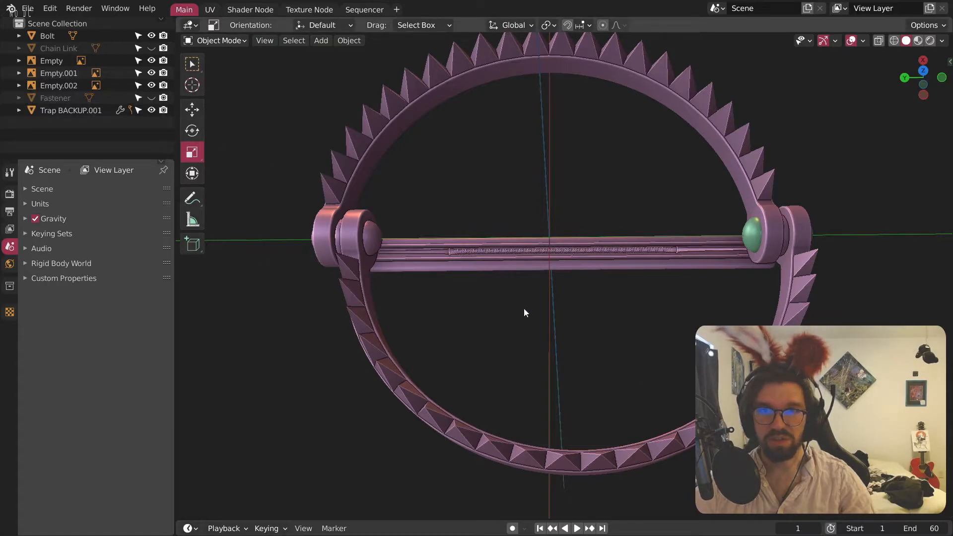
Step: Set the origin of the joined trap to its geometry
{"action": "scroll", "coordinate": [489, 296], "scroll_direction": "up", "scroll_amount": 4}
{"action": "left_click", "coordinate": [490, 296]}
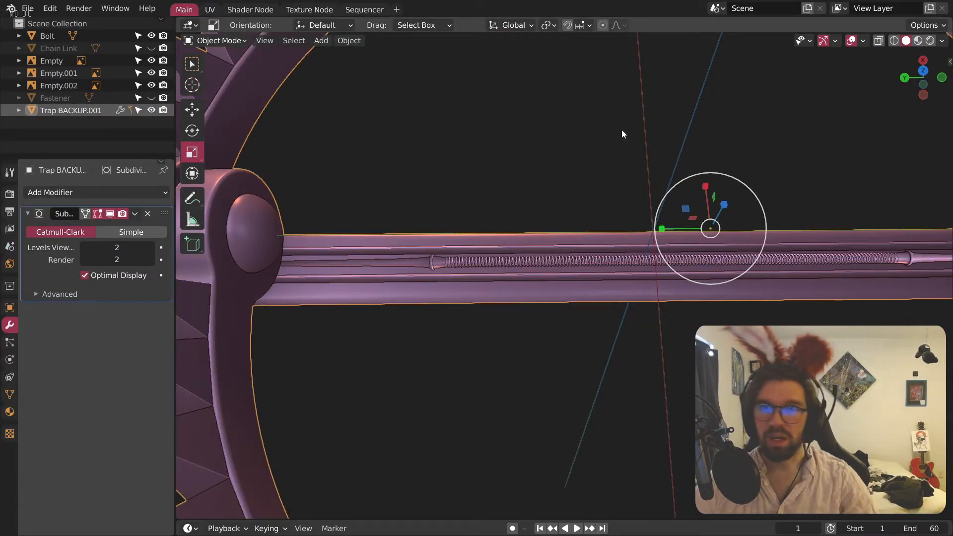
{"action": "left_click", "coordinate": [347, 41]}
{"action": "mouse_move", "coordinate": [378, 69]}
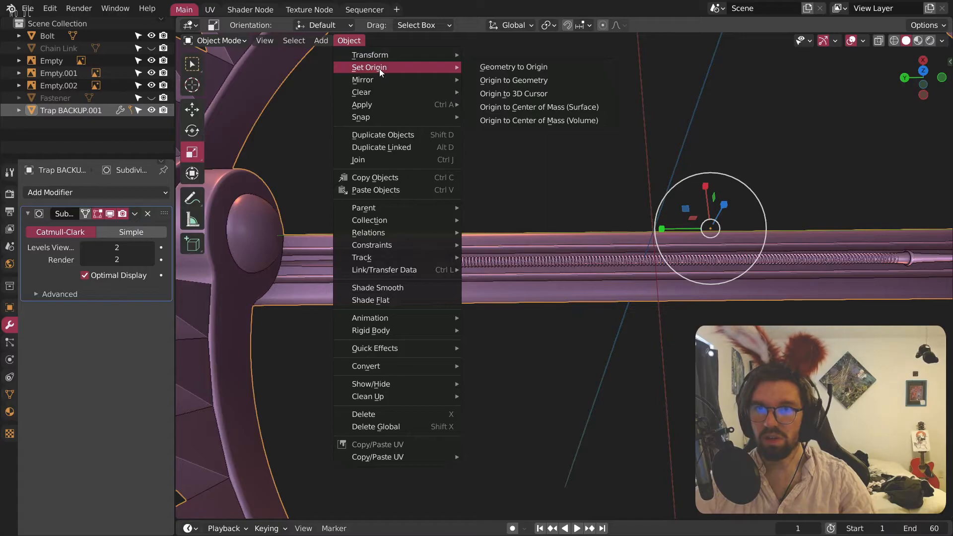
{"action": "left_click", "coordinate": [519, 84]}
{"action": "scroll", "coordinate": [636, 250], "scroll_direction": "down", "scroll_amount": 3}
{"action": "middle_click_drag", "start_coordinate": [636, 250], "coordinate": [552, 186], "text": "shift"}
{"action": "scroll", "coordinate": [520, 269], "scroll_direction": "up", "scroll_amount": 3}
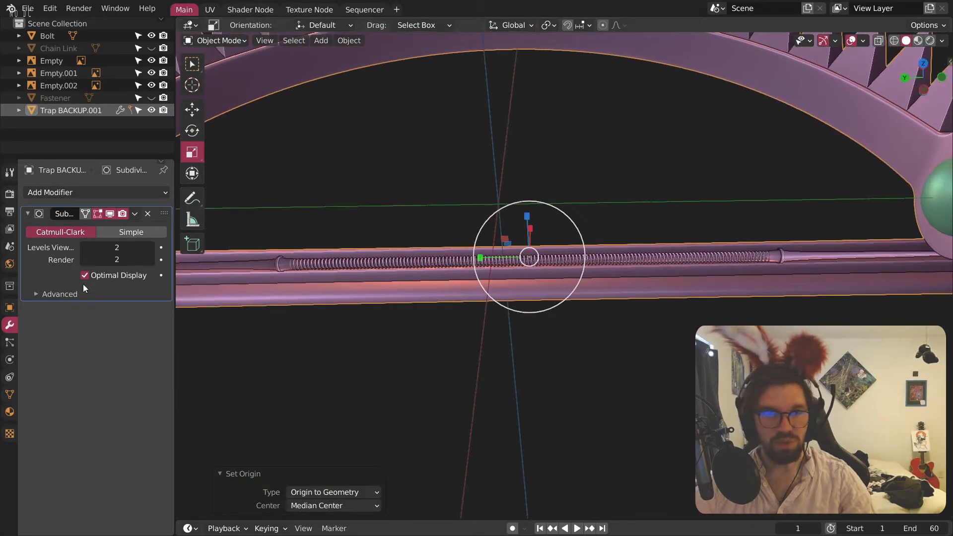
Step: Set the trap's X, Y and Z location to 0 m and frame it in the view
{"action": "left_click", "coordinate": [11, 308]}
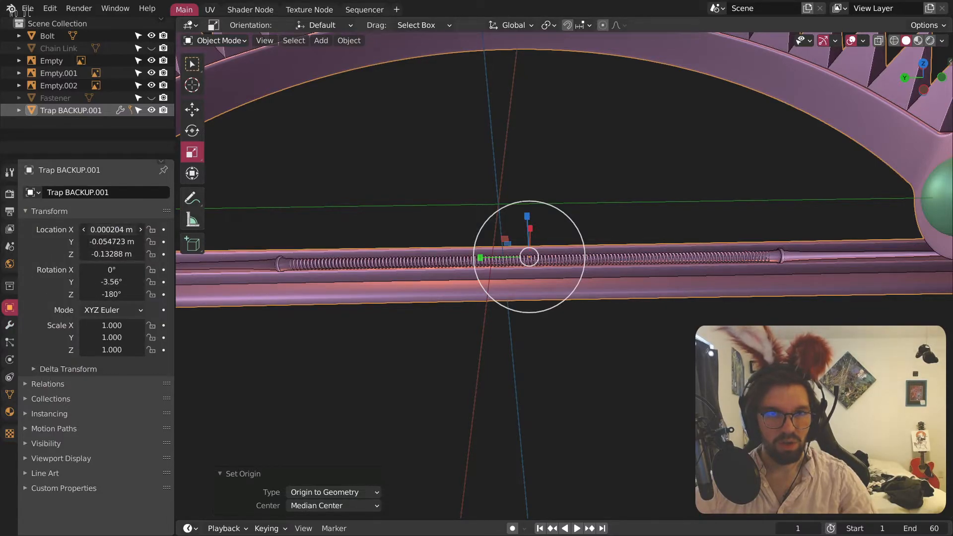
{"action": "type", "text": "0"}
{"action": "key", "text": "Return"}
{"action": "key", "text": "KP_Decimal"}
{"action": "middle_click_drag", "start_coordinate": [594, 134], "coordinate": [477, 221]}
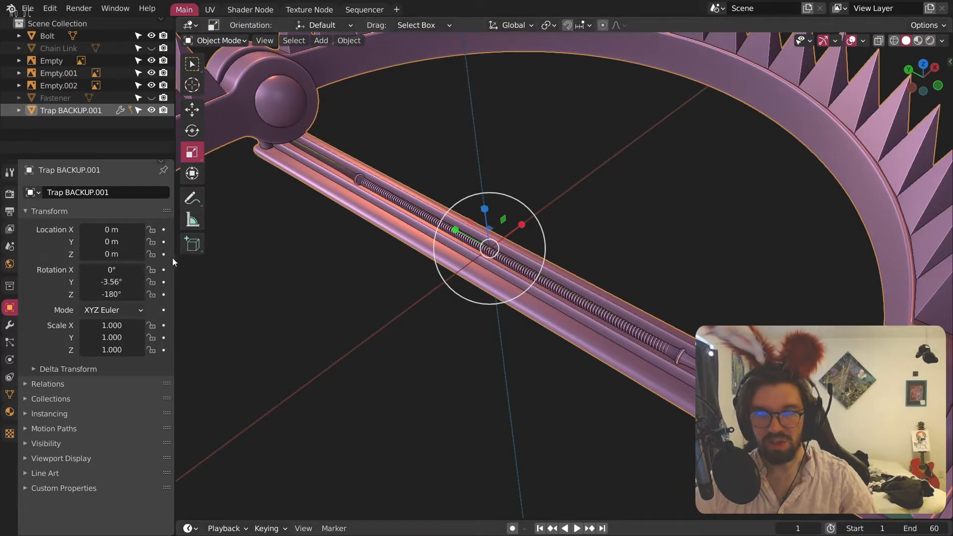
Step: Apply the trap's rotation and inspect the bolt's position relative to the jaws
{"action": "key", "text": "shift+a"}
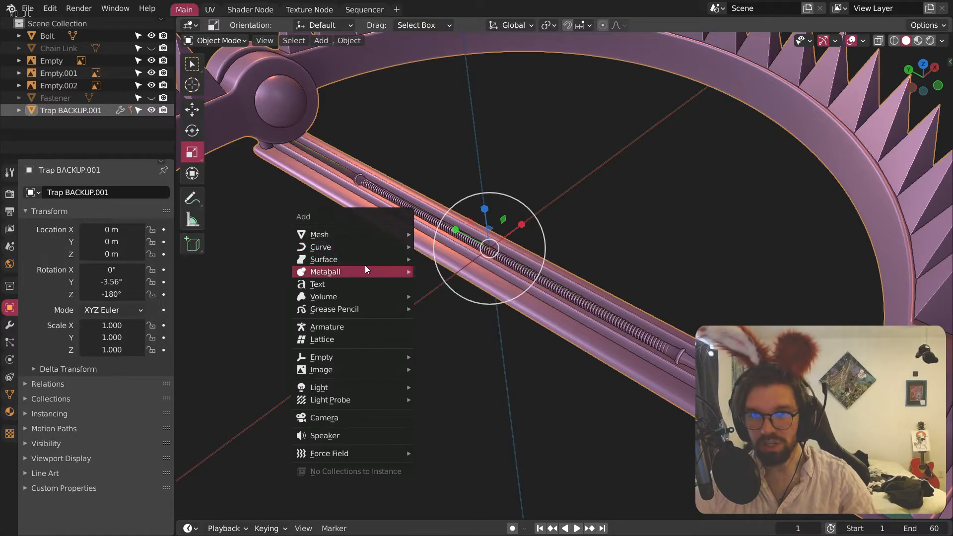
{"action": "key", "text": "Escape"}
{"action": "key", "text": "ctrl+a"}
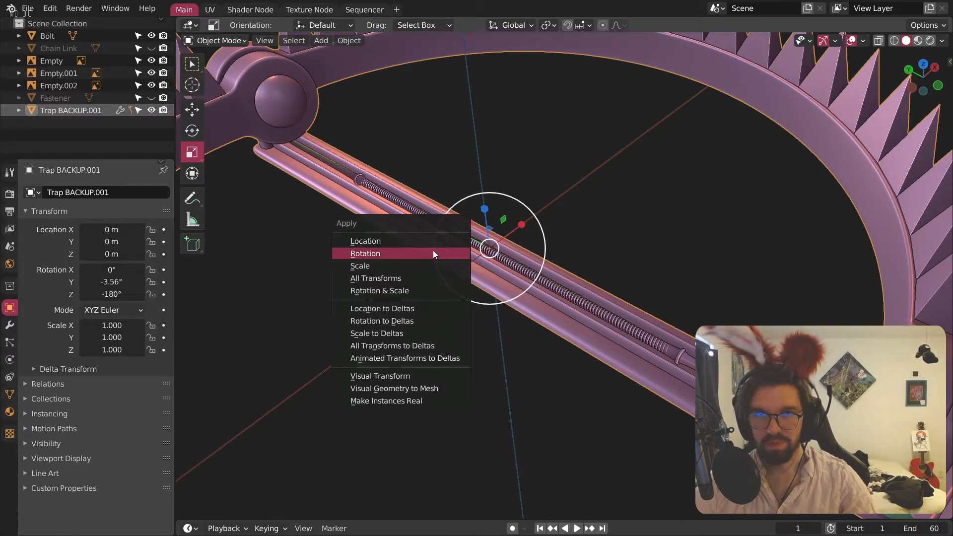
{"action": "left_click", "coordinate": [433, 253]}
{"action": "left_click", "coordinate": [292, 317]}
{"action": "middle_click_drag", "start_coordinate": [407, 266], "coordinate": [835, 292]}
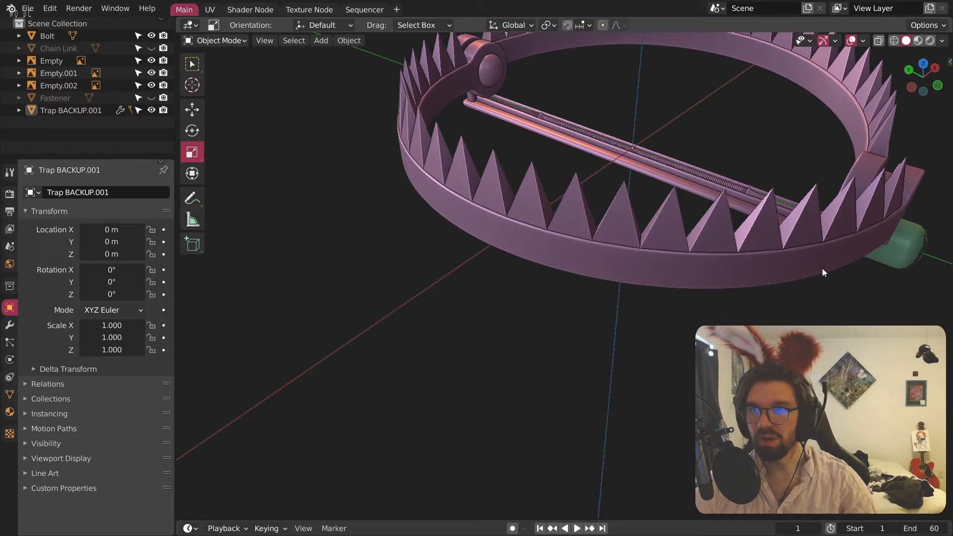
{"action": "left_click", "coordinate": [719, 221]}
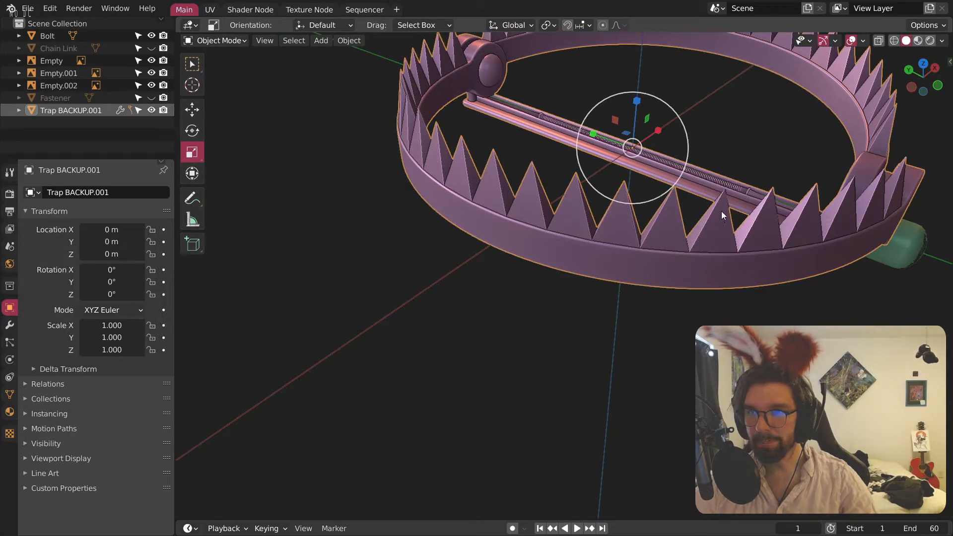
Step: Undo the applied rotation and the location reset on the trap
{"action": "key", "text": "ctrl+z"}
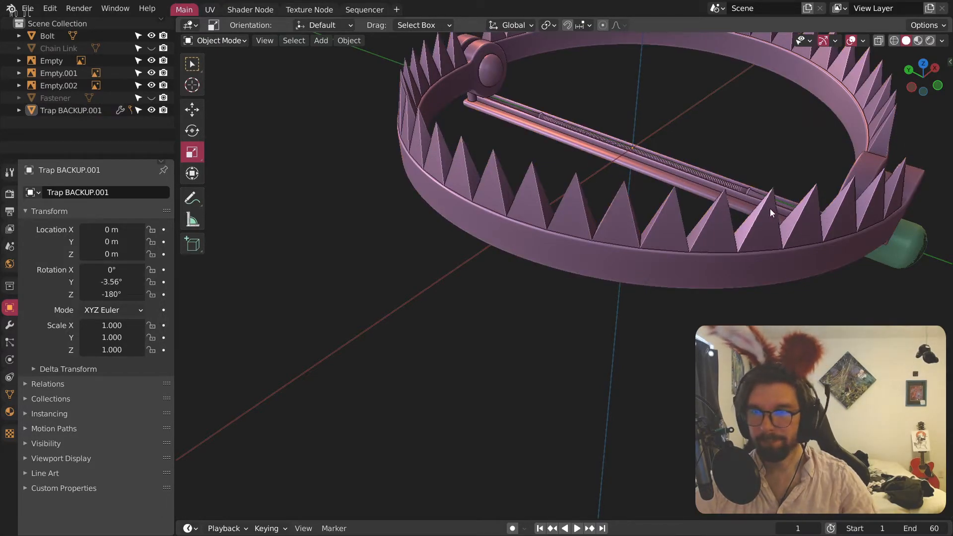
{"action": "key", "text": "ctrl+z"}
{"action": "middle_click_drag", "start_coordinate": [764, 202], "coordinate": [790, 208]}
Step: Select the separate bolt together with the trap and join it into the trap mesh
{"action": "scroll", "coordinate": [793, 206], "scroll_direction": "up", "scroll_amount": 2}
{"action": "left_click", "coordinate": [860, 177]}
{"action": "left_click", "coordinate": [722, 208], "text": "shift"}
{"action": "right_click", "coordinate": [722, 206]}
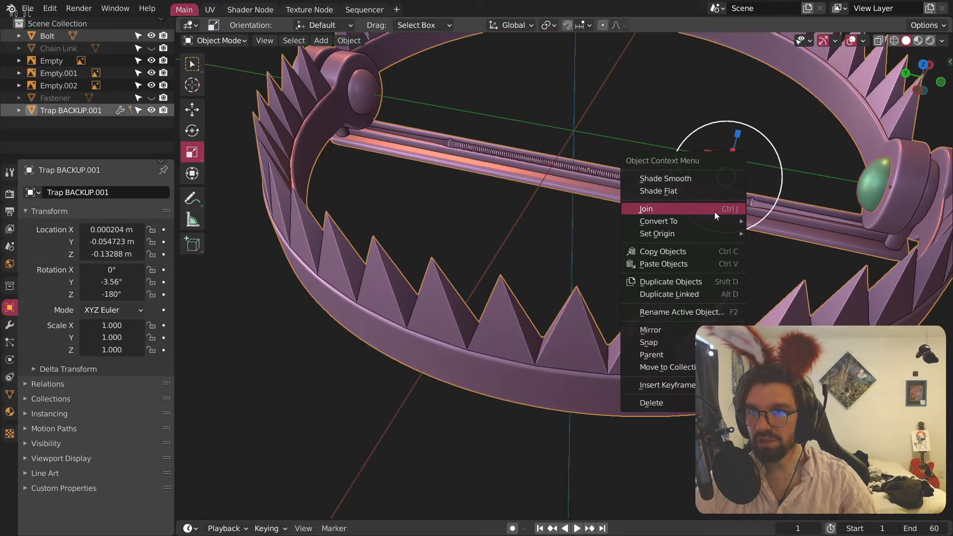
{"action": "left_click", "coordinate": [714, 211]}
{"action": "middle_click_drag", "start_coordinate": [713, 209], "coordinate": [670, 269]}
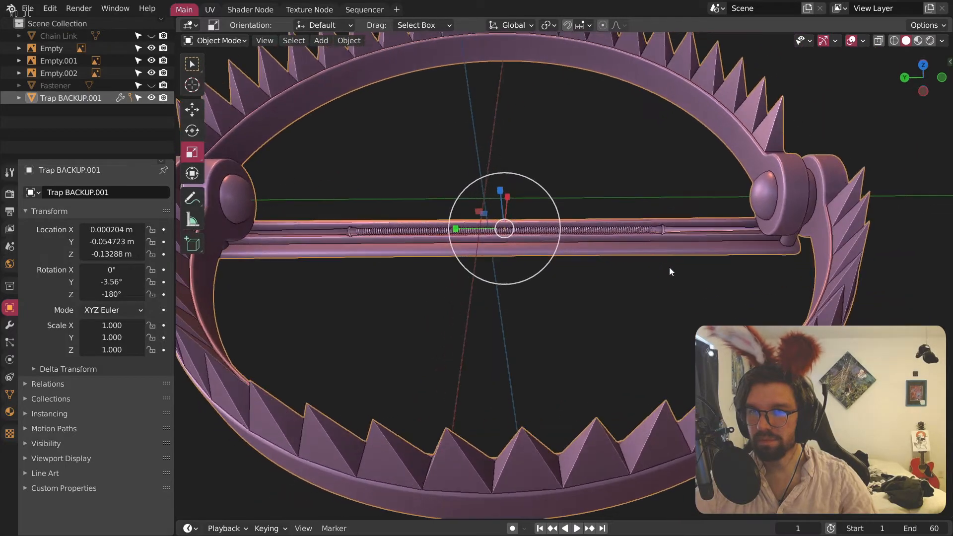
Step: Set the trap's origin to its geometry, bolt included, and reset its location to 0 m on all axes
{"action": "left_click", "coordinate": [349, 41]}
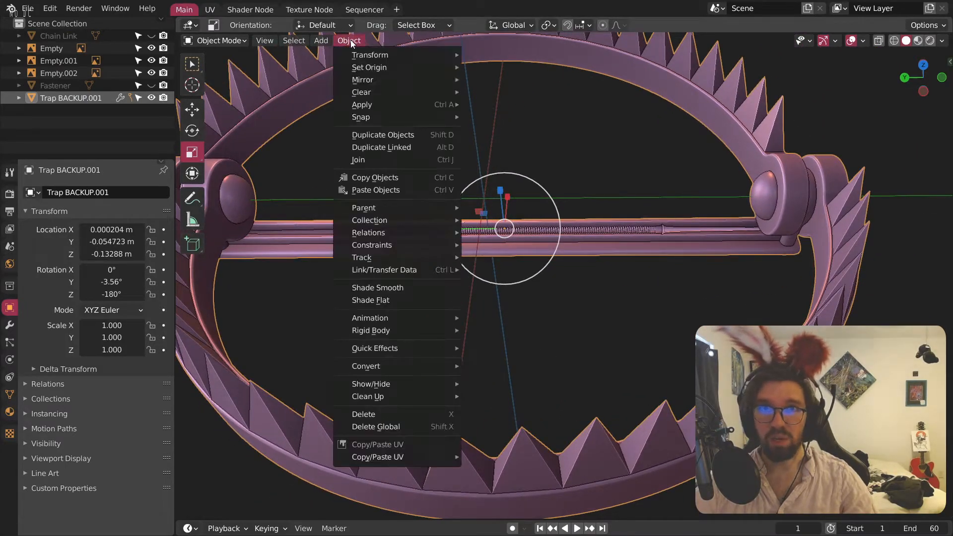
{"action": "mouse_move", "coordinate": [406, 68]}
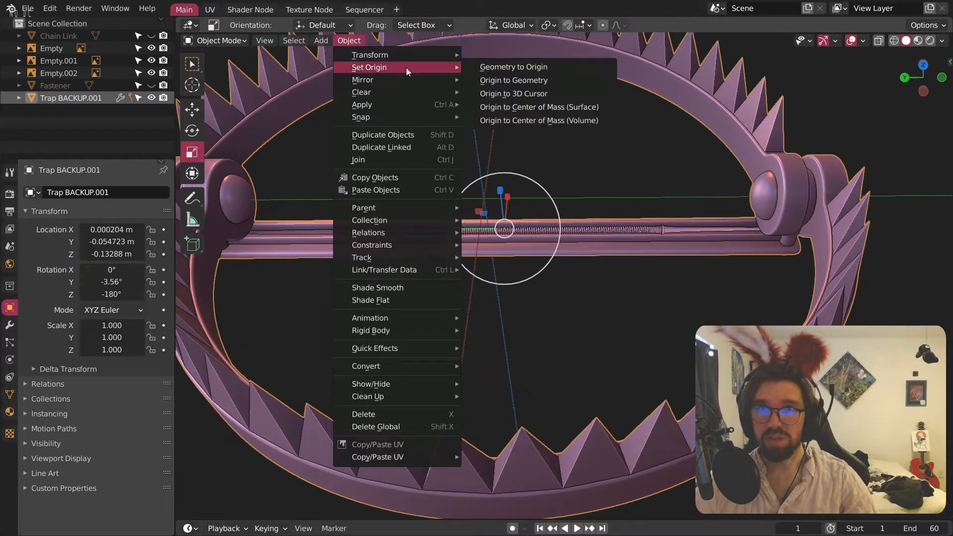
{"action": "left_click", "coordinate": [501, 82]}
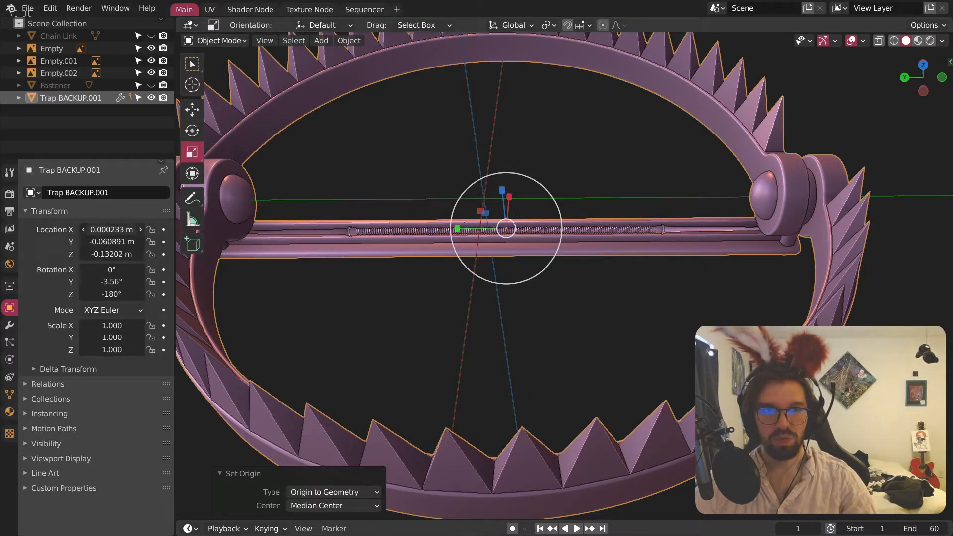
{"action": "key", "text": "BackSpace"}
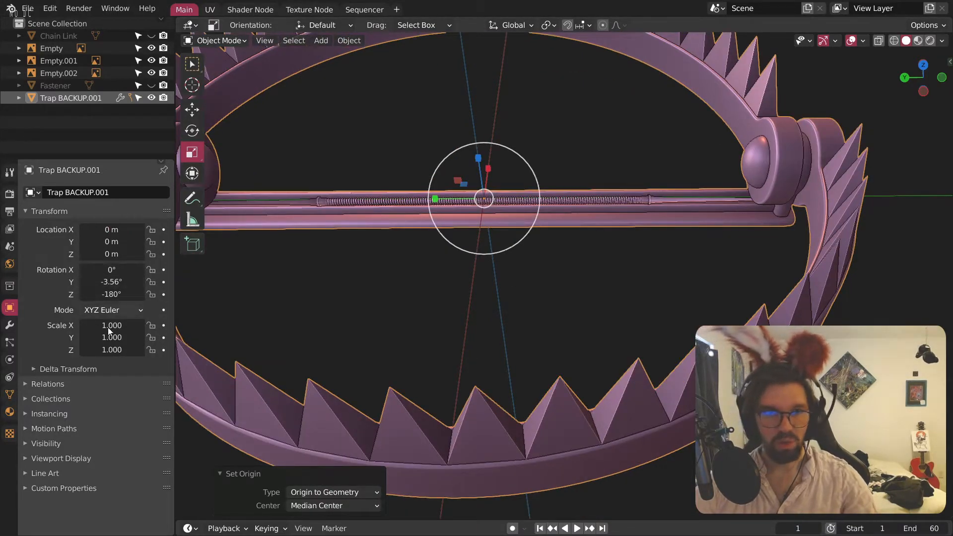
Step: Apply the rotation of the complete trap object
{"action": "key", "text": "ctrl+a"}
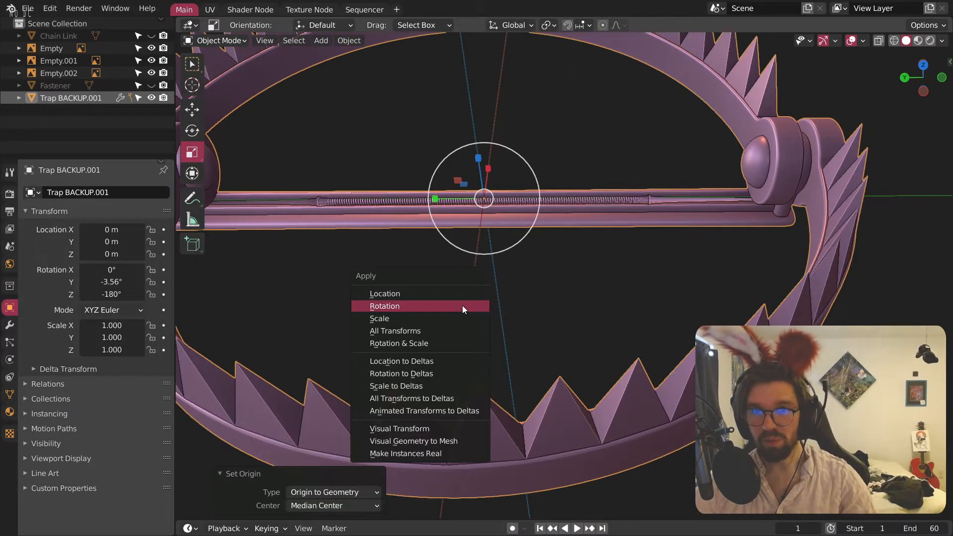
{"action": "left_click", "coordinate": [435, 307]}
{"action": "middle_click_drag", "start_coordinate": [439, 194], "coordinate": [535, 239], "text": "shift"}
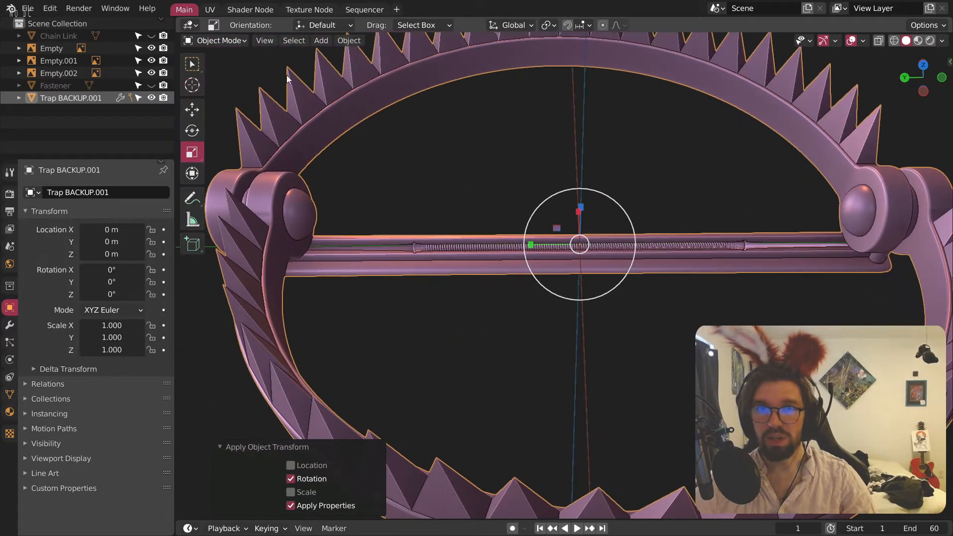
Step: Separate all of the trap's geometry by loose parts in Edit Mode and return to Object Mode
{"action": "left_click", "coordinate": [225, 45]}
{"action": "left_click", "coordinate": [222, 68]}
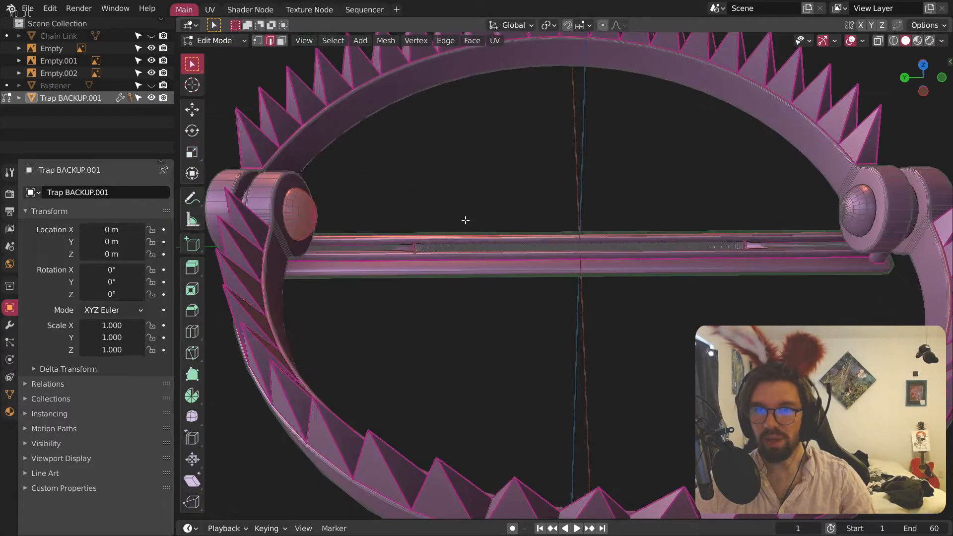
{"action": "key", "text": "a"}
{"action": "right_click", "coordinate": [471, 224]}
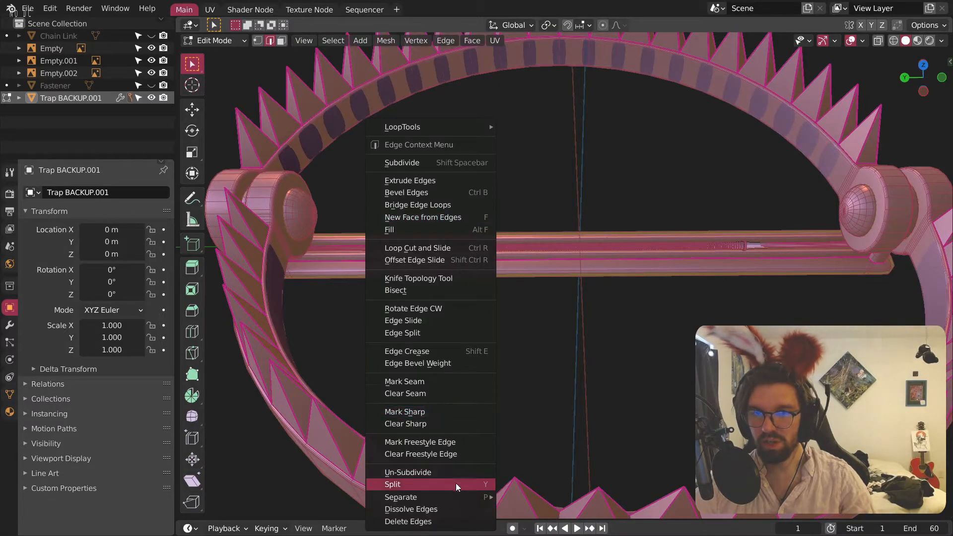
{"action": "mouse_move", "coordinate": [435, 499]}
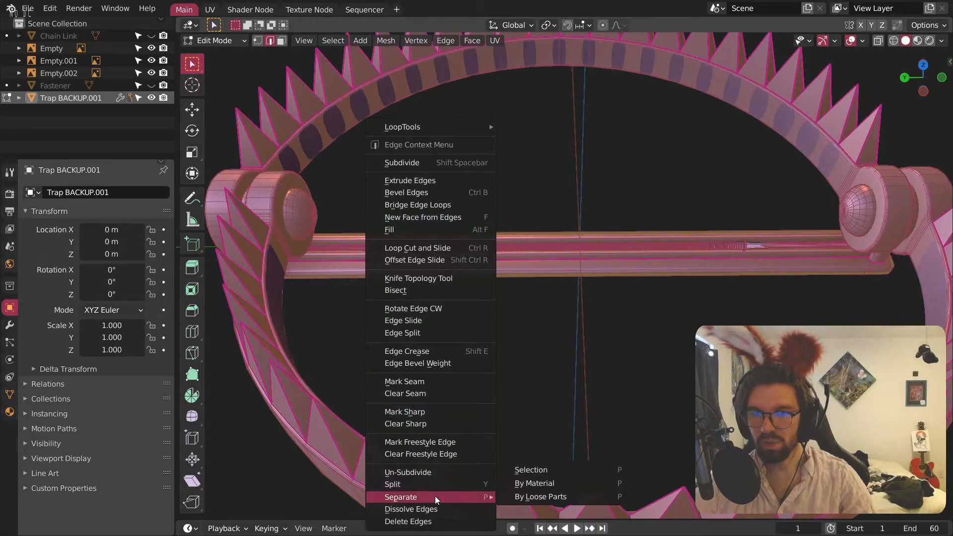
{"action": "left_click", "coordinate": [512, 498]}
{"action": "left_click", "coordinate": [234, 40]}
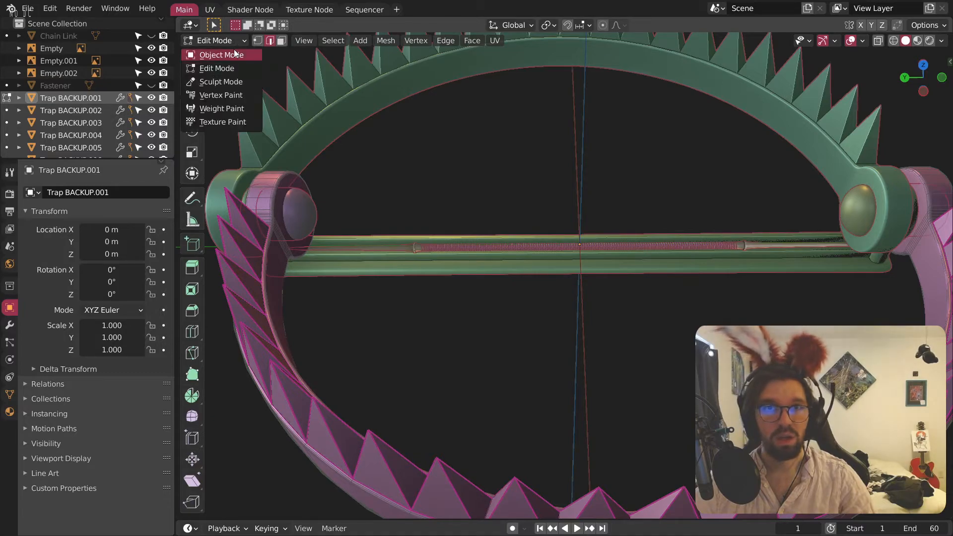
{"action": "left_click", "coordinate": [223, 53]}
Step: Remove the Subdivision modifier from the separated rod that runs through the spring
{"action": "scroll", "coordinate": [417, 204], "scroll_direction": "up", "scroll_amount": 6}
{"action": "left_click", "coordinate": [389, 284]}
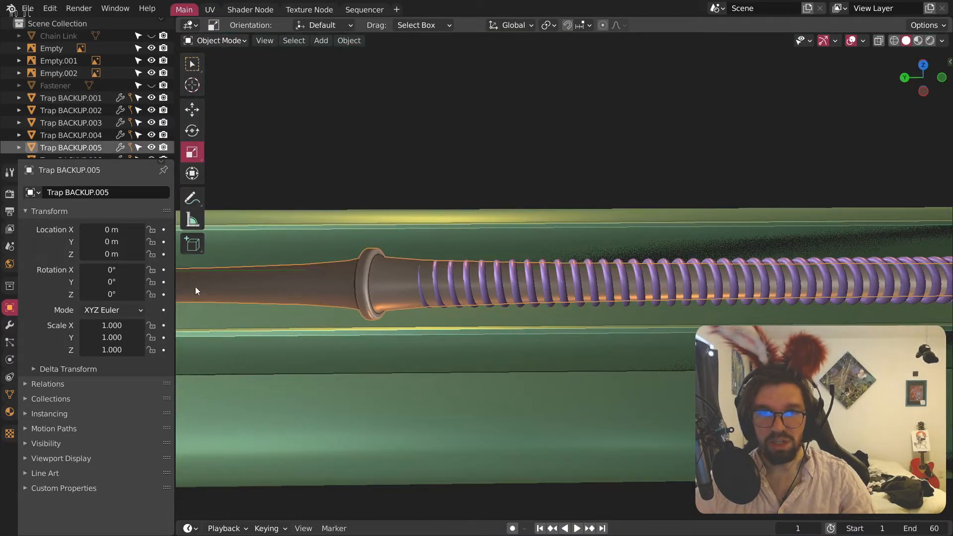
{"action": "left_click", "coordinate": [9, 325]}
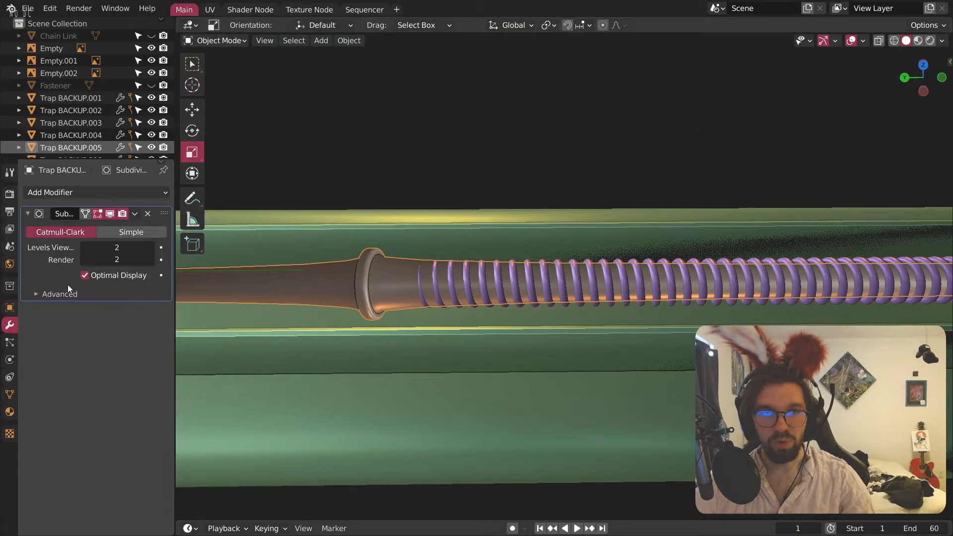
{"action": "left_click", "coordinate": [148, 214]}
Step: Remove the Subdivision modifier from the purple coil spring
{"action": "scroll", "coordinate": [447, 261], "scroll_direction": "down", "scroll_amount": 2}
{"action": "scroll", "coordinate": [430, 278], "scroll_direction": "up", "scroll_amount": 4}
{"action": "left_click", "coordinate": [426, 279]}
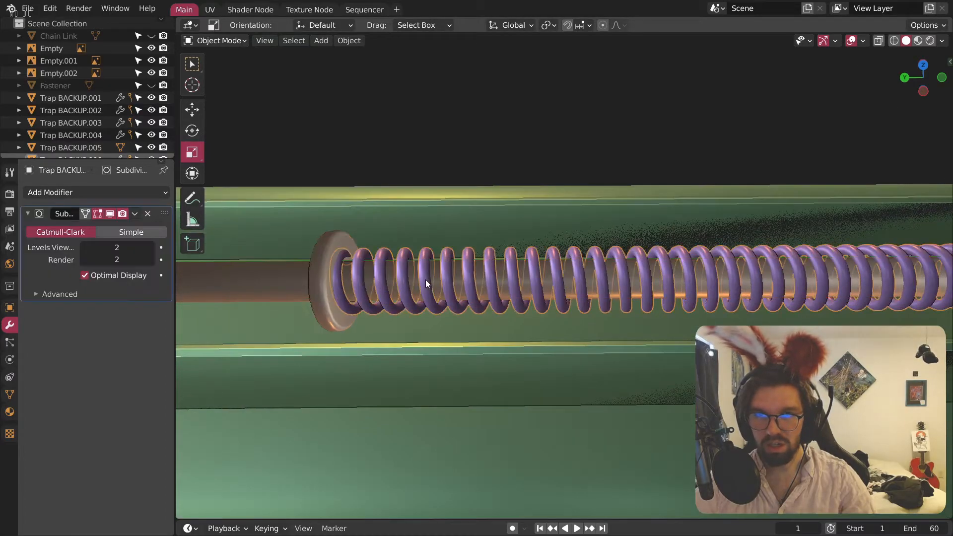
{"action": "left_click", "coordinate": [150, 212]}
Step: Remove the Subdivision modifier from the purple rounded bolt at one hinge of the trap
{"action": "left_click", "coordinate": [450, 112]}
{"action": "scroll", "coordinate": [460, 223], "scroll_direction": "down", "scroll_amount": 4}
{"action": "middle_click_drag", "start_coordinate": [460, 226], "coordinate": [348, 189]}
{"action": "left_click", "coordinate": [362, 137]}
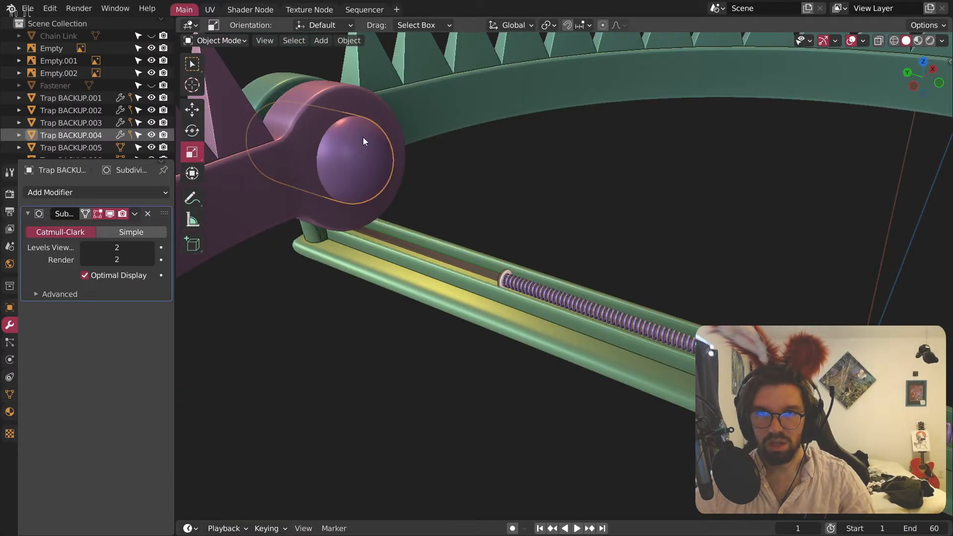
{"action": "left_click", "coordinate": [147, 214]}
Step: Remove the Subdivision modifier from the olive rounded bolt at the opposite hinge
{"action": "scroll", "coordinate": [447, 209], "scroll_direction": "down", "scroll_amount": 6}
{"action": "middle_click_drag", "start_coordinate": [496, 209], "coordinate": [615, 233]}
{"action": "scroll", "coordinate": [615, 78], "scroll_direction": "up", "scroll_amount": 6}
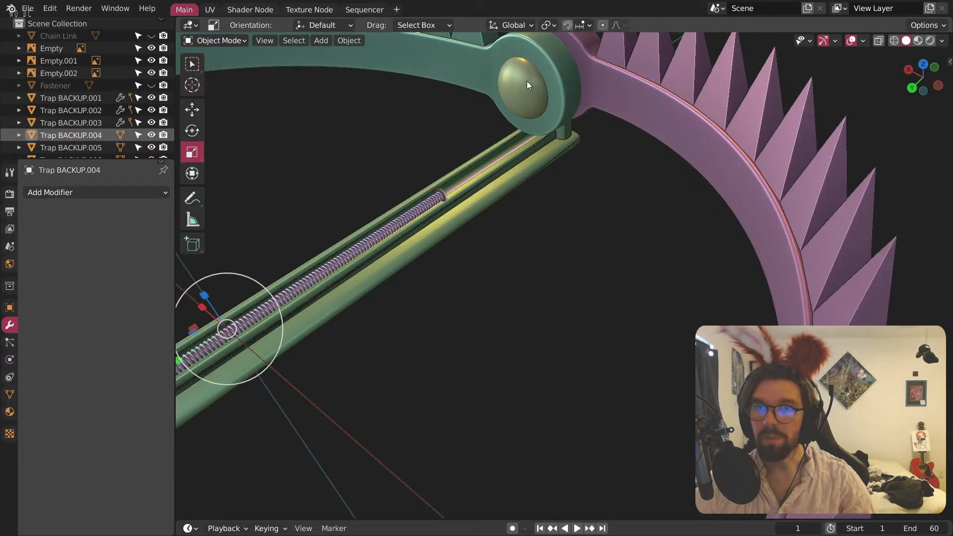
{"action": "left_click", "coordinate": [526, 82]}
{"action": "left_click", "coordinate": [148, 214]}
Step: Try to rotate the green jaw about the global Y axis and check where it pivots
{"action": "scroll", "coordinate": [466, 302], "scroll_direction": "down", "scroll_amount": 2}
{"action": "middle_click_drag", "start_coordinate": [466, 302], "coordinate": [698, 269]}
{"action": "scroll", "coordinate": [610, 284], "scroll_direction": "up", "scroll_amount": 6}
{"action": "middle_click_drag", "start_coordinate": [610, 284], "coordinate": [579, 229]}
{"action": "scroll", "coordinate": [707, 234], "scroll_direction": "down", "scroll_amount": 5}
{"action": "middle_click_drag", "start_coordinate": [638, 241], "coordinate": [649, 255]}
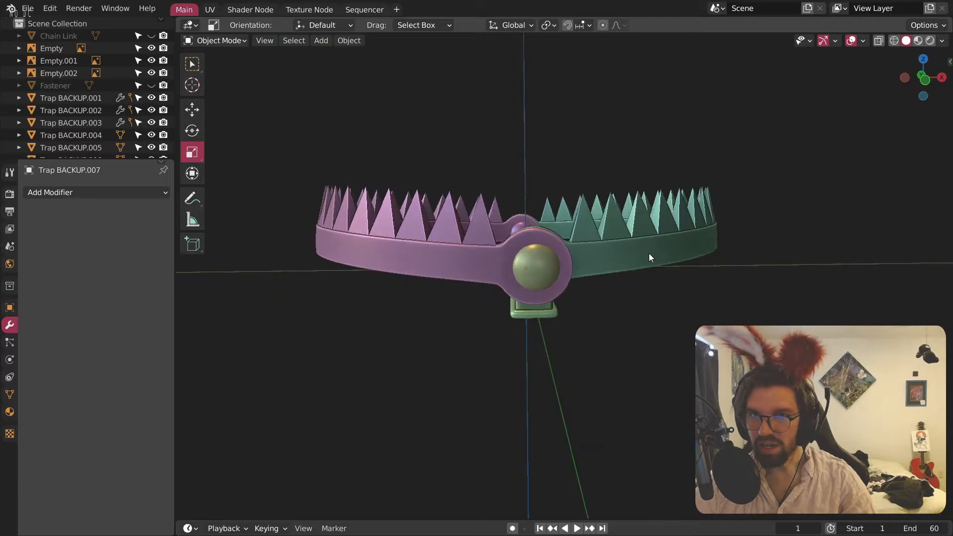
{"action": "left_click", "coordinate": [649, 255]}
{"action": "middle_click_drag", "start_coordinate": [453, 276], "coordinate": [461, 261]}
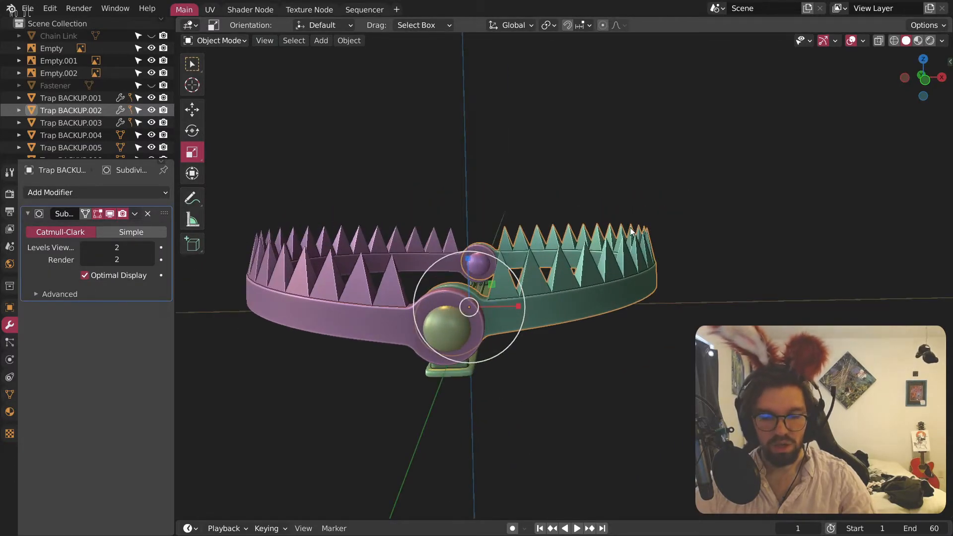
{"action": "key", "text": "r"}
{"action": "key", "text": "y"}
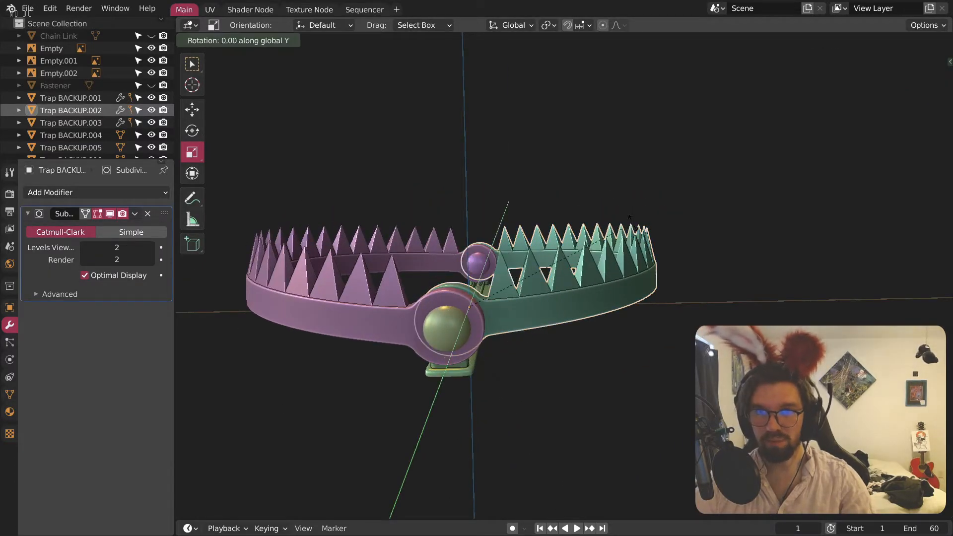
{"action": "left_click", "coordinate": [640, 301]}
{"action": "middle_click_drag", "start_coordinate": [517, 252], "coordinate": [528, 302]}
{"action": "middle_click_drag", "start_coordinate": [551, 359], "coordinate": [564, 291]}
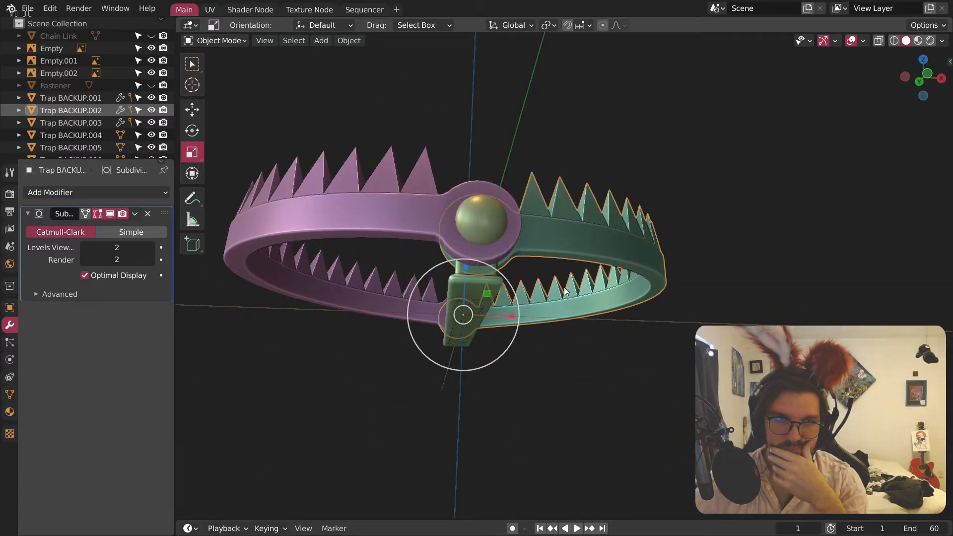
Step: Move all geometry of both jaws -0.13 m along Z in Edit Mode, and return to Object Mode
{"action": "left_click", "coordinate": [923, 83]}
{"action": "scroll", "coordinate": [579, 311], "scroll_direction": "up", "scroll_amount": 5}
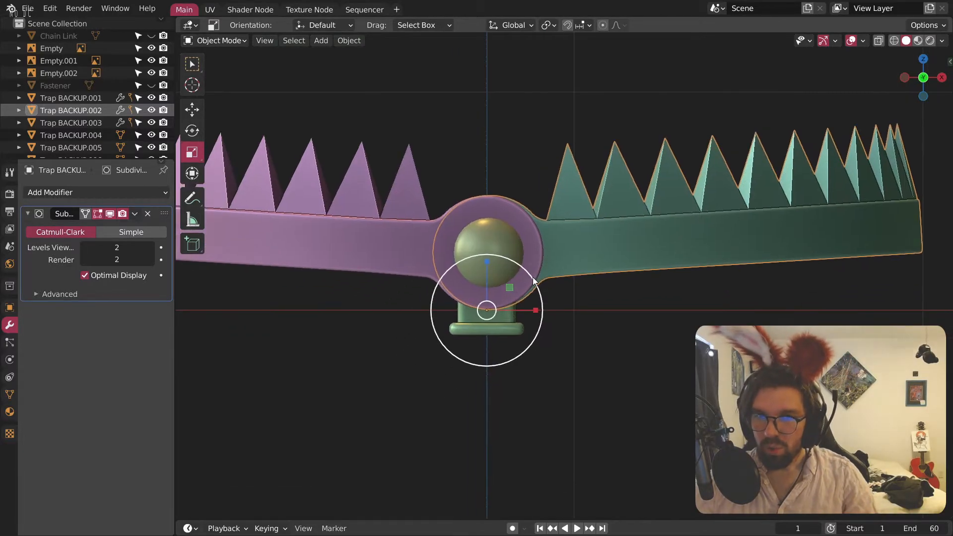
{"action": "left_click", "coordinate": [526, 237], "text": "shift"}
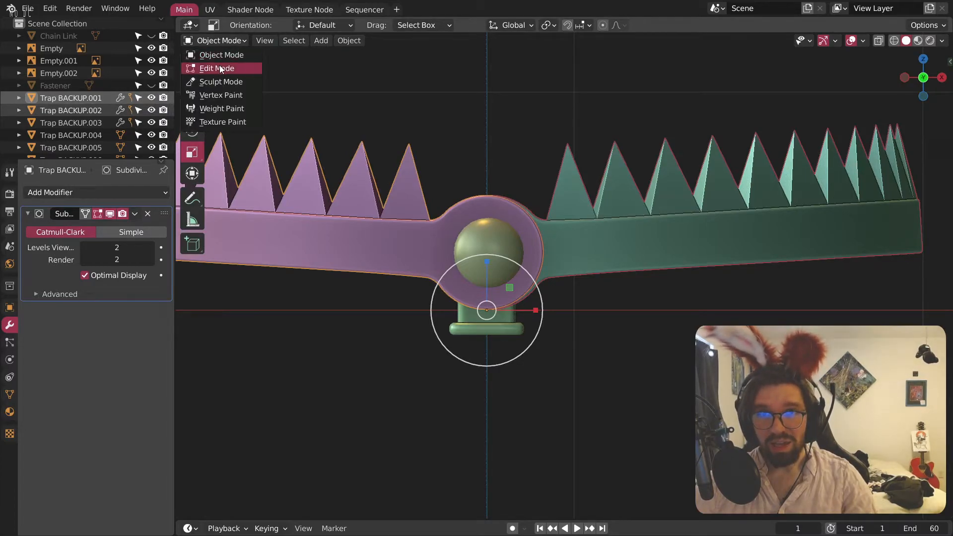
{"action": "left_click", "coordinate": [222, 69]}
{"action": "key", "text": "a"}
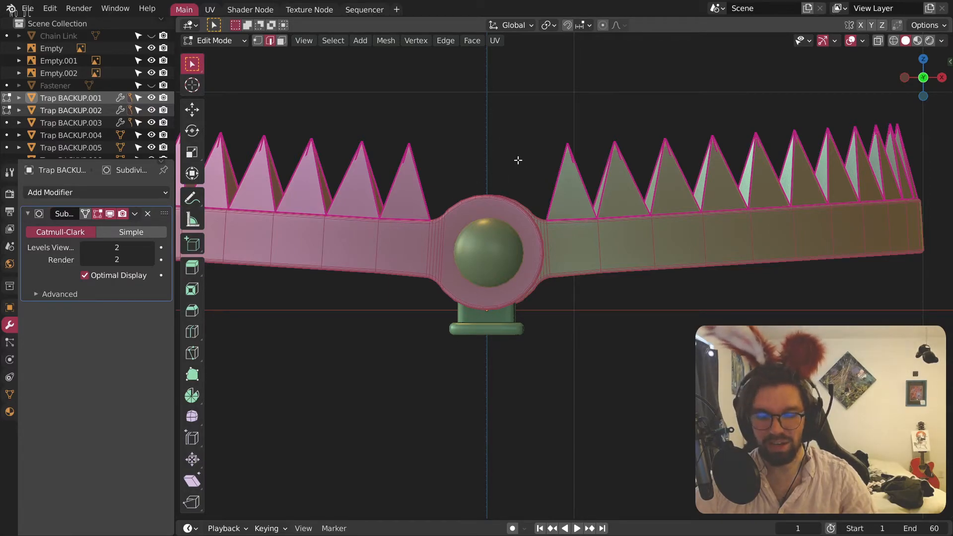
{"action": "key", "text": "g"}
{"action": "key", "text": "z"}
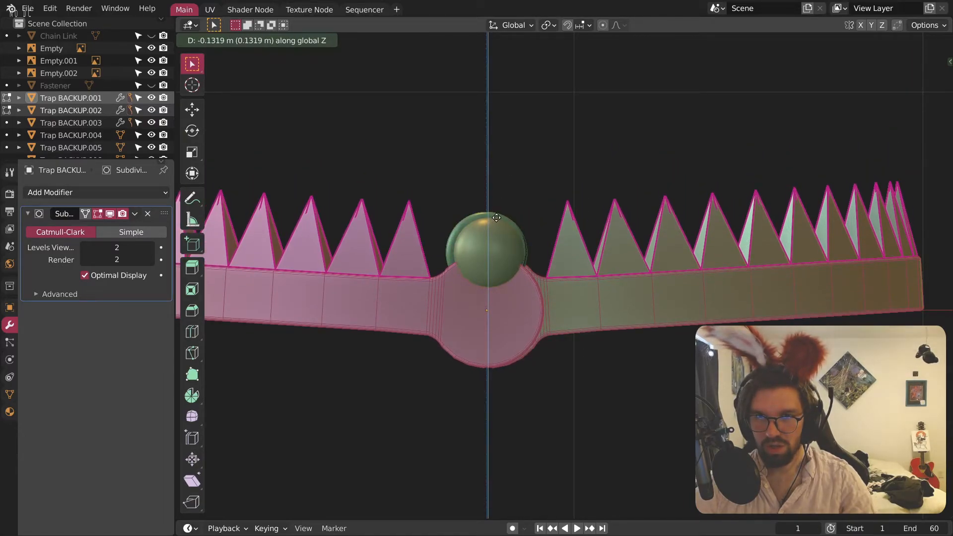
{"action": "left_click", "coordinate": [496, 217]}
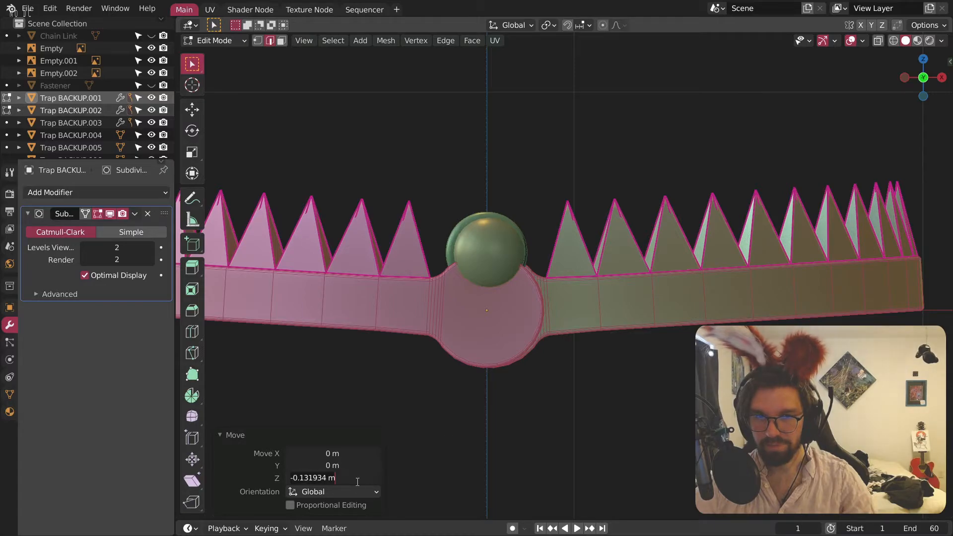
{"action": "type", "text": "-"}
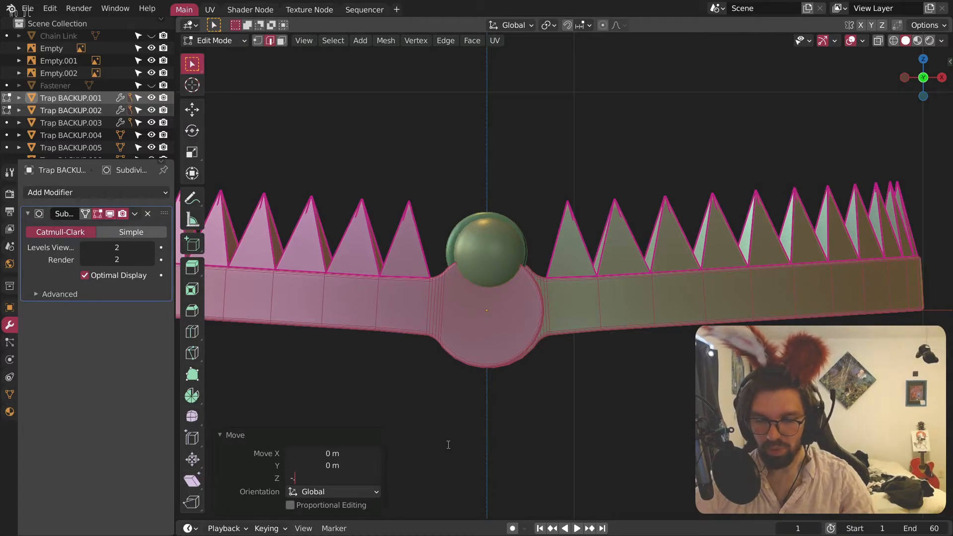
{"action": "type", "text": "0.13"}
{"action": "key", "text": "Return"}
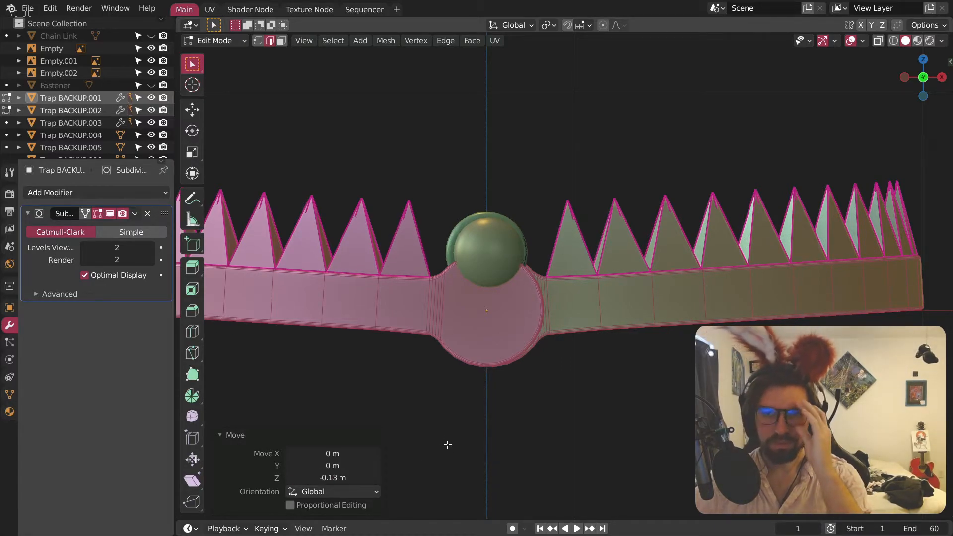
{"action": "left_click", "coordinate": [218, 41]}
{"action": "left_click", "coordinate": [217, 54]}
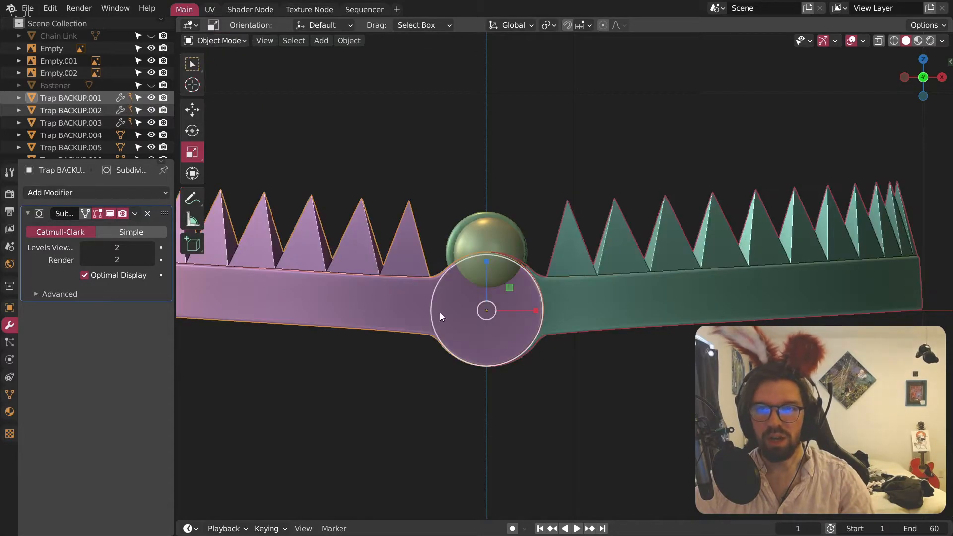
Step: Move both jaw objects 0.13 m up along global Z so their origins sit at the hinge bolts
{"action": "key", "text": "g"}
{"action": "key", "text": "z"}
{"action": "left_click", "coordinate": [484, 263]}
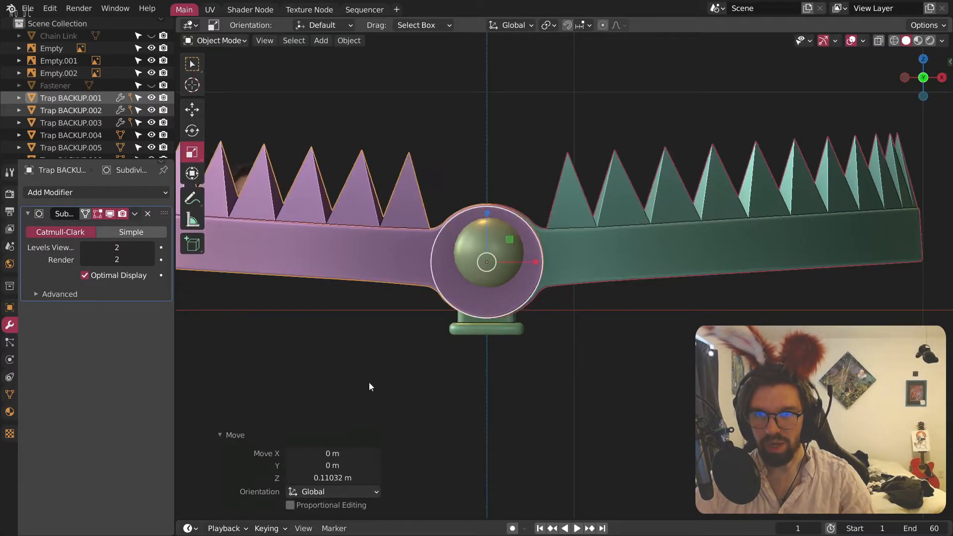
{"action": "left_click", "coordinate": [351, 476]}
{"action": "type", "text": ".1"}
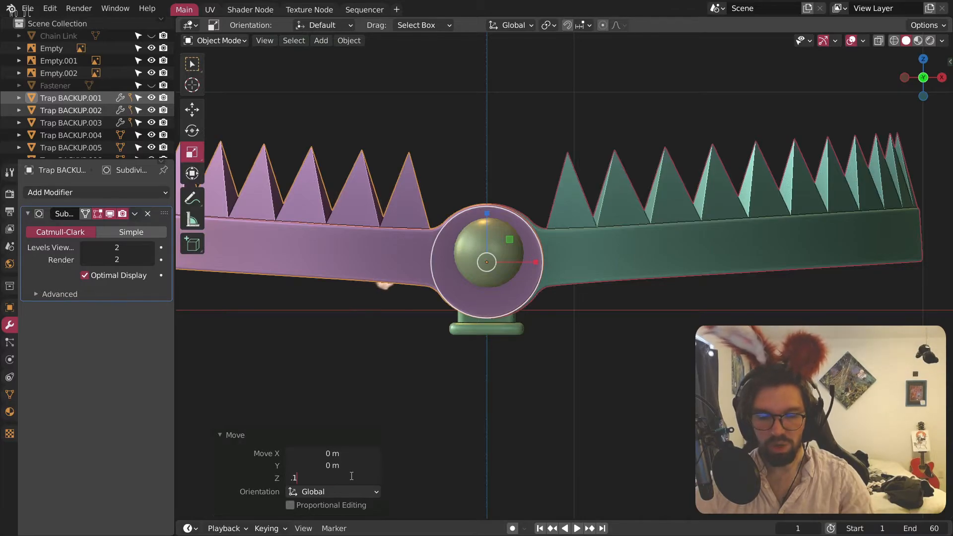
{"action": "type", "text": "3"}
{"action": "key", "text": "Return"}
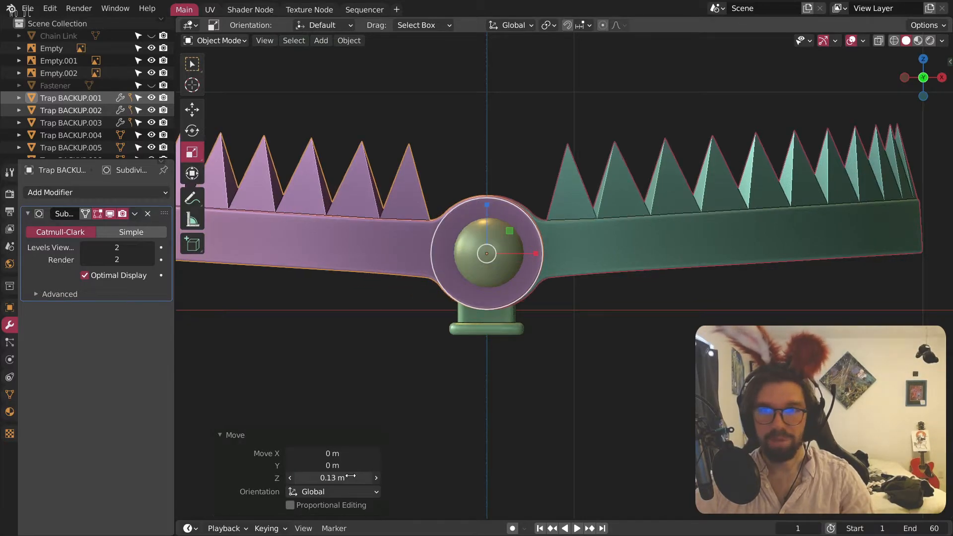
Step: Test the green jaw's rotation about global Y around its shifted origin, and cancel the rotation
{"action": "left_click", "coordinate": [669, 365]}
{"action": "left_click", "coordinate": [638, 227]}
{"action": "middle_click_drag", "start_coordinate": [570, 222], "coordinate": [600, 276]}
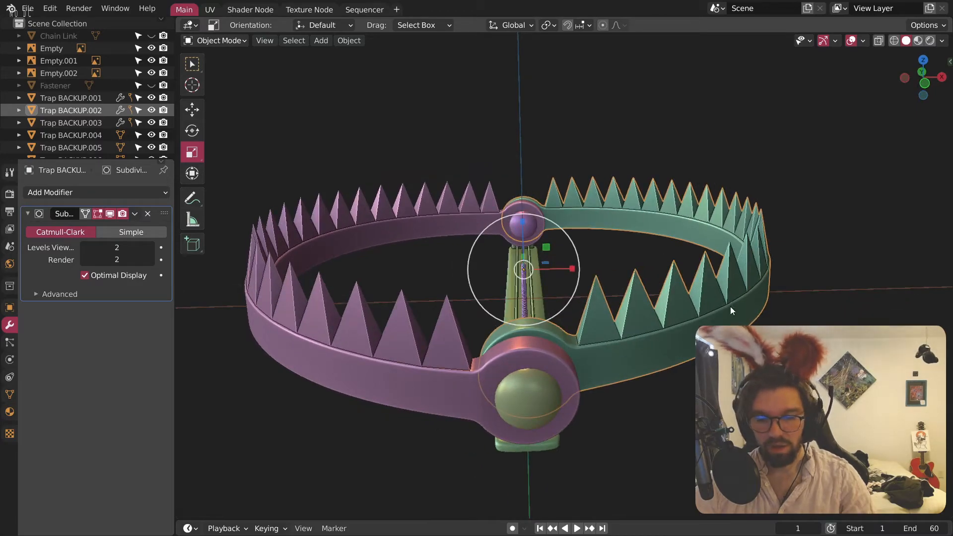
{"action": "key", "text": "r"}
{"action": "key", "text": "y"}
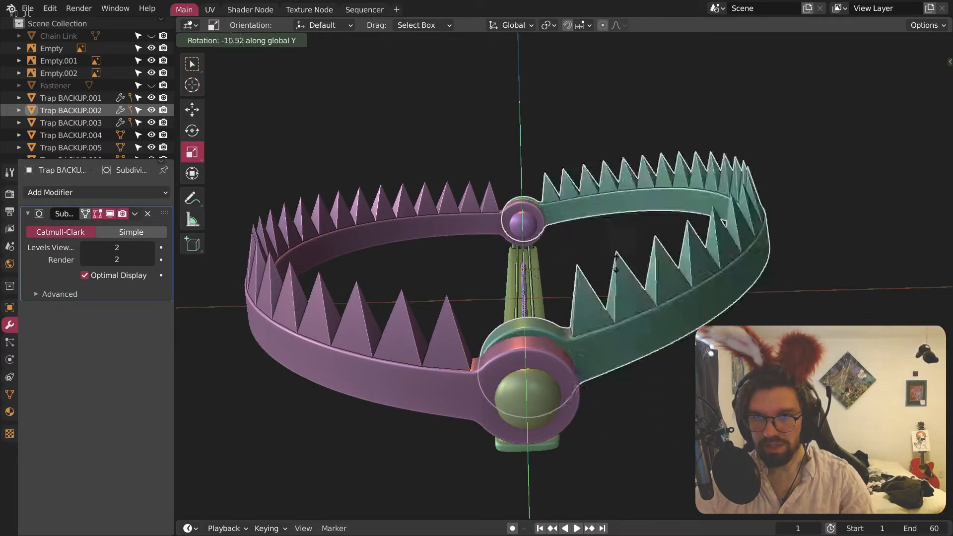
{"action": "key", "text": "Escape"}
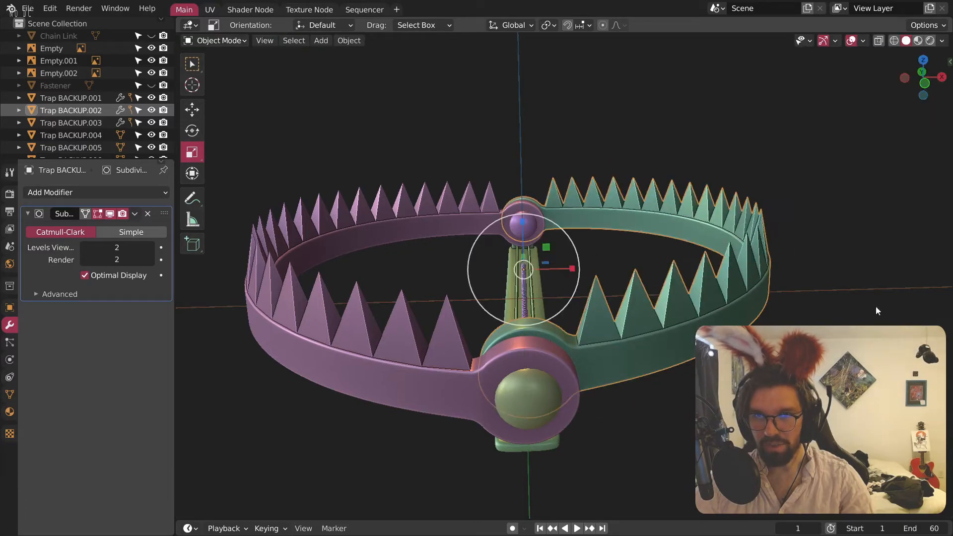
Step: Test closing the trap by rotating the green jaw inward about global Y and the purple jaw by about 58.2°
{"action": "middle_click_drag", "start_coordinate": [612, 348], "coordinate": [655, 344]}
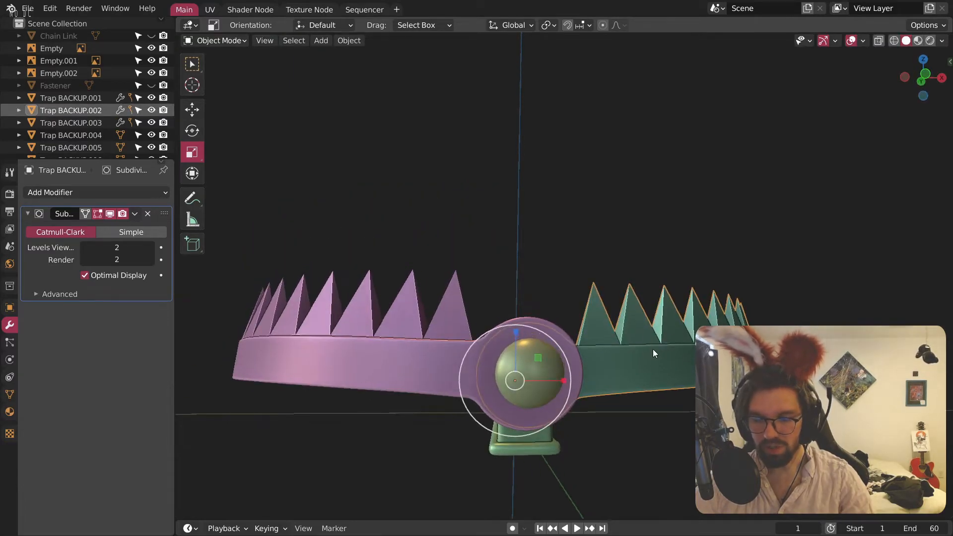
{"action": "key", "text": "r"}
{"action": "key", "text": "y"}
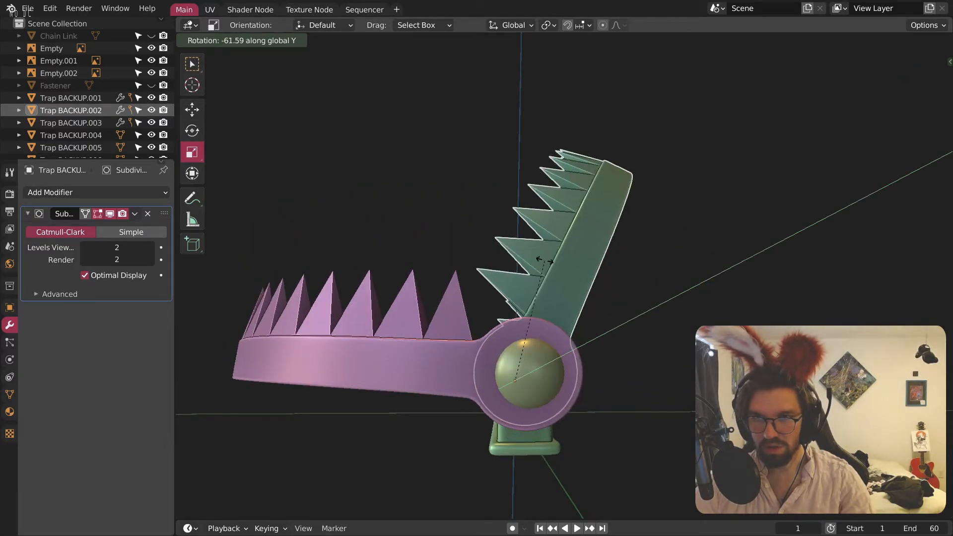
{"action": "left_click", "coordinate": [434, 334]}
{"action": "left_click", "coordinate": [435, 335]}
{"action": "key", "text": "r"}
{"action": "key", "text": "y"}
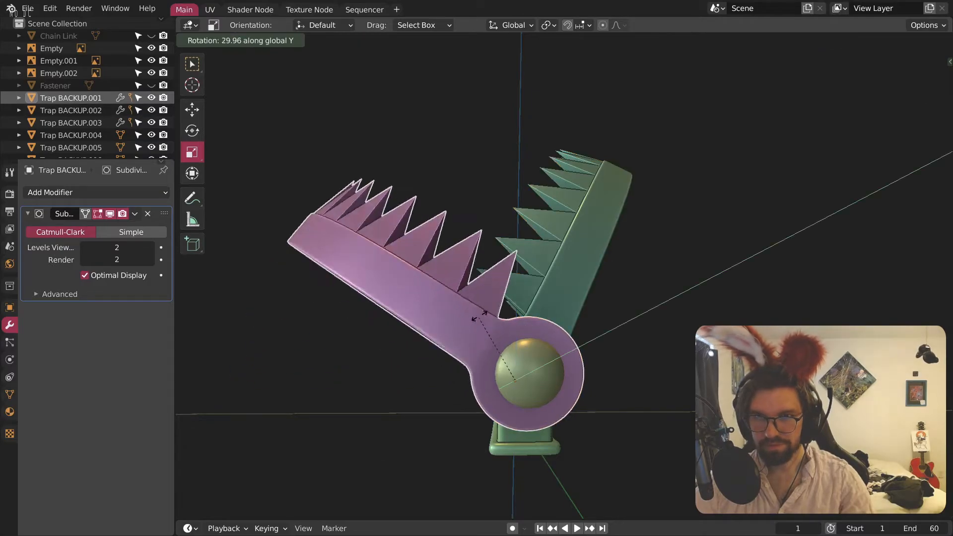
{"action": "left_click", "coordinate": [544, 257]}
{"action": "middle_click_drag", "start_coordinate": [544, 257], "coordinate": [705, 392]}
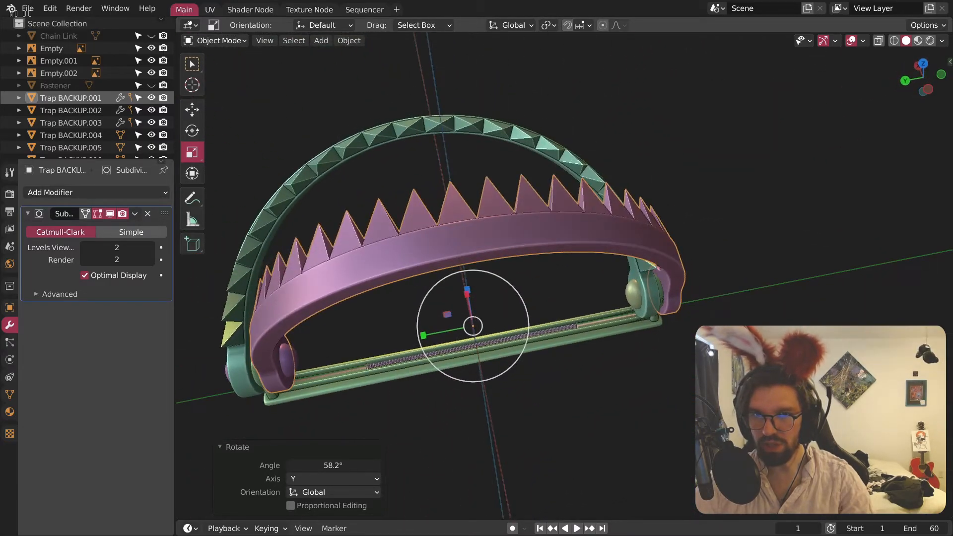
Step: Undo the test rotations of both jaws
{"action": "key", "text": "ctrl+z"}
{"action": "key", "text": "ctrl+z"}
{"action": "key", "text": "ctrl+z"}
{"action": "key", "text": "ctrl+z"}
Step: Examine the shape and position of the central trigger plate in the bear trap reference images
{"action": "middle_click_drag", "start_coordinate": [717, 180], "coordinate": [867, 190]}
{"action": "middle_click", "coordinate": [866, 190], "text": "alt"}
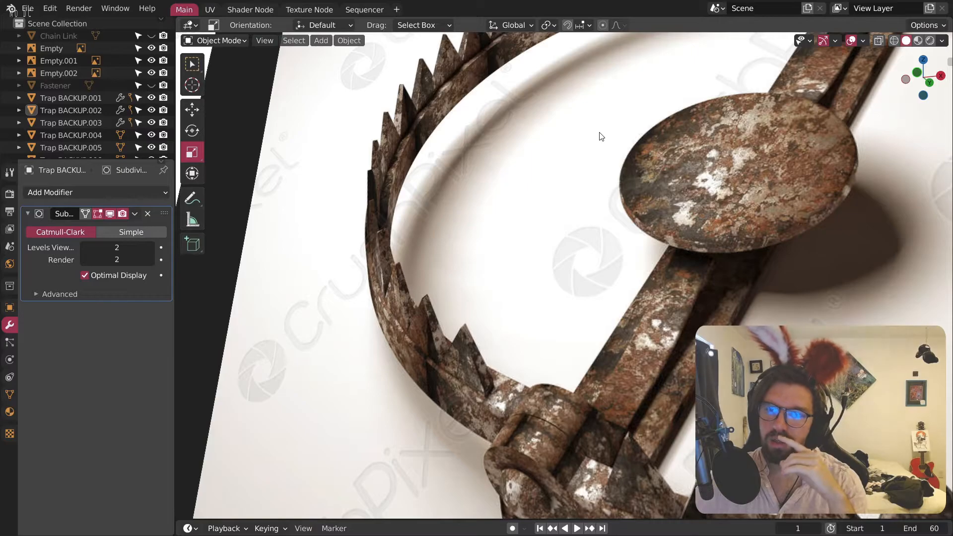
{"action": "scroll", "coordinate": [600, 134], "scroll_direction": "down", "scroll_amount": 4}
{"action": "middle_click", "coordinate": [313, 243], "text": "alt"}
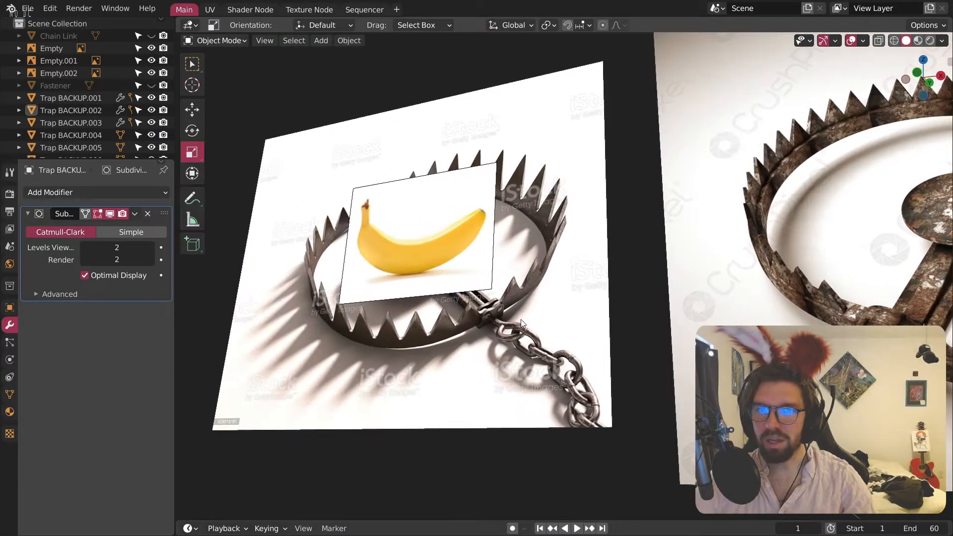
{"action": "middle_click_drag", "start_coordinate": [390, 228], "coordinate": [639, 263]}
{"action": "scroll", "coordinate": [306, 276], "scroll_direction": "up", "scroll_amount": 7}
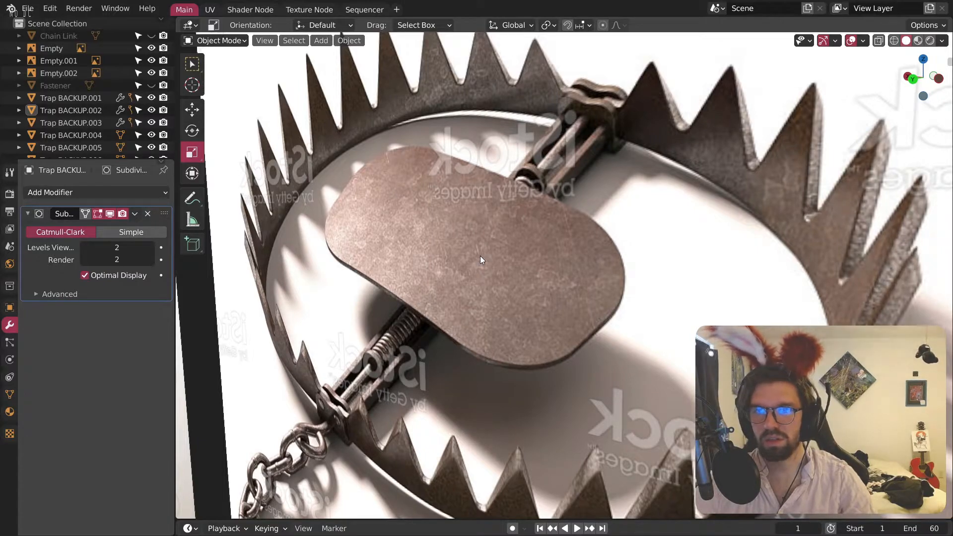
{"action": "scroll", "coordinate": [480, 255], "scroll_direction": "down", "scroll_amount": 6}
{"action": "middle_click_drag", "start_coordinate": [403, 411], "coordinate": [514, 254], "text": "shift"}
{"action": "middle_click_drag", "start_coordinate": [514, 253], "coordinate": [520, 291]}
{"action": "scroll", "coordinate": [458, 298], "scroll_direction": "up", "scroll_amount": 5}
{"action": "middle_click_drag", "start_coordinate": [359, 312], "coordinate": [583, 314], "text": "shift"}
{"action": "scroll", "coordinate": [583, 315], "scroll_direction": "up", "scroll_amount": 8}
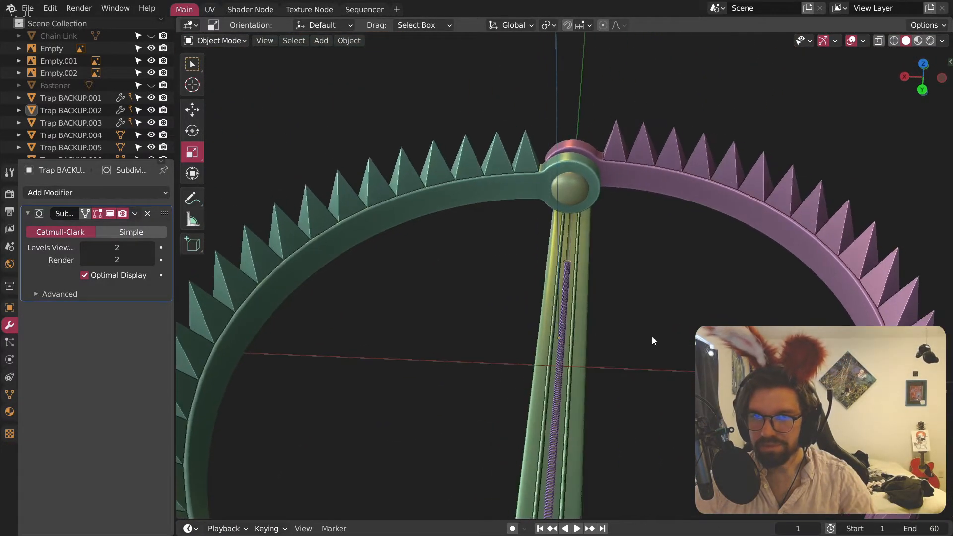
Step: Add a cube at the trap's centre and scale it uniformly to about 0.237
{"action": "left_click", "coordinate": [324, 41]}
{"action": "mouse_move", "coordinate": [345, 56]}
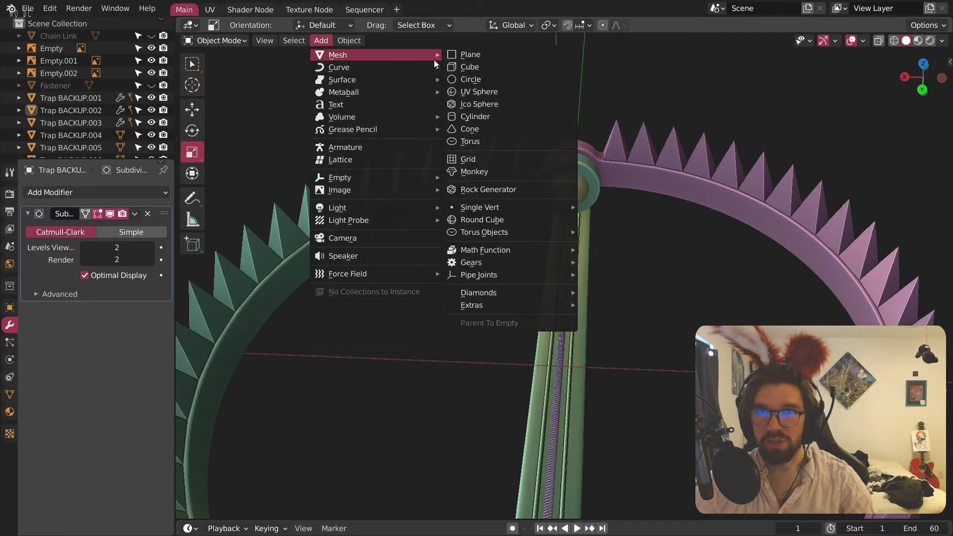
{"action": "left_click", "coordinate": [469, 67]}
{"action": "key", "text": "s"}
{"action": "left_click", "coordinate": [621, 299]}
Step: Flatten the cube along global Z in two passes, the second by a factor of about 0.682
{"action": "scroll", "coordinate": [586, 349], "scroll_direction": "up", "scroll_amount": 4}
{"action": "middle_click_drag", "start_coordinate": [586, 350], "coordinate": [608, 287]}
{"action": "middle_click_drag", "start_coordinate": [577, 212], "coordinate": [607, 234]}
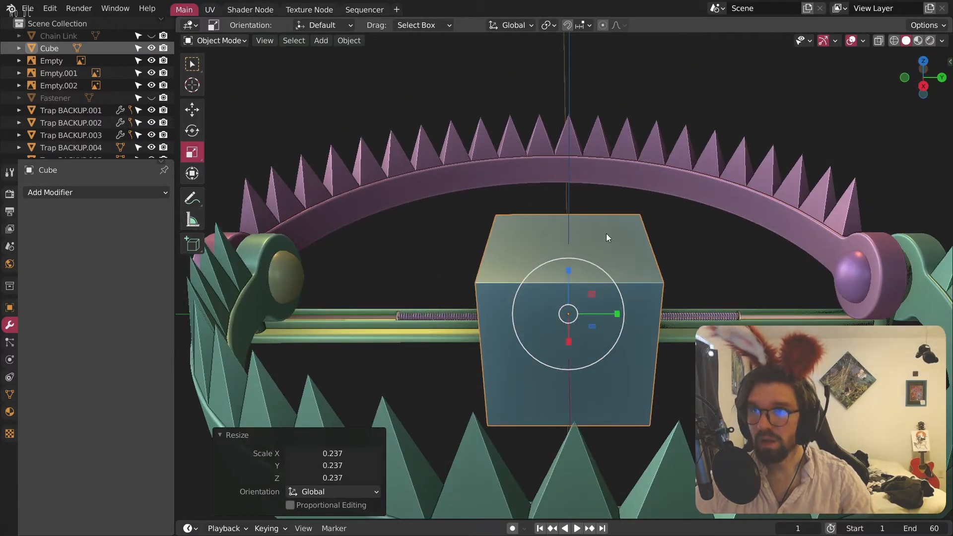
{"action": "key", "text": "s"}
{"action": "key", "text": "z"}
{"action": "left_click", "coordinate": [617, 303]}
{"action": "middle_click_drag", "start_coordinate": [617, 303], "coordinate": [634, 283]}
{"action": "key", "text": "s"}
{"action": "key", "text": "z"}
{"action": "left_click", "coordinate": [616, 337]}
Step: Thin the flattened cube into a plate by scaling it about 0.132 along global Z
{"action": "scroll", "coordinate": [613, 320], "scroll_direction": "up", "scroll_amount": 5}
{"action": "middle_click_drag", "start_coordinate": [532, 373], "coordinate": [572, 326]}
{"action": "middle_click_drag", "start_coordinate": [572, 327], "coordinate": [619, 287], "text": "shift"}
{"action": "key", "text": "s"}
{"action": "key", "text": "z"}
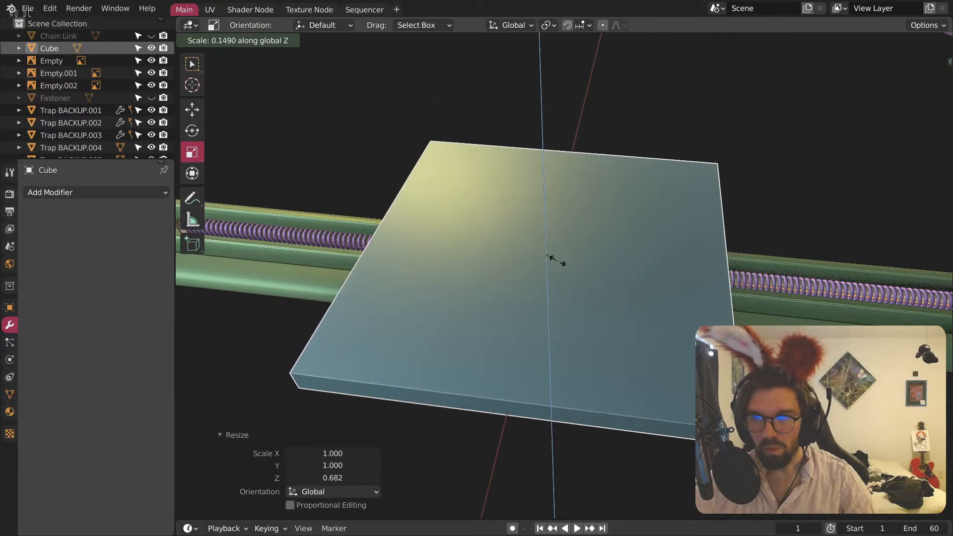
{"action": "left_click", "coordinate": [552, 264]}
Step: Narrow the plate to about 0.639 along global Y and enlarge it uniformly by about 1.45
{"action": "key", "text": "s"}
{"action": "right_click", "coordinate": [650, 252]}
{"action": "key", "text": "s"}
{"action": "key", "text": "y"}
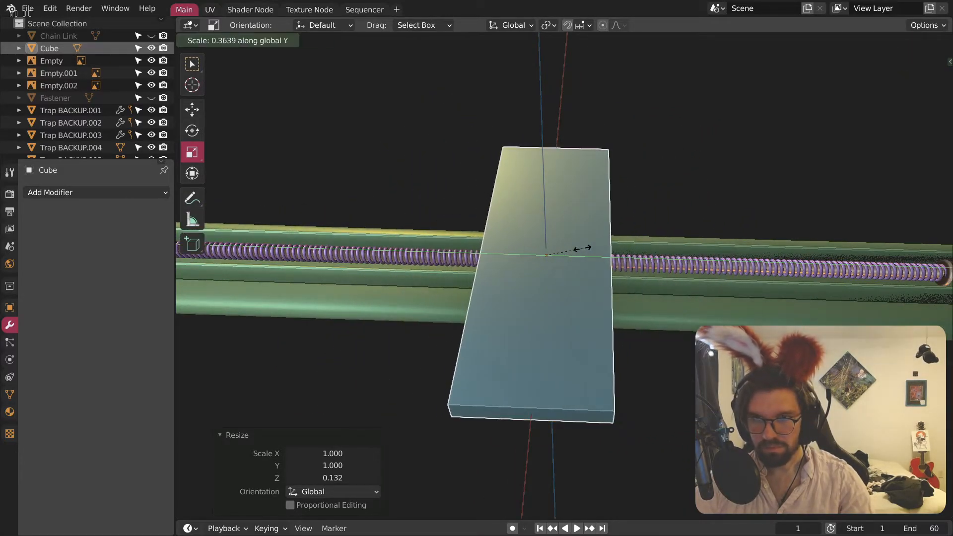
{"action": "left_click", "coordinate": [629, 257]}
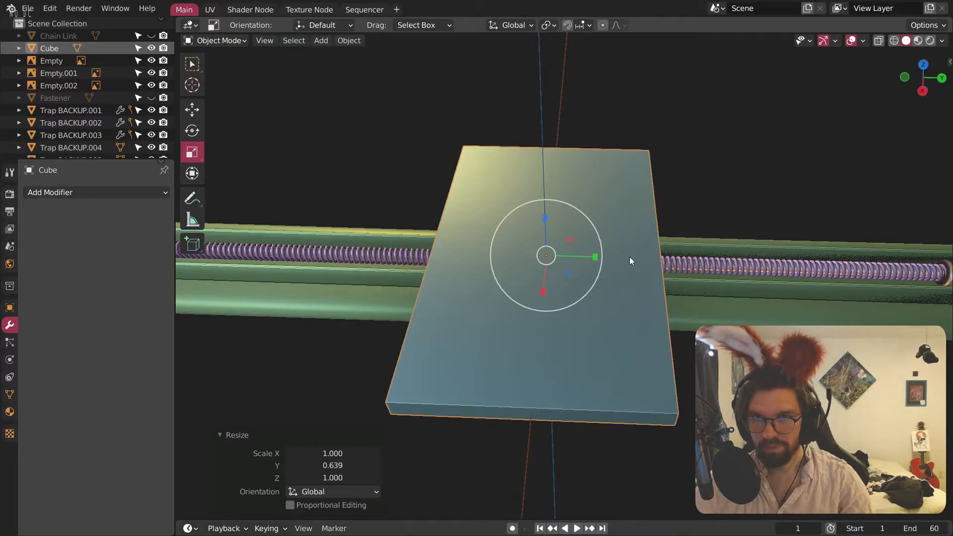
{"action": "key", "text": "s"}
{"action": "left_click", "coordinate": [665, 251]}
{"action": "scroll", "coordinate": [653, 264], "scroll_direction": "down", "scroll_amount": 5}
{"action": "middle_click_drag", "start_coordinate": [652, 264], "coordinate": [582, 275]}
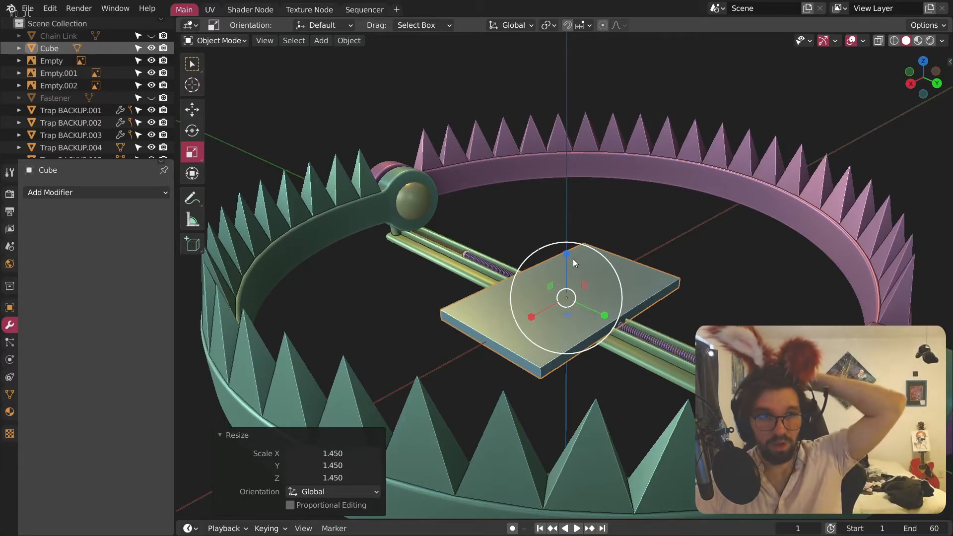
Step: Raise the trigger plate about 0.072 m along global Z above the base and springs
{"action": "scroll", "coordinate": [600, 309], "scroll_direction": "up", "scroll_amount": 3}
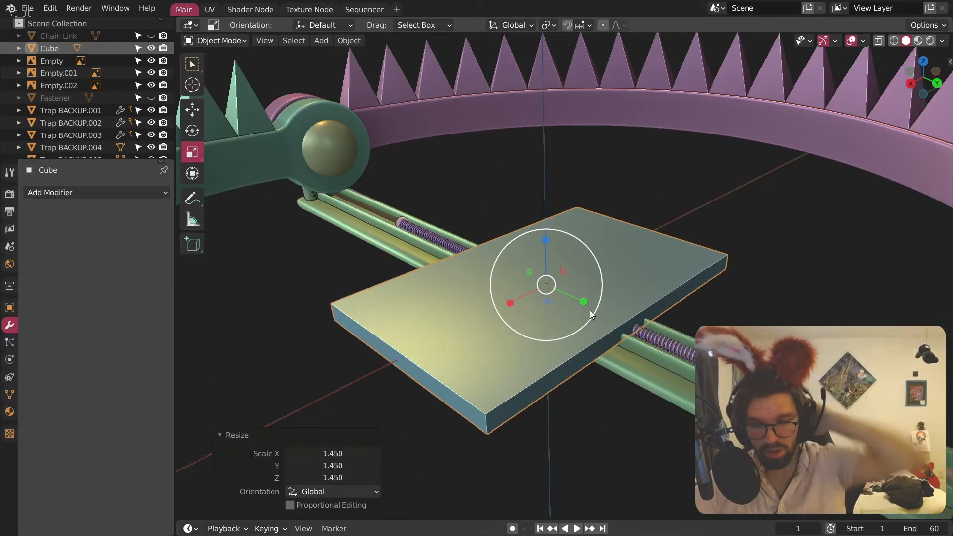
{"action": "key", "text": "g"}
{"action": "key", "text": "z"}
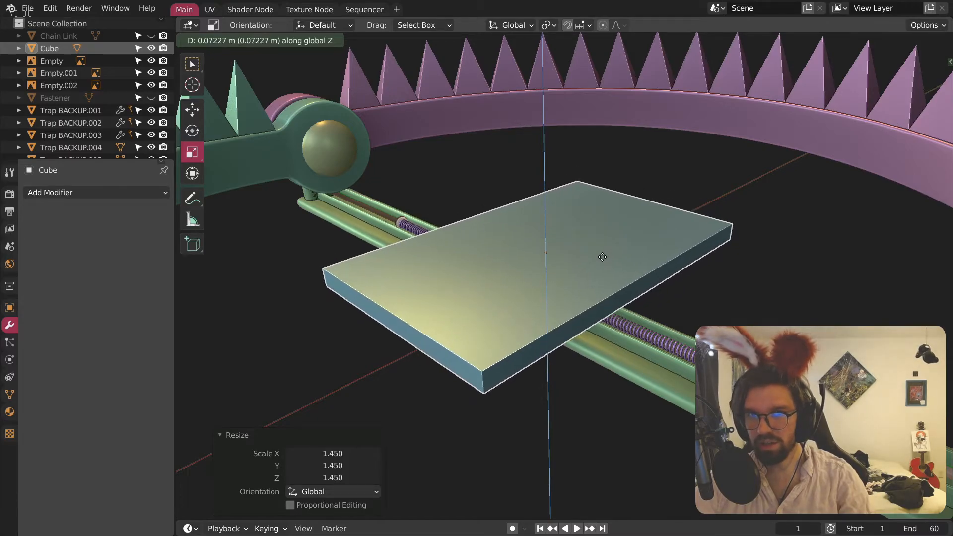
{"action": "left_click", "coordinate": [602, 256]}
{"action": "middle_click_drag", "start_coordinate": [602, 256], "coordinate": [595, 373]}
{"action": "left_click", "coordinate": [690, 377]}
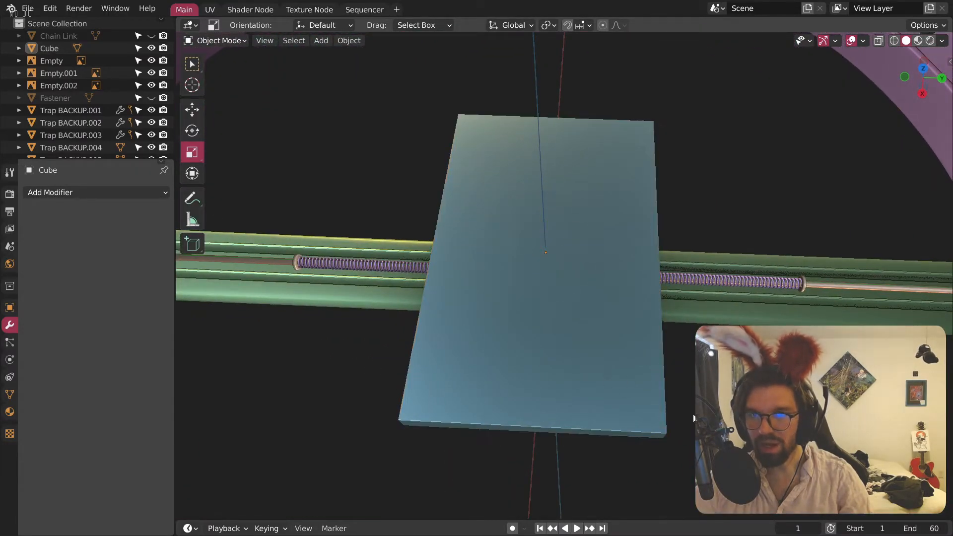
{"action": "left_click", "coordinate": [654, 378]}
{"action": "middle_click_drag", "start_coordinate": [373, 223], "coordinate": [342, 216], "text": "shift"}
Step: Apply the trigger plate's scale in Object Mode
{"action": "left_click", "coordinate": [225, 40]}
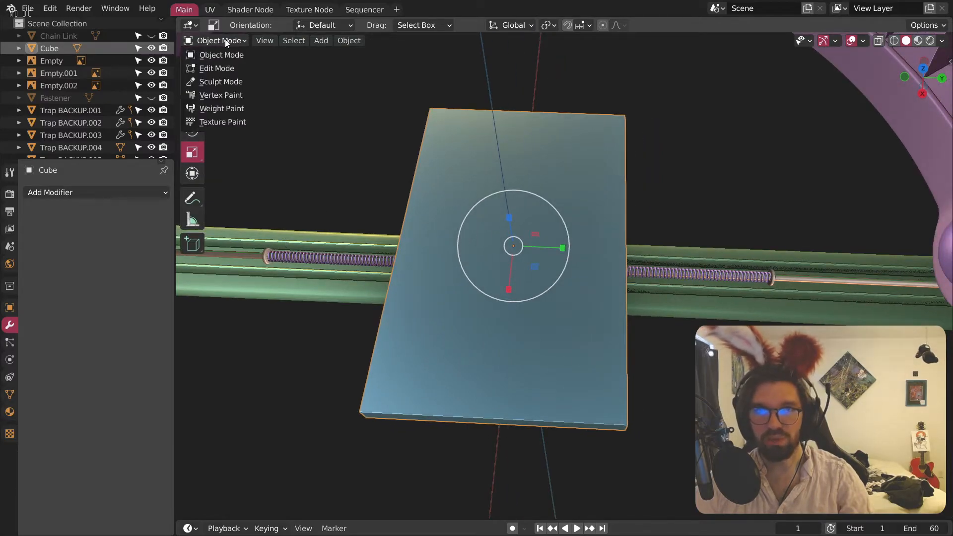
{"action": "left_click", "coordinate": [221, 66]}
{"action": "middle_click_drag", "start_coordinate": [273, 80], "coordinate": [644, 321]}
{"action": "left_click", "coordinate": [234, 39]}
{"action": "left_click", "coordinate": [217, 53]}
{"action": "key", "text": "ctrl+a"}
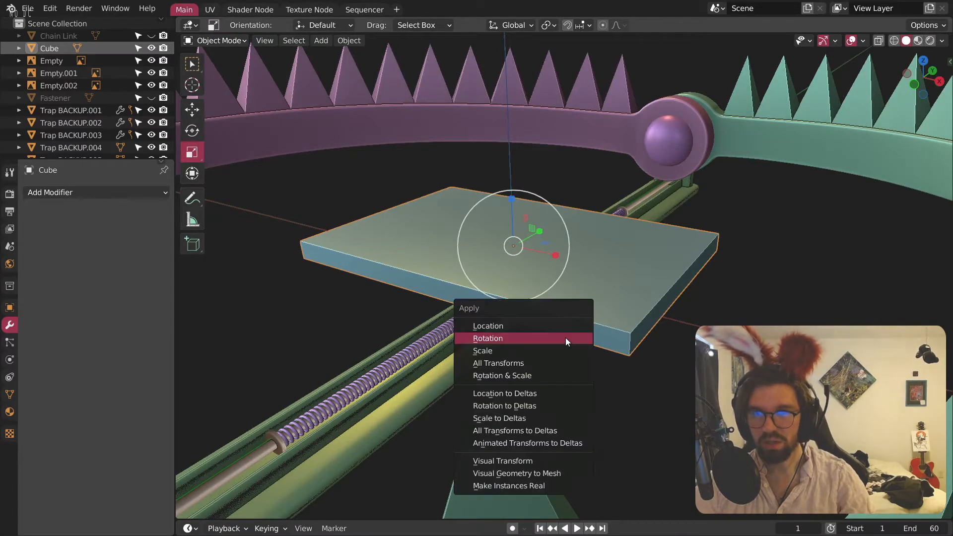
{"action": "left_click", "coordinate": [550, 345]}
Step: Bevel the plate's four vertical corner edges with a 0.14 m width and 12 segments
{"action": "left_click", "coordinate": [219, 41]}
{"action": "left_click", "coordinate": [218, 69]}
{"action": "middle_click_drag", "start_coordinate": [551, 209], "coordinate": [511, 209]}
{"action": "left_click", "coordinate": [561, 344]}
{"action": "middle_click_drag", "start_coordinate": [657, 317], "coordinate": [549, 280]}
{"action": "middle_click_drag", "start_coordinate": [625, 322], "coordinate": [582, 369]}
{"action": "left_click", "coordinate": [601, 375], "text": "shift"}
{"action": "middle_click_drag", "start_coordinate": [740, 310], "coordinate": [469, 310]}
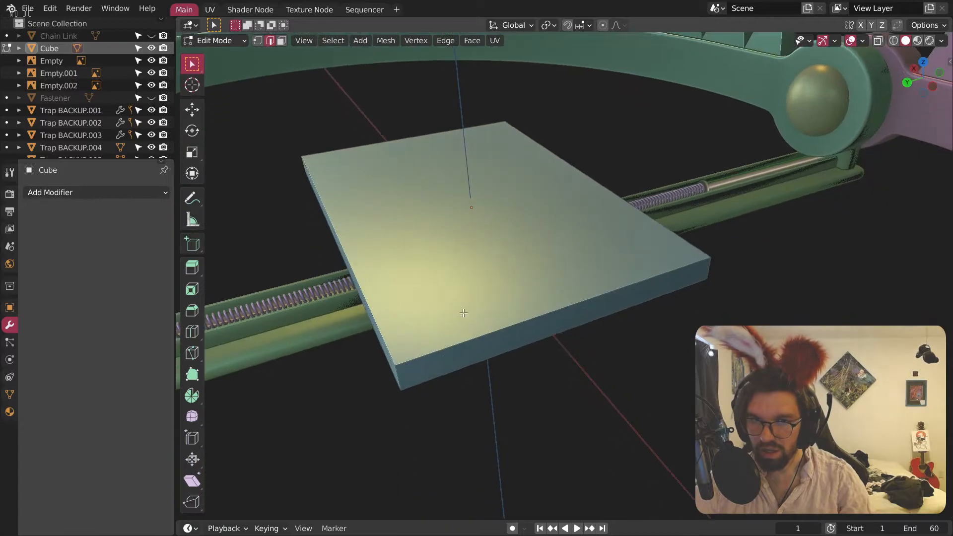
{"action": "middle_click_drag", "start_coordinate": [602, 219], "coordinate": [548, 236]}
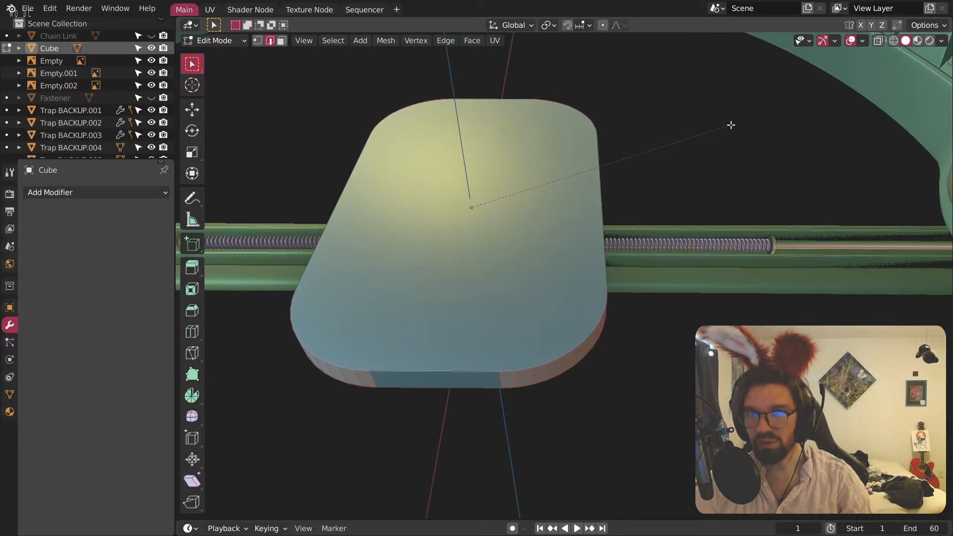
{"action": "left_click", "coordinate": [731, 124]}
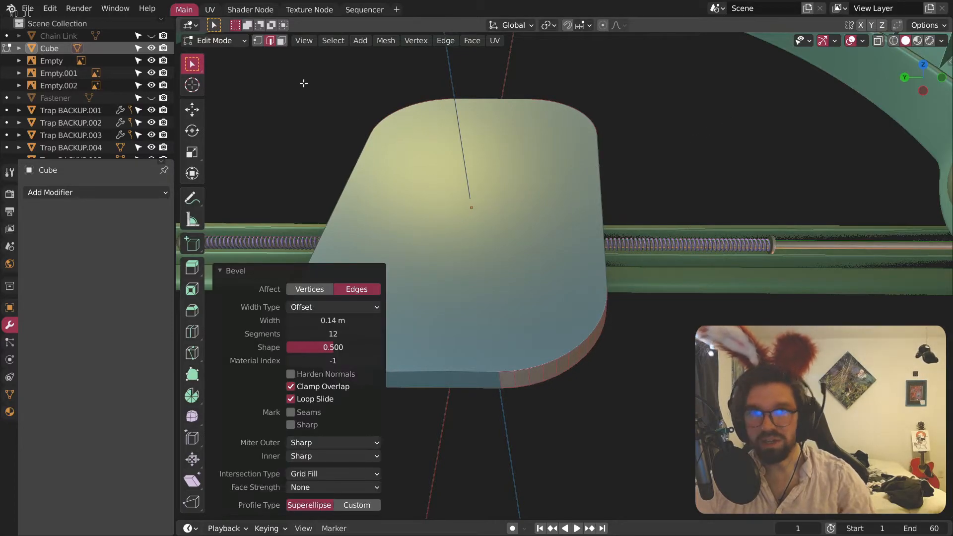
Step: Bevel the plate's upper and lower rim edges by about 0.009 m with 6 segments and return to Object Mode
{"action": "scroll", "coordinate": [476, 356], "scroll_direction": "up", "scroll_amount": 2}
{"action": "left_click", "coordinate": [475, 376]}
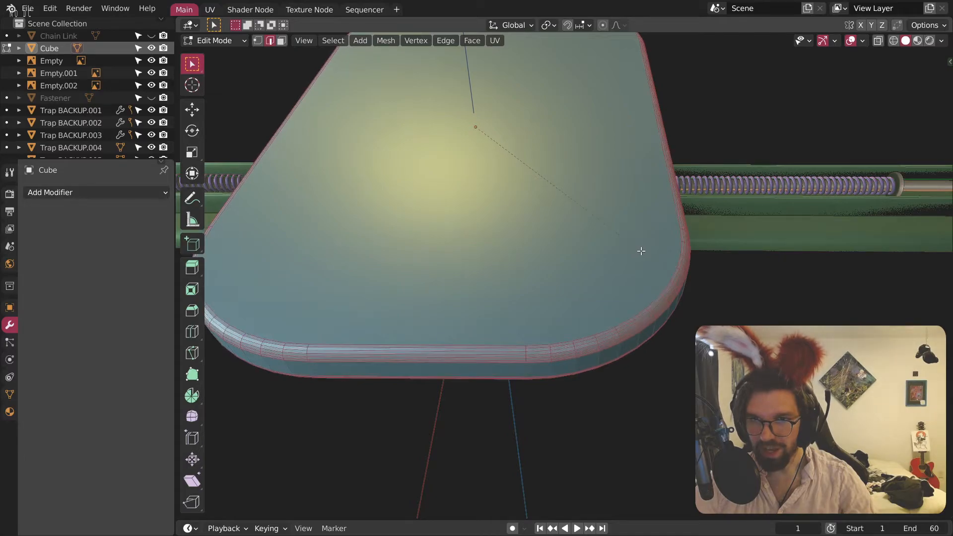
{"action": "left_click", "coordinate": [641, 251]}
{"action": "middle_click_drag", "start_coordinate": [641, 251], "coordinate": [575, 292]}
{"action": "scroll", "coordinate": [528, 279], "scroll_direction": "up", "scroll_amount": 3}
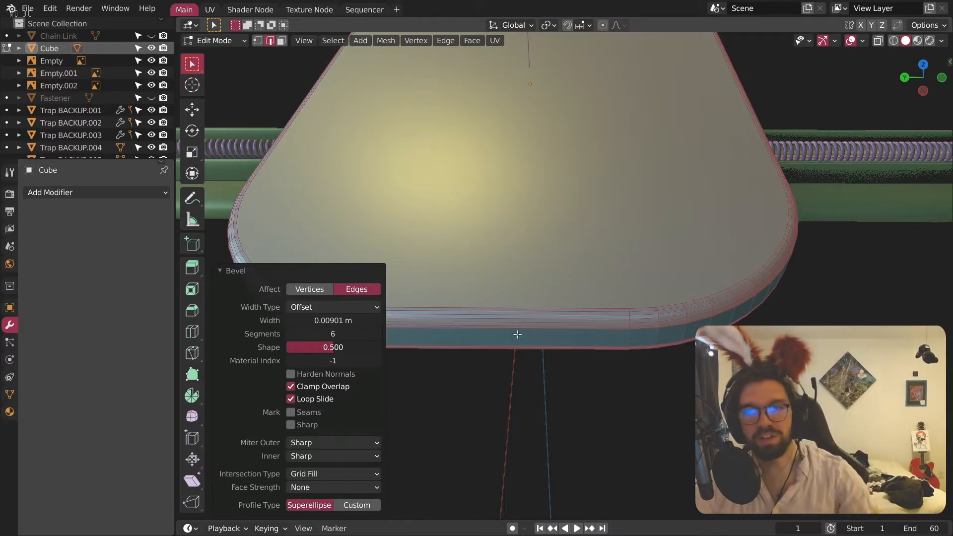
{"action": "middle_click_drag", "start_coordinate": [627, 304], "coordinate": [564, 264]}
{"action": "scroll", "coordinate": [564, 264], "scroll_direction": "up", "scroll_amount": 2}
{"action": "middle_click_drag", "start_coordinate": [574, 157], "coordinate": [596, 177], "text": "shift"}
{"action": "scroll", "coordinate": [531, 179], "scroll_direction": "up", "scroll_amount": 4}
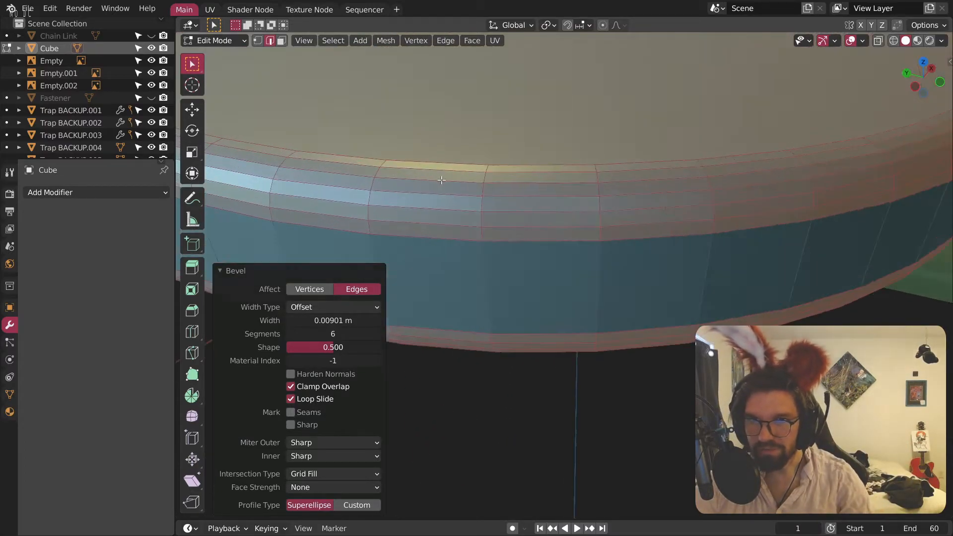
{"action": "left_click", "coordinate": [215, 40]}
{"action": "left_click", "coordinate": [223, 54]}
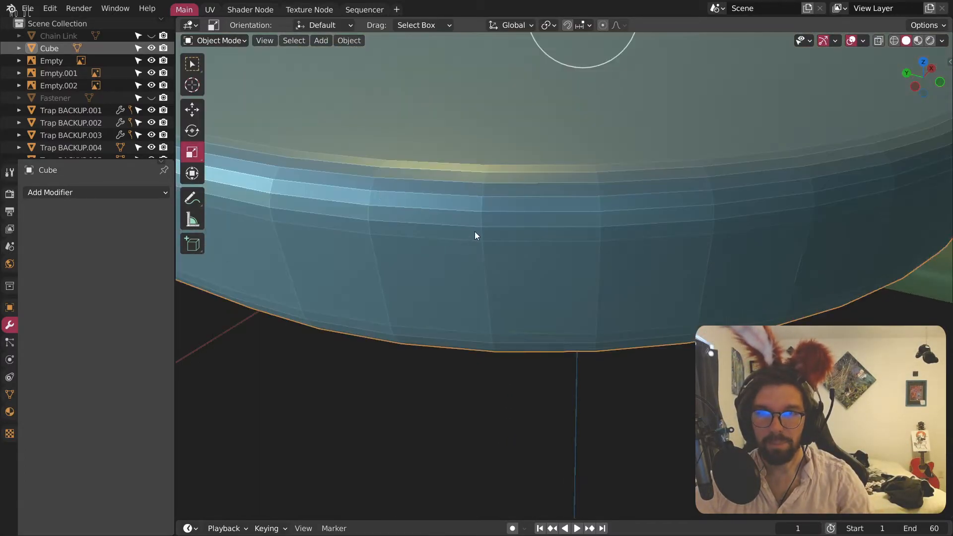
Step: Shade the rounded plate smooth and examine the gap between its underside and the base rail
{"action": "scroll", "coordinate": [525, 422], "scroll_direction": "down", "scroll_amount": 5}
{"action": "mouse_move", "coordinate": [494, 347]}
{"action": "middle_mouse_down"}
{"action": "mouse_move", "coordinate": [507, 266]}
{"action": "mouse_move", "coordinate": [668, 297]}
{"action": "mouse_move", "coordinate": [567, 282]}
{"action": "mouse_move", "coordinate": [627, 377]}
{"action": "mouse_move", "coordinate": [746, 311]}
{"action": "mouse_move", "coordinate": [886, 302]}
{"action": "mouse_move", "coordinate": [834, 280]}
{"action": "middle_mouse_up"}
{"action": "scroll", "coordinate": [628, 381], "scroll_direction": "down", "scroll_amount": 3}
{"action": "scroll", "coordinate": [654, 444], "scroll_direction": "up", "scroll_amount": 6}
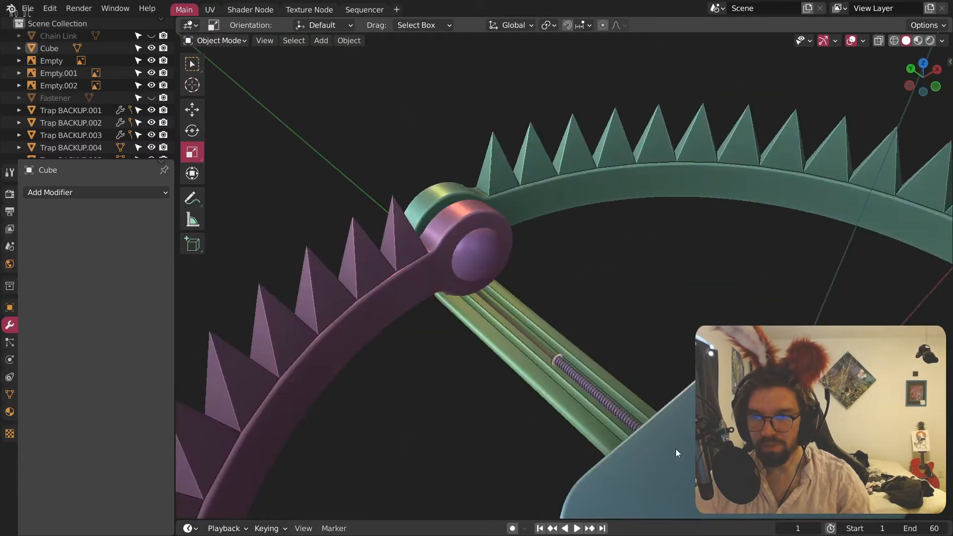
{"action": "scroll", "coordinate": [655, 444], "scroll_direction": "down", "scroll_amount": 3}
{"action": "middle_click_drag", "start_coordinate": [655, 444], "coordinate": [611, 253]}
{"action": "scroll", "coordinate": [618, 335], "scroll_direction": "up", "scroll_amount": 5}
{"action": "middle_click_drag", "start_coordinate": [618, 335], "coordinate": [553, 338]}
{"action": "scroll", "coordinate": [550, 334], "scroll_direction": "up", "scroll_amount": 3}
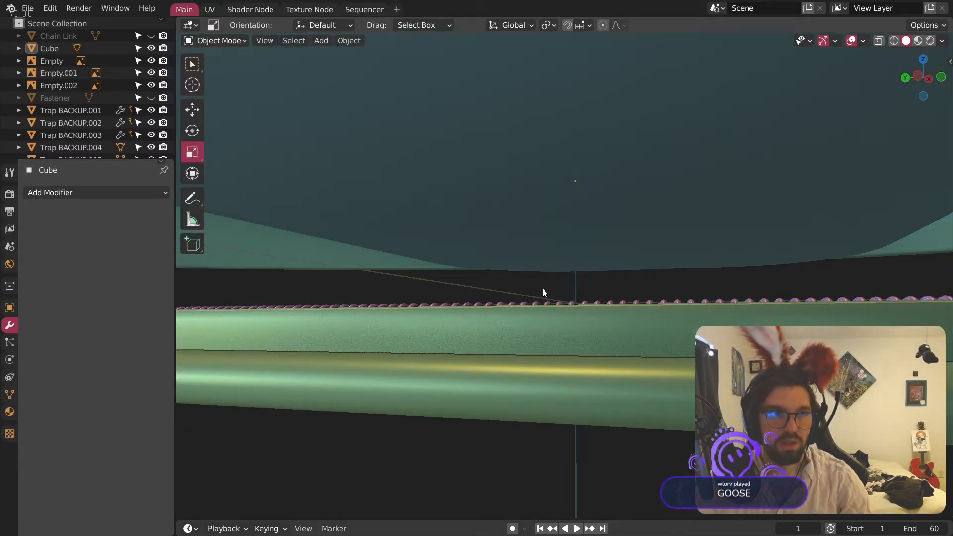
Step: Set the base rail's Auto Smooth angle to 45°
{"action": "middle_click_drag", "start_coordinate": [559, 264], "coordinate": [496, 330]}
{"action": "left_click", "coordinate": [515, 298]}
{"action": "middle_click_drag", "start_coordinate": [478, 299], "coordinate": [368, 298]}
{"action": "middle_click_drag", "start_coordinate": [362, 299], "coordinate": [378, 292]}
{"action": "left_click", "coordinate": [9, 395]}
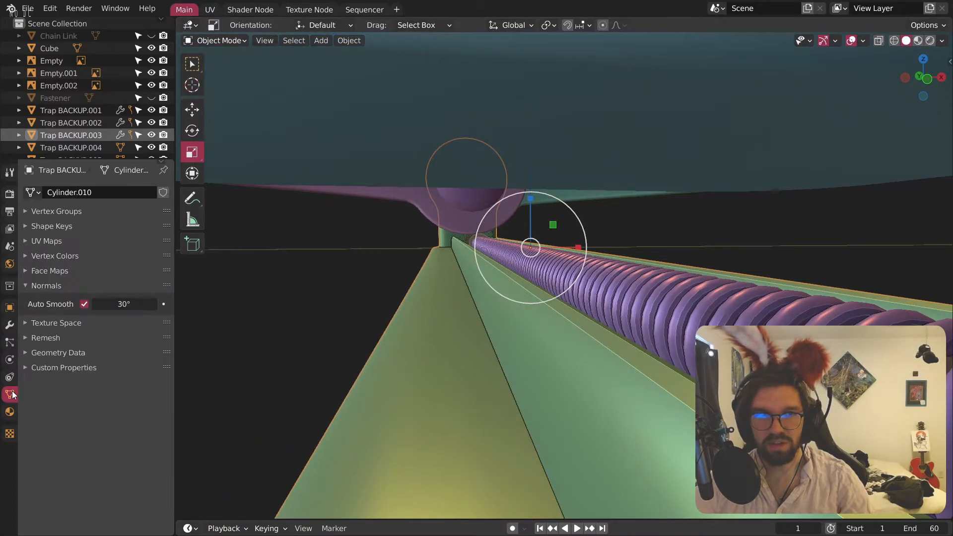
{"action": "left_click", "coordinate": [113, 304]}
{"action": "type", "text": "45"}
{"action": "key", "text": "Return"}
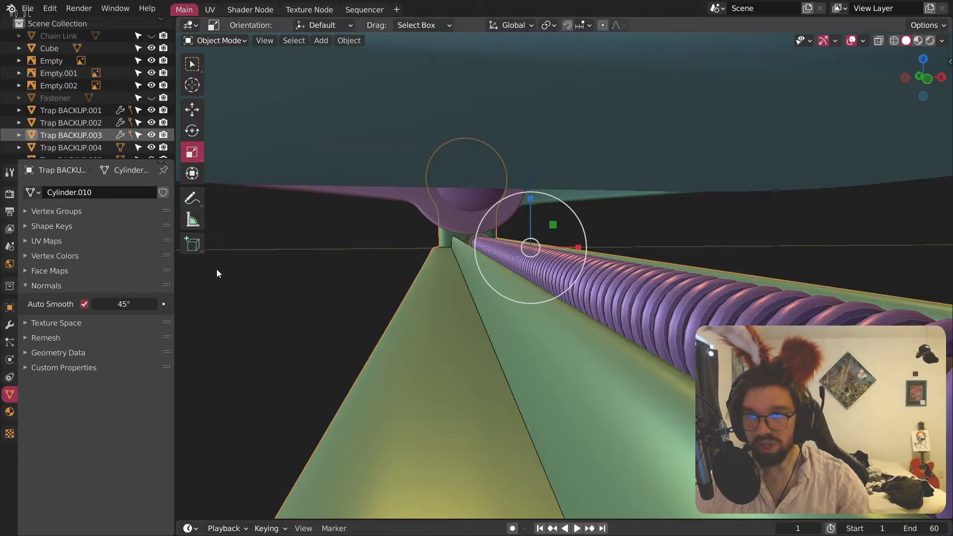
Step: Set the coil springs' Auto Smooth angle to 45° and turn Auto Smooth off for them
{"action": "scroll", "coordinate": [439, 216], "scroll_direction": "down", "scroll_amount": 5}
{"action": "middle_click_drag", "start_coordinate": [439, 217], "coordinate": [534, 269]}
{"action": "scroll", "coordinate": [645, 282], "scroll_direction": "up", "scroll_amount": 4}
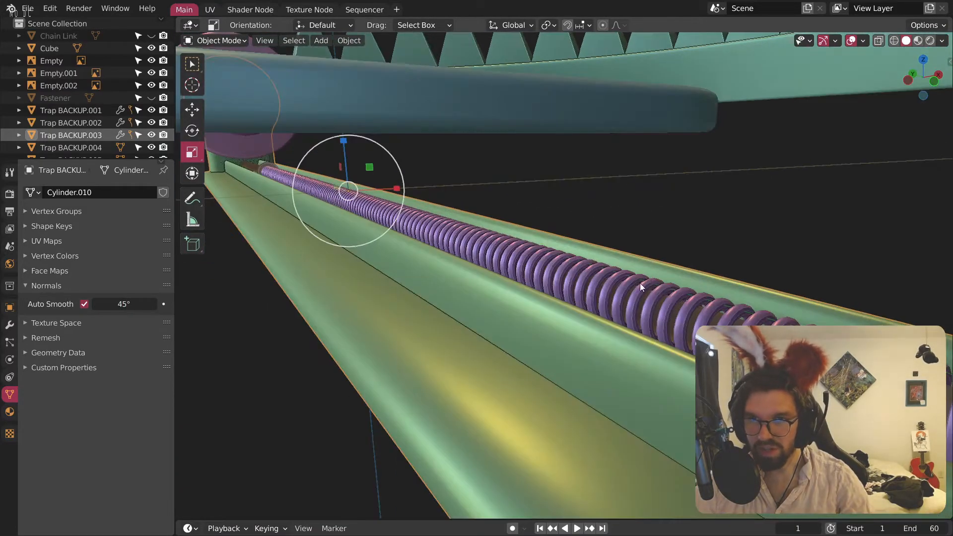
{"action": "left_click", "coordinate": [618, 297]}
{"action": "right_click", "coordinate": [618, 297]}
{"action": "left_click", "coordinate": [618, 297]}
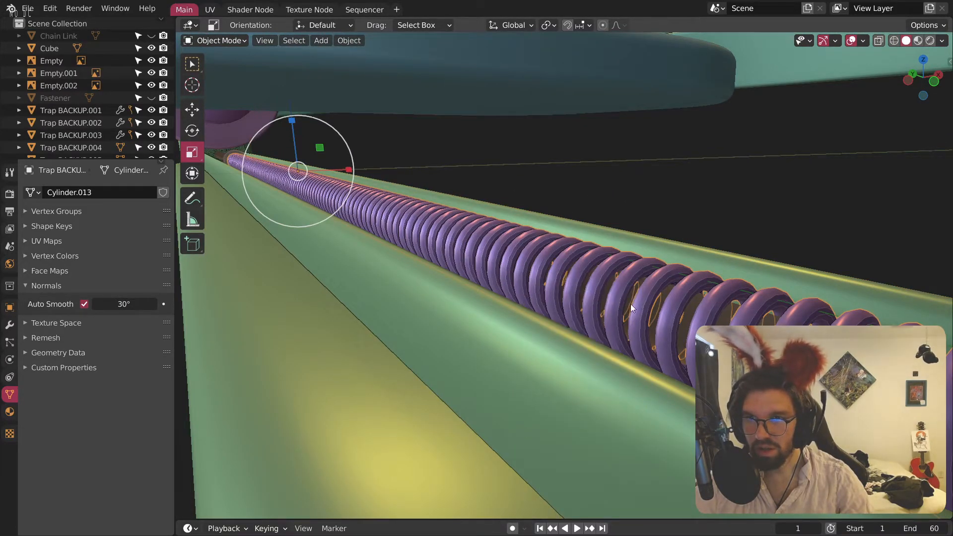
{"action": "scroll", "coordinate": [630, 304], "scroll_direction": "up", "scroll_amount": 2}
{"action": "left_click", "coordinate": [131, 304]}
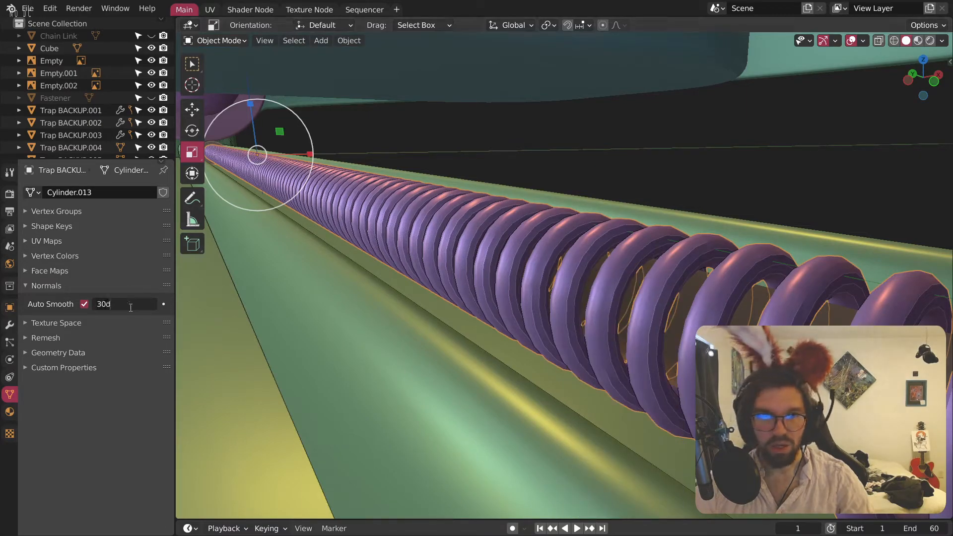
{"action": "key", "text": "Escape"}
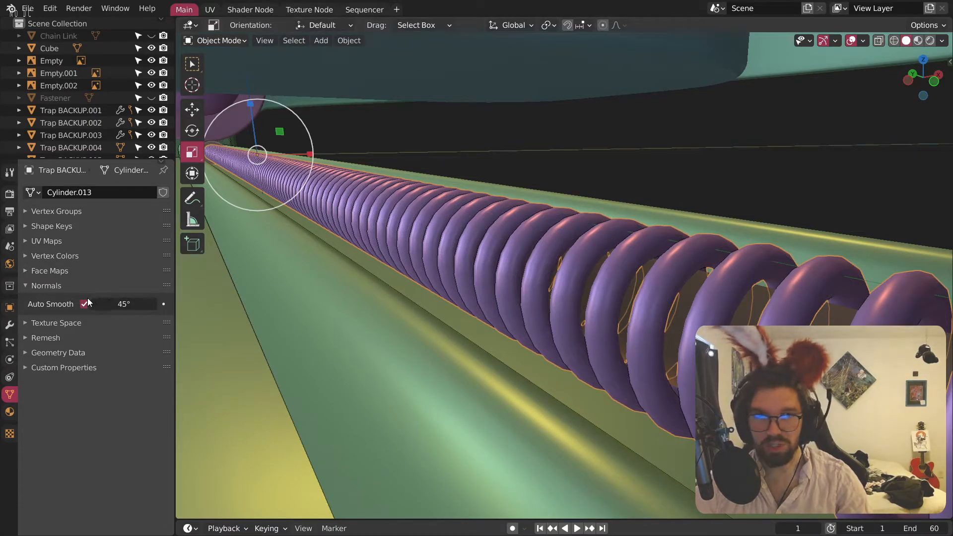
{"action": "scroll", "coordinate": [462, 308], "scroll_direction": "down", "scroll_amount": 5}
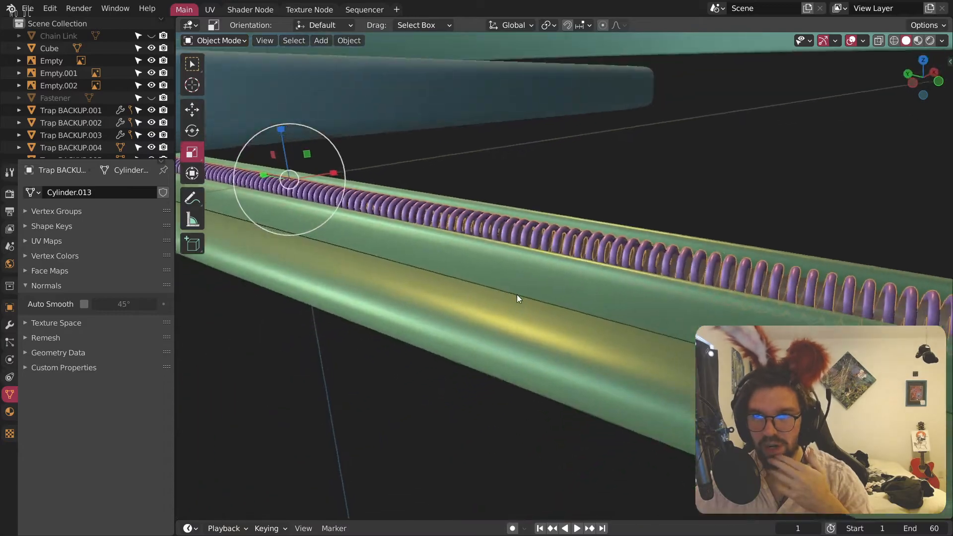
Step: Examine the space between the plate's underside and the base rail from several low side views
{"action": "left_click", "coordinate": [860, 121]}
{"action": "scroll", "coordinate": [463, 267], "scroll_direction": "down", "scroll_amount": 3}
{"action": "middle_click_drag", "start_coordinate": [396, 250], "coordinate": [442, 272], "text": "shift"}
{"action": "scroll", "coordinate": [436, 402], "scroll_direction": "up", "scroll_amount": 3}
{"action": "middle_click_drag", "start_coordinate": [436, 402], "coordinate": [431, 347]}
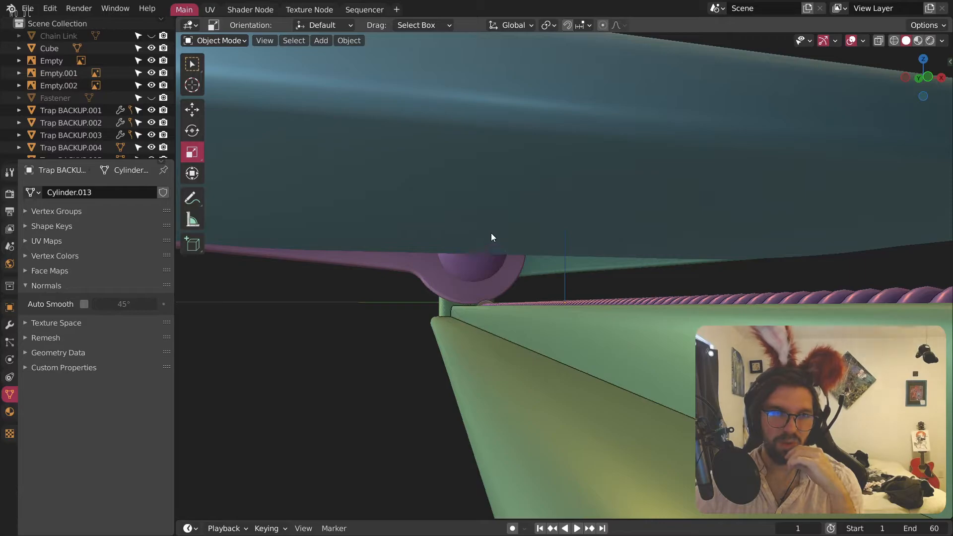
{"action": "middle_click_drag", "start_coordinate": [466, 276], "coordinate": [656, 281]}
{"action": "left_click", "coordinate": [630, 297]}
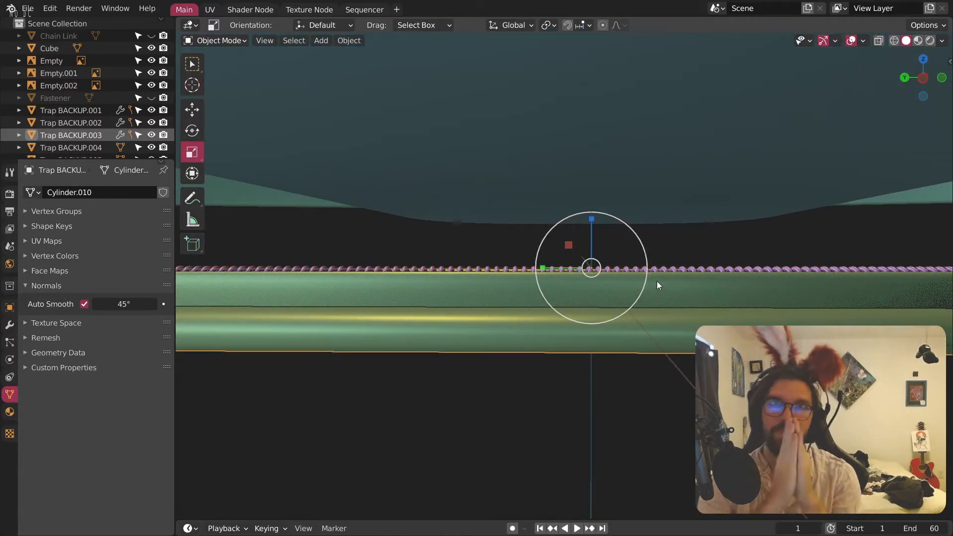
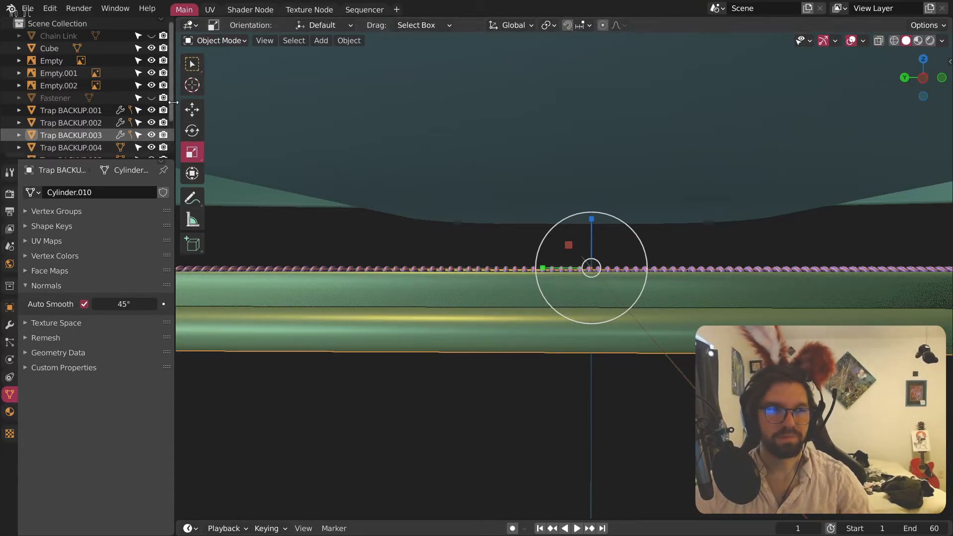
Step: Rename the first jaw object, Trap BACKUP.001, as Teeth 1
{"action": "scroll", "coordinate": [163, 114], "scroll_direction": "down", "scroll_amount": 2}
{"action": "scroll", "coordinate": [163, 114], "scroll_direction": "down", "scroll_amount": 1}
{"action": "left_click", "coordinate": [81, 76]}
{"action": "scroll", "coordinate": [550, 149], "scroll_direction": "down", "scroll_amount": 5}
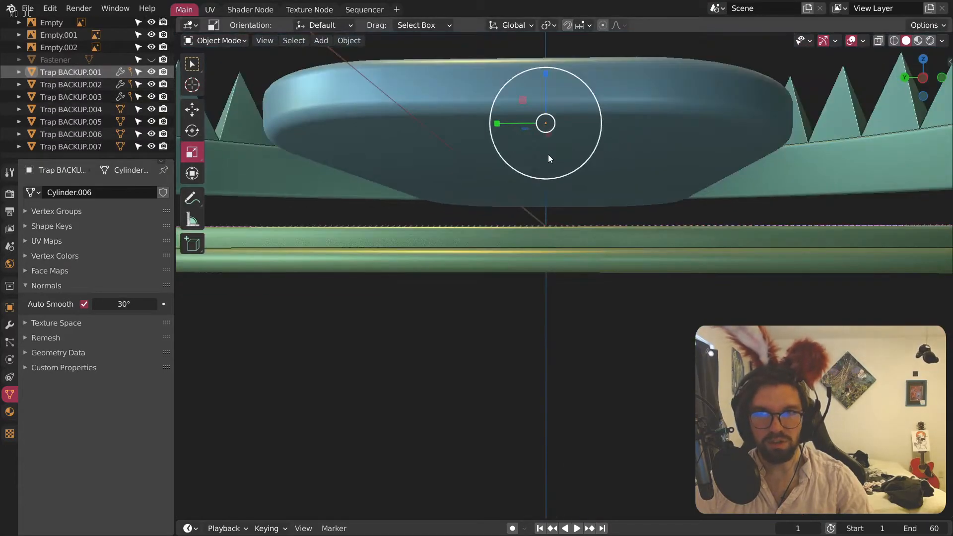
{"action": "middle_click_drag", "start_coordinate": [550, 149], "coordinate": [587, 216]}
{"action": "scroll", "coordinate": [596, 238], "scroll_direction": "down", "scroll_amount": 5}
{"action": "scroll", "coordinate": [602, 258], "scroll_direction": "up", "scroll_amount": 4}
{"action": "middle_click_drag", "start_coordinate": [603, 258], "coordinate": [711, 258]}
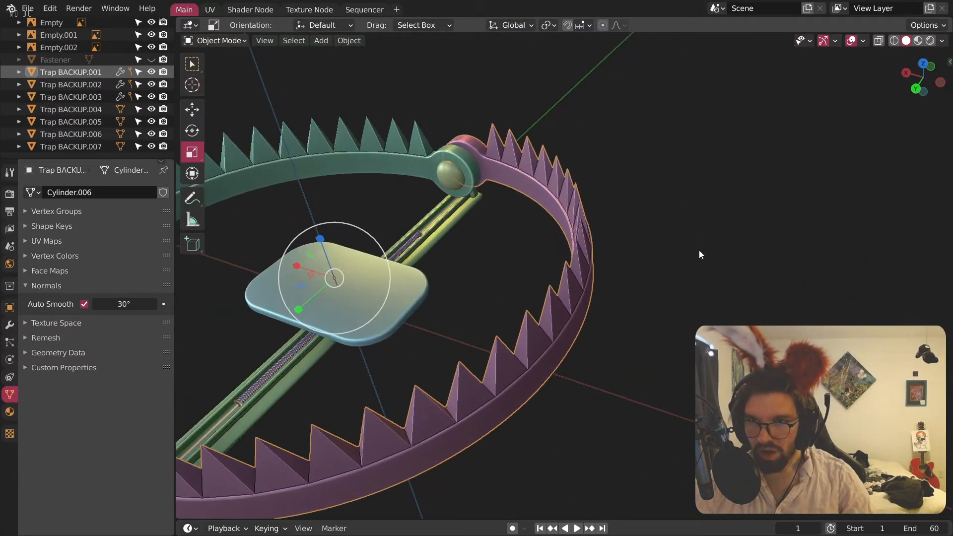
{"action": "middle_click_drag", "start_coordinate": [457, 213], "coordinate": [595, 245], "text": "shift"}
{"action": "double_click", "coordinate": [92, 72]}
{"action": "scroll", "coordinate": [92, 72], "scroll_direction": "up", "scroll_amount": 1}
{"action": "type", "text": "Teeth 1"}
{"action": "key", "text": "Return"}
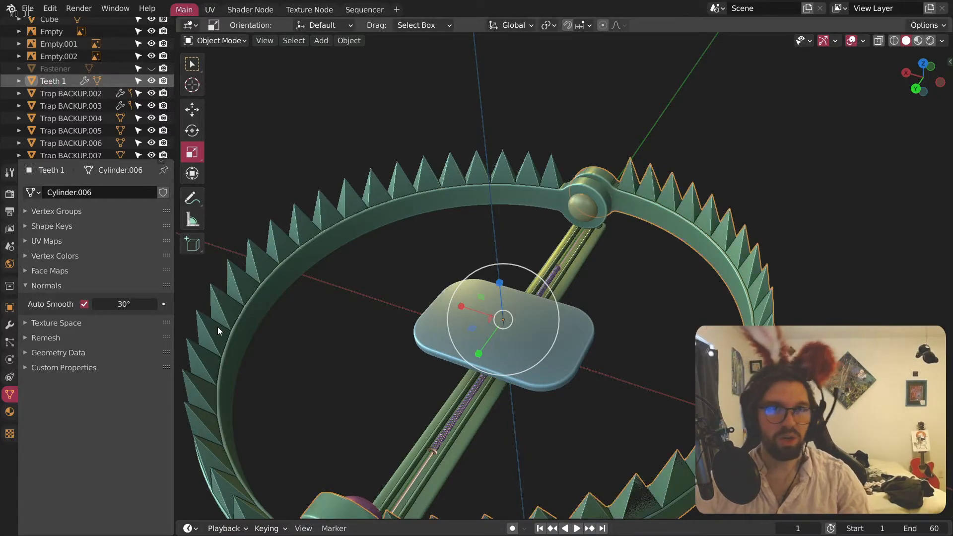
Step: Rename the opposite jaw object, Trap BACKUP.002, as Teeth 2
{"action": "left_click", "coordinate": [87, 94]}
{"action": "double_click", "coordinate": [88, 95]}
{"action": "type", "text": "Teeth 2"}
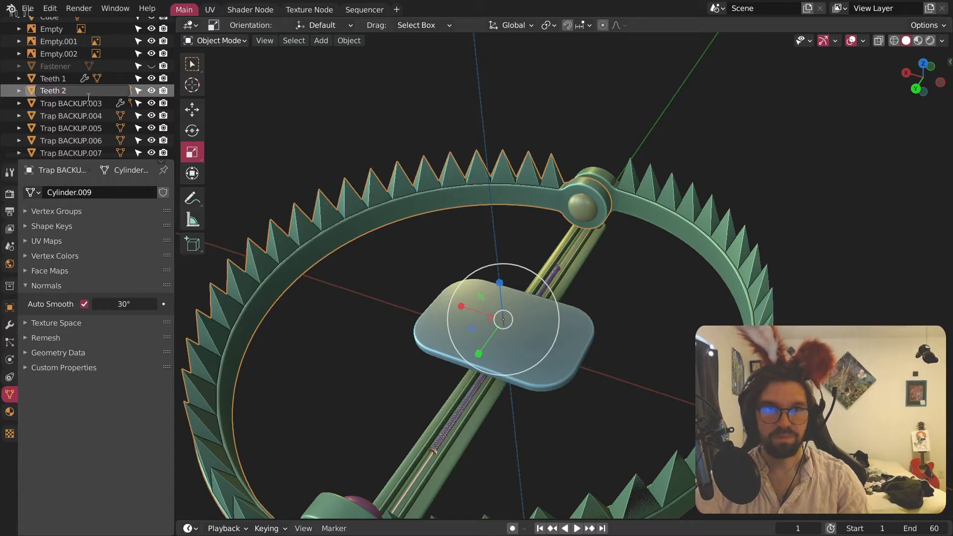
{"action": "key", "text": "Return"}
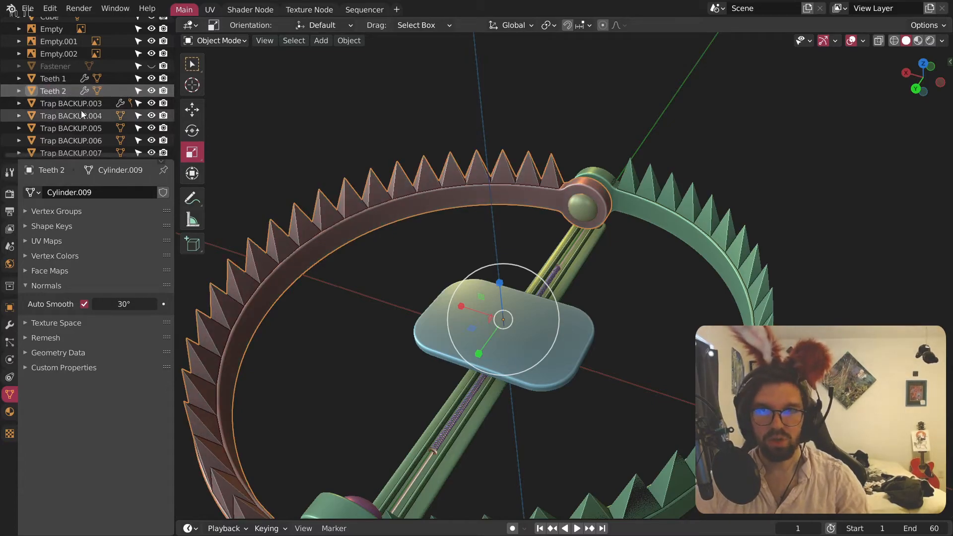
Step: Rename the base rail object, Trap BACKUP.003, as Trap Base
{"action": "left_click", "coordinate": [88, 106]}
{"action": "double_click", "coordinate": [88, 106]}
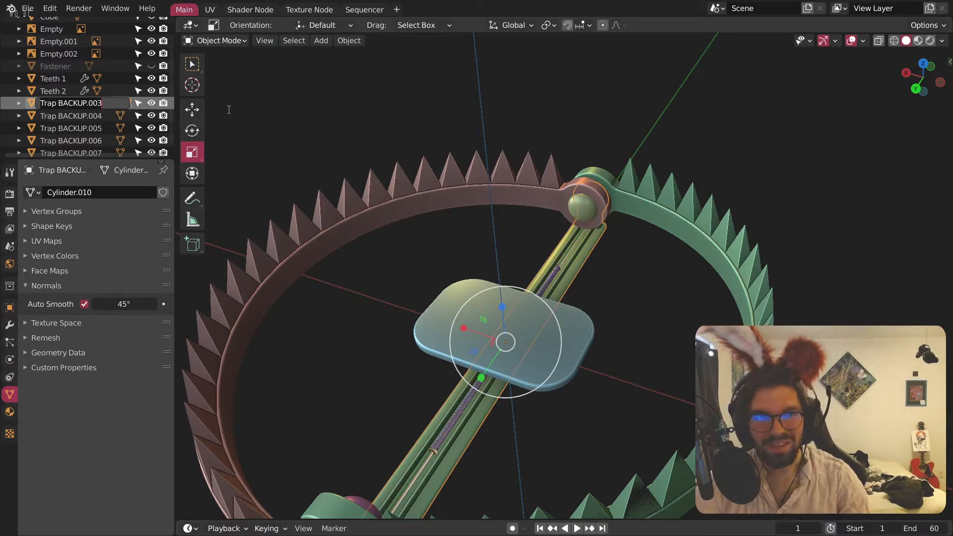
{"action": "key", "text": "BackSpace"}
{"action": "key", "text": "BackSpace"}
{"action": "key", "text": "BackSpace"}
{"action": "key", "text": "BackSpace"}
{"action": "key", "text": "BackSpace"}
{"action": "key", "text": "BackSpace"}
{"action": "key", "text": "BackSpace"}
{"action": "key", "text": "BackSpace"}
{"action": "key", "text": "BackSpace"}
{"action": "key", "text": "BackSpace"}
{"action": "key", "text": "BackSpace"}
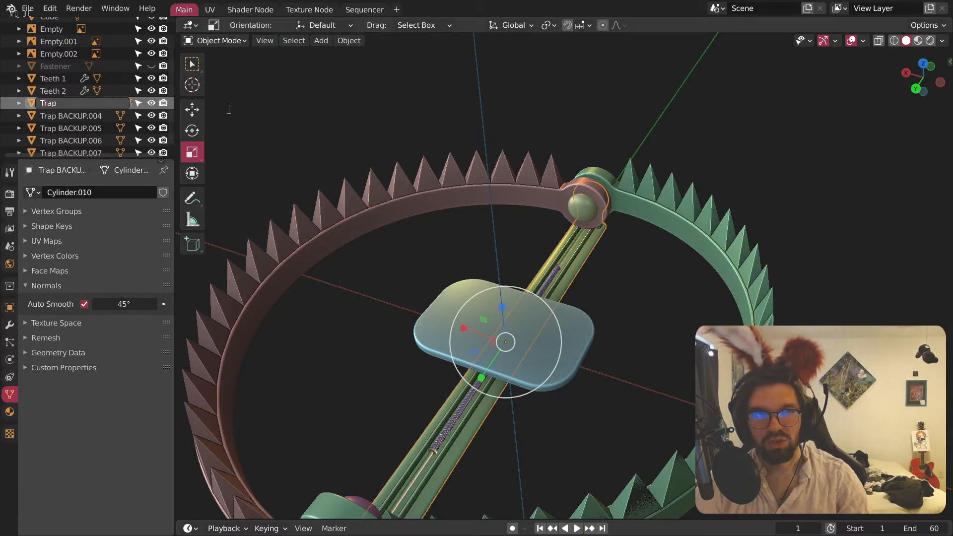
{"action": "type", "text": "Base"}
{"action": "key", "text": "Return"}
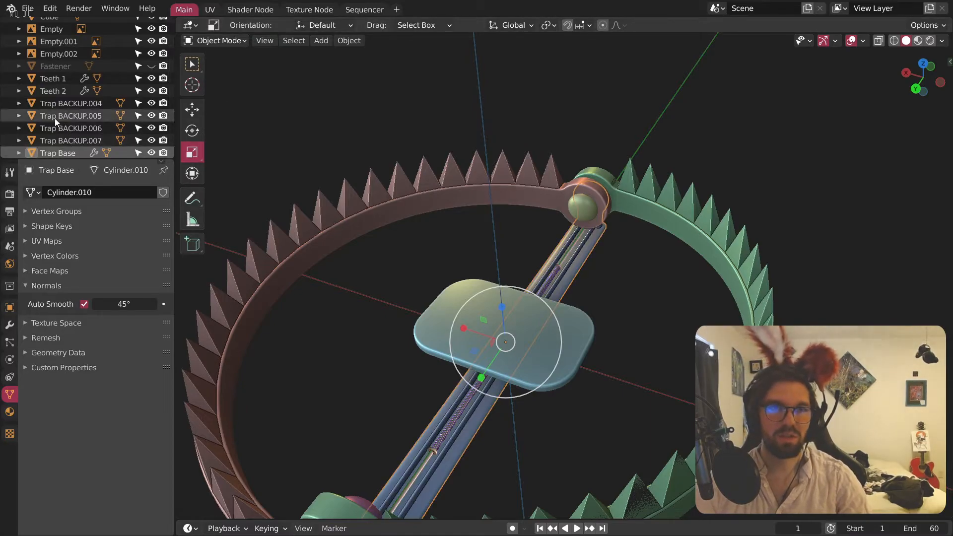
Step: Identify the hinge bolt object Trap BACKUP.004 in the model and rename it as Trap Bolt 1
{"action": "left_click", "coordinate": [73, 105]}
{"action": "scroll", "coordinate": [556, 209], "scroll_direction": "up", "scroll_amount": 5}
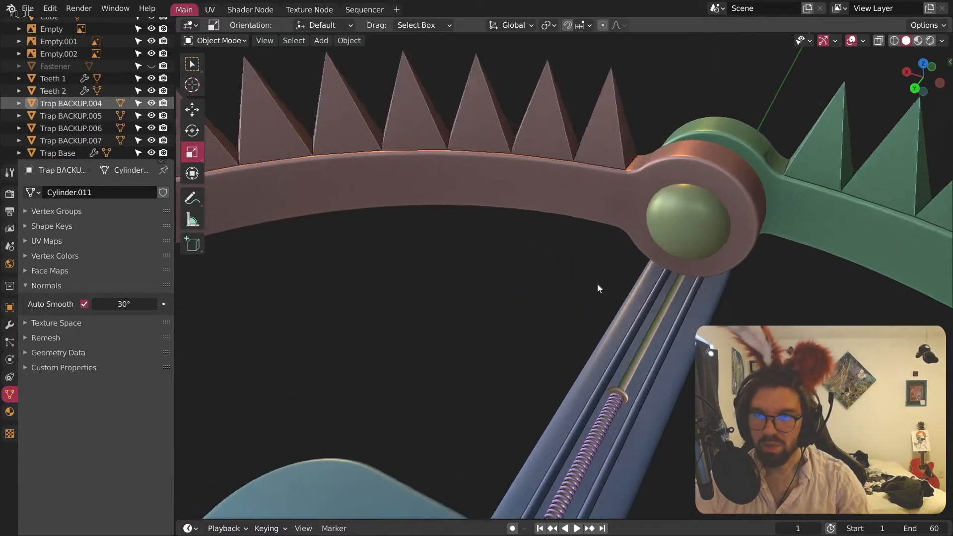
{"action": "middle_click_drag", "start_coordinate": [600, 285], "coordinate": [591, 289]}
{"action": "scroll", "coordinate": [595, 435], "scroll_direction": "down", "scroll_amount": 6}
{"action": "middle_click_drag", "start_coordinate": [595, 435], "coordinate": [561, 319], "text": "shift"}
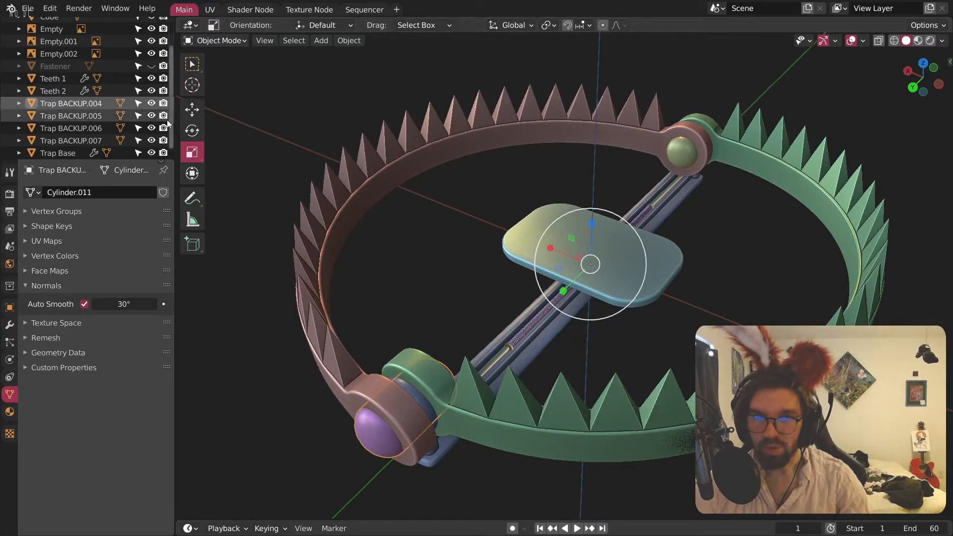
{"action": "double_click", "coordinate": [90, 105]}
{"action": "type", "text": "Trap Bolt 1"}
{"action": "key", "text": "Return"}
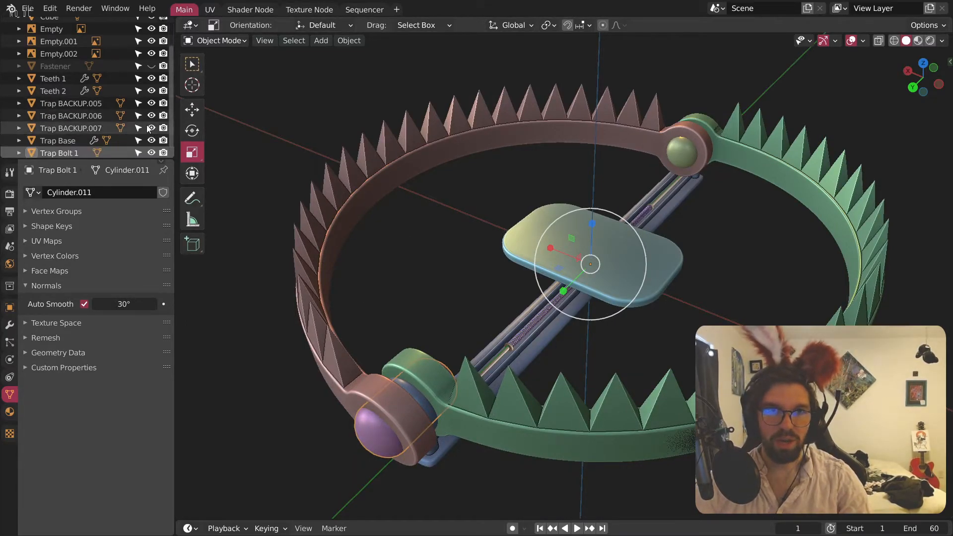
Step: Rename the long rod object, Trap BACKUP.005, as Trap Cylinder
{"action": "left_click", "coordinate": [77, 104]}
{"action": "double_click", "coordinate": [77, 104]}
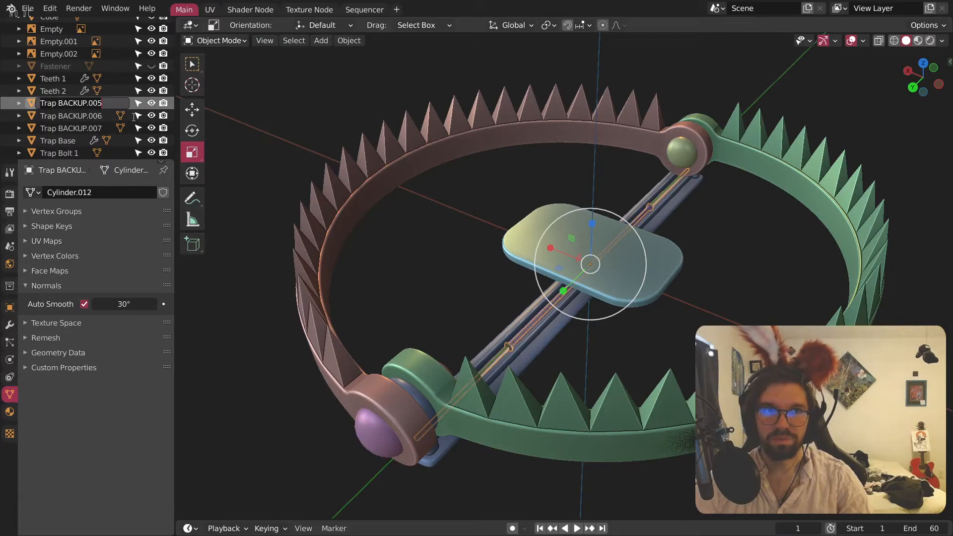
{"action": "type", "text": "Trap"}
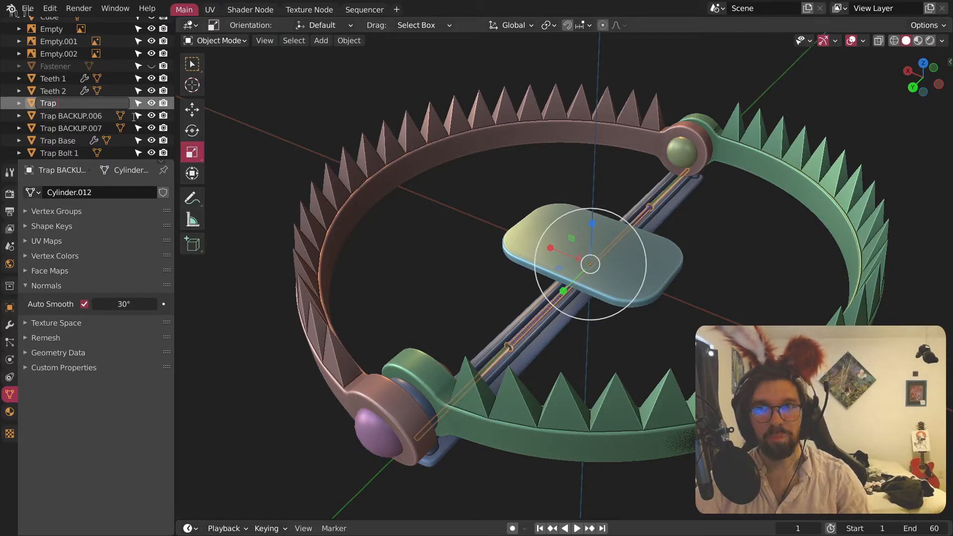
{"action": "type", "text": " Cylinder"}
{"action": "key", "text": "Return"}
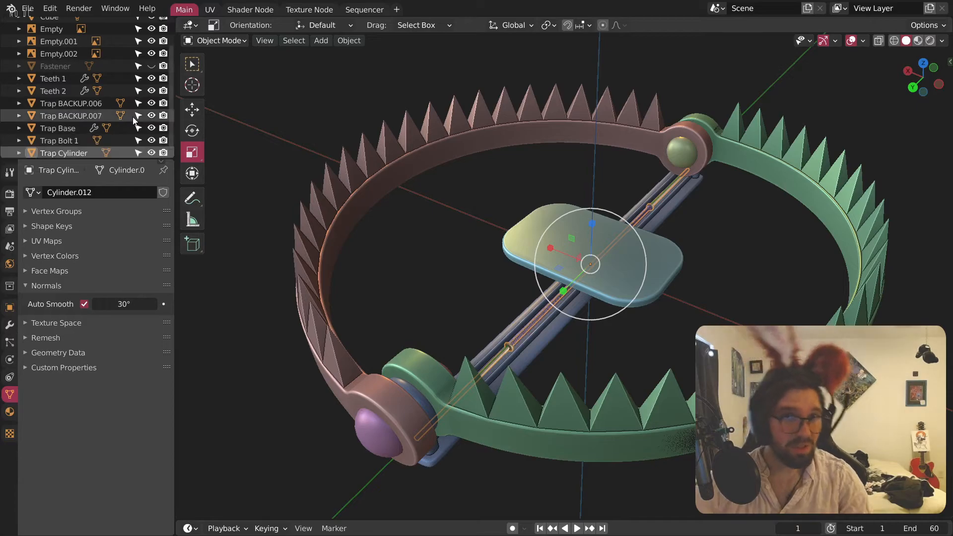
Step: Rename the coil object on the rod, Trap BACKUP.006, as Trap Spring
{"action": "double_click", "coordinate": [74, 103]}
{"action": "type", "text": "Trap Spring"}
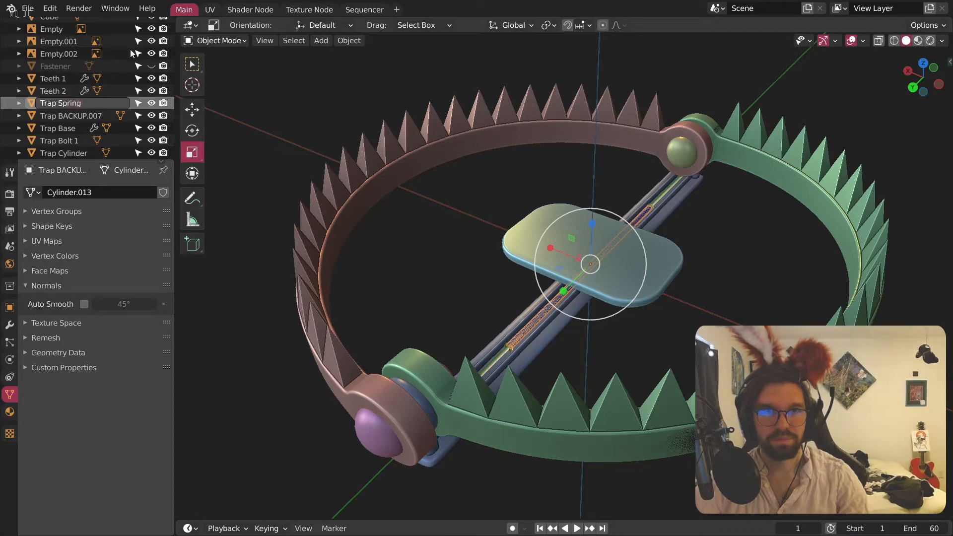
{"action": "key", "text": "Return"}
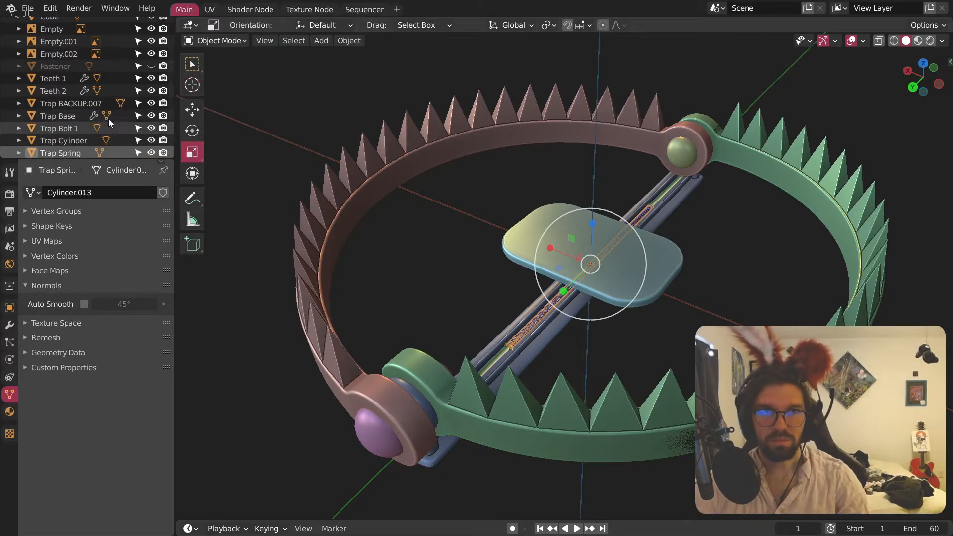
Step: Rename the remaining hinge bolt object, Trap BACKUP.007, as Trap Bolt 2
{"action": "double_click", "coordinate": [79, 102]}
{"action": "type", "text": "Trap"}
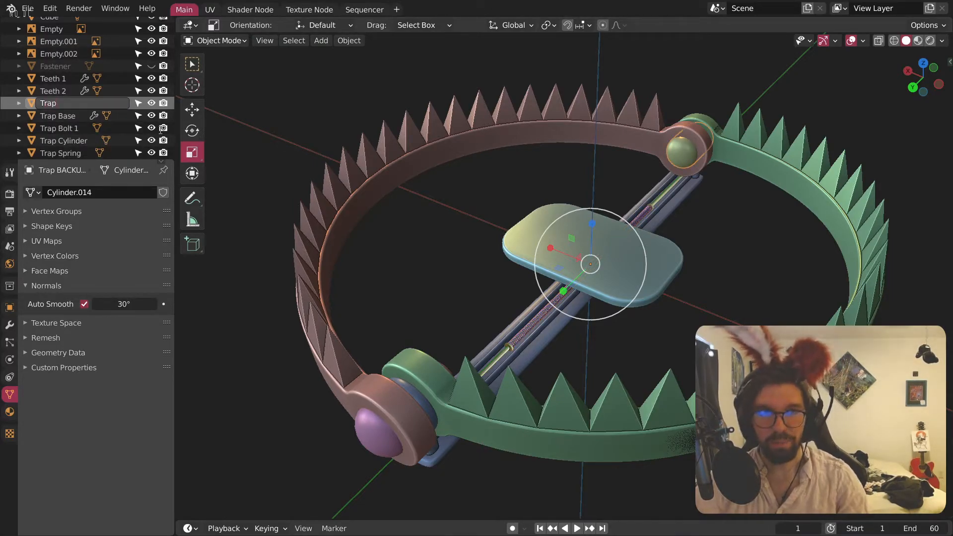
{"action": "type", "text": " Bolt 2"}
{"action": "key", "text": "Return"}
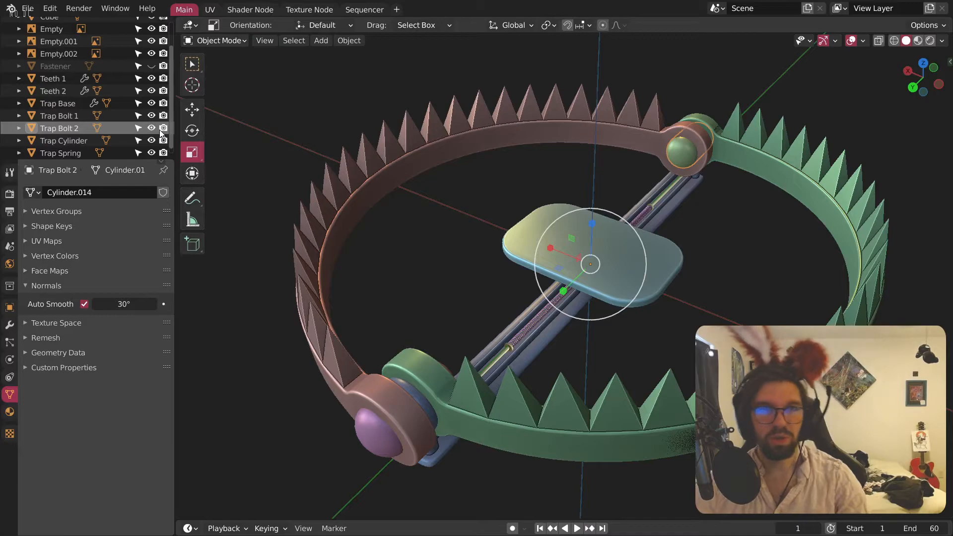
Step: Hide the teeth, bolts, cylinder and spring so that only the base rail and the trigger plate are shown
{"action": "left_click", "coordinate": [266, 133]}
{"action": "scroll", "coordinate": [555, 320], "scroll_direction": "up", "scroll_amount": 4}
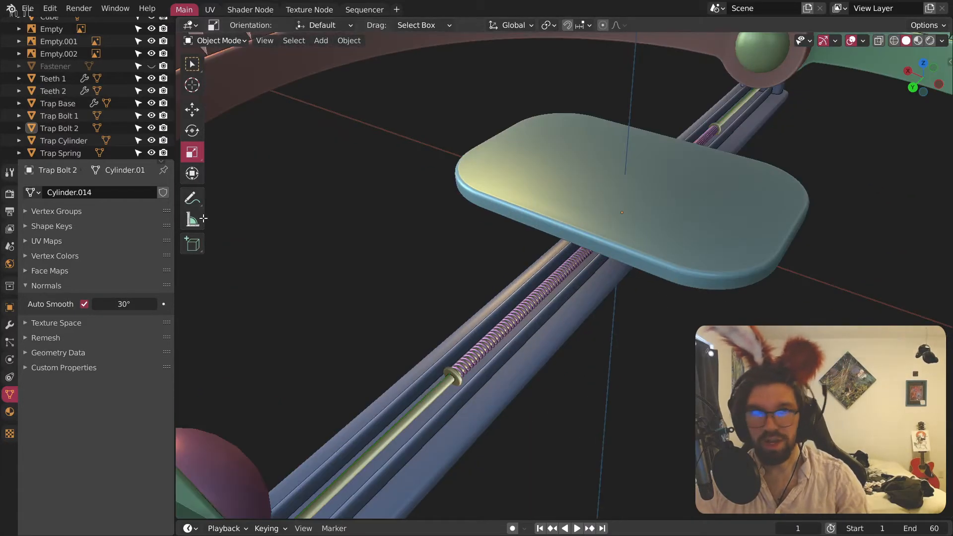
{"action": "left_click_drag", "start_coordinate": [151, 79], "coordinate": [151, 147]}
{"action": "scroll", "coordinate": [149, 137], "scroll_direction": "down", "scroll_amount": 1}
{"action": "middle_click_drag", "start_coordinate": [651, 234], "coordinate": [738, 210]}
{"action": "scroll", "coordinate": [738, 209], "scroll_direction": "up", "scroll_amount": 2}
{"action": "left_click", "coordinate": [664, 219]}
{"action": "key", "text": "alt+a"}
{"action": "middle_click_drag", "start_coordinate": [683, 251], "coordinate": [657, 237]}
{"action": "scroll", "coordinate": [124, 60], "scroll_direction": "up", "scroll_amount": 3}
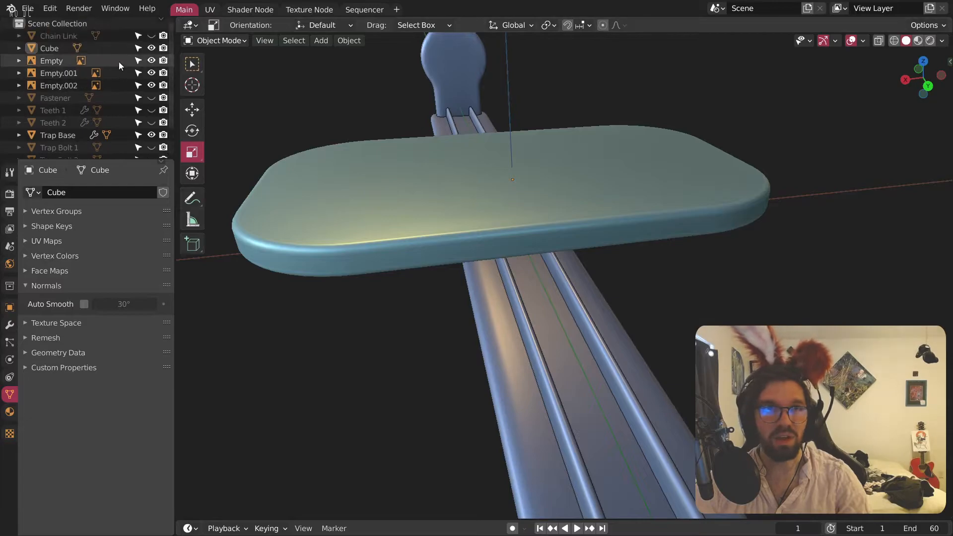
Step: Rename the trigger plate object, Cube, as Trap Base Top and deselect it
{"action": "double_click", "coordinate": [52, 48]}
{"action": "type", "text": "Trap Base Top"}
{"action": "key", "text": "Return"}
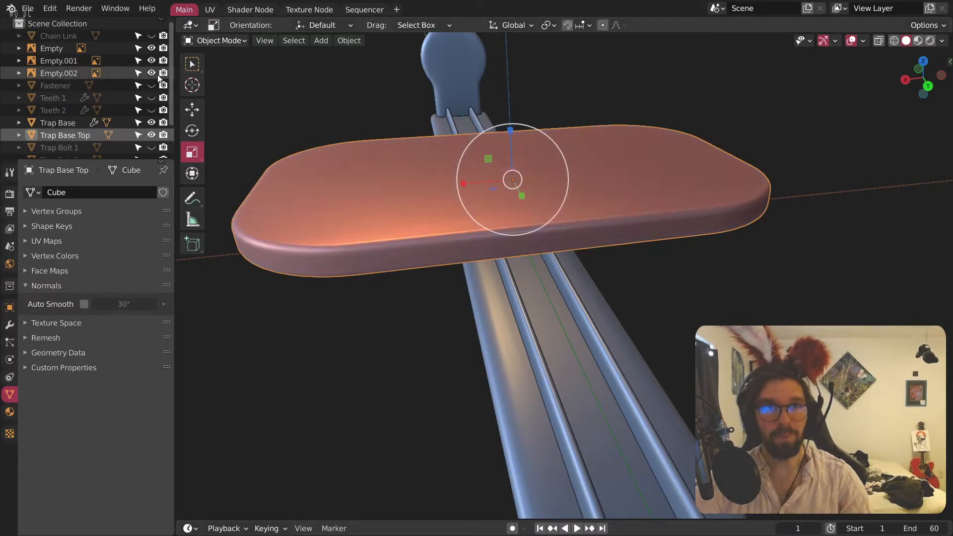
{"action": "key", "text": "alt+a"}
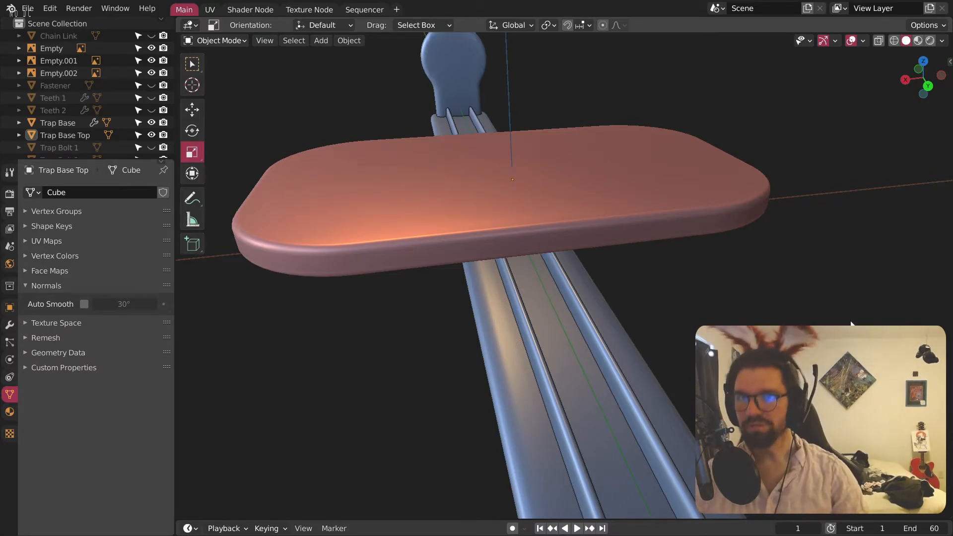
{"action": "middle_click_drag", "start_coordinate": [647, 245], "coordinate": [647, 202]}
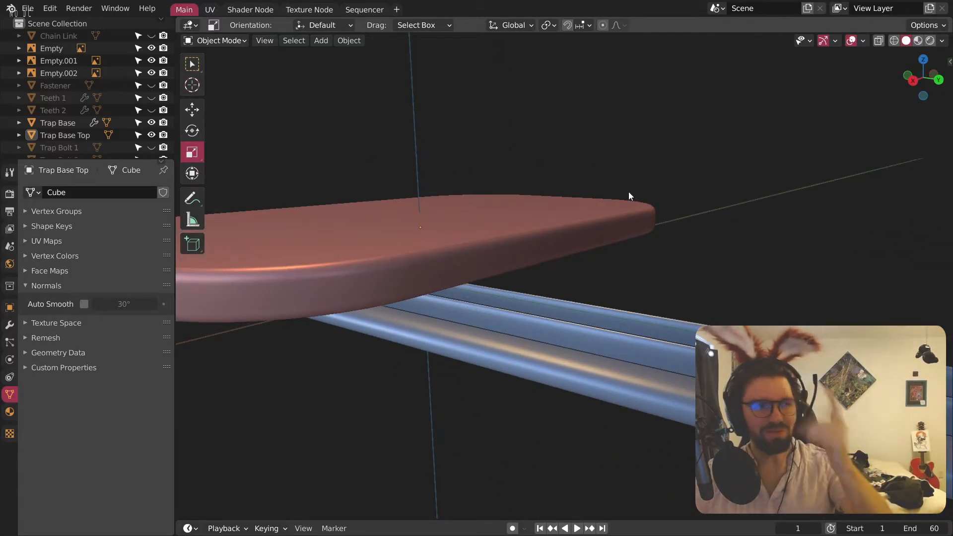
{"action": "middle_click_drag", "start_coordinate": [416, 275], "coordinate": [471, 261]}
{"action": "middle_click_drag", "start_coordinate": [327, 397], "coordinate": [502, 327], "text": "shift"}
{"action": "left_click", "coordinate": [473, 302]}
{"action": "left_click", "coordinate": [502, 211], "text": "shift"}
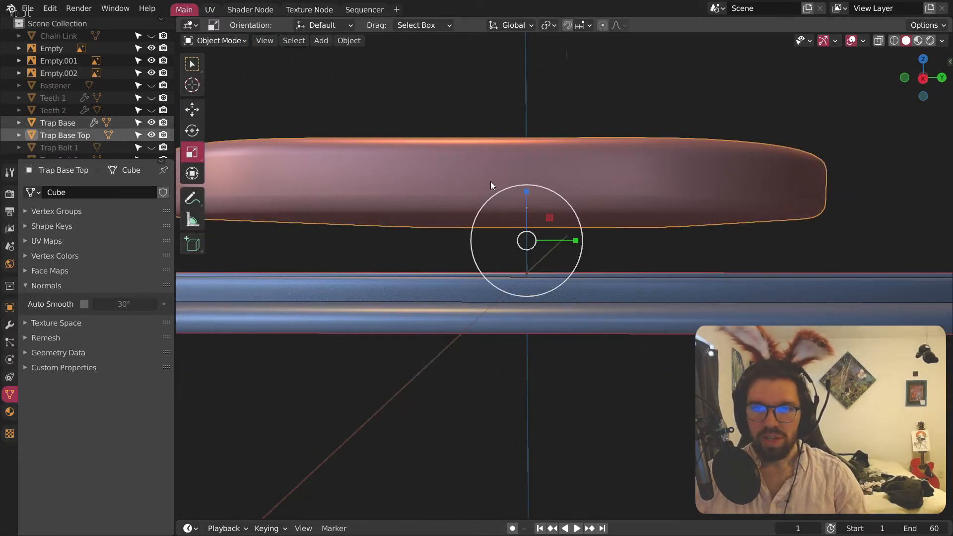
{"action": "left_click", "coordinate": [503, 302], "text": "shift"}
{"action": "right_click", "coordinate": [502, 303]}
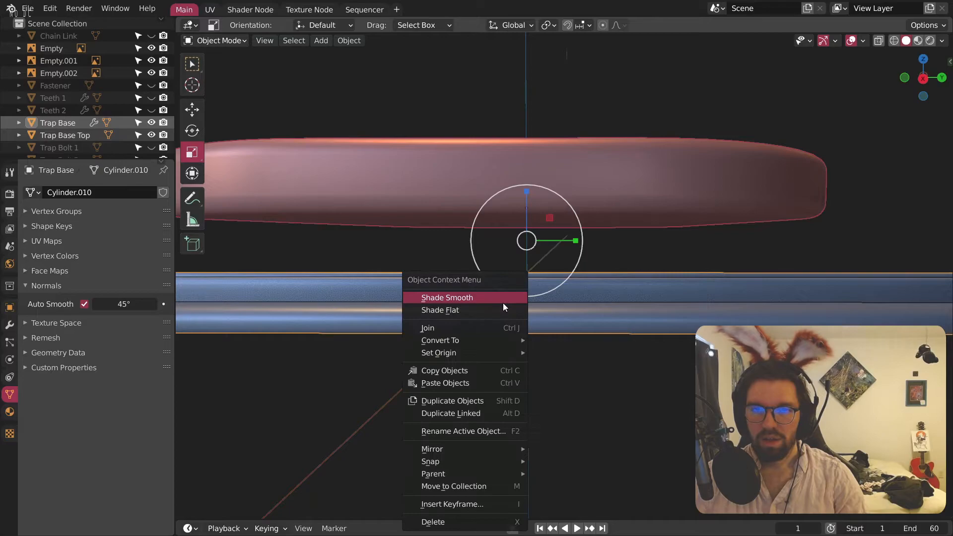
{"action": "left_click", "coordinate": [302, 441]}
Step: Compare the modifiers on the Trap Base rail with those on the Trap Base Top plate
{"action": "left_click", "coordinate": [379, 296]}
{"action": "left_click", "coordinate": [10, 311]}
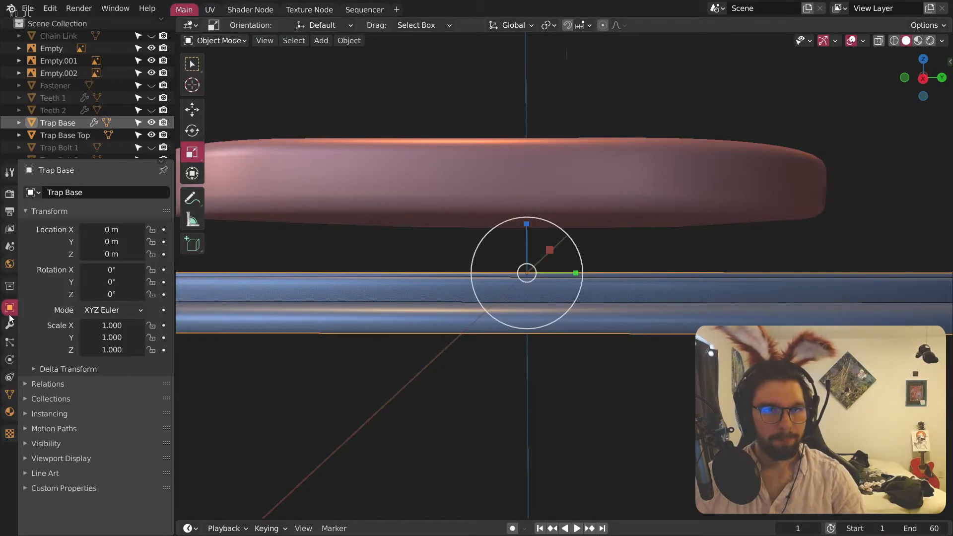
{"action": "left_click", "coordinate": [10, 325]}
{"action": "left_click", "coordinate": [404, 155]}
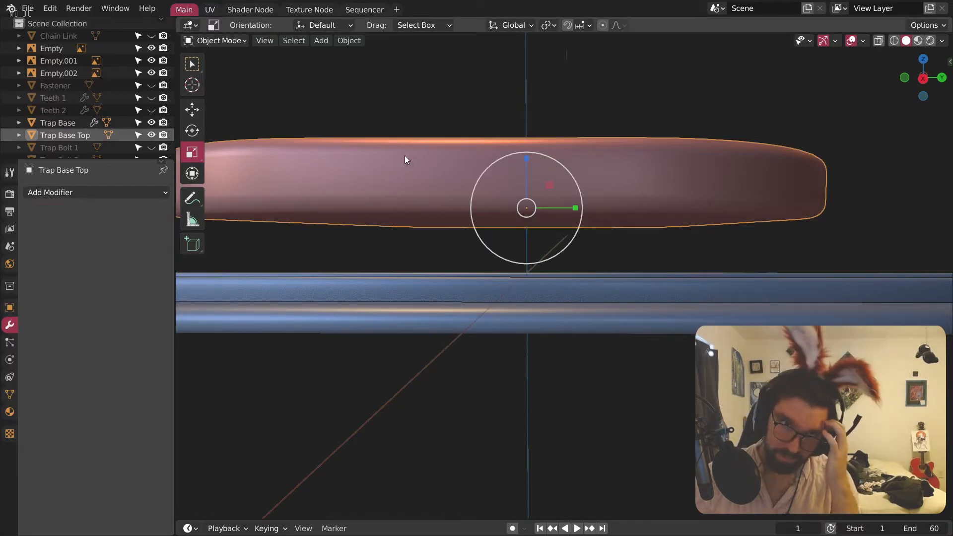
Step: Open the Trap Base Top plate in Edit Mode and get a close view of its rounded upper edge
{"action": "middle_click_drag", "start_coordinate": [404, 155], "coordinate": [606, 225]}
{"action": "middle_click_drag", "start_coordinate": [596, 231], "coordinate": [570, 252]}
{"action": "left_click", "coordinate": [228, 41]}
{"action": "left_click", "coordinate": [224, 65]}
{"action": "middle_click_drag", "start_coordinate": [690, 385], "coordinate": [464, 311]}
{"action": "scroll", "coordinate": [391, 295], "scroll_direction": "up", "scroll_amount": 2}
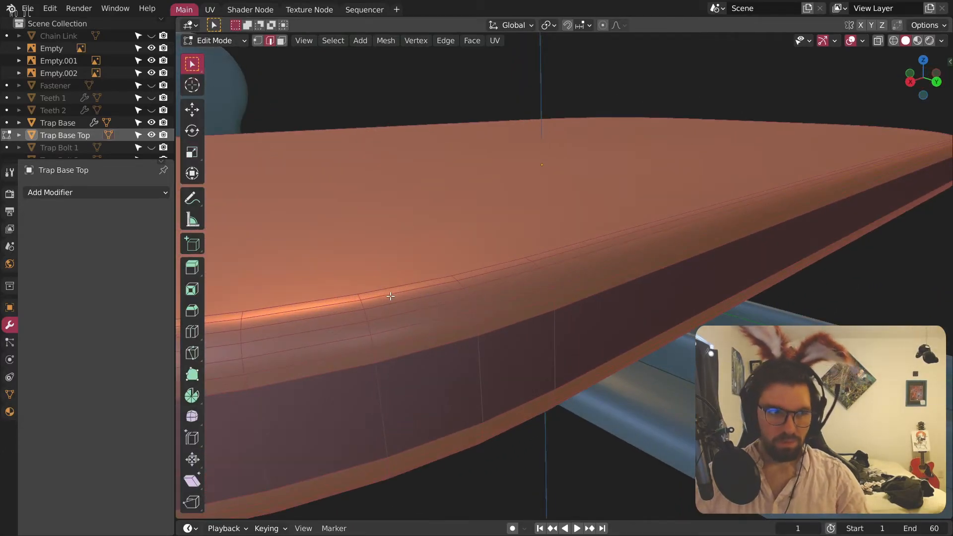
{"action": "middle_click_drag", "start_coordinate": [326, 331], "coordinate": [464, 309], "text": "shift"}
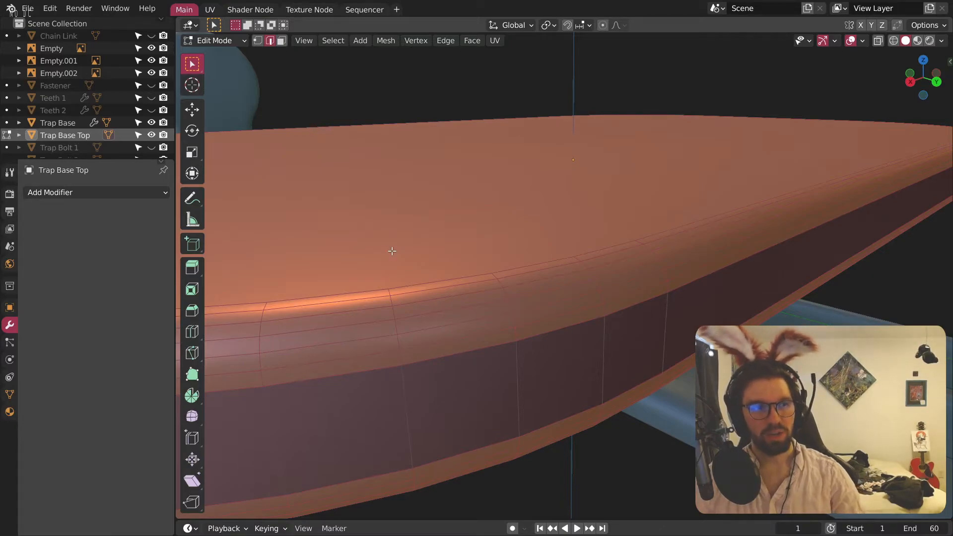
{"action": "middle_click_drag", "start_coordinate": [377, 322], "coordinate": [404, 326], "text": "shift"}
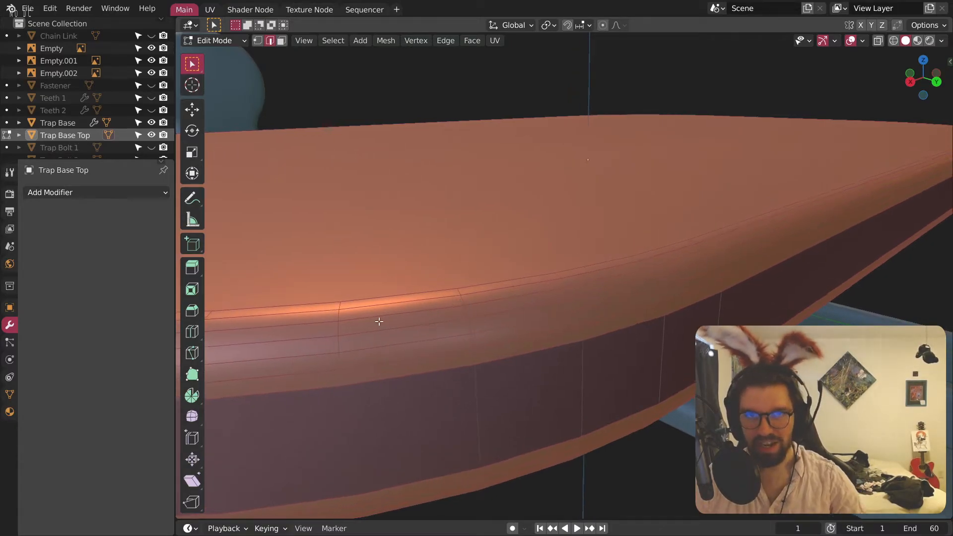
{"action": "middle_click_drag", "start_coordinate": [399, 275], "coordinate": [464, 247], "text": "shift"}
{"action": "scroll", "coordinate": [462, 250], "scroll_direction": "up", "scroll_amount": 2}
Step: Select the closely spaced edge loops running around the plate's upper bevel
{"action": "left_click", "coordinate": [444, 271], "text": "alt"}
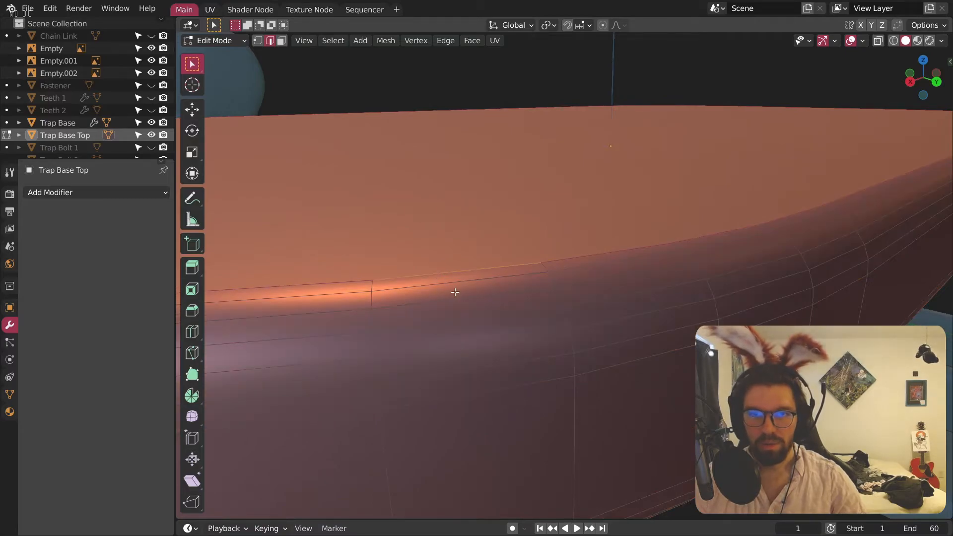
{"action": "middle_click_drag", "start_coordinate": [471, 372], "coordinate": [481, 323], "text": "shift"}
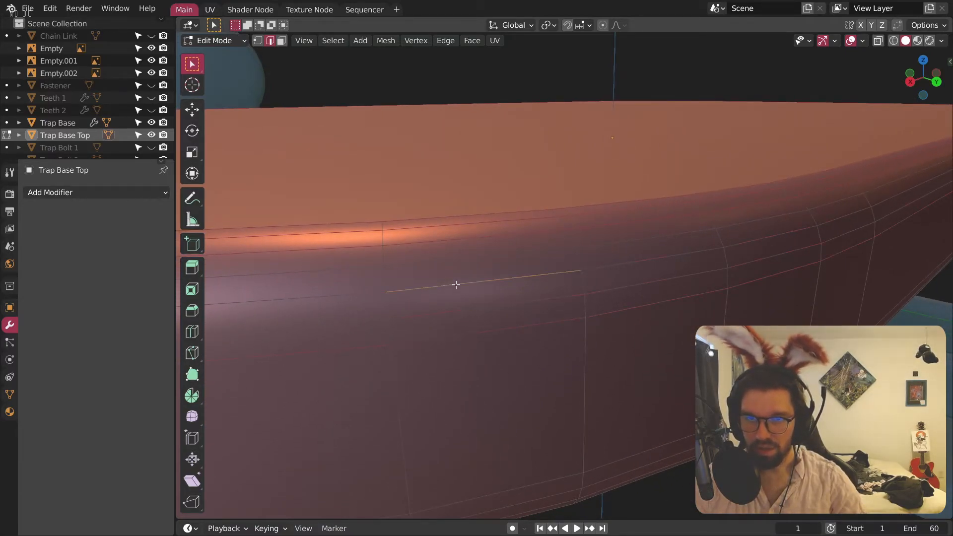
{"action": "scroll", "coordinate": [481, 287], "scroll_direction": "down", "scroll_amount": 2}
{"action": "middle_click_drag", "start_coordinate": [517, 370], "coordinate": [549, 325], "text": "shift"}
{"action": "middle_click_drag", "start_coordinate": [486, 158], "coordinate": [523, 222]}
{"action": "middle_click_drag", "start_coordinate": [503, 129], "coordinate": [564, 373], "text": "shift"}
{"action": "middle_click_drag", "start_coordinate": [477, 351], "coordinate": [393, 319], "text": "shift"}
Step: Add the lower bevel's edge loops to the selection, leaving out the underside's rim loop
{"action": "left_click", "coordinate": [406, 326]}
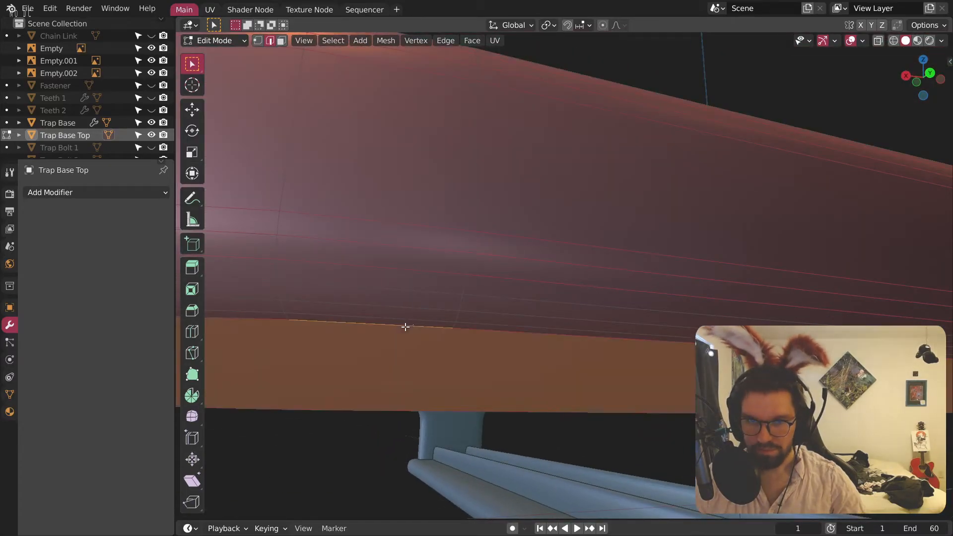
{"action": "key", "text": "ctrl+z"}
{"action": "scroll", "coordinate": [408, 333], "scroll_direction": "up", "scroll_amount": 2}
{"action": "left_click", "coordinate": [429, 318]}
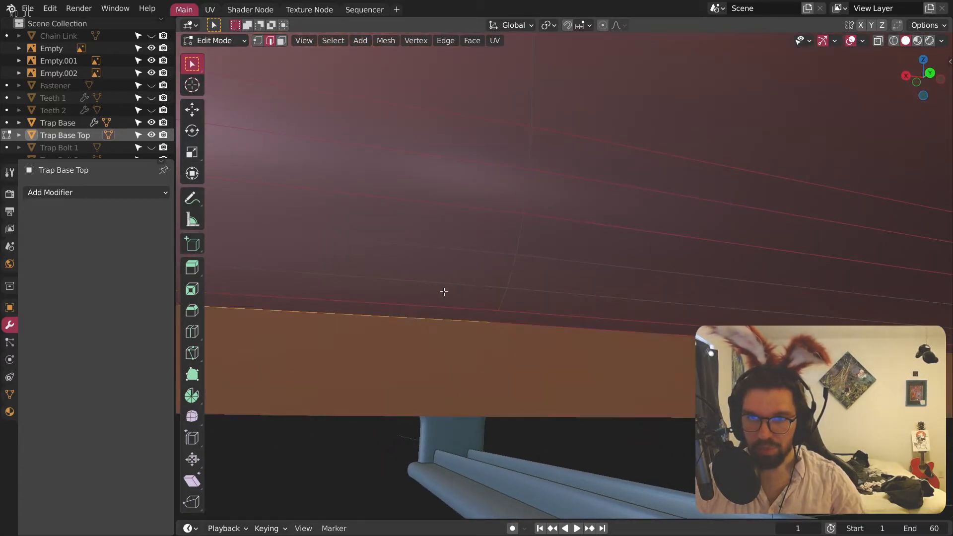
{"action": "left_click", "coordinate": [446, 312]}
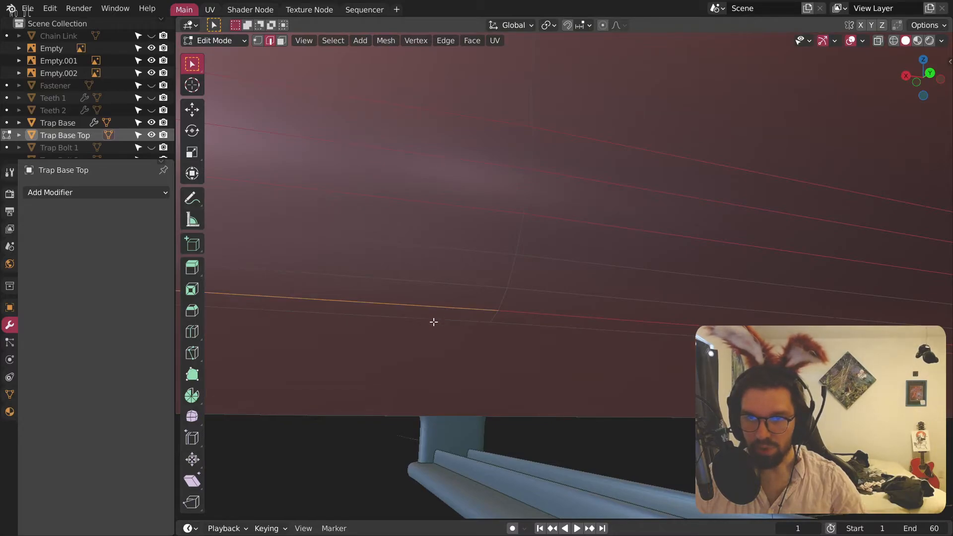
{"action": "left_click", "coordinate": [434, 322]}
{"action": "middle_click_drag", "start_coordinate": [442, 279], "coordinate": [402, 336]}
Step: Try dissolving the selected bevel edge loops, and undo the dissolve
{"action": "key", "text": "ctrl+e"}
{"action": "left_click", "coordinate": [403, 396]}
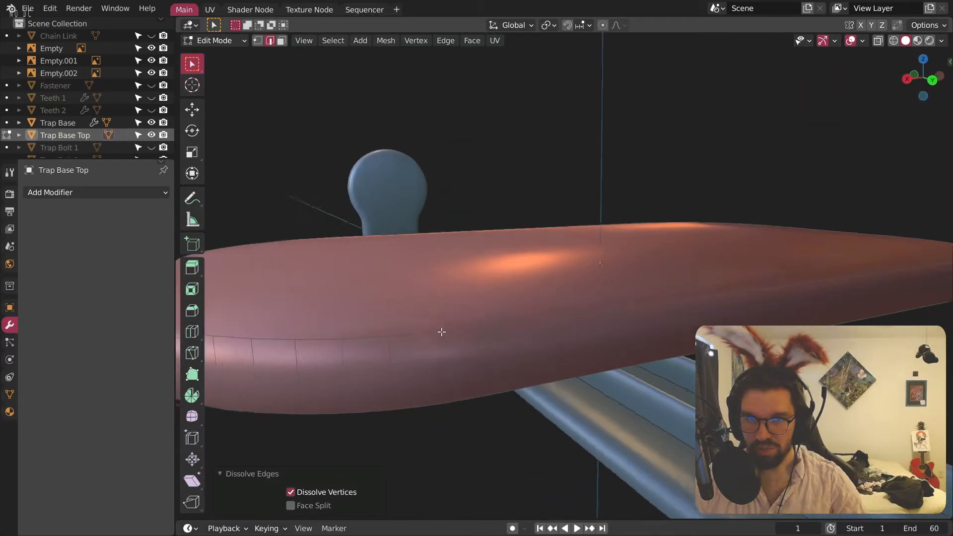
{"action": "scroll", "coordinate": [399, 327], "scroll_direction": "up", "scroll_amount": 4}
{"action": "key", "text": "ctrl+z"}
Step: Remove the top face's rim loop from the selection and dissolve the remaining selected edge loops of both plate bevels
{"action": "scroll", "coordinate": [402, 350], "scroll_direction": "up", "scroll_amount": 3}
{"action": "scroll", "coordinate": [403, 364], "scroll_direction": "down", "scroll_amount": 2}
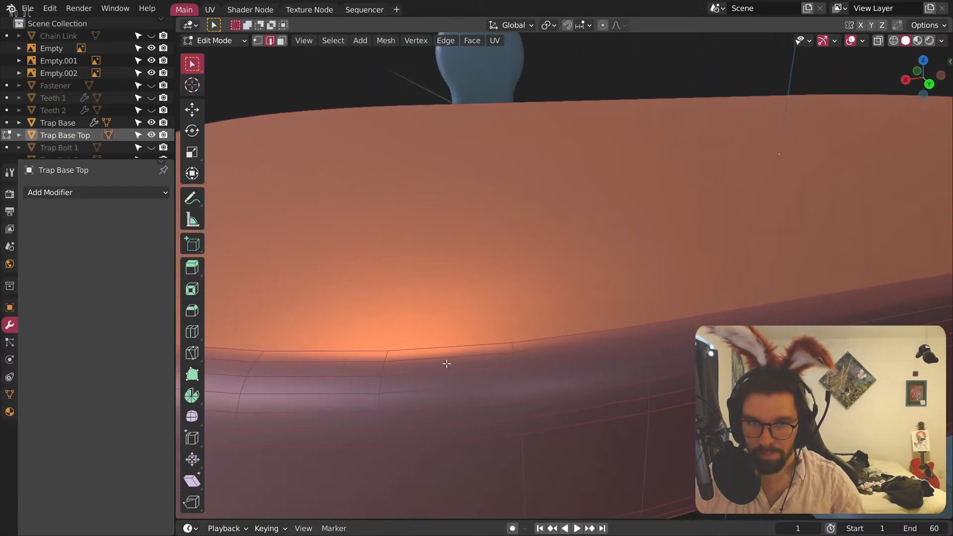
{"action": "left_click", "coordinate": [443, 347], "text": "alt+shift"}
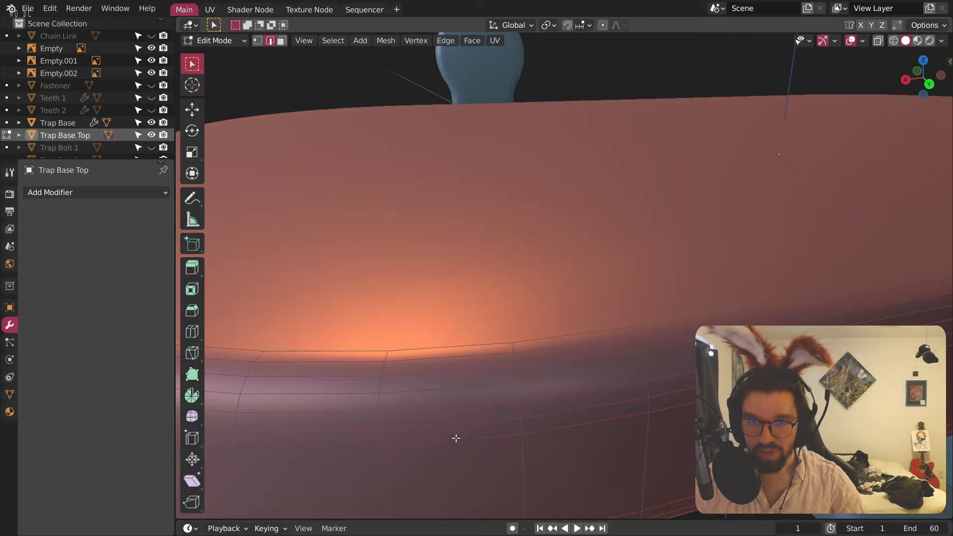
{"action": "middle_click_drag", "start_coordinate": [458, 422], "coordinate": [452, 227]}
{"action": "mouse_move", "coordinate": [516, 206]}
{"action": "middle_mouse_down"}
{"action": "mouse_move", "coordinate": [532, 221]}
{"action": "mouse_move", "coordinate": [530, 198]}
{"action": "middle_mouse_up"}
{"action": "scroll", "coordinate": [528, 207], "scroll_direction": "up", "scroll_amount": 2}
{"action": "left_click", "coordinate": [496, 131]}
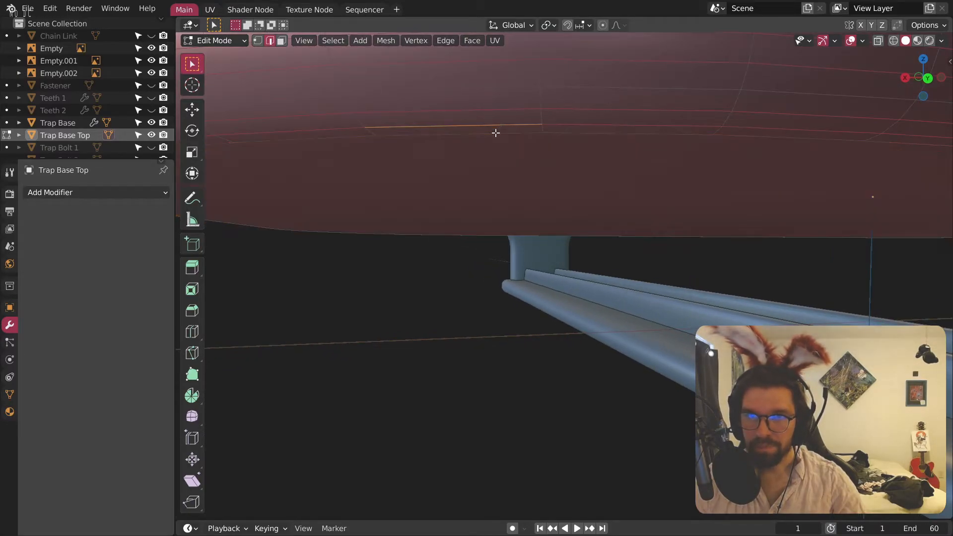
{"action": "right_click", "coordinate": [496, 132]}
{"action": "left_click", "coordinate": [462, 395]}
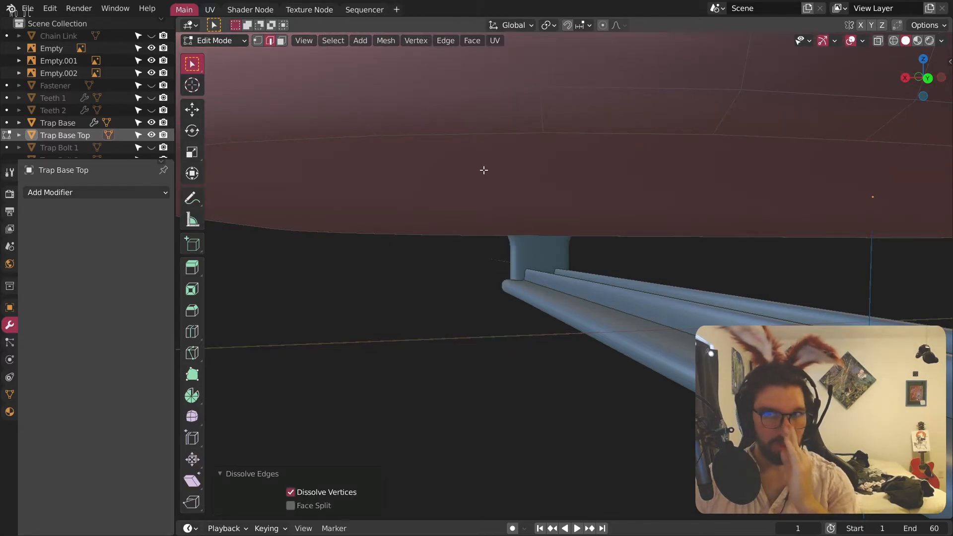
Step: Check the simplified bevel around the plate, return to Object Mode and clear the selection
{"action": "middle_click_drag", "start_coordinate": [484, 170], "coordinate": [548, 192]}
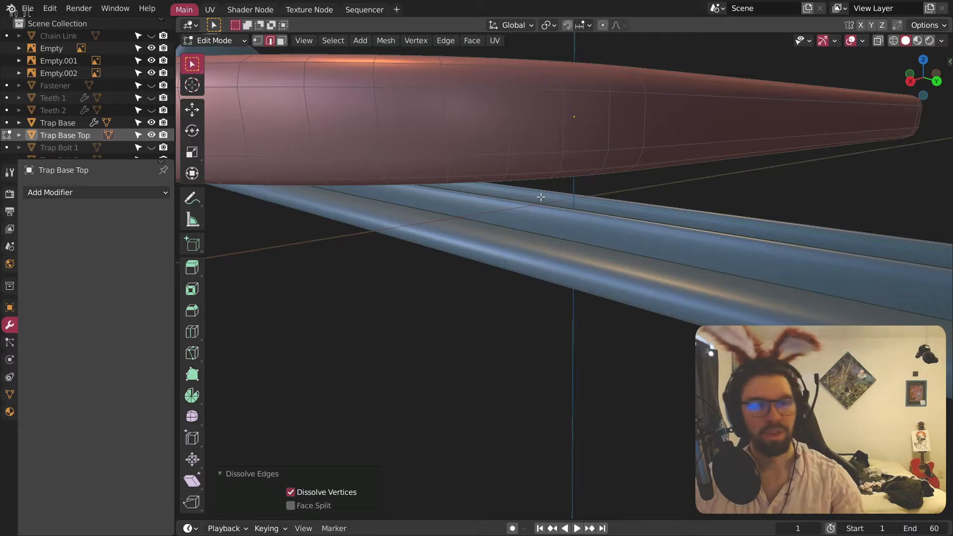
{"action": "middle_click_drag", "start_coordinate": [438, 134], "coordinate": [504, 237]}
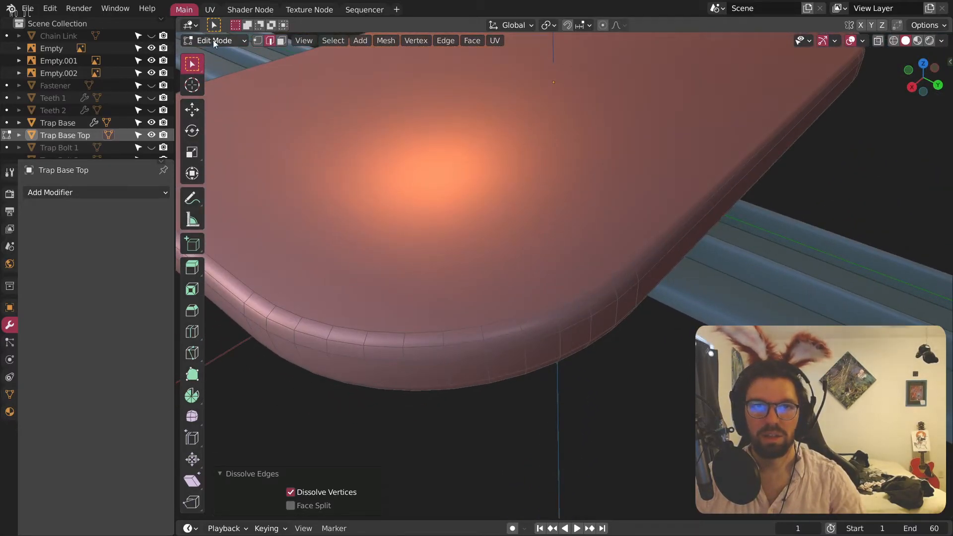
{"action": "left_click", "coordinate": [213, 42]}
{"action": "left_click", "coordinate": [215, 53]}
{"action": "key", "text": "alt+a"}
Step: Join the Trap Base Top plate into the Trap Base object and select the combined mesh
{"action": "middle_click_drag", "start_coordinate": [598, 307], "coordinate": [600, 276]}
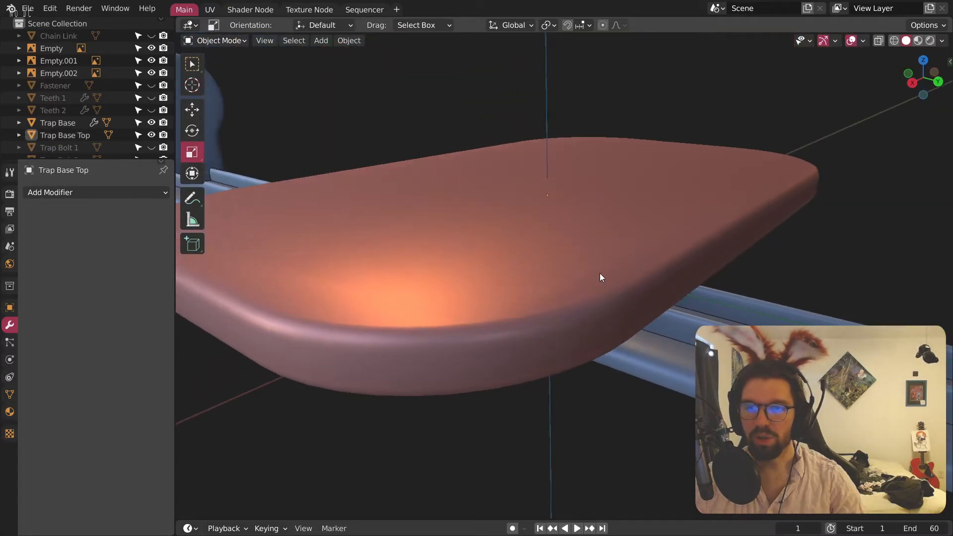
{"action": "left_click", "coordinate": [599, 277]}
{"action": "right_click", "coordinate": [600, 277]}
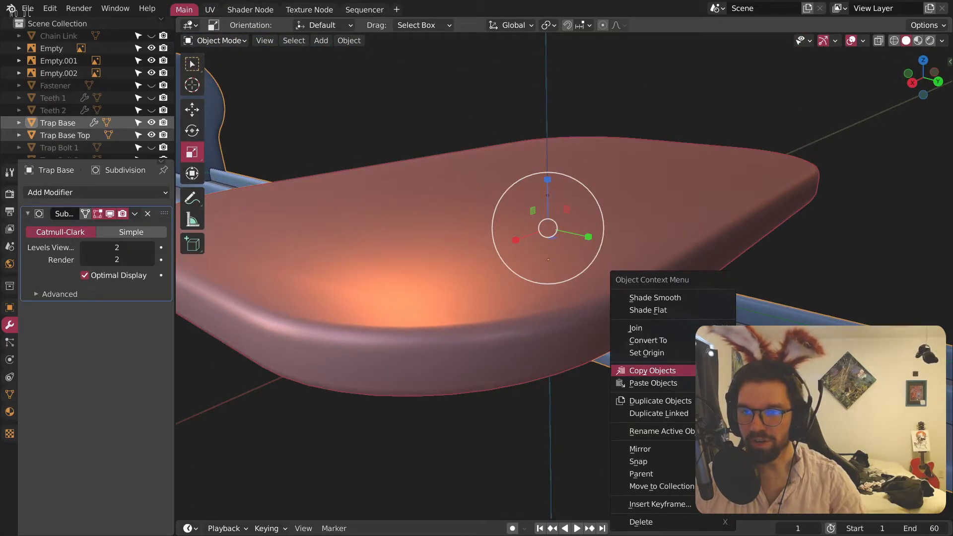
{"action": "left_click", "coordinate": [671, 329]}
{"action": "key", "text": "alt+a"}
{"action": "middle_click_drag", "start_coordinate": [474, 315], "coordinate": [496, 335]}
{"action": "left_click", "coordinate": [496, 334]}
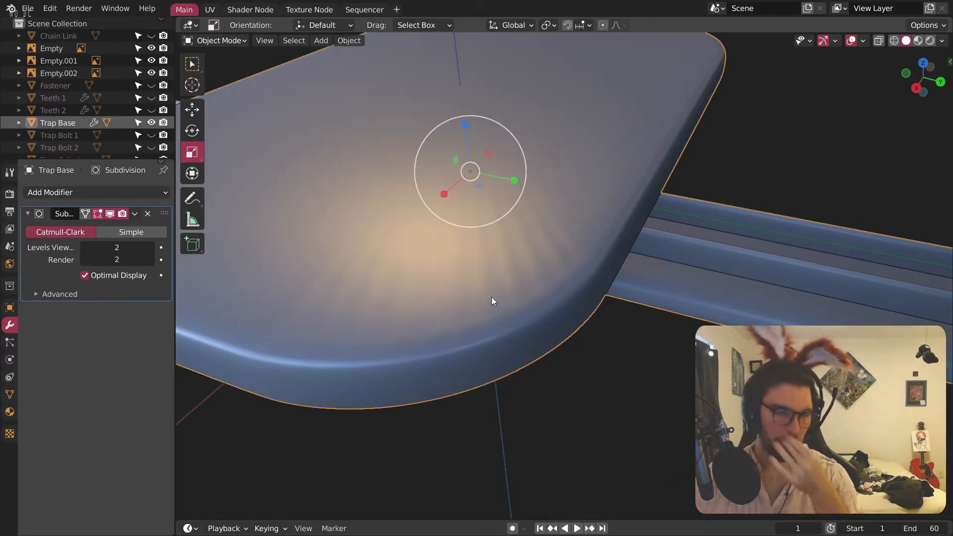
{"action": "middle_click_drag", "start_coordinate": [521, 285], "coordinate": [656, 313]}
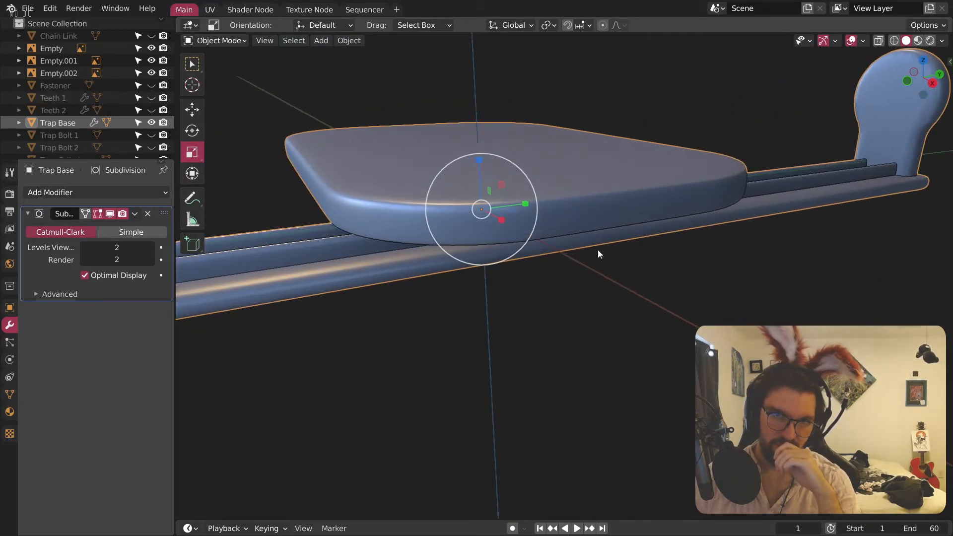
Step: Undo the join of the plate and the base, clear the separate plate's mesh selection and return to Object Mode
{"action": "left_click", "coordinate": [523, 278]}
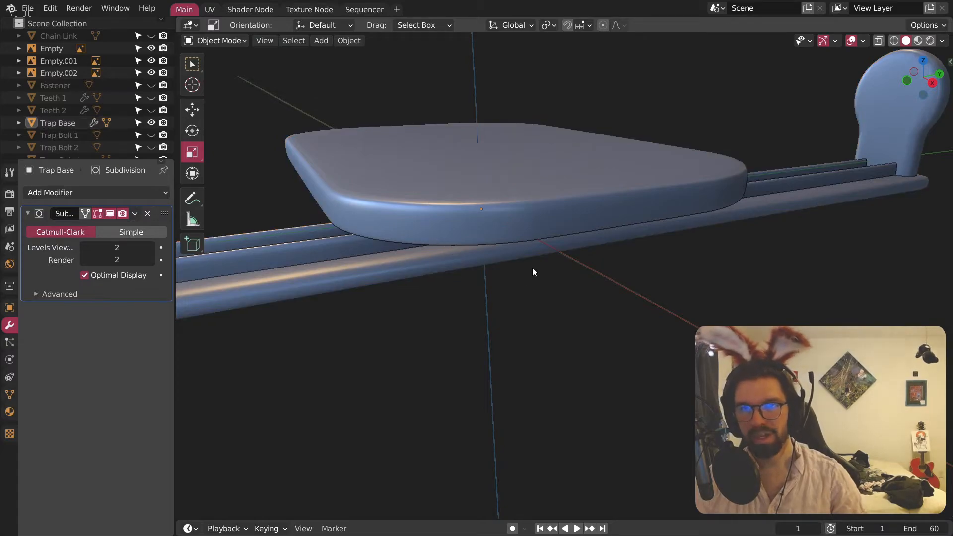
{"action": "left_click", "coordinate": [507, 226]}
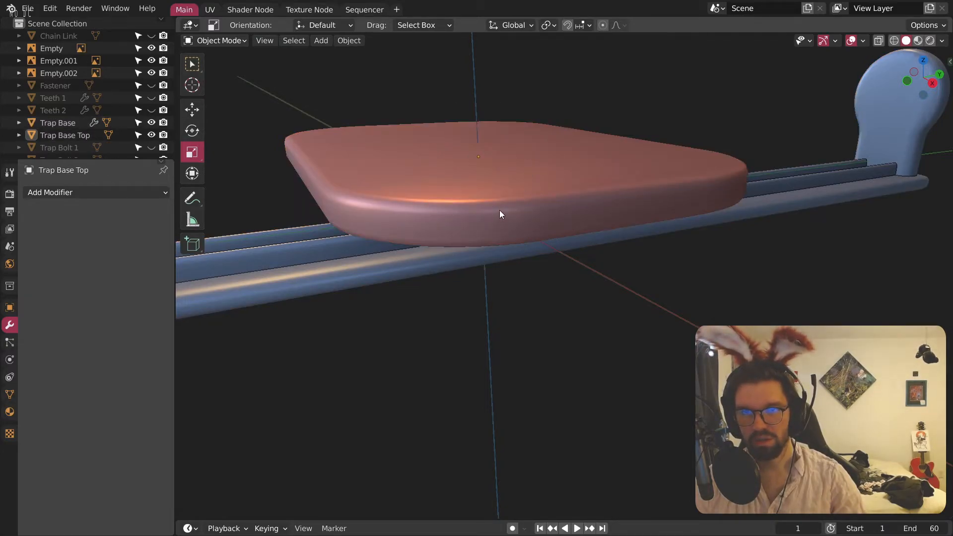
{"action": "key", "text": "Tab"}
{"action": "middle_click_drag", "start_coordinate": [555, 234], "coordinate": [543, 221]}
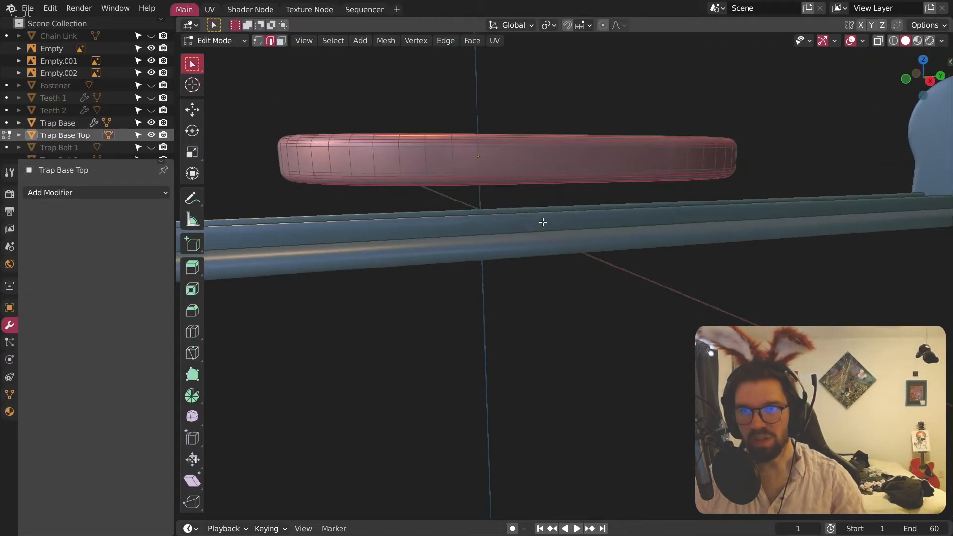
{"action": "scroll", "coordinate": [515, 219], "scroll_direction": "up", "scroll_amount": 3}
{"action": "key", "text": "alt+a"}
{"action": "left_click", "coordinate": [213, 44]}
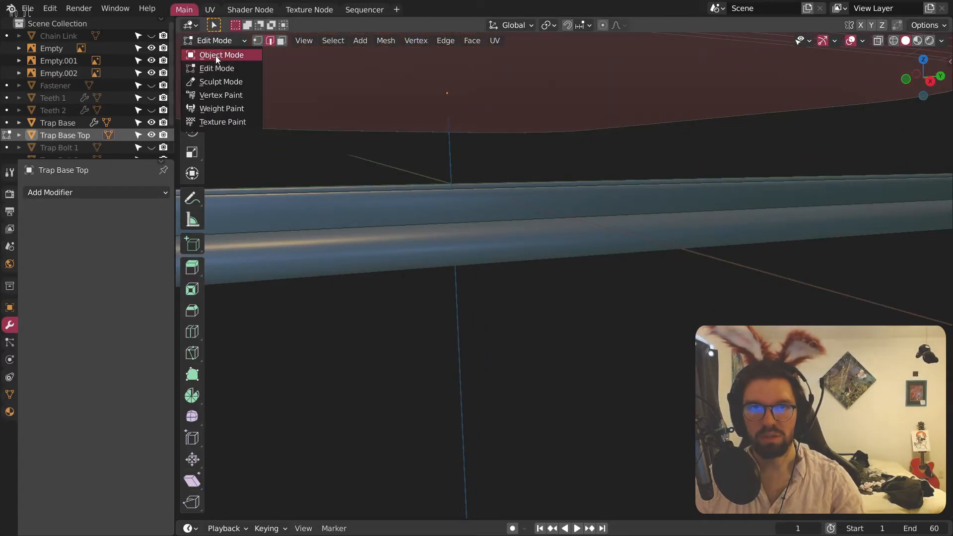
{"action": "left_click", "coordinate": [217, 55]}
Step: Select the linked geometry of the Trap Base's flat bottom bar in Edit Mode and set its edge crease to 1.000
{"action": "left_click", "coordinate": [423, 242]}
{"action": "scroll", "coordinate": [516, 220], "scroll_direction": "down", "scroll_amount": 6}
{"action": "scroll", "coordinate": [512, 223], "scroll_direction": "up", "scroll_amount": 4}
{"action": "middle_click_drag", "start_coordinate": [506, 223], "coordinate": [437, 215]}
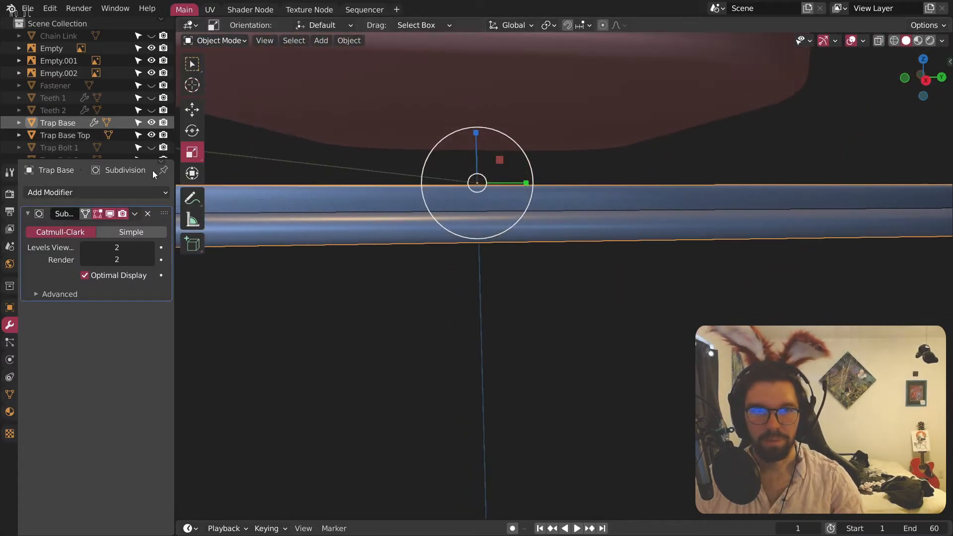
{"action": "left_click", "coordinate": [215, 41]}
{"action": "left_click", "coordinate": [218, 66]}
{"action": "middle_click_drag", "start_coordinate": [496, 223], "coordinate": [475, 278]}
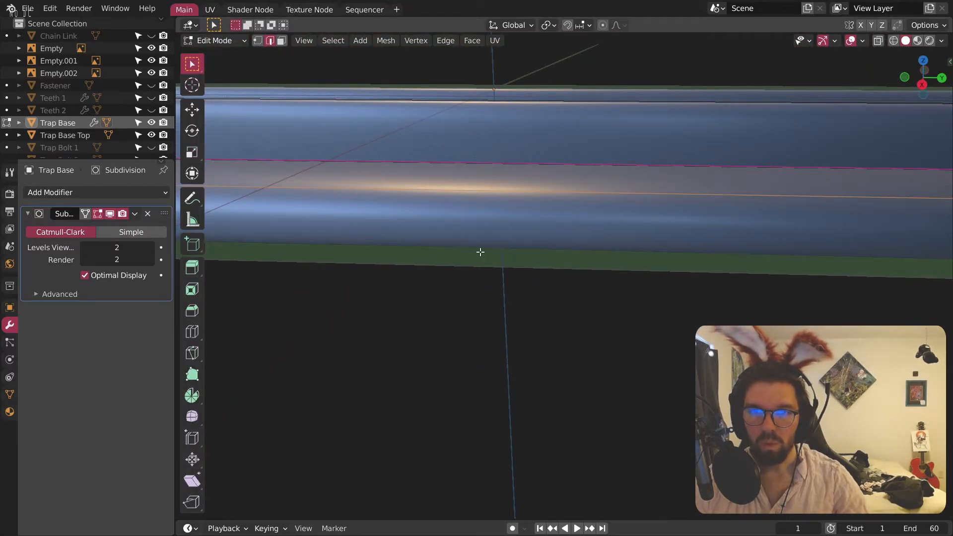
{"action": "scroll", "coordinate": [492, 251], "scroll_direction": "down", "scroll_amount": 5}
{"action": "middle_click_drag", "start_coordinate": [760, 233], "coordinate": [710, 236]}
{"action": "middle_click_drag", "start_coordinate": [844, 239], "coordinate": [410, 398], "text": "shift"}
{"action": "scroll", "coordinate": [410, 397], "scroll_direction": "up", "scroll_amount": 5}
{"action": "middle_click_drag", "start_coordinate": [490, 424], "coordinate": [503, 395]}
{"action": "key", "text": "l"}
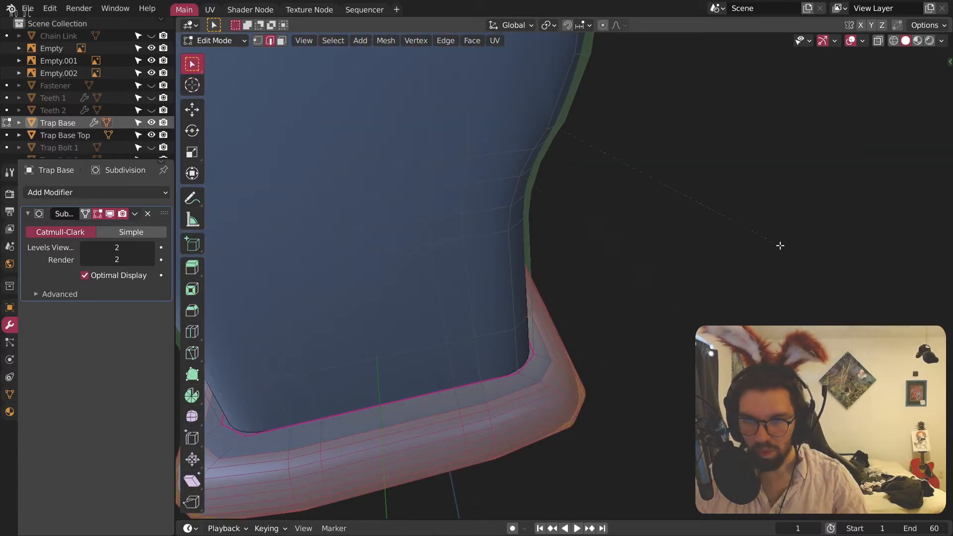
{"action": "right_click", "coordinate": [781, 245]}
{"action": "key", "text": "shift+e"}
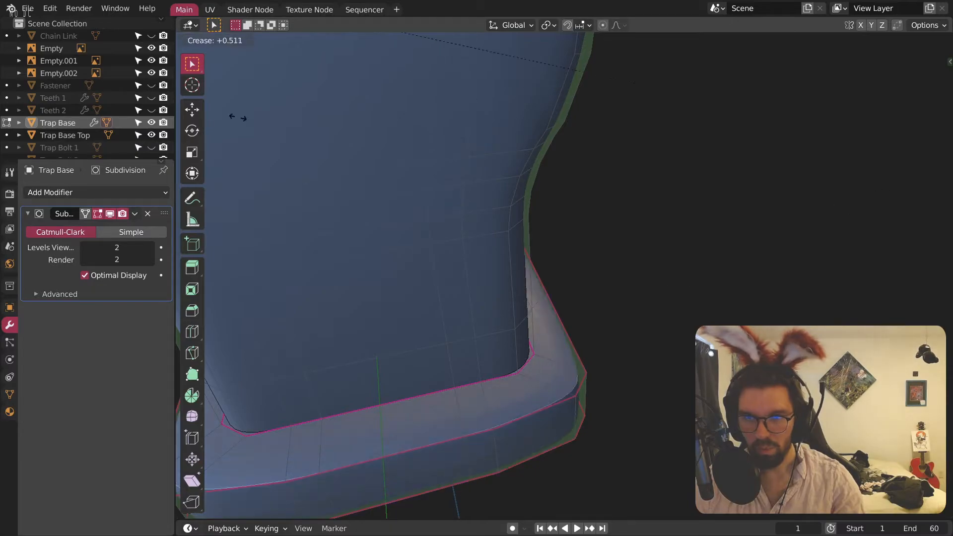
{"action": "left_click", "coordinate": [872, 322]}
Step: Inspect the creased bar and the rounded upright end piece, return to Object Mode and clear the selection
{"action": "middle_click_drag", "start_coordinate": [705, 370], "coordinate": [606, 360]}
{"action": "scroll", "coordinate": [591, 278], "scroll_direction": "up", "scroll_amount": 3}
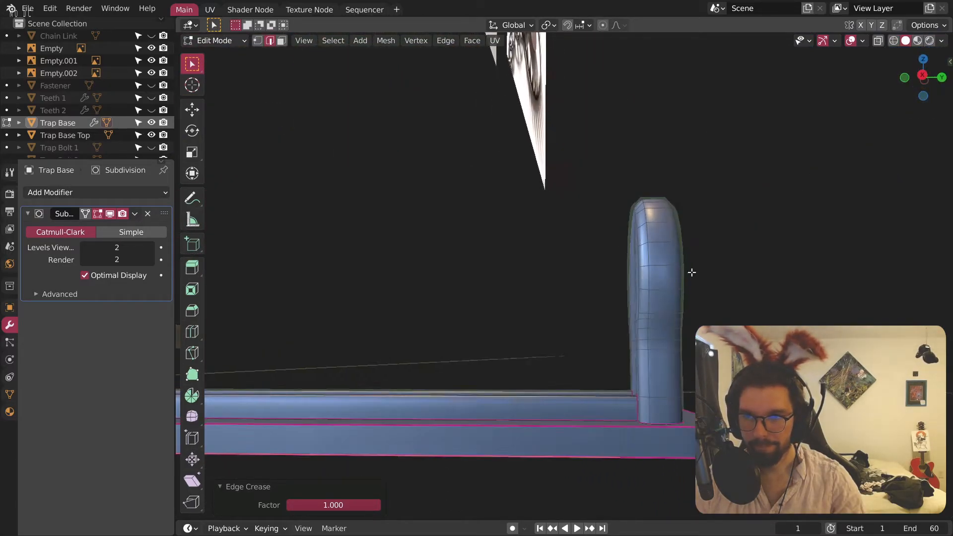
{"action": "middle_click_drag", "start_coordinate": [689, 273], "coordinate": [744, 319]}
{"action": "scroll", "coordinate": [550, 204], "scroll_direction": "up", "scroll_amount": 5}
{"action": "scroll", "coordinate": [571, 194], "scroll_direction": "up", "scroll_amount": 2}
{"action": "middle_click_drag", "start_coordinate": [497, 168], "coordinate": [570, 358], "text": "shift"}
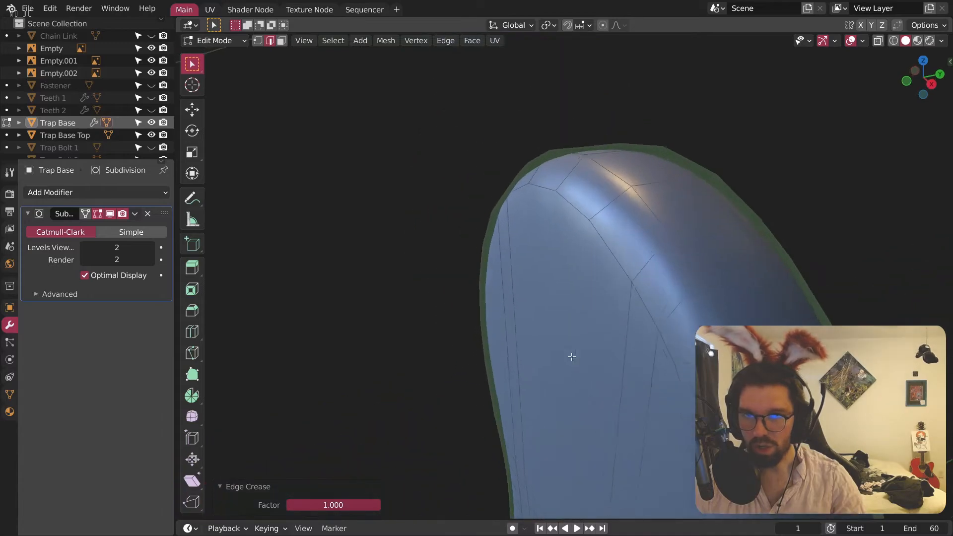
{"action": "scroll", "coordinate": [571, 358], "scroll_direction": "down", "scroll_amount": 6}
{"action": "middle_click_drag", "start_coordinate": [561, 437], "coordinate": [566, 293], "text": "shift"}
{"action": "scroll", "coordinate": [516, 344], "scroll_direction": "down", "scroll_amount": 3}
{"action": "left_click", "coordinate": [216, 40]}
{"action": "left_click", "coordinate": [226, 55]}
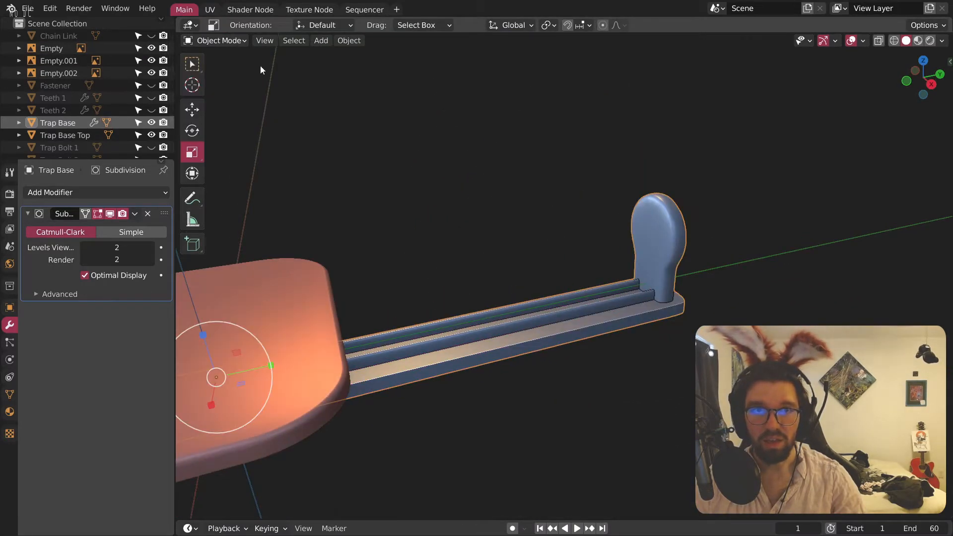
{"action": "left_click", "coordinate": [243, 66]}
{"action": "scroll", "coordinate": [467, 368], "scroll_direction": "up", "scroll_amount": 5}
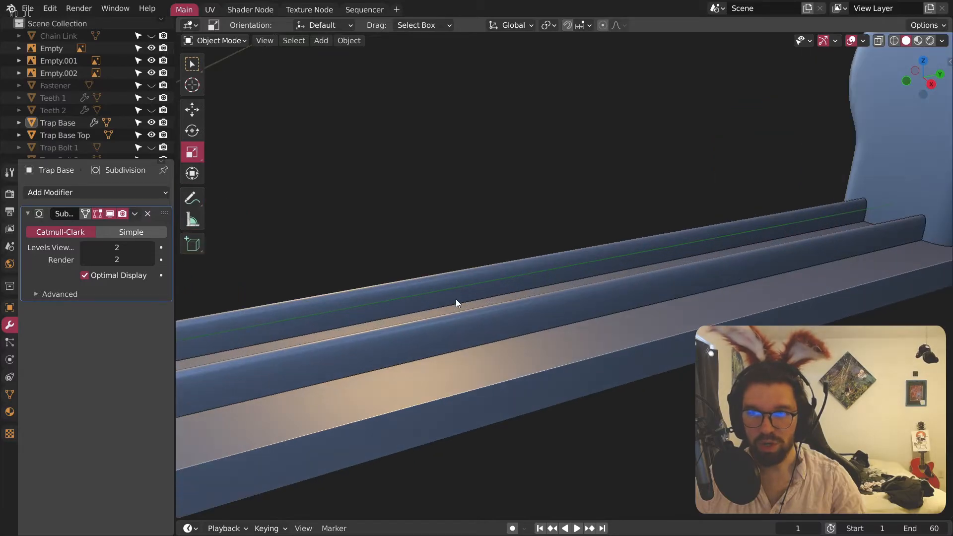
Step: Apply the Subdivision modifier on the Trap Base and deselect the object
{"action": "left_click", "coordinate": [290, 368]}
{"action": "left_click", "coordinate": [135, 213]}
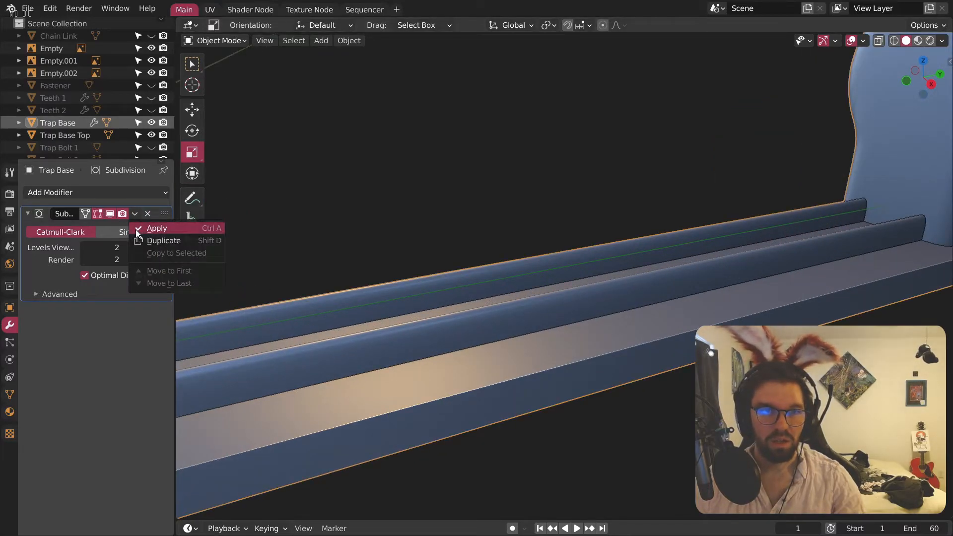
{"action": "left_click", "coordinate": [138, 229]}
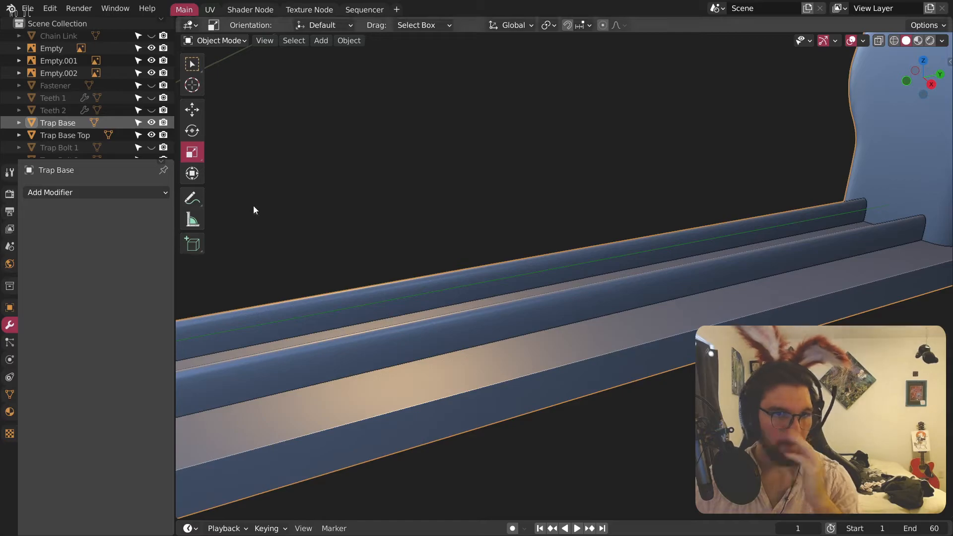
{"action": "left_click", "coordinate": [401, 216]}
Step: Join the Trap Base Top plate into the Trap Base object and clear the selection
{"action": "scroll", "coordinate": [447, 253], "scroll_direction": "down", "scroll_amount": 5}
{"action": "middle_click_drag", "start_coordinate": [499, 300], "coordinate": [355, 245]}
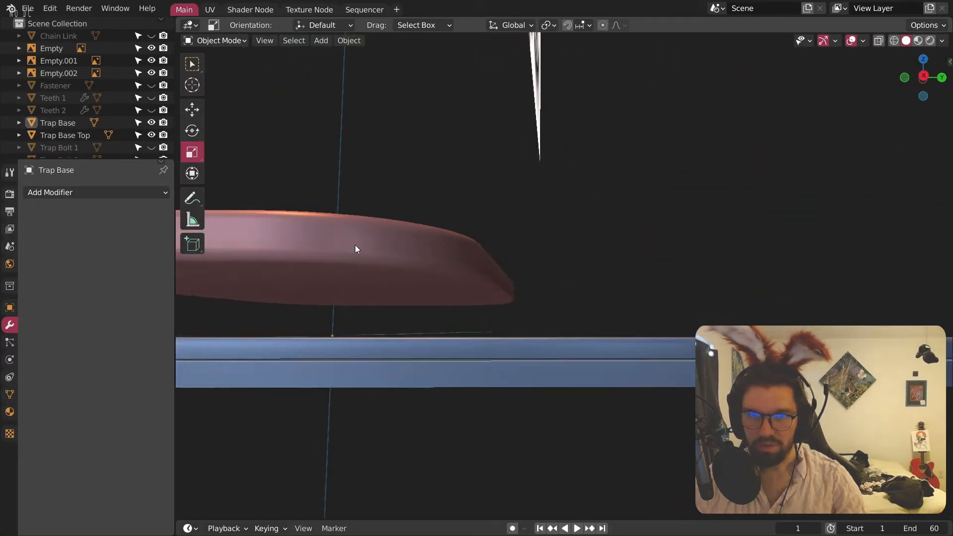
{"action": "left_click", "coordinate": [356, 246]}
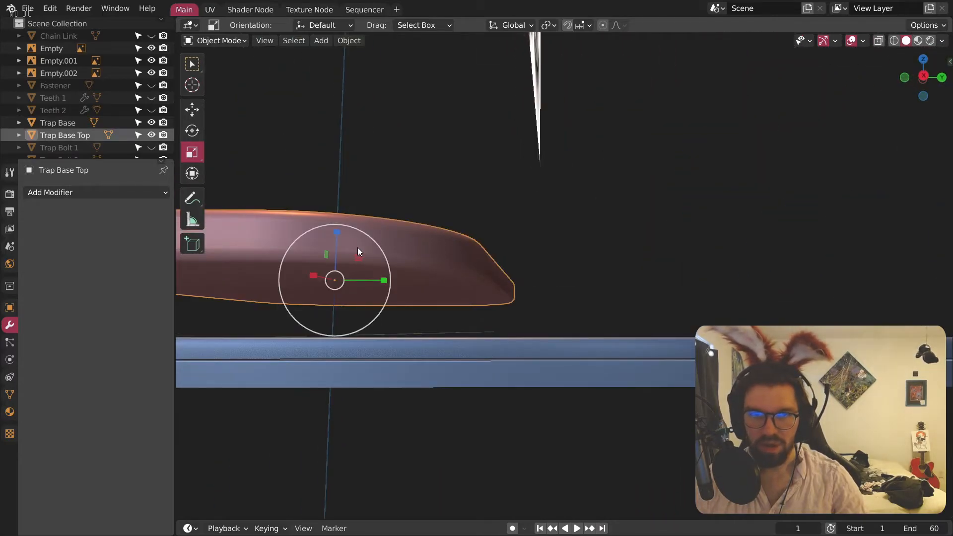
{"action": "left_click", "coordinate": [434, 373], "text": "shift"}
{"action": "left_click", "coordinate": [432, 334]}
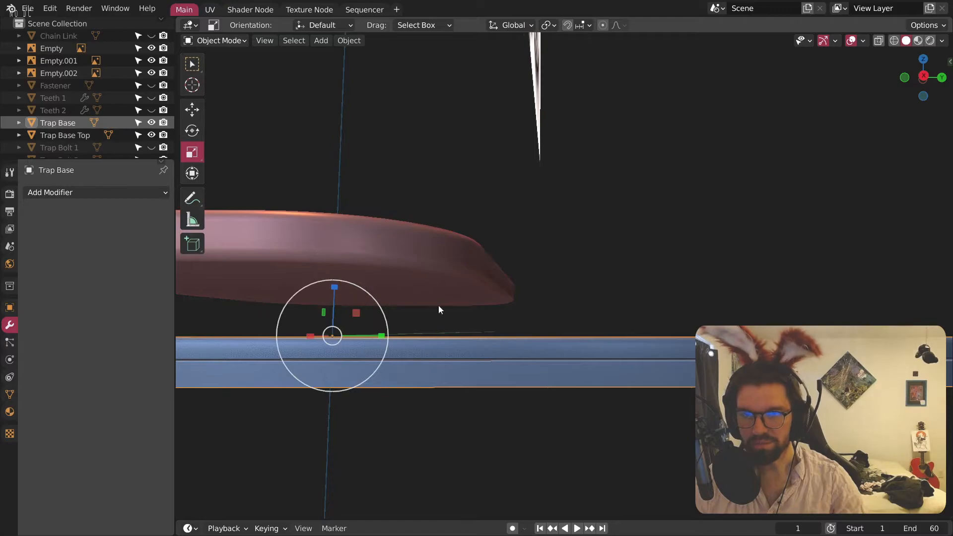
{"action": "left_click", "coordinate": [437, 297]}
{"action": "left_click", "coordinate": [457, 369], "text": "shift"}
{"action": "right_click", "coordinate": [457, 369]}
{"action": "left_click", "coordinate": [418, 328]}
{"action": "left_click", "coordinate": [589, 257]}
Step: Open the joined Trap Base mesh for editing and select the bar's cross-section edge at mid-length beneath the plate
{"action": "middle_click_drag", "start_coordinate": [589, 257], "coordinate": [701, 262]}
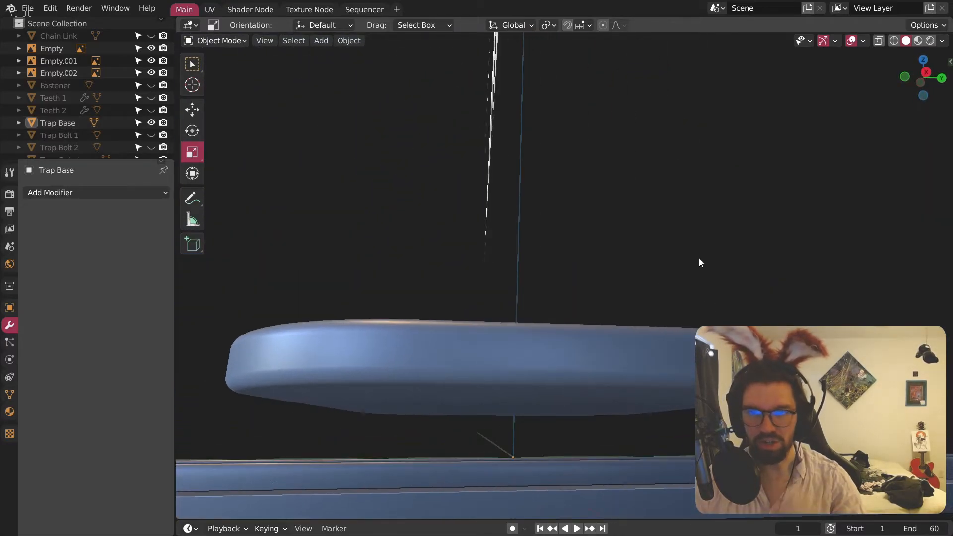
{"action": "middle_click_drag", "start_coordinate": [578, 439], "coordinate": [537, 335]}
{"action": "left_click", "coordinate": [442, 289]}
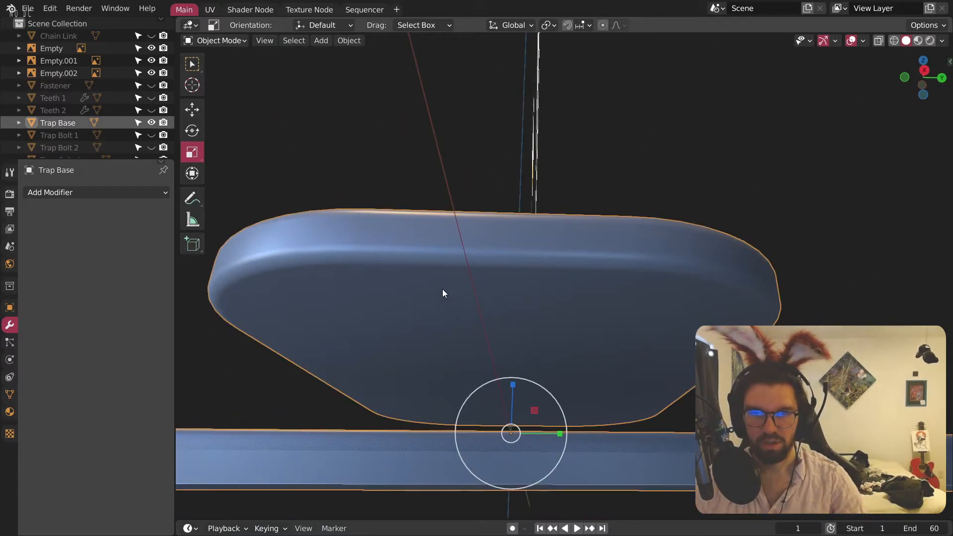
{"action": "left_click", "coordinate": [233, 41]}
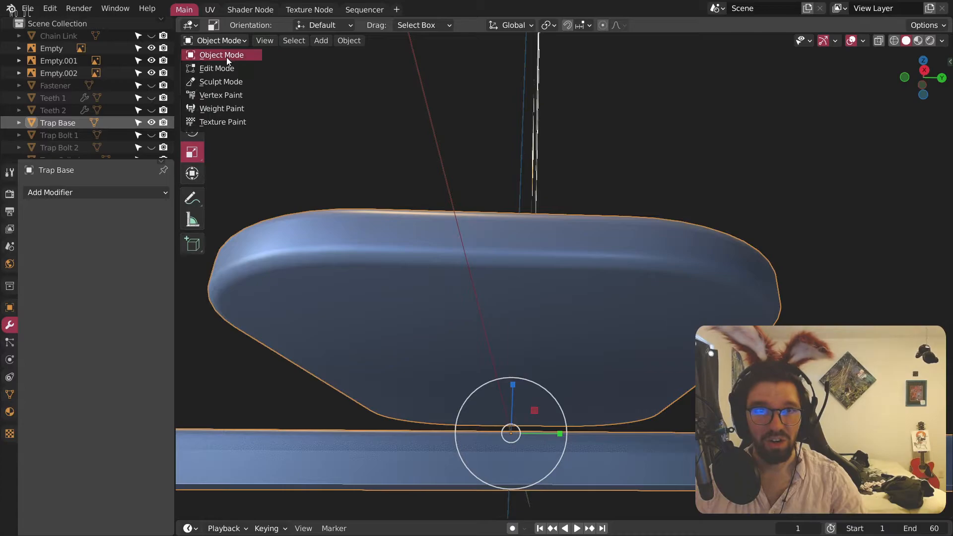
{"action": "left_click", "coordinate": [223, 68]}
{"action": "middle_click_drag", "start_coordinate": [373, 283], "coordinate": [371, 267]}
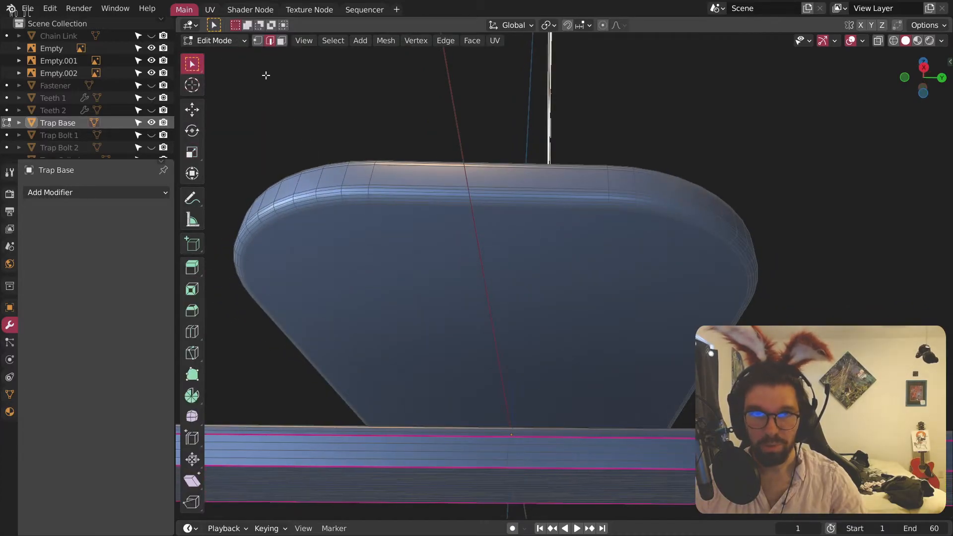
{"action": "middle_click_drag", "start_coordinate": [352, 210], "coordinate": [388, 204]}
{"action": "middle_click_drag", "start_coordinate": [410, 382], "coordinate": [559, 107]}
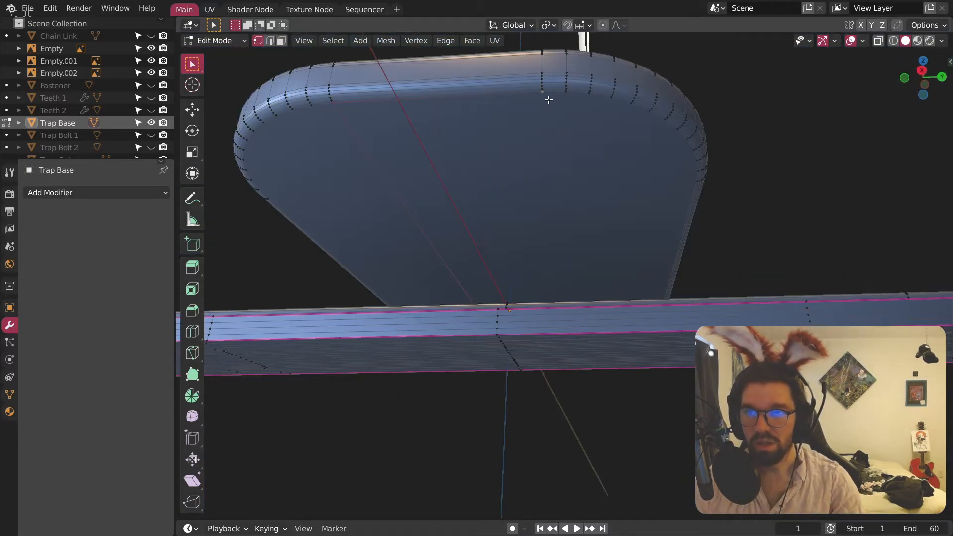
{"action": "scroll", "coordinate": [543, 181], "scroll_direction": "up", "scroll_amount": 4}
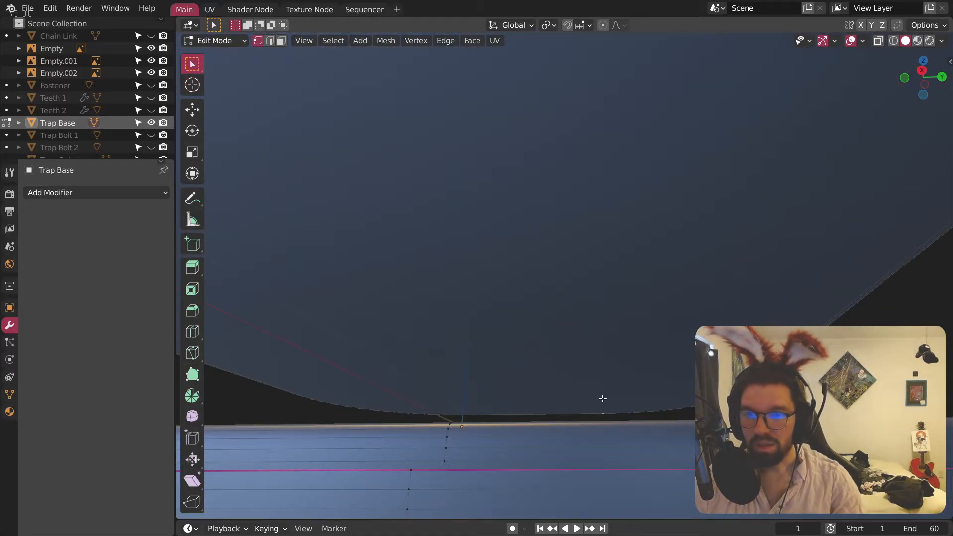
{"action": "scroll", "coordinate": [564, 296], "scroll_direction": "down", "scroll_amount": 3}
{"action": "middle_click_drag", "start_coordinate": [554, 285], "coordinate": [538, 379]}
{"action": "scroll", "coordinate": [532, 411], "scroll_direction": "up", "scroll_amount": 4}
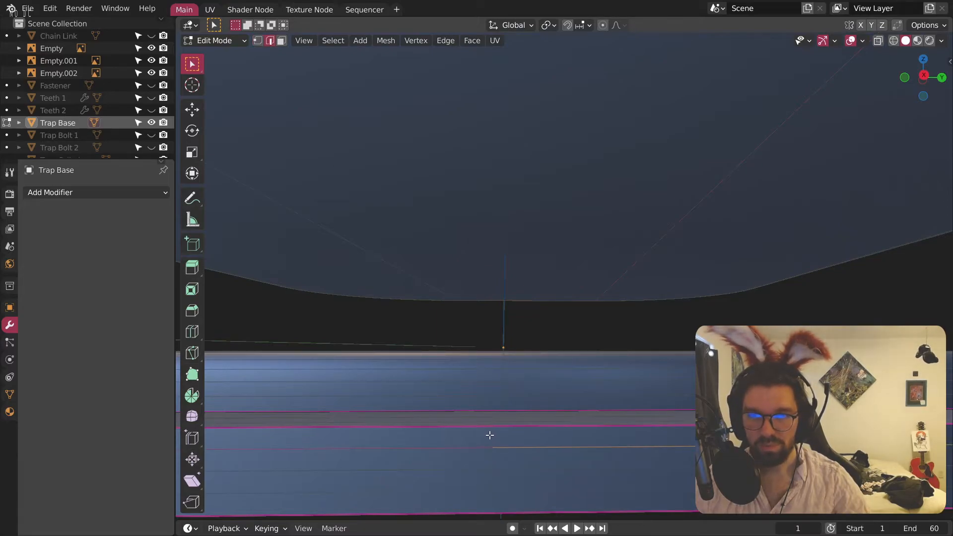
{"action": "scroll", "coordinate": [490, 436], "scroll_direction": "down", "scroll_amount": 3}
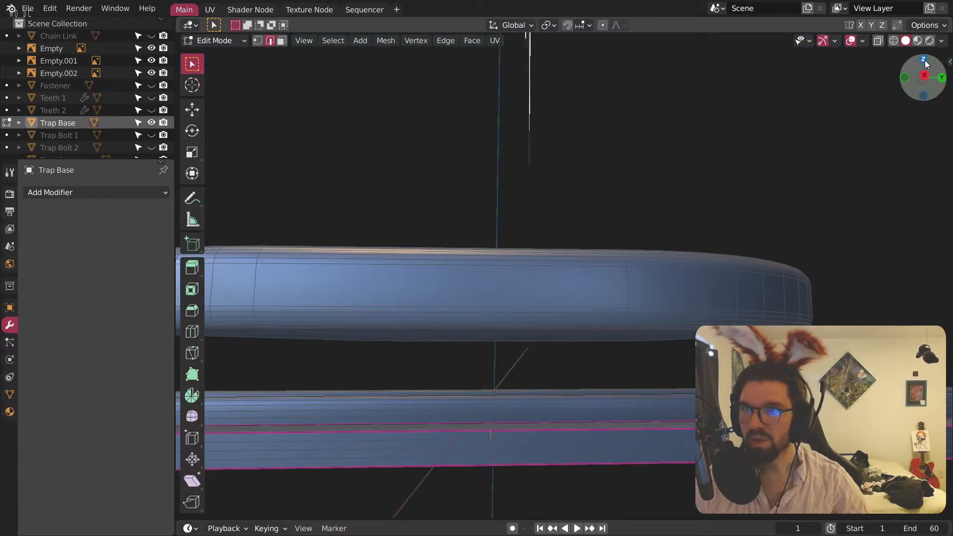
Step: Switch to wireframe shading and extend the selection to the middle edge loops across the bottom bar and both rails
{"action": "left_click", "coordinate": [926, 63]}
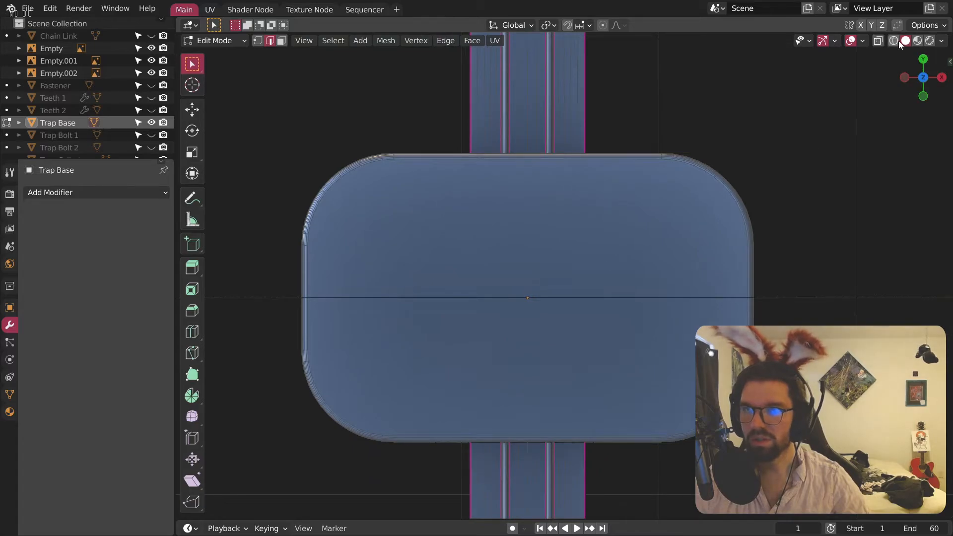
{"action": "left_click", "coordinate": [894, 41]}
{"action": "scroll", "coordinate": [528, 283], "scroll_direction": "up", "scroll_amount": 3}
{"action": "scroll", "coordinate": [532, 283], "scroll_direction": "down", "scroll_amount": 3}
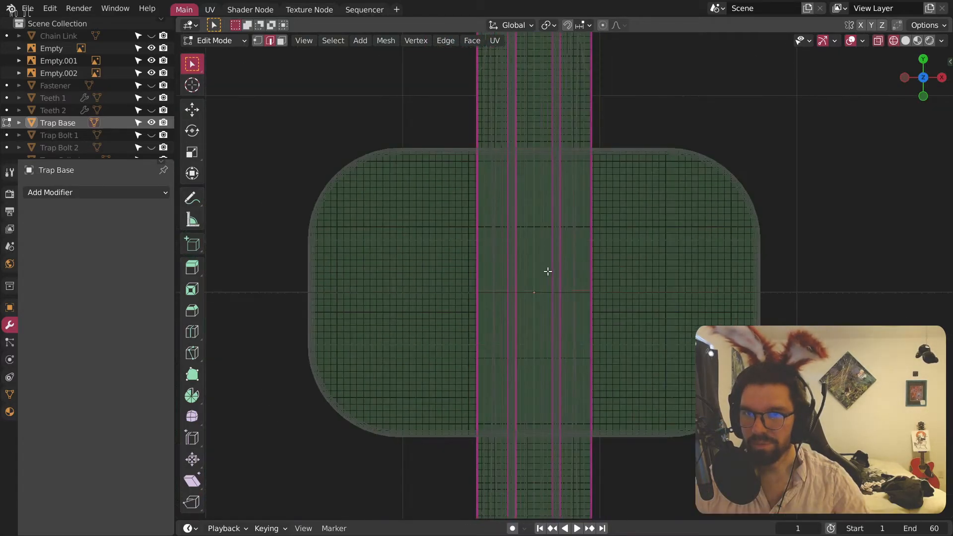
{"action": "scroll", "coordinate": [546, 278], "scroll_direction": "up", "scroll_amount": 4}
{"action": "middle_click_drag", "start_coordinate": [623, 258], "coordinate": [567, 288], "text": "shift"}
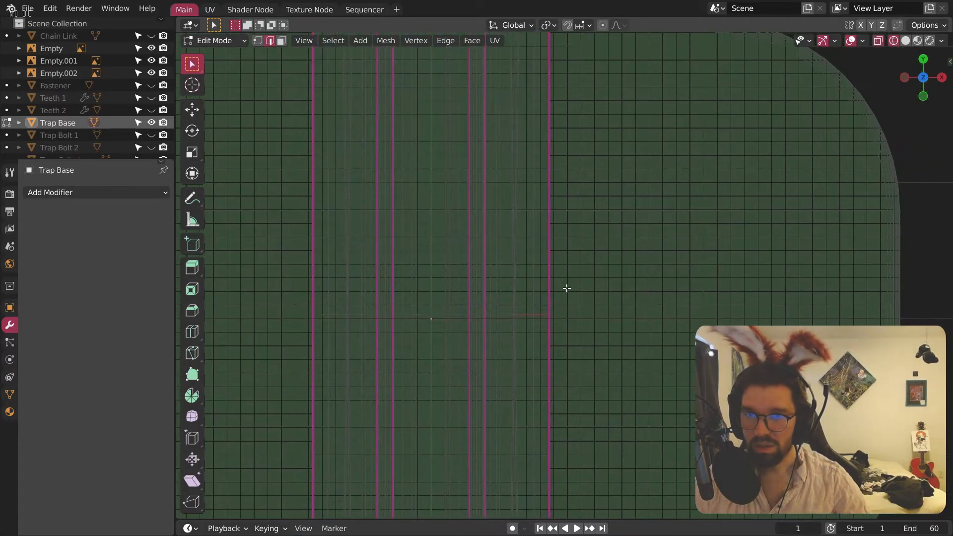
{"action": "middle_click_drag", "start_coordinate": [604, 252], "coordinate": [445, 232]}
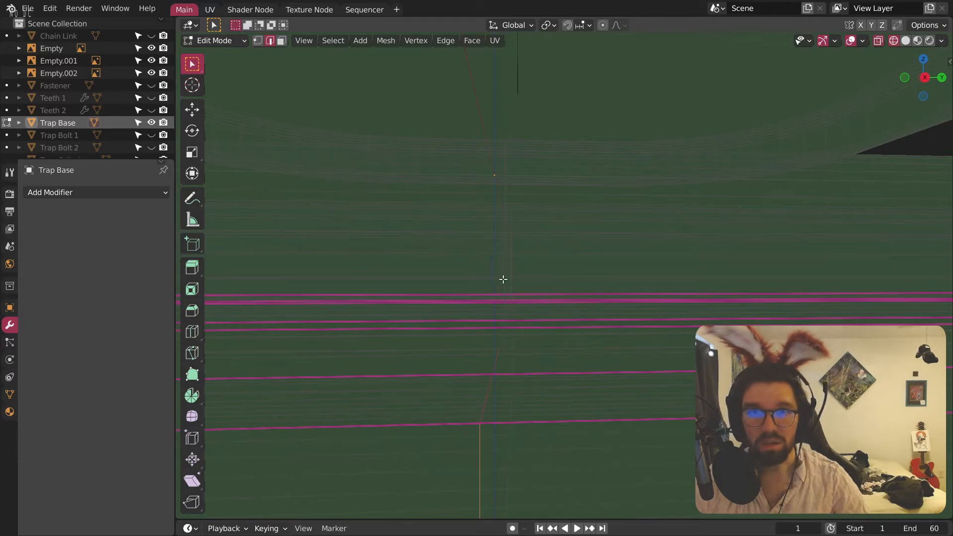
{"action": "middle_click_drag", "start_coordinate": [505, 221], "coordinate": [436, 311]}
{"action": "middle_click_drag", "start_coordinate": [437, 263], "coordinate": [253, 306]}
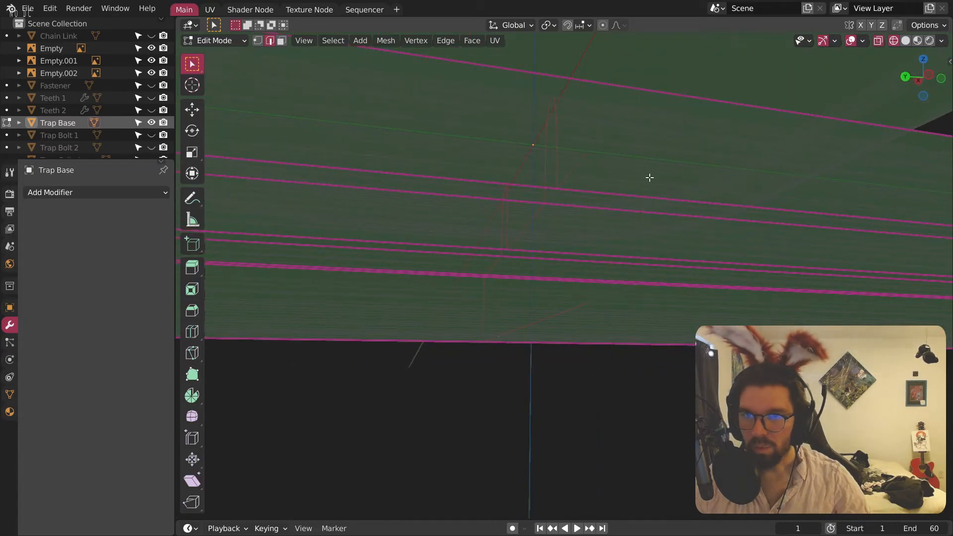
{"action": "middle_click_drag", "start_coordinate": [646, 177], "coordinate": [603, 253]}
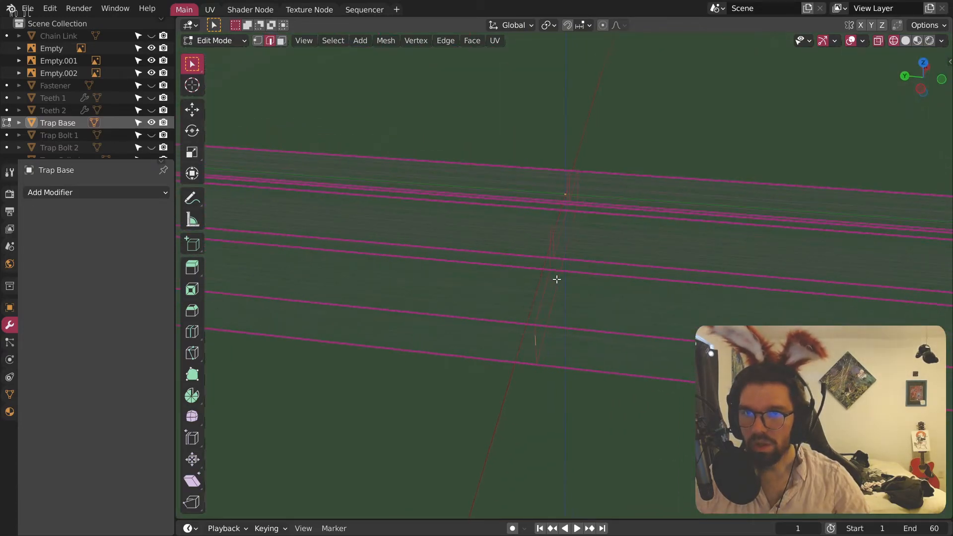
{"action": "left_click", "coordinate": [922, 66]}
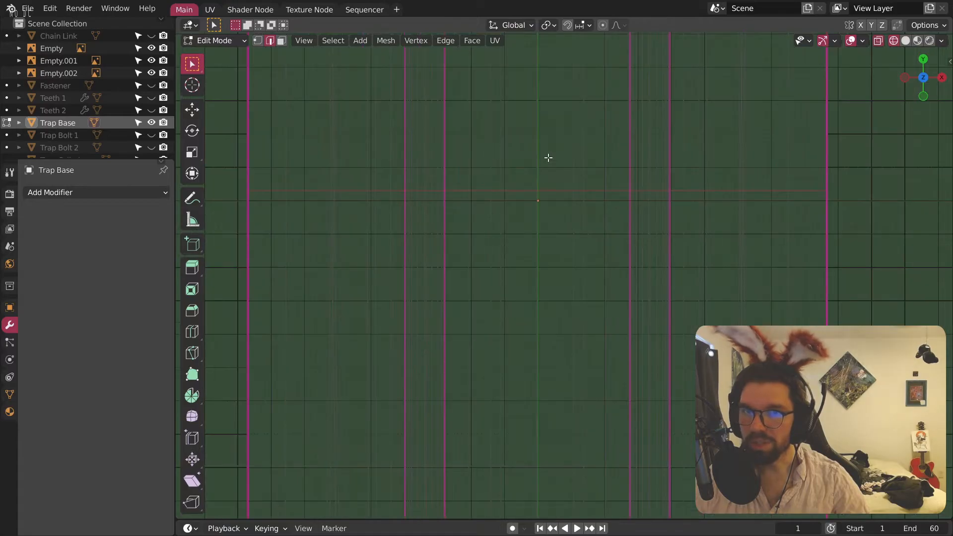
Step: Bevel the selected middle edge loops of the bar and rails with a width of 0.0765 m and 6 segments
{"action": "scroll", "coordinate": [558, 268], "scroll_direction": "down", "scroll_amount": 6}
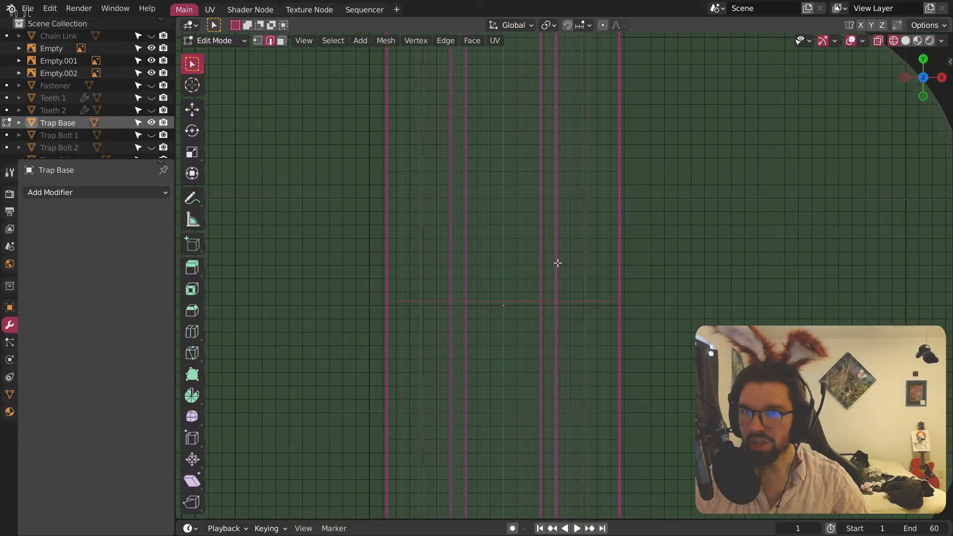
{"action": "key", "text": "ctrl+KP_Add"}
{"action": "key", "text": "ctrl+KP_Add"}
{"action": "key", "text": "ctrl+KP_Add"}
{"action": "key", "text": "ctrl+KP_Add"}
{"action": "key", "text": "ctrl+KP_Add"}
{"action": "key", "text": "ctrl+KP_Add"}
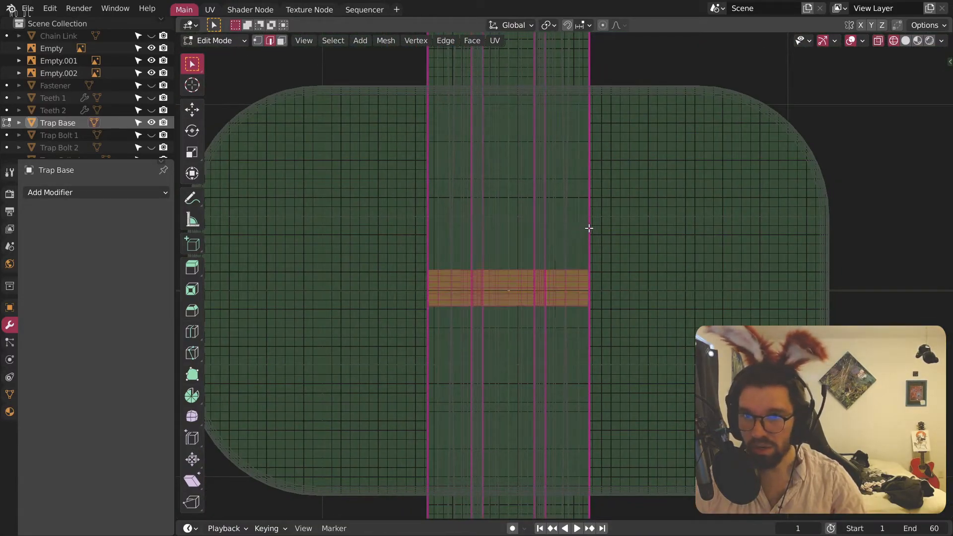
{"action": "left_click", "coordinate": [641, 216]}
{"action": "scroll", "coordinate": [571, 229], "scroll_direction": "up", "scroll_amount": 13}
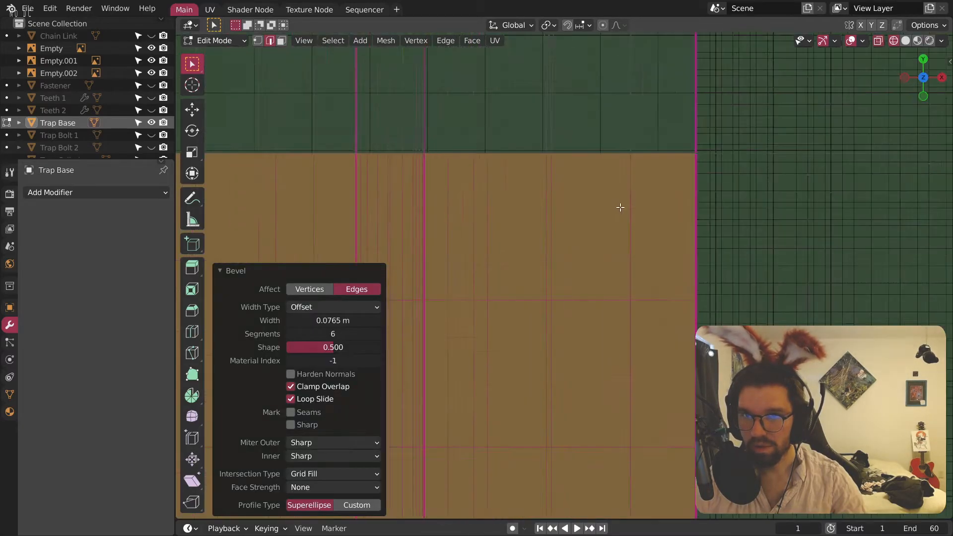
Step: Scale the beveled middle band of the bar and rails to 0.999 along the global Y axis
{"action": "scroll", "coordinate": [726, 144], "scroll_direction": "up", "scroll_amount": 4}
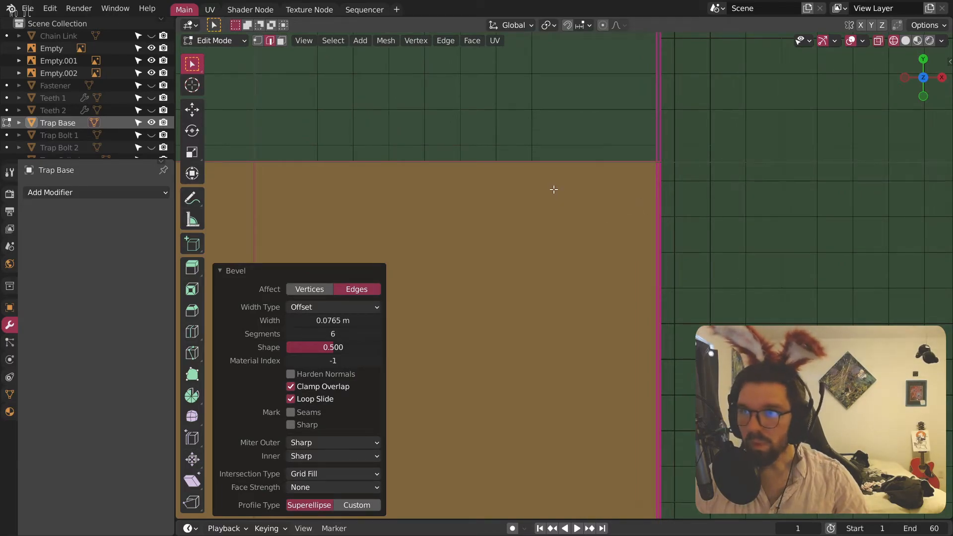
{"action": "key", "text": "s"}
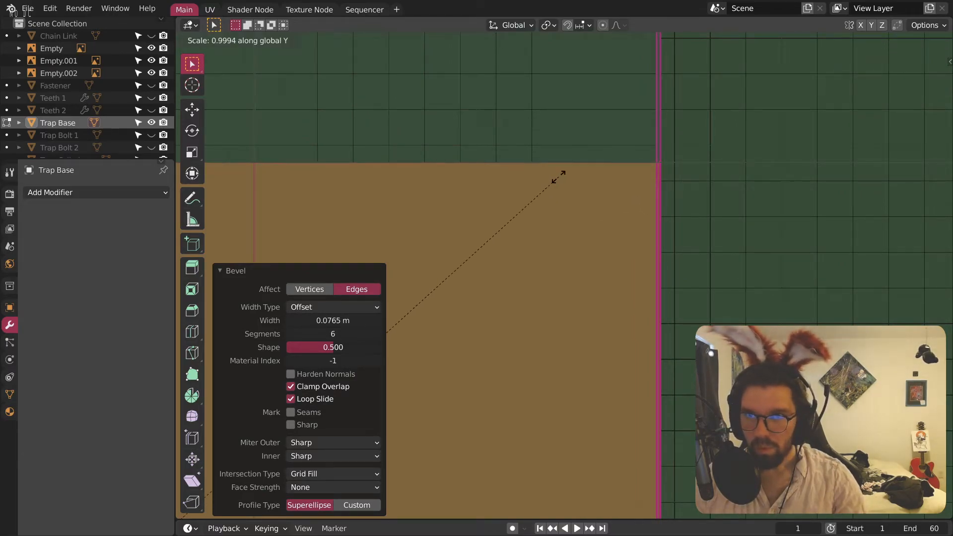
{"action": "left_click", "coordinate": [559, 177]}
Step: Move the beveled middle band by -0.002571 m along the global Y axis to centre it beneath the plate
{"action": "scroll", "coordinate": [567, 165], "scroll_direction": "down", "scroll_amount": 2}
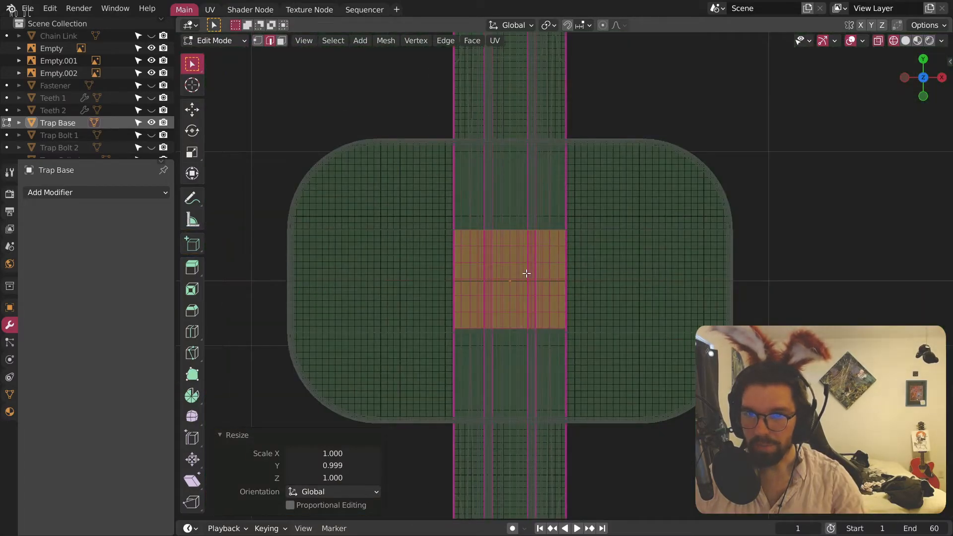
{"action": "scroll", "coordinate": [526, 273], "scroll_direction": "up", "scroll_amount": 6}
{"action": "scroll", "coordinate": [442, 325], "scroll_direction": "down", "scroll_amount": 3}
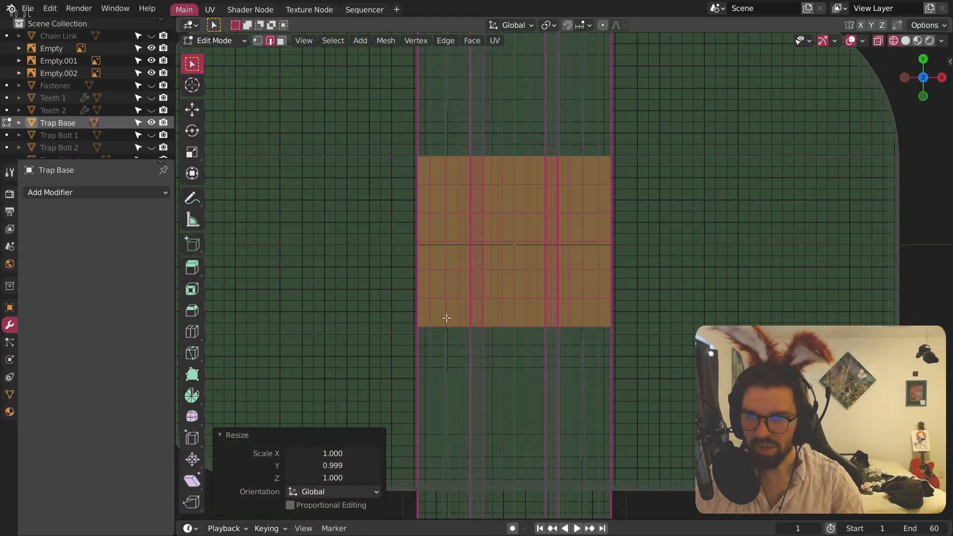
{"action": "scroll", "coordinate": [487, 271], "scroll_direction": "up", "scroll_amount": 1}
{"action": "middle_click_drag", "start_coordinate": [482, 255], "coordinate": [519, 254], "text": "shift"}
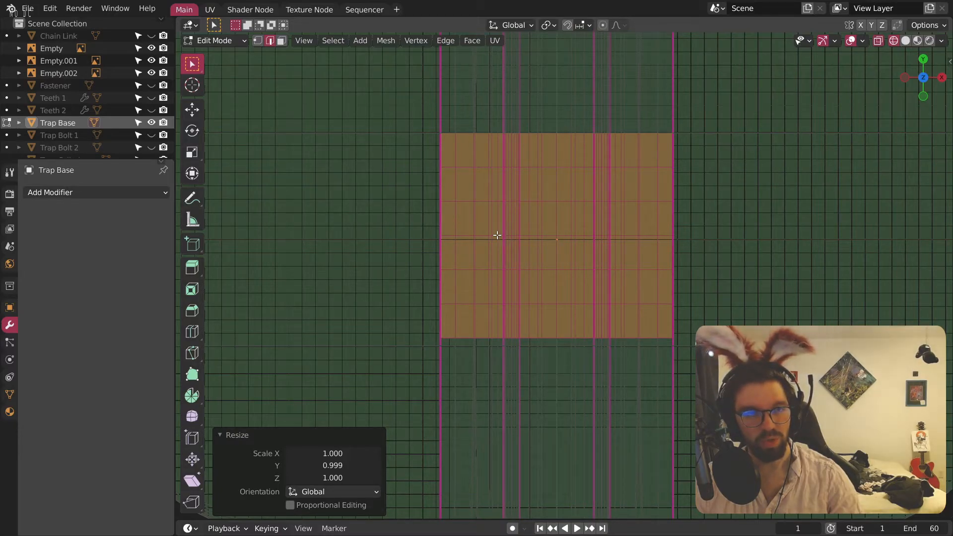
{"action": "middle_click_drag", "start_coordinate": [587, 265], "coordinate": [529, 278], "text": "shift"}
{"action": "scroll", "coordinate": [529, 277], "scroll_direction": "up", "scroll_amount": 1}
{"action": "mouse_move", "coordinate": [586, 240]}
{"action": "middle_mouse_down", "text": "shift"}
{"action": "mouse_move", "coordinate": [514, 255]}
{"action": "mouse_move", "coordinate": [551, 230]}
{"action": "middle_mouse_up", "text": "shift"}
{"action": "scroll", "coordinate": [514, 254], "scroll_direction": "up", "scroll_amount": 1}
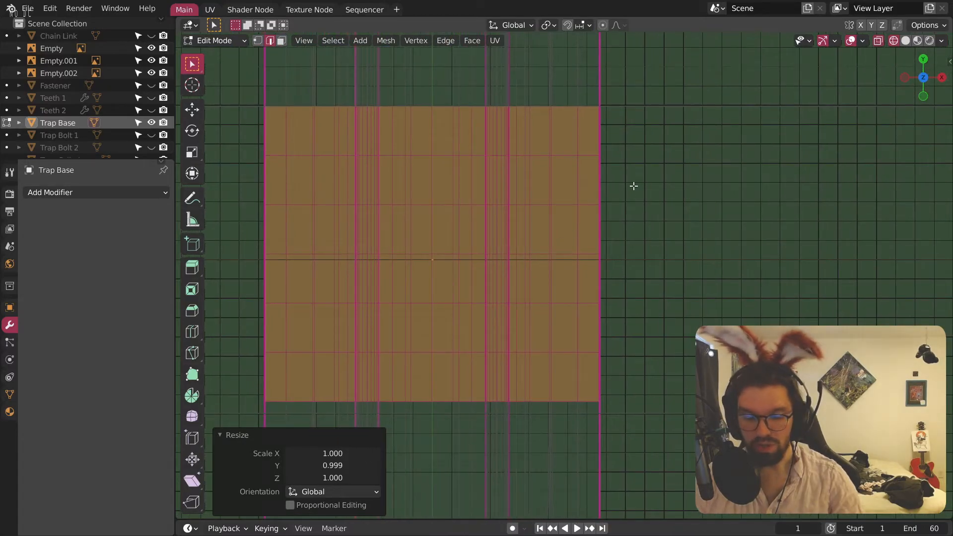
{"action": "key", "text": "g"}
{"action": "key", "text": "y"}
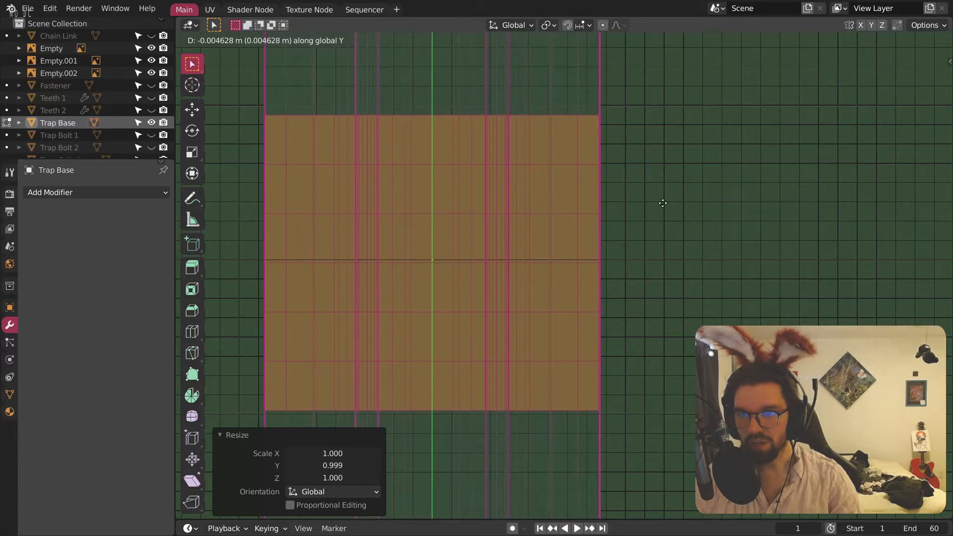
{"action": "left_click", "coordinate": [669, 200]}
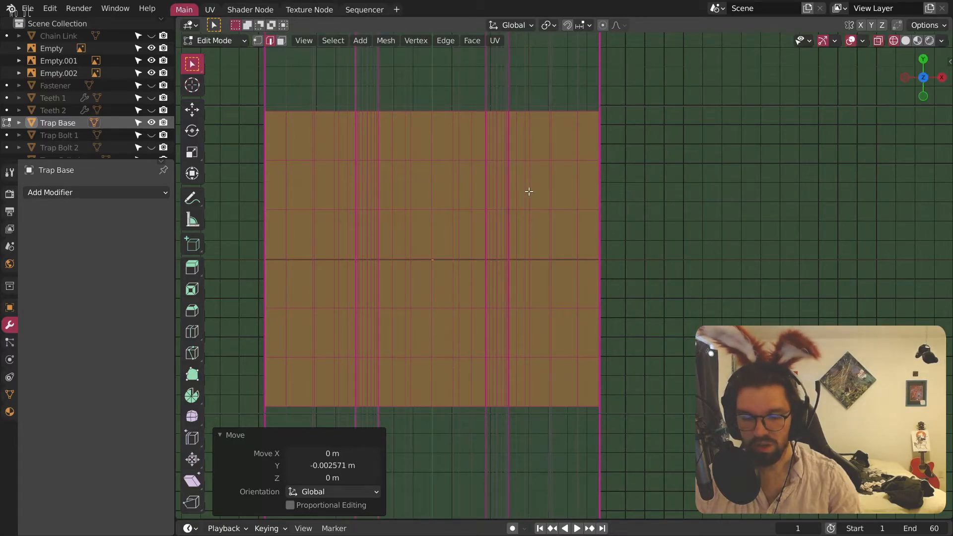
Step: Scale the middle band to 1.034 along global Y and shift it by -0.000643 m along Y
{"action": "scroll", "coordinate": [528, 192], "scroll_direction": "up", "scroll_amount": 1}
{"action": "scroll", "coordinate": [541, 162], "scroll_direction": "up", "scroll_amount": 1}
{"action": "key", "text": "s"}
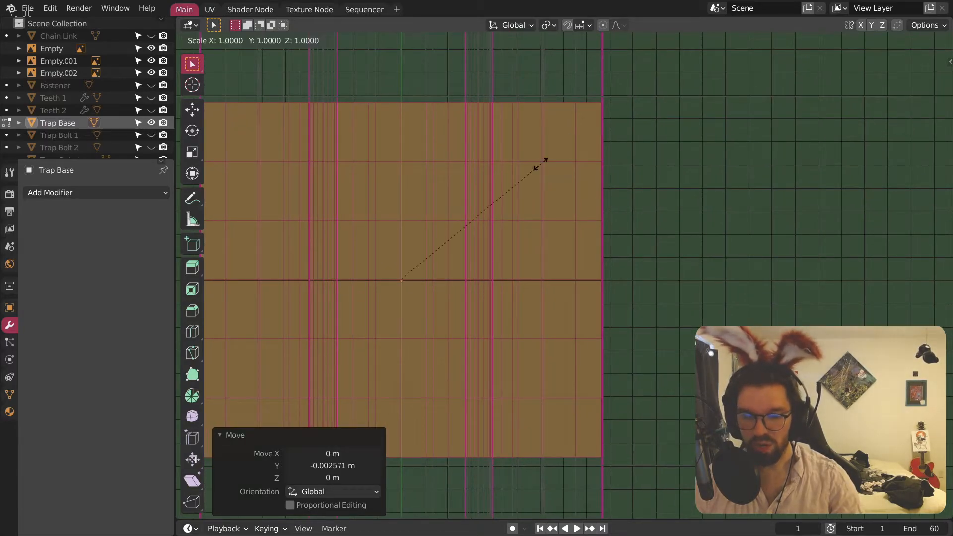
{"action": "key", "text": "y"}
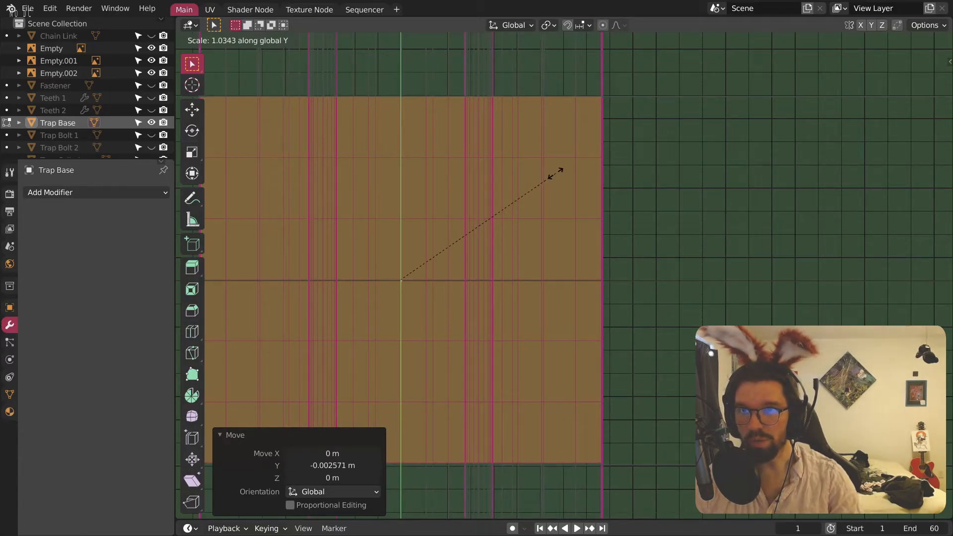
{"action": "left_click", "coordinate": [556, 173]}
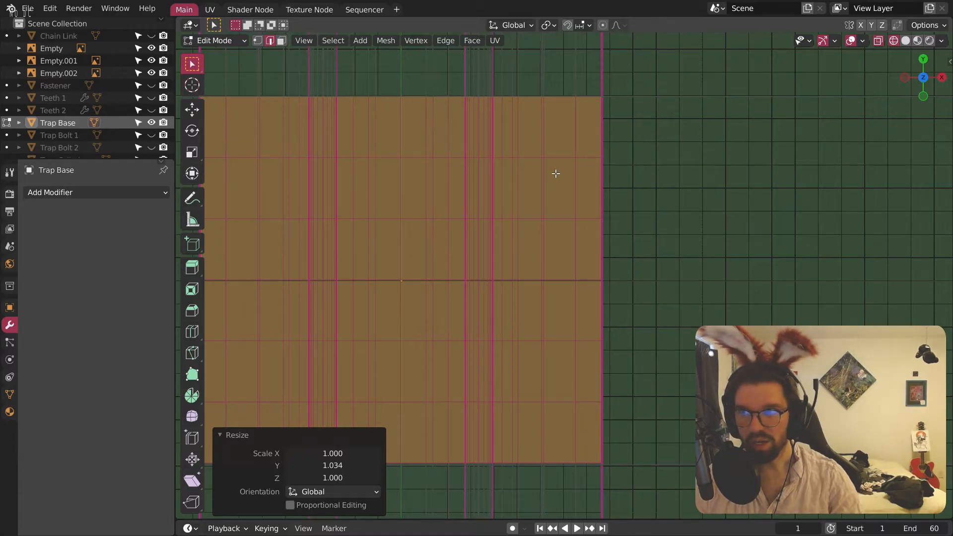
{"action": "key", "text": "g"}
{"action": "key", "text": "y"}
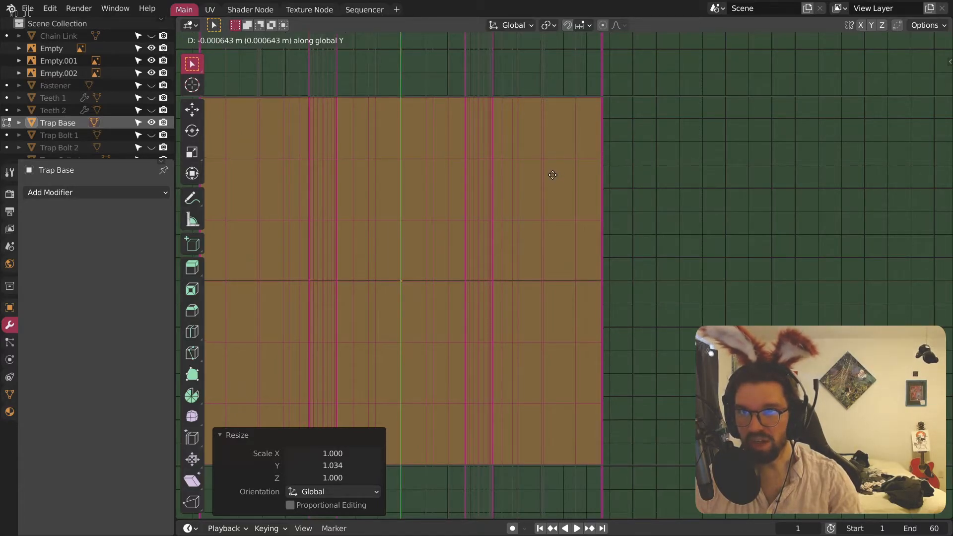
{"action": "left_click", "coordinate": [552, 175]}
Step: Return to solid shading and add a single loop cut with factor 0 at the middle of the plate's rim
{"action": "scroll", "coordinate": [642, 174], "scroll_direction": "down", "scroll_amount": 8}
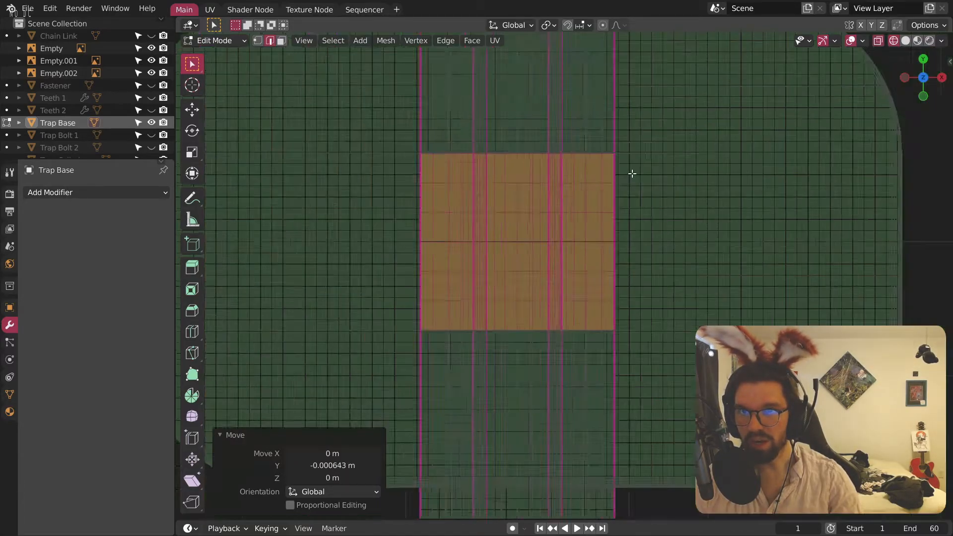
{"action": "scroll", "coordinate": [619, 166], "scroll_direction": "up", "scroll_amount": 5}
{"action": "middle_click_drag", "start_coordinate": [590, 200], "coordinate": [396, 190]}
{"action": "left_click", "coordinate": [905, 40]}
{"action": "mouse_move", "coordinate": [711, 197]}
{"action": "middle_mouse_down"}
{"action": "mouse_move", "coordinate": [608, 258]}
{"action": "mouse_move", "coordinate": [541, 252]}
{"action": "mouse_move", "coordinate": [567, 149]}
{"action": "middle_mouse_up"}
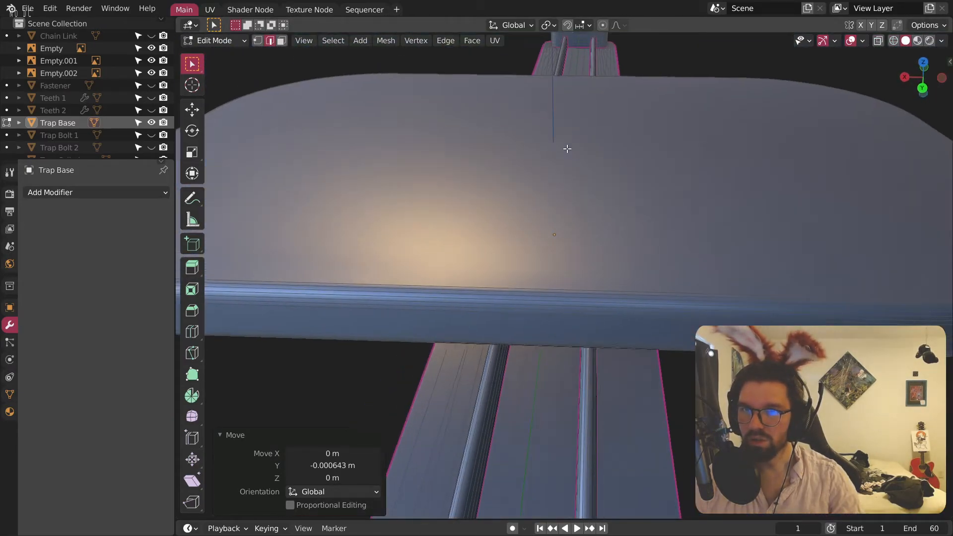
{"action": "left_click", "coordinate": [192, 331]}
{"action": "left_click", "coordinate": [539, 315]}
{"action": "mouse_move", "coordinate": [553, 283]}
{"action": "middle_mouse_down"}
{"action": "mouse_move", "coordinate": [549, 266]}
{"action": "mouse_move", "coordinate": [568, 283]}
{"action": "middle_mouse_up"}
{"action": "scroll", "coordinate": [440, 151], "scroll_direction": "down", "scroll_amount": 3}
{"action": "middle_click_drag", "start_coordinate": [489, 130], "coordinate": [557, 271], "text": "shift"}
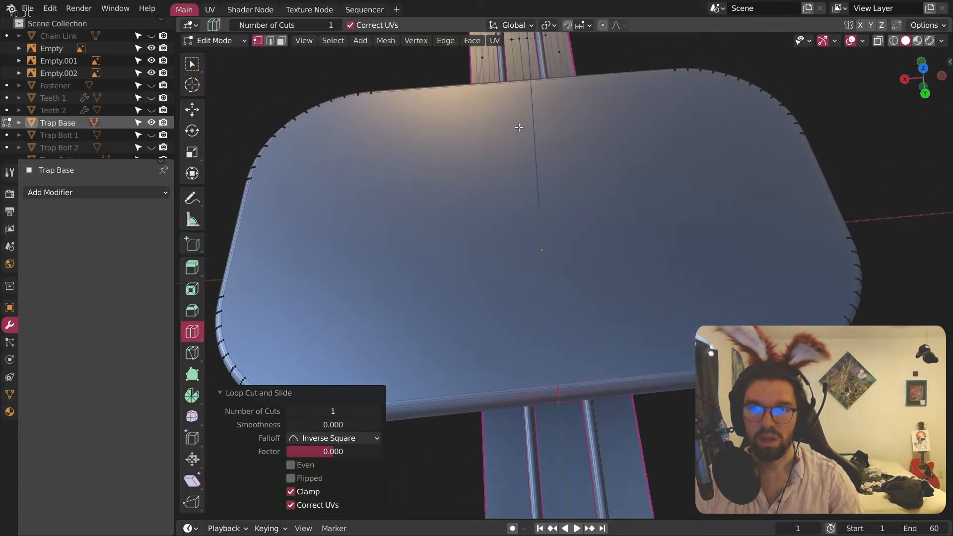
{"action": "scroll", "coordinate": [521, 128], "scroll_direction": "up", "scroll_amount": 4}
{"action": "middle_click_drag", "start_coordinate": [539, 122], "coordinate": [593, 132]}
{"action": "scroll", "coordinate": [593, 132], "scroll_direction": "down", "scroll_amount": 5}
{"action": "middle_click_drag", "start_coordinate": [546, 238], "coordinate": [641, 336]}
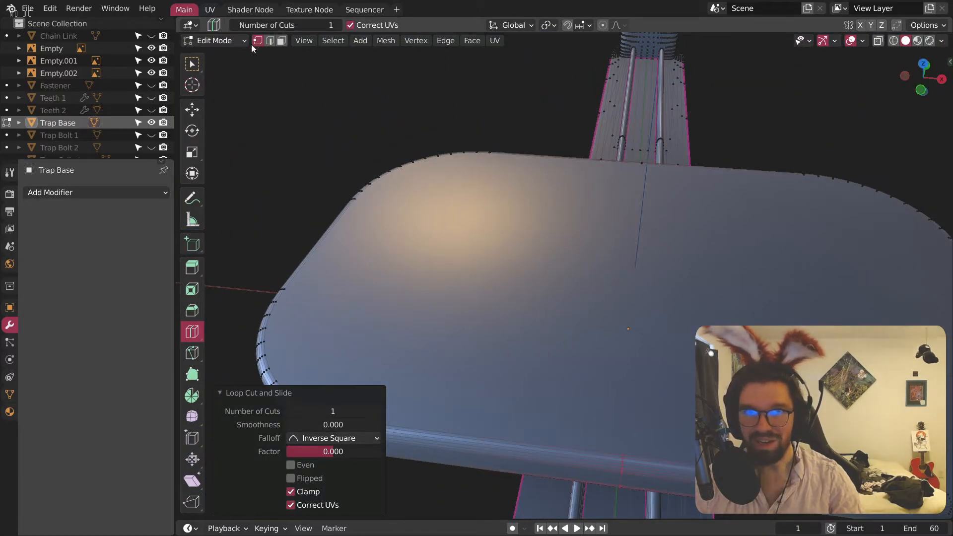
Step: Select the new cut's end vertices on the plate's rim and connect them across the top and underside faces
{"action": "left_click", "coordinate": [192, 66]}
{"action": "middle_click_drag", "start_coordinate": [630, 183], "coordinate": [645, 201]}
{"action": "middle_click_drag", "start_coordinate": [645, 201], "coordinate": [655, 151], "text": "shift"}
{"action": "scroll", "coordinate": [656, 151], "scroll_direction": "up", "scroll_amount": 3}
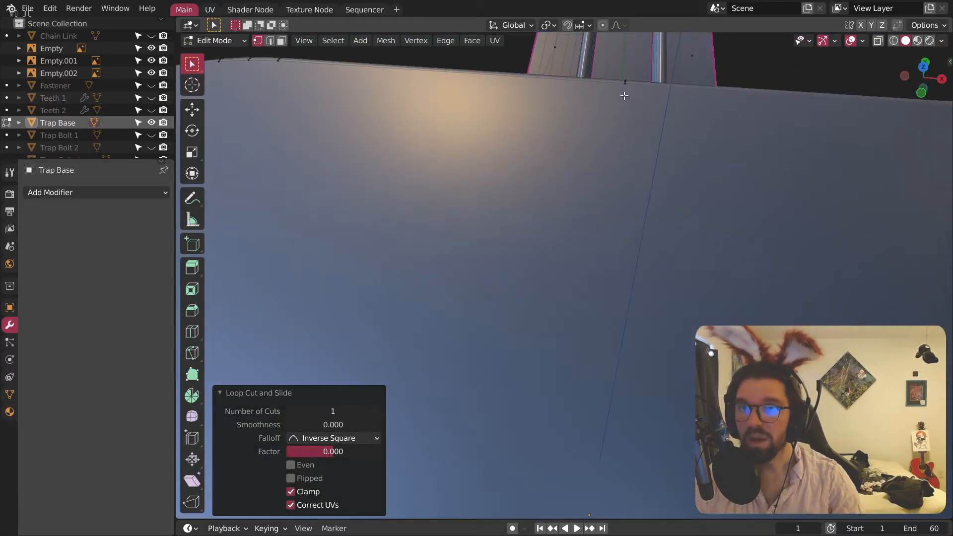
{"action": "left_click", "coordinate": [624, 94]}
{"action": "scroll", "coordinate": [611, 196], "scroll_direction": "down", "scroll_amount": 3}
{"action": "middle_click_drag", "start_coordinate": [605, 434], "coordinate": [356, 209], "text": "shift"}
{"action": "scroll", "coordinate": [581, 321], "scroll_direction": "up", "scroll_amount": 3}
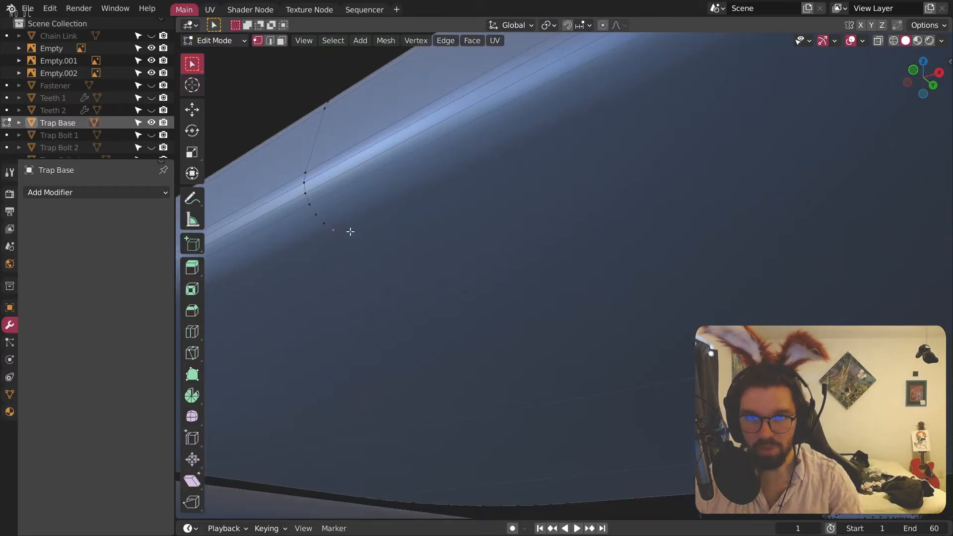
{"action": "middle_click_drag", "start_coordinate": [405, 256], "coordinate": [585, 314]}
Step: Select the plate's centre edge loop and, in wireframe shading, bevel it with a width of 0.0332 m and 1 segment
{"action": "key", "text": "KP_7"}
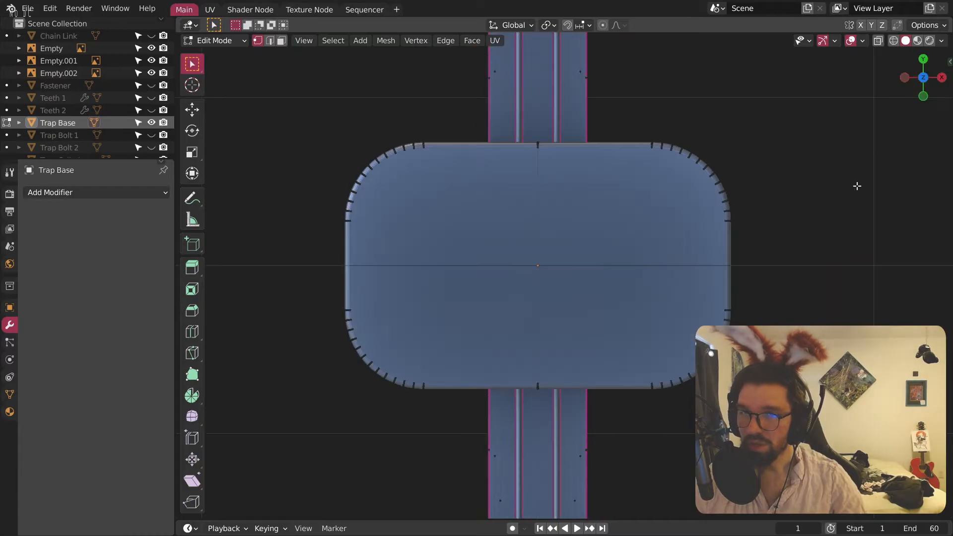
{"action": "scroll", "coordinate": [519, 204], "scroll_direction": "up", "scroll_amount": 3}
{"action": "left_click", "coordinate": [268, 43]}
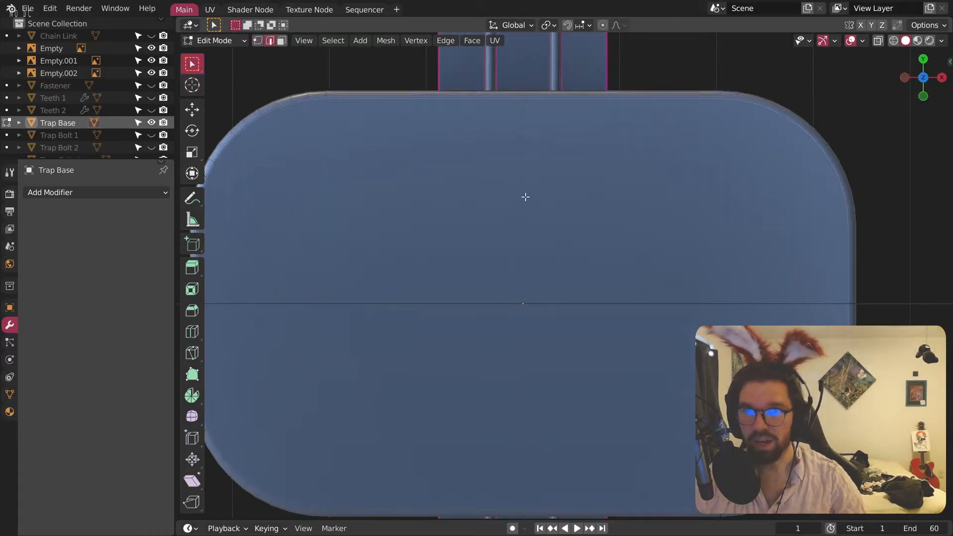
{"action": "left_click", "coordinate": [521, 185], "text": "alt"}
{"action": "middle_click_drag", "start_coordinate": [530, 227], "coordinate": [517, 274], "text": "shift"}
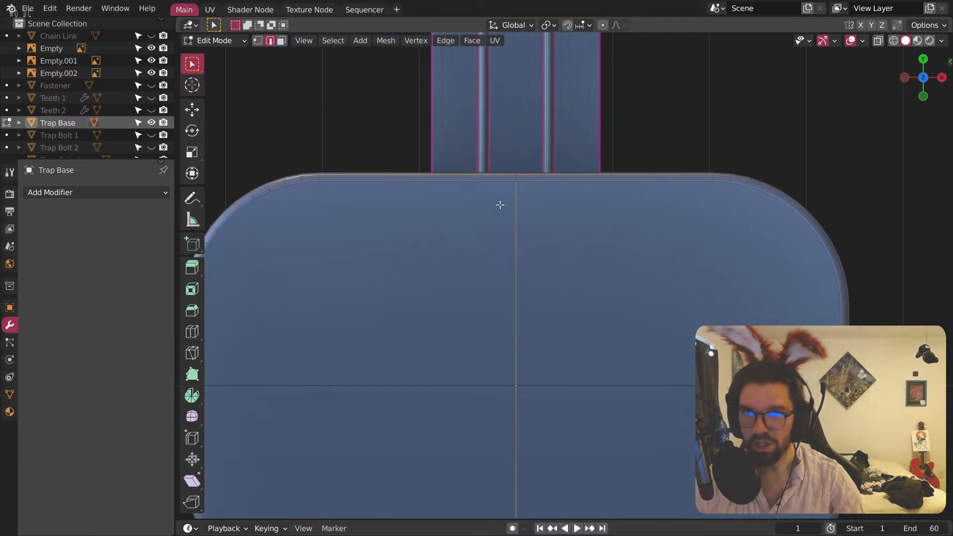
{"action": "scroll", "coordinate": [500, 205], "scroll_direction": "up", "scroll_amount": 3}
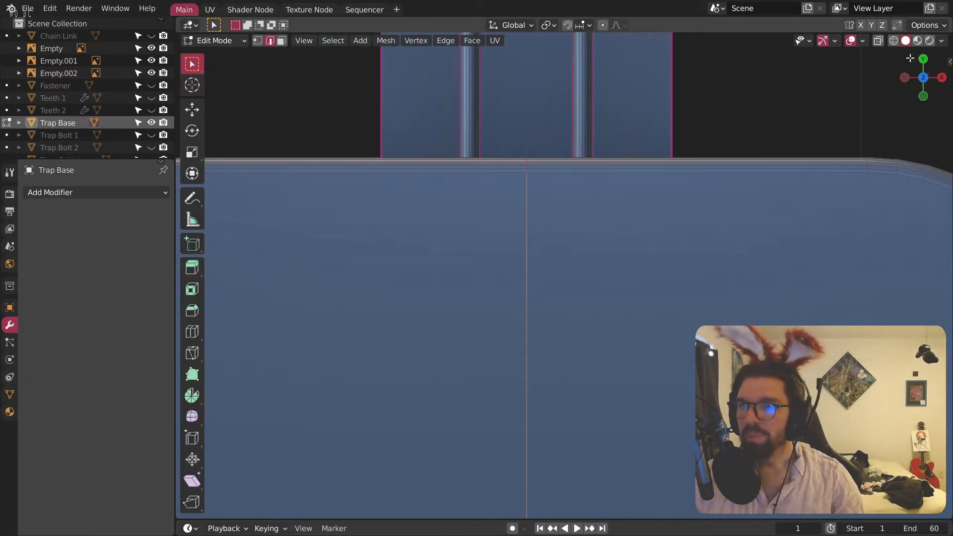
{"action": "left_click", "coordinate": [894, 40]}
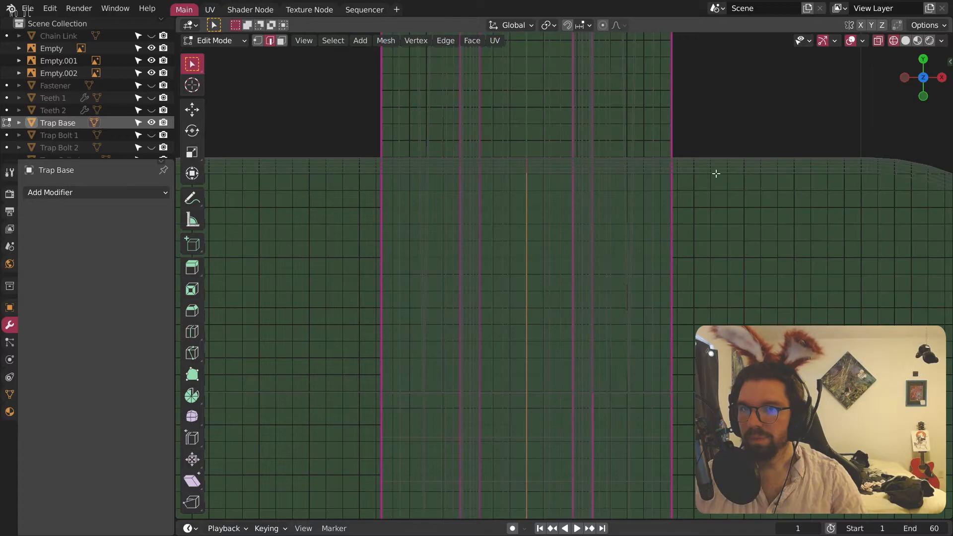
{"action": "scroll", "coordinate": [514, 154], "scroll_direction": "up", "scroll_amount": 2}
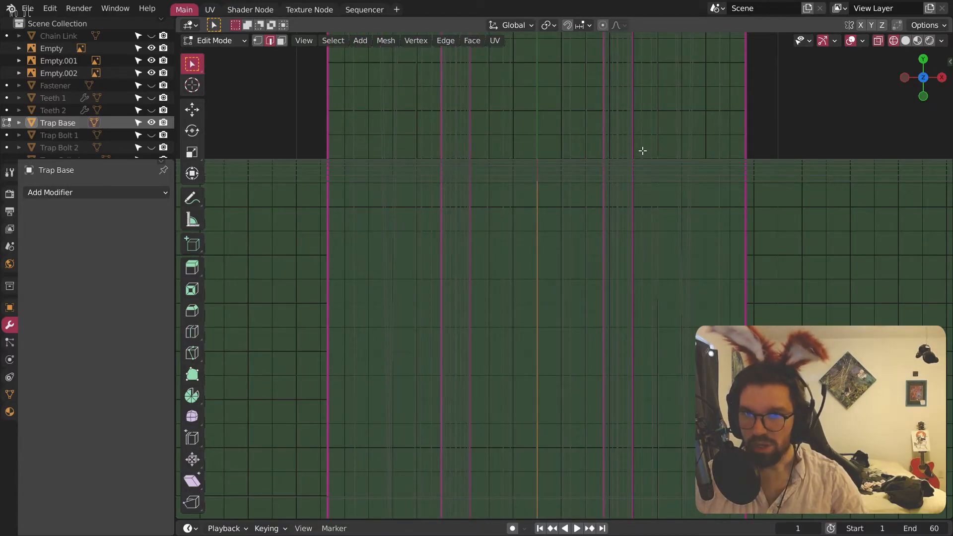
{"action": "key", "text": "ctrl+b"}
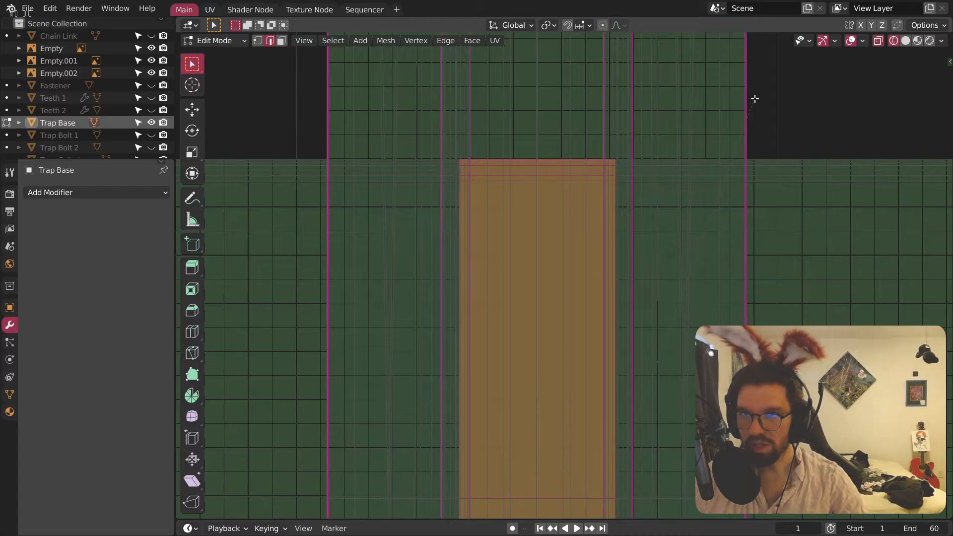
{"action": "left_click", "coordinate": [757, 97]}
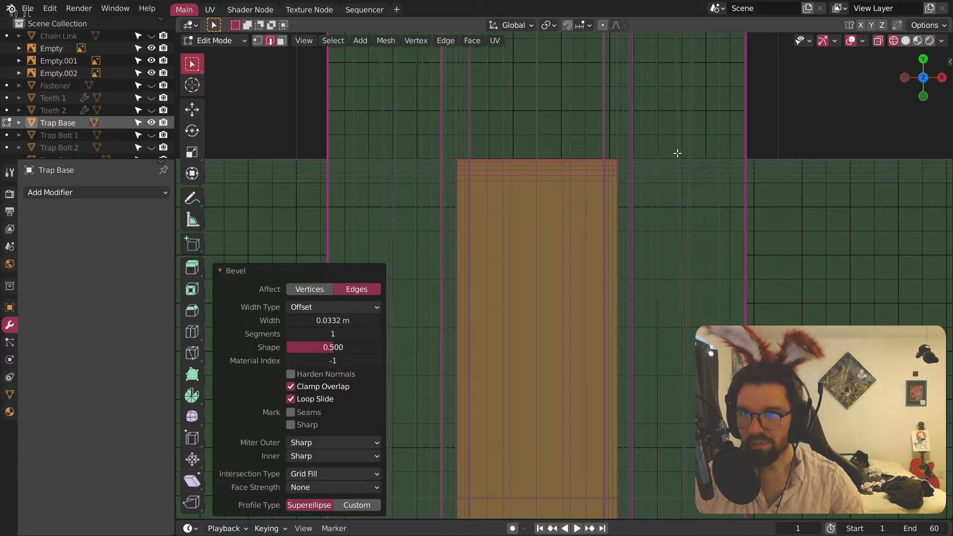
Step: Return to solid shading, select inner cross-section edge loops of the bar's middle band beneath the plate, and dissolve them
{"action": "scroll", "coordinate": [496, 200], "scroll_direction": "up", "scroll_amount": 2}
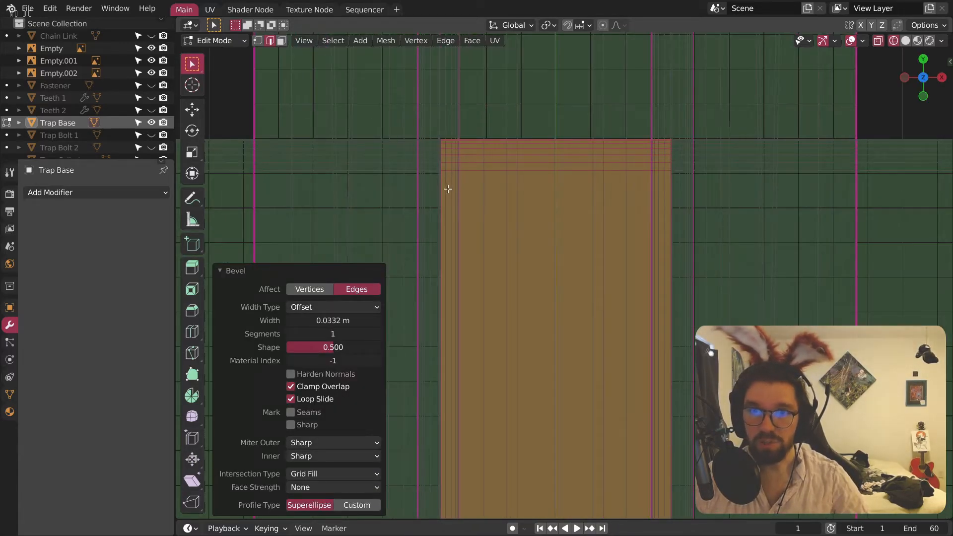
{"action": "middle_click_drag", "start_coordinate": [706, 165], "coordinate": [893, 126]}
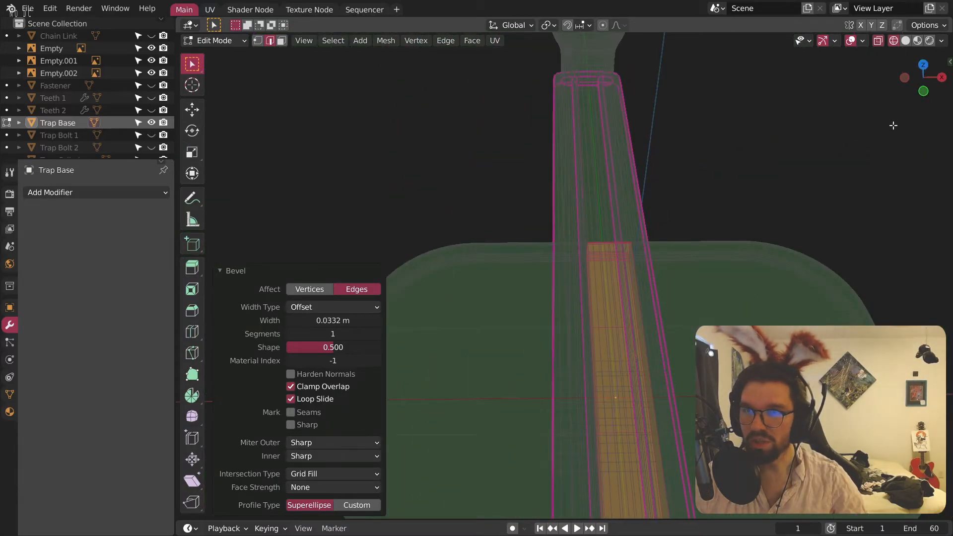
{"action": "left_click", "coordinate": [911, 45]}
{"action": "mouse_move", "coordinate": [672, 243]}
{"action": "middle_mouse_down"}
{"action": "mouse_move", "coordinate": [647, 164]}
{"action": "mouse_move", "coordinate": [598, 320]}
{"action": "mouse_move", "coordinate": [477, 386]}
{"action": "mouse_move", "coordinate": [545, 336]}
{"action": "mouse_move", "coordinate": [522, 349]}
{"action": "mouse_move", "coordinate": [529, 341]}
{"action": "middle_mouse_up"}
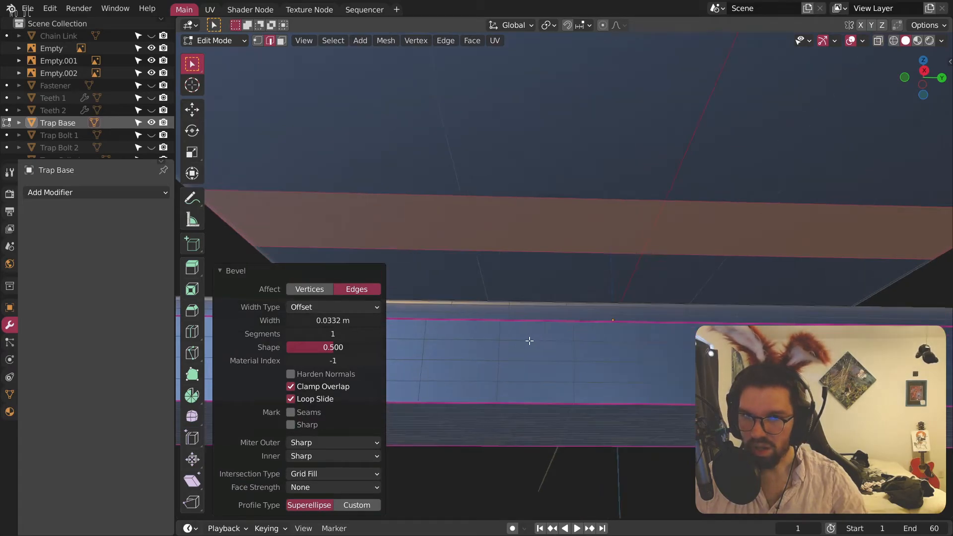
{"action": "left_click", "coordinate": [281, 40]}
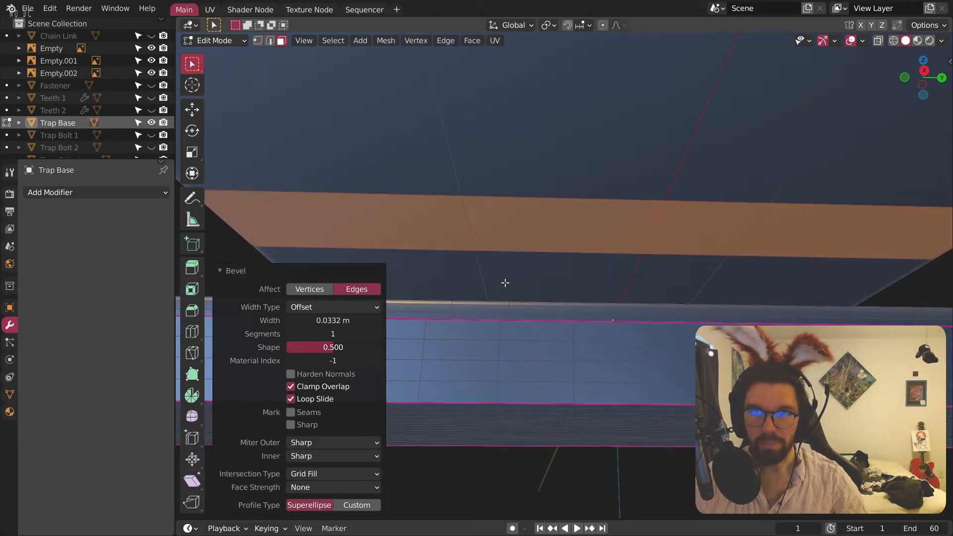
{"action": "scroll", "coordinate": [490, 325], "scroll_direction": "up", "scroll_amount": 1}
{"action": "left_click", "coordinate": [270, 40]}
{"action": "left_click", "coordinate": [486, 461]}
{"action": "middle_click_drag", "start_coordinate": [486, 461], "coordinate": [489, 303]}
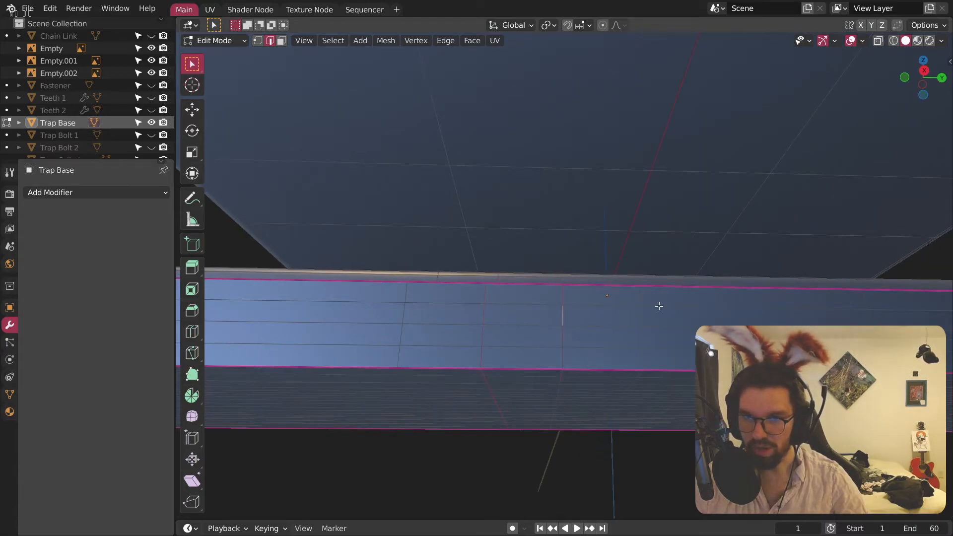
{"action": "middle_click_drag", "start_coordinate": [659, 306], "coordinate": [519, 311]}
{"action": "middle_click_drag", "start_coordinate": [629, 332], "coordinate": [449, 328]}
{"action": "right_click", "coordinate": [449, 324]}
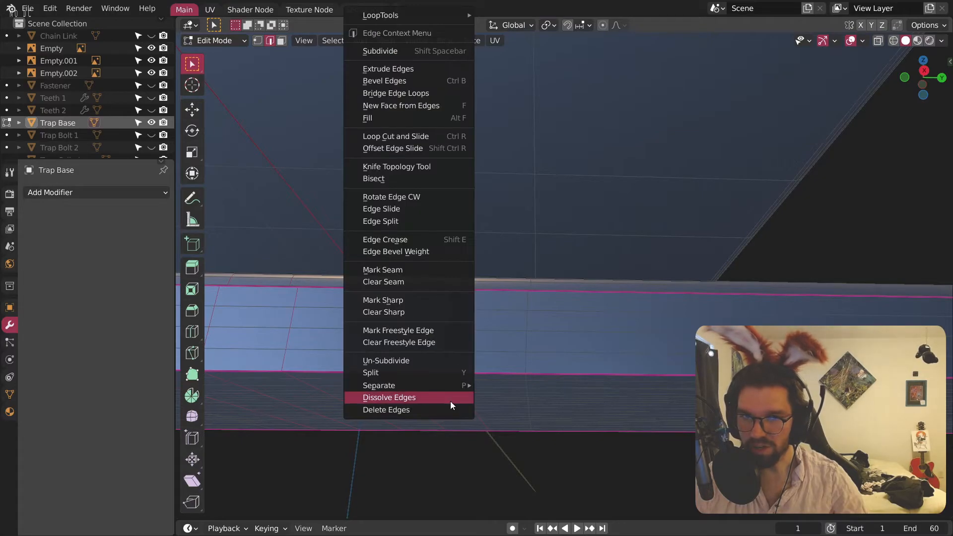
{"action": "left_click", "coordinate": [443, 401]}
{"action": "middle_click_drag", "start_coordinate": [443, 400], "coordinate": [556, 315]}
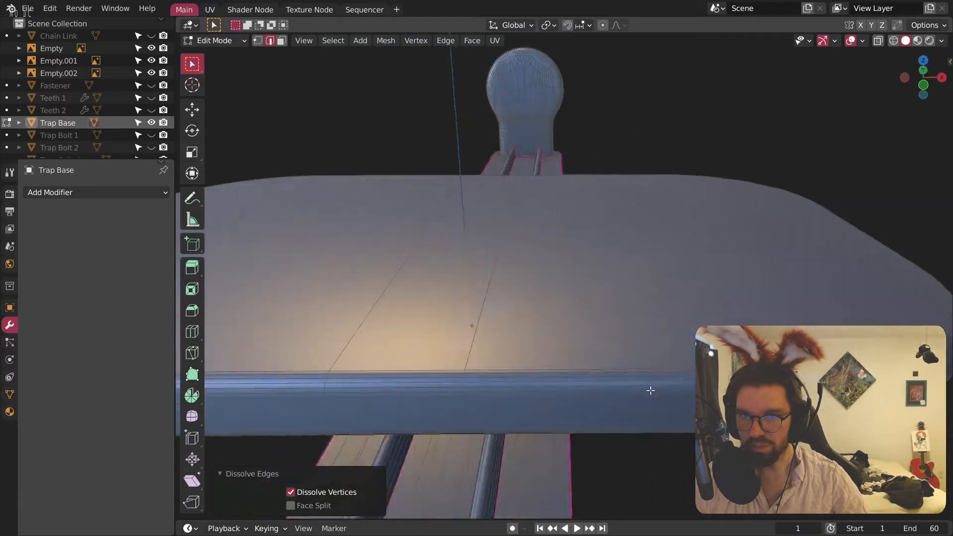
Step: Bevel the two parallel edge loops crossing the rounded plate by about 0.00528 m with one segment, matching the rail widths below
{"action": "right_click", "coordinate": [557, 313]}
{"action": "middle_click_drag", "start_coordinate": [612, 231], "coordinate": [620, 261]}
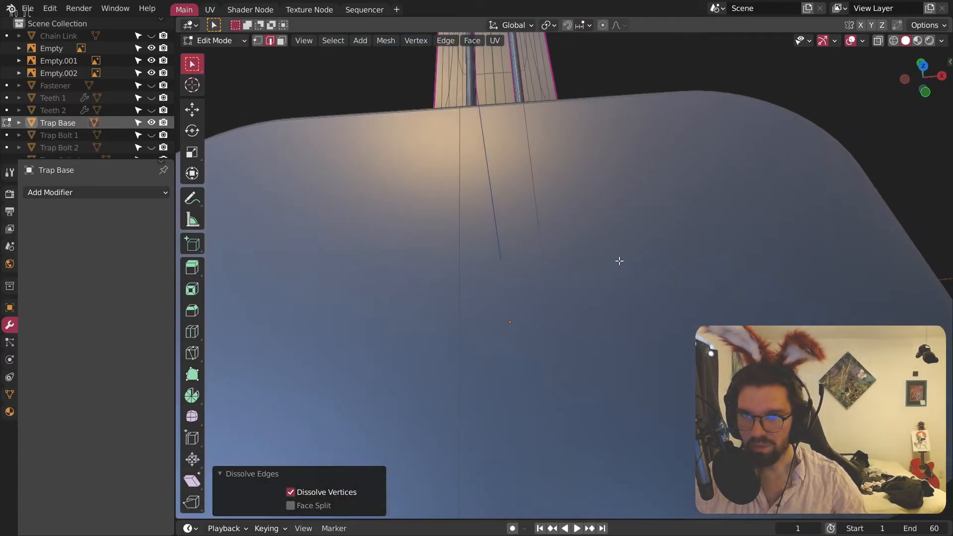
{"action": "middle_click_drag", "start_coordinate": [543, 273], "coordinate": [526, 291]}
{"action": "left_click", "coordinate": [925, 69]}
{"action": "left_click", "coordinate": [893, 41]}
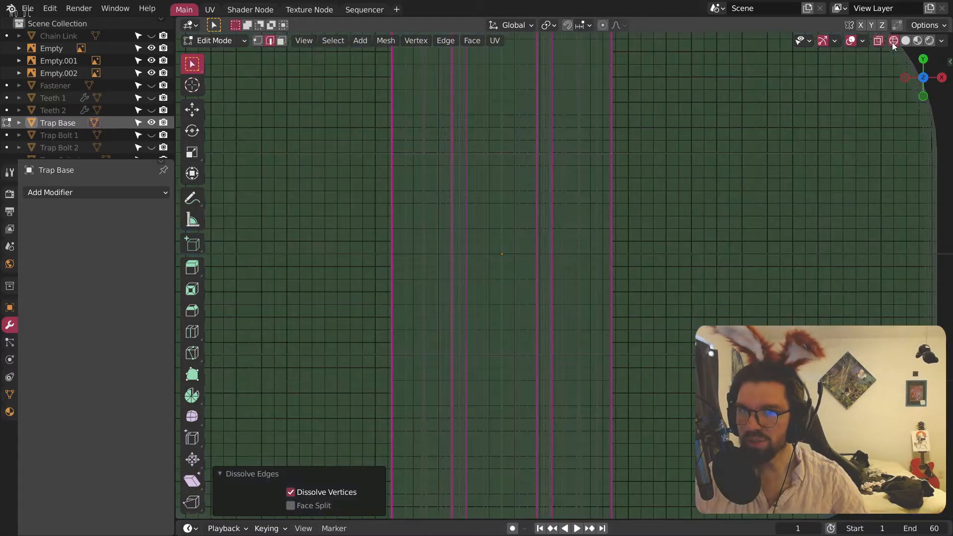
{"action": "left_click", "coordinate": [906, 41]}
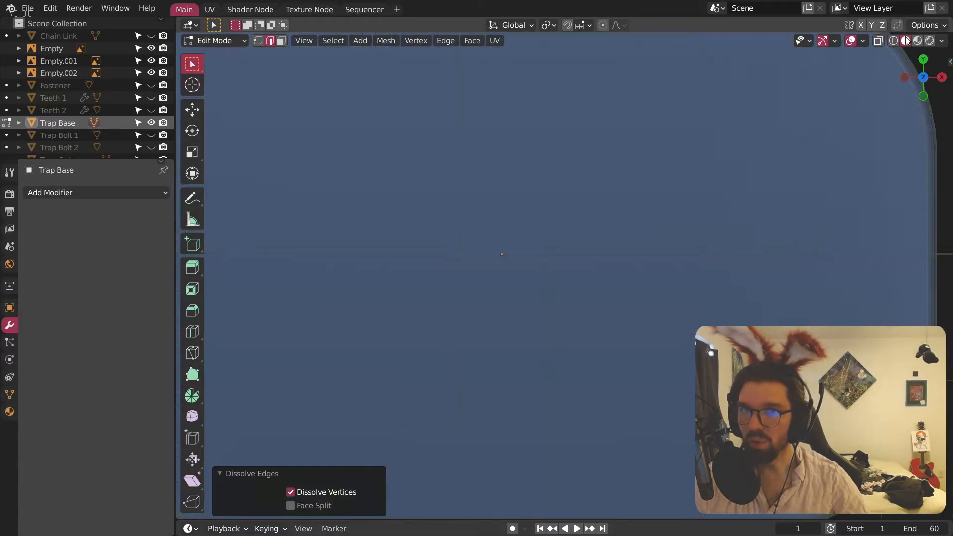
{"action": "left_click", "coordinate": [459, 215]}
{"action": "left_click", "coordinate": [545, 217], "text": "shift"}
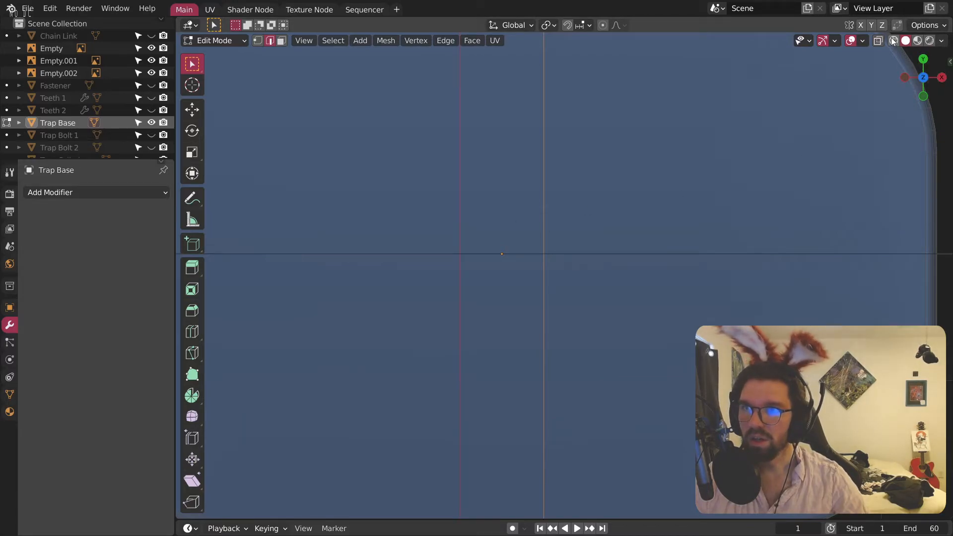
{"action": "left_click", "coordinate": [893, 42]}
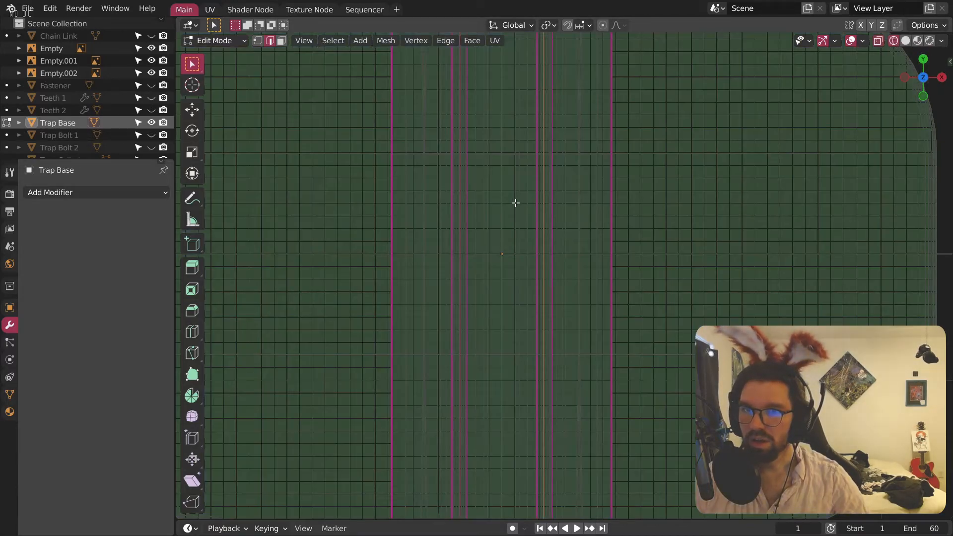
{"action": "scroll", "coordinate": [481, 208], "scroll_direction": "up", "scroll_amount": 3}
{"action": "scroll", "coordinate": [484, 308], "scroll_direction": "up", "scroll_amount": 1}
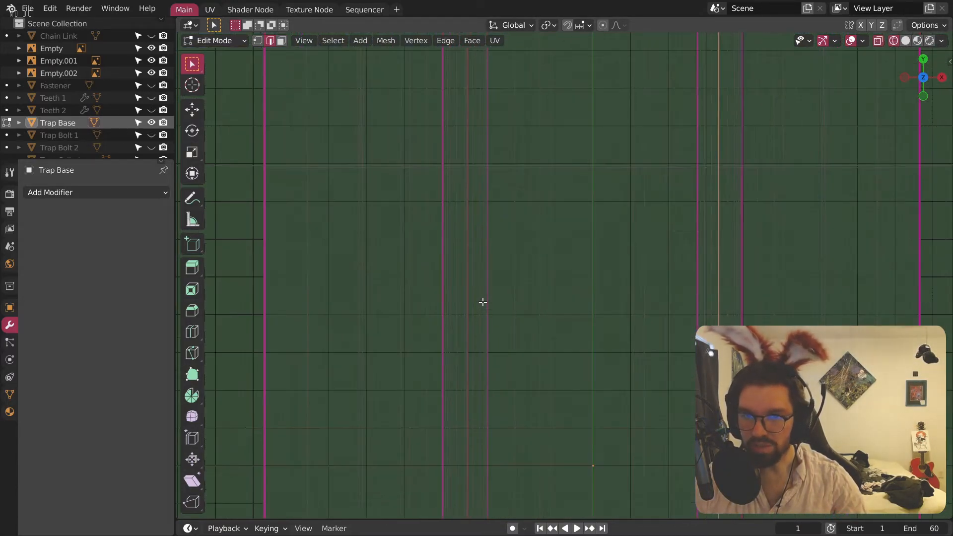
{"action": "key", "text": "ctrl+b"}
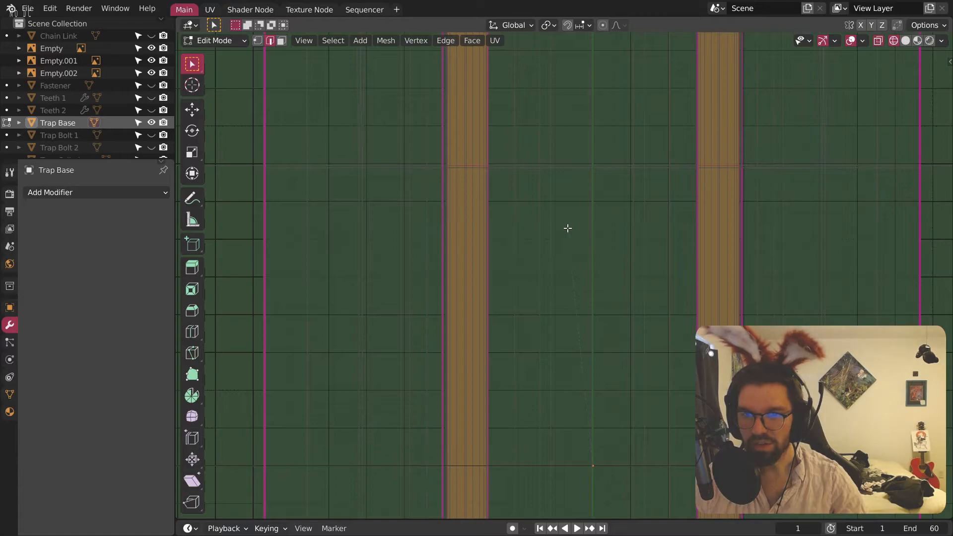
{"action": "left_click", "coordinate": [565, 229]}
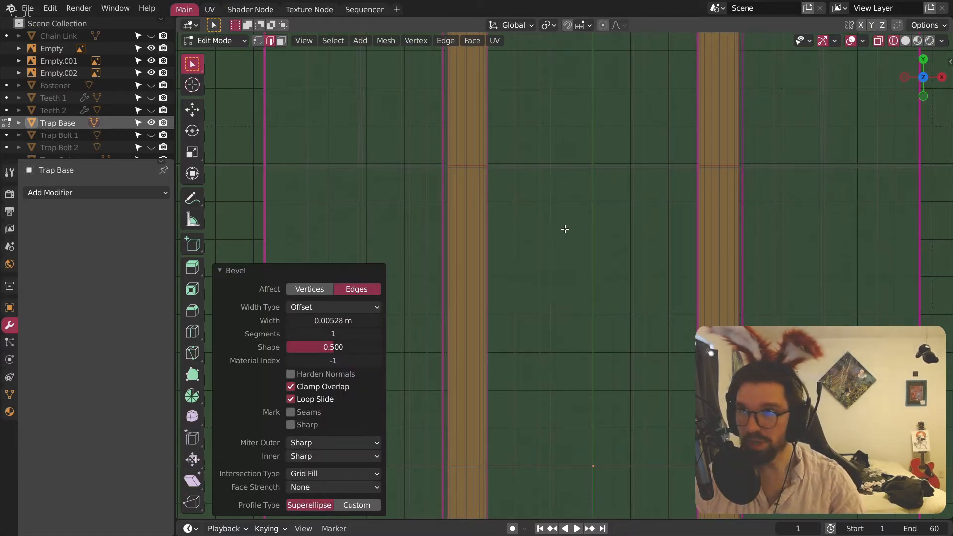
Step: Scale the bevelled plate loops by 1.012 along the global X axis to line them up with the rails
{"action": "key", "text": "s"}
{"action": "key", "text": "x"}
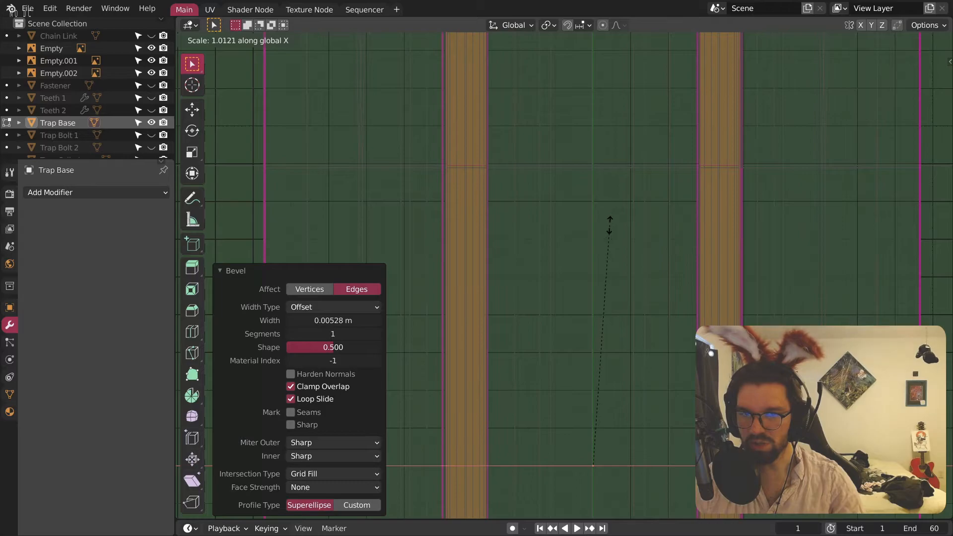
{"action": "left_click", "coordinate": [609, 222]}
{"action": "scroll", "coordinate": [608, 222], "scroll_direction": "down", "scroll_amount": 5}
{"action": "middle_click_drag", "start_coordinate": [608, 221], "coordinate": [509, 189]}
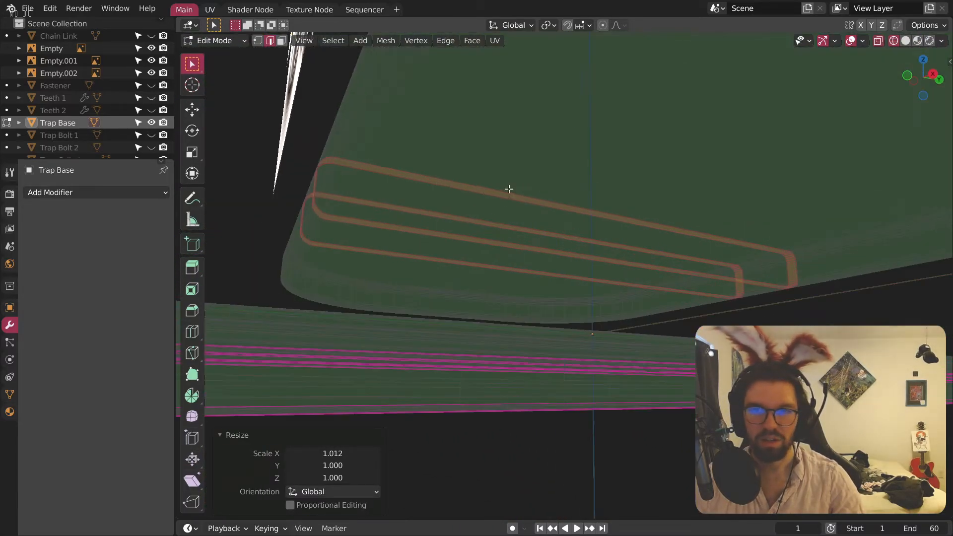
Step: Clear the edge selection, leave Edit Mode for Object Mode and return the viewport to solid shading
{"action": "key", "text": "alt+a"}
{"action": "left_click", "coordinate": [213, 40]}
{"action": "left_click", "coordinate": [213, 55]}
{"action": "middle_click_drag", "start_coordinate": [213, 59], "coordinate": [388, 211]}
{"action": "scroll", "coordinate": [517, 240], "scroll_direction": "up", "scroll_amount": 3}
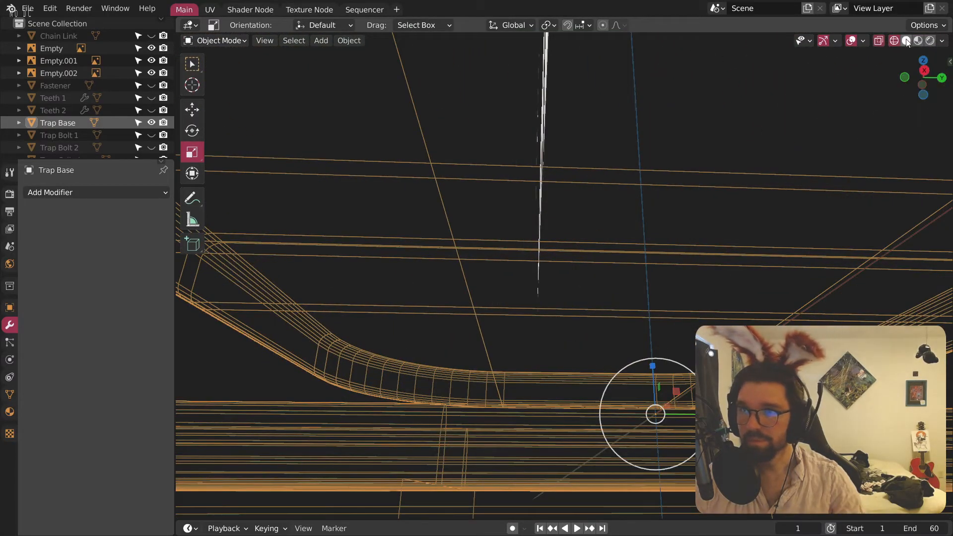
{"action": "key", "text": "shift+z"}
{"action": "mouse_move", "coordinate": [576, 302]}
{"action": "middle_mouse_down"}
{"action": "mouse_move", "coordinate": [547, 293]}
{"action": "mouse_move", "coordinate": [554, 284]}
{"action": "mouse_move", "coordinate": [564, 310]}
{"action": "mouse_move", "coordinate": [610, 311]}
{"action": "mouse_move", "coordinate": [596, 306]}
{"action": "middle_mouse_up"}
{"action": "left_click", "coordinate": [219, 40]}
{"action": "left_click", "coordinate": [221, 82]}
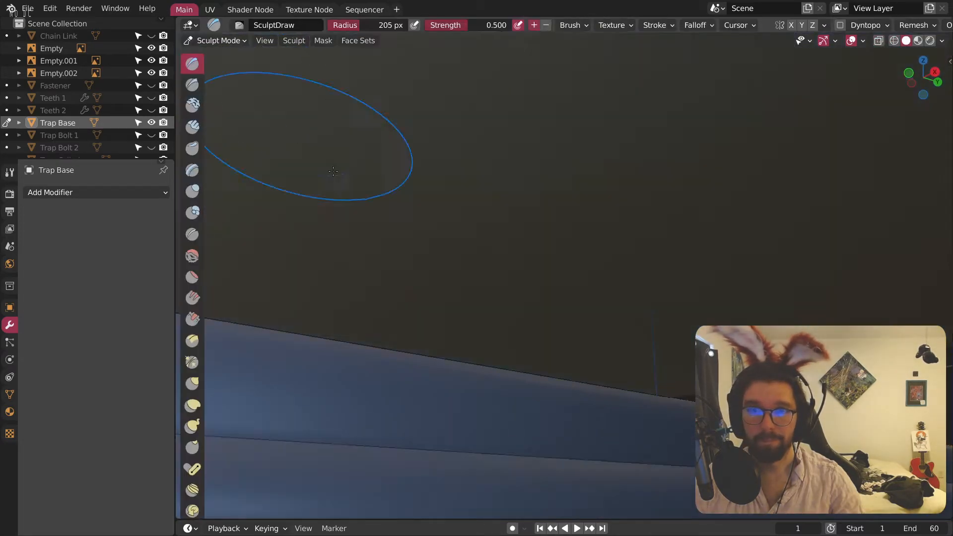
{"action": "left_click", "coordinate": [227, 40]}
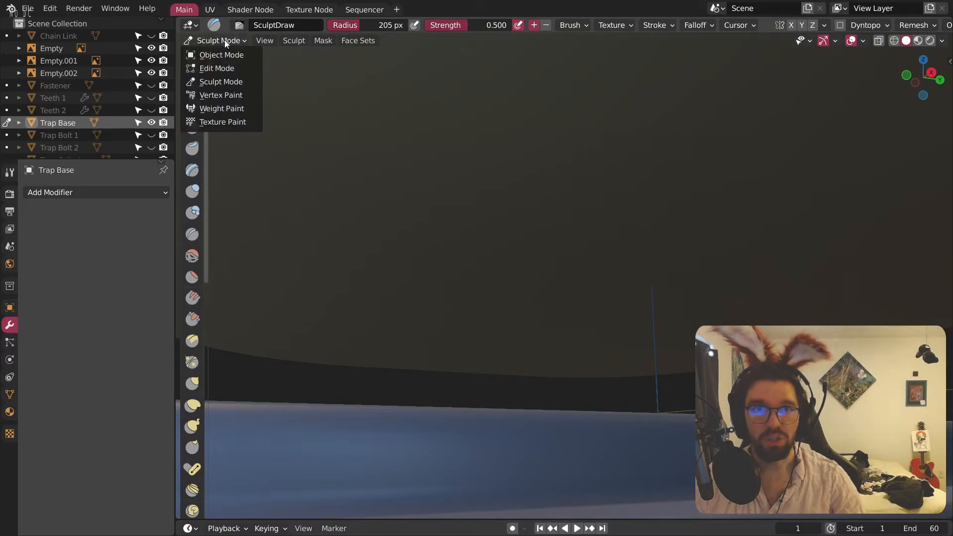
{"action": "left_click", "coordinate": [220, 68]}
{"action": "key", "text": "ctrl+z"}
{"action": "key", "text": "ctrl+z"}
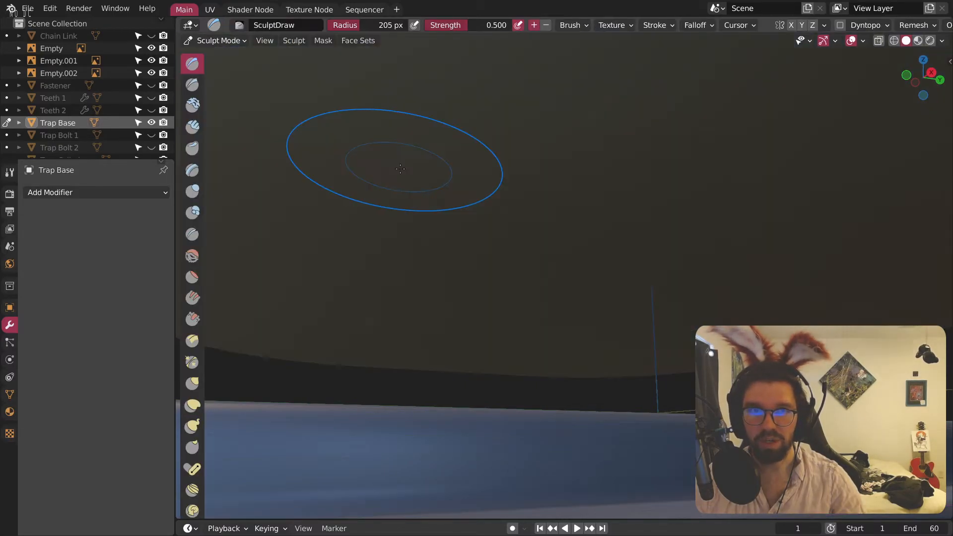
{"action": "left_click", "coordinate": [218, 39]}
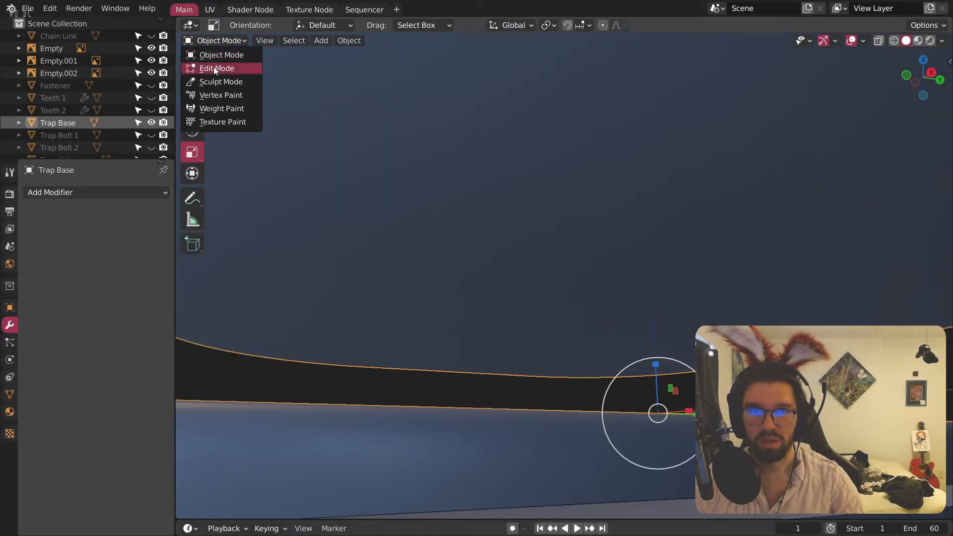
{"action": "left_click", "coordinate": [215, 66]}
Step: Examine the edge flow along the long beam's rails beneath the rounded plate
{"action": "scroll", "coordinate": [450, 394], "scroll_direction": "down", "scroll_amount": 2}
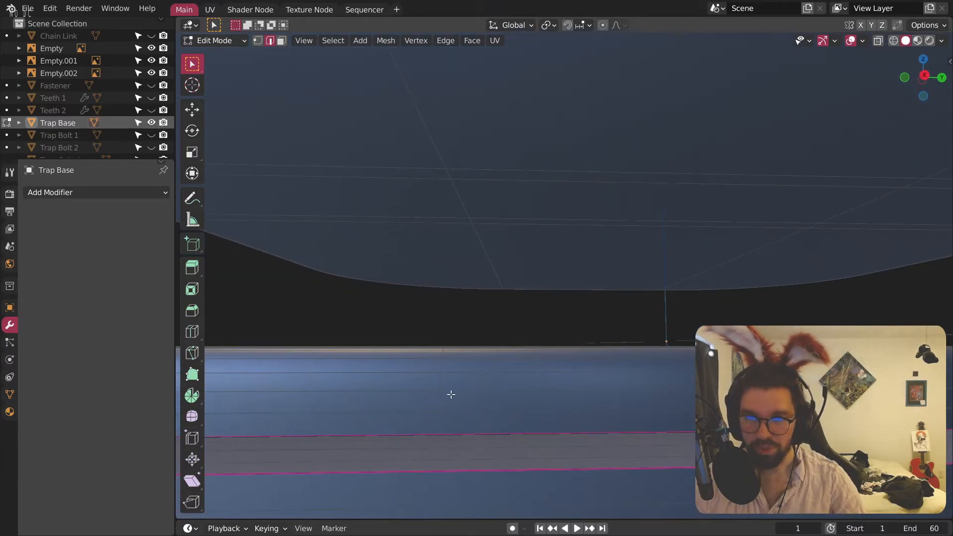
{"action": "mouse_move", "coordinate": [466, 301]}
{"action": "middle_mouse_down"}
{"action": "mouse_move", "coordinate": [463, 345]}
{"action": "mouse_move", "coordinate": [465, 316]}
{"action": "middle_mouse_up"}
{"action": "scroll", "coordinate": [453, 378], "scroll_direction": "up", "scroll_amount": 1}
{"action": "middle_click_drag", "start_coordinate": [454, 378], "coordinate": [354, 371]}
{"action": "middle_click_drag", "start_coordinate": [268, 376], "coordinate": [297, 326]}
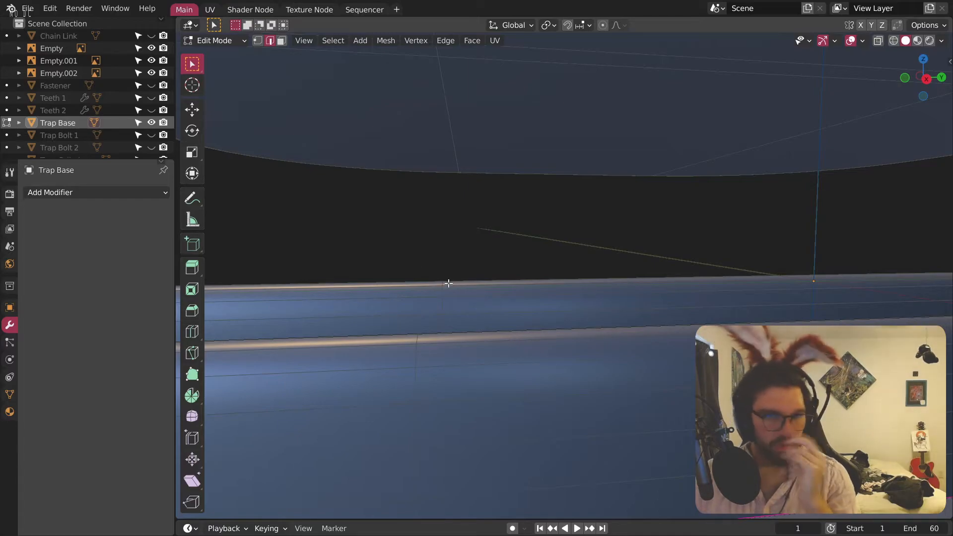
{"action": "middle_click_drag", "start_coordinate": [451, 281], "coordinate": [409, 357]}
{"action": "scroll", "coordinate": [409, 357], "scroll_direction": "up", "scroll_amount": 4}
{"action": "middle_click_drag", "start_coordinate": [396, 415], "coordinate": [451, 398], "text": "shift"}
{"action": "scroll", "coordinate": [451, 397], "scroll_direction": "down", "scroll_amount": 5}
{"action": "middle_click_drag", "start_coordinate": [498, 331], "coordinate": [474, 358]}
{"action": "middle_click_drag", "start_coordinate": [749, 367], "coordinate": [478, 372]}
{"action": "scroll", "coordinate": [514, 384], "scroll_direction": "up", "scroll_amount": 4}
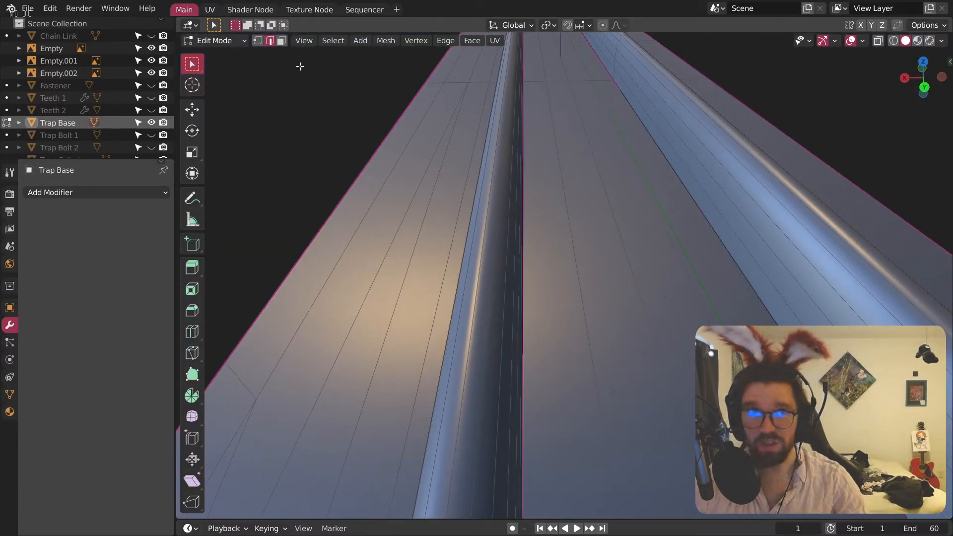
Step: Dissolve the selected lengthwise edge loop along the side of the beam's rail
{"action": "left_click", "coordinate": [923, 61]}
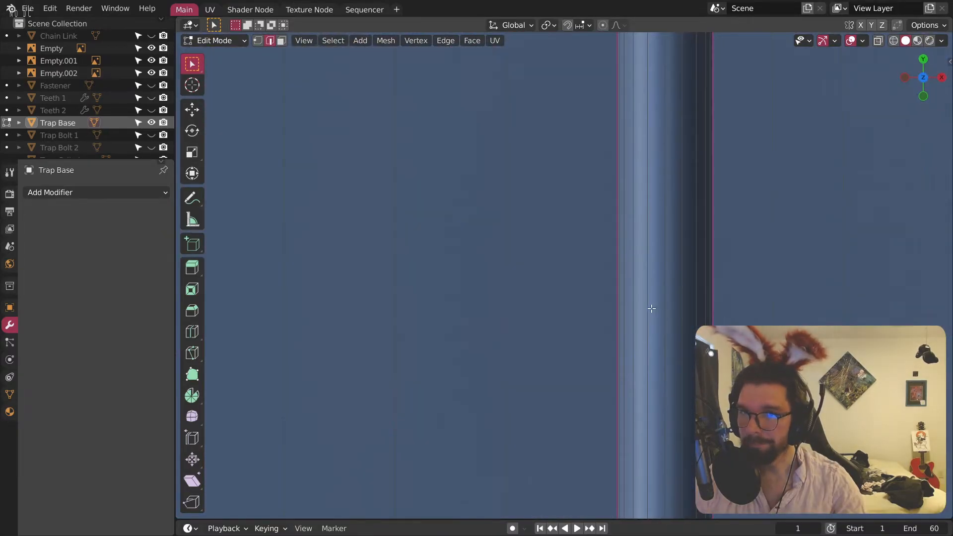
{"action": "scroll", "coordinate": [670, 331], "scroll_direction": "down", "scroll_amount": 5}
{"action": "scroll", "coordinate": [462, 280], "scroll_direction": "up", "scroll_amount": 2}
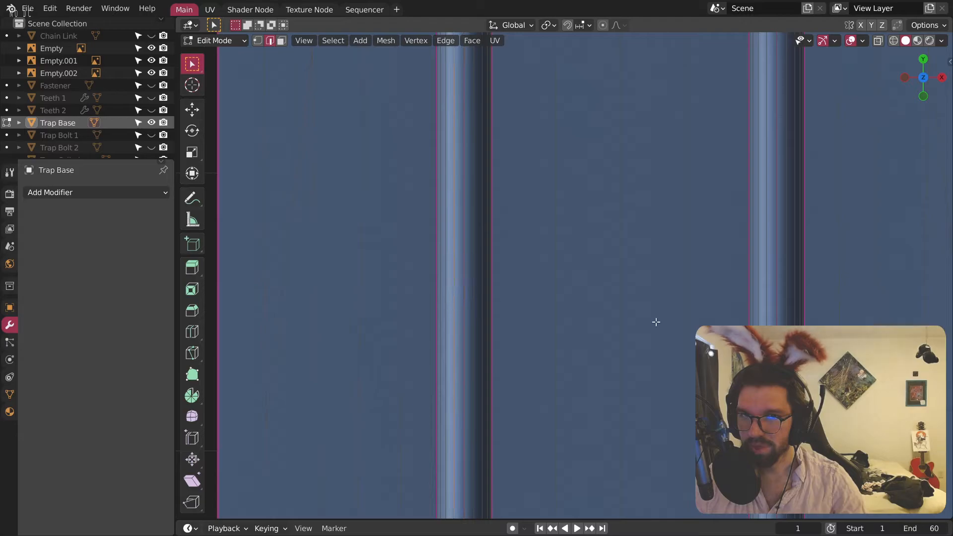
{"action": "middle_click_drag", "start_coordinate": [769, 320], "coordinate": [422, 266], "text": "shift"}
{"action": "scroll", "coordinate": [667, 308], "scroll_direction": "up", "scroll_amount": 3}
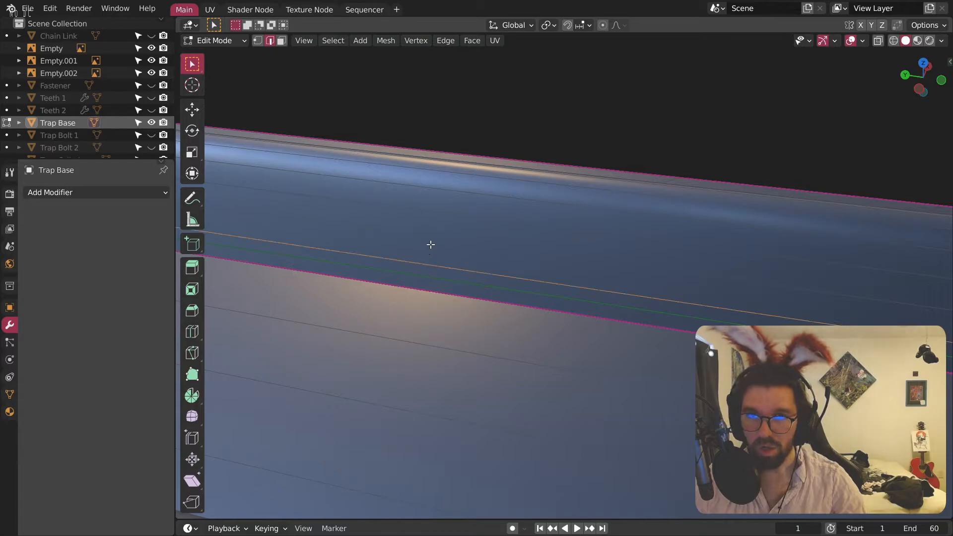
{"action": "middle_click_drag", "start_coordinate": [444, 225], "coordinate": [837, 289]}
{"action": "scroll", "coordinate": [837, 288], "scroll_direction": "up", "scroll_amount": 3}
{"action": "scroll", "coordinate": [744, 269], "scroll_direction": "up", "scroll_amount": 5}
{"action": "middle_click_drag", "start_coordinate": [663, 290], "coordinate": [433, 389]}
{"action": "right_click", "coordinate": [568, 422]}
{"action": "left_click", "coordinate": [569, 423]}
{"action": "left_click", "coordinate": [524, 390]}
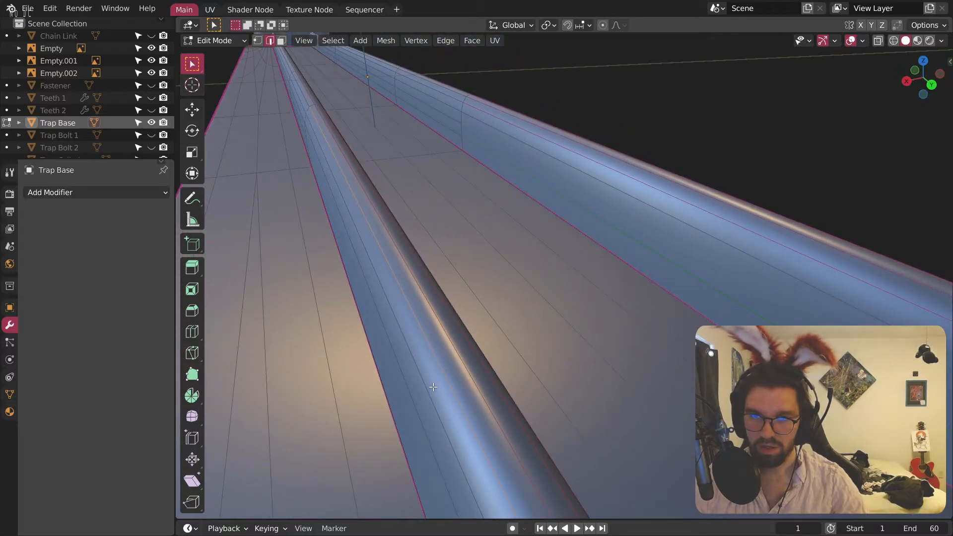
Step: Try dissolving the selected lengthwise edges along both rails of the beam
{"action": "right_click", "coordinate": [430, 389]}
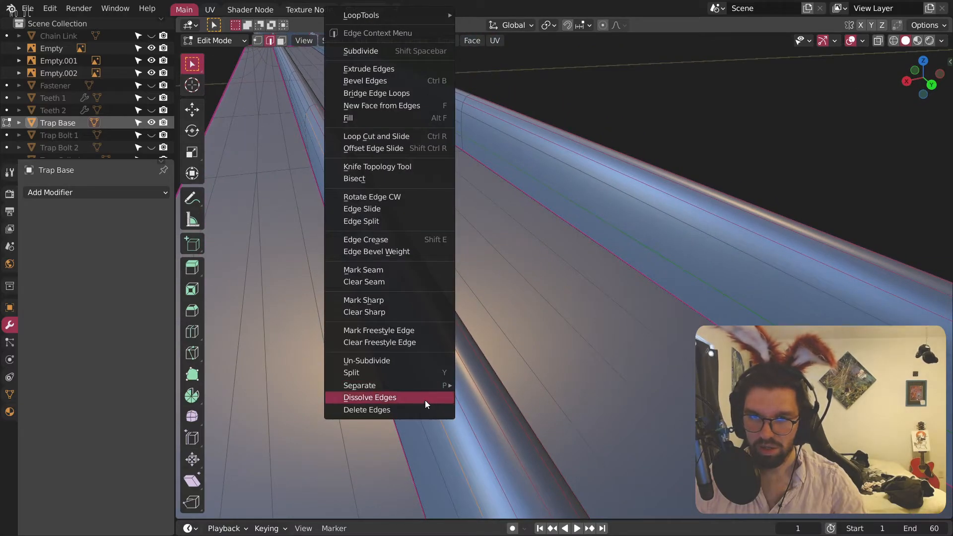
{"action": "left_click", "coordinate": [425, 400]}
{"action": "middle_click_drag", "start_coordinate": [451, 347], "coordinate": [569, 312]}
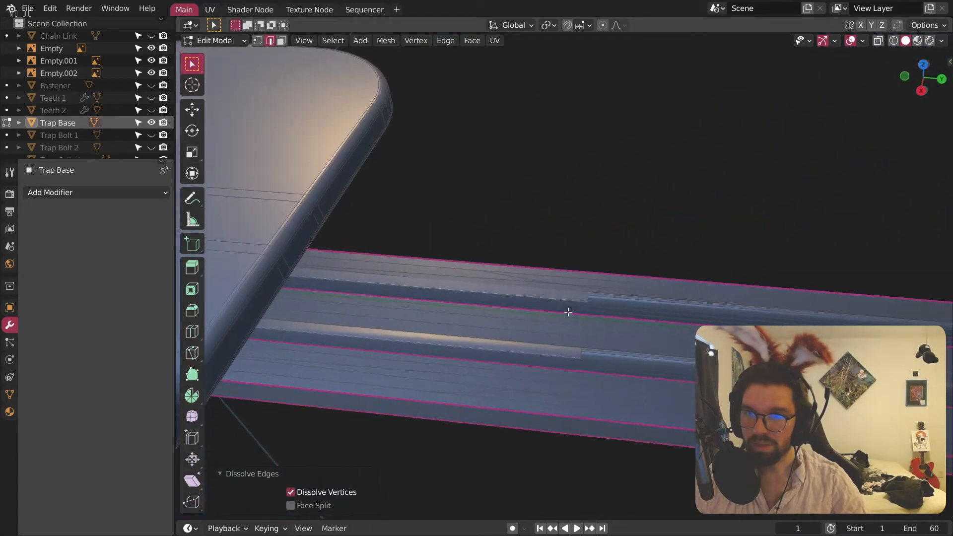
{"action": "middle_click_drag", "start_coordinate": [692, 377], "coordinate": [604, 305], "text": "shift"}
{"action": "key", "text": "ctrl+z"}
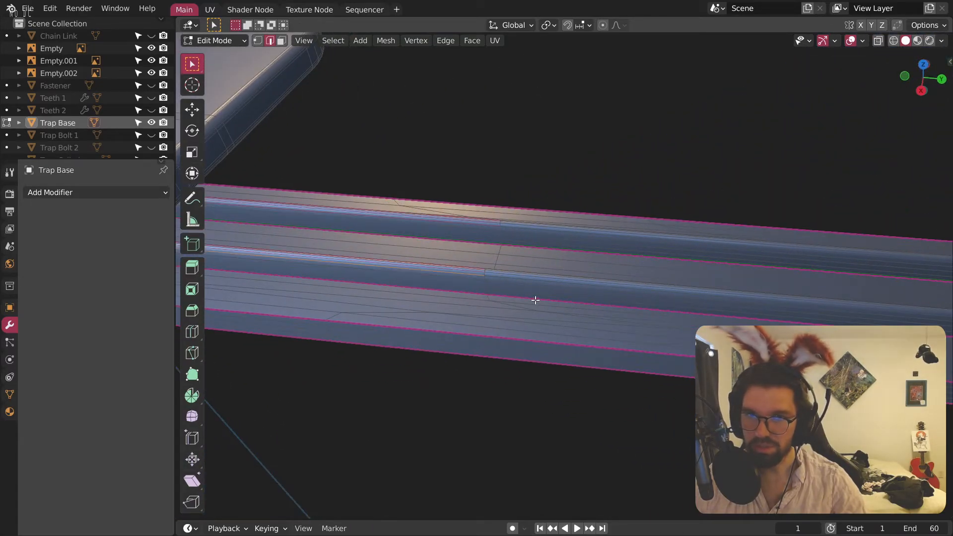
Step: Dissolve the selected stray edges on the beam's outer strip
{"action": "middle_click_drag", "start_coordinate": [516, 295], "coordinate": [614, 222]}
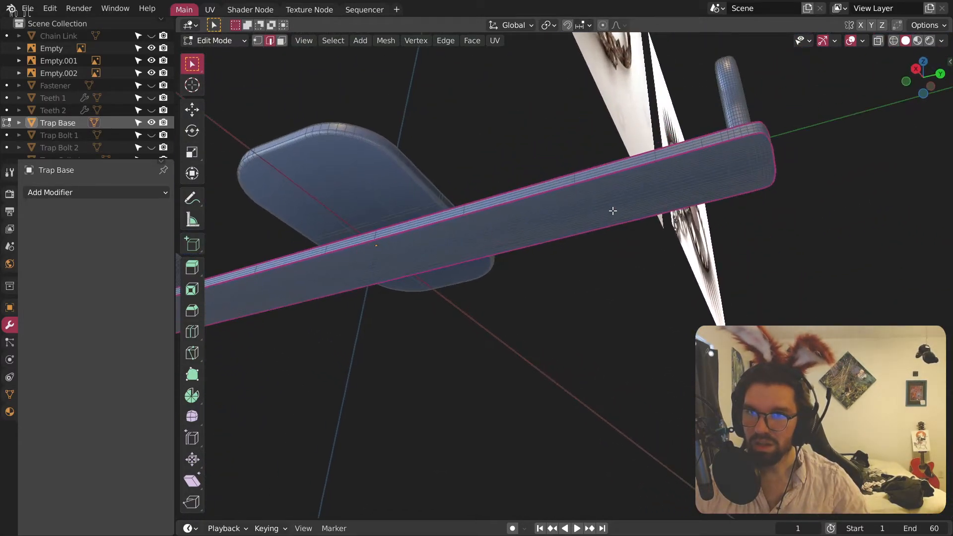
{"action": "scroll", "coordinate": [612, 211], "scroll_direction": "up", "scroll_amount": 4}
{"action": "middle_click_drag", "start_coordinate": [670, 179], "coordinate": [672, 182]}
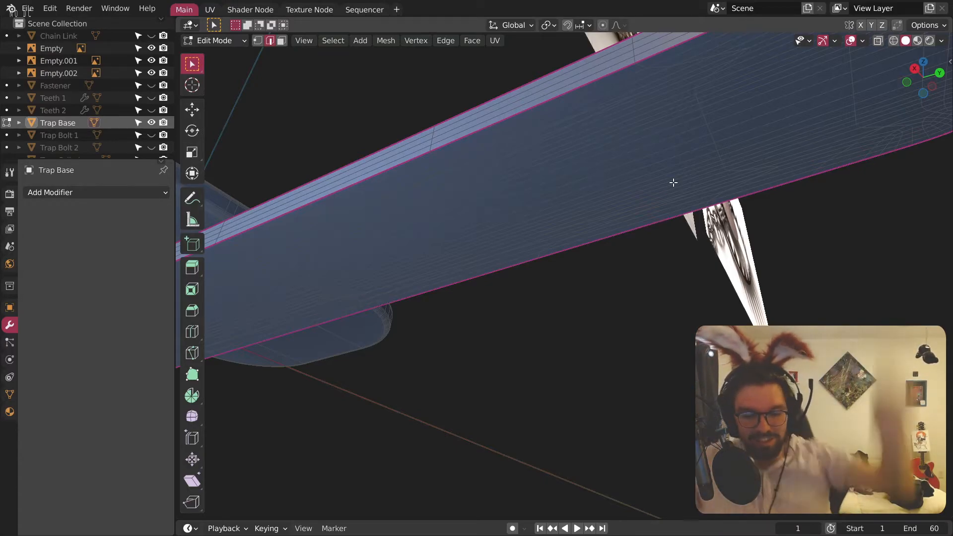
{"action": "middle_click_drag", "start_coordinate": [929, 219], "coordinate": [478, 363]}
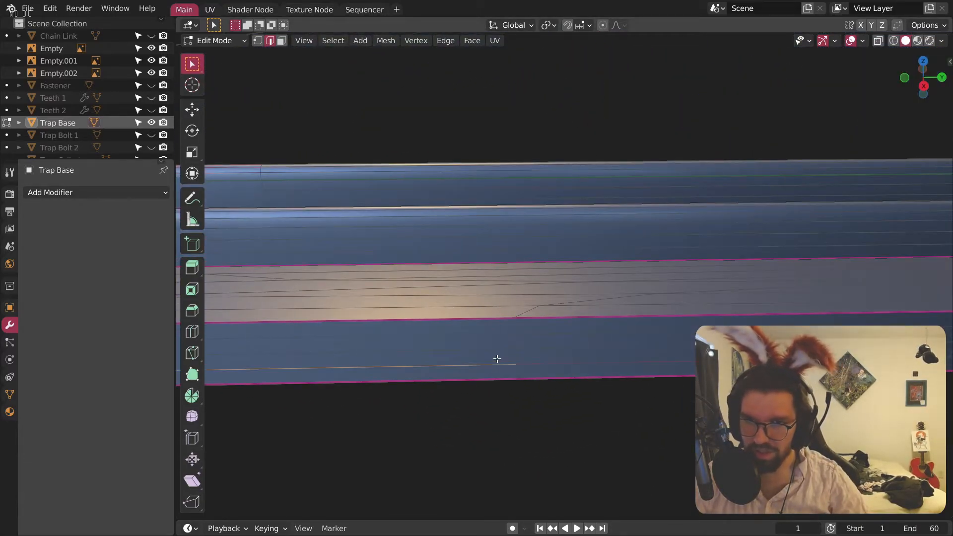
{"action": "right_click", "coordinate": [511, 372]}
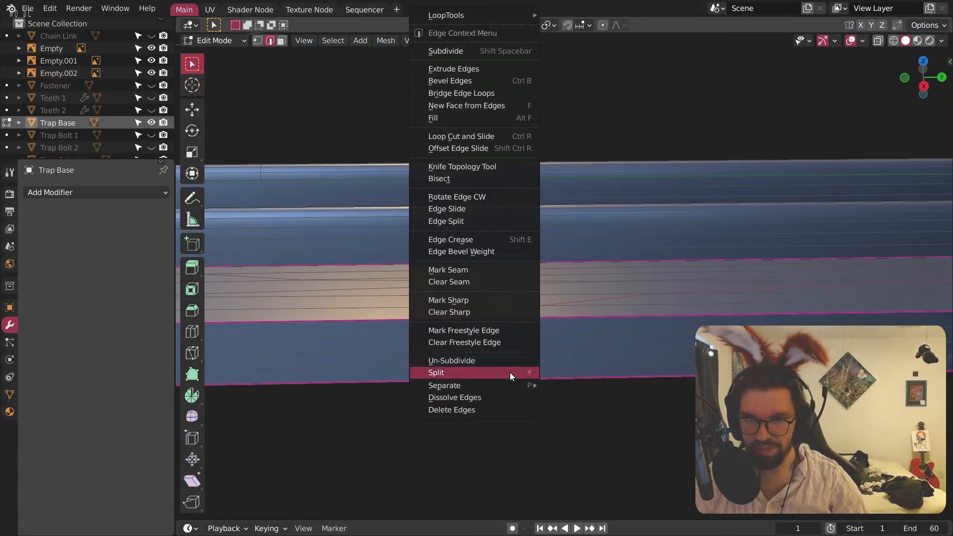
{"action": "left_click", "coordinate": [481, 398]}
Step: Dissolve the cross edges on the strip between the two rails and the diagonal edge on the neighbouring outer strip
{"action": "mouse_move", "coordinate": [481, 401]}
{"action": "middle_mouse_down"}
{"action": "mouse_move", "coordinate": [570, 278]}
{"action": "mouse_move", "coordinate": [566, 336]}
{"action": "mouse_move", "coordinate": [680, 267]}
{"action": "mouse_move", "coordinate": [447, 245]}
{"action": "middle_mouse_up"}
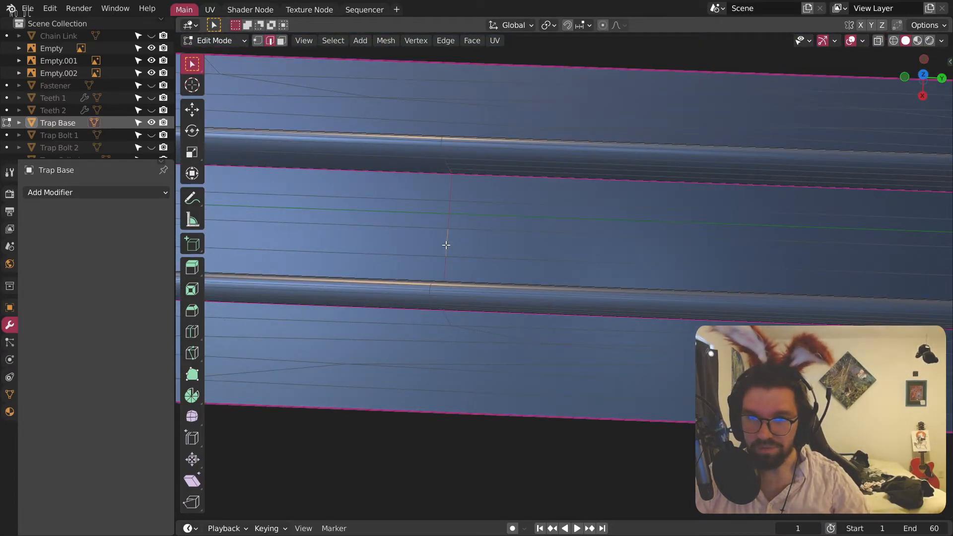
{"action": "right_click", "coordinate": [446, 244]}
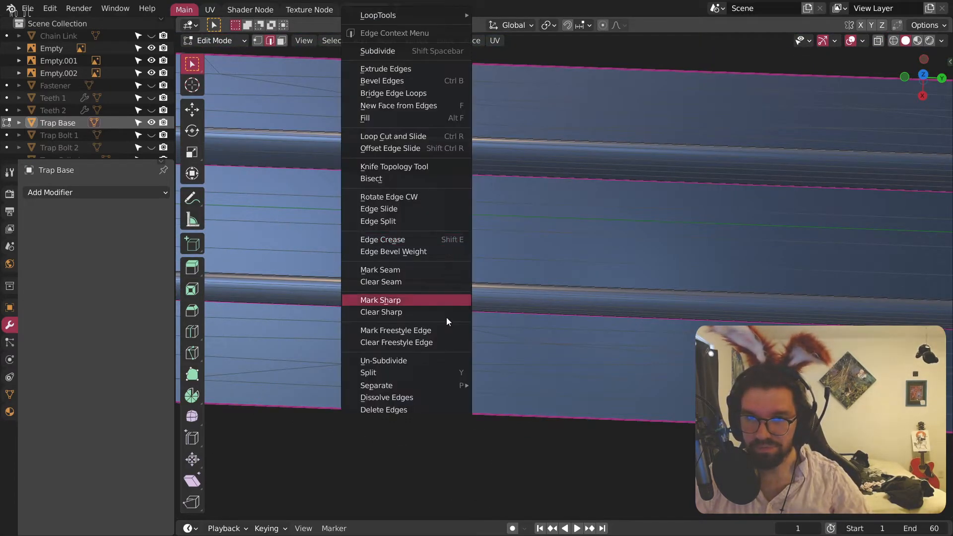
{"action": "left_click", "coordinate": [410, 401]}
{"action": "right_click", "coordinate": [491, 331]}
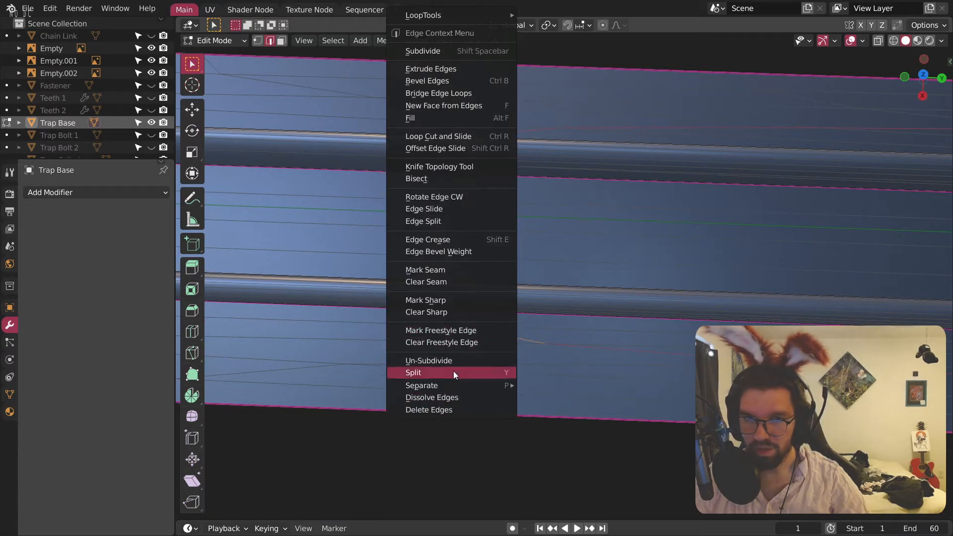
{"action": "left_click", "coordinate": [430, 397]}
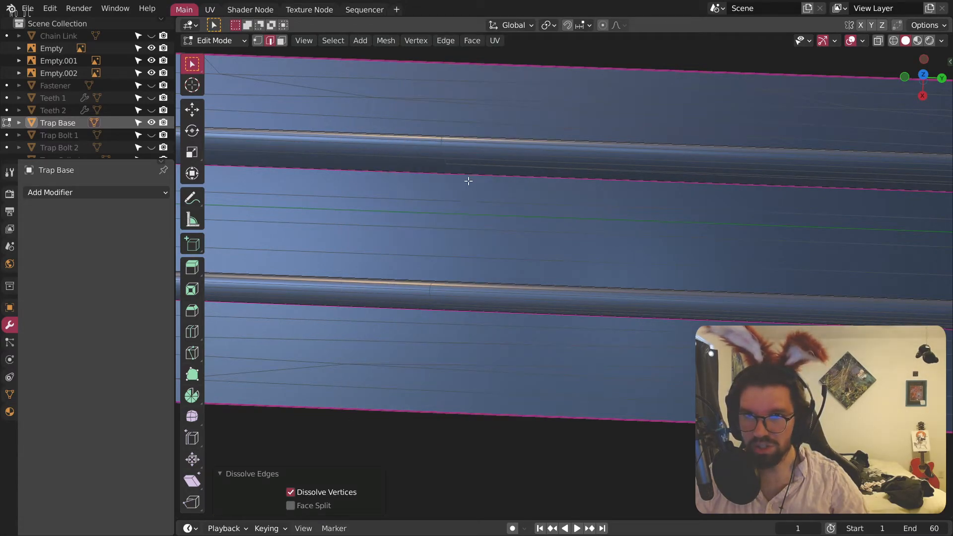
Step: Dissolve the short cross edges on the rails and check the beam from its underside
{"action": "right_click", "coordinate": [440, 148]}
{"action": "left_click", "coordinate": [391, 396]}
{"action": "scroll", "coordinate": [507, 234], "scroll_direction": "down", "scroll_amount": 5}
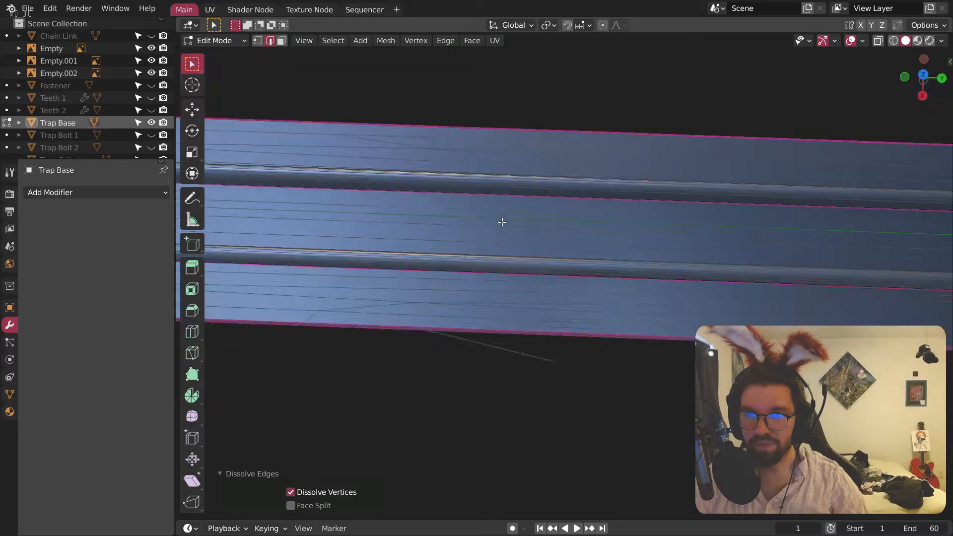
{"action": "middle_click_drag", "start_coordinate": [510, 247], "coordinate": [529, 191]}
{"action": "middle_click_drag", "start_coordinate": [359, 251], "coordinate": [420, 517]}
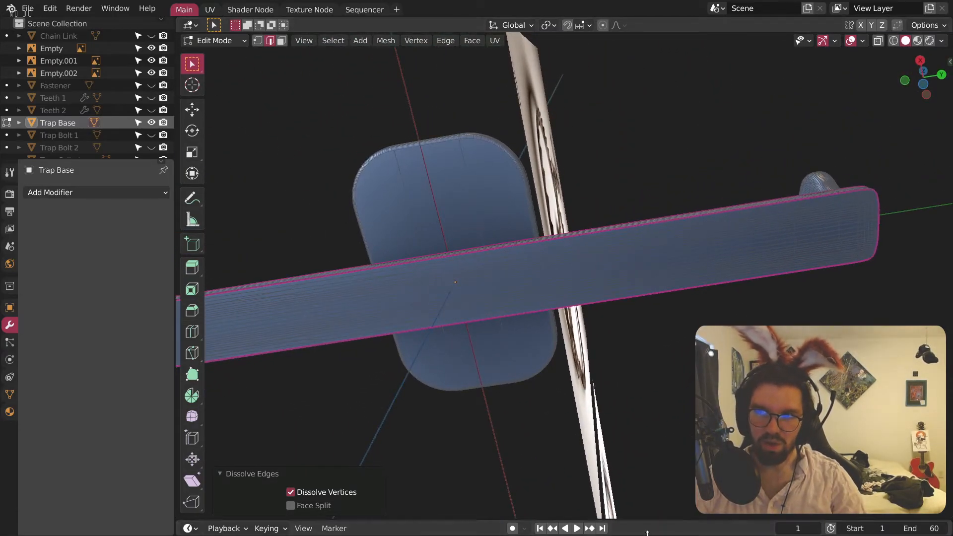
Step: Check the cleaned beam and plate, return the Trap Base to Object Mode and deselect it
{"action": "middle_click_drag", "start_coordinate": [886, 229], "coordinate": [703, 219]}
{"action": "scroll", "coordinate": [657, 270], "scroll_direction": "down", "scroll_amount": 4}
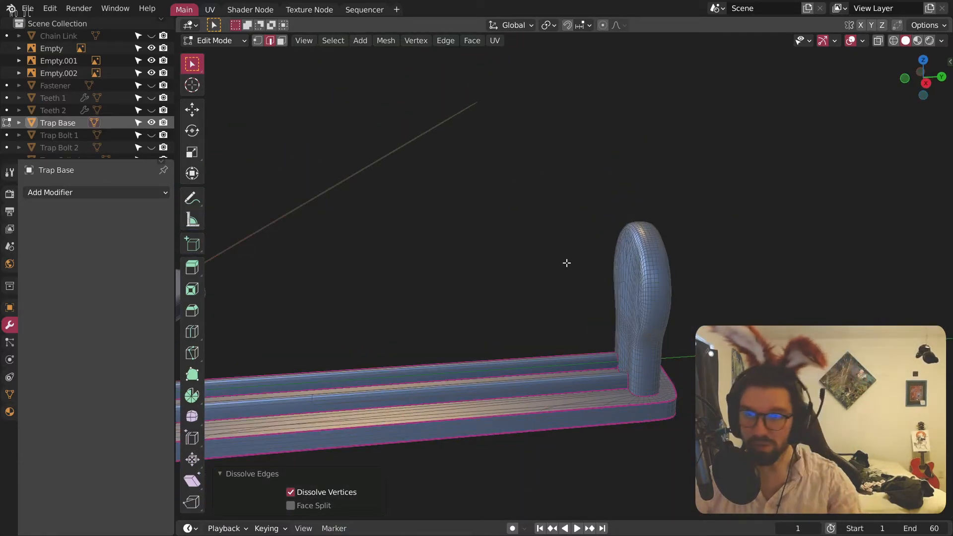
{"action": "scroll", "coordinate": [570, 254], "scroll_direction": "down", "scroll_amount": 6}
{"action": "middle_click_drag", "start_coordinate": [436, 293], "coordinate": [656, 399]}
{"action": "scroll", "coordinate": [656, 400], "scroll_direction": "up", "scroll_amount": 4}
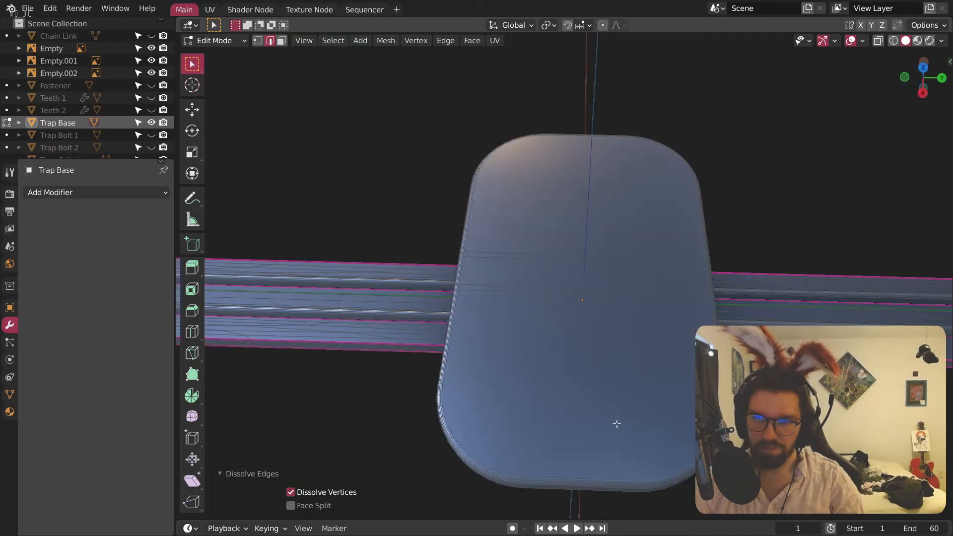
{"action": "left_click", "coordinate": [219, 43]}
{"action": "left_click", "coordinate": [218, 55]}
{"action": "left_click", "coordinate": [444, 162]}
{"action": "scroll", "coordinate": [461, 189], "scroll_direction": "down", "scroll_amount": 4}
{"action": "middle_click_drag", "start_coordinate": [534, 258], "coordinate": [696, 204]}
{"action": "scroll", "coordinate": [204, 234], "scroll_direction": "up", "scroll_amount": 7}
{"action": "scroll", "coordinate": [552, 264], "scroll_direction": "down", "scroll_amount": 5}
{"action": "scroll", "coordinate": [569, 298], "scroll_direction": "up", "scroll_amount": 3}
{"action": "scroll", "coordinate": [594, 347], "scroll_direction": "down", "scroll_amount": 5}
{"action": "scroll", "coordinate": [141, 112], "scroll_direction": "down", "scroll_amount": 2}
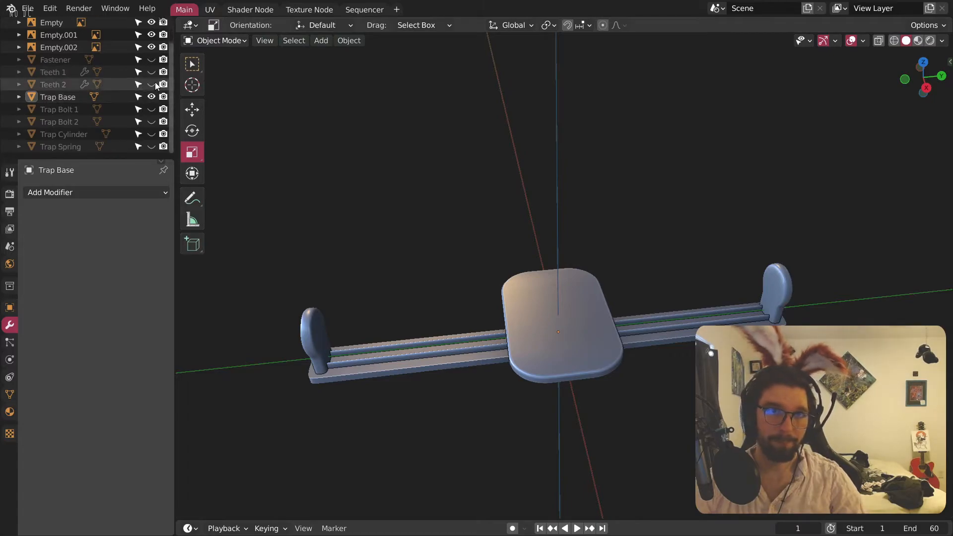
Step: Unhide Teeth 1 and 2, both Trap Bolts, Trap Cylinder, Trap Spring and Fastener, and select the Fastener below the trap's end
{"action": "left_click_drag", "start_coordinate": [151, 72], "coordinate": [148, 154]}
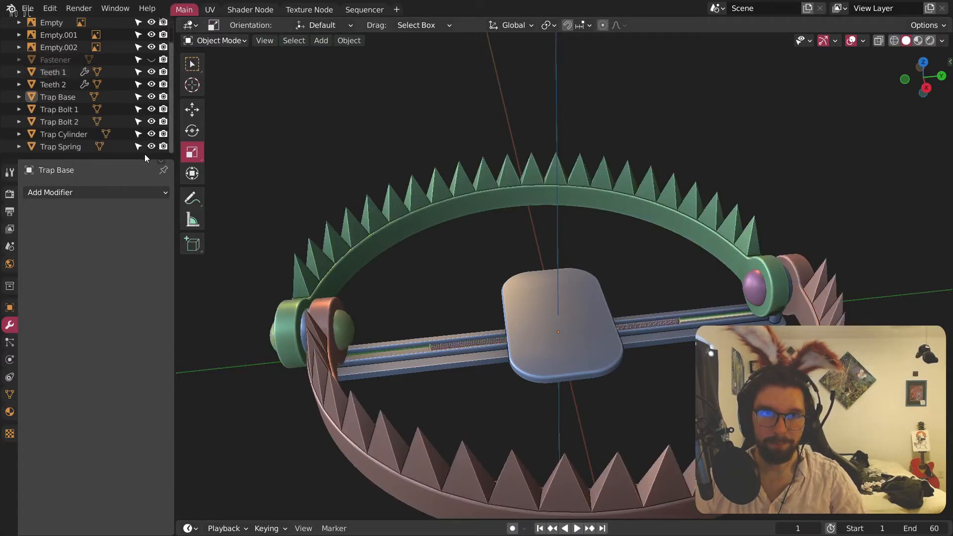
{"action": "left_click", "coordinate": [152, 60]}
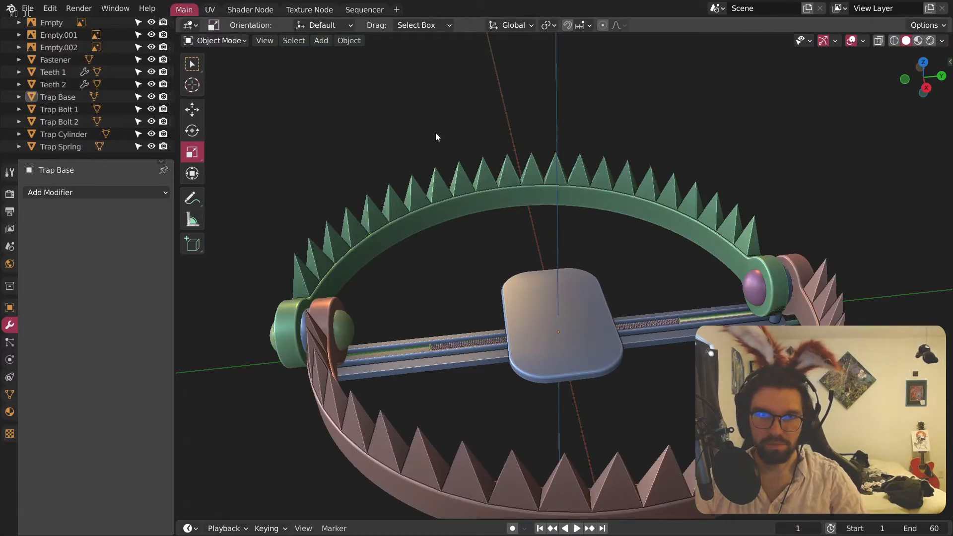
{"action": "scroll", "coordinate": [436, 133], "scroll_direction": "down", "scroll_amount": 3}
{"action": "middle_click_drag", "start_coordinate": [520, 190], "coordinate": [328, 168], "text": "shift"}
{"action": "middle_click_drag", "start_coordinate": [515, 281], "coordinate": [462, 253]}
{"action": "scroll", "coordinate": [515, 293], "scroll_direction": "up", "scroll_amount": 6}
{"action": "middle_click_drag", "start_coordinate": [520, 335], "coordinate": [442, 322]}
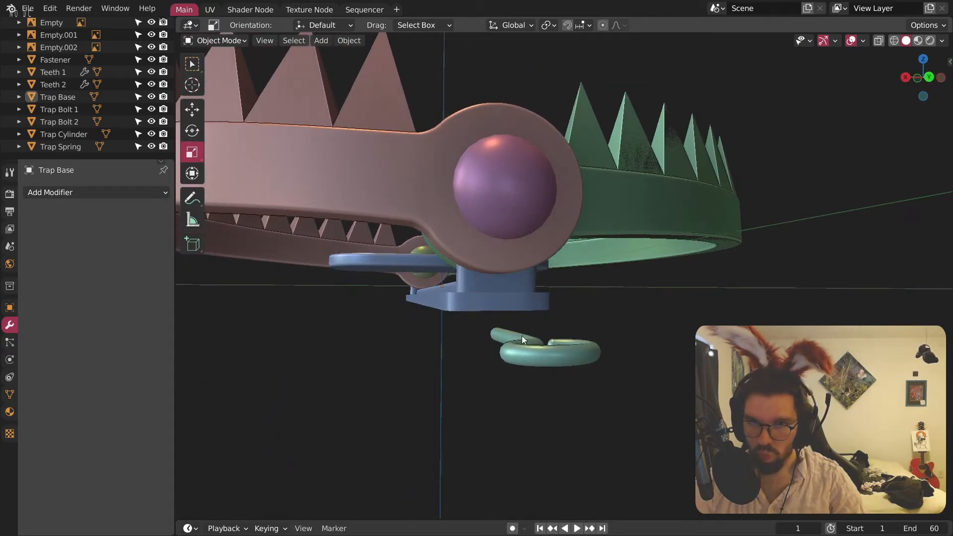
{"action": "left_click", "coordinate": [538, 351]}
{"action": "middle_click_drag", "start_coordinate": [538, 352], "coordinate": [459, 318]}
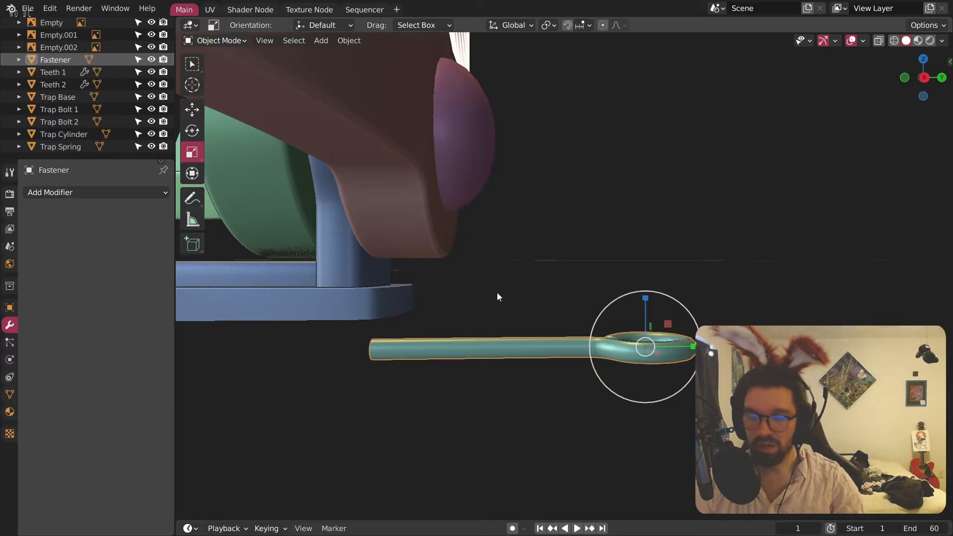
{"action": "key", "text": "g"}
{"action": "key", "text": "y"}
{"action": "key", "text": "Escape"}
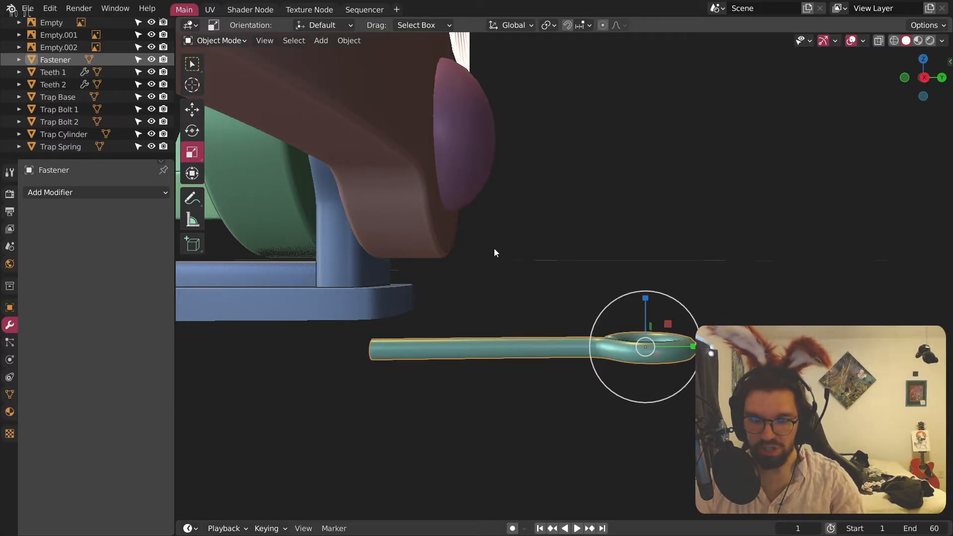
Step: Raise the Fastener along the Z axis to sit just above the base plate
{"action": "key", "text": "g"}
{"action": "key", "text": "z"}
{"action": "left_click", "coordinate": [500, 174]}
{"action": "middle_click_drag", "start_coordinate": [500, 174], "coordinate": [411, 182]}
Step: Delete the vertices of the Fastener's straight shaft on the half nearest the trap, using a wireframe side view
{"action": "left_click", "coordinate": [214, 44]}
{"action": "left_click", "coordinate": [214, 69]}
{"action": "middle_click_drag", "start_coordinate": [428, 293], "coordinate": [451, 238]}
{"action": "middle_click_drag", "start_coordinate": [499, 295], "coordinate": [528, 288]}
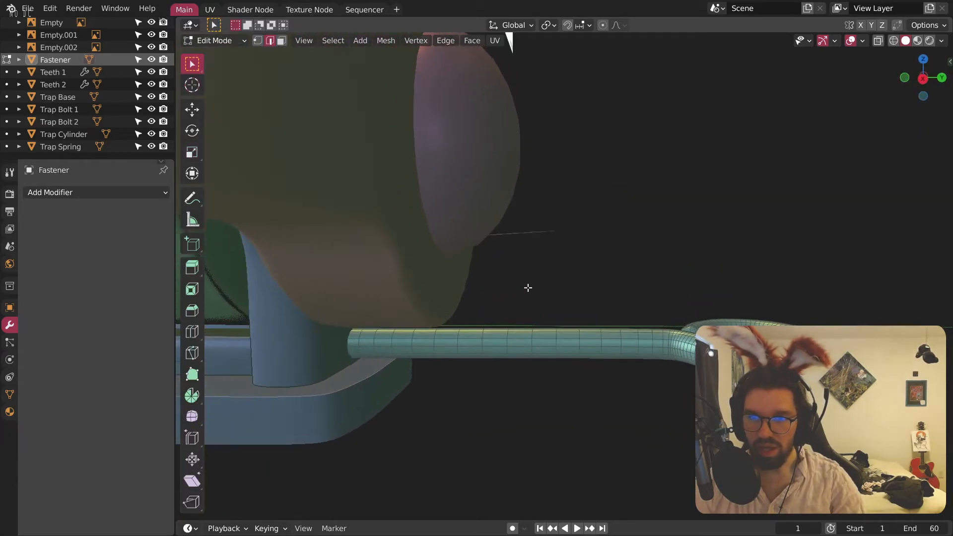
{"action": "left_click", "coordinate": [923, 79]}
{"action": "middle_click_drag", "start_coordinate": [574, 313], "coordinate": [600, 285], "text": "shift"}
{"action": "scroll", "coordinate": [600, 285], "scroll_direction": "up", "scroll_amount": 2}
{"action": "left_click", "coordinate": [893, 41]}
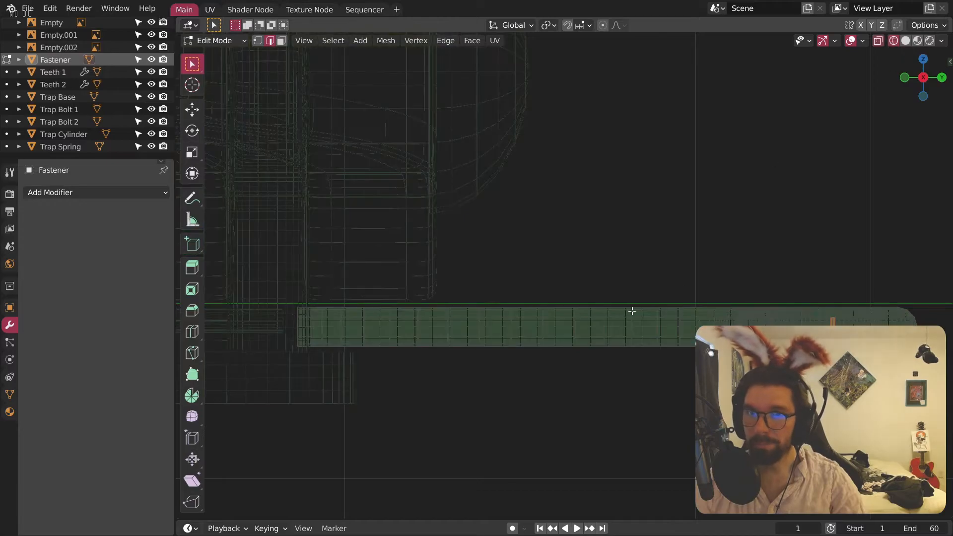
{"action": "middle_click_drag", "start_coordinate": [645, 310], "coordinate": [670, 290], "text": "shift"}
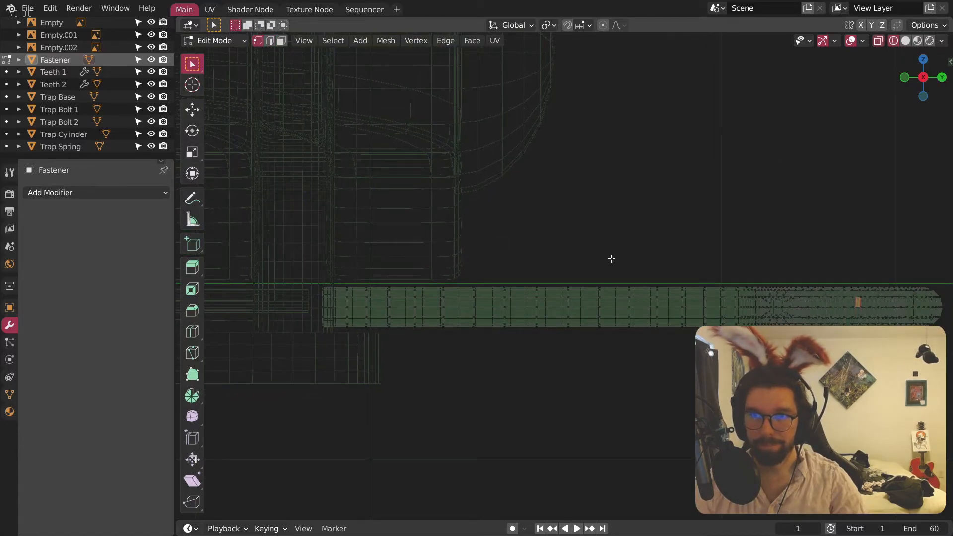
{"action": "left_click_drag", "start_coordinate": [585, 258], "coordinate": [258, 379]}
{"action": "key", "text": "x"}
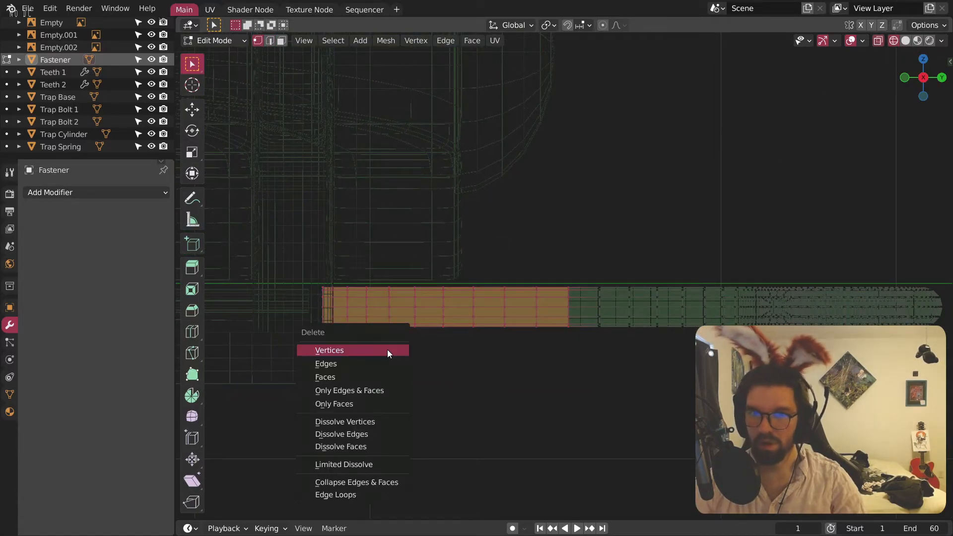
{"action": "left_click", "coordinate": [360, 352]}
{"action": "scroll", "coordinate": [613, 310], "scroll_direction": "down", "scroll_amount": 1}
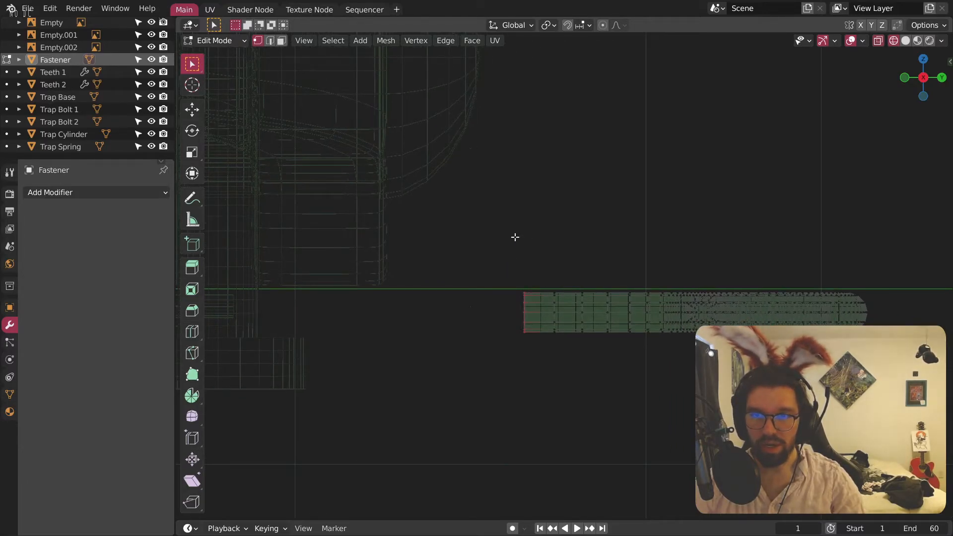
Step: Return to Object Mode with solid shading and slide the shortened Fastener along Y until its shaft meets the trap base's upright
{"action": "left_click", "coordinate": [218, 41]}
{"action": "left_click", "coordinate": [216, 53]}
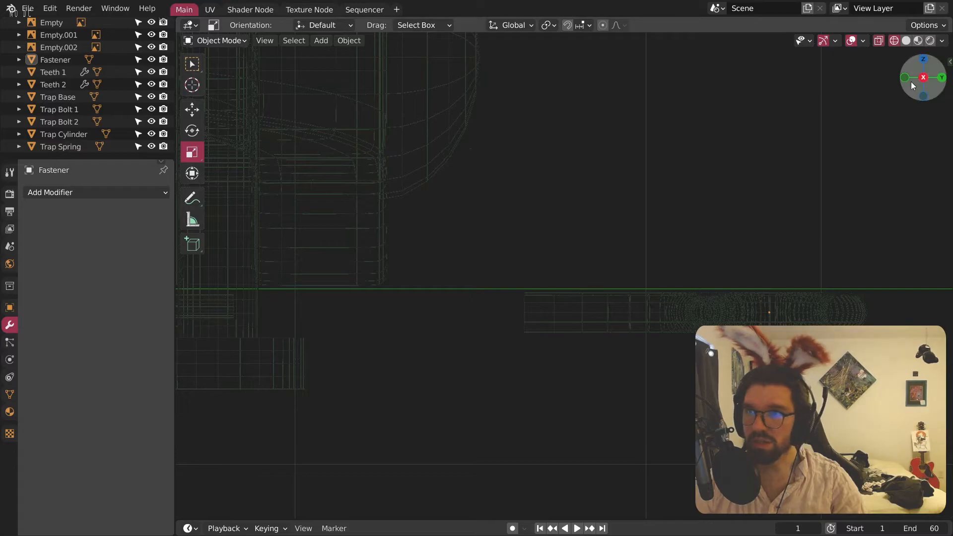
{"action": "left_click", "coordinate": [906, 41]}
{"action": "middle_click_drag", "start_coordinate": [609, 329], "coordinate": [657, 311], "text": "shift"}
{"action": "left_click", "coordinate": [656, 311]}
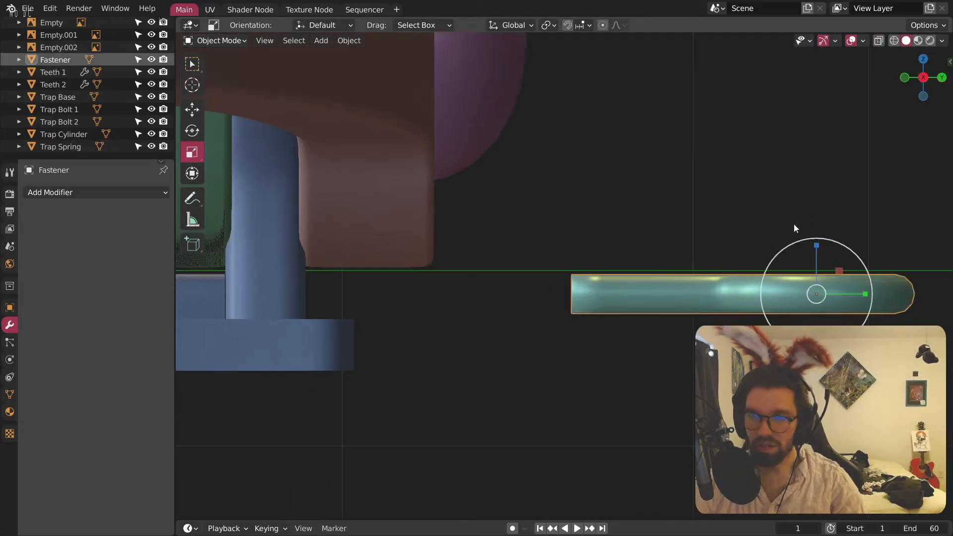
{"action": "key", "text": "g"}
{"action": "key", "text": "y"}
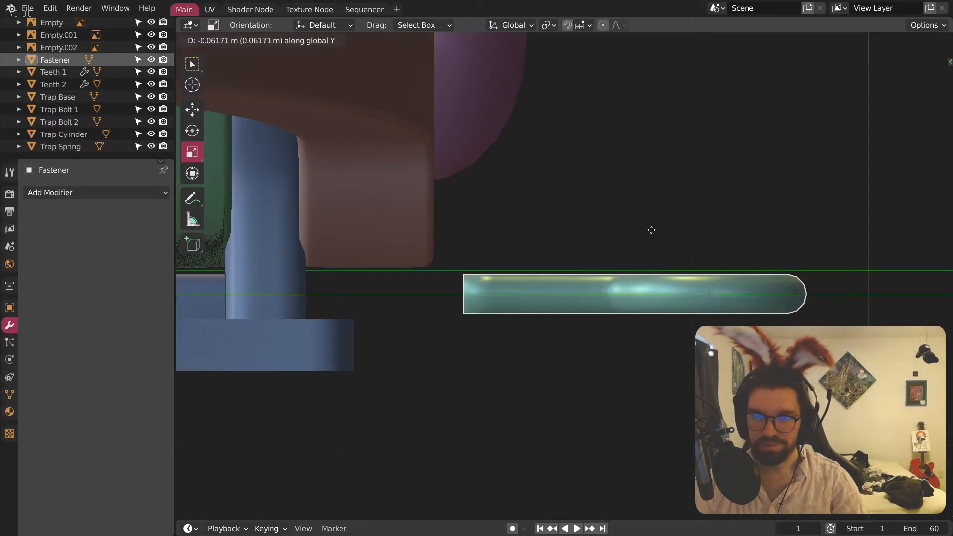
{"action": "left_click", "coordinate": [477, 243]}
{"action": "middle_click_drag", "start_coordinate": [519, 207], "coordinate": [541, 202]}
{"action": "scroll", "coordinate": [540, 202], "scroll_direction": "up", "scroll_amount": 2}
{"action": "scroll", "coordinate": [97, 99], "scroll_direction": "up", "scroll_amount": 2}
Step: Unhide the Chain Link, move it -0.16748 m along Y and raise it along Z to interlock with the Fastener's ring
{"action": "left_click", "coordinate": [151, 36]}
{"action": "middle_click_drag", "start_coordinate": [670, 258], "coordinate": [583, 344]}
{"action": "left_click", "coordinate": [740, 276]}
{"action": "left_click_drag", "start_coordinate": [616, 305], "coordinate": [493, 310]}
{"action": "middle_click_drag", "start_coordinate": [493, 310], "coordinate": [494, 250]}
{"action": "key", "text": "g"}
{"action": "key", "text": "z"}
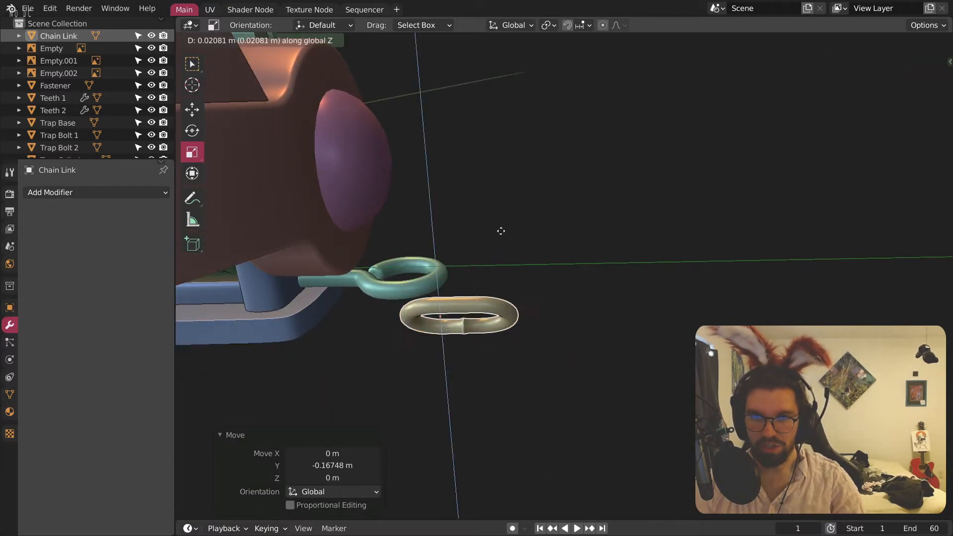
{"action": "left_click", "coordinate": [534, 193]}
{"action": "scroll", "coordinate": [539, 213], "scroll_direction": "up", "scroll_amount": 3}
{"action": "left_click", "coordinate": [539, 214]}
{"action": "middle_click_drag", "start_coordinate": [539, 213], "coordinate": [469, 313]}
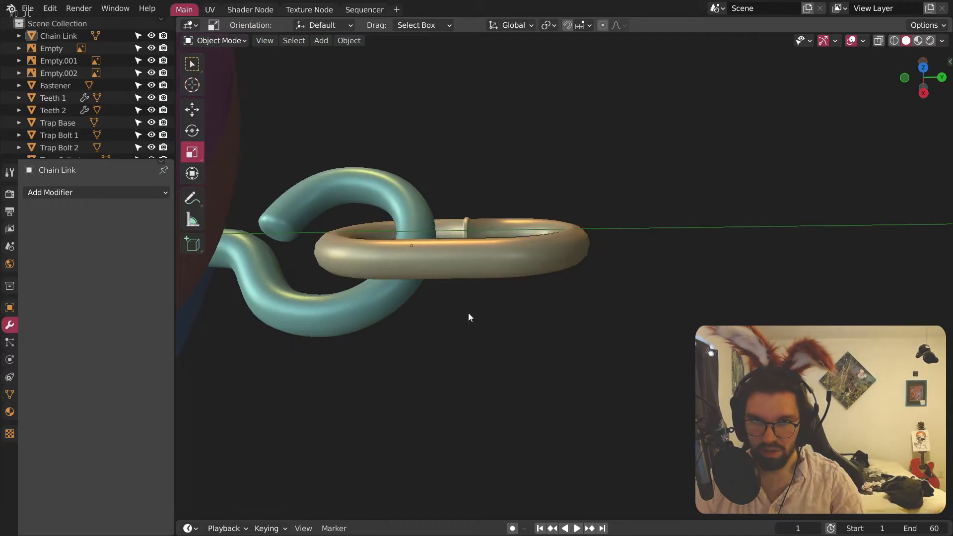
Step: Shift the Chain Link 0.018325 m along Y to hook around the outer side of the Fastener's ring, leaving it selected
{"action": "left_click", "coordinate": [489, 267]}
{"action": "middle_click_drag", "start_coordinate": [490, 267], "coordinate": [495, 310]}
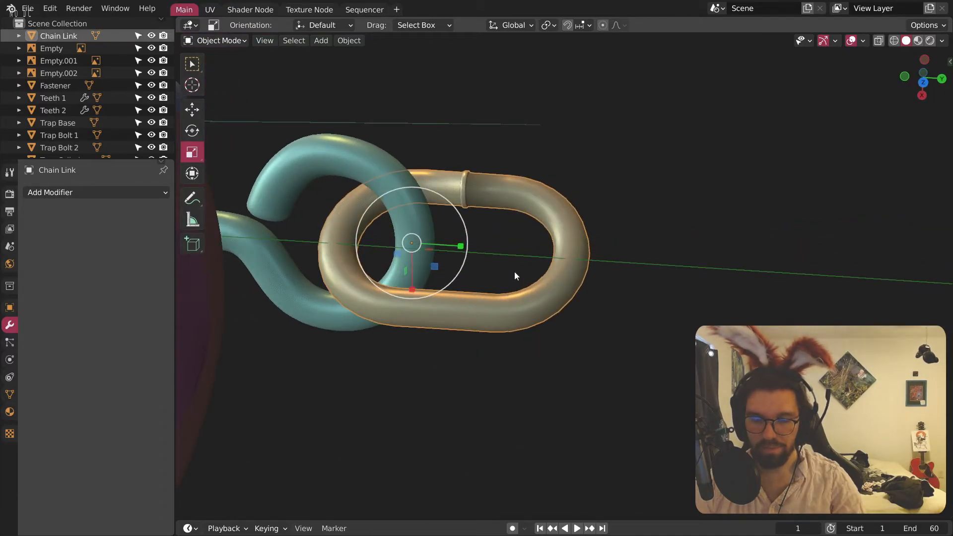
{"action": "key", "text": "g"}
{"action": "key", "text": "y"}
{"action": "left_click", "coordinate": [545, 277]}
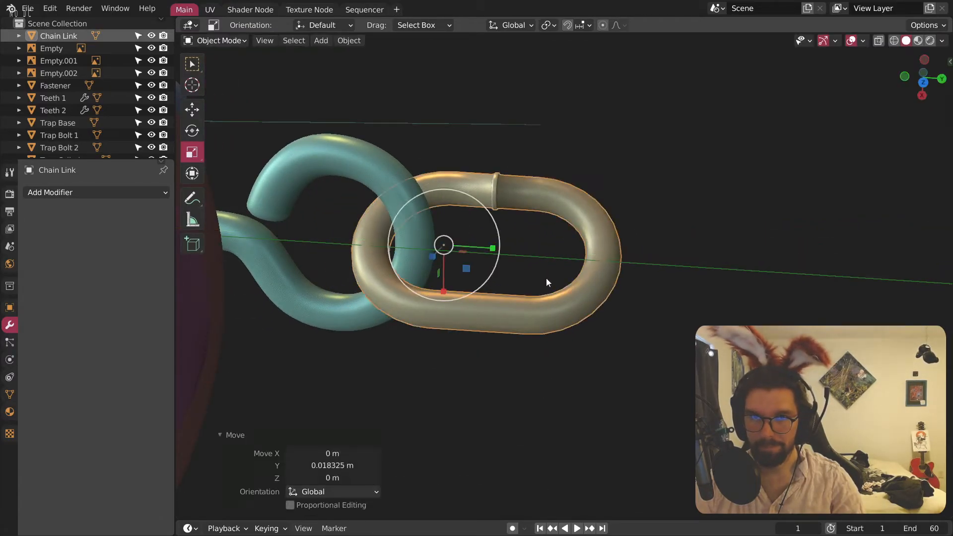
{"action": "left_click", "coordinate": [547, 266]}
{"action": "scroll", "coordinate": [488, 303], "scroll_direction": "down", "scroll_amount": 5}
{"action": "left_click", "coordinate": [499, 329]}
{"action": "middle_click_drag", "start_coordinate": [499, 328], "coordinate": [243, 297]}
Step: Try creating a second chain link by copying and pasting the first, and undo the paste
{"action": "key", "text": "ctrl+c"}
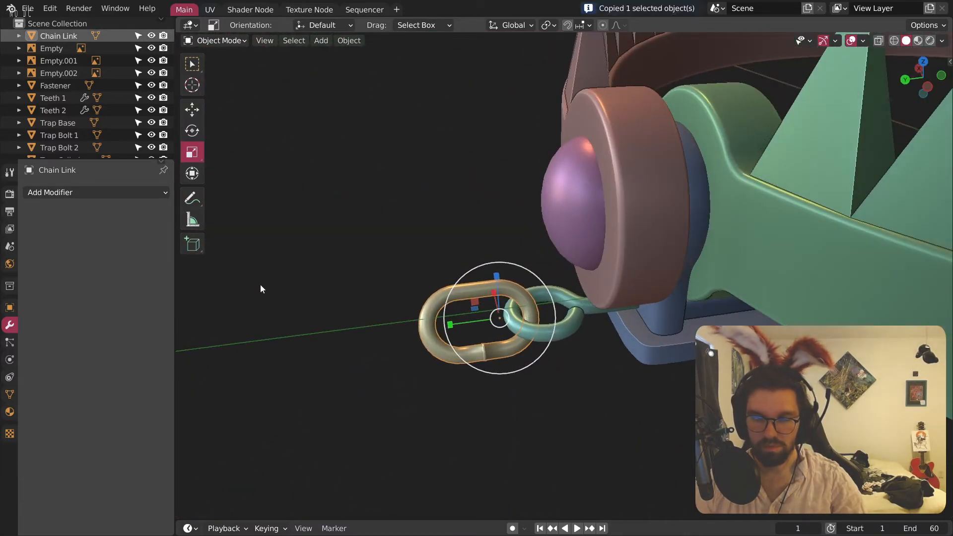
{"action": "key", "text": "ctrl+v"}
{"action": "middle_click_drag", "start_coordinate": [359, 283], "coordinate": [418, 276], "text": "shift"}
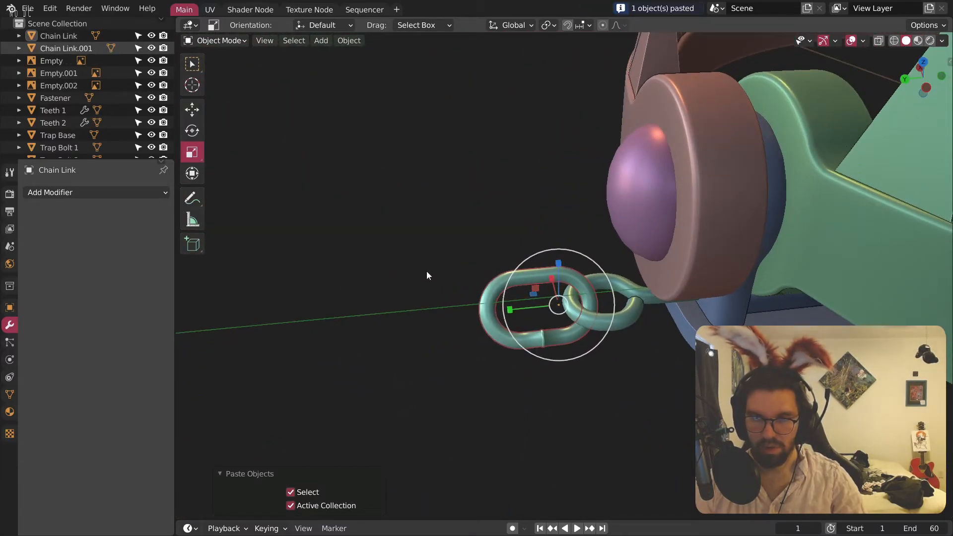
{"action": "left_click", "coordinate": [926, 88]}
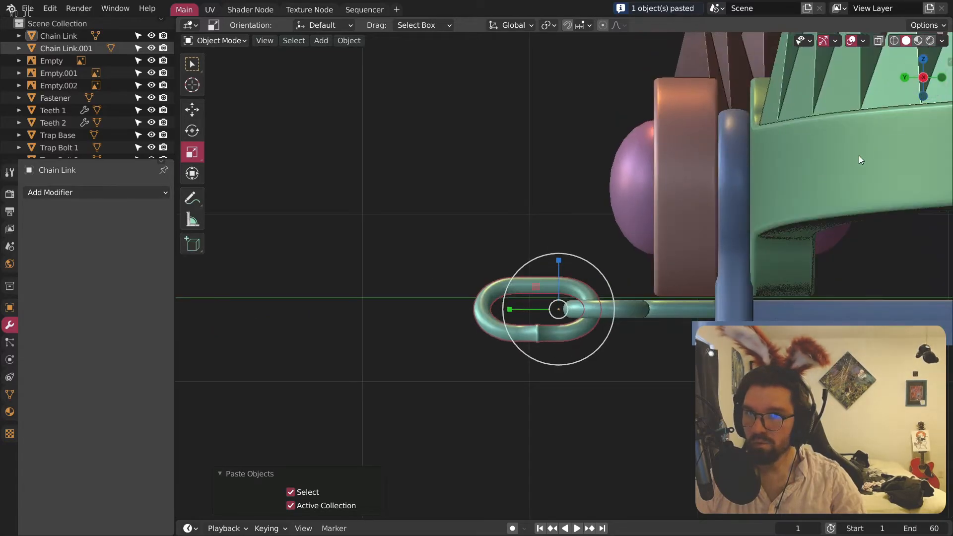
{"action": "middle_click_drag", "start_coordinate": [541, 297], "coordinate": [599, 295], "text": "shift"}
{"action": "scroll", "coordinate": [549, 331], "scroll_direction": "up", "scroll_amount": 2}
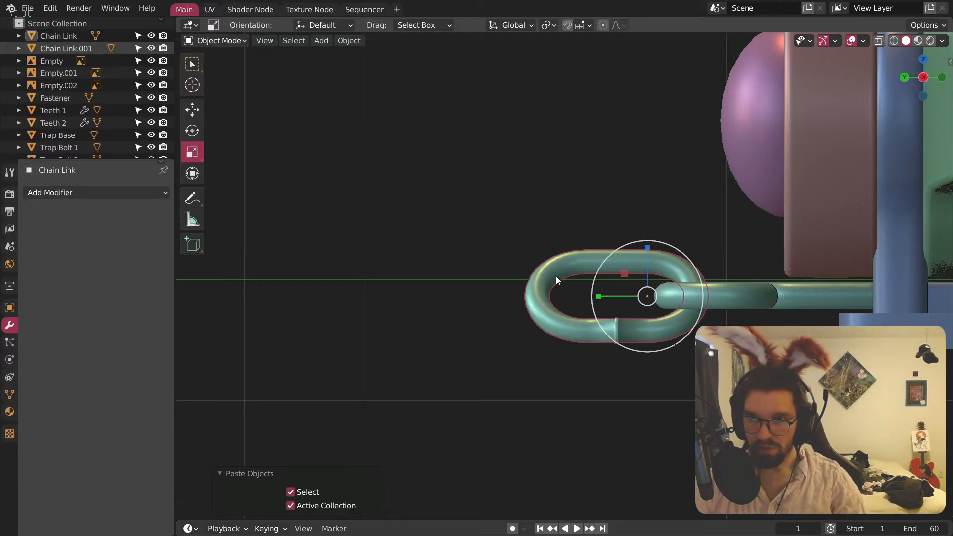
{"action": "key", "text": "ctrl+z"}
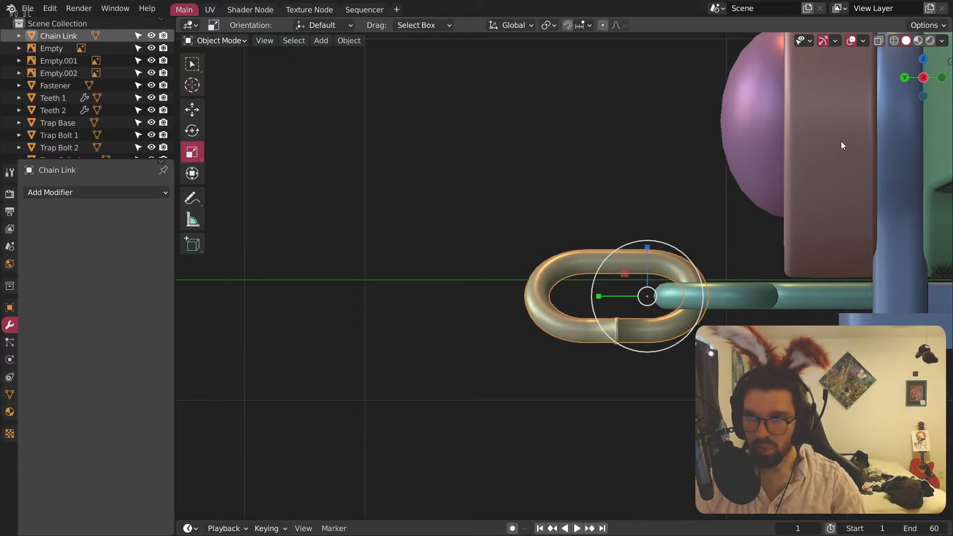
Step: From the top view, make a linked duplicate of the Chain Link offset -0.014417 m in X and 0.10216 m in Y
{"action": "left_click", "coordinate": [925, 59]}
{"action": "middle_click_drag", "start_coordinate": [662, 241], "coordinate": [579, 281], "text": "shift"}
{"action": "key", "text": "shift+d"}
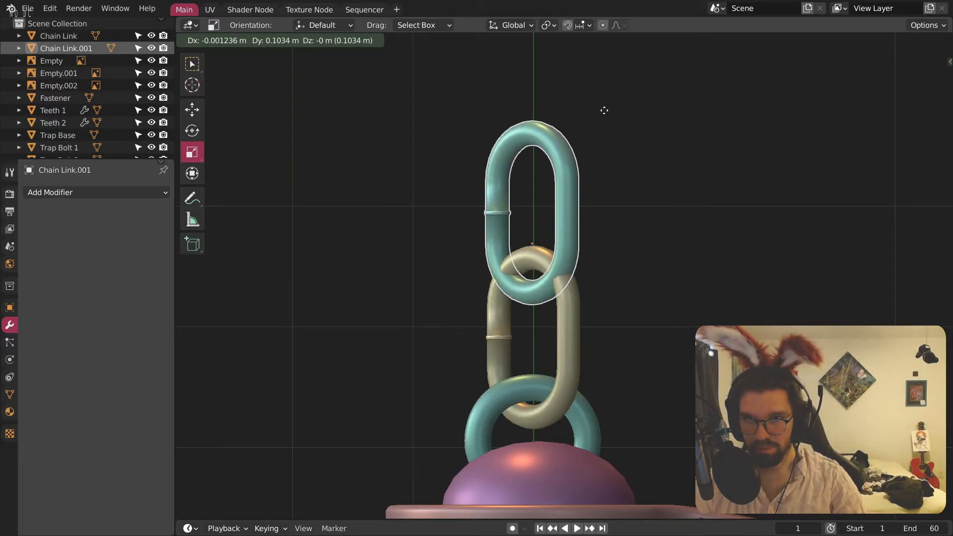
{"action": "left_click", "coordinate": [588, 111]}
{"action": "middle_click_drag", "start_coordinate": [534, 169], "coordinate": [534, 240], "text": "shift"}
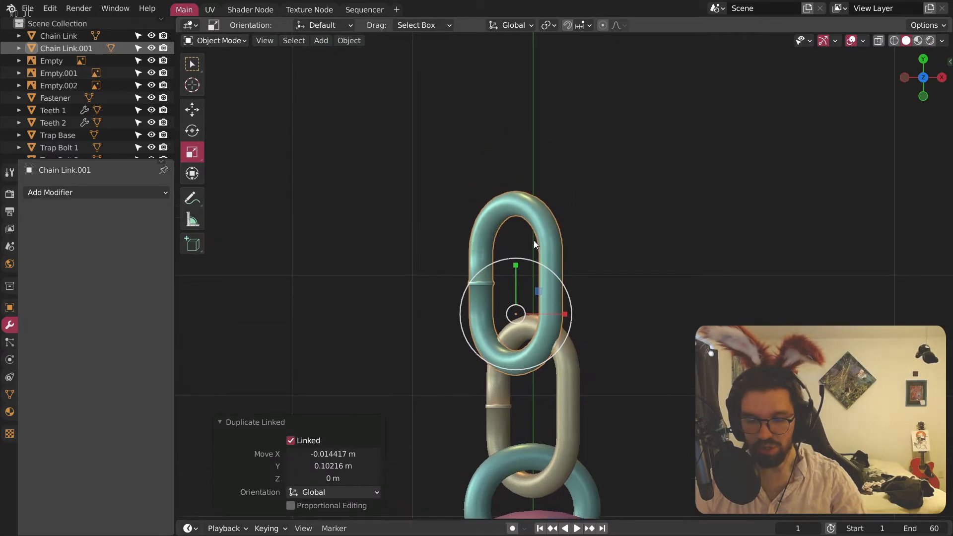
Step: Extend the chain with linked duplicates for the third and fourth links, offsetting the fourth -0.025951 m in X and 0.095977 m in Y
{"action": "key", "text": "alt+d"}
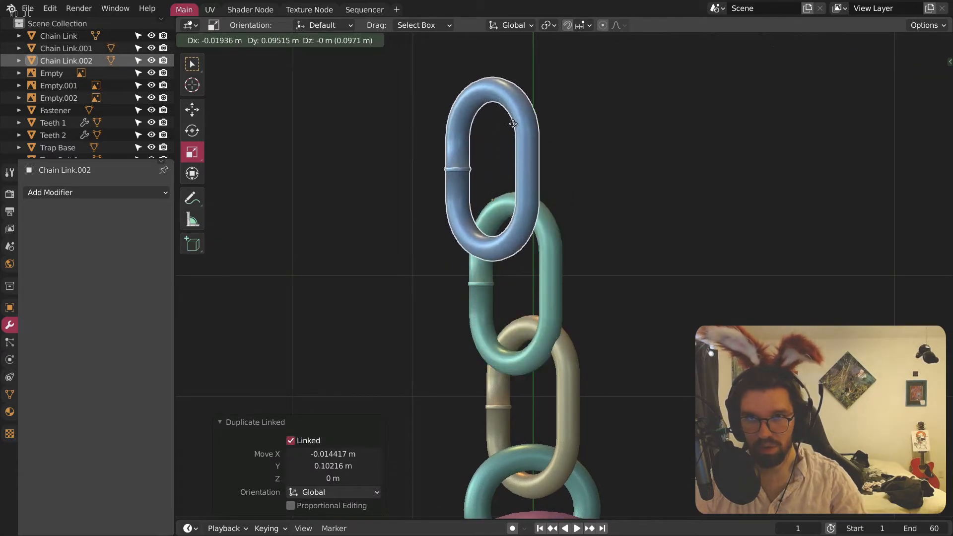
{"action": "left_click", "coordinate": [514, 119]}
{"action": "middle_click_drag", "start_coordinate": [609, 84], "coordinate": [598, 204], "text": "shift"}
{"action": "key", "text": "alt+d"}
{"action": "left_click", "coordinate": [571, 98]}
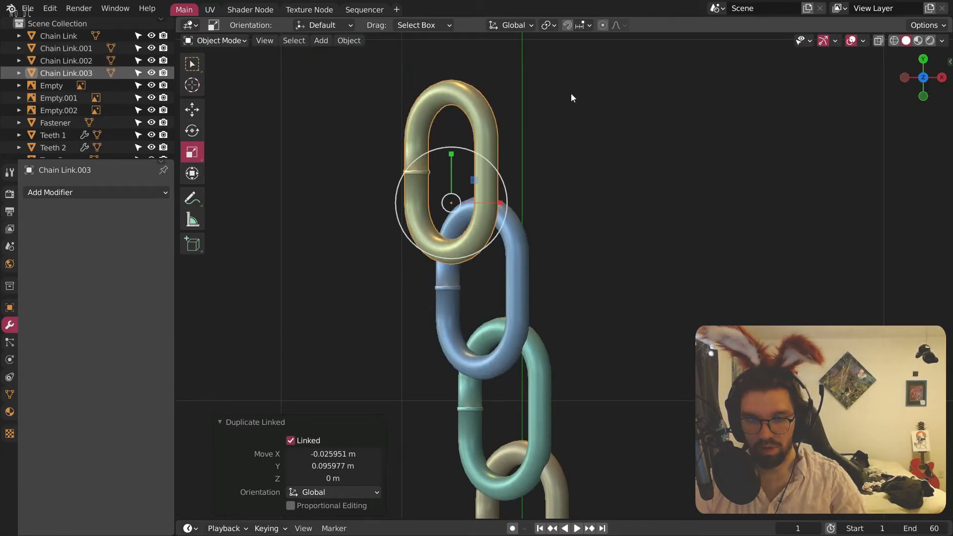
Step: Add fifth and sixth links as linked duplicates curving back toward positive X, offsetting the fifth 0.015241 m in X and 0.11822 m in Y
{"action": "key", "text": "alt+d"}
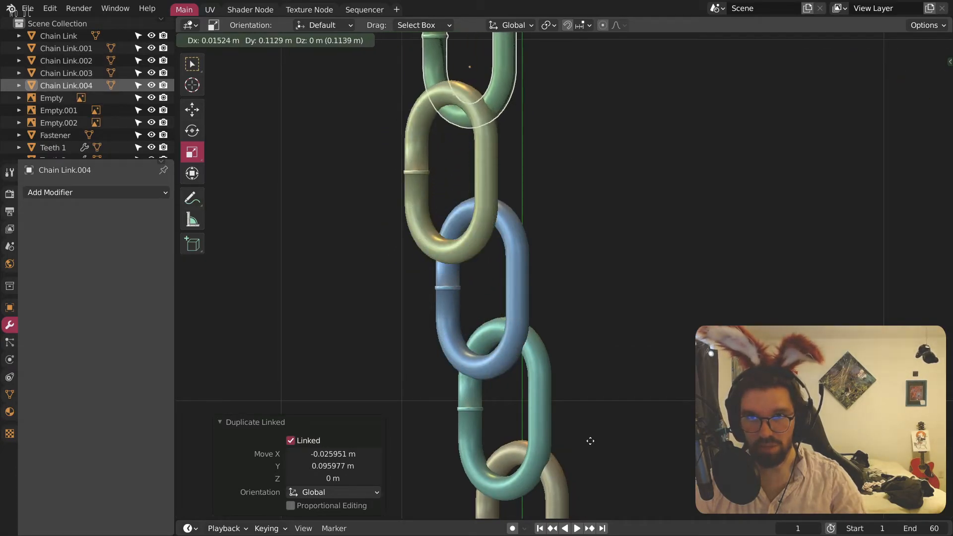
{"action": "left_click", "coordinate": [591, 436]}
{"action": "key", "text": "alt+d"}
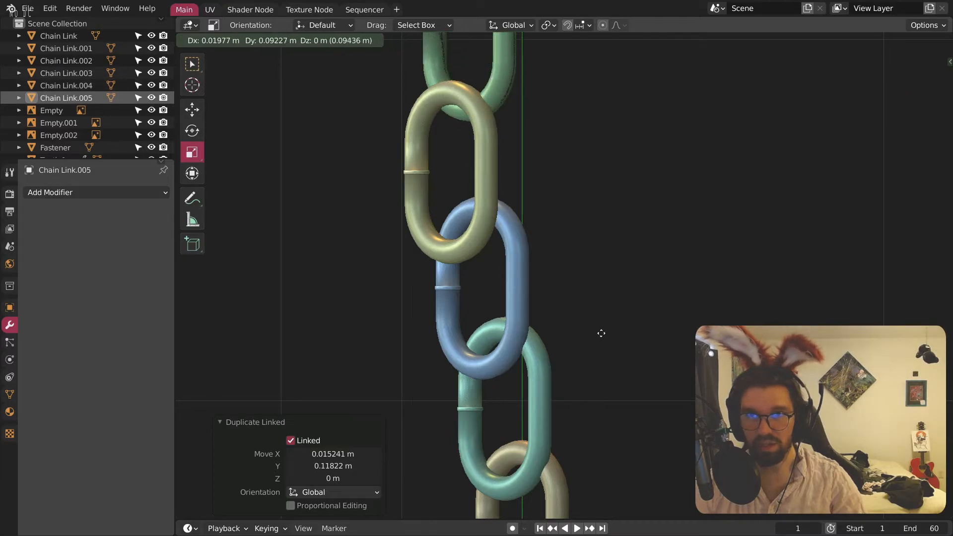
{"action": "left_click", "coordinate": [602, 334]}
Step: Rotate the second chain link from the trap by 68.5° about the global Y axis
{"action": "scroll", "coordinate": [585, 97], "scroll_direction": "down", "scroll_amount": 3}
{"action": "middle_click_drag", "start_coordinate": [584, 130], "coordinate": [556, 199], "text": "shift"}
{"action": "left_click", "coordinate": [520, 347]}
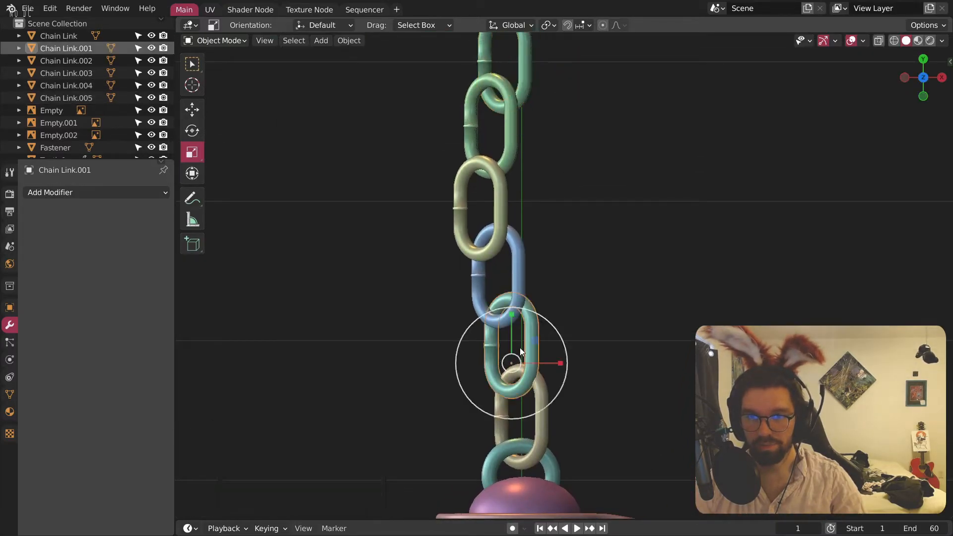
{"action": "scroll", "coordinate": [527, 338], "scroll_direction": "up", "scroll_amount": 1}
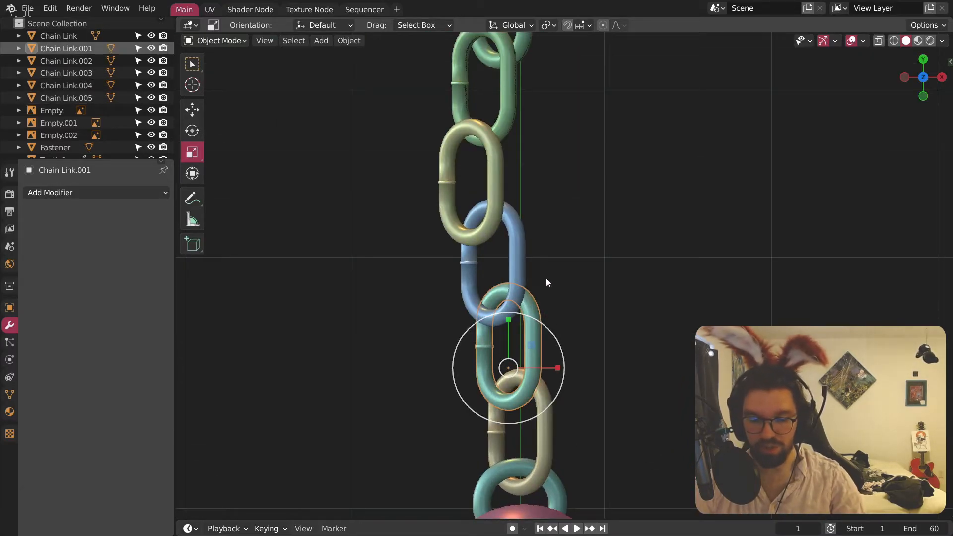
{"action": "key", "text": "r"}
{"action": "key", "text": "y"}
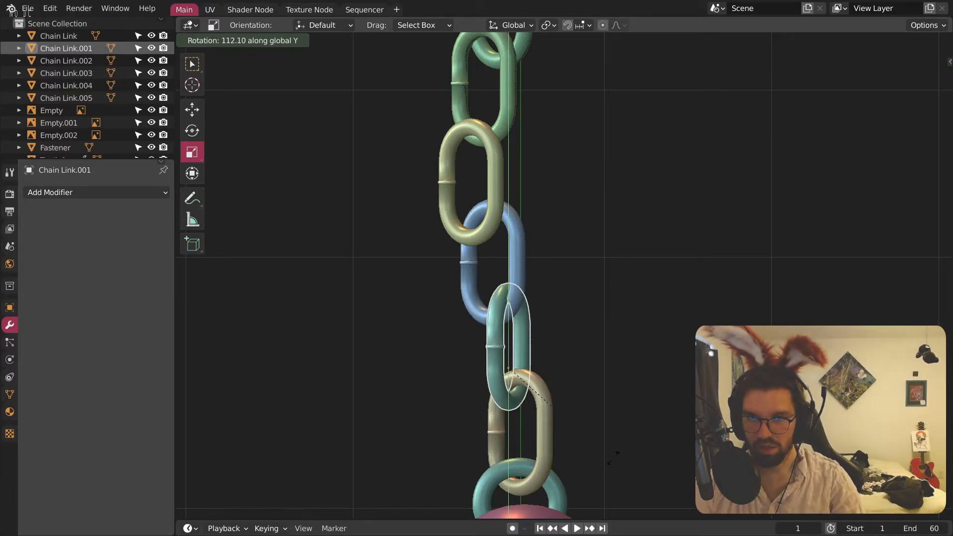
{"action": "left_click", "coordinate": [583, 343]}
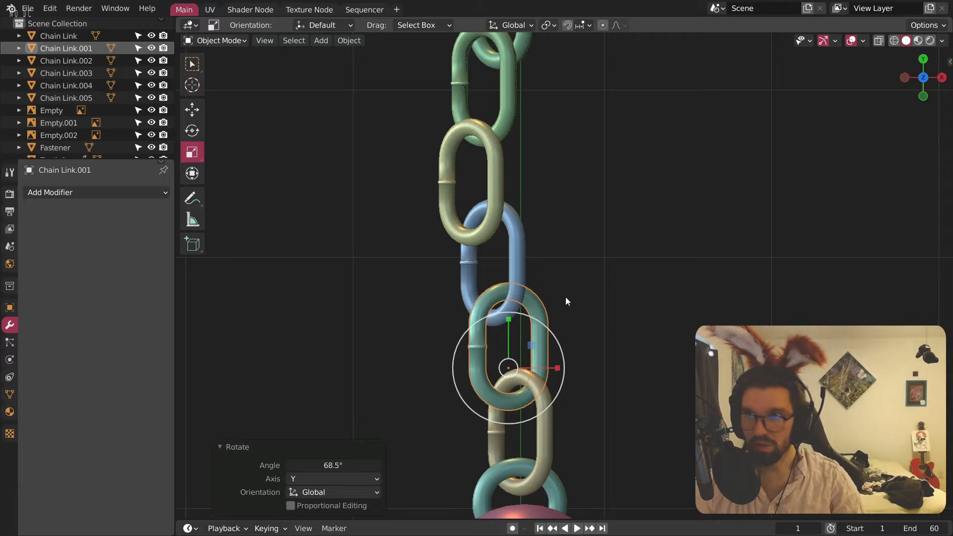
Step: Rotate Chain Link.001 by about 23.4° around the global Z axis
{"action": "key", "text": "r"}
{"action": "key", "text": "z"}
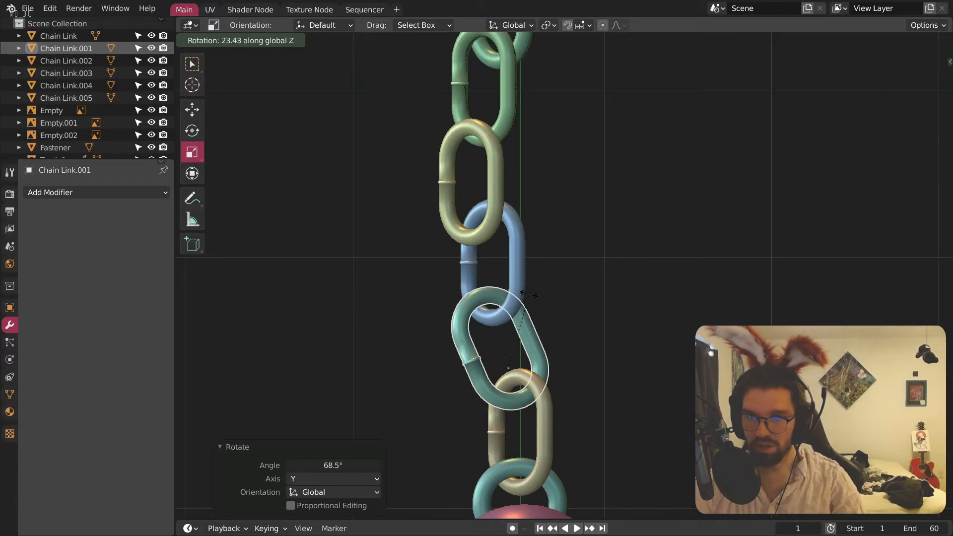
{"action": "left_click", "coordinate": [527, 293]}
Step: Rotate Chain Link.002 by 16.7° around the global Z axis
{"action": "left_click", "coordinate": [519, 268]}
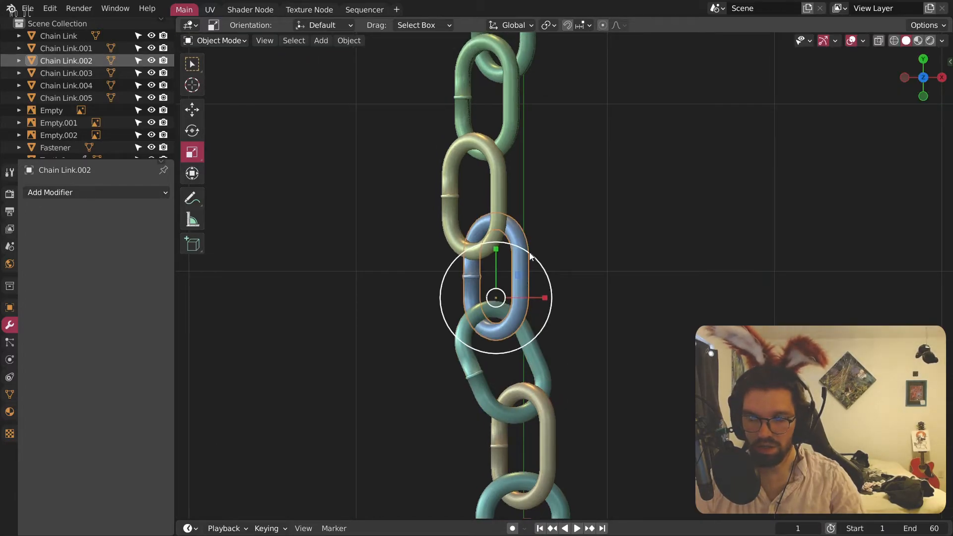
{"action": "key", "text": "r"}
{"action": "key", "text": "x"}
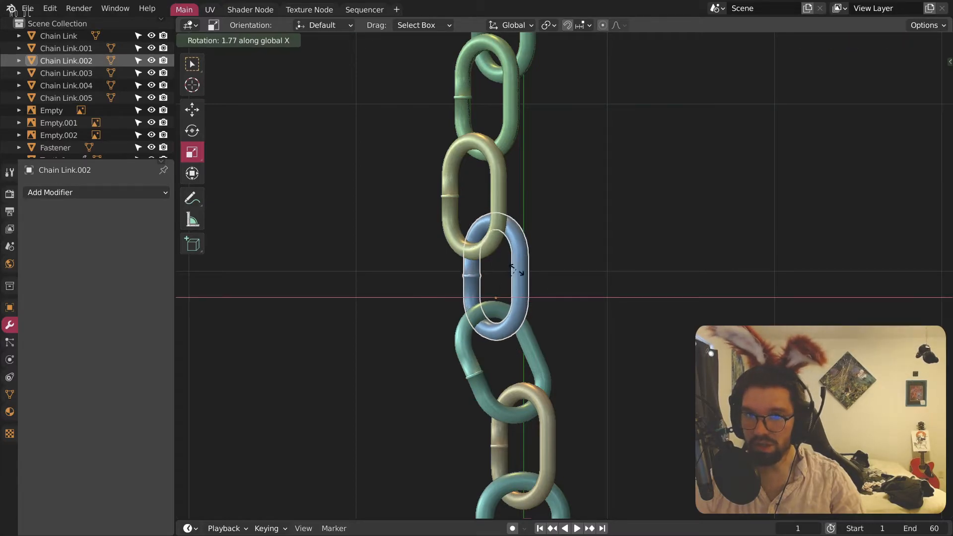
{"action": "right_click", "coordinate": [516, 267]}
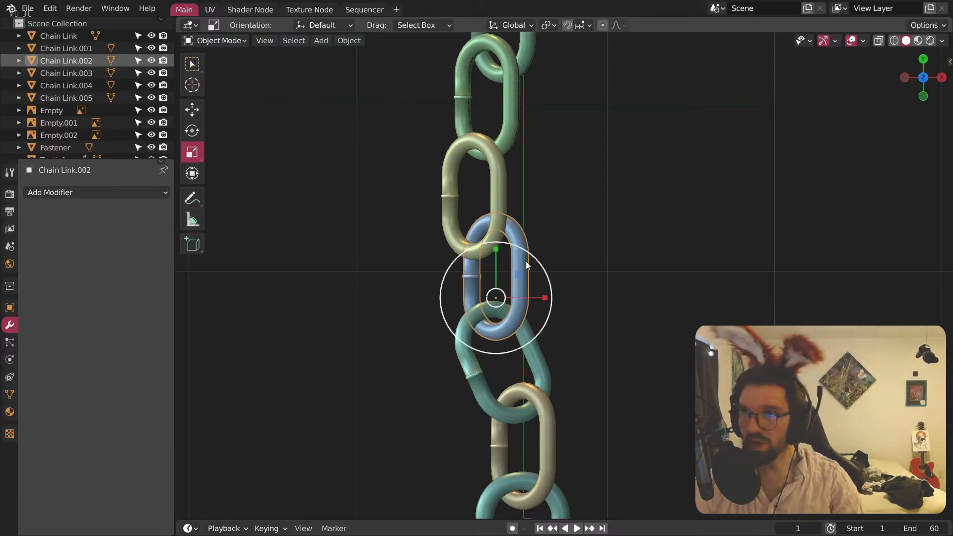
{"action": "key", "text": "r"}
{"action": "key", "text": "z"}
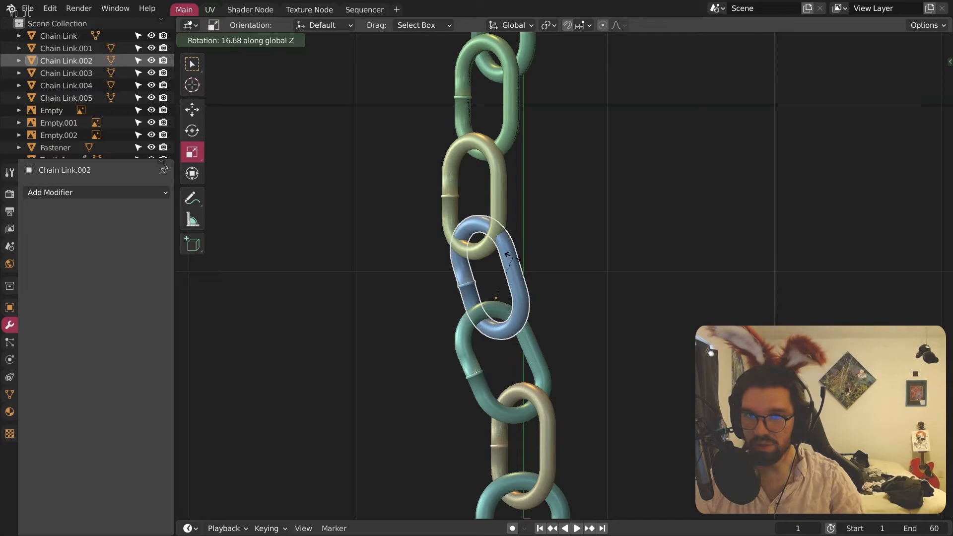
{"action": "left_click", "coordinate": [512, 257]}
Step: Rotate Chain Link.002 by 12.3° around the global Y axis and shift it slightly toward negative X
{"action": "middle_click_drag", "start_coordinate": [513, 257], "coordinate": [524, 252], "text": "shift"}
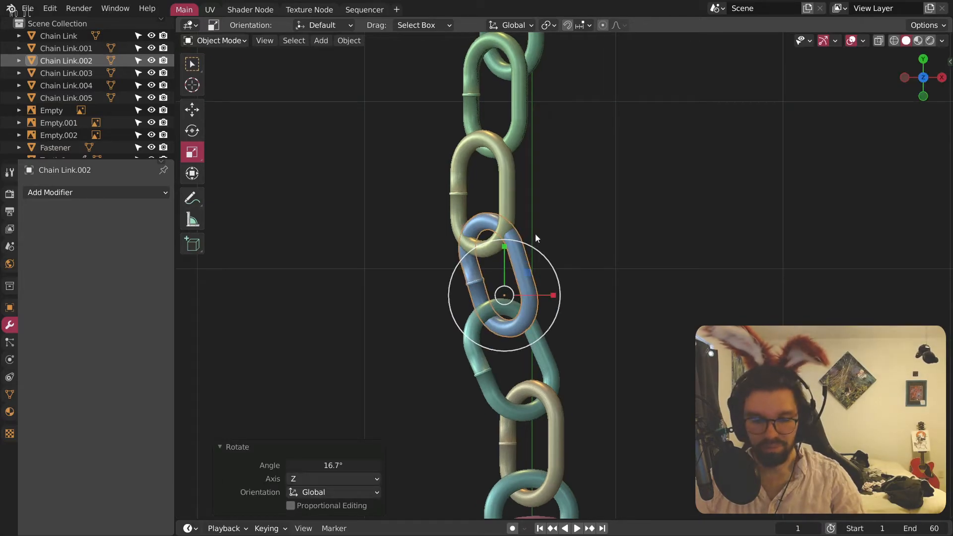
{"action": "key", "text": "r"}
{"action": "key", "text": "y"}
{"action": "left_click", "coordinate": [552, 239]}
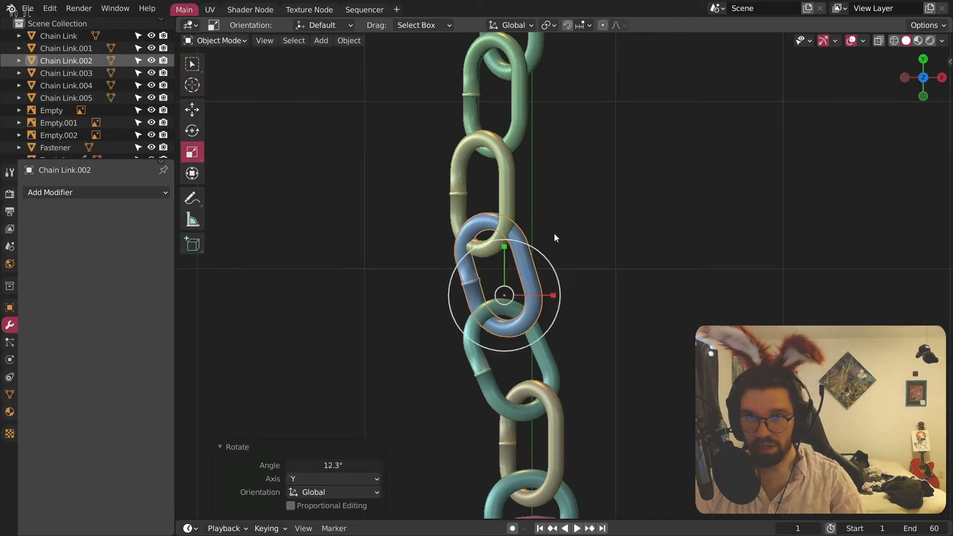
{"action": "key", "text": "g"}
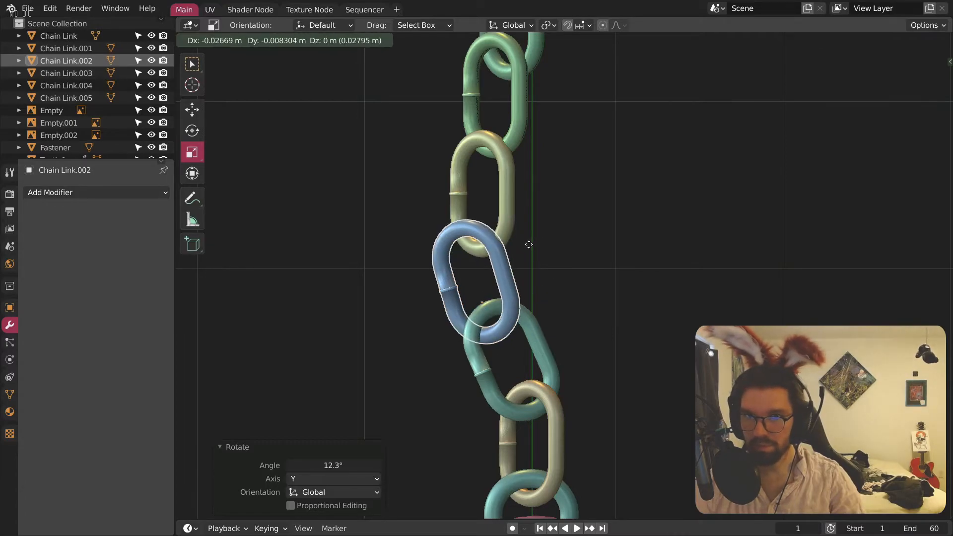
{"action": "left_click", "coordinate": [506, 197]}
Step: Move Chain Link.003 by -0.016608 m in X and 0.002966 m in Y, and rotate it about 81.6° around global Y
{"action": "left_click", "coordinate": [508, 195]}
{"action": "middle_click_drag", "start_coordinate": [511, 180], "coordinate": [516, 214], "text": "shift"}
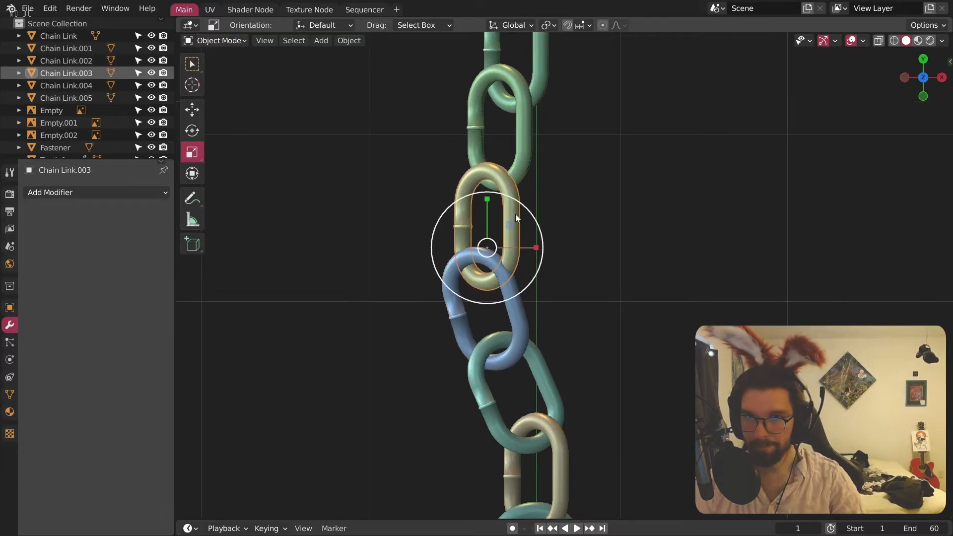
{"action": "key", "text": "g"}
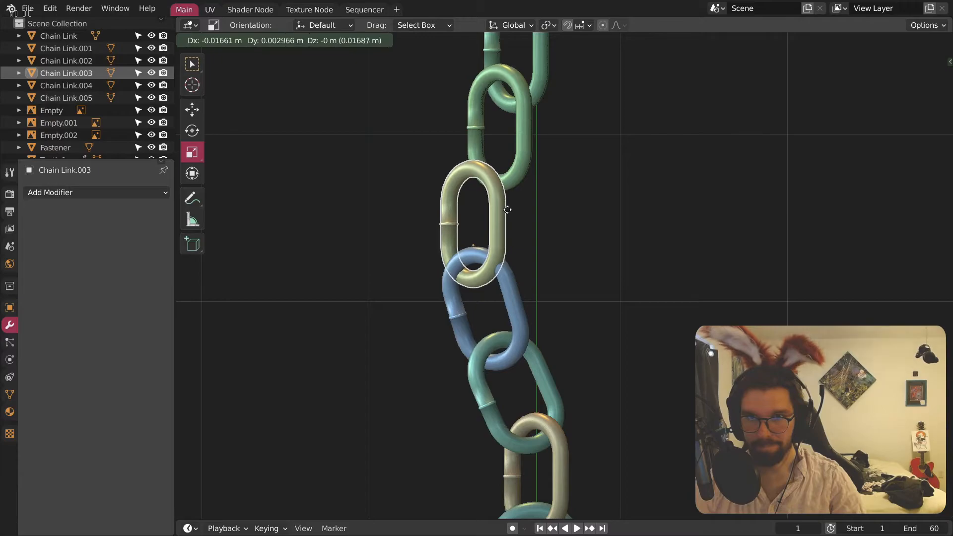
{"action": "left_click", "coordinate": [507, 209]}
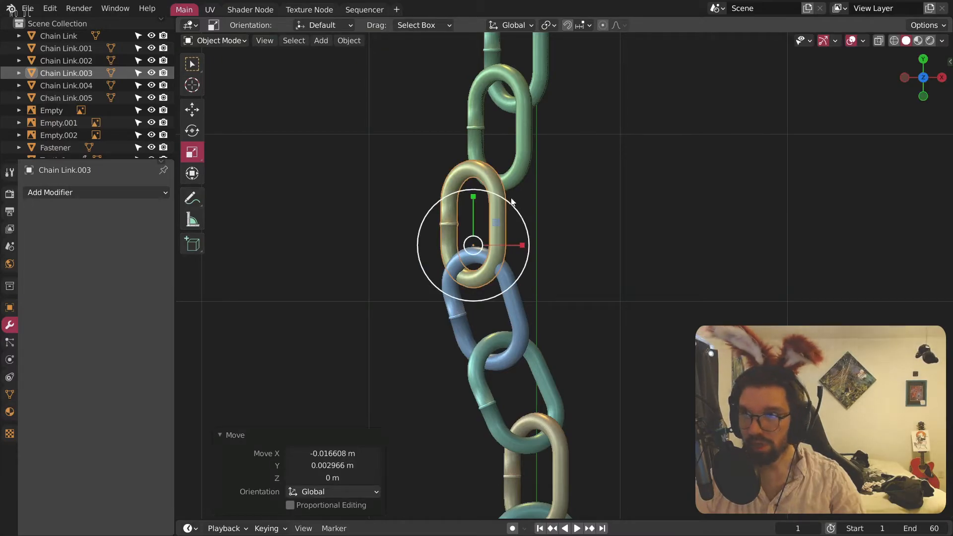
{"action": "key", "text": "r"}
{"action": "key", "text": "y"}
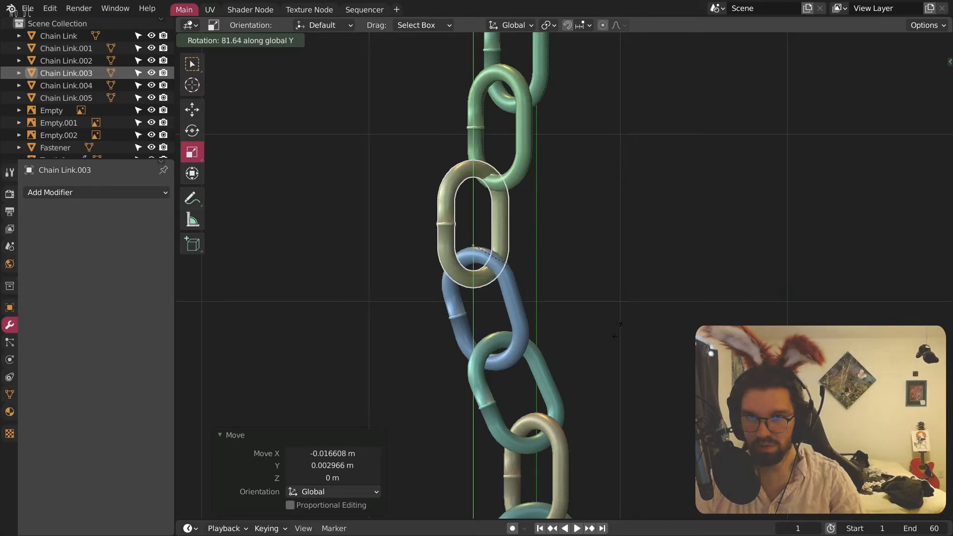
{"action": "left_click", "coordinate": [617, 327]}
Step: Rotate Chain Link.004 by -15.9° around global Z and move it about -0.021 m in X and -0.009 m in Y
{"action": "left_click", "coordinate": [526, 159]}
{"action": "middle_click_drag", "start_coordinate": [526, 159], "coordinate": [520, 236], "text": "shift"}
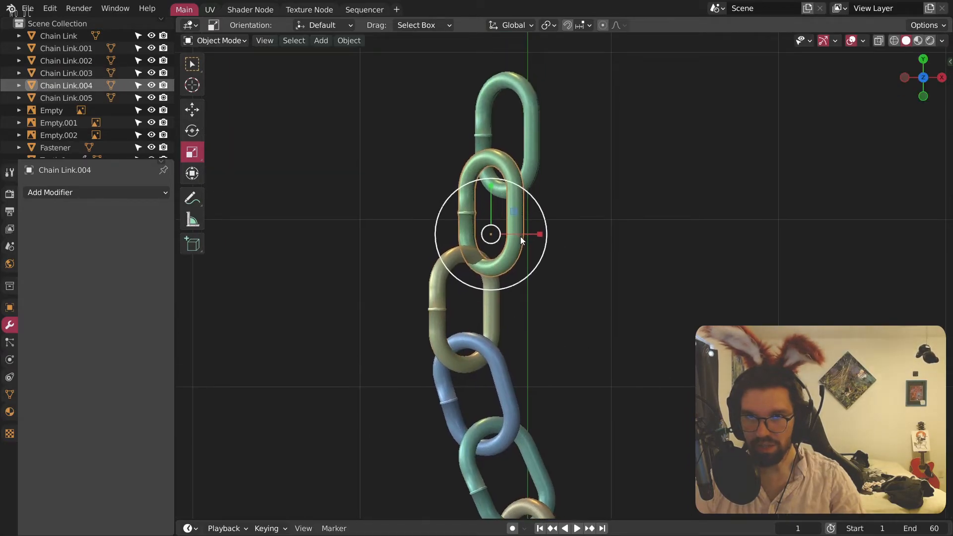
{"action": "key", "text": "r"}
{"action": "key", "text": "z"}
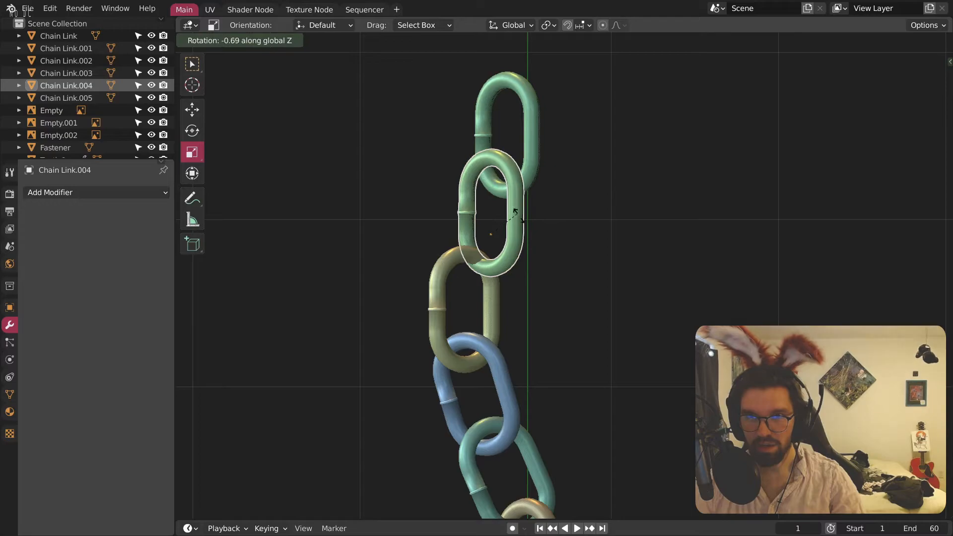
{"action": "left_click", "coordinate": [516, 225]}
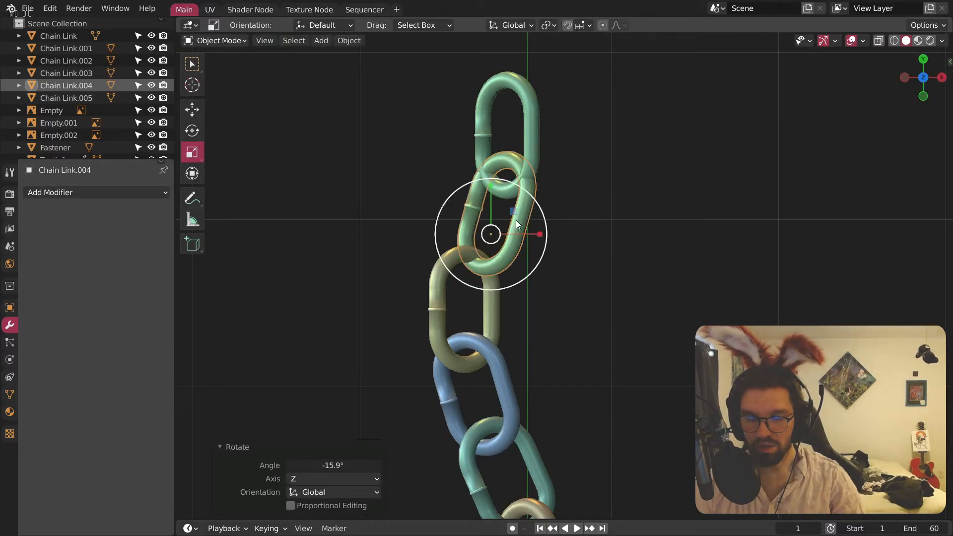
{"action": "key", "text": "g"}
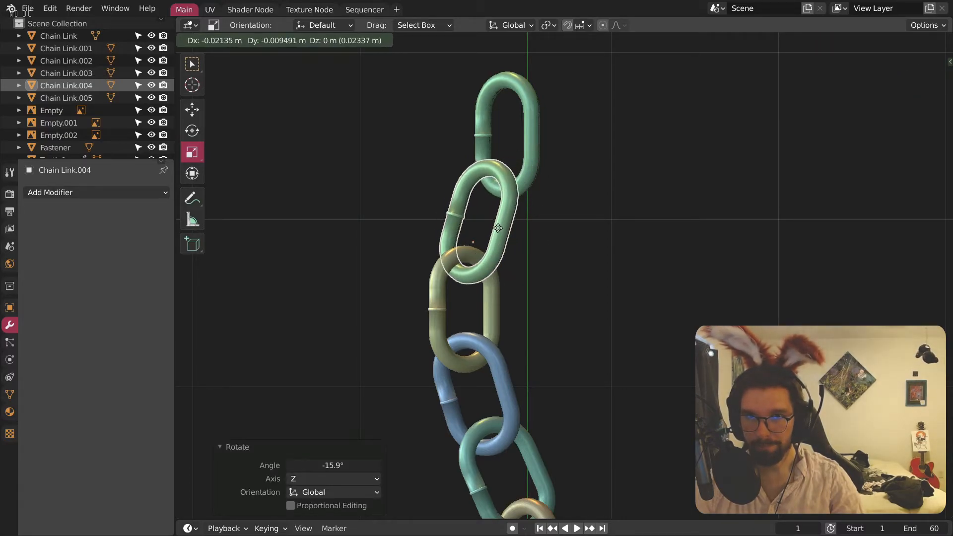
{"action": "left_click", "coordinate": [498, 228]}
Step: Move Chain Link.005 by -0.015422 m in X and -0.013643 m in Y, and rotate it 74.6° around global Y
{"action": "left_click", "coordinate": [536, 144]}
{"action": "middle_click_drag", "start_coordinate": [548, 139], "coordinate": [529, 190], "text": "shift"}
{"action": "key", "text": "g"}
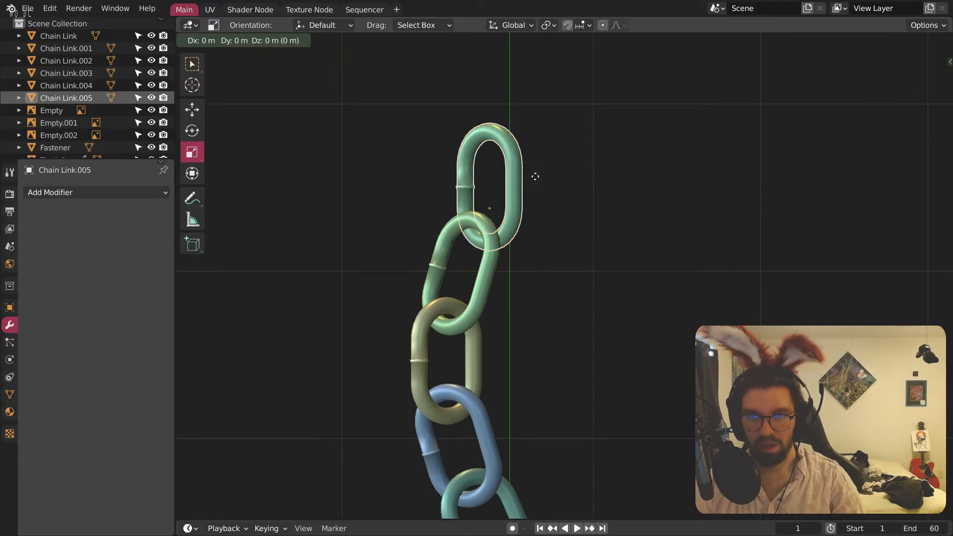
{"action": "left_click", "coordinate": [524, 191]}
{"action": "key", "text": "r"}
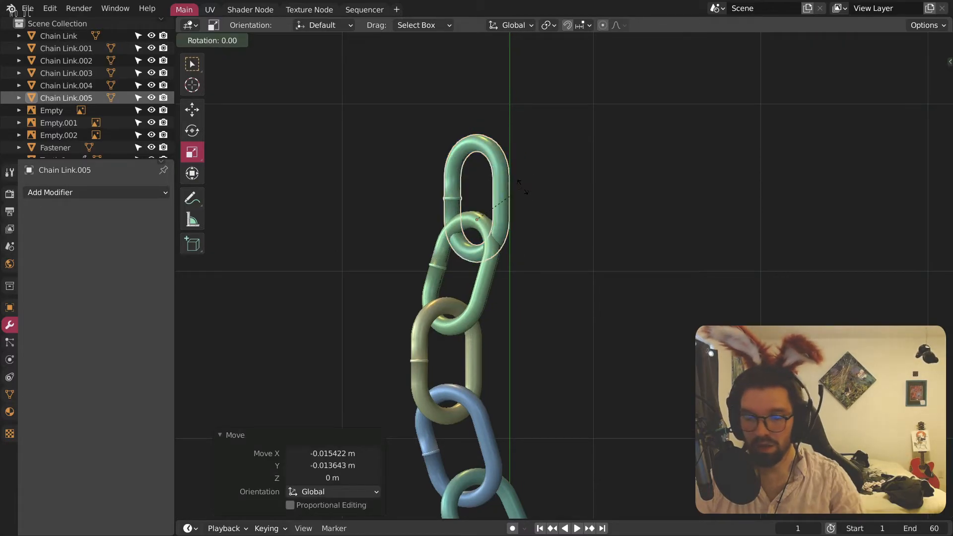
{"action": "key", "text": "y"}
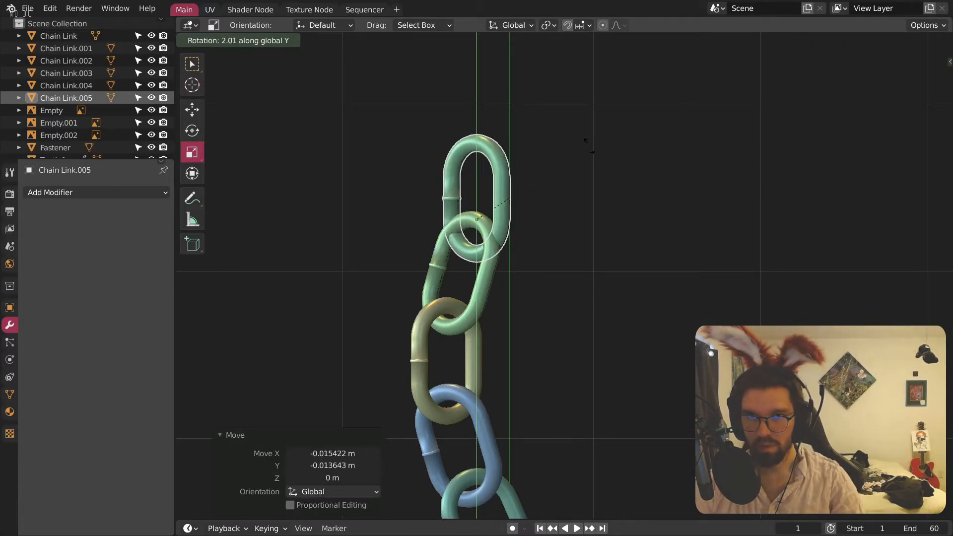
{"action": "left_click", "coordinate": [581, 266]}
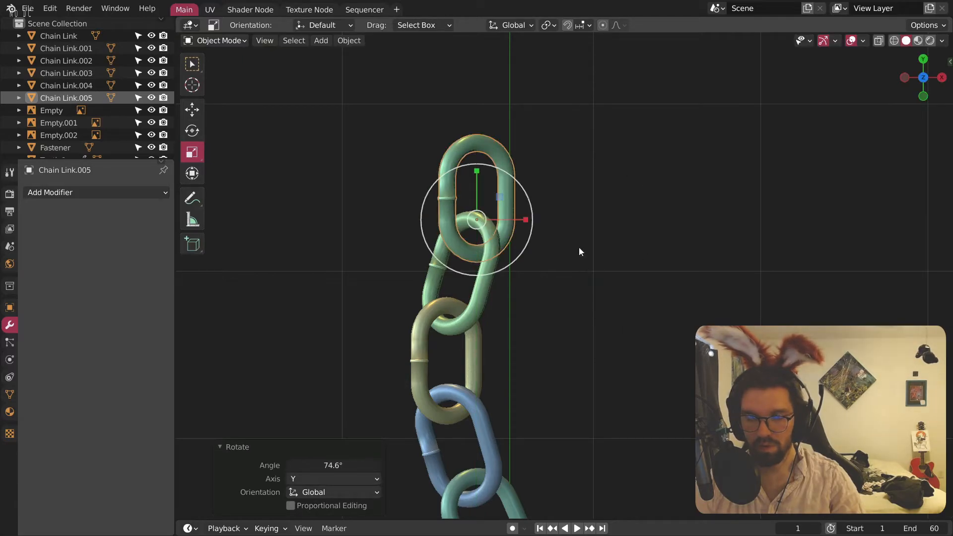
{"action": "key", "text": "g"}
{"action": "left_click", "coordinate": [577, 234]}
{"action": "left_click", "coordinate": [577, 234]}
Step: Inspect the finished trap and its chain from several angles and distances
{"action": "scroll", "coordinate": [576, 172], "scroll_direction": "down", "scroll_amount": 5}
{"action": "middle_click_drag", "start_coordinate": [576, 173], "coordinate": [200, 180]}
{"action": "middle_click_drag", "start_coordinate": [605, 159], "coordinate": [375, 335]}
{"action": "scroll", "coordinate": [607, 361], "scroll_direction": "down", "scroll_amount": 5}
{"action": "middle_click_drag", "start_coordinate": [607, 361], "coordinate": [504, 304]}
{"action": "scroll", "coordinate": [626, 300], "scroll_direction": "down", "scroll_amount": 4}
{"action": "scroll", "coordinate": [476, 154], "scroll_direction": "up", "scroll_amount": 6}
{"action": "scroll", "coordinate": [512, 173], "scroll_direction": "down", "scroll_amount": 4}
{"action": "scroll", "coordinate": [579, 469], "scroll_direction": "up", "scroll_amount": 5}
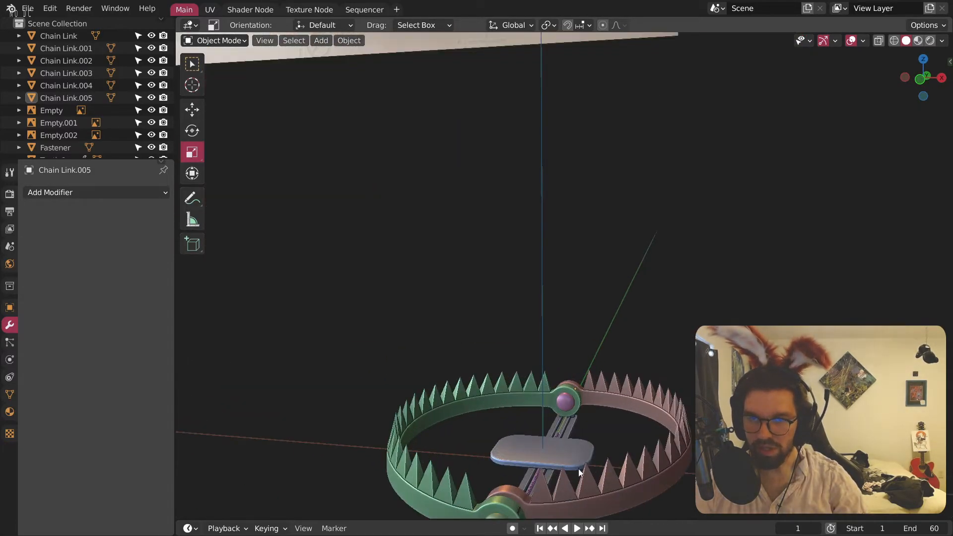
Step: Delete the two bear trap reference images, Empty.001 and Empty, leaving the banana reference in the scene
{"action": "middle_click_drag", "start_coordinate": [579, 468], "coordinate": [495, 324], "text": "shift"}
{"action": "scroll", "coordinate": [457, 293], "scroll_direction": "down", "scroll_amount": 7}
{"action": "middle_click_drag", "start_coordinate": [449, 293], "coordinate": [687, 475], "text": "shift"}
{"action": "left_click", "coordinate": [587, 317]}
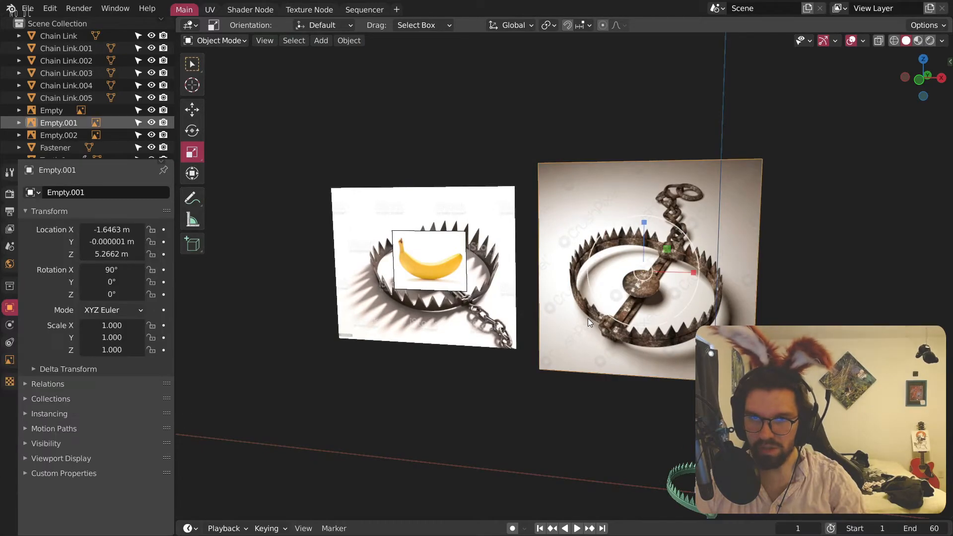
{"action": "key", "text": "Delete"}
{"action": "left_click", "coordinate": [498, 332]}
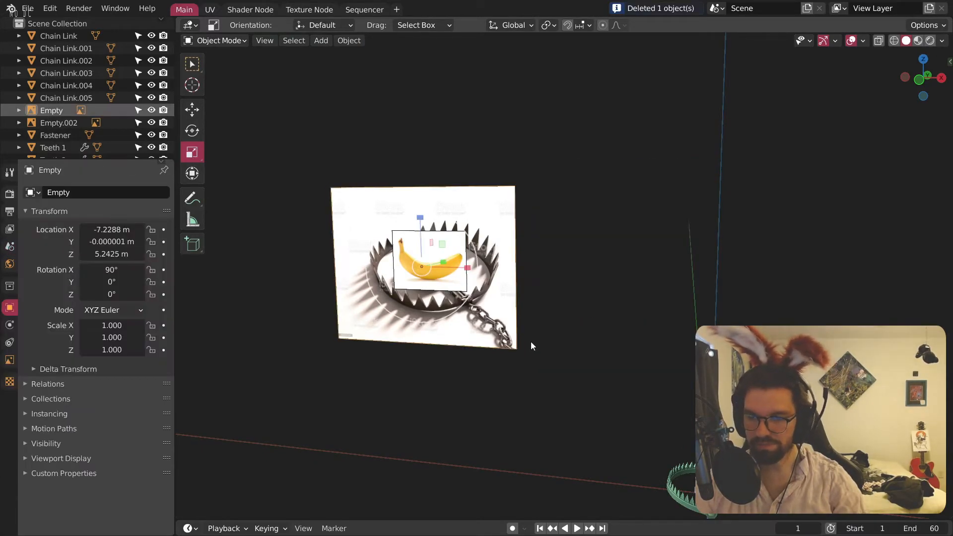
{"action": "key", "text": "Delete"}
{"action": "middle_click_drag", "start_coordinate": [531, 342], "coordinate": [490, 305], "text": "shift"}
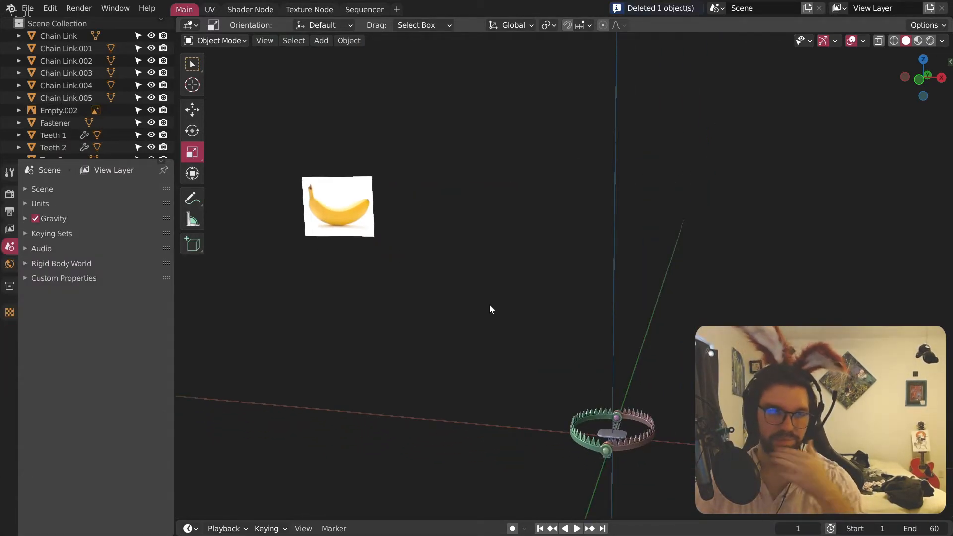
Step: Scale the banana reference image up by a factor of 3.072
{"action": "scroll", "coordinate": [609, 434], "scroll_direction": "up", "scroll_amount": 5}
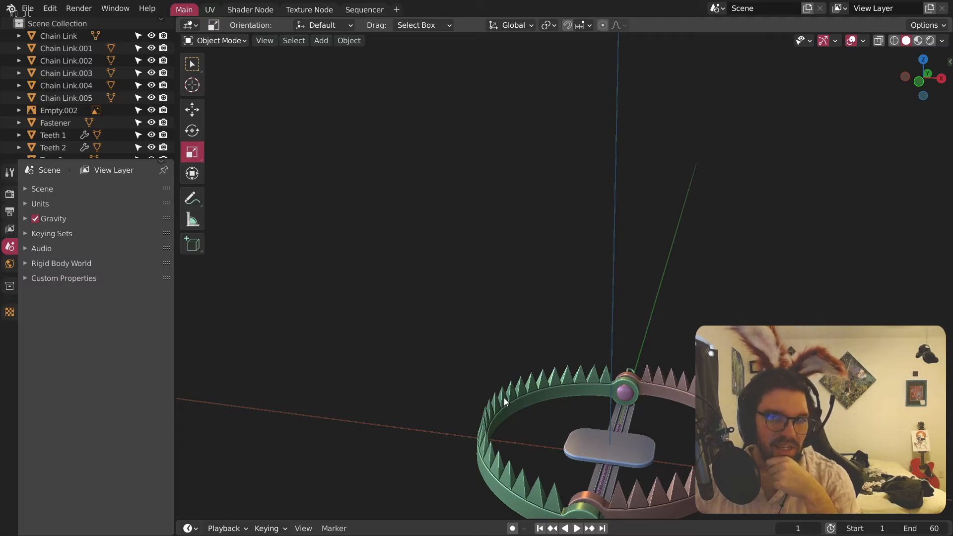
{"action": "scroll", "coordinate": [397, 231], "scroll_direction": "down", "scroll_amount": 10}
{"action": "middle_click_drag", "start_coordinate": [306, 192], "coordinate": [329, 179]}
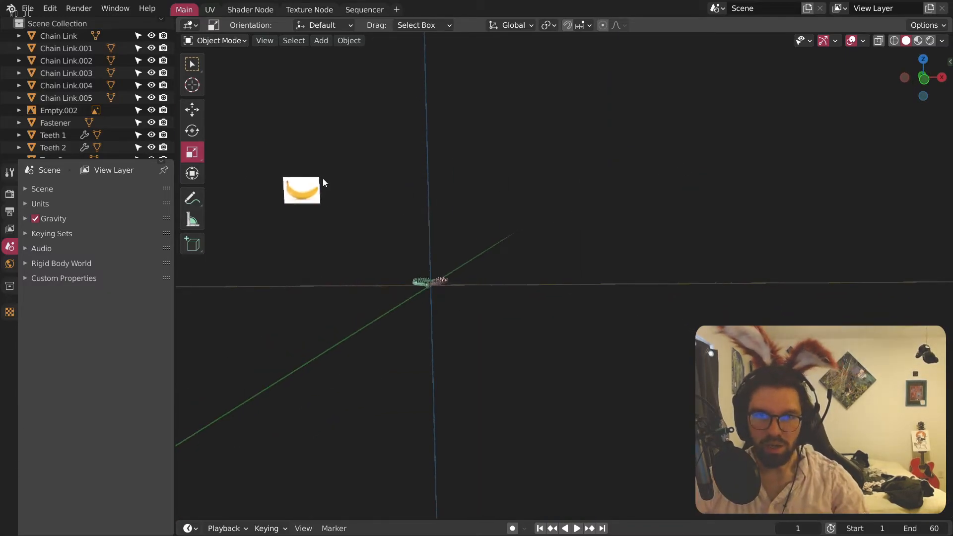
{"action": "scroll", "coordinate": [329, 177], "scroll_direction": "up", "scroll_amount": 3}
{"action": "left_click", "coordinate": [314, 214]}
{"action": "key", "text": "s"}
{"action": "left_click", "coordinate": [486, 191]}
{"action": "middle_click_drag", "start_coordinate": [432, 227], "coordinate": [455, 210]}
{"action": "scroll", "coordinate": [455, 210], "scroll_direction": "up", "scroll_amount": 1}
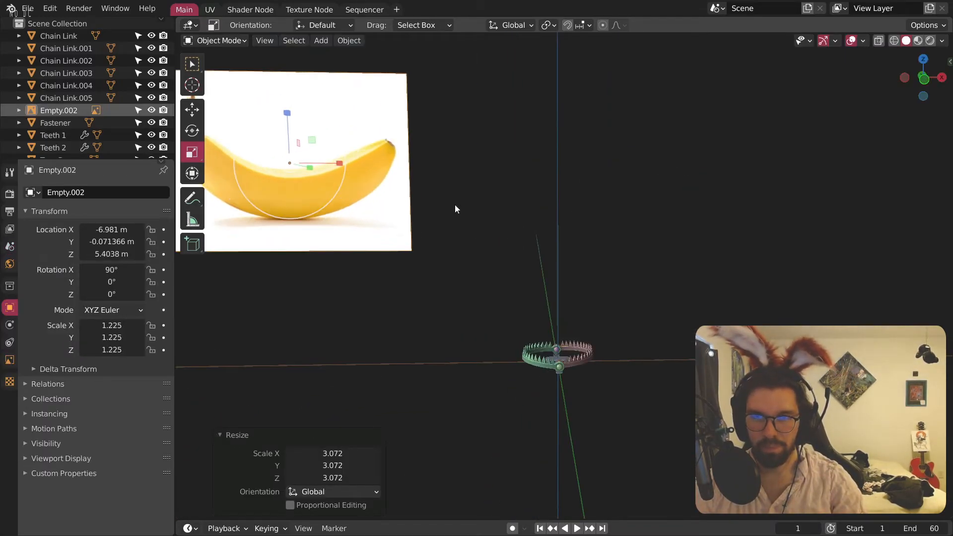
Step: In front view, move the banana reference image beside the trap, to about X -4.35 m and Z 2.84 m
{"action": "left_click", "coordinate": [922, 76]}
{"action": "left_click", "coordinate": [923, 78]}
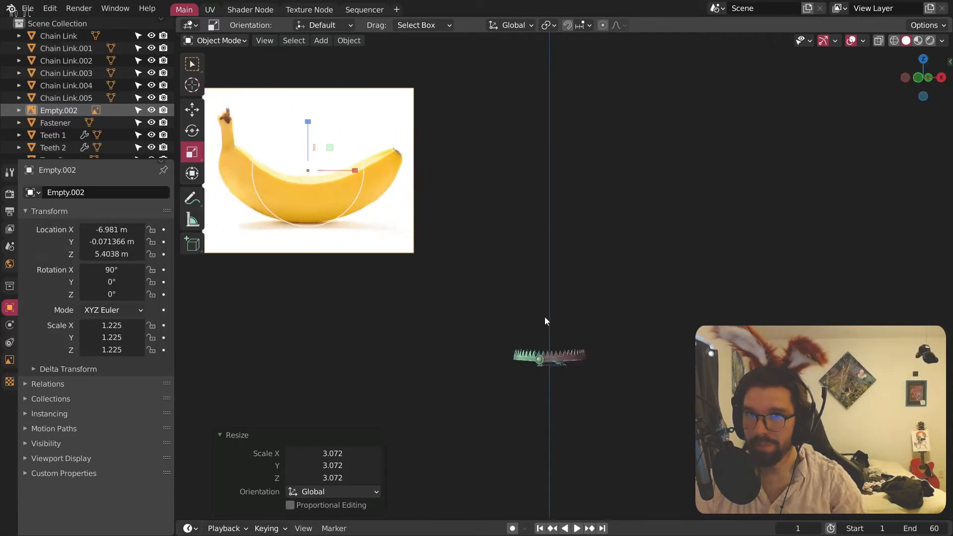
{"action": "key", "text": "g"}
{"action": "left_click", "coordinate": [548, 401]}
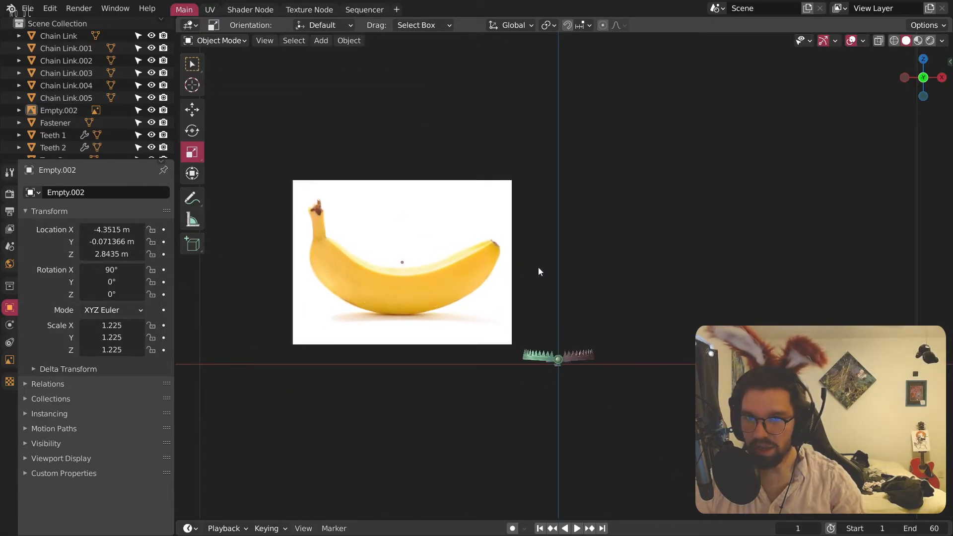
Step: Add a Bezier curve at the world origin
{"action": "scroll", "coordinate": [448, 277], "scroll_direction": "up", "scroll_amount": 5}
{"action": "middle_click_drag", "start_coordinate": [387, 271], "coordinate": [630, 294], "text": "shift"}
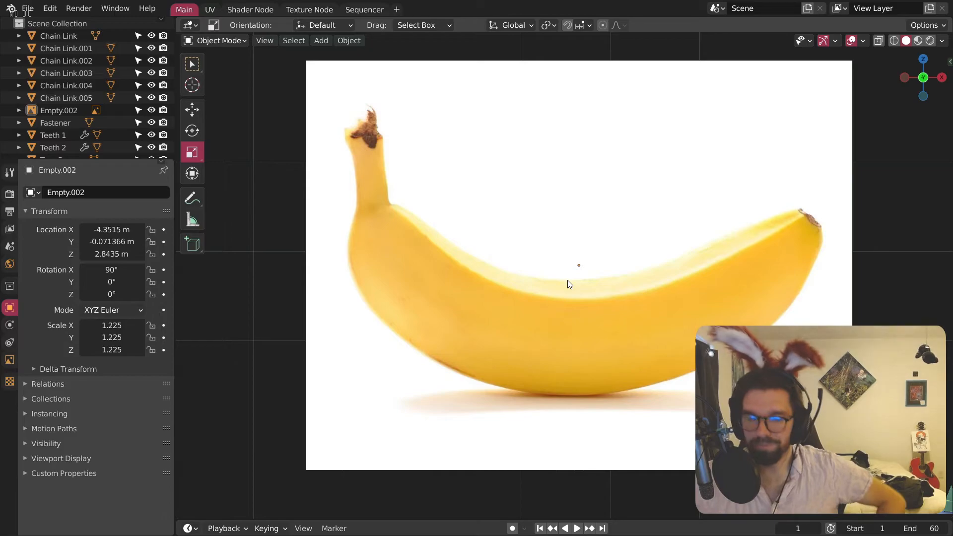
{"action": "scroll", "coordinate": [846, 213], "scroll_direction": "down", "scroll_amount": 1}
{"action": "middle_click_drag", "start_coordinate": [844, 265], "coordinate": [593, 241], "text": "shift"}
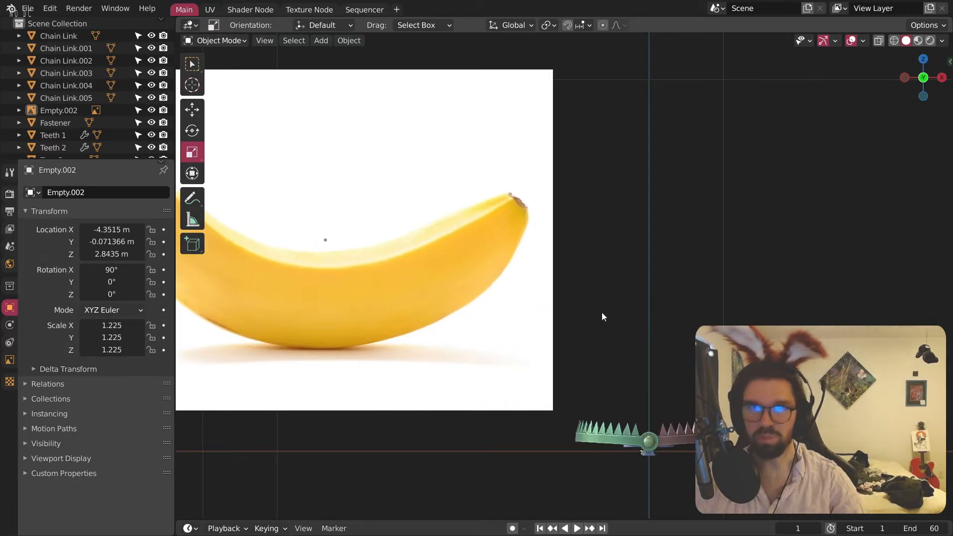
{"action": "left_click", "coordinate": [313, 39]}
{"action": "mouse_move", "coordinate": [446, 68]}
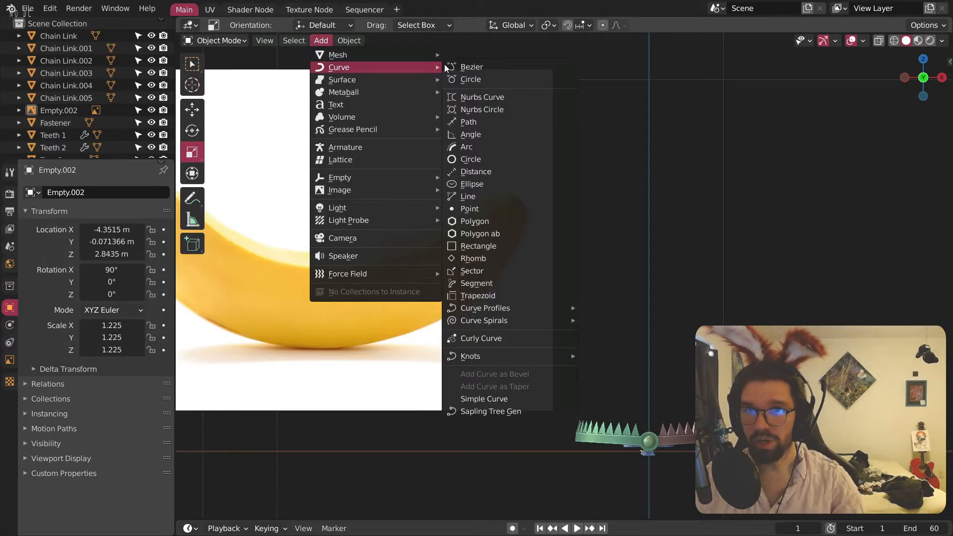
{"action": "left_click", "coordinate": [490, 69]}
{"action": "scroll", "coordinate": [649, 369], "scroll_direction": "up", "scroll_amount": 3}
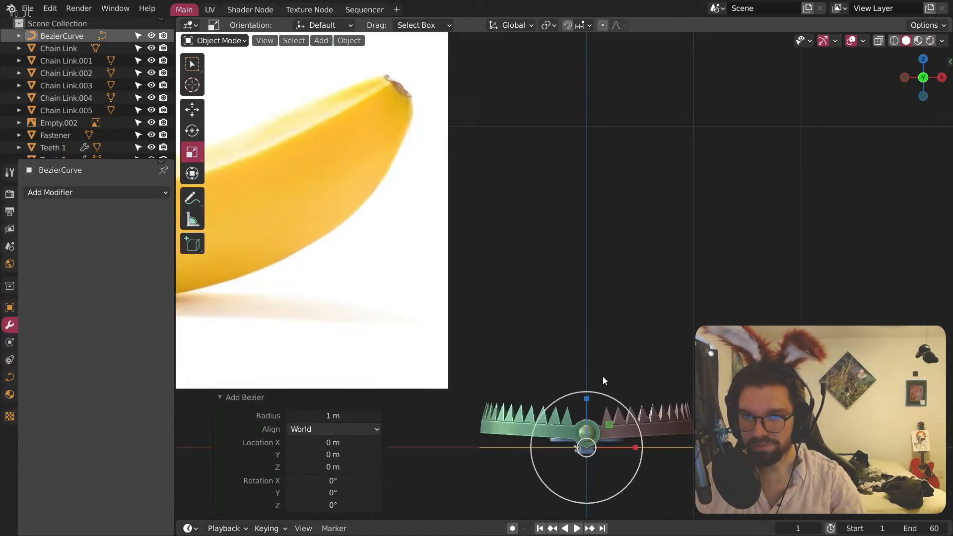
Step: Set the new Bezier curve's X rotation to -90°
{"action": "left_click", "coordinate": [368, 481]}
{"action": "type", "text": "0"}
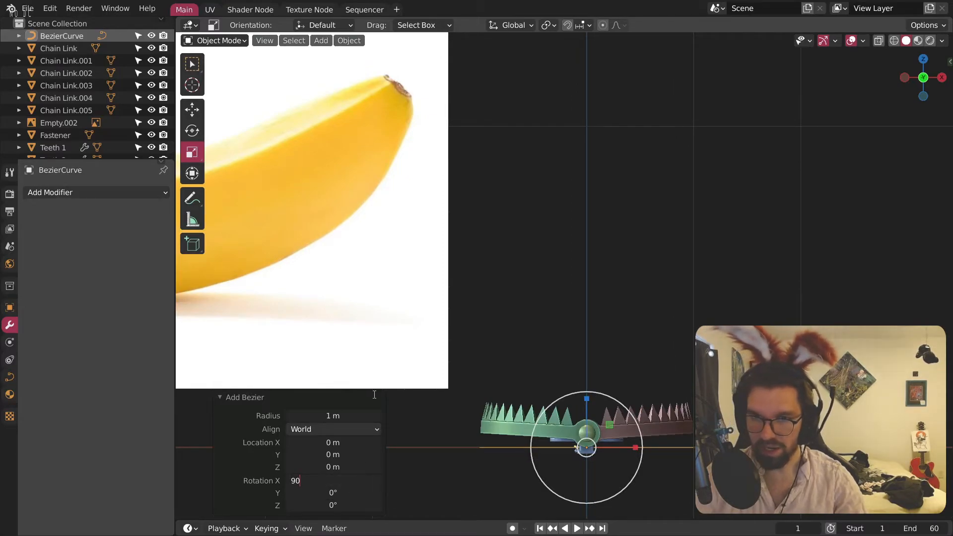
{"action": "type", "text": "dd"}
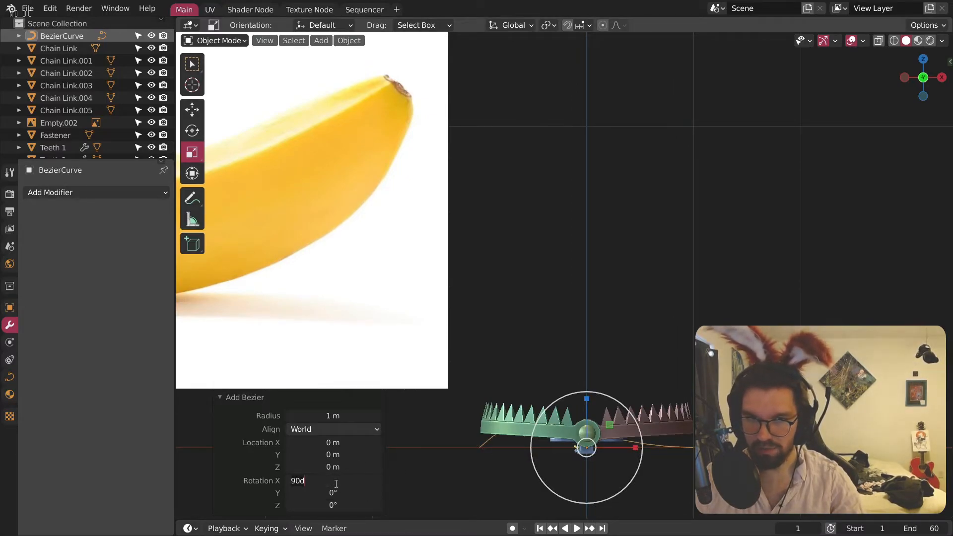
{"action": "key", "text": "Home"}
{"action": "type", "text": "-"}
{"action": "key", "text": "Return"}
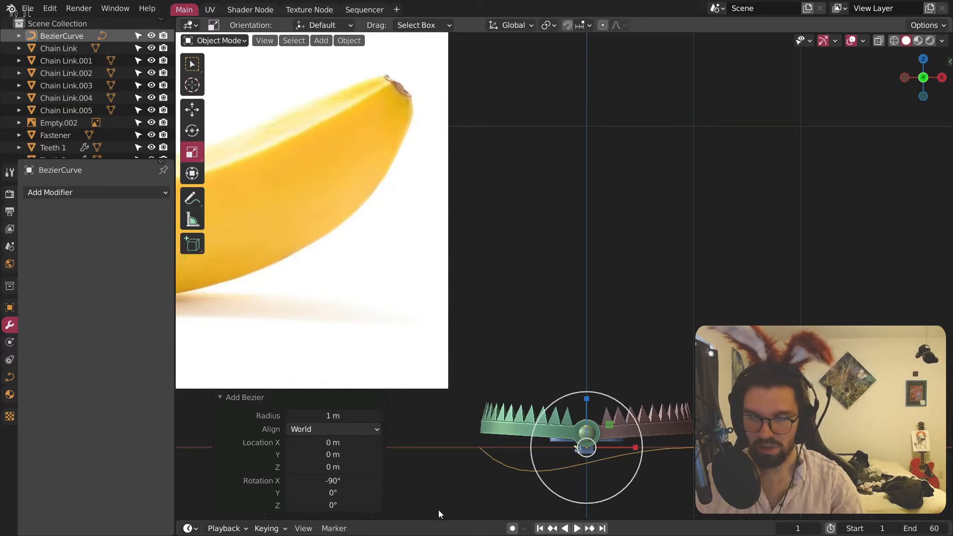
Step: Move the Bezier curve straight up about 1.88 m along Z, clear of the bear trap
{"action": "key", "text": "g"}
{"action": "key", "text": "z"}
{"action": "left_click", "coordinate": [485, 91]}
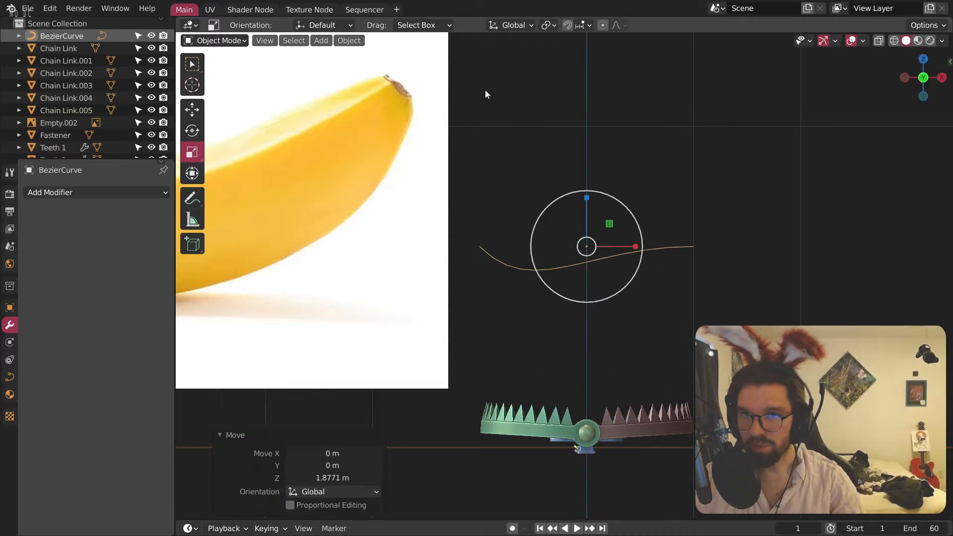
{"action": "scroll", "coordinate": [590, 213], "scroll_direction": "up", "scroll_amount": 2}
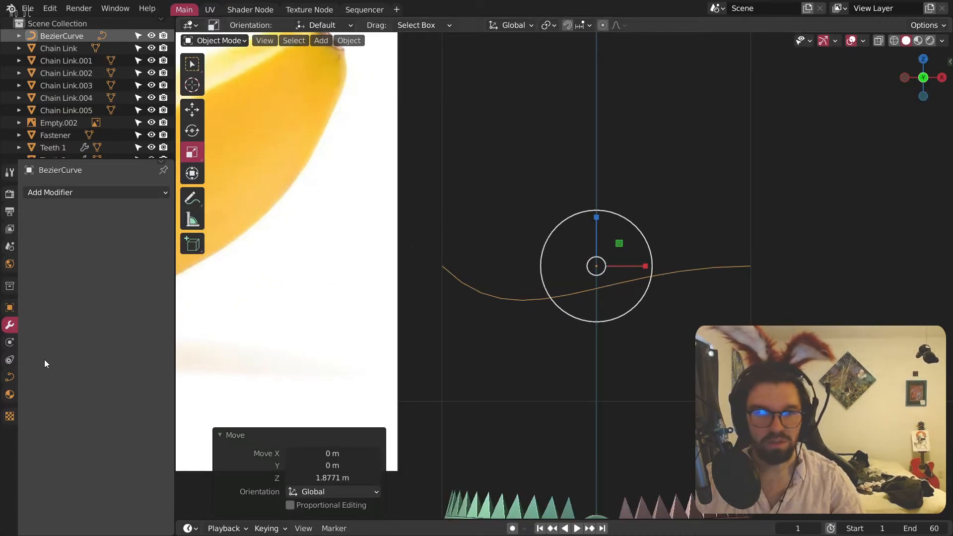
Step: Give the Bezier curve a round bevel with a depth of 0.04 m
{"action": "left_click", "coordinate": [9, 377]}
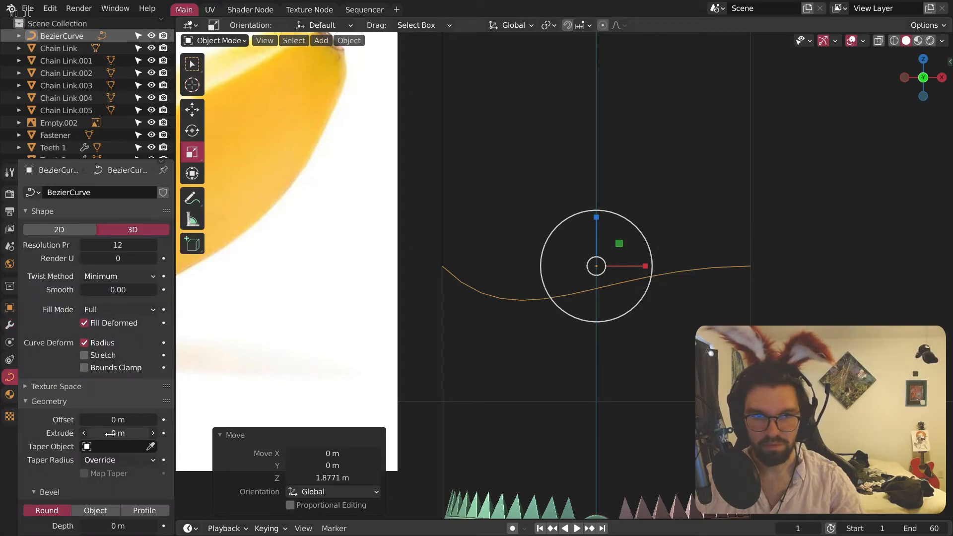
{"action": "scroll", "coordinate": [118, 431], "scroll_direction": "down", "scroll_amount": 3}
{"action": "left_click", "coordinate": [153, 466]}
{"action": "left_click", "coordinate": [154, 467]}
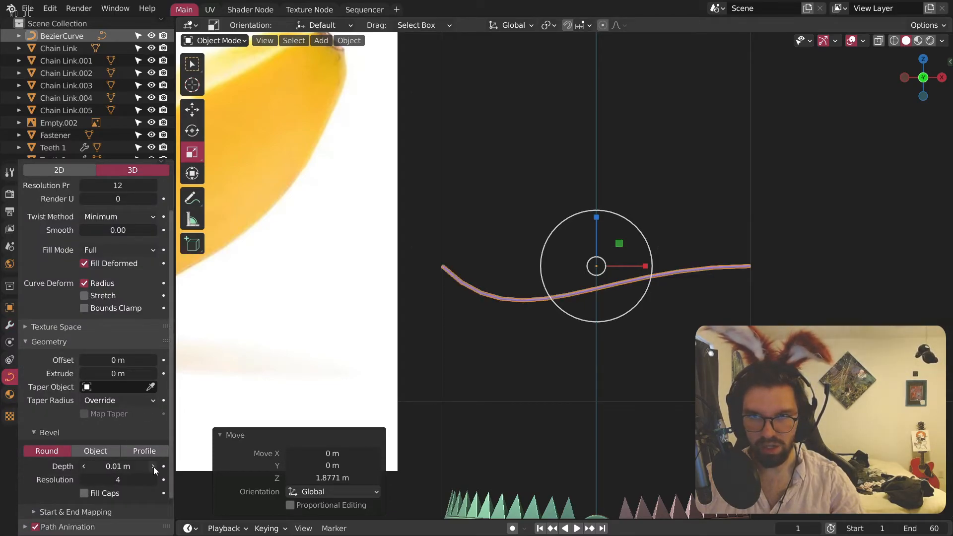
{"action": "left_click", "coordinate": [153, 467]}
{"action": "left_click", "coordinate": [153, 467]}
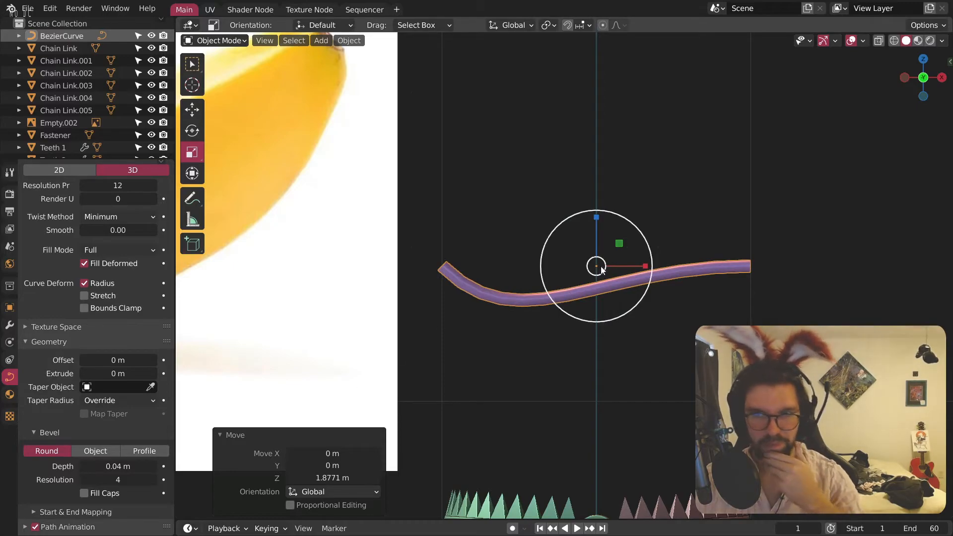
Step: Enter Edit Mode on the Bezier curve and select the control point at its +X end
{"action": "left_click", "coordinate": [218, 41]}
{"action": "left_click", "coordinate": [214, 67]}
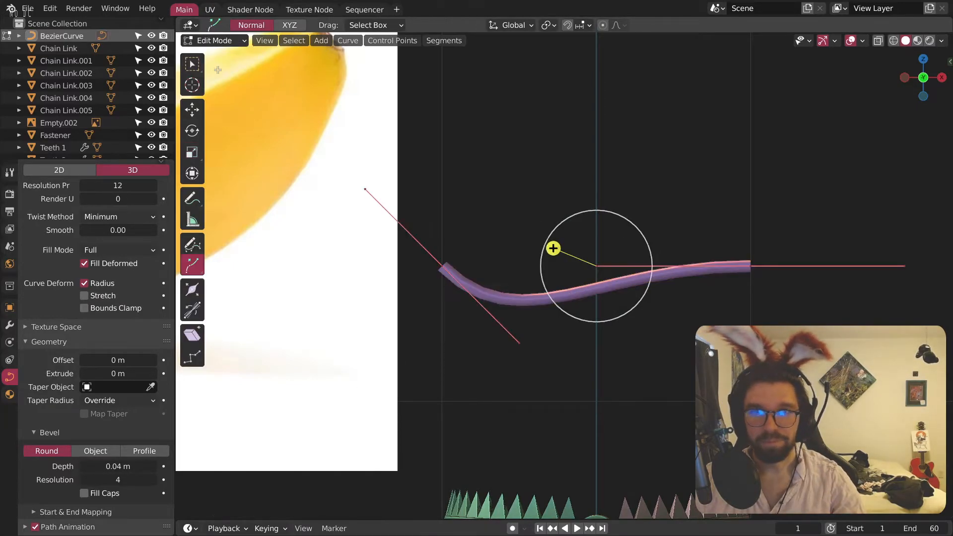
{"action": "left_click", "coordinate": [743, 268]}
{"action": "scroll", "coordinate": [545, 245], "scroll_direction": "down", "scroll_amount": 3}
{"action": "middle_click_drag", "start_coordinate": [519, 241], "coordinate": [674, 254], "text": "shift"}
{"action": "scroll", "coordinate": [787, 208], "scroll_direction": "down", "scroll_amount": 2}
{"action": "scroll", "coordinate": [655, 271], "scroll_direction": "up", "scroll_amount": 5}
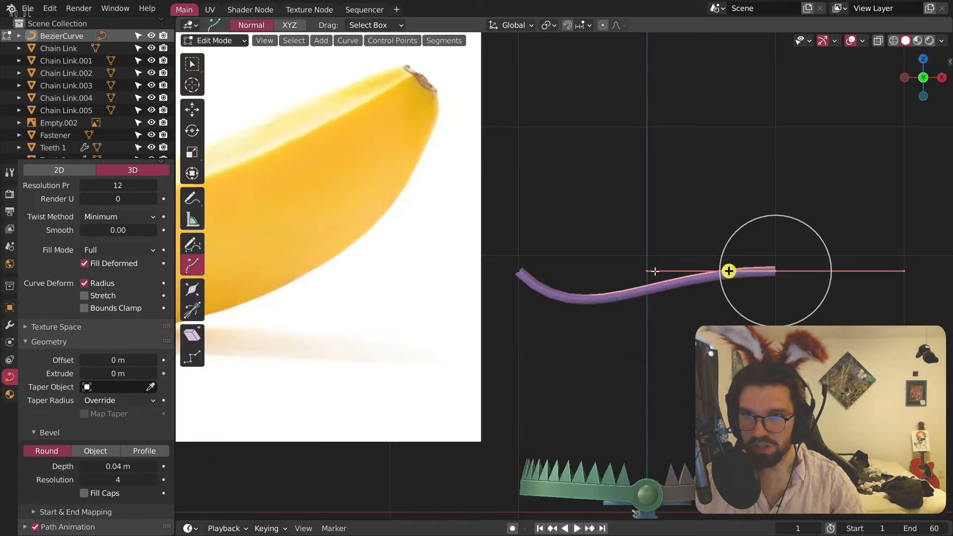
Step: Move the lower handle of the curve's -X end point about -0.29 m in X and 0.15 m in Z
{"action": "left_click", "coordinate": [524, 278]}
{"action": "scroll", "coordinate": [534, 278], "scroll_direction": "up", "scroll_amount": 2}
{"action": "left_click", "coordinate": [880, 269], "text": "shift"}
{"action": "middle_click_drag", "start_coordinate": [880, 269], "coordinate": [809, 271], "text": "shift"}
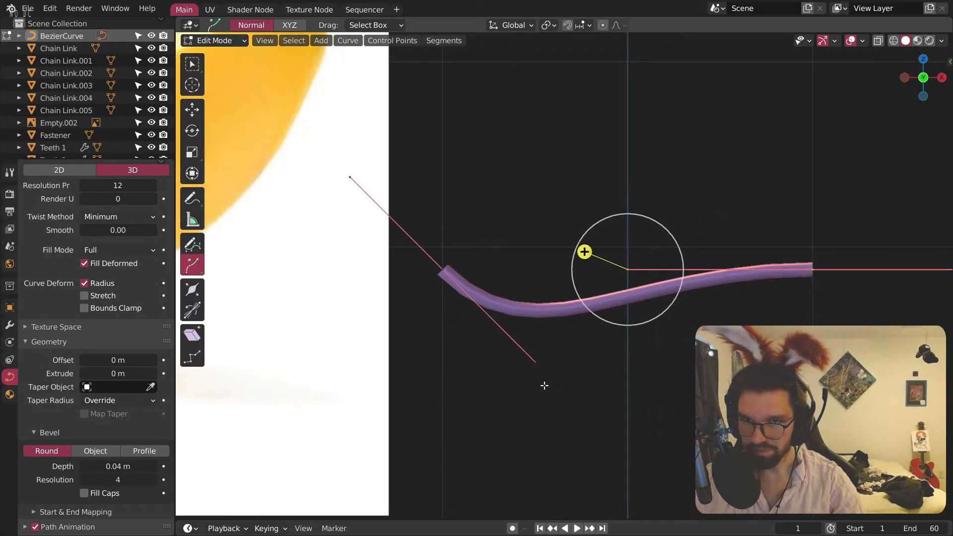
{"action": "left_click", "coordinate": [536, 363]}
{"action": "key", "text": "g"}
{"action": "left_click", "coordinate": [523, 303]}
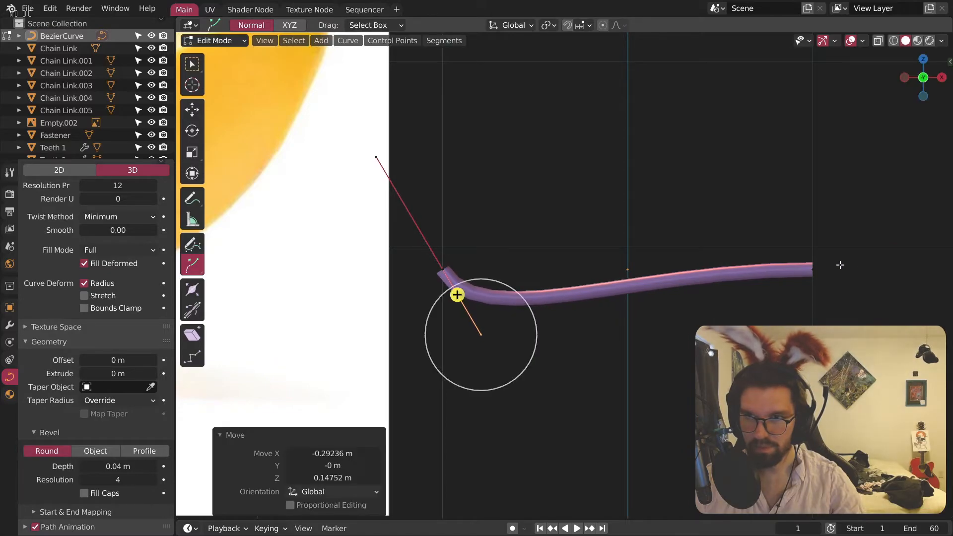
Step: Move the inner handle of the curve's +X end point about 0.35 m in X and -0.78 m in Z, bending the curve into a banana-like arc
{"action": "left_click", "coordinate": [807, 273]}
{"action": "left_click", "coordinate": [631, 272]}
{"action": "key", "text": "g"}
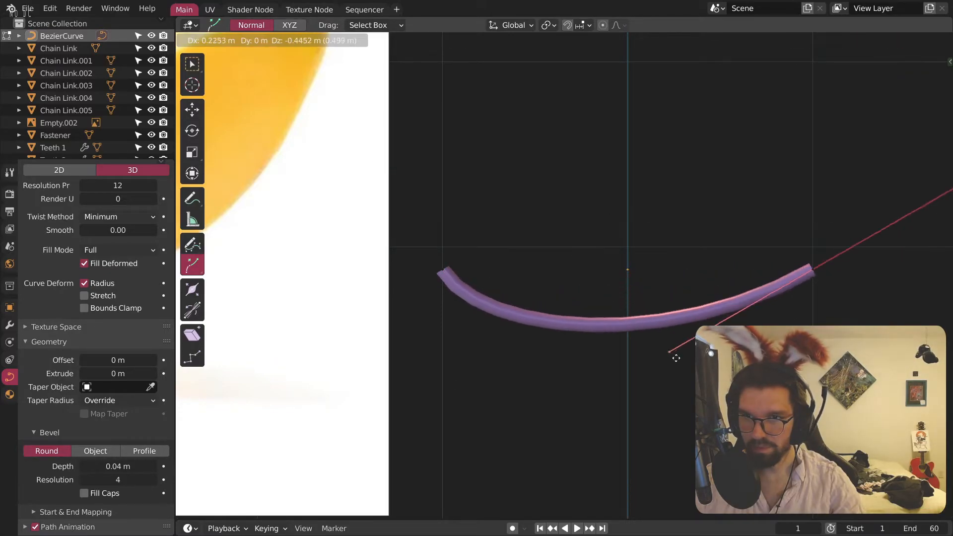
{"action": "left_click", "coordinate": [697, 416]}
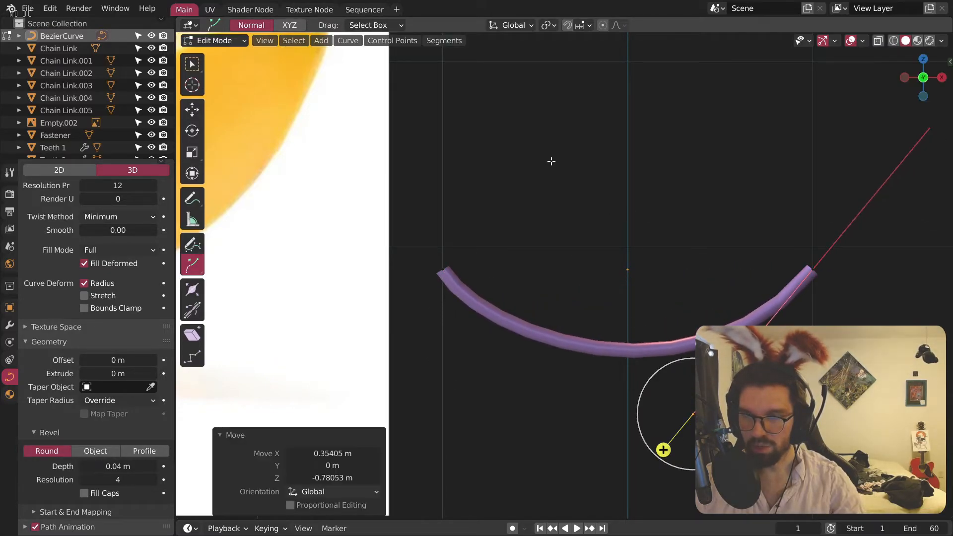
Step: Shorten and steepen the outer handle of the +X end point, moving it about -0.50 m in X and -0.51 m in Z
{"action": "middle_click_drag", "start_coordinate": [551, 162], "coordinate": [750, 260], "text": "shift"}
{"action": "scroll", "coordinate": [748, 258], "scroll_direction": "down", "scroll_amount": 7}
{"action": "middle_click_drag", "start_coordinate": [828, 300], "coordinate": [530, 389], "text": "shift"}
{"action": "scroll", "coordinate": [530, 389], "scroll_direction": "up", "scroll_amount": 5}
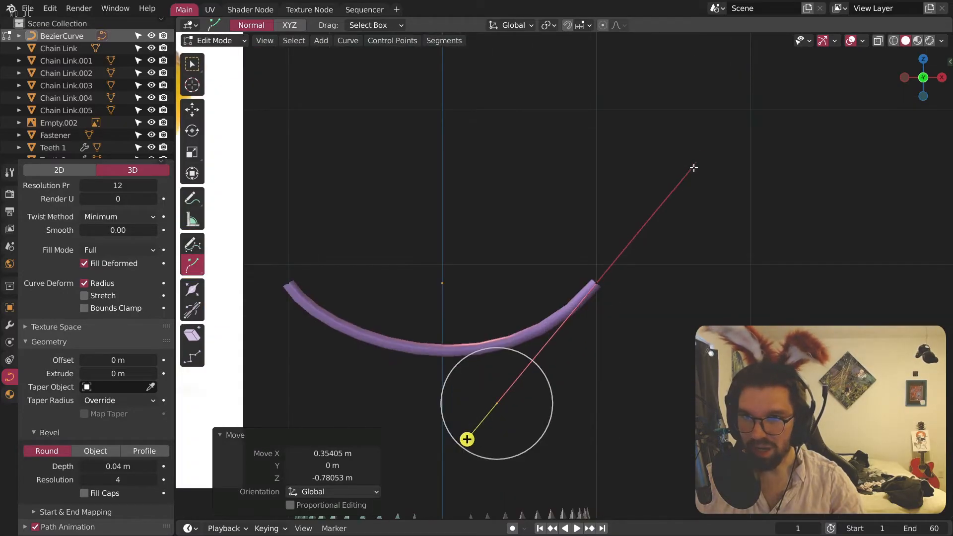
{"action": "key", "text": "g"}
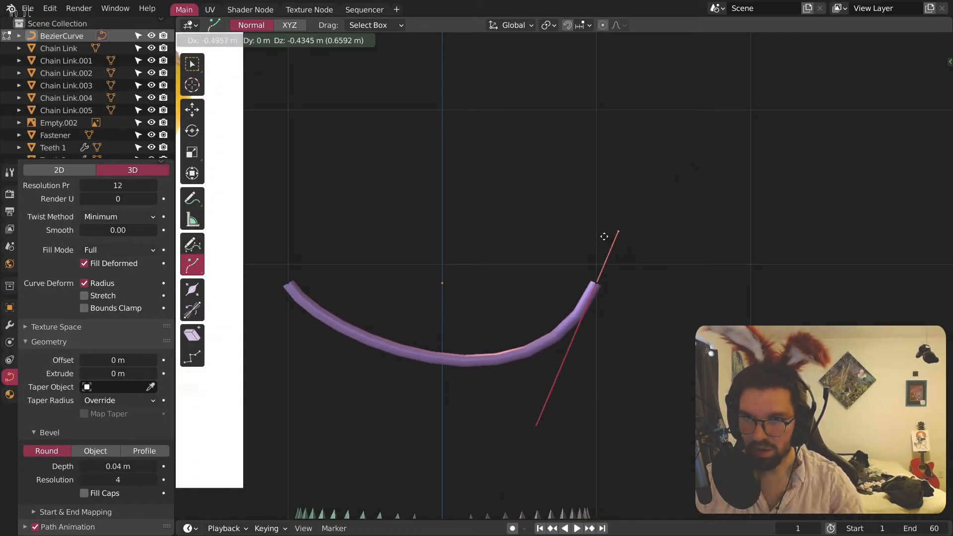
{"action": "left_click", "coordinate": [604, 248]}
Step: Set the curve's preview resolution to 24
{"action": "middle_click_drag", "start_coordinate": [497, 280], "coordinate": [591, 269], "text": "shift"}
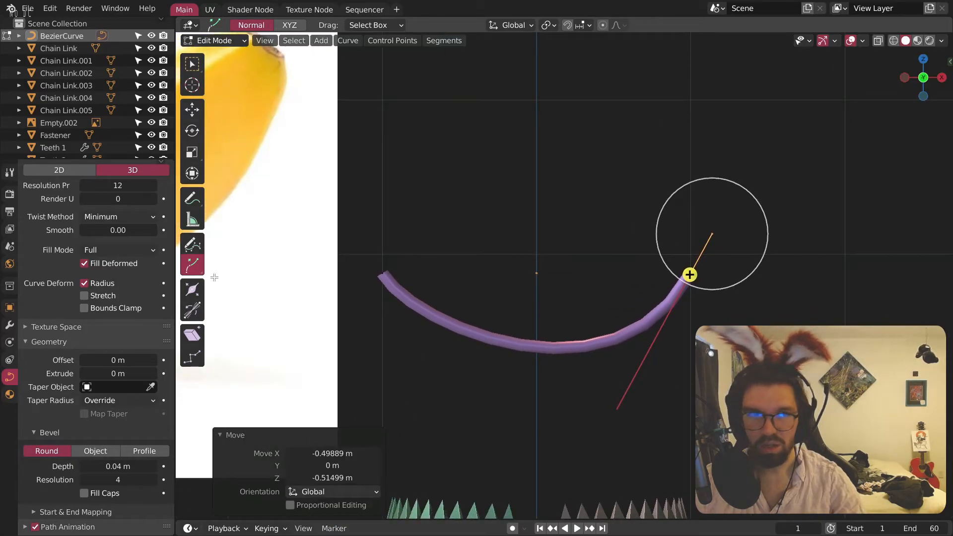
{"action": "scroll", "coordinate": [108, 268], "scroll_direction": "up", "scroll_amount": 3}
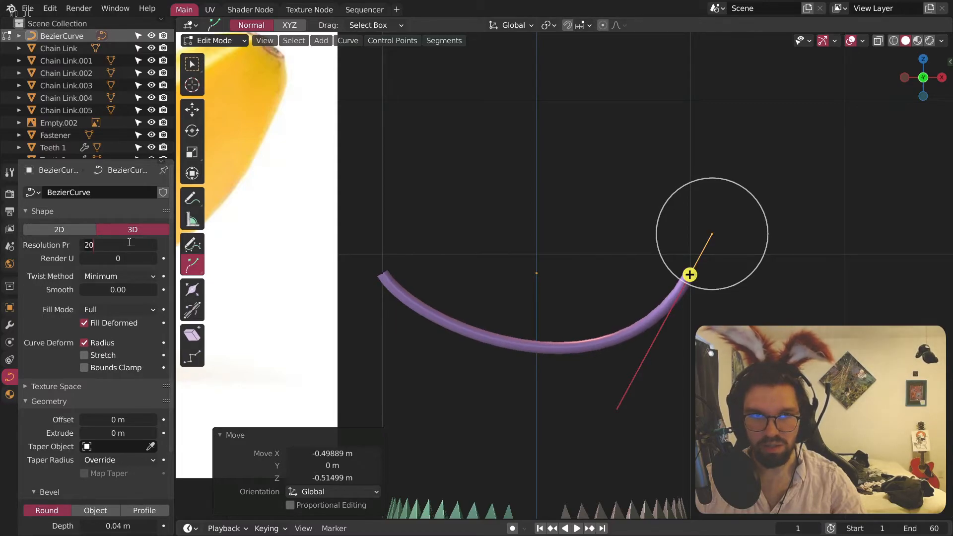
{"action": "key", "text": "BackSpace"}
{"action": "type", "text": "4"}
{"action": "key", "text": "Return"}
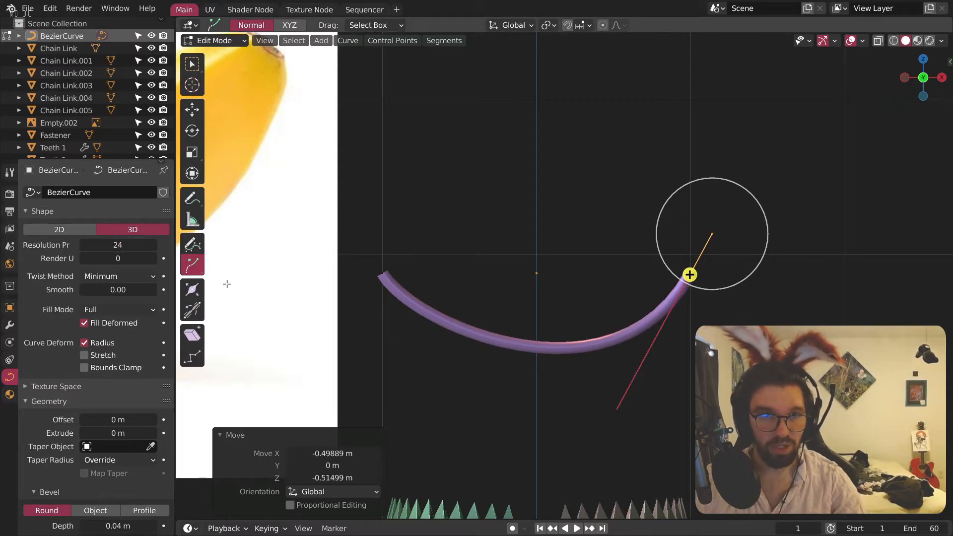
Step: Switch the curve's bevel type from Round to Profile
{"action": "scroll", "coordinate": [571, 405], "scroll_direction": "down", "scroll_amount": 2}
{"action": "scroll", "coordinate": [113, 387], "scroll_direction": "down", "scroll_amount": 5}
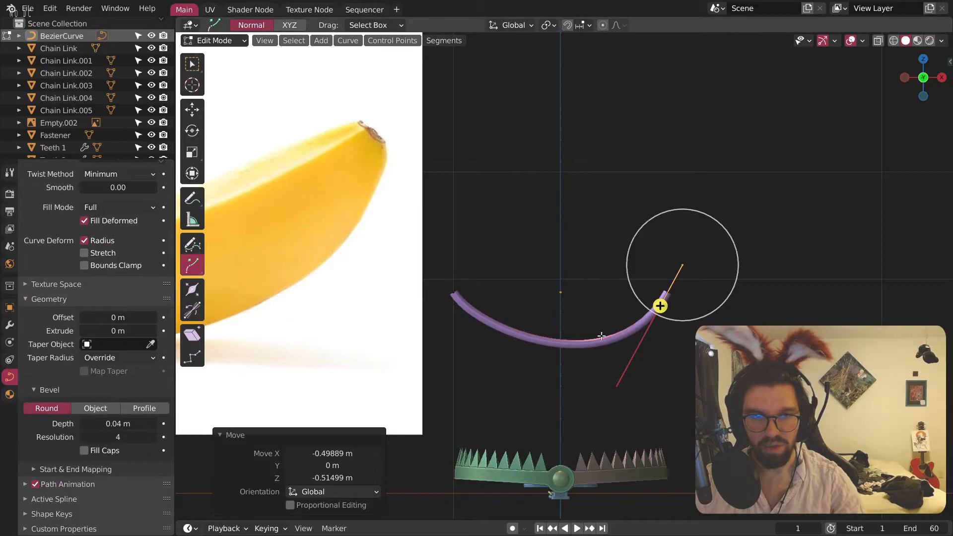
{"action": "scroll", "coordinate": [616, 334], "scroll_direction": "up", "scroll_amount": 6}
{"action": "middle_click_drag", "start_coordinate": [591, 379], "coordinate": [615, 415]}
{"action": "left_click", "coordinate": [924, 82]}
{"action": "scroll", "coordinate": [97, 240], "scroll_direction": "up", "scroll_amount": 5}
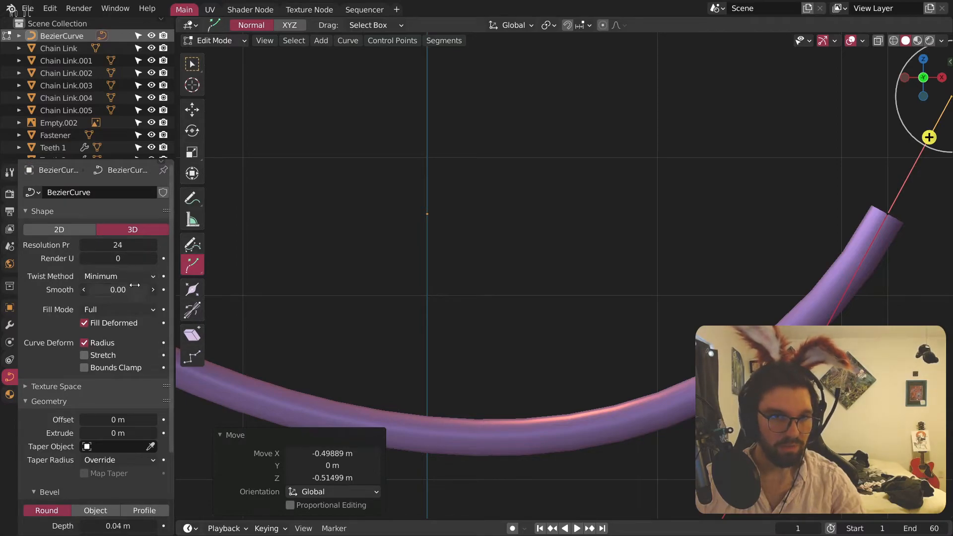
{"action": "scroll", "coordinate": [136, 287], "scroll_direction": "down", "scroll_amount": 3}
{"action": "scroll", "coordinate": [55, 328], "scroll_direction": "down", "scroll_amount": 2}
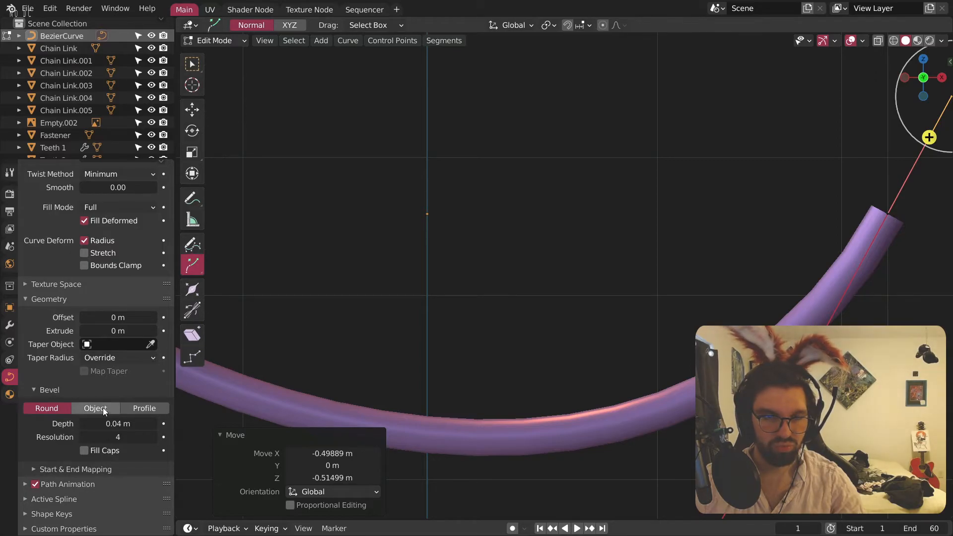
{"action": "left_click", "coordinate": [142, 409]}
Step: Examine the banana reference's edges and compare them with the curve's cross-section, seen from its open end
{"action": "scroll", "coordinate": [106, 389], "scroll_direction": "down", "scroll_amount": 6}
{"action": "middle_click_drag", "start_coordinate": [695, 231], "coordinate": [546, 298]}
{"action": "middle_click_drag", "start_coordinate": [902, 122], "coordinate": [645, 292], "text": "shift"}
{"action": "scroll", "coordinate": [675, 205], "scroll_direction": "up", "scroll_amount": 3}
{"action": "scroll", "coordinate": [575, 266], "scroll_direction": "up", "scroll_amount": 2}
{"action": "scroll", "coordinate": [580, 271], "scroll_direction": "down", "scroll_amount": 3}
{"action": "middle_click_drag", "start_coordinate": [278, 188], "coordinate": [608, 214], "text": "shift"}
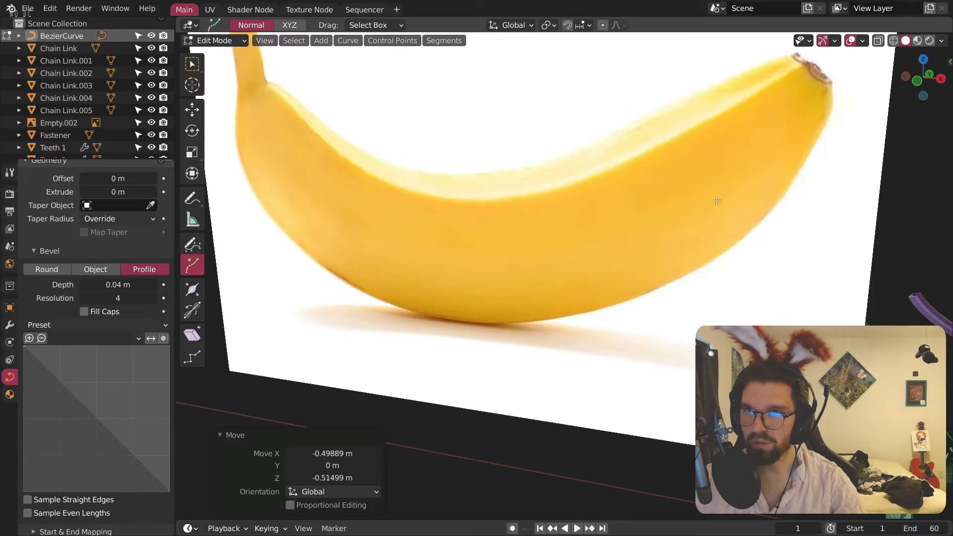
{"action": "scroll", "coordinate": [752, 208], "scroll_direction": "down", "scroll_amount": 2}
{"action": "middle_click_drag", "start_coordinate": [785, 210], "coordinate": [299, 296]}
{"action": "scroll", "coordinate": [308, 317], "scroll_direction": "up", "scroll_amount": 4}
{"action": "scroll", "coordinate": [381, 273], "scroll_direction": "up", "scroll_amount": 3}
{"action": "middle_click_drag", "start_coordinate": [381, 273], "coordinate": [352, 283]}
{"action": "scroll", "coordinate": [435, 182], "scroll_direction": "up", "scroll_amount": 2}
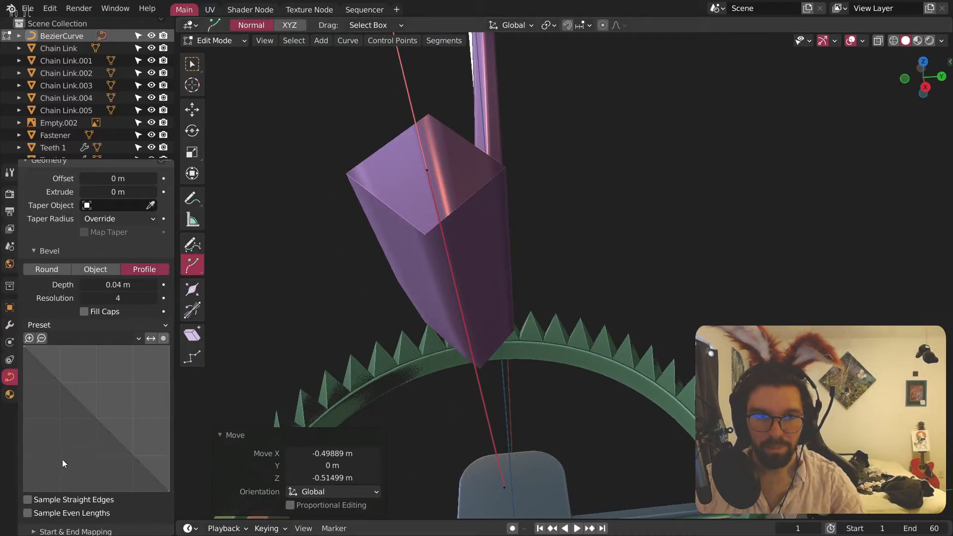
Step: Add a sharp vector-handle point to the bevel profile and place it at about 0.625, 0.821 for a faceted cross-section
{"action": "scroll", "coordinate": [75, 419], "scroll_direction": "down", "scroll_amount": 3}
{"action": "left_click", "coordinate": [88, 345]}
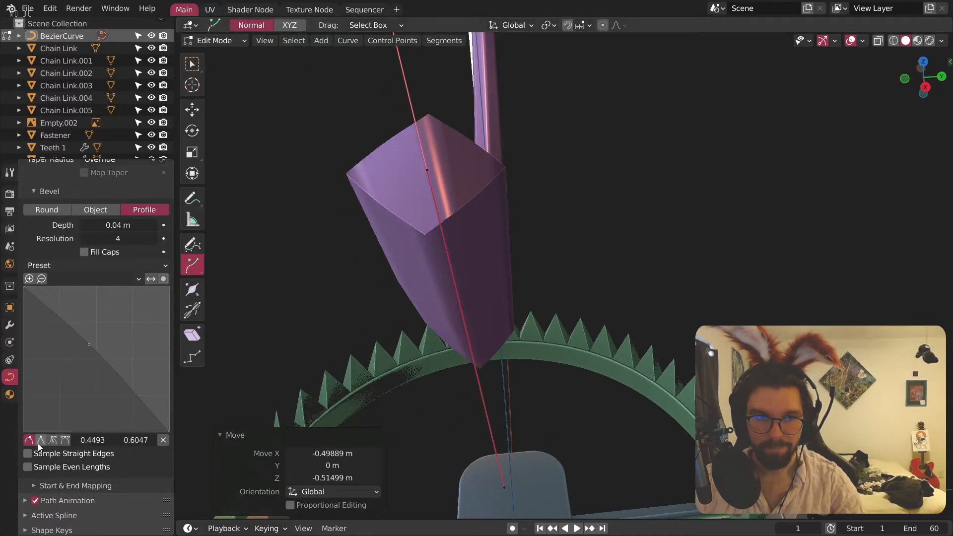
{"action": "left_click_drag", "start_coordinate": [90, 344], "coordinate": [114, 311]}
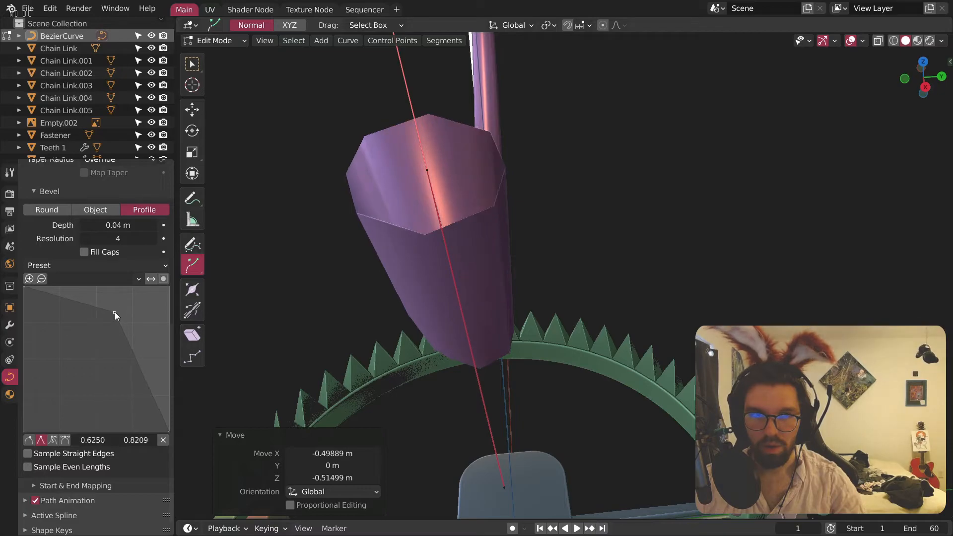
Step: Inspect the faceted bevel along the curve from its open end and from the front
{"action": "middle_click_drag", "start_coordinate": [421, 184], "coordinate": [442, 306], "text": "shift"}
{"action": "scroll", "coordinate": [598, 260], "scroll_direction": "up", "scroll_amount": 5}
{"action": "scroll", "coordinate": [547, 226], "scroll_direction": "down", "scroll_amount": 4}
{"action": "middle_click_drag", "start_coordinate": [712, 288], "coordinate": [579, 234]}
{"action": "scroll", "coordinate": [485, 204], "scroll_direction": "up", "scroll_amount": 3}
{"action": "scroll", "coordinate": [485, 204], "scroll_direction": "down", "scroll_amount": 3}
{"action": "middle_click_drag", "start_coordinate": [436, 214], "coordinate": [526, 351], "text": "shift"}
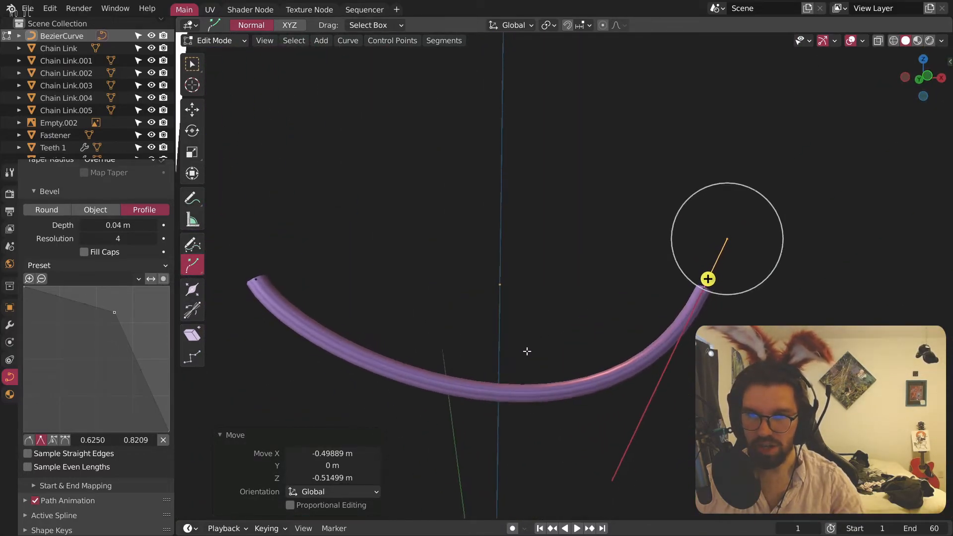
{"action": "left_click", "coordinate": [932, 74]}
{"action": "middle_click_drag", "start_coordinate": [551, 296], "coordinate": [587, 248], "text": "shift"}
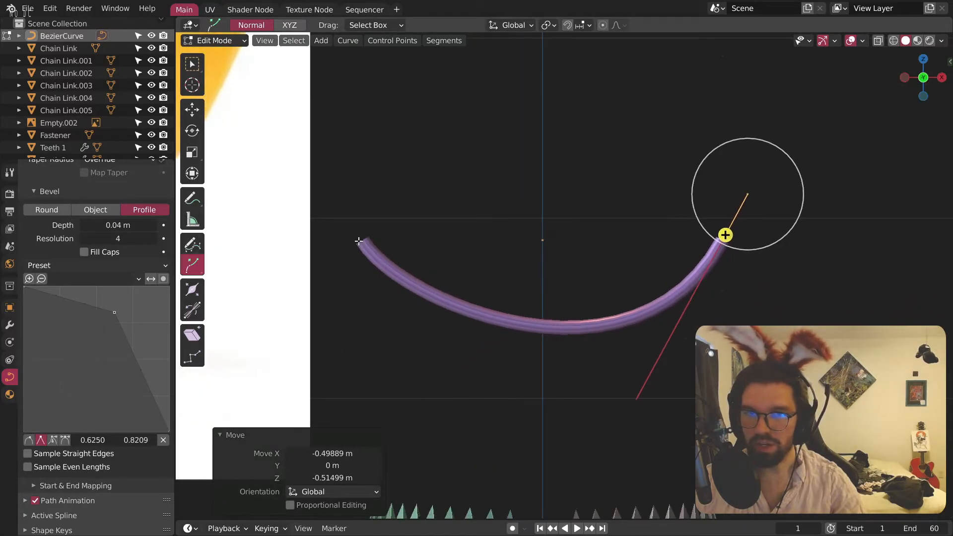
Step: Select both end points of the curve and subdivide it once to add a control point near its middle
{"action": "left_click", "coordinate": [364, 241], "text": "shift"}
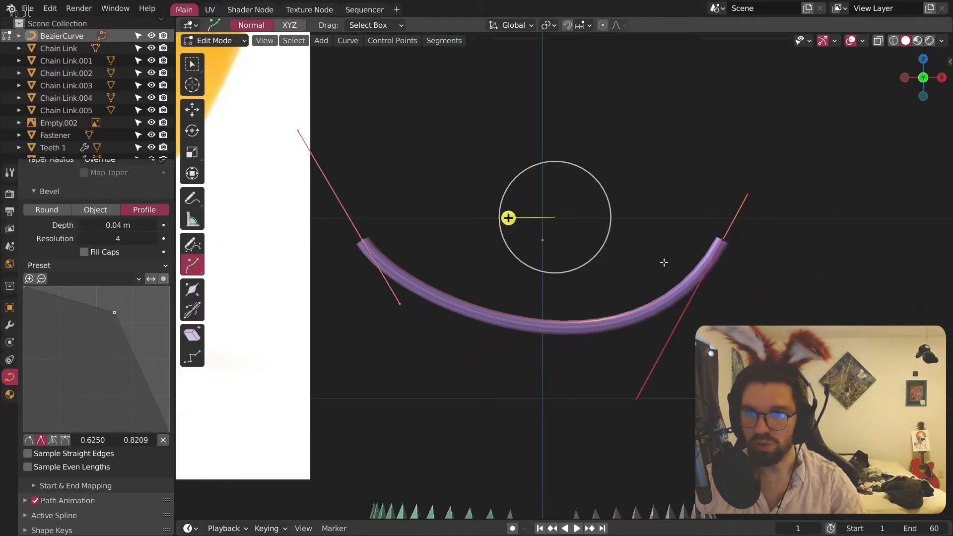
{"action": "left_click", "coordinate": [722, 240], "text": "shift"}
{"action": "key", "text": "shift+space"}
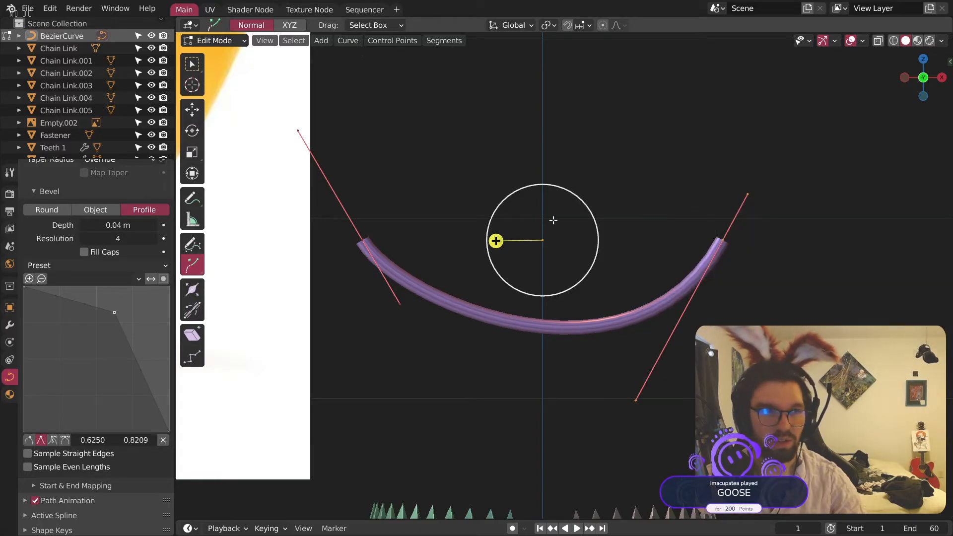
{"action": "scroll", "coordinate": [585, 263], "scroll_direction": "up", "scroll_amount": 2}
{"action": "right_click", "coordinate": [536, 285]}
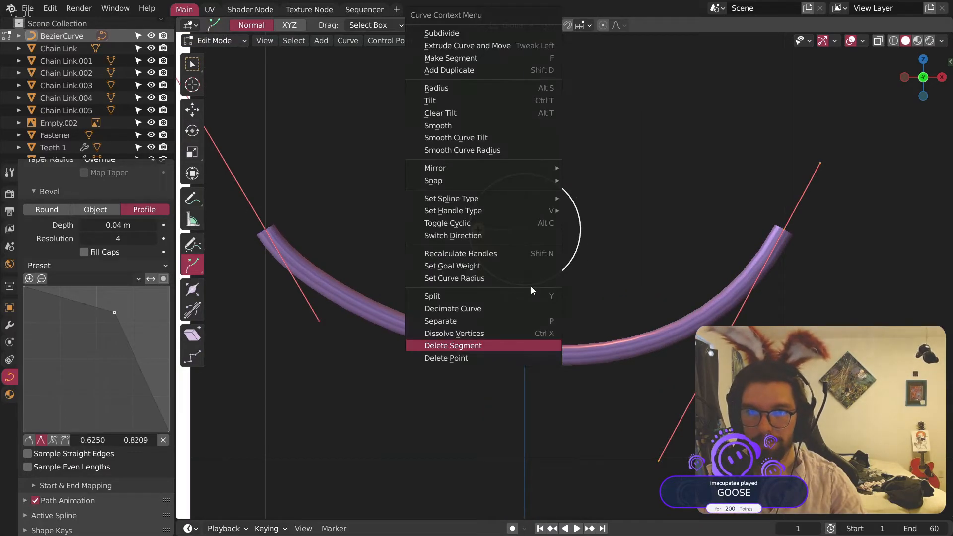
{"action": "left_click", "coordinate": [459, 294]}
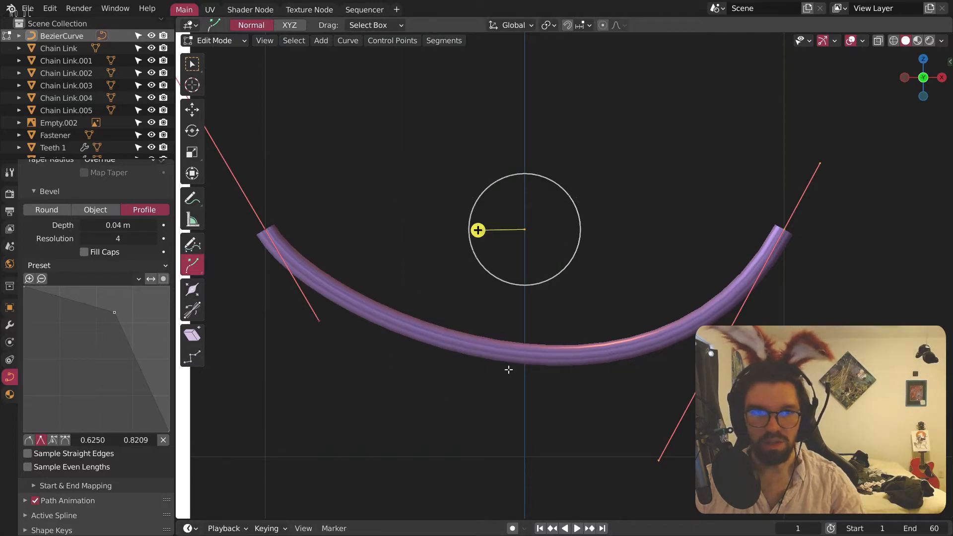
{"action": "right_click", "coordinate": [478, 253]}
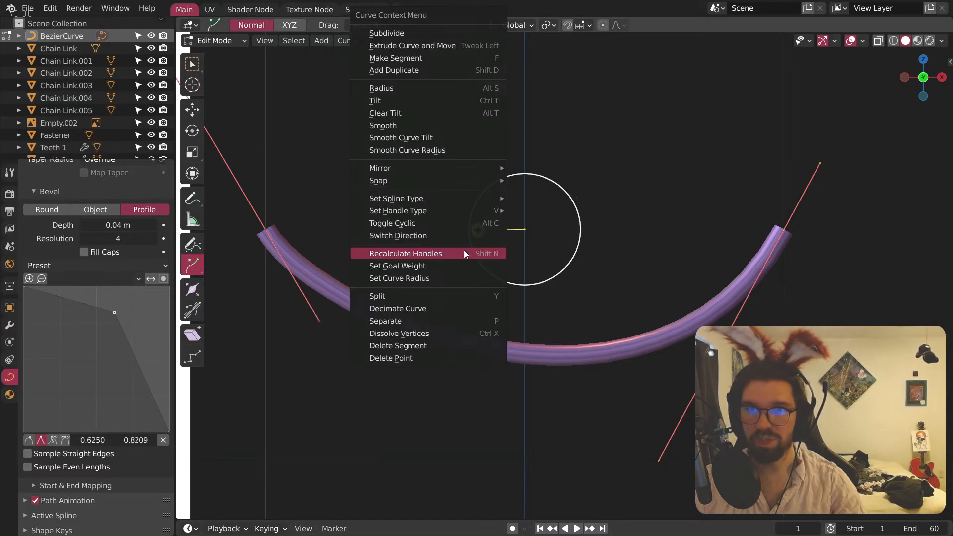
{"action": "left_click", "coordinate": [441, 29]}
Step: Increase the new middle control point's radius by a factor of about 3.91 with the Radius tool
{"action": "scroll", "coordinate": [501, 351], "scroll_direction": "down", "scroll_amount": 6}
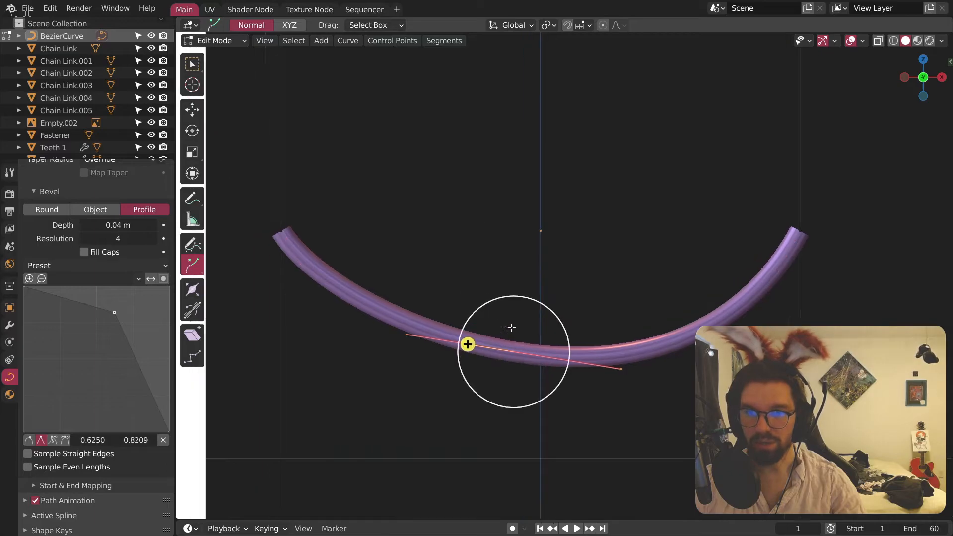
{"action": "scroll", "coordinate": [530, 245], "scroll_direction": "up", "scroll_amount": 6}
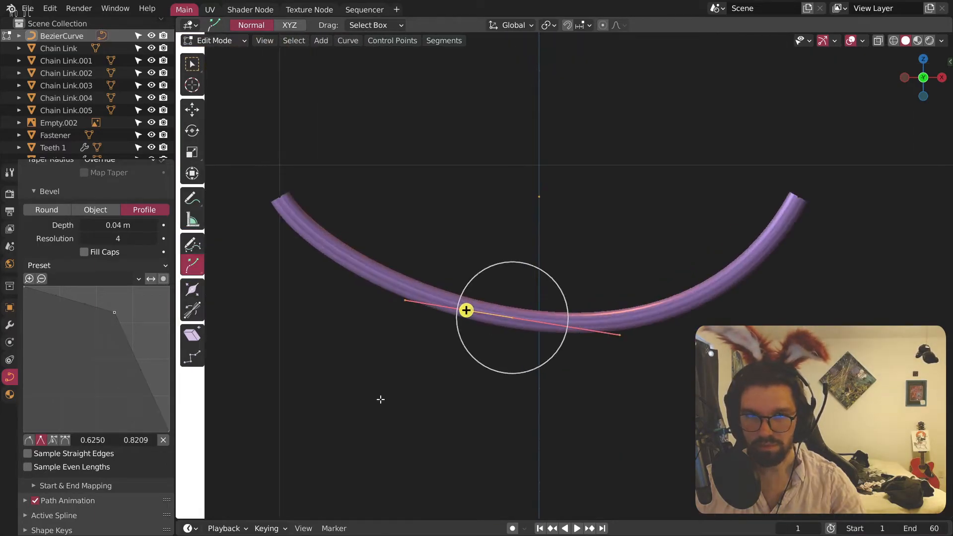
{"action": "left_click", "coordinate": [192, 290]}
{"action": "left_click_drag", "start_coordinate": [512, 317], "coordinate": [561, 310]}
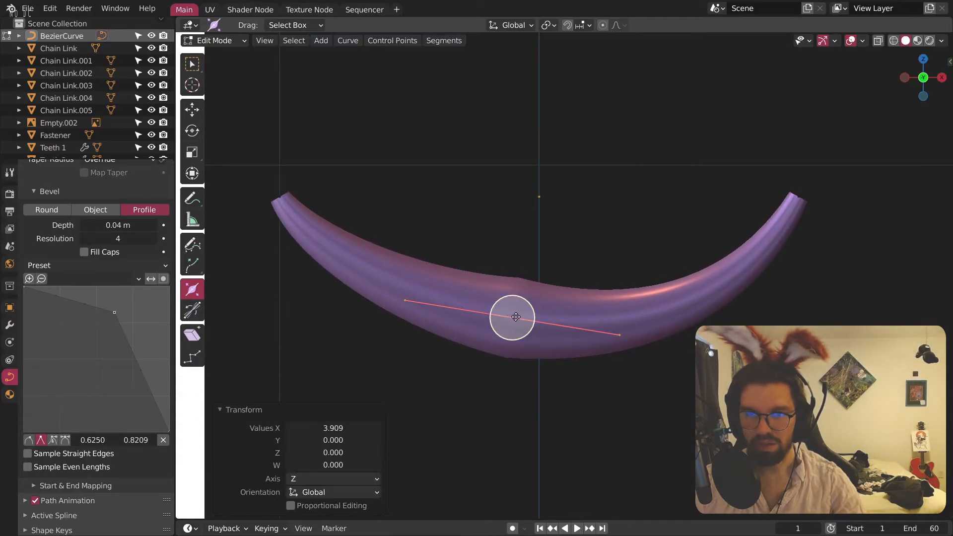
Step: Shift the middle control point toward the curve's left end, and tilt its handle downward by about -0.055 m in X and -0.069 m in Z
{"action": "key", "text": "g"}
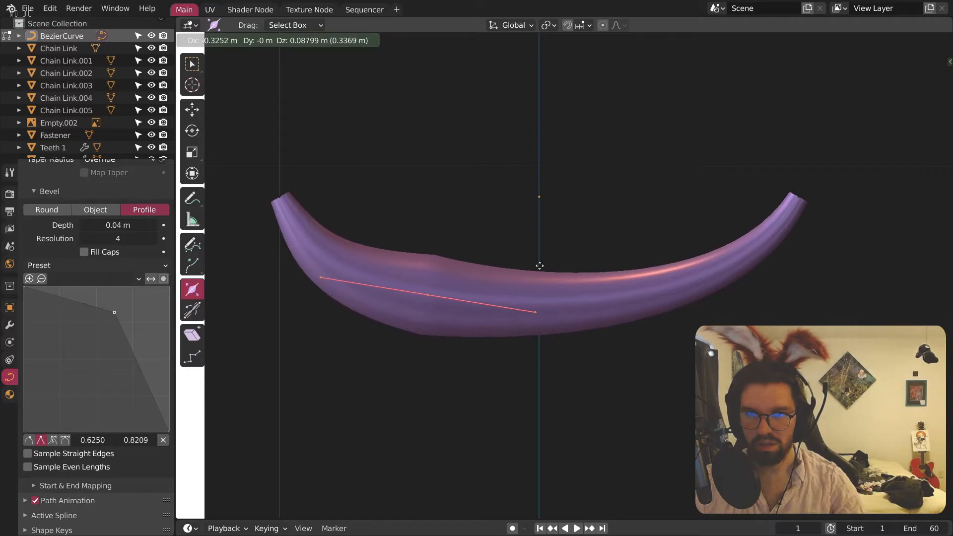
{"action": "left_click", "coordinate": [533, 260]}
{"action": "left_click", "coordinate": [529, 306]}
{"action": "key", "text": "g"}
{"action": "left_click", "coordinate": [596, 272]}
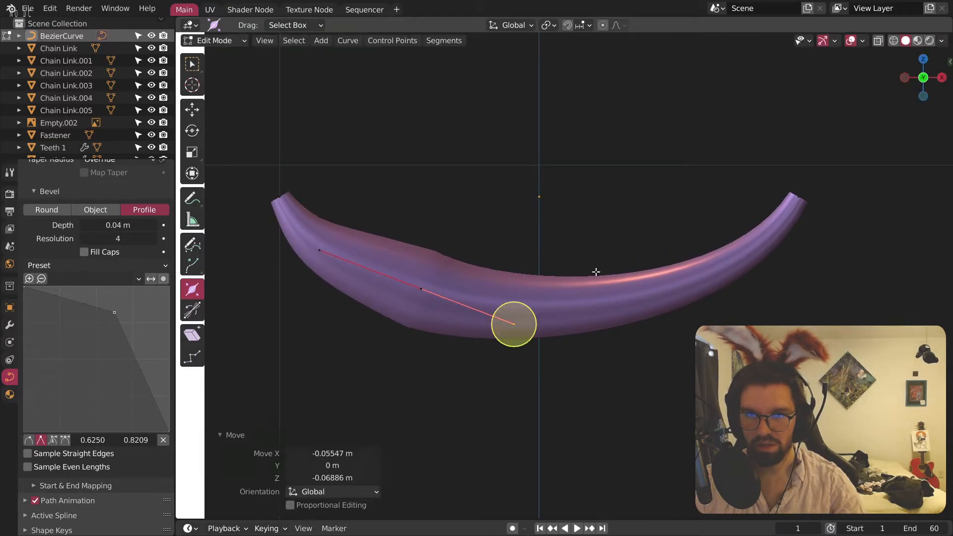
Step: Subdivide the segment toward the curve's right end and fatten the added control point by a factor of about 2.01
{"action": "left_click", "coordinate": [804, 194]}
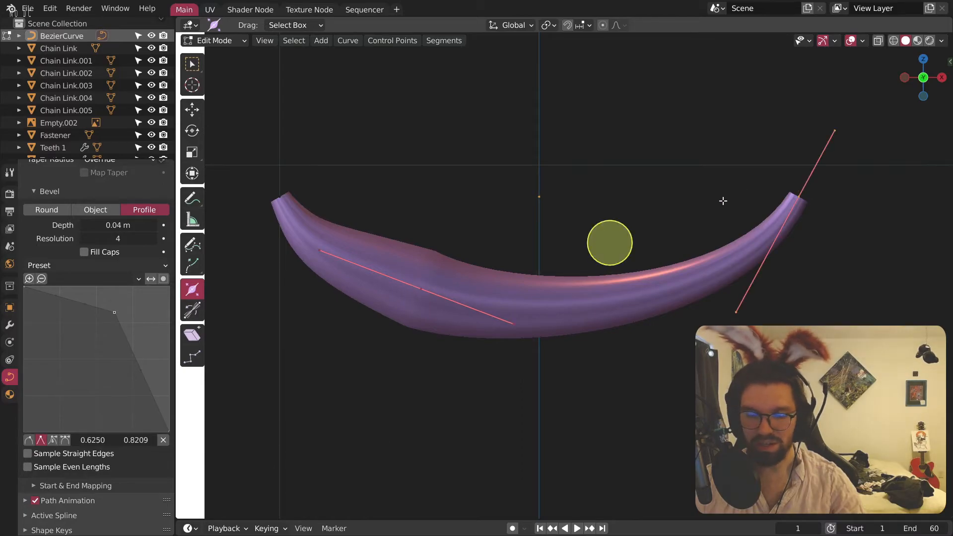
{"action": "right_click", "coordinate": [668, 238]}
{"action": "left_click", "coordinate": [642, 193]}
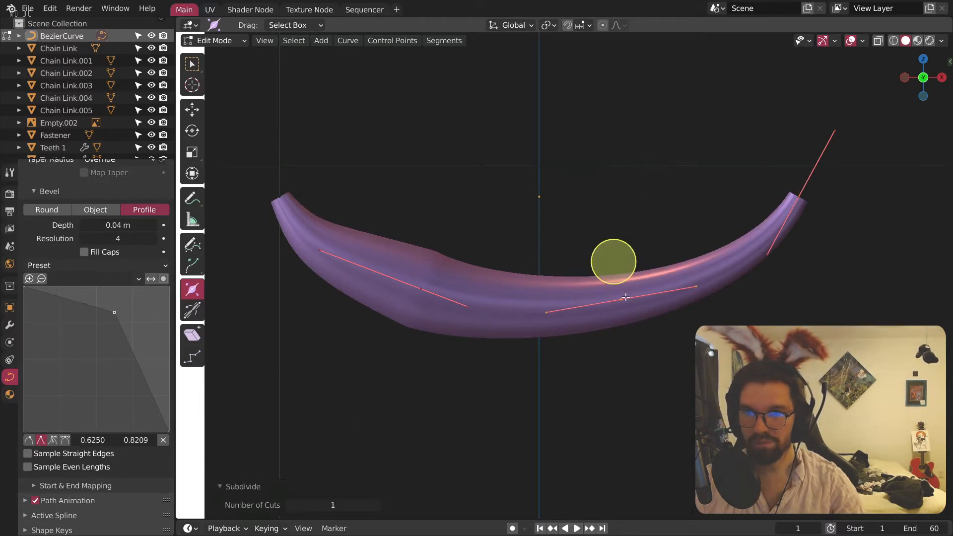
{"action": "key", "text": "alt+s"}
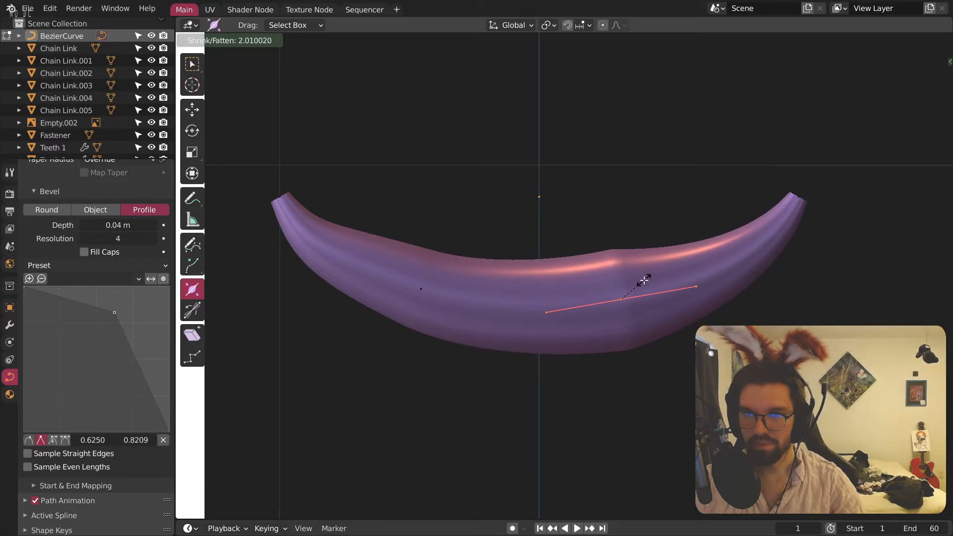
{"action": "left_click", "coordinate": [643, 280]}
Step: Leave Edit Mode and move the banana reference image about 4.29 m along X so it overlaps the curve
{"action": "scroll", "coordinate": [636, 268], "scroll_direction": "down", "scroll_amount": 8}
{"action": "middle_click_drag", "start_coordinate": [520, 233], "coordinate": [551, 227], "text": "shift"}
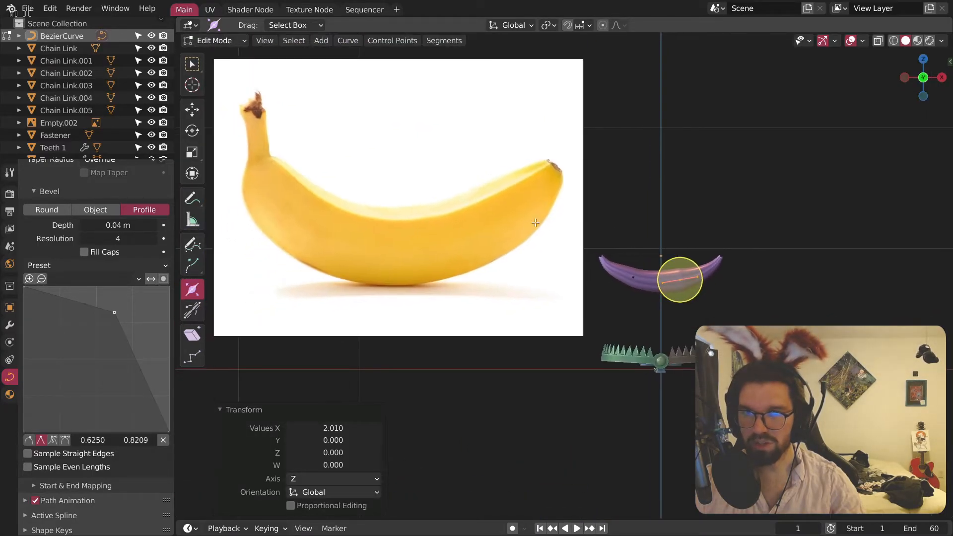
{"action": "middle_click_drag", "start_coordinate": [647, 128], "coordinate": [512, 139], "text": "shift"}
{"action": "middle_click_drag", "start_coordinate": [685, 151], "coordinate": [795, 154], "text": "shift"}
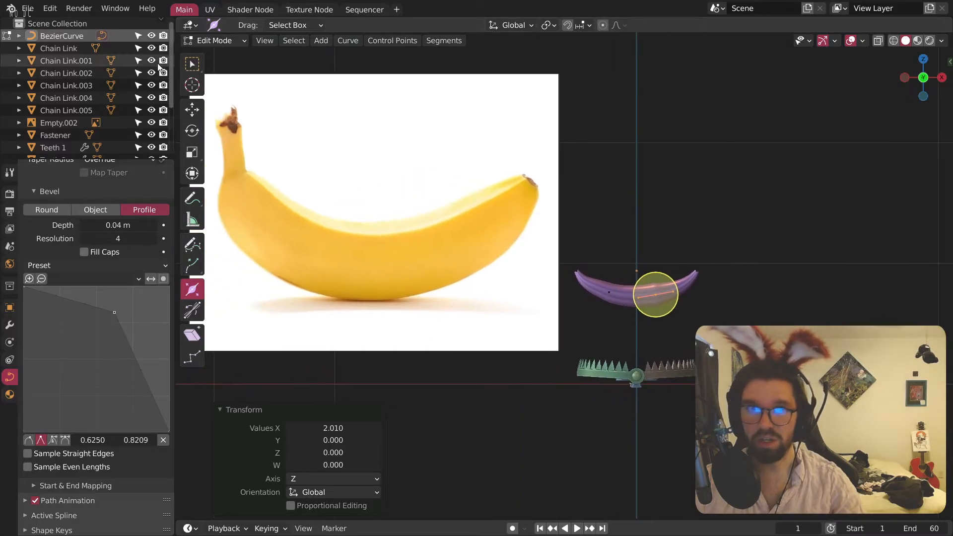
{"action": "key", "text": "Tab"}
{"action": "left_click", "coordinate": [334, 149]}
{"action": "middle_click_drag", "start_coordinate": [534, 194], "coordinate": [488, 192], "text": "shift"}
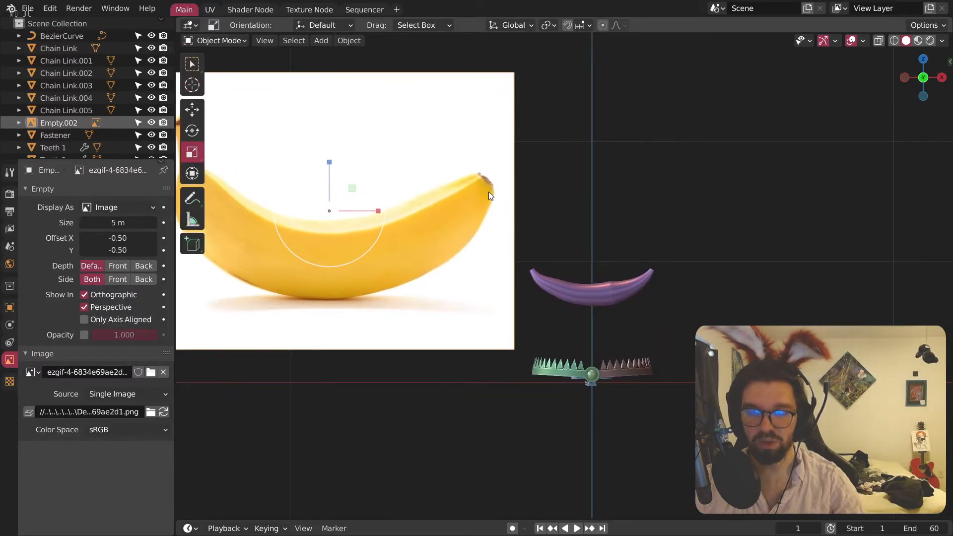
{"action": "left_click", "coordinate": [750, 196]}
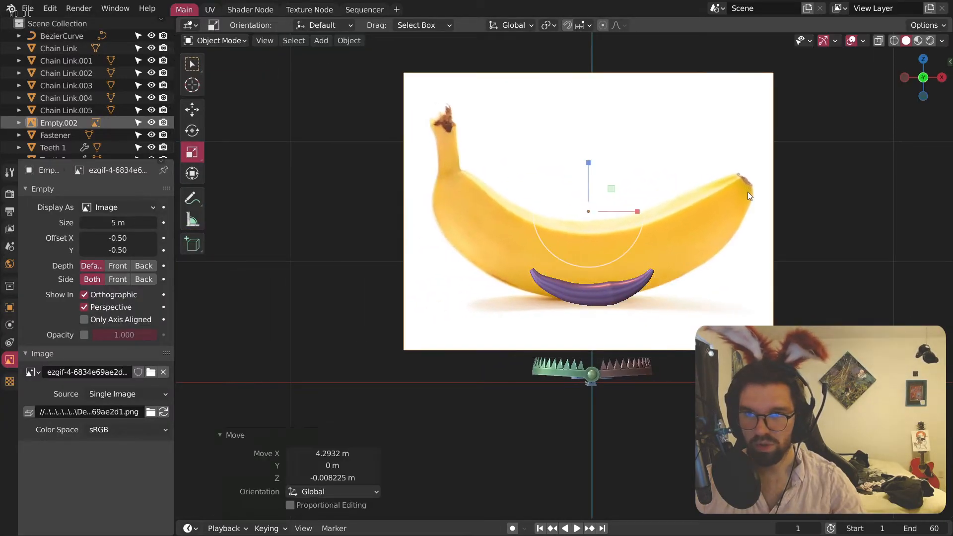
Step: Mirror the banana reference image along global X and scale it down to roughly match the curve's length
{"action": "left_click", "coordinate": [349, 41]}
{"action": "mouse_move", "coordinate": [400, 53]}
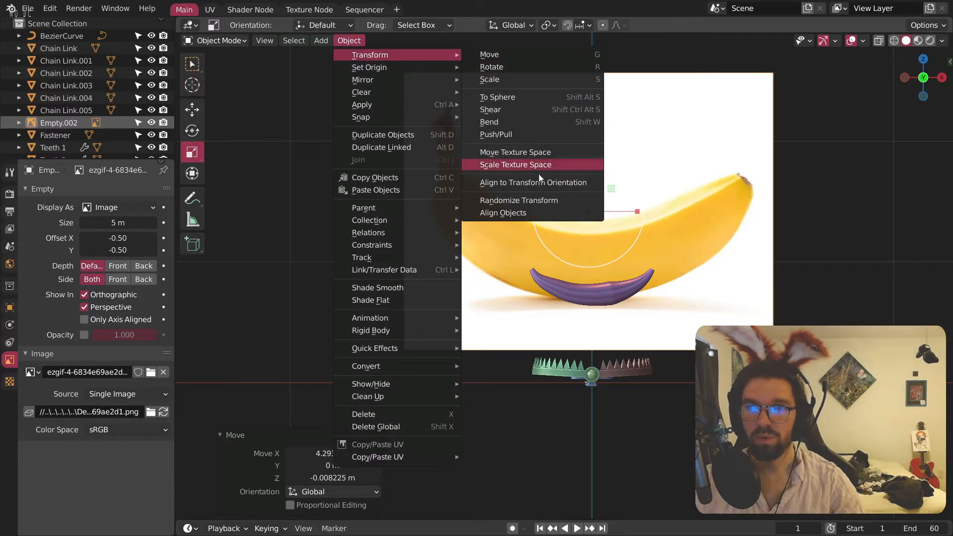
{"action": "mouse_move", "coordinate": [436, 80]}
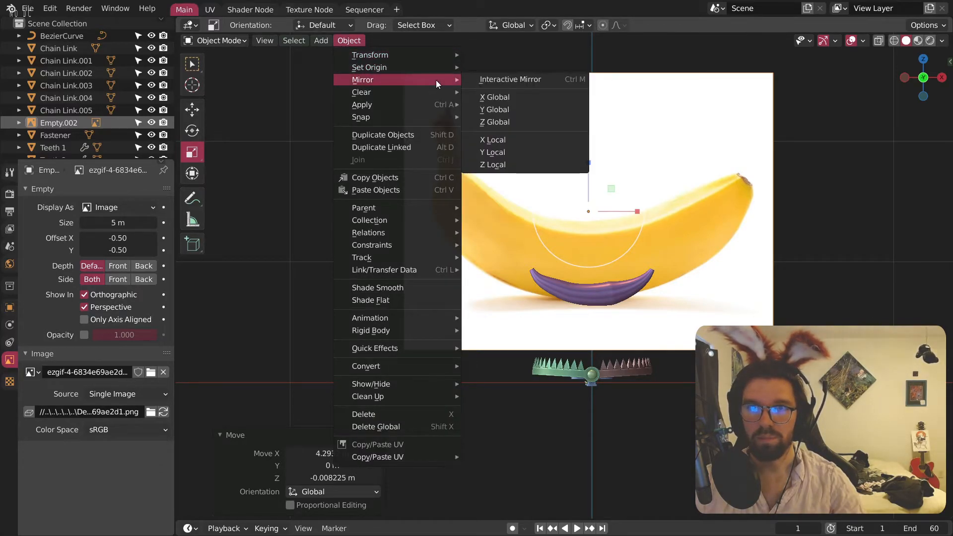
{"action": "left_click", "coordinate": [523, 97]}
{"action": "key", "text": "s"}
{"action": "left_click", "coordinate": [659, 228]}
Step: Move the banana reference image along Z so the pictured banana sits just above the curve
{"action": "middle_click_drag", "start_coordinate": [583, 209], "coordinate": [541, 162], "text": "shift"}
{"action": "scroll", "coordinate": [545, 167], "scroll_direction": "up", "scroll_amount": 5}
{"action": "key", "text": "g"}
{"action": "key", "text": "z"}
{"action": "left_click", "coordinate": [580, 279]}
Step: Move the reference image about 1.81 m along Y so that it lies behind the curve
{"action": "middle_click_drag", "start_coordinate": [638, 335], "coordinate": [617, 286], "text": "shift"}
{"action": "left_click", "coordinate": [604, 323]}
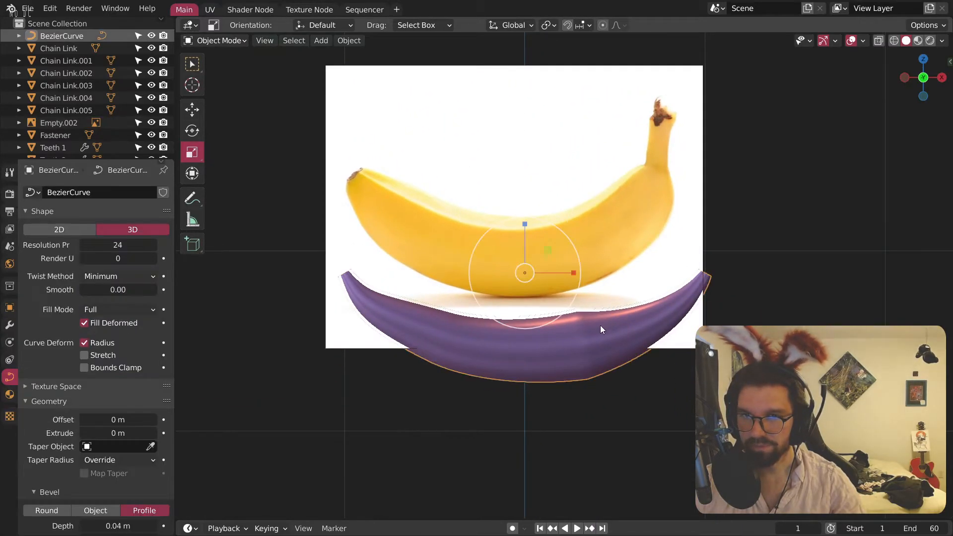
{"action": "scroll", "coordinate": [604, 323], "scroll_direction": "up", "scroll_amount": 2}
{"action": "left_click", "coordinate": [470, 225]}
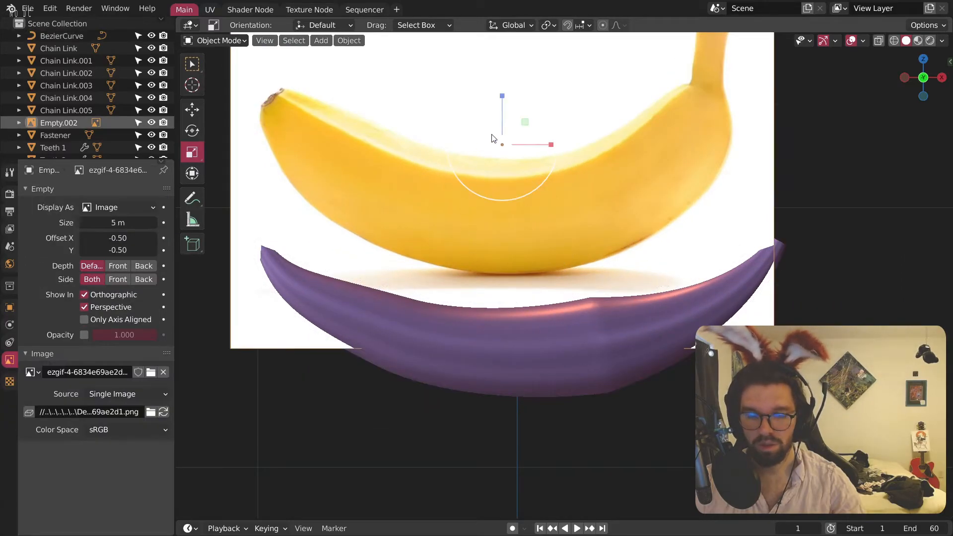
{"action": "key", "text": "g"}
{"action": "key", "text": "y"}
{"action": "left_click", "coordinate": [512, 322]}
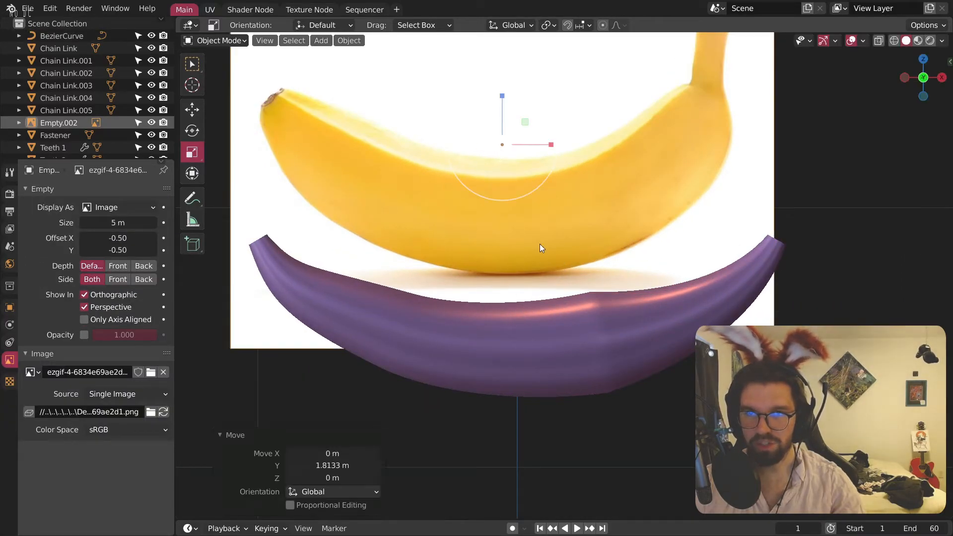
Step: Put the curve back into Edit Mode and move its right end point slightly inward and up
{"action": "left_click", "coordinate": [524, 350]}
{"action": "left_click", "coordinate": [215, 40]}
{"action": "left_click", "coordinate": [214, 66]}
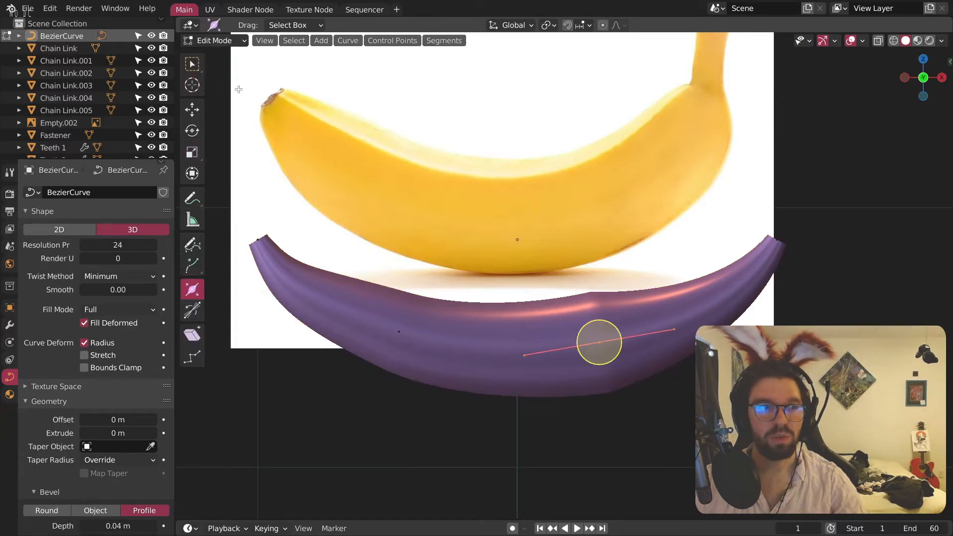
{"action": "middle_click_drag", "start_coordinate": [579, 258], "coordinate": [574, 278], "text": "shift"}
{"action": "middle_click_drag", "start_coordinate": [742, 234], "coordinate": [725, 240], "text": "shift"}
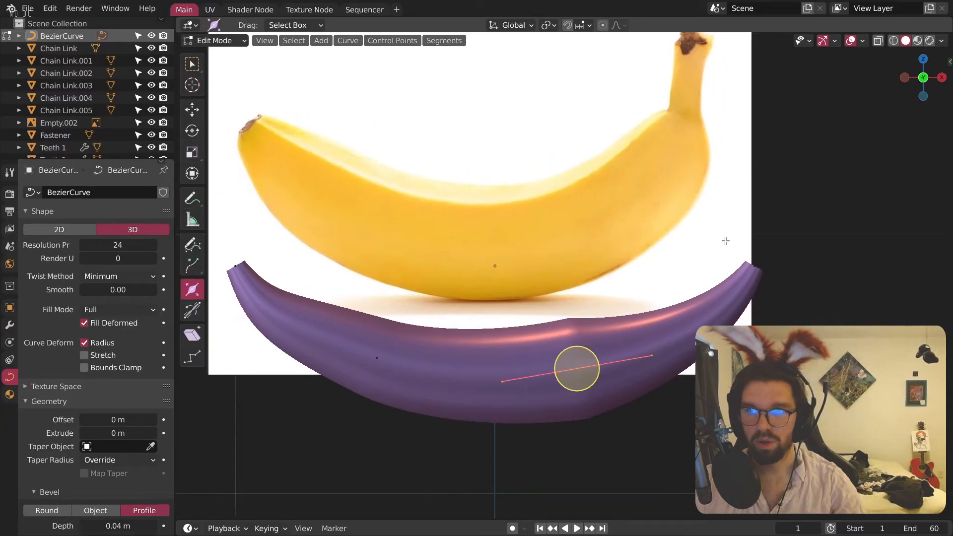
{"action": "left_click", "coordinate": [743, 298]}
{"action": "left_click", "coordinate": [762, 263]}
{"action": "middle_click_drag", "start_coordinate": [759, 266], "coordinate": [760, 272], "text": "shift"}
{"action": "key", "text": "g"}
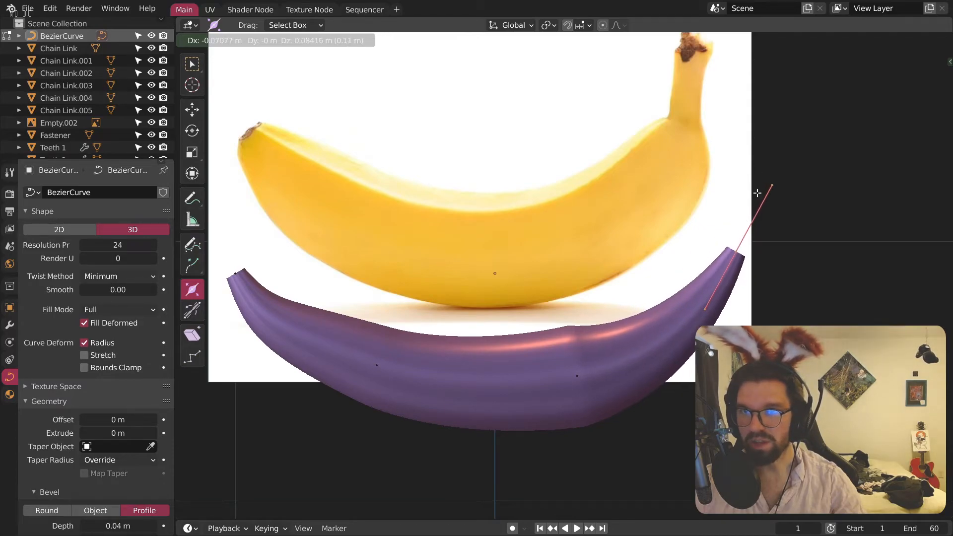
Step: Adjust the right end point's outer handle by about -0.052 m in X and -0.059 m in Z, and nudge the end point inward
{"action": "left_click", "coordinate": [772, 185]}
{"action": "key", "text": "g"}
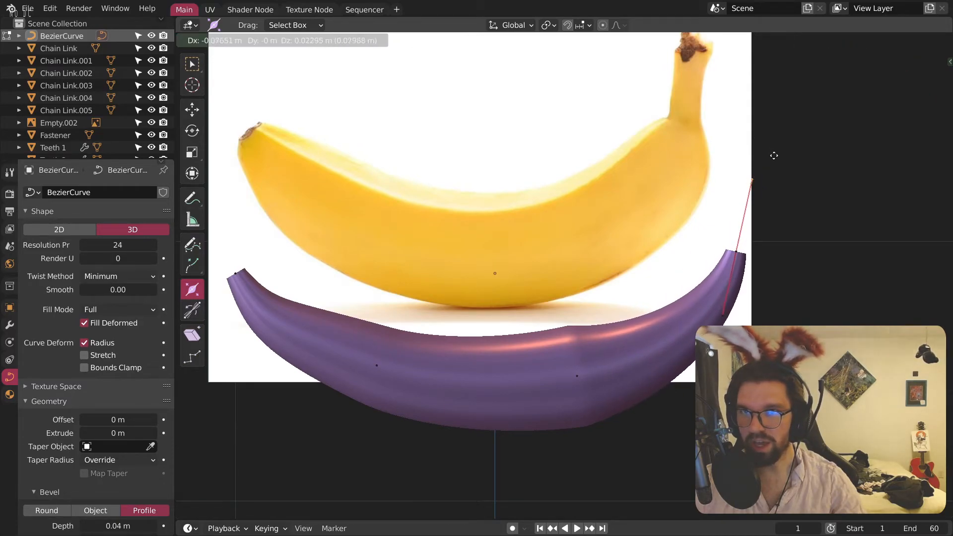
{"action": "left_click", "coordinate": [781, 177]}
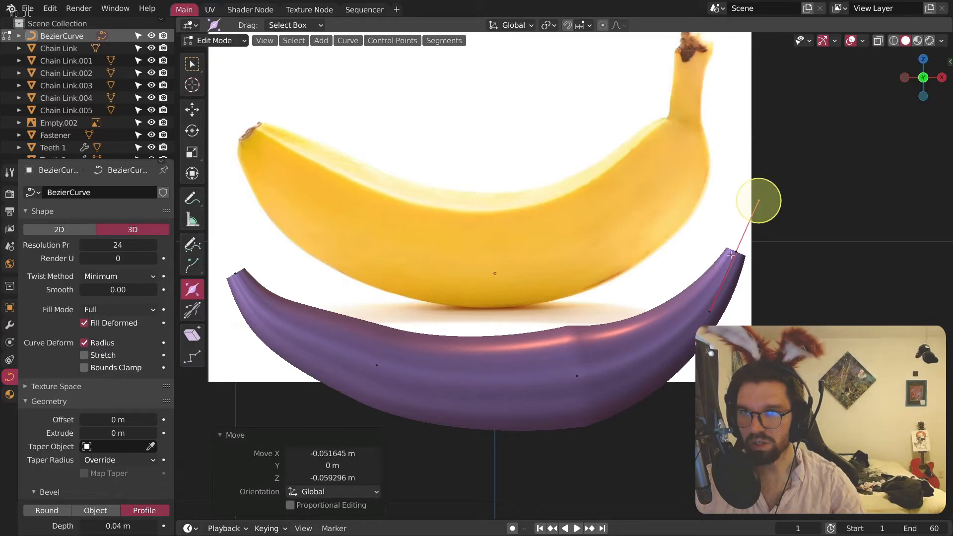
{"action": "key", "text": "g"}
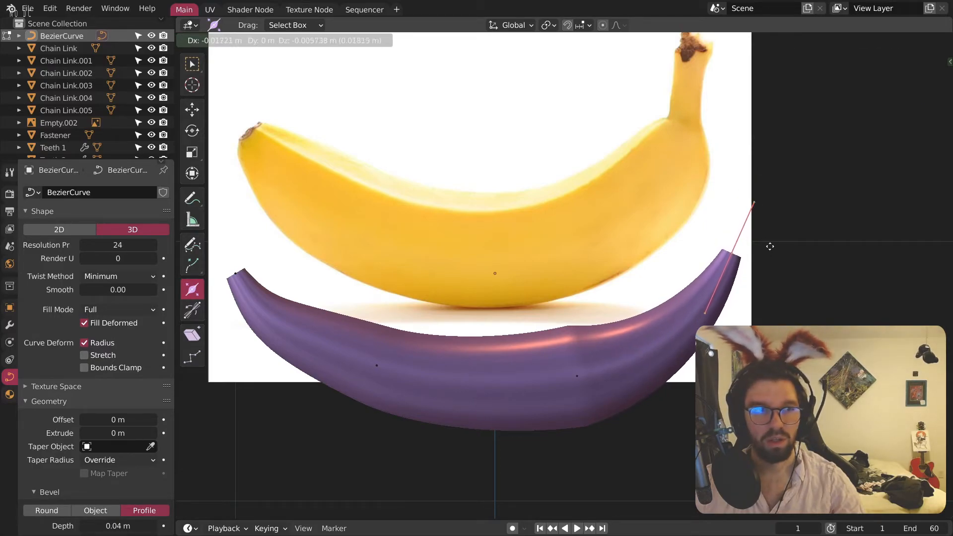
{"action": "left_click", "coordinate": [731, 253]}
Step: Fatten the control point right of centre by a factor of about 1.26 and move it toward the right end
{"action": "left_click", "coordinate": [577, 375]}
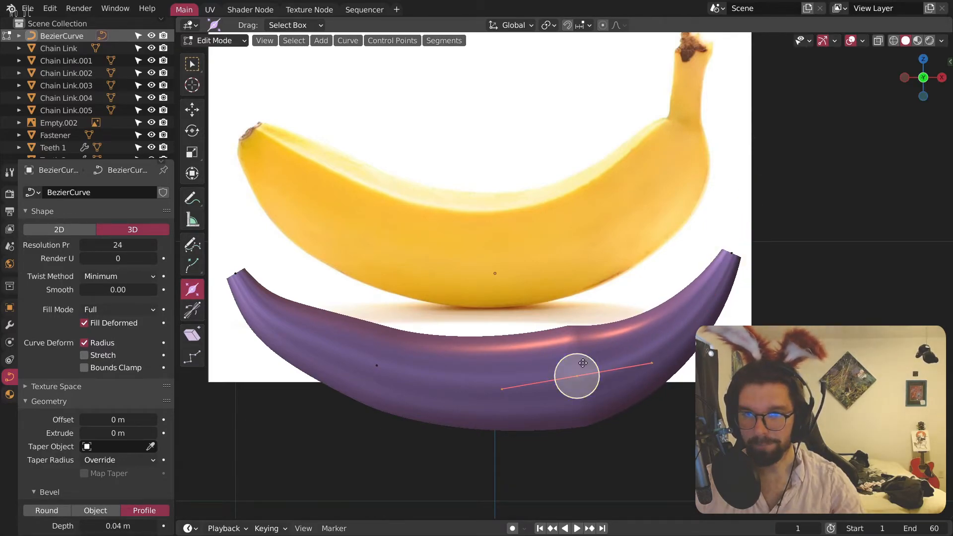
{"action": "key", "text": "alt+s"}
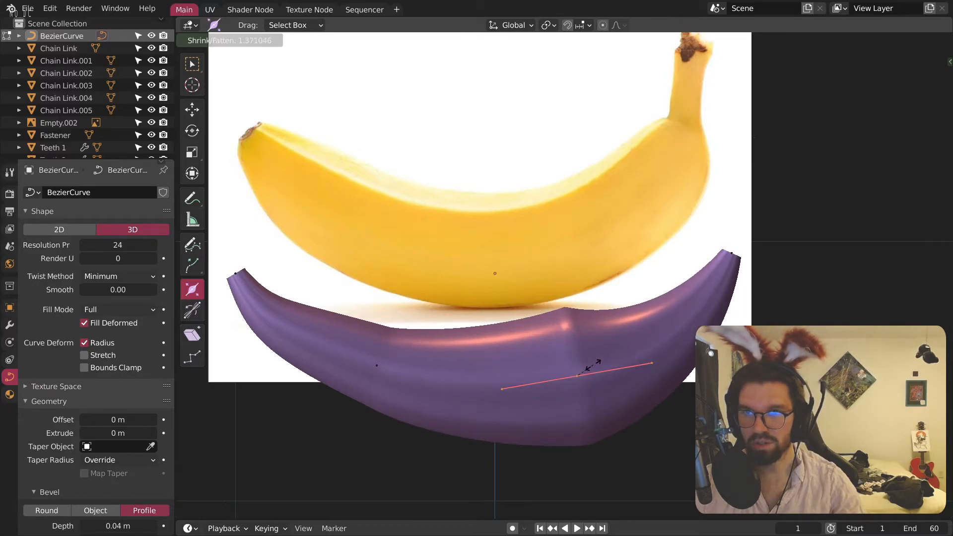
{"action": "left_click", "coordinate": [594, 365]}
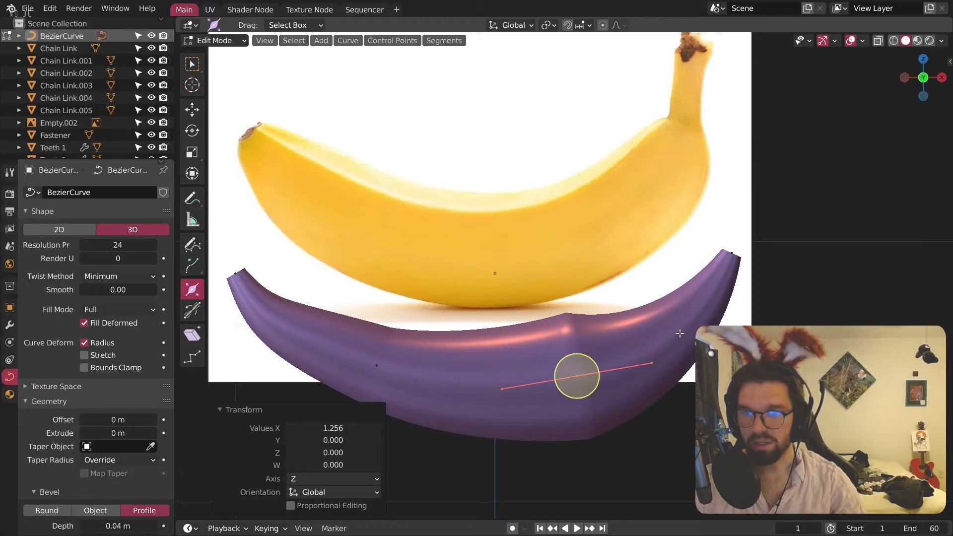
{"action": "key", "text": "g"}
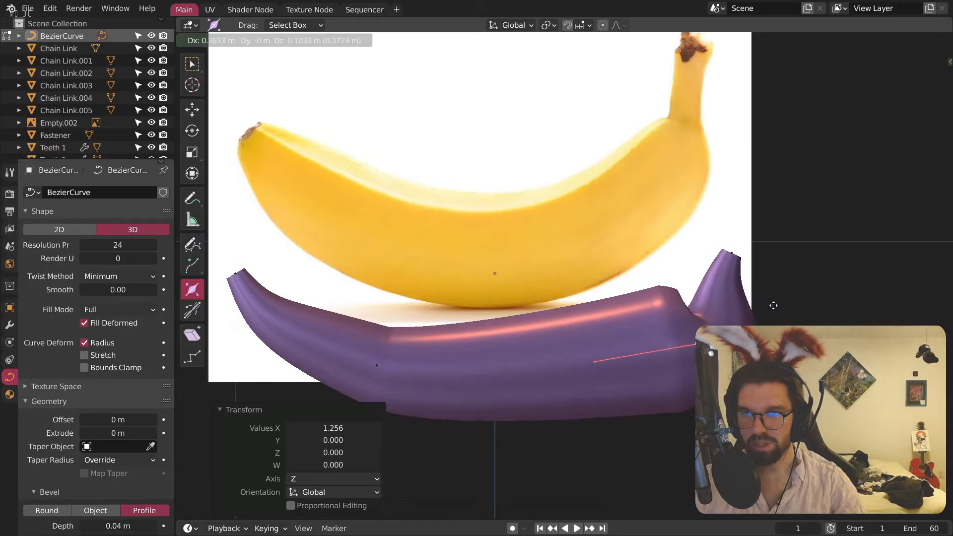
{"action": "left_click", "coordinate": [659, 355]}
Step: Move the right end point's inner handle directly beneath it so the stem end points straight up
{"action": "left_click", "coordinate": [734, 261]}
{"action": "key", "text": "g"}
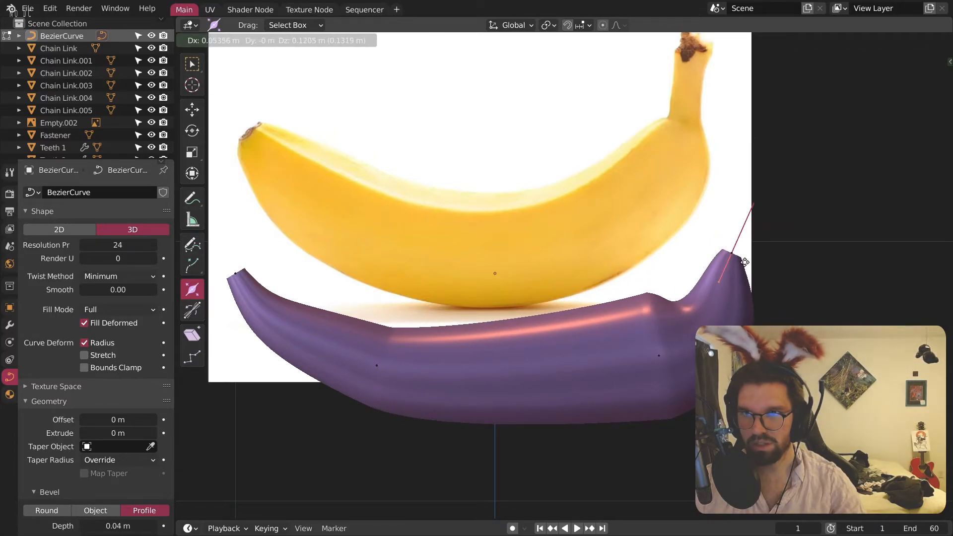
{"action": "left_click", "coordinate": [730, 279]}
Step: Pull the right-of-centre control point's outer handle inward by about 0.159 m in X, and move that point toward the right end
{"action": "left_click", "coordinate": [655, 355]}
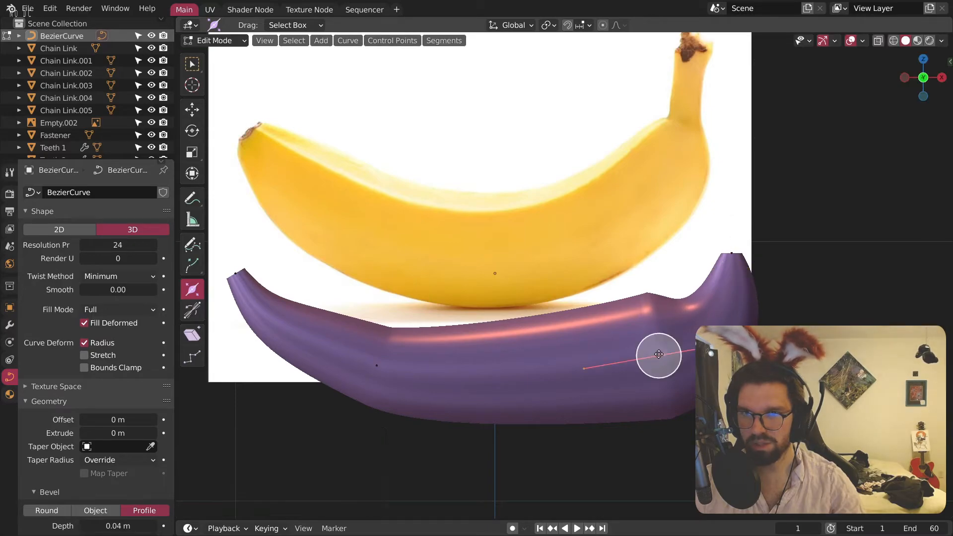
{"action": "key", "text": "g"}
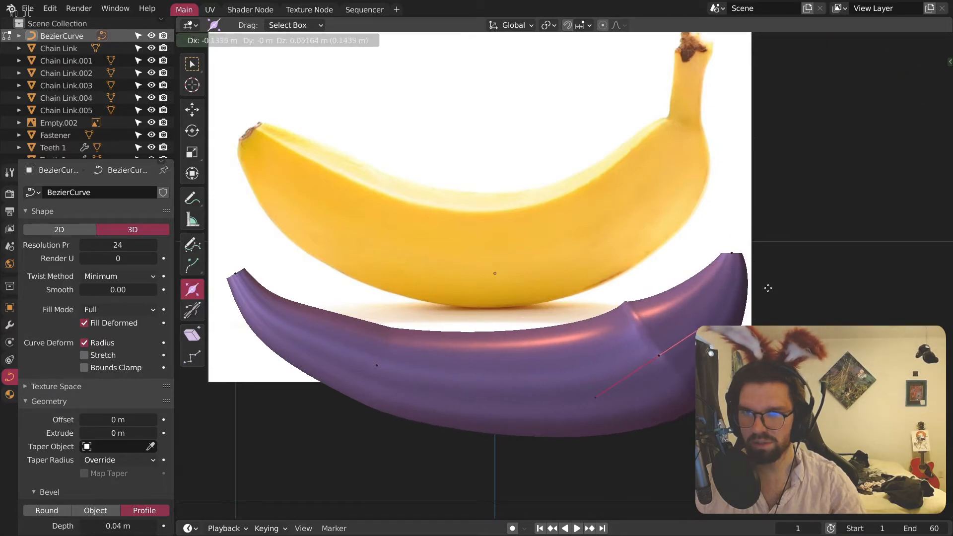
{"action": "left_click", "coordinate": [763, 298]}
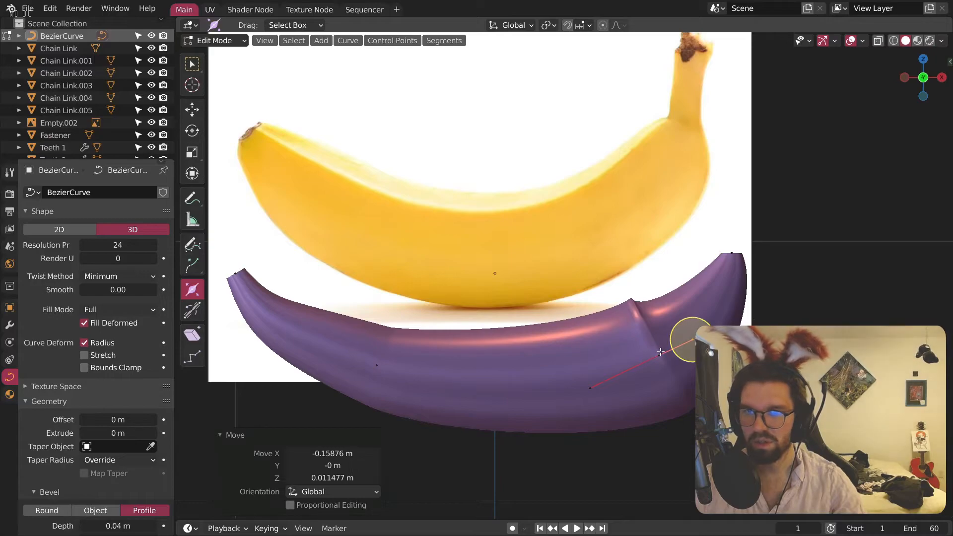
{"action": "key", "text": "g"}
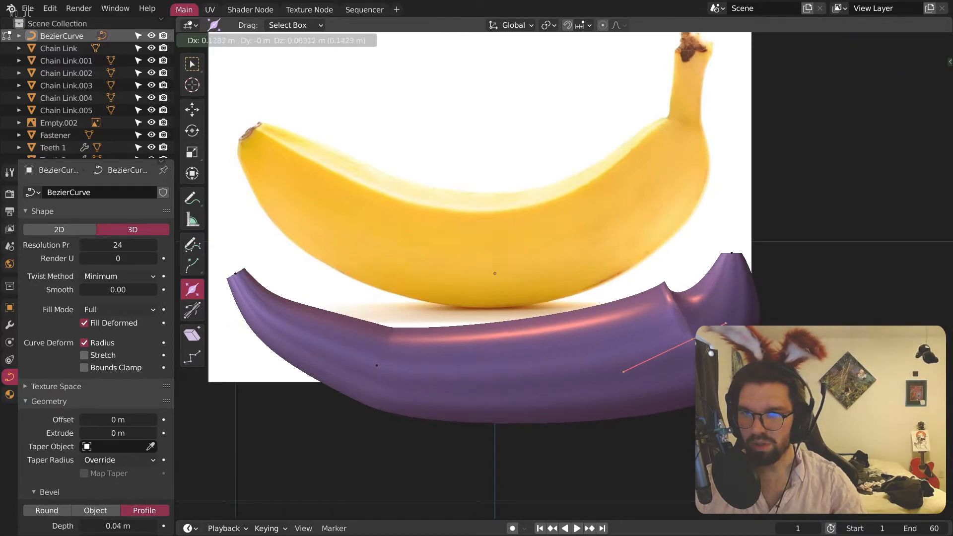
{"action": "left_click", "coordinate": [715, 342]}
Step: Shorten the right end point's inner handle by moving it up toward the end point and slightly inward
{"action": "left_click", "coordinate": [732, 254]}
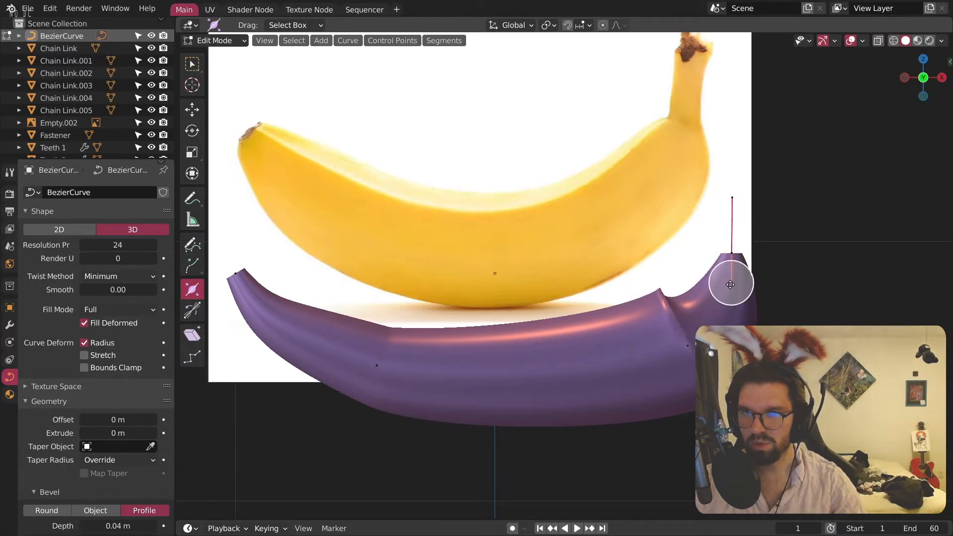
{"action": "key", "text": "g"}
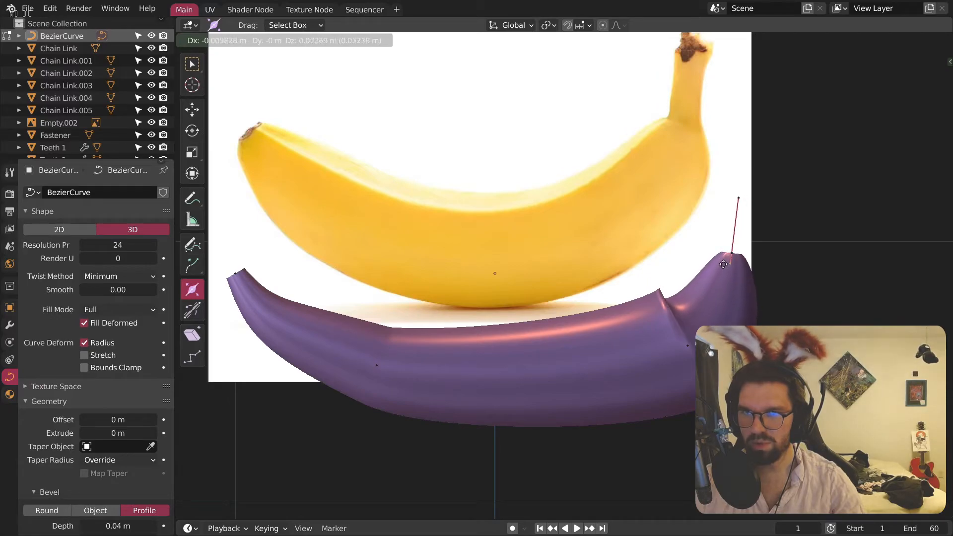
{"action": "left_click", "coordinate": [726, 264]}
Step: Lower the control point right of centre and extend its outer handle by about 0.151 m in X and 0.147 m in Z
{"action": "left_click", "coordinate": [683, 345]}
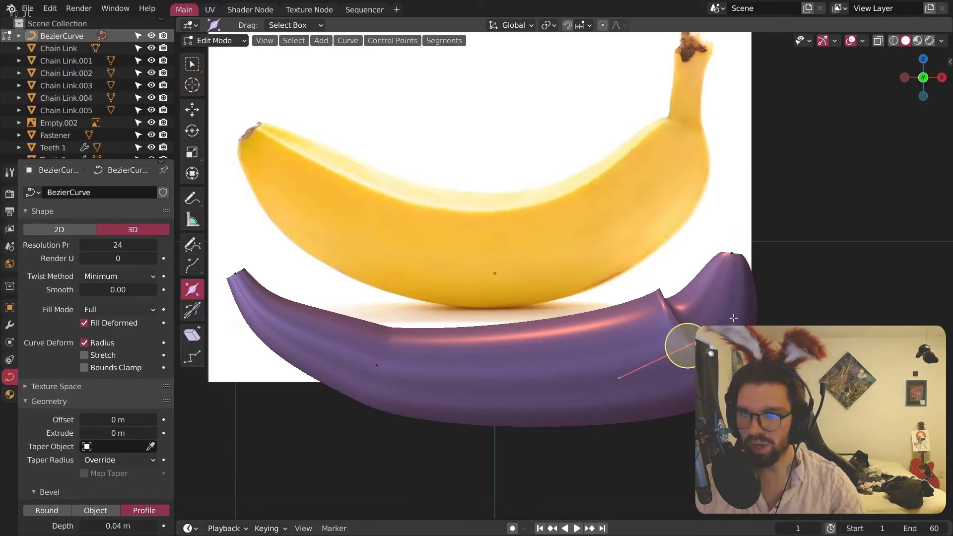
{"action": "key", "text": "g"}
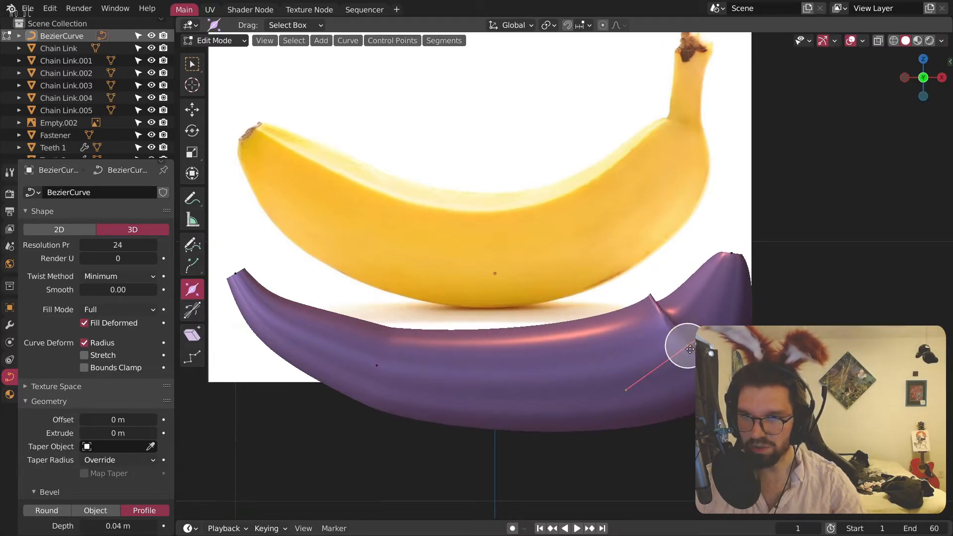
{"action": "left_click", "coordinate": [678, 375]}
{"action": "left_click_drag", "start_coordinate": [625, 416], "coordinate": [606, 396]}
{"action": "left_click", "coordinate": [706, 363]}
{"action": "key", "text": "g"}
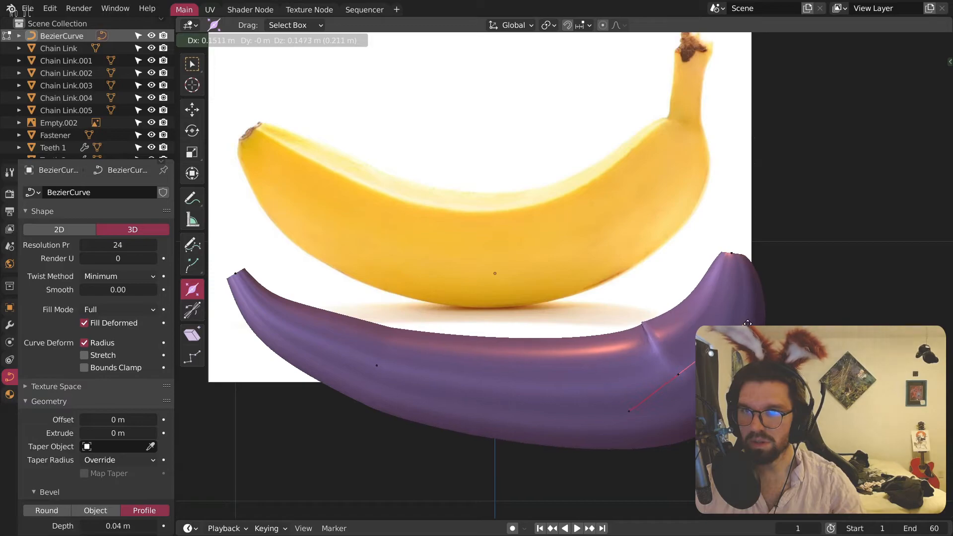
{"action": "left_click", "coordinate": [748, 321]}
Step: Extend the right-of-centre point's inner handle by about -0.203 m in X and -0.099 m in Z
{"action": "left_click", "coordinate": [629, 411]}
{"action": "key", "text": "g"}
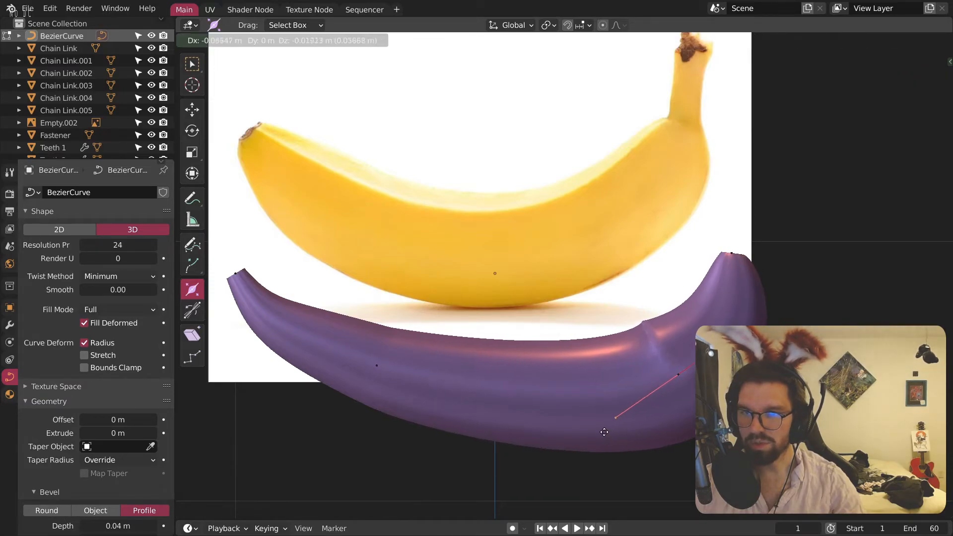
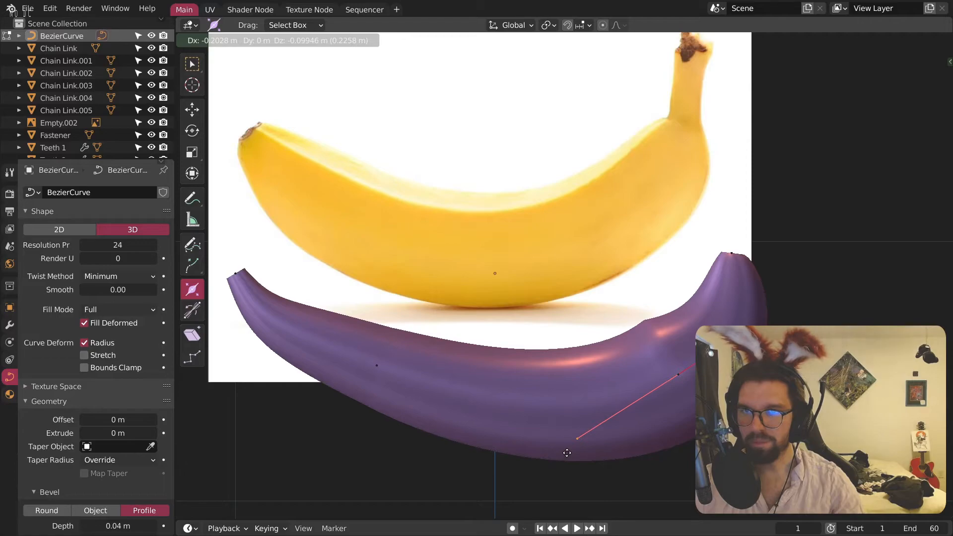
{"action": "left_click", "coordinate": [567, 453]}
Step: Extend the left-of-centre control point's inner handle by about 0.258 m in X and -0.034 m in Z
{"action": "left_click", "coordinate": [380, 368]}
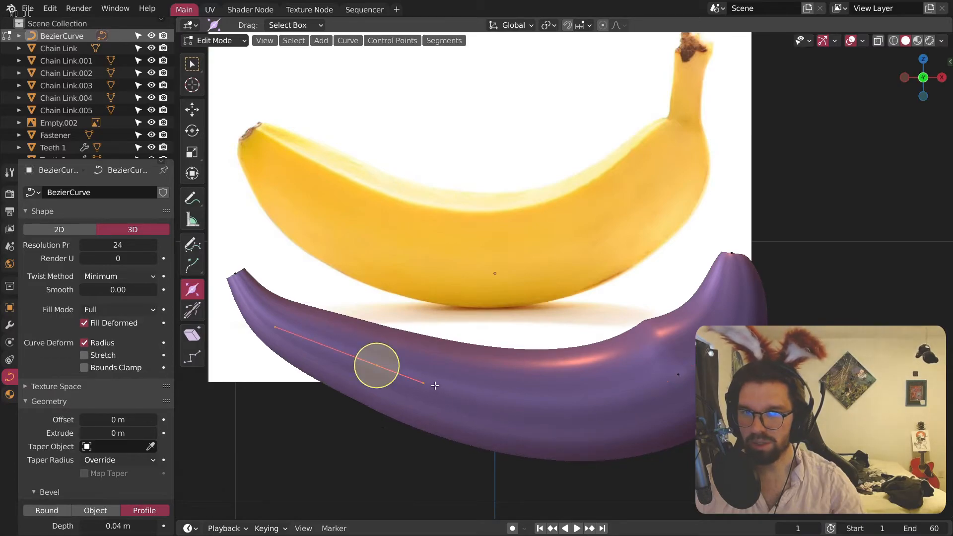
{"action": "left_click", "coordinate": [436, 385]}
{"action": "key", "text": "g"}
{"action": "left_click", "coordinate": [500, 394]}
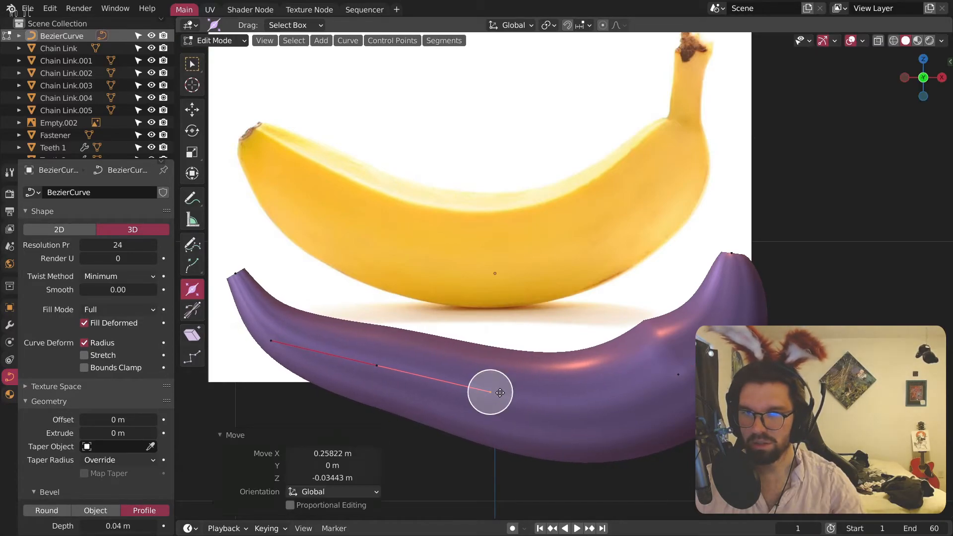
Step: Move the left-of-centre control point by about 0.108 m in X and -0.216 m in Z to deepen the bend
{"action": "scroll", "coordinate": [605, 303], "scroll_direction": "down", "scroll_amount": 1}
{"action": "middle_click_drag", "start_coordinate": [605, 304], "coordinate": [615, 293], "text": "shift"}
{"action": "left_click", "coordinate": [426, 343]}
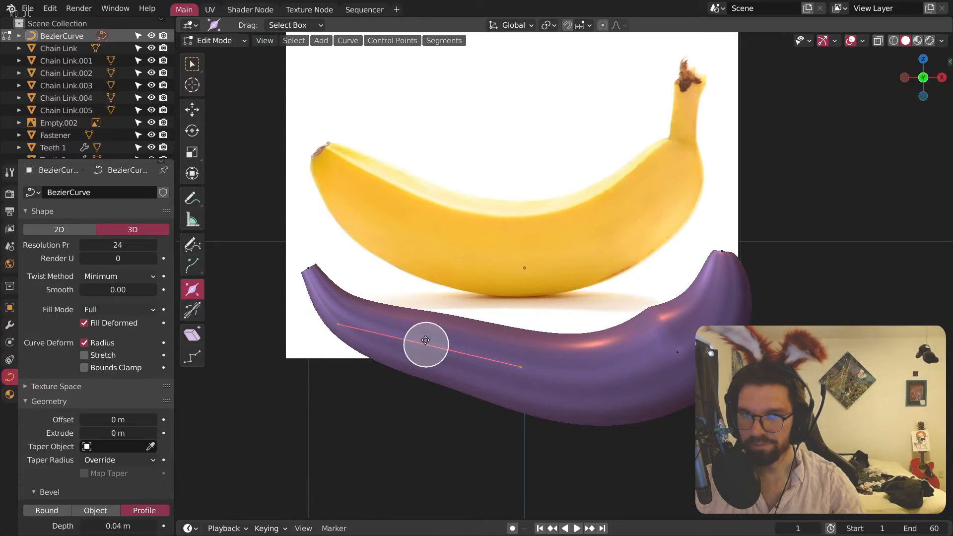
{"action": "key", "text": "g"}
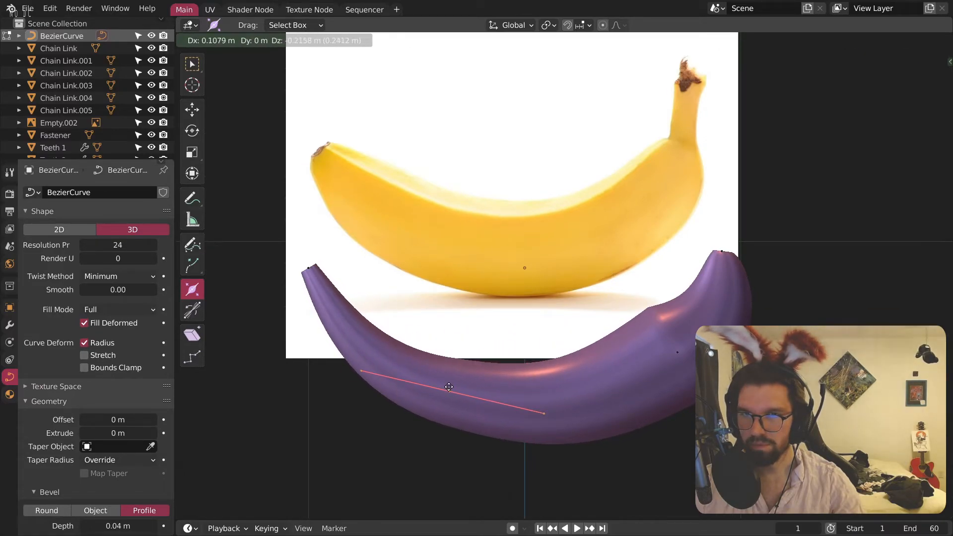
{"action": "left_click", "coordinate": [448, 387]}
Step: Move the left end point inward and down by about 0.16 m in X and -0.26 m in Z
{"action": "left_click", "coordinate": [309, 269]}
{"action": "key", "text": "g"}
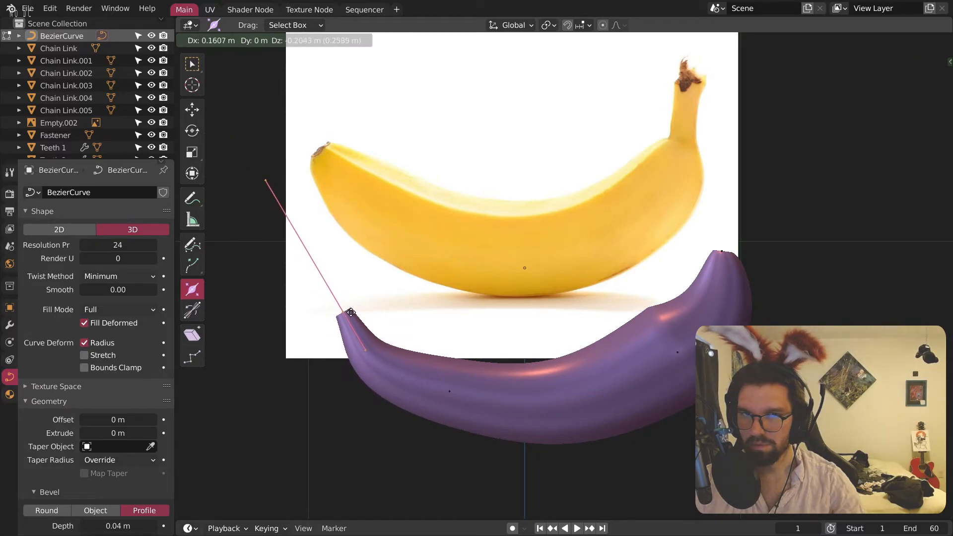
{"action": "left_click", "coordinate": [351, 322]}
Step: Nudge the left end point's inner handle inward, and shorten its outer handle by about 0.365 m in X and -0.422 m in Z
{"action": "left_click", "coordinate": [372, 365]}
{"action": "key", "text": "g"}
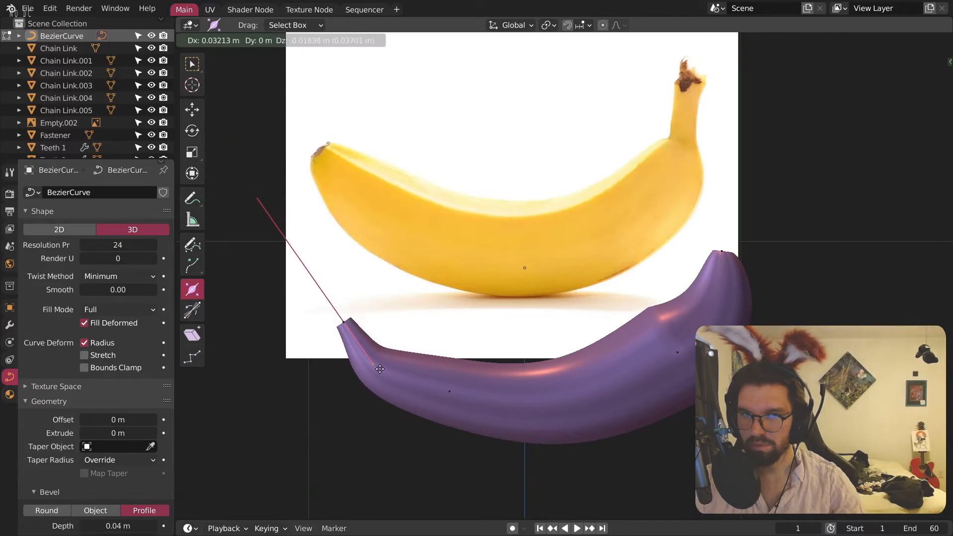
{"action": "left_click", "coordinate": [388, 373]}
{"action": "left_click", "coordinate": [249, 205]}
{"action": "key", "text": "g"}
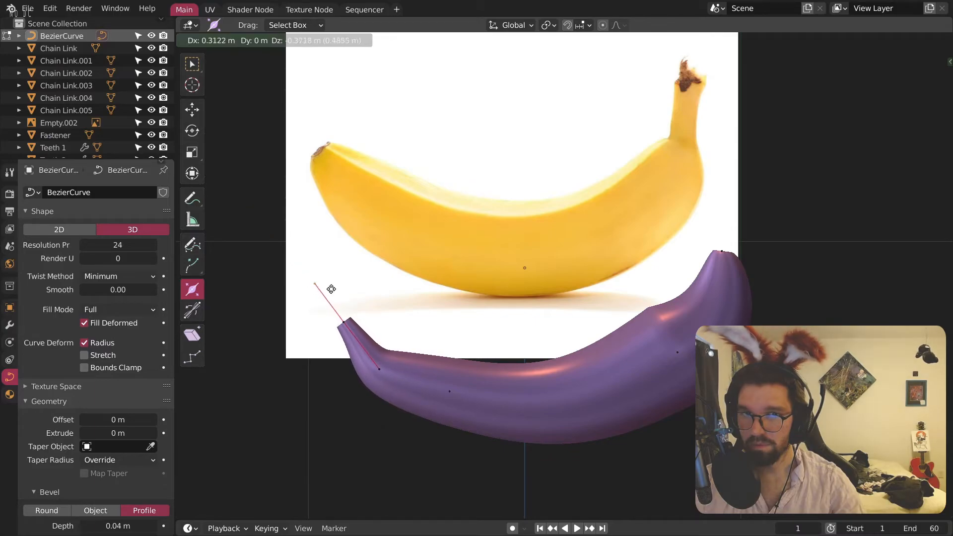
{"action": "left_click", "coordinate": [328, 298]}
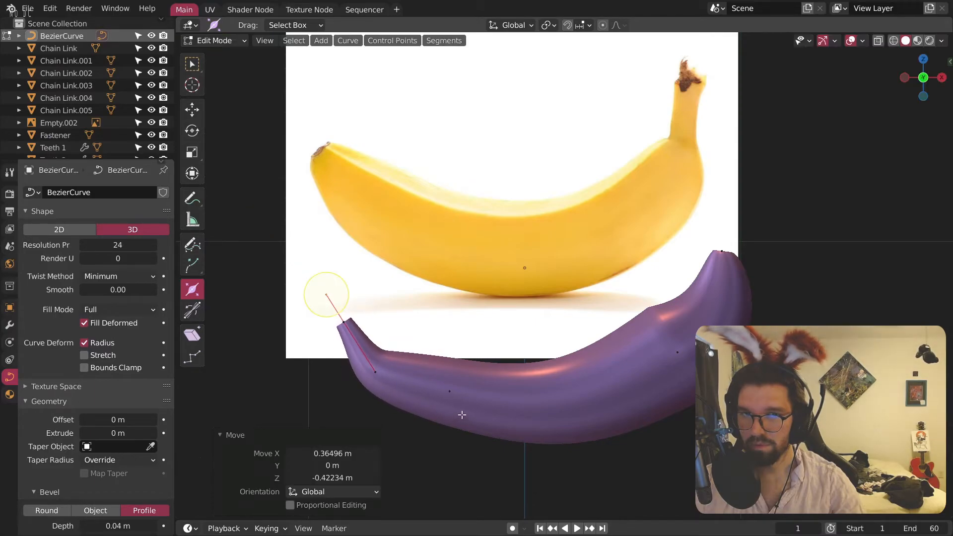
Step: Shorten the left-of-centre point's outer handle by moving it about 0.138 m in X and -0.032 m in Z
{"action": "left_click", "coordinate": [449, 392]}
{"action": "left_click", "coordinate": [362, 368]}
{"action": "key", "text": "g"}
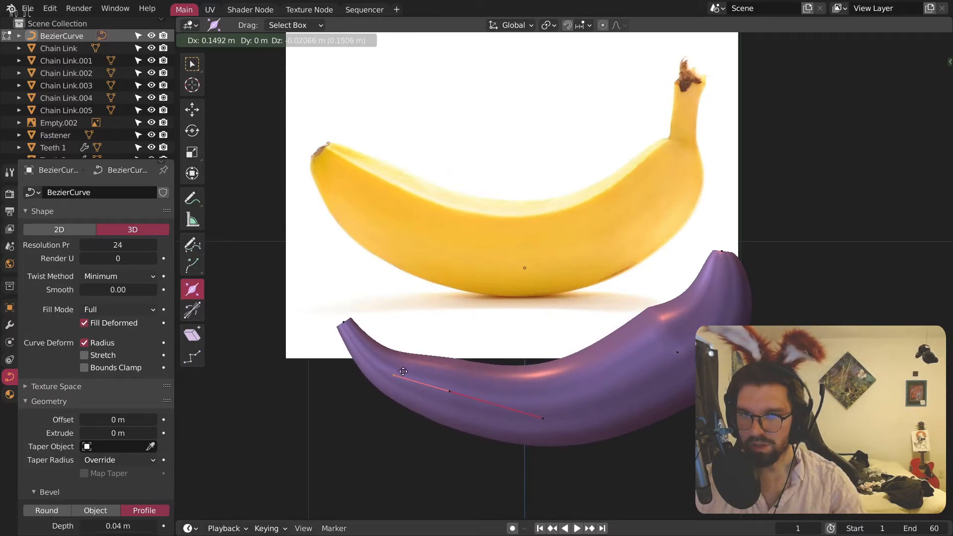
{"action": "left_click", "coordinate": [401, 374]}
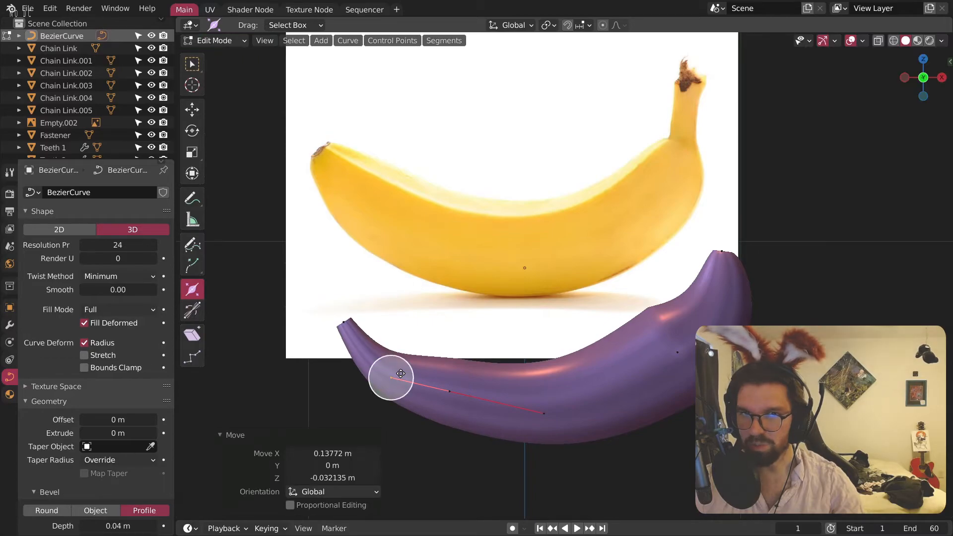
Step: Move the left-of-centre control point toward the left end by about -0.128 m in X and 0.046 m in Z
{"action": "left_click", "coordinate": [341, 315]}
{"action": "scroll", "coordinate": [352, 332], "scroll_direction": "up", "scroll_amount": 4}
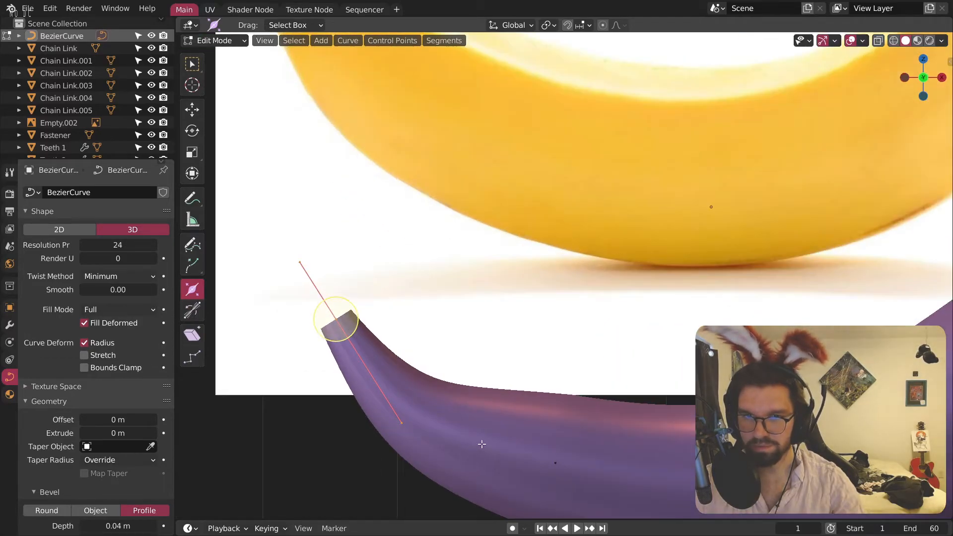
{"action": "left_click", "coordinate": [555, 463]}
{"action": "key", "text": "g"}
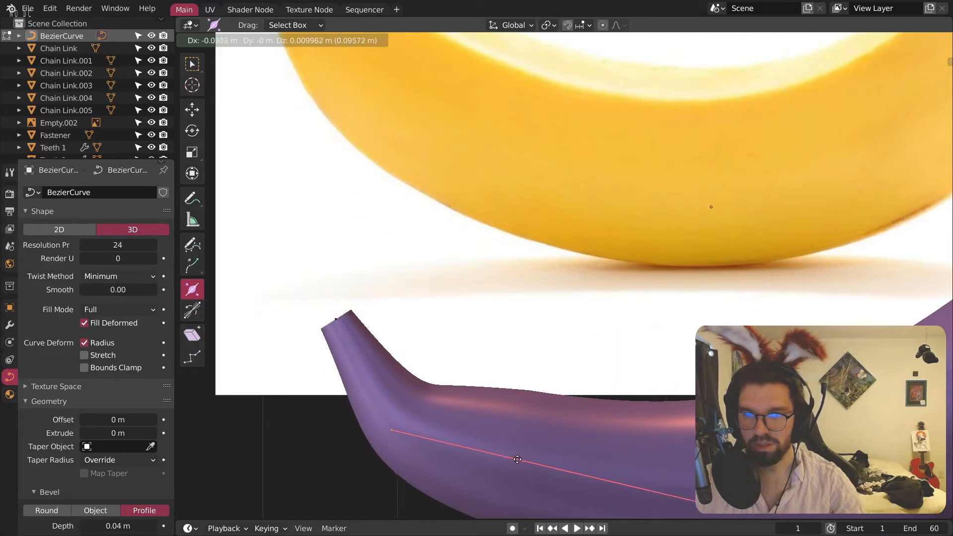
{"action": "left_click", "coordinate": [497, 441]}
Step: Lower the left-of-centre point's inner handle slightly to deepen the banana's belly
{"action": "scroll", "coordinate": [485, 394], "scroll_direction": "down", "scroll_amount": 3}
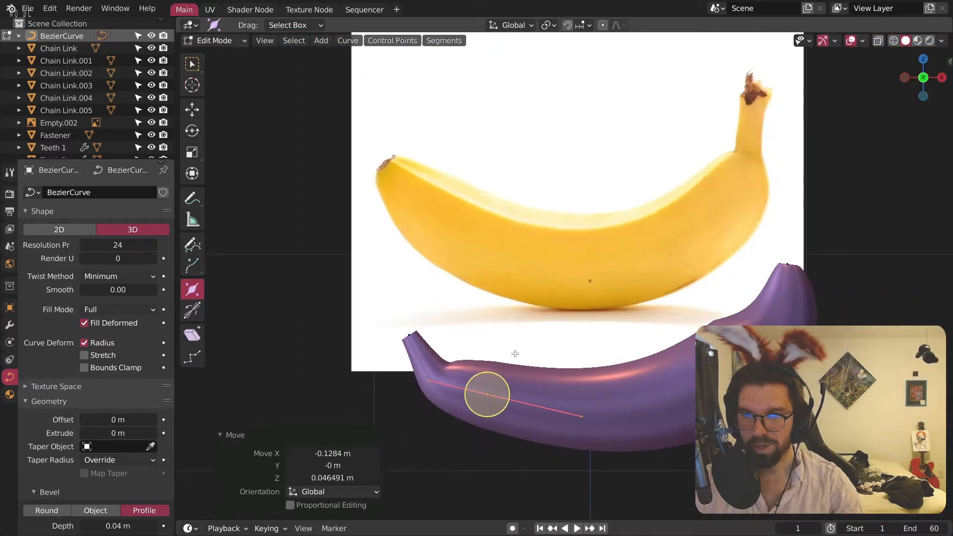
{"action": "scroll", "coordinate": [521, 391], "scroll_direction": "up", "scroll_amount": 1}
{"action": "left_click", "coordinate": [615, 434]}
{"action": "key", "text": "g"}
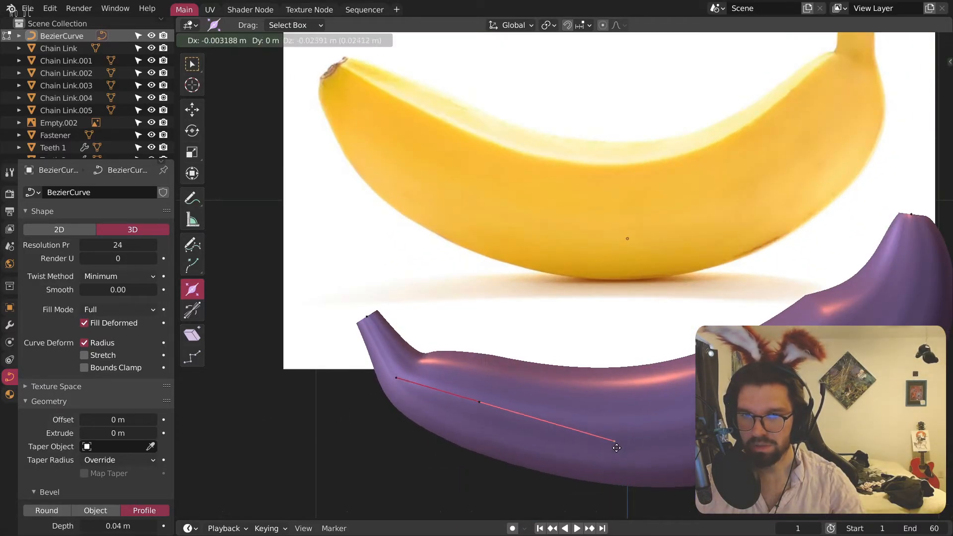
{"action": "left_click", "coordinate": [614, 453]}
Step: Raise the left end point's inner handle to smooth the bump near the tip, and shorten its outer handle
{"action": "left_click", "coordinate": [406, 372]}
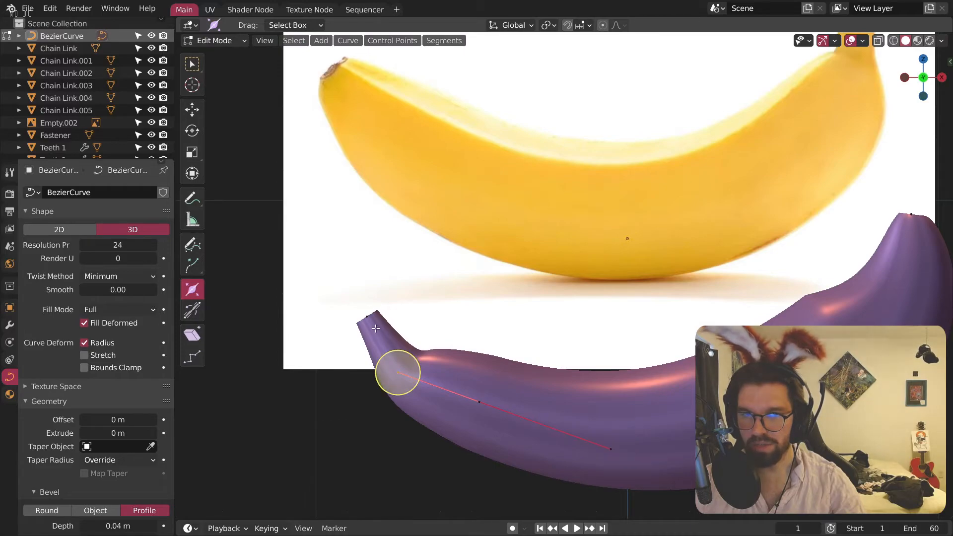
{"action": "left_click", "coordinate": [368, 316]}
{"action": "left_click", "coordinate": [417, 394]}
{"action": "key", "text": "g"}
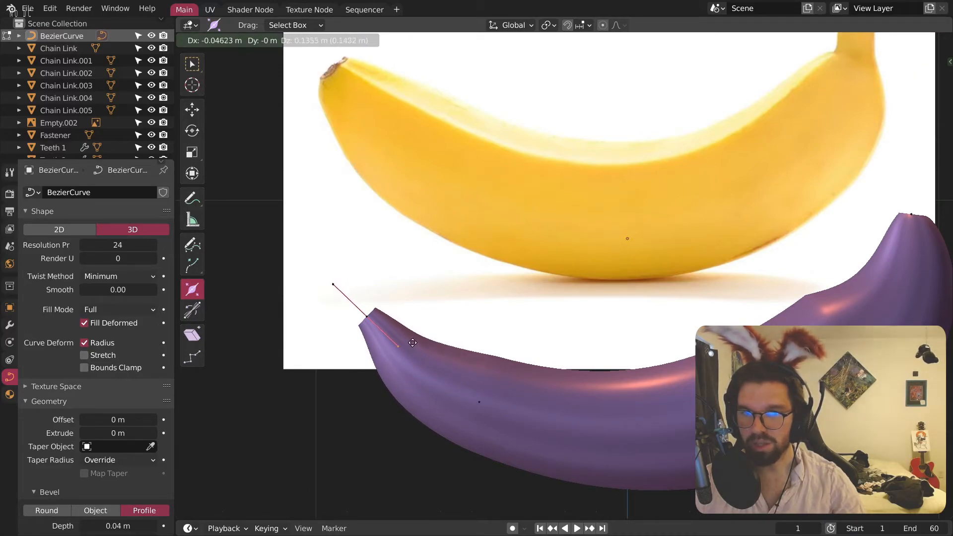
{"action": "left_click", "coordinate": [392, 347]}
{"action": "left_click", "coordinate": [337, 278]}
{"action": "key", "text": "g"}
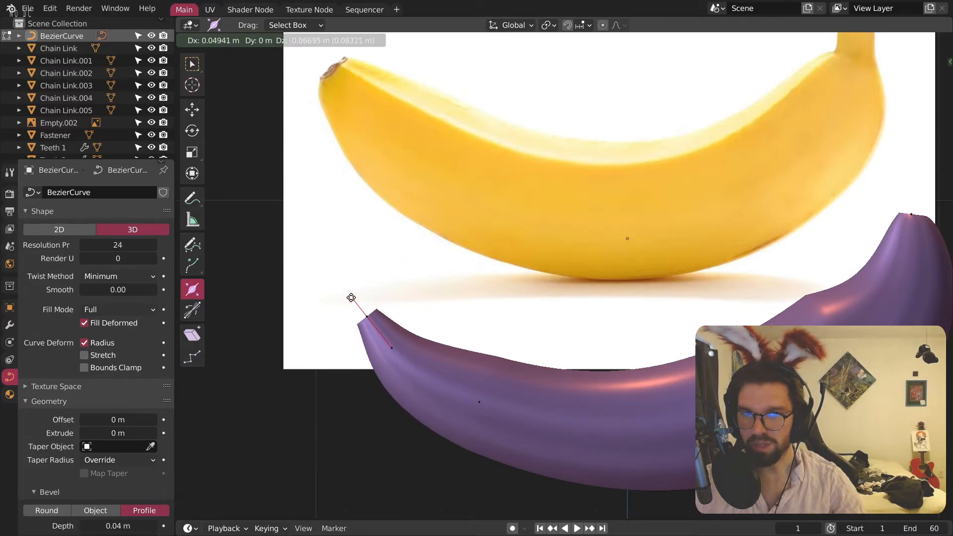
{"action": "left_click", "coordinate": [353, 299]}
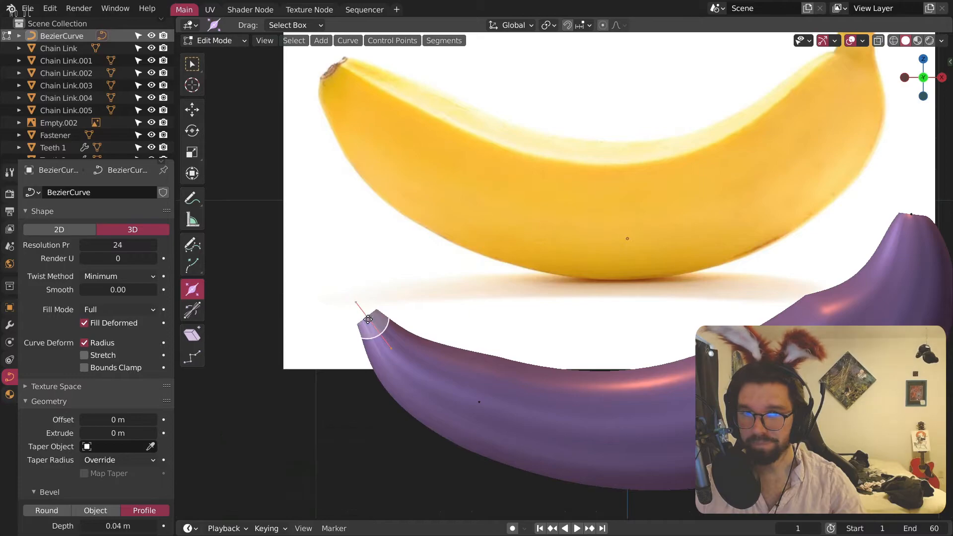
Step: Move the left end point by about 0.014 m in X and -0.046 m in Z
{"action": "left_click", "coordinate": [368, 319]}
{"action": "key", "text": "g"}
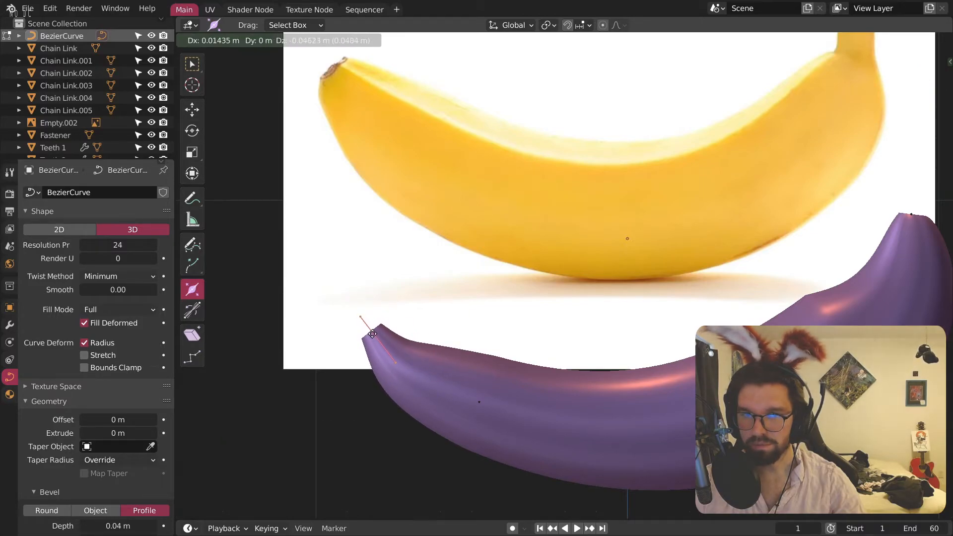
{"action": "left_click", "coordinate": [378, 328]}
Step: Extrude a new stem segment upward from the right end point with the Extrude tool
{"action": "scroll", "coordinate": [392, 323], "scroll_direction": "down", "scroll_amount": 4}
{"action": "scroll", "coordinate": [431, 321], "scroll_direction": "up", "scroll_amount": 3}
{"action": "middle_click_drag", "start_coordinate": [475, 355], "coordinate": [504, 358]}
{"action": "left_click", "coordinate": [931, 78]}
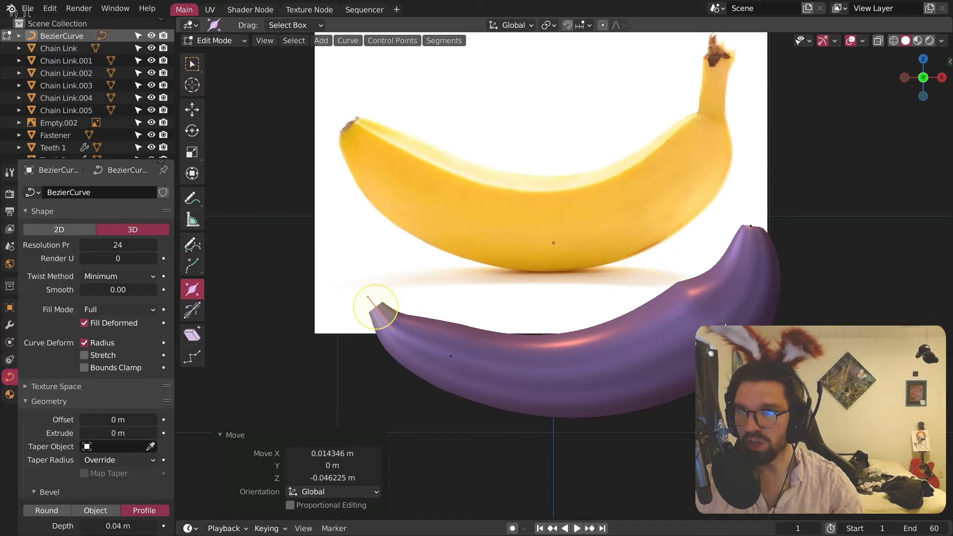
{"action": "middle_click_drag", "start_coordinate": [740, 265], "coordinate": [722, 274], "text": "shift"}
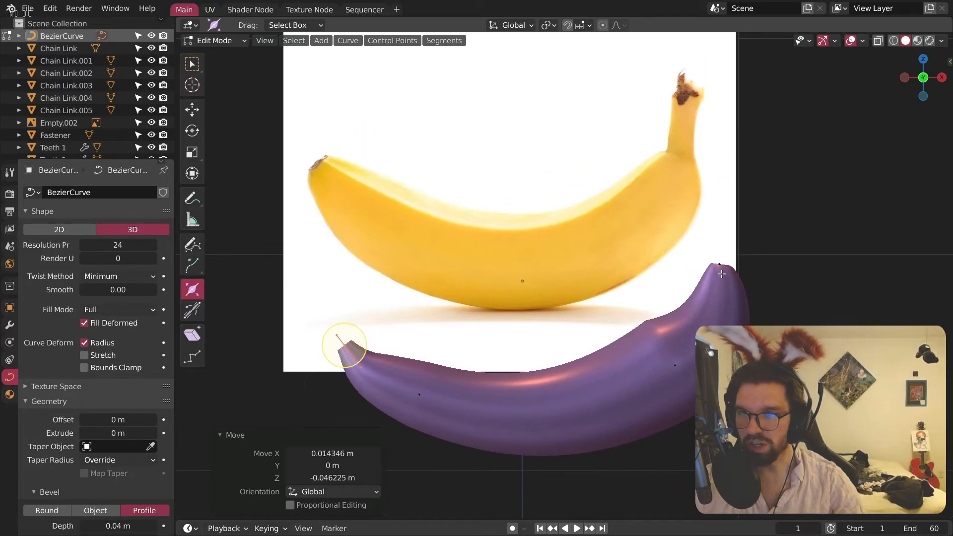
{"action": "left_click", "coordinate": [724, 262]}
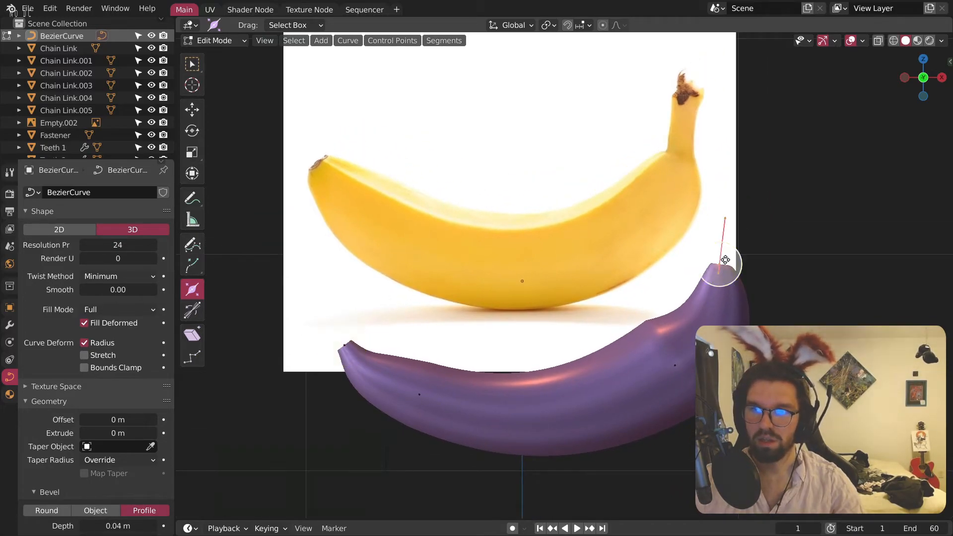
{"action": "left_click", "coordinate": [192, 265]}
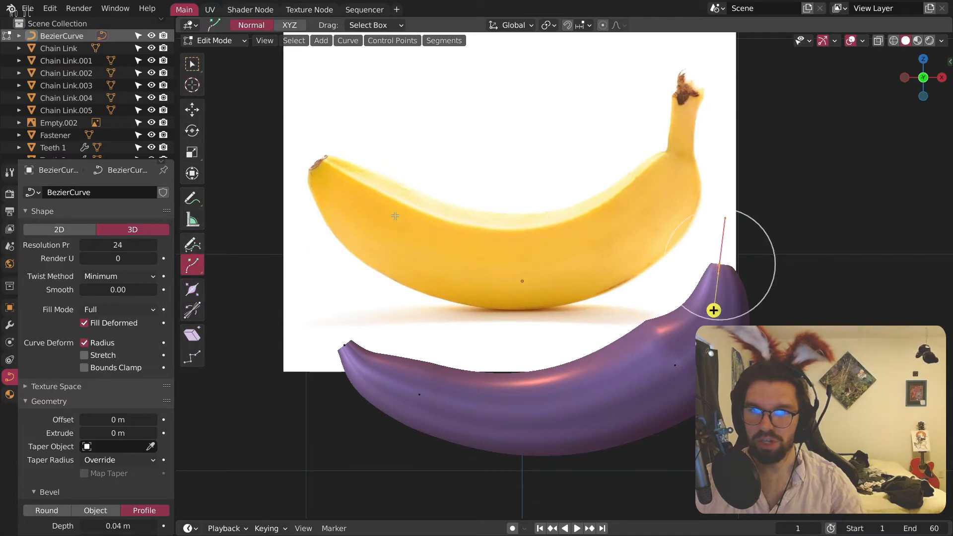
{"action": "left_click_drag", "start_coordinate": [713, 311], "coordinate": [725, 257]}
Step: Widen the curve radius at the point where the stem meets the banana's body, using the Radius tool
{"action": "scroll", "coordinate": [725, 257], "scroll_direction": "up", "scroll_amount": 3}
{"action": "left_click", "coordinate": [717, 264]}
{"action": "scroll", "coordinate": [752, 267], "scroll_direction": "down", "scroll_amount": 3}
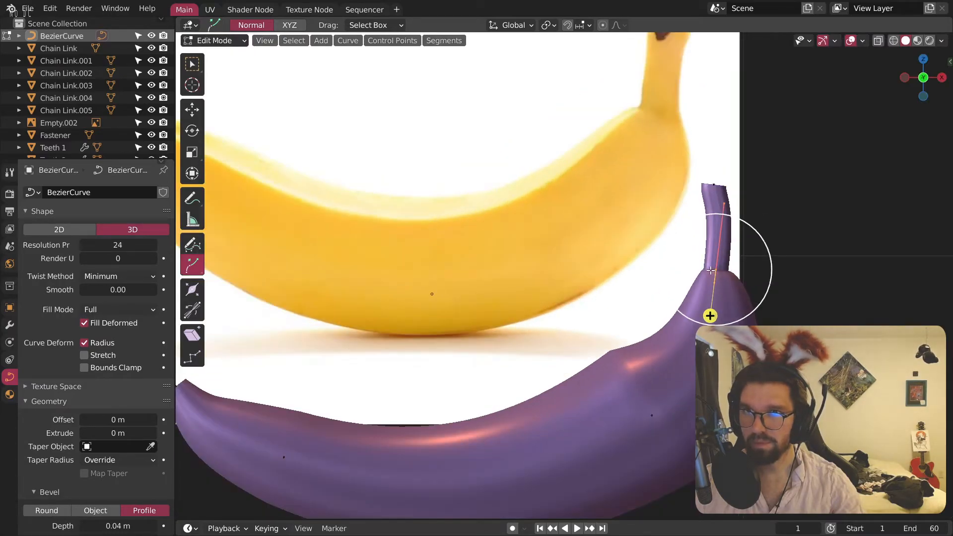
{"action": "scroll", "coordinate": [711, 256], "scroll_direction": "up", "scroll_amount": 2}
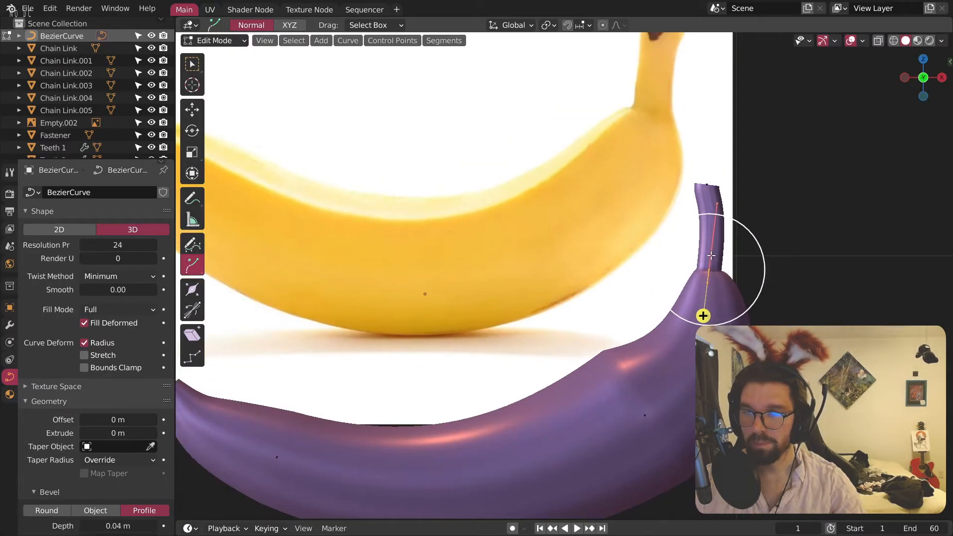
{"action": "left_click", "coordinate": [192, 289]}
{"action": "left_click_drag", "start_coordinate": [711, 266], "coordinate": [731, 264]}
Step: Reshape the stem tip's direction by repositioning its handles, lengthening the lower handle down toward the stem's base
{"action": "left_click", "coordinate": [716, 183]}
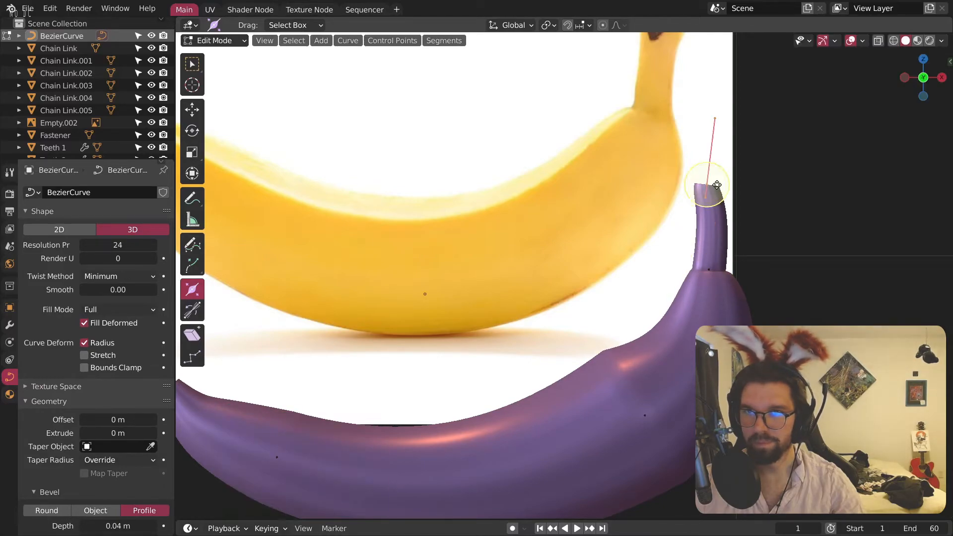
{"action": "key", "text": "g"}
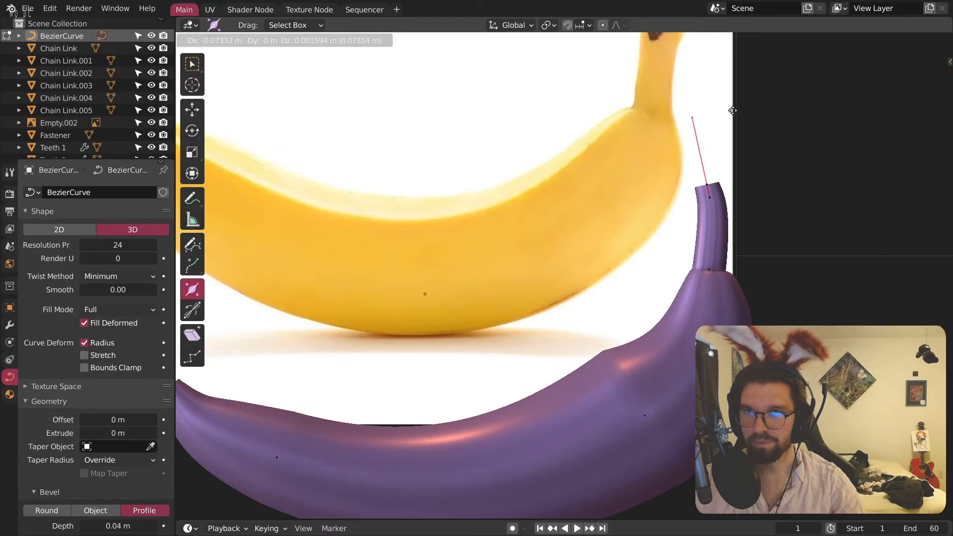
{"action": "left_click", "coordinate": [742, 132]}
{"action": "left_click", "coordinate": [707, 185]}
{"action": "key", "text": "g"}
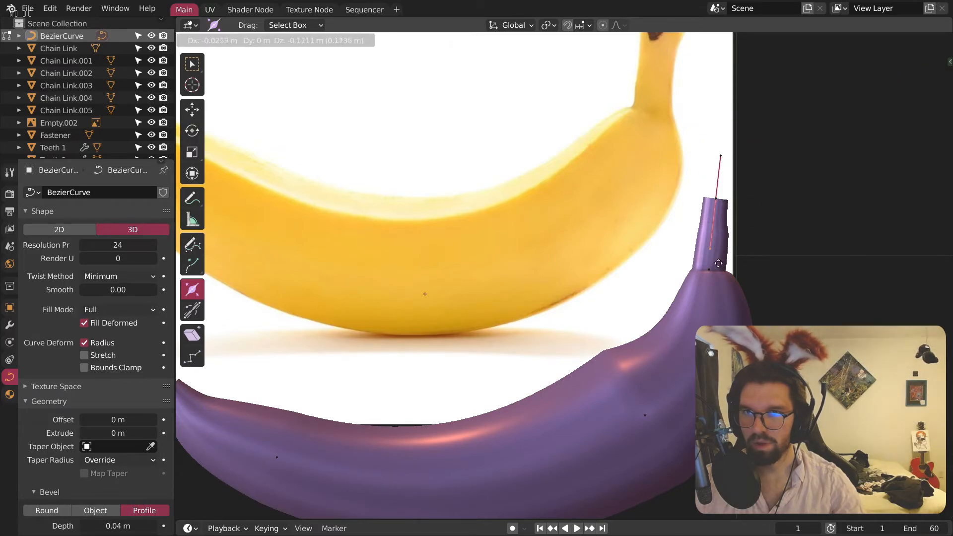
{"action": "left_click", "coordinate": [719, 291]}
Step: Move the stem tip point about 0.008 m in X and 0.062 m in Z, and raise its lower handle about 0.159 m
{"action": "left_click", "coordinate": [718, 204]}
{"action": "key", "text": "g"}
{"action": "left_click", "coordinate": [721, 187]}
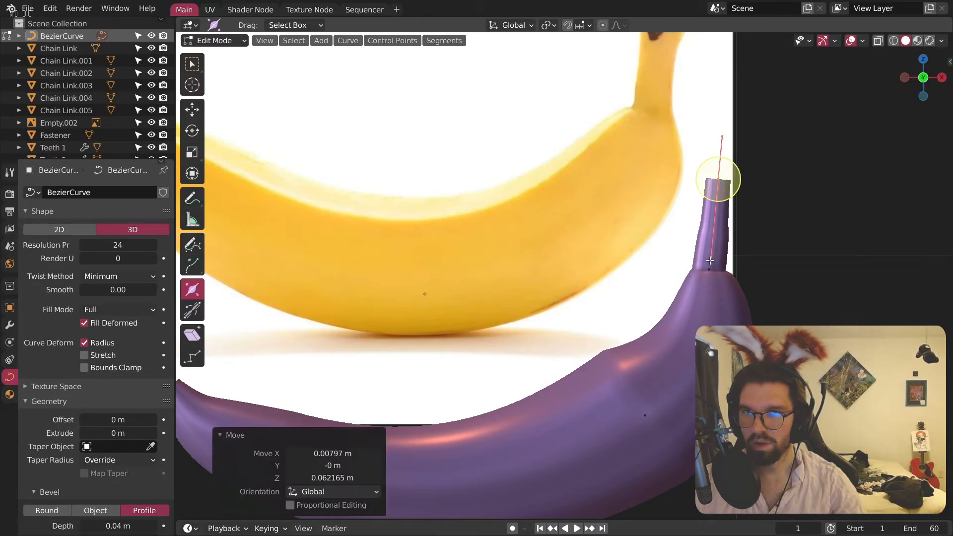
{"action": "left_click", "coordinate": [710, 259]}
{"action": "key", "text": "g"}
{"action": "left_click", "coordinate": [715, 209]}
{"action": "scroll", "coordinate": [723, 203], "scroll_direction": "down", "scroll_amount": 3}
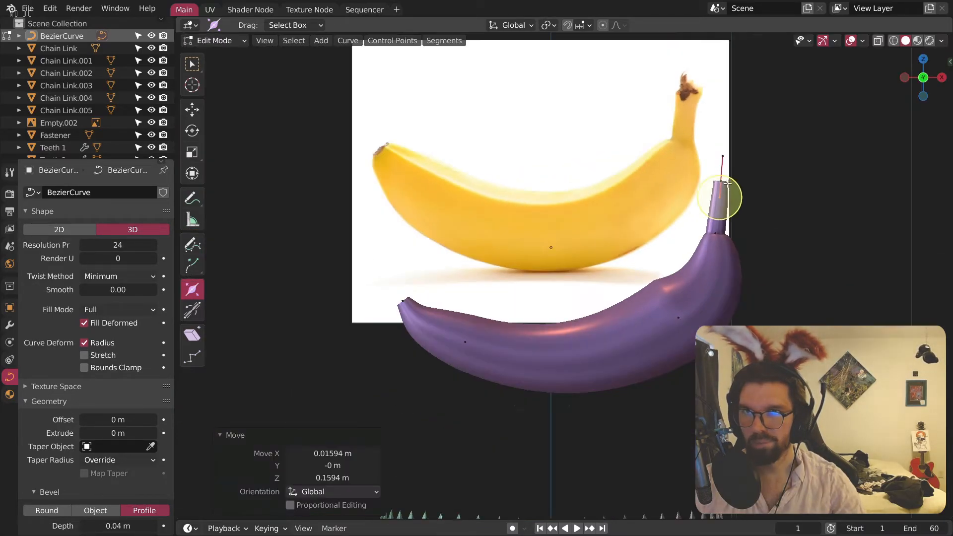
Step: Nudge the stem tip point 0.0057 m in X and about -0.017 m in Z, and shift its upper handle slightly to straighten the stem
{"action": "scroll", "coordinate": [718, 207], "scroll_direction": "up", "scroll_amount": 2}
{"action": "key", "text": "g"}
{"action": "left_click", "coordinate": [733, 186]}
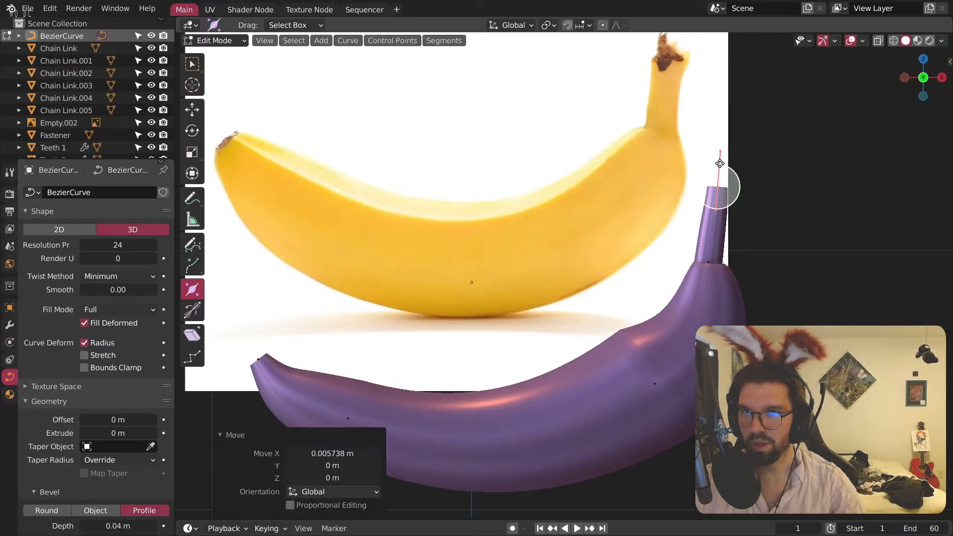
{"action": "left_click", "coordinate": [720, 152]}
{"action": "key", "text": "g"}
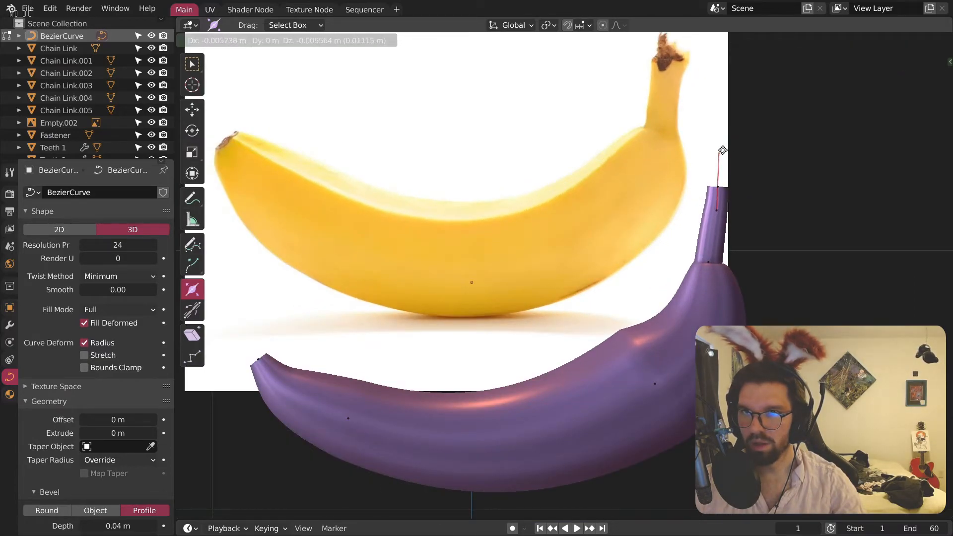
{"action": "left_click", "coordinate": [724, 152]}
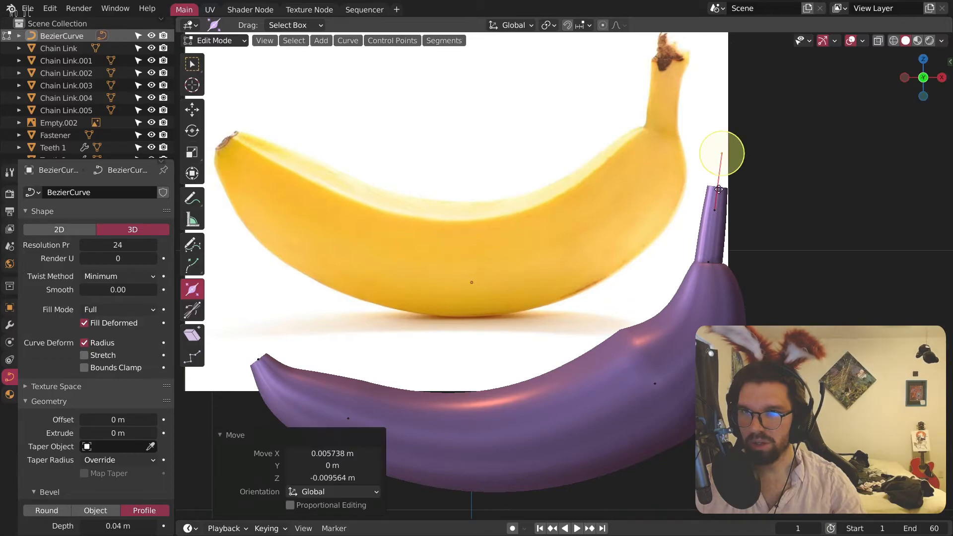
{"action": "left_click", "coordinate": [719, 189]}
{"action": "key", "text": "g"}
{"action": "left_click", "coordinate": [720, 196]}
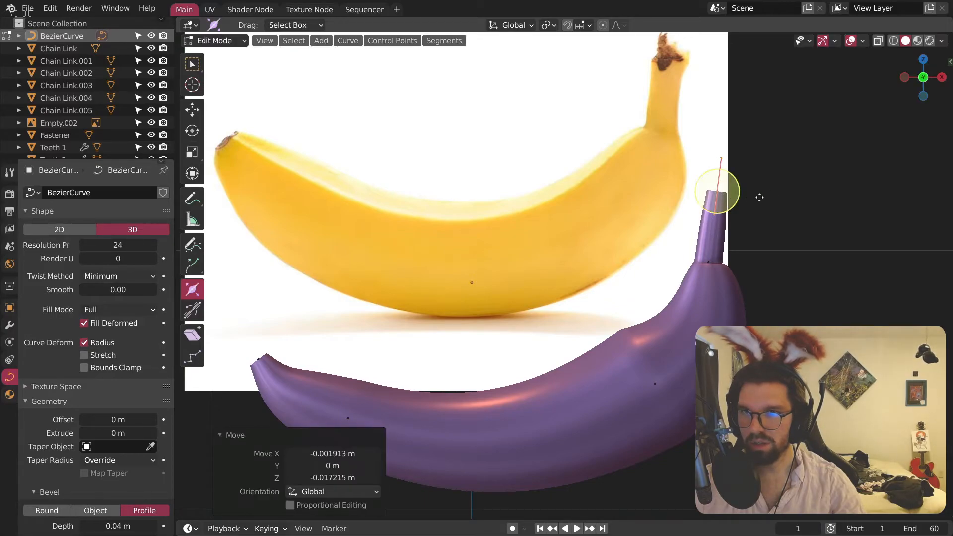
{"action": "scroll", "coordinate": [660, 226], "scroll_direction": "down", "scroll_amount": 4}
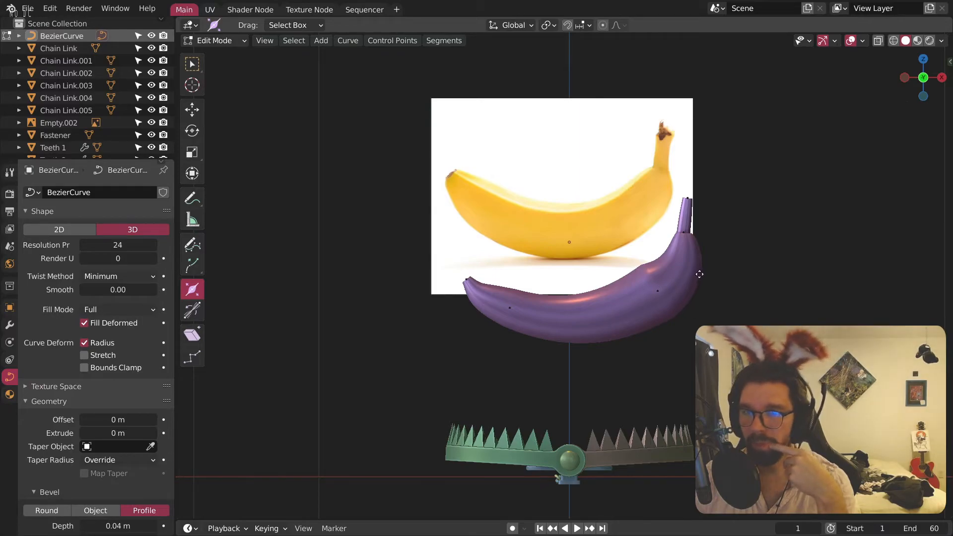
Step: Set the curve's preview resolution to 4
{"action": "left_click", "coordinate": [83, 245]}
{"action": "left_click", "coordinate": [83, 245]}
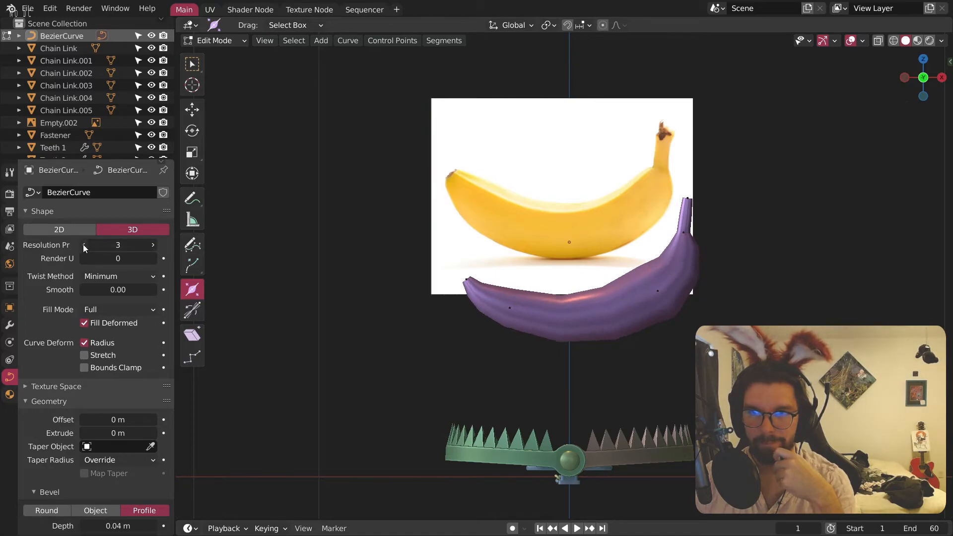
{"action": "left_click", "coordinate": [83, 245]}
{"action": "left_click", "coordinate": [84, 246]}
{"action": "left_click", "coordinate": [154, 245]}
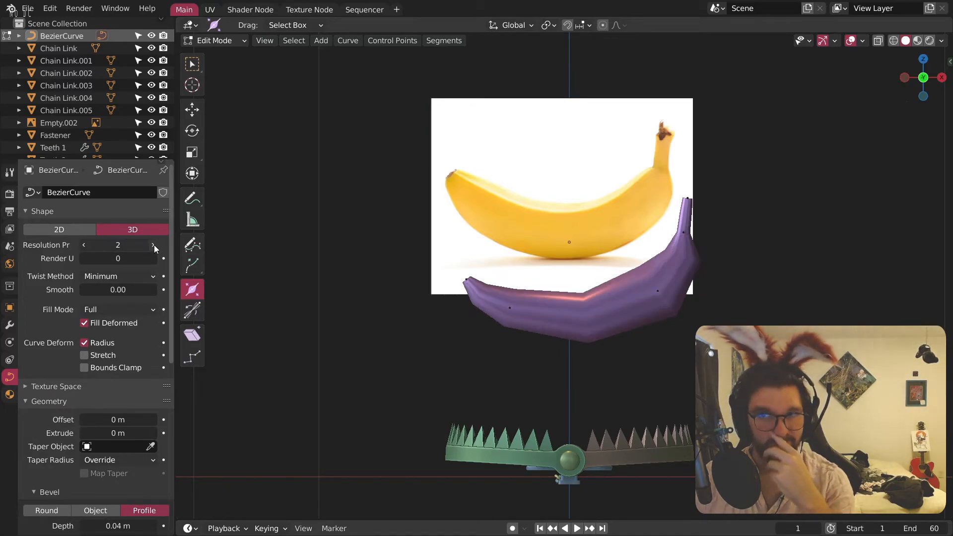
{"action": "left_click", "coordinate": [153, 245]}
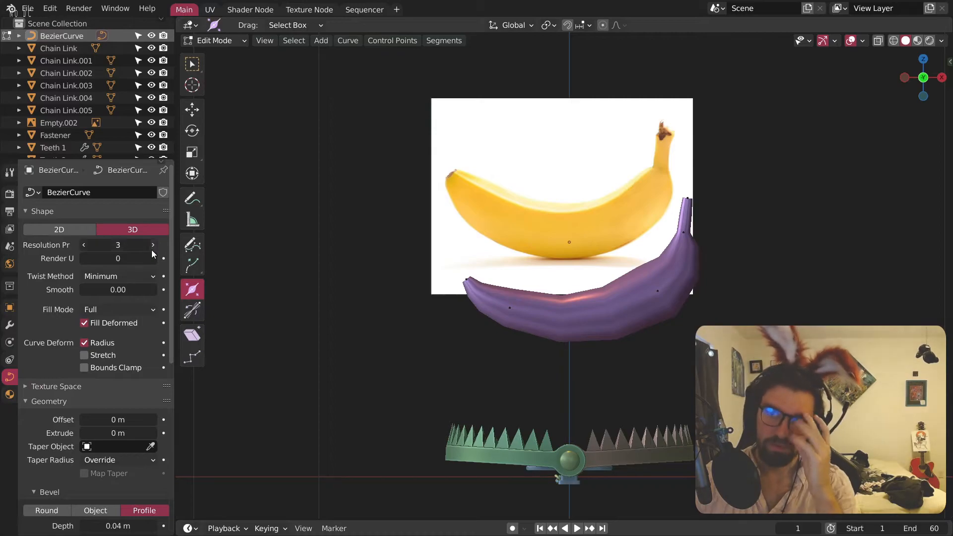
{"action": "left_click", "coordinate": [153, 245]}
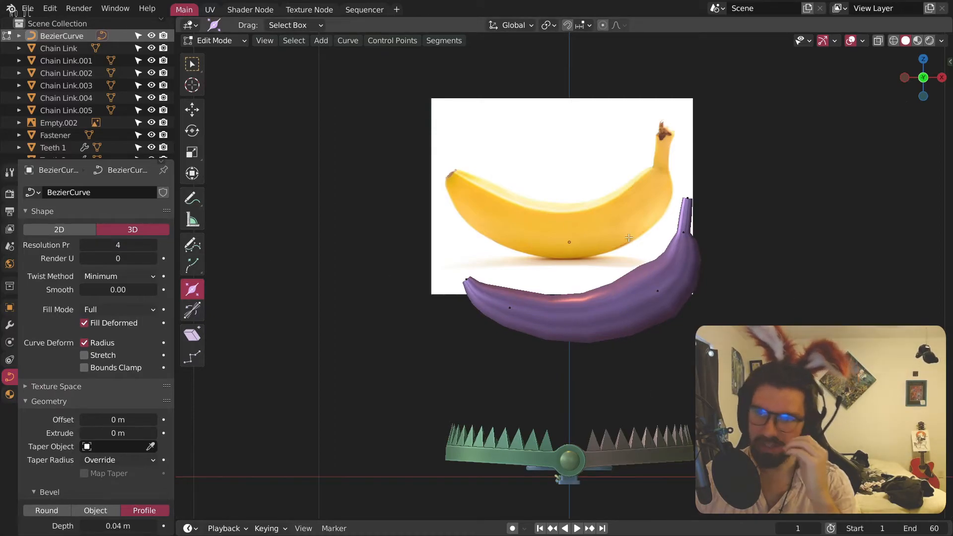
Step: Fatten the banana's body at the right-of-centre control point by a factor of about 1.18
{"action": "scroll", "coordinate": [630, 238], "scroll_direction": "up", "scroll_amount": 2}
{"action": "middle_click_drag", "start_coordinate": [690, 271], "coordinate": [693, 274]}
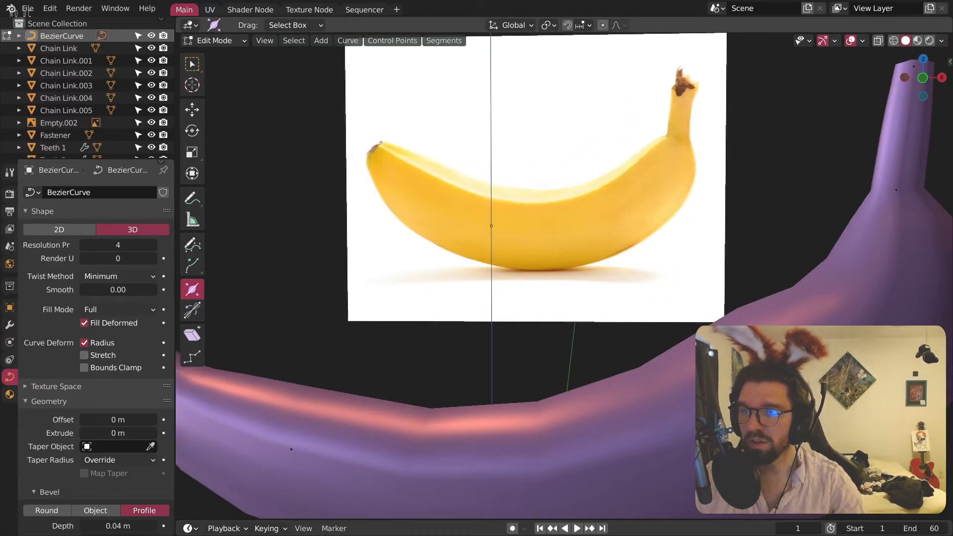
{"action": "scroll", "coordinate": [824, 251], "scroll_direction": "down", "scroll_amount": 2}
{"action": "left_click", "coordinate": [745, 381]}
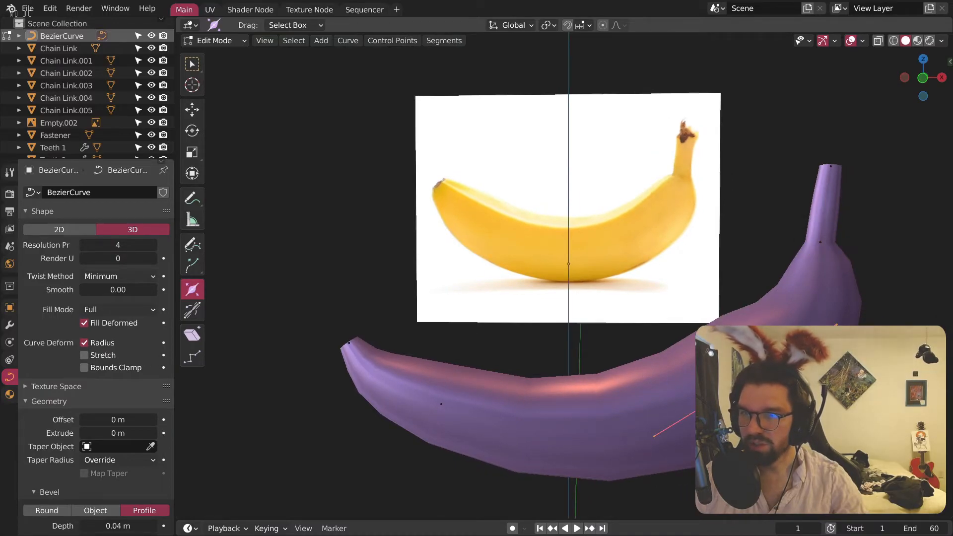
{"action": "middle_click_drag", "start_coordinate": [744, 381], "coordinate": [745, 375]}
{"action": "left_click", "coordinate": [924, 78]}
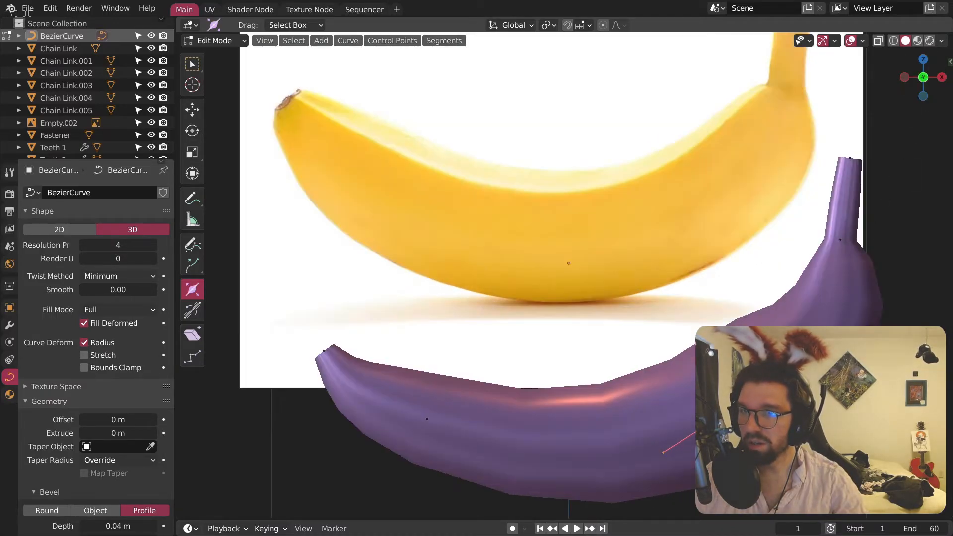
{"action": "key", "text": "alt+s"}
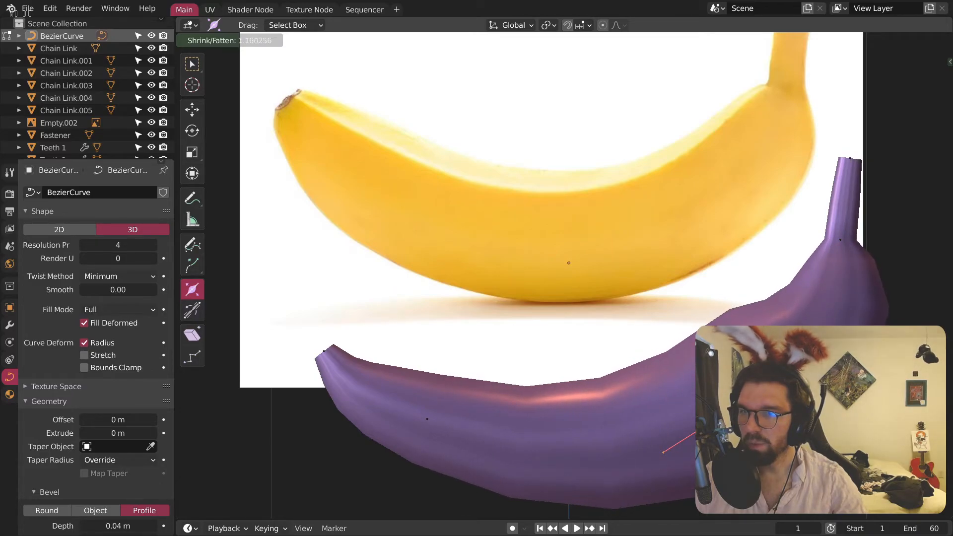
{"action": "left_click", "coordinate": [743, 212]}
Step: Return to Object Mode and convert the banana curve to a mesh
{"action": "scroll", "coordinate": [743, 213], "scroll_direction": "down", "scroll_amount": 2}
{"action": "middle_click_drag", "start_coordinate": [751, 236], "coordinate": [727, 234], "text": "shift"}
{"action": "scroll", "coordinate": [728, 234], "scroll_direction": "up", "scroll_amount": 1}
{"action": "left_click", "coordinate": [220, 40]}
{"action": "left_click", "coordinate": [207, 68]}
{"action": "left_click", "coordinate": [220, 40]}
{"action": "left_click", "coordinate": [212, 54]}
{"action": "left_click", "coordinate": [349, 40]}
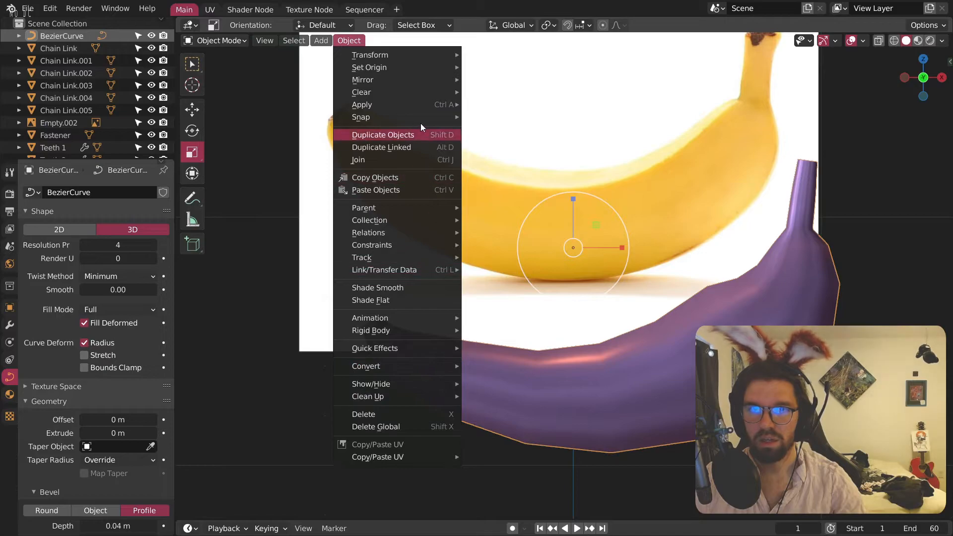
{"action": "mouse_move", "coordinate": [447, 367]}
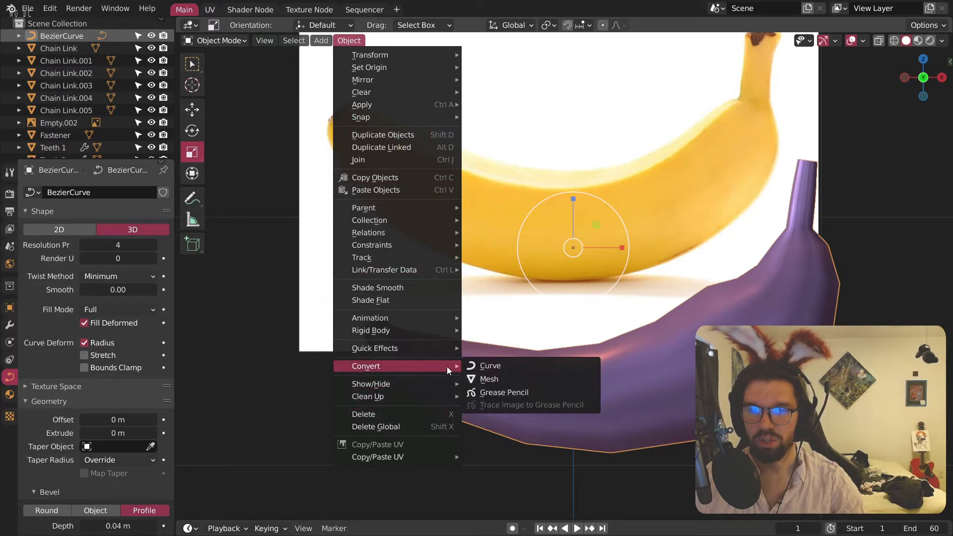
{"action": "left_click", "coordinate": [498, 379]}
Step: Scale the edge loop at the bump on the right part of the banana mesh to about 0.9 to smooth it
{"action": "left_click", "coordinate": [928, 78]}
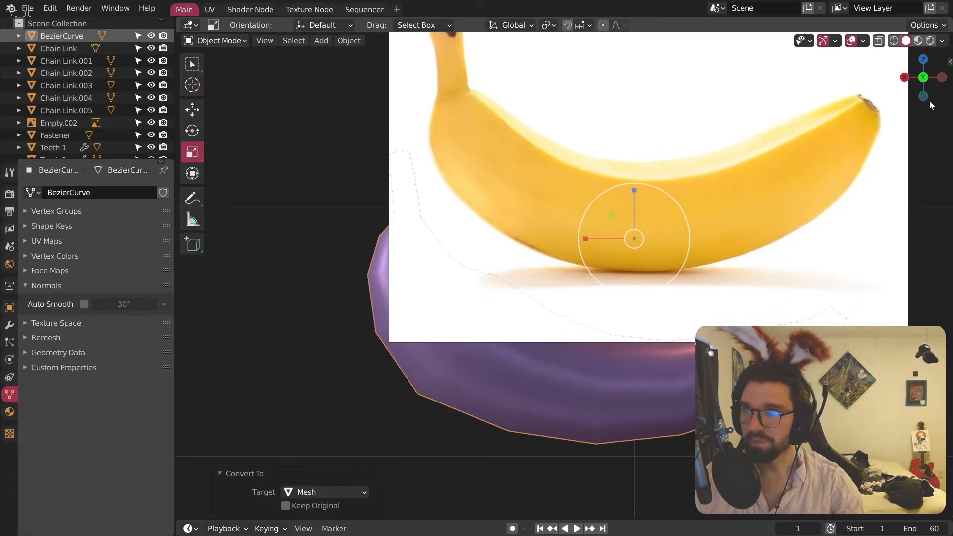
{"action": "left_click", "coordinate": [924, 78]}
{"action": "left_click", "coordinate": [216, 42]}
{"action": "left_click", "coordinate": [208, 70]}
{"action": "left_click", "coordinate": [269, 41]}
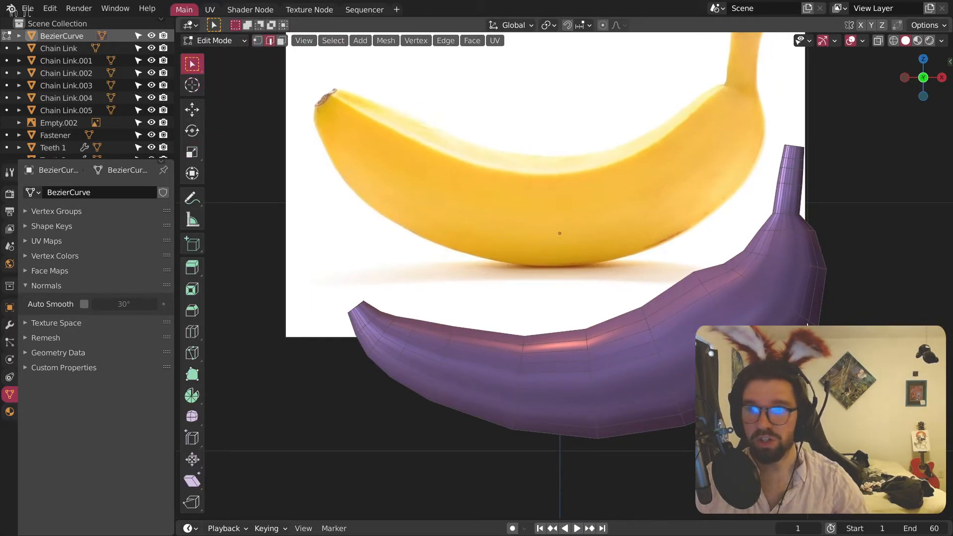
{"action": "key", "text": "s"}
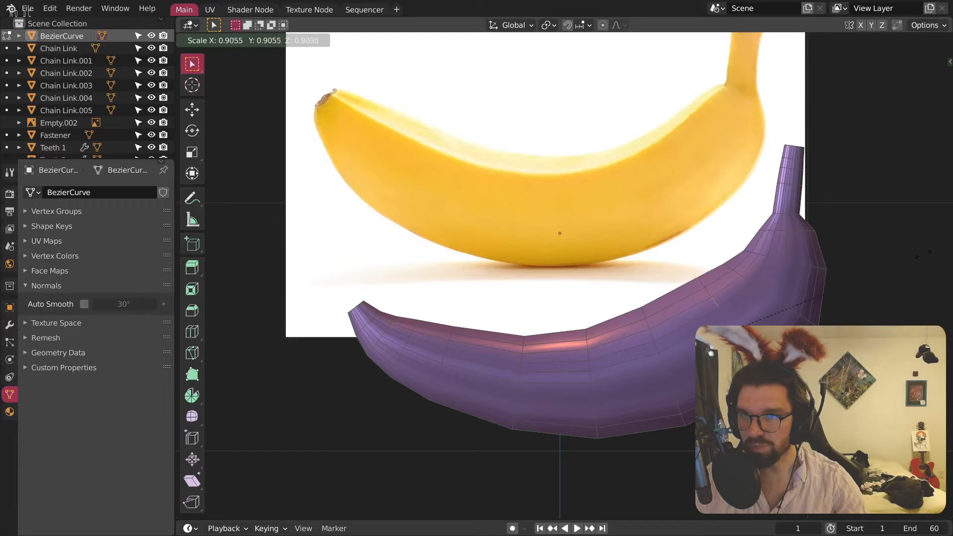
{"action": "left_click", "coordinate": [913, 252]}
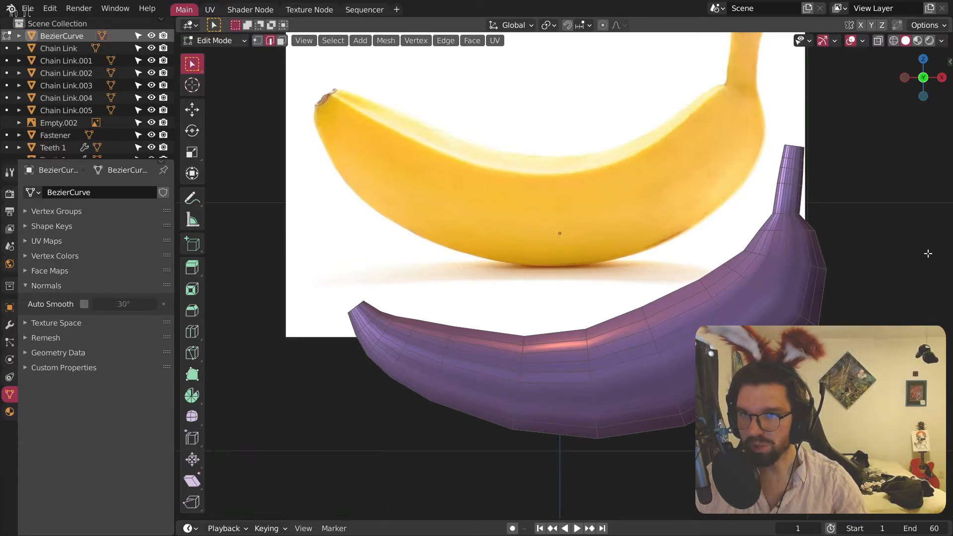
Step: Cap the banana's open left tip and bevel its rim with a width of 0.013 m and 1 segment
{"action": "scroll", "coordinate": [341, 298], "scroll_direction": "down", "scroll_amount": 1}
{"action": "scroll", "coordinate": [351, 287], "scroll_direction": "up", "scroll_amount": 4}
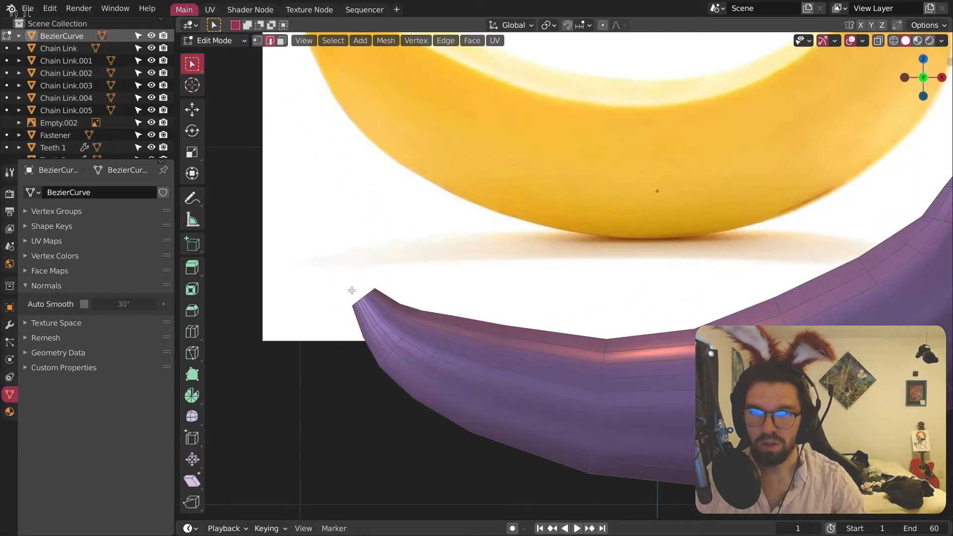
{"action": "middle_click_drag", "start_coordinate": [377, 300], "coordinate": [395, 312]}
{"action": "scroll", "coordinate": [454, 286], "scroll_direction": "up", "scroll_amount": 2}
{"action": "scroll", "coordinate": [471, 283], "scroll_direction": "down", "scroll_amount": 2}
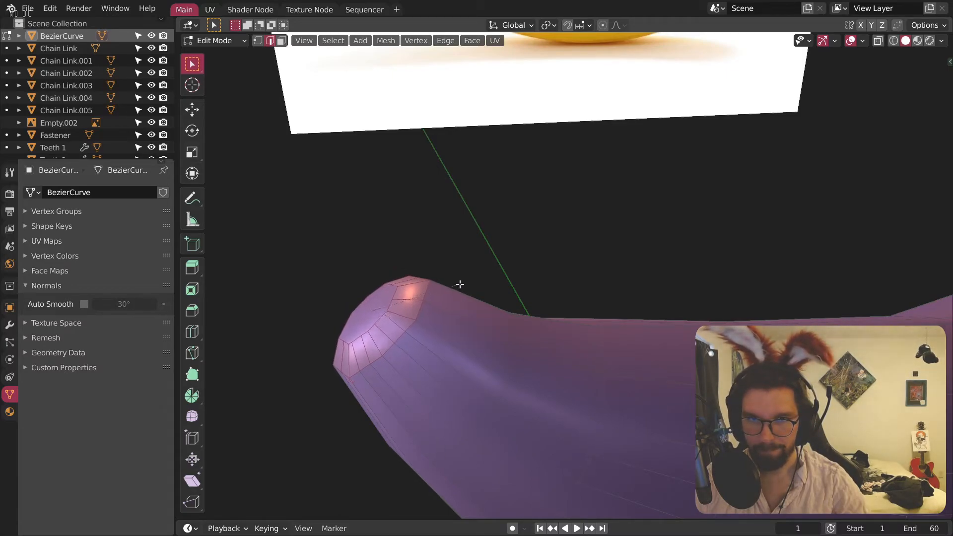
{"action": "left_click", "coordinate": [465, 283]}
Step: Fill the open top of the stem with a face from its rim edge loop
{"action": "scroll", "coordinate": [484, 276], "scroll_direction": "down", "scroll_amount": 10}
{"action": "middle_click_drag", "start_coordinate": [775, 194], "coordinate": [631, 191]}
{"action": "left_click", "coordinate": [930, 76]}
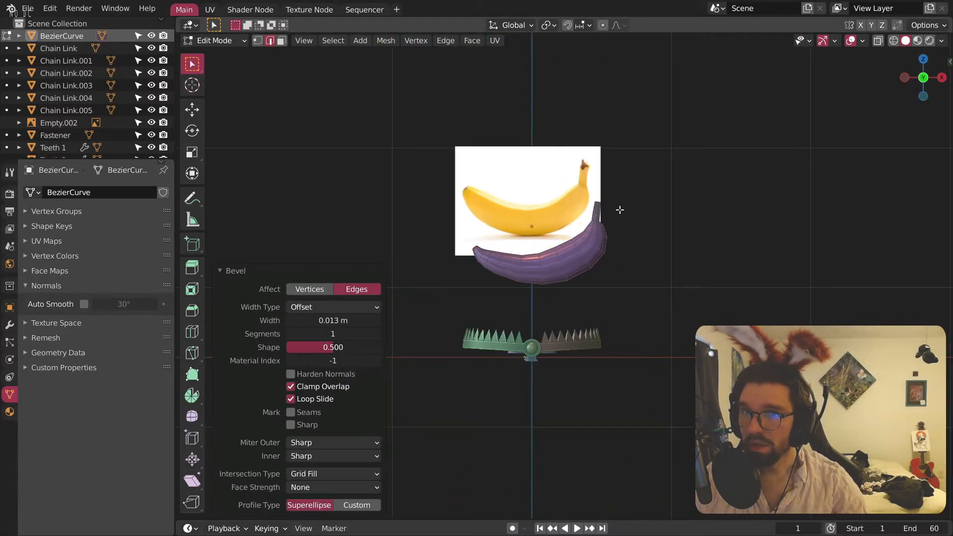
{"action": "scroll", "coordinate": [621, 209], "scroll_direction": "up", "scroll_amount": 6}
{"action": "scroll", "coordinate": [764, 314], "scroll_direction": "down", "scroll_amount": 3}
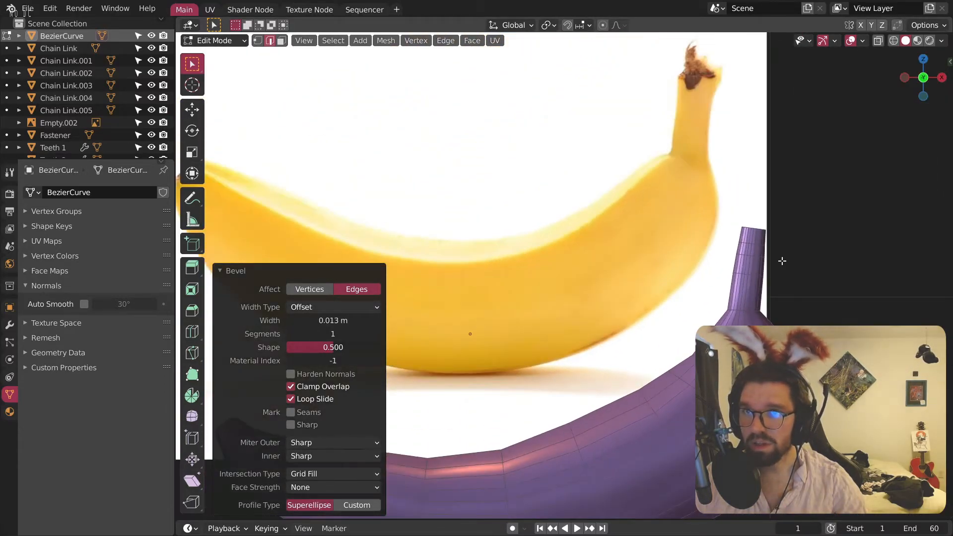
{"action": "scroll", "coordinate": [783, 261], "scroll_direction": "up", "scroll_amount": 5}
{"action": "middle_click_drag", "start_coordinate": [783, 262], "coordinate": [697, 262]}
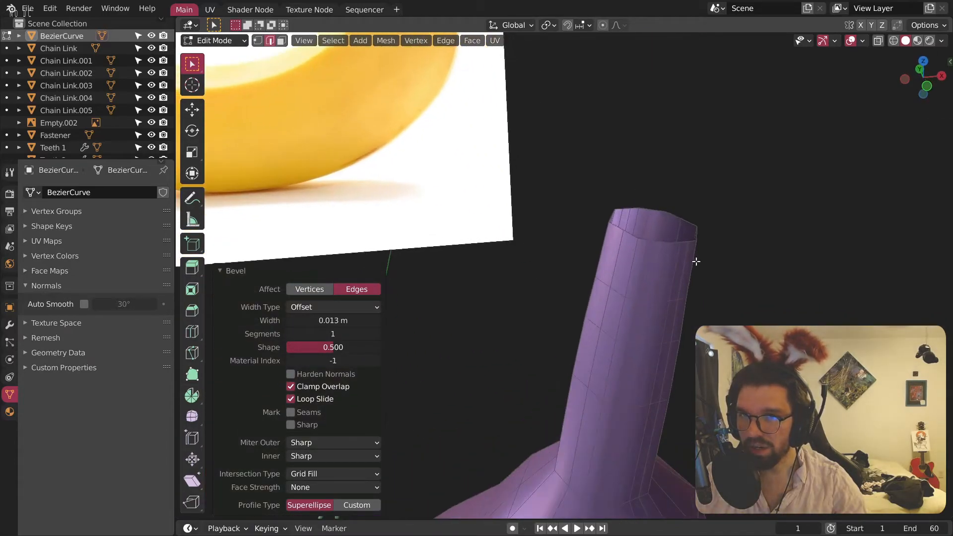
{"action": "left_click", "coordinate": [655, 243]}
{"action": "key", "text": "f"}
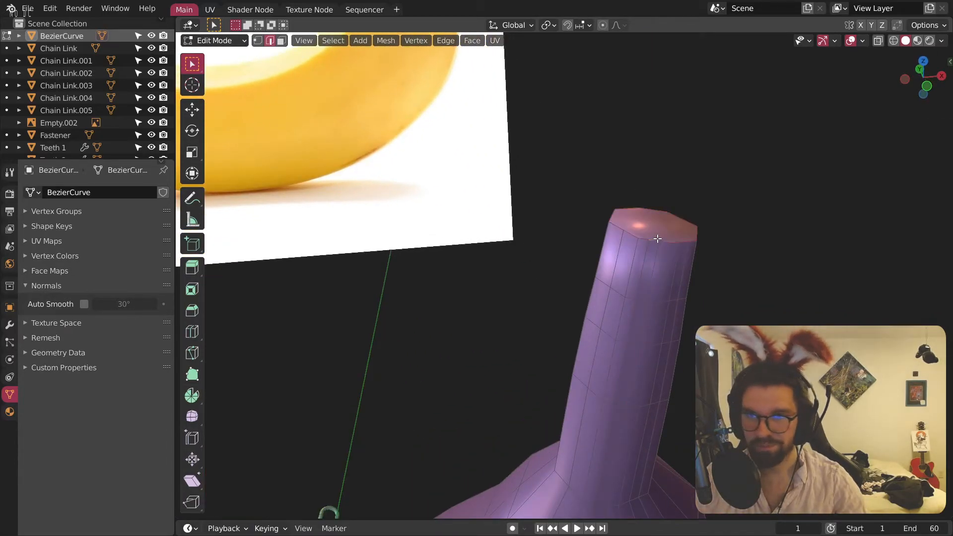
Step: Delete the uppermost ring of faces on the banana stem, along with the leftover cap face floating above it
{"action": "left_click", "coordinate": [929, 87]}
{"action": "scroll", "coordinate": [622, 225], "scroll_direction": "down", "scroll_amount": 6}
{"action": "scroll", "coordinate": [684, 289], "scroll_direction": "up", "scroll_amount": 7}
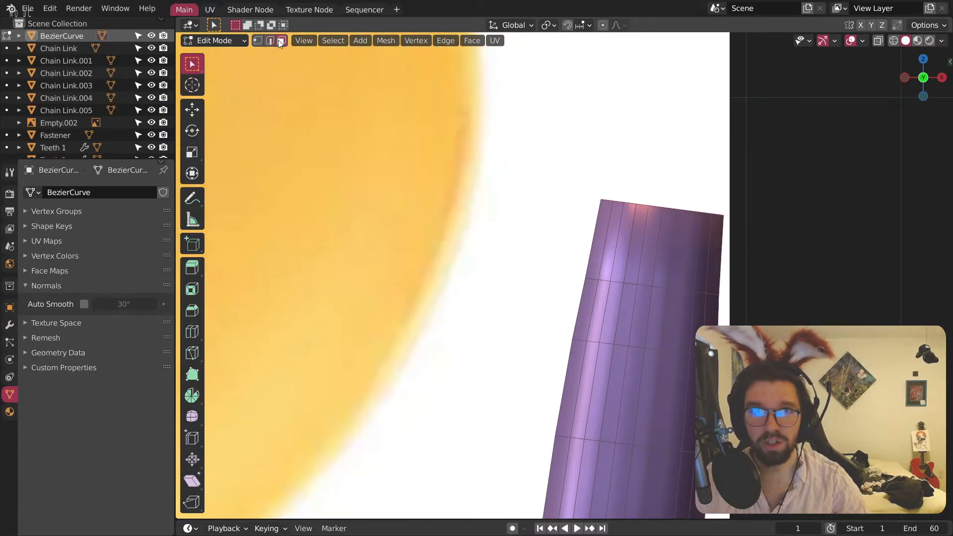
{"action": "left_click", "coordinate": [664, 238], "text": "alt"}
{"action": "right_click", "coordinate": [600, 481]}
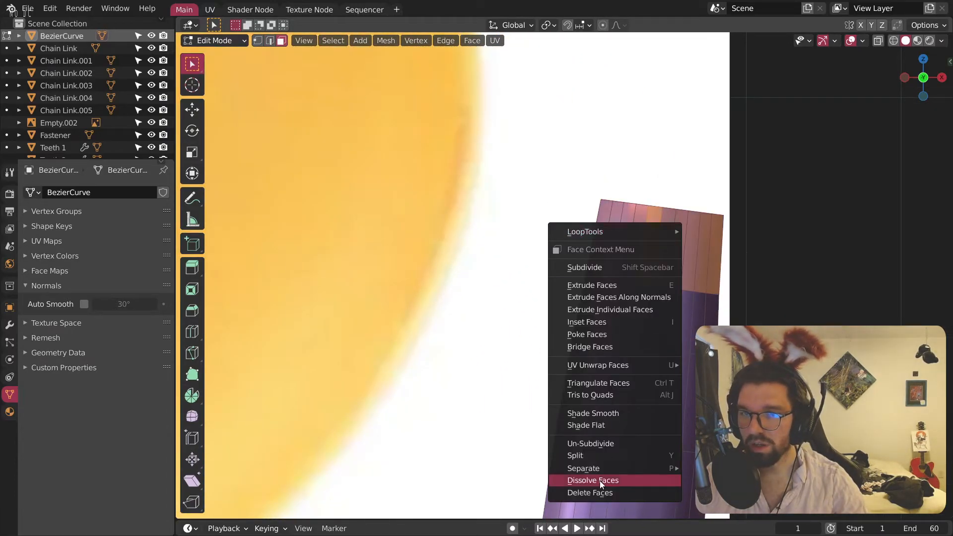
{"action": "left_click", "coordinate": [619, 498]}
{"action": "right_click", "coordinate": [674, 225]}
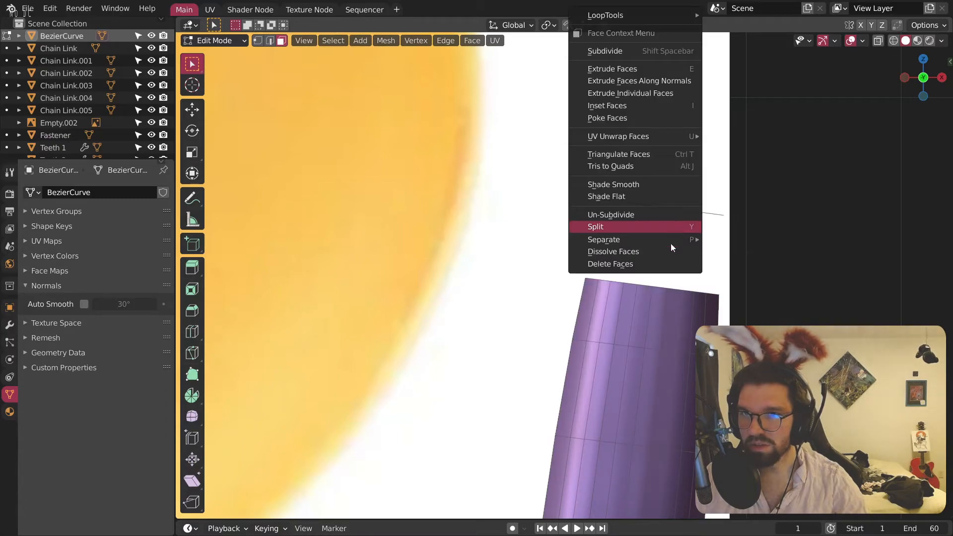
{"action": "left_click", "coordinate": [644, 263]}
{"action": "scroll", "coordinate": [662, 216], "scroll_direction": "down", "scroll_amount": 8}
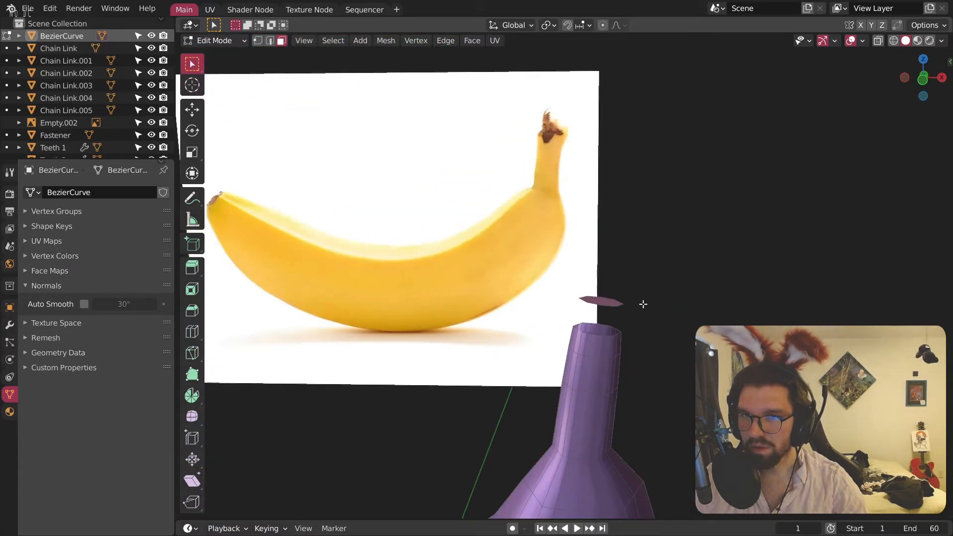
{"action": "scroll", "coordinate": [643, 305], "scroll_direction": "up", "scroll_amount": 2}
{"action": "right_click", "coordinate": [586, 305]}
{"action": "left_click", "coordinate": [586, 306]}
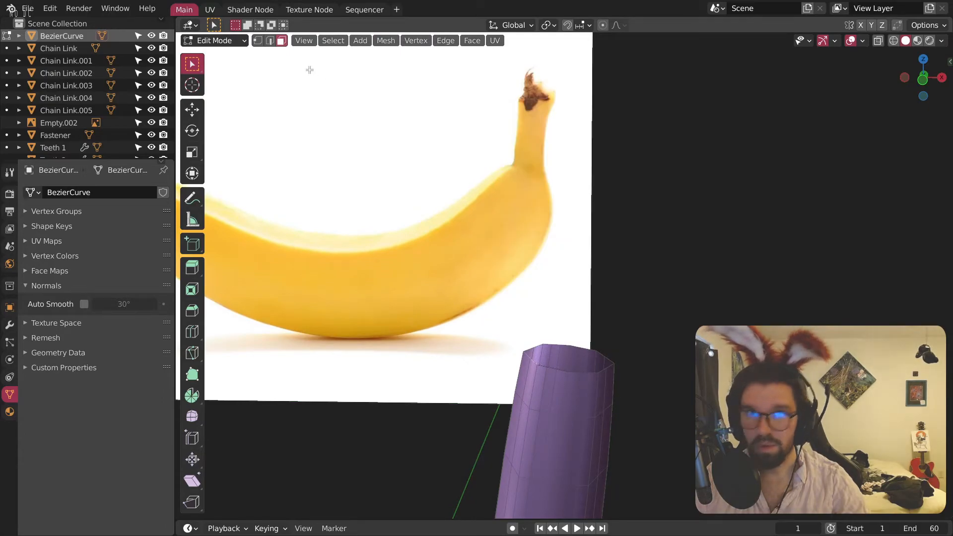
Step: Close the open top of the shortened stem with a new face and bevel its rim
{"action": "right_click", "coordinate": [561, 371]}
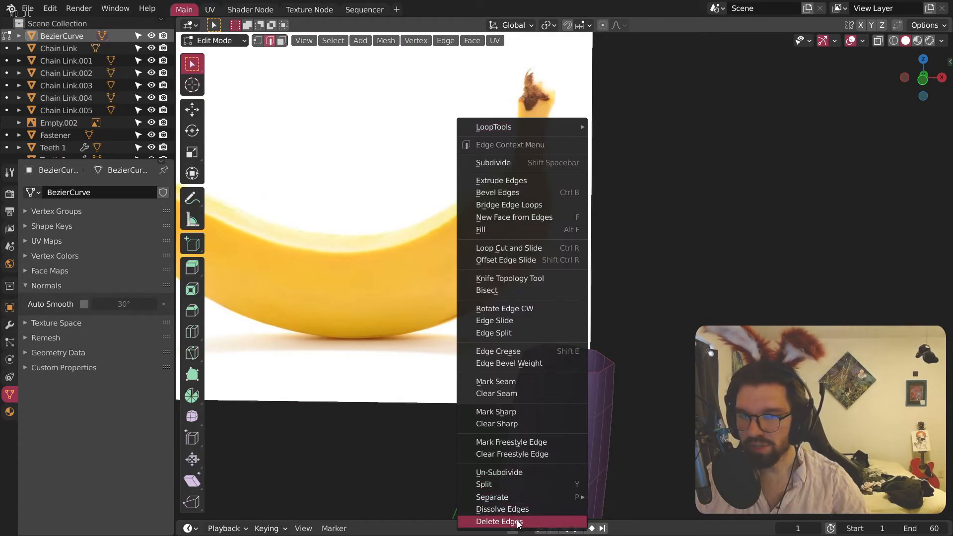
{"action": "left_click", "coordinate": [518, 515]}
{"action": "scroll", "coordinate": [574, 366], "scroll_direction": "up", "scroll_amount": 3}
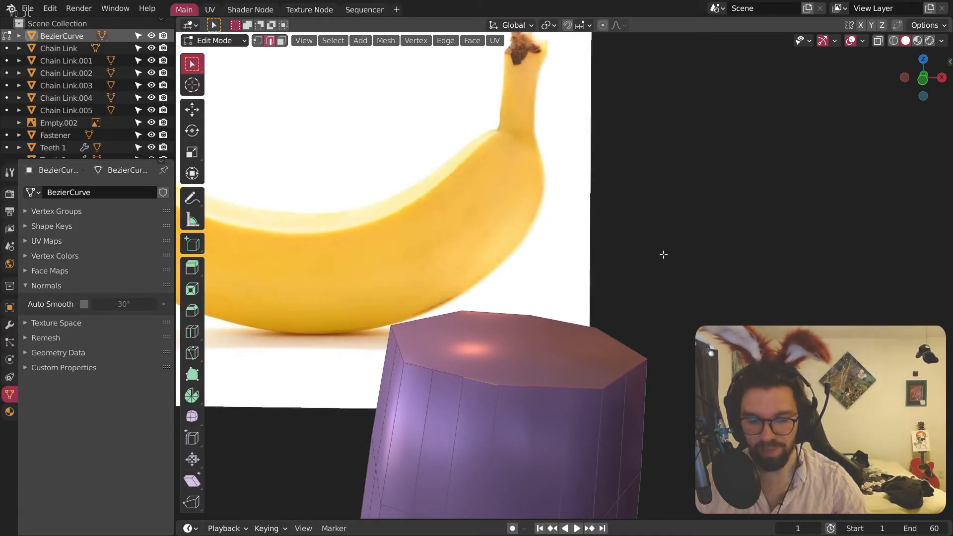
{"action": "key", "text": "ctrl+b"}
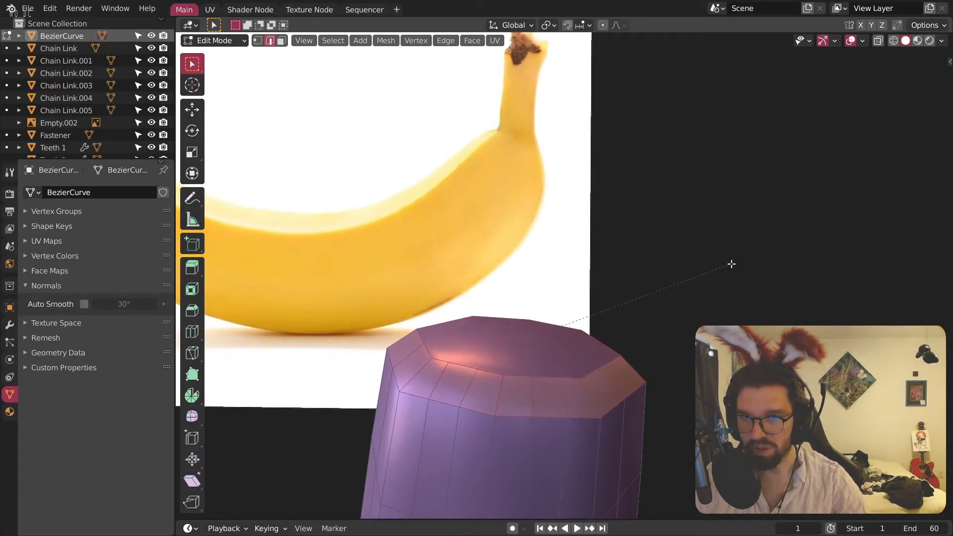
{"action": "left_click", "coordinate": [749, 265]}
{"action": "scroll", "coordinate": [604, 270], "scroll_direction": "down", "scroll_amount": 3}
{"action": "left_click", "coordinate": [706, 247]}
{"action": "scroll", "coordinate": [706, 247], "scroll_direction": "down", "scroll_amount": 2}
{"action": "scroll", "coordinate": [632, 278], "scroll_direction": "down", "scroll_amount": 4}
{"action": "middle_click_drag", "start_coordinate": [707, 247], "coordinate": [710, 314]}
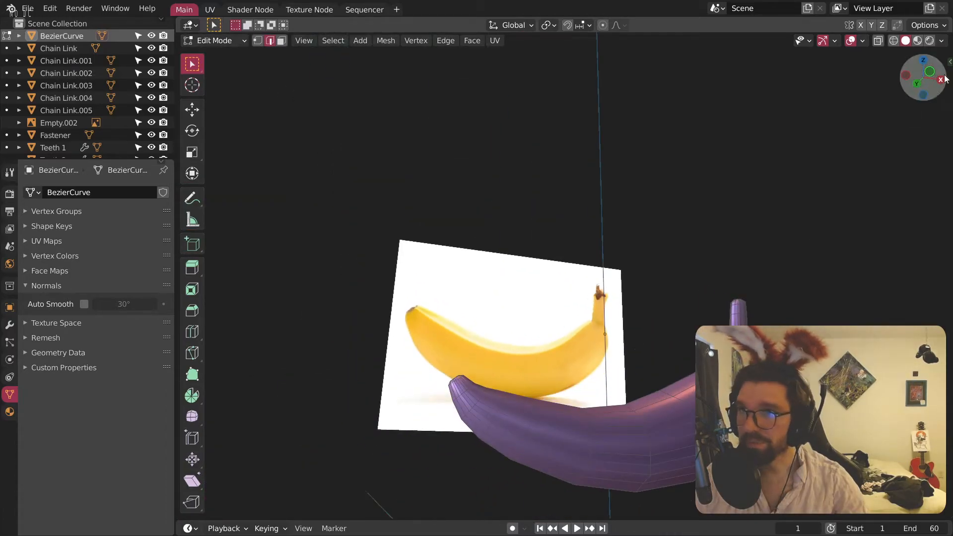
Step: Set an edge crease of 1.000 on the edge loop where the stem meets the banana's body
{"action": "left_click", "coordinate": [917, 84]}
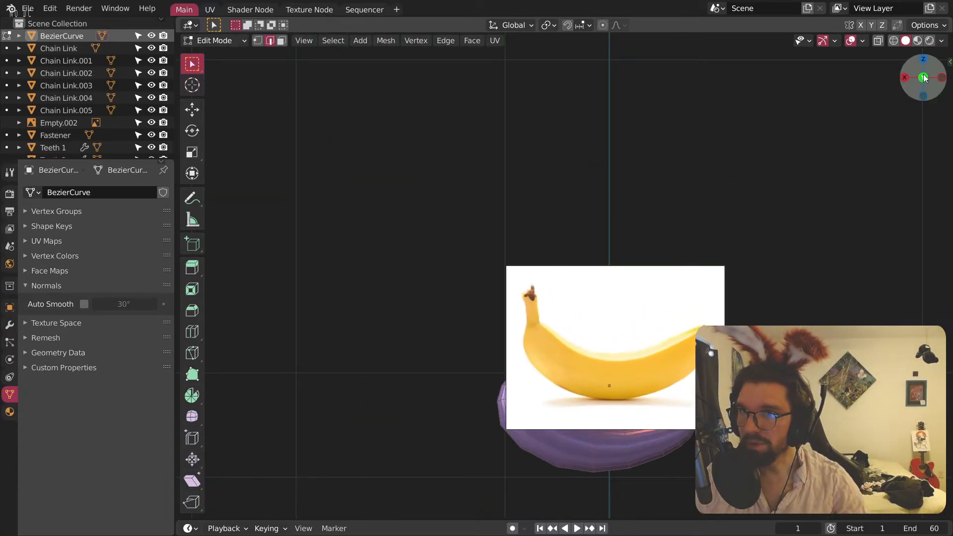
{"action": "left_click", "coordinate": [922, 78]}
{"action": "middle_click_drag", "start_coordinate": [687, 404], "coordinate": [654, 336], "text": "shift"}
{"action": "scroll", "coordinate": [496, 351], "scroll_direction": "up", "scroll_amount": 6}
{"action": "scroll", "coordinate": [546, 333], "scroll_direction": "up", "scroll_amount": 4}
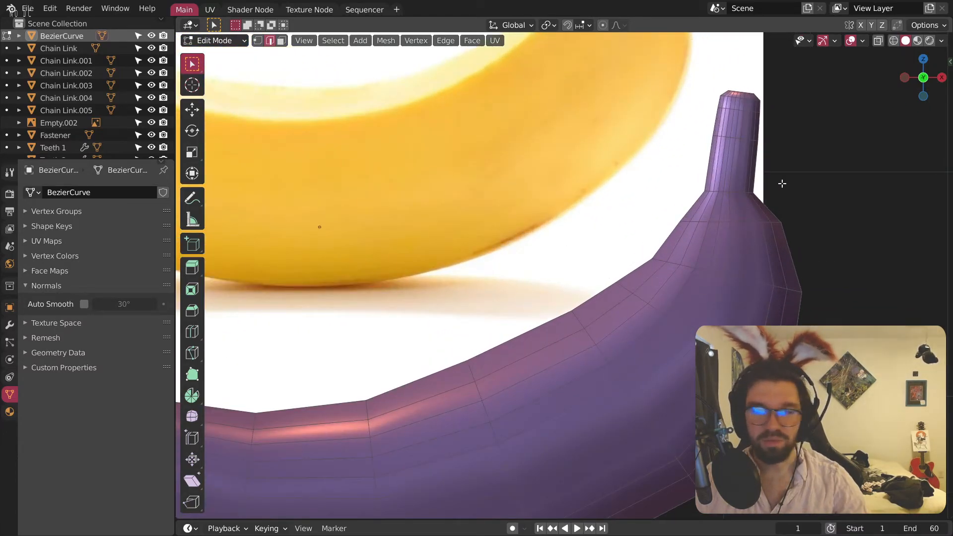
{"action": "scroll", "coordinate": [723, 209], "scroll_direction": "up", "scroll_amount": 4}
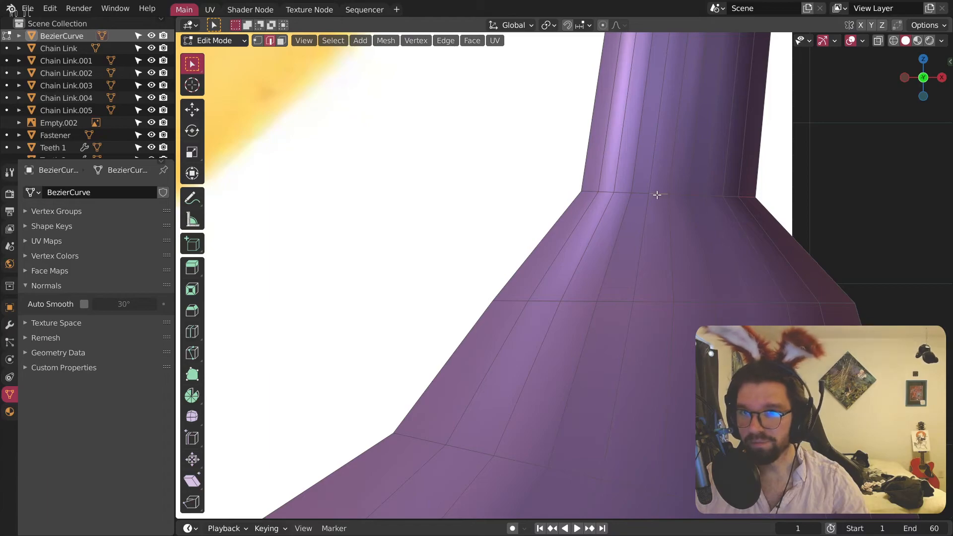
{"action": "key", "text": "shift+e"}
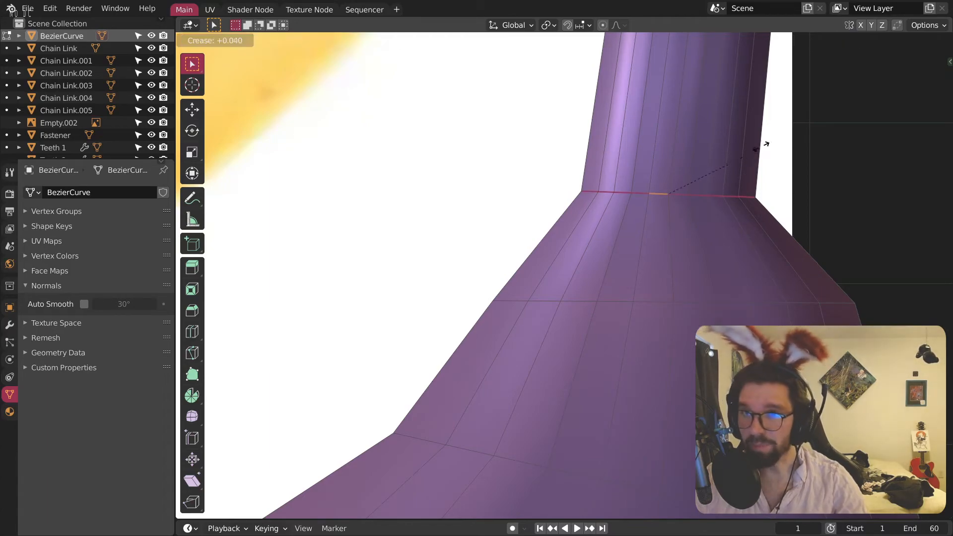
{"action": "key", "text": "Return"}
{"action": "scroll", "coordinate": [536, 280], "scroll_direction": "down", "scroll_amount": 7}
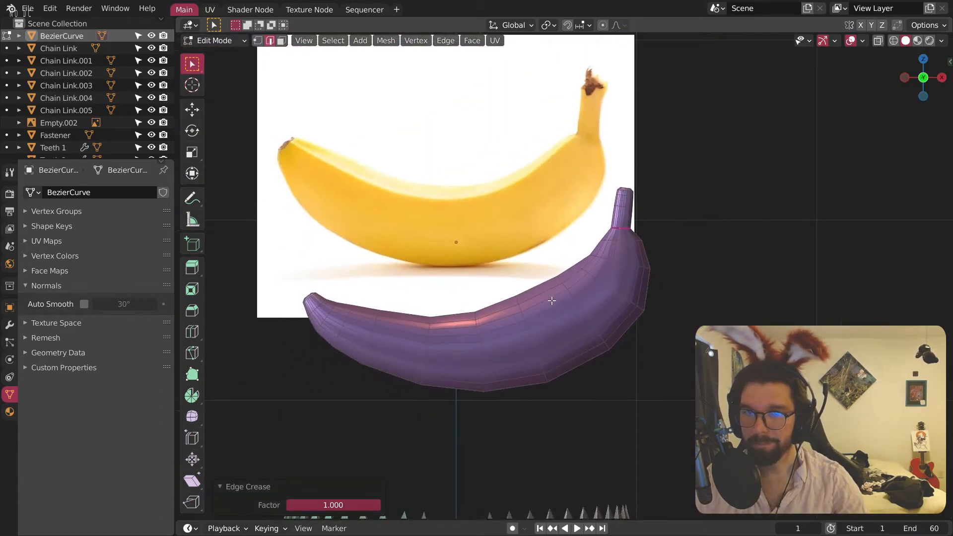
Step: Add a Subdivision Surface modifier with viewport level 2 to the banana and return to Object Mode
{"action": "left_click", "coordinate": [8, 326]}
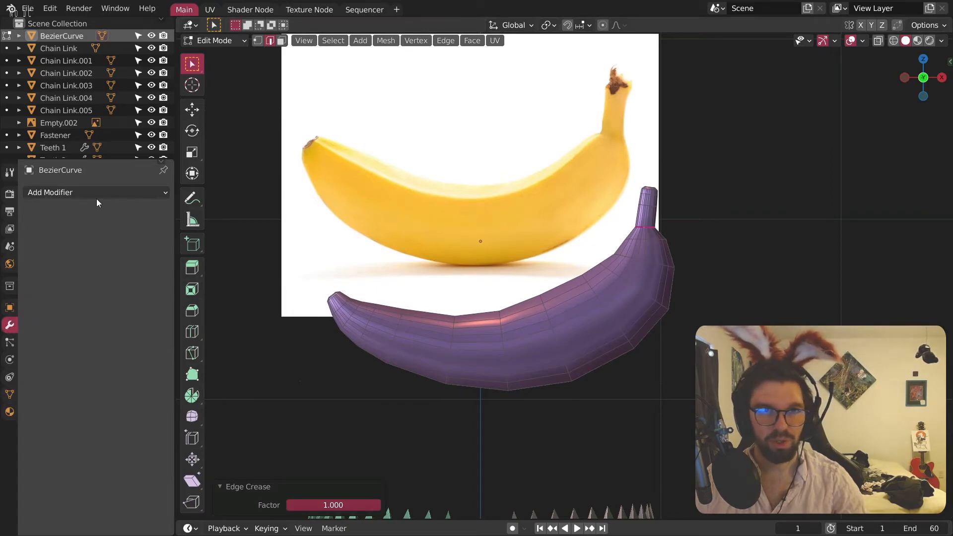
{"action": "left_click", "coordinate": [97, 192]}
{"action": "left_click", "coordinate": [222, 410]}
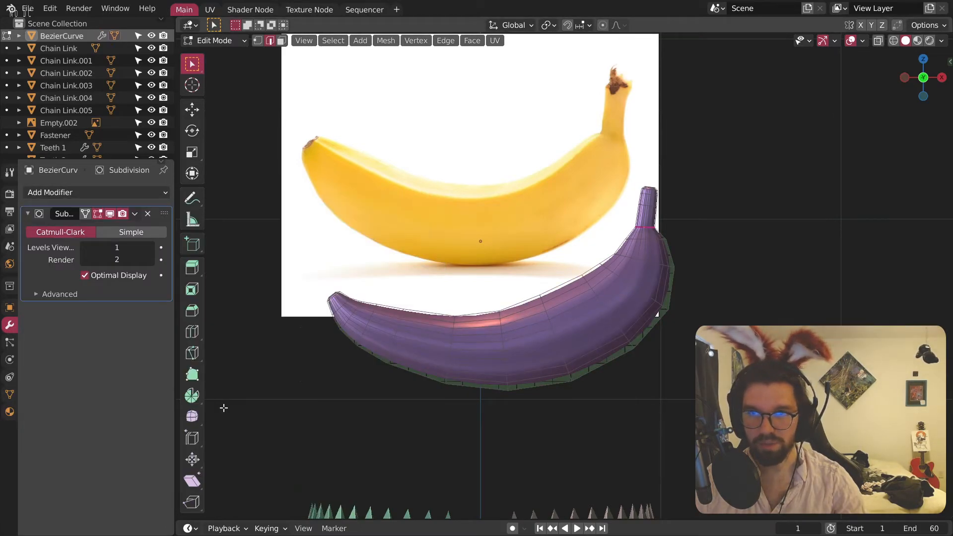
{"action": "left_click", "coordinate": [151, 247]}
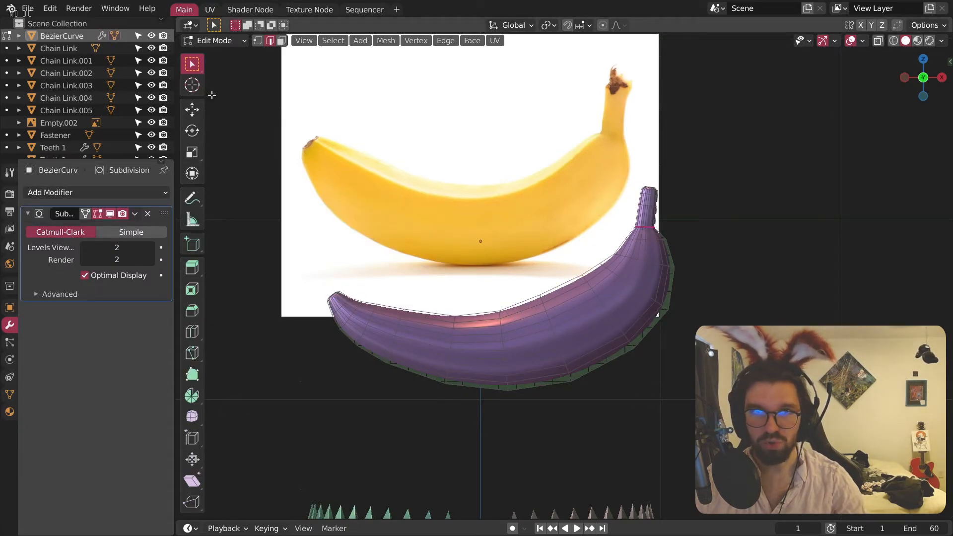
{"action": "left_click", "coordinate": [215, 40]}
{"action": "left_click", "coordinate": [214, 53]}
{"action": "left_click", "coordinate": [390, 213]}
{"action": "middle_click_drag", "start_coordinate": [389, 213], "coordinate": [622, 296]}
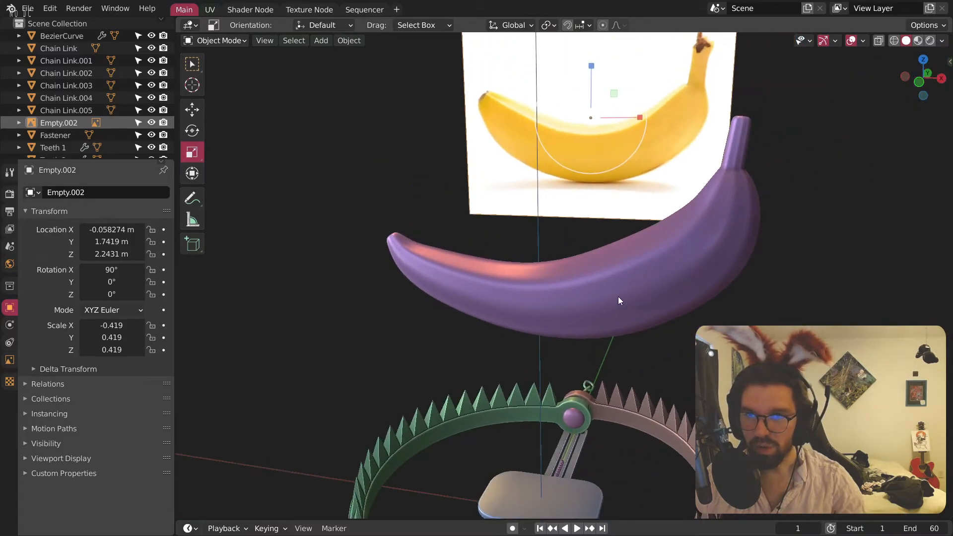
{"action": "middle_click_drag", "start_coordinate": [719, 240], "coordinate": [738, 223]}
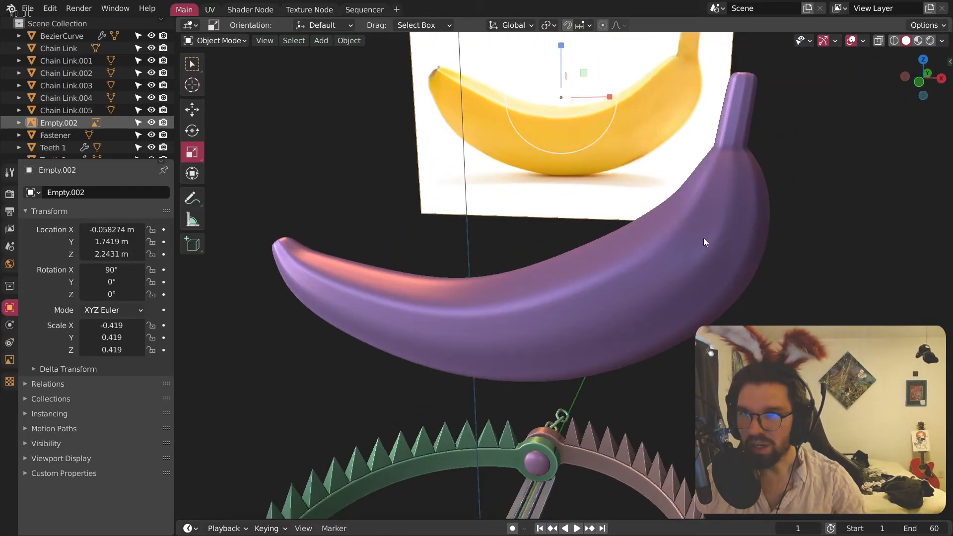
Step: Select the banana, enter Edit Mode and select lengthwise edge loops along its body
{"action": "left_click", "coordinate": [228, 40]}
{"action": "left_click", "coordinate": [231, 57]}
{"action": "left_click", "coordinate": [660, 279]}
{"action": "middle_click_drag", "start_coordinate": [660, 279], "coordinate": [595, 146]}
{"action": "middle_click_drag", "start_coordinate": [519, 312], "coordinate": [564, 290]}
{"action": "left_click", "coordinate": [220, 44]}
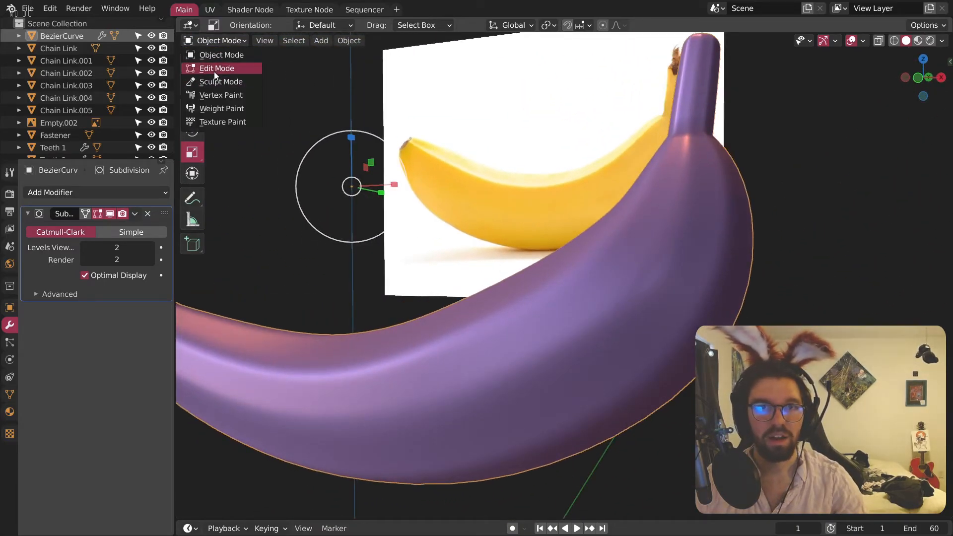
{"action": "left_click", "coordinate": [213, 69]}
{"action": "scroll", "coordinate": [638, 296], "scroll_direction": "up", "scroll_amount": 4}
{"action": "mouse_move", "coordinate": [638, 296]}
{"action": "middle_mouse_down"}
{"action": "mouse_move", "coordinate": [630, 328]}
{"action": "mouse_move", "coordinate": [666, 322]}
{"action": "mouse_move", "coordinate": [634, 290]}
{"action": "mouse_move", "coordinate": [705, 251]}
{"action": "mouse_move", "coordinate": [706, 234]}
{"action": "mouse_move", "coordinate": [723, 234]}
{"action": "mouse_move", "coordinate": [713, 211]}
{"action": "mouse_move", "coordinate": [726, 258]}
{"action": "mouse_move", "coordinate": [798, 273]}
{"action": "mouse_move", "coordinate": [674, 312]}
{"action": "mouse_move", "coordinate": [711, 283]}
{"action": "mouse_move", "coordinate": [674, 315]}
{"action": "mouse_move", "coordinate": [644, 305]}
{"action": "middle_mouse_up"}
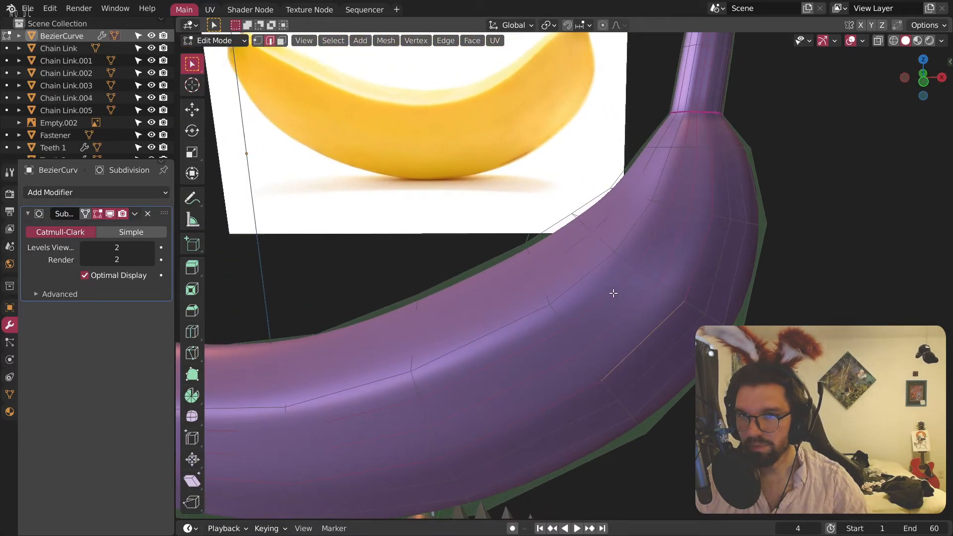
{"action": "middle_click_drag", "start_coordinate": [625, 296], "coordinate": [664, 279]}
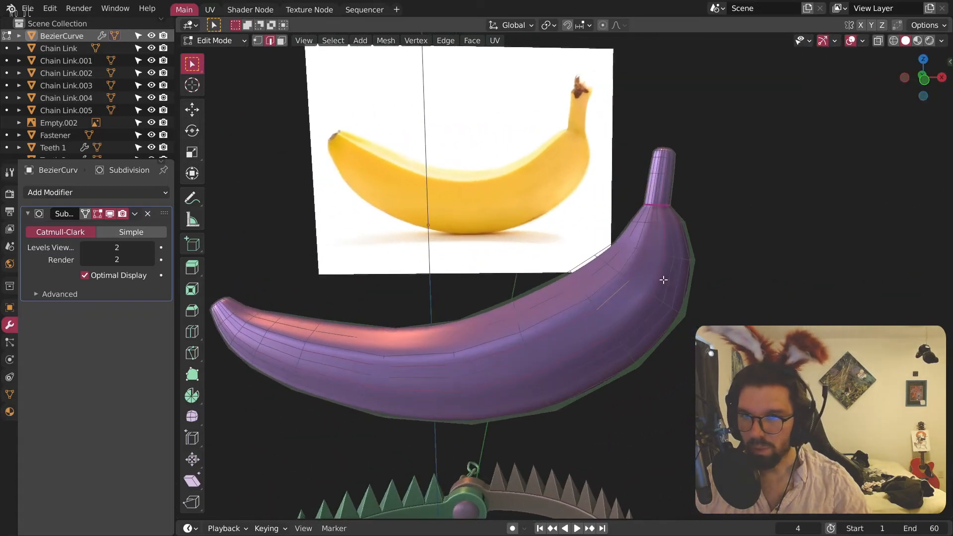
Step: Align the view to the front and switch the viewport to wireframe display
{"action": "left_click", "coordinate": [930, 83]}
{"action": "scroll", "coordinate": [676, 244], "scroll_direction": "up", "scroll_amount": 1}
{"action": "scroll", "coordinate": [673, 228], "scroll_direction": "up", "scroll_amount": 4}
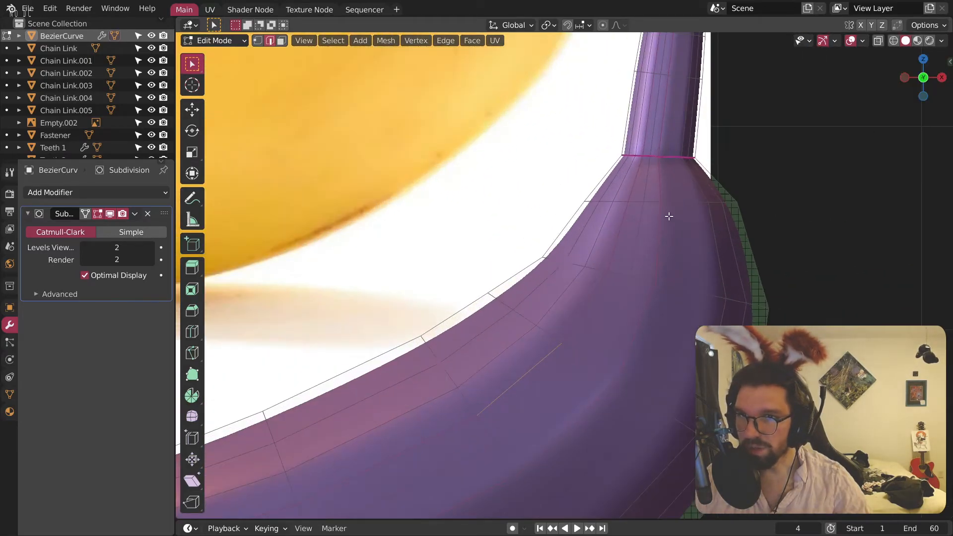
{"action": "scroll", "coordinate": [669, 216], "scroll_direction": "down", "scroll_amount": 6}
{"action": "scroll", "coordinate": [668, 301], "scroll_direction": "up", "scroll_amount": 5}
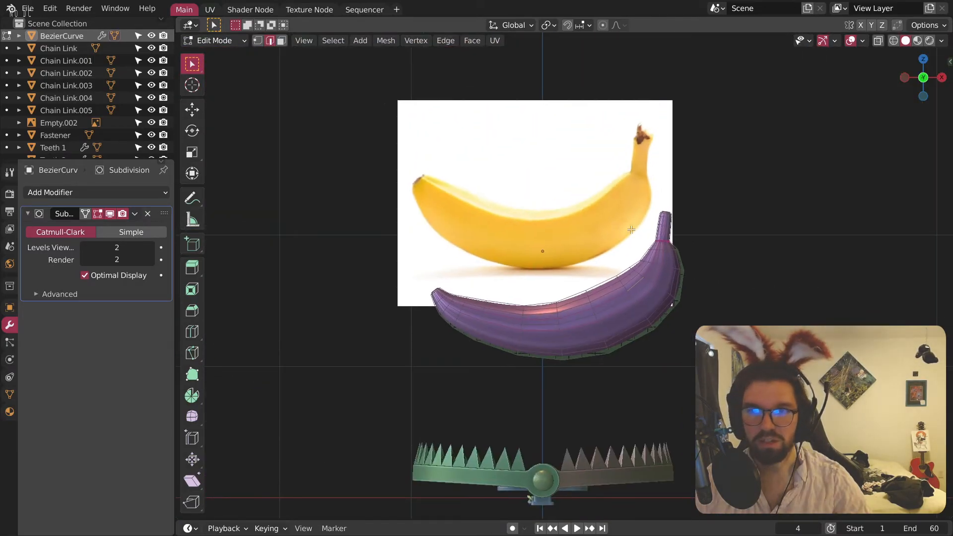
{"action": "right_click", "coordinate": [672, 271]}
{"action": "key", "text": "Escape"}
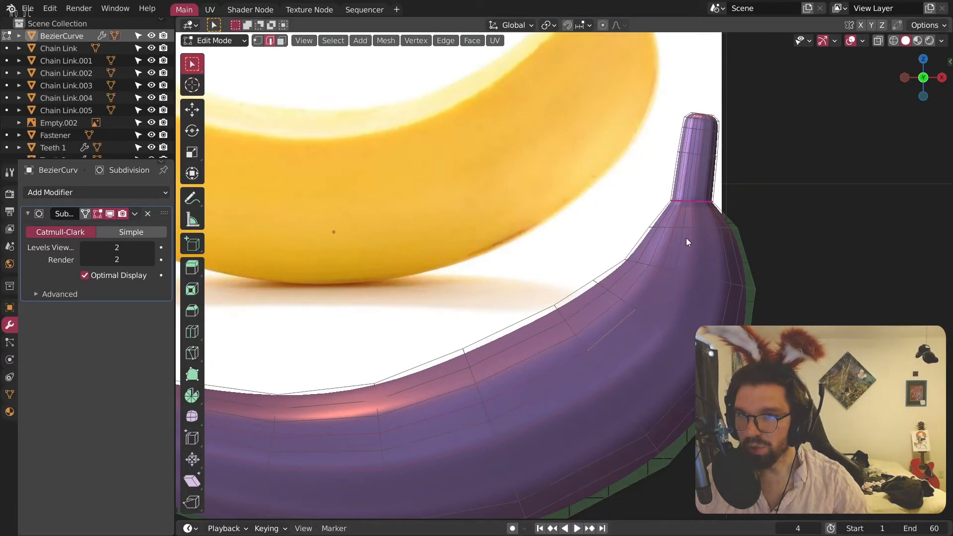
{"action": "scroll", "coordinate": [666, 263], "scroll_direction": "up", "scroll_amount": 2}
{"action": "middle_click_drag", "start_coordinate": [618, 382], "coordinate": [666, 329], "text": "shift"}
{"action": "left_click", "coordinate": [894, 40]}
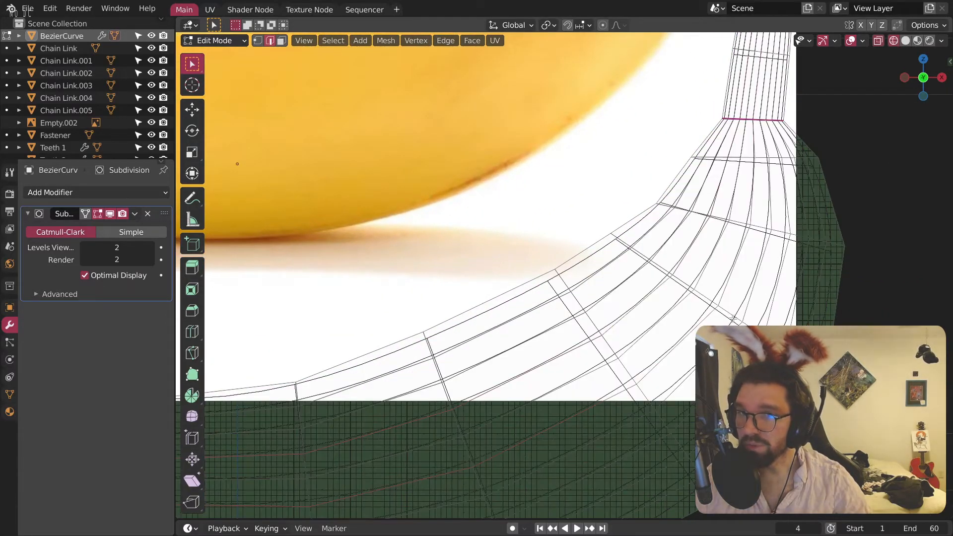
Step: Dissolve the selected lengthwise edge loops along the banana's body, with Dissolve Vertices enabled
{"action": "scroll", "coordinate": [625, 341], "scroll_direction": "up", "scroll_amount": 1}
{"action": "middle_click_drag", "start_coordinate": [517, 425], "coordinate": [535, 378], "text": "shift"}
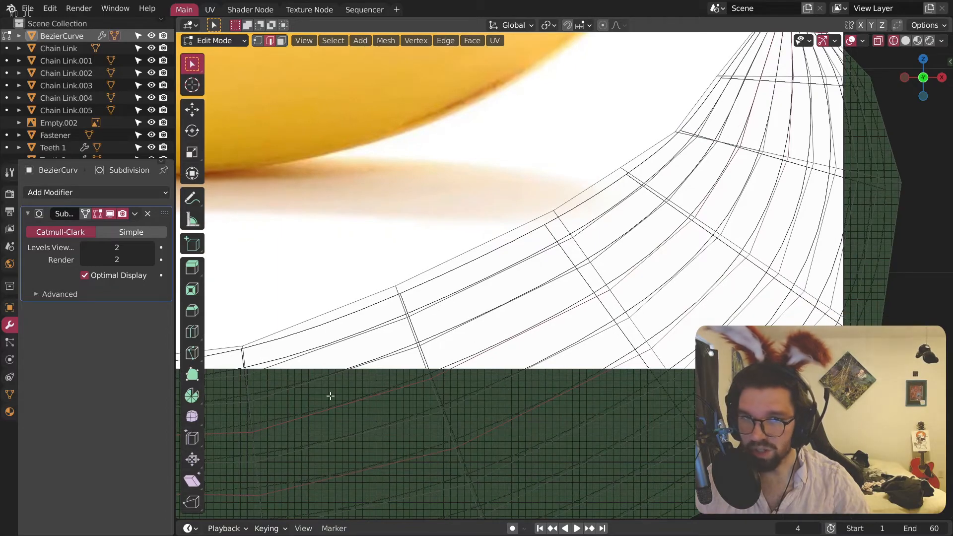
{"action": "middle_click_drag", "start_coordinate": [268, 442], "coordinate": [412, 375], "text": "shift"}
{"action": "scroll", "coordinate": [413, 374], "scroll_direction": "up", "scroll_amount": 3}
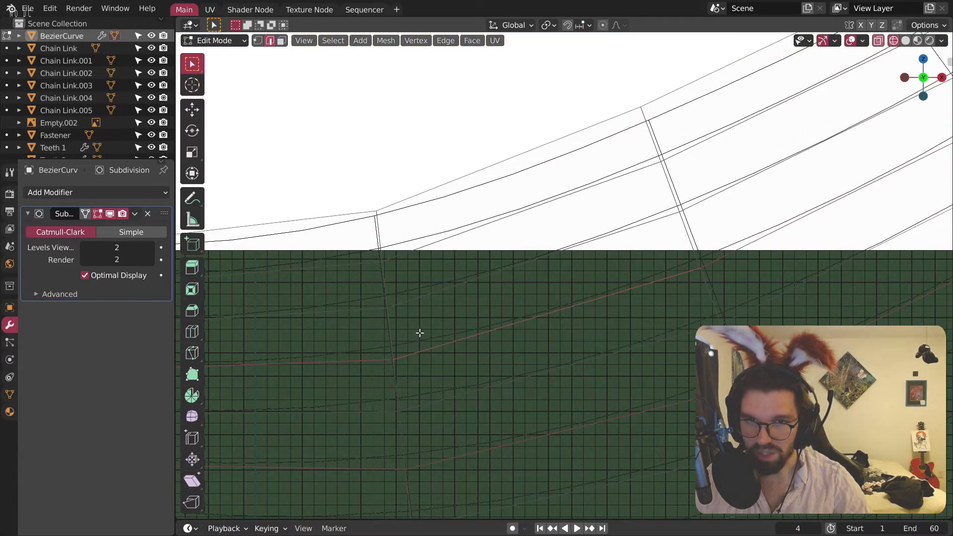
{"action": "middle_click_drag", "start_coordinate": [537, 367], "coordinate": [656, 295], "text": "shift"}
{"action": "scroll", "coordinate": [567, 270], "scroll_direction": "up", "scroll_amount": 5}
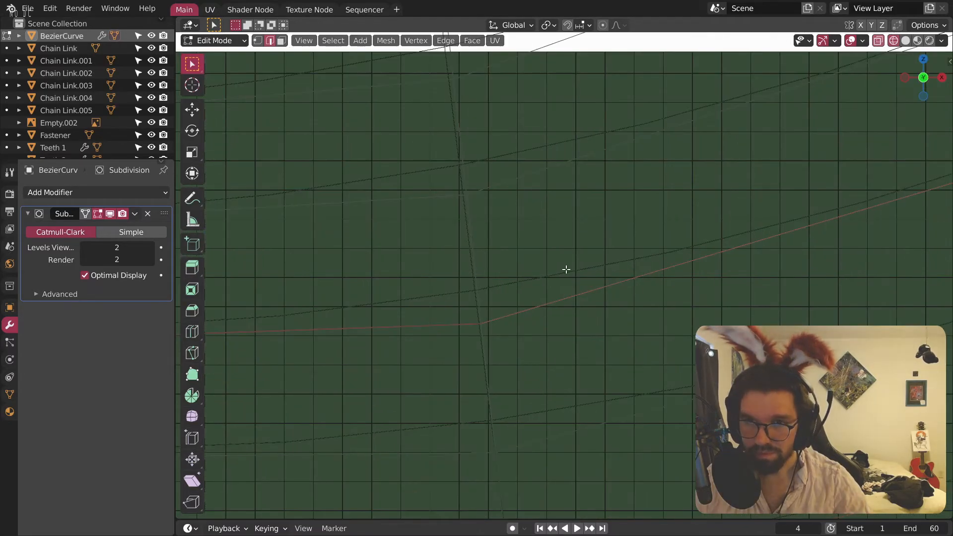
{"action": "scroll", "coordinate": [429, 294], "scroll_direction": "down", "scroll_amount": 6}
{"action": "middle_click_drag", "start_coordinate": [484, 368], "coordinate": [496, 326], "text": "shift"}
{"action": "scroll", "coordinate": [496, 326], "scroll_direction": "up", "scroll_amount": 4}
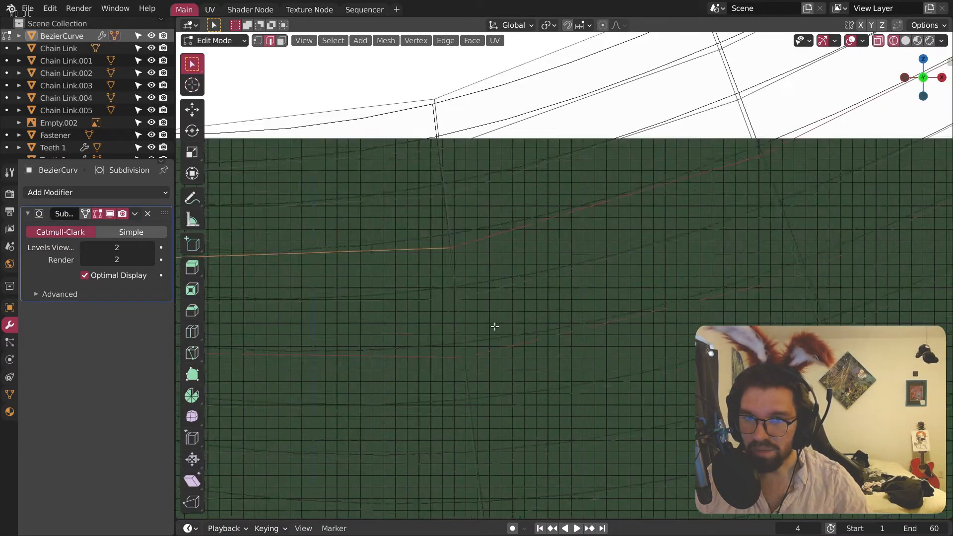
{"action": "right_click", "coordinate": [516, 338]}
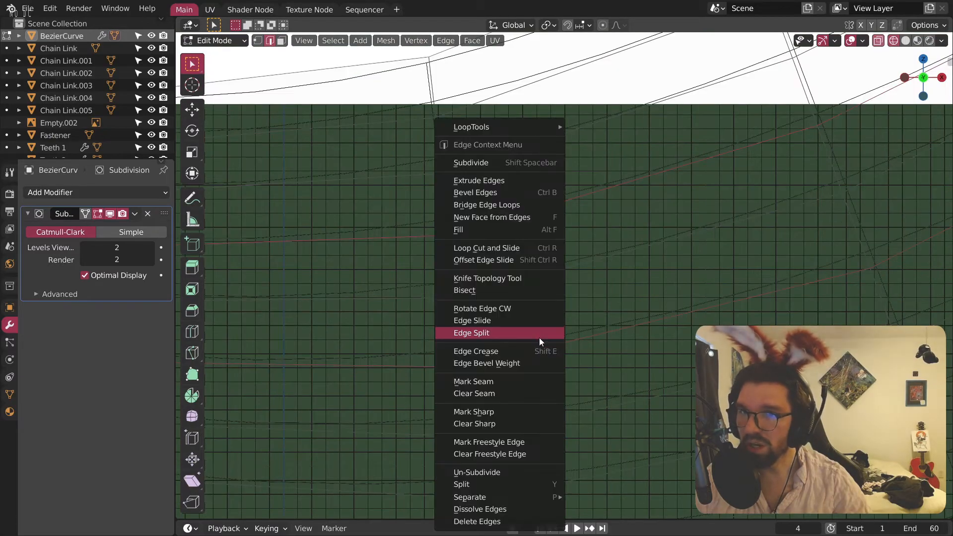
{"action": "left_click", "coordinate": [507, 513]}
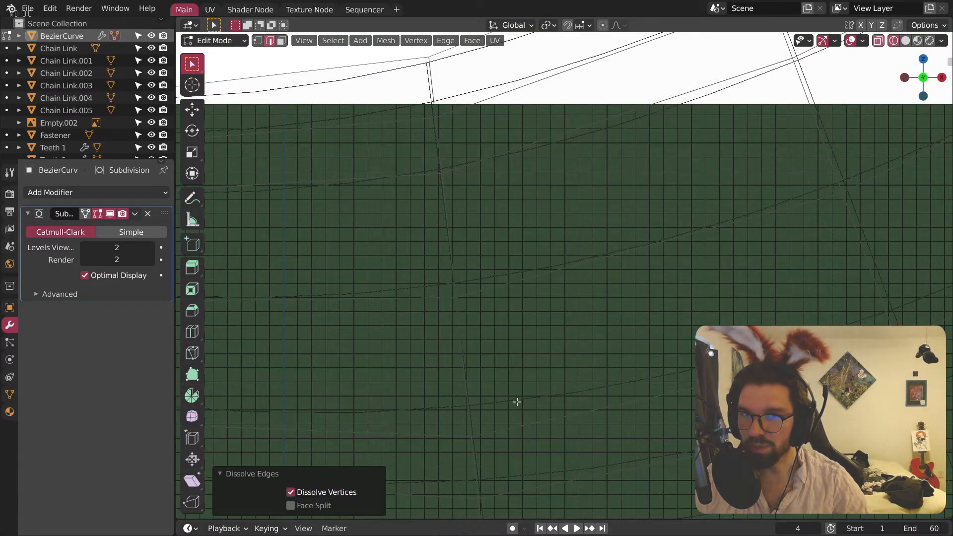
Step: Restore solid shading, return to Object Mode and select the banana in front view
{"action": "scroll", "coordinate": [543, 343], "scroll_direction": "down", "scroll_amount": 4}
{"action": "scroll", "coordinate": [551, 337], "scroll_direction": "up", "scroll_amount": 3}
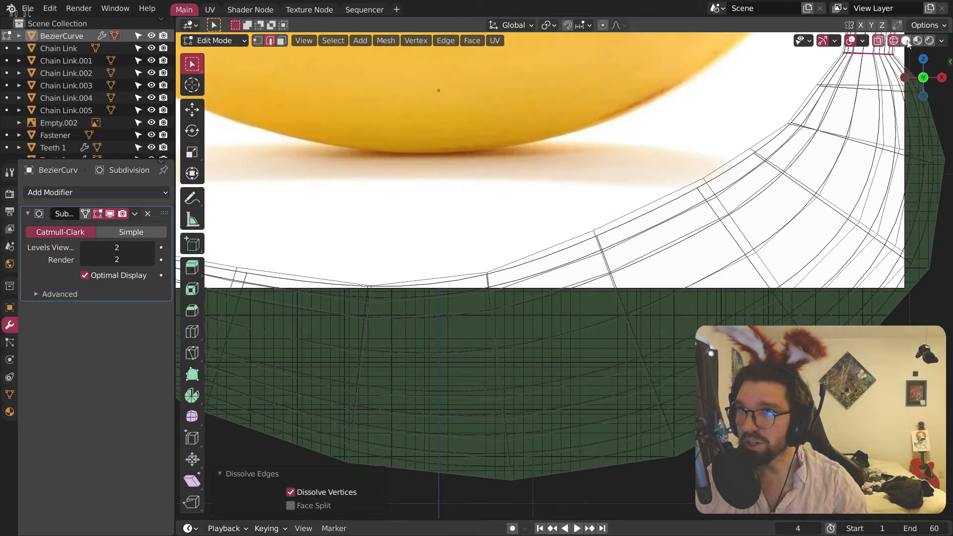
{"action": "left_click", "coordinate": [906, 41]}
{"action": "scroll", "coordinate": [571, 199], "scroll_direction": "down", "scroll_amount": 4}
{"action": "left_click", "coordinate": [218, 41]}
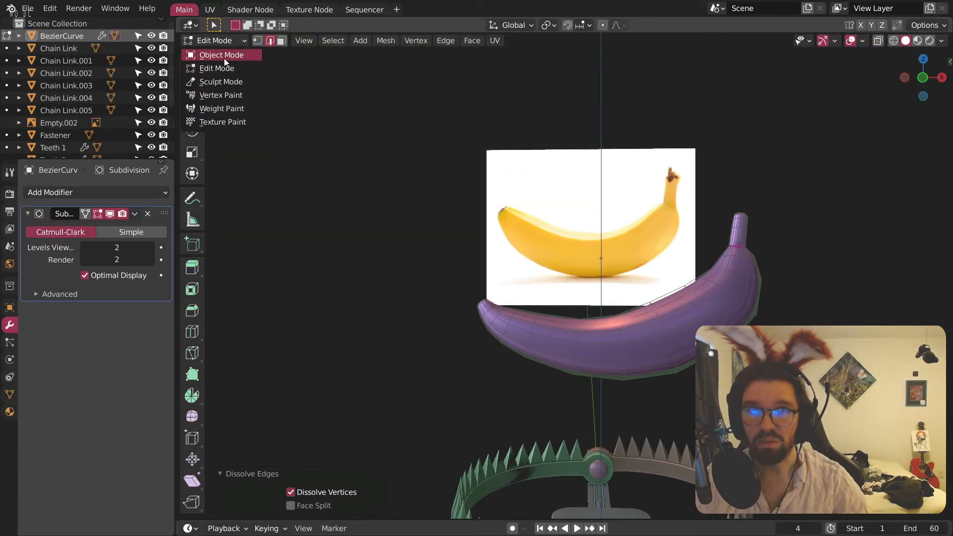
{"action": "left_click", "coordinate": [224, 55]}
{"action": "middle_click_drag", "start_coordinate": [609, 253], "coordinate": [461, 324]}
{"action": "left_click", "coordinate": [455, 313]}
{"action": "left_click", "coordinate": [928, 77]}
{"action": "scroll", "coordinate": [322, 310], "scroll_direction": "up", "scroll_amount": 1}
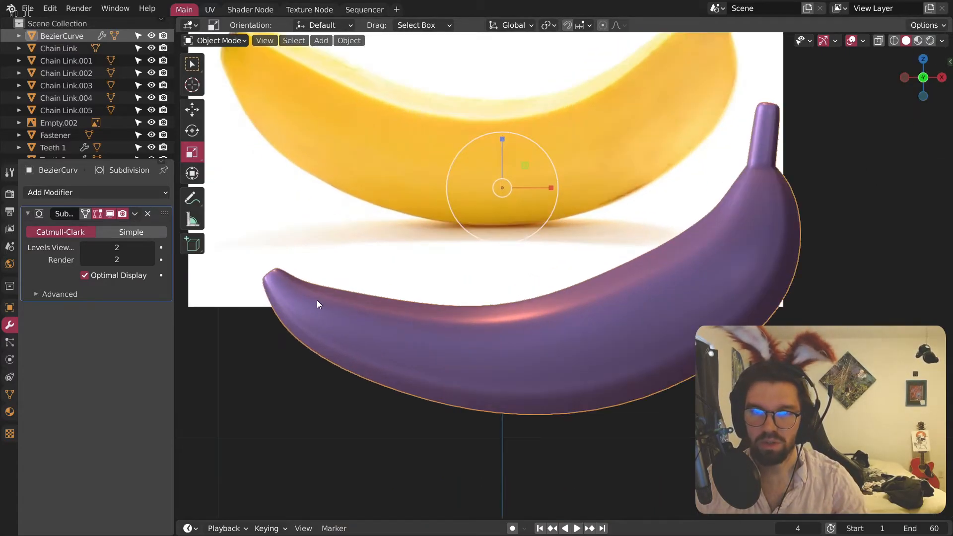
Step: Enter Edit Mode on the banana and dissolve a cross-section edge loop near its narrow tip
{"action": "left_click", "coordinate": [215, 40]}
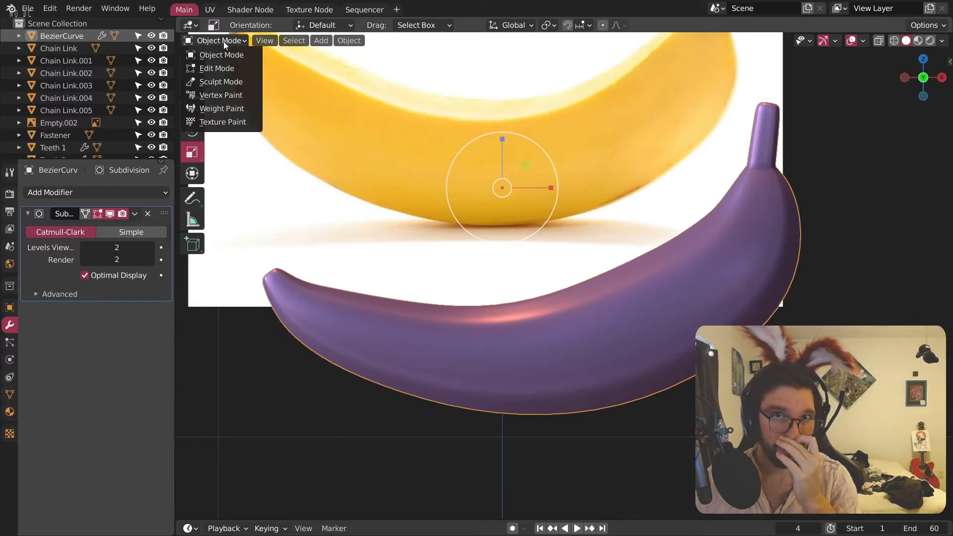
{"action": "left_click", "coordinate": [214, 66]}
{"action": "scroll", "coordinate": [303, 291], "scroll_direction": "up", "scroll_amount": 1}
{"action": "scroll", "coordinate": [297, 292], "scroll_direction": "up", "scroll_amount": 2}
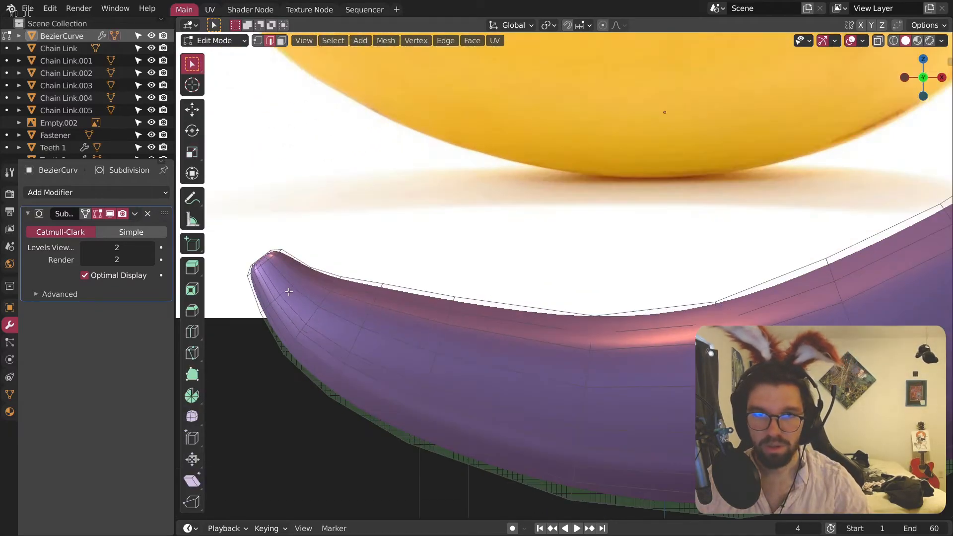
{"action": "key", "text": "ctrl+e"}
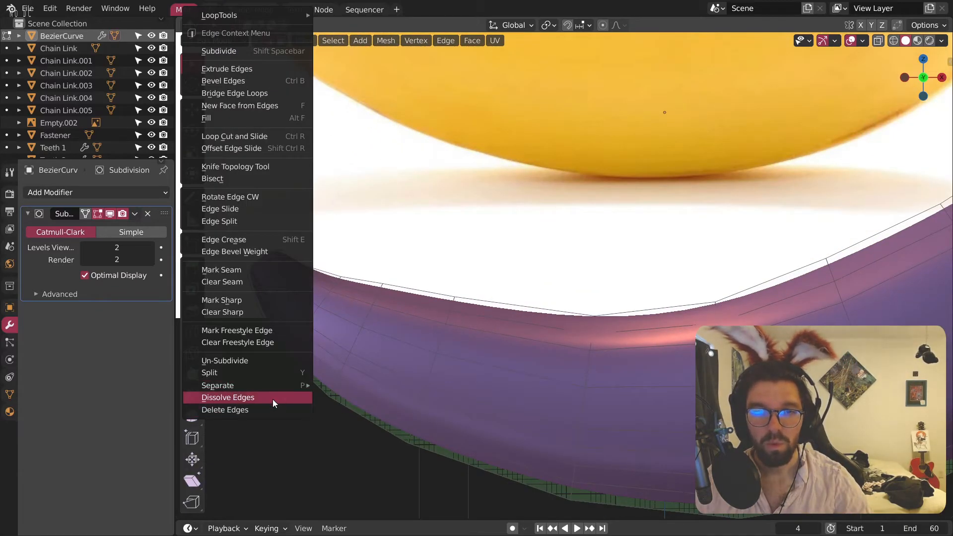
{"action": "left_click", "coordinate": [273, 400]}
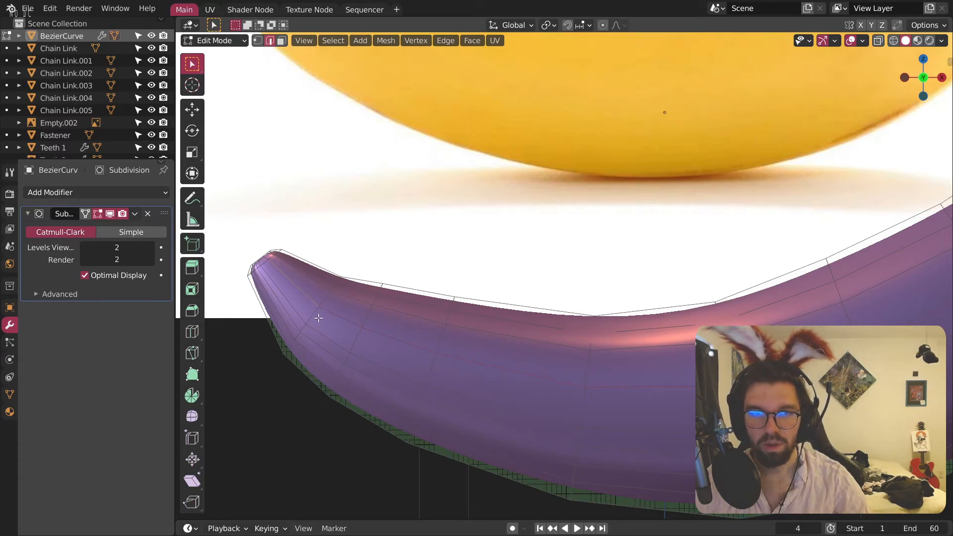
{"action": "key", "text": "s"}
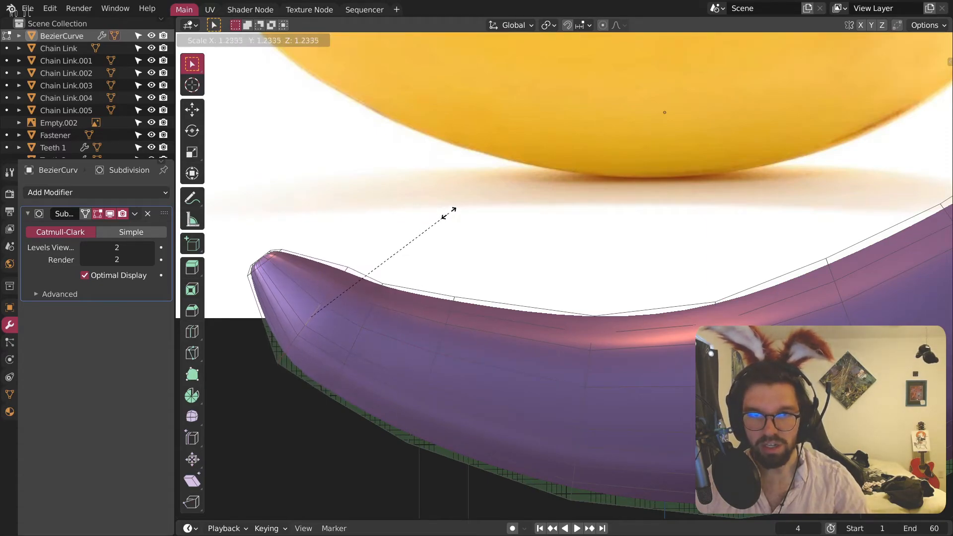
{"action": "left_click", "coordinate": [446, 215]}
{"action": "key", "text": "ctrl+z"}
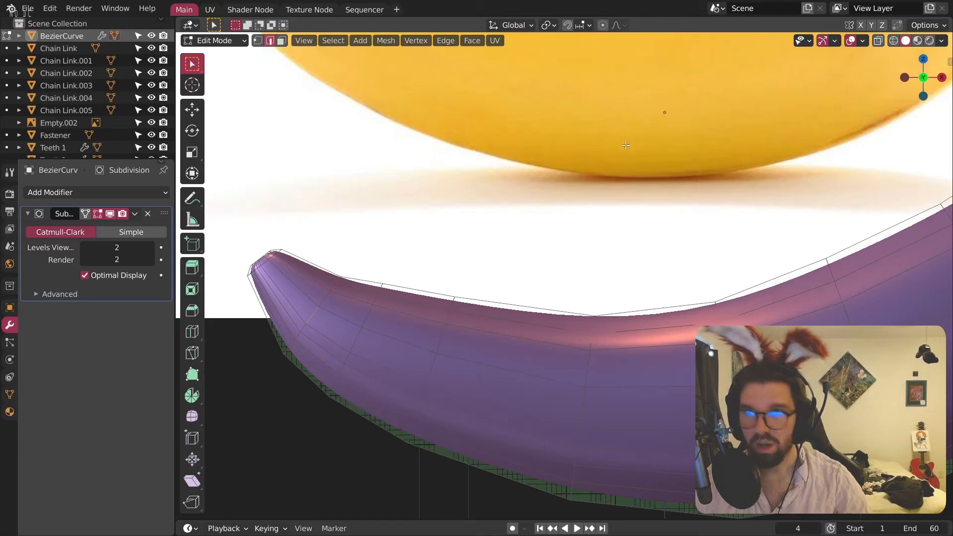
Step: Scale the edge loop behind the tip uniformly by 1.140, using smooth proportional editing with a proportional size of 0.430
{"action": "key", "text": "s"}
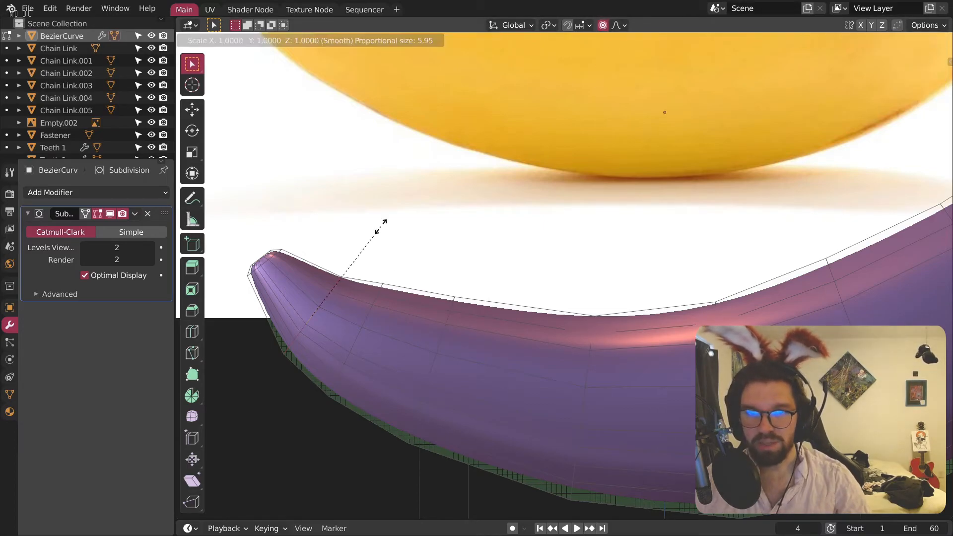
{"action": "right_click", "coordinate": [405, 221]}
{"action": "key", "text": "s"}
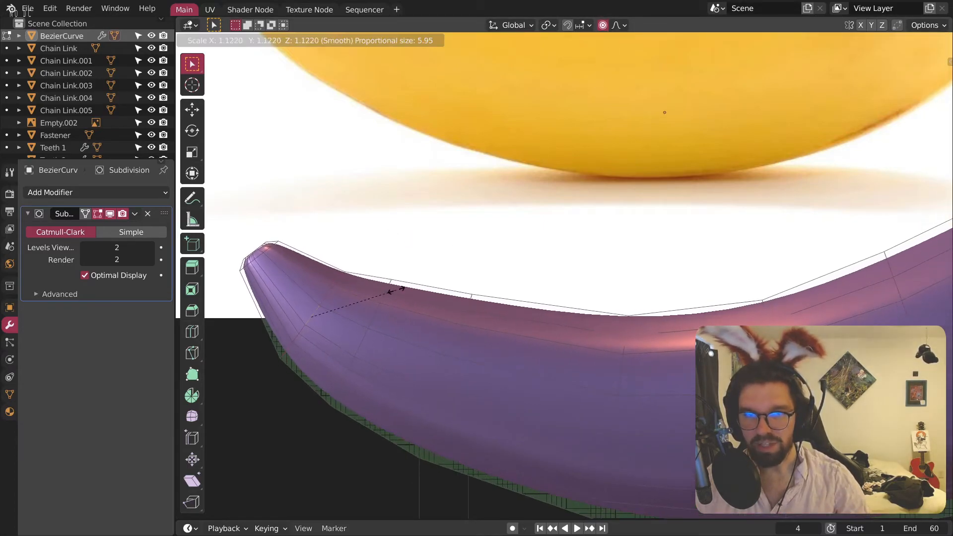
{"action": "left_click", "coordinate": [367, 298]}
{"action": "left_click_drag", "start_coordinate": [333, 479], "coordinate": [278, 479]}
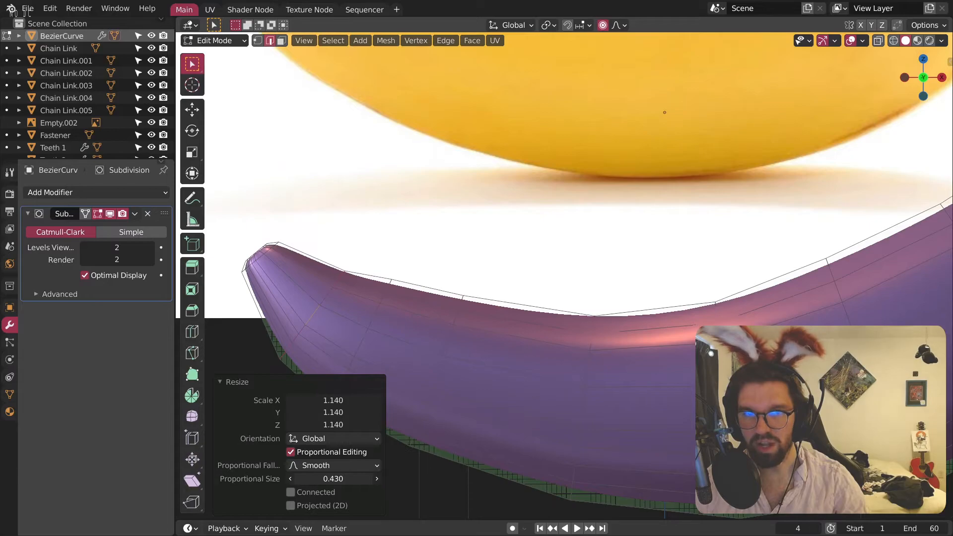
Step: Enlarge the same loop behind the tip by a further 1.323, with the proportional size set to 1.170
{"action": "scroll", "coordinate": [511, 274], "scroll_direction": "down", "scroll_amount": 6}
{"action": "middle_click_drag", "start_coordinate": [512, 275], "coordinate": [489, 278], "text": "shift"}
{"action": "scroll", "coordinate": [482, 283], "scroll_direction": "up", "scroll_amount": 2}
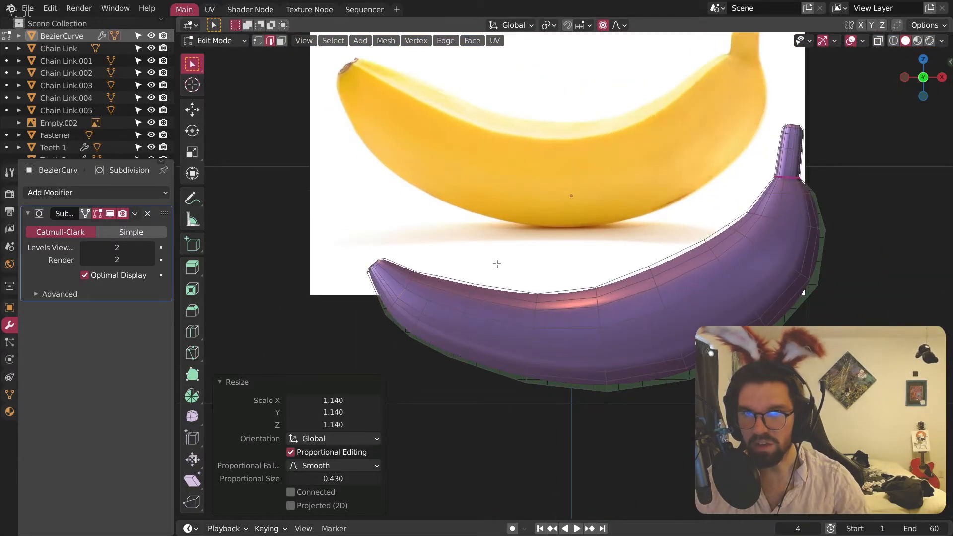
{"action": "scroll", "coordinate": [497, 264], "scroll_direction": "up", "scroll_amount": 1}
{"action": "middle_click_drag", "start_coordinate": [462, 234], "coordinate": [464, 283], "text": "shift"}
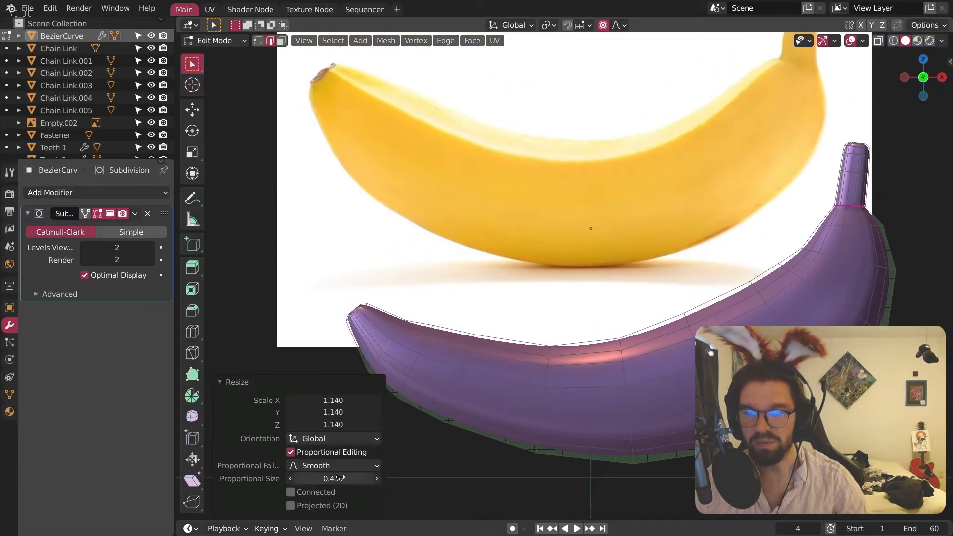
{"action": "key", "text": "s"}
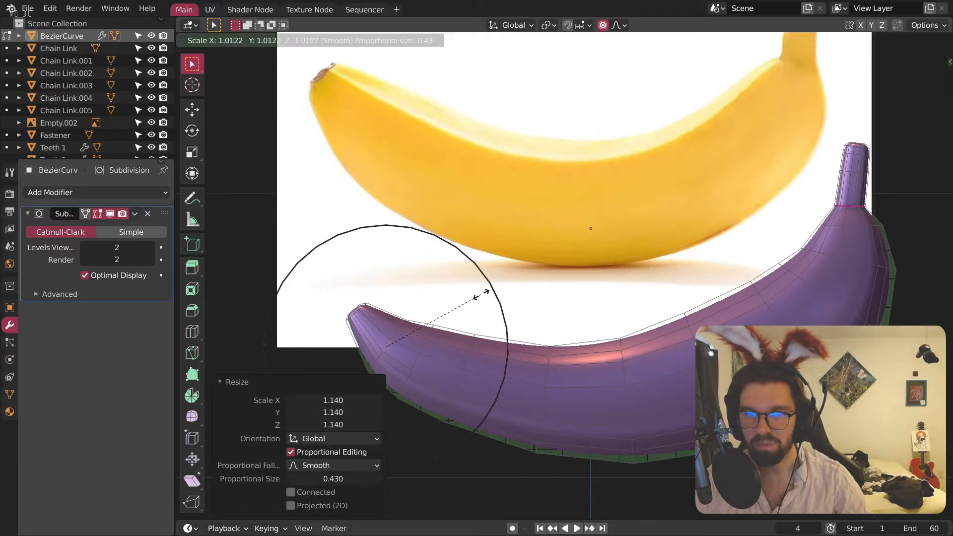
{"action": "left_click", "coordinate": [517, 294]}
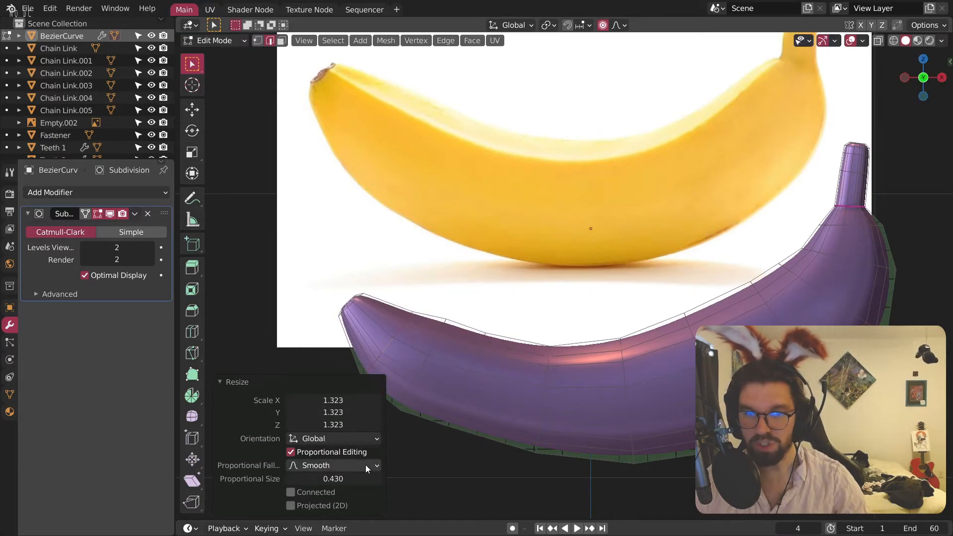
{"action": "left_click_drag", "start_coordinate": [337, 479], "coordinate": [407, 479]}
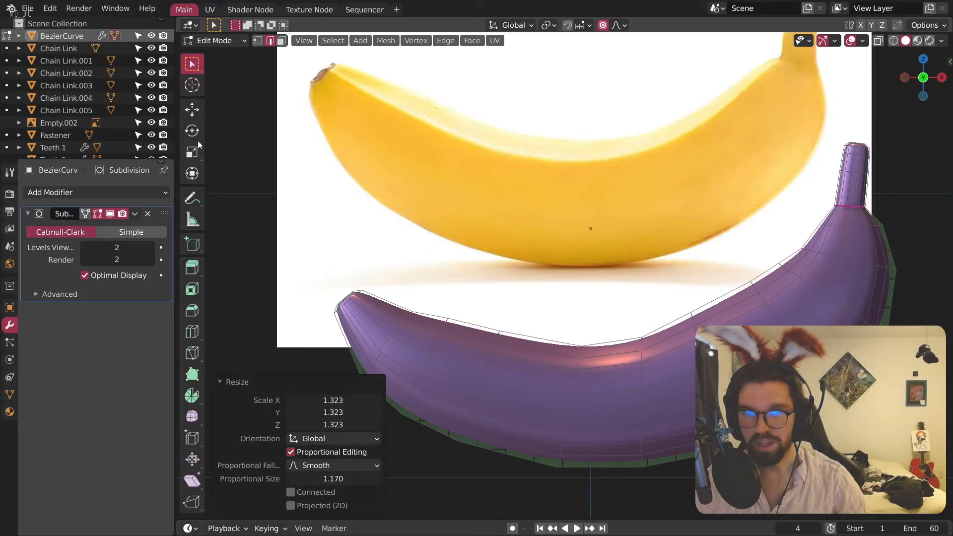
Step: Return to Object Mode, examine the end face of the banana's narrow tip and select the banana
{"action": "left_click", "coordinate": [212, 42]}
{"action": "left_click", "coordinate": [239, 54]}
{"action": "left_click", "coordinate": [252, 190]}
{"action": "scroll", "coordinate": [272, 219], "scroll_direction": "down", "scroll_amount": 3}
{"action": "middle_click_drag", "start_coordinate": [338, 257], "coordinate": [456, 324]}
{"action": "scroll", "coordinate": [327, 281], "scroll_direction": "up", "scroll_amount": 3}
{"action": "middle_click_drag", "start_coordinate": [326, 281], "coordinate": [438, 298]}
{"action": "scroll", "coordinate": [359, 282], "scroll_direction": "up", "scroll_amount": 2}
{"action": "left_click", "coordinate": [397, 276]}
Step: In Edit Mode, merge two pairs of closely spaced vertices on the rim of the tip's end face, each at center
{"action": "left_click", "coordinate": [225, 40]}
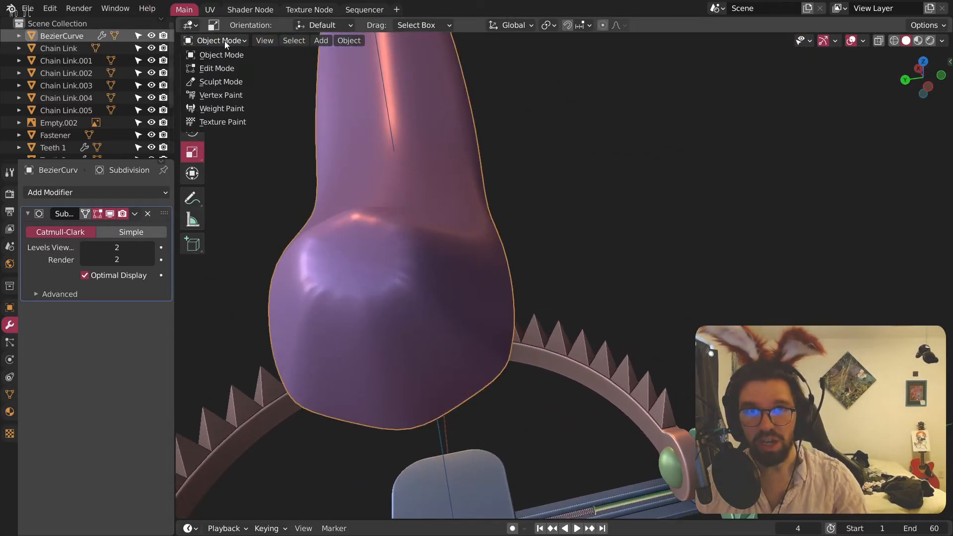
{"action": "left_click", "coordinate": [226, 63]}
{"action": "scroll", "coordinate": [357, 243], "scroll_direction": "up", "scroll_amount": 2}
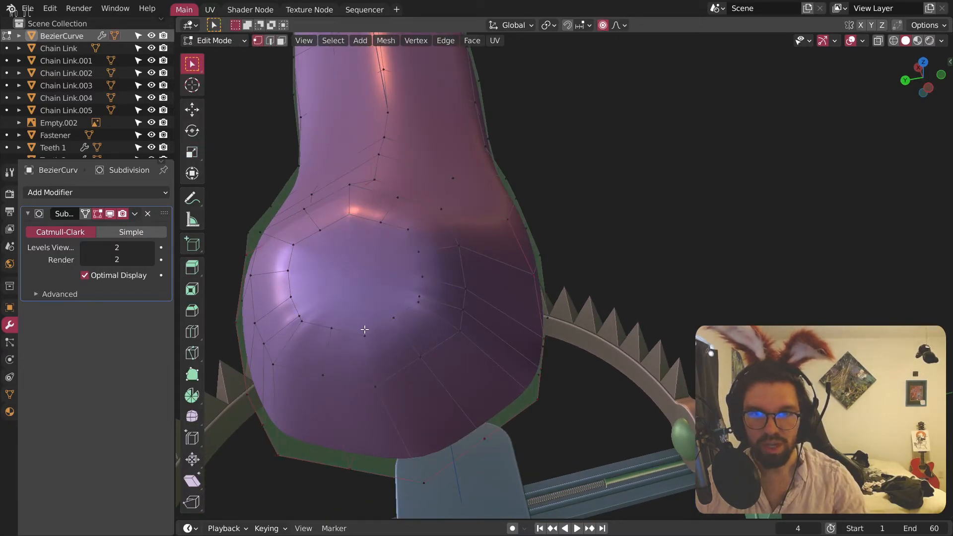
{"action": "scroll", "coordinate": [320, 287], "scroll_direction": "up", "scroll_amount": 1}
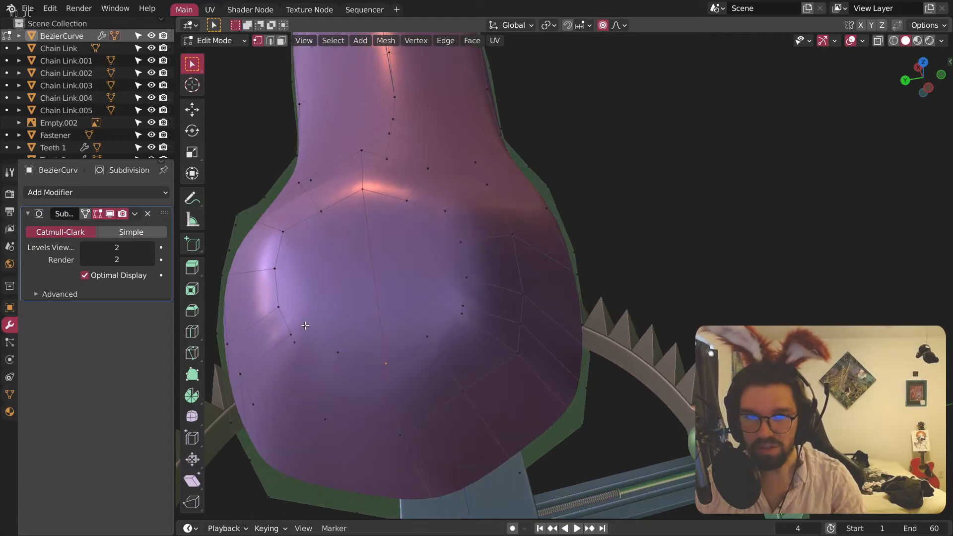
{"action": "left_click_drag", "start_coordinate": [291, 359], "coordinate": [291, 356]}
{"action": "right_click", "coordinate": [291, 348]}
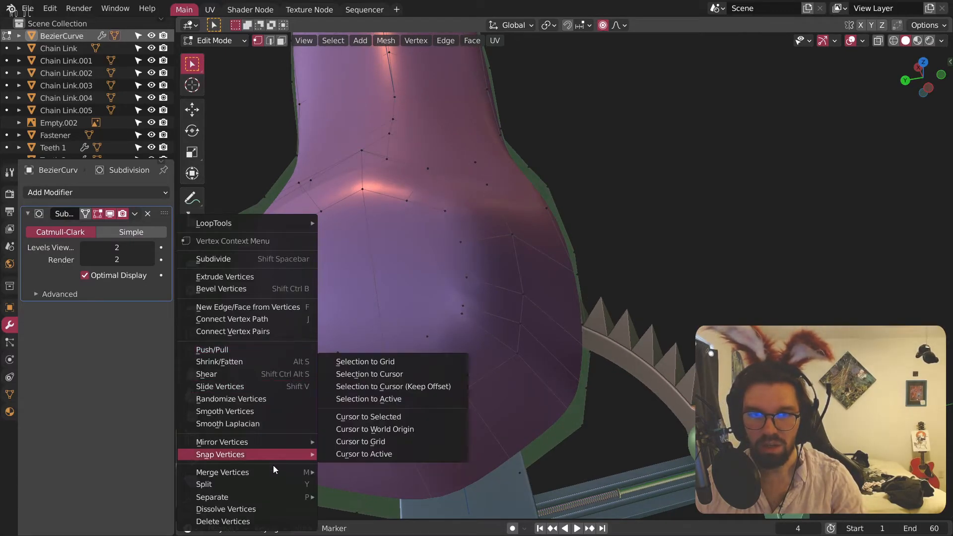
{"action": "mouse_move", "coordinate": [270, 473]}
{"action": "left_click", "coordinate": [370, 426]}
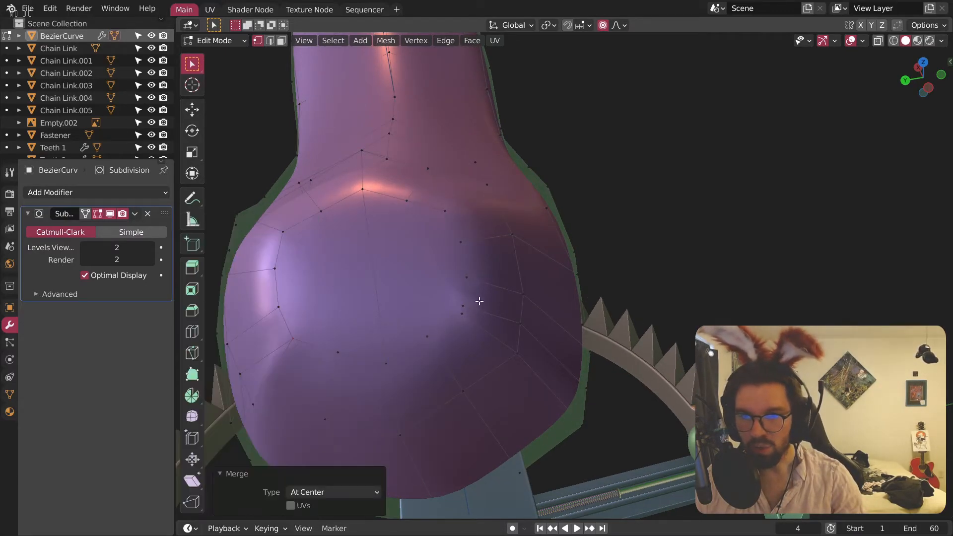
{"action": "scroll", "coordinate": [471, 297], "scroll_direction": "up", "scroll_amount": 2}
{"action": "left_click_drag", "start_coordinate": [438, 346], "coordinate": [438, 347]}
{"action": "right_click", "coordinate": [440, 329]}
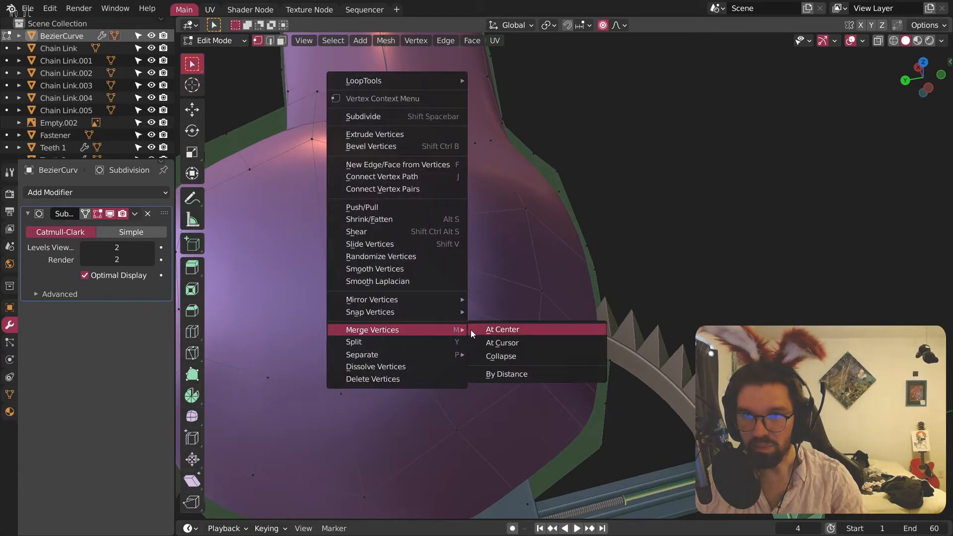
{"action": "left_click", "coordinate": [493, 329]}
Step: Connect opposite rim vertices across the tip's end face to divide it into a grid of faces
{"action": "scroll", "coordinate": [484, 264], "scroll_direction": "up", "scroll_amount": 1}
{"action": "left_click", "coordinate": [280, 344]}
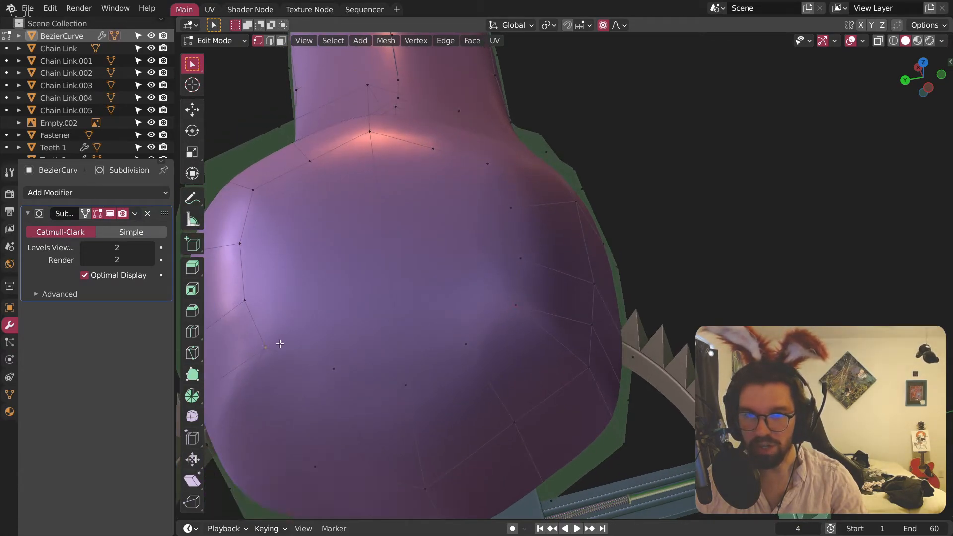
{"action": "middle_click_drag", "start_coordinate": [440, 317], "coordinate": [535, 318], "text": "shift"}
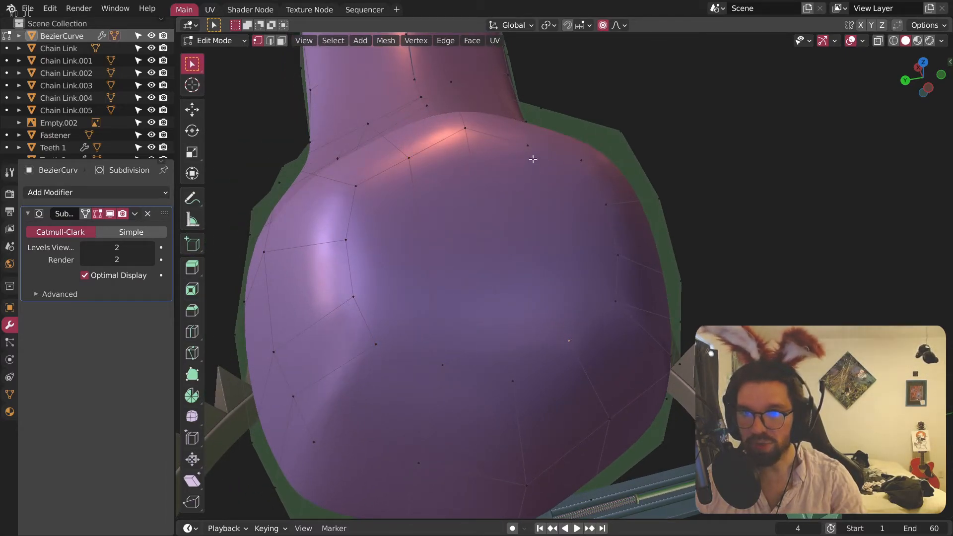
{"action": "key", "text": "j"}
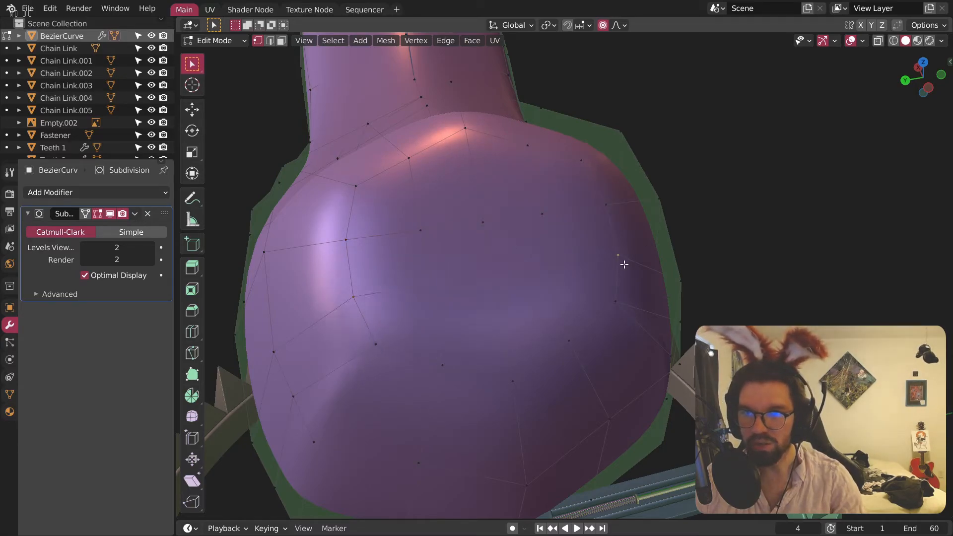
Step: Merge two pairs of closely spaced vertices on the rim of the stem's end face, each at center
{"action": "middle_click_drag", "start_coordinate": [579, 268], "coordinate": [489, 194]}
{"action": "scroll", "coordinate": [490, 193], "scroll_direction": "down", "scroll_amount": 6}
{"action": "middle_click_drag", "start_coordinate": [587, 251], "coordinate": [538, 289]}
{"action": "scroll", "coordinate": [538, 289], "scroll_direction": "down", "scroll_amount": 2}
{"action": "middle_click_drag", "start_coordinate": [725, 313], "coordinate": [578, 414]}
{"action": "scroll", "coordinate": [577, 414], "scroll_direction": "up", "scroll_amount": 5}
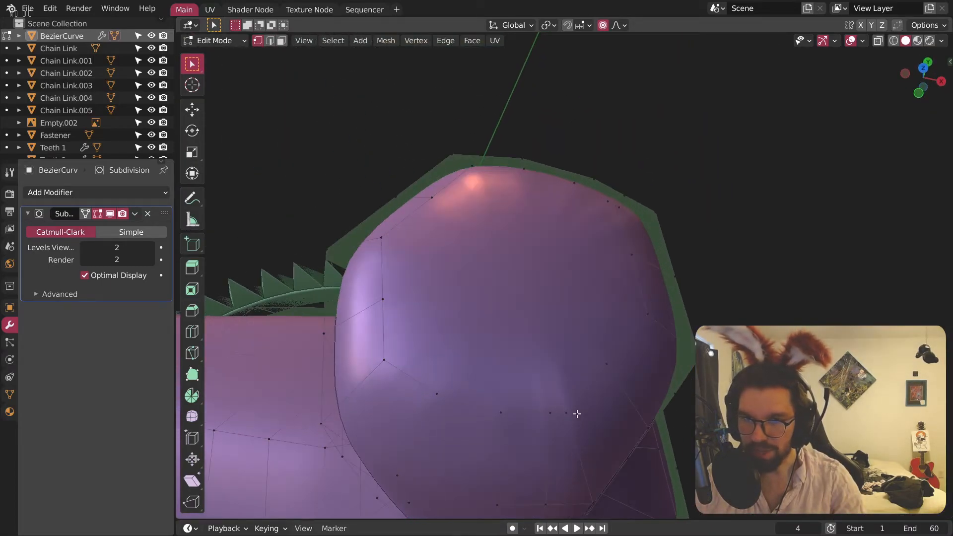
{"action": "left_click_drag", "start_coordinate": [525, 426], "coordinate": [526, 426]}
{"action": "right_click", "coordinate": [549, 425]}
{"action": "mouse_move", "coordinate": [549, 425]}
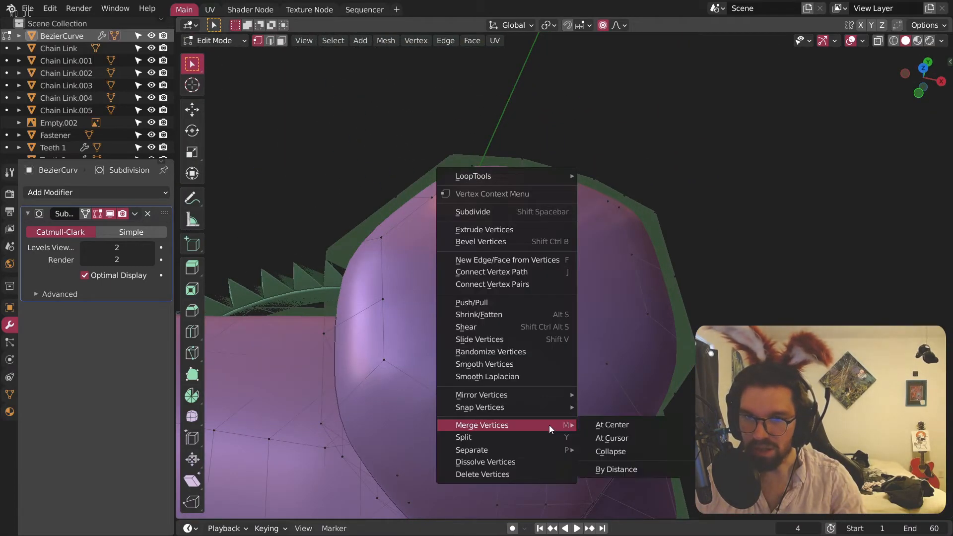
{"action": "left_click", "coordinate": [600, 426]}
{"action": "mouse_move", "coordinate": [638, 224]}
{"action": "middle_mouse_down"}
{"action": "mouse_move", "coordinate": [651, 241]}
{"action": "mouse_move", "coordinate": [644, 233]}
{"action": "middle_mouse_up"}
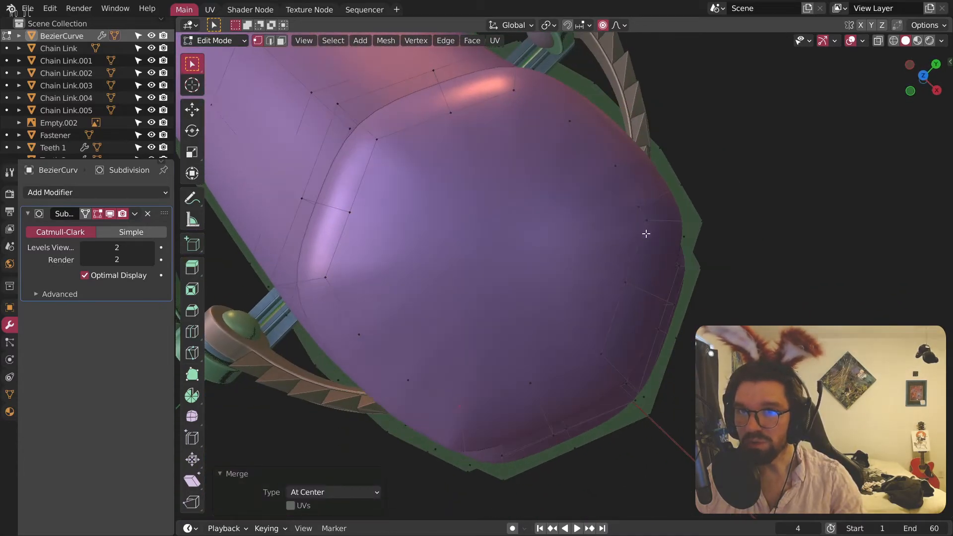
{"action": "left_click_drag", "start_coordinate": [653, 201], "coordinate": [638, 263]}
{"action": "right_click", "coordinate": [638, 263]}
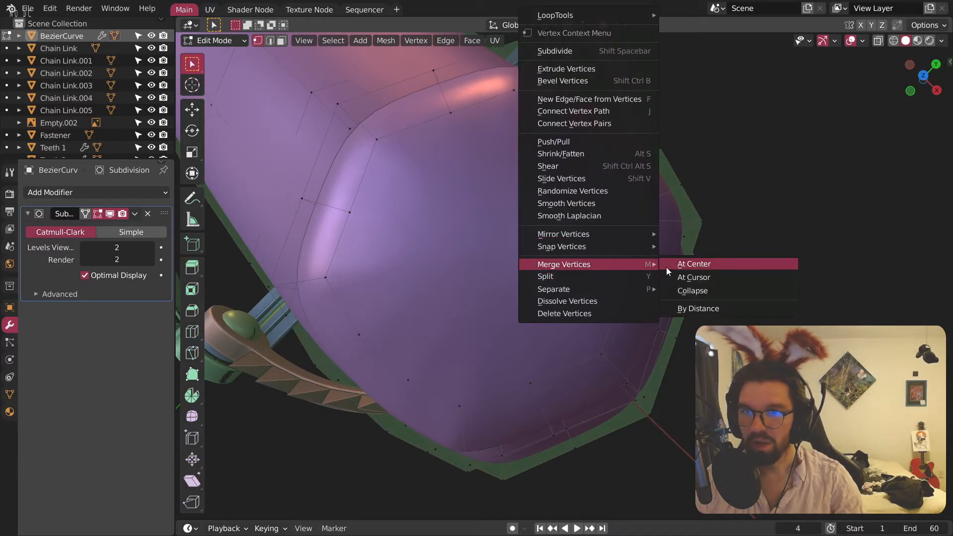
{"action": "left_click", "coordinate": [669, 262]}
Step: Connect opposite rim vertices across the stem's end face to divide it into a grid
{"action": "left_click", "coordinate": [380, 144]}
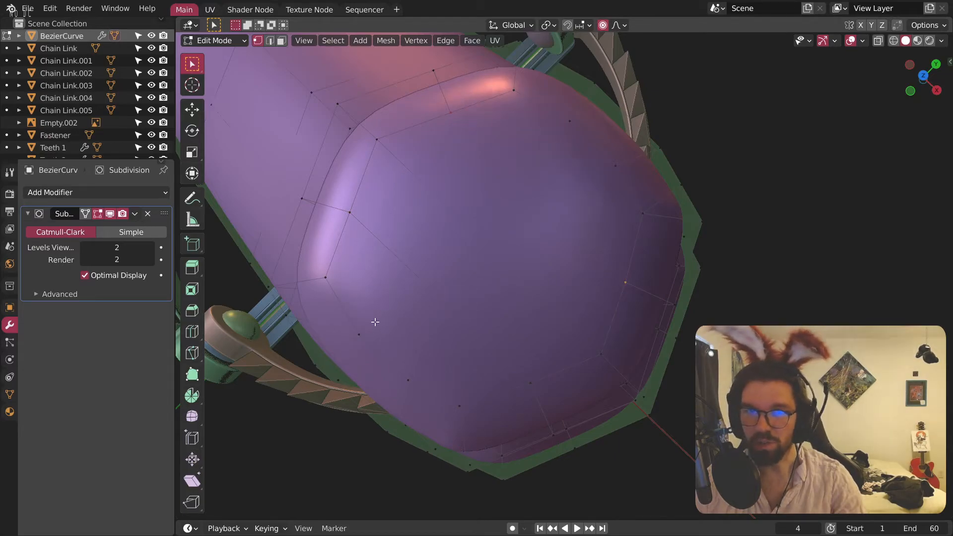
{"action": "key", "text": "j"}
{"action": "left_click", "coordinate": [610, 188]}
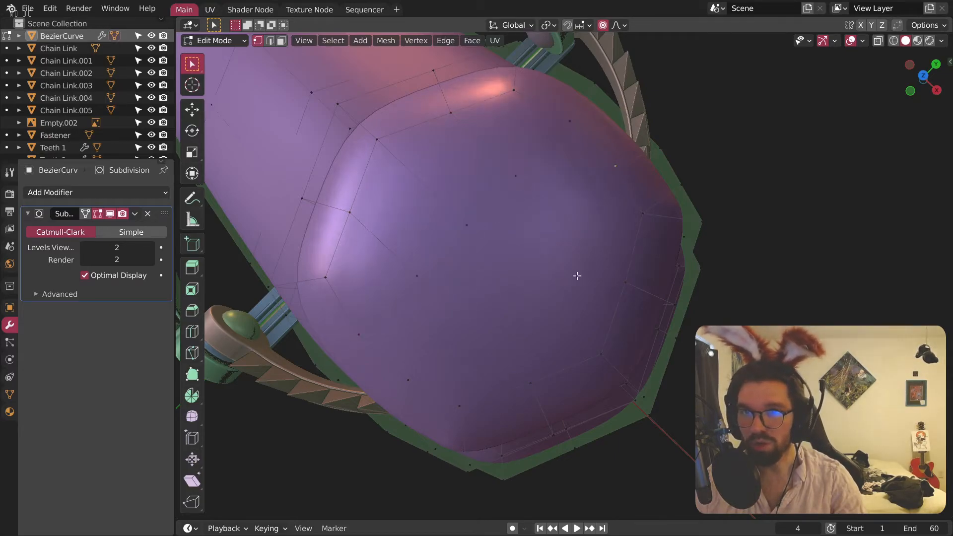
{"action": "scroll", "coordinate": [455, 308], "scroll_direction": "down", "scroll_amount": 4}
Step: Return to Object Mode and inspect the smoothed banana's overall shape and the shading along its inner curve
{"action": "middle_click_drag", "start_coordinate": [487, 278], "coordinate": [391, 53]}
{"action": "left_click", "coordinate": [226, 41]}
{"action": "left_click", "coordinate": [206, 53]}
{"action": "middle_click_drag", "start_coordinate": [419, 168], "coordinate": [566, 261]}
{"action": "scroll", "coordinate": [699, 275], "scroll_direction": "down", "scroll_amount": 5}
{"action": "scroll", "coordinate": [451, 265], "scroll_direction": "up", "scroll_amount": 4}
{"action": "middle_click_drag", "start_coordinate": [451, 264], "coordinate": [493, 303]}
{"action": "scroll", "coordinate": [327, 245], "scroll_direction": "up", "scroll_amount": 4}
{"action": "scroll", "coordinate": [327, 245], "scroll_direction": "down", "scroll_amount": 4}
{"action": "scroll", "coordinate": [484, 293], "scroll_direction": "up", "scroll_amount": 4}
Step: In Edit Mode, raise the middle of the banana's inner ridge 0.013232 m along Z with smooth proportional editing
{"action": "left_click", "coordinate": [507, 276]}
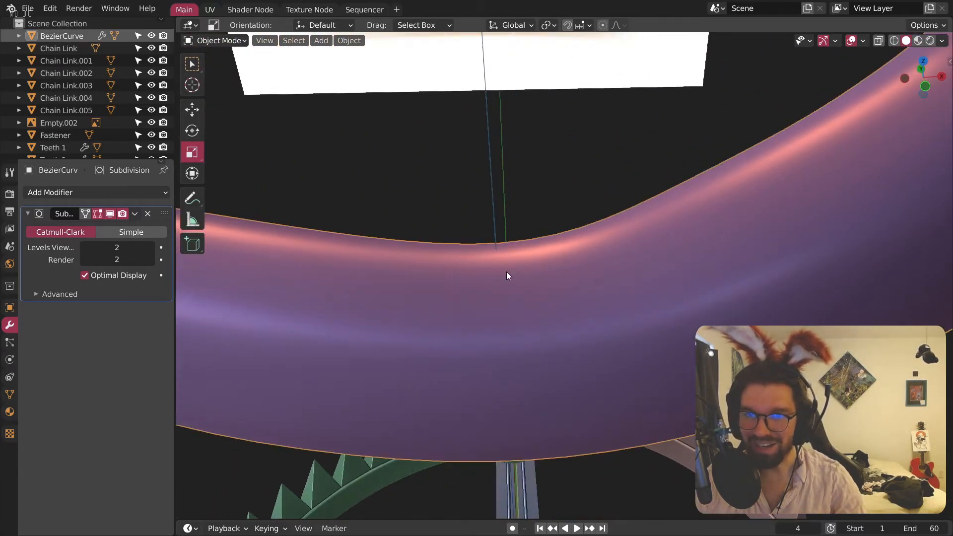
{"action": "left_click", "coordinate": [215, 41]}
{"action": "left_click", "coordinate": [225, 71]}
{"action": "middle_click_drag", "start_coordinate": [546, 300], "coordinate": [463, 302]}
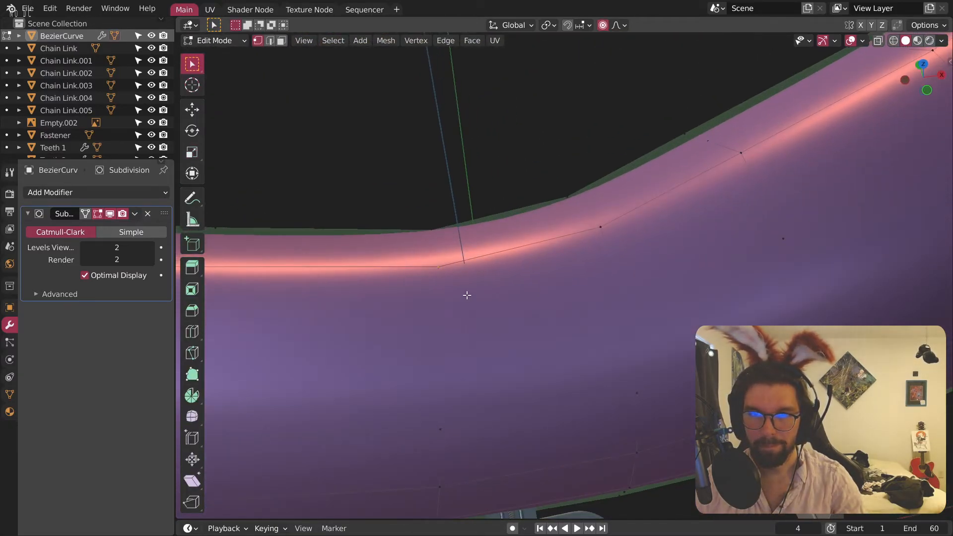
{"action": "key", "text": "g"}
{"action": "key", "text": "z"}
{"action": "left_click", "coordinate": [472, 278]}
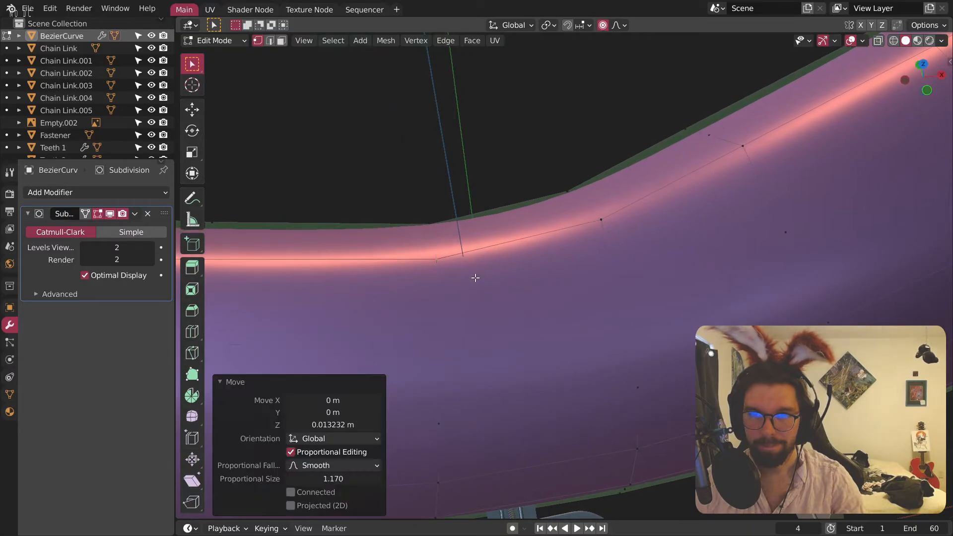
{"action": "scroll", "coordinate": [463, 240], "scroll_direction": "down", "scroll_amount": 5}
{"action": "scroll", "coordinate": [463, 240], "scroll_direction": "down", "scroll_amount": 5}
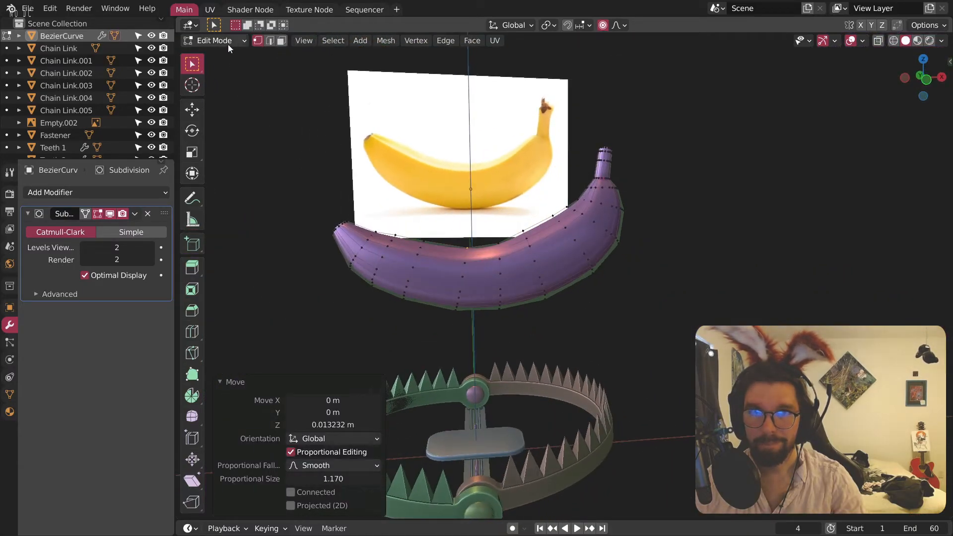
Step: Return to Object Mode, select the banana and compare its stem with the reference image
{"action": "left_click", "coordinate": [230, 40]}
{"action": "left_click", "coordinate": [230, 51]}
{"action": "middle_click_drag", "start_coordinate": [343, 247], "coordinate": [472, 182]}
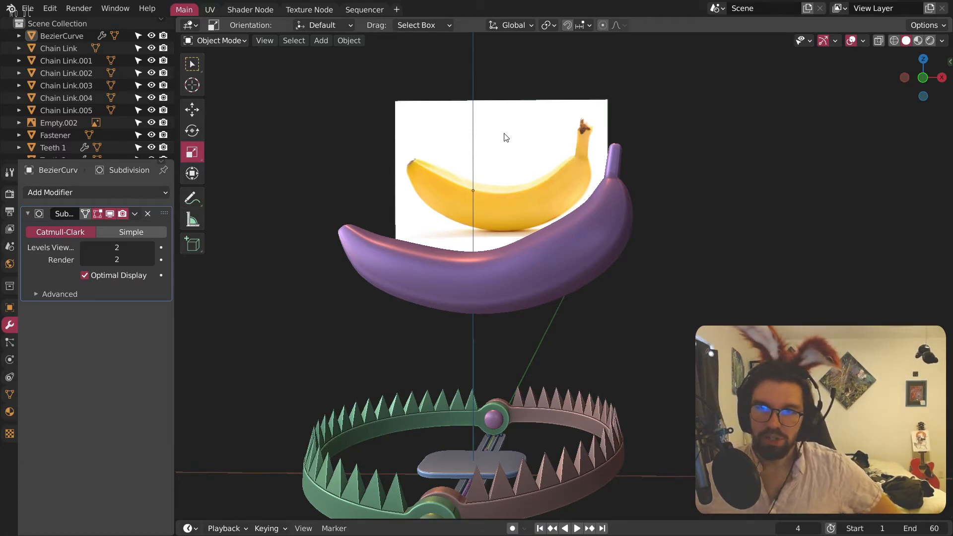
{"action": "left_click", "coordinate": [600, 242]}
{"action": "scroll", "coordinate": [609, 141], "scroll_direction": "up", "scroll_amount": 6}
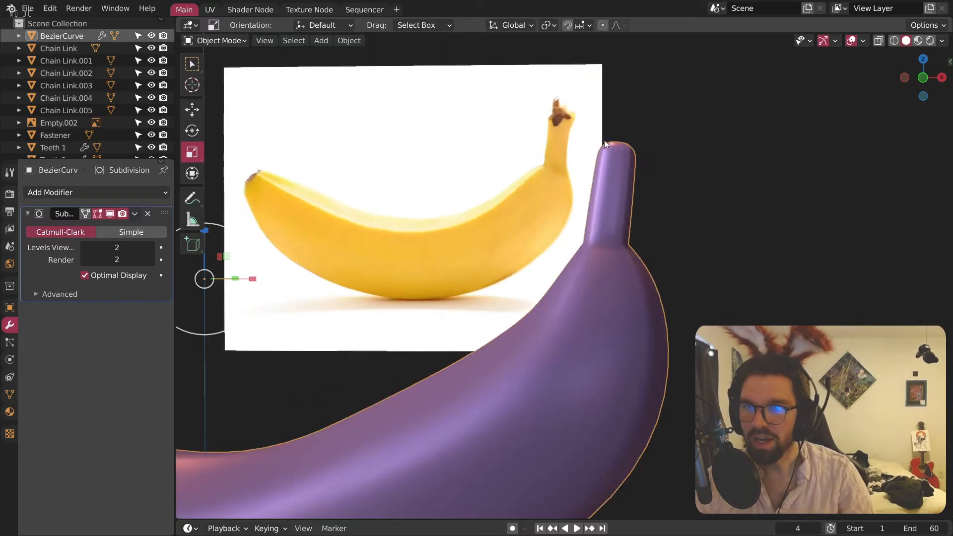
Step: Set the banana's origin to its geometry so that it transforms about its own centre
{"action": "scroll", "coordinate": [646, 208], "scroll_direction": "down", "scroll_amount": 6}
{"action": "scroll", "coordinate": [547, 121], "scroll_direction": "up", "scroll_amount": 4}
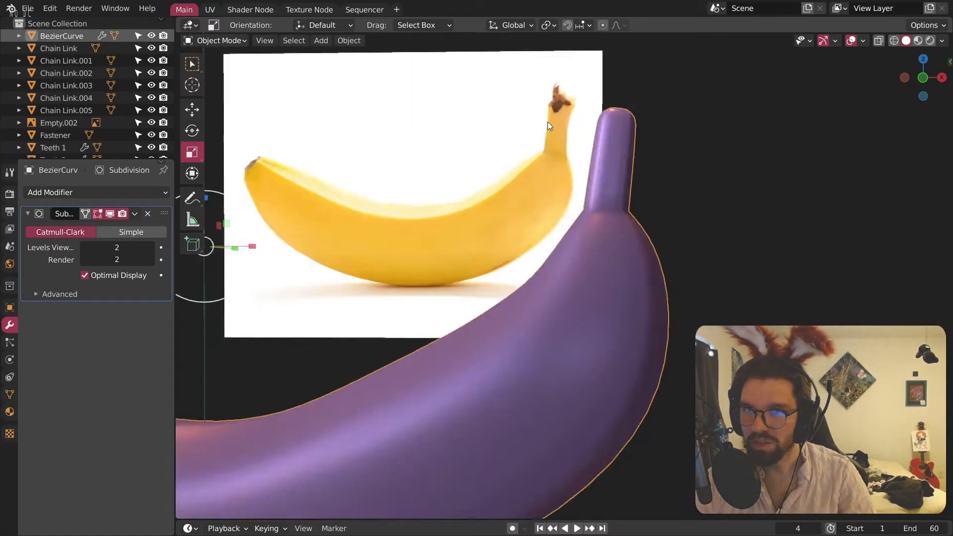
{"action": "scroll", "coordinate": [635, 209], "scroll_direction": "down", "scroll_amount": 4}
{"action": "middle_click_drag", "start_coordinate": [610, 239], "coordinate": [654, 271]}
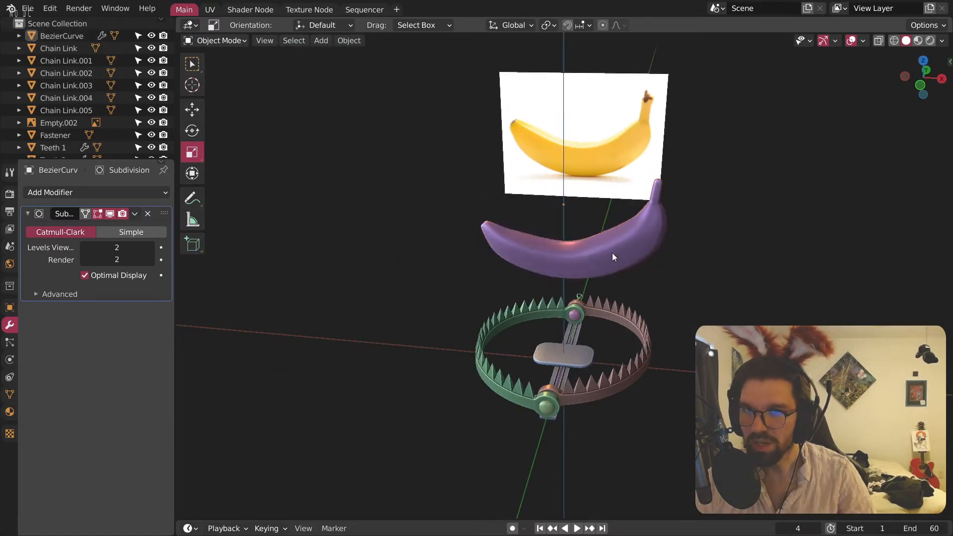
{"action": "left_click", "coordinate": [358, 47]}
{"action": "left_click", "coordinate": [355, 44]}
{"action": "mouse_move", "coordinate": [373, 66]}
{"action": "left_click", "coordinate": [516, 80]}
{"action": "middle_click_drag", "start_coordinate": [587, 193], "coordinate": [614, 247]}
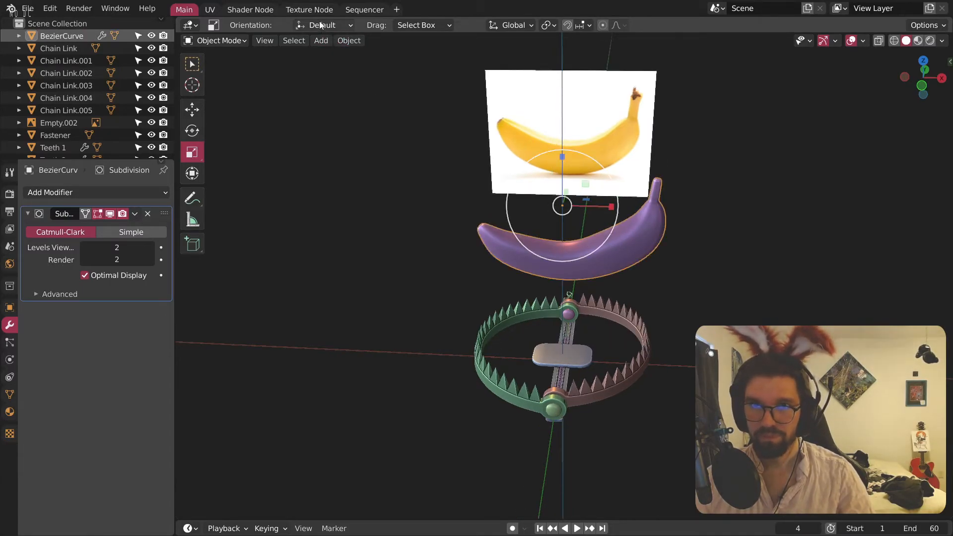
{"action": "left_click", "coordinate": [349, 40]}
{"action": "mouse_move", "coordinate": [418, 69]}
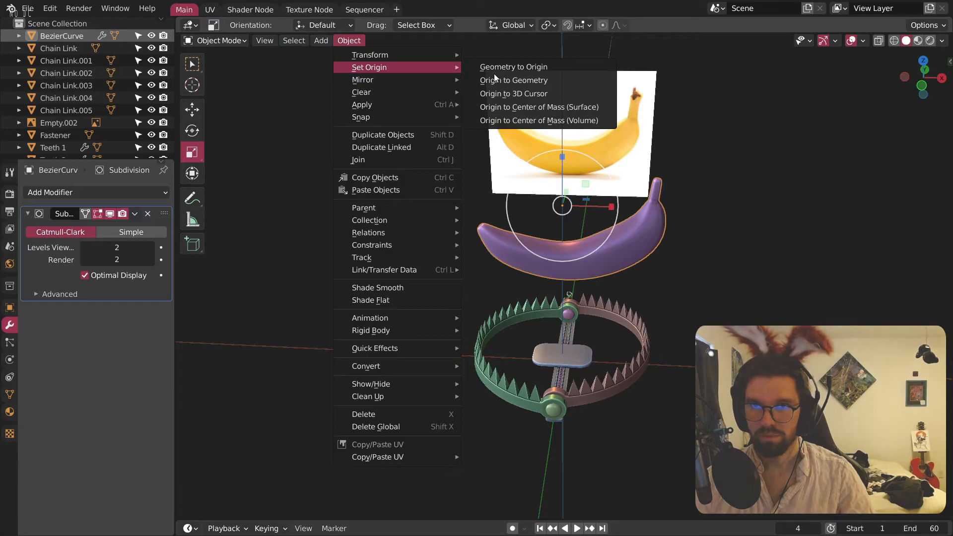
{"action": "left_click", "coordinate": [494, 79]}
Step: Scale the banana uniformly by a factor of 0.266
{"action": "scroll", "coordinate": [618, 251], "scroll_direction": "up", "scroll_amount": 3}
{"action": "left_click", "coordinate": [618, 251]}
{"action": "key", "text": "s"}
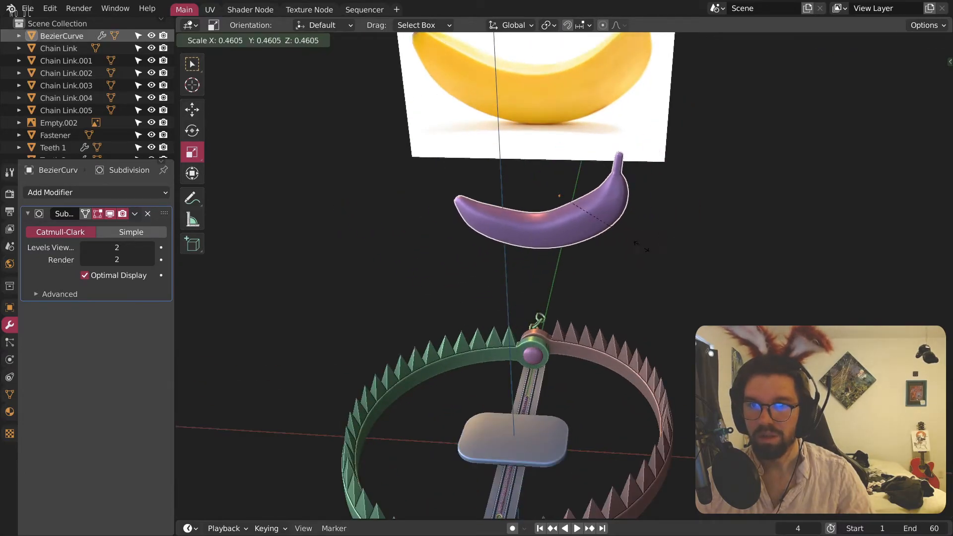
{"action": "left_click", "coordinate": [607, 228]}
Step: From the top view, rotate the banana -90° about the global X axis so it lies flat
{"action": "middle_click_drag", "start_coordinate": [606, 229], "coordinate": [432, 293]}
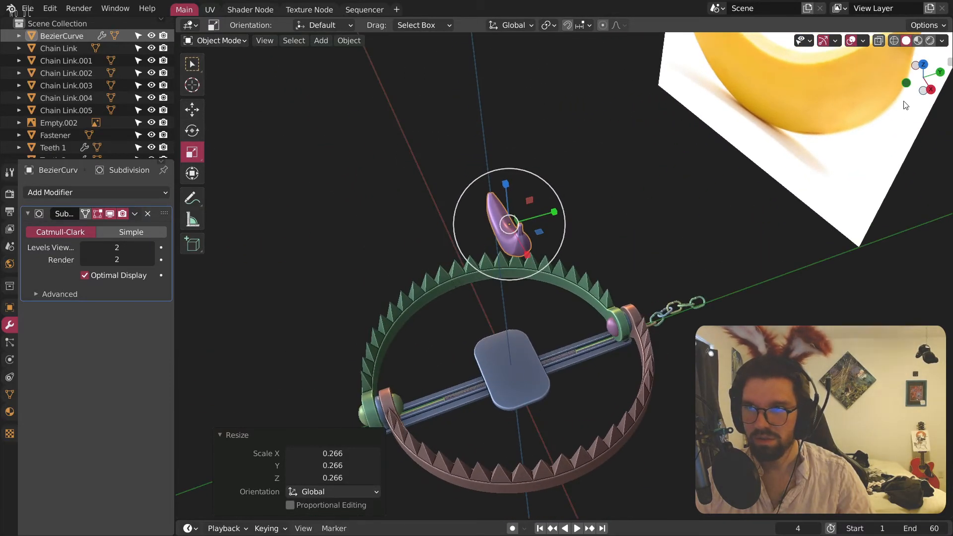
{"action": "left_click", "coordinate": [924, 64]}
{"action": "scroll", "coordinate": [493, 252], "scroll_direction": "up", "scroll_amount": 4}
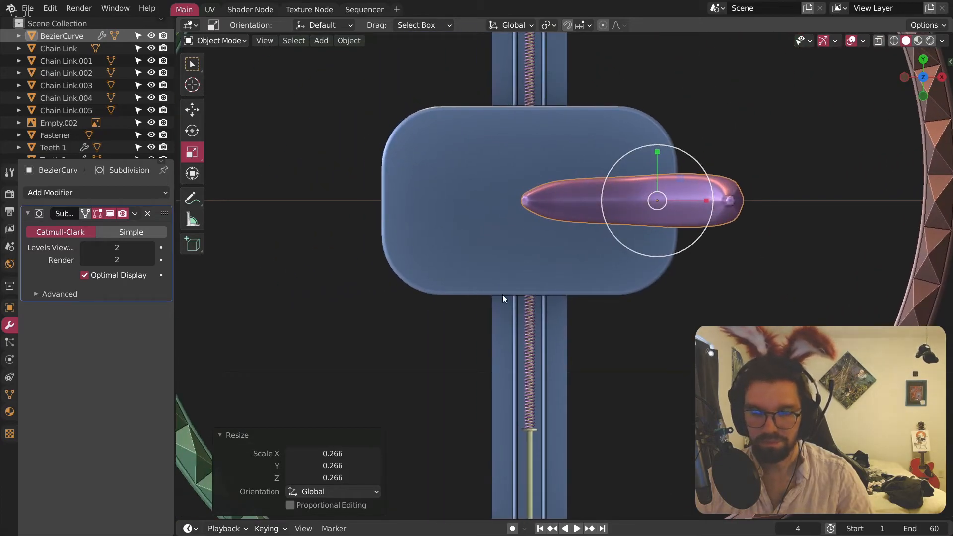
{"action": "key", "text": "r"}
{"action": "key", "text": "x"}
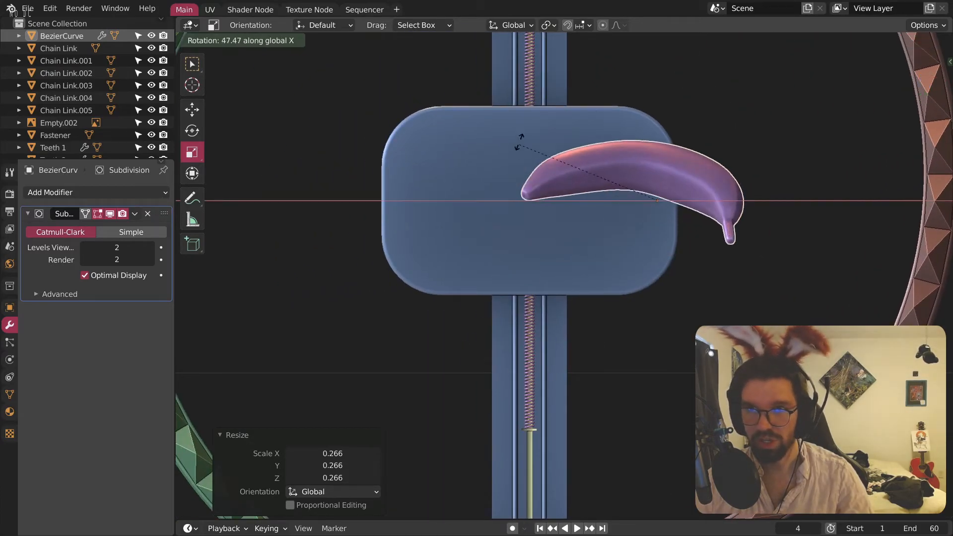
{"action": "left_click", "coordinate": [522, 145]}
{"action": "type", "text": "-"}
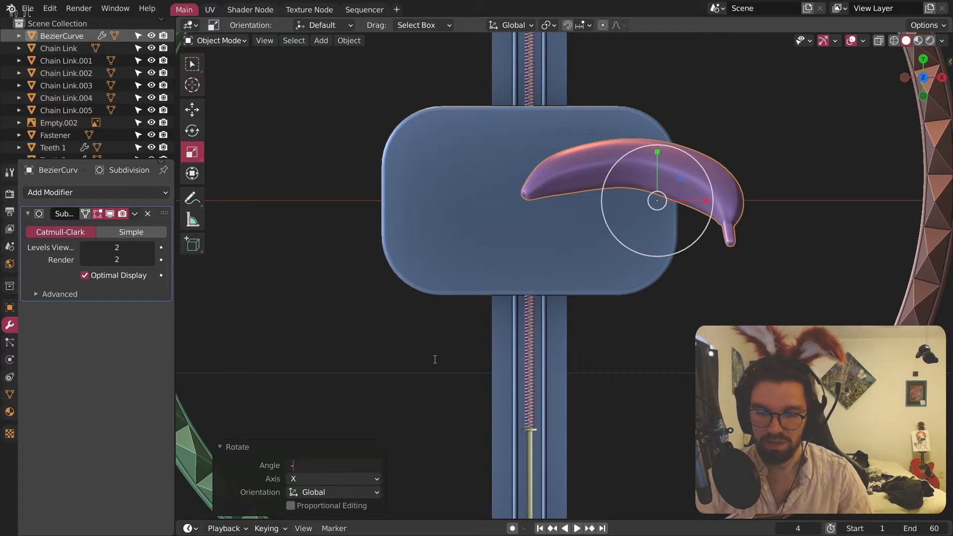
{"action": "type", "text": "90"}
{"action": "key", "text": "Return"}
{"action": "scroll", "coordinate": [638, 180], "scroll_direction": "up", "scroll_amount": 3}
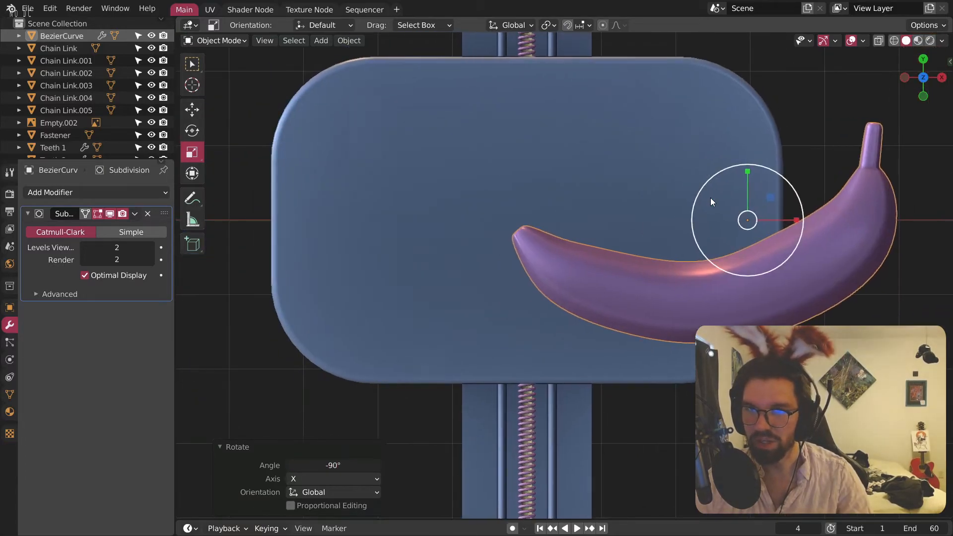
Step: Lower the banana along Z from above the trap to just above the trigger plate
{"action": "middle_click_drag", "start_coordinate": [761, 214], "coordinate": [686, 185]}
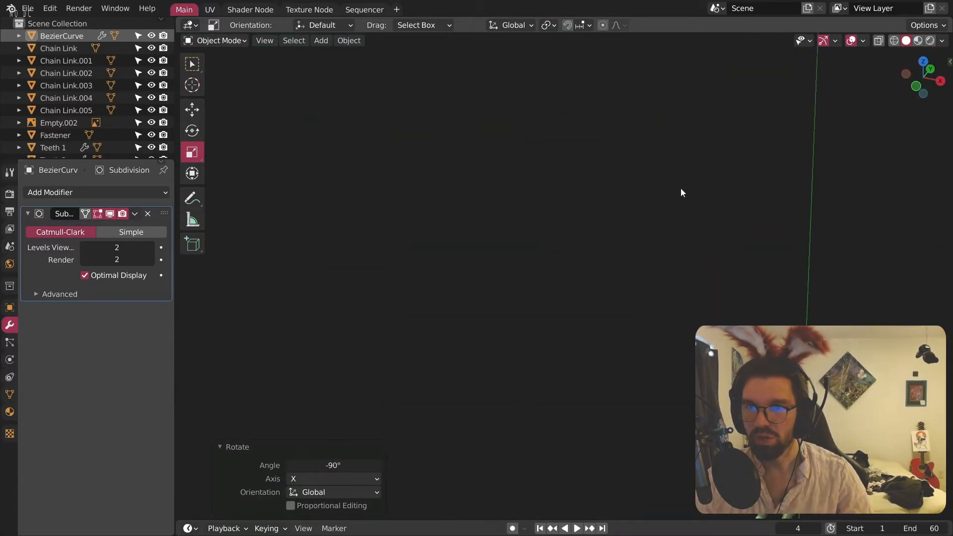
{"action": "scroll", "coordinate": [686, 184], "scroll_direction": "down", "scroll_amount": 4}
{"action": "middle_click_drag", "start_coordinate": [586, 489], "coordinate": [689, 220], "text": "shift"}
{"action": "key", "text": "g"}
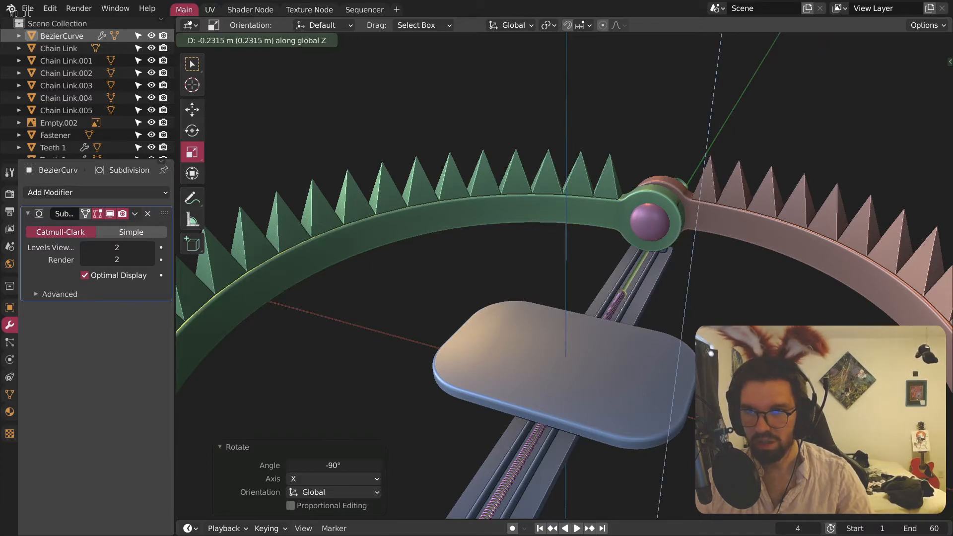
{"action": "left_click", "coordinate": [720, 208]}
{"action": "key", "text": "g"}
{"action": "key", "text": "z"}
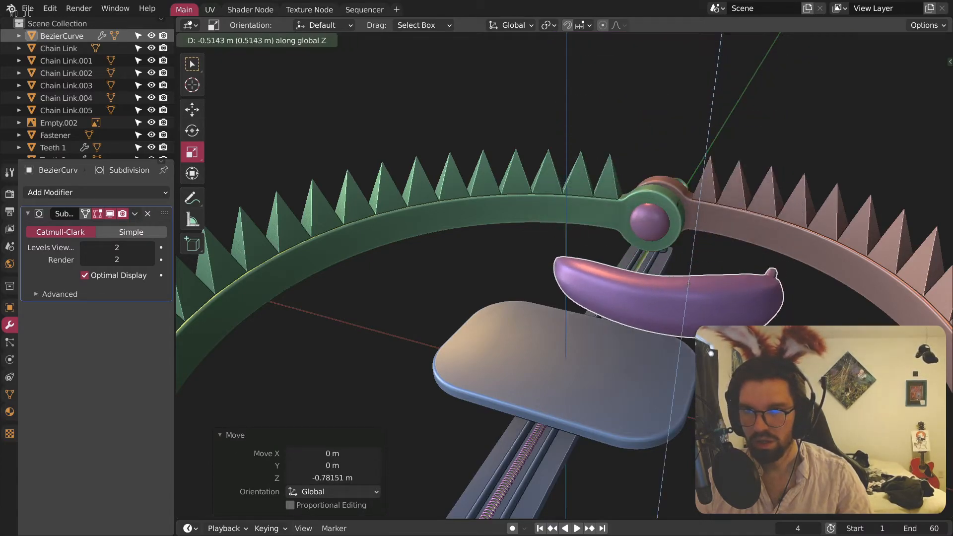
{"action": "left_click", "coordinate": [751, 228]}
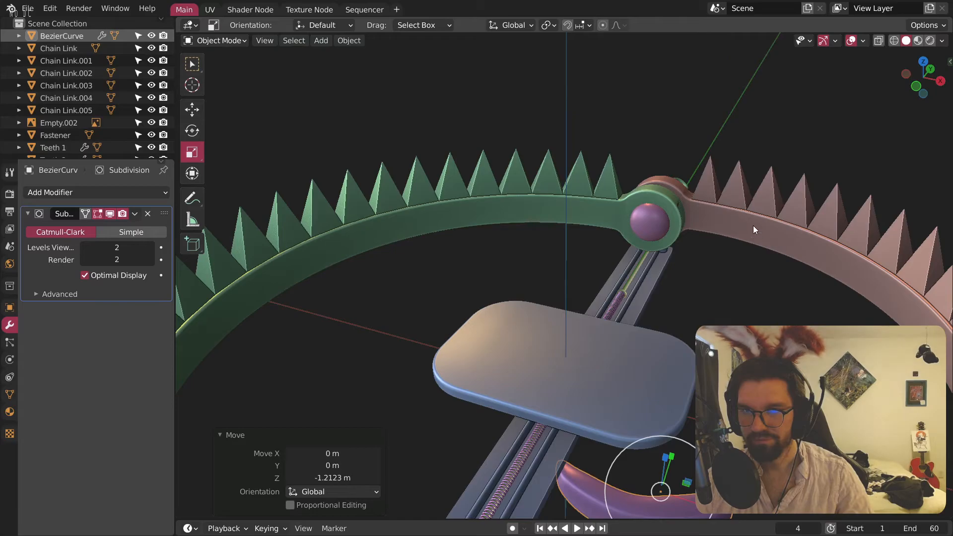
{"action": "key", "text": "g"}
{"action": "key", "text": "z"}
{"action": "left_click", "coordinate": [794, 93]}
Step: Move the banana -0.23565 m along X to centre it over the trigger plate
{"action": "middle_click_drag", "start_coordinate": [715, 302], "coordinate": [672, 326]}
{"action": "key", "text": "g"}
{"action": "key", "text": "x"}
{"action": "left_click", "coordinate": [541, 318]}
Step: Lower the banana 0.034887 m along Z onto the trigger plate and activate the Rotate tool
{"action": "middle_click_drag", "start_coordinate": [542, 317], "coordinate": [636, 329]}
{"action": "key", "text": "g"}
{"action": "key", "text": "z"}
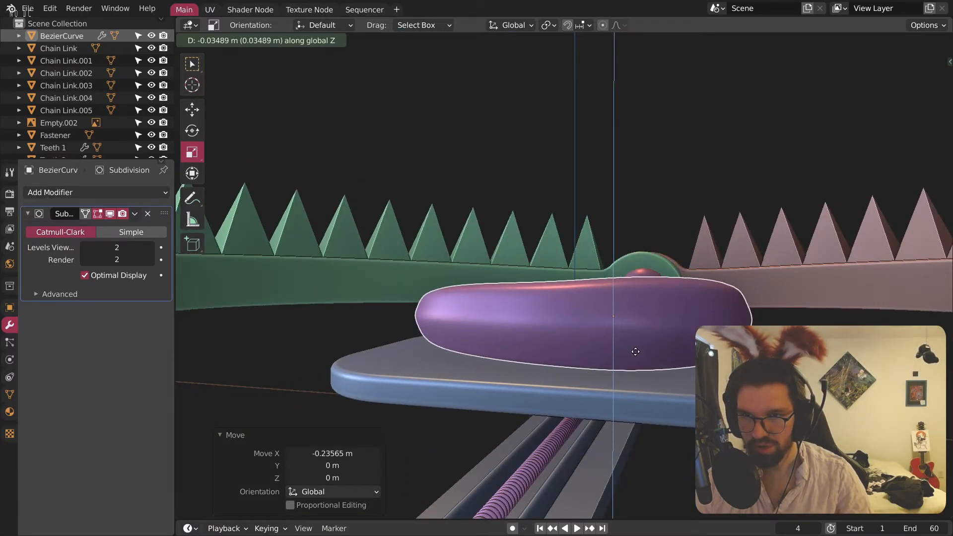
{"action": "left_click", "coordinate": [635, 350]}
{"action": "middle_click_drag", "start_coordinate": [636, 351], "coordinate": [616, 397]}
{"action": "middle_click_drag", "start_coordinate": [752, 333], "coordinate": [824, 309]}
{"action": "left_click", "coordinate": [188, 135]}
{"action": "middle_click_drag", "start_coordinate": [502, 238], "coordinate": [484, 258]}
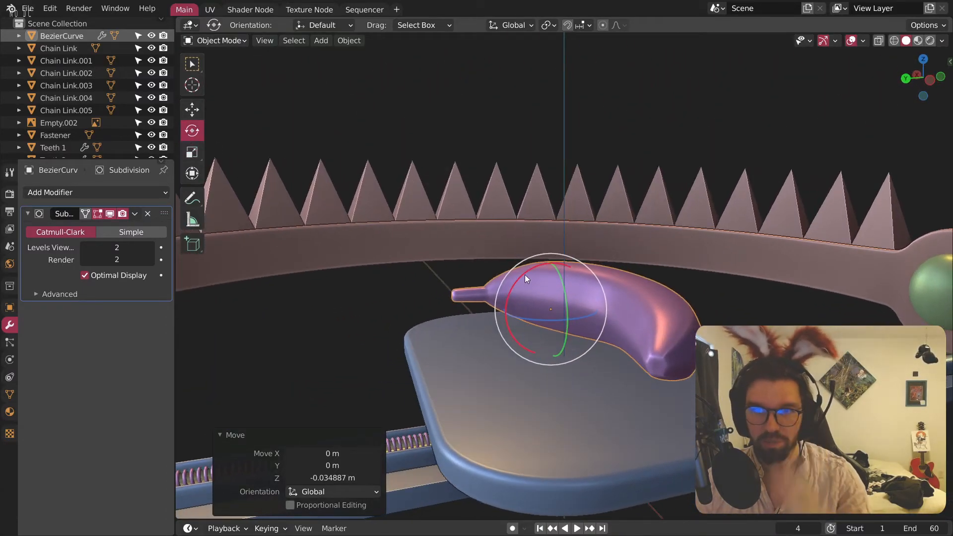
Step: Try tilting the banana -16.8° about X and with a trackball rotation of 6.88° and -4.01°, undoing each attempt
{"action": "left_click_drag", "start_coordinate": [524, 275], "coordinate": [516, 284]}
{"action": "middle_click_drag", "start_coordinate": [597, 276], "coordinate": [578, 276]}
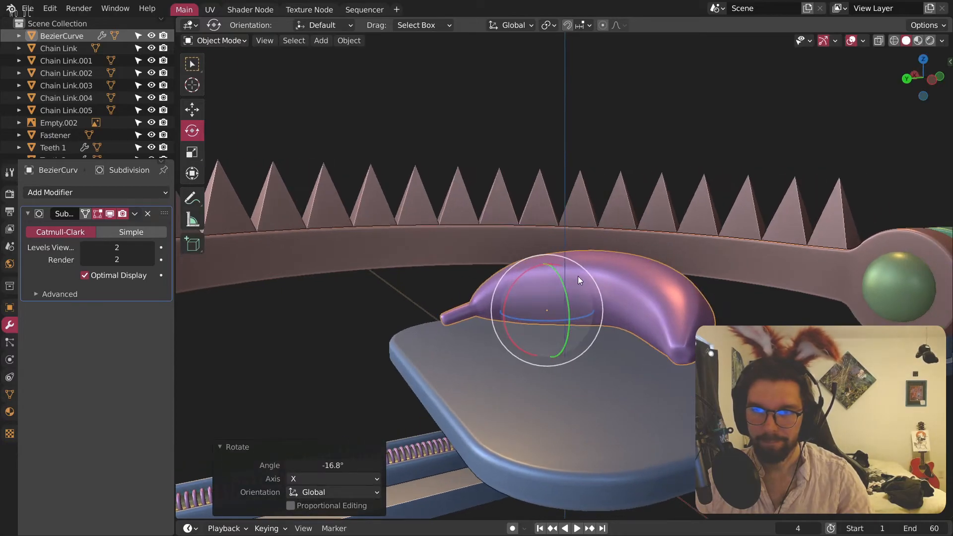
{"action": "key", "text": "ctrl+z"}
{"action": "mouse_move", "coordinate": [539, 277]}
{"action": "left_mouse_down"}
{"action": "mouse_move", "coordinate": [530, 283]}
{"action": "mouse_move", "coordinate": [539, 283]}
{"action": "left_mouse_up"}
{"action": "middle_click_drag", "start_coordinate": [538, 283], "coordinate": [585, 295]}
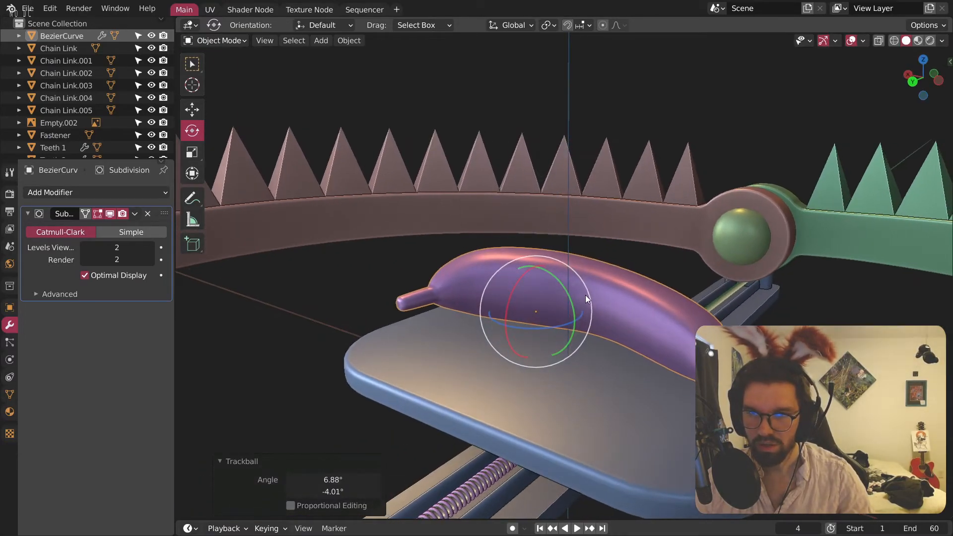
{"action": "key", "text": "ctrl+z"}
Step: Tilt the banana with a trackball rotation of 7.45° and -8.02°, and lower it 0.014882 m along Z onto the plate
{"action": "left_click_drag", "start_coordinate": [522, 294], "coordinate": [555, 228]}
{"action": "middle_click_drag", "start_coordinate": [555, 229], "coordinate": [584, 210]}
{"action": "key", "text": "g"}
{"action": "key", "text": "z"}
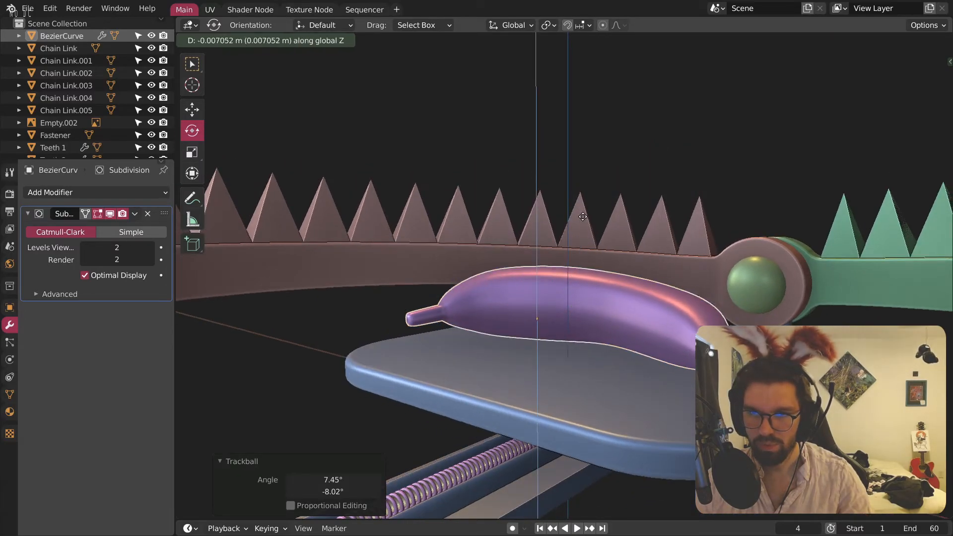
{"action": "left_click", "coordinate": [582, 219]}
Step: Inspect how the banana rests on the trigger plate from several angles, and select the banana reference image
{"action": "middle_click_drag", "start_coordinate": [582, 219], "coordinate": [461, 269]}
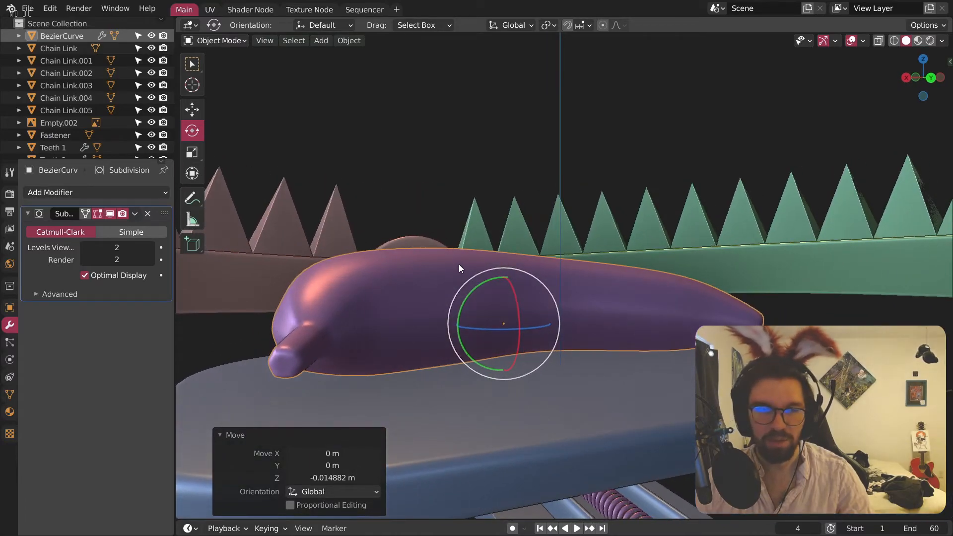
{"action": "middle_click_drag", "start_coordinate": [352, 142], "coordinate": [384, 120]}
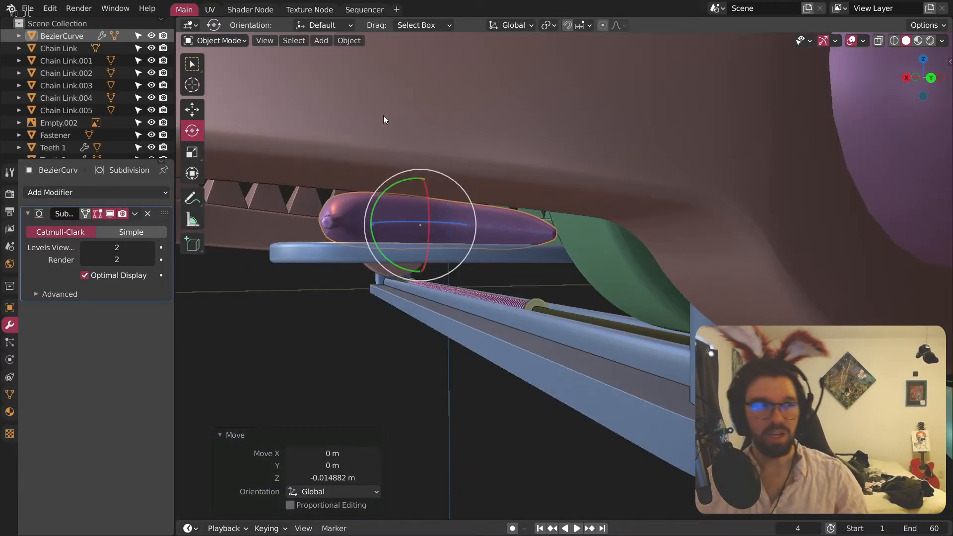
{"action": "middle_click_drag", "start_coordinate": [378, 287], "coordinate": [511, 342]}
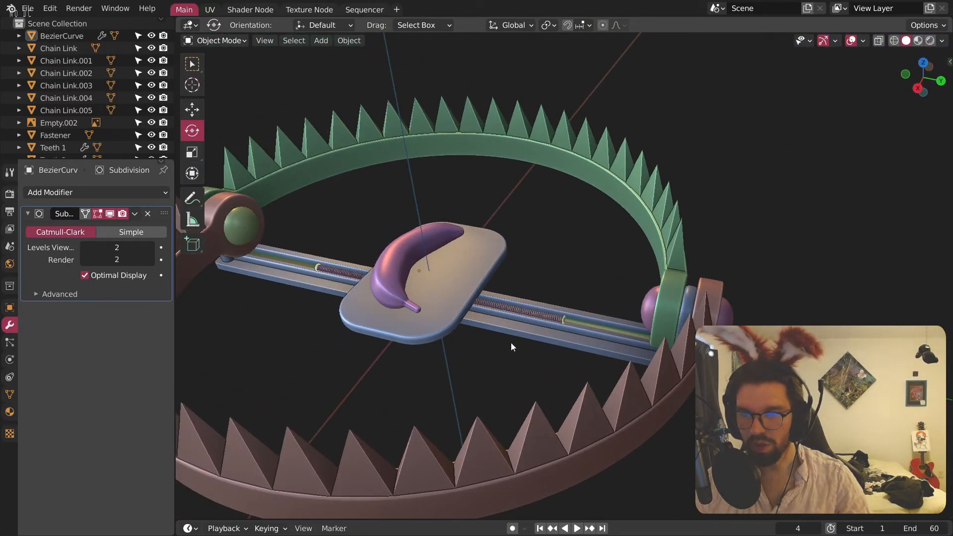
{"action": "scroll", "coordinate": [377, 278], "scroll_direction": "down", "scroll_amount": 4}
{"action": "middle_click_drag", "start_coordinate": [377, 278], "coordinate": [413, 136]}
{"action": "scroll", "coordinate": [426, 234], "scroll_direction": "down", "scroll_amount": 3}
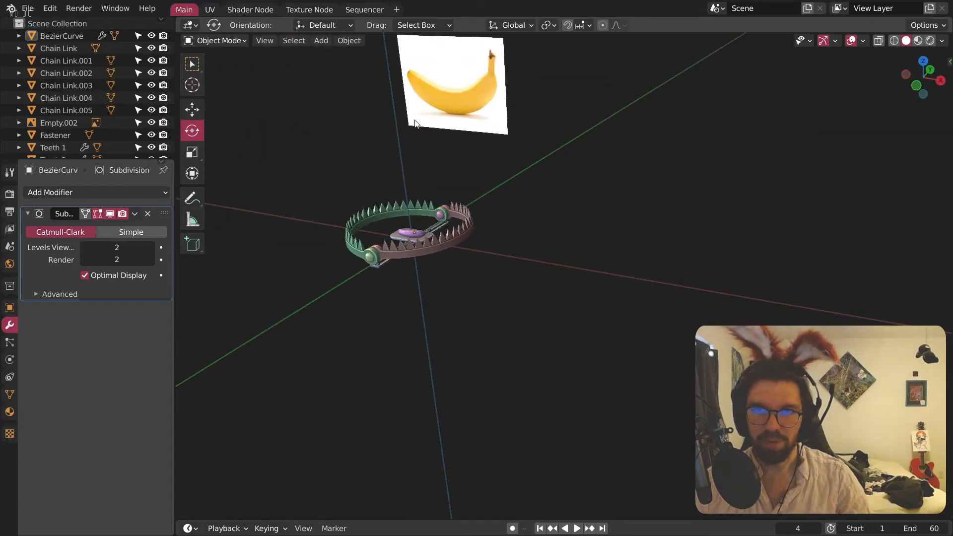
{"action": "left_click", "coordinate": [422, 78]}
{"action": "scroll", "coordinate": [406, 209], "scroll_direction": "up", "scroll_amount": 5}
{"action": "middle_click_drag", "start_coordinate": [526, 280], "coordinate": [571, 346]}
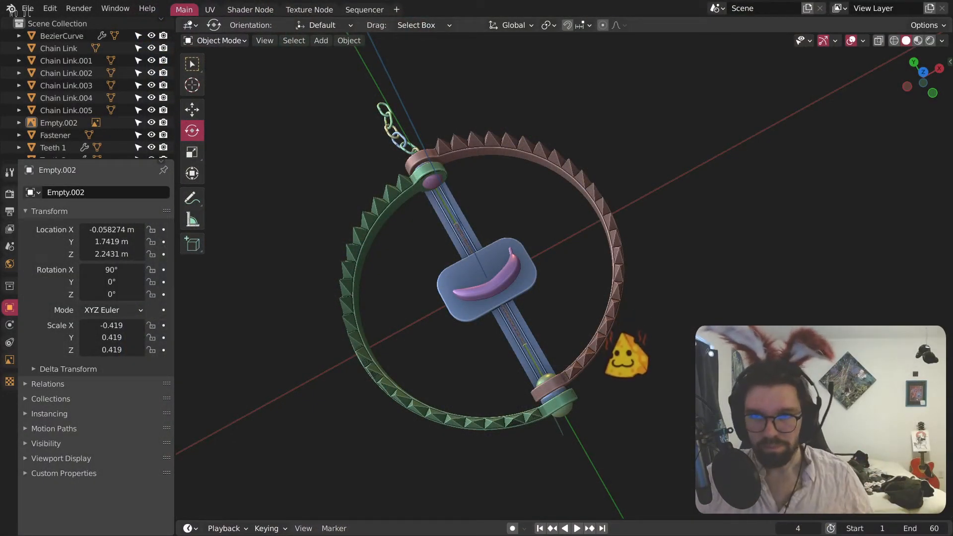
Step: Switch to the Shader Node workspace, show the trap in Material Preview shading and enlarge the 3D viewport
{"action": "left_click", "coordinate": [248, 10]}
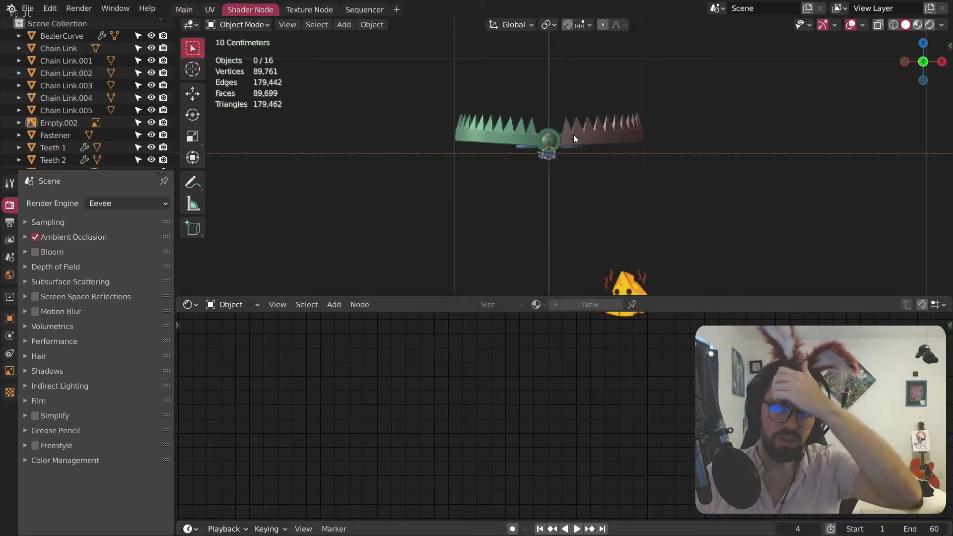
{"action": "scroll", "coordinate": [557, 110], "scroll_direction": "up", "scroll_amount": 4}
{"action": "middle_click_drag", "start_coordinate": [615, 115], "coordinate": [832, 145]}
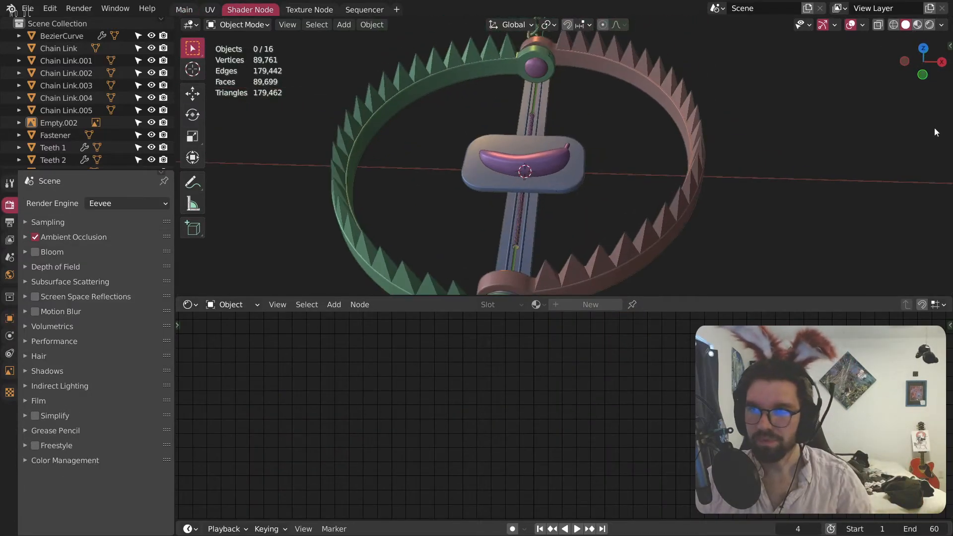
{"action": "left_click", "coordinate": [919, 26]}
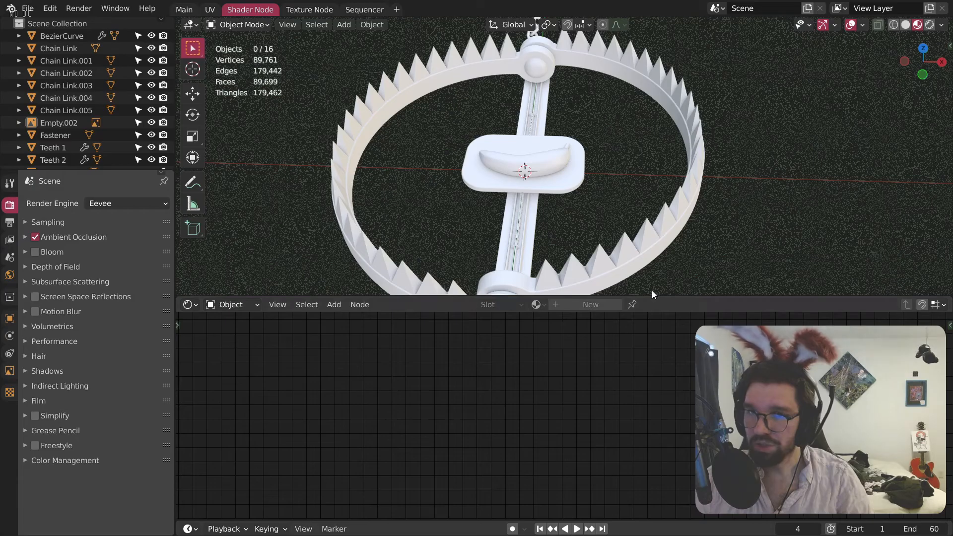
{"action": "left_click_drag", "start_coordinate": [654, 297], "coordinate": [652, 362]}
Step: Assign the existing Q Rusty Metal material to the Teeth 2 jaw
{"action": "middle_click_drag", "start_coordinate": [713, 282], "coordinate": [603, 255]}
{"action": "scroll", "coordinate": [603, 256], "scroll_direction": "up", "scroll_amount": 4}
{"action": "left_click", "coordinate": [602, 255]}
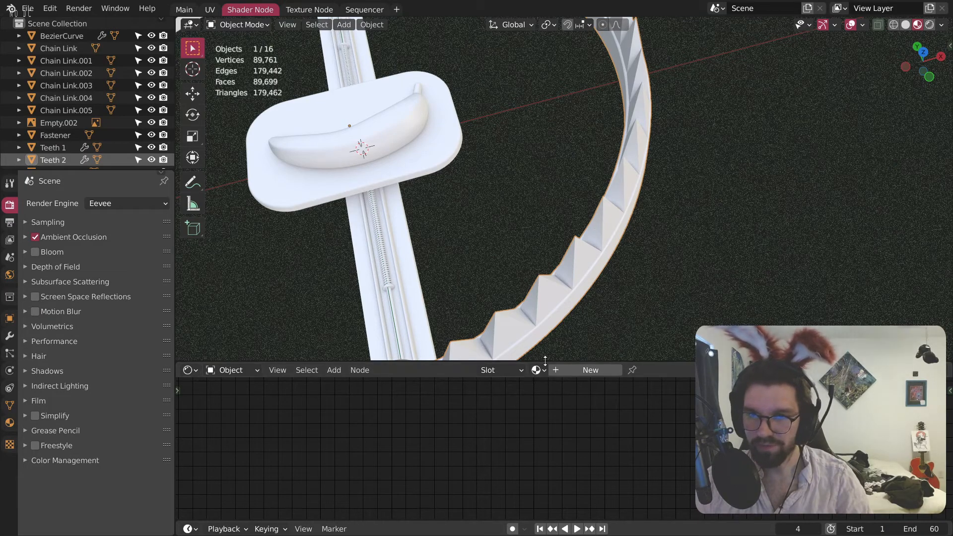
{"action": "left_click_drag", "start_coordinate": [545, 361], "coordinate": [545, 271]}
{"action": "left_click", "coordinate": [537, 276]}
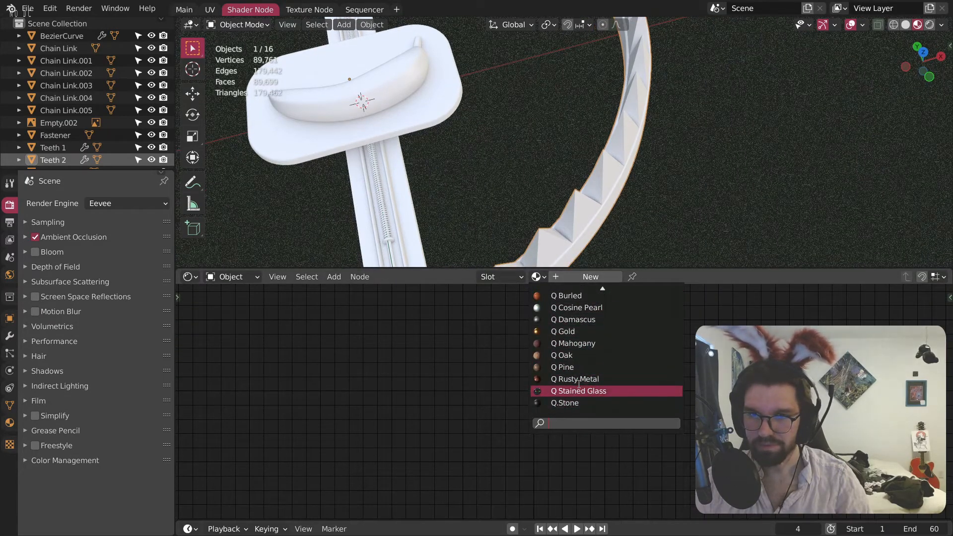
{"action": "left_click", "coordinate": [573, 379]}
{"action": "left_click", "coordinate": [652, 183]}
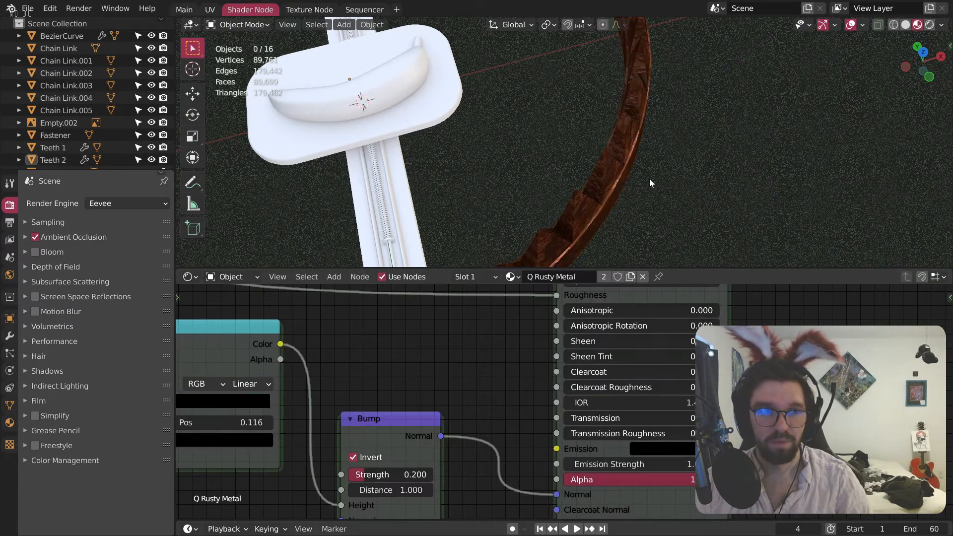
Step: Apply the scale of the Teeth 2 jaw and check the rust texture on its teeth up close
{"action": "left_click_drag", "start_coordinate": [670, 268], "coordinate": [654, 313]}
{"action": "middle_click_drag", "start_coordinate": [669, 239], "coordinate": [586, 210]}
{"action": "left_click", "coordinate": [602, 228]}
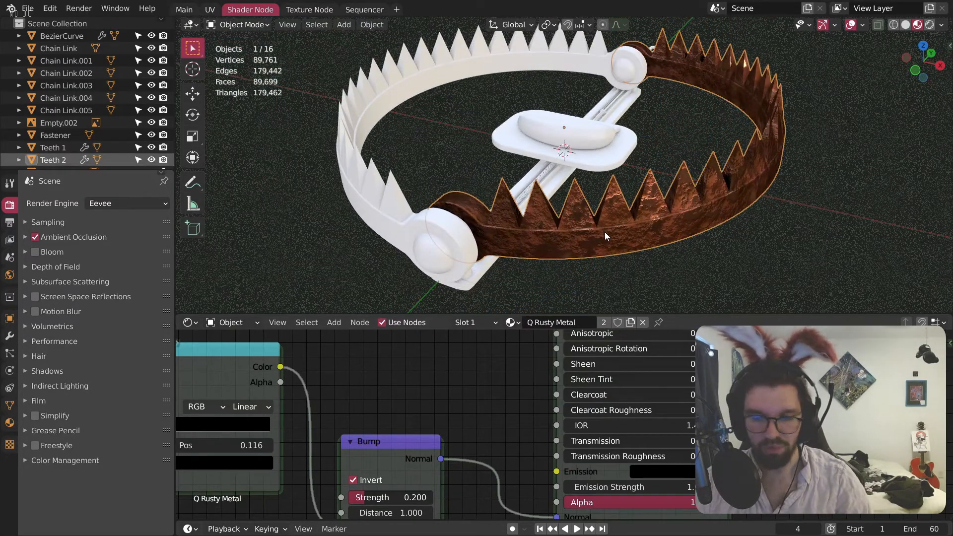
{"action": "key", "text": "ctrl+a"}
{"action": "left_click", "coordinate": [606, 232]}
{"action": "scroll", "coordinate": [576, 236], "scroll_direction": "up", "scroll_amount": 2}
{"action": "scroll", "coordinate": [577, 236], "scroll_direction": "up", "scroll_amount": 4}
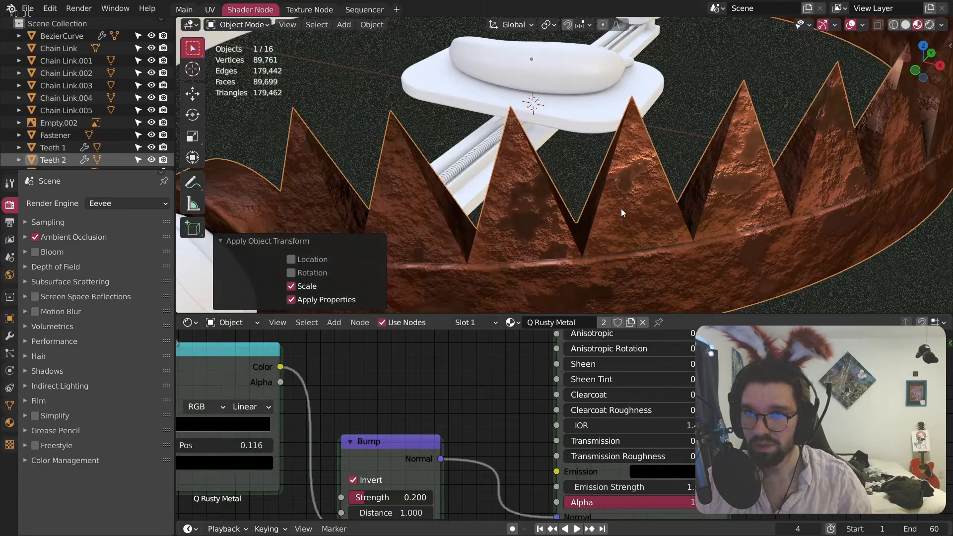
Step: Add a Hue Saturation Value node to the color link feeding the base color of the Q Rusty Metal material
{"action": "scroll", "coordinate": [591, 239], "scroll_direction": "down", "scroll_amount": 6}
{"action": "middle_click_drag", "start_coordinate": [591, 239], "coordinate": [573, 203]}
{"action": "scroll", "coordinate": [451, 420], "scroll_direction": "down", "scroll_amount": 5}
{"action": "middle_click_drag", "start_coordinate": [464, 424], "coordinate": [590, 472]}
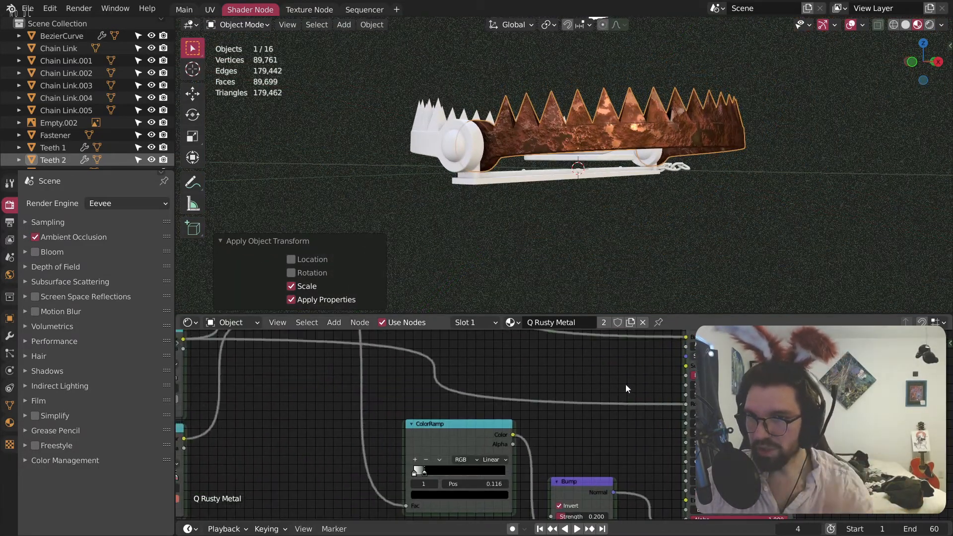
{"action": "middle_click_drag", "start_coordinate": [627, 386], "coordinate": [665, 485]}
{"action": "middle_click_drag", "start_coordinate": [613, 448], "coordinate": [644, 425]}
{"action": "scroll", "coordinate": [472, 385], "scroll_direction": "up", "scroll_amount": 4}
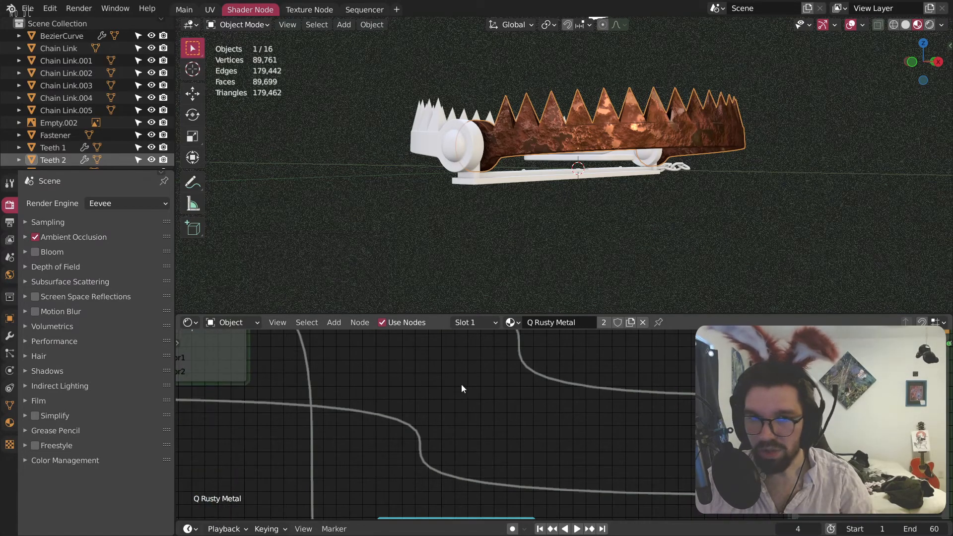
{"action": "key", "text": "shift+a"}
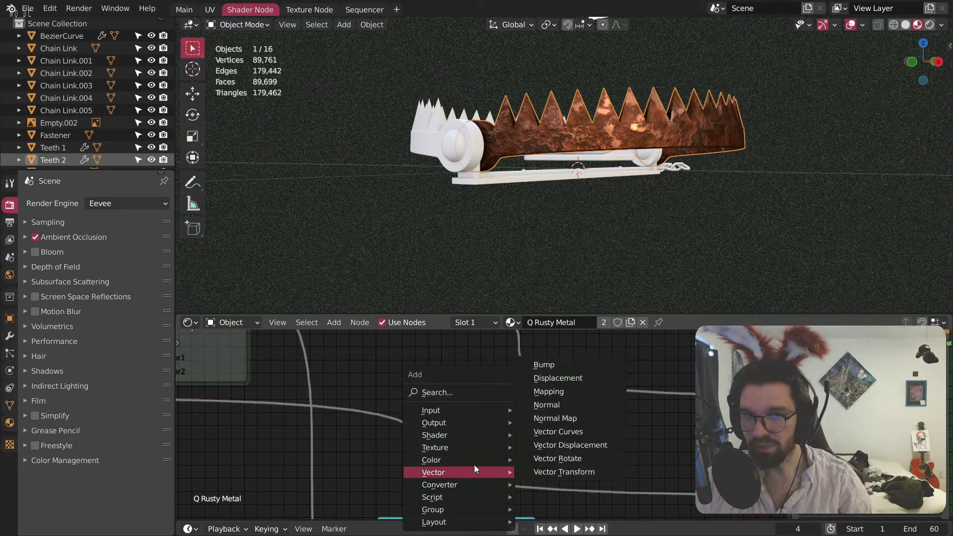
{"action": "left_click", "coordinate": [550, 407]}
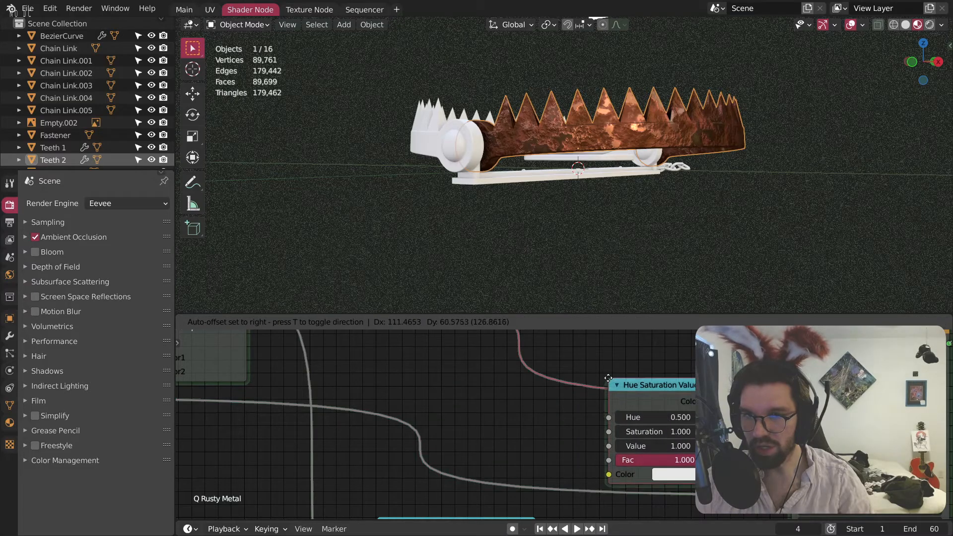
{"action": "left_click", "coordinate": [640, 381]}
Step: Set the Hue Saturation Value node's saturation to 0 and its value to 0.4
{"action": "left_click_drag", "start_coordinate": [666, 385], "coordinate": [596, 385]}
{"action": "middle_click_drag", "start_coordinate": [693, 110], "coordinate": [576, 149]}
{"action": "scroll", "coordinate": [576, 149], "scroll_direction": "up", "scroll_amount": 6}
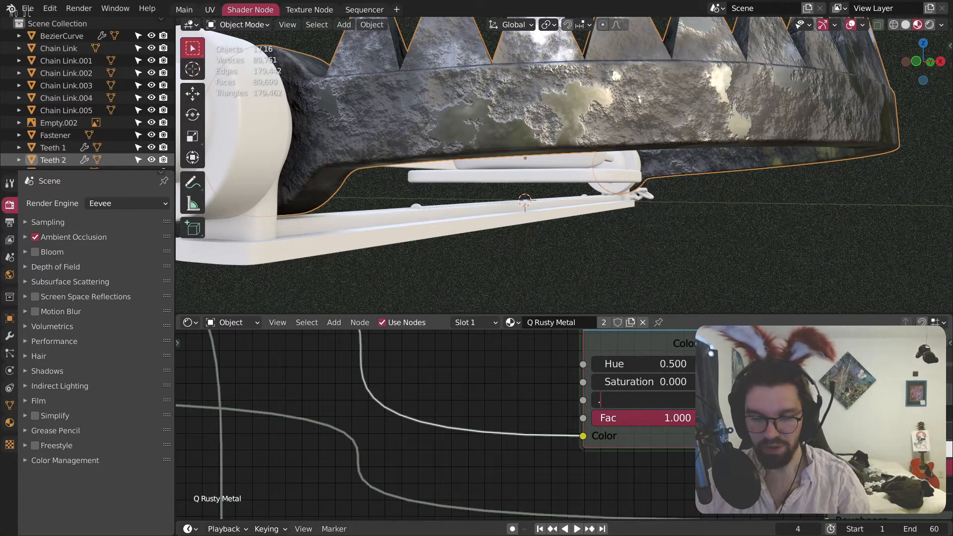
{"action": "type", "text": ".4"}
{"action": "key", "text": "Return"}
{"action": "scroll", "coordinate": [515, 130], "scroll_direction": "down", "scroll_amount": 2}
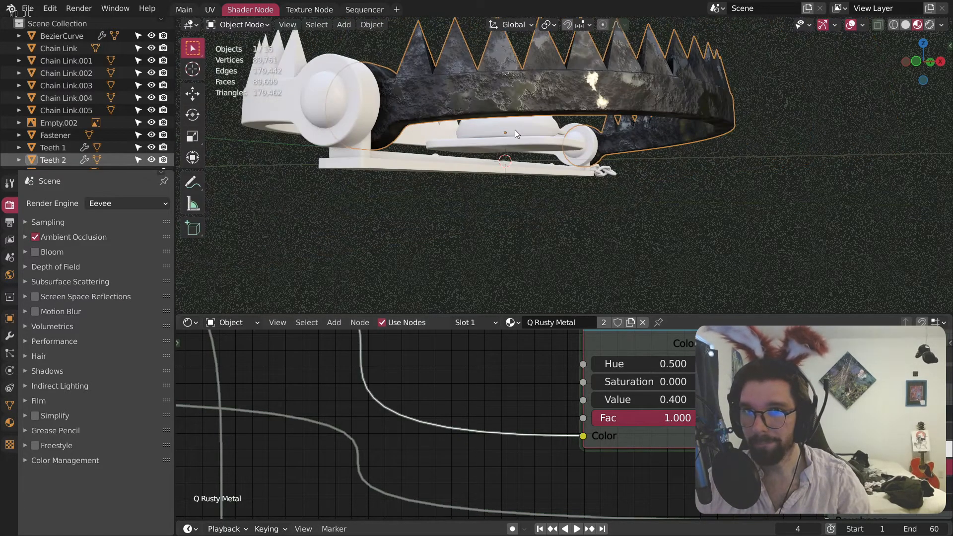
Step: Assign the Q Rusty Metal material to the Teeth 1 jaw and apply the jaw's scale
{"action": "middle_click_drag", "start_coordinate": [514, 130], "coordinate": [571, 161]}
{"action": "left_click", "coordinate": [677, 230]}
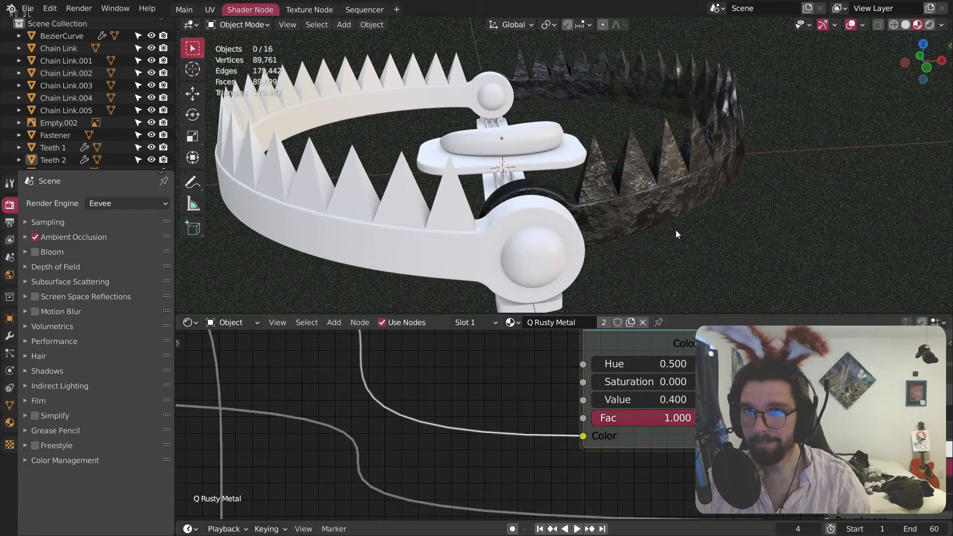
{"action": "left_click", "coordinate": [502, 229]}
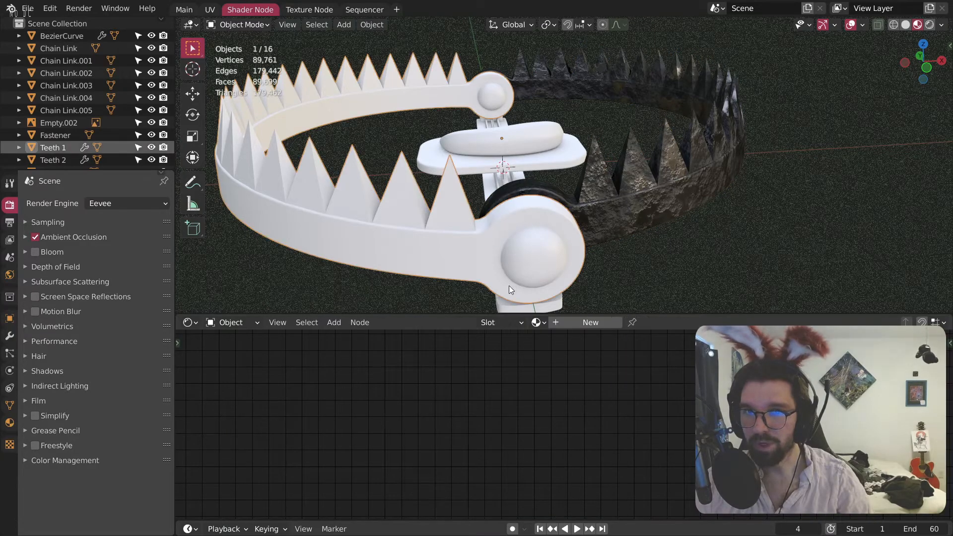
{"action": "left_click", "coordinate": [540, 323]}
{"action": "scroll", "coordinate": [579, 447], "scroll_direction": "down", "scroll_amount": 4}
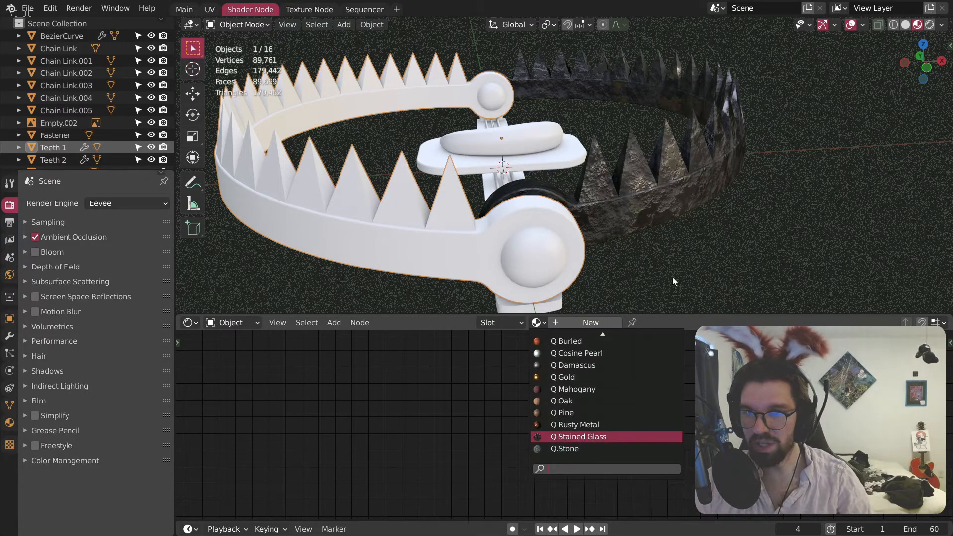
{"action": "left_click", "coordinate": [516, 323]}
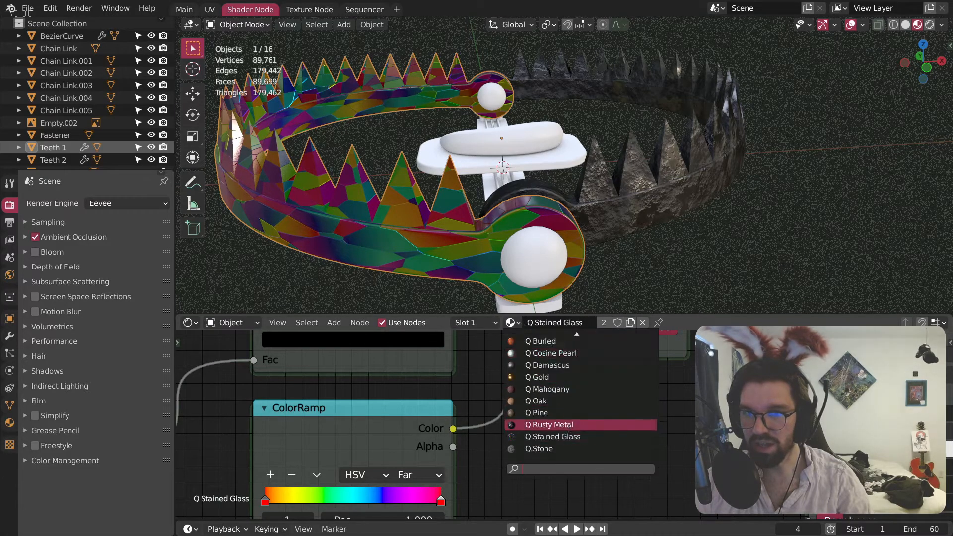
{"action": "left_click", "coordinate": [574, 418]}
{"action": "key", "text": "ctrl+a"}
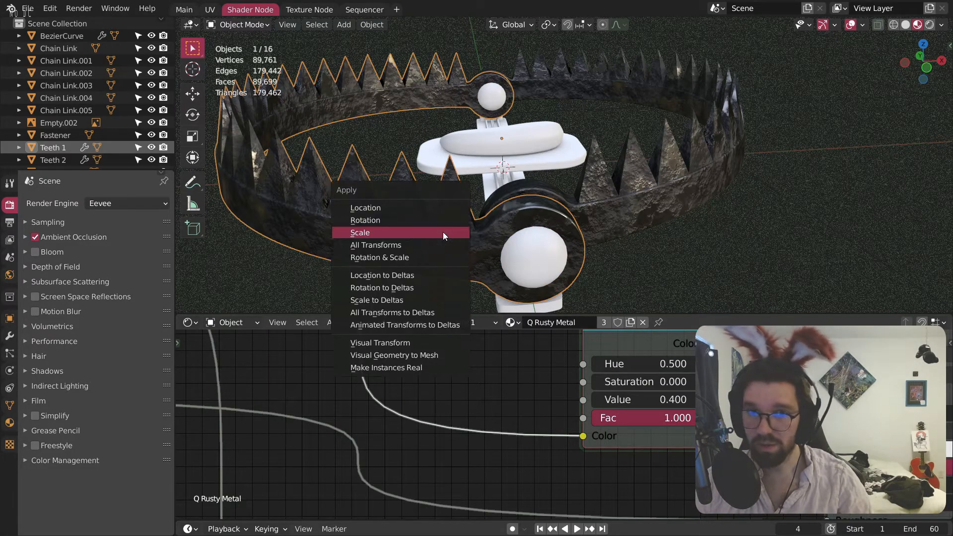
{"action": "left_click", "coordinate": [443, 234]}
Step: Link the Teeth 2 jaw's material to the base with the trigger plate, the spring's guide rod and one hinge pin
{"action": "middle_click_drag", "start_coordinate": [482, 230], "coordinate": [583, 199]}
{"action": "left_click", "coordinate": [596, 186]}
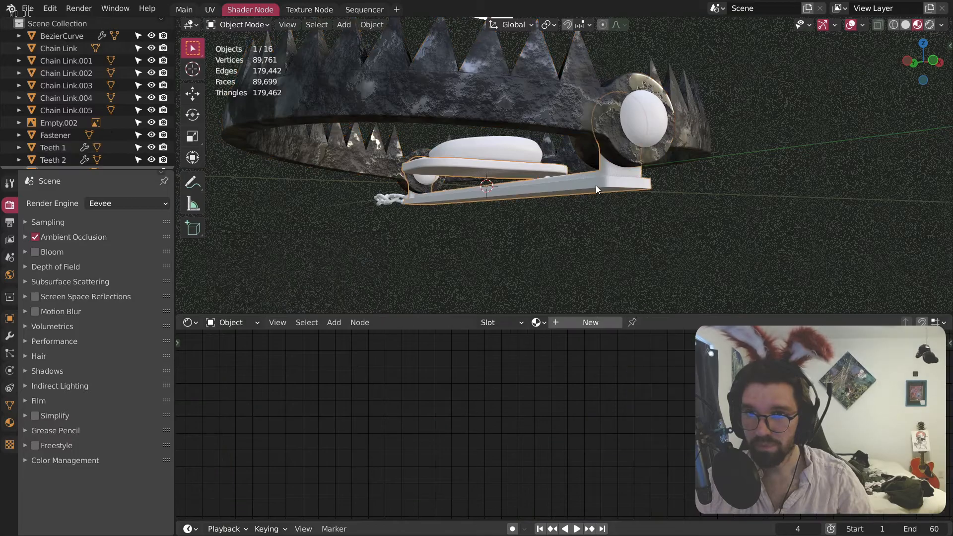
{"action": "left_click", "coordinate": [536, 322]}
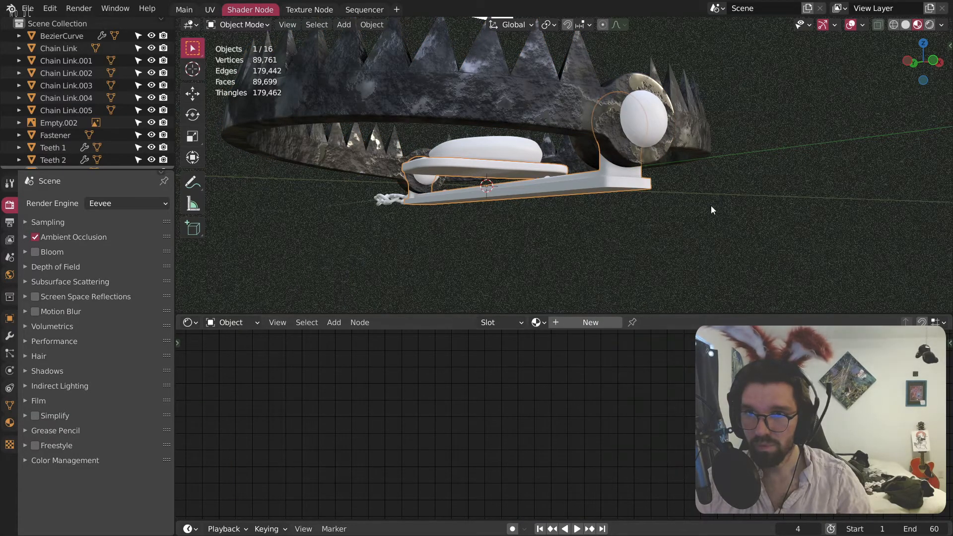
{"action": "middle_click_drag", "start_coordinate": [711, 205], "coordinate": [609, 257]}
{"action": "left_click", "coordinate": [570, 186]}
{"action": "middle_click_drag", "start_coordinate": [571, 186], "coordinate": [549, 216]}
{"action": "left_click", "coordinate": [516, 181], "text": "shift"}
{"action": "scroll", "coordinate": [516, 182], "scroll_direction": "up", "scroll_amount": 3}
{"action": "left_click", "coordinate": [529, 168], "text": "shift"}
{"action": "scroll", "coordinate": [528, 168], "scroll_direction": "down", "scroll_amount": 4}
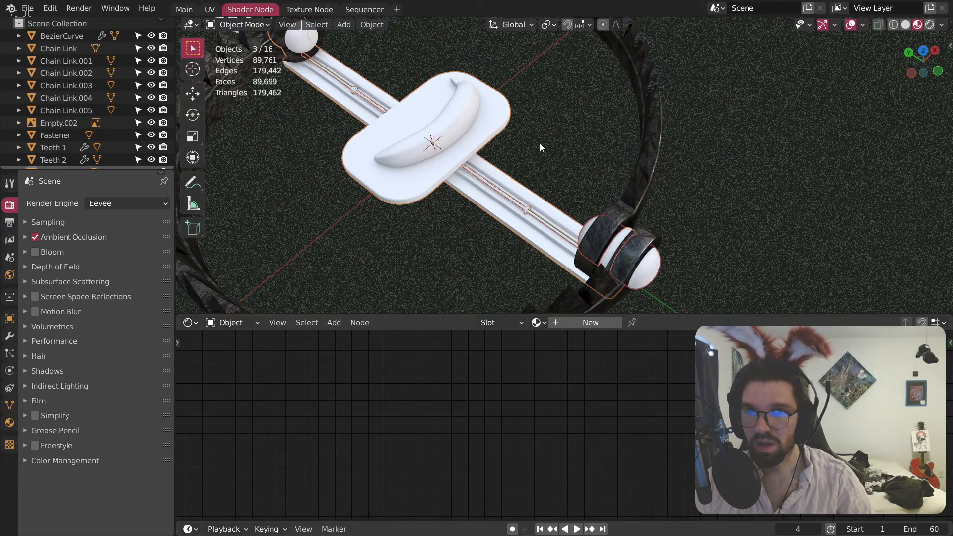
{"action": "left_click", "coordinate": [653, 157], "text": "shift"}
{"action": "key", "text": "ctrl+l"}
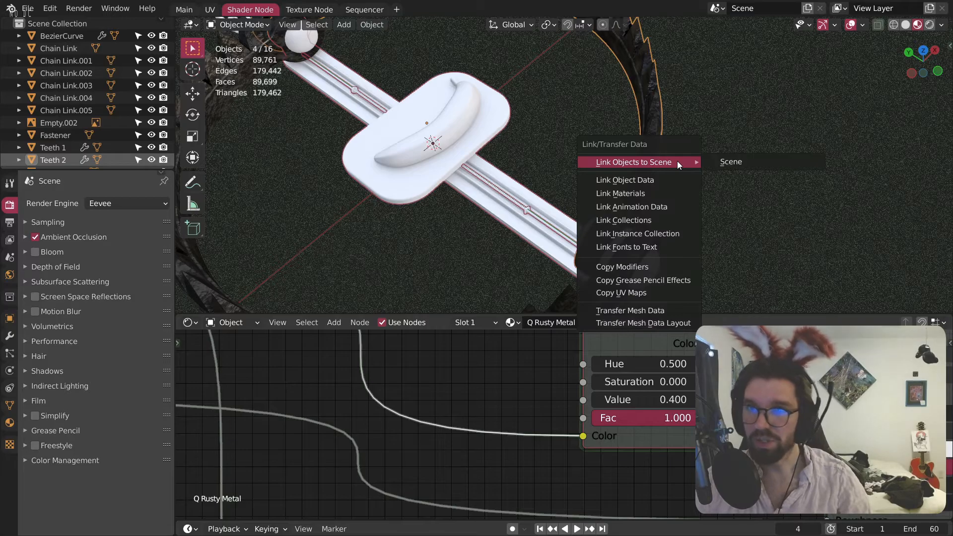
{"action": "left_click", "coordinate": [648, 191]}
{"action": "left_click", "coordinate": [719, 197]}
Step: Link the Teeth 2 jaw's material to the remaining white hinge pin on the opposite end of the trap
{"action": "middle_click_drag", "start_coordinate": [506, 138], "coordinate": [469, 90]}
{"action": "left_click", "coordinate": [469, 58]}
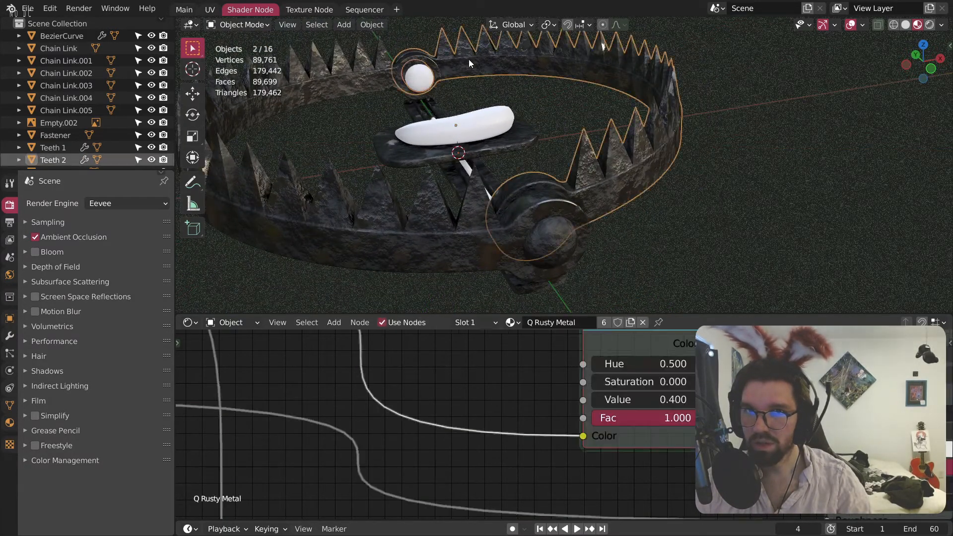
{"action": "key", "text": "ctrl+l"}
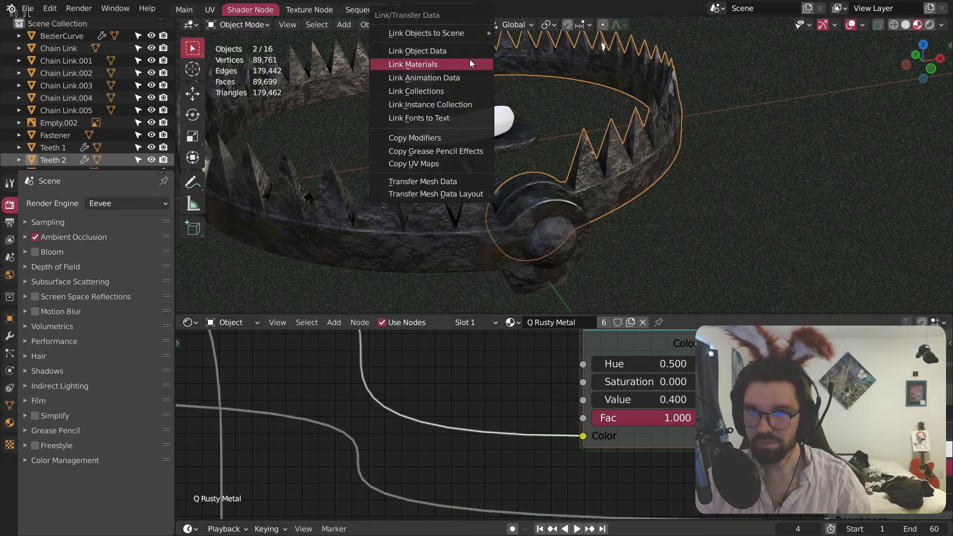
{"action": "left_click", "coordinate": [470, 61]}
{"action": "middle_click_drag", "start_coordinate": [470, 60], "coordinate": [683, 100]}
{"action": "left_click", "coordinate": [551, 94]}
Step: Select the fastener and all six chain links and link the nearby hinge pin's Q Rusty Metal material to them
{"action": "scroll", "coordinate": [671, 165], "scroll_direction": "down", "scroll_amount": 6}
{"action": "middle_click_drag", "start_coordinate": [671, 165], "coordinate": [540, 191]}
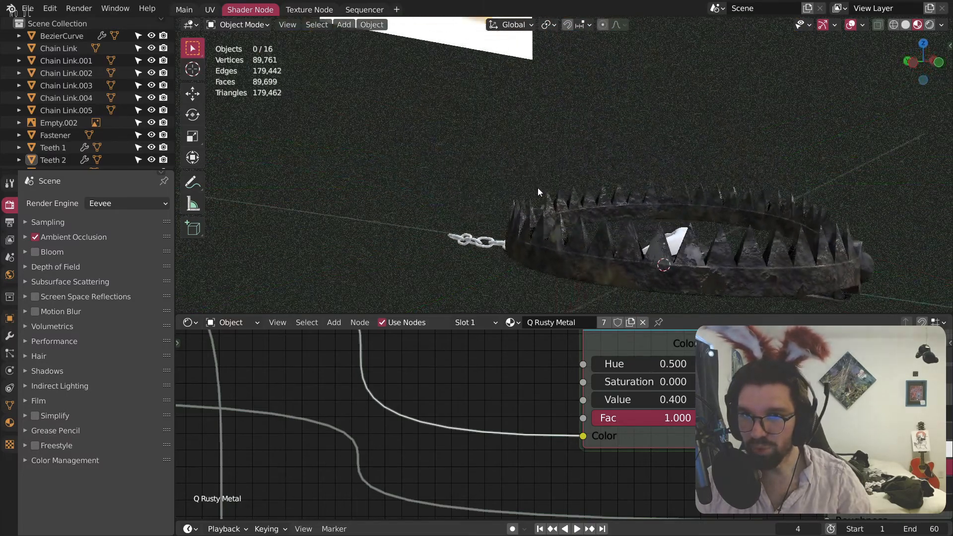
{"action": "scroll", "coordinate": [583, 141], "scroll_direction": "up", "scroll_amount": 5}
{"action": "middle_click_drag", "start_coordinate": [583, 141], "coordinate": [520, 162]}
{"action": "scroll", "coordinate": [633, 168], "scroll_direction": "up", "scroll_amount": 3}
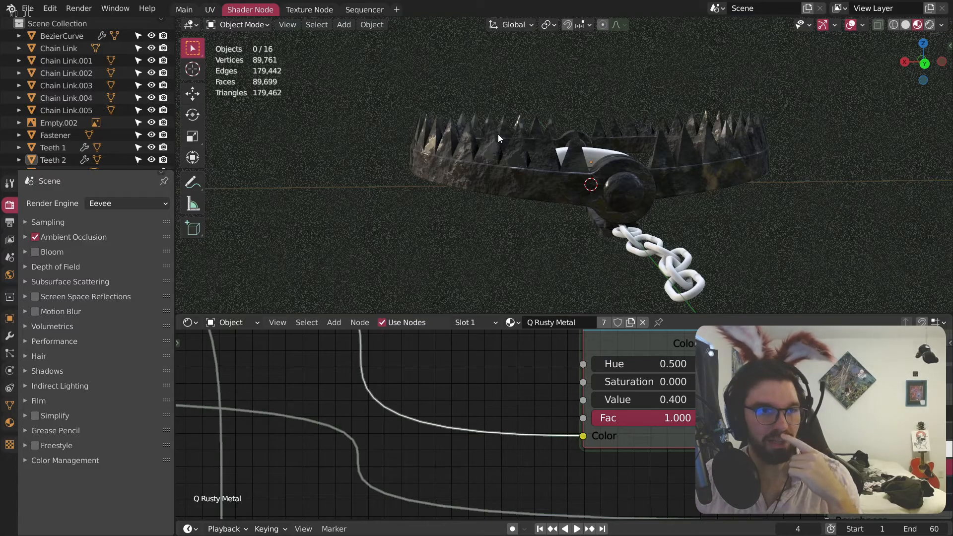
{"action": "middle_click_drag", "start_coordinate": [496, 135], "coordinate": [548, 140]}
{"action": "scroll", "coordinate": [536, 184], "scroll_direction": "up", "scroll_amount": 4}
{"action": "left_click", "coordinate": [382, 166]}
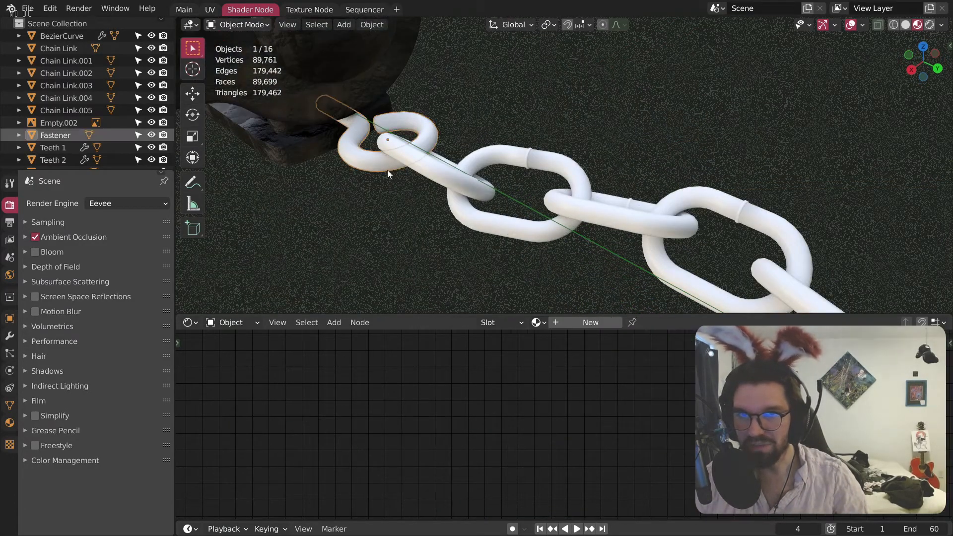
{"action": "left_click", "coordinate": [467, 180], "text": "shift"}
{"action": "left_click", "coordinate": [578, 191], "text": "shift"}
{"action": "left_click", "coordinate": [606, 201], "text": "shift"}
{"action": "left_click", "coordinate": [707, 196], "text": "shift"}
{"action": "scroll", "coordinate": [744, 213], "scroll_direction": "down", "scroll_amount": 3}
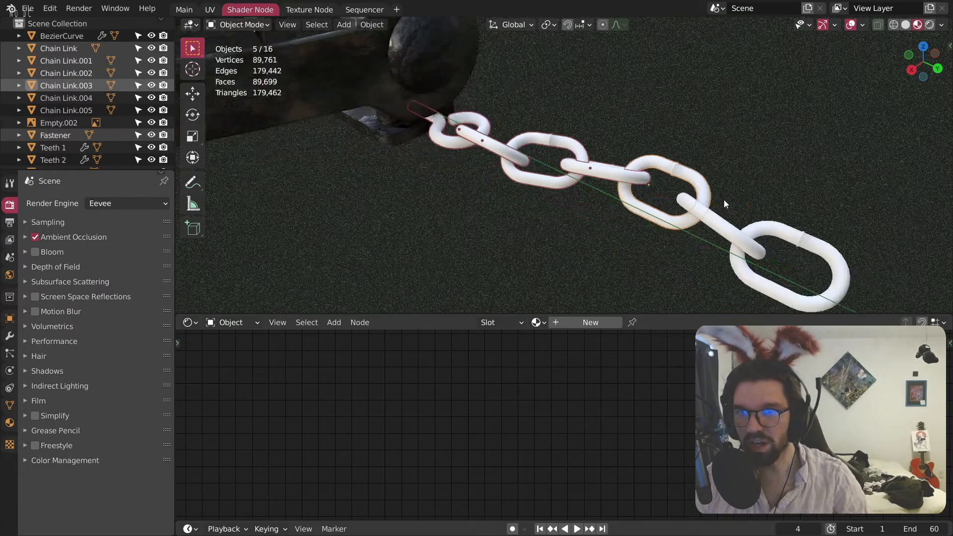
{"action": "middle_click_drag", "start_coordinate": [758, 223], "coordinate": [789, 226]}
{"action": "middle_click_drag", "start_coordinate": [790, 226], "coordinate": [630, 140], "text": "shift"}
{"action": "left_click", "coordinate": [628, 113], "text": "shift"}
{"action": "left_click", "coordinate": [645, 102], "text": "shift"}
{"action": "middle_click_drag", "start_coordinate": [645, 99], "coordinate": [606, 172], "text": "shift"}
{"action": "key", "text": "ctrl+l"}
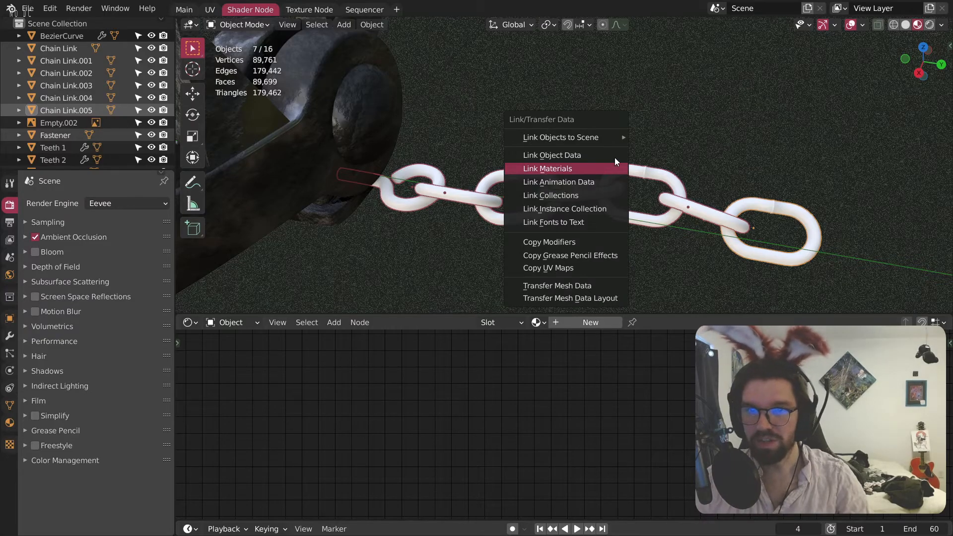
{"action": "left_click", "coordinate": [603, 168]}
{"action": "left_click", "coordinate": [373, 104], "text": "shift"}
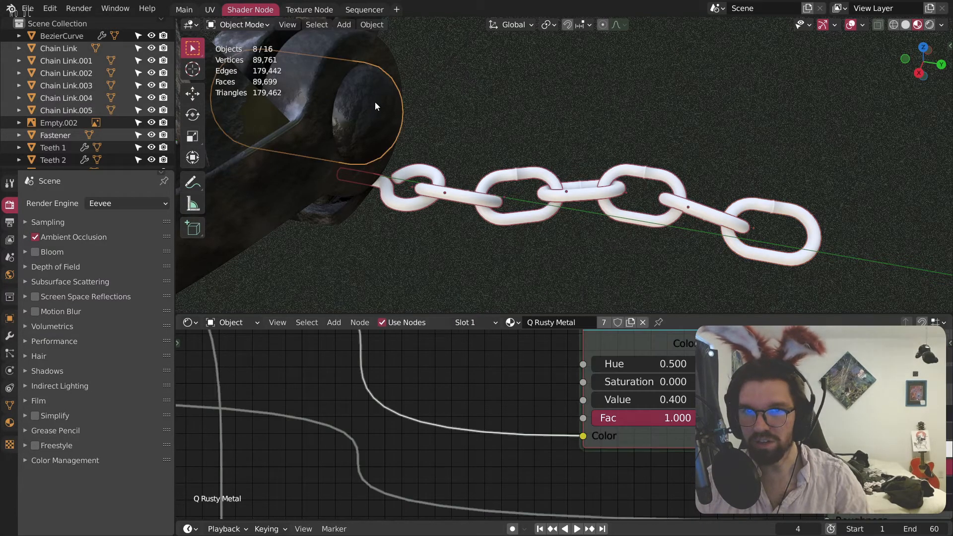
{"action": "key", "text": "ctrl+l"}
{"action": "left_click", "coordinate": [388, 99]}
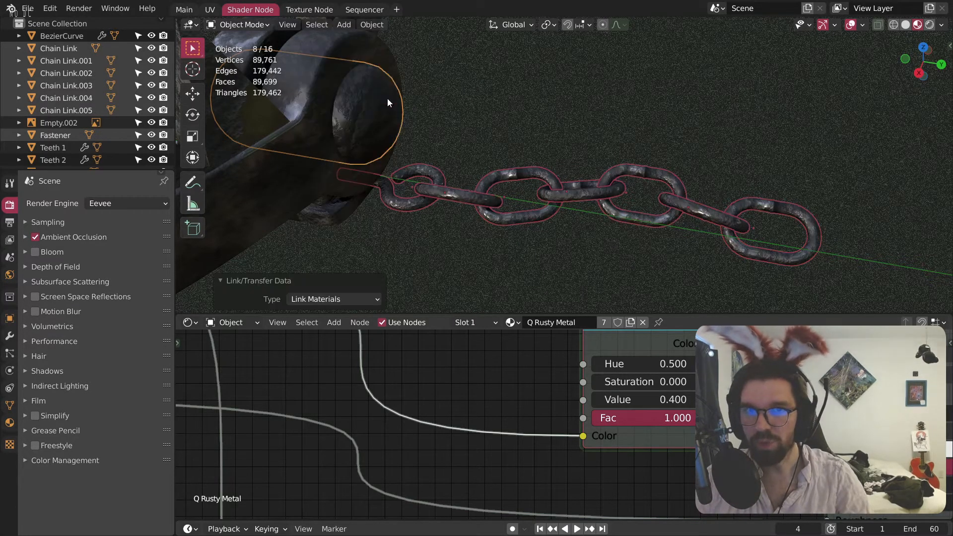
Step: Check the rust on the chain up close and apply the scale of the Fastener
{"action": "left_click", "coordinate": [588, 125]}
{"action": "scroll", "coordinate": [425, 168], "scroll_direction": "down", "scroll_amount": 3}
{"action": "middle_click_drag", "start_coordinate": [480, 171], "coordinate": [502, 120]}
{"action": "scroll", "coordinate": [433, 151], "scroll_direction": "up", "scroll_amount": 4}
{"action": "middle_click_drag", "start_coordinate": [433, 152], "coordinate": [514, 145]}
{"action": "scroll", "coordinate": [514, 145], "scroll_direction": "up", "scroll_amount": 7}
{"action": "middle_click_drag", "start_coordinate": [576, 183], "coordinate": [617, 226]}
{"action": "left_click", "coordinate": [606, 231]}
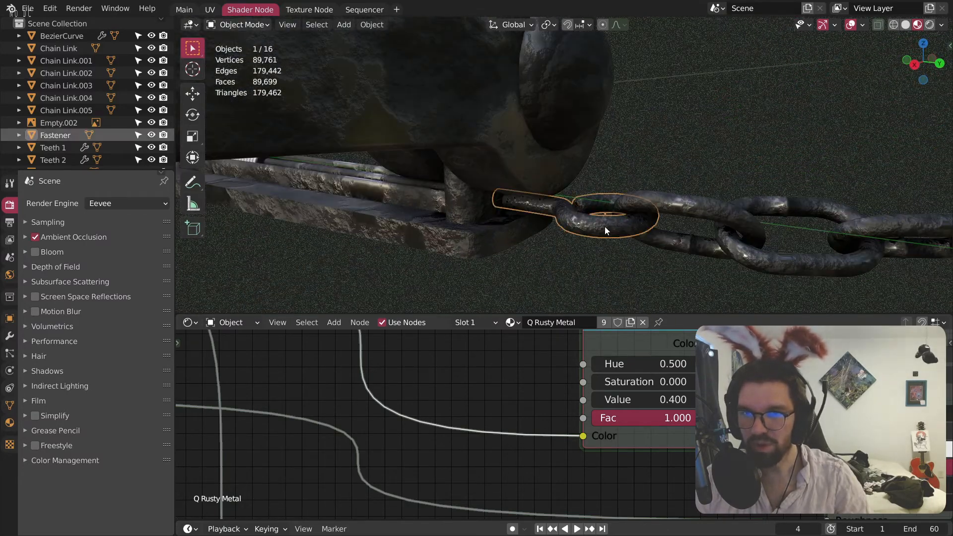
{"action": "key", "text": "shift+a"}
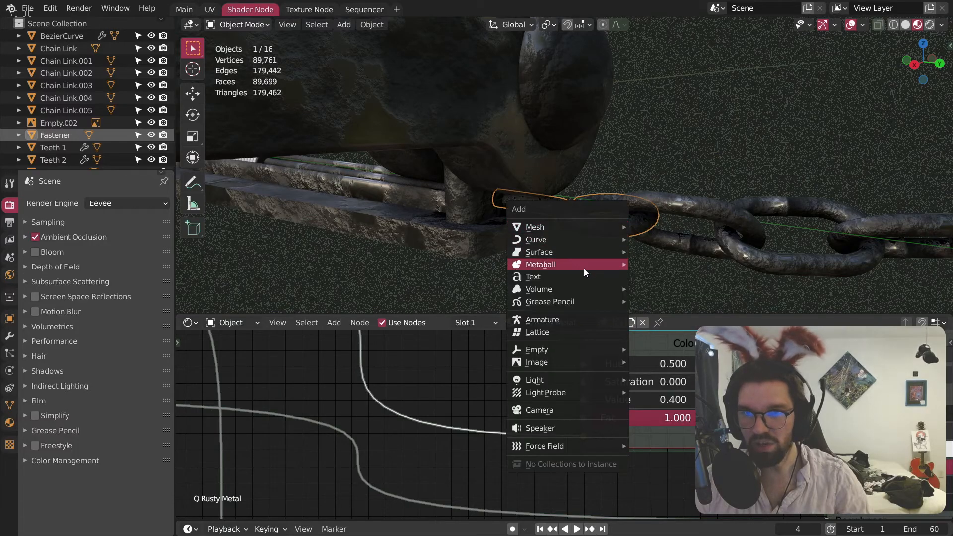
{"action": "key", "text": "Escape"}
{"action": "key", "text": "ctrl+a"}
{"action": "left_click", "coordinate": [630, 247]}
Step: Try to apply the scale of the first two chain links, Chain Link and Chain Link.001
{"action": "middle_click_drag", "start_coordinate": [630, 246], "coordinate": [571, 208]}
{"action": "left_click", "coordinate": [562, 200]}
{"action": "key", "text": "ctrl+a"}
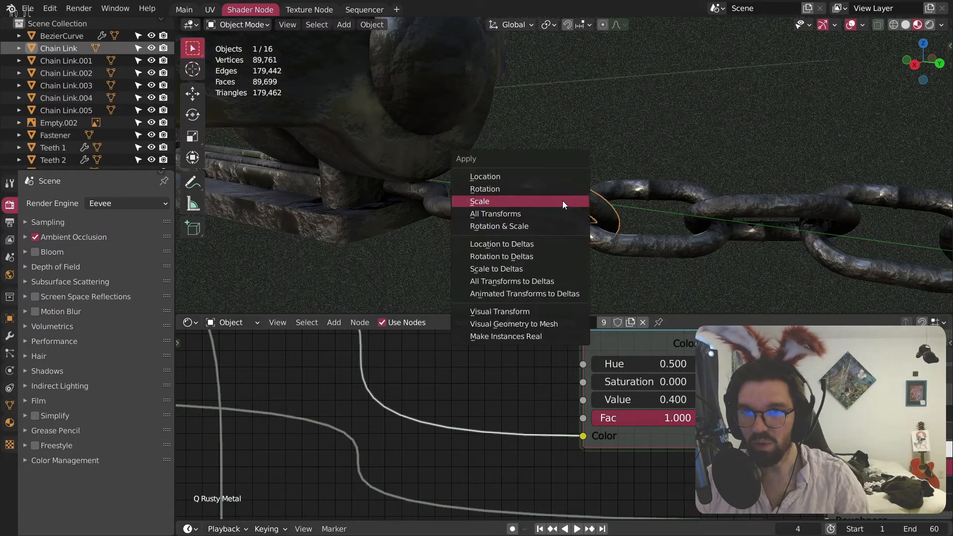
{"action": "left_click", "coordinate": [562, 201]}
{"action": "left_click", "coordinate": [647, 212]}
{"action": "key", "text": "ctrl+a"}
{"action": "left_click", "coordinate": [647, 212]}
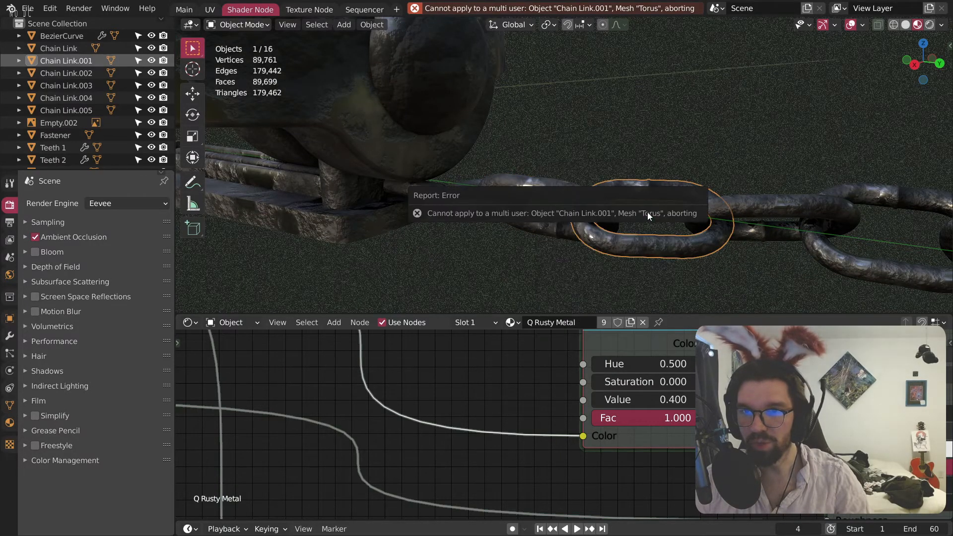
{"action": "left_click", "coordinate": [696, 139]}
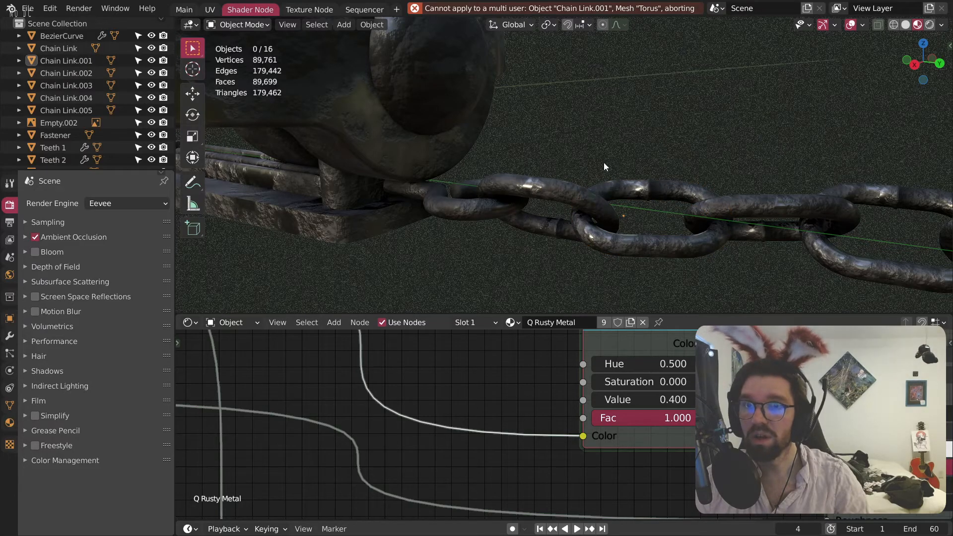
{"action": "left_click", "coordinate": [533, 188]}
{"action": "middle_click_drag", "start_coordinate": [801, 210], "coordinate": [595, 189]}
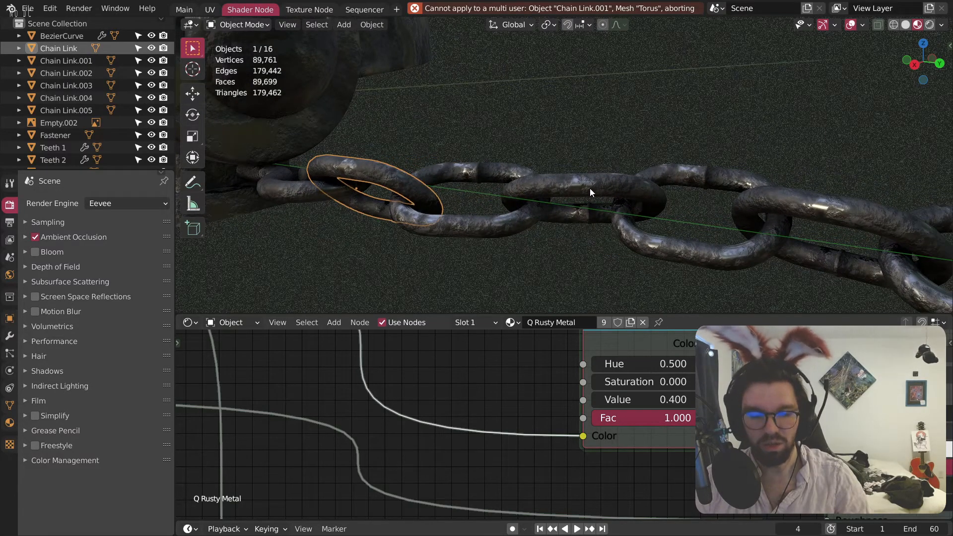
{"action": "key", "text": "ctrl+a"}
{"action": "left_click", "coordinate": [590, 188]}
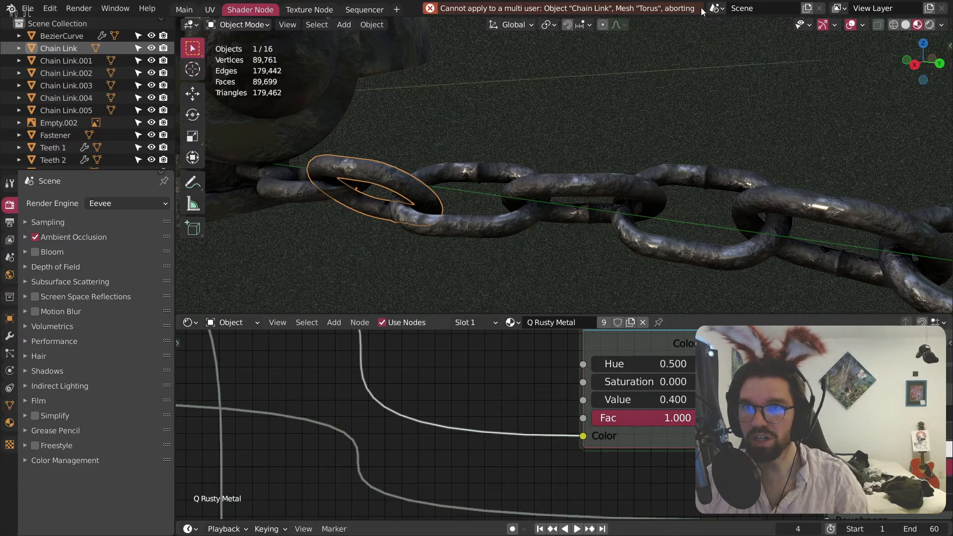
Step: Apply the scale of the trap's base frame beside the chain fastener
{"action": "scroll", "coordinate": [616, 157], "scroll_direction": "down", "scroll_amount": 4}
{"action": "left_click", "coordinate": [467, 241]}
{"action": "middle_click_drag", "start_coordinate": [467, 241], "coordinate": [475, 189], "text": "shift"}
{"action": "left_click", "coordinate": [487, 169]}
{"action": "key", "text": "ctrl+a"}
{"action": "left_click", "coordinate": [487, 169]}
Step: Apply the scale of the hinge pins at both ends of the trap
{"action": "left_click", "coordinate": [520, 87]}
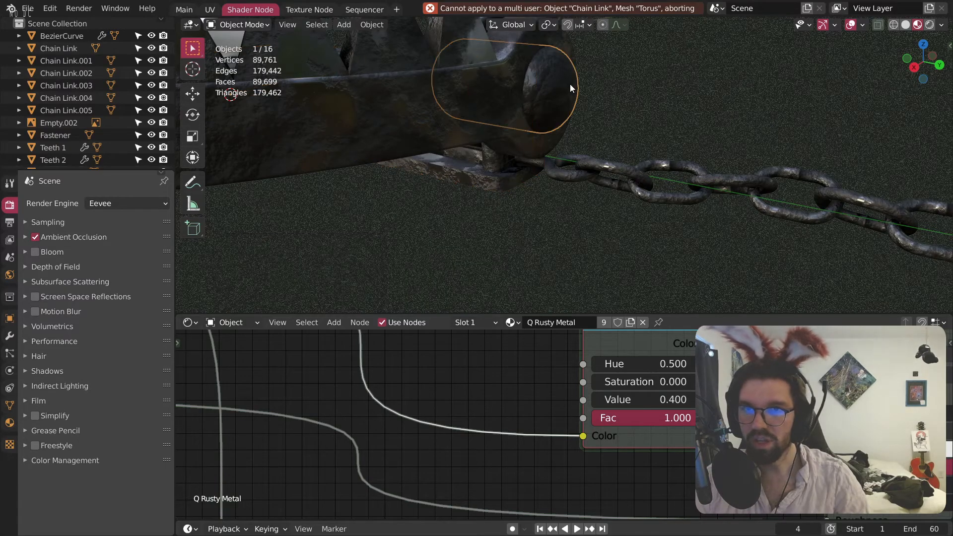
{"action": "key", "text": "ctrl+a"}
{"action": "left_click", "coordinate": [567, 85]}
{"action": "scroll", "coordinate": [472, 105], "scroll_direction": "down", "scroll_amount": 5}
{"action": "middle_click_drag", "start_coordinate": [472, 106], "coordinate": [434, 117]}
{"action": "middle_click", "coordinate": [390, 120], "text": "alt"}
{"action": "scroll", "coordinate": [434, 118], "scroll_direction": "up", "scroll_amount": 3}
{"action": "left_click", "coordinate": [298, 199]}
{"action": "key", "text": "ctrl+a"}
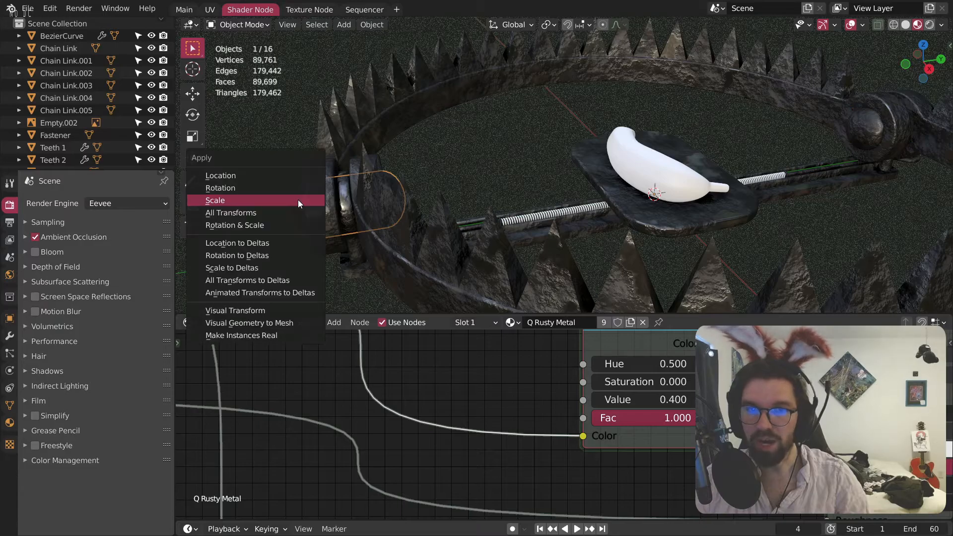
{"action": "left_click", "coordinate": [300, 198]}
Step: Apply the scale of the thin rod that runs through the coil spring beside the trigger plate
{"action": "middle_click_drag", "start_coordinate": [300, 198], "coordinate": [523, 218]}
{"action": "scroll", "coordinate": [422, 208], "scroll_direction": "up", "scroll_amount": 3}
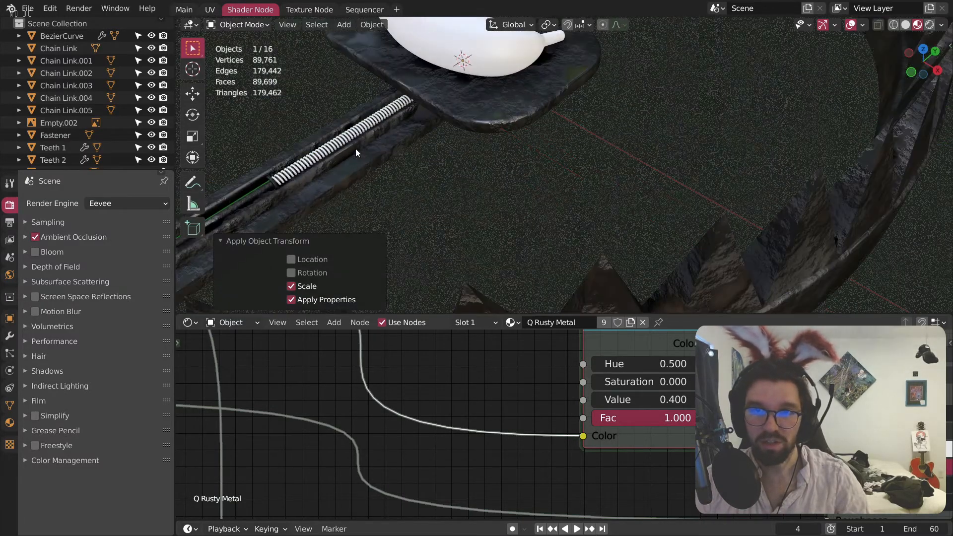
{"action": "middle_click_drag", "start_coordinate": [355, 149], "coordinate": [412, 191]}
{"action": "scroll", "coordinate": [412, 192], "scroll_direction": "up", "scroll_amount": 2}
{"action": "middle_click_drag", "start_coordinate": [461, 231], "coordinate": [563, 171], "text": "shift"}
{"action": "left_click", "coordinate": [441, 250]}
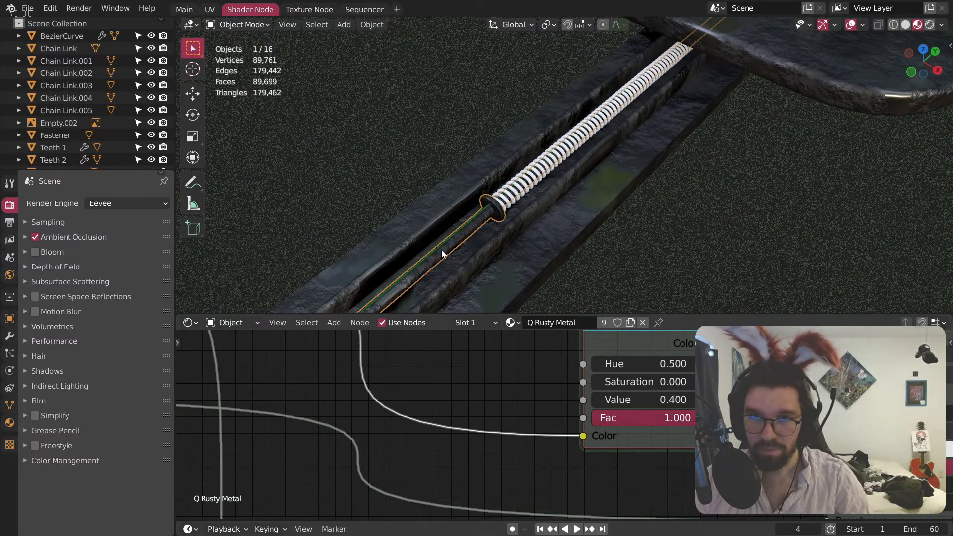
{"action": "key", "text": "ctrl+a"}
{"action": "left_click", "coordinate": [448, 248]}
Step: Assign the existing Q Gold material to the coil spring and check it up close
{"action": "left_click", "coordinate": [576, 145]}
{"action": "scroll", "coordinate": [578, 141], "scroll_direction": "up", "scroll_amount": 3}
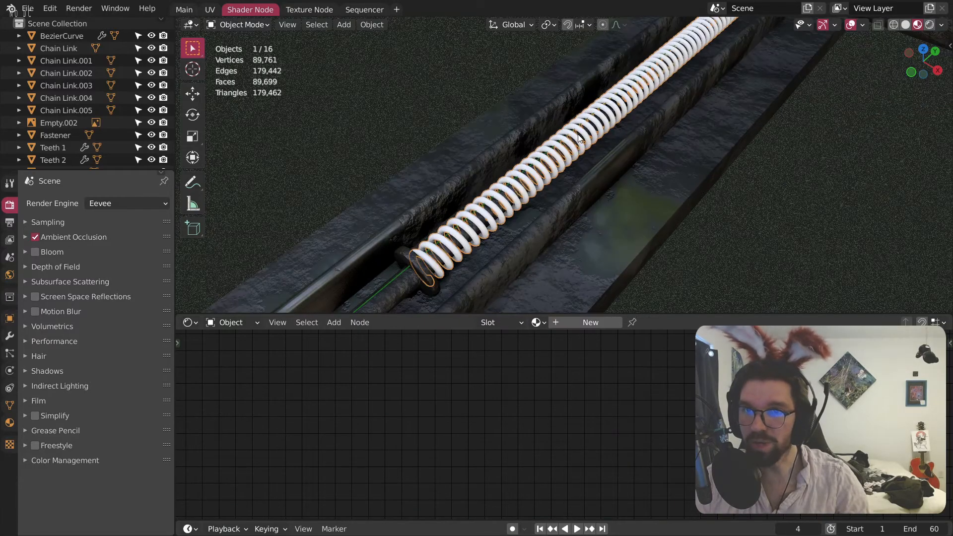
{"action": "left_click", "coordinate": [536, 322]}
{"action": "scroll", "coordinate": [633, 447], "scroll_direction": "down", "scroll_amount": 5}
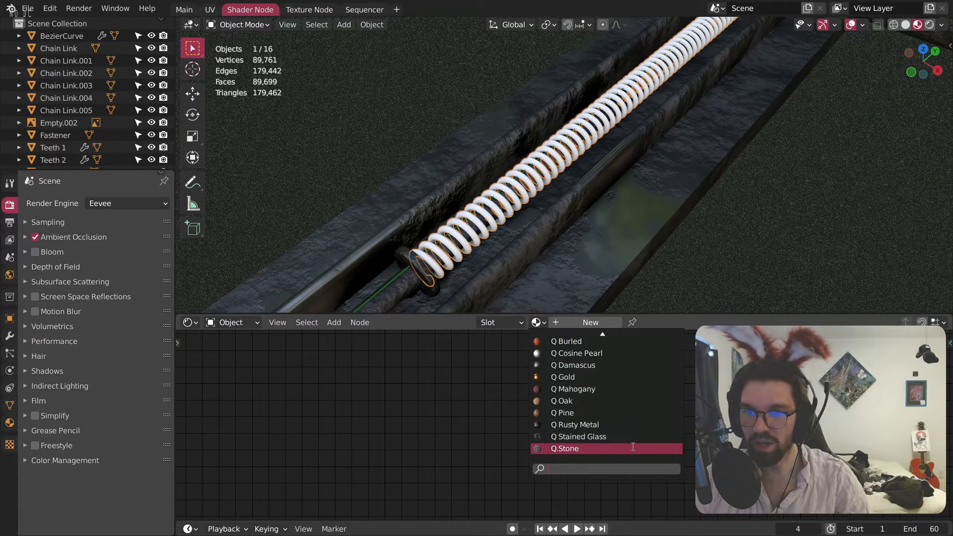
{"action": "left_click", "coordinate": [573, 377]}
{"action": "middle_click_drag", "start_coordinate": [627, 164], "coordinate": [490, 145]}
{"action": "scroll", "coordinate": [478, 132], "scroll_direction": "up", "scroll_amount": 6}
{"action": "left_click", "coordinate": [528, 58]}
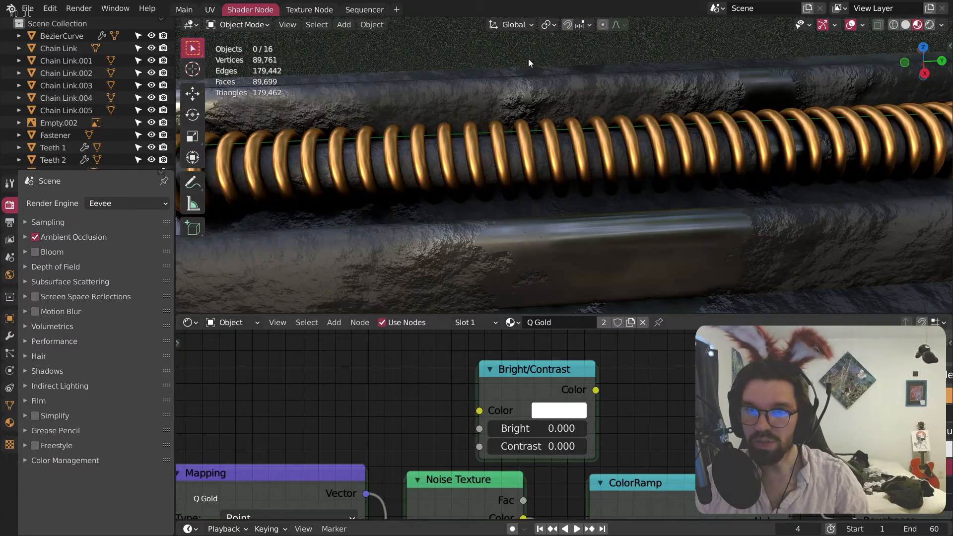
Step: Delete the unconnected Bright/Contrast node from the spring's Q Gold material
{"action": "left_click", "coordinate": [553, 159]}
{"action": "scroll", "coordinate": [591, 386], "scroll_direction": "down", "scroll_amount": 5}
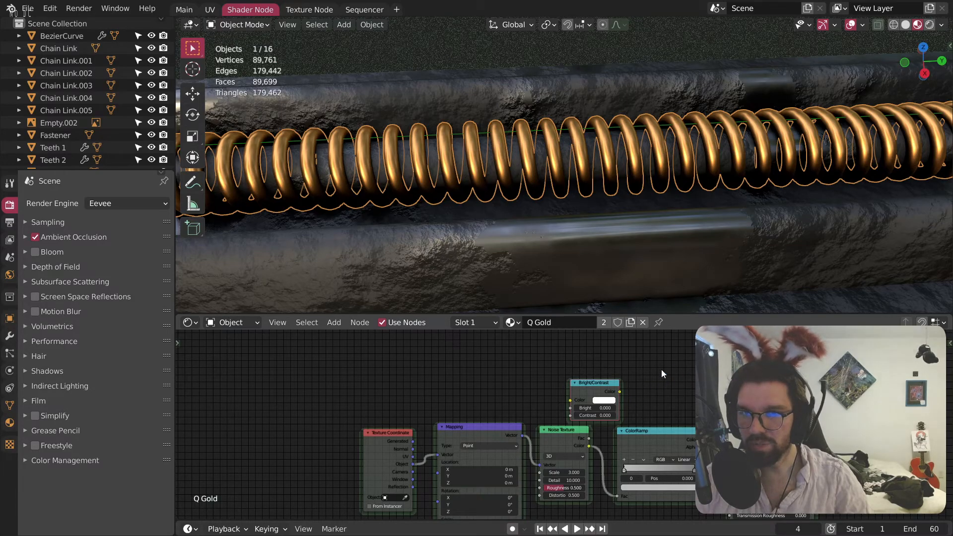
{"action": "key", "text": "x"}
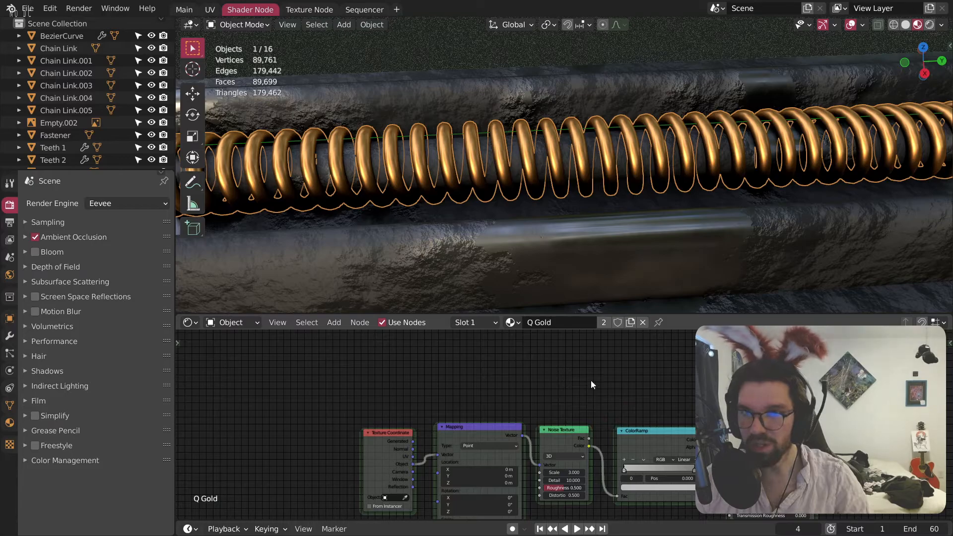
{"action": "left_click_drag", "start_coordinate": [661, 398], "coordinate": [381, 507]}
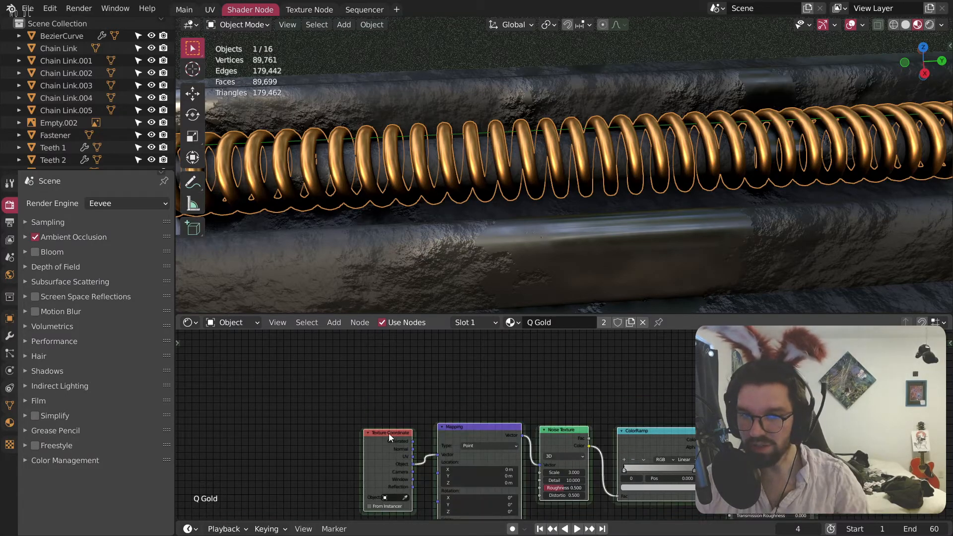
{"action": "left_click_drag", "start_coordinate": [459, 425], "coordinate": [418, 391]}
{"action": "left_click", "coordinate": [671, 372]}
Step: Darken the Q Gold shader's orange base color to a lightness of 0.265
{"action": "middle_click_drag", "start_coordinate": [671, 371], "coordinate": [468, 330]}
{"action": "scroll", "coordinate": [599, 433], "scroll_direction": "up", "scroll_amount": 7}
{"action": "middle_click_drag", "start_coordinate": [551, 367], "coordinate": [560, 465]}
{"action": "scroll", "coordinate": [587, 391], "scroll_direction": "up", "scroll_amount": 2}
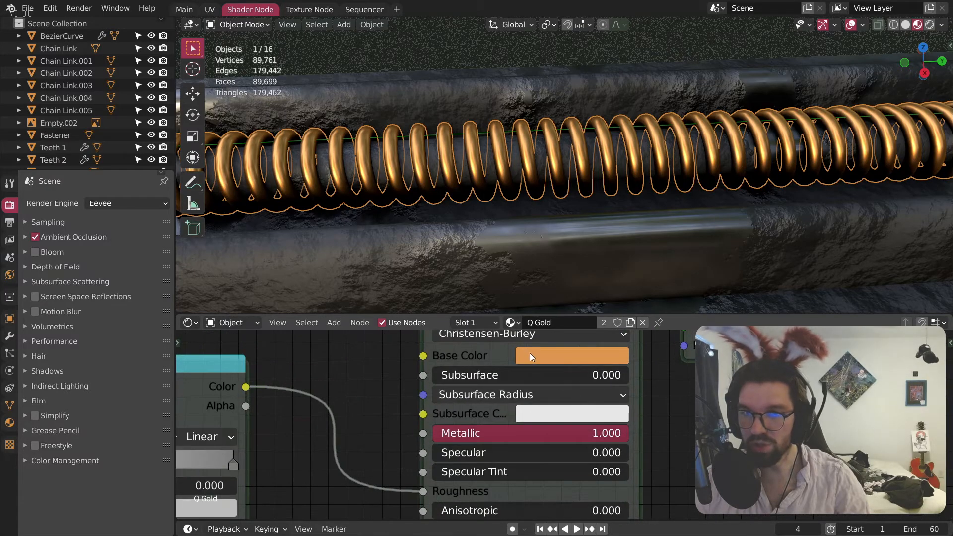
{"action": "left_click", "coordinate": [529, 353]}
{"action": "left_click", "coordinate": [673, 169]}
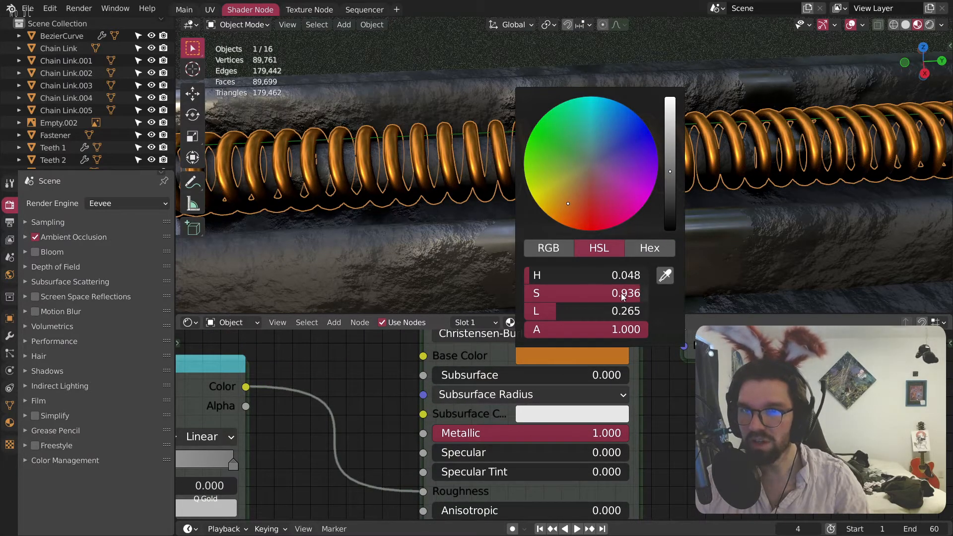
Step: Try fully desaturating the base color of the spring's Q Gold material
{"action": "left_click_drag", "start_coordinate": [622, 293], "coordinate": [510, 293]}
{"action": "scroll", "coordinate": [613, 161], "scroll_direction": "down", "scroll_amount": 3}
{"action": "middle_click_drag", "start_coordinate": [613, 162], "coordinate": [745, 155]}
{"action": "left_click", "coordinate": [669, 136]}
{"action": "middle_click_drag", "start_coordinate": [817, 261], "coordinate": [703, 221], "text": "shift"}
{"action": "scroll", "coordinate": [703, 222], "scroll_direction": "up", "scroll_amount": 3}
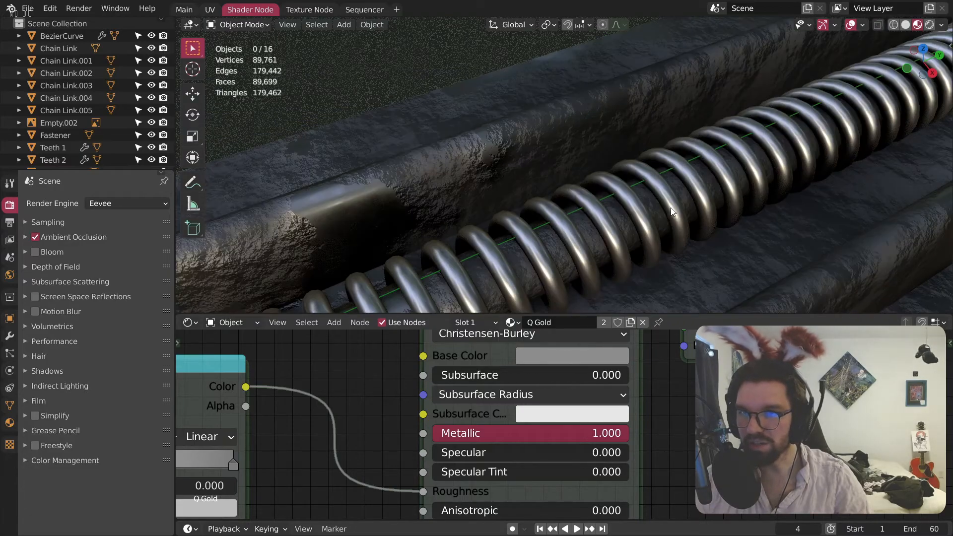
Step: Undo the latest base color changes on the spring's material and set the base color's saturation to 0.3
{"action": "left_click", "coordinate": [670, 208]}
{"action": "key", "text": "ctrl+z"}
{"action": "key", "text": "ctrl+z"}
{"action": "key", "text": "ctrl+z"}
{"action": "left_click", "coordinate": [561, 356]}
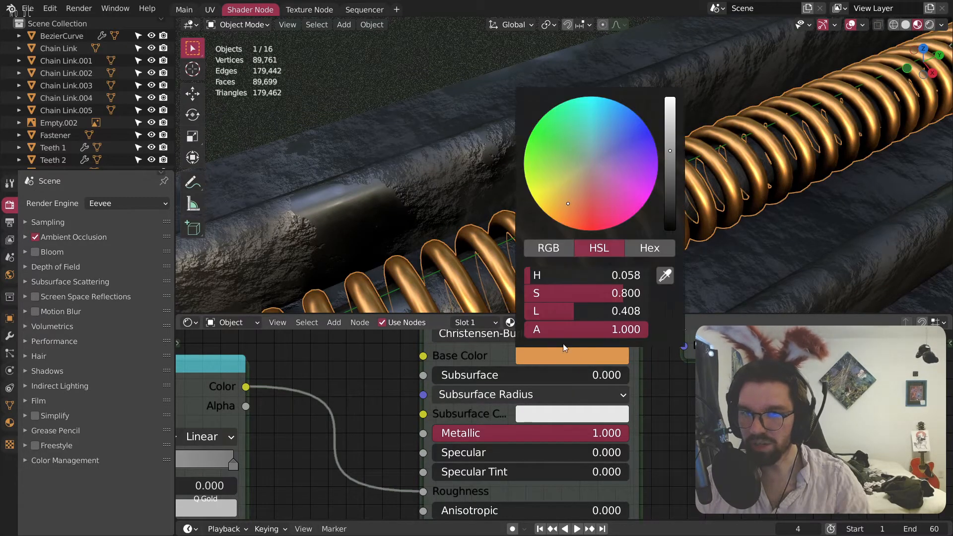
{"action": "left_click", "coordinate": [614, 292]}
{"action": "type", "text": "0.3"}
{"action": "key", "text": "Return"}
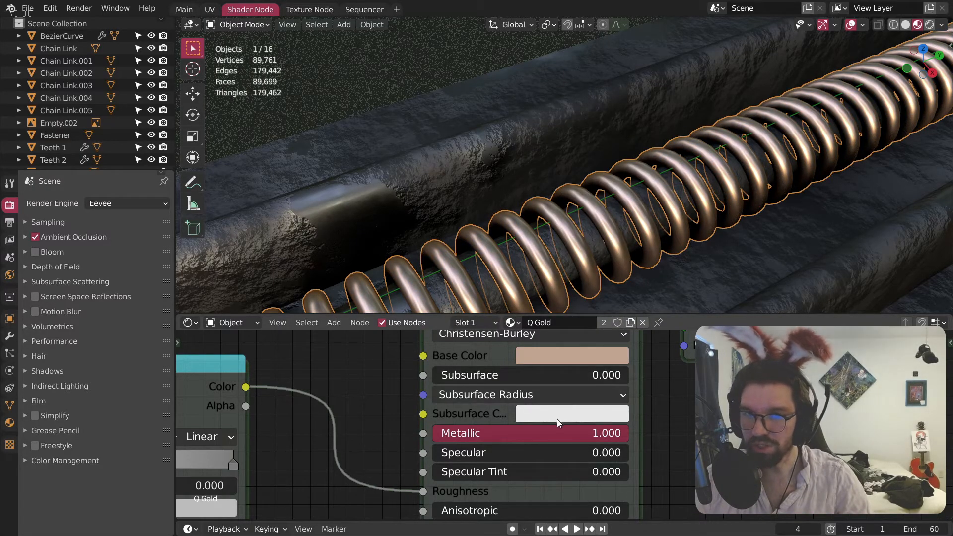
Step: Move the Texture Coordinate, Mapping, Noise Texture and ColorRamp nodes down to free space above them
{"action": "key", "text": "Home"}
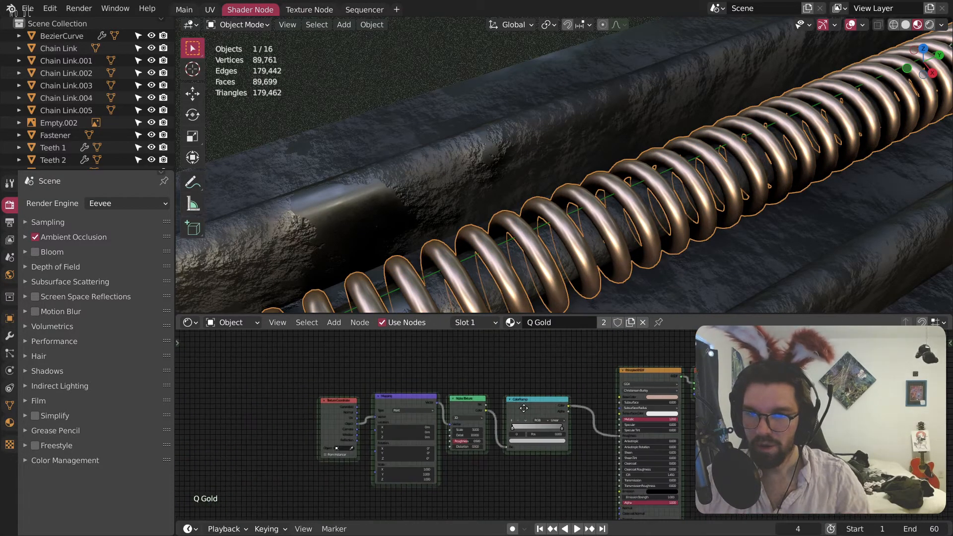
{"action": "middle_click_drag", "start_coordinate": [508, 407], "coordinate": [626, 423]}
{"action": "left_click_drag", "start_coordinate": [669, 378], "coordinate": [390, 502]}
{"action": "left_click_drag", "start_coordinate": [523, 414], "coordinate": [485, 486]}
{"action": "left_click", "coordinate": [588, 401]}
{"action": "middle_click_drag", "start_coordinate": [619, 400], "coordinate": [525, 381]}
{"action": "scroll", "coordinate": [516, 400], "scroll_direction": "up", "scroll_amount": 4}
Step: Add a Layer Weight node in the free space above the texture nodes
{"action": "key", "text": "shift+a"}
{"action": "mouse_move", "coordinate": [517, 400]}
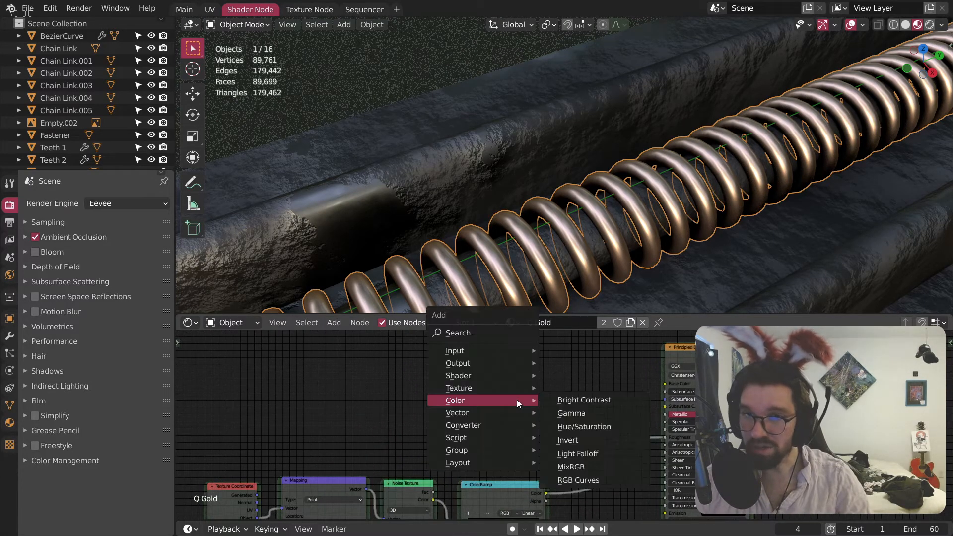
{"action": "key", "text": "Escape"}
{"action": "key", "text": "shift+a"}
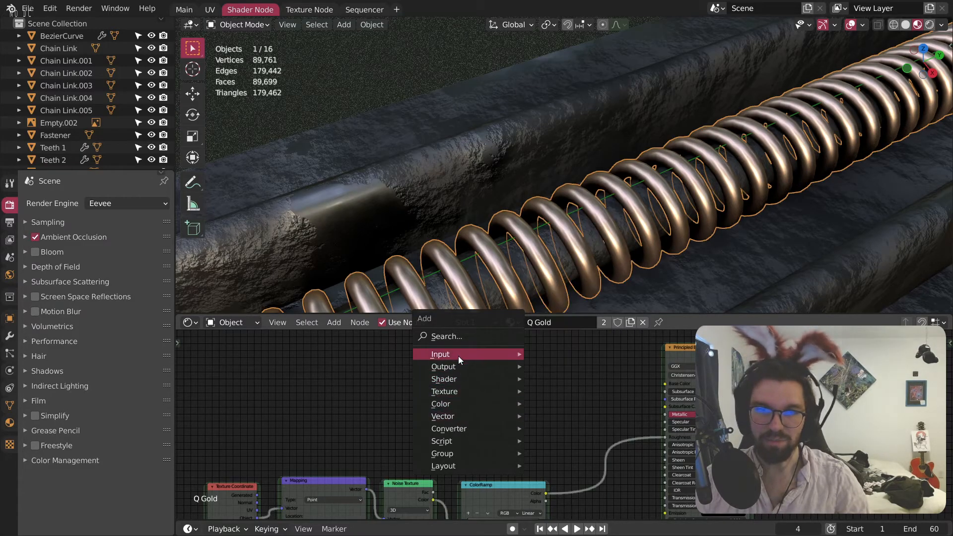
{"action": "left_click", "coordinate": [567, 211]}
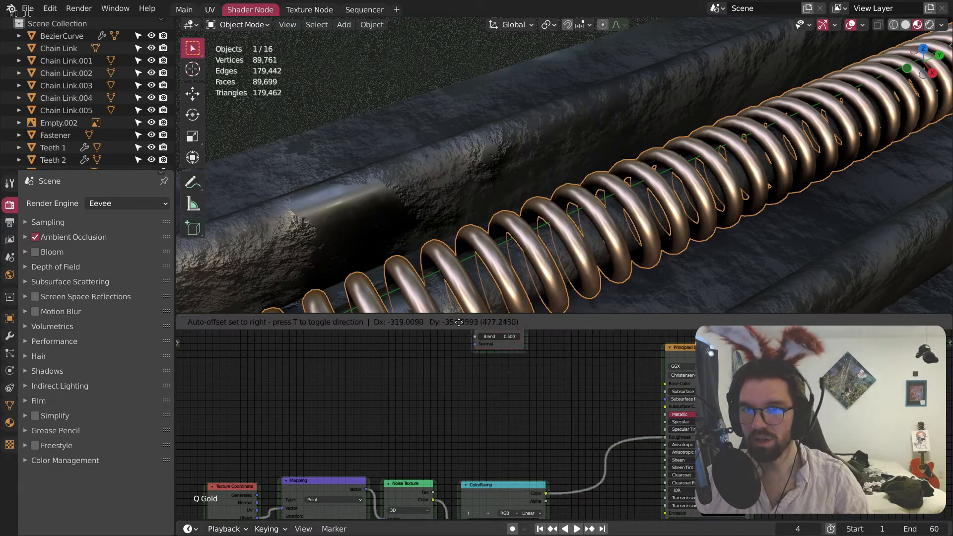
{"action": "left_click", "coordinate": [385, 322]}
Step: Add a ColorRamp node beside the Layer Weight node, on the side facing the Principled BSDF
{"action": "key", "text": "shift+a"}
{"action": "mouse_move", "coordinate": [472, 432]}
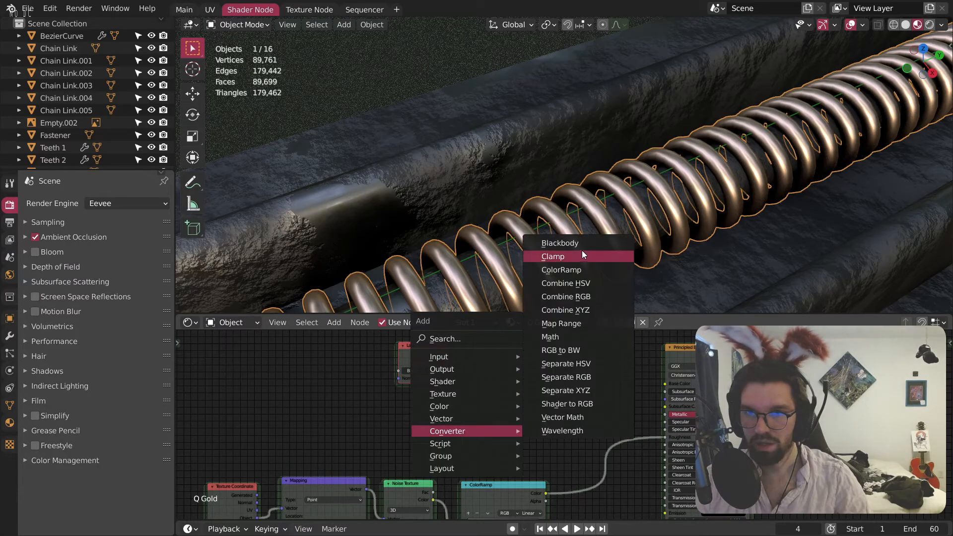
{"action": "left_click", "coordinate": [561, 269]}
{"action": "left_click", "coordinate": [444, 362]}
{"action": "scroll", "coordinate": [444, 363], "scroll_direction": "up", "scroll_amount": 2}
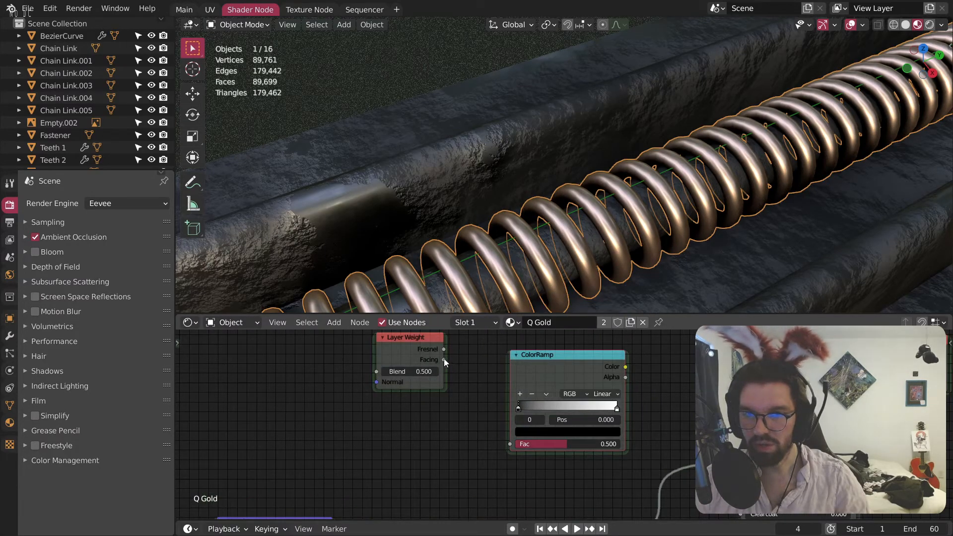
Step: Copy the Principled BSDF's base color into both color stops of the new ColorRamp
{"action": "middle_click_drag", "start_coordinate": [657, 405], "coordinate": [584, 386]}
{"action": "scroll", "coordinate": [585, 387], "scroll_direction": "up", "scroll_amount": 4}
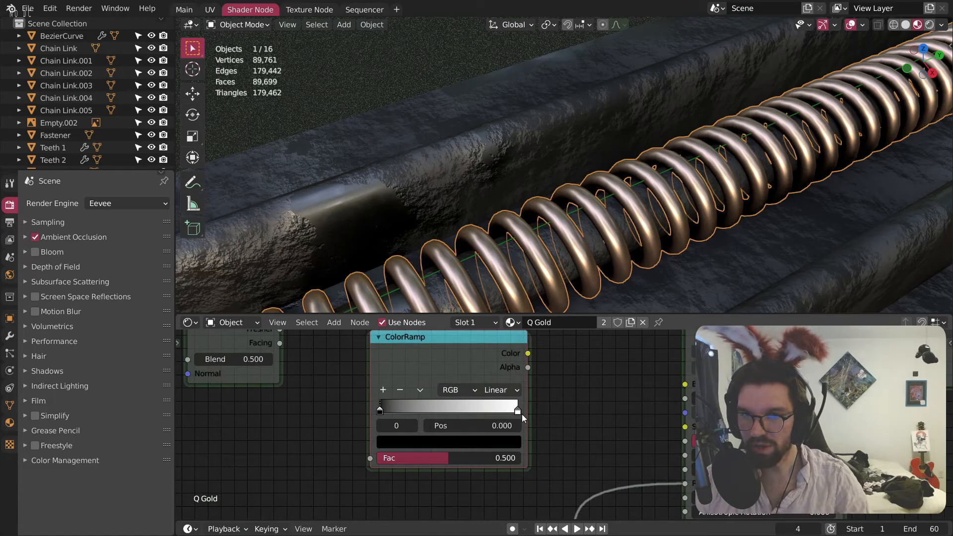
{"action": "left_click", "coordinate": [518, 412]}
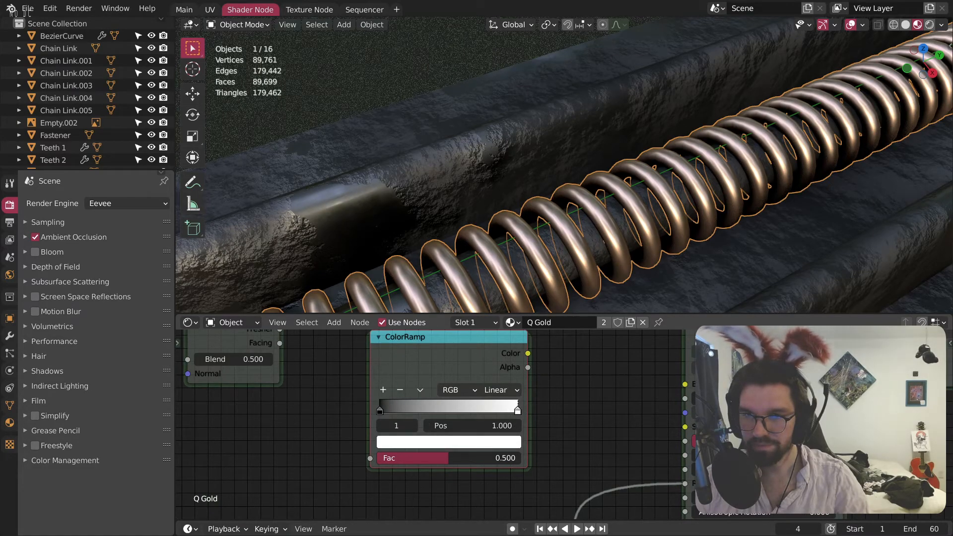
{"action": "left_click", "coordinate": [735, 385]}
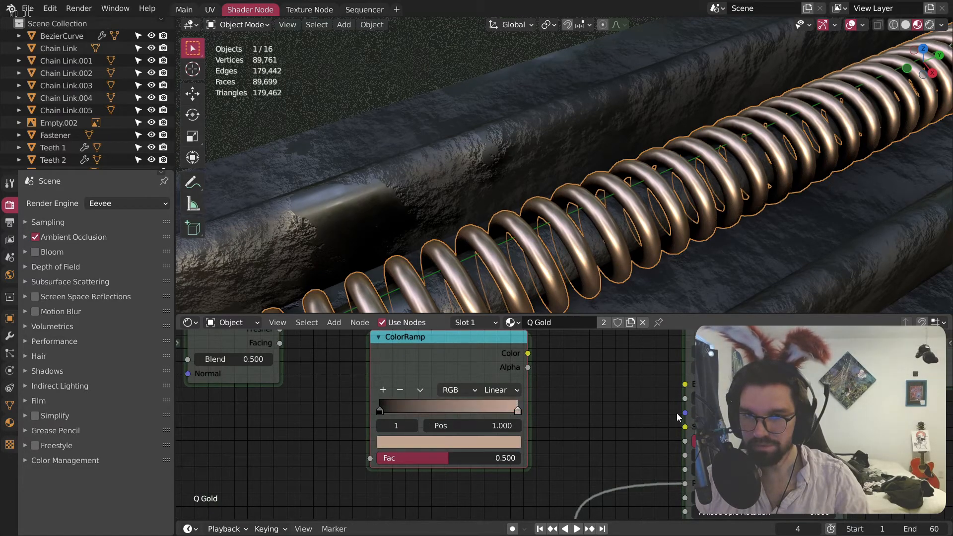
{"action": "left_click", "coordinate": [380, 411]}
{"action": "left_click", "coordinate": [735, 384]}
Step: Connect the new ColorRamp's Color output to Base Color and the Layer Weight's Facing output to the ramp's Fac
{"action": "middle_click_drag", "start_coordinate": [580, 379], "coordinate": [664, 421]}
{"action": "left_click_drag", "start_coordinate": [574, 364], "coordinate": [611, 341]}
{"action": "left_click", "coordinate": [422, 374]}
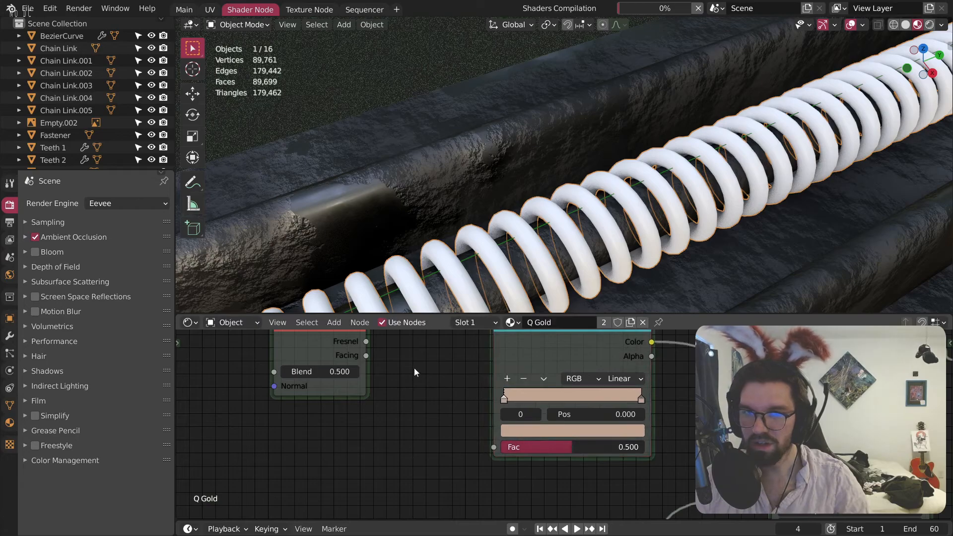
{"action": "middle_click_drag", "start_coordinate": [422, 370], "coordinate": [464, 382]}
{"action": "left_click_drag", "start_coordinate": [536, 458], "coordinate": [408, 366]}
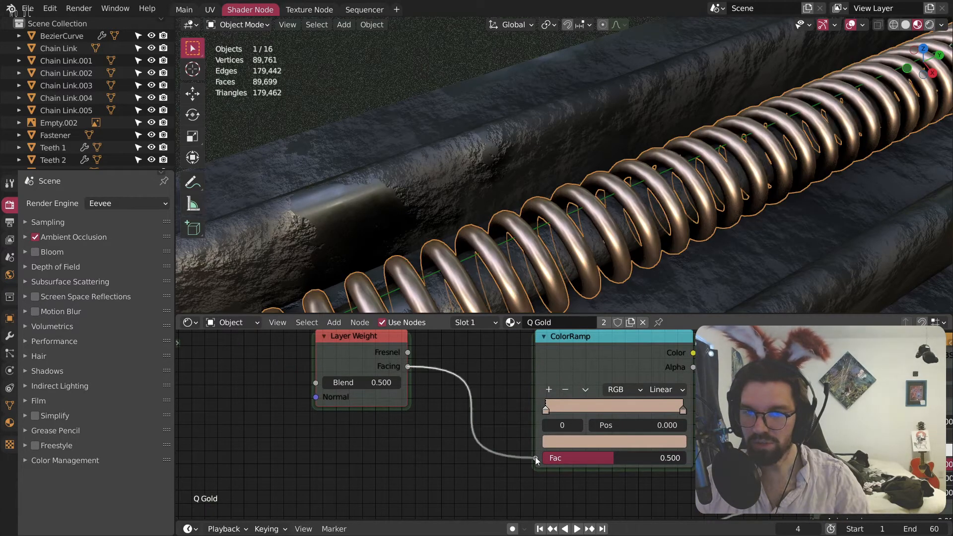
Step: Change the new ColorRamp's color mode to HSV and its color interpolation to Far
{"action": "scroll", "coordinate": [560, 390], "scroll_direction": "up", "scroll_amount": 3}
{"action": "left_click", "coordinate": [560, 388]}
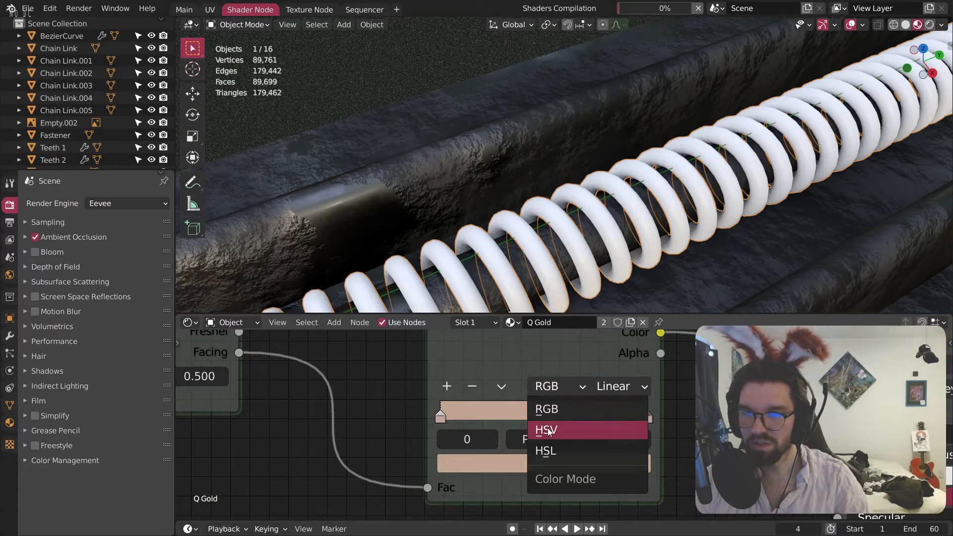
{"action": "left_click", "coordinate": [623, 420]}
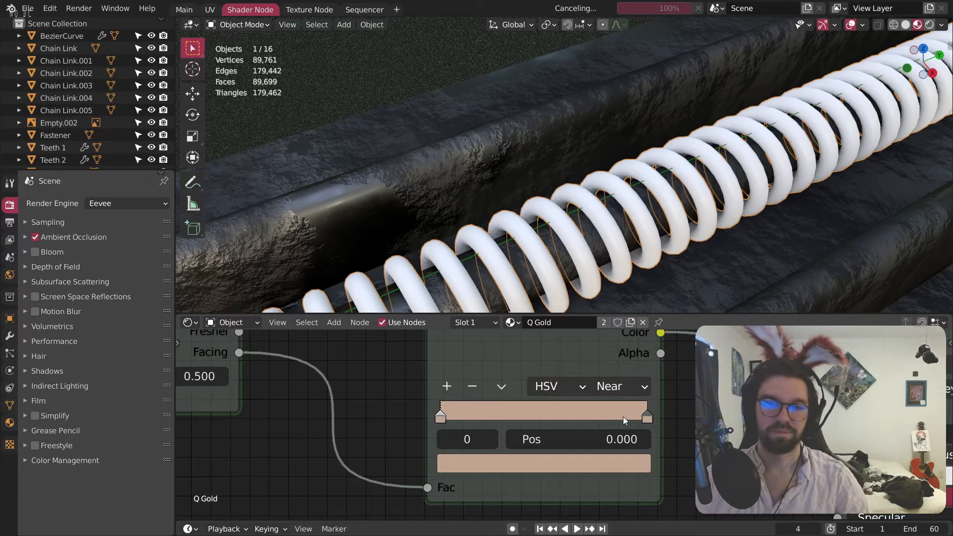
{"action": "left_click", "coordinate": [619, 388]}
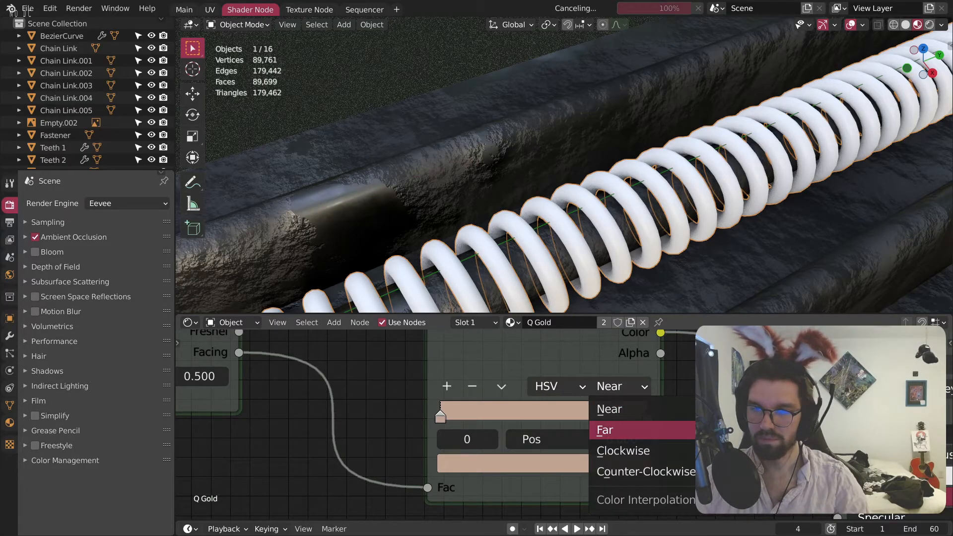
{"action": "left_click", "coordinate": [636, 393]}
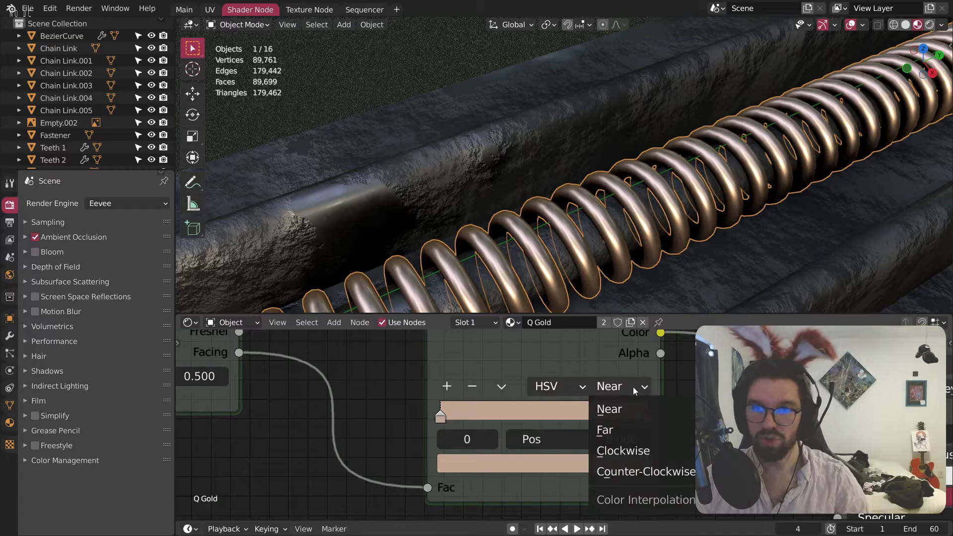
{"action": "left_click", "coordinate": [620, 431]}
{"action": "middle_click_drag", "start_coordinate": [603, 297], "coordinate": [542, 170]}
{"action": "scroll", "coordinate": [542, 170], "scroll_direction": "up", "scroll_amount": 6}
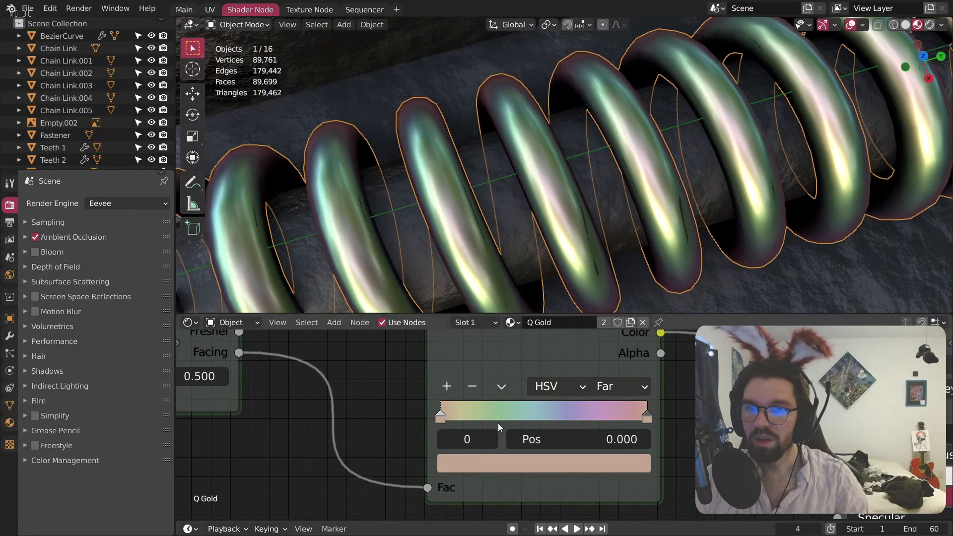
Step: Set the ColorRamp's first stop position to 0.1 and its last stop position to 0.9
{"action": "left_click_drag", "start_coordinate": [442, 416], "coordinate": [478, 417]}
{"action": "left_click", "coordinate": [590, 439]}
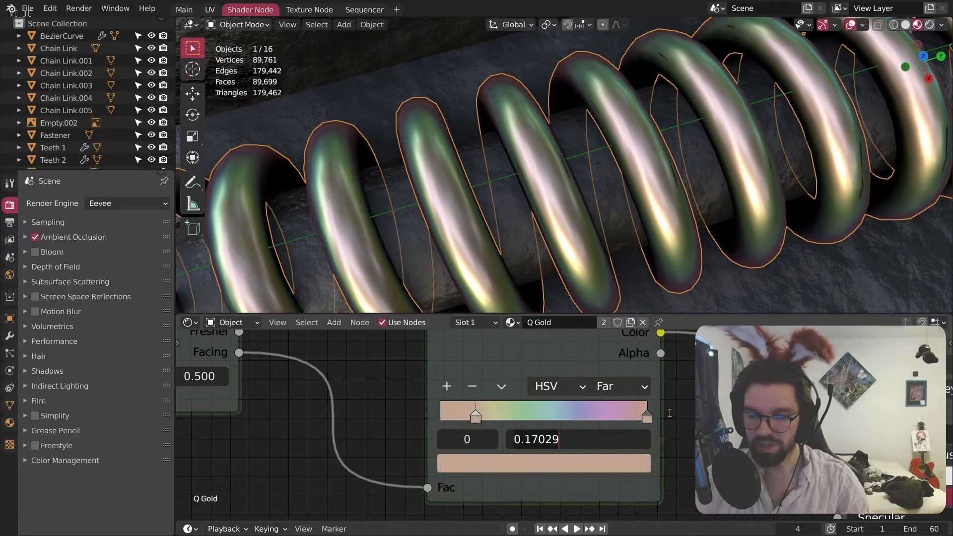
{"action": "type", "text": ".1"}
{"action": "key", "text": "Return"}
{"action": "left_click", "coordinate": [646, 416]}
{"action": "left_click", "coordinate": [624, 447]}
{"action": "type", "text": ".9"}
{"action": "key", "text": "Return"}
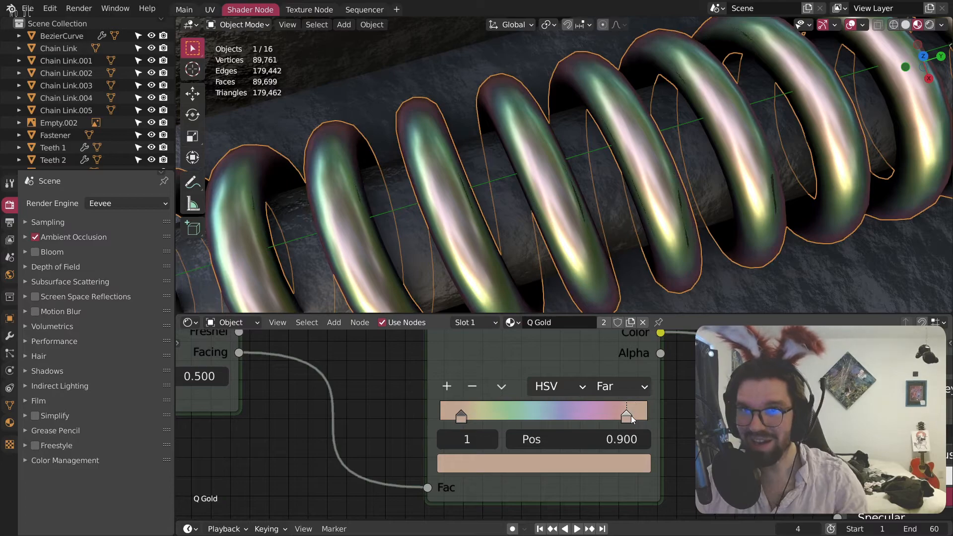
Step: Set the ColorRamp's last stop position to 0.75 and its first stop position to 0.25
{"action": "left_click", "coordinate": [618, 457]}
{"action": "left_click", "coordinate": [616, 461]}
{"action": "double_click", "coordinate": [633, 440]}
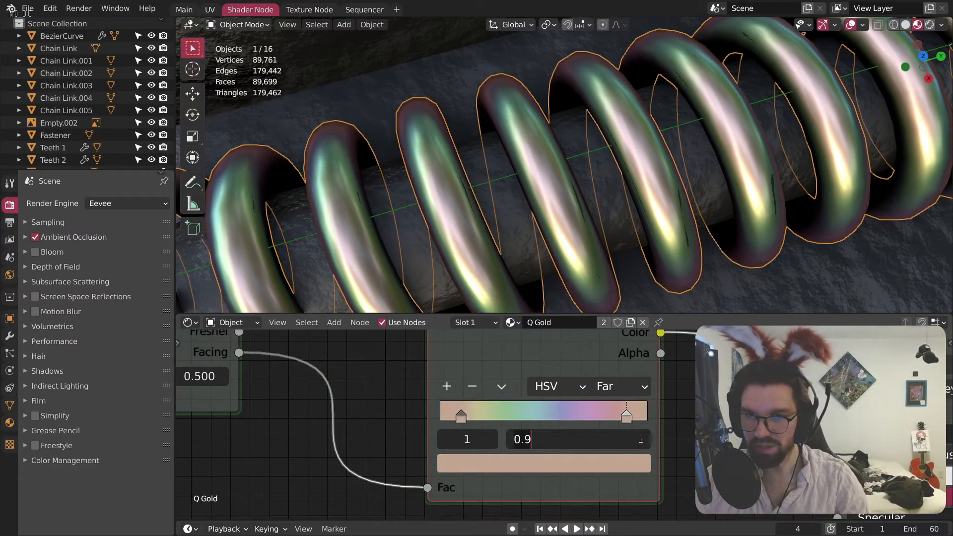
{"action": "type", "text": ".75"}
{"action": "key", "text": "Return"}
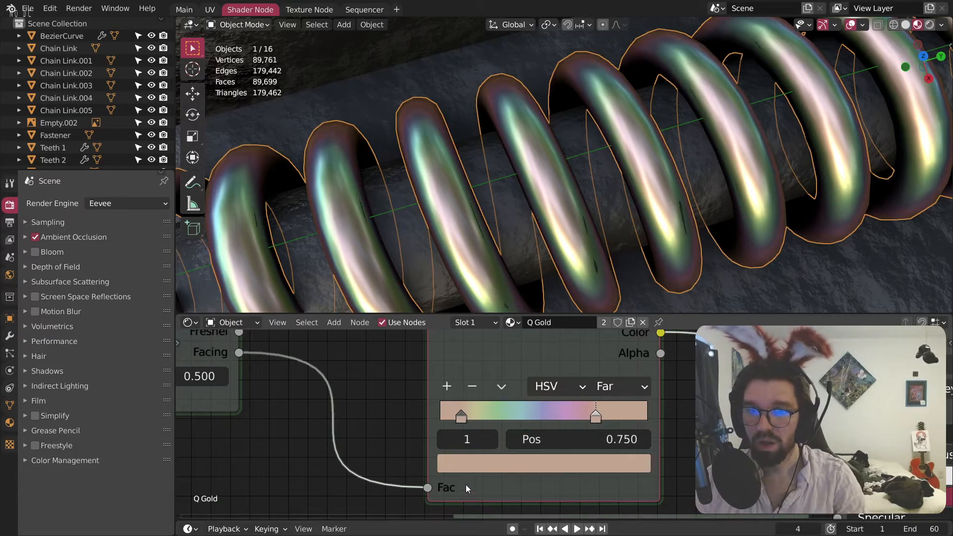
{"action": "left_click", "coordinate": [463, 419]}
{"action": "double_click", "coordinate": [615, 440]}
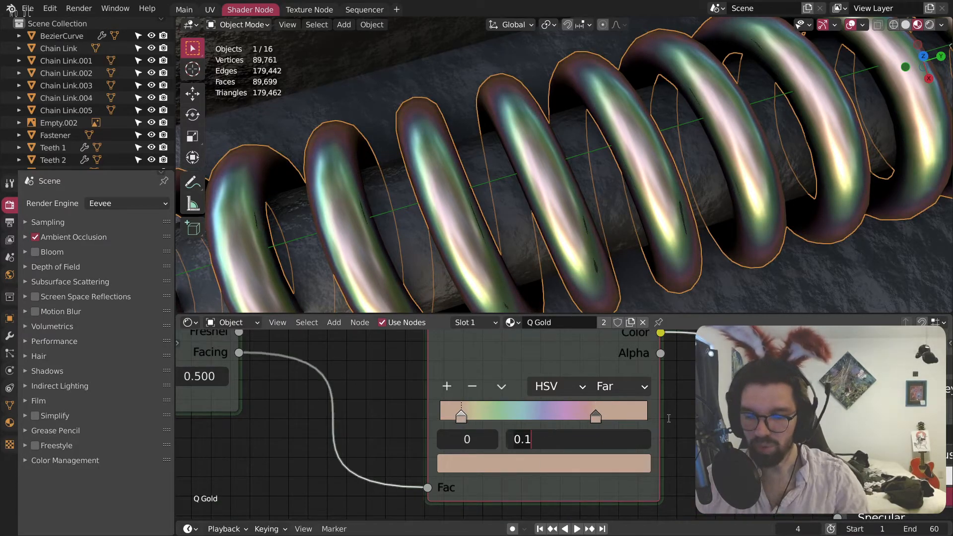
{"action": "type", "text": ".25"}
{"action": "key", "text": "Return"}
Step: Deselect the spring and examine its iridescent coloring from several angles and distances
{"action": "scroll", "coordinate": [754, 138], "scroll_direction": "down", "scroll_amount": 6}
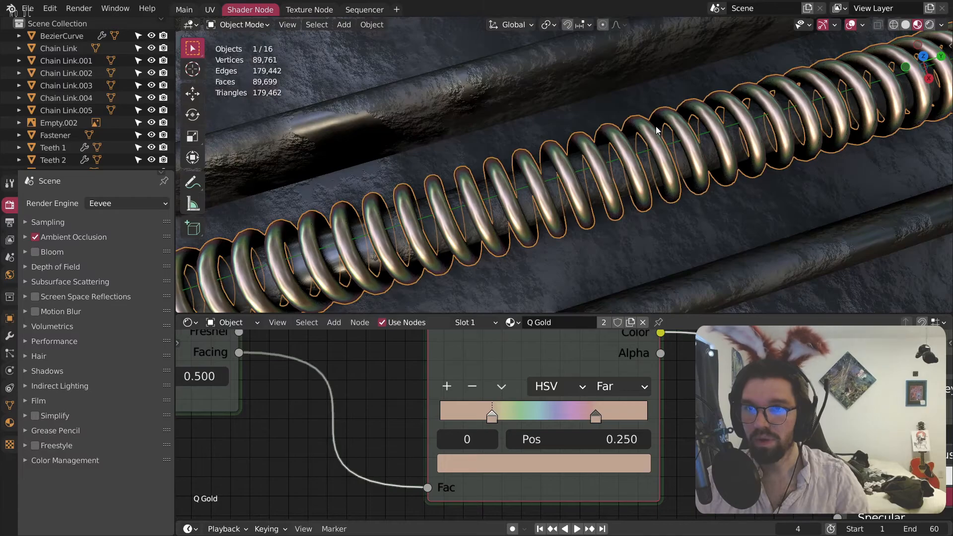
{"action": "middle_click_drag", "start_coordinate": [753, 138], "coordinate": [703, 100]}
{"action": "scroll", "coordinate": [728, 138], "scroll_direction": "down", "scroll_amount": 4}
{"action": "middle_click_drag", "start_coordinate": [728, 138], "coordinate": [492, 92], "text": "shift"}
{"action": "left_click", "coordinate": [491, 93]}
{"action": "scroll", "coordinate": [538, 175], "scroll_direction": "up", "scroll_amount": 4}
{"action": "middle_click_drag", "start_coordinate": [539, 175], "coordinate": [368, 119]}
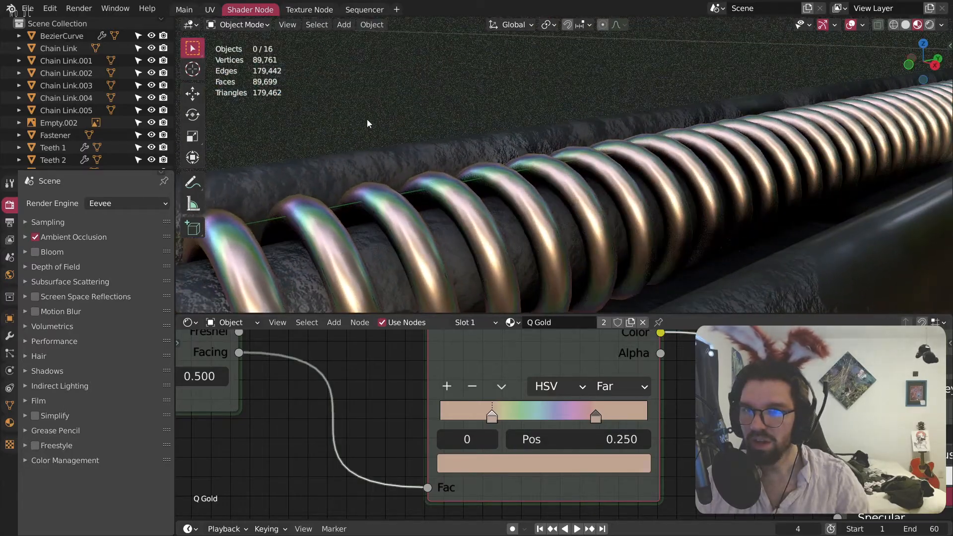
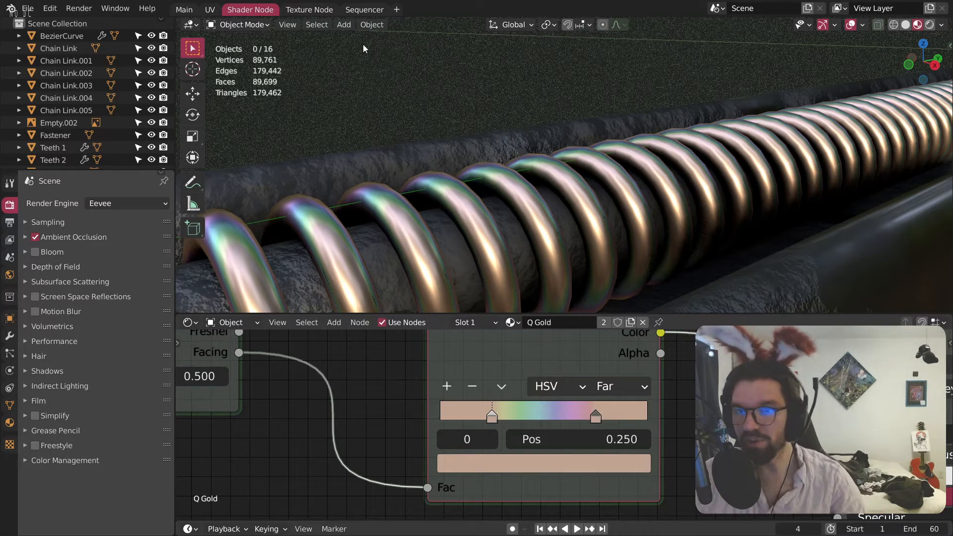
{"action": "middle_click_drag", "start_coordinate": [716, 180], "coordinate": [735, 195]}
Step: Reposition the Layer Weight and ColorRamp nodes, leaving a wide gap between them
{"action": "scroll", "coordinate": [716, 400], "scroll_direction": "down", "scroll_amount": 3}
{"action": "middle_click_drag", "start_coordinate": [483, 343], "coordinate": [505, 376]}
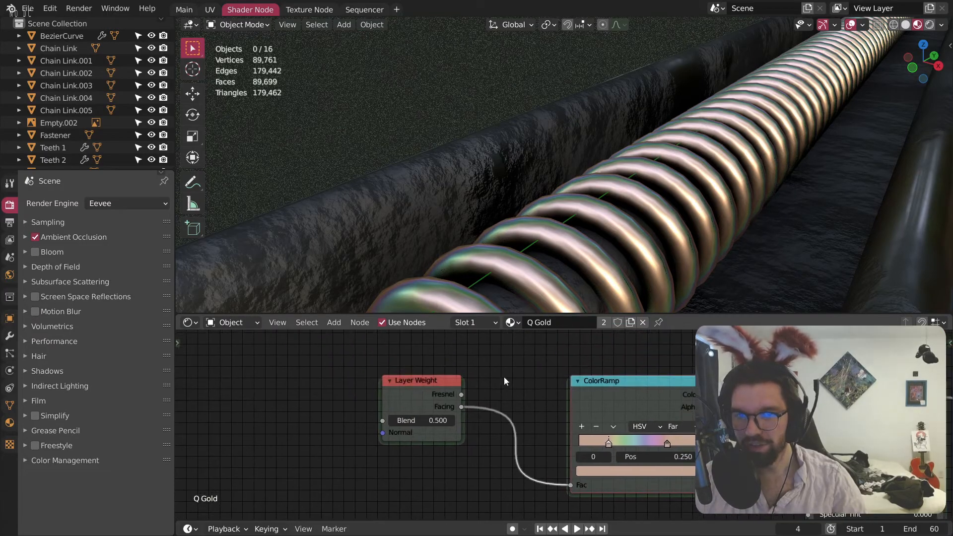
{"action": "left_click", "coordinate": [440, 384]}
{"action": "left_click", "coordinate": [484, 372]}
{"action": "left_click_drag", "start_coordinate": [436, 382], "coordinate": [475, 361]}
{"action": "left_click_drag", "start_coordinate": [601, 379], "coordinate": [590, 367]}
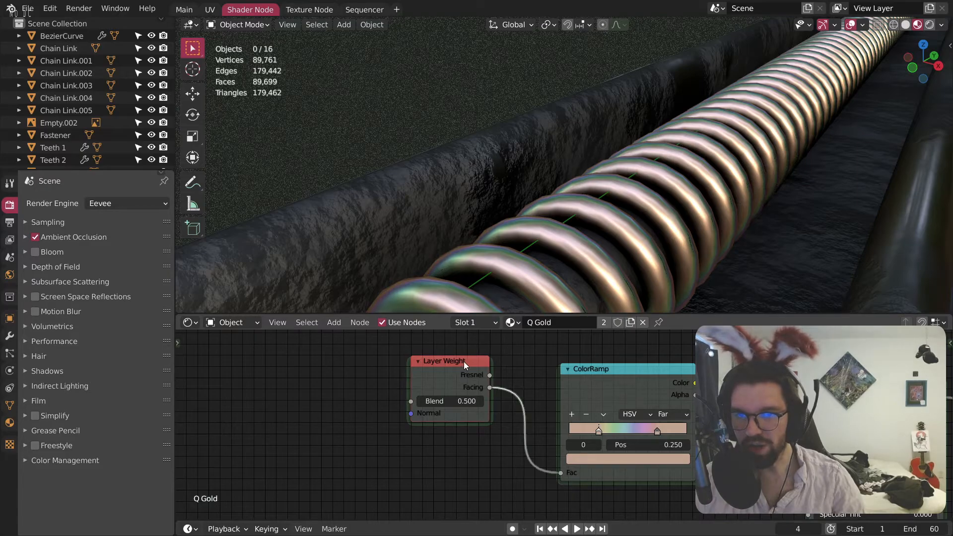
{"action": "middle_click_drag", "start_coordinate": [749, 196], "coordinate": [588, 187]}
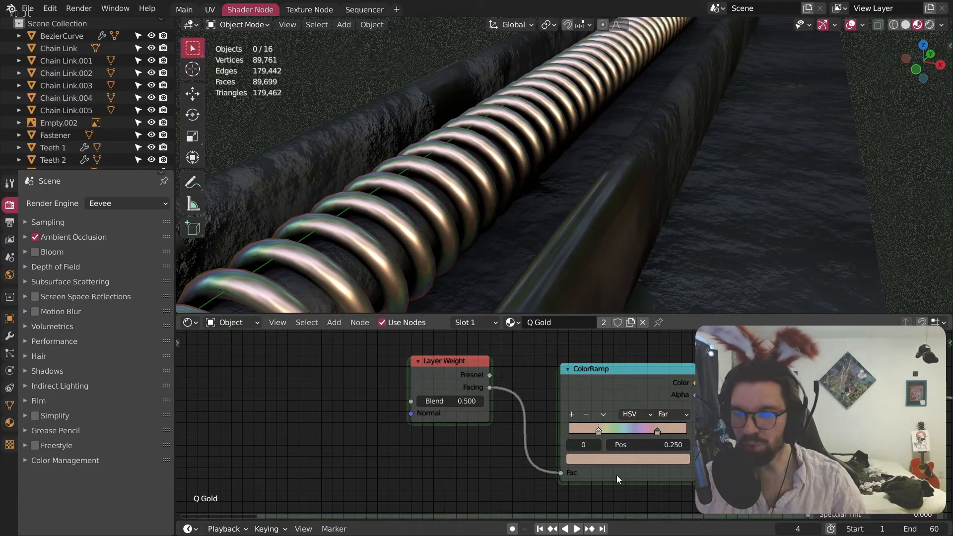
{"action": "middle_click_drag", "start_coordinate": [446, 373], "coordinate": [476, 378]}
{"action": "middle_click_drag", "start_coordinate": [369, 363], "coordinate": [428, 373]}
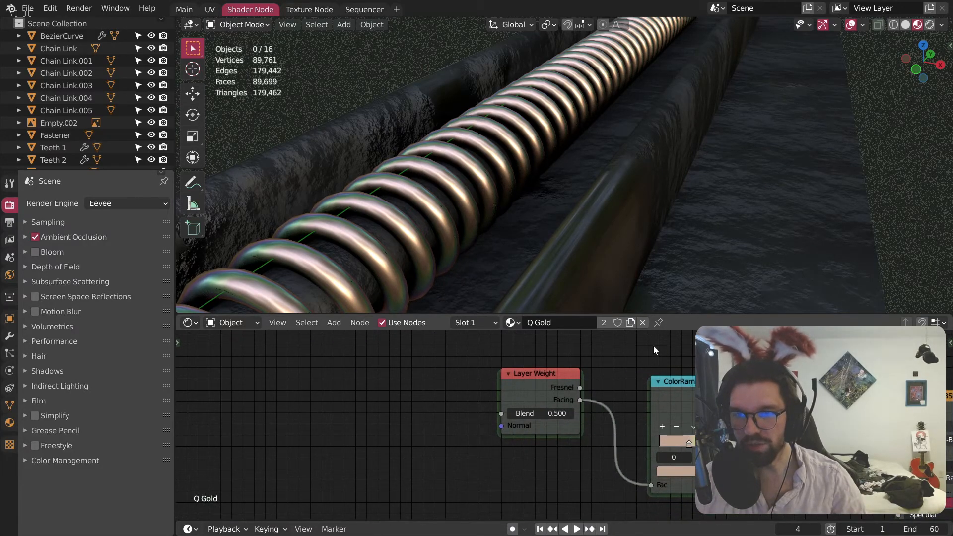
{"action": "left_click_drag", "start_coordinate": [578, 379], "coordinate": [463, 366]}
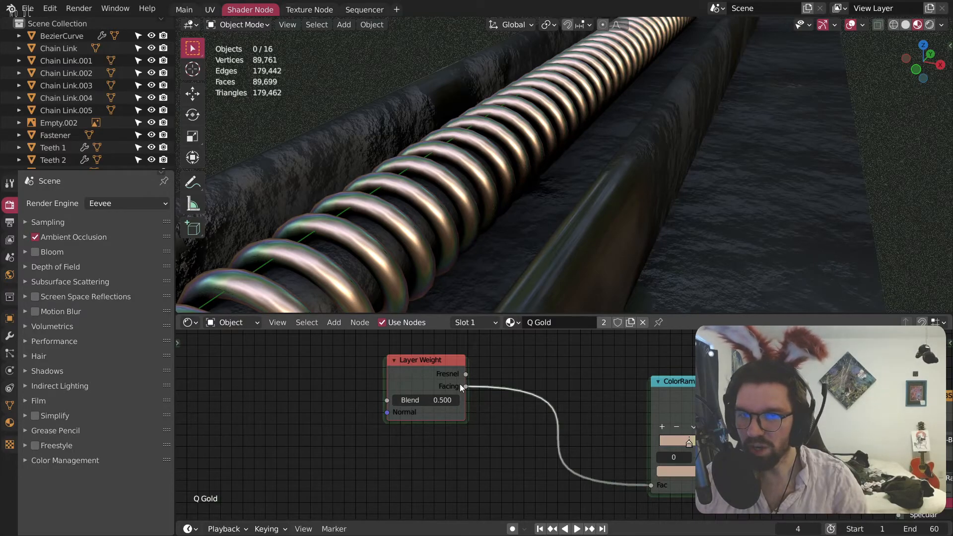
Step: Examine the spring's reflections along its length and how it looks within the whole trap
{"action": "middle_click_drag", "start_coordinate": [535, 156], "coordinate": [804, 187]}
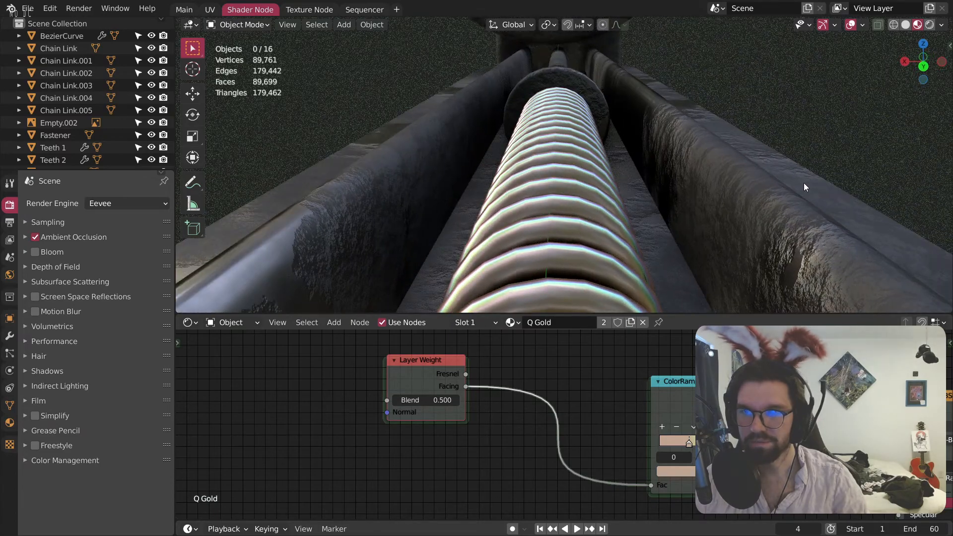
{"action": "middle_click_drag", "start_coordinate": [661, 238], "coordinate": [653, 241]}
{"action": "middle_click_drag", "start_coordinate": [661, 241], "coordinate": [649, 187]}
{"action": "scroll", "coordinate": [707, 243], "scroll_direction": "down", "scroll_amount": 6}
{"action": "scroll", "coordinate": [649, 186], "scroll_direction": "down", "scroll_amount": 6}
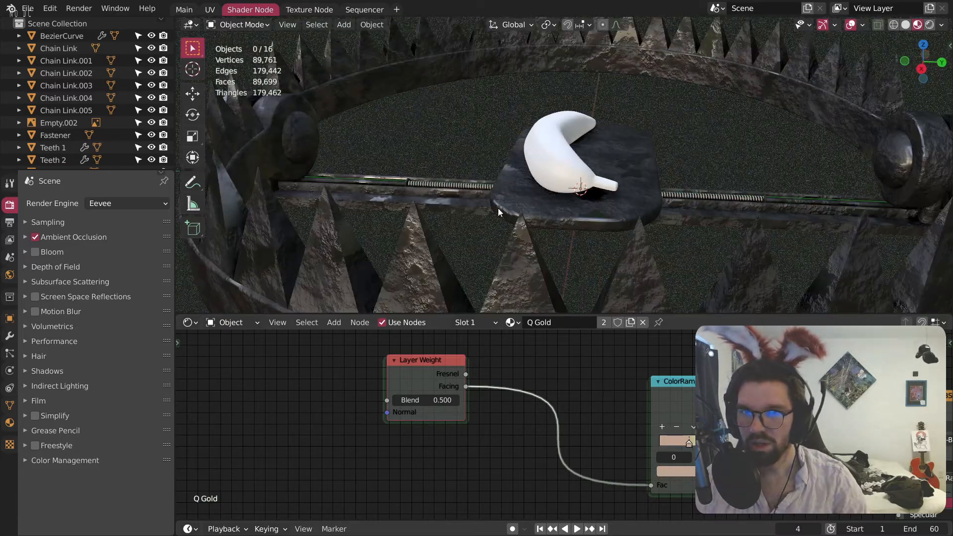
{"action": "middle_click_drag", "start_coordinate": [498, 208], "coordinate": [626, 229]}
{"action": "scroll", "coordinate": [627, 229], "scroll_direction": "up", "scroll_amount": 3}
{"action": "middle_click_drag", "start_coordinate": [464, 107], "coordinate": [486, 133], "text": "shift"}
{"action": "scroll", "coordinate": [486, 133], "scroll_direction": "up", "scroll_amount": 2}
Step: Set the saturation of both the first and last ColorRamp stop colors to 0.5 in HSL
{"action": "scroll", "coordinate": [680, 441], "scroll_direction": "up", "scroll_amount": 4}
{"action": "left_click", "coordinate": [620, 452]}
{"action": "left_click", "coordinate": [636, 351]}
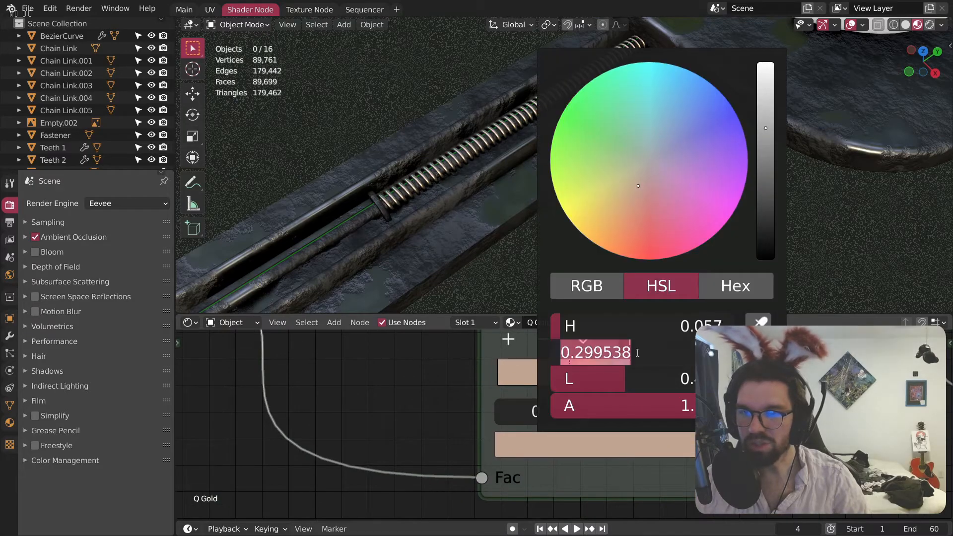
{"action": "type", "text": ".5"}
{"action": "key", "text": "Return"}
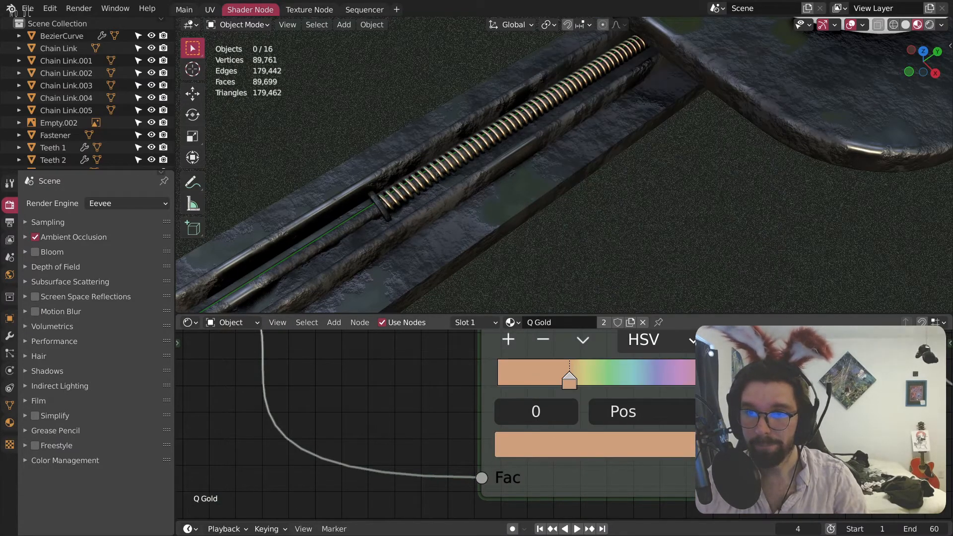
{"action": "left_click", "coordinate": [621, 445]}
{"action": "left_click", "coordinate": [667, 348]}
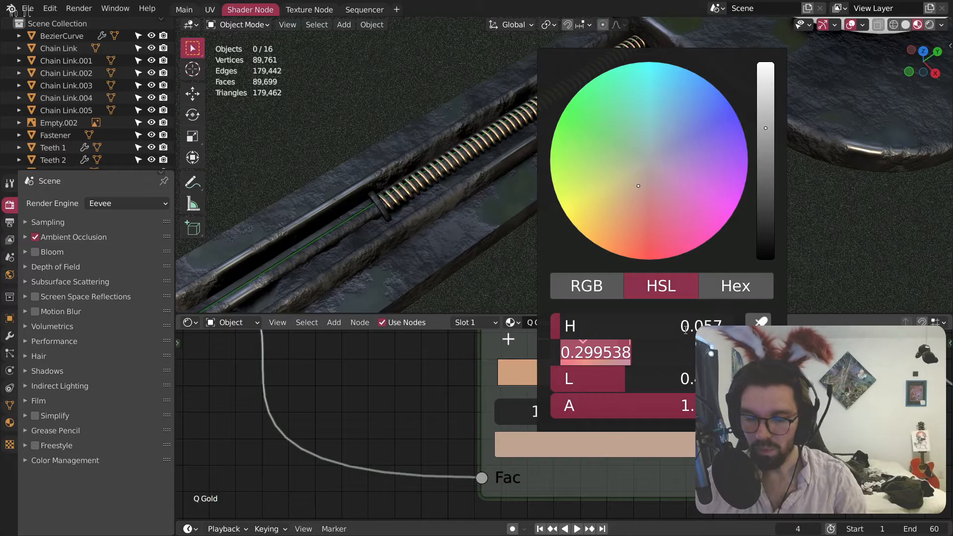
{"action": "type", "text": ".5"}
{"action": "key", "text": "Return"}
Step: Examine the springs' more saturated iridescent coloring close up and within the whole trap
{"action": "scroll", "coordinate": [543, 79], "scroll_direction": "up", "scroll_amount": 11}
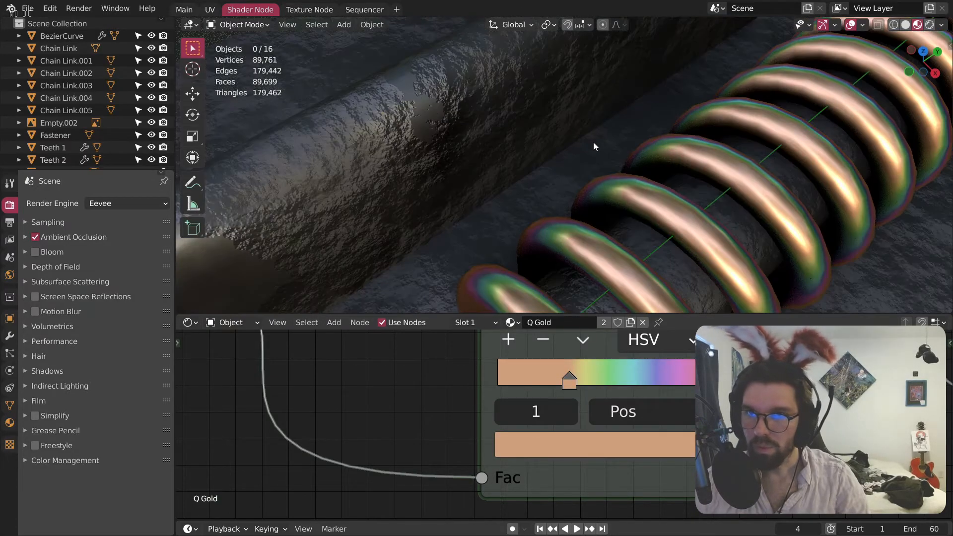
{"action": "scroll", "coordinate": [594, 143], "scroll_direction": "down", "scroll_amount": 12}
{"action": "mouse_move", "coordinate": [619, 177]}
{"action": "middle_mouse_down"}
{"action": "mouse_move", "coordinate": [657, 163]}
{"action": "mouse_move", "coordinate": [726, 191]}
{"action": "mouse_move", "coordinate": [780, 181]}
{"action": "mouse_move", "coordinate": [650, 207]}
{"action": "mouse_move", "coordinate": [634, 174]}
{"action": "mouse_move", "coordinate": [618, 196]}
{"action": "middle_mouse_up"}
{"action": "scroll", "coordinate": [658, 163], "scroll_direction": "down", "scroll_amount": 5}
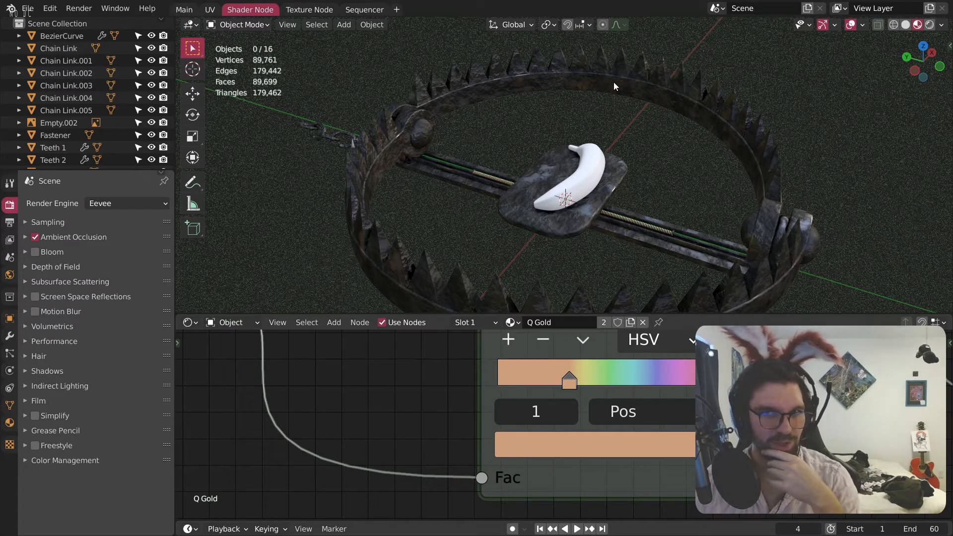
{"action": "middle_click_drag", "start_coordinate": [580, 185], "coordinate": [688, 194]}
{"action": "scroll", "coordinate": [629, 186], "scroll_direction": "up", "scroll_amount": 5}
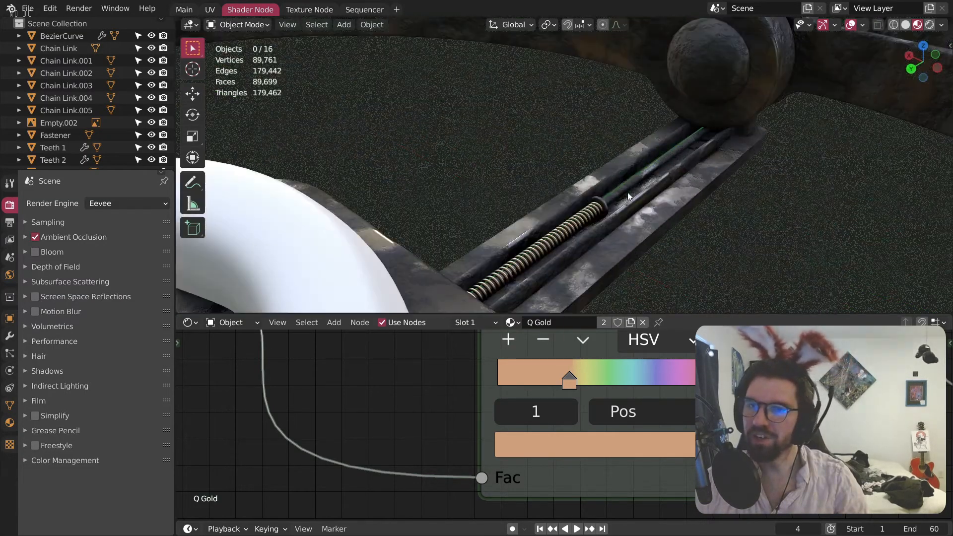
{"action": "scroll", "coordinate": [630, 187], "scroll_direction": "up", "scroll_amount": 3}
{"action": "scroll", "coordinate": [545, 229], "scroll_direction": "down", "scroll_amount": 8}
{"action": "middle_click_drag", "start_coordinate": [547, 228], "coordinate": [625, 239]}
{"action": "scroll", "coordinate": [609, 274], "scroll_direction": "down", "scroll_amount": 4}
{"action": "middle_click_drag", "start_coordinate": [610, 275], "coordinate": [654, 217], "text": "shift"}
{"action": "scroll", "coordinate": [593, 194], "scroll_direction": "down", "scroll_amount": 6}
{"action": "scroll", "coordinate": [625, 217], "scroll_direction": "down", "scroll_amount": 3}
{"action": "scroll", "coordinate": [596, 214], "scroll_direction": "up", "scroll_amount": 8}
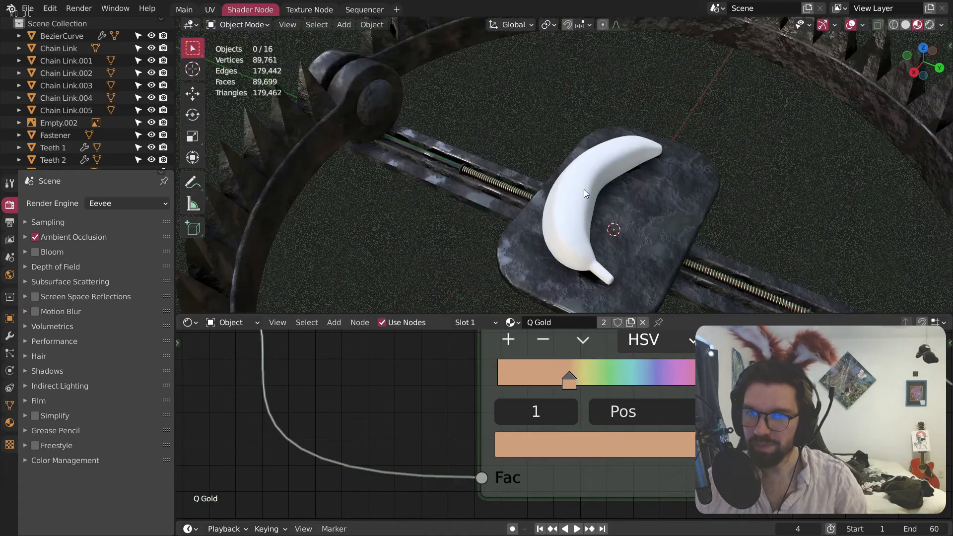
Step: Create a new material on the banana and name it Banana Main
{"action": "middle_click_drag", "start_coordinate": [583, 188], "coordinate": [681, 202]}
{"action": "scroll", "coordinate": [613, 212], "scroll_direction": "up", "scroll_amount": 4}
{"action": "left_click", "coordinate": [614, 213]}
{"action": "middle_click_drag", "start_coordinate": [613, 212], "coordinate": [702, 294]}
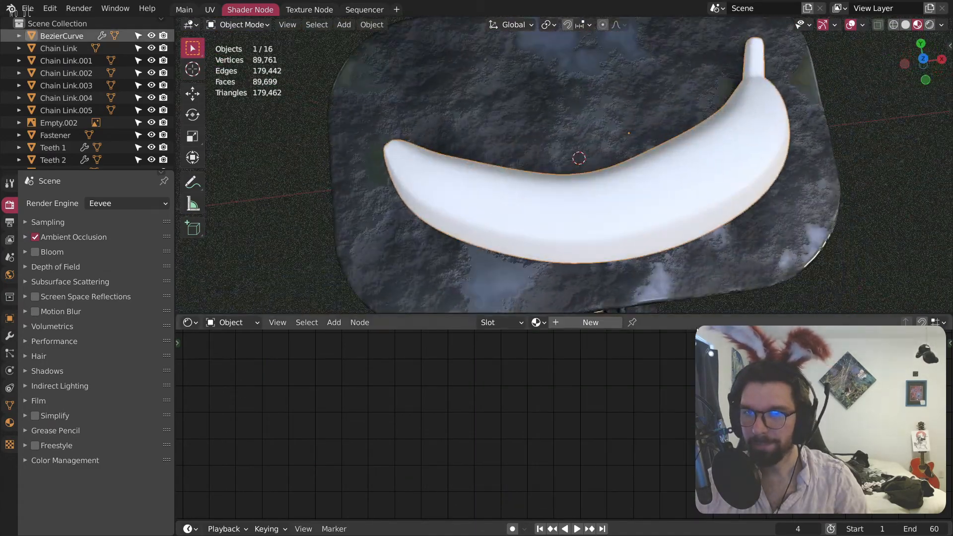
{"action": "left_click", "coordinate": [561, 324]}
{"action": "double_click", "coordinate": [571, 323]}
{"action": "type", "text": "B"}
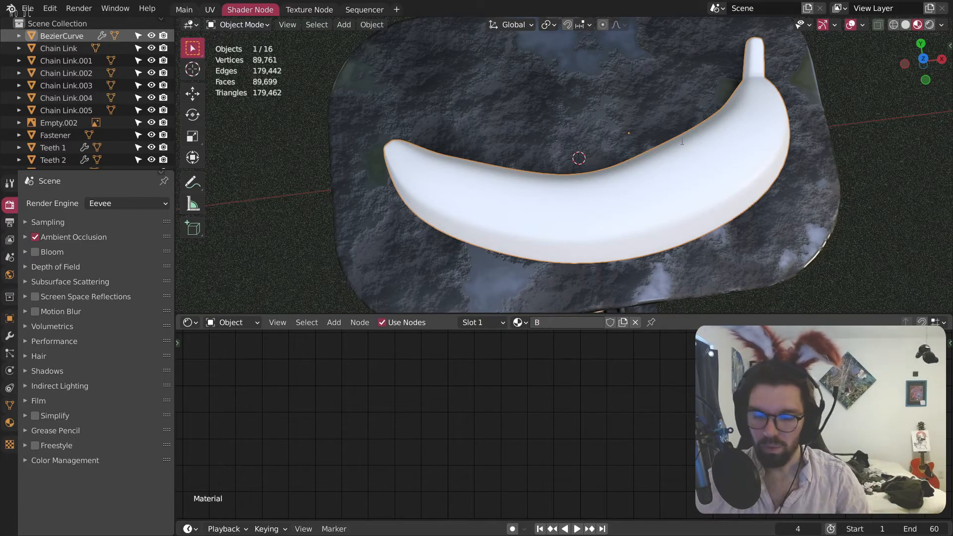
{"action": "type", "text": "anana M"}
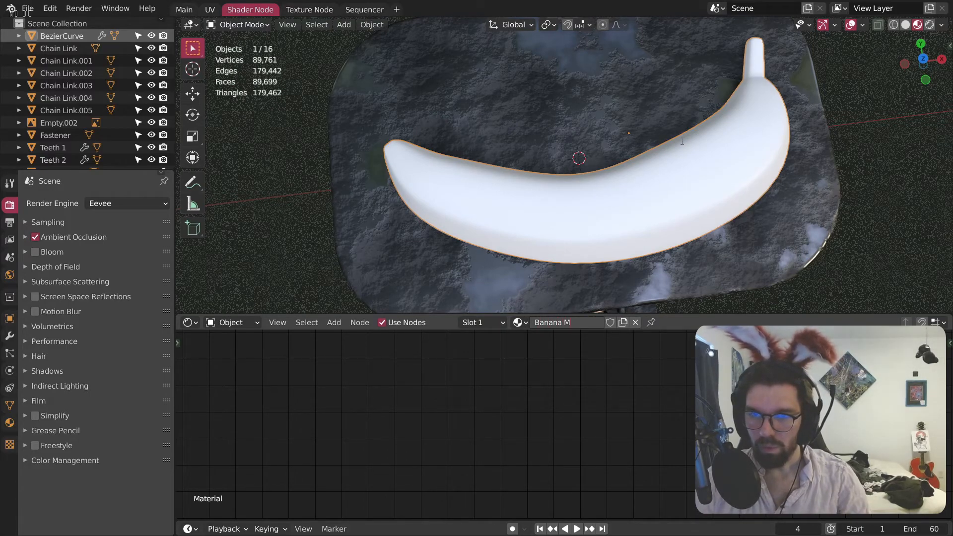
{"action": "type", "text": "ain"}
{"action": "key", "text": "Return"}
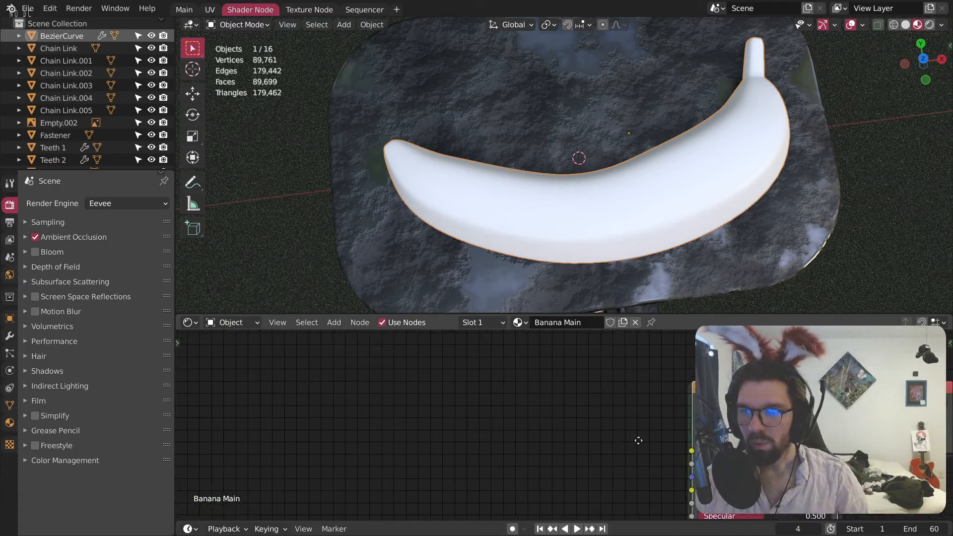
Step: Sample the yellow of the banana in the reference image as the Principled BSDF's Base Color
{"action": "middle_click_drag", "start_coordinate": [663, 435], "coordinate": [577, 439]}
{"action": "scroll", "coordinate": [631, 166], "scroll_direction": "down", "scroll_amount": 8}
{"action": "middle_click_drag", "start_coordinate": [630, 166], "coordinate": [593, 148], "text": "shift"}
{"action": "scroll", "coordinate": [596, 73], "scroll_direction": "up", "scroll_amount": 4}
{"action": "middle_click_drag", "start_coordinate": [619, 22], "coordinate": [571, 114], "text": "shift"}
{"action": "scroll", "coordinate": [571, 114], "scroll_direction": "up", "scroll_amount": 3}
{"action": "left_click", "coordinate": [740, 455]}
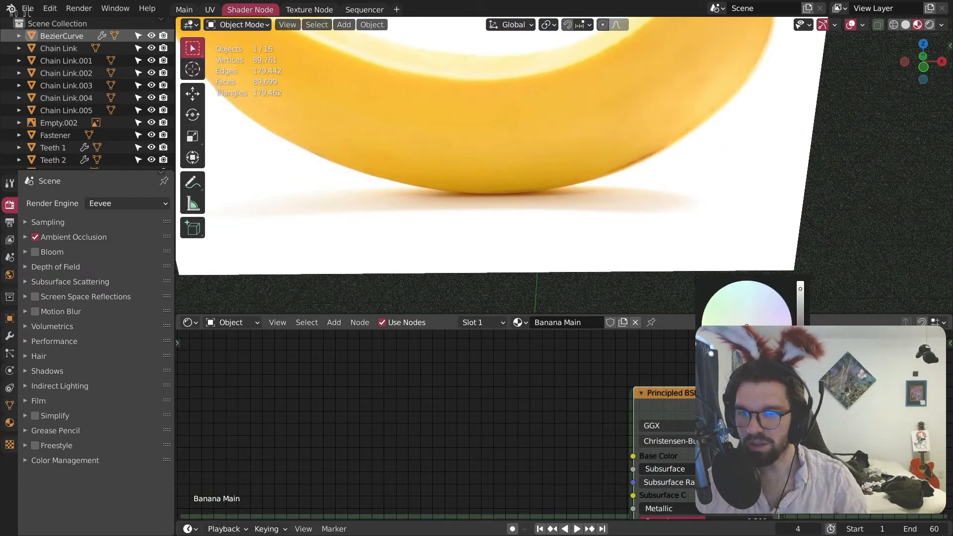
{"action": "left_click", "coordinate": [798, 401]}
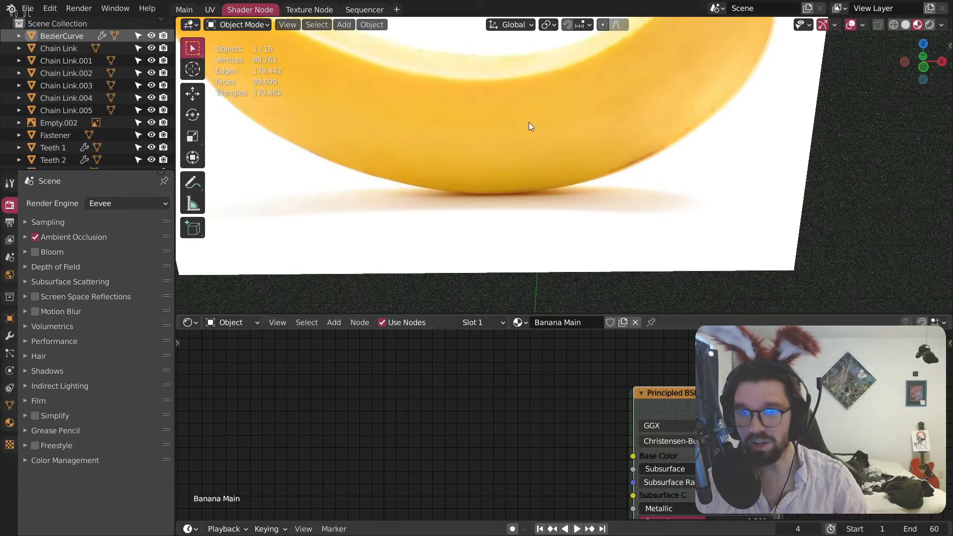
Step: Set the Roughness of the banana material to 0.4
{"action": "scroll", "coordinate": [584, 222], "scroll_direction": "down", "scroll_amount": 6}
{"action": "middle_click_drag", "start_coordinate": [584, 222], "coordinate": [544, 90], "text": "shift"}
{"action": "scroll", "coordinate": [543, 266], "scroll_direction": "up", "scroll_amount": 8}
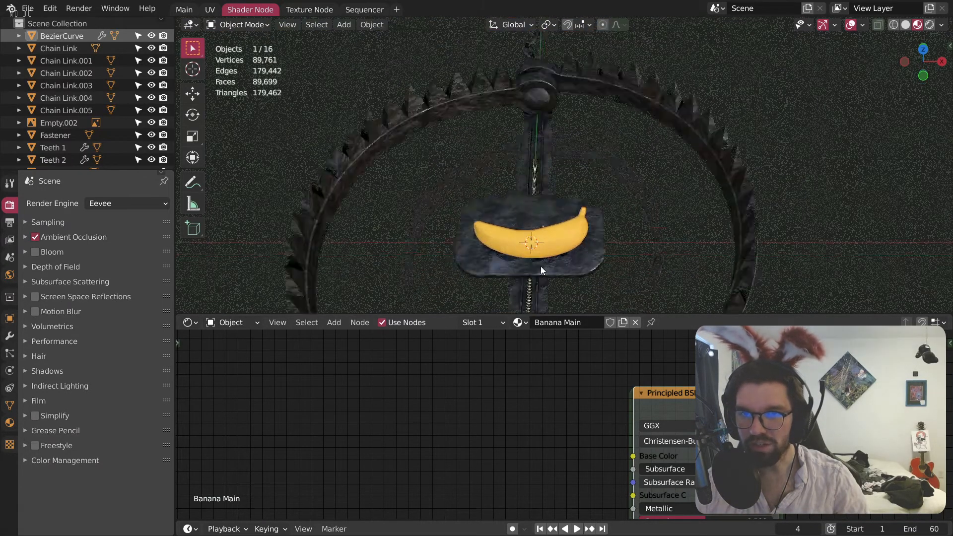
{"action": "key", "text": "alt+a"}
{"action": "middle_click_drag", "start_coordinate": [676, 168], "coordinate": [675, 226]}
{"action": "left_click", "coordinate": [643, 222]}
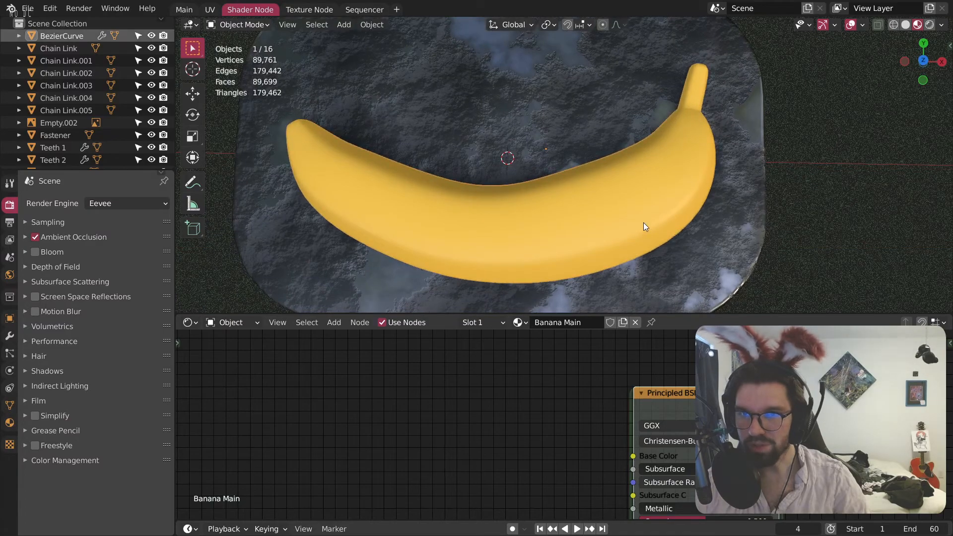
{"action": "middle_click_drag", "start_coordinate": [765, 462], "coordinate": [696, 373]}
{"action": "scroll", "coordinate": [588, 425], "scroll_direction": "up", "scroll_amount": 3}
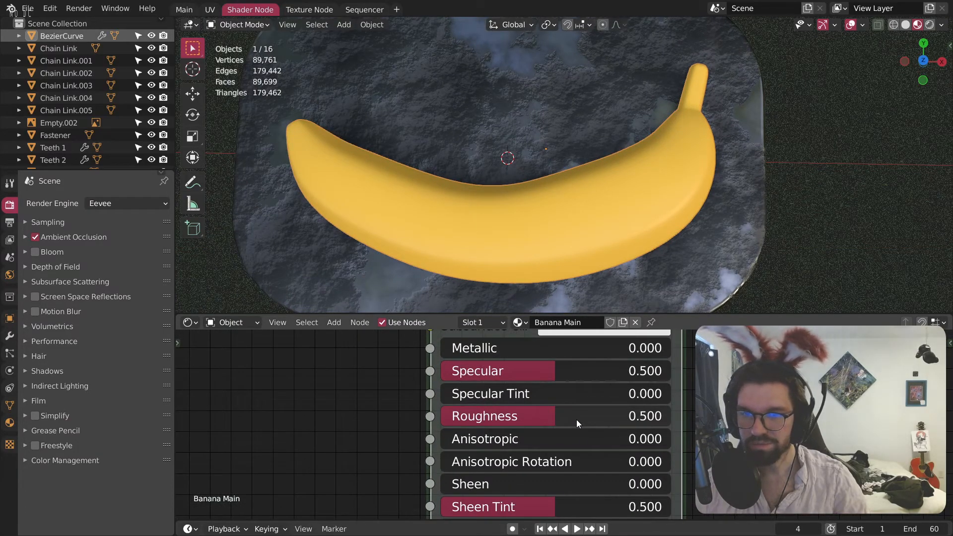
{"action": "double_click", "coordinate": [576, 419]}
{"action": "type", "text": "0.4"}
{"action": "key", "text": "Return"}
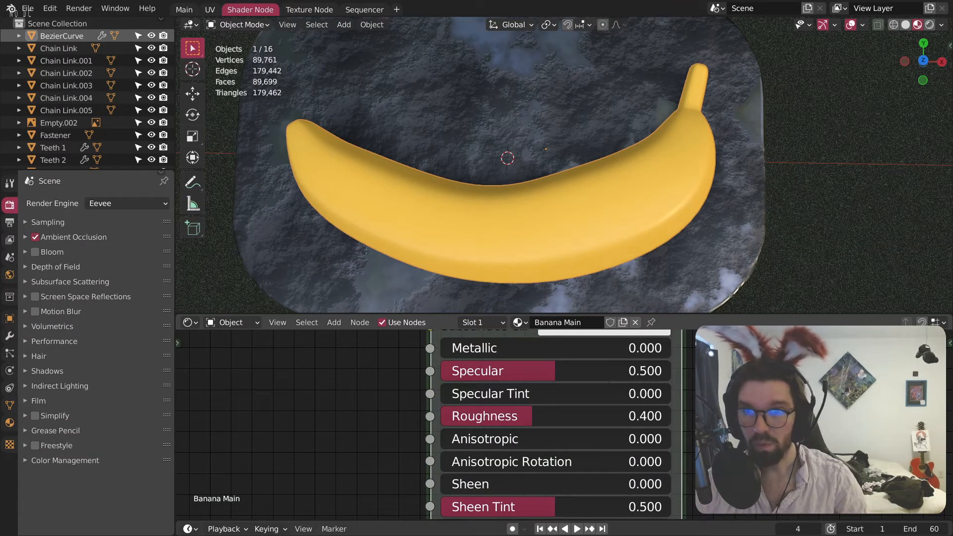
Step: Try out Specular Tint and return it to 0, and raise the banana material's Specular to 1
{"action": "left_click_drag", "start_coordinate": [555, 393], "coordinate": [441, 398]}
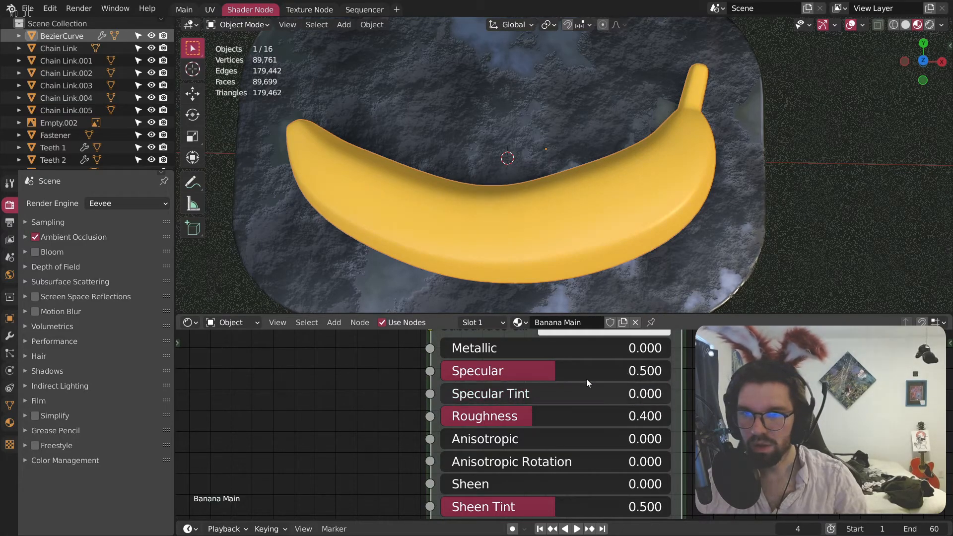
{"action": "left_click_drag", "start_coordinate": [579, 377], "coordinate": [671, 378]}
{"action": "scroll", "coordinate": [570, 142], "scroll_direction": "down", "scroll_amount": 2}
{"action": "mouse_move", "coordinate": [570, 142]}
{"action": "middle_mouse_down"}
{"action": "mouse_move", "coordinate": [636, 181]}
{"action": "mouse_move", "coordinate": [808, 108]}
{"action": "mouse_move", "coordinate": [784, 76]}
{"action": "mouse_move", "coordinate": [648, 150]}
{"action": "mouse_move", "coordinate": [580, 222]}
{"action": "mouse_move", "coordinate": [583, 152]}
{"action": "middle_mouse_up"}
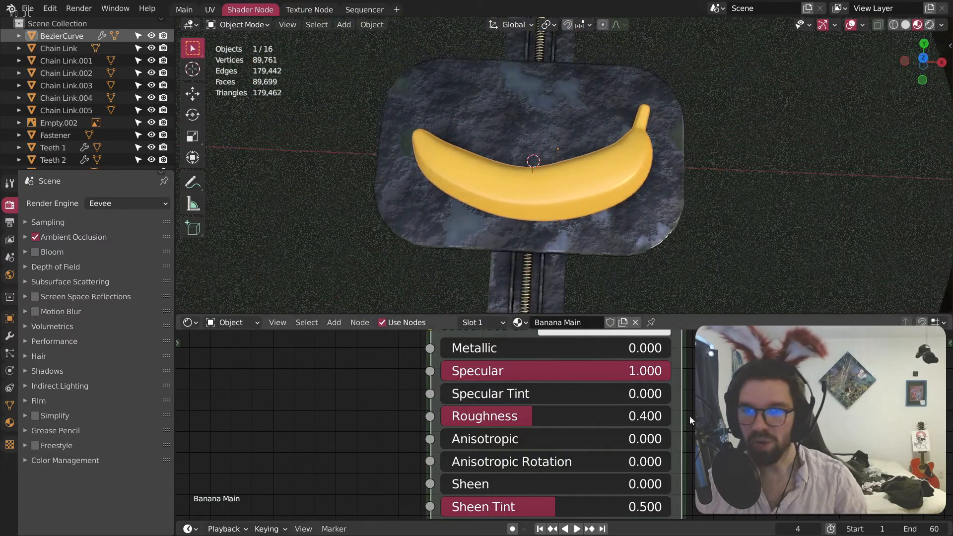
Step: Set the banana material's Sheen to 1 and its Clearcoat Roughness to 0
{"action": "scroll", "coordinate": [678, 400], "scroll_direction": "down", "scroll_amount": 5}
{"action": "middle_click_drag", "start_coordinate": [710, 471], "coordinate": [643, 362]}
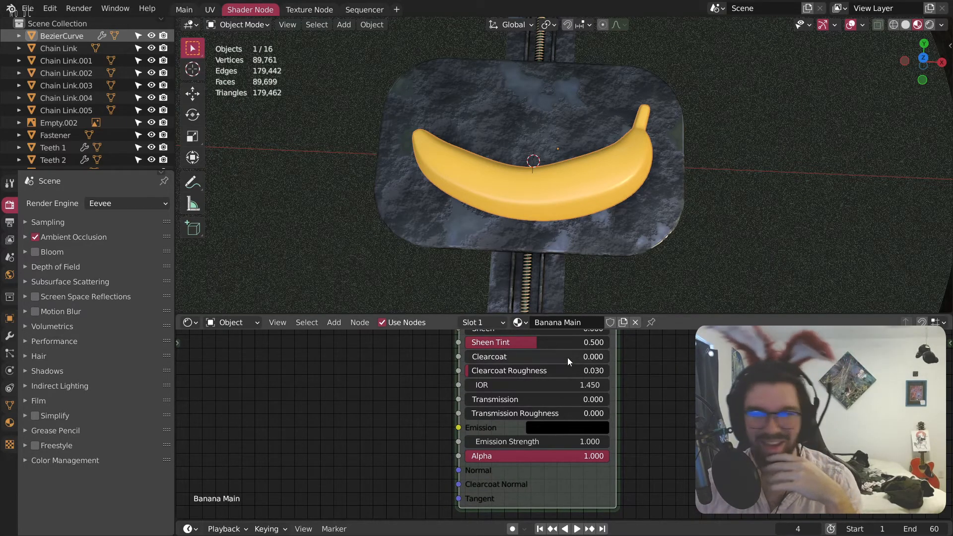
{"action": "scroll", "coordinate": [519, 349], "scroll_direction": "up", "scroll_amount": 1}
{"action": "middle_click_drag", "start_coordinate": [497, 368], "coordinate": [514, 404]}
{"action": "left_click_drag", "start_coordinate": [513, 402], "coordinate": [466, 402]}
{"action": "middle_click_drag", "start_coordinate": [513, 404], "coordinate": [532, 452]}
{"action": "scroll", "coordinate": [532, 452], "scroll_direction": "up", "scroll_amount": 1}
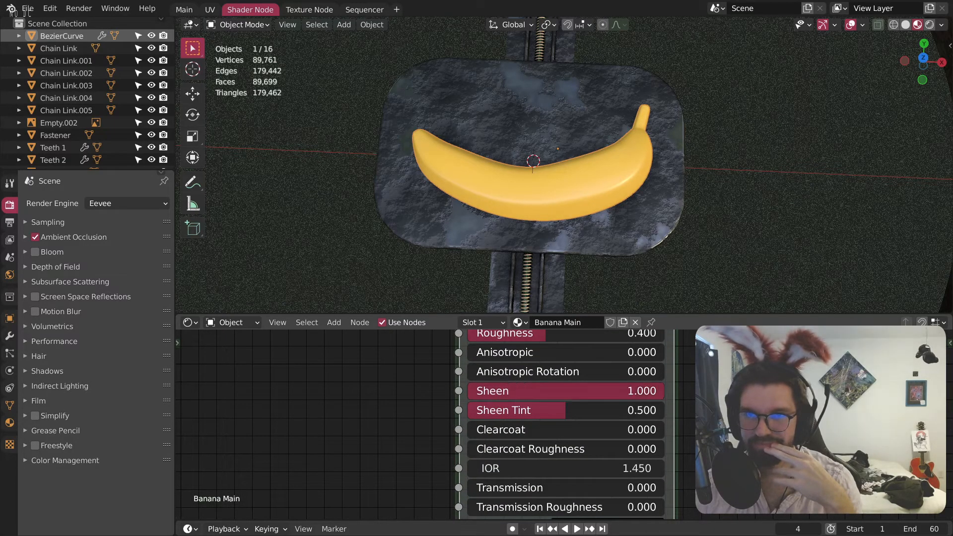
Step: Try Sheen Tint at 1 on the banana material, and reduce both Sheen and Sheen Tint to 0
{"action": "scroll", "coordinate": [567, 172], "scroll_direction": "up", "scroll_amount": 5}
{"action": "left_click_drag", "start_coordinate": [619, 410], "coordinate": [619, 411]}
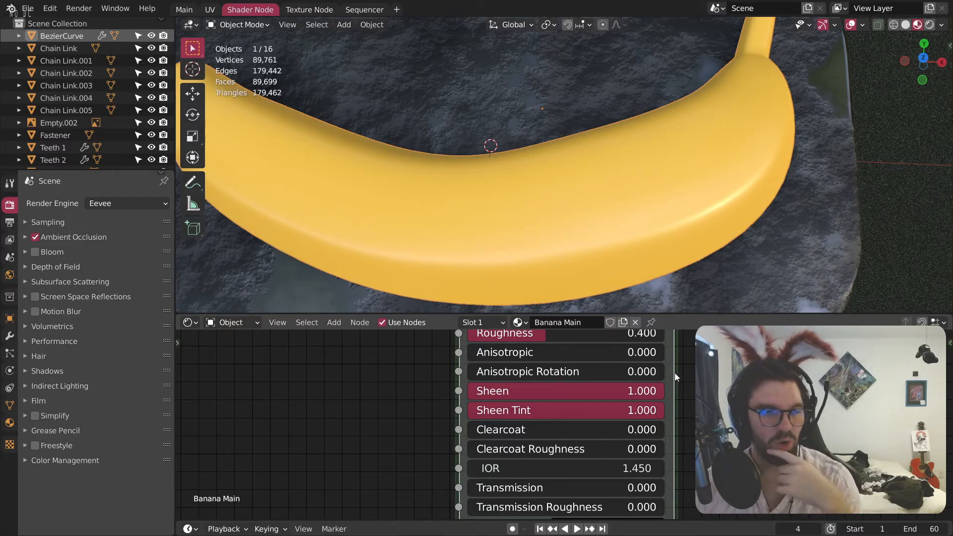
{"action": "left_click_drag", "start_coordinate": [624, 389], "coordinate": [466, 389]}
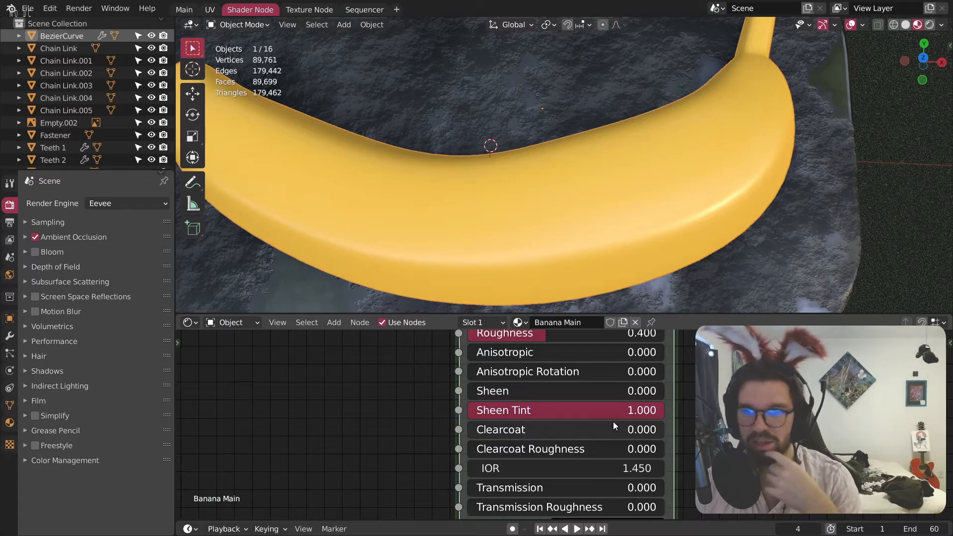
{"action": "left_click_drag", "start_coordinate": [646, 410], "coordinate": [467, 410]}
{"action": "middle_click_drag", "start_coordinate": [452, 357], "coordinate": [487, 447]}
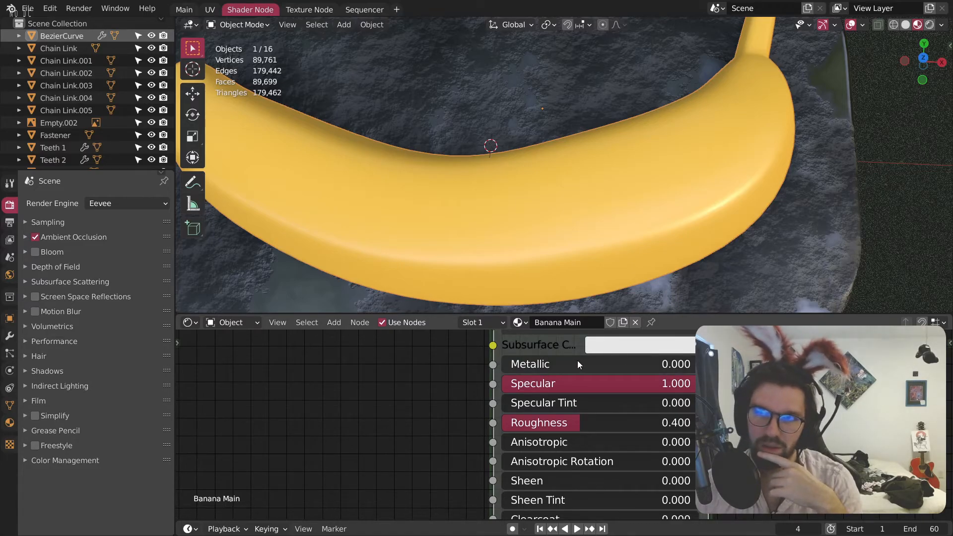
Step: Examine the banana's stem and tip shading from the side and from above
{"action": "scroll", "coordinate": [582, 133], "scroll_direction": "down", "scroll_amount": 5}
{"action": "middle_click_drag", "start_coordinate": [588, 96], "coordinate": [464, 83]}
{"action": "scroll", "coordinate": [534, 132], "scroll_direction": "up", "scroll_amount": 6}
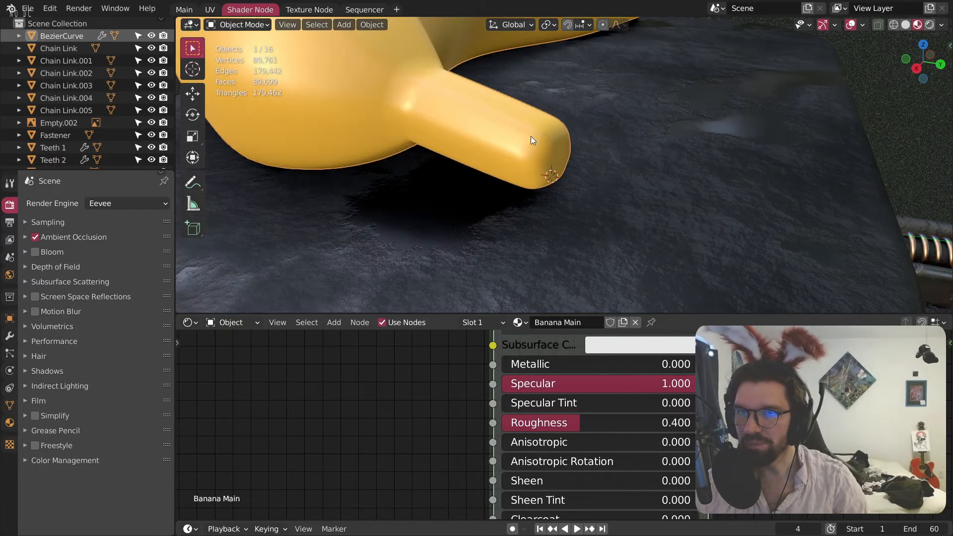
{"action": "scroll", "coordinate": [532, 130], "scroll_direction": "down", "scroll_amount": 6}
{"action": "middle_click_drag", "start_coordinate": [531, 153], "coordinate": [681, 238]}
{"action": "middle_click_drag", "start_coordinate": [652, 63], "coordinate": [609, 168], "text": "shift"}
{"action": "scroll", "coordinate": [618, 96], "scroll_direction": "up", "scroll_amount": 5}
{"action": "scroll", "coordinate": [614, 97], "scroll_direction": "down", "scroll_amount": 5}
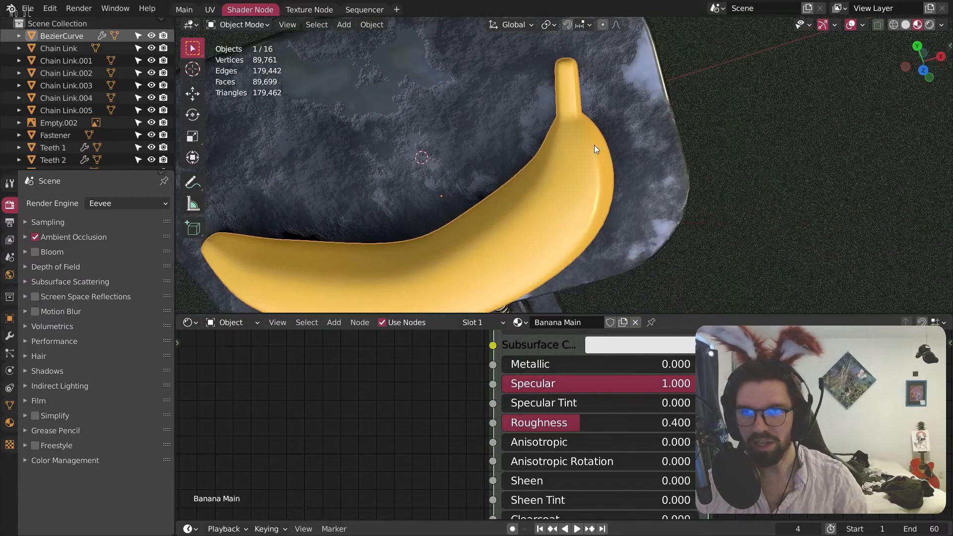
{"action": "scroll", "coordinate": [574, 76], "scroll_direction": "up", "scroll_amount": 5}
{"action": "middle_click_drag", "start_coordinate": [574, 41], "coordinate": [575, 158], "text": "shift"}
{"action": "scroll", "coordinate": [548, 120], "scroll_direction": "up", "scroll_amount": 2}
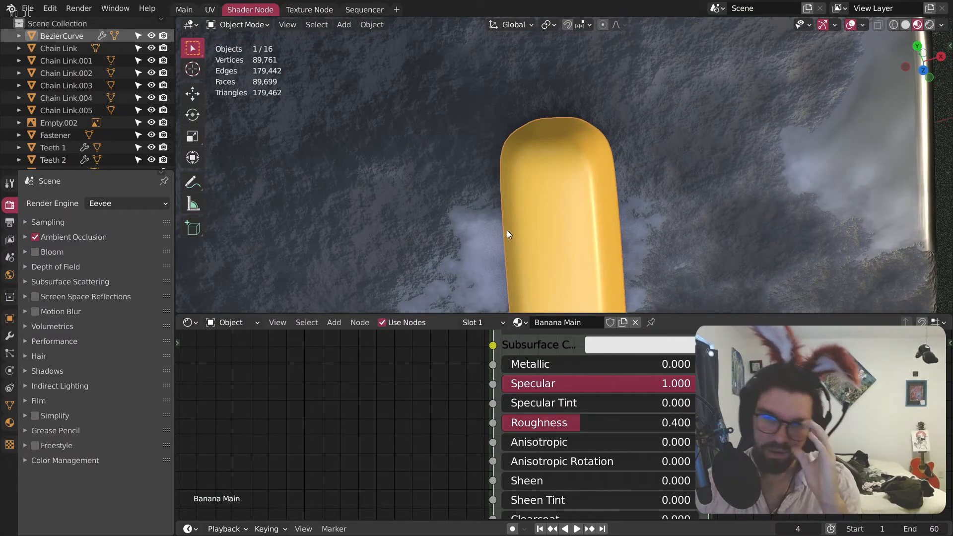
{"action": "scroll", "coordinate": [526, 172], "scroll_direction": "down", "scroll_amount": 5}
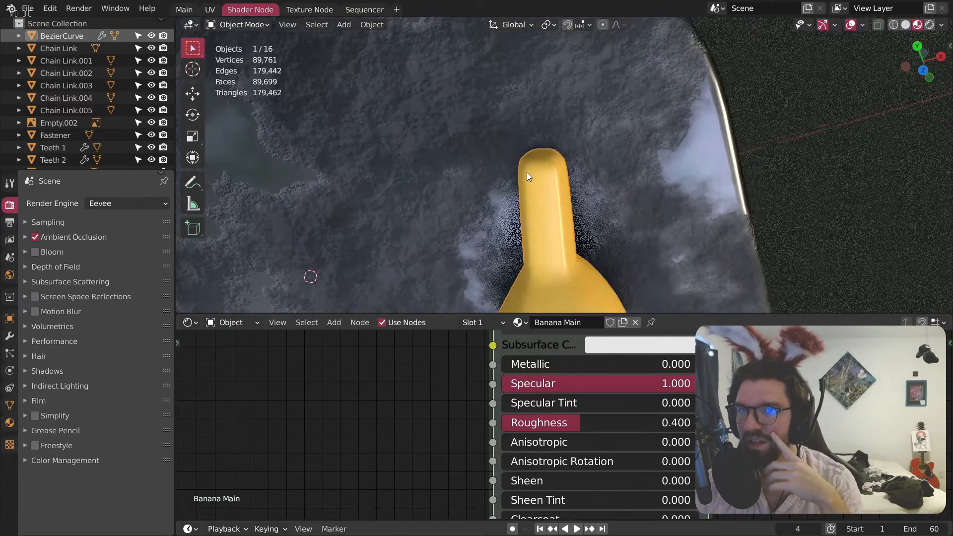
{"action": "scroll", "coordinate": [583, 114], "scroll_direction": "down", "scroll_amount": 1}
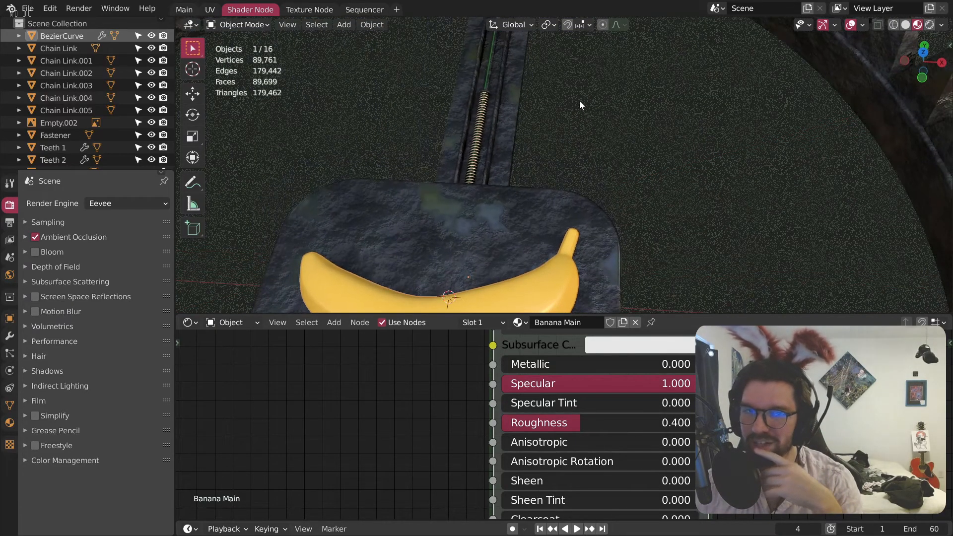
Step: Compare the color and shading of the modeled banana with the banana reference image
{"action": "middle_click_drag", "start_coordinate": [580, 100], "coordinate": [538, 177]}
{"action": "scroll", "coordinate": [564, 213], "scroll_direction": "down", "scroll_amount": 4}
{"action": "middle_click_drag", "start_coordinate": [564, 213], "coordinate": [511, 141]}
{"action": "scroll", "coordinate": [512, 116], "scroll_direction": "down", "scroll_amount": 3}
{"action": "scroll", "coordinate": [511, 141], "scroll_direction": "up", "scroll_amount": 4}
{"action": "scroll", "coordinate": [517, 144], "scroll_direction": "up", "scroll_amount": 3}
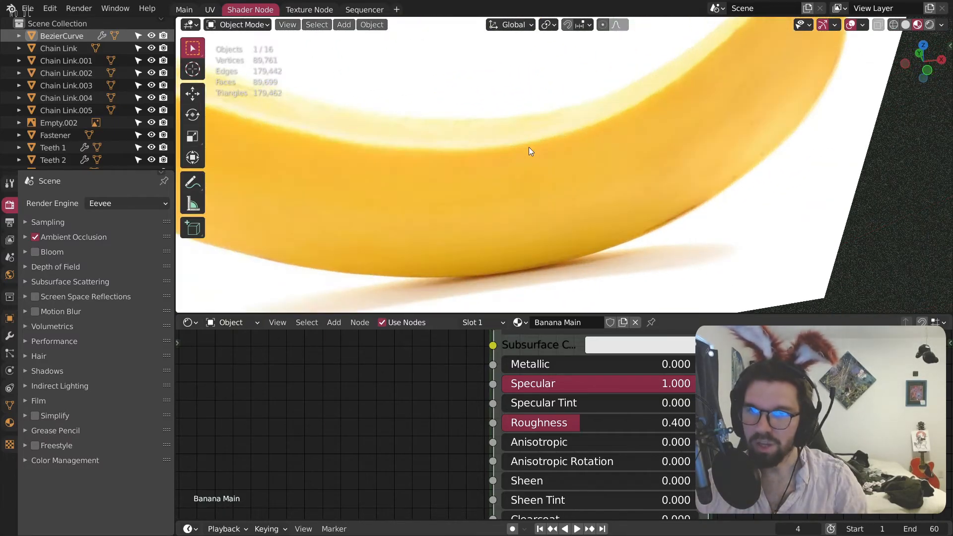
{"action": "scroll", "coordinate": [529, 147], "scroll_direction": "down", "scroll_amount": 8}
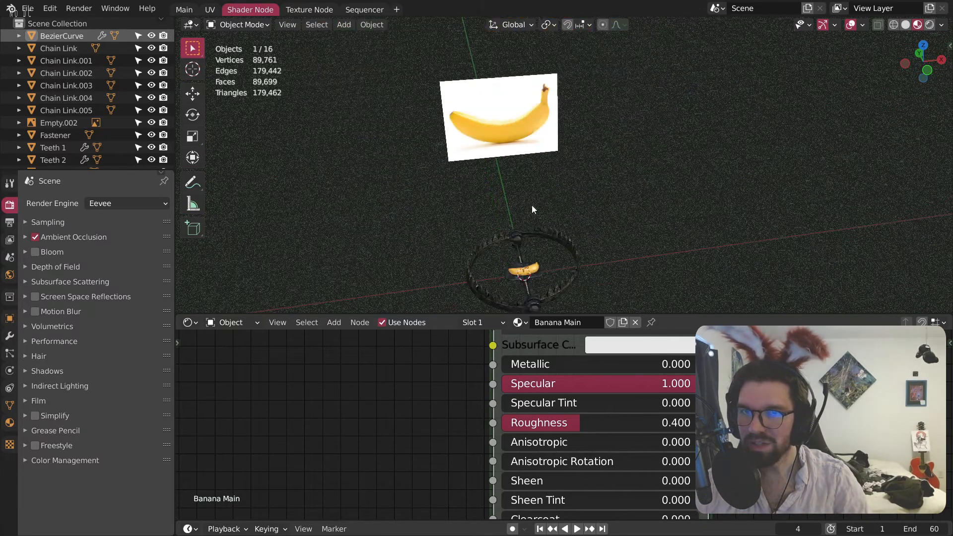
{"action": "middle_click_drag", "start_coordinate": [525, 195], "coordinate": [544, 278]}
{"action": "scroll", "coordinate": [544, 278], "scroll_direction": "up", "scroll_amount": 5}
{"action": "middle_click_drag", "start_coordinate": [510, 236], "coordinate": [507, 263]}
{"action": "scroll", "coordinate": [505, 220], "scroll_direction": "up", "scroll_amount": 6}
{"action": "scroll", "coordinate": [437, 404], "scroll_direction": "down", "scroll_amount": 3}
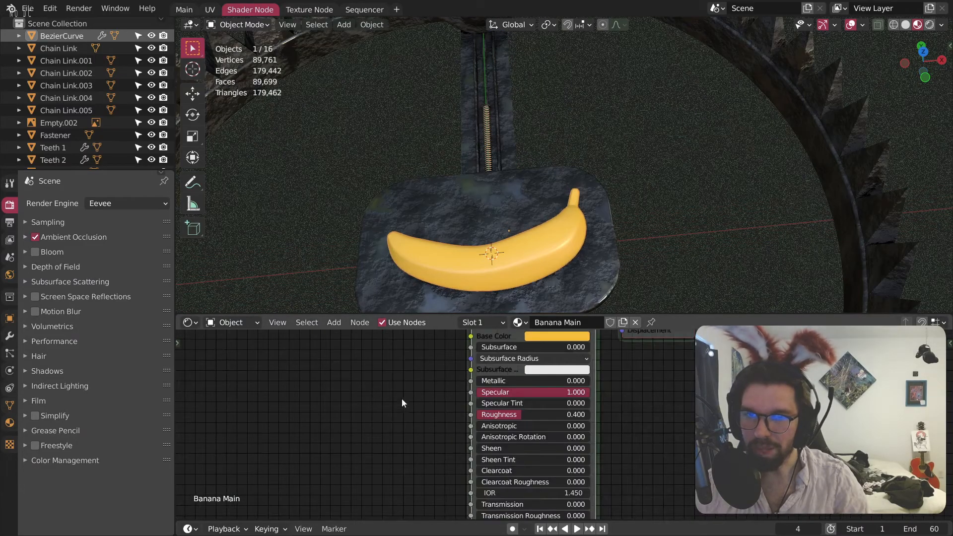
Step: Add a Bevel input node to the Banana Main material, in the empty space before the Principled BSDF
{"action": "middle_click_drag", "start_coordinate": [404, 403], "coordinate": [524, 467]}
{"action": "scroll", "coordinate": [517, 380], "scroll_direction": "up", "scroll_amount": 3}
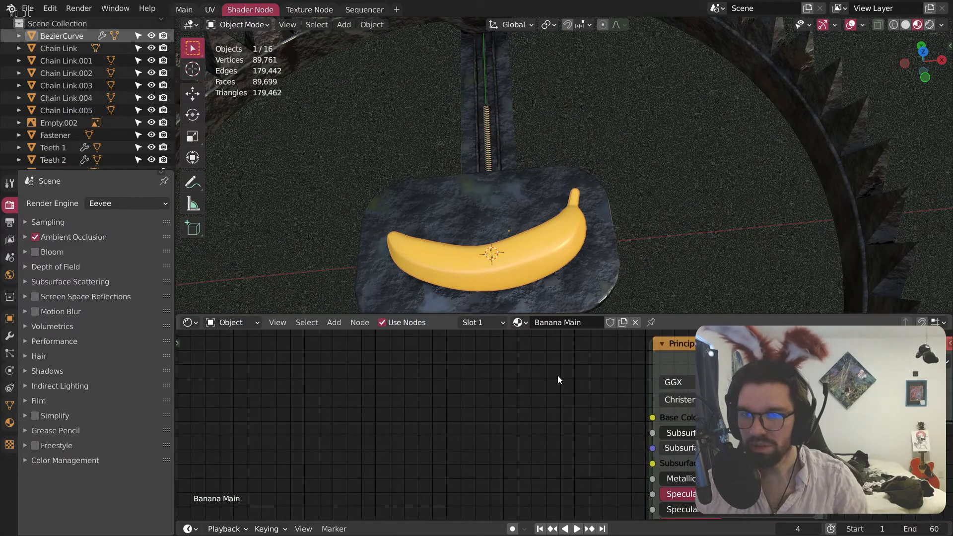
{"action": "left_click", "coordinate": [333, 322]}
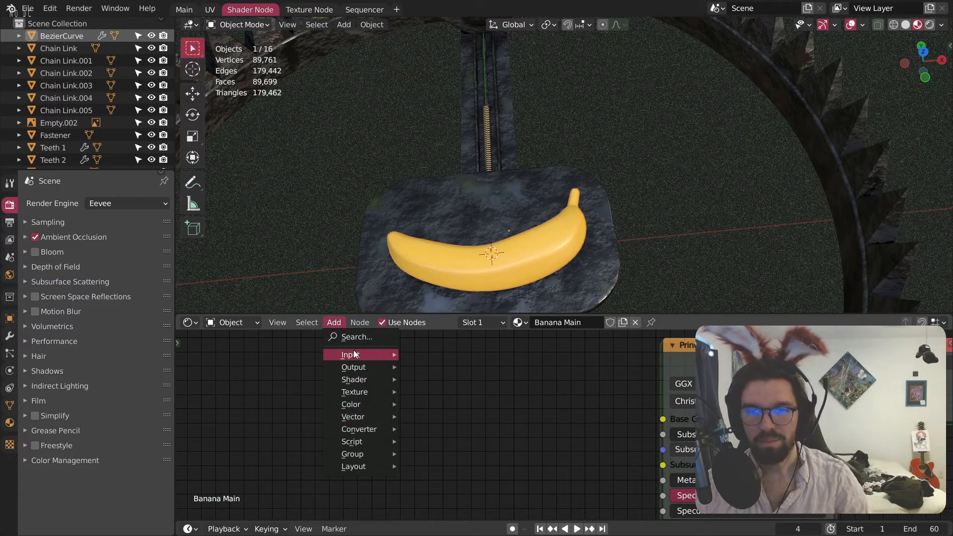
{"action": "mouse_move", "coordinate": [354, 355]}
{"action": "left_click", "coordinate": [428, 140]}
{"action": "left_click", "coordinate": [387, 366]}
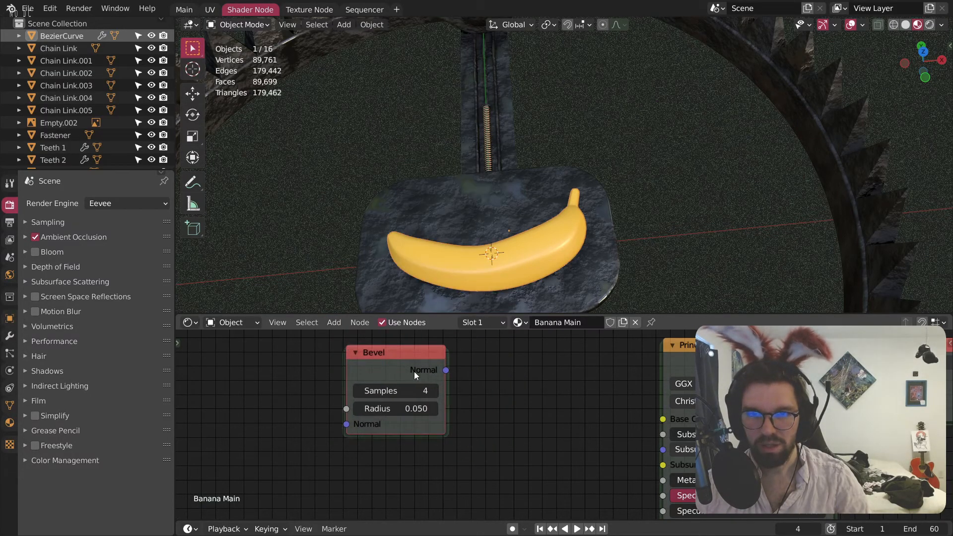
Step: Connect the Bevel node's Normal output to the Principled BSDF's Base Color and move the Bevel node farther away from it
{"action": "left_click_drag", "start_coordinate": [660, 415], "coordinate": [662, 419]}
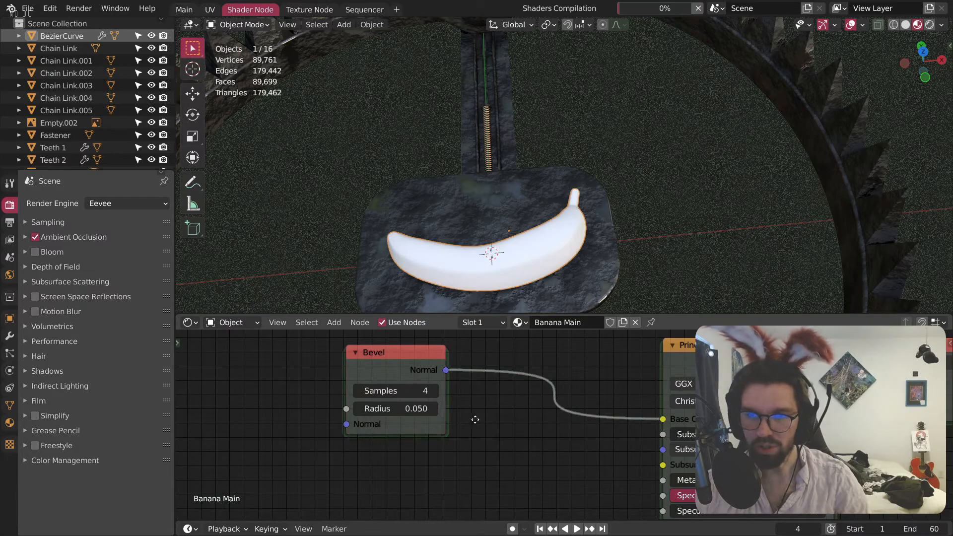
{"action": "middle_click_drag", "start_coordinate": [474, 418], "coordinate": [538, 432]}
{"action": "left_click_drag", "start_coordinate": [464, 372], "coordinate": [359, 346]}
{"action": "middle_click_drag", "start_coordinate": [522, 244], "coordinate": [533, 291]}
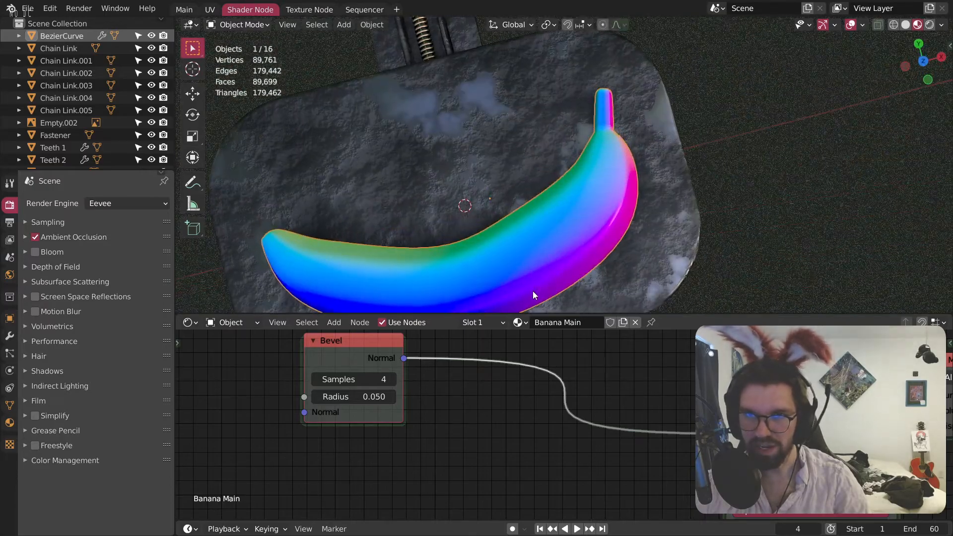
{"action": "middle_click_drag", "start_coordinate": [383, 339], "coordinate": [483, 362]}
{"action": "left_click_drag", "start_coordinate": [483, 362], "coordinate": [321, 357]}
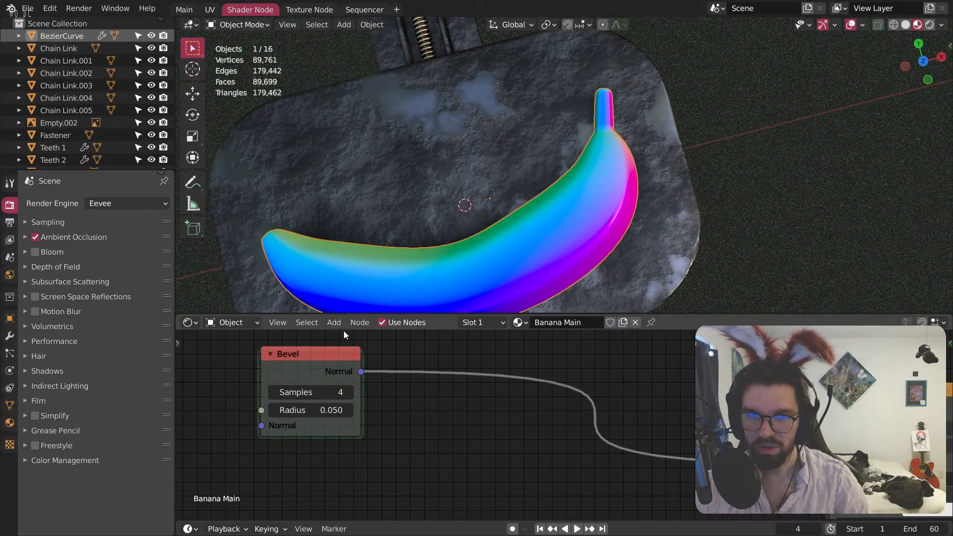
Step: Add a MixRGB node between Bevel and the Principled BSDF, with the Bevel Normal output driving its Fac input
{"action": "left_click", "coordinate": [334, 323]}
{"action": "mouse_move", "coordinate": [365, 429]}
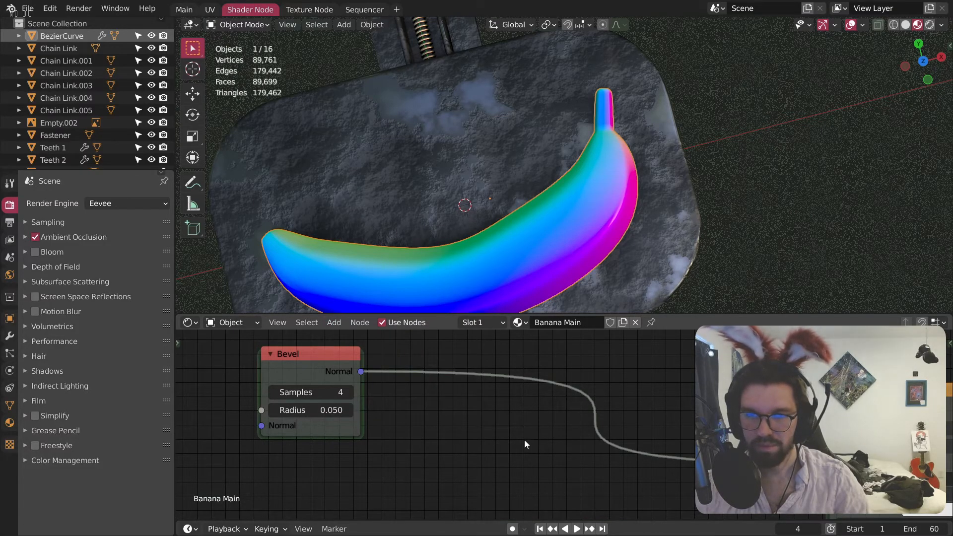
{"action": "key", "text": "shift+a"}
{"action": "mouse_move", "coordinate": [505, 414]}
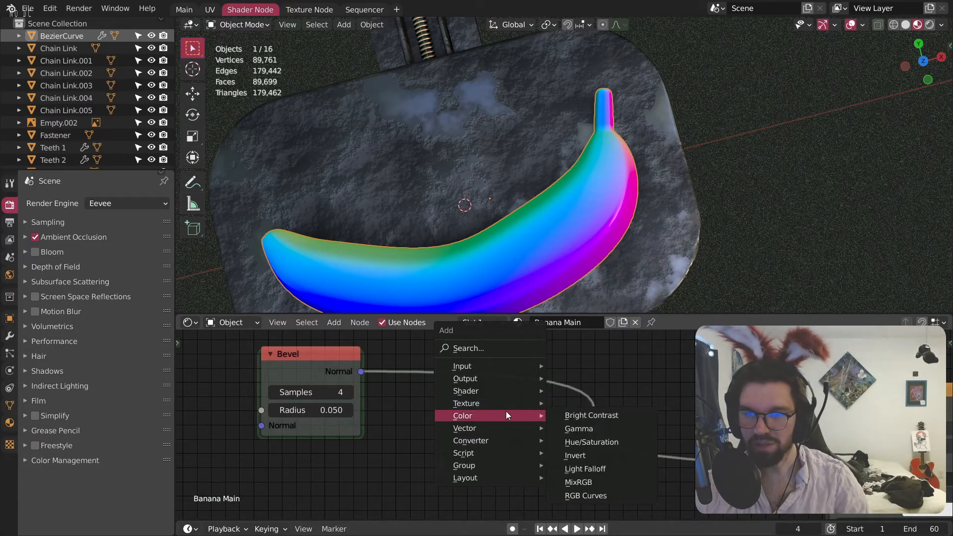
{"action": "left_click", "coordinate": [576, 482]}
{"action": "left_click", "coordinate": [623, 419]}
{"action": "left_click_drag", "start_coordinate": [579, 481], "coordinate": [580, 464]}
Step: Set both Color1 and Color2 of the Mix node to the banana's original yellow
{"action": "scroll", "coordinate": [580, 463], "scroll_direction": "up", "scroll_amount": 3}
{"action": "middle_click_drag", "start_coordinate": [580, 463], "coordinate": [434, 374]}
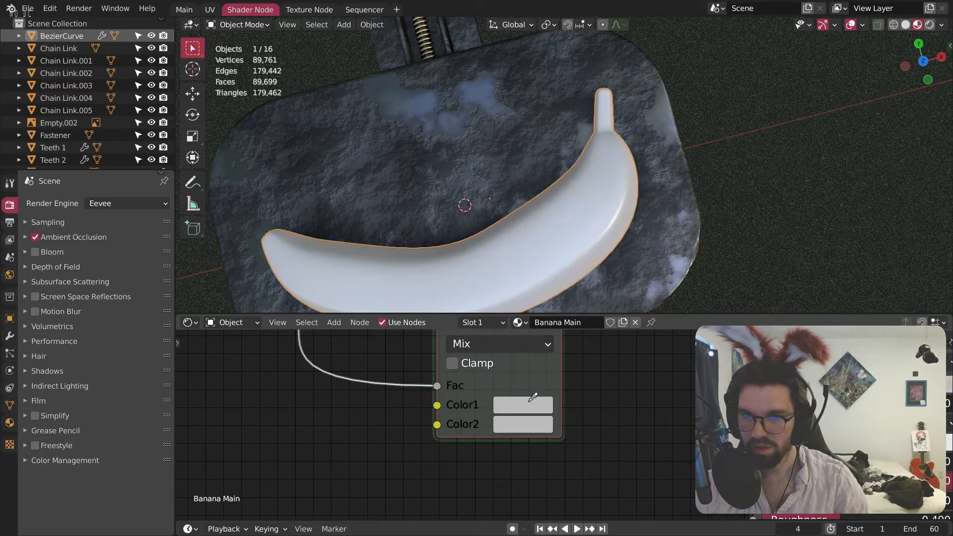
{"action": "key", "text": "Escape"}
{"action": "middle_click_drag", "start_coordinate": [676, 368], "coordinate": [620, 427]}
{"action": "key", "text": "ctrl+v"}
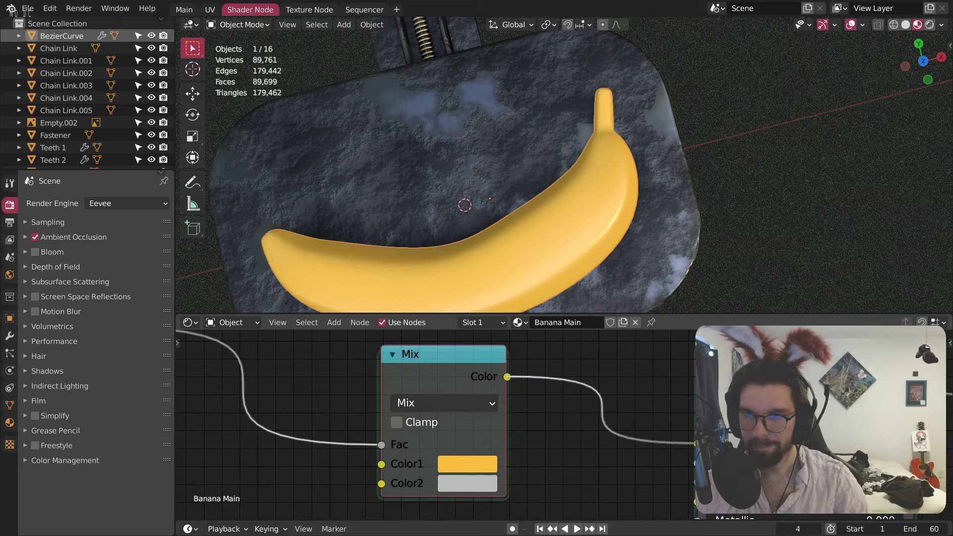
{"action": "middle_click_drag", "start_coordinate": [591, 451], "coordinate": [607, 435]}
{"action": "middle_click_drag", "start_coordinate": [565, 230], "coordinate": [569, 203]}
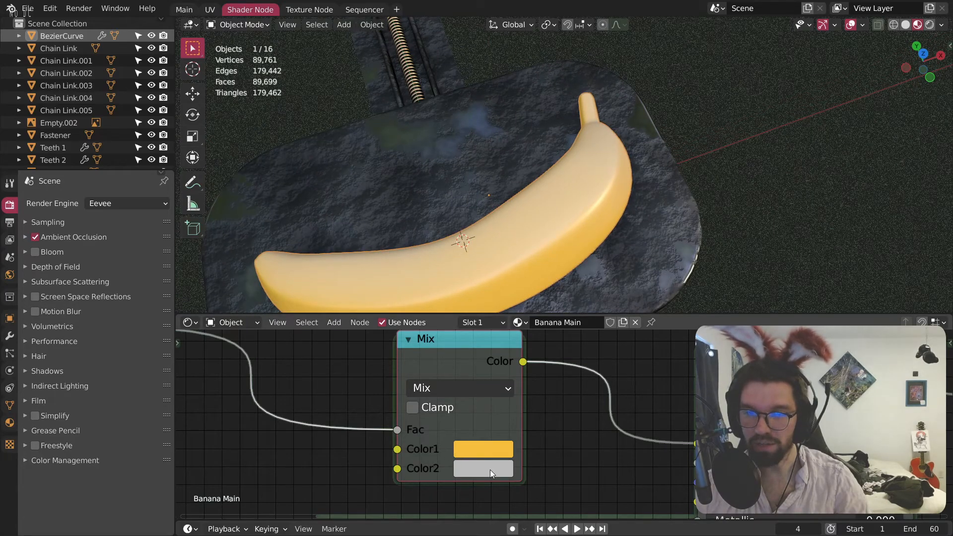
{"action": "key", "text": "e"}
{"action": "left_click", "coordinate": [497, 445]}
{"action": "middle_click_drag", "start_coordinate": [494, 462], "coordinate": [556, 397]}
Step: Change the Mix node's Color1 to a muted green with hue 0.235, saturation 0.777 and lightness 0.254
{"action": "left_click", "coordinate": [563, 379]}
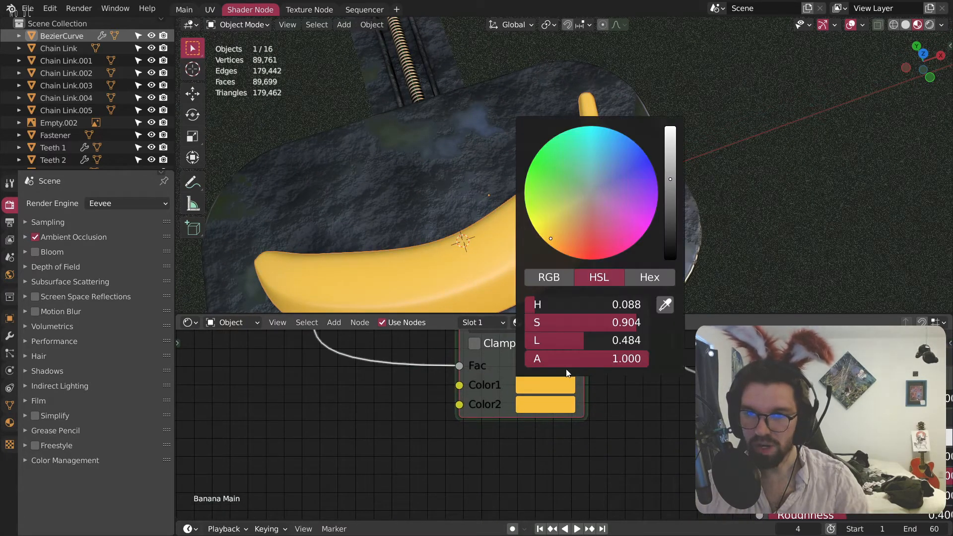
{"action": "left_click_drag", "start_coordinate": [551, 238], "coordinate": [539, 222]}
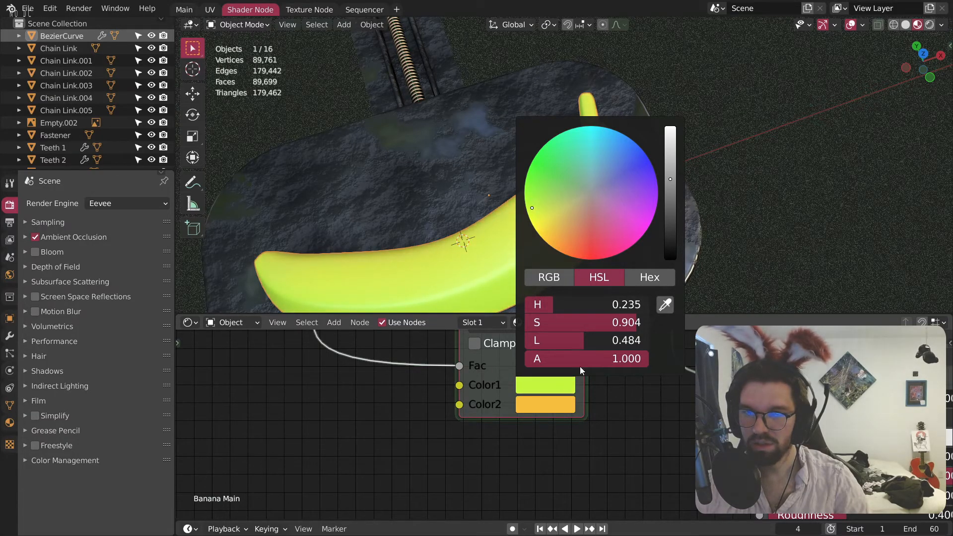
{"action": "left_click_drag", "start_coordinate": [670, 179], "coordinate": [670, 189]}
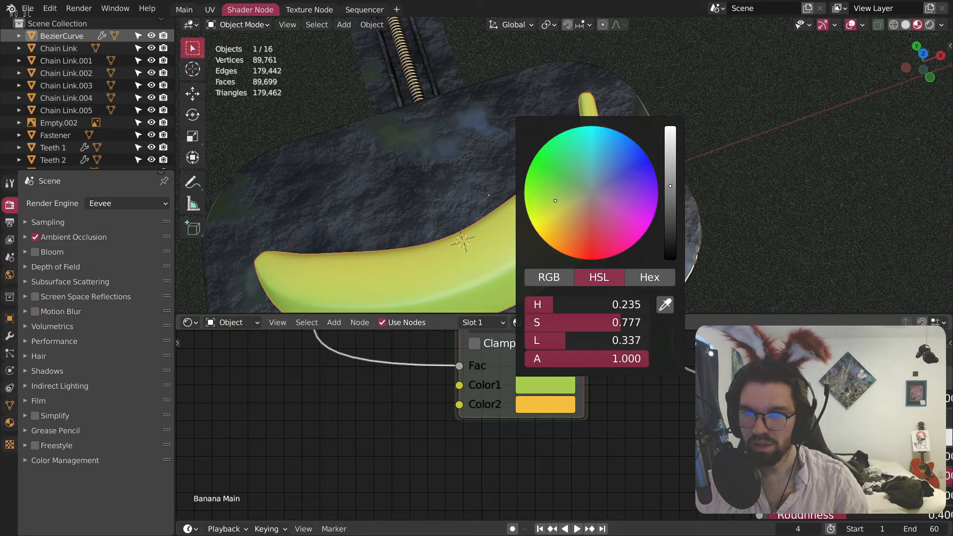
{"action": "left_click_drag", "start_coordinate": [670, 186], "coordinate": [670, 194]}
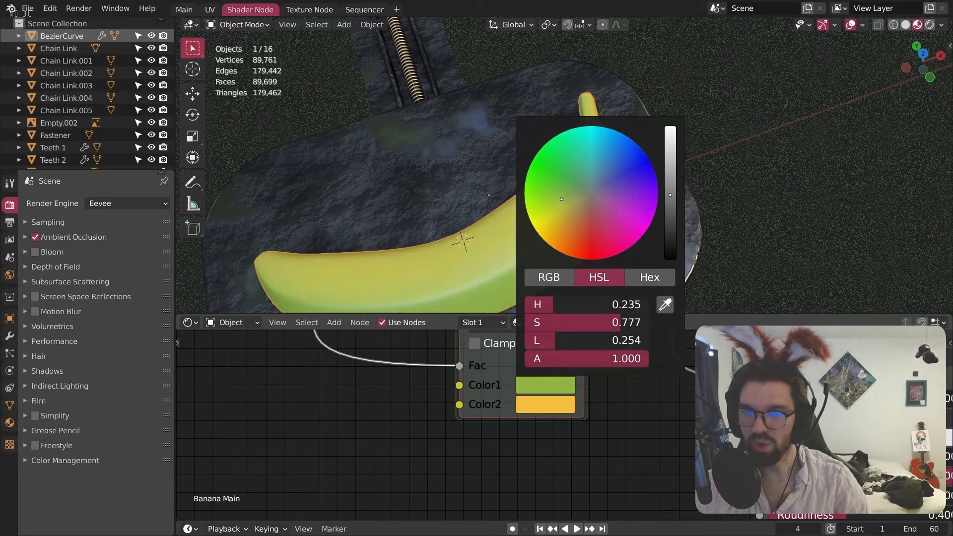
{"action": "left_click", "coordinate": [751, 186]}
Step: Move the Bevel node farther from the Mix node and insert a ColorRamp on the link between them
{"action": "middle_click_drag", "start_coordinate": [528, 214], "coordinate": [499, 185]}
{"action": "scroll", "coordinate": [406, 393], "scroll_direction": "down", "scroll_amount": 3}
{"action": "middle_click_drag", "start_coordinate": [407, 394], "coordinate": [484, 391]}
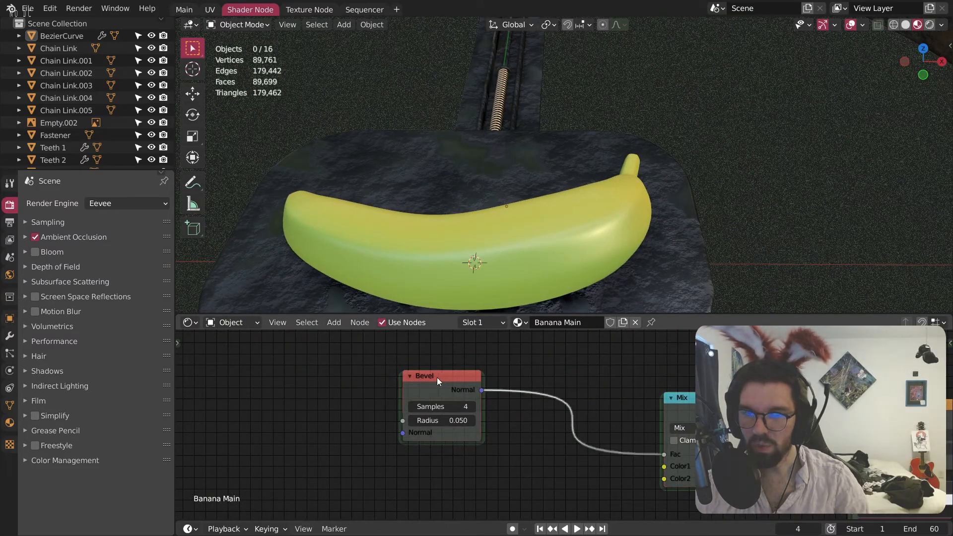
{"action": "left_click_drag", "start_coordinate": [441, 381], "coordinate": [277, 376]}
{"action": "middle_click_drag", "start_coordinate": [276, 375], "coordinate": [310, 361]}
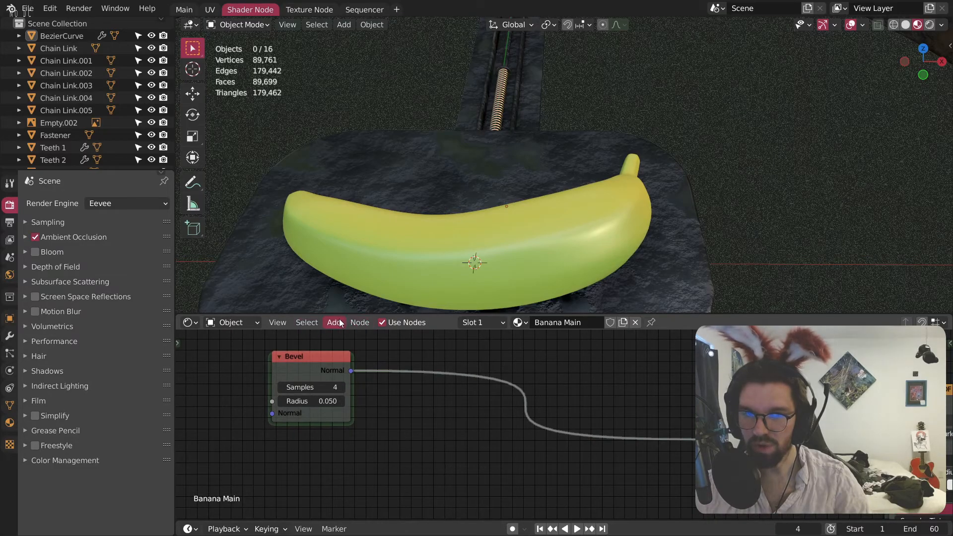
{"action": "left_click", "coordinate": [341, 323]}
{"action": "mouse_move", "coordinate": [374, 431]}
{"action": "left_click", "coordinate": [430, 269]}
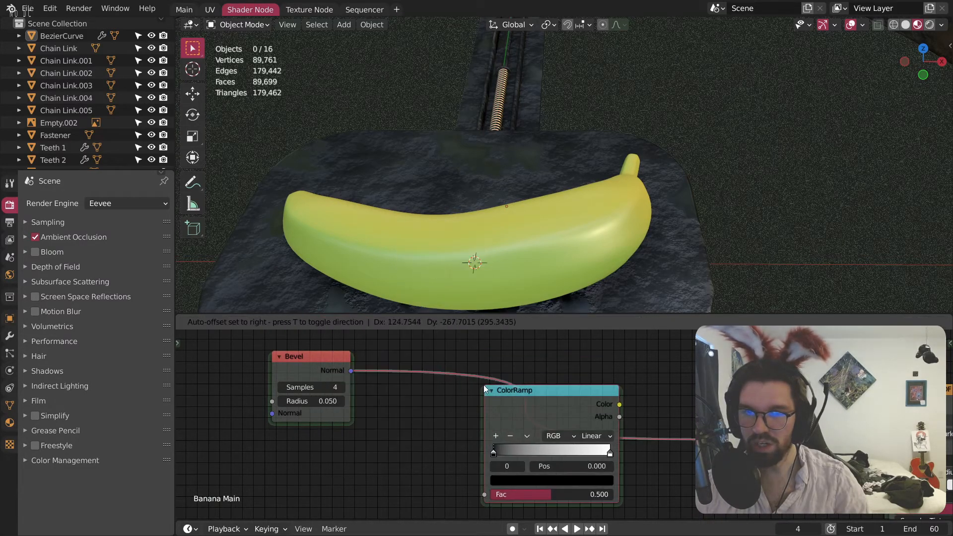
{"action": "left_click", "coordinate": [605, 449]}
Step: Try a sharper green-to-yellow transition by moving the ColorRamp's white stop to about 0.522
{"action": "scroll", "coordinate": [600, 423], "scroll_direction": "up", "scroll_amount": 3}
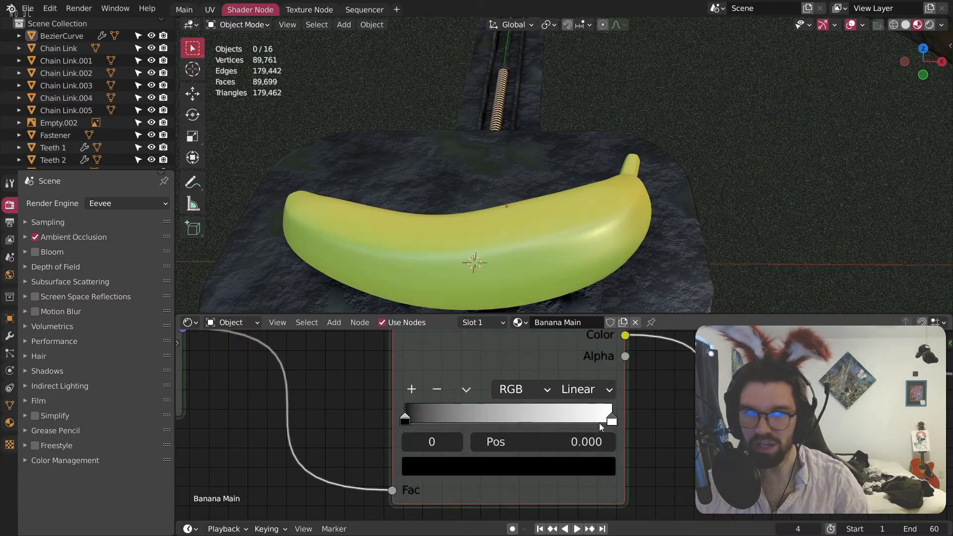
{"action": "scroll", "coordinate": [600, 395], "scroll_direction": "up", "scroll_amount": 2}
{"action": "left_click_drag", "start_coordinate": [600, 392], "coordinate": [449, 359]}
{"action": "middle_click_drag", "start_coordinate": [502, 178], "coordinate": [586, 278]}
{"action": "scroll", "coordinate": [624, 409], "scroll_direction": "down", "scroll_amount": 4}
Step: Add a Texture Coordinate node before Bevel and feed its Object output into Bevel's Normal input
{"action": "middle_click_drag", "start_coordinate": [479, 392], "coordinate": [629, 432]}
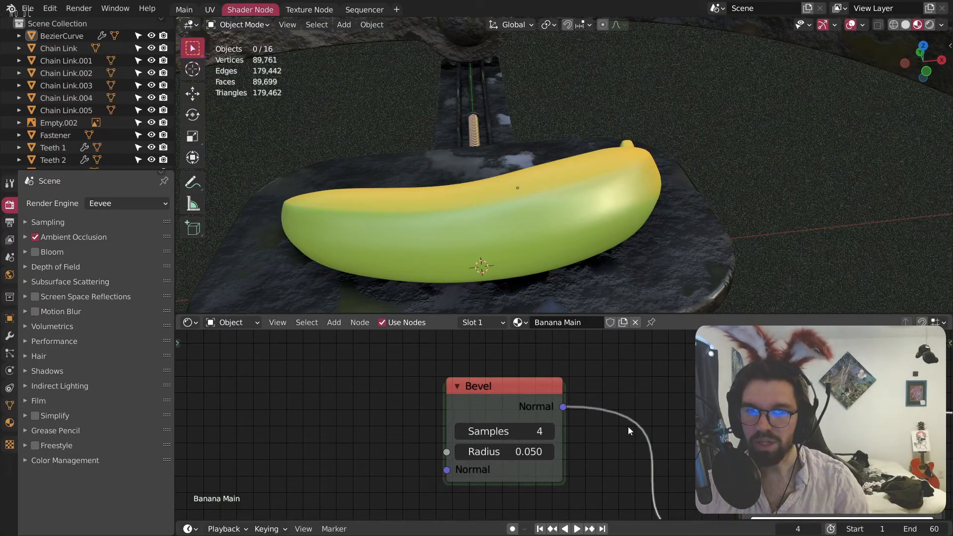
{"action": "middle_click_drag", "start_coordinate": [541, 392], "coordinate": [590, 395]}
{"action": "middle_click_drag", "start_coordinate": [389, 364], "coordinate": [604, 389]}
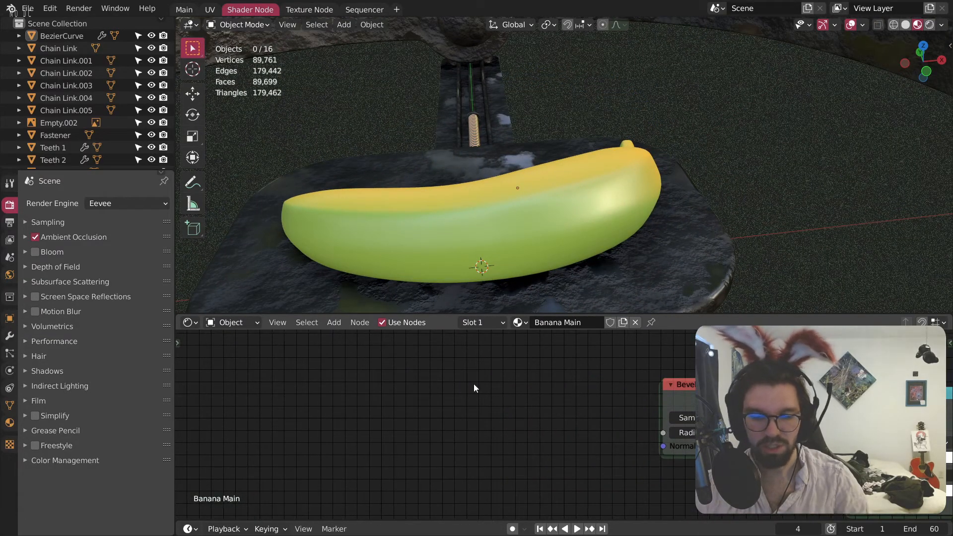
{"action": "key", "text": "shift+a"}
{"action": "mouse_move", "coordinate": [473, 384]}
{"action": "mouse_move", "coordinate": [445, 330]}
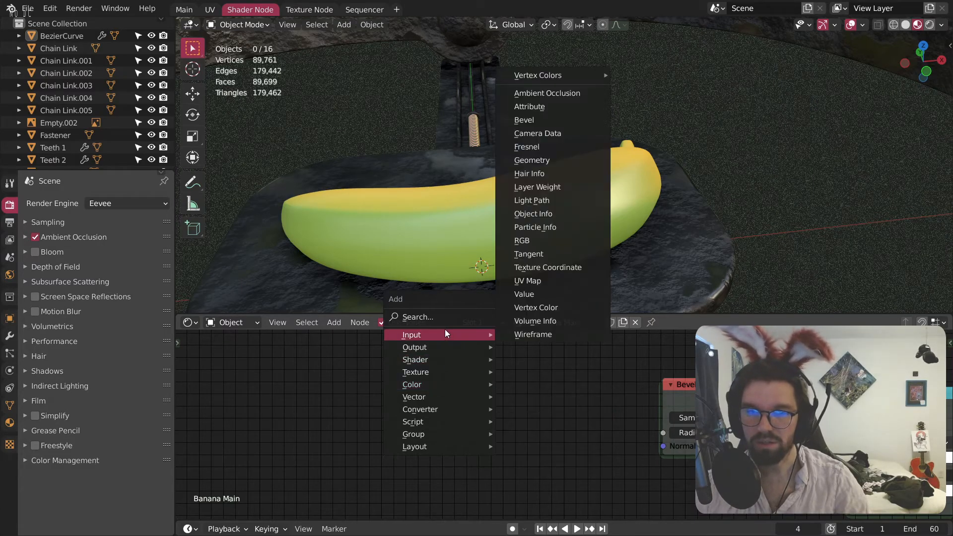
{"action": "left_click", "coordinate": [547, 267]}
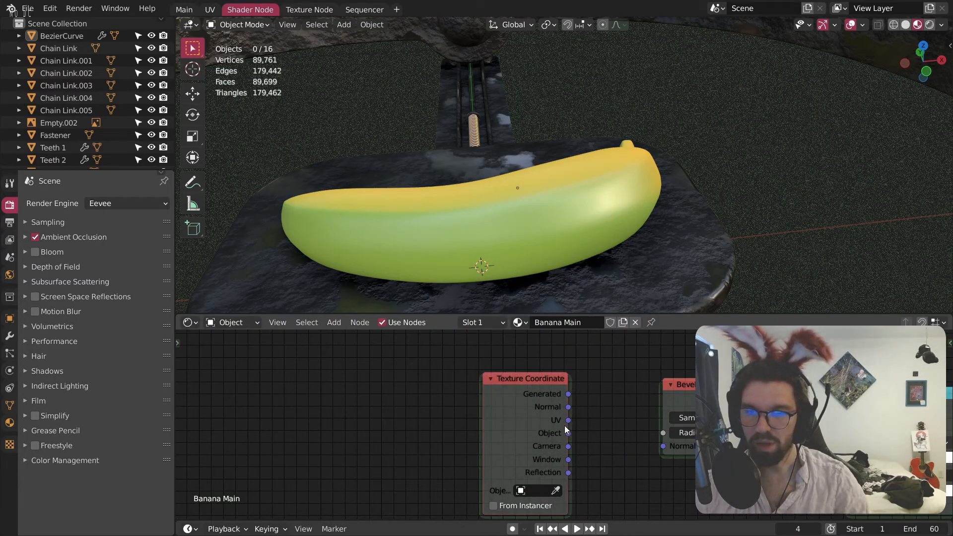
Step: Select the banana, apply its object transform, and move the Texture Coordinate node farther away from the Bevel node
{"action": "left_click", "coordinate": [550, 212]}
{"action": "key", "text": "ctrl+a"}
{"action": "left_click", "coordinate": [550, 212]}
{"action": "middle_click_drag", "start_coordinate": [717, 142], "coordinate": [534, 169]}
{"action": "left_click_drag", "start_coordinate": [529, 359], "coordinate": [419, 332]}
Step: Try a narrow ColorRamp transition with the black stop at about 0.464, and shift the neighbouring white stop
{"action": "middle_click_drag", "start_coordinate": [823, 464], "coordinate": [402, 375]}
{"action": "scroll", "coordinate": [704, 411], "scroll_direction": "up", "scroll_amount": 4}
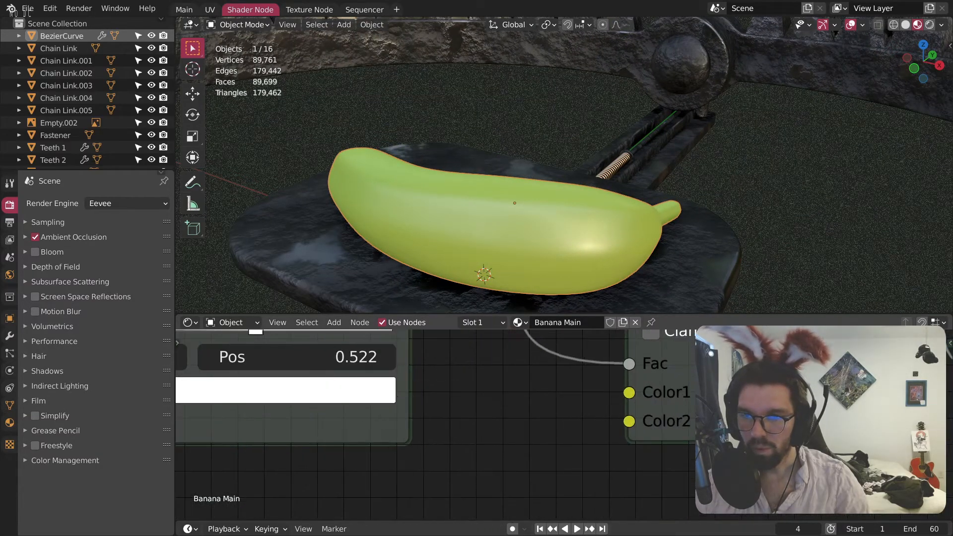
{"action": "scroll", "coordinate": [542, 408], "scroll_direction": "down", "scroll_amount": 5}
{"action": "middle_click_drag", "start_coordinate": [308, 340], "coordinate": [477, 391]}
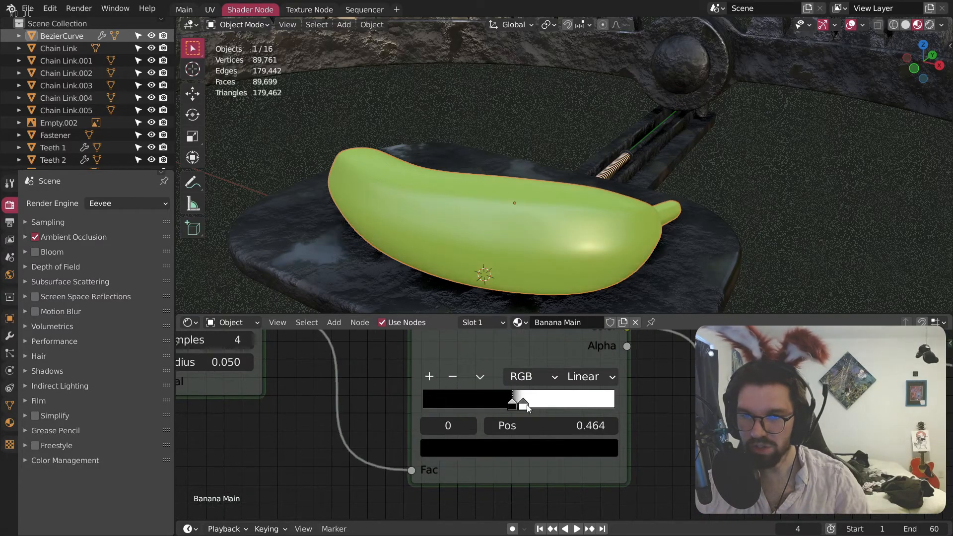
{"action": "left_click_drag", "start_coordinate": [527, 404], "coordinate": [392, 399]}
{"action": "mouse_move", "coordinate": [517, 405]}
{"action": "left_mouse_down"}
{"action": "mouse_move", "coordinate": [536, 405]}
{"action": "mouse_move", "coordinate": [517, 405]}
{"action": "left_mouse_up"}
{"action": "middle_click_drag", "start_coordinate": [520, 185], "coordinate": [559, 220]}
Step: Insert a Noise Texture on the link between the Texture Coordinate's Object output and Bevel's Normal input
{"action": "scroll", "coordinate": [323, 386], "scroll_direction": "down", "scroll_amount": 2}
{"action": "middle_click_drag", "start_coordinate": [322, 386], "coordinate": [602, 427]}
{"action": "left_click_drag", "start_coordinate": [559, 371], "coordinate": [580, 387]}
{"action": "middle_click_drag", "start_coordinate": [488, 398], "coordinate": [613, 418]}
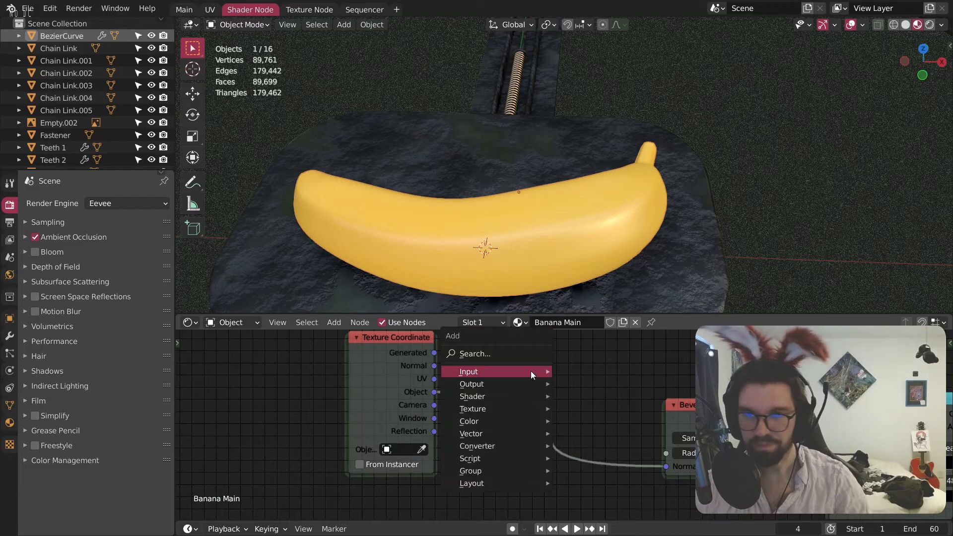
{"action": "key", "text": "shift+a"}
{"action": "mouse_move", "coordinate": [498, 412]}
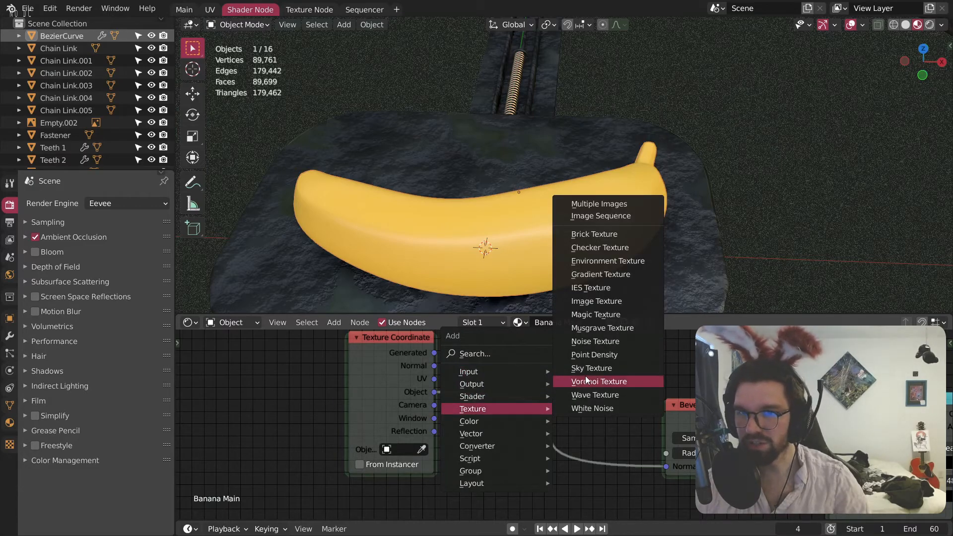
{"action": "left_click", "coordinate": [583, 344]}
{"action": "left_click", "coordinate": [556, 372]}
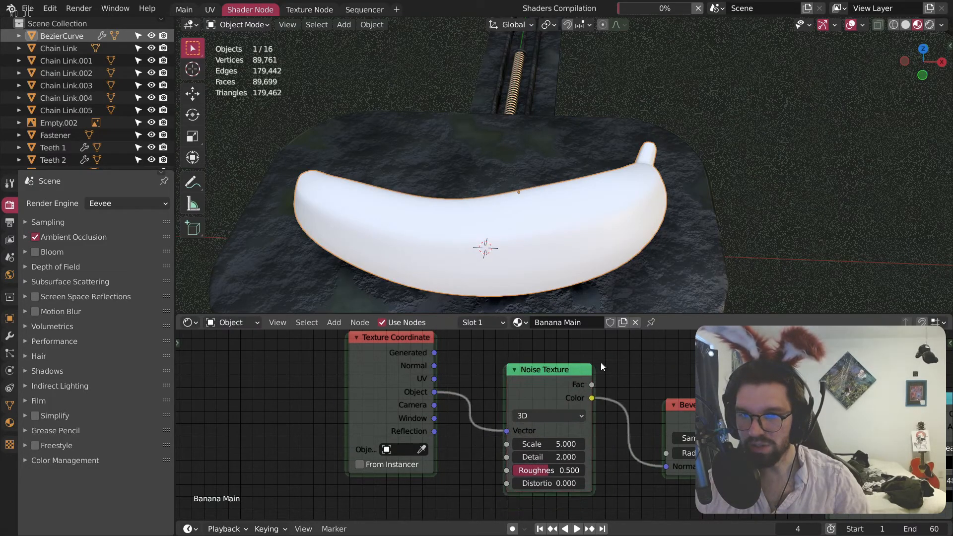
Step: Widen the ColorRamp's transition for the noise, placing the black stop at 0.214 and the white stop past the middle
{"action": "middle_click_drag", "start_coordinate": [631, 393], "coordinate": [580, 370]}
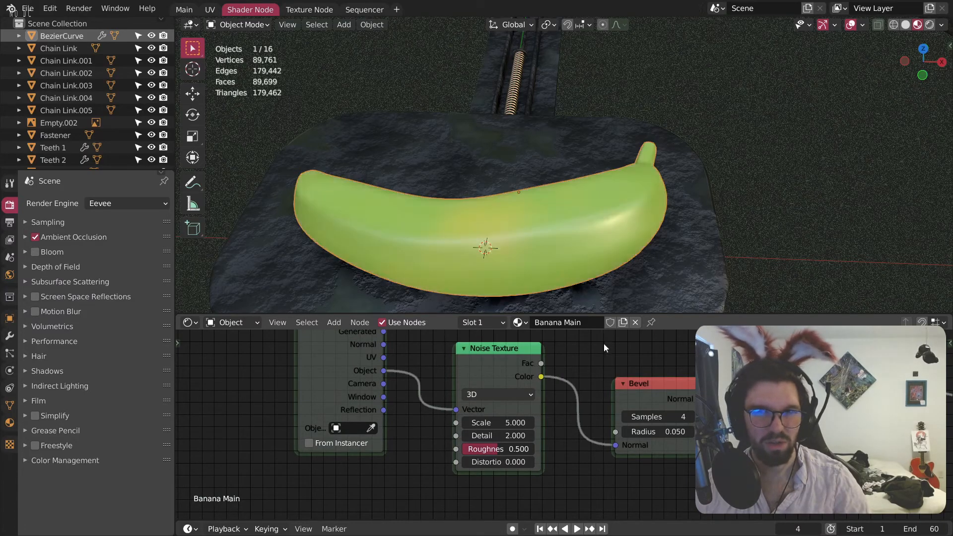
{"action": "middle_click_drag", "start_coordinate": [582, 249], "coordinate": [603, 252]}
{"action": "middle_click_drag", "start_coordinate": [834, 484], "coordinate": [562, 404]}
{"action": "scroll", "coordinate": [588, 376], "scroll_direction": "up", "scroll_amount": 7}
{"action": "left_click_drag", "start_coordinate": [465, 361], "coordinate": [519, 360]}
{"action": "left_click_drag", "start_coordinate": [582, 360], "coordinate": [388, 342]}
{"action": "mouse_move", "coordinate": [530, 362]}
{"action": "left_mouse_down"}
{"action": "mouse_move", "coordinate": [662, 362]}
{"action": "mouse_move", "coordinate": [620, 362]}
{"action": "left_mouse_up"}
{"action": "left_click_drag", "start_coordinate": [464, 357], "coordinate": [518, 361]}
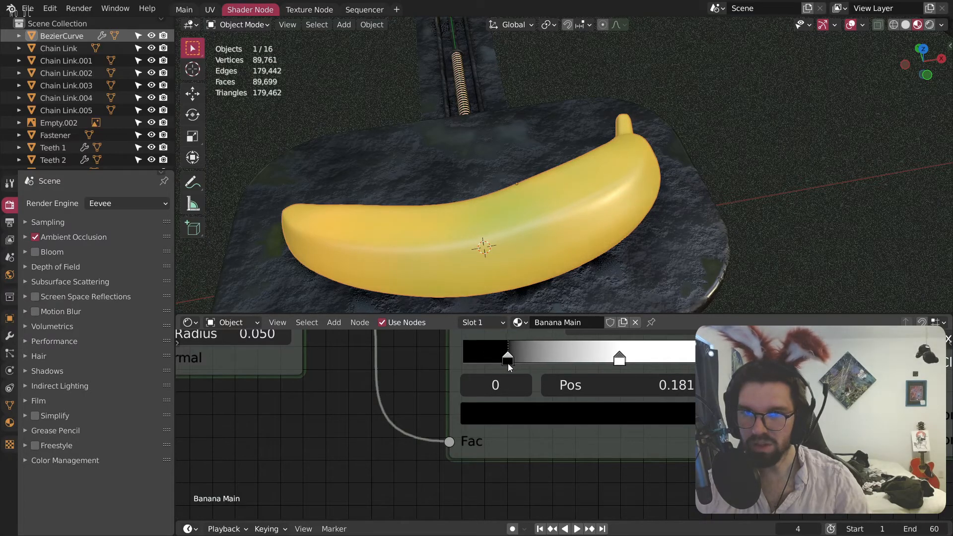
{"action": "left_click_drag", "start_coordinate": [633, 366], "coordinate": [635, 362]}
{"action": "left_click_drag", "start_coordinate": [498, 358], "coordinate": [514, 359]}
Step: Darken the green in the Mix node's Color1 by setting its lightness to 0.1
{"action": "middle_click_drag", "start_coordinate": [515, 358], "coordinate": [222, 338]}
{"action": "left_click", "coordinate": [705, 394]}
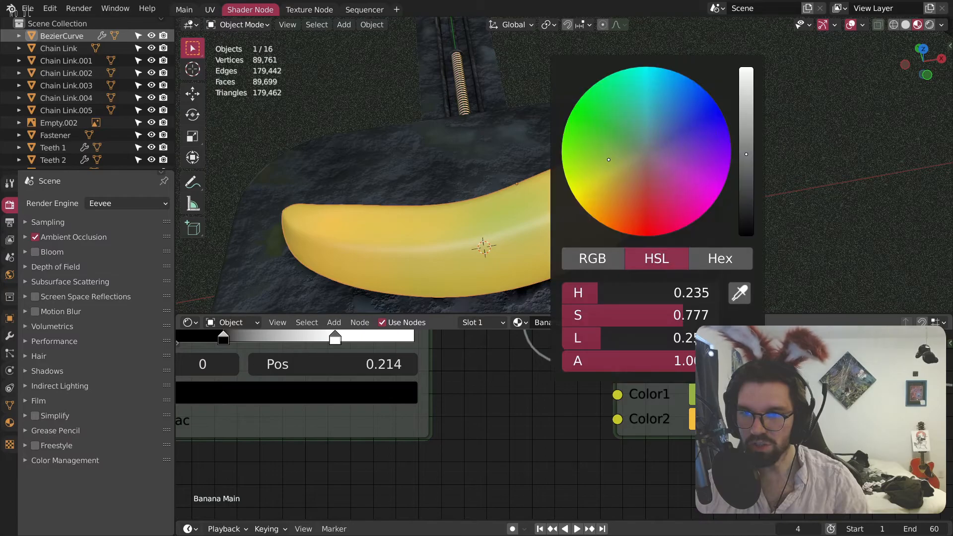
{"action": "type", "text": ".1"}
{"action": "key", "text": "Return"}
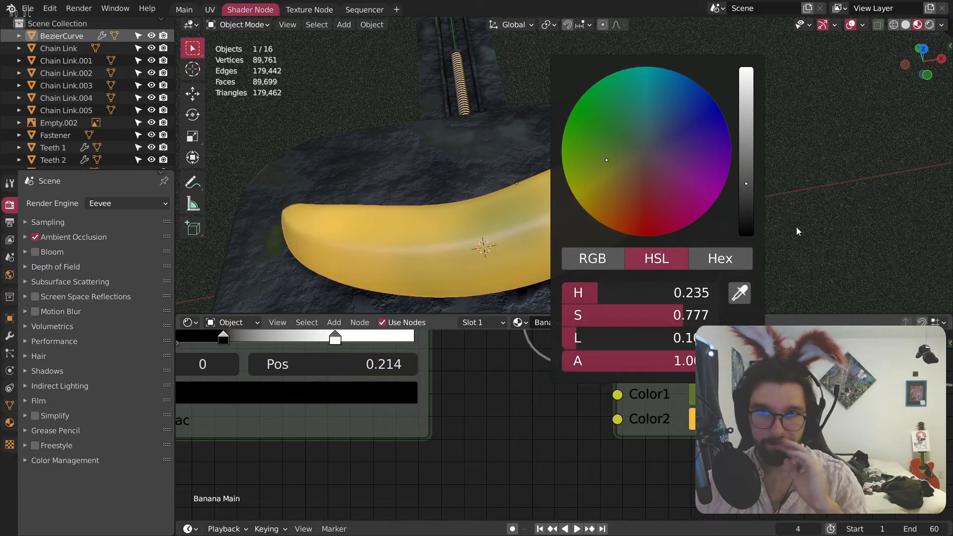
Step: Move the Texture Coordinate node farther away from the Noise Texture to make room between them
{"action": "middle_click_drag", "start_coordinate": [576, 174], "coordinate": [579, 231]}
{"action": "scroll", "coordinate": [428, 404], "scroll_direction": "down", "scroll_amount": 5}
{"action": "mouse_move", "coordinate": [233, 451]}
{"action": "middle_mouse_down"}
{"action": "mouse_move", "coordinate": [547, 463]}
{"action": "mouse_move", "coordinate": [695, 498]}
{"action": "middle_mouse_up"}
{"action": "middle_click_drag", "start_coordinate": [528, 417], "coordinate": [695, 501]}
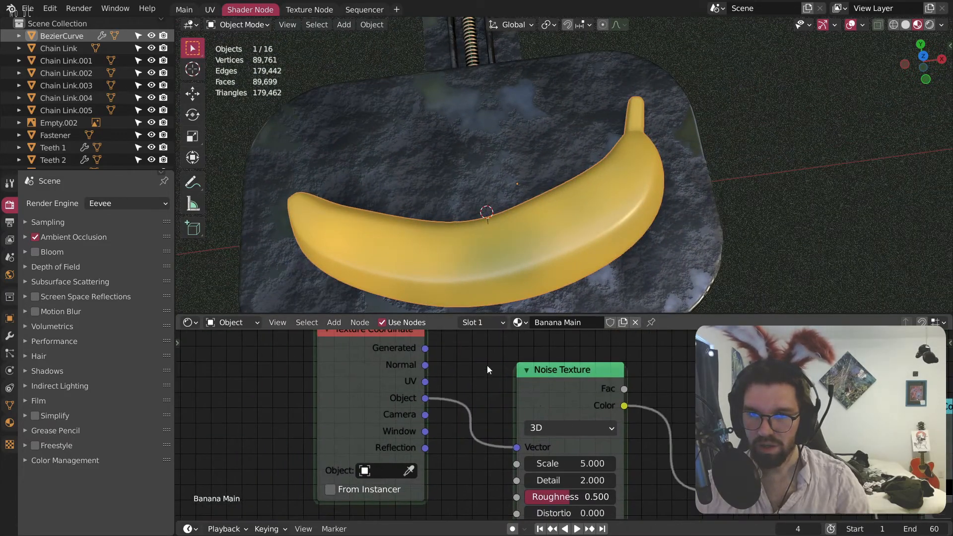
{"action": "middle_click_drag", "start_coordinate": [474, 363], "coordinate": [530, 400]}
{"action": "left_click_drag", "start_coordinate": [429, 370], "coordinate": [359, 368]}
Step: Set the Noise Texture's Distortion to 0.2 and its Roughness to 0
{"action": "scroll", "coordinate": [555, 437], "scroll_direction": "up", "scroll_amount": 5}
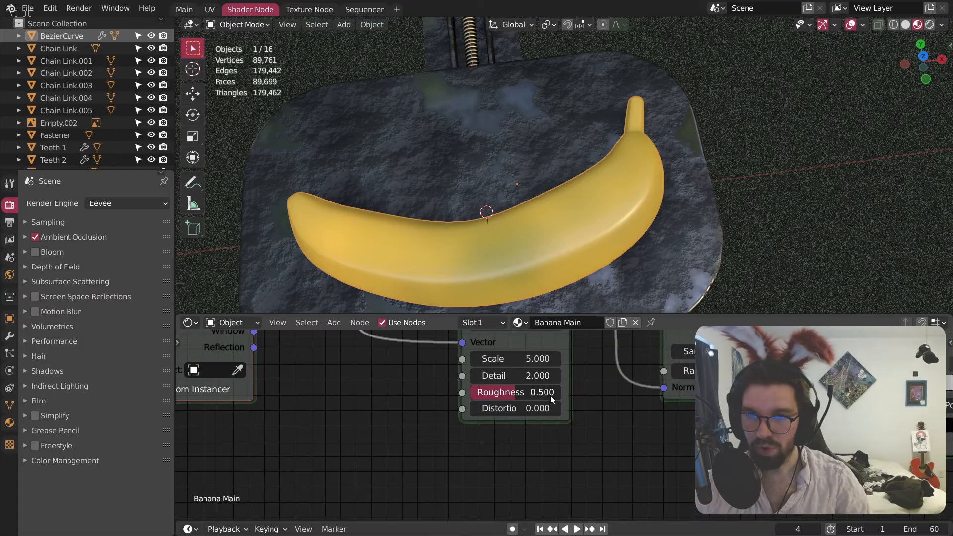
{"action": "left_click", "coordinate": [557, 406]}
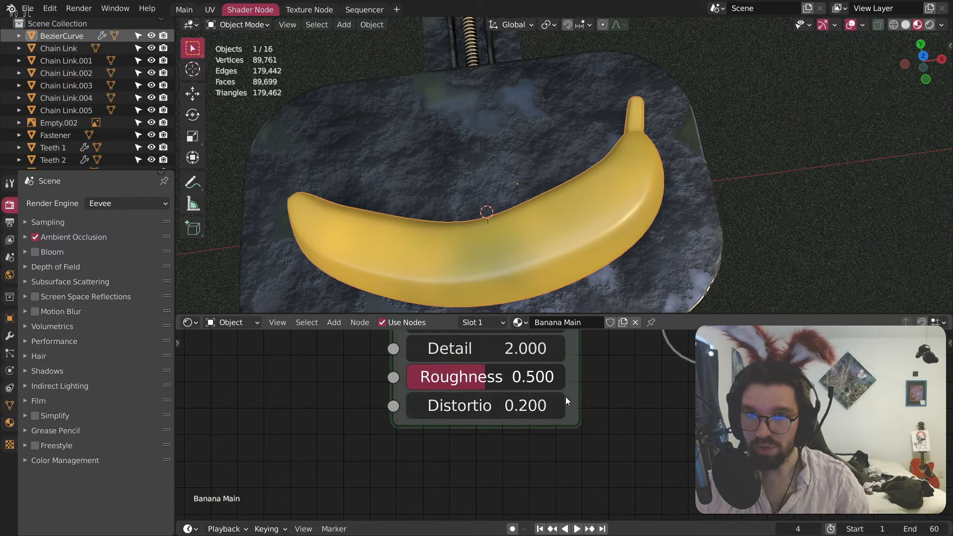
{"action": "middle_click_drag", "start_coordinate": [551, 412], "coordinate": [586, 464]}
{"action": "left_click_drag", "start_coordinate": [520, 428], "coordinate": [596, 429]}
{"action": "left_click_drag", "start_coordinate": [525, 429], "coordinate": [442, 428]}
{"action": "middle_click_drag", "start_coordinate": [597, 406], "coordinate": [627, 434]}
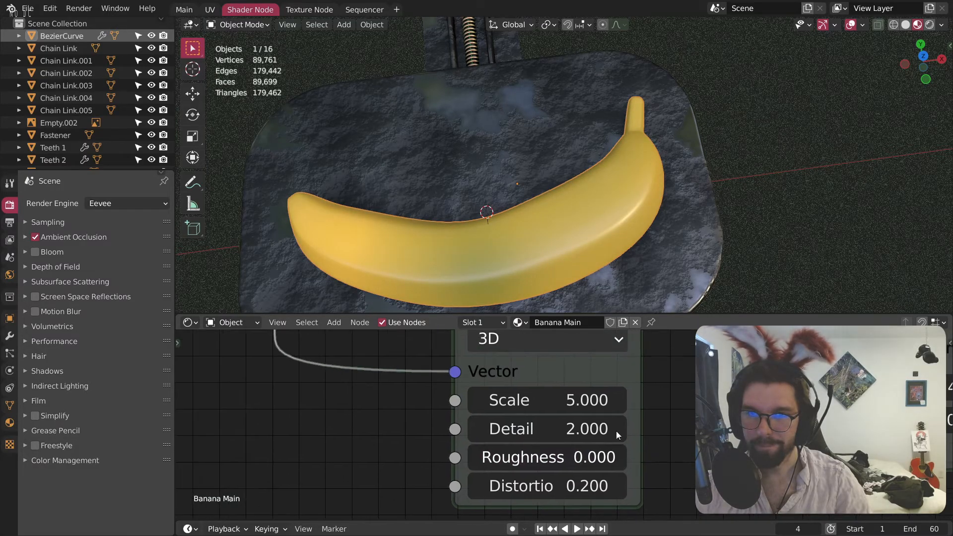
Step: Insert a Mapping node on the link between the Texture Coordinate and Noise Texture nodes
{"action": "scroll", "coordinate": [417, 403], "scroll_direction": "down", "scroll_amount": 12}
{"action": "middle_click_drag", "start_coordinate": [373, 405], "coordinate": [647, 480]}
{"action": "middle_click_drag", "start_coordinate": [525, 395], "coordinate": [409, 379]}
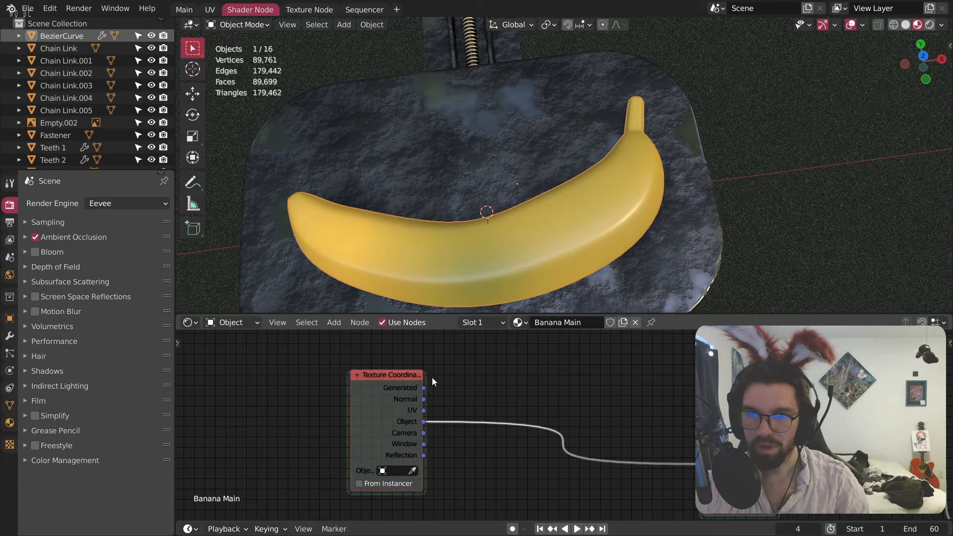
{"action": "key", "text": "shift+a"}
{"action": "mouse_move", "coordinate": [499, 389]}
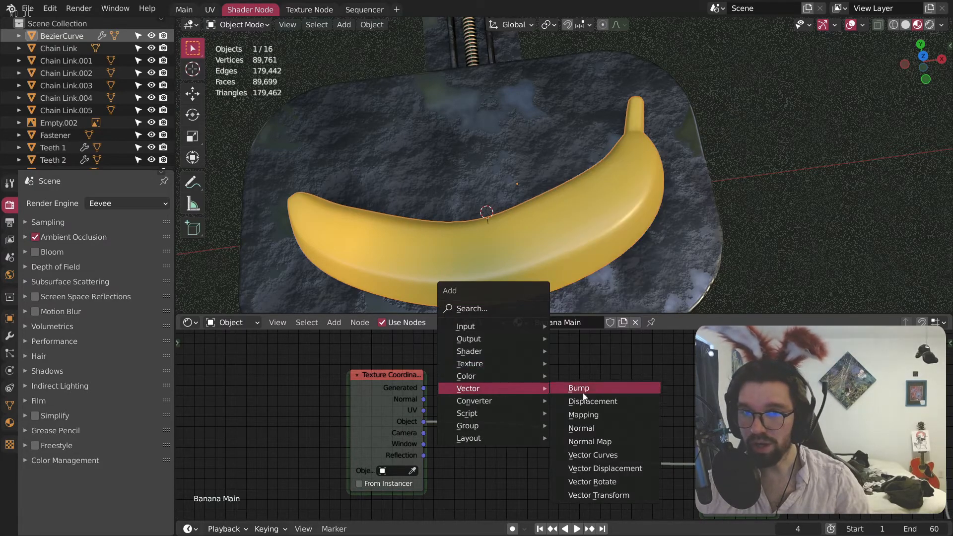
{"action": "left_click", "coordinate": [575, 424]}
{"action": "left_click", "coordinate": [556, 383]}
{"action": "scroll", "coordinate": [557, 383], "scroll_direction": "up", "scroll_amount": 3}
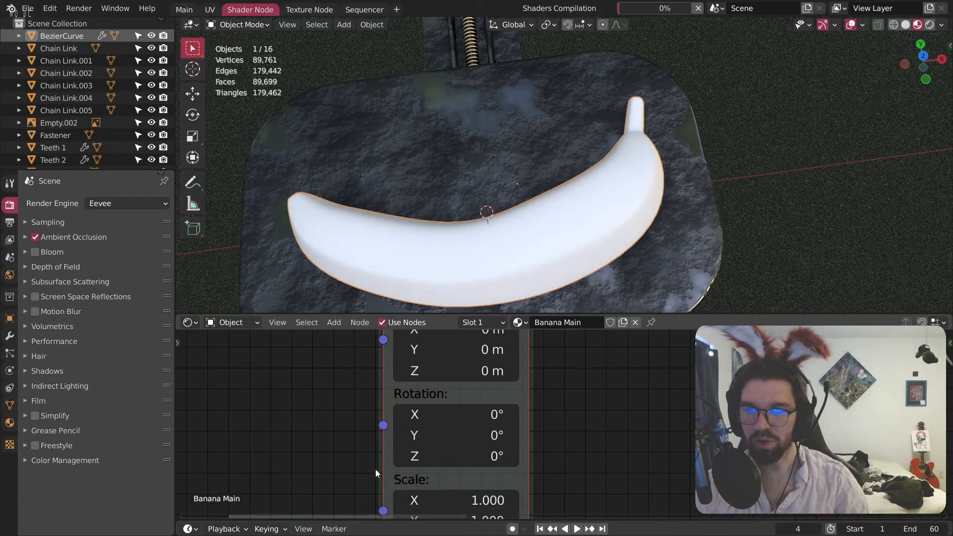
Step: Try a Y scale of 2.5 on the Mapping node and check the noise stretching on the banana
{"action": "middle_click_drag", "start_coordinate": [581, 248], "coordinate": [569, 286]}
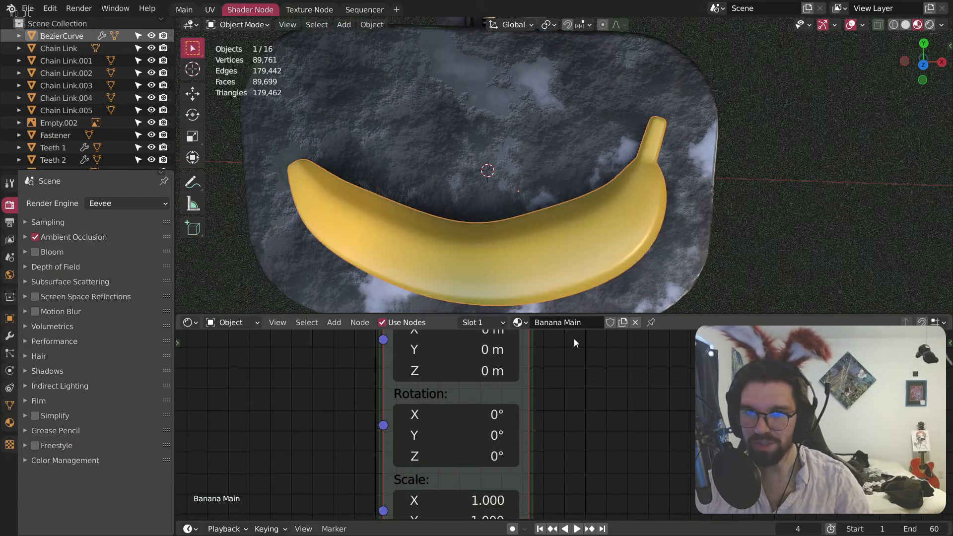
{"action": "middle_click_drag", "start_coordinate": [575, 438], "coordinate": [611, 323]}
{"action": "scroll", "coordinate": [487, 406], "scroll_direction": "up", "scroll_amount": 2}
{"action": "left_click_drag", "start_coordinate": [469, 411], "coordinate": [544, 411], "text": "ctrl"}
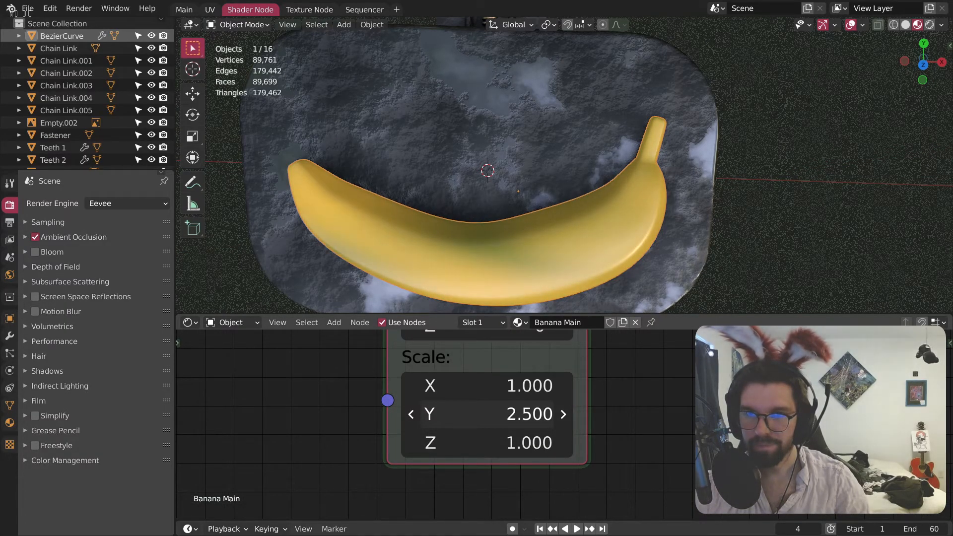
{"action": "scroll", "coordinate": [513, 285], "scroll_direction": "up", "scroll_amount": 5}
{"action": "scroll", "coordinate": [529, 198], "scroll_direction": "down", "scroll_amount": 5}
{"action": "middle_click_drag", "start_coordinate": [529, 199], "coordinate": [635, 222]}
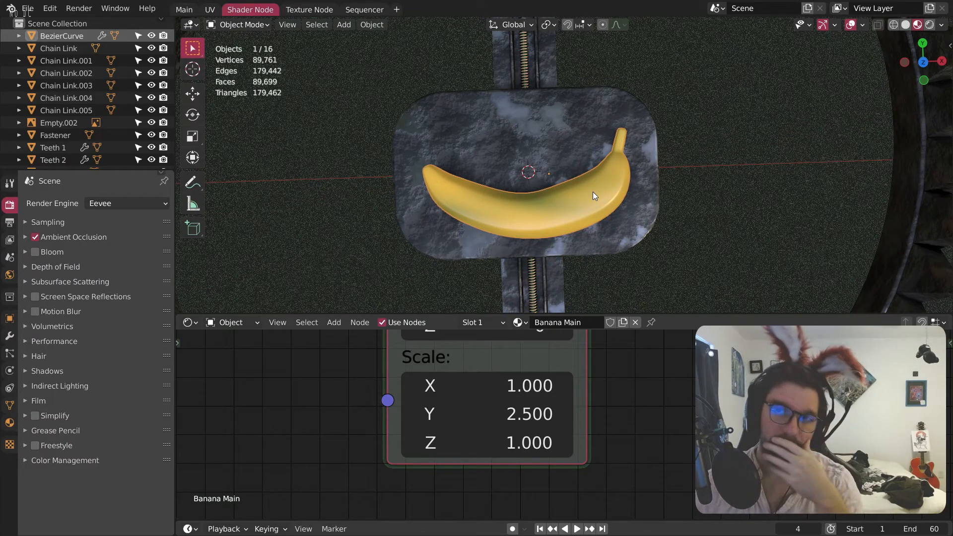
Step: Narrow the ColorRamp's transition, placing the black stop at 0.257 and the white stop just before the middle
{"action": "scroll", "coordinate": [598, 183], "scroll_direction": "up", "scroll_amount": 4}
{"action": "scroll", "coordinate": [739, 426], "scroll_direction": "down", "scroll_amount": 3}
{"action": "middle_click_drag", "start_coordinate": [910, 420], "coordinate": [639, 484]}
{"action": "middle_click_drag", "start_coordinate": [944, 357], "coordinate": [463, 412]}
{"action": "scroll", "coordinate": [464, 406], "scroll_direction": "up", "scroll_amount": 6}
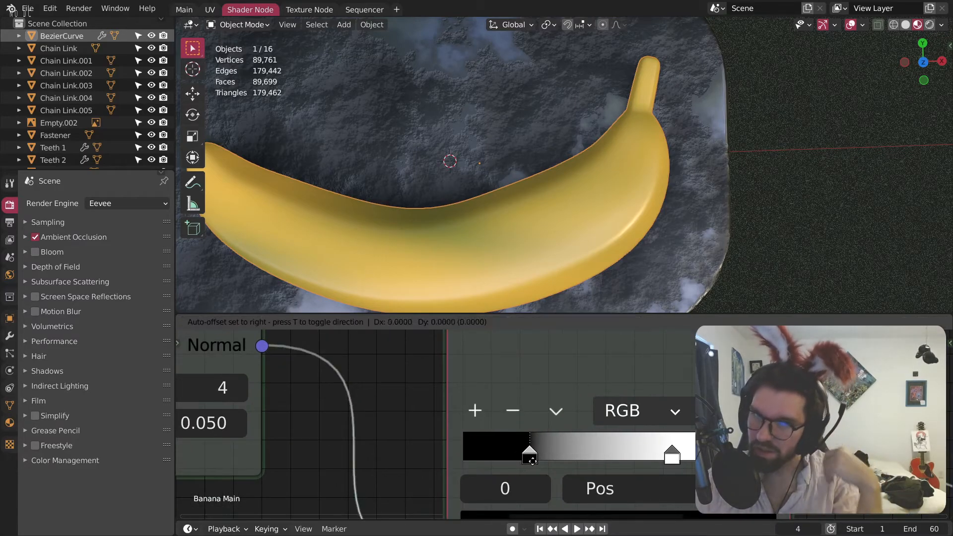
{"action": "middle_click_drag", "start_coordinate": [530, 461], "coordinate": [560, 450]}
{"action": "mouse_move", "coordinate": [576, 444]}
{"action": "left_mouse_down"}
{"action": "mouse_move", "coordinate": [621, 441]}
{"action": "mouse_move", "coordinate": [594, 436]}
{"action": "left_mouse_up"}
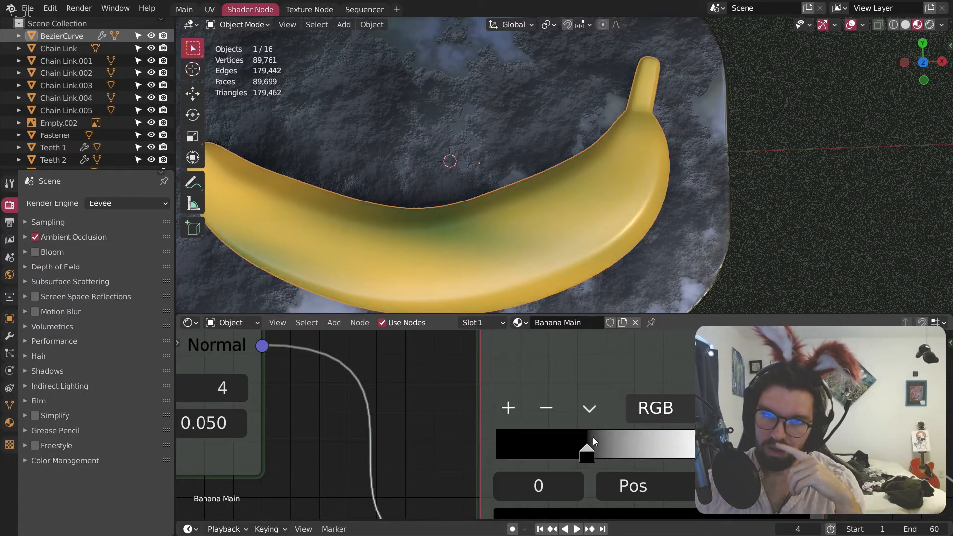
{"action": "left_click_drag", "start_coordinate": [710, 454], "coordinate": [654, 456]}
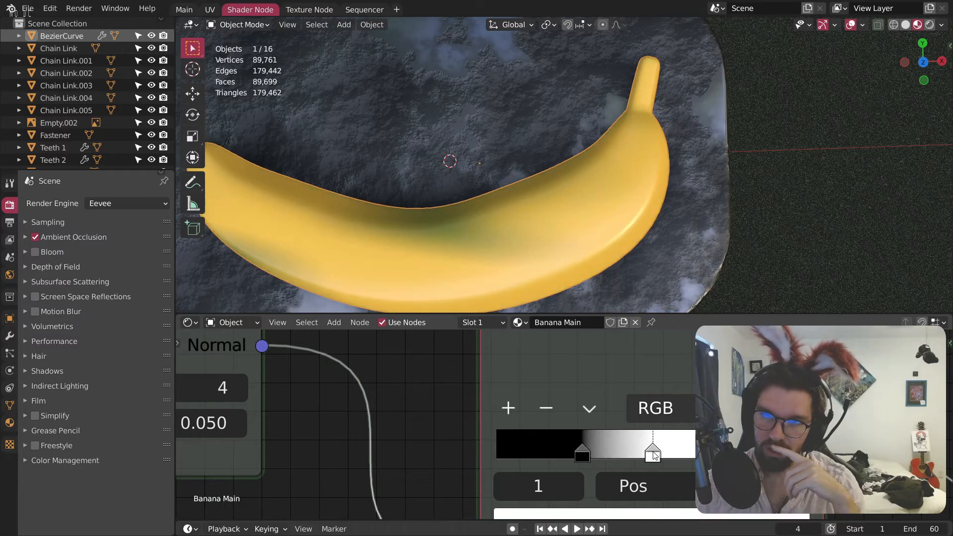
{"action": "left_click_drag", "start_coordinate": [581, 462], "coordinate": [577, 453]}
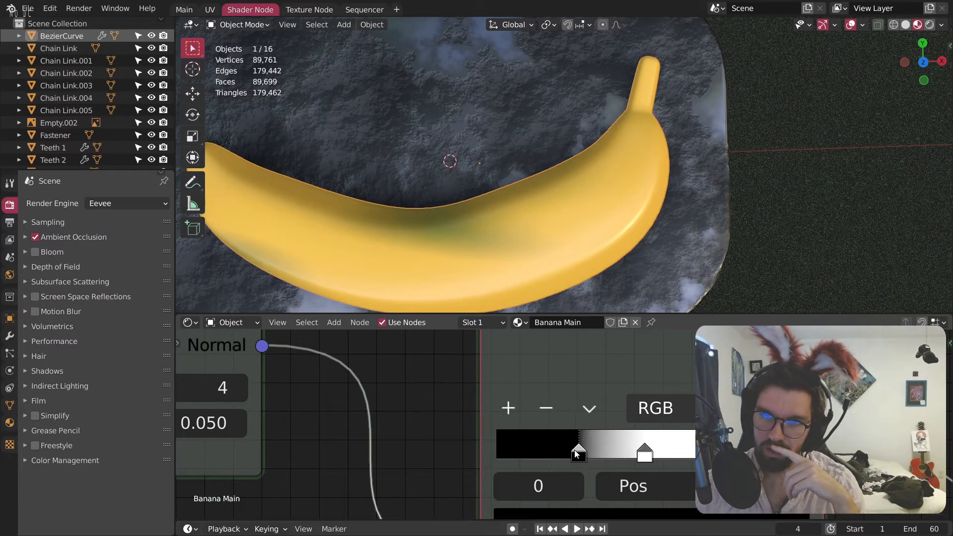
Step: Reset the Mapping node's Y scale to 1
{"action": "scroll", "coordinate": [419, 252], "scroll_direction": "down", "scroll_amount": 7}
{"action": "scroll", "coordinate": [448, 254], "scroll_direction": "up", "scroll_amount": 4}
{"action": "scroll", "coordinate": [466, 450], "scroll_direction": "down", "scroll_amount": 3}
{"action": "middle_click_drag", "start_coordinate": [467, 449], "coordinate": [943, 353]}
{"action": "middle_click_drag", "start_coordinate": [447, 386], "coordinate": [492, 410]}
{"action": "scroll", "coordinate": [492, 410], "scroll_direction": "down", "scroll_amount": 2}
{"action": "middle_click_drag", "start_coordinate": [280, 472], "coordinate": [541, 410]}
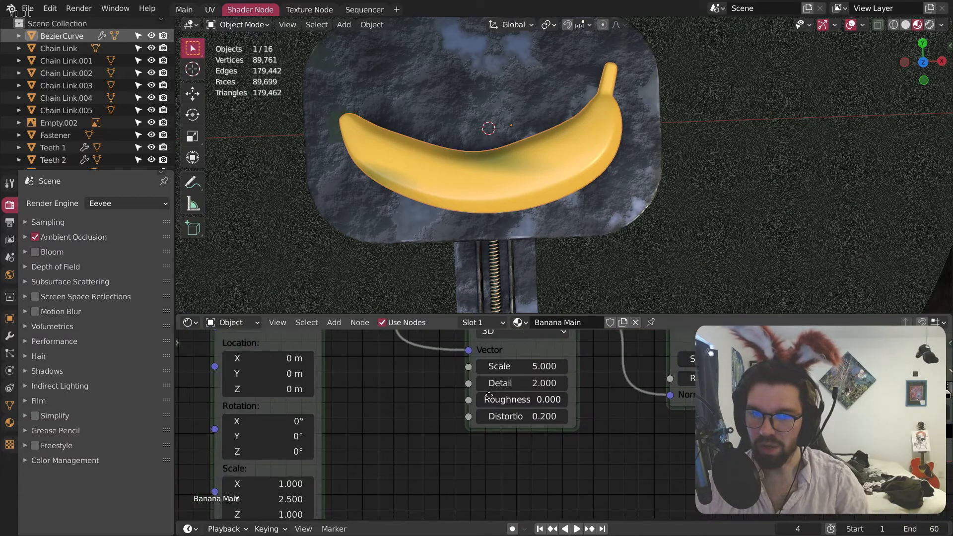
{"action": "scroll", "coordinate": [522, 434], "scroll_direction": "up", "scroll_amount": 2}
{"action": "key", "text": "Escape"}
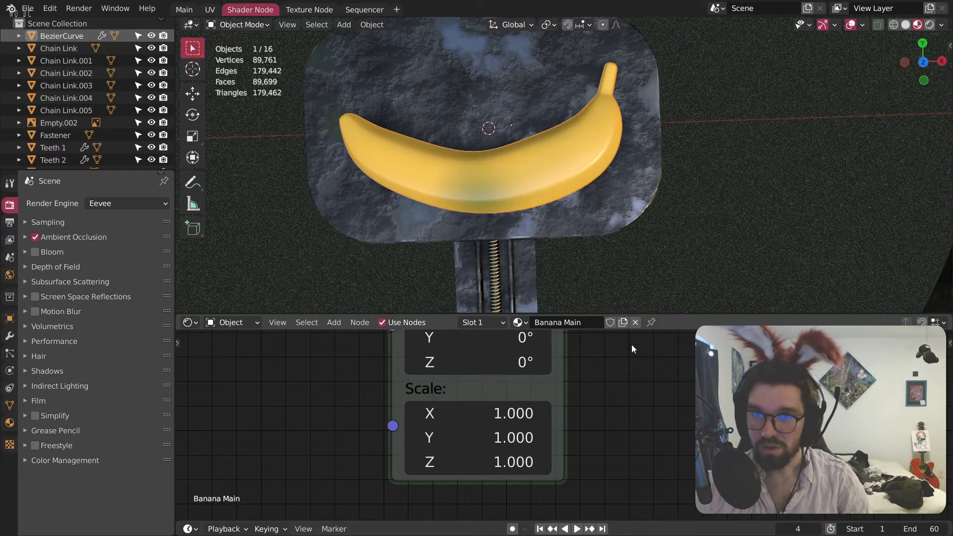
Step: Set the Mapping node's X scale to 0.2 to stretch the noise along the banana
{"action": "scroll", "coordinate": [537, 417], "scroll_direction": "up", "scroll_amount": 1}
{"action": "left_click_drag", "start_coordinate": [466, 411], "coordinate": [422, 411]}
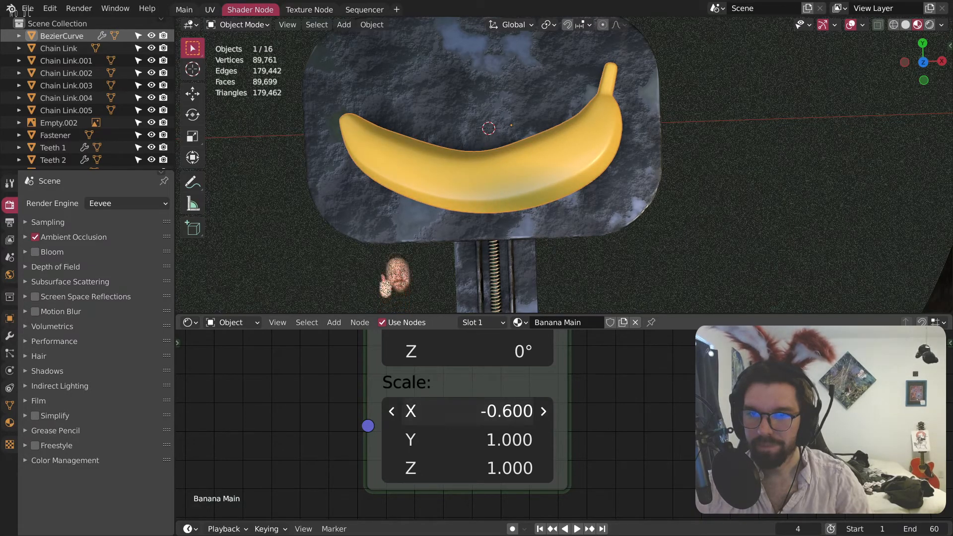
{"action": "left_click", "coordinate": [467, 411]}
{"action": "type", "text": "0.2"}
{"action": "key", "text": "Return"}
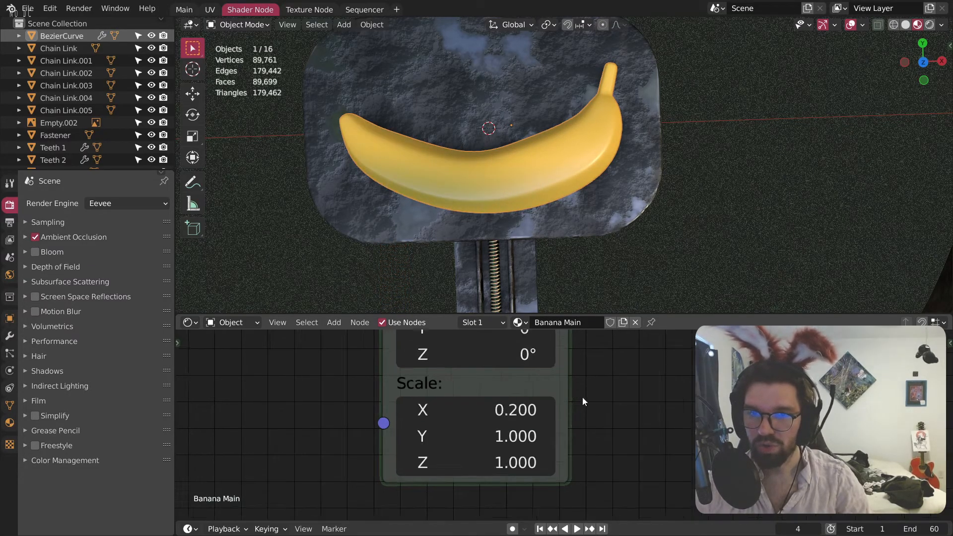
Step: Try adjusting the Mapping node's Z scale and shifting its Y location
{"action": "scroll", "coordinate": [582, 397], "scroll_direction": "down", "scroll_amount": 1}
{"action": "scroll", "coordinate": [497, 447], "scroll_direction": "up", "scroll_amount": 1}
{"action": "mouse_move", "coordinate": [496, 461]}
{"action": "left_mouse_down"}
{"action": "mouse_move", "coordinate": [526, 461]}
{"action": "mouse_move", "coordinate": [468, 460]}
{"action": "mouse_move", "coordinate": [511, 461]}
{"action": "left_mouse_up"}
{"action": "middle_click_drag", "start_coordinate": [461, 174], "coordinate": [443, 106]}
{"action": "middle_click_drag", "start_coordinate": [616, 347], "coordinate": [607, 440]}
{"action": "middle_click_drag", "start_coordinate": [607, 386], "coordinate": [619, 432]}
{"action": "left_click_drag", "start_coordinate": [506, 440], "coordinate": [565, 440]}
{"action": "key", "text": "ctrl+z"}
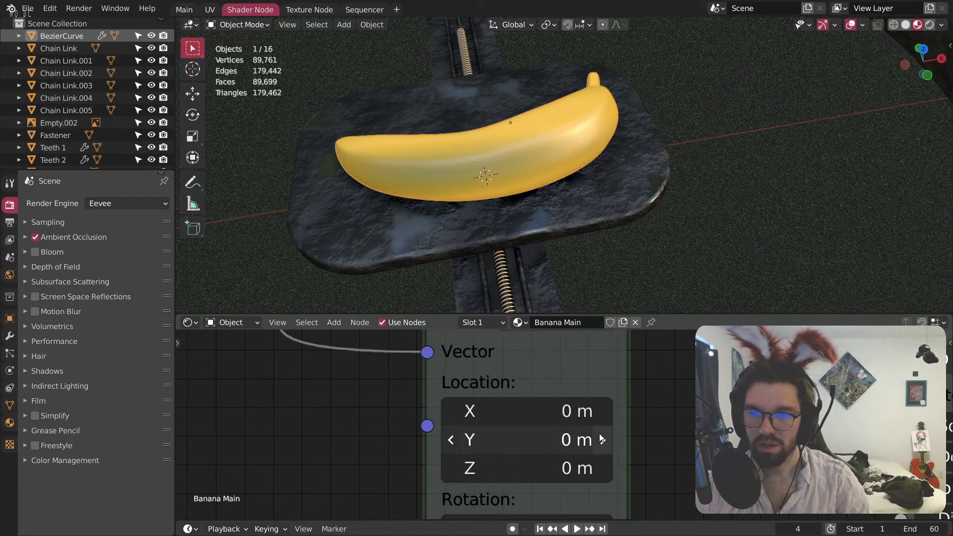
{"action": "left_click", "coordinate": [599, 436]}
{"action": "middle_click_drag", "start_coordinate": [556, 132], "coordinate": [550, 228]}
{"action": "key", "text": "ctrl+z"}
Step: Inspect the green-to-yellow variation on the banana from several angles
{"action": "scroll", "coordinate": [595, 195], "scroll_direction": "down", "scroll_amount": 6}
{"action": "middle_click_drag", "start_coordinate": [594, 195], "coordinate": [565, 157]}
{"action": "scroll", "coordinate": [565, 157], "scroll_direction": "up", "scroll_amount": 3}
{"action": "scroll", "coordinate": [576, 168], "scroll_direction": "up", "scroll_amount": 4}
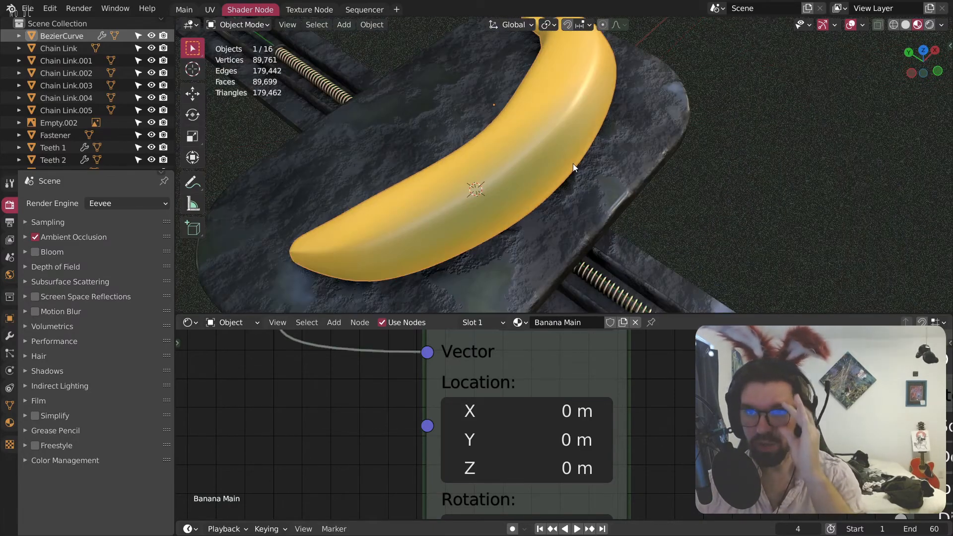
{"action": "middle_click_drag", "start_coordinate": [743, 168], "coordinate": [576, 121]}
{"action": "scroll", "coordinate": [576, 121], "scroll_direction": "up", "scroll_amount": 2}
{"action": "scroll", "coordinate": [753, 437], "scroll_direction": "down", "scroll_amount": 3}
Step: Shift the green in the Mix node's Color1 toward yellow by setting its hue to 0.2
{"action": "middle_click_drag", "start_coordinate": [951, 425], "coordinate": [951, 401]}
{"action": "middle_click_drag", "start_coordinate": [883, 489], "coordinate": [344, 379]}
{"action": "scroll", "coordinate": [644, 427], "scroll_direction": "up", "scroll_amount": 8}
{"action": "middle_click_drag", "start_coordinate": [804, 444], "coordinate": [695, 443]}
{"action": "left_click", "coordinate": [695, 443]}
{"action": "left_click", "coordinate": [695, 444]}
{"action": "left_click", "coordinate": [695, 444]}
{"action": "left_click", "coordinate": [637, 355]}
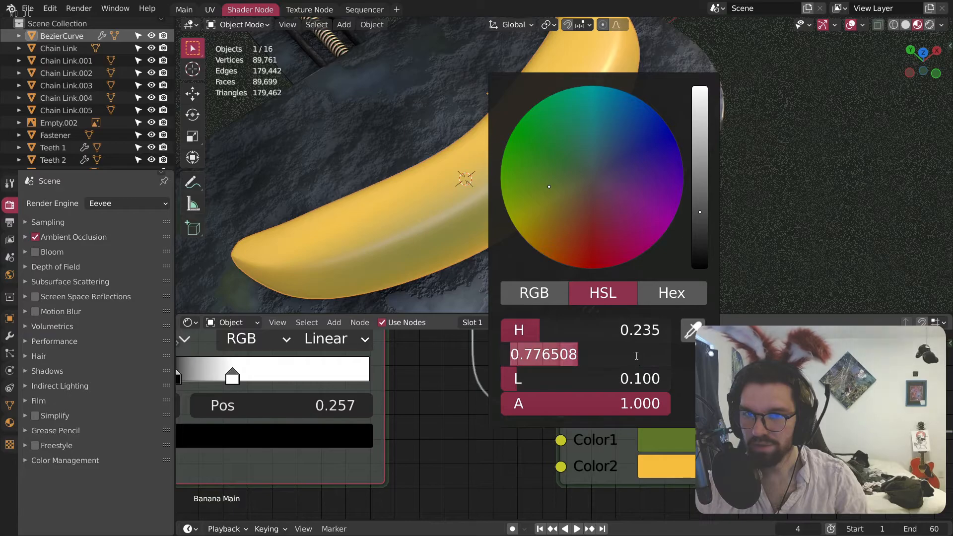
{"action": "key", "text": "Return"}
{"action": "left_click", "coordinate": [592, 328]}
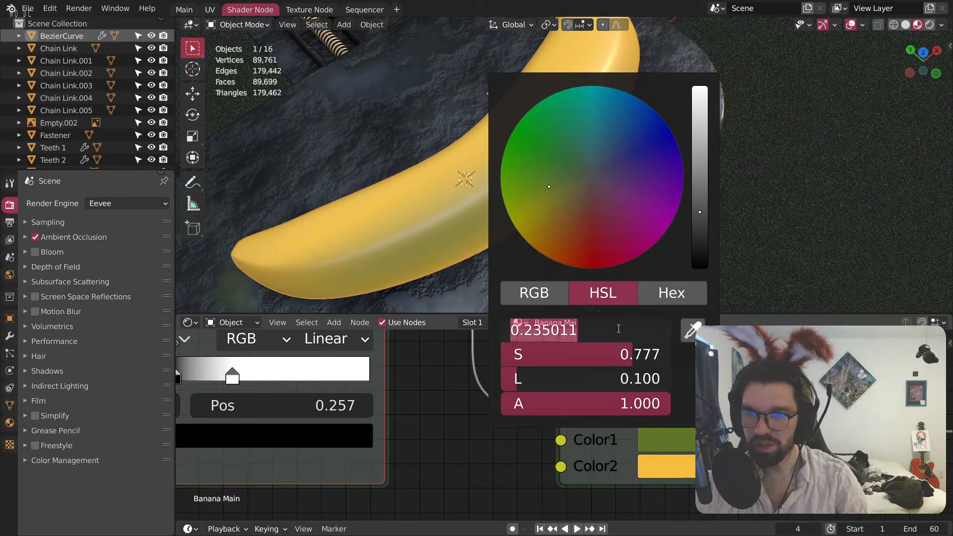
{"action": "type", "text": ".2"}
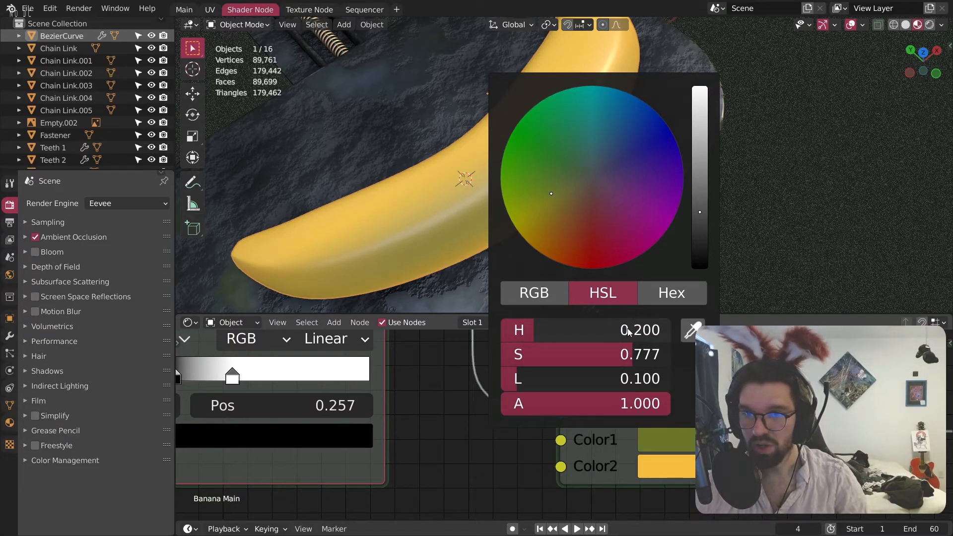
{"action": "type", "text": "."}
{"action": "key", "text": "Return"}
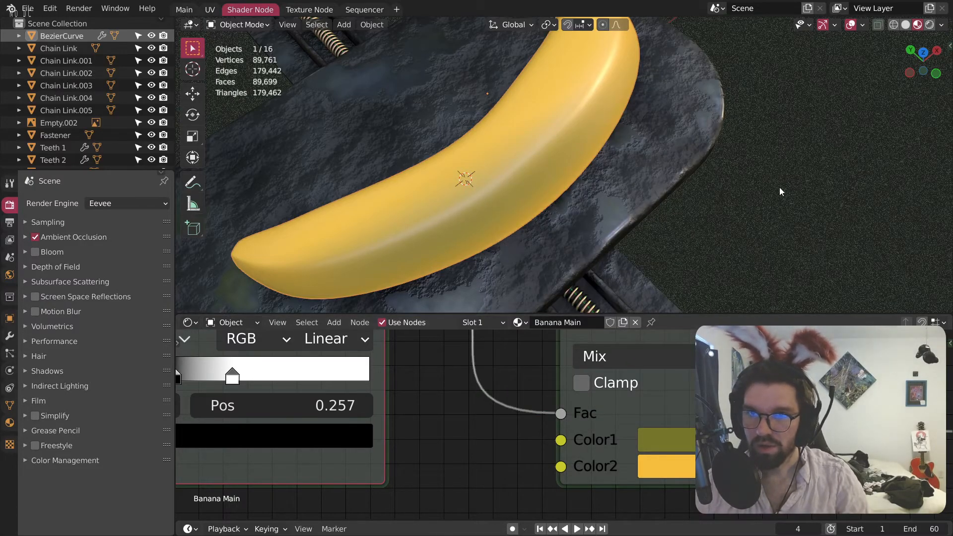
Step: Deselect the banana and compare its color with the banana reference photo
{"action": "left_click", "coordinate": [777, 188]}
{"action": "scroll", "coordinate": [646, 176], "scroll_direction": "down", "scroll_amount": 5}
{"action": "middle_click_drag", "start_coordinate": [576, 165], "coordinate": [592, 122]}
{"action": "scroll", "coordinate": [583, 130], "scroll_direction": "down", "scroll_amount": 5}
{"action": "scroll", "coordinate": [583, 129], "scroll_direction": "down", "scroll_amount": 6}
{"action": "scroll", "coordinate": [598, 94], "scroll_direction": "up", "scroll_amount": 9}
{"action": "scroll", "coordinate": [576, 115], "scroll_direction": "down", "scroll_amount": 5}
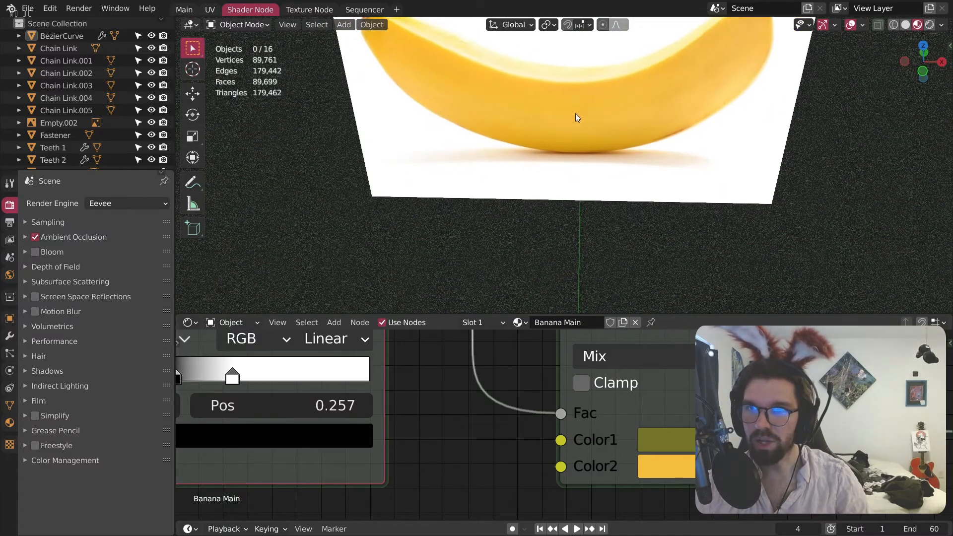
{"action": "middle_click_drag", "start_coordinate": [625, 167], "coordinate": [562, 195]}
{"action": "scroll", "coordinate": [586, 218], "scroll_direction": "up", "scroll_amount": 8}
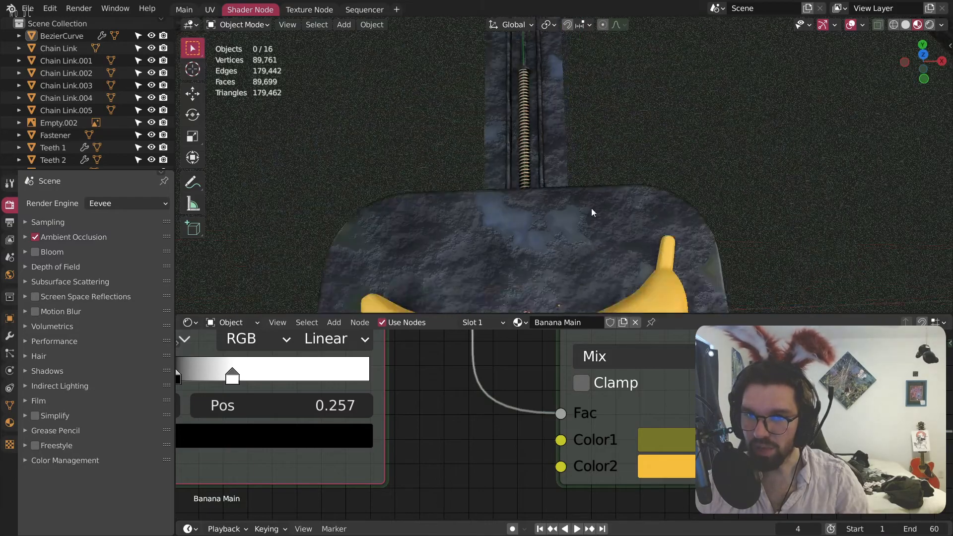
{"action": "scroll", "coordinate": [619, 412], "scroll_direction": "down", "scroll_amount": 4}
Step: Raise the Principled BSDF's Roughness to 1 and its Clearcoat to 1
{"action": "middle_click_drag", "start_coordinate": [939, 512], "coordinate": [623, 371]}
{"action": "scroll", "coordinate": [553, 418], "scroll_direction": "up", "scroll_amount": 9}
{"action": "left_click_drag", "start_coordinate": [500, 418], "coordinate": [655, 418]}
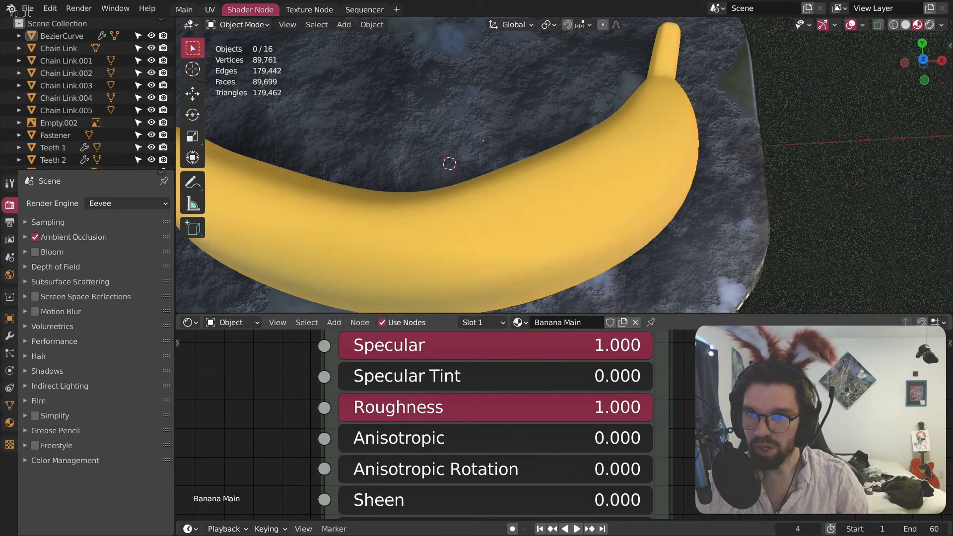
{"action": "scroll", "coordinate": [499, 215], "scroll_direction": "down", "scroll_amount": 3}
{"action": "middle_click_drag", "start_coordinate": [500, 216], "coordinate": [507, 246]}
{"action": "middle_click_drag", "start_coordinate": [467, 496], "coordinate": [523, 407]}
{"action": "left_click_drag", "start_coordinate": [476, 387], "coordinate": [696, 387]}
{"action": "scroll", "coordinate": [530, 178], "scroll_direction": "up", "scroll_amount": 4}
{"action": "middle_click_drag", "start_coordinate": [582, 220], "coordinate": [622, 218], "text": "shift"}
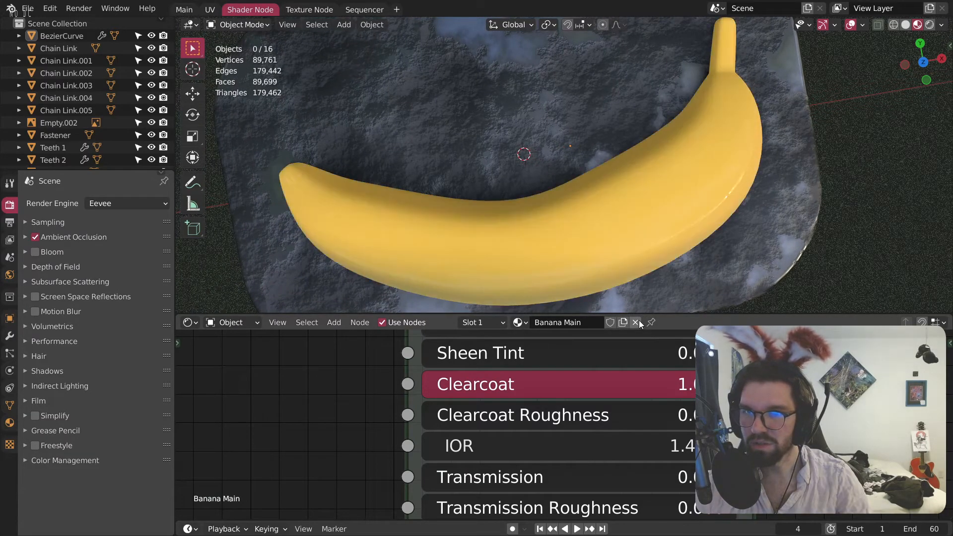
Step: Set the Clearcoat Roughness to 0.3 and check the softened highlights on the banana
{"action": "middle_click_drag", "start_coordinate": [683, 266], "coordinate": [615, 469]}
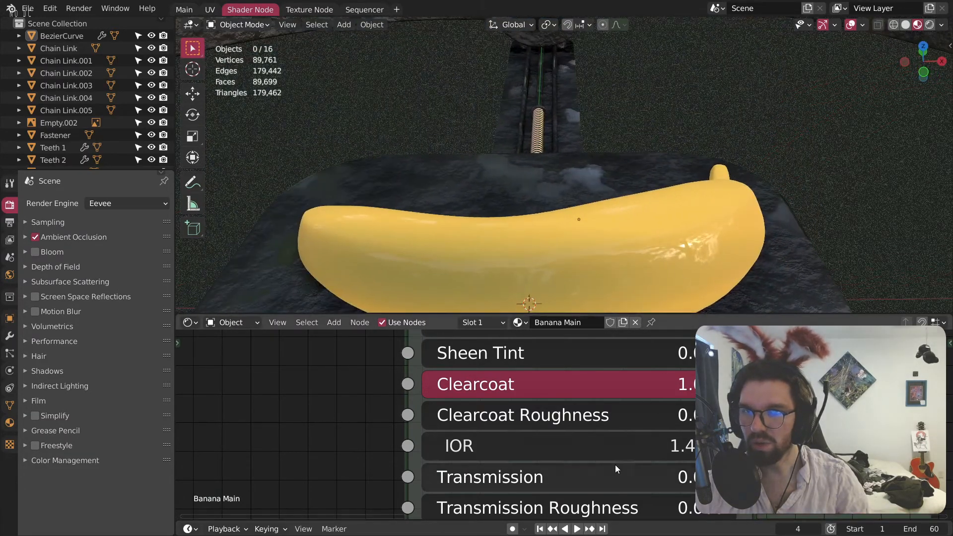
{"action": "key", "text": "Return"}
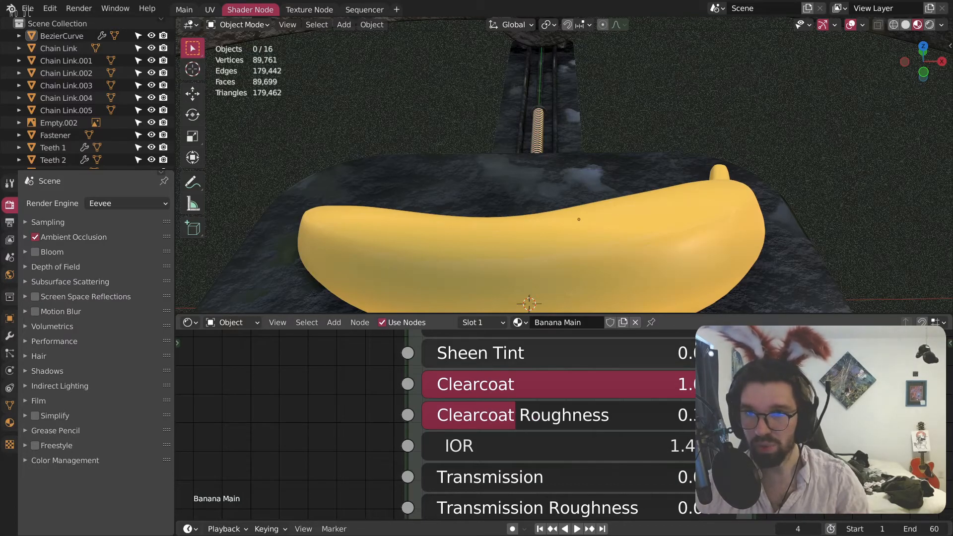
{"action": "middle_click_drag", "start_coordinate": [678, 88], "coordinate": [558, 465]}
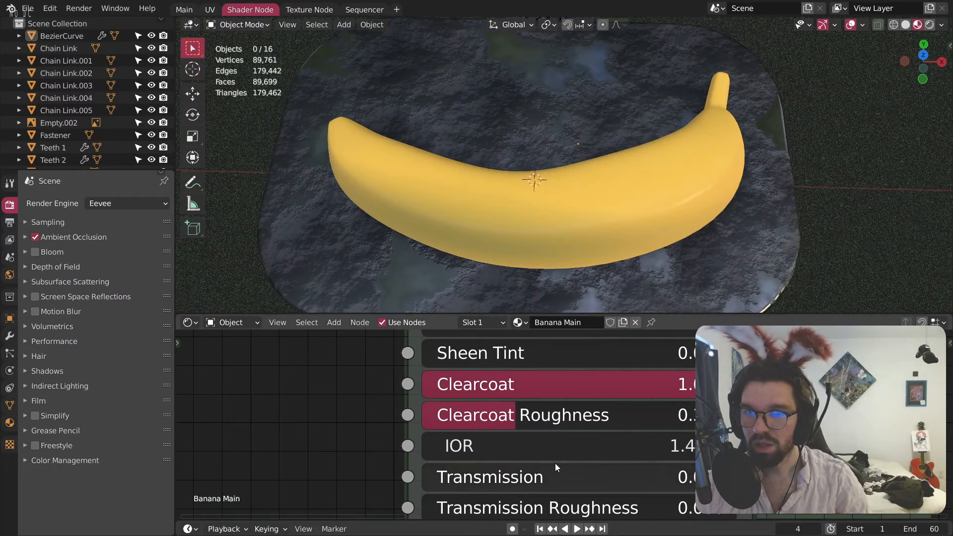
Step: Try a Sheen of 1 on the banana's Principled BSDF
{"action": "middle_click_drag", "start_coordinate": [478, 328], "coordinate": [460, 366]}
{"action": "left_click_drag", "start_coordinate": [461, 366], "coordinate": [695, 362]}
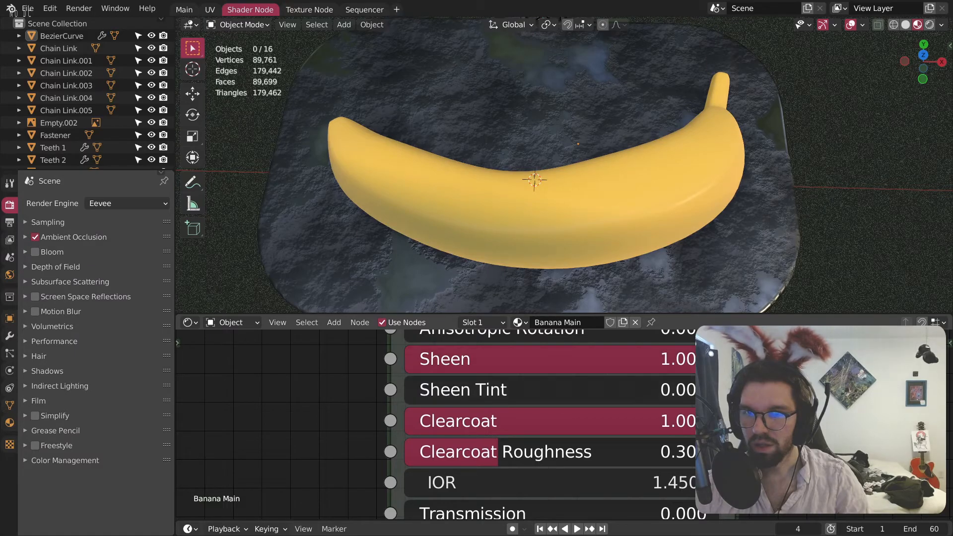
{"action": "key", "text": "ctrl+z"}
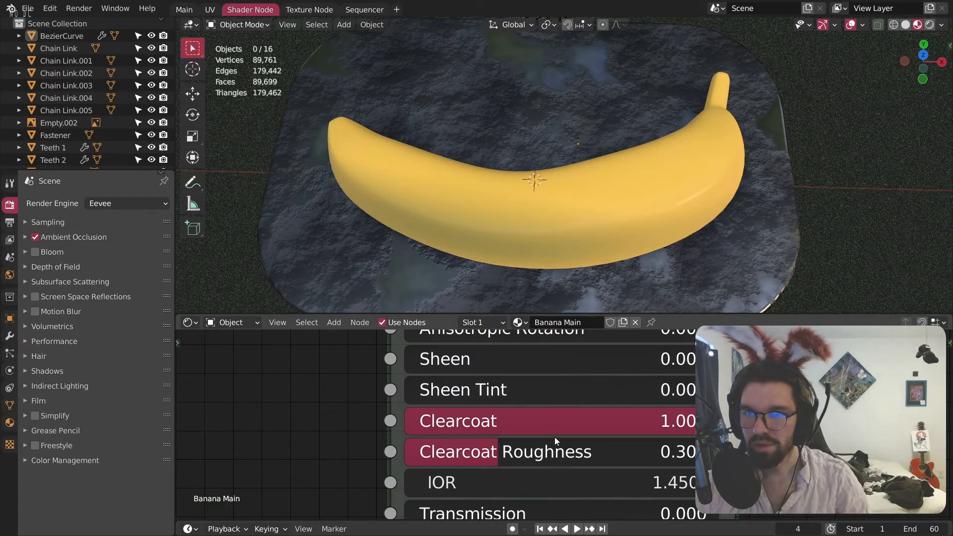
Step: Try a Clearcoat Roughness of 0.2 on the banana and return it to 0.3
{"action": "left_click", "coordinate": [567, 443]}
{"action": "type", "text": "0.2"}
{"action": "key", "text": "Return"}
{"action": "mouse_move", "coordinate": [701, 191]}
{"action": "middle_mouse_down"}
{"action": "mouse_move", "coordinate": [635, 118]}
{"action": "mouse_move", "coordinate": [672, 102]}
{"action": "mouse_move", "coordinate": [717, 153]}
{"action": "mouse_move", "coordinate": [705, 179]}
{"action": "middle_mouse_up"}
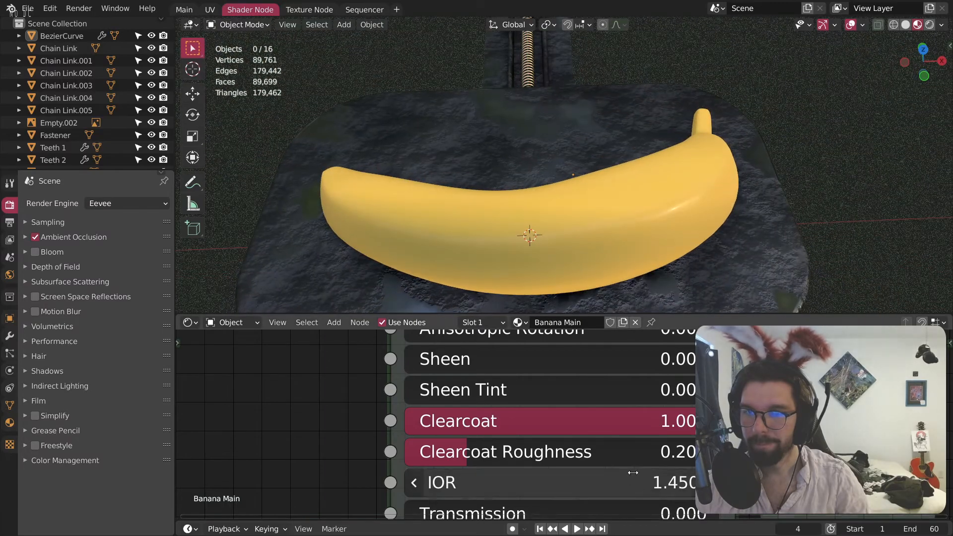
{"action": "left_click", "coordinate": [658, 450]}
{"action": "type", "text": ".3"}
{"action": "key", "text": "Return"}
{"action": "middle_click_drag", "start_coordinate": [611, 199], "coordinate": [642, 218]}
Step: Set the Principled BSDF's Roughness to 0.7
{"action": "scroll", "coordinate": [649, 484], "scroll_direction": "up", "scroll_amount": 5, "text": "shift"}
{"action": "left_click", "coordinate": [684, 454]}
{"action": "type", "text": "."}
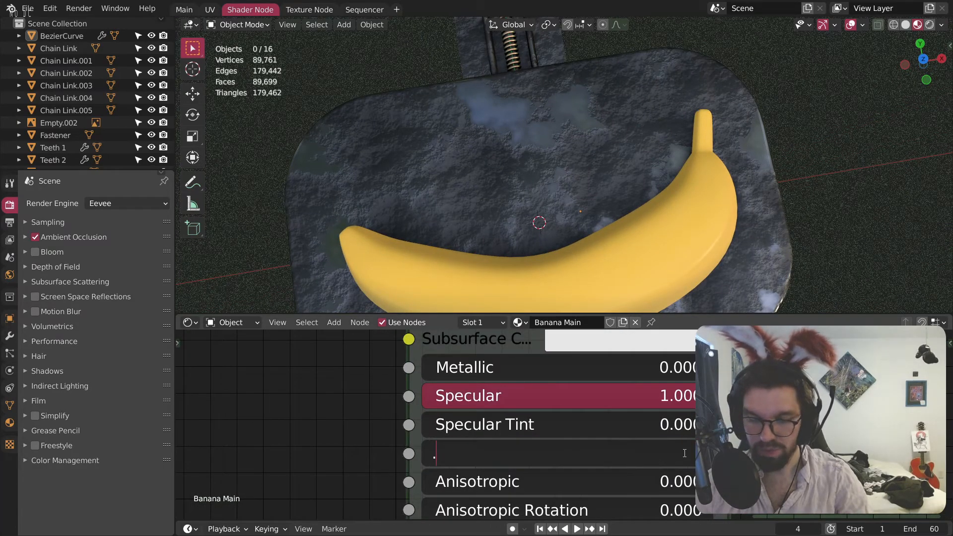
{"action": "type", "text": "7"}
{"action": "key", "text": "Return"}
Step: Examine the surface color and fine detail of the banana in the reference photo
{"action": "middle_click_drag", "start_coordinate": [795, 278], "coordinate": [860, 228]}
{"action": "scroll", "coordinate": [728, 153], "scroll_direction": "down", "scroll_amount": 12}
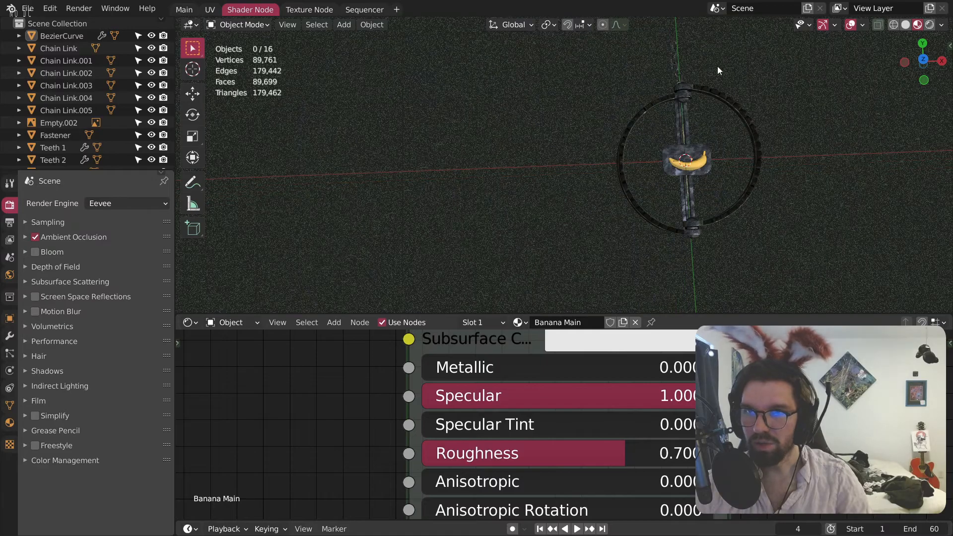
{"action": "middle_click_drag", "start_coordinate": [716, 67], "coordinate": [692, 179], "text": "shift"}
{"action": "middle_click_drag", "start_coordinate": [692, 179], "coordinate": [689, 111]}
{"action": "scroll", "coordinate": [690, 111], "scroll_direction": "up", "scroll_amount": 10}
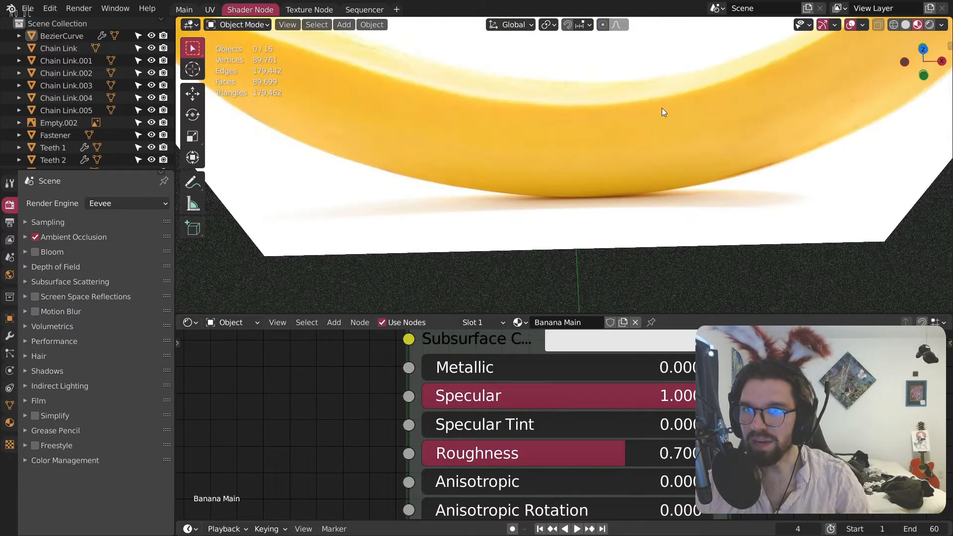
{"action": "scroll", "coordinate": [611, 164], "scroll_direction": "up", "scroll_amount": 3}
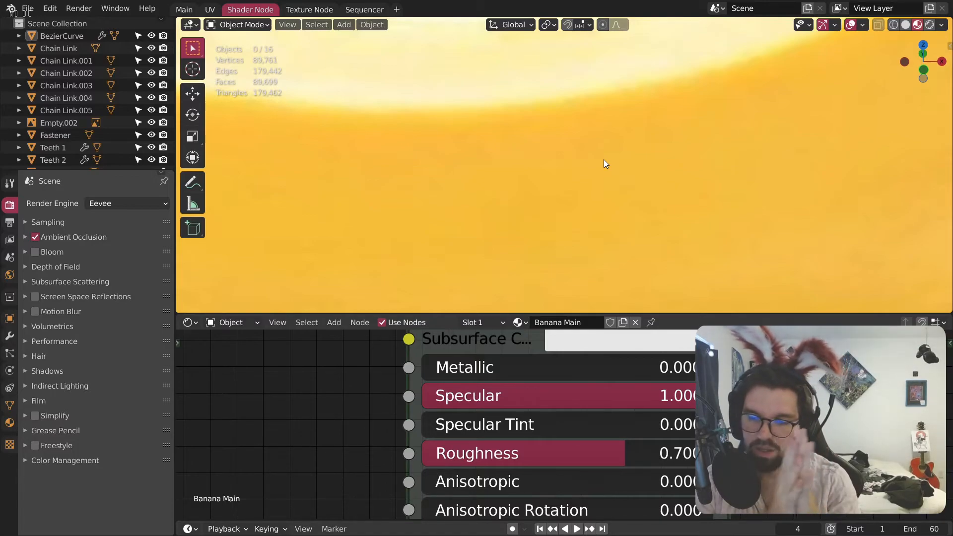
{"action": "scroll", "coordinate": [570, 217], "scroll_direction": "down", "scroll_amount": 8}
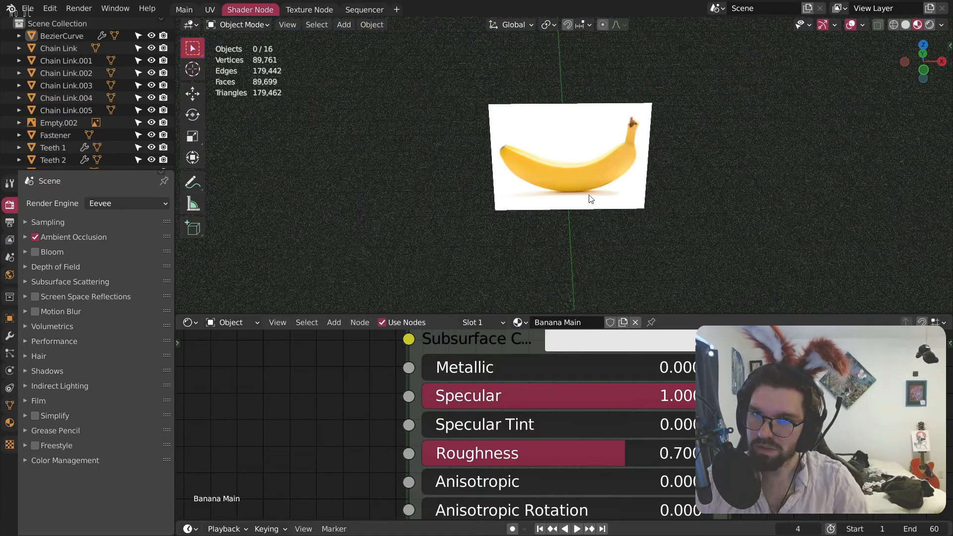
Step: Add a Bump node to the Banana Main material and feed it into the Principled BSDF's Normal input
{"action": "middle_click_drag", "start_coordinate": [572, 187], "coordinate": [602, 192]}
{"action": "scroll", "coordinate": [613, 267], "scroll_direction": "up", "scroll_amount": 5}
{"action": "middle_click_drag", "start_coordinate": [613, 267], "coordinate": [559, 187], "text": "shift"}
{"action": "scroll", "coordinate": [559, 187], "scroll_direction": "up", "scroll_amount": 5}
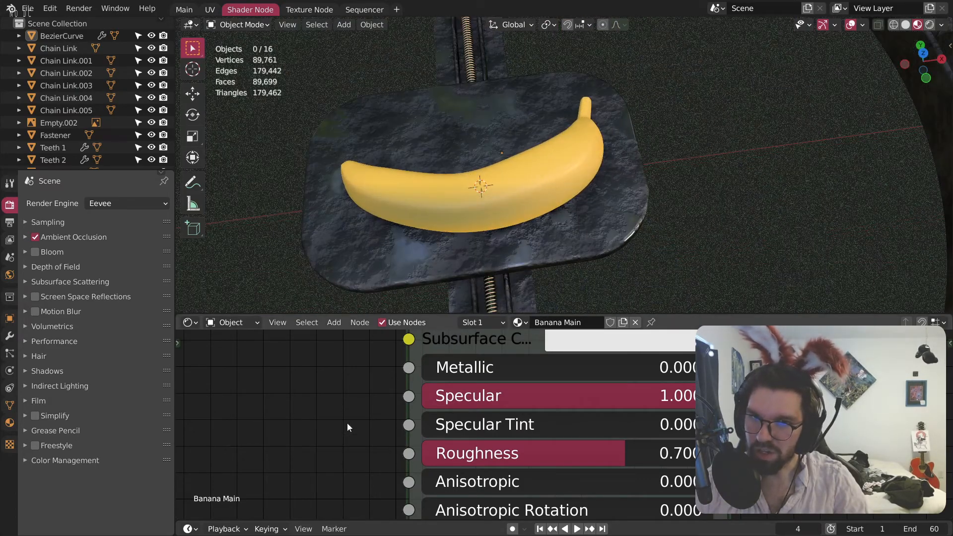
{"action": "scroll", "coordinate": [348, 423], "scroll_direction": "down", "scroll_amount": 3}
{"action": "middle_click_drag", "start_coordinate": [245, 451], "coordinate": [406, 398]}
{"action": "middle_click_drag", "start_coordinate": [458, 457], "coordinate": [559, 348]}
{"action": "middle_click_drag", "start_coordinate": [564, 467], "coordinate": [605, 367]}
{"action": "scroll", "coordinate": [603, 431], "scroll_direction": "up", "scroll_amount": 5}
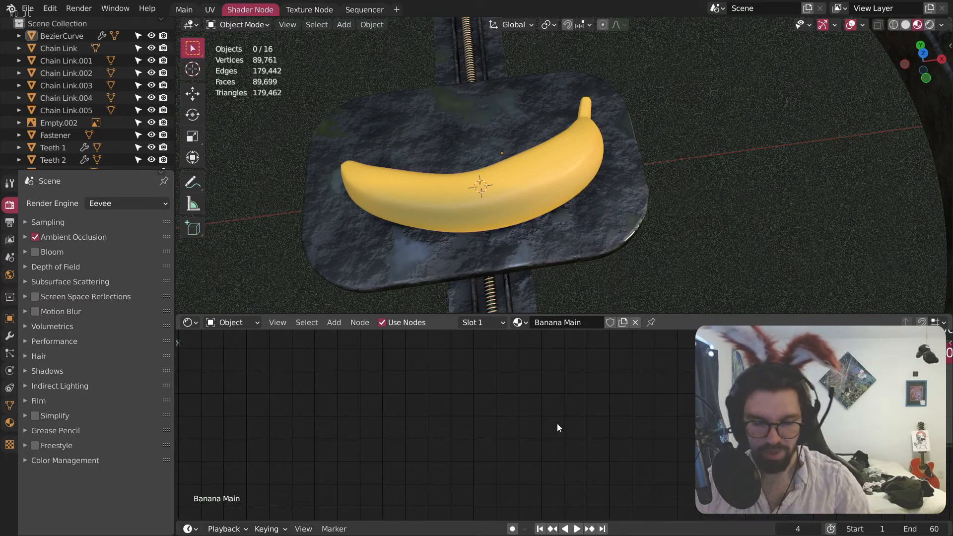
{"action": "key", "text": "shift+a"}
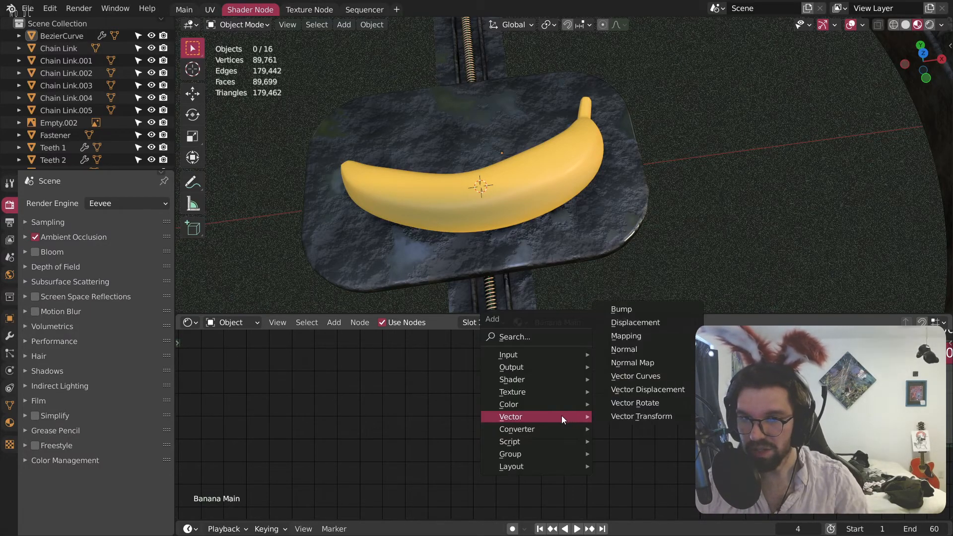
{"action": "mouse_move", "coordinate": [511, 417]}
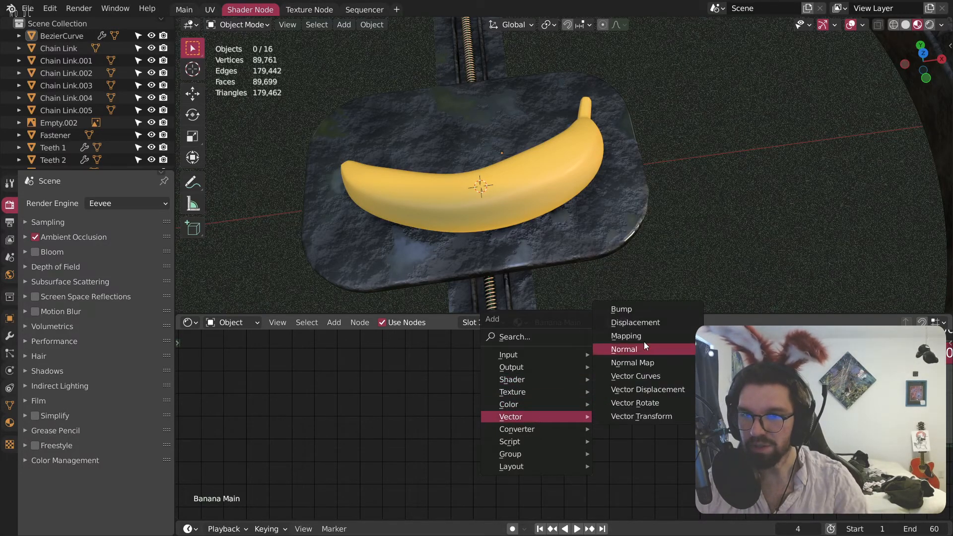
{"action": "left_click", "coordinate": [639, 304]}
{"action": "left_click", "coordinate": [463, 414]}
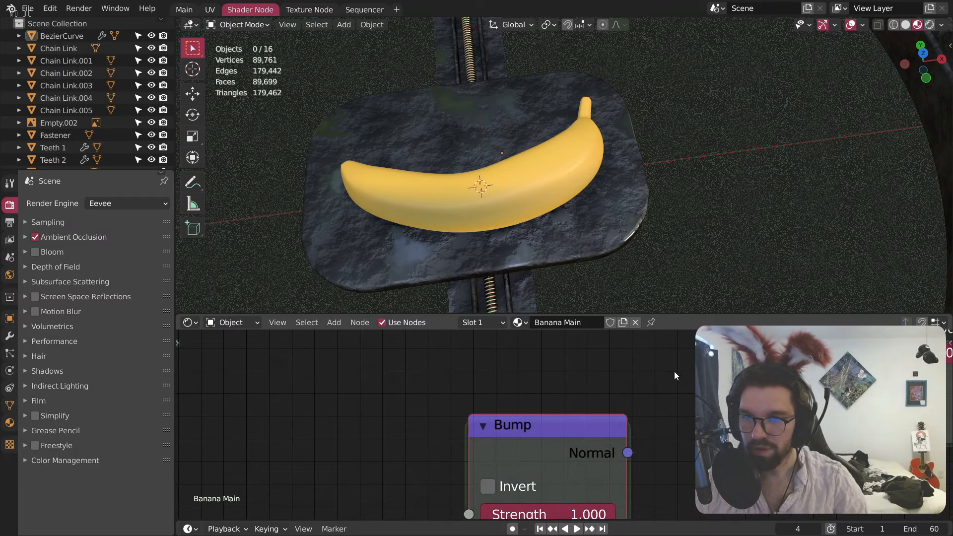
{"action": "scroll", "coordinate": [464, 389], "scroll_direction": "down", "scroll_amount": 3}
{"action": "middle_click_drag", "start_coordinate": [463, 389], "coordinate": [597, 369]}
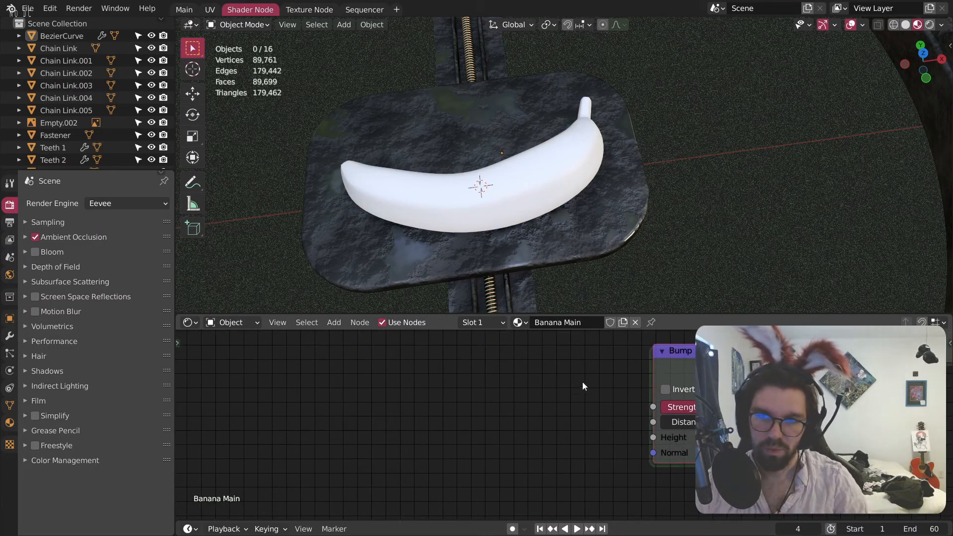
Step: Add a Noise Texture node and link its Color output to the Bump node's Height input
{"action": "left_click", "coordinate": [332, 323]}
{"action": "mouse_move", "coordinate": [373, 393]}
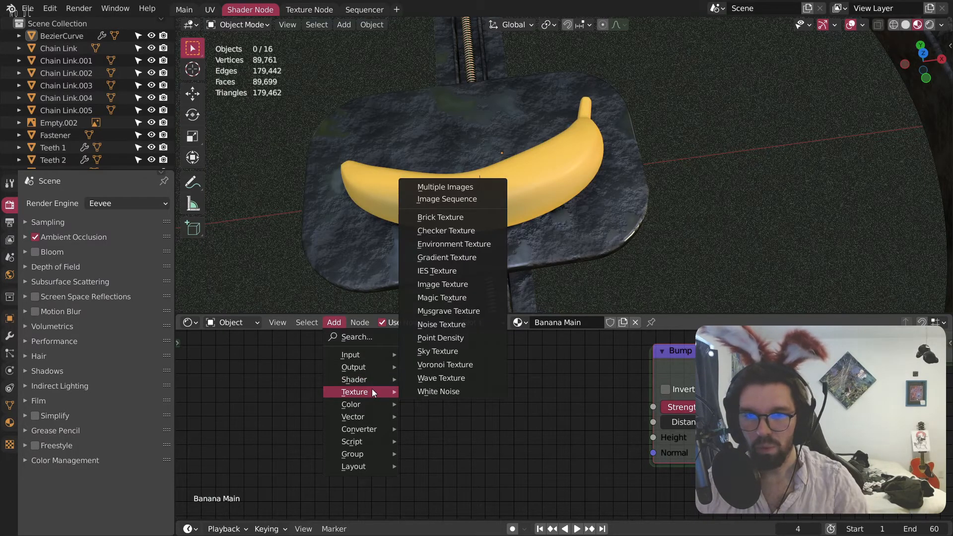
{"action": "left_click", "coordinate": [442, 324]}
{"action": "left_click", "coordinate": [511, 390]}
{"action": "left_click_drag", "start_coordinate": [528, 390], "coordinate": [653, 438]}
{"action": "middle_click_drag", "start_coordinate": [552, 369], "coordinate": [494, 378]}
{"action": "scroll", "coordinate": [494, 377], "scroll_direction": "up", "scroll_amount": 2}
{"action": "left_click_drag", "start_coordinate": [434, 380], "coordinate": [465, 519]}
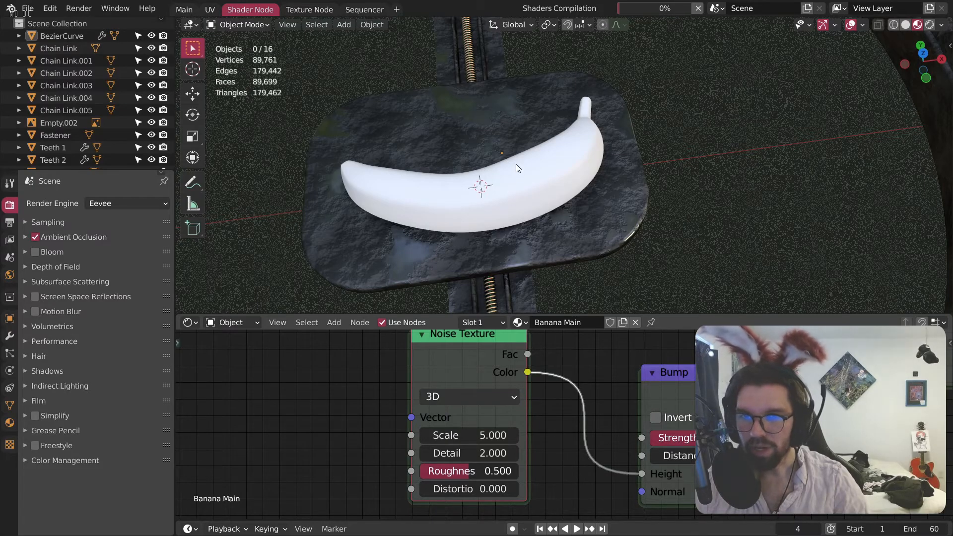
Step: Set the Noise Texture's Distortion to 0.8 and its Roughness to 0
{"action": "scroll", "coordinate": [516, 206], "scroll_direction": "up", "scroll_amount": 5}
{"action": "middle_click_drag", "start_coordinate": [569, 392], "coordinate": [539, 365]}
{"action": "scroll", "coordinate": [606, 455], "scroll_direction": "up", "scroll_amount": 4}
{"action": "middle_click_drag", "start_coordinate": [605, 455], "coordinate": [554, 333]}
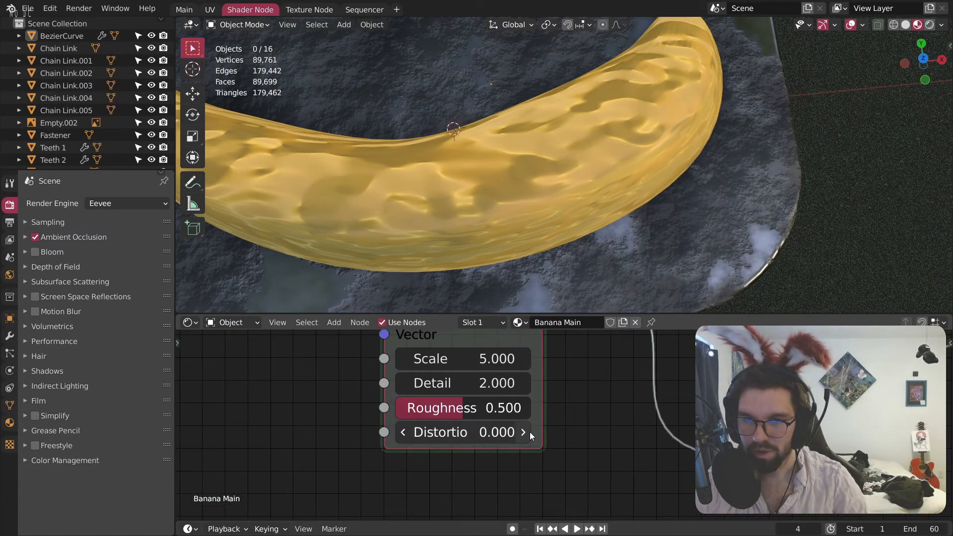
{"action": "left_click", "coordinate": [526, 432]}
{"action": "left_click", "coordinate": [526, 433]}
{"action": "left_click", "coordinate": [526, 433]}
{"action": "left_click", "coordinate": [526, 433]}
{"action": "left_click", "coordinate": [526, 433]}
{"action": "left_click", "coordinate": [526, 432]}
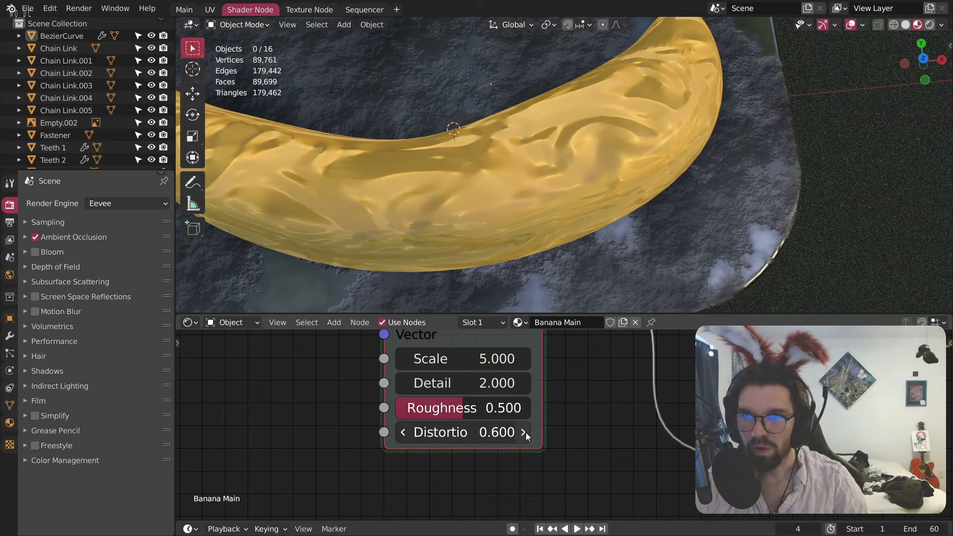
{"action": "left_click", "coordinate": [526, 433]}
{"action": "left_click", "coordinate": [526, 433]}
{"action": "left_click_drag", "start_coordinate": [470, 408], "coordinate": [396, 408]}
Step: Set the Noise Texture's Scale to 20 and its Detail to 16
{"action": "left_click", "coordinate": [464, 364]}
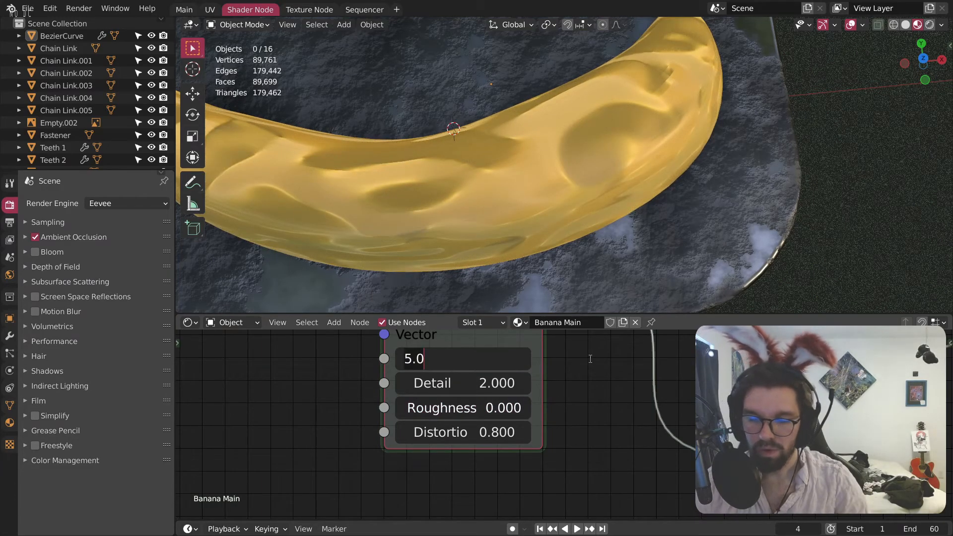
{"action": "type", "text": "20"}
{"action": "key", "text": "Return"}
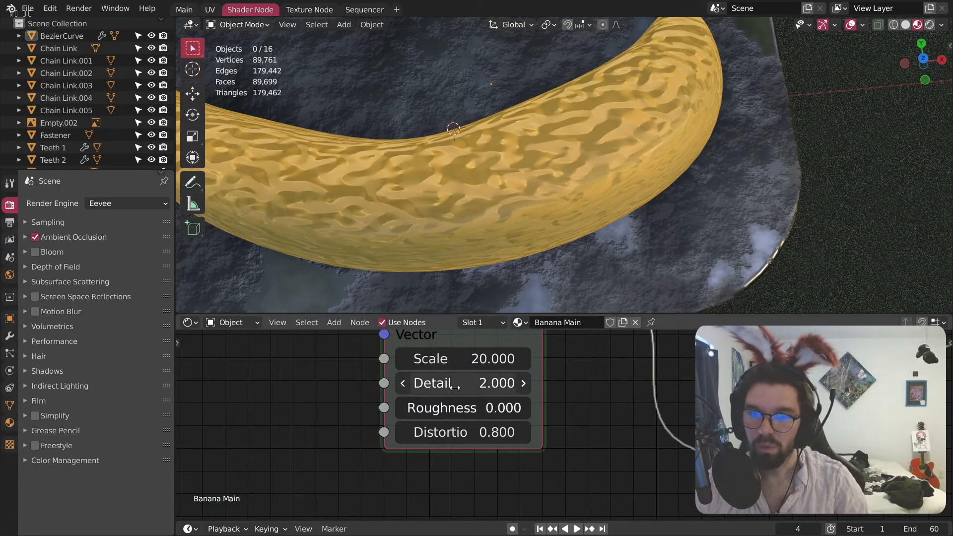
{"action": "scroll", "coordinate": [450, 382], "scroll_direction": "up", "scroll_amount": 1}
{"action": "left_click_drag", "start_coordinate": [449, 382], "coordinate": [532, 383]}
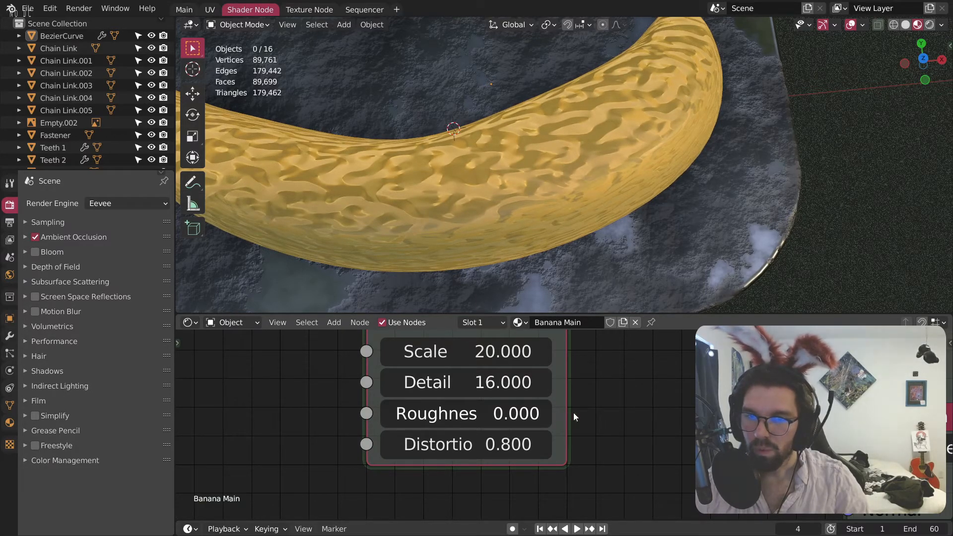
Step: Try a Bump Strength of 0.1, and settle on a Strength of 0.2
{"action": "scroll", "coordinate": [614, 412], "scroll_direction": "down", "scroll_amount": 2}
{"action": "middle_click_drag", "start_coordinate": [794, 404], "coordinate": [524, 407]}
{"action": "scroll", "coordinate": [524, 407], "scroll_direction": "up", "scroll_amount": 2}
{"action": "left_click", "coordinate": [609, 428]}
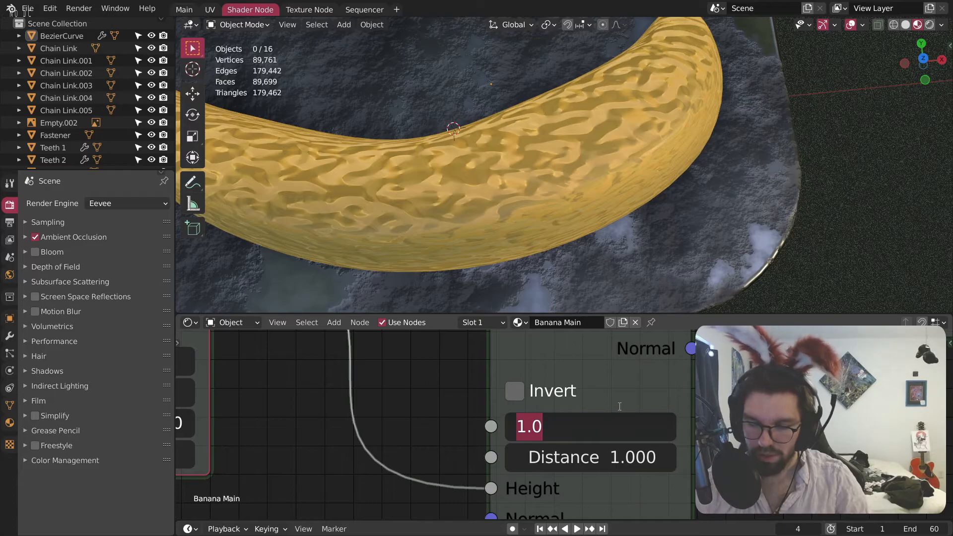
{"action": "type", "text": ".1"}
{"action": "key", "text": "Return"}
{"action": "left_click", "coordinate": [639, 434]}
{"action": "type", "text": ".2"}
{"action": "key", "text": "Return"}
Step: Try a Scale of 50 on the Noise Texture and inspect the banana's surface
{"action": "middle_click_drag", "start_coordinate": [275, 393], "coordinate": [573, 393]}
{"action": "left_click", "coordinate": [449, 372]}
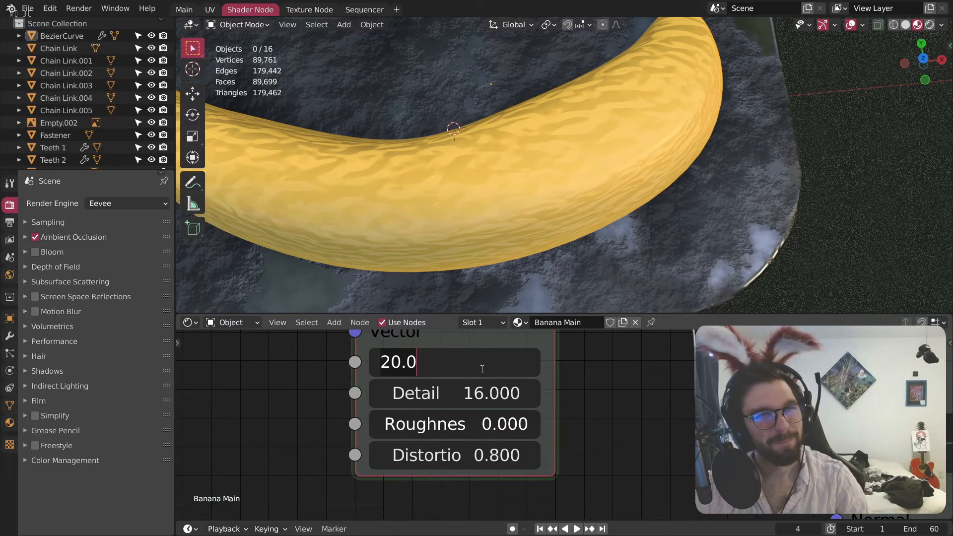
{"action": "type", "text": "50"}
{"action": "key", "text": "Return"}
{"action": "middle_click_drag", "start_coordinate": [403, 266], "coordinate": [472, 222]}
{"action": "scroll", "coordinate": [681, 460], "scroll_direction": "down", "scroll_amount": 3}
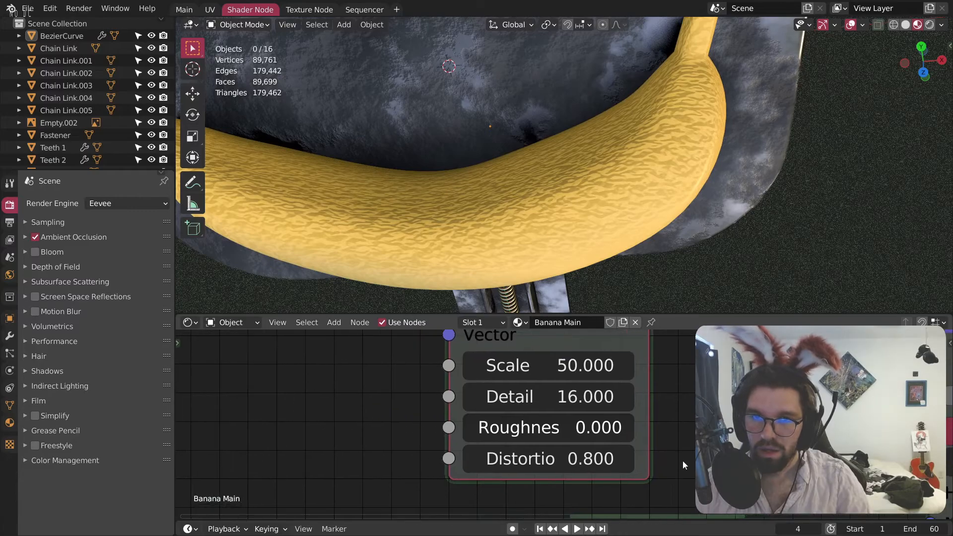
{"action": "scroll", "coordinate": [598, 200], "scroll_direction": "down", "scroll_amount": 6}
{"action": "scroll", "coordinate": [546, 212], "scroll_direction": "up", "scroll_amount": 8}
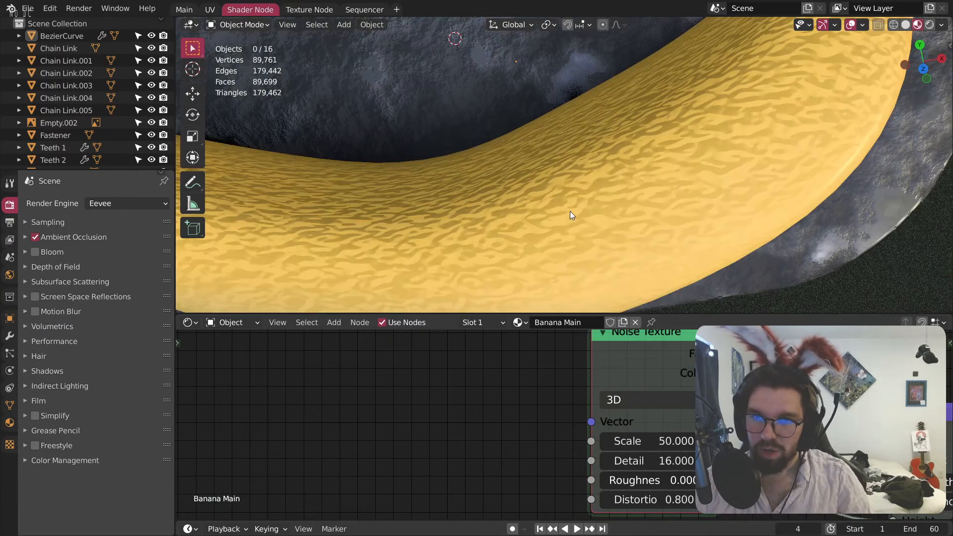
{"action": "middle_click_drag", "start_coordinate": [589, 231], "coordinate": [608, 236]}
Step: Move the Noise Texture node aside and insert a ColorRamp node on its link to the Bump node
{"action": "middle_click_drag", "start_coordinate": [645, 332], "coordinate": [615, 356]}
{"action": "left_click_drag", "start_coordinate": [615, 356], "coordinate": [332, 352]}
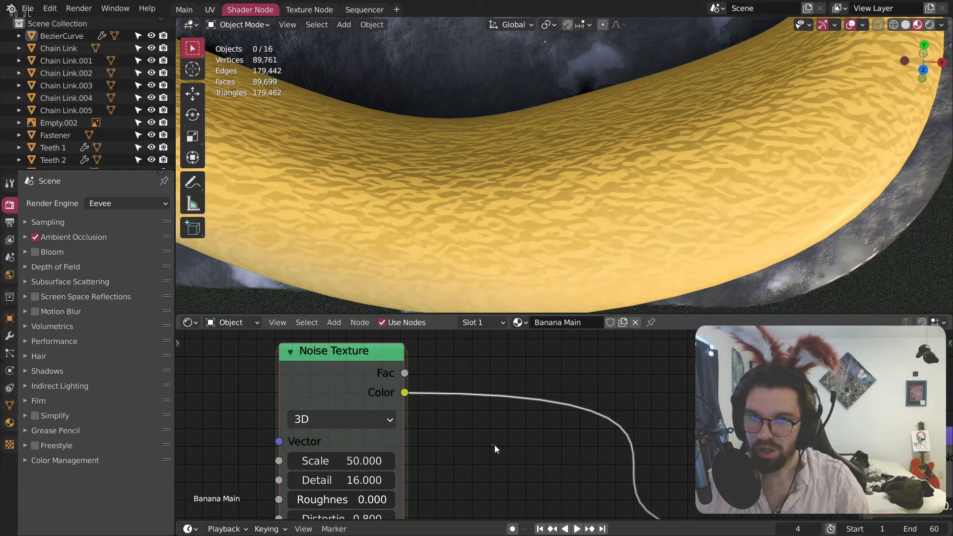
{"action": "middle_click_drag", "start_coordinate": [495, 445], "coordinate": [532, 346]}
{"action": "scroll", "coordinate": [504, 421], "scroll_direction": "down", "scroll_amount": 4}
{"action": "middle_click_drag", "start_coordinate": [503, 421], "coordinate": [501, 460]}
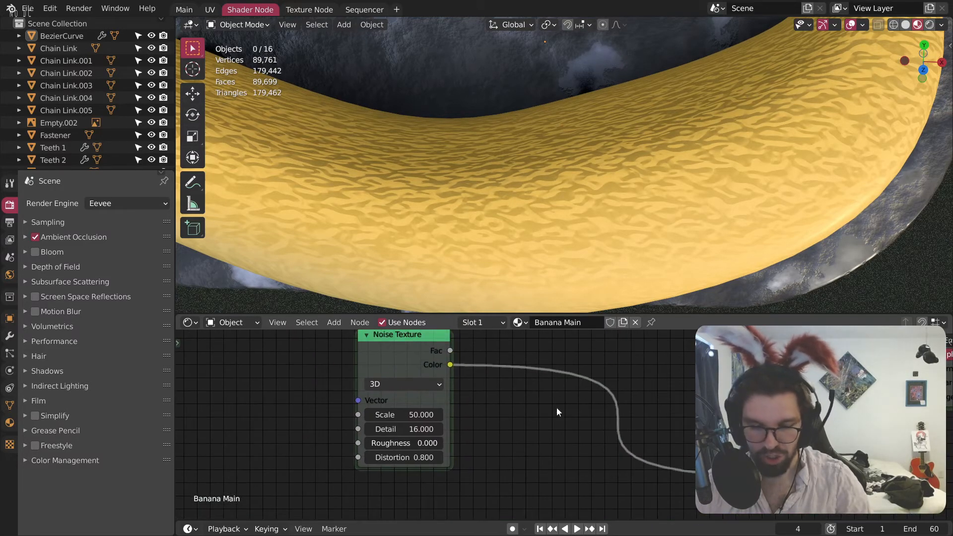
{"action": "key", "text": "shift+a"}
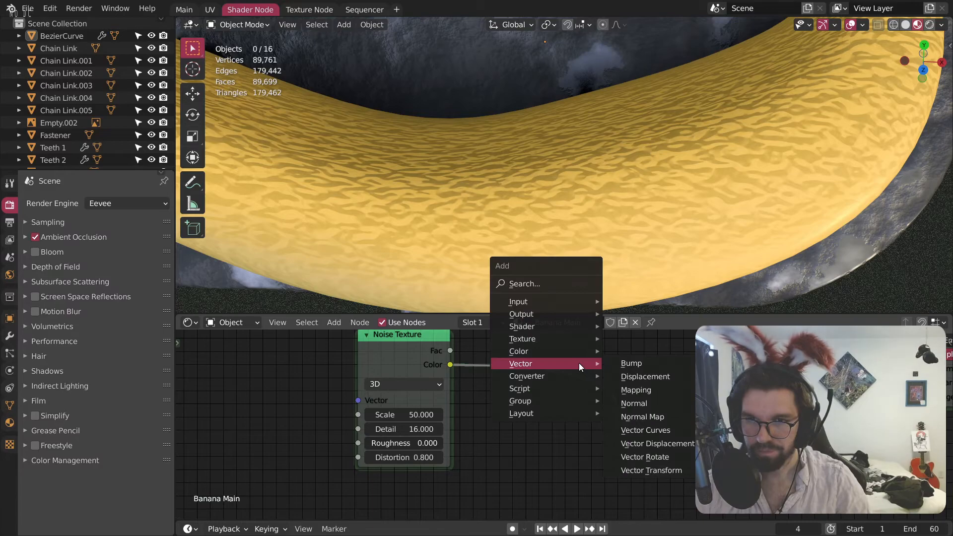
{"action": "mouse_move", "coordinate": [541, 380]}
{"action": "left_click", "coordinate": [637, 215]}
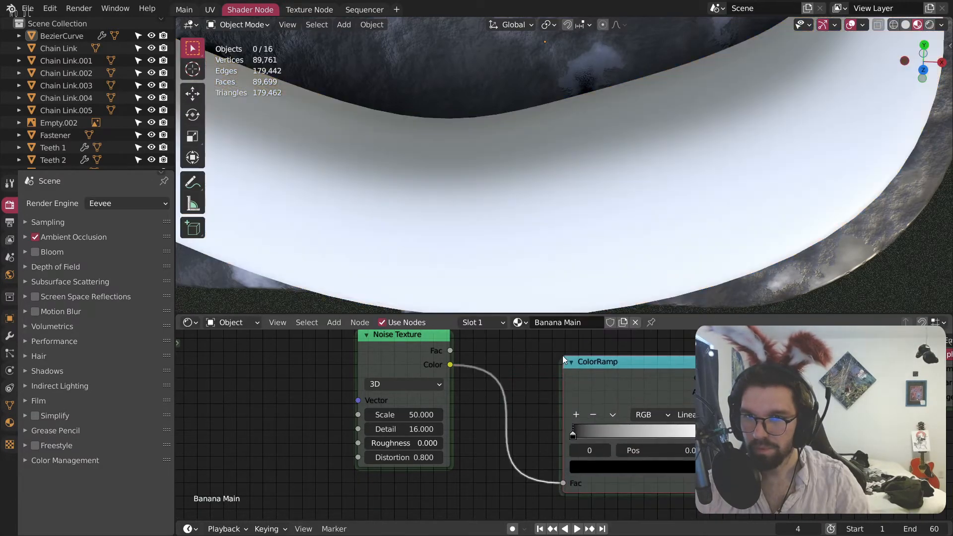
Step: Keep the ColorRamp's black stop at 0 and move its white stop to 0.388
{"action": "scroll", "coordinate": [540, 412], "scroll_direction": "up", "scroll_amount": 4}
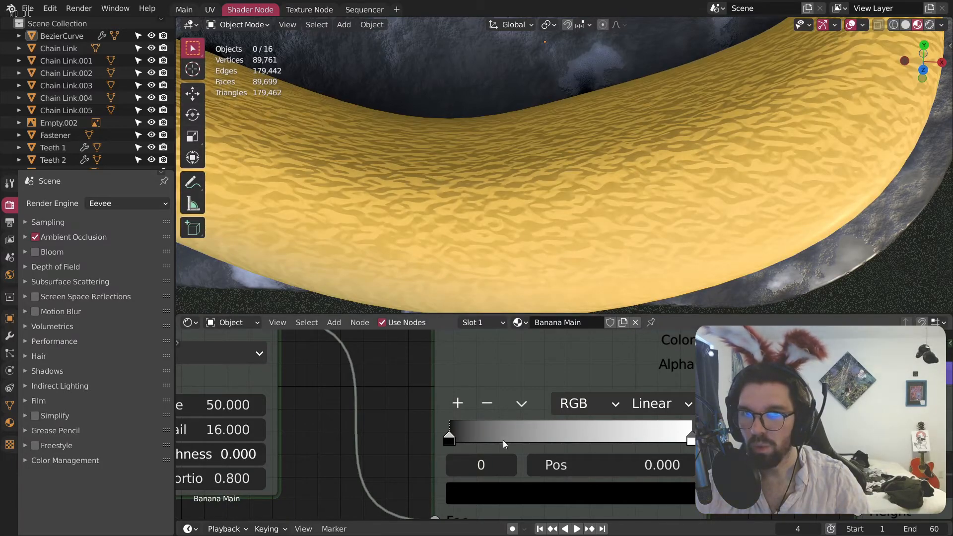
{"action": "scroll", "coordinate": [492, 437], "scroll_direction": "up", "scroll_amount": 1}
{"action": "mouse_move", "coordinate": [454, 439]}
{"action": "left_mouse_down"}
{"action": "mouse_move", "coordinate": [651, 438]}
{"action": "mouse_move", "coordinate": [437, 440]}
{"action": "left_mouse_up"}
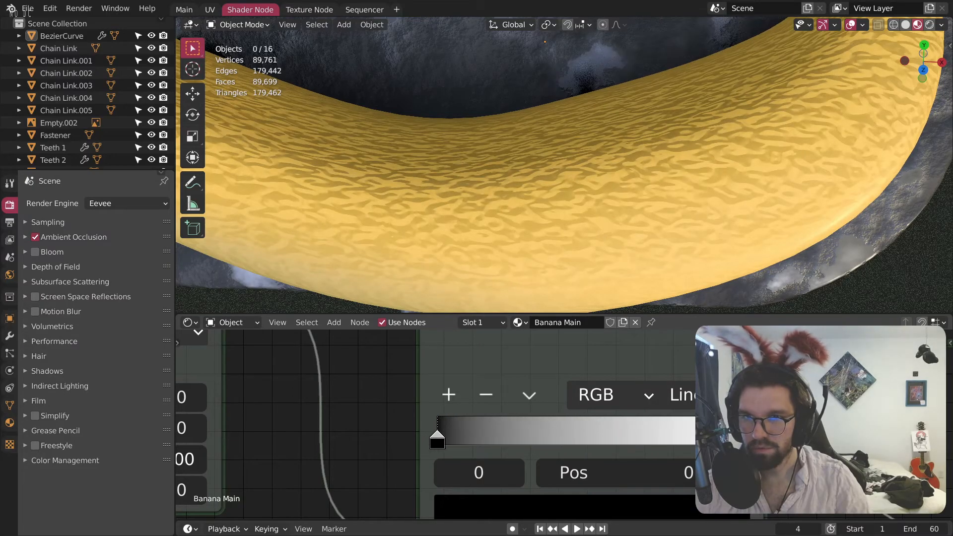
{"action": "left_click_drag", "start_coordinate": [705, 437], "coordinate": [566, 426]}
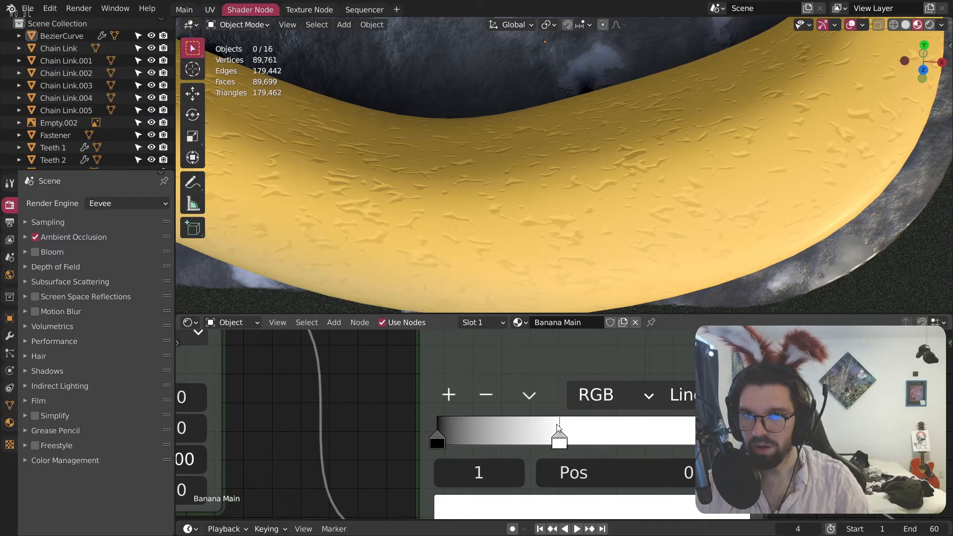
Step: Set the Noise Texture's Scale to 100 and check the finer bumps on the banana
{"action": "middle_click_drag", "start_coordinate": [377, 411], "coordinate": [624, 430]}
{"action": "scroll", "coordinate": [624, 430], "scroll_direction": "down", "scroll_amount": 1}
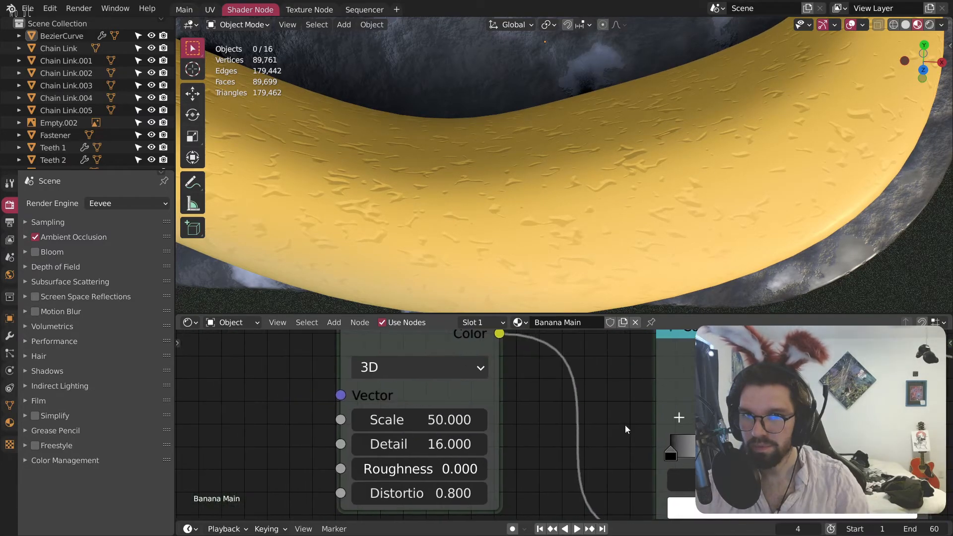
{"action": "scroll", "coordinate": [422, 408], "scroll_direction": "up", "scroll_amount": 1}
{"action": "left_click", "coordinate": [422, 415]}
{"action": "type", "text": "100"}
{"action": "key", "text": "Return"}
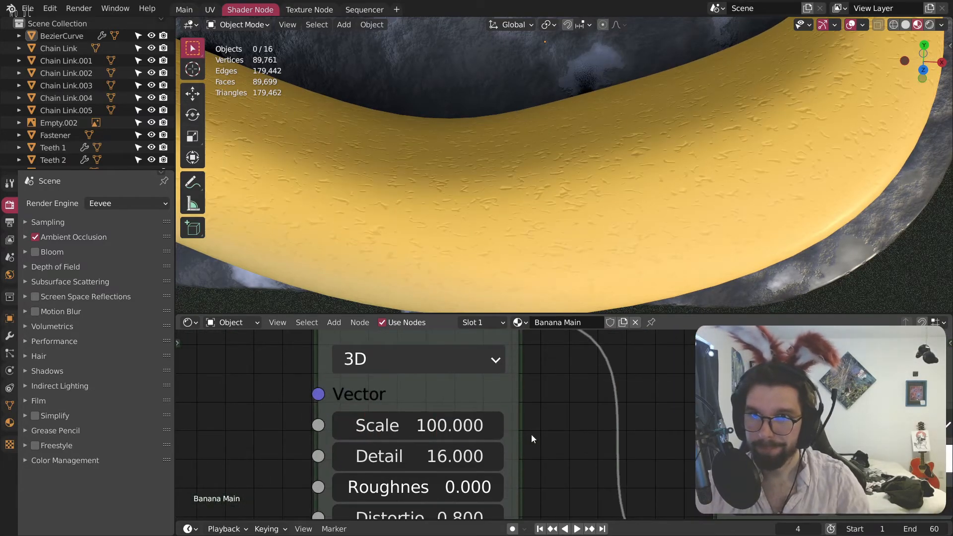
{"action": "scroll", "coordinate": [577, 129], "scroll_direction": "down", "scroll_amount": 5}
{"action": "scroll", "coordinate": [509, 219], "scroll_direction": "up", "scroll_amount": 6}
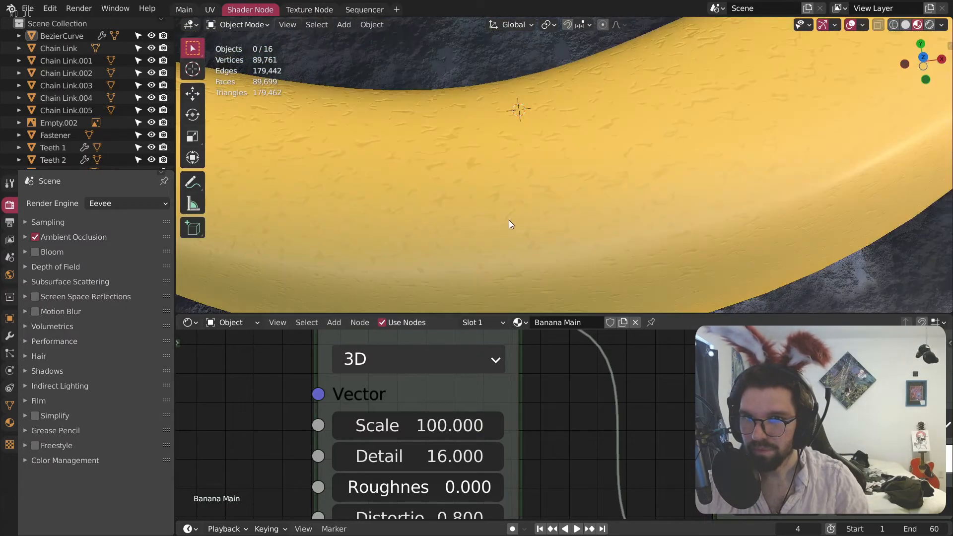
Step: Try Roughness values of 0.1 and 0.387 on the Noise Texture and inspect the bumps up close
{"action": "middle_click_drag", "start_coordinate": [690, 435], "coordinate": [686, 377]}
{"action": "left_click", "coordinate": [408, 431]}
{"action": "type", "text": "/"}
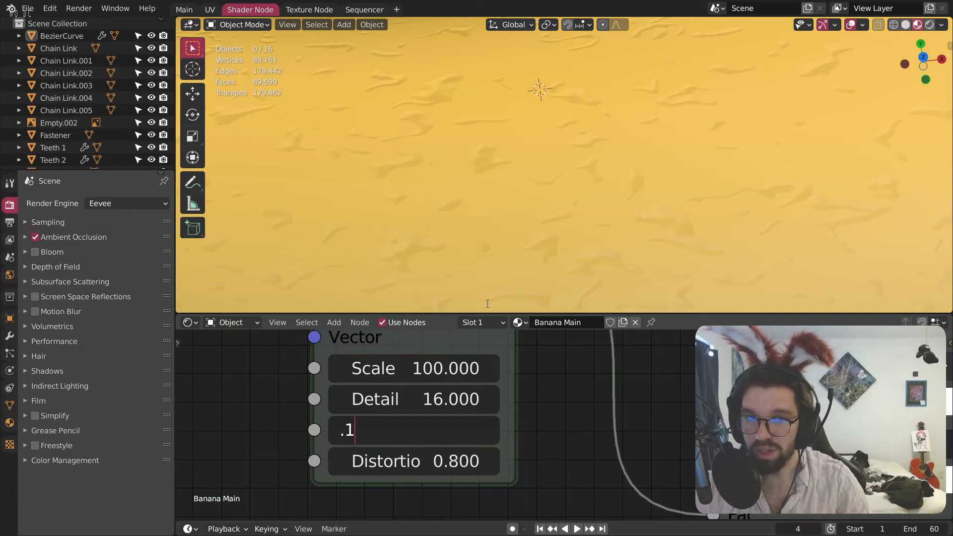
{"action": "key", "text": "Return"}
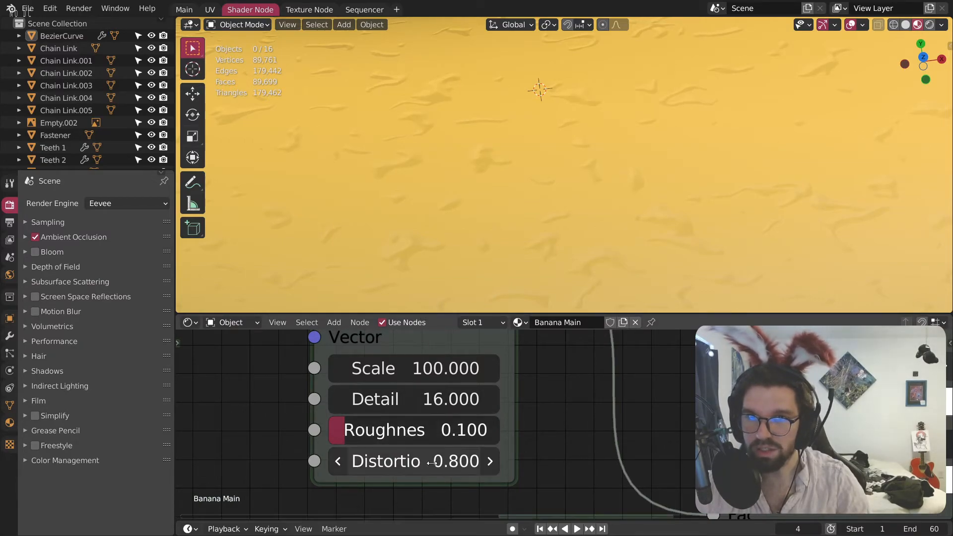
{"action": "left_click_drag", "start_coordinate": [378, 430], "coordinate": [443, 430]}
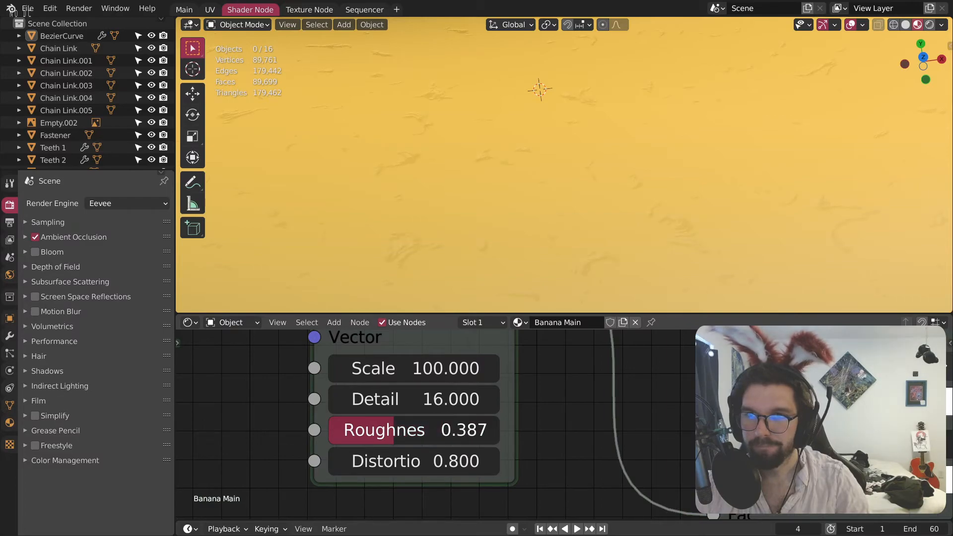
{"action": "scroll", "coordinate": [457, 124], "scroll_direction": "down", "scroll_amount": 5}
{"action": "middle_click_drag", "start_coordinate": [456, 123], "coordinate": [497, 175]}
{"action": "scroll", "coordinate": [507, 166], "scroll_direction": "up", "scroll_amount": 5}
{"action": "scroll", "coordinate": [508, 166], "scroll_direction": "up", "scroll_amount": 5}
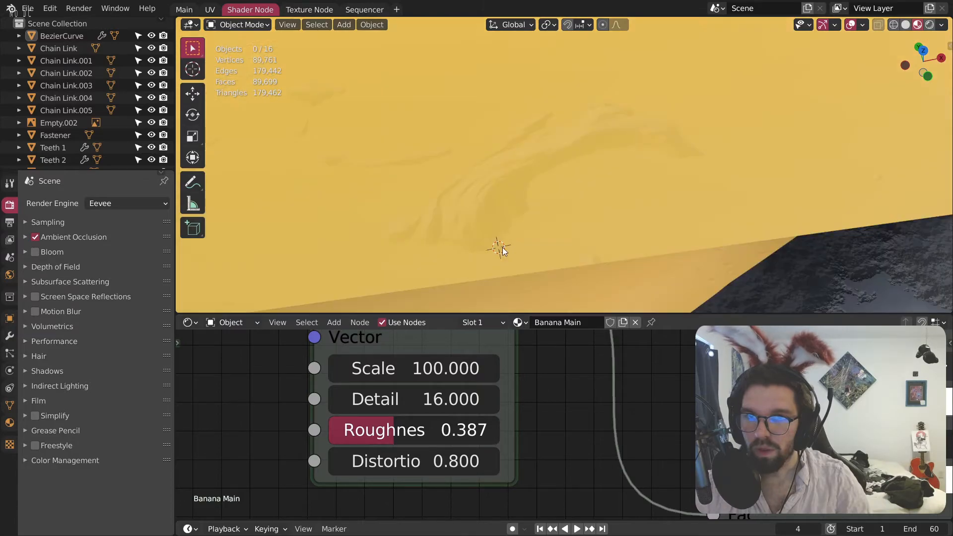
{"action": "middle_click_drag", "start_coordinate": [596, 399], "coordinate": [581, 421]}
{"action": "middle_click_drag", "start_coordinate": [584, 147], "coordinate": [587, 167]}
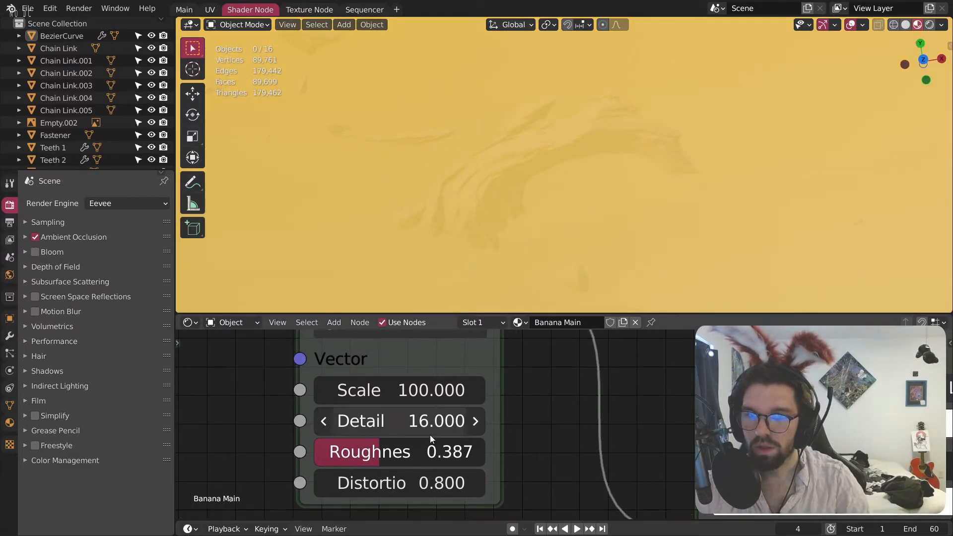
Step: Set the Noise Texture's Roughness to 0 and its Distortion to 0.7
{"action": "left_click_drag", "start_coordinate": [362, 452], "coordinate": [315, 451]}
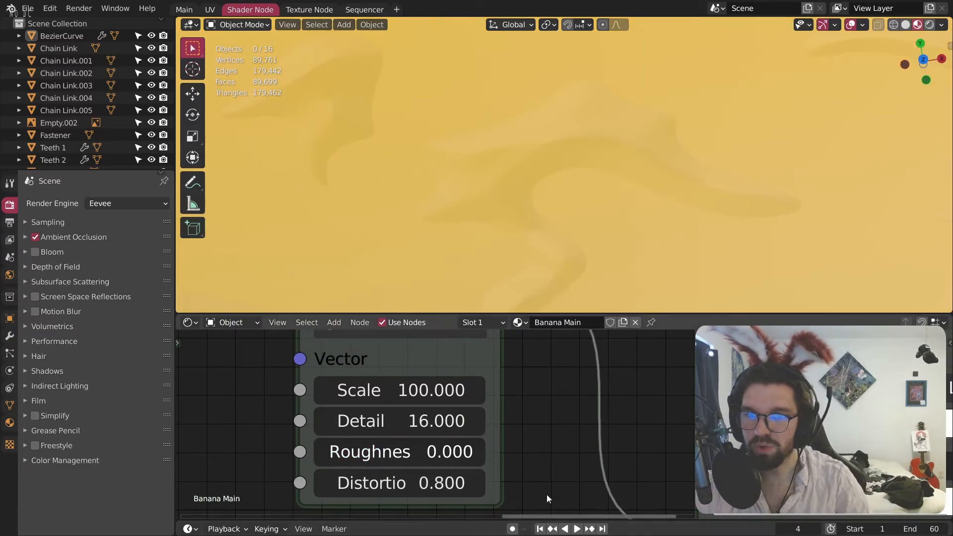
{"action": "left_click", "coordinate": [475, 483]}
{"action": "left_click", "coordinate": [324, 482]}
{"action": "left_click", "coordinate": [324, 482]}
{"action": "scroll", "coordinate": [575, 147], "scroll_direction": "down", "scroll_amount": 5}
{"action": "mouse_move", "coordinate": [575, 147]}
{"action": "middle_mouse_down"}
{"action": "mouse_move", "coordinate": [576, 169]}
{"action": "mouse_move", "coordinate": [582, 154]}
{"action": "middle_mouse_up"}
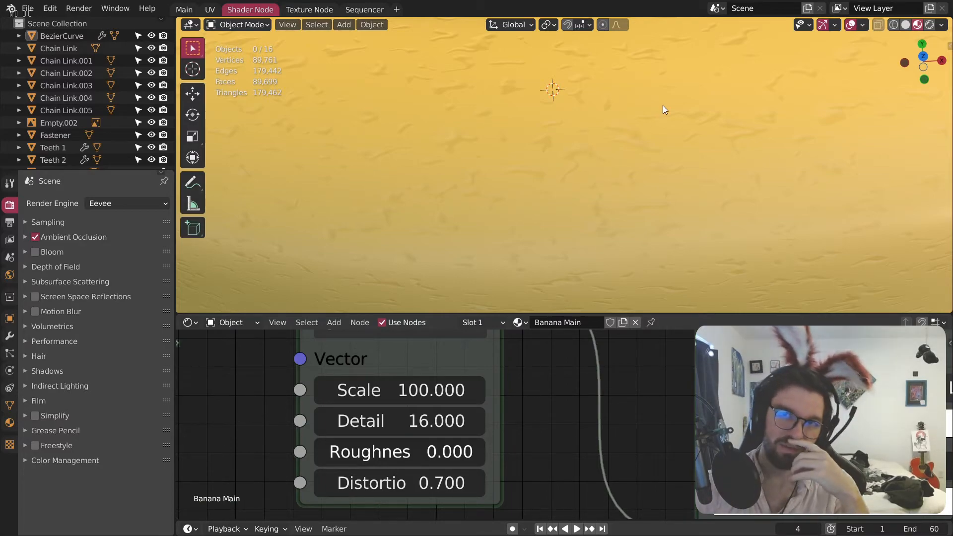
Step: Set the Bump node's Strength to 0.1 and inspect the banana's surface up close
{"action": "middle_click_drag", "start_coordinate": [852, 401], "coordinate": [578, 374]}
{"action": "middle_click_drag", "start_coordinate": [905, 423], "coordinate": [468, 365]}
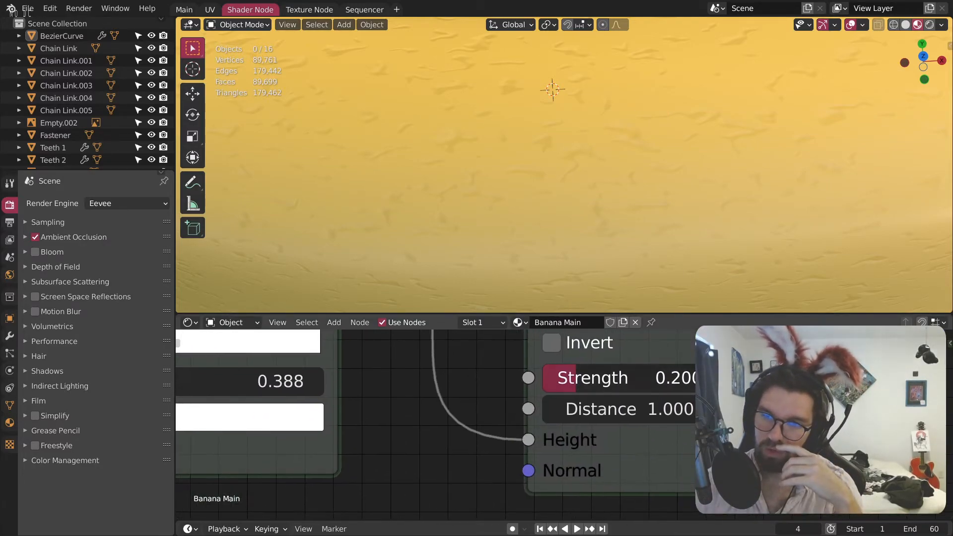
{"action": "left_click", "coordinate": [640, 376]}
{"action": "type", "text": ".1"}
{"action": "key", "text": "Return"}
{"action": "middle_click_drag", "start_coordinate": [493, 154], "coordinate": [779, 74]}
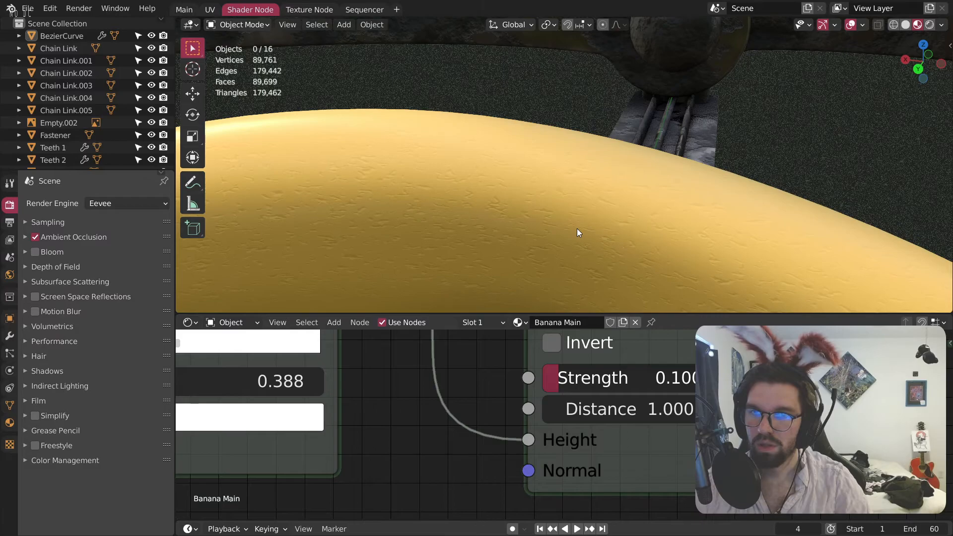
{"action": "middle_click_drag", "start_coordinate": [577, 229], "coordinate": [540, 139], "text": "ctrl"}
{"action": "middle_click_drag", "start_coordinate": [593, 163], "coordinate": [452, 256]}
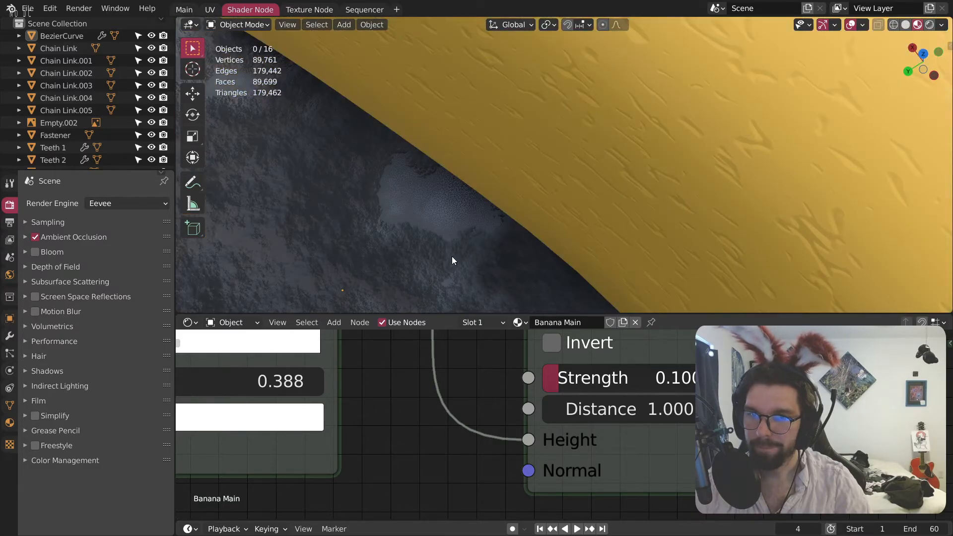
Step: Try inverting the Bump node, inspect the banana's surface, and turn Invert back off
{"action": "scroll", "coordinate": [452, 257], "scroll_direction": "down", "scroll_amount": 3}
{"action": "scroll", "coordinate": [452, 412], "scroll_direction": "down", "scroll_amount": 4}
{"action": "middle_click_drag", "start_coordinate": [452, 407], "coordinate": [559, 444]}
{"action": "scroll", "coordinate": [499, 408], "scroll_direction": "down", "scroll_amount": 3}
{"action": "scroll", "coordinate": [621, 414], "scroll_direction": "up", "scroll_amount": 5}
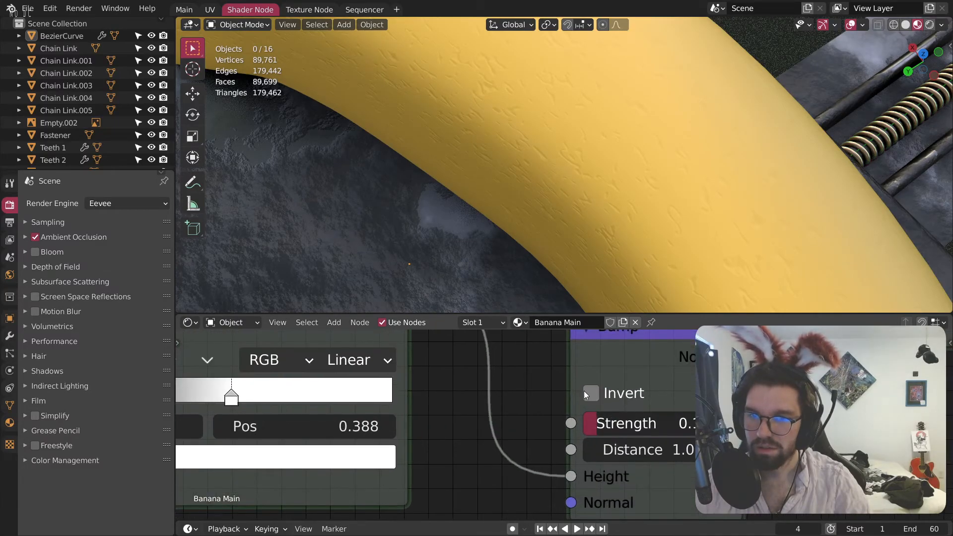
{"action": "left_click", "coordinate": [590, 393]}
{"action": "mouse_move", "coordinate": [600, 190]}
{"action": "middle_mouse_down"}
{"action": "mouse_move", "coordinate": [598, 209]}
{"action": "mouse_move", "coordinate": [538, 230]}
{"action": "mouse_move", "coordinate": [603, 203]}
{"action": "middle_mouse_up"}
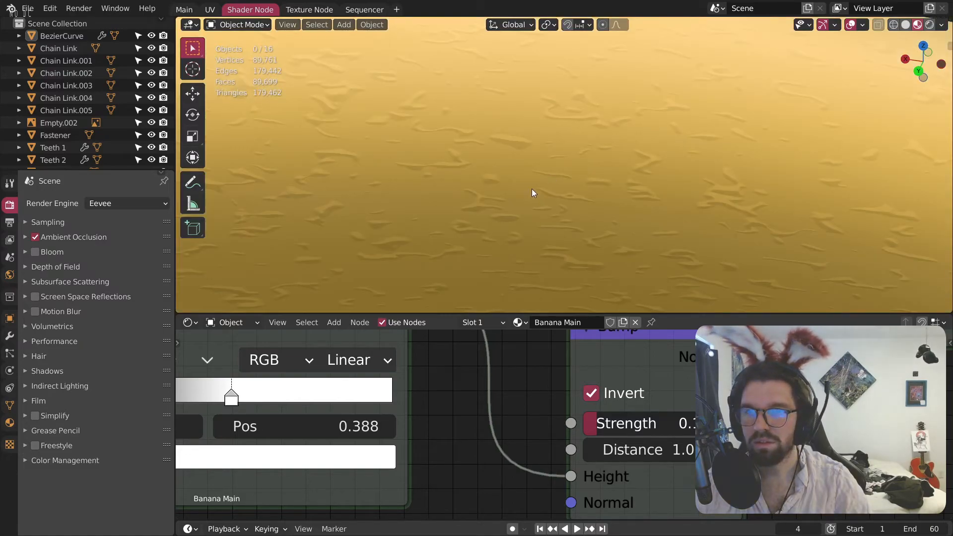
{"action": "middle_click_drag", "start_coordinate": [532, 189], "coordinate": [526, 130]}
{"action": "left_click", "coordinate": [591, 393]}
Step: Examine the banana's surface bumps from close up, from above and at its blunt end
{"action": "middle_click_drag", "start_coordinate": [533, 183], "coordinate": [408, 207]}
{"action": "scroll", "coordinate": [493, 141], "scroll_direction": "up", "scroll_amount": 4}
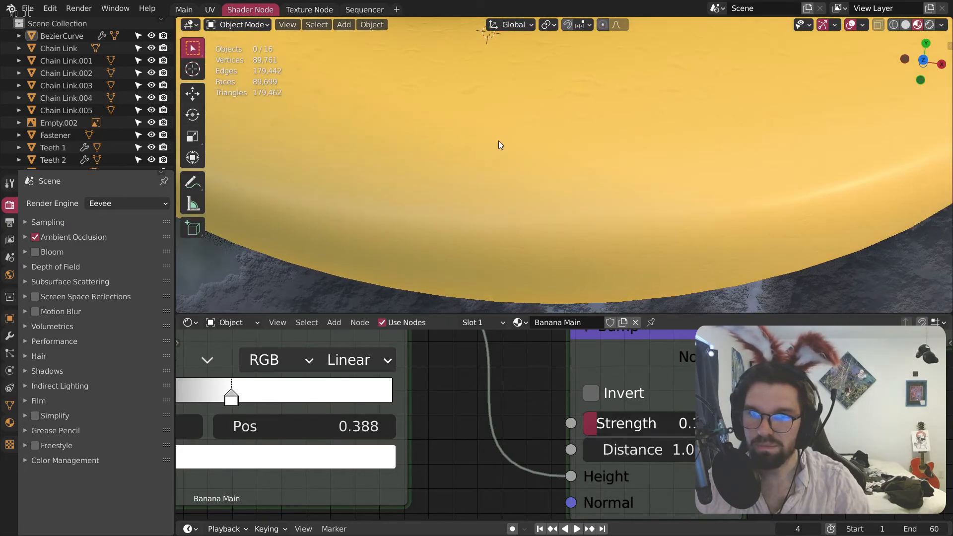
{"action": "middle_click_drag", "start_coordinate": [547, 111], "coordinate": [566, 193]}
{"action": "scroll", "coordinate": [392, 423], "scroll_direction": "down", "scroll_amount": 4}
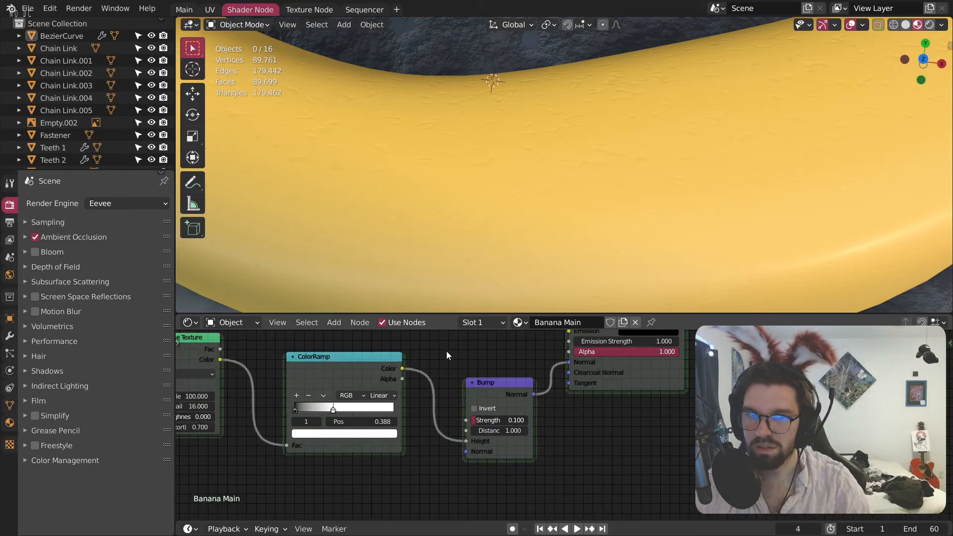
{"action": "scroll", "coordinate": [522, 143], "scroll_direction": "down", "scroll_amount": 3}
{"action": "mouse_move", "coordinate": [522, 139]}
{"action": "middle_mouse_down"}
{"action": "mouse_move", "coordinate": [542, 156]}
{"action": "mouse_move", "coordinate": [541, 142]}
{"action": "mouse_move", "coordinate": [511, 132]}
{"action": "middle_mouse_up"}
{"action": "scroll", "coordinate": [538, 158], "scroll_direction": "down", "scroll_amount": 5}
{"action": "middle_click_drag", "start_coordinate": [565, 186], "coordinate": [564, 160]}
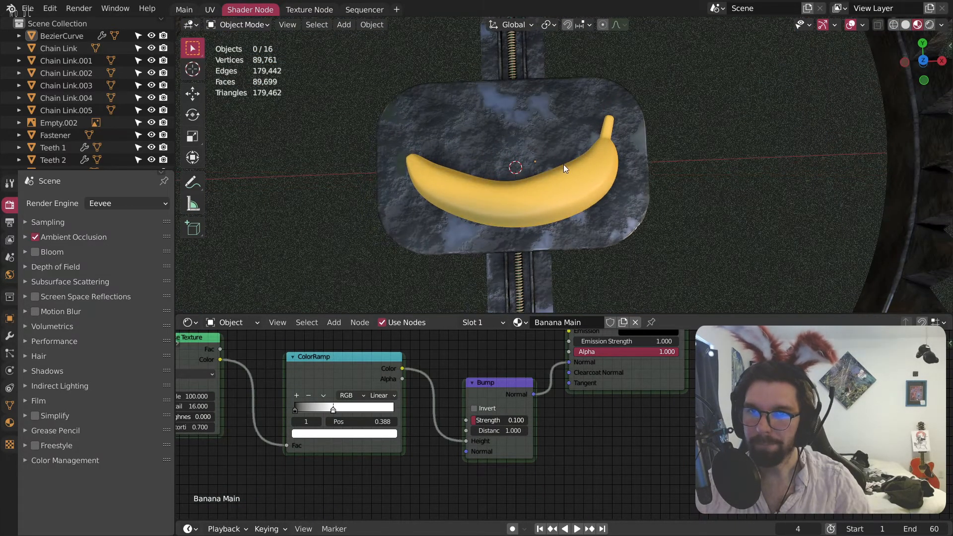
{"action": "scroll", "coordinate": [570, 182], "scroll_direction": "down", "scroll_amount": 3}
{"action": "scroll", "coordinate": [568, 181], "scroll_direction": "up", "scroll_amount": 6}
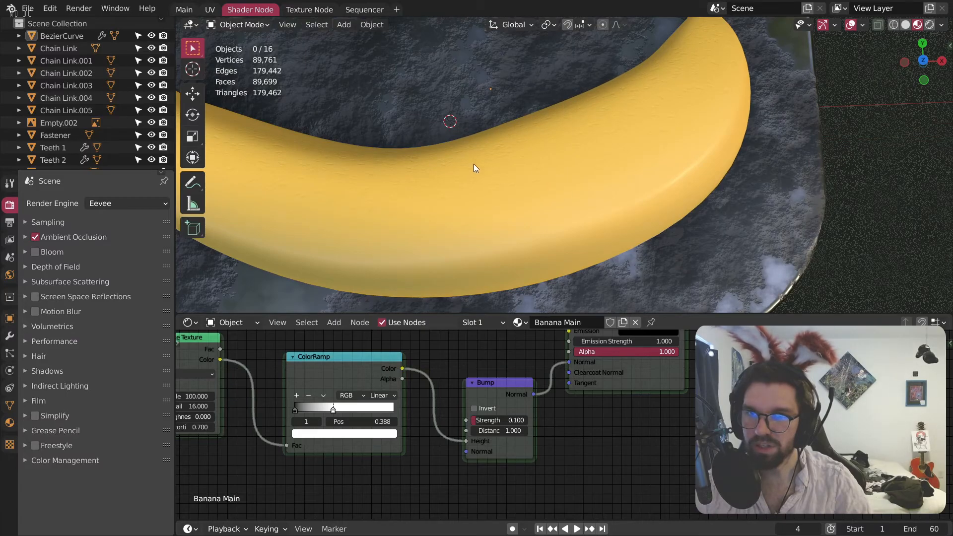
{"action": "scroll", "coordinate": [528, 159], "scroll_direction": "down", "scroll_amount": 5}
{"action": "middle_click_drag", "start_coordinate": [526, 145], "coordinate": [657, 161]}
{"action": "scroll", "coordinate": [506, 167], "scroll_direction": "up", "scroll_amount": 5}
{"action": "scroll", "coordinate": [618, 234], "scroll_direction": "up", "scroll_amount": 3}
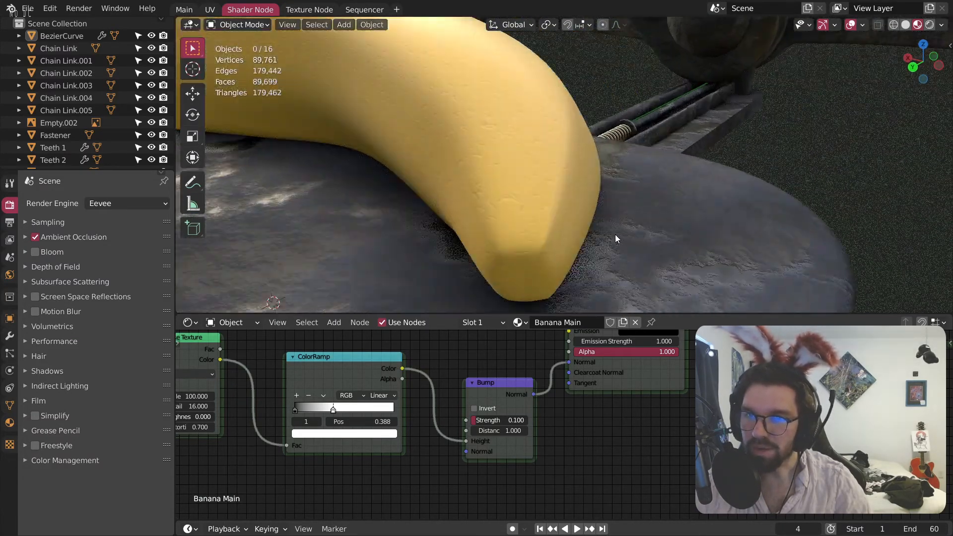
Step: Add a second material slot to the banana and create a new material in it named Banana Crust
{"action": "left_click", "coordinate": [552, 222]}
{"action": "middle_click_drag", "start_coordinate": [498, 341], "coordinate": [659, 412]}
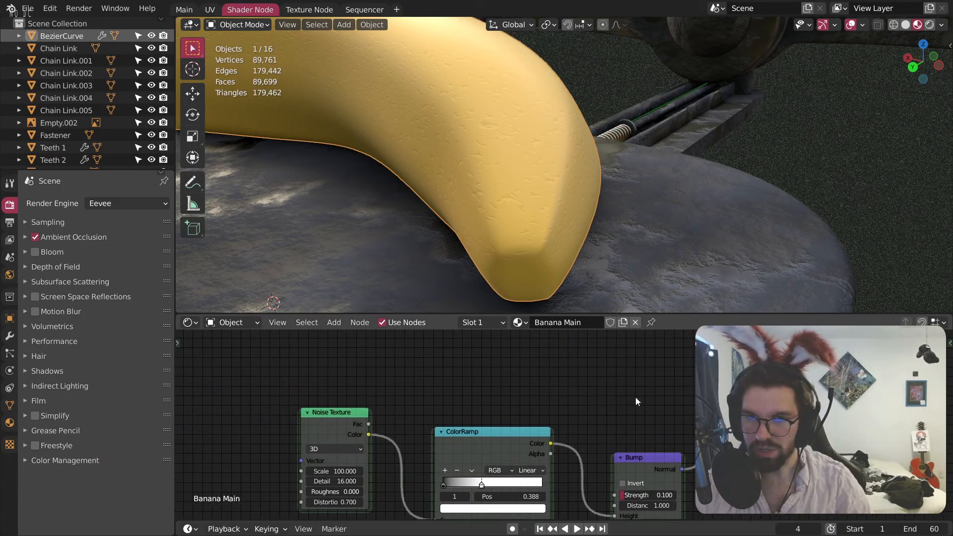
{"action": "left_click", "coordinate": [469, 322]}
{"action": "left_click", "coordinate": [557, 348]}
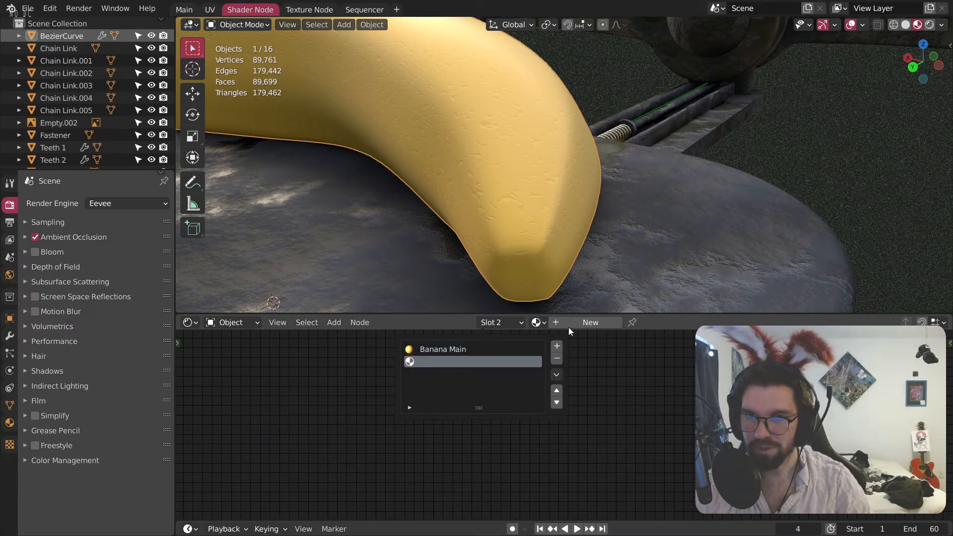
{"action": "left_click", "coordinate": [559, 321]}
{"action": "type", "text": "Bana"}
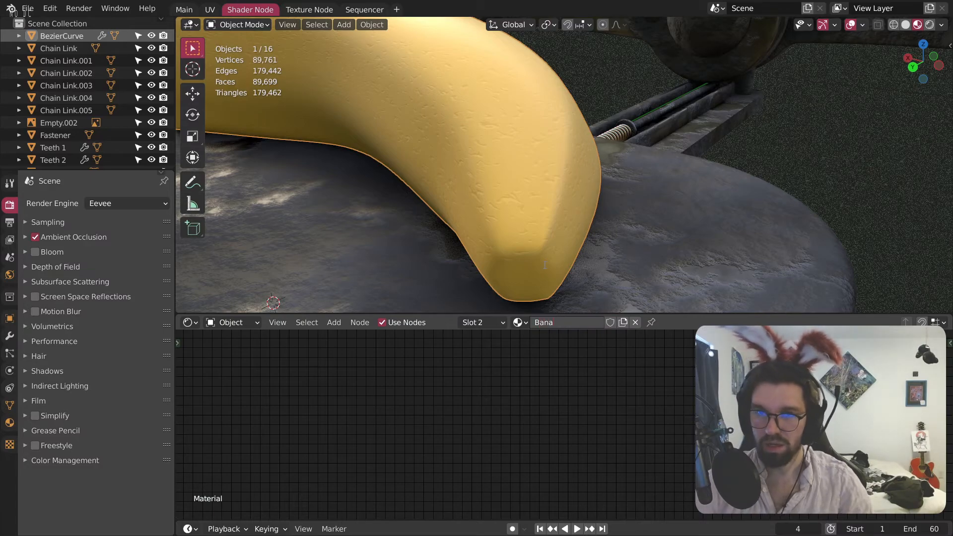
{"action": "type", "text": "na Crust"}
{"action": "key", "text": "Return"}
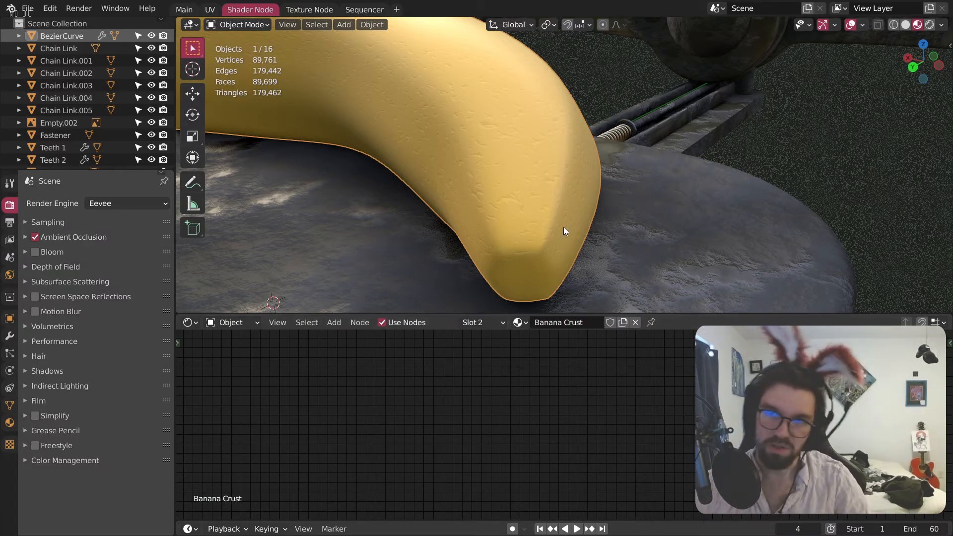
Step: In Edit Mode, select the cap faces and the surrounding ring of faces at the banana's blunt end
{"action": "middle_click_drag", "start_coordinate": [584, 257], "coordinate": [502, 138]}
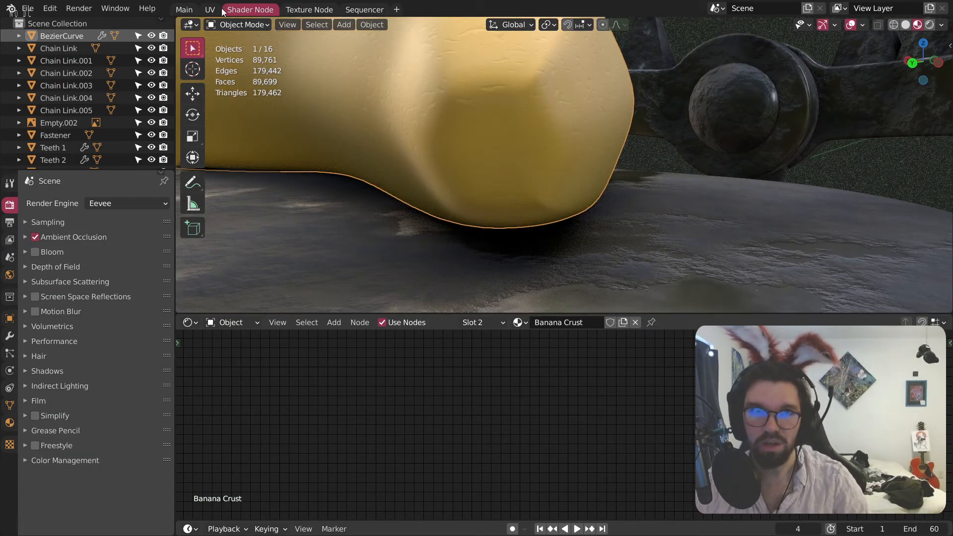
{"action": "left_click", "coordinate": [237, 25]}
{"action": "left_click", "coordinate": [230, 54]}
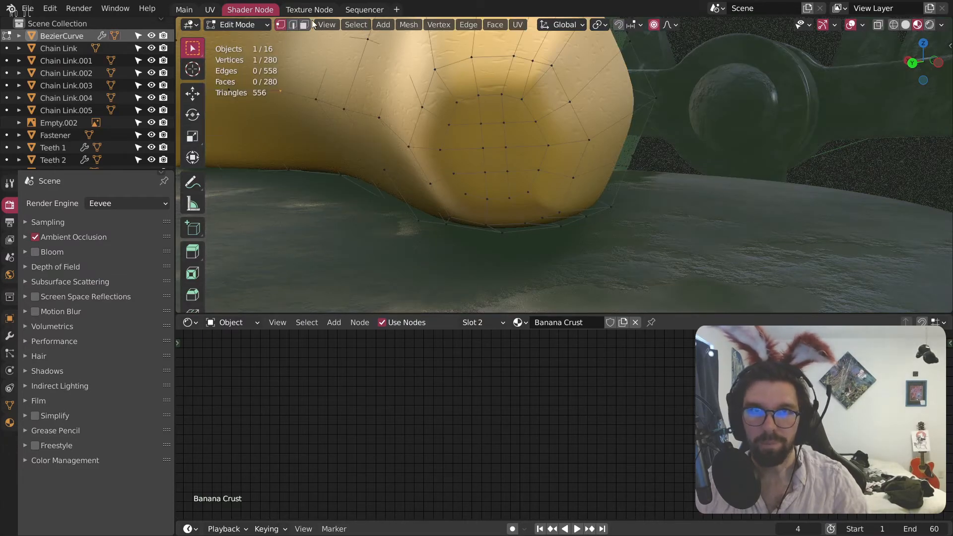
{"action": "left_click", "coordinate": [447, 87], "text": "alt"}
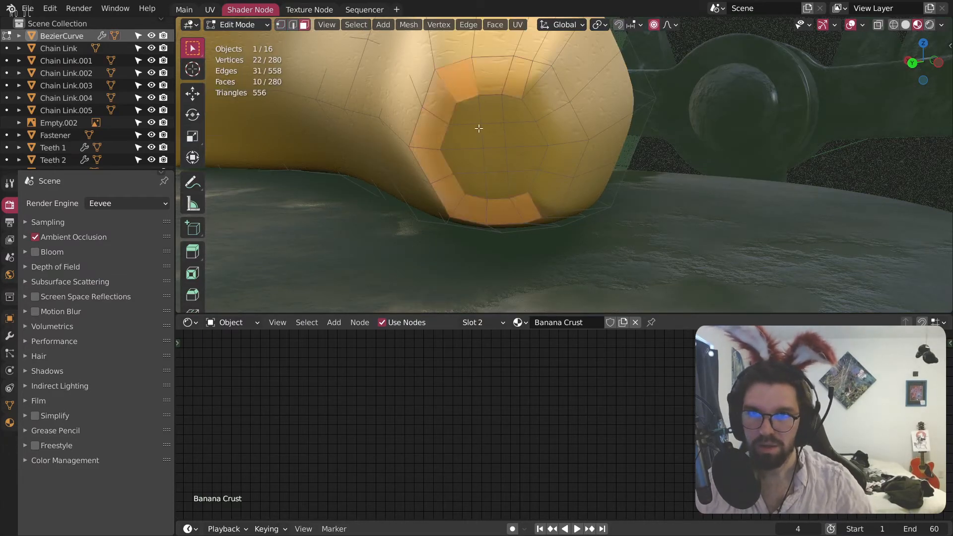
{"action": "left_click", "coordinate": [550, 109], "text": "alt+shift"}
{"action": "left_click", "coordinate": [535, 78], "text": "shift"}
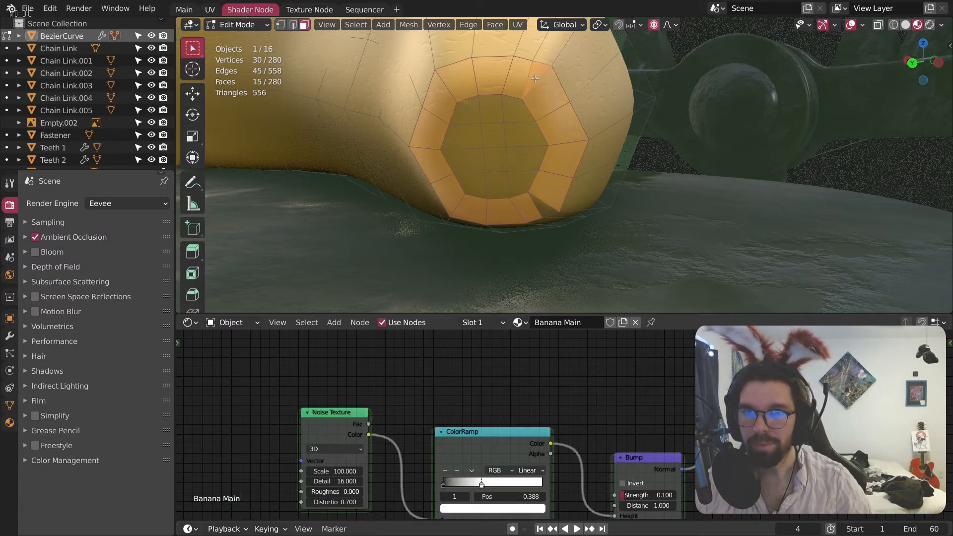
{"action": "left_click", "coordinate": [541, 201], "text": "shift"}
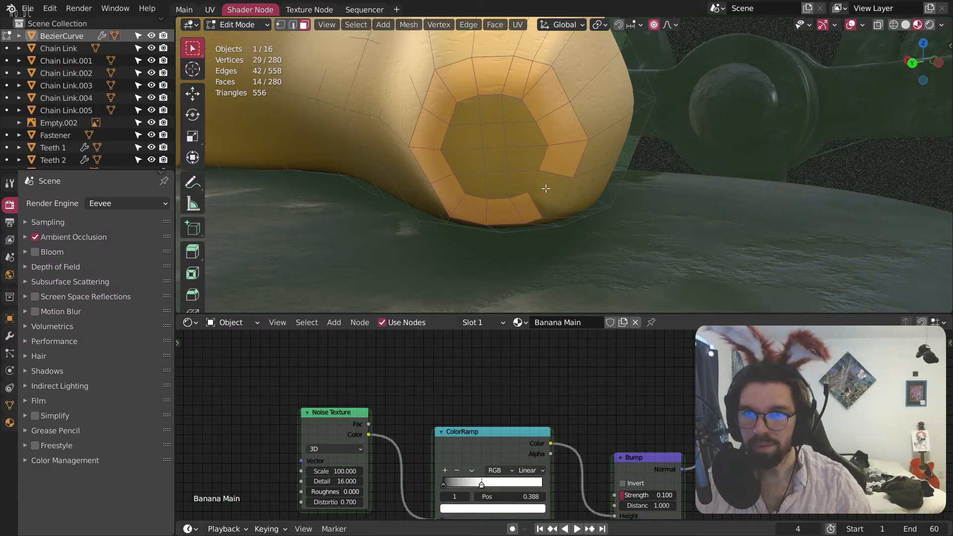
{"action": "left_click", "coordinate": [535, 199], "text": "shift"}
{"action": "left_click_drag", "start_coordinate": [464, 117], "coordinate": [518, 182], "text": "shift"}
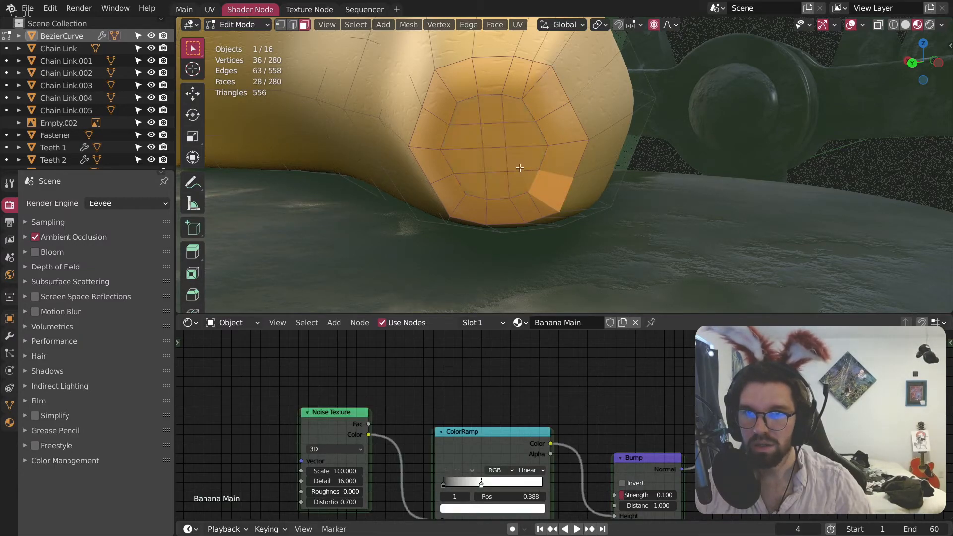
Step: Add the cap faces and surrounding ring at the tip of the banana's stem to the selection
{"action": "scroll", "coordinate": [517, 164], "scroll_direction": "down", "scroll_amount": 10}
{"action": "middle_click_drag", "start_coordinate": [496, 136], "coordinate": [478, 213]}
{"action": "middle_click_drag", "start_coordinate": [478, 212], "coordinate": [666, 288], "text": "shift"}
{"action": "scroll", "coordinate": [489, 161], "scroll_direction": "up", "scroll_amount": 10}
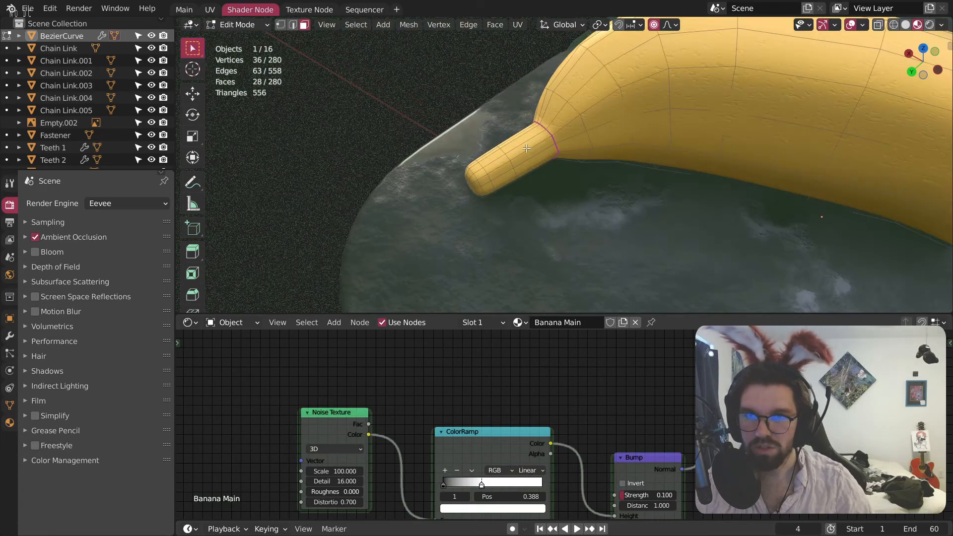
{"action": "left_click", "coordinate": [439, 193], "text": "alt+shift"}
{"action": "middle_click_drag", "start_coordinate": [439, 193], "coordinate": [509, 165]}
{"action": "scroll", "coordinate": [476, 160], "scroll_direction": "down", "scroll_amount": 8}
{"action": "scroll", "coordinate": [500, 169], "scroll_direction": "up", "scroll_amount": 8}
{"action": "scroll", "coordinate": [497, 230], "scroll_direction": "up", "scroll_amount": 3}
{"action": "middle_click_drag", "start_coordinate": [517, 266], "coordinate": [545, 124], "text": "shift"}
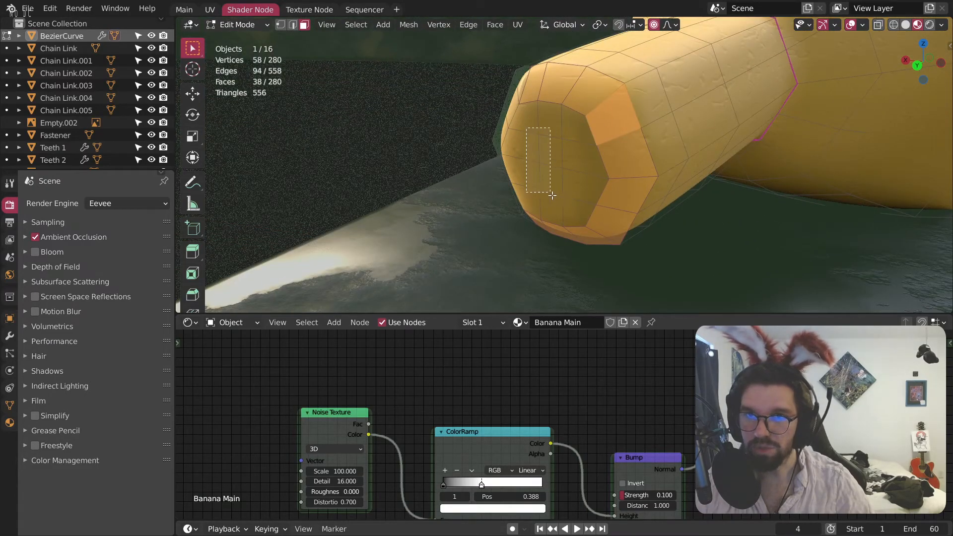
{"action": "left_click_drag", "start_coordinate": [549, 191], "coordinate": [571, 208], "text": "shift"}
{"action": "middle_click_drag", "start_coordinate": [571, 208], "coordinate": [581, 207]}
{"action": "scroll", "coordinate": [580, 169], "scroll_direction": "up", "scroll_amount": 4}
{"action": "middle_click_drag", "start_coordinate": [579, 168], "coordinate": [949, 75], "text": "shift"}
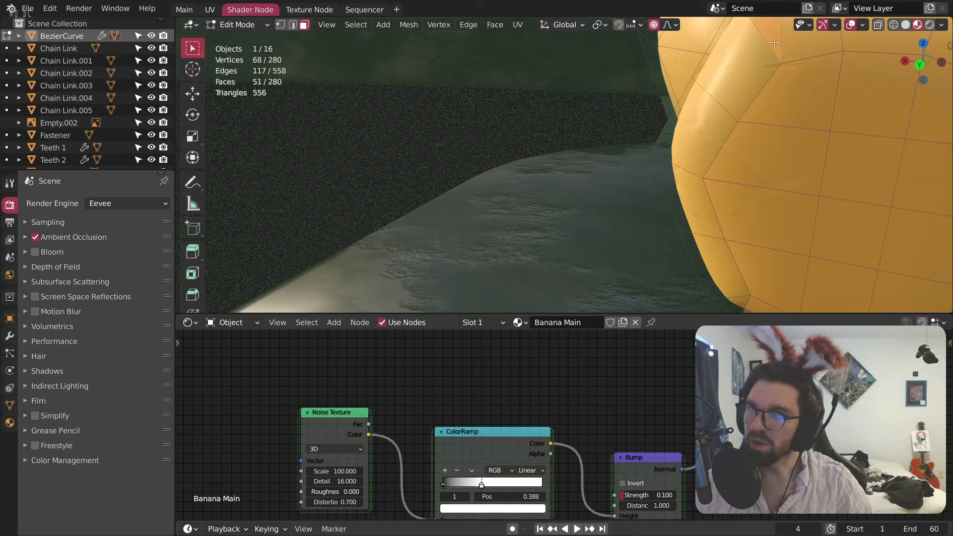
{"action": "left_click_drag", "start_coordinate": [722, 98], "coordinate": [742, 273], "text": "shift"}
{"action": "middle_click_drag", "start_coordinate": [741, 273], "coordinate": [722, 171], "text": "shift"}
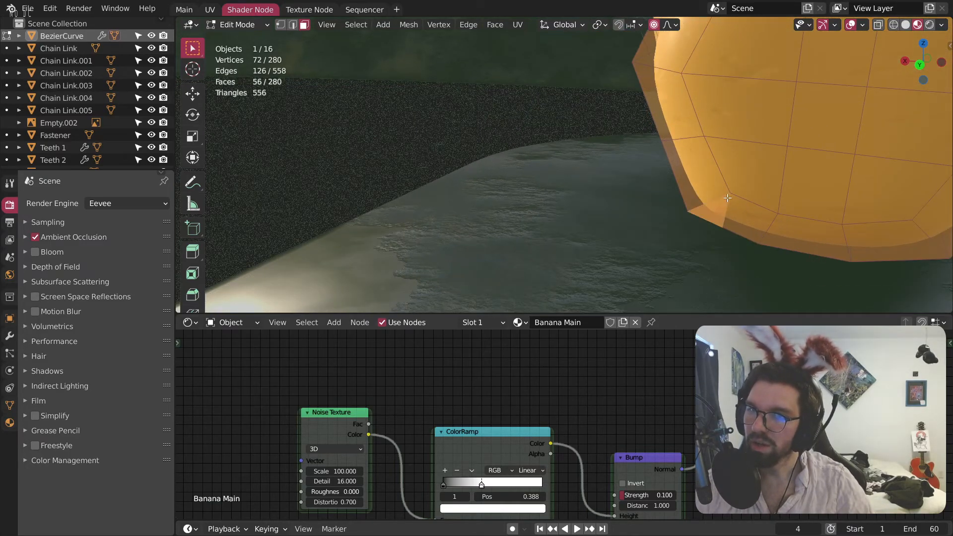
Step: Assign Banana Crust to the selected end faces and check both ends of the banana in Object Mode
{"action": "scroll", "coordinate": [726, 199], "scroll_direction": "down", "scroll_amount": 3}
{"action": "left_click", "coordinate": [496, 324]}
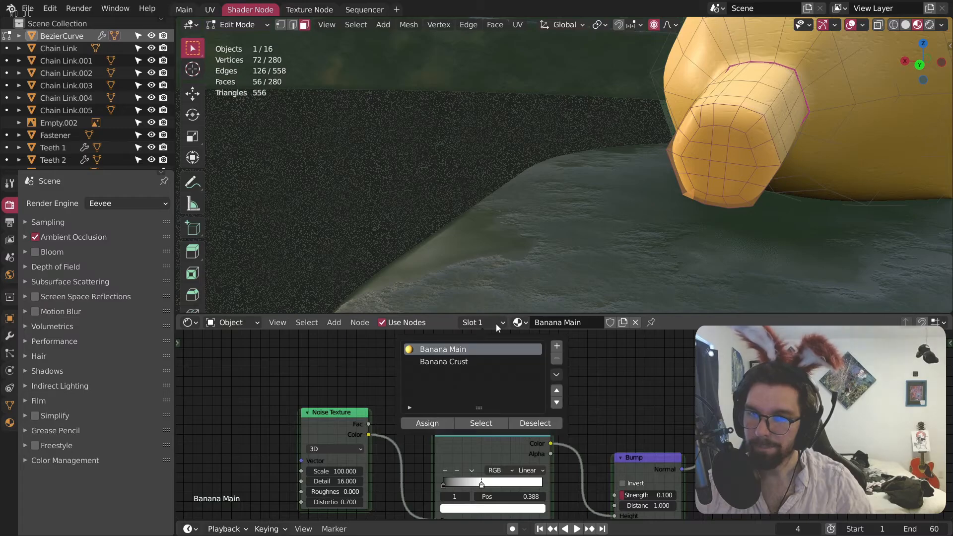
{"action": "left_click", "coordinate": [487, 363]}
{"action": "left_click", "coordinate": [438, 428]}
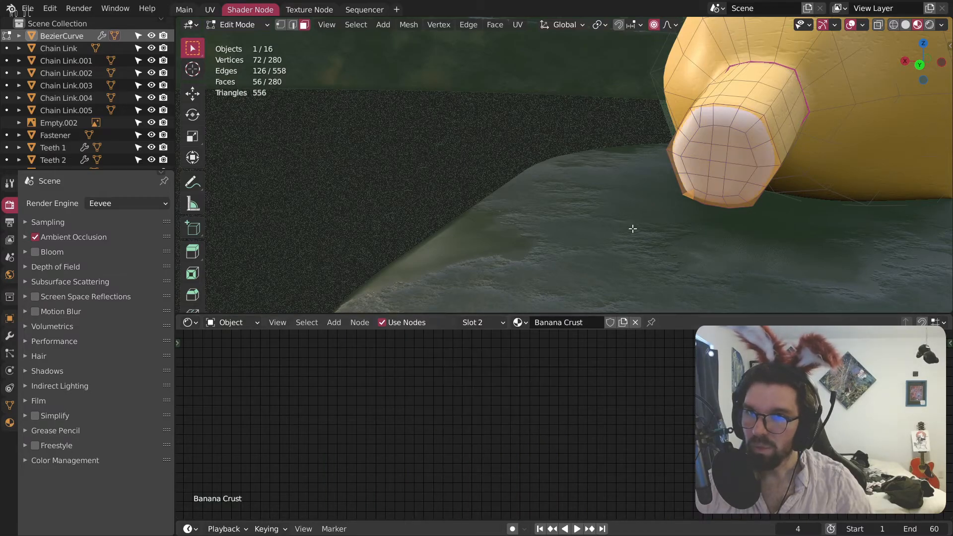
{"action": "scroll", "coordinate": [617, 191], "scroll_direction": "down", "scroll_amount": 5}
{"action": "scroll", "coordinate": [678, 198], "scroll_direction": "up", "scroll_amount": 6}
{"action": "left_click", "coordinate": [234, 23]}
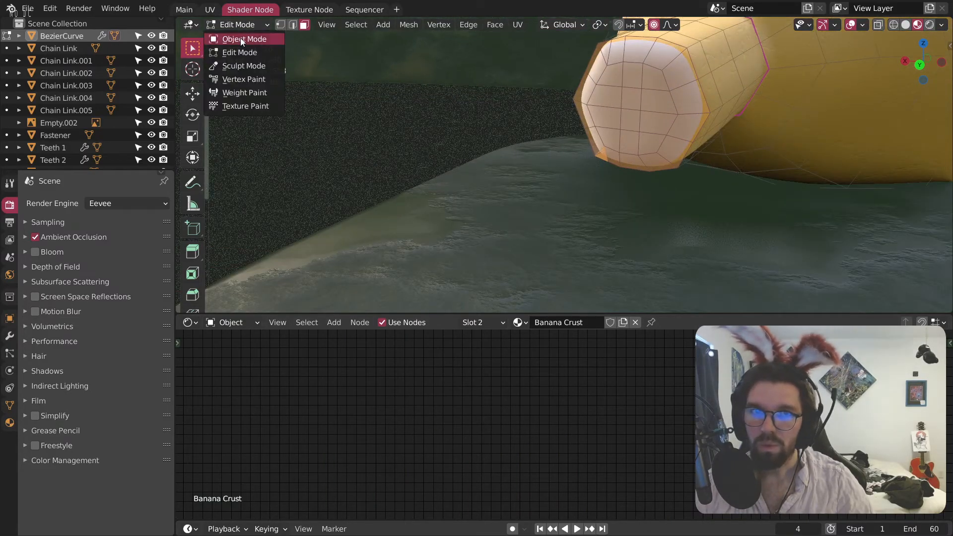
{"action": "left_click", "coordinate": [240, 38]}
{"action": "middle_click_drag", "start_coordinate": [359, 121], "coordinate": [519, 162]}
{"action": "scroll", "coordinate": [585, 106], "scroll_direction": "down", "scroll_amount": 11}
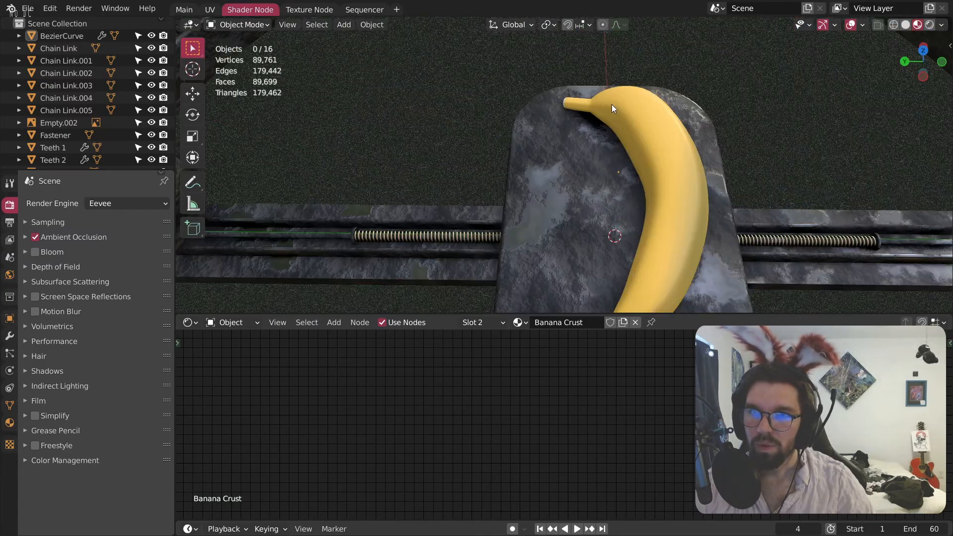
{"action": "middle_click_drag", "start_coordinate": [606, 101], "coordinate": [582, 189]}
{"action": "scroll", "coordinate": [613, 186], "scroll_direction": "up", "scroll_amount": 13}
{"action": "middle_click_drag", "start_coordinate": [565, 151], "coordinate": [640, 110]}
Step: In Edit Mode, select only the ring of faces around the cap at the banana's blunt end
{"action": "left_click", "coordinate": [589, 157]}
{"action": "left_click", "coordinate": [266, 26]}
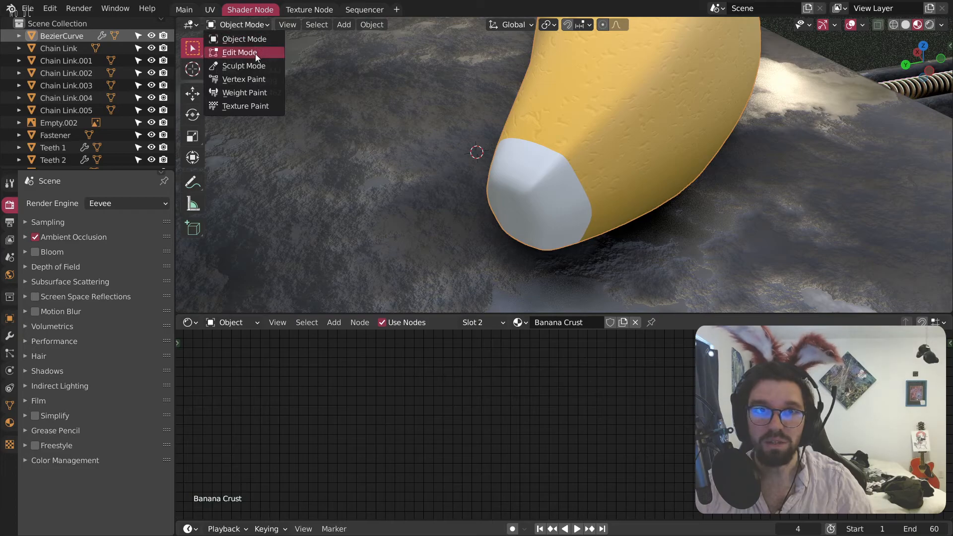
{"action": "left_click", "coordinate": [255, 53]}
{"action": "scroll", "coordinate": [546, 196], "scroll_direction": "up", "scroll_amount": 3}
{"action": "middle_click_drag", "start_coordinate": [570, 191], "coordinate": [518, 191]}
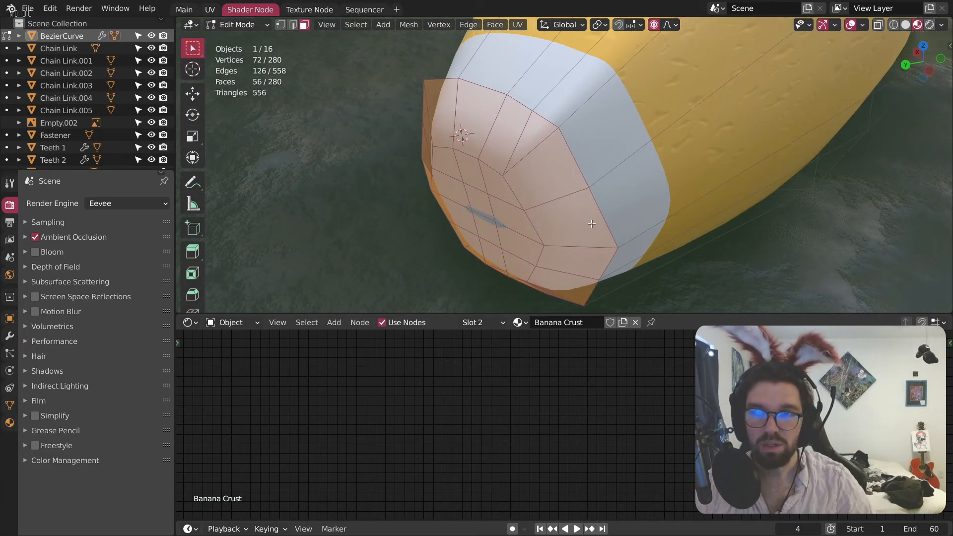
{"action": "left_click", "coordinate": [554, 200], "text": "alt"}
{"action": "left_click", "coordinate": [511, 159], "text": "alt+shift"}
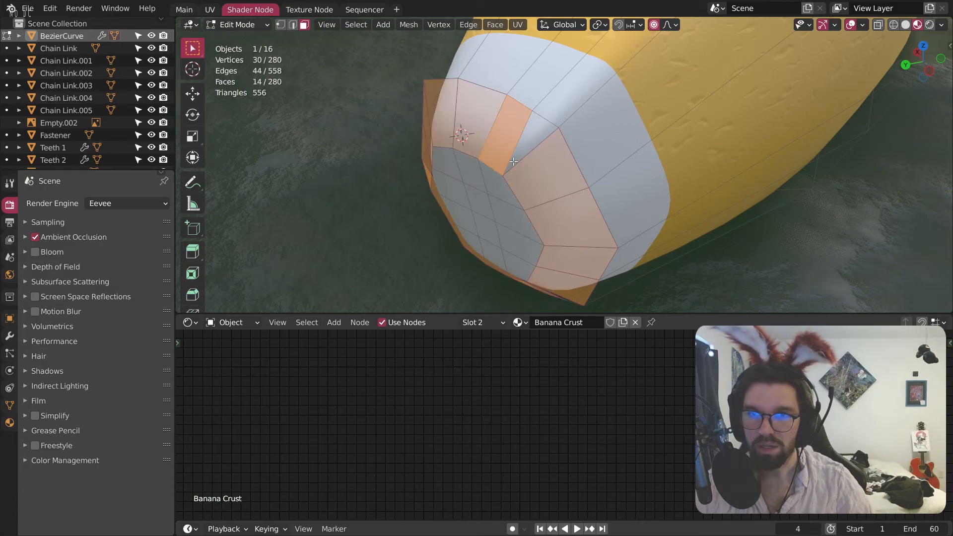
{"action": "left_click", "coordinate": [518, 135], "text": "shift"}
{"action": "middle_click_drag", "start_coordinate": [521, 149], "coordinate": [537, 201]}
{"action": "left_click", "coordinate": [513, 137], "text": "shift"}
{"action": "middle_click_drag", "start_coordinate": [513, 139], "coordinate": [588, 234]}
{"action": "middle_click_drag", "start_coordinate": [562, 178], "coordinate": [576, 214]}
Step: Assign Banana Main to the selected ring of faces and return to Object Mode
{"action": "left_click", "coordinate": [488, 323]}
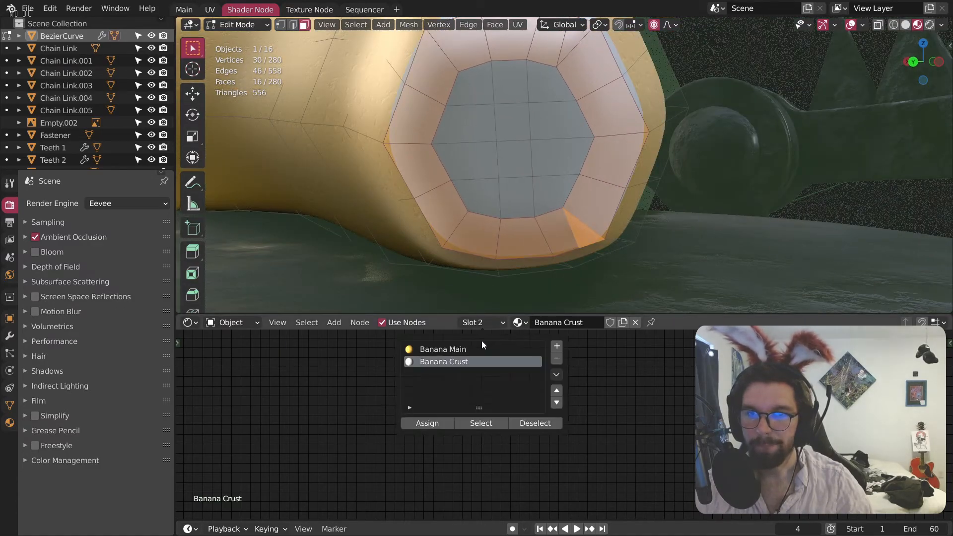
{"action": "left_click", "coordinate": [472, 349]}
{"action": "left_click", "coordinate": [447, 423]}
{"action": "middle_click_drag", "start_coordinate": [524, 157], "coordinate": [517, 154]}
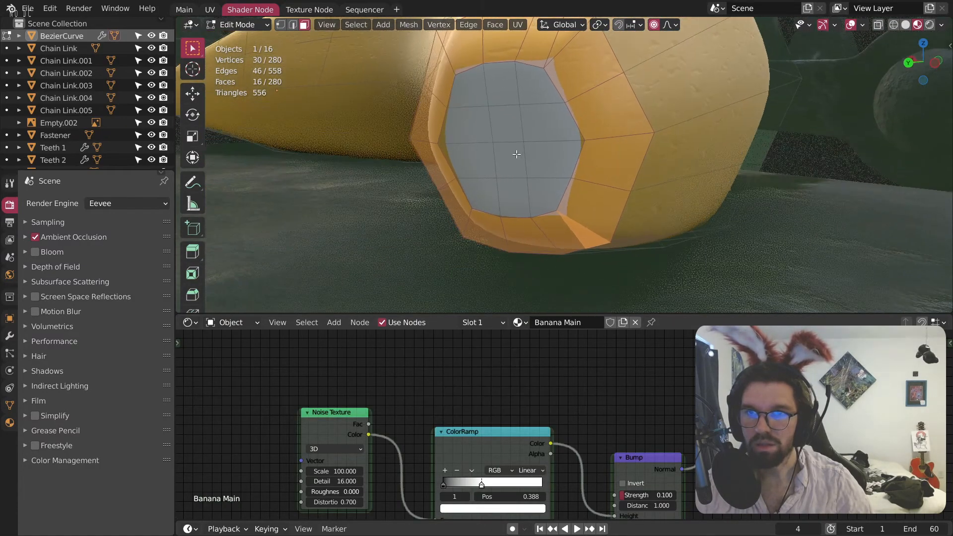
{"action": "left_click", "coordinate": [243, 25]}
{"action": "left_click", "coordinate": [228, 37]}
Step: Compare the banana's blunt end with the banana reference photo
{"action": "middle_click_drag", "start_coordinate": [519, 106], "coordinate": [433, 150]}
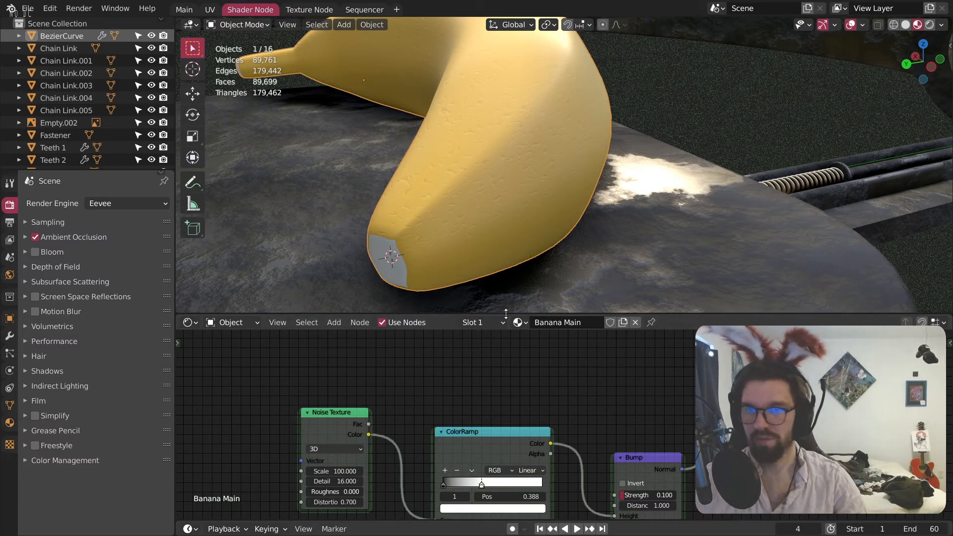
{"action": "scroll", "coordinate": [476, 208], "scroll_direction": "down", "scroll_amount": 10}
{"action": "mouse_move", "coordinate": [475, 207]}
{"action": "middle_mouse_down"}
{"action": "mouse_move", "coordinate": [405, 195]}
{"action": "mouse_move", "coordinate": [491, 198]}
{"action": "middle_mouse_up"}
{"action": "middle_click_drag", "start_coordinate": [492, 198], "coordinate": [445, 312], "text": "shift"}
{"action": "middle_click_drag", "start_coordinate": [323, 121], "coordinate": [473, 206], "text": "shift"}
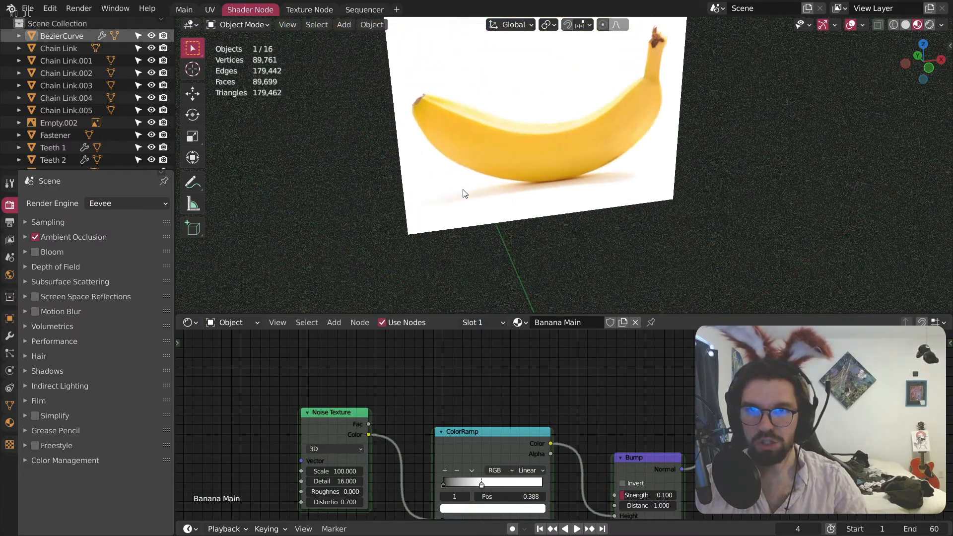
Step: Examine the blunt tip in the banana reference photo and open the node tree of Banana Crust in slot 2
{"action": "scroll", "coordinate": [447, 92], "scroll_direction": "up", "scroll_amount": 7}
{"action": "middle_click_drag", "start_coordinate": [447, 91], "coordinate": [453, 180], "text": "shift"}
{"action": "scroll", "coordinate": [405, 164], "scroll_direction": "up", "scroll_amount": 4}
{"action": "middle_click_drag", "start_coordinate": [501, 499], "coordinate": [491, 447]}
{"action": "left_click", "coordinate": [520, 323]}
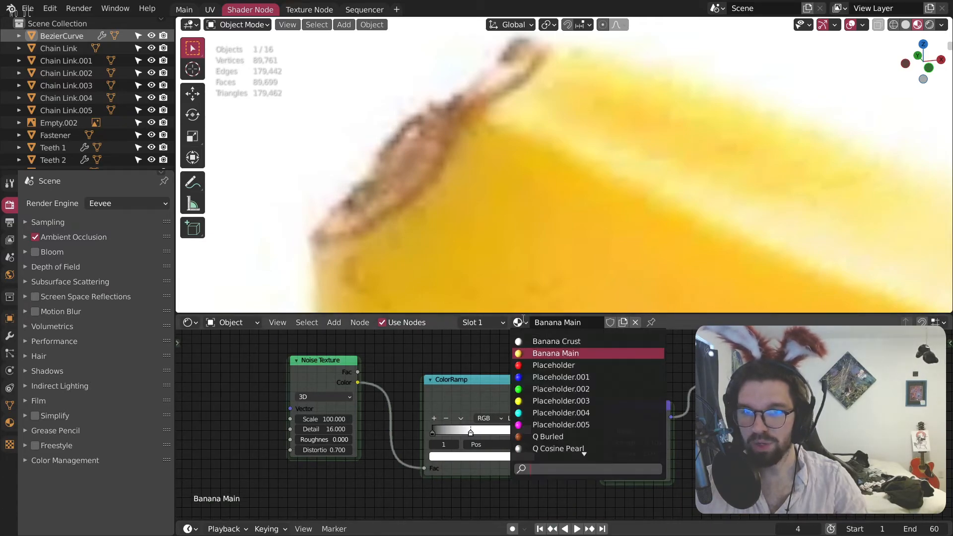
{"action": "left_click", "coordinate": [494, 323]}
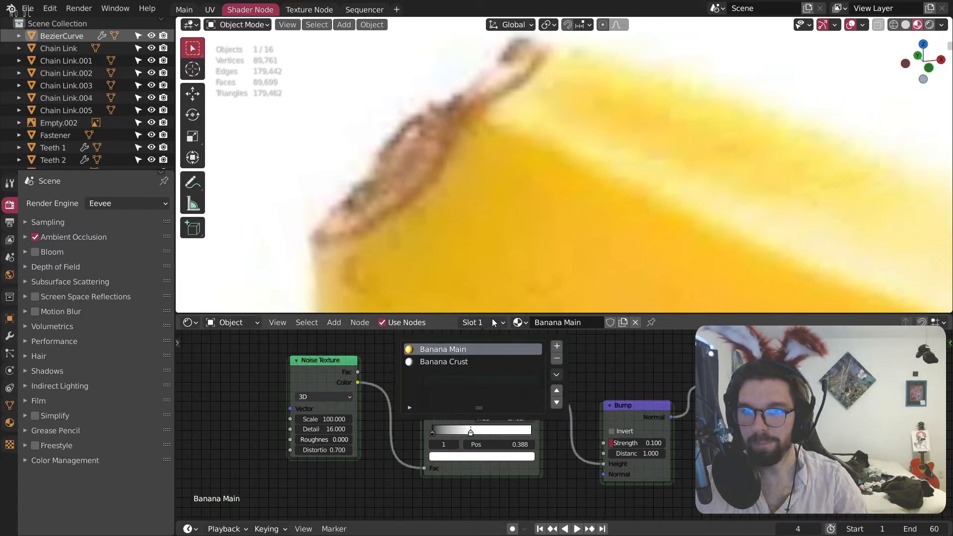
{"action": "left_click", "coordinate": [459, 362]}
{"action": "key", "text": "Home"}
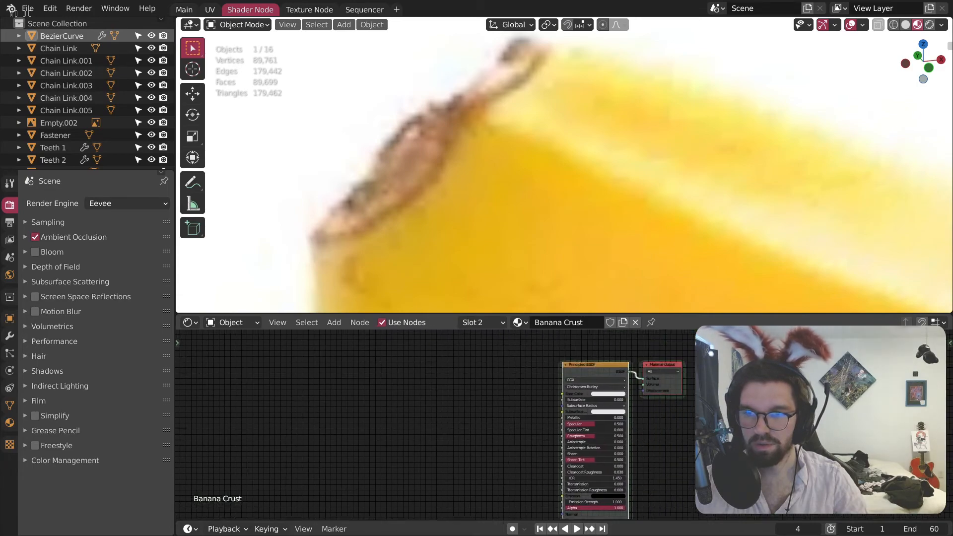
Step: Move the Material Output node well away from the Principled BSDF in the Banana Crust node tree
{"action": "middle_click_drag", "start_coordinate": [679, 351], "coordinate": [649, 380]}
{"action": "left_click_drag", "start_coordinate": [648, 380], "coordinate": [545, 385]}
{"action": "left_click", "coordinate": [619, 371]}
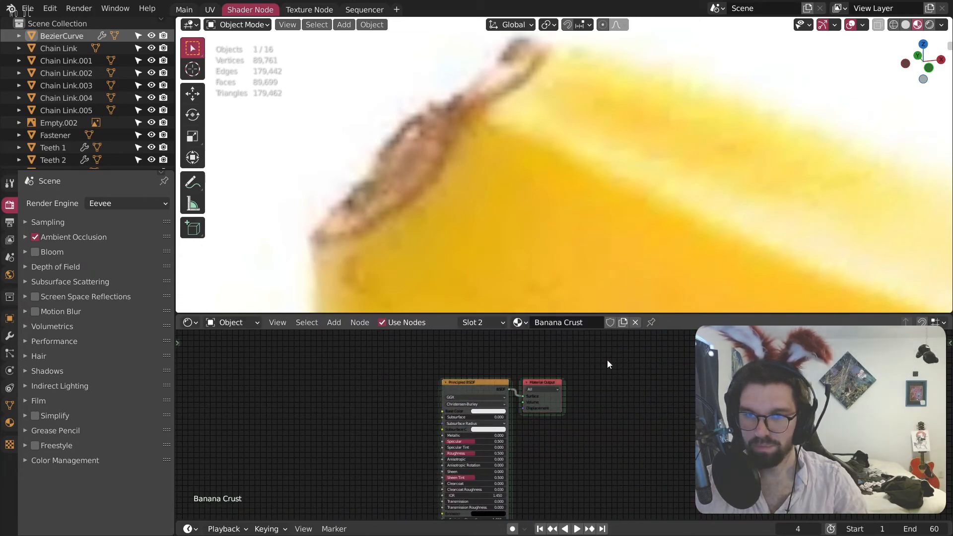
{"action": "left_click_drag", "start_coordinate": [551, 386], "coordinate": [720, 422]}
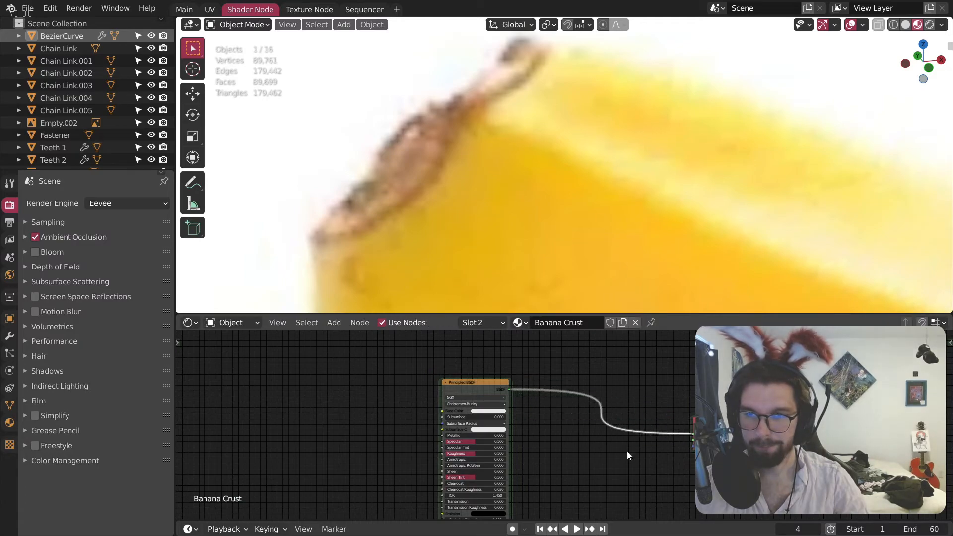
Step: Add a Musgrave Texture and connect its Height to the Material Output's Displacement, checking the cap at the banana's blunt end
{"action": "middle_click_drag", "start_coordinate": [627, 451], "coordinate": [537, 368]}
{"action": "scroll", "coordinate": [538, 360], "scroll_direction": "up", "scroll_amount": 1}
{"action": "scroll", "coordinate": [547, 362], "scroll_direction": "up", "scroll_amount": 9}
{"action": "scroll", "coordinate": [597, 231], "scroll_direction": "down", "scroll_amount": 7}
{"action": "middle_click_drag", "start_coordinate": [598, 232], "coordinate": [562, 163]}
{"action": "scroll", "coordinate": [729, 204], "scroll_direction": "down", "scroll_amount": 4}
{"action": "middle_click_drag", "start_coordinate": [729, 204], "coordinate": [612, 142], "text": "shift"}
{"action": "scroll", "coordinate": [561, 209], "scroll_direction": "up", "scroll_amount": 10}
{"action": "middle_click_drag", "start_coordinate": [491, 303], "coordinate": [625, 186], "text": "shift"}
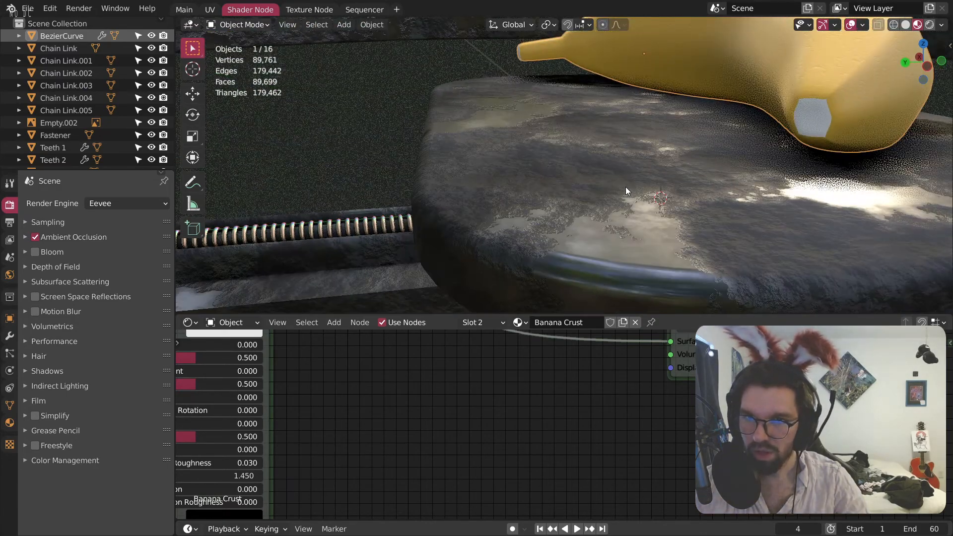
{"action": "middle_click_drag", "start_coordinate": [903, 120], "coordinate": [818, 142], "text": "shift"}
{"action": "scroll", "coordinate": [818, 142], "scroll_direction": "up", "scroll_amount": 2}
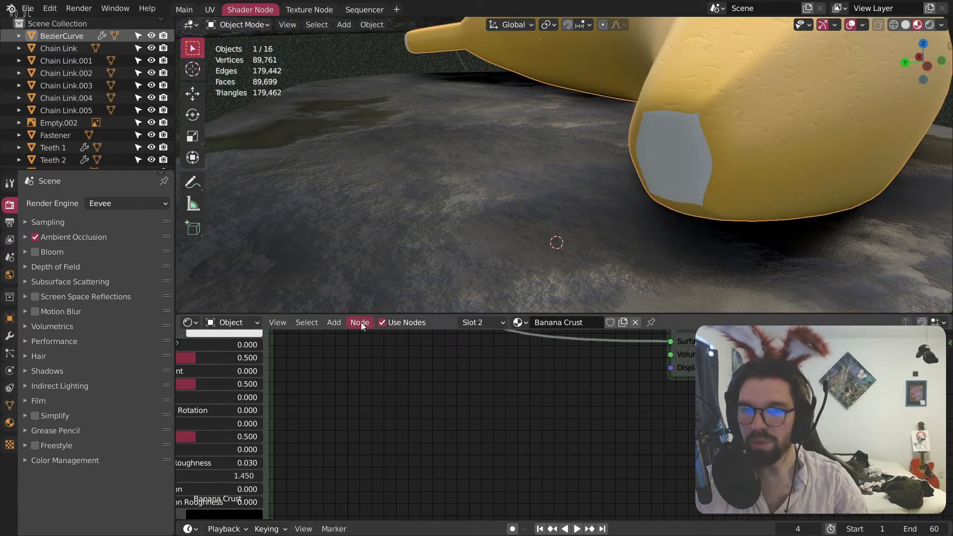
{"action": "key", "text": "shift+a"}
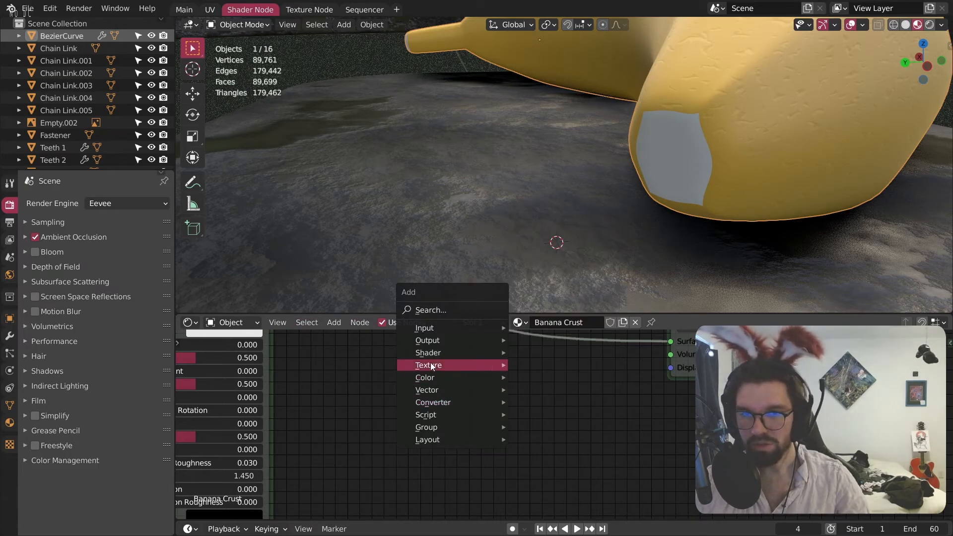
{"action": "mouse_move", "coordinate": [440, 366]}
{"action": "left_click", "coordinate": [558, 284]}
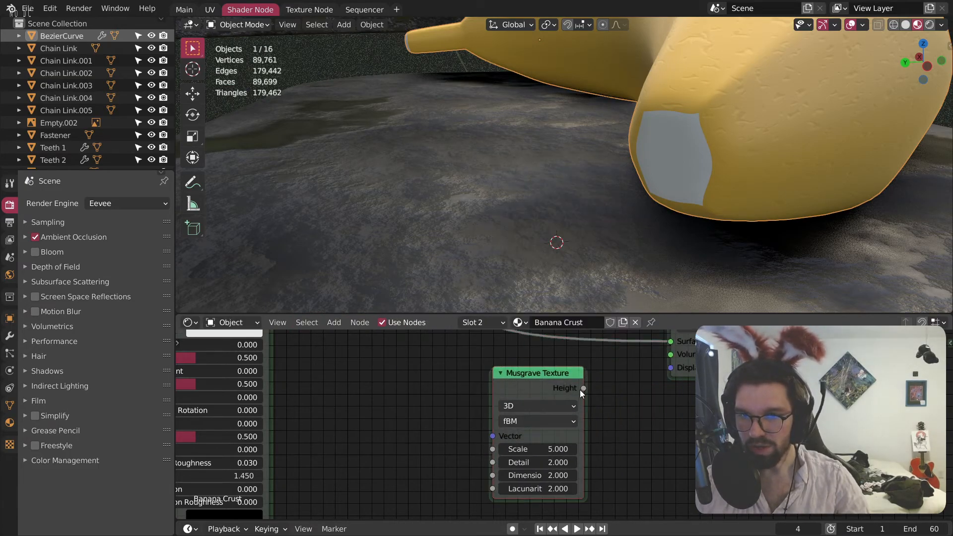
{"action": "left_click", "coordinate": [480, 403]}
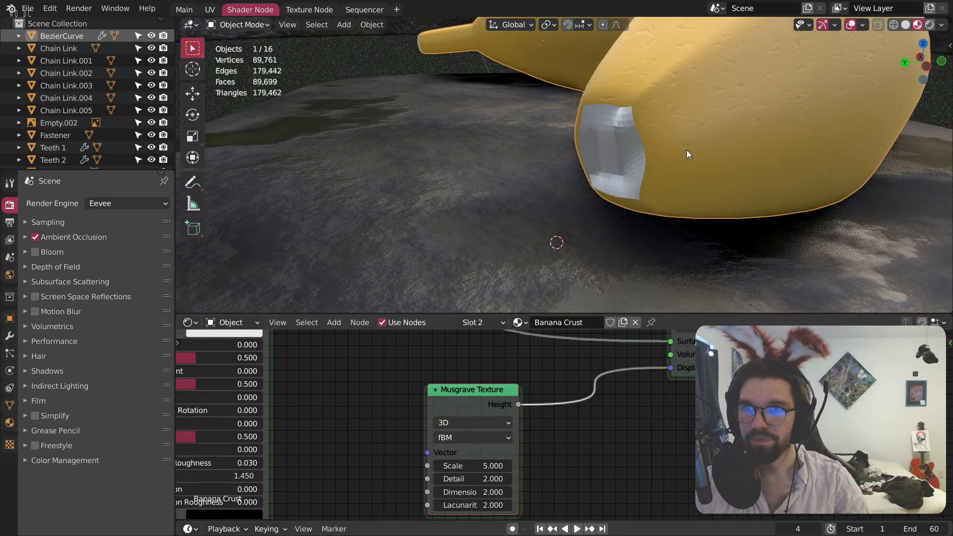
{"action": "scroll", "coordinate": [687, 150], "scroll_direction": "up", "scroll_amount": 6}
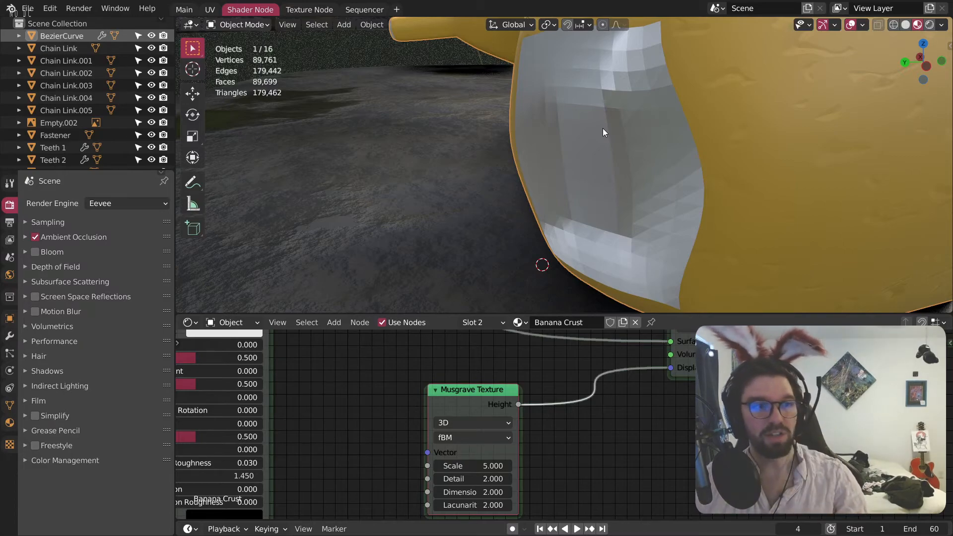
{"action": "scroll", "coordinate": [497, 437], "scroll_direction": "up", "scroll_amount": 4}
{"action": "double_click", "coordinate": [508, 412]}
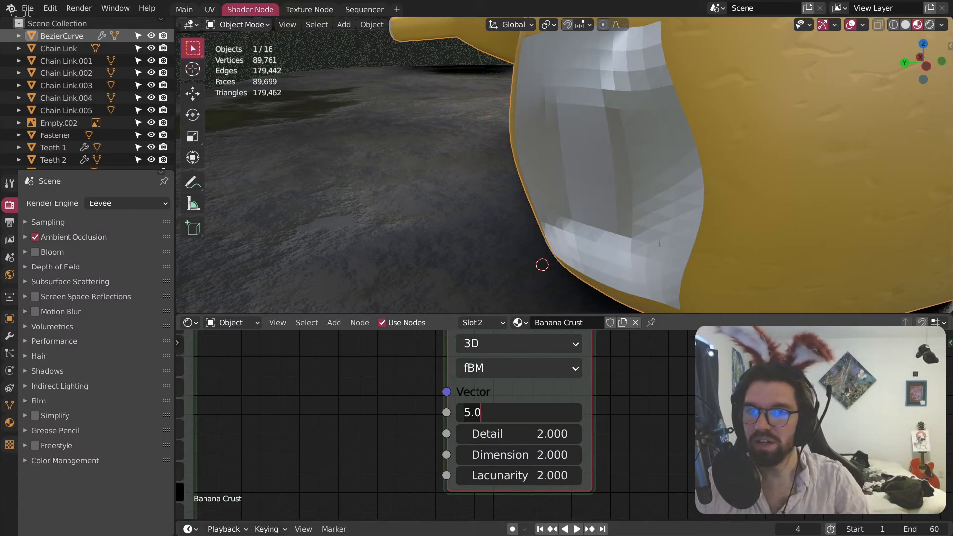
{"action": "left_click", "coordinate": [6, 392]}
{"action": "left_click", "coordinate": [9, 405]}
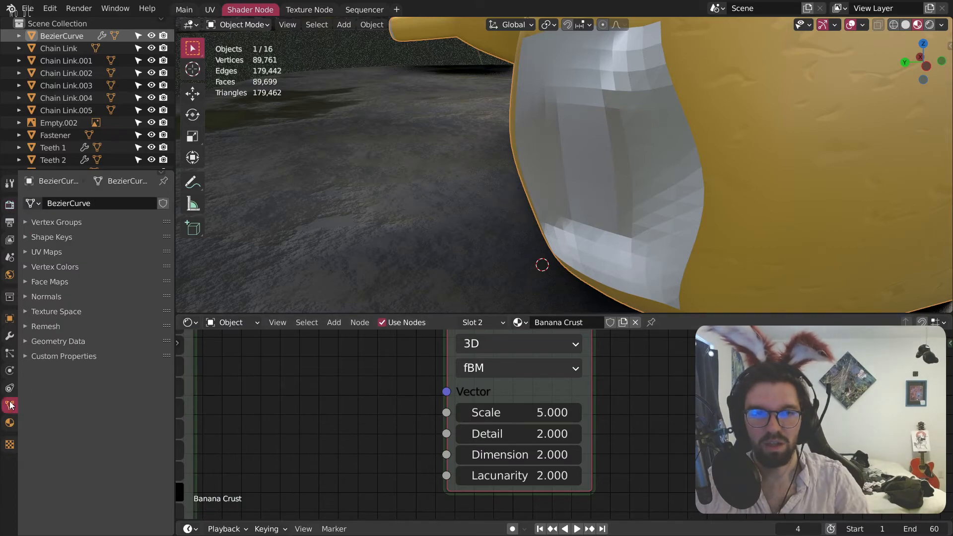
{"action": "left_click", "coordinate": [33, 324]}
{"action": "left_click", "coordinate": [23, 326]}
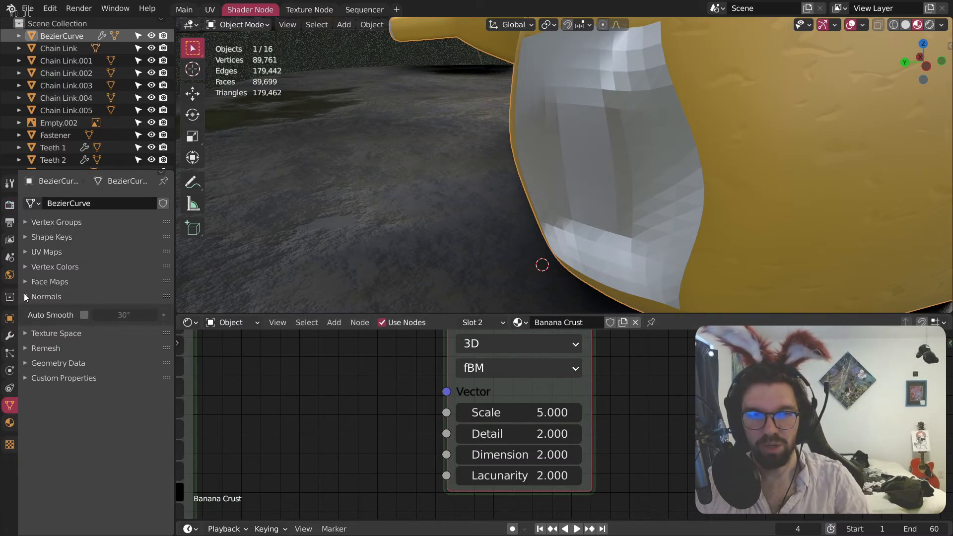
{"action": "right_click", "coordinate": [748, 149]}
{"action": "key", "text": "Escape"}
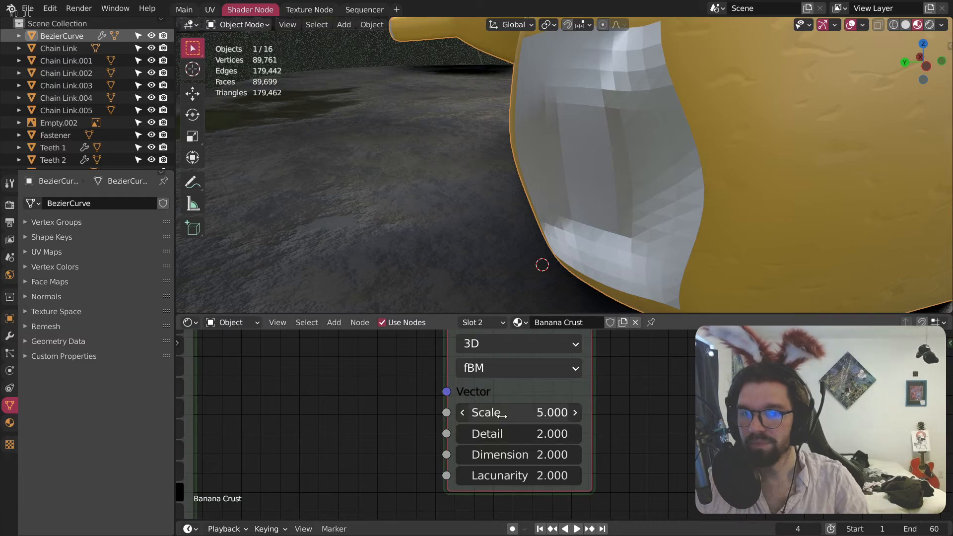
Step: Set the Musgrave Texture's Scale to 18.3 and reposition the node to make room beside it
{"action": "left_click_drag", "start_coordinate": [522, 413], "coordinate": [587, 413]}
{"action": "scroll", "coordinate": [658, 397], "scroll_direction": "down", "scroll_amount": 3}
{"action": "left_click_drag", "start_coordinate": [664, 404], "coordinate": [547, 429]}
{"action": "left_click", "coordinate": [592, 386]}
Step: Insert a Displacement node between the Musgrave Texture and Material Output, with the Musgrave Height feeding its Height input
{"action": "middle_click_drag", "start_coordinate": [673, 397], "coordinate": [609, 356]}
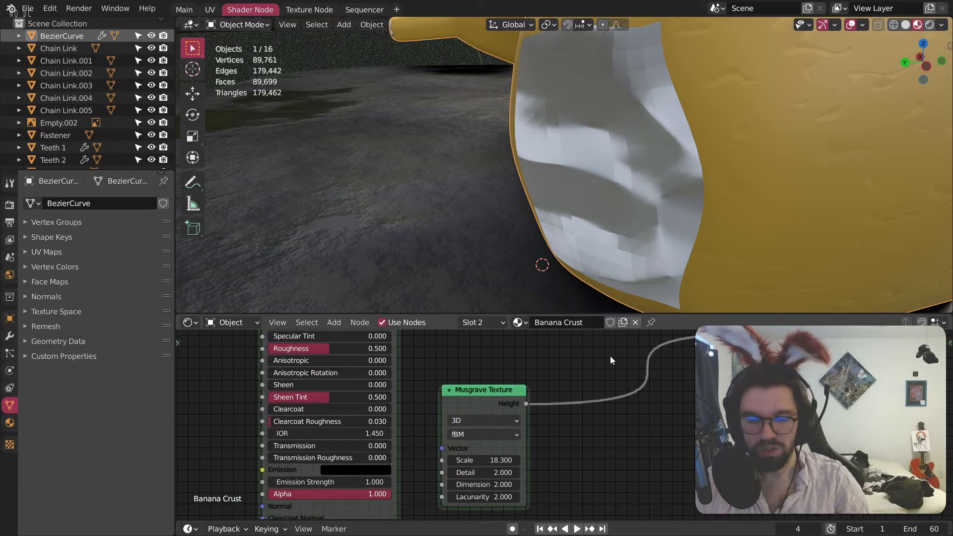
{"action": "key", "text": "shift+a"}
{"action": "mouse_move", "coordinate": [570, 383]}
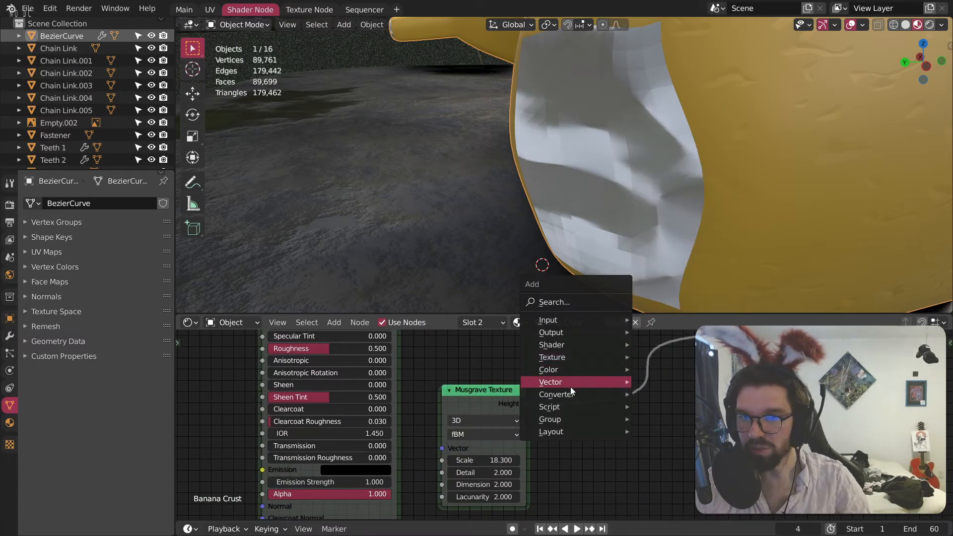
{"action": "left_click", "coordinate": [674, 395]}
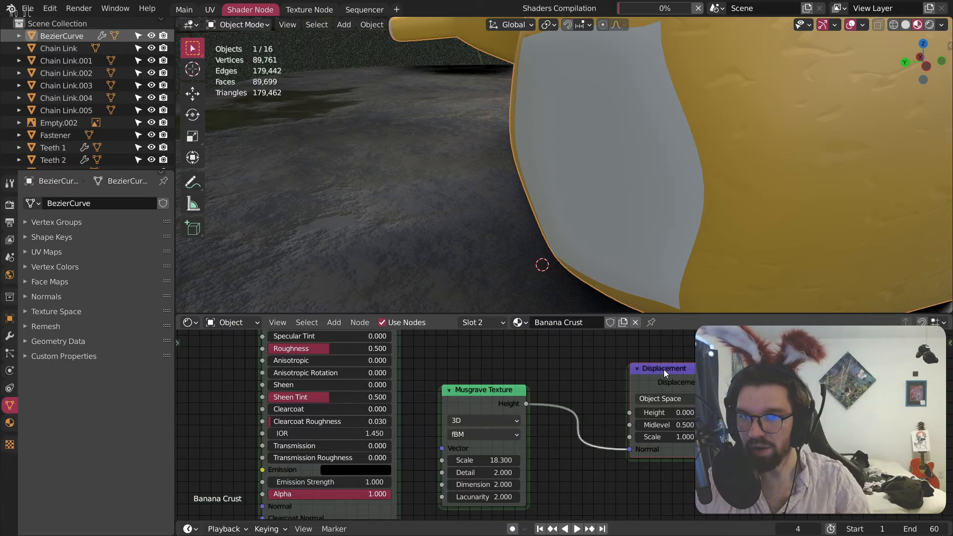
{"action": "left_click", "coordinate": [661, 353]}
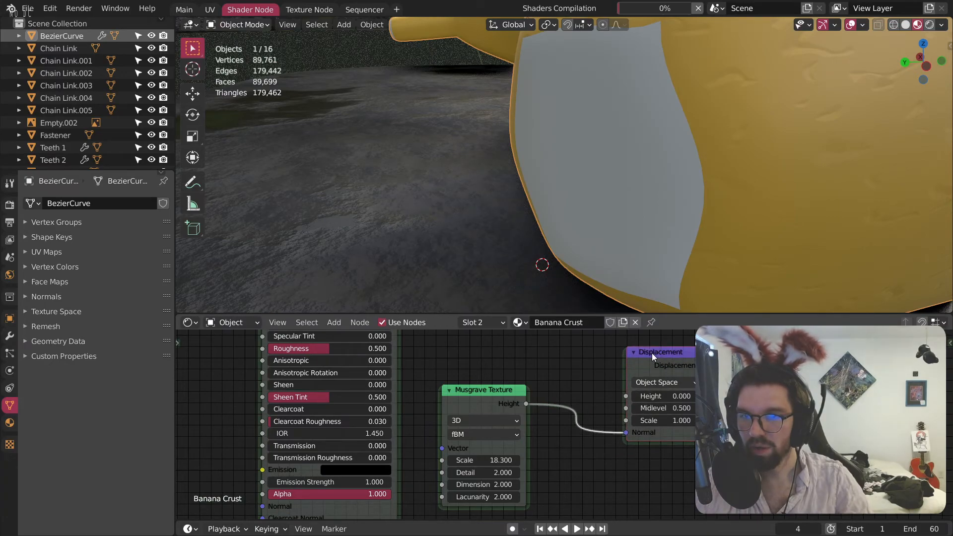
{"action": "left_click_drag", "start_coordinate": [627, 432], "coordinate": [627, 396]}
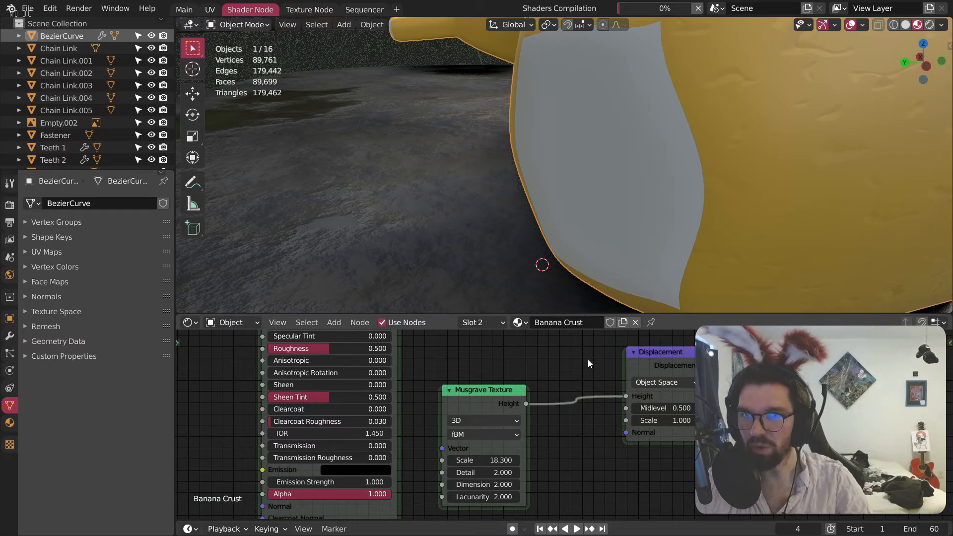
{"action": "mouse_move", "coordinate": [591, 238]}
{"action": "middle_mouse_down"}
{"action": "mouse_move", "coordinate": [620, 237]}
{"action": "mouse_move", "coordinate": [593, 238]}
{"action": "middle_mouse_up"}
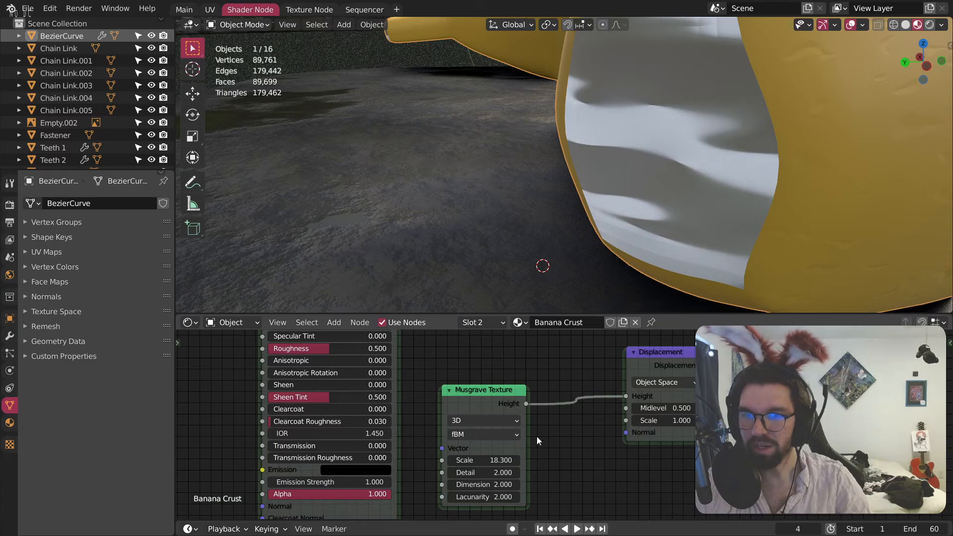
Step: Rearrange the Banana Crust nodes, placing the Musgrave Texture lower and closer to the Displacement node
{"action": "scroll", "coordinate": [615, 406], "scroll_direction": "down", "scroll_amount": 4}
{"action": "middle_click_drag", "start_coordinate": [614, 406], "coordinate": [693, 409]}
{"action": "left_click_drag", "start_coordinate": [599, 380], "coordinate": [531, 341]}
{"action": "middle_click_drag", "start_coordinate": [696, 436], "coordinate": [573, 390]}
{"action": "scroll", "coordinate": [573, 390], "scroll_direction": "up", "scroll_amount": 2}
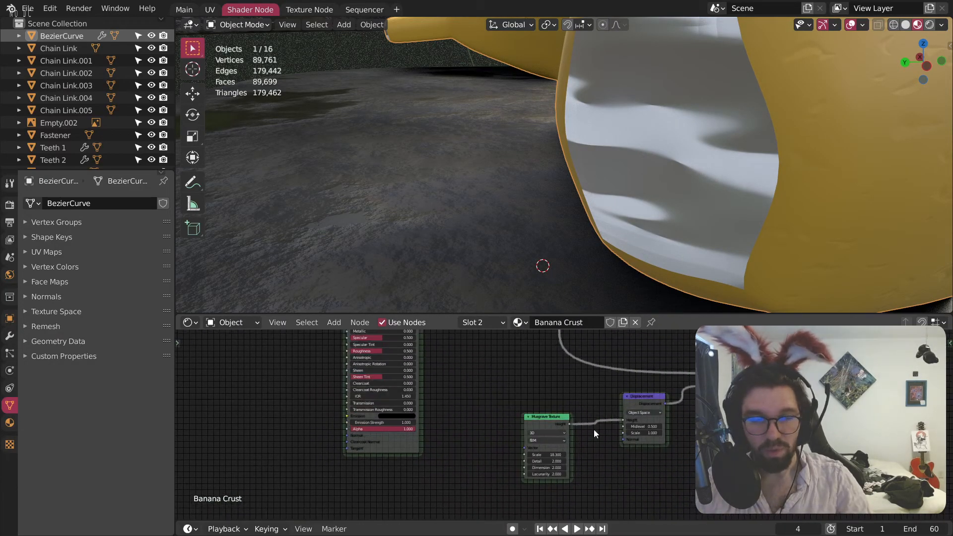
{"action": "left_click_drag", "start_coordinate": [551, 415], "coordinate": [571, 438]}
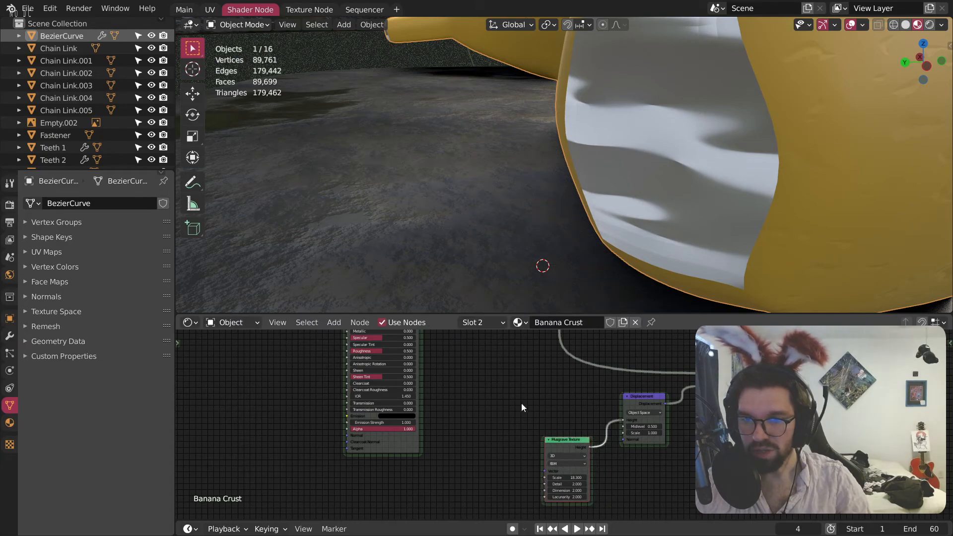
Step: Add a Texture Coordinate node and connect its Object output to the Musgrave Texture's Vector input
{"action": "key", "text": "shift+a"}
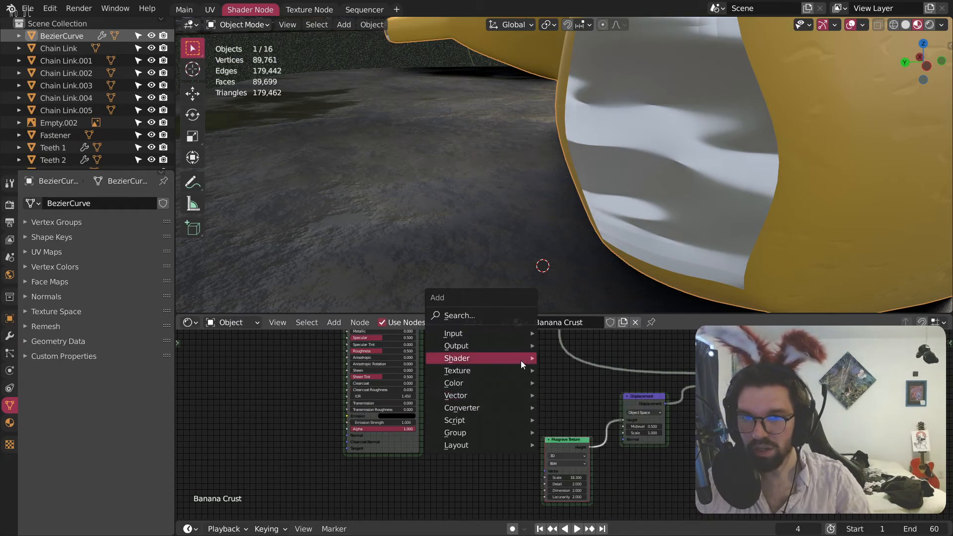
{"action": "mouse_move", "coordinate": [498, 333]}
{"action": "left_click", "coordinate": [590, 266]}
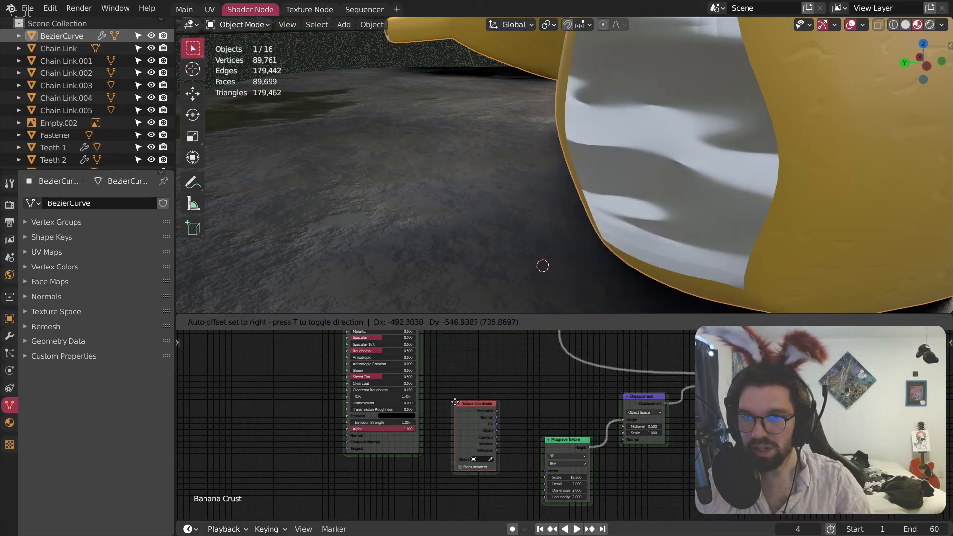
{"action": "left_click", "coordinate": [535, 461]}
{"action": "scroll", "coordinate": [535, 462], "scroll_direction": "up", "scroll_amount": 3}
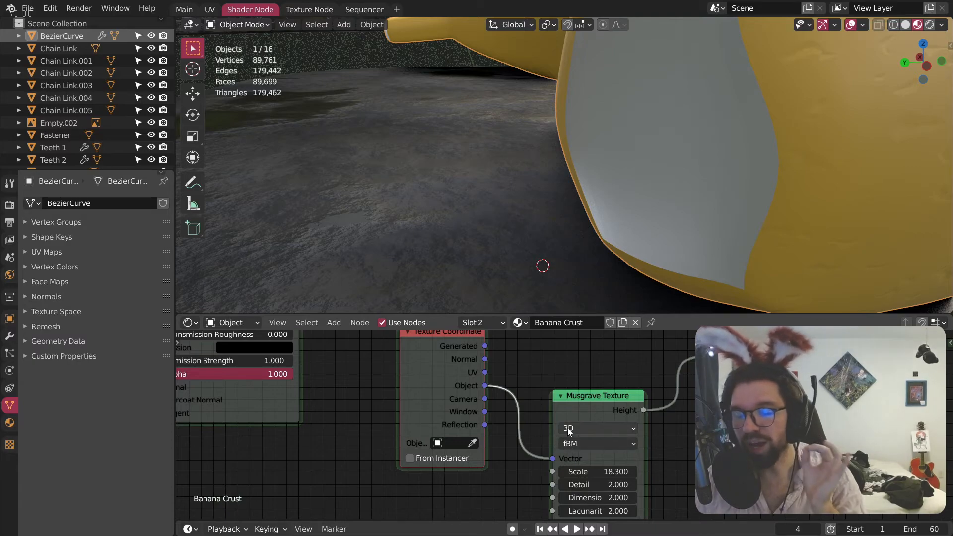
{"action": "scroll", "coordinate": [572, 432], "scroll_direction": "up", "scroll_amount": 3}
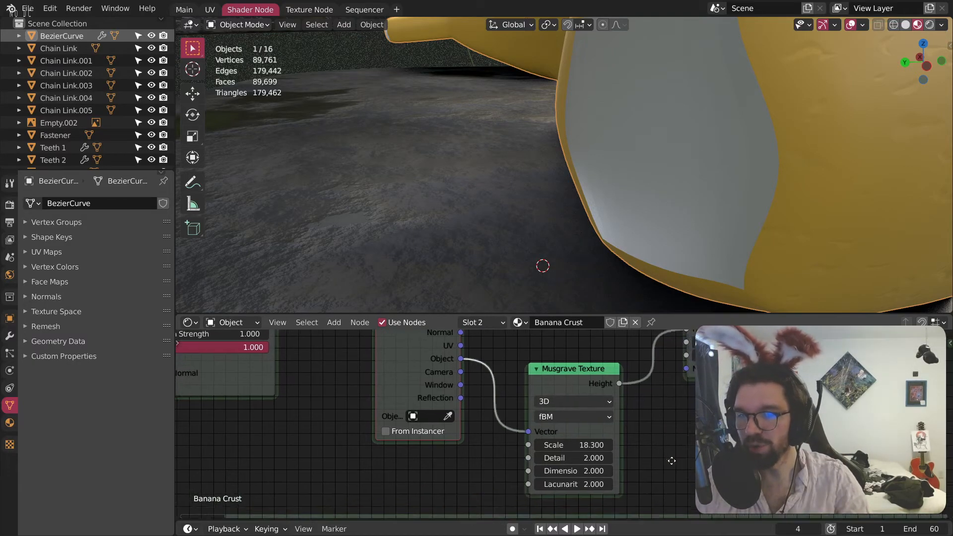
Step: Set the Musgrave Texture's Scale to 7.8 and its Detail to 16
{"action": "mouse_move", "coordinate": [615, 201]}
{"action": "middle_mouse_down"}
{"action": "mouse_move", "coordinate": [643, 142]}
{"action": "mouse_move", "coordinate": [668, 164]}
{"action": "mouse_move", "coordinate": [648, 178]}
{"action": "mouse_move", "coordinate": [646, 116]}
{"action": "mouse_move", "coordinate": [650, 201]}
{"action": "mouse_move", "coordinate": [559, 142]}
{"action": "mouse_move", "coordinate": [562, 99]}
{"action": "mouse_move", "coordinate": [576, 112]}
{"action": "mouse_move", "coordinate": [764, 121]}
{"action": "mouse_move", "coordinate": [666, 109]}
{"action": "mouse_move", "coordinate": [612, 132]}
{"action": "middle_mouse_up"}
{"action": "left_click_drag", "start_coordinate": [551, 418], "coordinate": [489, 418]}
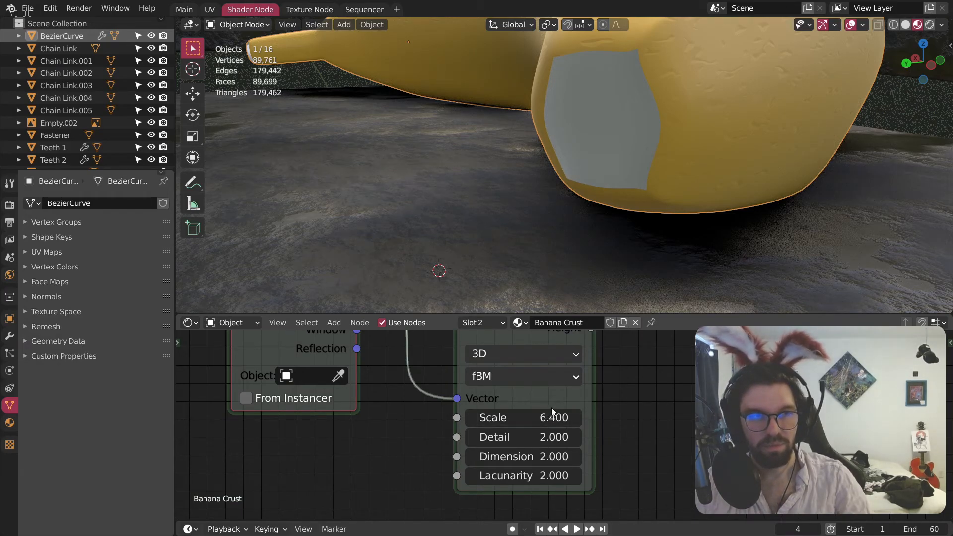
{"action": "left_click_drag", "start_coordinate": [567, 417], "coordinate": [575, 417]}
{"action": "left_click_drag", "start_coordinate": [518, 437], "coordinate": [531, 436]}
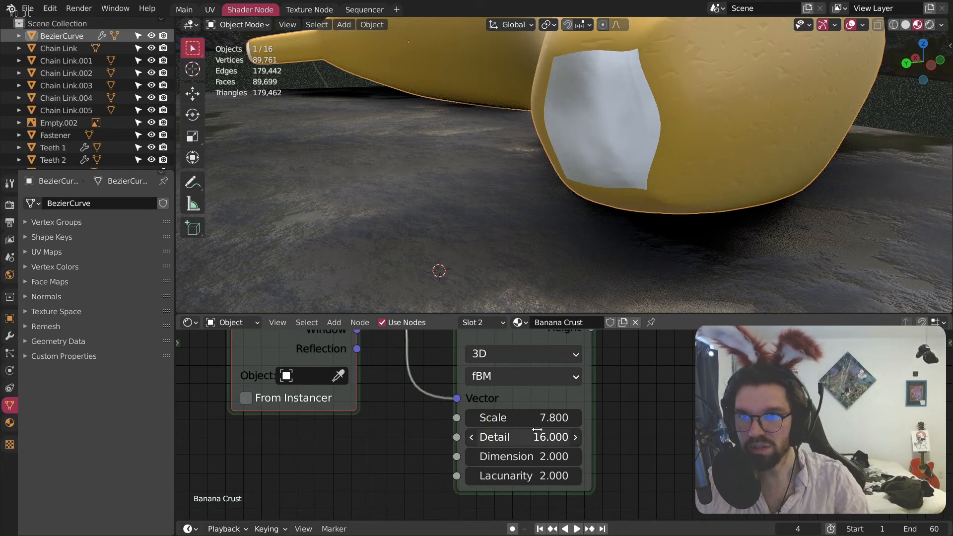
Step: Set the Displacement node's Scale to 17 and its Midlevel to 0.3
{"action": "middle_click_drag", "start_coordinate": [649, 383], "coordinate": [593, 481]}
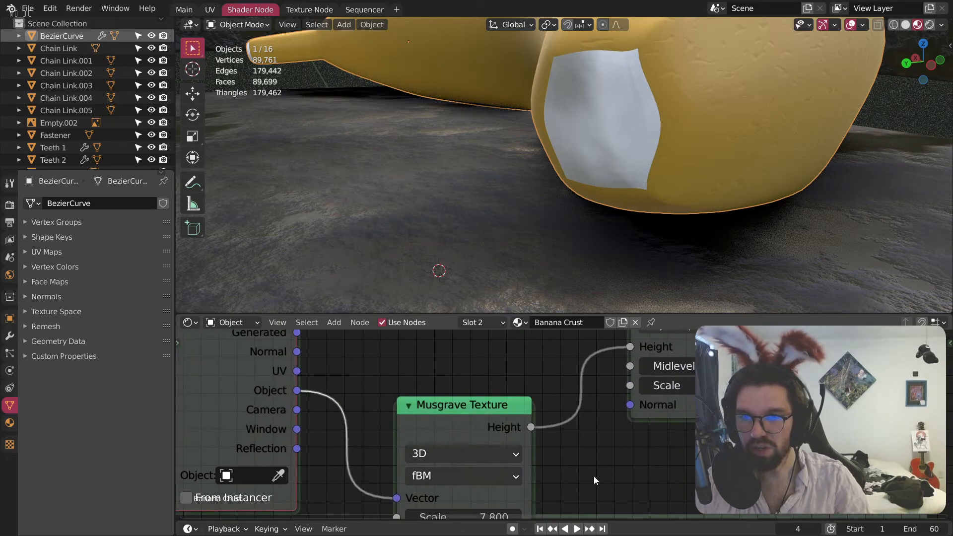
{"action": "middle_click_drag", "start_coordinate": [695, 423], "coordinate": [611, 460]}
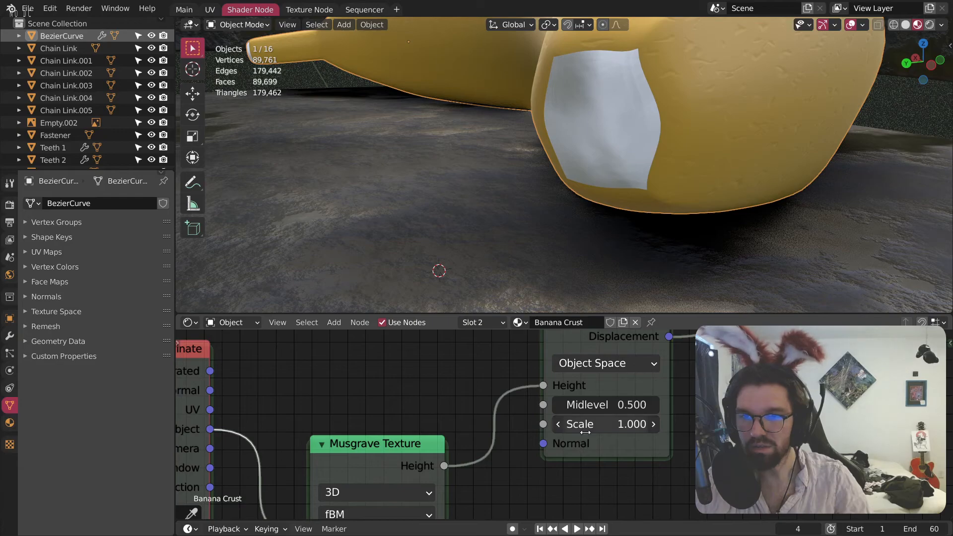
{"action": "mouse_move", "coordinate": [606, 424]}
{"action": "left_mouse_down"}
{"action": "mouse_move", "coordinate": [640, 424]}
{"action": "mouse_move", "coordinate": [615, 424]}
{"action": "mouse_move", "coordinate": [645, 404]}
{"action": "mouse_move", "coordinate": [607, 404]}
{"action": "left_mouse_up"}
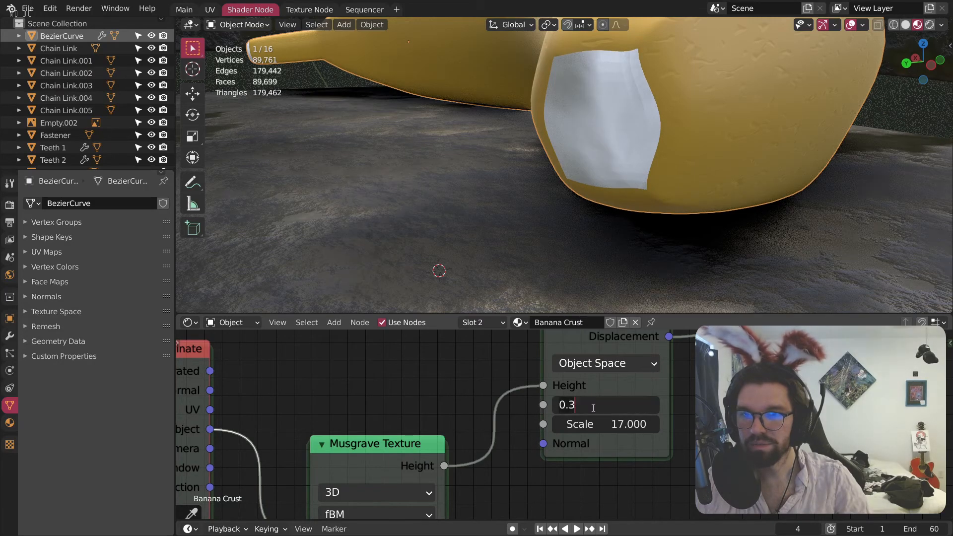
Step: Lower the Musgrave Texture's Dimension to 1 and then to 0.9 for a rougher crust surface
{"action": "middle_click_drag", "start_coordinate": [580, 505], "coordinate": [709, 313]}
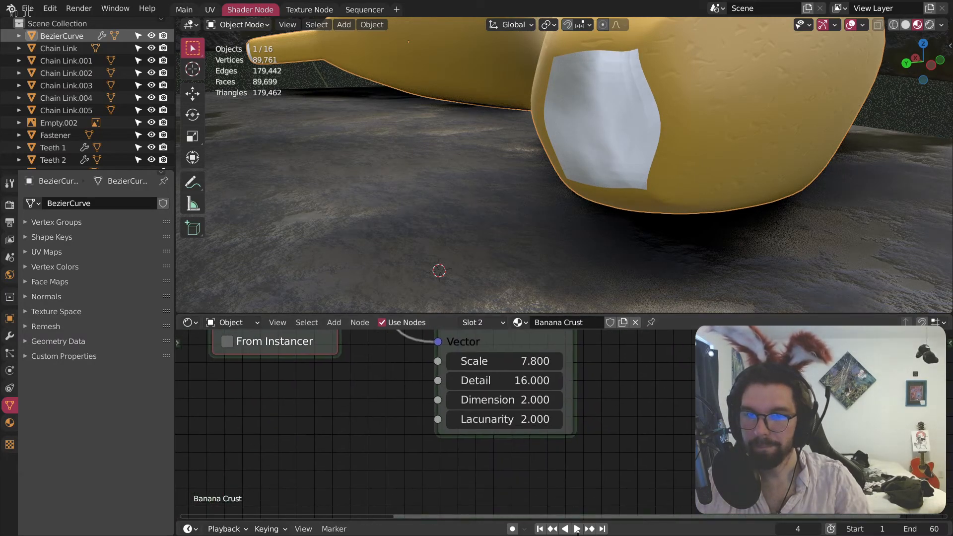
{"action": "left_click", "coordinate": [511, 400]}
{"action": "type", "text": "1"}
{"action": "key", "text": "Return"}
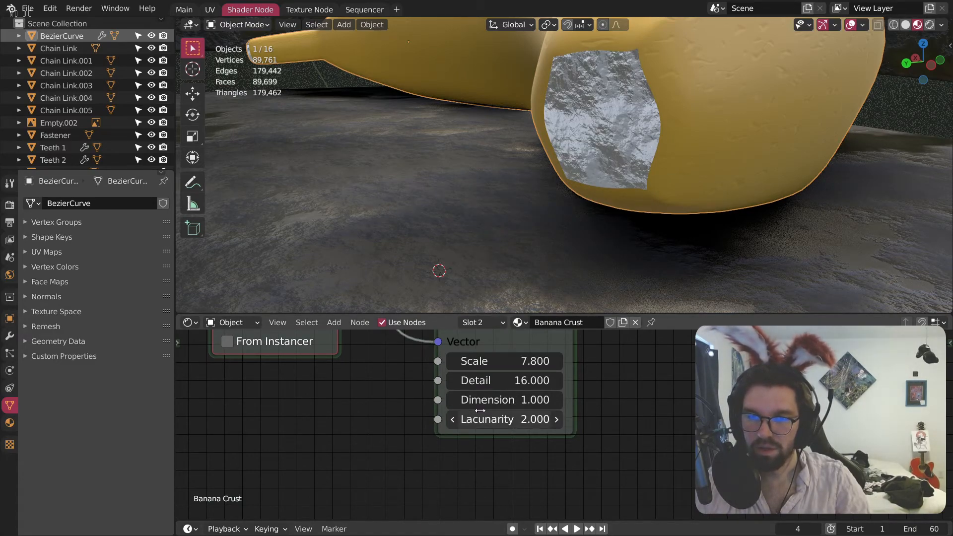
{"action": "left_click", "coordinate": [452, 400]}
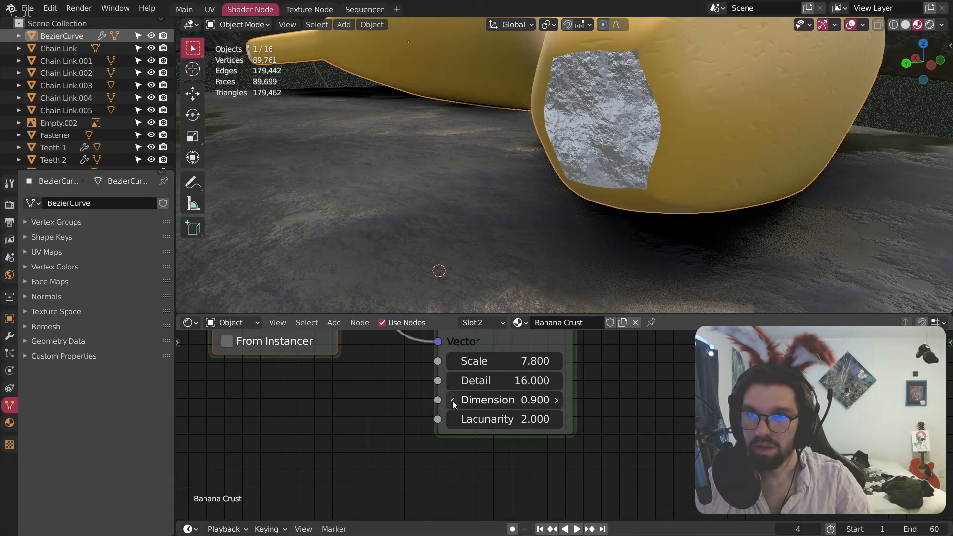
Step: Set the Musgrave Texture's Dimension to 1 and its Lacunarity to 3
{"action": "left_click", "coordinate": [556, 400]}
{"action": "left_click", "coordinate": [556, 400]}
{"action": "left_click", "coordinate": [556, 401]}
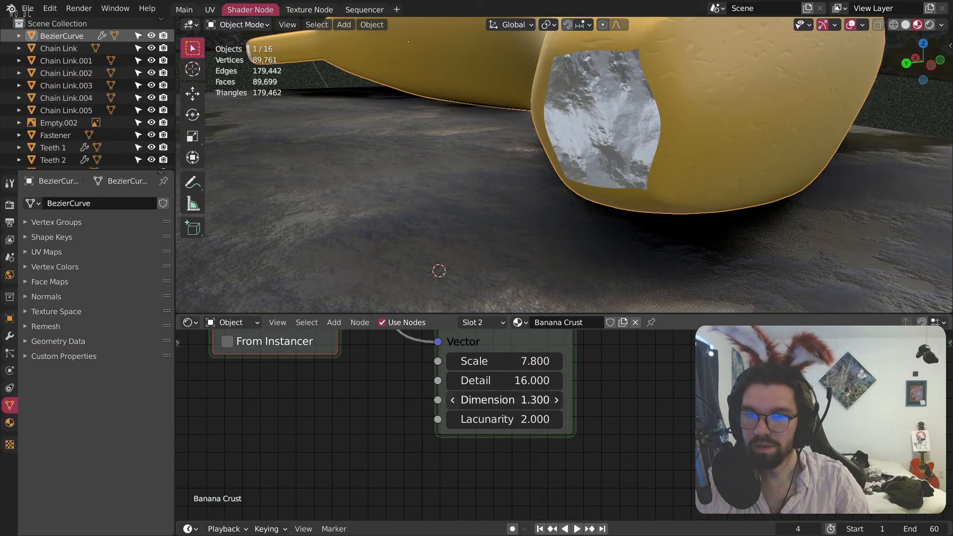
{"action": "left_click", "coordinate": [452, 401]}
{"action": "left_click", "coordinate": [453, 400]}
{"action": "left_click", "coordinate": [454, 401]}
{"action": "left_click_drag", "start_coordinate": [504, 419], "coordinate": [554, 419]}
{"action": "middle_click_drag", "start_coordinate": [689, 122], "coordinate": [385, 249]}
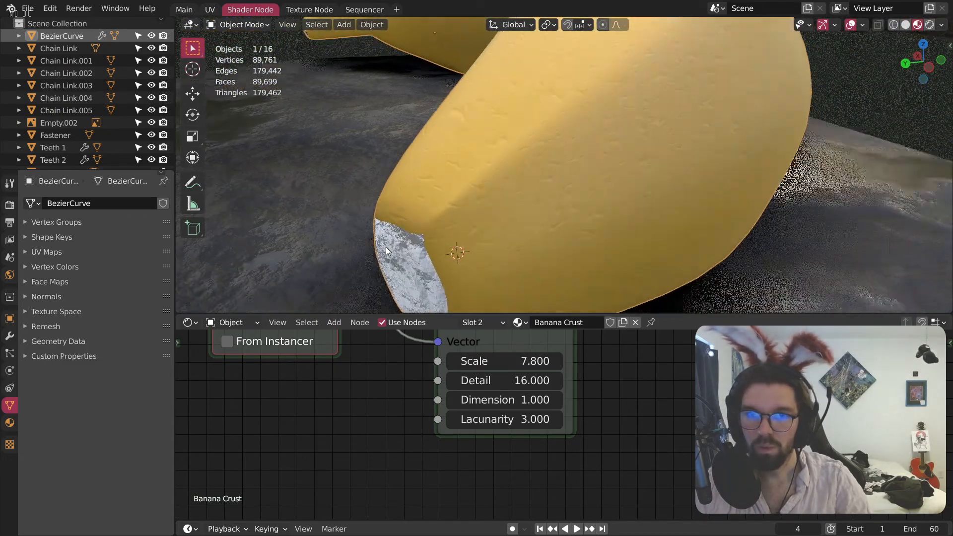
{"action": "scroll", "coordinate": [392, 246], "scroll_direction": "up", "scroll_amount": 4}
{"action": "middle_click_drag", "start_coordinate": [443, 222], "coordinate": [469, 110], "text": "shift"}
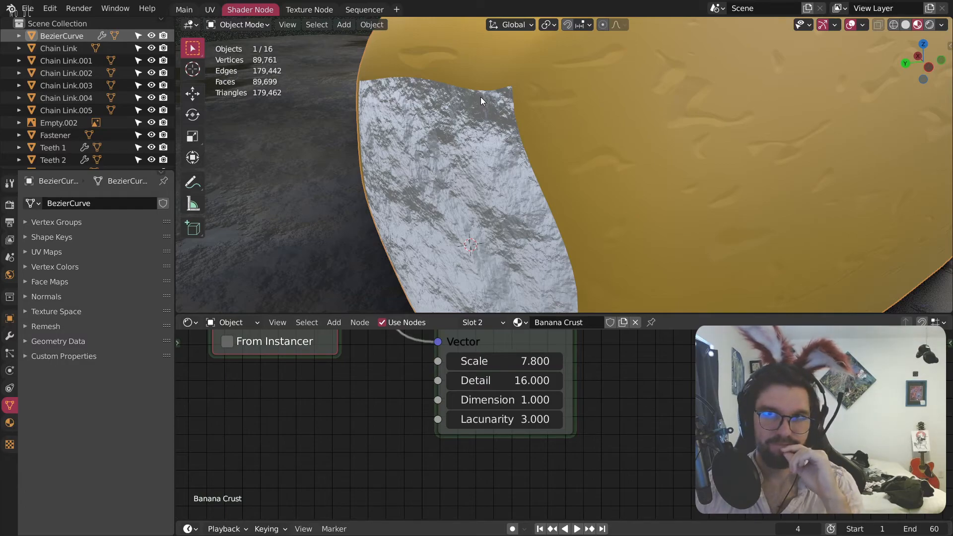
Step: Change the Base Color of the Banana Crust's Principled BSDF to a dark reddish brown
{"action": "middle_click_drag", "start_coordinate": [457, 365], "coordinate": [637, 489]}
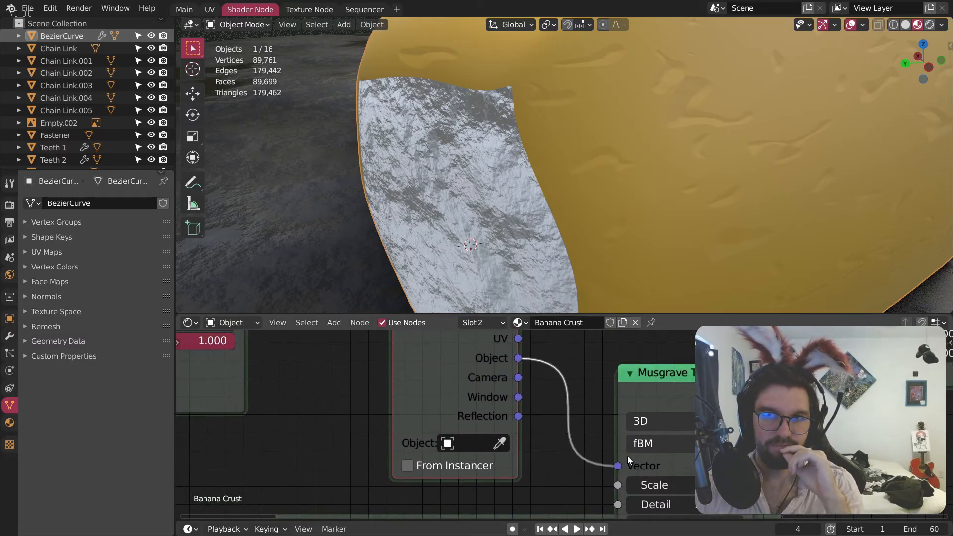
{"action": "scroll", "coordinate": [519, 168], "scroll_direction": "down", "scroll_amount": 6}
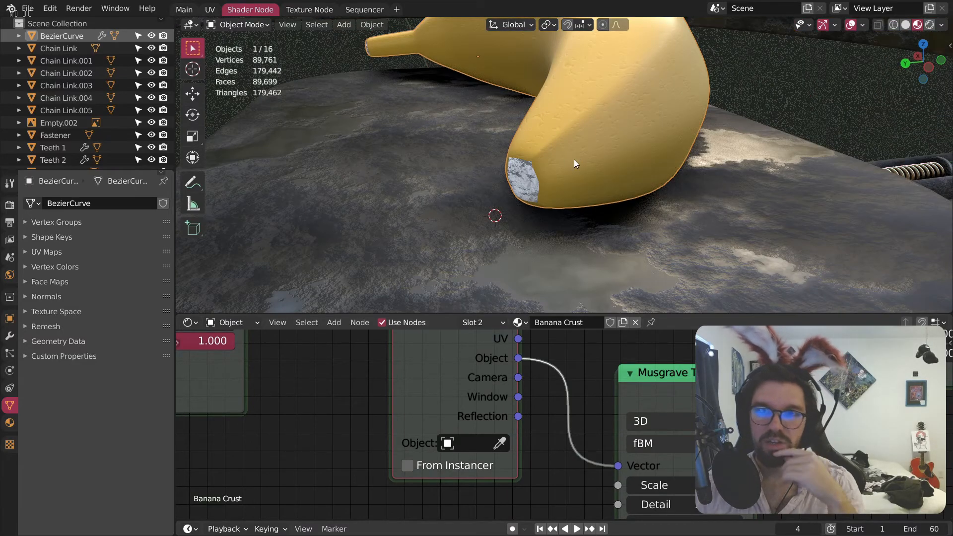
{"action": "scroll", "coordinate": [579, 357], "scroll_direction": "down", "scroll_amount": 7}
{"action": "middle_click_drag", "start_coordinate": [565, 393], "coordinate": [852, 534]}
{"action": "scroll", "coordinate": [638, 370], "scroll_direction": "up", "scroll_amount": 2}
{"action": "middle_click_drag", "start_coordinate": [633, 382], "coordinate": [514, 433]}
{"action": "scroll", "coordinate": [604, 450], "scroll_direction": "up", "scroll_amount": 3}
{"action": "left_click_drag", "start_coordinate": [515, 427], "coordinate": [611, 427]}
{"action": "middle_click_drag", "start_coordinate": [511, 348], "coordinate": [541, 452]}
{"action": "scroll", "coordinate": [528, 406], "scroll_direction": "up", "scroll_amount": 4}
{"action": "left_click", "coordinate": [529, 406]}
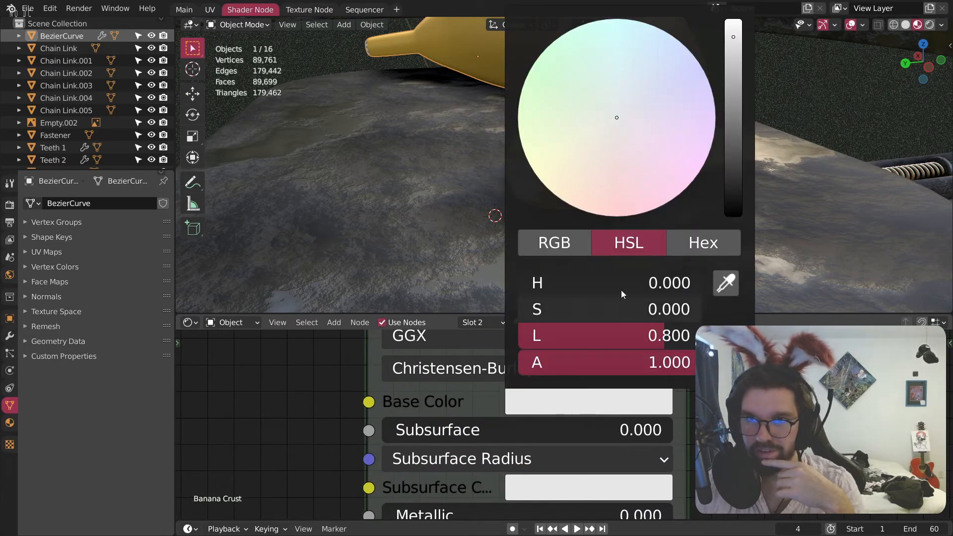
{"action": "left_click", "coordinate": [734, 120]}
{"action": "left_click_drag", "start_coordinate": [635, 144], "coordinate": [597, 156]}
{"action": "left_click_drag", "start_coordinate": [732, 172], "coordinate": [726, 170]}
{"action": "scroll", "coordinate": [531, 170], "scroll_direction": "up", "scroll_amount": 1}
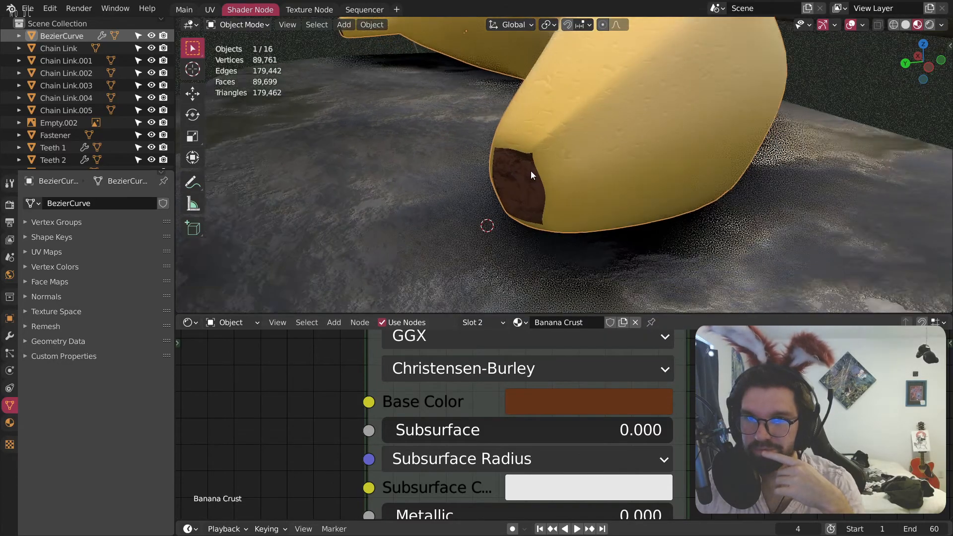
{"action": "scroll", "coordinate": [531, 172], "scroll_direction": "up", "scroll_amount": 3}
{"action": "scroll", "coordinate": [466, 172], "scroll_direction": "down", "scroll_amount": 4}
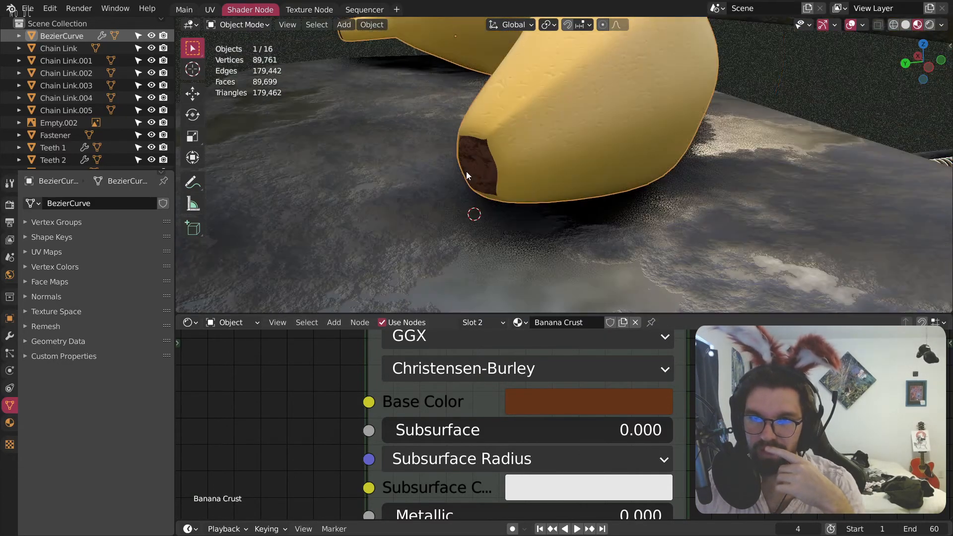
{"action": "scroll", "coordinate": [477, 160], "scroll_direction": "up", "scroll_amount": 4}
{"action": "scroll", "coordinate": [482, 150], "scroll_direction": "up", "scroll_amount": 3}
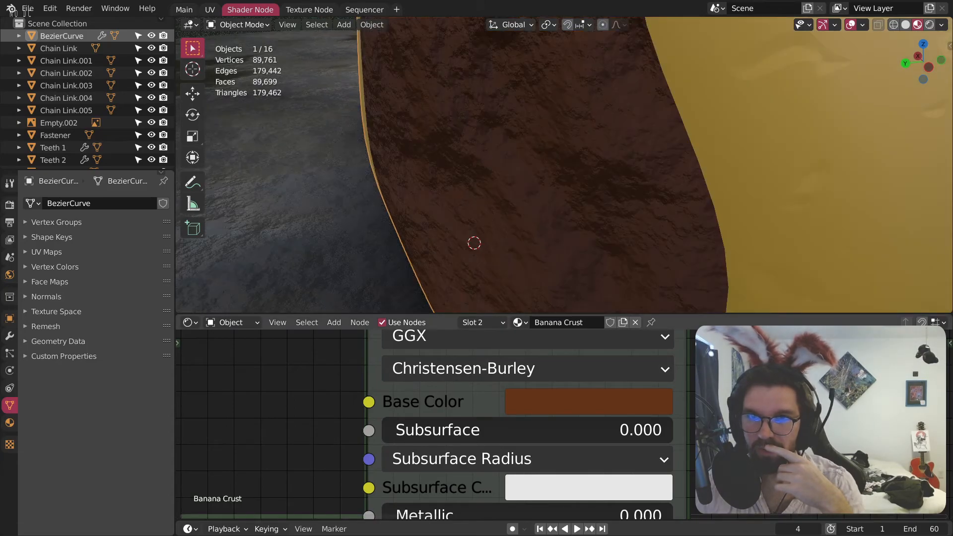
Step: Move the Texture Coordinate and Musgrave Texture nodes away from the Displacement node to make room for another node
{"action": "scroll", "coordinate": [685, 417], "scroll_direction": "down", "scroll_amount": 10}
{"action": "middle_click_drag", "start_coordinate": [685, 417], "coordinate": [475, 509]}
{"action": "middle_click_drag", "start_coordinate": [476, 425], "coordinate": [564, 362]}
{"action": "scroll", "coordinate": [563, 363], "scroll_direction": "down", "scroll_amount": 12}
{"action": "left_click_drag", "start_coordinate": [571, 363], "coordinate": [516, 336]}
{"action": "left_click", "coordinate": [675, 452]}
{"action": "middle_click_drag", "start_coordinate": [681, 464], "coordinate": [629, 400]}
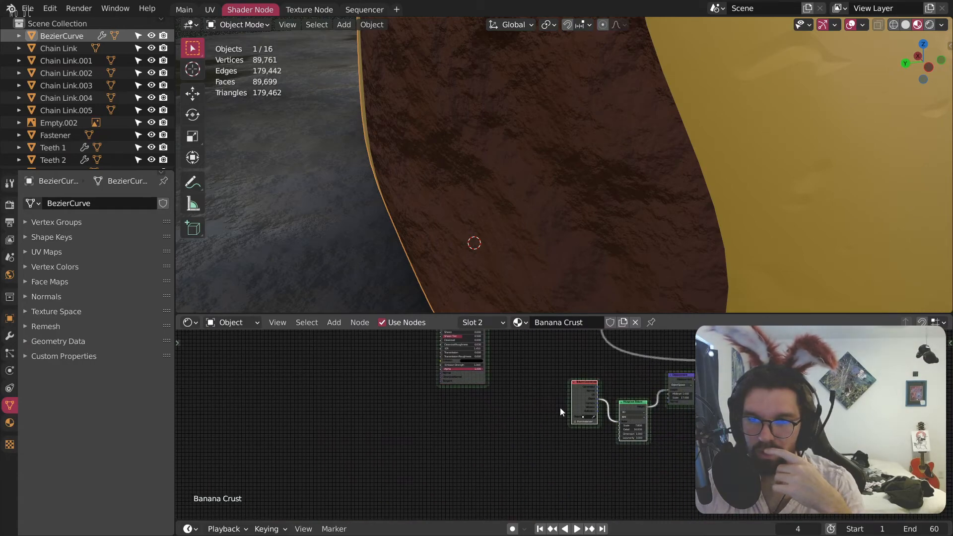
{"action": "key", "text": "g"}
{"action": "left_click", "coordinate": [529, 399]}
{"action": "scroll", "coordinate": [524, 398], "scroll_direction": "up", "scroll_amount": 5}
{"action": "left_click_drag", "start_coordinate": [505, 406], "coordinate": [505, 358]}
{"action": "left_click", "coordinate": [580, 389]}
Step: Insert a MixRGB node on the link between the Musgrave Texture and the Displacement node
{"action": "key", "text": "shift+a"}
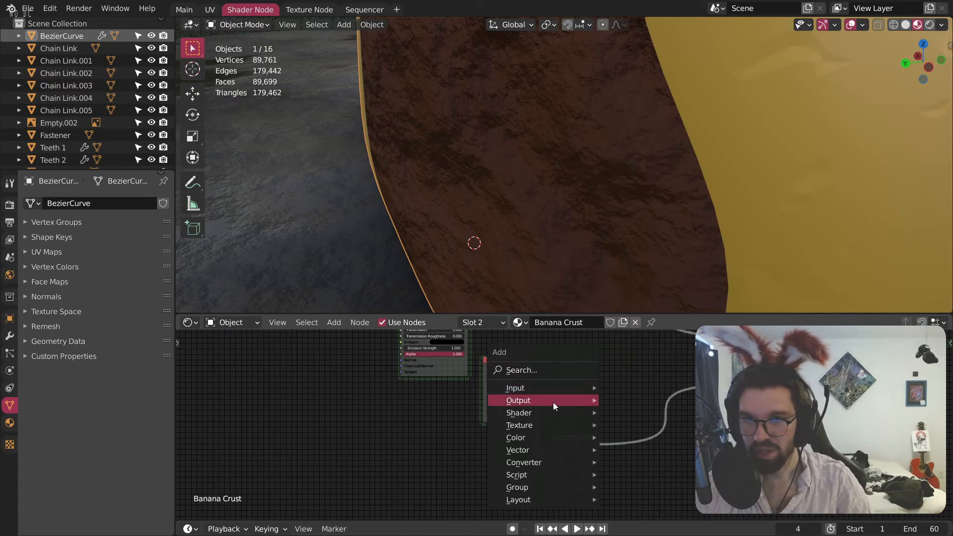
{"action": "mouse_move", "coordinate": [533, 436]}
{"action": "left_click", "coordinate": [641, 423]}
{"action": "left_click", "coordinate": [638, 404]}
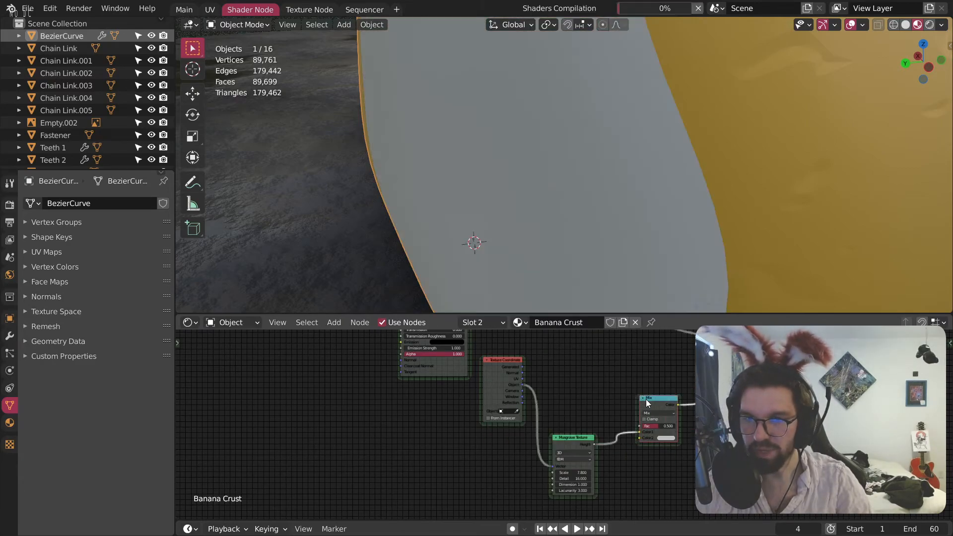
Step: Add a Noise Texture above the Musgrave, feed its Vector from the Object coordinates, and connect its Color to the Mix node's Color2
{"action": "scroll", "coordinate": [585, 386], "scroll_direction": "up", "scroll_amount": 2}
{"action": "key", "text": "shift+a"}
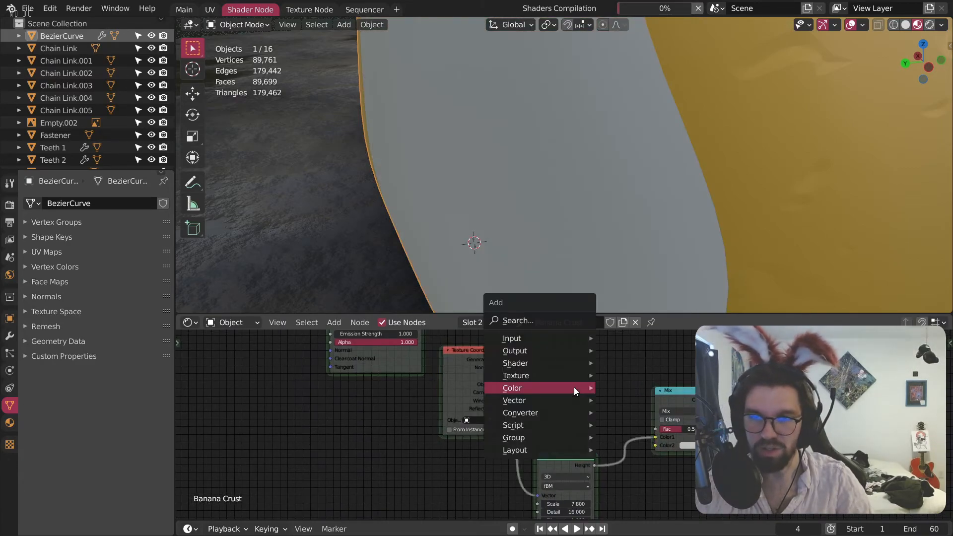
{"action": "mouse_move", "coordinate": [501, 377]}
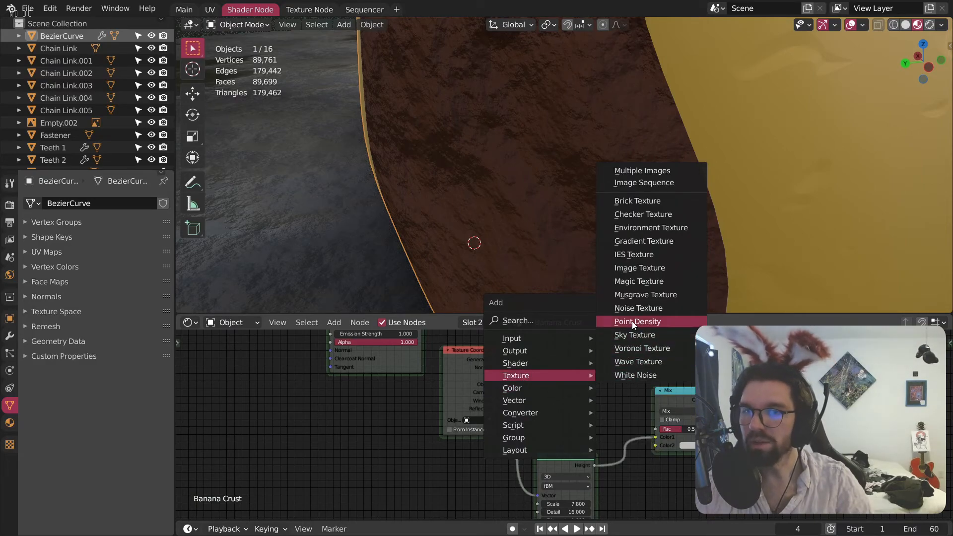
{"action": "left_click", "coordinate": [635, 309]}
{"action": "left_click", "coordinate": [539, 349]}
{"action": "left_click_drag", "start_coordinate": [496, 385], "coordinate": [525, 386]}
{"action": "left_click_drag", "start_coordinate": [556, 355], "coordinate": [553, 326]}
{"action": "middle_click_drag", "start_coordinate": [588, 347], "coordinate": [541, 364]}
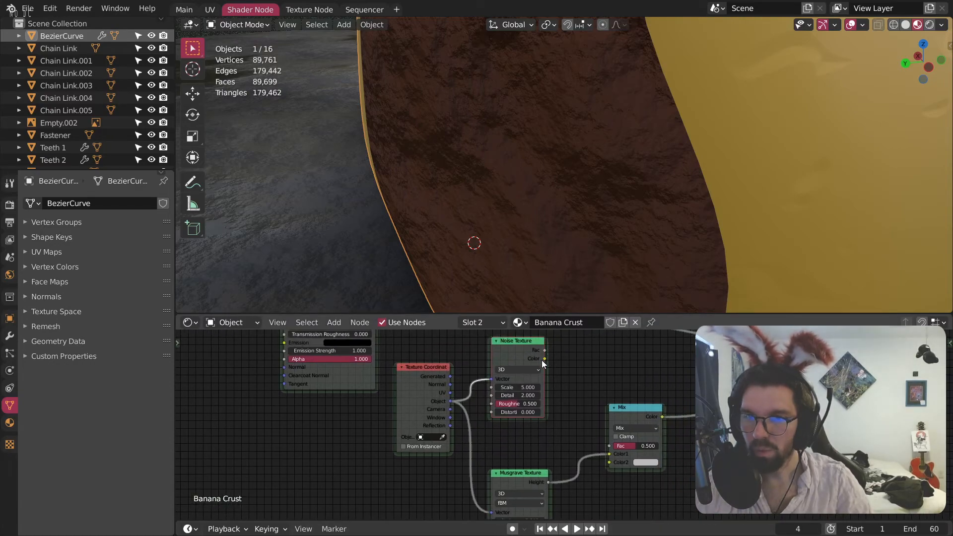
{"action": "left_click_drag", "start_coordinate": [610, 464], "coordinate": [609, 463]}
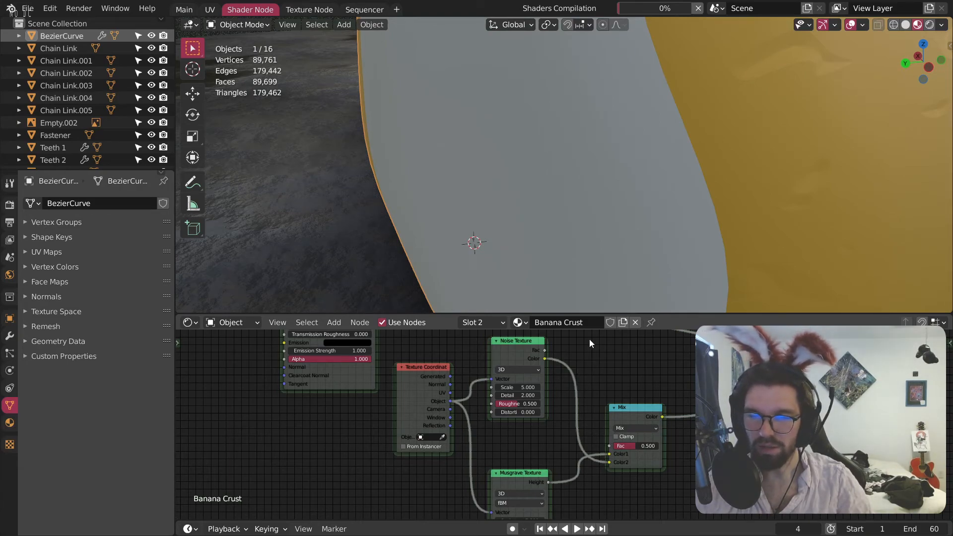
Step: Set the Noise Texture's Distortion to 10
{"action": "scroll", "coordinate": [627, 424], "scroll_direction": "up", "scroll_amount": 1}
{"action": "scroll", "coordinate": [653, 440], "scroll_direction": "up", "scroll_amount": 2}
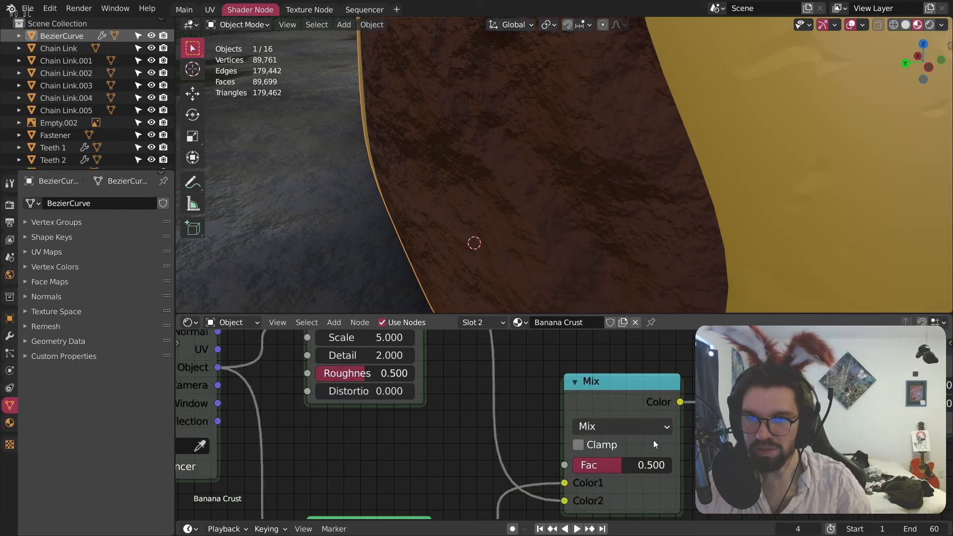
{"action": "left_click_drag", "start_coordinate": [365, 391], "coordinate": [402, 391]}
{"action": "left_click", "coordinate": [367, 391]}
{"action": "type", "text": "10"}
{"action": "key", "text": "Return"}
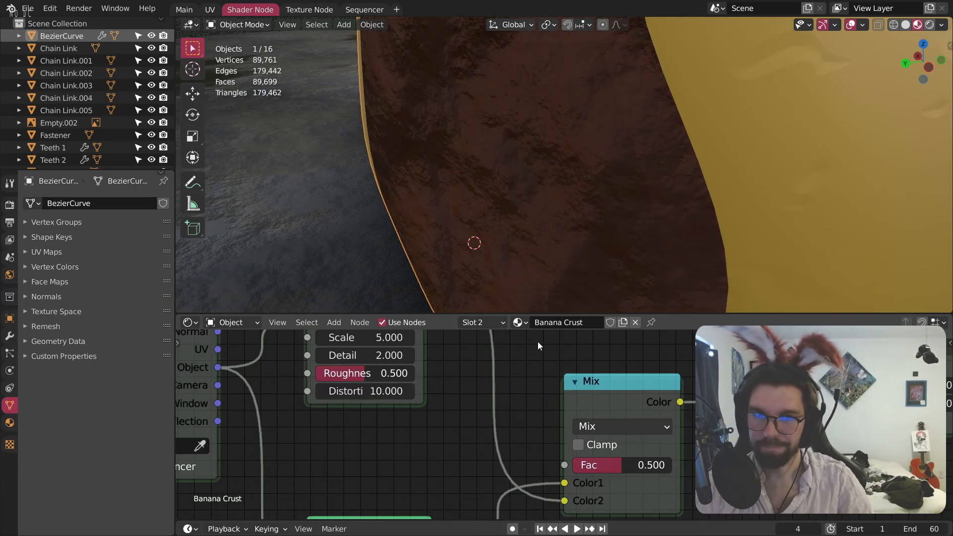
Step: Switch the Mix node's blending mode to Multiply and raise its Fac to 1
{"action": "left_click", "coordinate": [649, 427]}
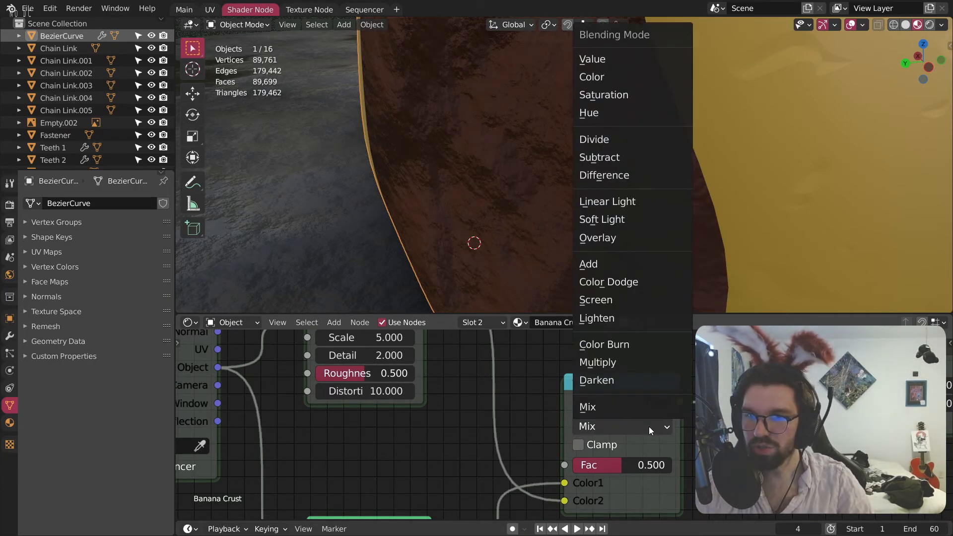
{"action": "left_click", "coordinate": [609, 361]}
{"action": "middle_click_drag", "start_coordinate": [466, 428], "coordinate": [516, 425]}
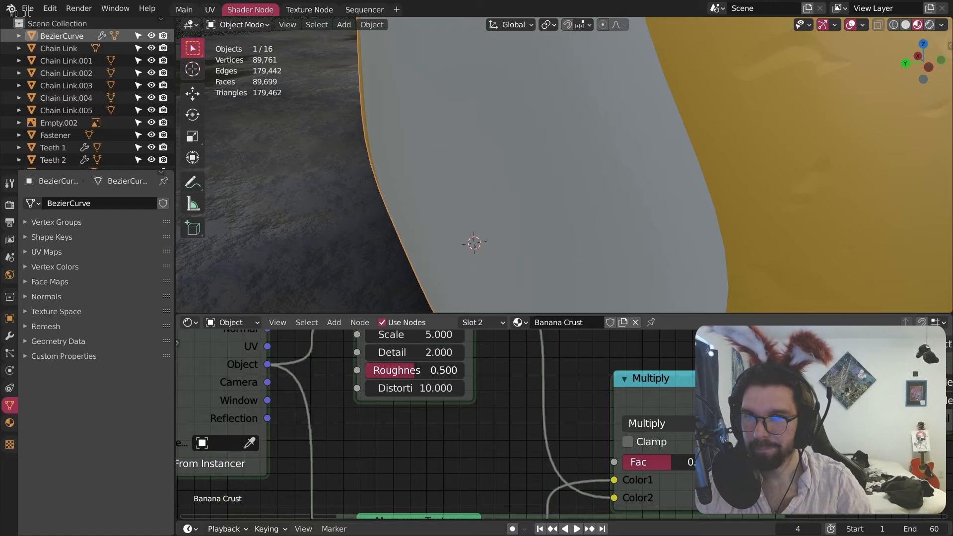
{"action": "left_click_drag", "start_coordinate": [672, 463], "coordinate": [720, 463]}
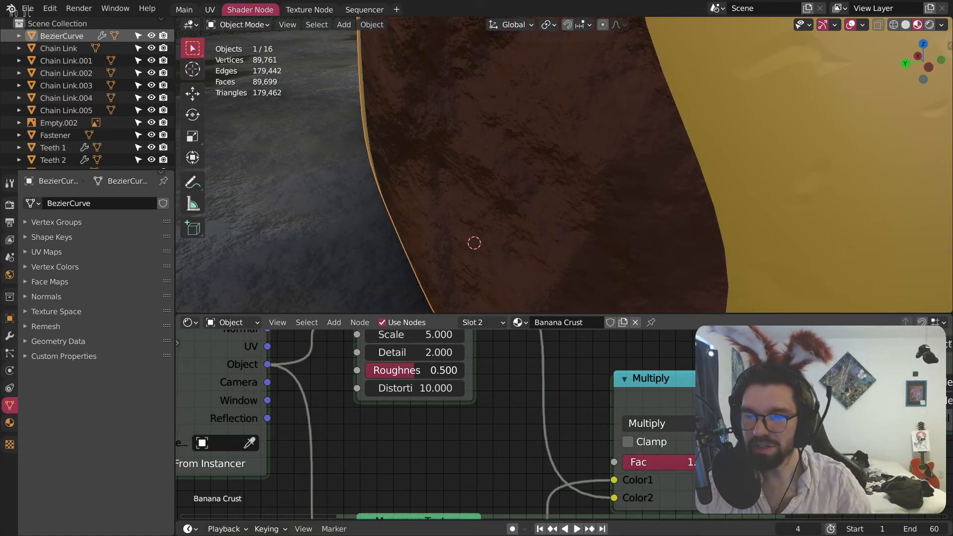
Step: Set the Noise Texture's Roughness to 1 and its Detail to 2.8
{"action": "scroll", "coordinate": [489, 442], "scroll_direction": "up", "scroll_amount": 3}
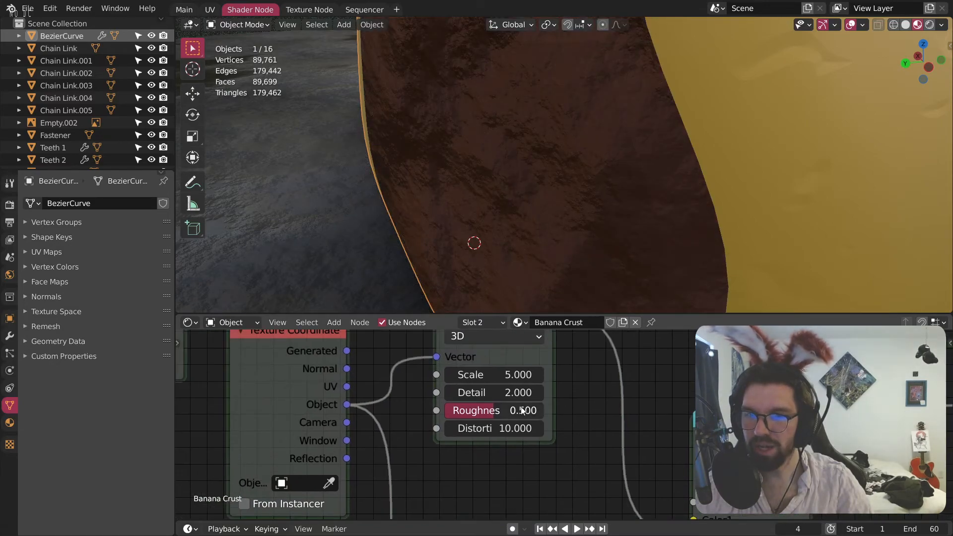
{"action": "left_click_drag", "start_coordinate": [516, 423], "coordinate": [580, 423]}
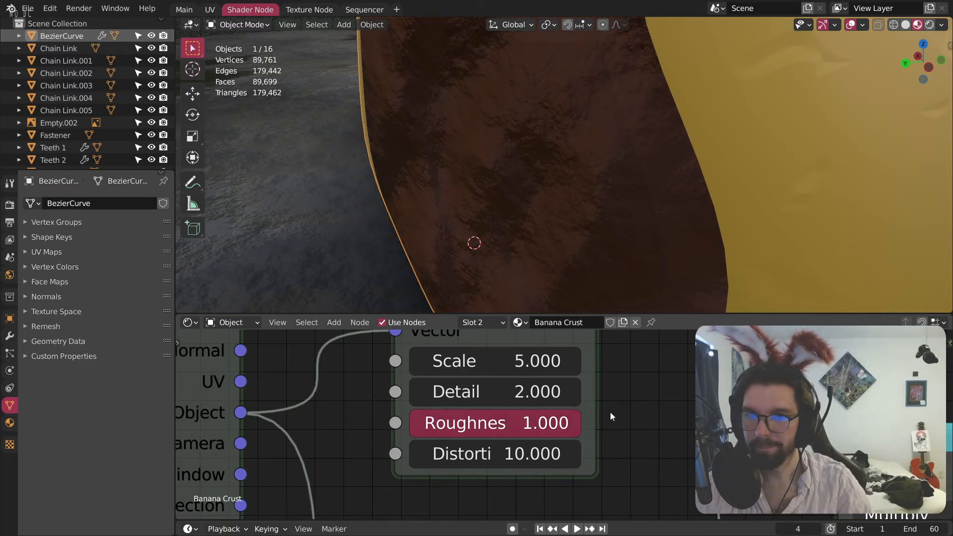
{"action": "left_click_drag", "start_coordinate": [496, 392], "coordinate": [476, 387]}
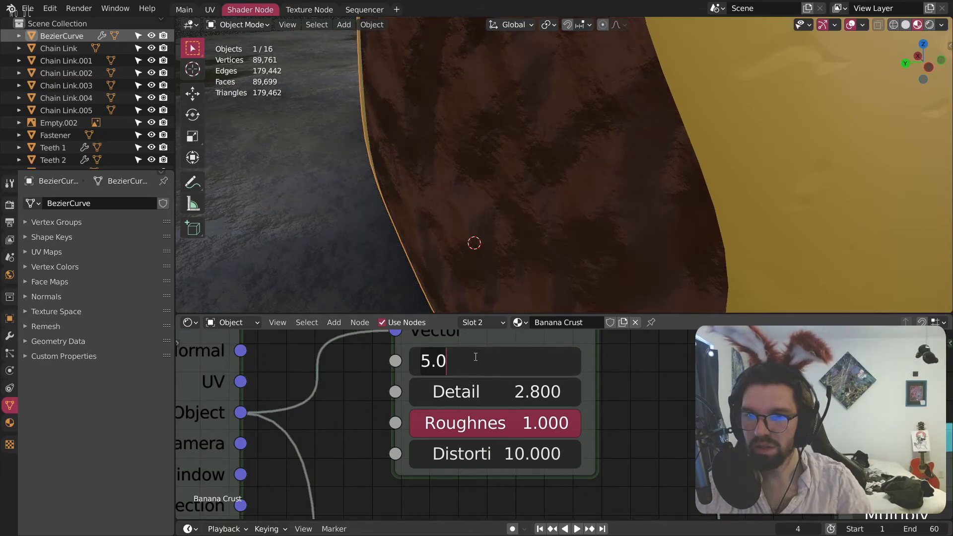
Step: Try Scale values of 10 and 50 on the Noise Texture
{"action": "left_click", "coordinate": [477, 361]}
{"action": "type", "text": "10"}
{"action": "key", "text": "Return"}
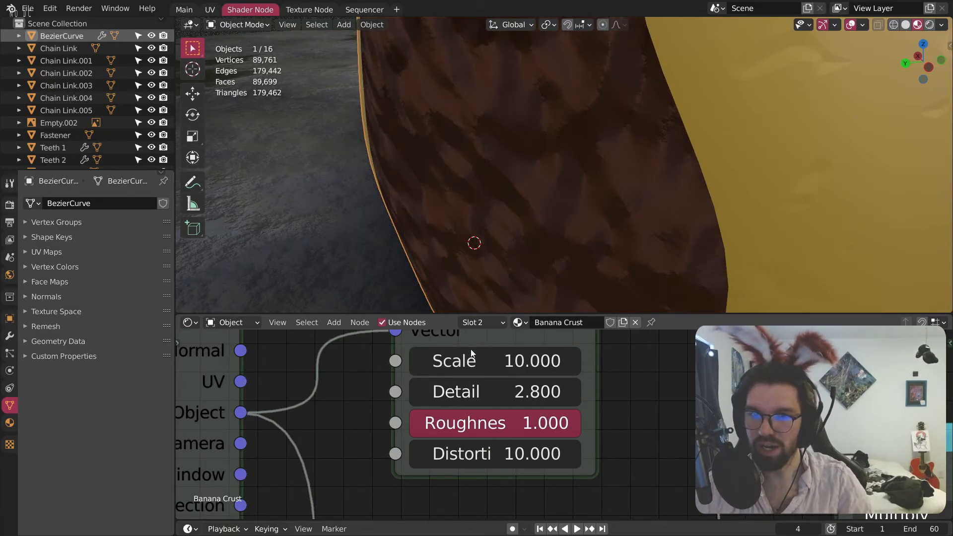
{"action": "left_click", "coordinate": [472, 358]}
{"action": "type", "text": "50"}
{"action": "key", "text": "Return"}
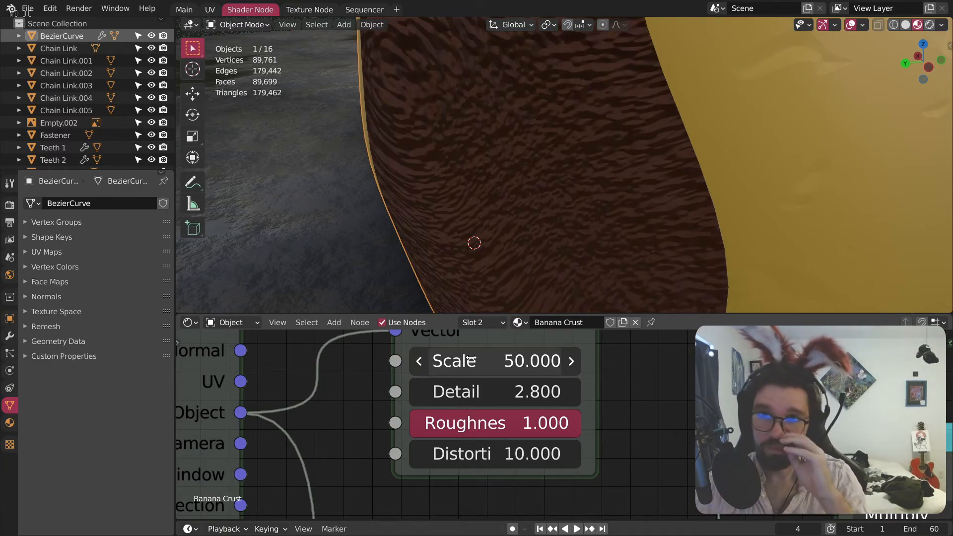
Step: Raise the Noise Texture's Distortion to 30 and lower its Detail to 0.4
{"action": "scroll", "coordinate": [629, 87], "scroll_direction": "down", "scroll_amount": 3}
{"action": "left_click_drag", "start_coordinate": [497, 453], "coordinate": [582, 453]}
{"action": "left_click", "coordinate": [553, 453]}
{"action": "type", "text": "30"}
{"action": "key", "text": "Return"}
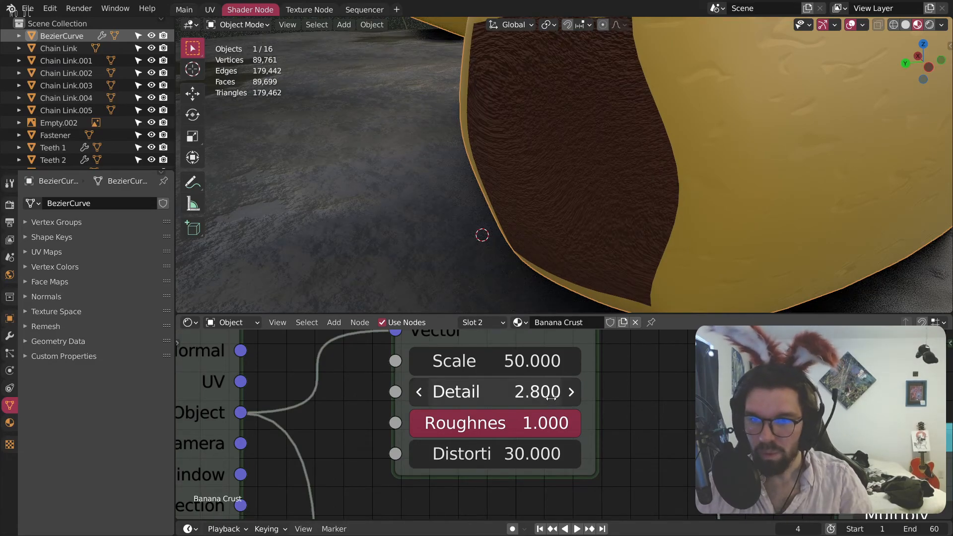
{"action": "left_click", "coordinate": [551, 397]}
{"action": "type", "text": "2.8"}
{"action": "key", "text": "Return"}
{"action": "left_click_drag", "start_coordinate": [551, 397], "coordinate": [540, 397]}
Step: Set the Noise Texture's Scale to 10 and then to 25
{"action": "left_click", "coordinate": [530, 362]}
{"action": "type", "text": "10"}
{"action": "key", "text": "Return"}
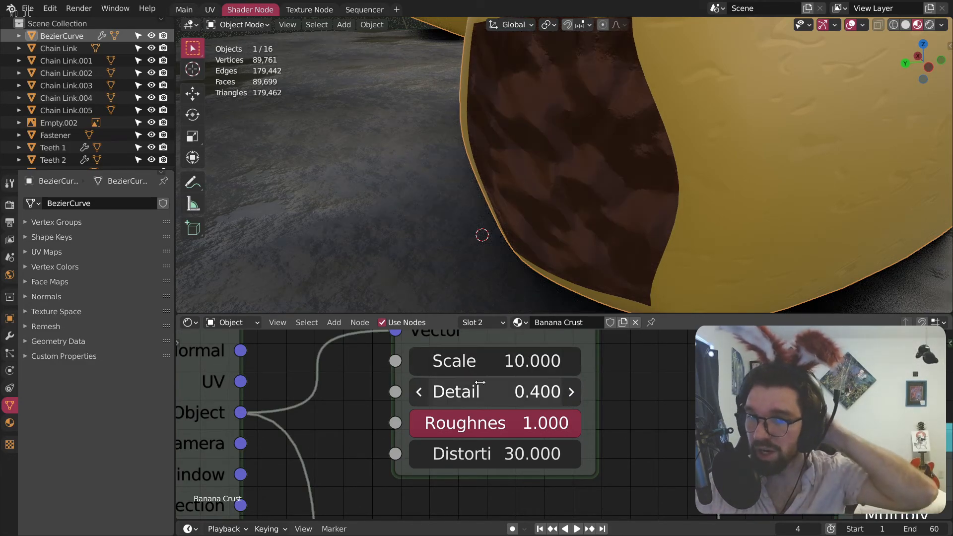
{"action": "left_click_drag", "start_coordinate": [480, 361], "coordinate": [521, 361]}
{"action": "left_click", "coordinate": [524, 370]}
{"action": "type", "text": "2"}
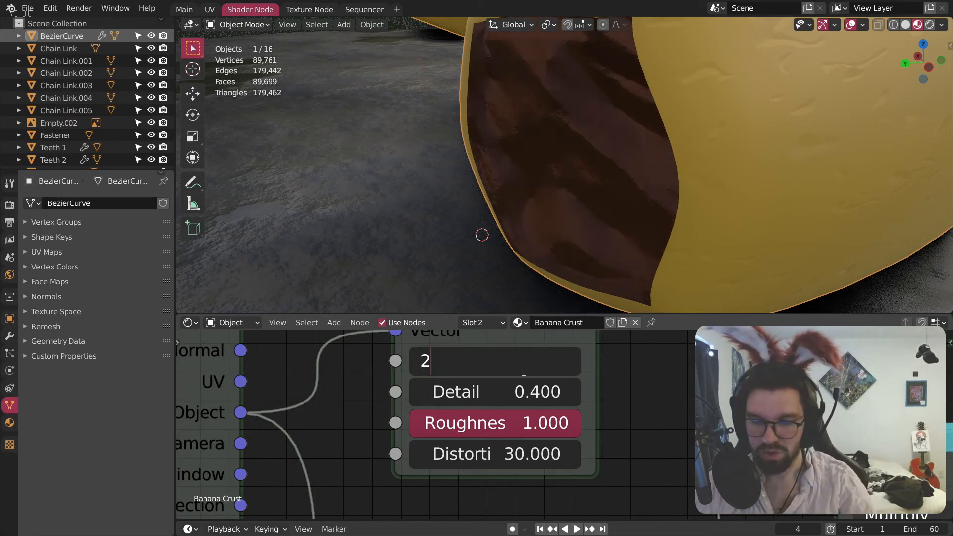
{"action": "type", "text": "5"}
{"action": "key", "text": "Return"}
Step: Compare the crust on both ends of the banana with the stem tip in the reference photo
{"action": "scroll", "coordinate": [625, 201], "scroll_direction": "down", "scroll_amount": 4}
{"action": "middle_click_drag", "start_coordinate": [587, 159], "coordinate": [484, 189]}
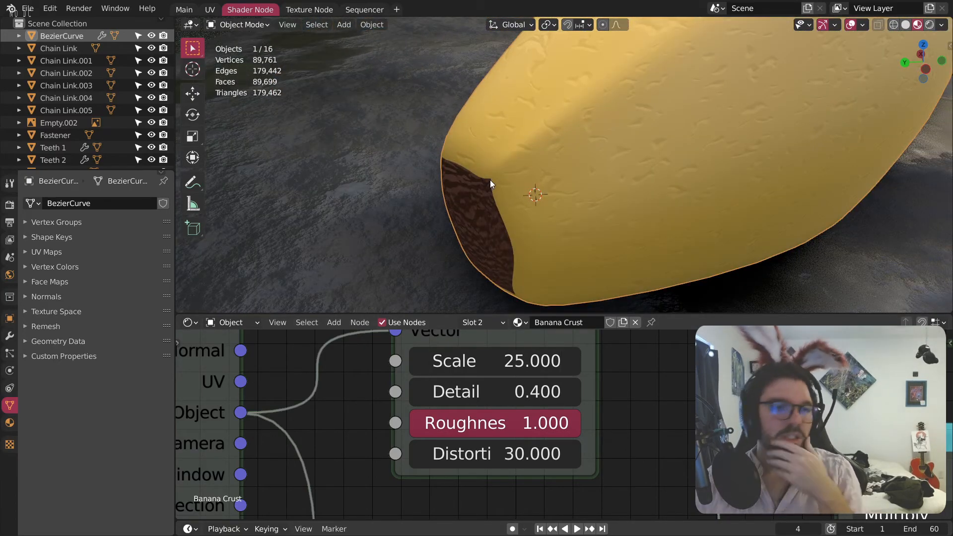
{"action": "scroll", "coordinate": [523, 84], "scroll_direction": "down", "scroll_amount": 5}
{"action": "middle_click_drag", "start_coordinate": [545, 102], "coordinate": [591, 117]}
{"action": "middle_click_drag", "start_coordinate": [481, 86], "coordinate": [622, 229], "text": "shift"}
{"action": "scroll", "coordinate": [503, 149], "scroll_direction": "up", "scroll_amount": 12}
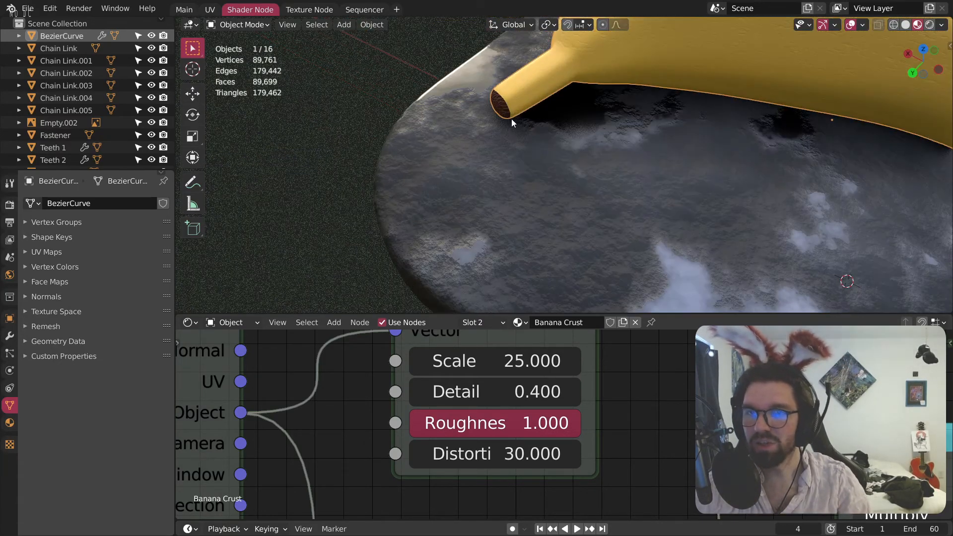
{"action": "middle_click_drag", "start_coordinate": [545, 183], "coordinate": [528, 112]}
{"action": "scroll", "coordinate": [533, 114], "scroll_direction": "down", "scroll_amount": 12}
{"action": "middle_click_drag", "start_coordinate": [552, 145], "coordinate": [567, 294]}
{"action": "middle_click_drag", "start_coordinate": [623, 47], "coordinate": [568, 103], "text": "shift"}
{"action": "scroll", "coordinate": [568, 103], "scroll_direction": "up", "scroll_amount": 5}
{"action": "scroll", "coordinate": [568, 104], "scroll_direction": "up", "scroll_amount": 3}
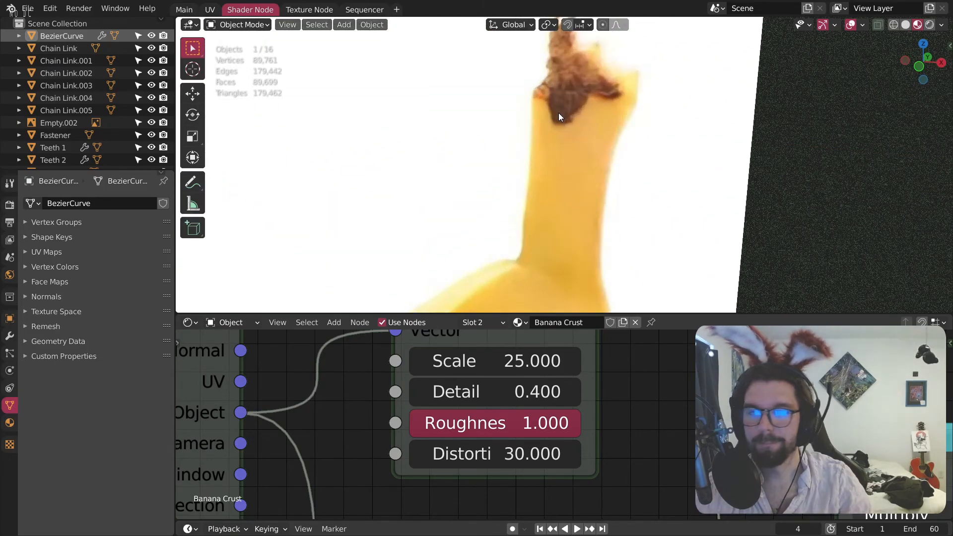
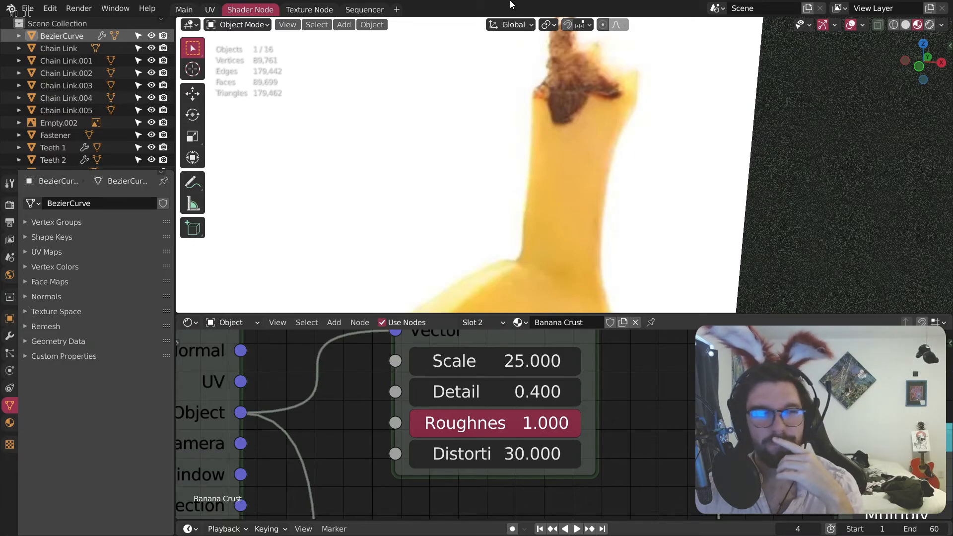
{"action": "scroll", "coordinate": [539, 156], "scroll_direction": "down", "scroll_amount": 10}
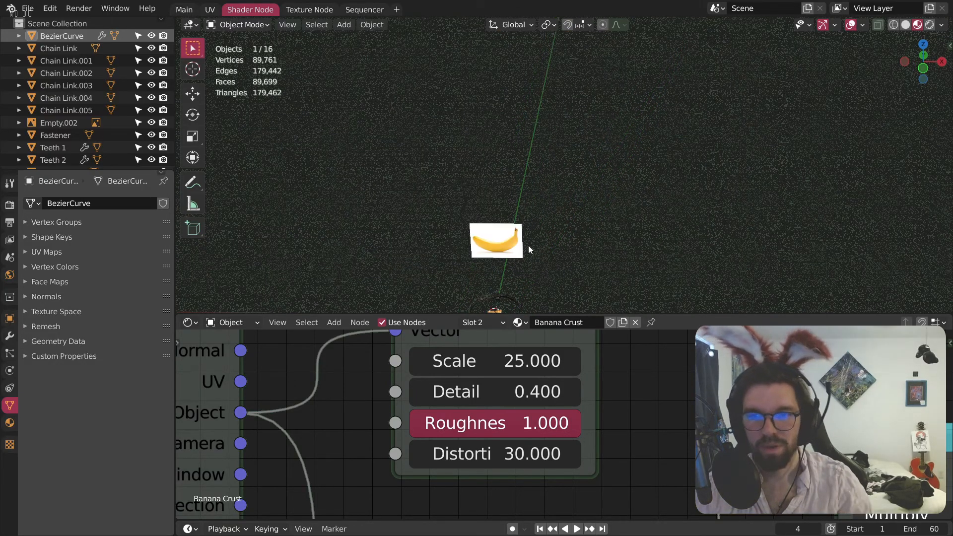
{"action": "middle_click_drag", "start_coordinate": [532, 264], "coordinate": [484, 269]}
{"action": "scroll", "coordinate": [486, 257], "scroll_direction": "up", "scroll_amount": 10}
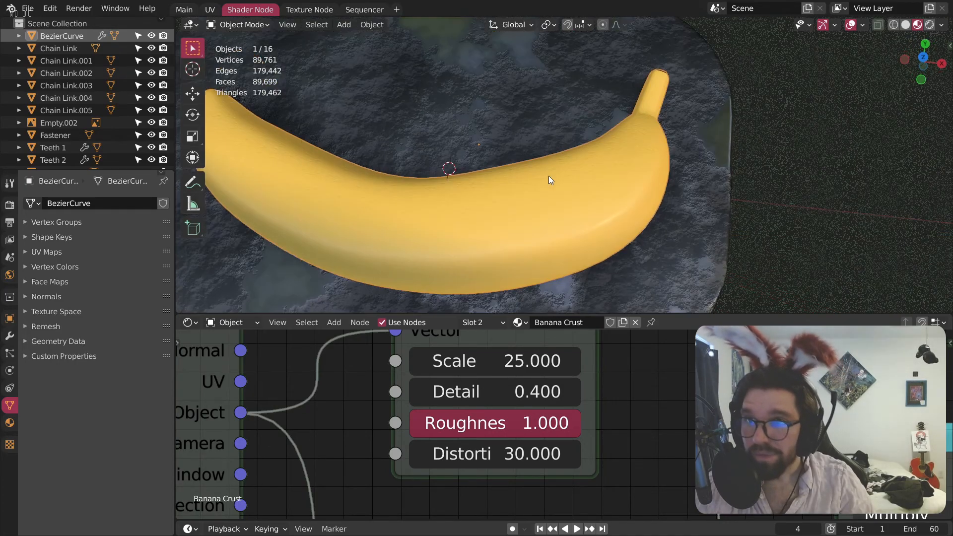
Step: In Edit Mode, select the crust faces on the banana's blossom end and extrude them along their normals by about 0.0022 m
{"action": "scroll", "coordinate": [469, 126], "scroll_direction": "down", "scroll_amount": 5}
{"action": "middle_click_drag", "start_coordinate": [469, 127], "coordinate": [618, 174]}
{"action": "scroll", "coordinate": [690, 285], "scroll_direction": "up", "scroll_amount": 7}
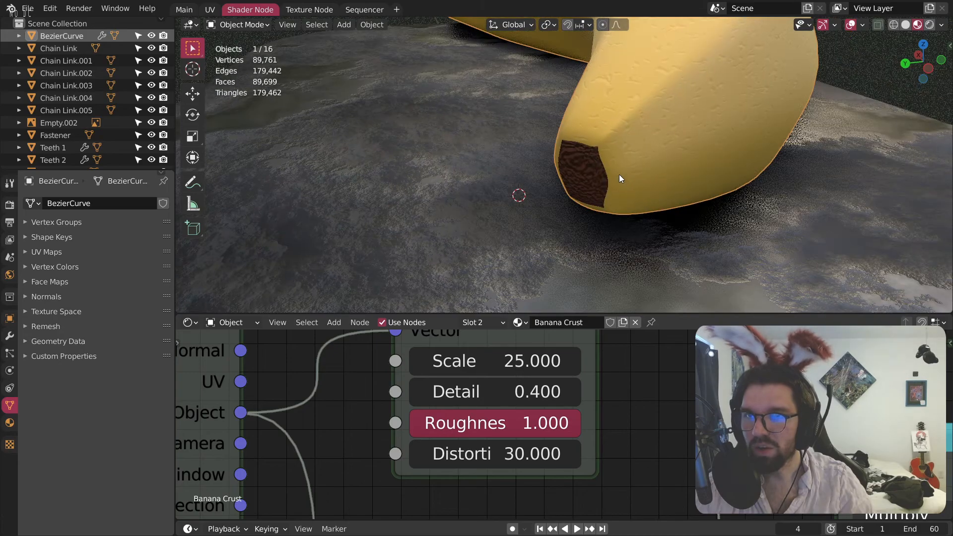
{"action": "left_click", "coordinate": [244, 25]}
{"action": "left_click", "coordinate": [237, 49]}
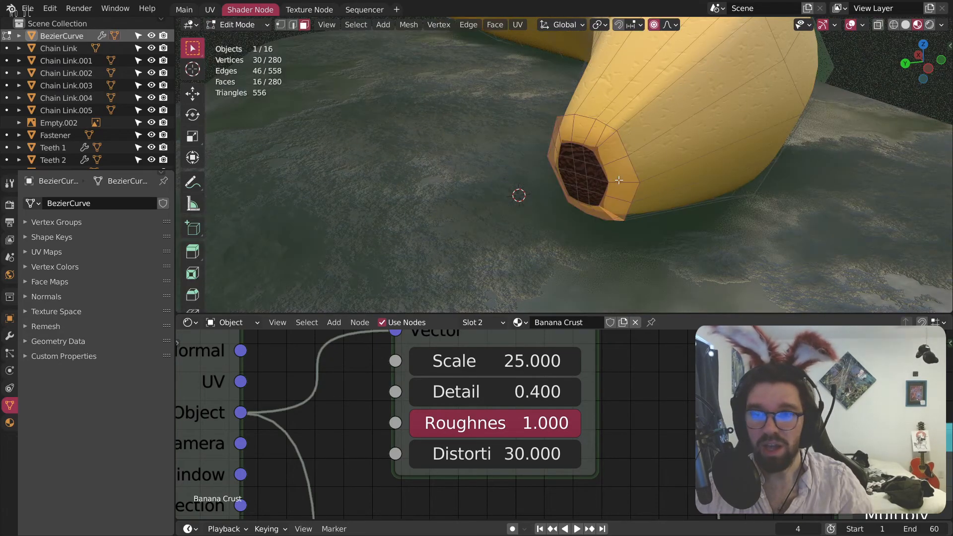
{"action": "scroll", "coordinate": [612, 154], "scroll_direction": "up", "scroll_amount": 4}
{"action": "left_click_drag", "start_coordinate": [597, 138], "coordinate": [693, 268]}
{"action": "right_click", "coordinate": [685, 255]}
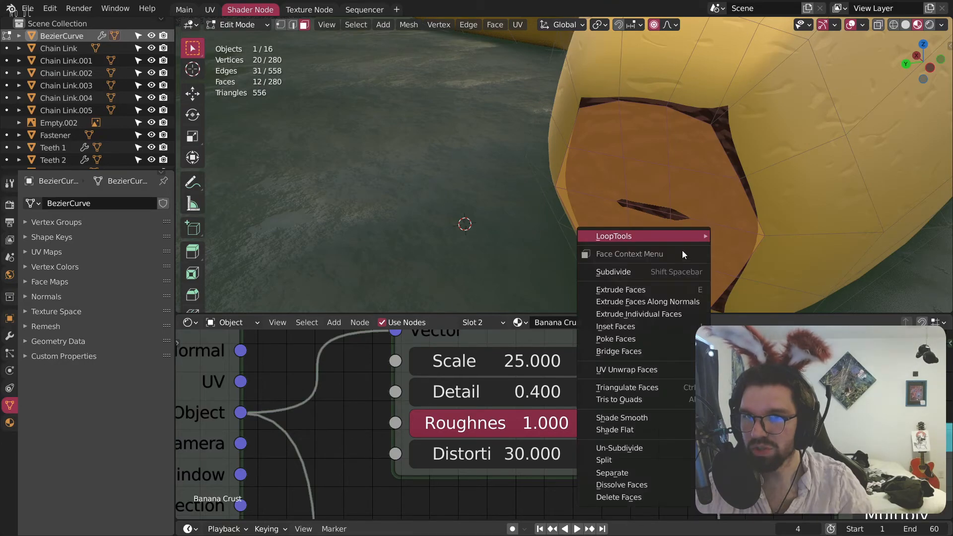
{"action": "left_click", "coordinate": [677, 302]}
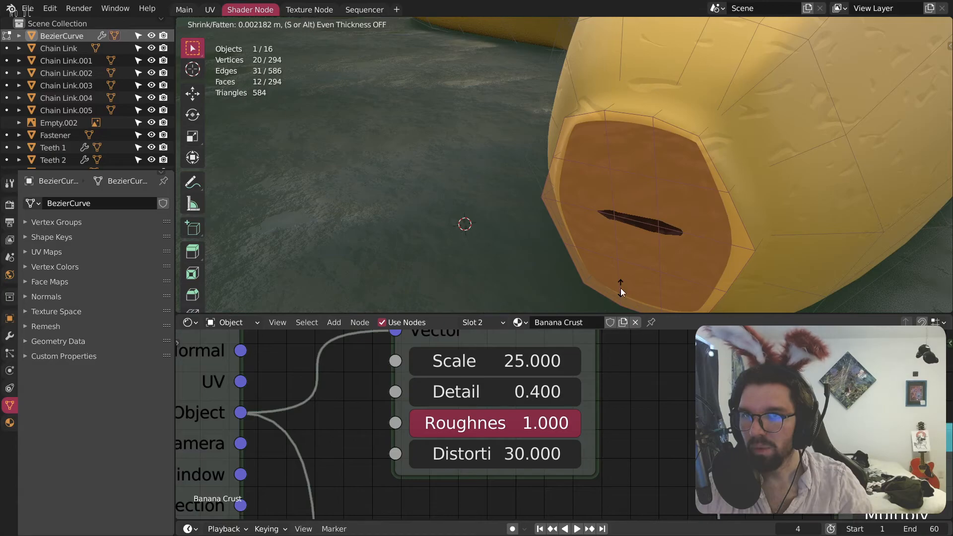
{"action": "left_click", "coordinate": [623, 291]}
Step: Switch to edge selection and turn off the Subdivision modifier's viewport display on the banana
{"action": "left_click", "coordinate": [240, 25]}
{"action": "middle_click_drag", "start_coordinate": [397, 149], "coordinate": [283, 172], "text": "shift"}
{"action": "left_click", "coordinate": [293, 25]}
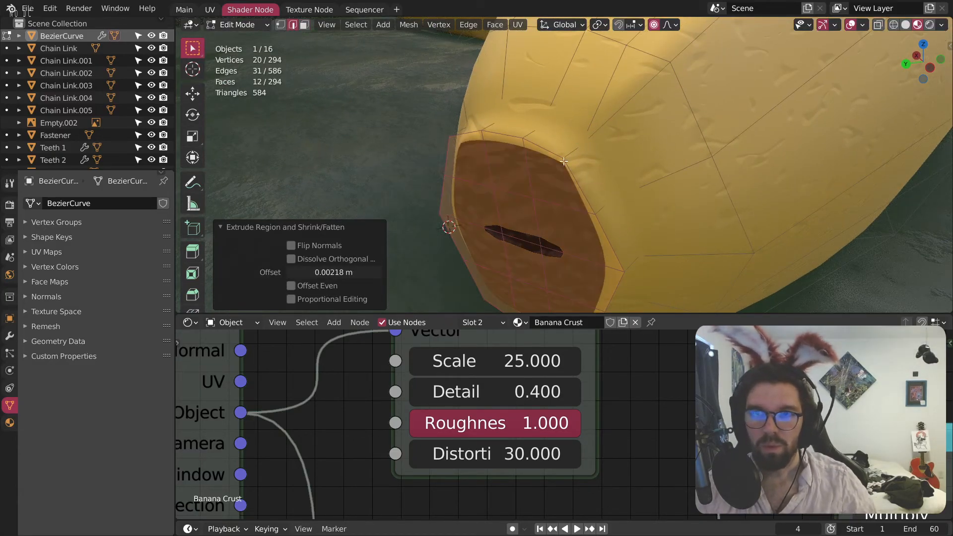
{"action": "left_click", "coordinate": [566, 120], "text": "alt"}
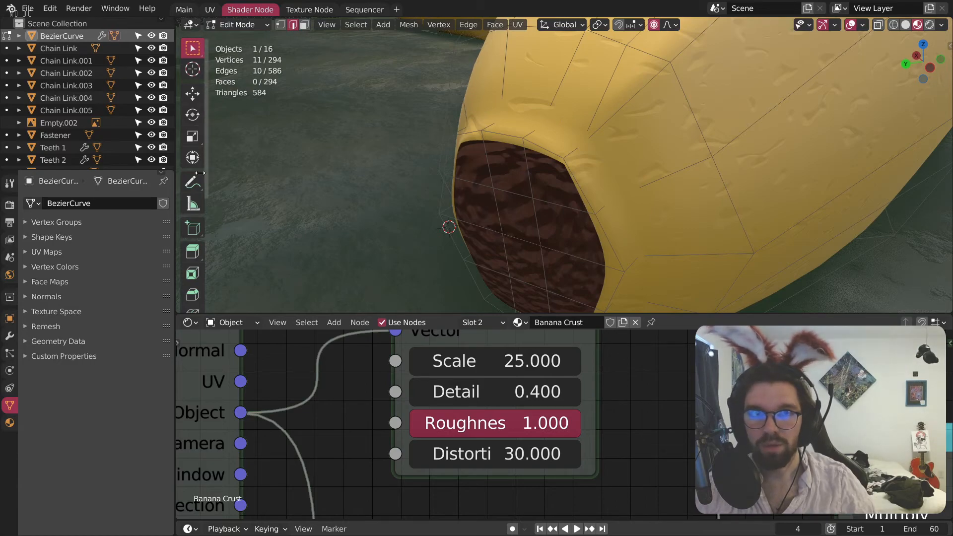
{"action": "left_click", "coordinate": [10, 336]}
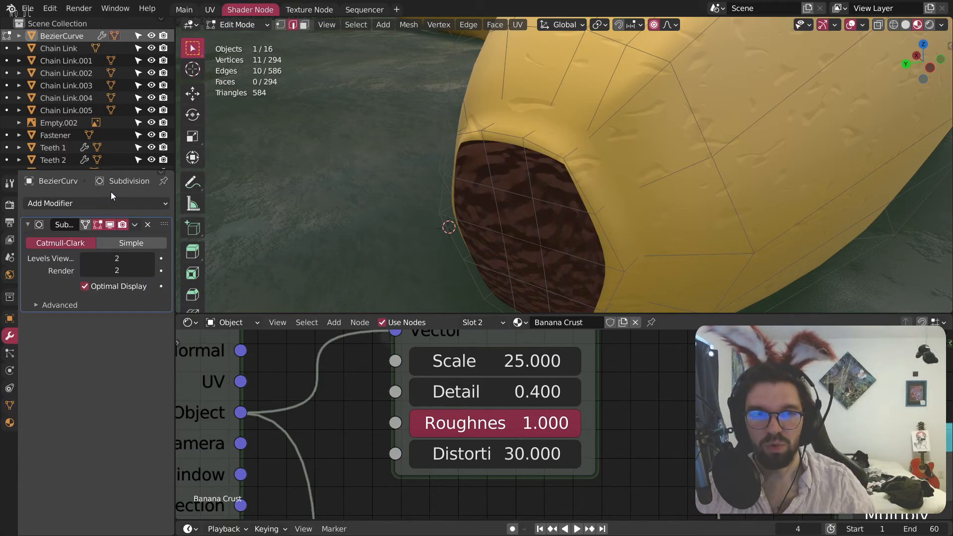
{"action": "left_click", "coordinate": [110, 225]}
{"action": "middle_click_drag", "start_coordinate": [564, 160], "coordinate": [553, 161]}
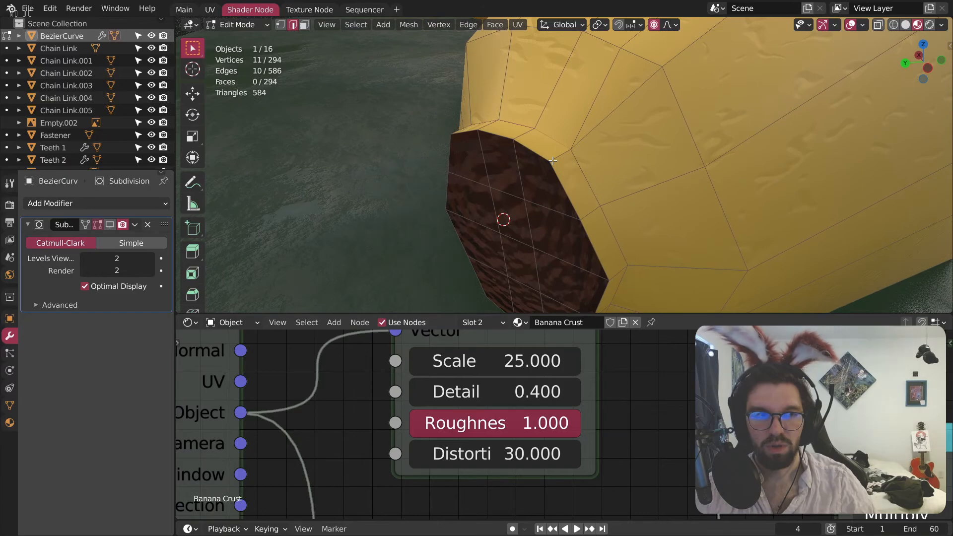
Step: Crease the edge loop at the base of the extruded tip by about 0.338 and re-enable the Subdivision modifier's viewport display
{"action": "middle_click_drag", "start_coordinate": [669, 177], "coordinate": [575, 175]}
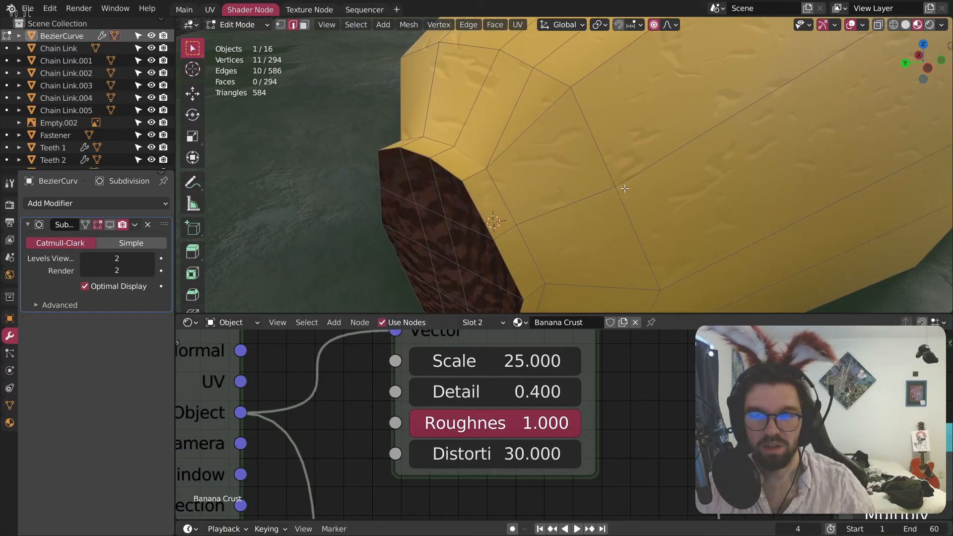
{"action": "left_click", "coordinate": [463, 154], "text": "alt"}
{"action": "middle_click_drag", "start_coordinate": [462, 155], "coordinate": [507, 110]}
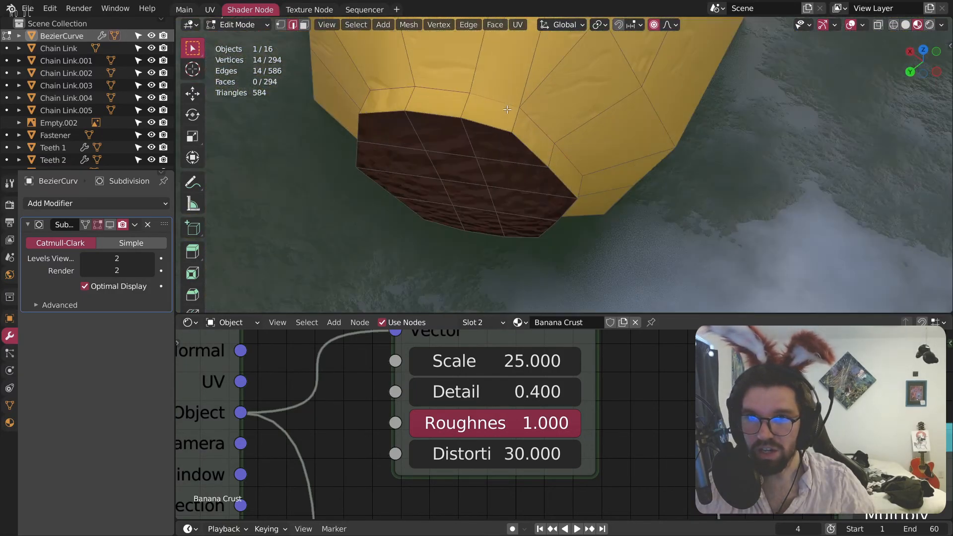
{"action": "key", "text": "shift+e"}
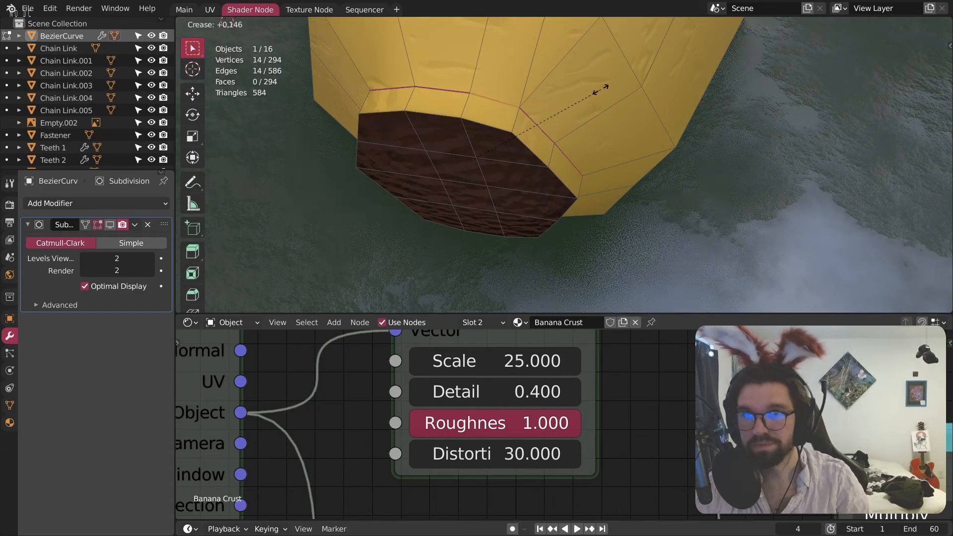
{"action": "left_click", "coordinate": [615, 79]}
{"action": "left_click", "coordinate": [342, 297]}
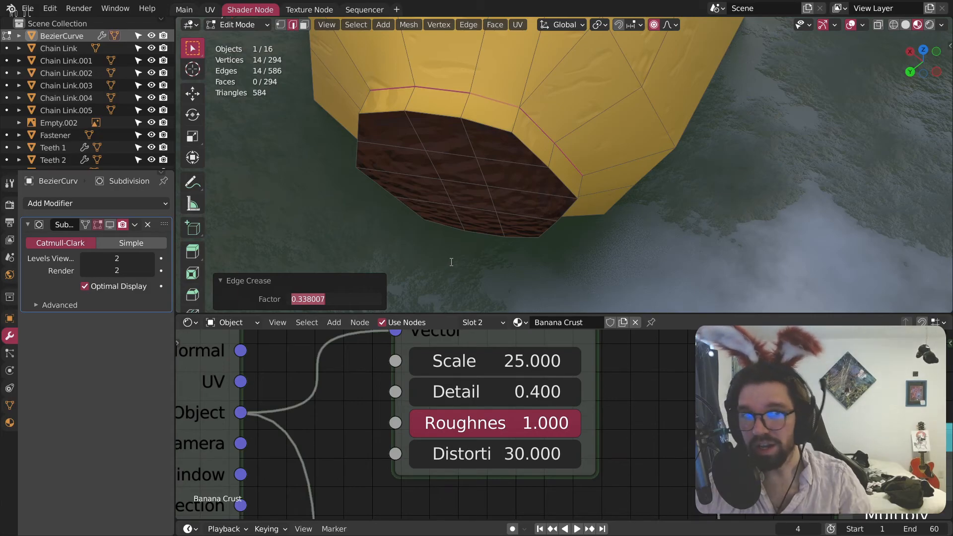
{"action": "left_click", "coordinate": [109, 225]}
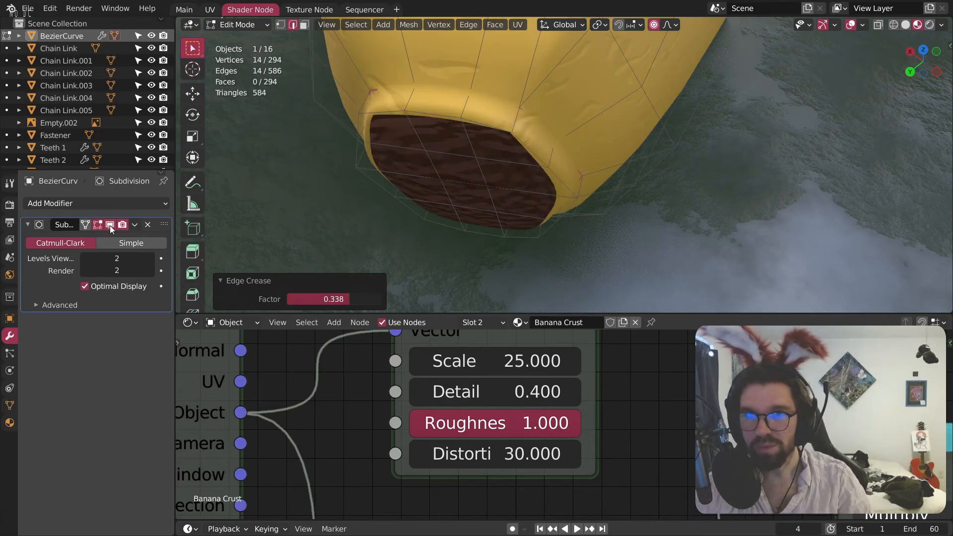
Step: Select the ring of side faces around the extruded blossom tip and assign the Banana Crust material to them
{"action": "middle_click_drag", "start_coordinate": [492, 155], "coordinate": [453, 112]}
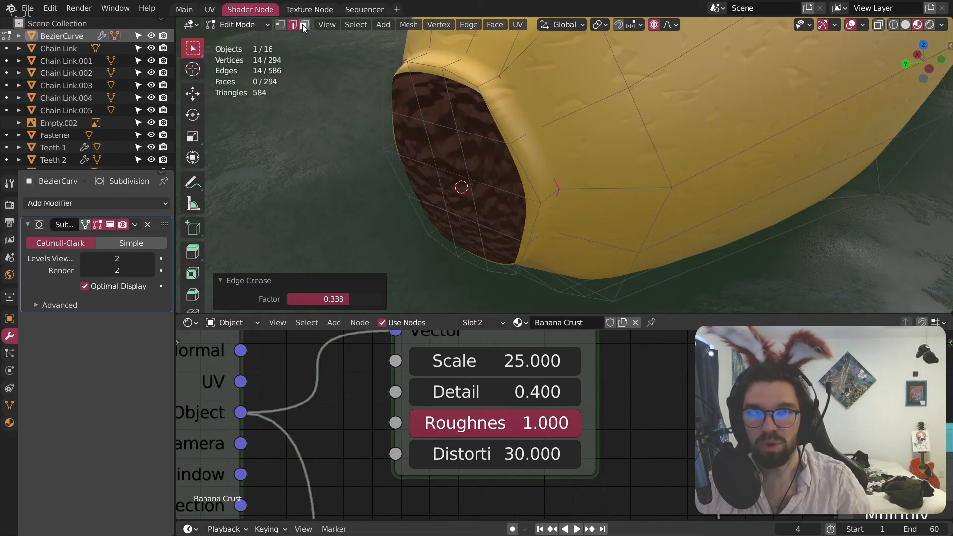
{"action": "left_click", "coordinate": [486, 82], "text": "alt"}
{"action": "middle_click_drag", "start_coordinate": [493, 95], "coordinate": [476, 107]}
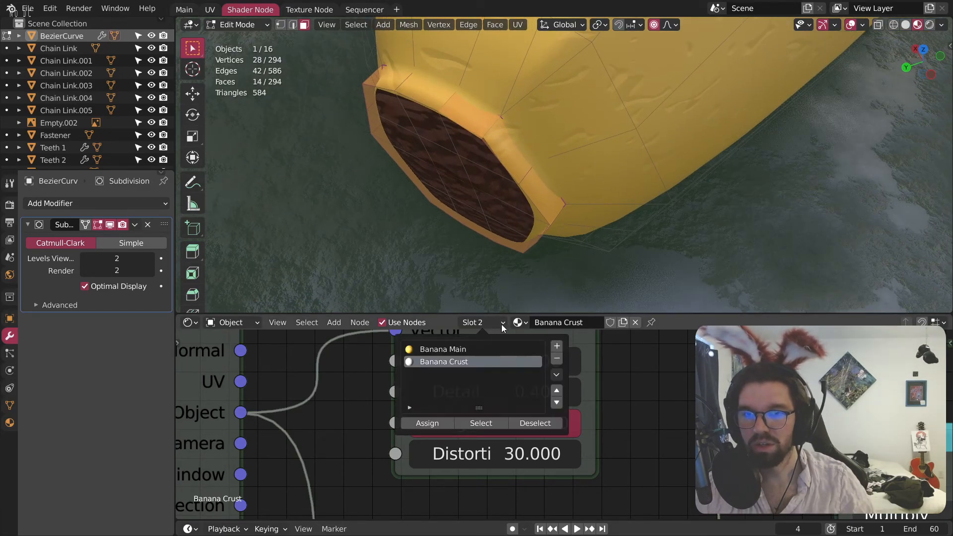
{"action": "left_click", "coordinate": [501, 324]}
{"action": "left_click", "coordinate": [500, 324]}
{"action": "left_click", "coordinate": [481, 322]}
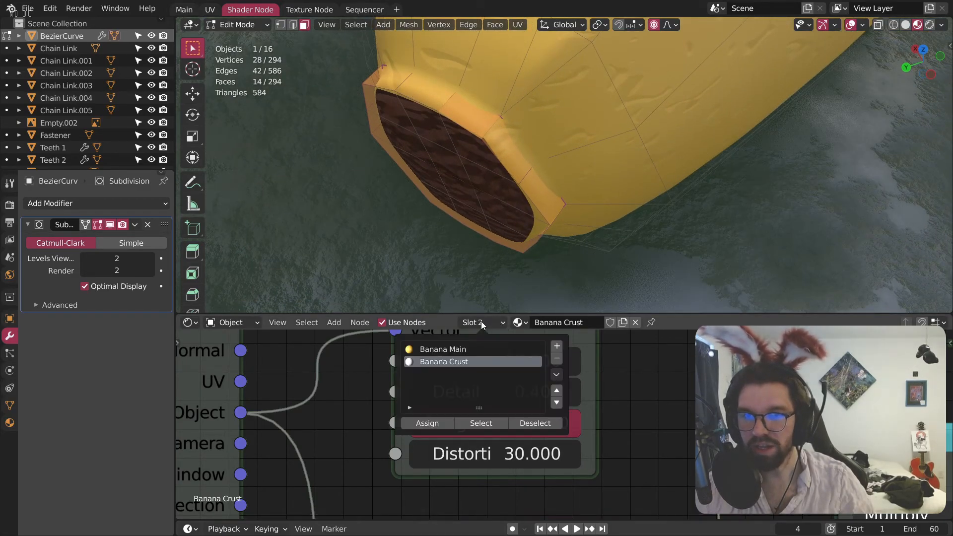
{"action": "left_click", "coordinate": [430, 423]}
{"action": "middle_click_drag", "start_coordinate": [476, 278], "coordinate": [508, 93]}
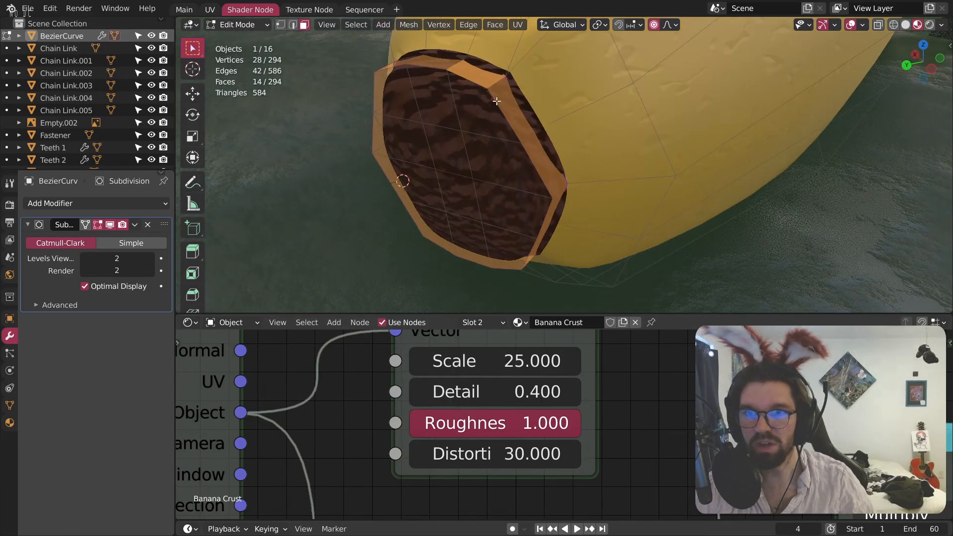
Step: Set the transform orientation to Normal and move two middle faces of the blossom tip about 0.0024 m along their normal
{"action": "left_click", "coordinate": [451, 151]}
{"action": "left_click", "coordinate": [464, 195], "text": "shift"}
{"action": "middle_click_drag", "start_coordinate": [466, 196], "coordinate": [454, 193]}
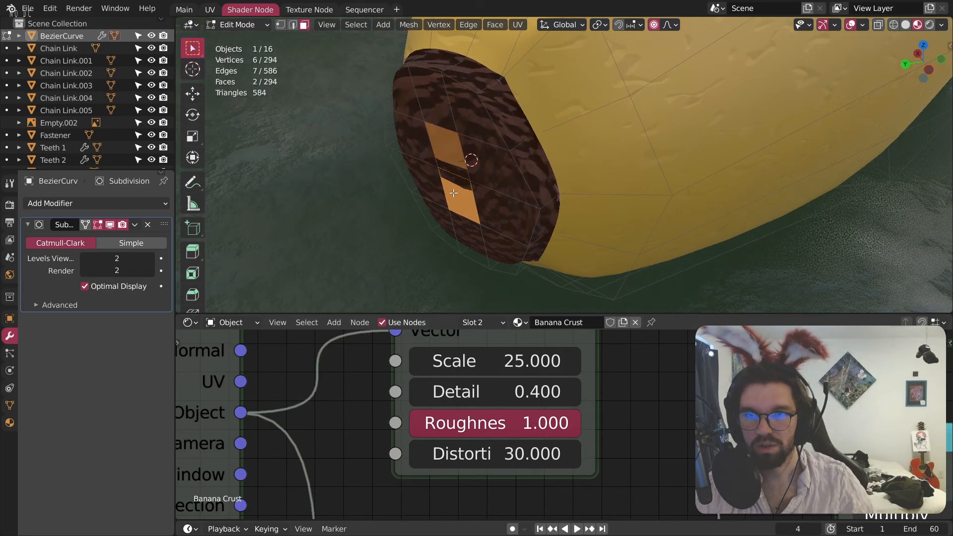
{"action": "left_click", "coordinate": [566, 22]}
{"action": "left_click", "coordinate": [537, 90]}
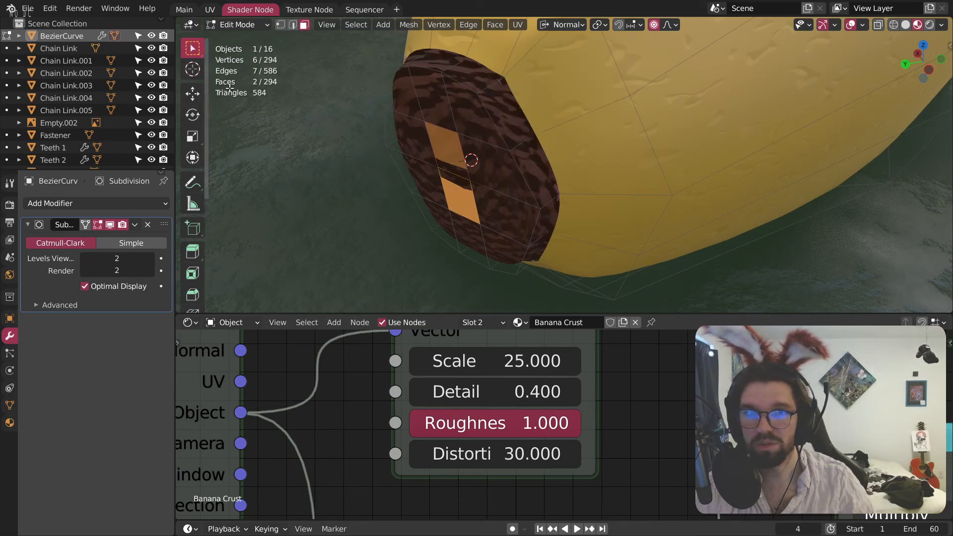
{"action": "left_click", "coordinate": [193, 93]}
{"action": "left_click_drag", "start_coordinate": [421, 197], "coordinate": [387, 142]}
{"action": "key", "text": "ctrl+z"}
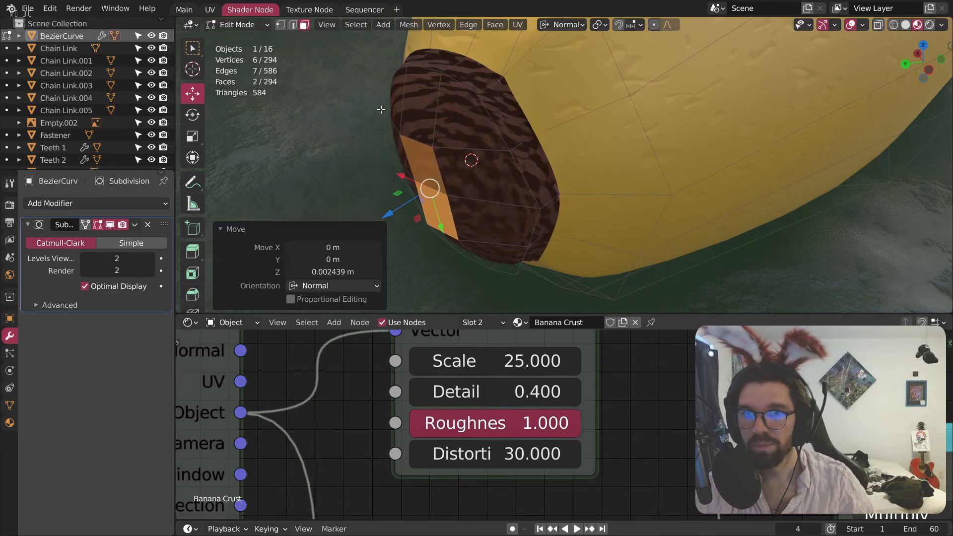
Step: Return to Object Mode and delete the Noise Texture from the Banana Crust node setup
{"action": "left_click", "coordinate": [248, 27]}
{"action": "left_click", "coordinate": [234, 40]}
{"action": "middle_click_drag", "start_coordinate": [464, 75], "coordinate": [680, 178]}
{"action": "scroll", "coordinate": [681, 178], "scroll_direction": "up", "scroll_amount": 3}
{"action": "scroll", "coordinate": [700, 385], "scroll_direction": "down", "scroll_amount": 8}
{"action": "middle_click_drag", "start_coordinate": [778, 464], "coordinate": [622, 437]}
{"action": "scroll", "coordinate": [543, 398], "scroll_direction": "down", "scroll_amount": 4}
{"action": "left_click_drag", "start_coordinate": [594, 396], "coordinate": [521, 412]}
{"action": "key", "text": "x"}
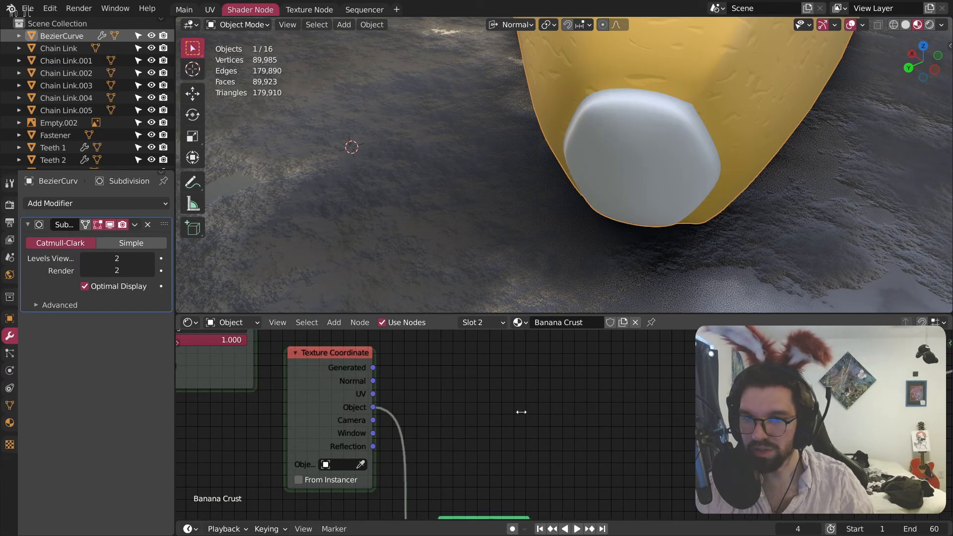
Step: Reconnect the Musgrave Texture's Height output to the displacement branch and move the Musgrave Texture and Texture Coordinate nodes closer to it
{"action": "middle_click_drag", "start_coordinate": [525, 436], "coordinate": [466, 371]}
{"action": "scroll", "coordinate": [496, 464], "scroll_direction": "up", "scroll_amount": 2}
{"action": "left_click_drag", "start_coordinate": [466, 475], "coordinate": [833, 350]}
{"action": "scroll", "coordinate": [648, 401], "scroll_direction": "down", "scroll_amount": 3}
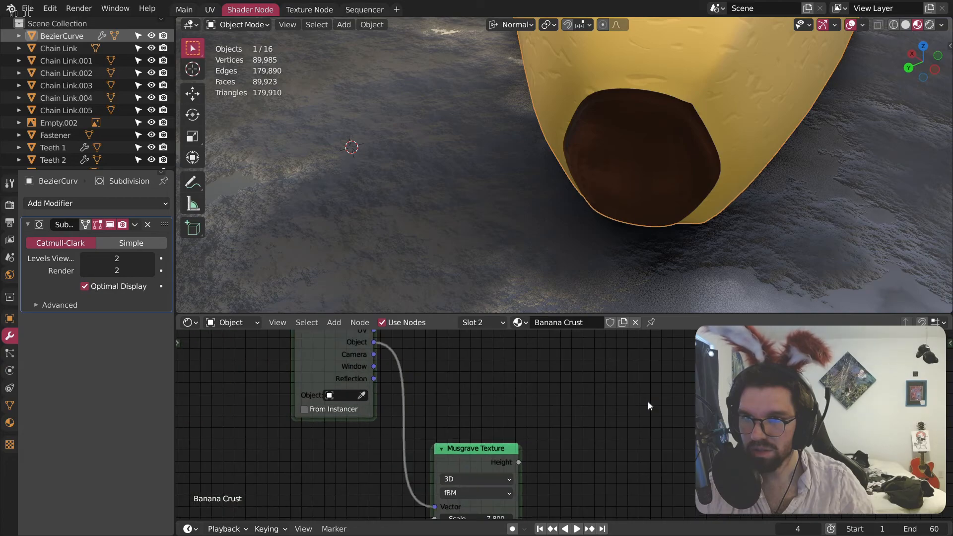
{"action": "mouse_move", "coordinate": [448, 509]}
{"action": "left_mouse_down"}
{"action": "mouse_move", "coordinate": [627, 467]}
{"action": "mouse_move", "coordinate": [775, 348]}
{"action": "left_mouse_up"}
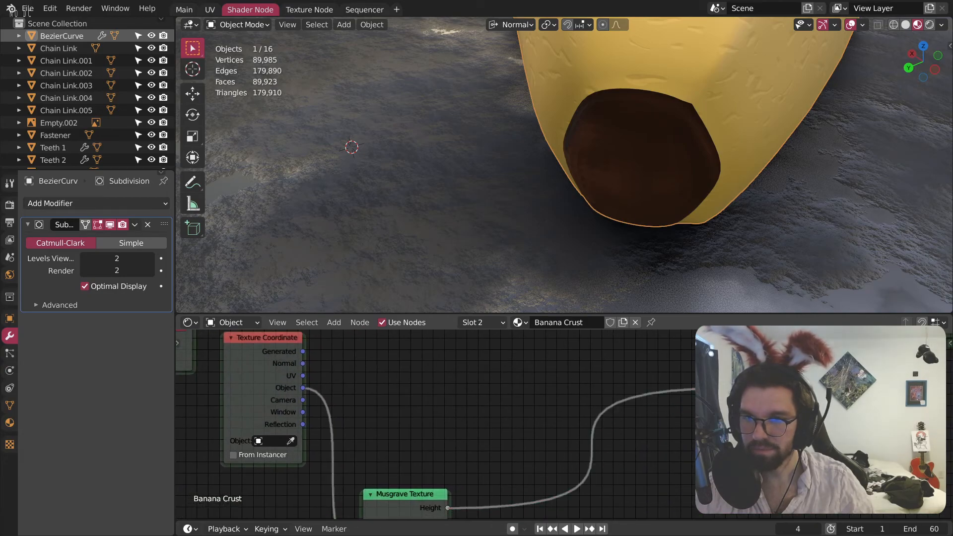
{"action": "scroll", "coordinate": [516, 388], "scroll_direction": "down", "scroll_amount": 3}
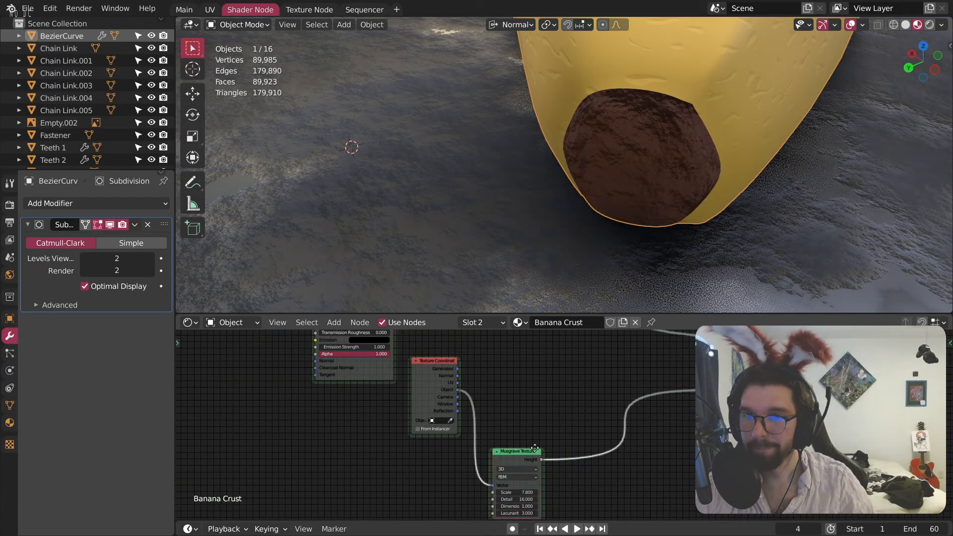
{"action": "left_click_drag", "start_coordinate": [521, 453], "coordinate": [603, 425]}
{"action": "left_click_drag", "start_coordinate": [442, 370], "coordinate": [514, 367]}
Step: Set the Specular Tint of the Banana Crust's Principled BSDF to 1.000
{"action": "middle_click_drag", "start_coordinate": [419, 373], "coordinate": [525, 450]}
{"action": "scroll", "coordinate": [451, 341], "scroll_direction": "up", "scroll_amount": 3}
{"action": "middle_click_drag", "start_coordinate": [471, 343], "coordinate": [512, 403]}
{"action": "scroll", "coordinate": [510, 397], "scroll_direction": "up", "scroll_amount": 9}
{"action": "left_click_drag", "start_coordinate": [504, 391], "coordinate": [502, 415]}
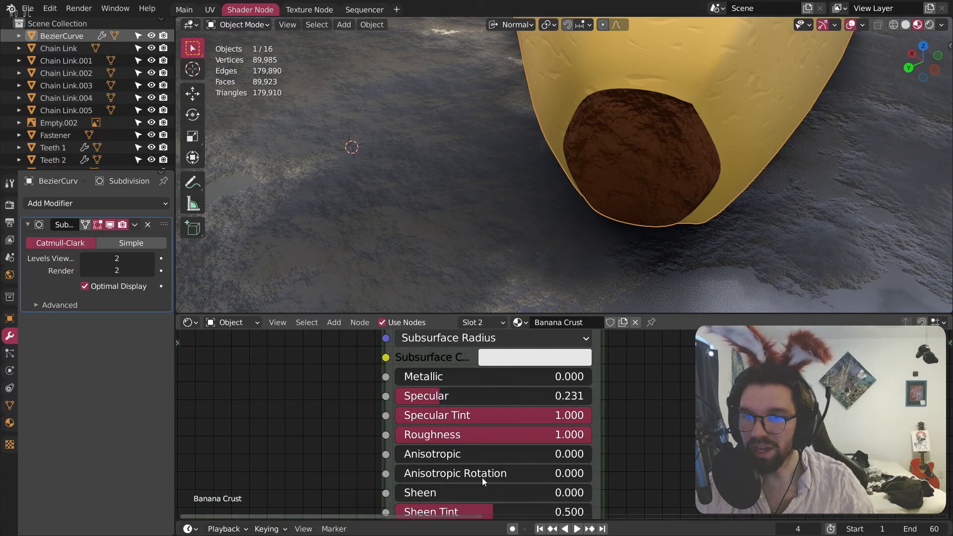
Step: Try a higher Sheen value on the Banana Crust's Principled BSDF
{"action": "middle_click_drag", "start_coordinate": [476, 486], "coordinate": [466, 431]}
{"action": "scroll", "coordinate": [466, 427], "scroll_direction": "up", "scroll_amount": 2}
{"action": "left_click_drag", "start_coordinate": [465, 424], "coordinate": [551, 422]}
{"action": "key", "text": "ctrl+z"}
{"action": "middle_click_drag", "start_coordinate": [429, 492], "coordinate": [475, 418]}
{"action": "scroll", "coordinate": [474, 418], "scroll_direction": "up", "scroll_amount": 1}
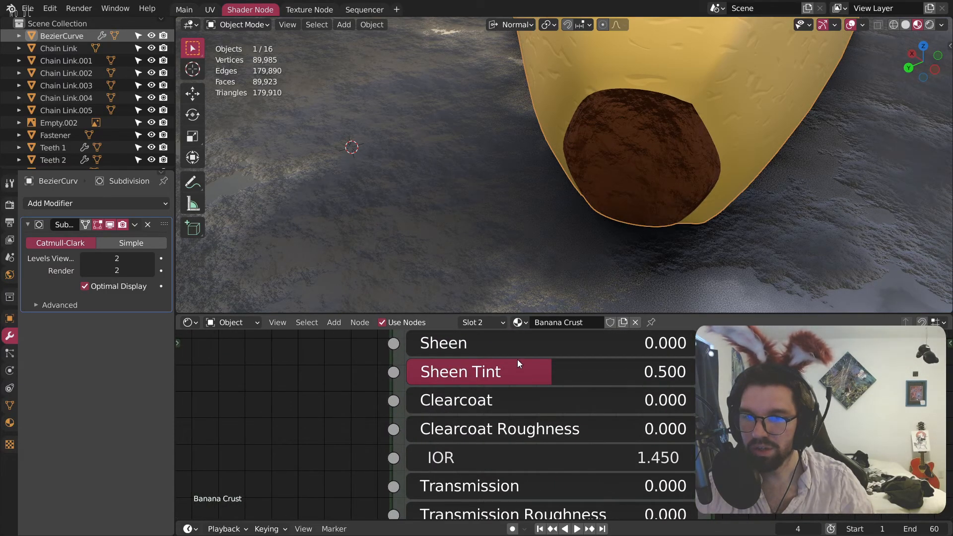
Step: Set the Musgrave Texture's Scale to 4
{"action": "scroll", "coordinate": [626, 398], "scroll_direction": "down", "scroll_amount": 14}
{"action": "middle_click_drag", "start_coordinate": [928, 516], "coordinate": [542, 442]}
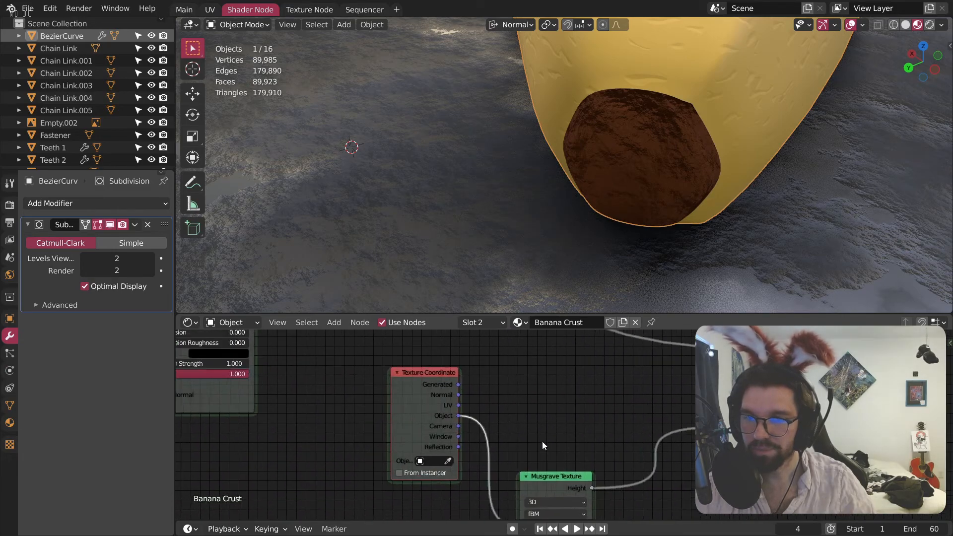
{"action": "scroll", "coordinate": [664, 442], "scroll_direction": "up", "scroll_amount": 6}
{"action": "middle_click_drag", "start_coordinate": [664, 441], "coordinate": [558, 368]}
{"action": "scroll", "coordinate": [513, 415], "scroll_direction": "up", "scroll_amount": 6}
{"action": "left_click_drag", "start_coordinate": [387, 426], "coordinate": [464, 373]}
{"action": "middle_click_drag", "start_coordinate": [476, 435], "coordinate": [554, 375]}
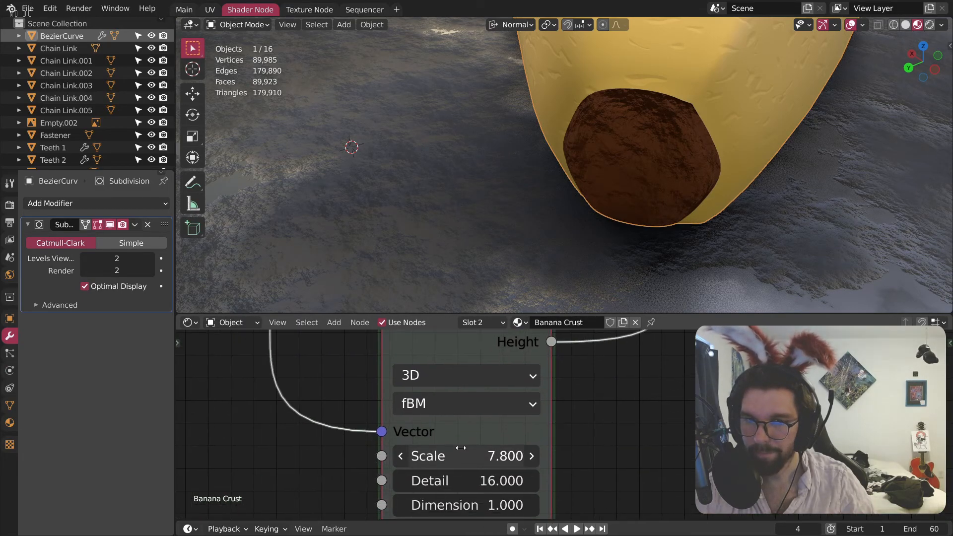
{"action": "left_click", "coordinate": [461, 455]}
{"action": "type", "text": "4"}
{"action": "key", "text": "Return"}
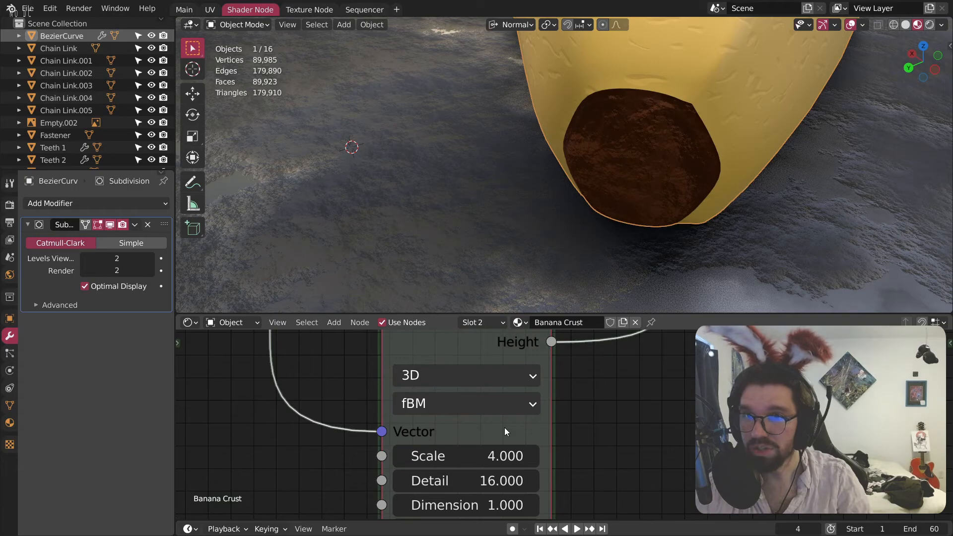
{"action": "left_click", "coordinate": [504, 457]}
Step: Darken the Banana Crust's Base Color by setting its HSL lightness to 0.04
{"action": "middle_click_drag", "start_coordinate": [573, 250], "coordinate": [627, 124]}
{"action": "middle_click_drag", "start_coordinate": [594, 61], "coordinate": [609, 136], "text": "shift"}
{"action": "scroll", "coordinate": [554, 403], "scroll_direction": "down", "scroll_amount": 1}
{"action": "scroll", "coordinate": [585, 408], "scroll_direction": "down", "scroll_amount": 9}
{"action": "middle_click_drag", "start_coordinate": [462, 384], "coordinate": [591, 471]}
{"action": "scroll", "coordinate": [521, 384], "scroll_direction": "up", "scroll_amount": 5}
{"action": "middle_click_drag", "start_coordinate": [401, 367], "coordinate": [620, 415]}
{"action": "scroll", "coordinate": [619, 414], "scroll_direction": "down", "scroll_amount": 5}
{"action": "scroll", "coordinate": [620, 414], "scroll_direction": "up", "scroll_amount": 4}
{"action": "middle_click_drag", "start_coordinate": [521, 347], "coordinate": [573, 442]}
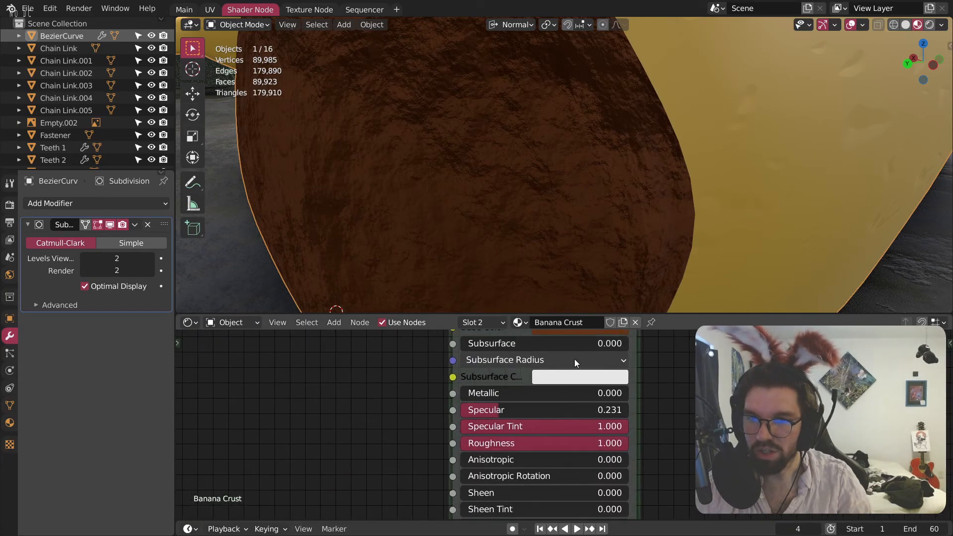
{"action": "middle_click_drag", "start_coordinate": [573, 359], "coordinate": [571, 392]}
{"action": "left_click", "coordinate": [595, 364]}
{"action": "double_click", "coordinate": [616, 321]}
{"action": "type", "text": ".0"}
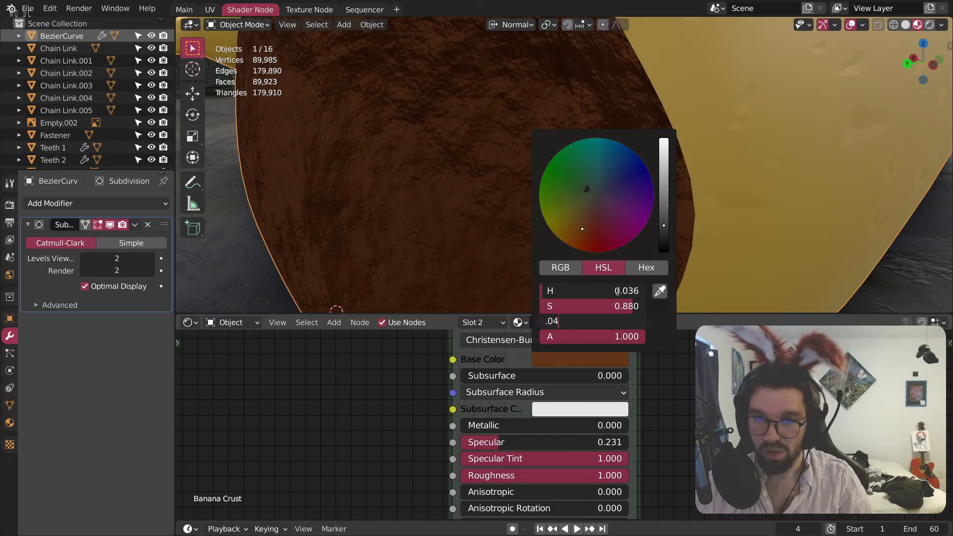
{"action": "type", "text": "4"}
{"action": "key", "text": "Return"}
Step: Examine the darkened crust on the banana's blossom end and stem tip
{"action": "scroll", "coordinate": [561, 166], "scroll_direction": "down", "scroll_amount": 8}
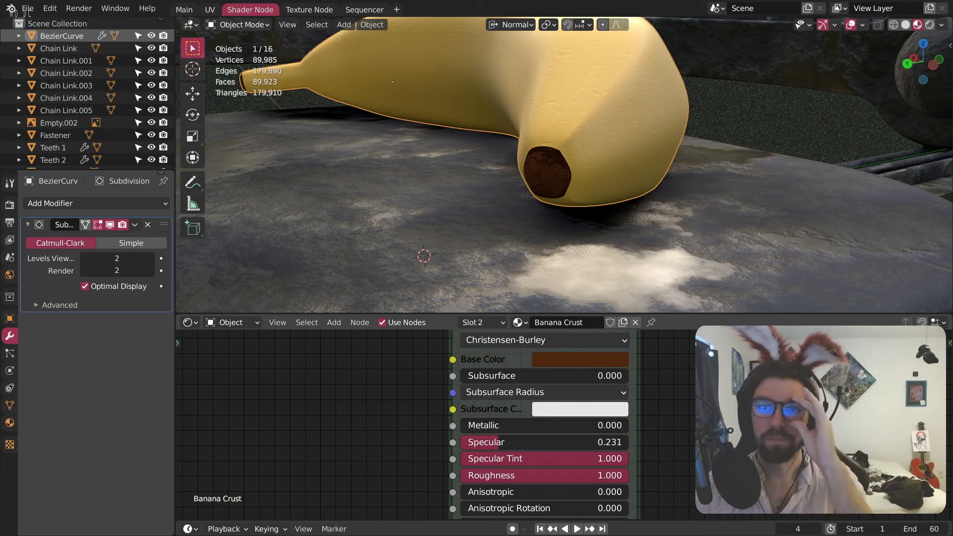
{"action": "scroll", "coordinate": [712, 376], "scroll_direction": "down", "scroll_amount": 1}
{"action": "middle_click_drag", "start_coordinate": [574, 172], "coordinate": [540, 192]}
{"action": "scroll", "coordinate": [540, 193], "scroll_direction": "down", "scroll_amount": 5}
{"action": "scroll", "coordinate": [576, 85], "scroll_direction": "up", "scroll_amount": 4}
{"action": "middle_click_drag", "start_coordinate": [585, 78], "coordinate": [558, 204]}
{"action": "scroll", "coordinate": [553, 192], "scroll_direction": "up", "scroll_amount": 3}
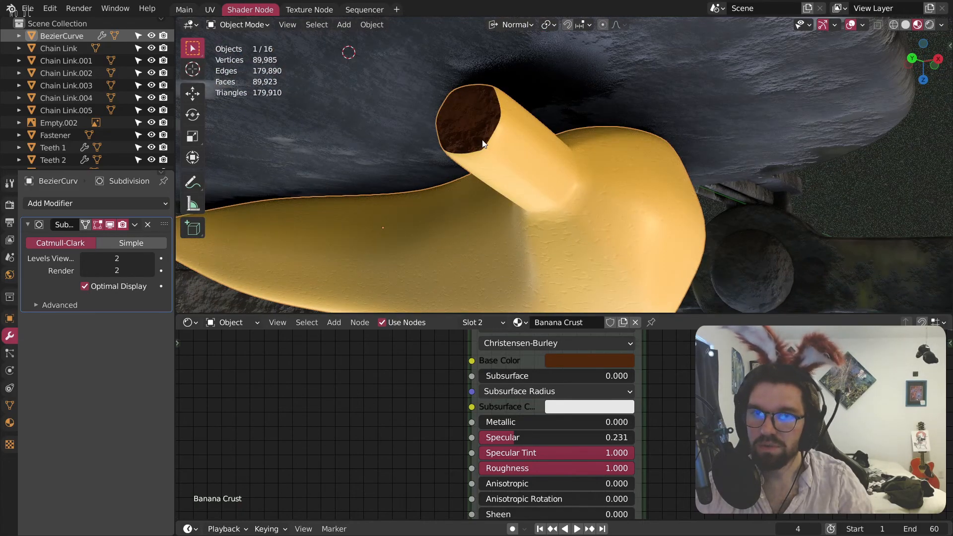
{"action": "scroll", "coordinate": [490, 152], "scroll_direction": "up", "scroll_amount": 1}
Step: Dissolve all the crust faces on the banana's stem tip into a single face
{"action": "left_click", "coordinate": [490, 152]}
{"action": "left_click", "coordinate": [507, 159]}
{"action": "left_click", "coordinate": [254, 25]}
{"action": "left_click", "coordinate": [240, 51]}
{"action": "scroll", "coordinate": [501, 163], "scroll_direction": "up", "scroll_amount": 2}
{"action": "middle_click_drag", "start_coordinate": [486, 49], "coordinate": [525, 117], "text": "shift"}
{"action": "scroll", "coordinate": [448, 112], "scroll_direction": "down", "scroll_amount": 4}
{"action": "middle_click_drag", "start_coordinate": [447, 112], "coordinate": [502, 122]}
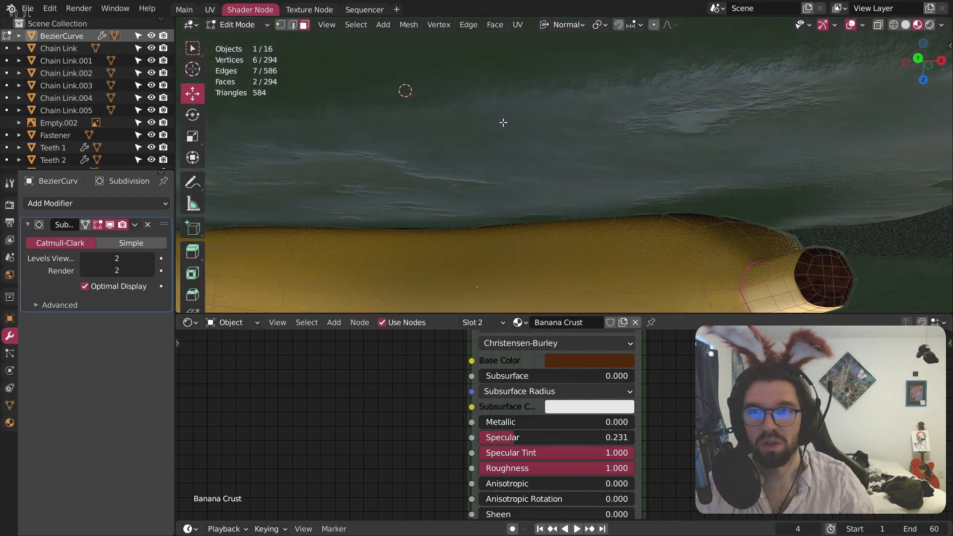
{"action": "middle_click_drag", "start_coordinate": [736, 199], "coordinate": [640, 169], "text": "shift"}
{"action": "scroll", "coordinate": [726, 245], "scroll_direction": "up", "scroll_amount": 5}
{"action": "middle_click_drag", "start_coordinate": [699, 227], "coordinate": [600, 176], "text": "shift"}
{"action": "left_click", "coordinate": [529, 136], "text": "ctrl"}
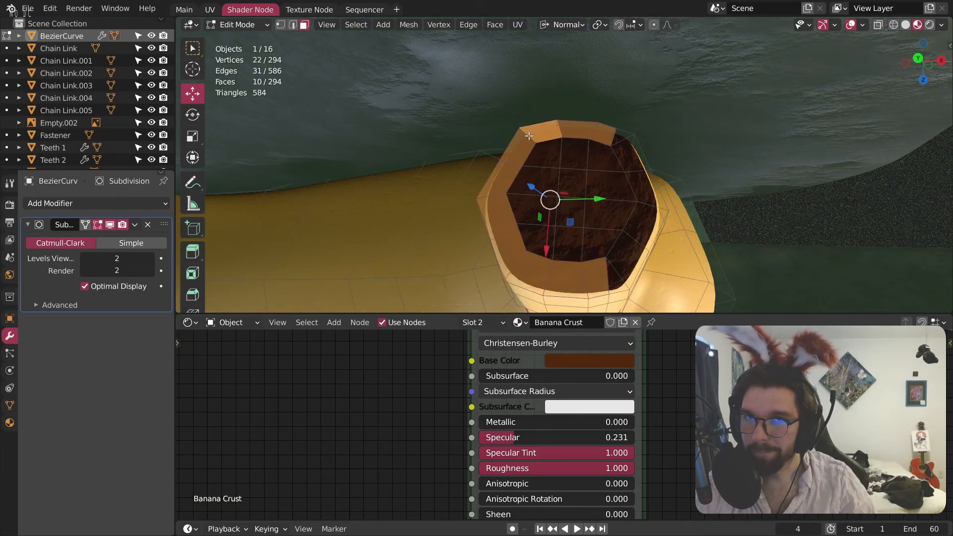
{"action": "left_click_drag", "start_coordinate": [529, 150], "coordinate": [616, 252], "text": "shift"}
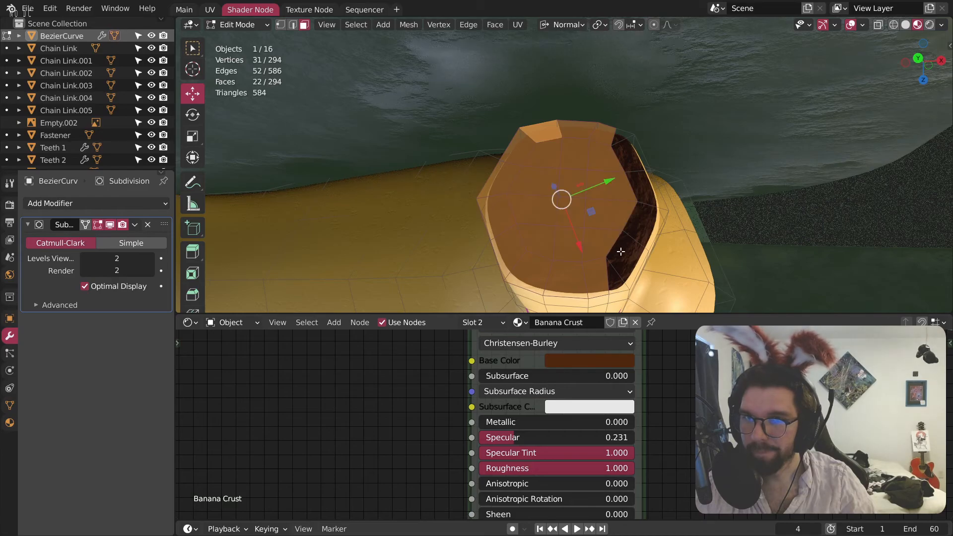
{"action": "left_click", "coordinate": [636, 232], "text": "ctrl"}
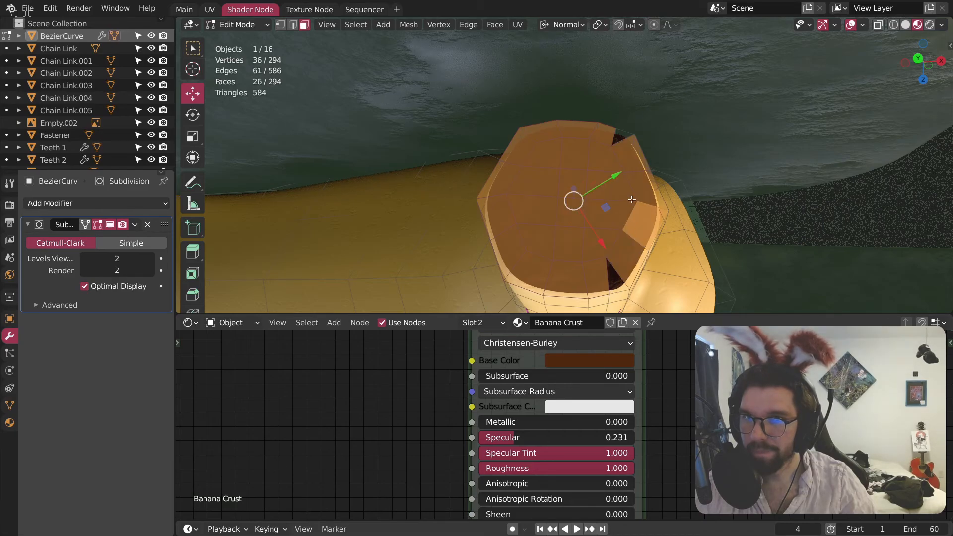
{"action": "right_click", "coordinate": [611, 271]}
{"action": "left_click", "coordinate": [584, 457]}
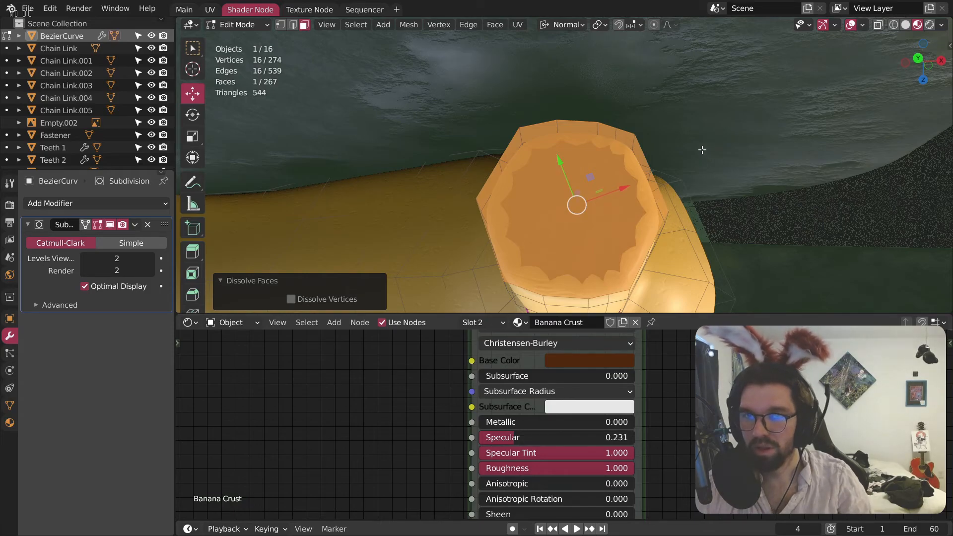
{"action": "left_click", "coordinate": [258, 26]}
{"action": "left_click", "coordinate": [254, 42]}
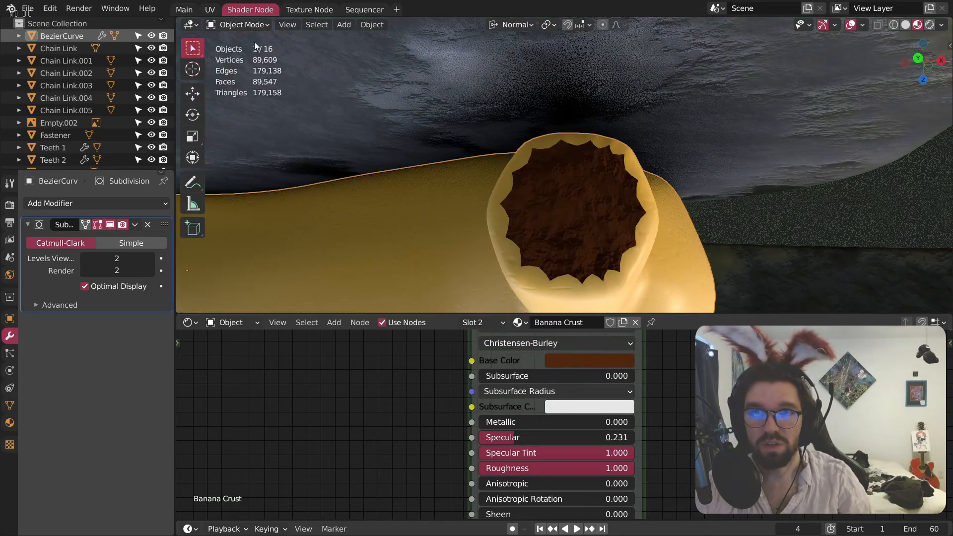
Step: Crease the edges around the banana's stem tip face to 1
{"action": "left_click", "coordinate": [578, 204]}
{"action": "left_click", "coordinate": [610, 237]}
{"action": "left_click", "coordinate": [614, 242]}
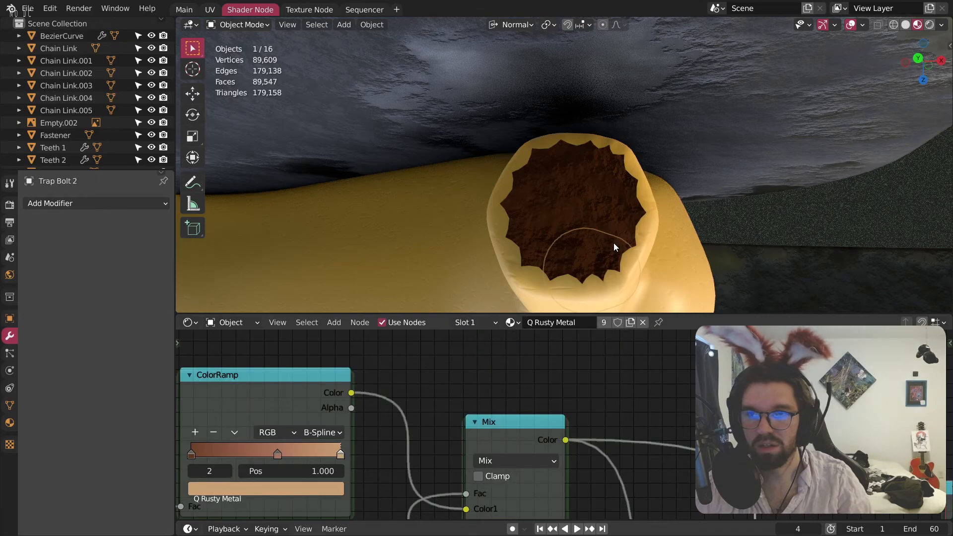
{"action": "left_click", "coordinate": [382, 221]}
{"action": "left_click", "coordinate": [238, 25]}
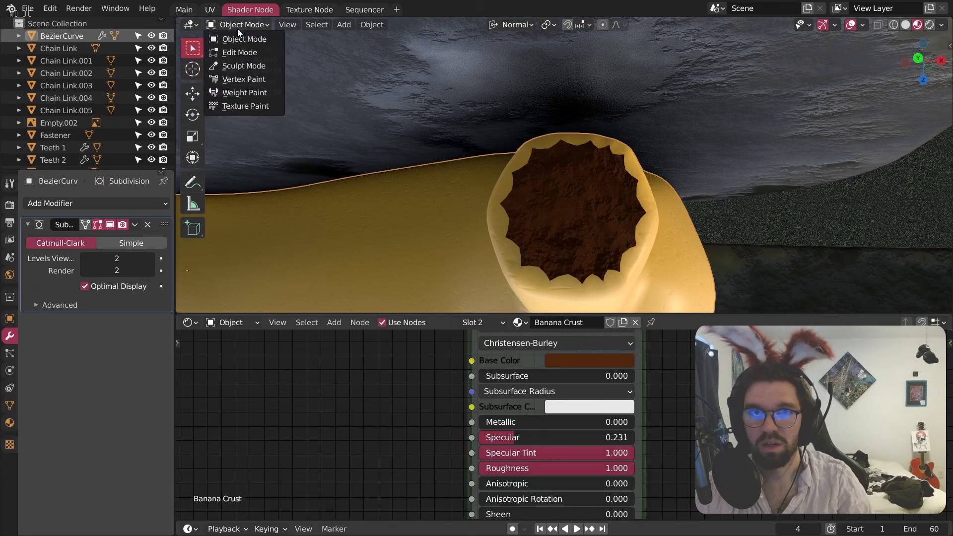
{"action": "left_click", "coordinate": [241, 52]}
{"action": "key", "text": "shift+e"}
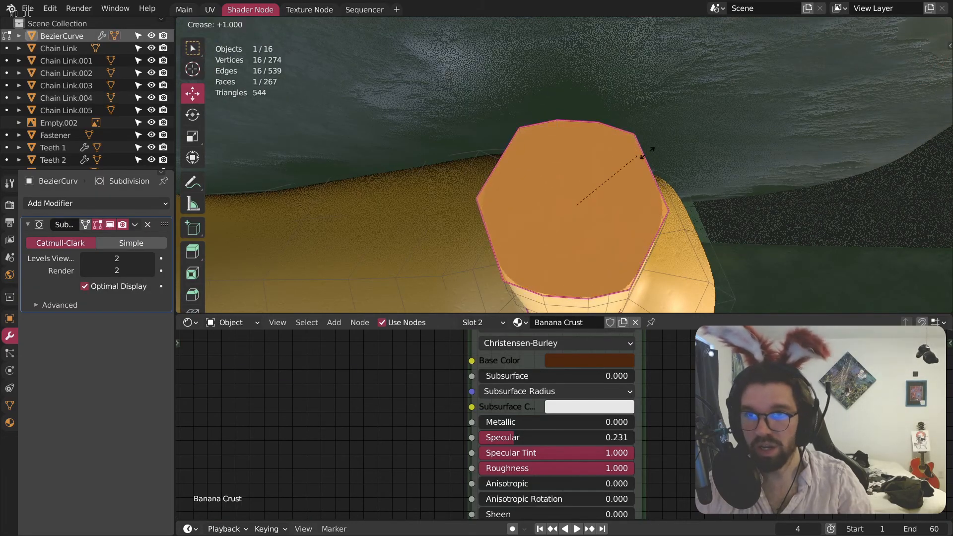
{"action": "left_click", "coordinate": [852, 52]}
{"action": "left_click", "coordinate": [238, 24]}
{"action": "left_click", "coordinate": [246, 39]}
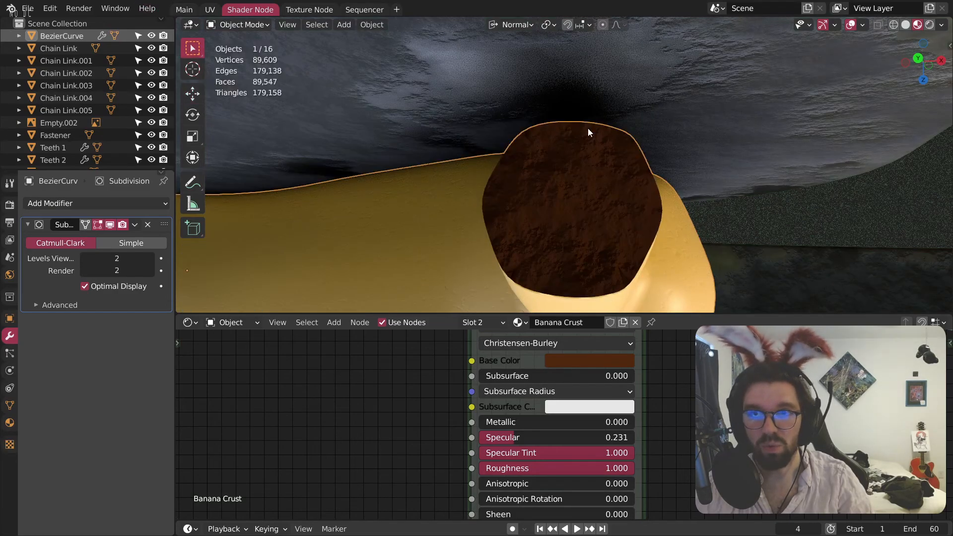
Step: Delete the Empty.002 reference image from the bear trap scene
{"action": "middle_click_drag", "start_coordinate": [606, 186], "coordinate": [666, 111]}
{"action": "scroll", "coordinate": [532, 112], "scroll_direction": "down", "scroll_amount": 7}
{"action": "left_click", "coordinate": [644, 197]}
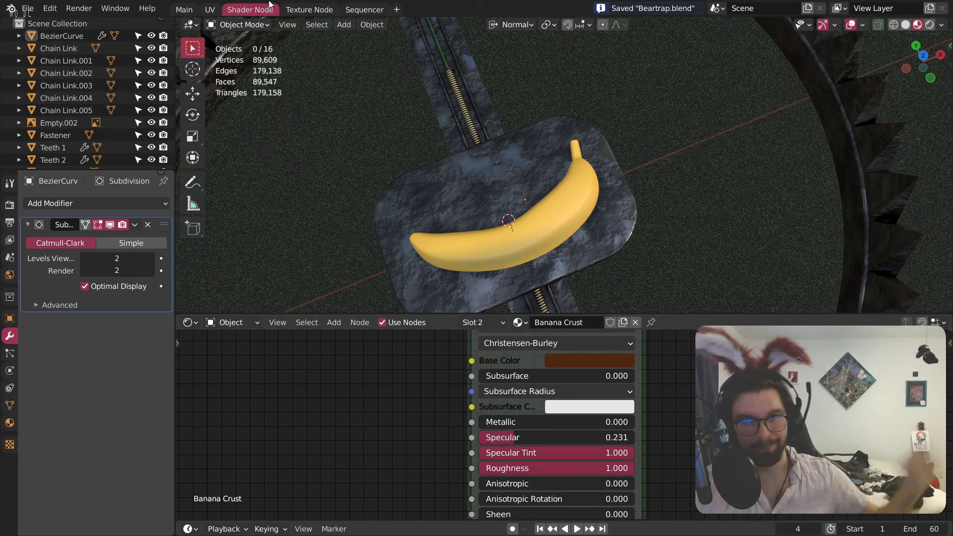
{"action": "scroll", "coordinate": [574, 149], "scroll_direction": "down", "scroll_amount": 7}
{"action": "middle_click_drag", "start_coordinate": [574, 149], "coordinate": [601, 116]}
{"action": "scroll", "coordinate": [556, 141], "scroll_direction": "down", "scroll_amount": 4}
{"action": "middle_click_drag", "start_coordinate": [546, 102], "coordinate": [489, 321]}
{"action": "left_click", "coordinate": [501, 109]}
{"action": "key", "text": "Delete"}
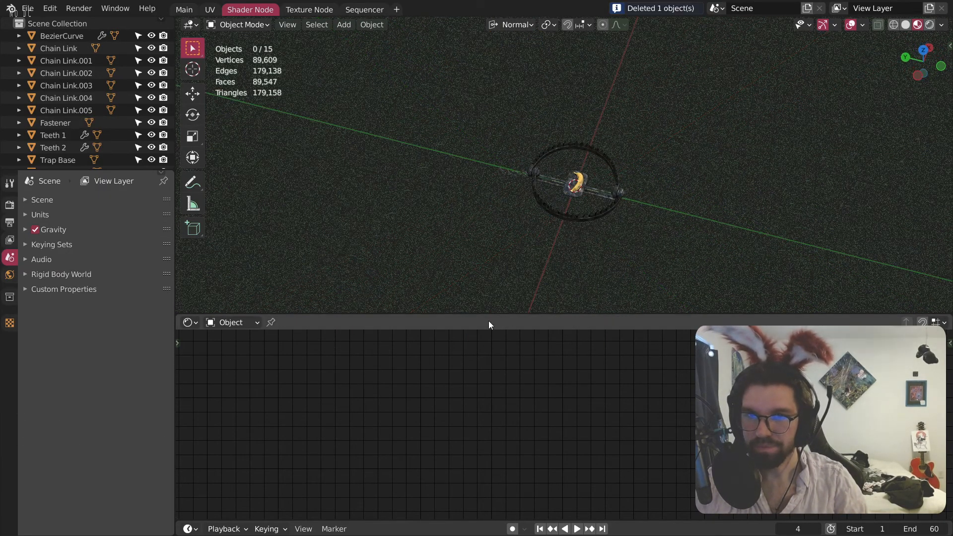
Step: Switch to the Main workspace and add a camera to the scene
{"action": "left_click", "coordinate": [185, 9]}
{"action": "middle_click_drag", "start_coordinate": [474, 234], "coordinate": [533, 238]}
{"action": "scroll", "coordinate": [496, 204], "scroll_direction": "up", "scroll_amount": 4}
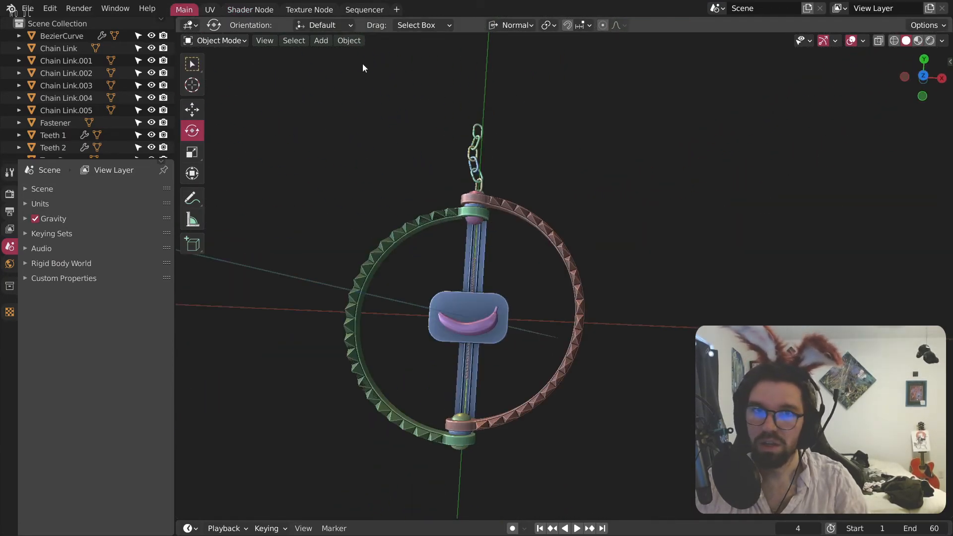
{"action": "left_click", "coordinate": [318, 40]}
{"action": "left_click", "coordinate": [351, 239]}
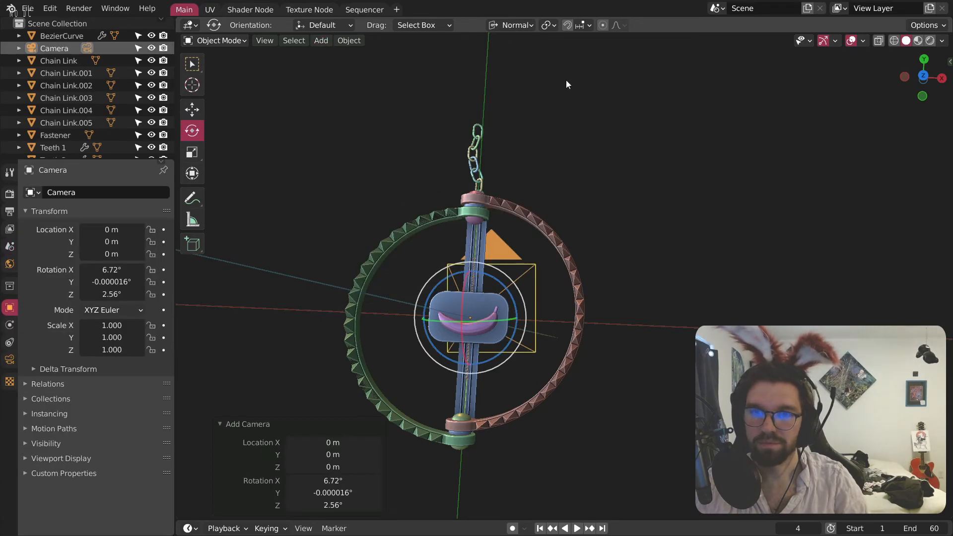
Step: Look through the new camera and enable the Camera to View lock
{"action": "key", "text": "KP_0"}
{"action": "left_click", "coordinate": [949, 60]}
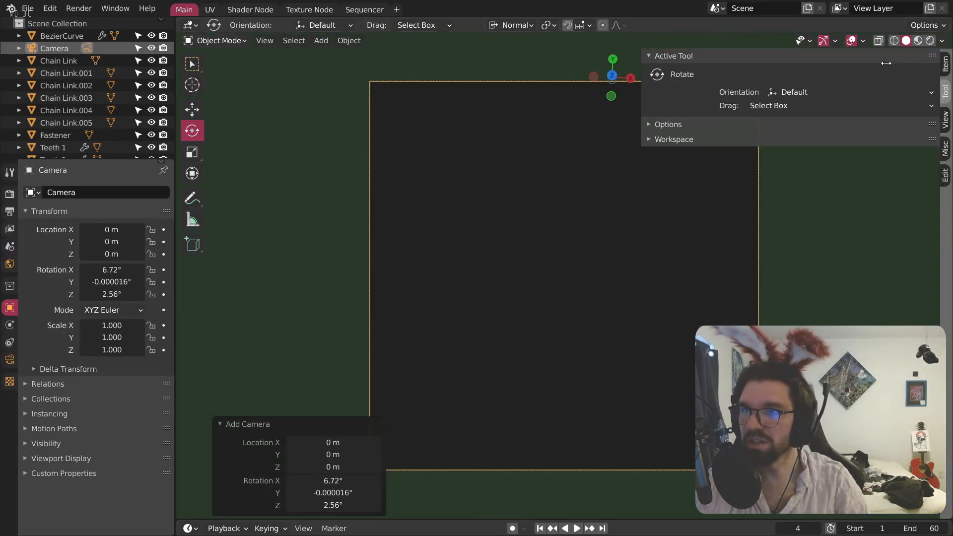
{"action": "left_click", "coordinate": [946, 121]}
{"action": "left_click", "coordinate": [652, 56]}
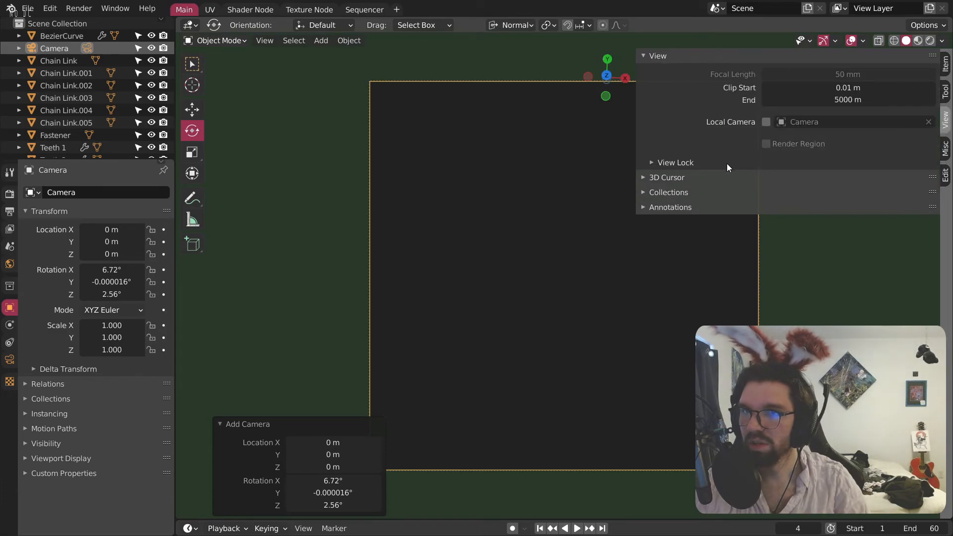
{"action": "left_click", "coordinate": [652, 163]}
{"action": "left_click", "coordinate": [766, 209]}
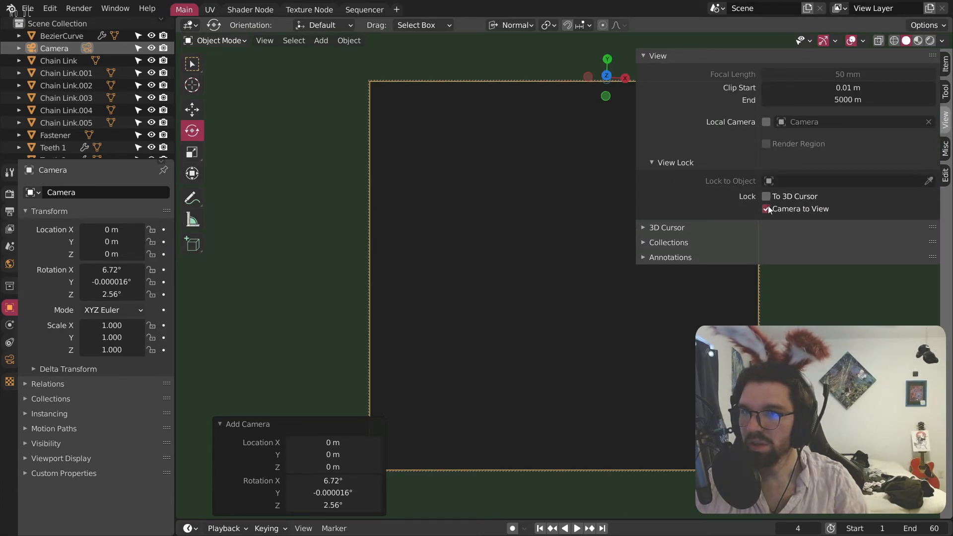
{"action": "key", "text": "n"}
Step: Frame the whole trap and its chain diagonally in the camera view, and release the Camera to View lock
{"action": "scroll", "coordinate": [556, 276], "scroll_direction": "down", "scroll_amount": 5}
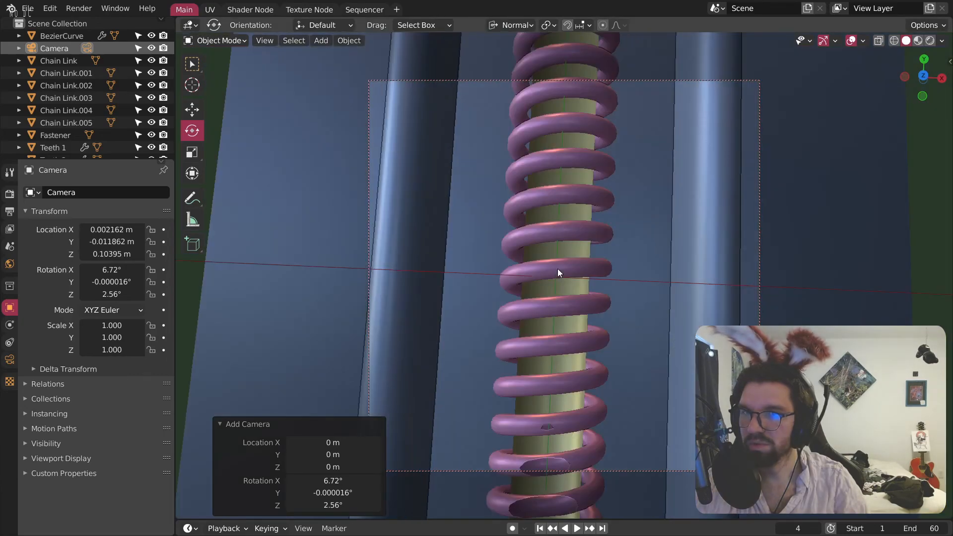
{"action": "scroll", "coordinate": [561, 264], "scroll_direction": "down", "scroll_amount": 8}
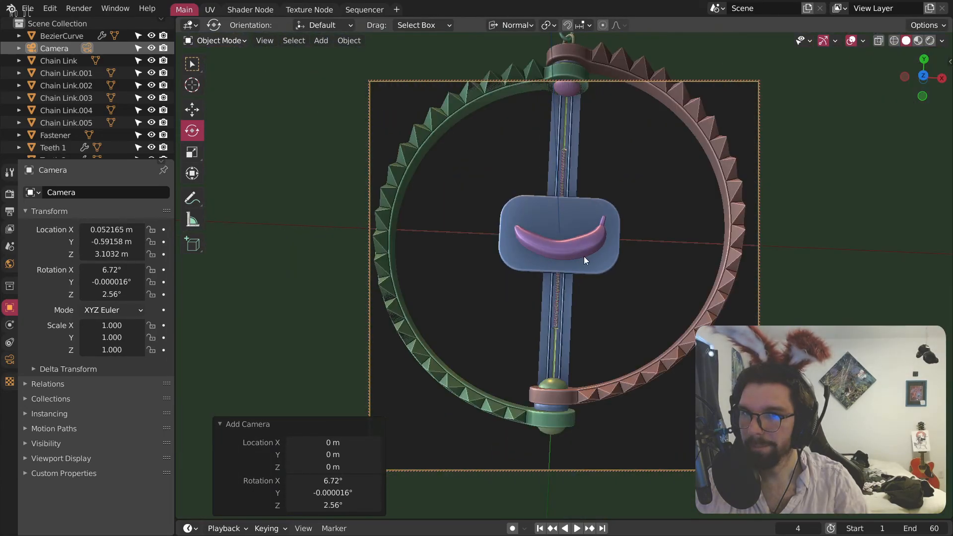
{"action": "middle_click_drag", "start_coordinate": [586, 253], "coordinate": [622, 257]}
{"action": "scroll", "coordinate": [606, 250], "scroll_direction": "down", "scroll_amount": 1}
{"action": "scroll", "coordinate": [607, 251], "scroll_direction": "up", "scroll_amount": 1}
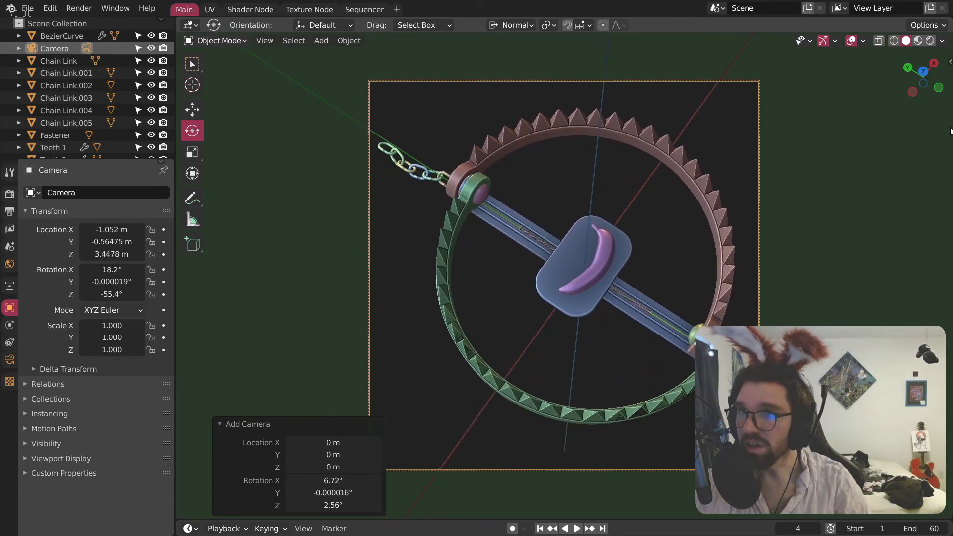
{"action": "key", "text": "n"}
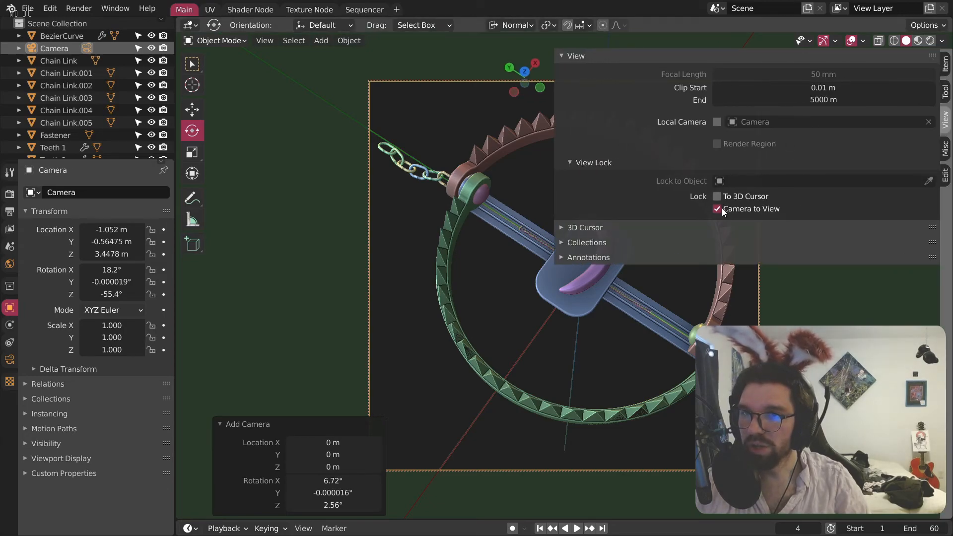
{"action": "left_click", "coordinate": [593, 162]}
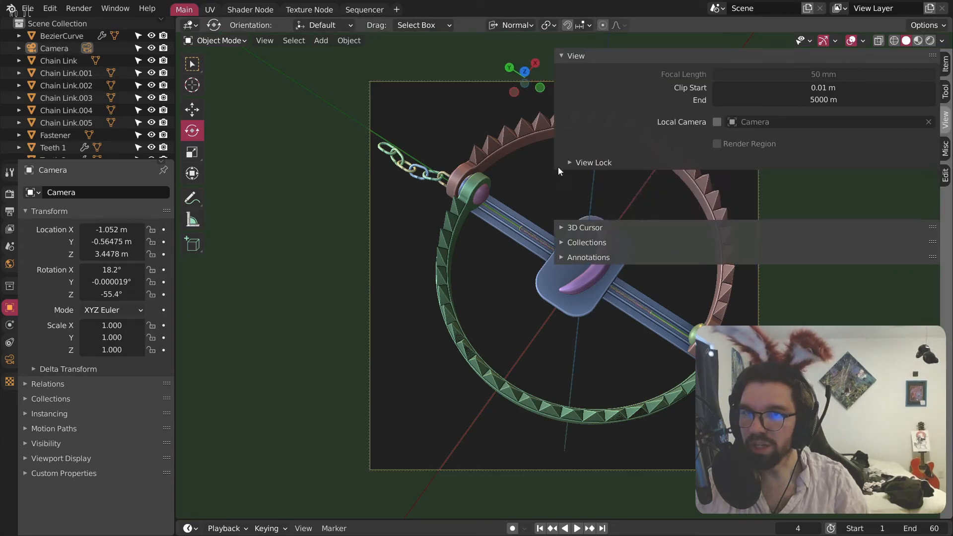
{"action": "key", "text": "n"}
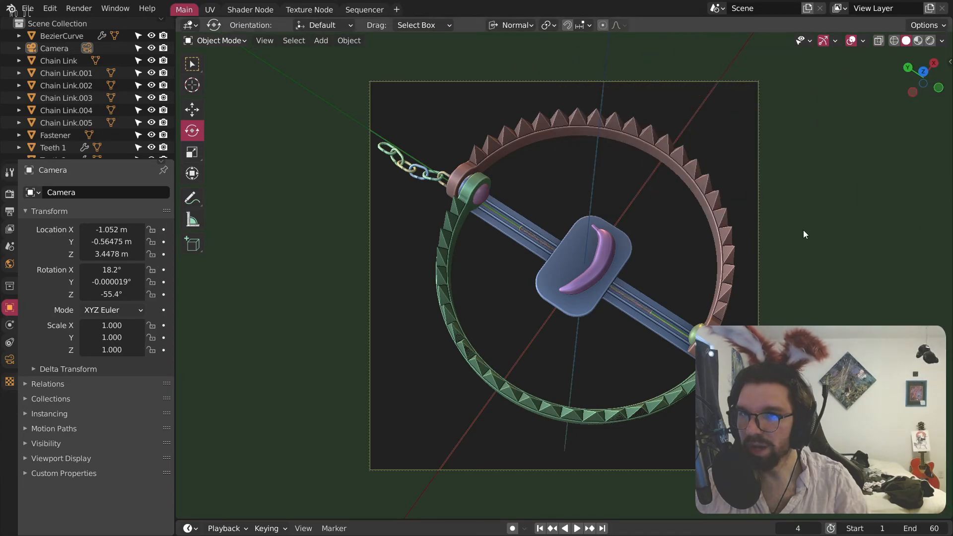
Step: Display the camera view of the trap in Rendered shading
{"action": "left_click", "coordinate": [698, 187]}
{"action": "left_click", "coordinate": [900, 161]}
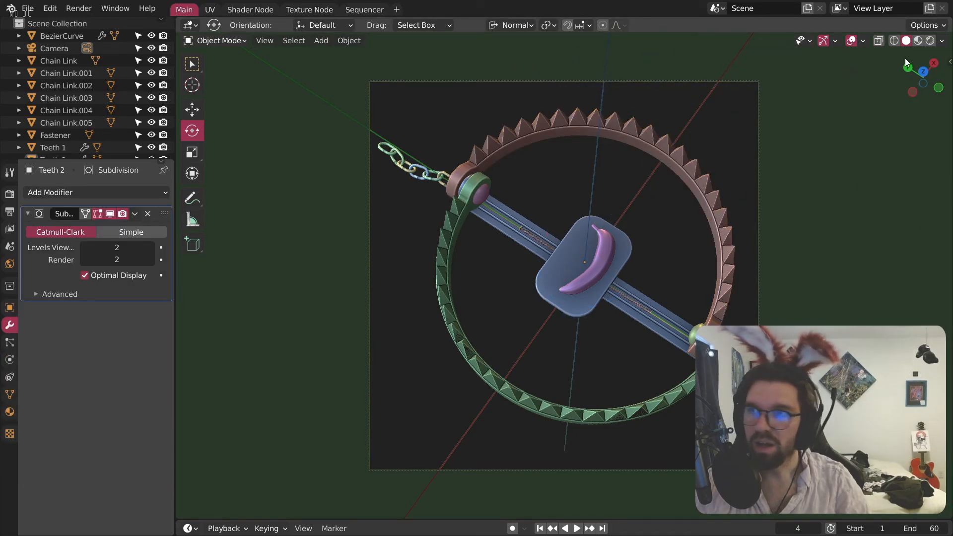
{"action": "left_click", "coordinate": [926, 44]}
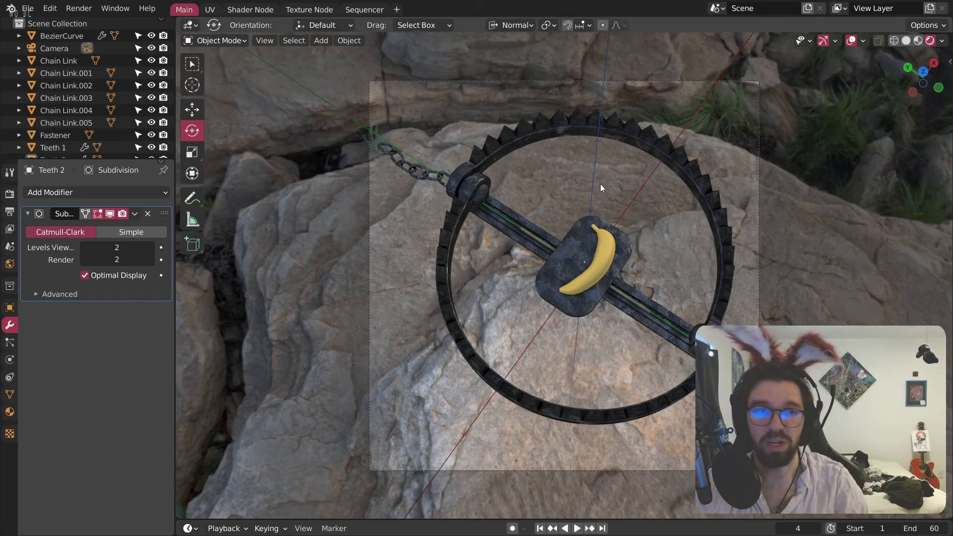
Step: Lower the camera's viewing angle on the trap using the Camera to View lock, releasing the lock once framed
{"action": "left_click", "coordinate": [949, 62]}
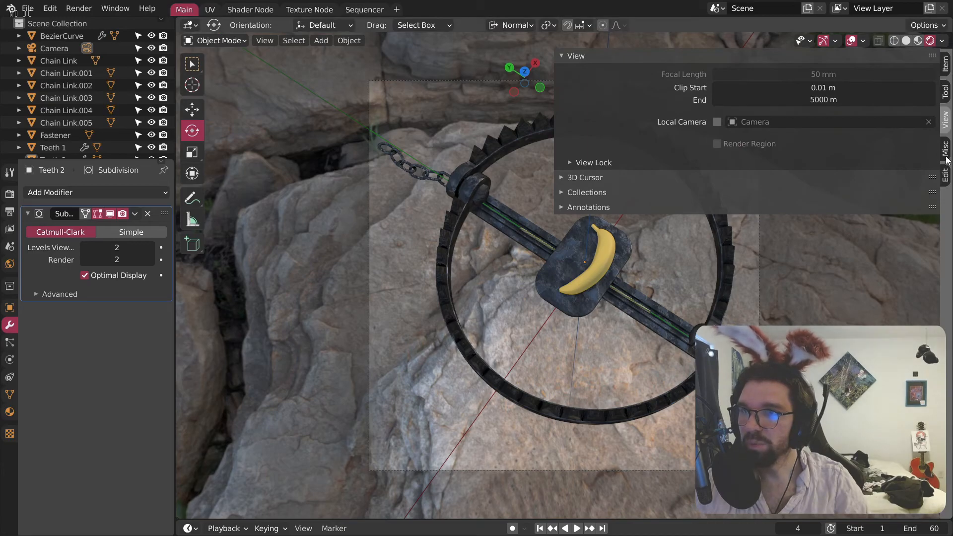
{"action": "left_click", "coordinate": [596, 163]}
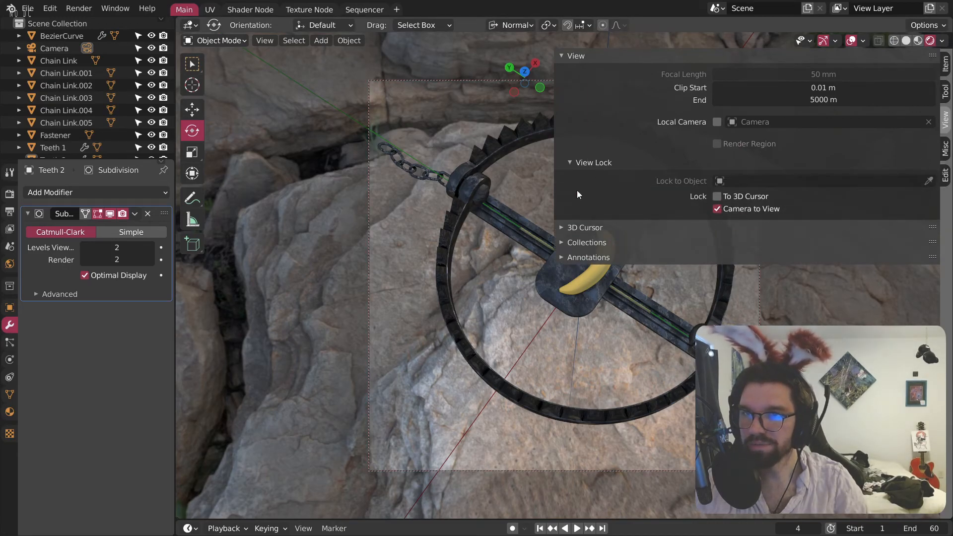
{"action": "left_click_drag", "start_coordinate": [554, 176], "coordinate": [939, 177]}
{"action": "middle_click_drag", "start_coordinate": [598, 263], "coordinate": [596, 229]}
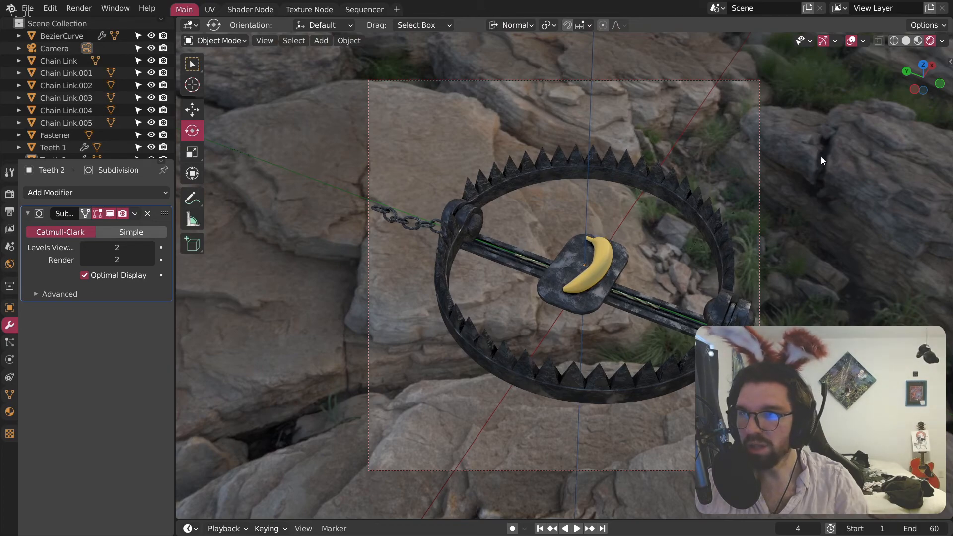
{"action": "left_click", "coordinate": [950, 62]}
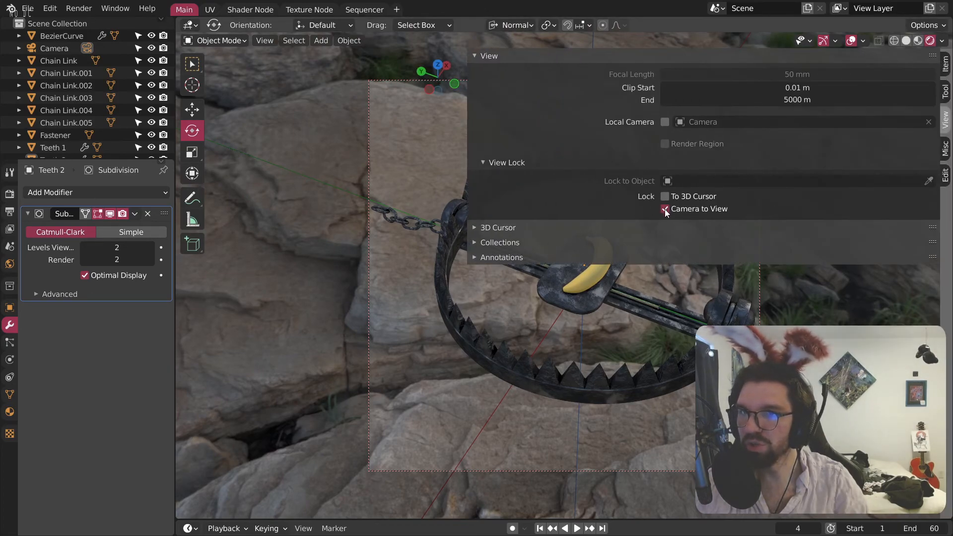
{"action": "left_click_drag", "start_coordinate": [467, 172], "coordinate": [938, 172]}
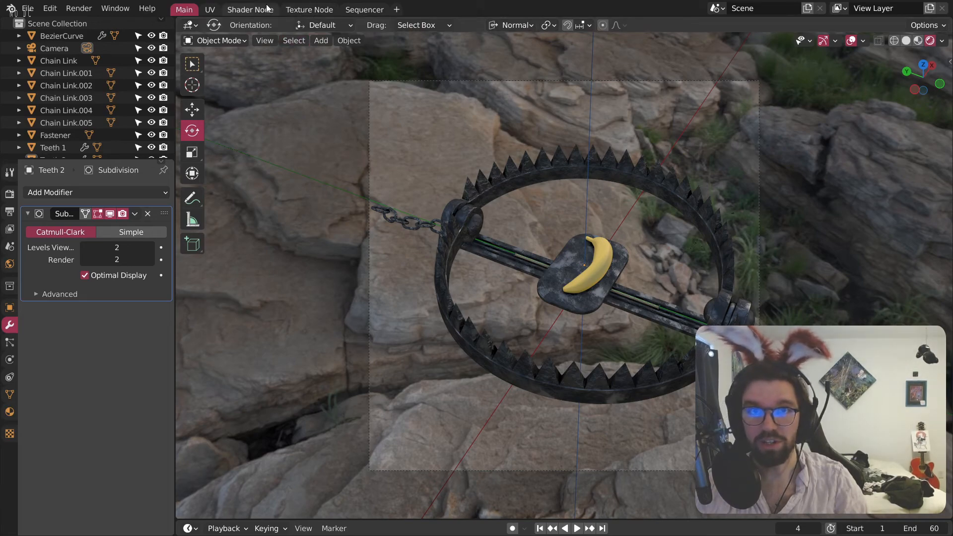
Step: Set the Shader Node workspace's 3D view to the camera view with Rendered shading
{"action": "left_click", "coordinate": [248, 10]}
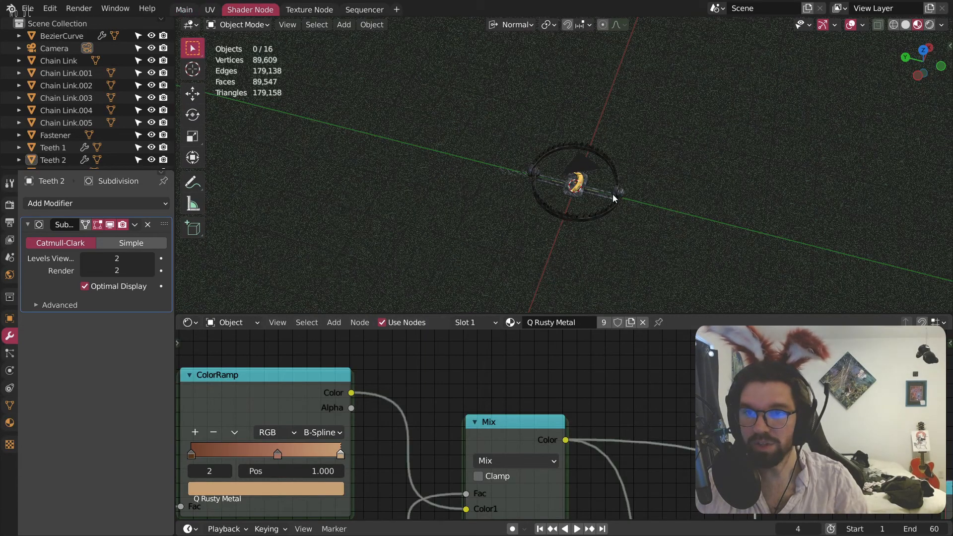
{"action": "key", "text": "KP_0"}
{"action": "left_click_drag", "start_coordinate": [949, 48], "coordinate": [760, 113]}
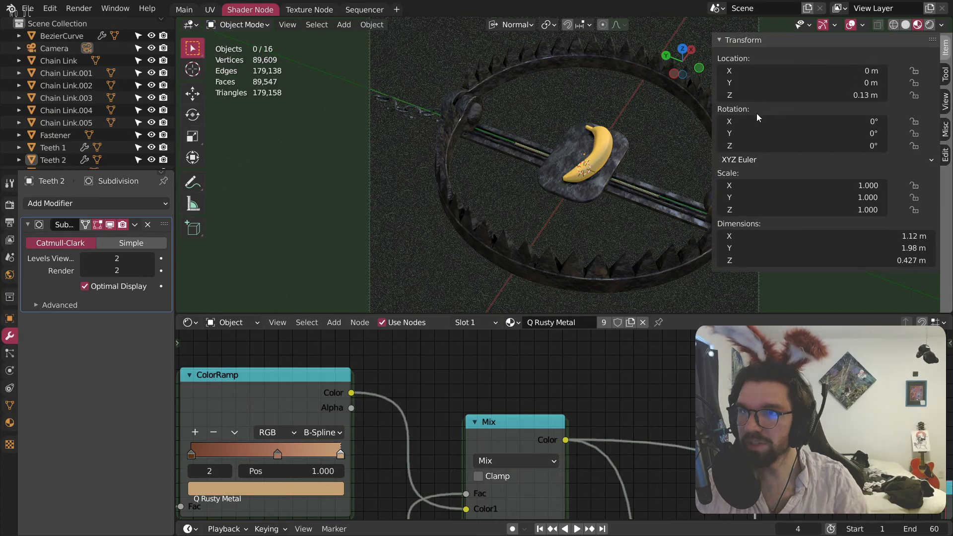
{"action": "left_click", "coordinate": [946, 102]}
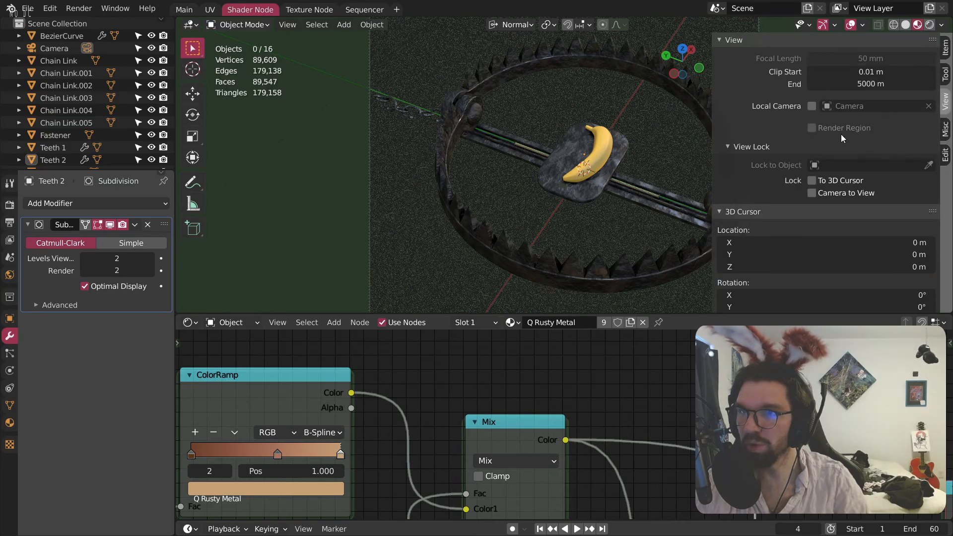
{"action": "left_click", "coordinate": [718, 144]}
{"action": "left_click", "coordinate": [722, 161]}
{"action": "left_click_drag", "start_coordinate": [711, 132], "coordinate": [951, 132]}
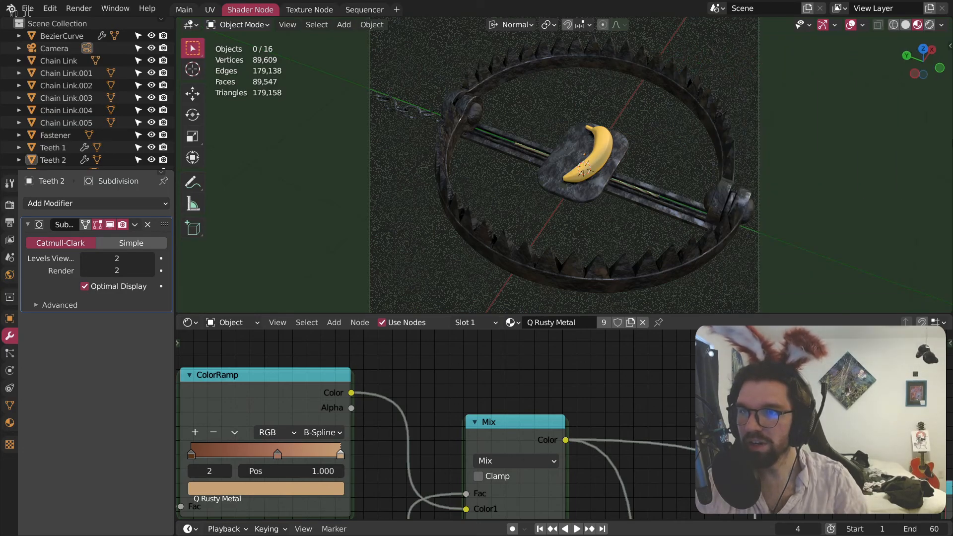
{"action": "left_click", "coordinate": [930, 25]}
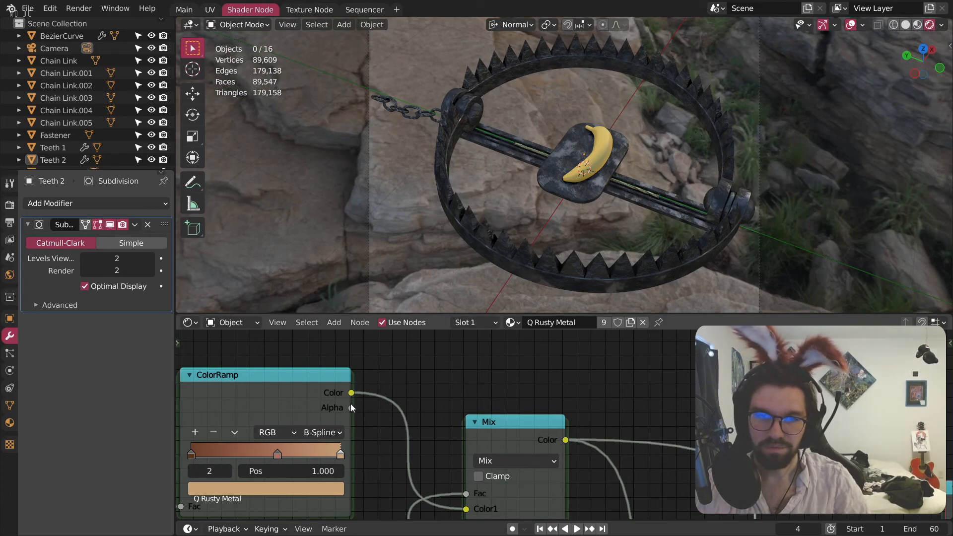
Step: Switch the shader editor to the World nodes and locate the environment image's Mapping node
{"action": "left_click", "coordinate": [240, 323]}
{"action": "left_click", "coordinate": [228, 350]}
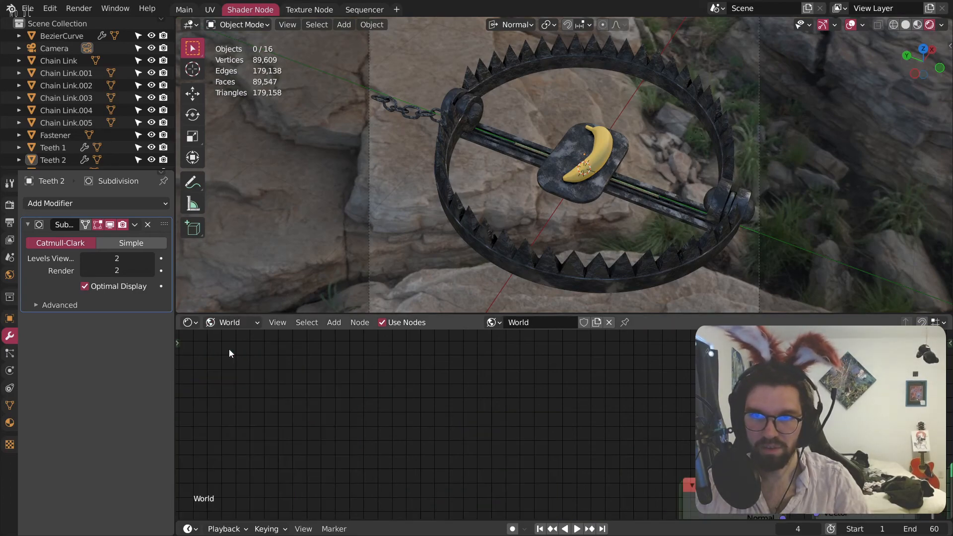
{"action": "scroll", "coordinate": [502, 424], "scroll_direction": "down", "scroll_amount": 10}
{"action": "middle_click_drag", "start_coordinate": [660, 474], "coordinate": [541, 370]}
{"action": "scroll", "coordinate": [543, 371], "scroll_direction": "up", "scroll_amount": 9}
{"action": "mouse_move", "coordinate": [607, 432]}
{"action": "middle_mouse_down"}
{"action": "mouse_move", "coordinate": [553, 382]}
{"action": "mouse_move", "coordinate": [583, 430]}
{"action": "mouse_move", "coordinate": [618, 423]}
{"action": "middle_mouse_up"}
{"action": "scroll", "coordinate": [553, 382], "scroll_direction": "up", "scroll_amount": 2}
{"action": "scroll", "coordinate": [475, 422], "scroll_direction": "up", "scroll_amount": 3}
{"action": "middle_click_drag", "start_coordinate": [520, 394], "coordinate": [545, 448]}
{"action": "scroll", "coordinate": [545, 448], "scroll_direction": "down", "scroll_amount": 4}
{"action": "middle_click_drag", "start_coordinate": [645, 450], "coordinate": [590, 365]}
{"action": "scroll", "coordinate": [529, 408], "scroll_direction": "up", "scroll_amount": 4}
{"action": "scroll", "coordinate": [633, 391], "scroll_direction": "up", "scroll_amount": 3}
{"action": "middle_click_drag", "start_coordinate": [410, 486], "coordinate": [525, 424]}
{"action": "middle_click_drag", "start_coordinate": [531, 387], "coordinate": [495, 414]}
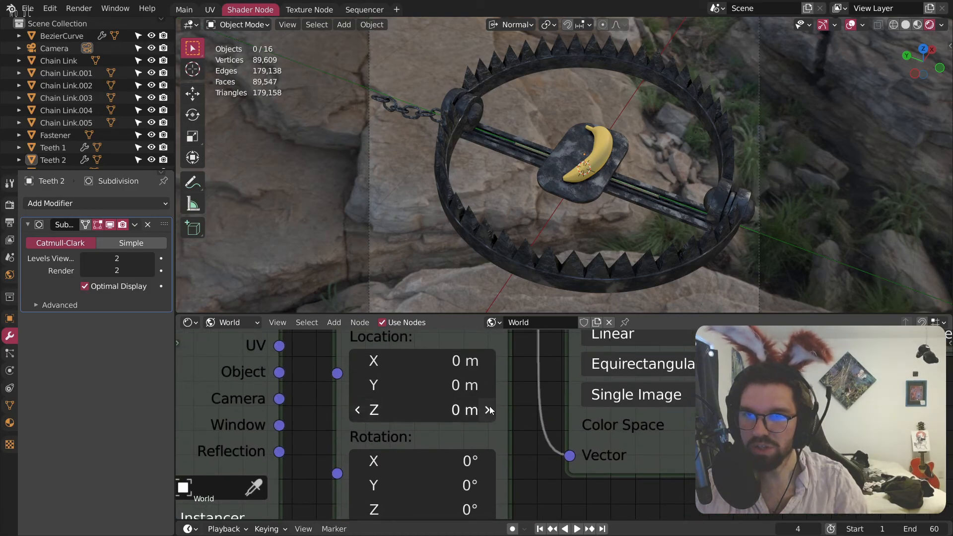
Step: Shift the environment background by lowering the Mapping node's Z location to -0.4 m
{"action": "left_click_drag", "start_coordinate": [358, 410], "coordinate": [362, 411]}
{"action": "left_click", "coordinate": [358, 410]}
{"action": "left_click", "coordinate": [358, 410]}
{"action": "left_click", "coordinate": [358, 410]}
{"action": "left_click", "coordinate": [358, 410]}
{"action": "left_click", "coordinate": [358, 410]}
{"action": "left_click", "coordinate": [359, 411]}
{"action": "left_click", "coordinate": [359, 410]}
{"action": "middle_click_drag", "start_coordinate": [829, 327], "coordinate": [659, 401]}
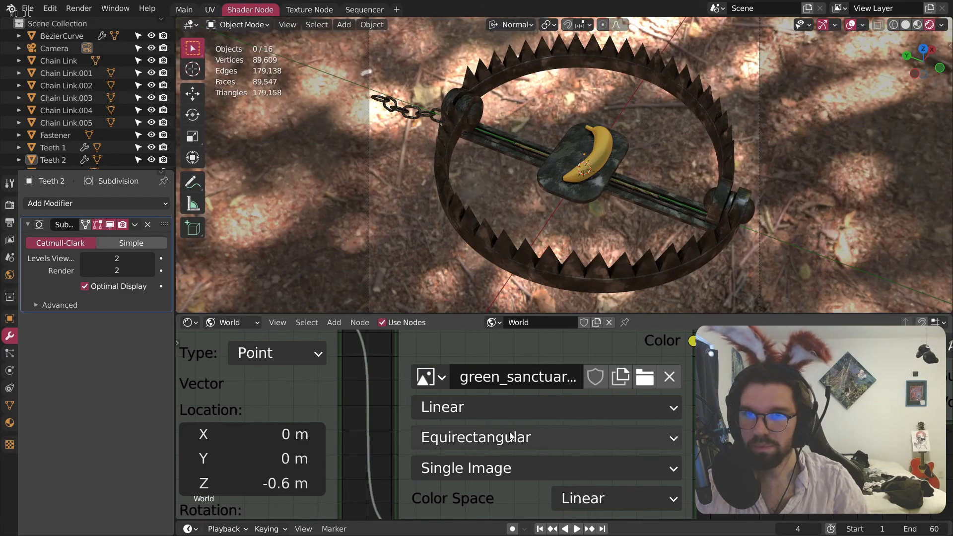
{"action": "middle_click_drag", "start_coordinate": [406, 450], "coordinate": [639, 425]}
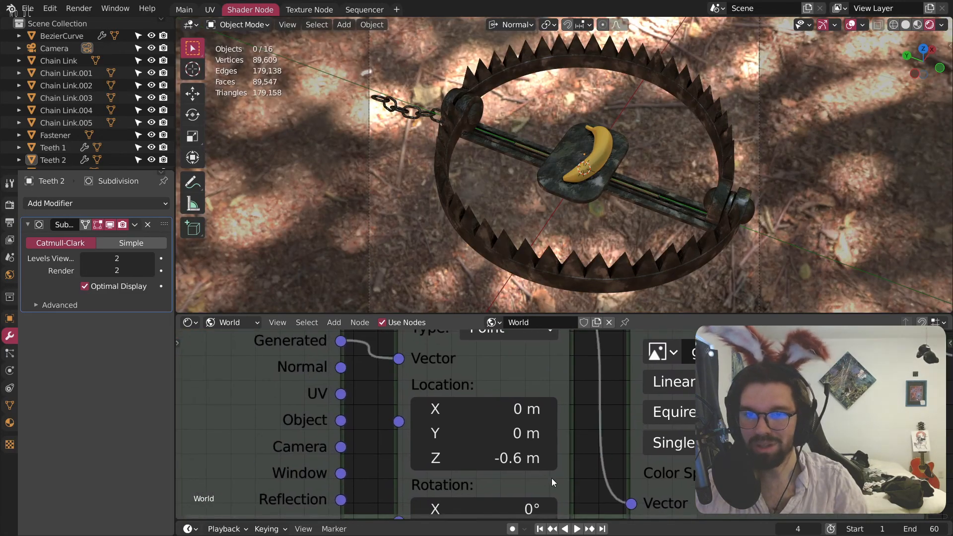
{"action": "left_click", "coordinate": [549, 461]}
{"action": "left_click", "coordinate": [549, 460]}
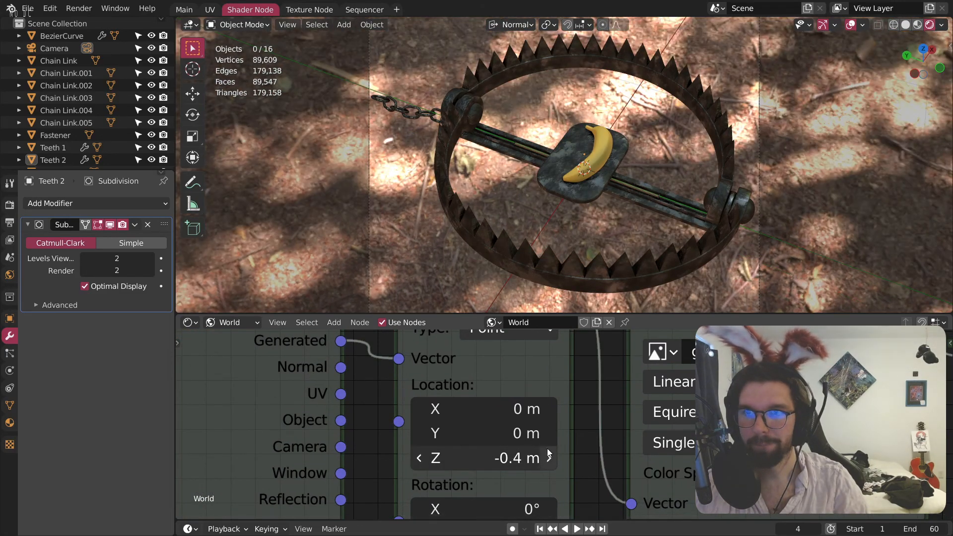
Step: Tilt the environment background by setting the Mapping node's Y rotation to -18.8°
{"action": "middle_click_drag", "start_coordinate": [583, 473], "coordinate": [576, 361]}
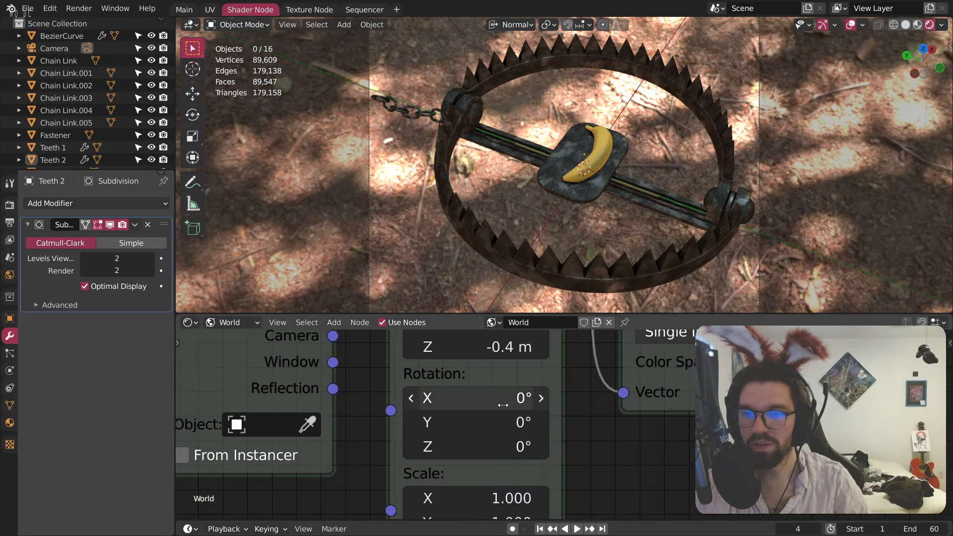
{"action": "left_click_drag", "start_coordinate": [474, 422], "coordinate": [392, 422]}
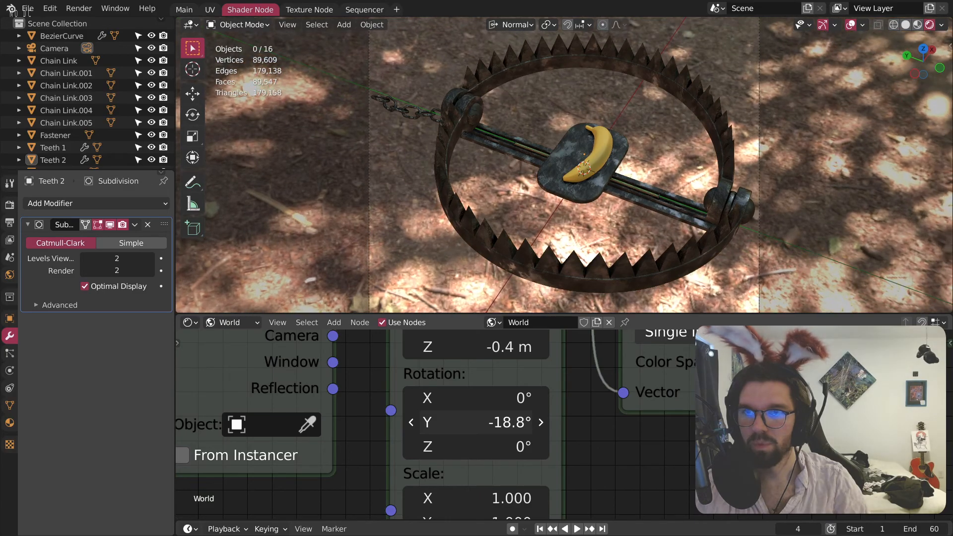
{"action": "scroll", "coordinate": [518, 160], "scroll_direction": "down", "scroll_amount": 2}
{"action": "scroll", "coordinate": [517, 160], "scroll_direction": "down", "scroll_amount": 3}
{"action": "scroll", "coordinate": [529, 155], "scroll_direction": "up", "scroll_amount": 2}
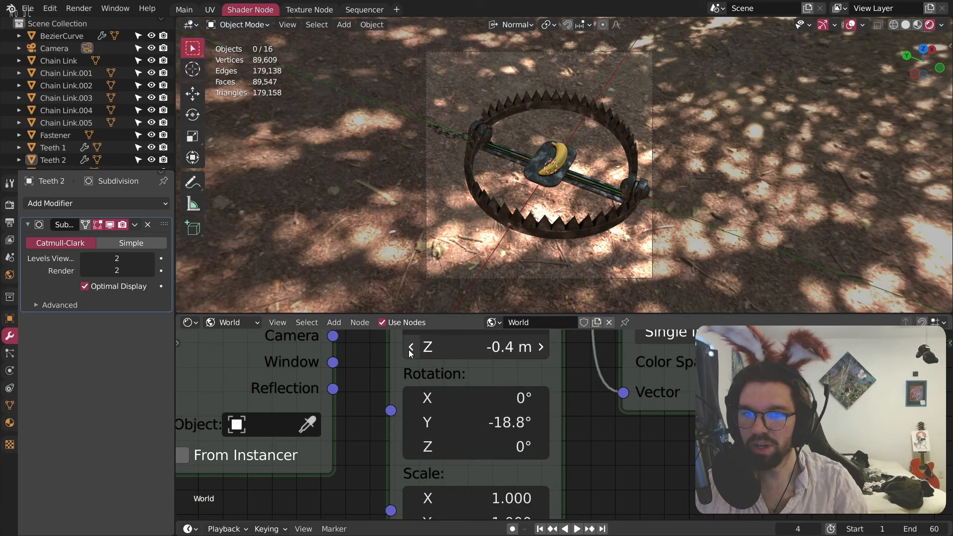
Step: Set the environment Mapping node's Z location to -0.1 m and its Y rotation to -13.9°
{"action": "left_click", "coordinate": [412, 347]}
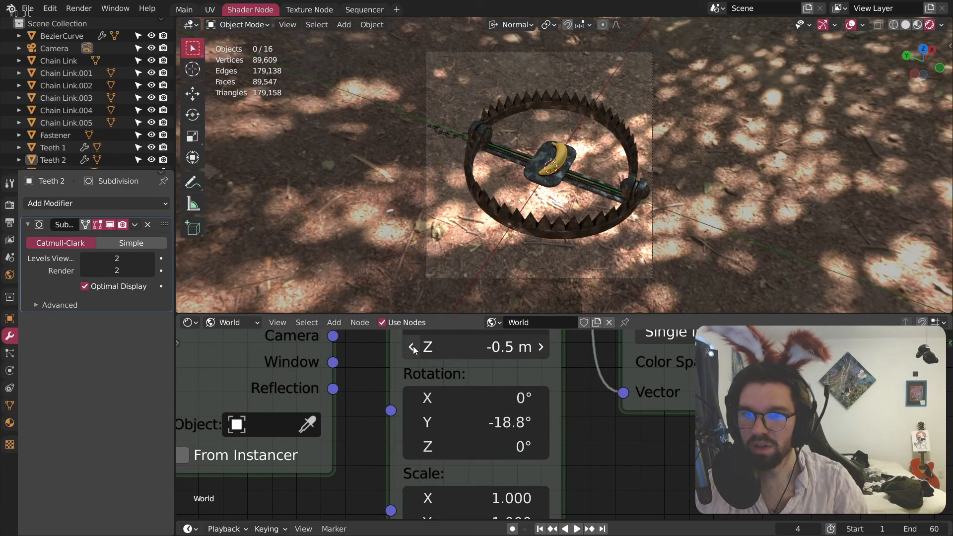
{"action": "left_click", "coordinate": [537, 347]}
{"action": "left_click", "coordinate": [537, 348]}
{"action": "left_click", "coordinate": [537, 347]}
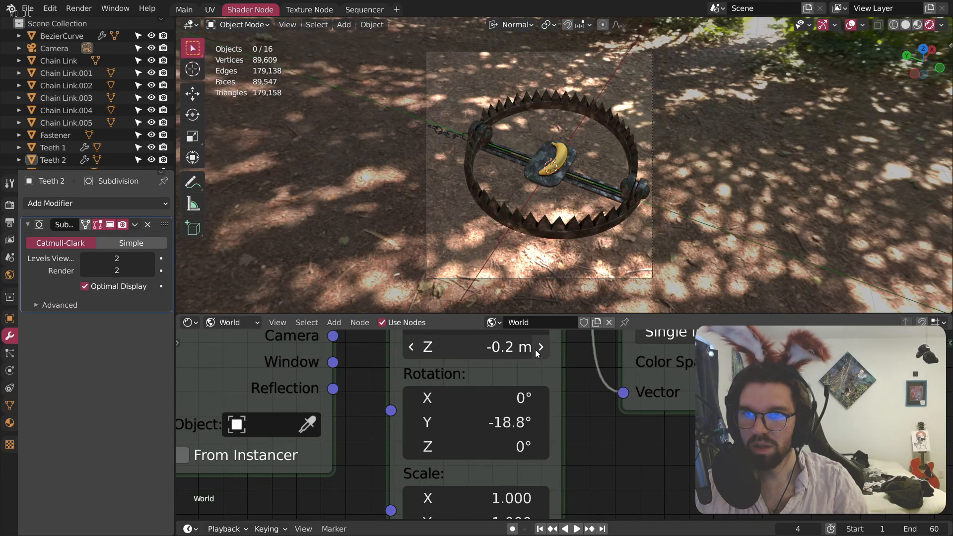
{"action": "left_click", "coordinate": [538, 347]}
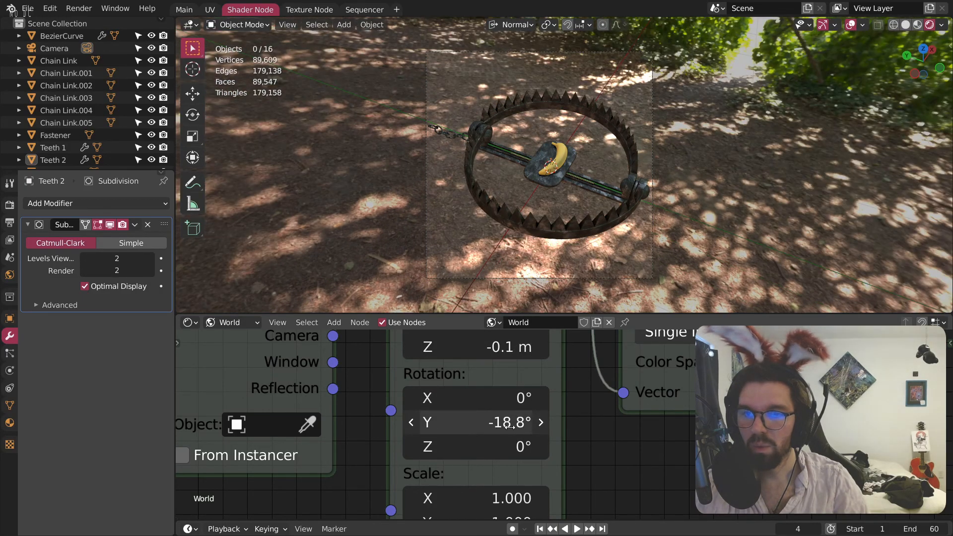
{"action": "mouse_move", "coordinate": [516, 422]}
{"action": "left_mouse_down"}
{"action": "mouse_move", "coordinate": [506, 422]}
{"action": "mouse_move", "coordinate": [529, 423]}
{"action": "left_mouse_up"}
{"action": "scroll", "coordinate": [527, 156], "scroll_direction": "up", "scroll_amount": 5}
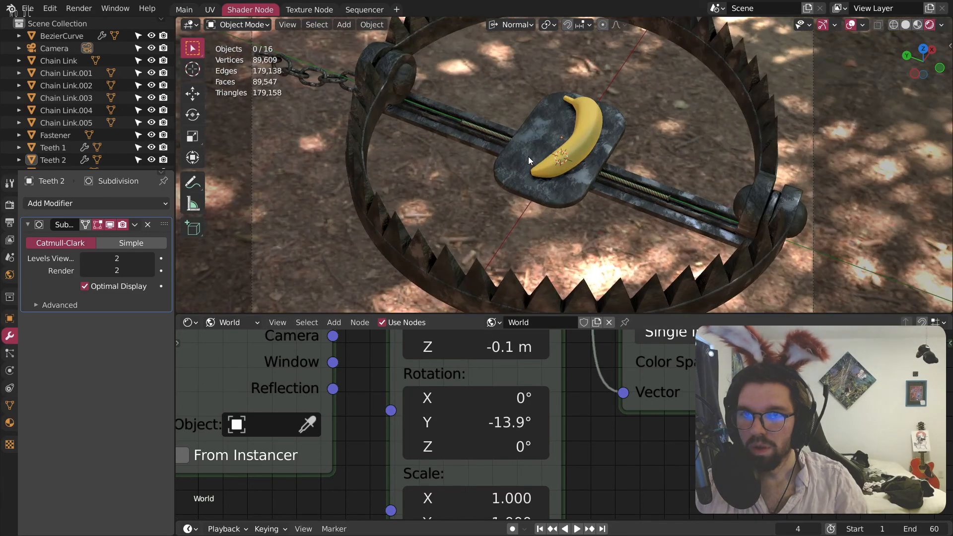
{"action": "scroll", "coordinate": [526, 163], "scroll_direction": "down", "scroll_amount": 3}
Step: Try rotating the environment about Z in the Mapping node, and reset that rotation to 0°
{"action": "scroll", "coordinate": [517, 445], "scroll_direction": "down", "scroll_amount": 4, "text": "shift"}
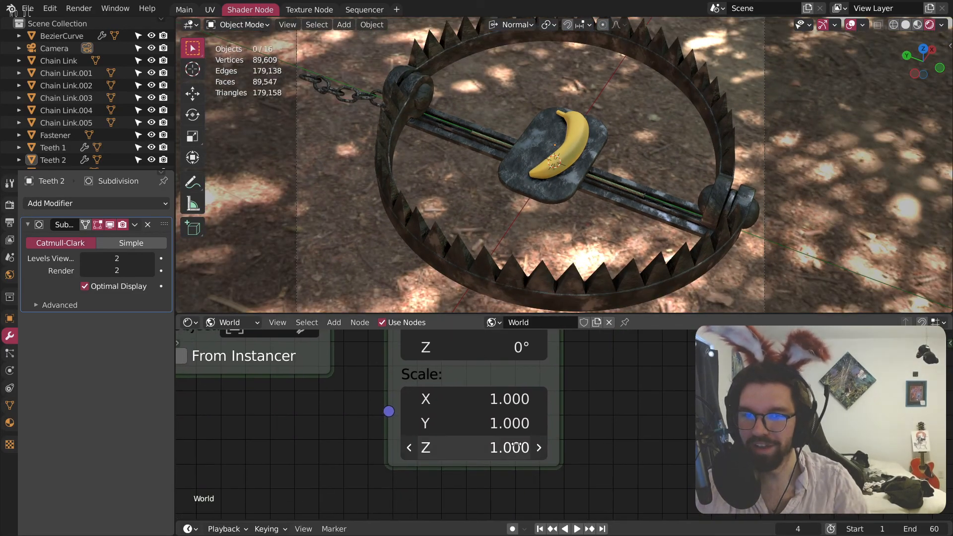
{"action": "scroll", "coordinate": [517, 445], "scroll_direction": "up", "scroll_amount": 3, "text": "shift"}
{"action": "left_click_drag", "start_coordinate": [494, 398], "coordinate": [952, 398]}
{"action": "left_click", "coordinate": [493, 390]}
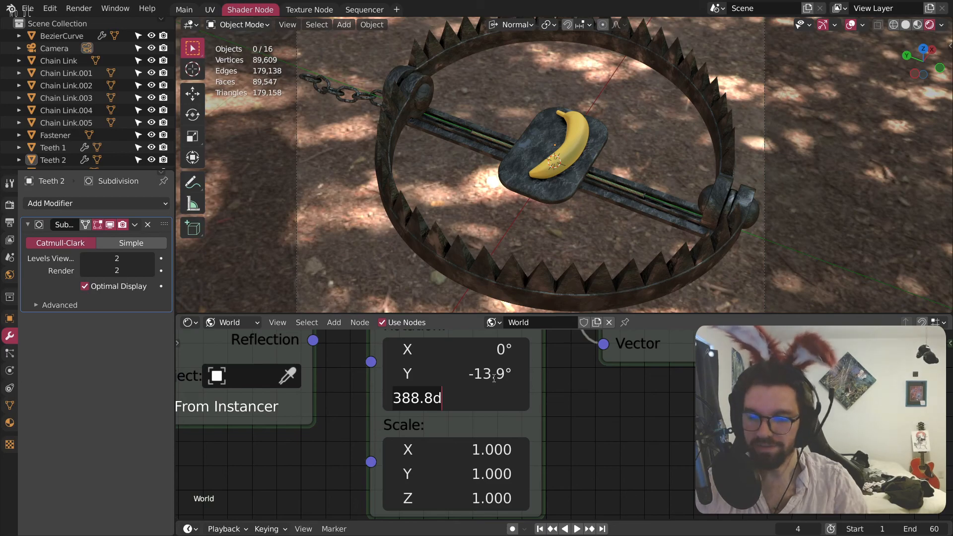
{"action": "type", "text": "0"}
{"action": "key", "text": "Return"}
Step: Examine the rendered trap, springs and banana against the environment background, both from afar and close up
{"action": "scroll", "coordinate": [581, 135], "scroll_direction": "down", "scroll_amount": 5}
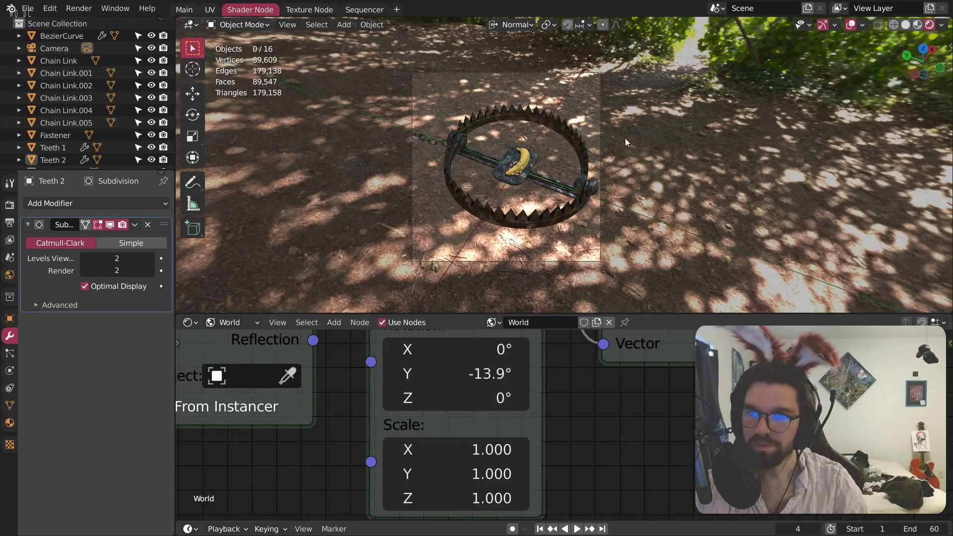
{"action": "scroll", "coordinate": [529, 167], "scroll_direction": "up", "scroll_amount": 10}
{"action": "scroll", "coordinate": [684, 166], "scroll_direction": "down", "scroll_amount": 3}
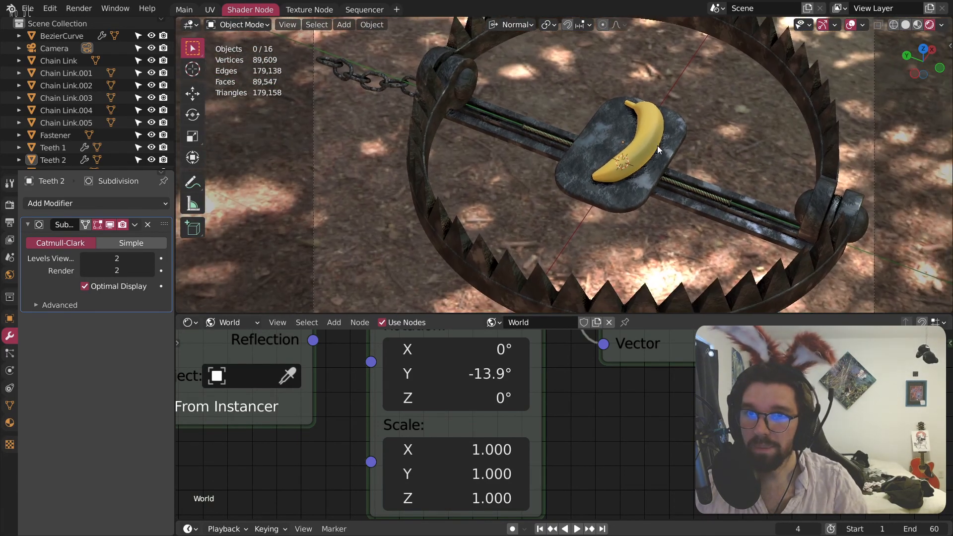
{"action": "scroll", "coordinate": [676, 415], "scroll_direction": "down", "scroll_amount": 4}
{"action": "scroll", "coordinate": [676, 417], "scroll_direction": "down", "scroll_amount": 2}
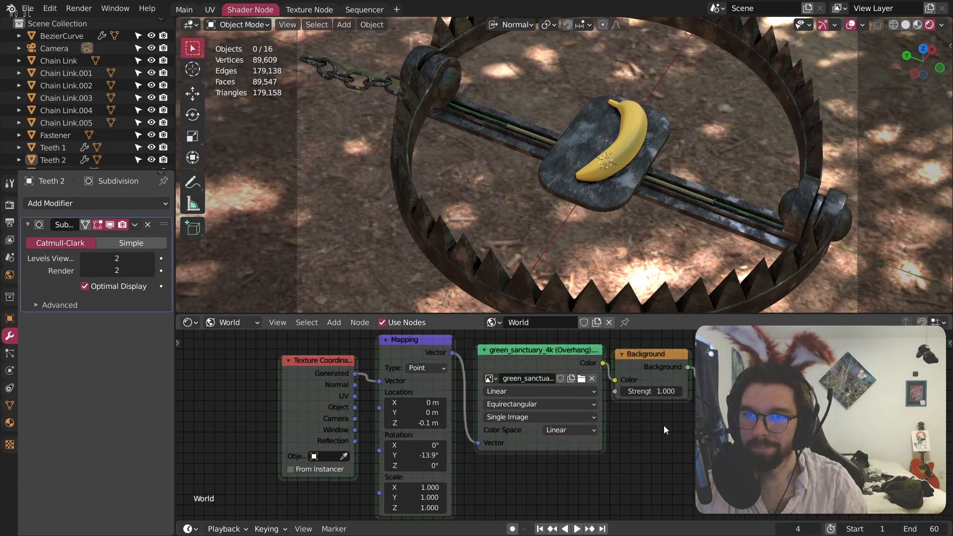
{"action": "scroll", "coordinate": [599, 156], "scroll_direction": "down", "scroll_amount": 5}
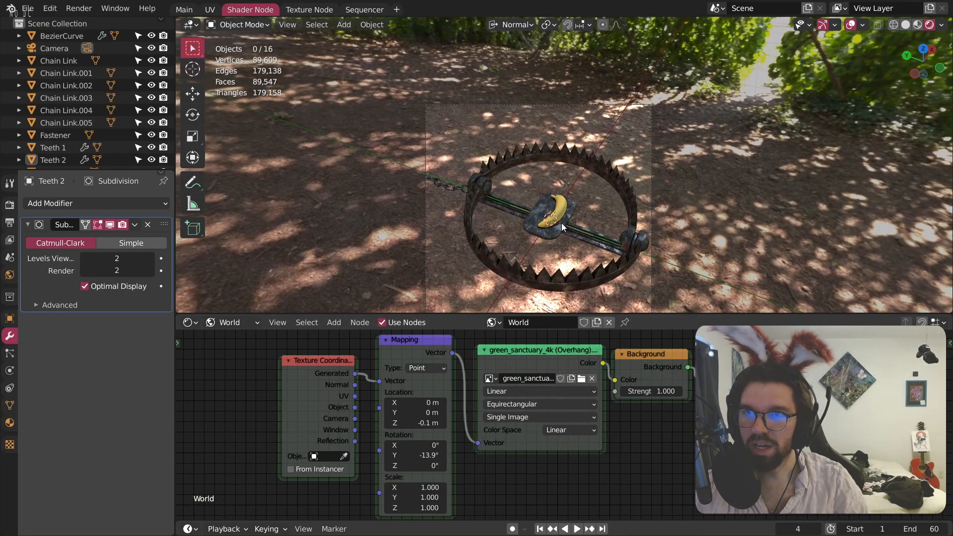
{"action": "scroll", "coordinate": [546, 197], "scroll_direction": "up", "scroll_amount": 3}
{"action": "scroll", "coordinate": [559, 150], "scroll_direction": "up", "scroll_amount": 5}
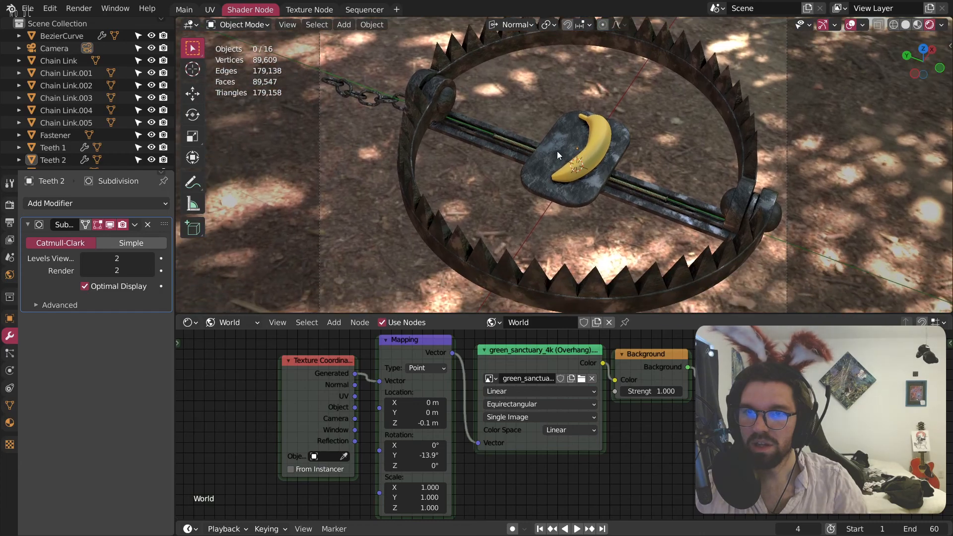
{"action": "middle_click_drag", "start_coordinate": [502, 198], "coordinate": [541, 211], "text": "shift"}
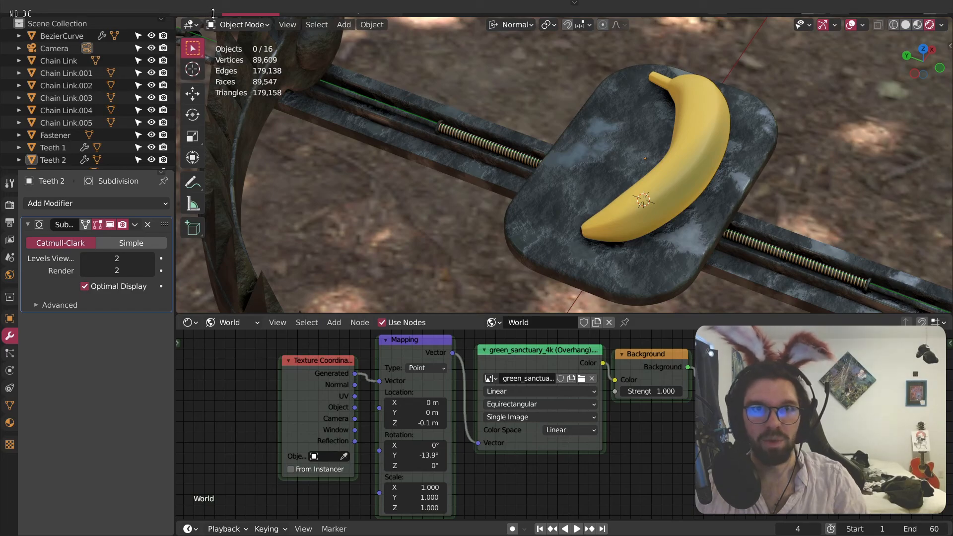
Step: Save the file and display the rendered trap centred in the Main workspace
{"action": "key", "text": "ctrl+s"}
{"action": "left_click", "coordinate": [184, 9]}
{"action": "scroll", "coordinate": [622, 311], "scroll_direction": "up", "scroll_amount": 2}
{"action": "middle_click_drag", "start_coordinate": [578, 257], "coordinate": [551, 249], "text": "shift"}
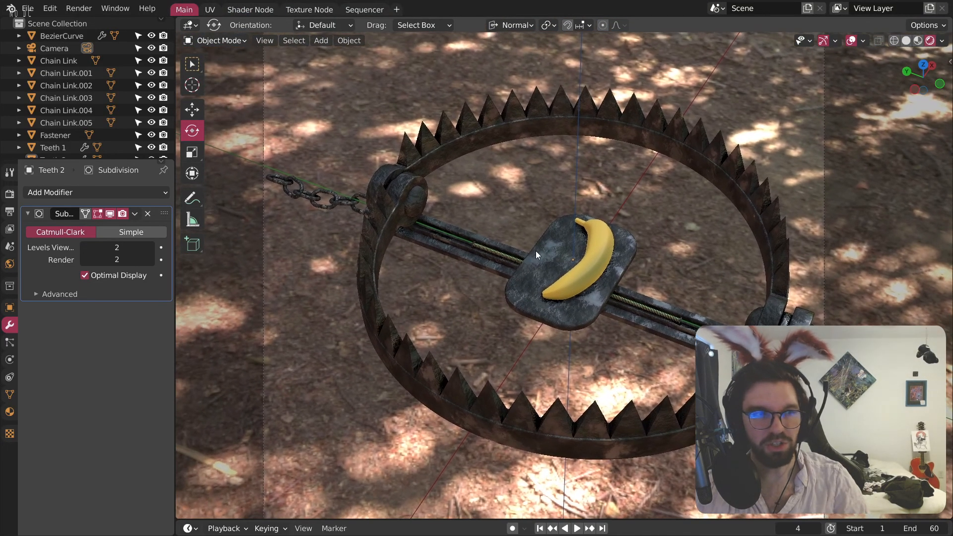
{"action": "scroll", "coordinate": [570, 257], "scroll_direction": "down", "scroll_amount": 1}
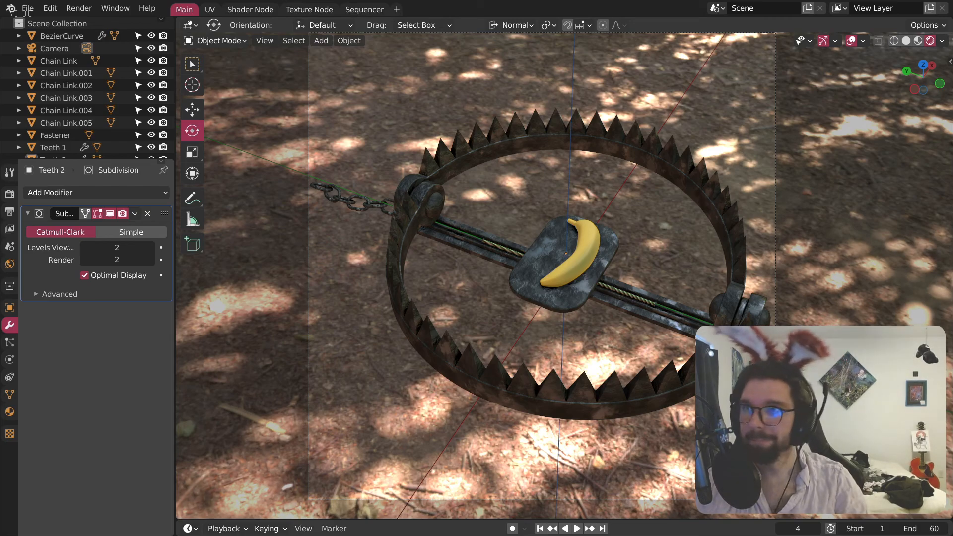
{"action": "middle_click_drag", "start_coordinate": [416, 219], "coordinate": [425, 221], "text": "shift"}
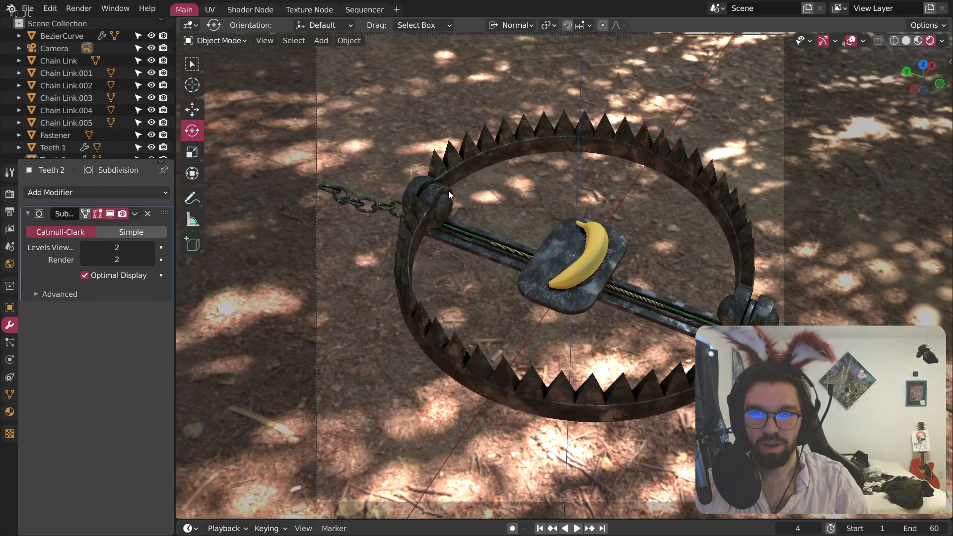
{"action": "key", "text": "ctrl+s"}
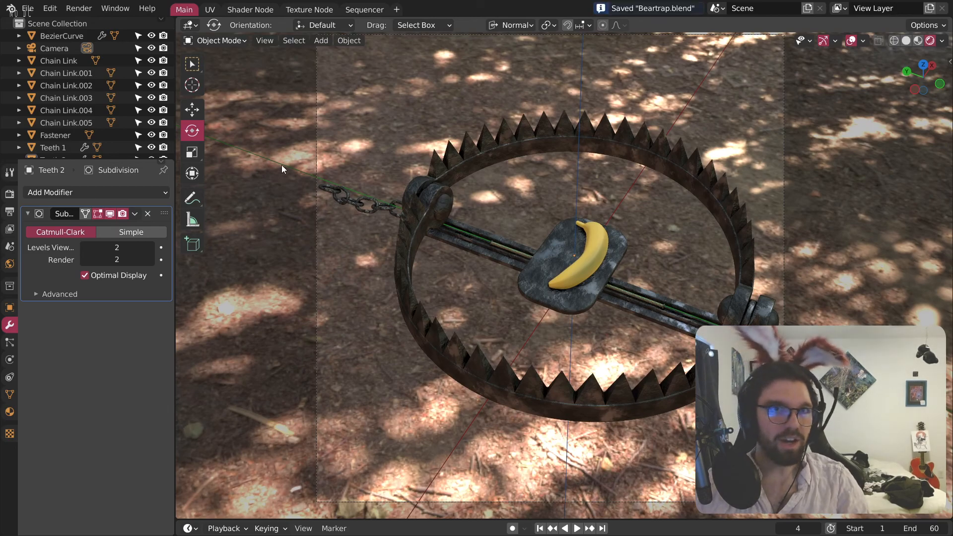
{"action": "scroll", "coordinate": [519, 266], "scroll_direction": "down", "scroll_amount": 2}
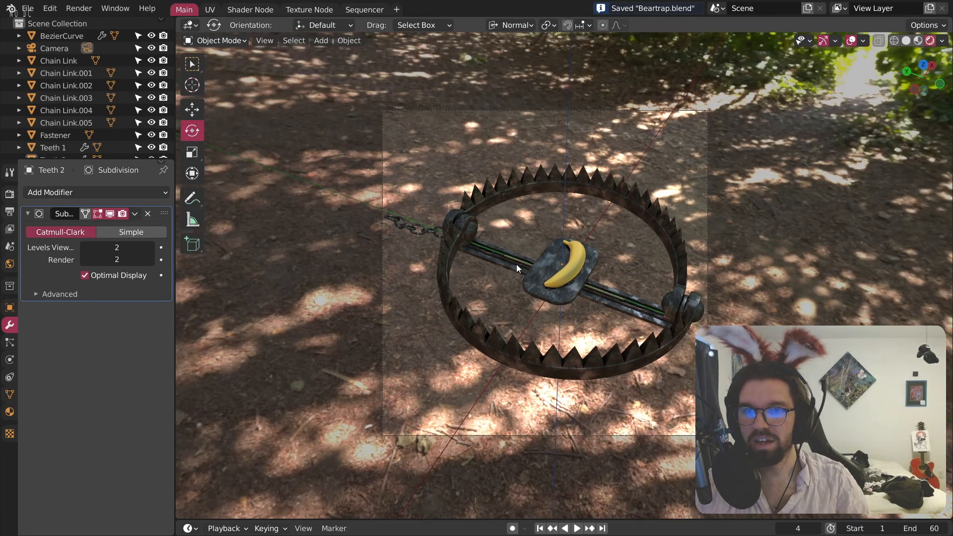
{"action": "scroll", "coordinate": [467, 240], "scroll_direction": "up", "scroll_amount": 1}
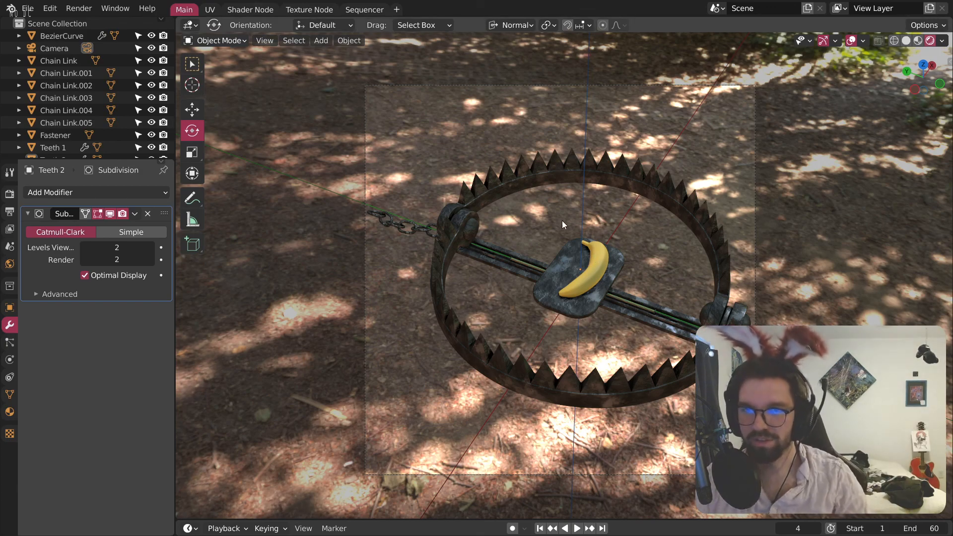
Step: Rotate the banana slightly about its normal Z axis on the trap's plate, and save the file
{"action": "left_click", "coordinate": [597, 258]}
{"action": "scroll", "coordinate": [576, 261], "scroll_direction": "up", "scroll_amount": 2}
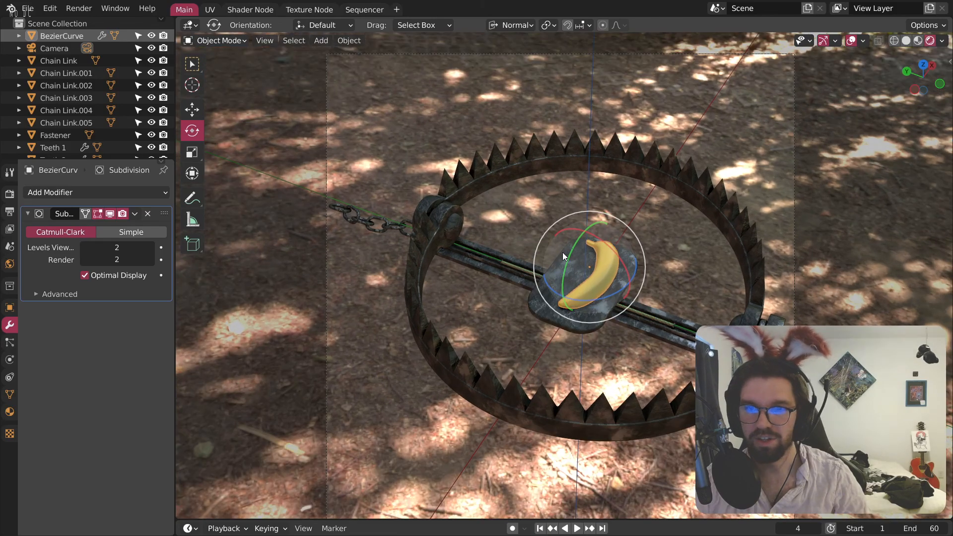
{"action": "middle_click_drag", "start_coordinate": [570, 259], "coordinate": [562, 252], "text": "shift"}
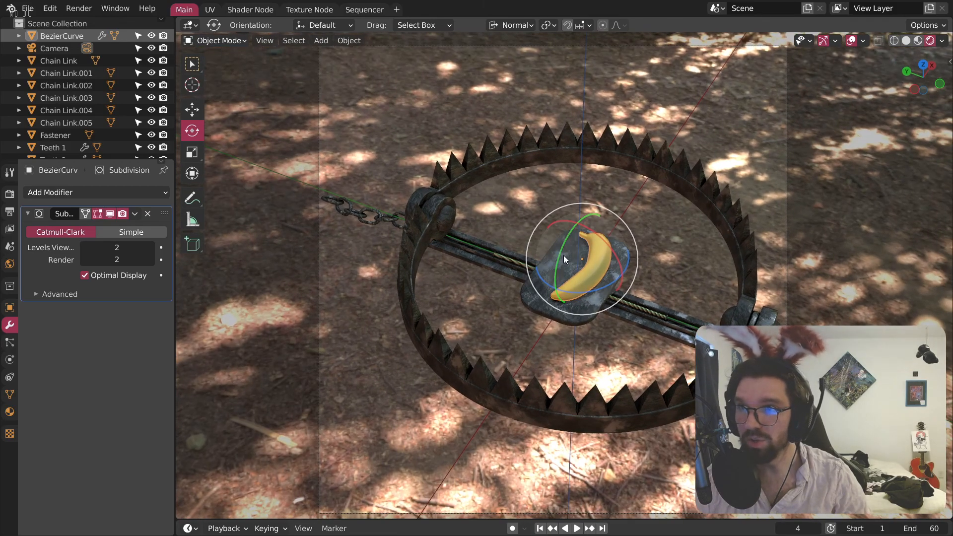
{"action": "key", "text": "r"}
{"action": "key", "text": "z"}
{"action": "key", "text": "z"}
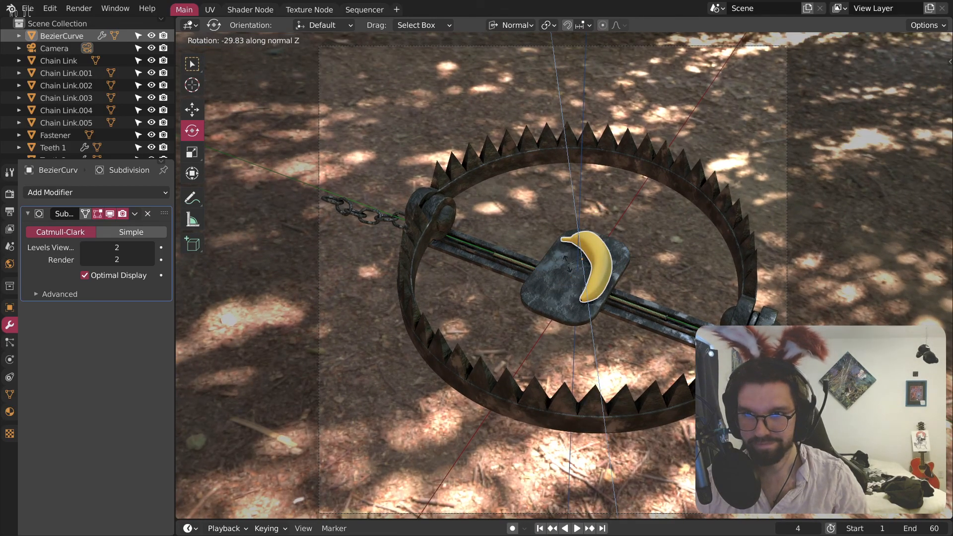
{"action": "left_click", "coordinate": [857, 198]}
{"action": "left_click", "coordinate": [853, 185]}
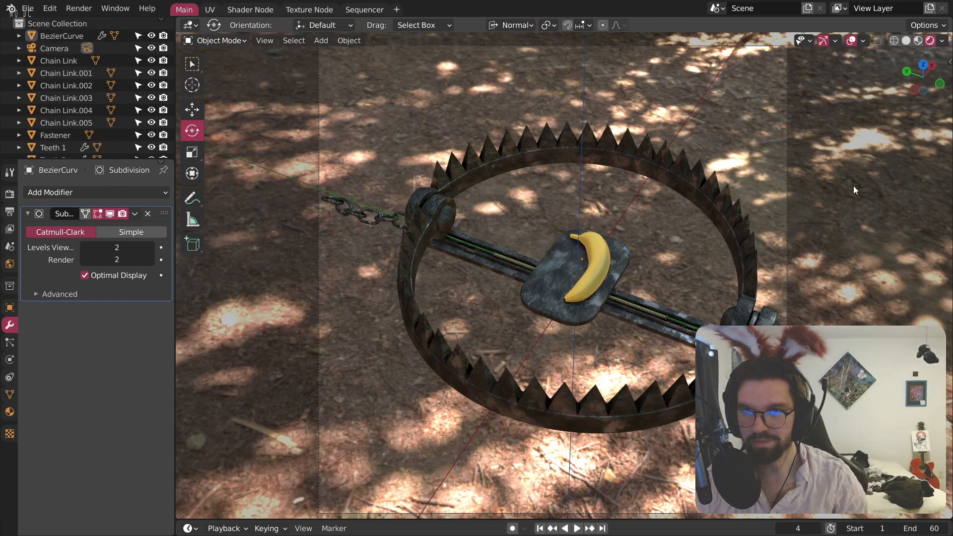
{"action": "key", "text": "ctrl+s"}
{"action": "scroll", "coordinate": [576, 187], "scroll_direction": "down", "scroll_amount": 2}
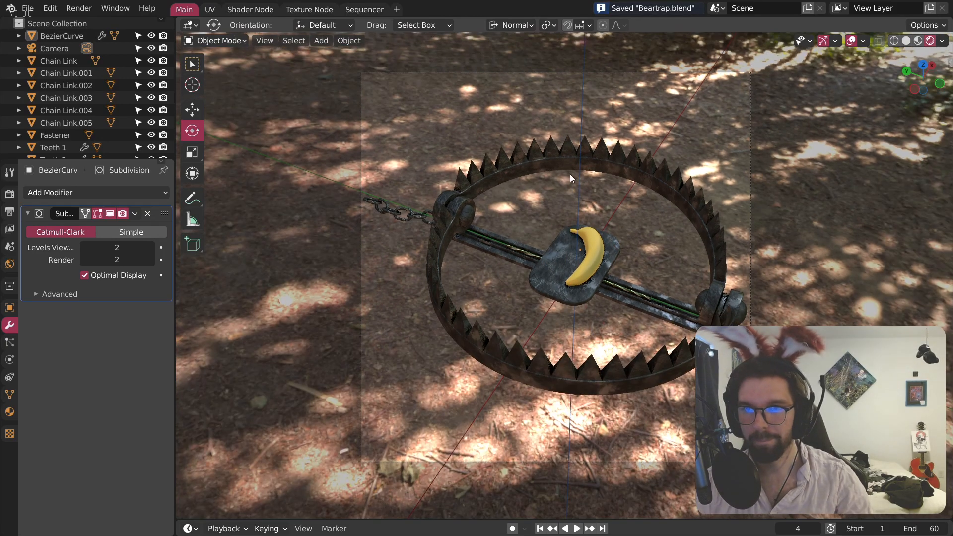